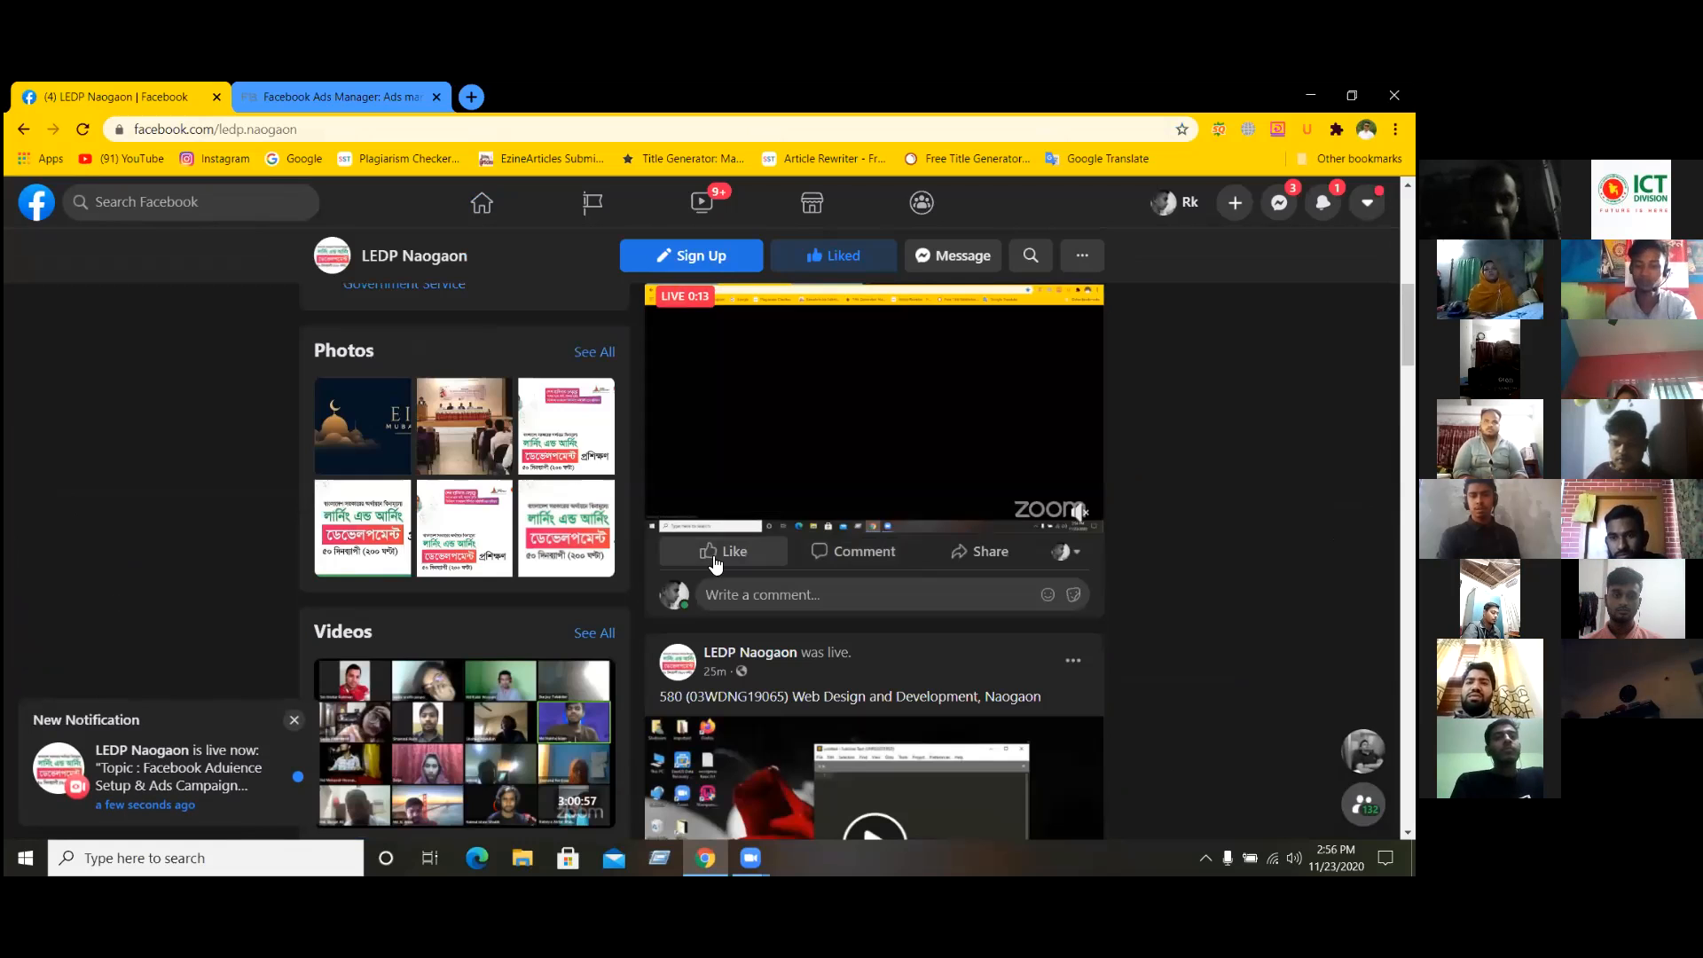
# - Like the LEDP Naogaon live video post and return to the Facebook home feed
pyautogui.click(723, 551)
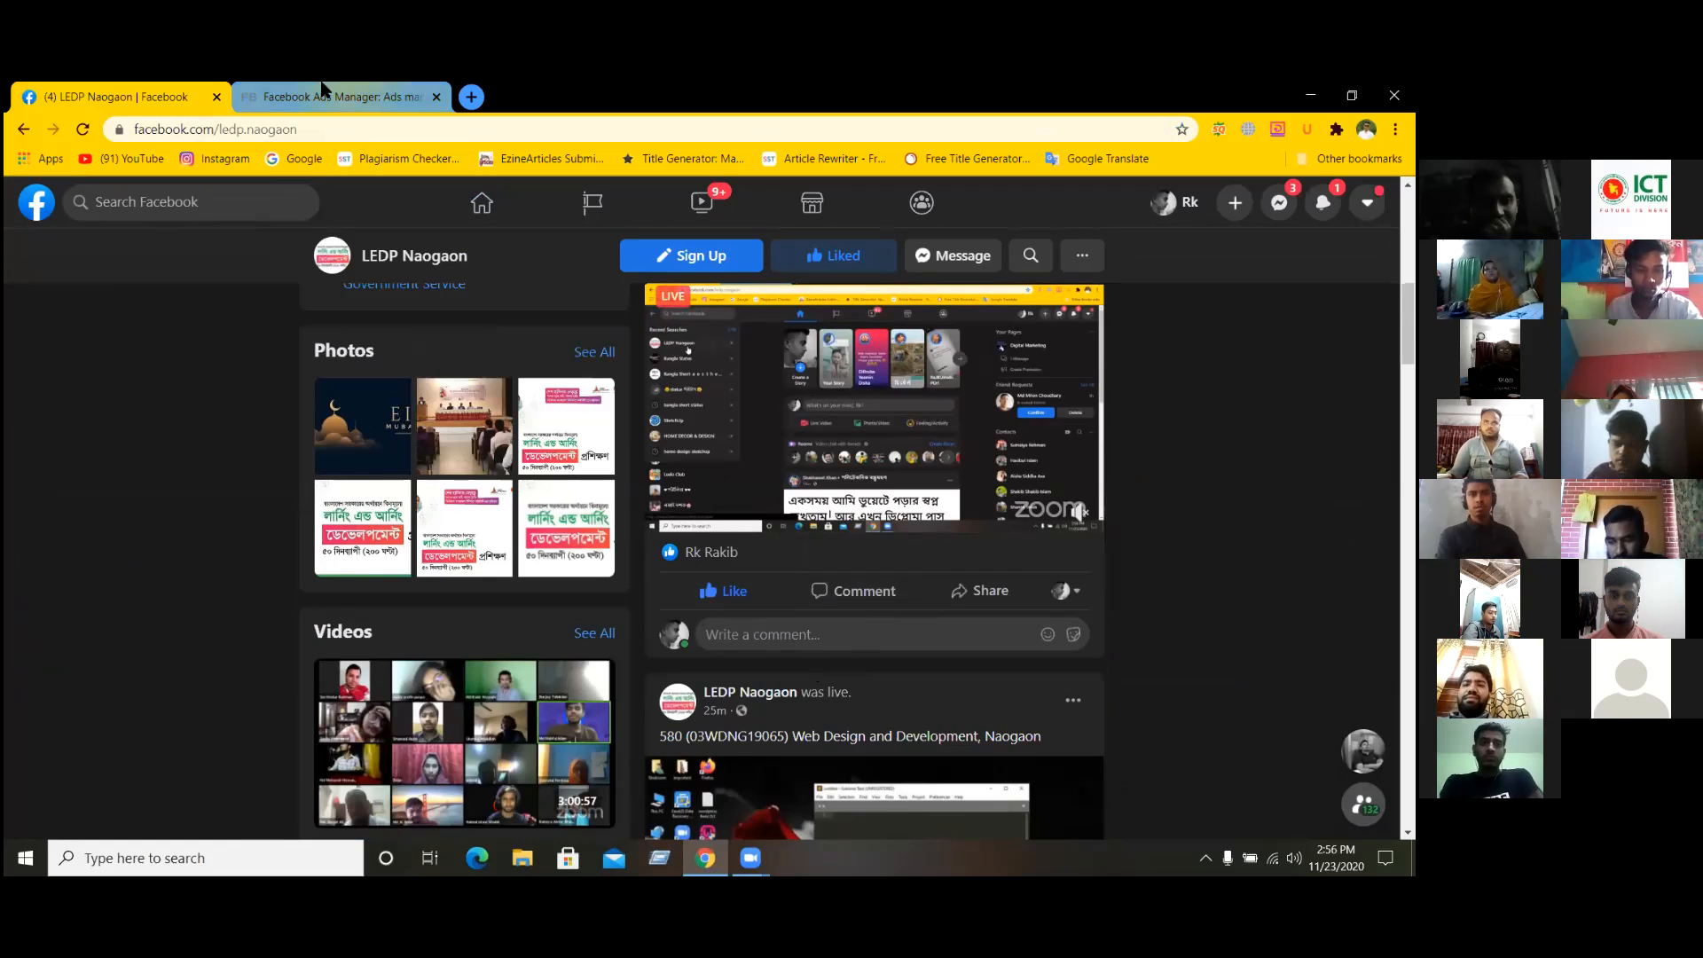
pyautogui.click(469, 196)
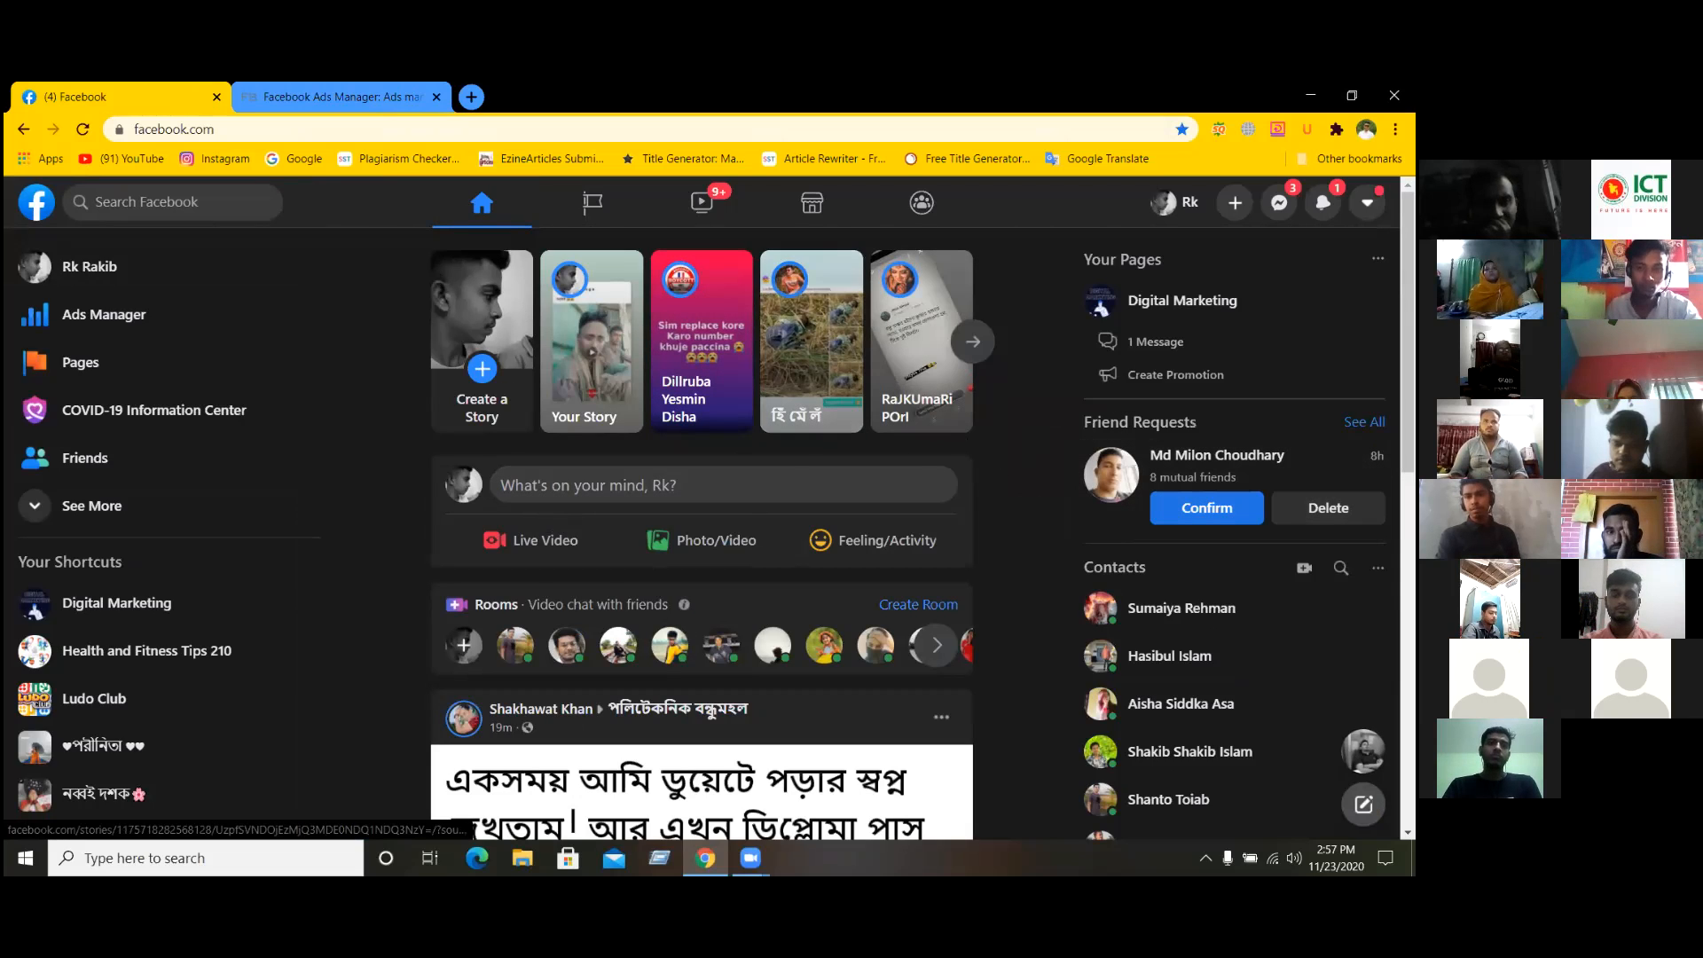
pyautogui.scroll(-10, 603, 293)
pyautogui.scroll(7, 607, 293)
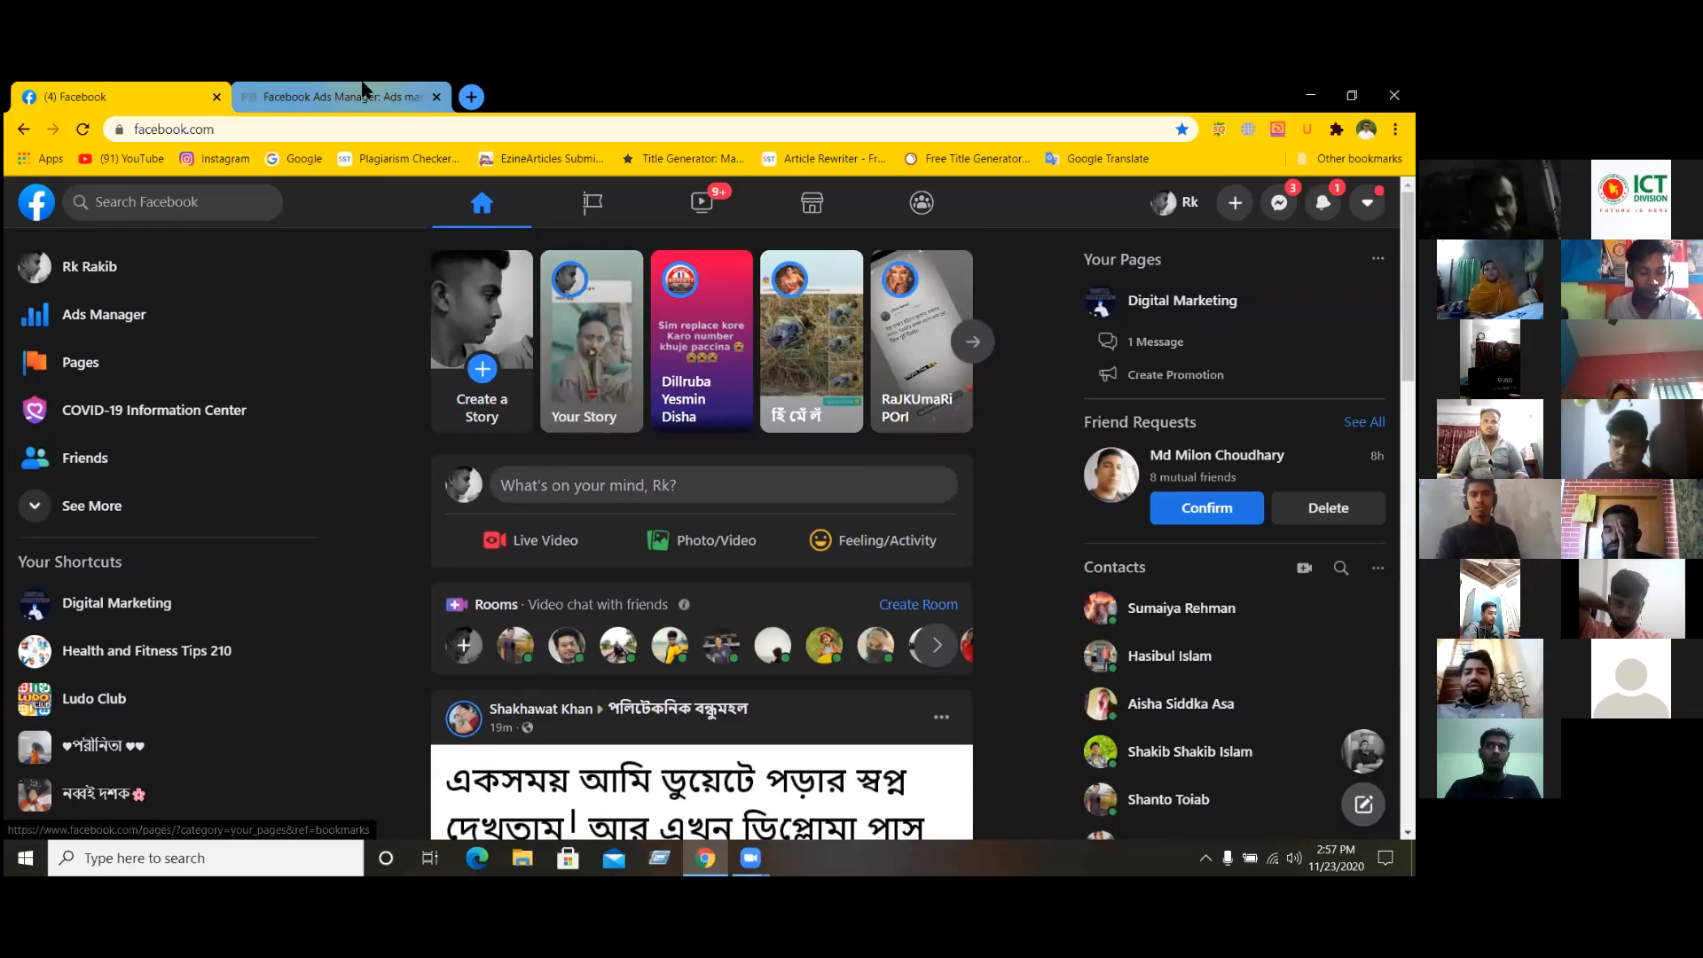
pyautogui.click(362, 88)
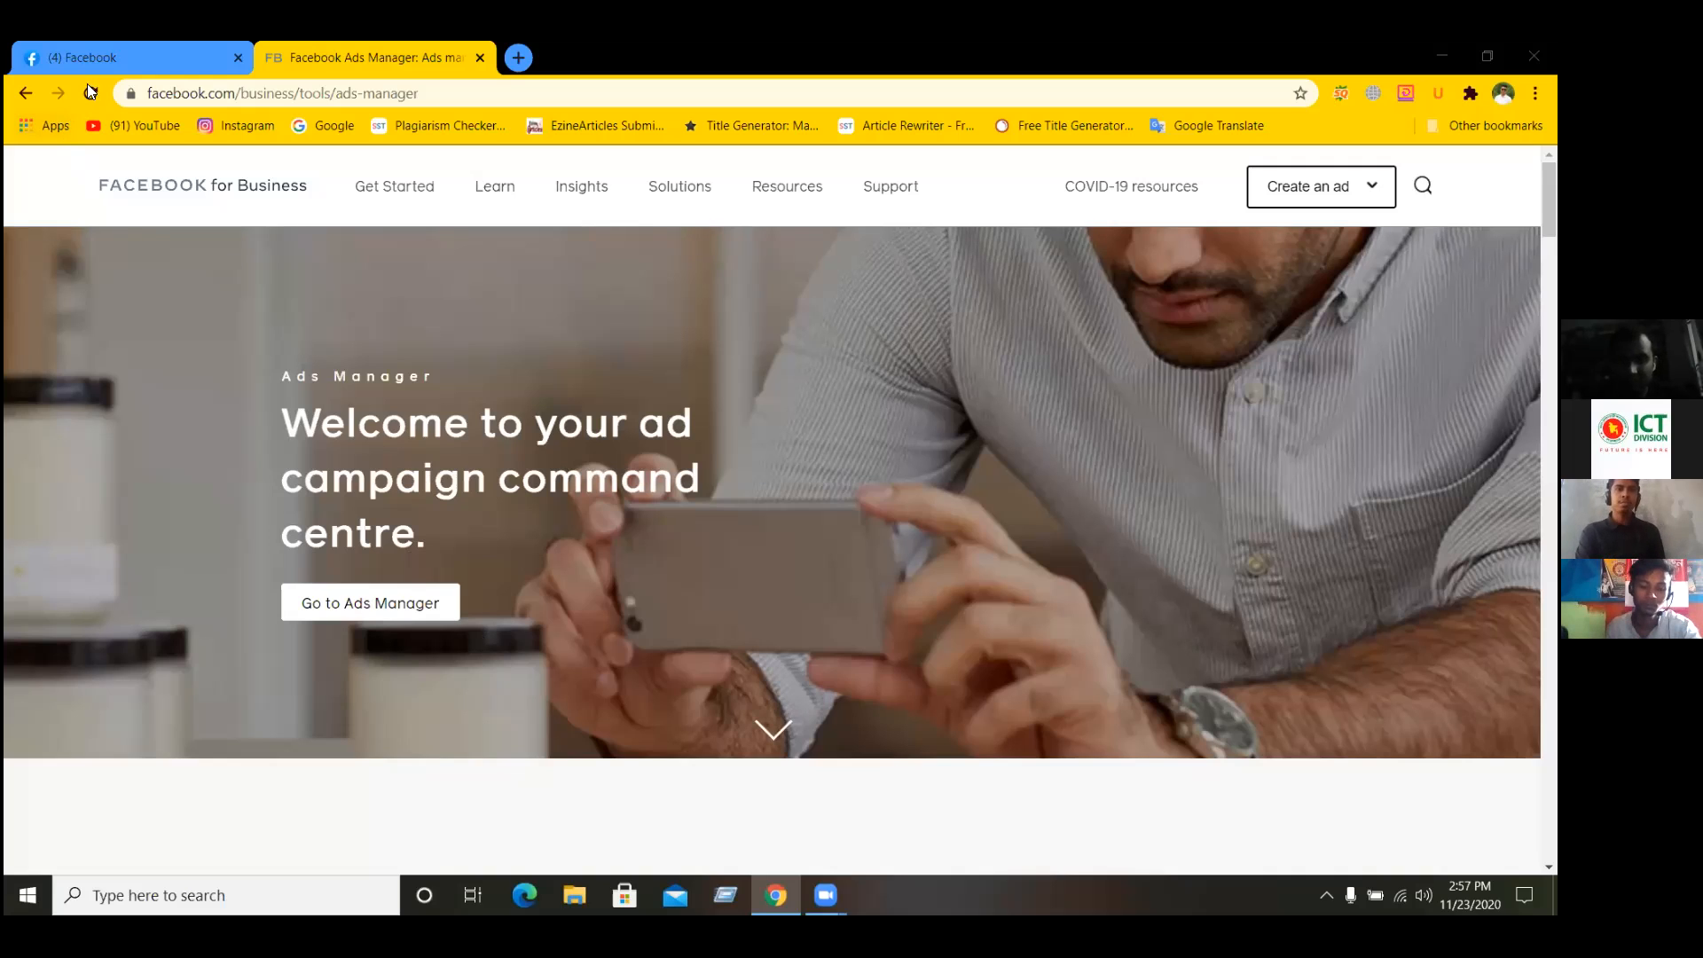
pyautogui.click(147, 54)
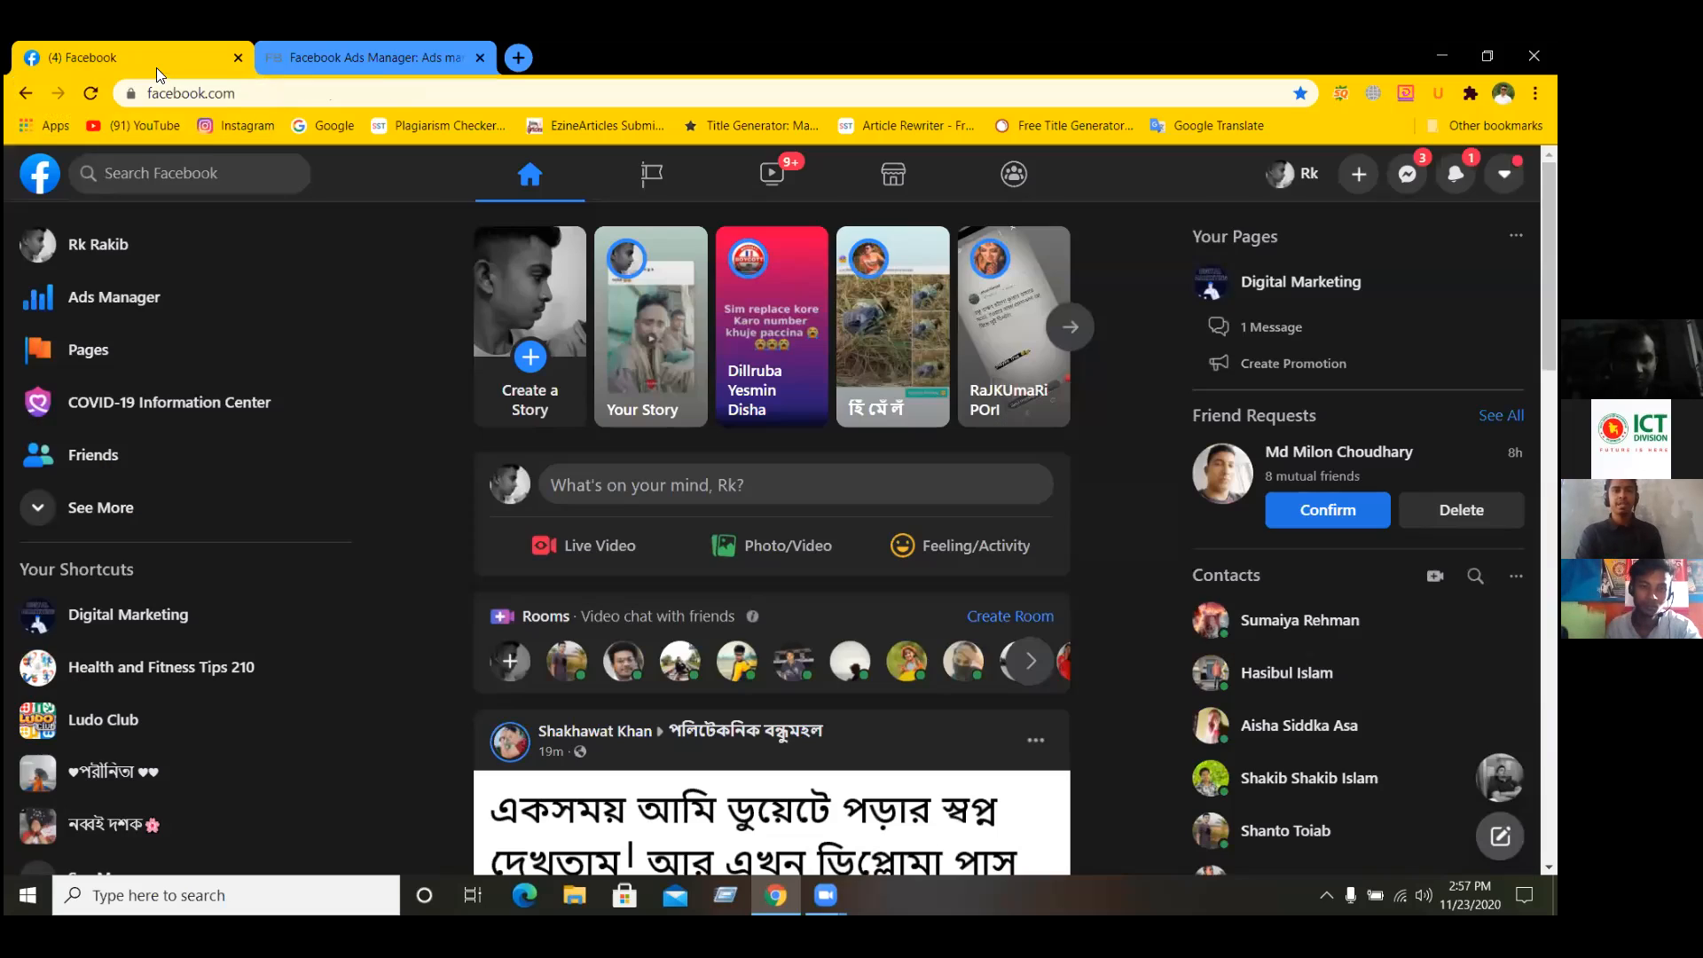
pyautogui.click(347, 55)
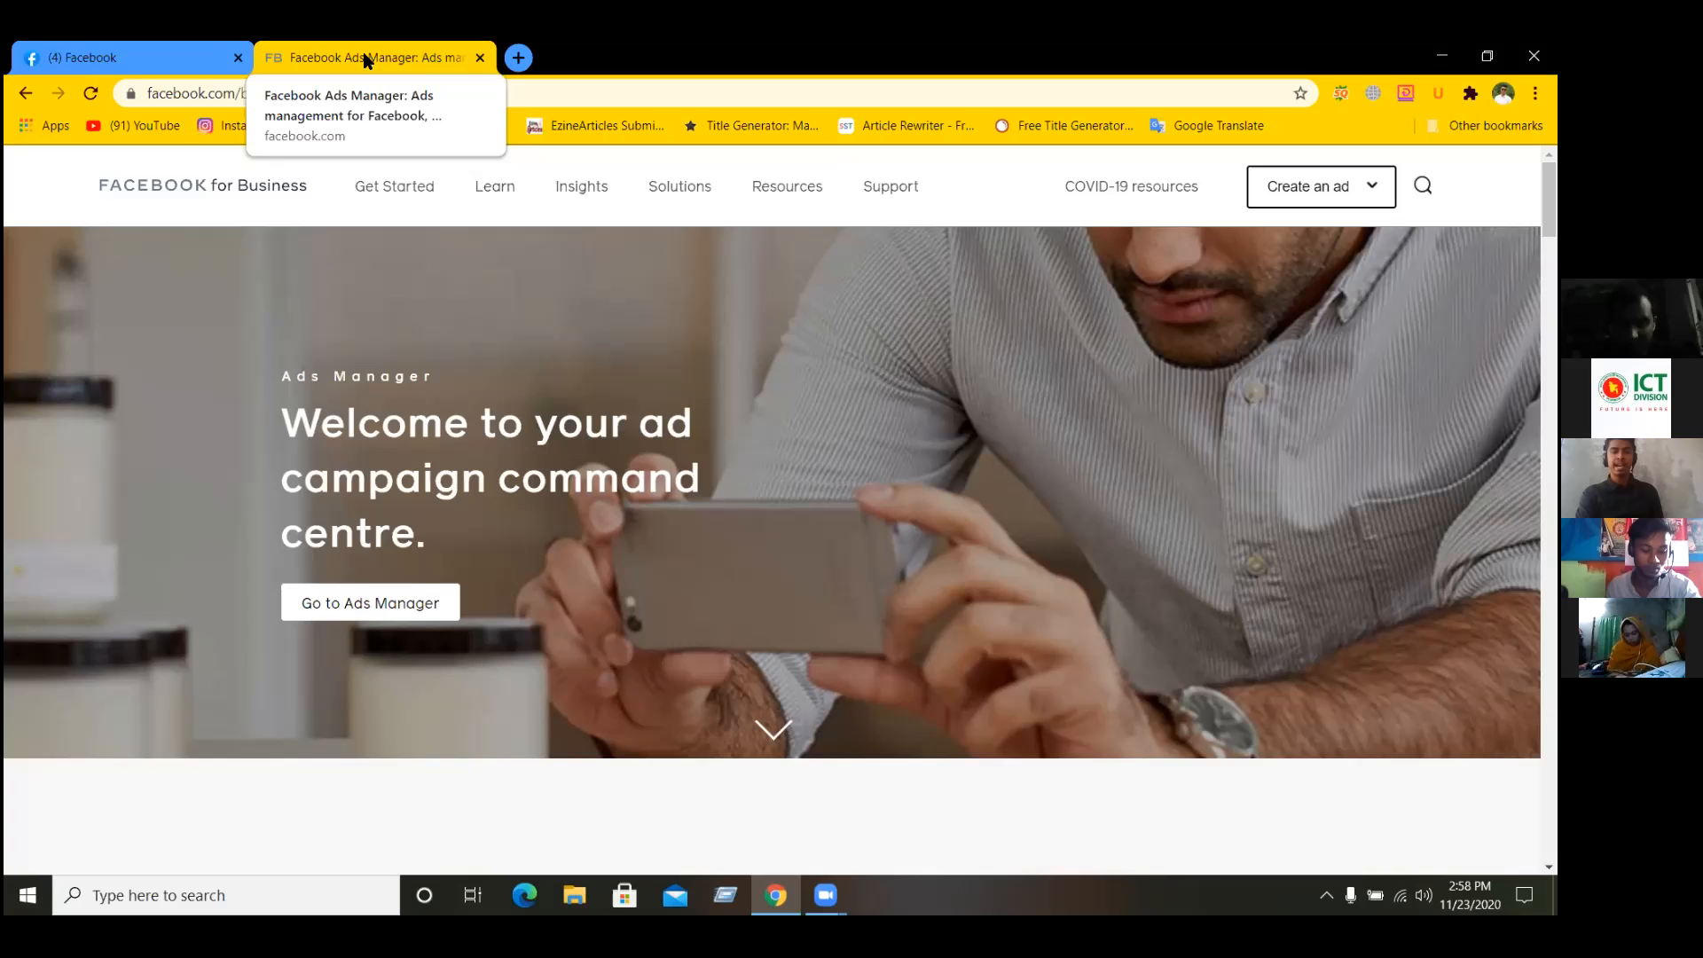
pyautogui.click(190, 57)
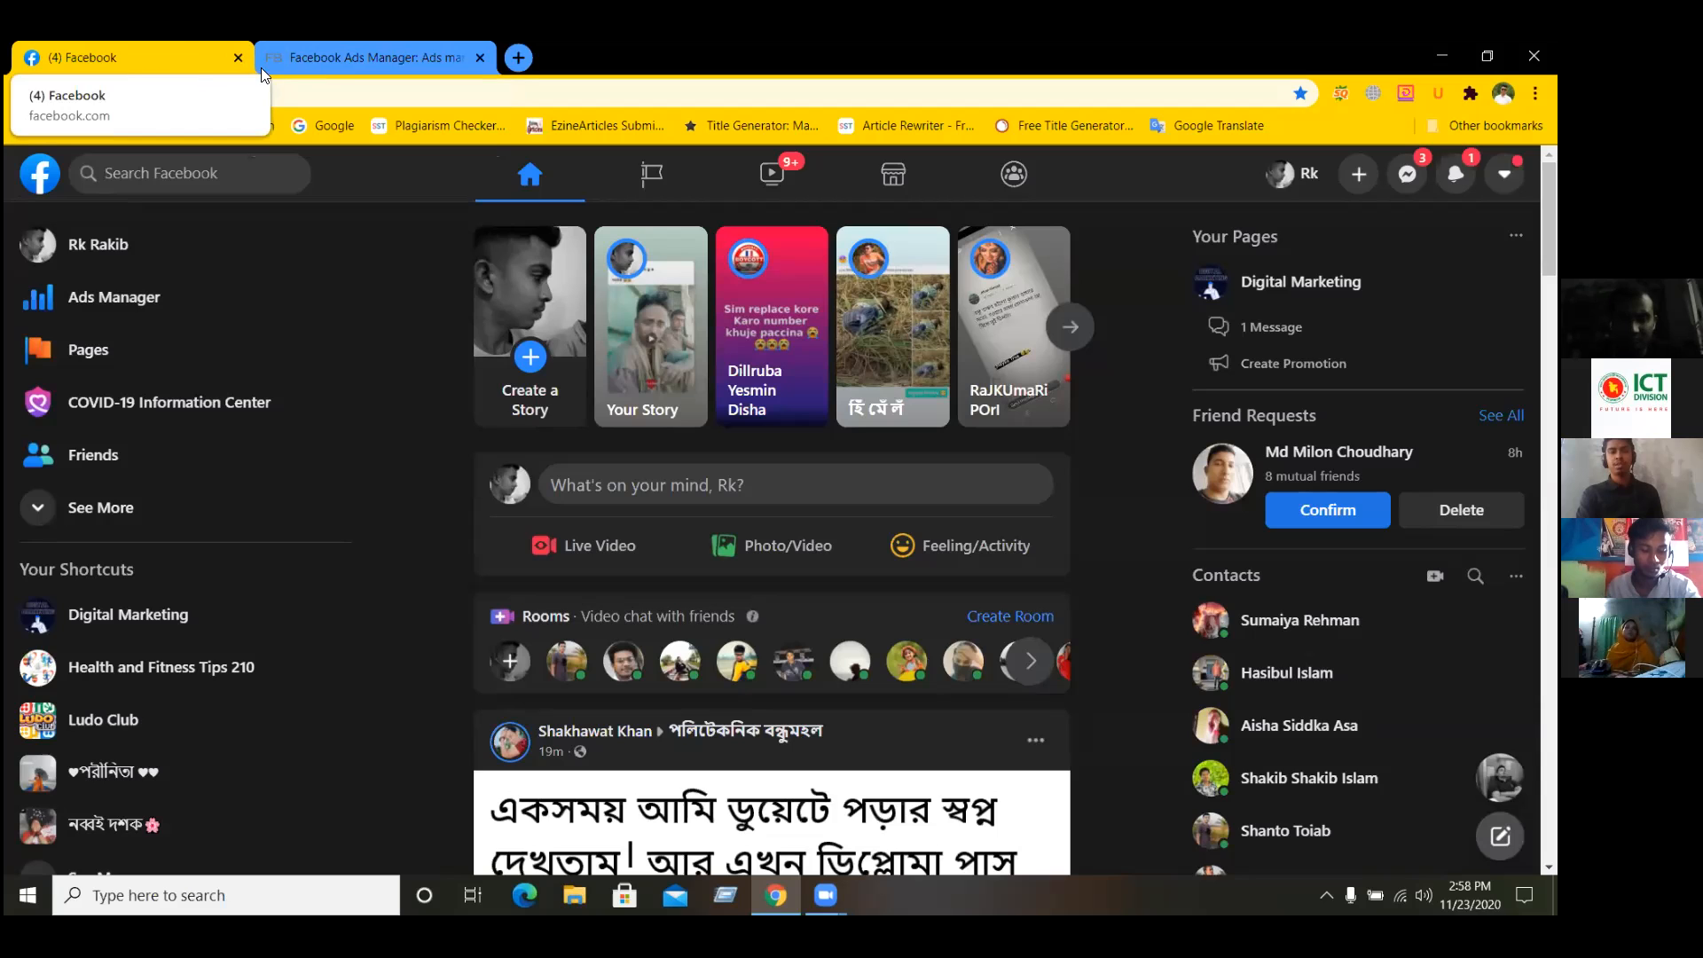
pyautogui.click(284, 57)
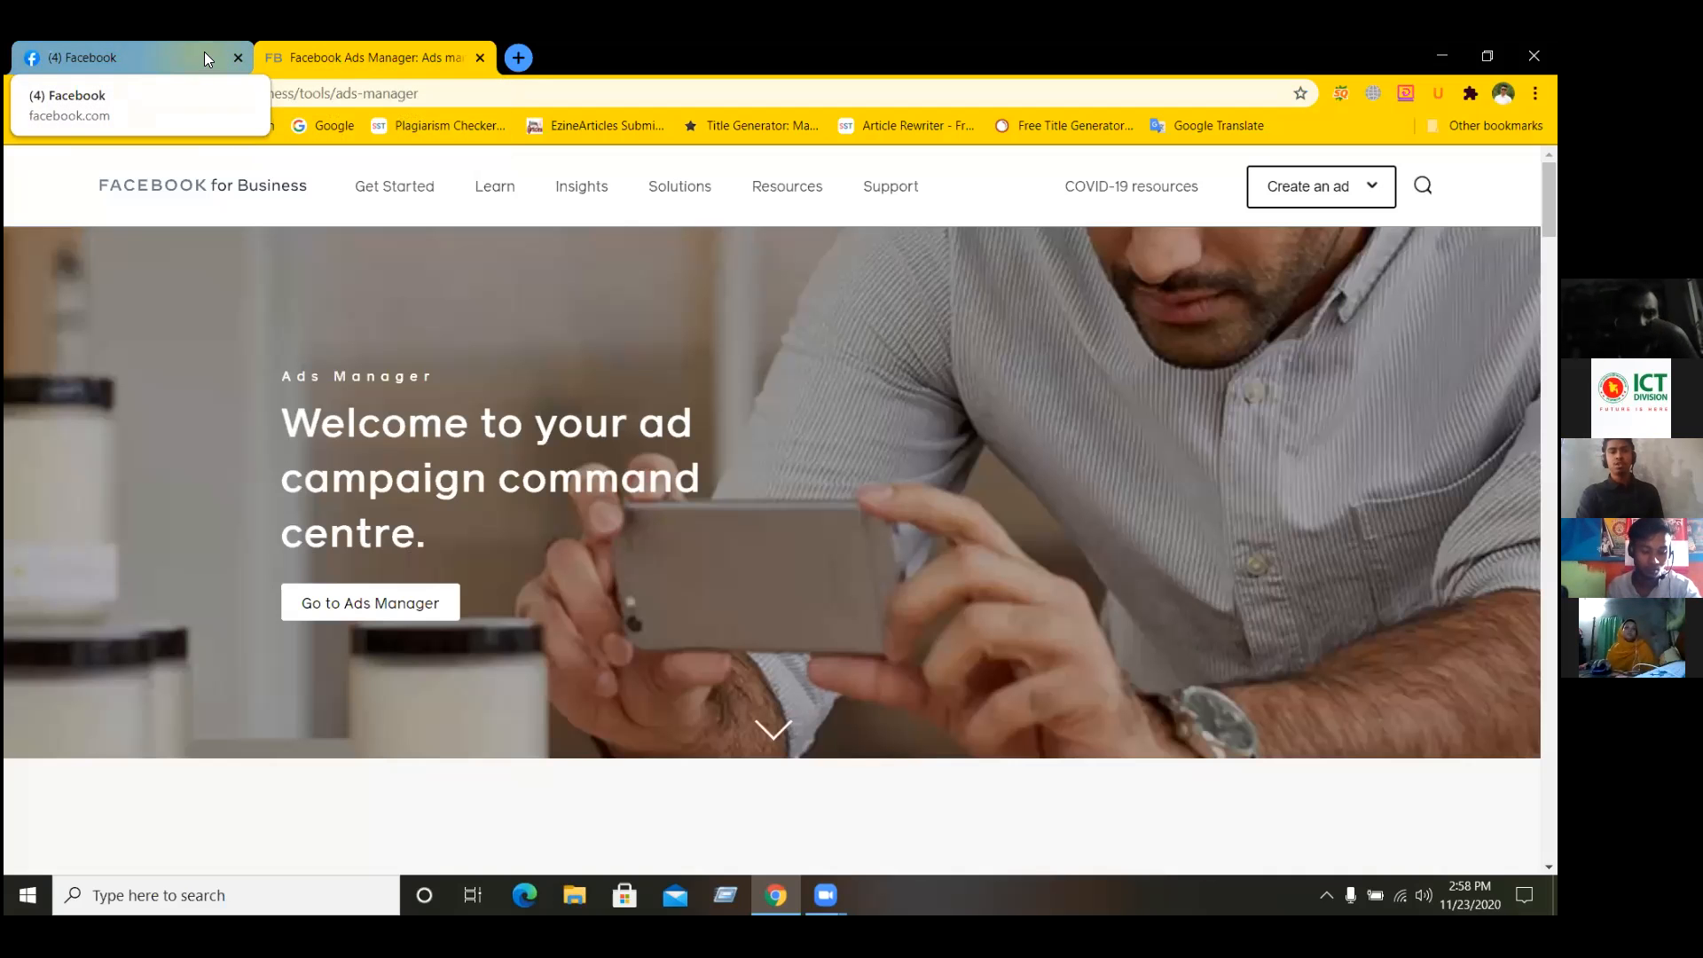
pyautogui.click(211, 62)
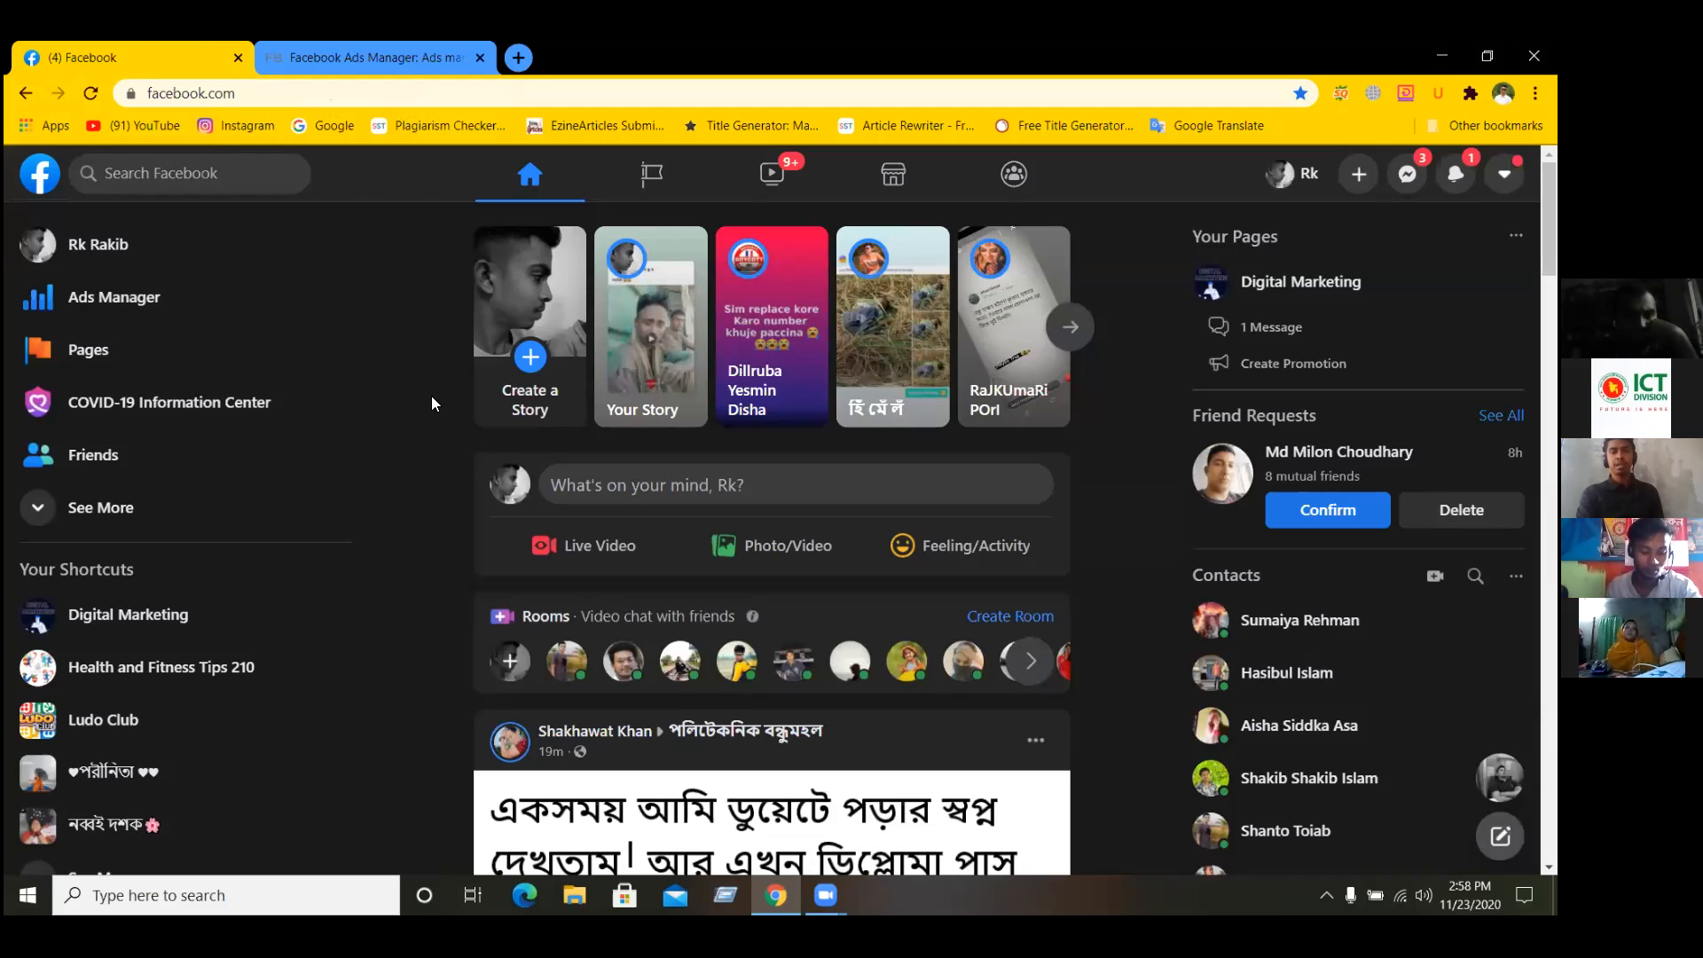
pyautogui.scroll(-10, 457, 462)
pyautogui.scroll(5, 479, 488)
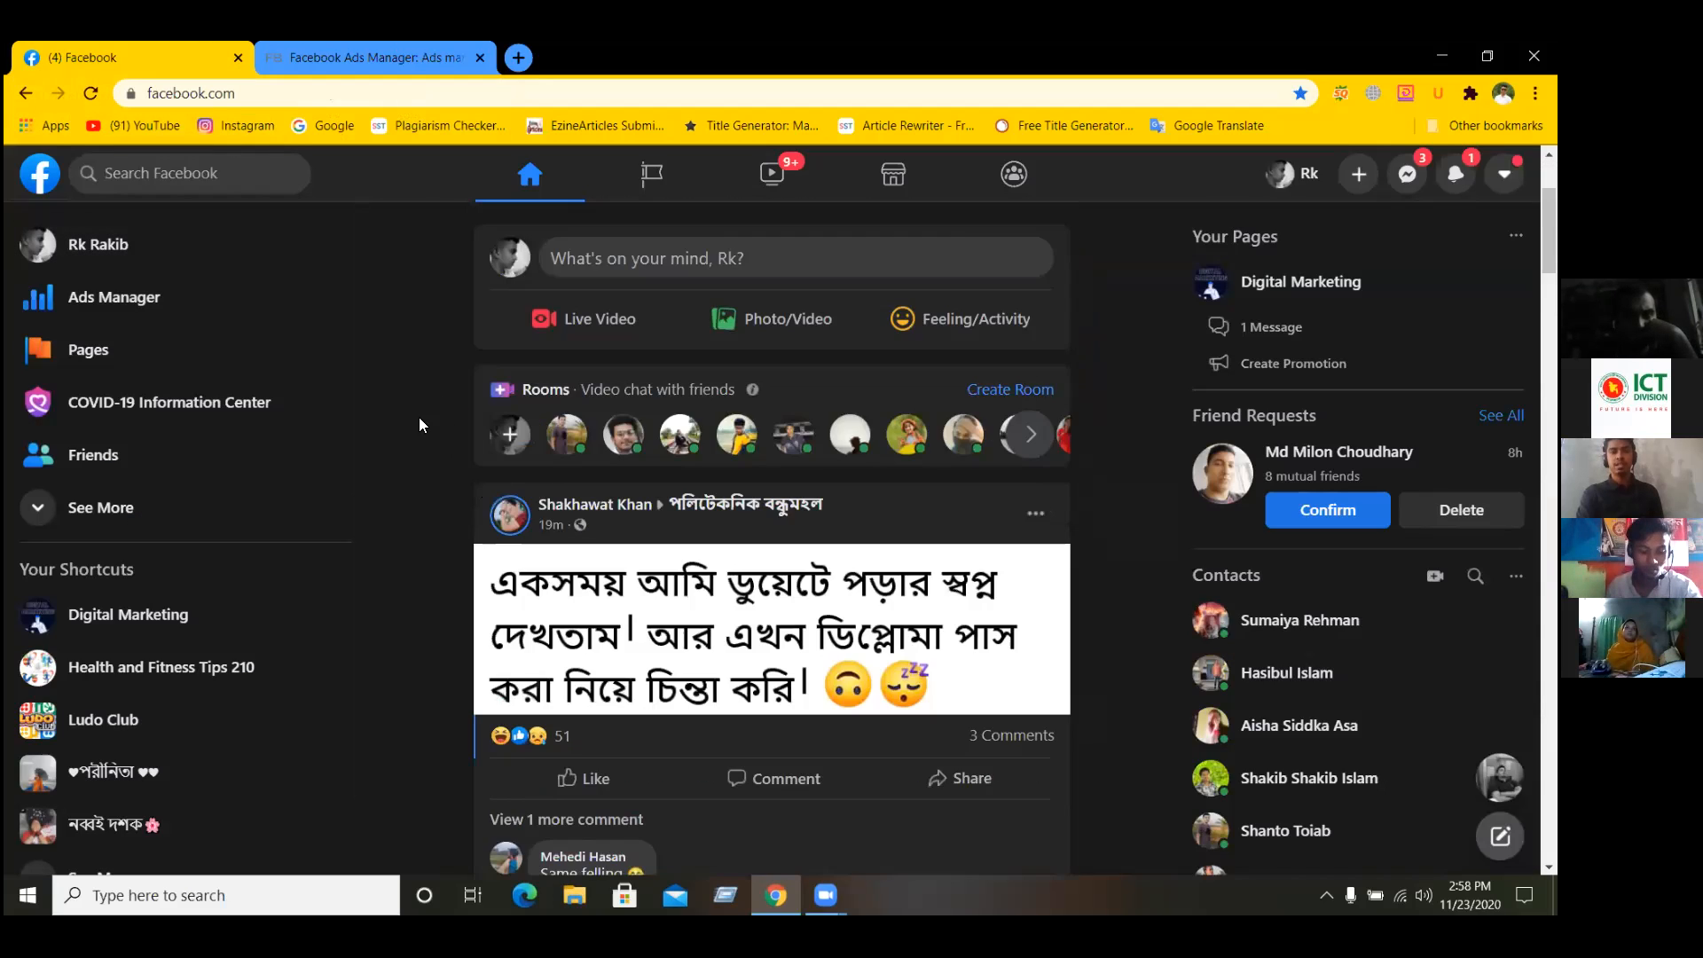
pyautogui.scroll(3, 420, 425)
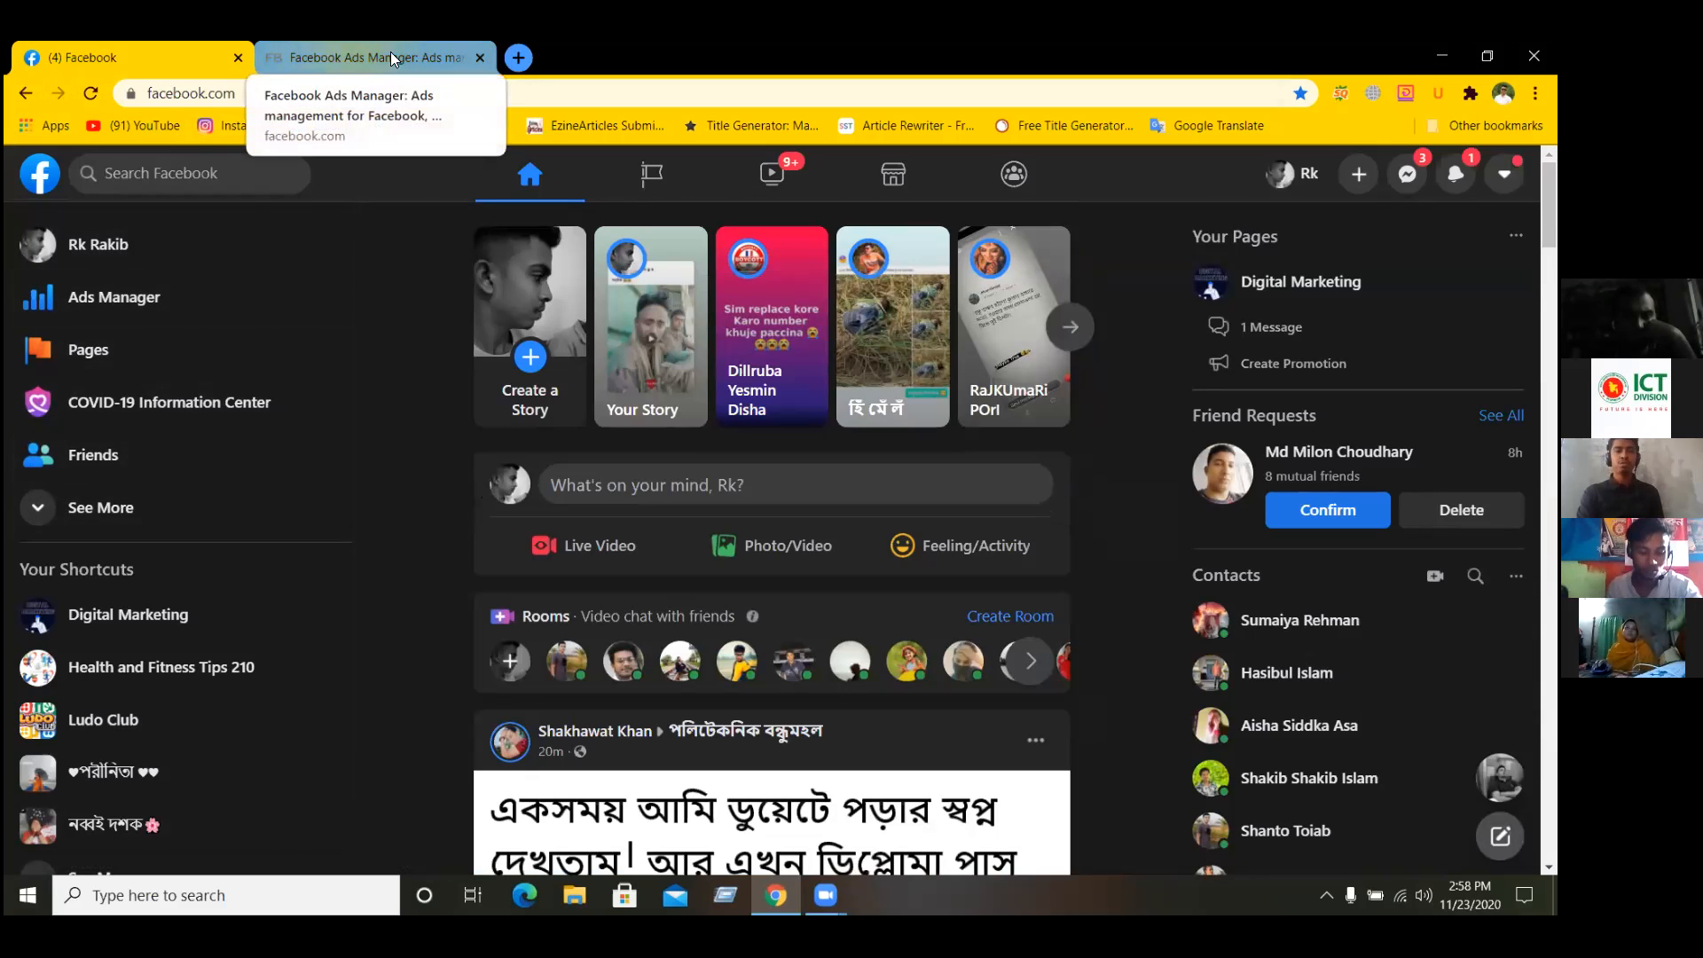
# - Switch to the Facebook Ads Manager welcome page and continue from there into Ads Manager
pyautogui.click(423, 57)
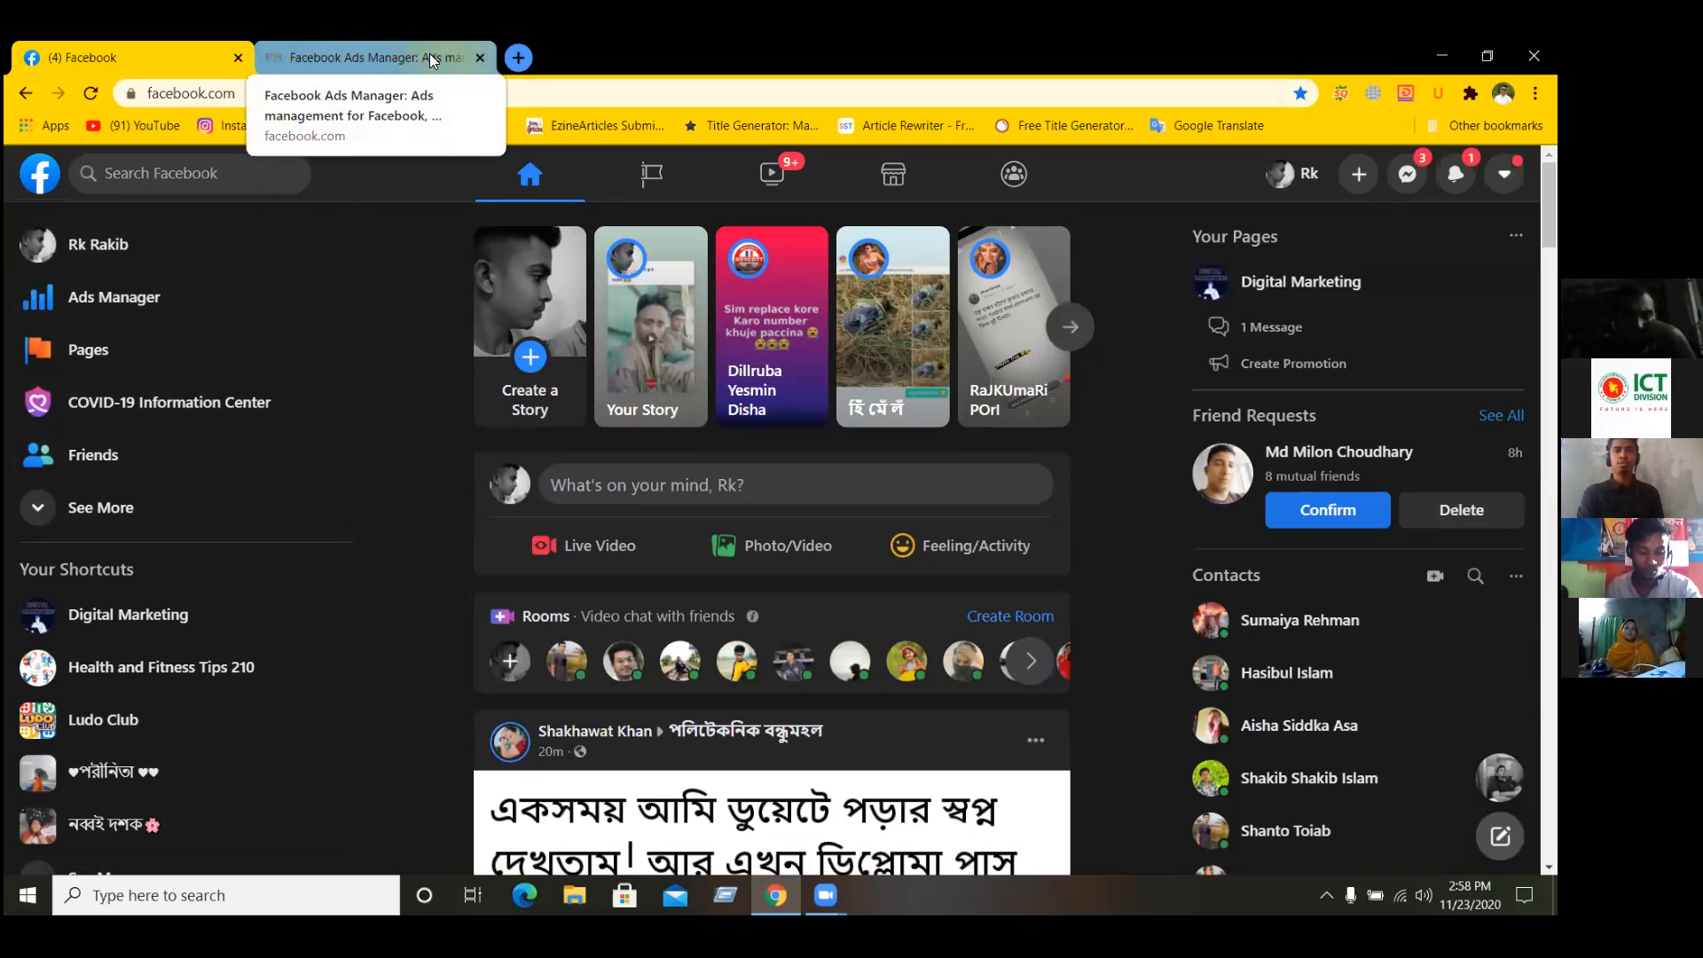
pyautogui.click(374, 65)
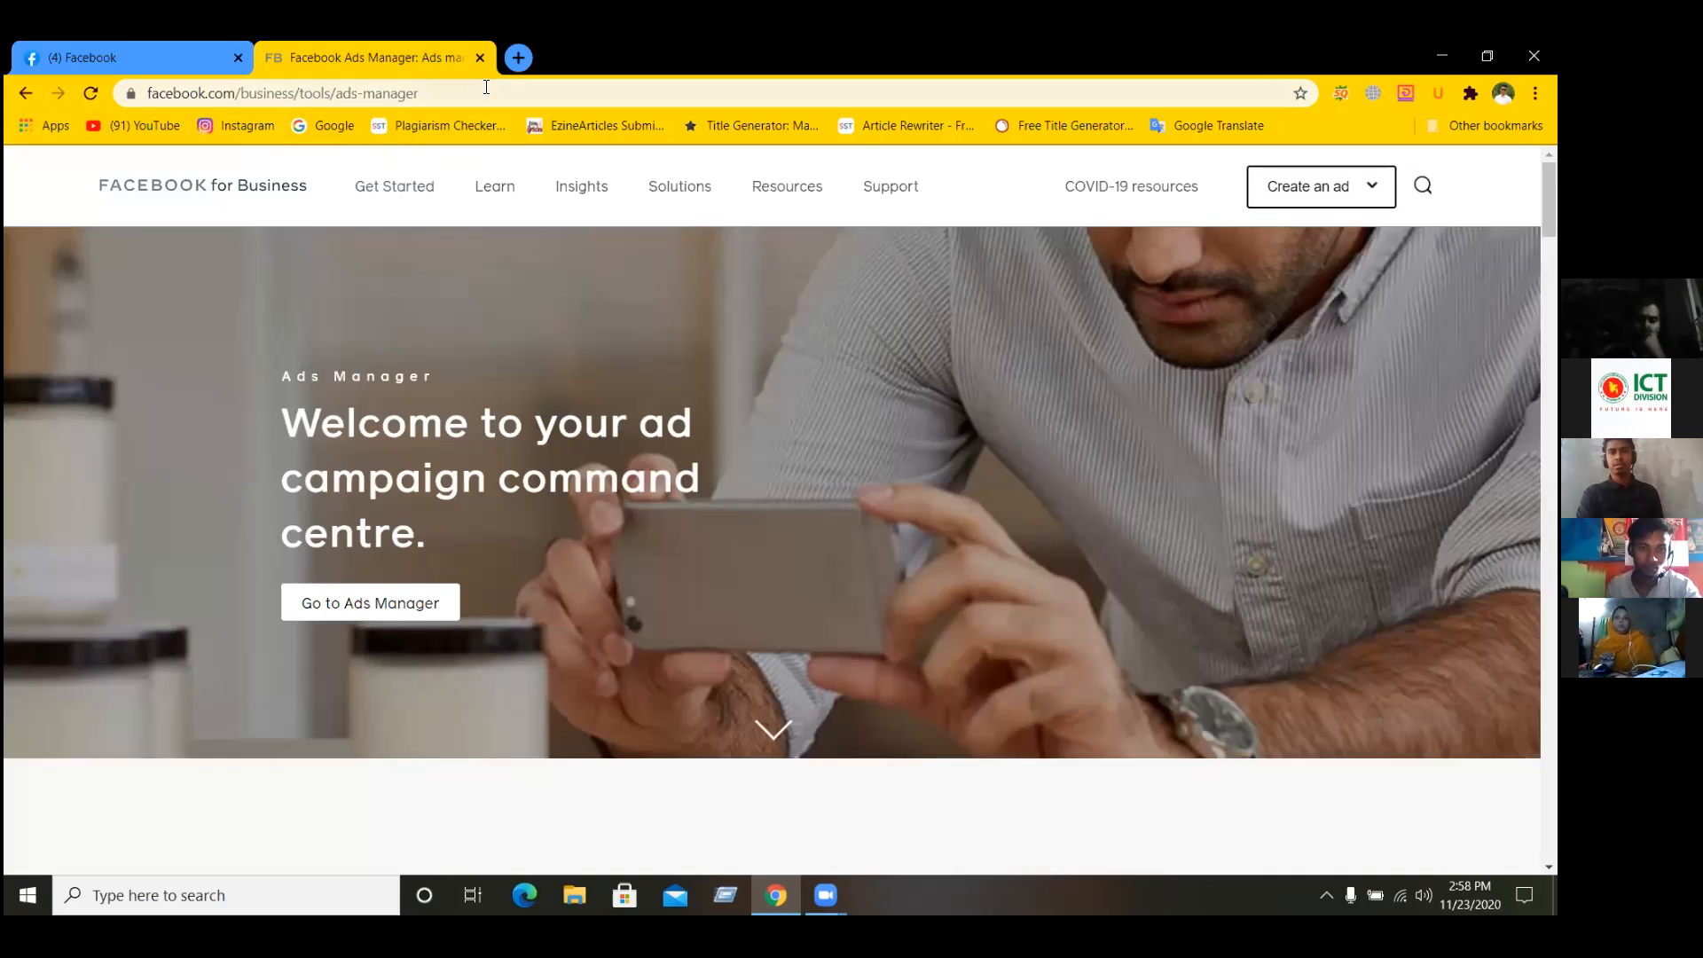
pyautogui.click(337, 94)
pyautogui.moveTo(418, 94); pyautogui.dragTo(351, 94)
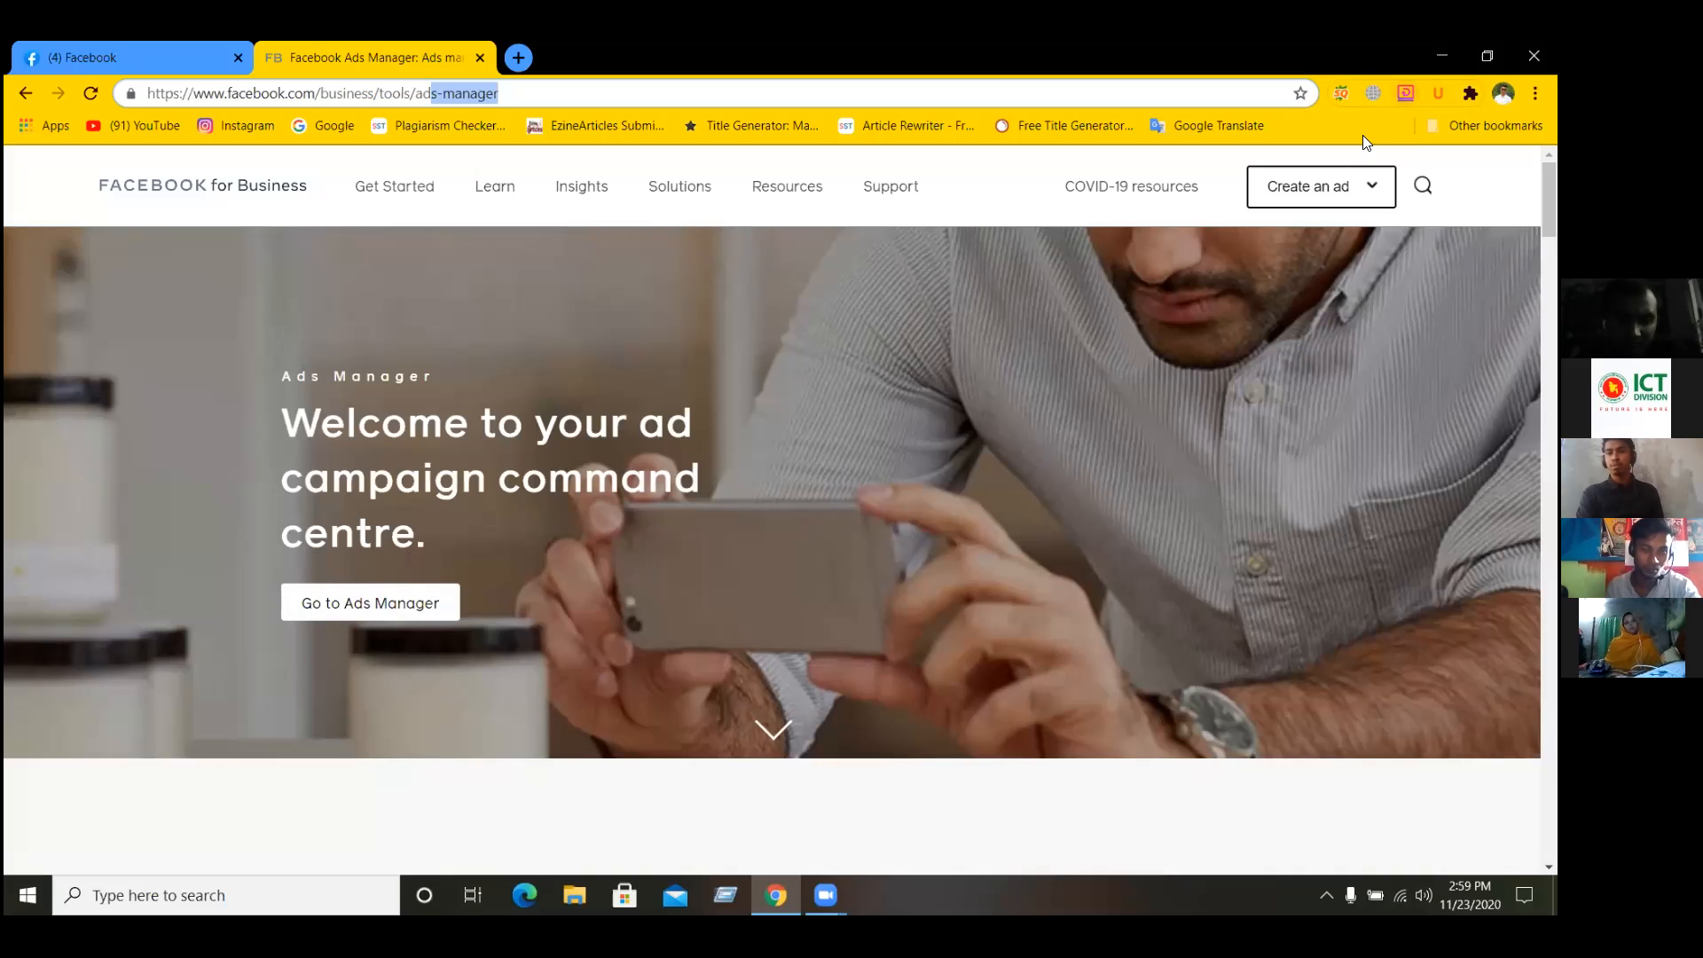
pyautogui.click(354, 612)
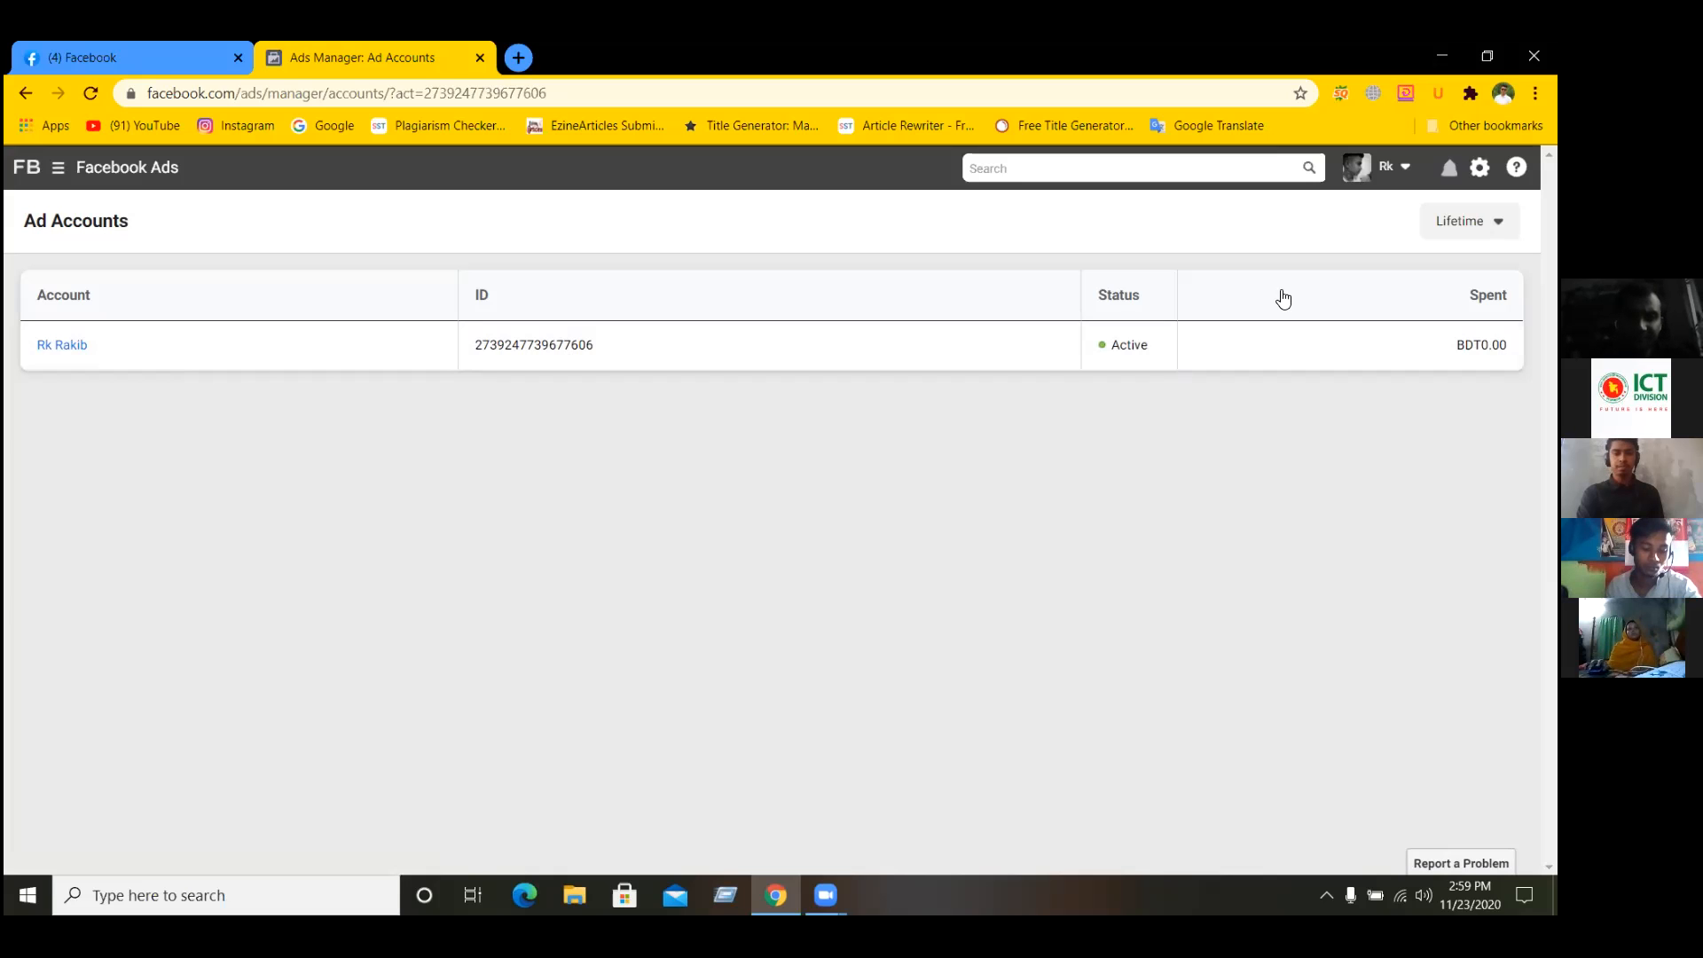
# - Open Audience Insights and close the starting-audience prompt with "Don't show this again" enabled
pyautogui.click(59, 174)
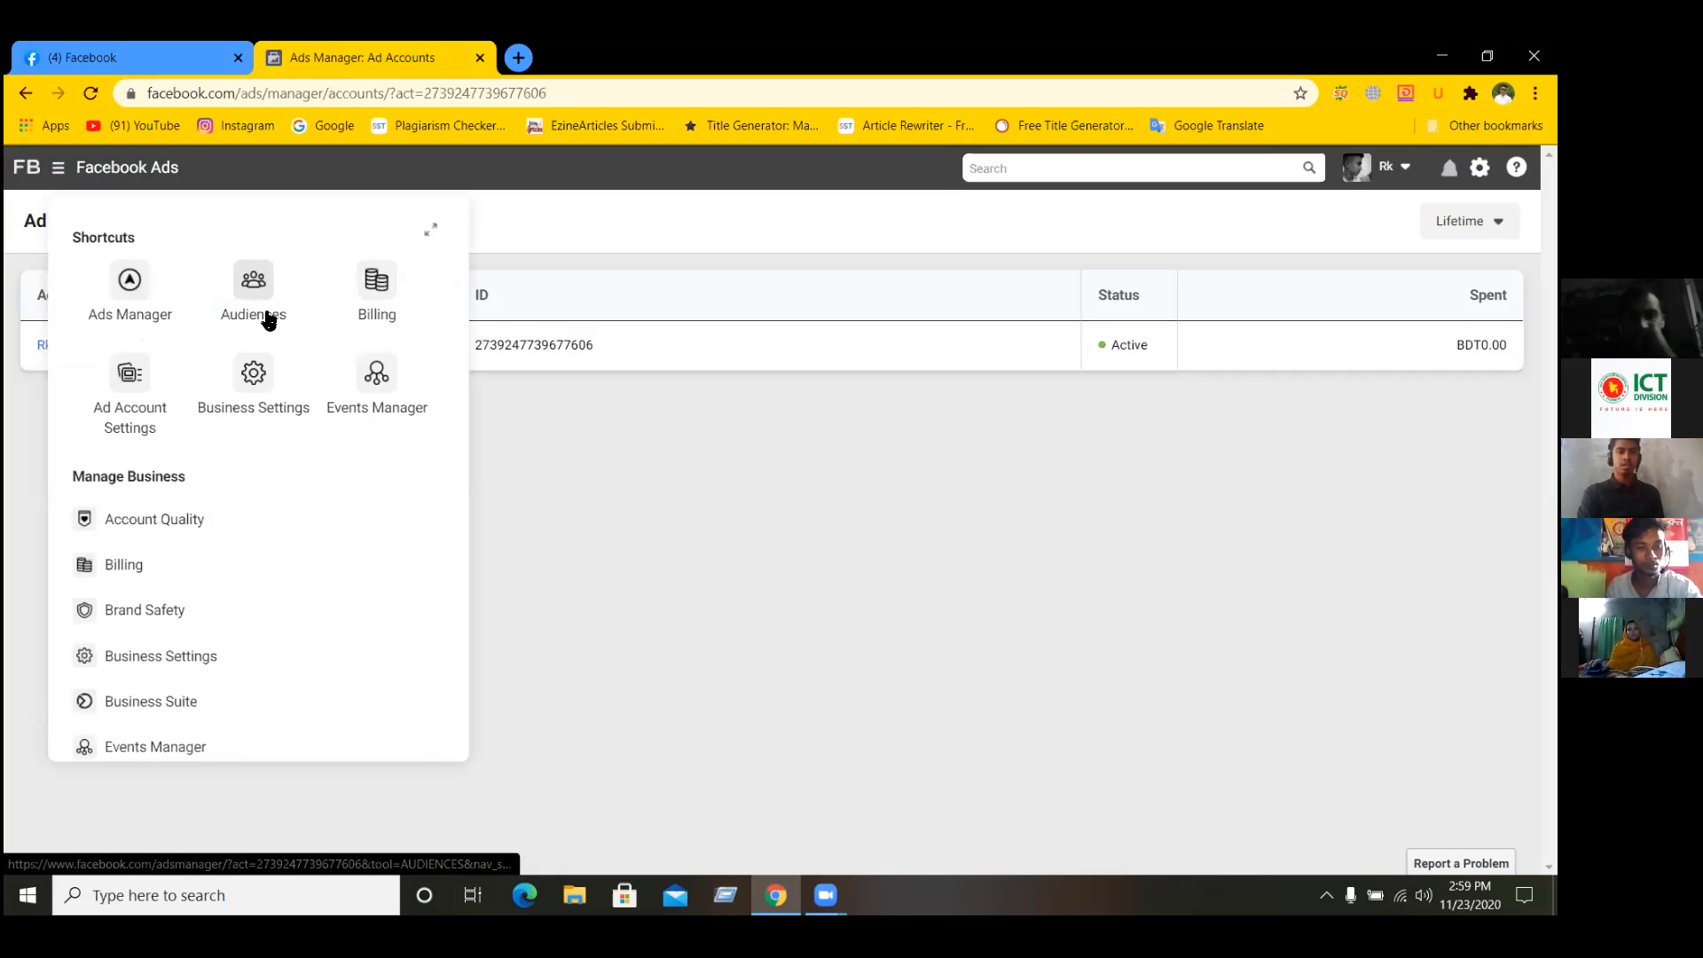
pyautogui.scroll(-8, 266, 316)
pyautogui.scroll(-5, 268, 373)
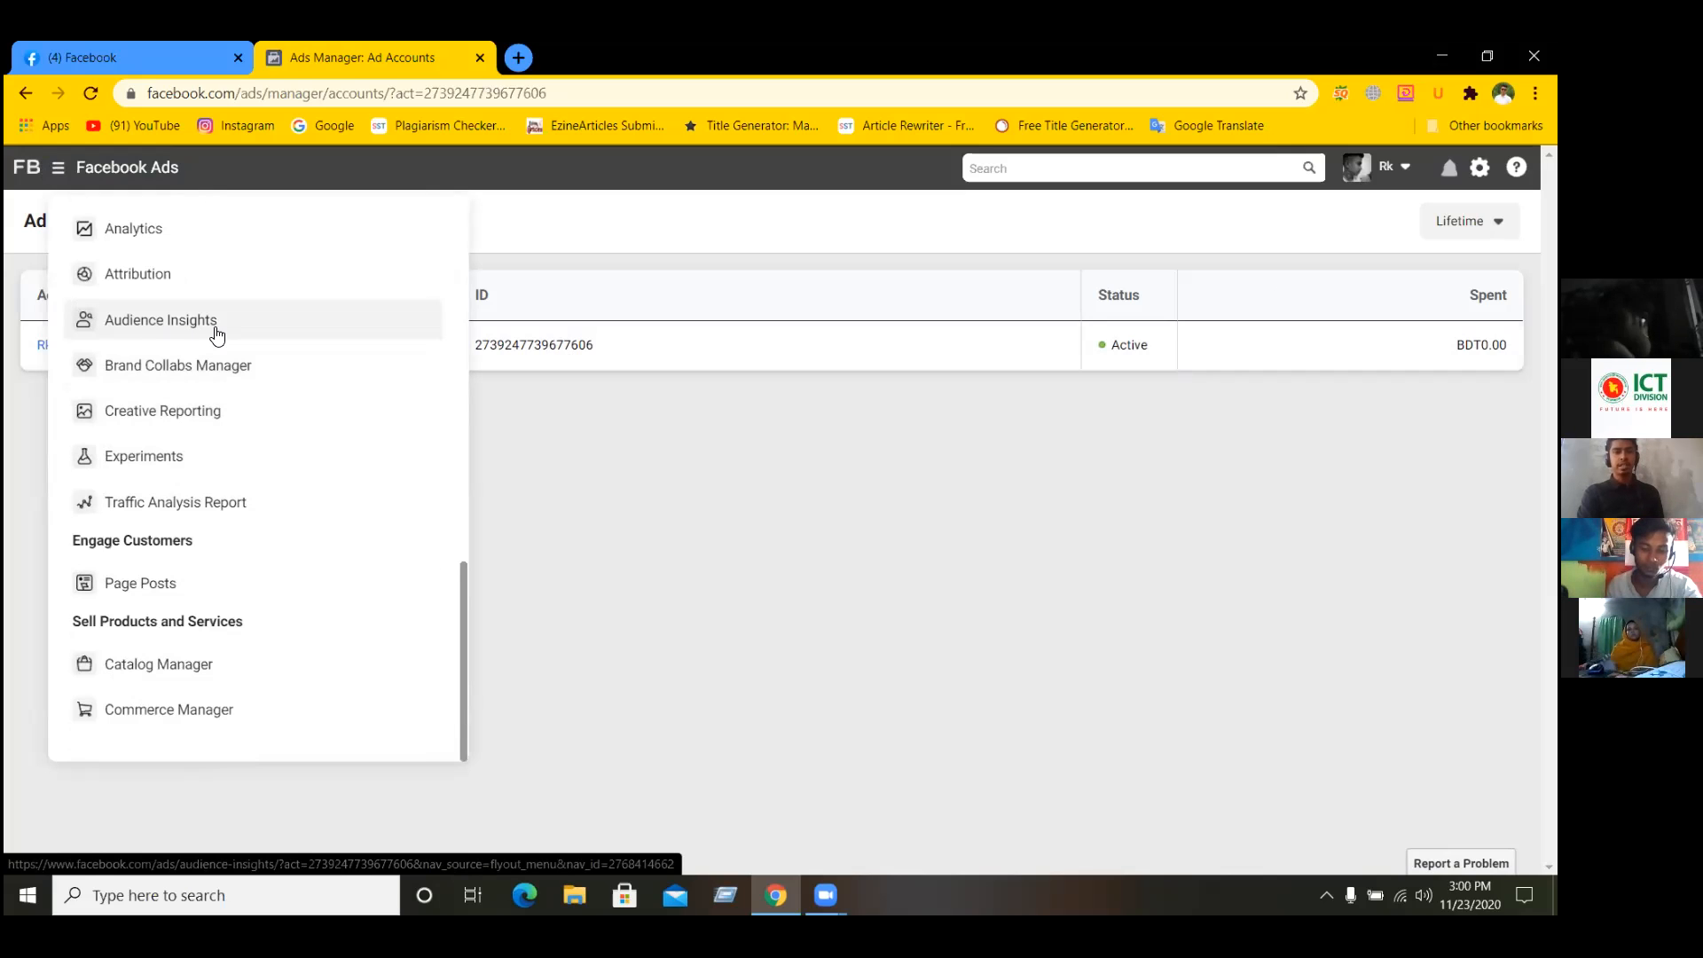
pyautogui.scroll(2, 222, 522)
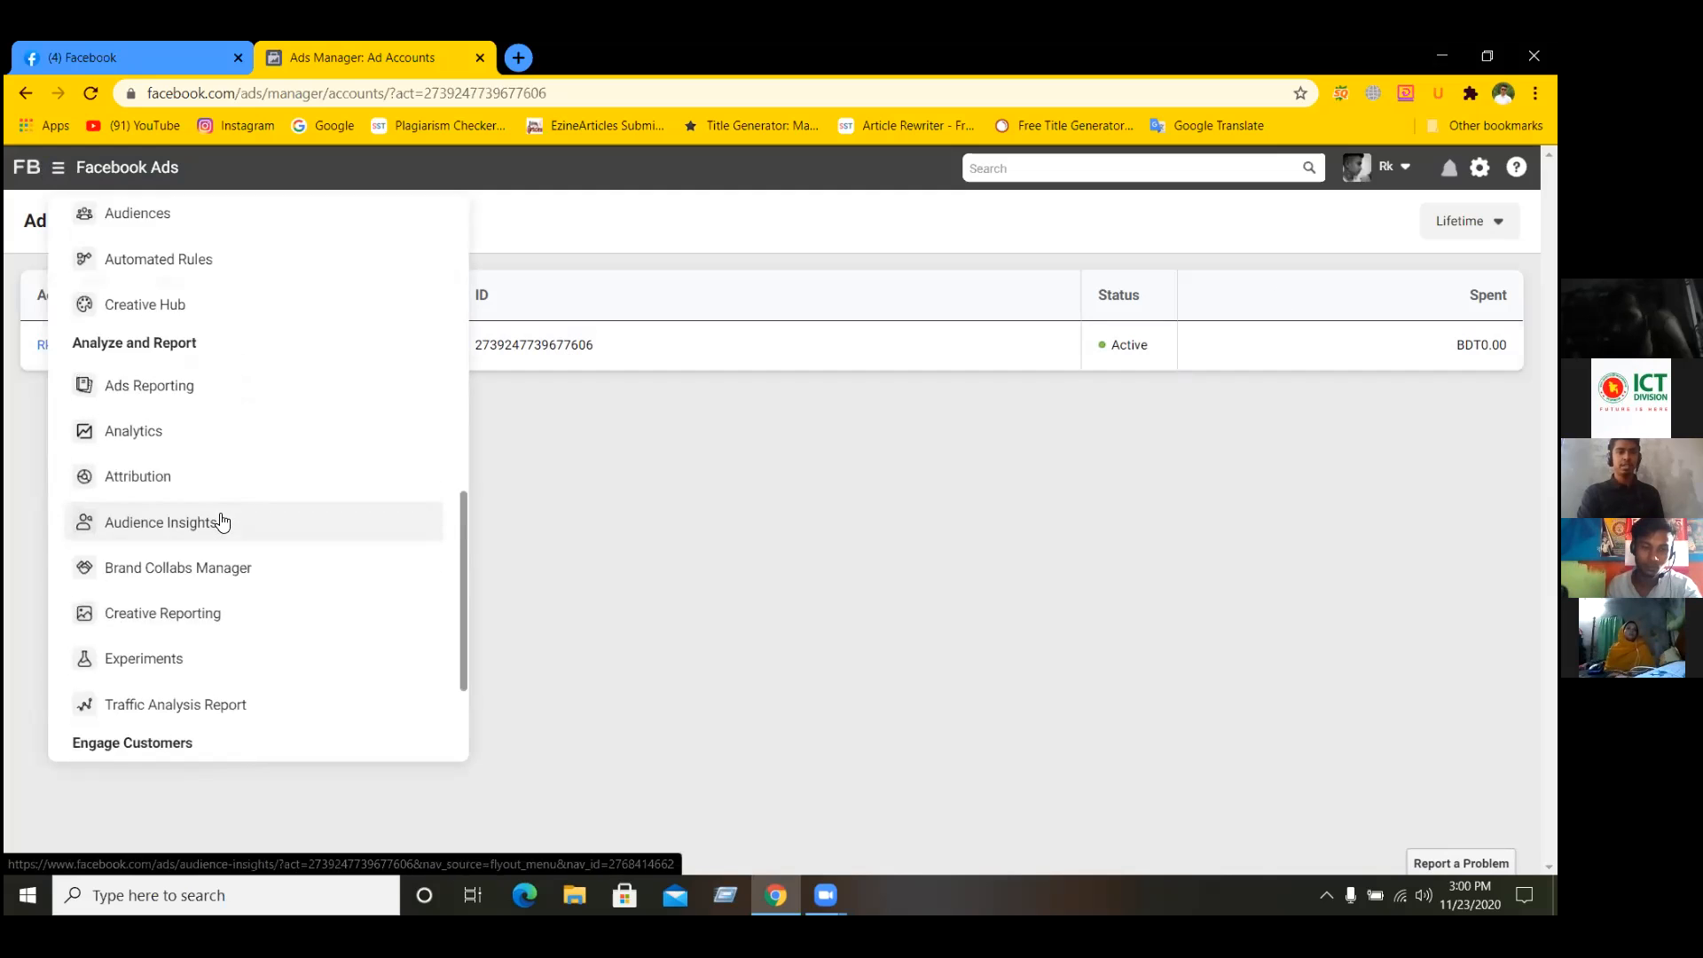
pyautogui.scroll(-2, 222, 522)
pyautogui.click(197, 328)
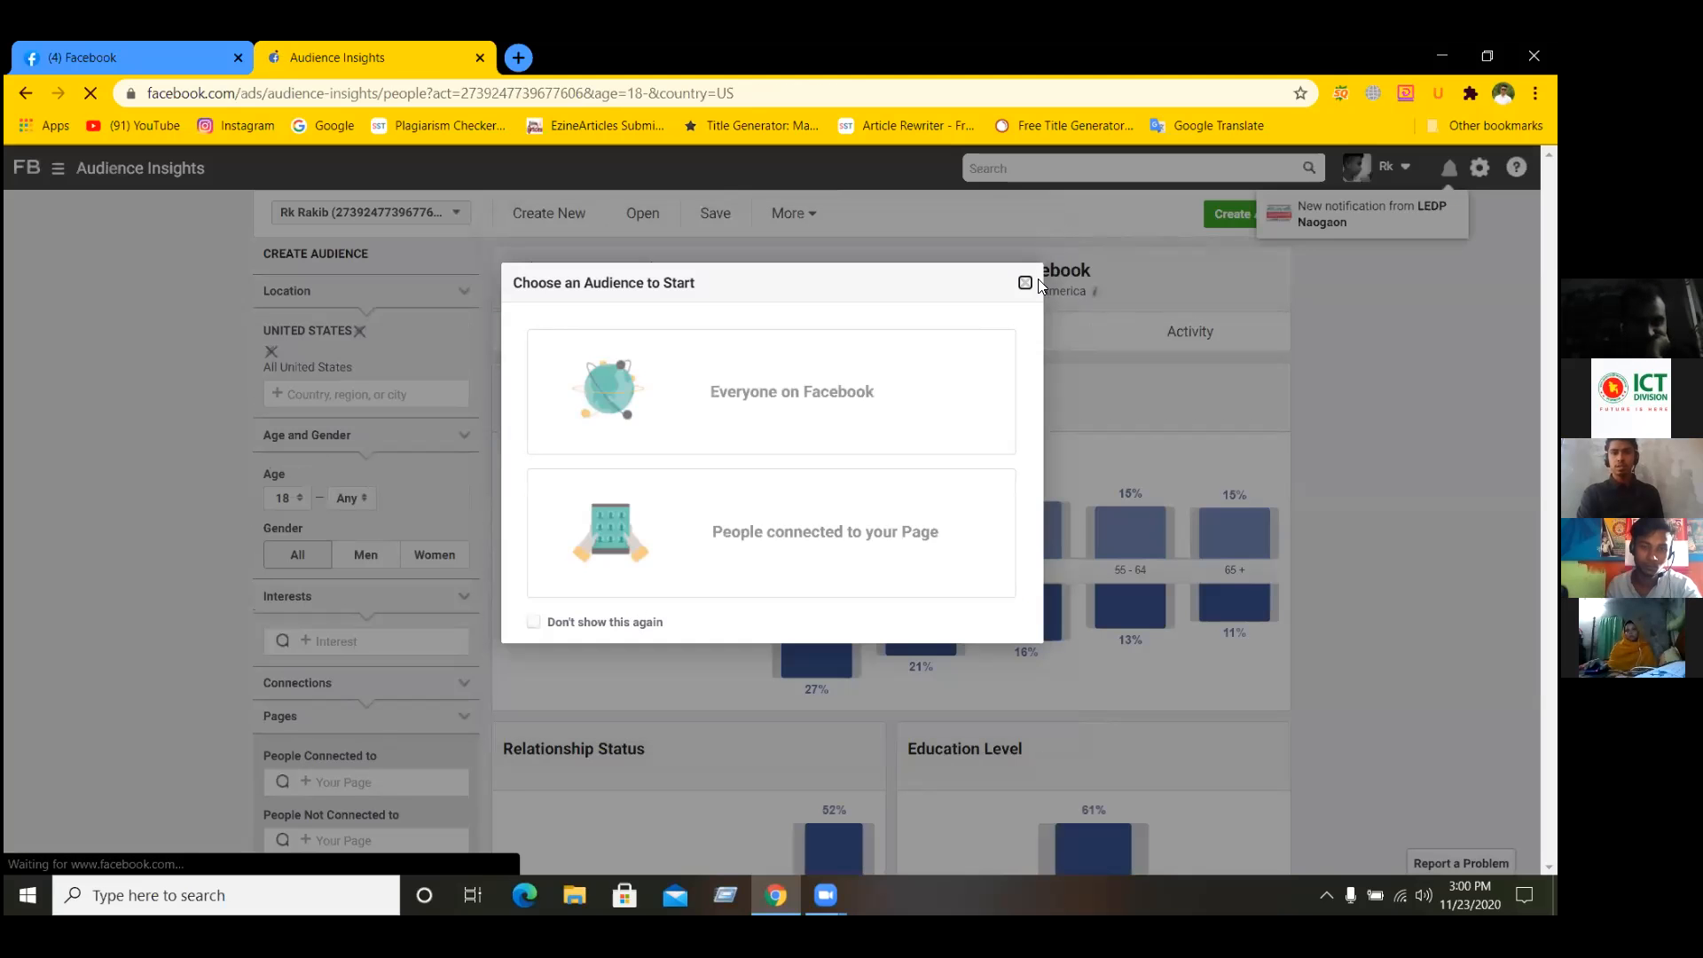
pyautogui.click(533, 622)
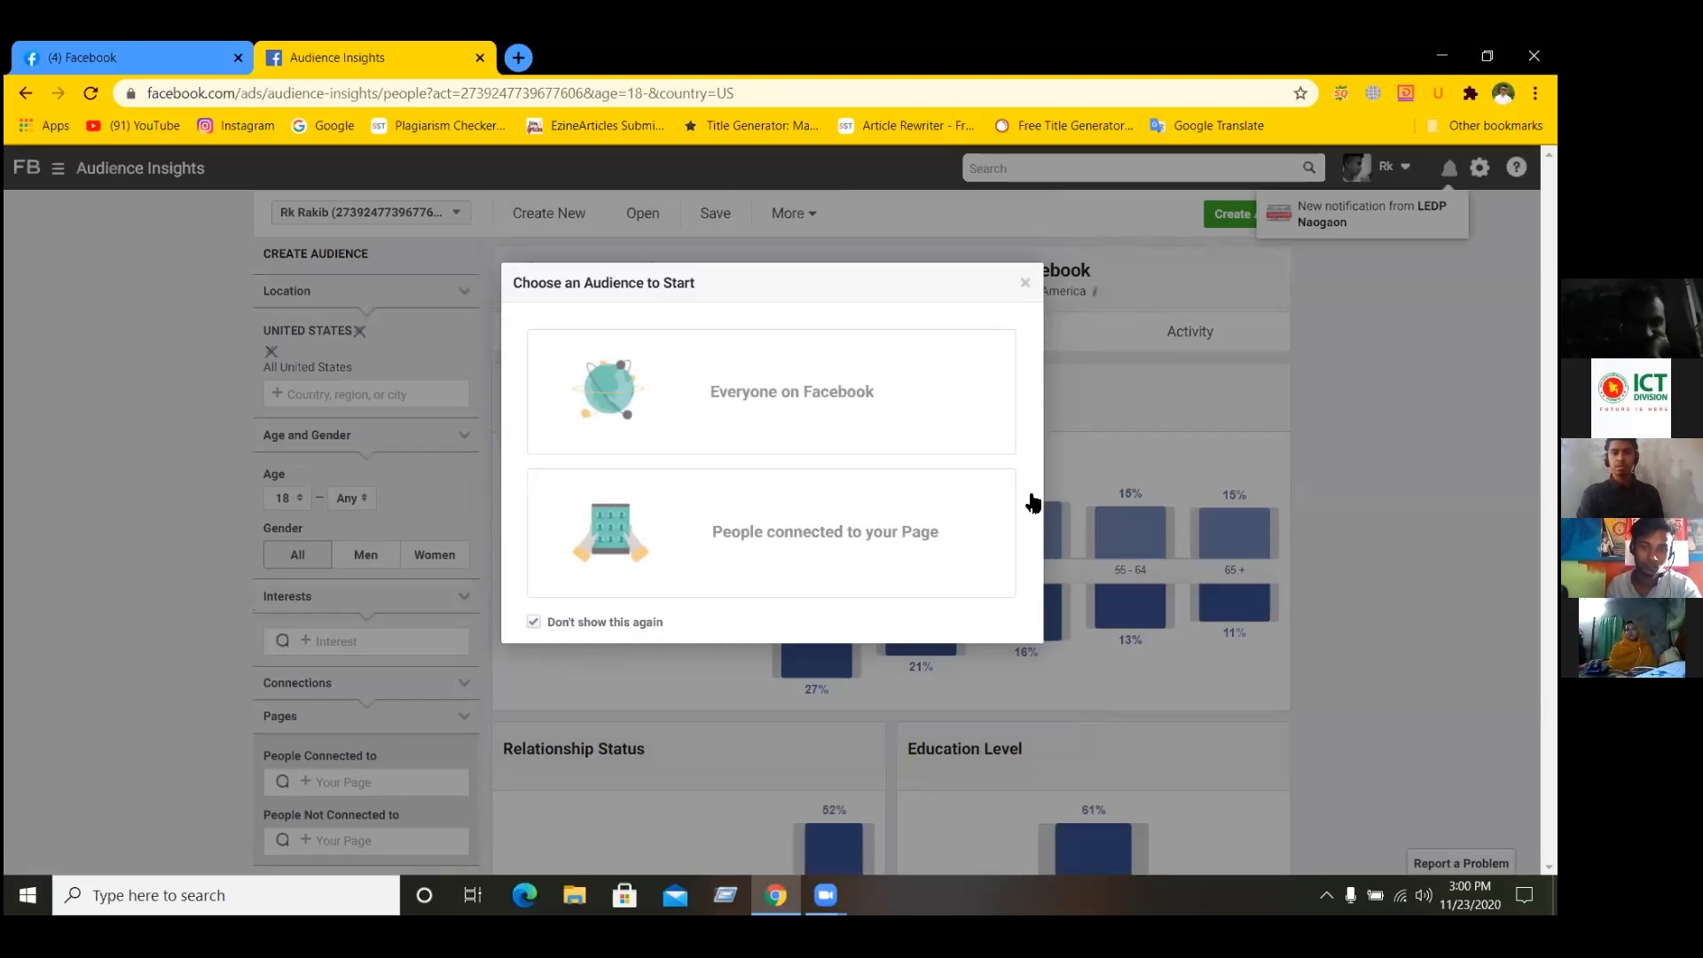
pyautogui.click(1027, 285)
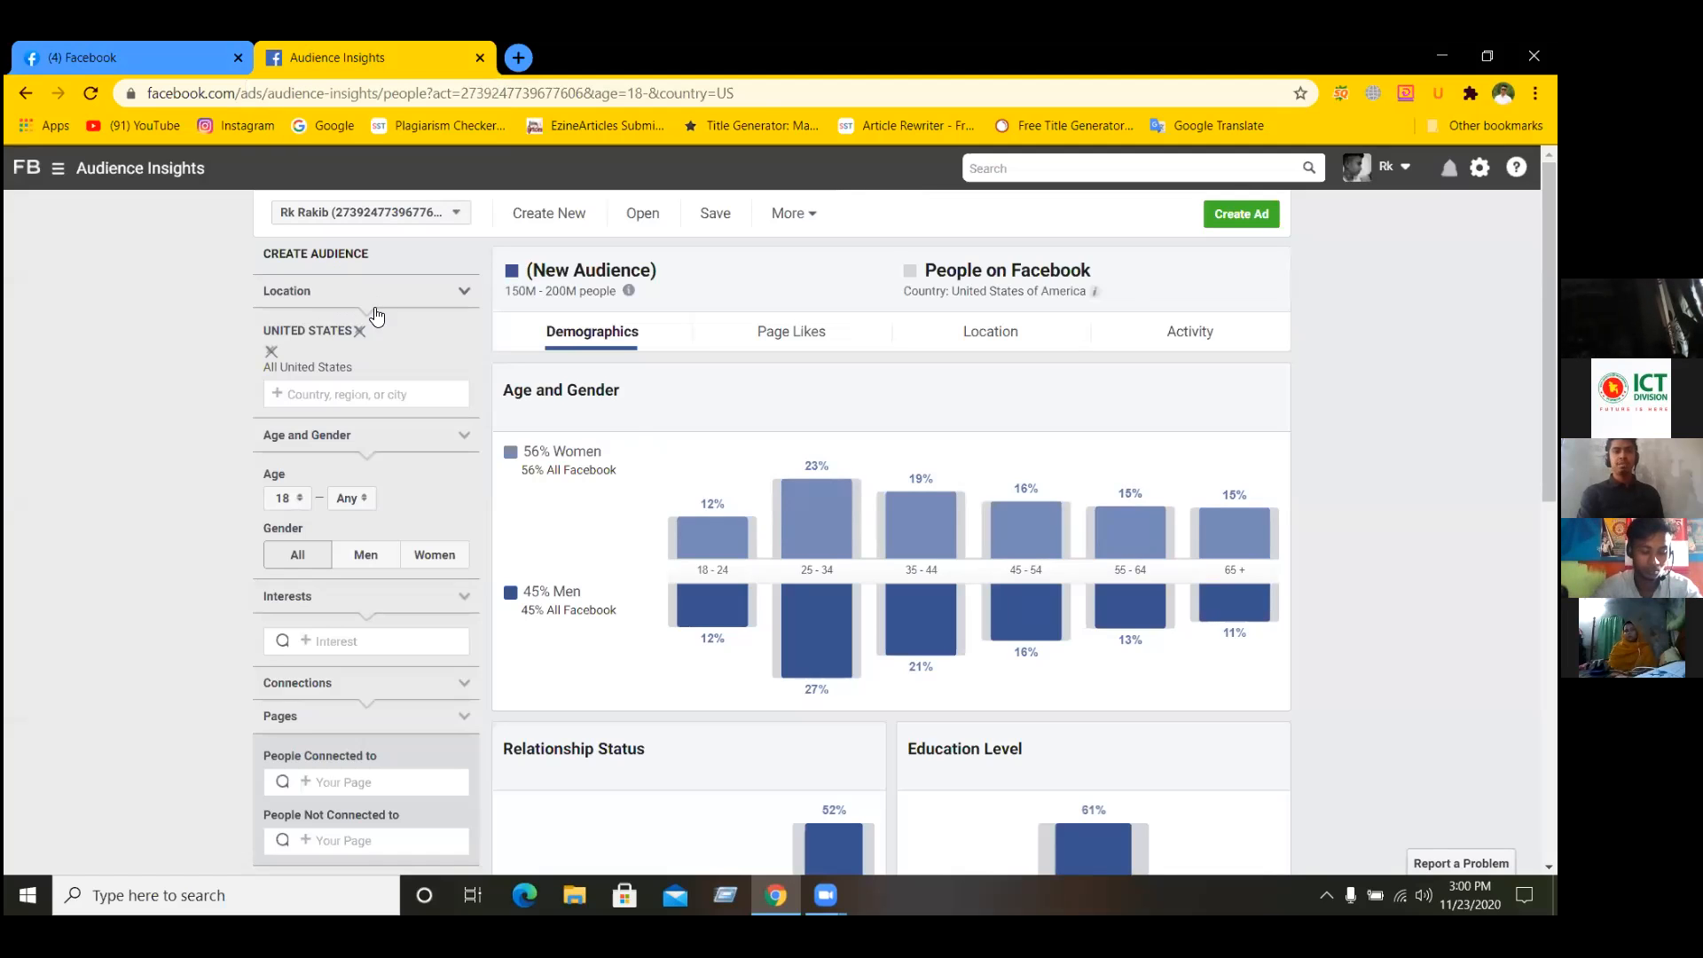
# - Replace United States with Bangladesh as the new audience's location
pyautogui.click(461, 292)
pyautogui.click(454, 298)
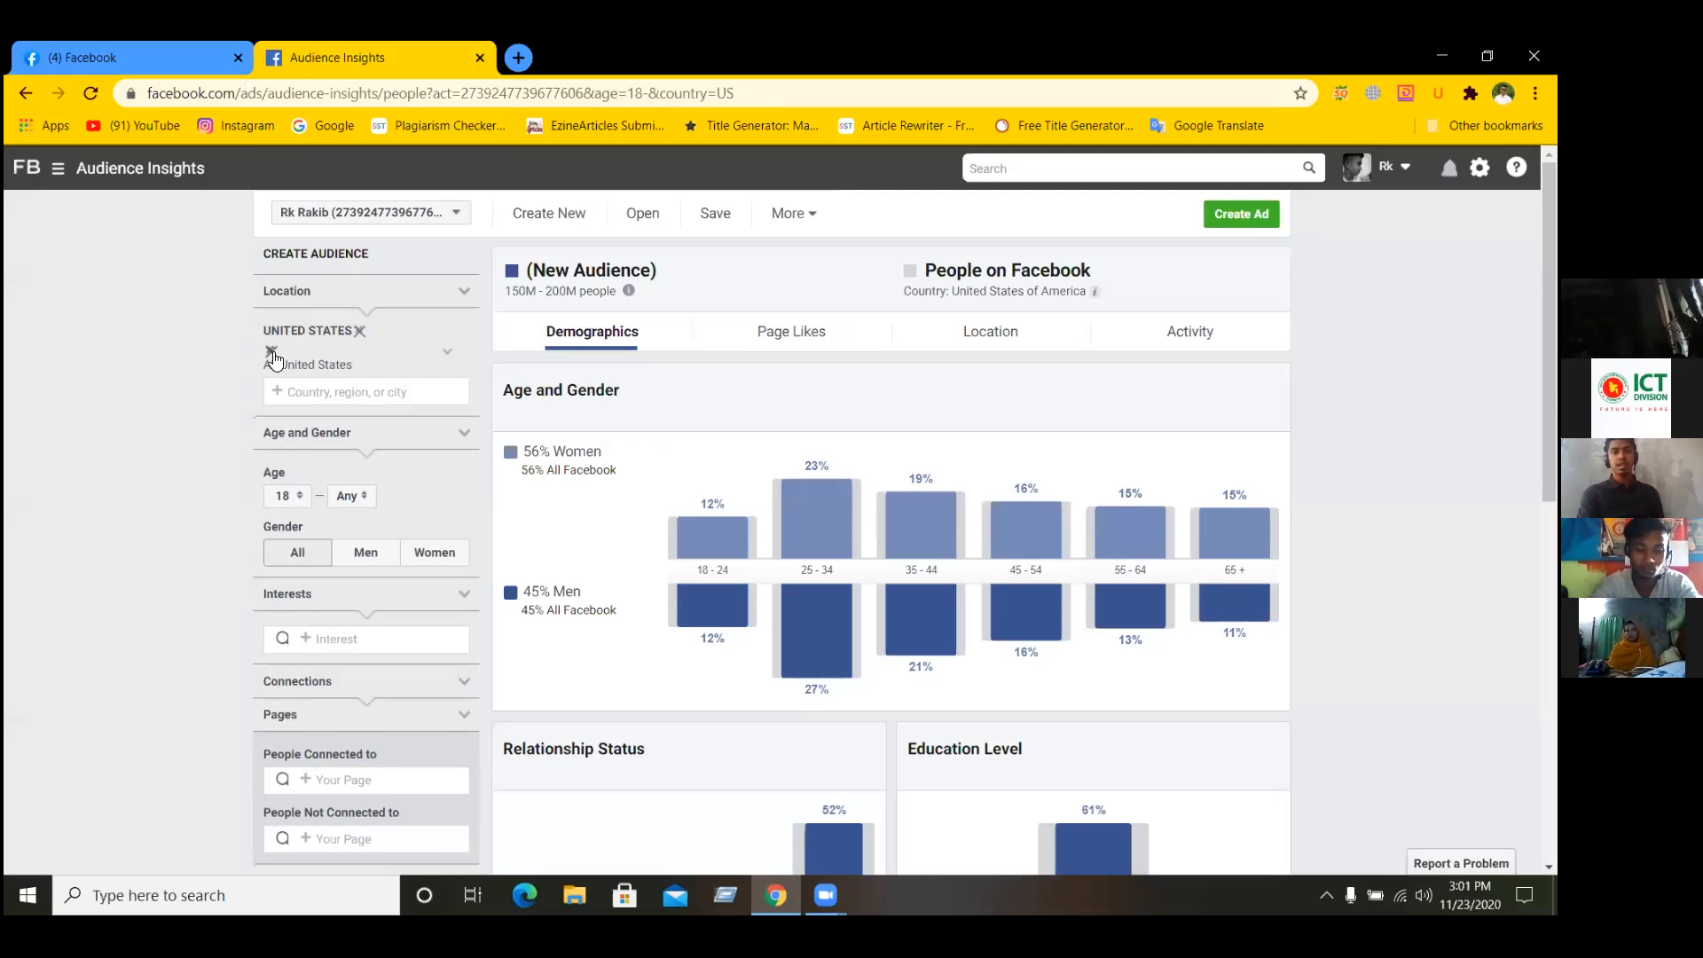
pyautogui.click(272, 352)
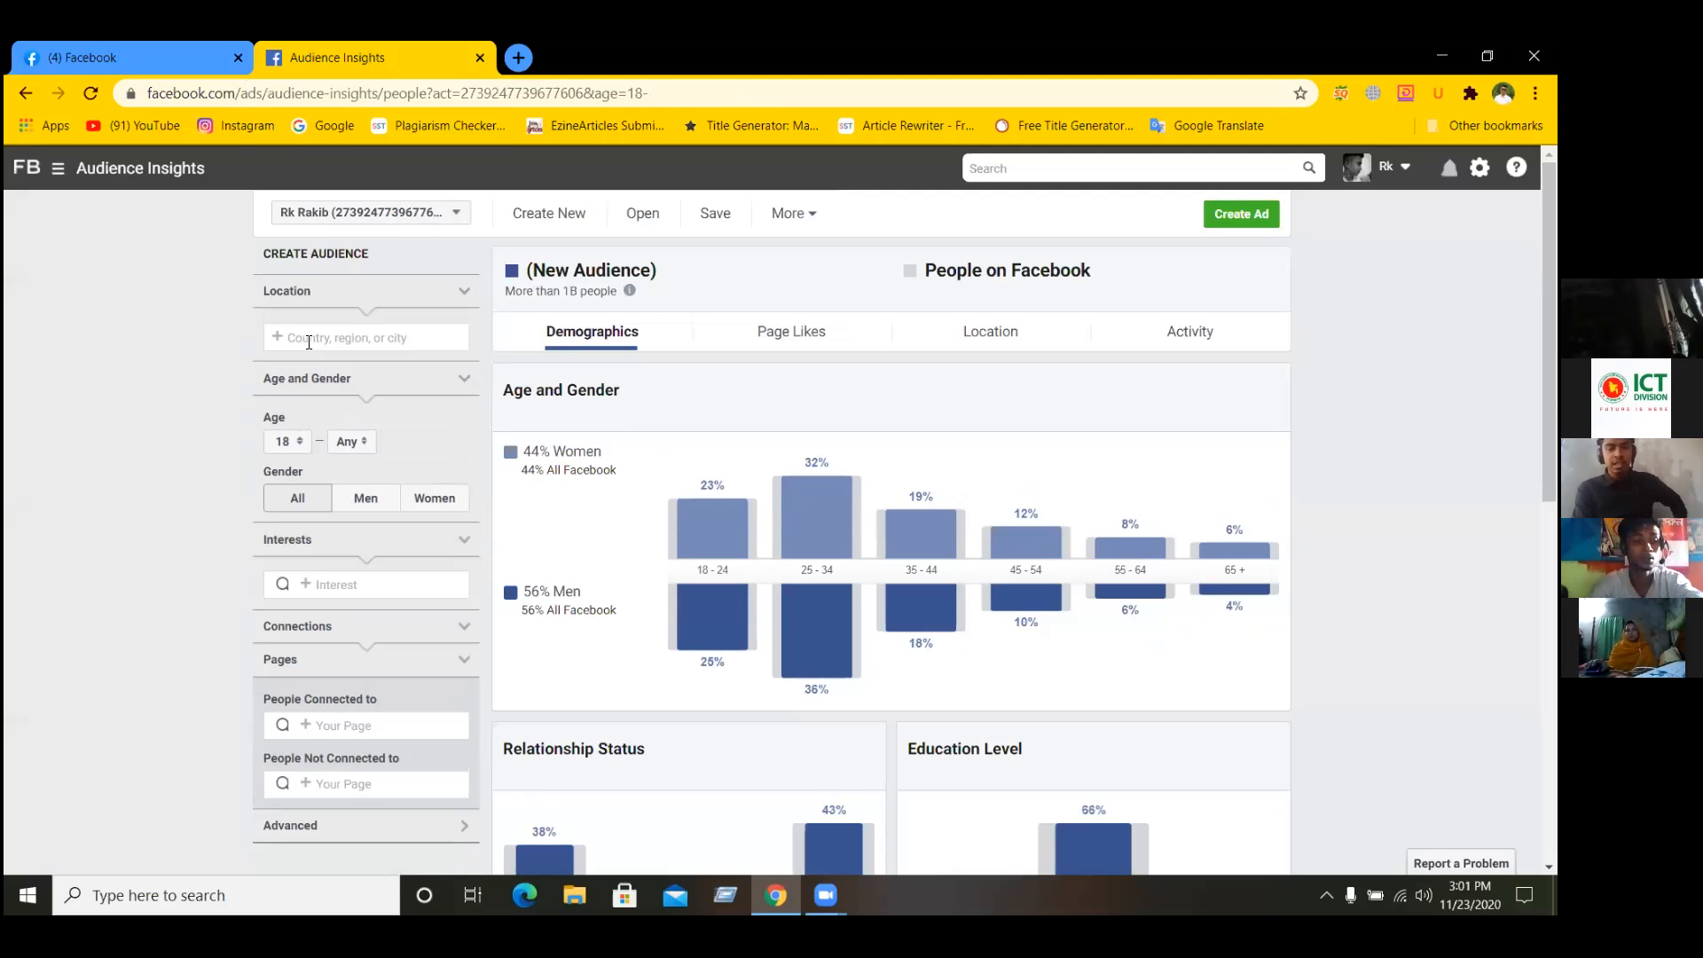
pyautogui.click(309, 342)
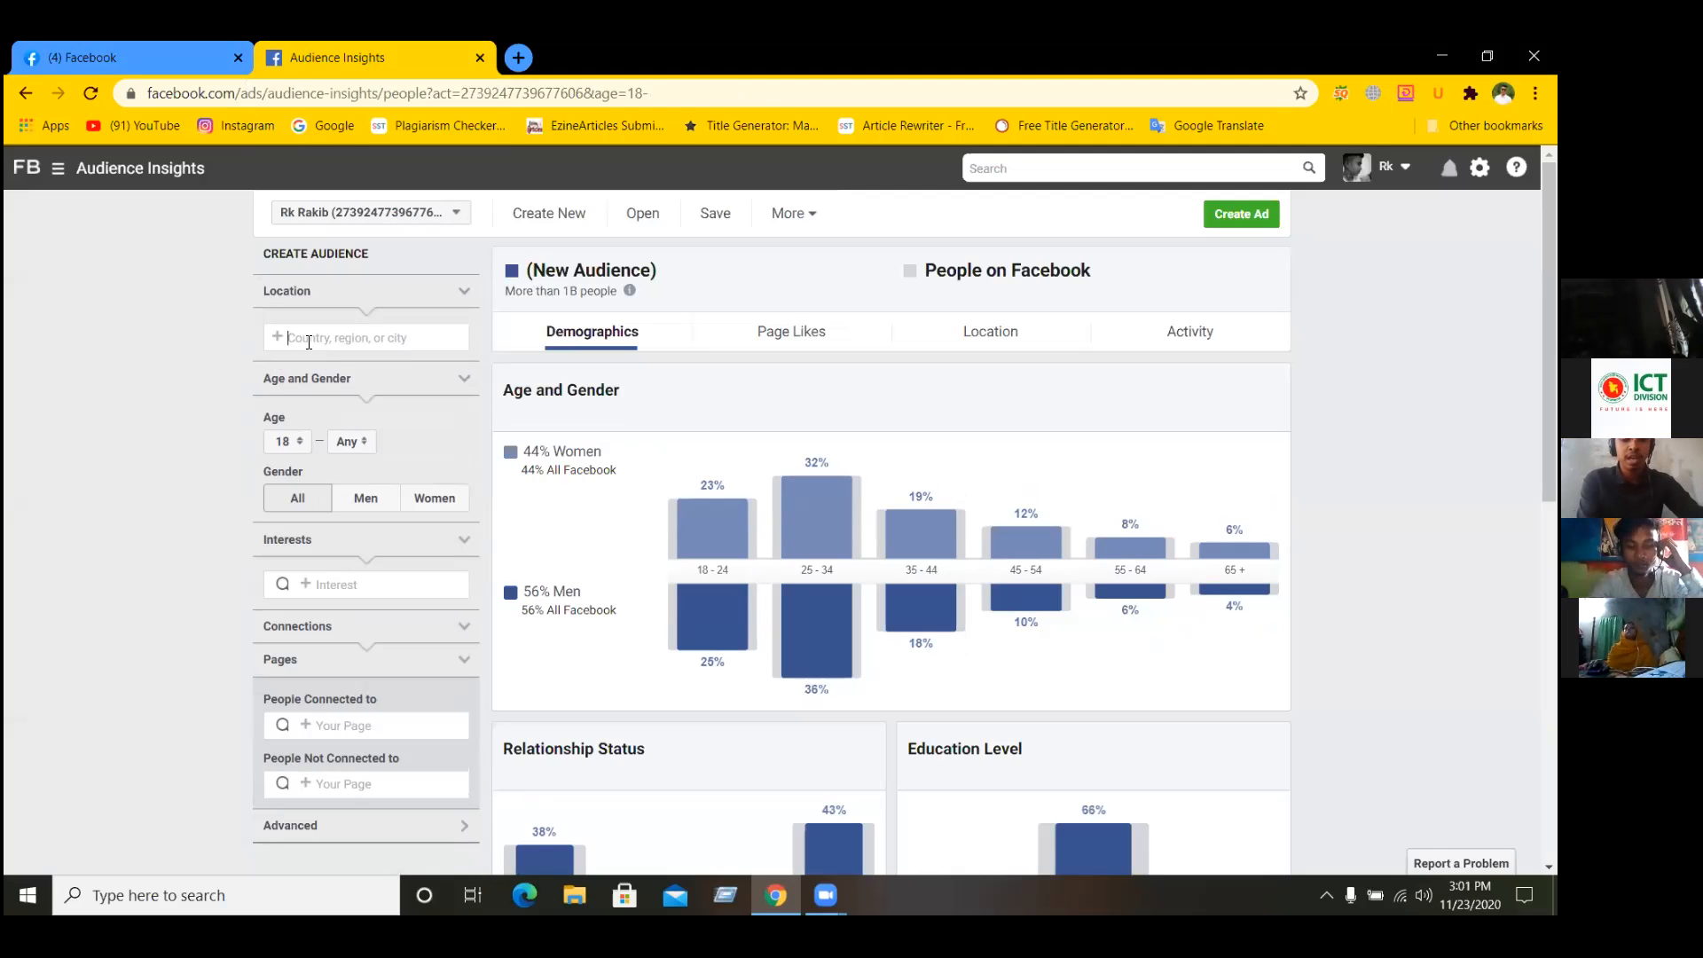
pyautogui.write('bangladesh')
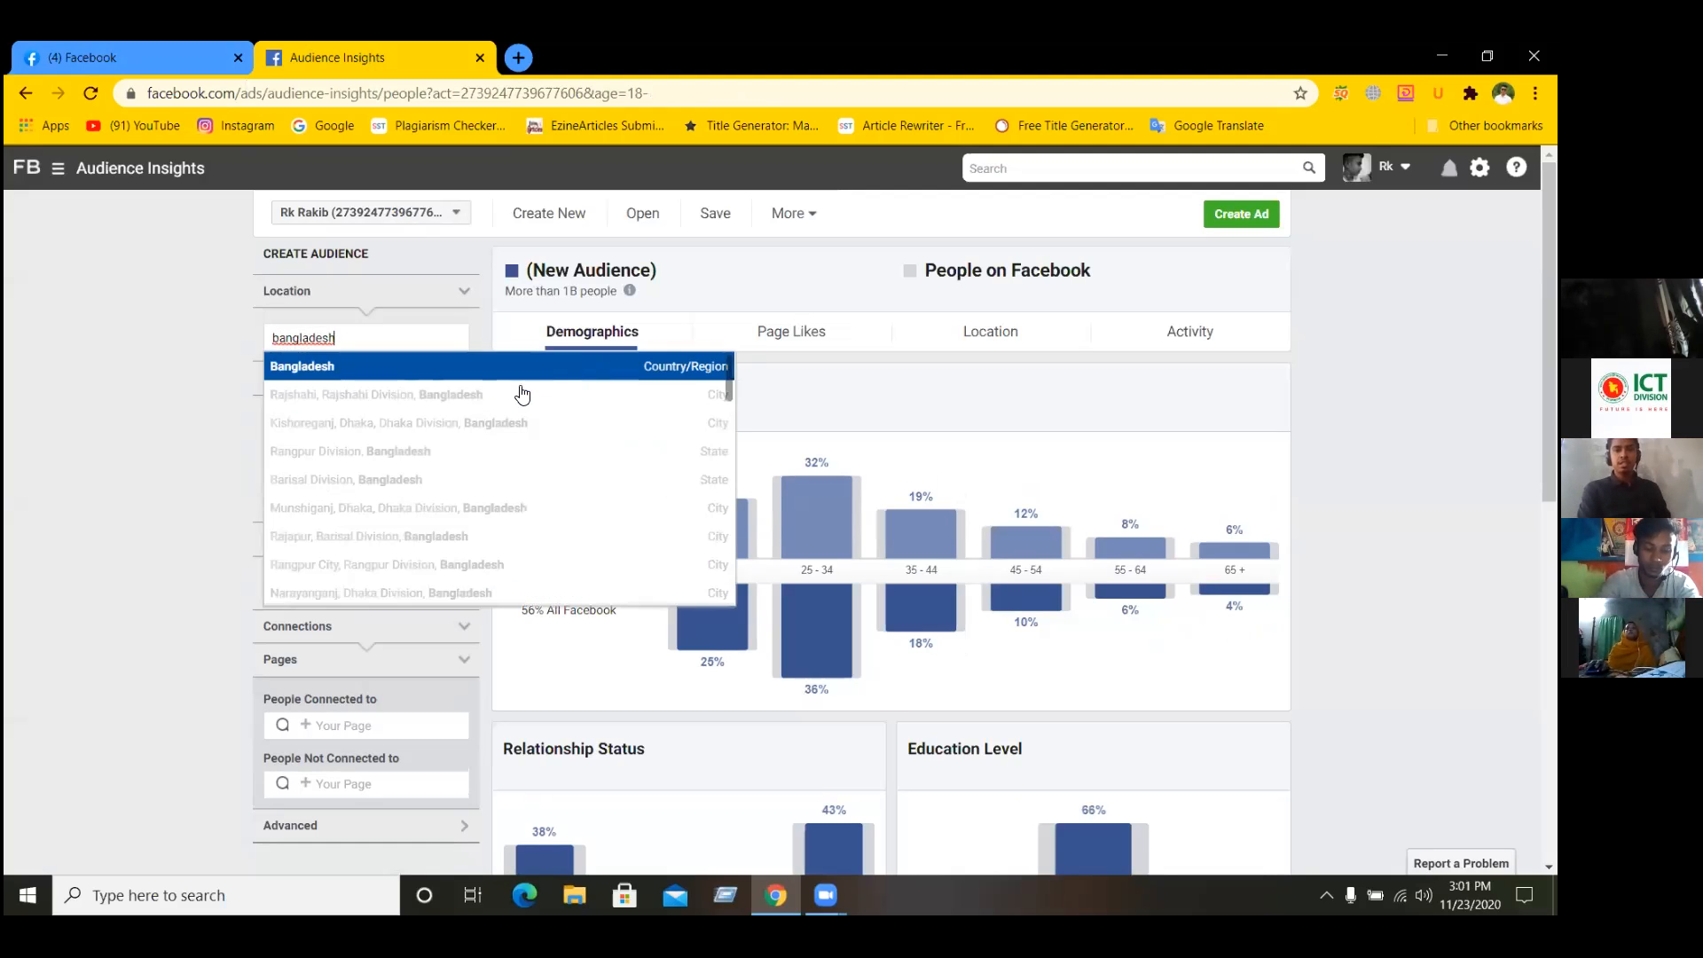
pyautogui.click(407, 376)
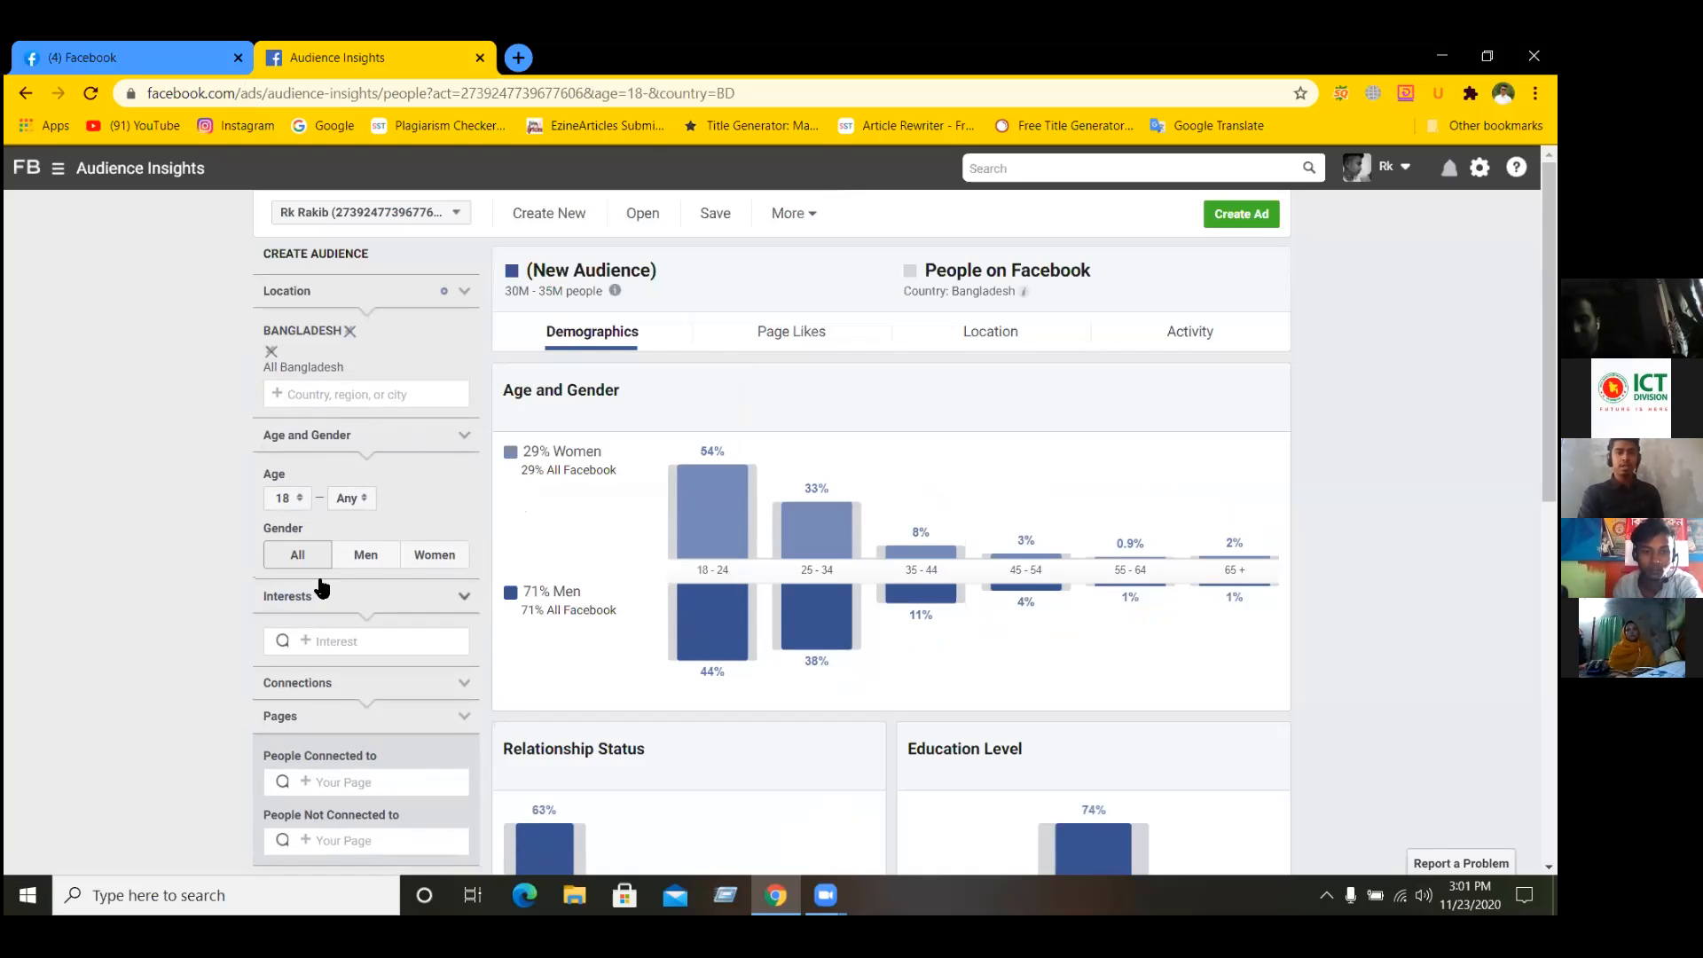
# - Search the audience interests for "food" and add Fast food as an interest
pyautogui.scroll(-1, 322, 588)
pyautogui.scroll(-1, 373, 505)
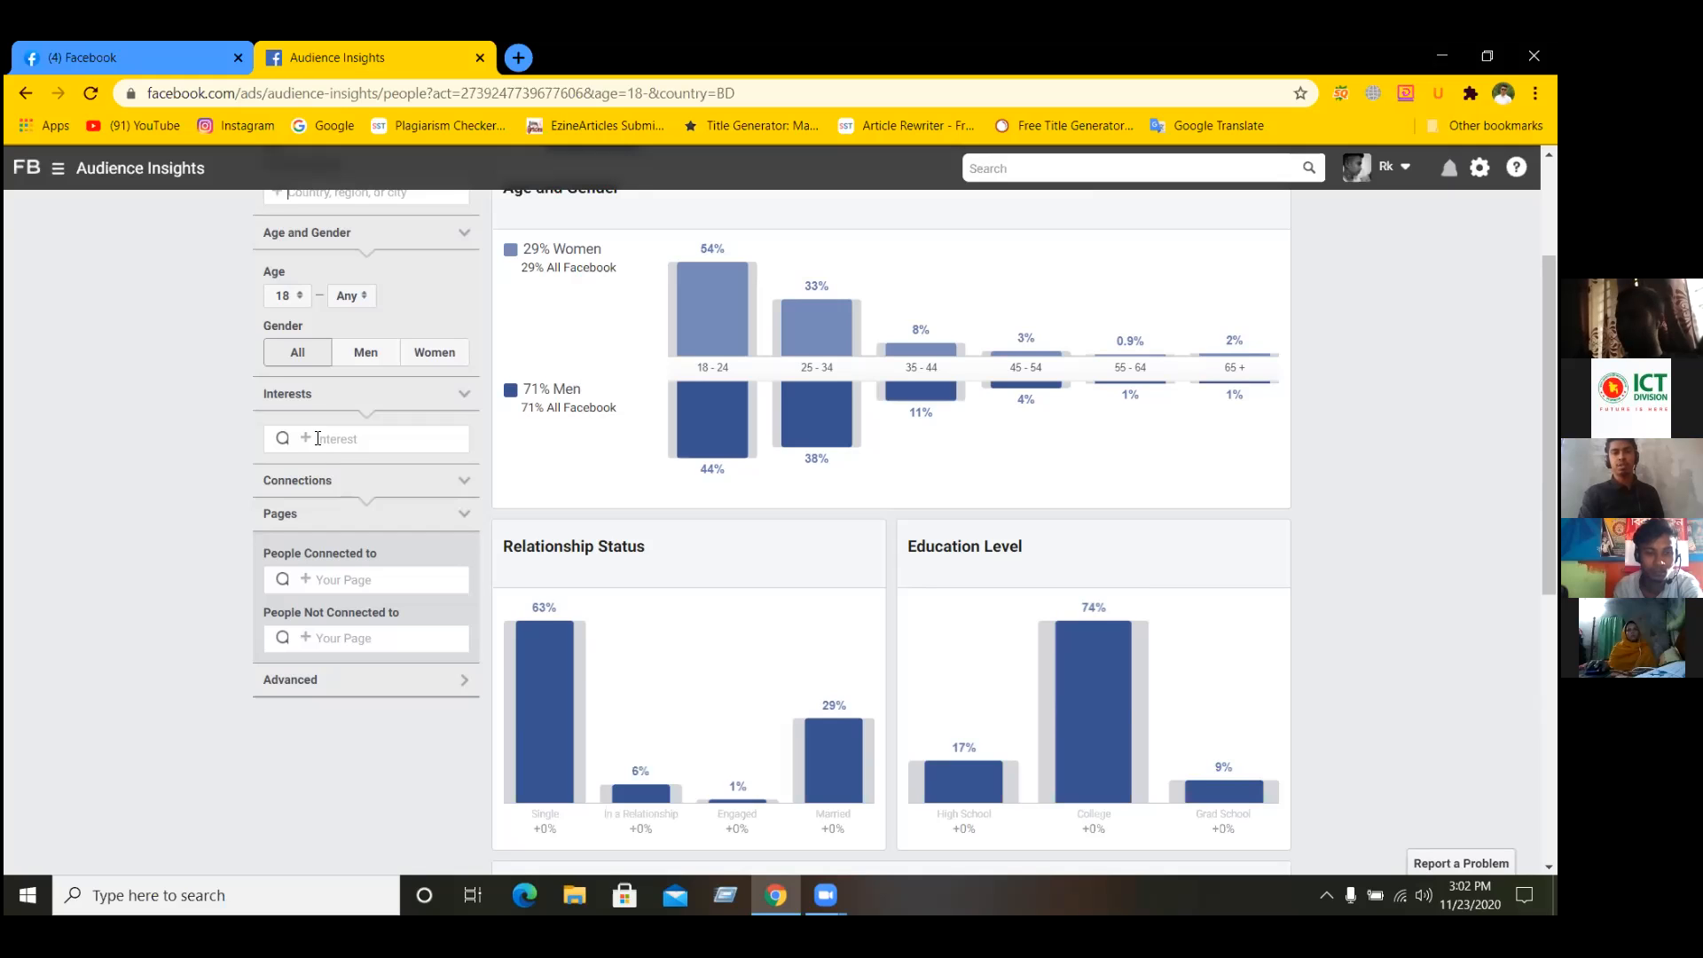
pyautogui.click(319, 438)
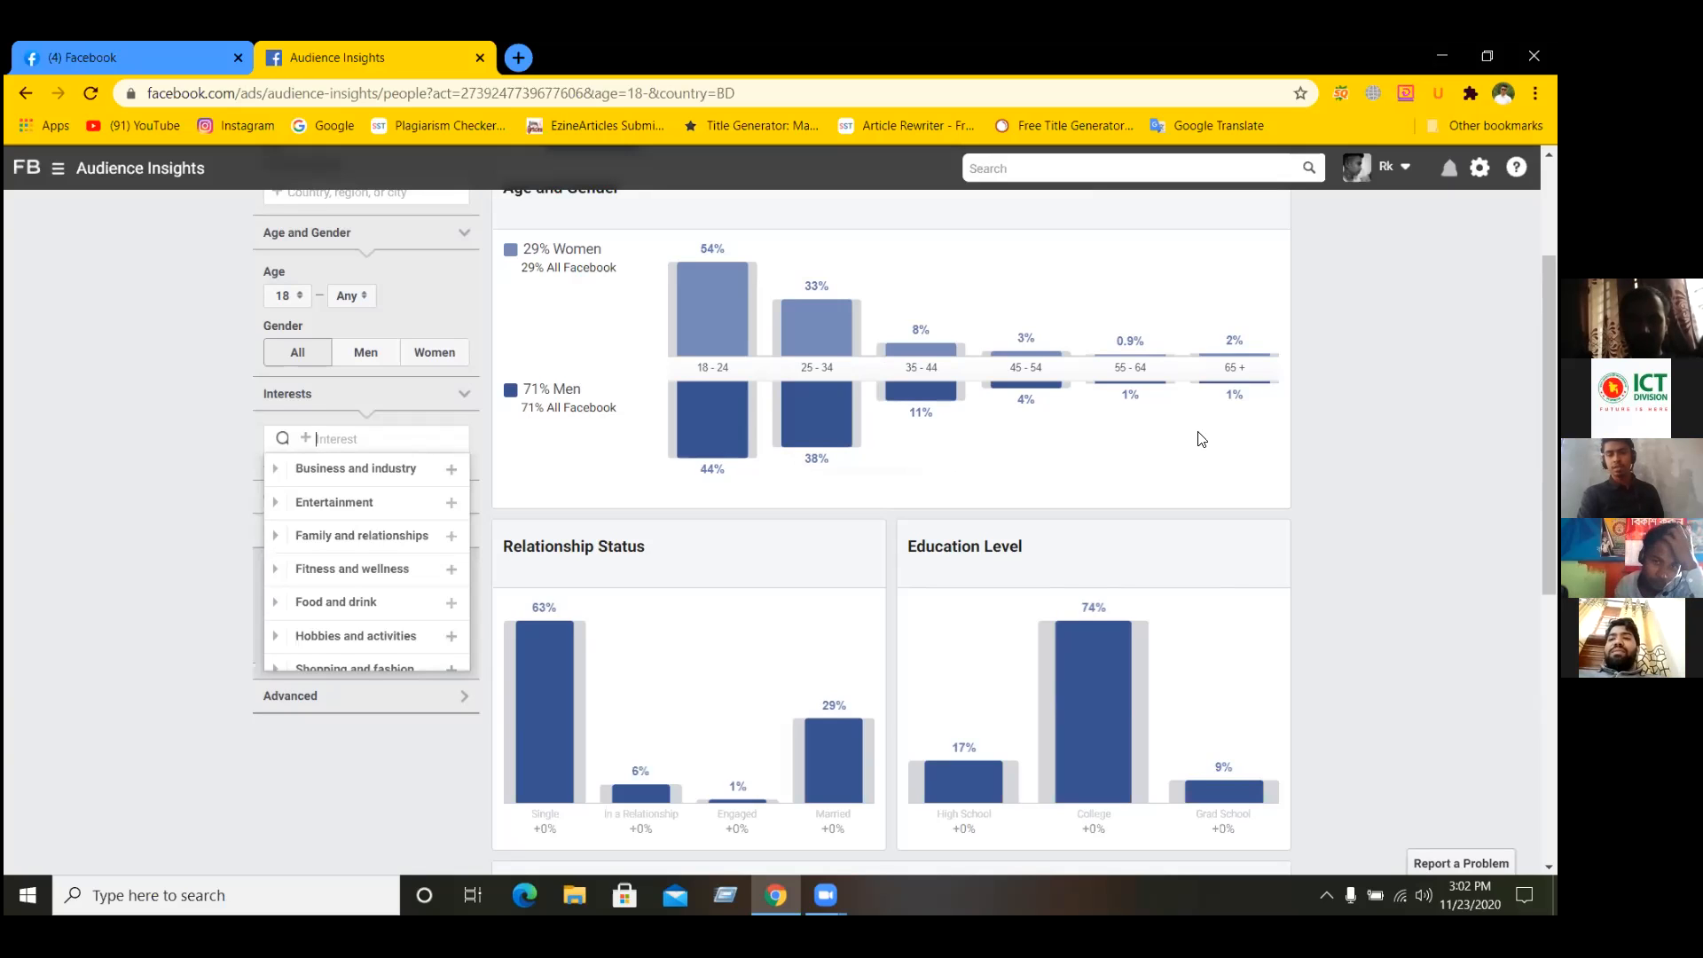
pyautogui.moveTo(803, 438)
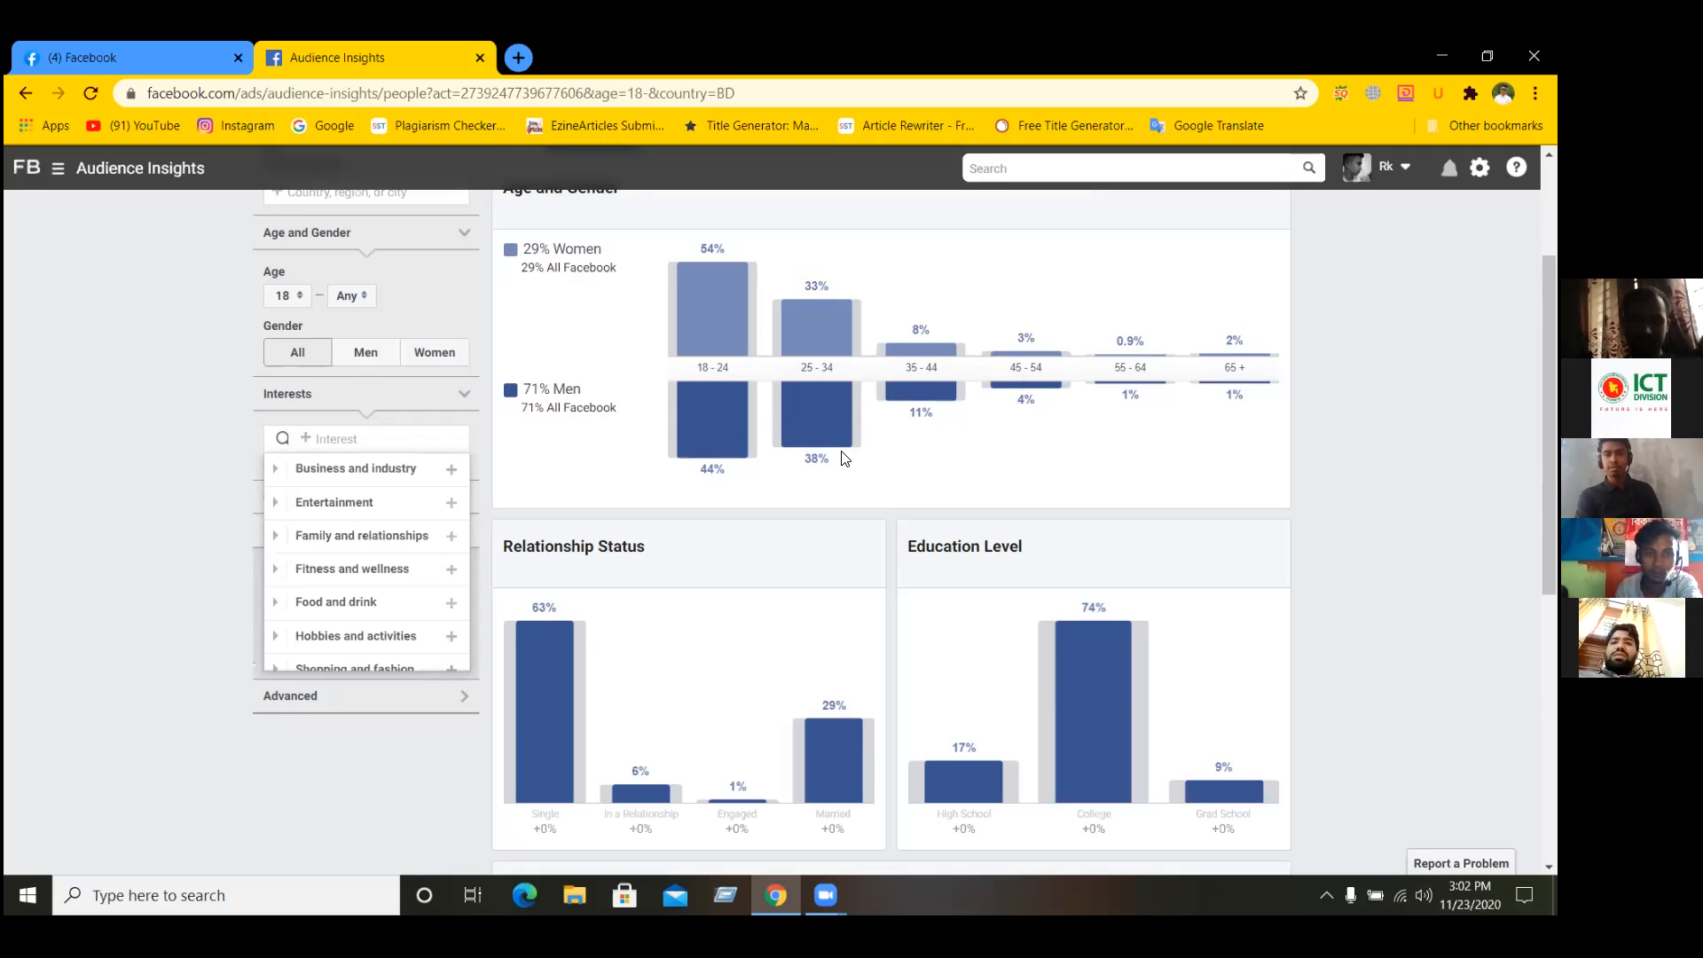
pyautogui.click(342, 435)
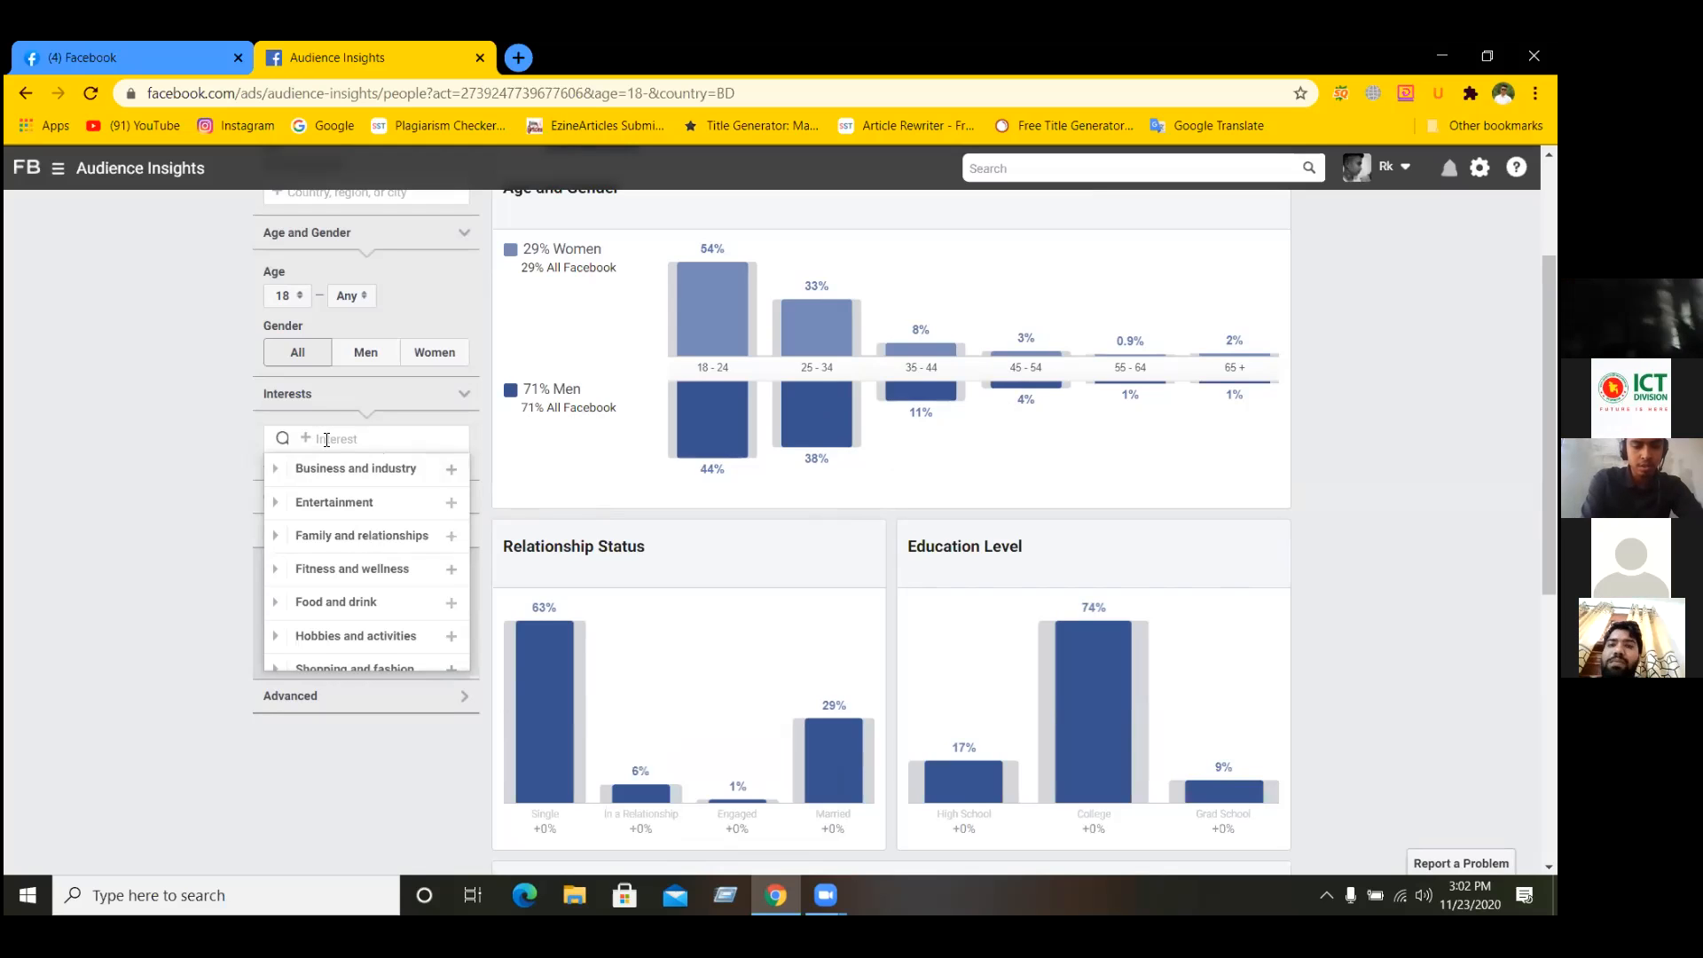
pyautogui.write('foo')
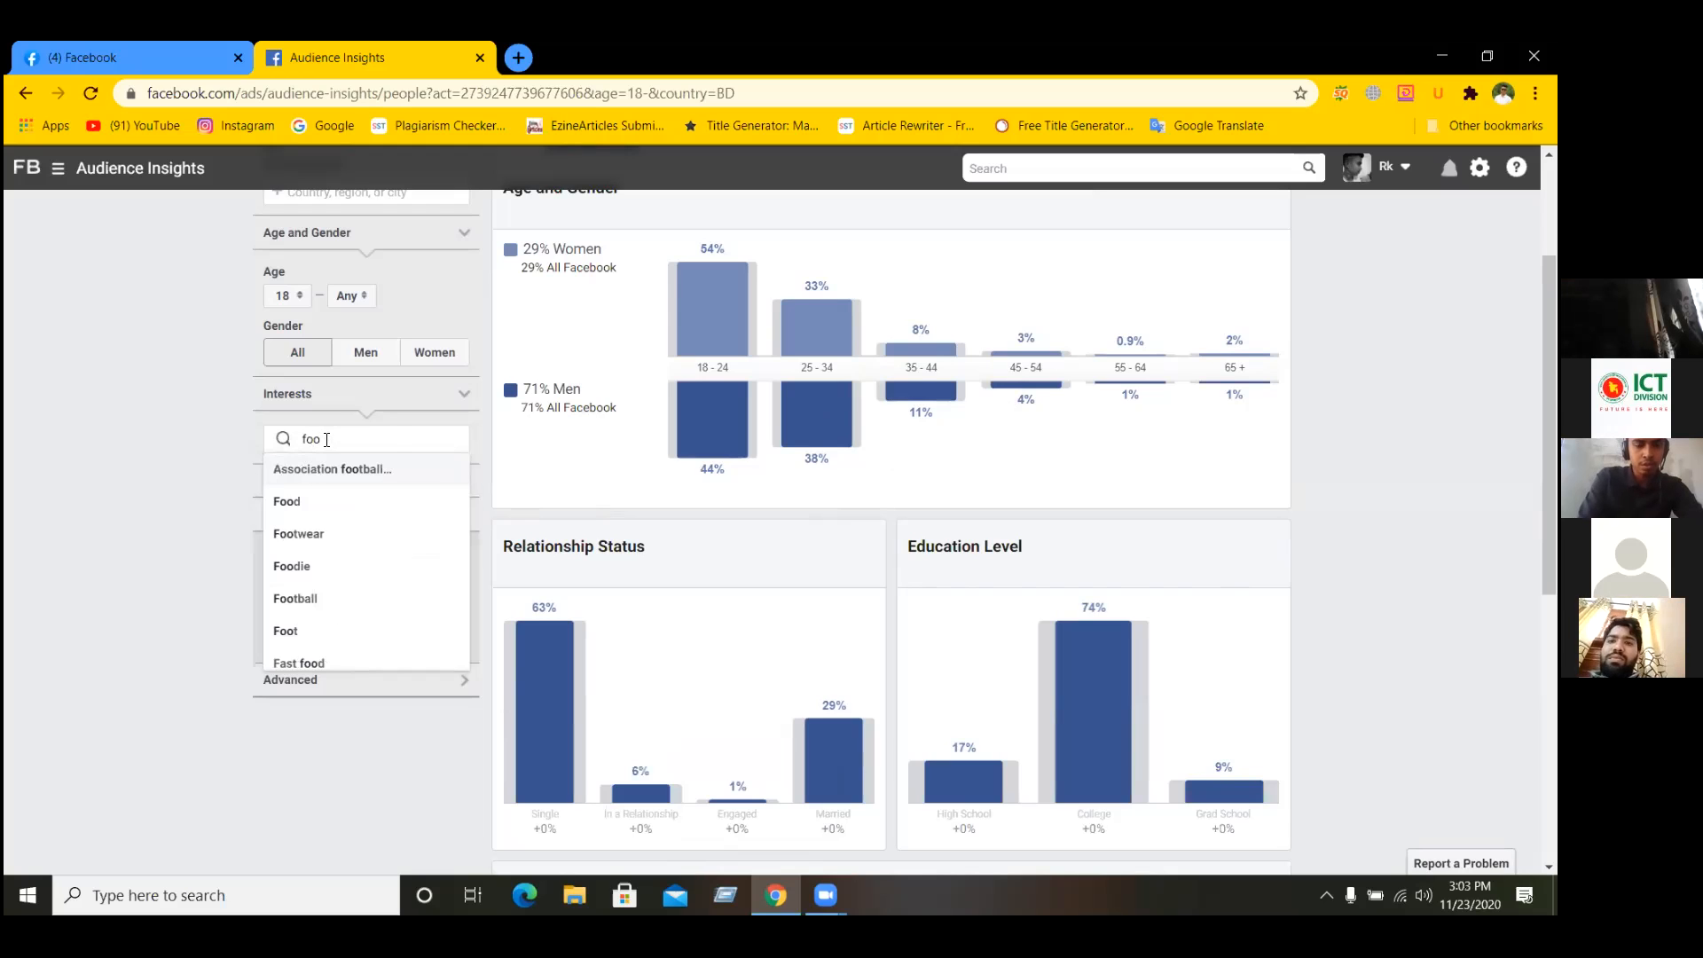
pyautogui.write('d')
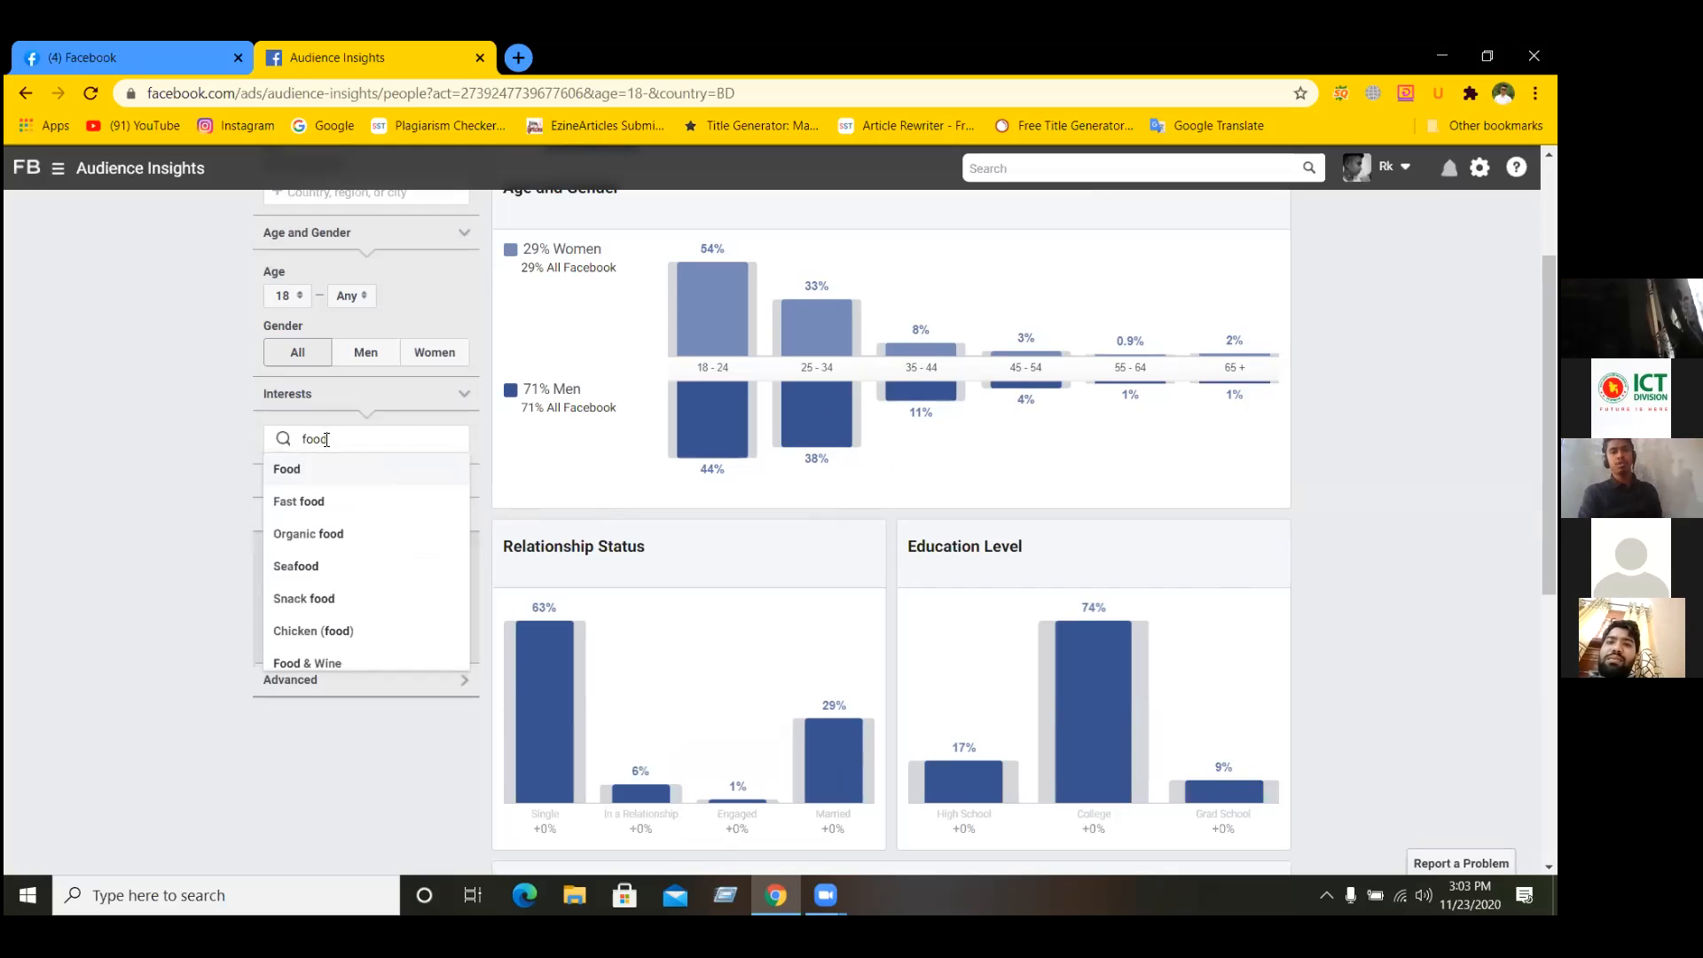
pyautogui.click(308, 502)
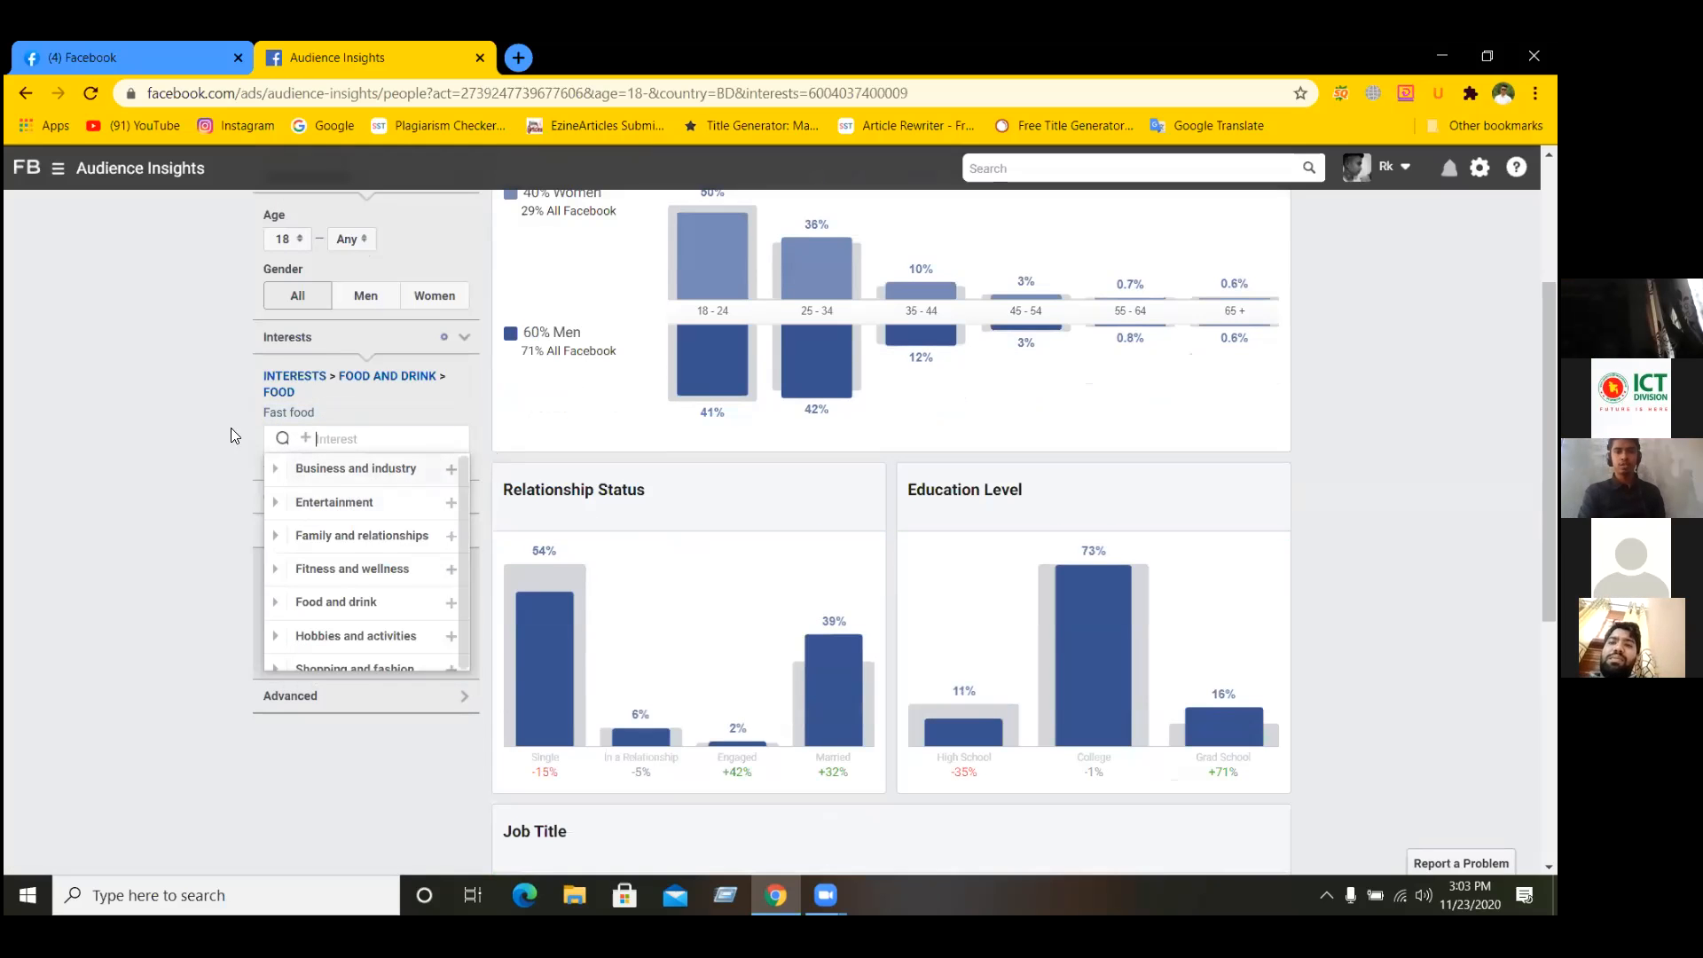
pyautogui.click(146, 394)
# - Examine the page likes and top categories of the Bangladesh fast food audience
pyautogui.scroll(3, 878, 371)
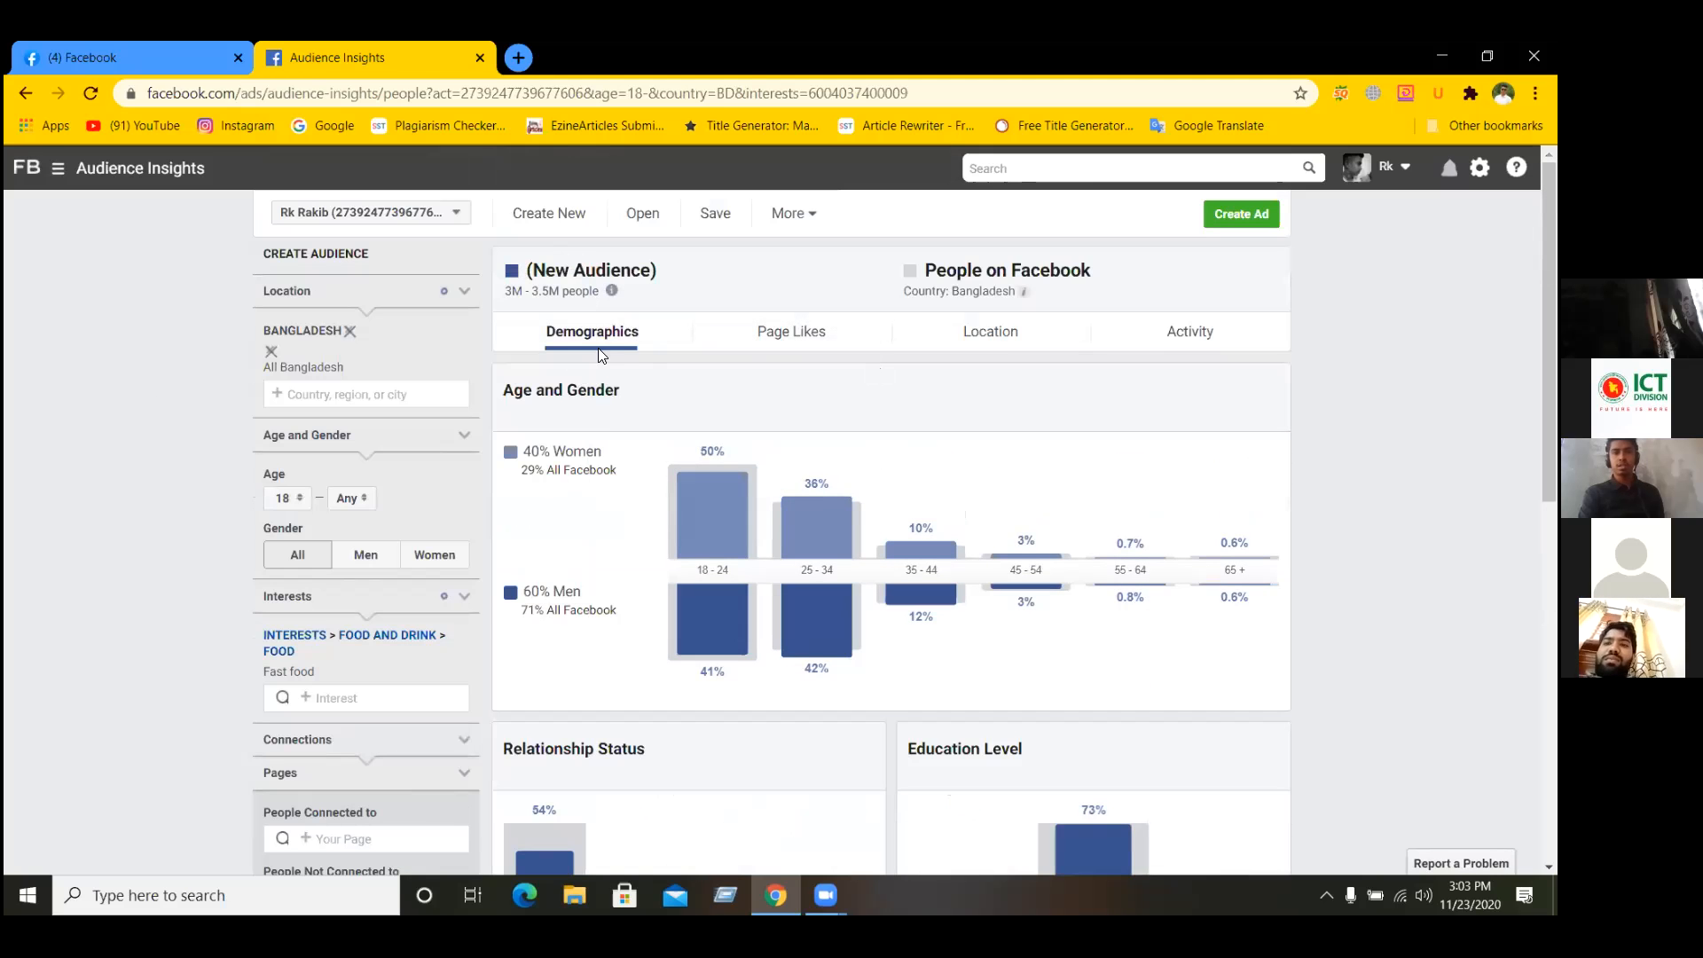
pyautogui.click(790, 345)
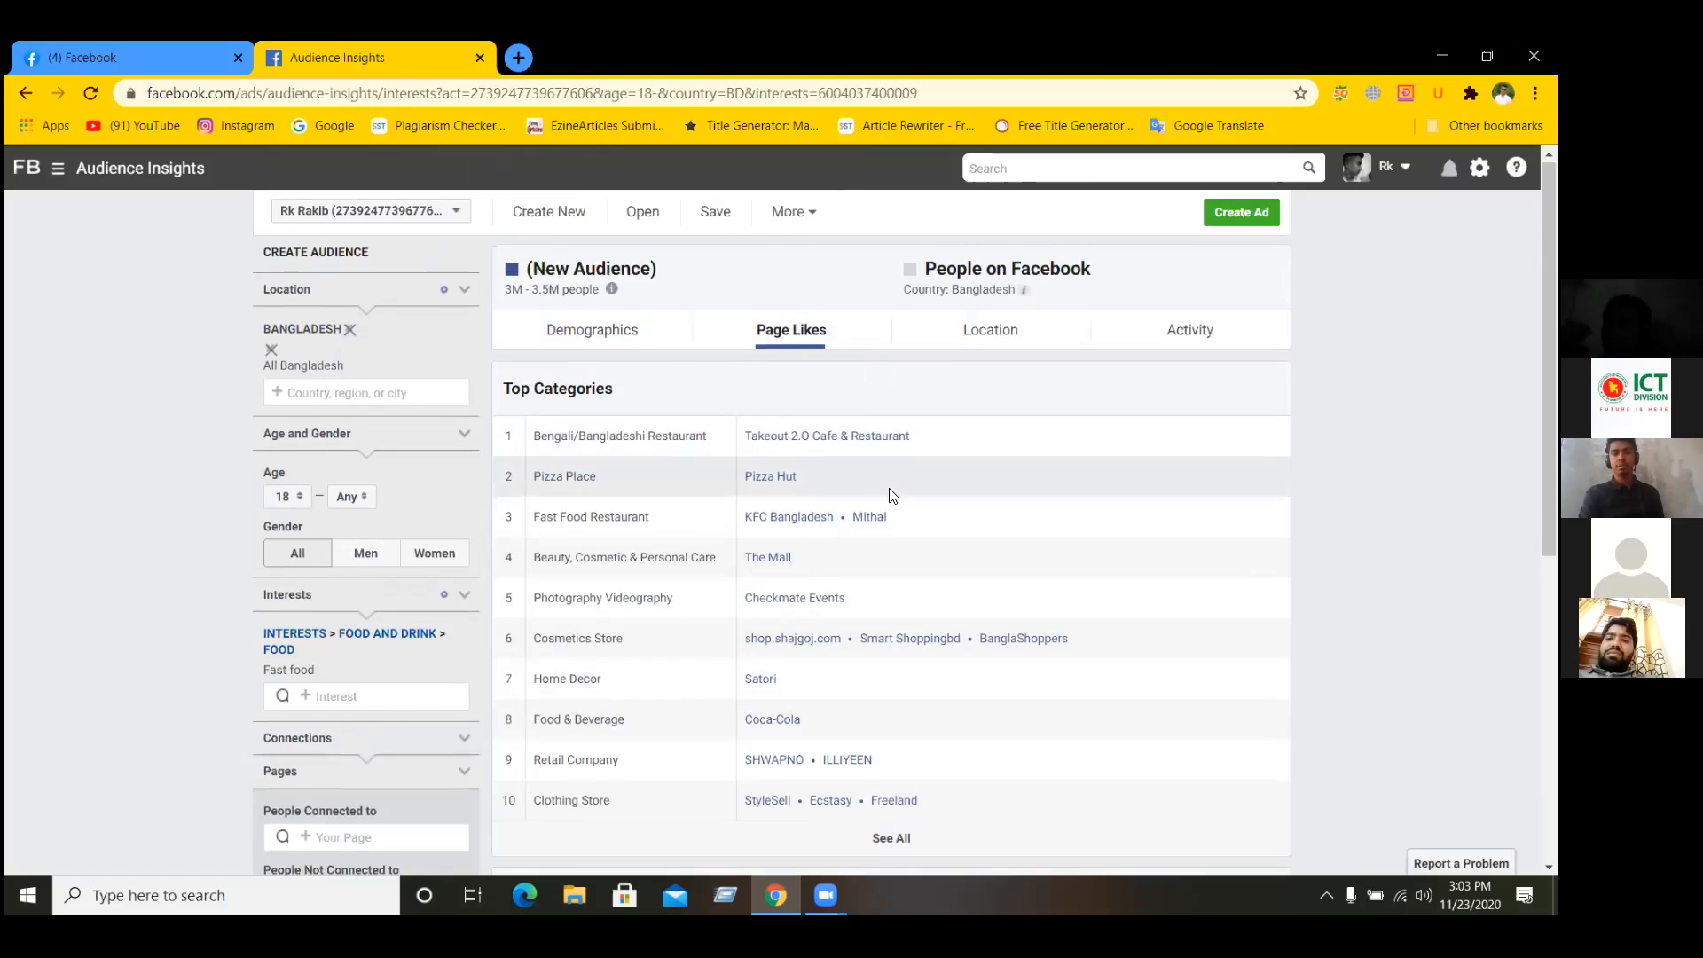
# - Expand the Top Categories list to show all categories and examine the relevance, audience and affinity columns of the page likes table
pyautogui.scroll(-3, 892, 494)
pyautogui.scroll(2, 899, 550)
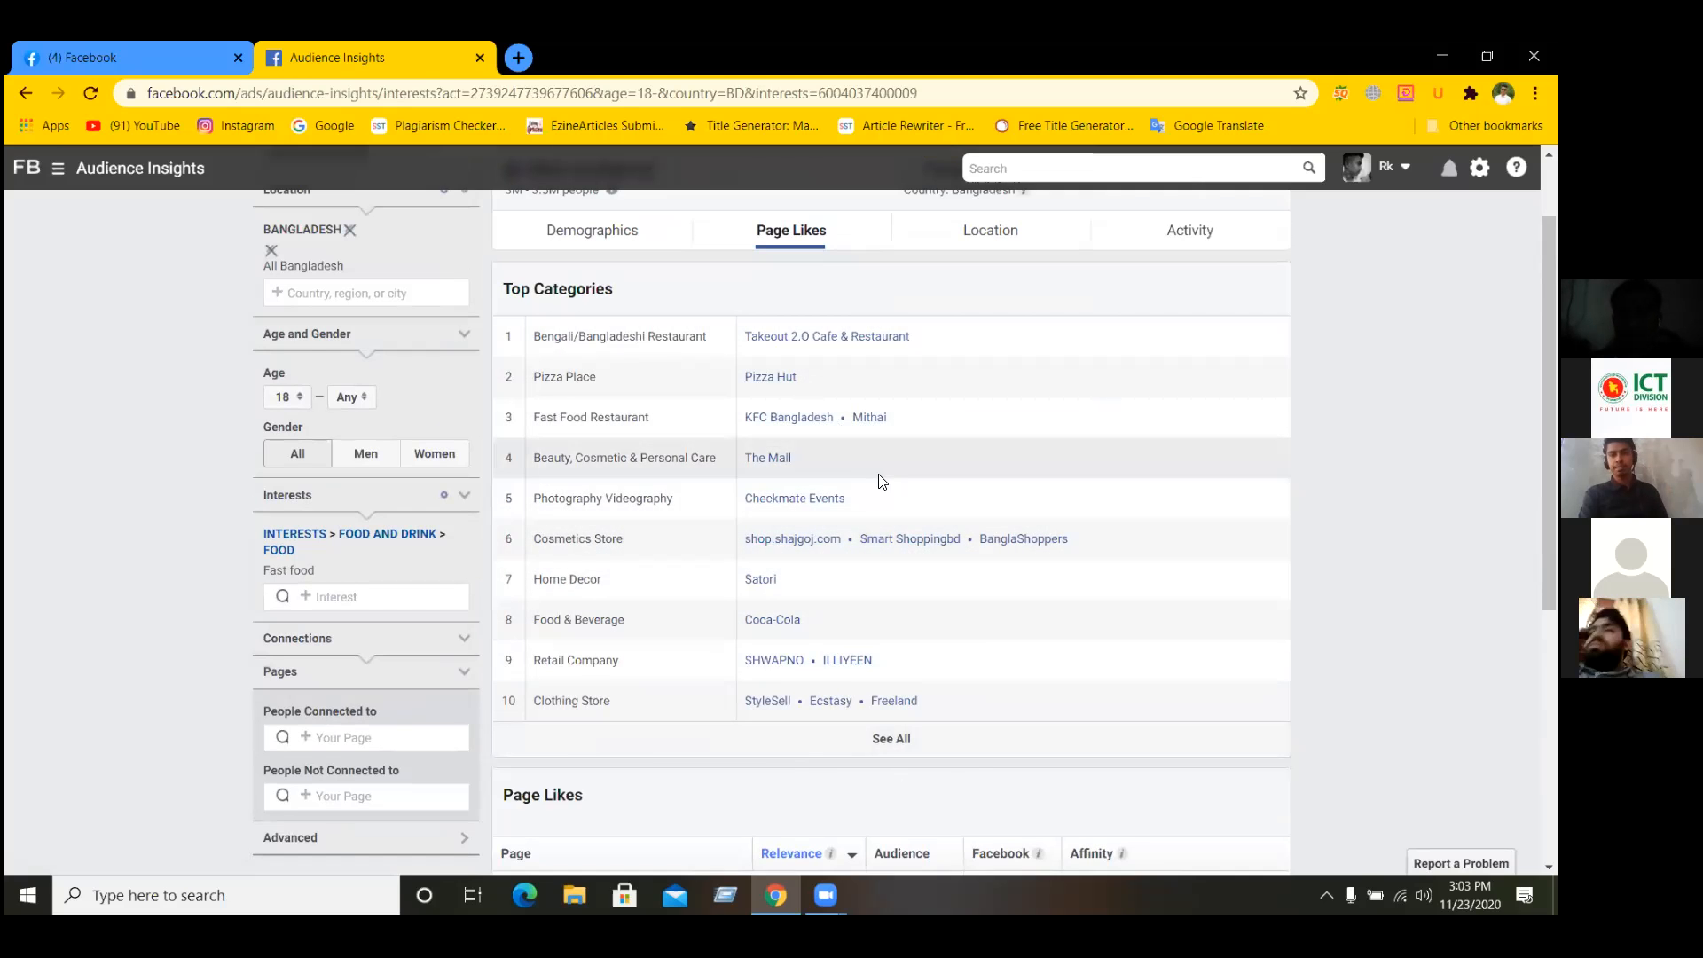
pyautogui.click(892, 754)
pyautogui.scroll(-3, 799, 657)
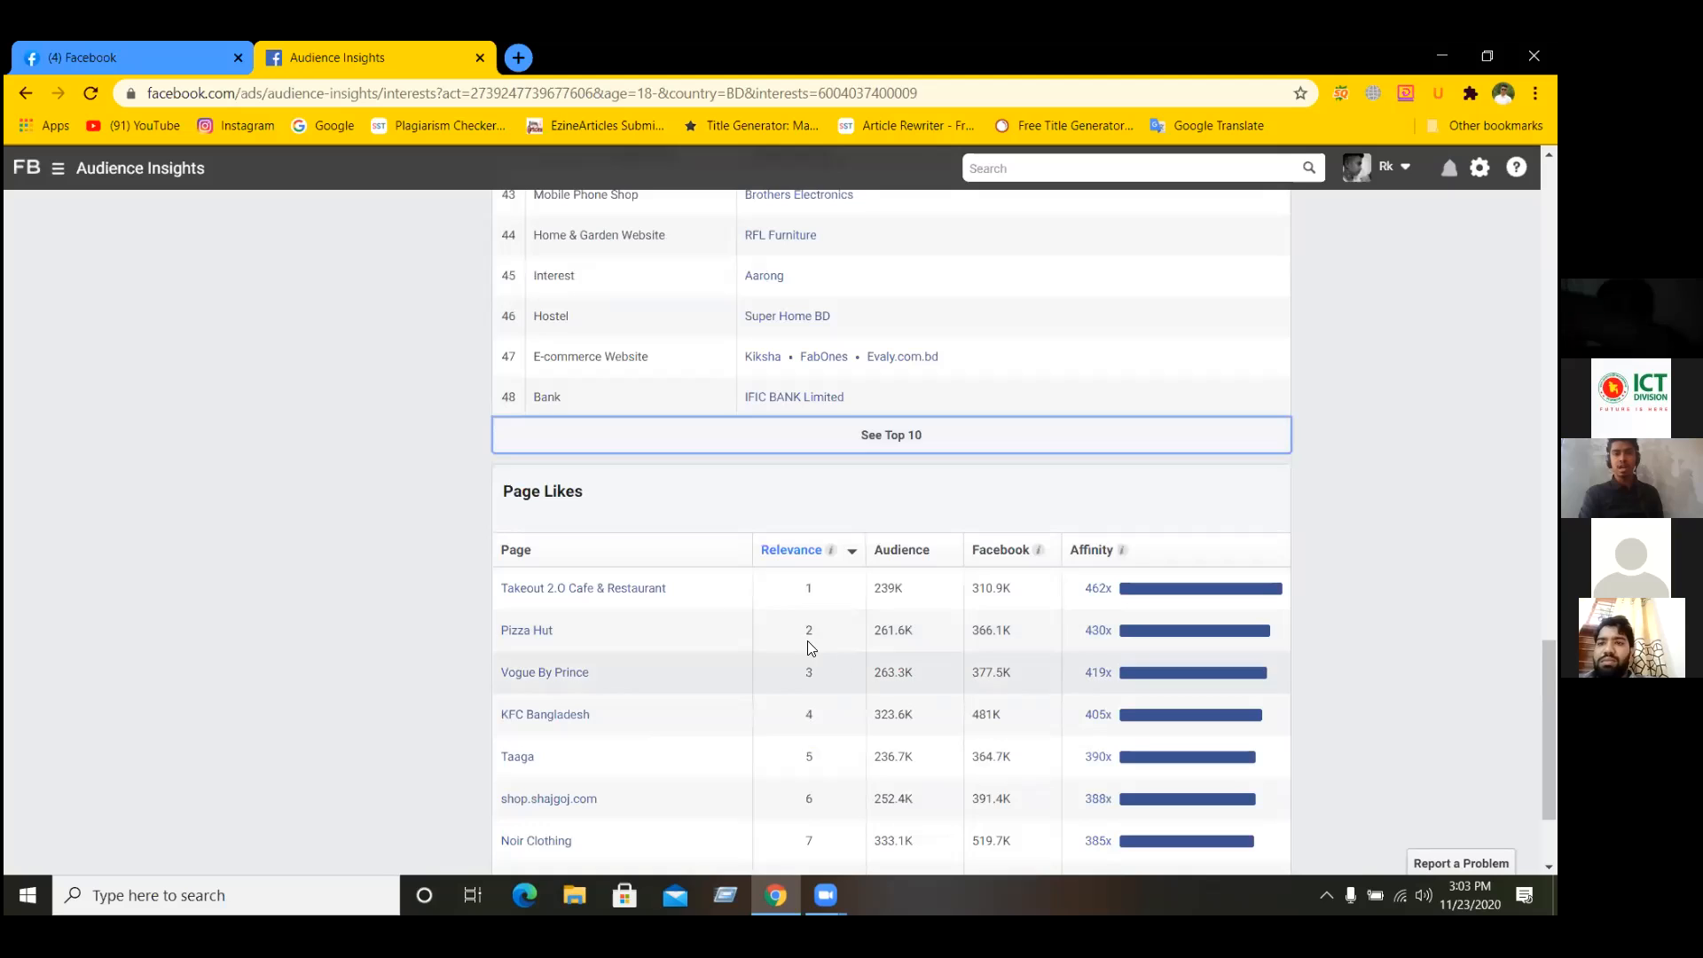
pyautogui.click(677, 545)
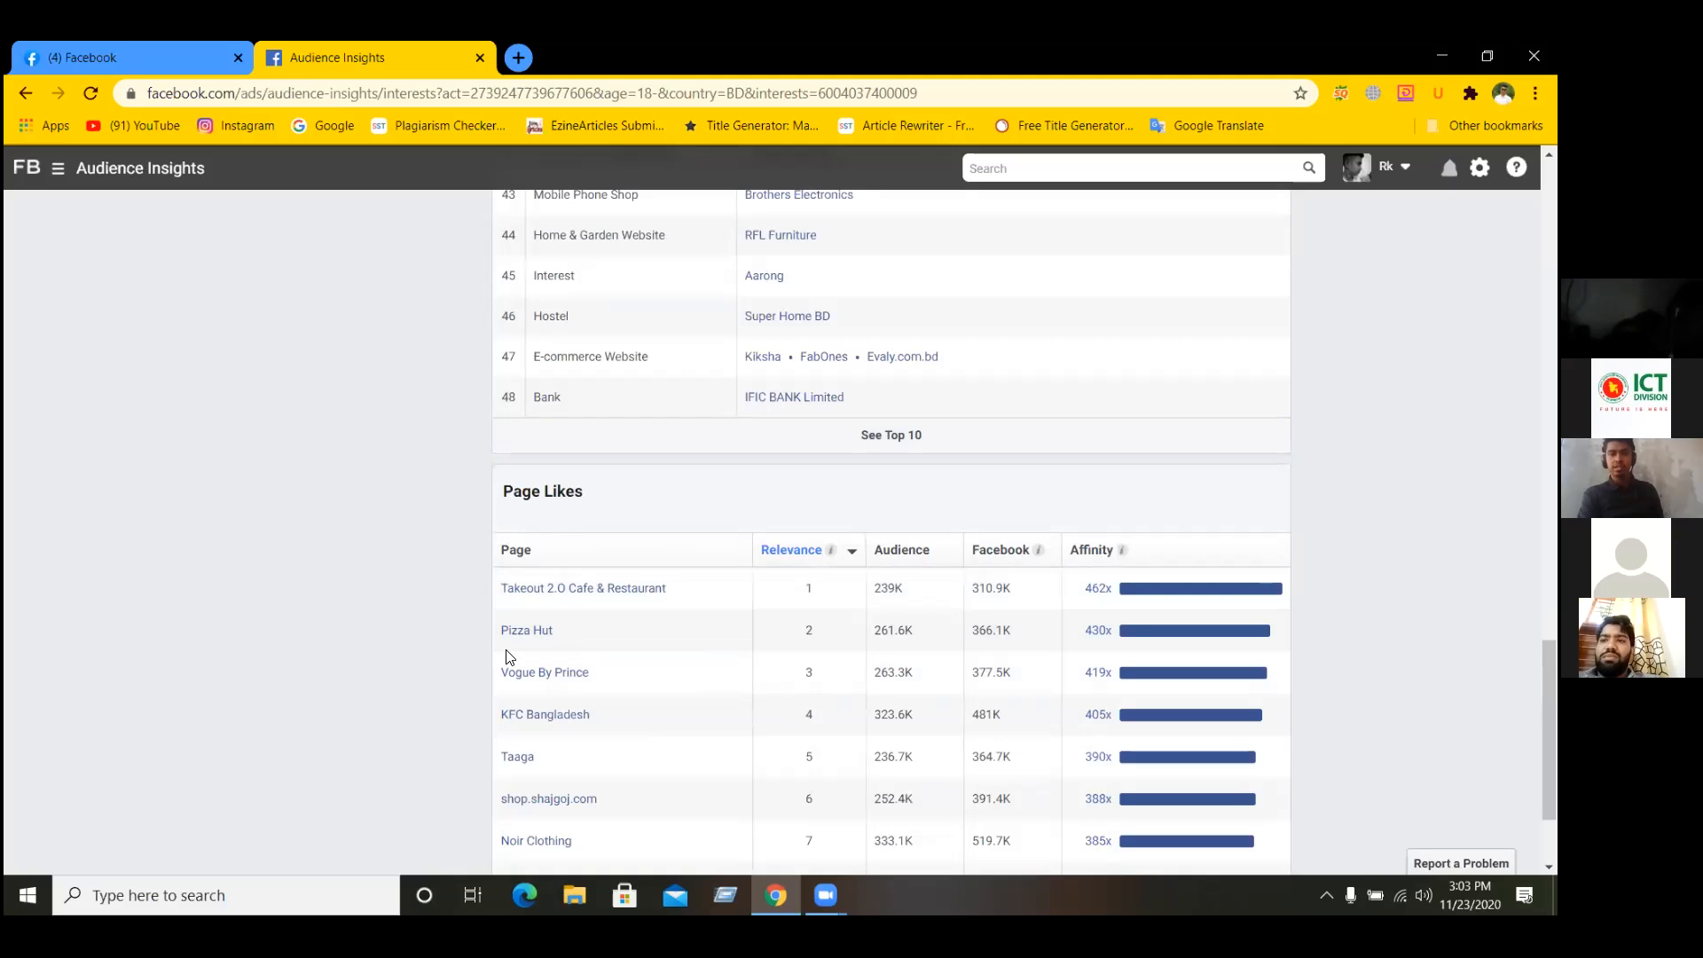
pyautogui.scroll(-2, 940, 639)
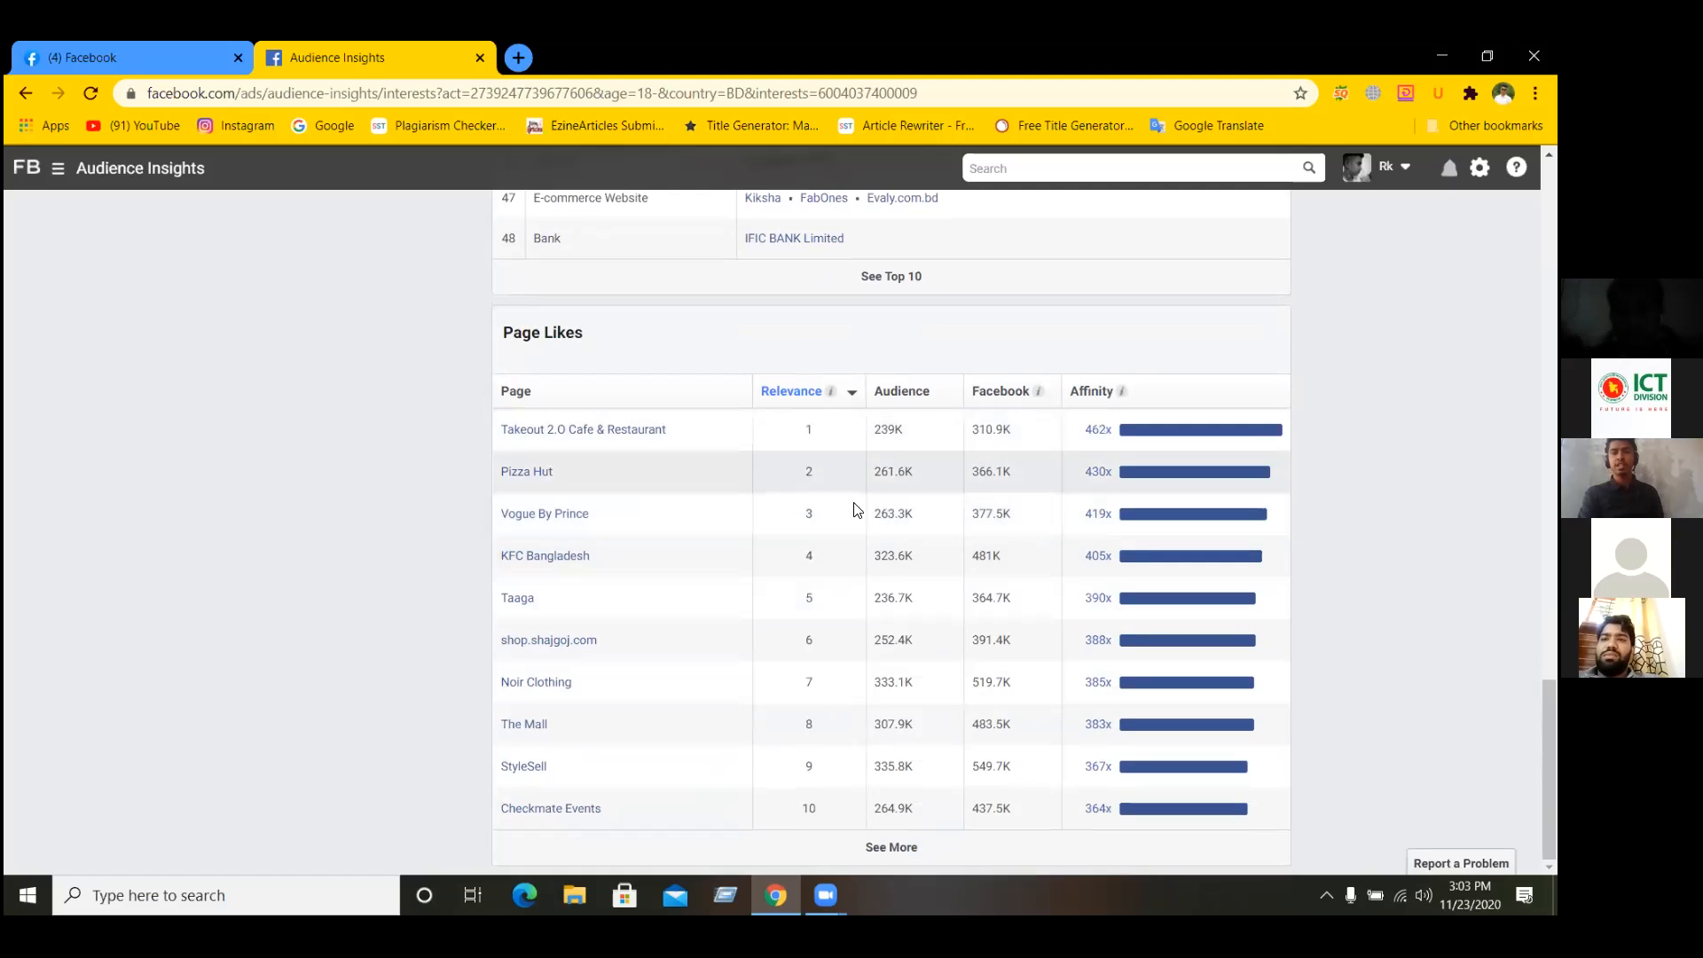
pyautogui.scroll(1, 940, 595)
pyautogui.scroll(-1, 931, 532)
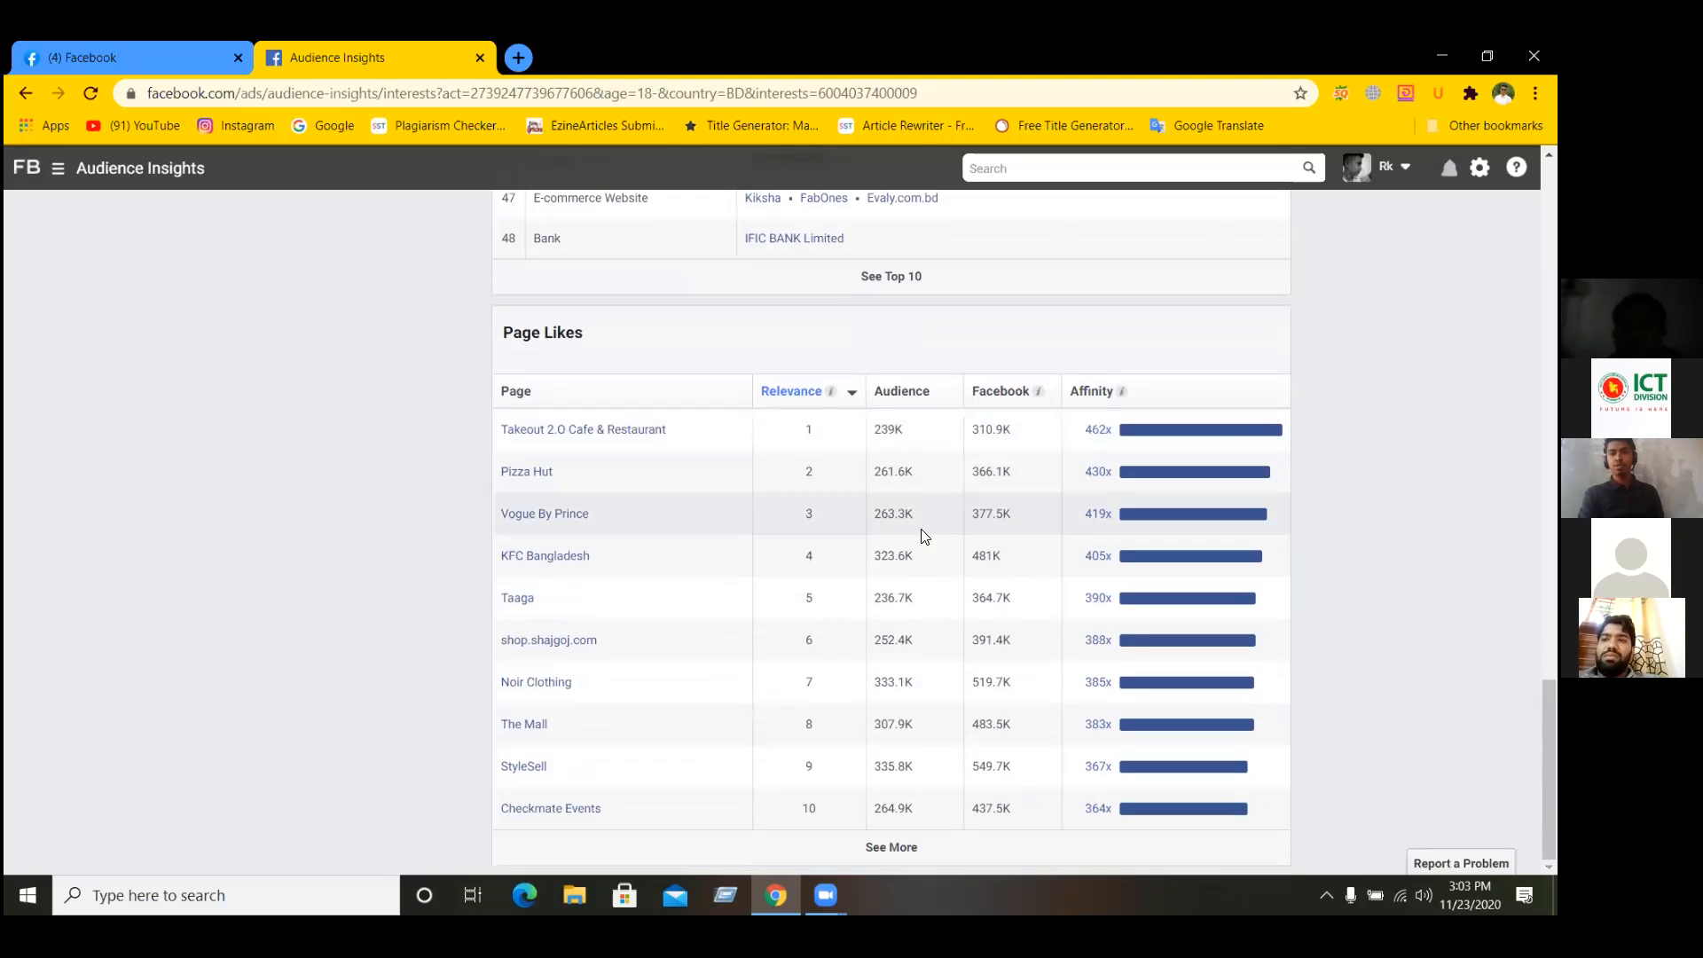
# - Open the foodpanda page from the Foodservice Distributor category in a new browser tab
pyautogui.scroll(6, 914, 540)
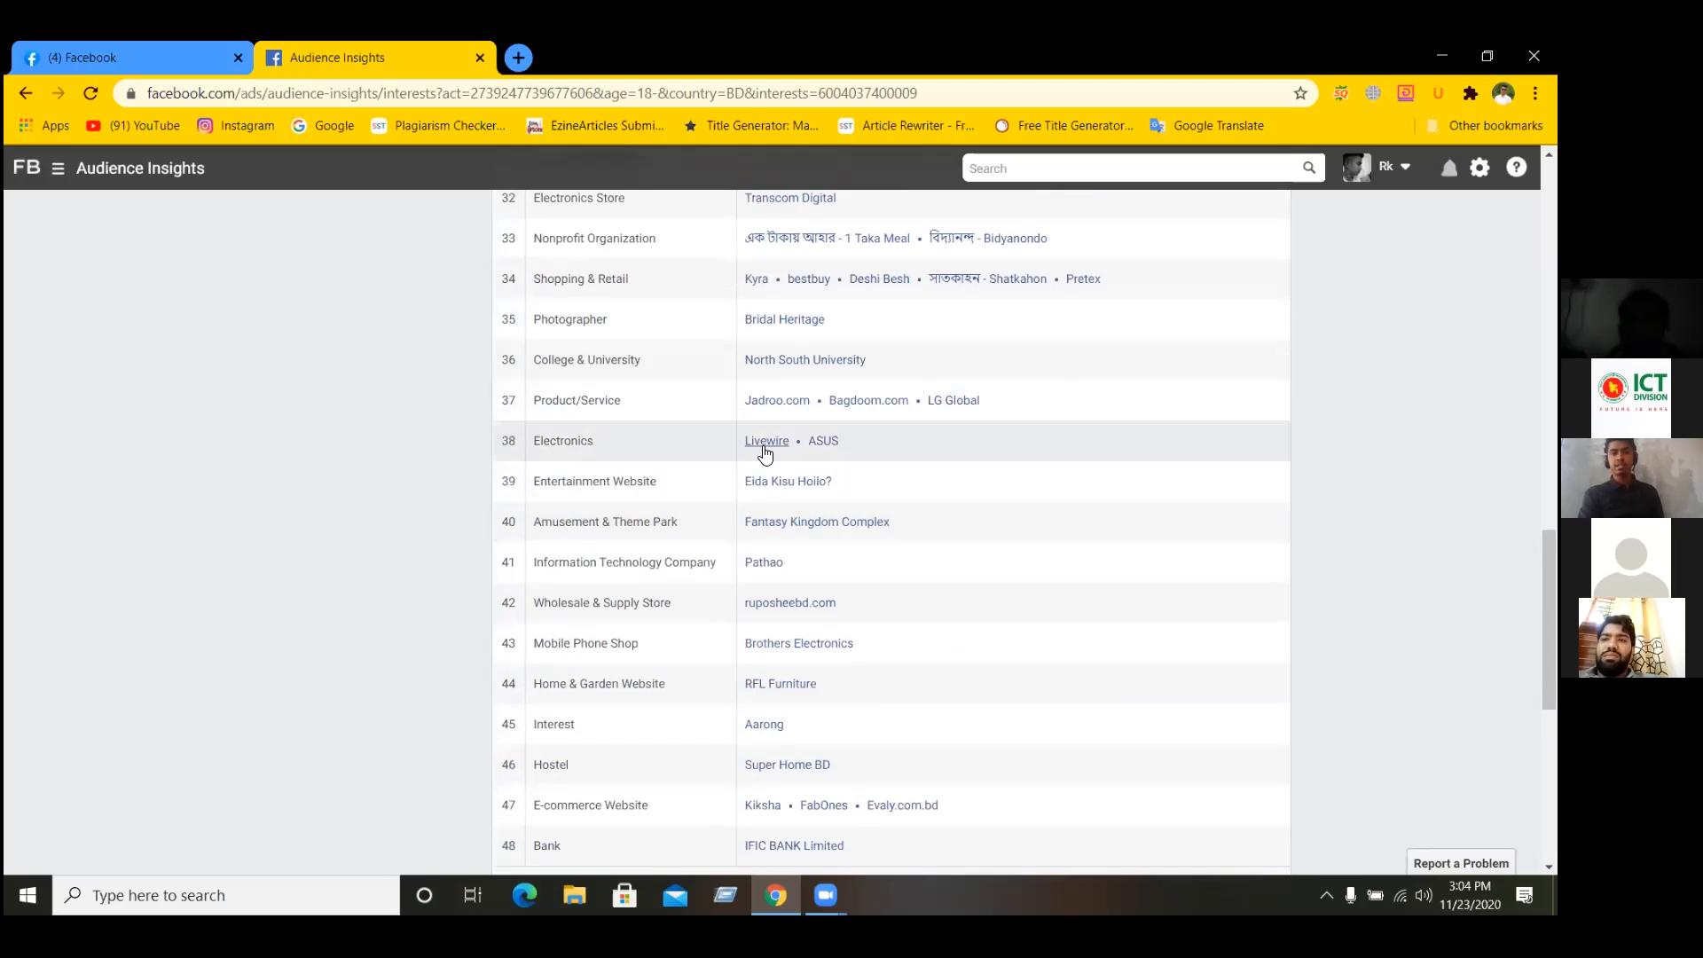
pyautogui.scroll(2, 825, 435)
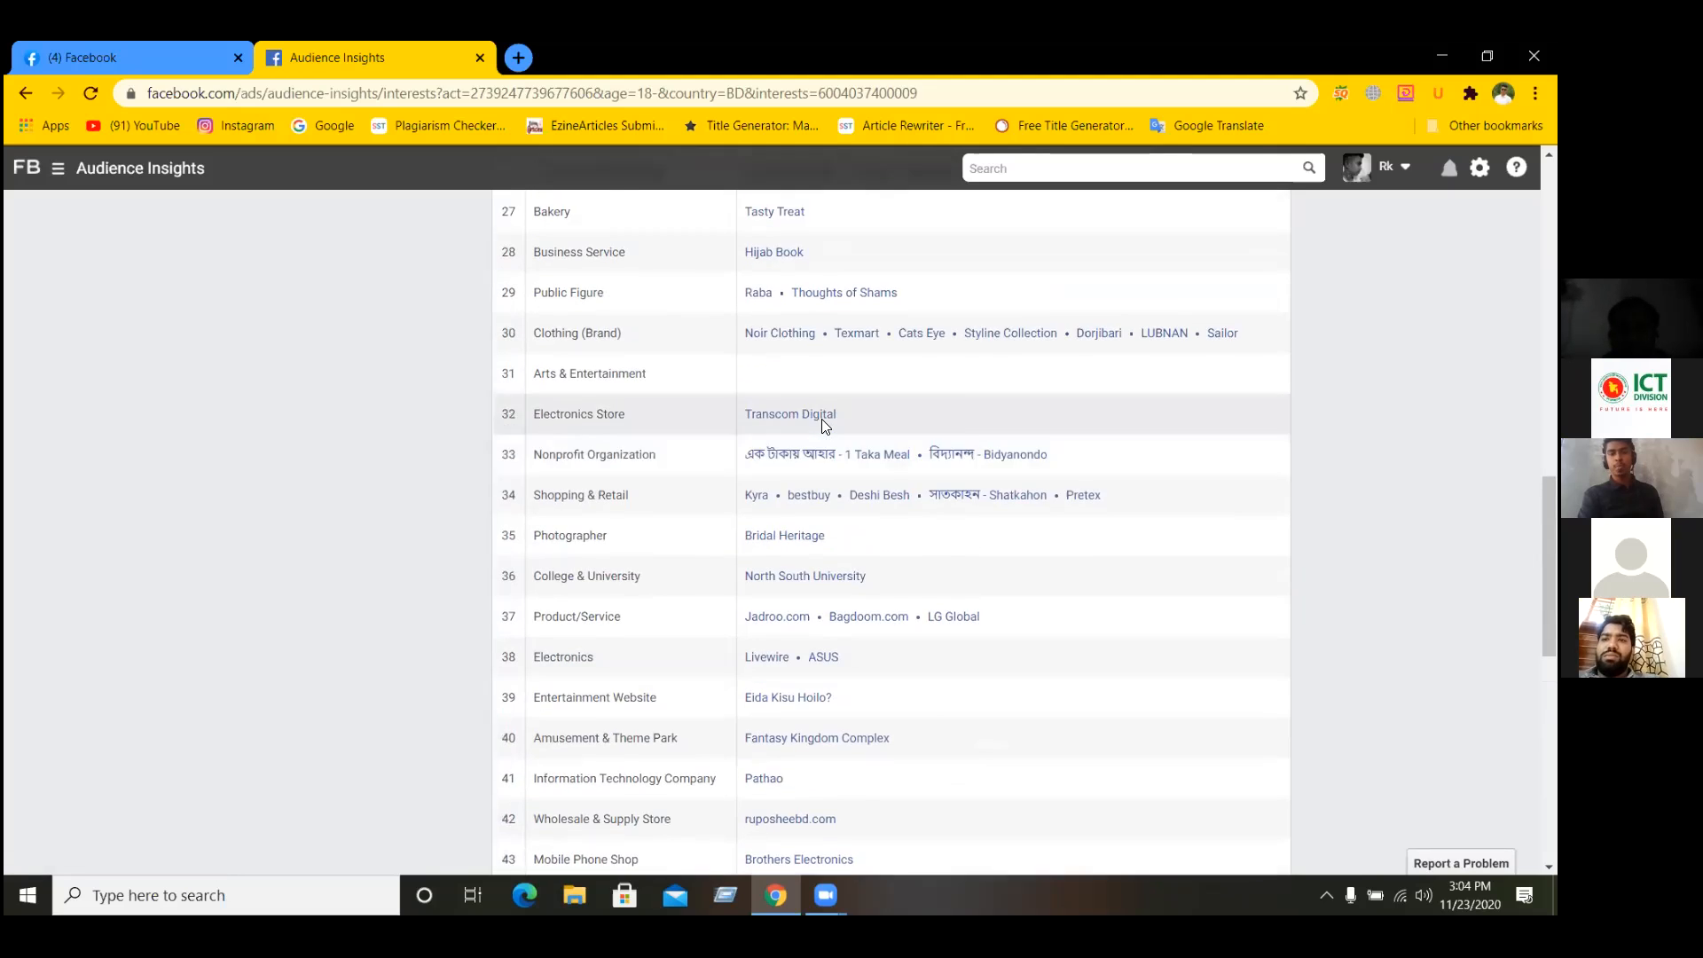
pyautogui.scroll(2, 798, 421)
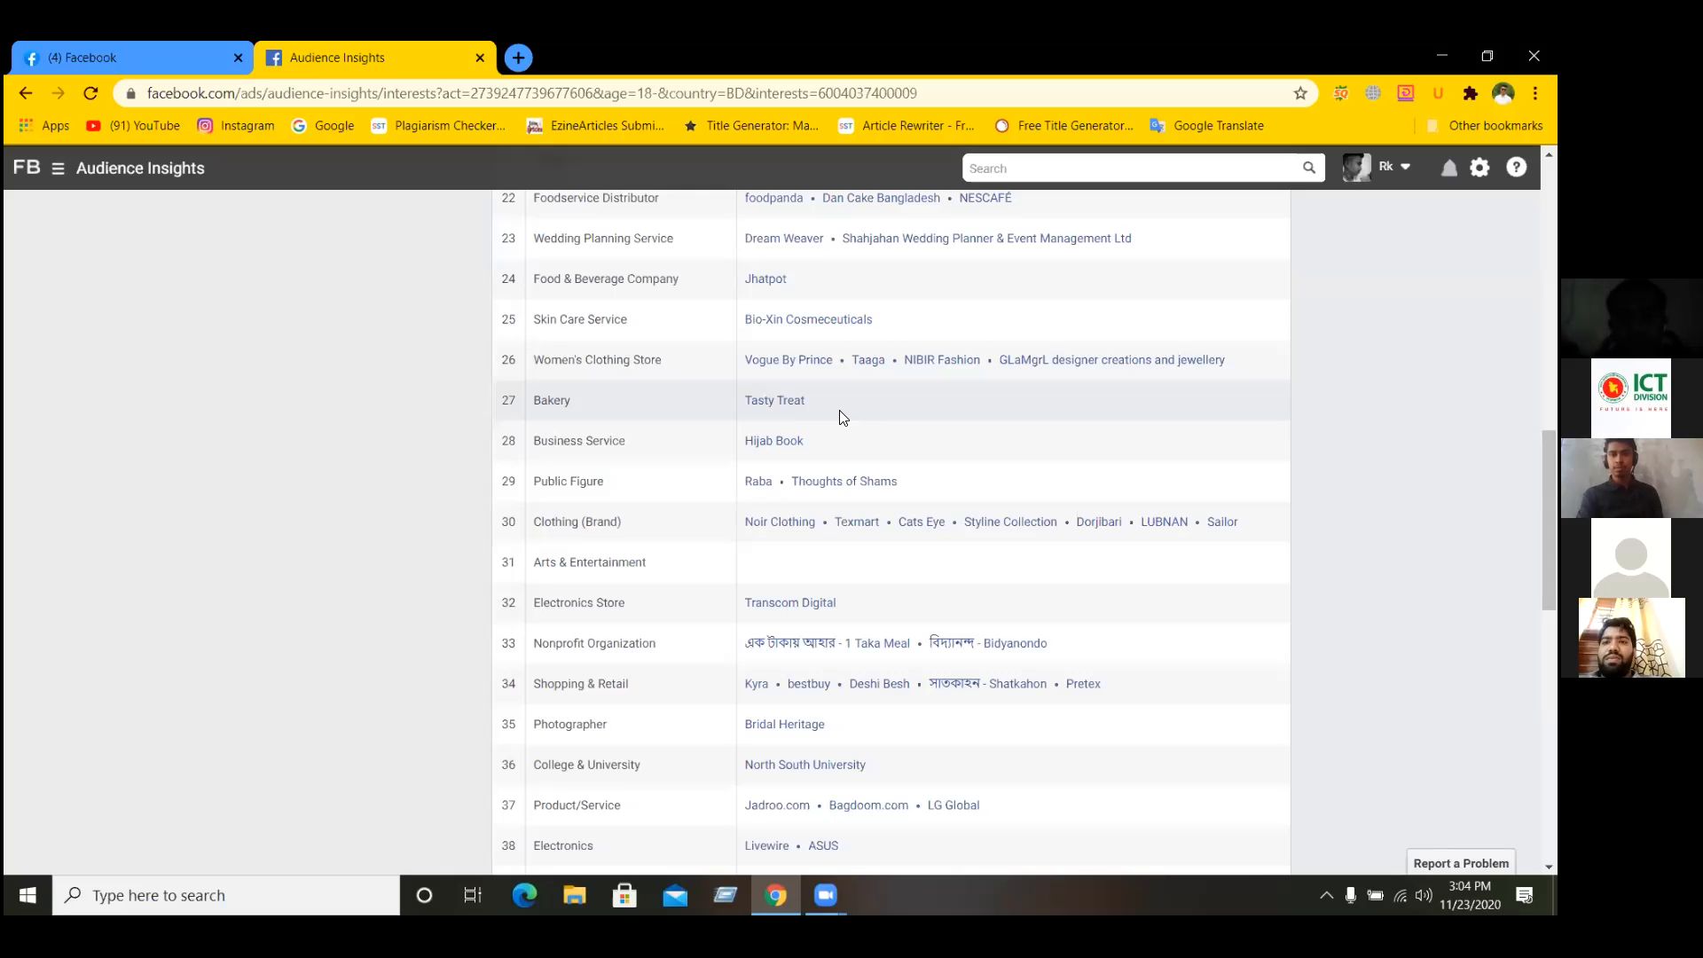
pyautogui.scroll(1, 839, 413)
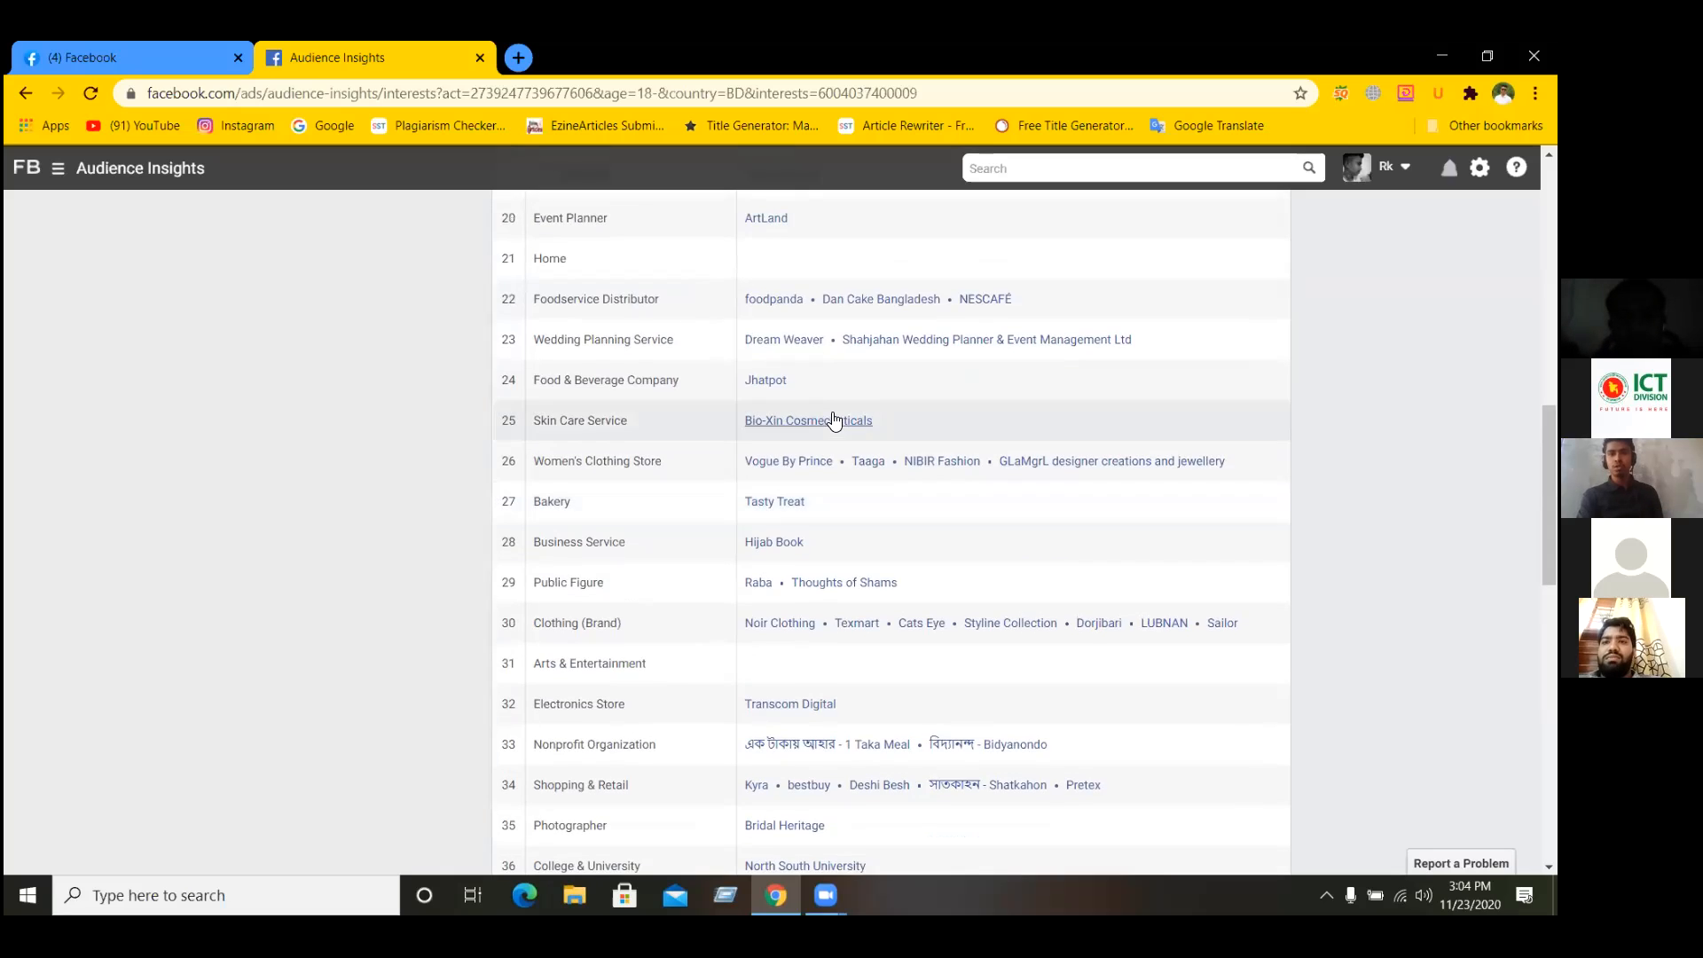
pyautogui.rightClick(786, 307)
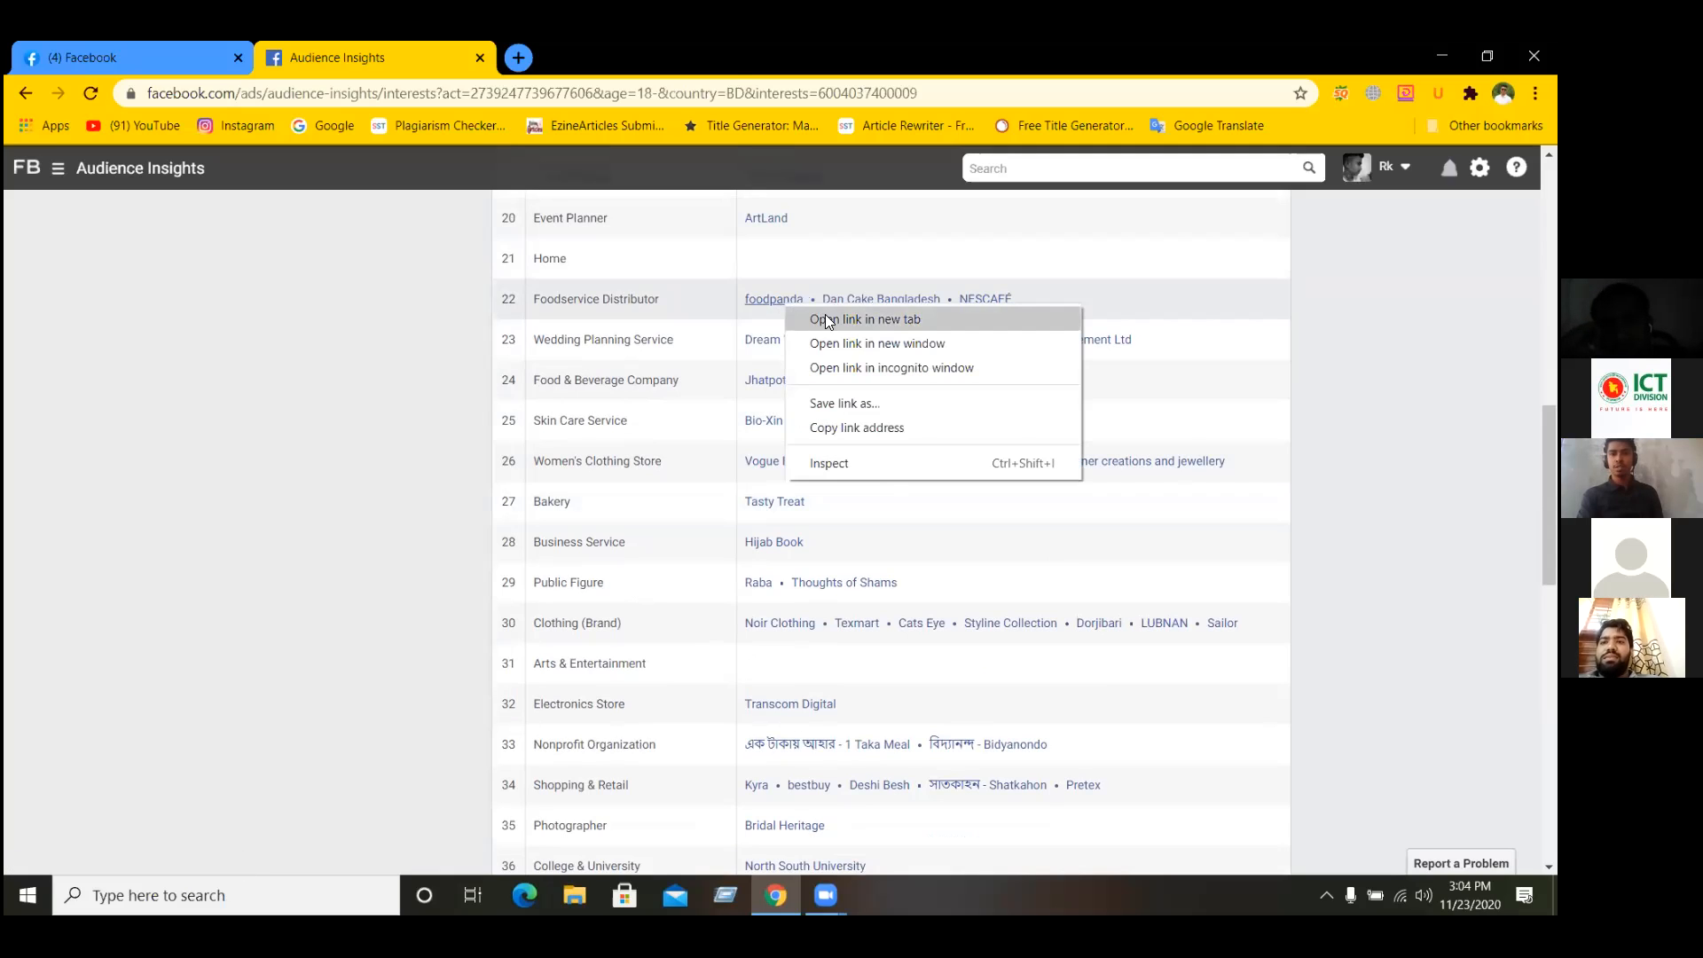
pyautogui.click(825, 314)
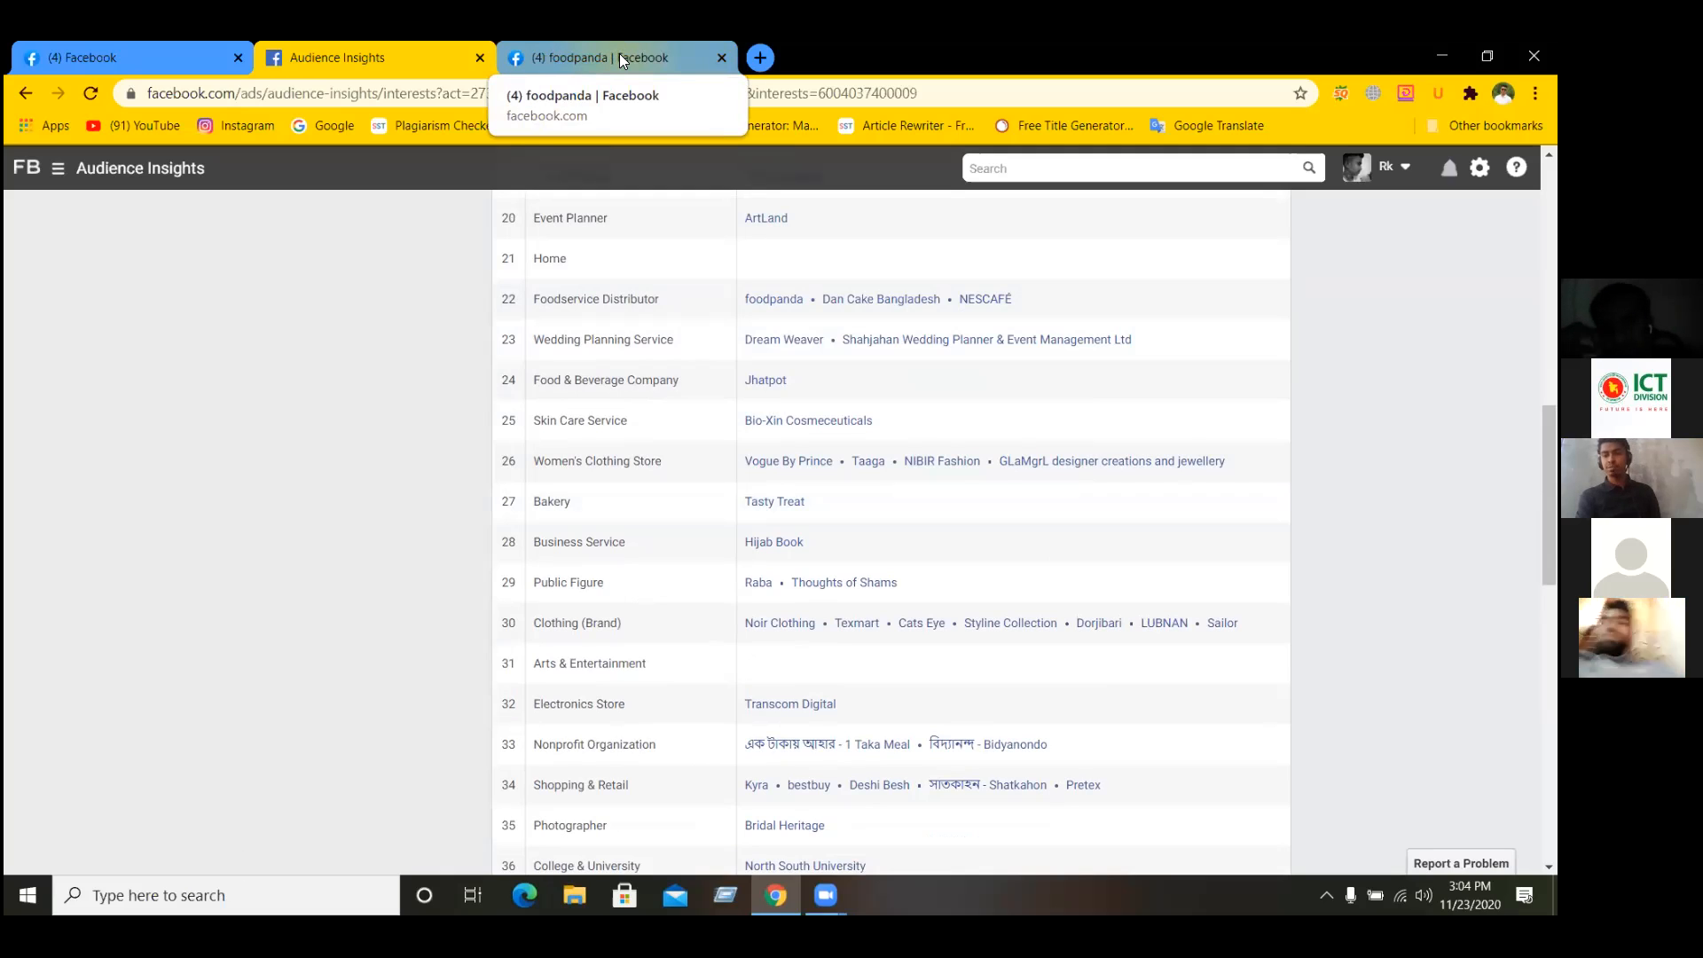
# - Switch to the foodpanda Facebook page and copy the page name "foodpanda" from its post header
pyautogui.scroll(7, 804, 285)
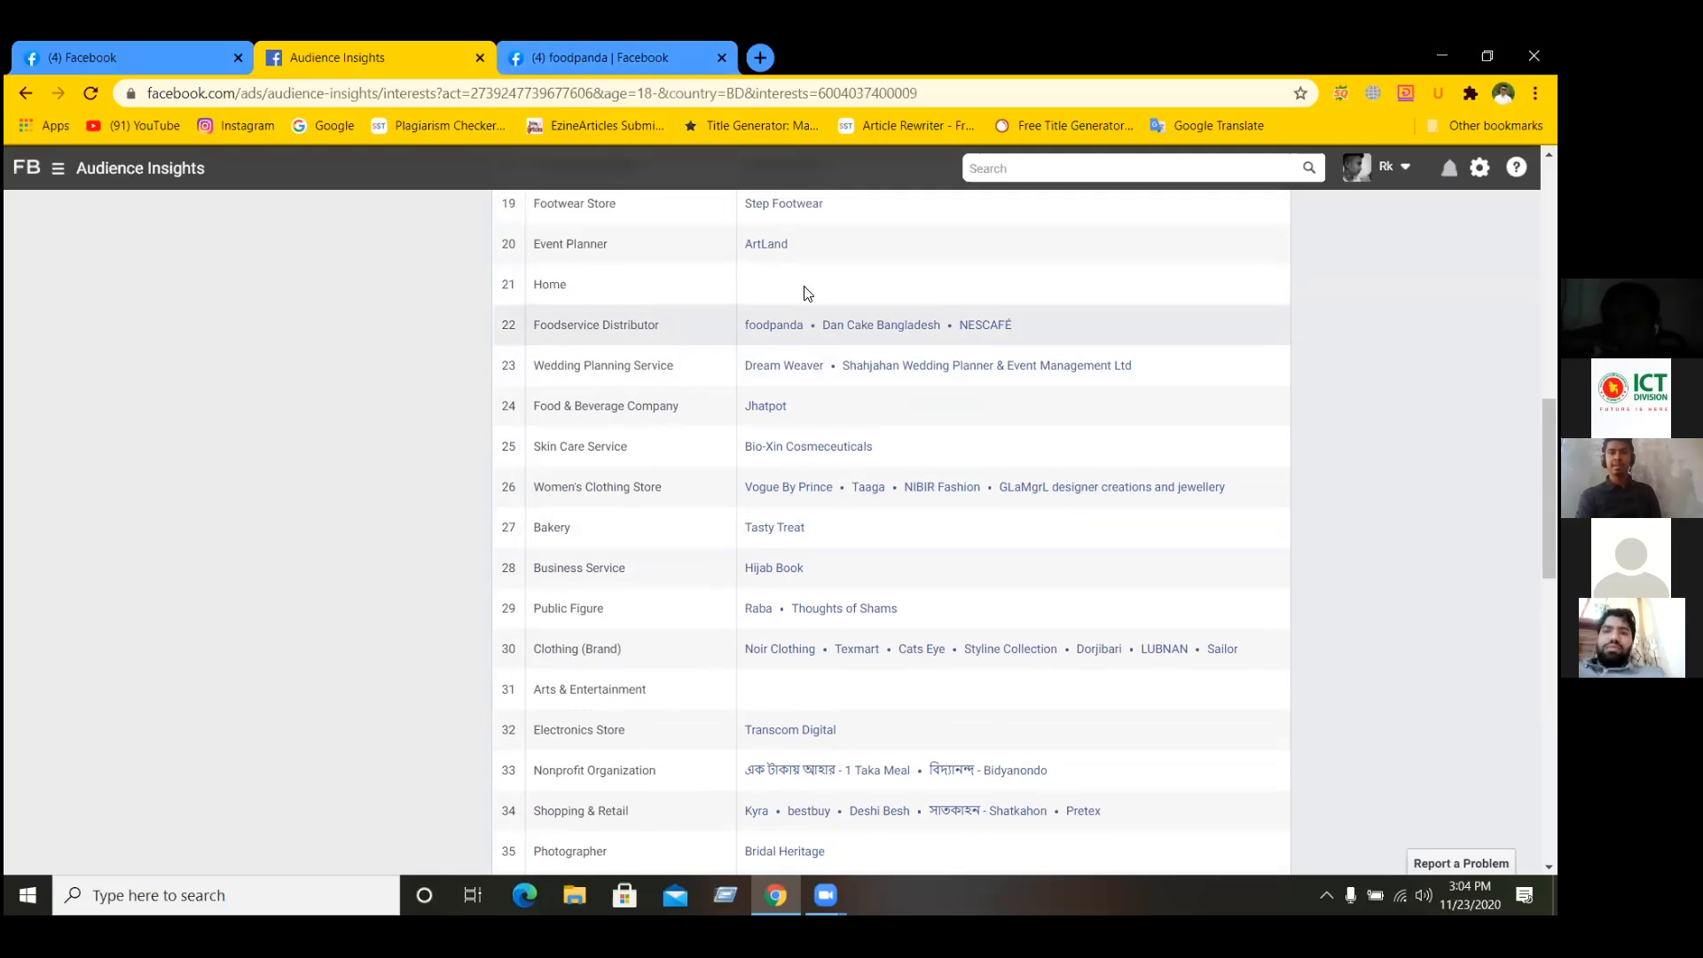
pyautogui.scroll(3, 806, 280)
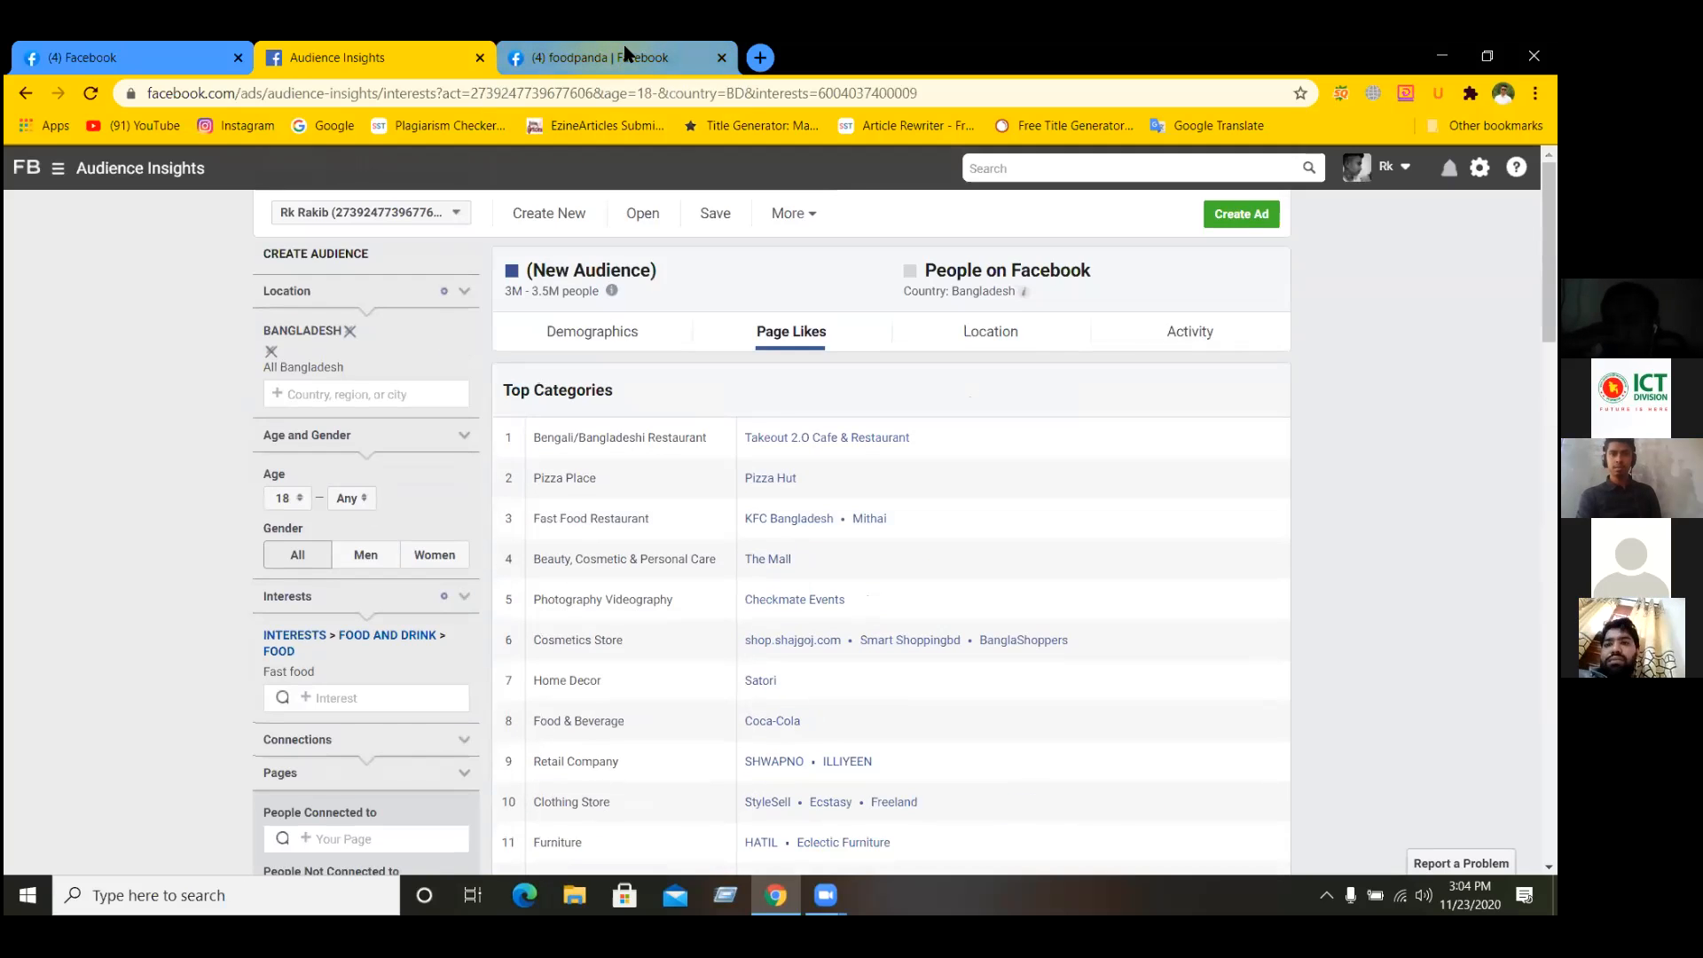
pyautogui.hotkey('ctrl', 'Tab')
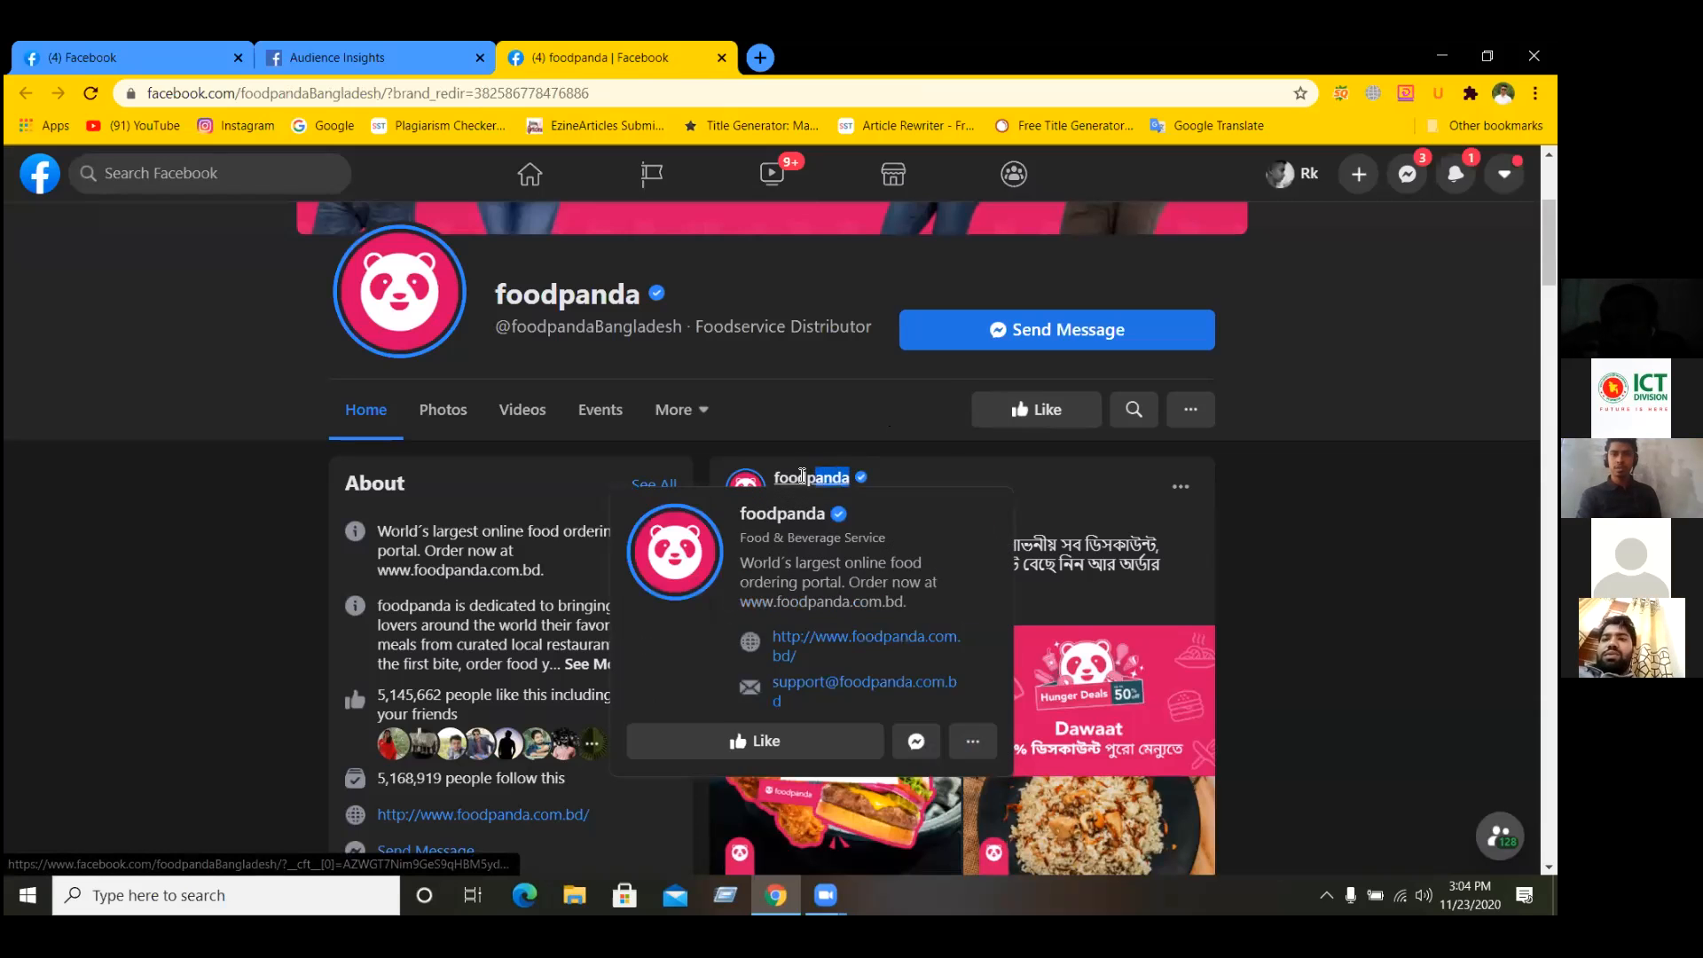
pyautogui.doubleClick(798, 477)
pyautogui.rightClick(798, 476)
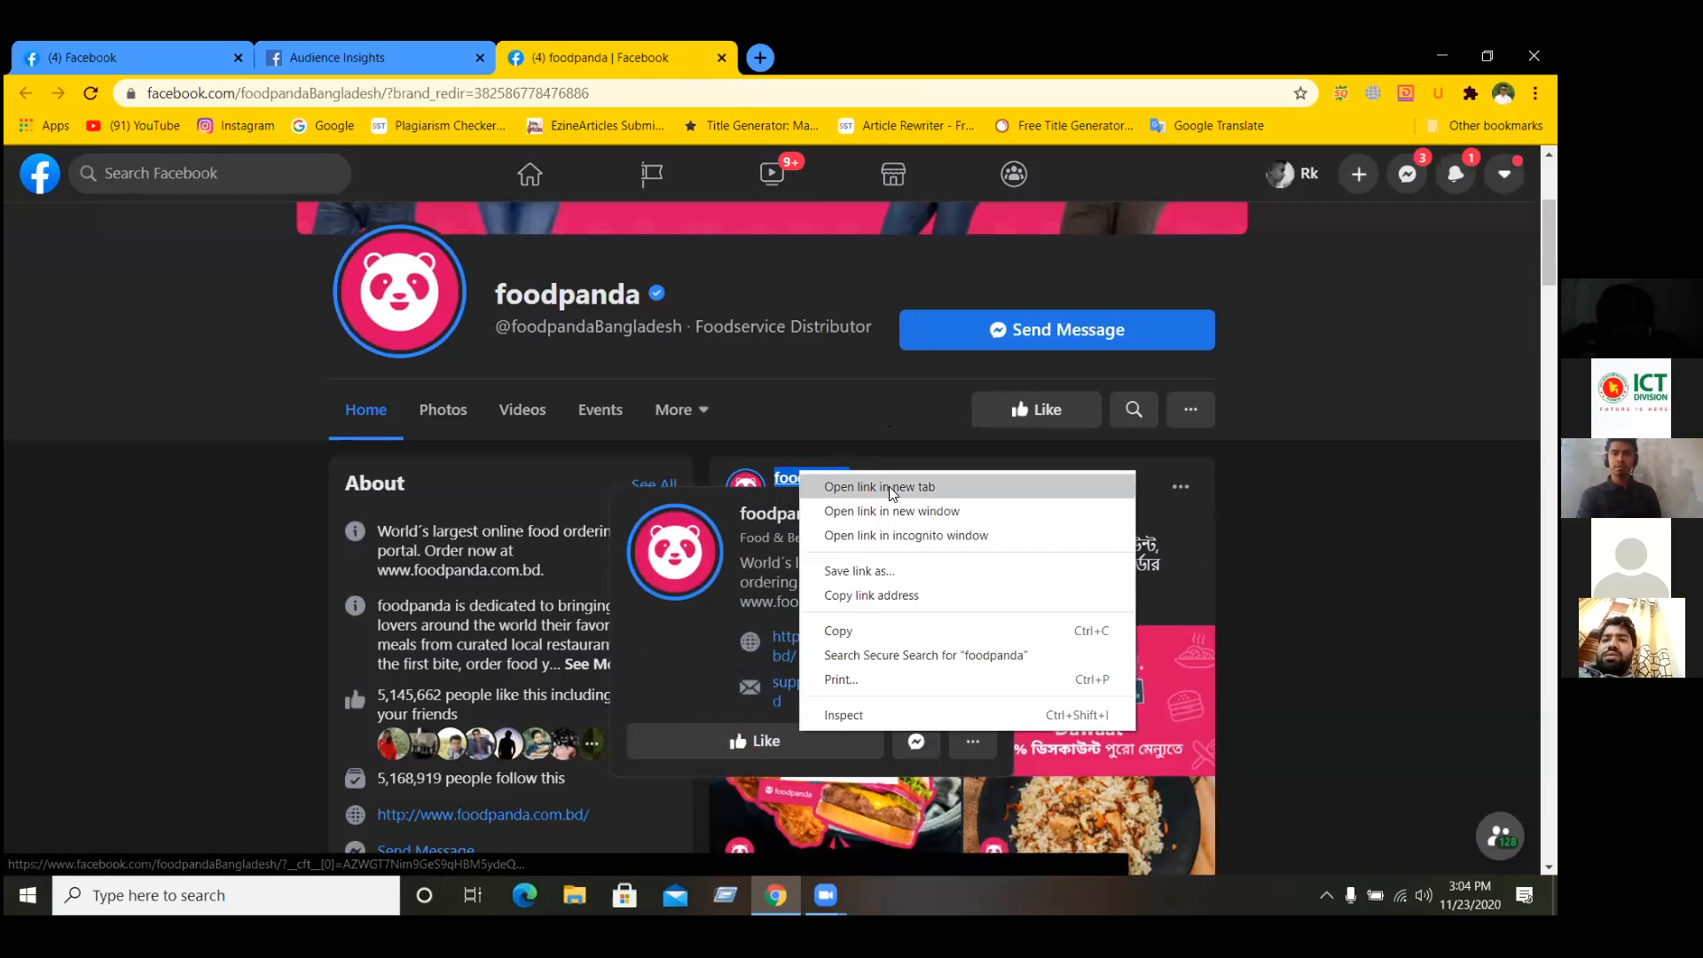
pyautogui.click(874, 631)
# - Return to Audience Insights, paste "foodpanda" into the interest search and add foodpanda as an audience interest
pyautogui.click(381, 58)
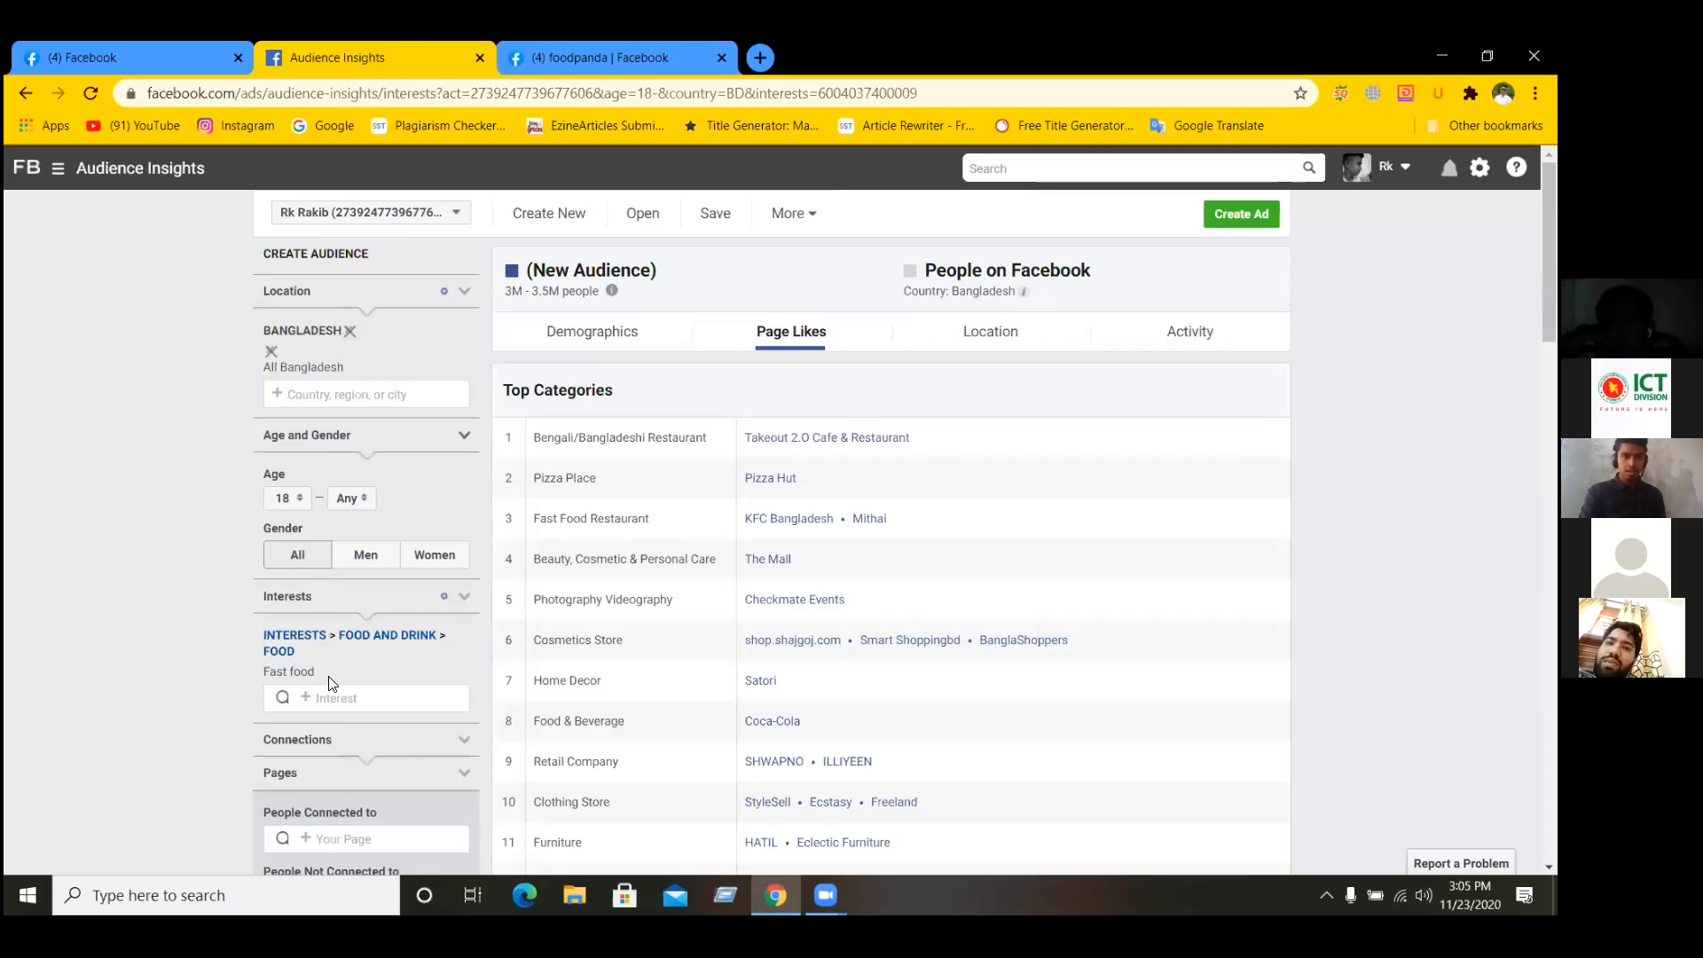
pyautogui.scroll(-1, 337, 683)
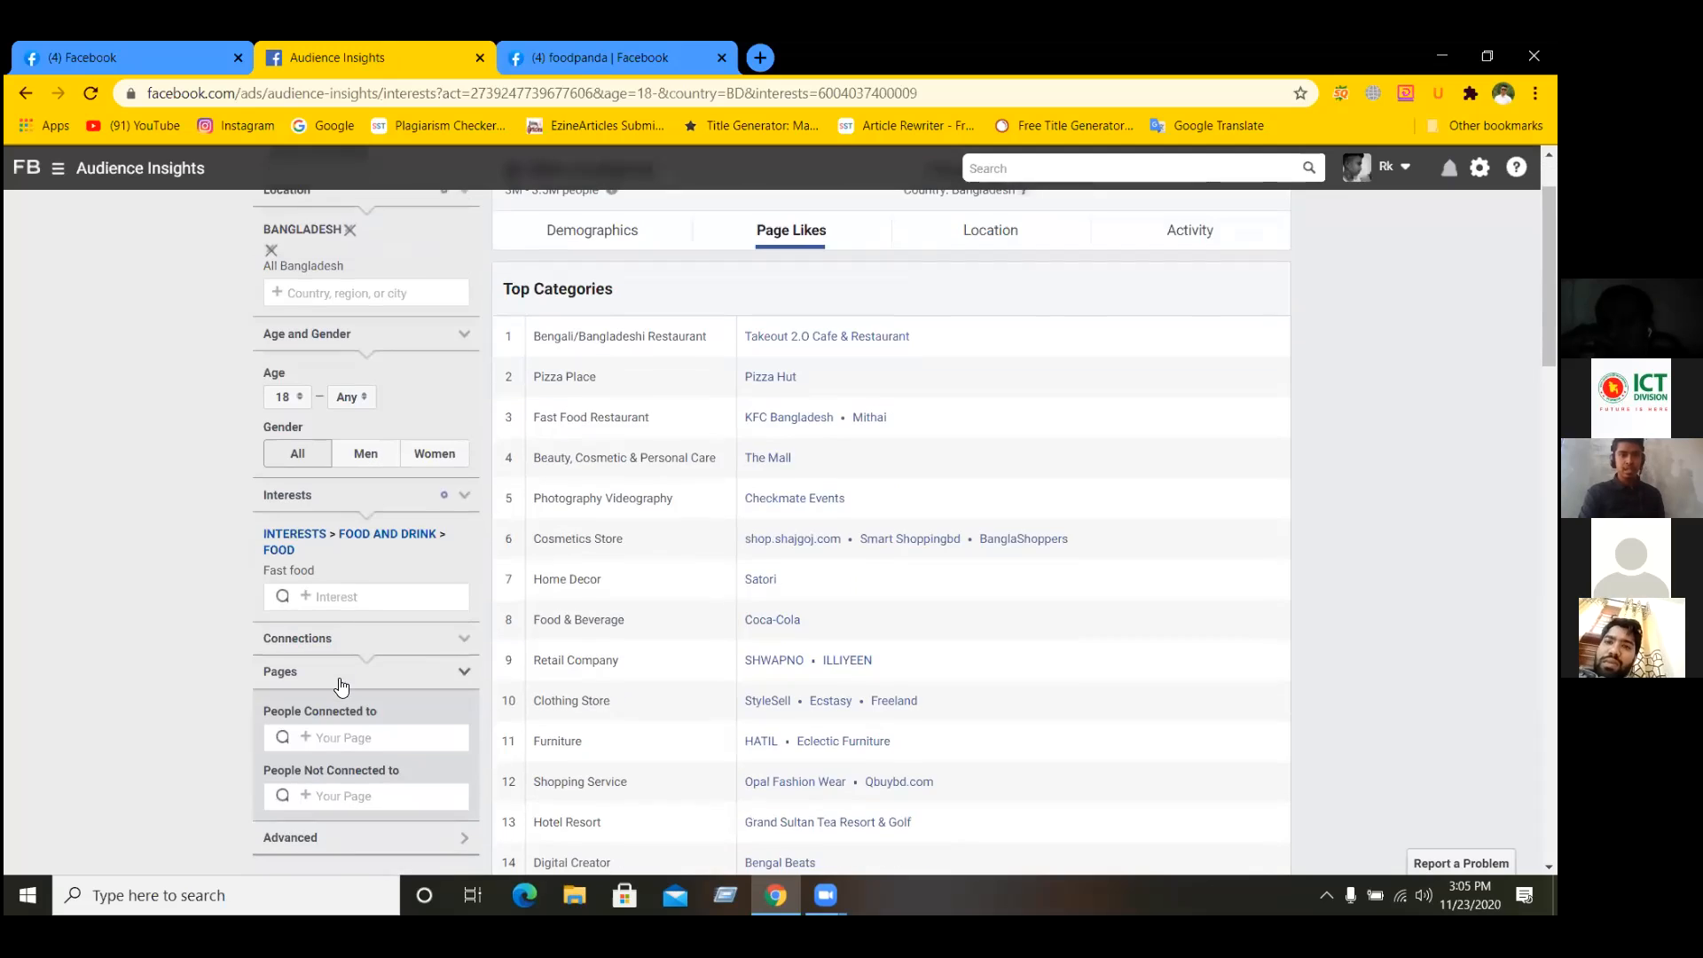
pyautogui.rightClick(337, 597)
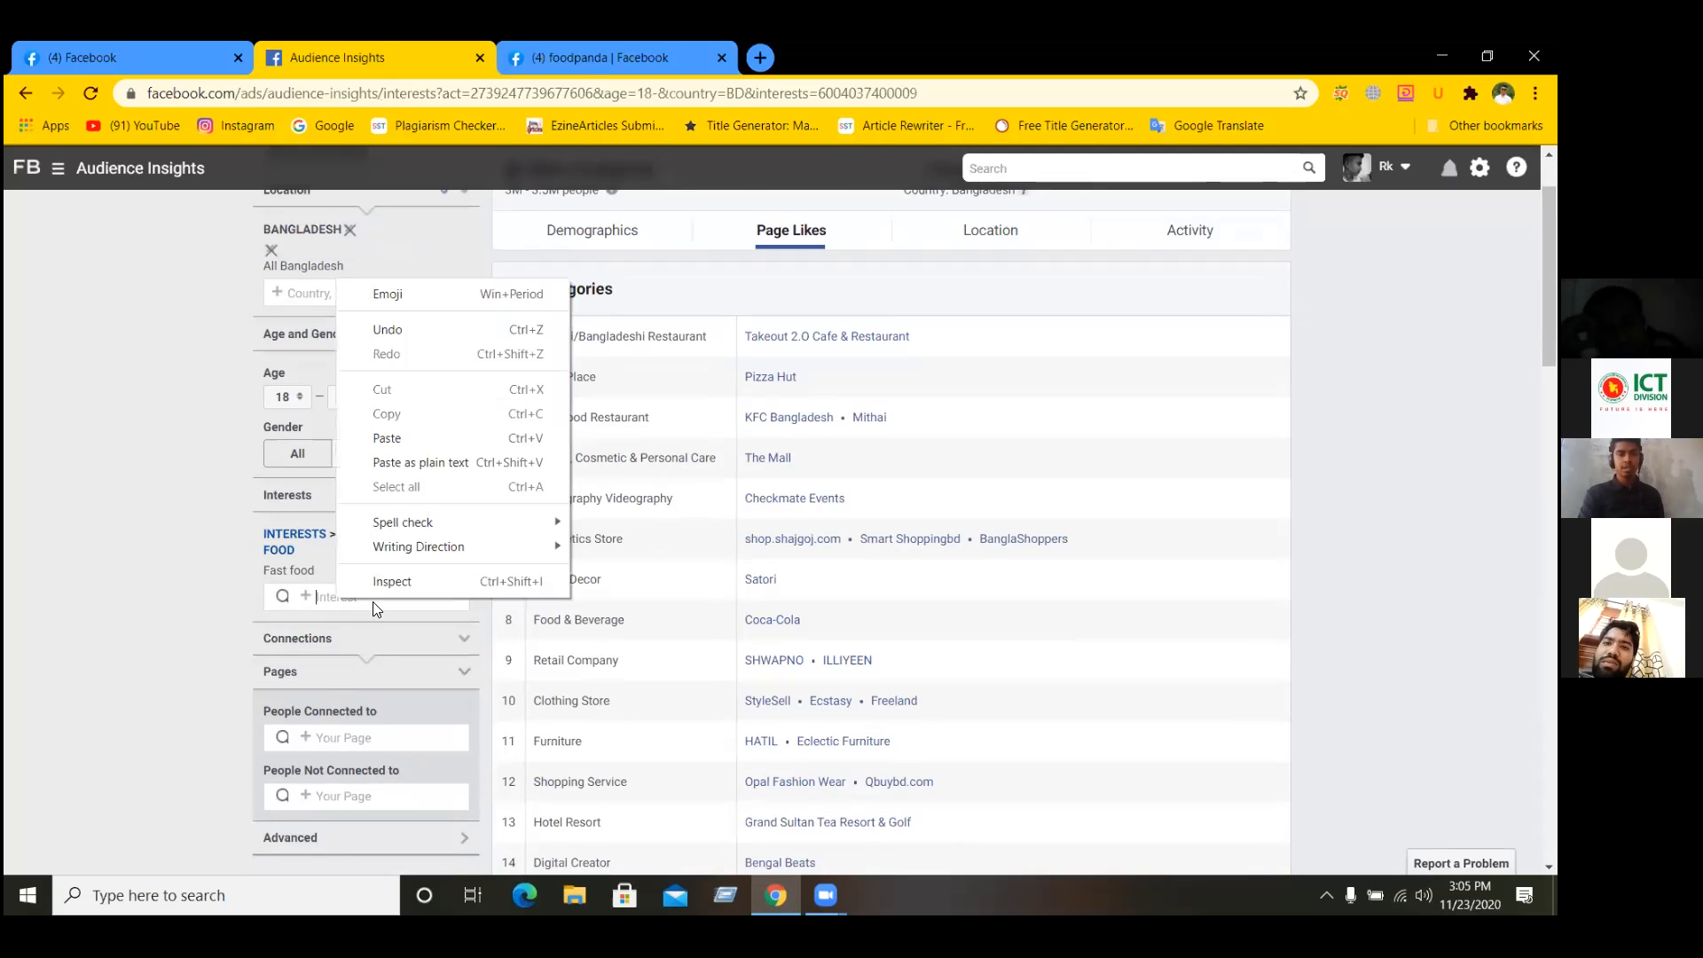
pyautogui.click(396, 440)
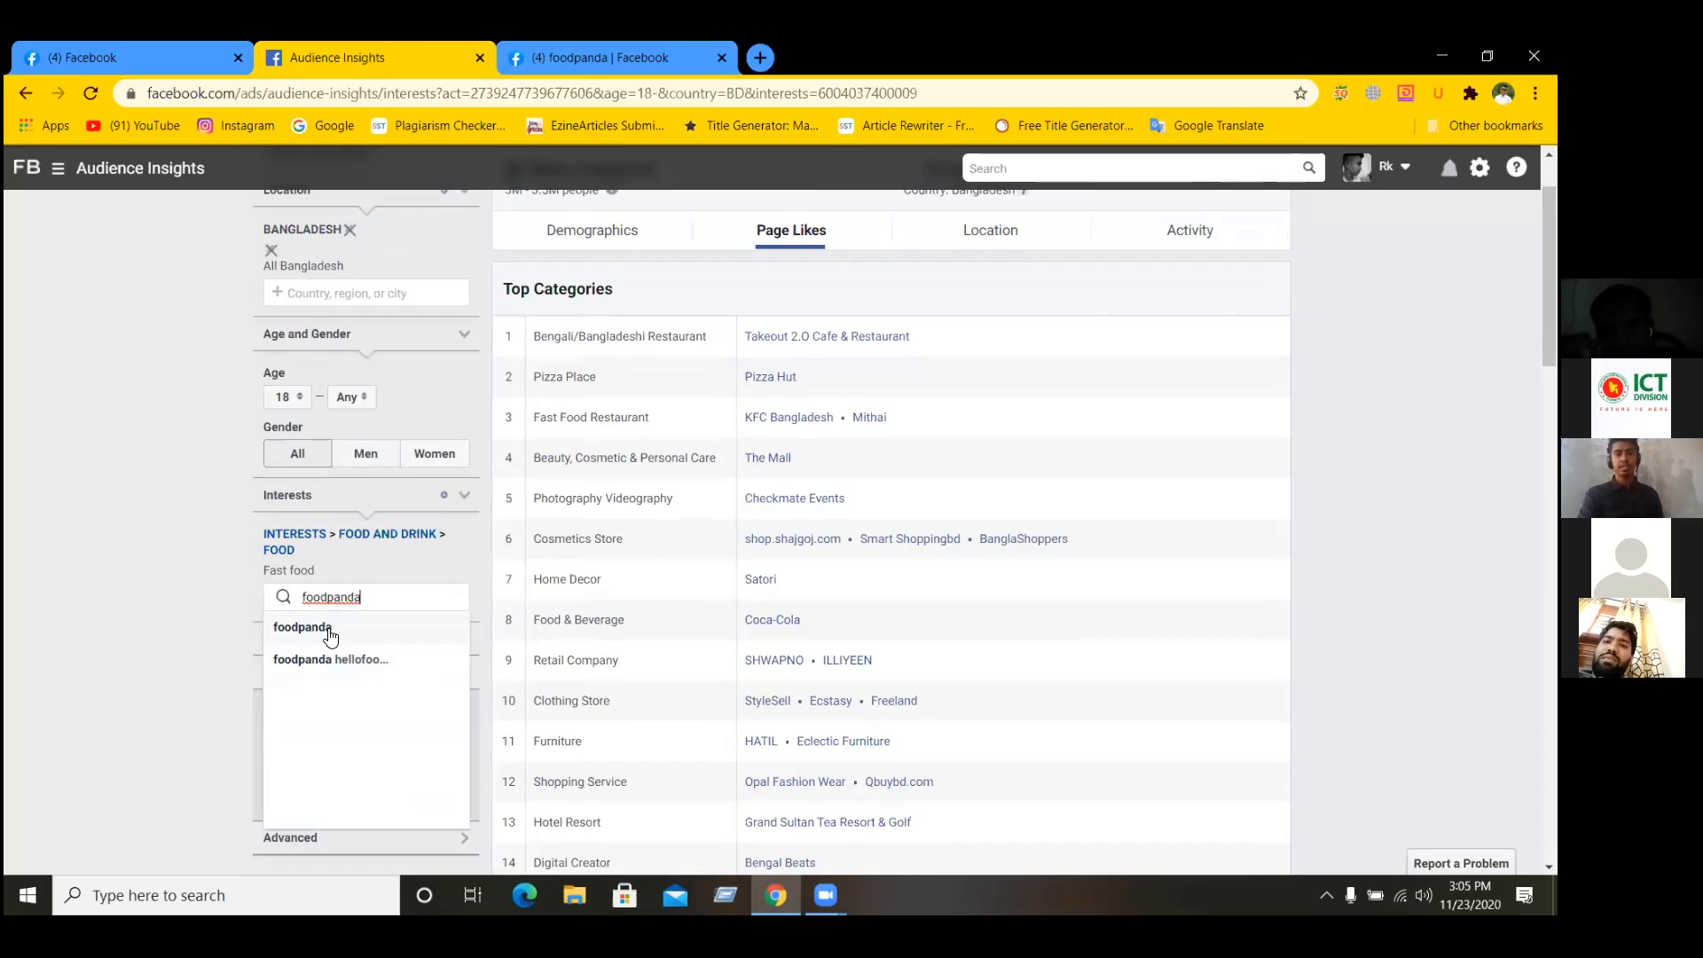
pyautogui.click(330, 631)
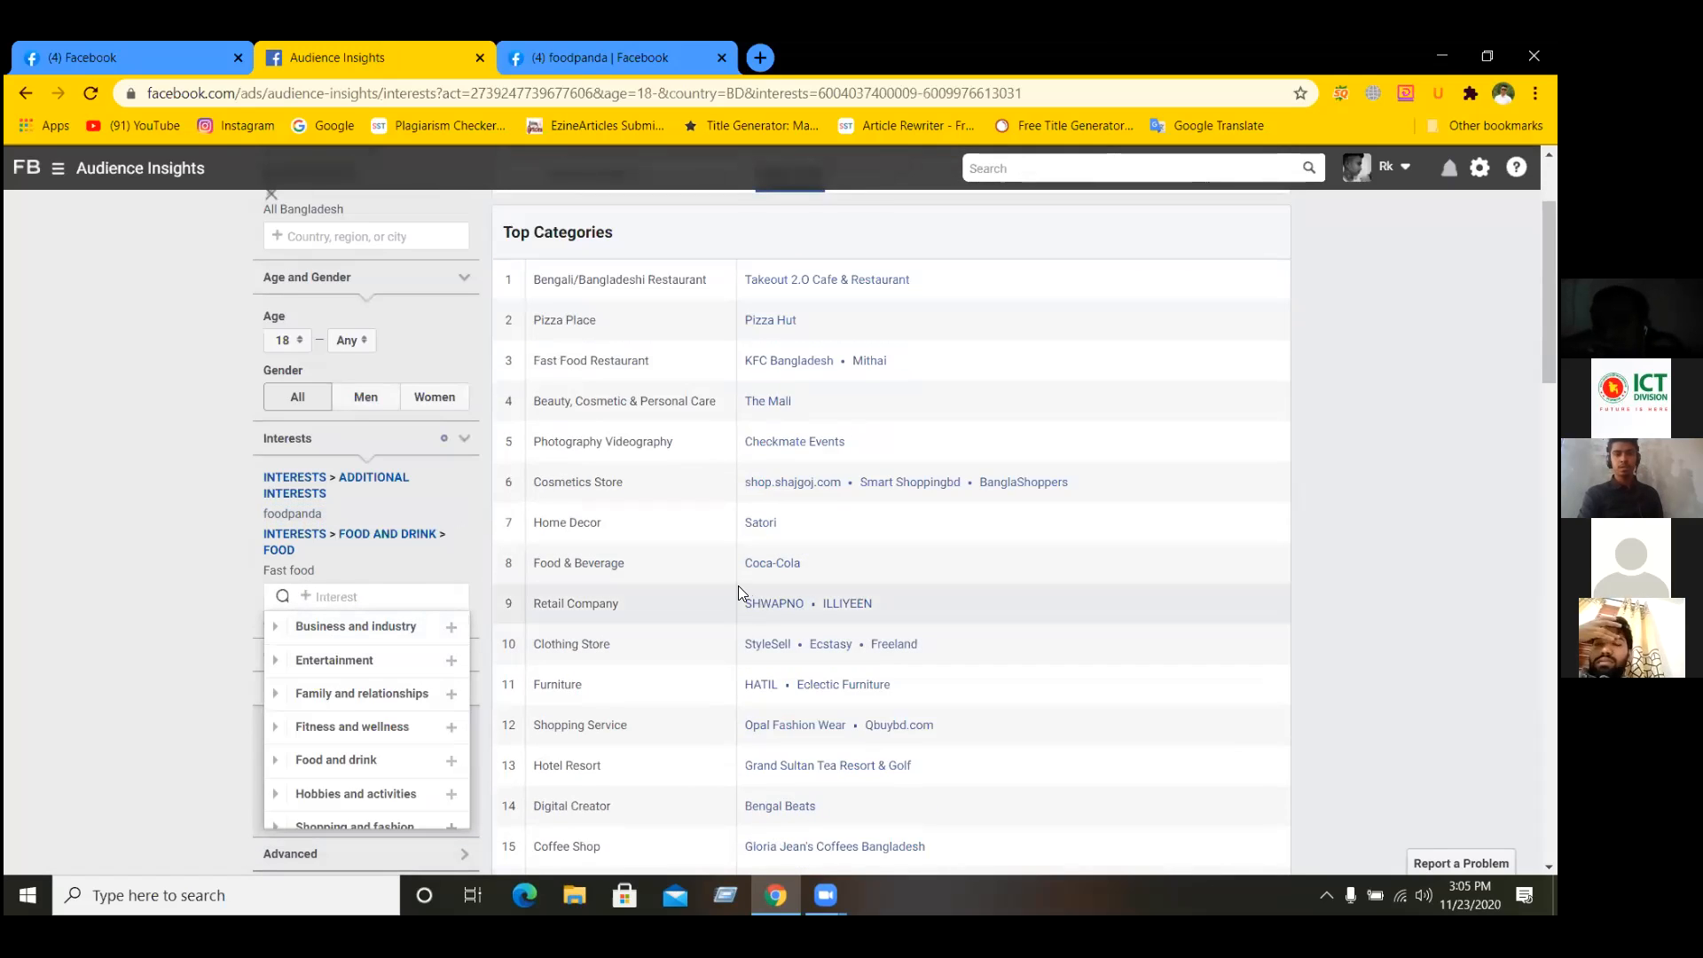
# - Open the audience's demographics and examine the age and gender breakdown for women and men across the age groups
pyautogui.scroll(2, 738, 589)
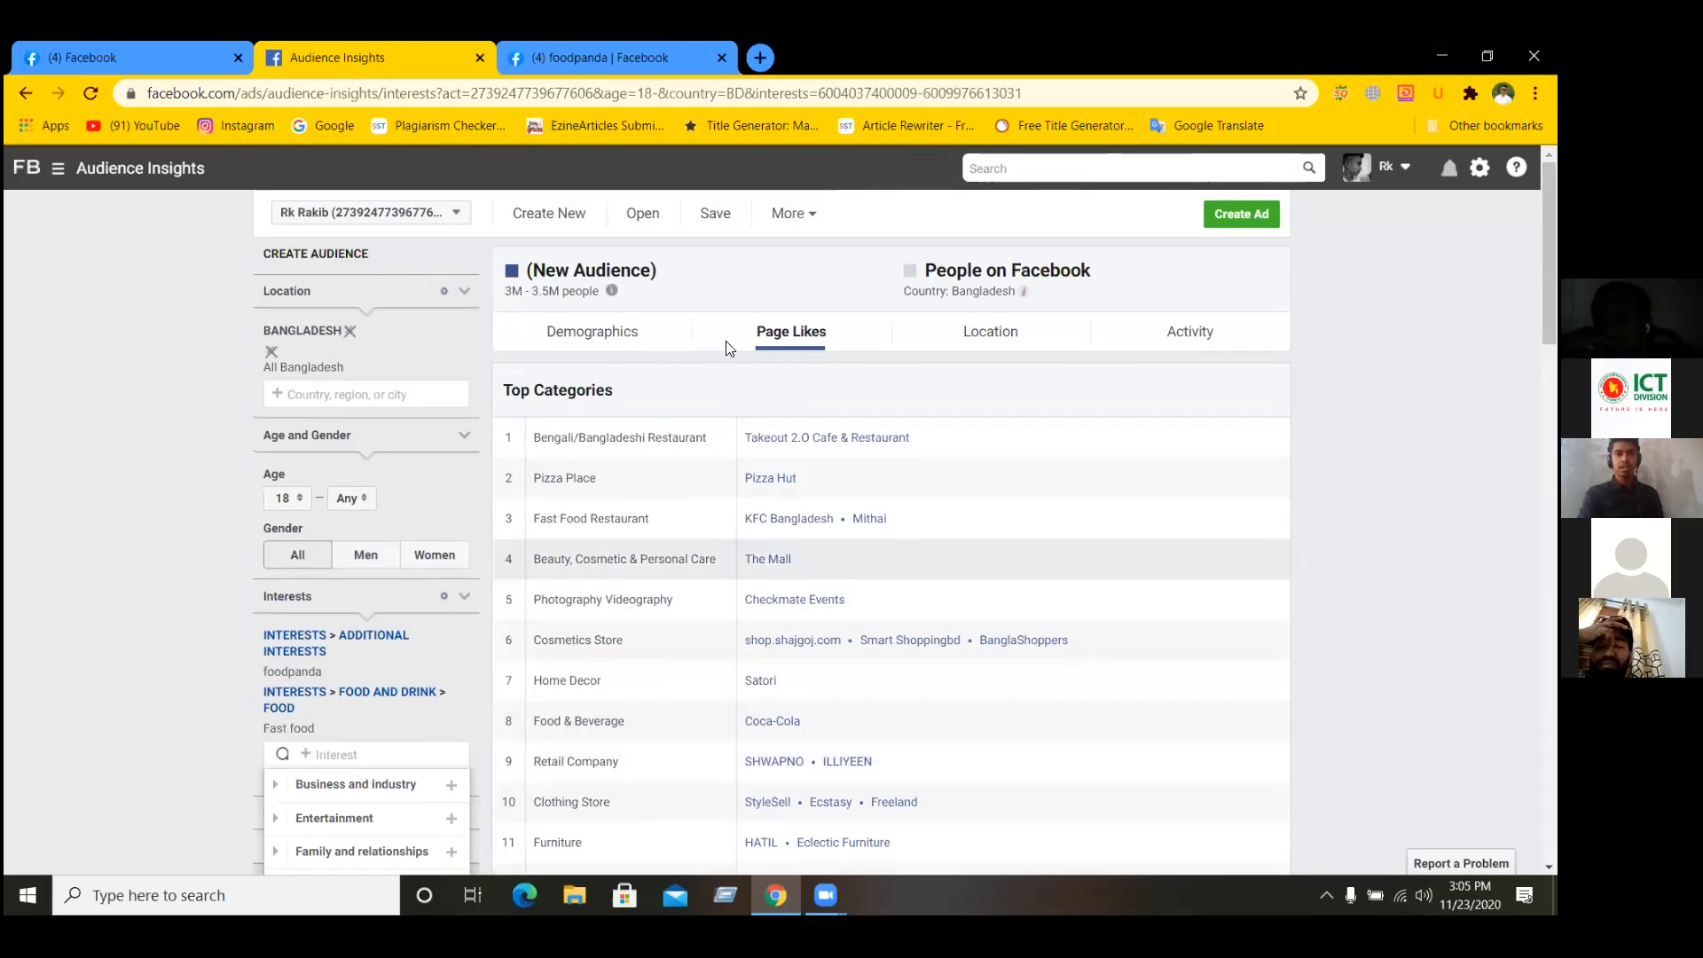
pyautogui.click(592, 332)
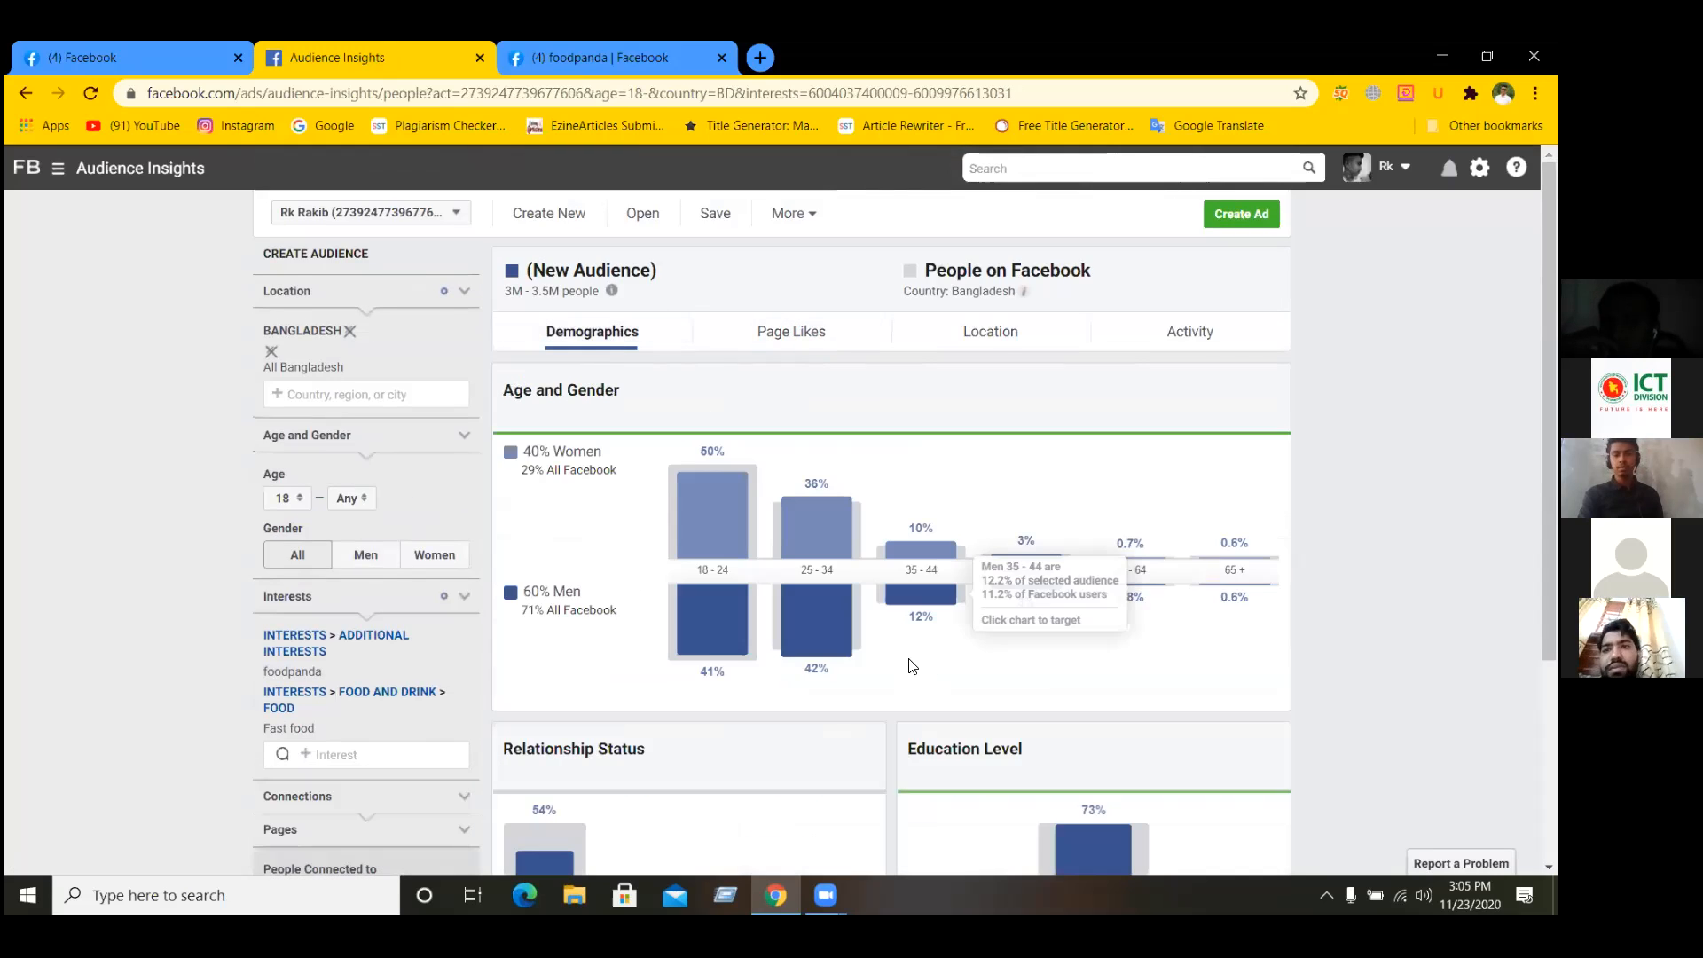
pyautogui.scroll(-1, 911, 664)
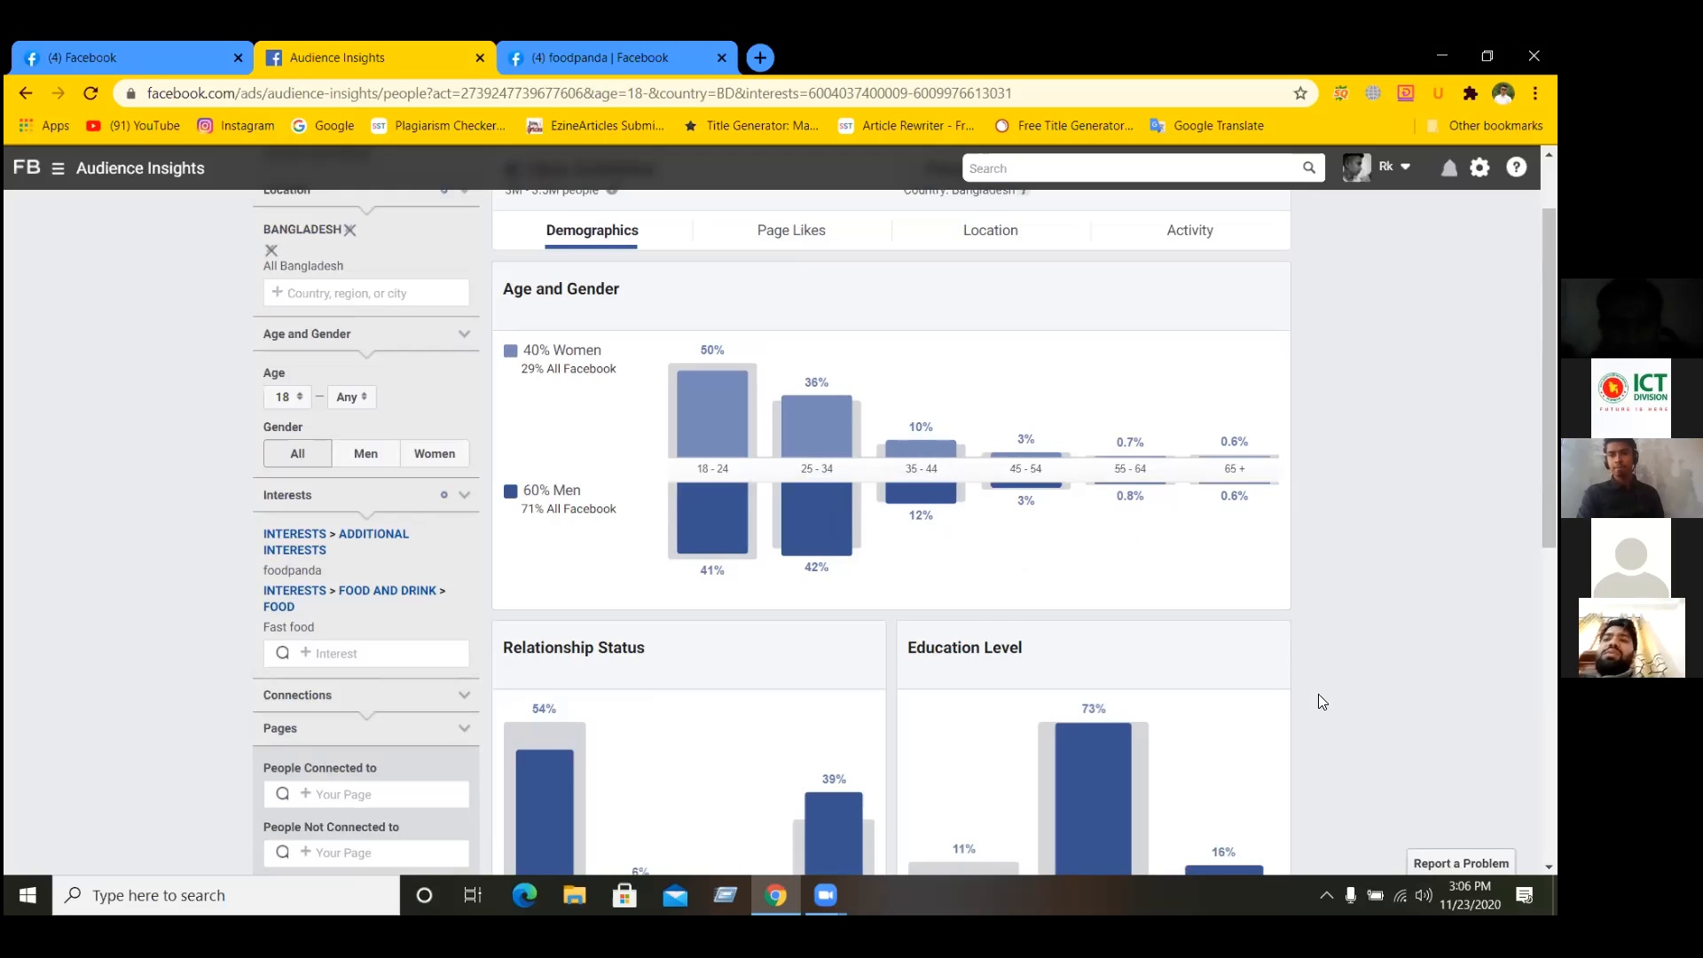
pyautogui.moveTo(699, 510)
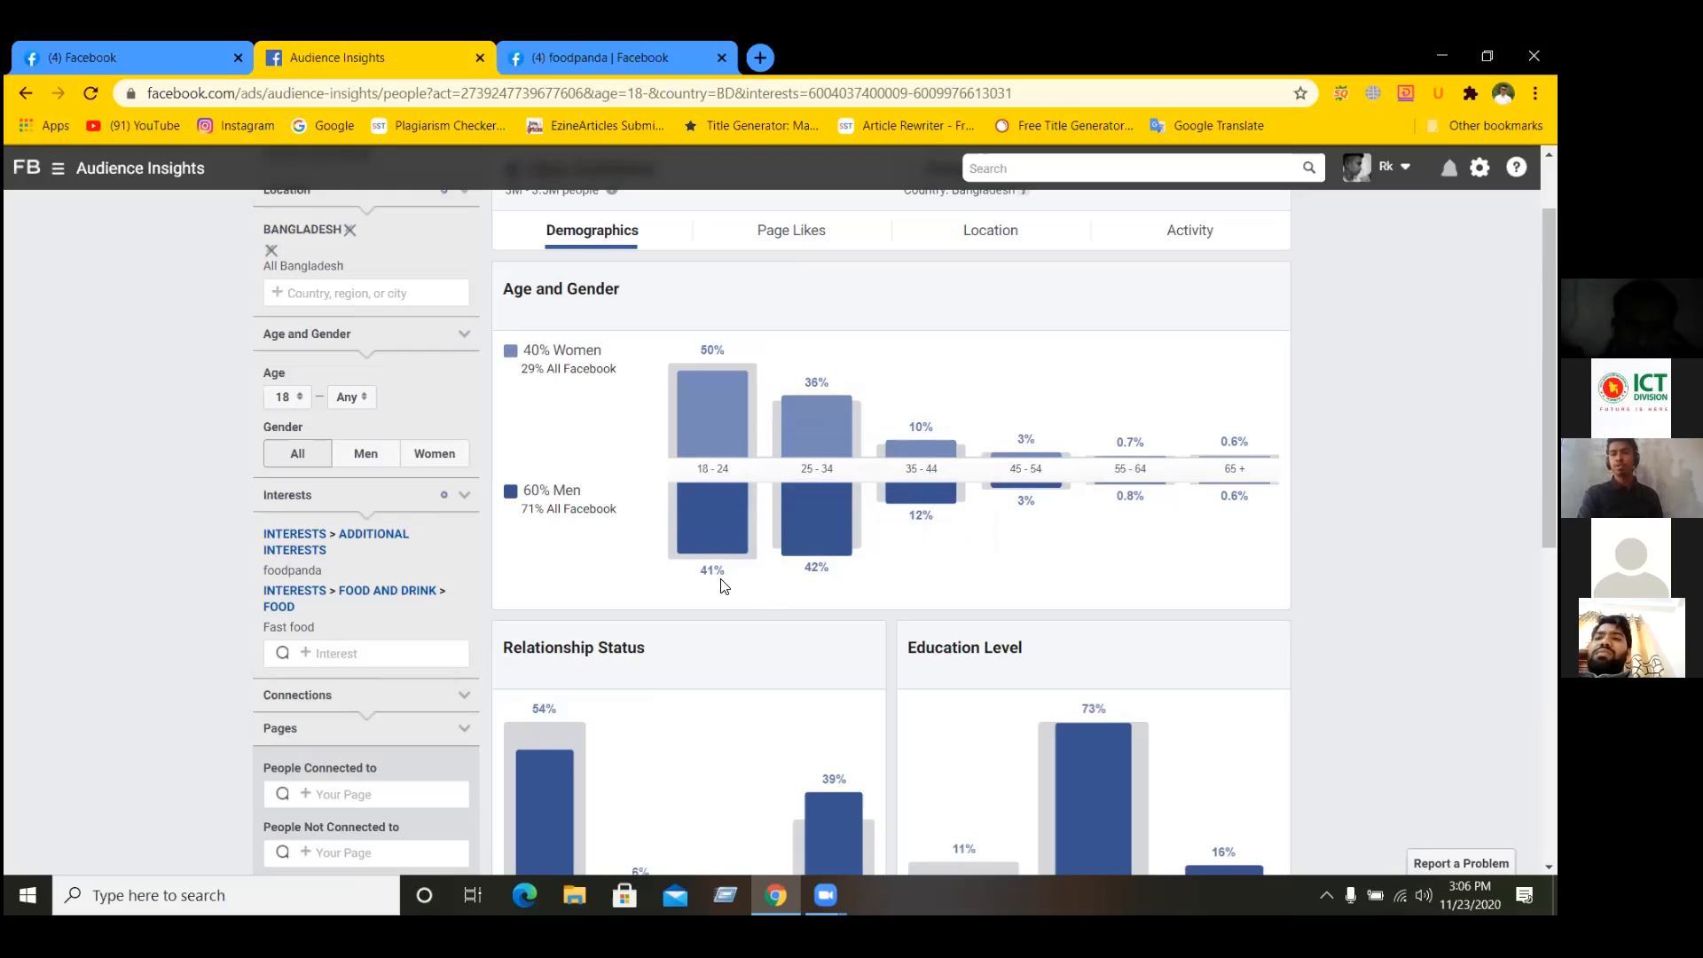
pyautogui.moveTo(708, 410)
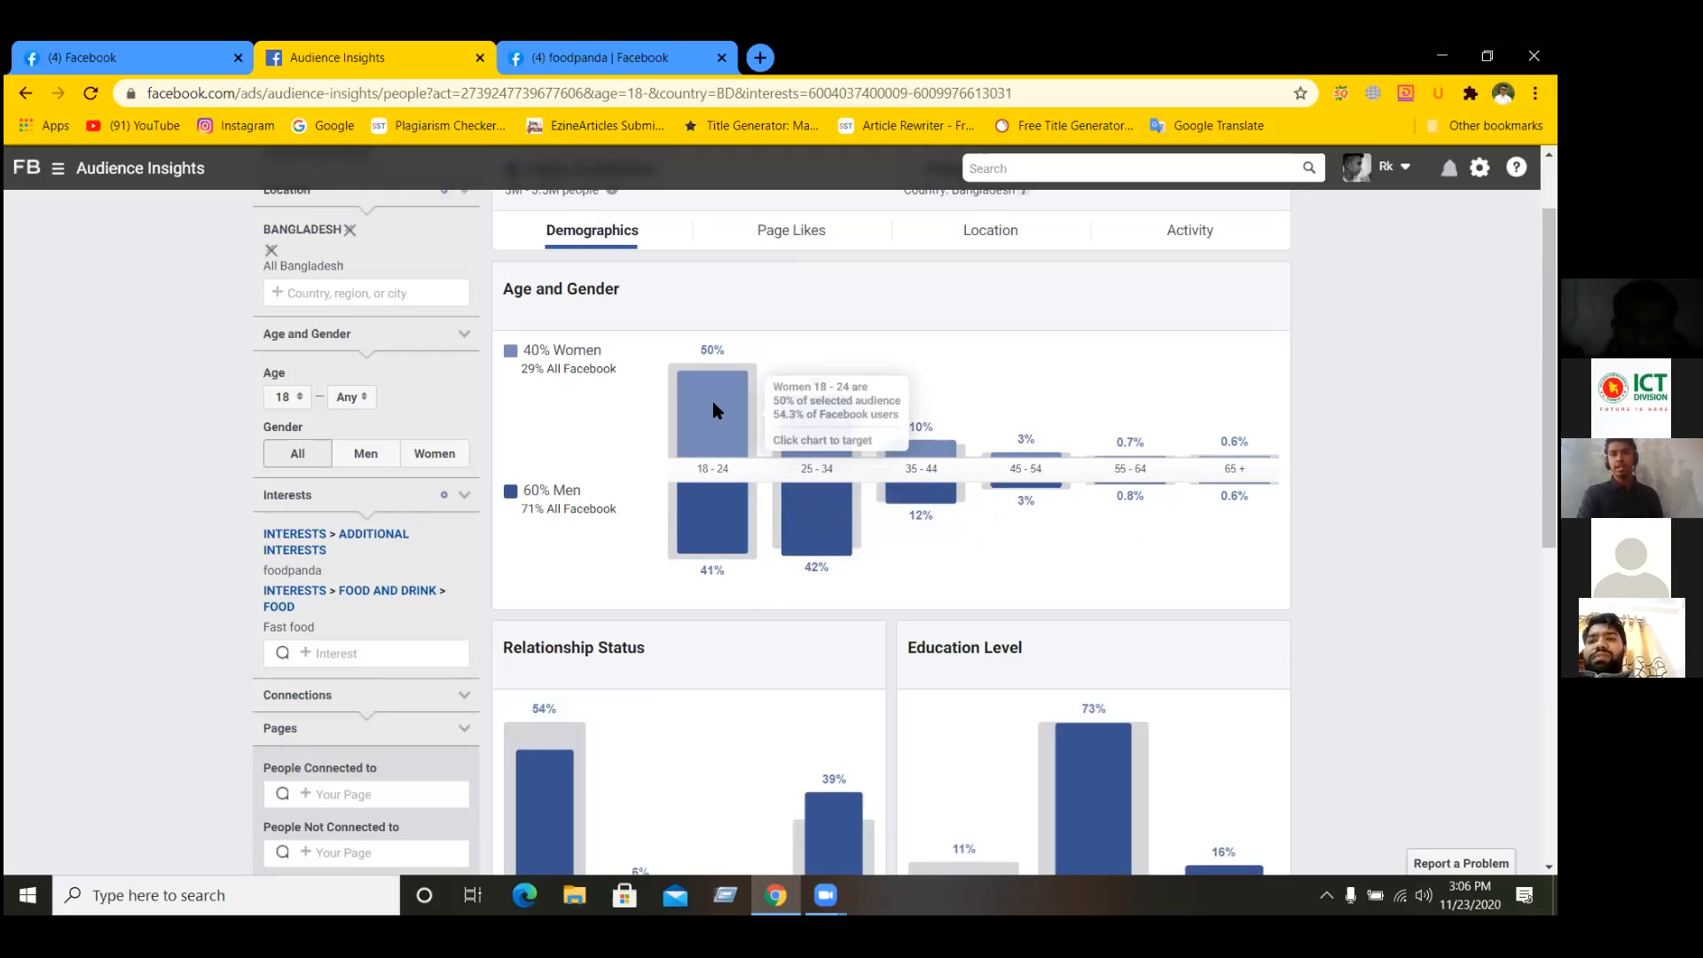
pyautogui.moveTo(818, 479)
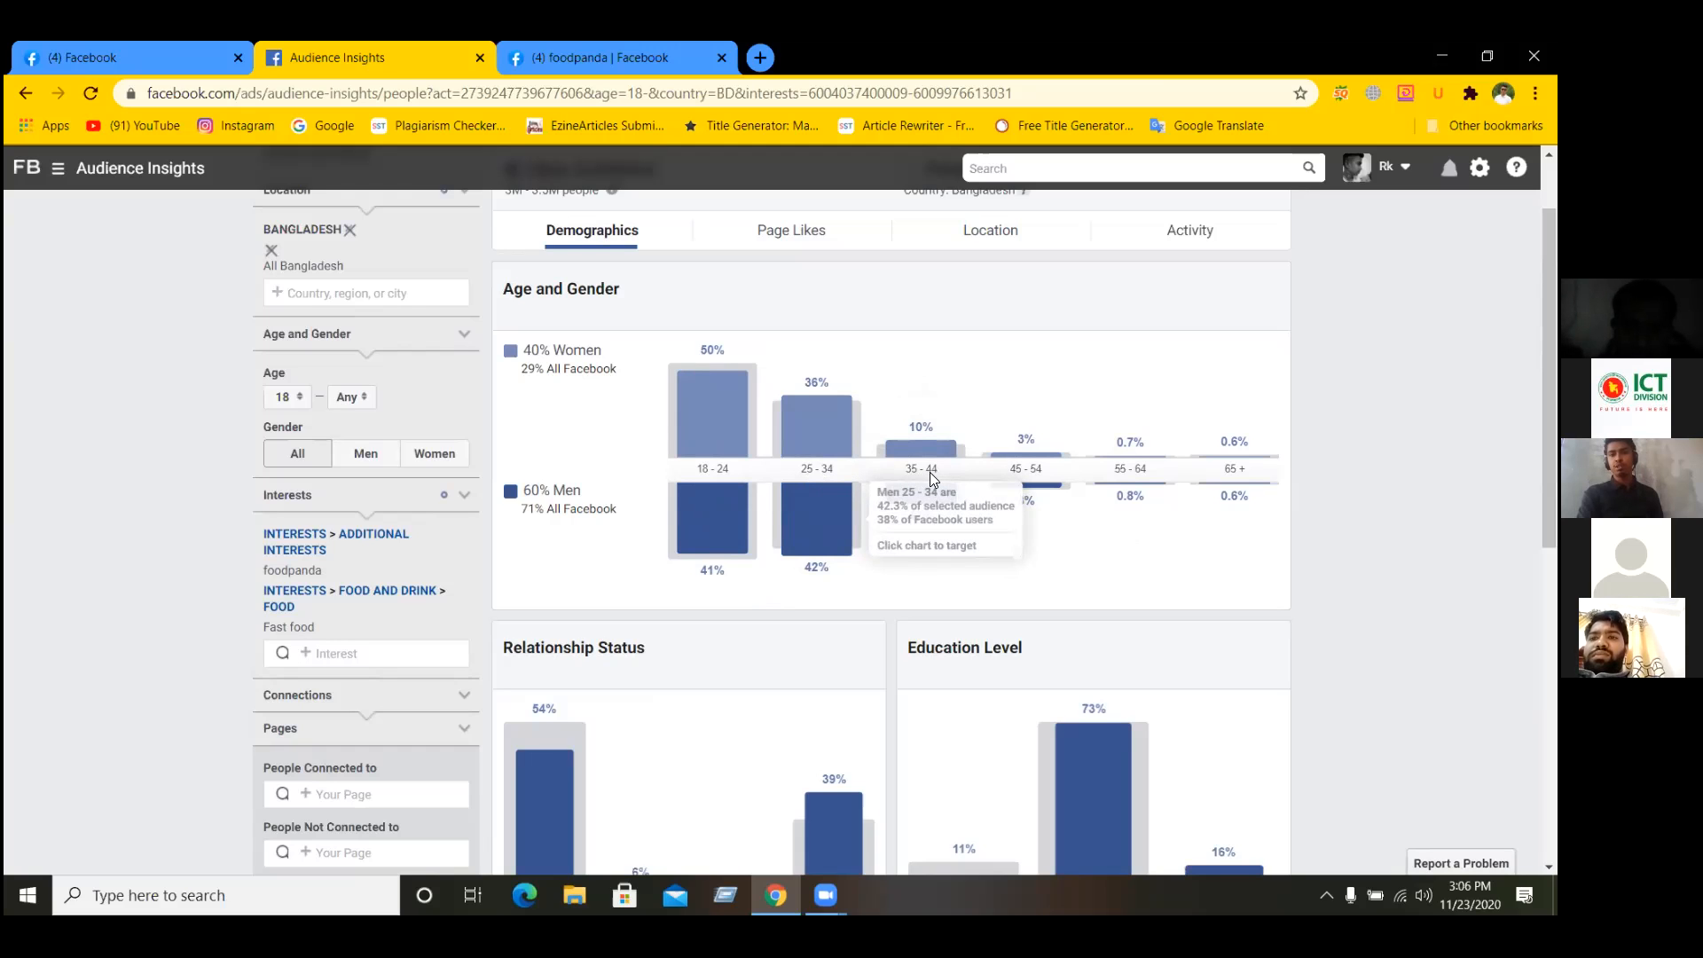
pyautogui.moveTo(1032, 493)
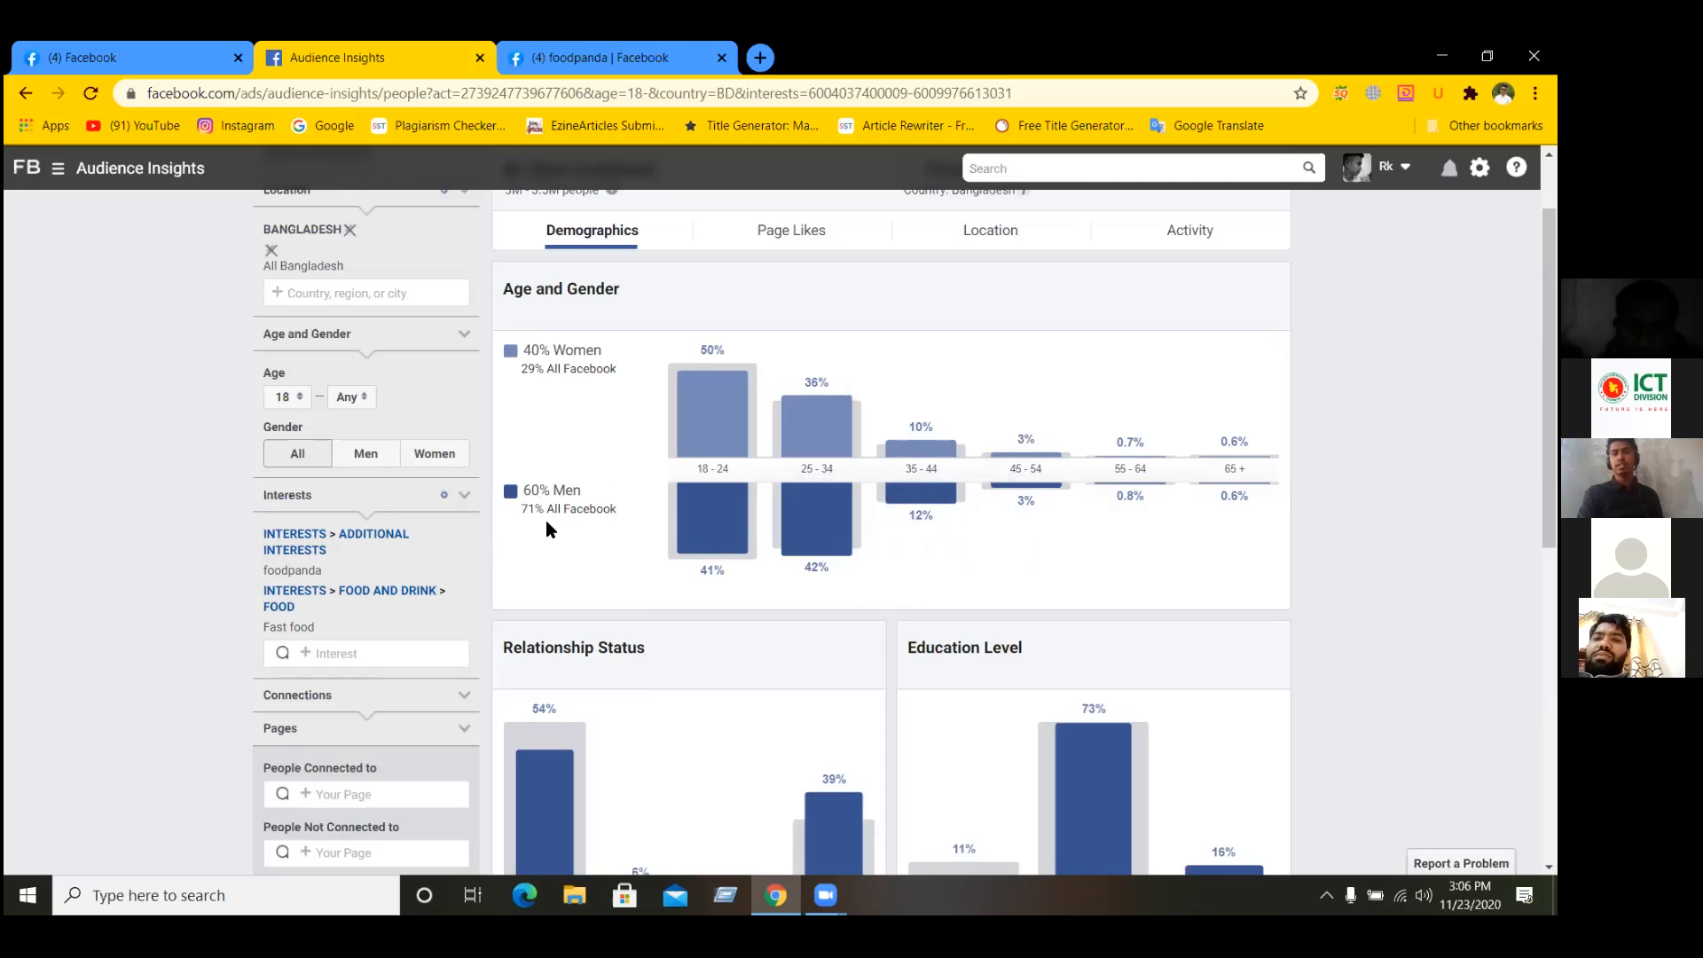
# - Examine the Relationship Status chart, comparing the single, in a relationship, engaged and married groups with all Facebook users
pyautogui.scroll(-1, 753, 522)
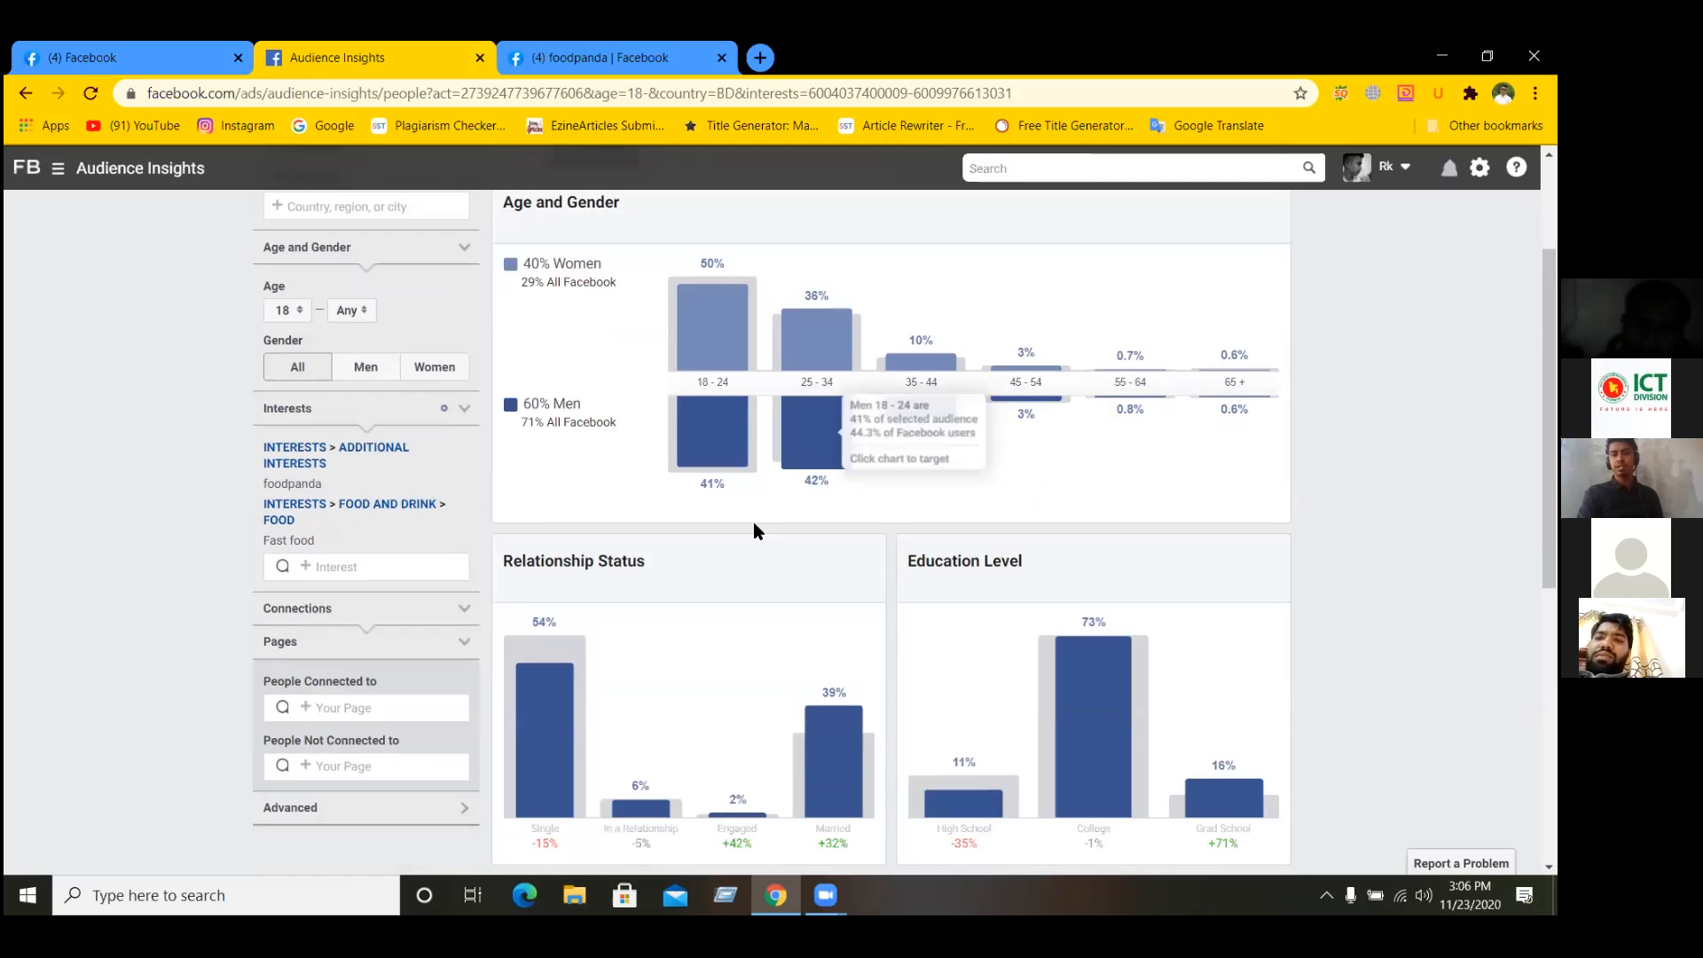
pyautogui.scroll(-2, 753, 522)
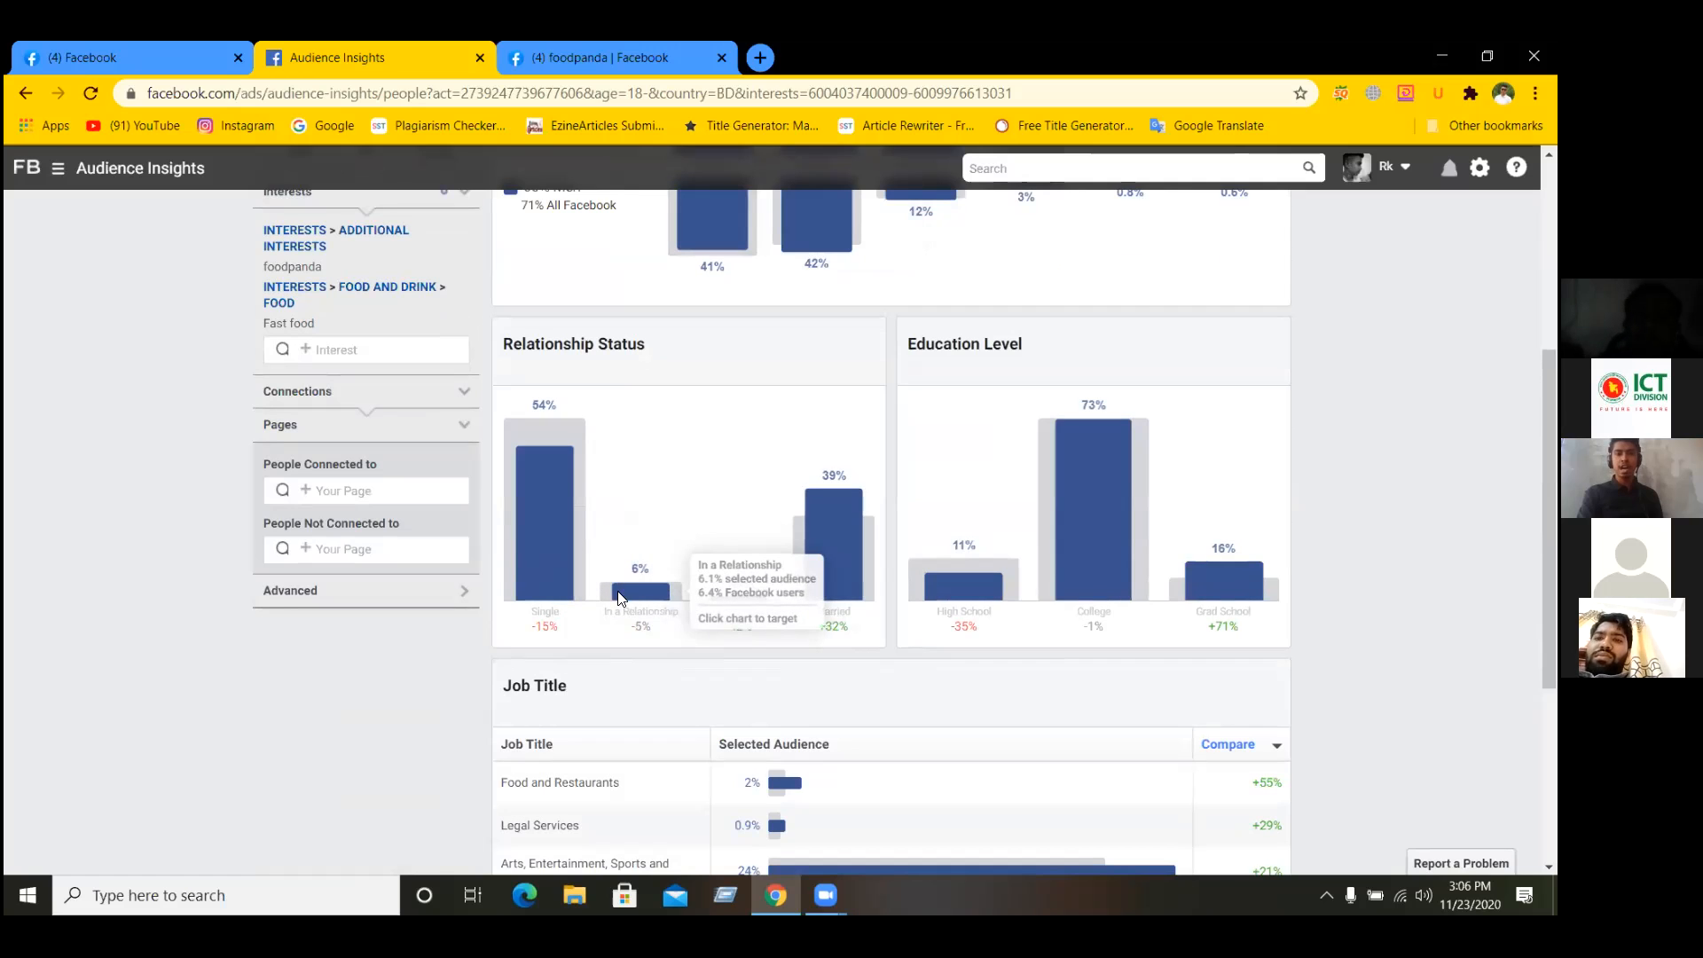
pyautogui.scroll(2, 674, 595)
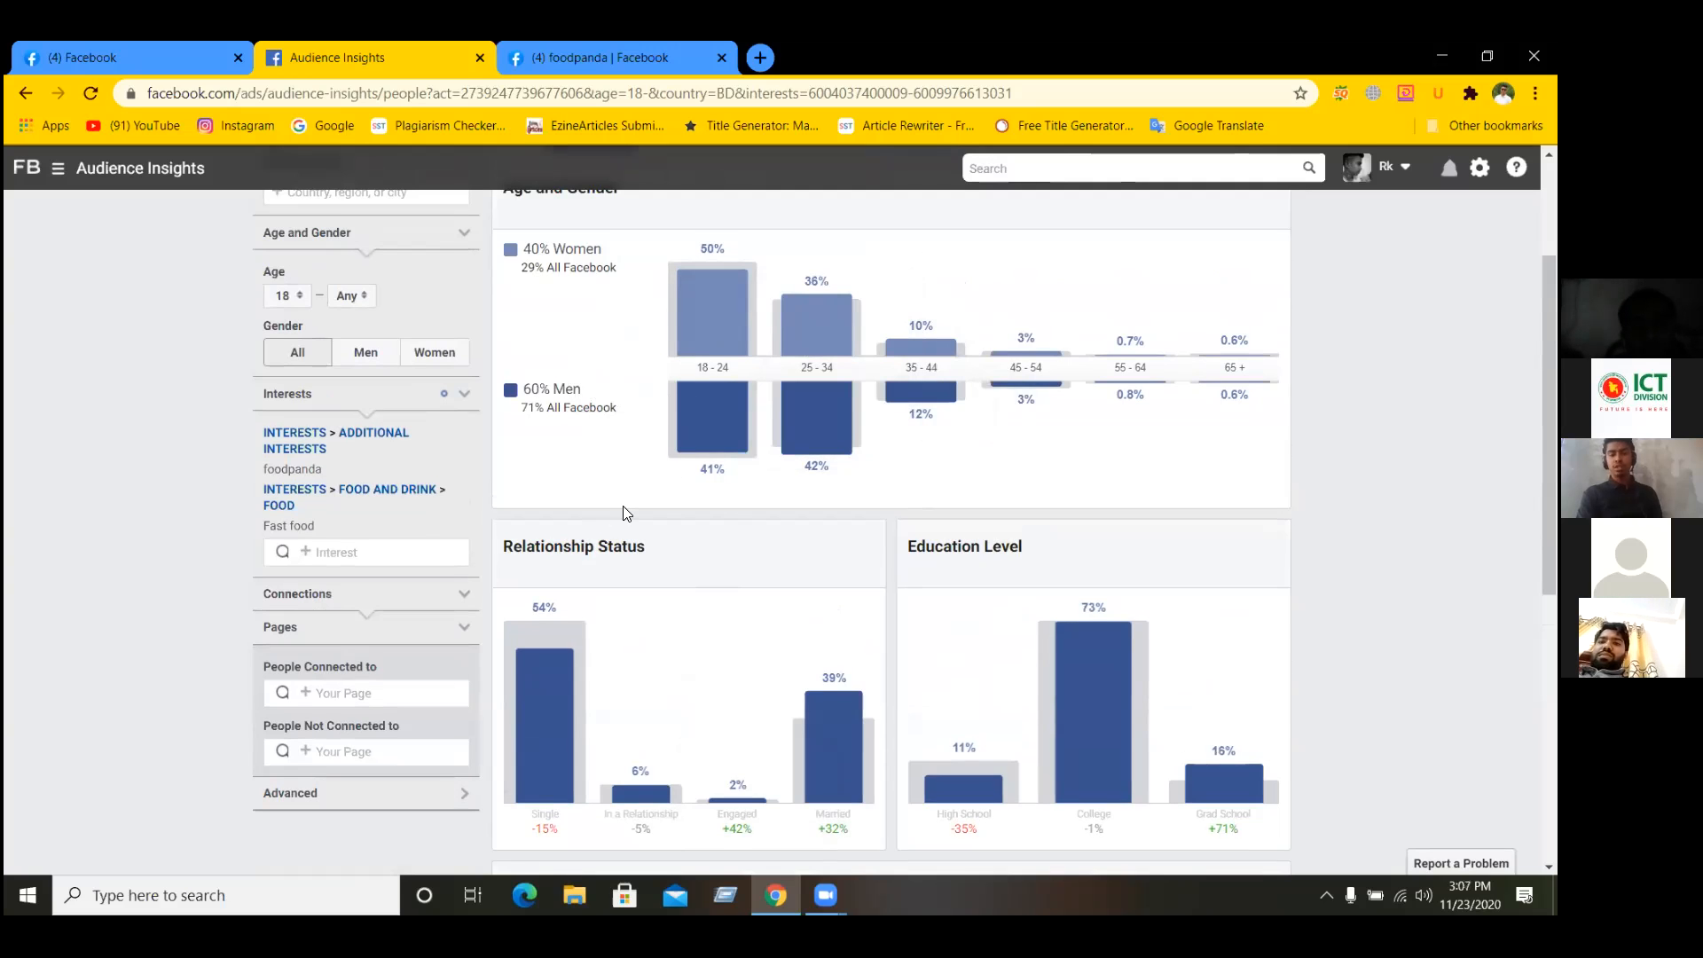
pyautogui.scroll(-1, 626, 513)
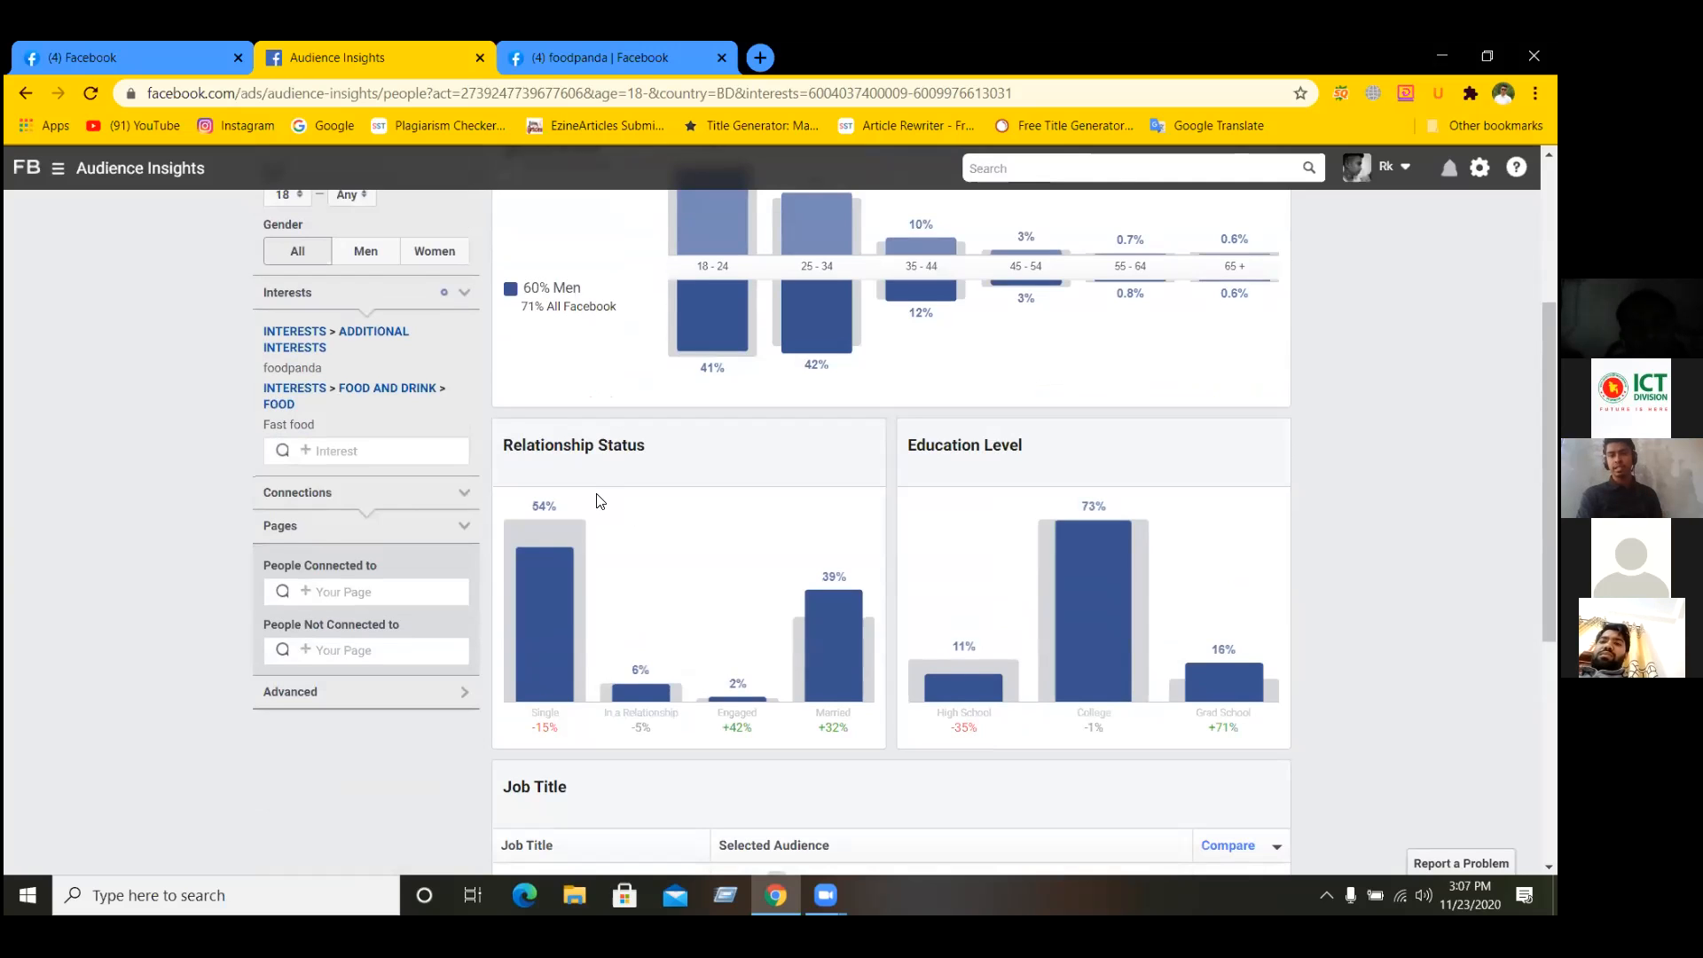
pyautogui.scroll(-1, 597, 581)
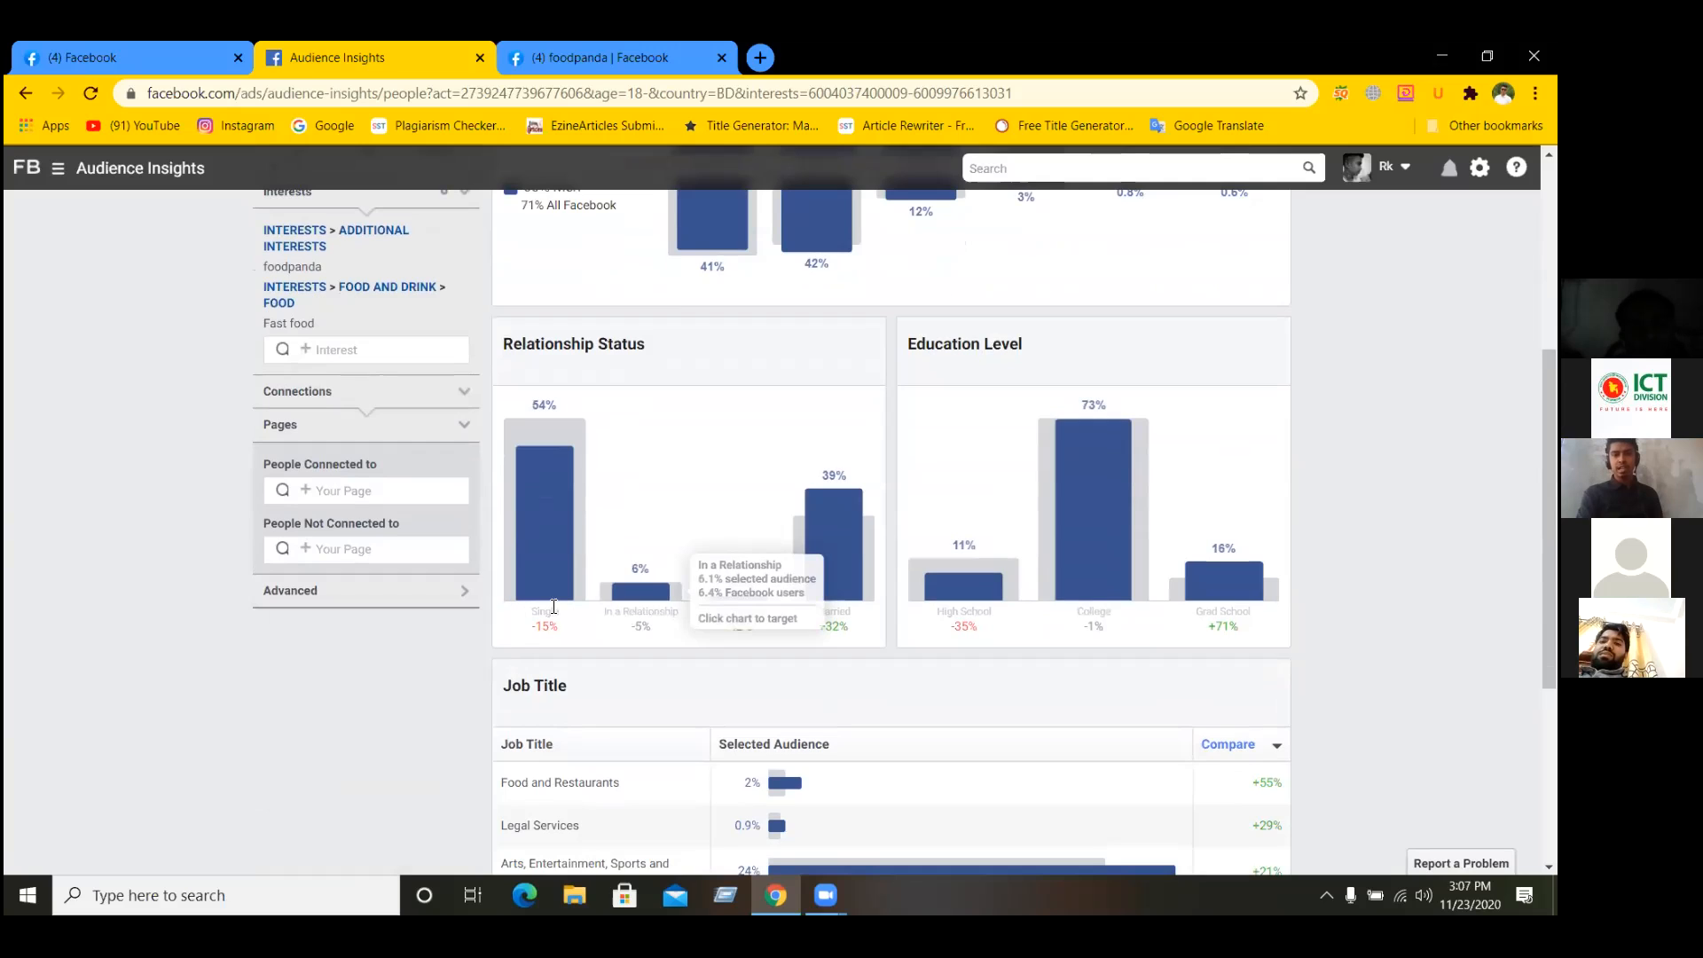
pyautogui.moveTo(550, 632)
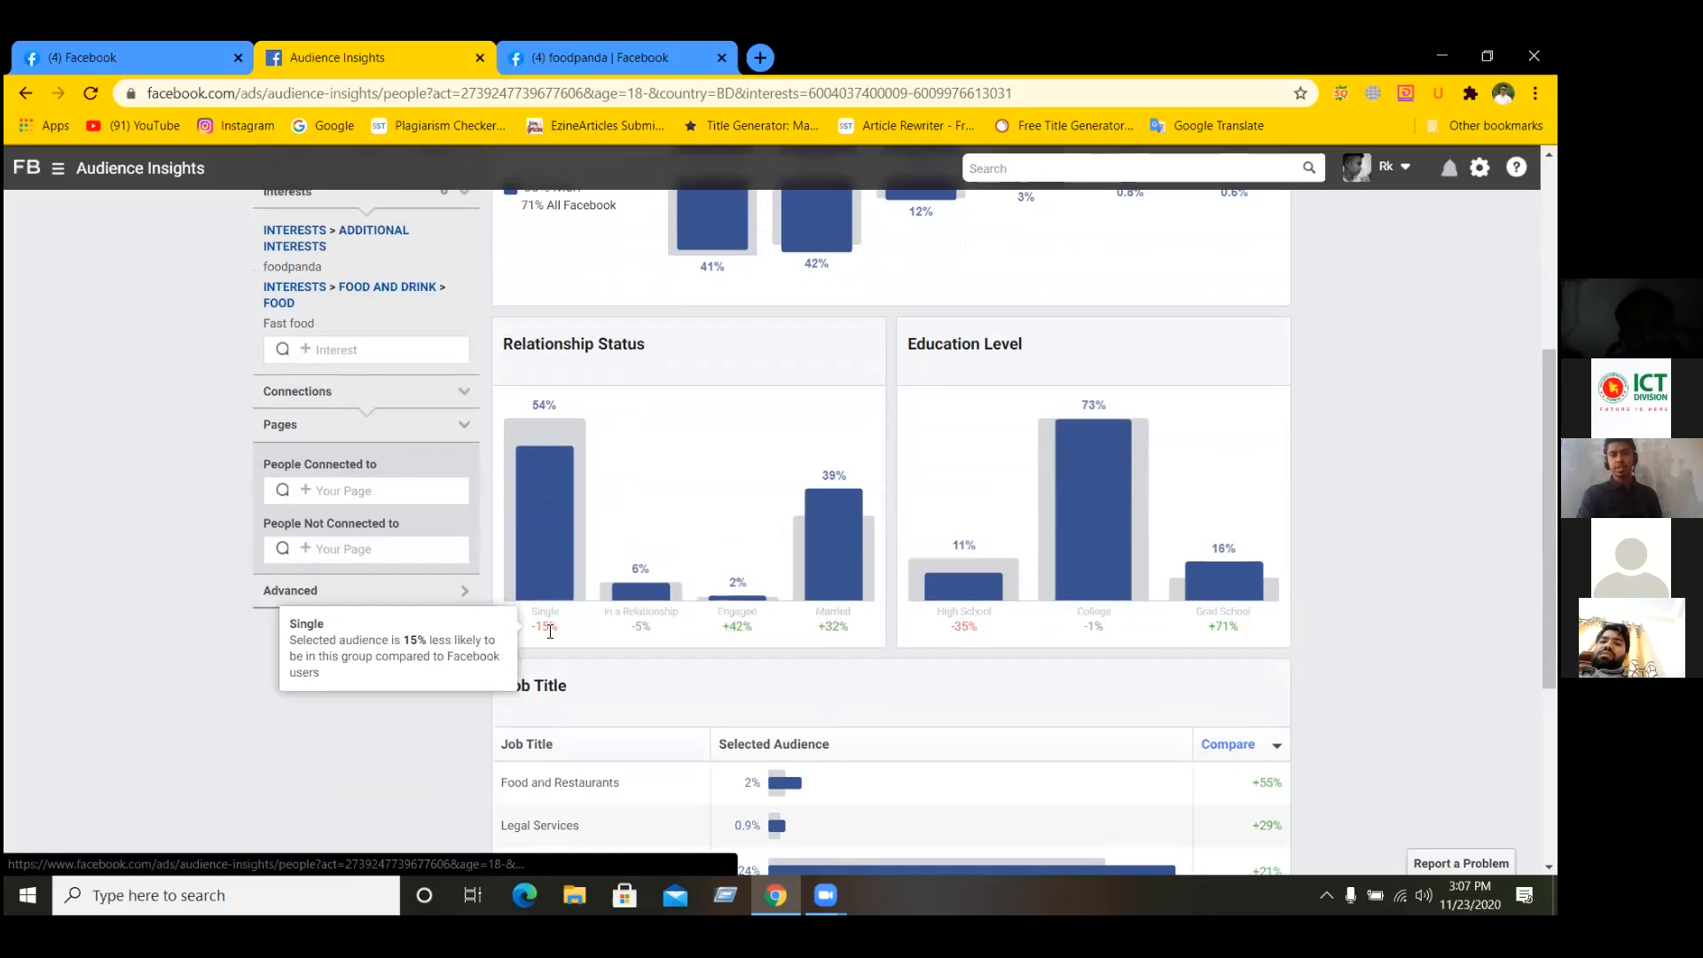
pyautogui.moveTo(547, 509)
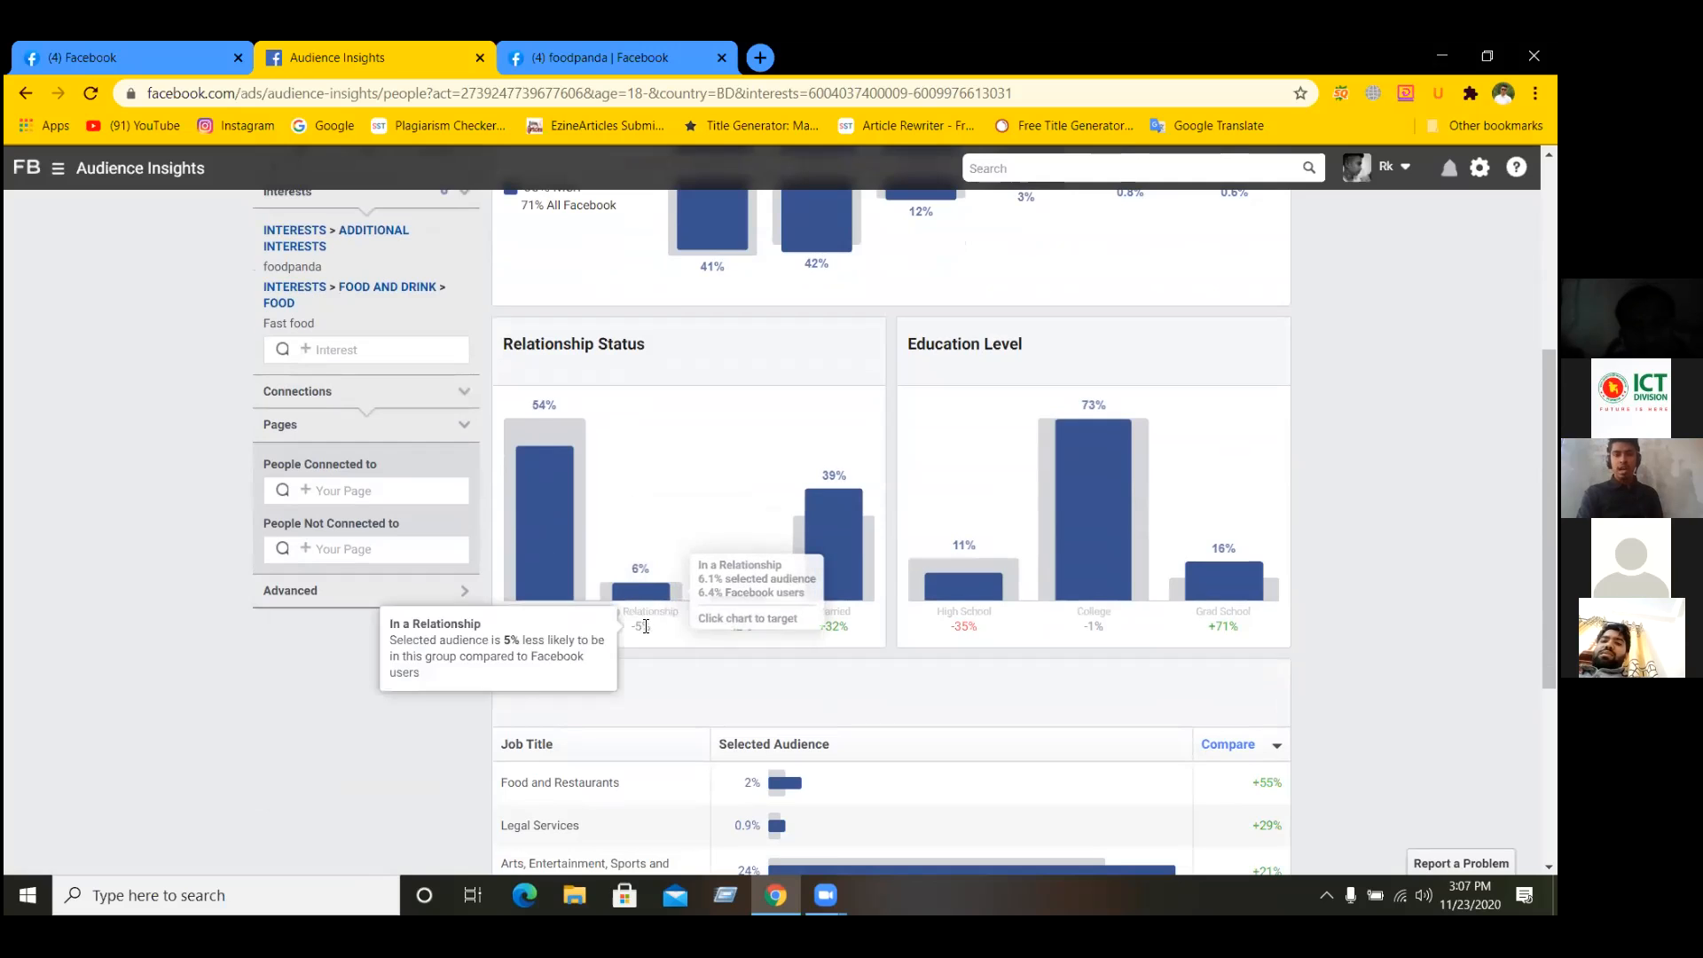
pyautogui.moveTo(652, 633)
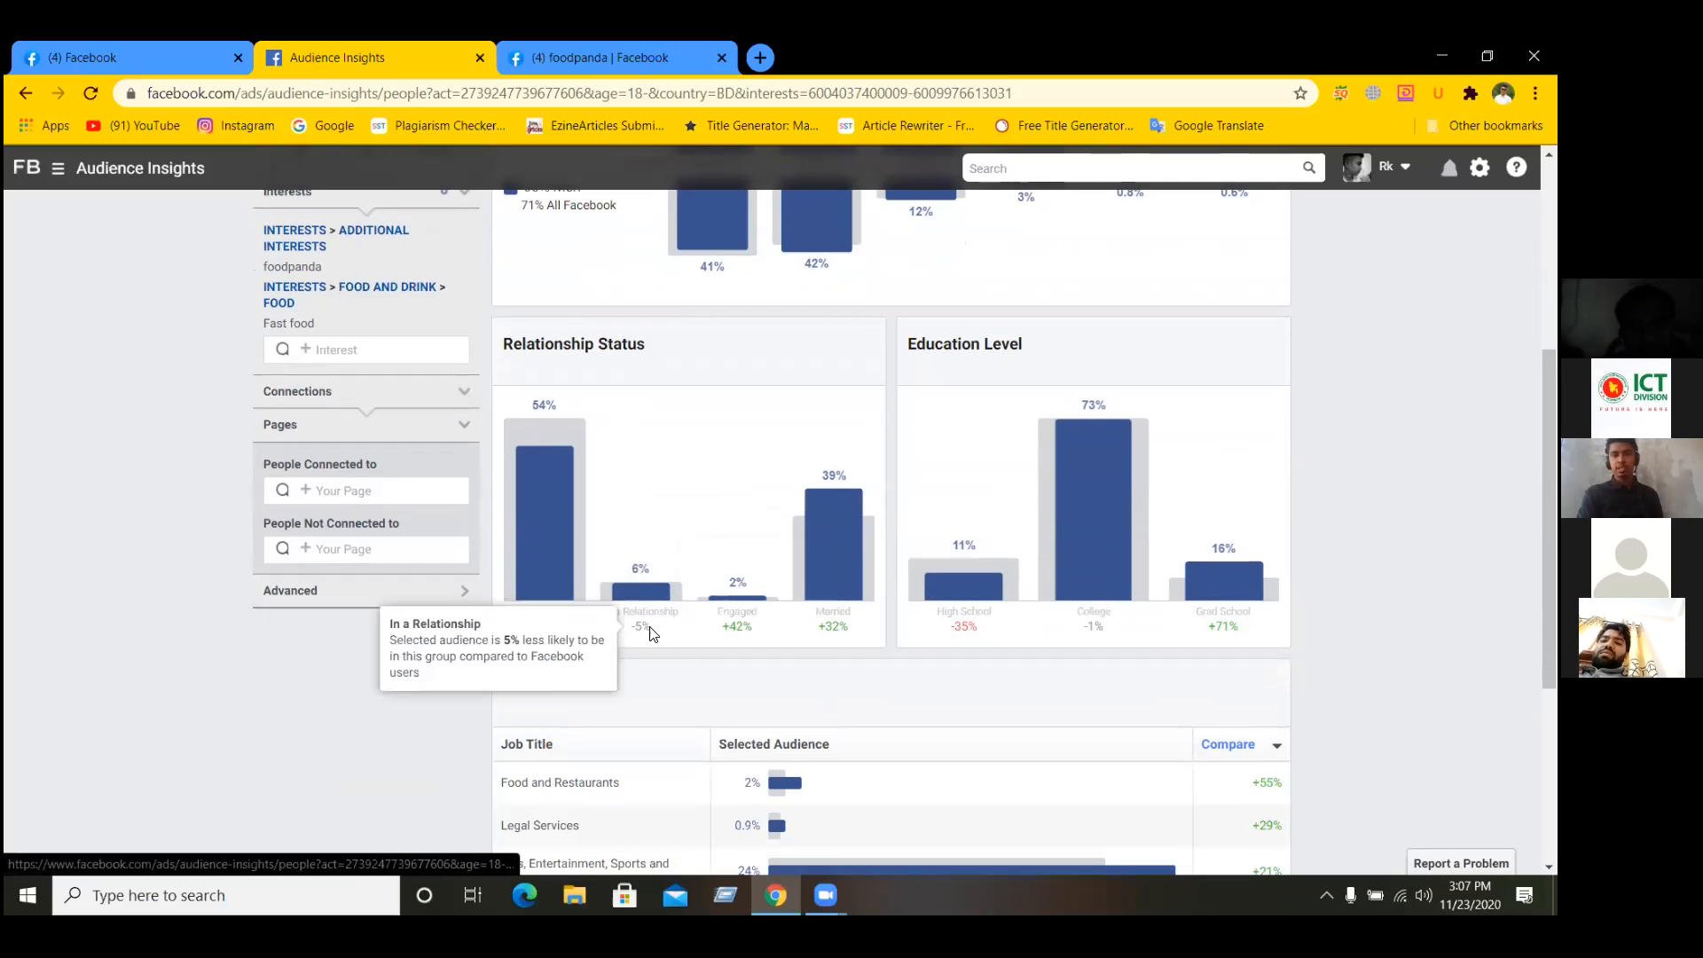
pyautogui.moveTo(644, 601)
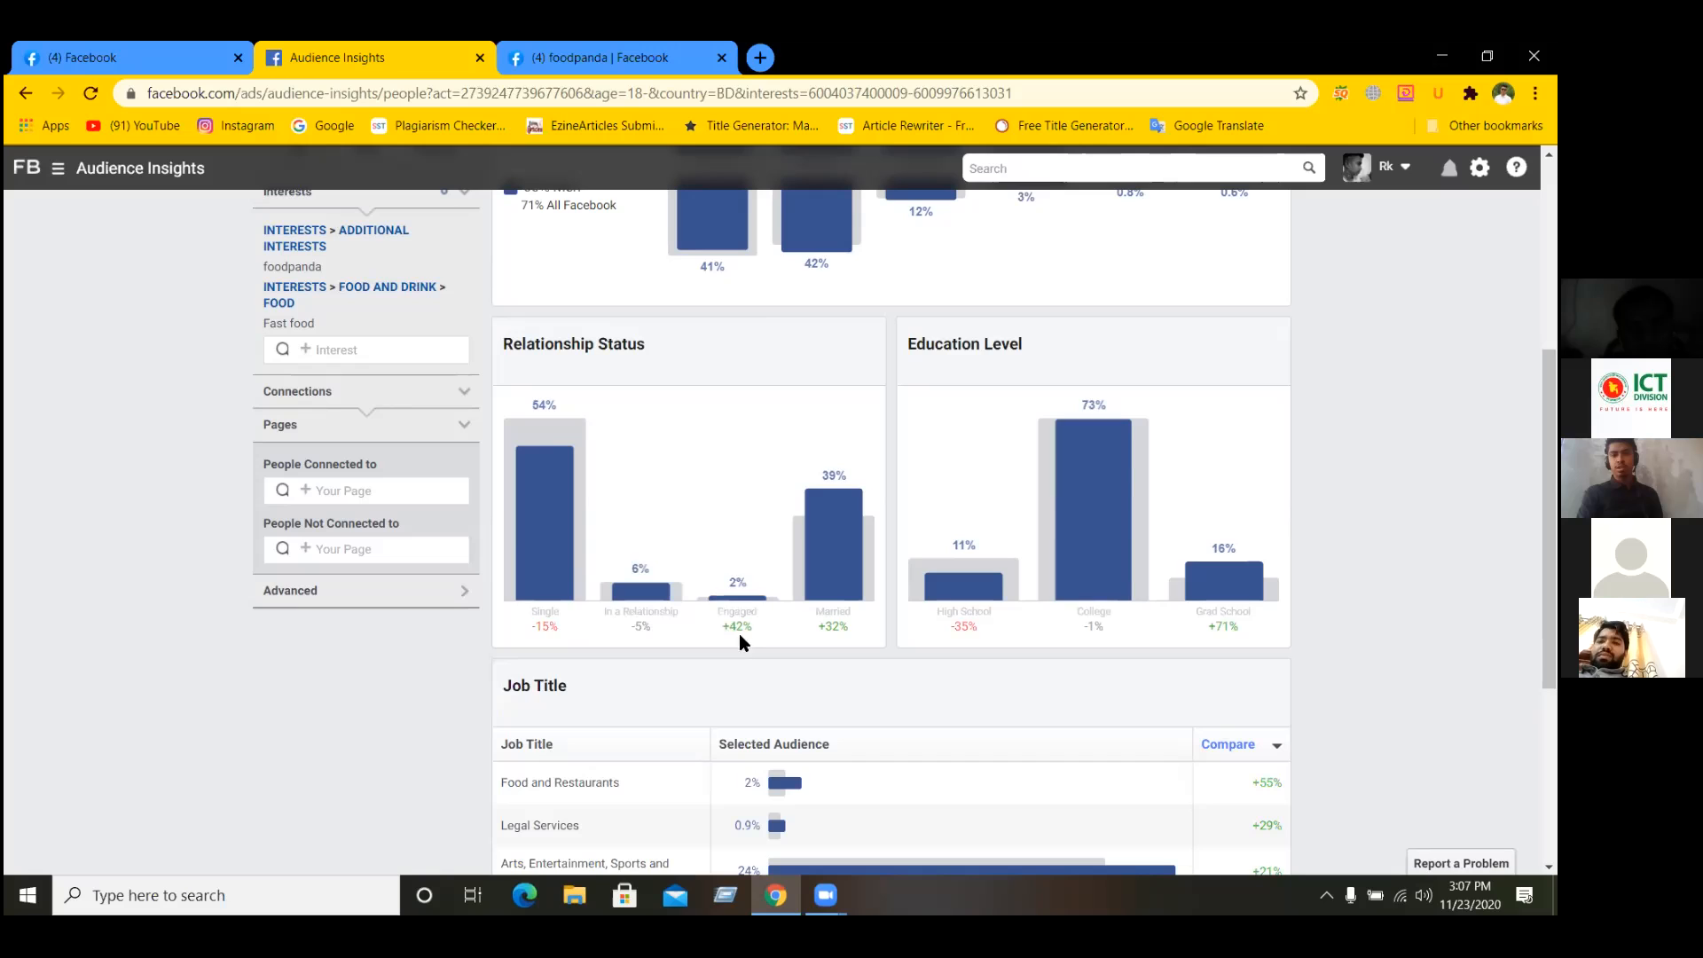
pyautogui.moveTo(854, 603)
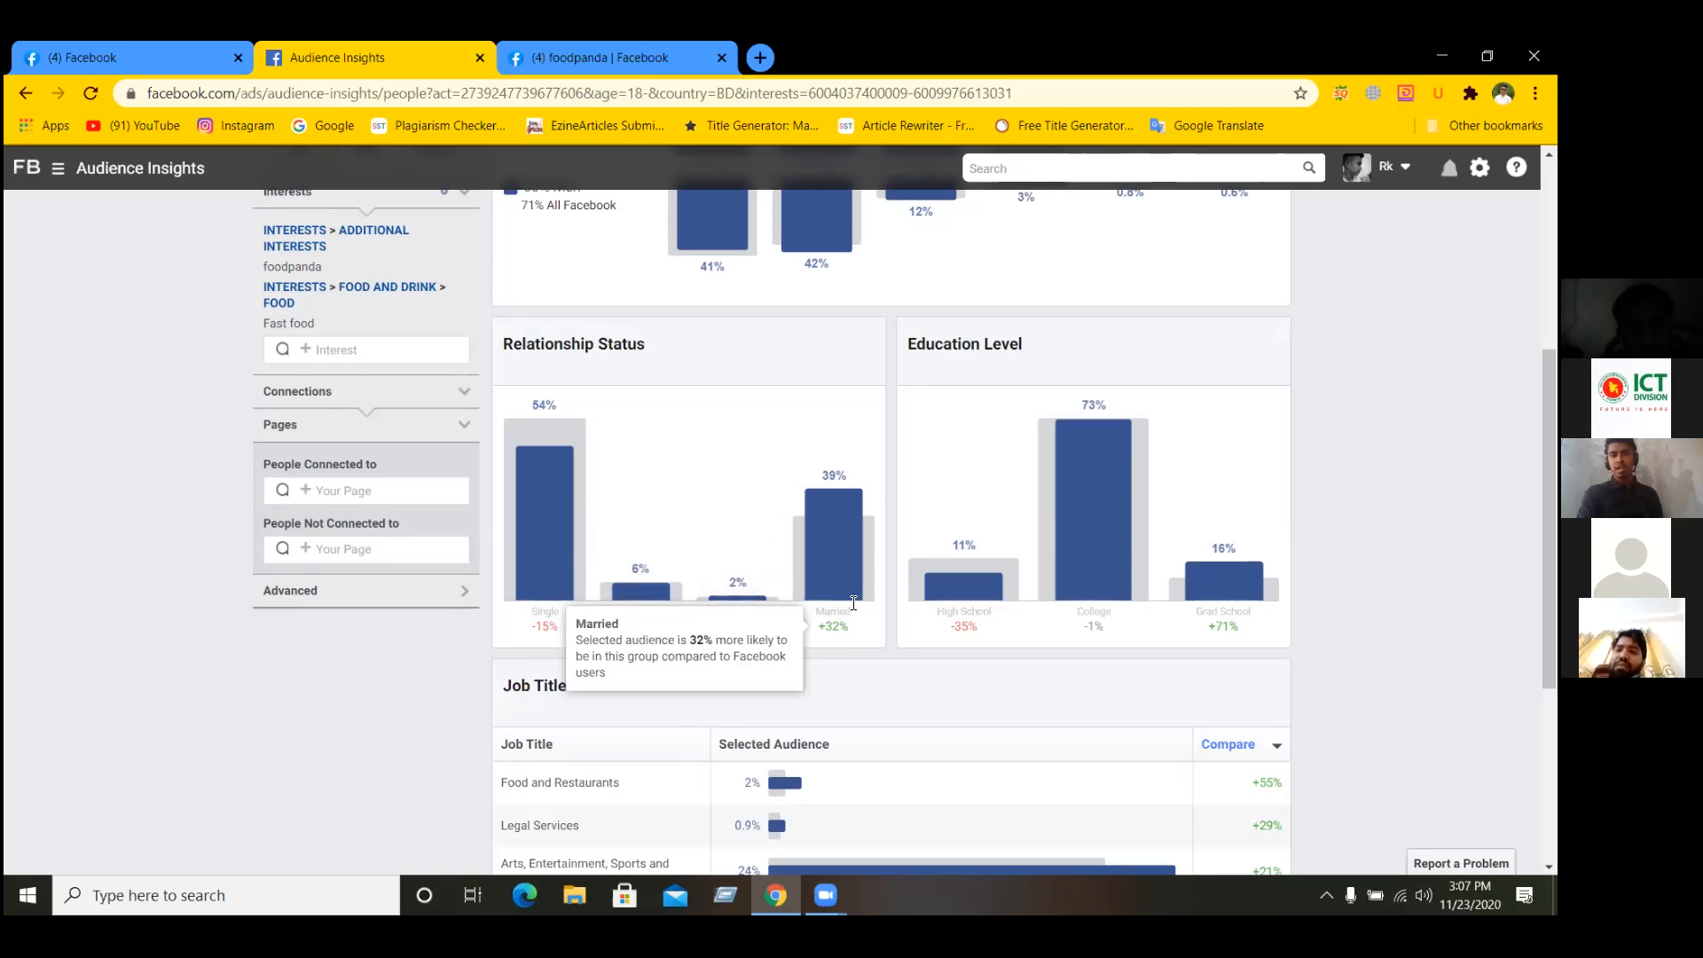
pyautogui.moveTo(855, 521)
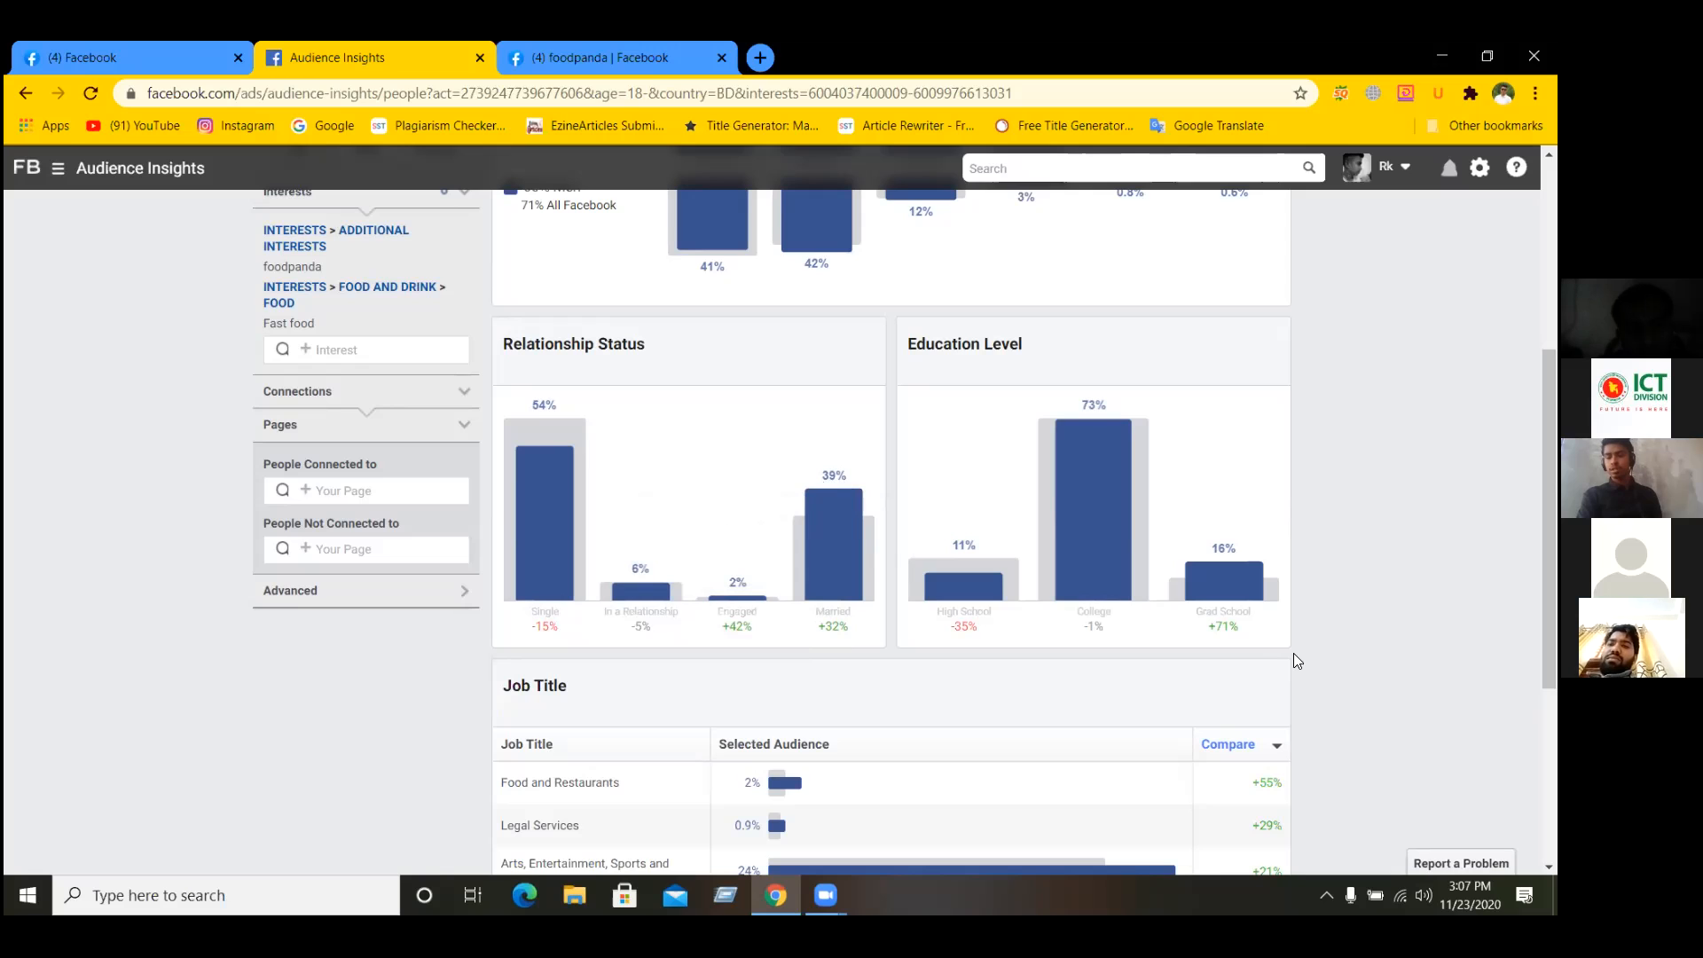
pyautogui.moveTo(996, 601)
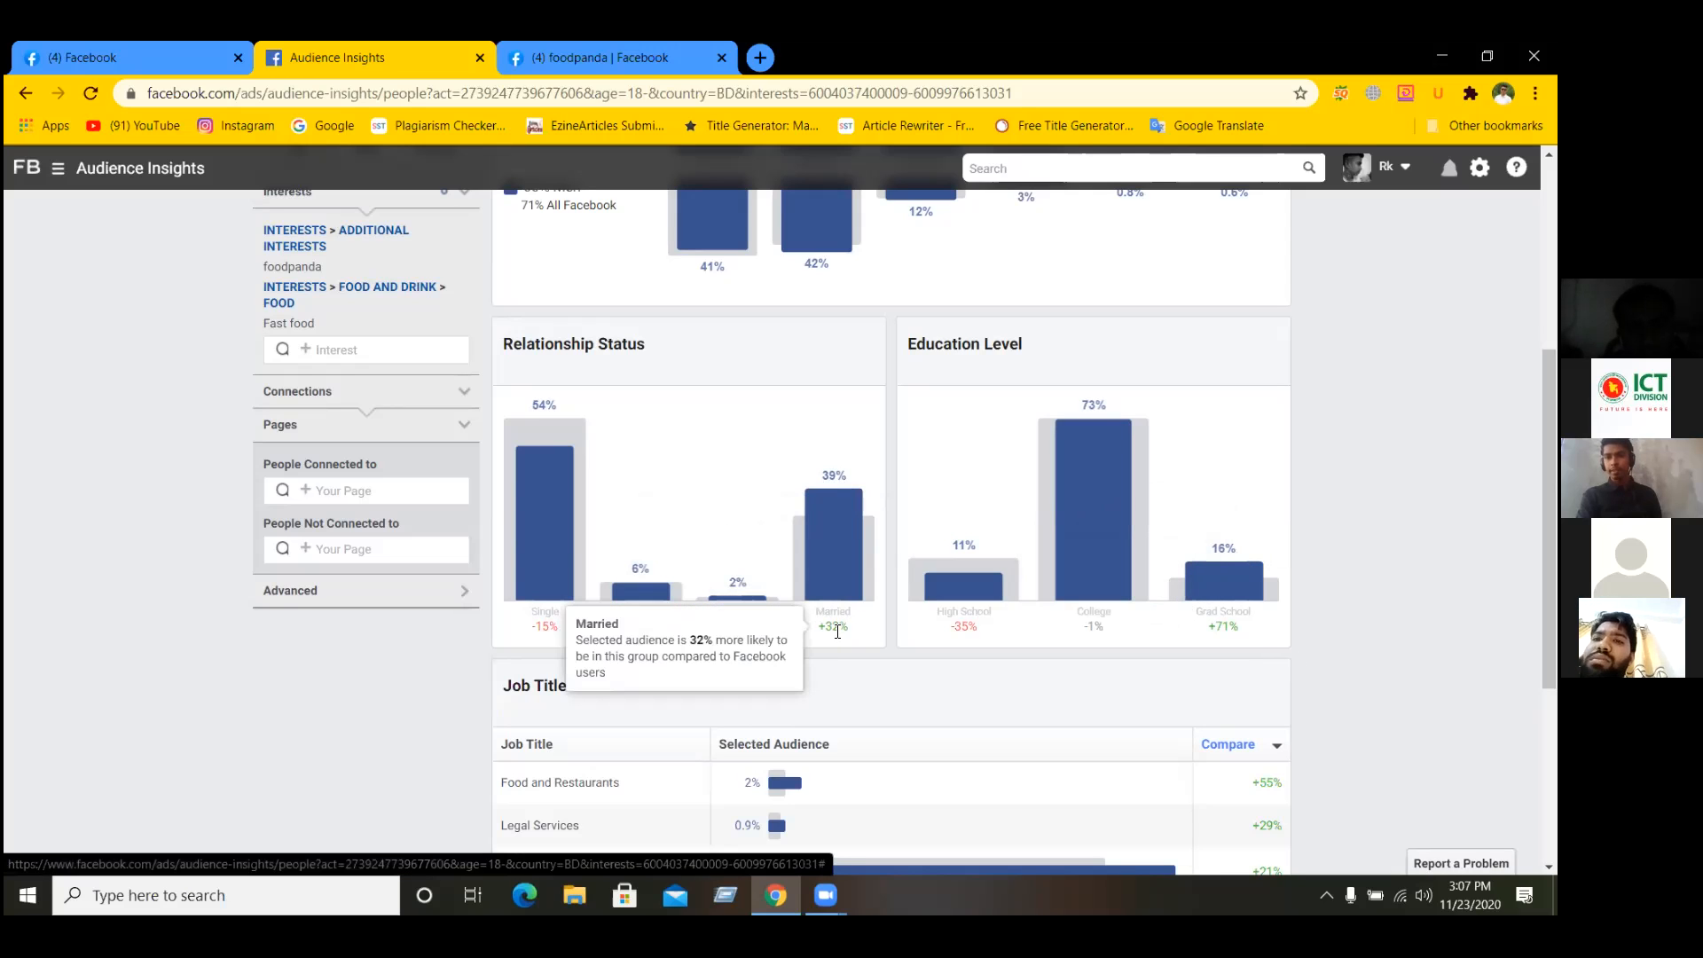
pyautogui.moveTo(537, 571)
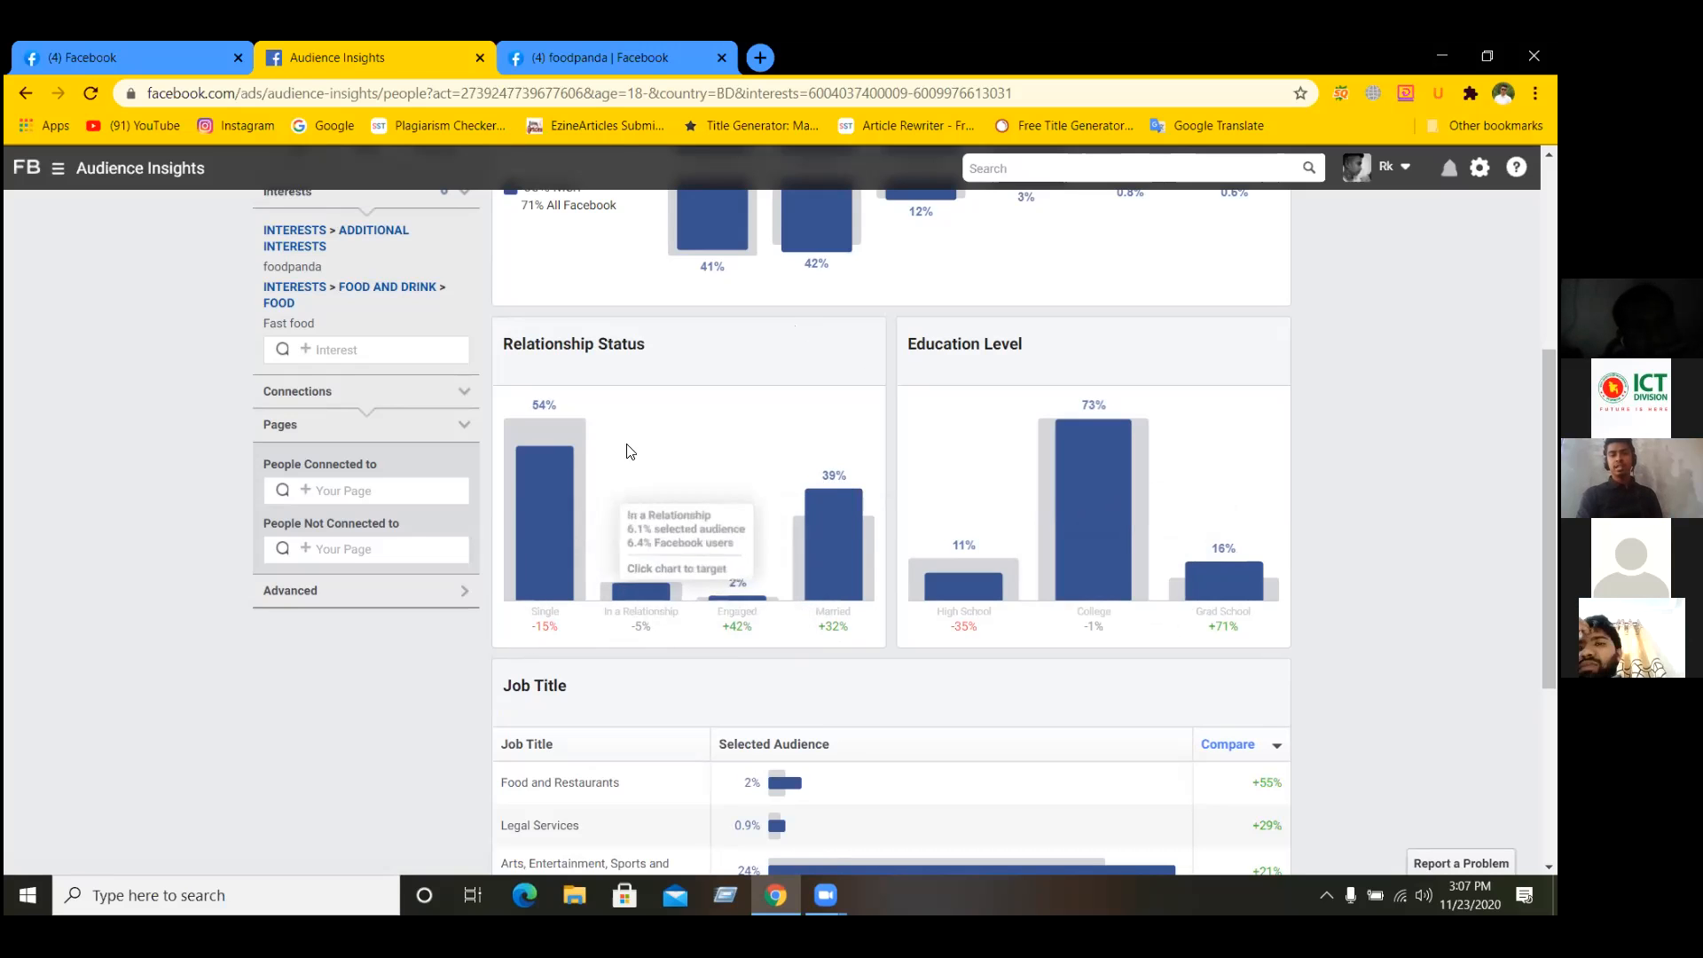
# - Review the men's age breakdown, and recheck the married and engaged groups in the Relationship Status chart
pyautogui.scroll(1, 607, 383)
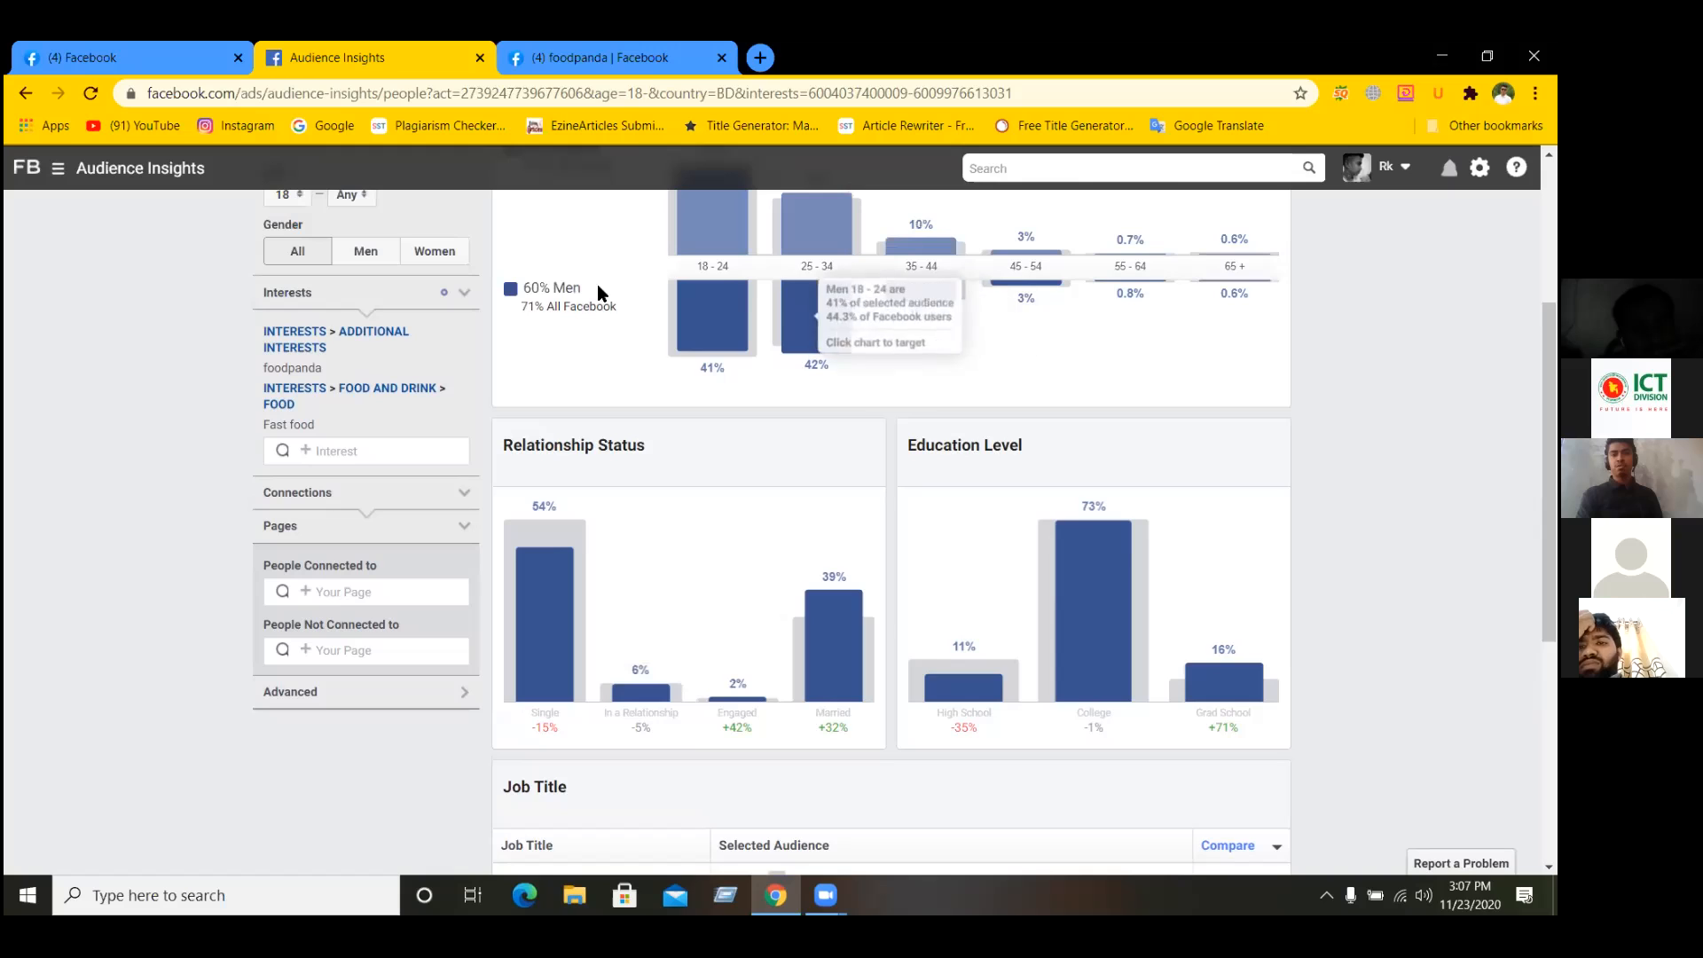
pyautogui.moveTo(743, 330)
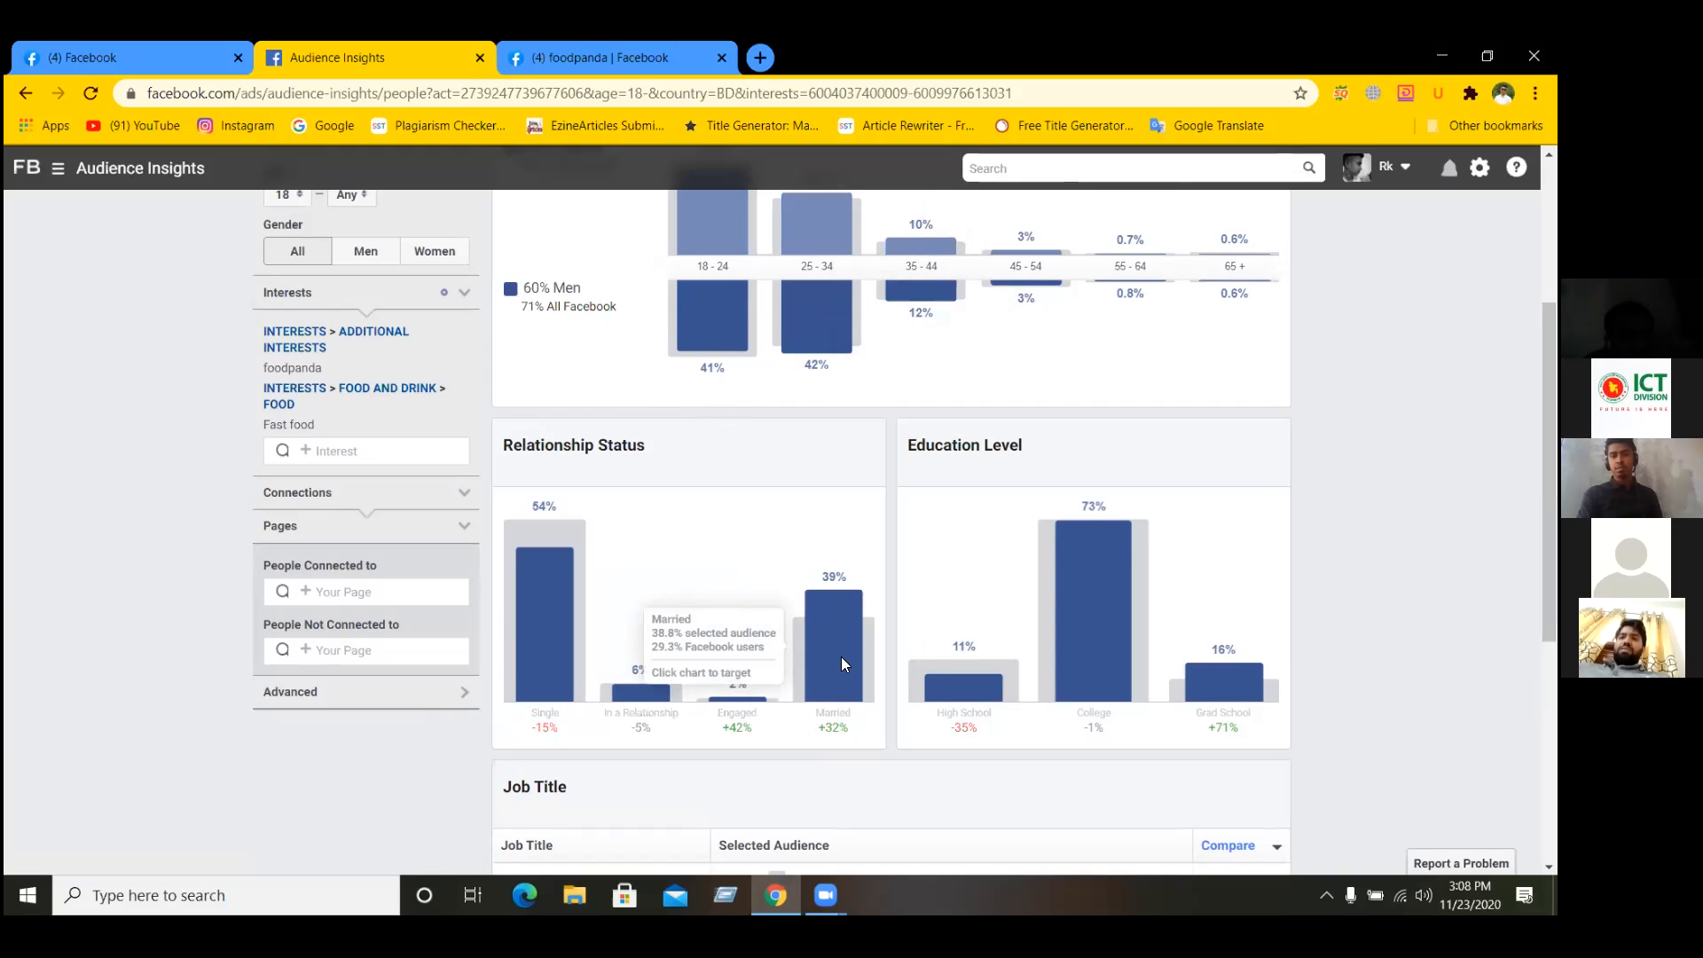
pyautogui.moveTo(832, 733)
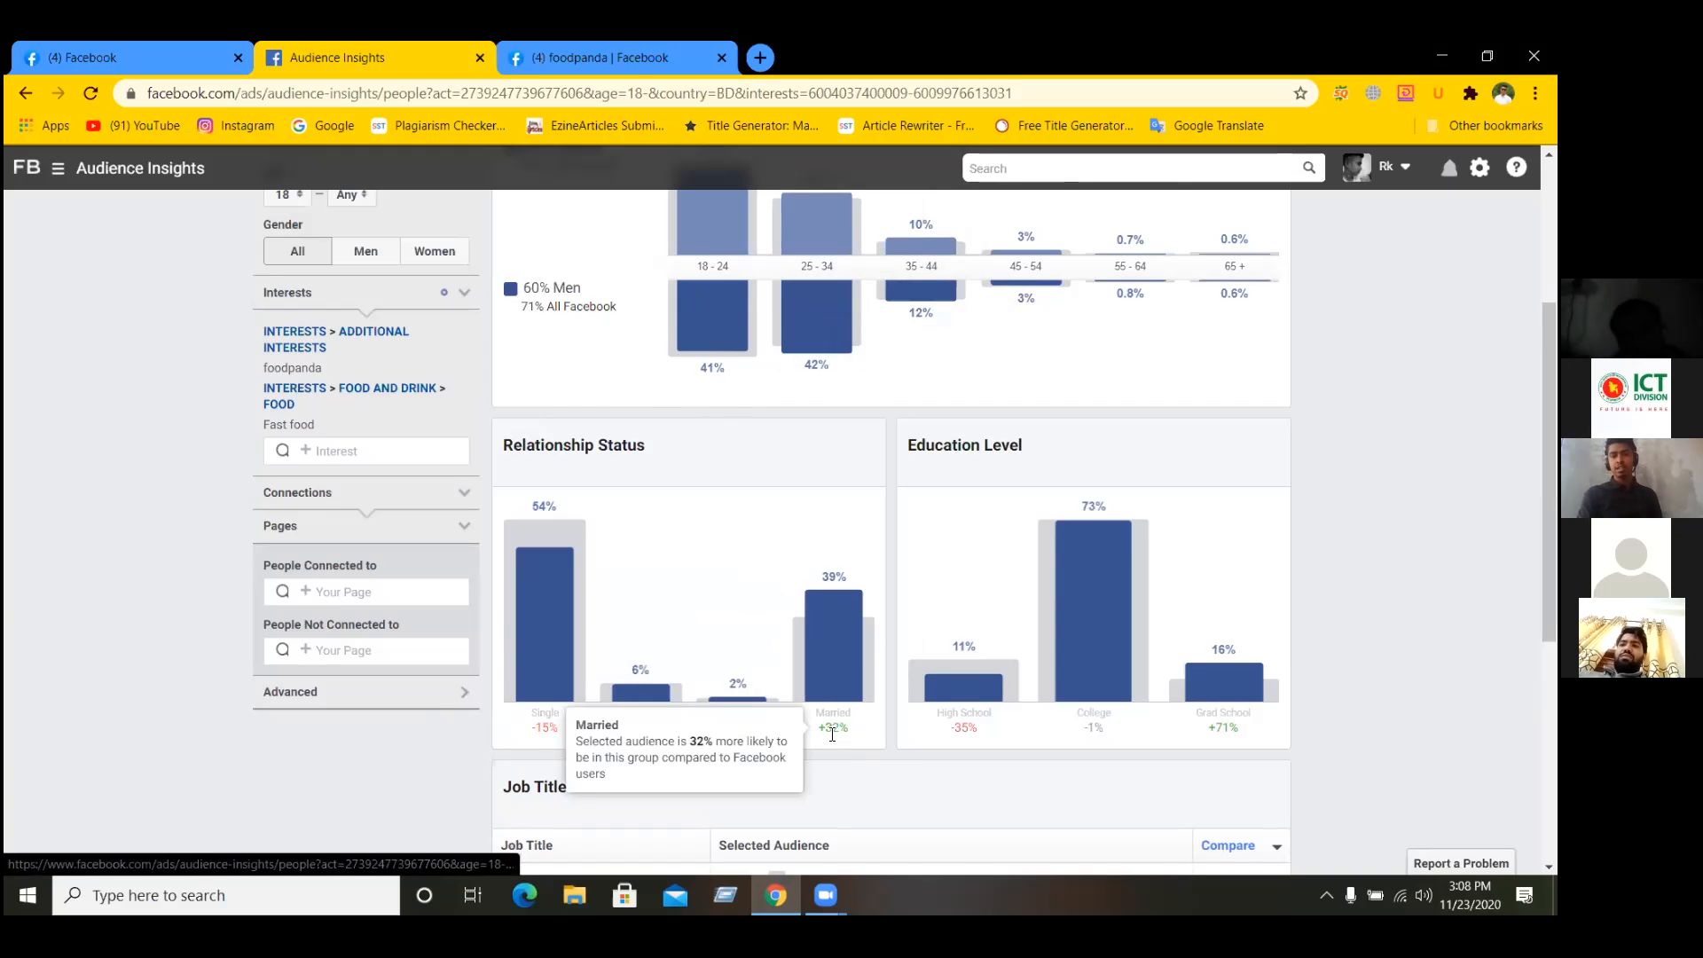
pyautogui.moveTo(821, 690)
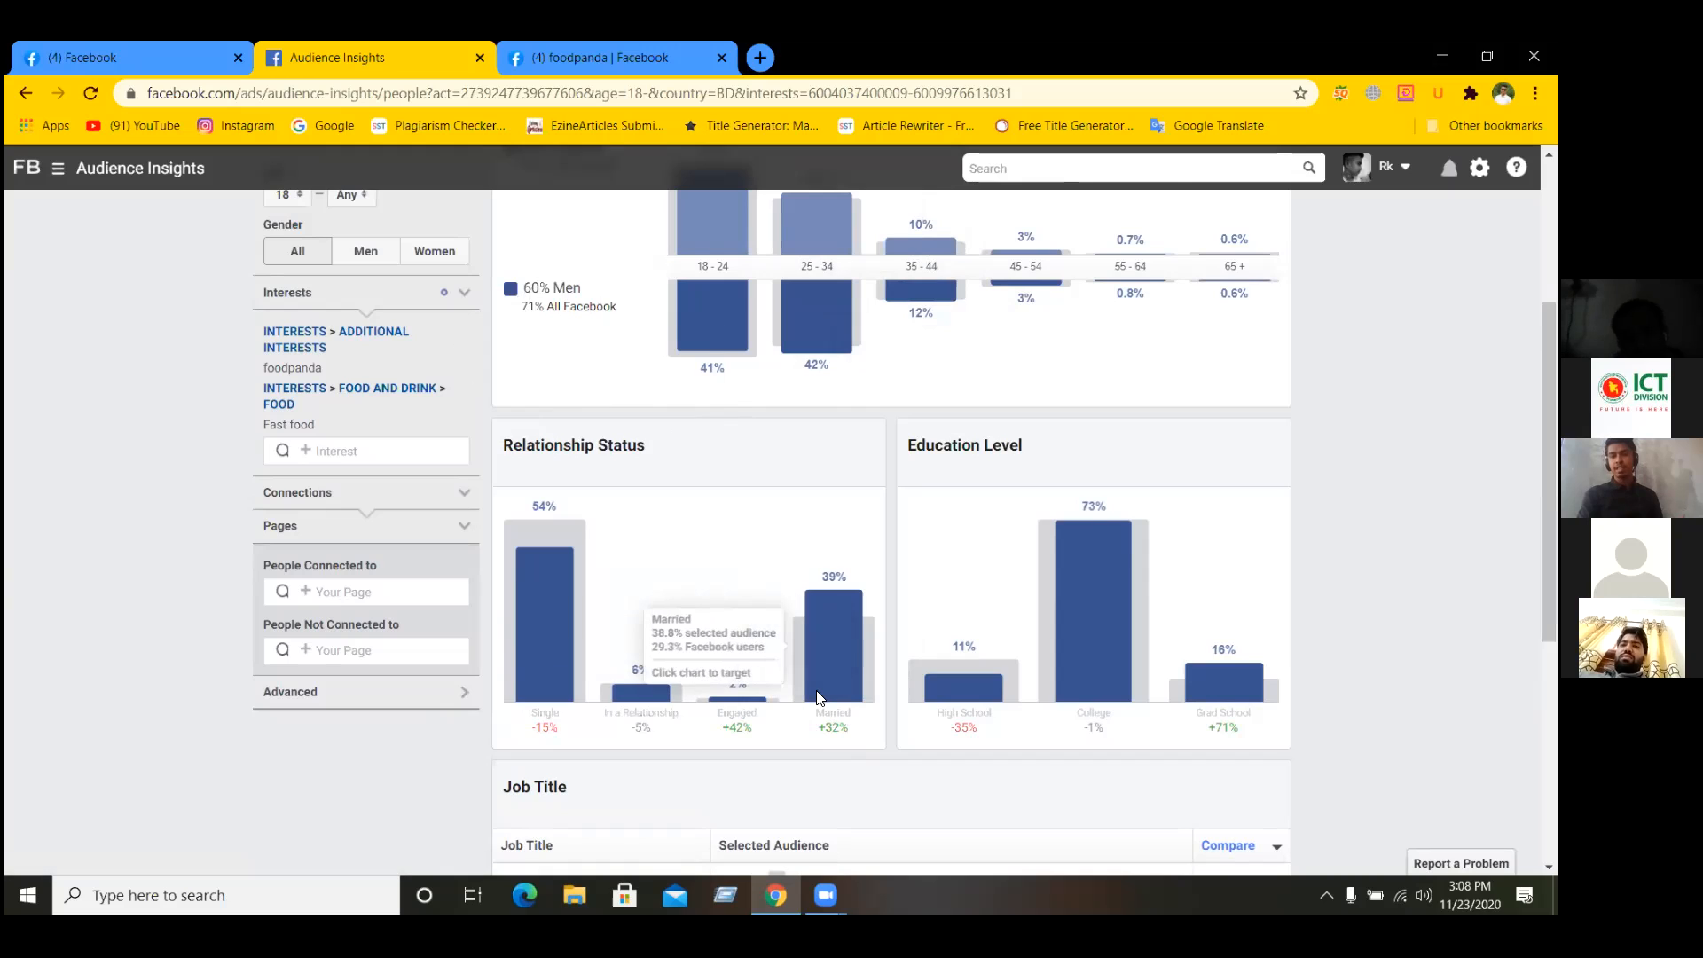
pyautogui.moveTo(764, 600)
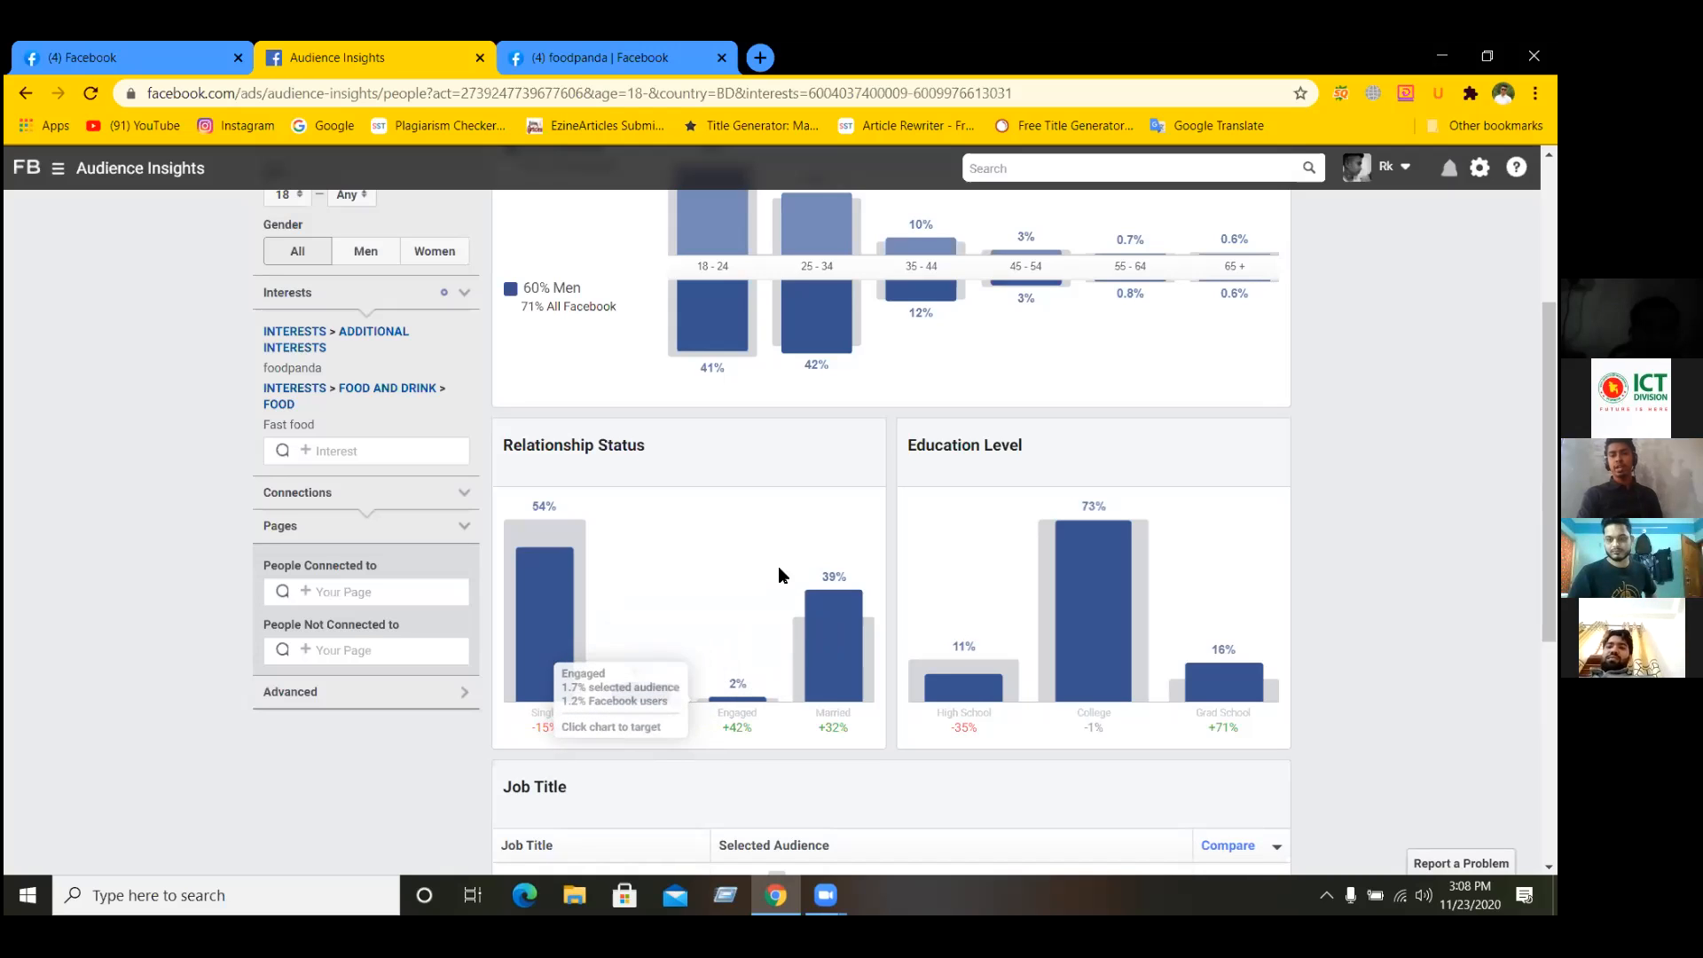
pyautogui.moveTo(818, 612)
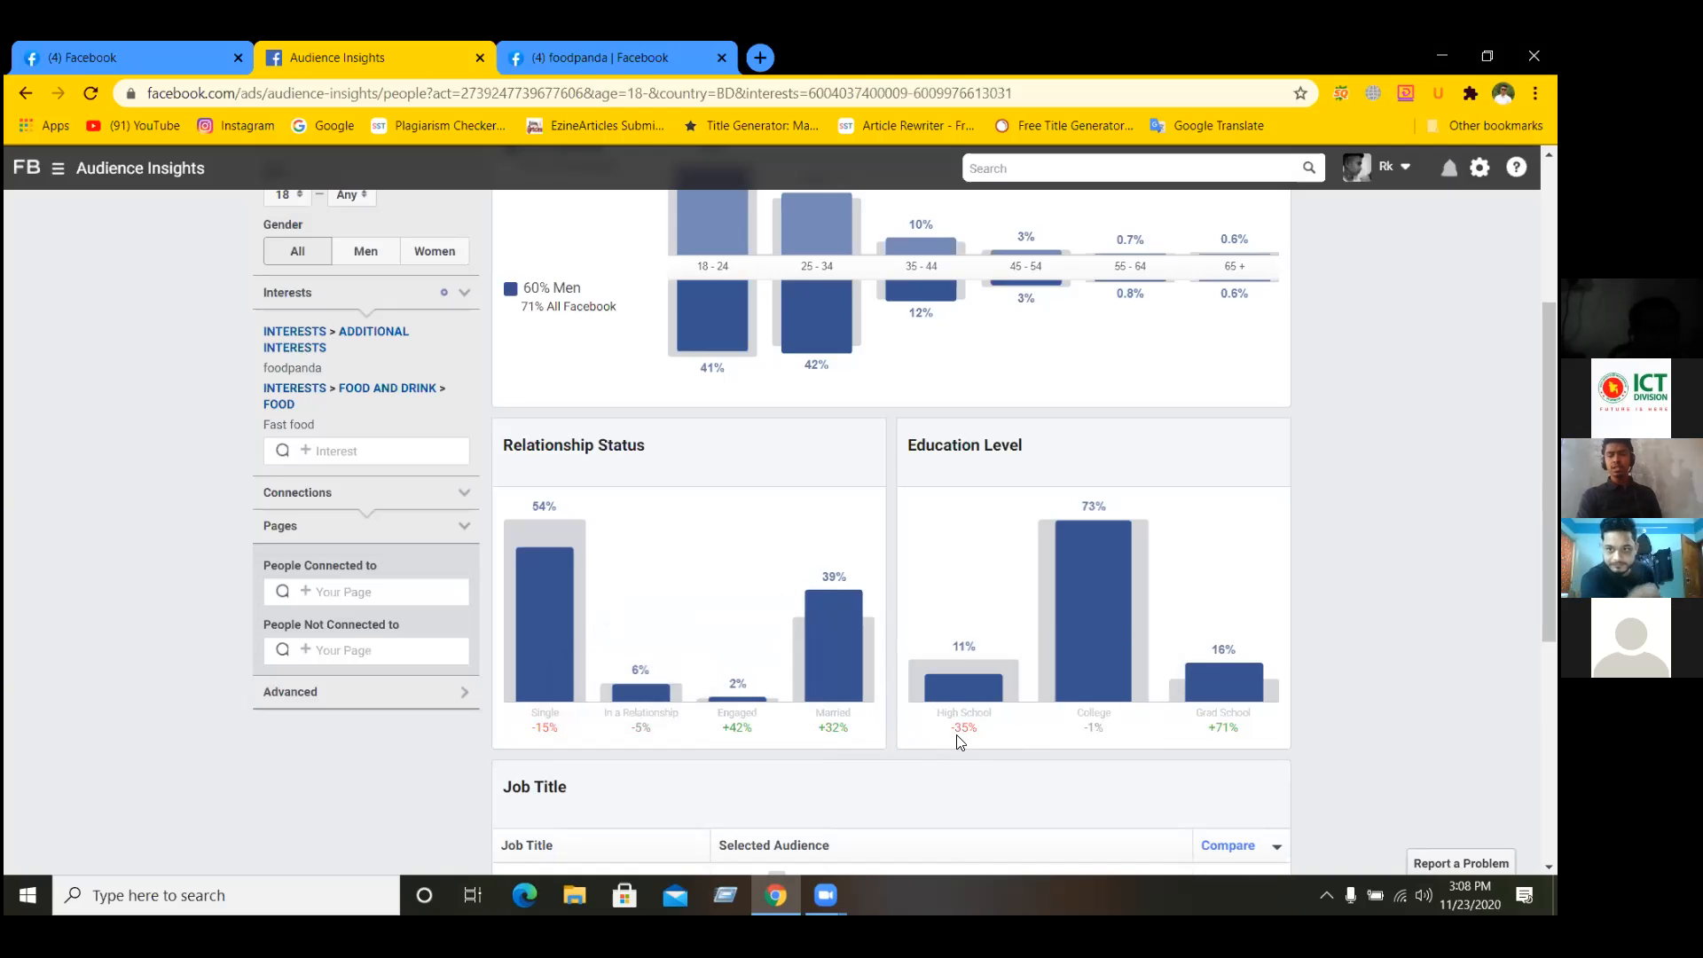
# - Examine the Education Level chart for the high school, college and grad school groups
pyautogui.moveTo(938, 705)
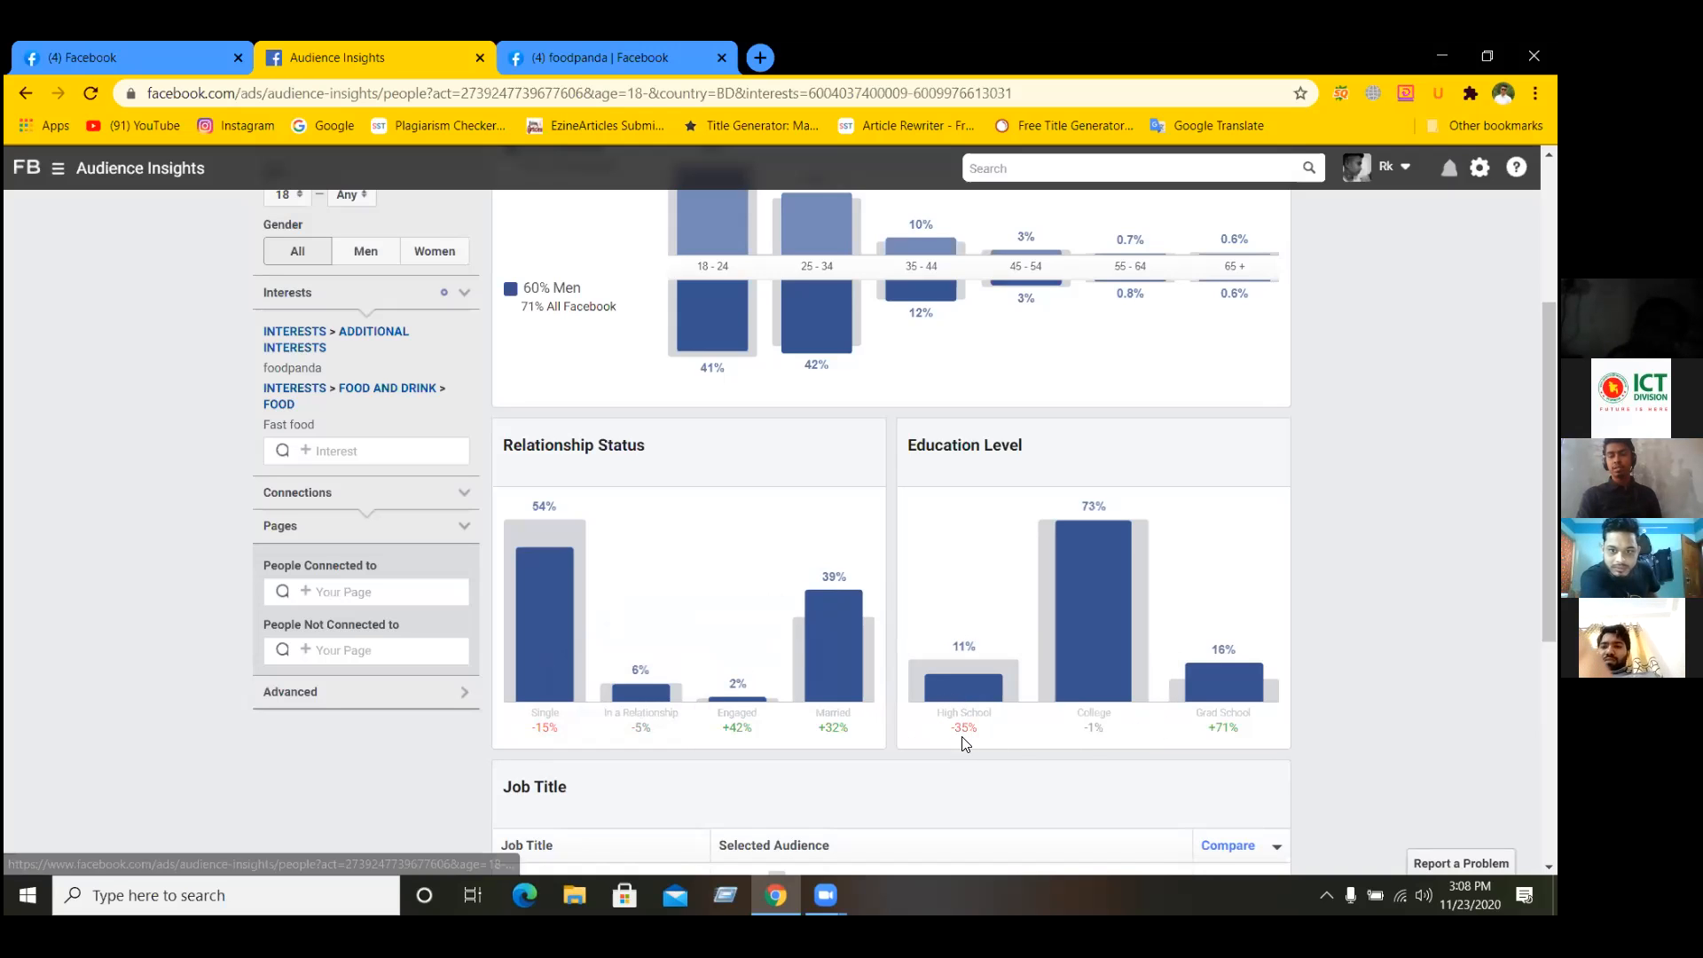
pyautogui.moveTo(1105, 705)
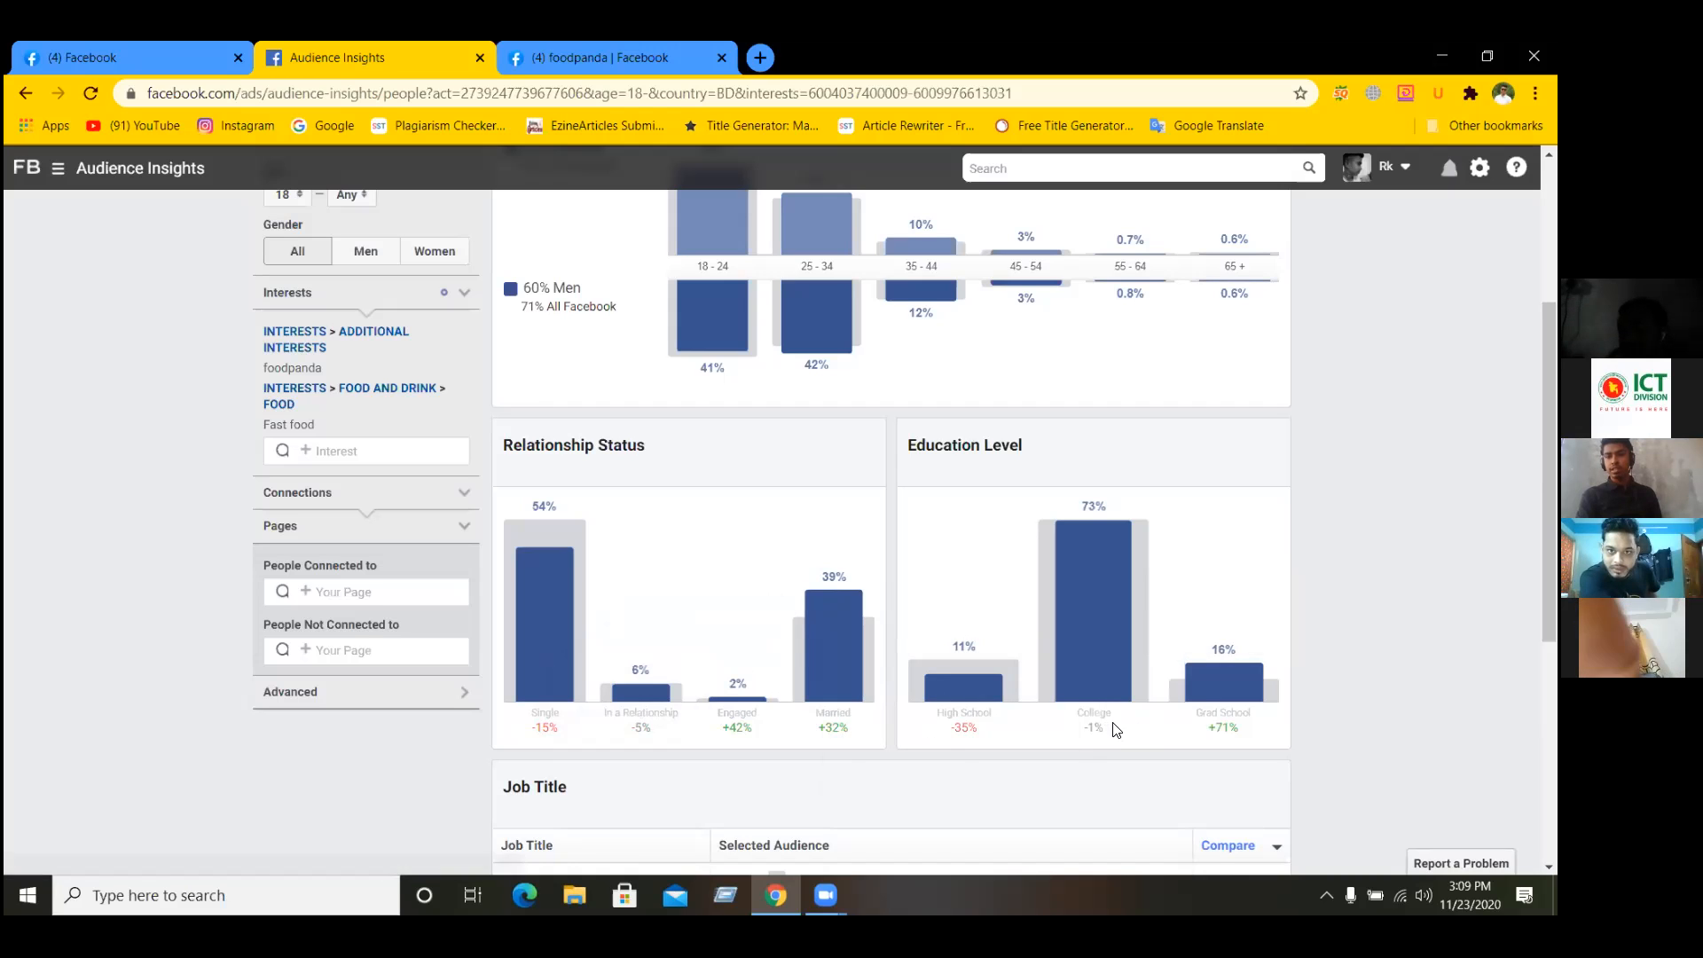
pyautogui.moveTo(1237, 722)
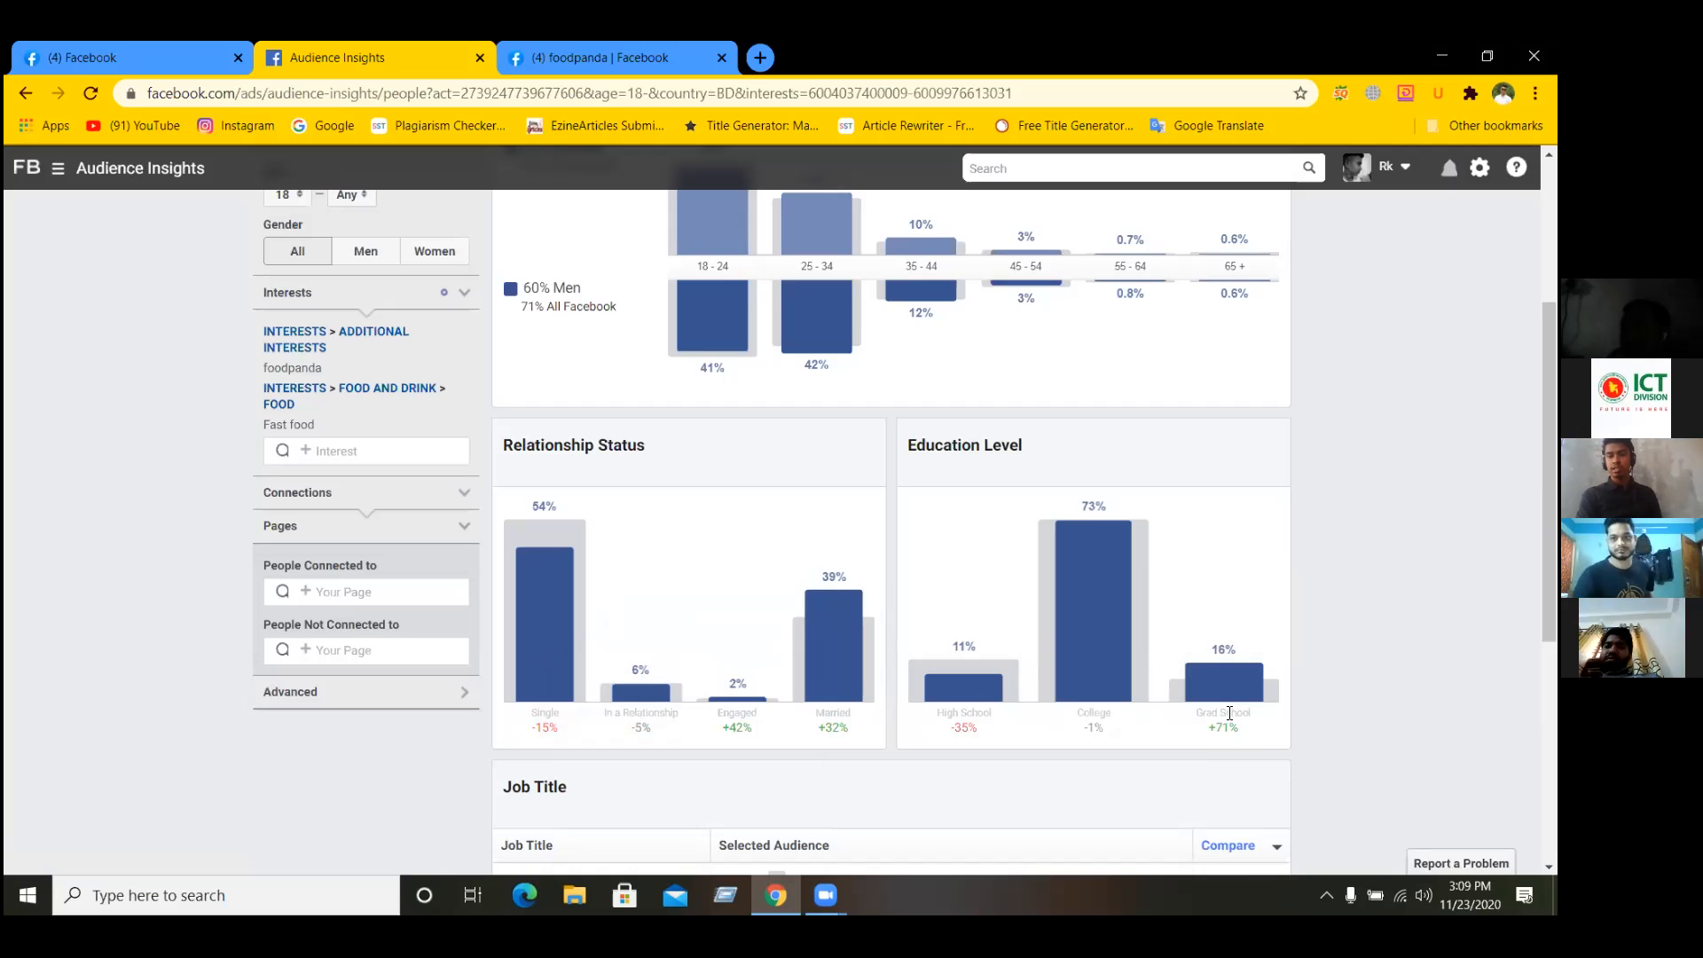
# - Examine the Job Title table, comparing the selected audience's share per job category, from Food and Restaurants through Sales
pyautogui.scroll(-5, 1077, 678)
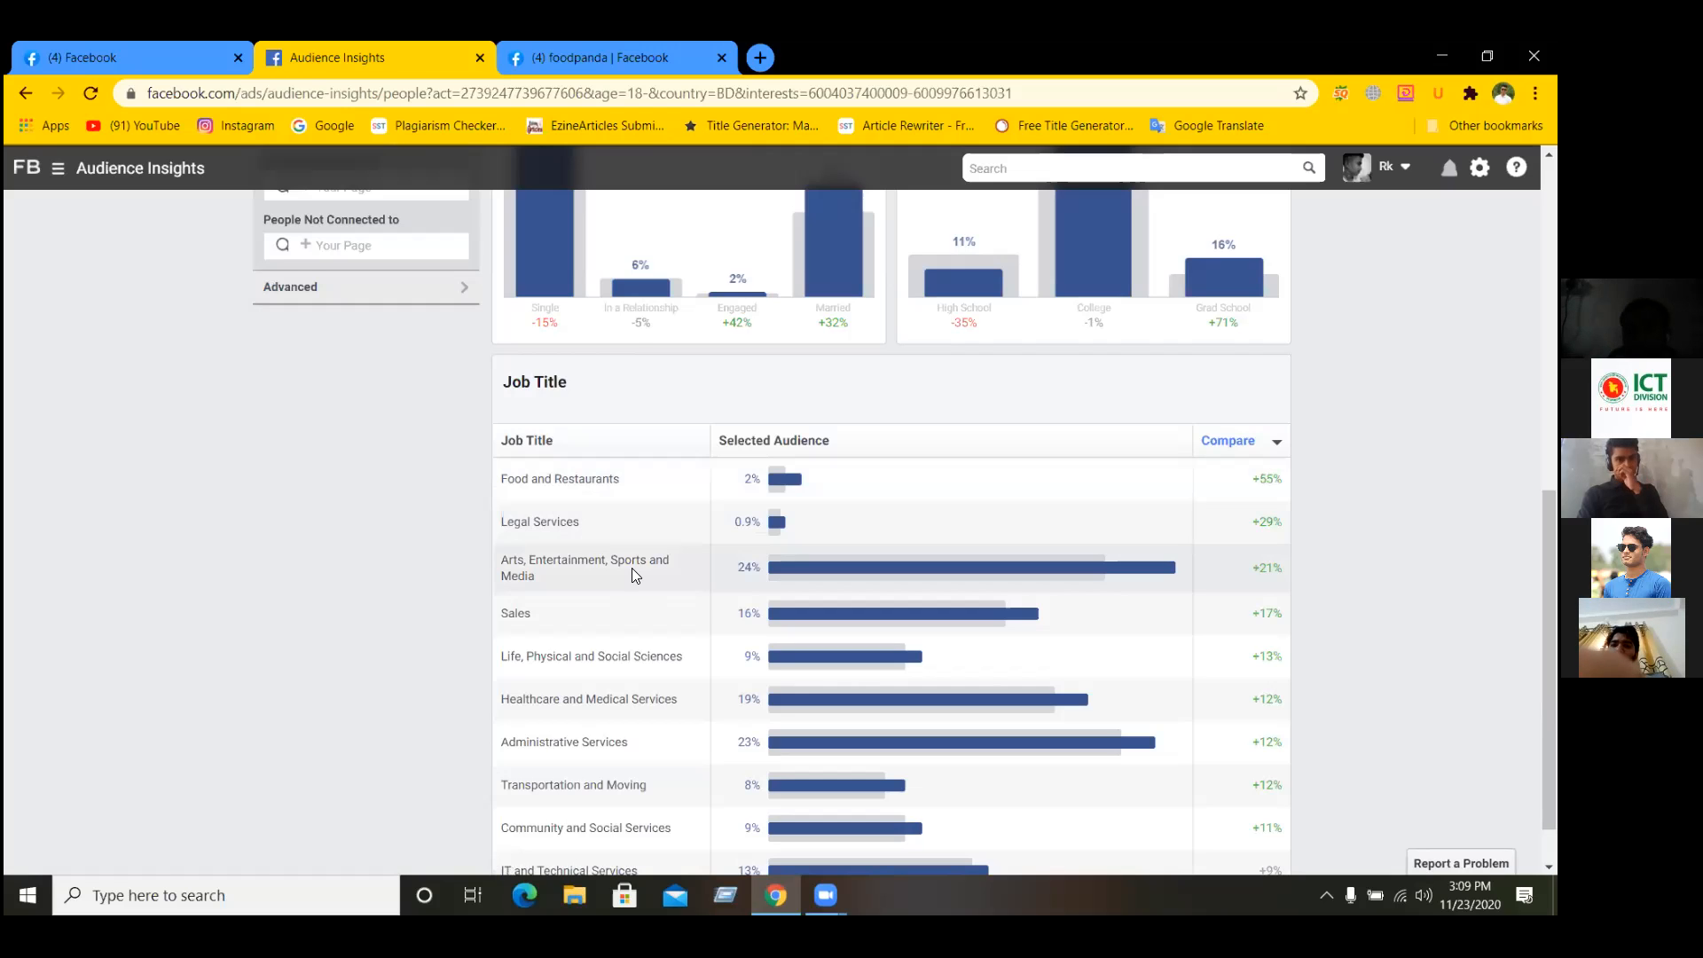
pyautogui.scroll(2, 723, 461)
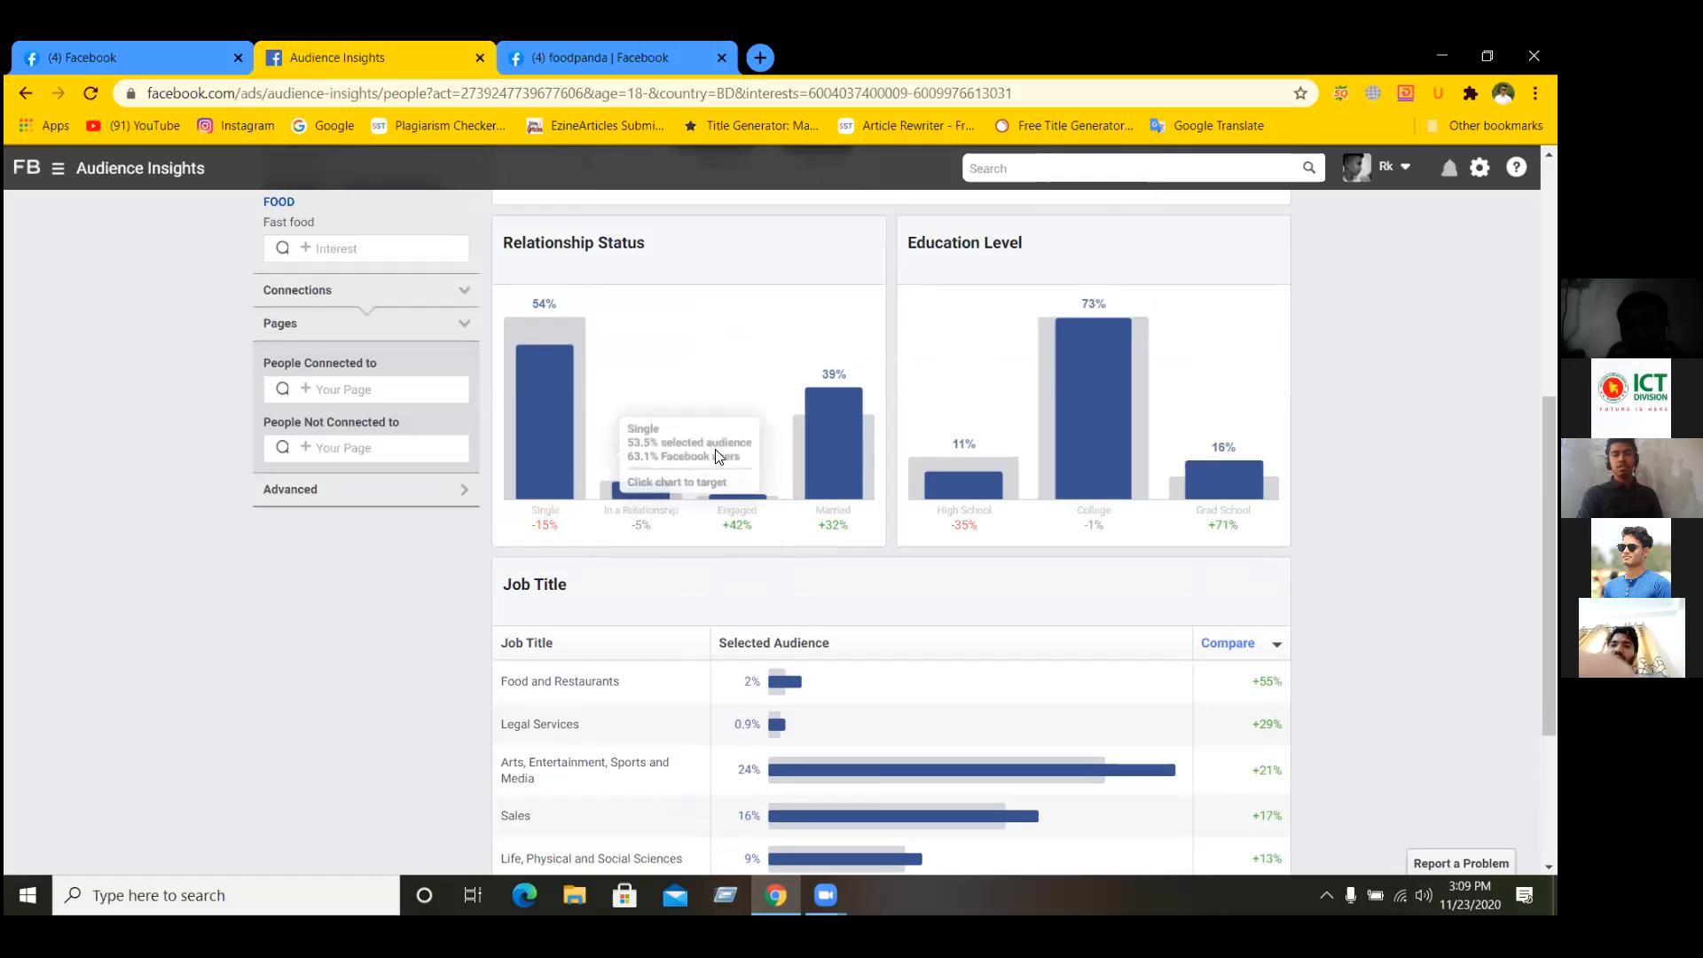
pyautogui.scroll(-1, 721, 404)
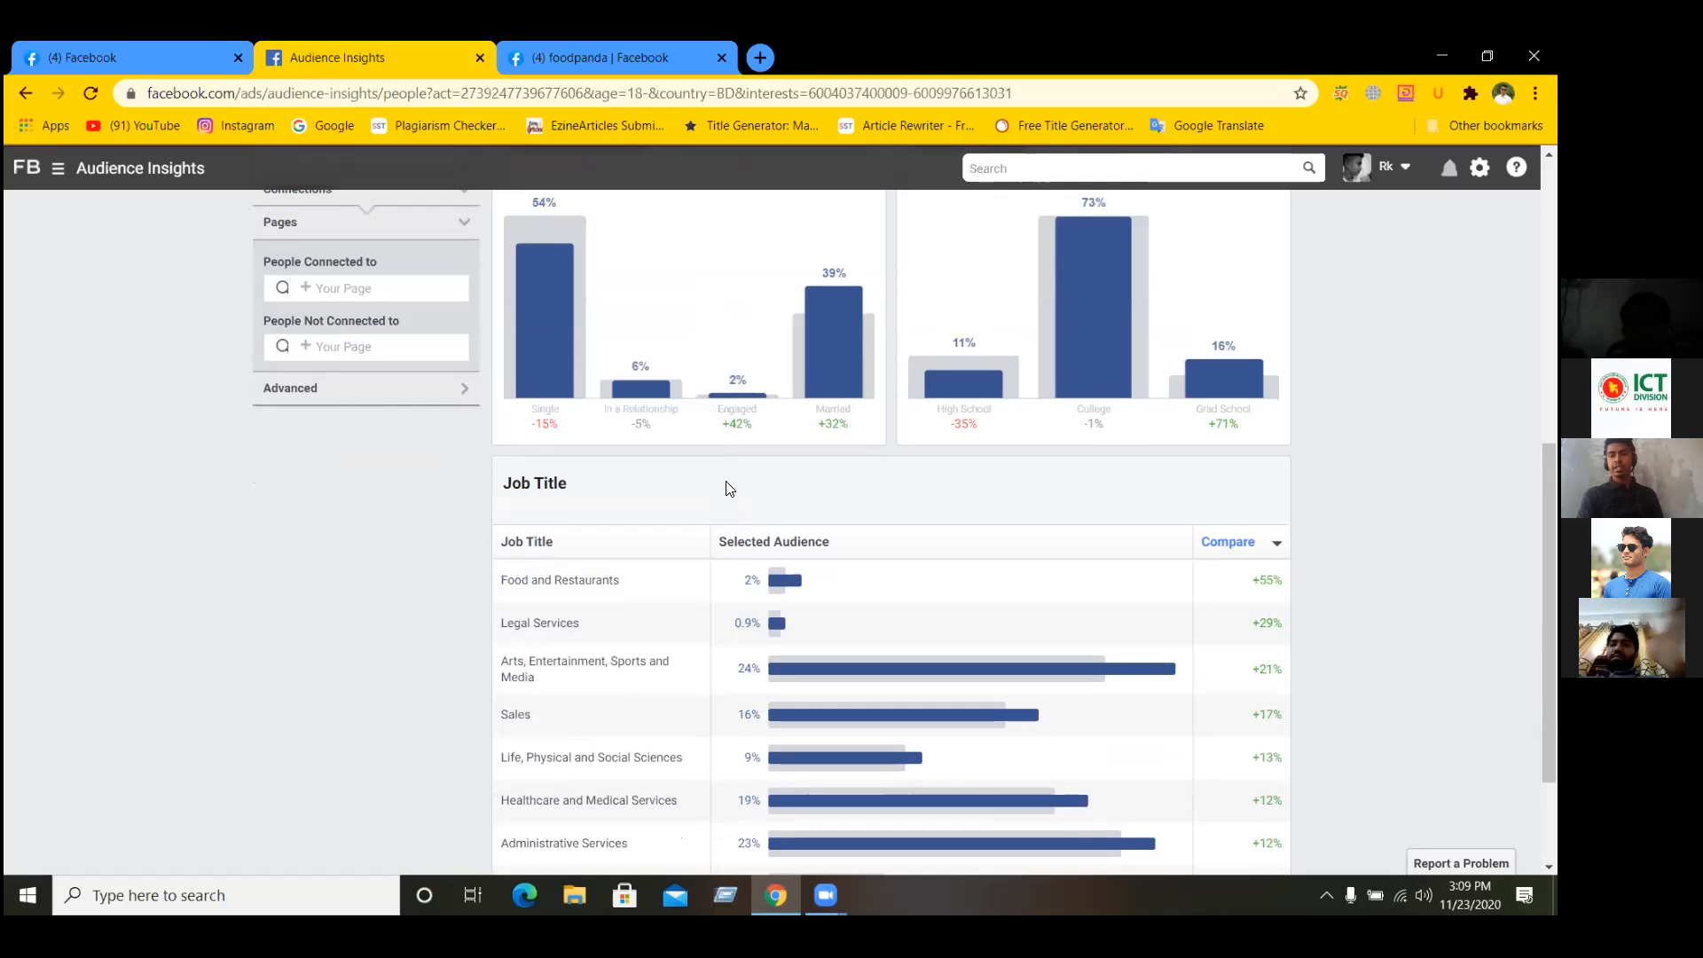
pyautogui.scroll(-2, 729, 488)
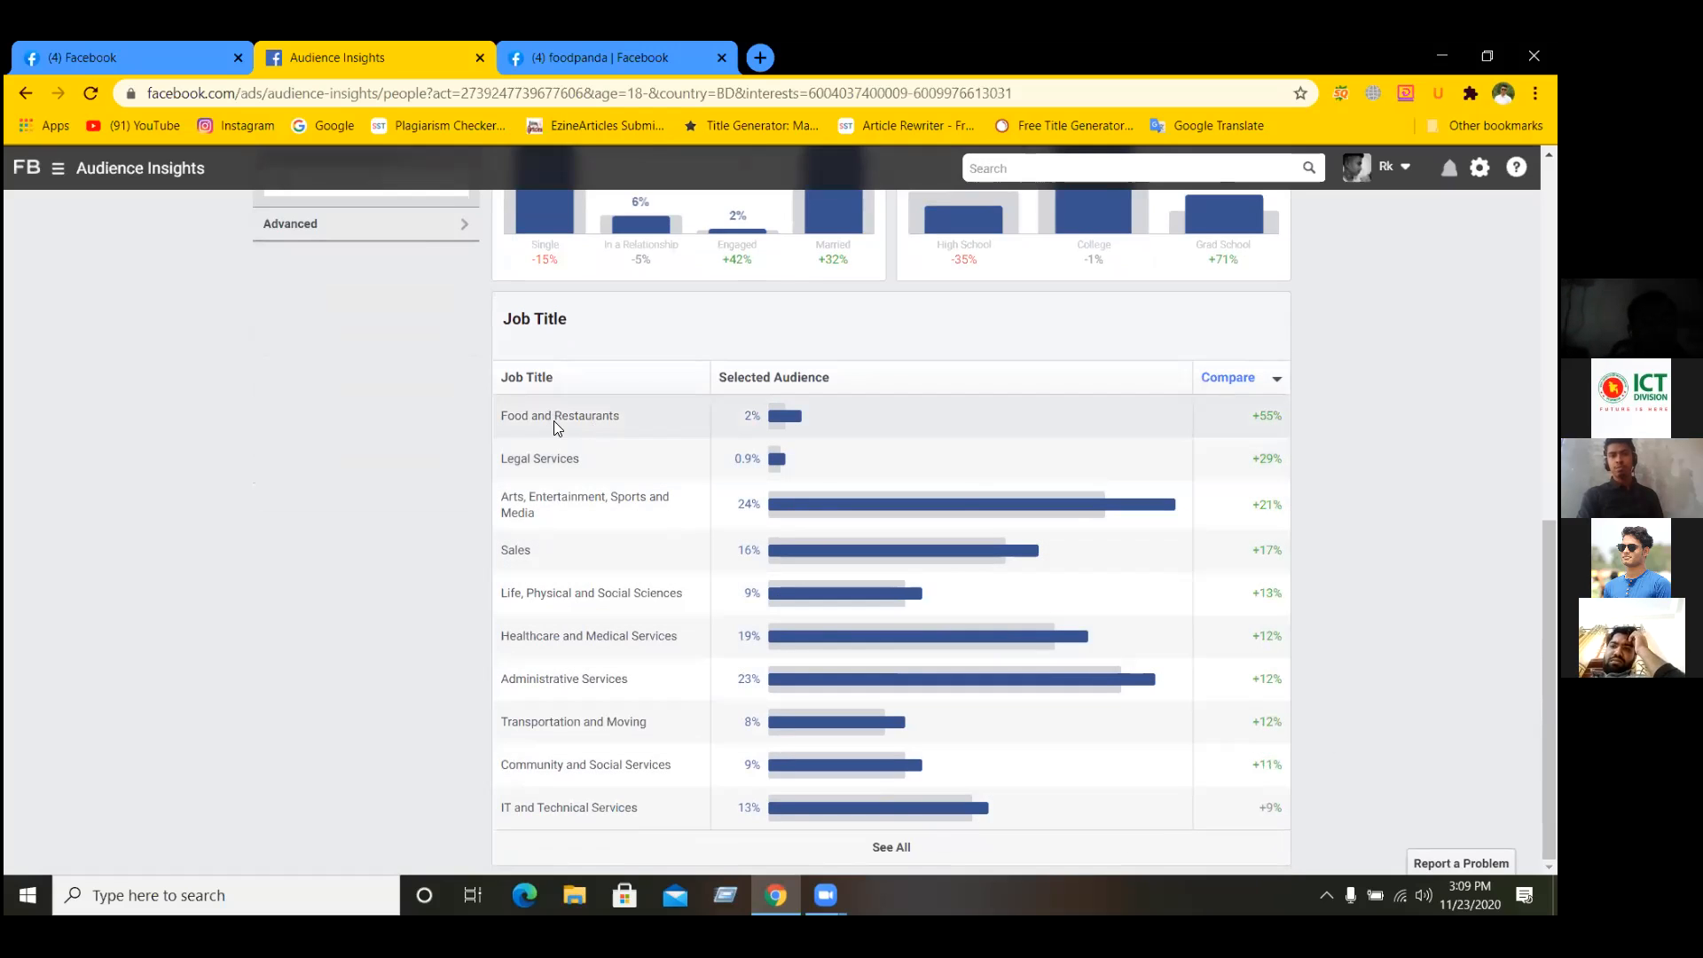
pyautogui.moveTo(792, 426)
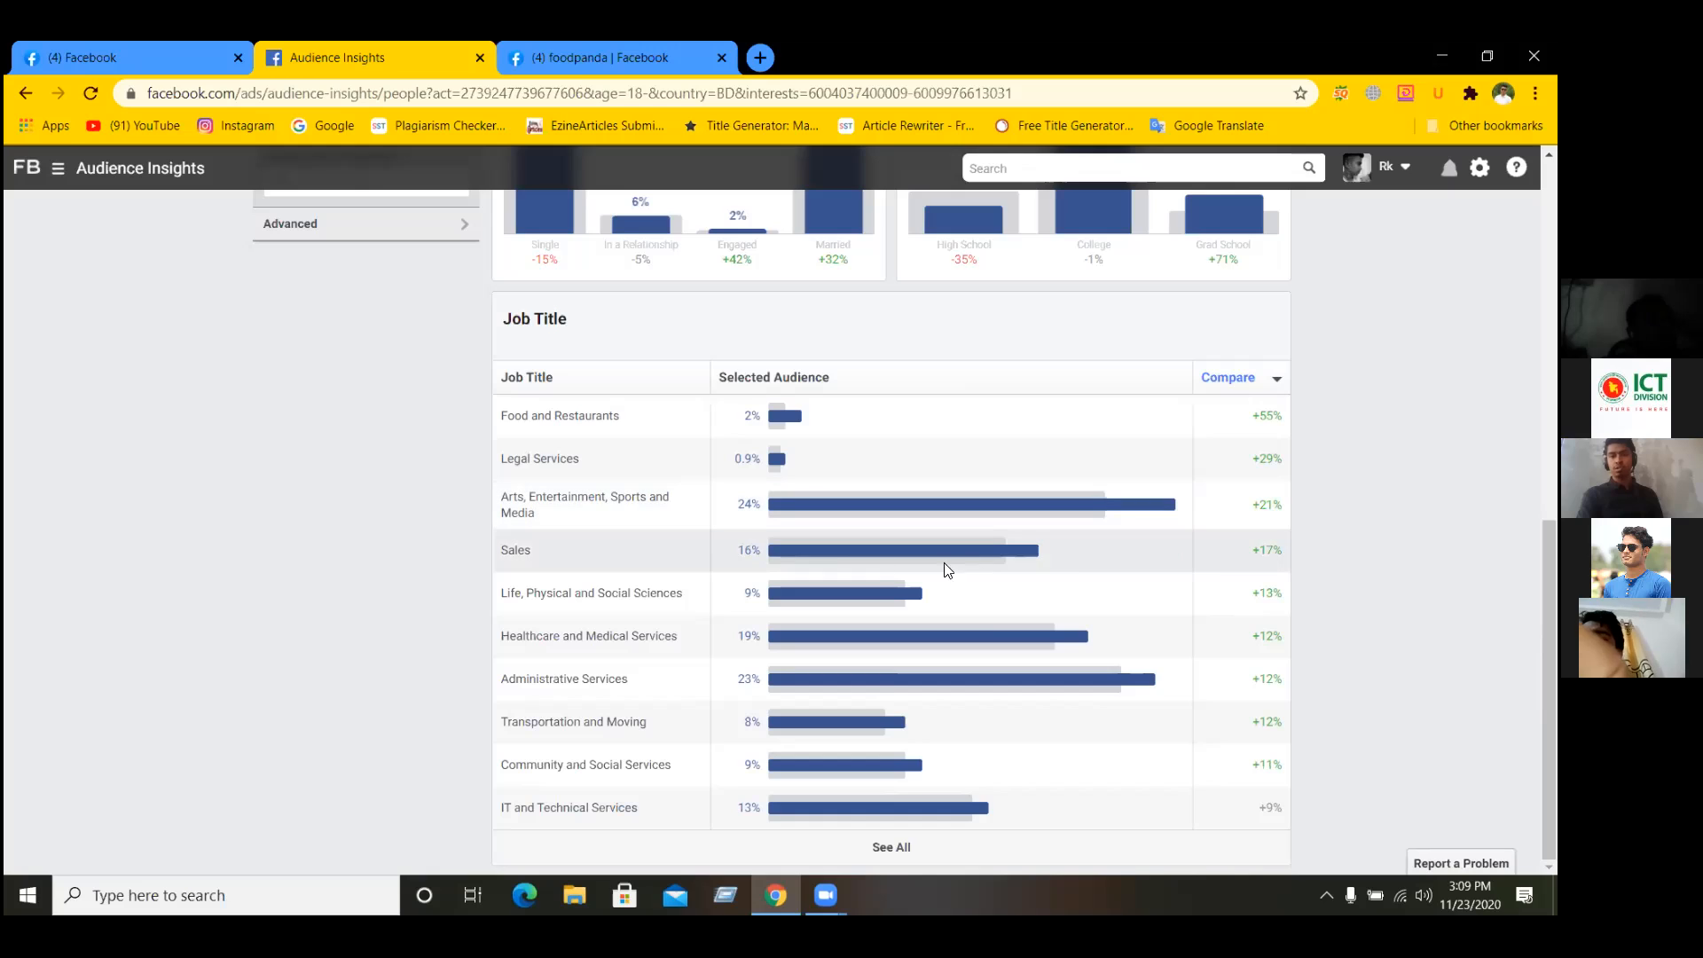
pyautogui.moveTo(817, 563)
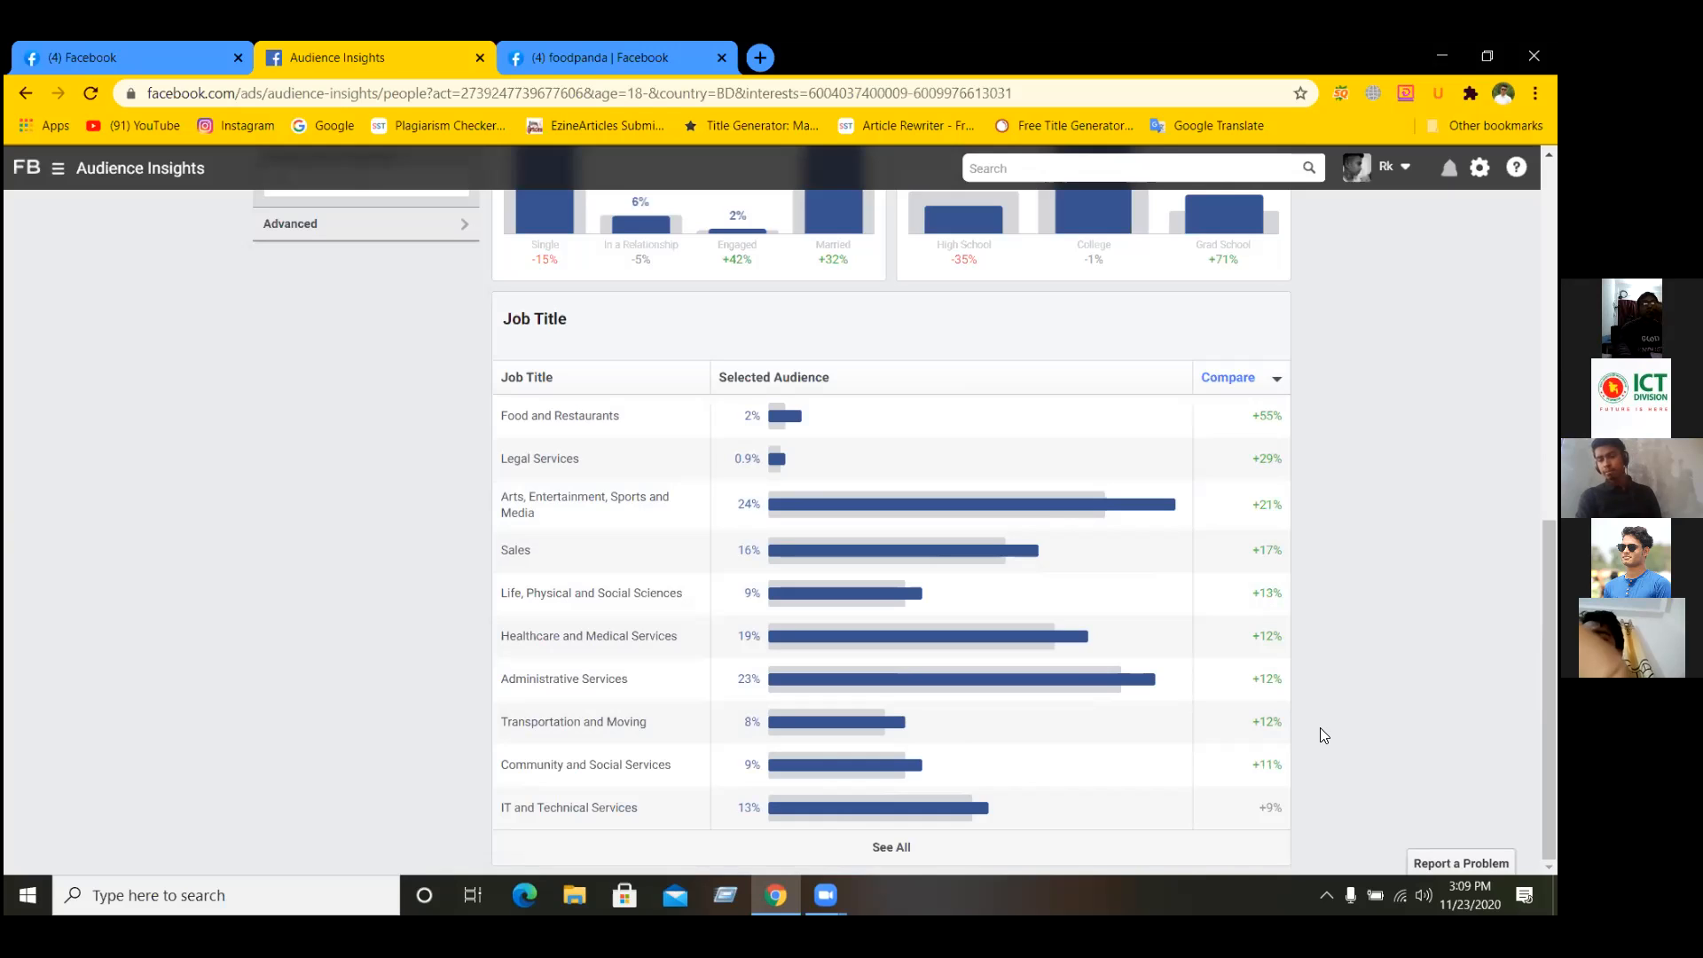
# - Sort the Job Title table by the Compare values with the lowest first, and return it to highest first
pyautogui.click(1213, 351)
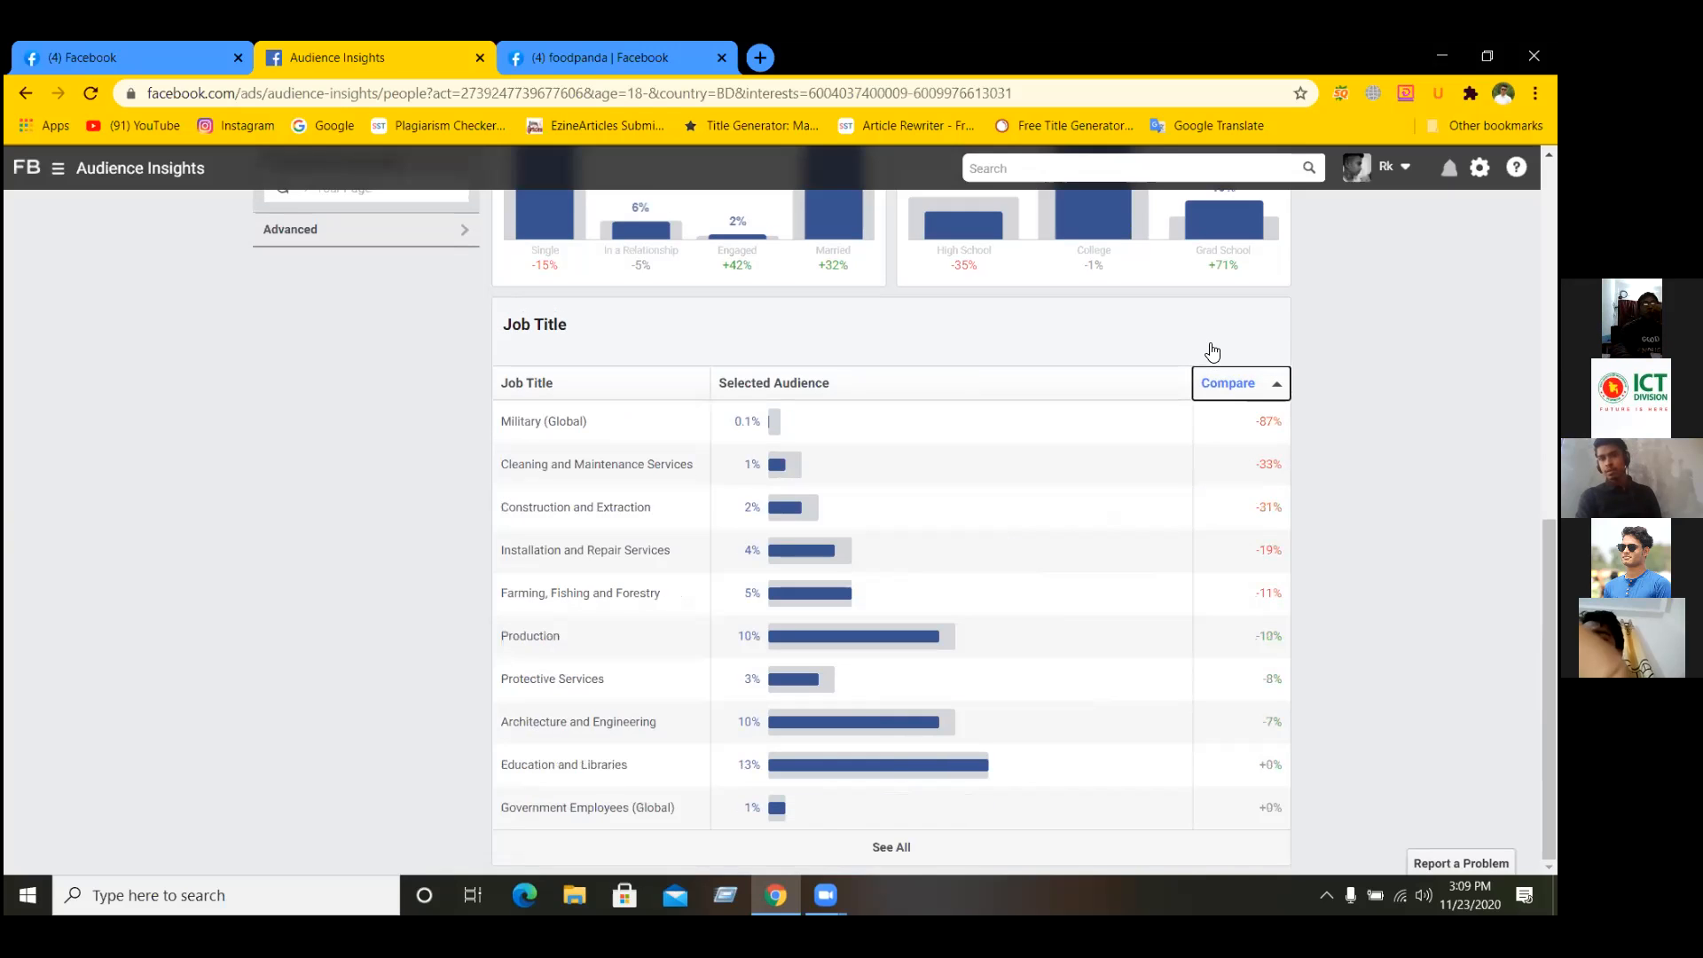
pyautogui.click(1270, 391)
pyautogui.click(1271, 390)
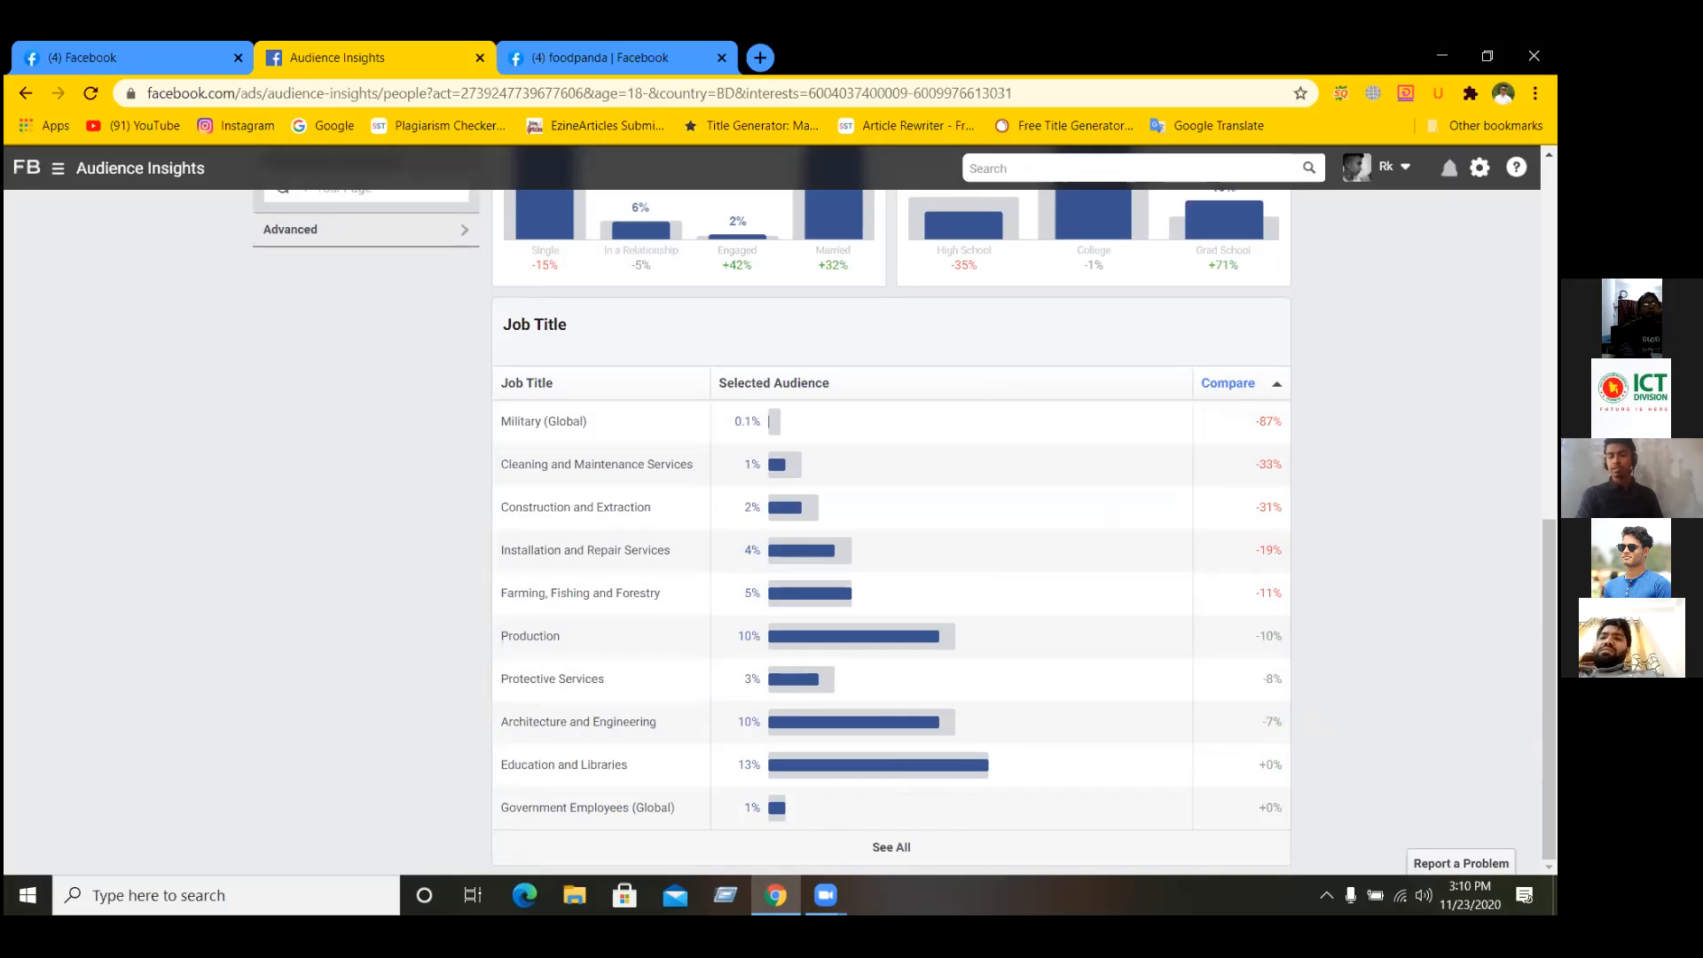
pyautogui.click(1278, 385)
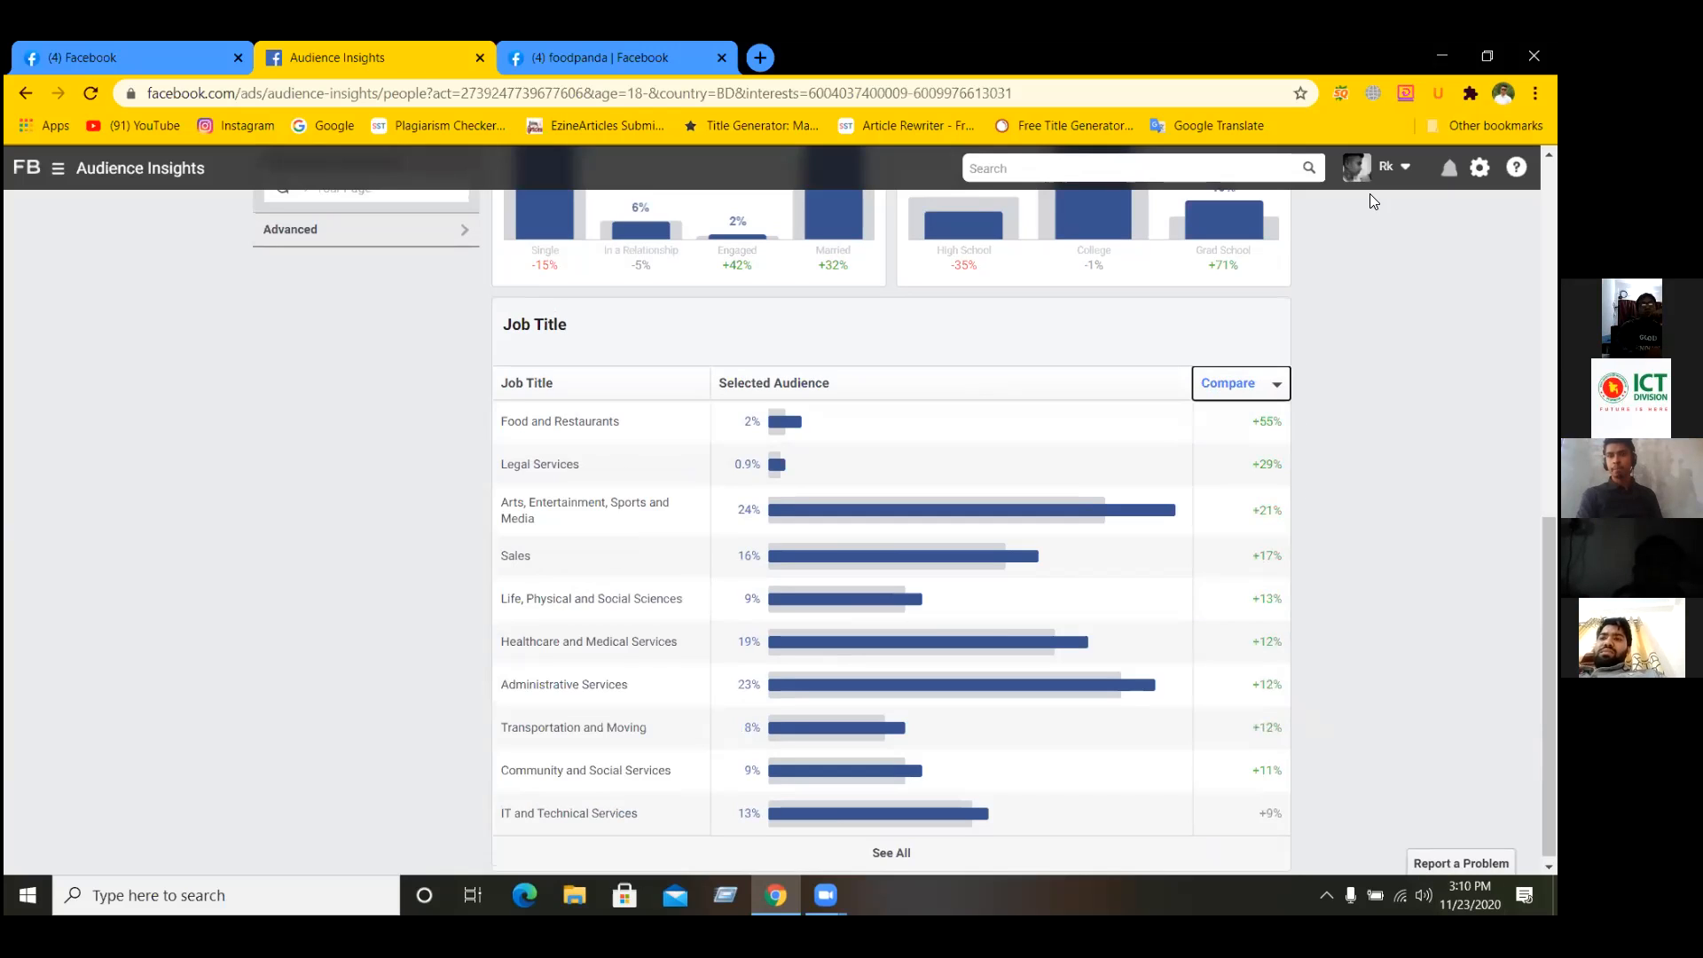
# - Sort the job titles by lowest Compare value again, check the Military (Global) comparison, and restore the highest-first order
pyautogui.click(1275, 388)
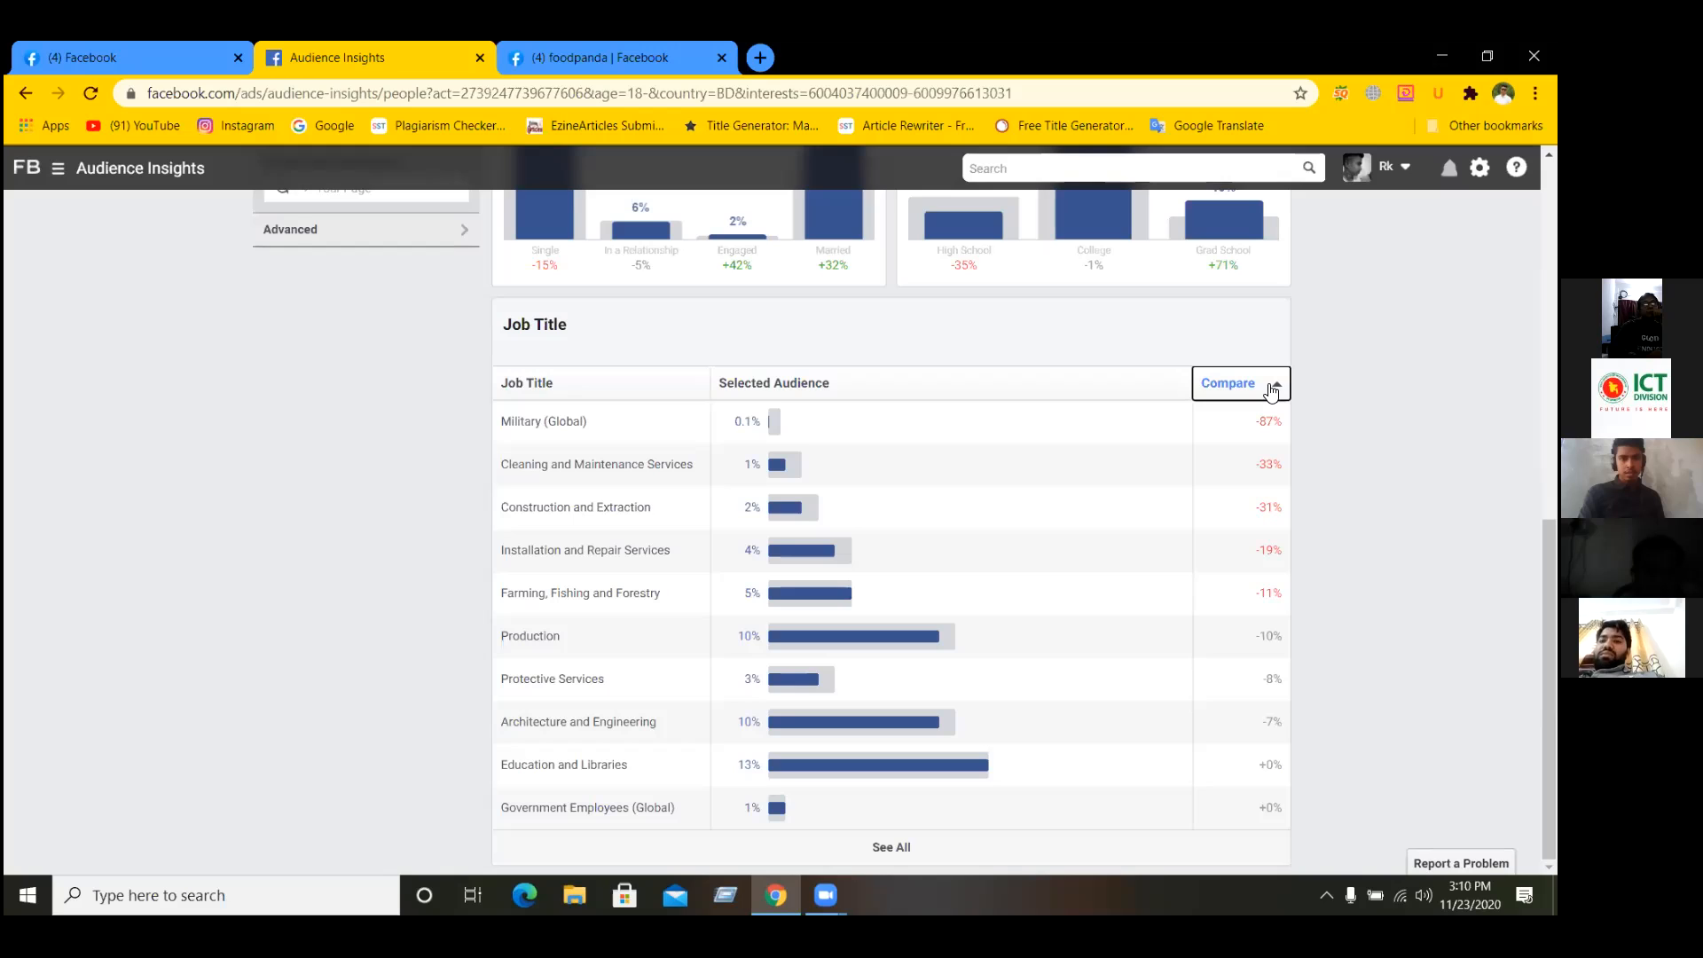
pyautogui.moveTo(1260, 428)
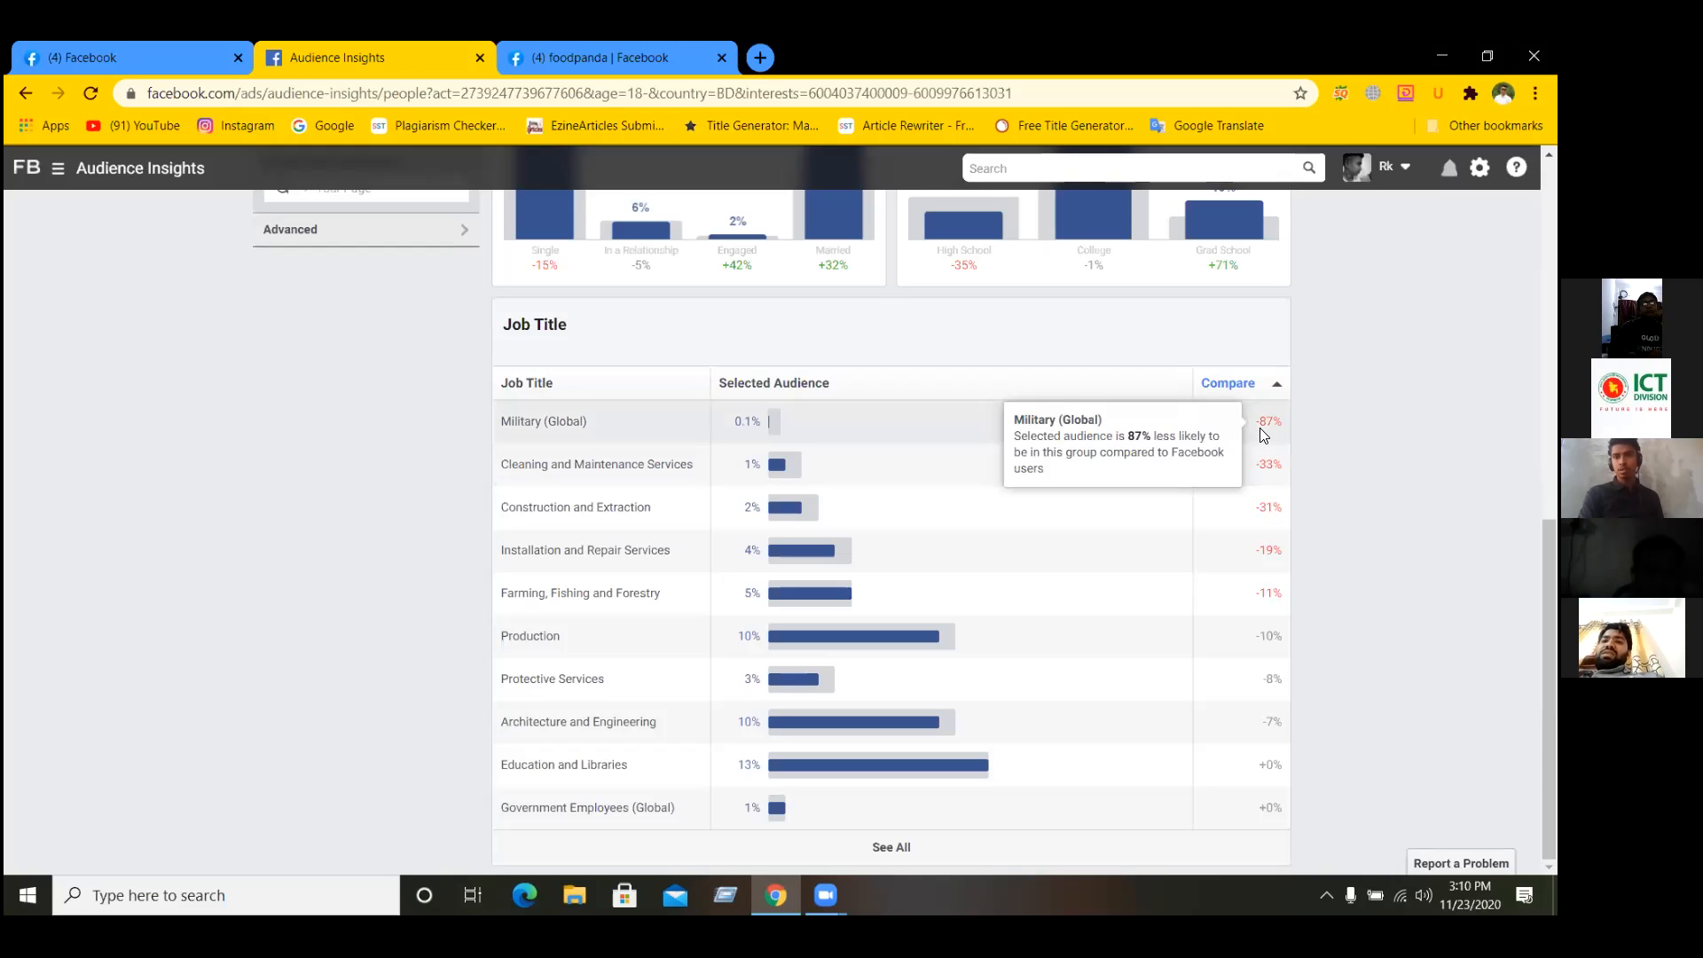
pyautogui.click(1266, 394)
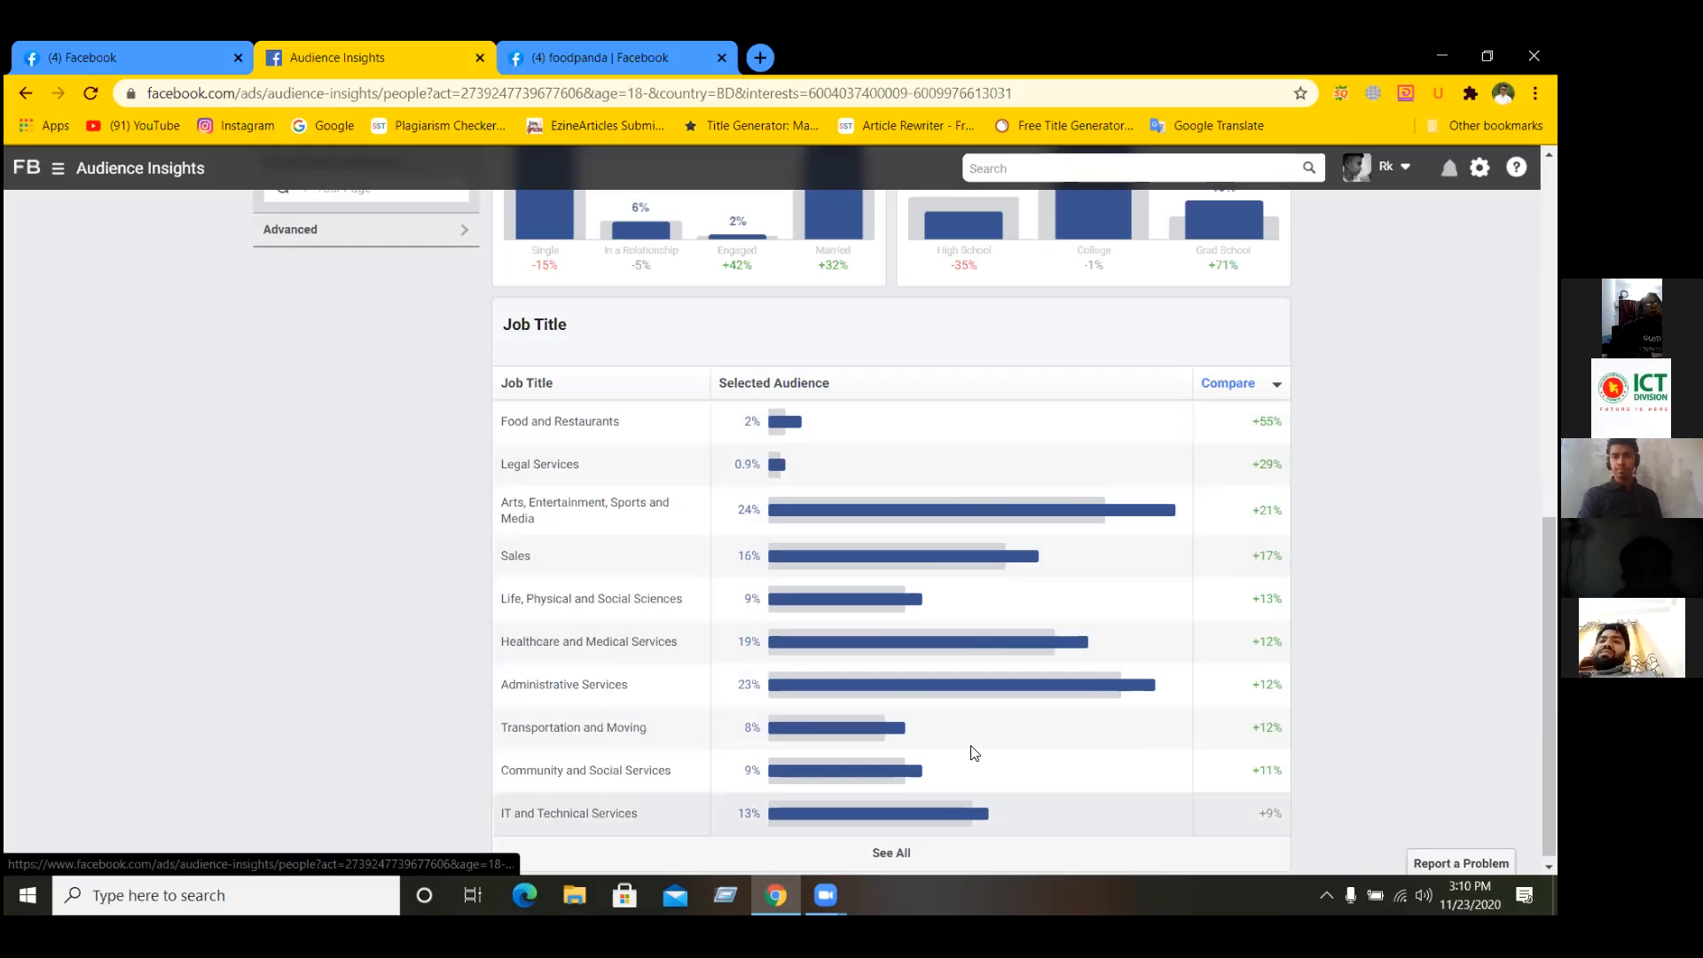
pyautogui.scroll(-1, 974, 754)
pyautogui.moveTo(859, 672)
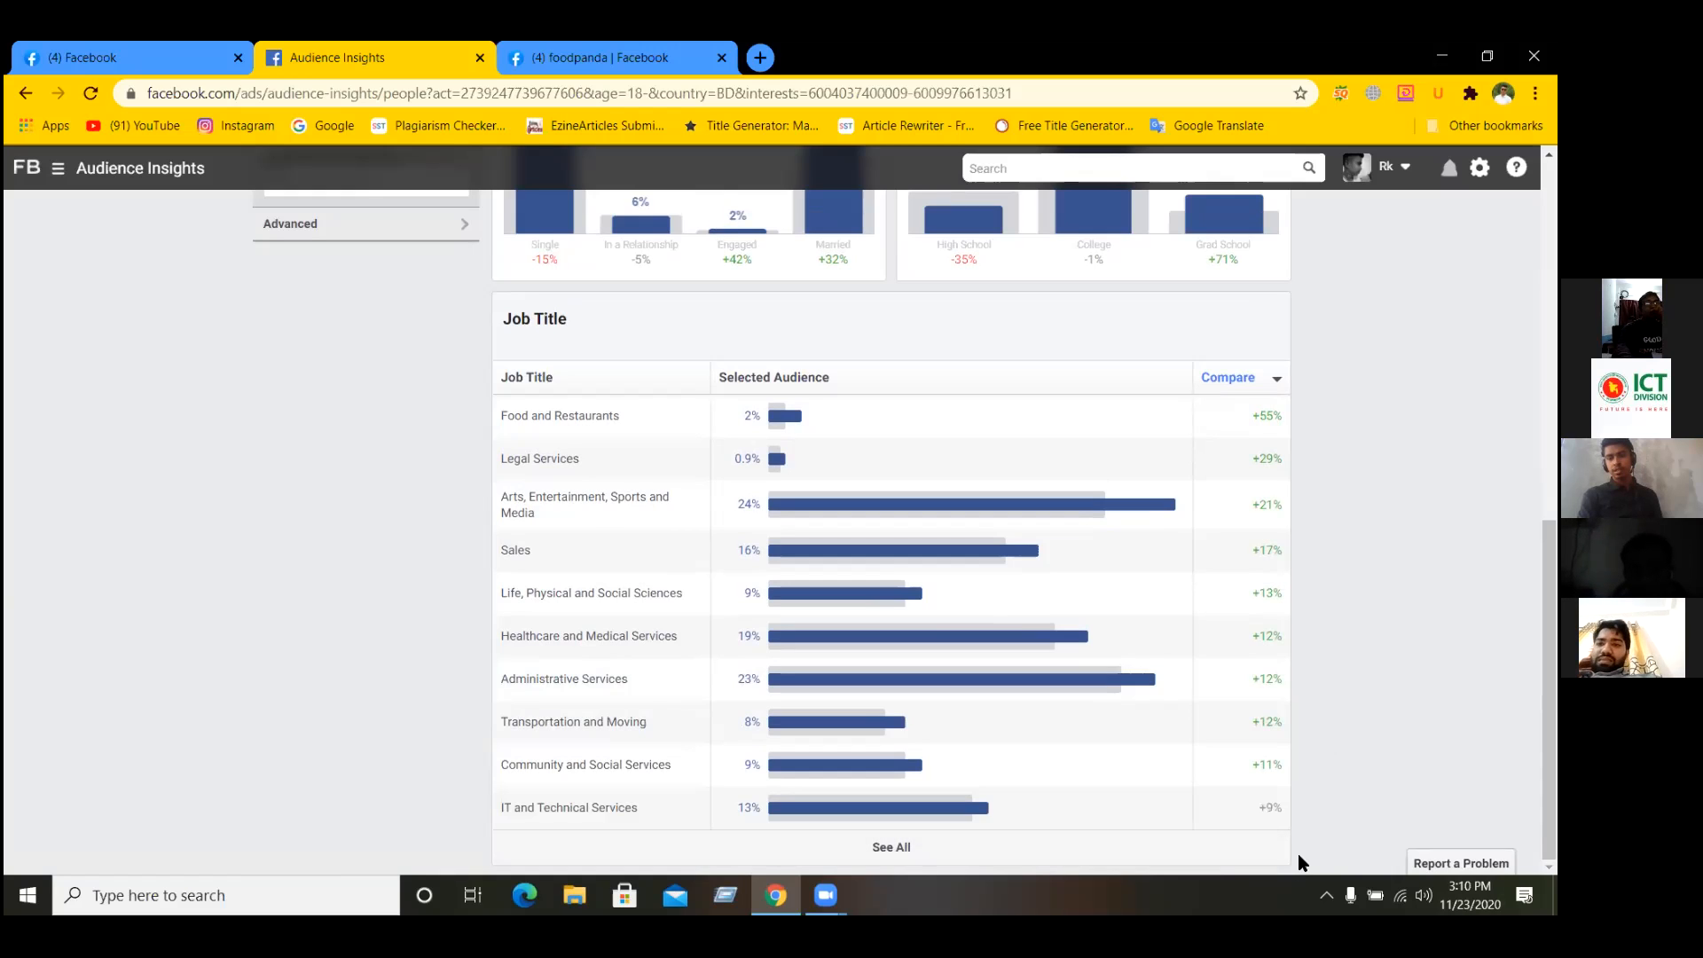
# - Review the audience's demographics from the Job Title table back up to the Age and Gender chart
pyautogui.moveTo(974, 631)
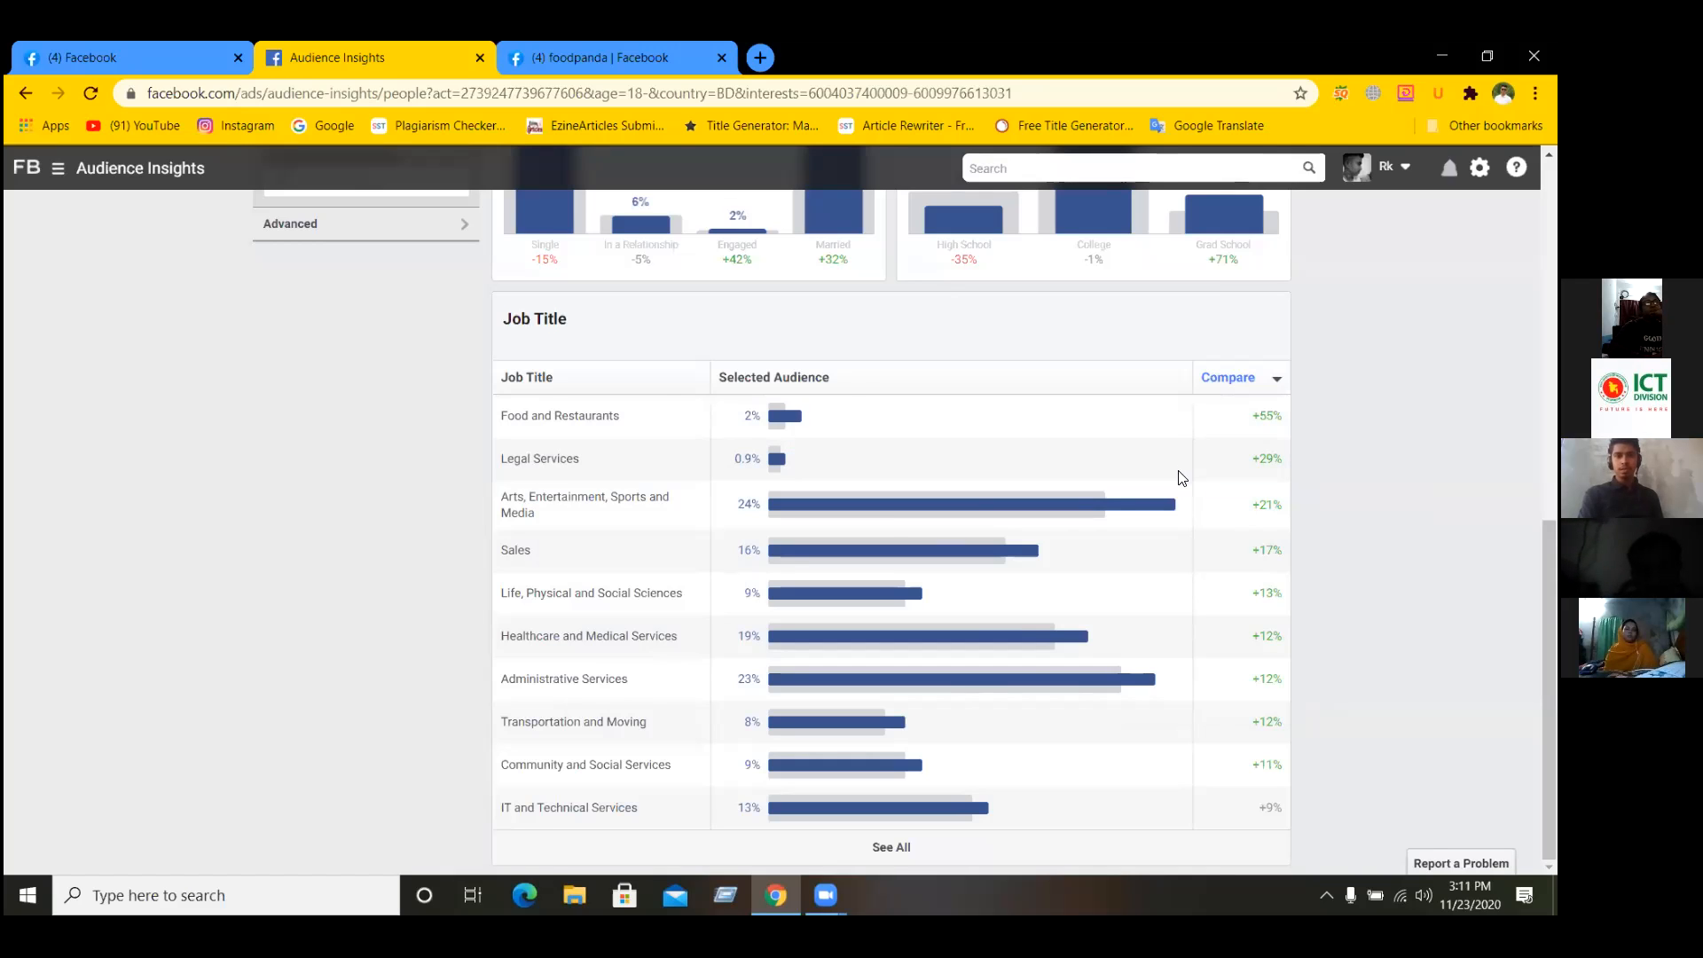
pyautogui.scroll(5, 1179, 476)
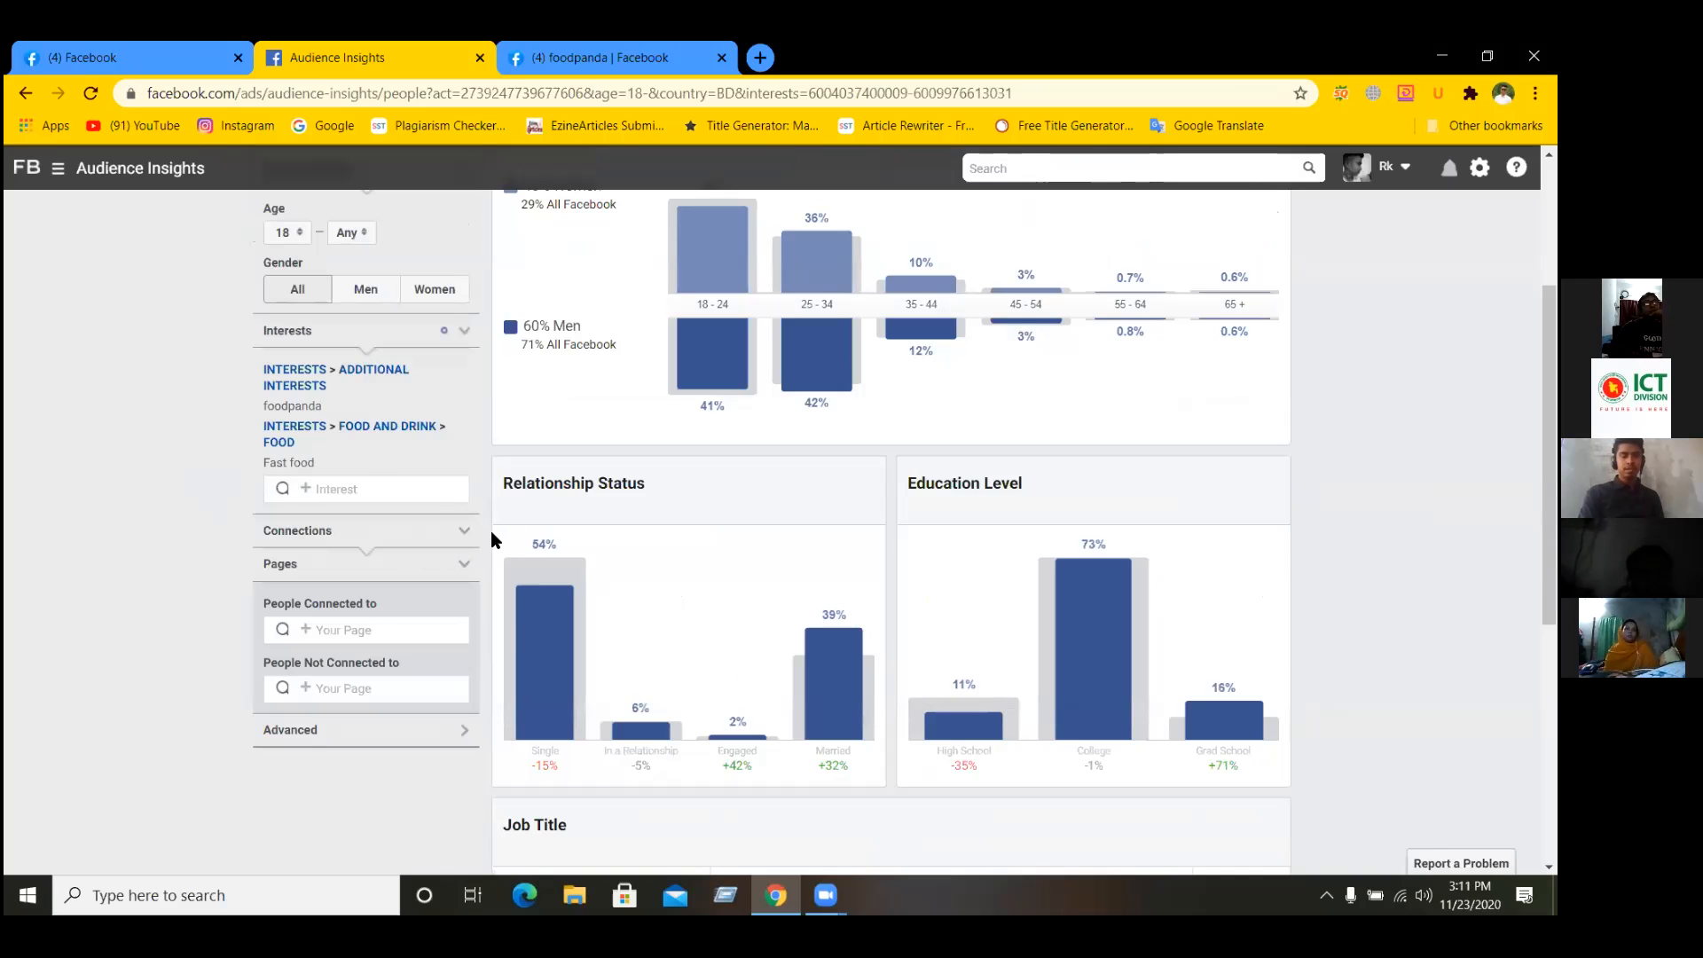
pyautogui.scroll(3, 492, 532)
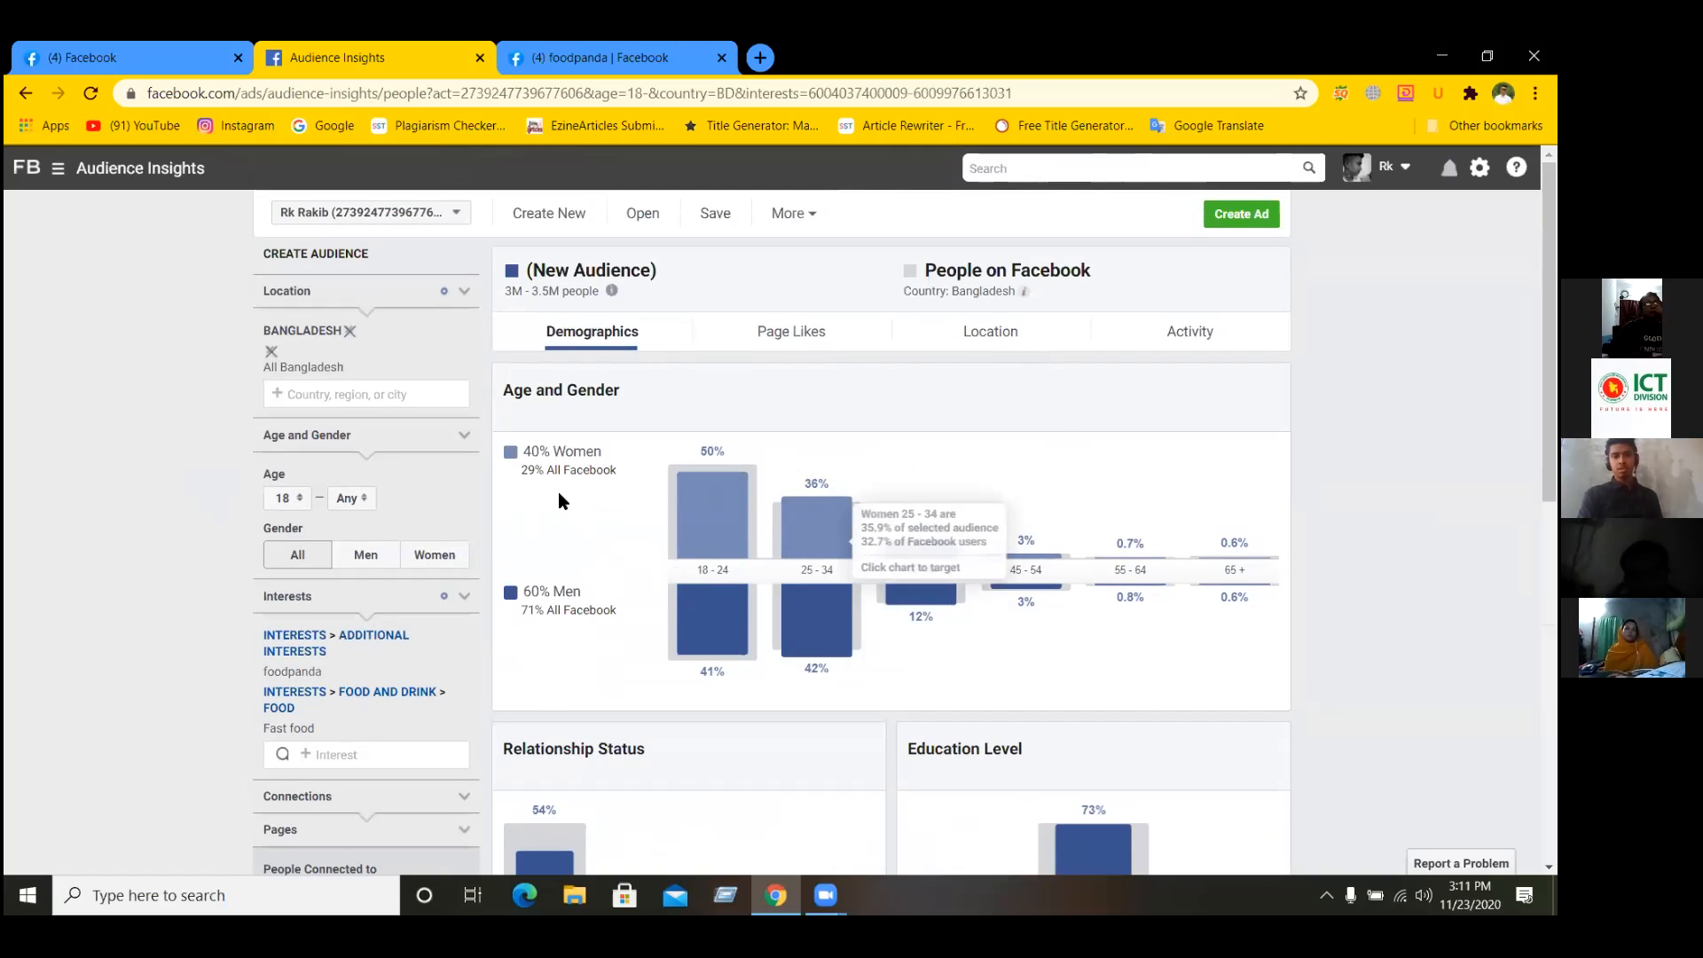
# - Show the audience's Page Likes insights and look over the Top Categories and Page Likes tables
pyautogui.click(1009, 337)
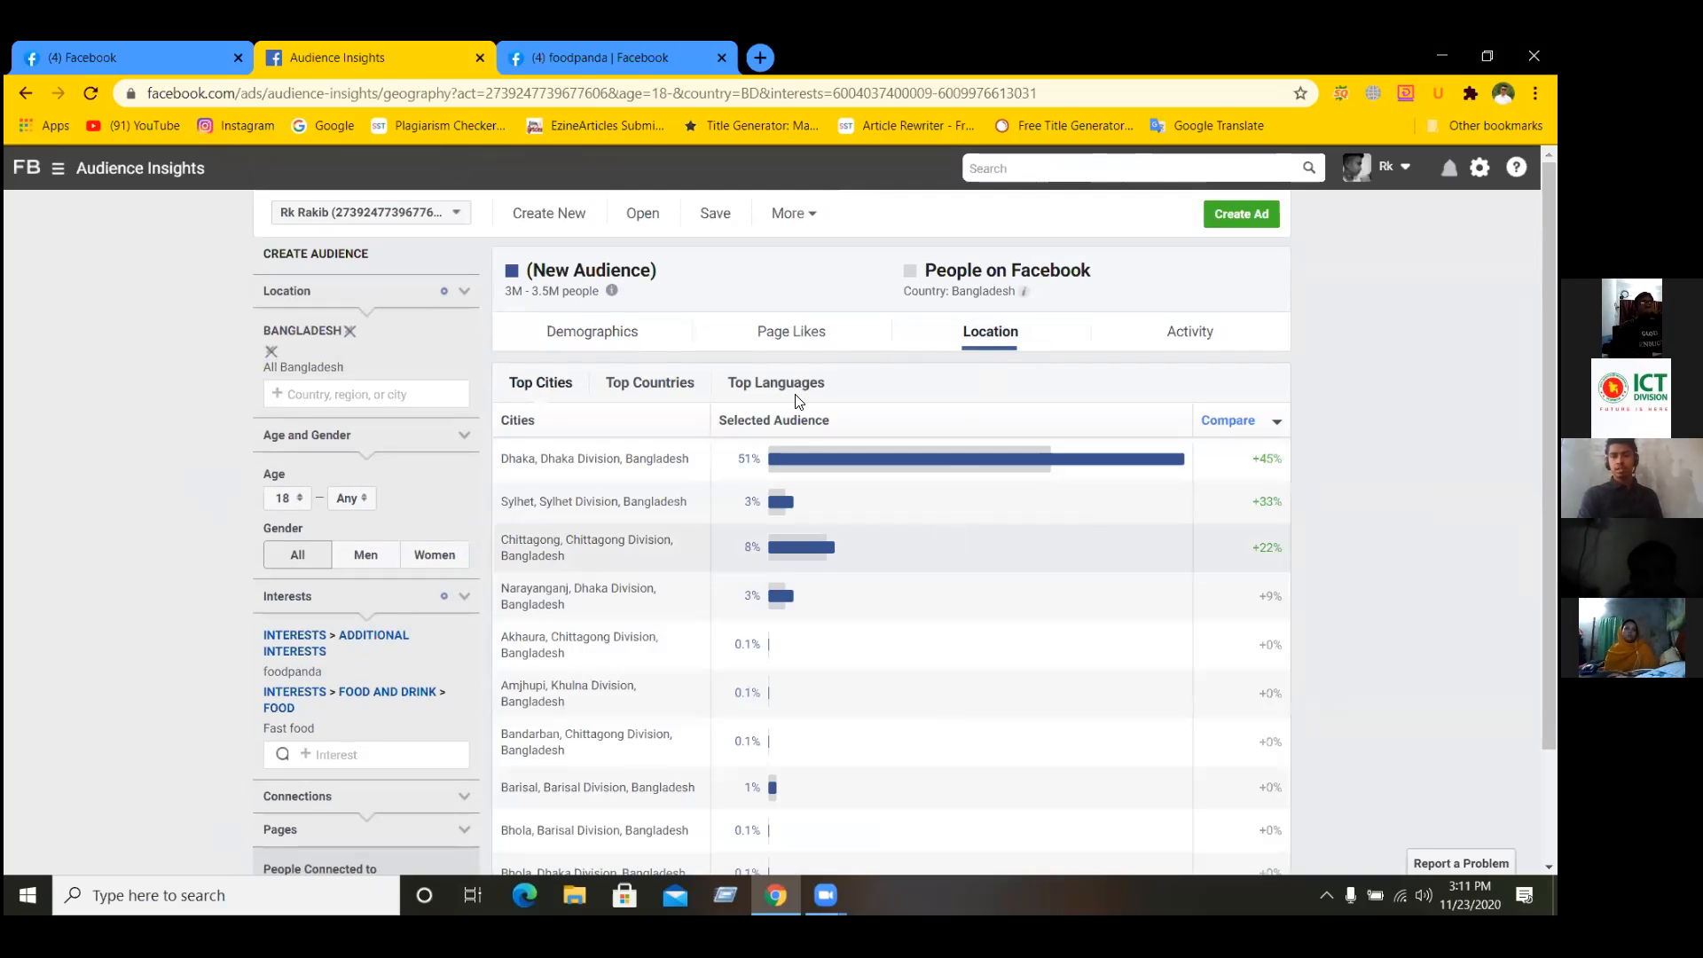
pyautogui.click(791, 332)
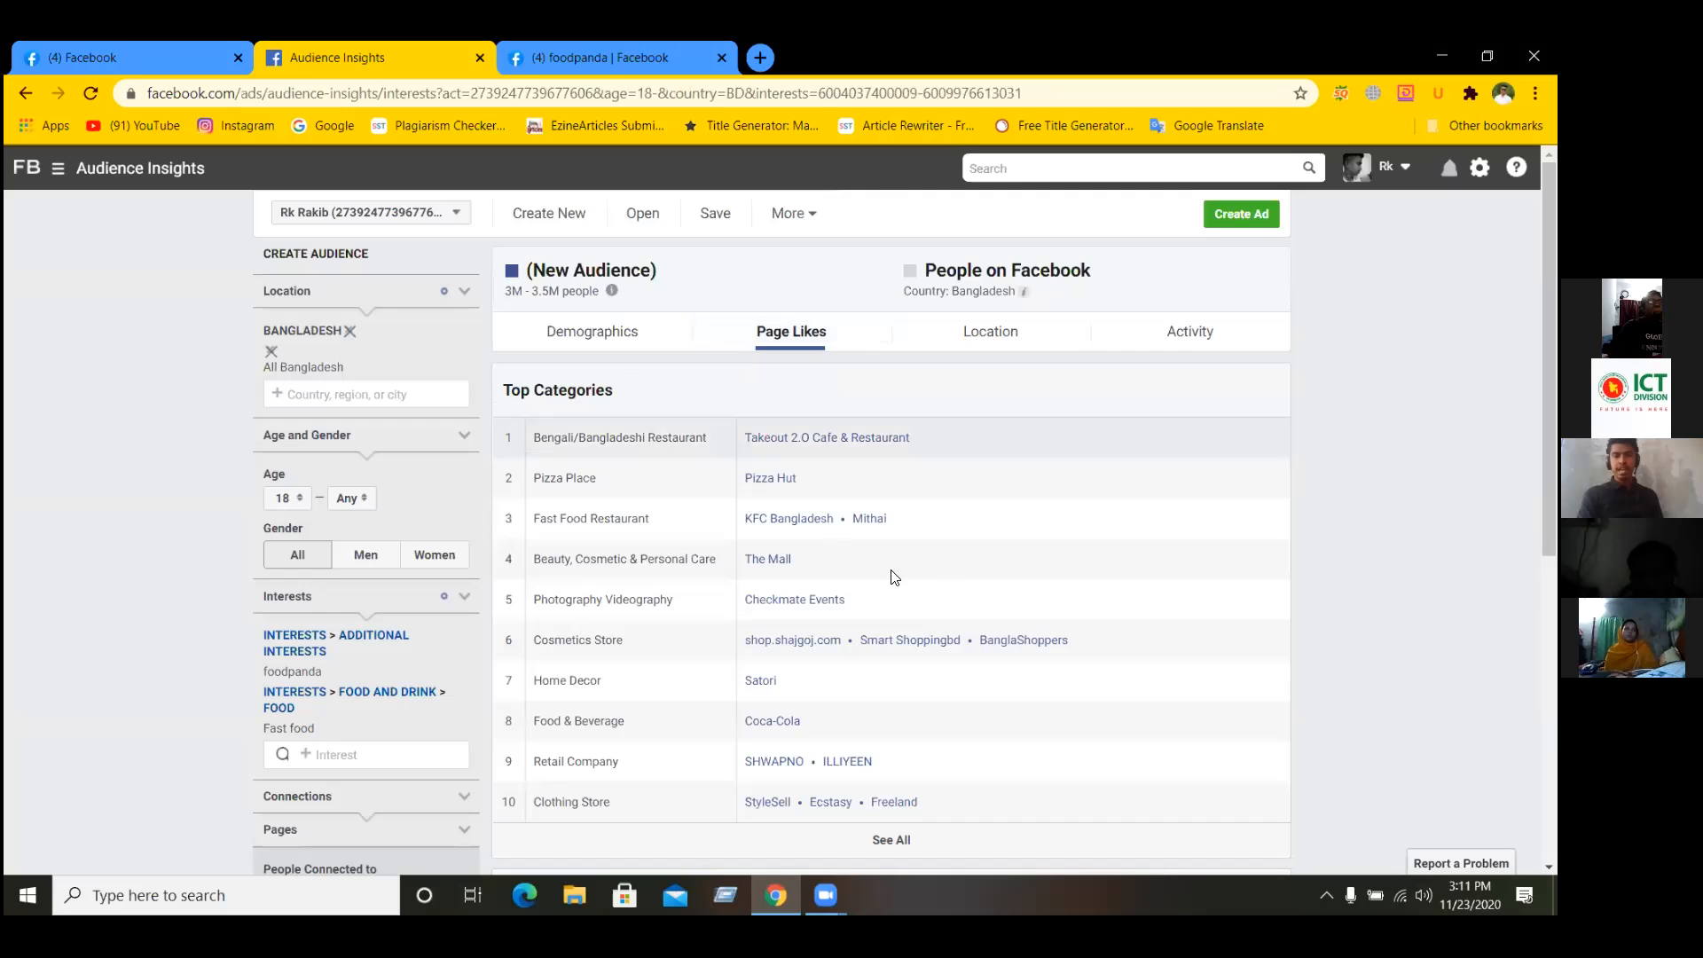
pyautogui.scroll(-5, 895, 578)
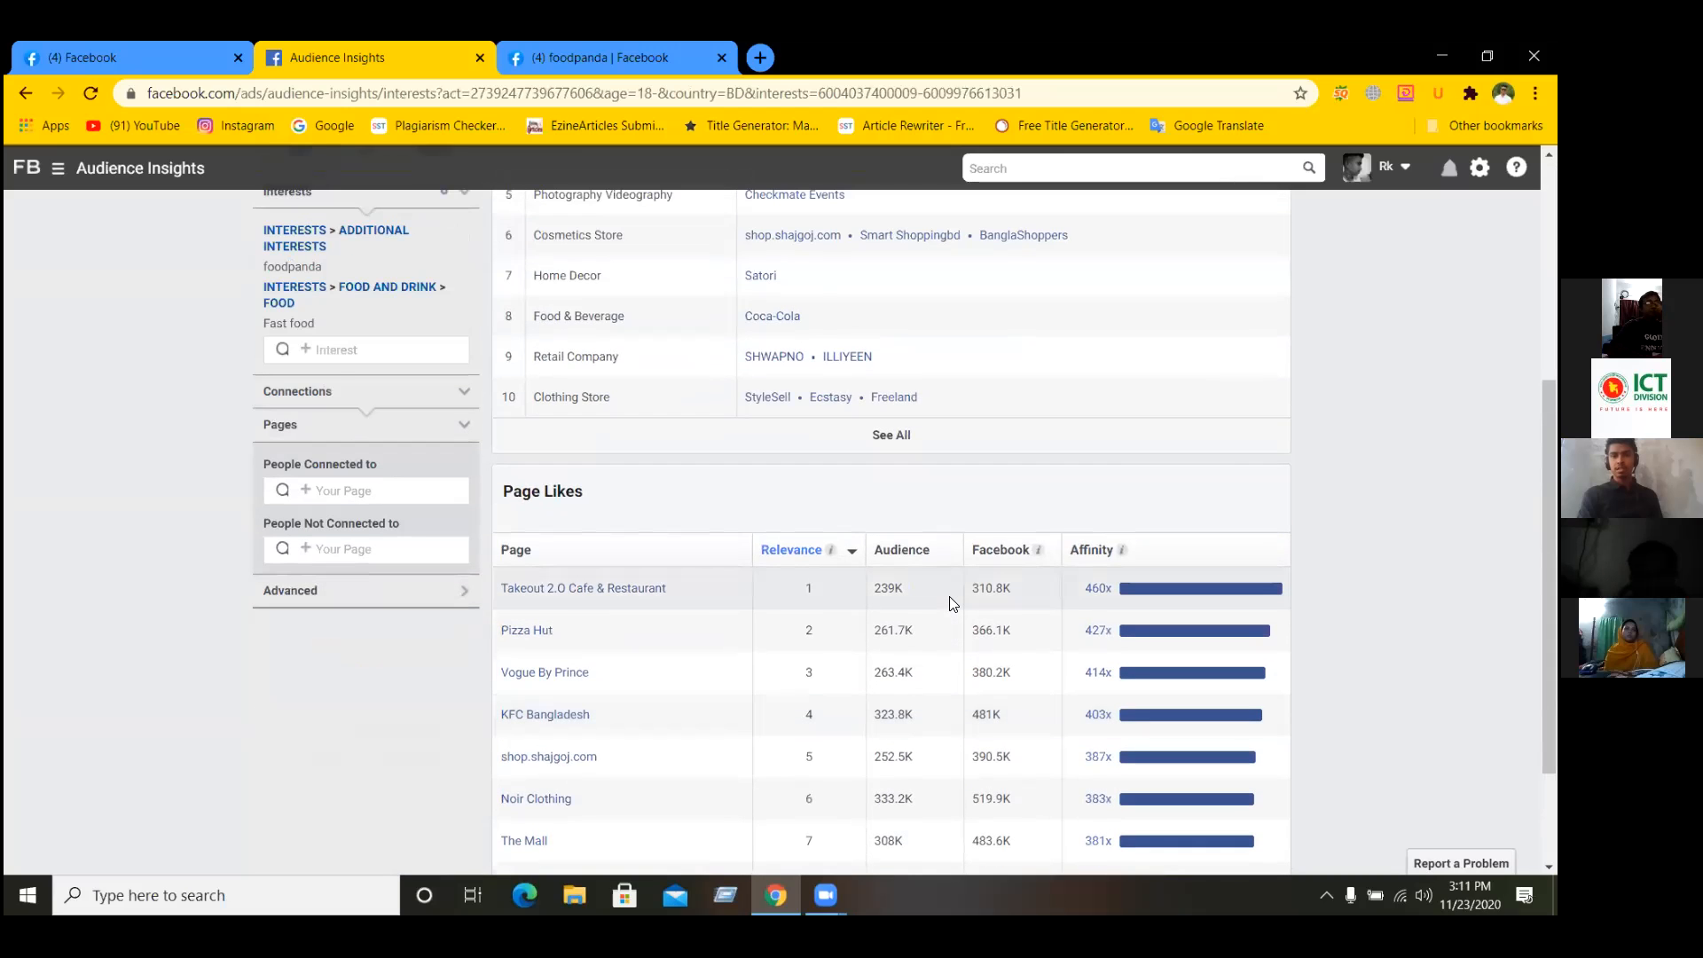
pyautogui.scroll(1, 951, 603)
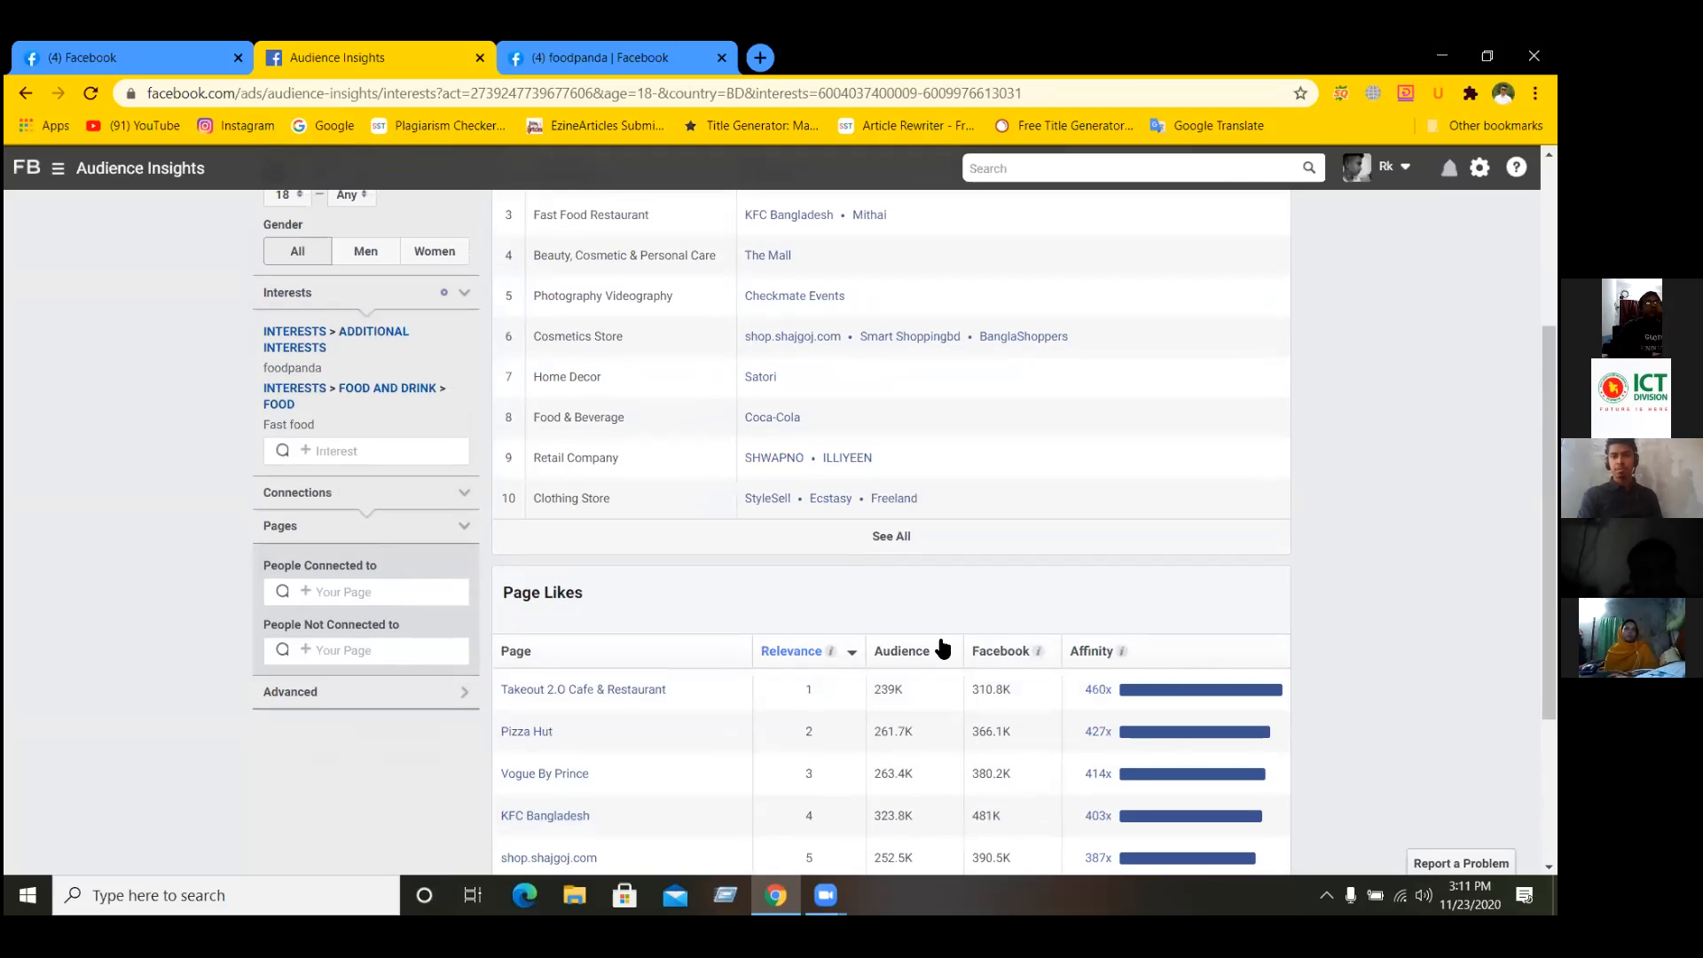
pyautogui.scroll(3, 909, 616)
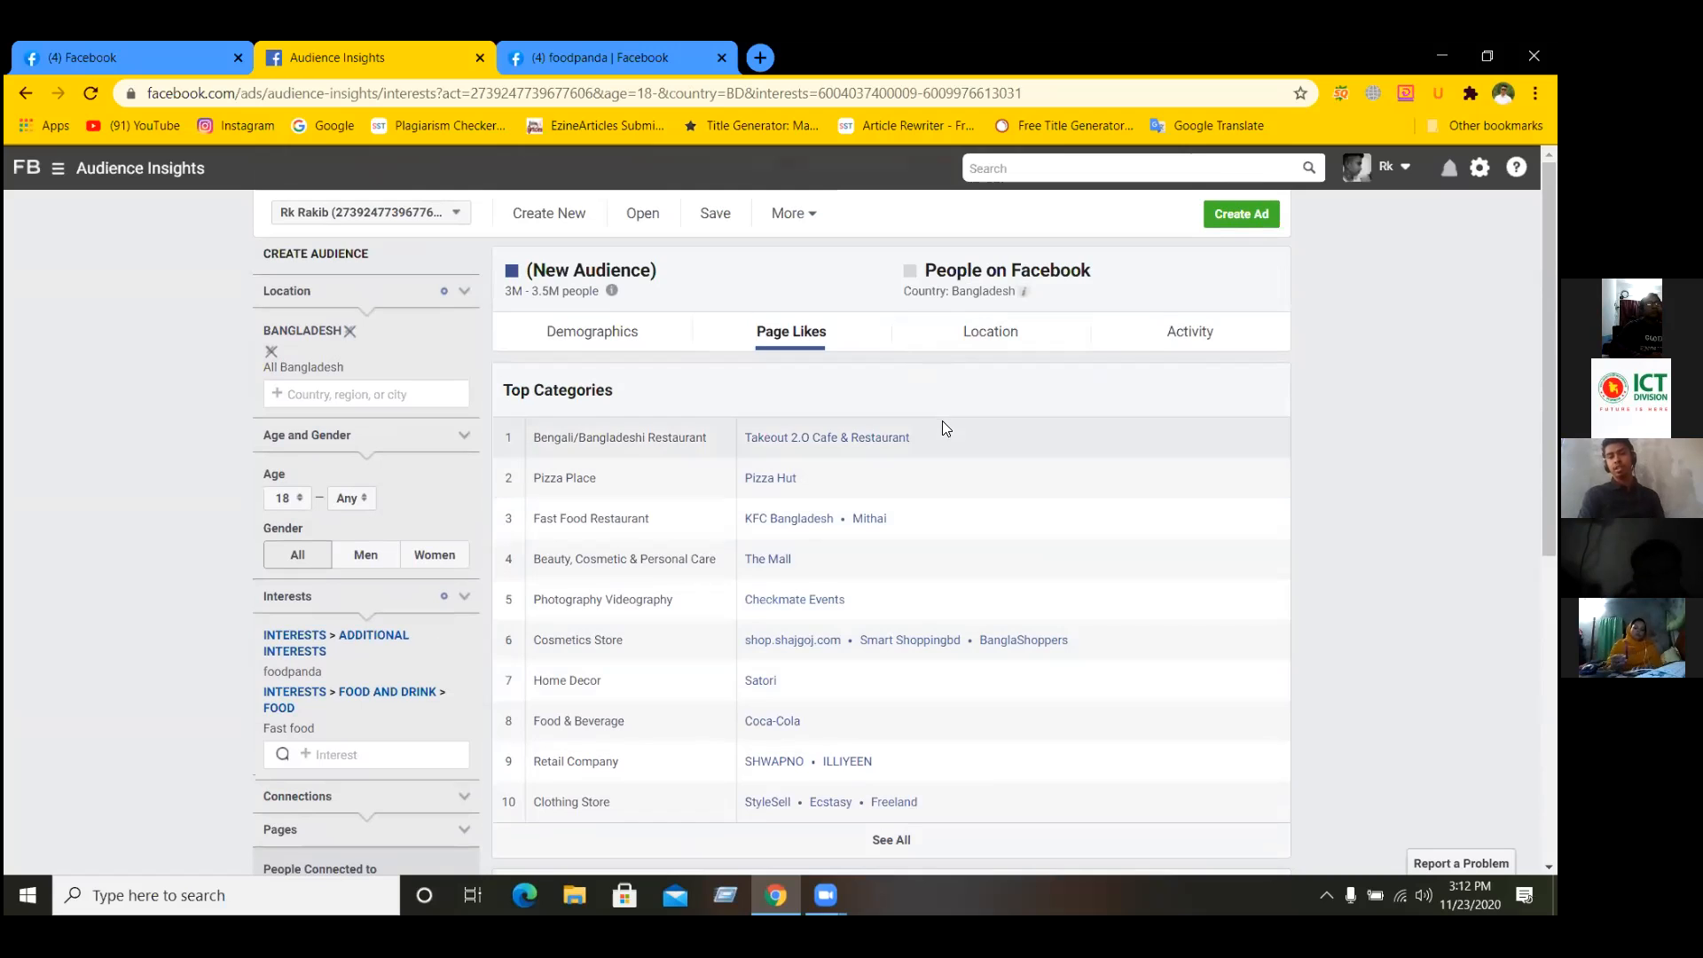
# - Examine the pages listed per top category, such as Pizza Hut and KFC Bangladesh, against the Page Likes table
pyautogui.scroll(-1, 913, 649)
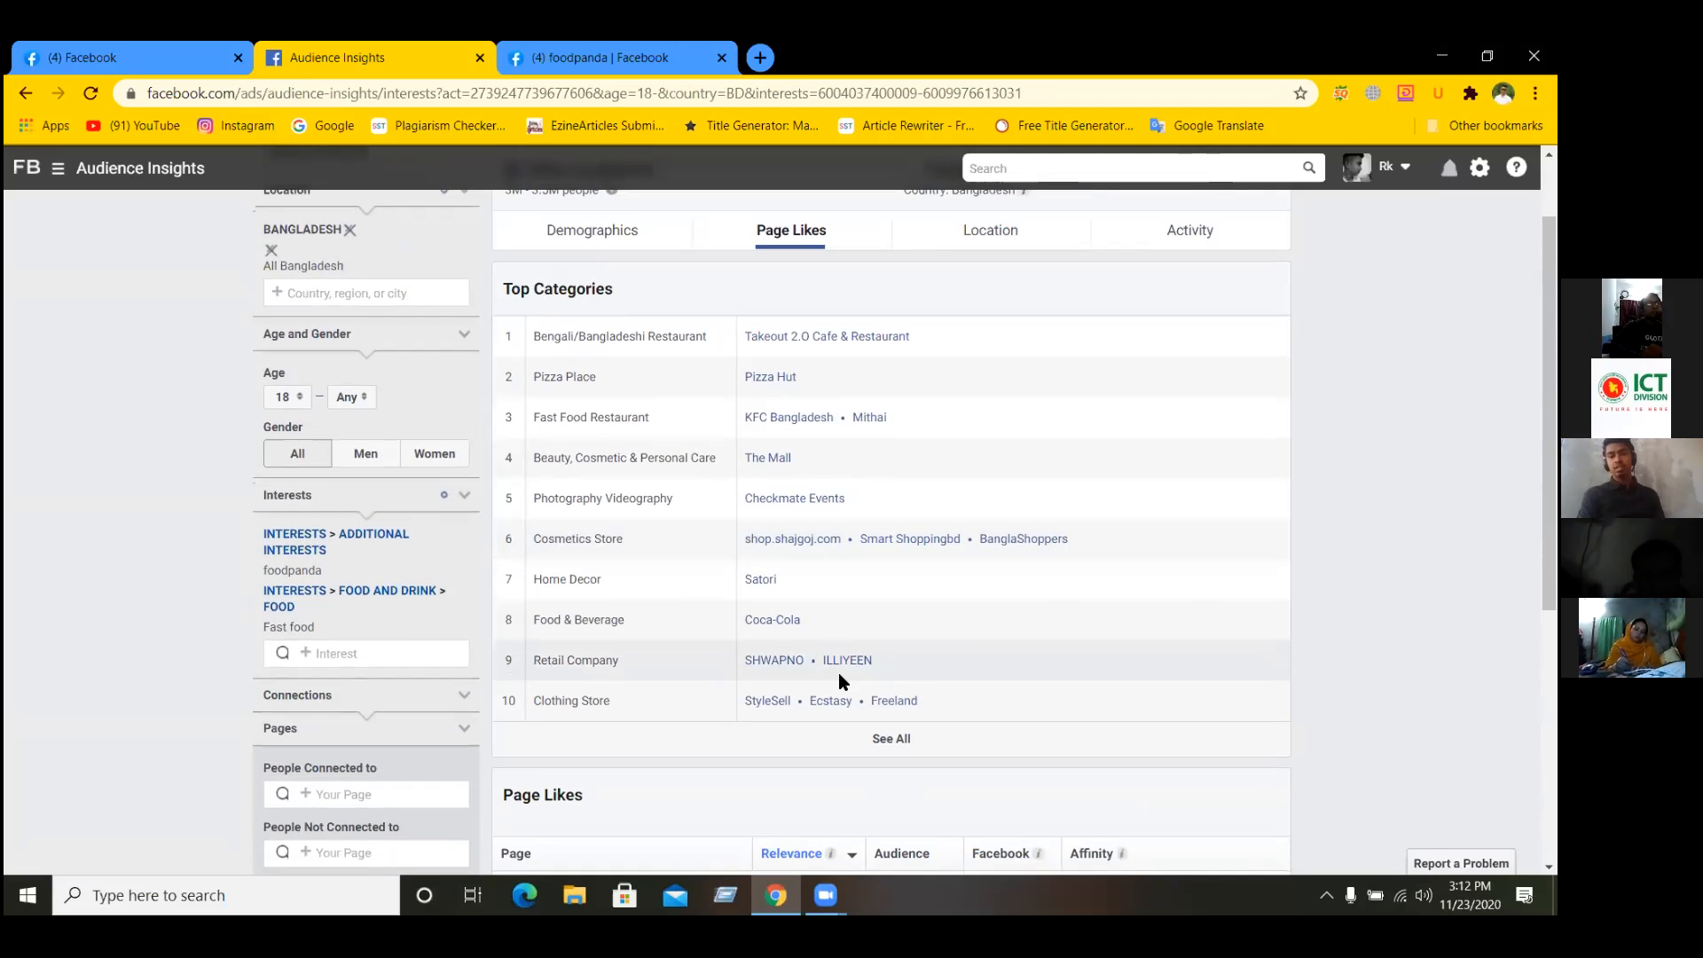
pyautogui.scroll(-1, 816, 678)
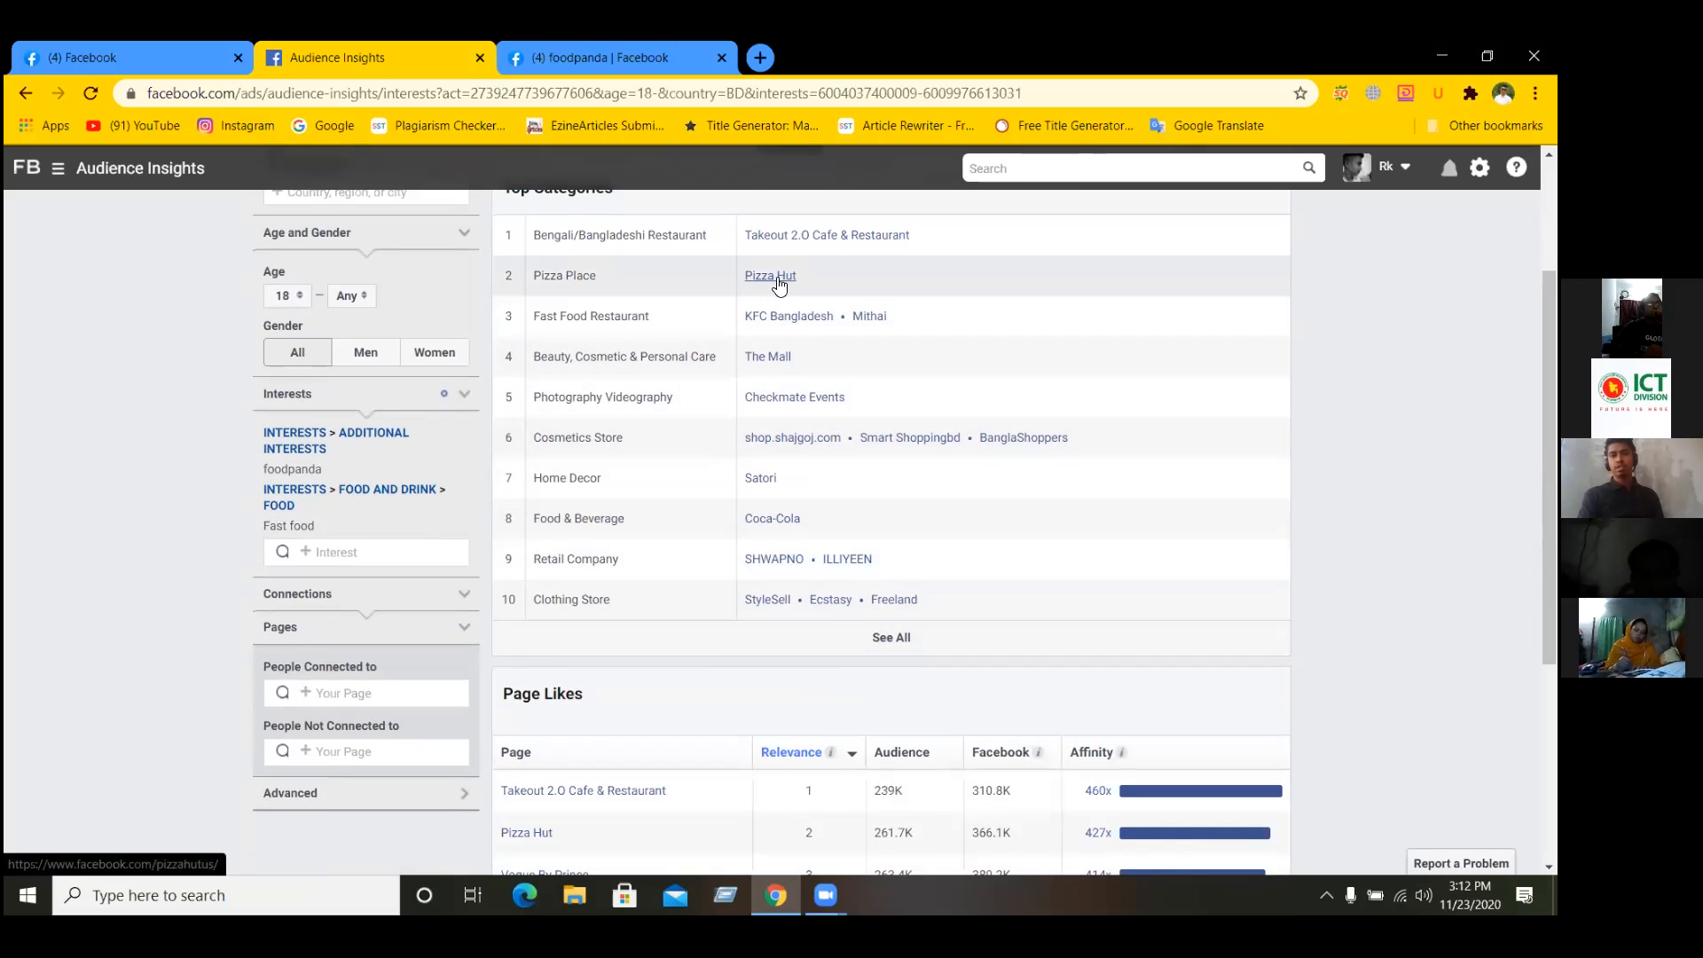
pyautogui.scroll(-2, 812, 568)
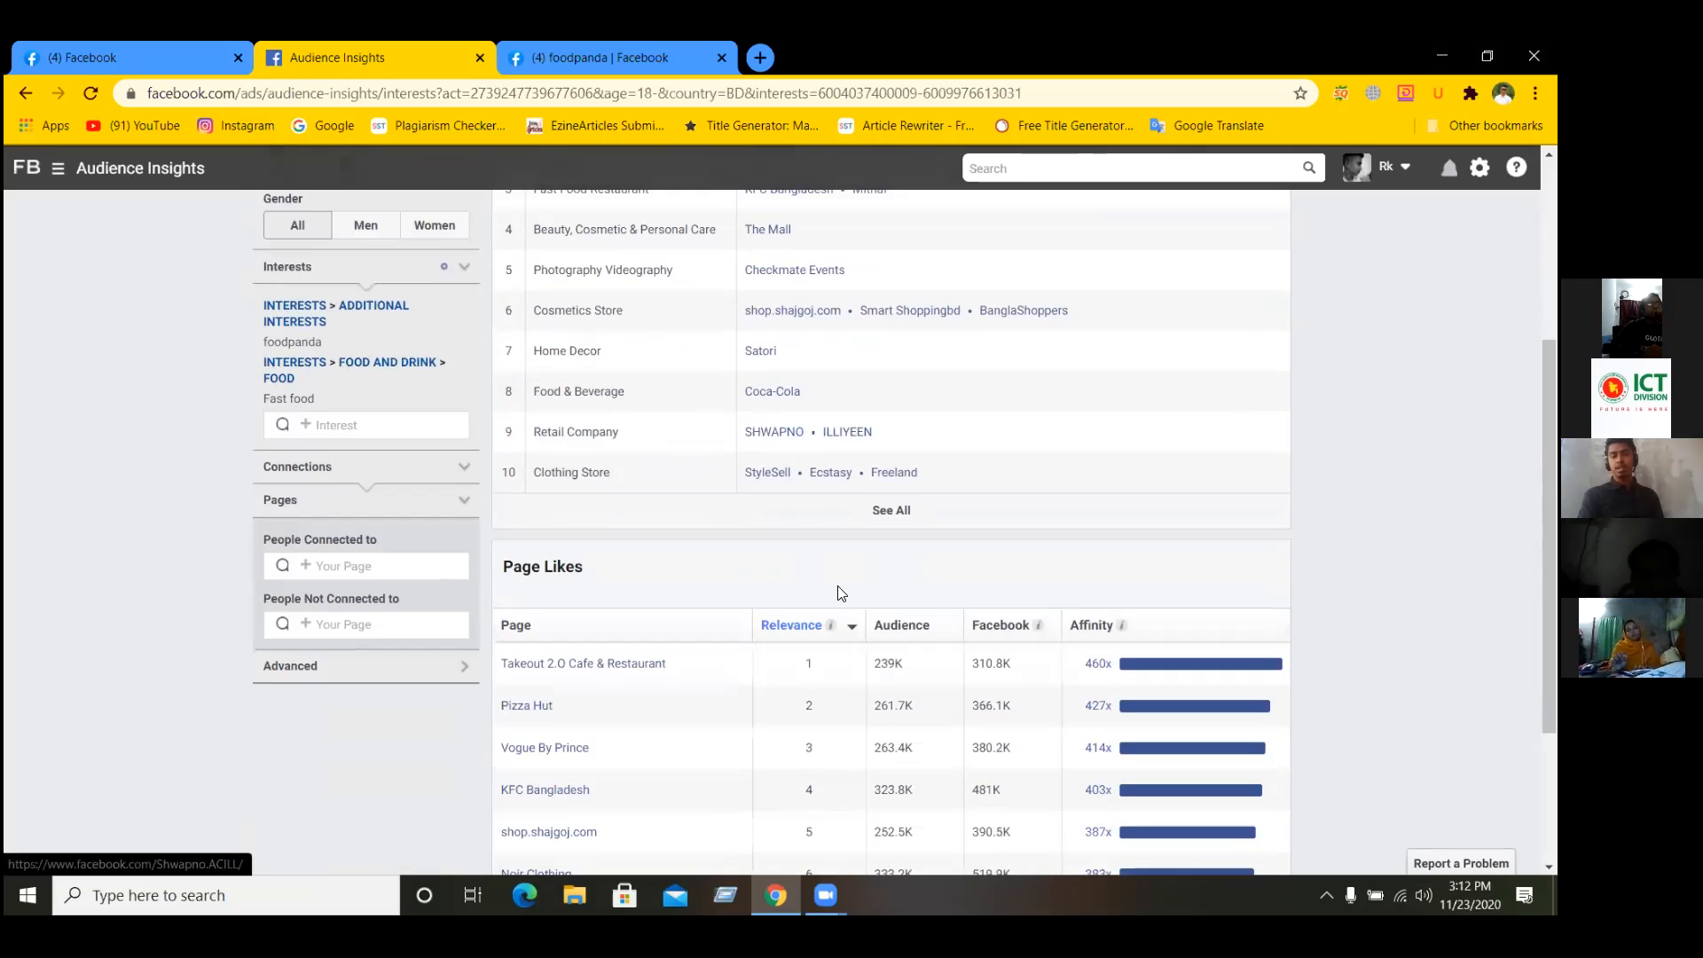
pyautogui.scroll(2, 815, 419)
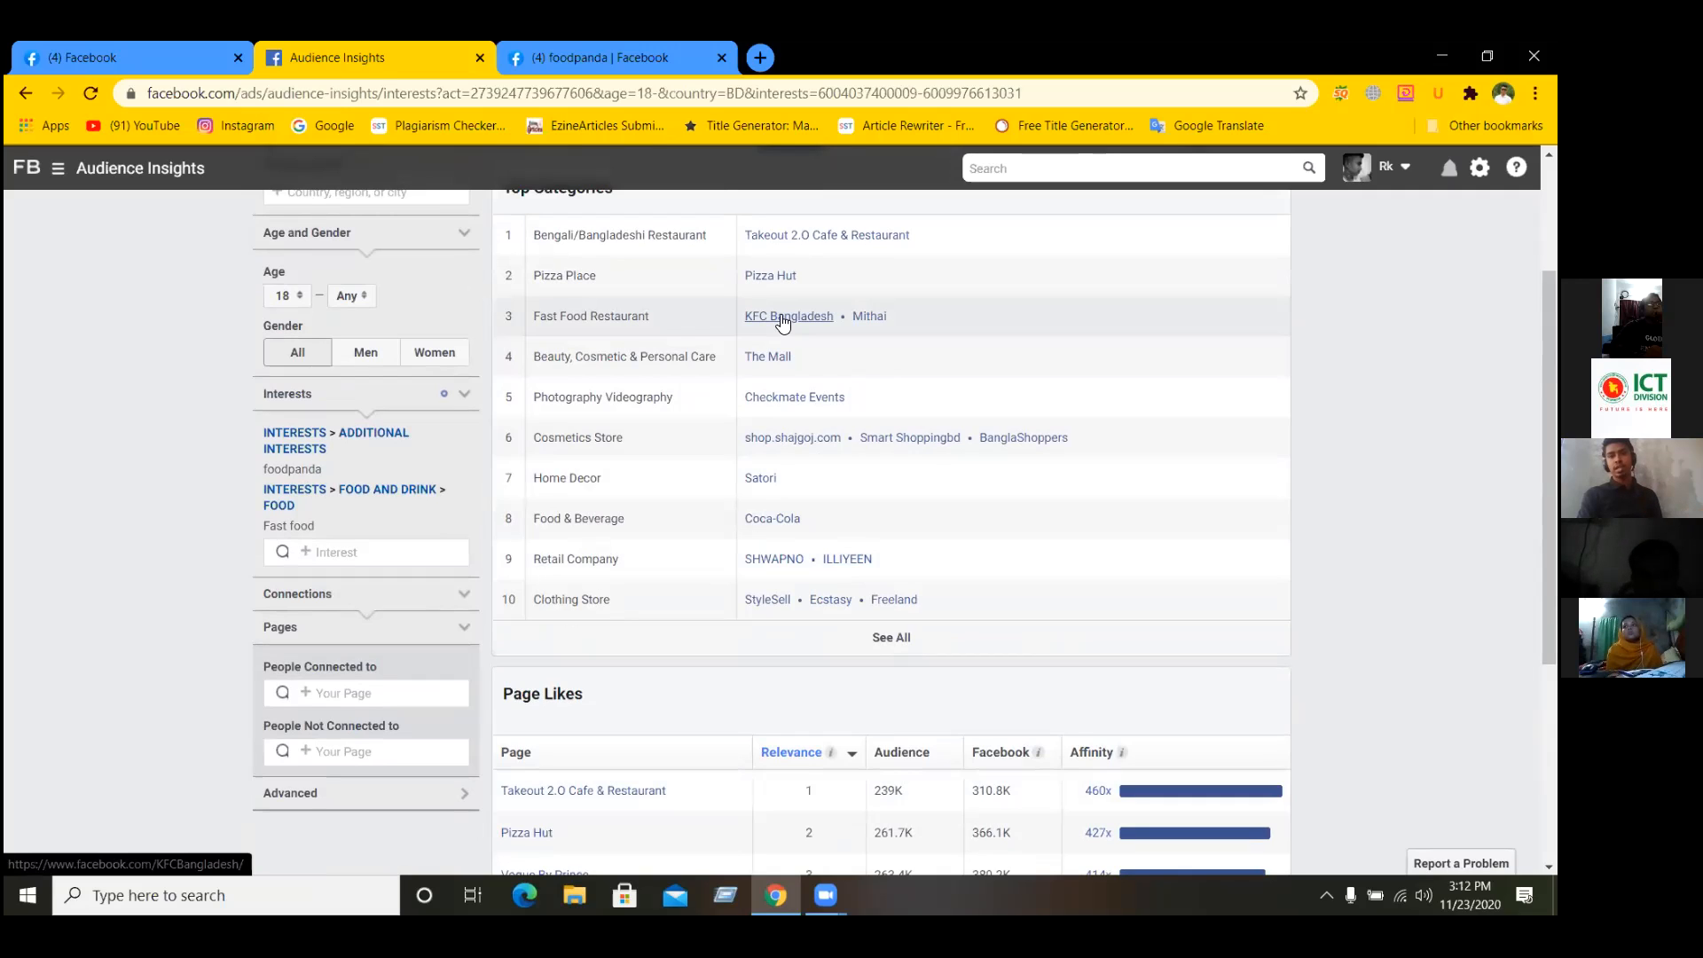
pyautogui.scroll(-3, 802, 647)
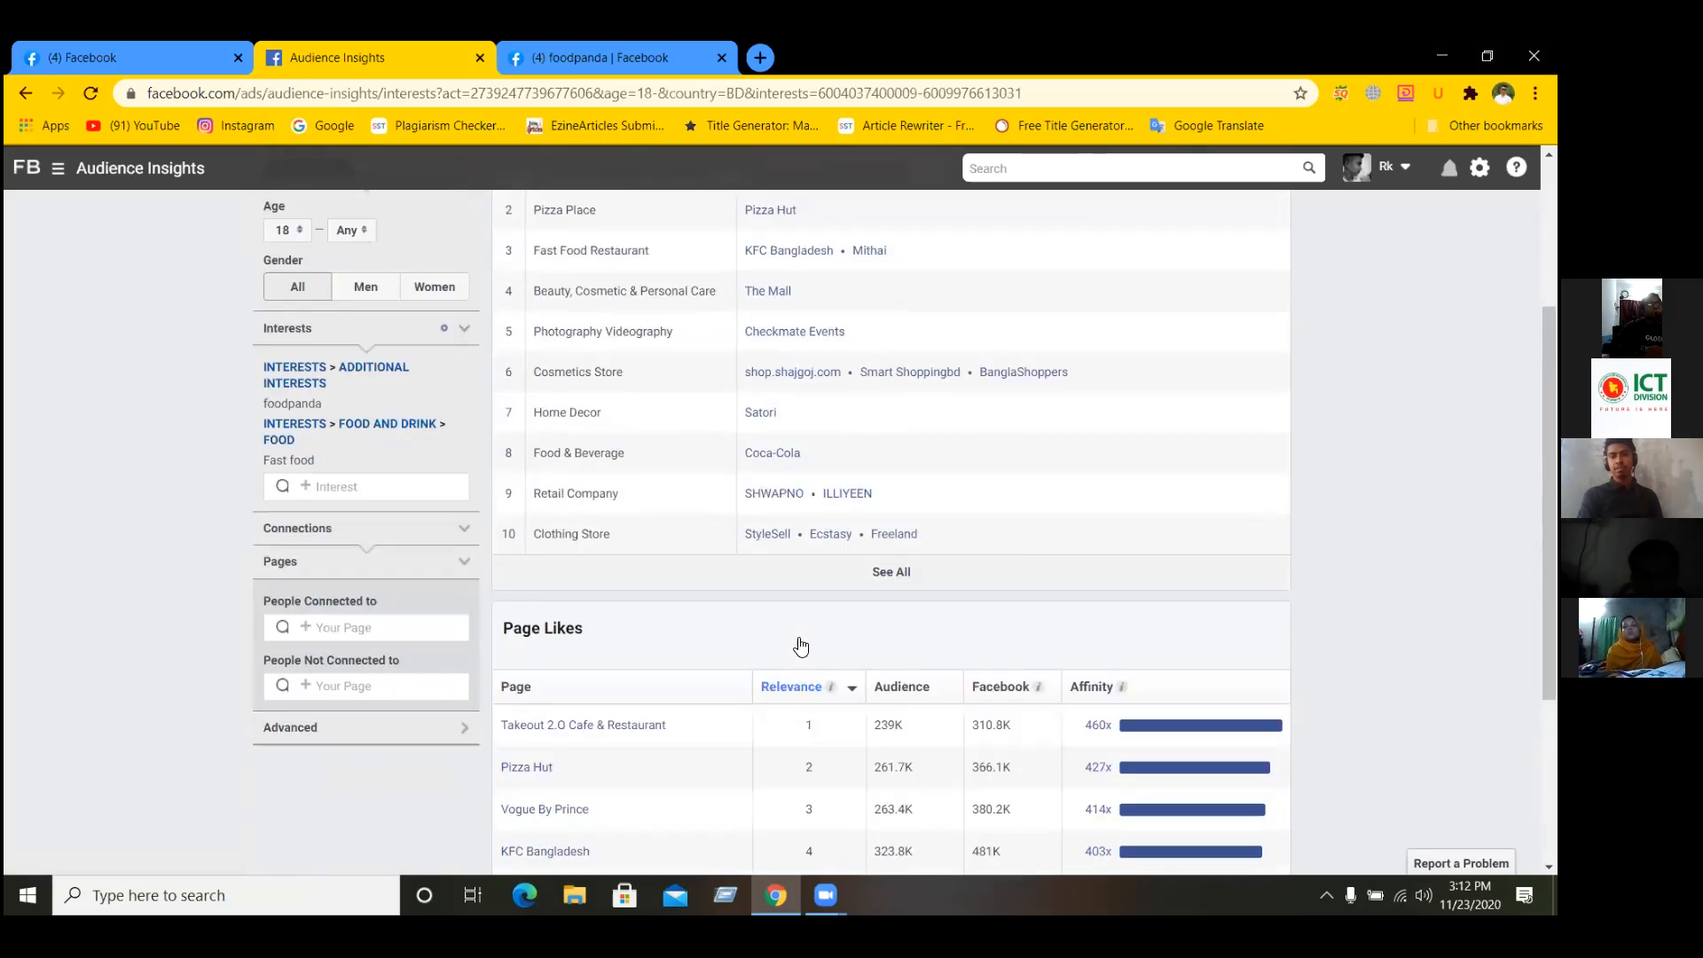
pyautogui.scroll(8, 850, 630)
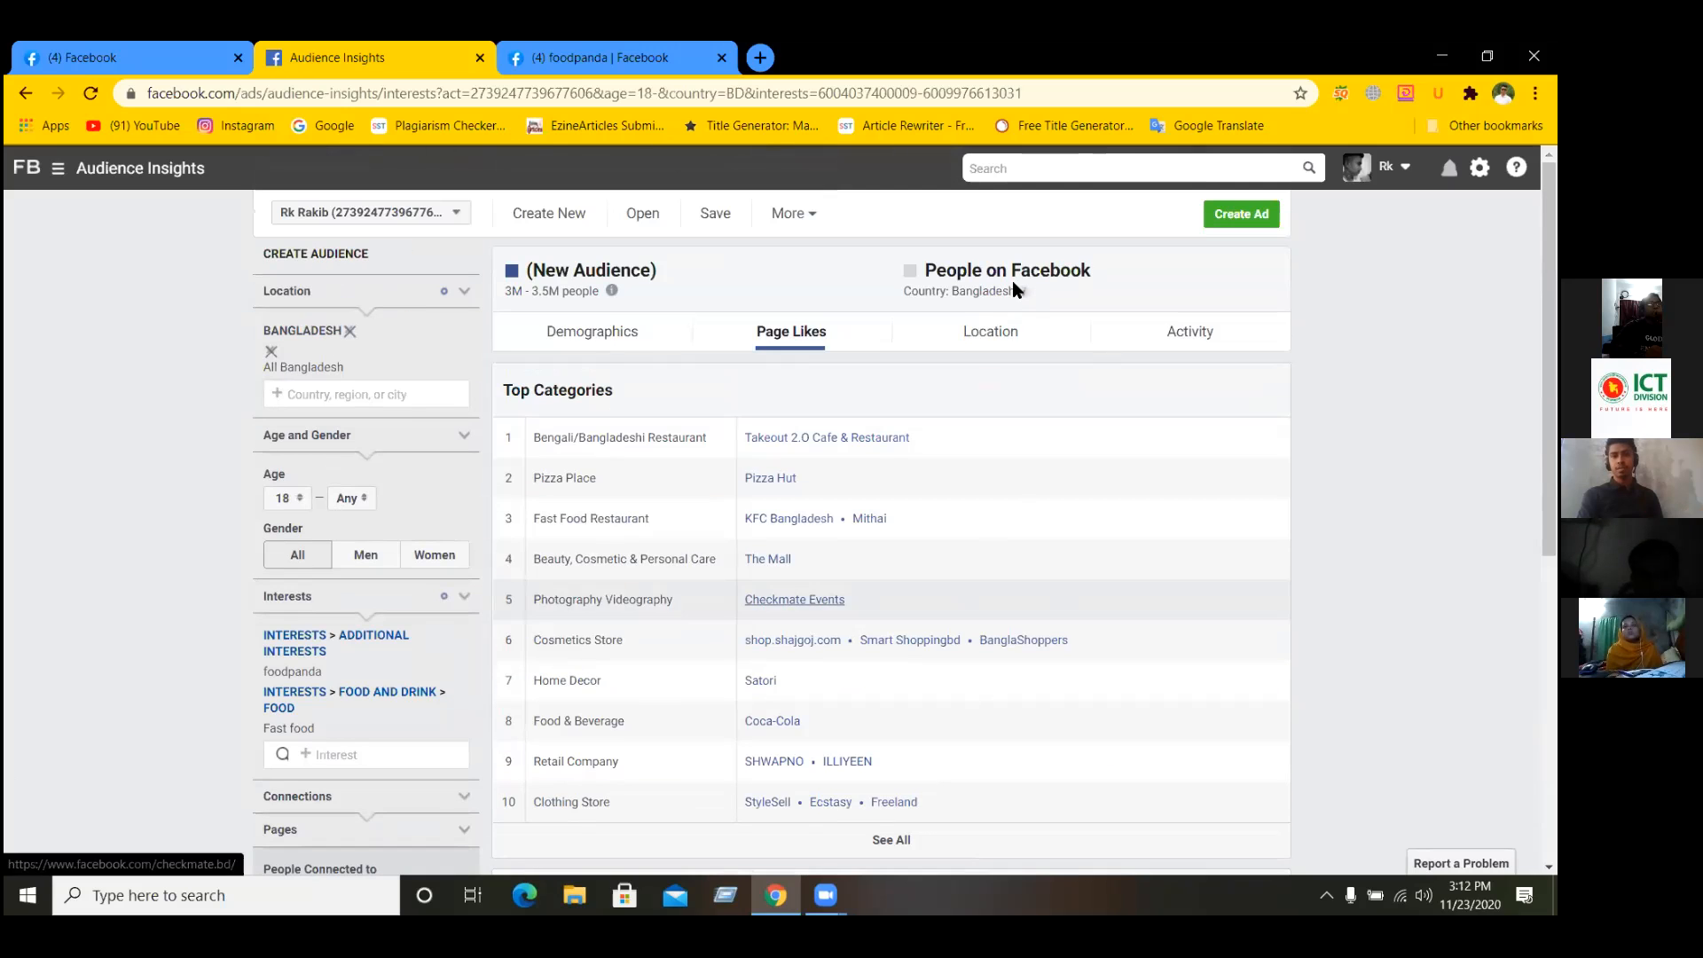
# - Show the audience's Location insights and compare the top cities, including Dhaka, Sylhet, Chittagong and Narayanganj
pyautogui.click(997, 333)
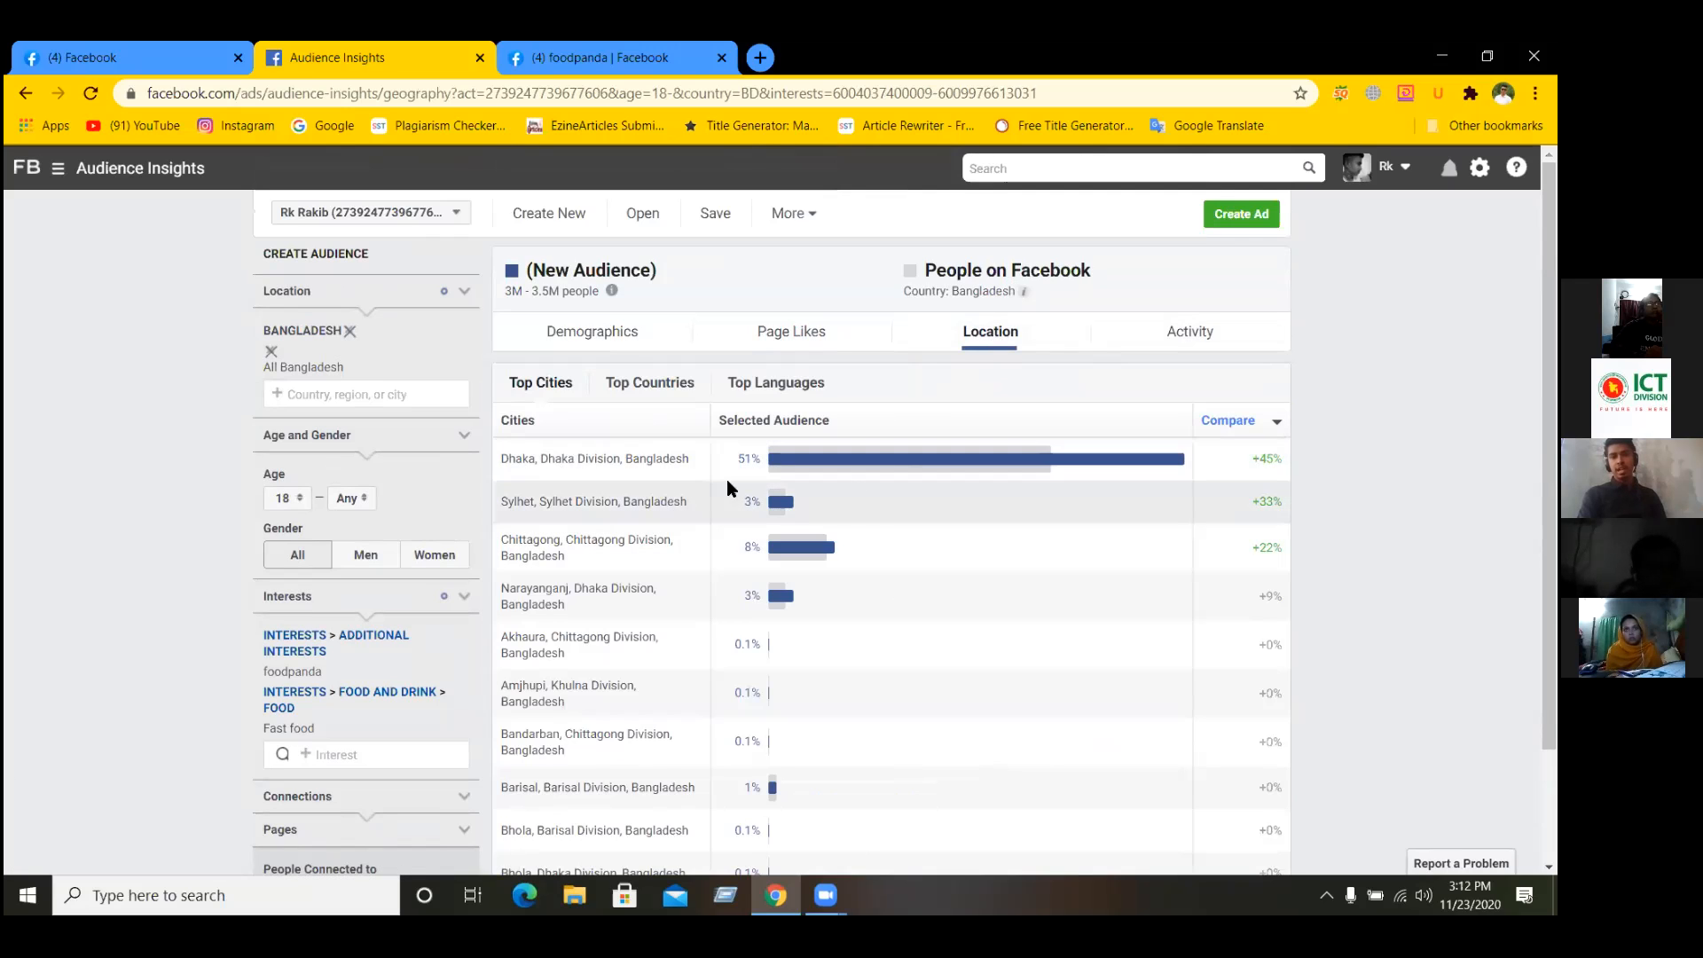
pyautogui.moveTo(999, 473)
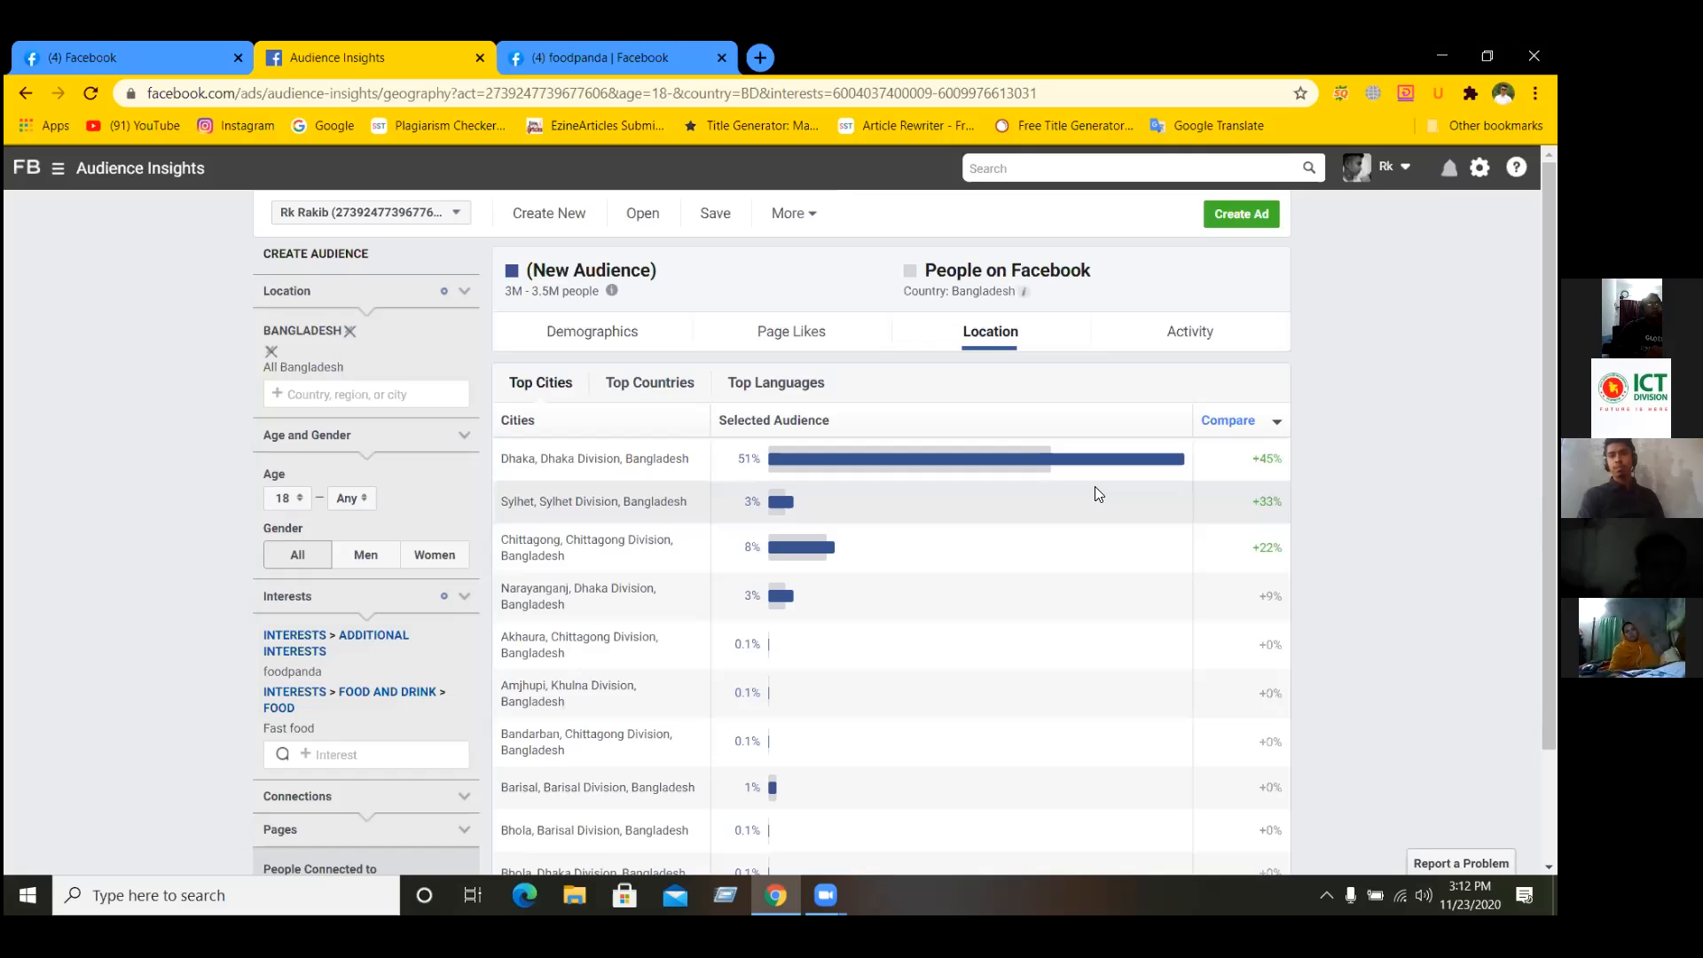
pyautogui.moveTo(776, 480)
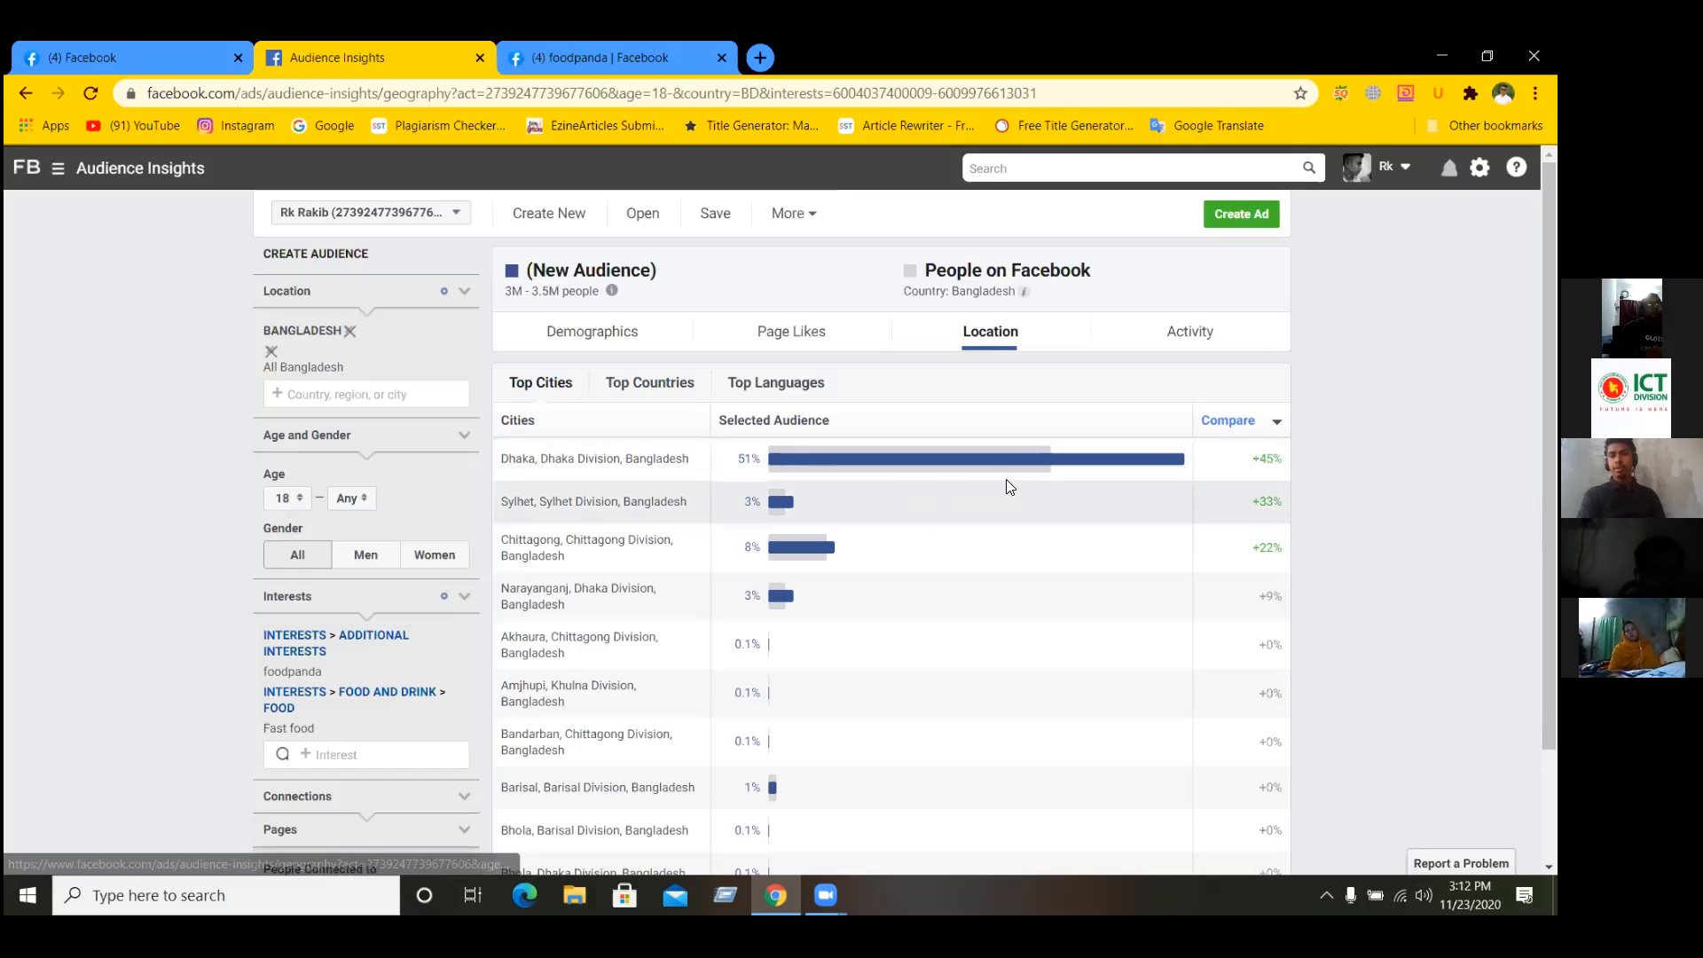
pyautogui.scroll(-2, 939, 534)
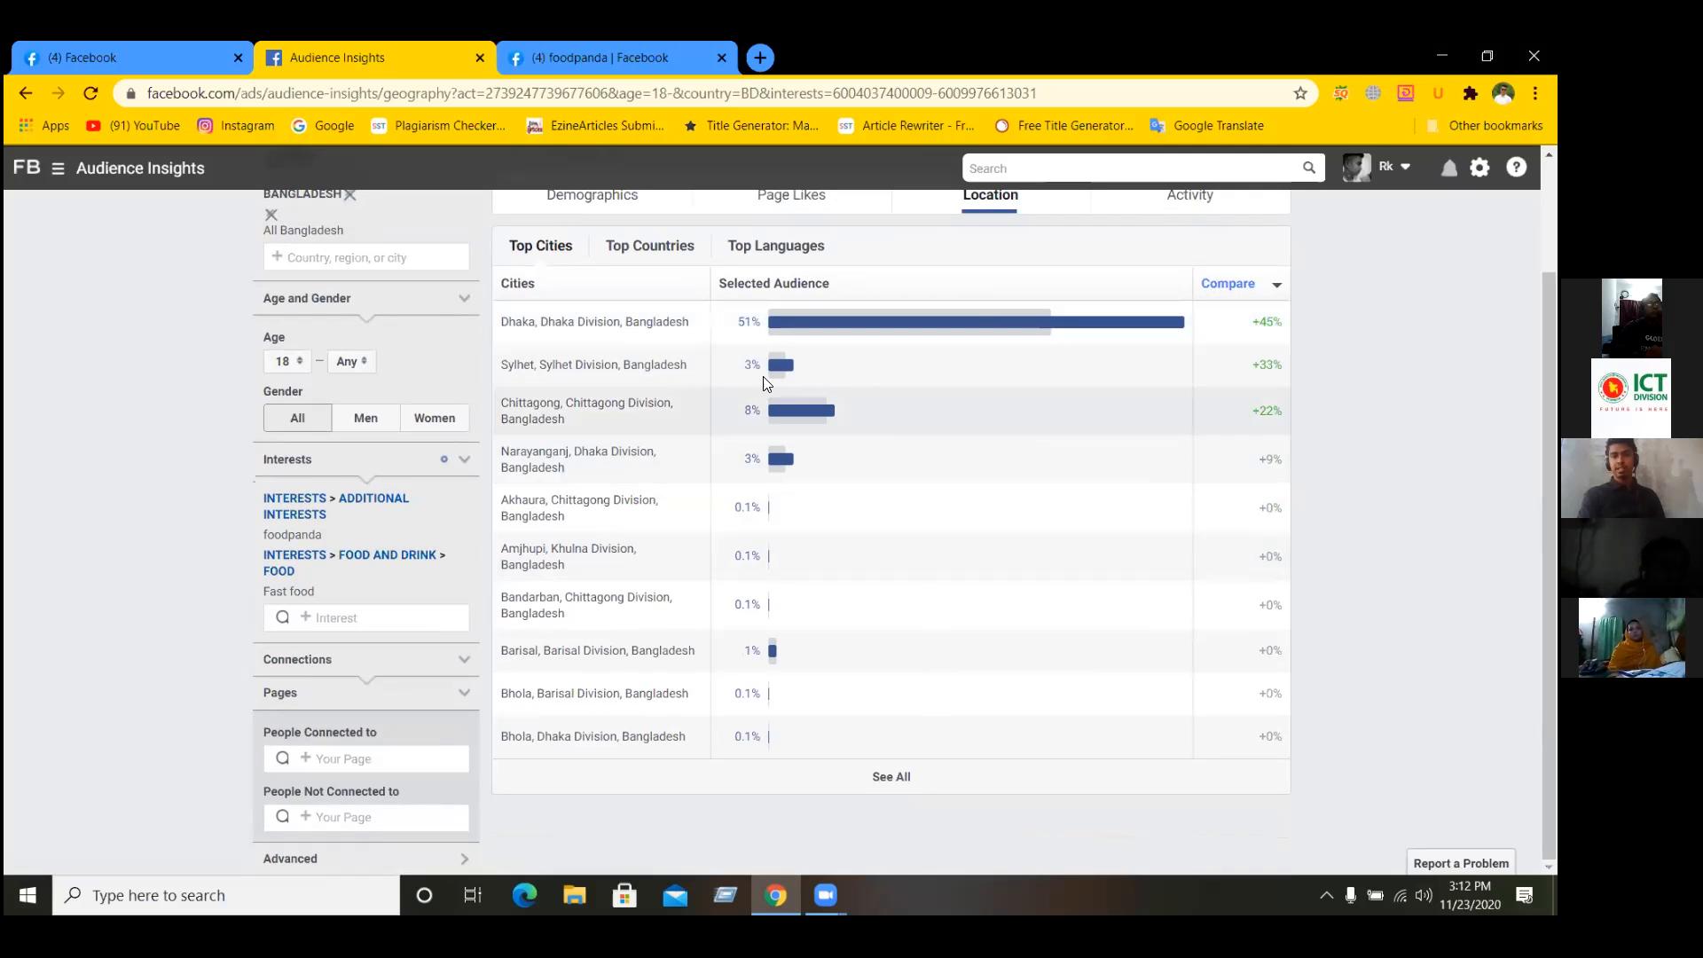
pyautogui.moveTo(775, 381)
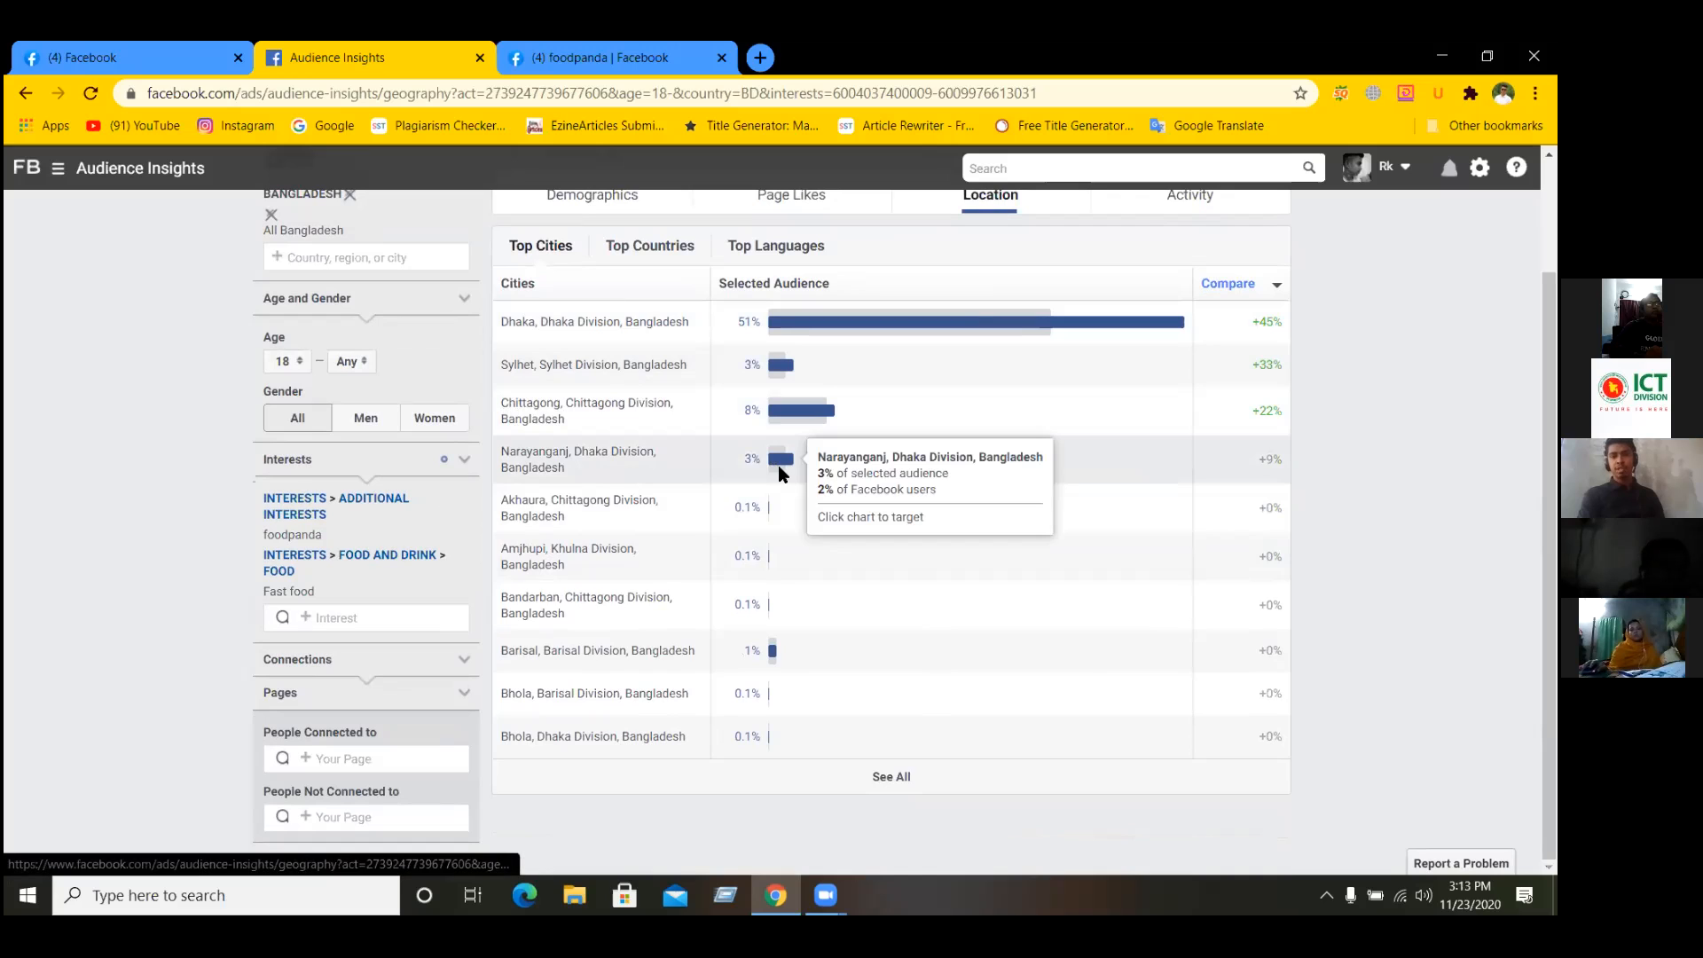
# - Expand the Top Cities table to all cities, look through it, and check the Chittagong and Dhaka shares
pyautogui.click(877, 776)
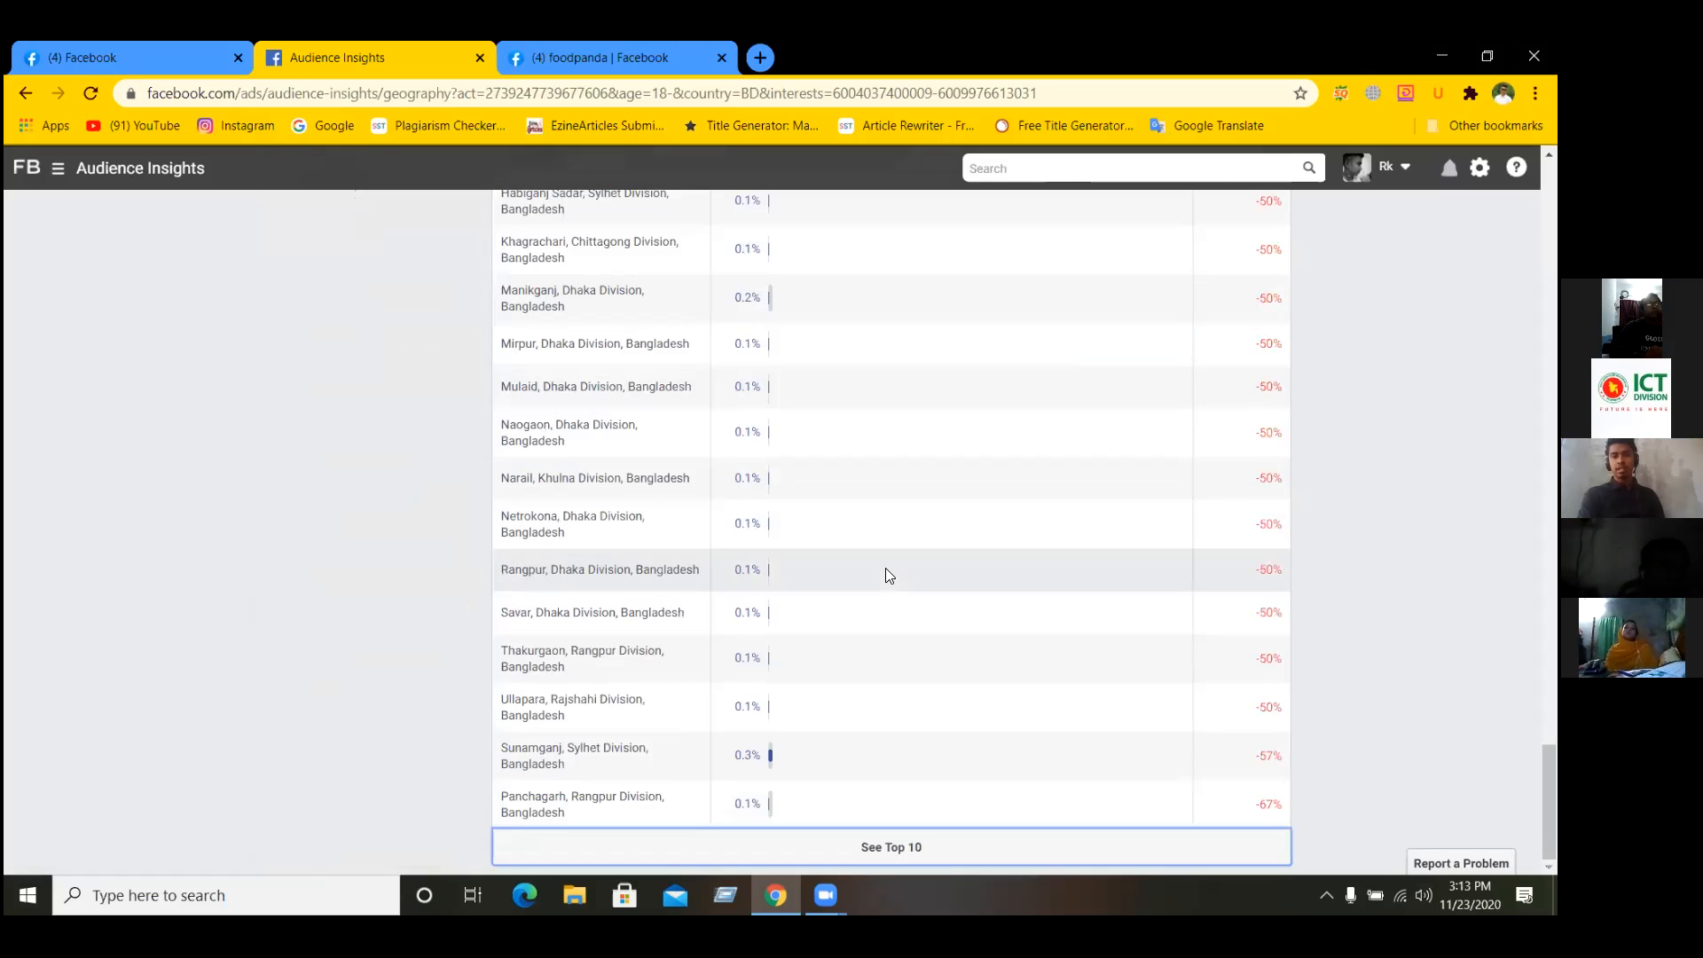
pyautogui.scroll(8, 937, 655)
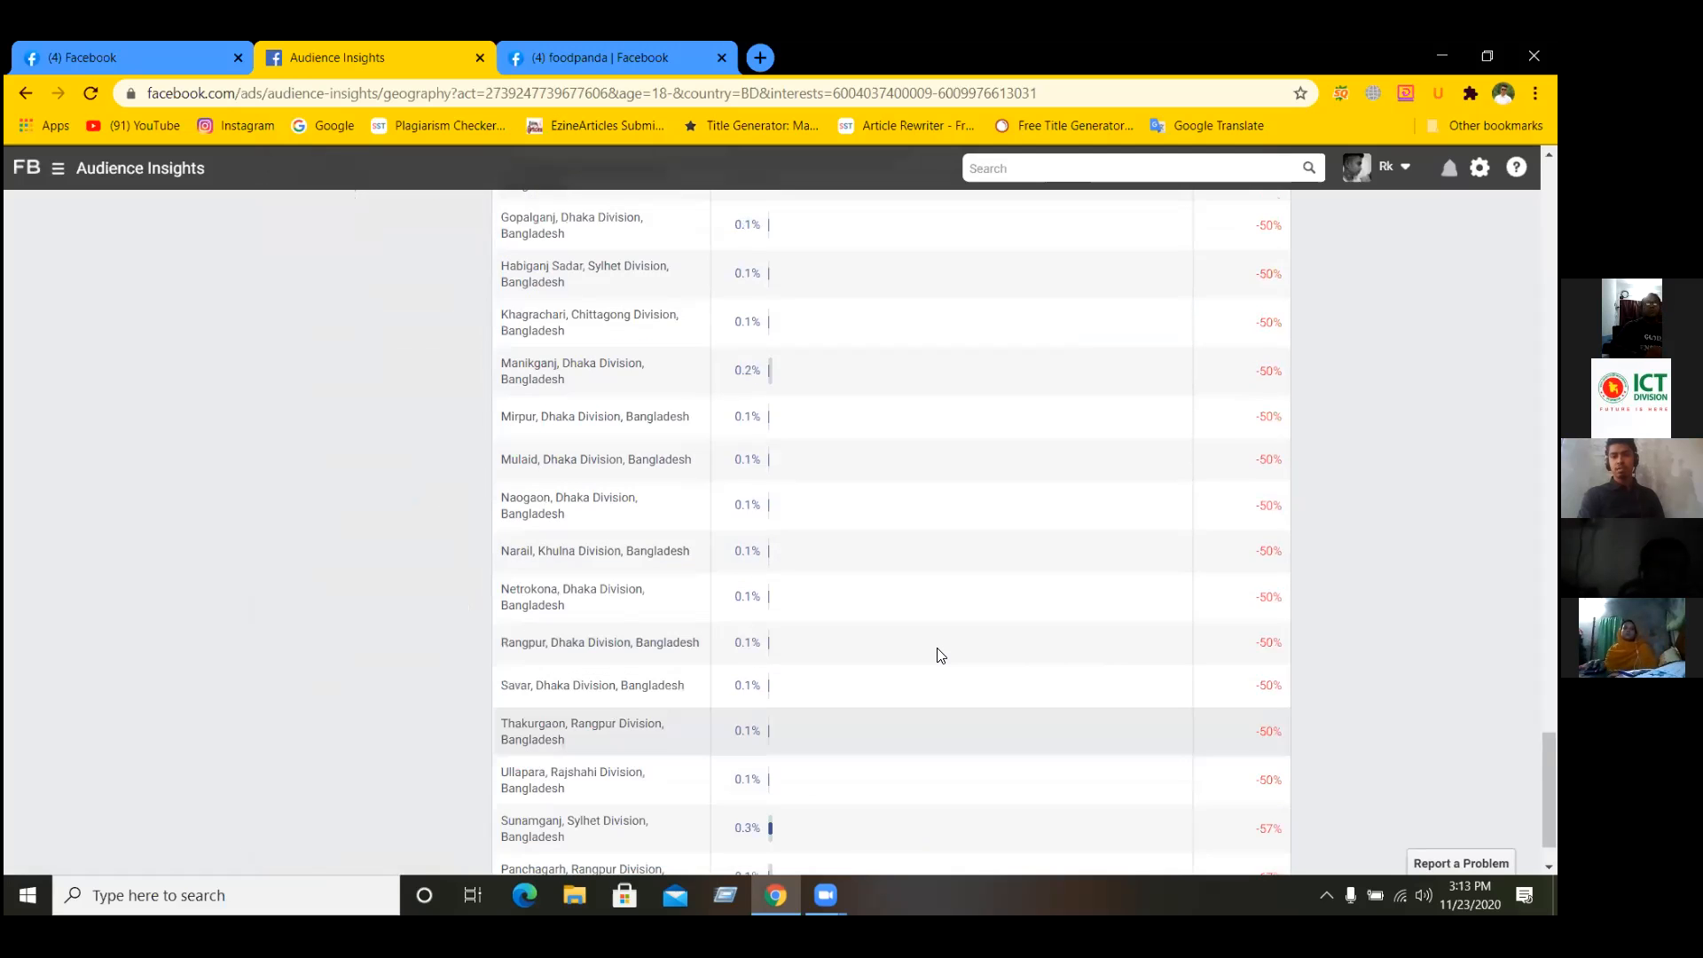
pyautogui.scroll(15, 939, 648)
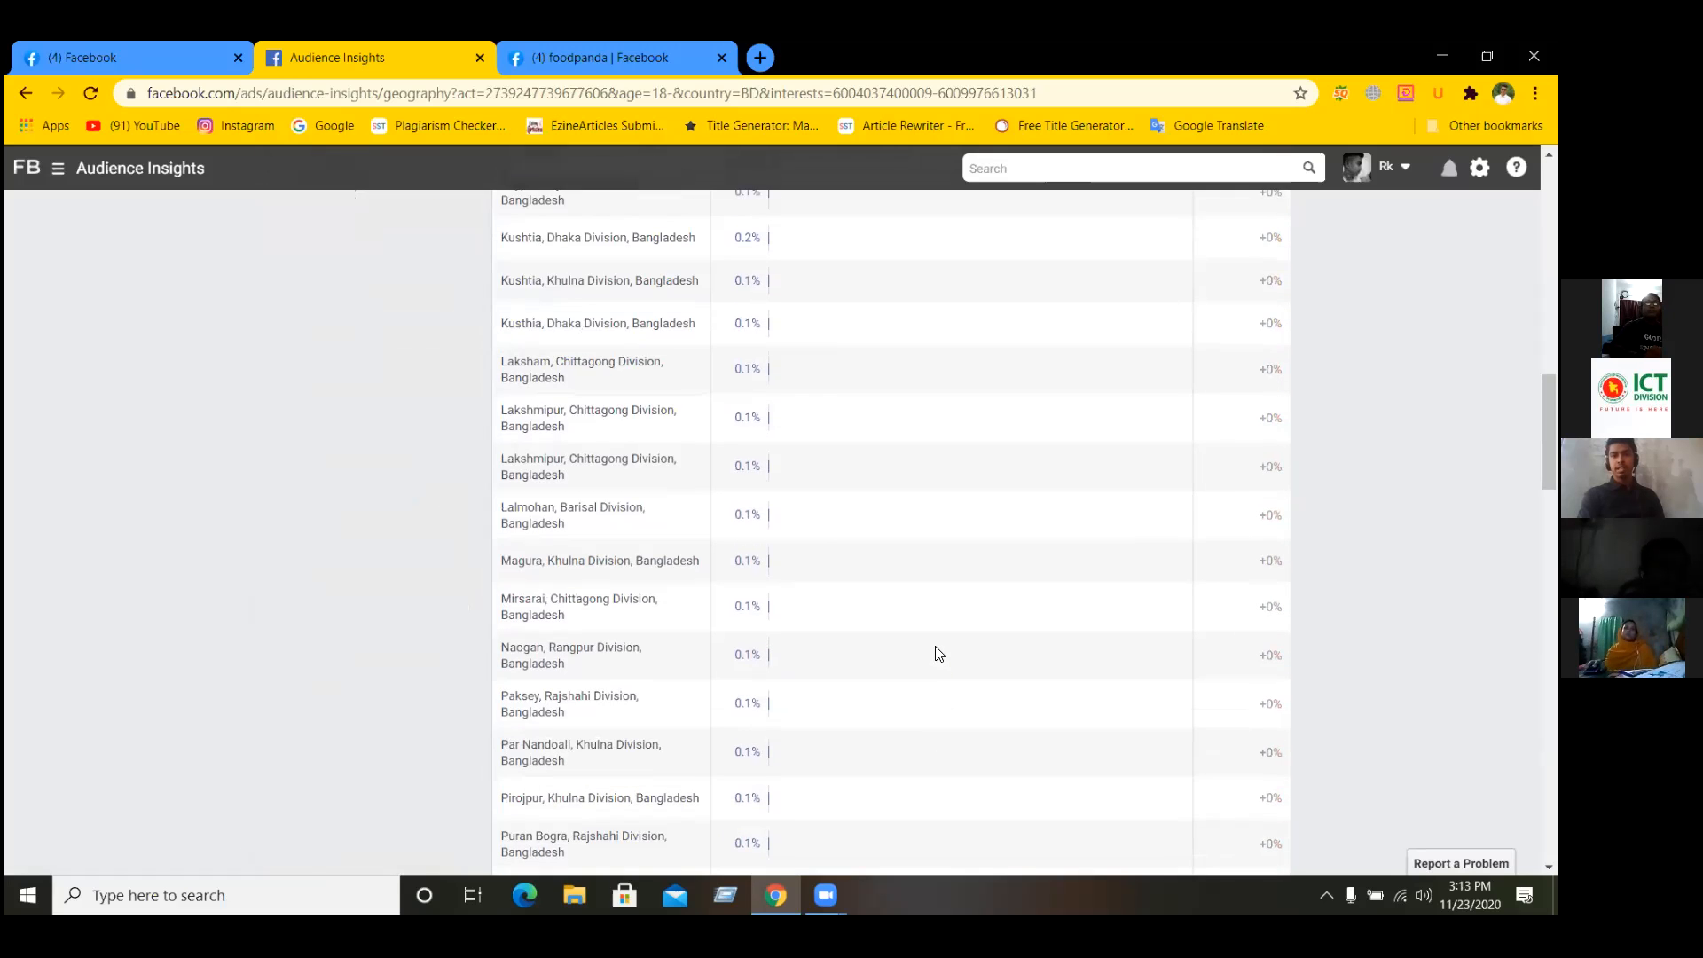
pyautogui.scroll(5, 936, 641)
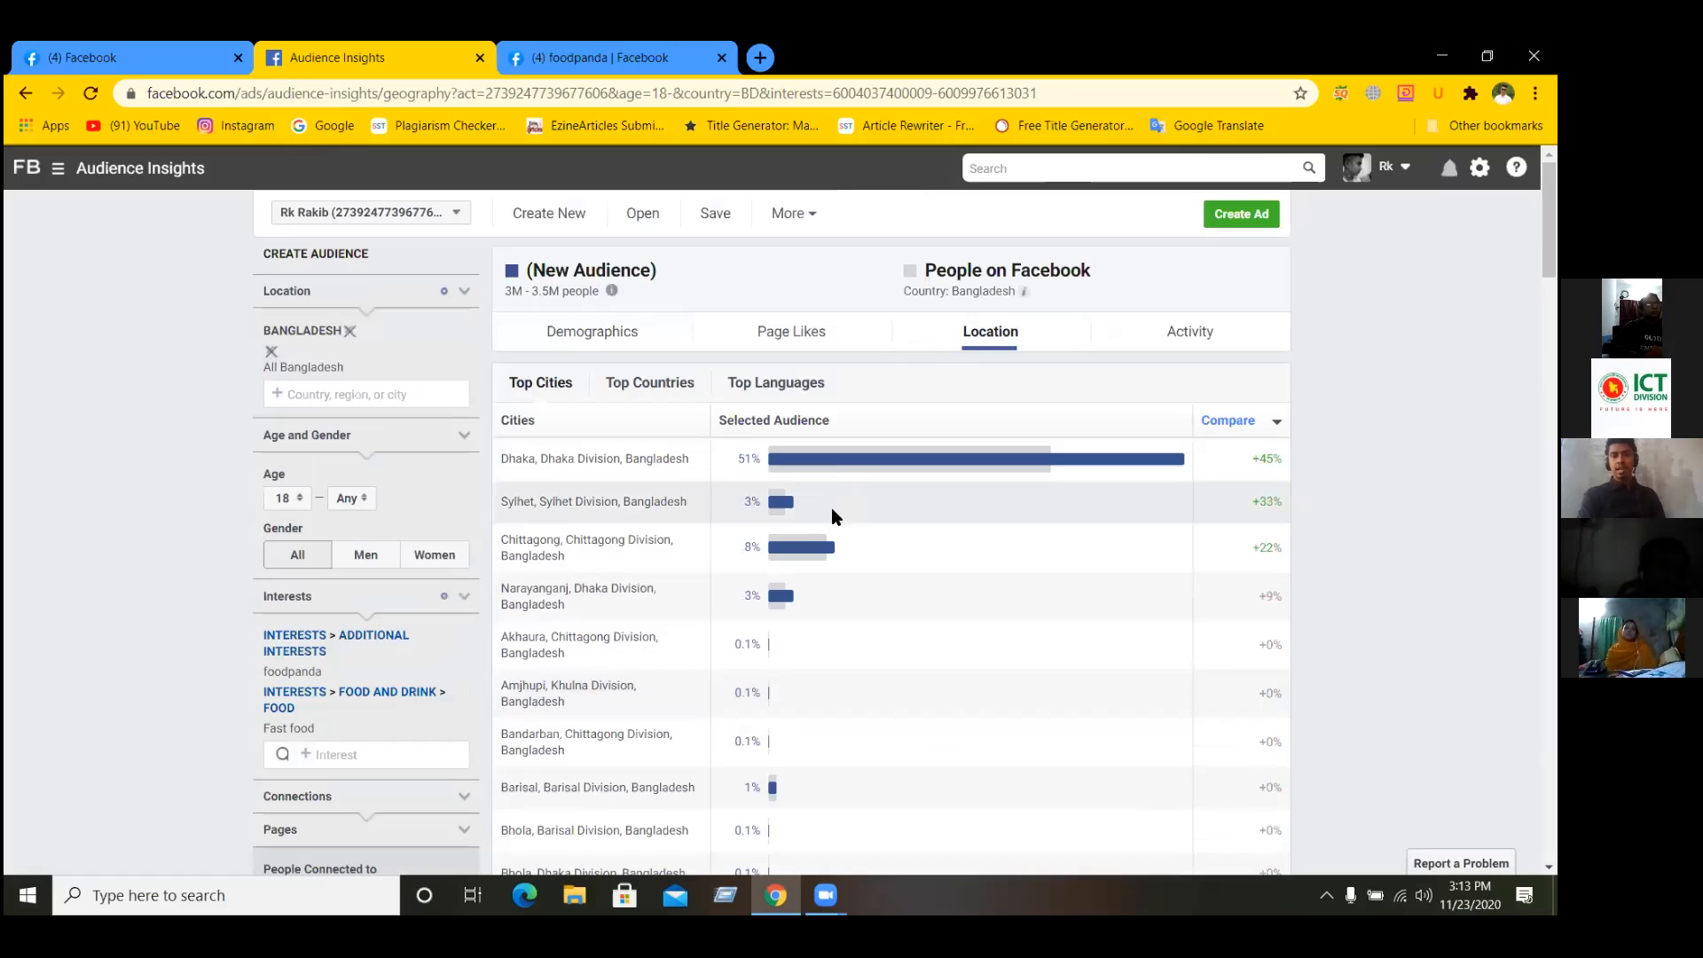
pyautogui.moveTo(811, 557)
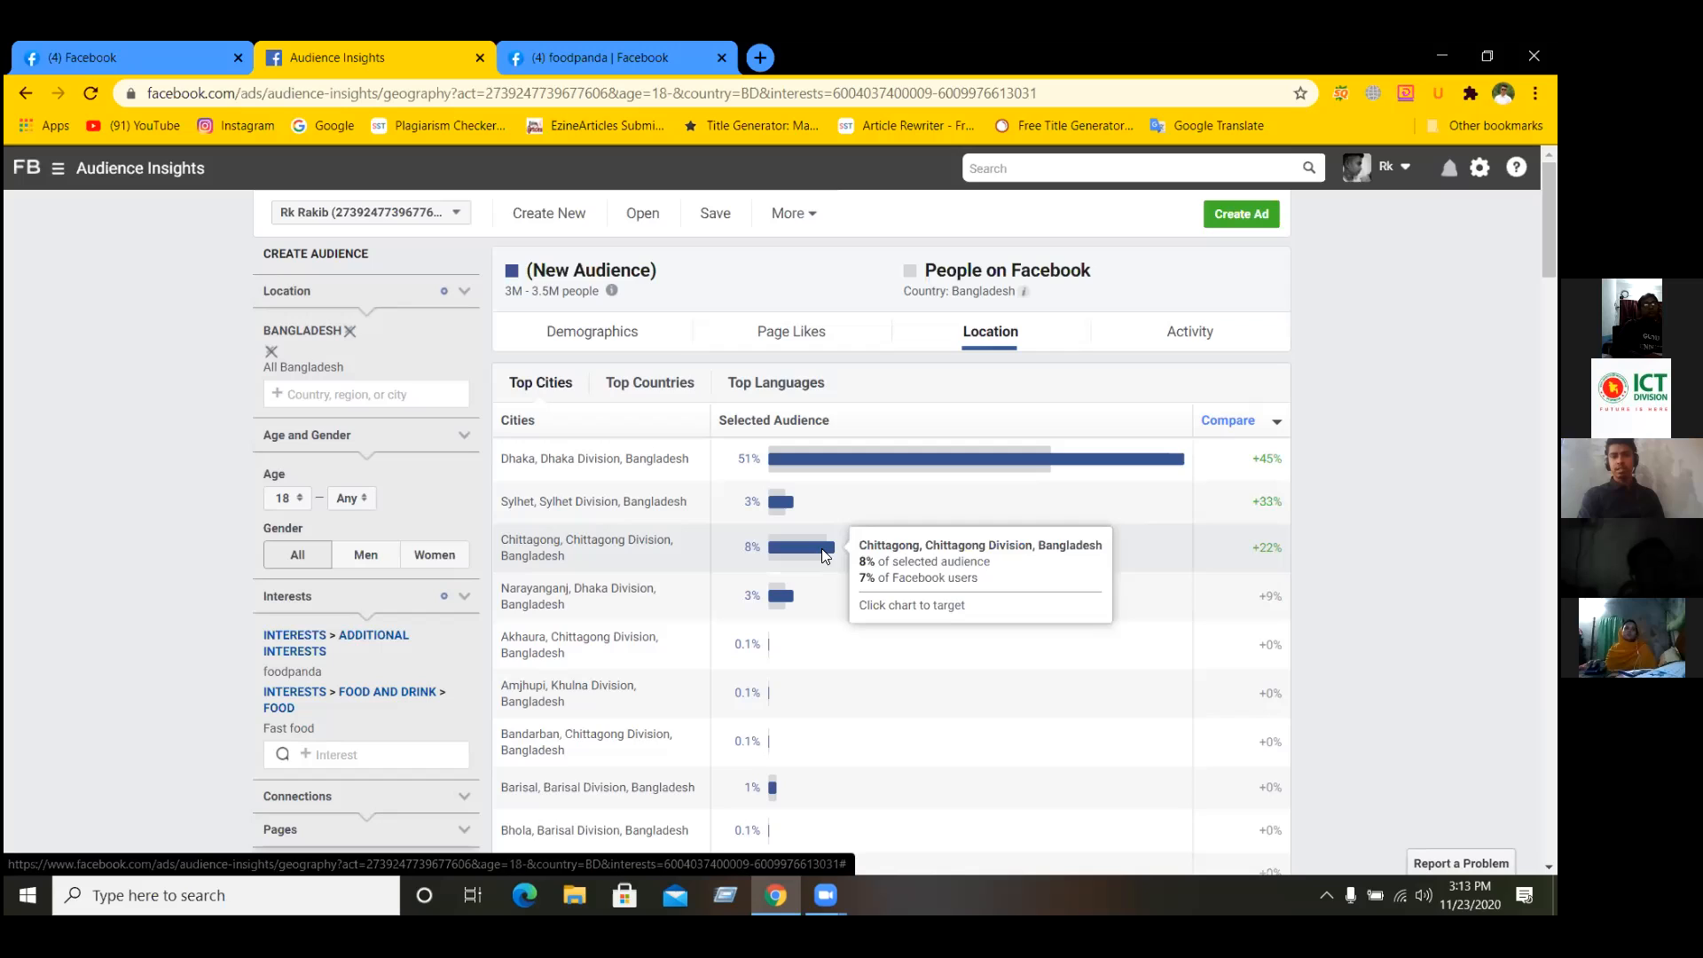
pyautogui.moveTo(838, 470)
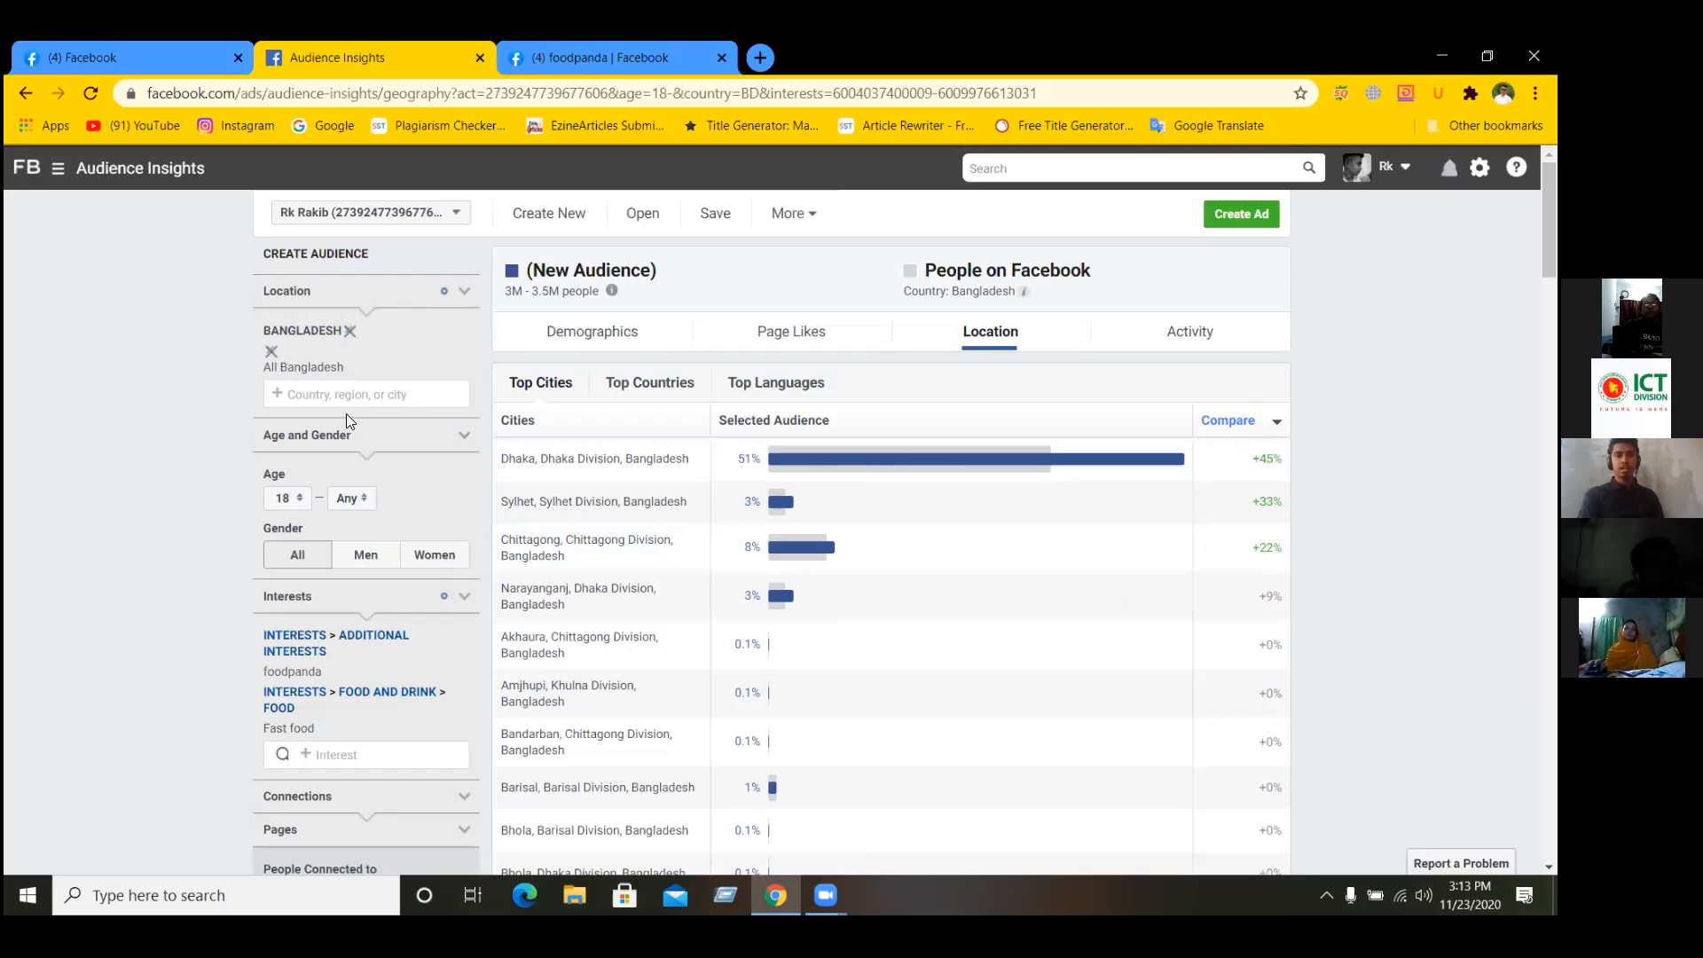
# - Show the audience's Activity insights and look over the activity and device charts, briefly revisiting the Location insights
pyautogui.click(1180, 341)
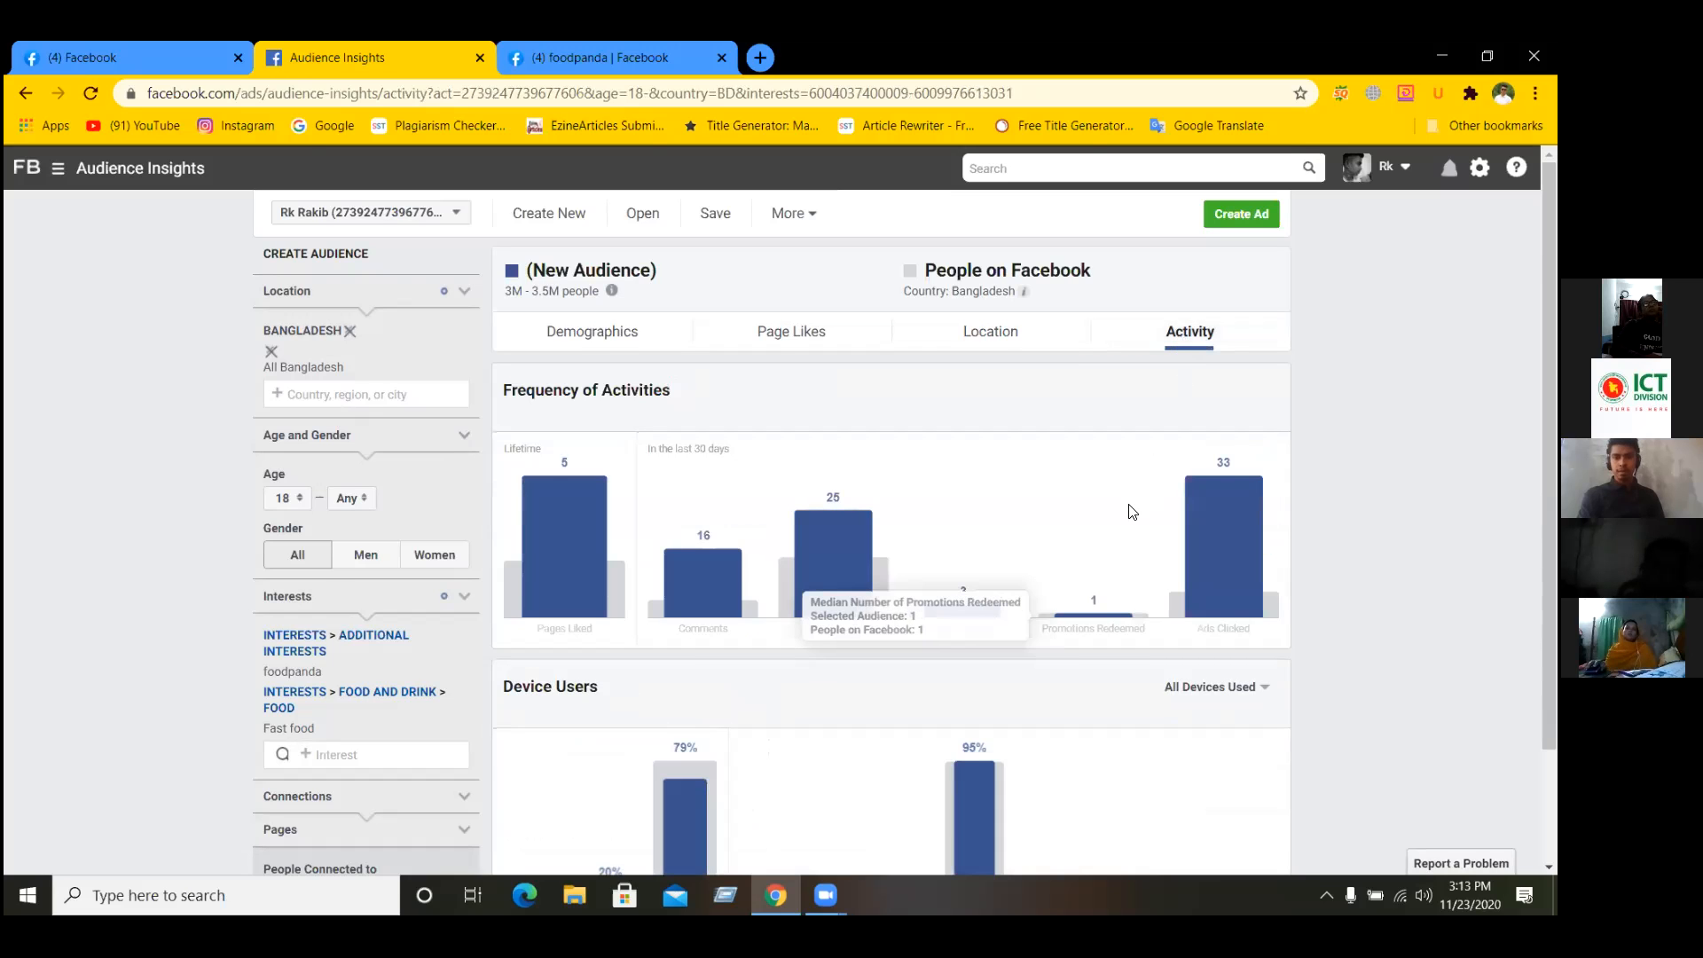
pyautogui.scroll(-2, 1131, 510)
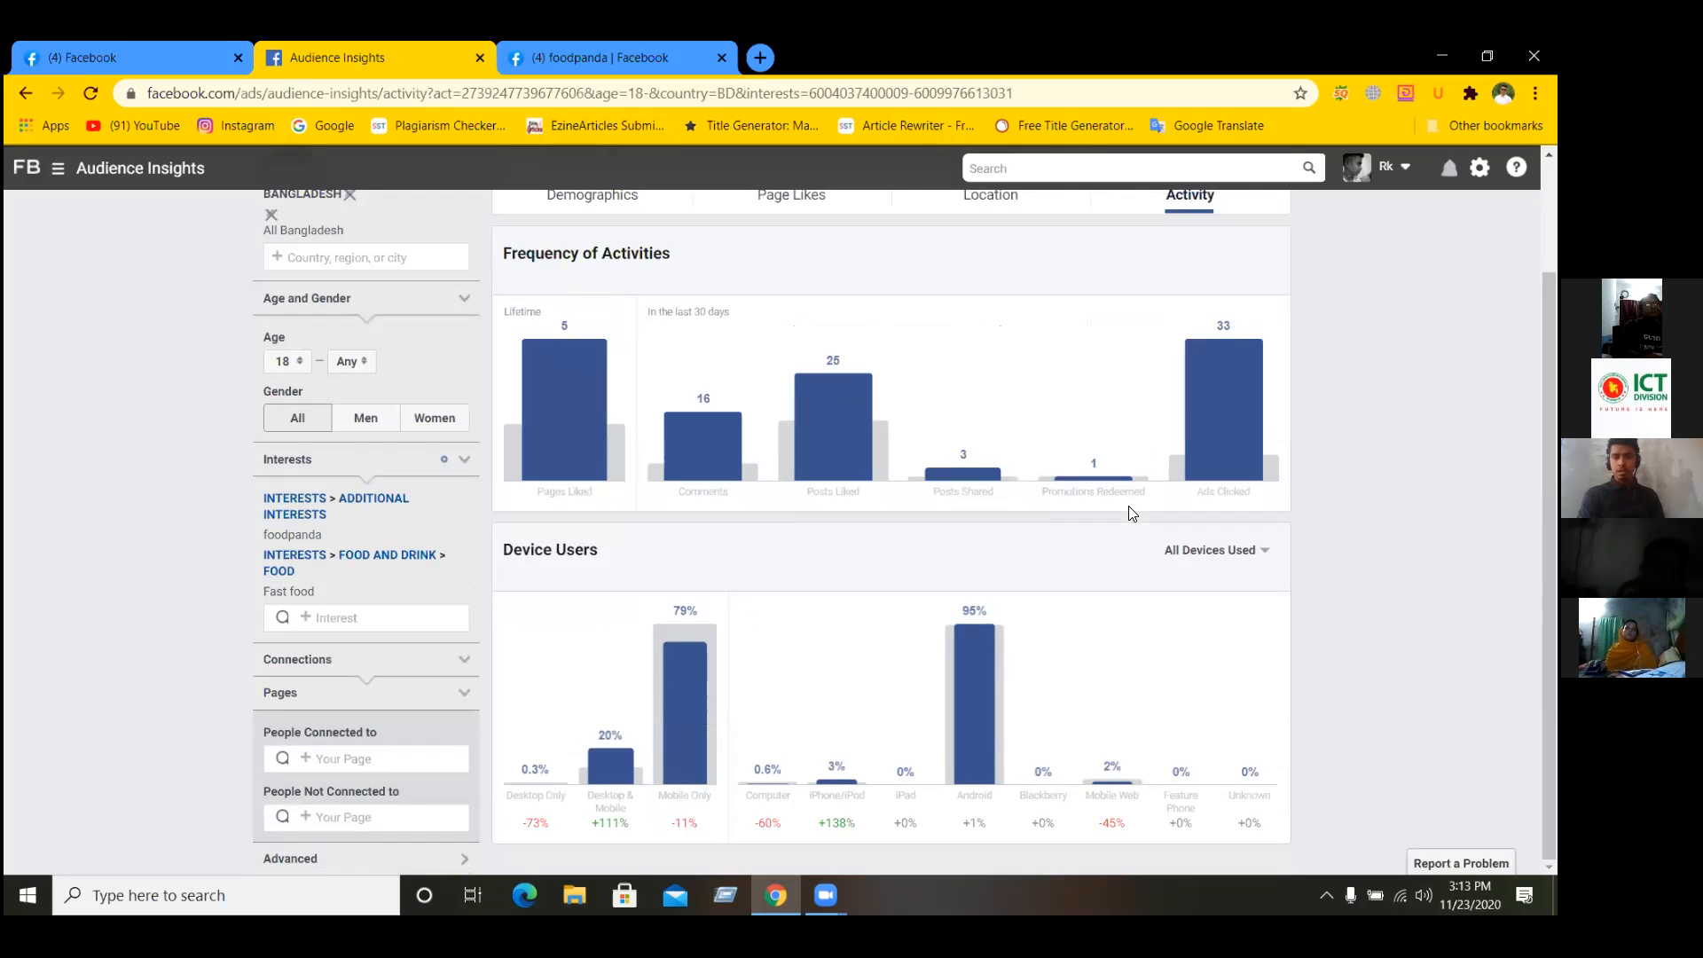
pyautogui.scroll(2, 1133, 513)
pyautogui.click(994, 339)
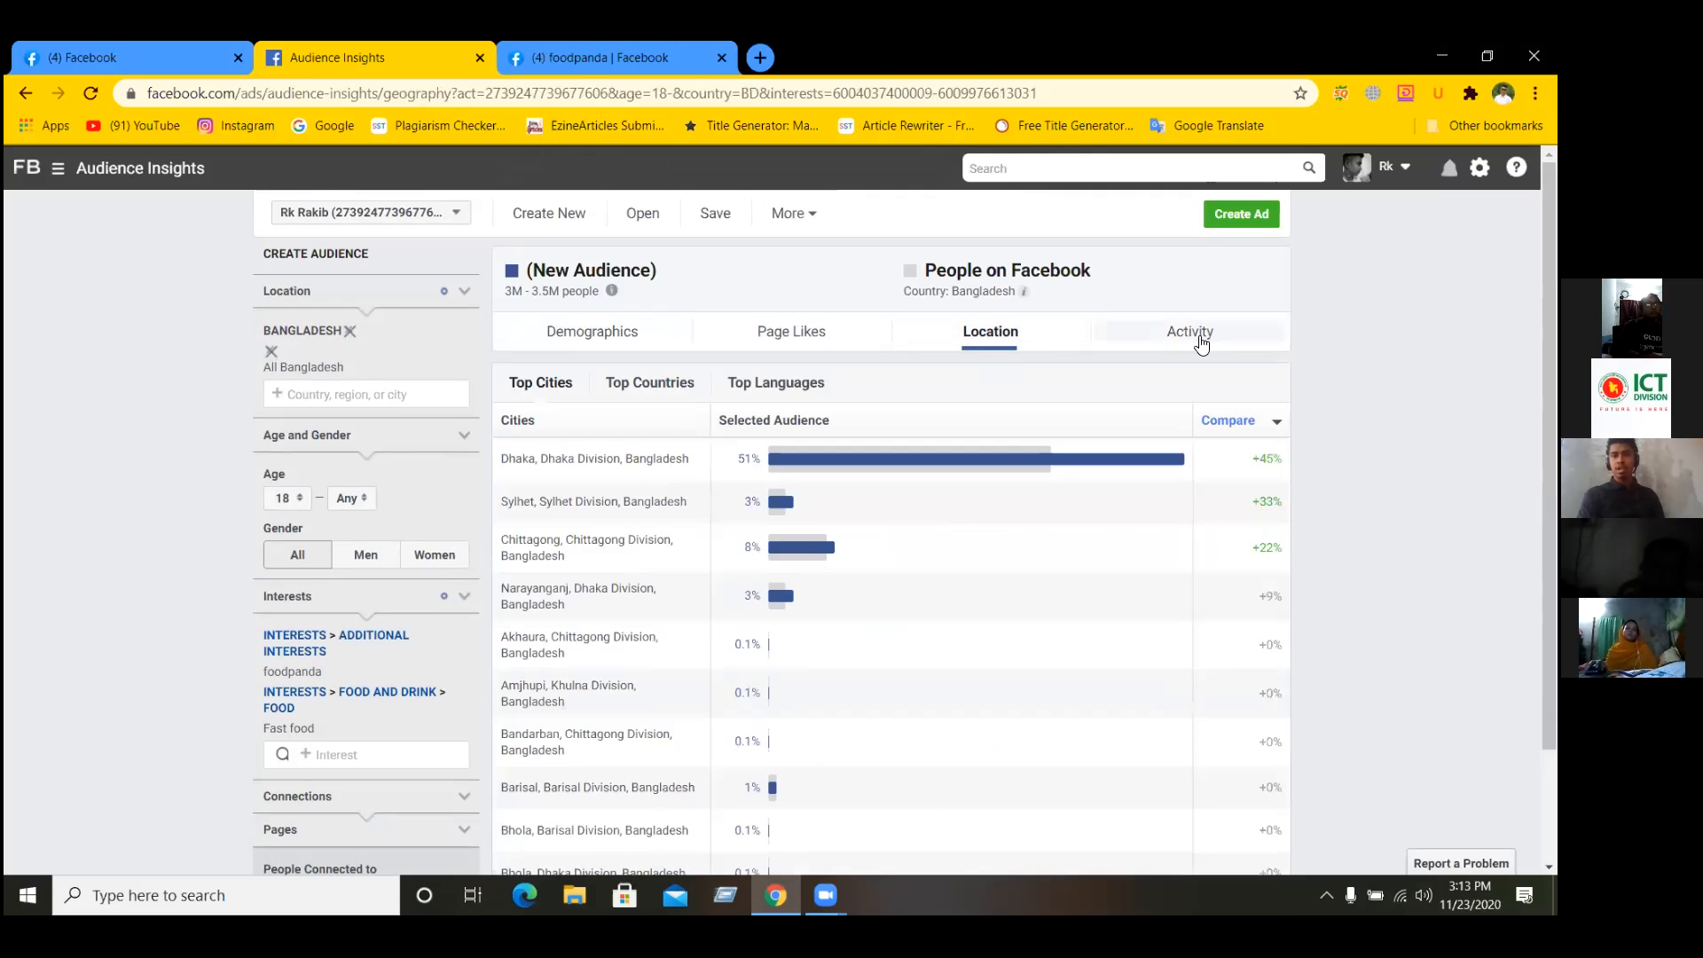
pyautogui.click(1201, 341)
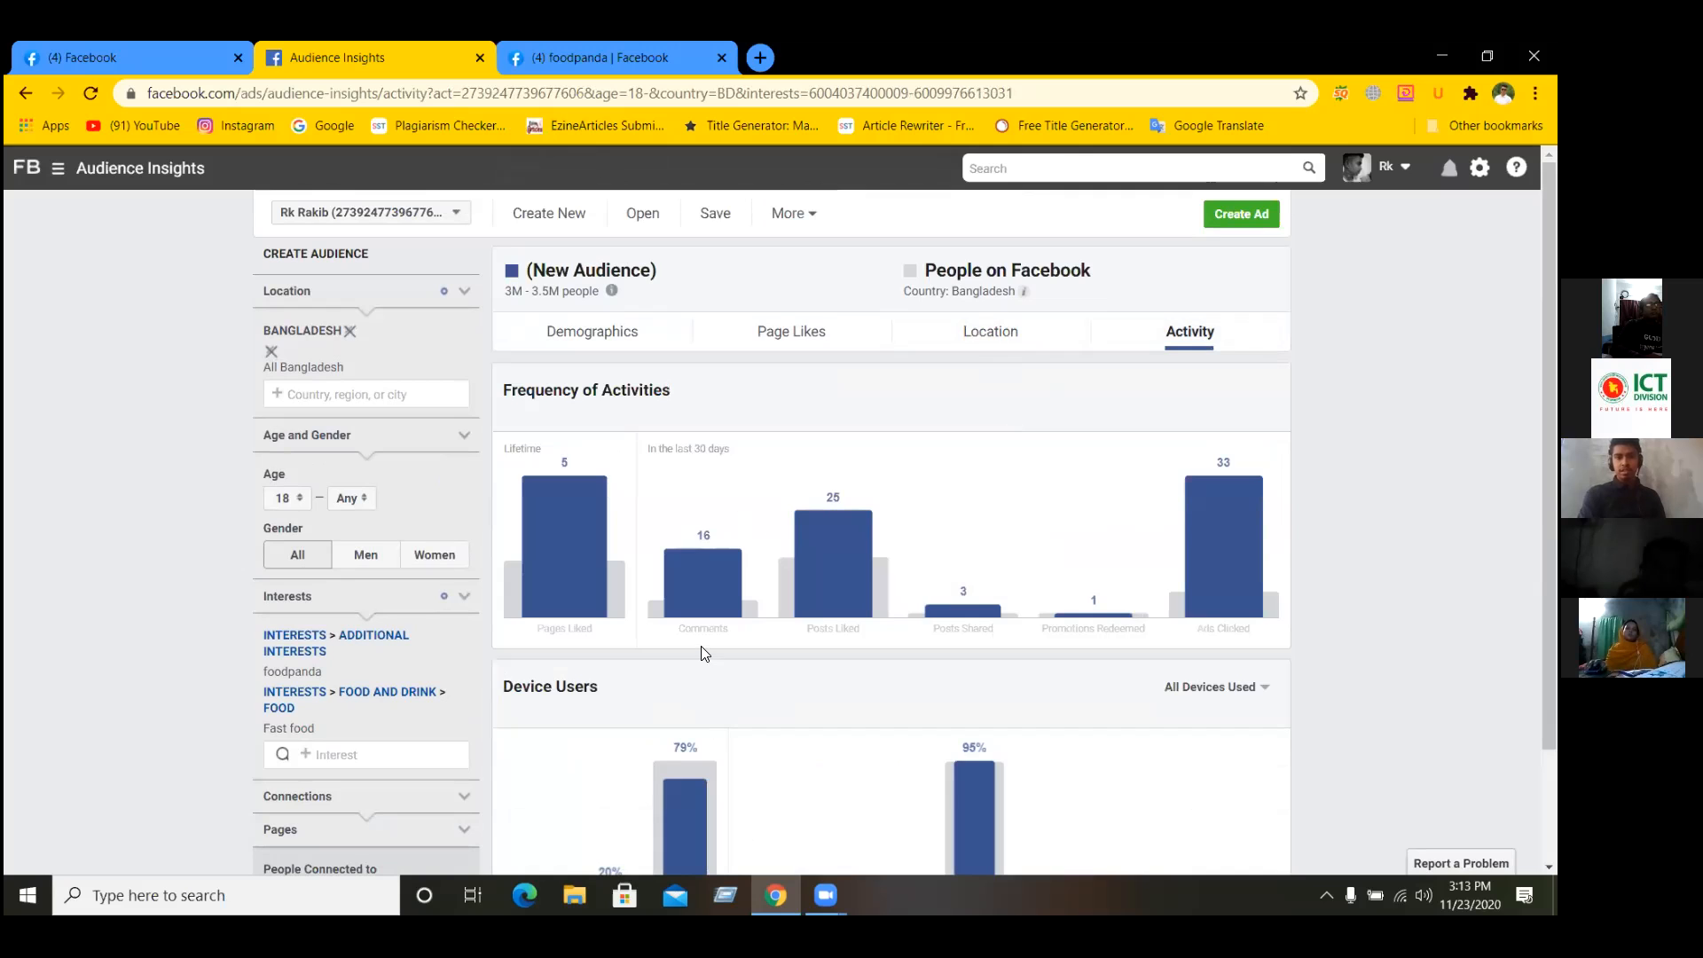
# - Examine the Frequency of Activities chart, comparing comments, posts liked and posts shared with people on Facebook
pyautogui.scroll(-2, 690, 649)
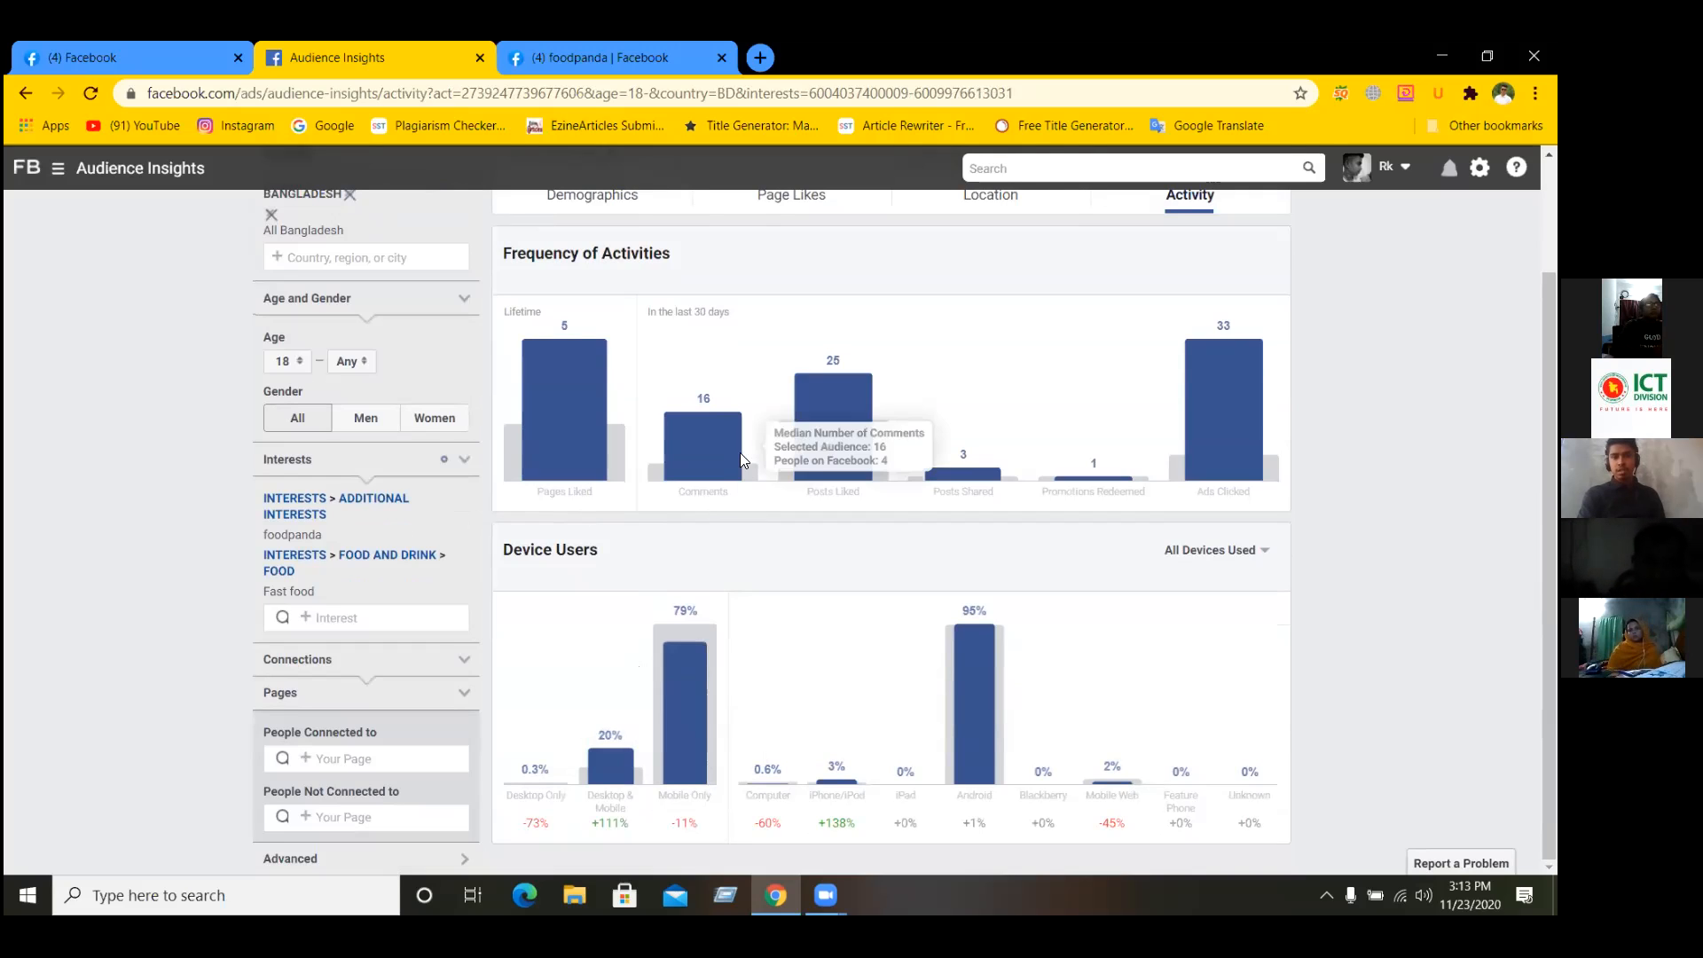
pyautogui.moveTo(679, 434)
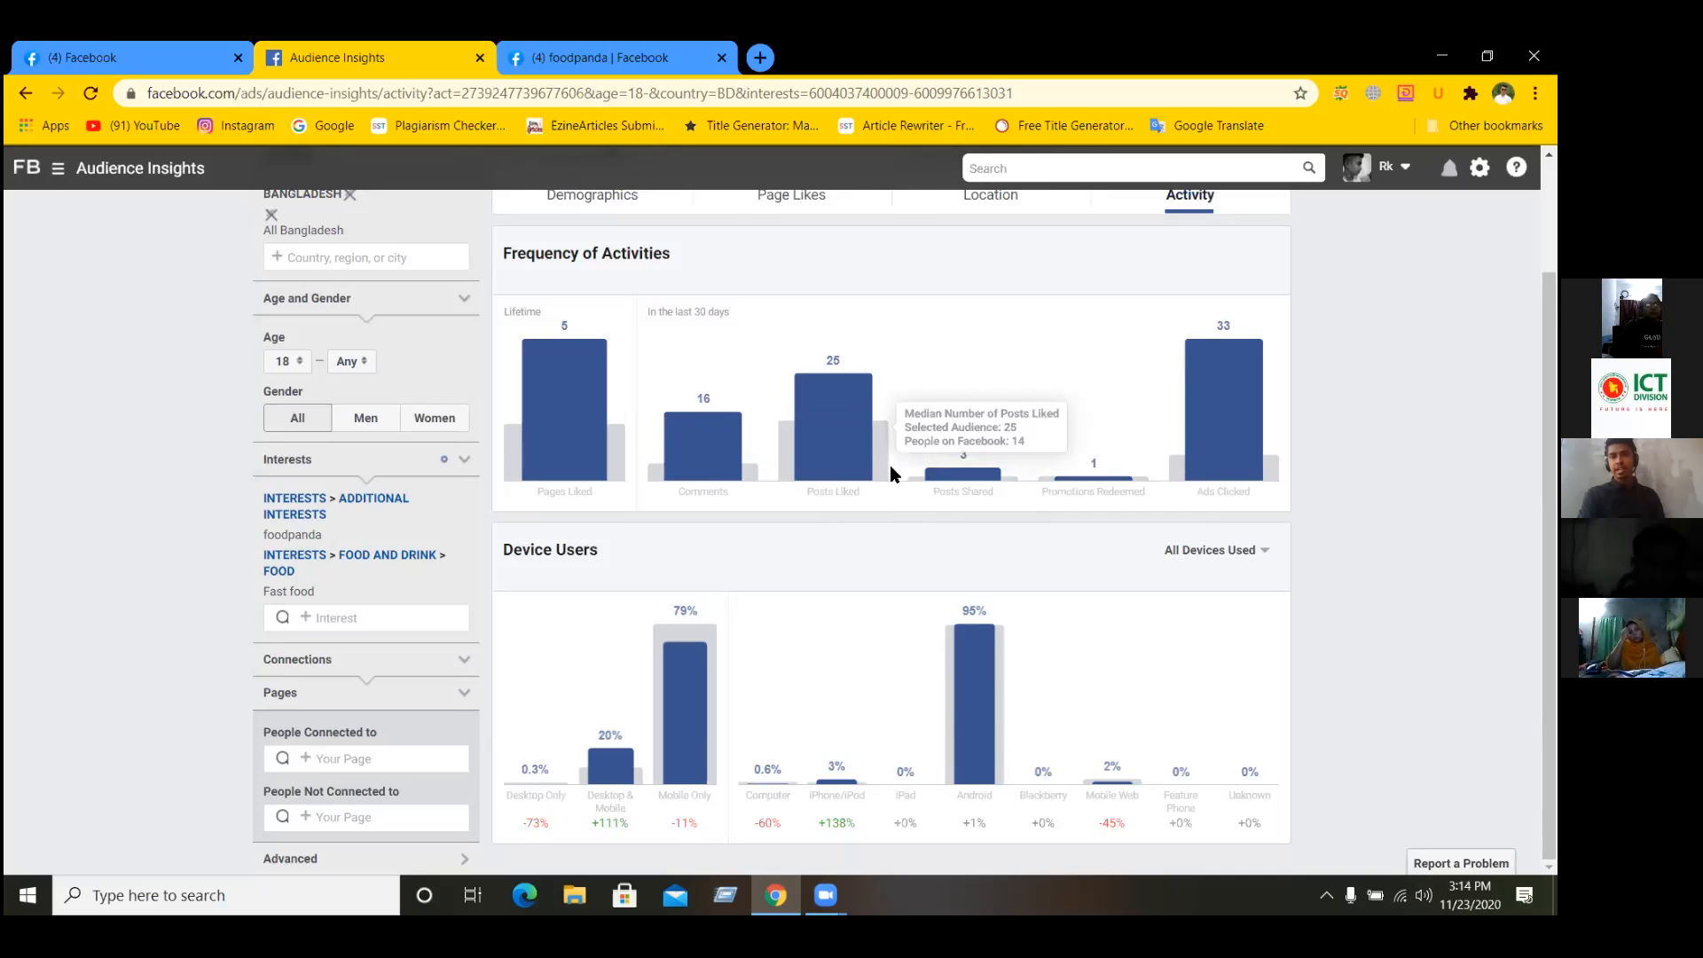
pyautogui.moveTo(1019, 493)
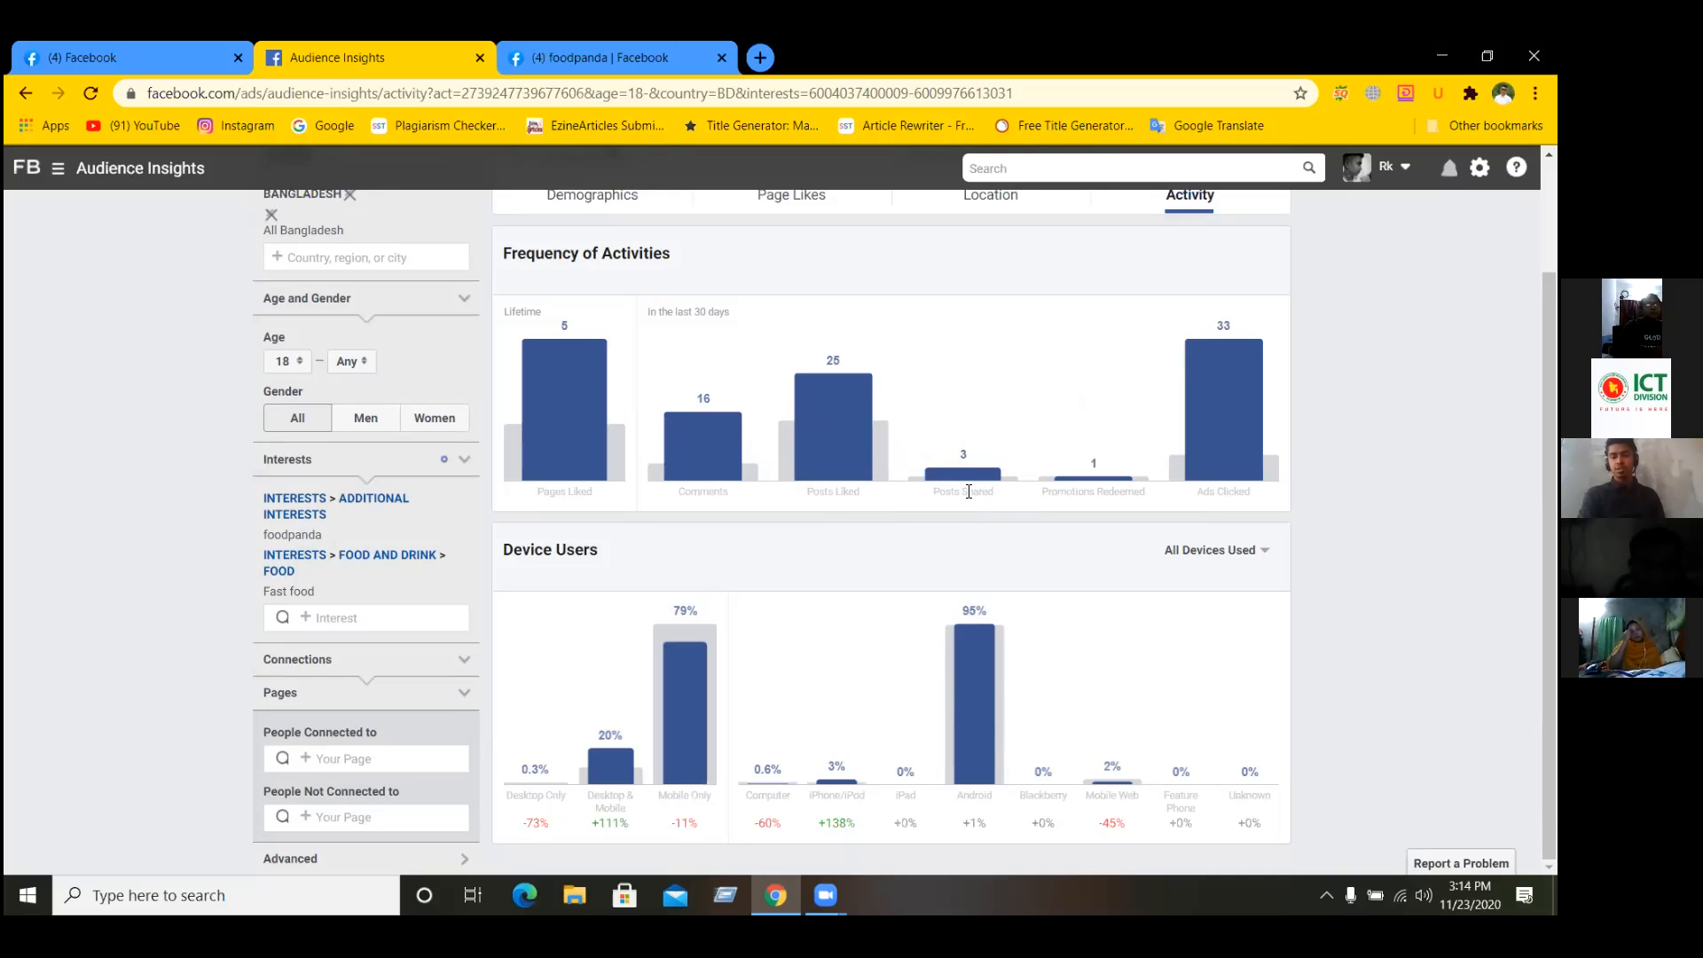
pyautogui.scroll(2, 969, 492)
pyautogui.scroll(-2, 969, 492)
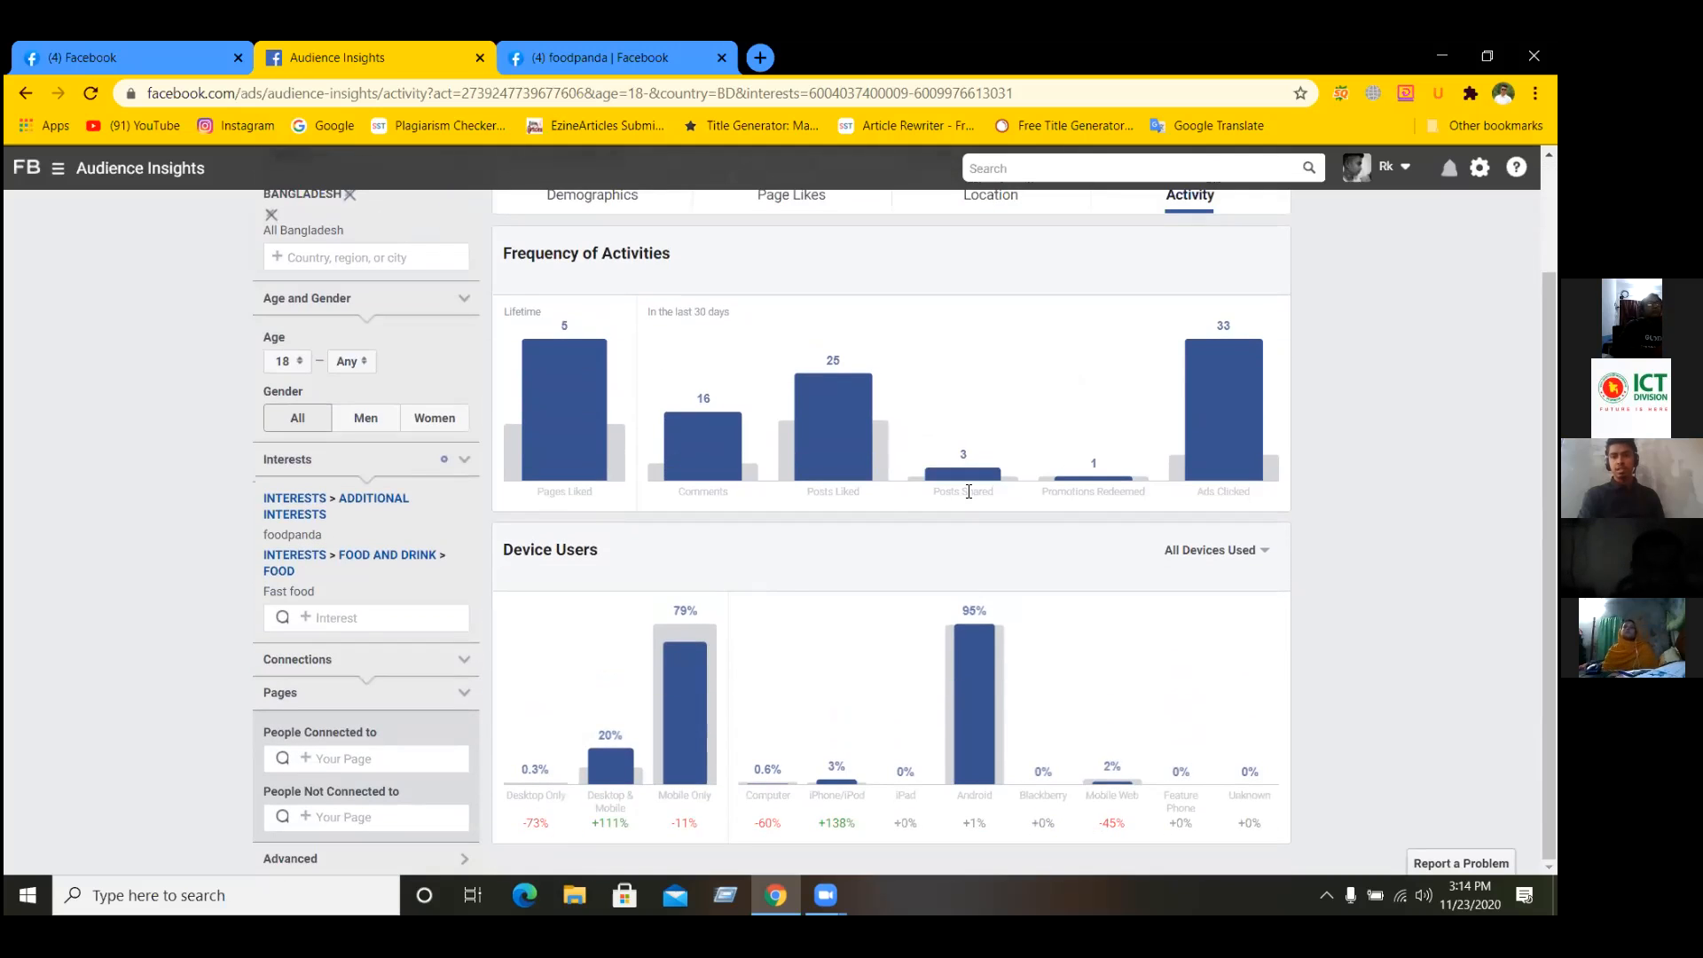
# - Examine the Device Users chart, checking the Desktop Only share of the selected audience against Facebook users
pyautogui.moveTo(530, 736)
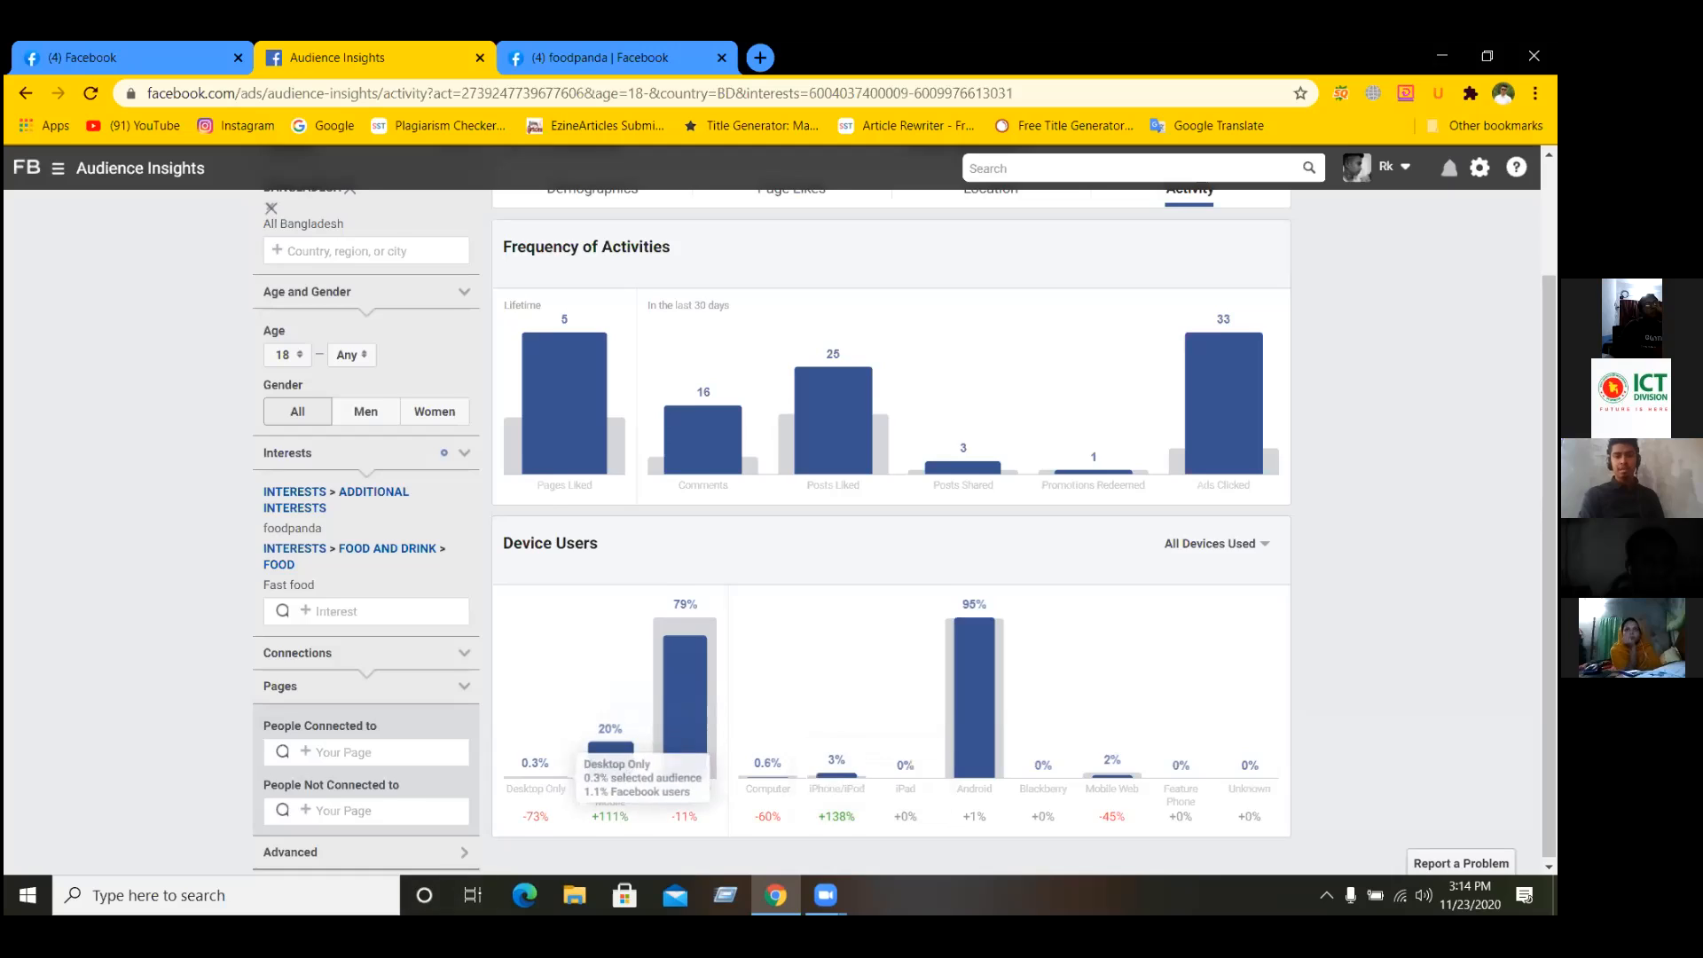
pyautogui.scroll(1, 621, 772)
pyautogui.scroll(-1, 539, 777)
pyautogui.scroll(-1, 562, 763)
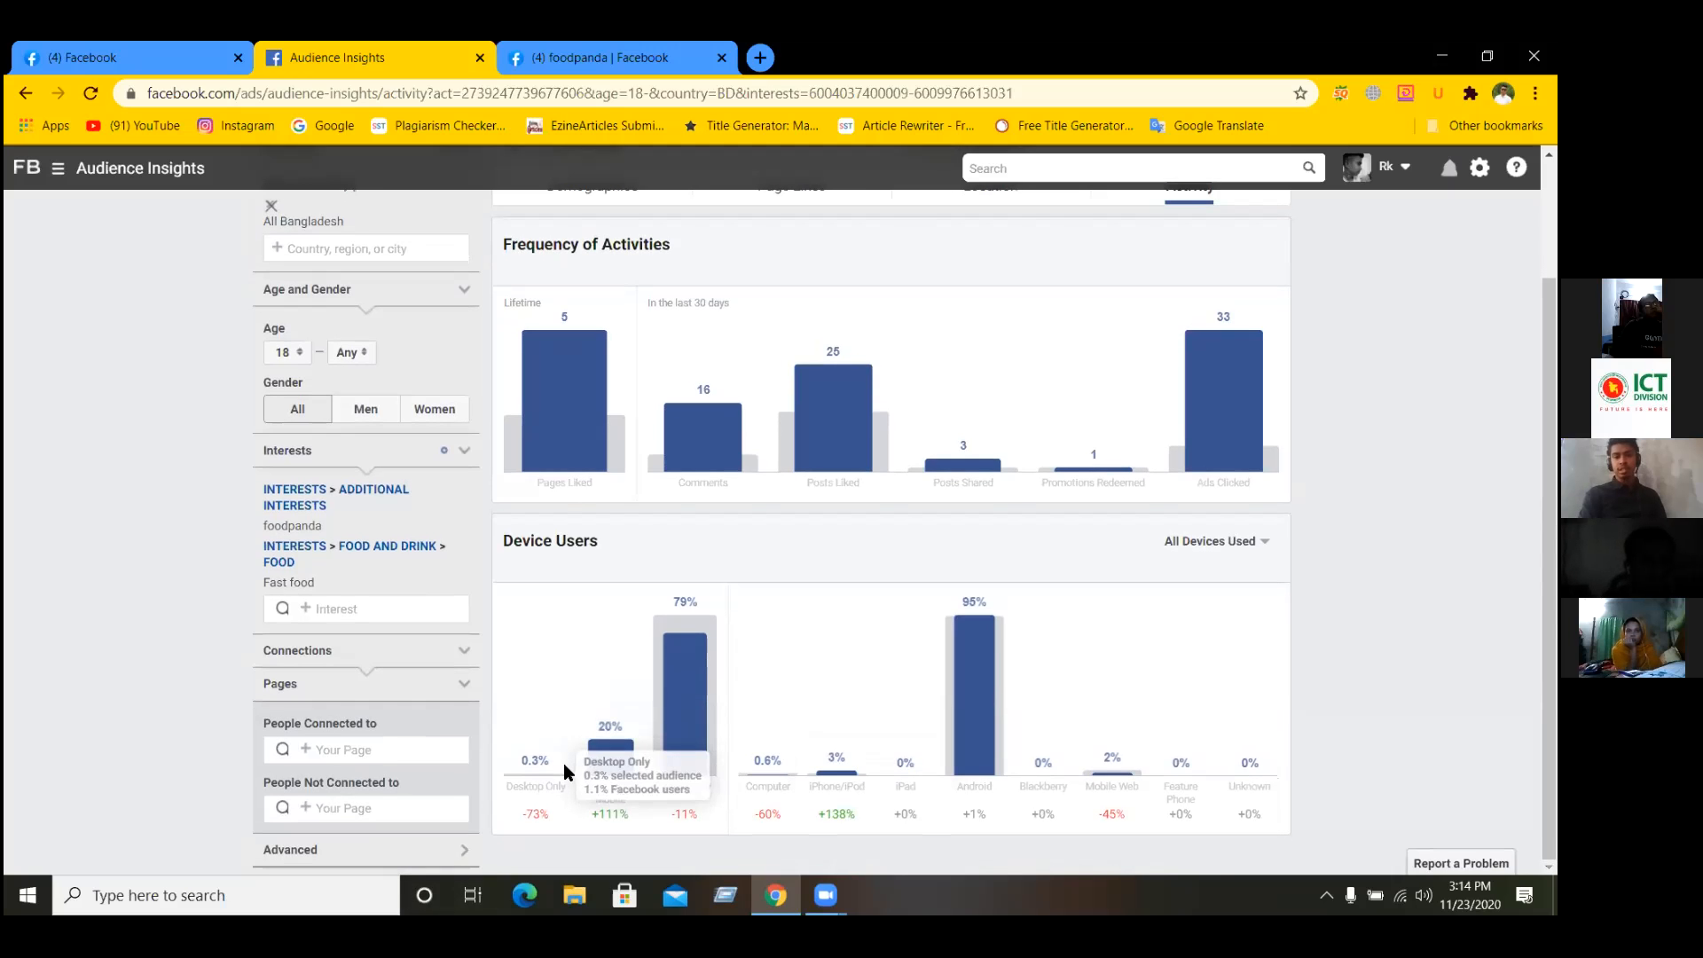
# - Check the Android share of the selected audience in the Device Users chart and review the audience's location, age, gender and interest filters
pyautogui.scroll(1, 638, 737)
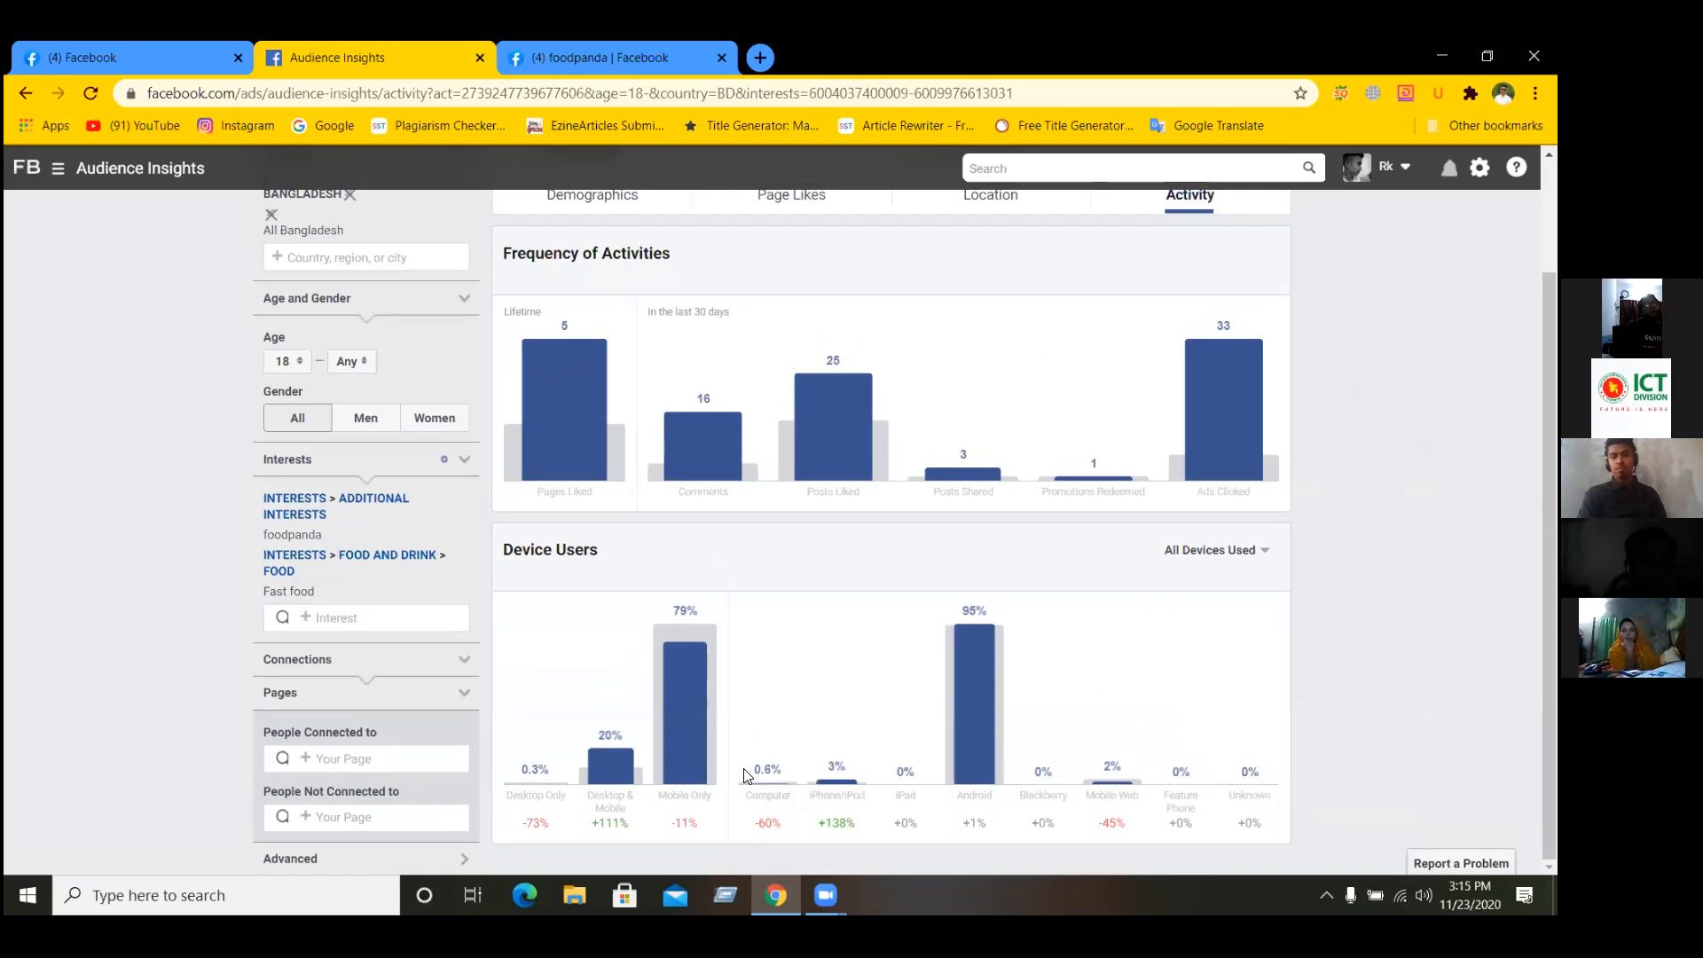
pyautogui.moveTo(768, 781)
pyautogui.moveTo(976, 730)
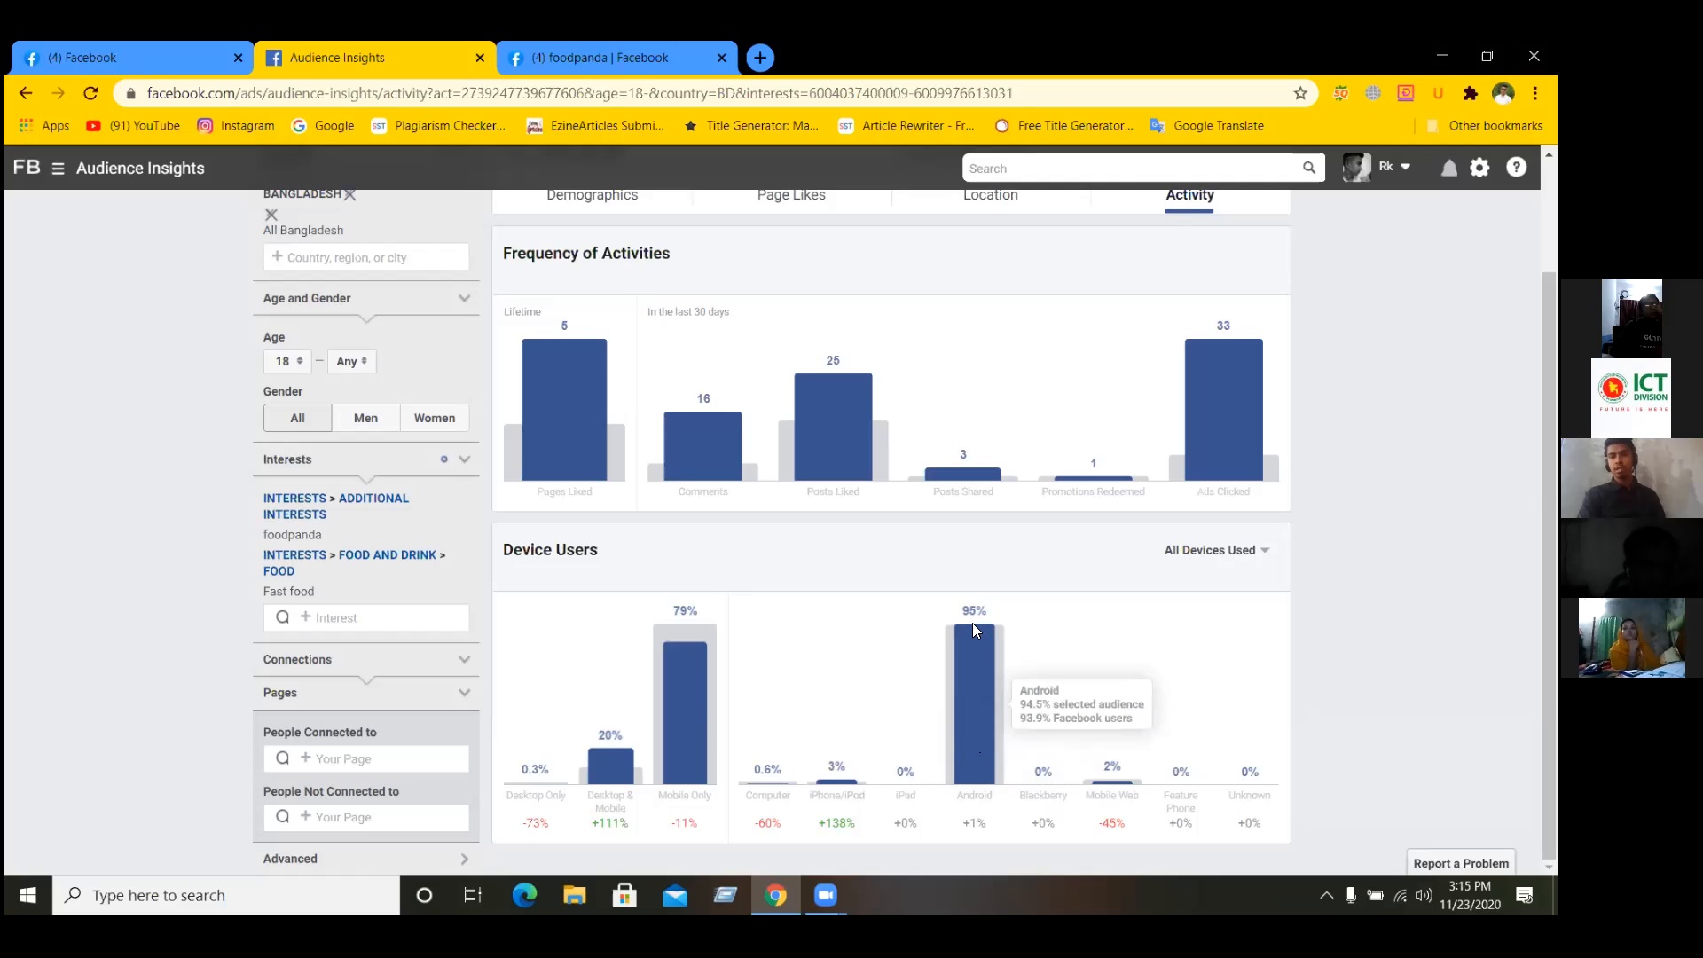
pyautogui.scroll(-1, 1021, 654)
pyautogui.scroll(1, 1021, 666)
pyautogui.scroll(3, 1011, 712)
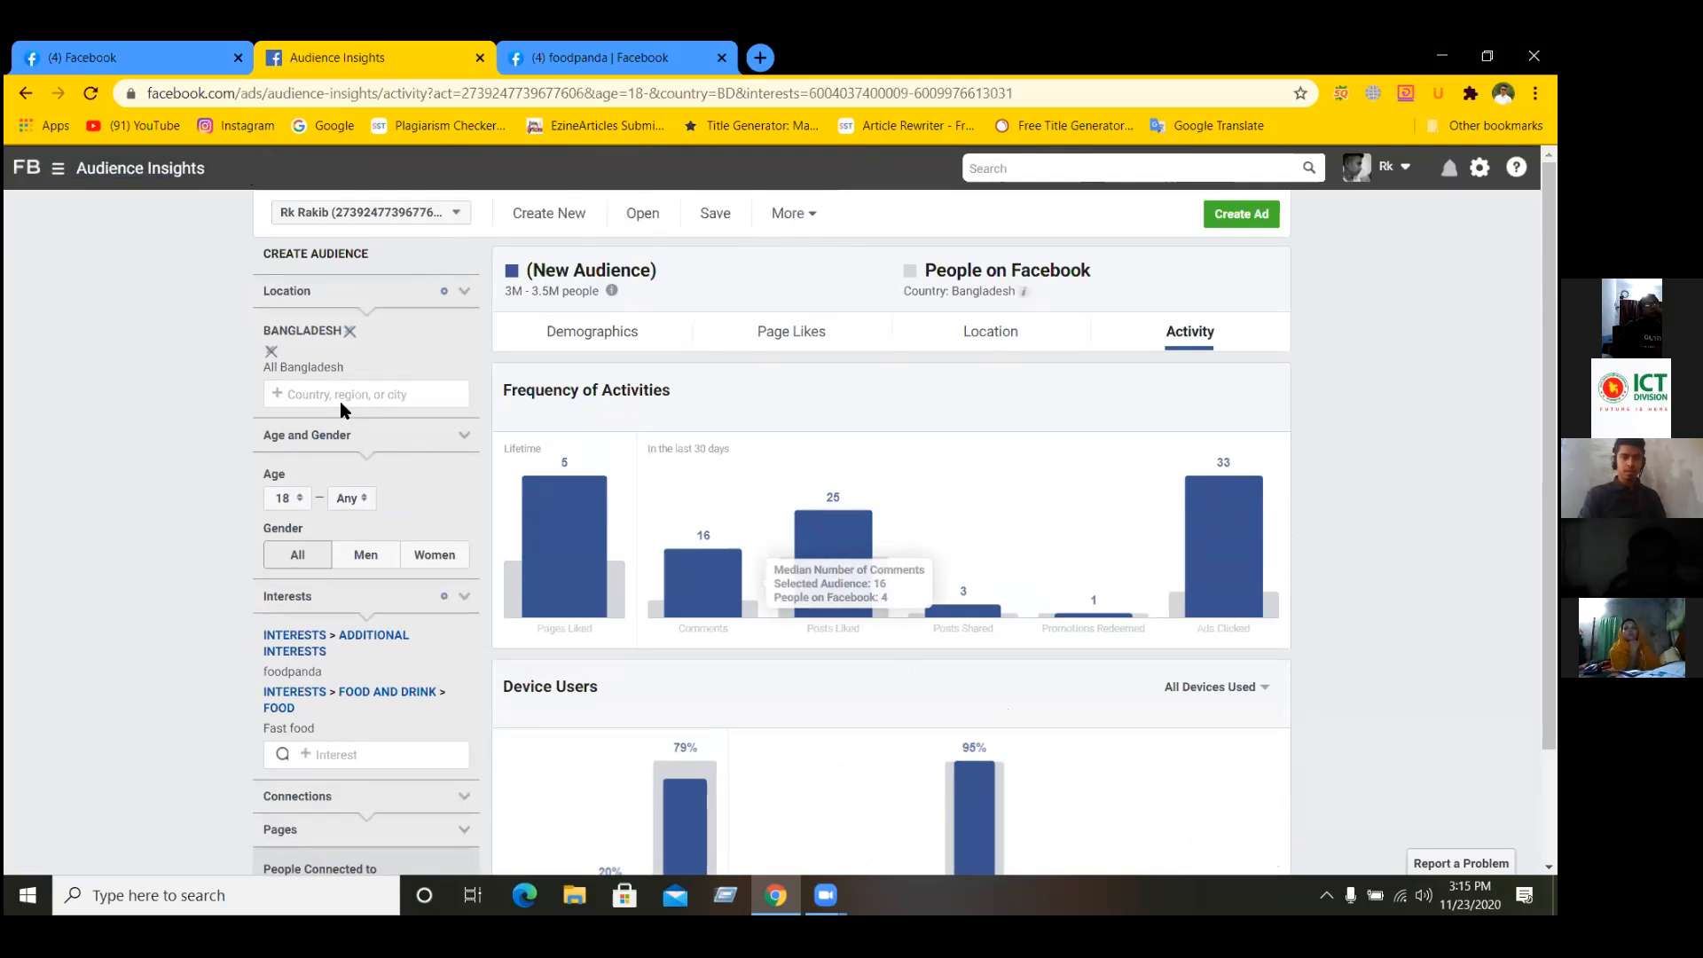
pyautogui.scroll(-2, 344, 417)
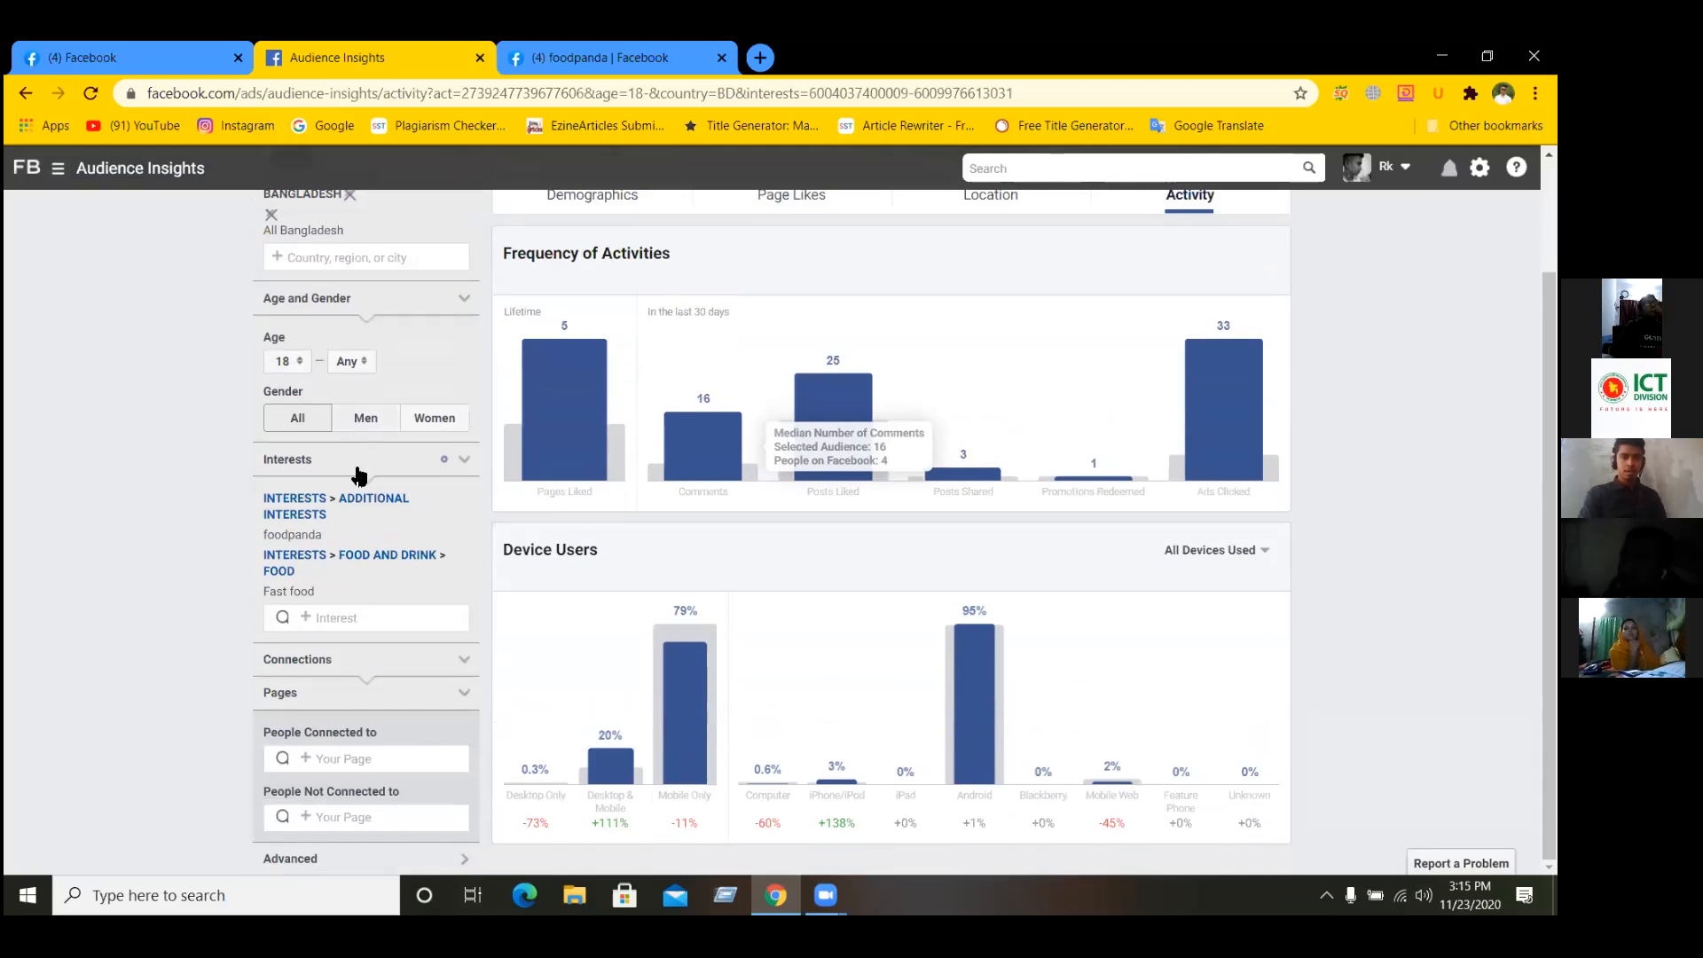
pyautogui.scroll(2, 357, 572)
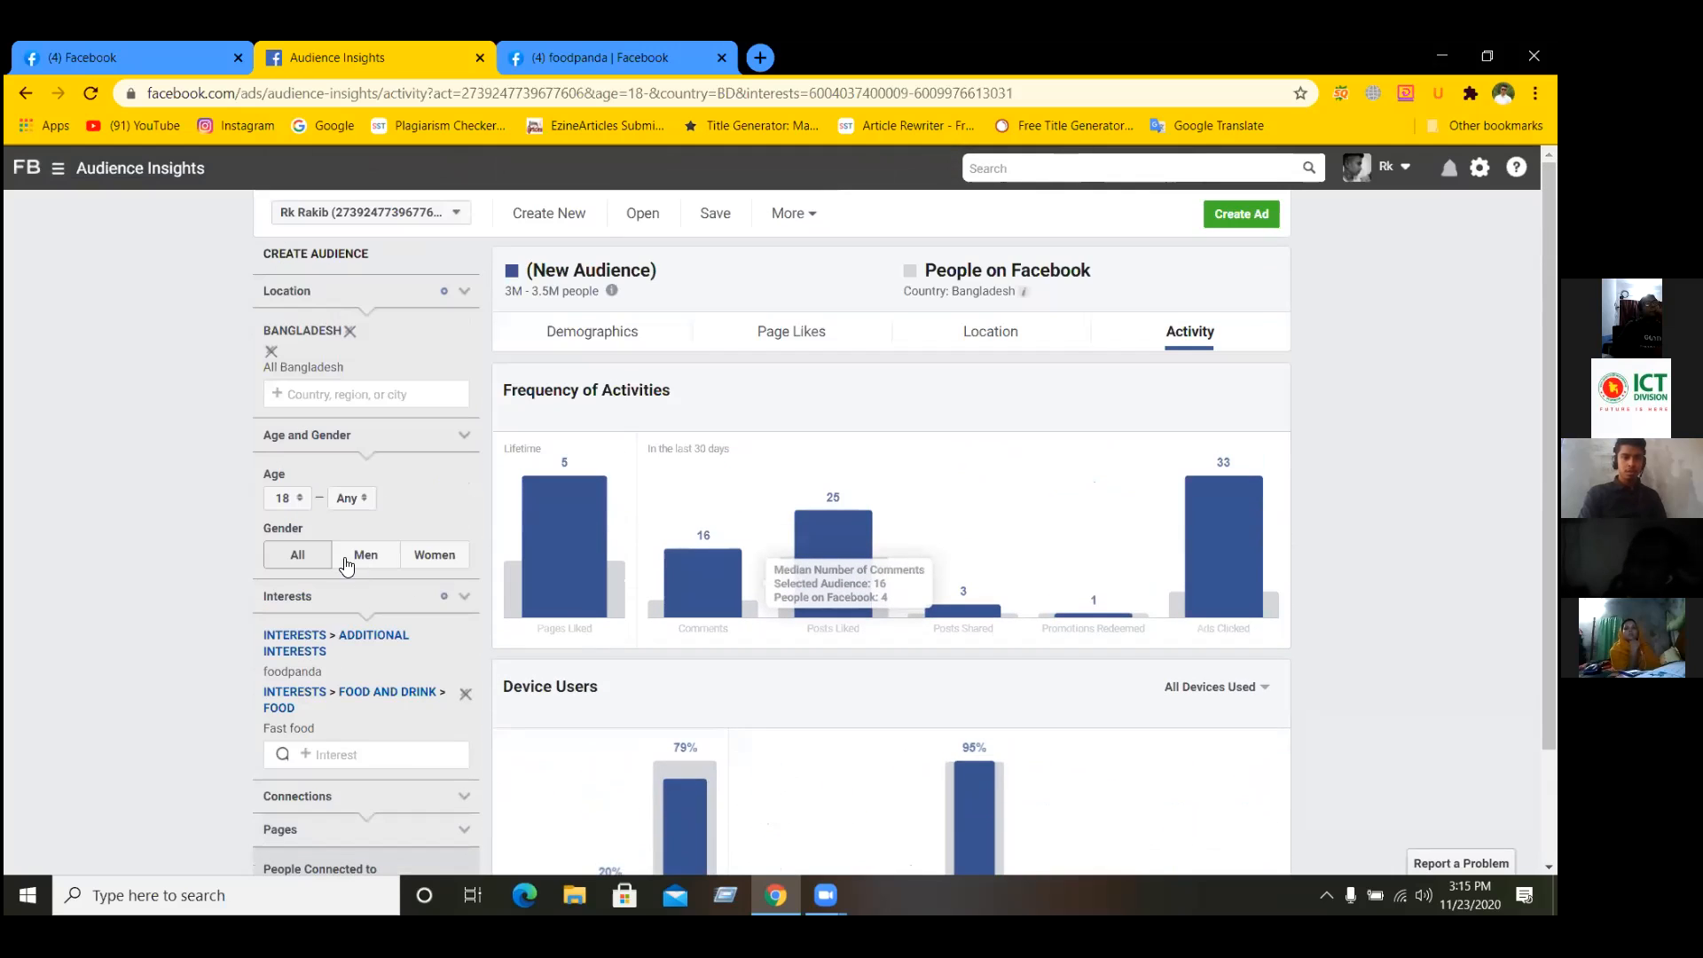
# - Leave Audience Insights without saving the audience and open Ads Manager
pyautogui.click(59, 172)
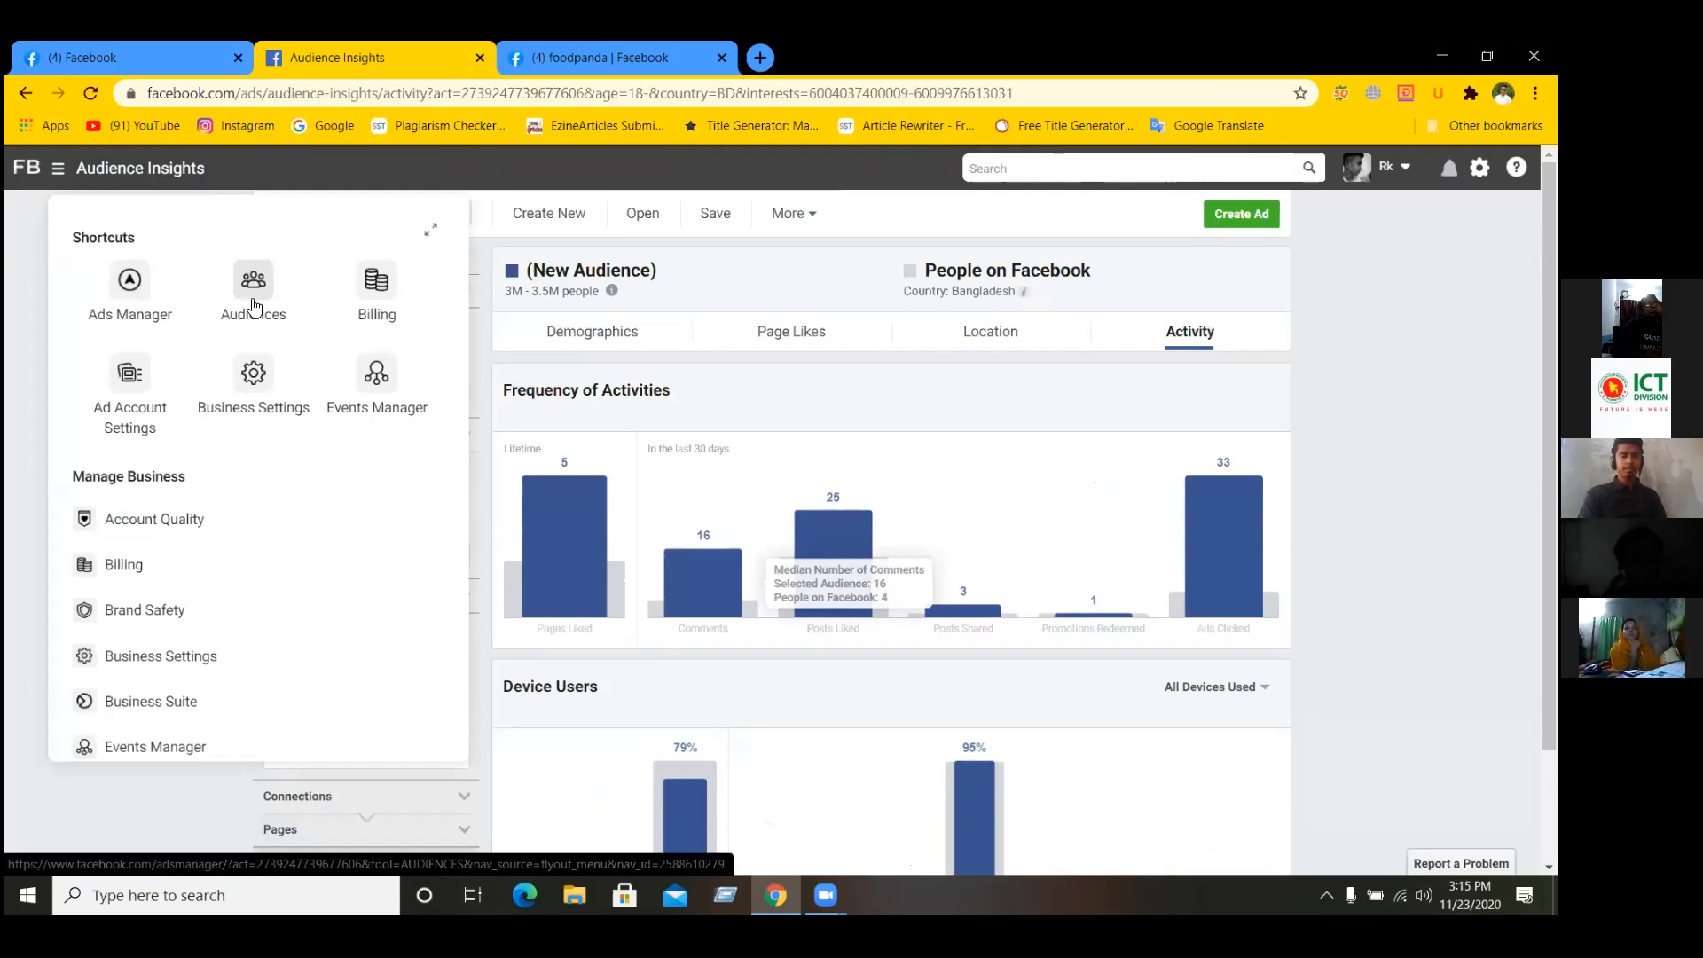
pyautogui.click(142, 296)
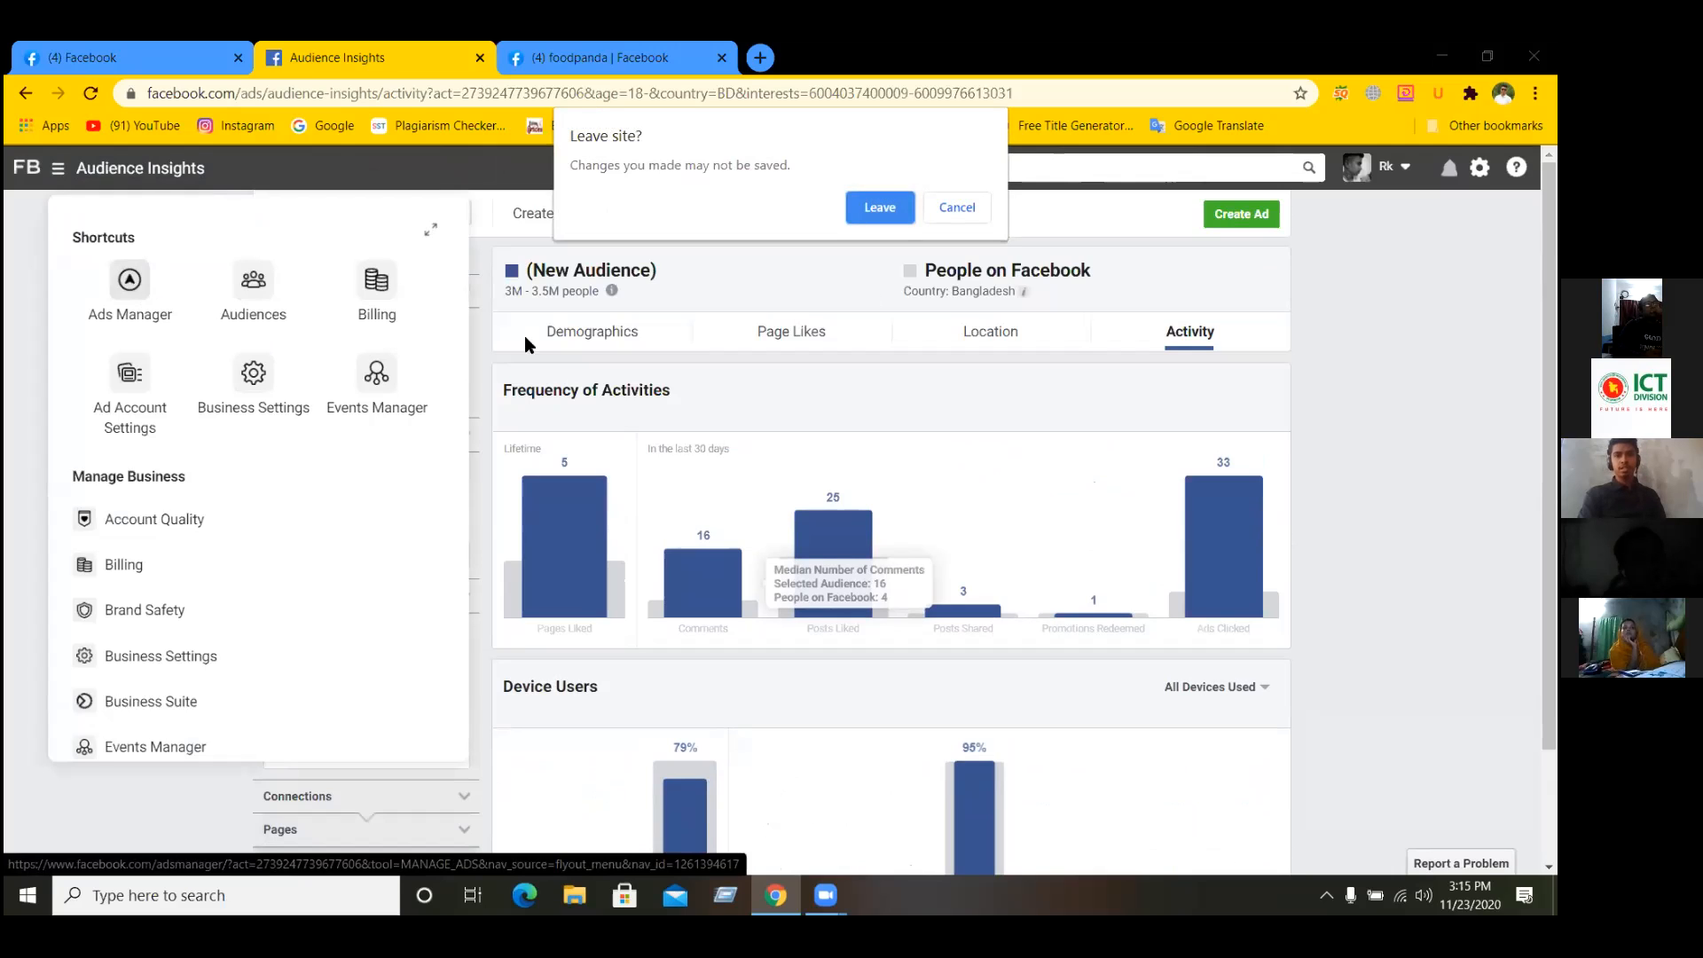
pyautogui.click(881, 207)
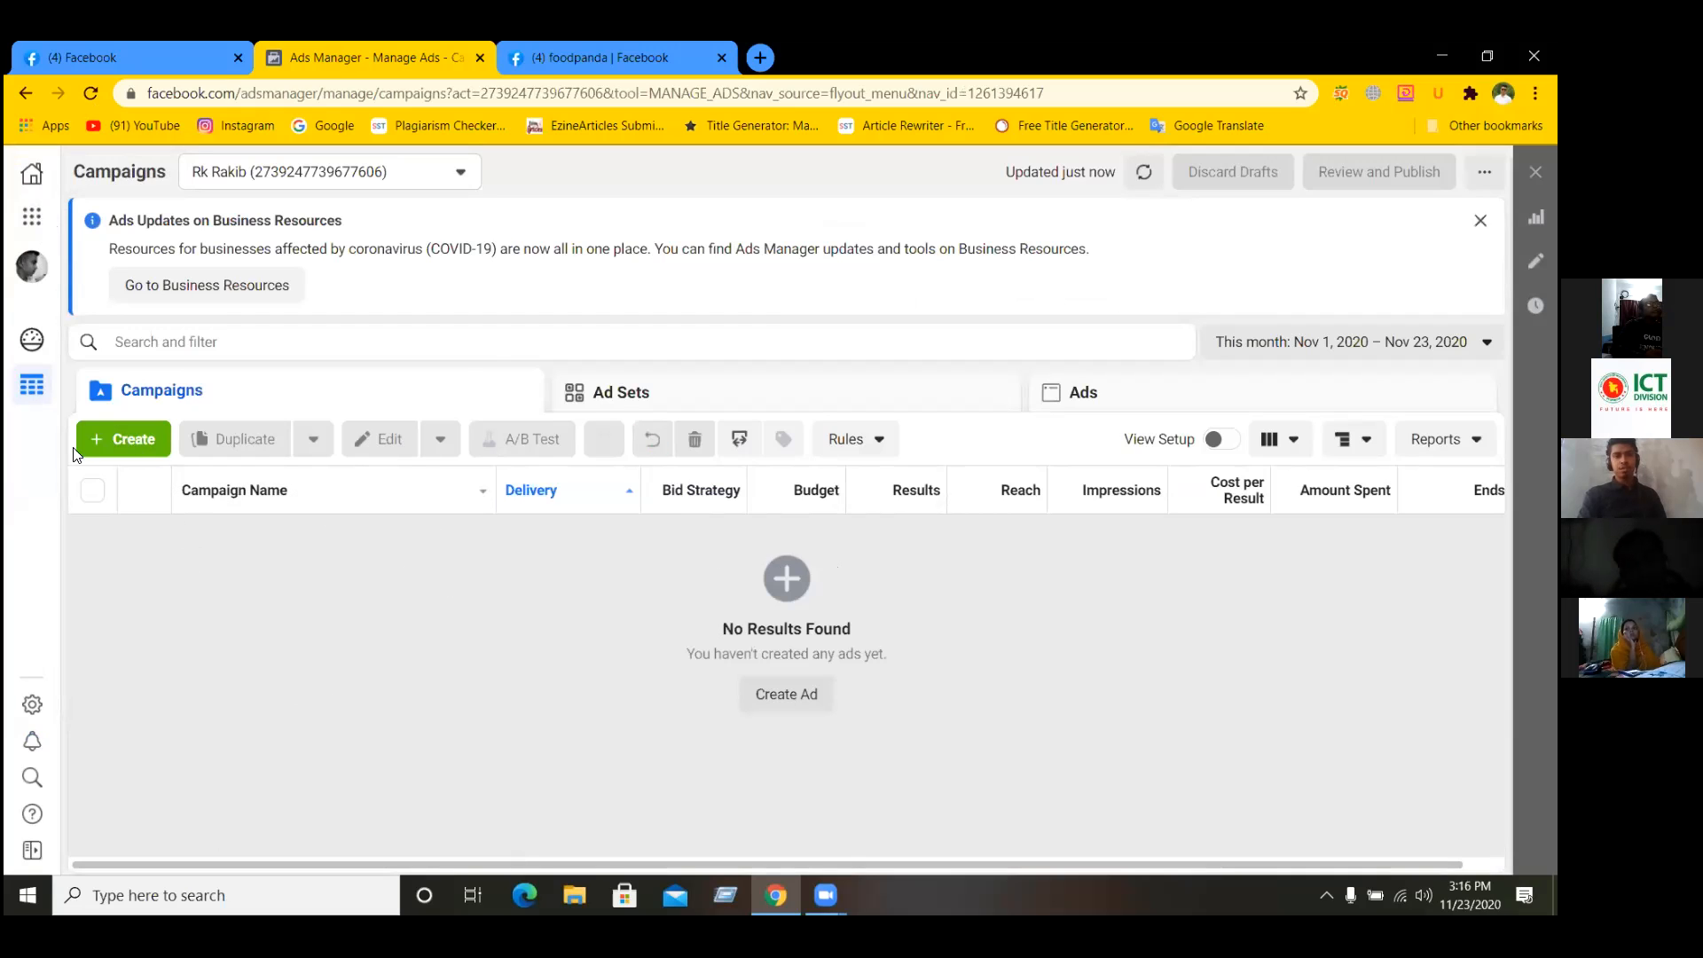
# - Start a new campaign, look over the available objectives, and choose Messages as the campaign objective
pyautogui.click(119, 442)
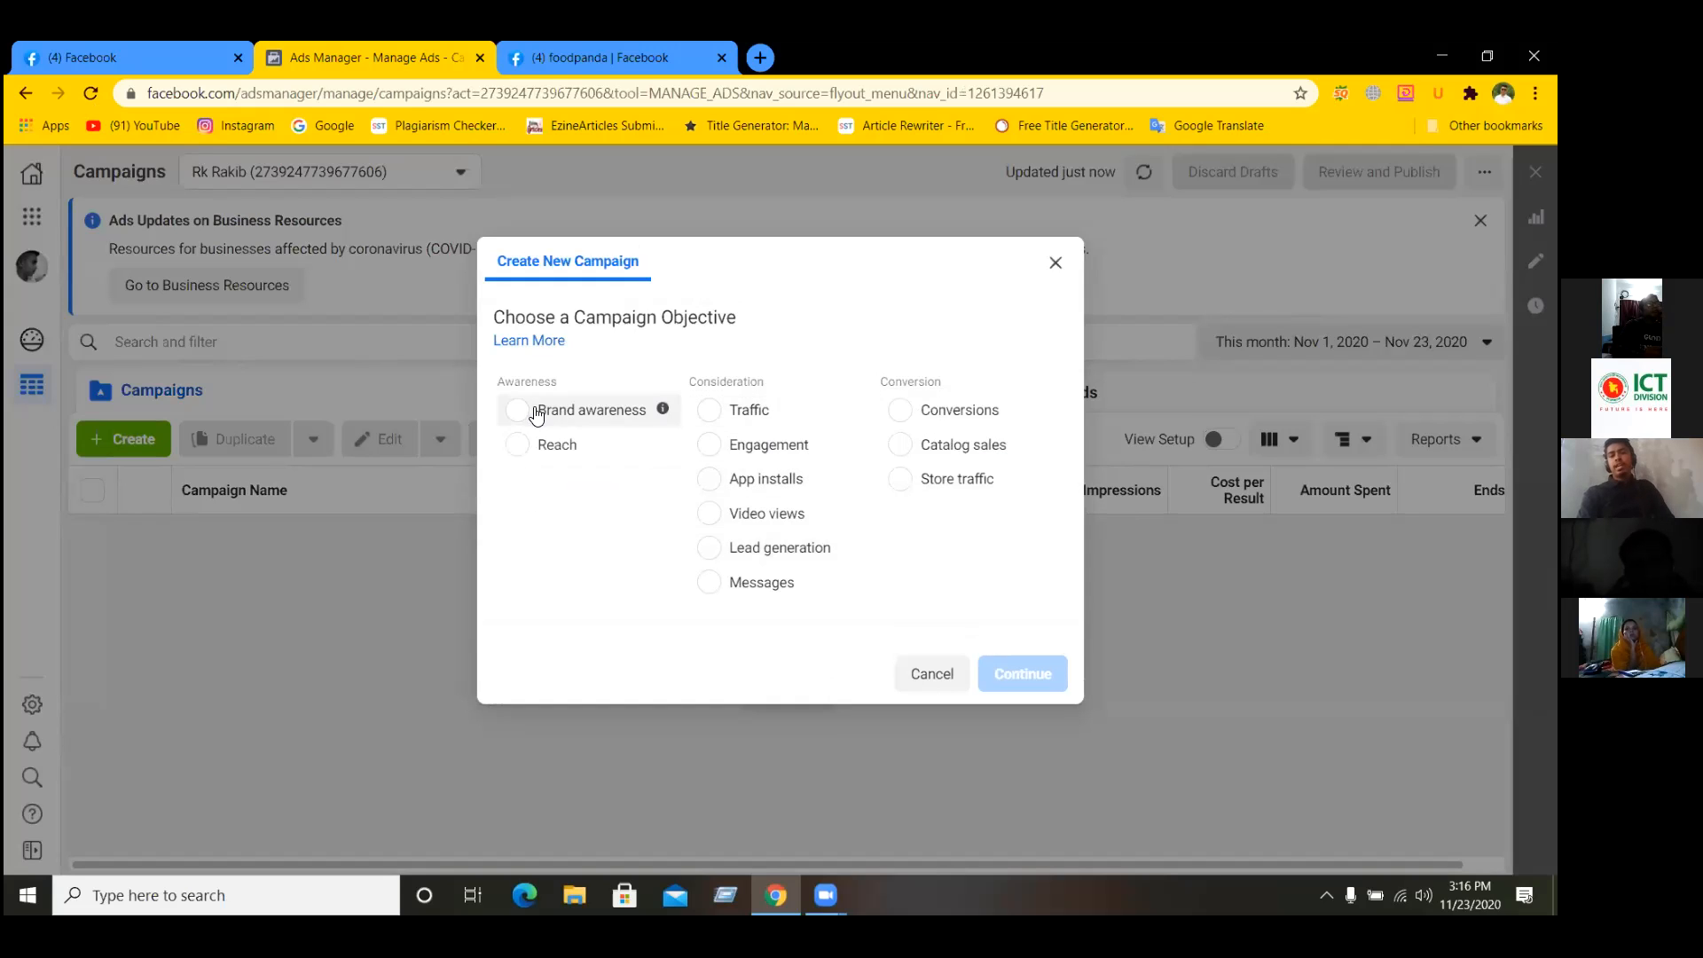
pyautogui.moveTo(663, 408)
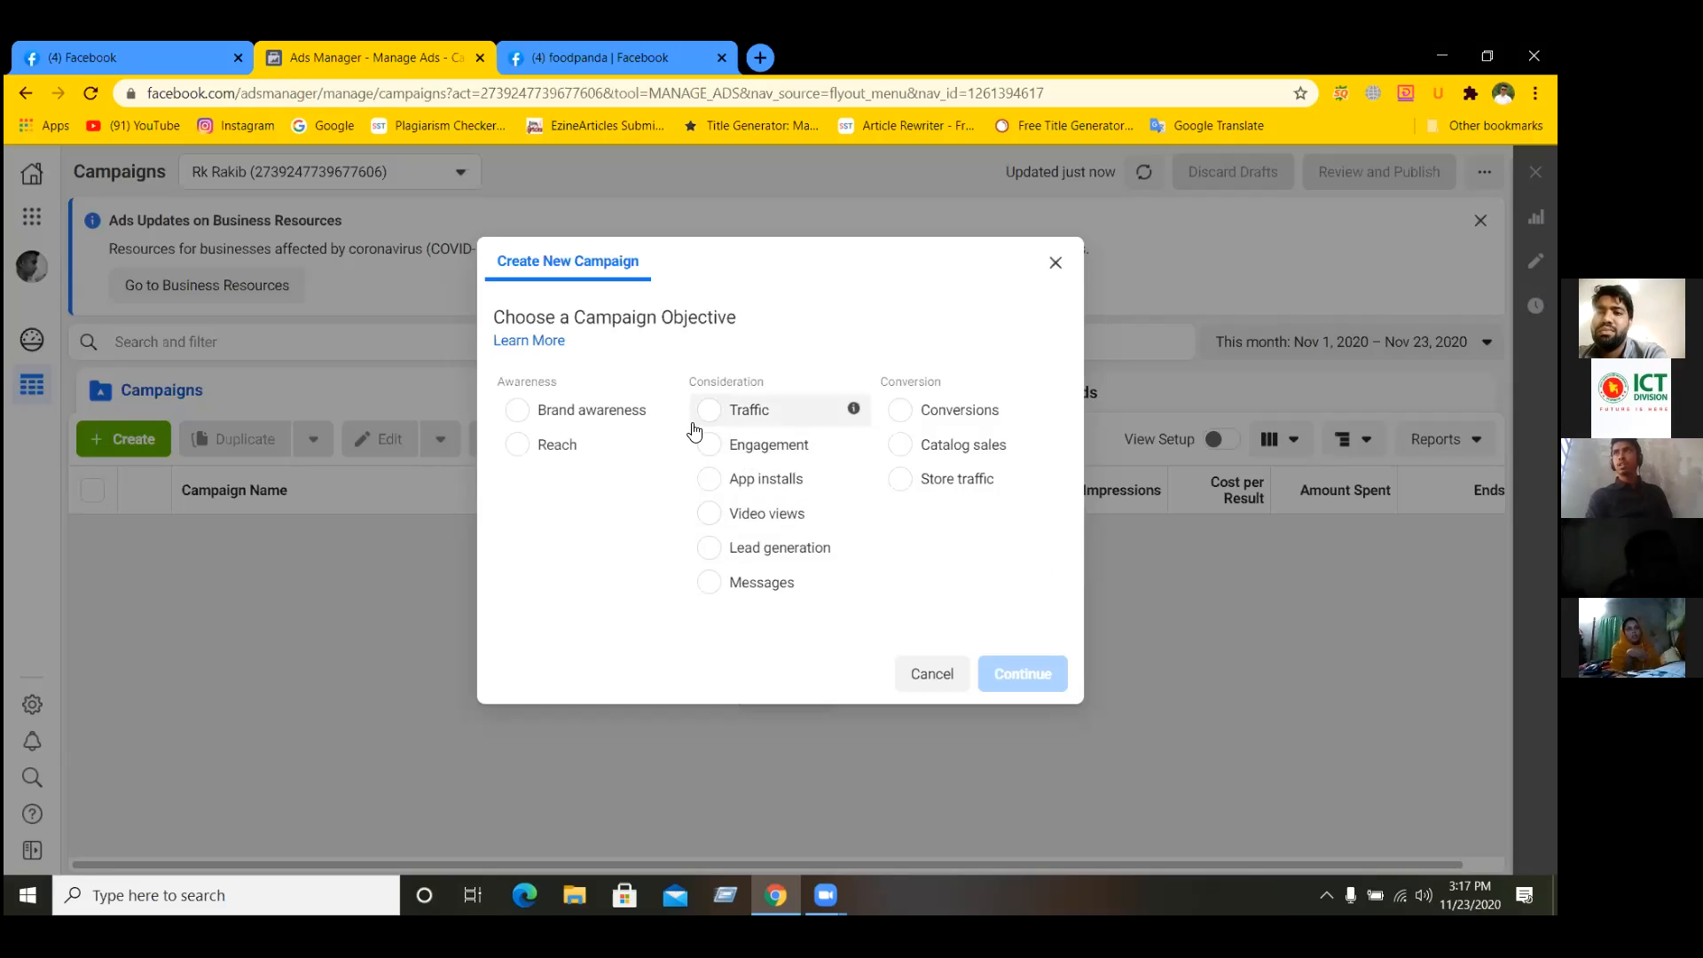
pyautogui.moveTo(666, 446)
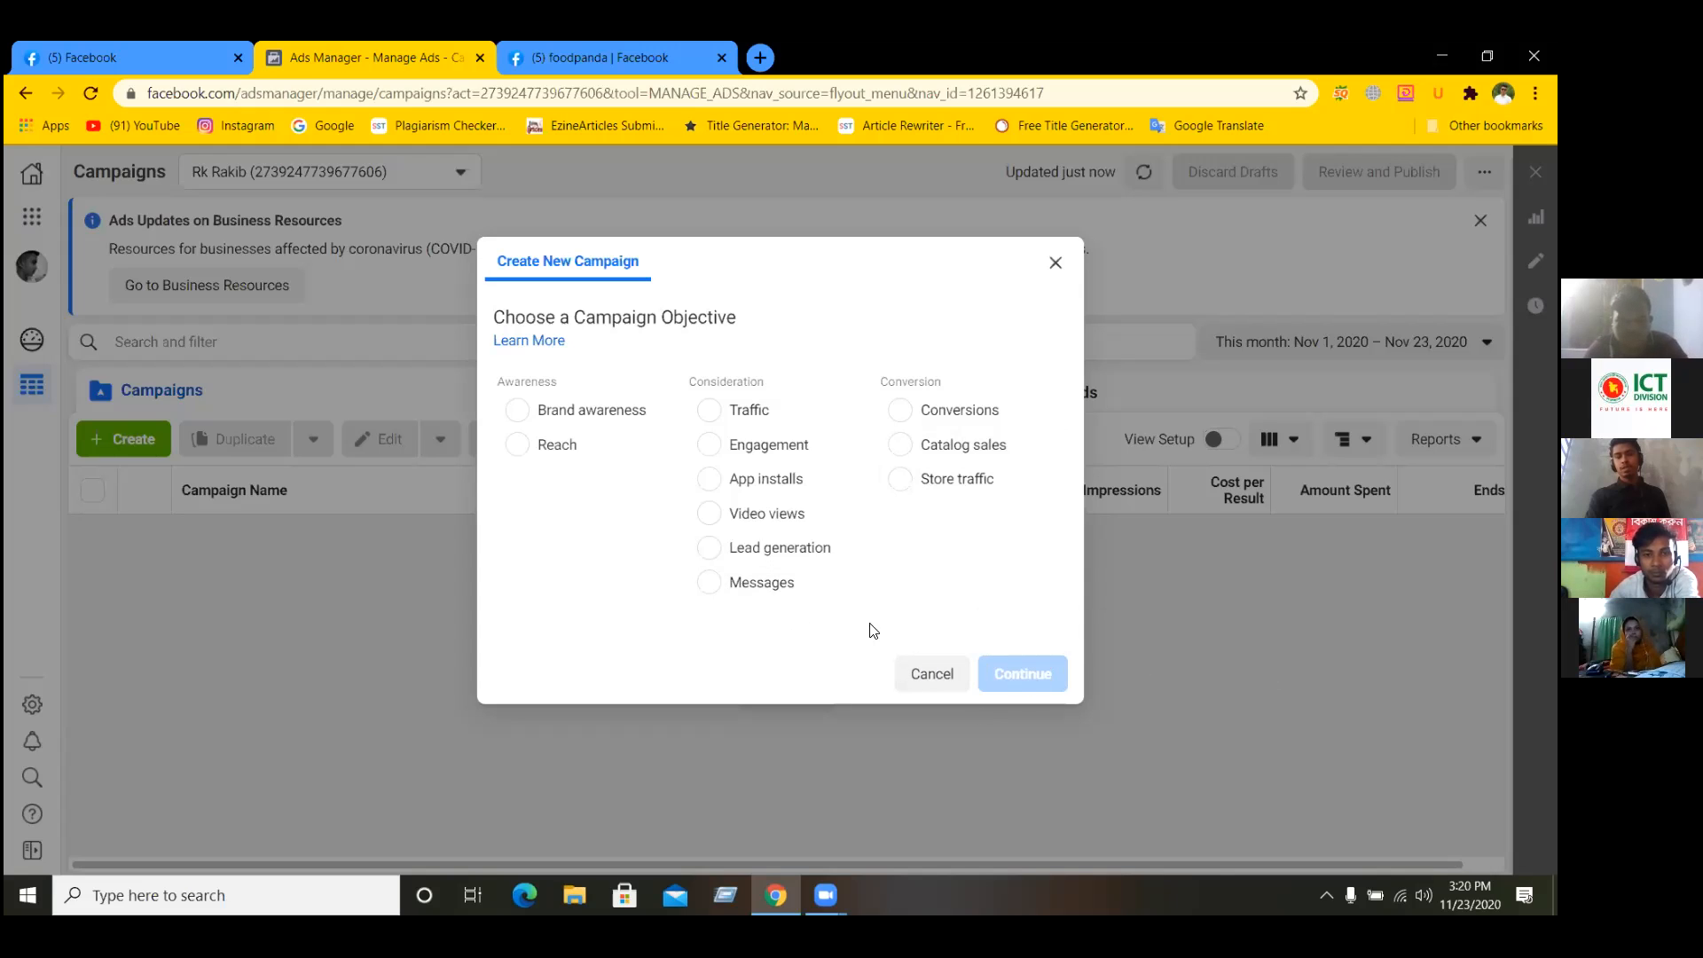
pyautogui.click(710, 584)
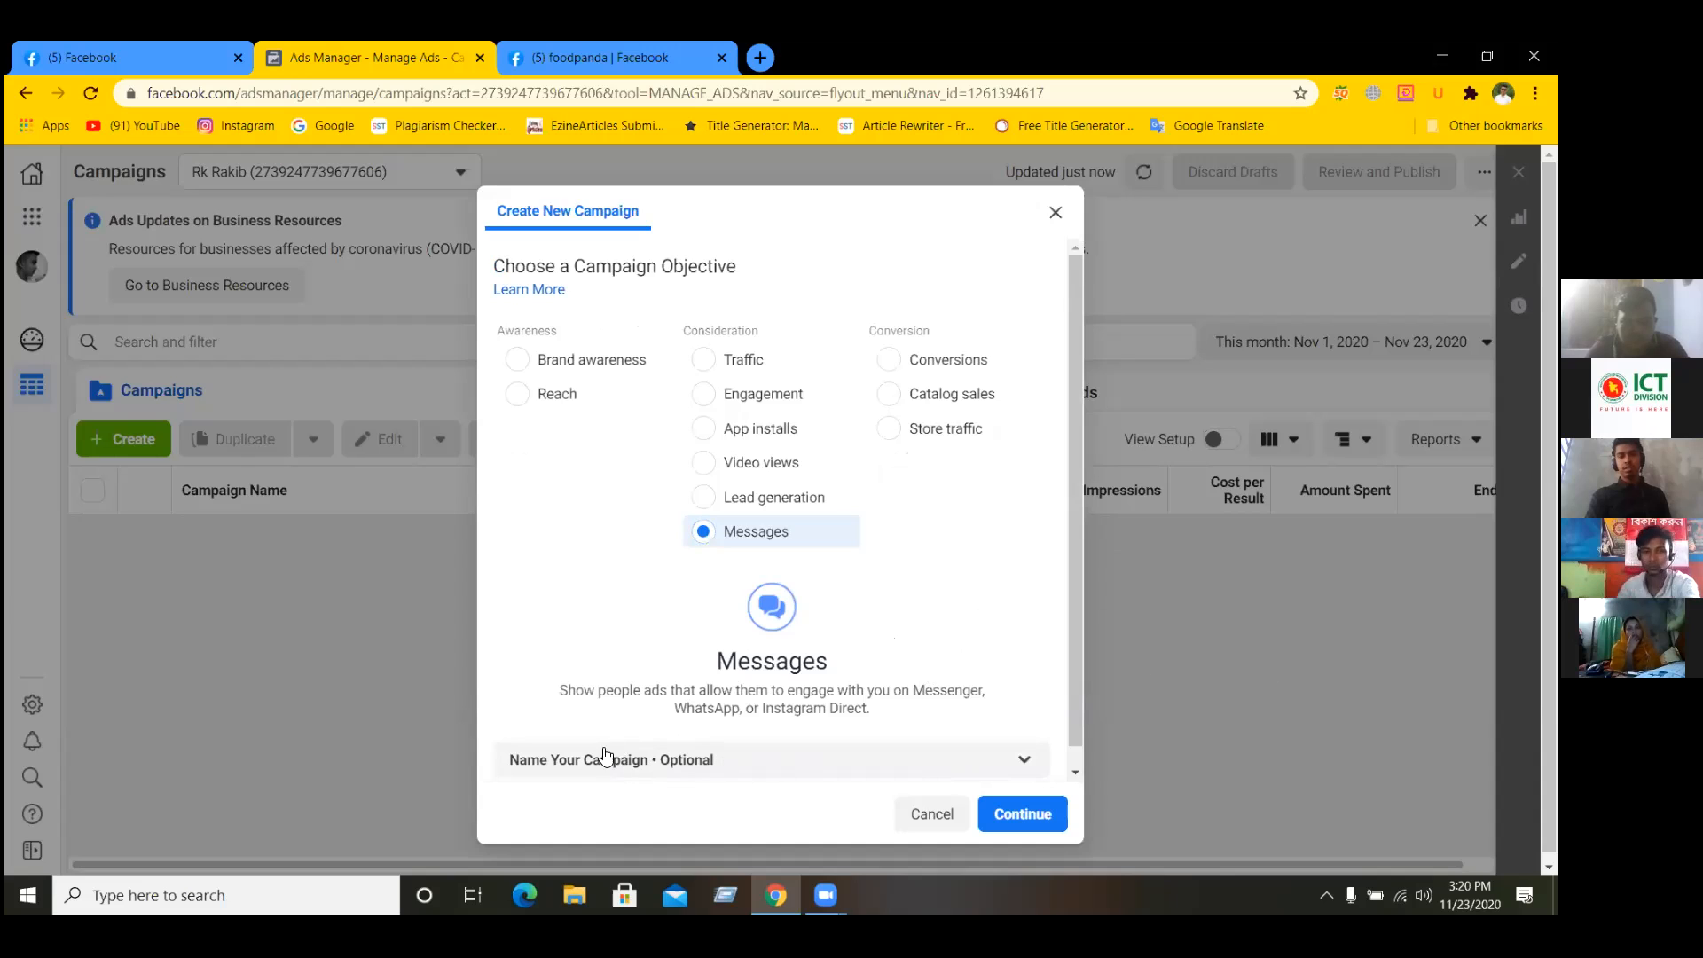
# - Expand the optional naming section and name the campaign "food city 2"
pyautogui.click(766, 765)
pyautogui.scroll(-4, 839, 733)
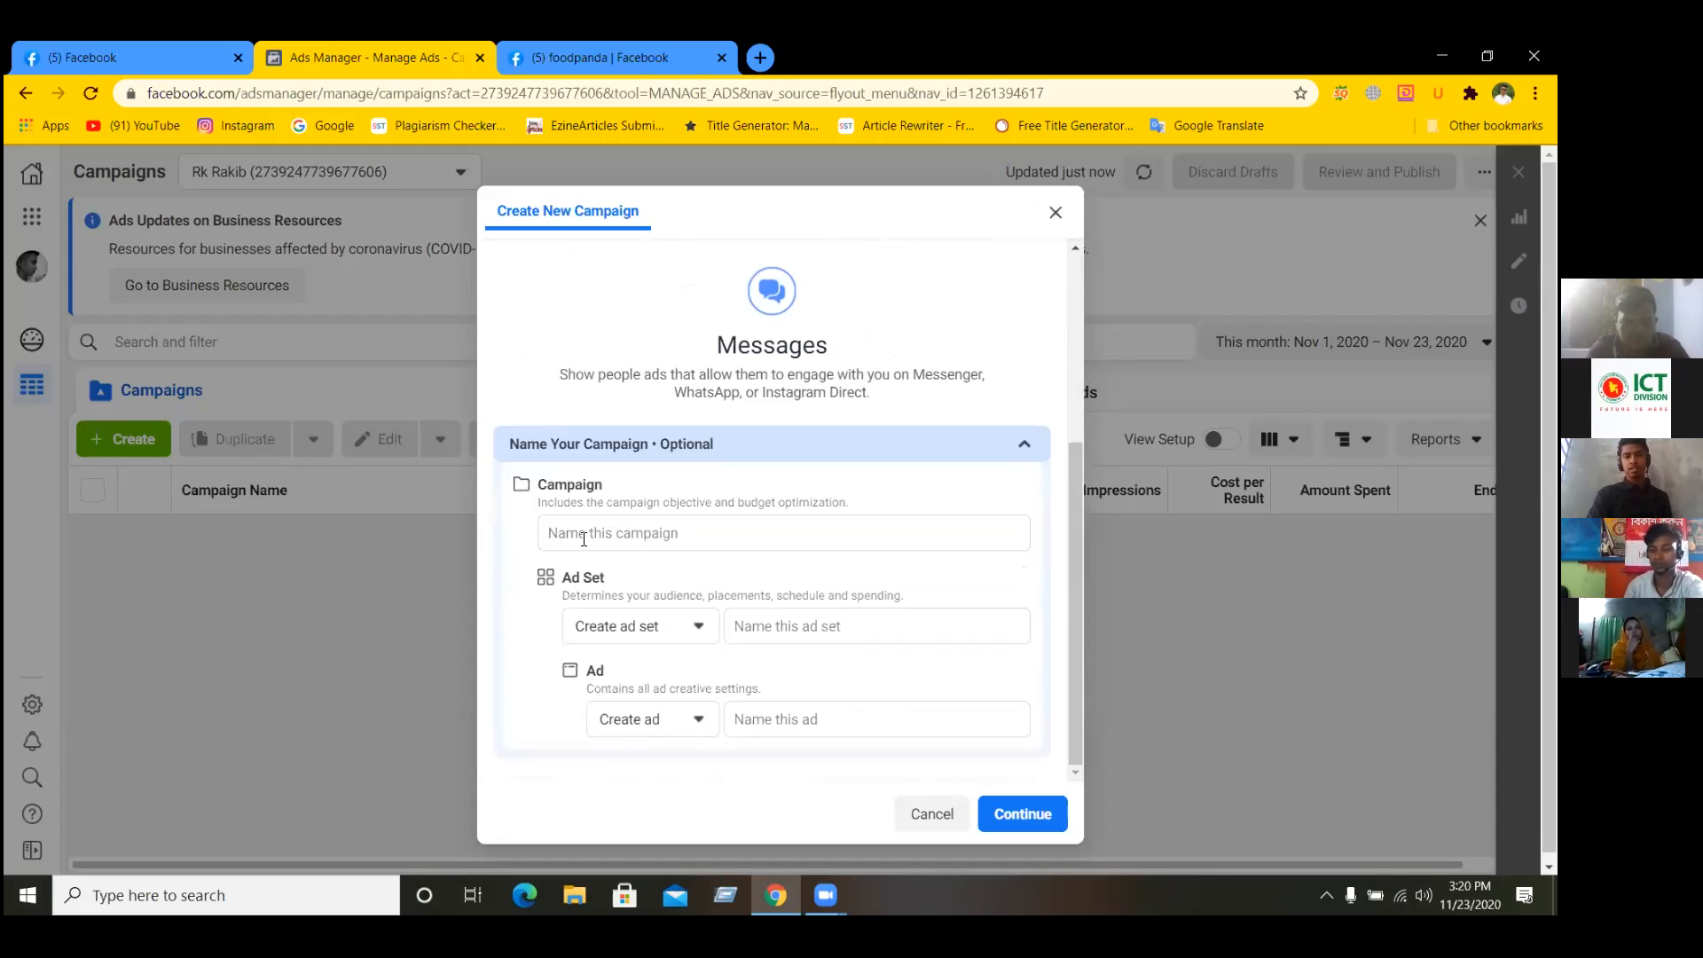
pyautogui.click(584, 539)
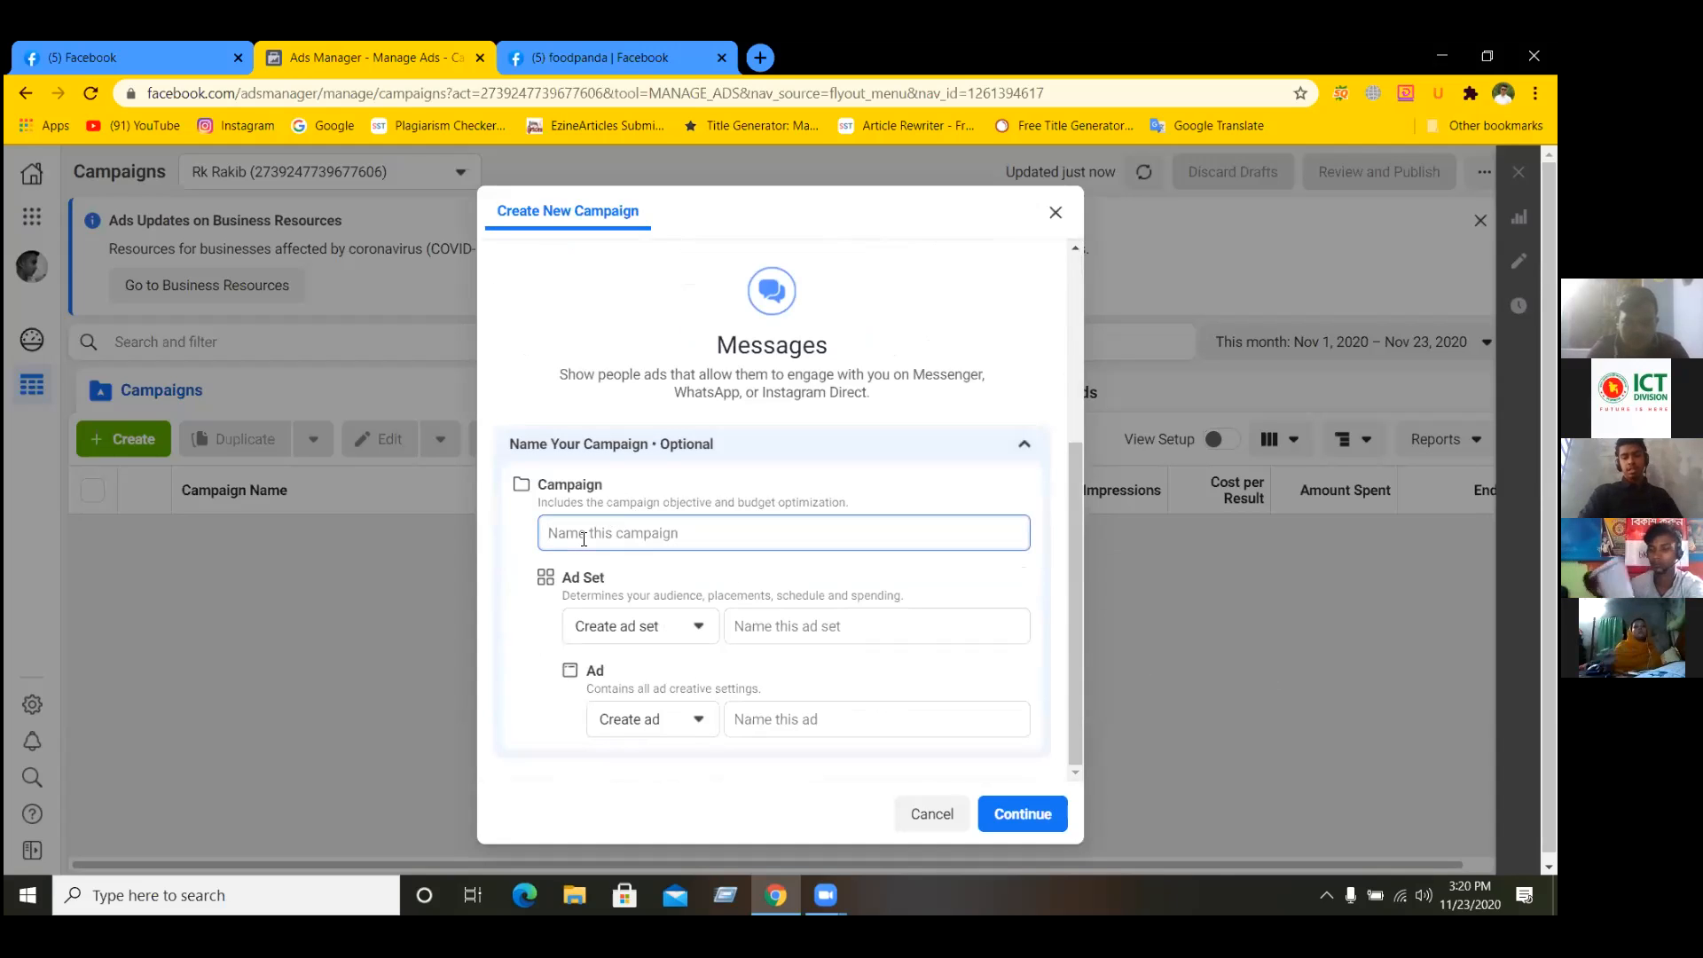
pyautogui.write('food citu')
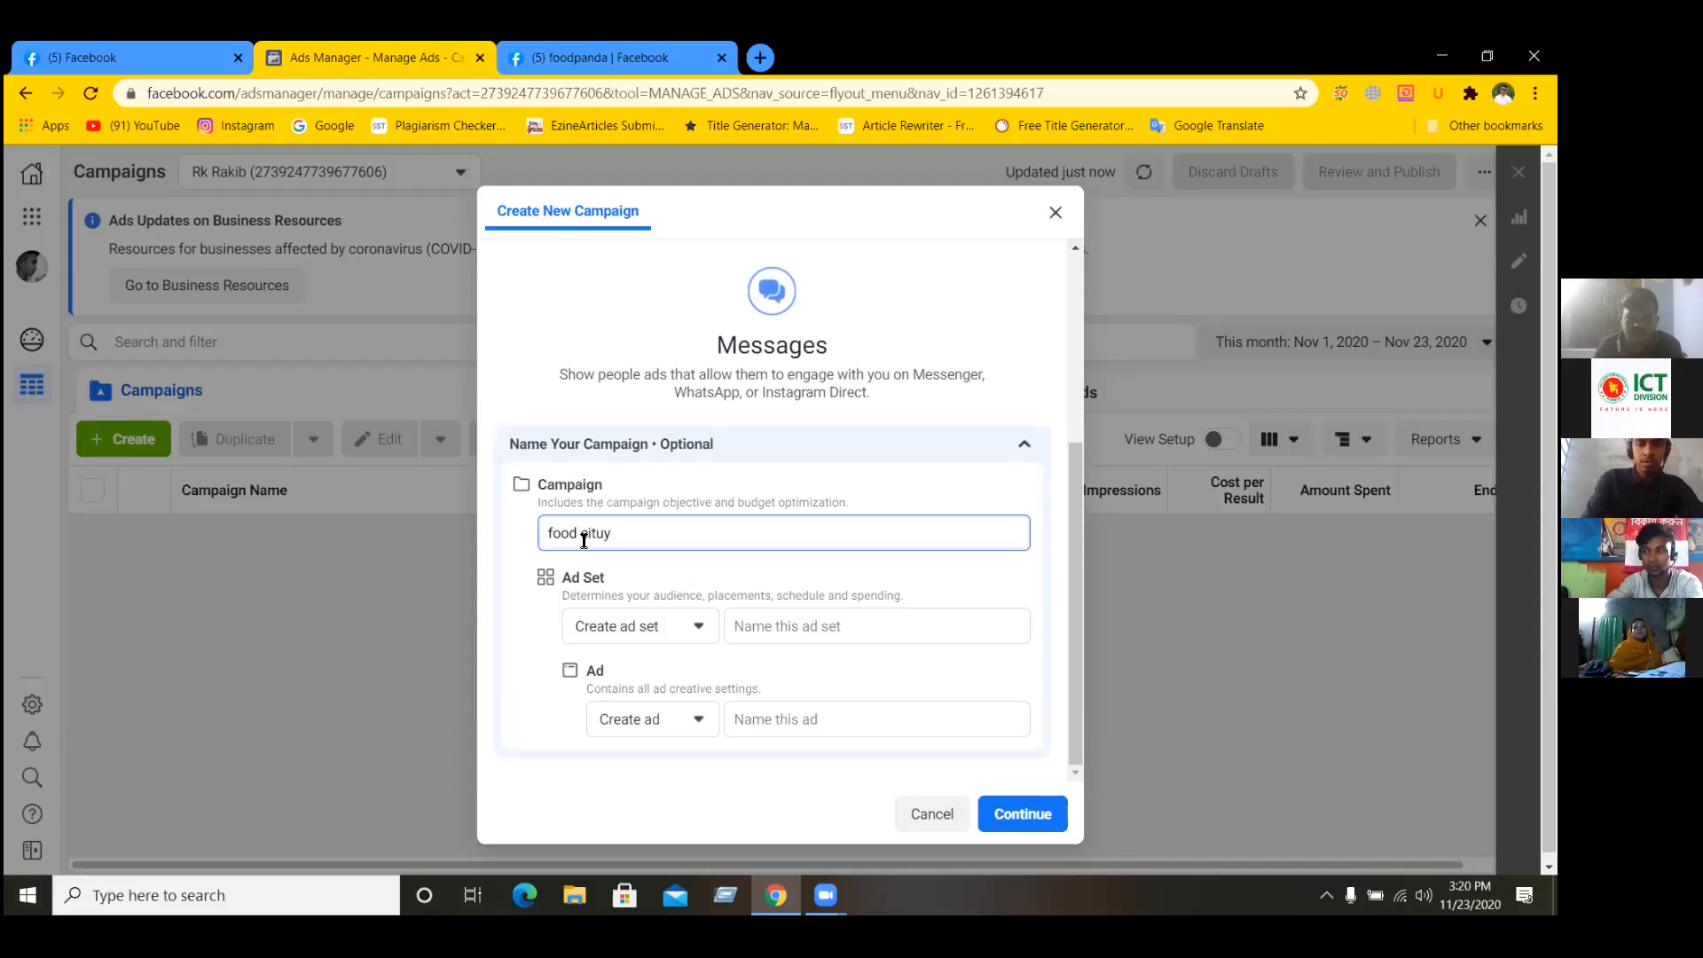
pyautogui.press('BackSpace')
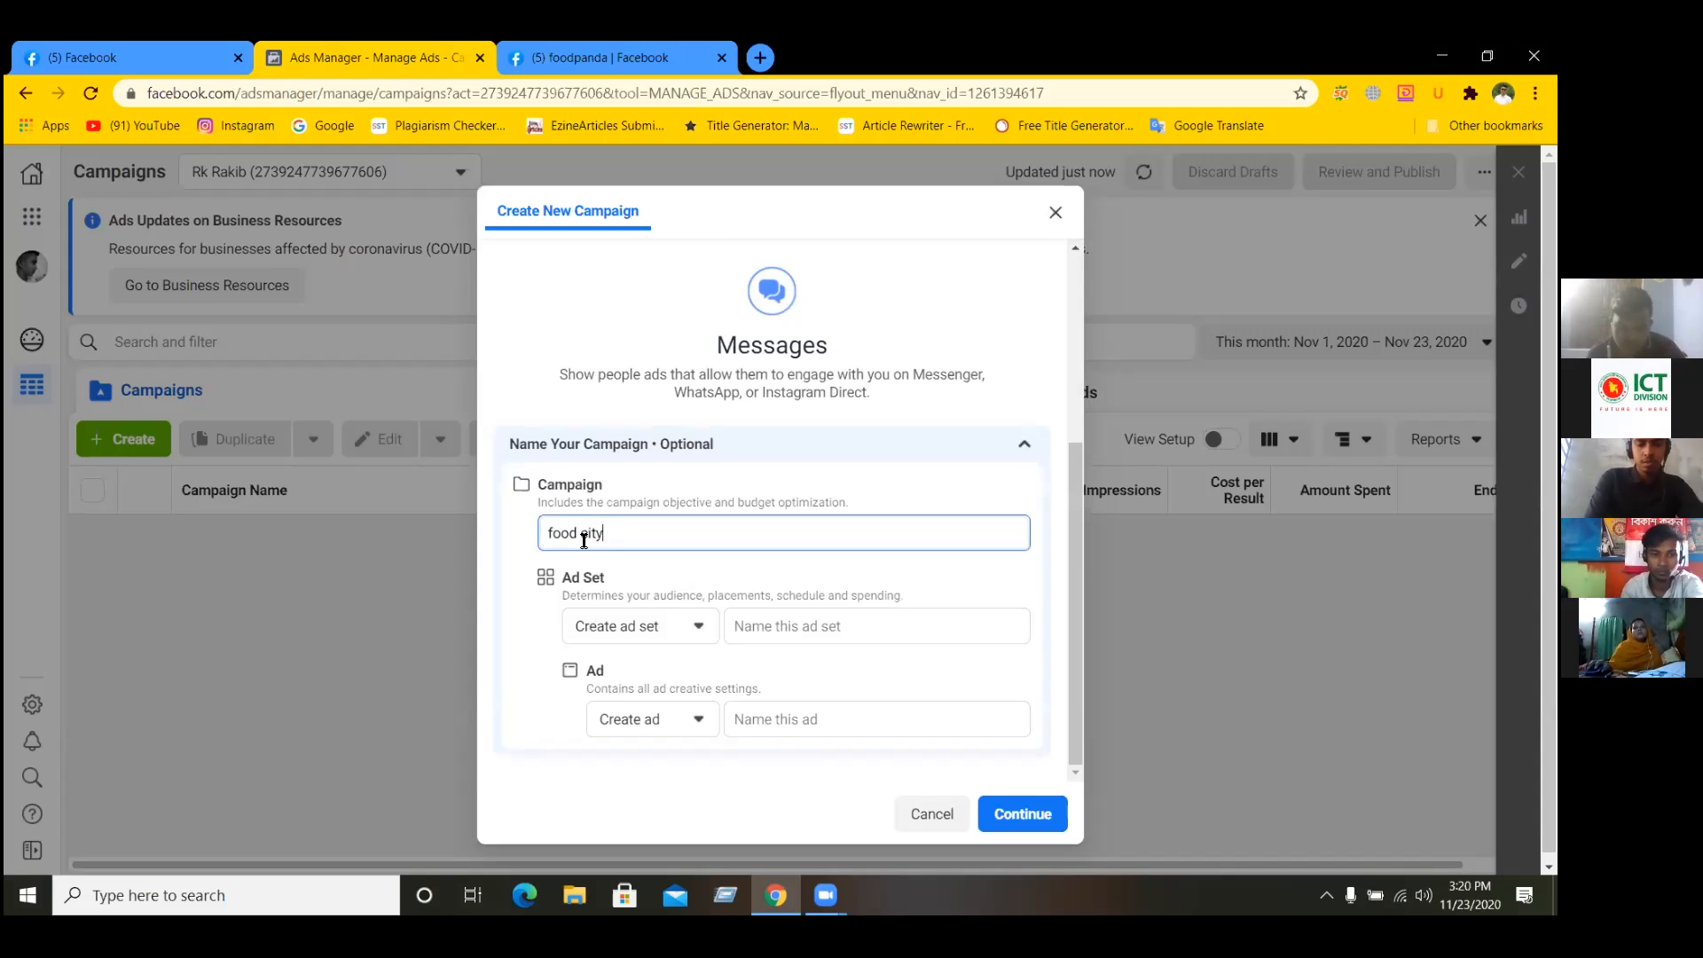
pyautogui.write('2')
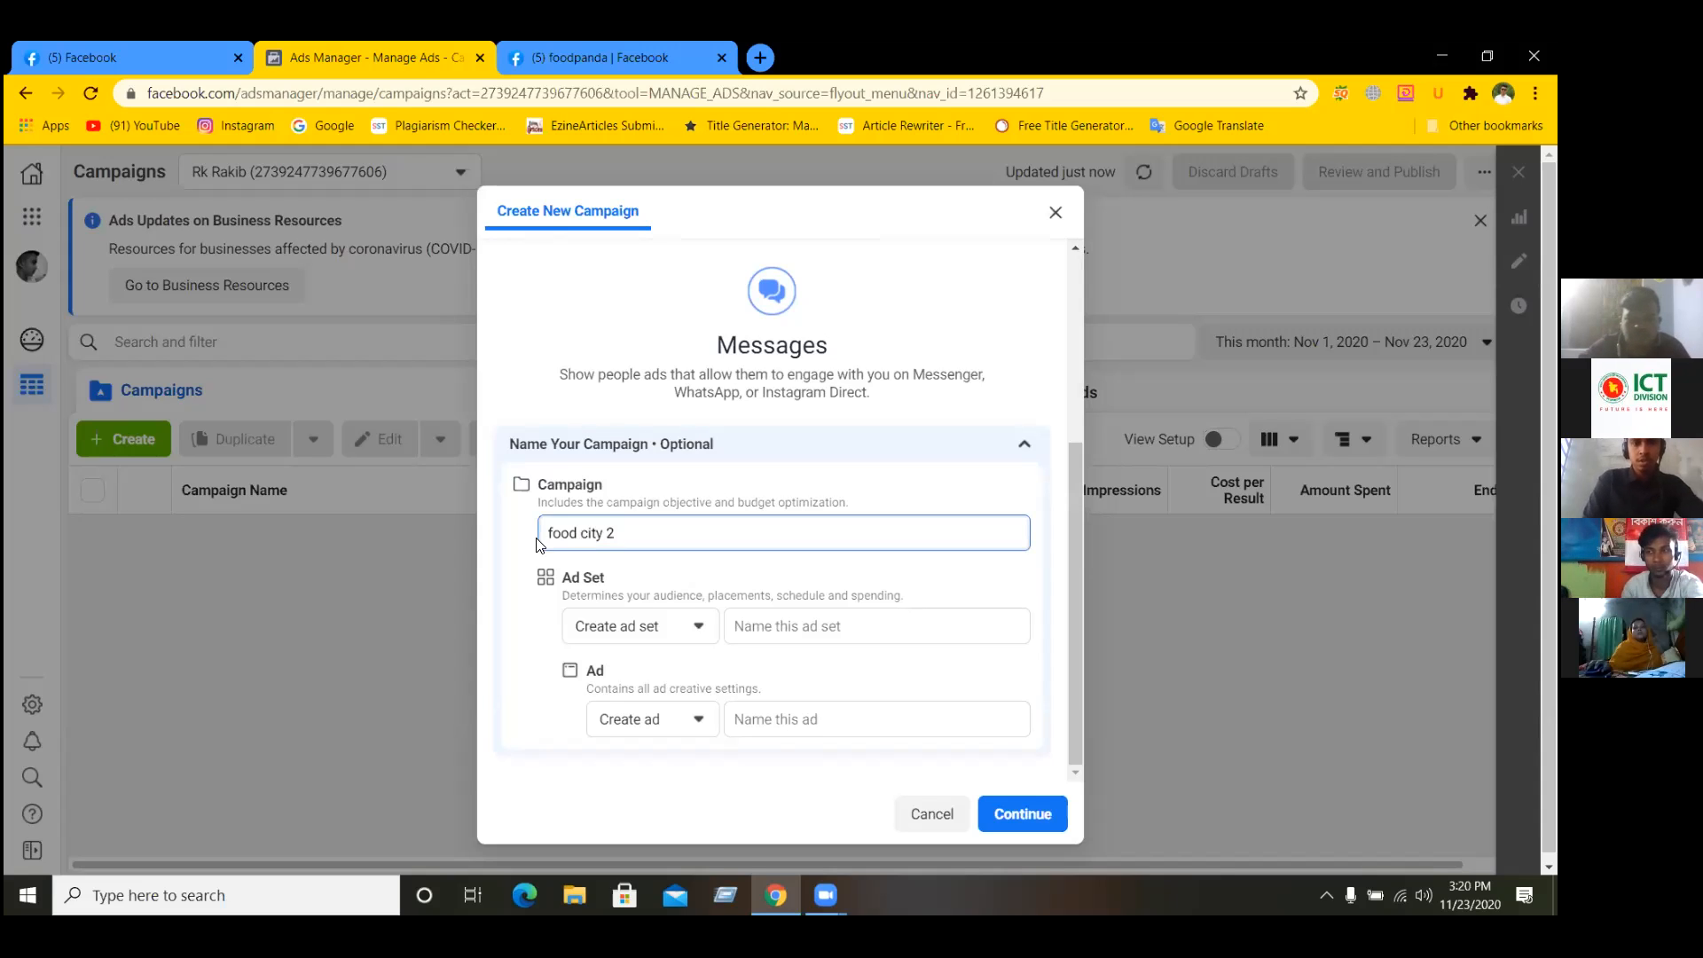
# - Copy the campaign name "food city 2" into the ad set and ad names, and continue to the campaign draft
pyautogui.moveTo(614, 533); pyautogui.dragTo(544, 537)
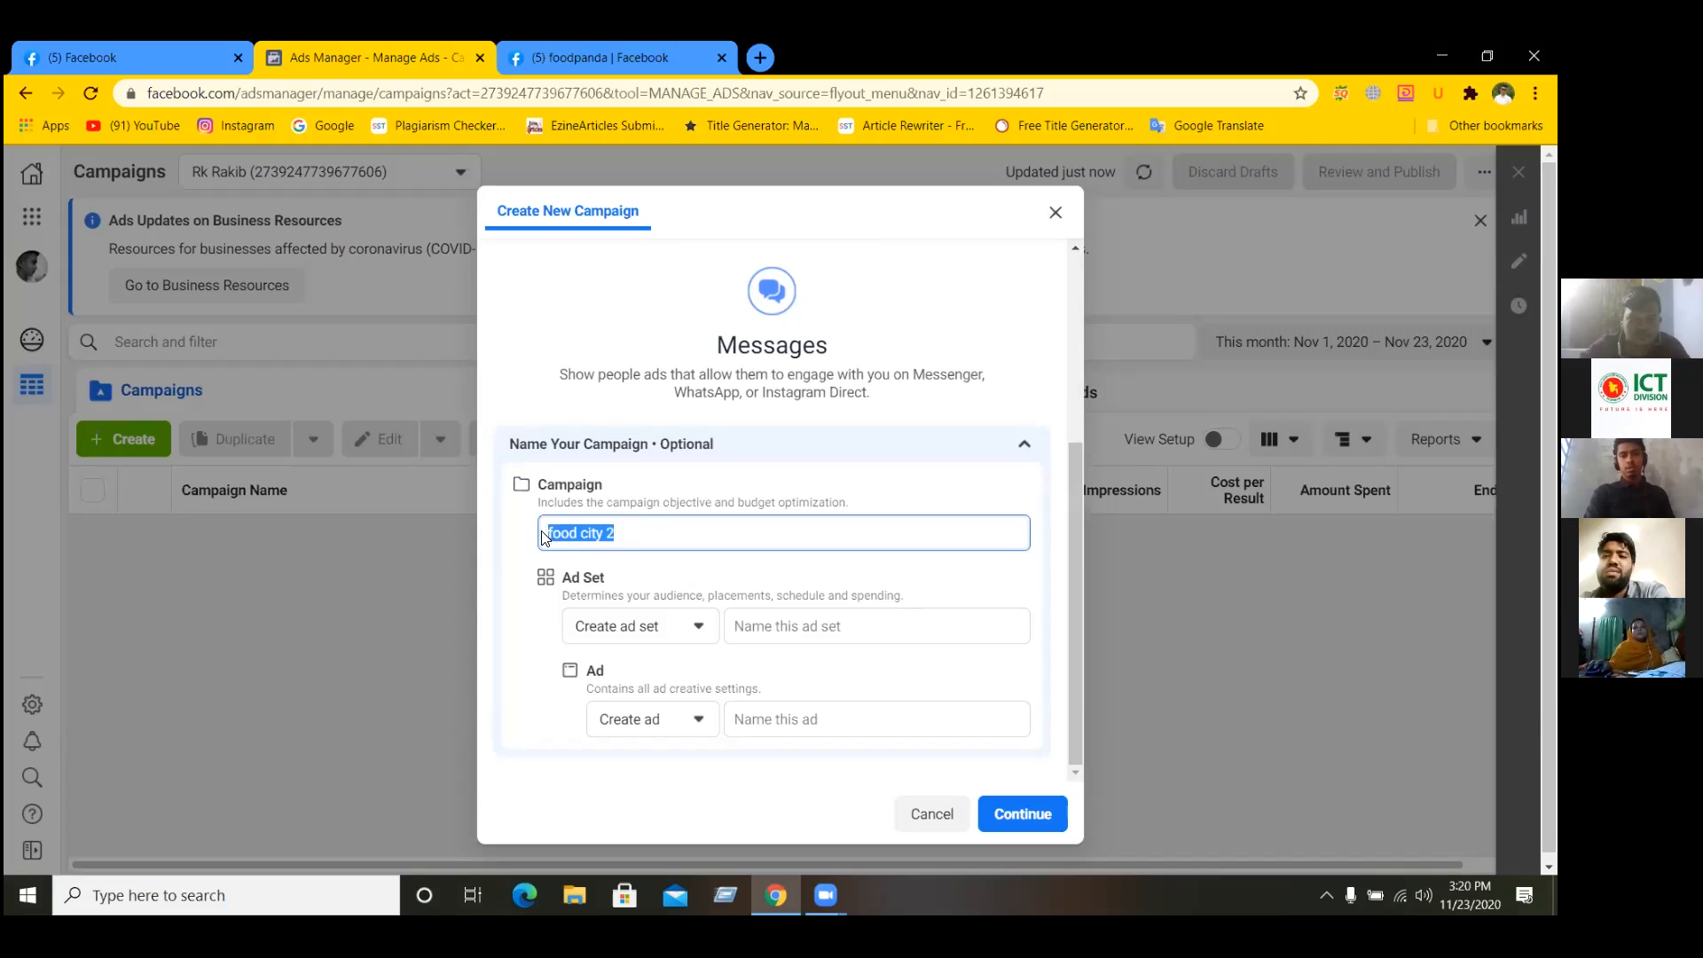
pyautogui.rightClick(582, 531)
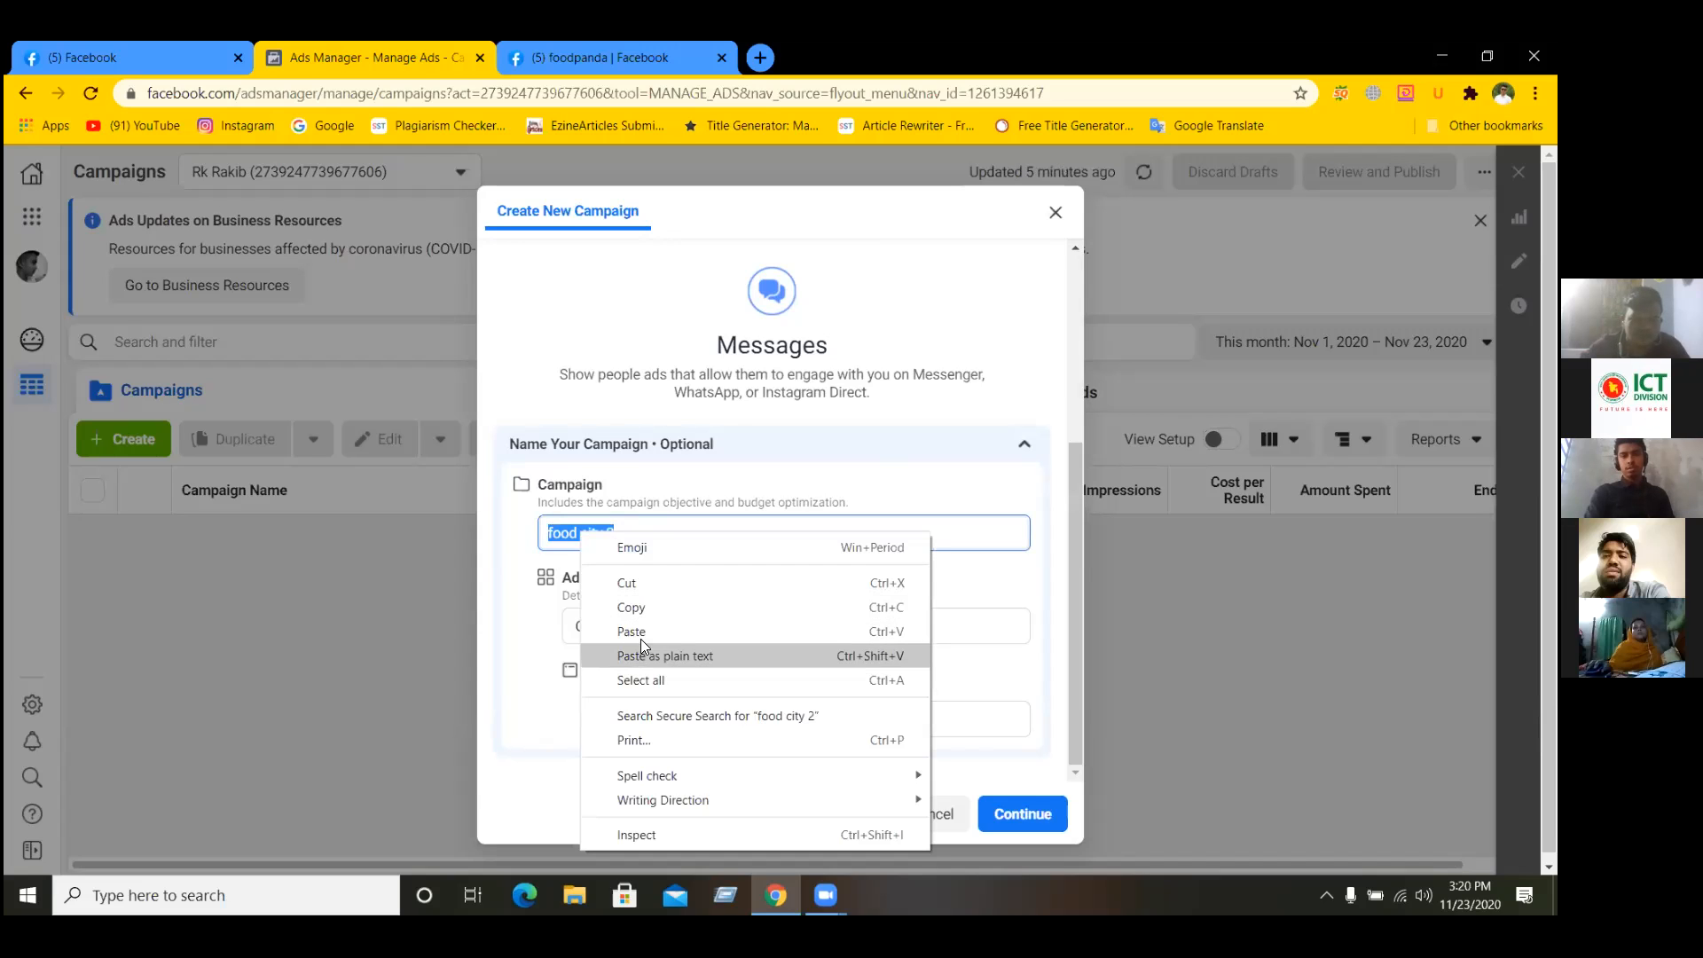
pyautogui.click(660, 607)
pyautogui.click(785, 626)
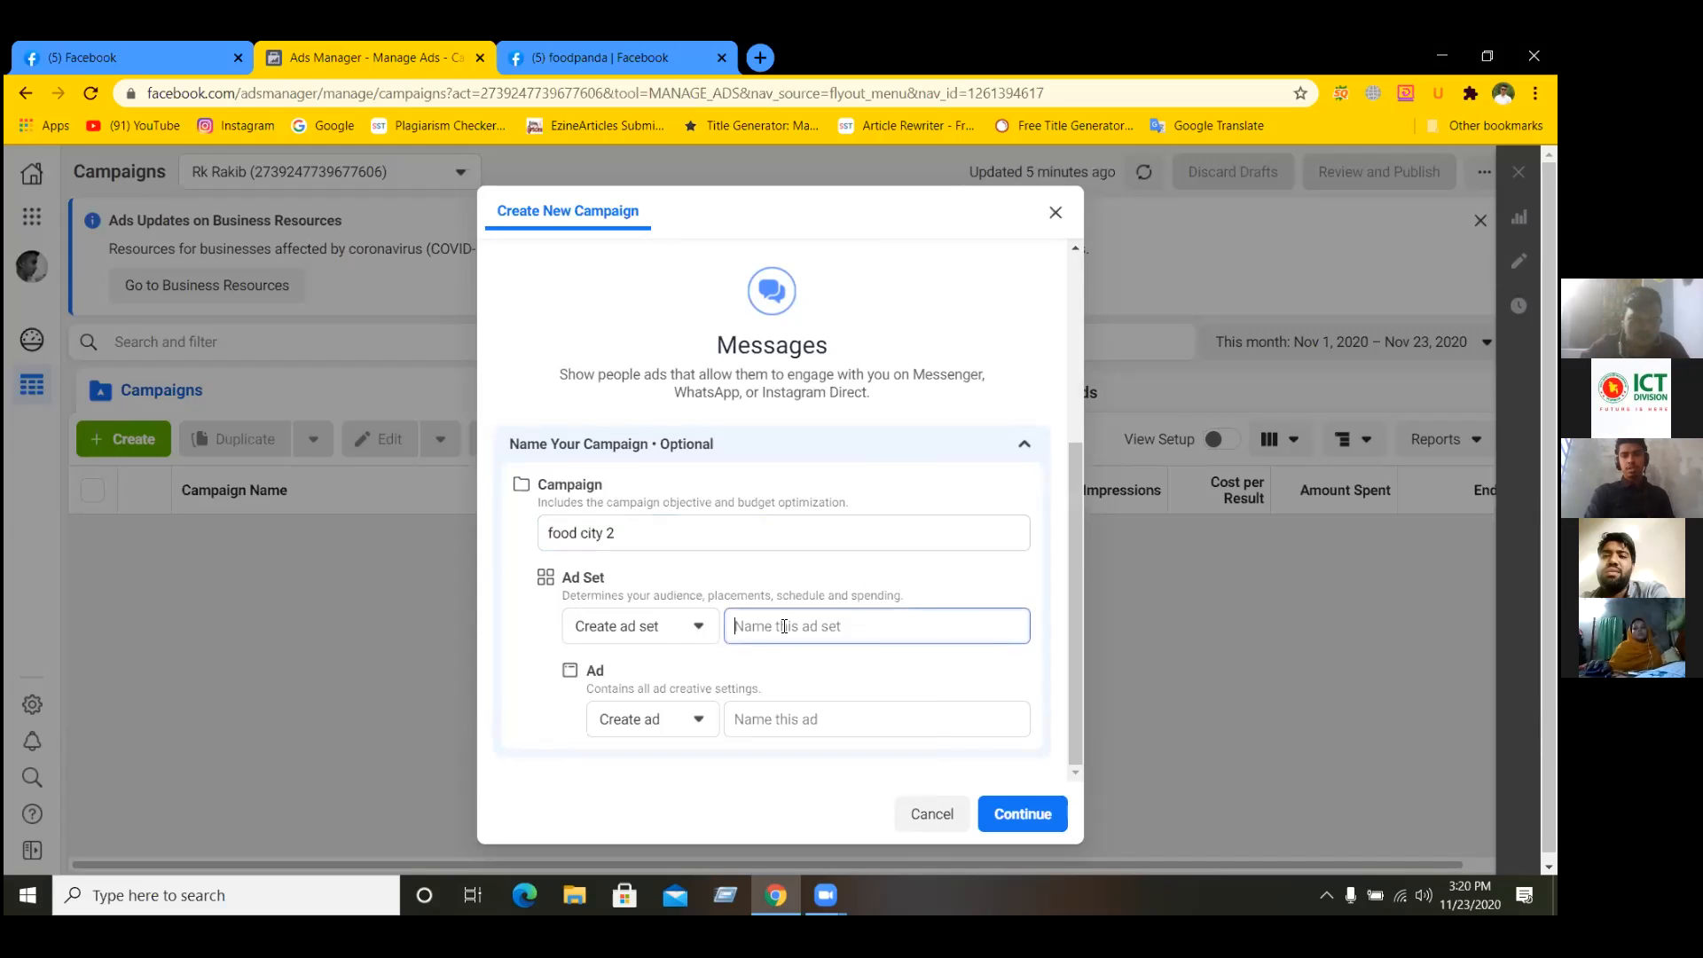
pyautogui.rightClick(784, 626)
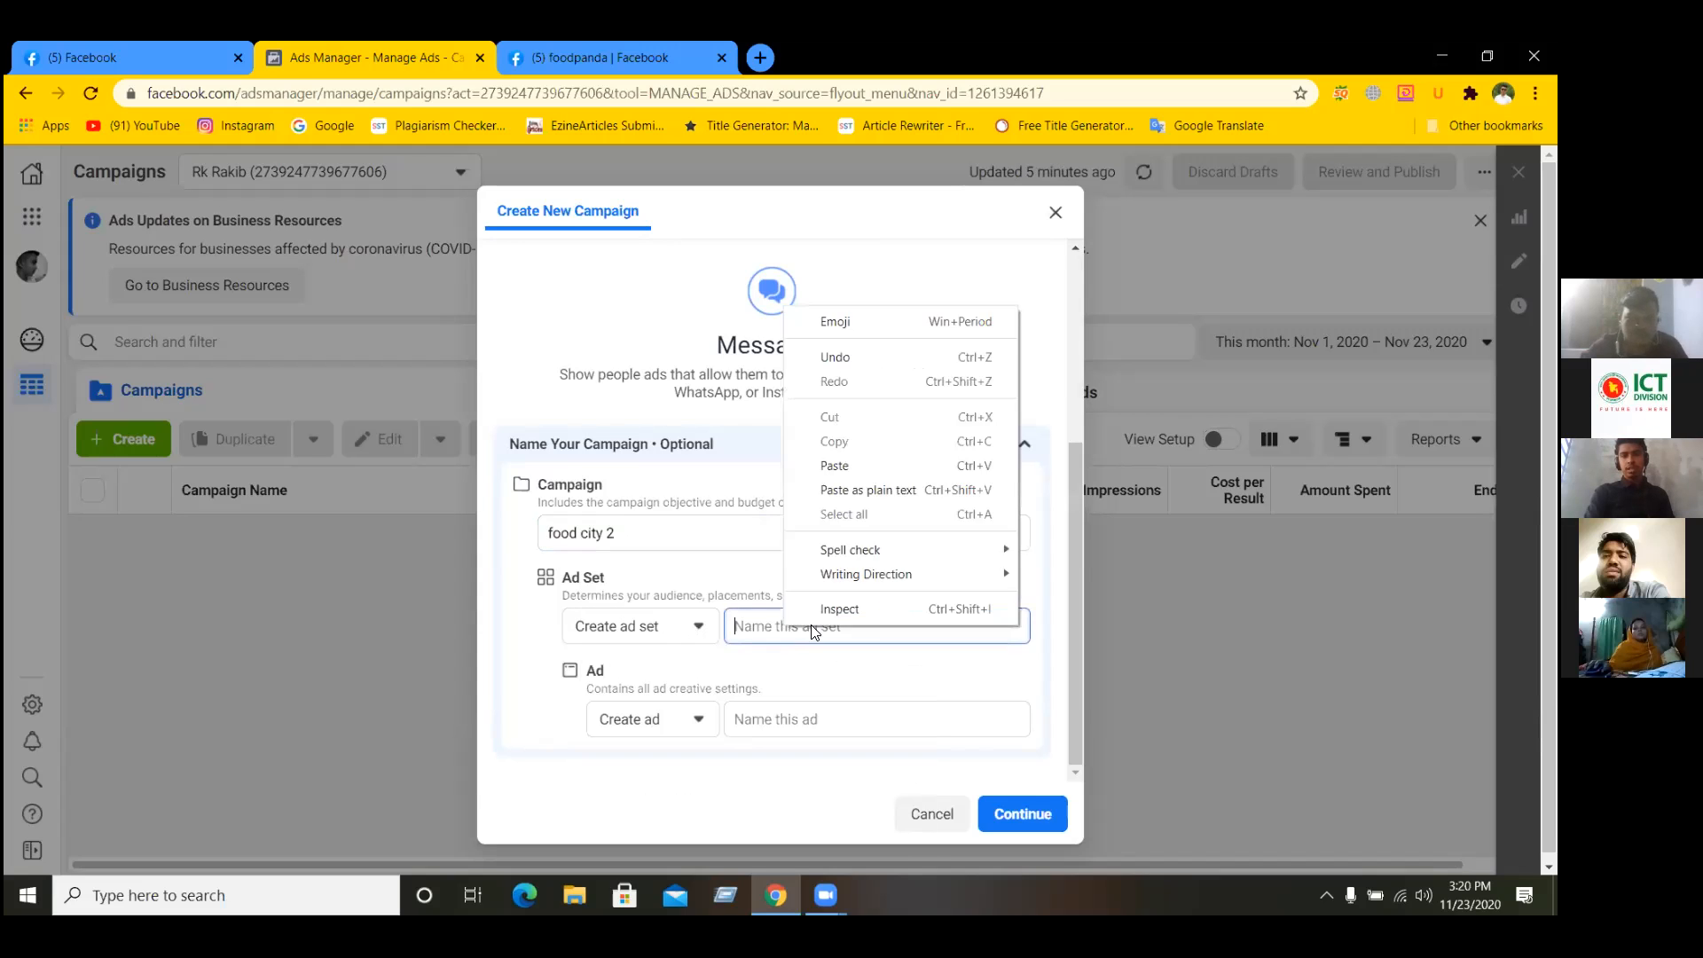
pyautogui.click(838, 463)
pyautogui.click(813, 719)
pyautogui.rightClick(813, 718)
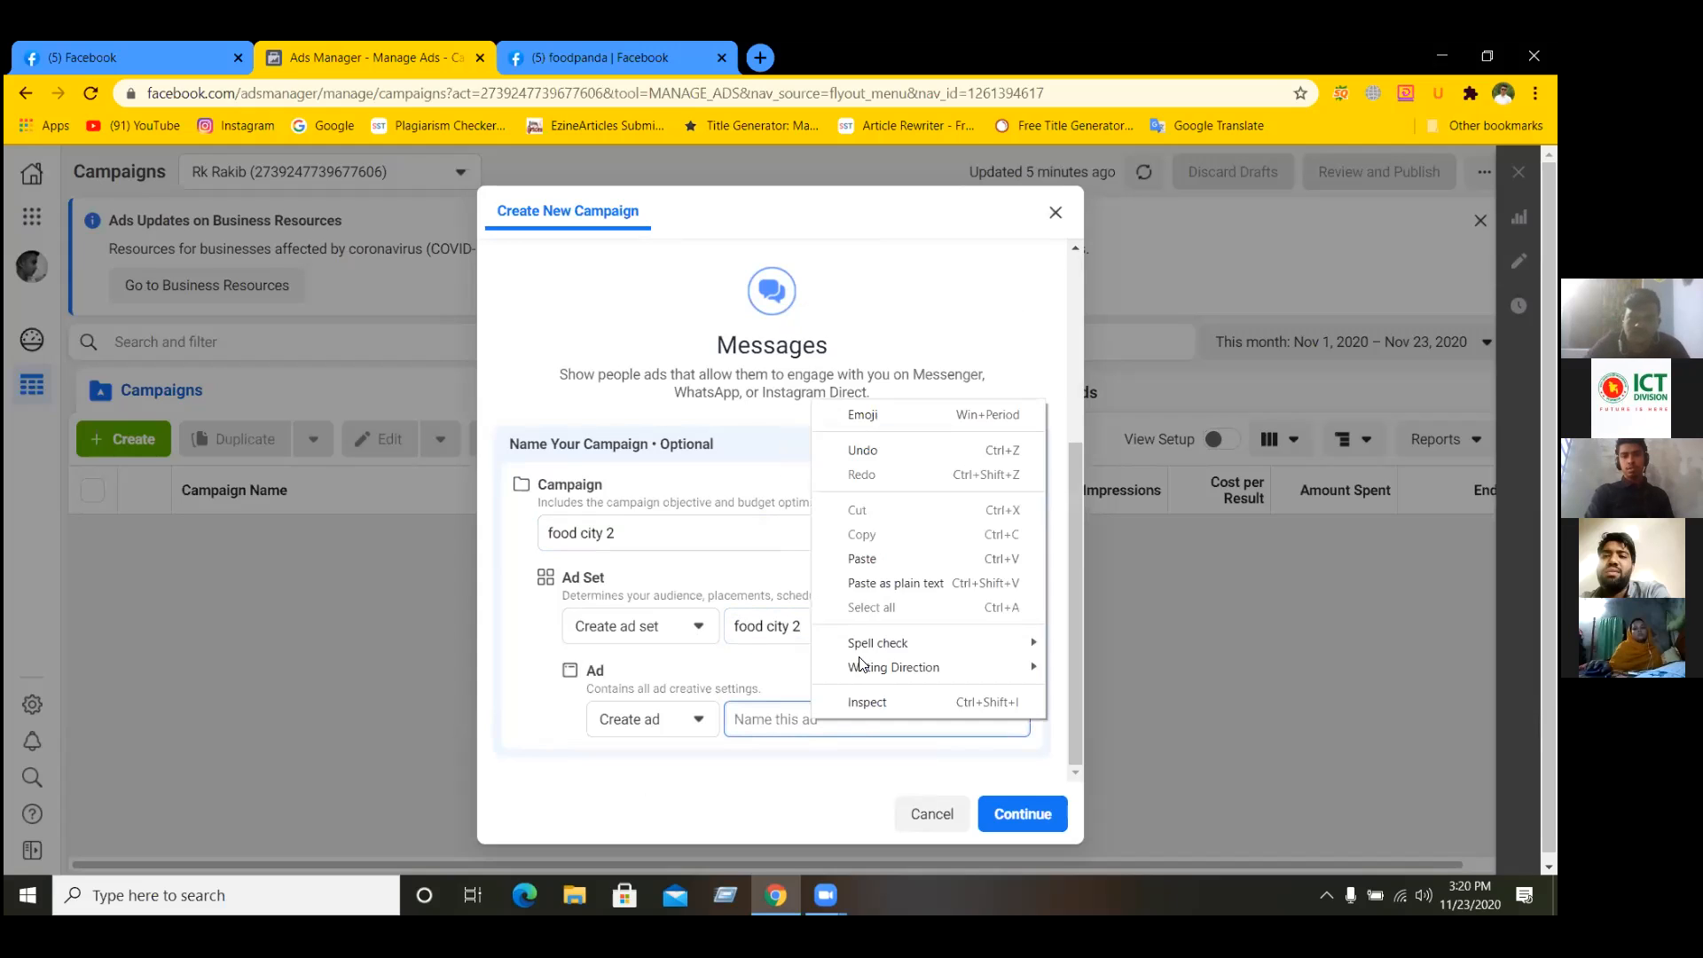
pyautogui.click(873, 557)
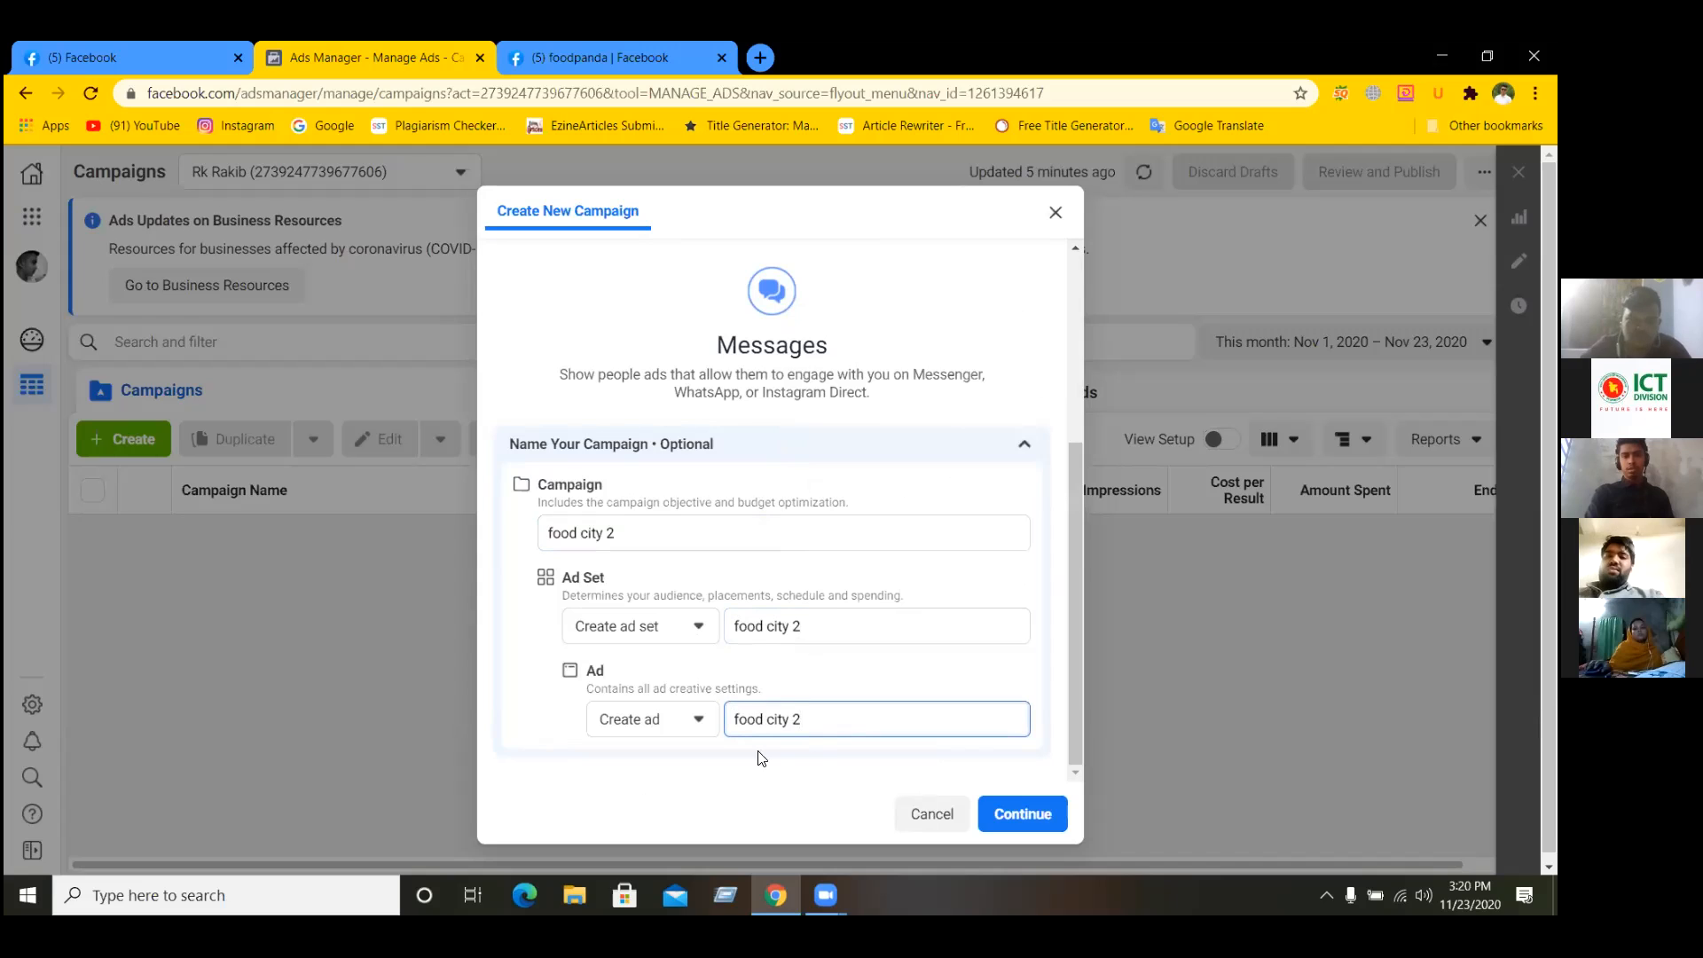
pyautogui.click(1023, 813)
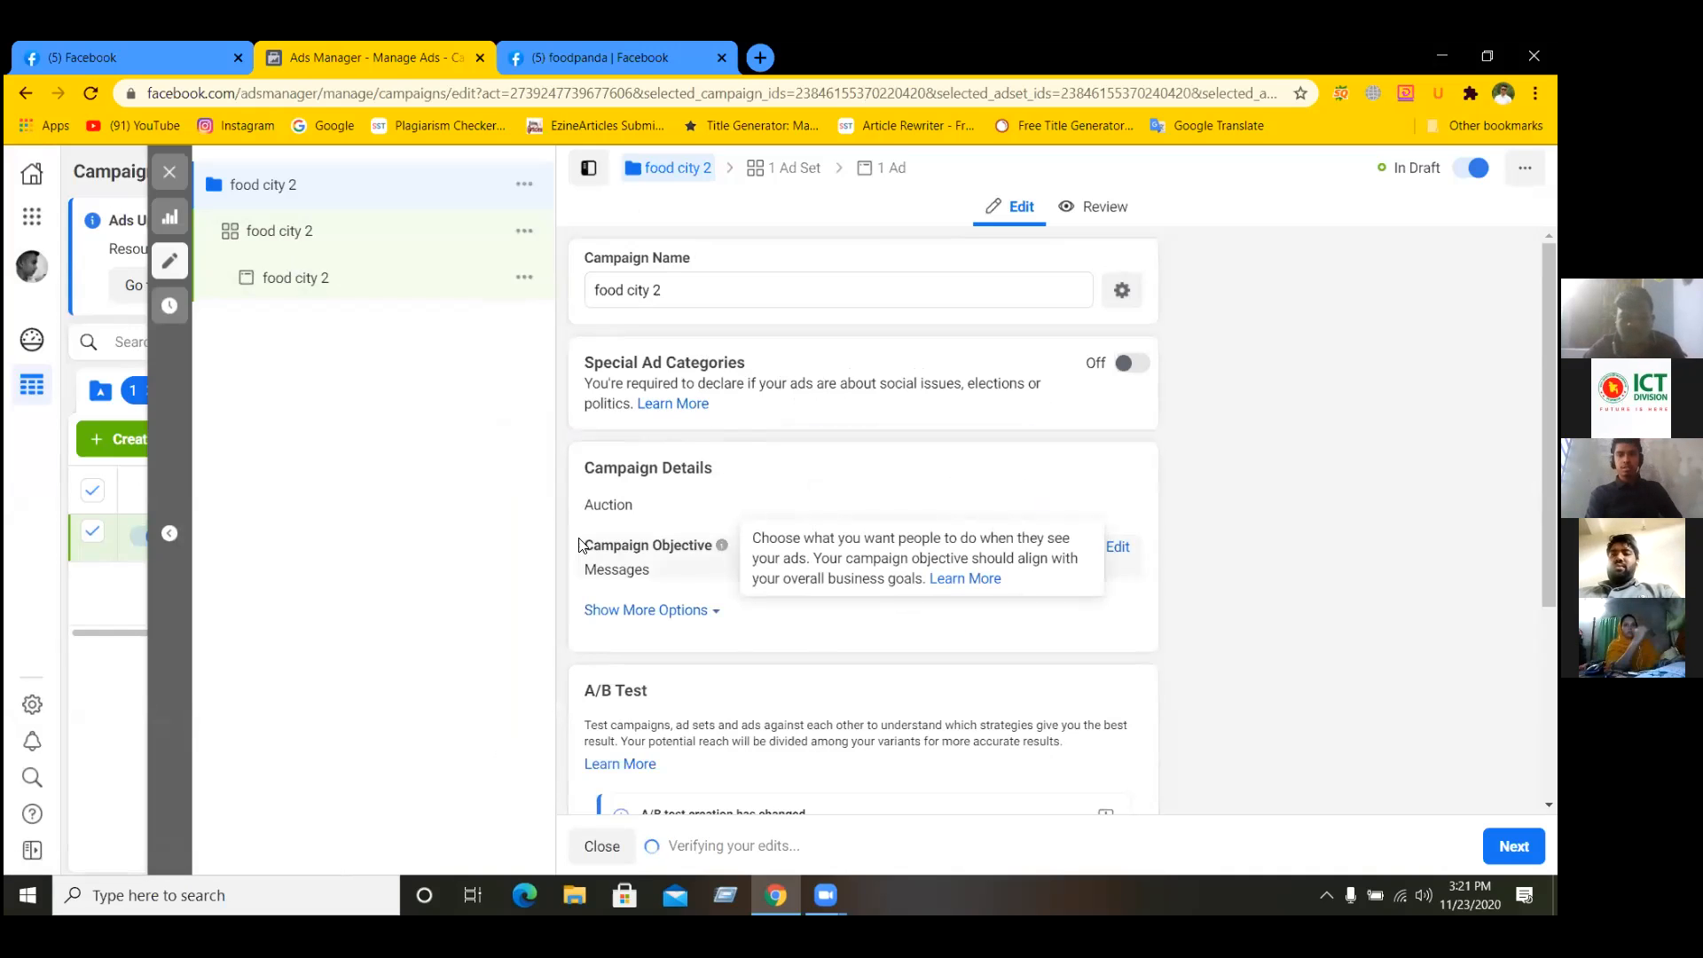
# - Review the draft campaign's special ad categories, campaign details, A/B test and Campaign Budget Optimization settings
pyautogui.scroll(-2, 723, 501)
pyautogui.scroll(-1, 700, 471)
pyautogui.click(710, 408)
pyautogui.scroll(-1, 709, 424)
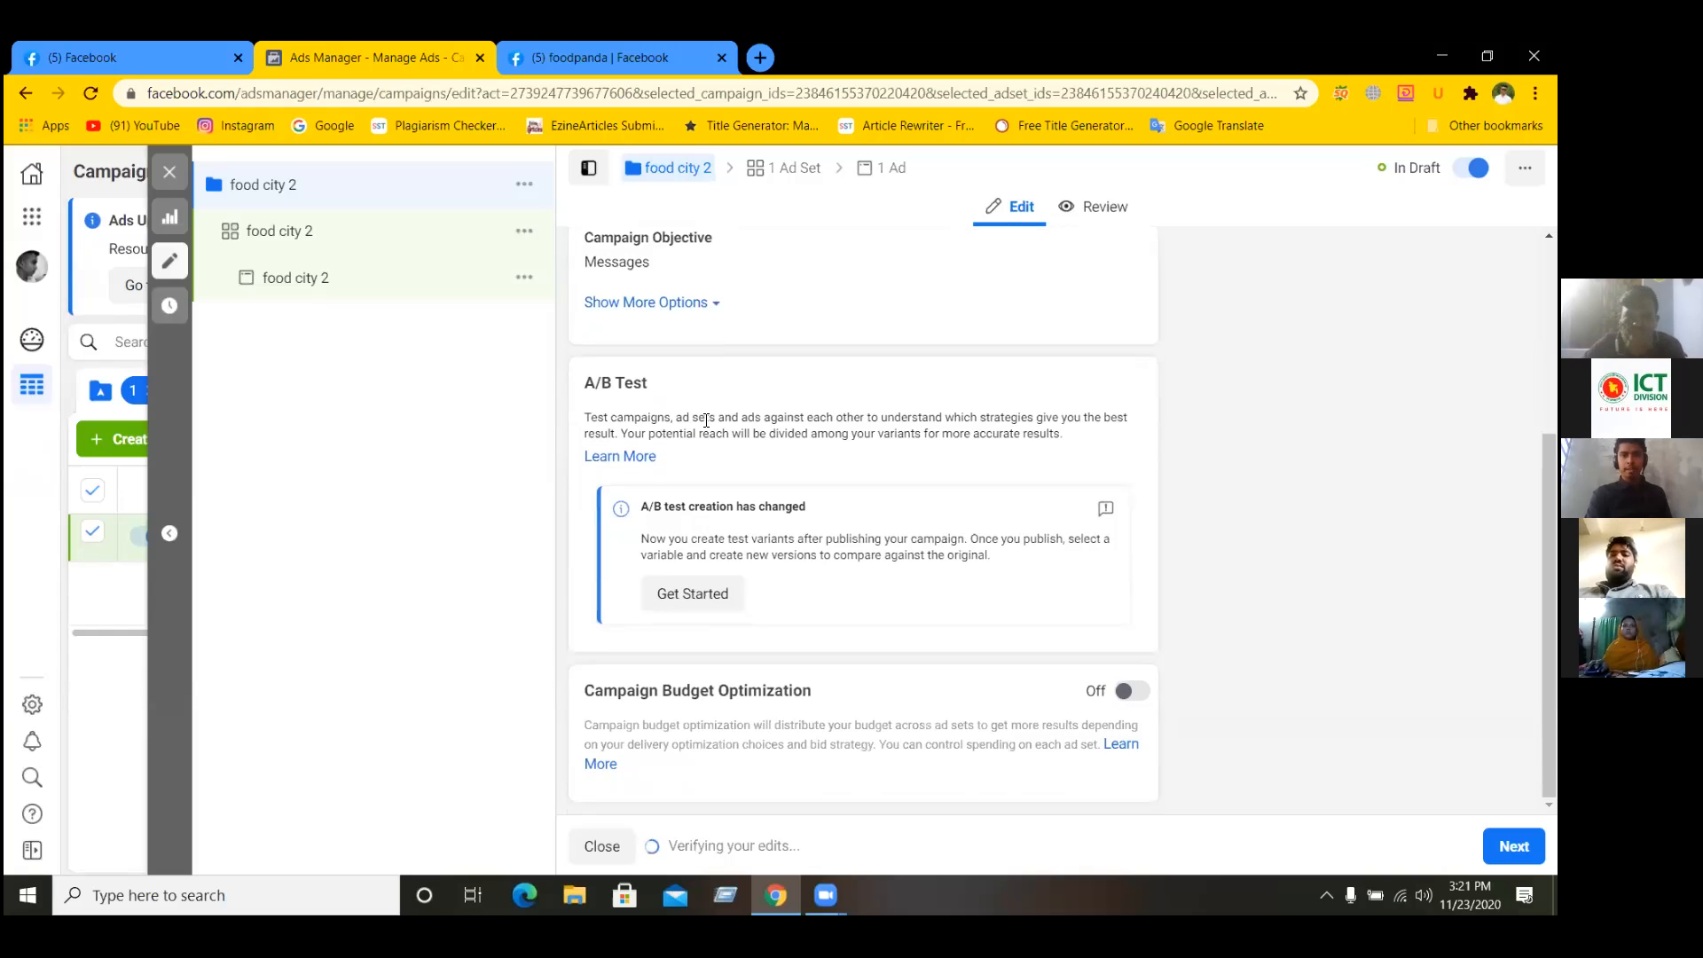
pyautogui.scroll(3, 775, 597)
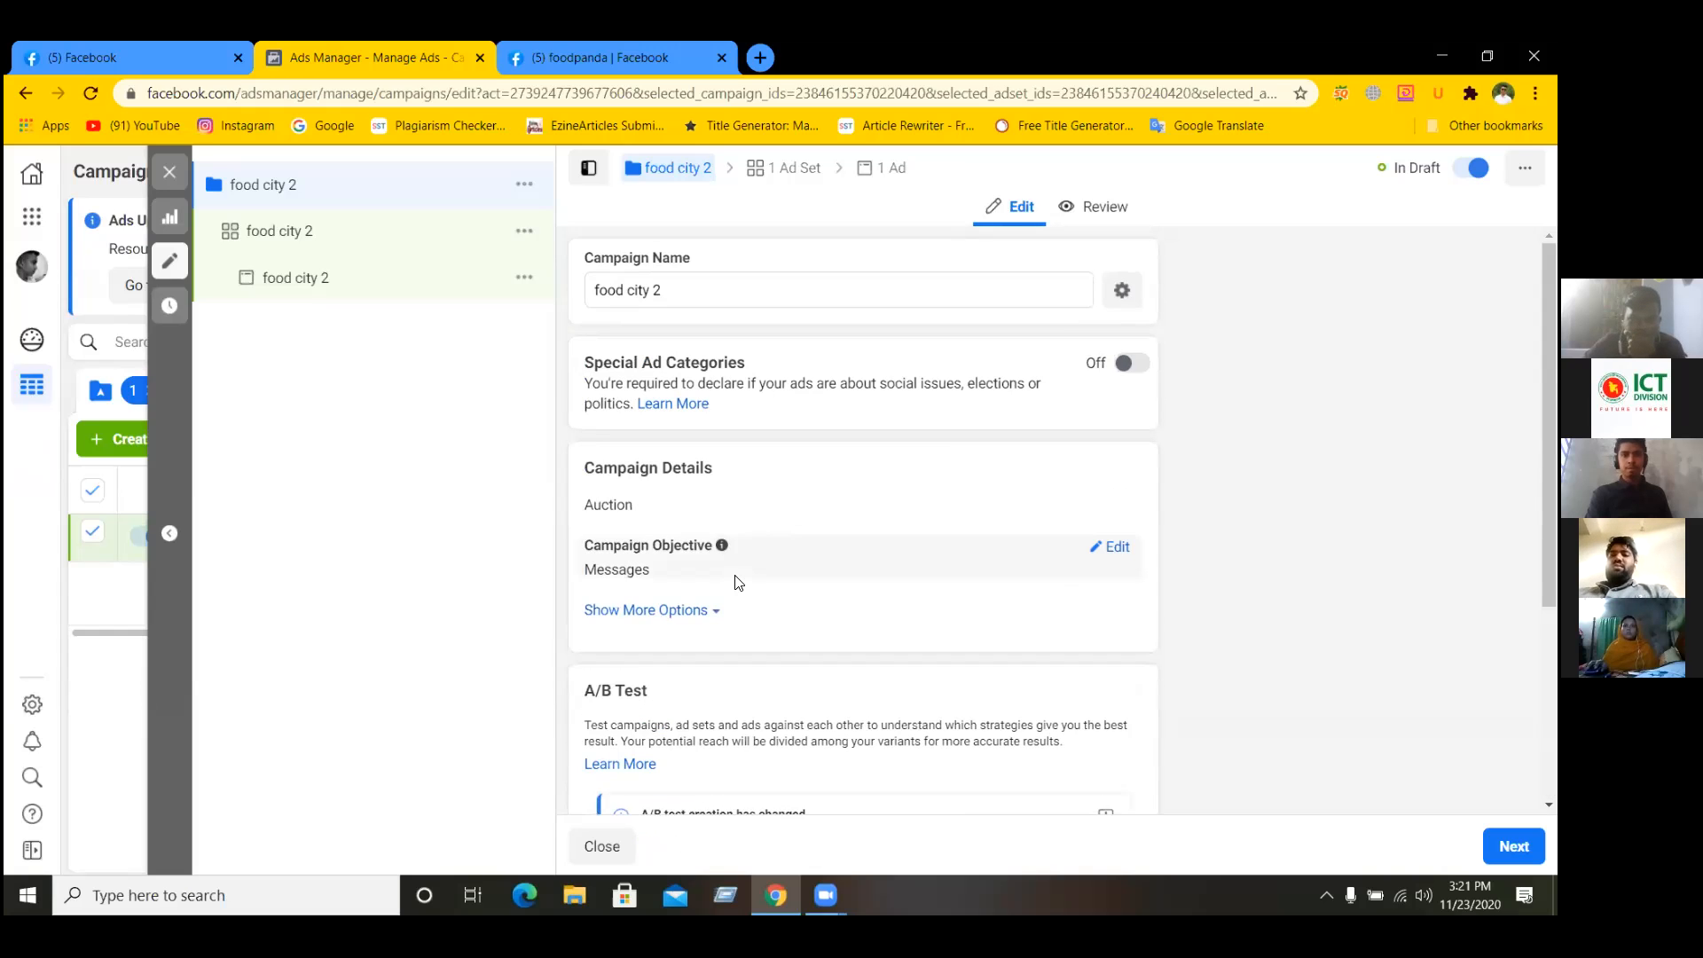
pyautogui.scroll(-3, 734, 583)
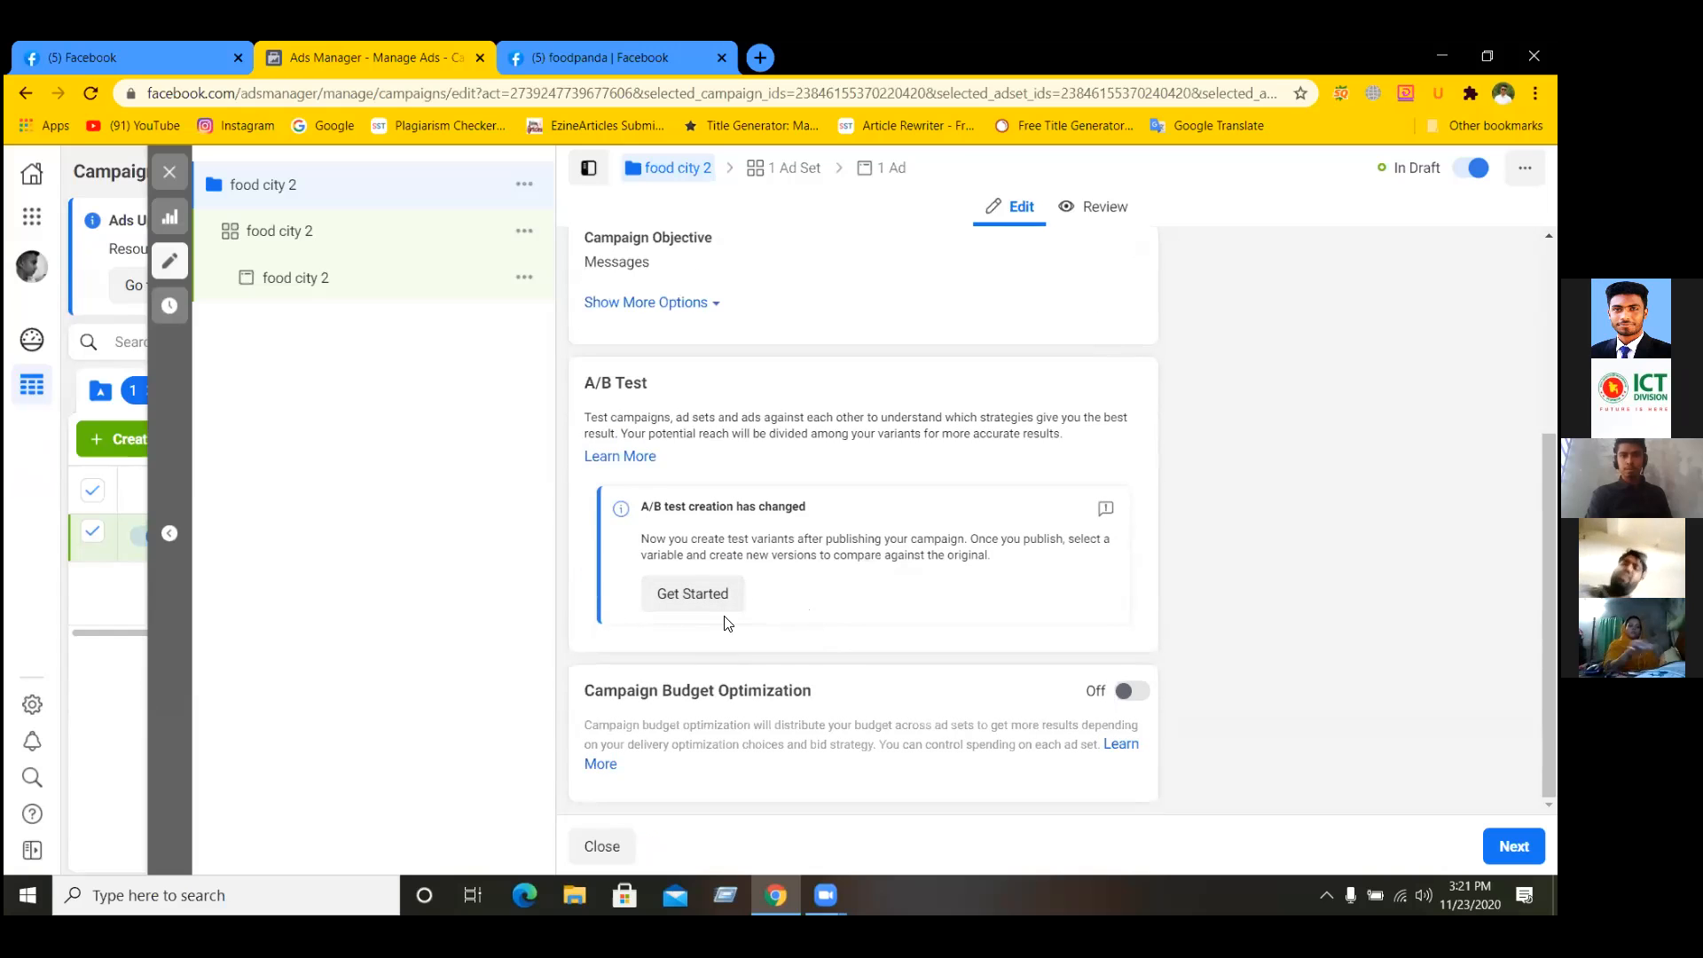
pyautogui.scroll(3, 726, 622)
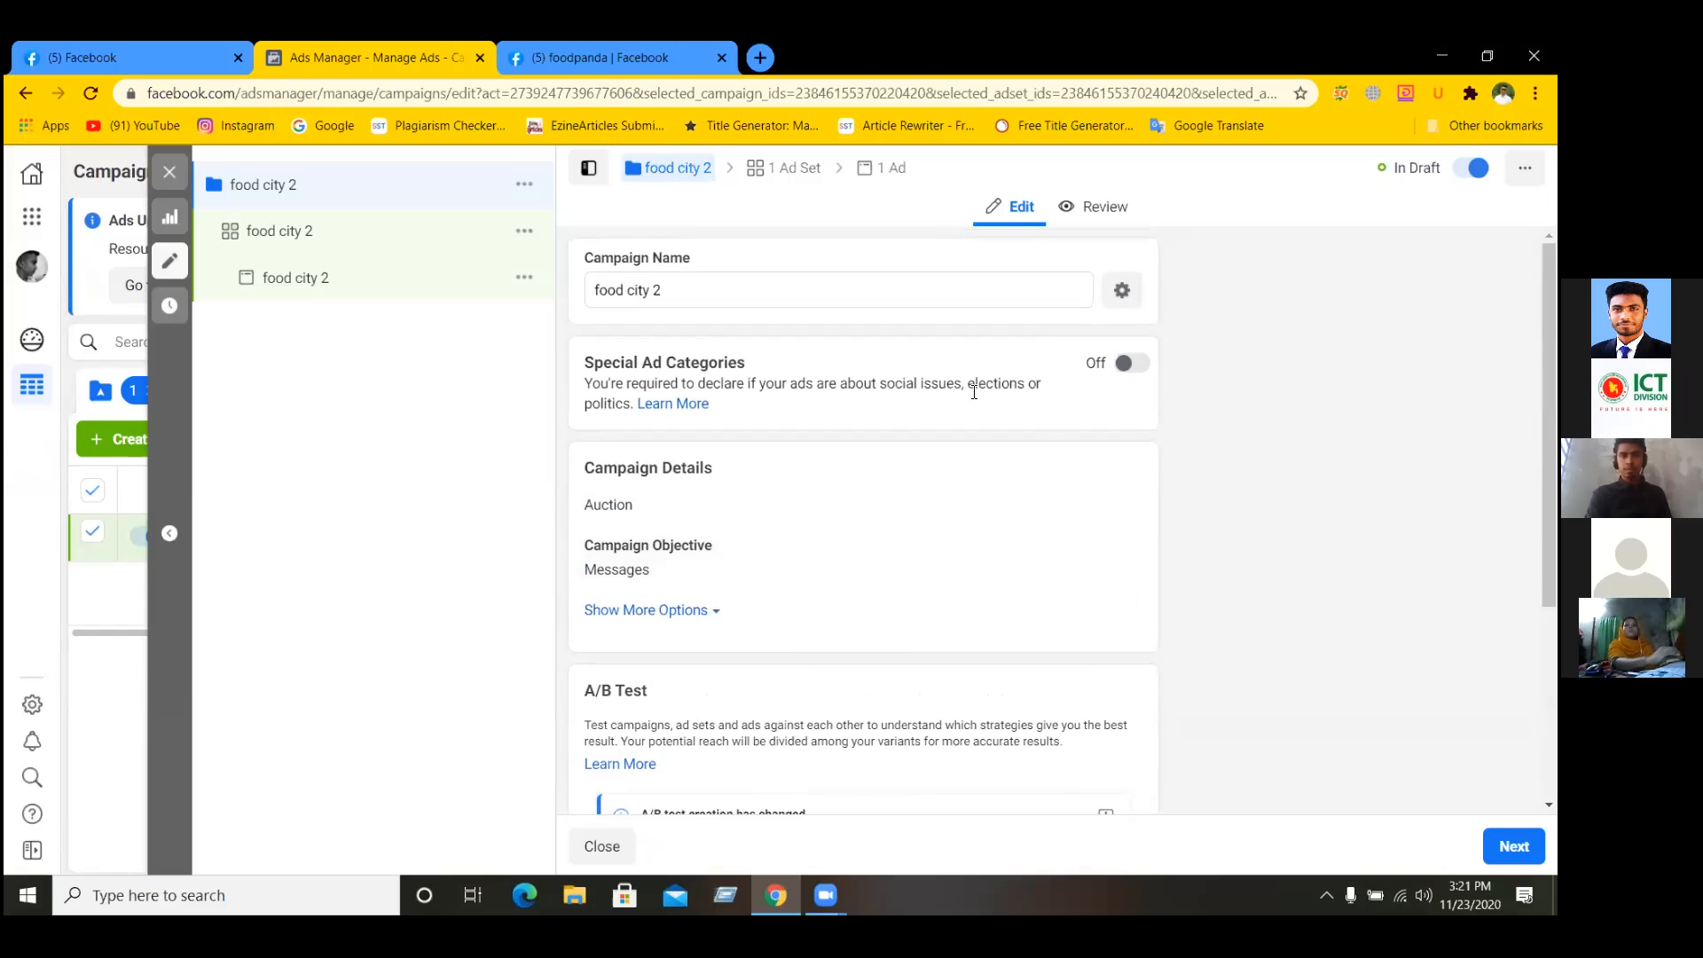
pyautogui.scroll(-3, 1261, 706)
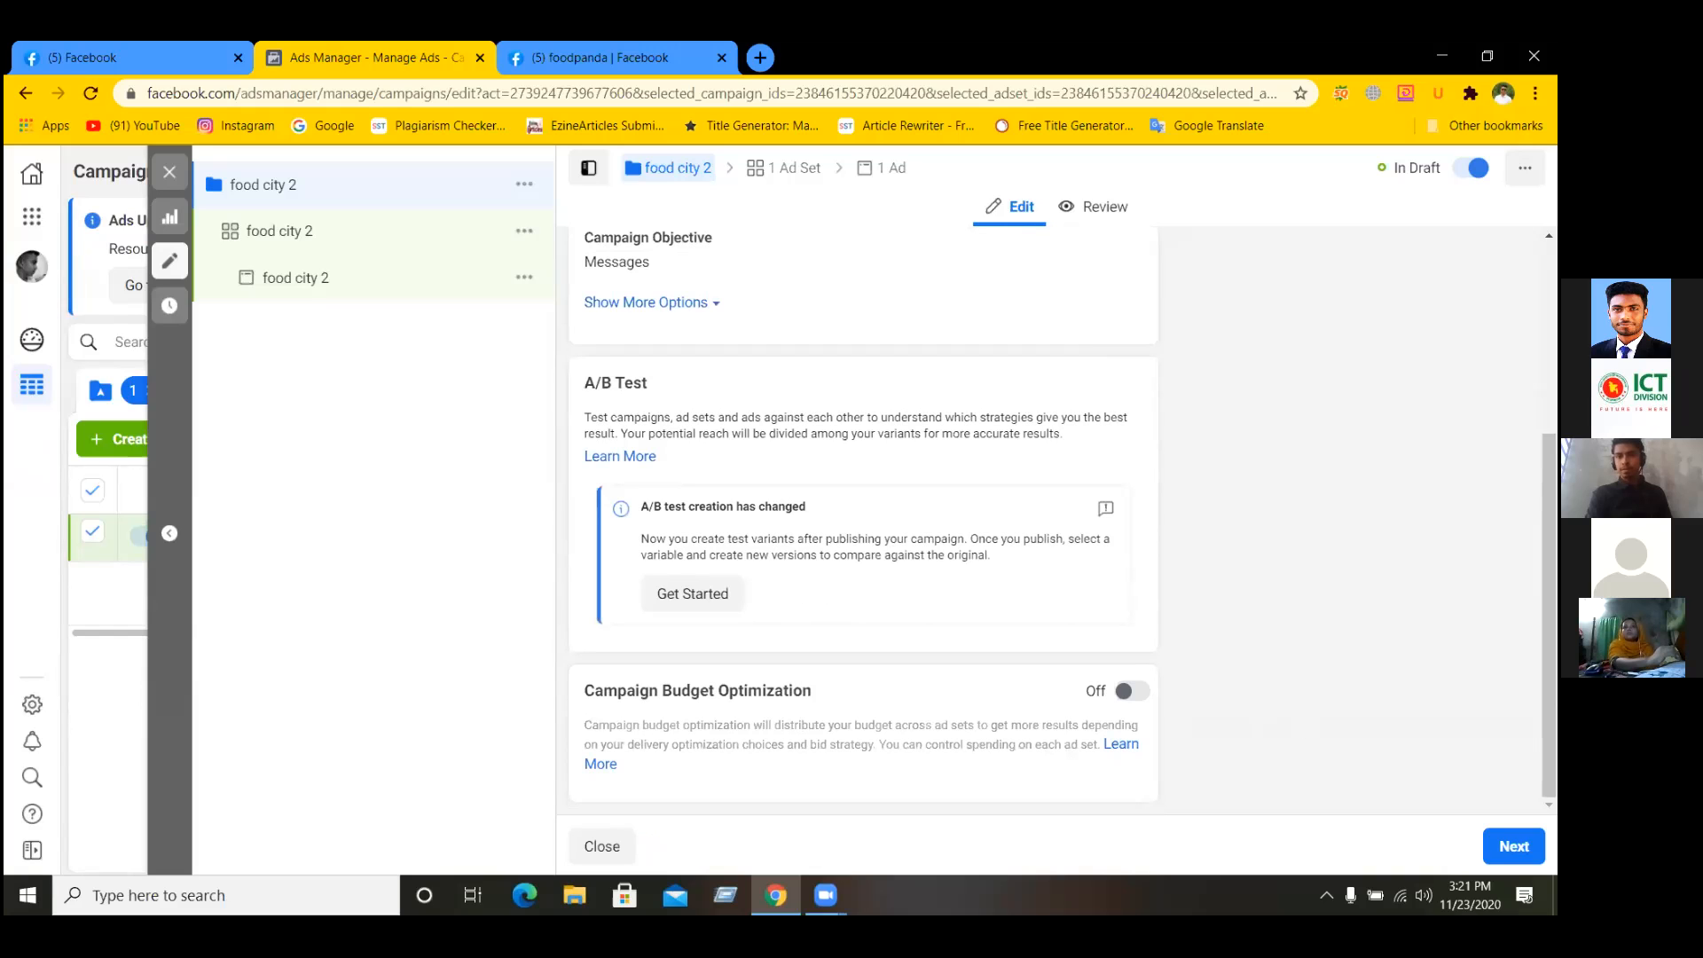
# - Proceed to the ad set settings of the food city 2 campaign, showing the message destination options
pyautogui.click(1513, 846)
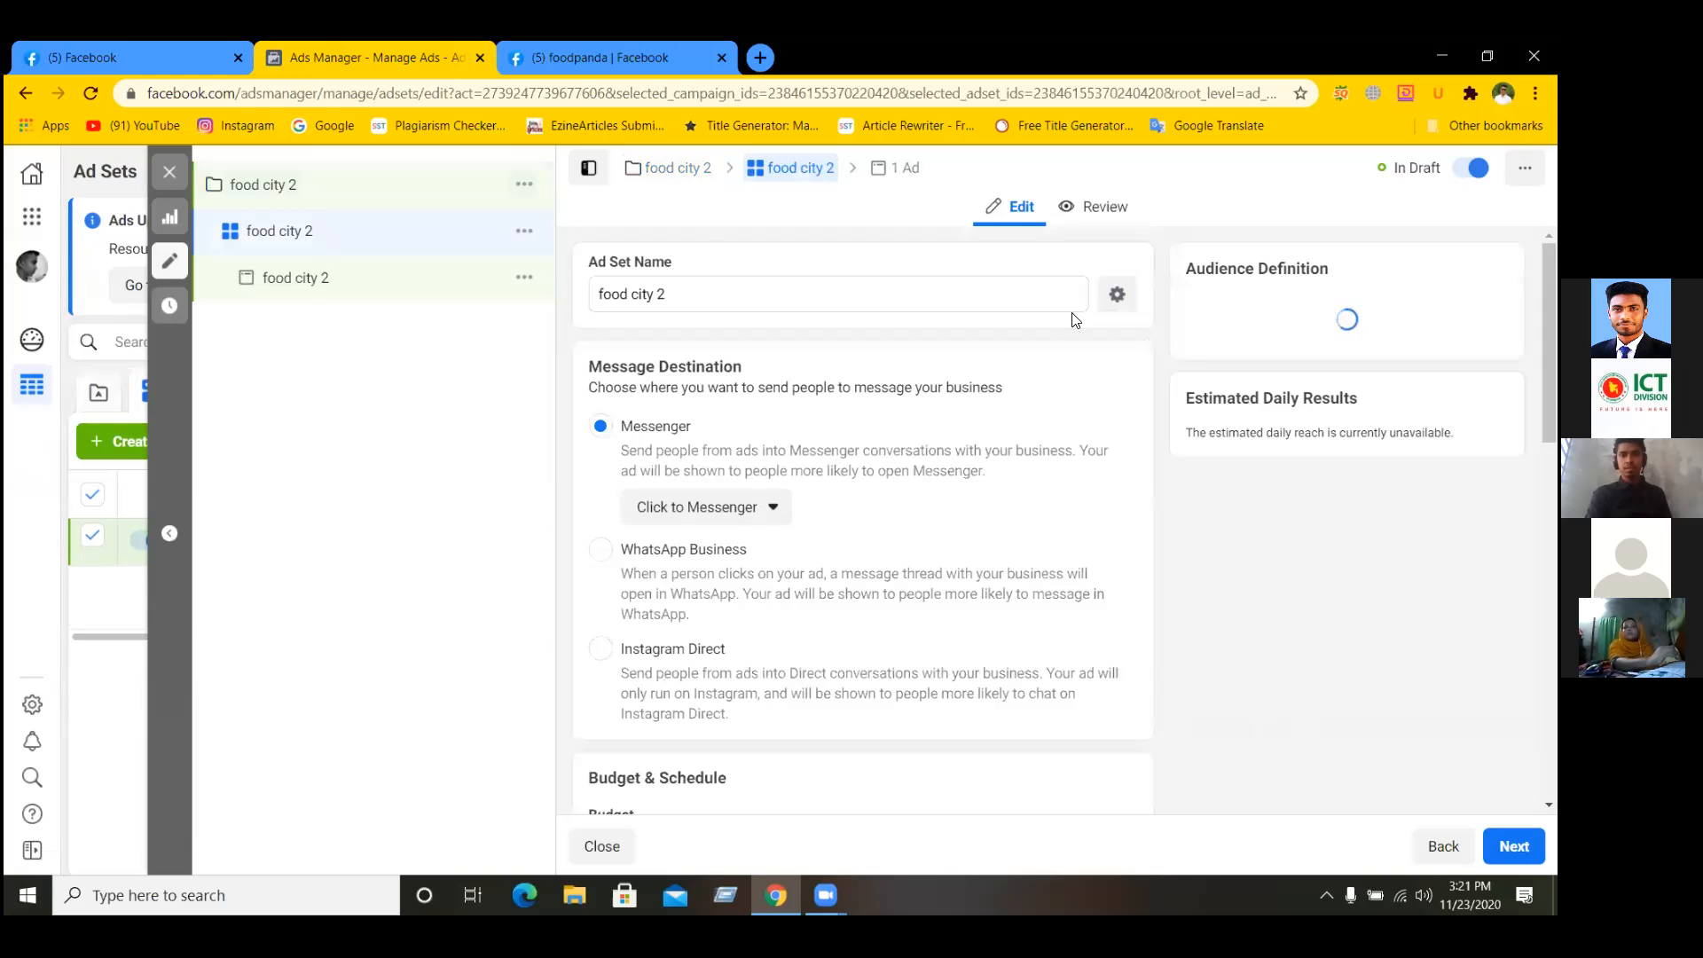
pyautogui.hotkey('ctrl', 'a')
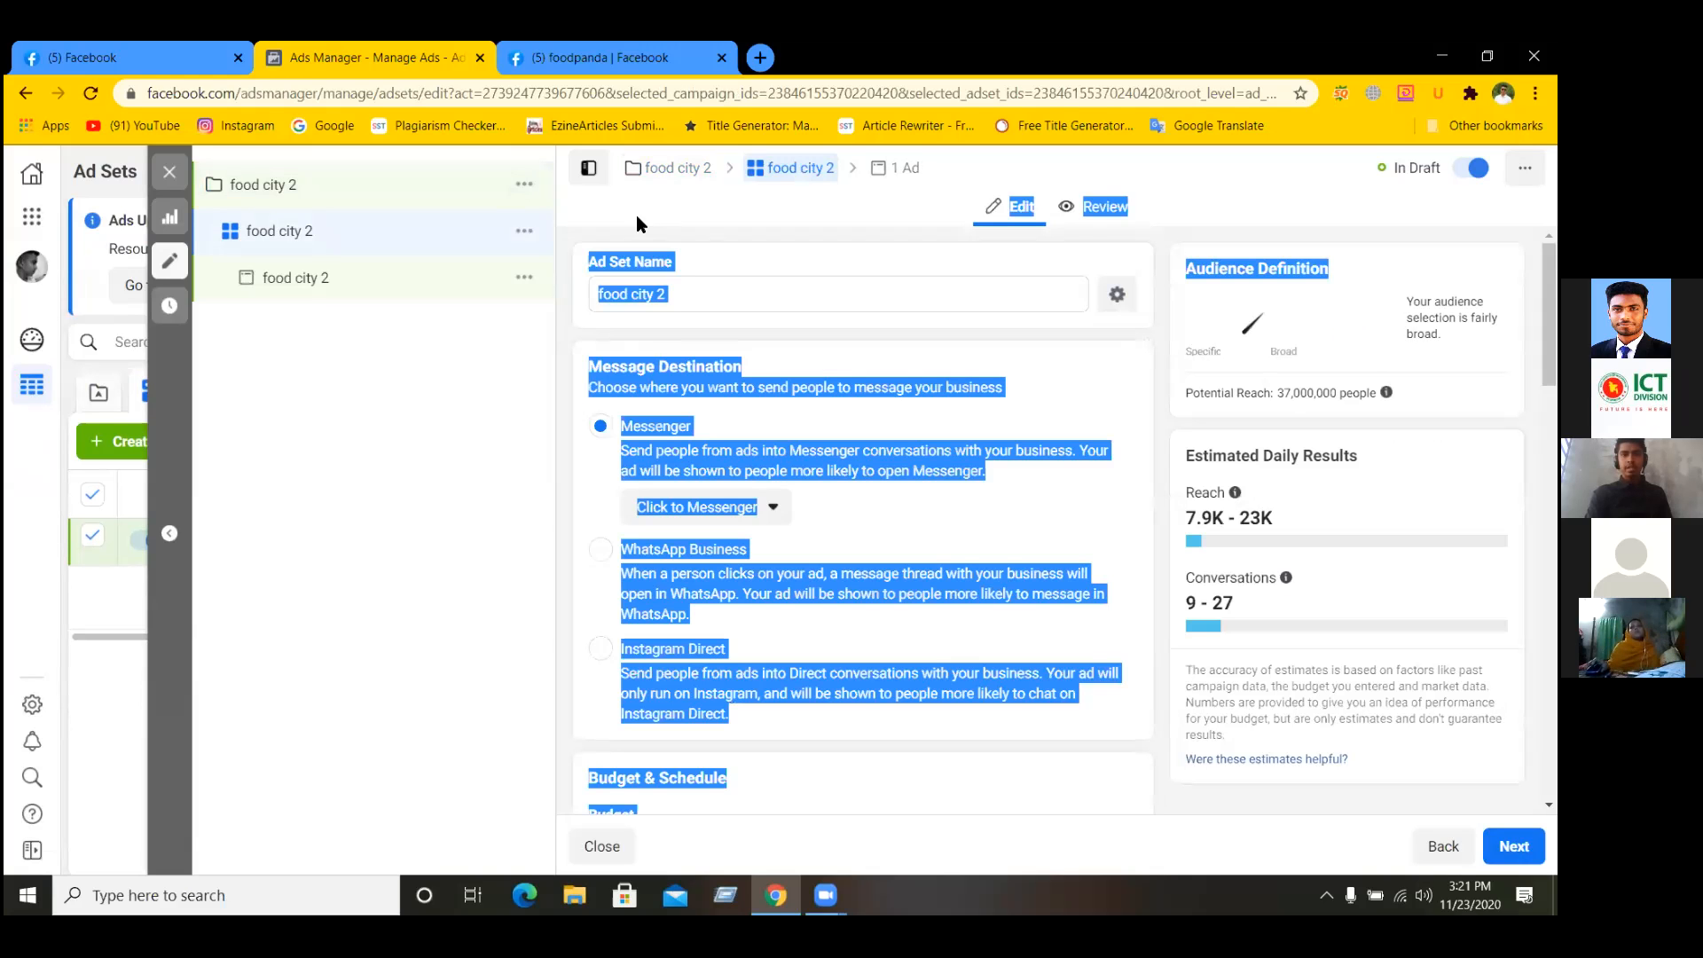
pyautogui.click(719, 441)
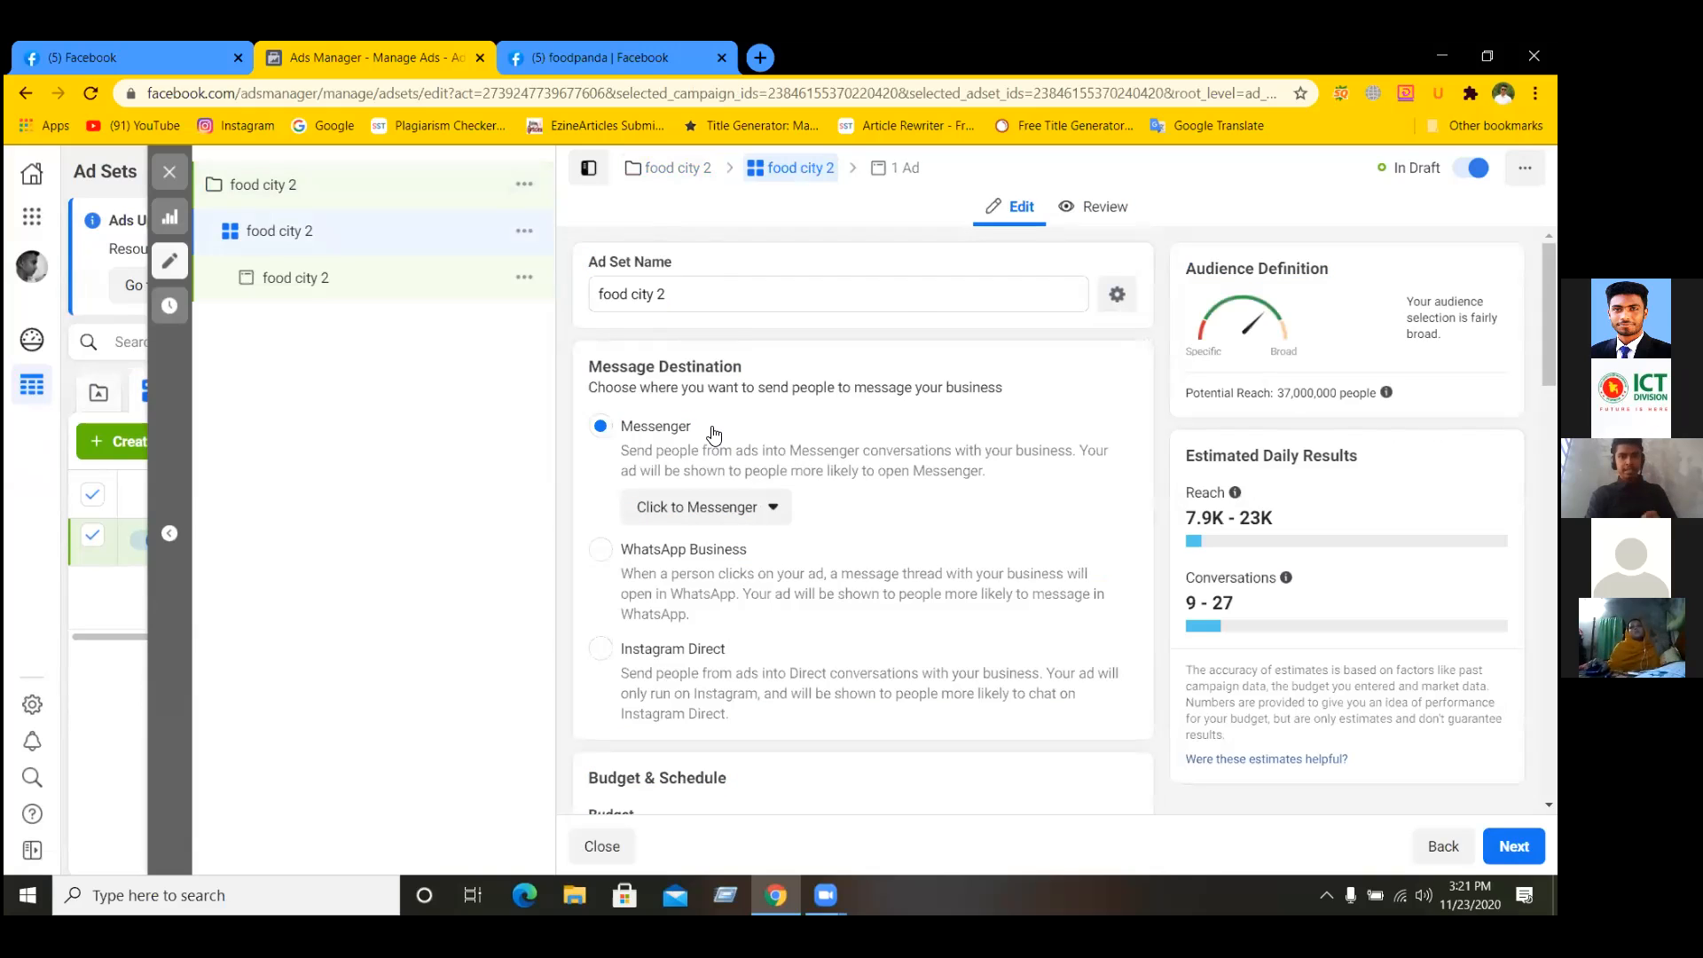
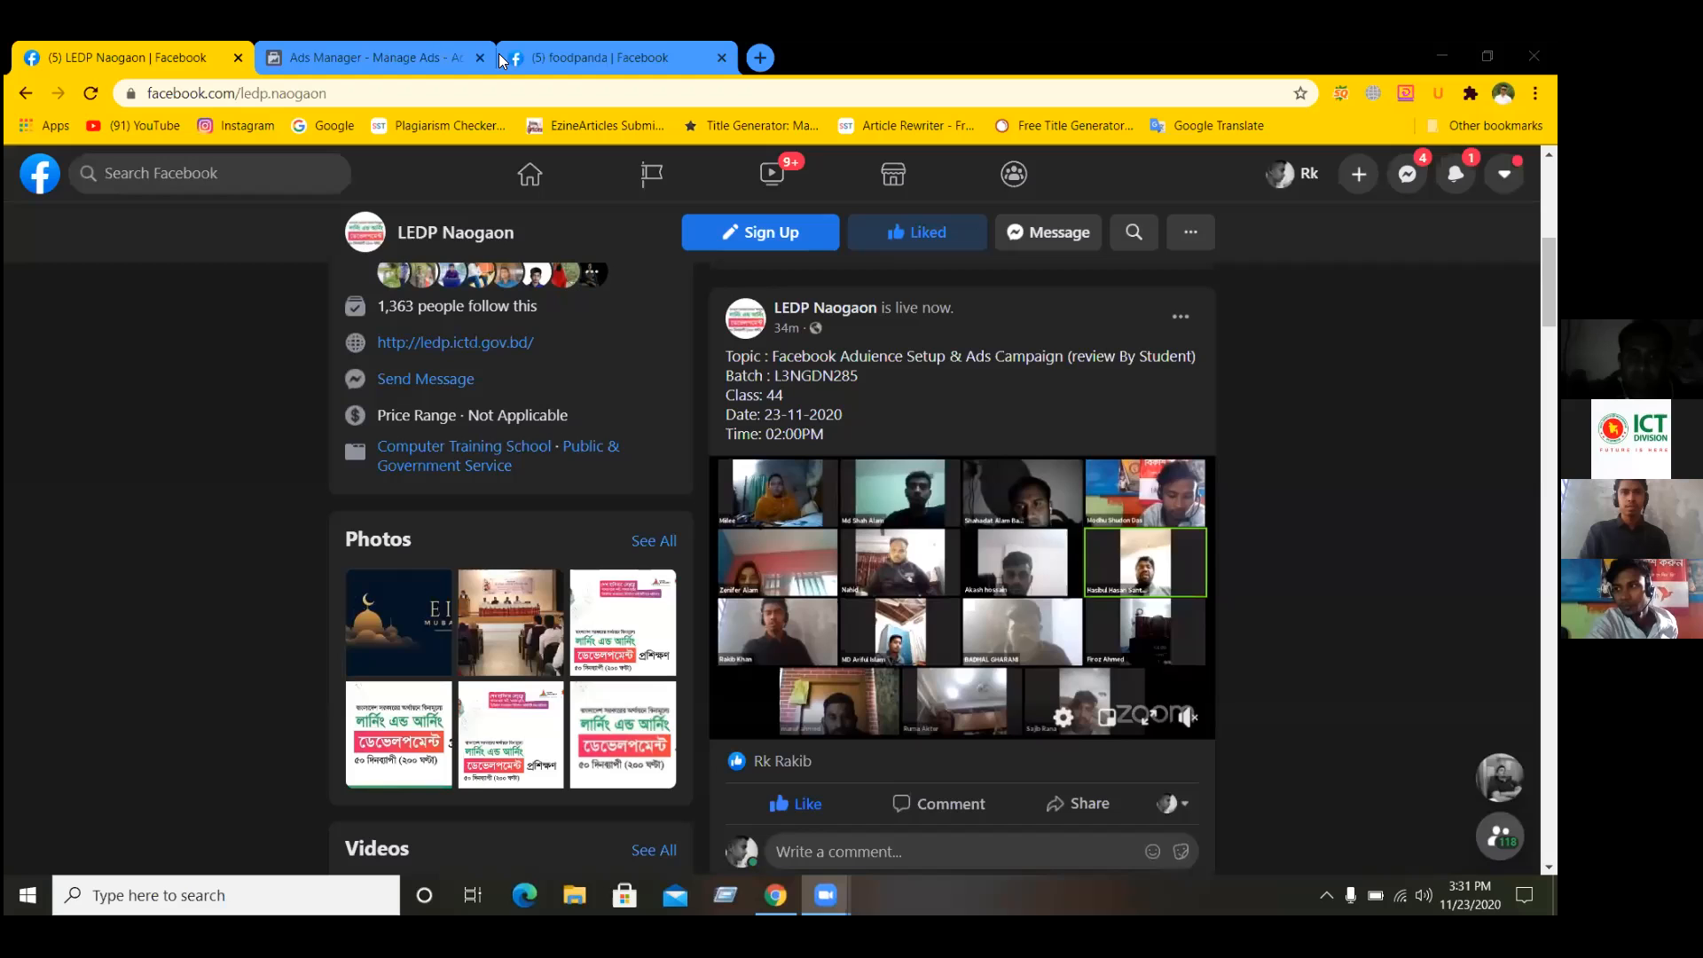
# - Show the foodpanda Facebook page briefly
pyautogui.click(504, 58)
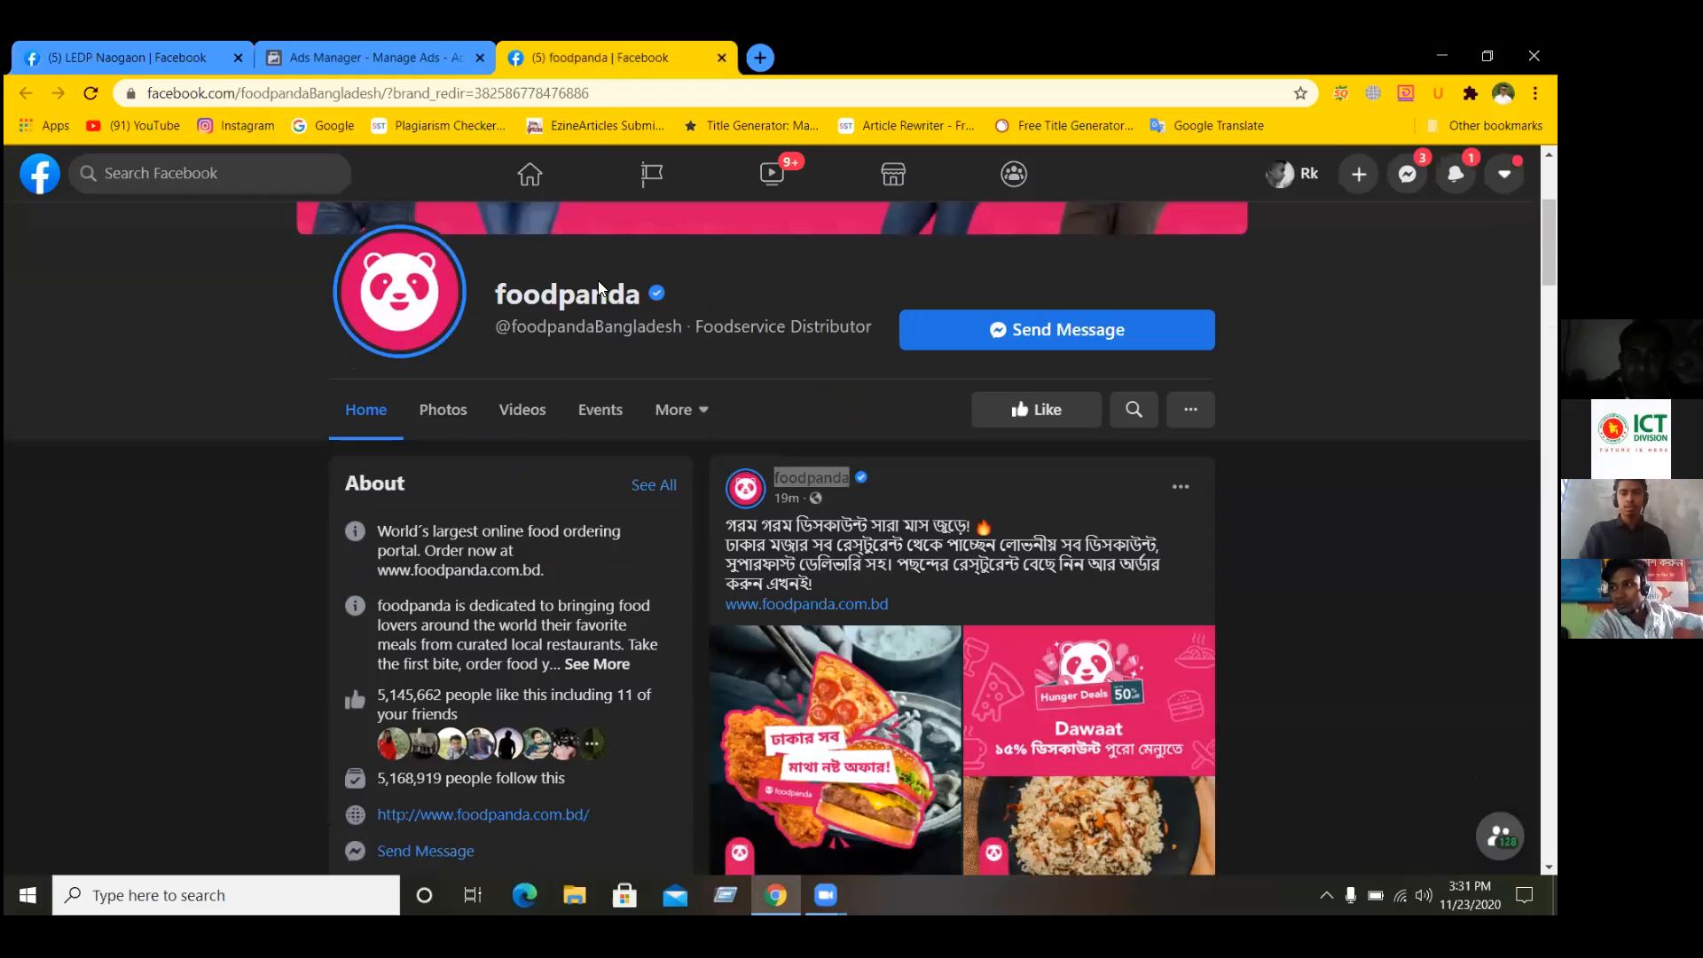
pyautogui.hotkey('ctrl', 'shift', 'Tab')
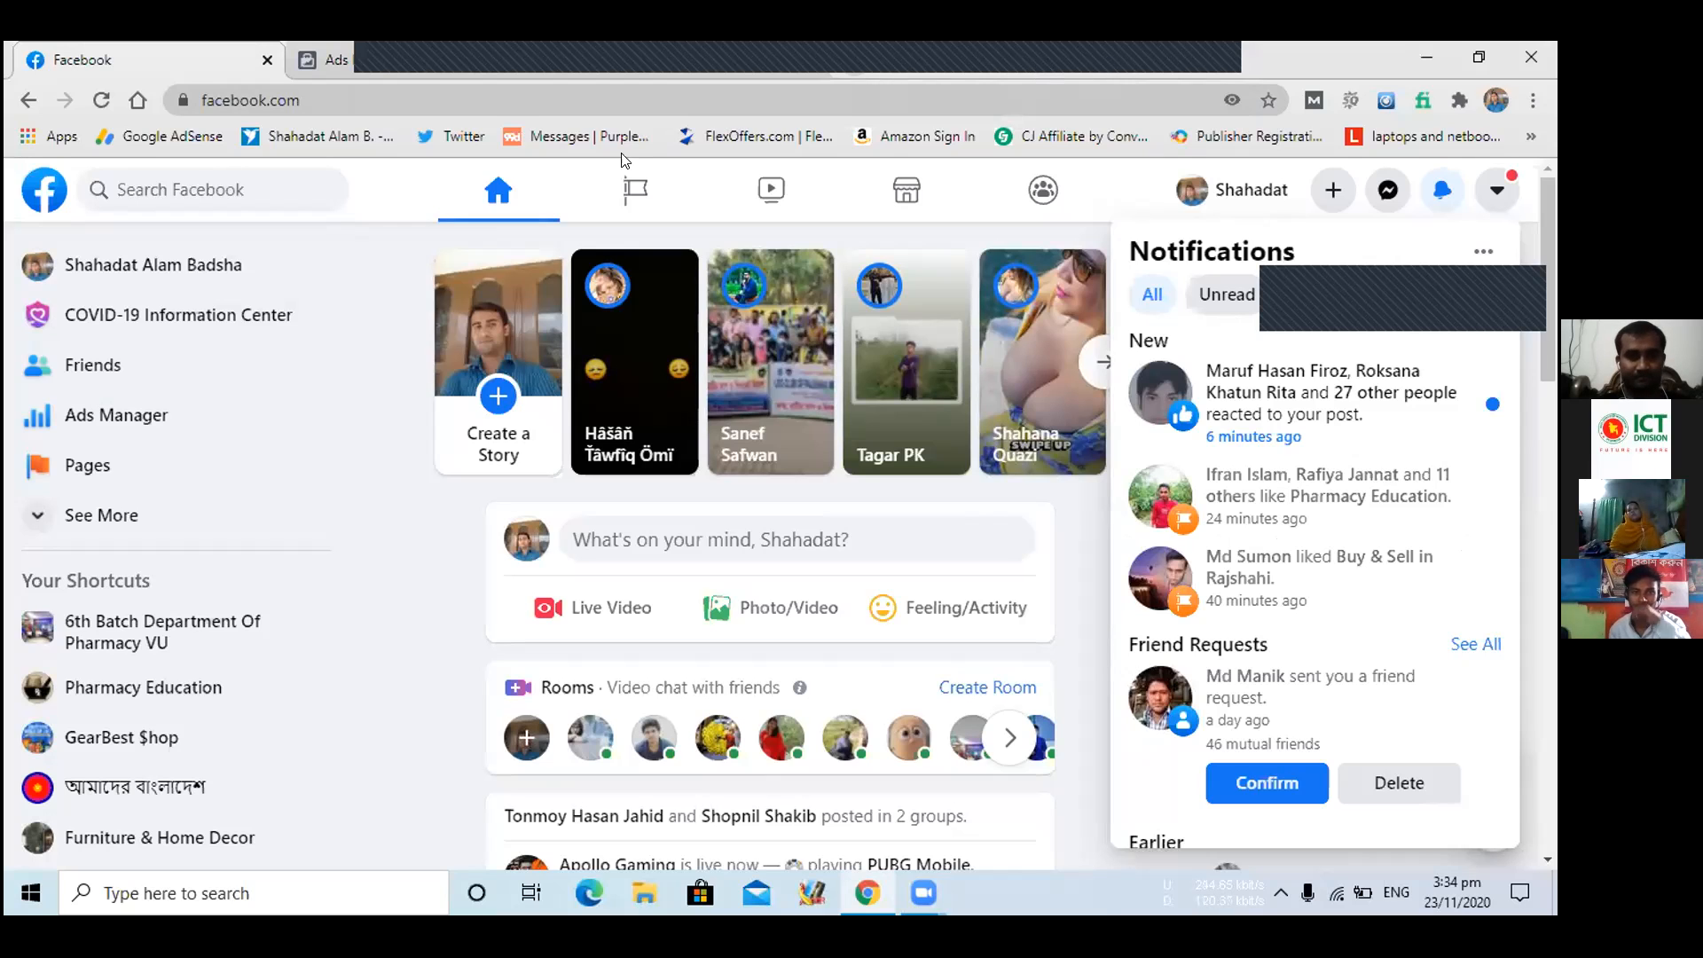
# - Close the leftover Facebook, Ads Manager and English-to-Bangla translation tabs, and load Facebook in a fresh tab
pyautogui.click(267, 60)
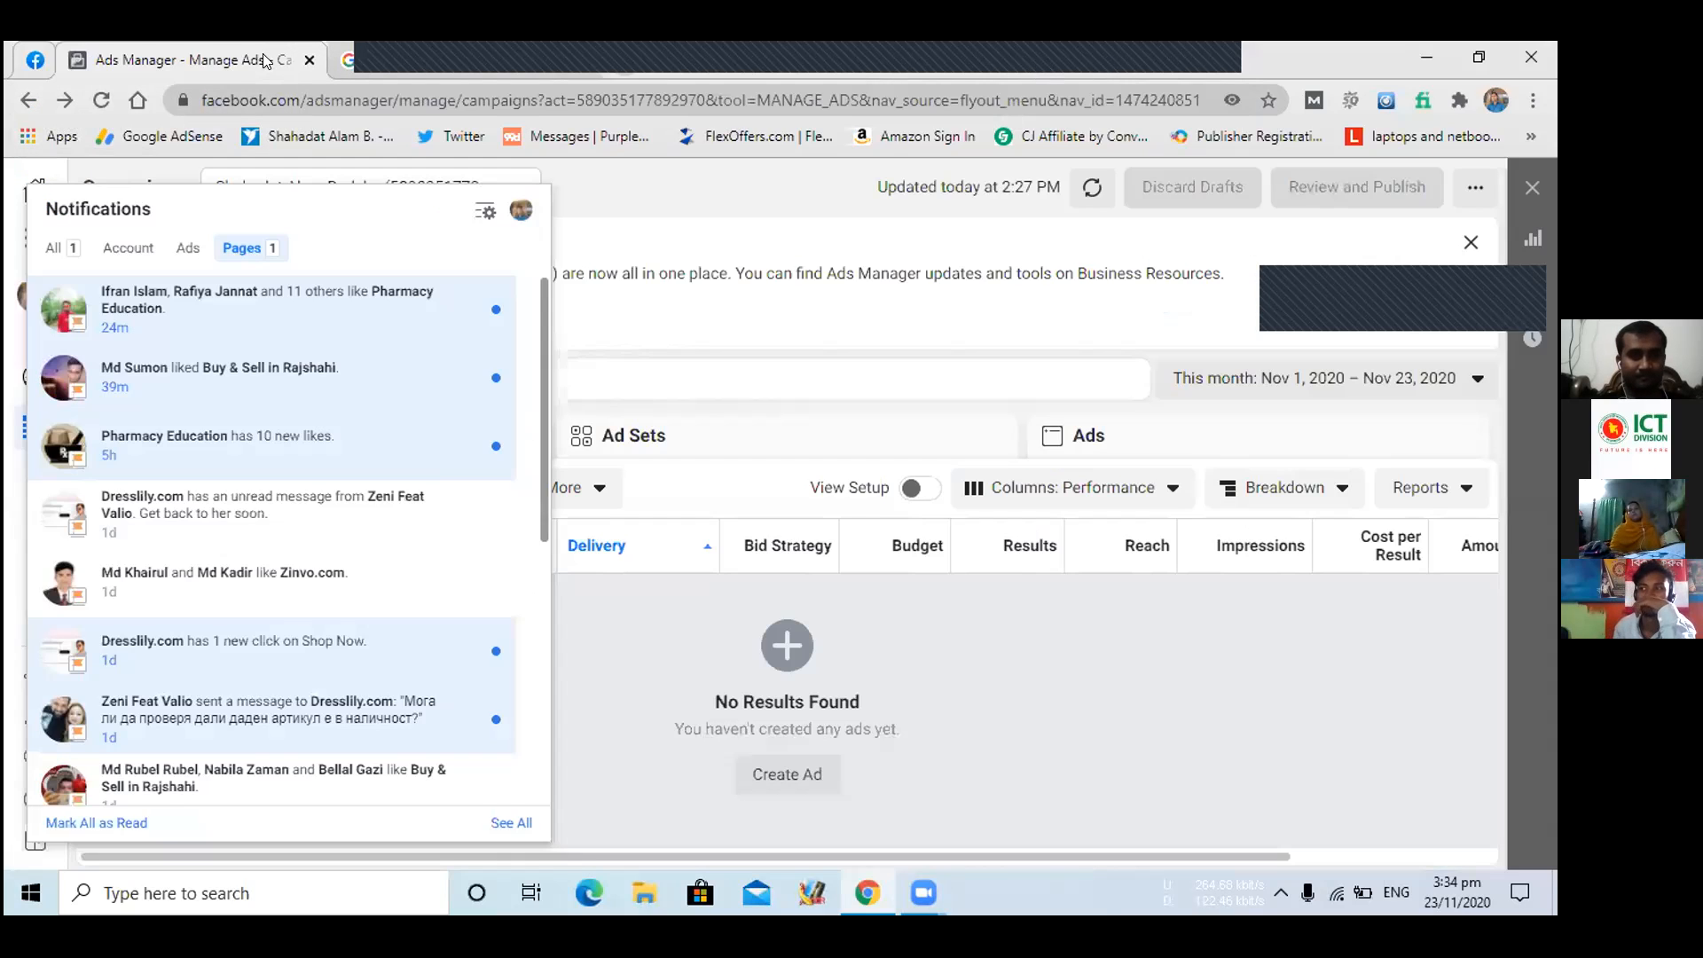
pyautogui.click(266, 59)
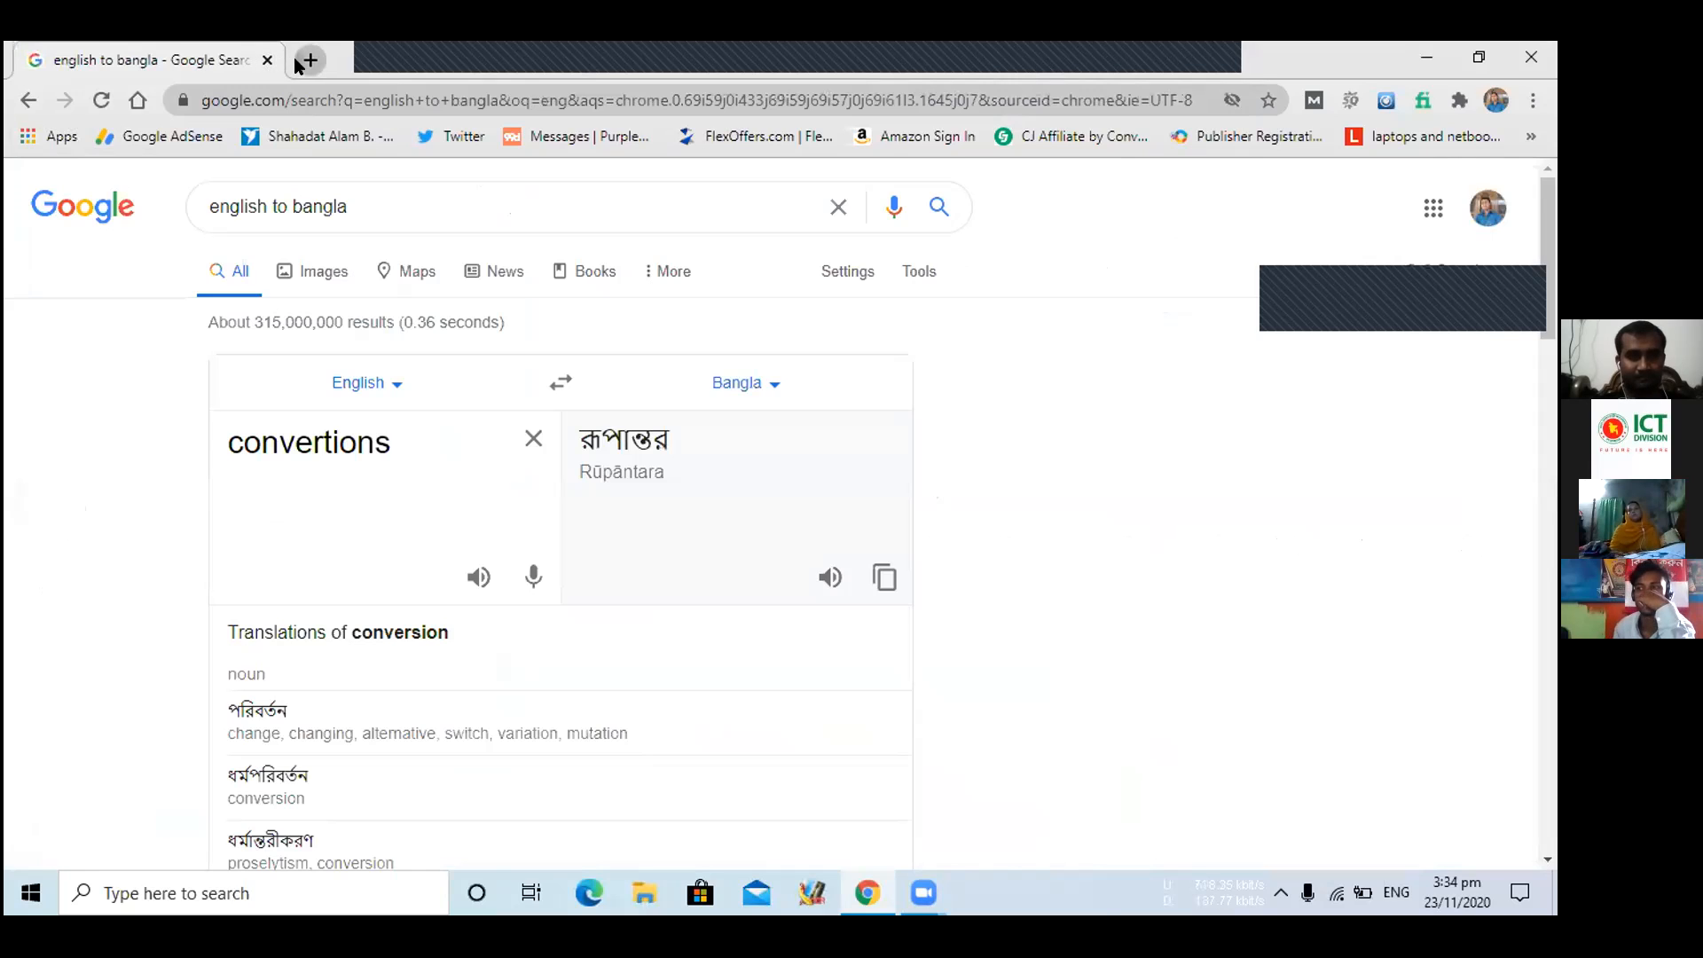
pyautogui.click(306, 59)
pyautogui.click(266, 60)
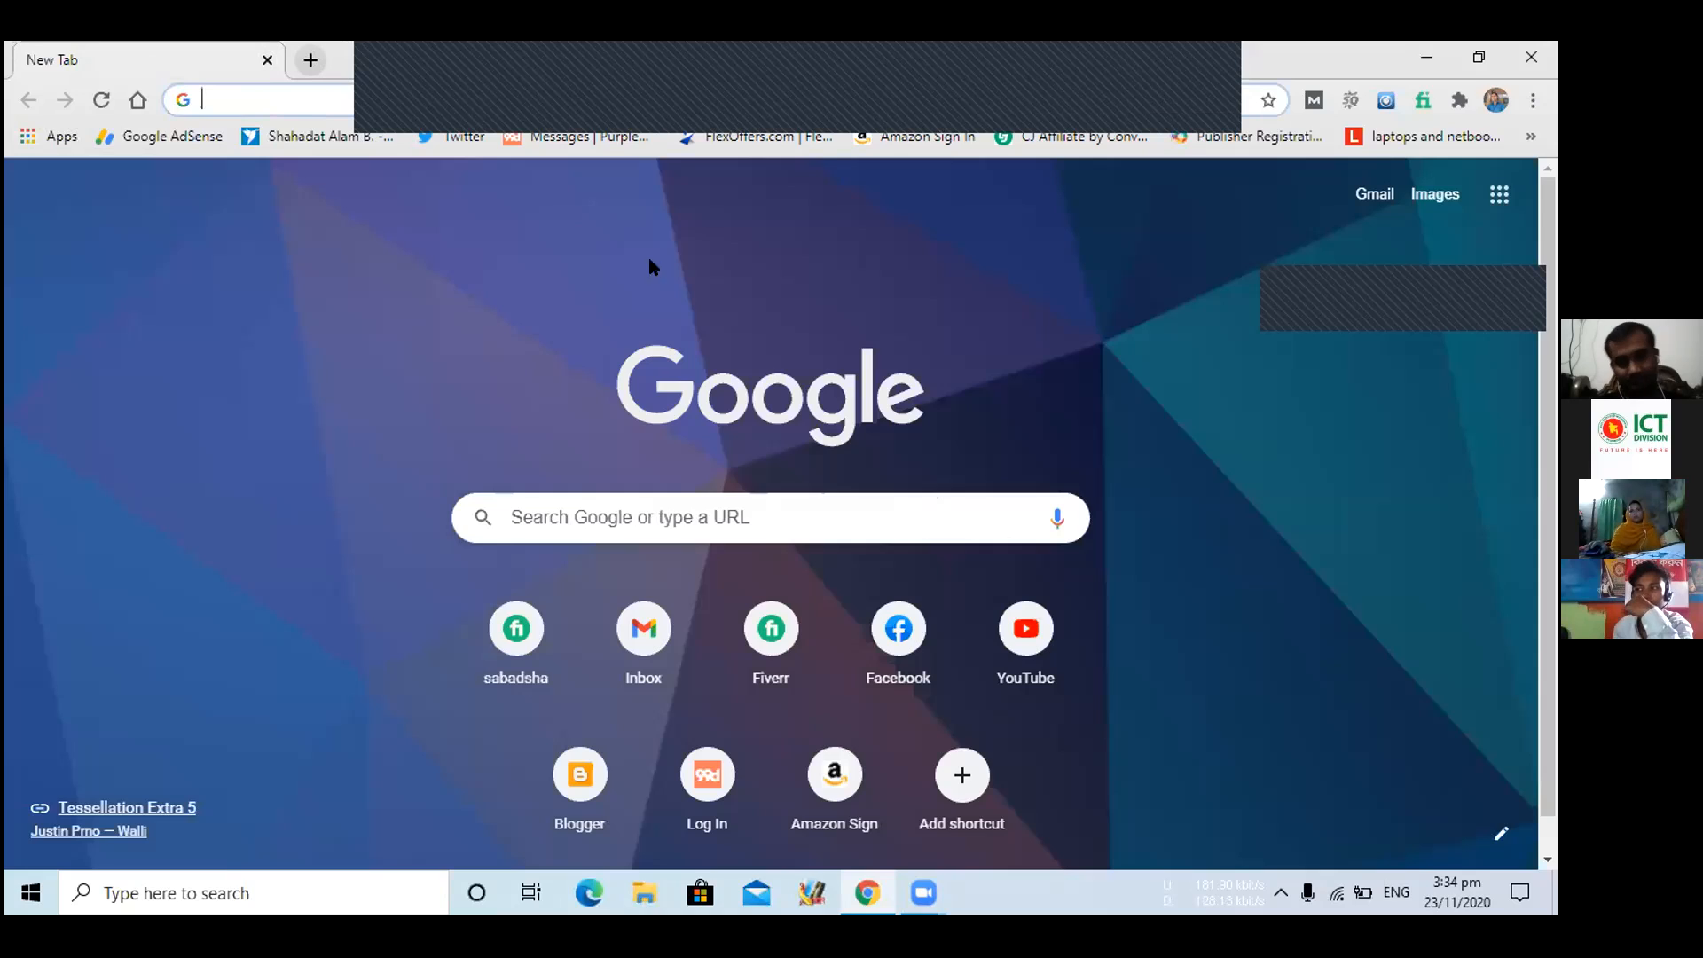
pyautogui.click(896, 614)
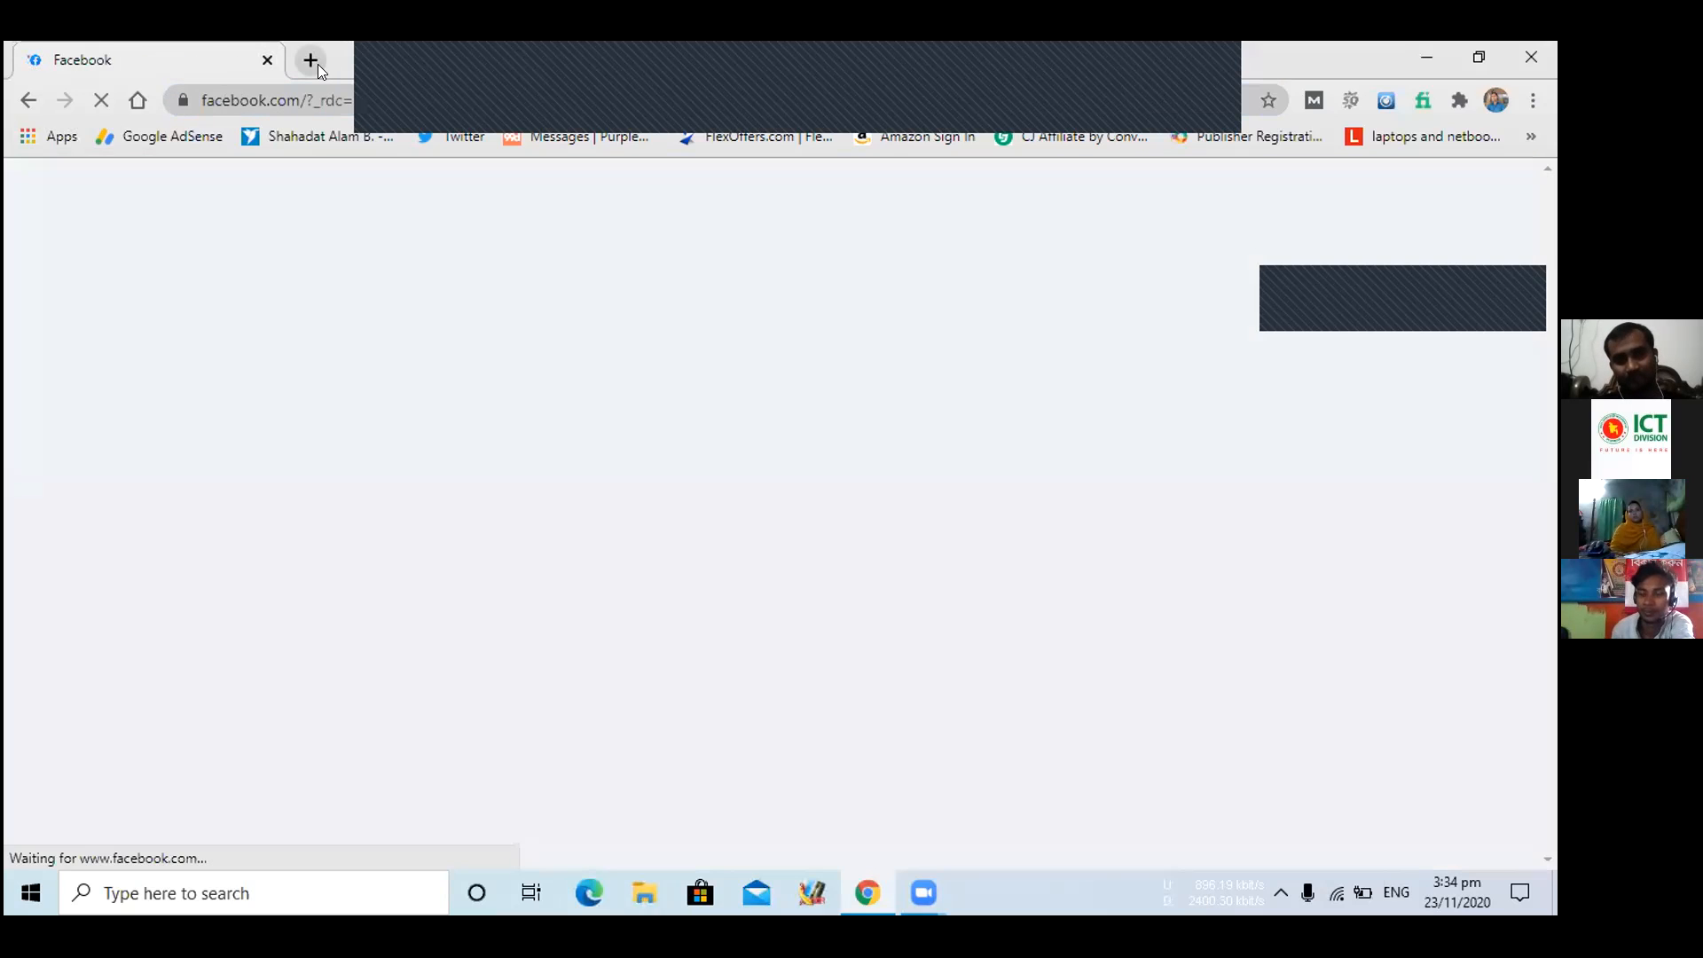
# - Open a blank tab alongside Facebook and check the Facebook home page
pyautogui.click(318, 64)
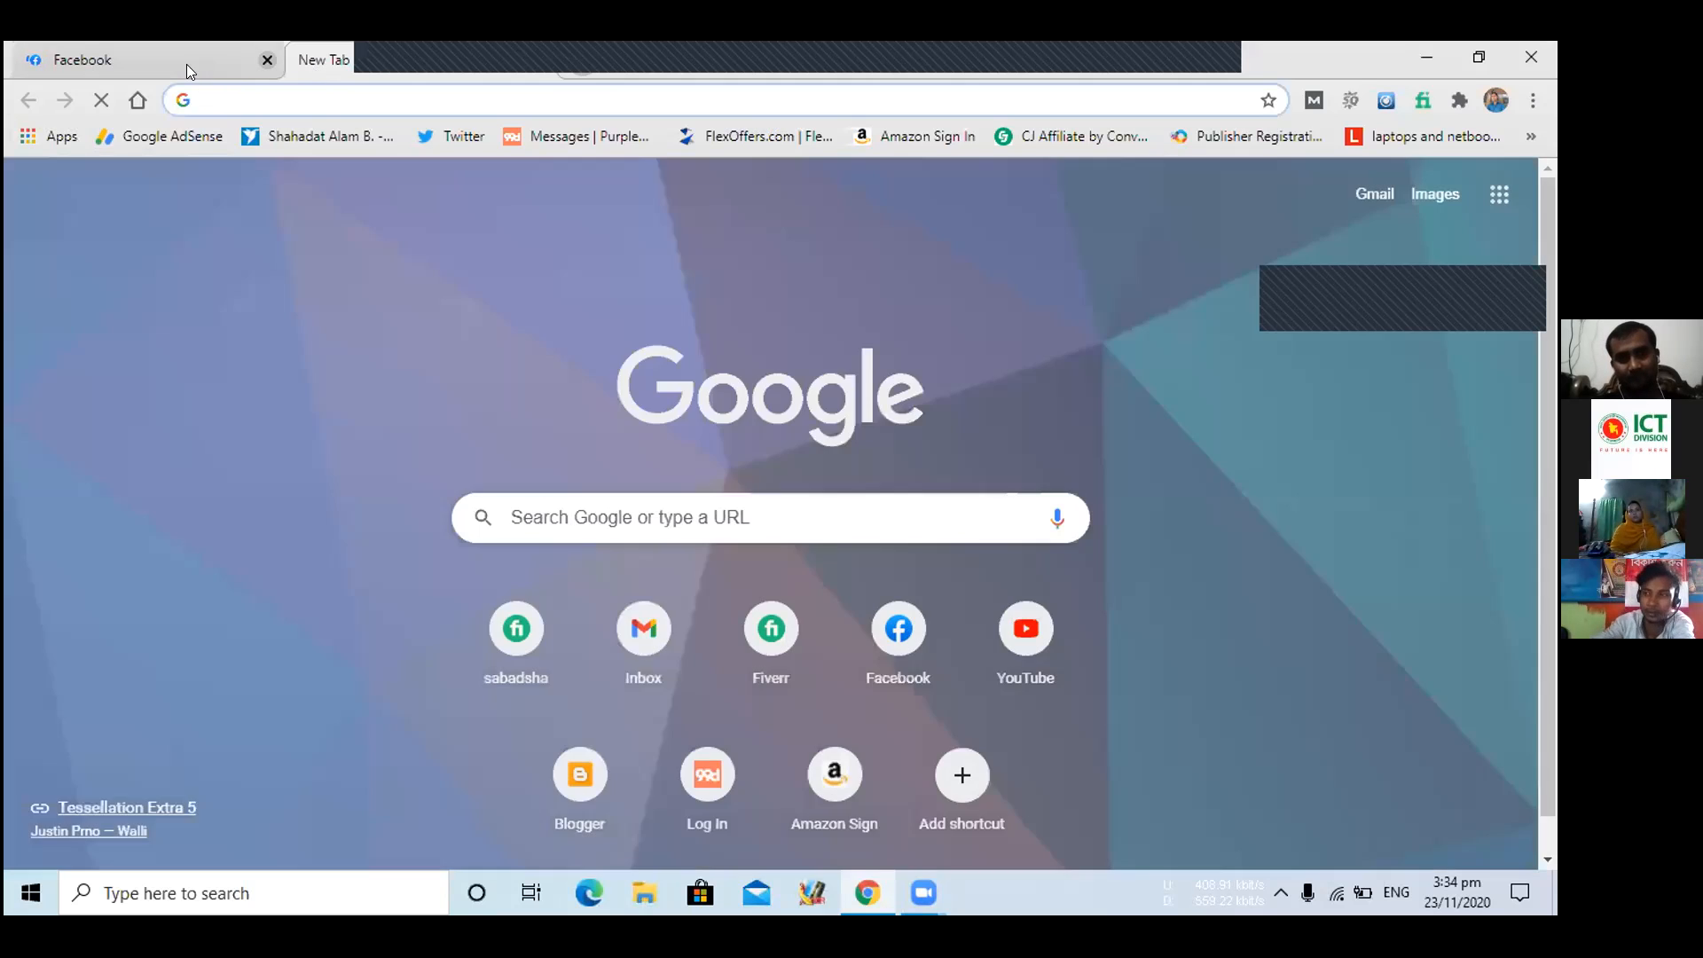
pyautogui.click(186, 64)
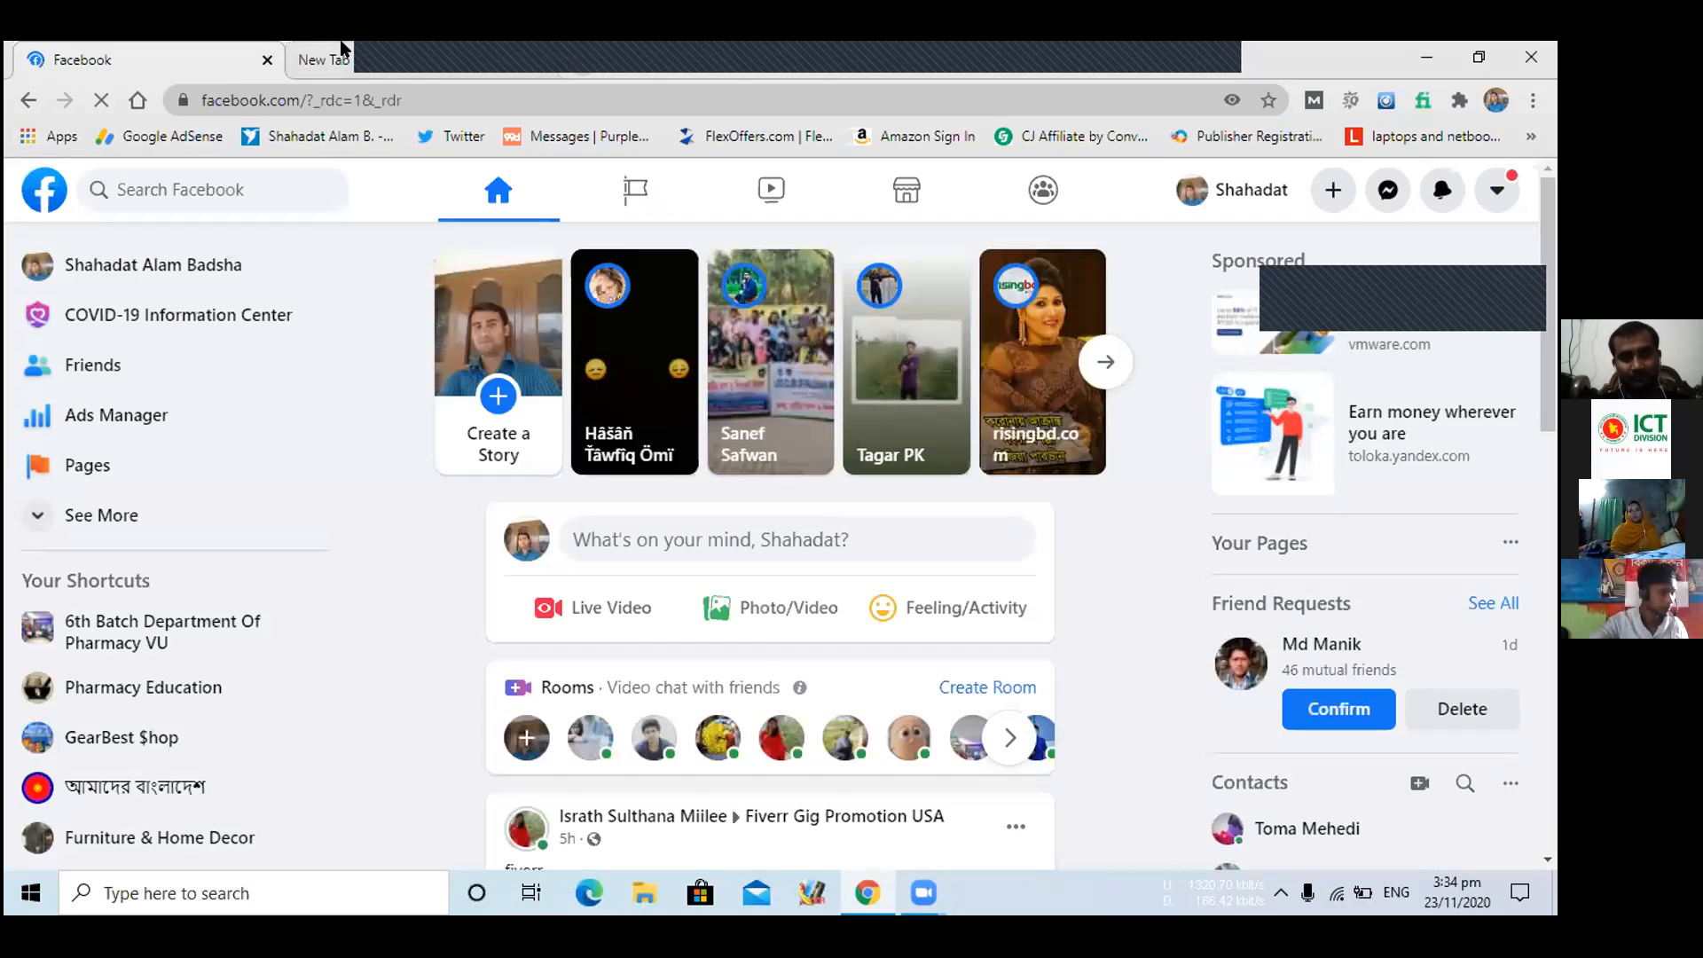
pyautogui.click(342, 49)
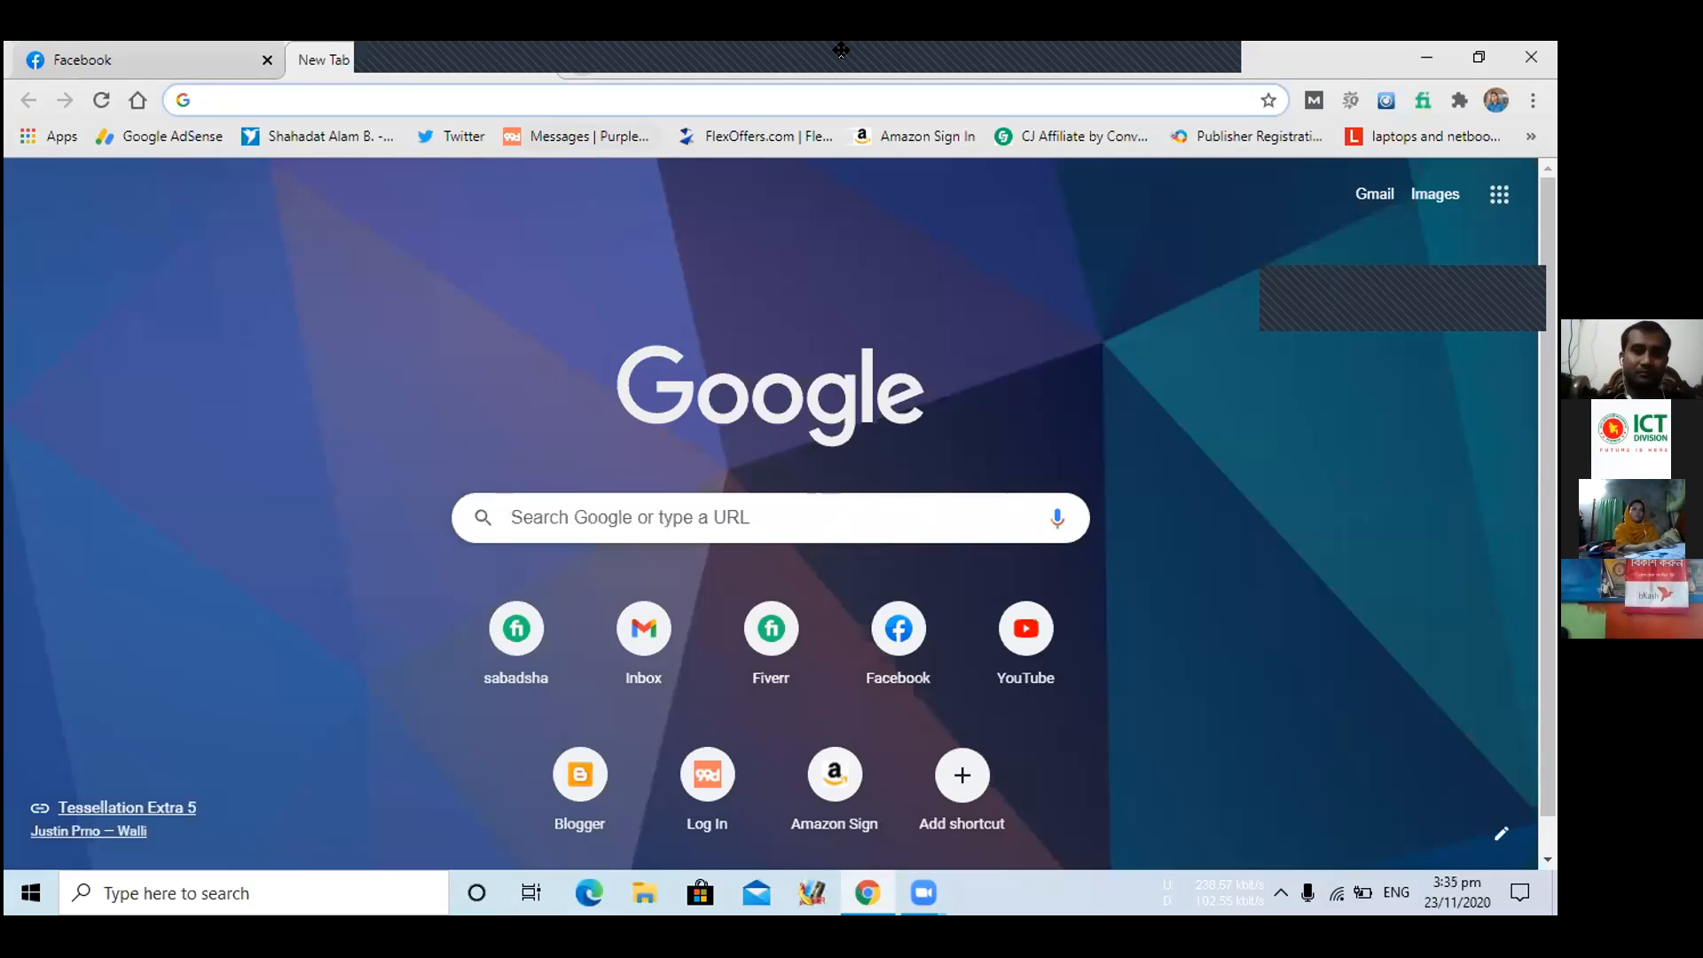
pyautogui.click(267, 230)
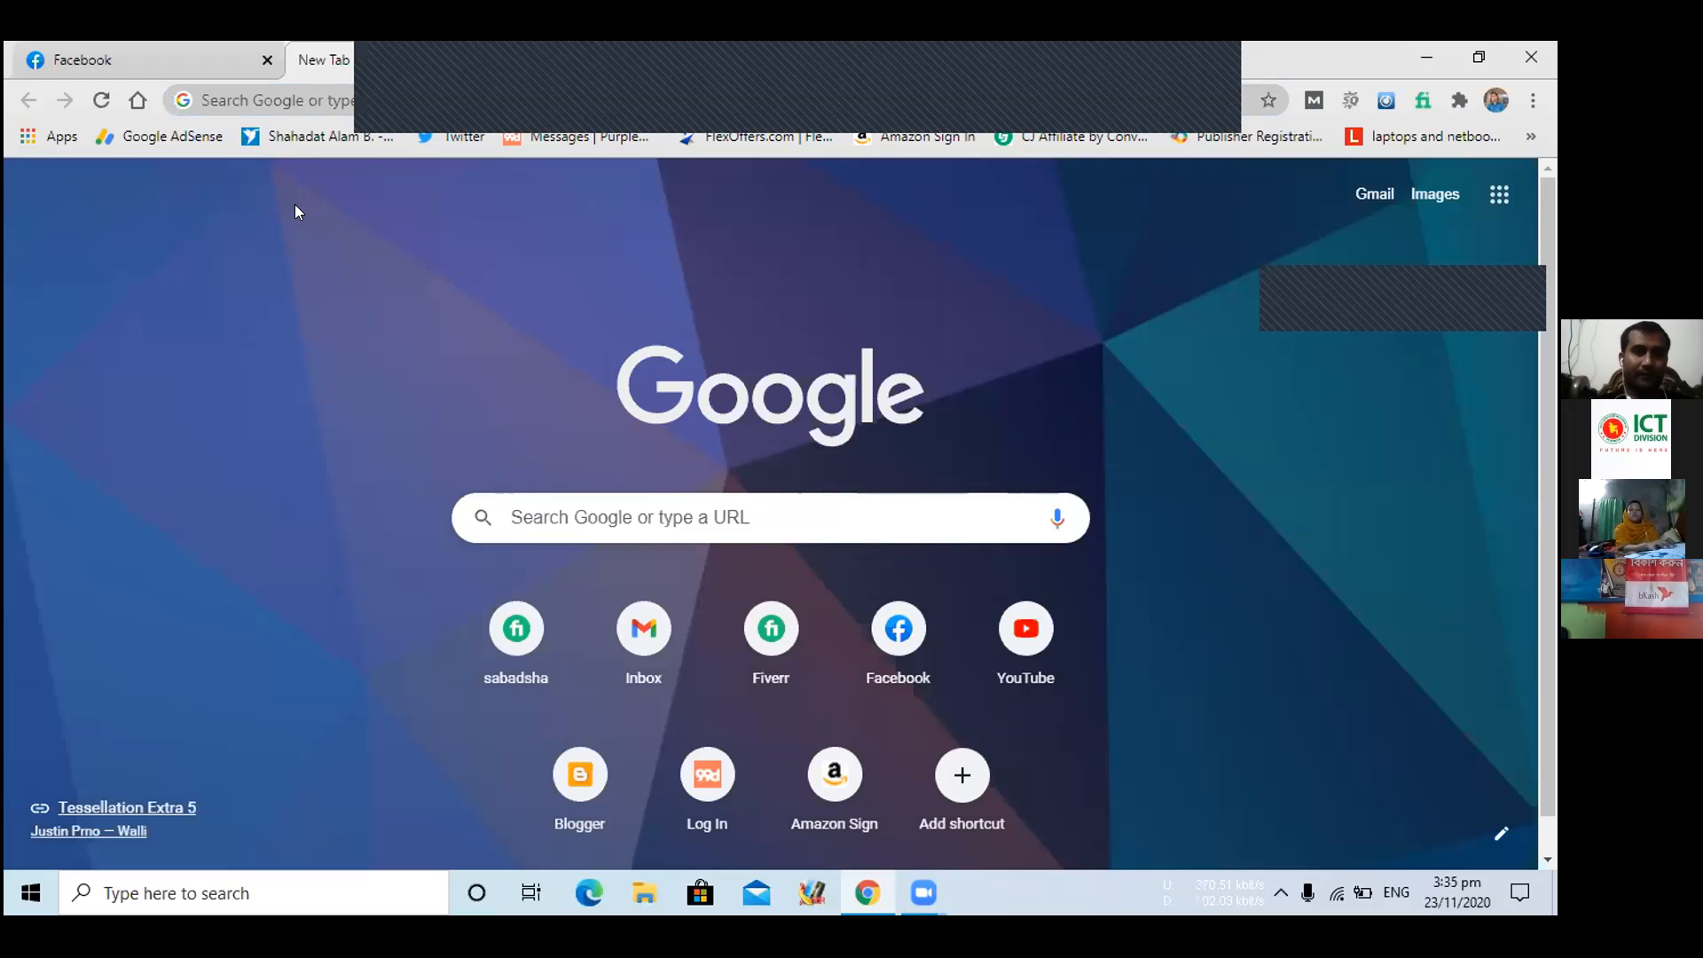
pyautogui.click(243, 94)
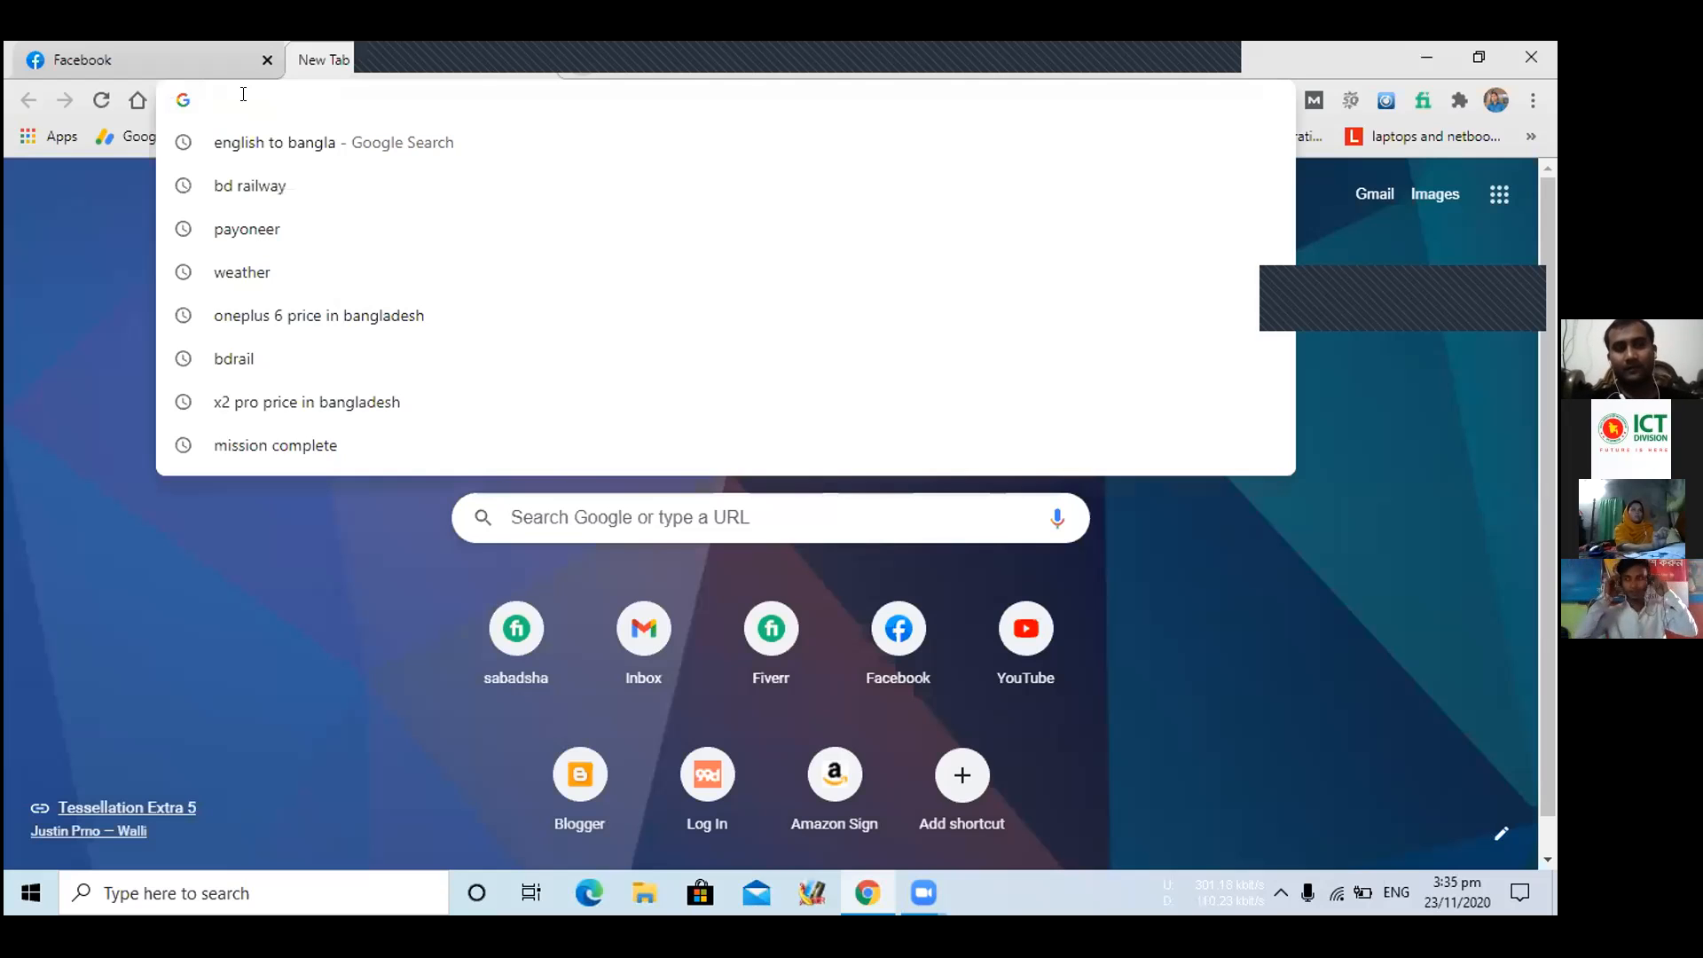
pyautogui.click(194, 44)
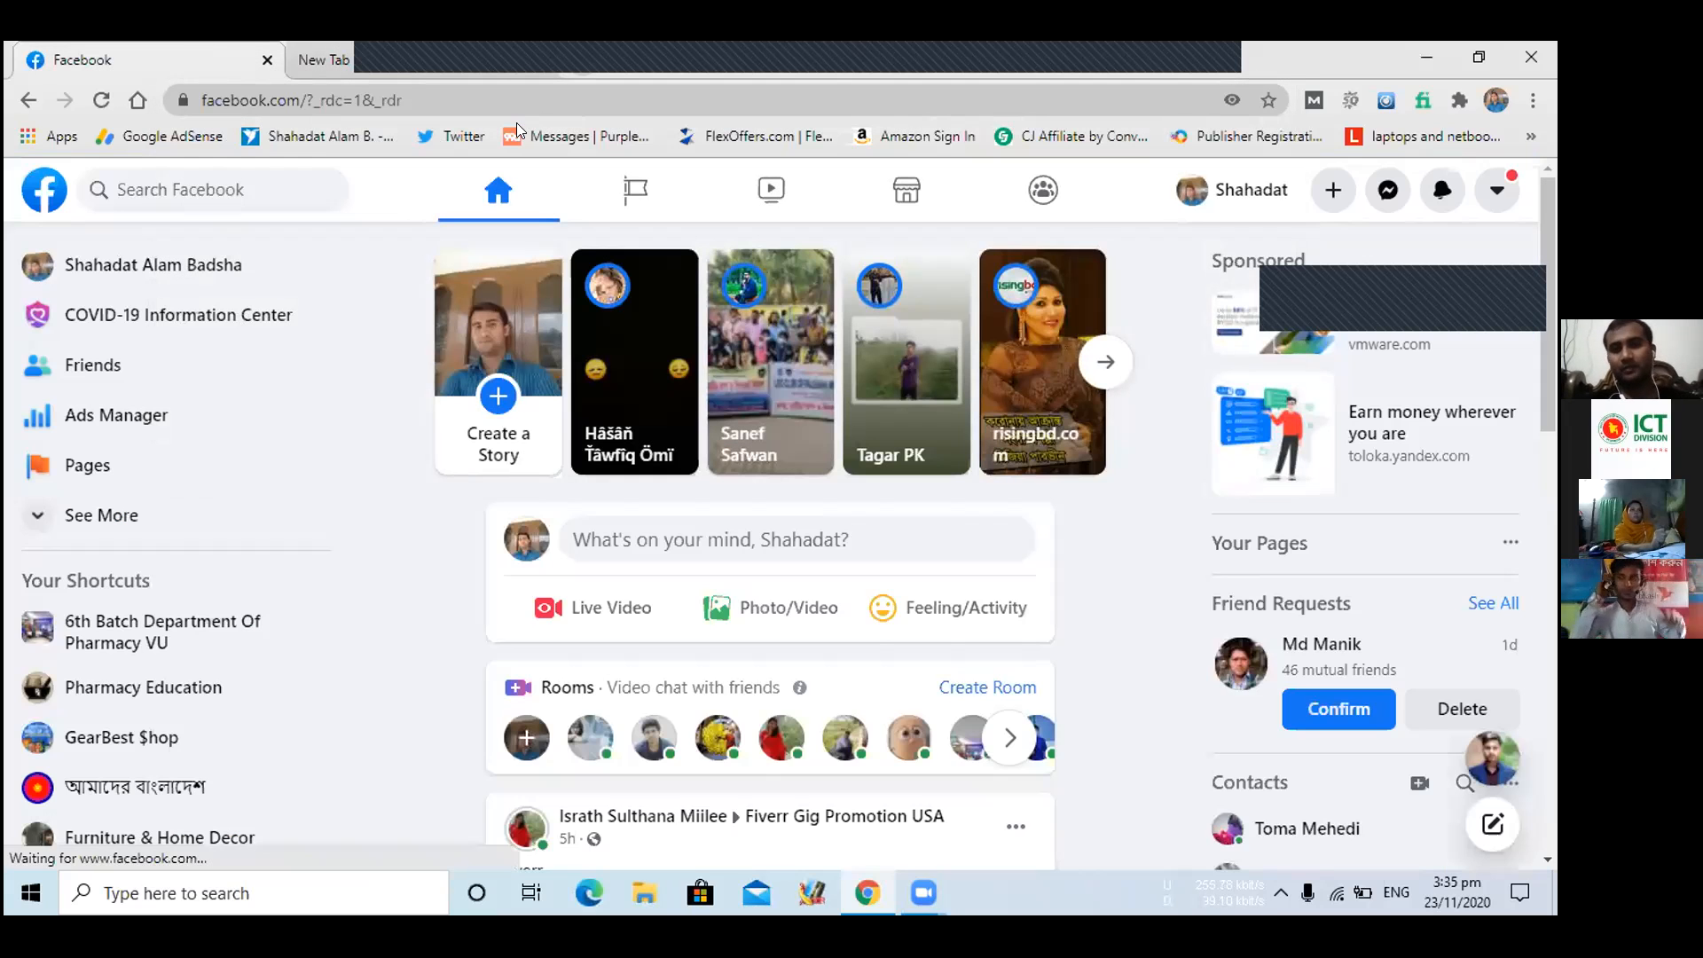
# - Search Google for "ads manager" and go to Ads Manager through the Facebook for Business result
pyautogui.click(409, 50)
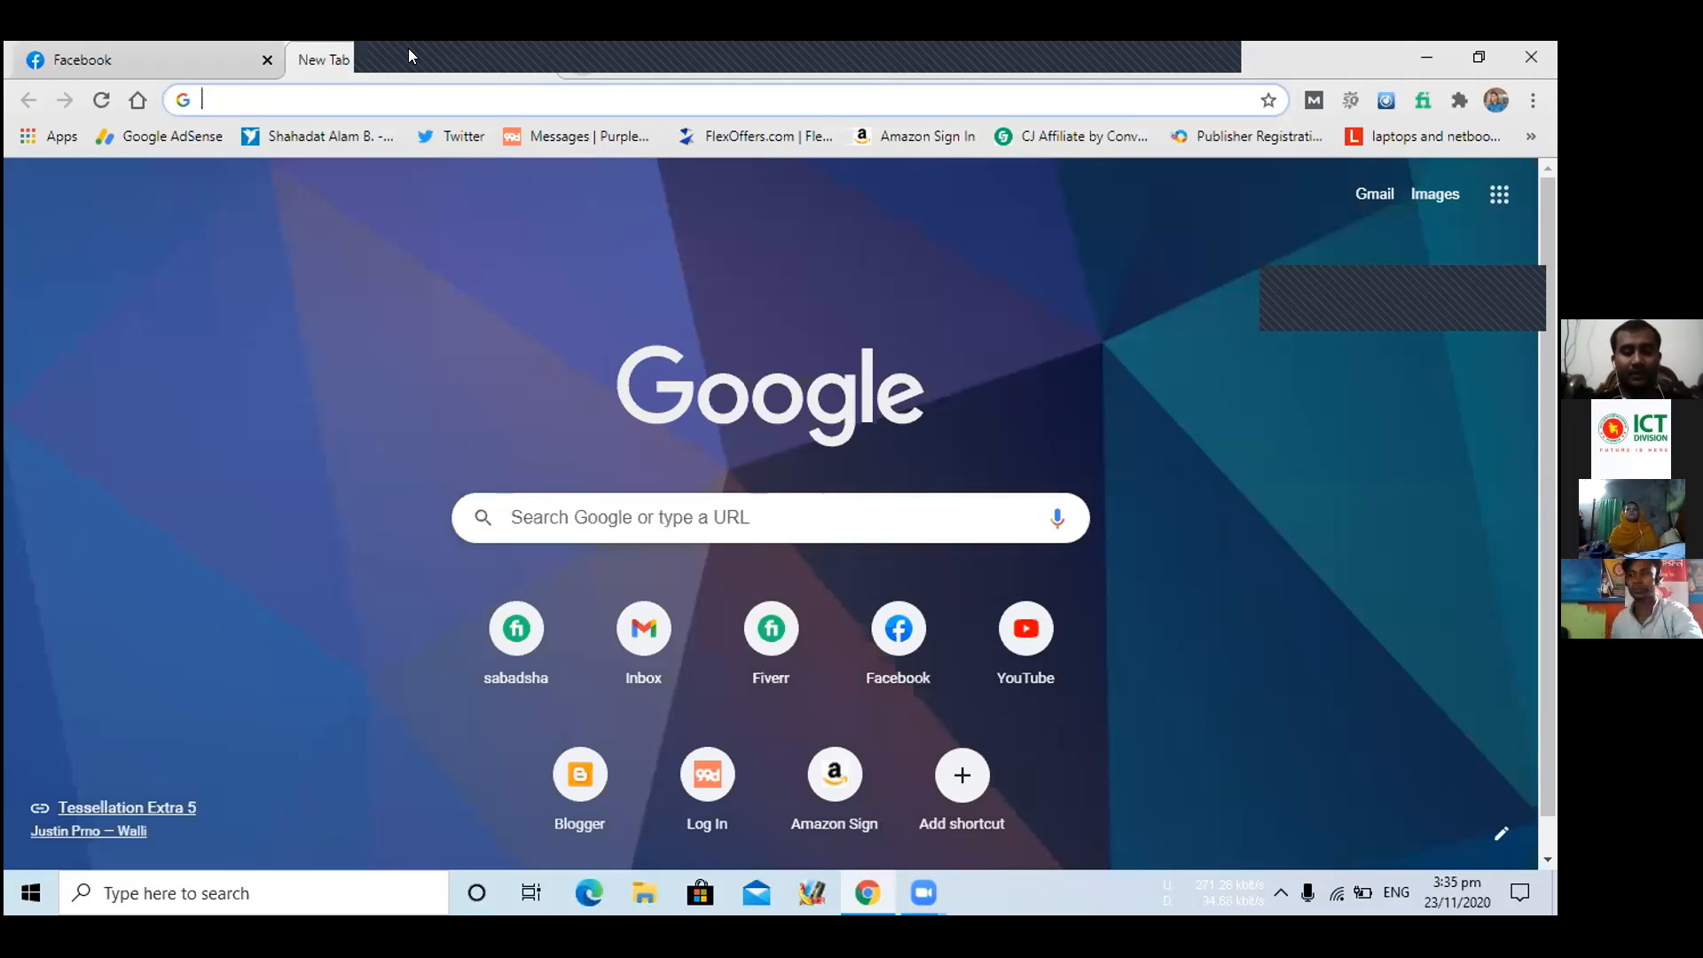
pyautogui.write('ads ')
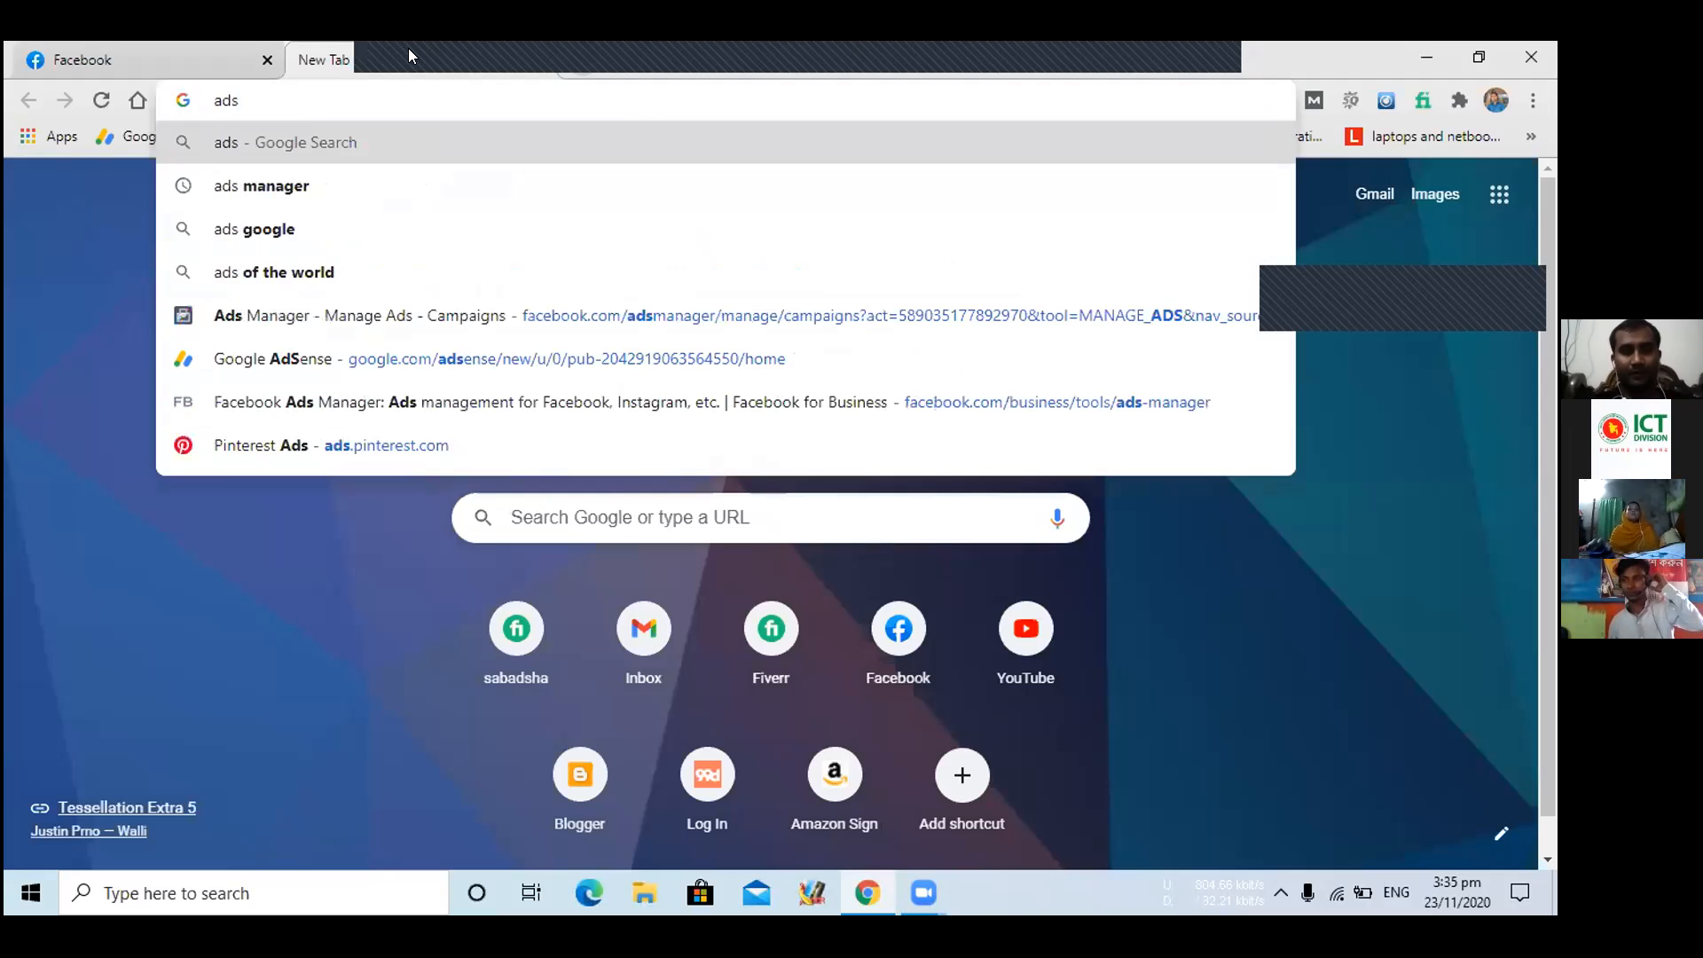
pyautogui.write('mange')
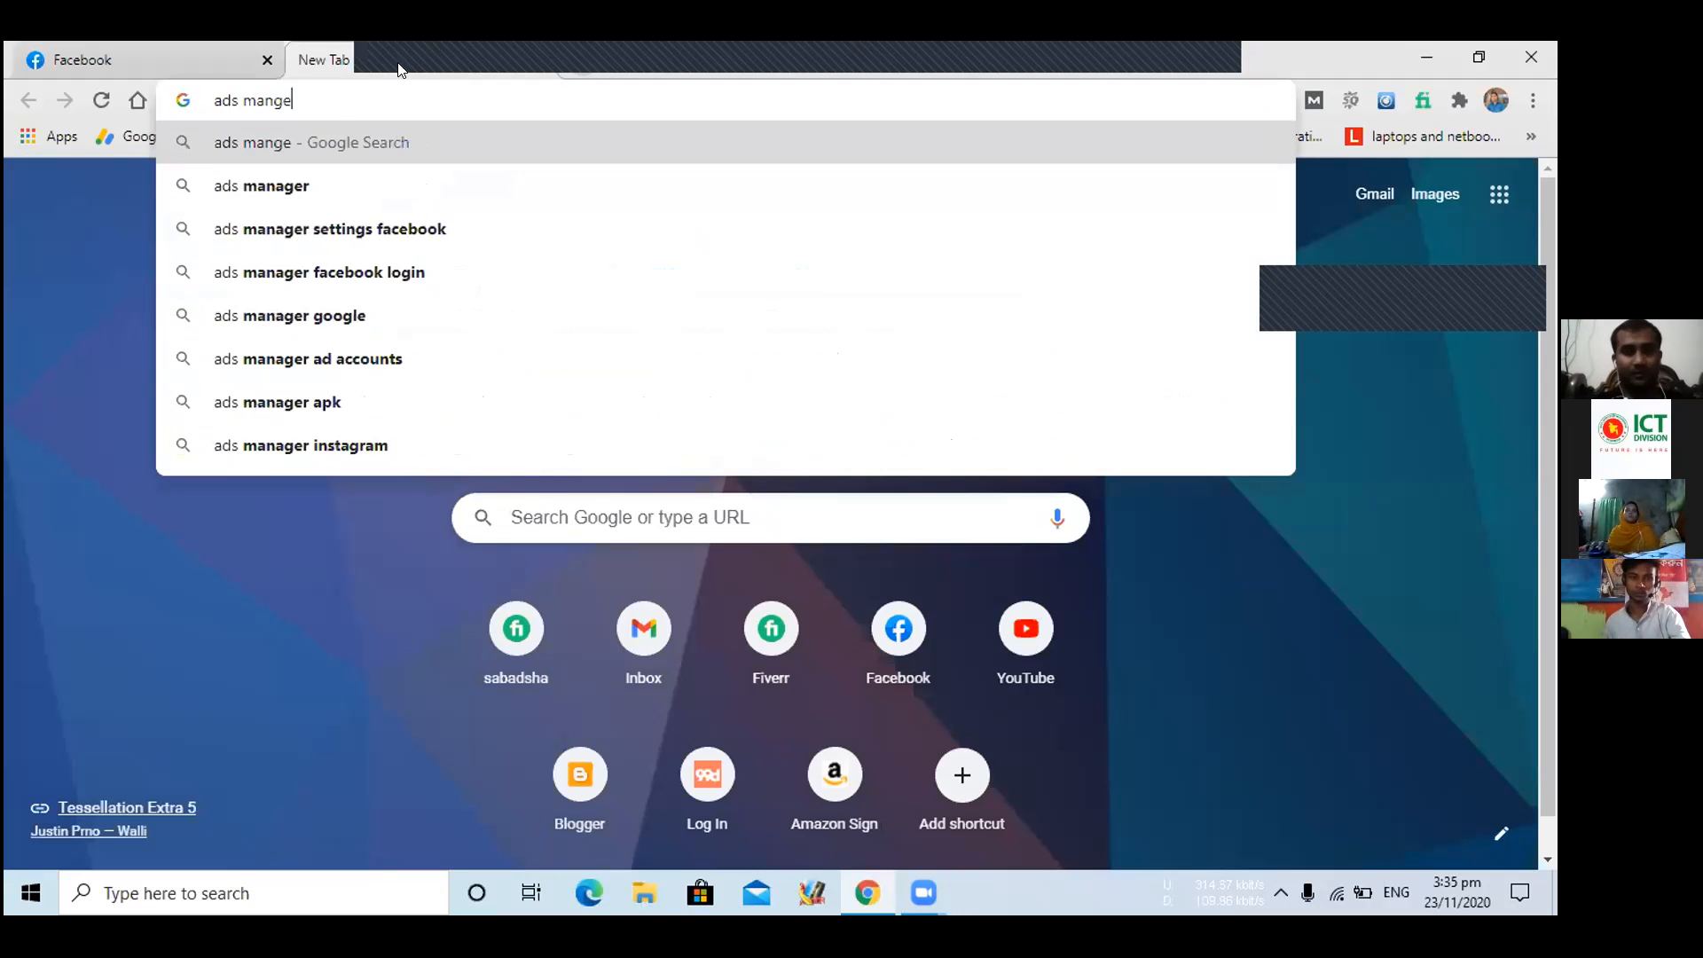
pyautogui.click(299, 171)
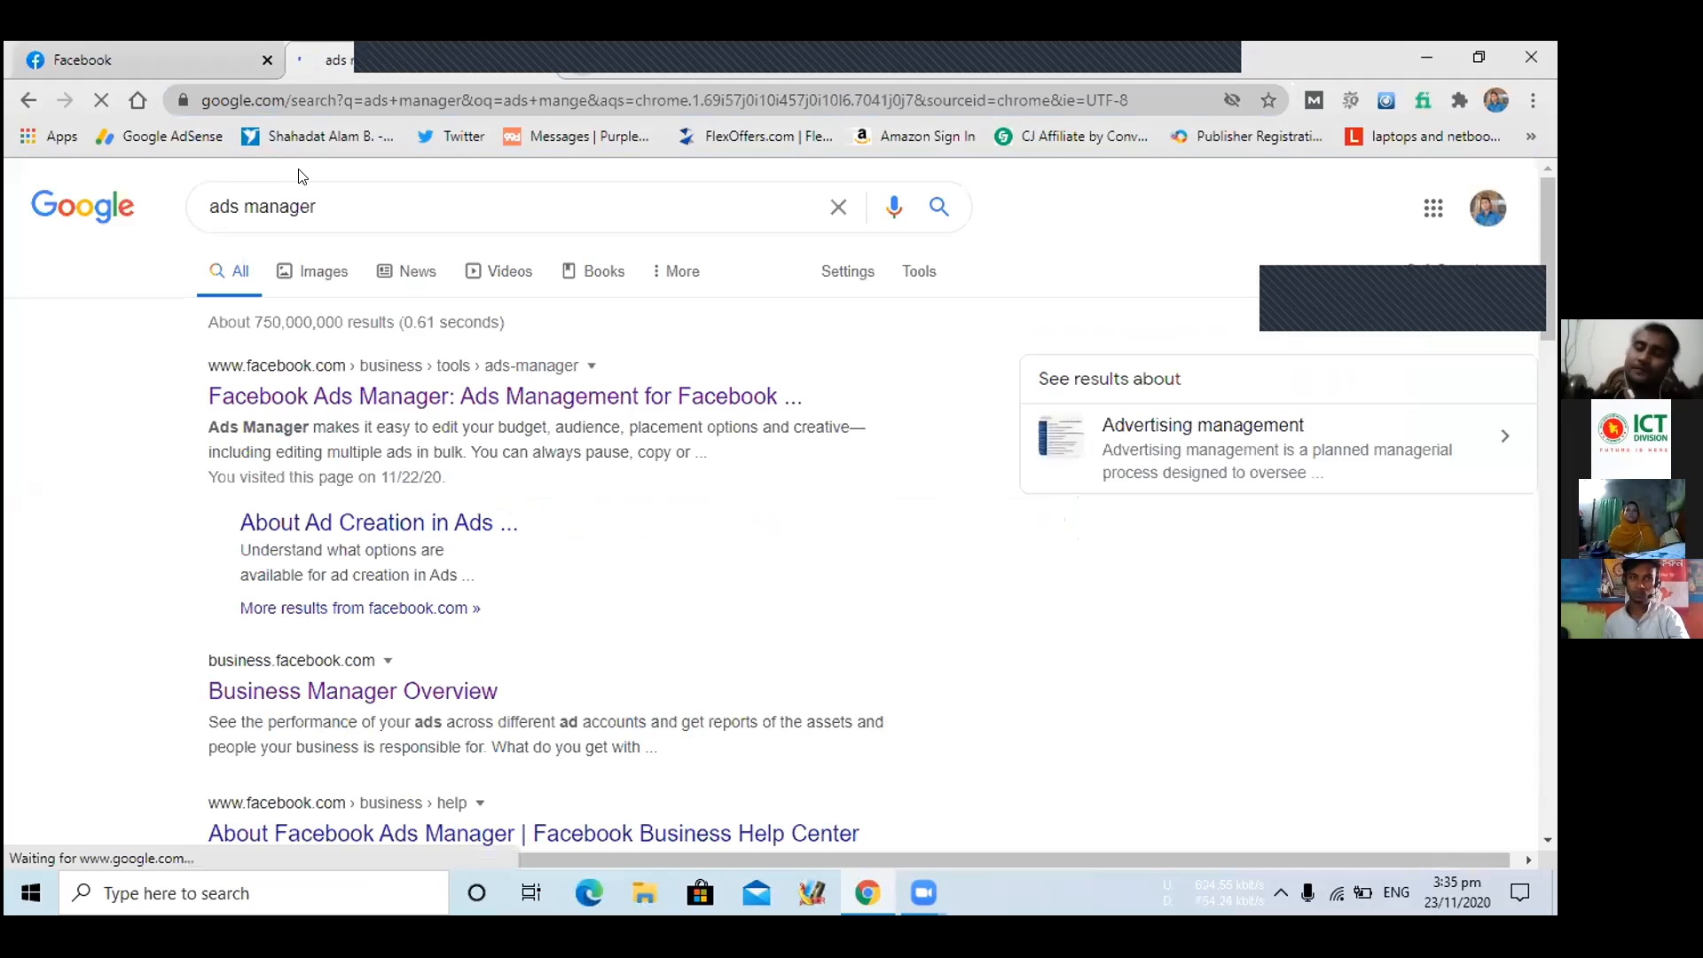
pyautogui.click(380, 397)
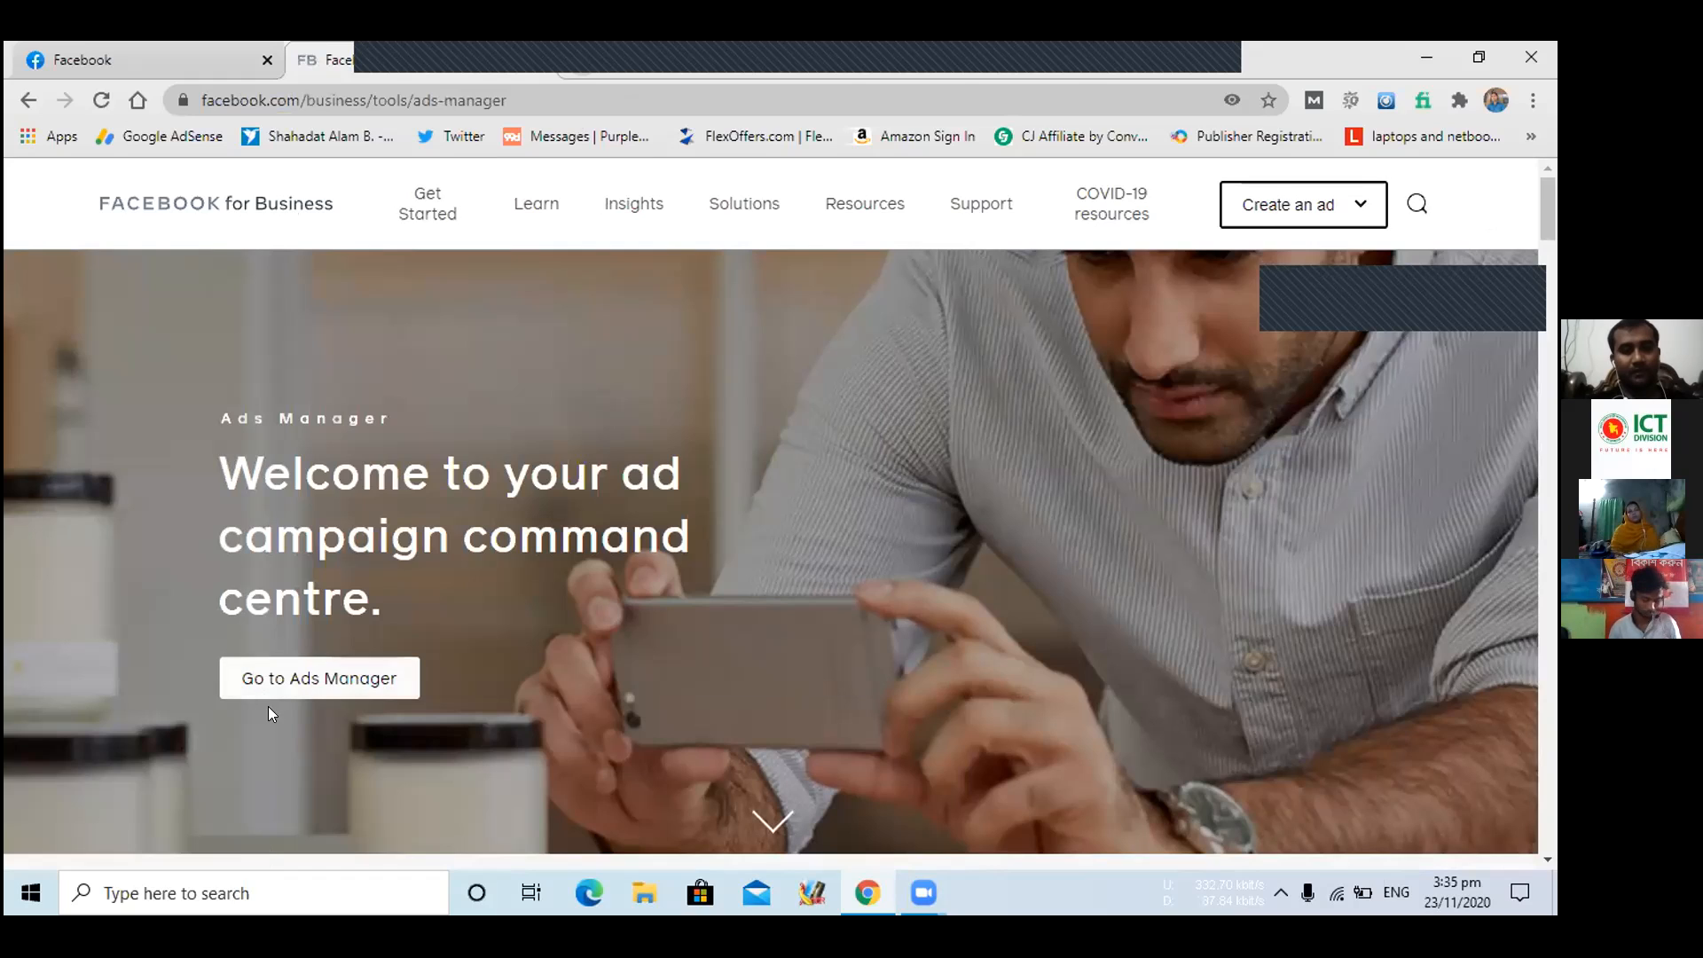
pyautogui.click(295, 681)
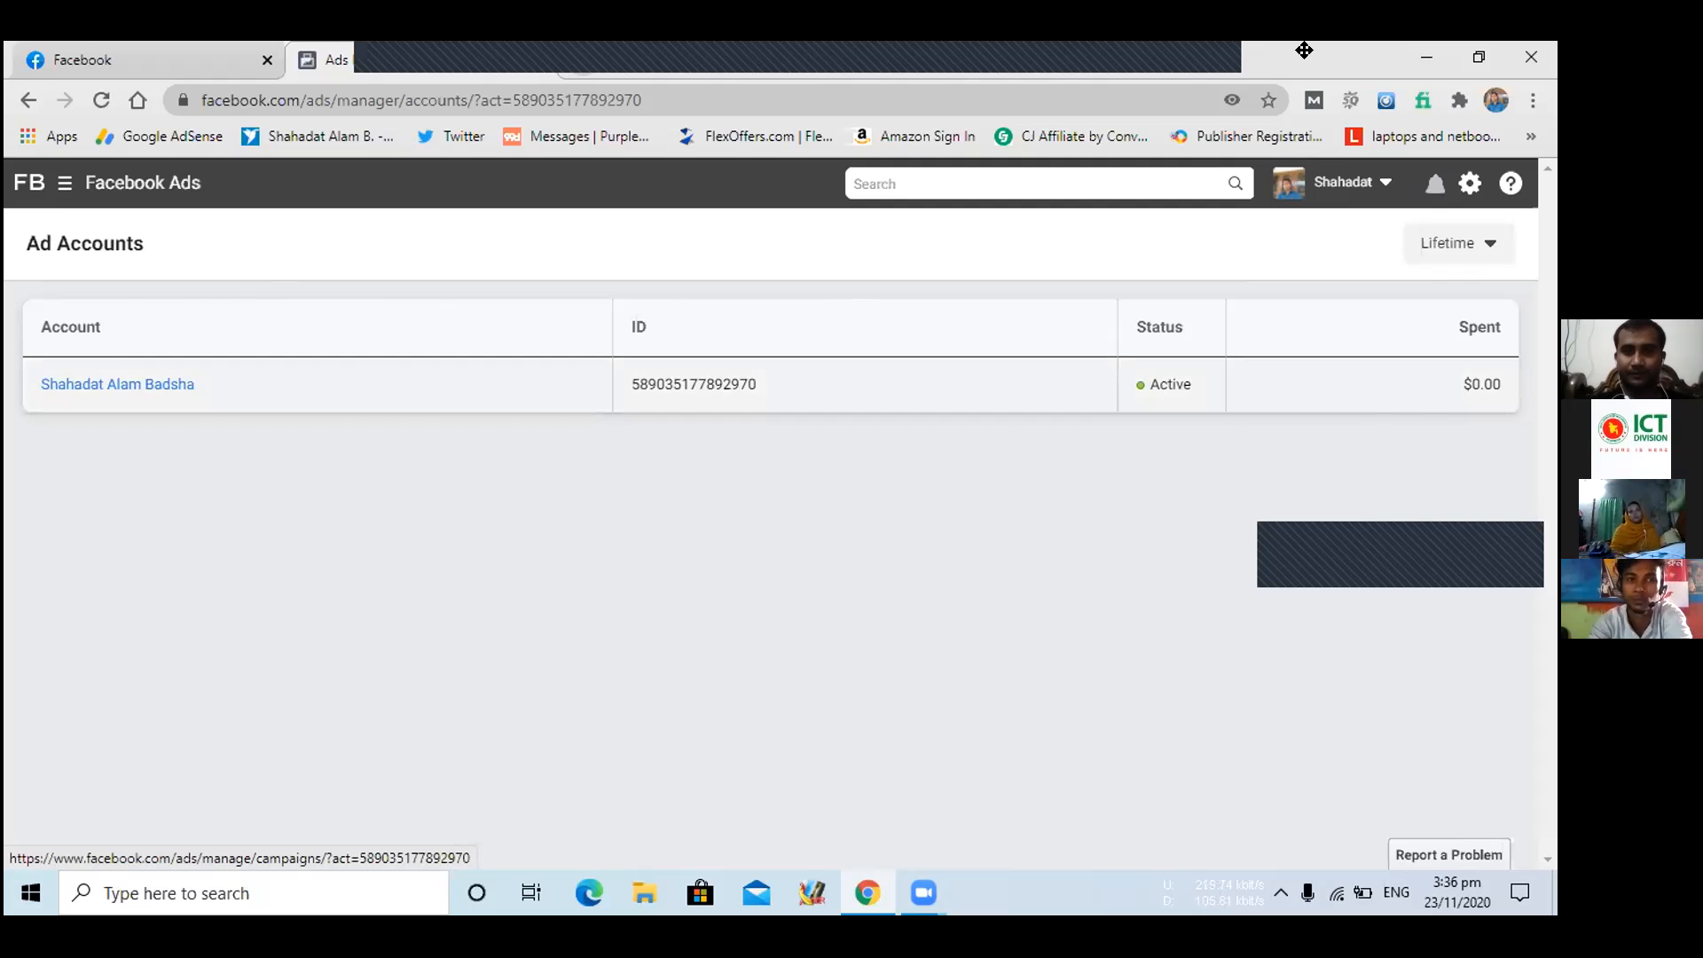
# - Open the Ads Manager campaigns overview from the ad accounts page and look through the list of business tools
pyautogui.click(1479, 57)
pyautogui.click(1148, 93)
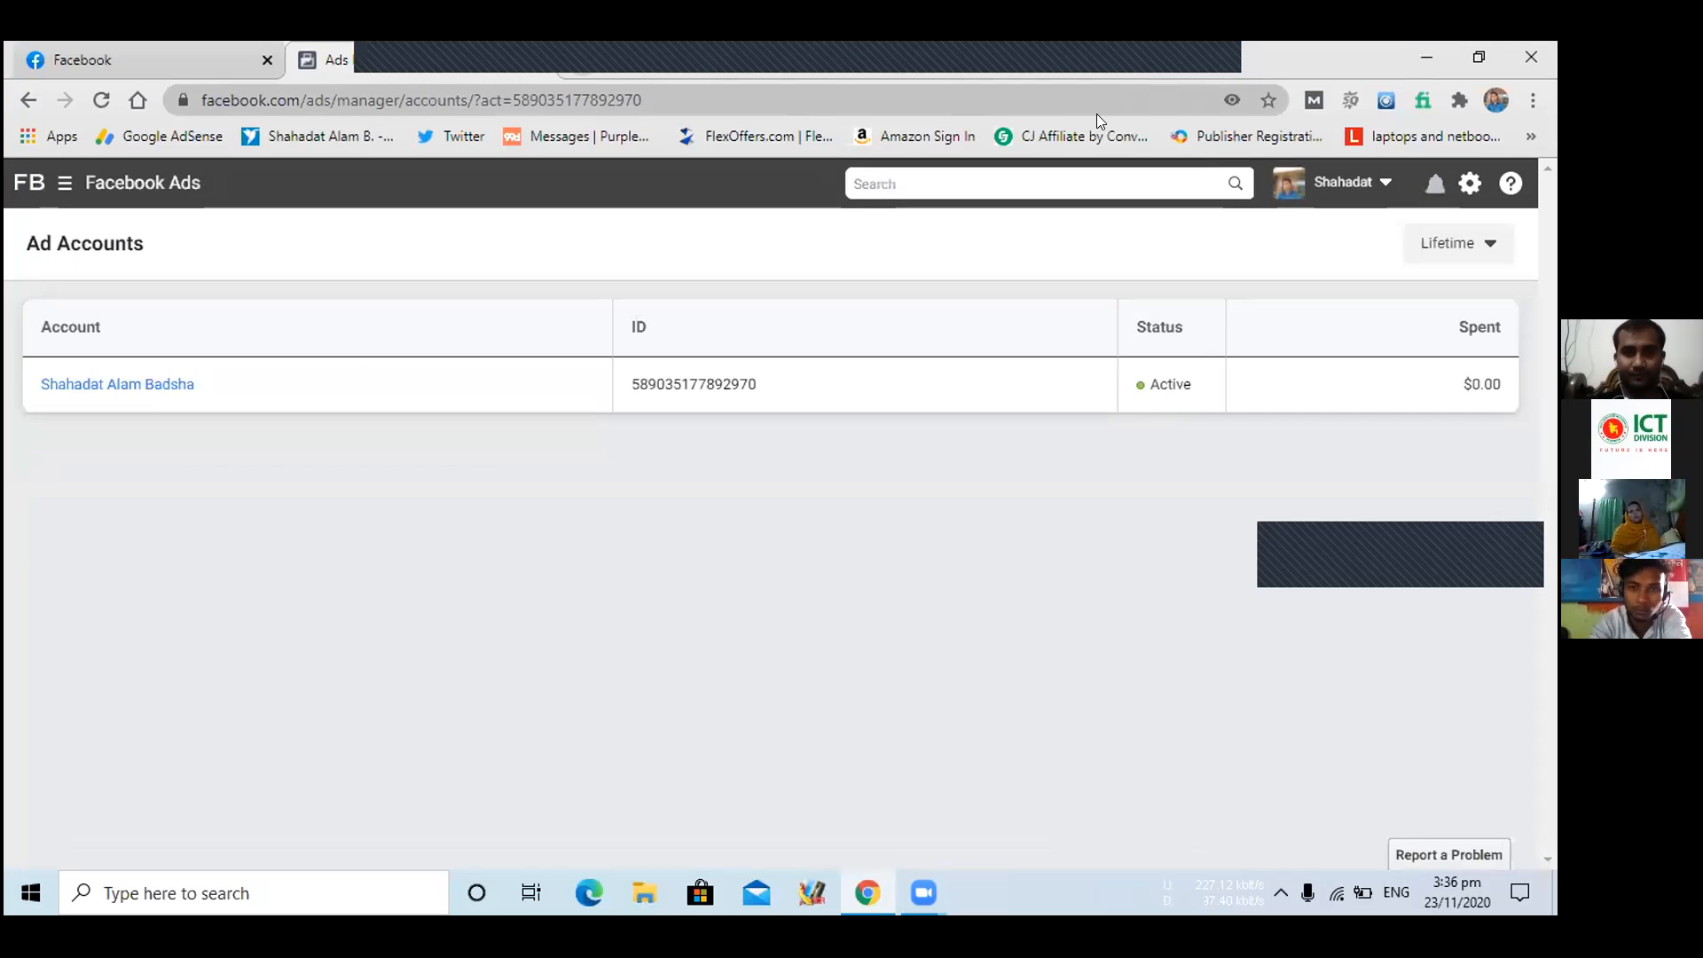
pyautogui.click(62, 183)
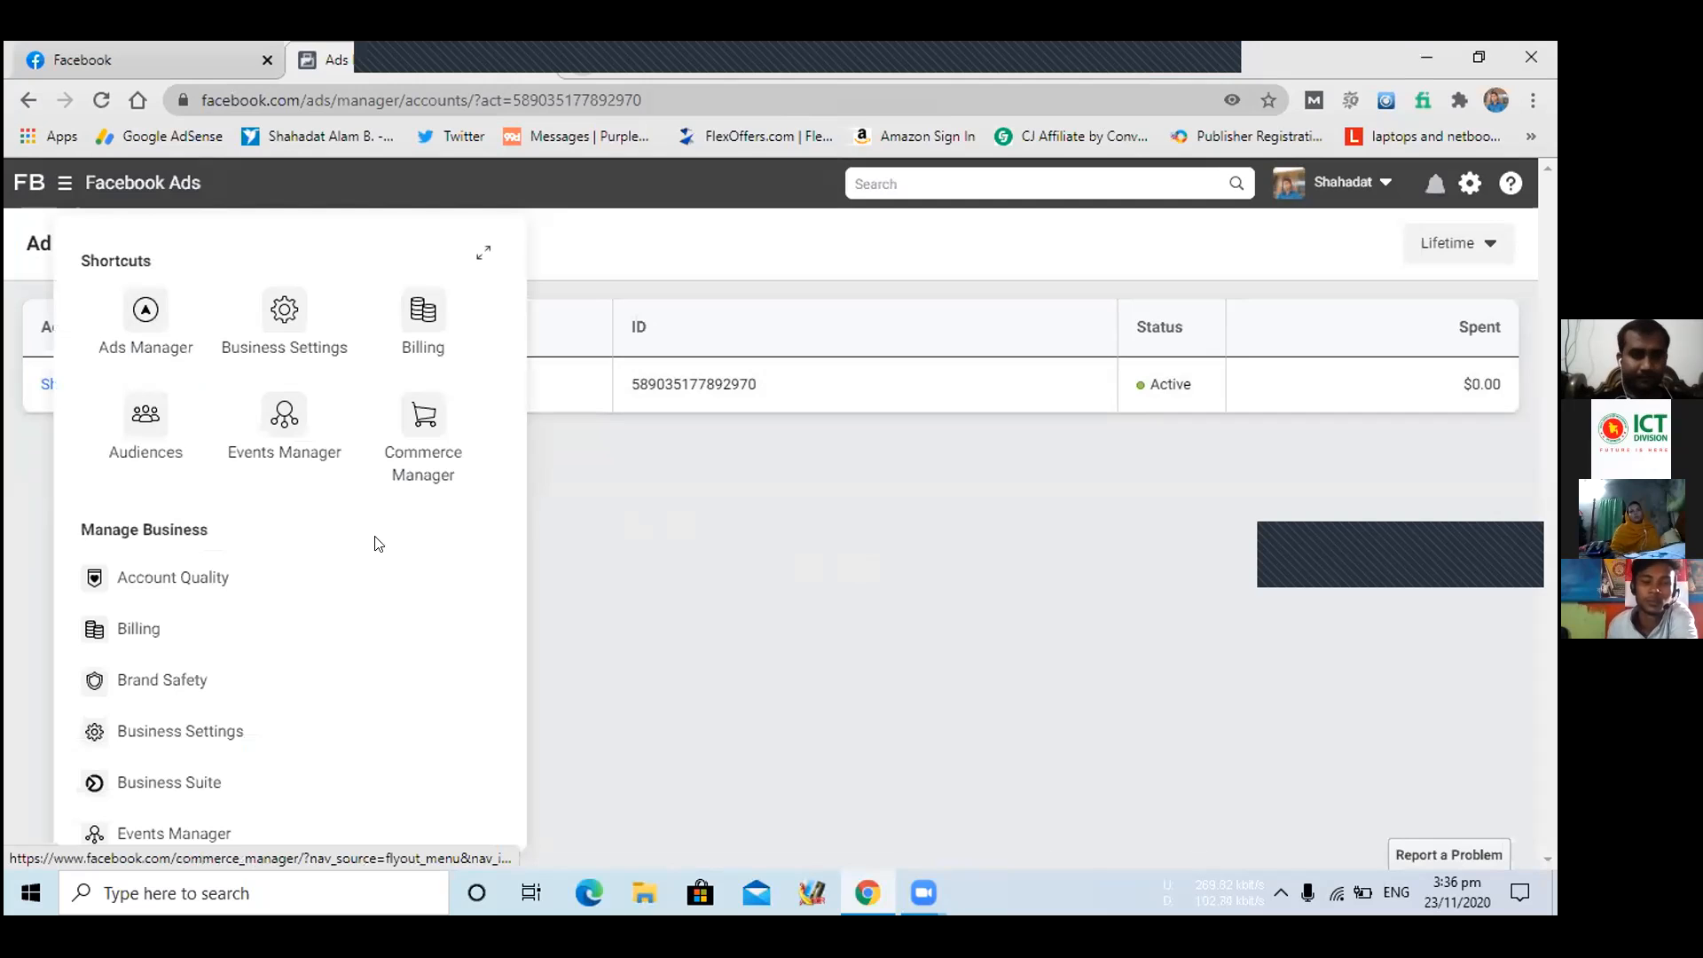
pyautogui.click(146, 315)
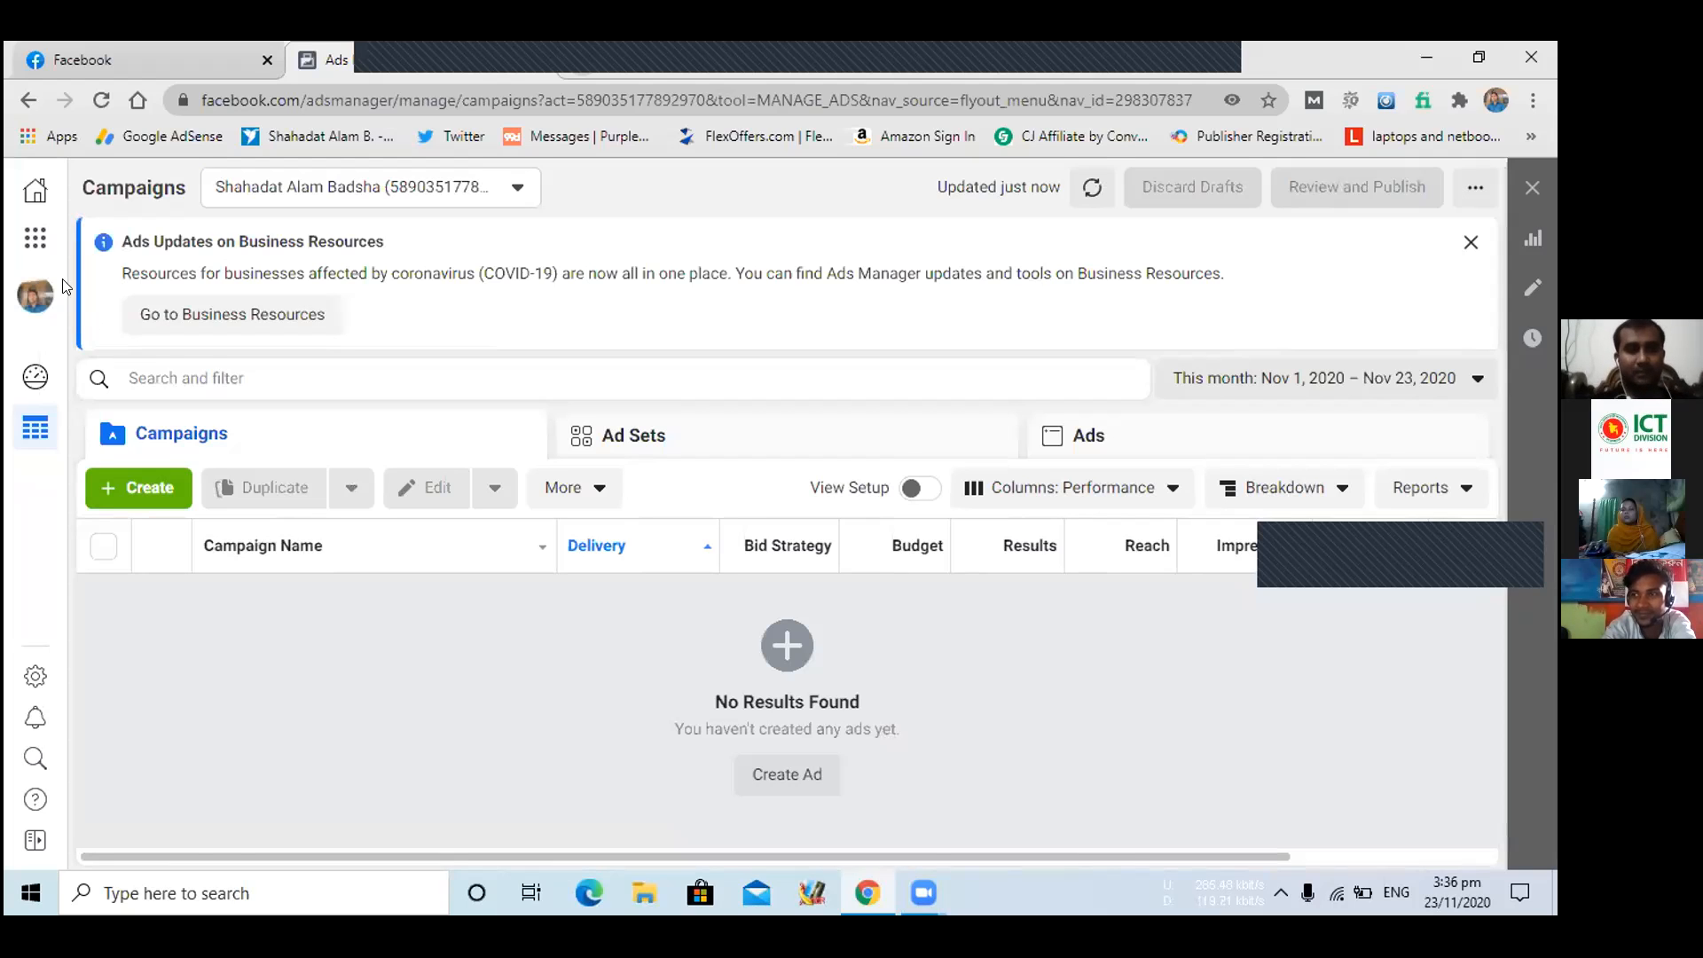
pyautogui.click(22, 243)
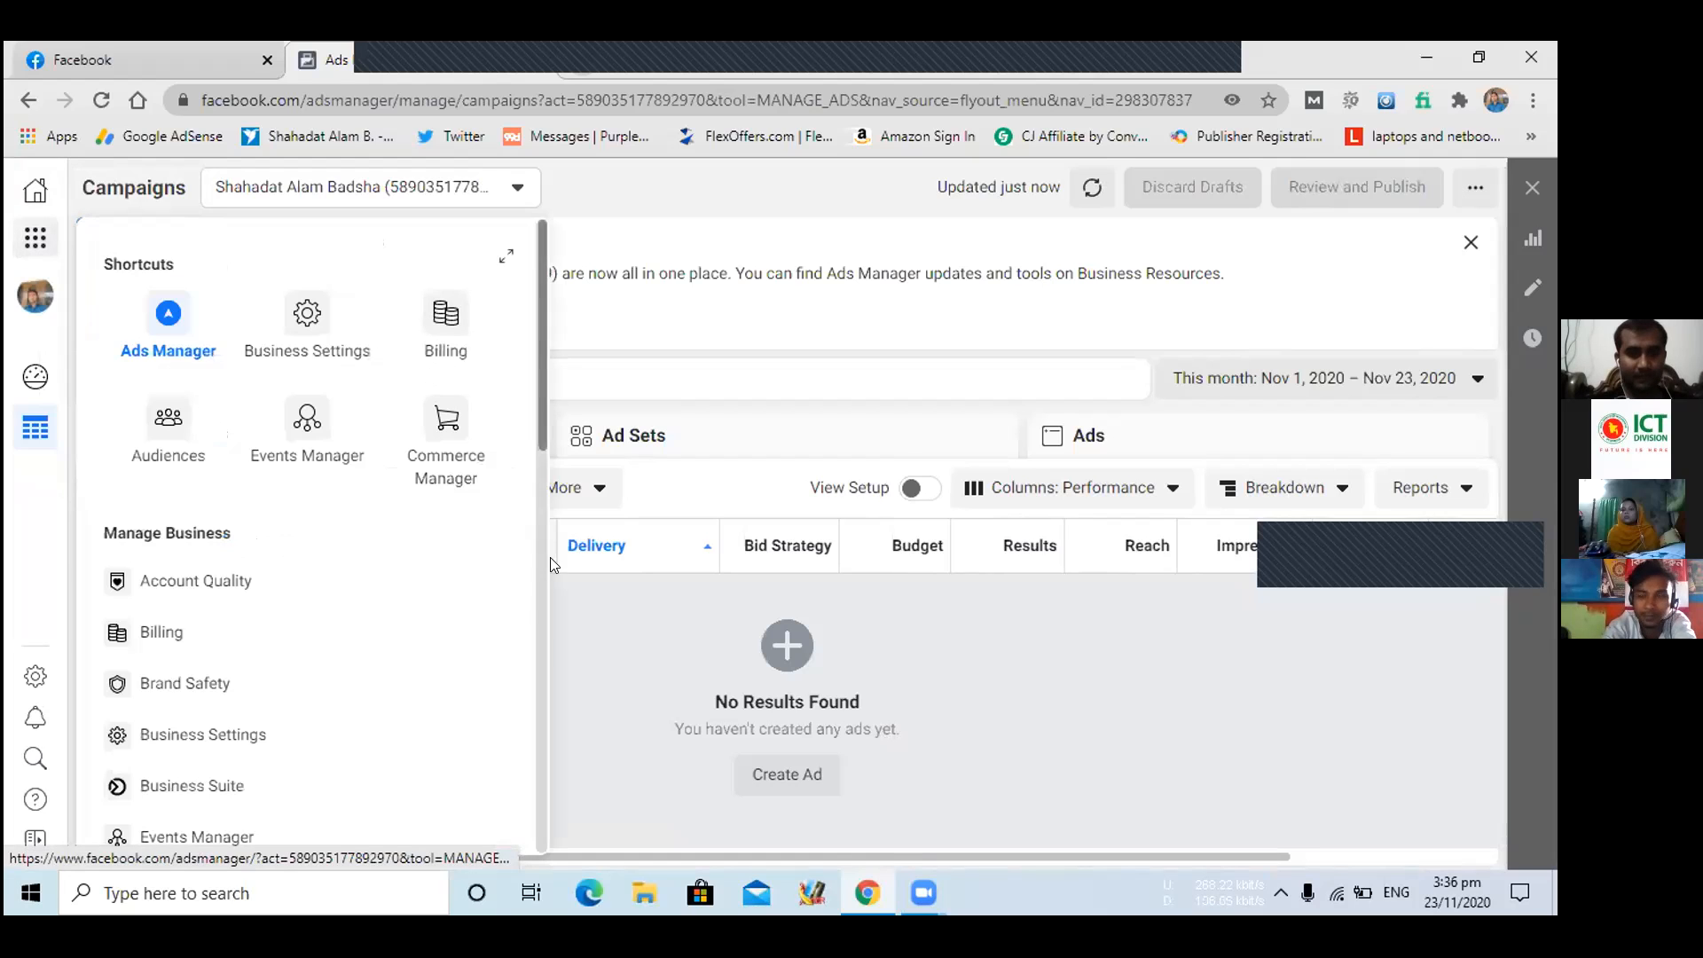
pyautogui.moveTo(540, 389); pyautogui.dragTo(538, 667)
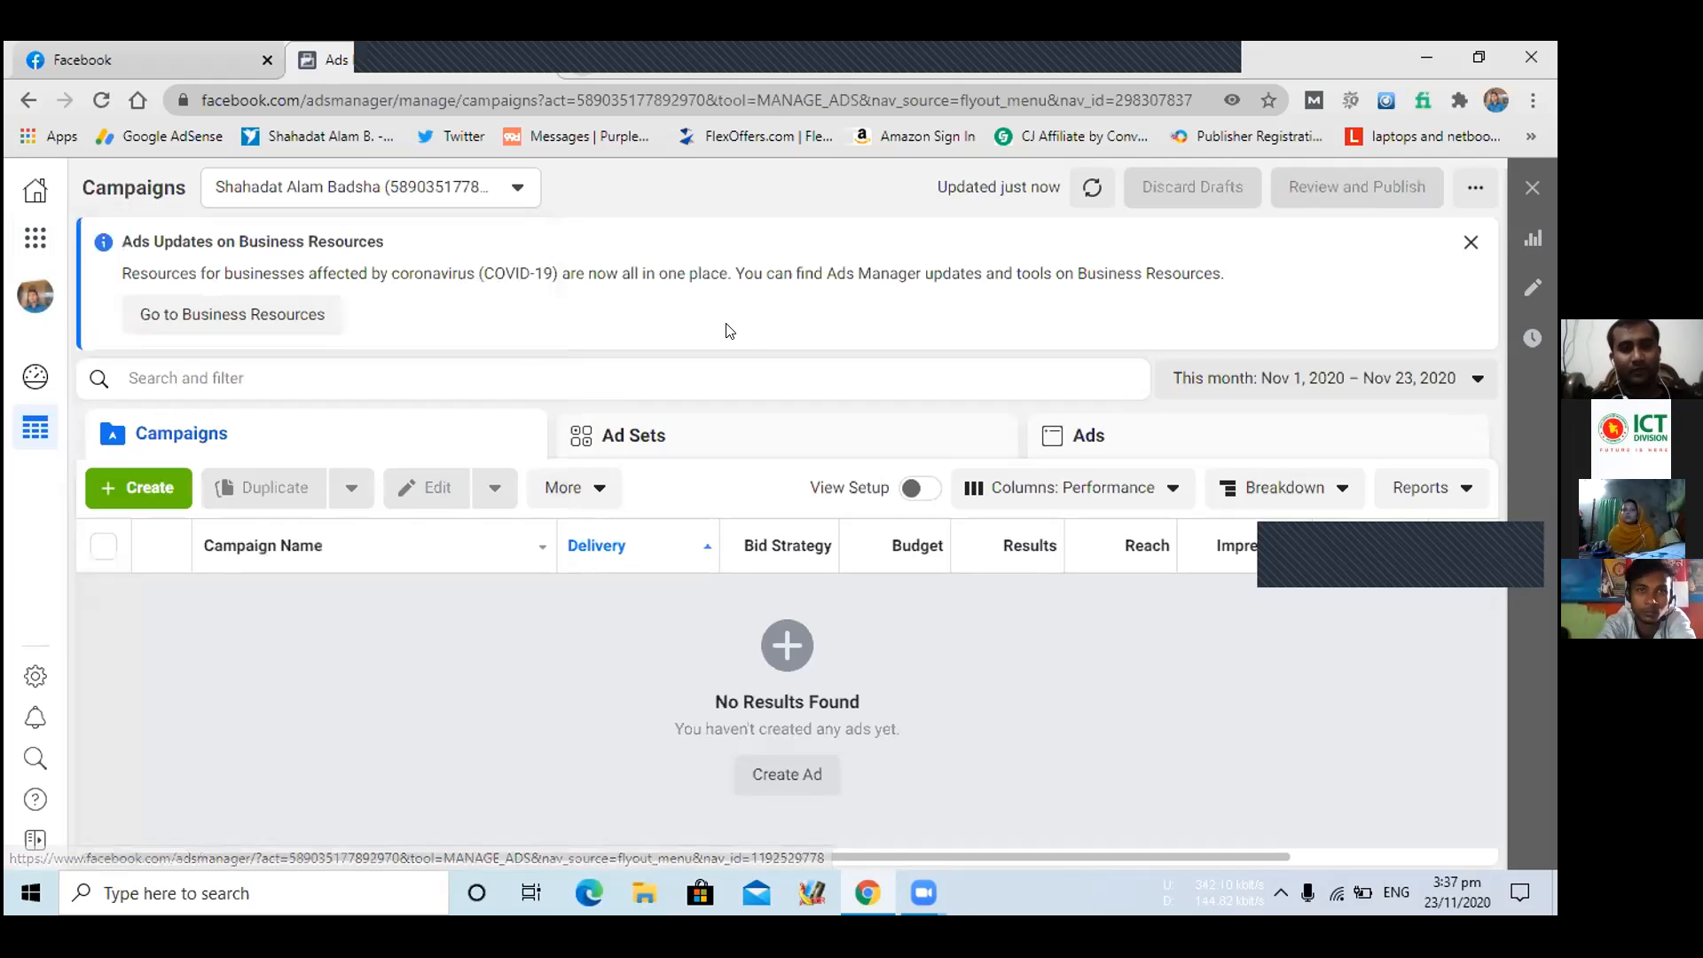
# - Create a new campaign with the Messages objective and continue to its draft
pyautogui.click(127, 486)
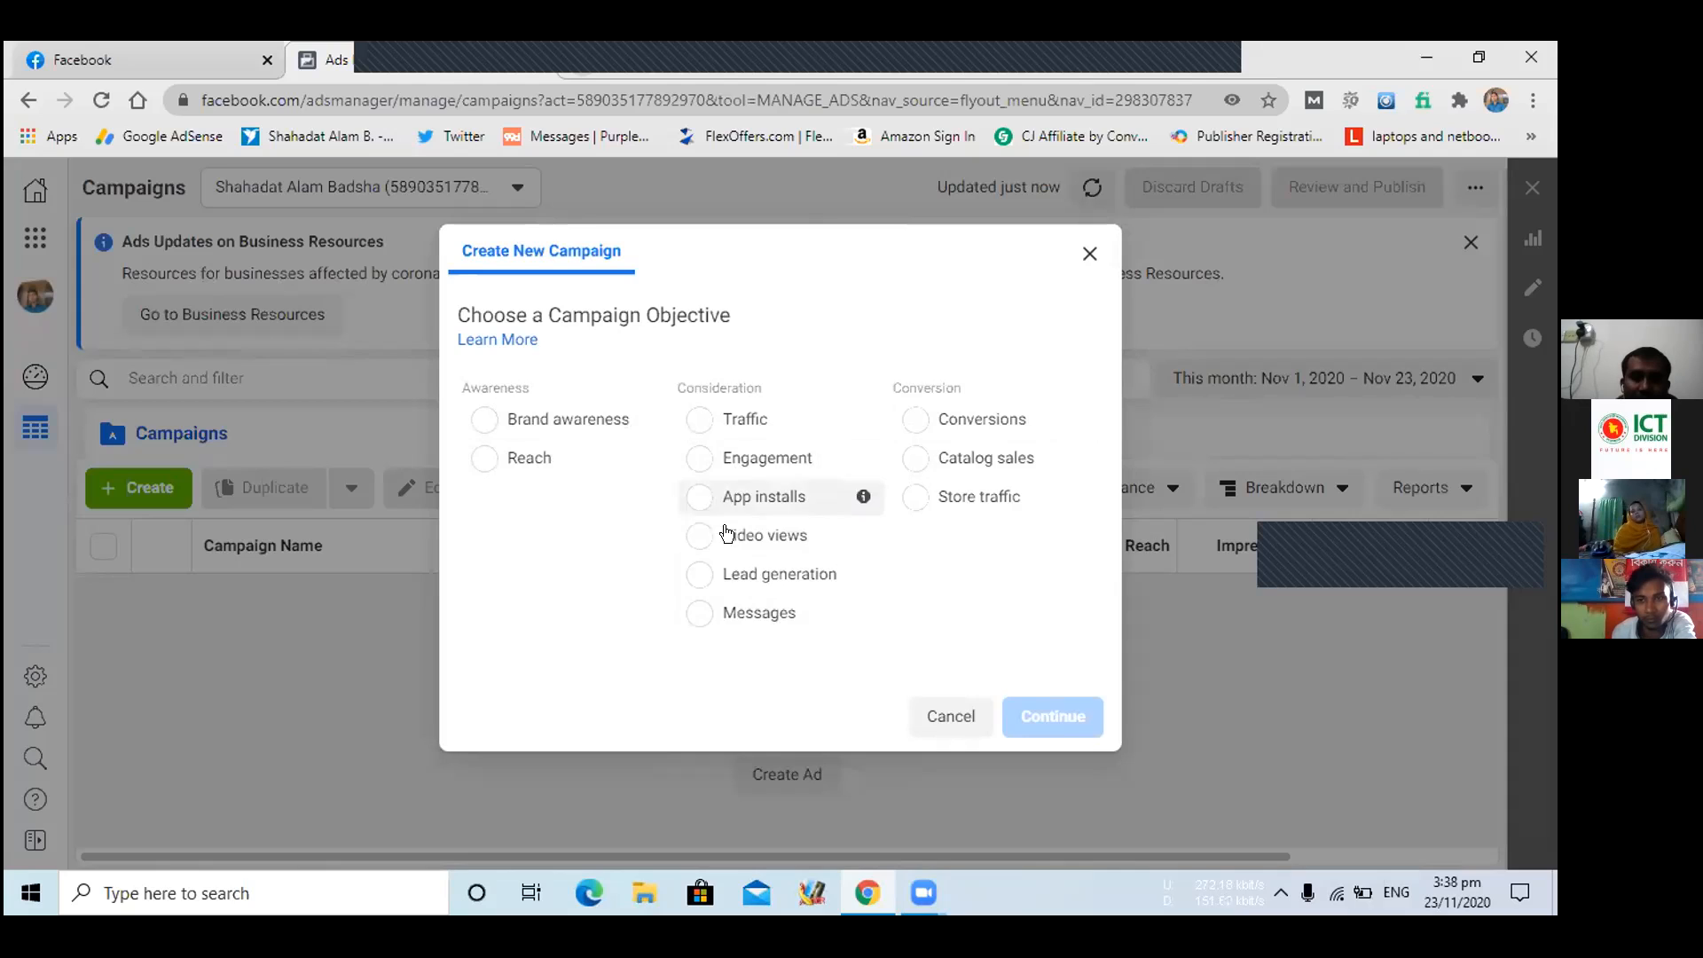
pyautogui.click(760, 622)
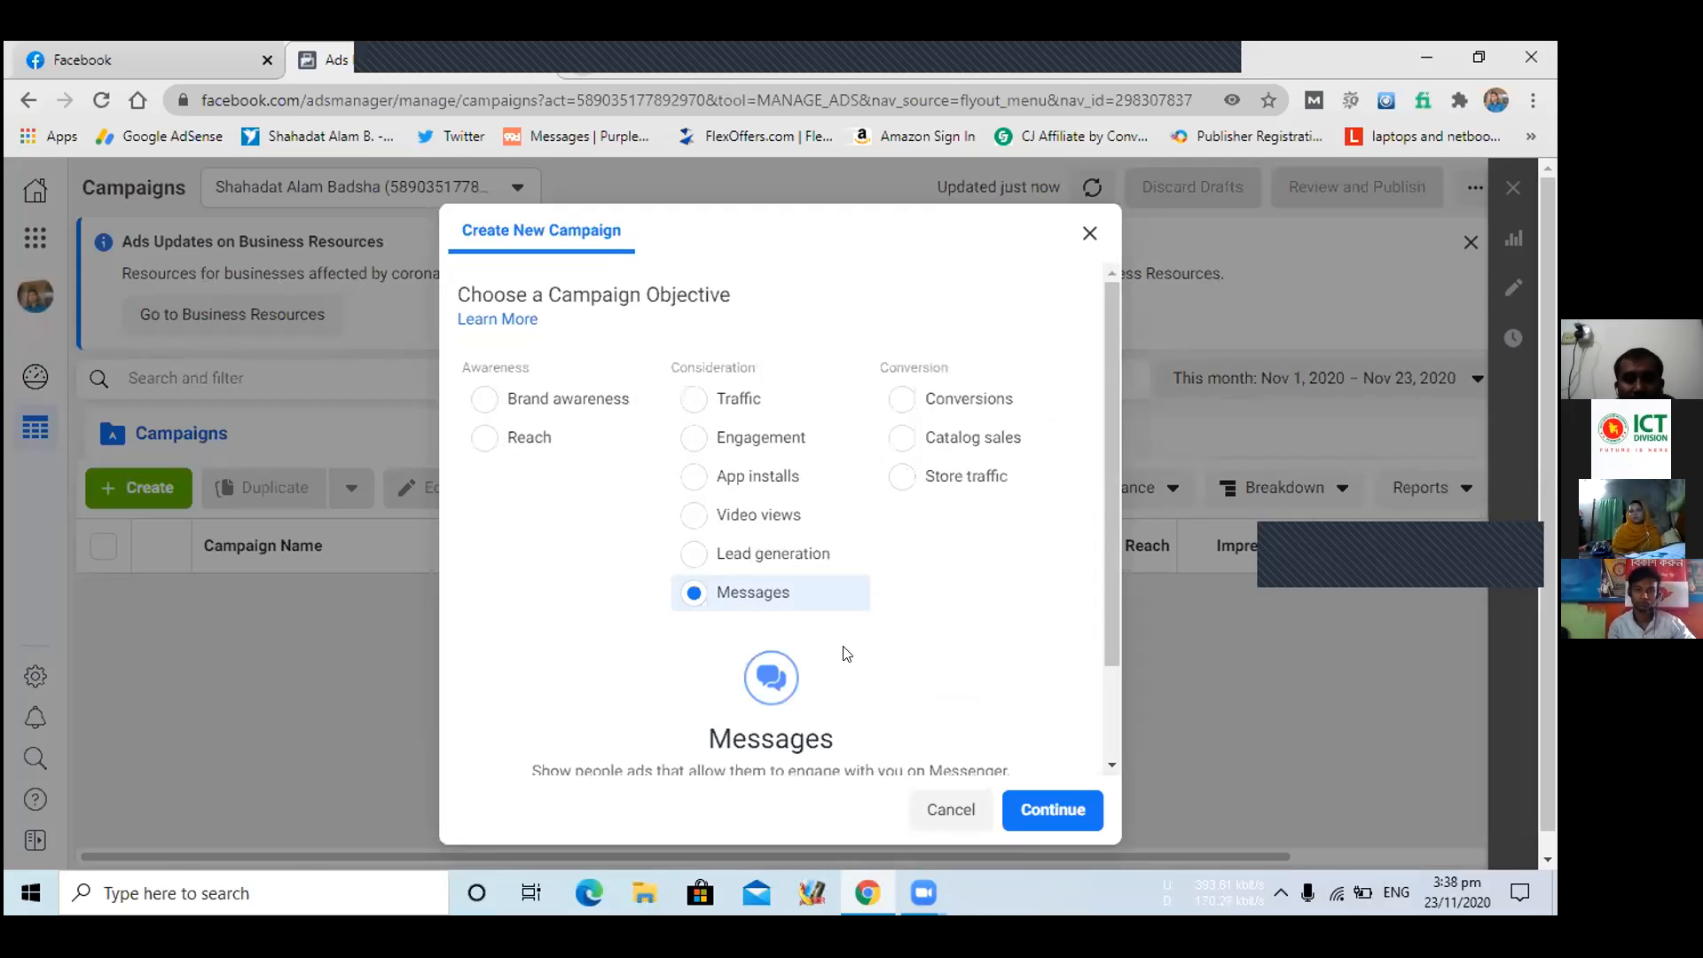
pyautogui.click(1043, 807)
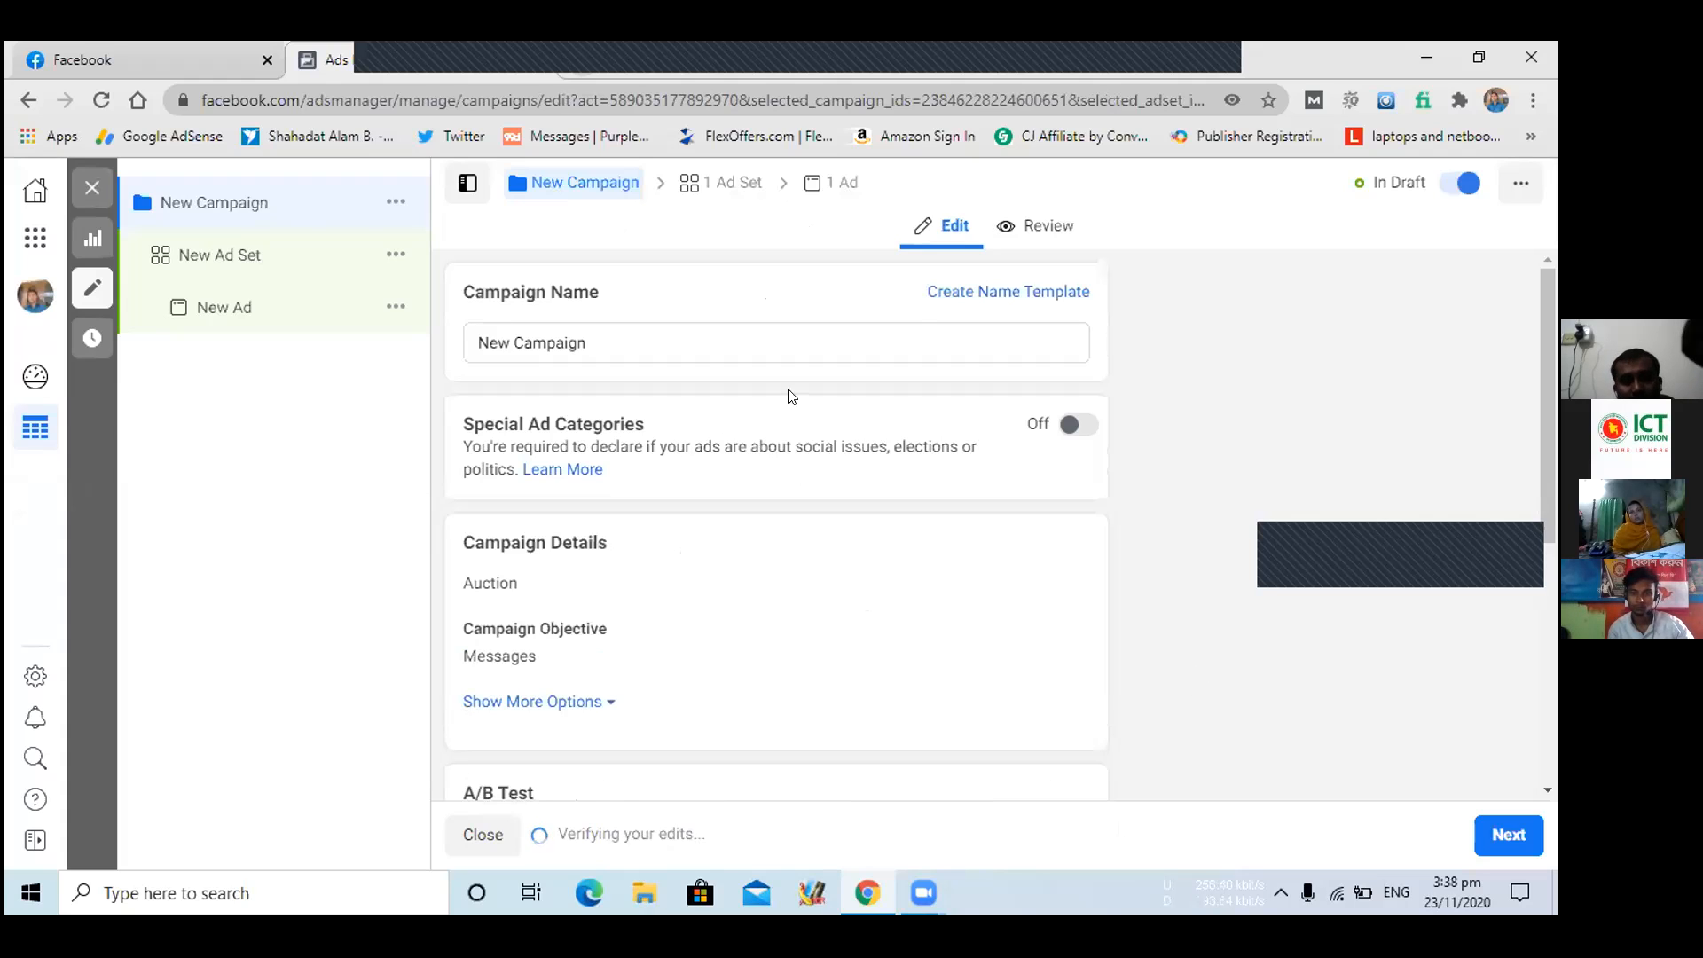
# - Look over the draft campaign's settings and rename the campaign "Pizza 🍕"
pyautogui.moveTo(1552, 408); pyautogui.dragTo(1540, 608)
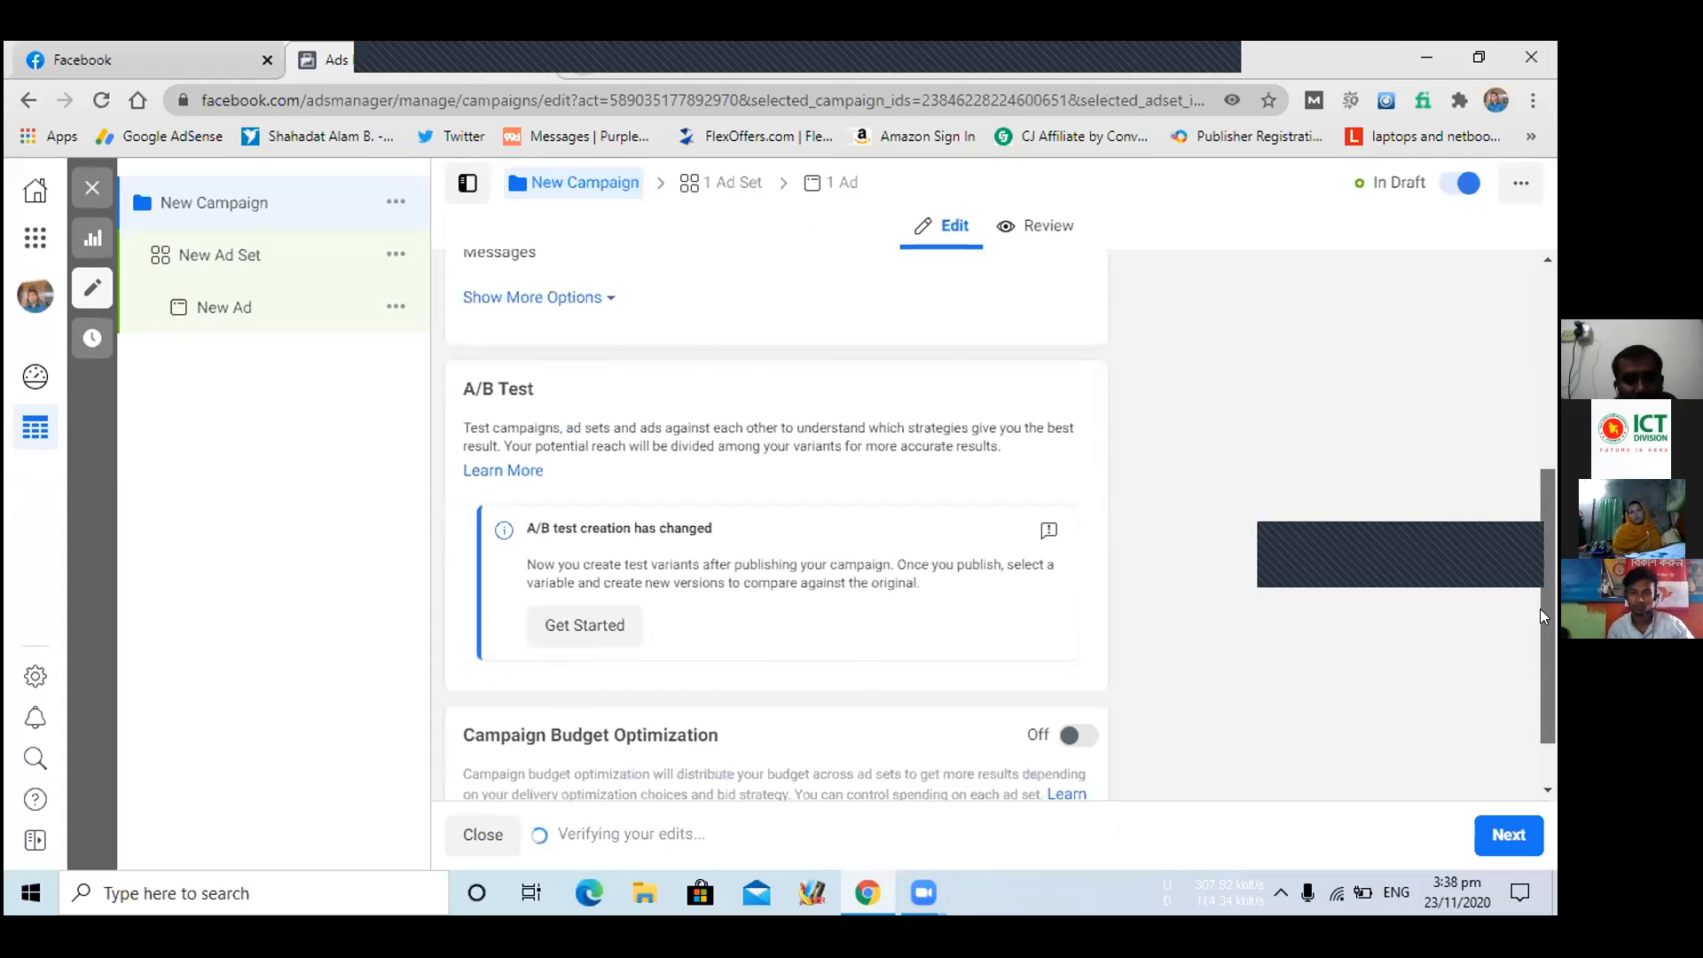
pyautogui.moveTo(1545, 457); pyautogui.dragTo(1526, 330)
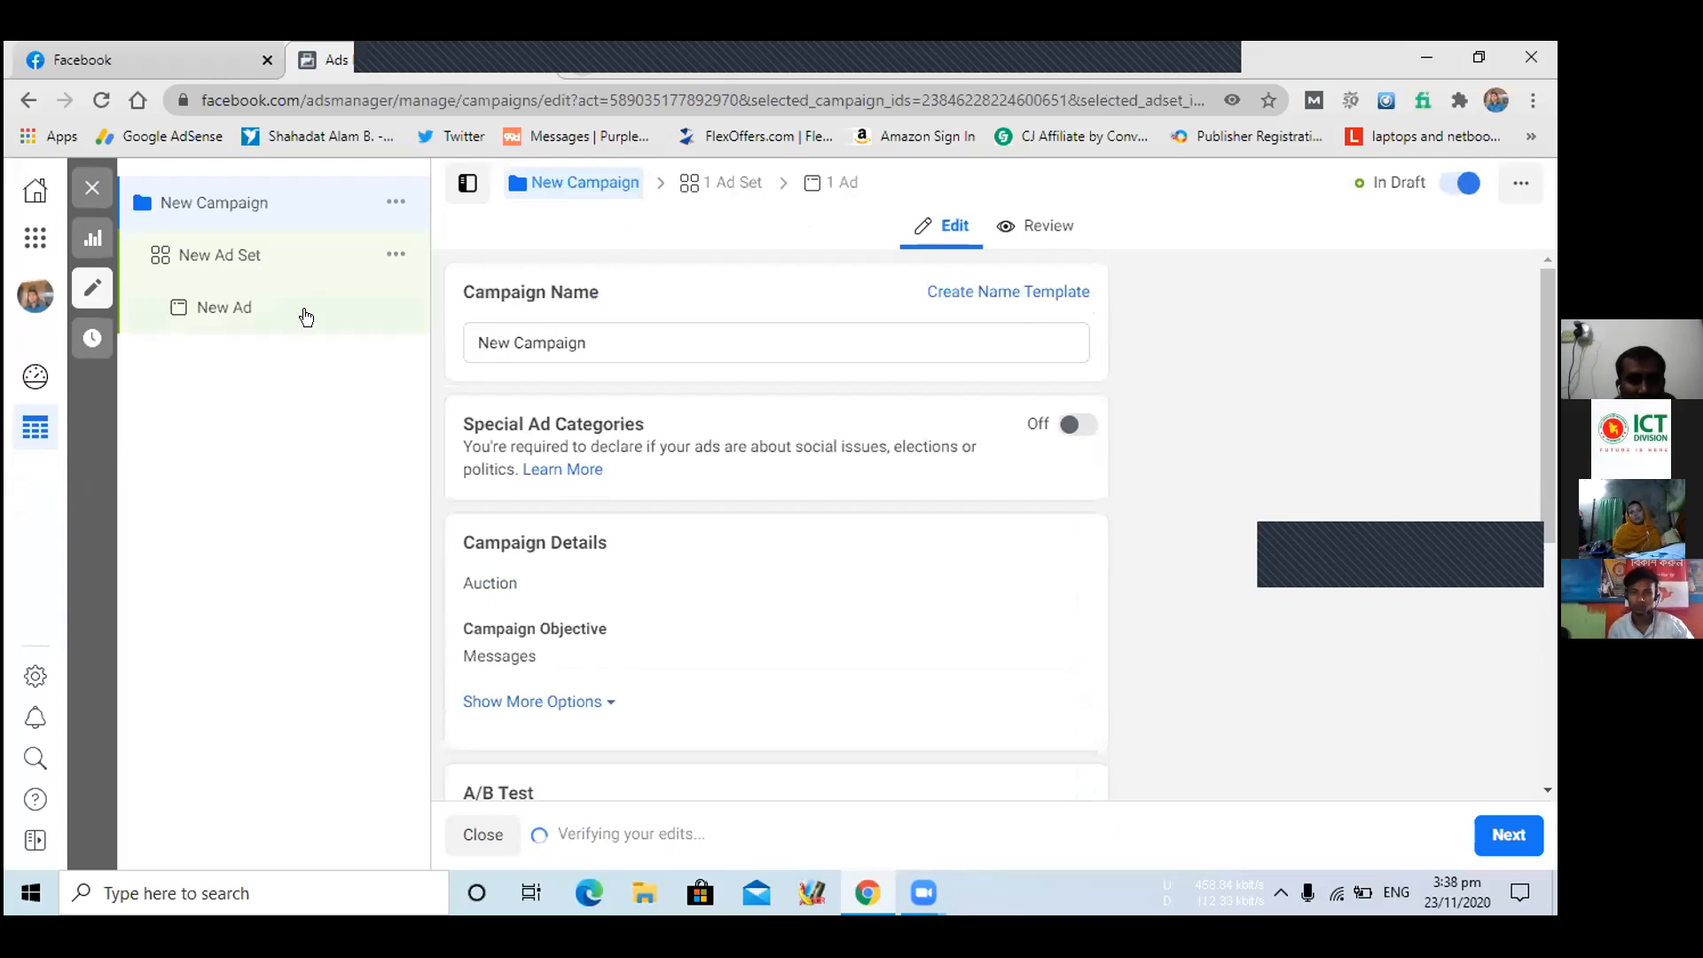
pyautogui.tripleClick(615, 328)
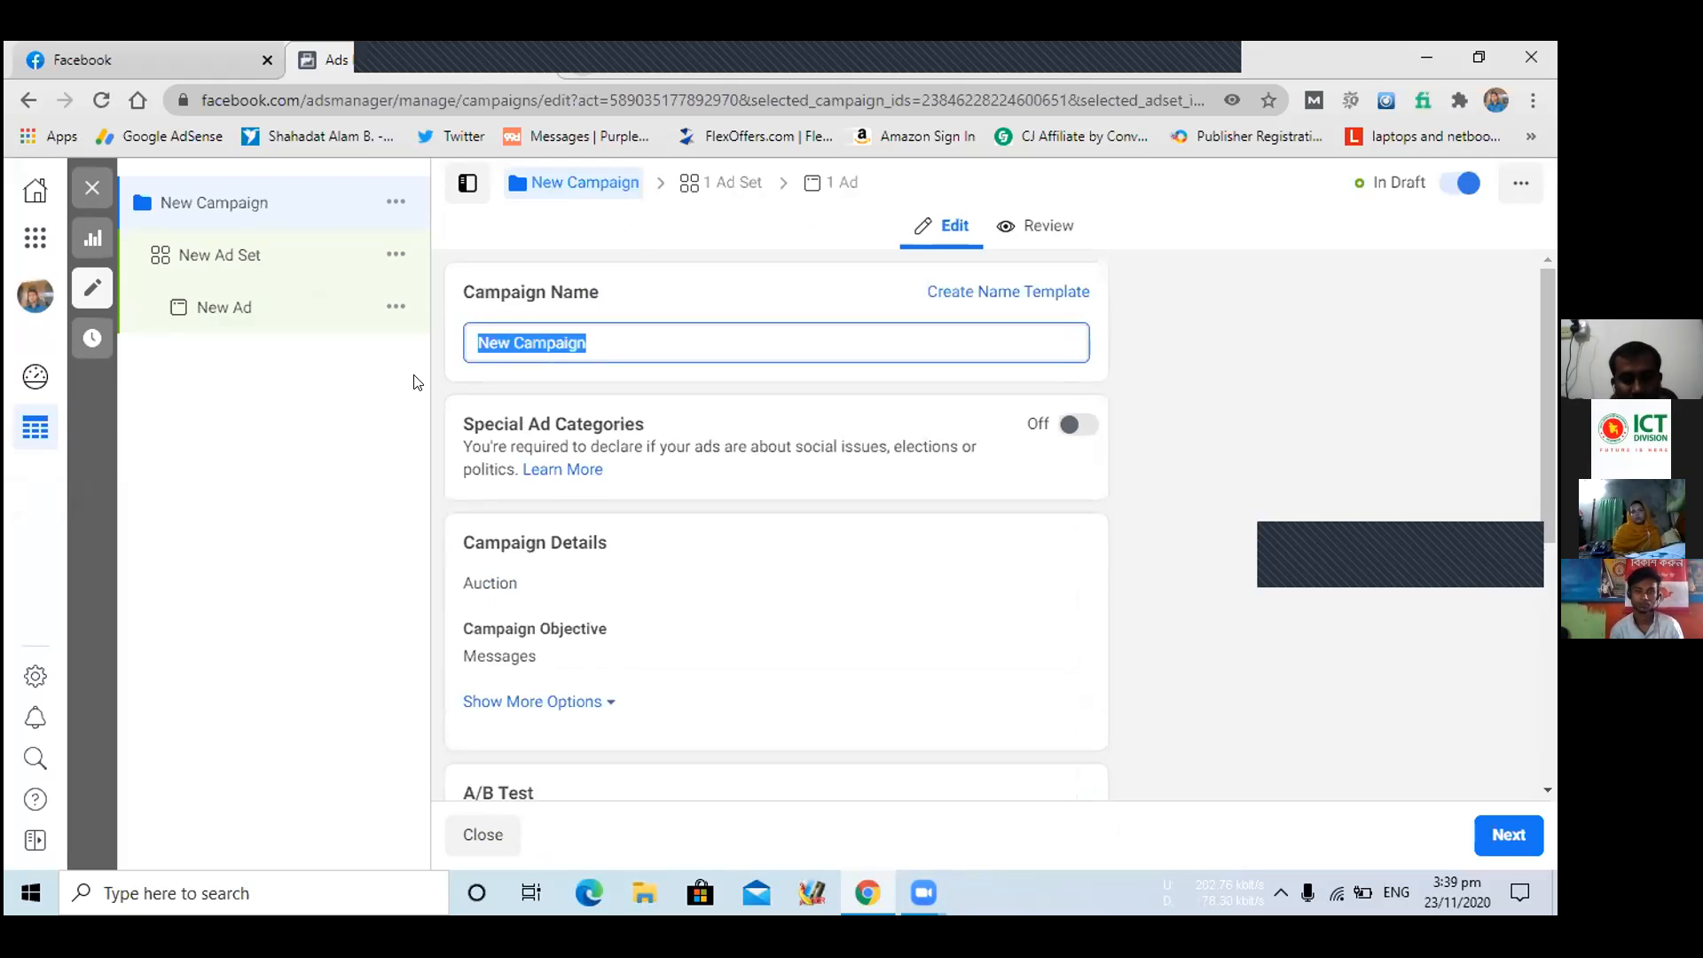
pyautogui.write('Pizza')
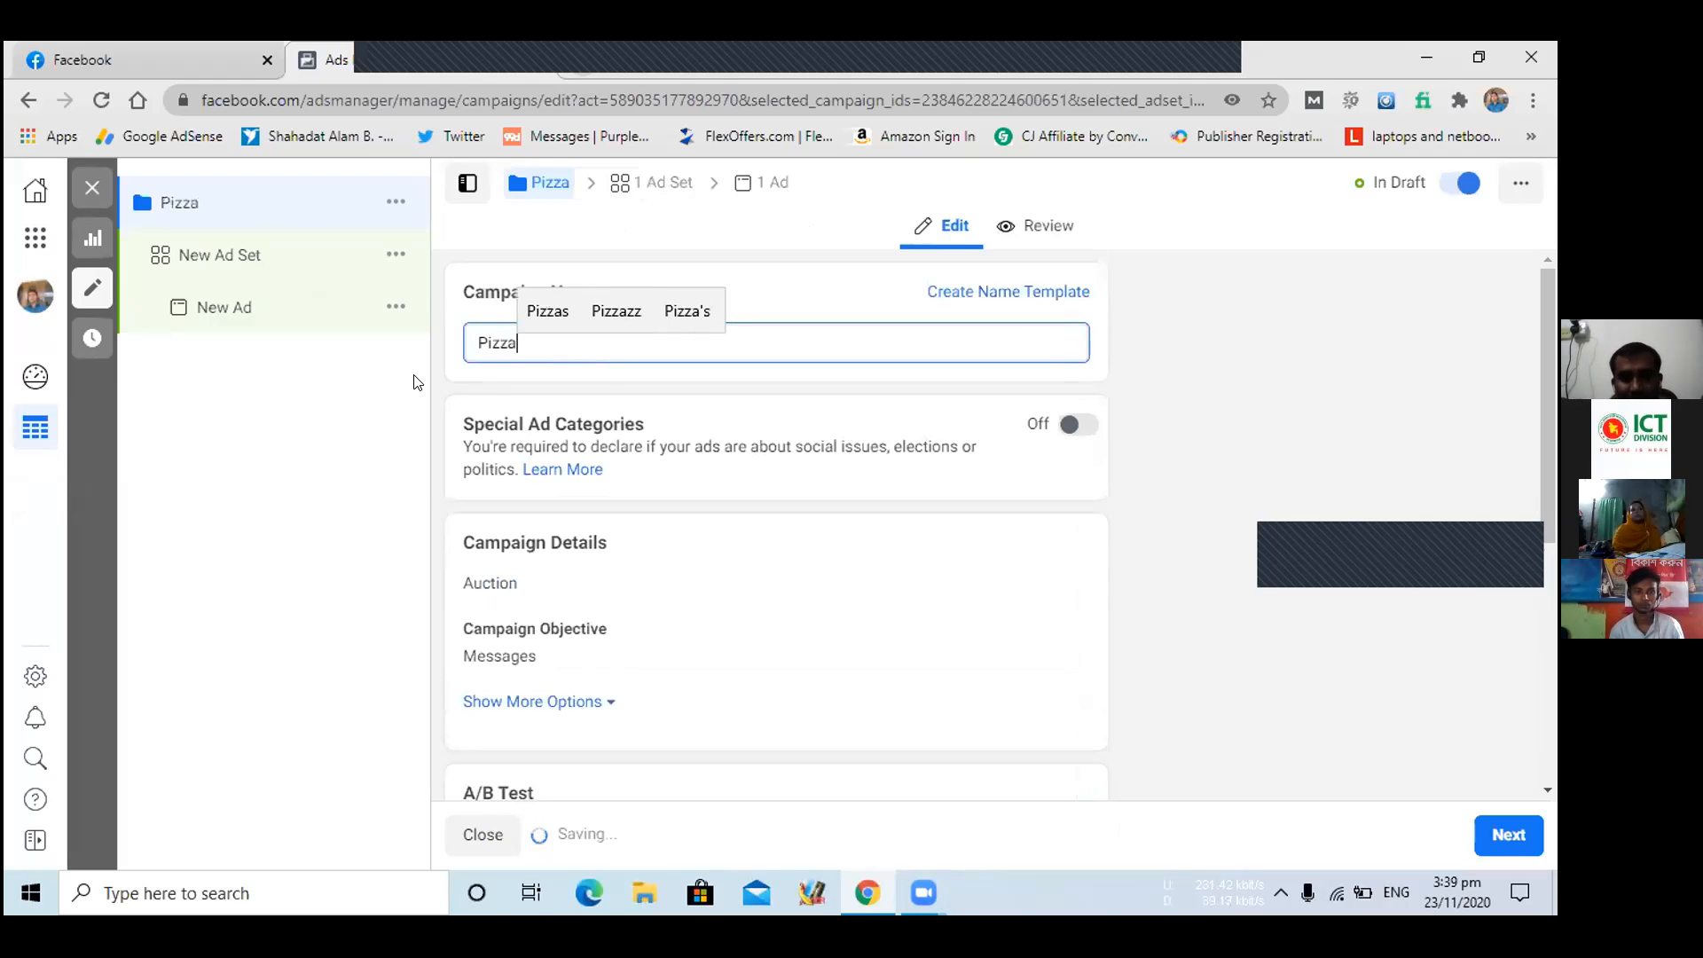
pyautogui.click(536, 308)
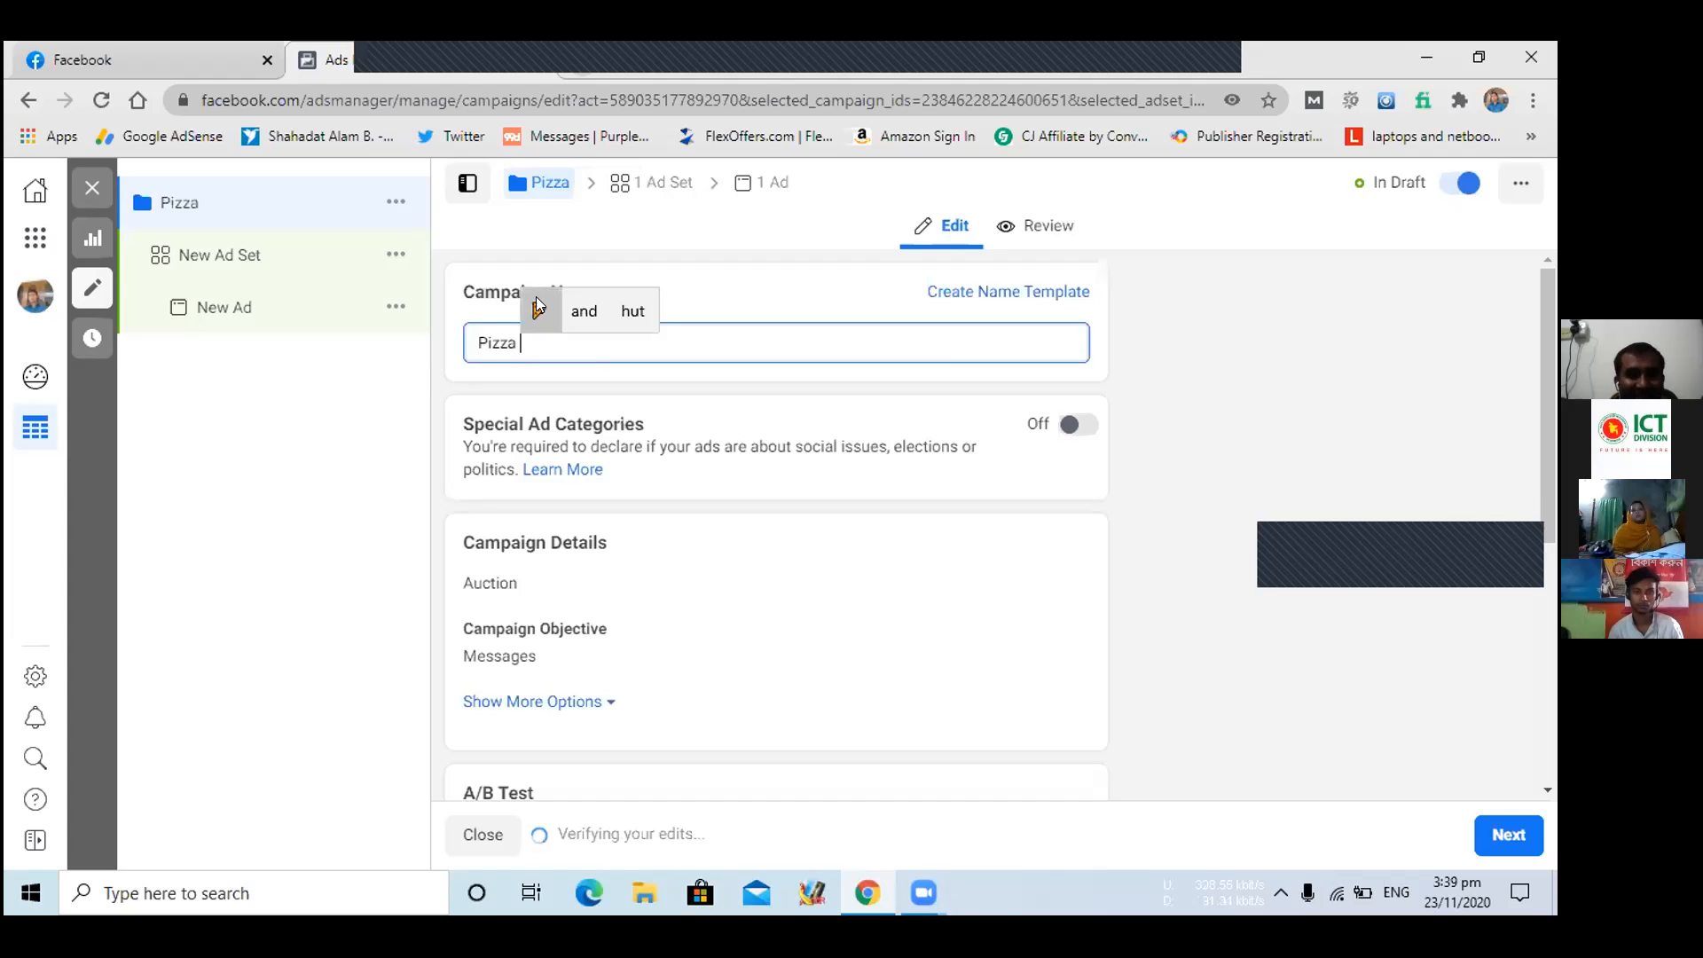
pyautogui.click(194, 622)
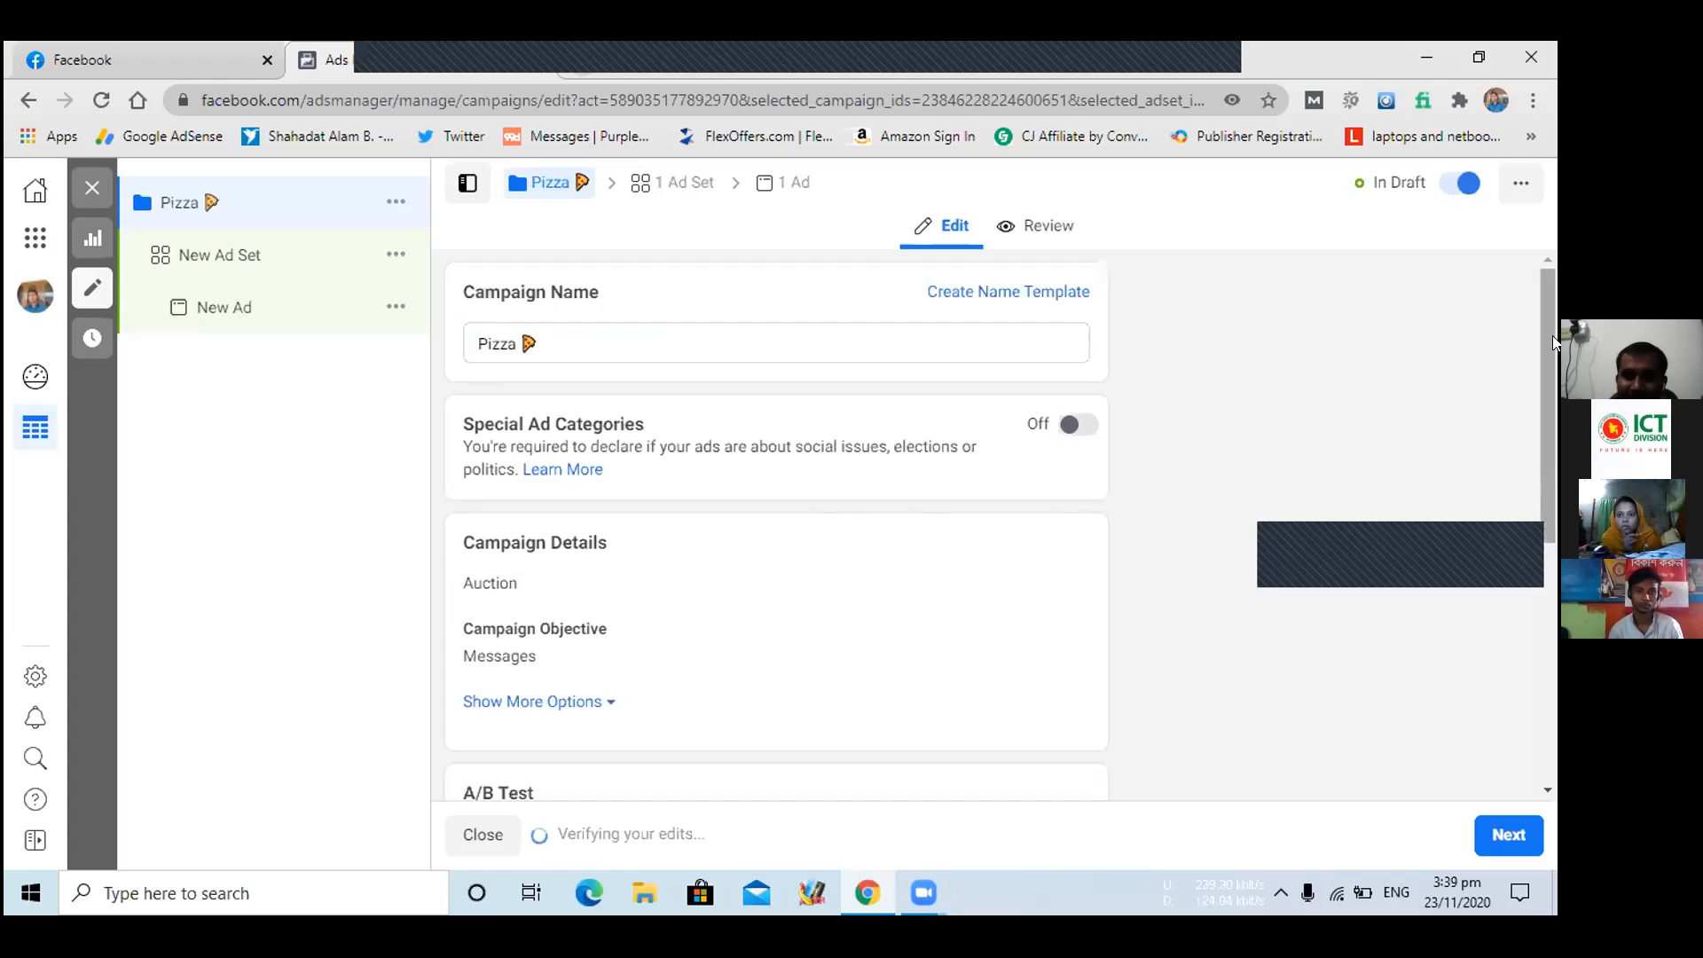
# - Turn on Special Ad Categories for the Pizza campaign and review its expanded campaign details, A/B test and budget optimization settings
pyautogui.moveTo(1552, 336); pyautogui.dragTo(1553, 414)
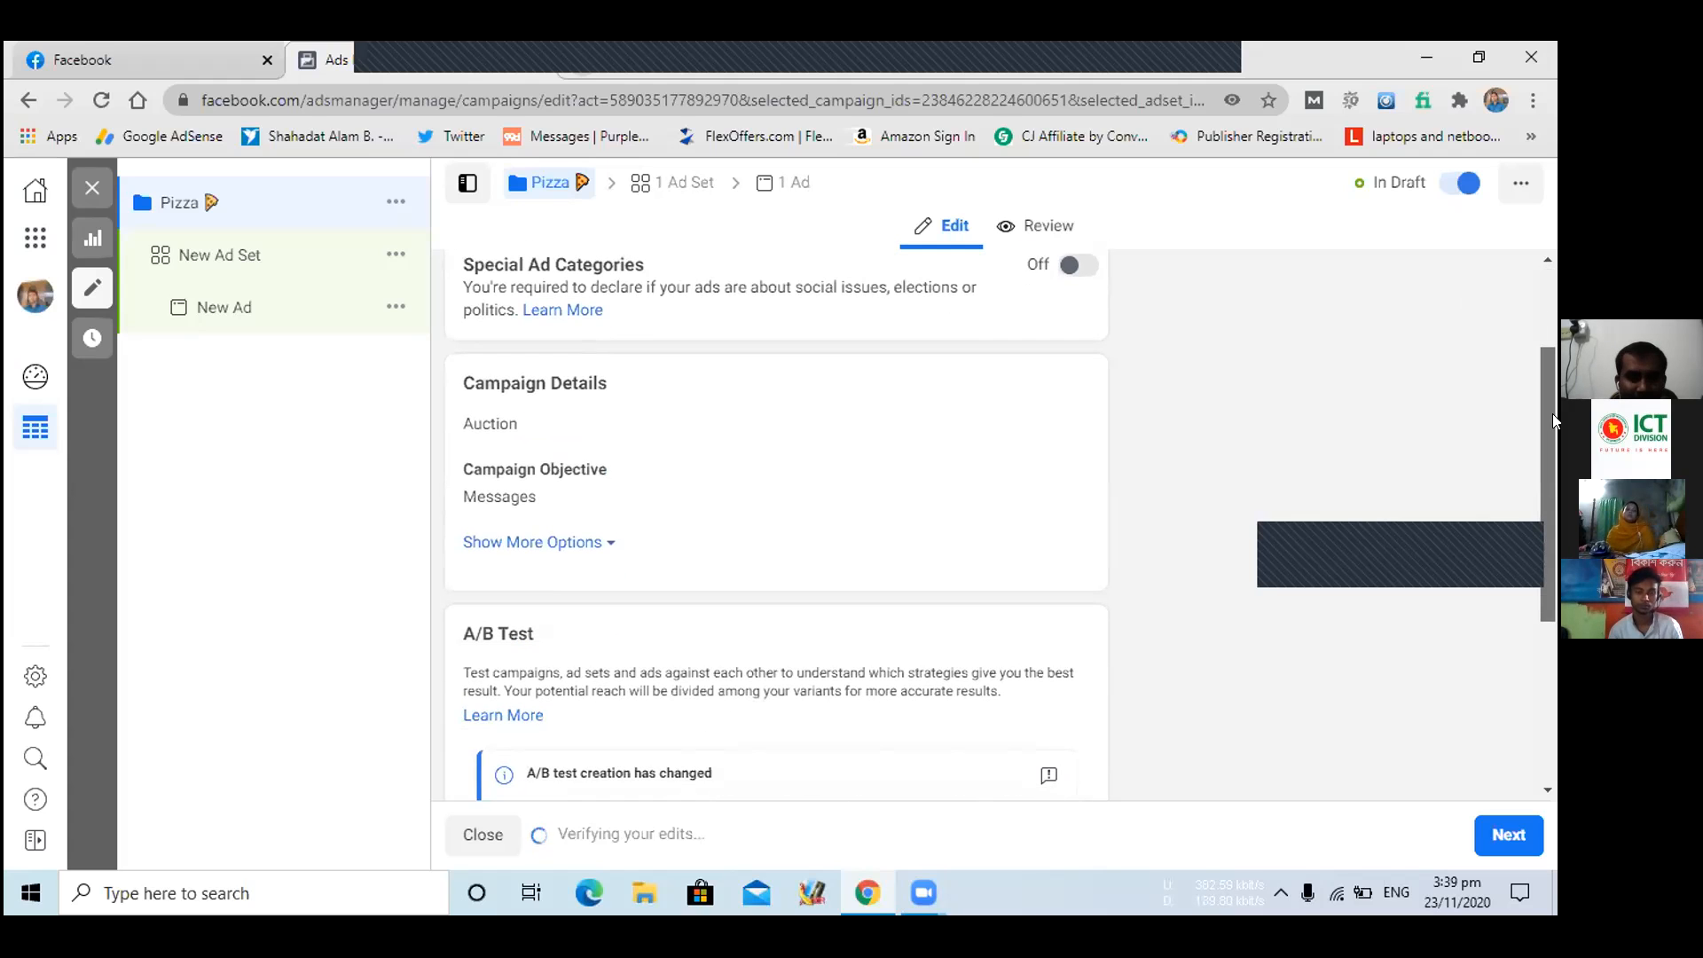
pyautogui.moveTo(1552, 414); pyautogui.dragTo(1552, 393)
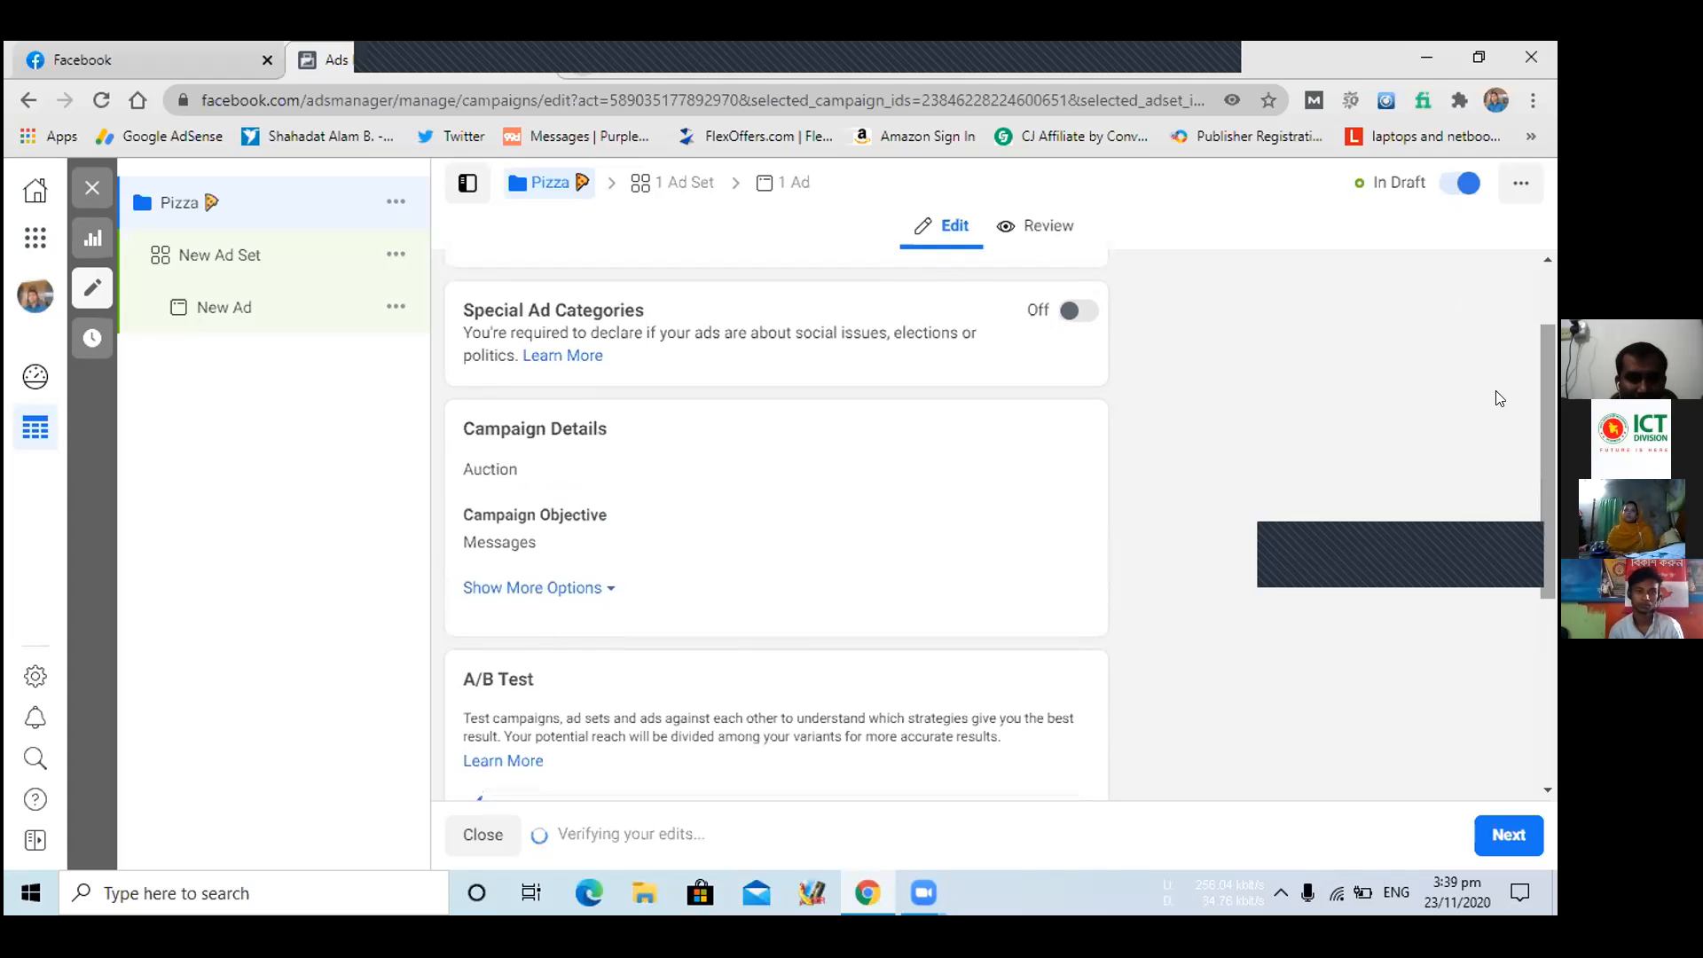
pyautogui.click(1064, 313)
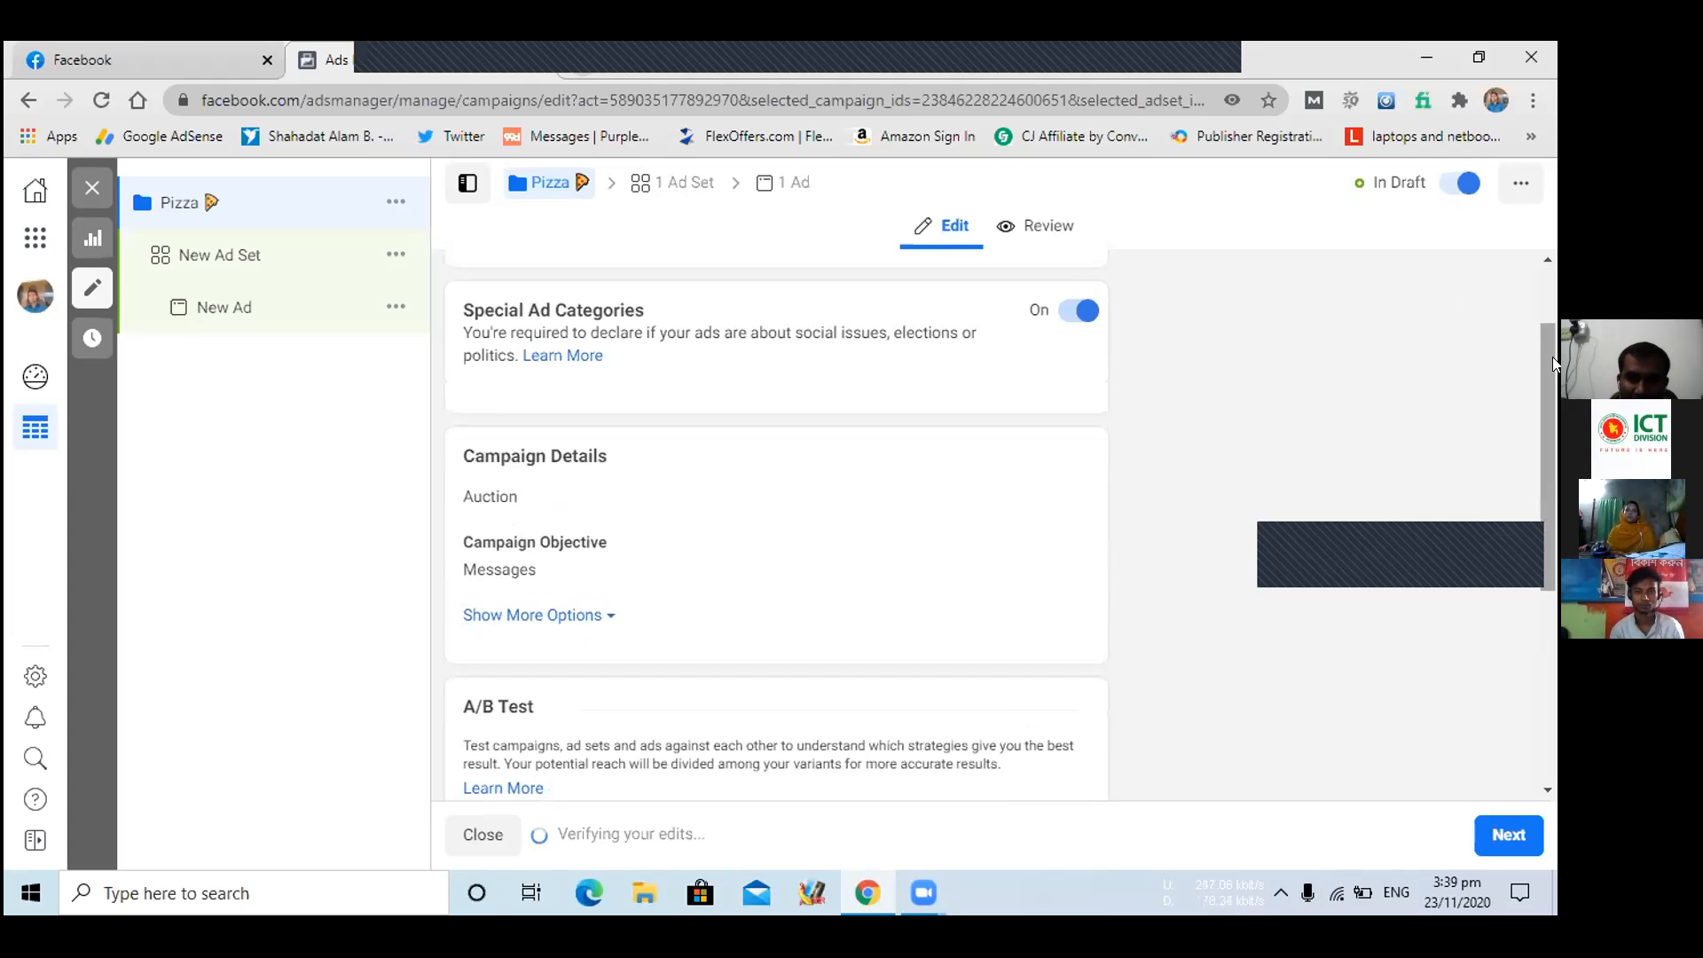
pyautogui.moveTo(1553, 375); pyautogui.dragTo(1552, 462)
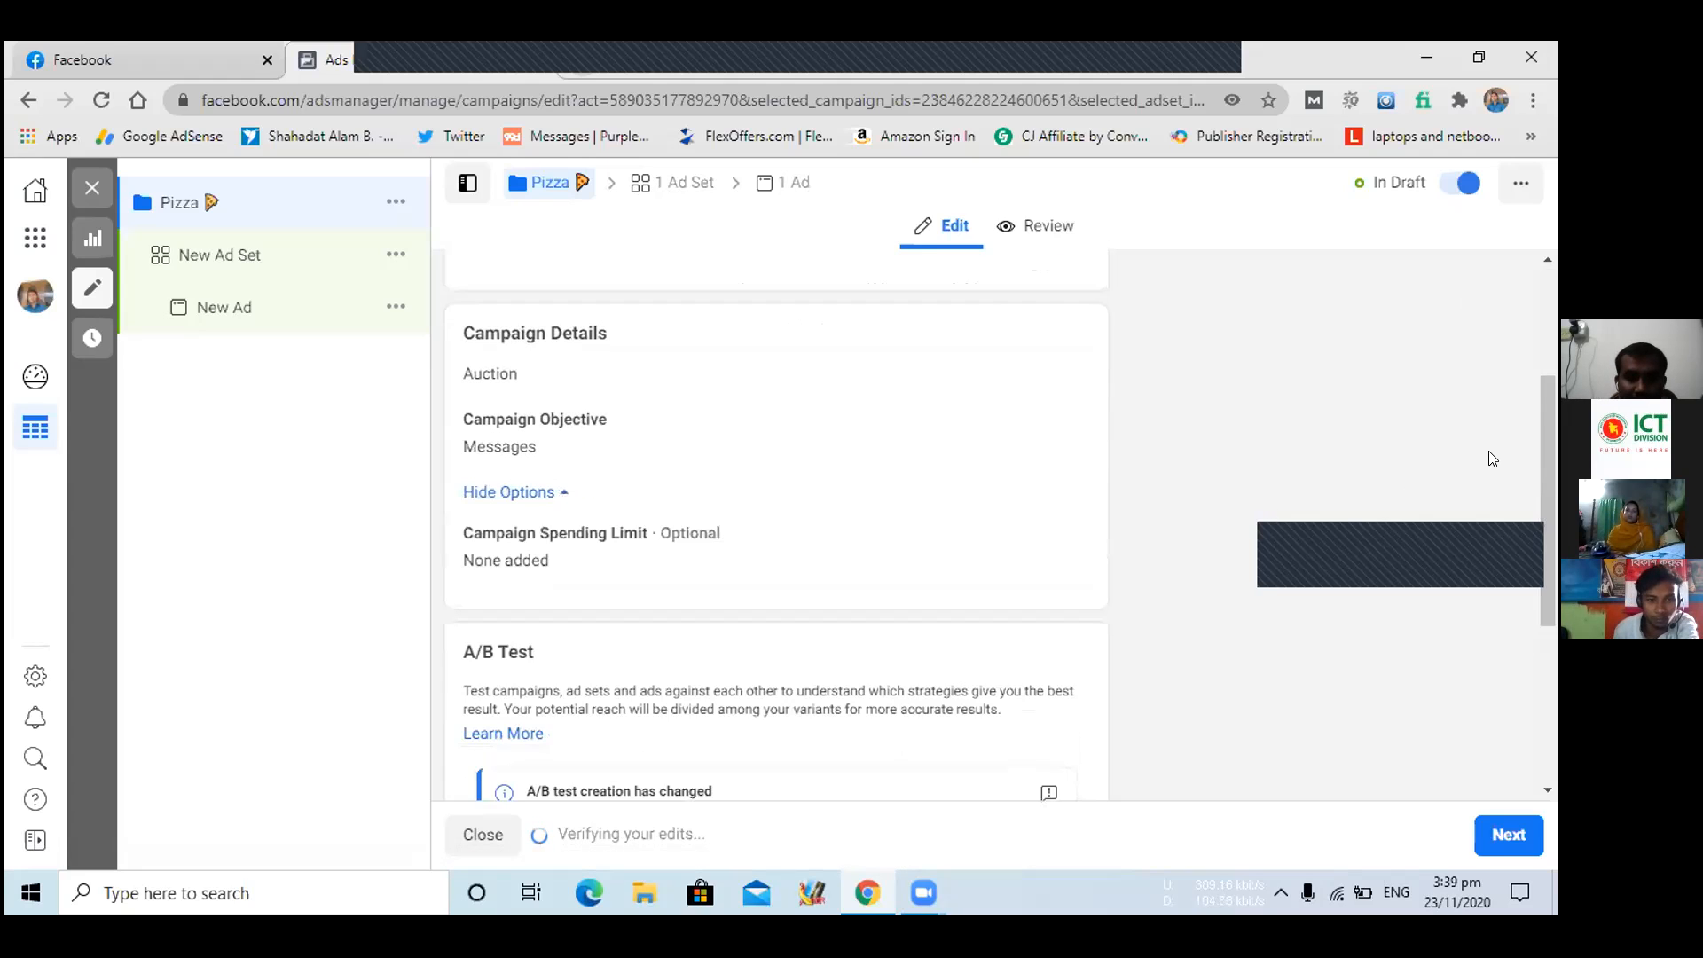
pyautogui.moveTo(1552, 447); pyautogui.dragTo(1553, 658)
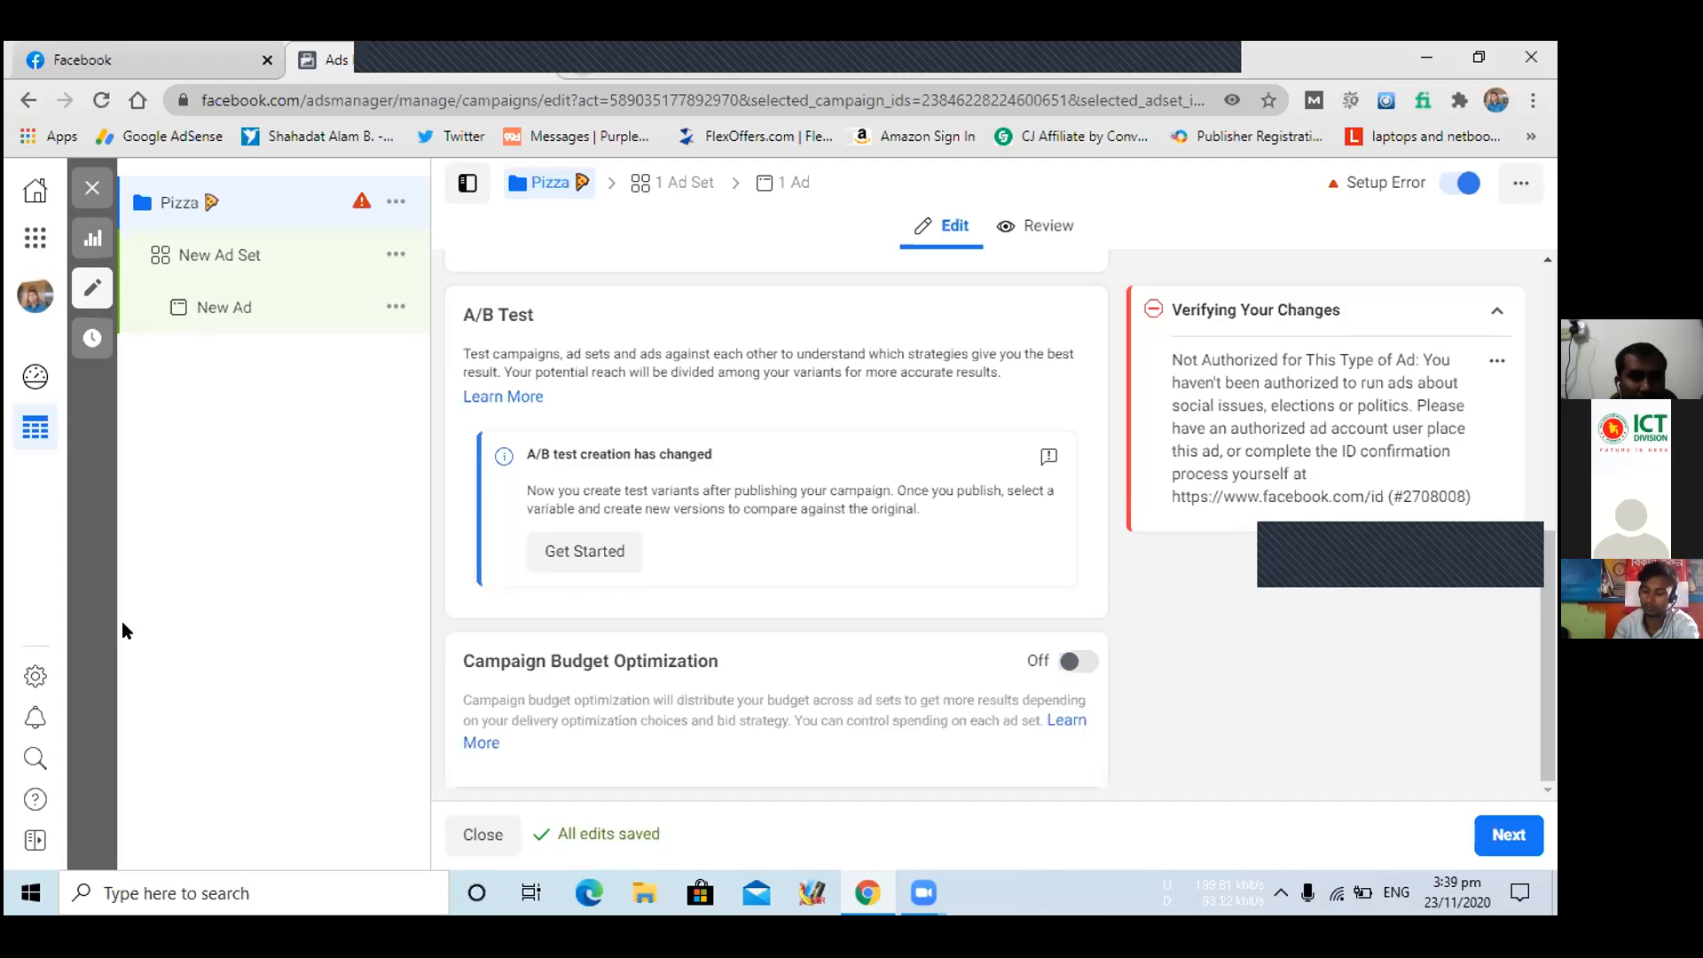
# - Open the Pizza campaign's ad set and choose Clothing as the Facebook Page that receives messages
pyautogui.click(642, 189)
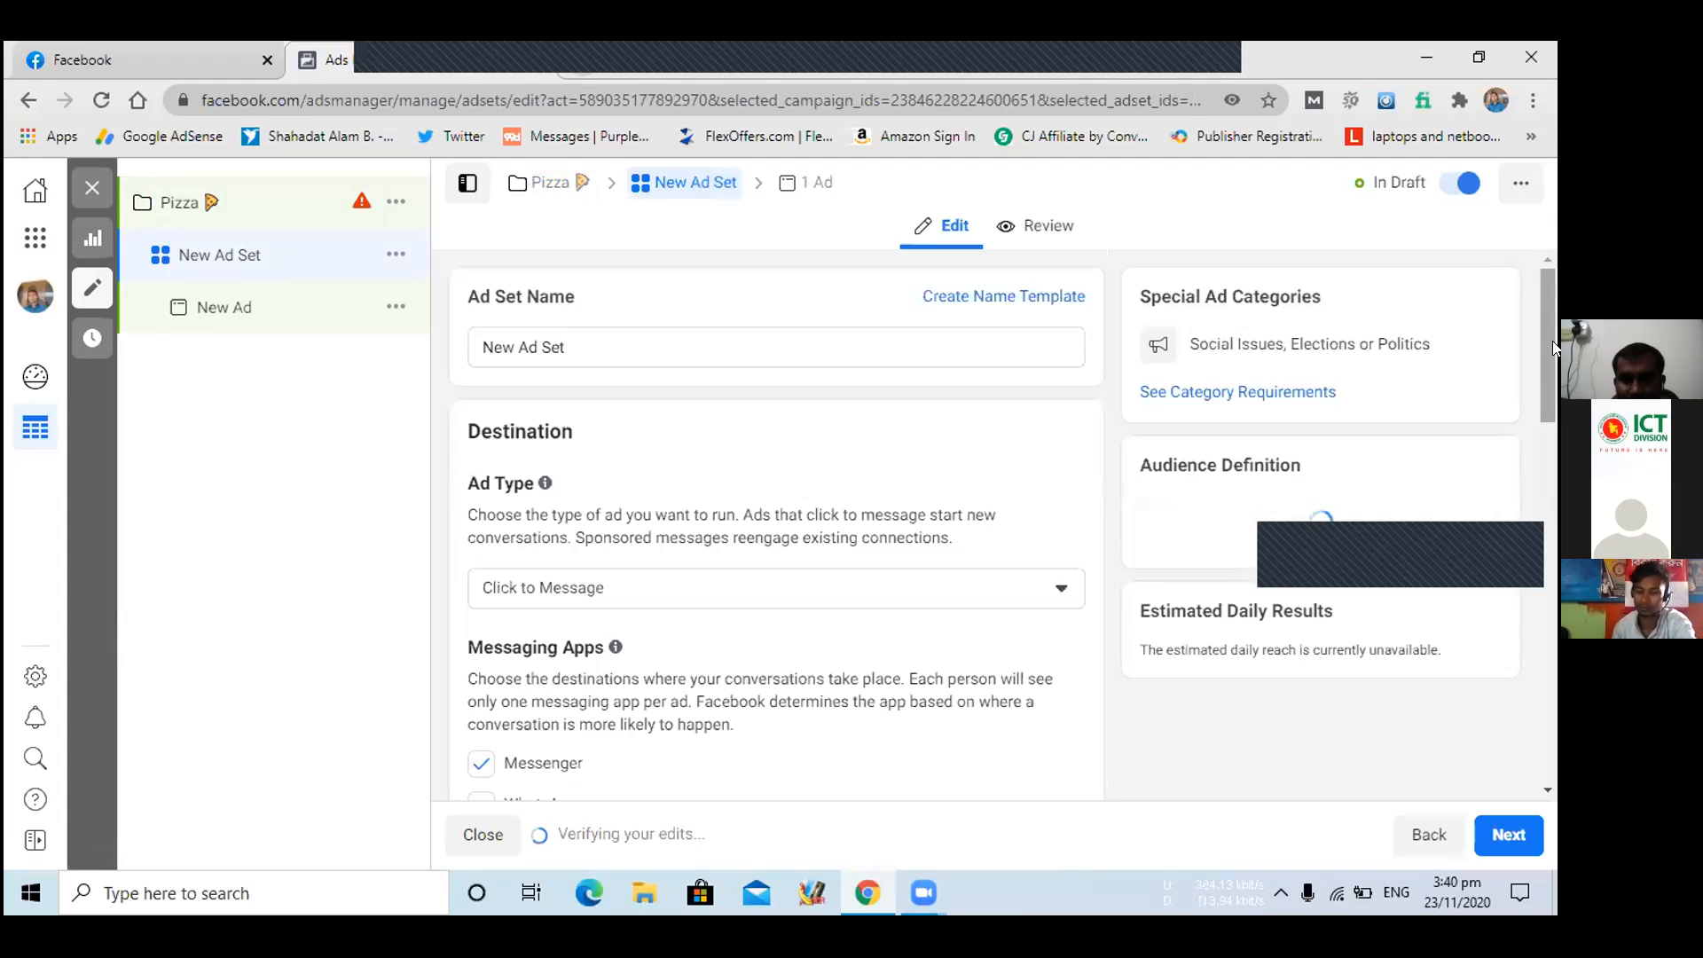
pyautogui.scroll(-2, 1540, 350)
pyautogui.scroll(-3, 1544, 379)
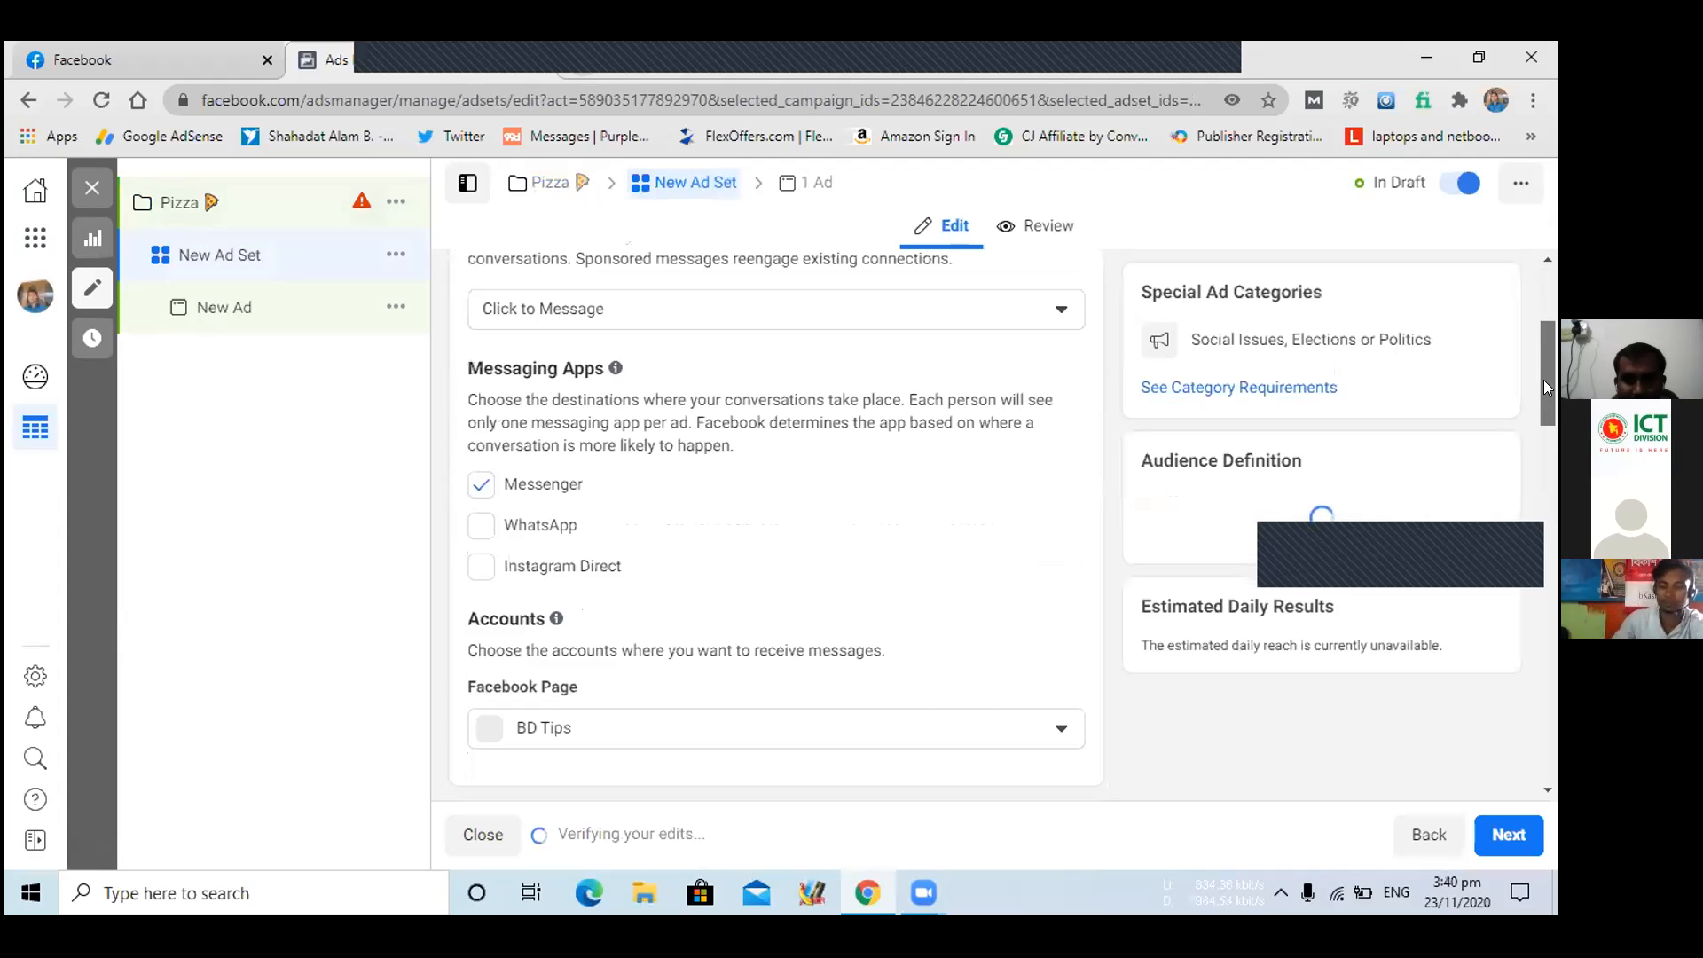
pyautogui.scroll(-1, 1543, 392)
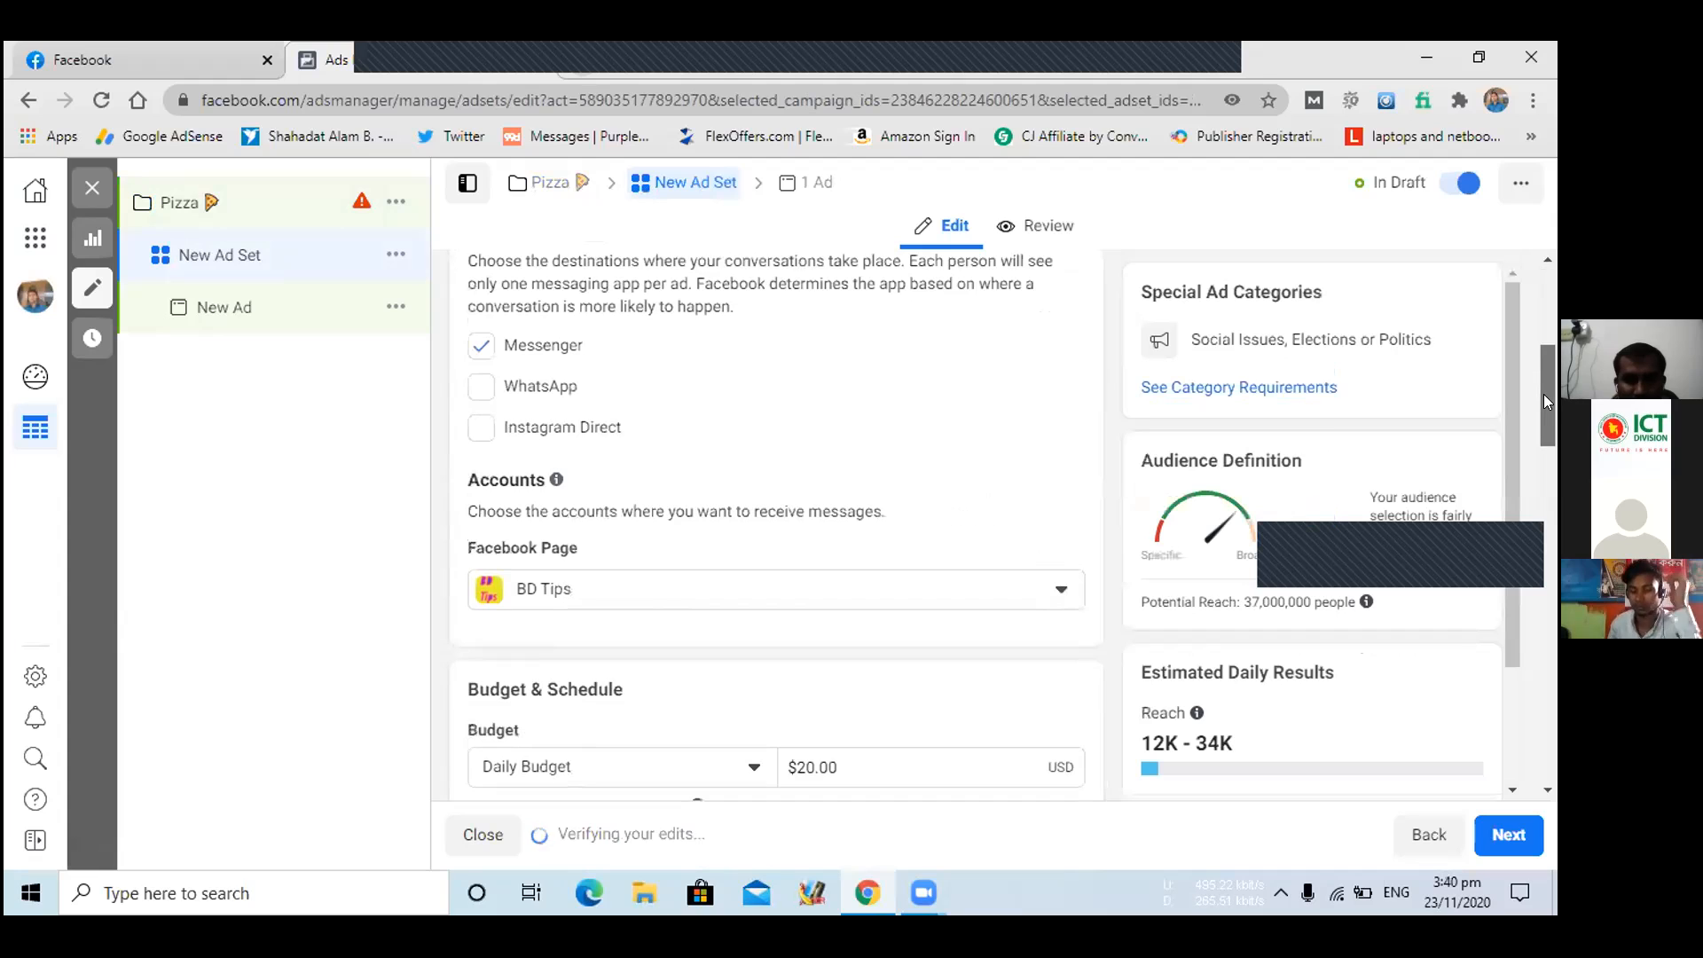
pyautogui.moveTo(1544, 401)
pyautogui.mouseDown()
pyautogui.moveTo(1551, 466)
pyautogui.moveTo(1544, 406)
pyautogui.mouseUp()
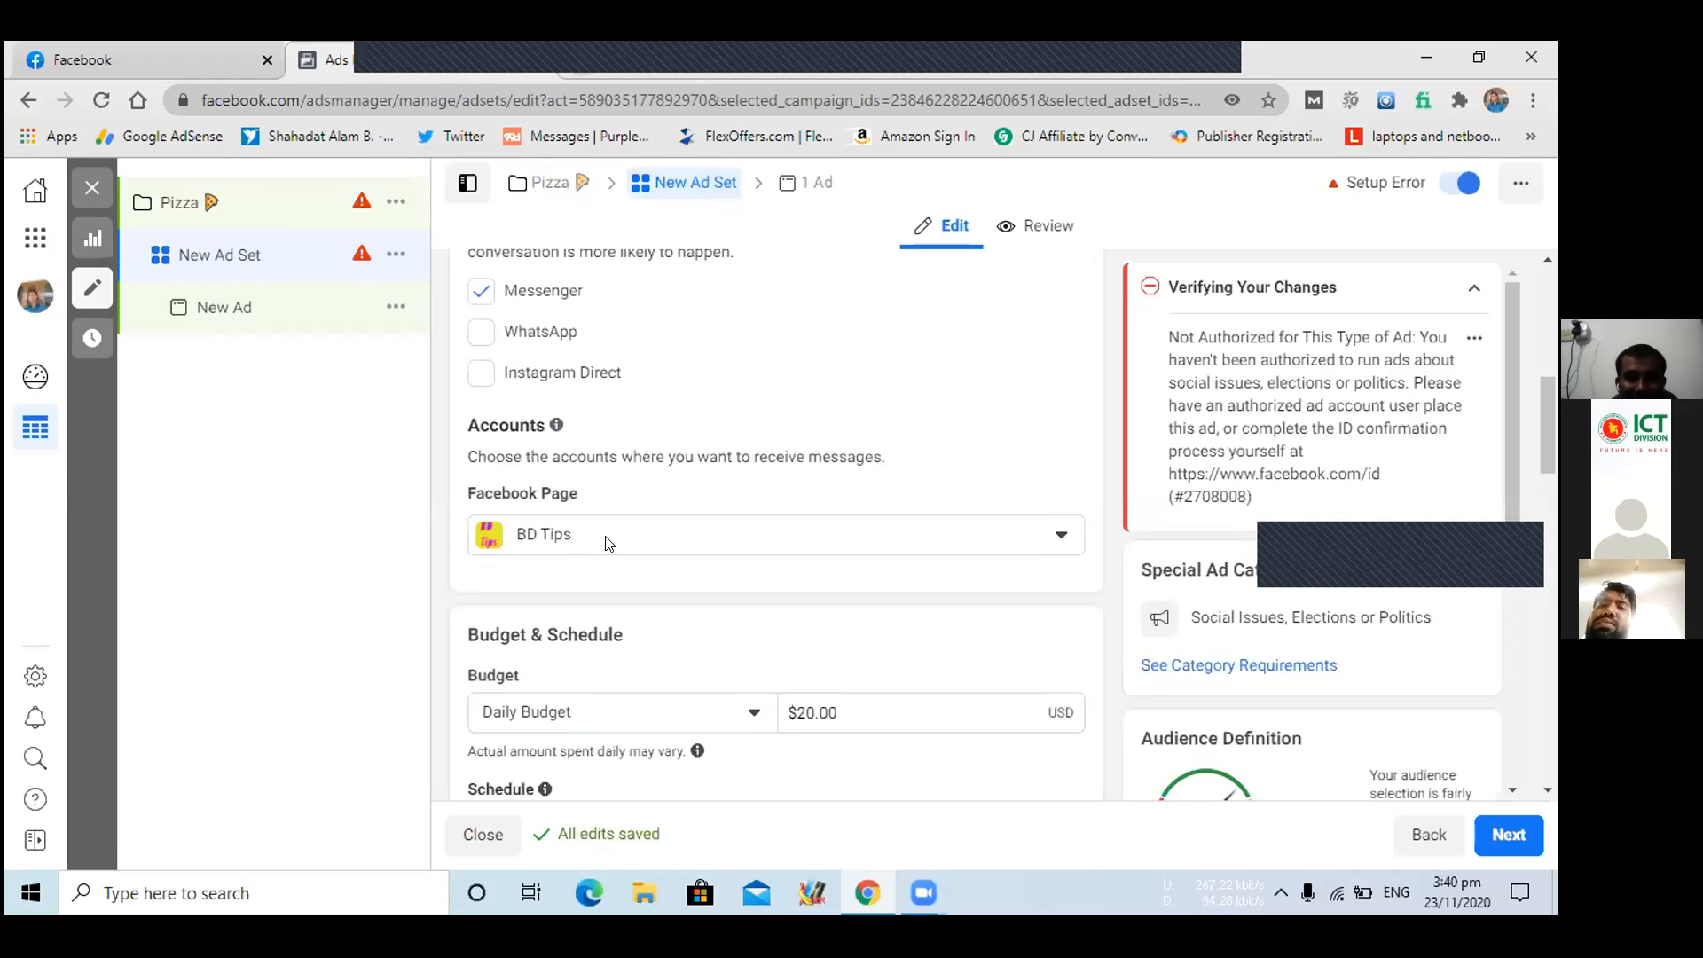
pyautogui.click(720, 532)
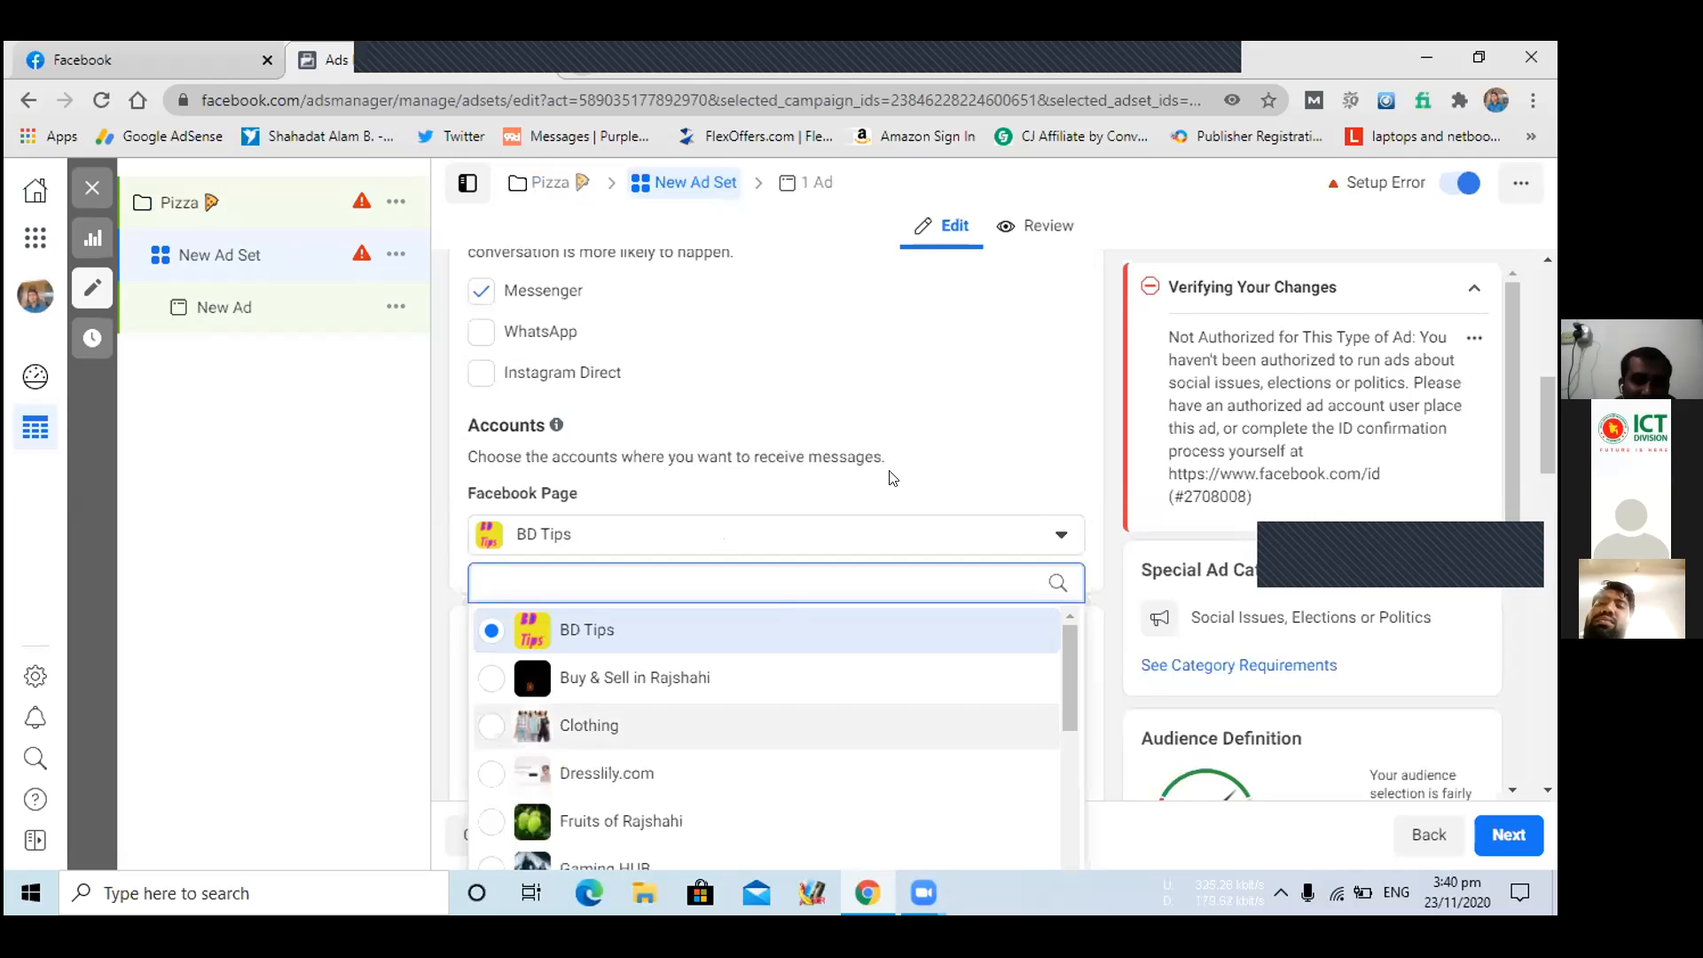
pyautogui.click(568, 735)
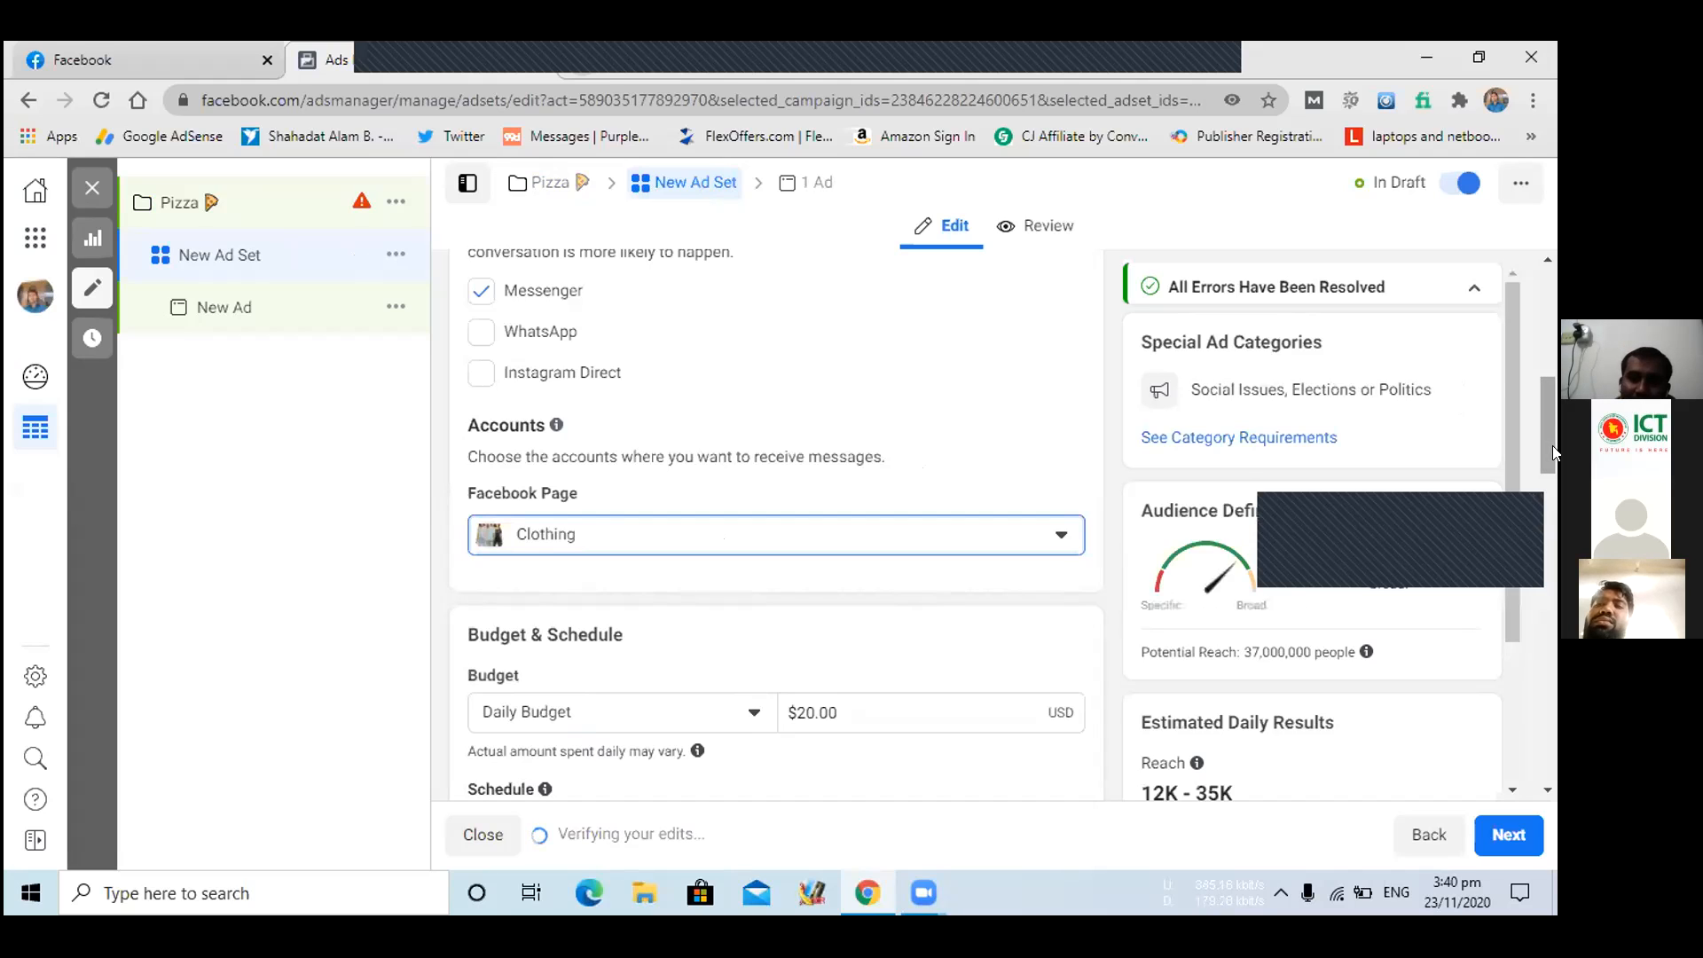
# - Look through the ad set's budget type options and keep Daily Budget selected
pyautogui.moveTo(1553, 428); pyautogui.dragTo(1553, 467)
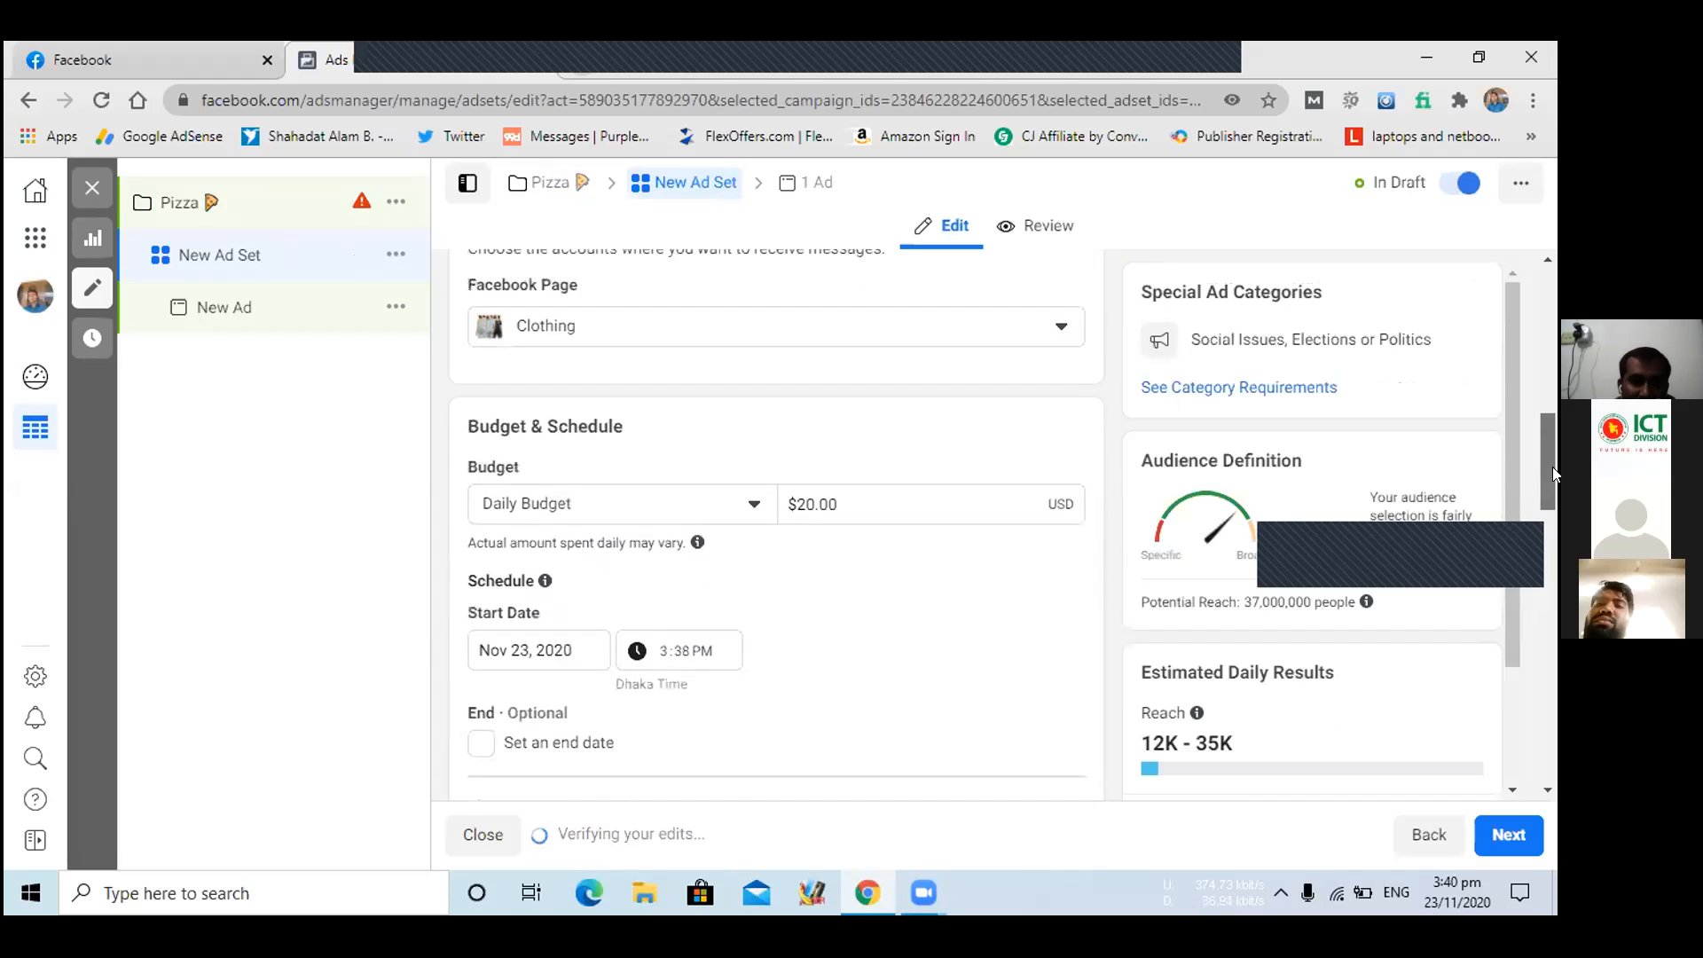
pyautogui.click(754, 508)
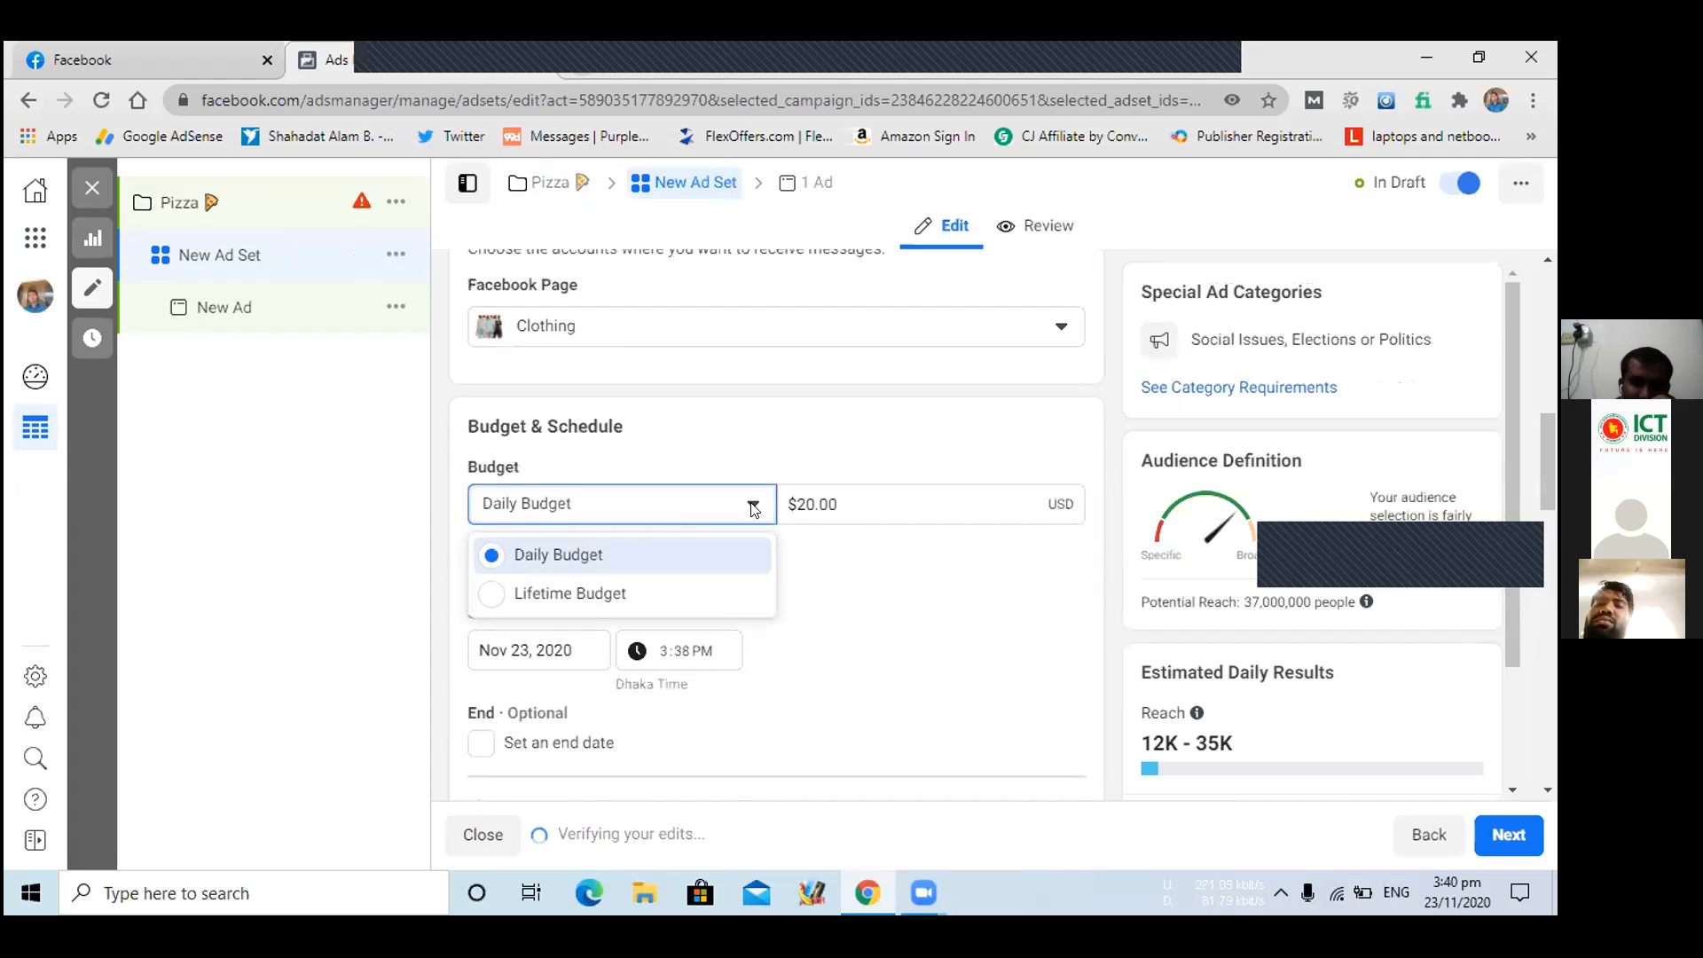
pyautogui.click(671, 544)
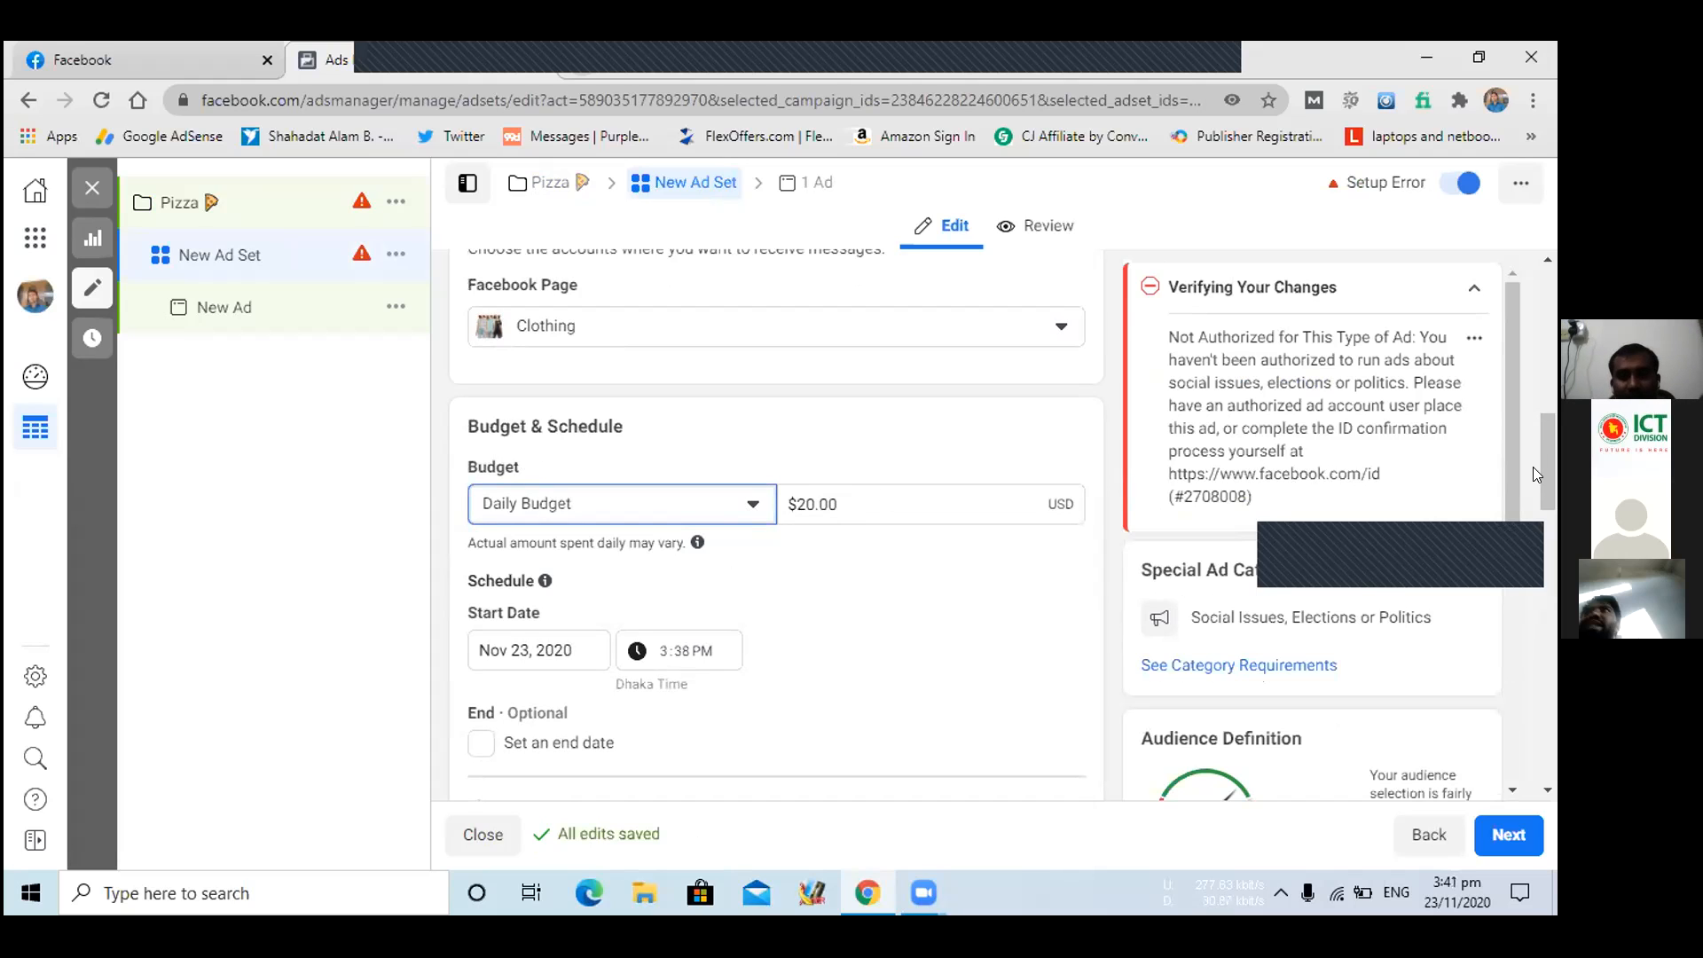
# - Set the ad set's start date to November 25, 2020
pyautogui.moveTo(1553, 463); pyautogui.dragTo(1552, 502)
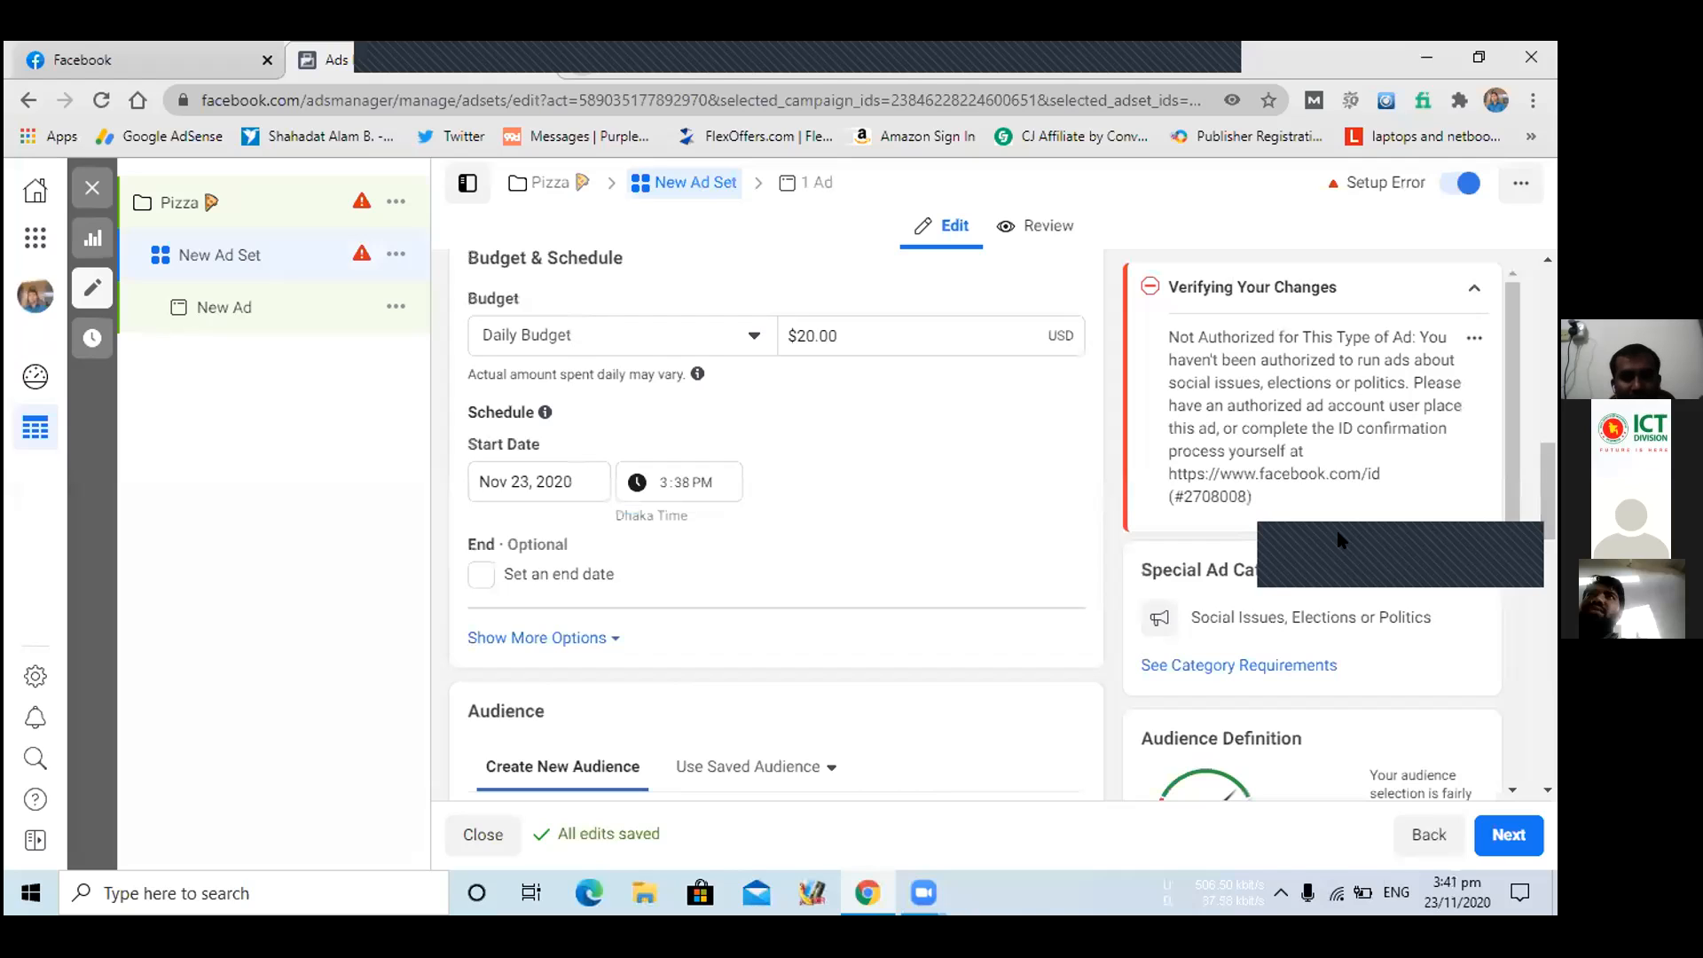
pyautogui.click(541, 480)
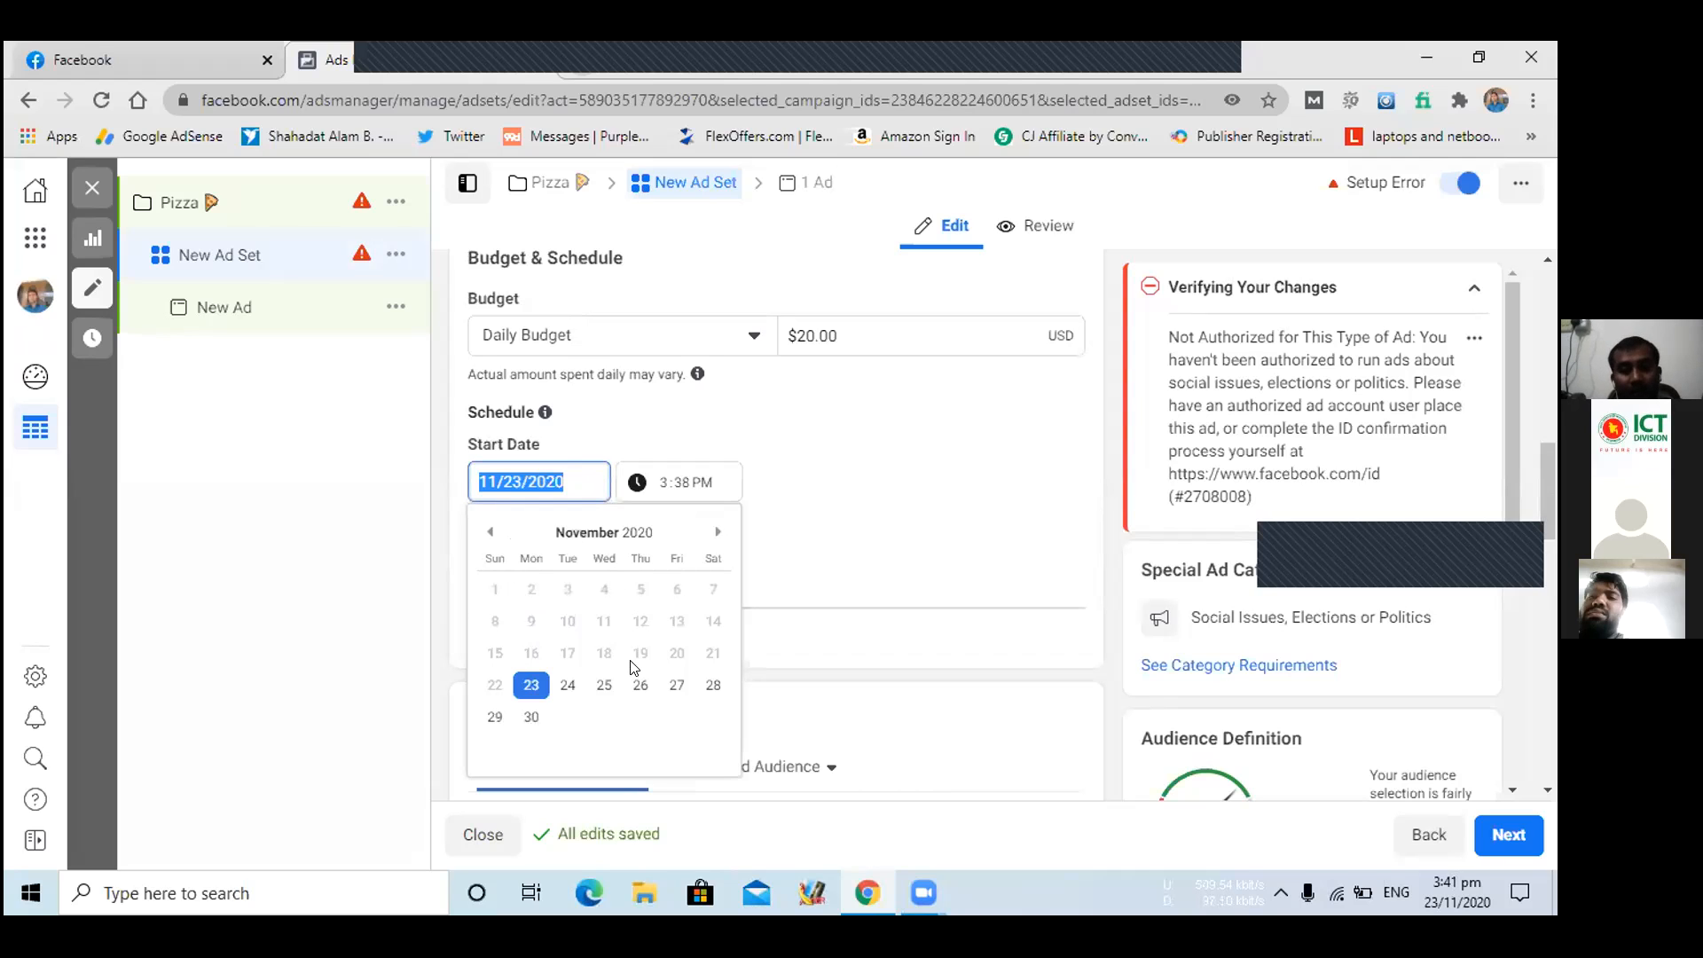
pyautogui.click(592, 696)
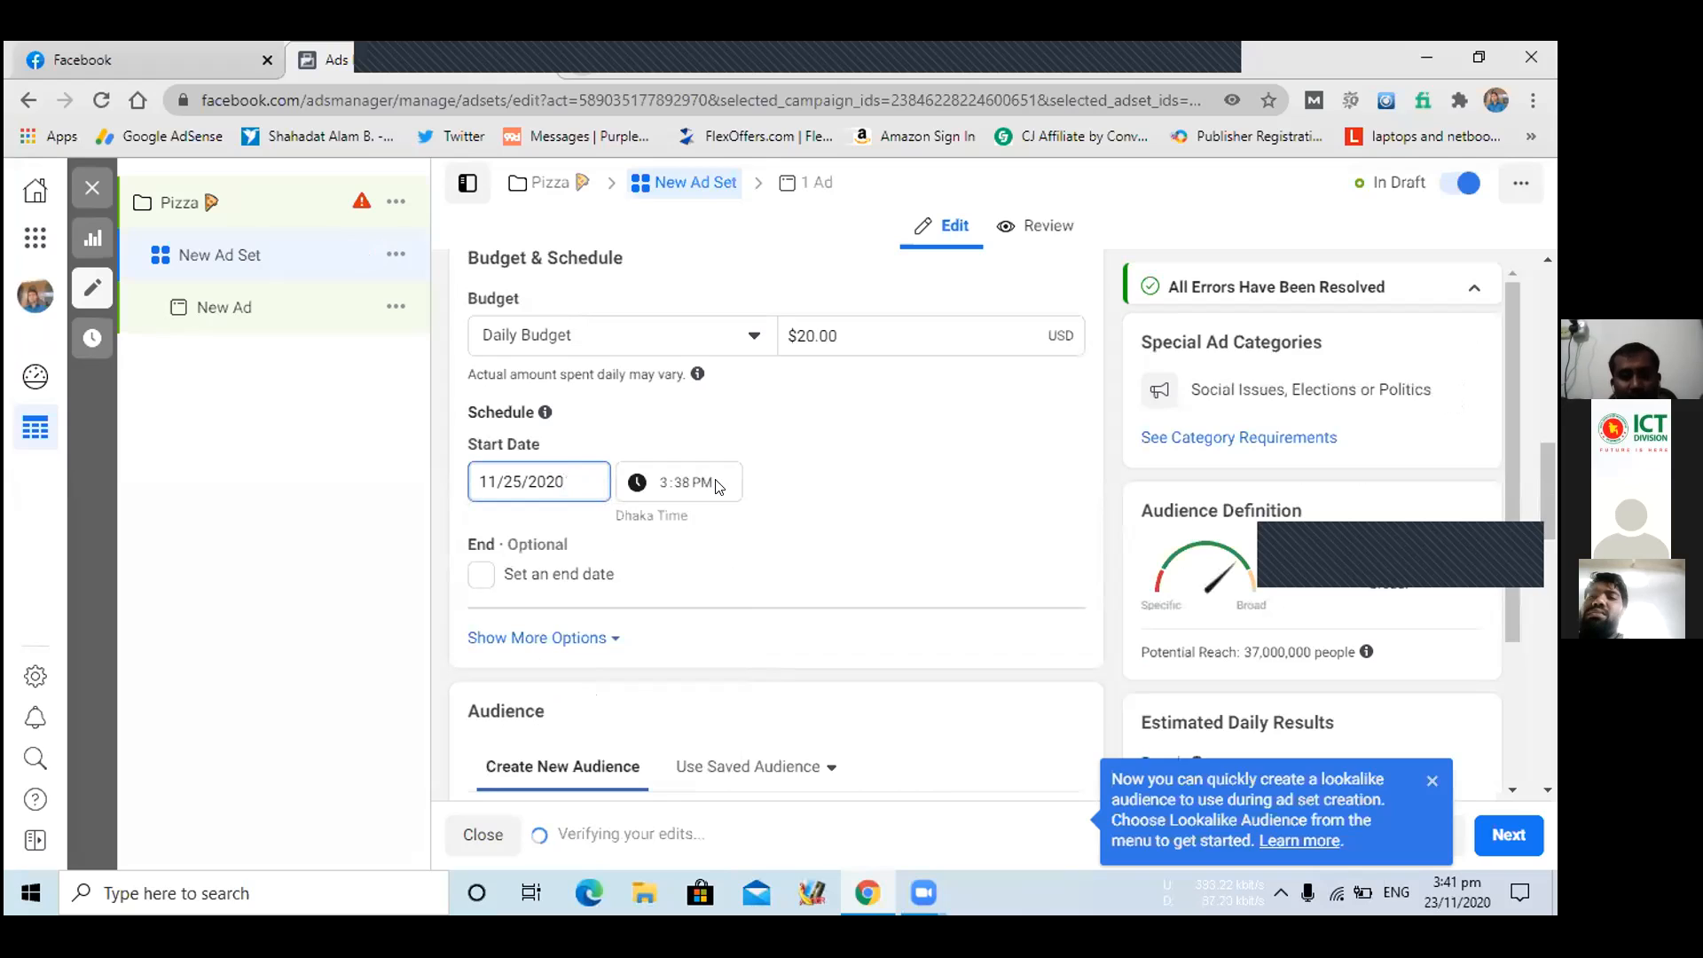
# - Enable an end date for the ad set's schedule and set it to November 27, 2020
pyautogui.click(475, 578)
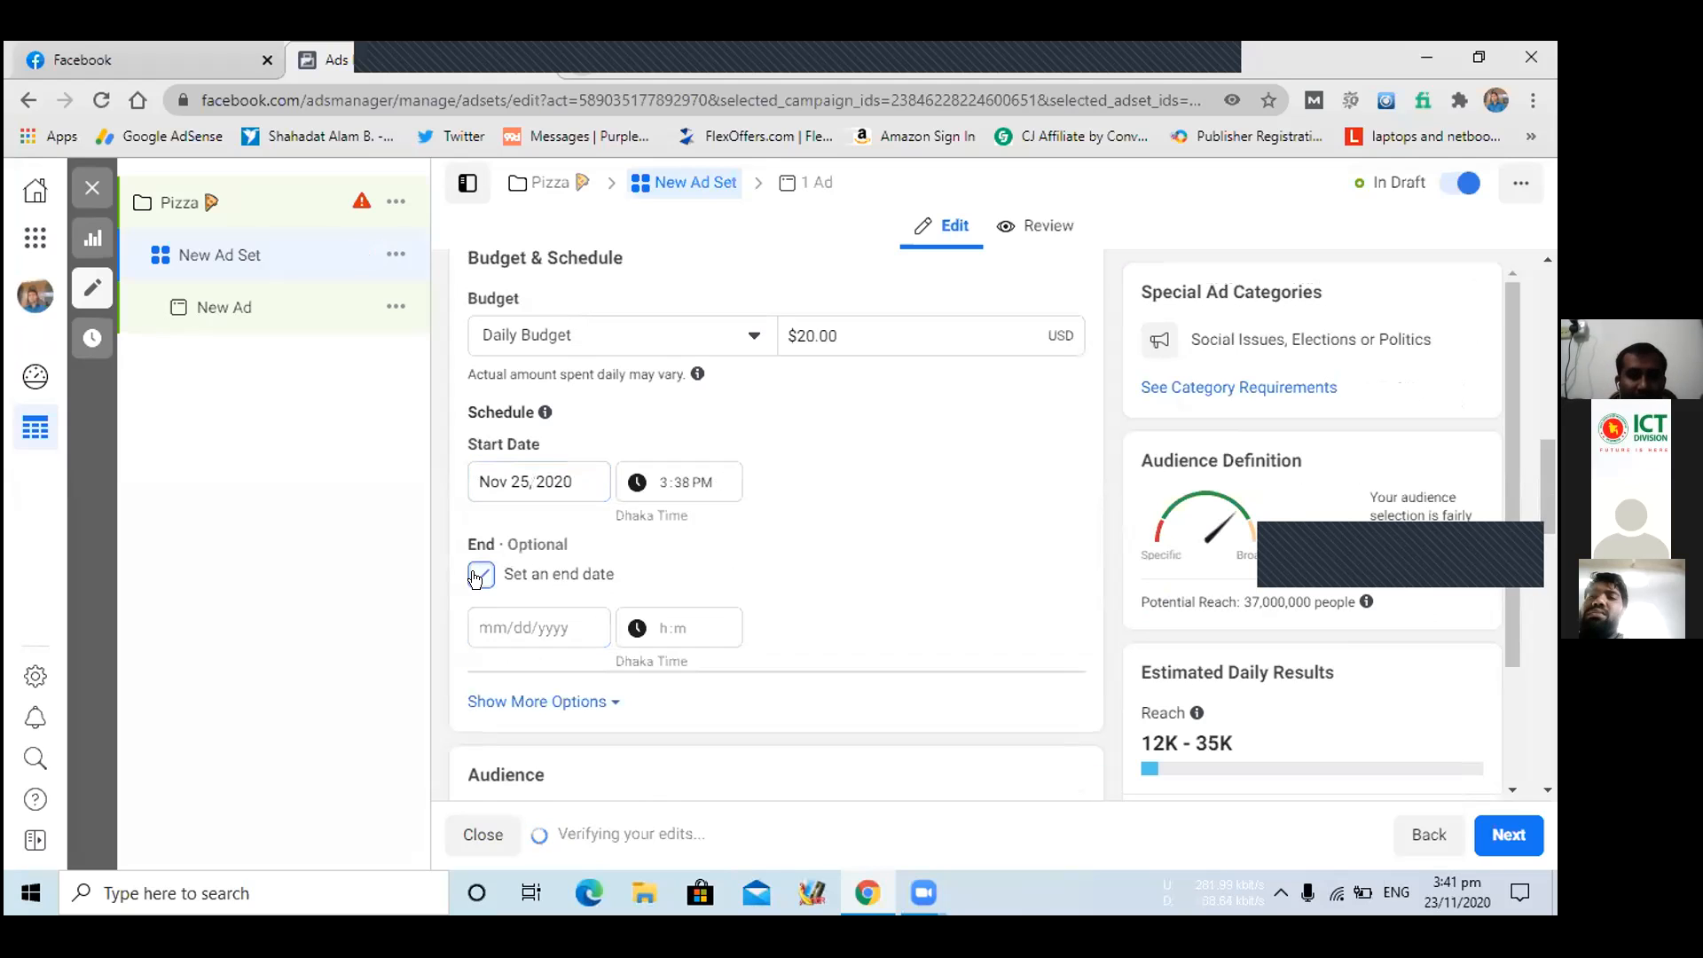
pyautogui.click(505, 624)
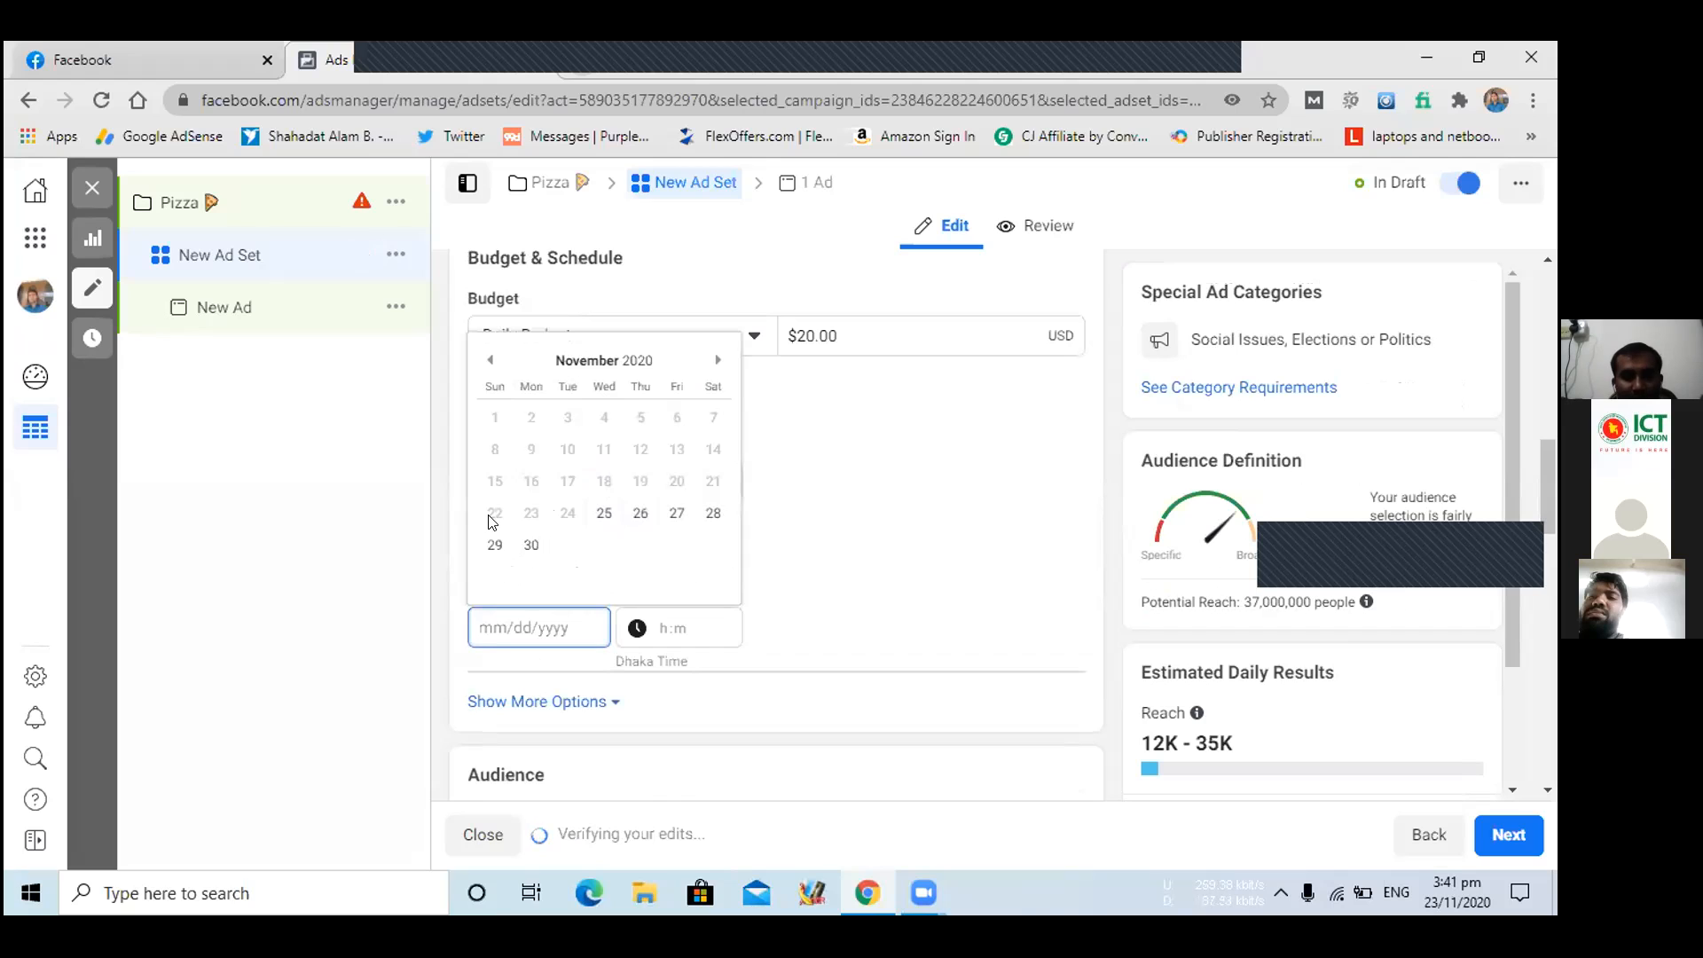
pyautogui.click(638, 514)
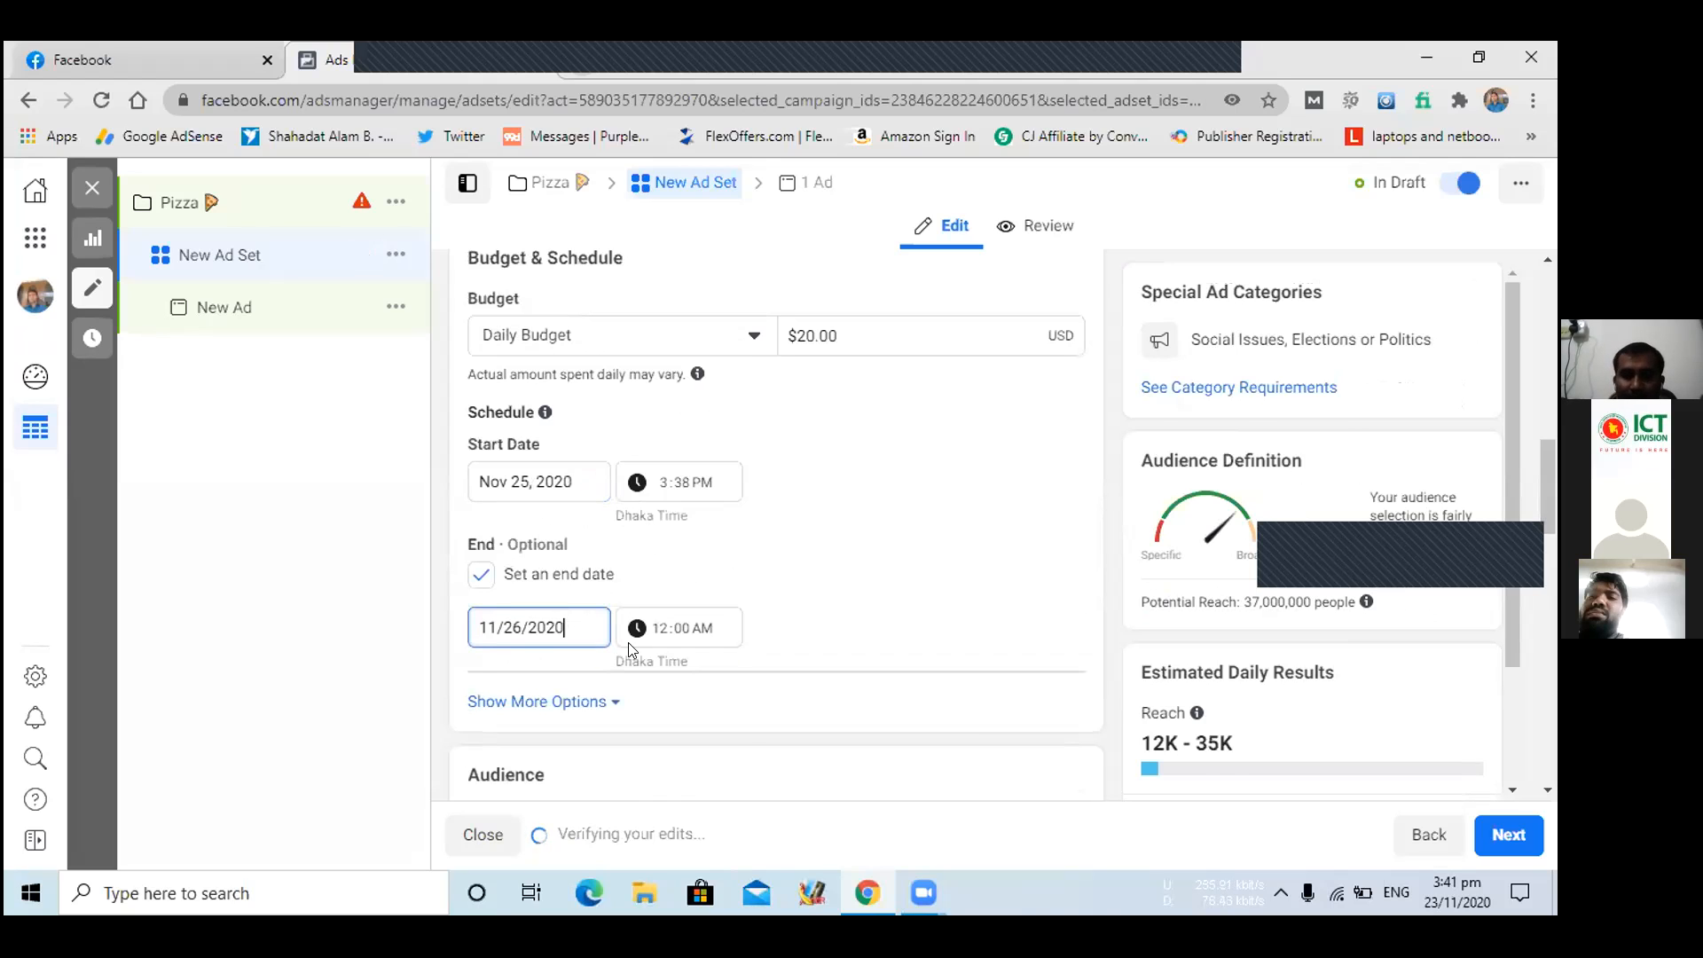
pyautogui.click(686, 615)
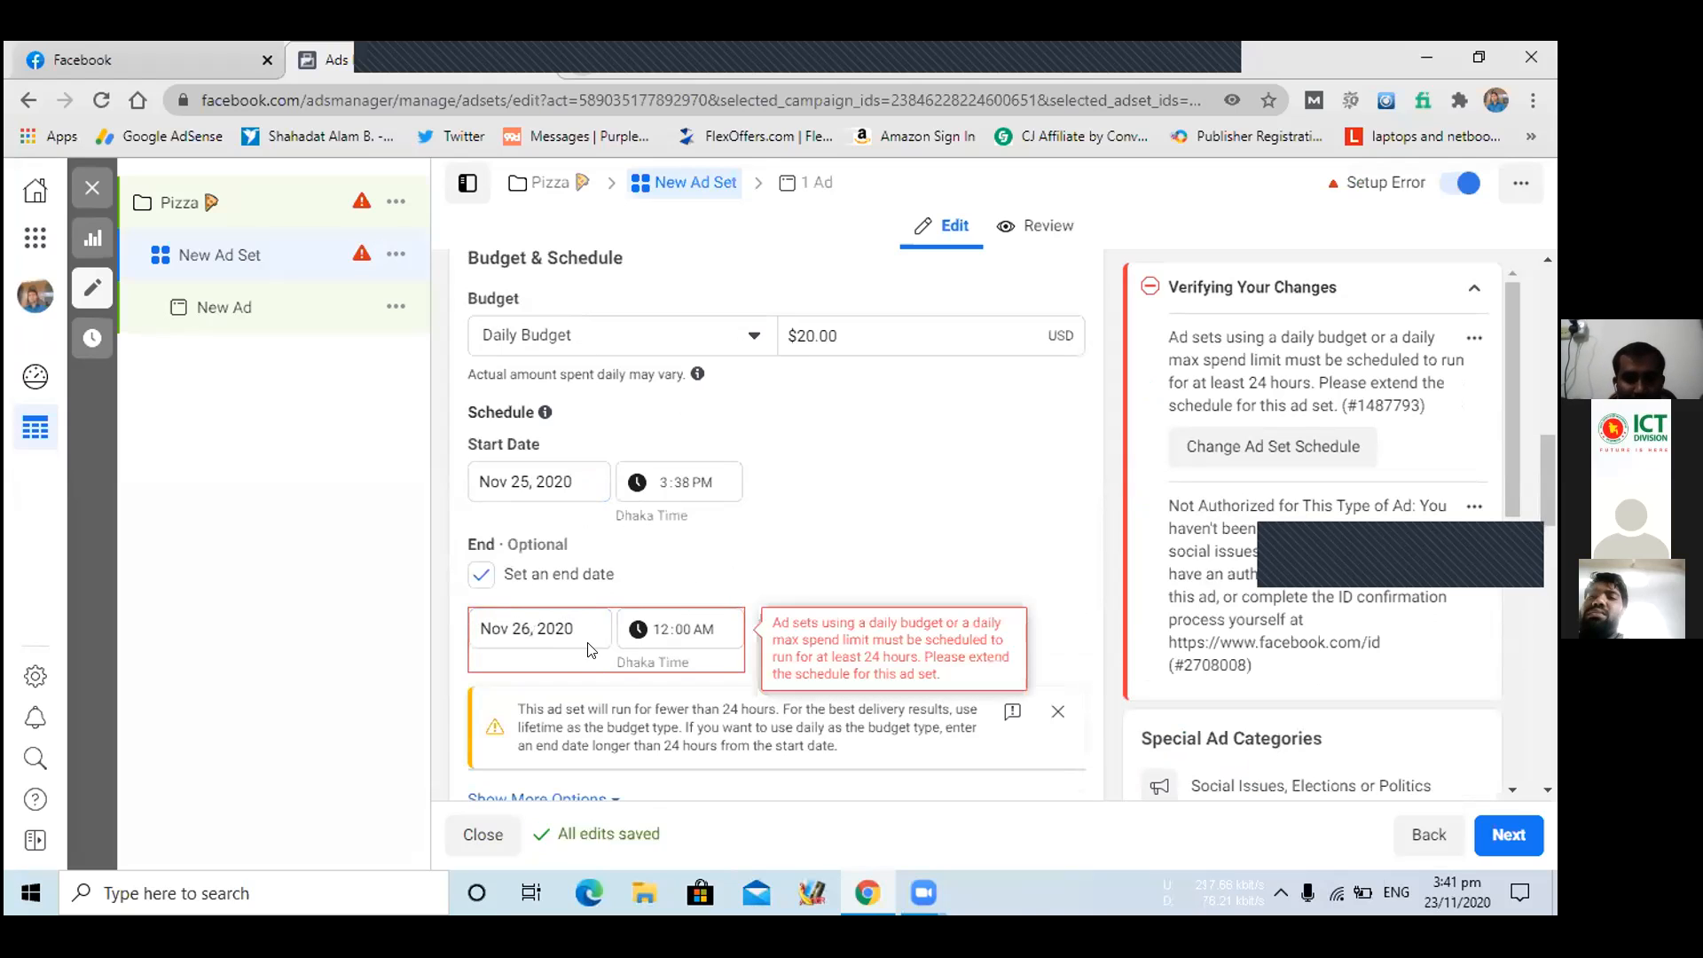
pyautogui.click(564, 631)
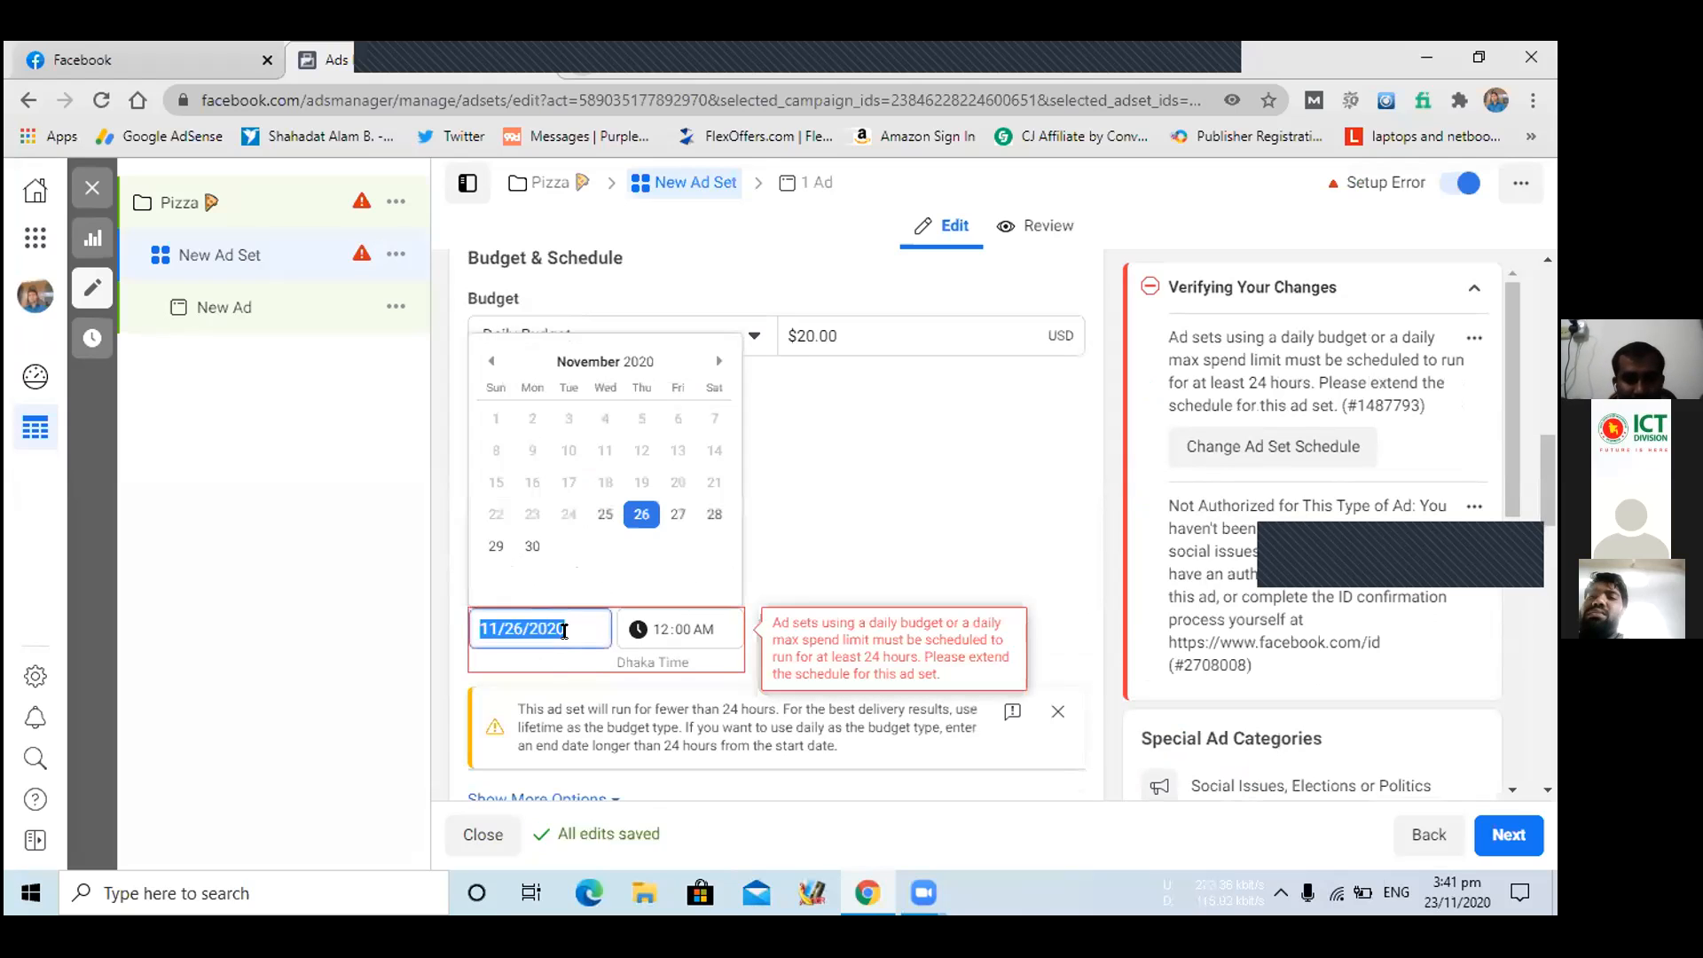
pyautogui.click(667, 516)
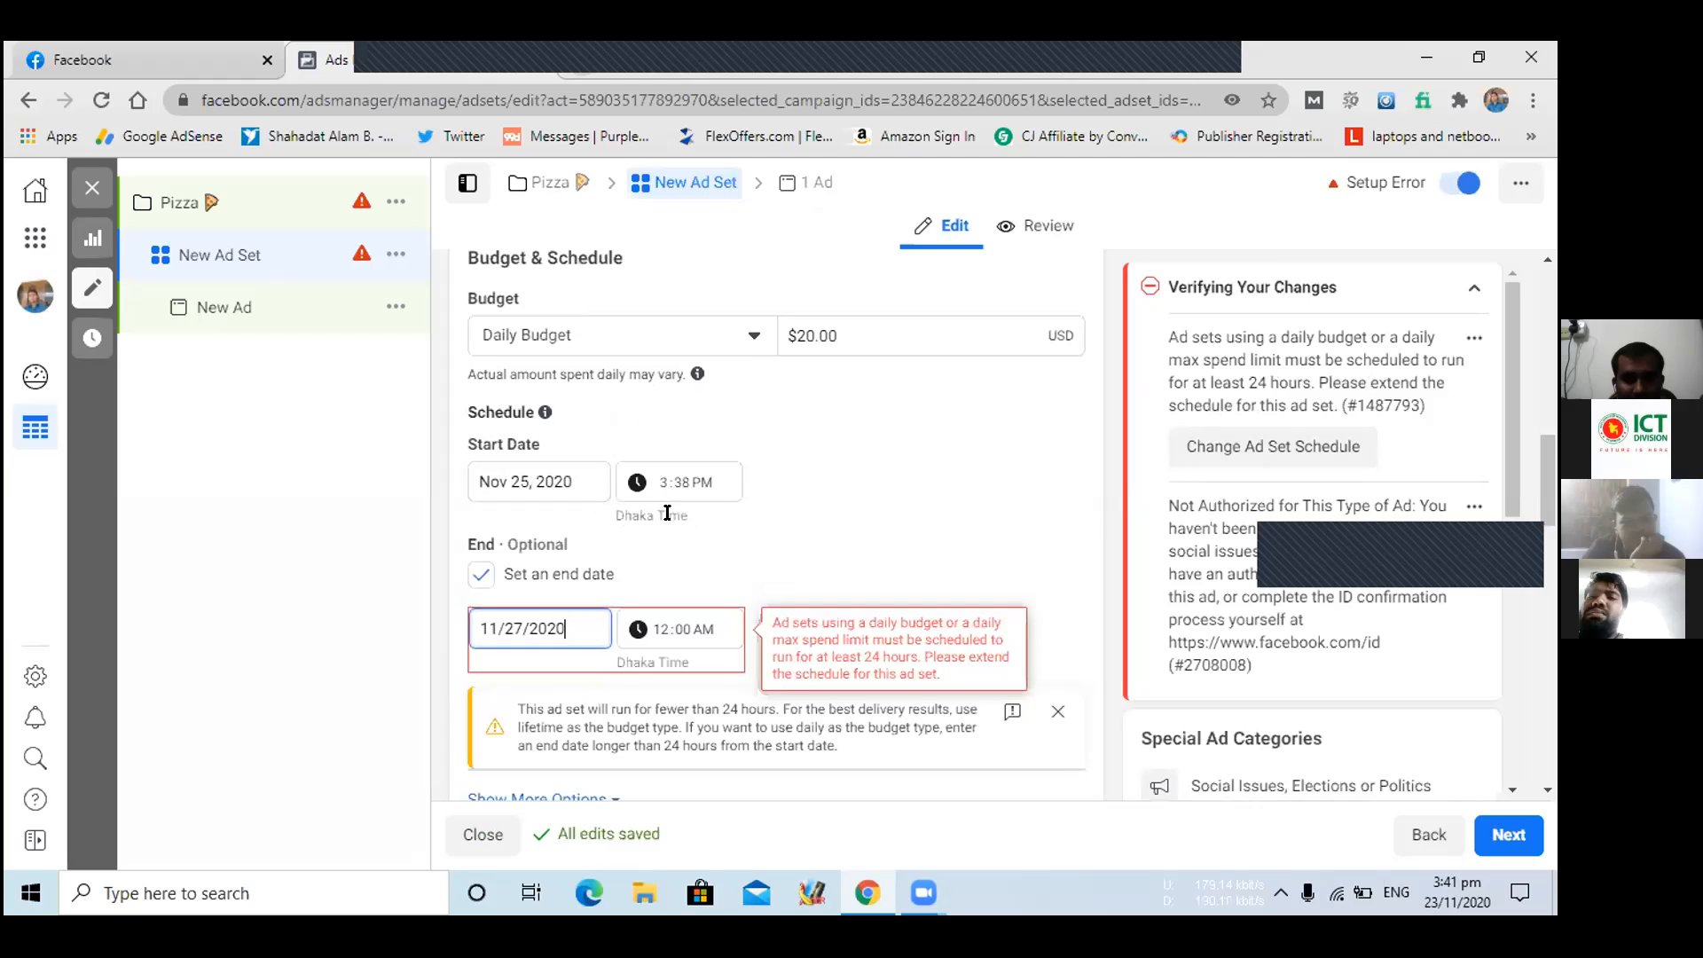
pyautogui.click(792, 544)
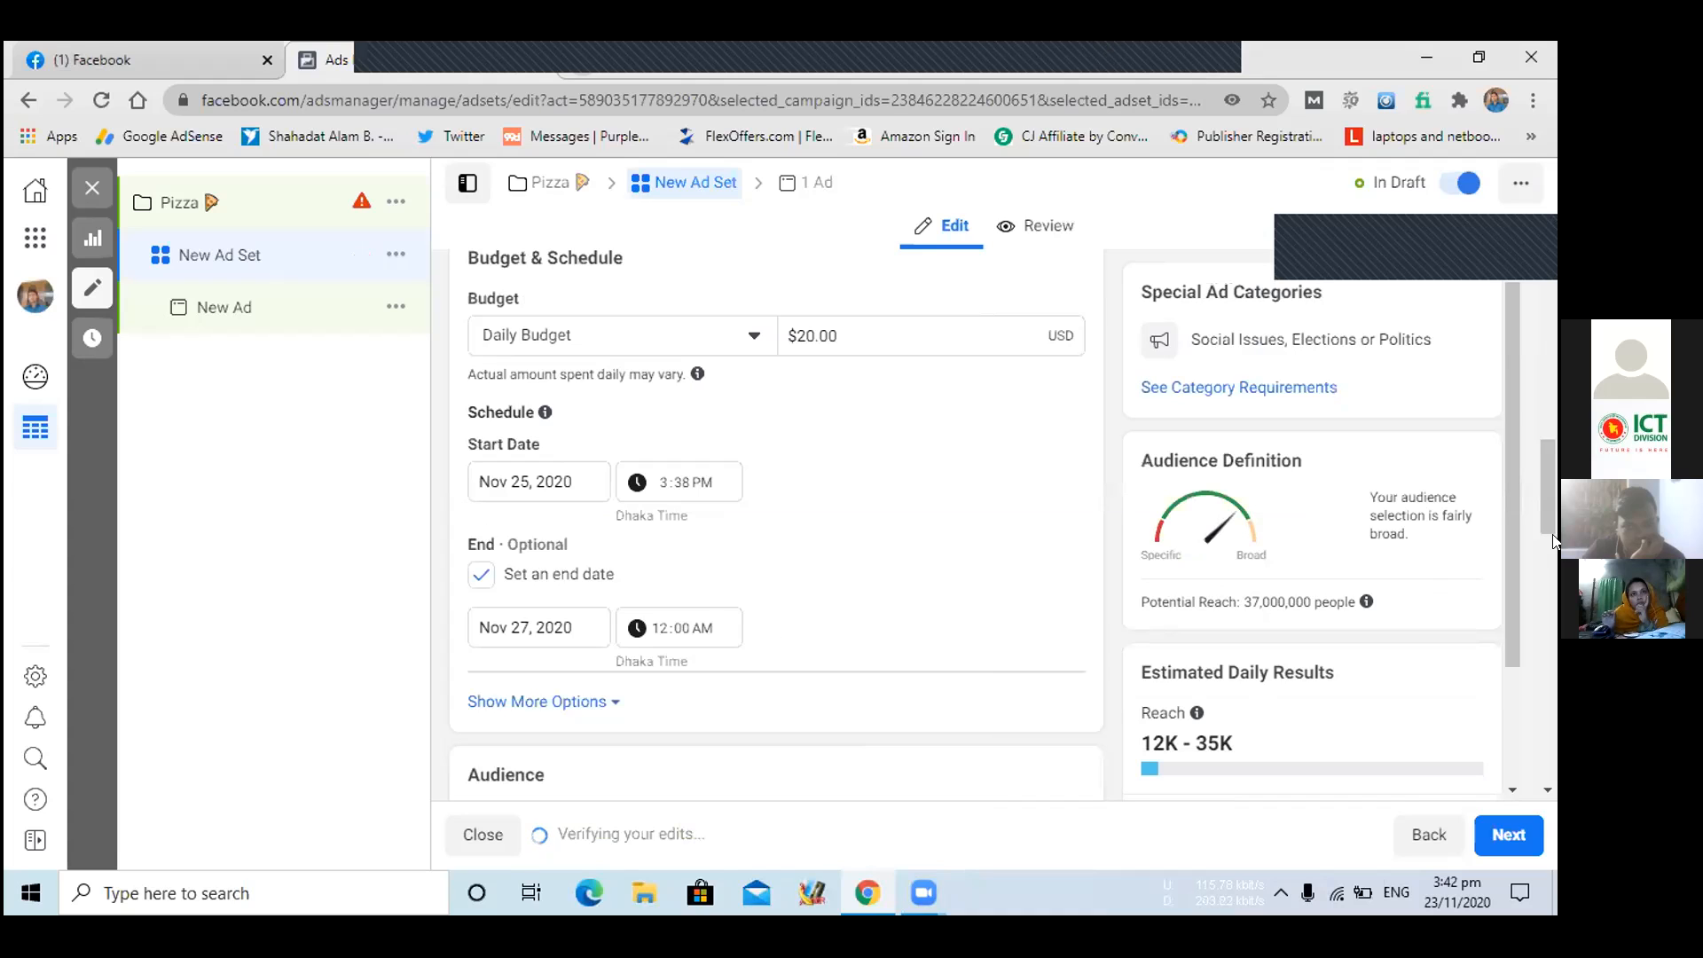
# - Examine the audience section's saved, lookalike and custom audience options, returning to new audience creation
pyautogui.moveTo(1552, 498); pyautogui.dragTo(1552, 534)
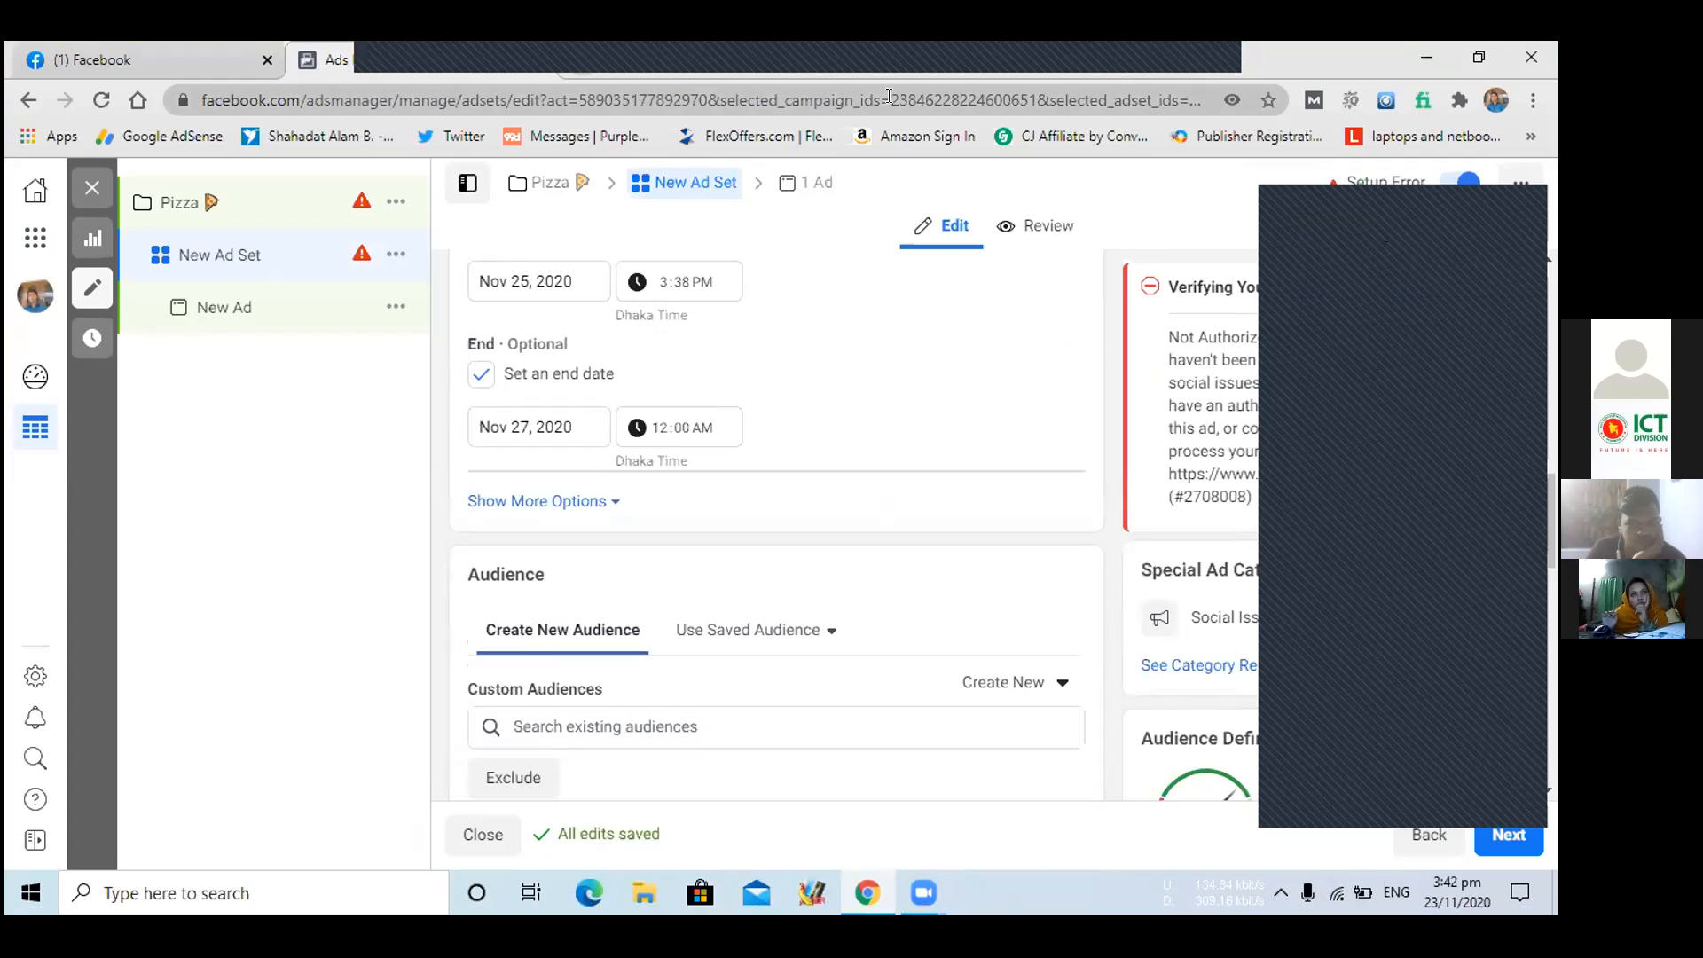
pyautogui.moveTo(1540, 490); pyautogui.dragTo(1541, 532)
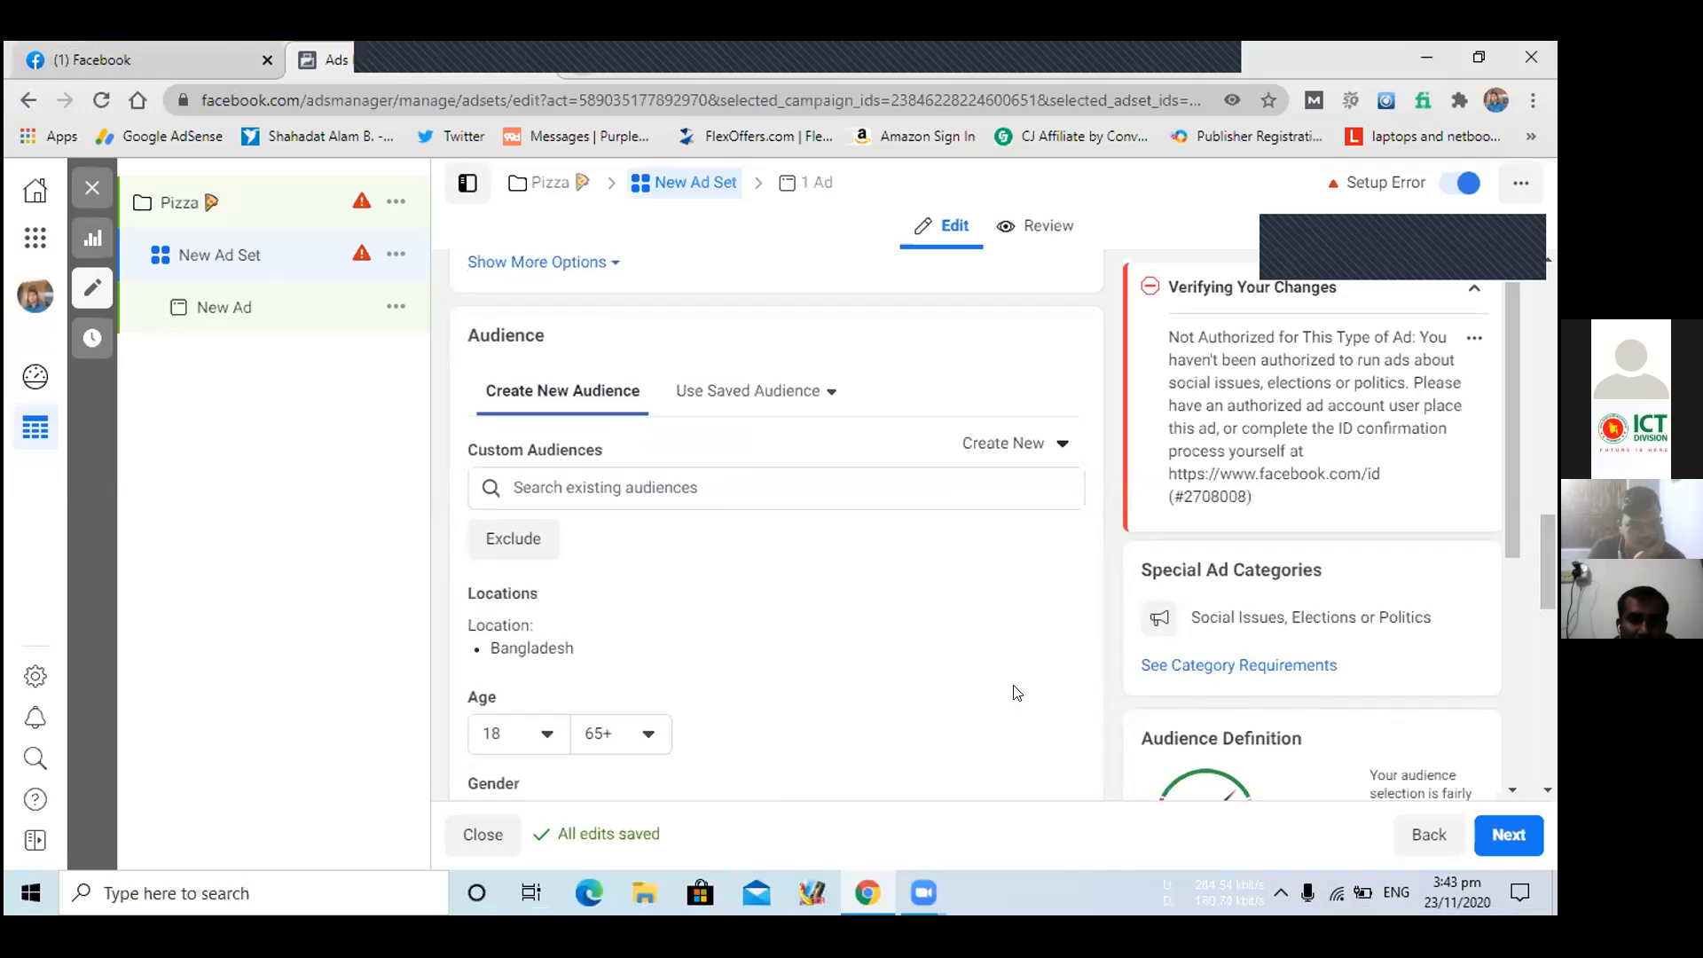
pyautogui.click(638, 488)
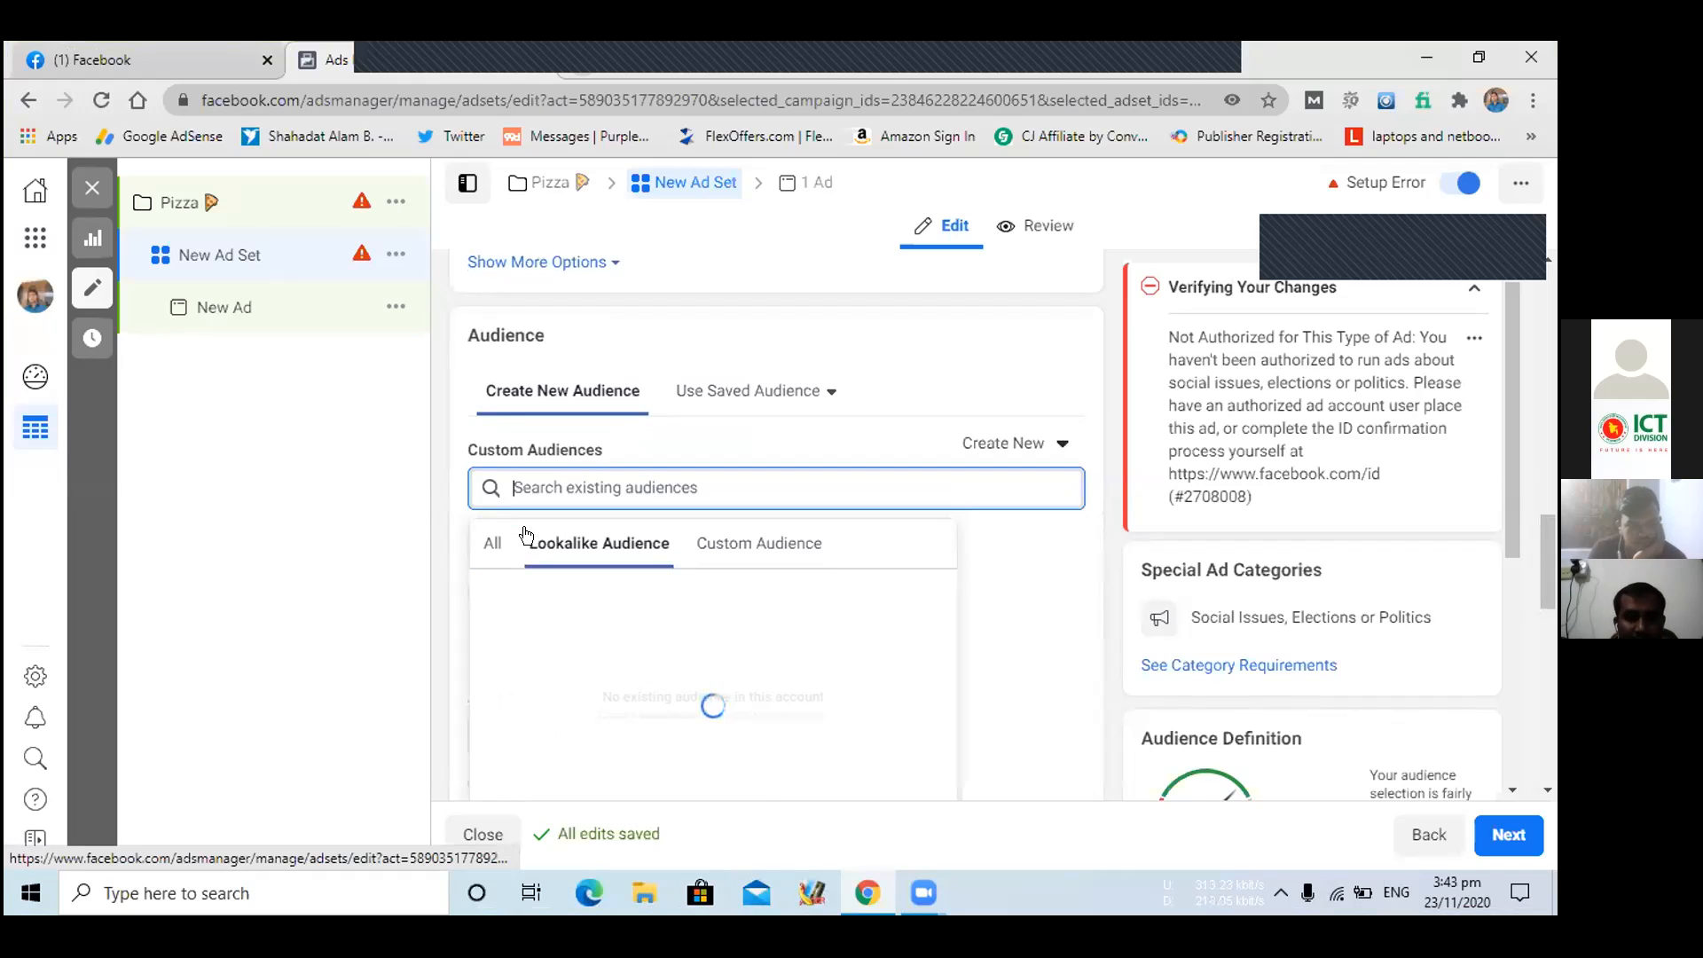
pyautogui.click(747, 388)
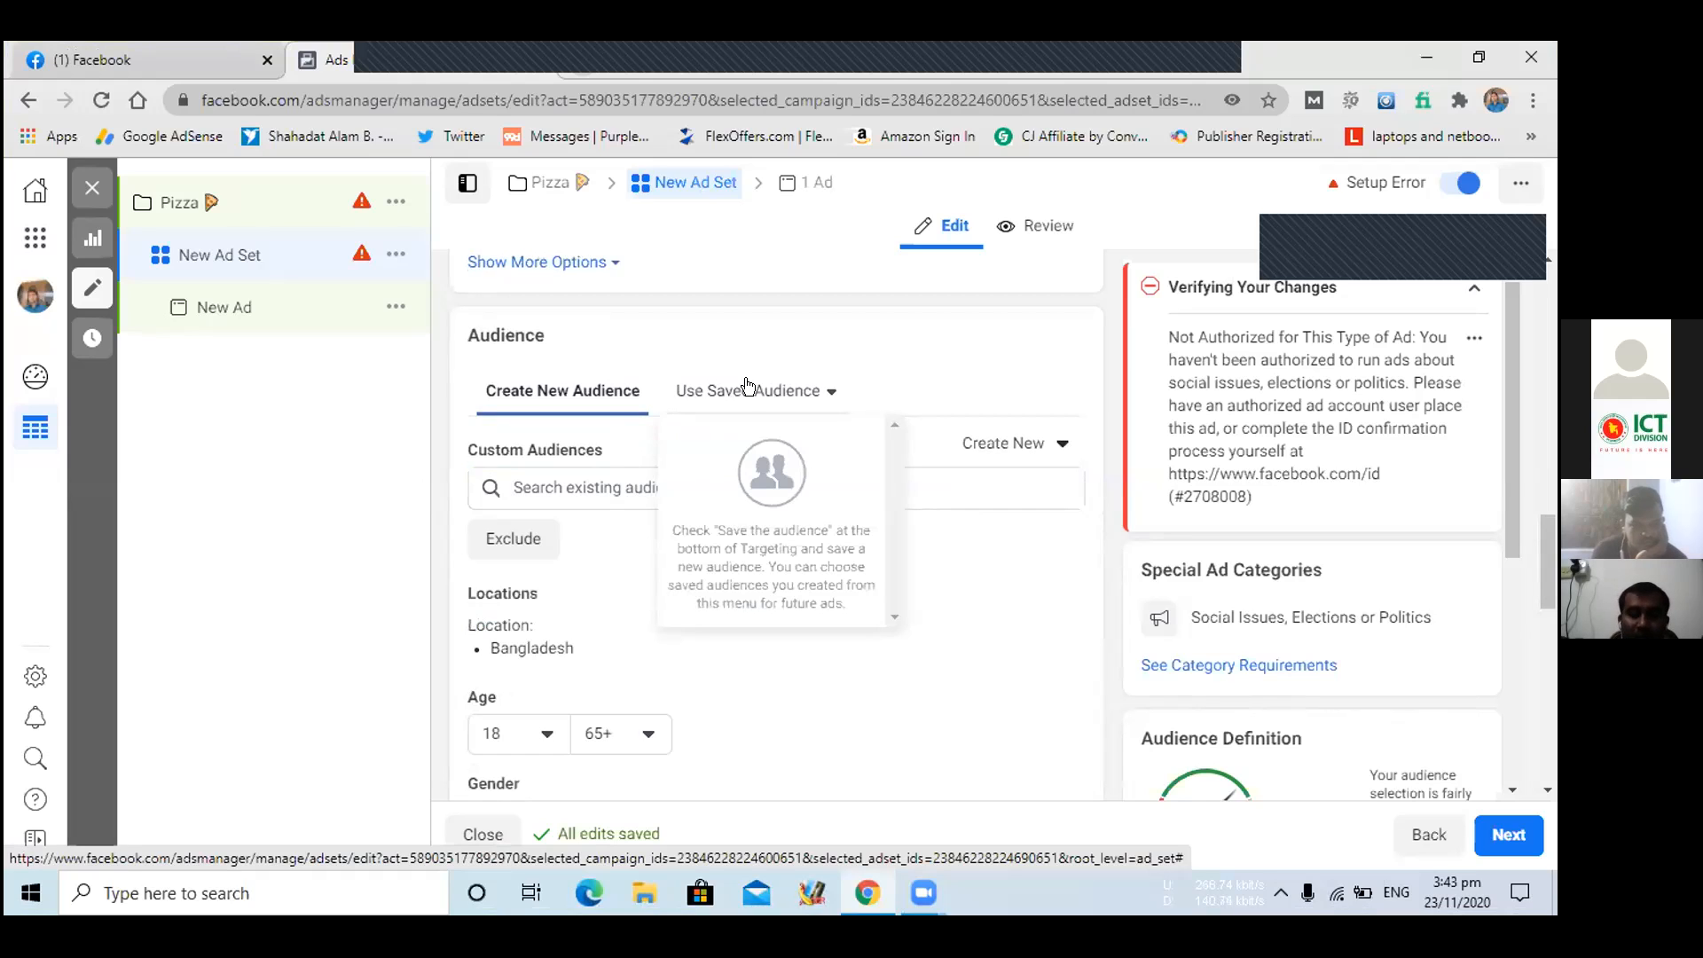
pyautogui.click(532, 489)
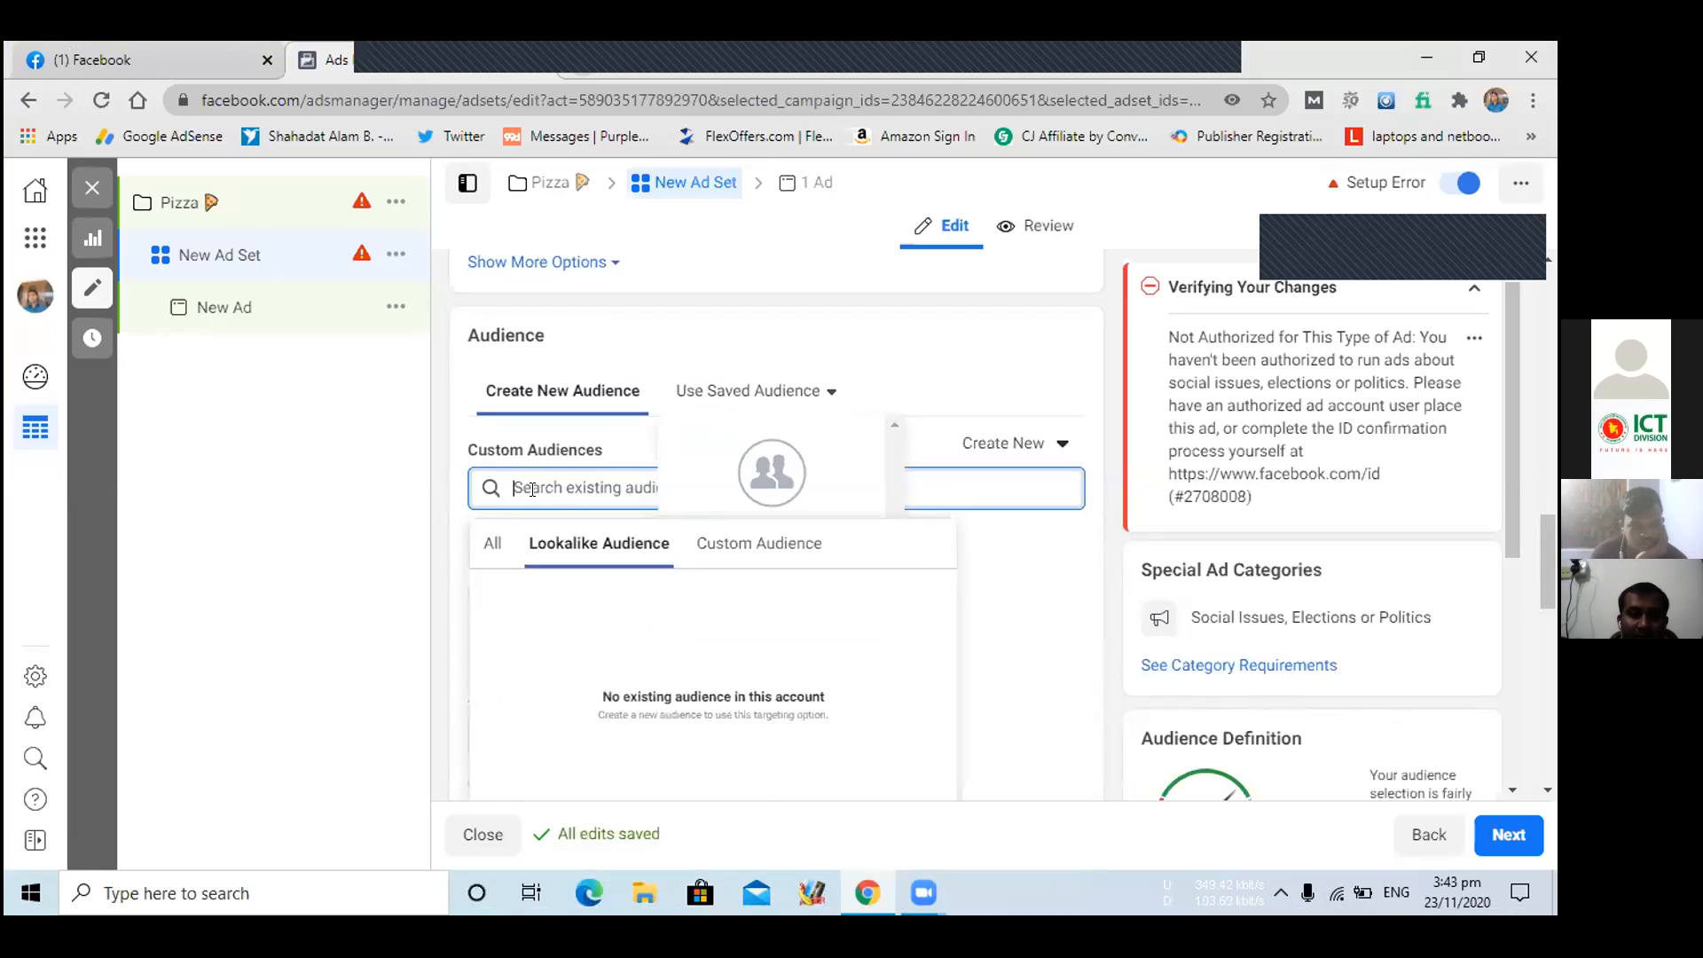
pyautogui.click(491, 543)
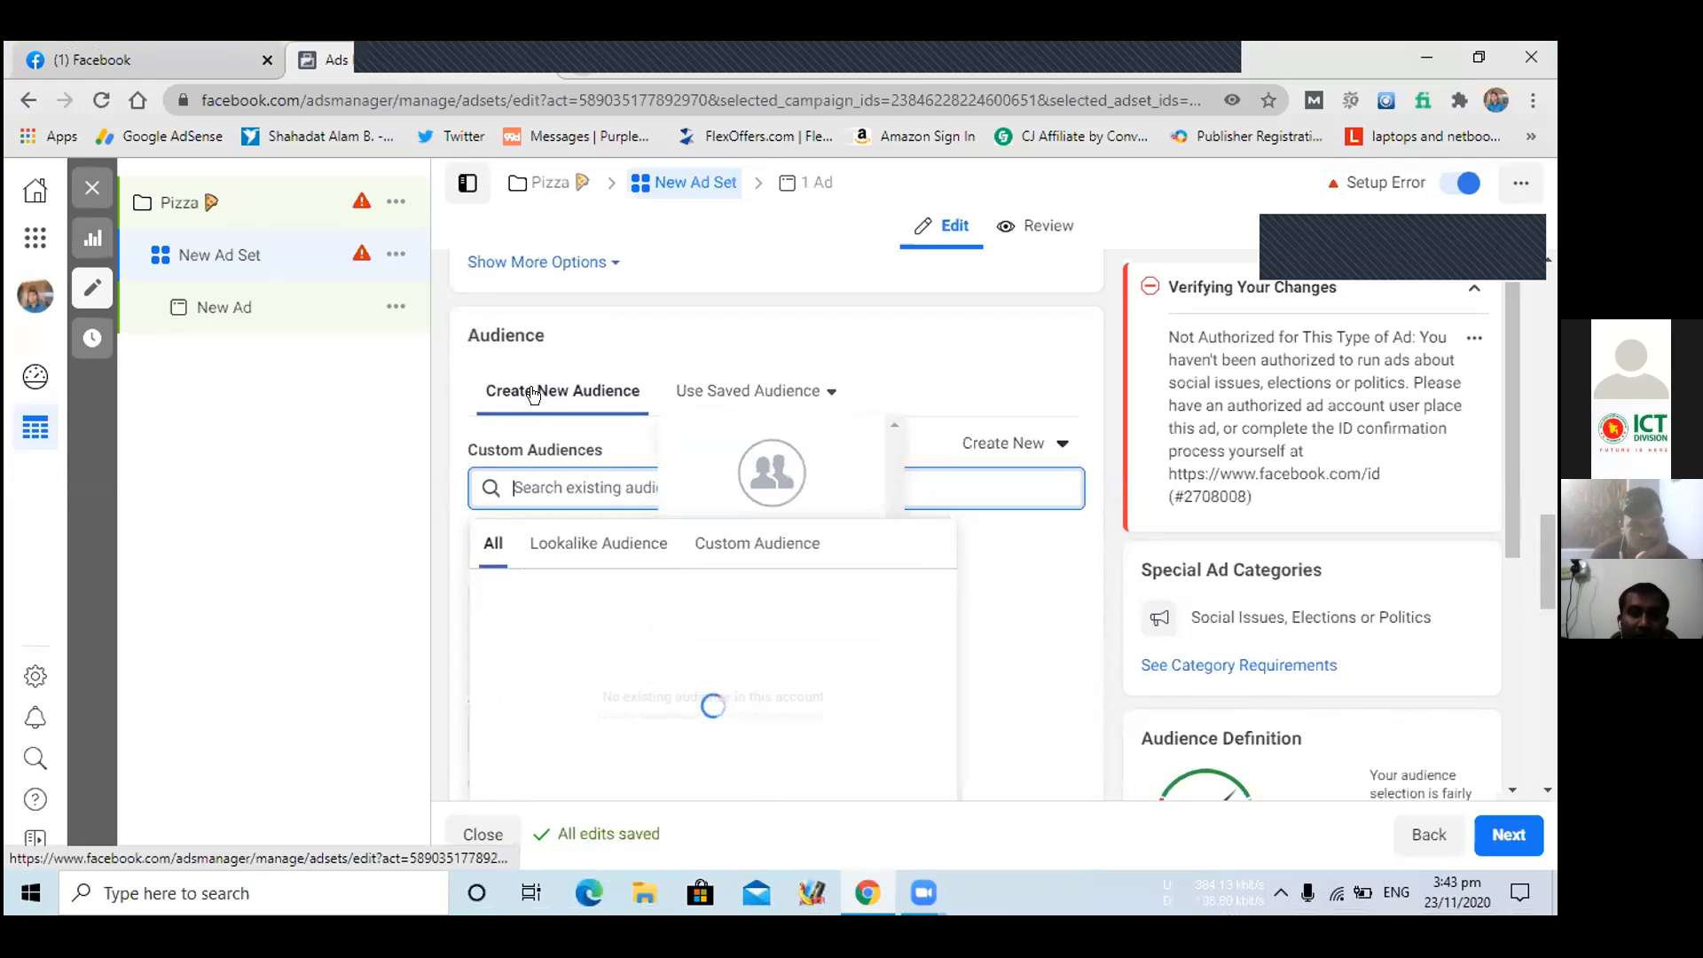
pyautogui.click(533, 391)
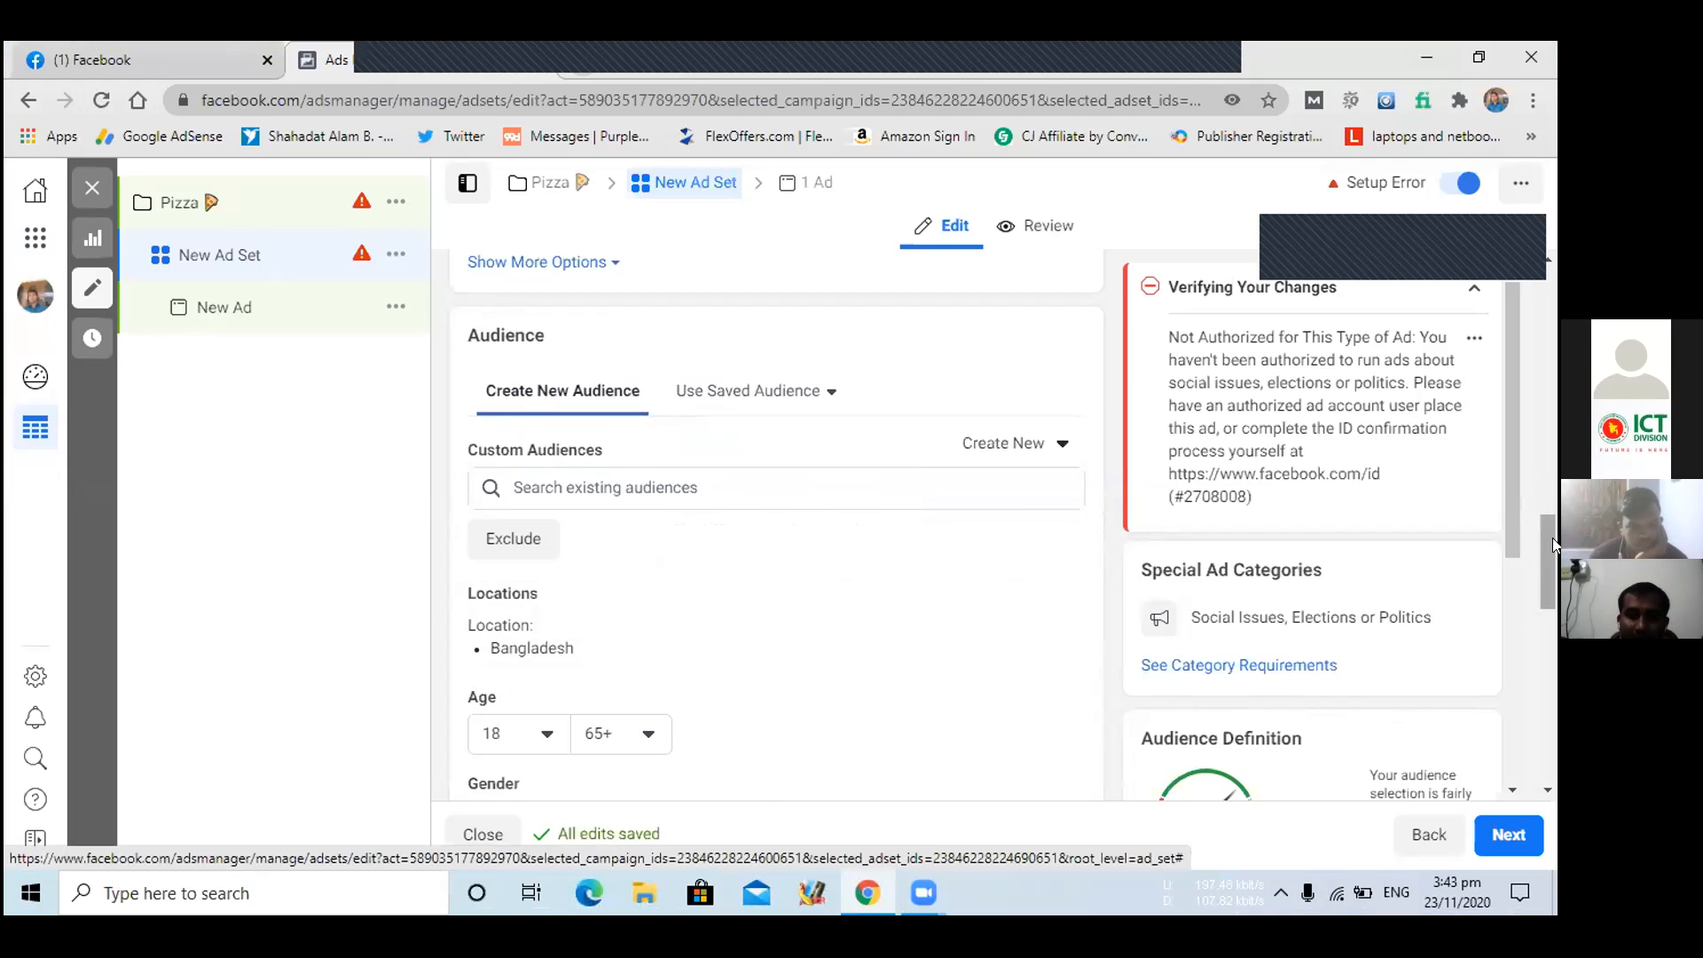
# - Set the minimum age of the ad set's audience to 25
pyautogui.moveTo(1553, 538); pyautogui.dragTo(1552, 580)
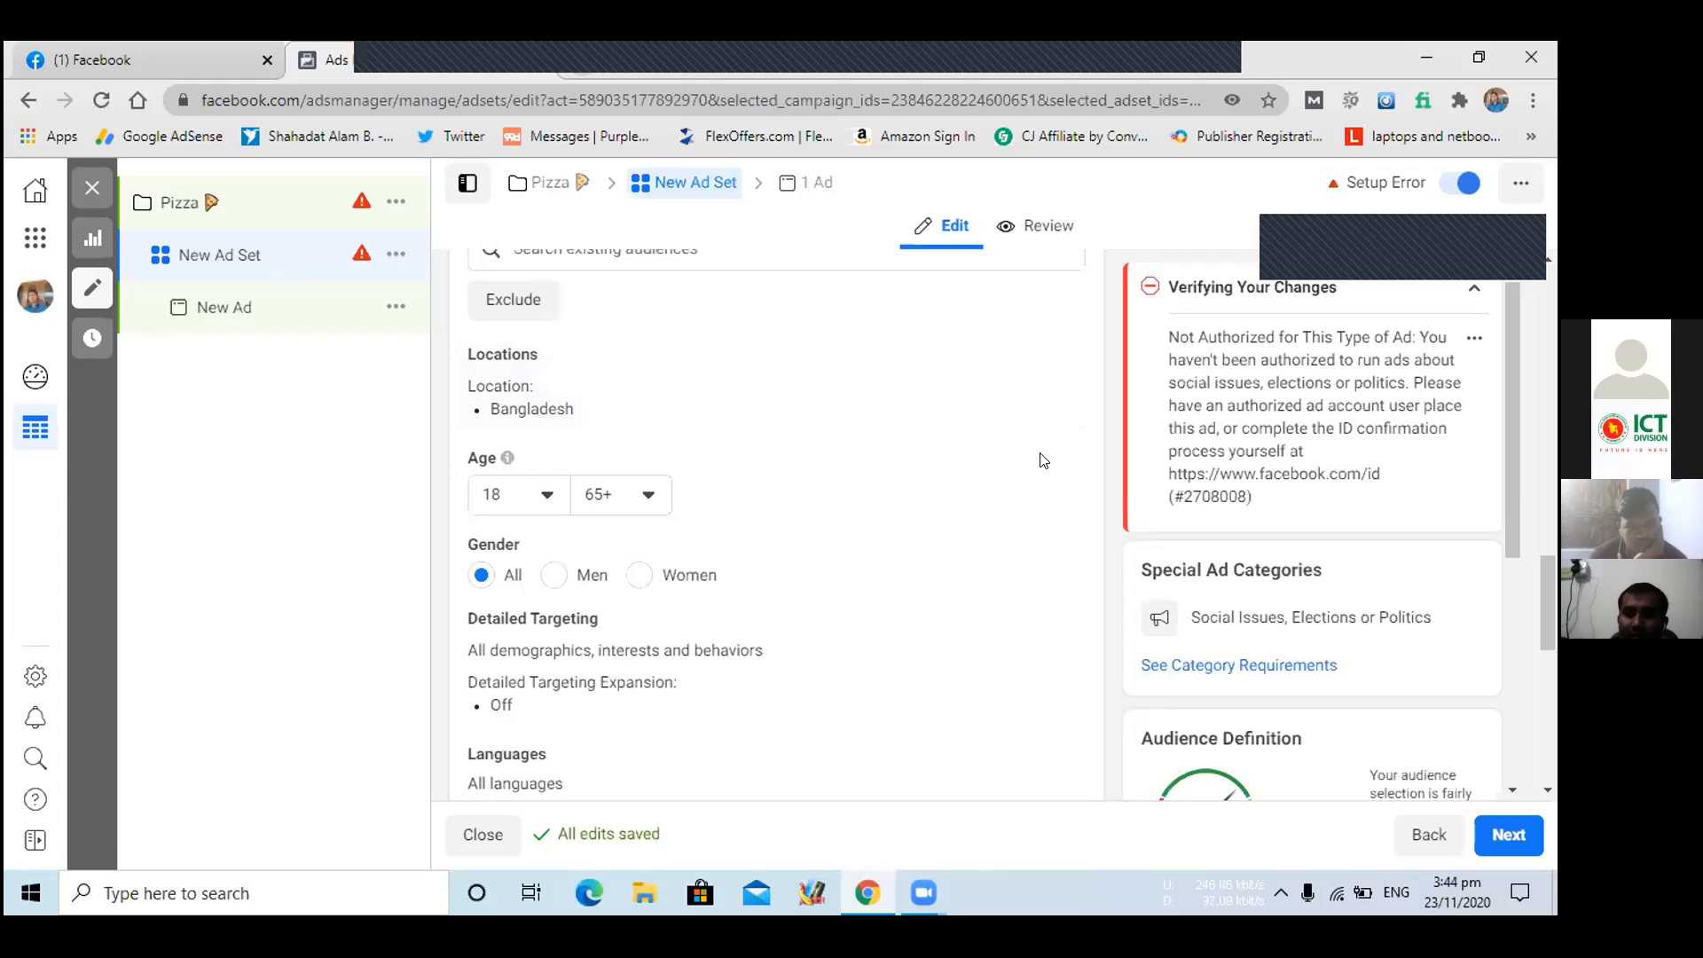
pyautogui.moveTo(1544, 573); pyautogui.dragTo(1544, 594)
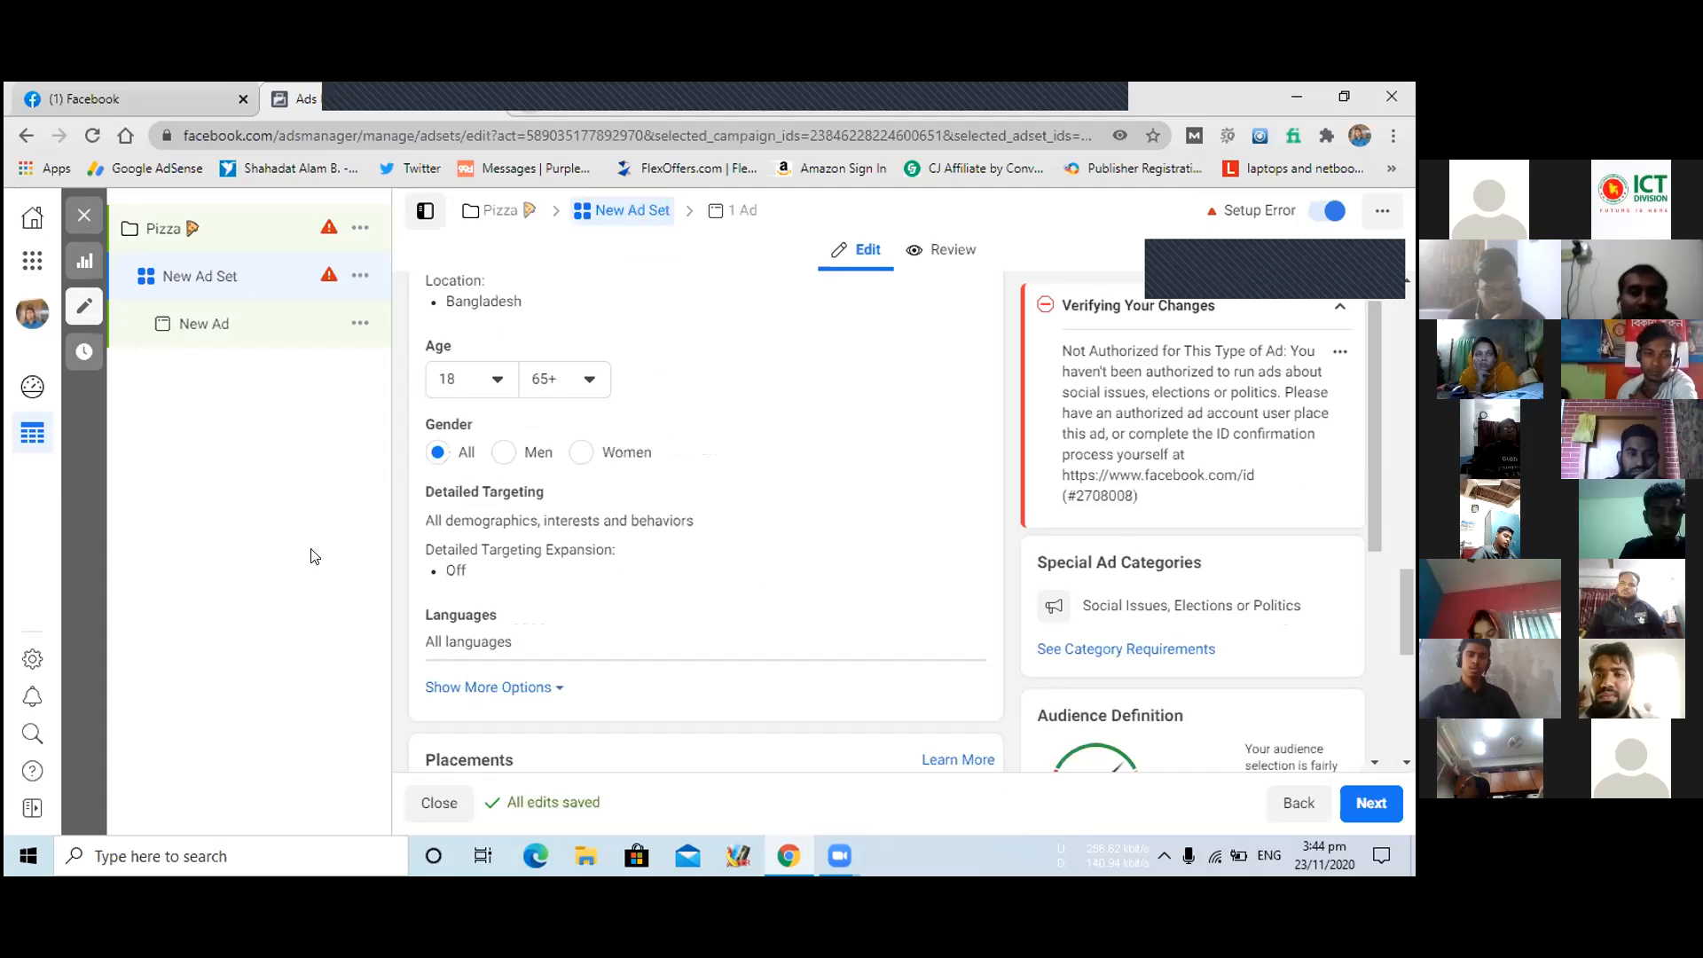
pyautogui.click(496, 381)
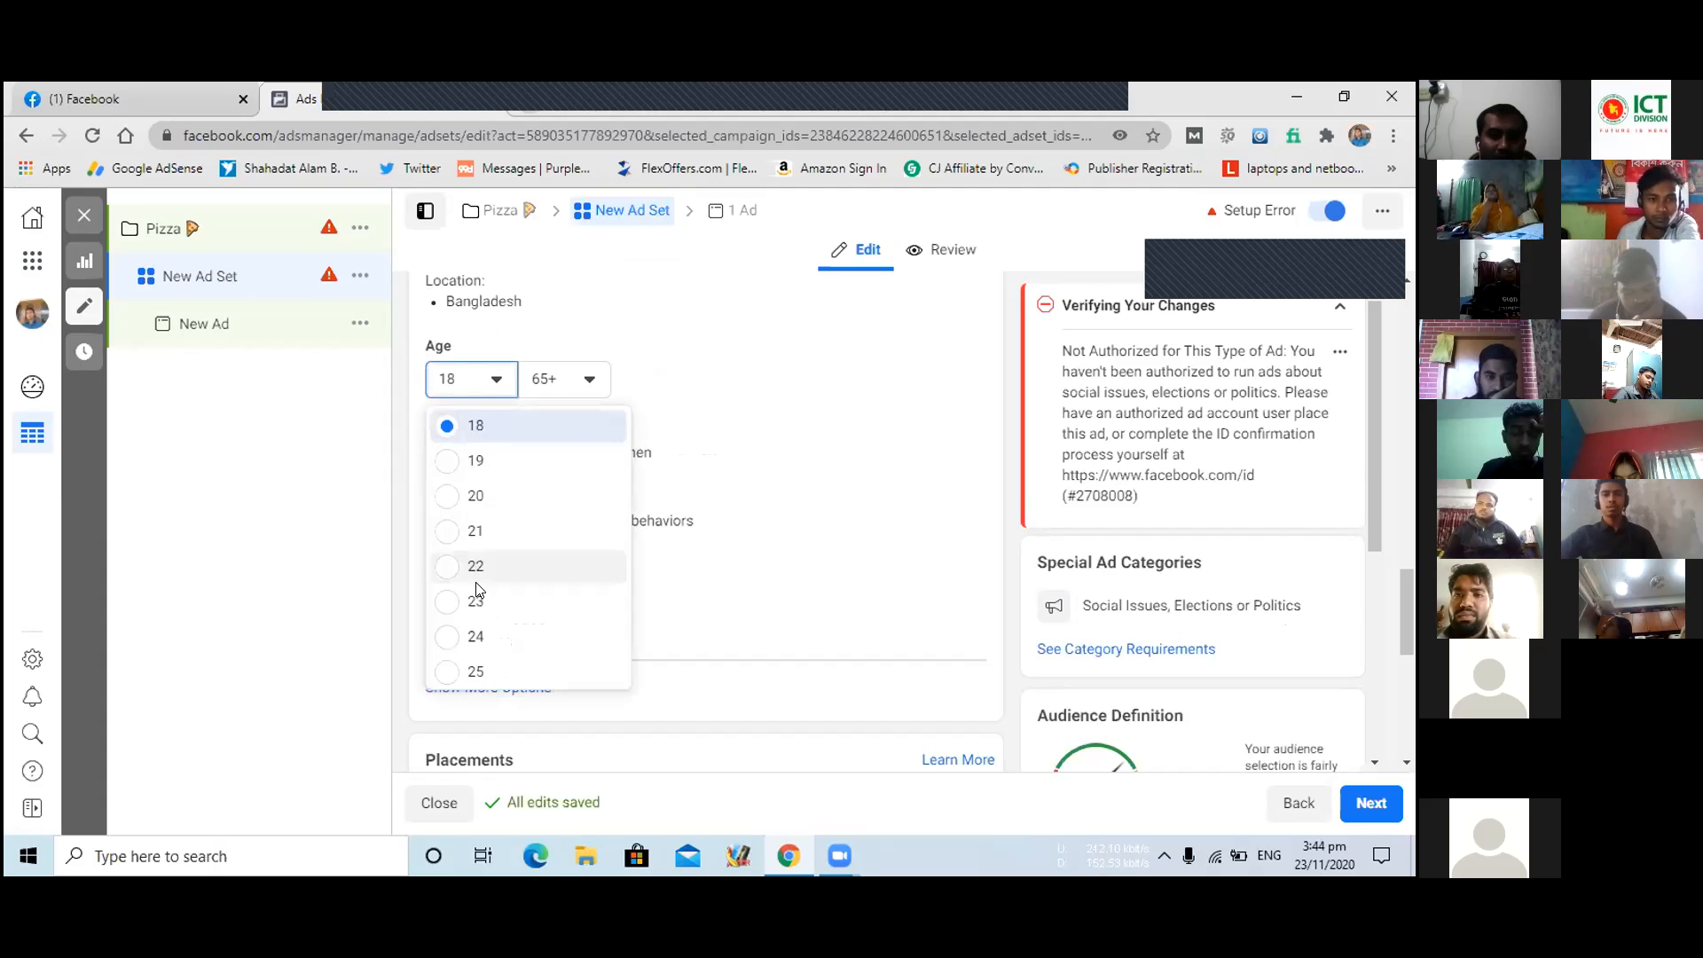
pyautogui.click(463, 672)
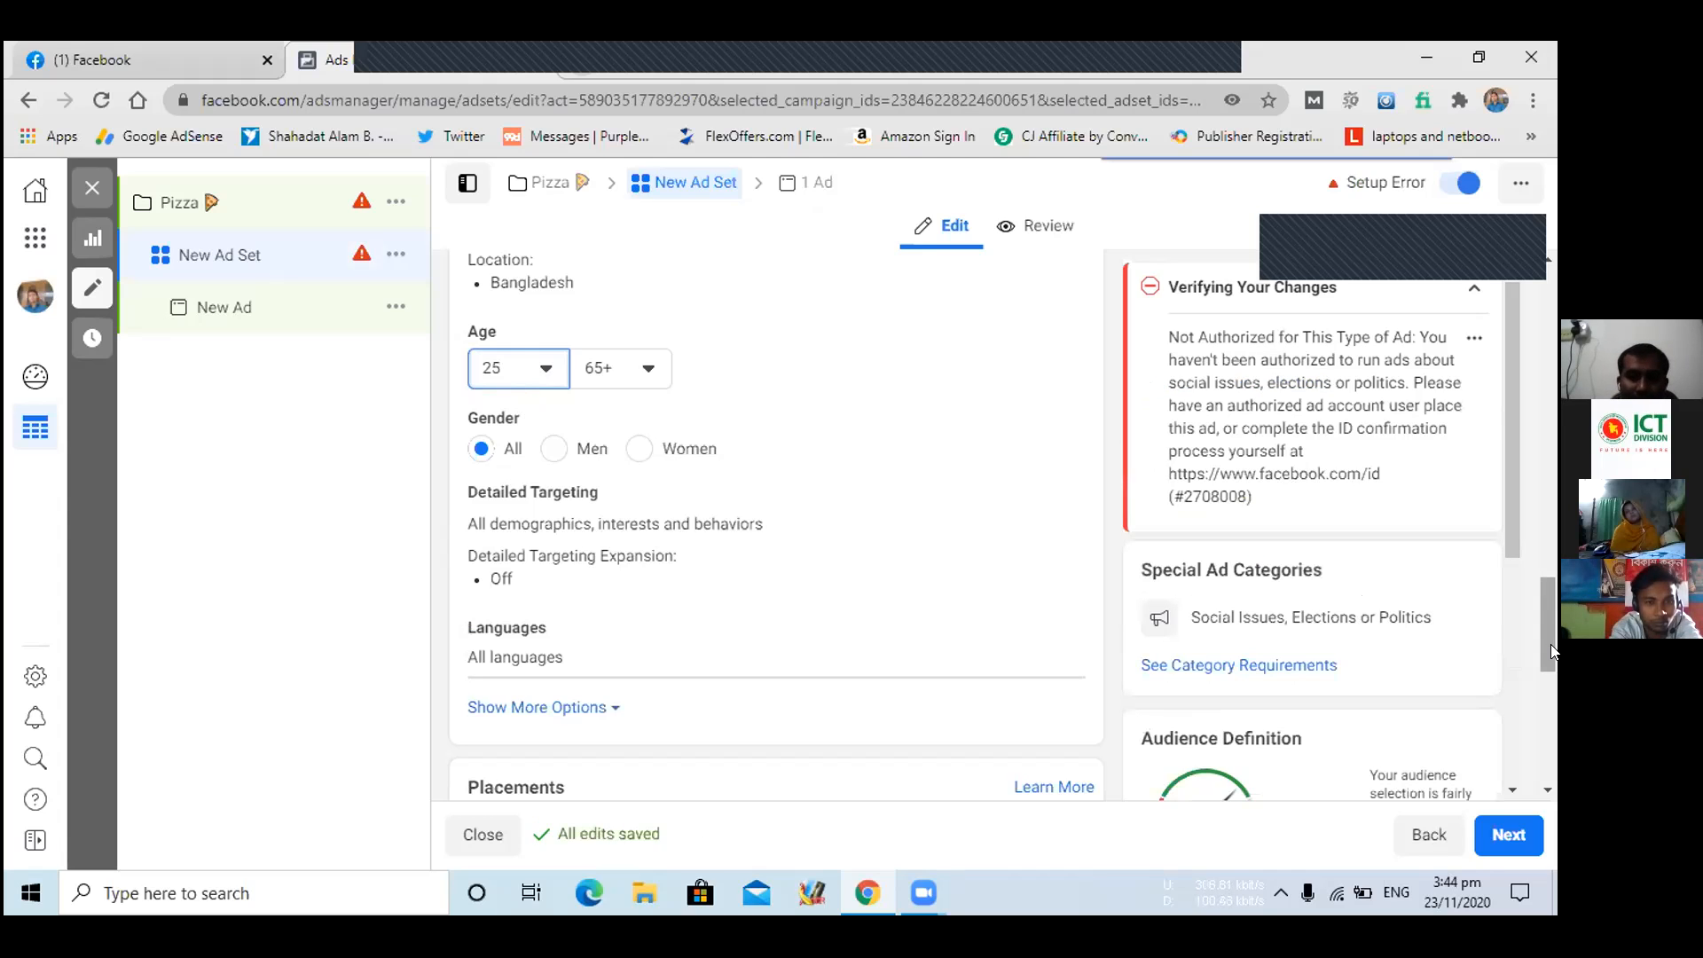
# - Expand the additional audience options and review the targeting, languages, connections and placements settings
pyautogui.moveTo(1551, 645); pyautogui.dragTo(1553, 673)
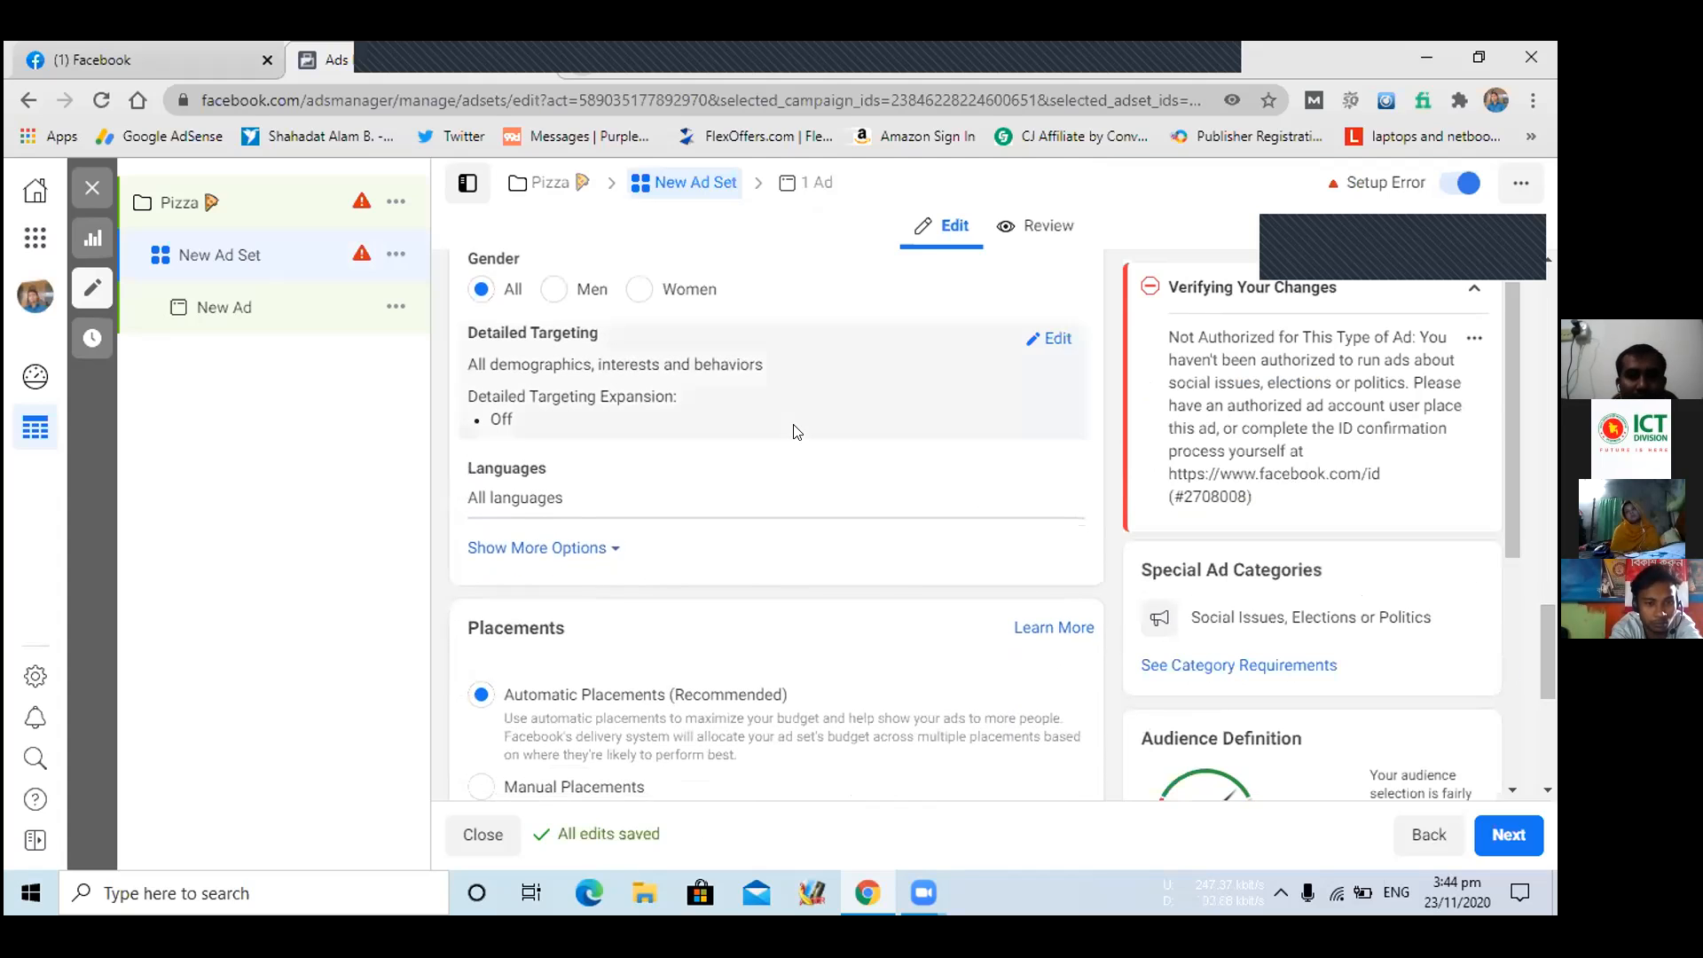
pyautogui.click(573, 542)
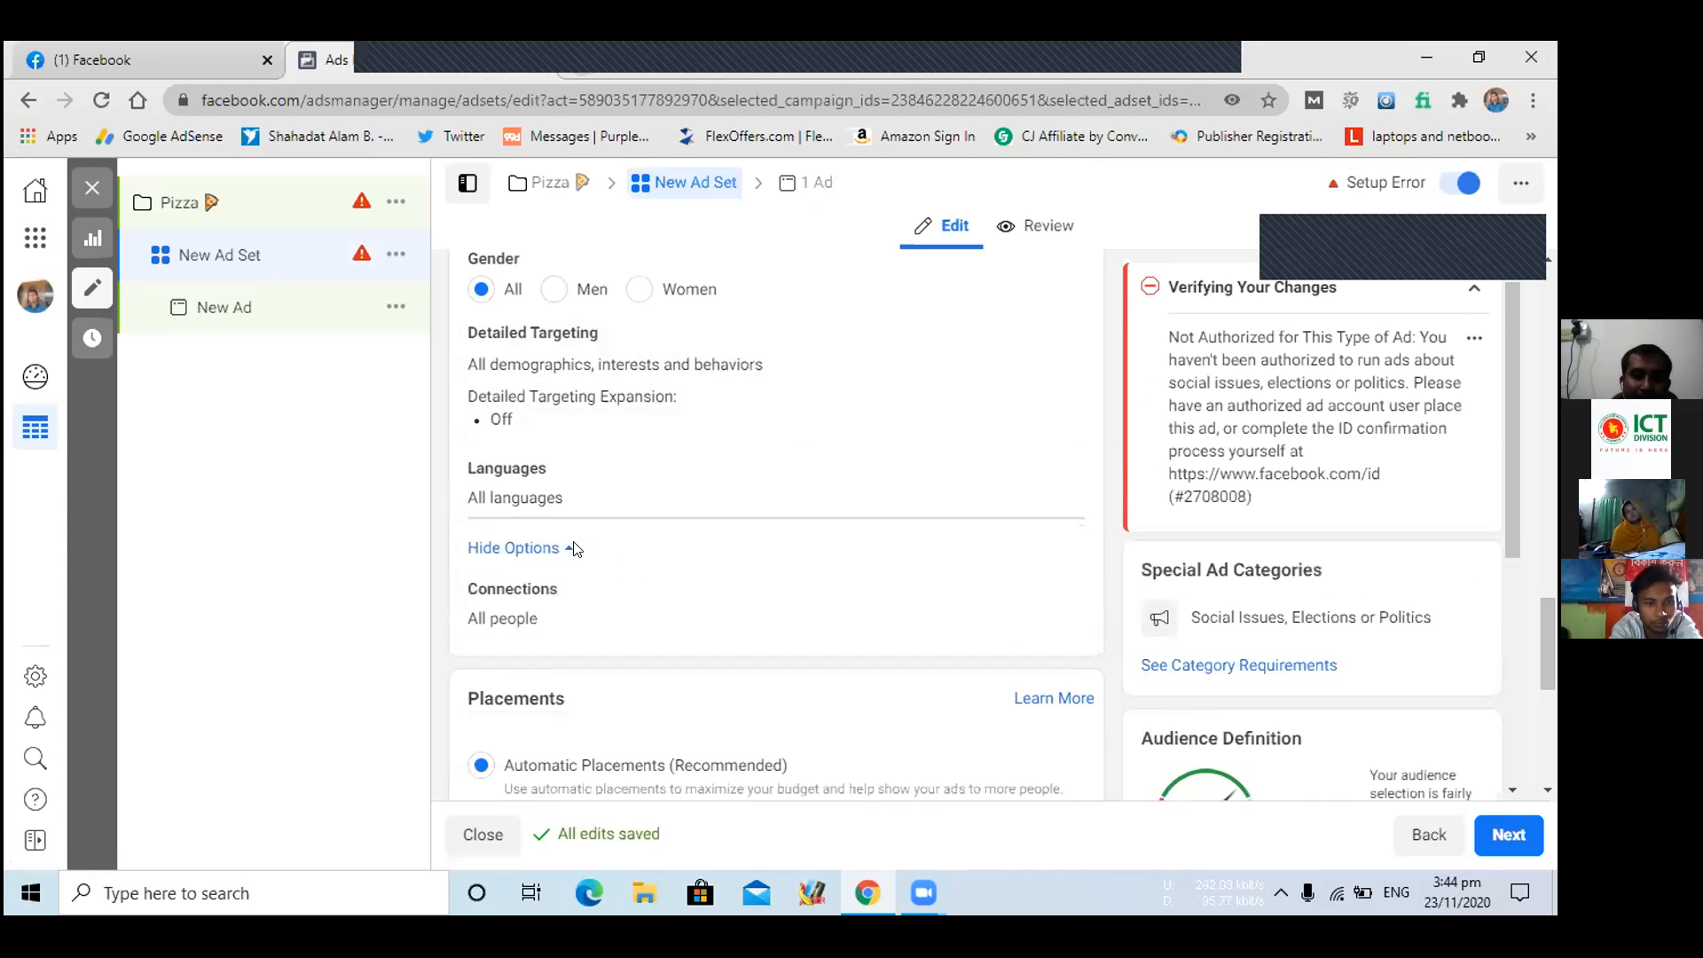
pyautogui.moveTo(1553, 618)
pyautogui.mouseDown()
pyautogui.moveTo(1553, 678)
pyautogui.moveTo(1542, 525)
pyautogui.moveTo(1553, 605)
pyautogui.mouseUp()
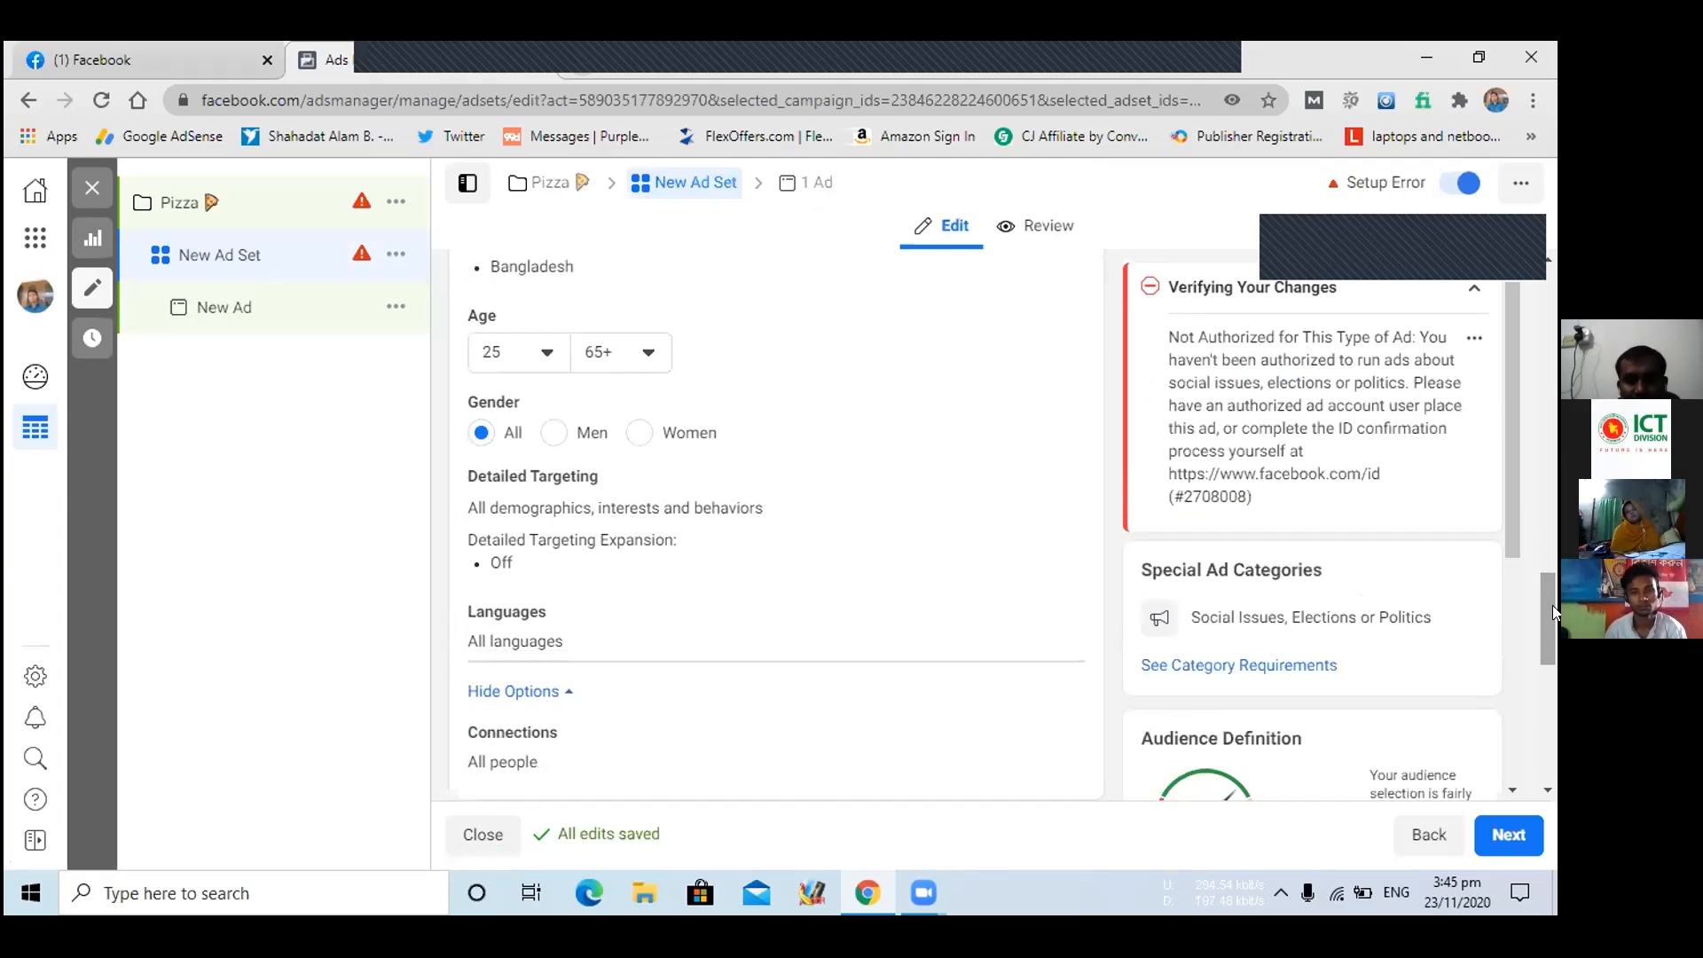
pyautogui.moveTo(1552, 609)
pyautogui.mouseDown()
pyautogui.moveTo(1553, 630)
pyautogui.moveTo(1544, 589)
pyautogui.mouseUp()
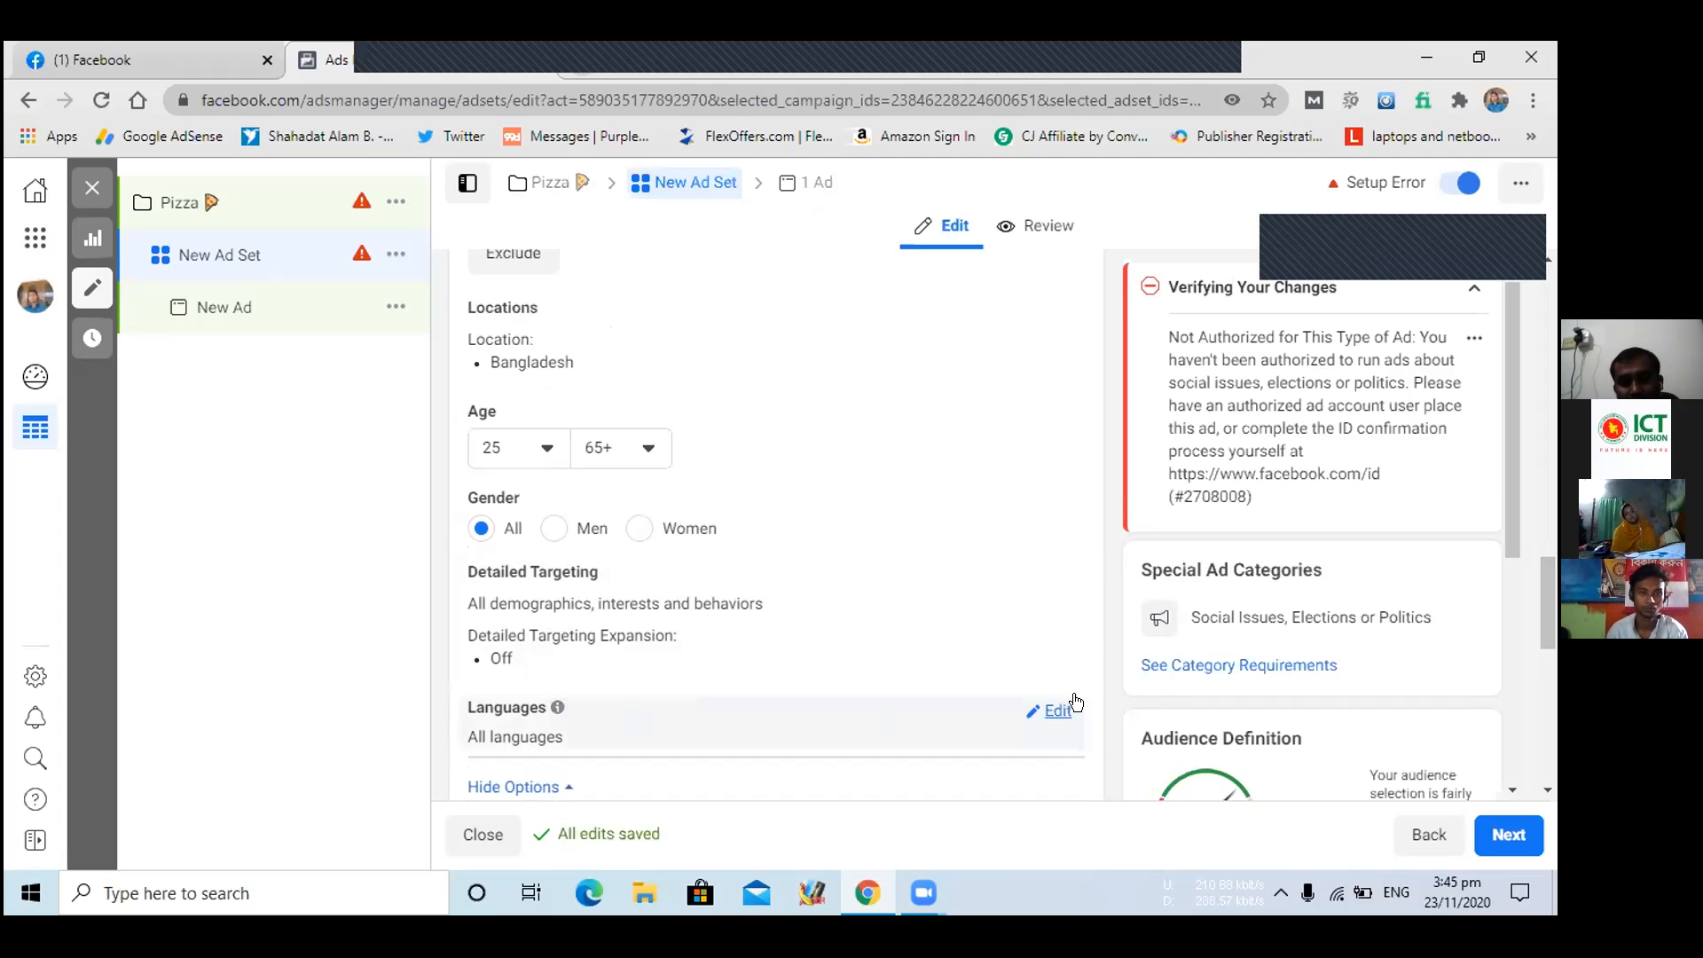
pyautogui.moveTo(1553, 589); pyautogui.dragTo(1553, 647)
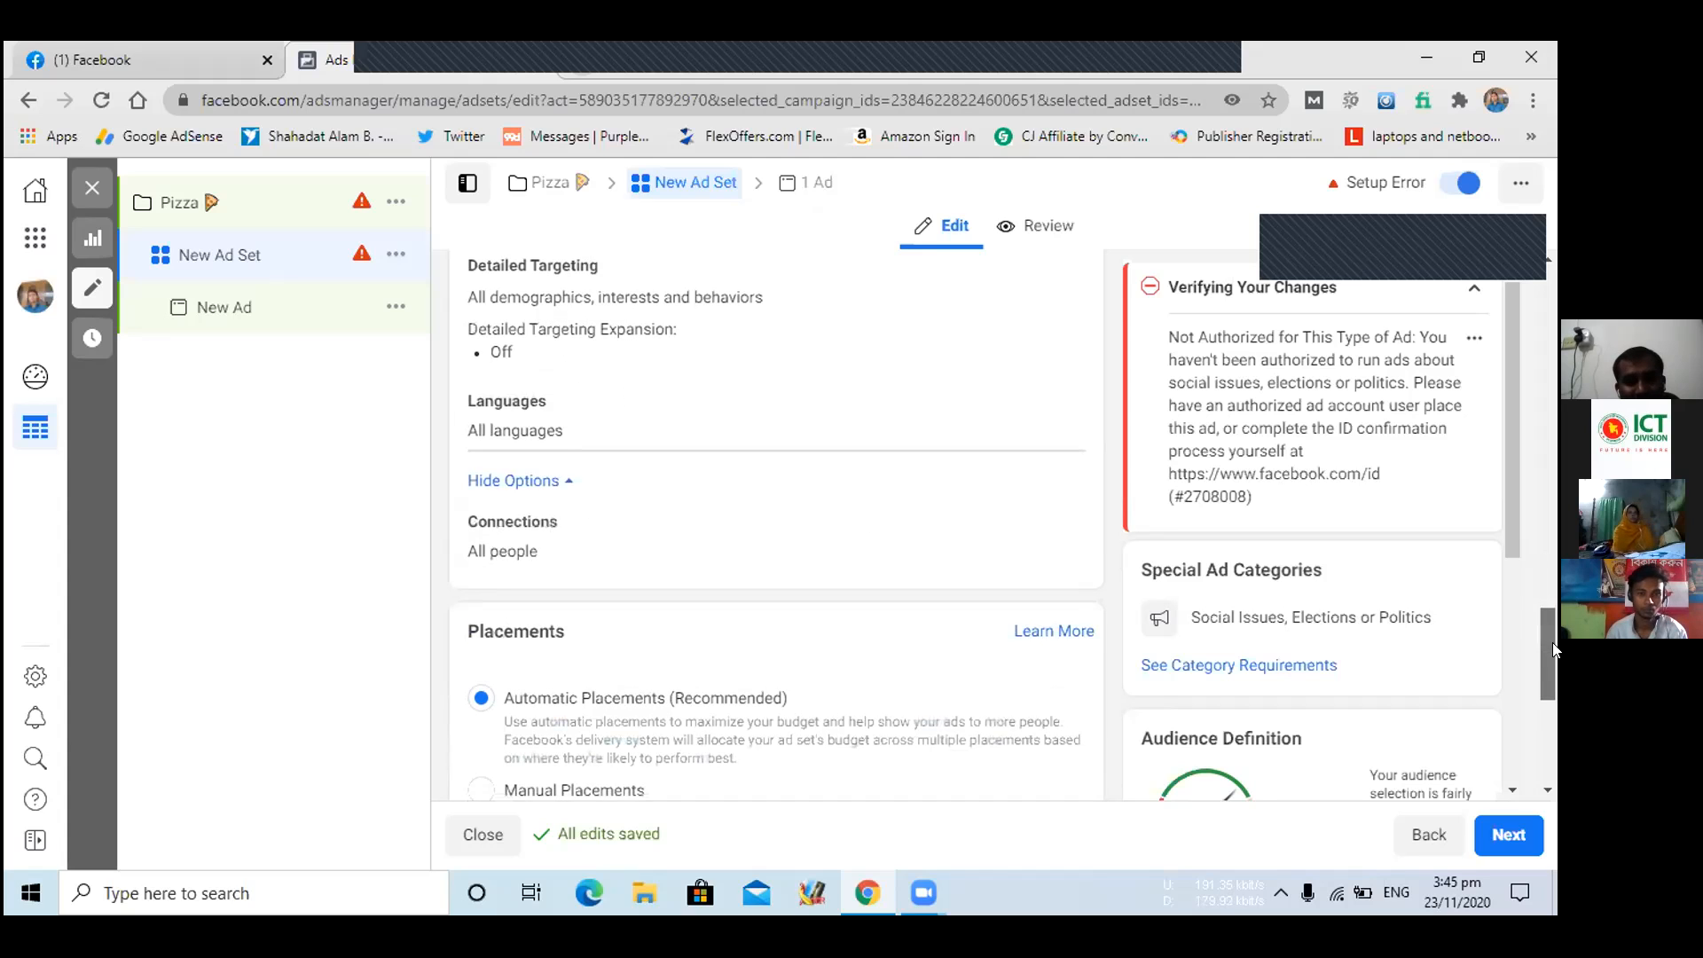
# - Collapse the extra audience options and review the ad set's placements and optimization and delivery settings, expanding the additional delivery options
pyautogui.moveTo(575, 508); pyautogui.dragTo(551, 483)
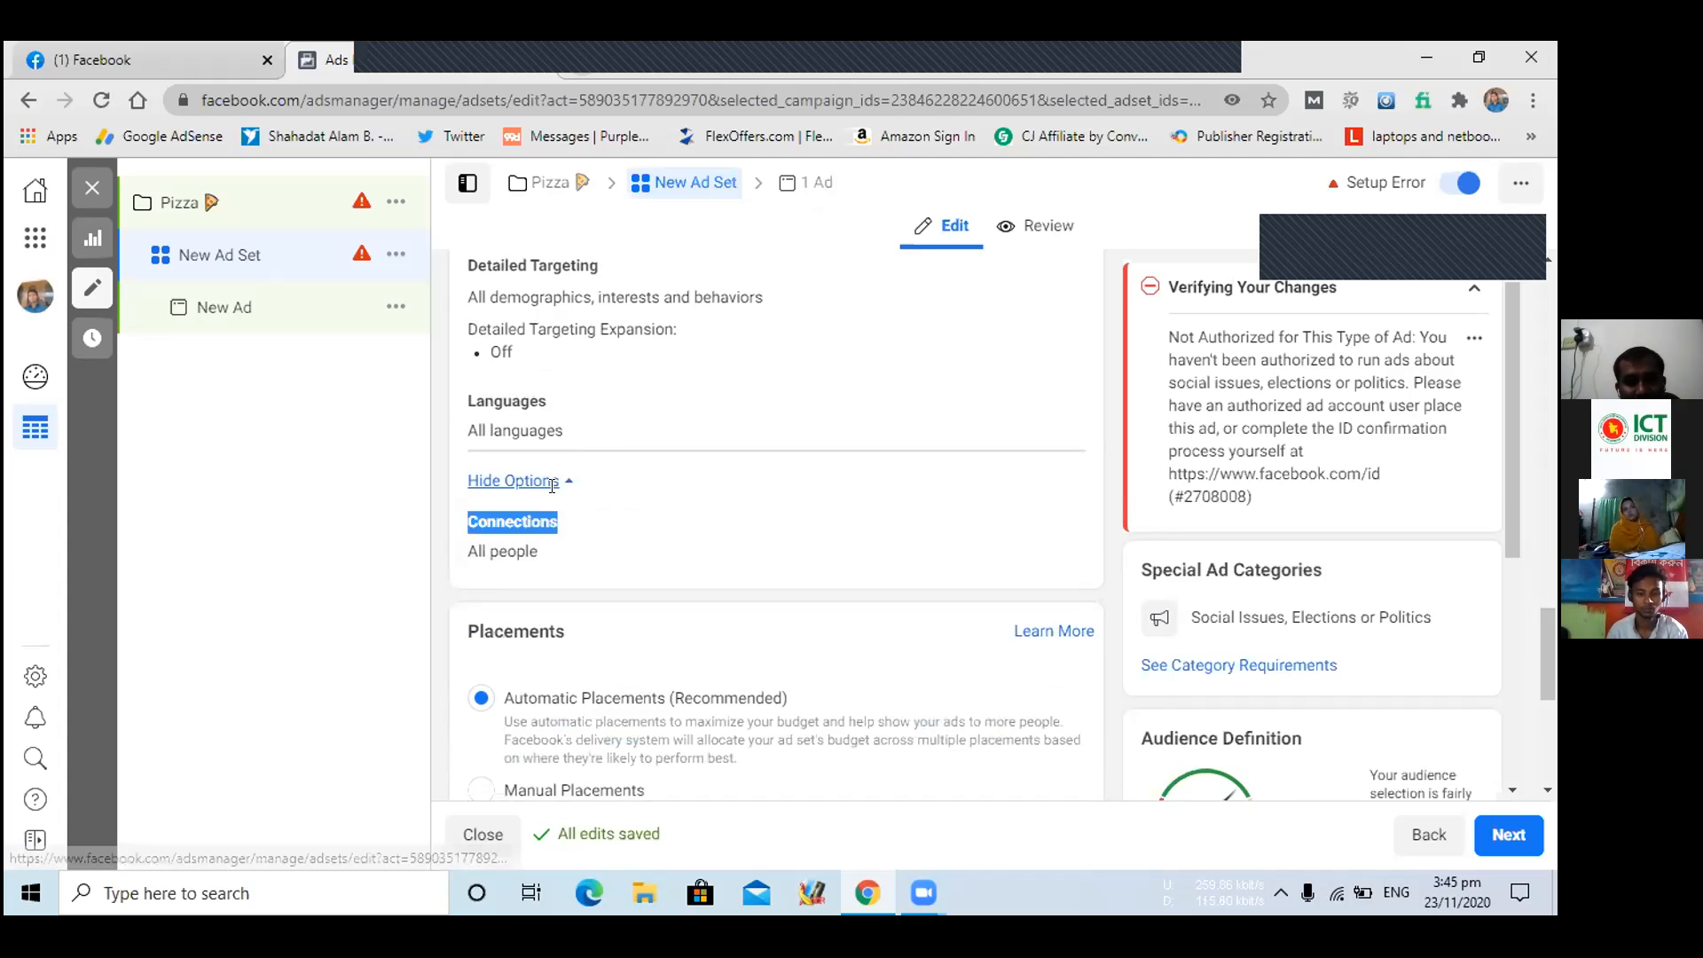
pyautogui.click(553, 484)
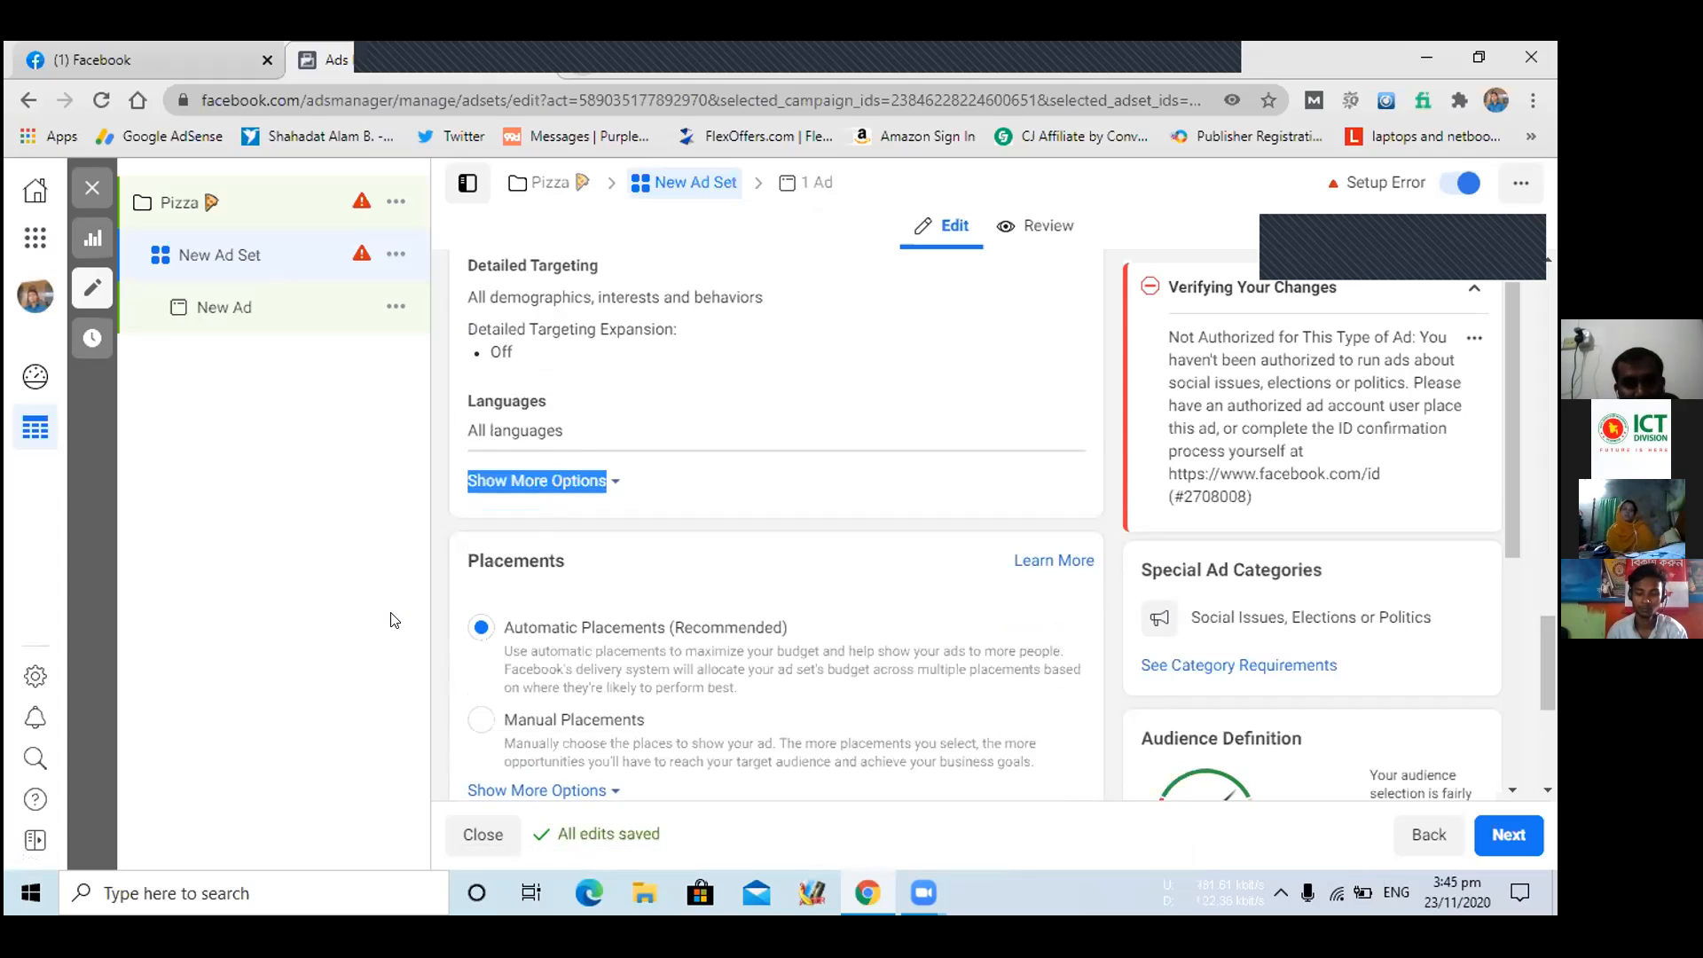
pyautogui.click(1088, 495)
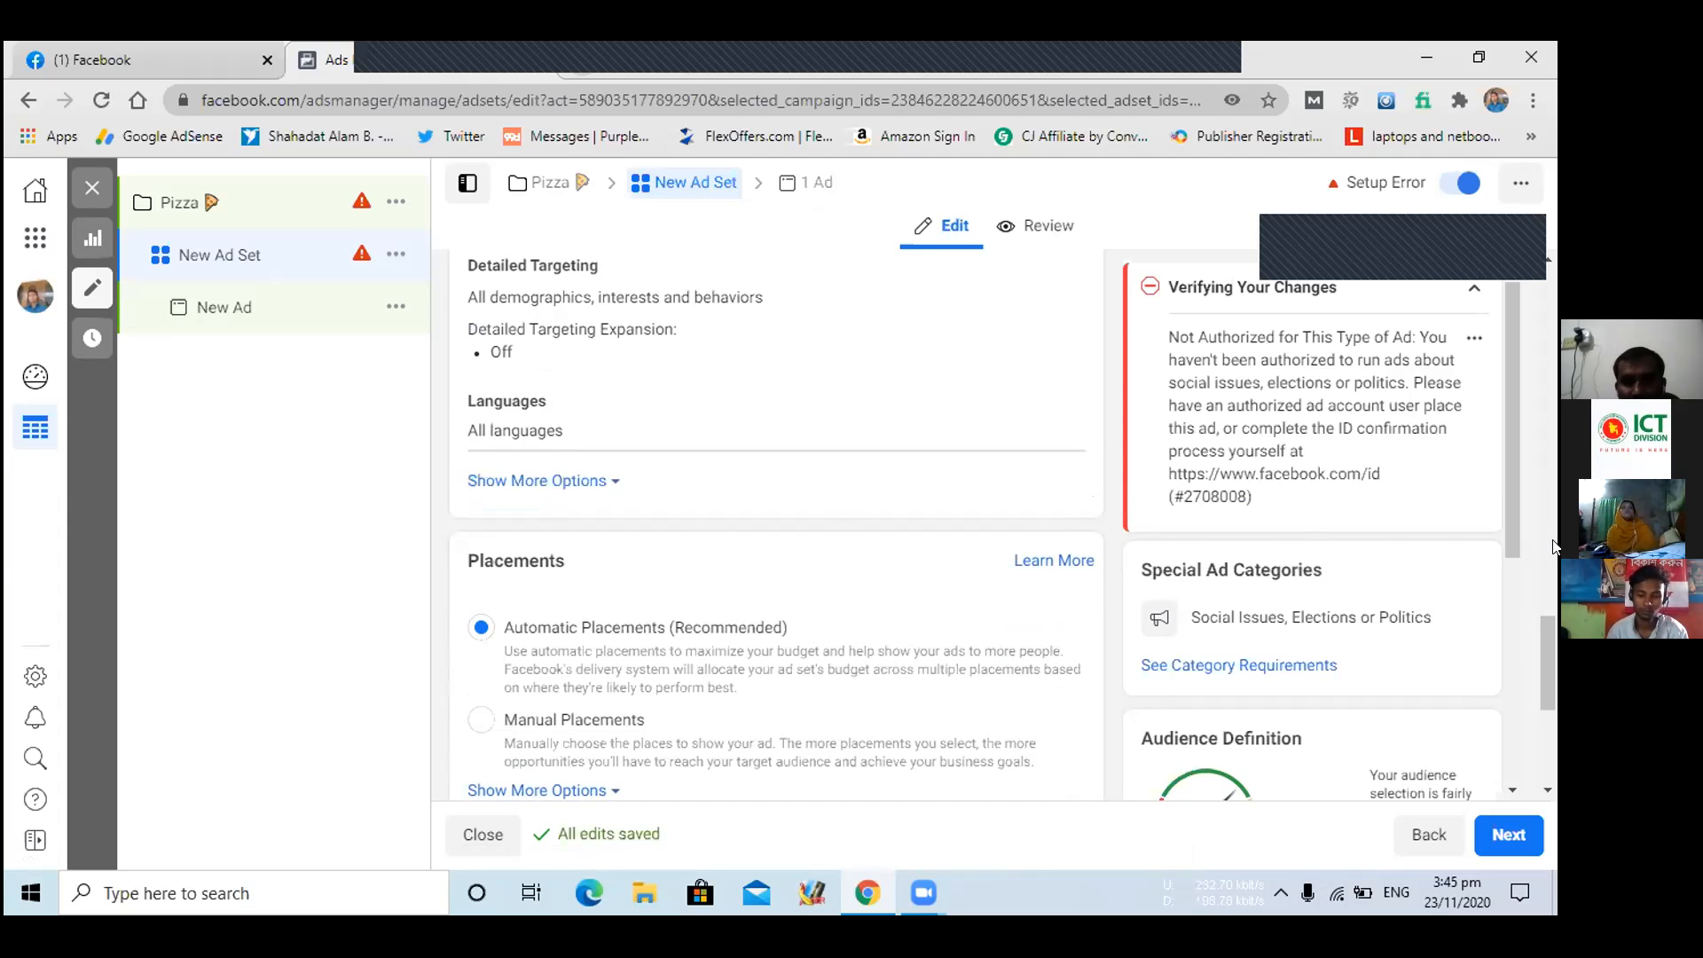
pyautogui.moveTo(1544, 634); pyautogui.dragTo(1554, 674)
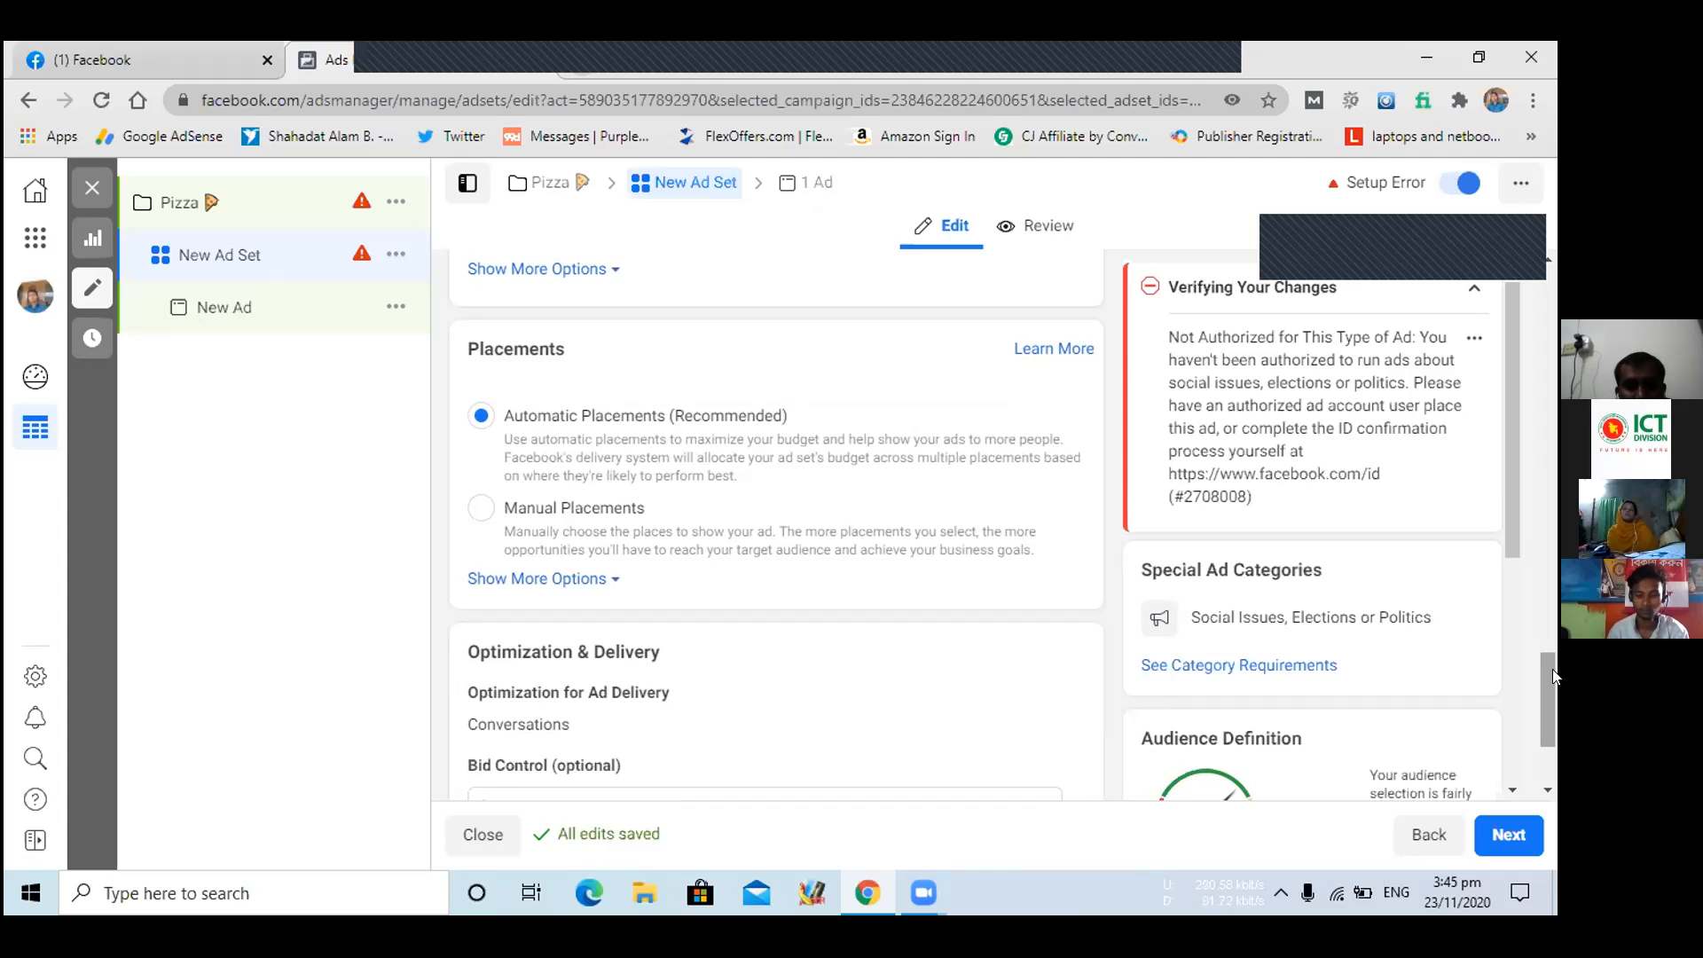
pyautogui.moveTo(1552, 683); pyautogui.dragTo(1553, 707)
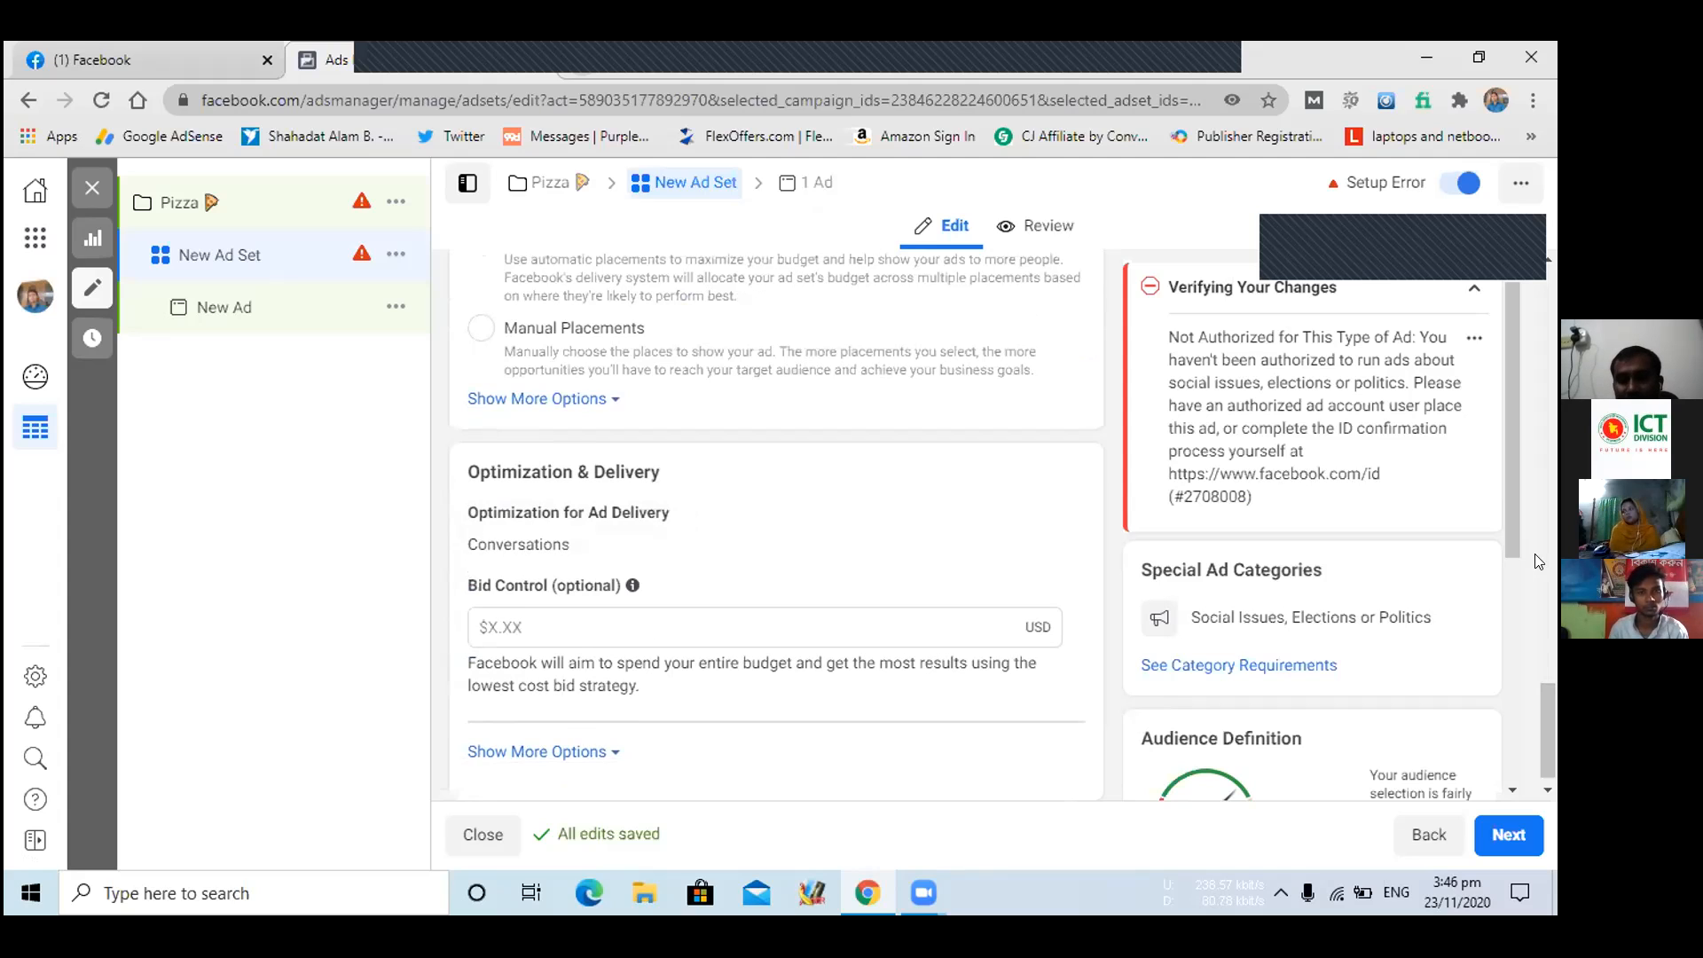
pyautogui.moveTo(1553, 690); pyautogui.dragTo(1552, 759)
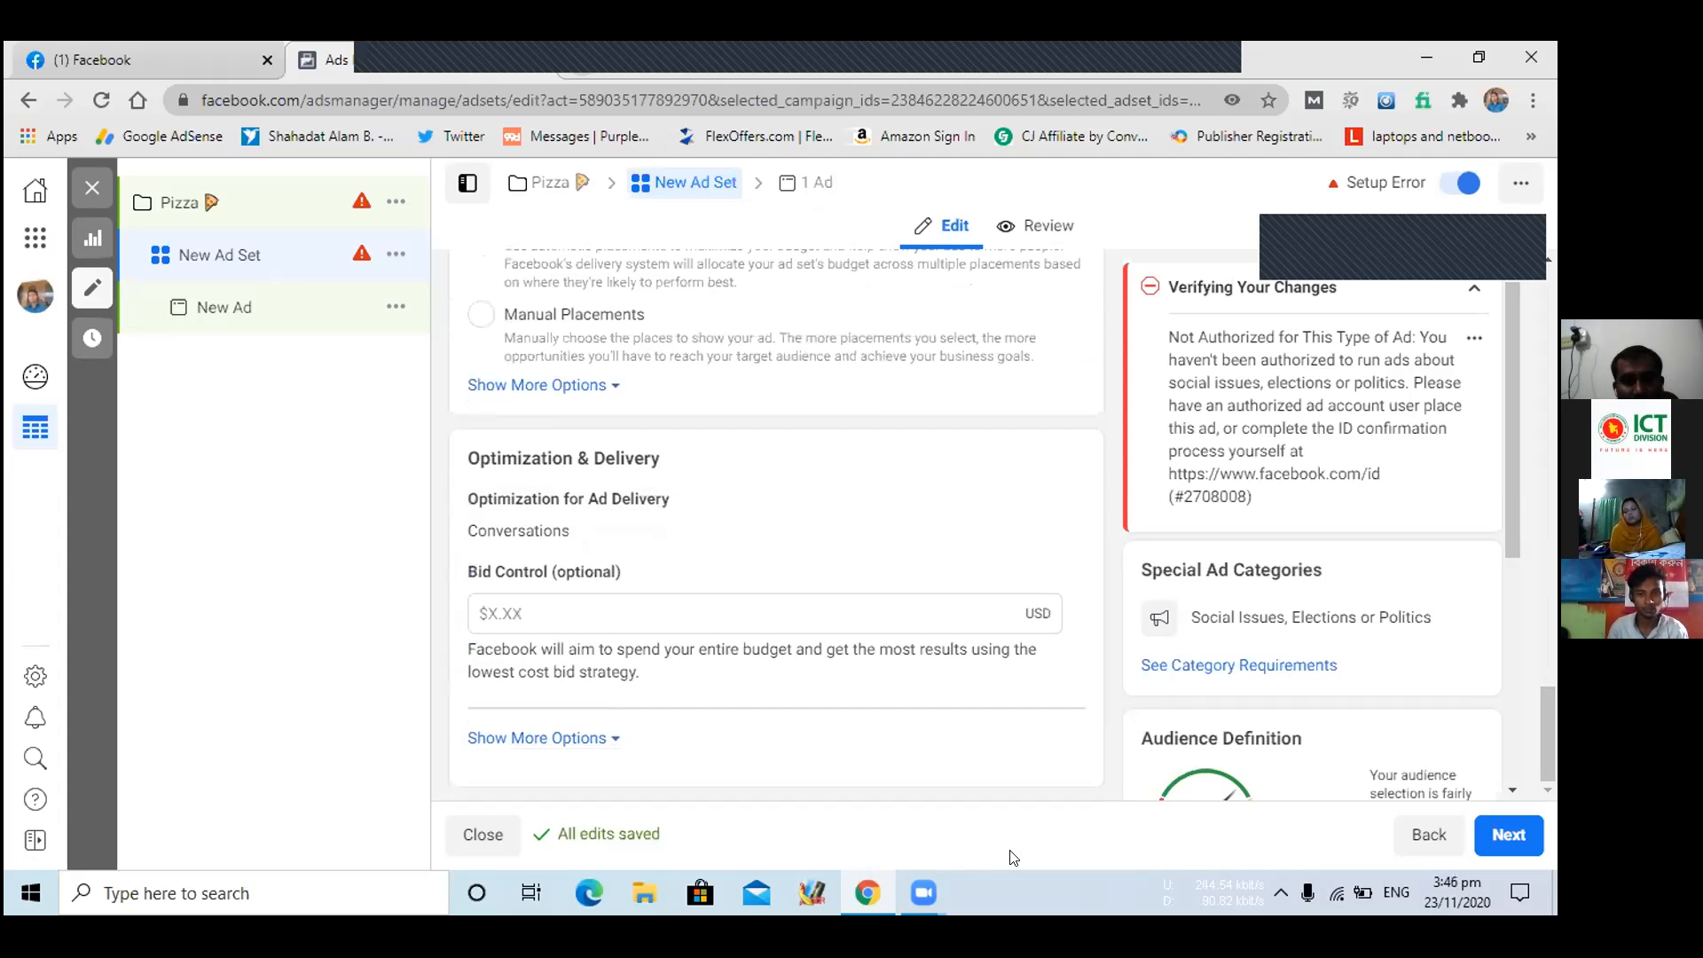
pyautogui.click(501, 737)
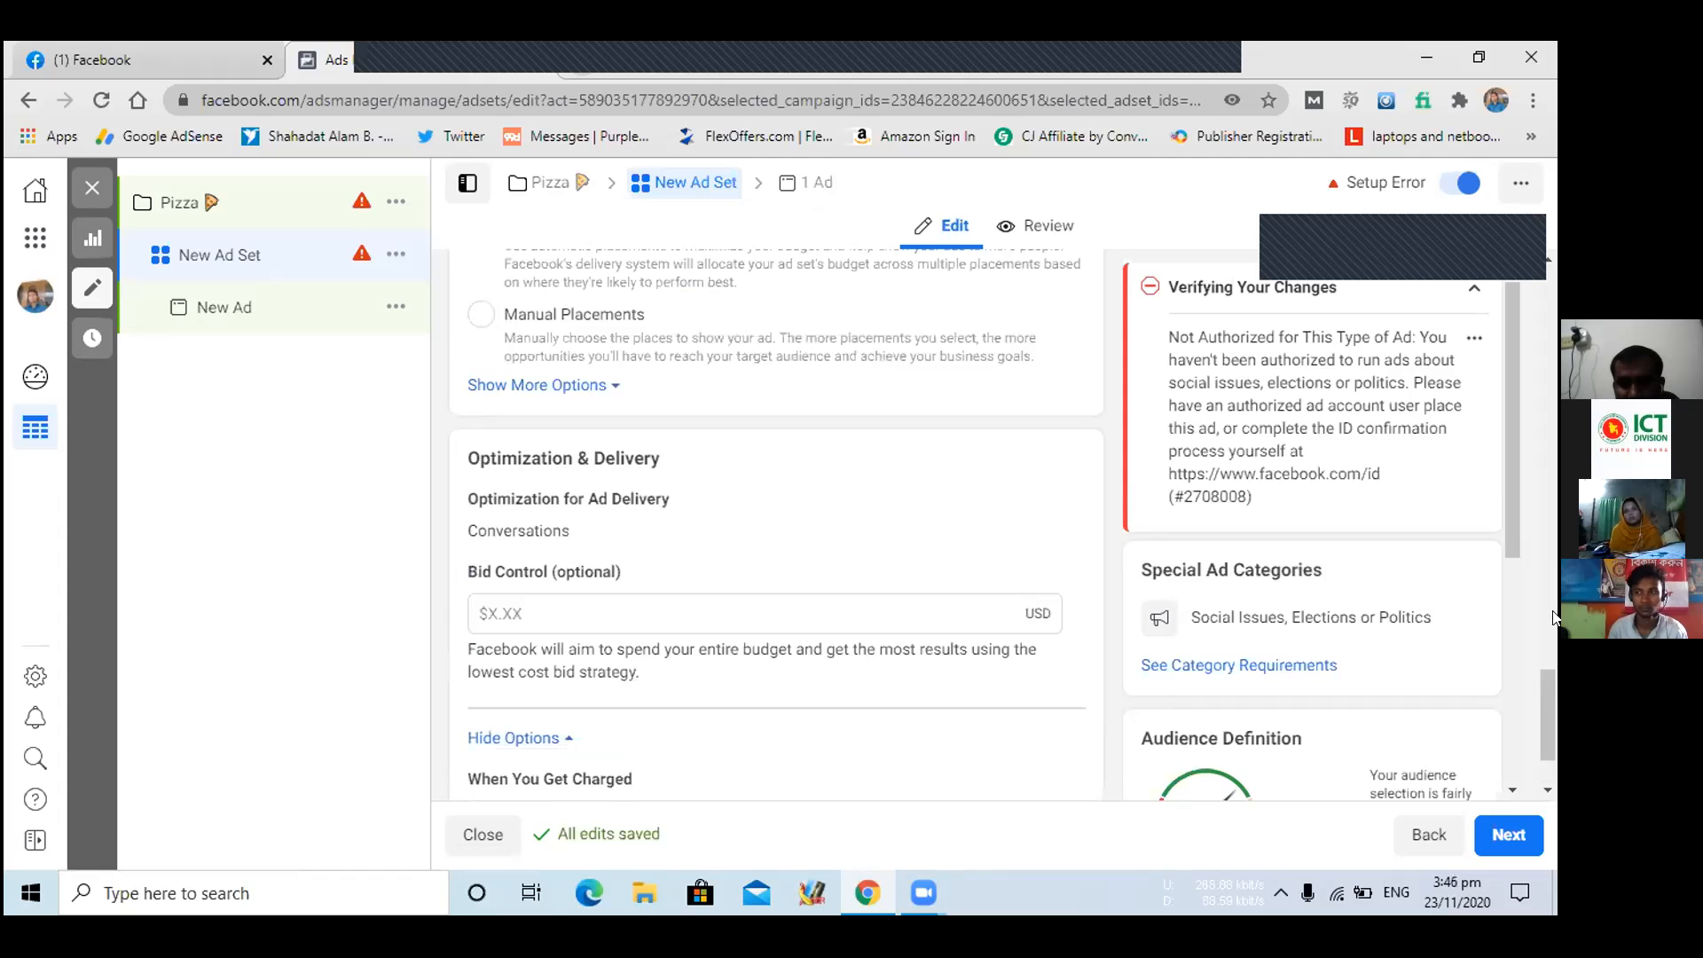
pyautogui.moveTo(1552, 723); pyautogui.dragTo(1553, 798)
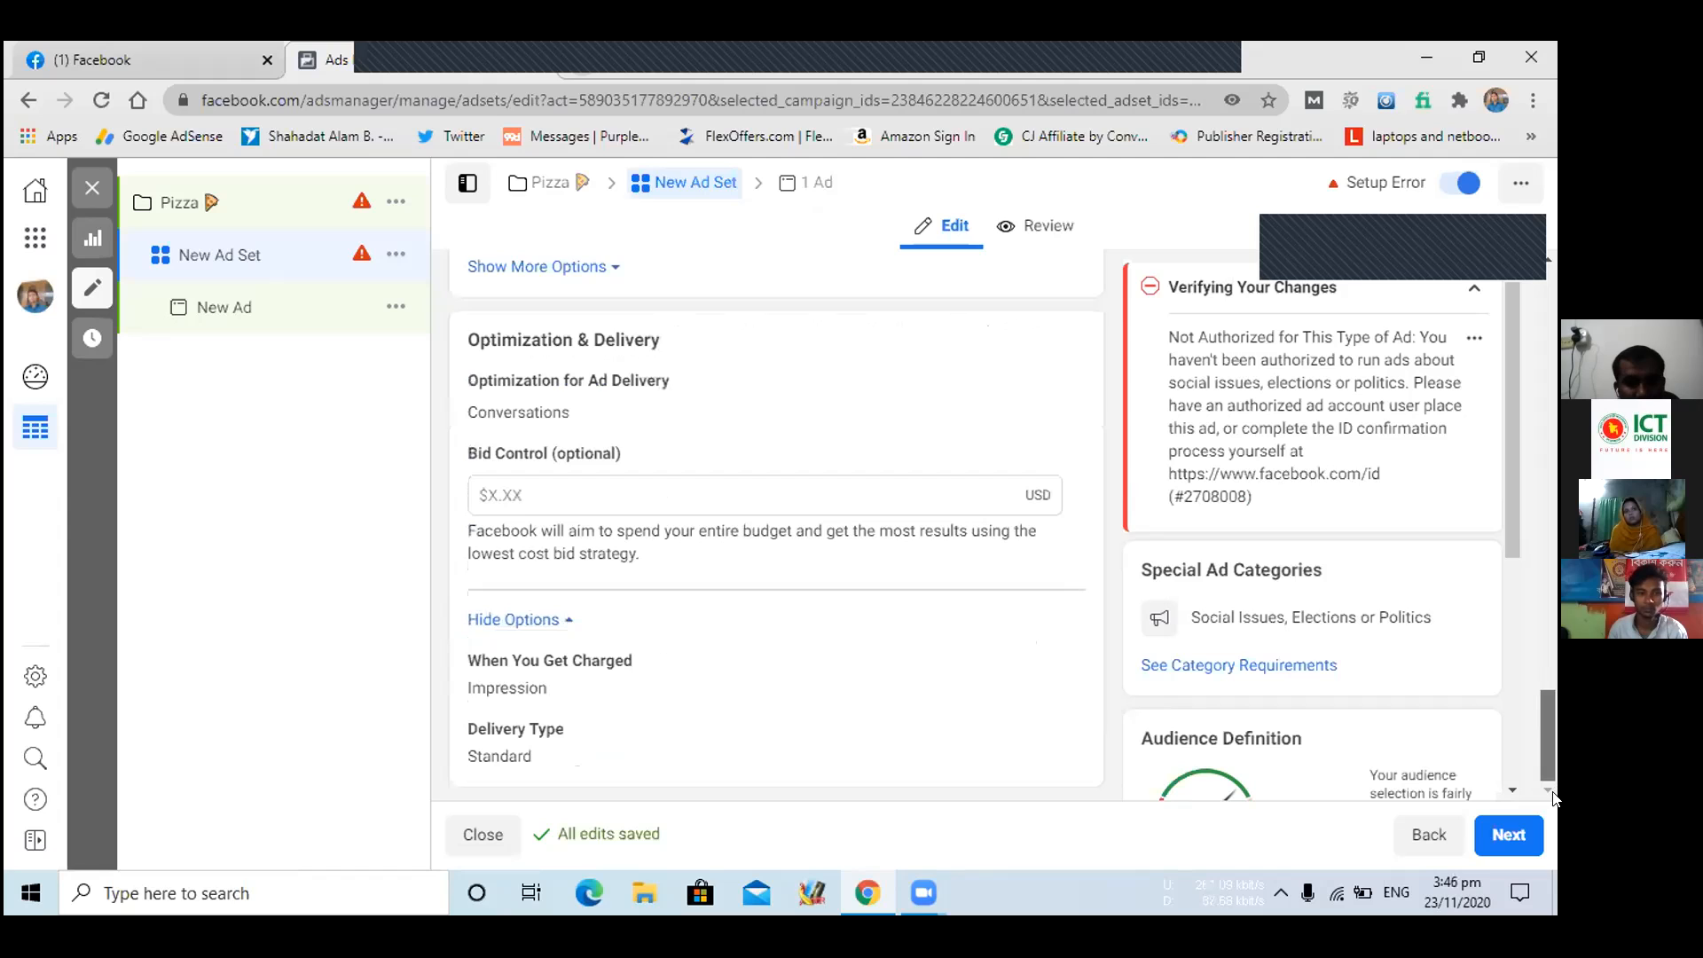
# - Continue to the new ad and set its ad setup to Use Existing Post
pyautogui.click(1505, 829)
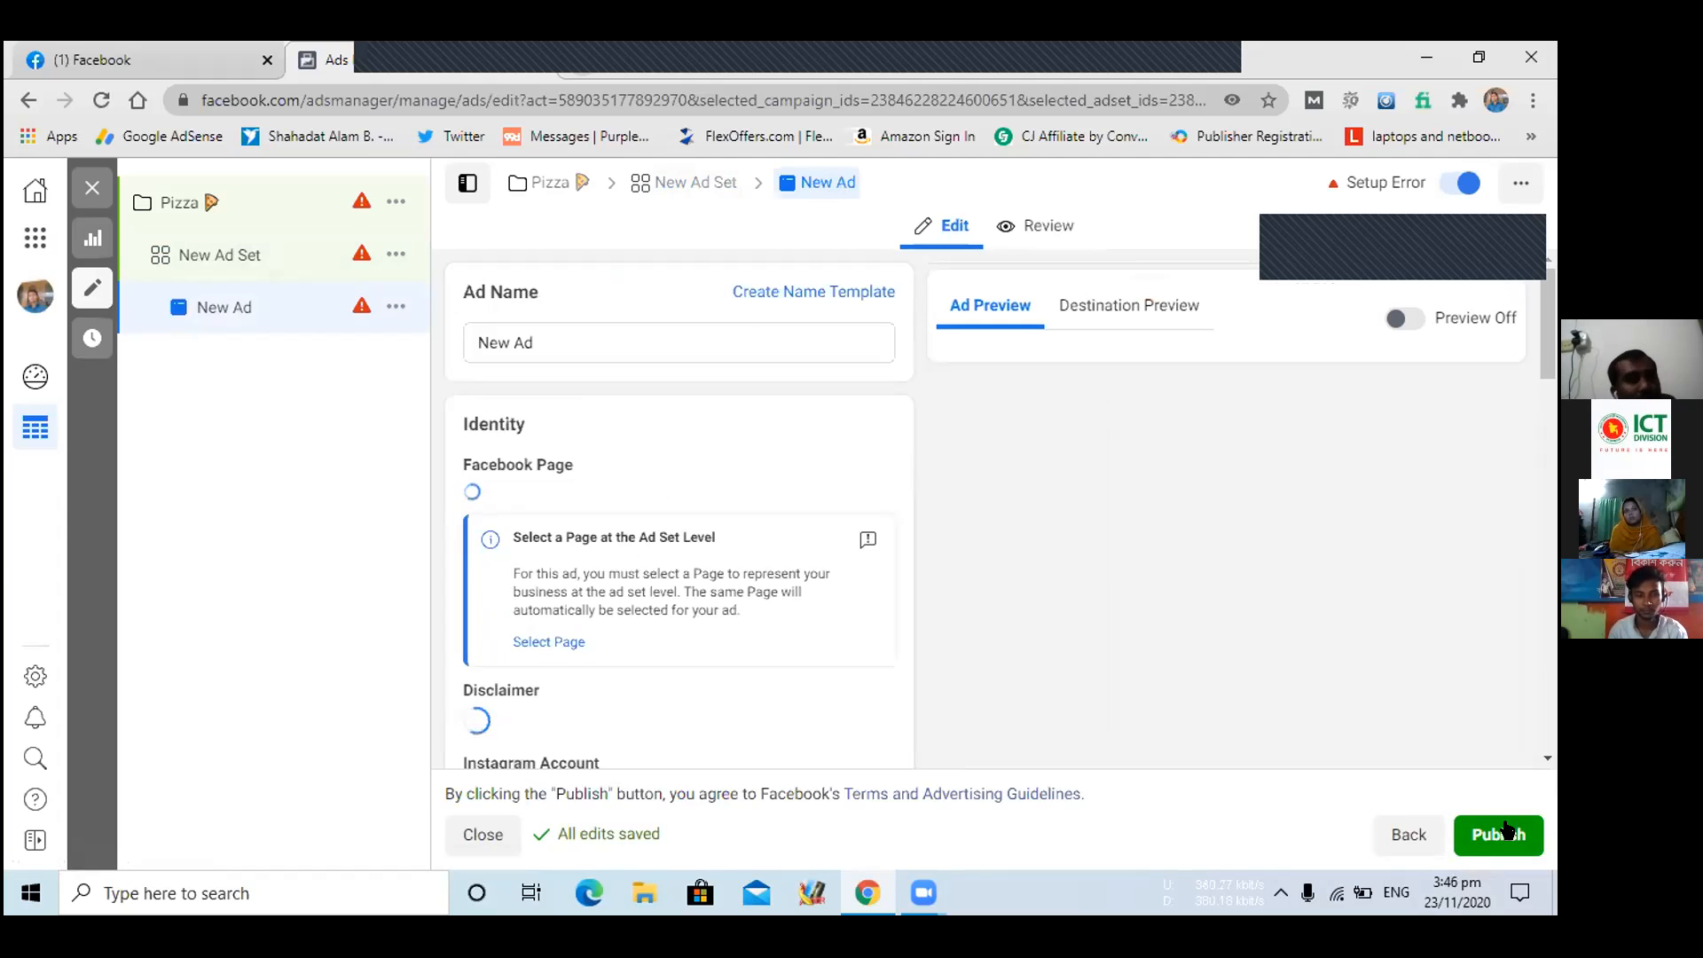
pyautogui.click(1505, 832)
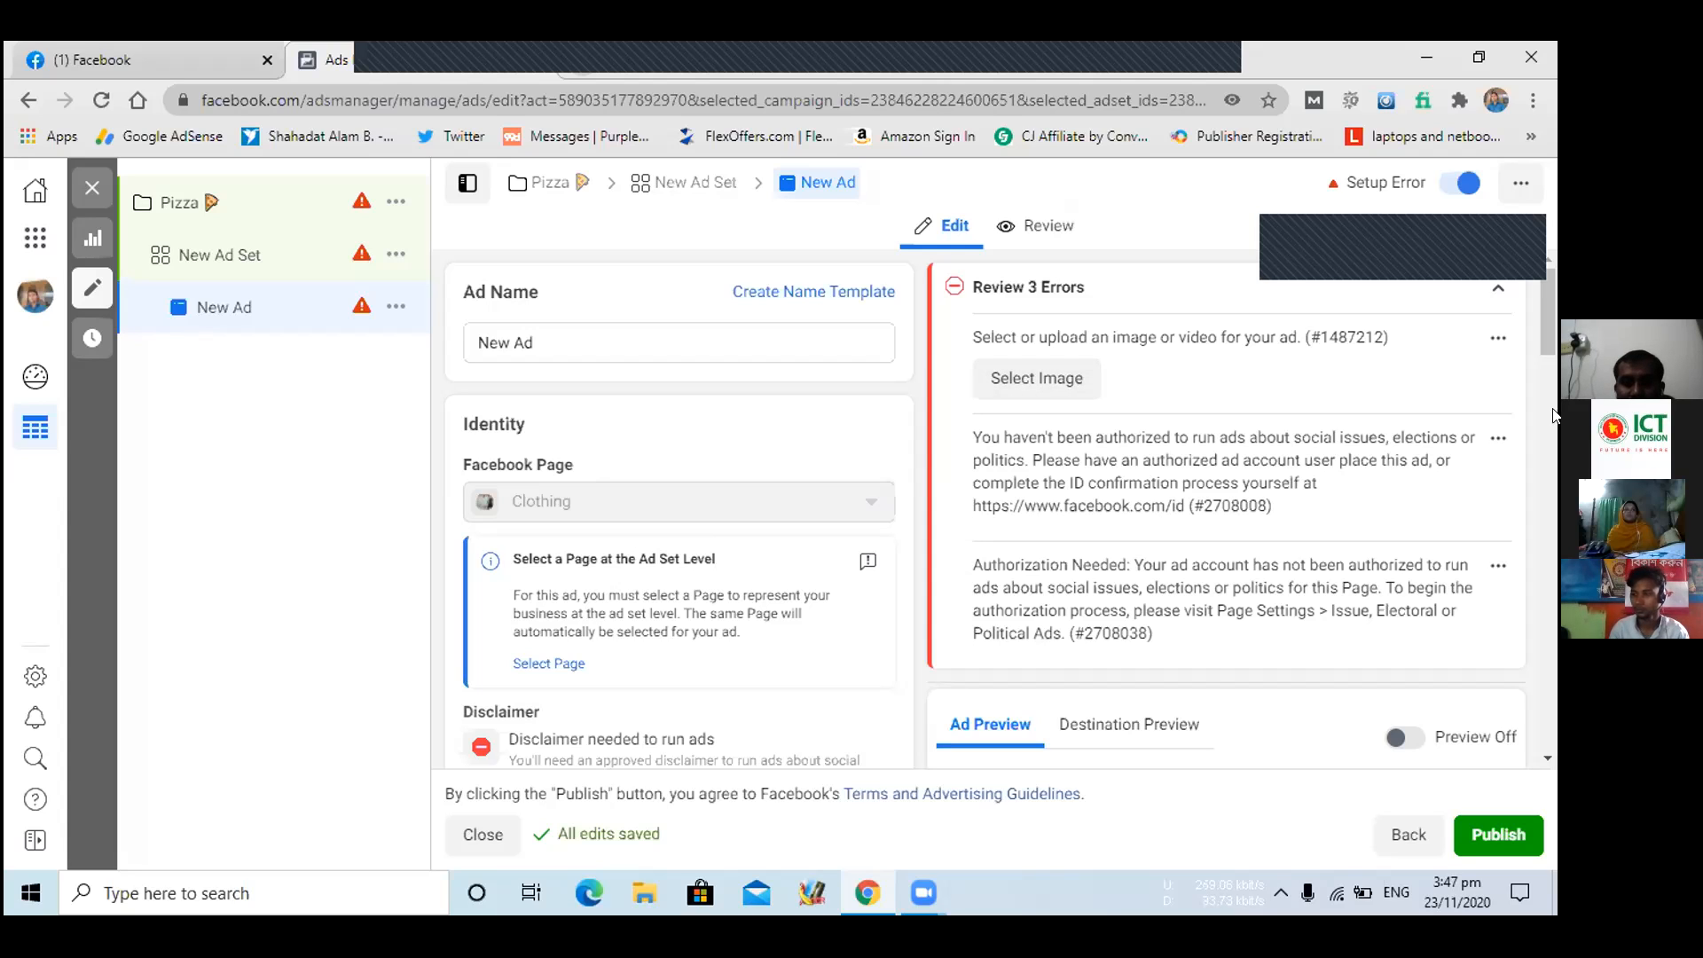
pyautogui.moveTo(1544, 321); pyautogui.dragTo(1544, 345)
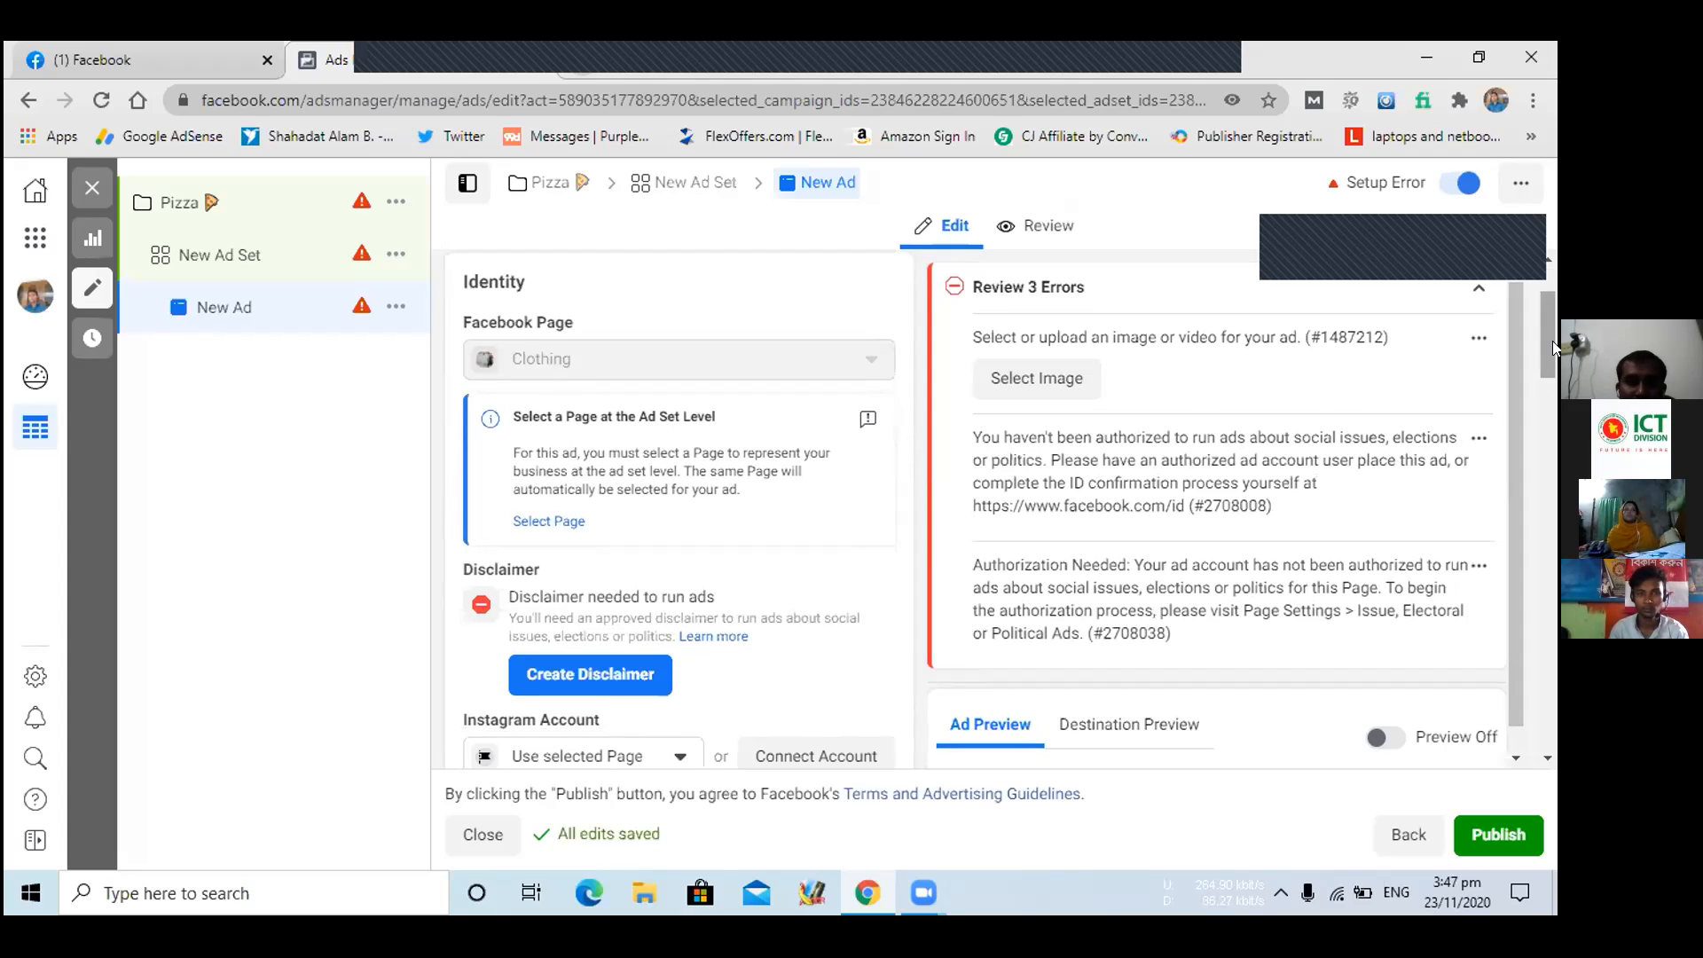
pyautogui.moveTo(1552, 340); pyautogui.dragTo(1553, 325)
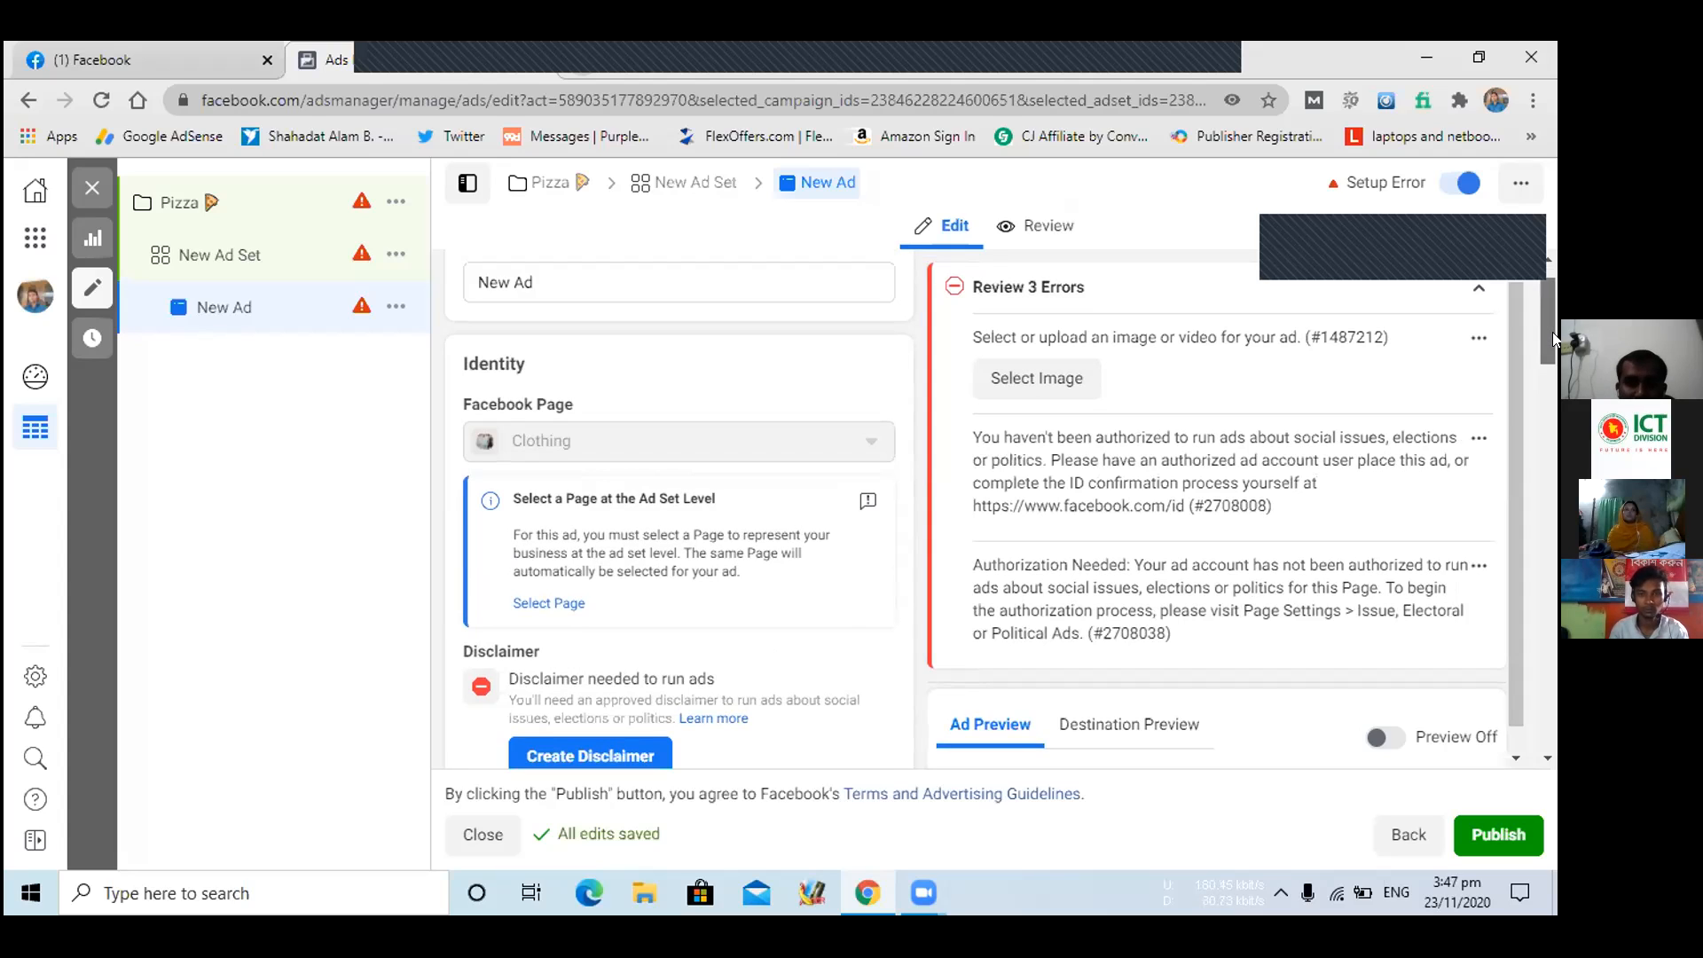
pyautogui.moveTo(1552, 338); pyautogui.dragTo(1553, 406)
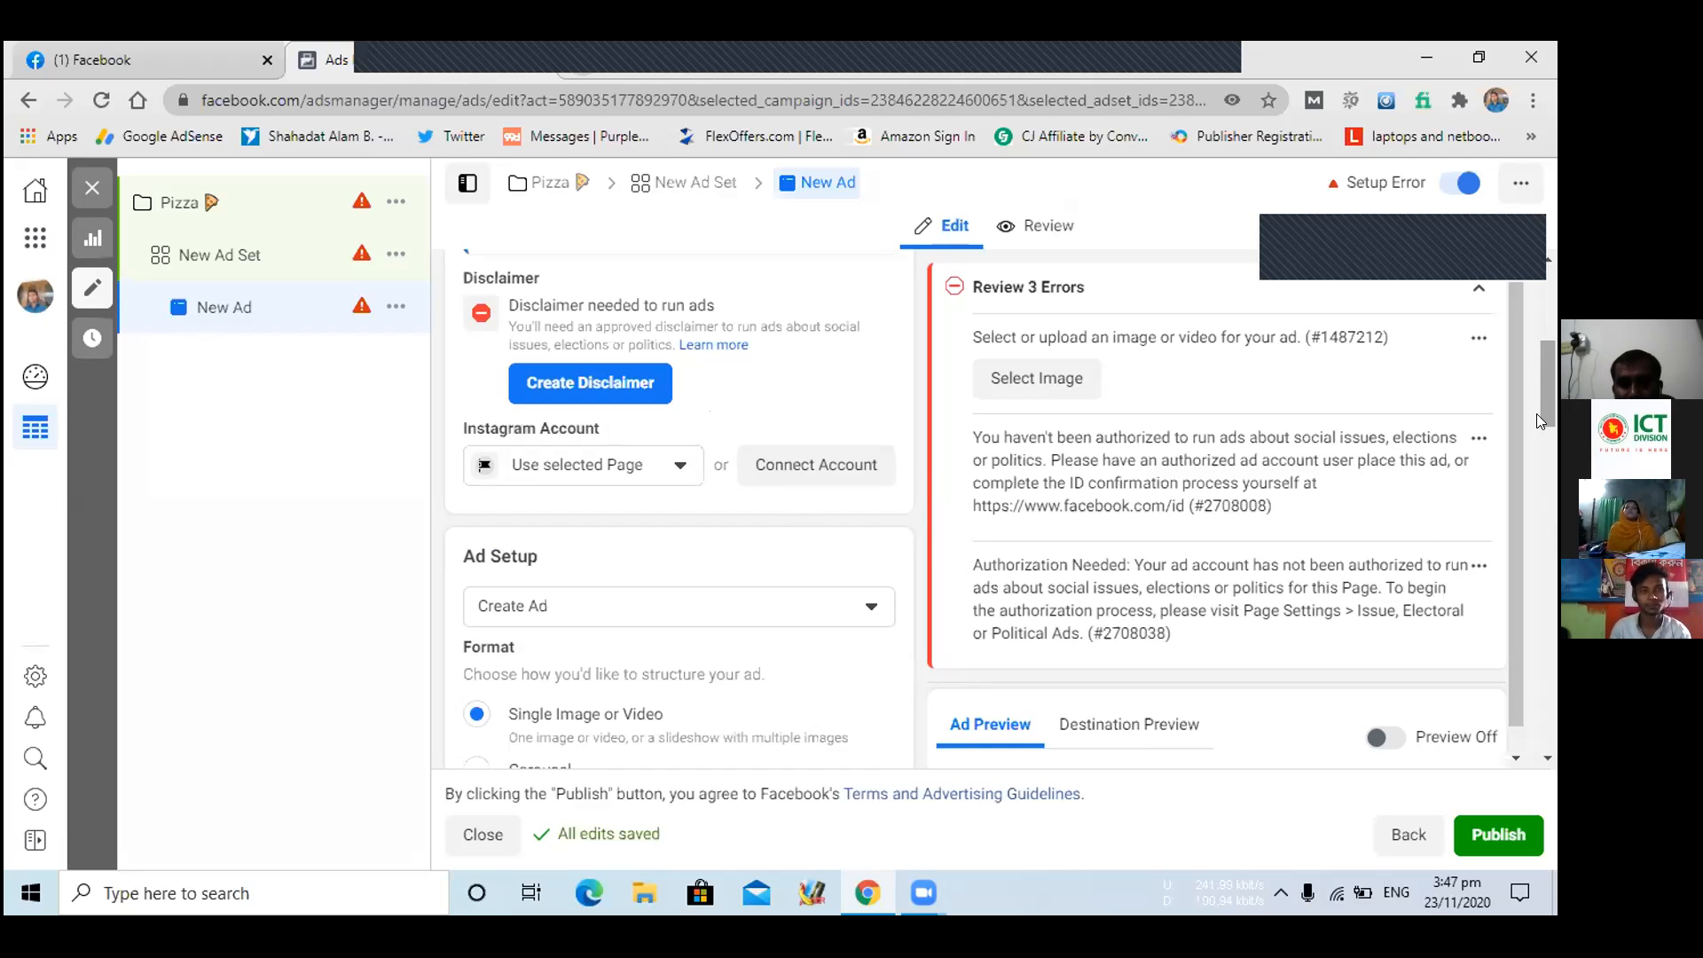
pyautogui.moveTo(1541, 417); pyautogui.dragTo(1550, 447)
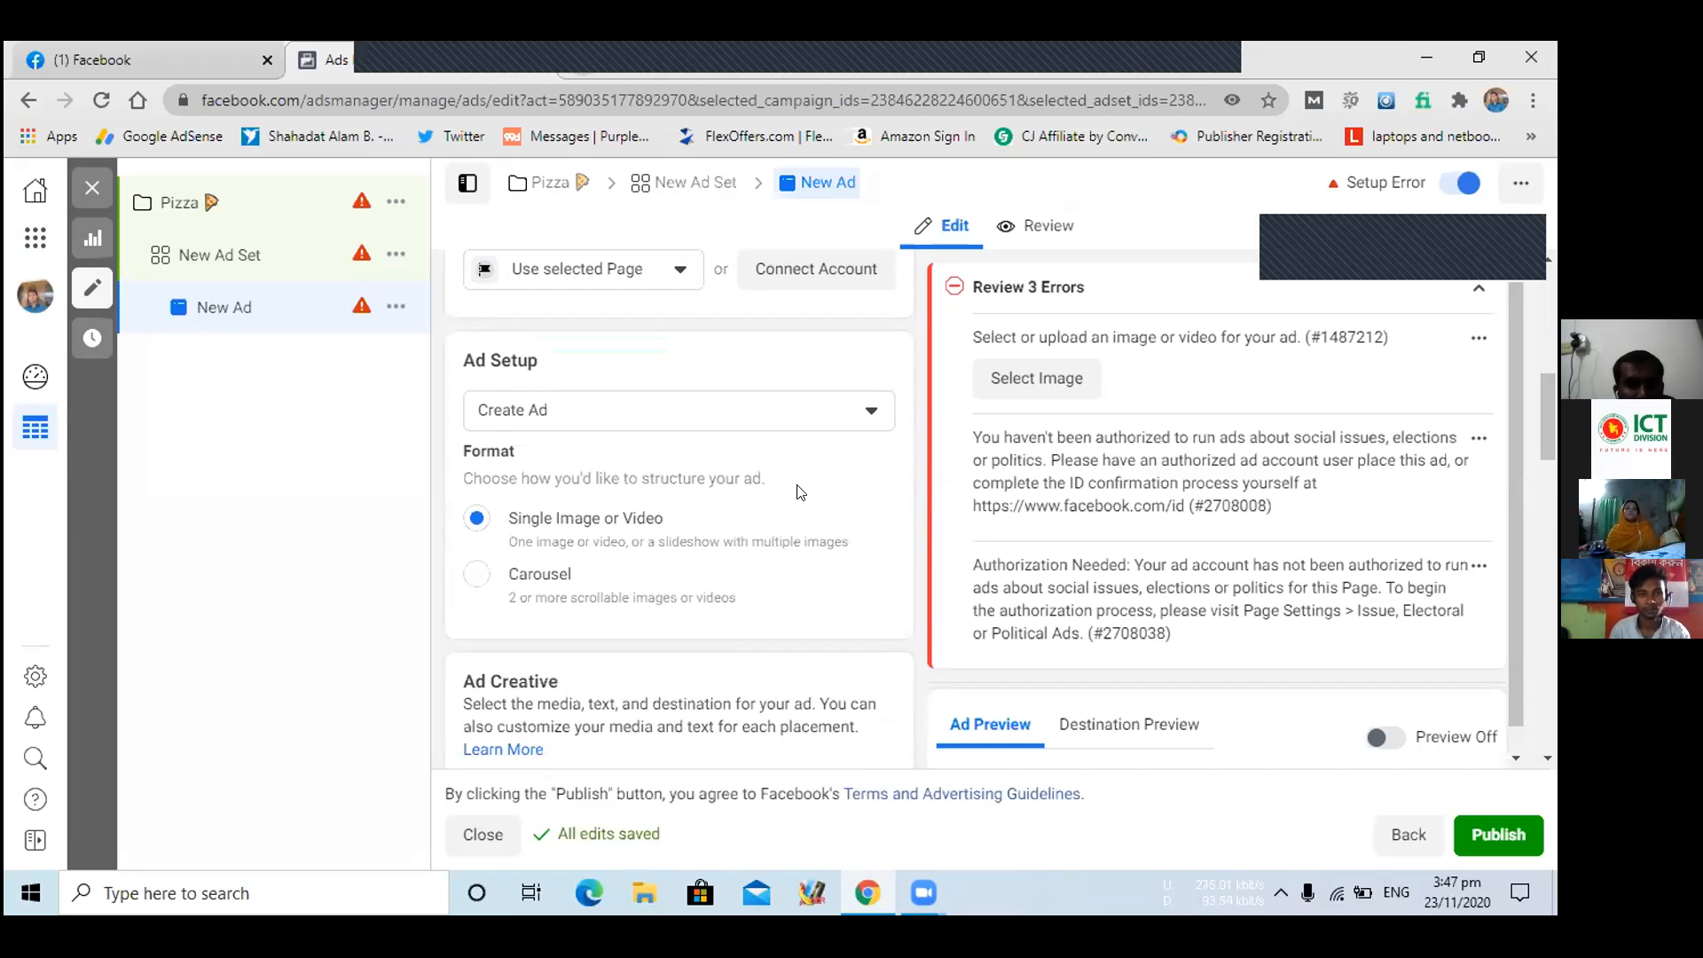
pyautogui.click(627, 408)
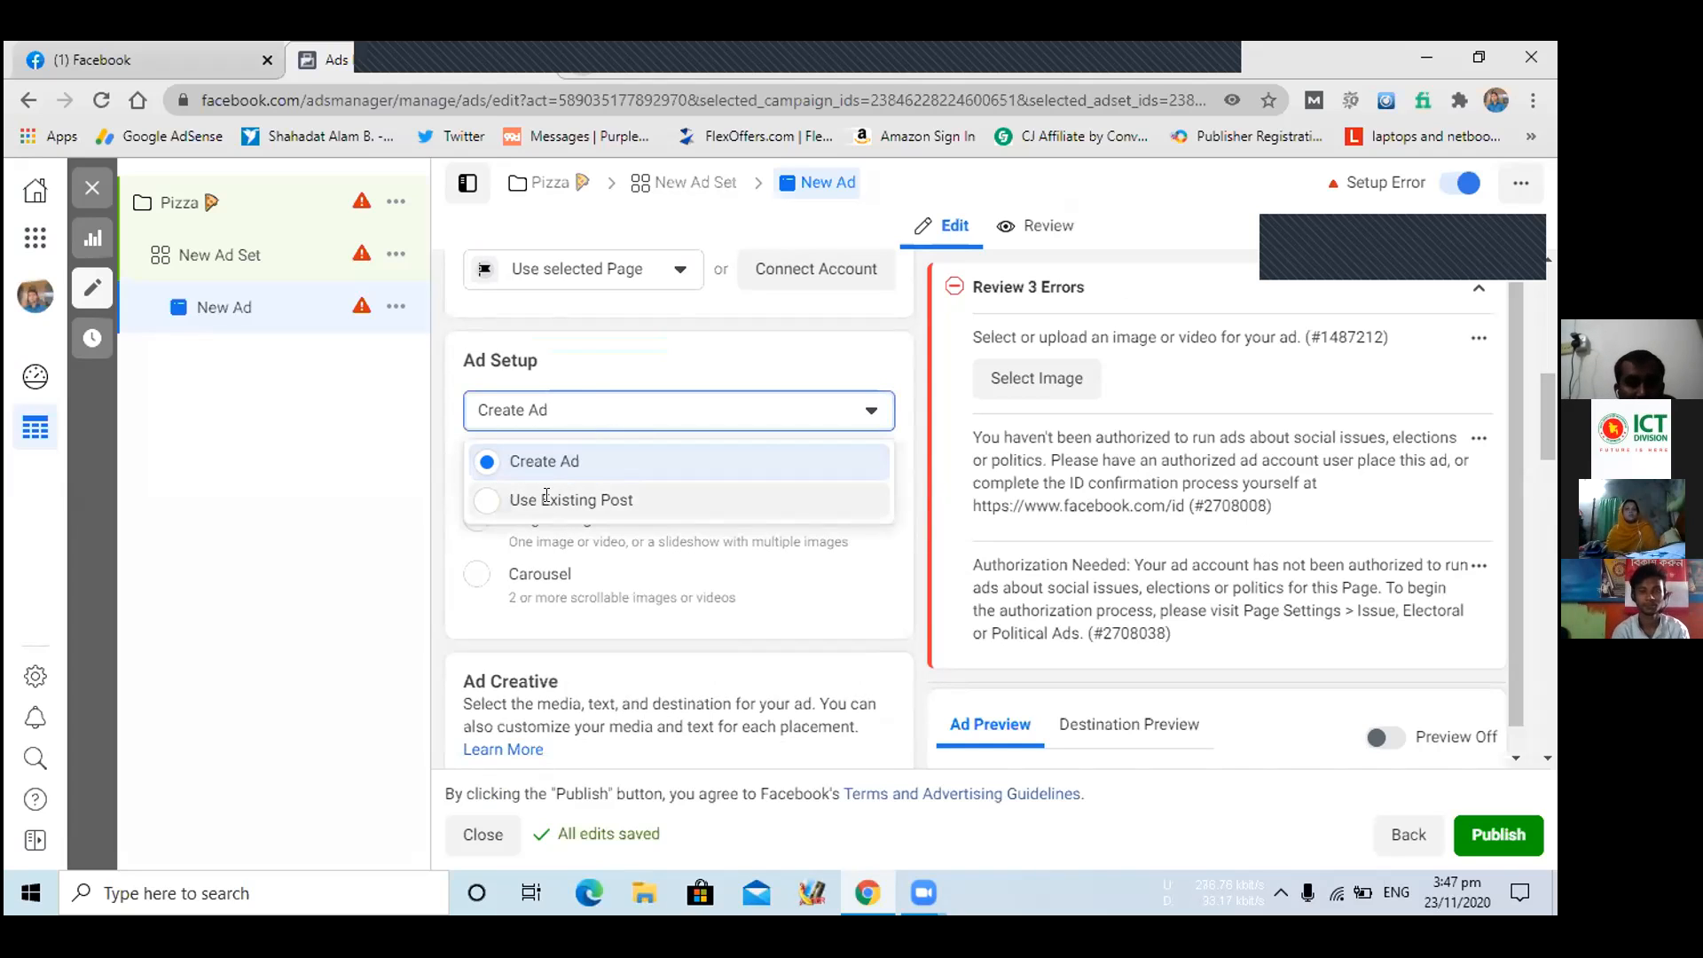
pyautogui.click(547, 501)
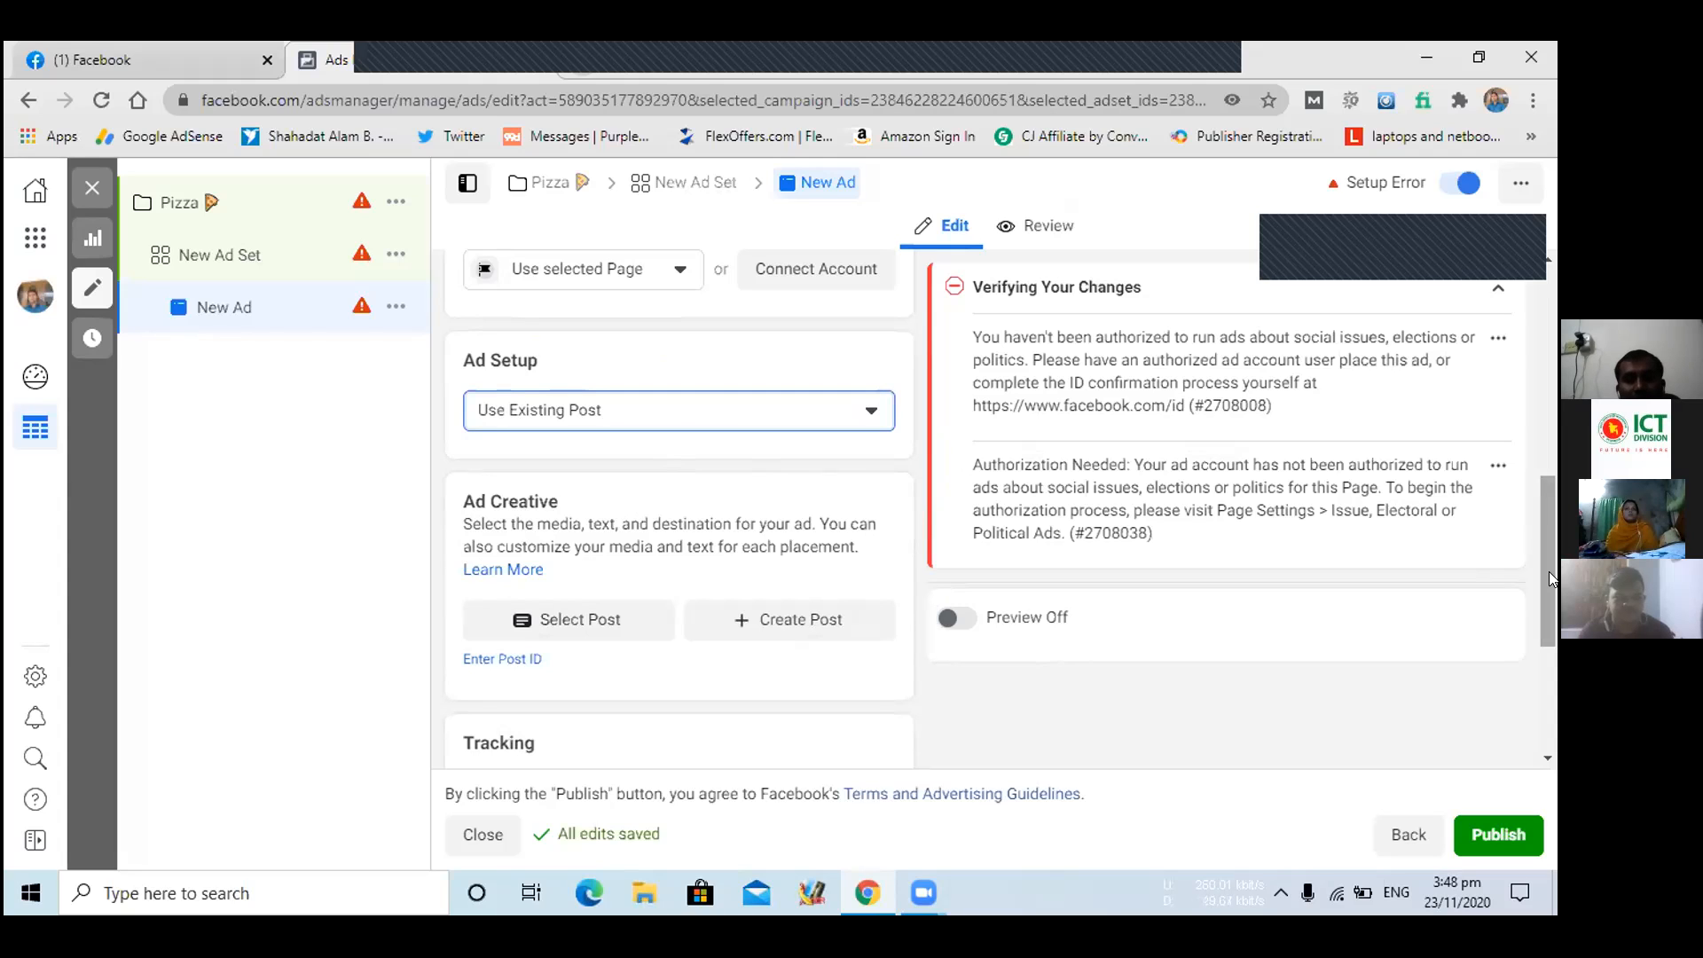
# - Select the Facebook post "Best Gift For My dady" from June 28, 2020 as the ad creative
pyautogui.moveTo(1549, 571)
pyautogui.mouseDown()
pyautogui.moveTo(1553, 611)
pyautogui.moveTo(1551, 569)
pyautogui.mouseUp()
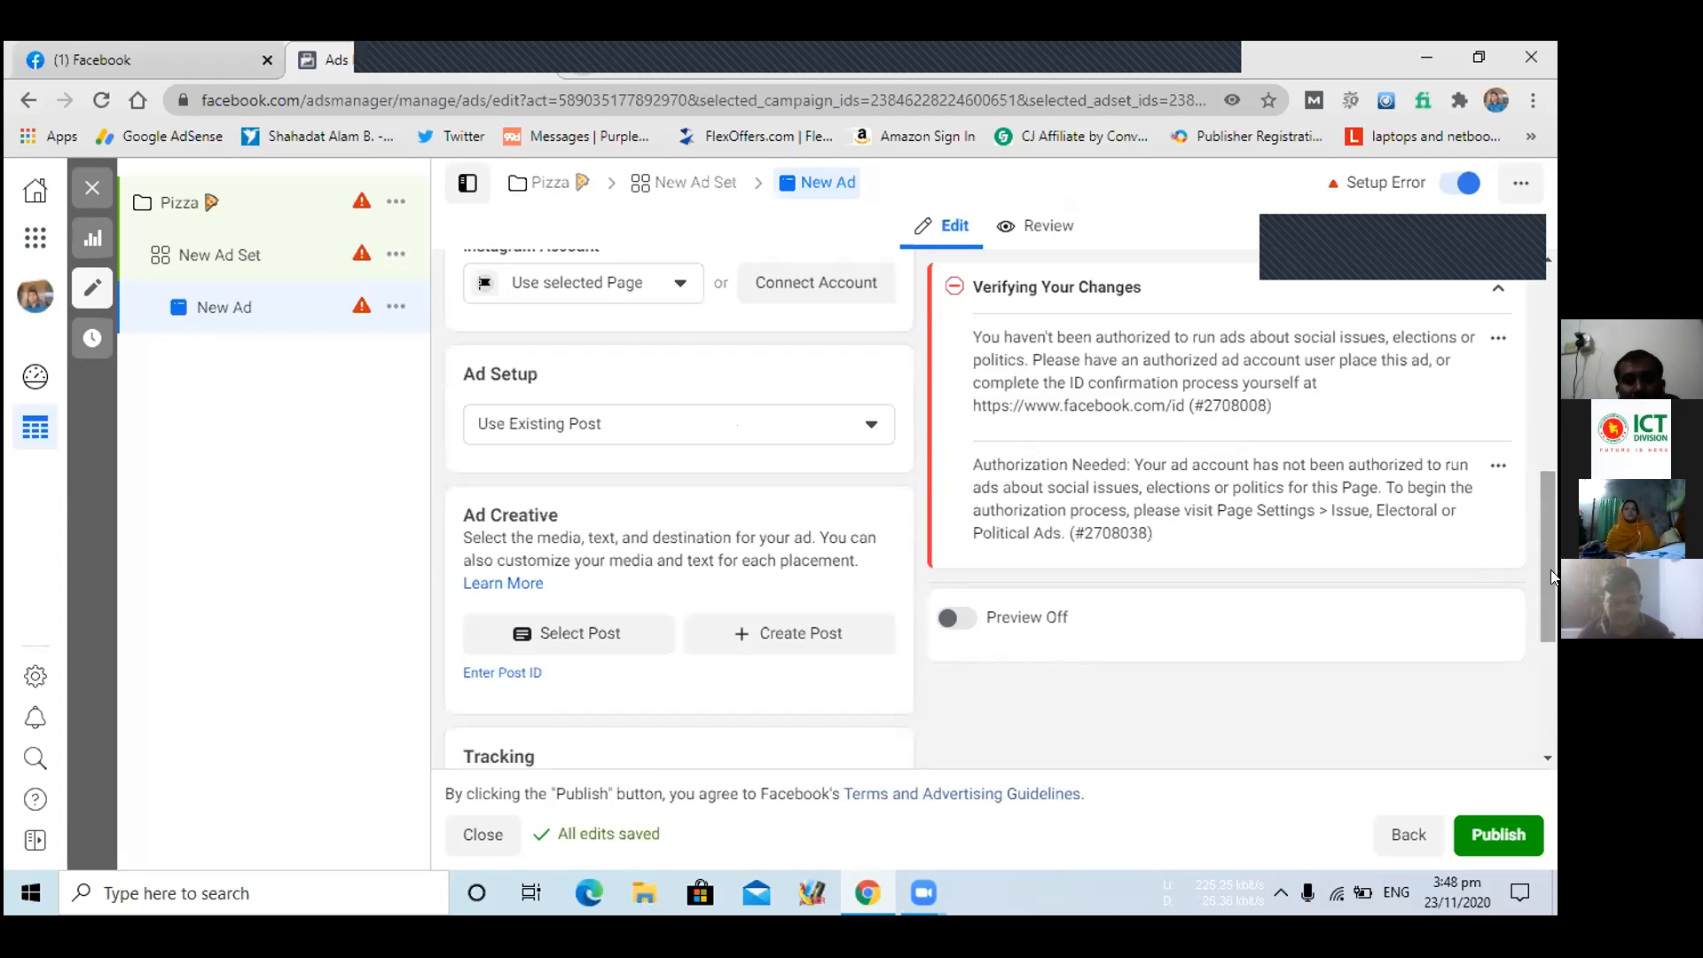
pyautogui.scroll(-1, 1551, 579)
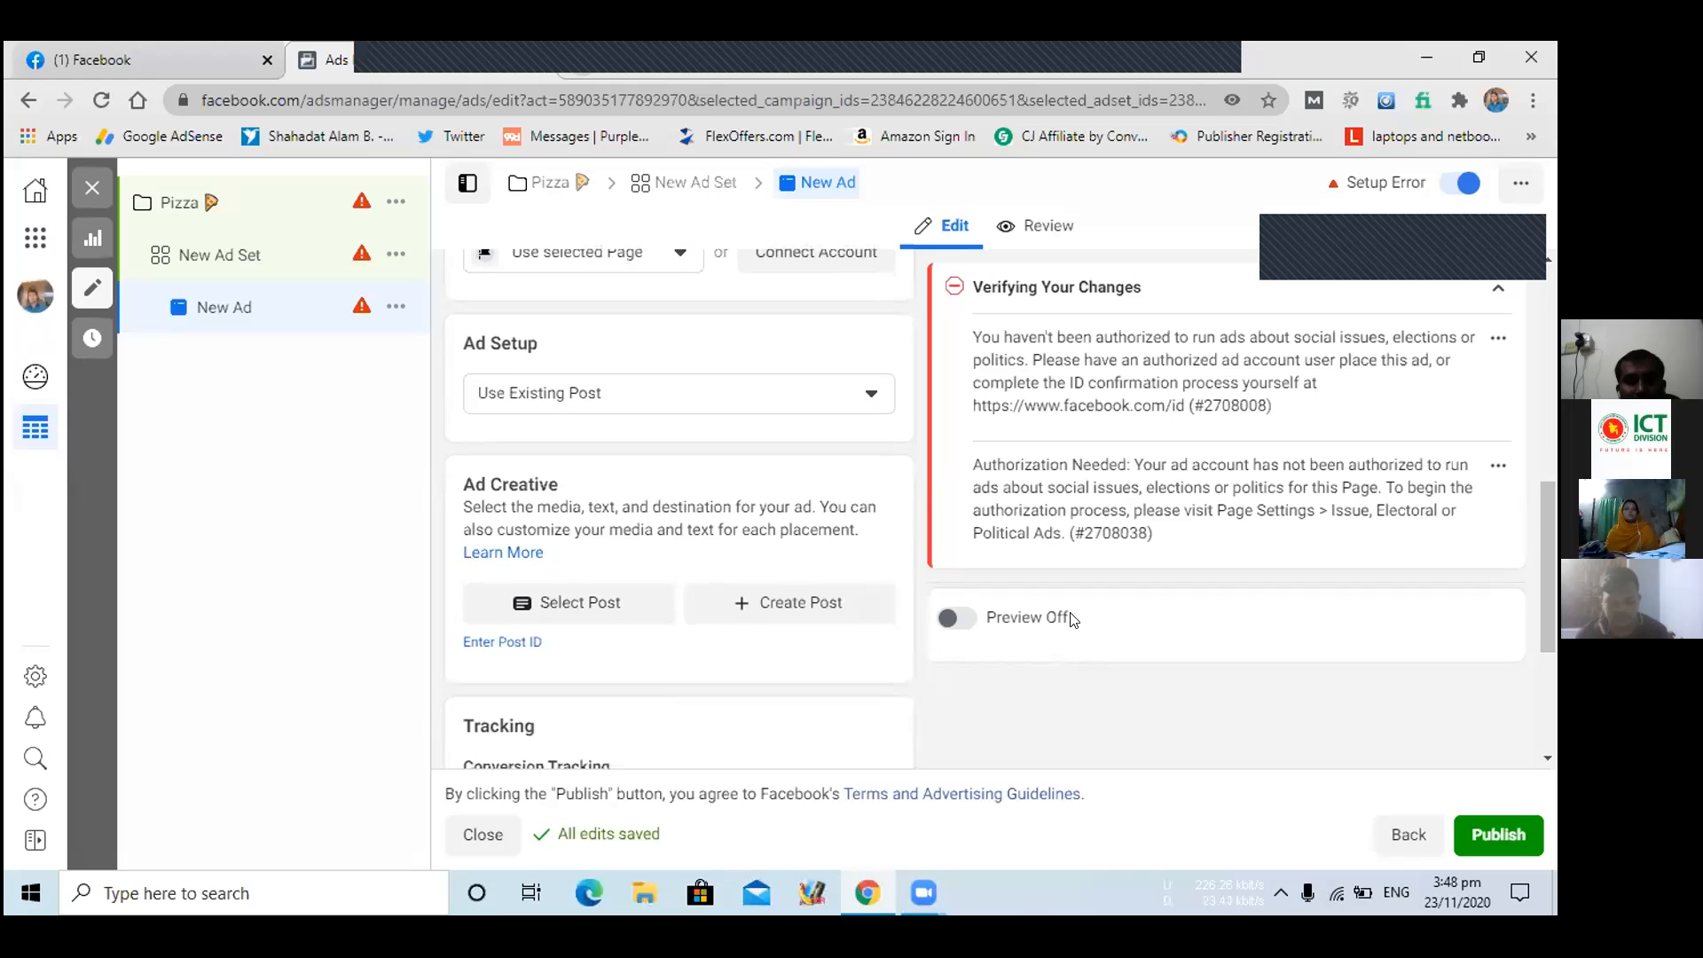
pyautogui.click(567, 611)
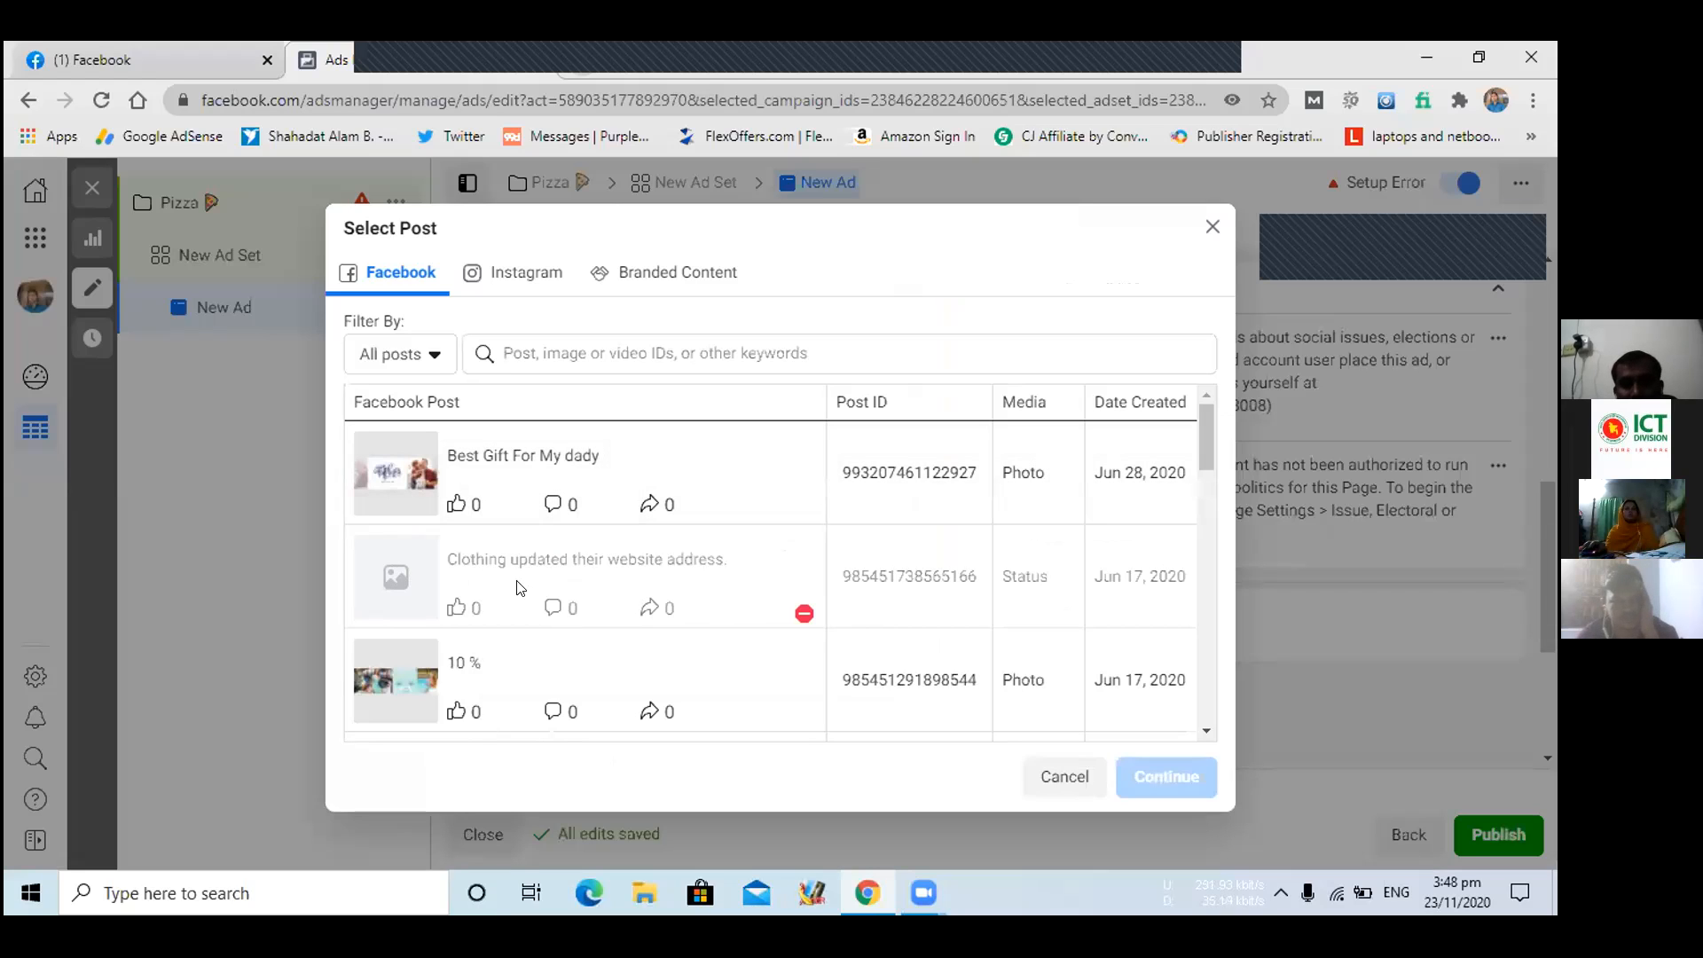
pyautogui.moveTo(1210, 451)
pyautogui.mouseDown()
pyautogui.moveTo(1213, 509)
pyautogui.moveTo(1194, 429)
pyautogui.mouseUp()
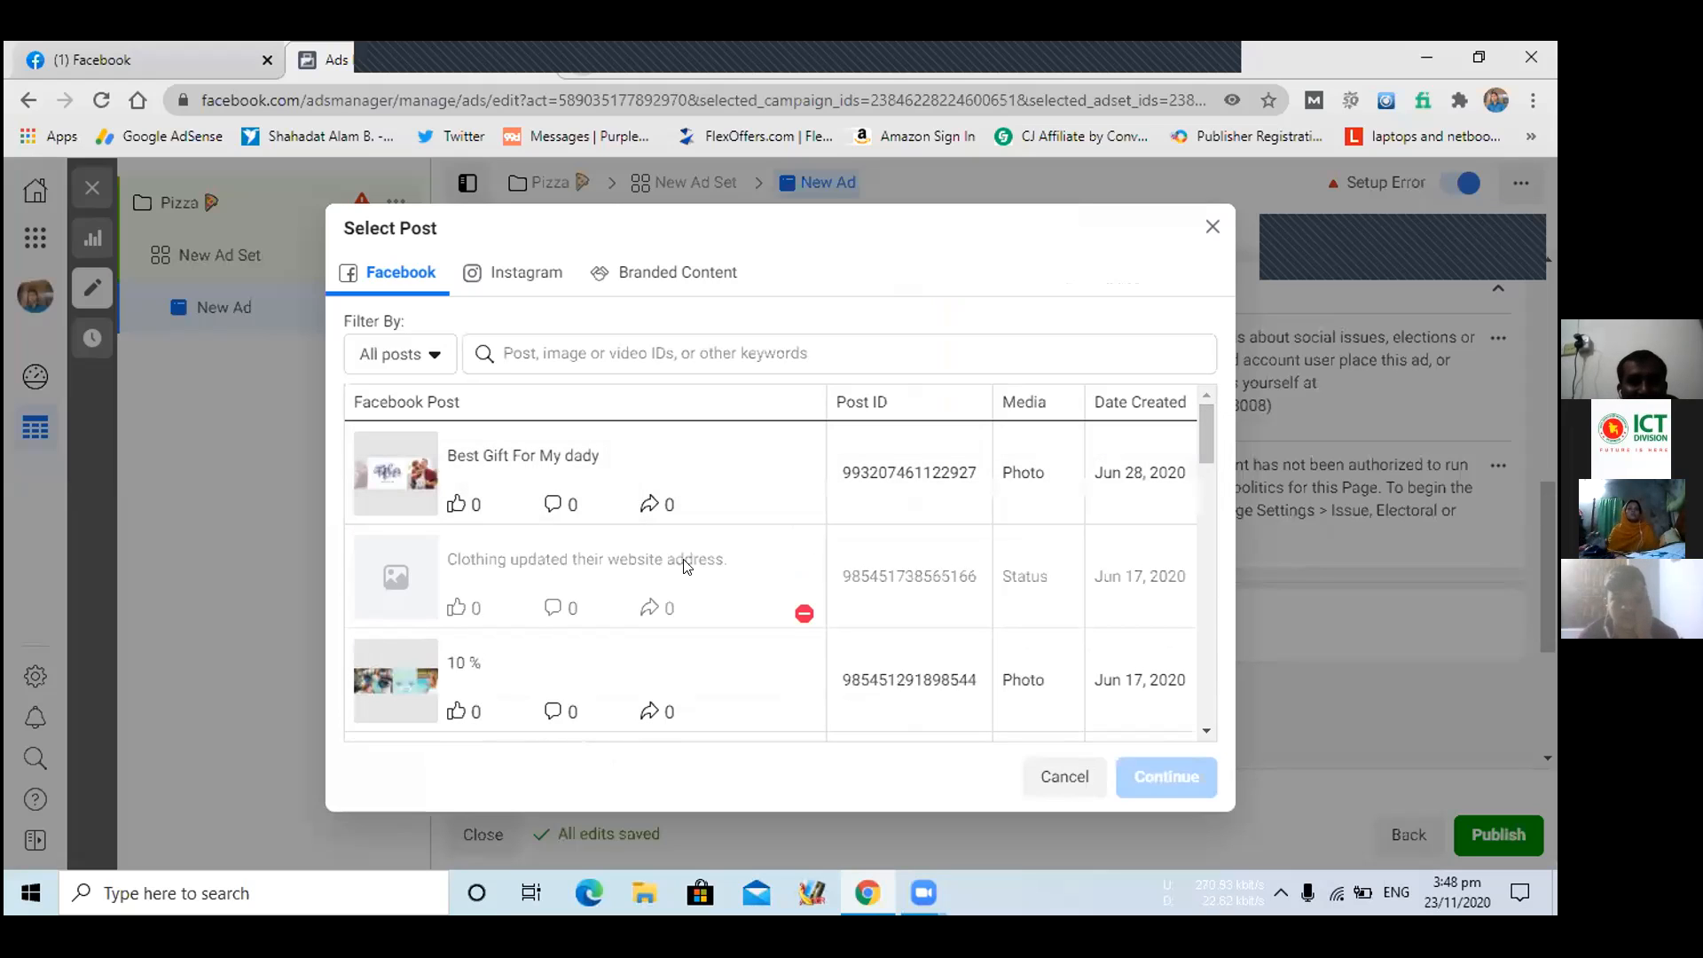
pyautogui.click(635, 451)
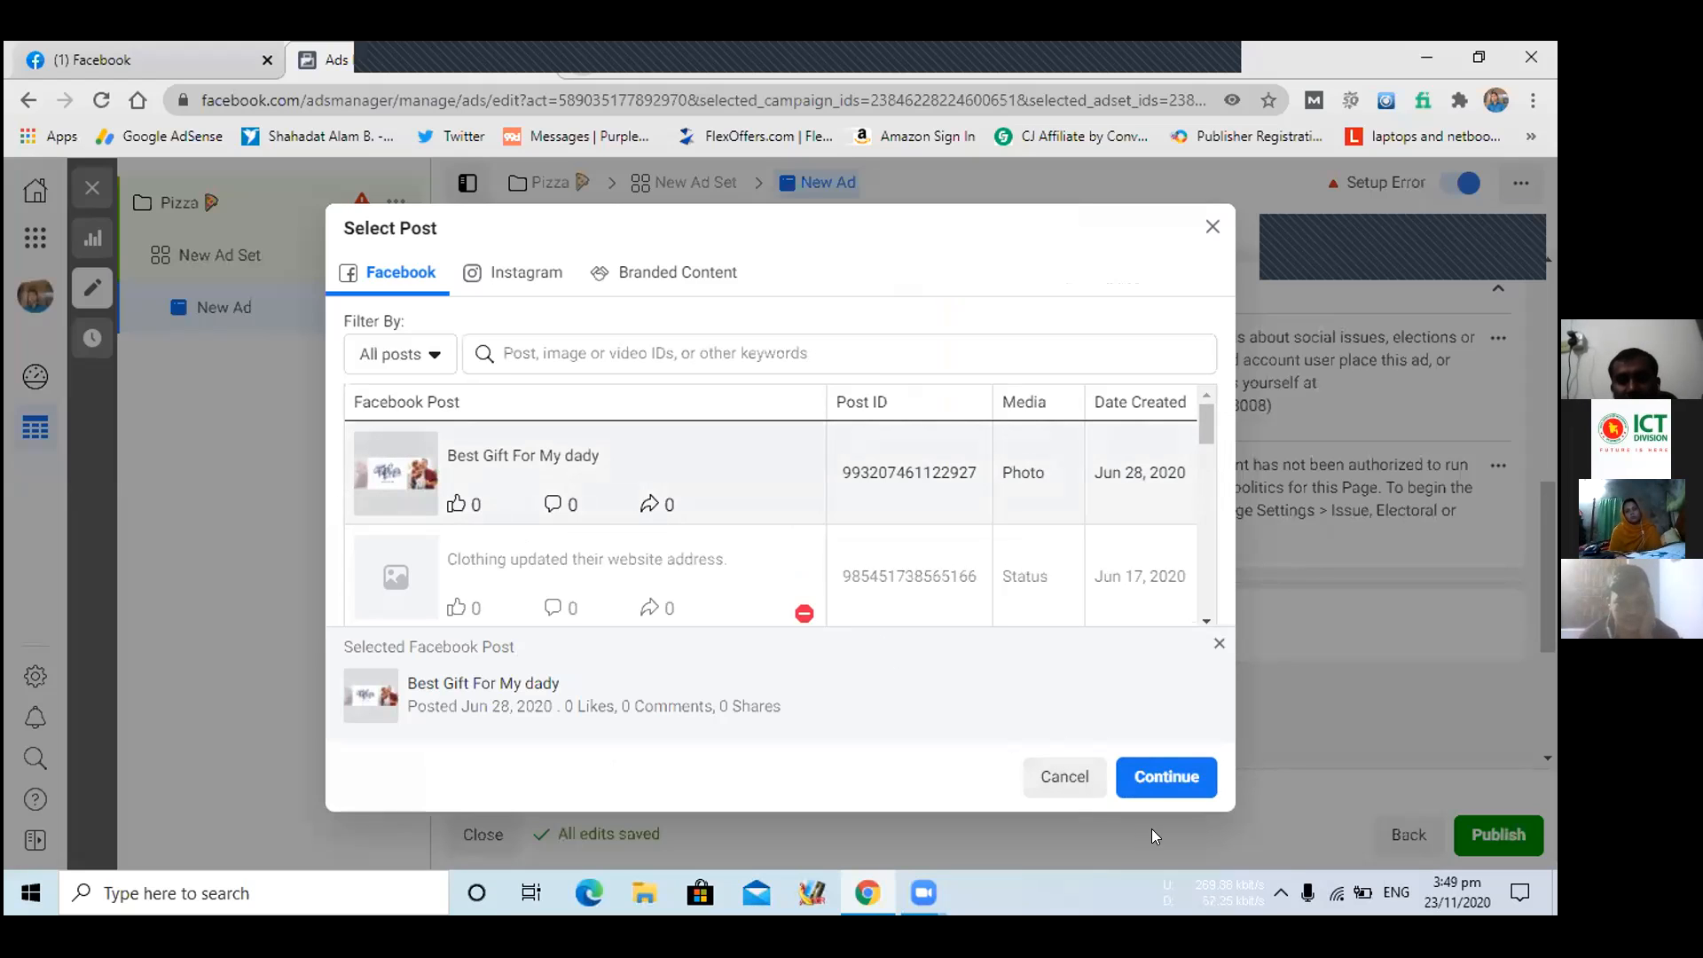
pyautogui.click(1185, 772)
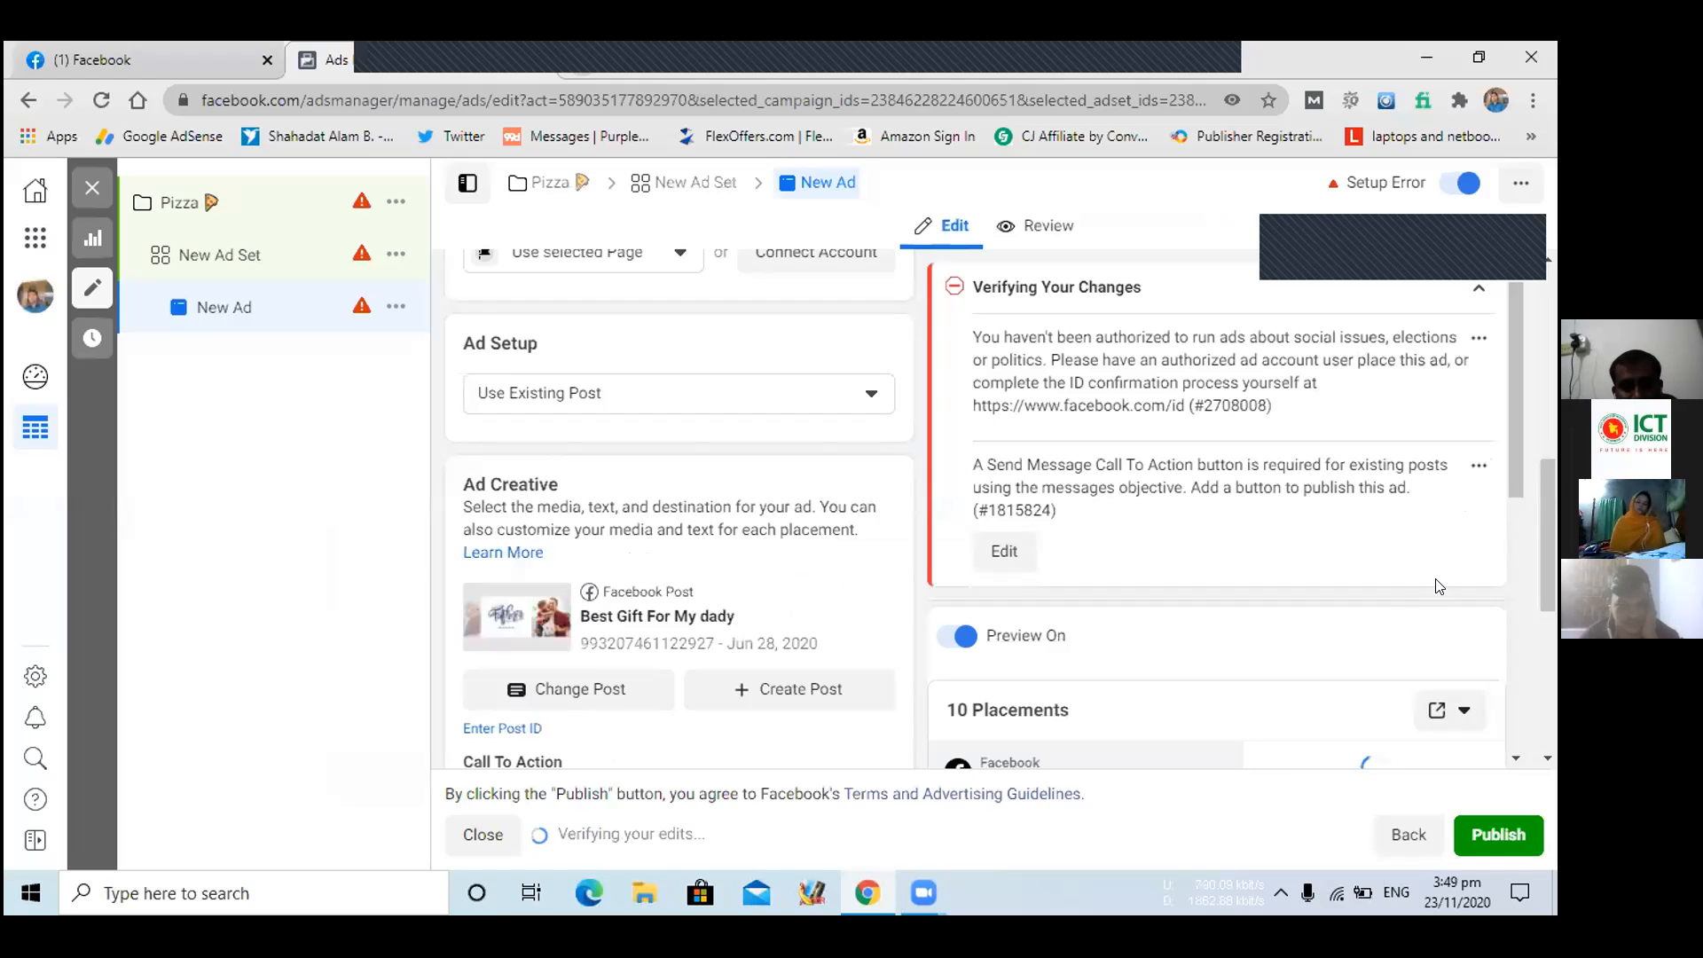
# - Set the ad's call to action to Send Message and update the original post with that button
pyautogui.moveTo(1552, 497); pyautogui.dragTo(1553, 598)
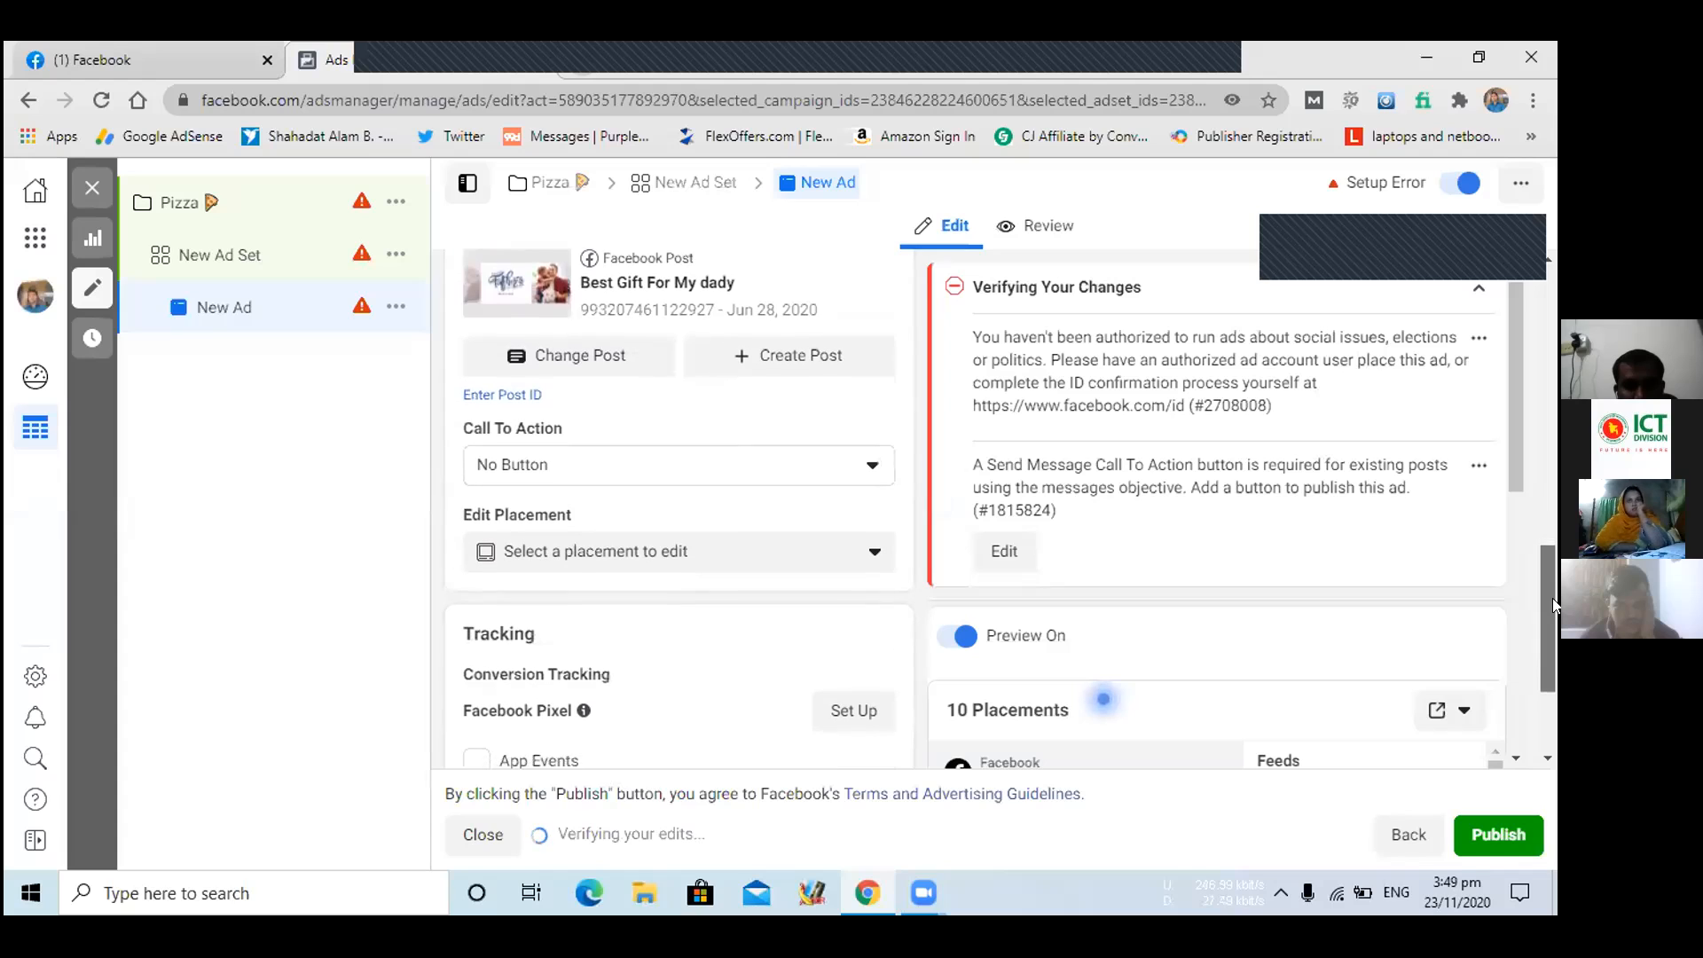
pyautogui.click(679, 445)
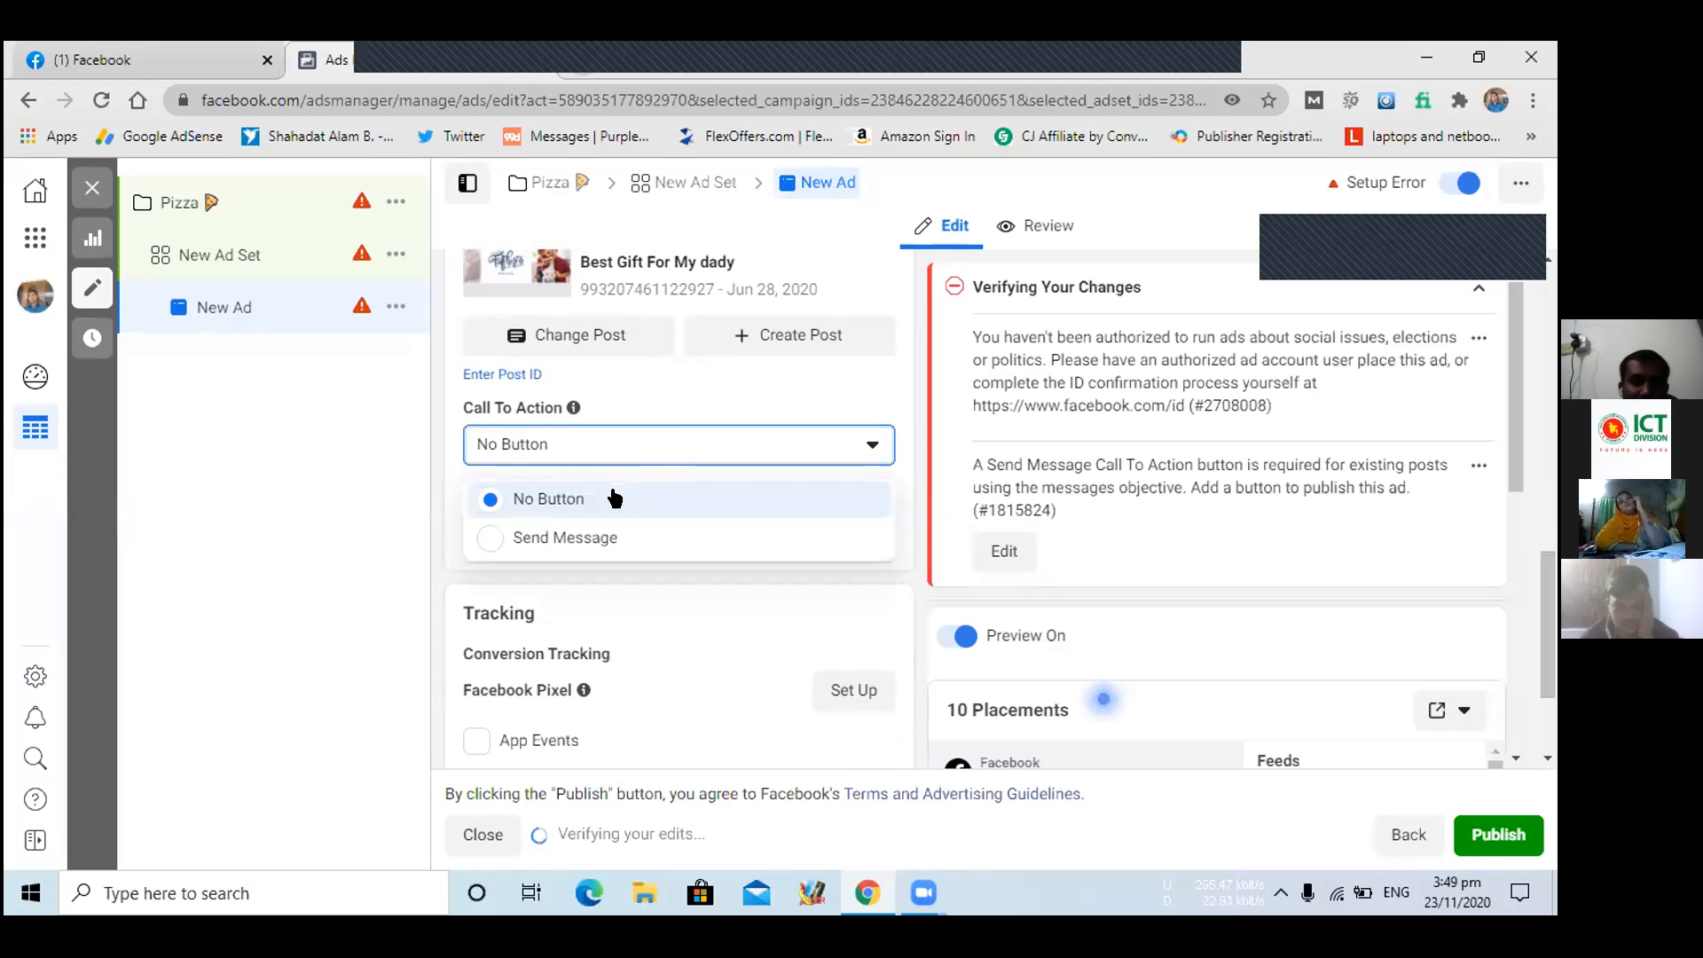
pyautogui.click(568, 538)
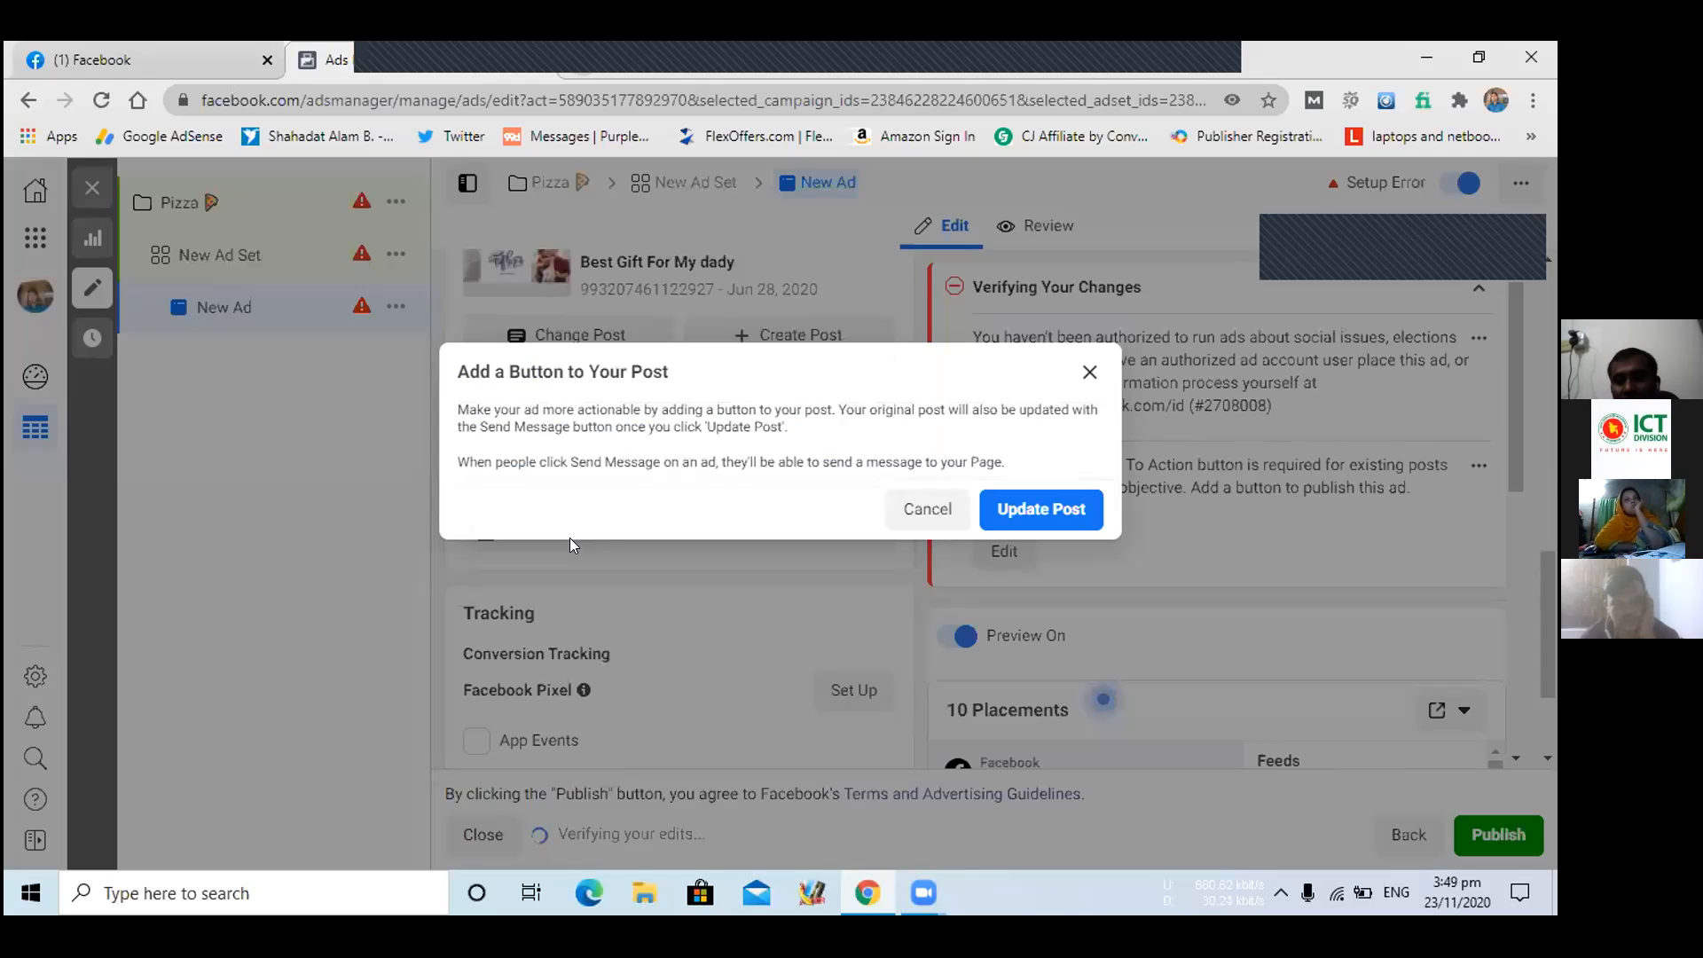
pyautogui.click(1040, 511)
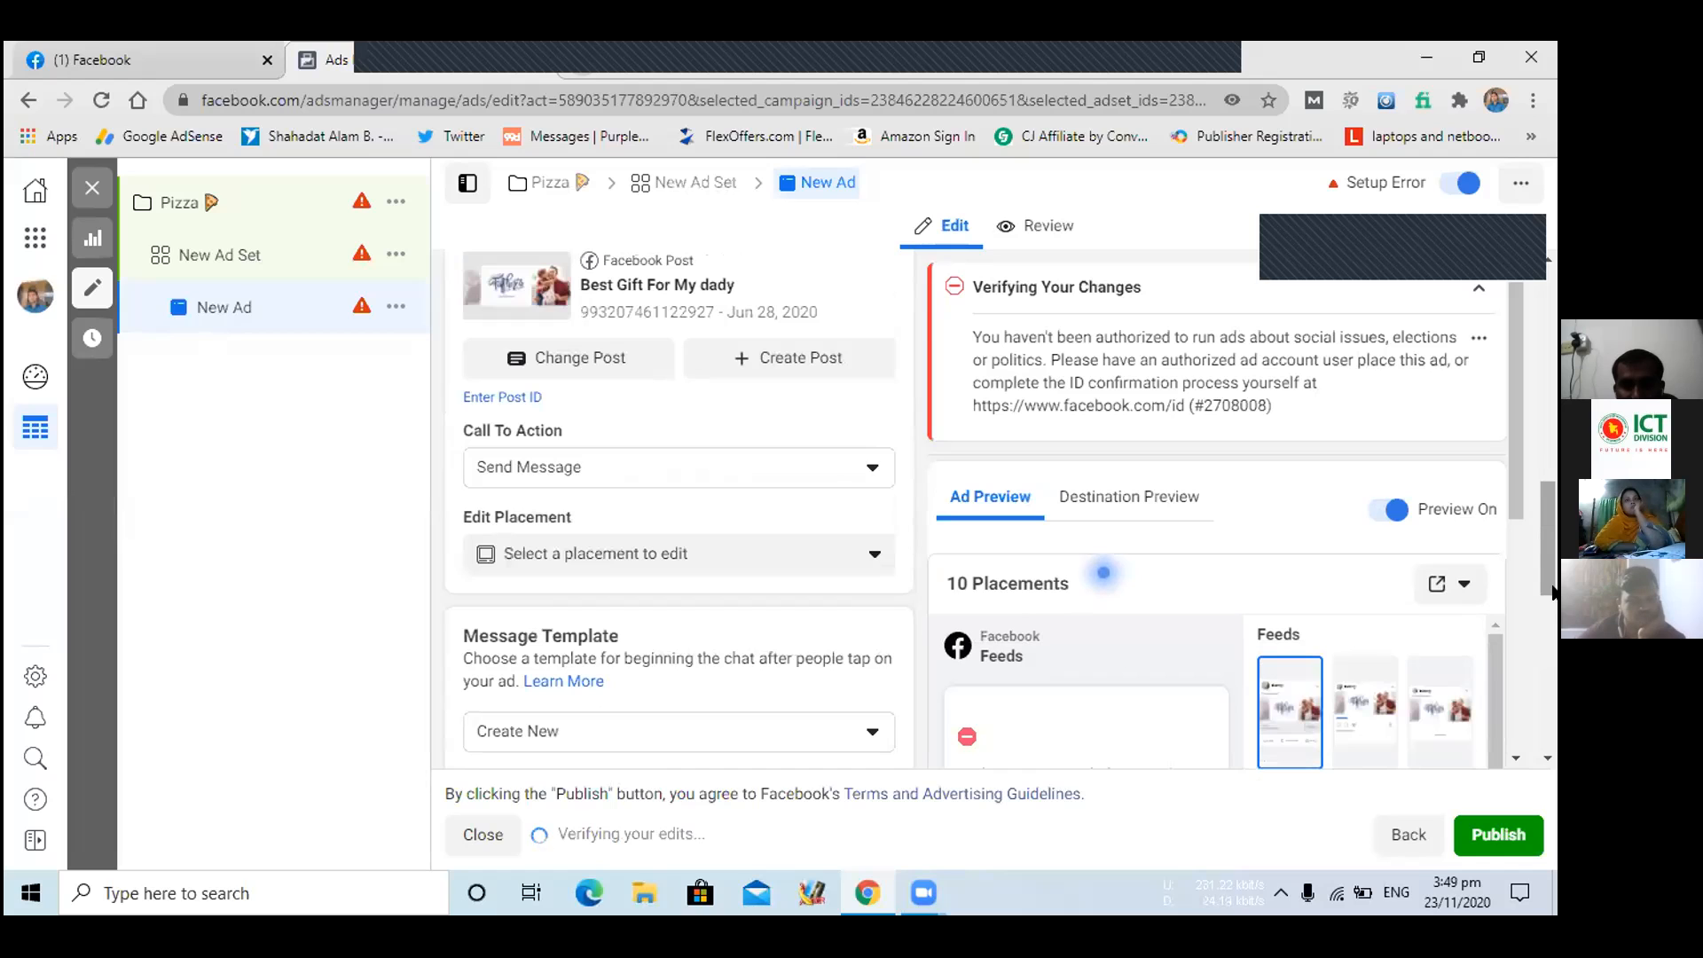
# - Examine the ad's message template and tracking options, then its disclaimer and Instagram account settings
pyautogui.moveTo(1552, 592); pyautogui.dragTo(1552, 639)
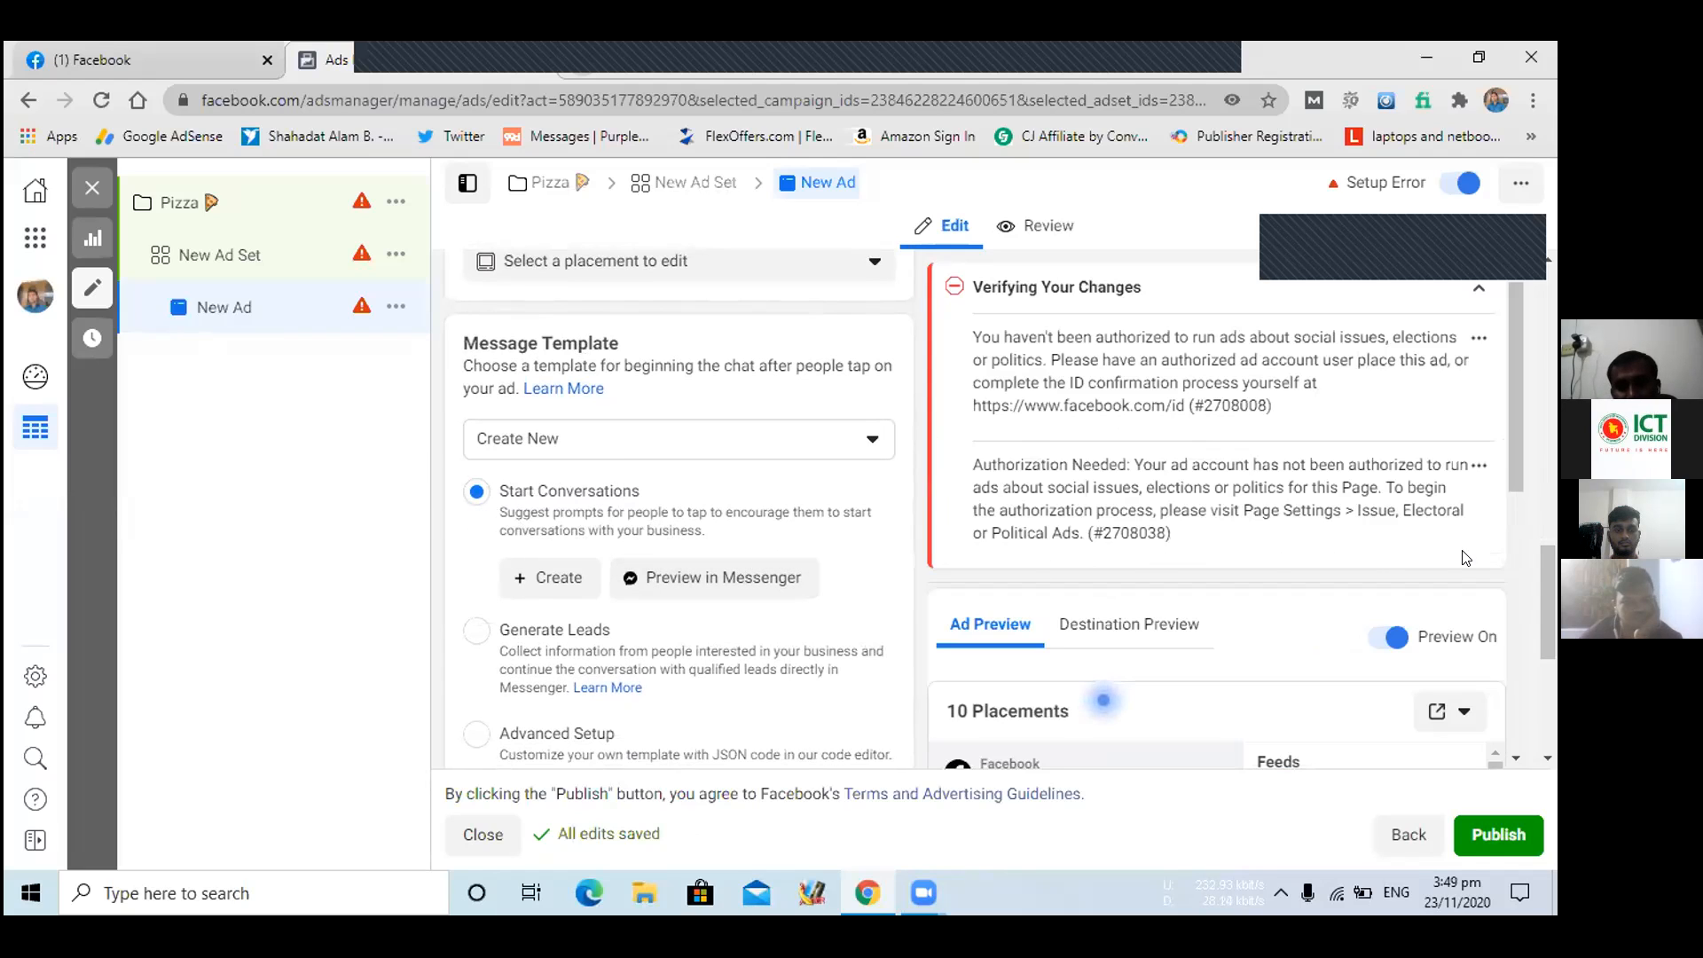
pyautogui.scroll(-1, 1553, 580)
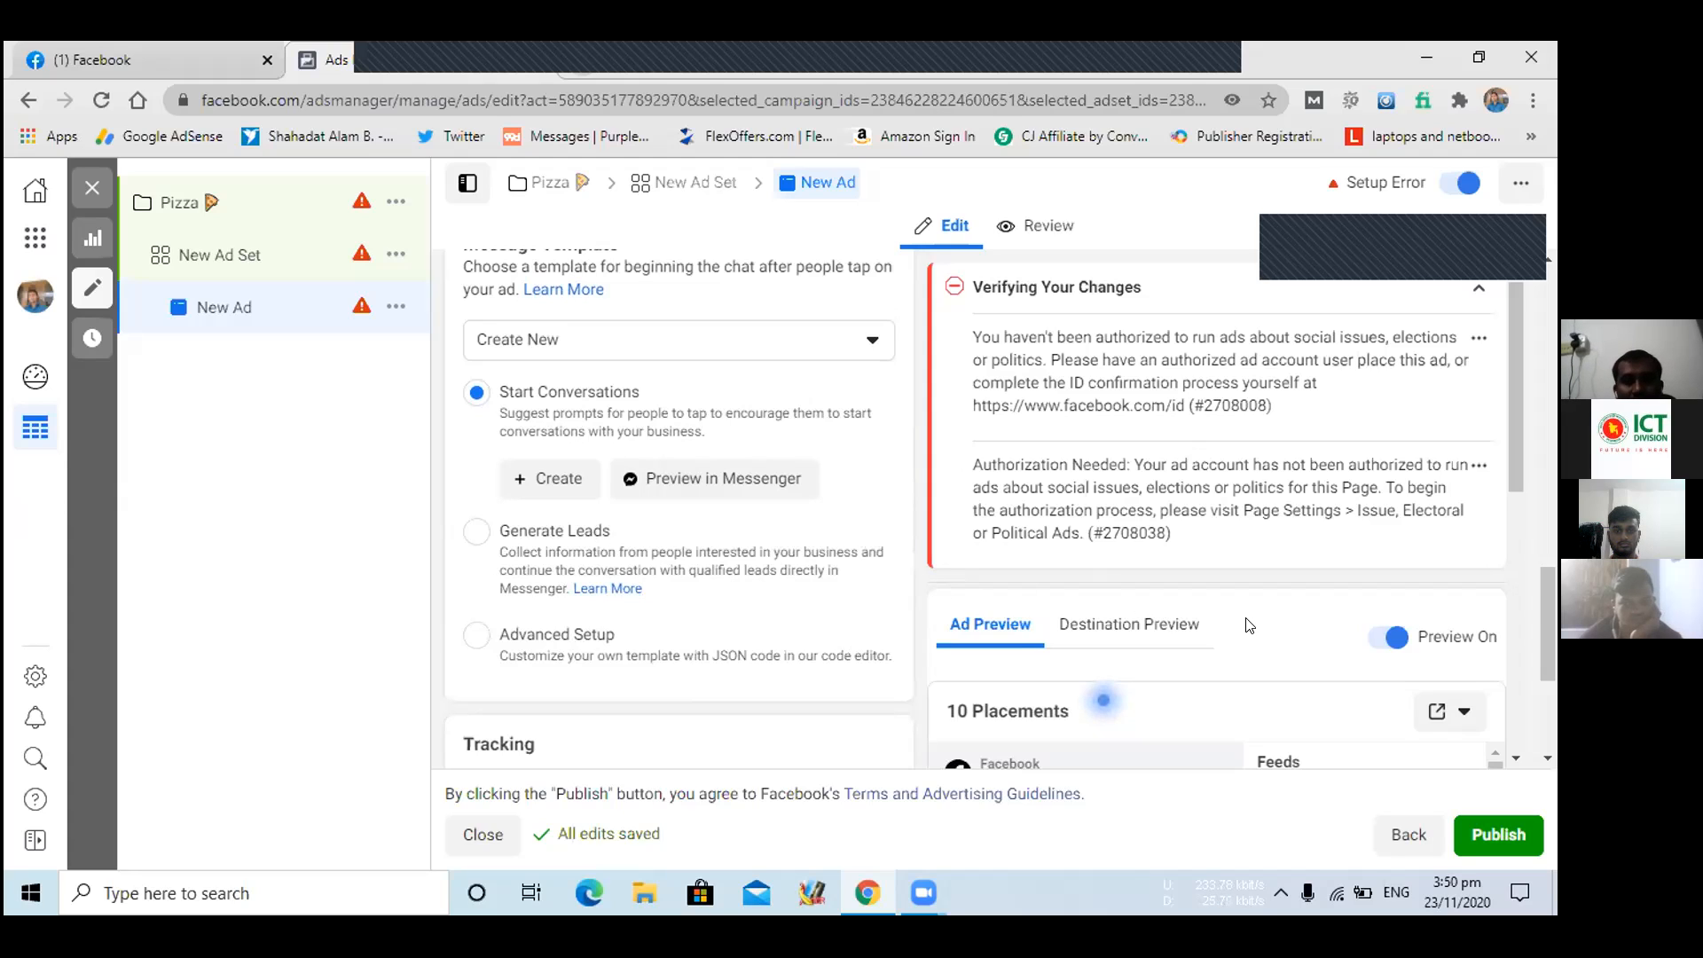
pyautogui.moveTo(1552, 617); pyautogui.dragTo(1553, 688)
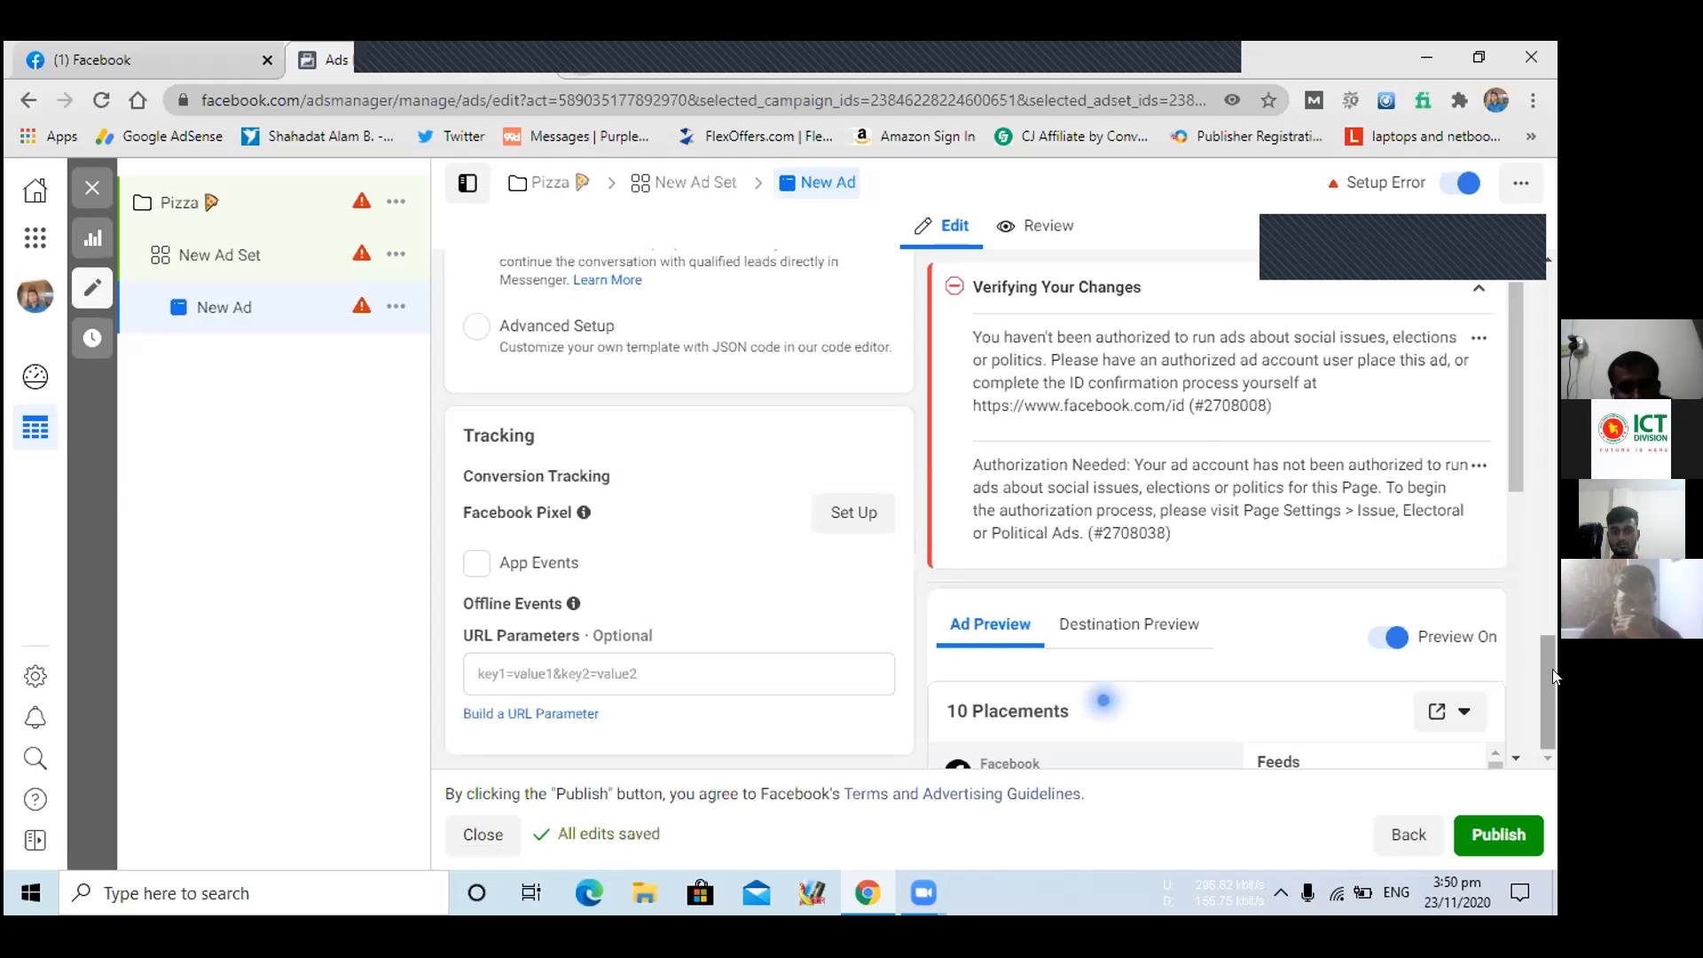
pyautogui.moveTo(1553, 713)
pyautogui.mouseDown()
pyautogui.moveTo(1535, 623)
pyautogui.moveTo(1538, 699)
pyautogui.mouseUp()
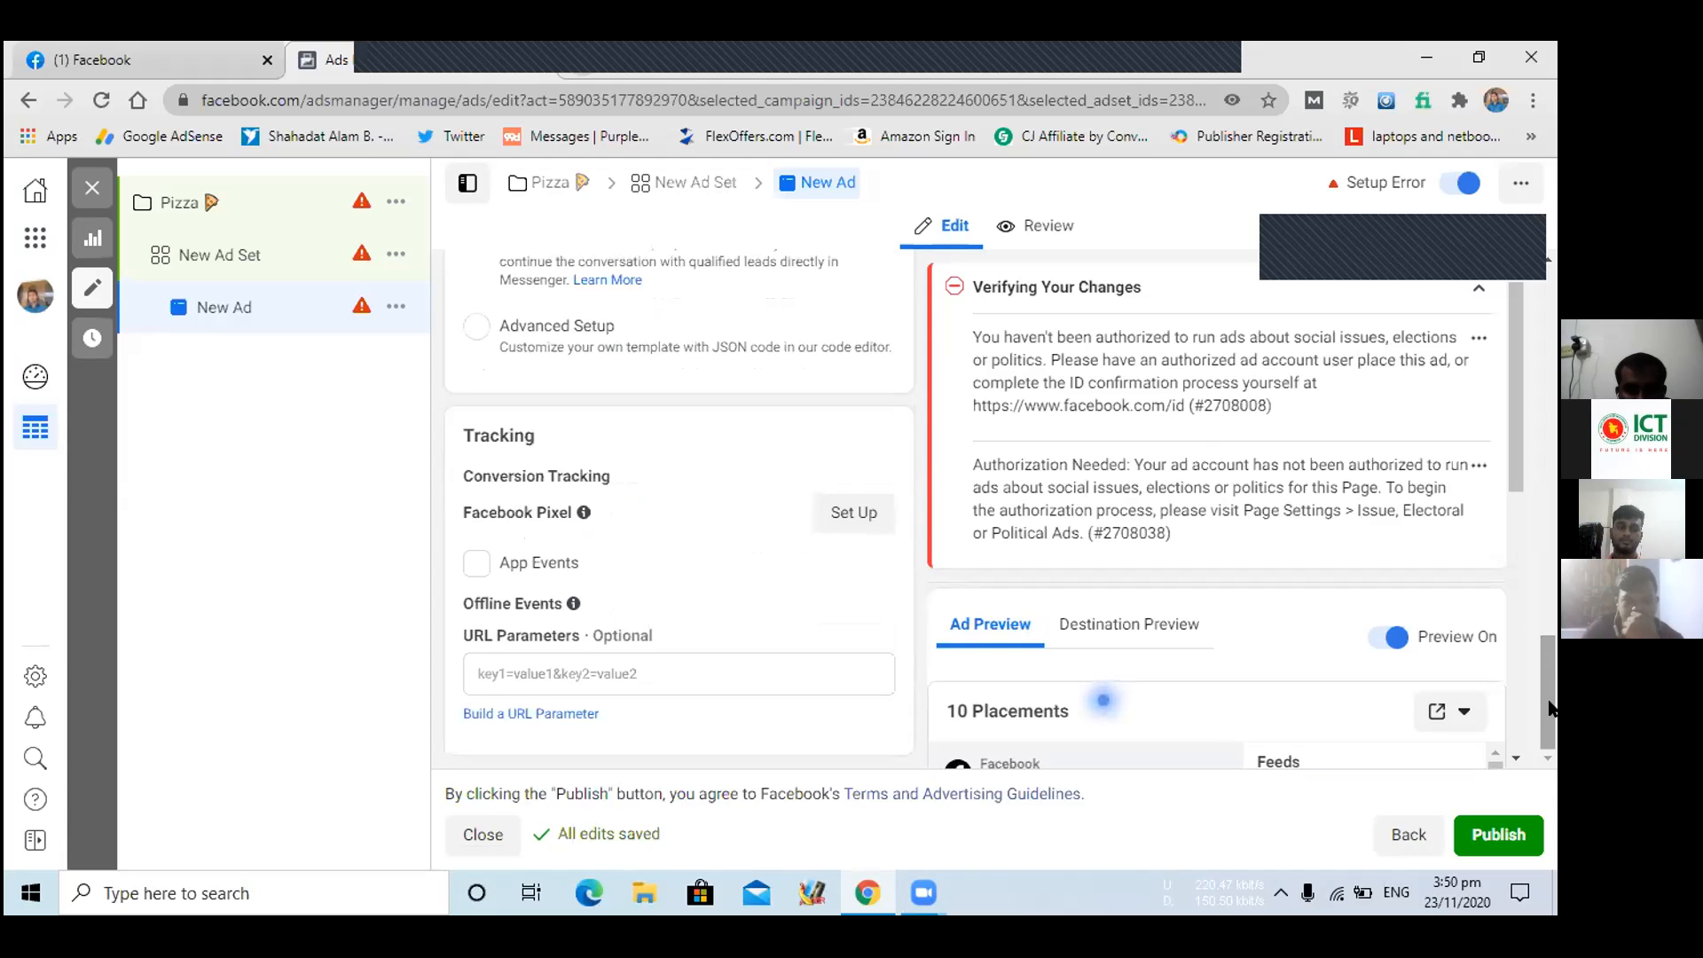
pyautogui.moveTo(1544, 626); pyautogui.dragTo(1503, 422)
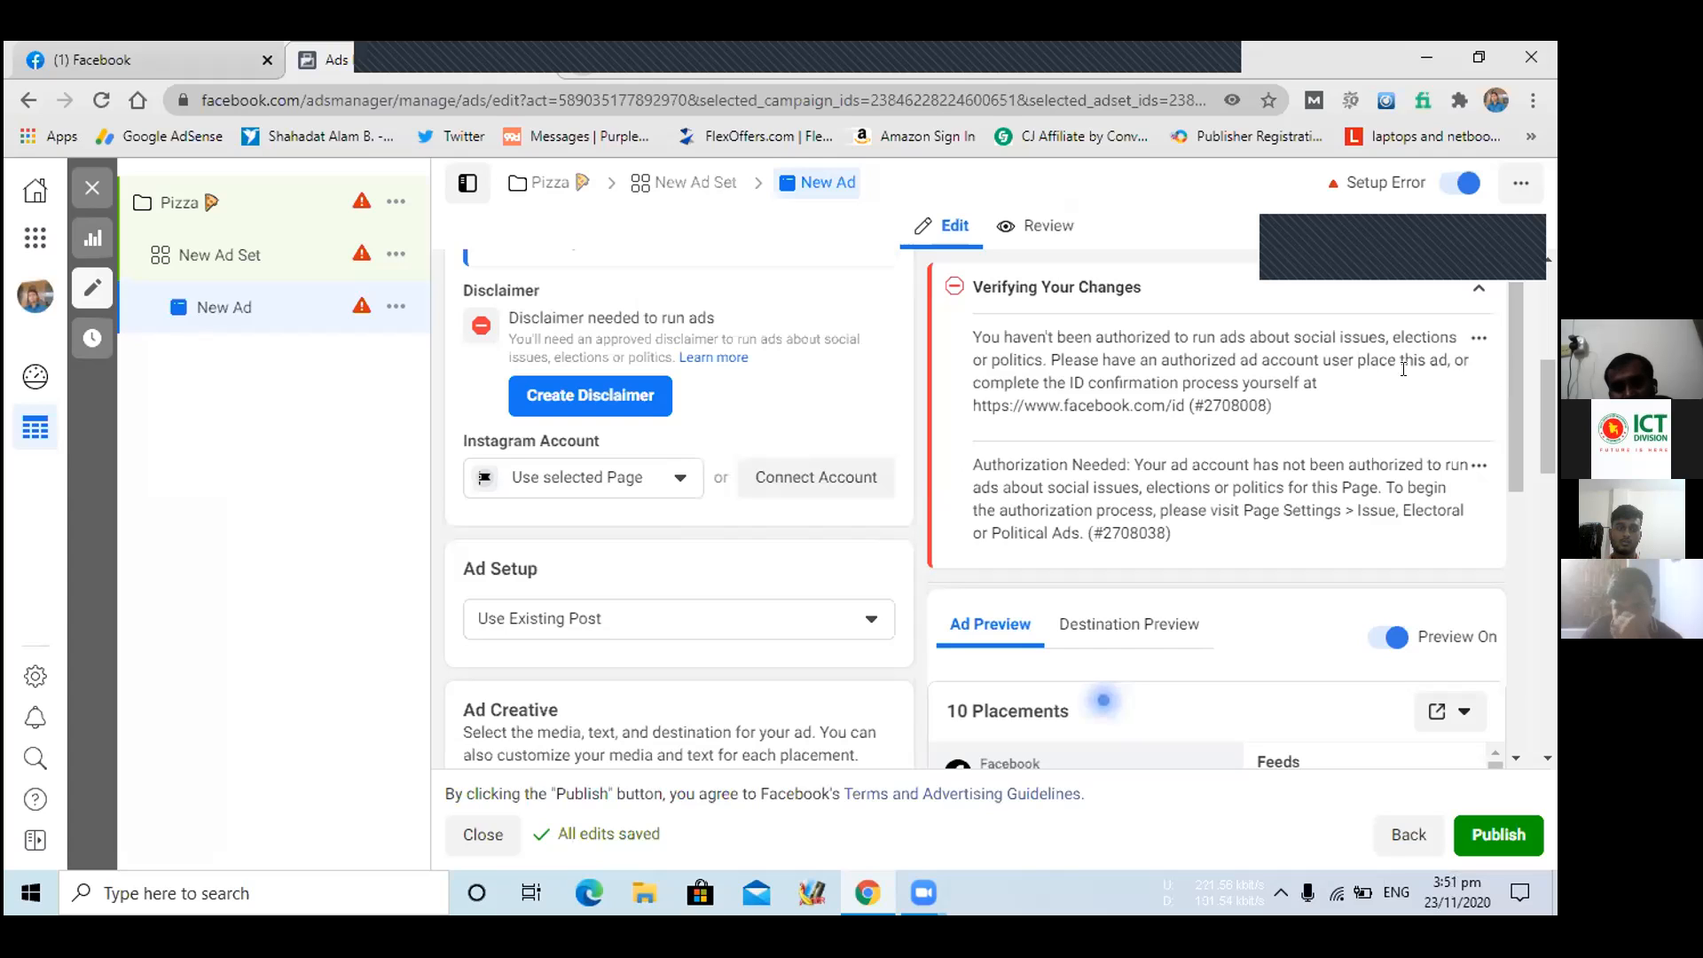
pyautogui.press('XF86AudioRaiseVolume')
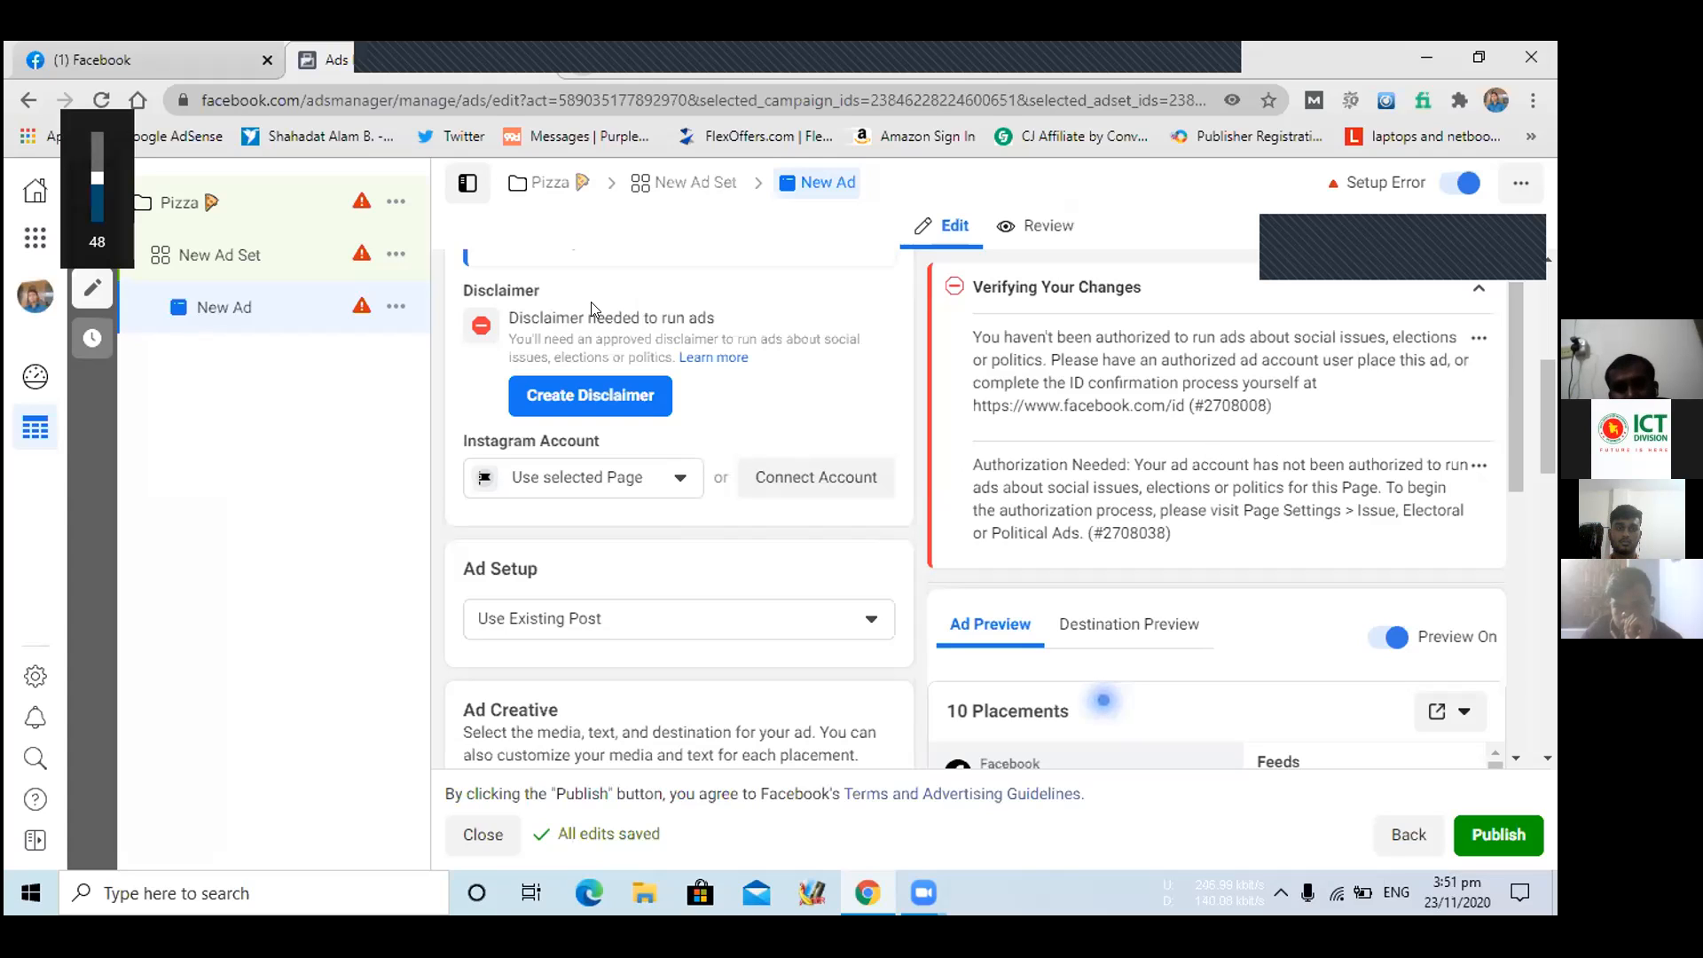
# - Remove the emoji from the campaign name so it reads Pizza, and return to the ad set's settings
pyautogui.click(525, 184)
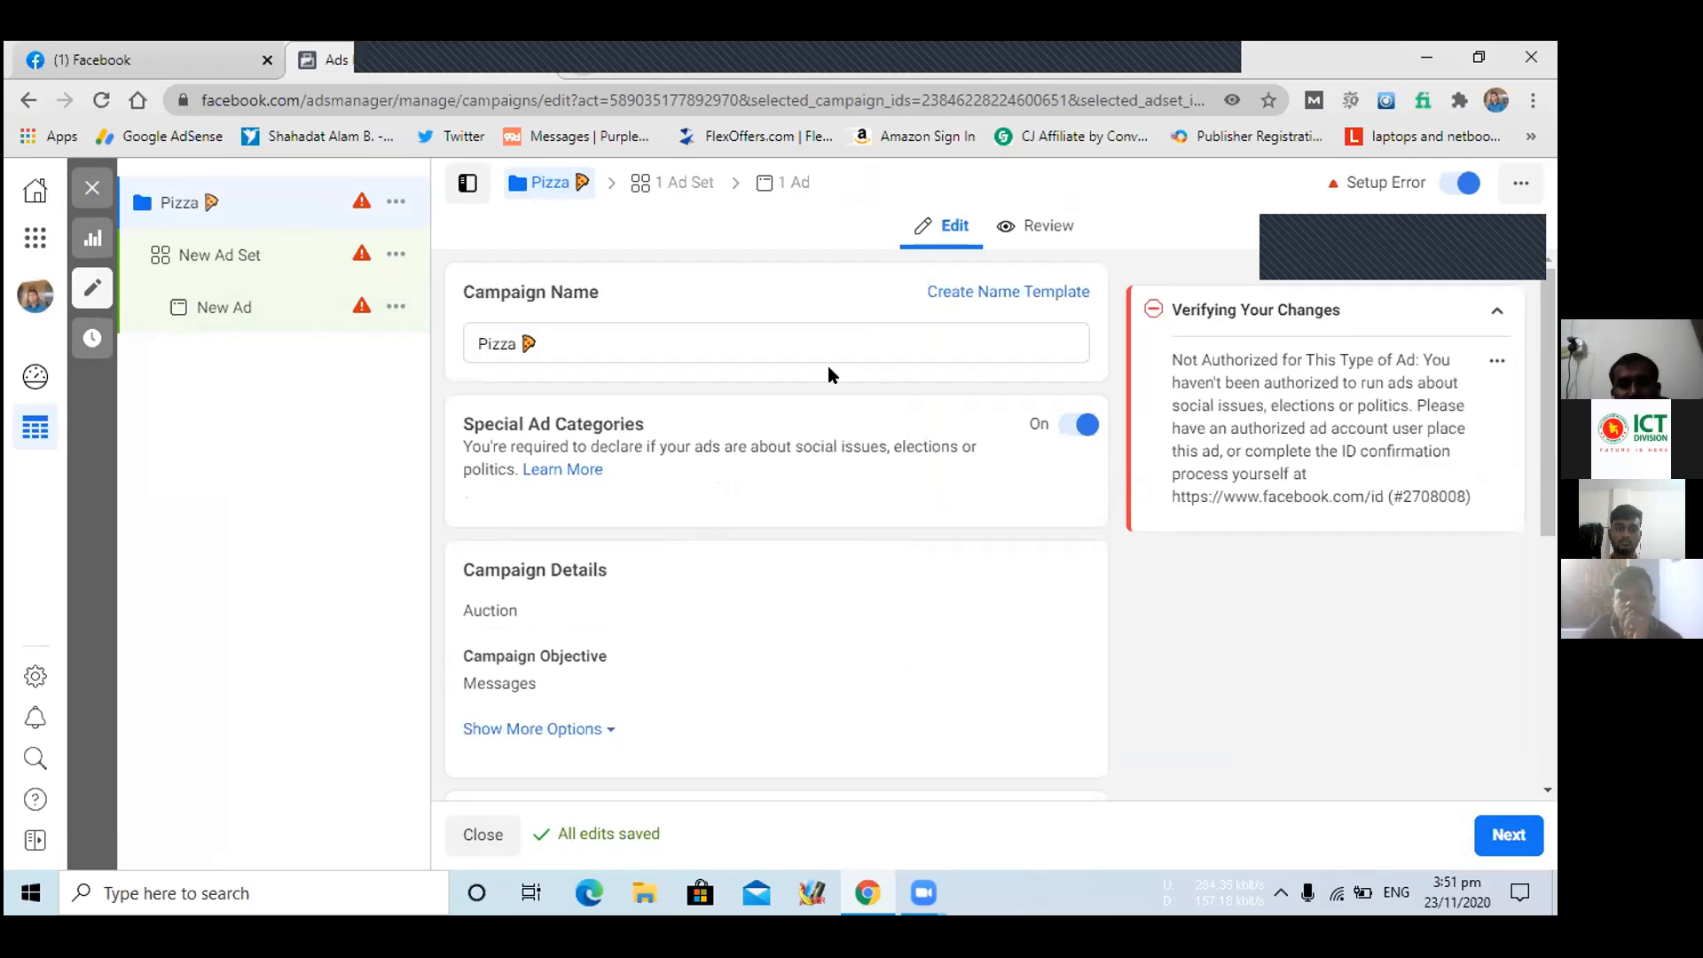
pyautogui.click(740, 347)
pyautogui.press('BackSpace')
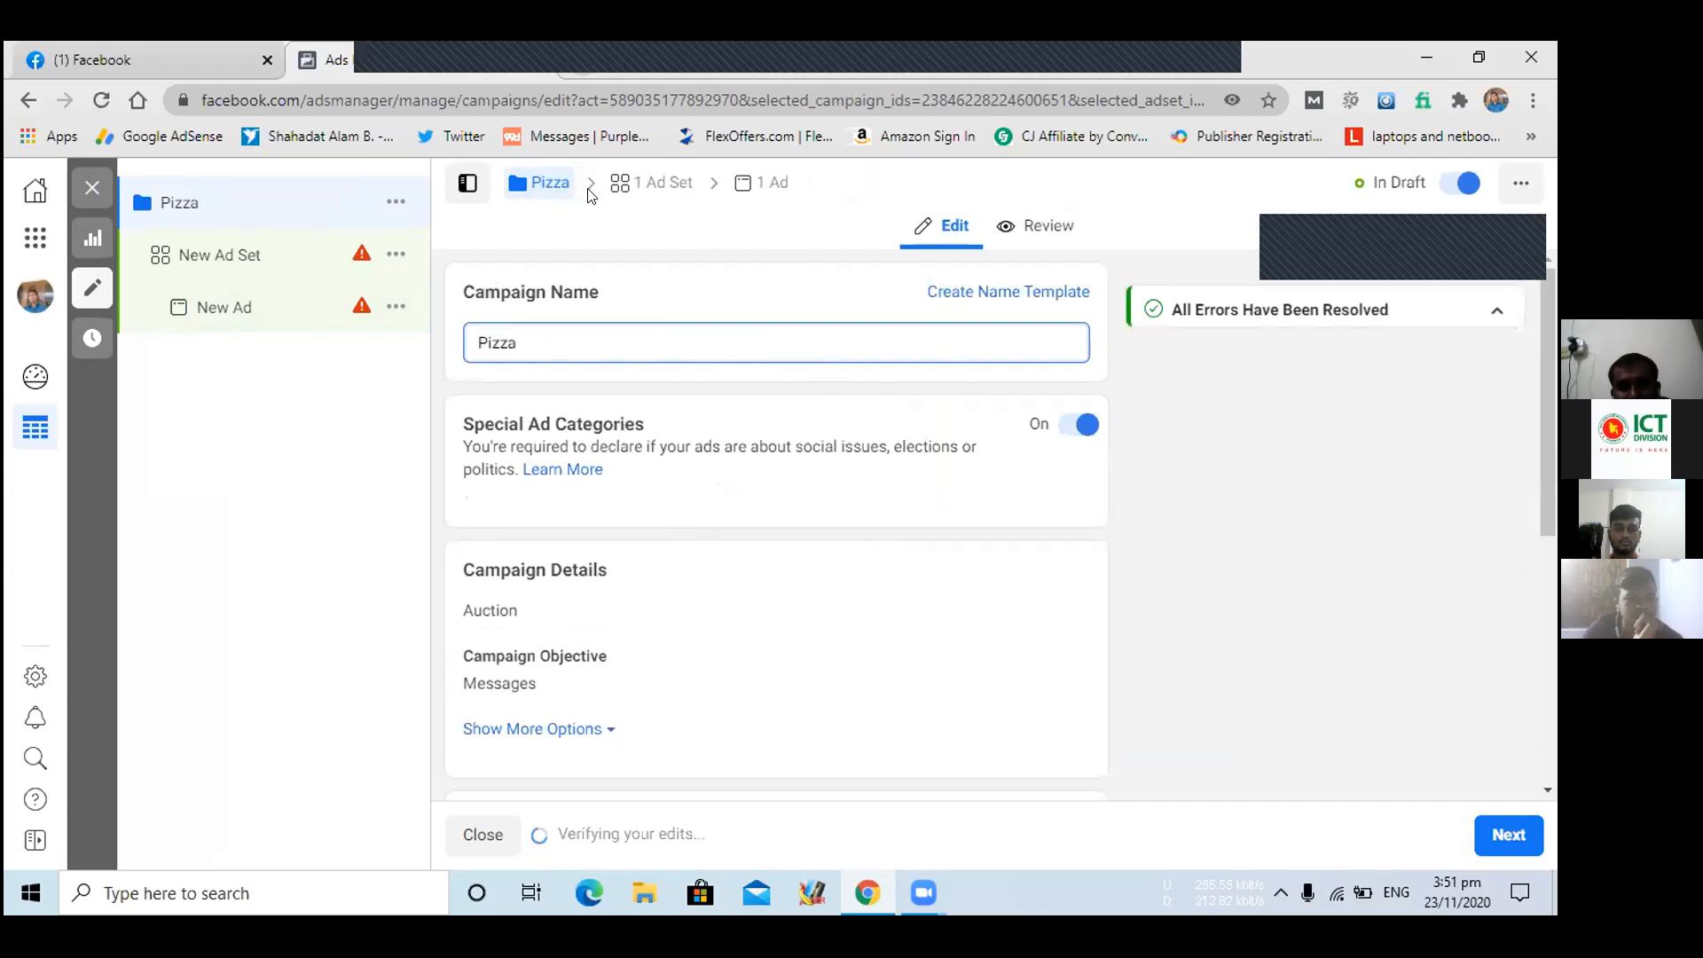
pyautogui.click(623, 186)
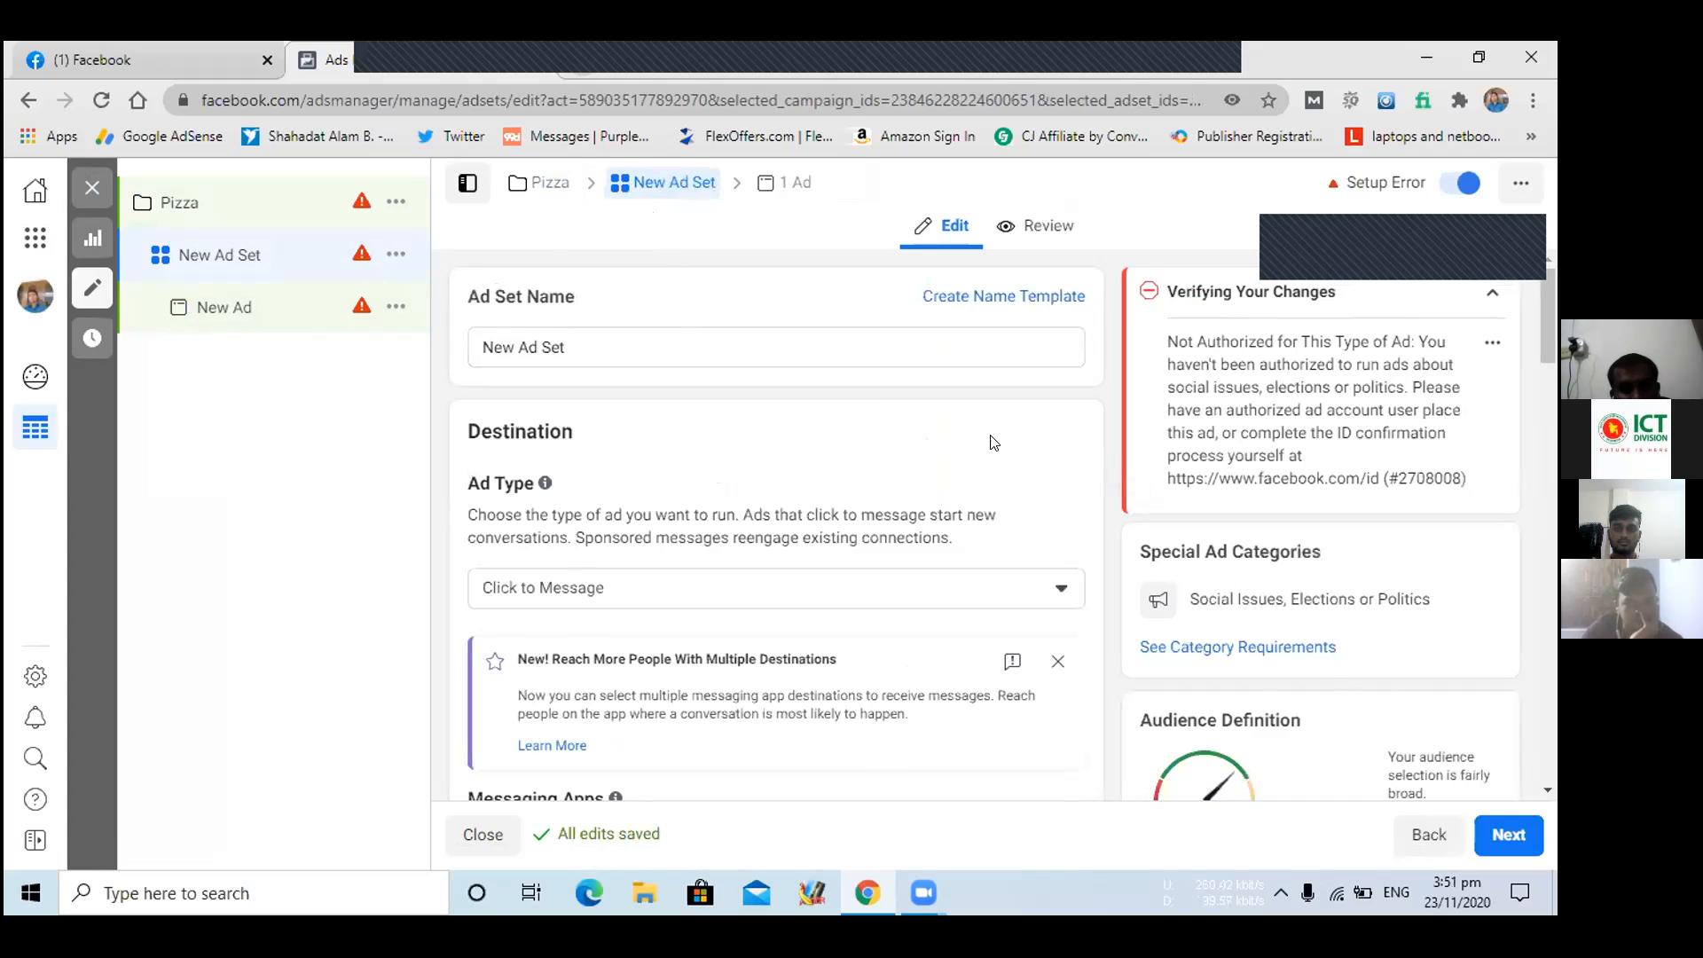
# - Review the ad set's ad type choices, keeping Click to Message, and examine its Facebook Page, budget and schedule settings
pyautogui.click(884, 601)
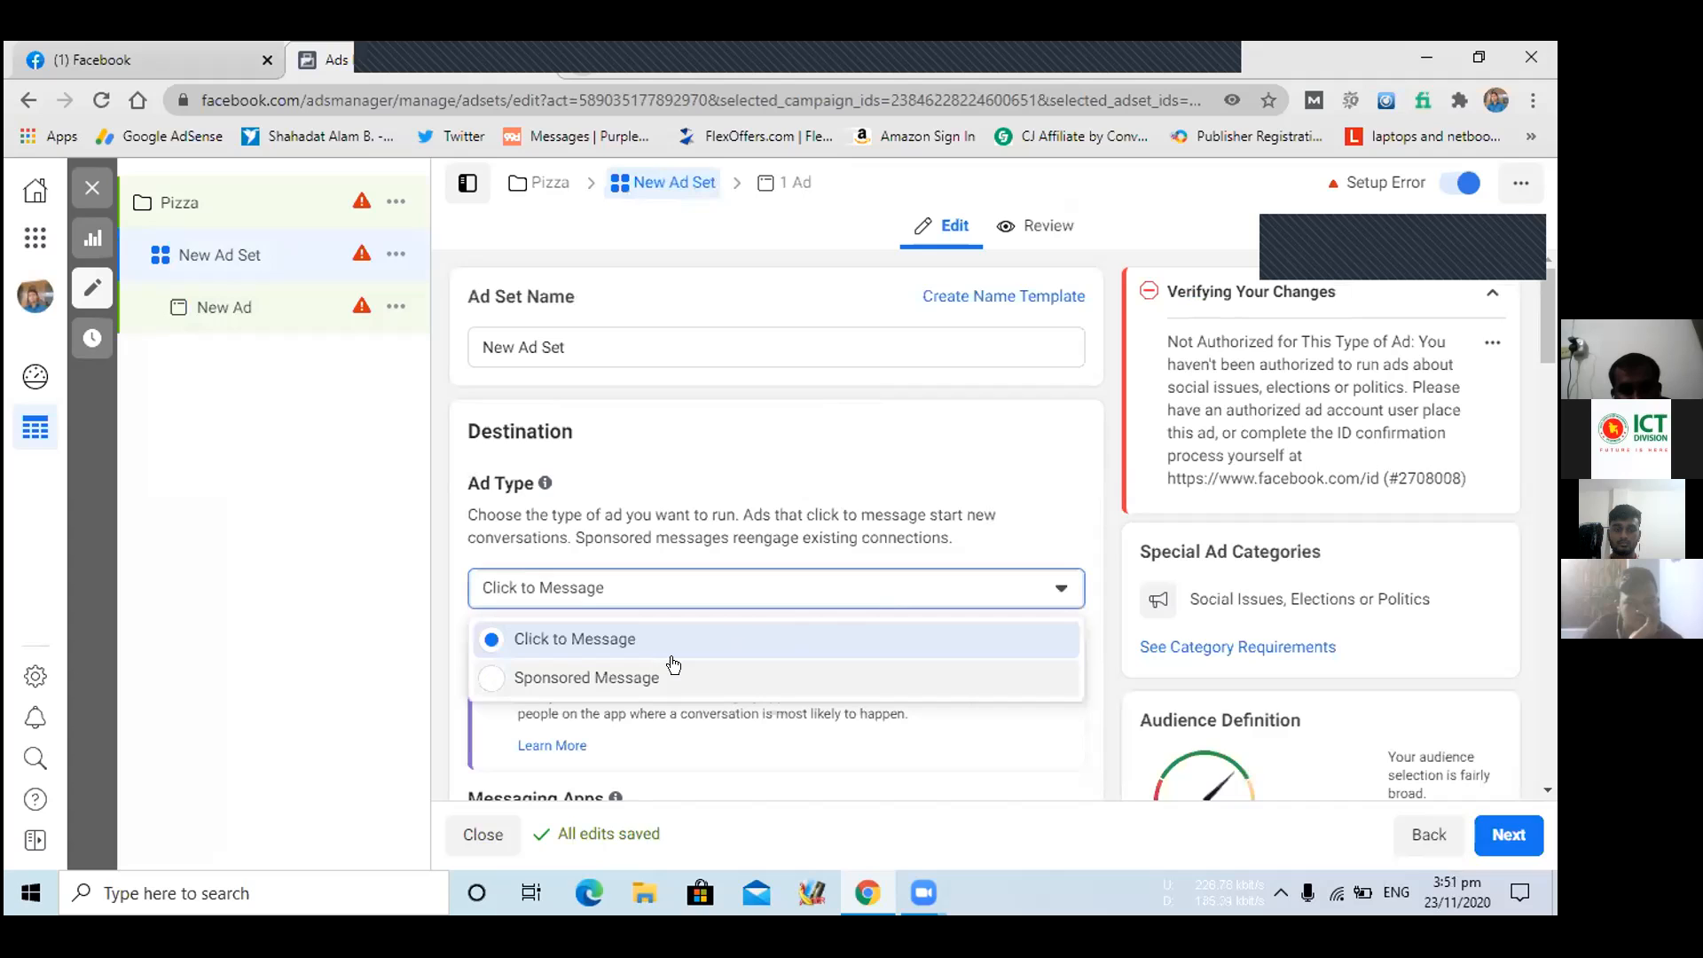
pyautogui.click(531, 637)
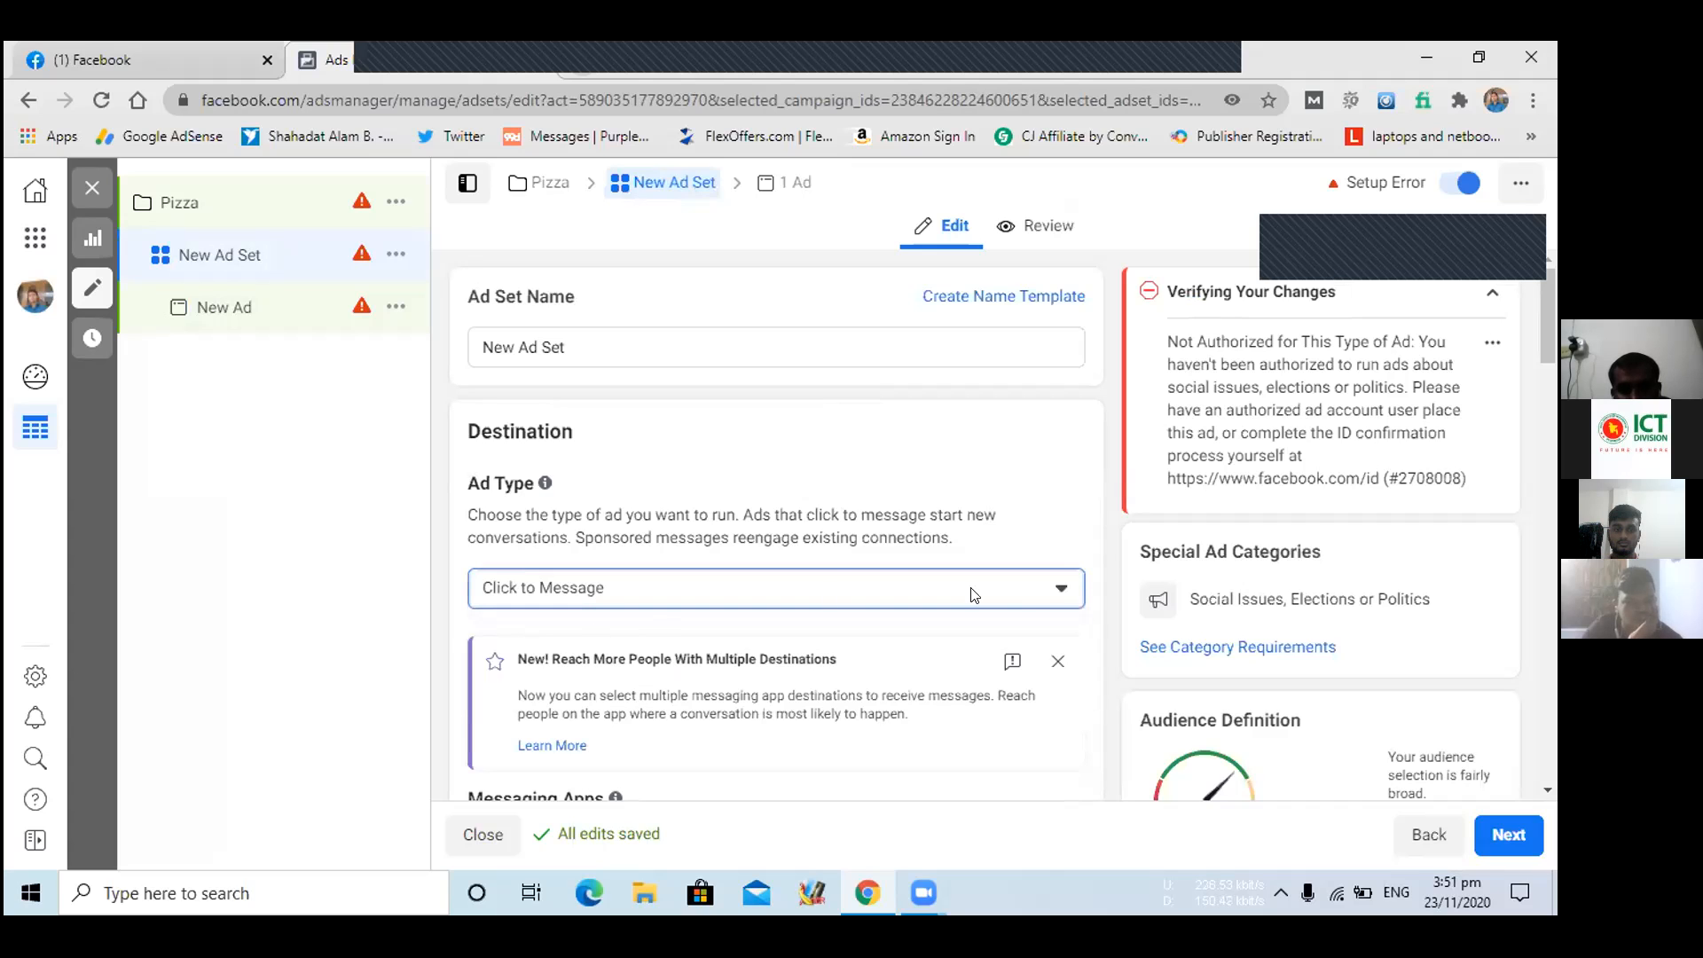
pyautogui.moveTo(1552, 297); pyautogui.dragTo(1553, 428)
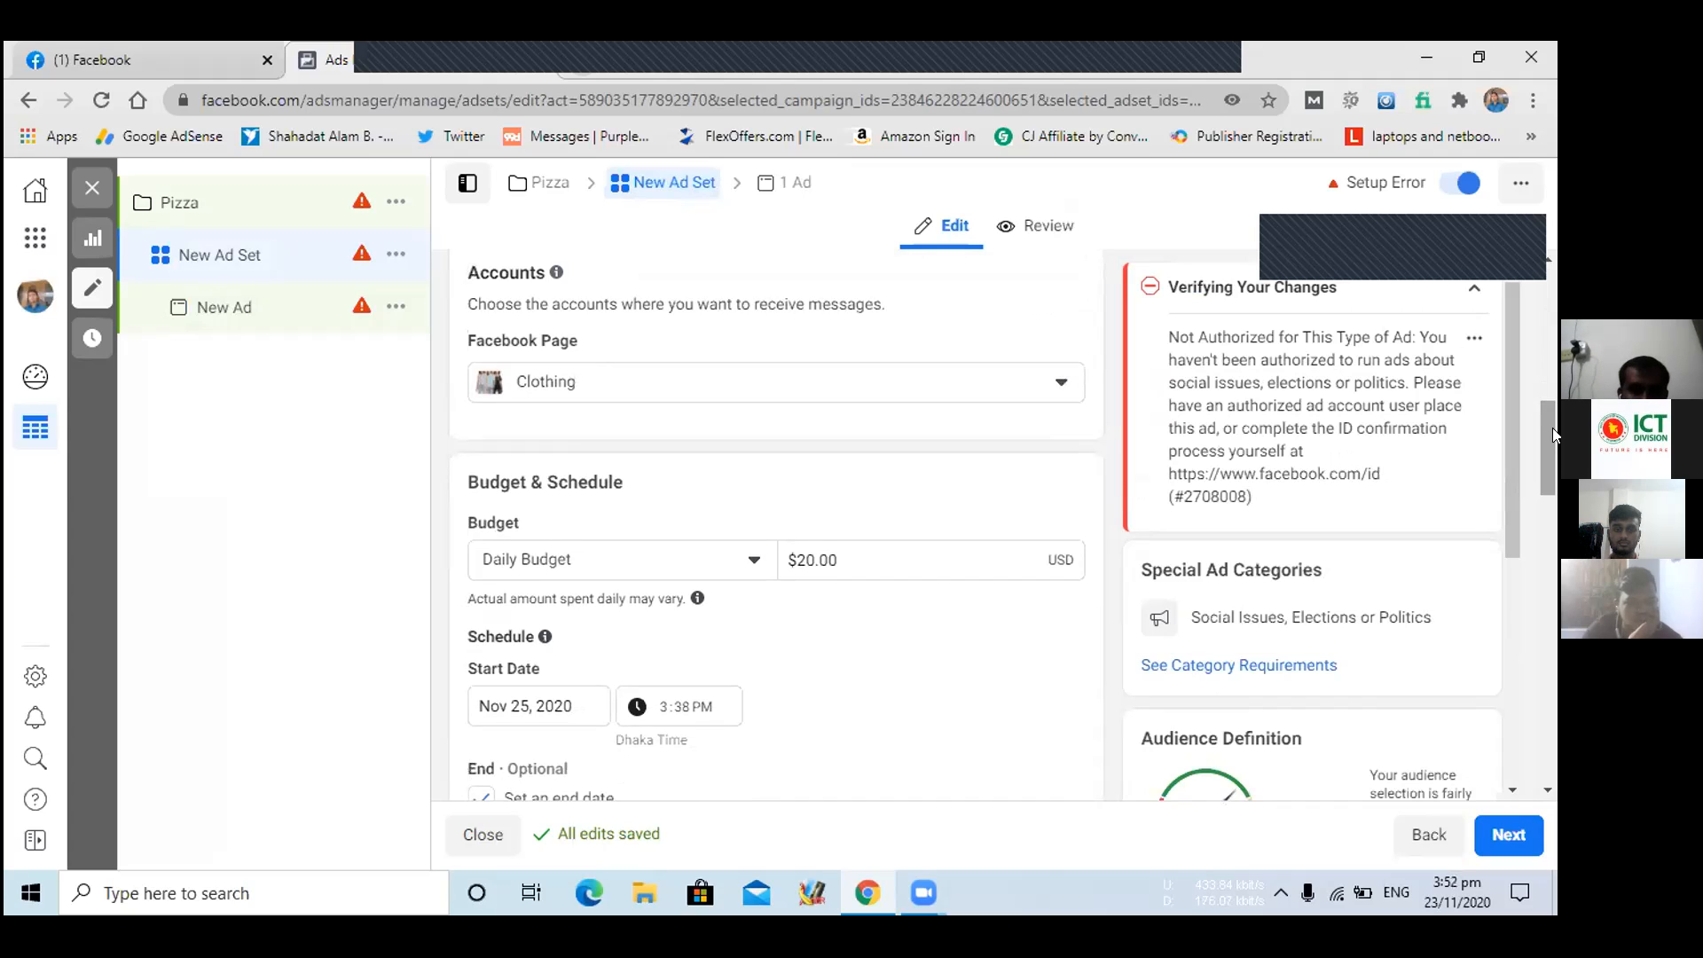
pyautogui.moveTo(1553, 428); pyautogui.dragTo(1553, 448)
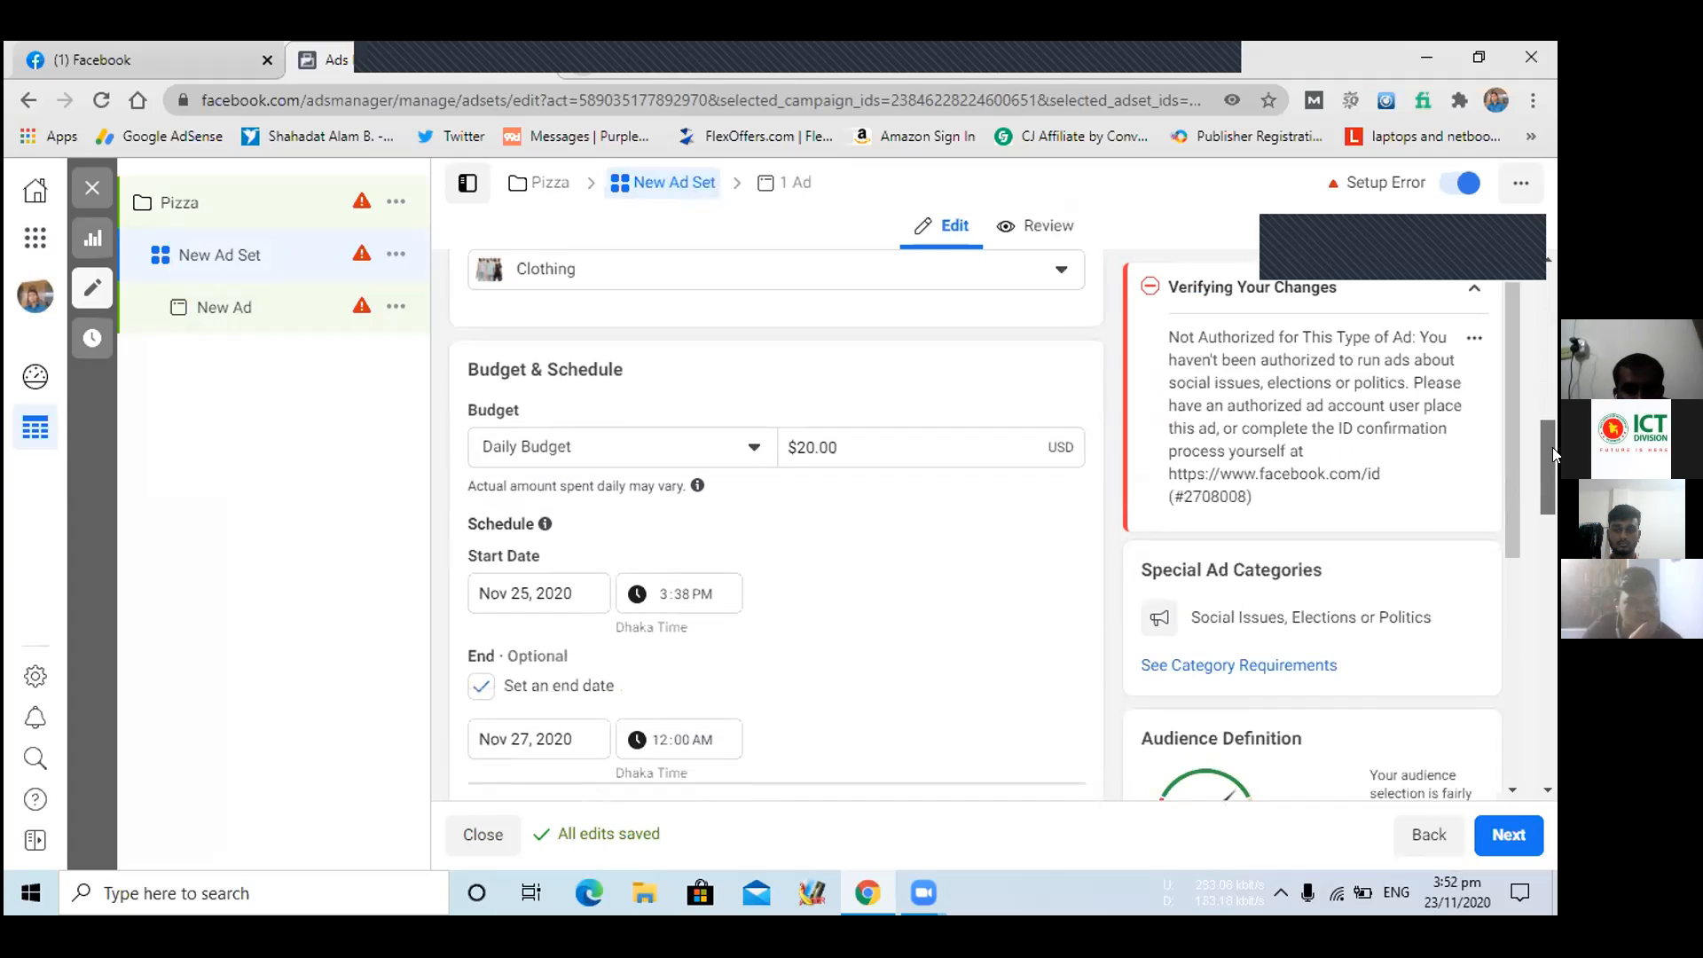
pyautogui.scroll(-2, 1553, 449)
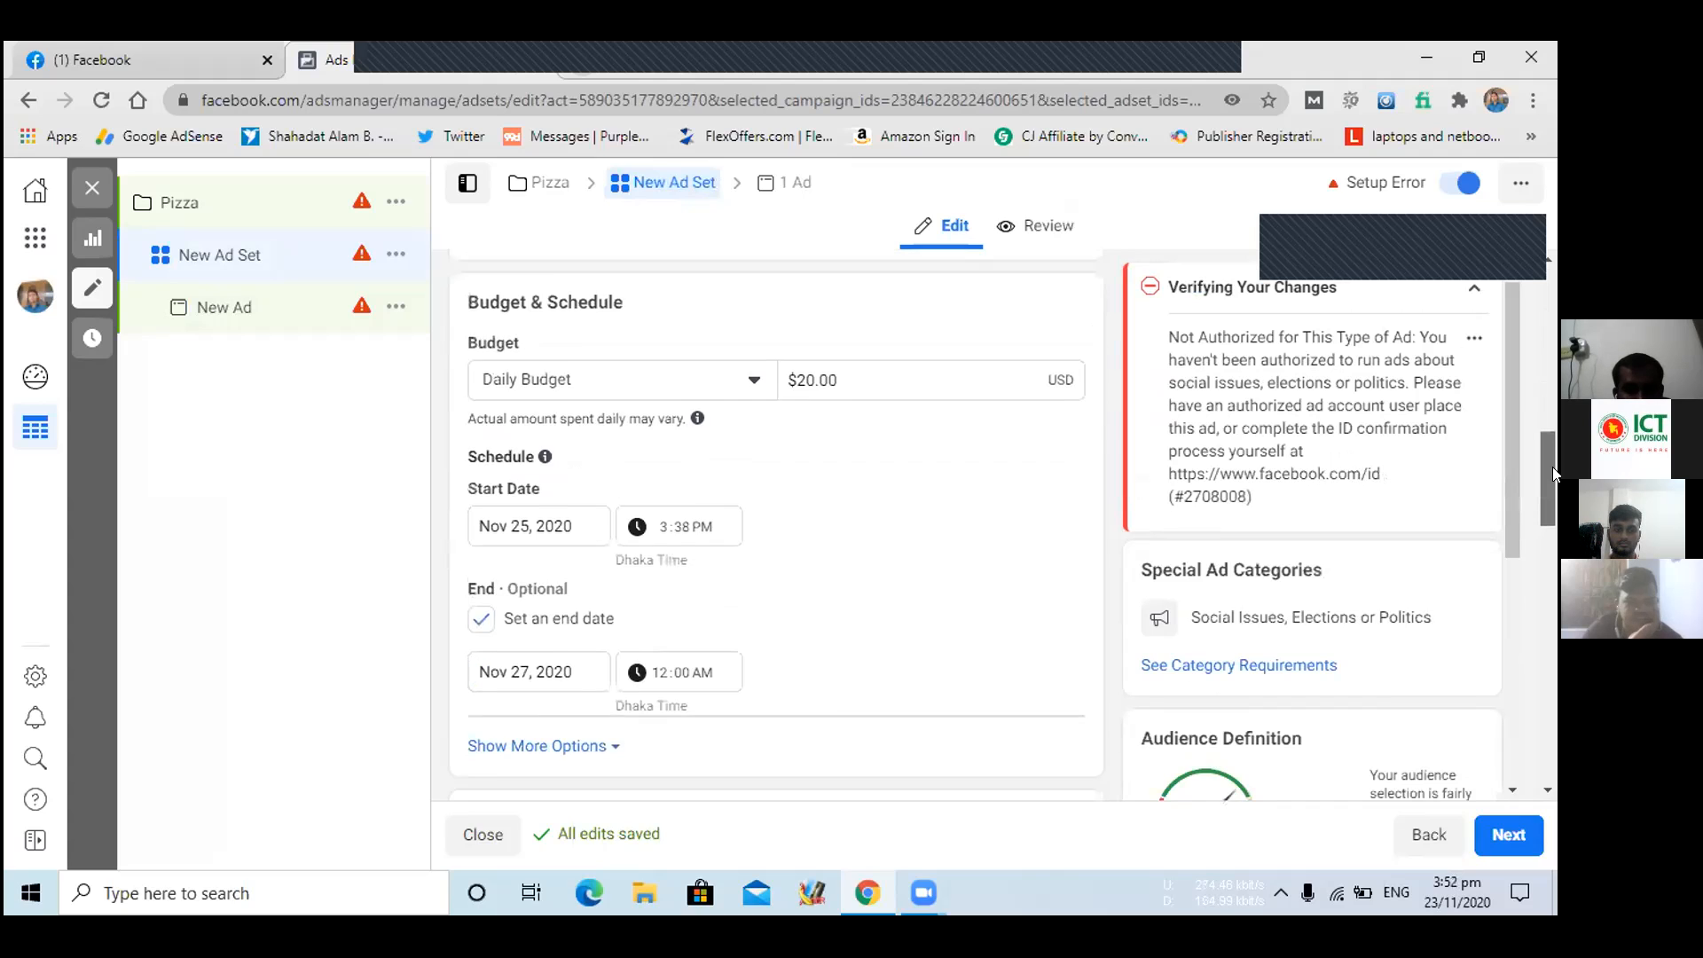
pyautogui.scroll(2, 1551, 452)
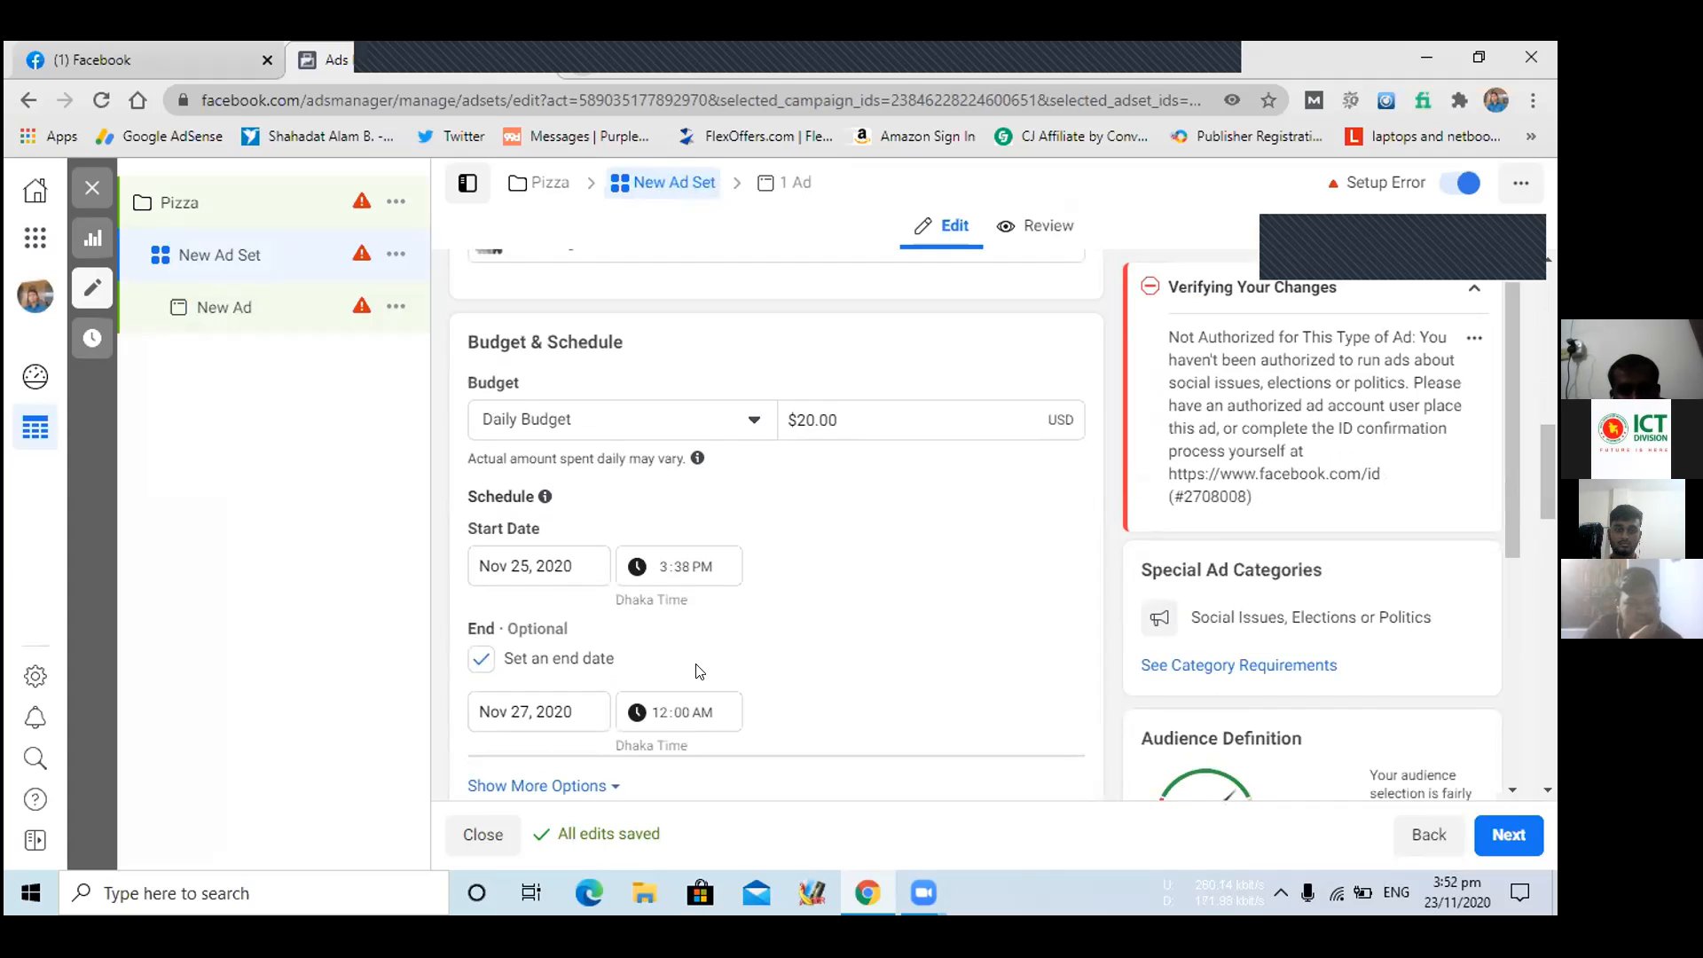
# - Rename the ad set as Pizza
pyautogui.moveTo(1552, 469); pyautogui.dragTo(1551, 371)
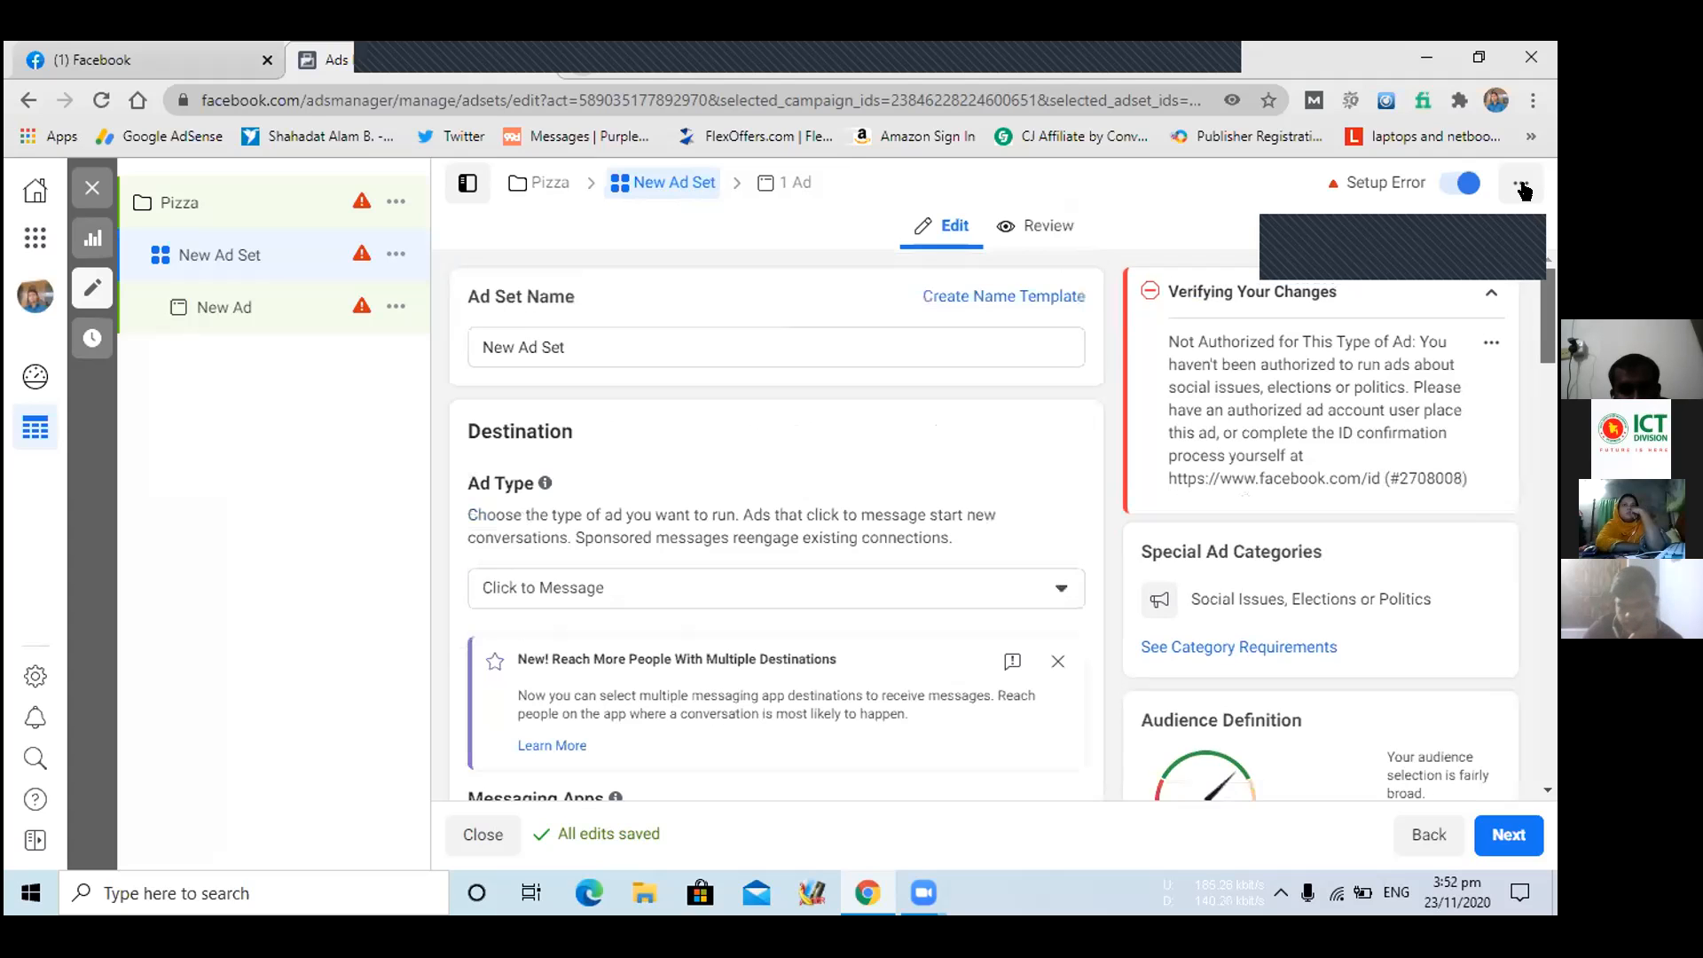
pyautogui.click(605, 346)
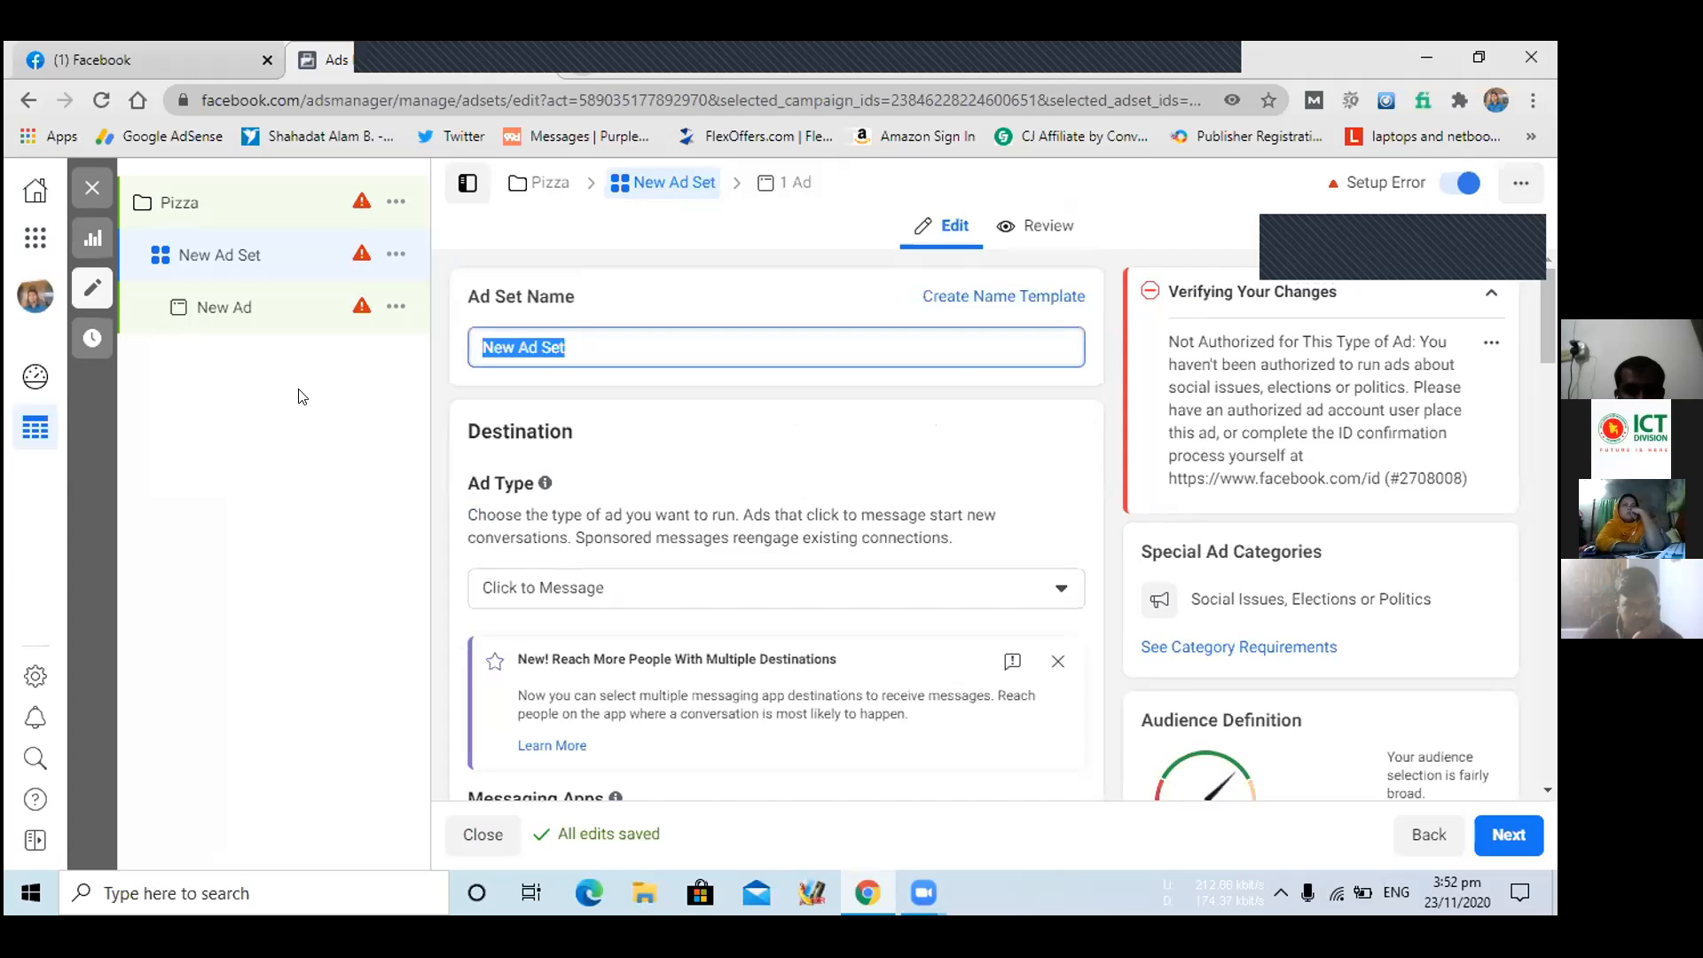
pyautogui.write('Pizza')
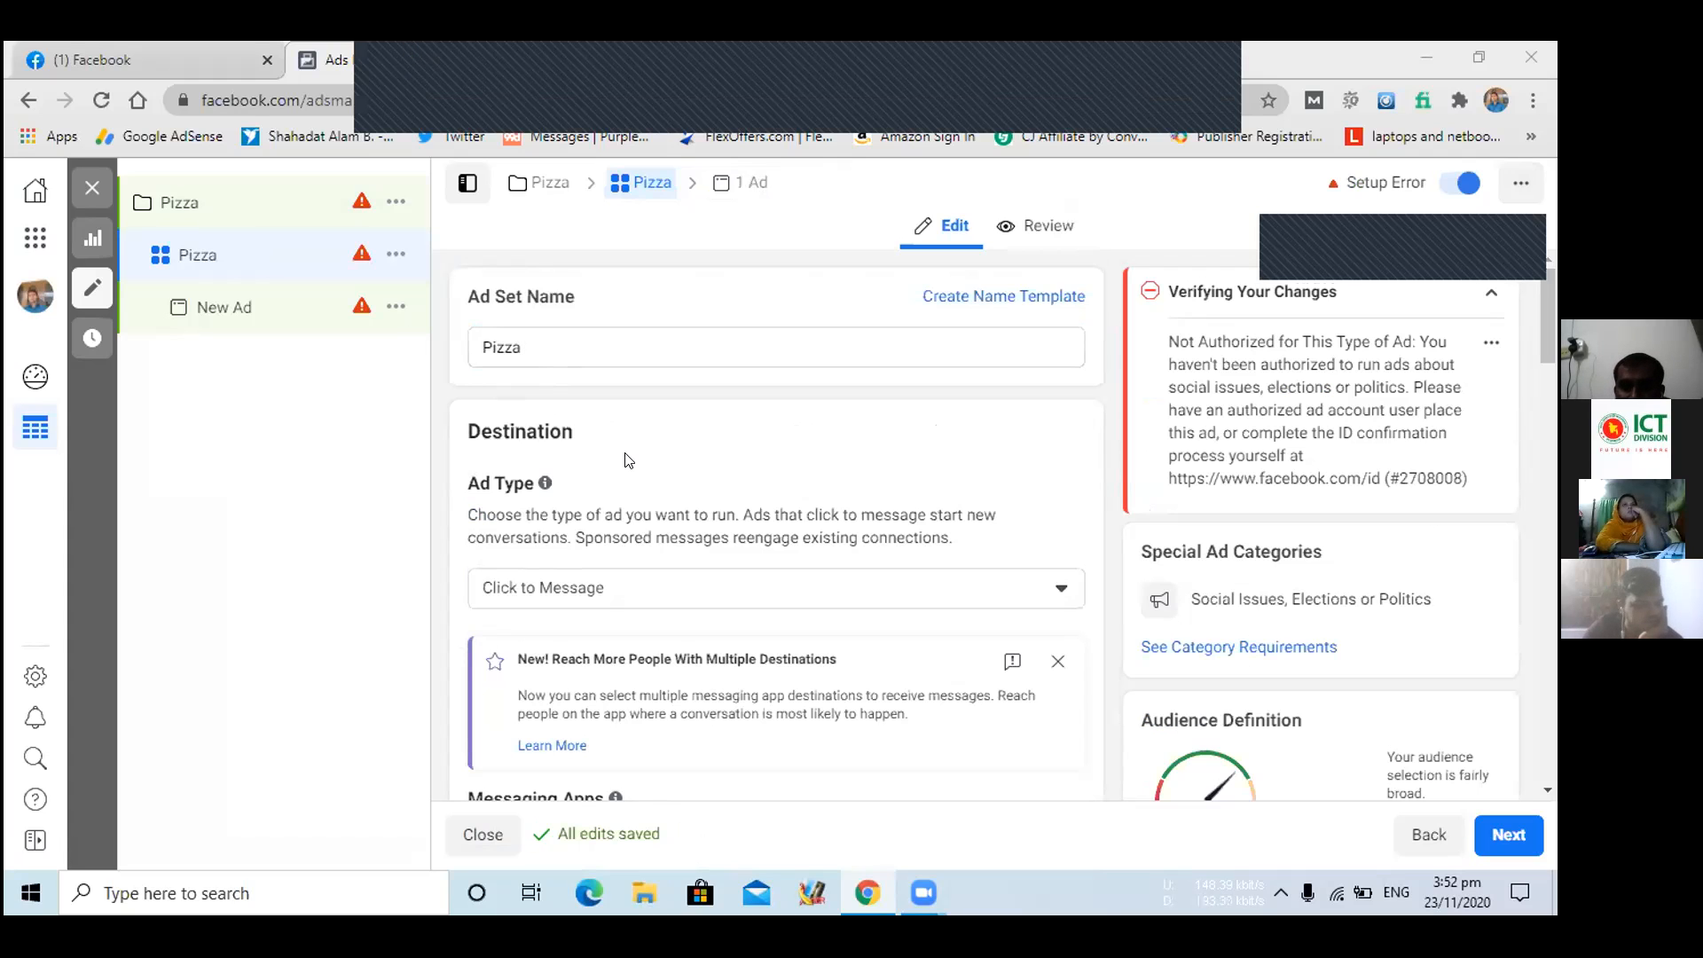
# - Switch the ad set's budget type to Lifetime Budget, leaving the suggested amount in place
pyautogui.moveTo(1543, 351); pyautogui.dragTo(1553, 506)
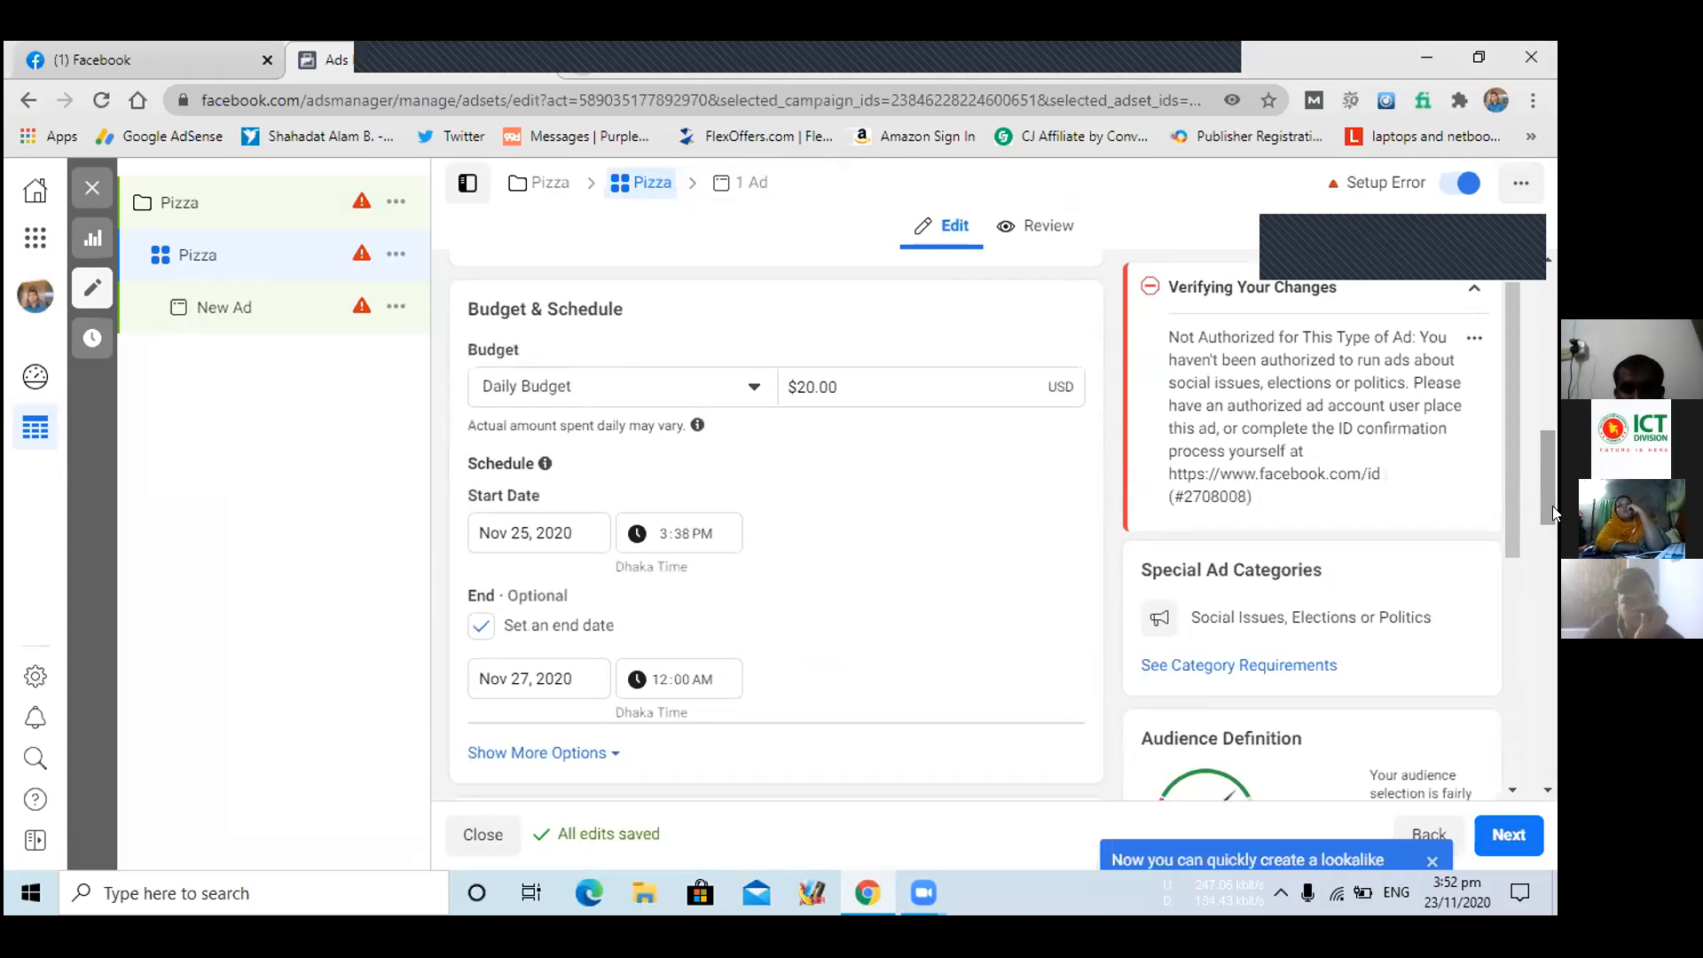
pyautogui.moveTo(1553, 498); pyautogui.dragTo(1535, 339)
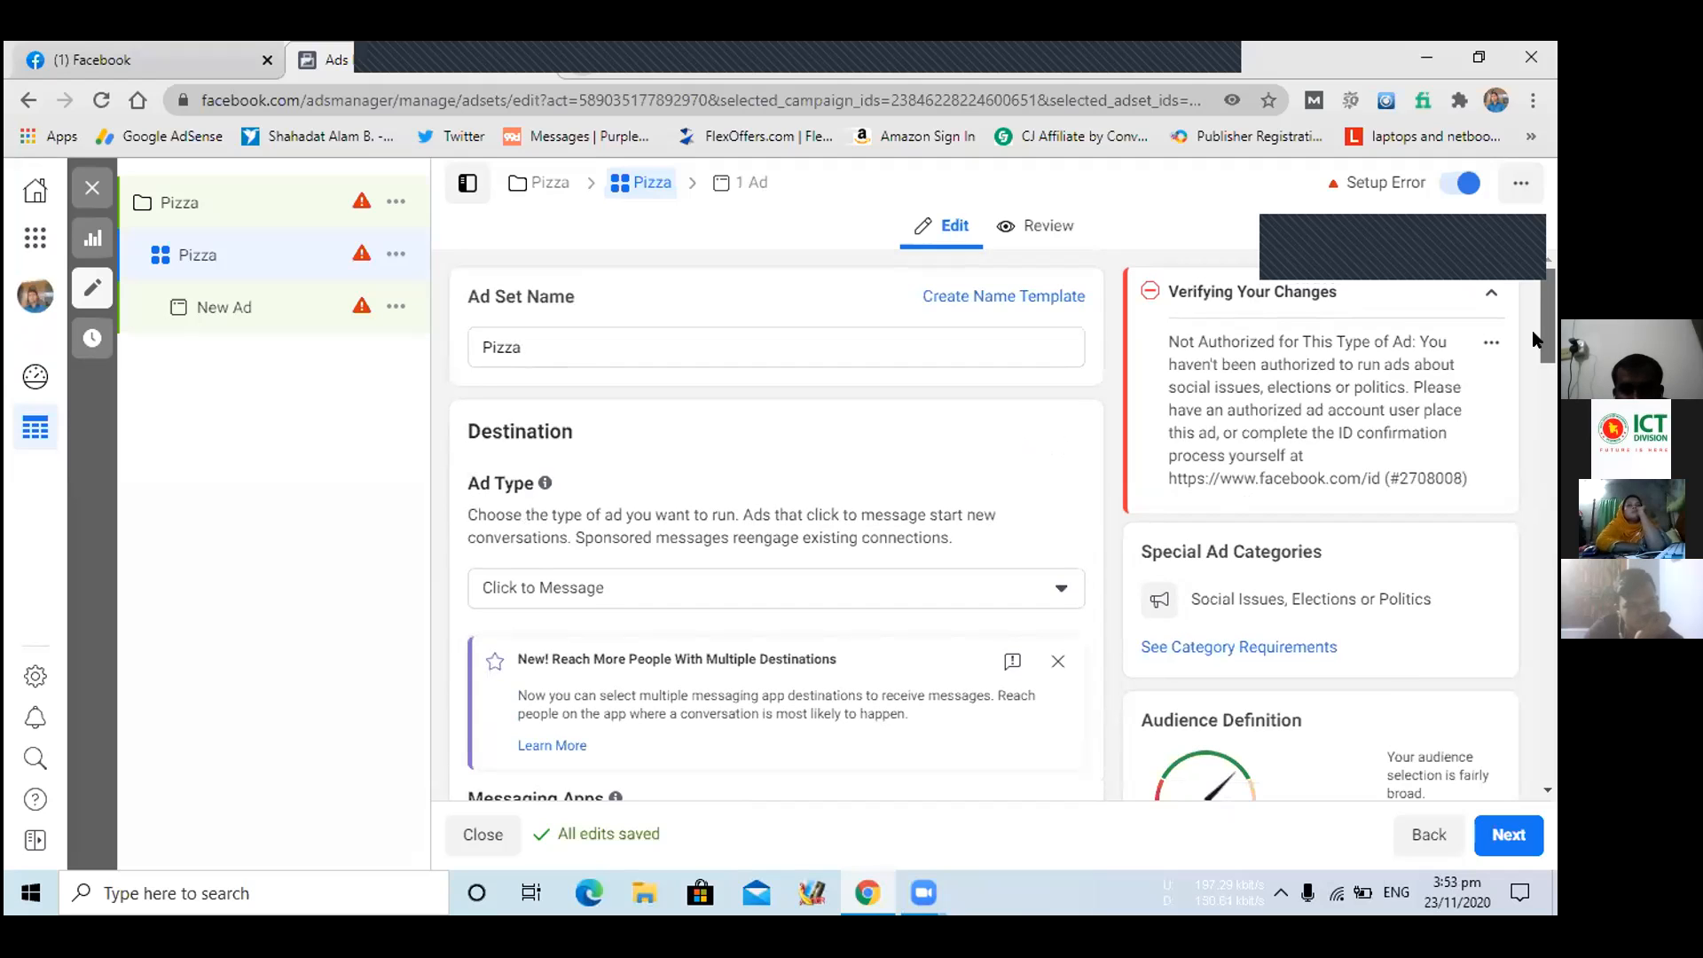
pyautogui.moveTo(1540, 328); pyautogui.dragTo(1552, 568)
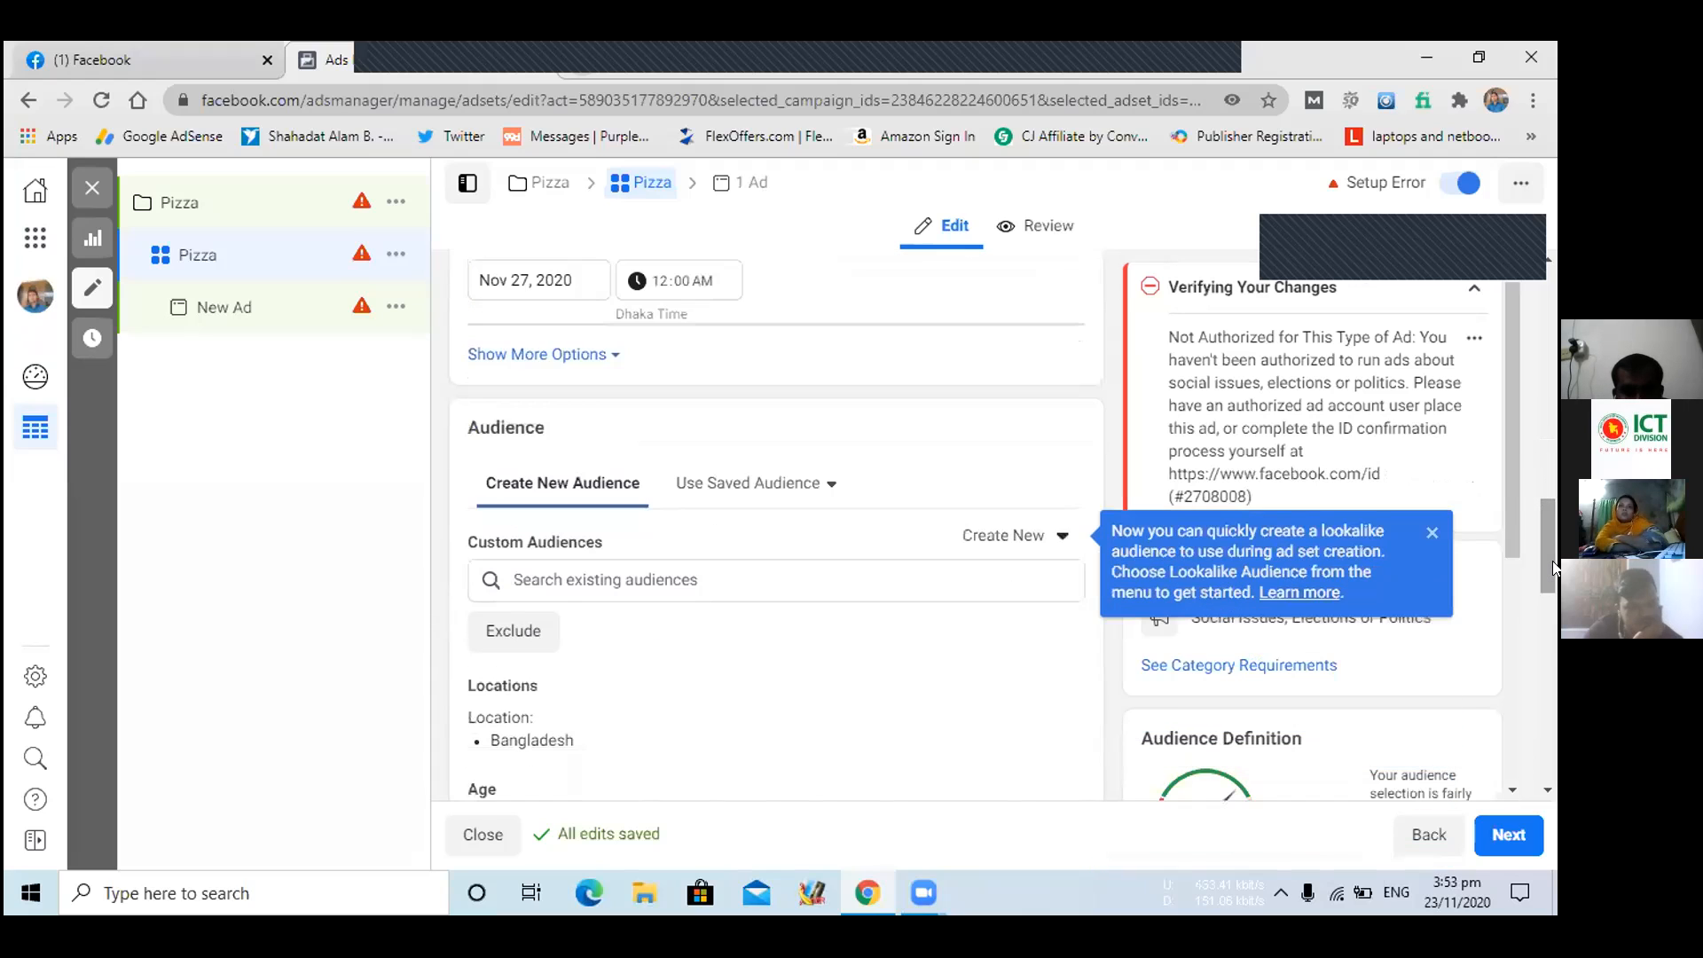
pyautogui.moveTo(1553, 578); pyautogui.dragTo(1553, 414)
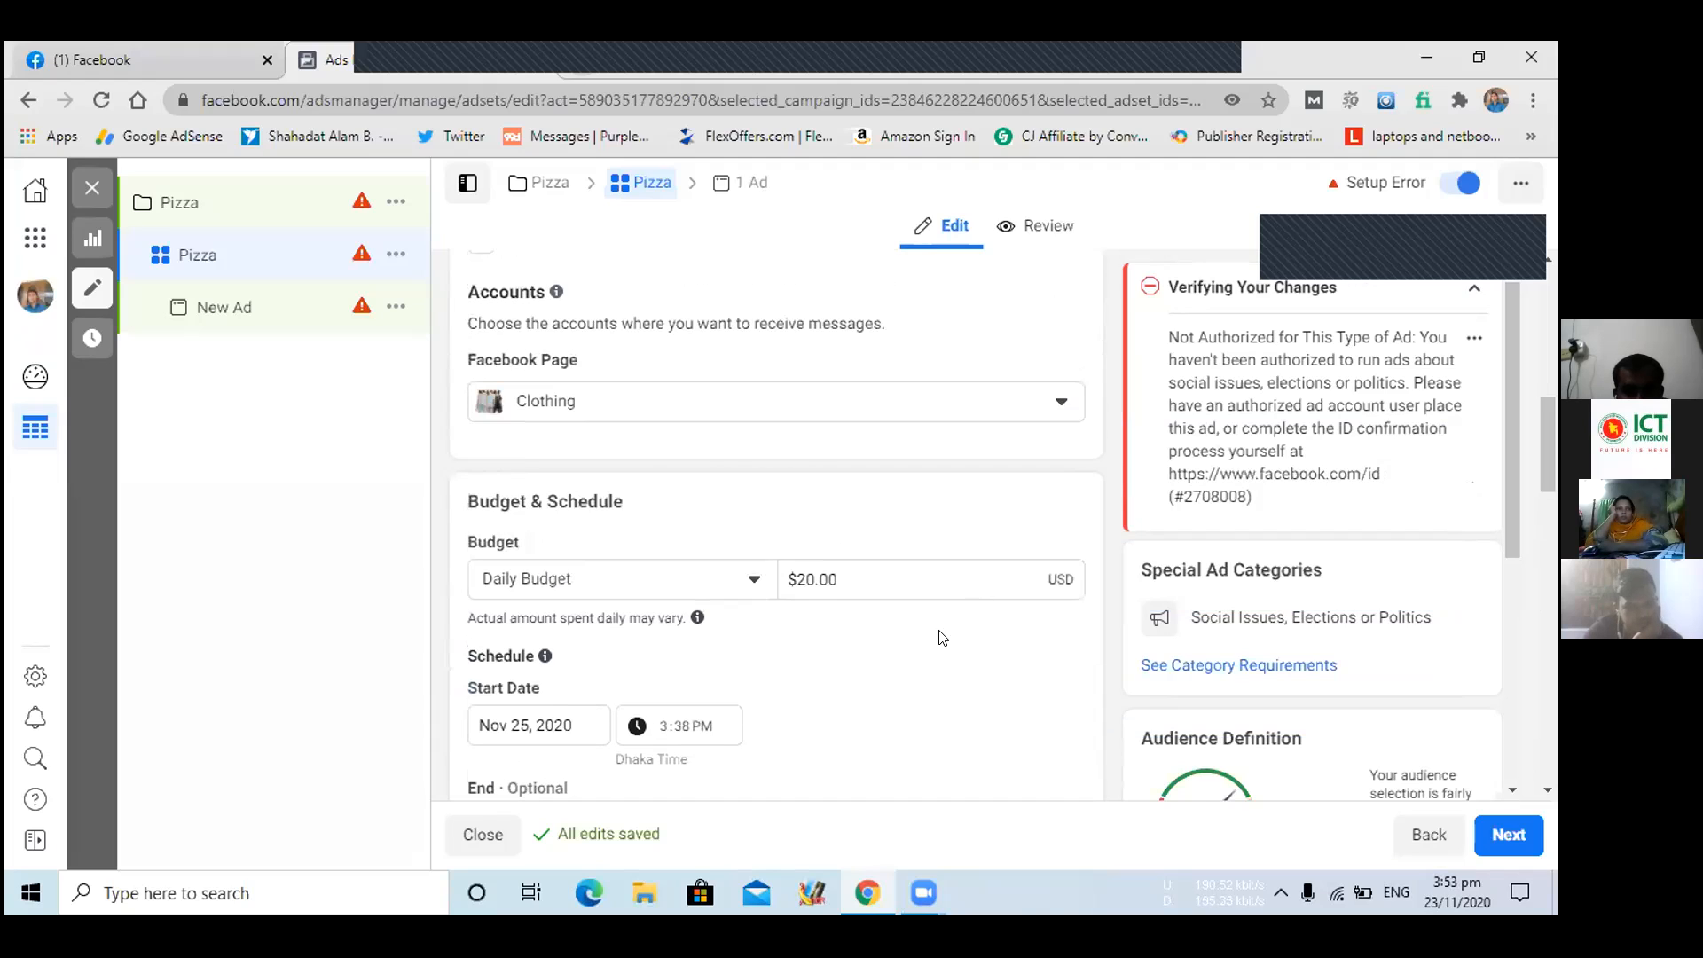
pyautogui.click(700, 581)
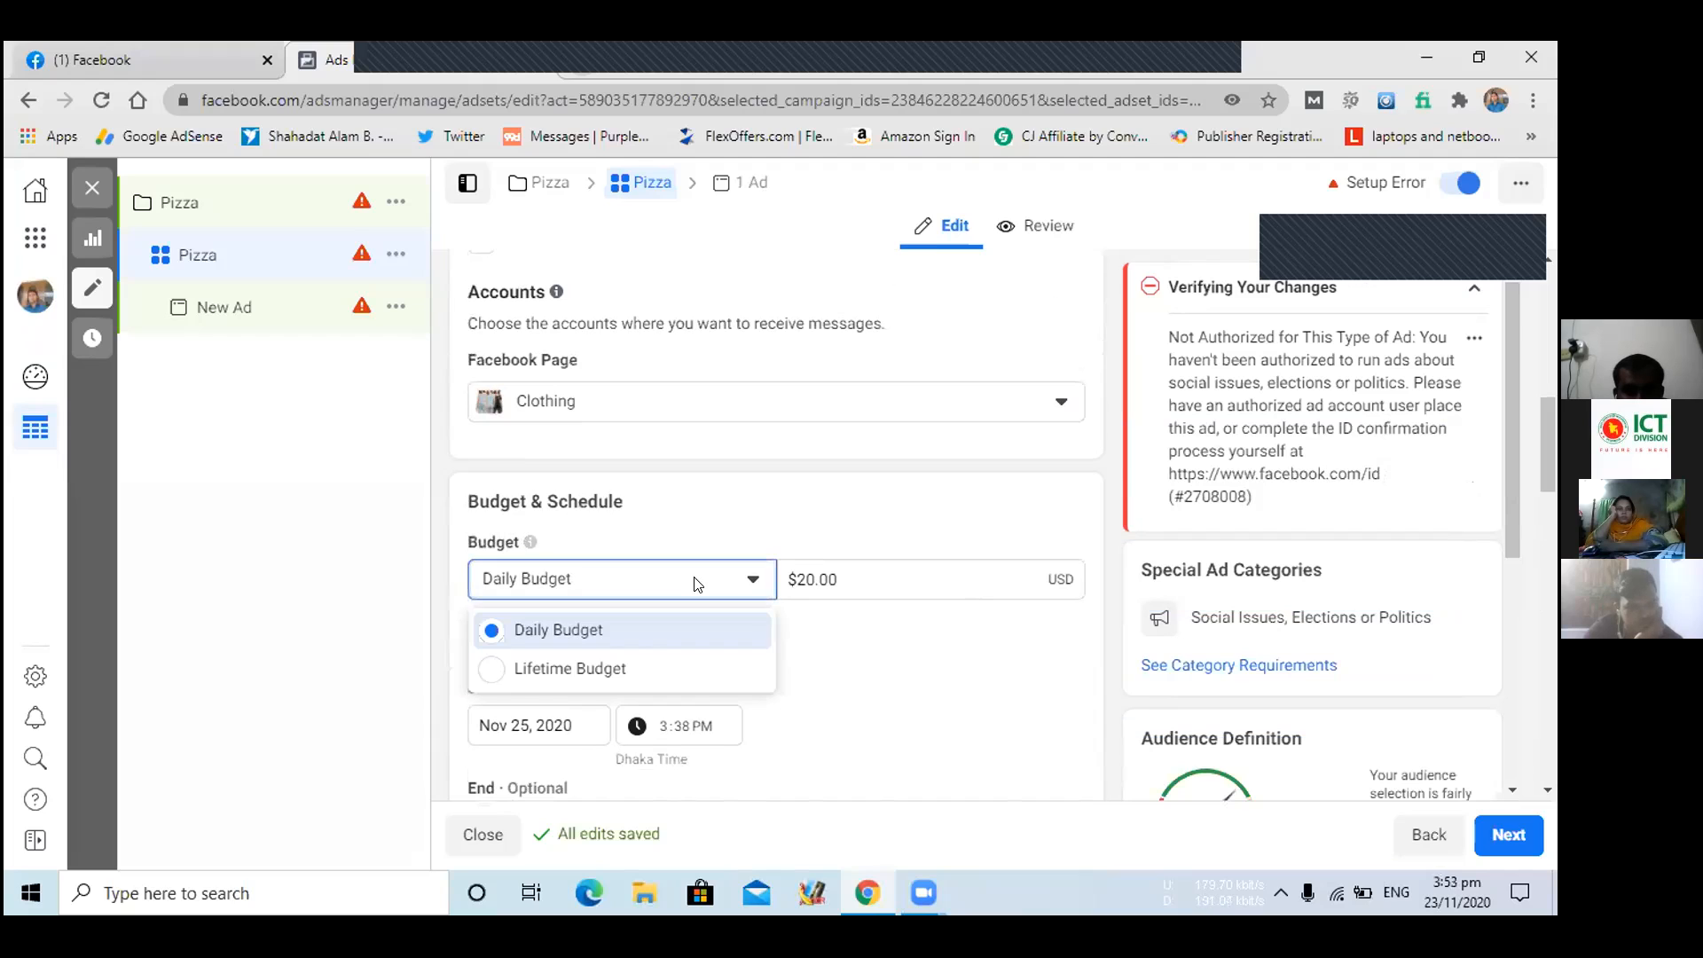
pyautogui.click(618, 670)
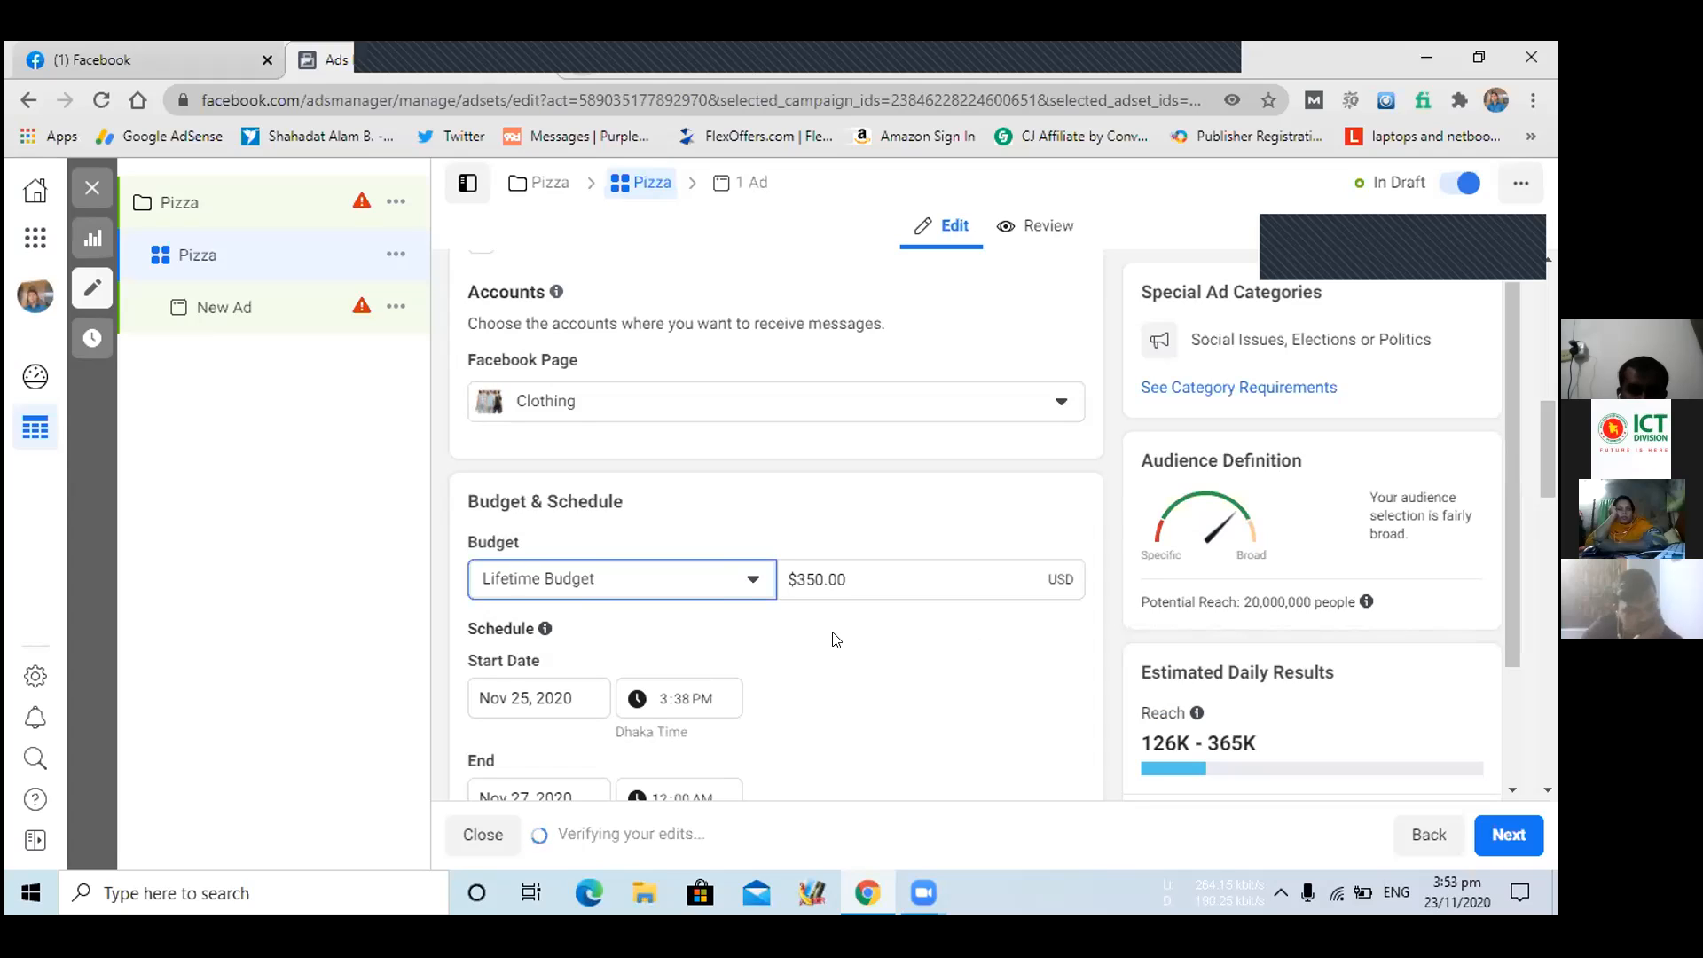
pyautogui.moveTo(1553, 465); pyautogui.dragTo(1553, 481)
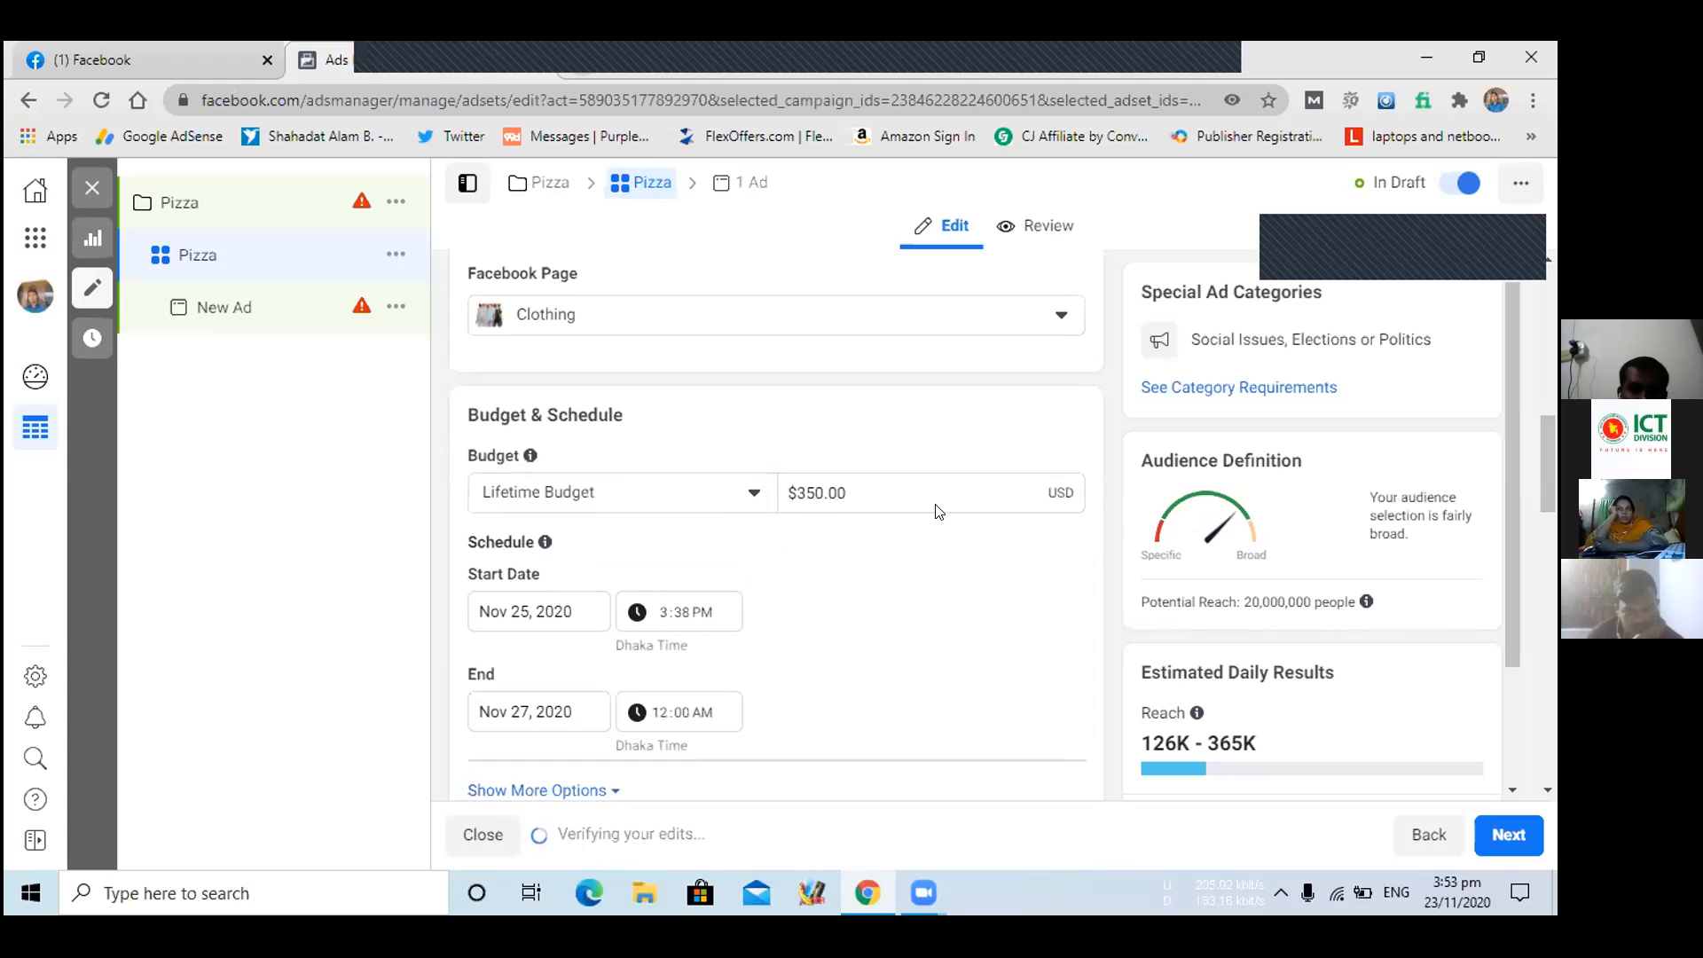
pyautogui.click(907, 489)
pyautogui.moveTo(797, 482); pyautogui.dragTo(726, 500)
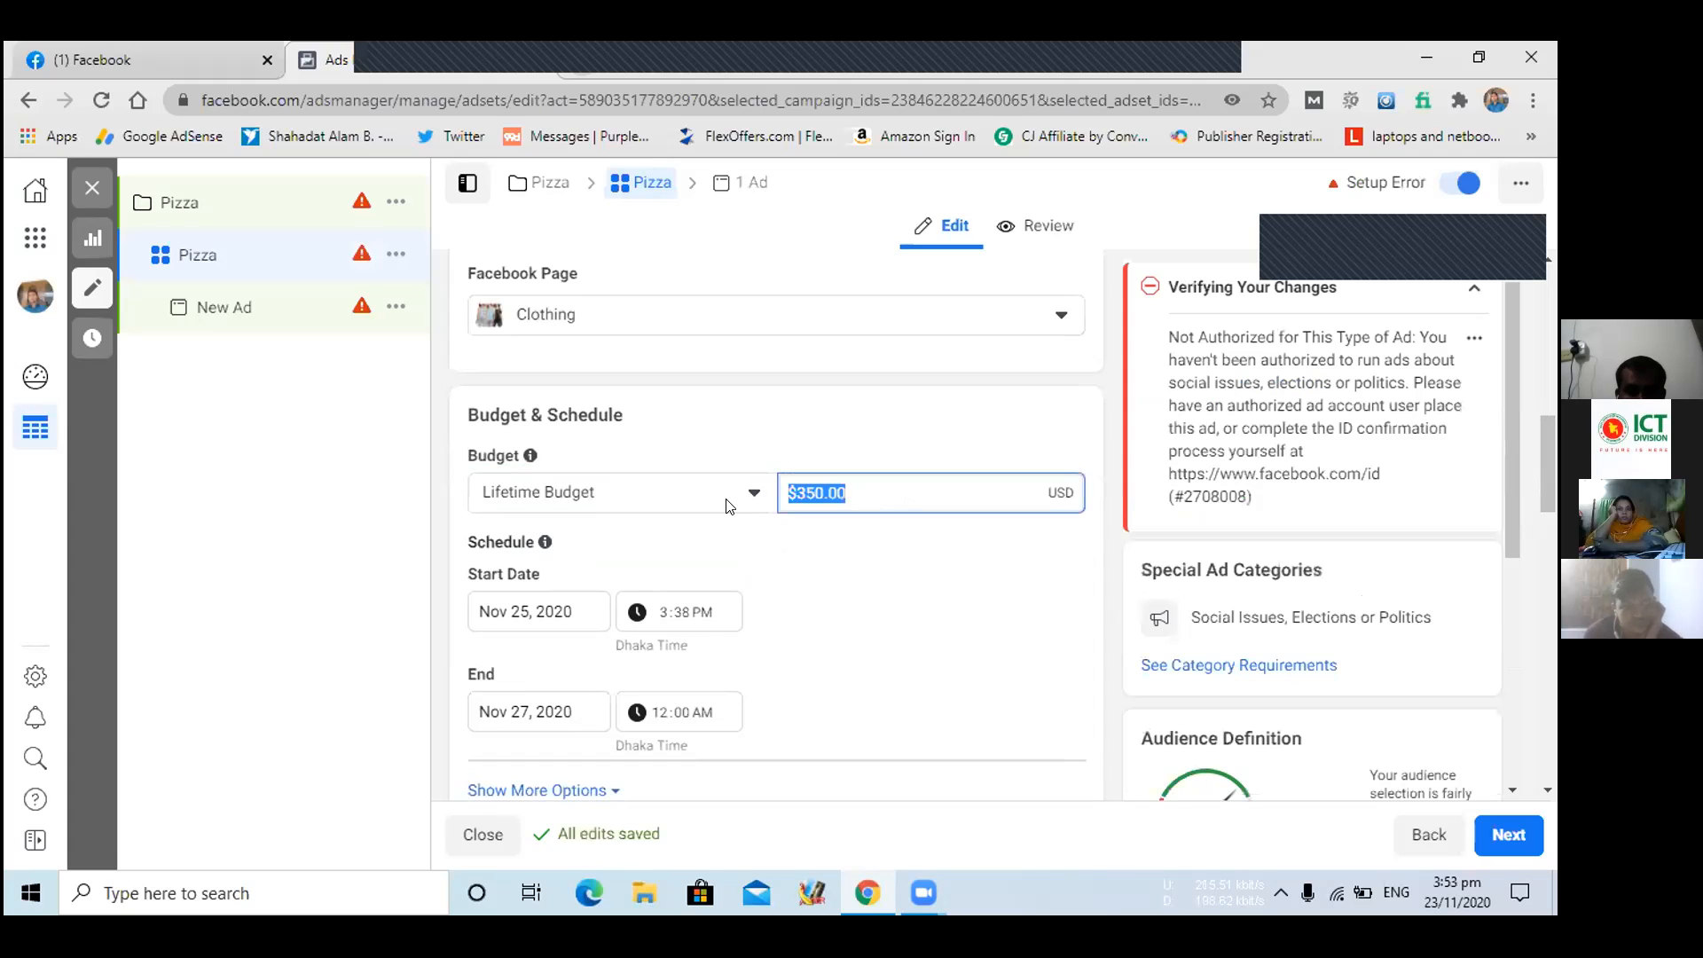
pyautogui.click(865, 597)
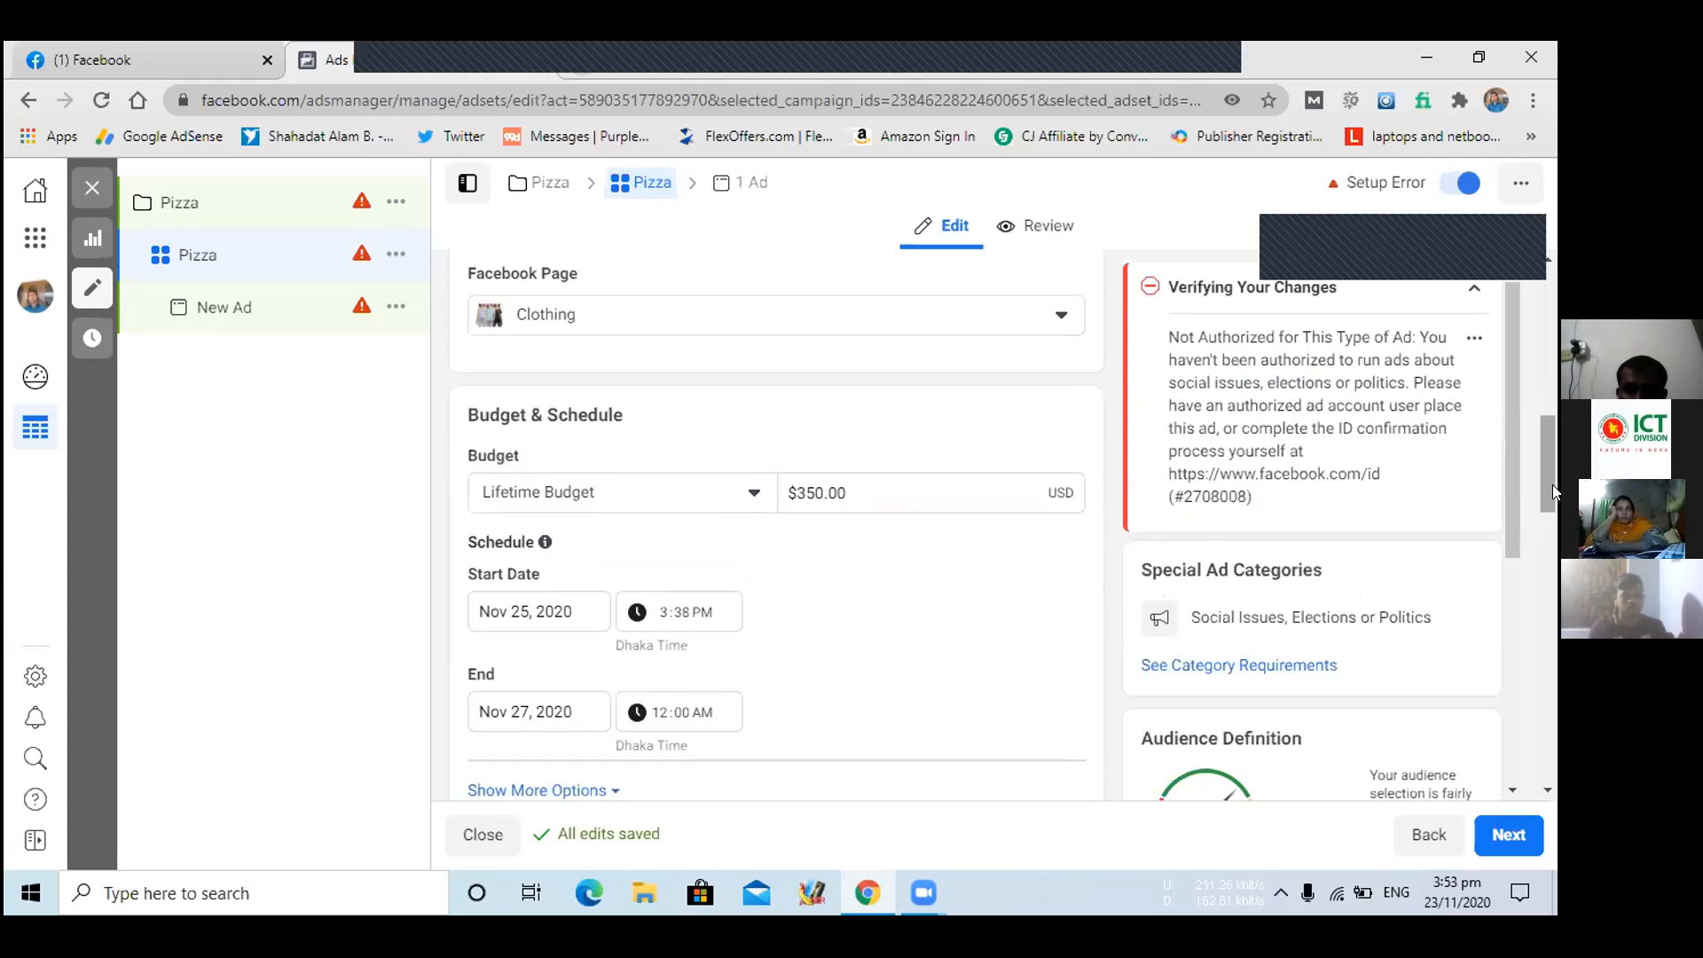
# - Examine the ad set's audience, placement, and optimization and delivery settings
pyautogui.moveTo(1553, 485); pyautogui.dragTo(1553, 573)
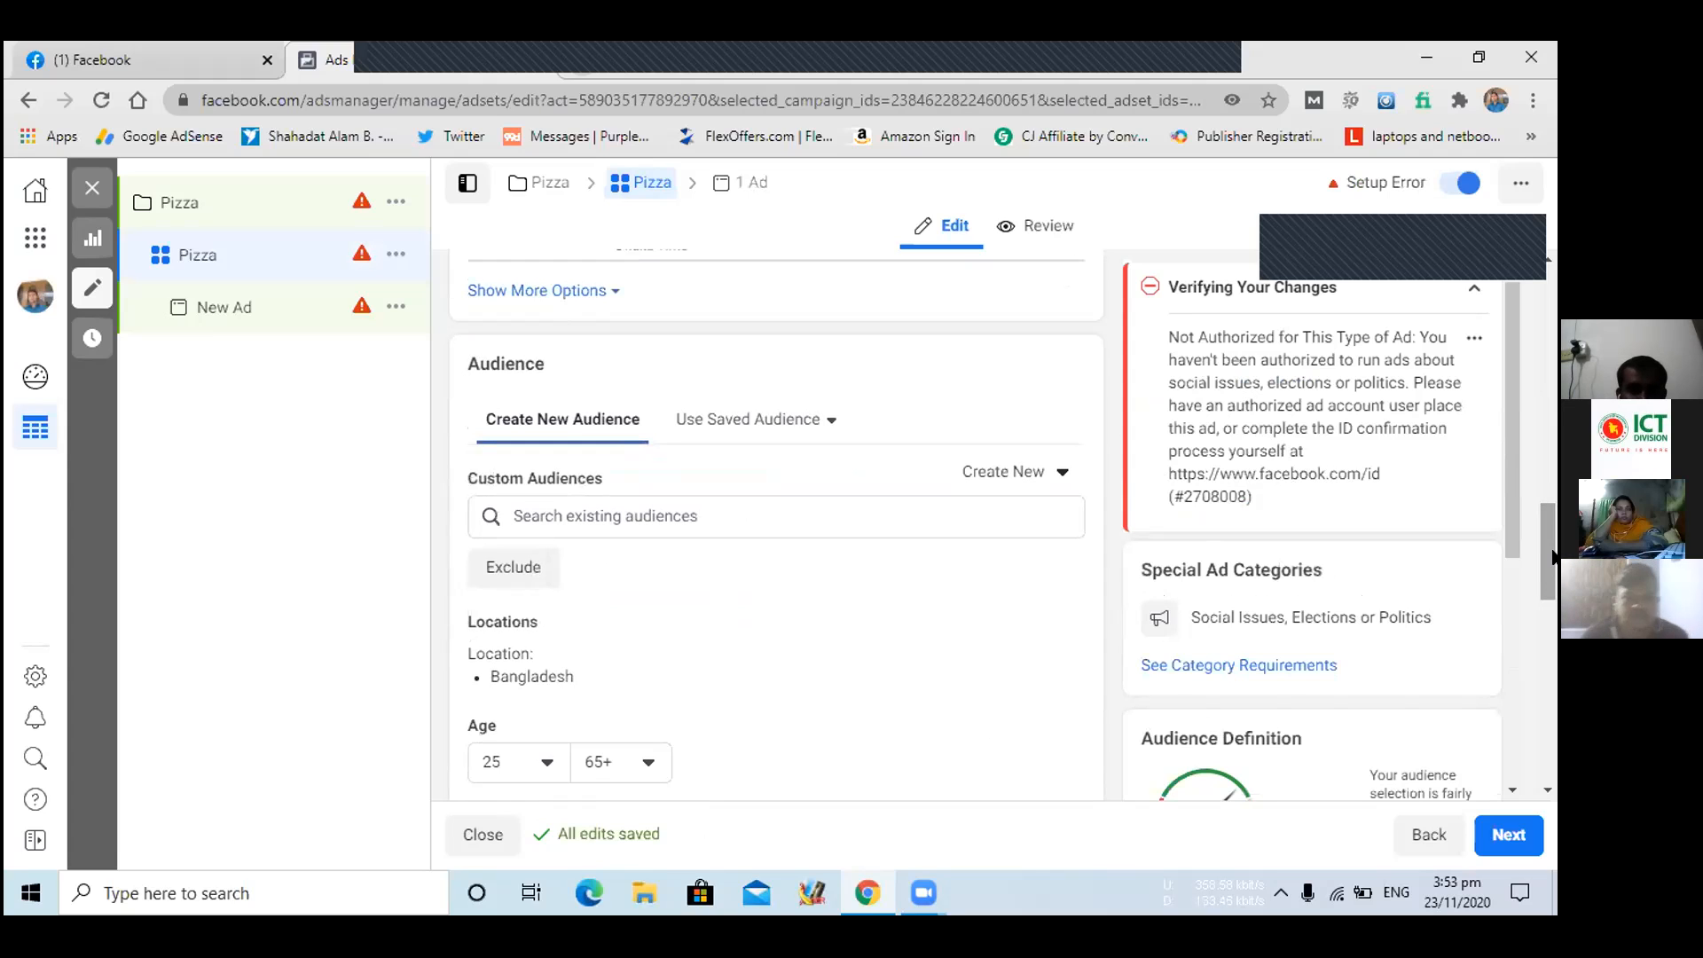
pyautogui.moveTo(1543, 537); pyautogui.dragTo(1553, 579)
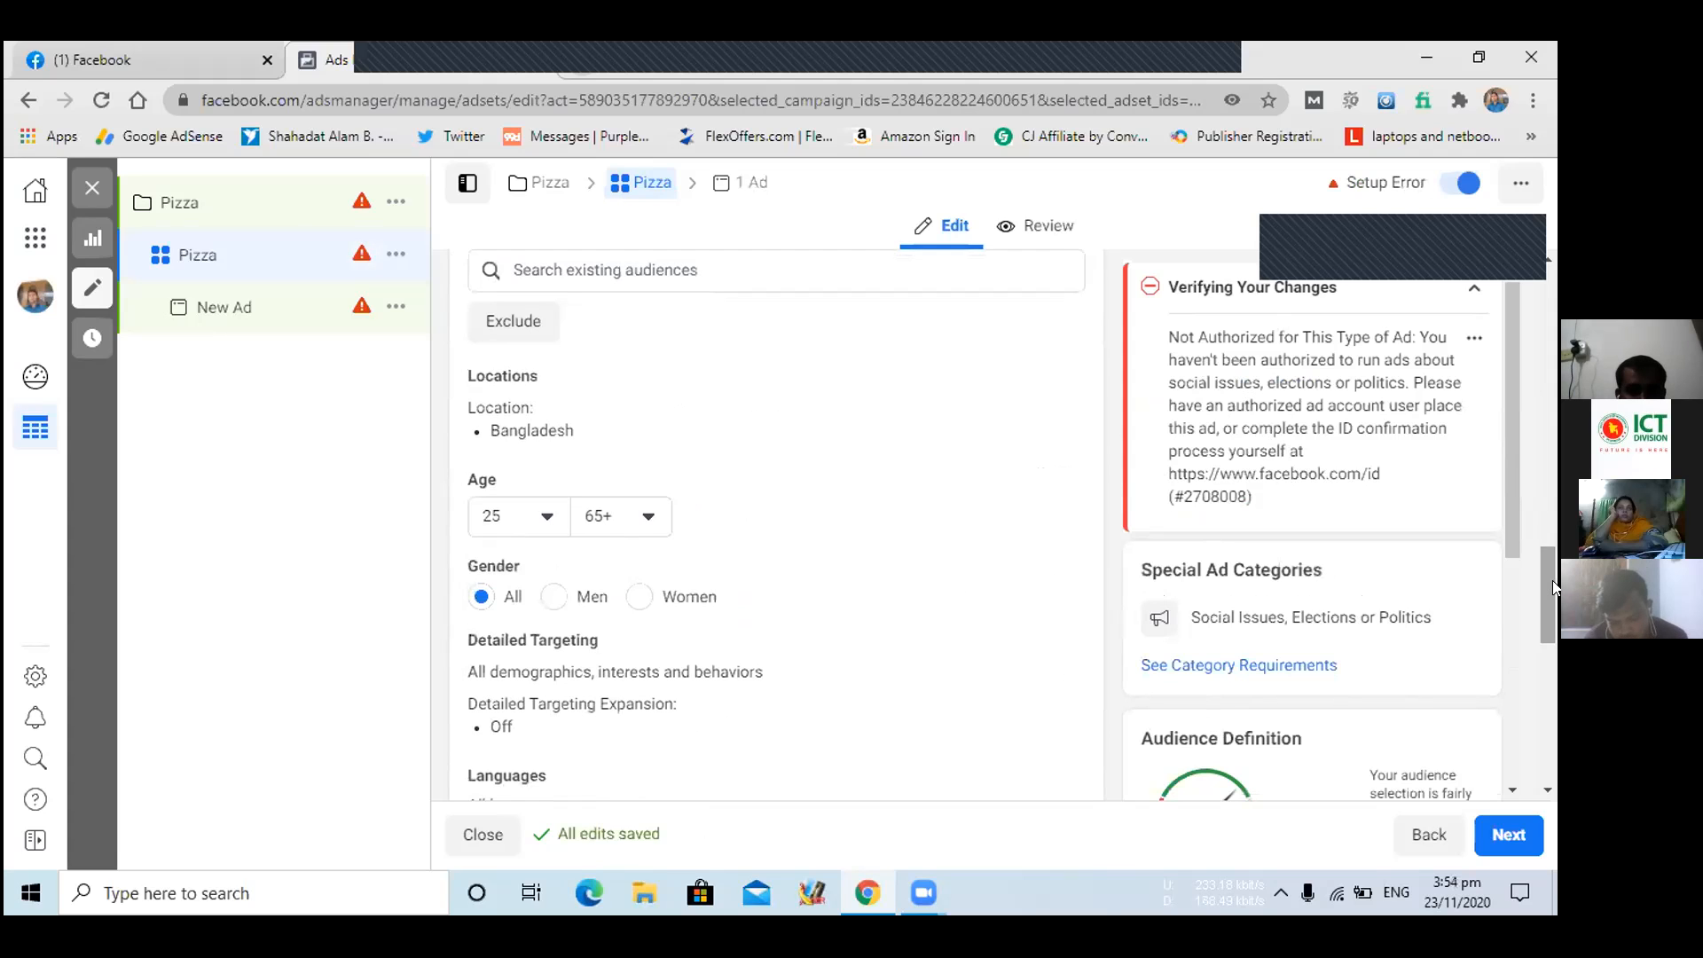
pyautogui.moveTo(1553, 580); pyautogui.dragTo(1553, 729)
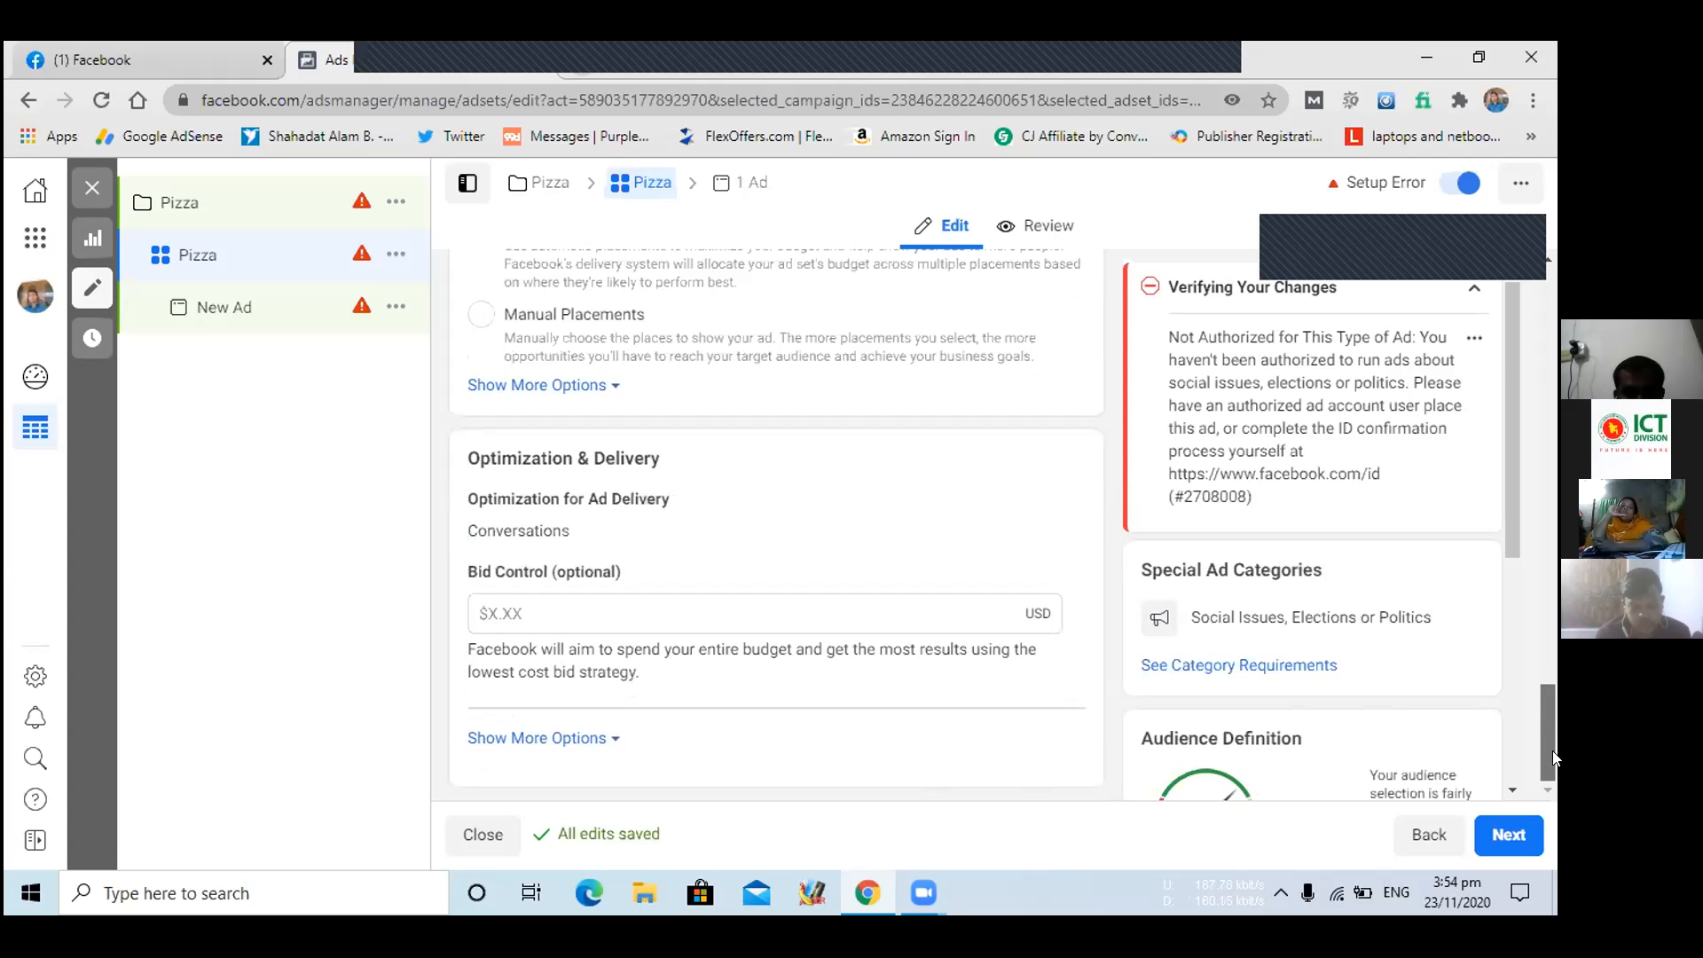
pyautogui.scroll(10, 1511, 342)
pyautogui.scroll(5, 1553, 337)
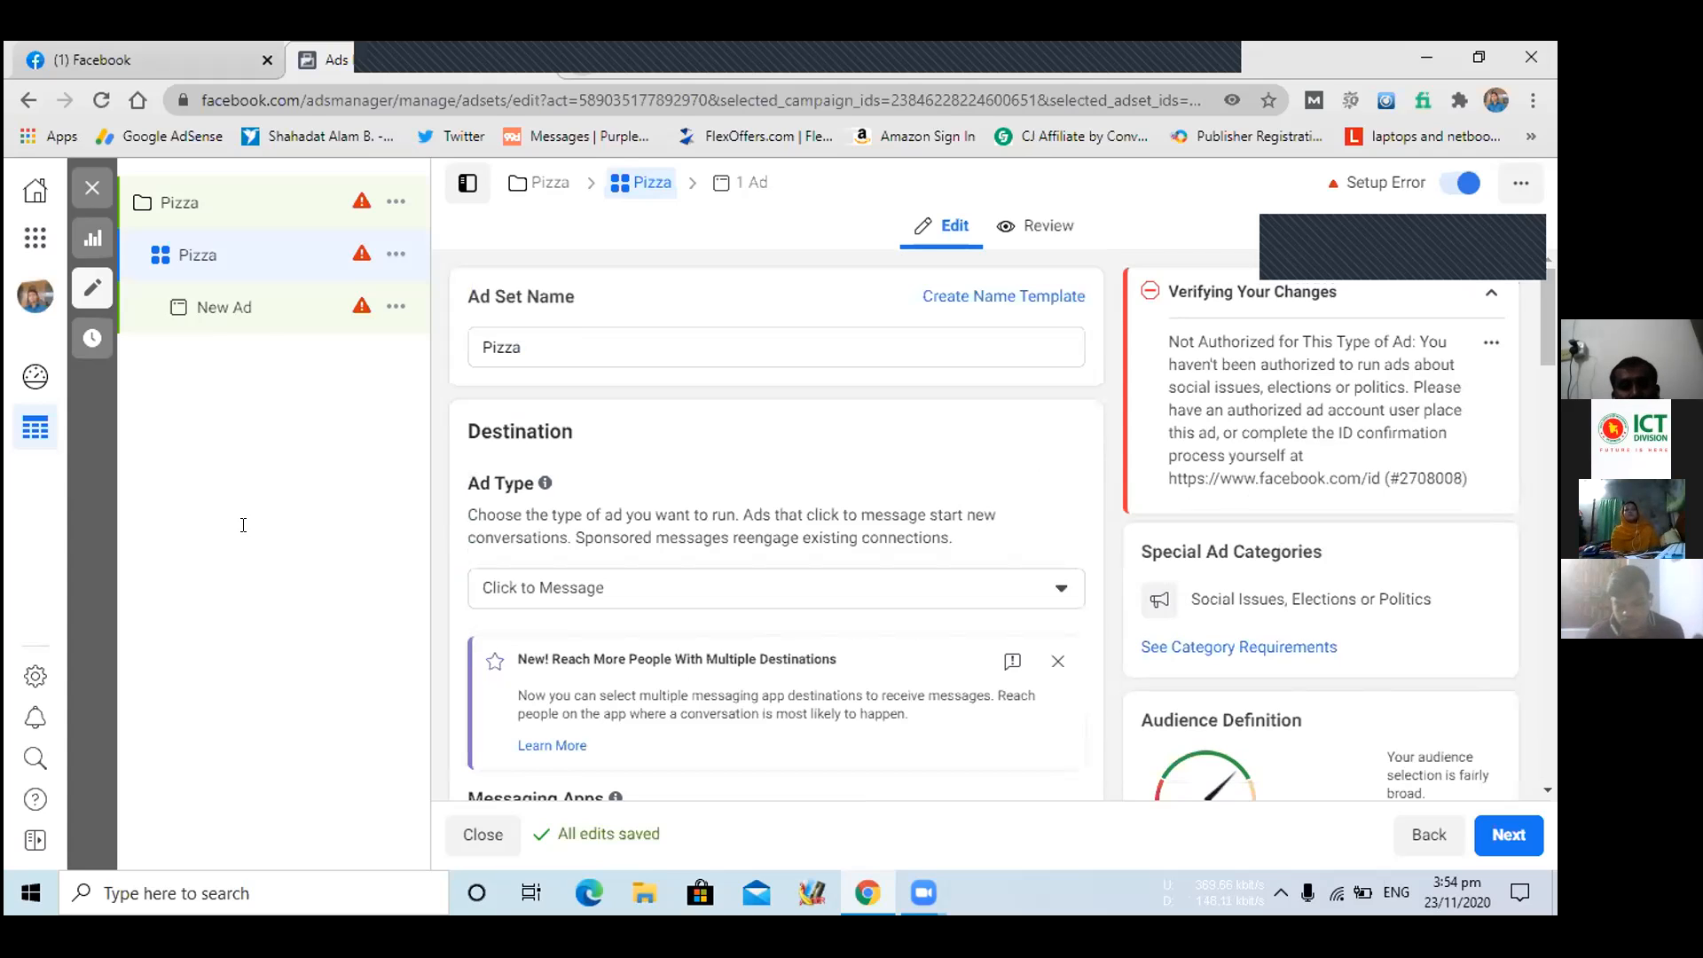
# - Open the ad under the Pizza ad set and rename it as Pizza
pyautogui.click(731, 180)
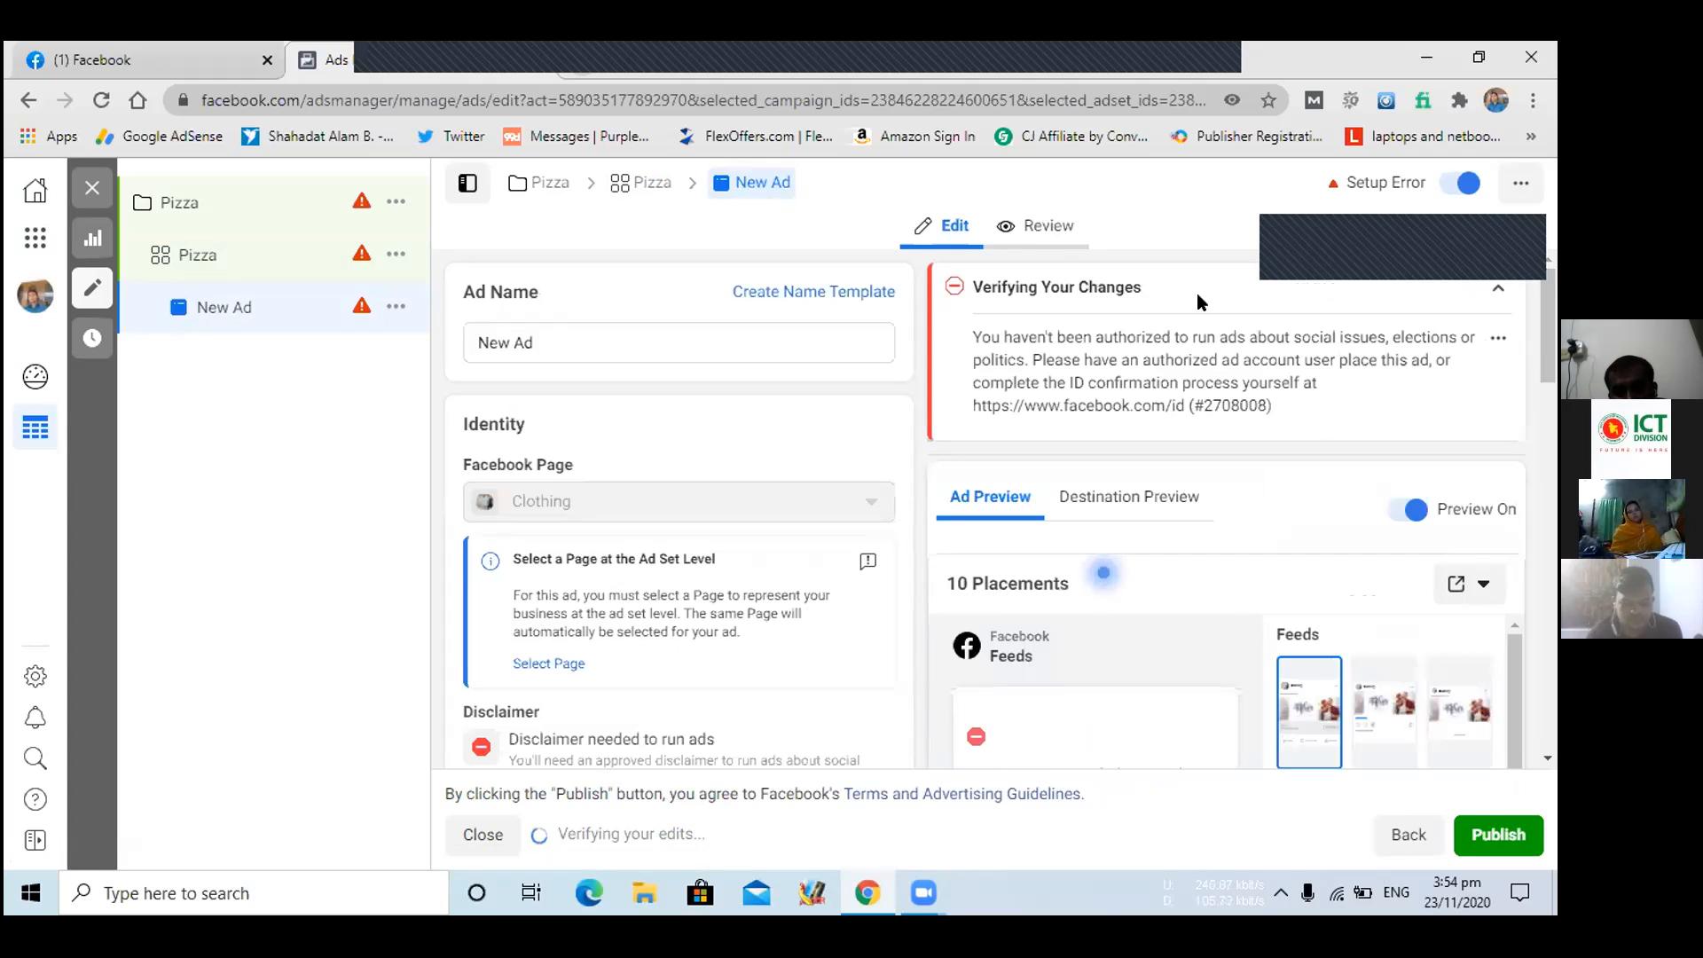
pyautogui.tripleClick(492, 342)
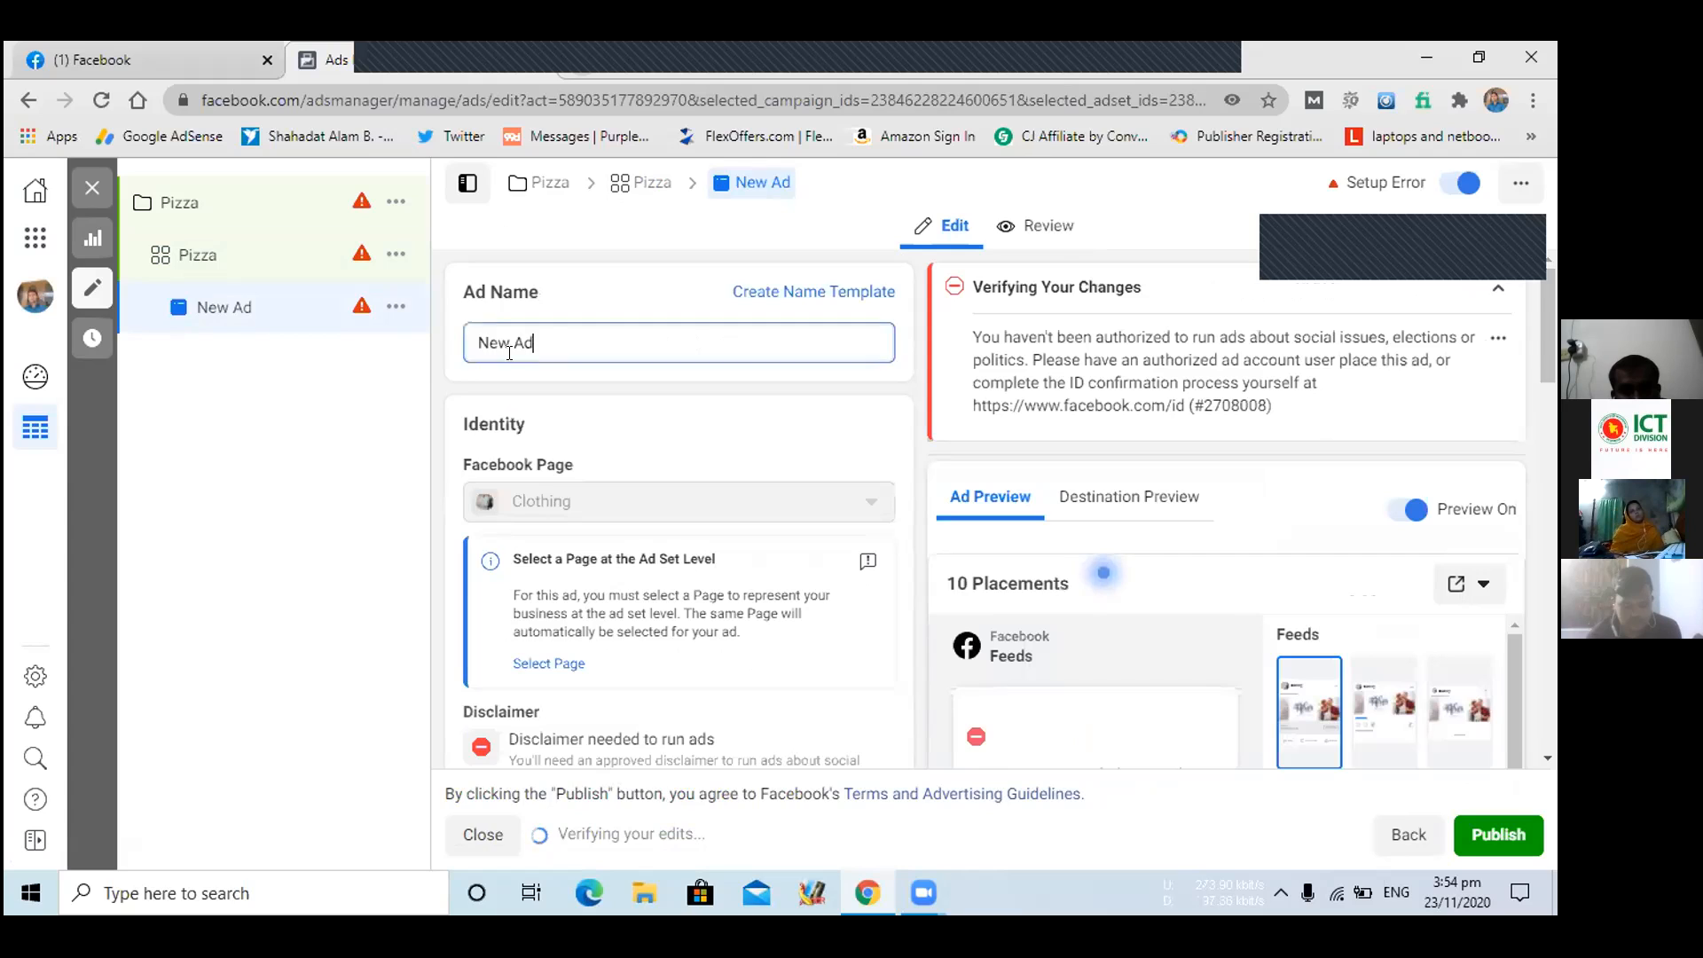
pyautogui.write('Pizza')
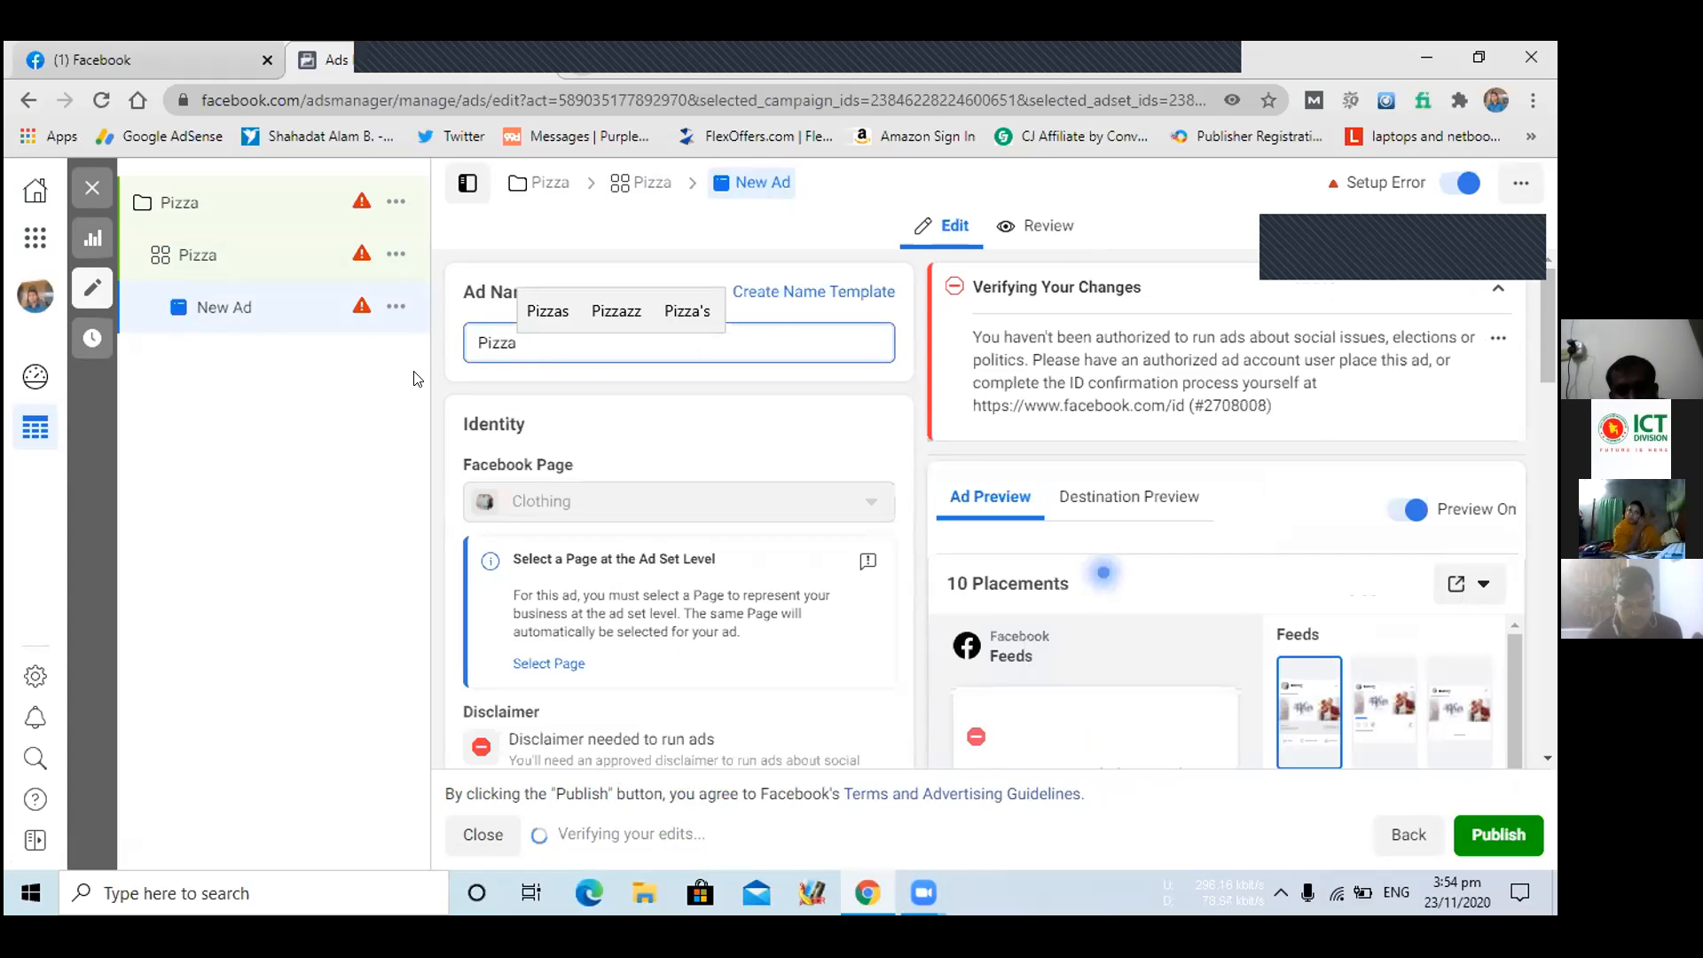
pyautogui.click(383, 455)
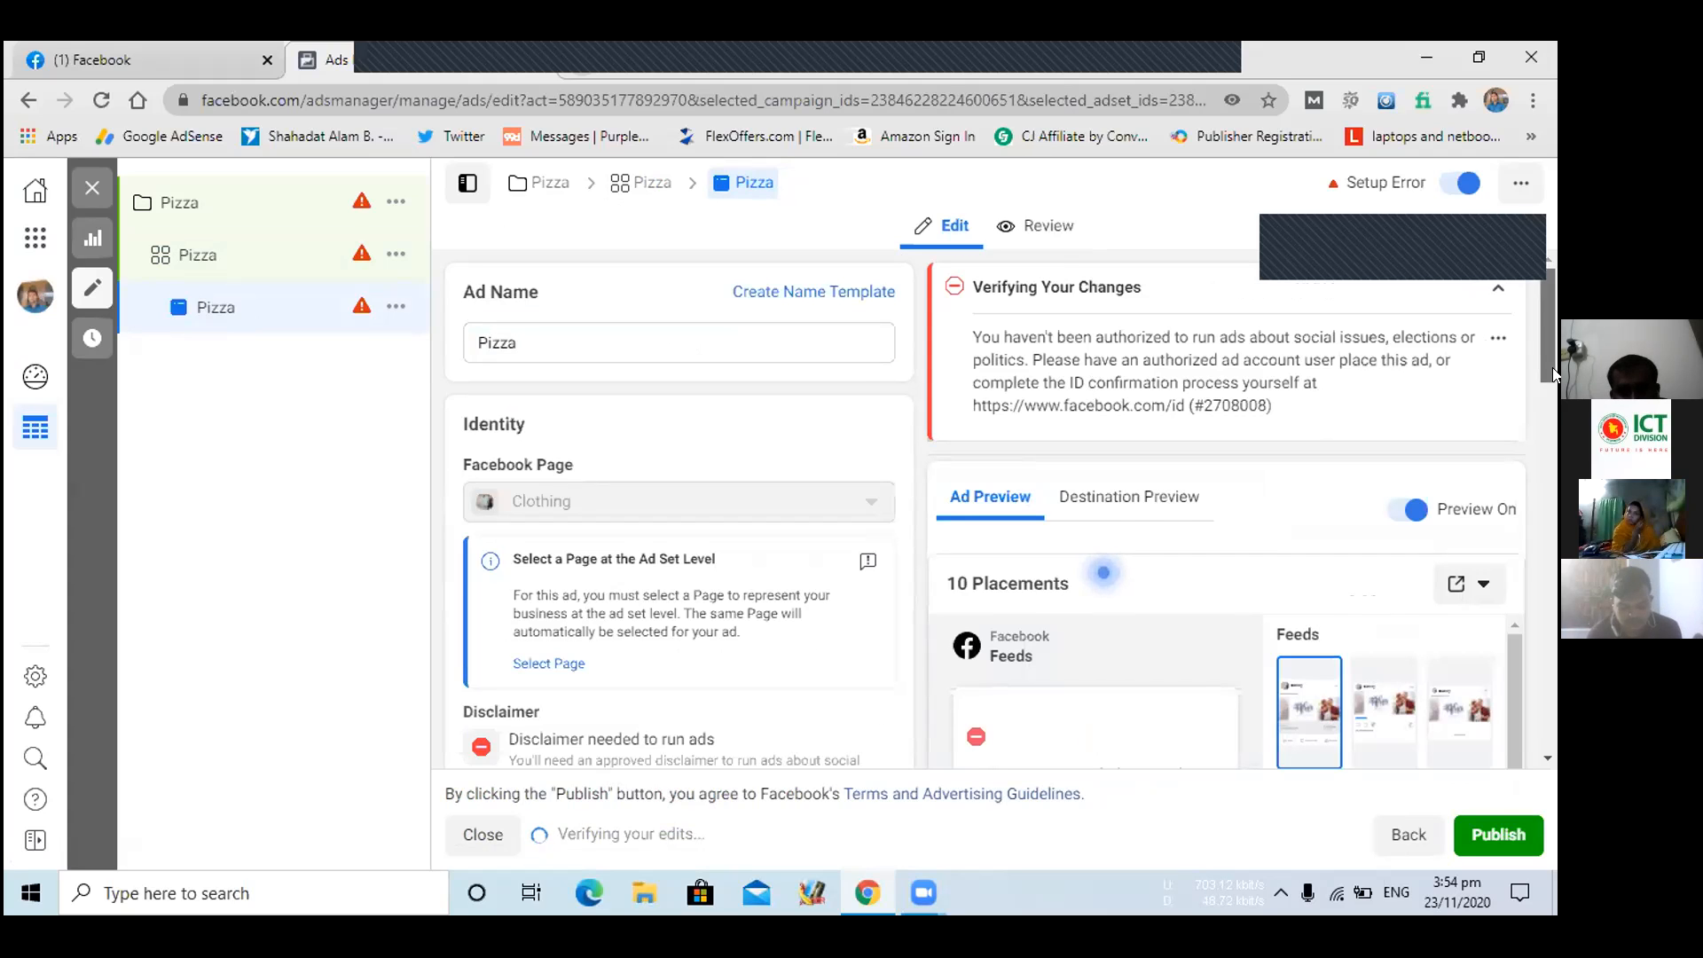
# - Review the ad's identity, existing-post creative, message template and tracking settings before publishing
pyautogui.scroll(-1, 1554, 396)
pyautogui.scroll(-1, 1553, 399)
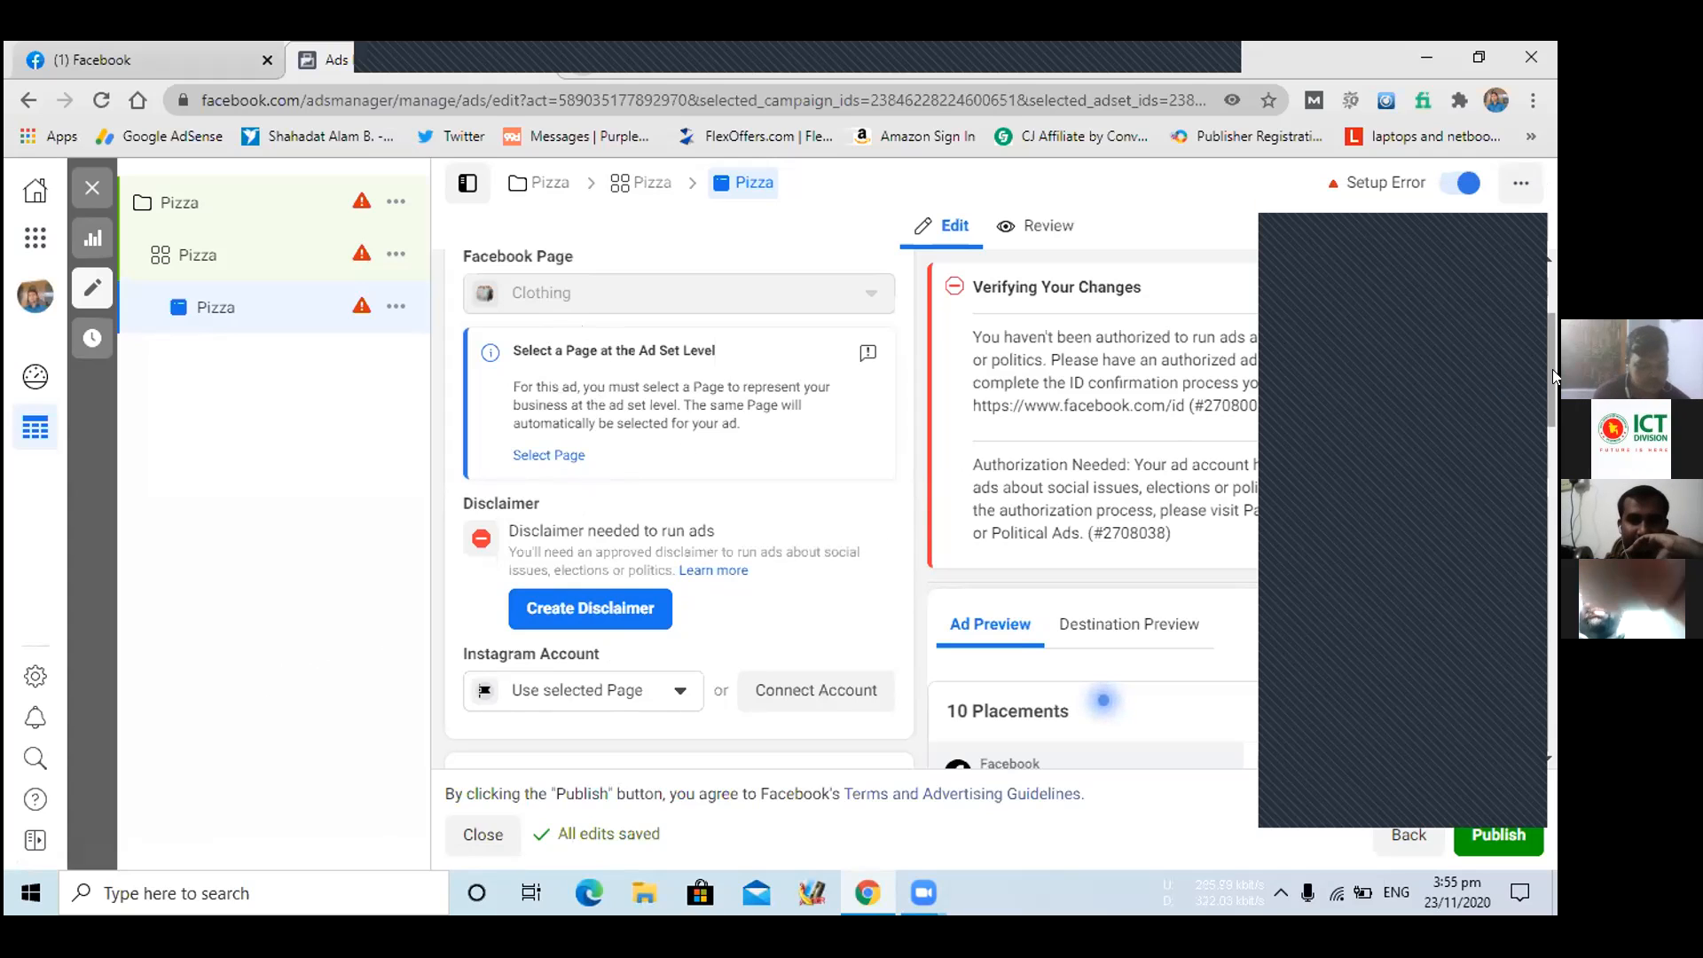
pyautogui.moveTo(1552, 369); pyautogui.dragTo(1553, 376)
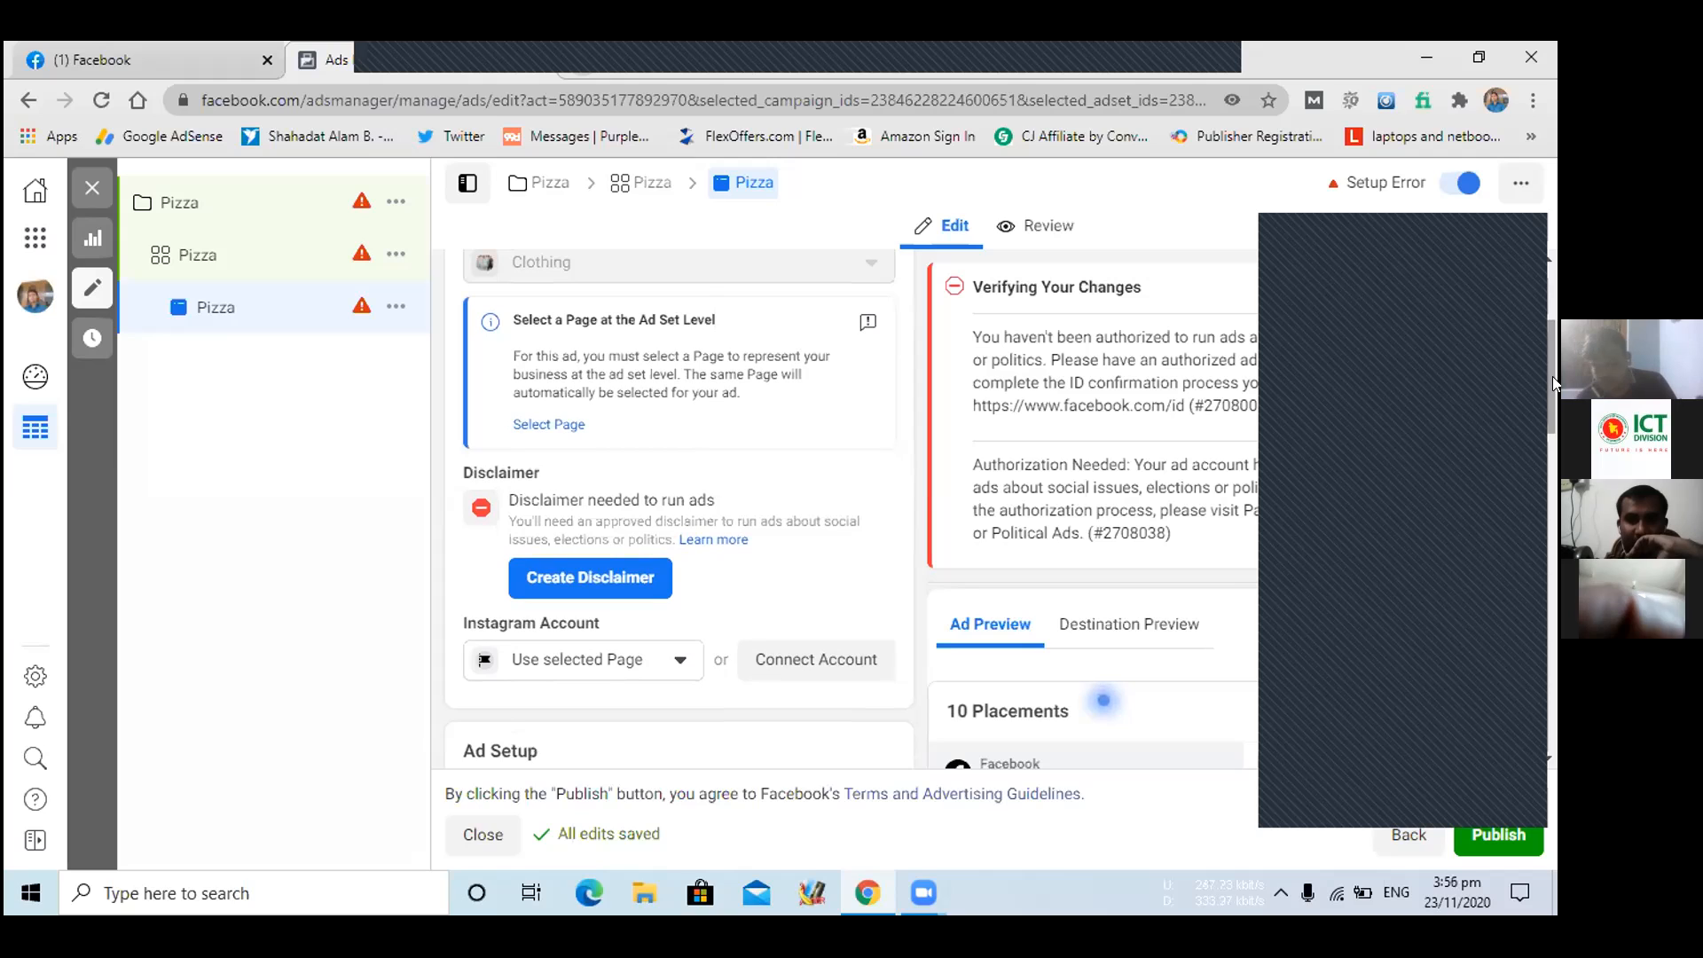
pyautogui.moveTo(1553, 376); pyautogui.dragTo(1552, 444)
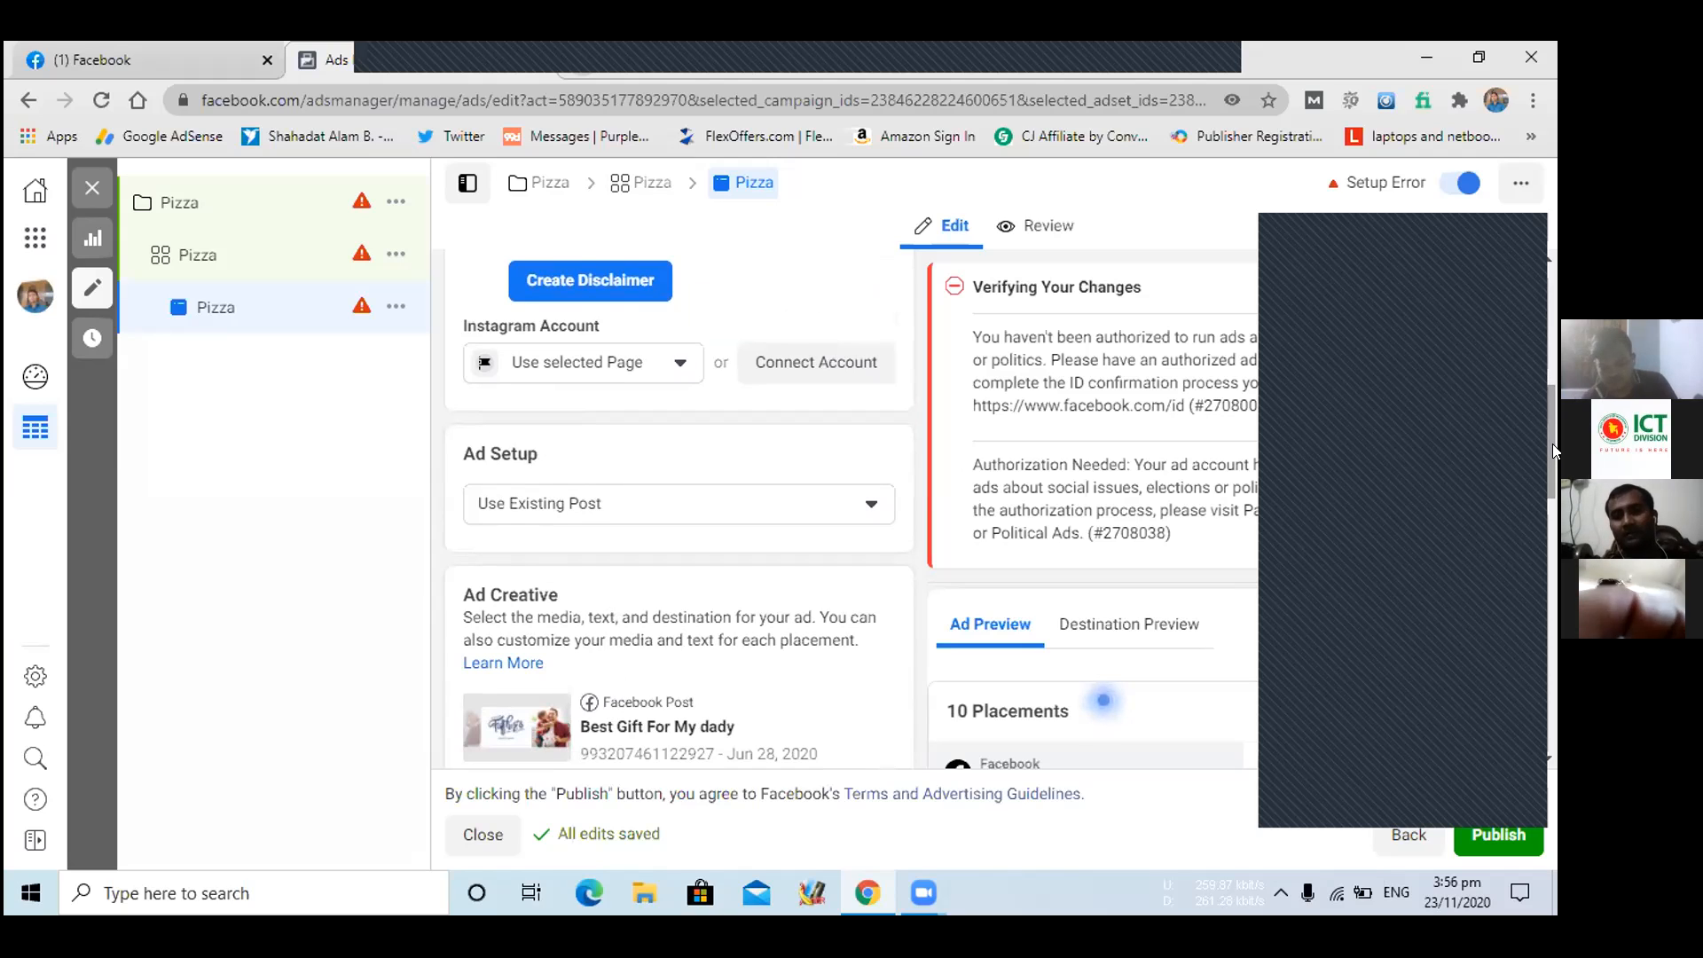
pyautogui.moveTo(1552, 462); pyautogui.dragTo(1553, 630)
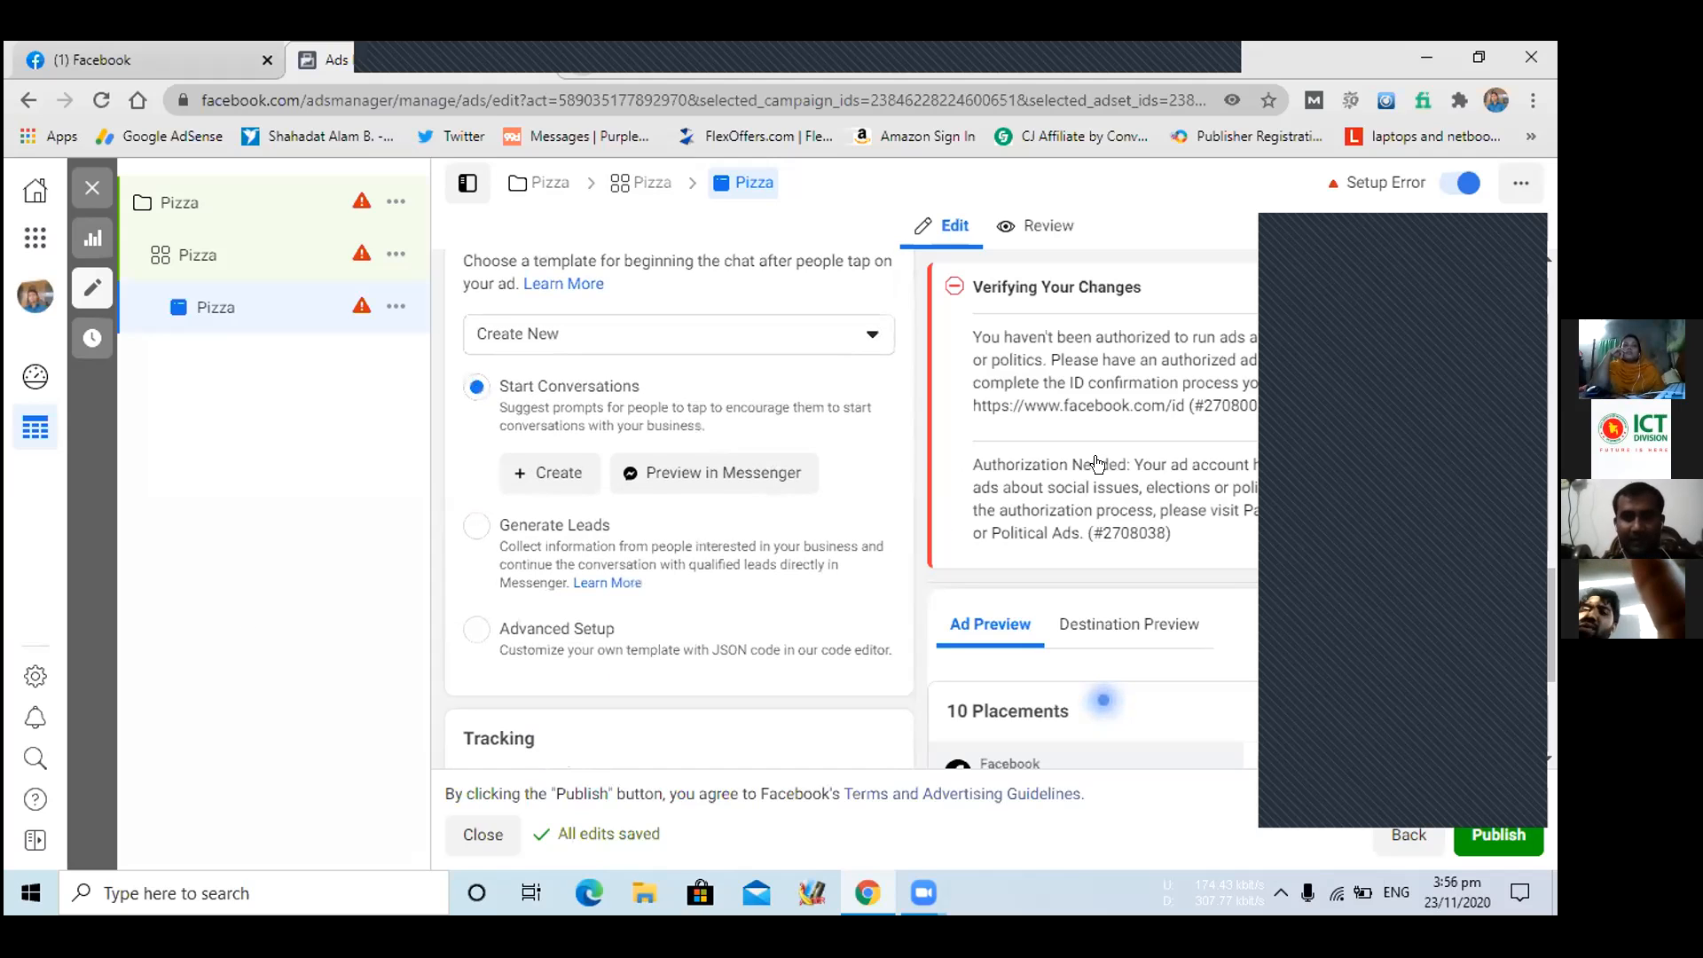
pyautogui.moveTo(1553, 603); pyautogui.dragTo(1553, 669)
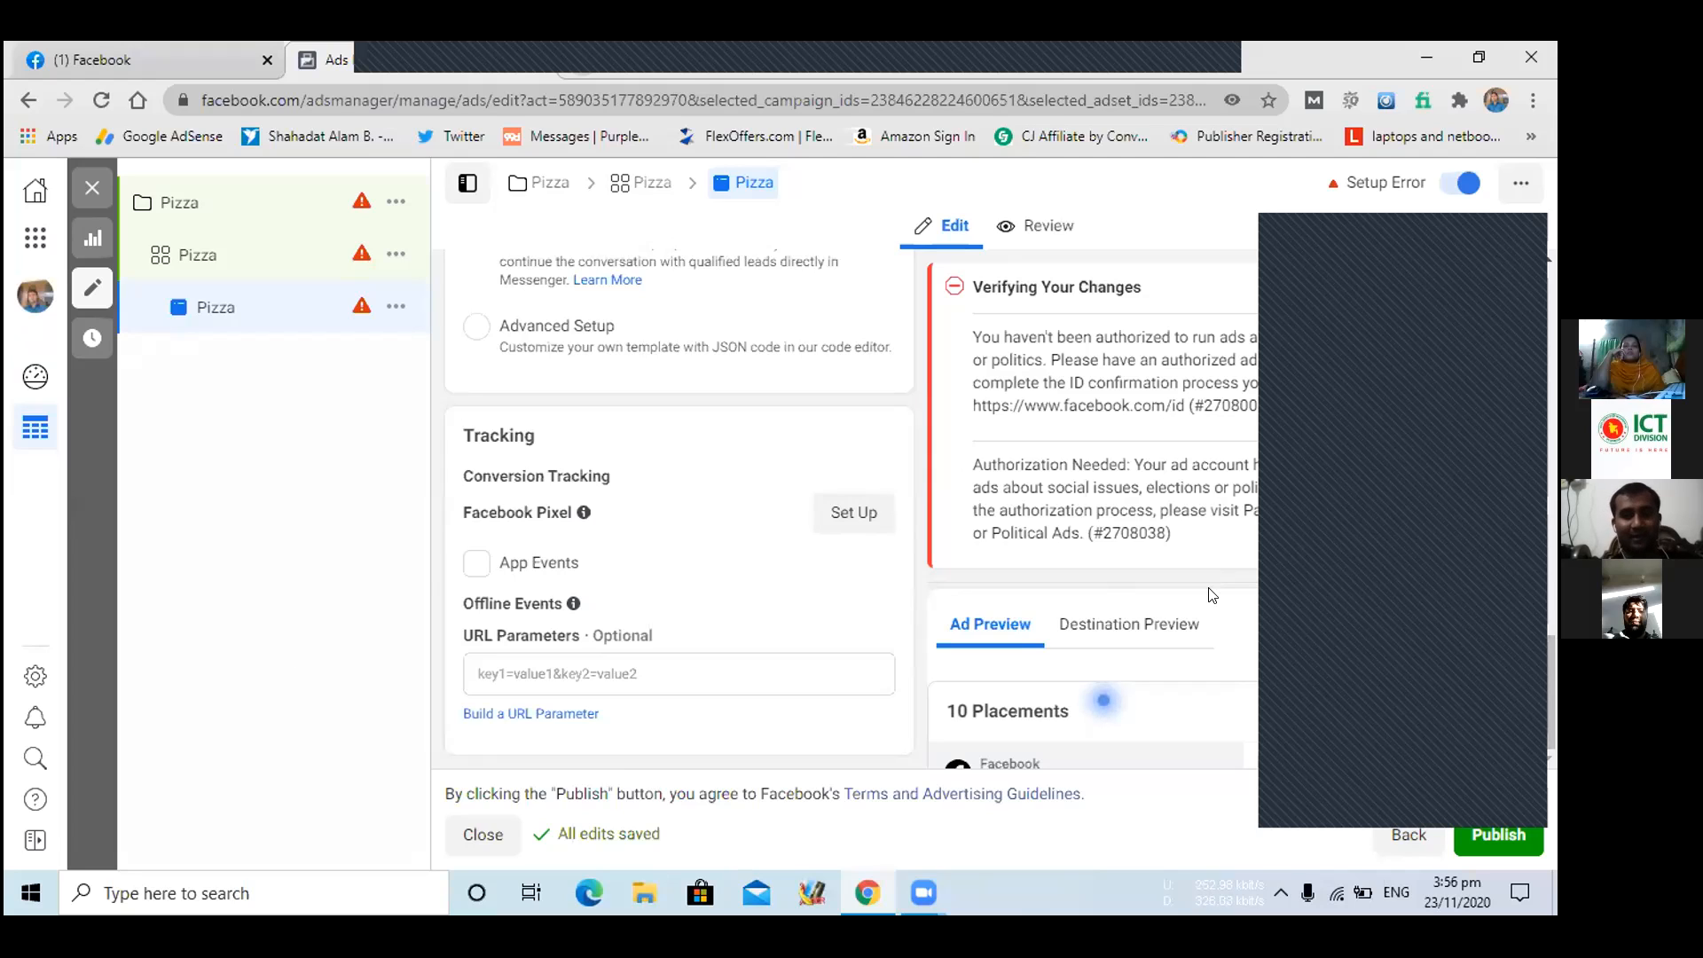
pyautogui.moveTo(1553, 649); pyautogui.dragTo(1553, 717)
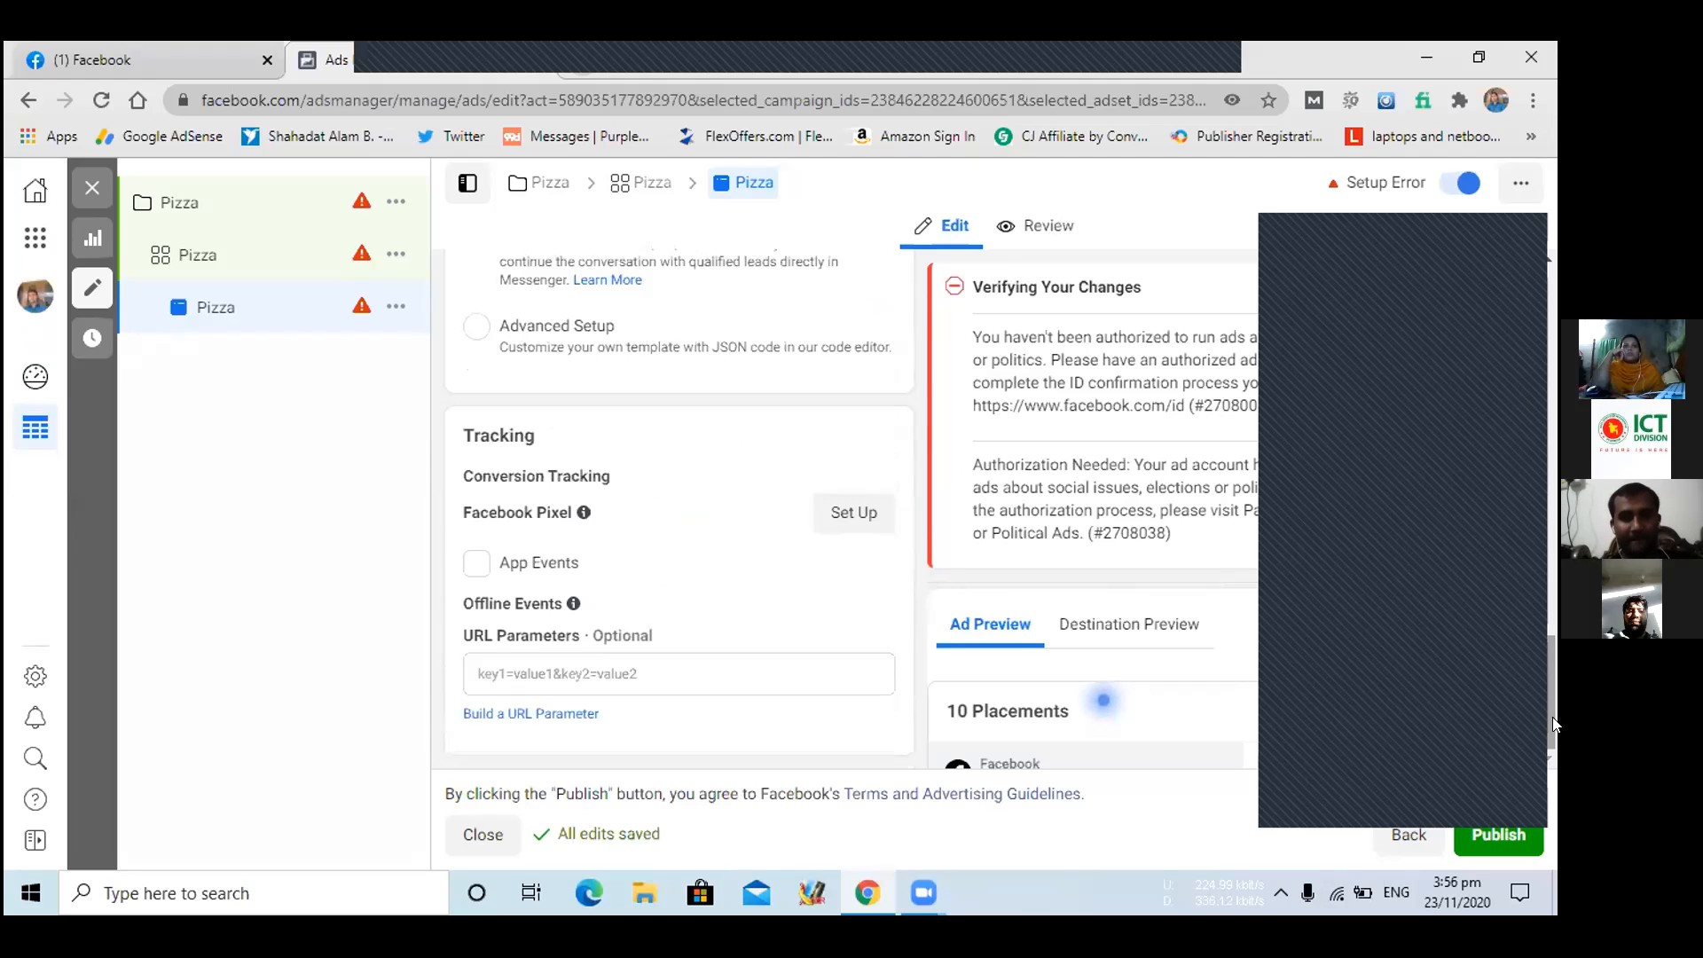
# - Try to publish the ad, then dismiss the ad account setup without continuing
pyautogui.click(1480, 834)
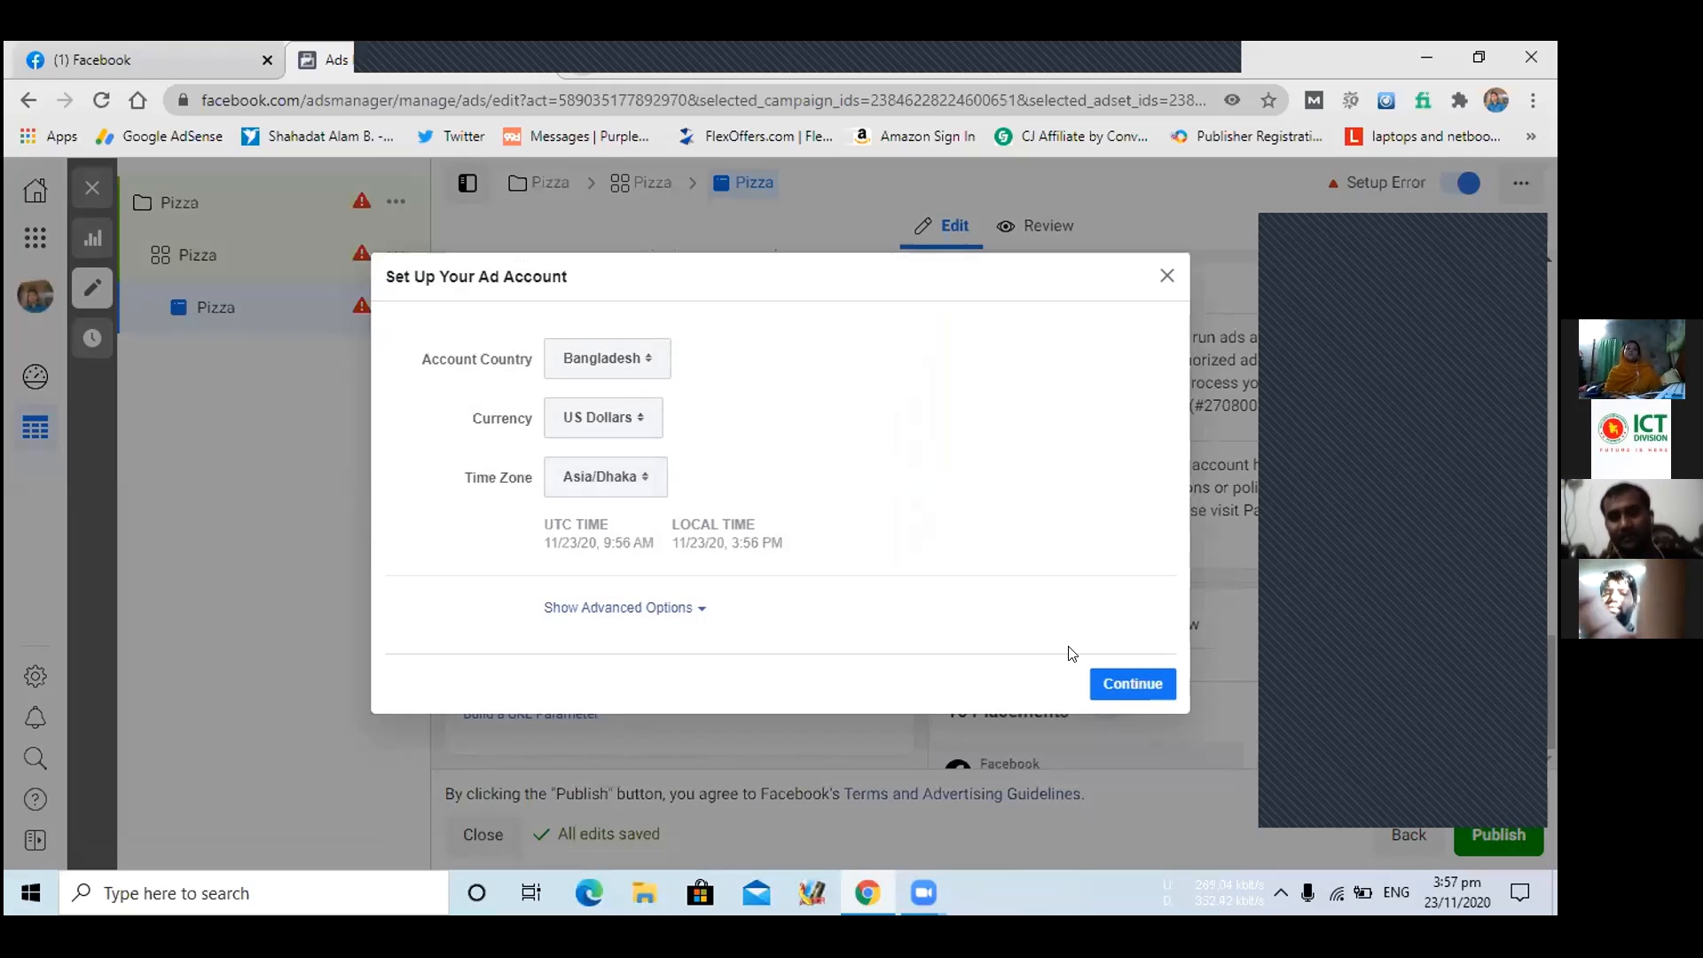
pyautogui.click(1166, 278)
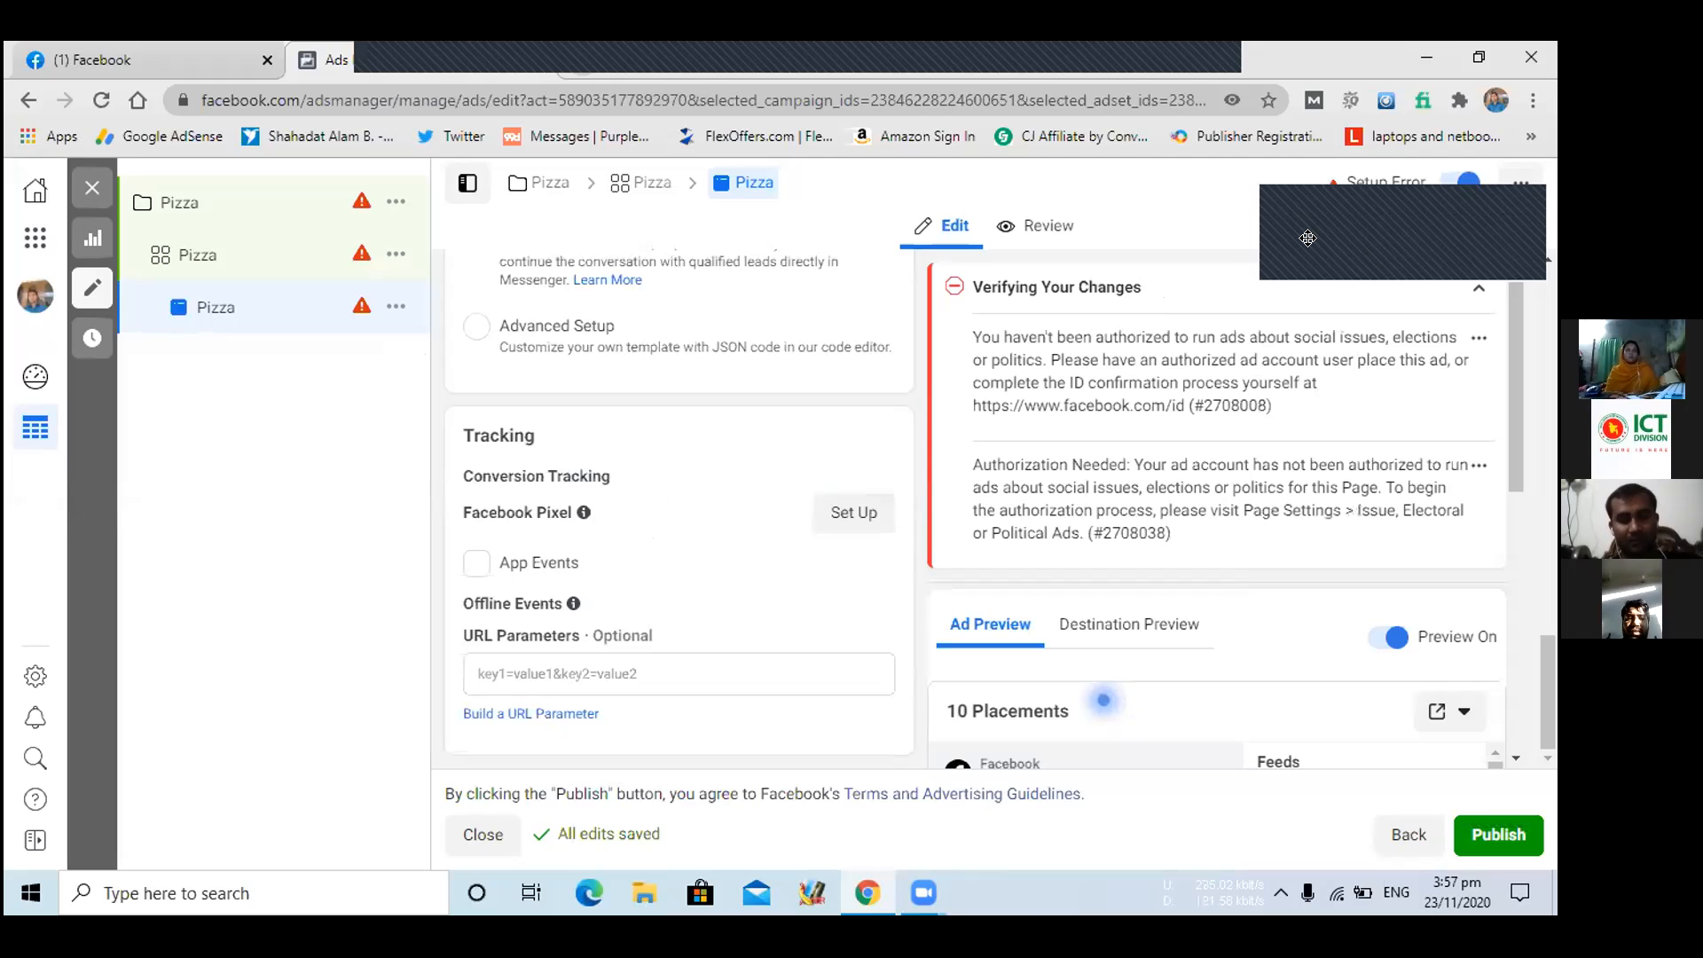
pyautogui.press('XF86AudioRaiseVolume')
pyautogui.press('XF86AudioRaiseVolume')
pyautogui.press('XF86AudioRaiseVolume')
pyautogui.press('XF86AudioRaiseVolume')
pyautogui.press('XF86AudioRaiseVolume')
pyautogui.press('XF86AudioRaiseVolume')
pyautogui.press('XF86AudioRaiseVolume')
pyautogui.press('XF86AudioRaiseVolume')
pyautogui.press('XF86AudioRaiseVolume')
pyautogui.press('XF86AudioRaiseVolume')
pyautogui.press('XF86AudioRaiseVolume')
pyautogui.press('XF86AudioRaiseVolume')
pyautogui.press('XF86AudioRaiseVolume')
pyautogui.press('XF86AudioRaiseVolume')
pyautogui.press('XF86AudioRaiseVolume')
pyautogui.press('XF86AudioRaiseVolume')
pyautogui.press('XF86AudioRaiseVolume')
pyautogui.press('XF86AudioRaiseVolume')
pyautogui.press('XF86AudioRaiseVolume')
pyautogui.press('XF86AudioRaiseVolume')
pyautogui.press('XF86AudioRaiseVolume')
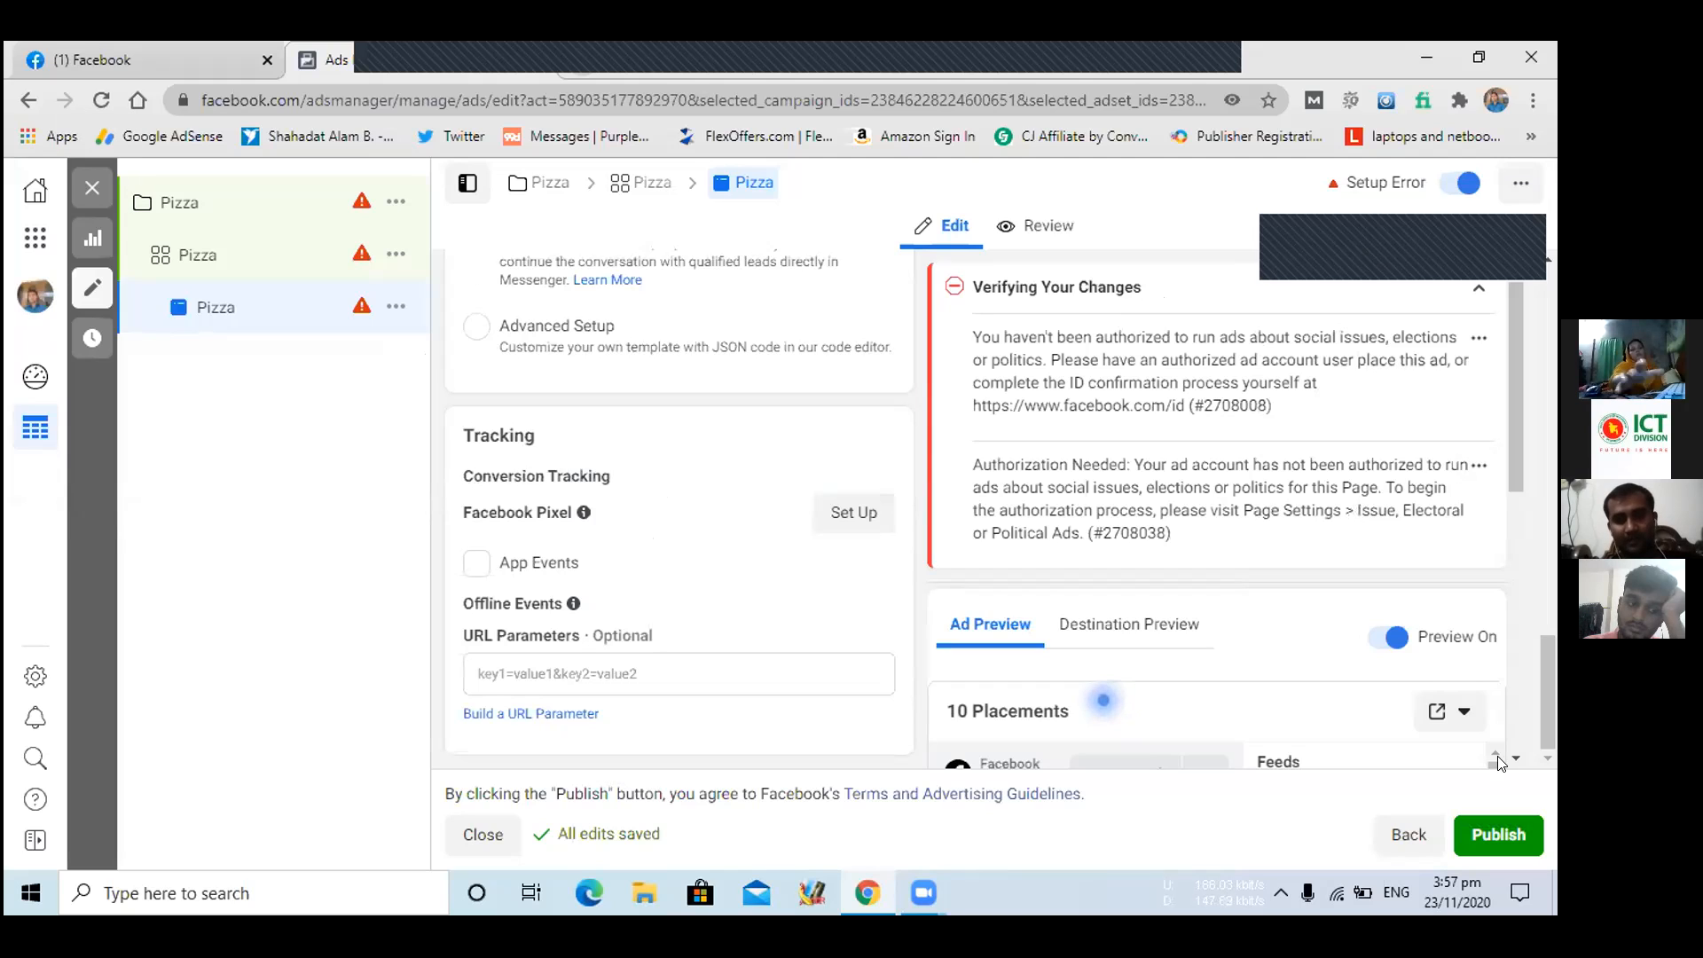
# - Publish the Pizza ad and set up the ad account with Bangladesh, US Dollars and the Asia/Dhaka time zone, keeping the suggested account name
pyautogui.click(1499, 834)
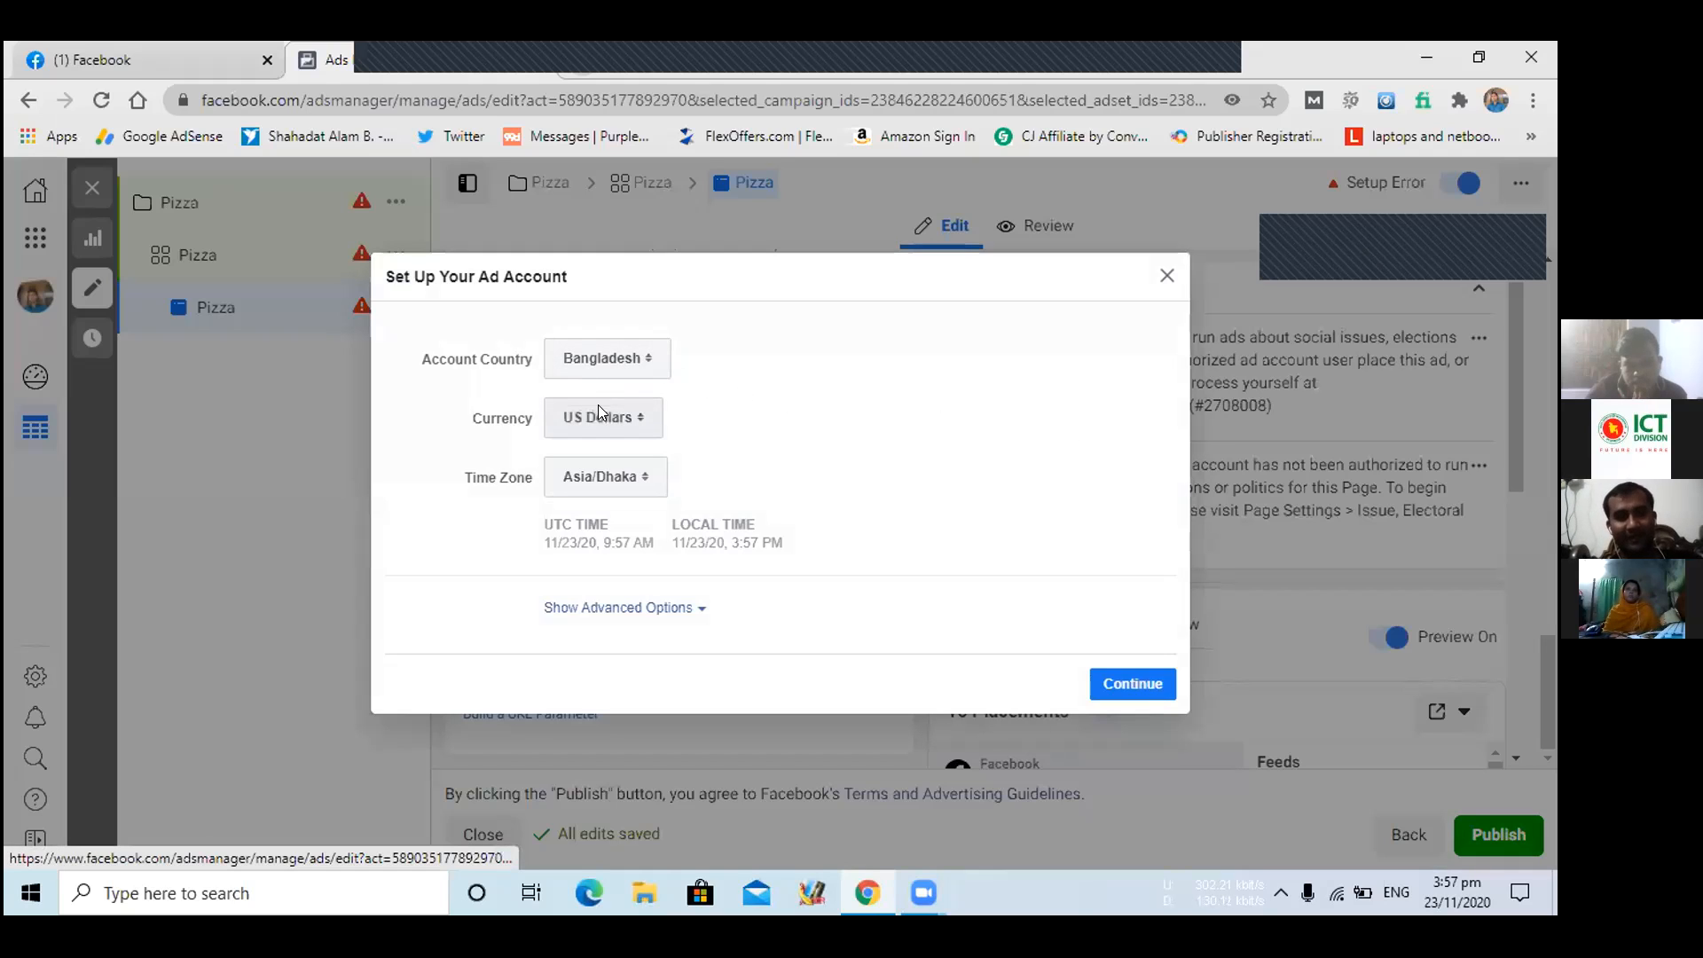
pyautogui.click(587, 356)
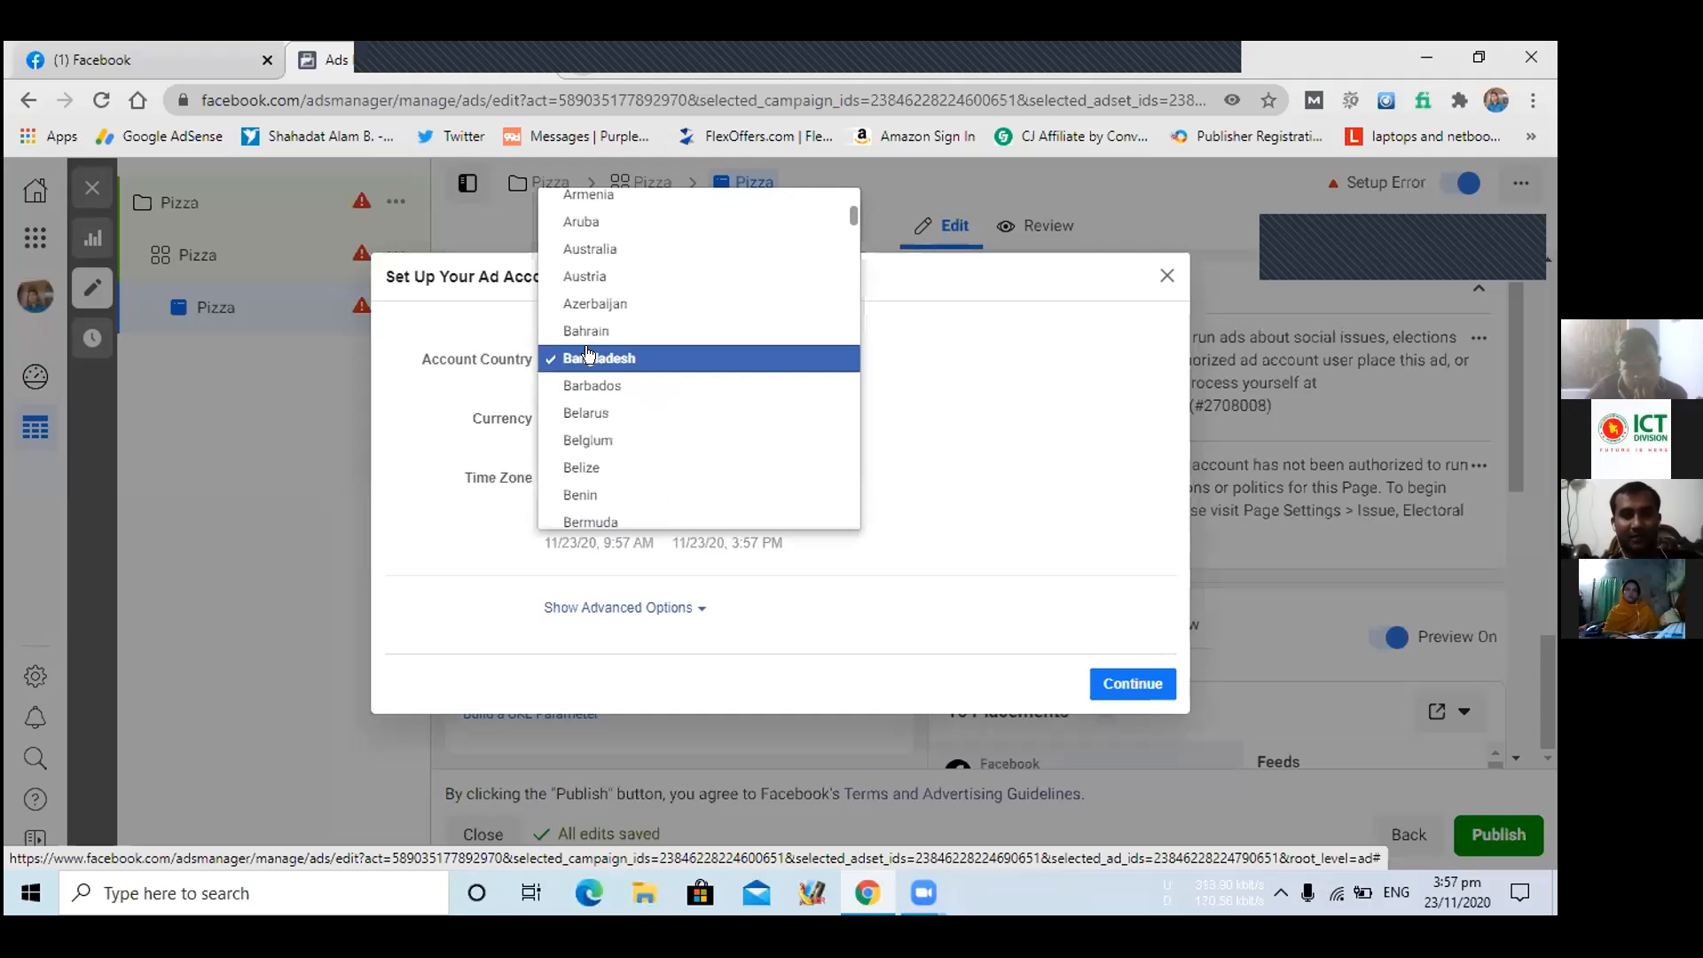
pyautogui.click(586, 356)
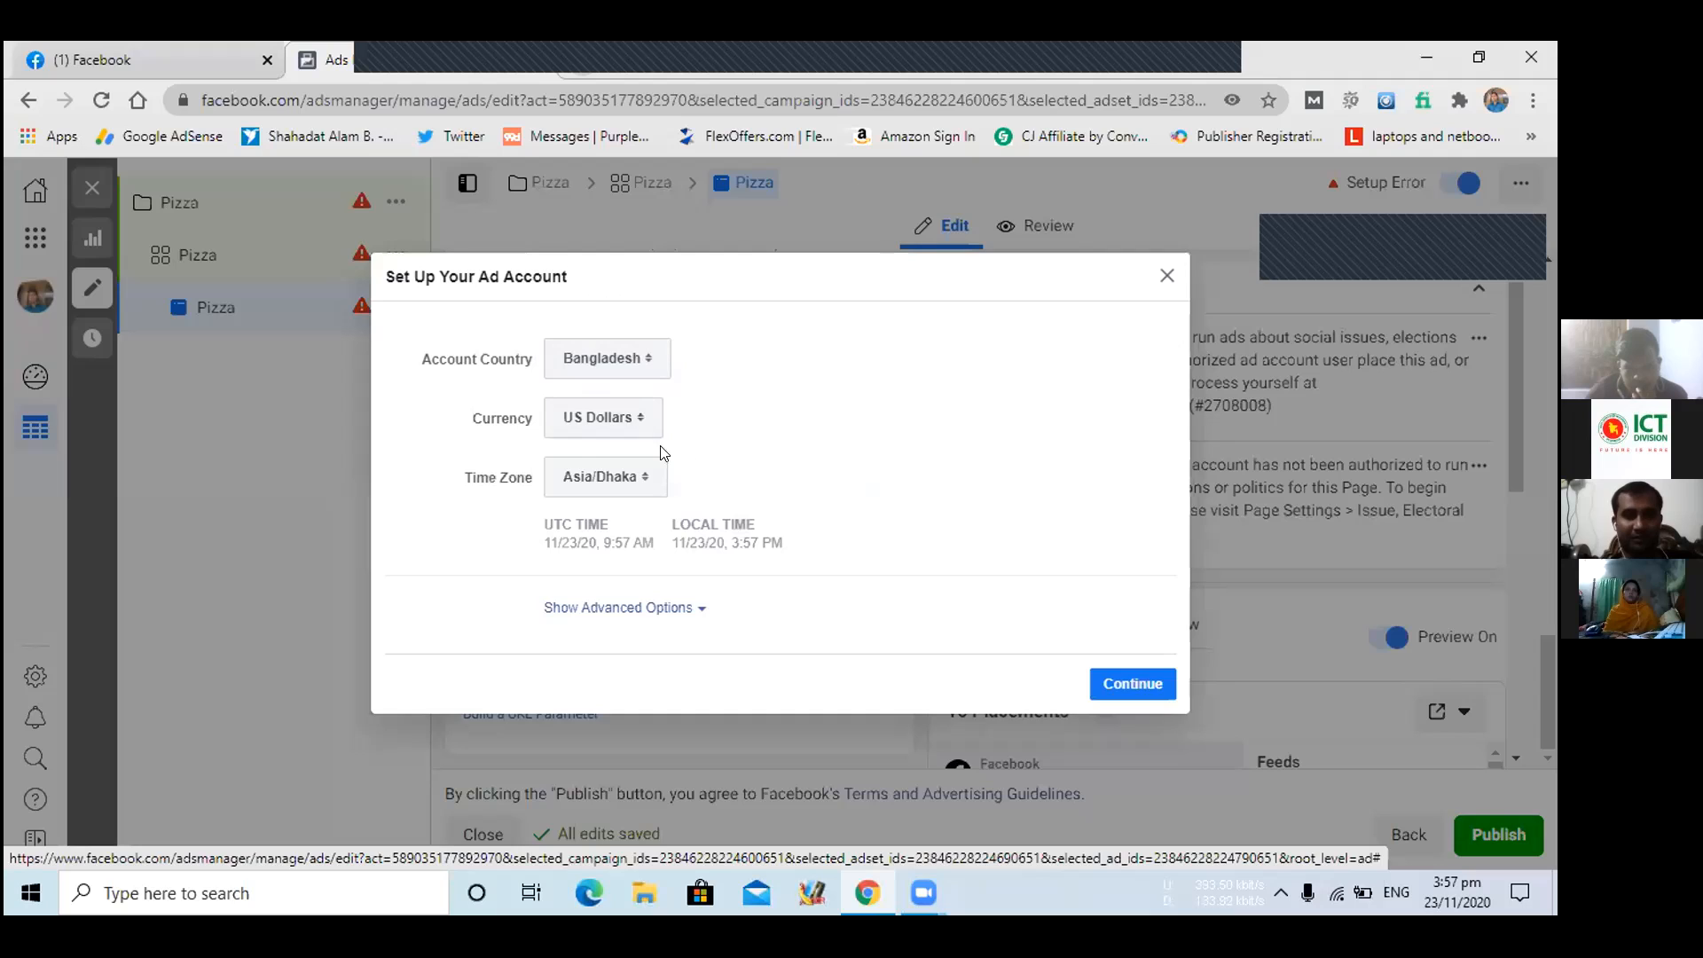
pyautogui.click(614, 482)
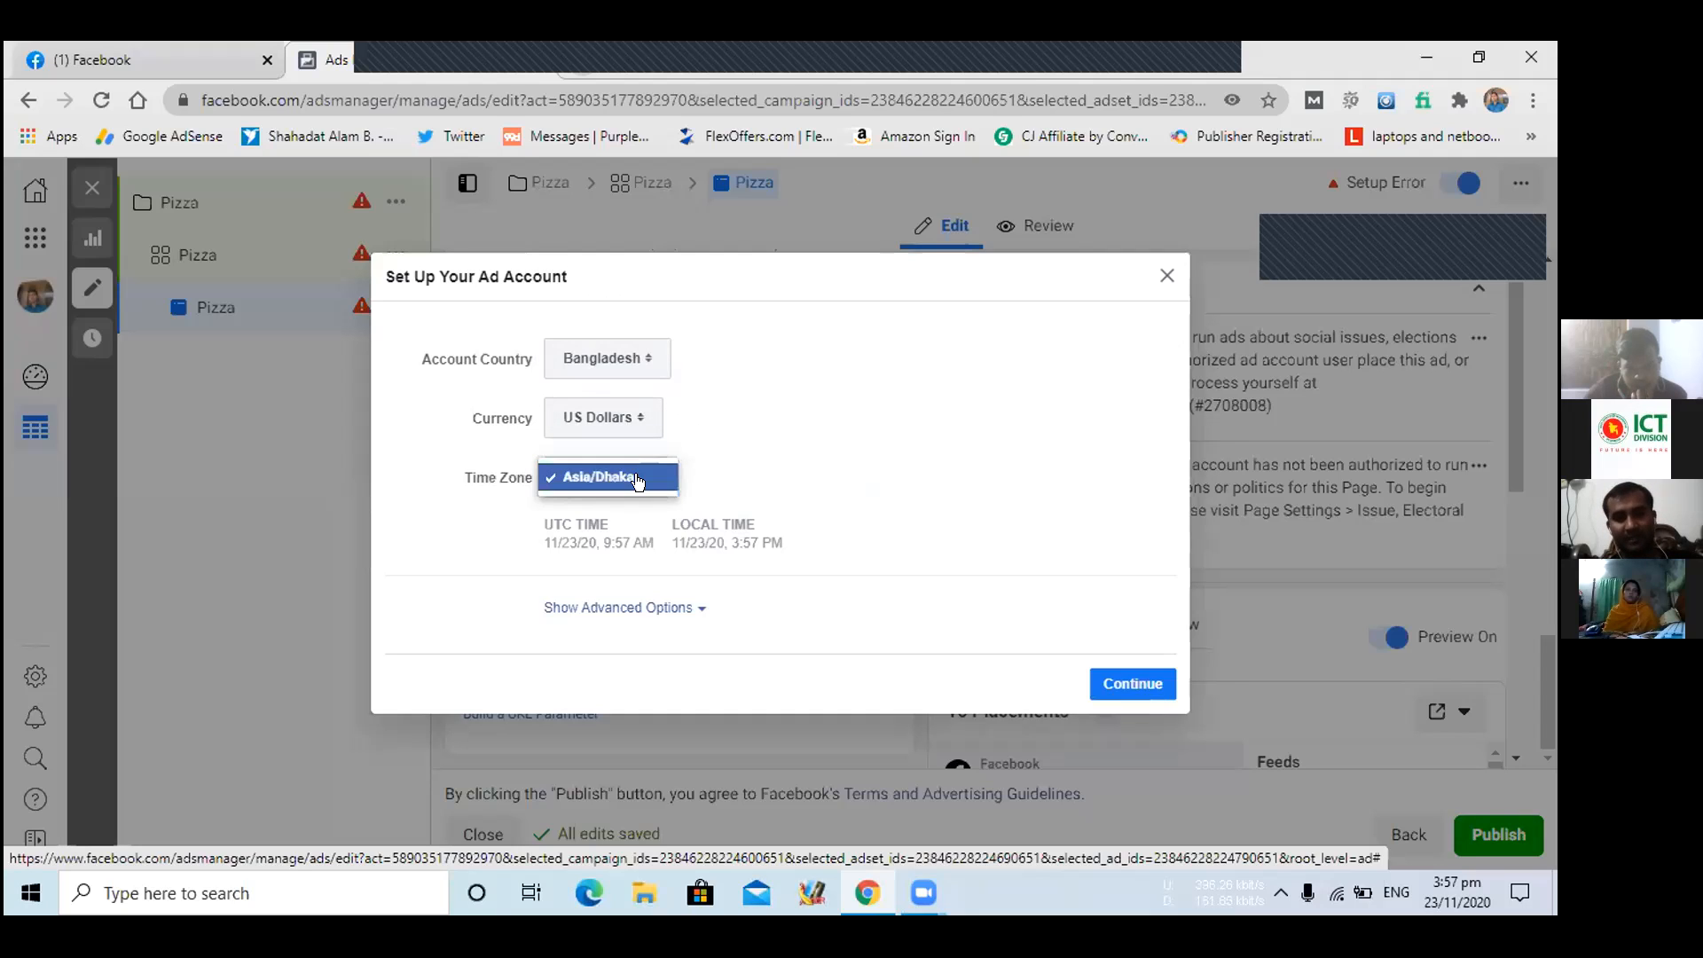
pyautogui.click(926, 488)
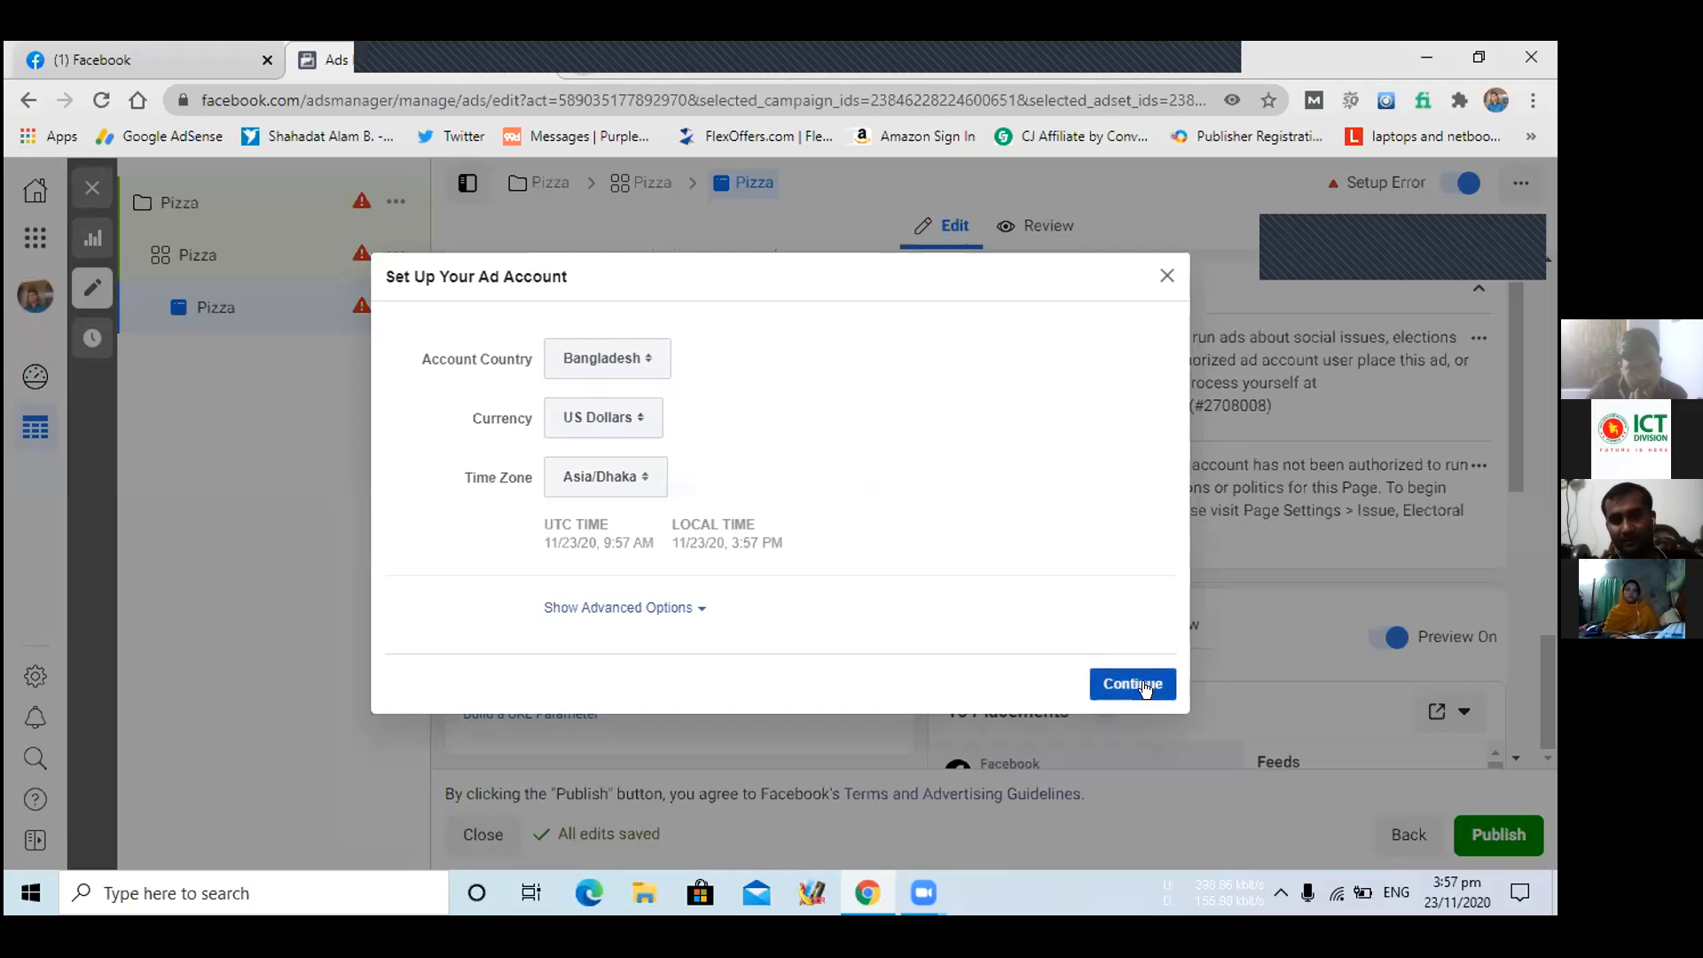
pyautogui.click(659, 609)
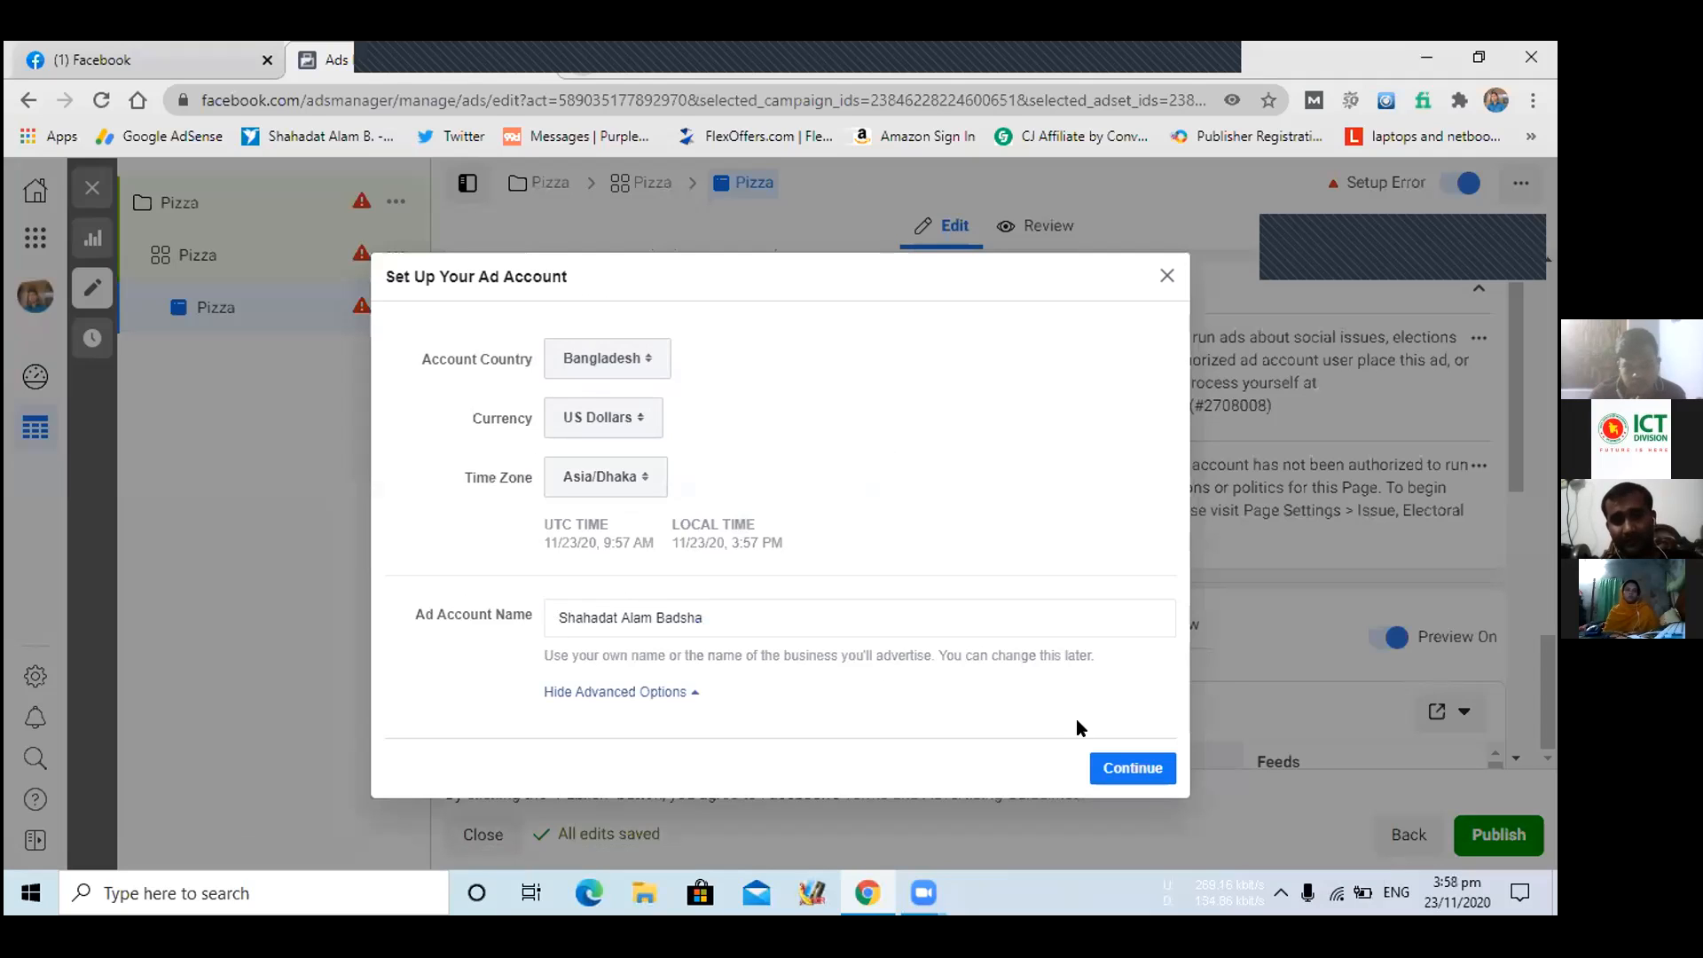
pyautogui.click(1144, 763)
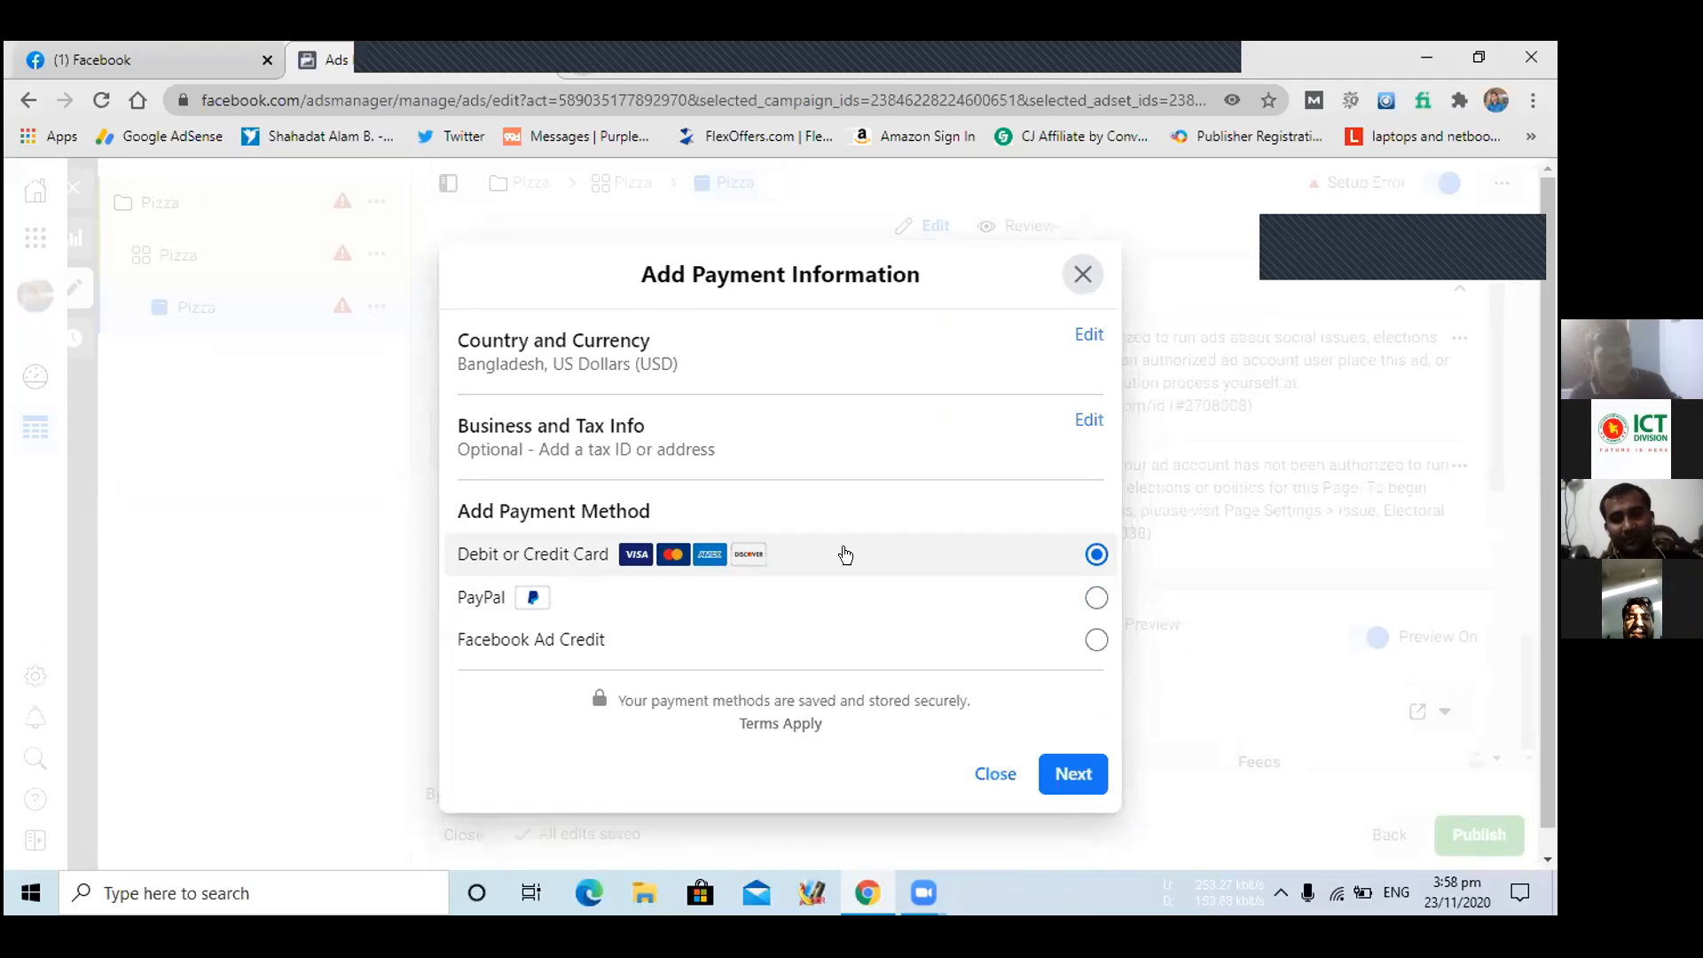
# - Go through the PayPal and Facebook Ad Credit options, choose Debit or Credit Card as the payment method and try to save the blank card form
pyautogui.click(553, 589)
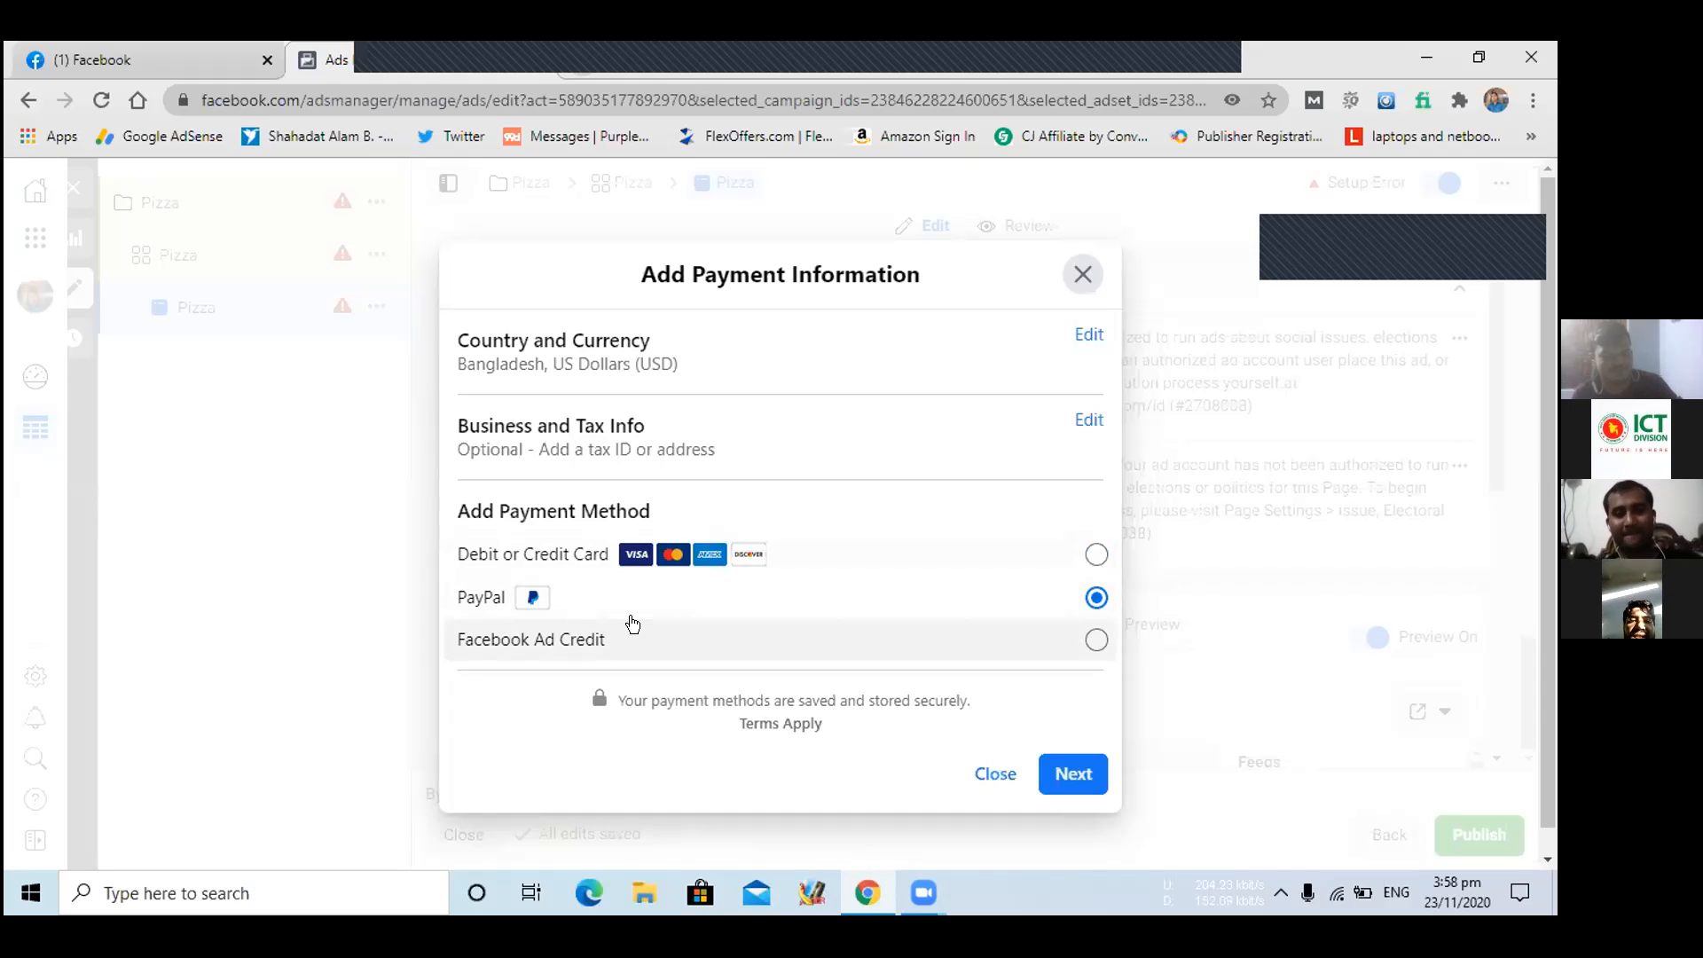
pyautogui.click(552, 650)
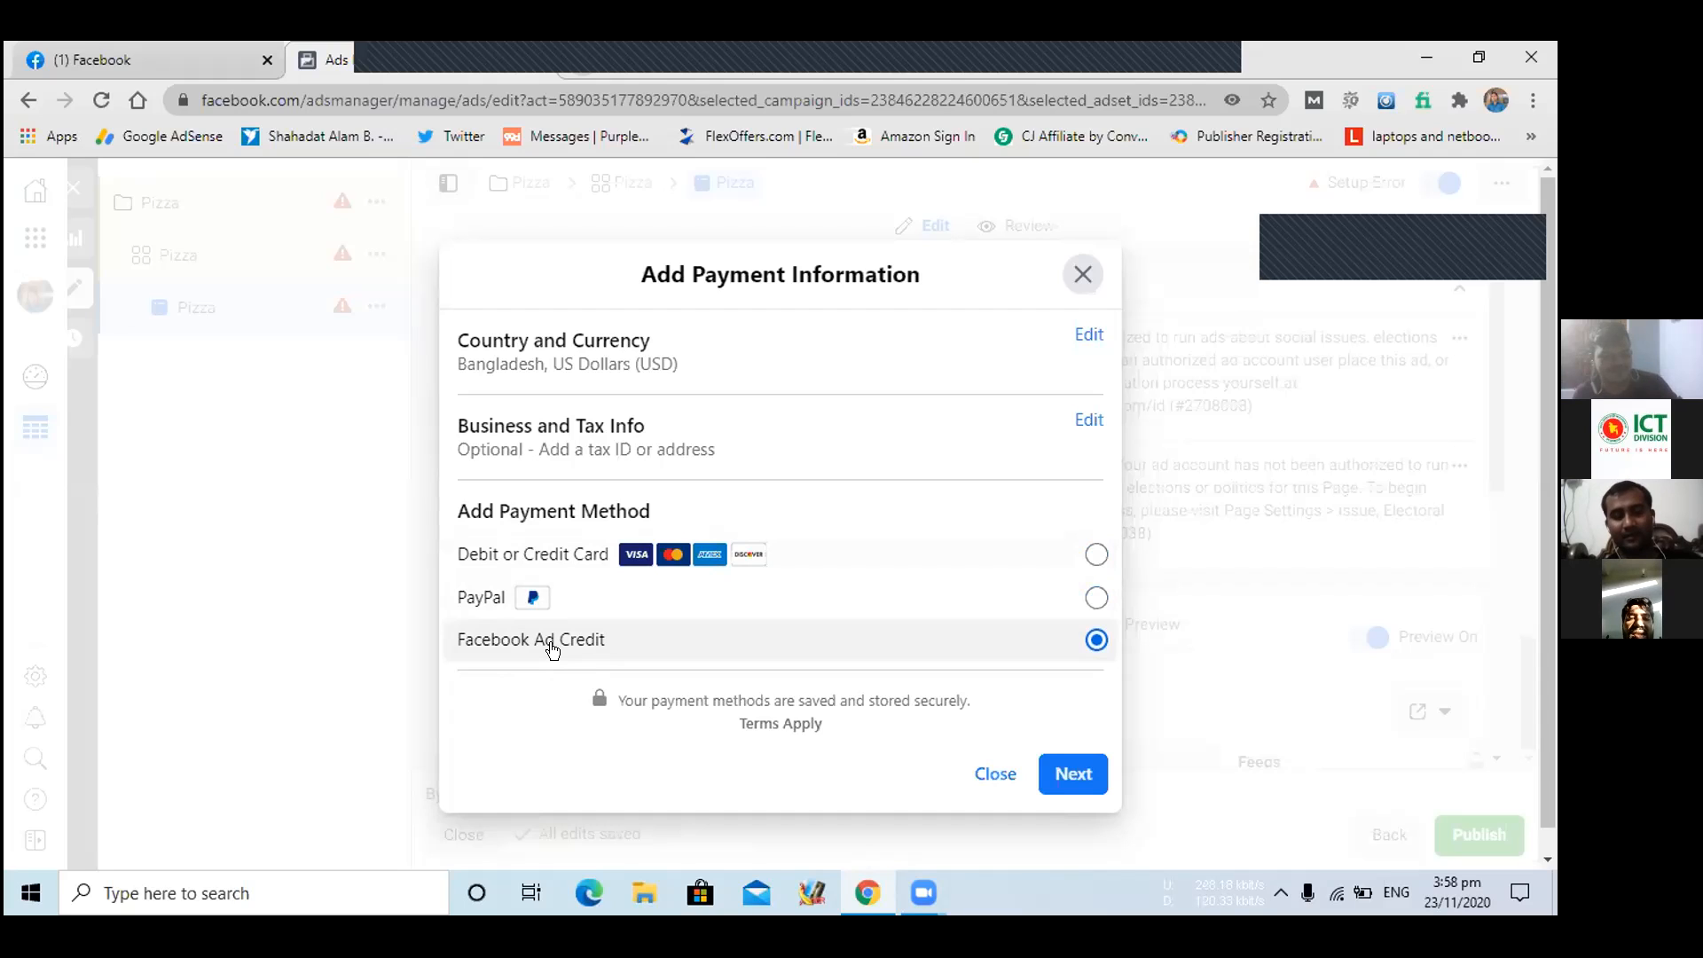
pyautogui.click(659, 604)
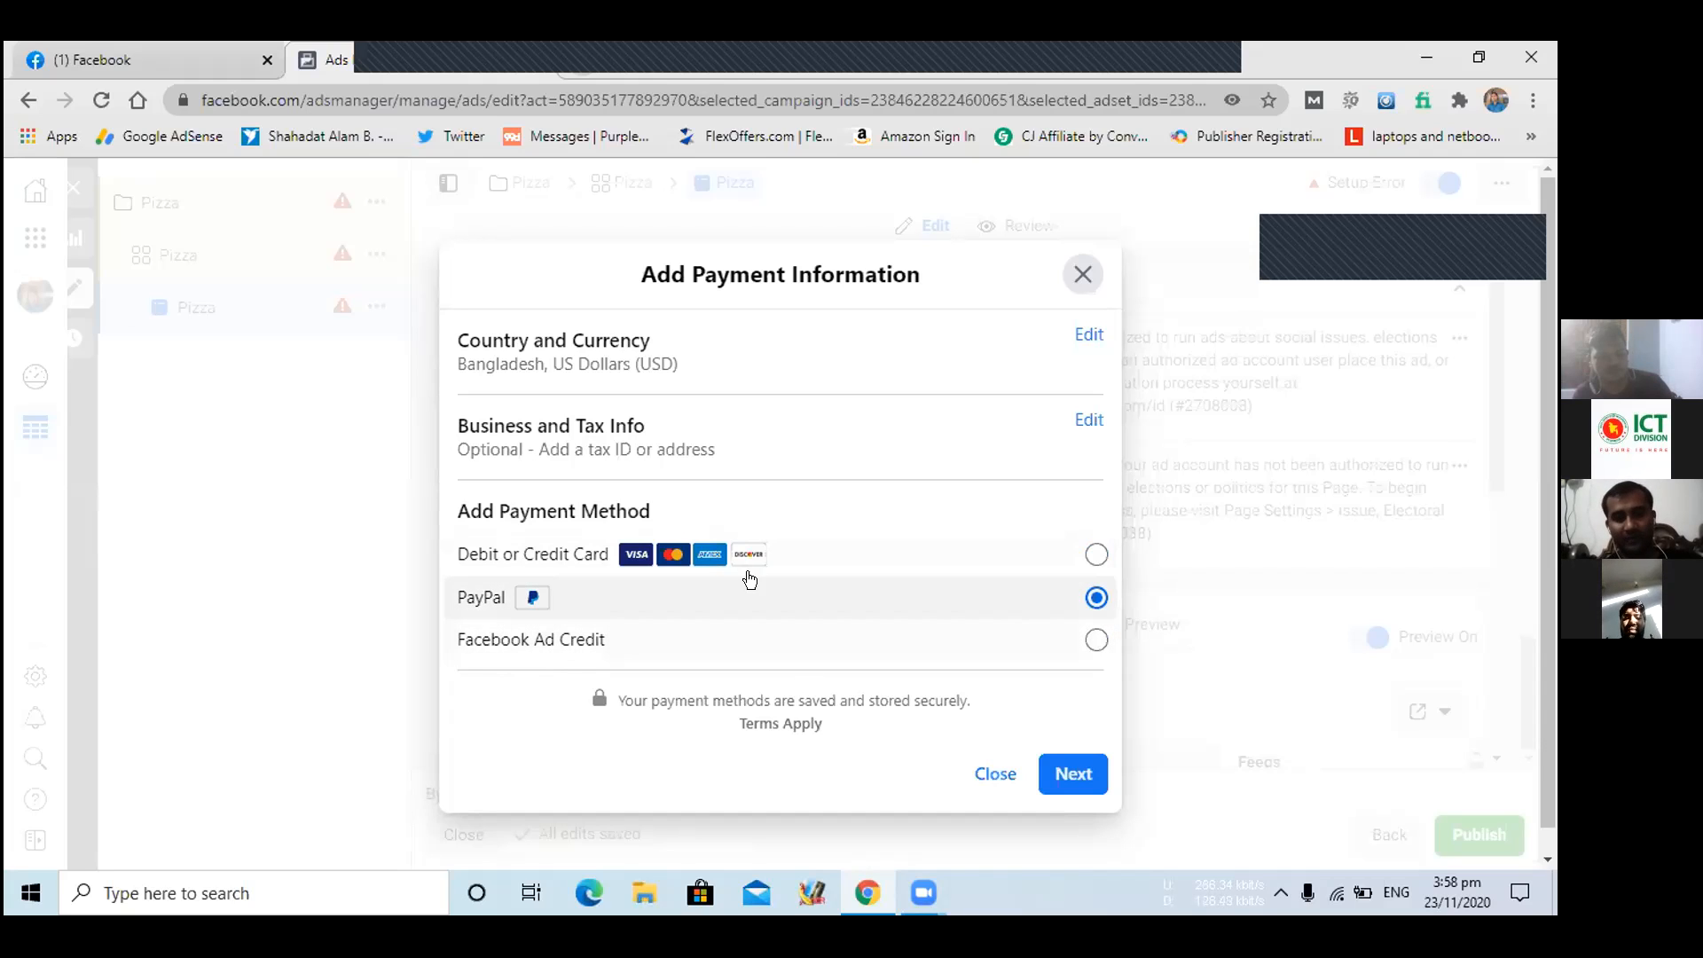
pyautogui.click(818, 566)
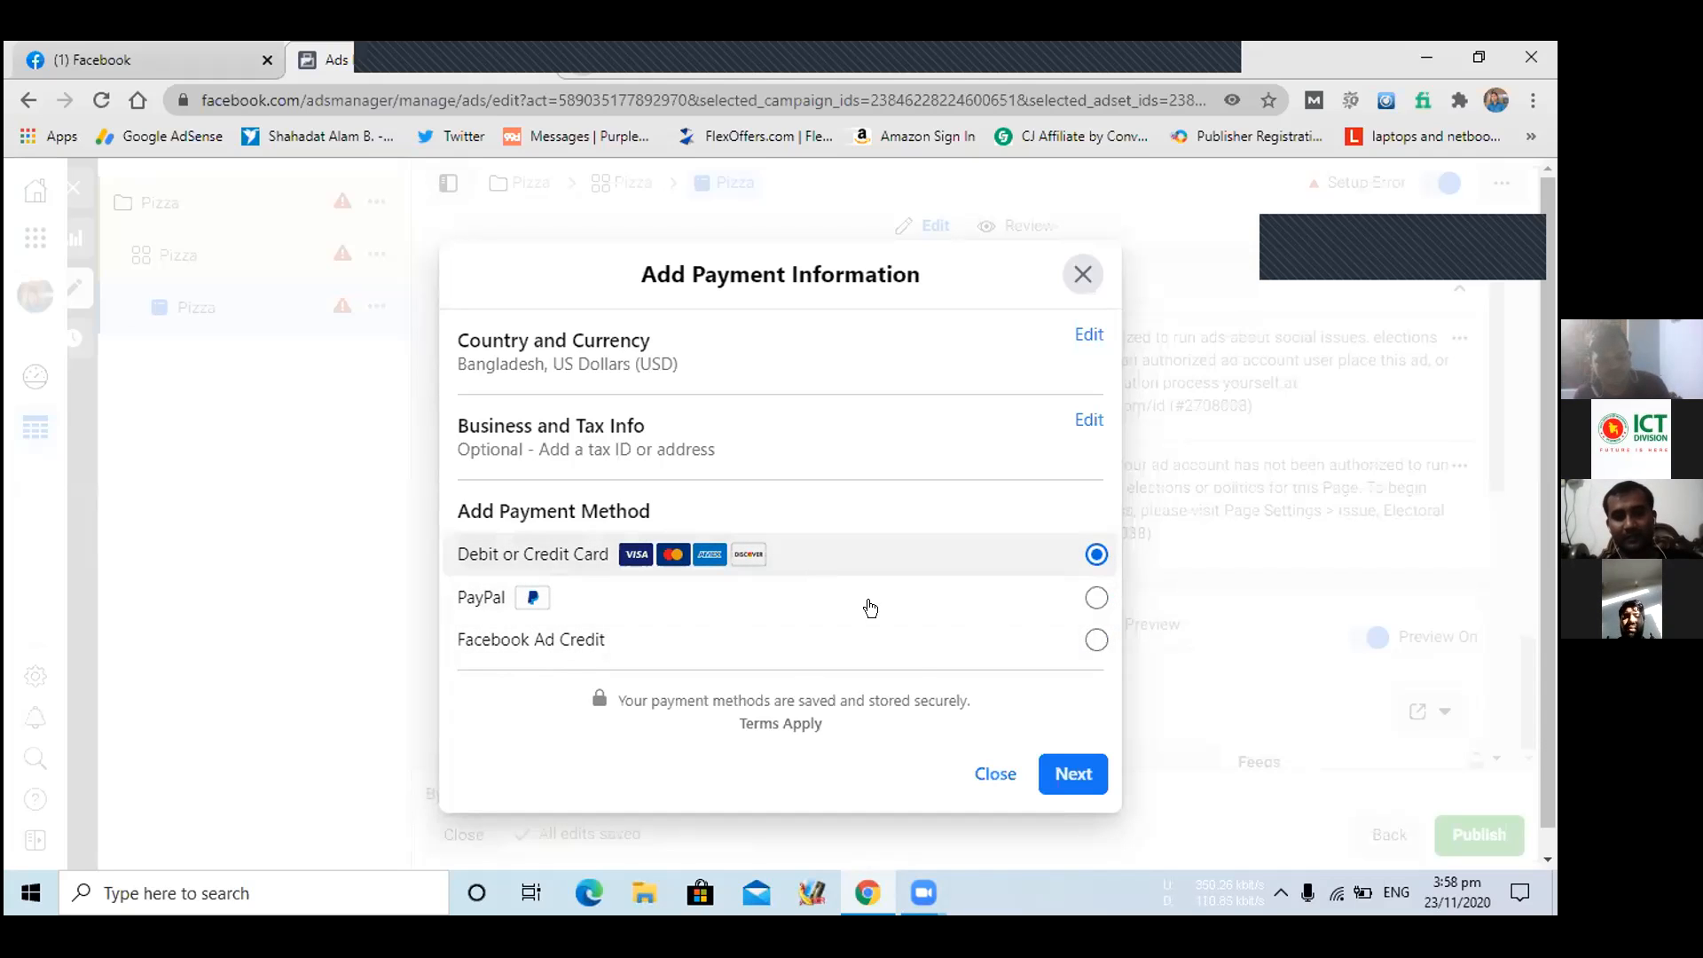
pyautogui.click(1068, 771)
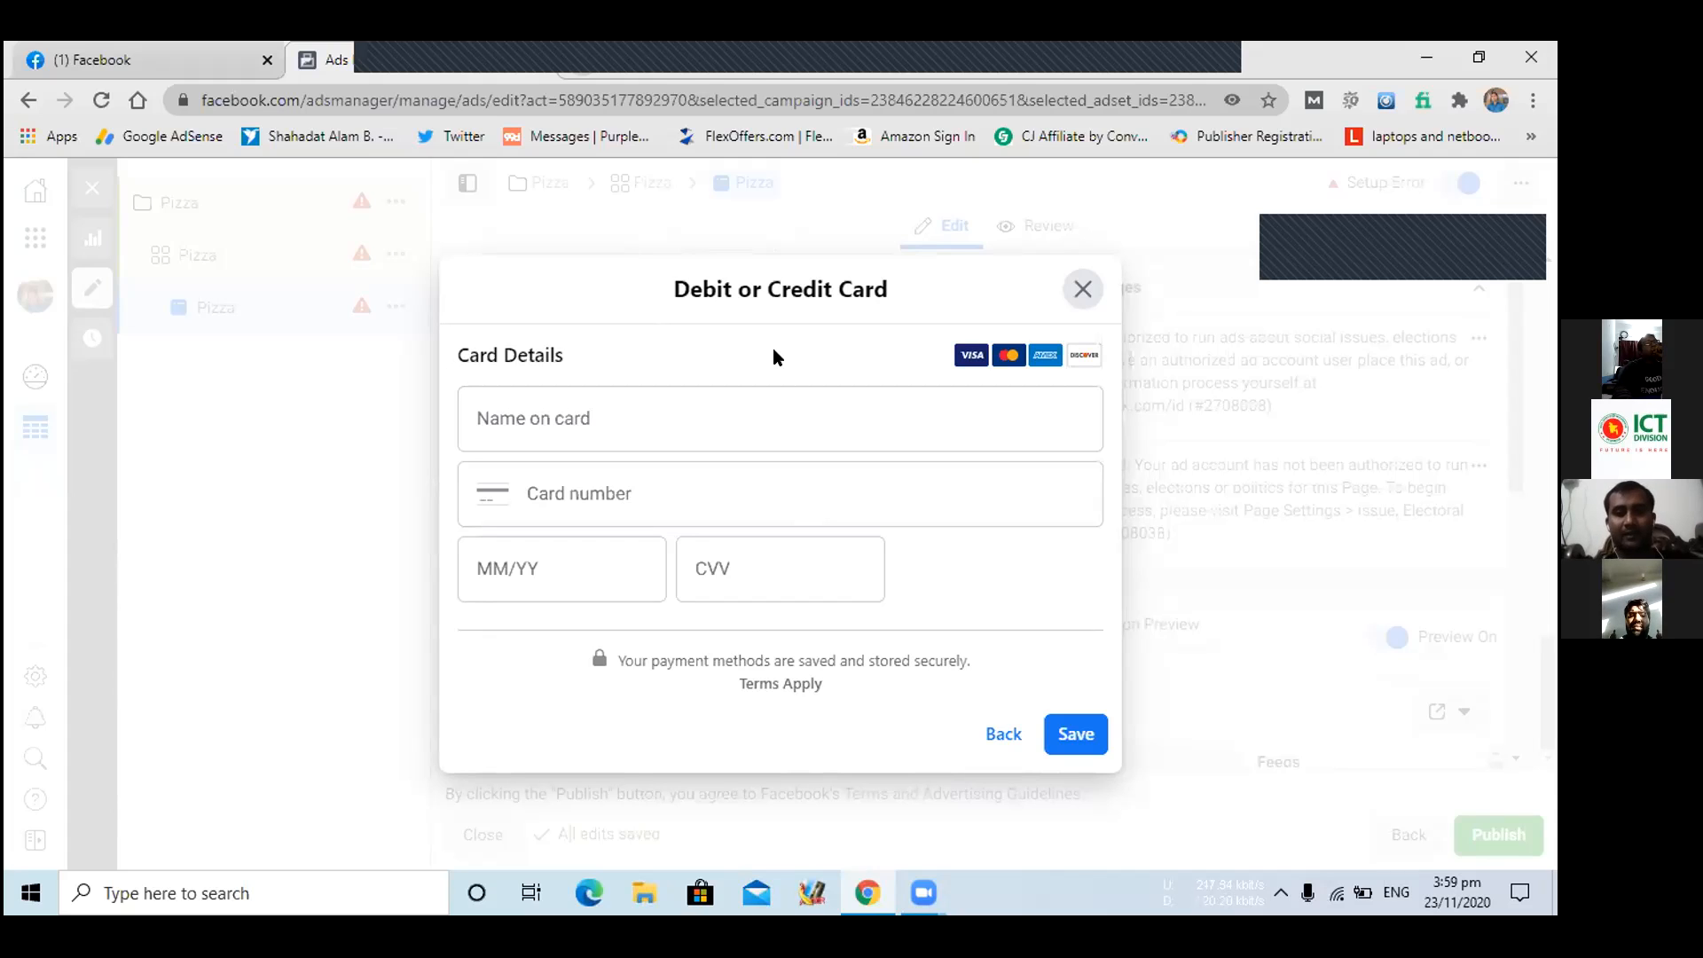
pyautogui.click(1089, 739)
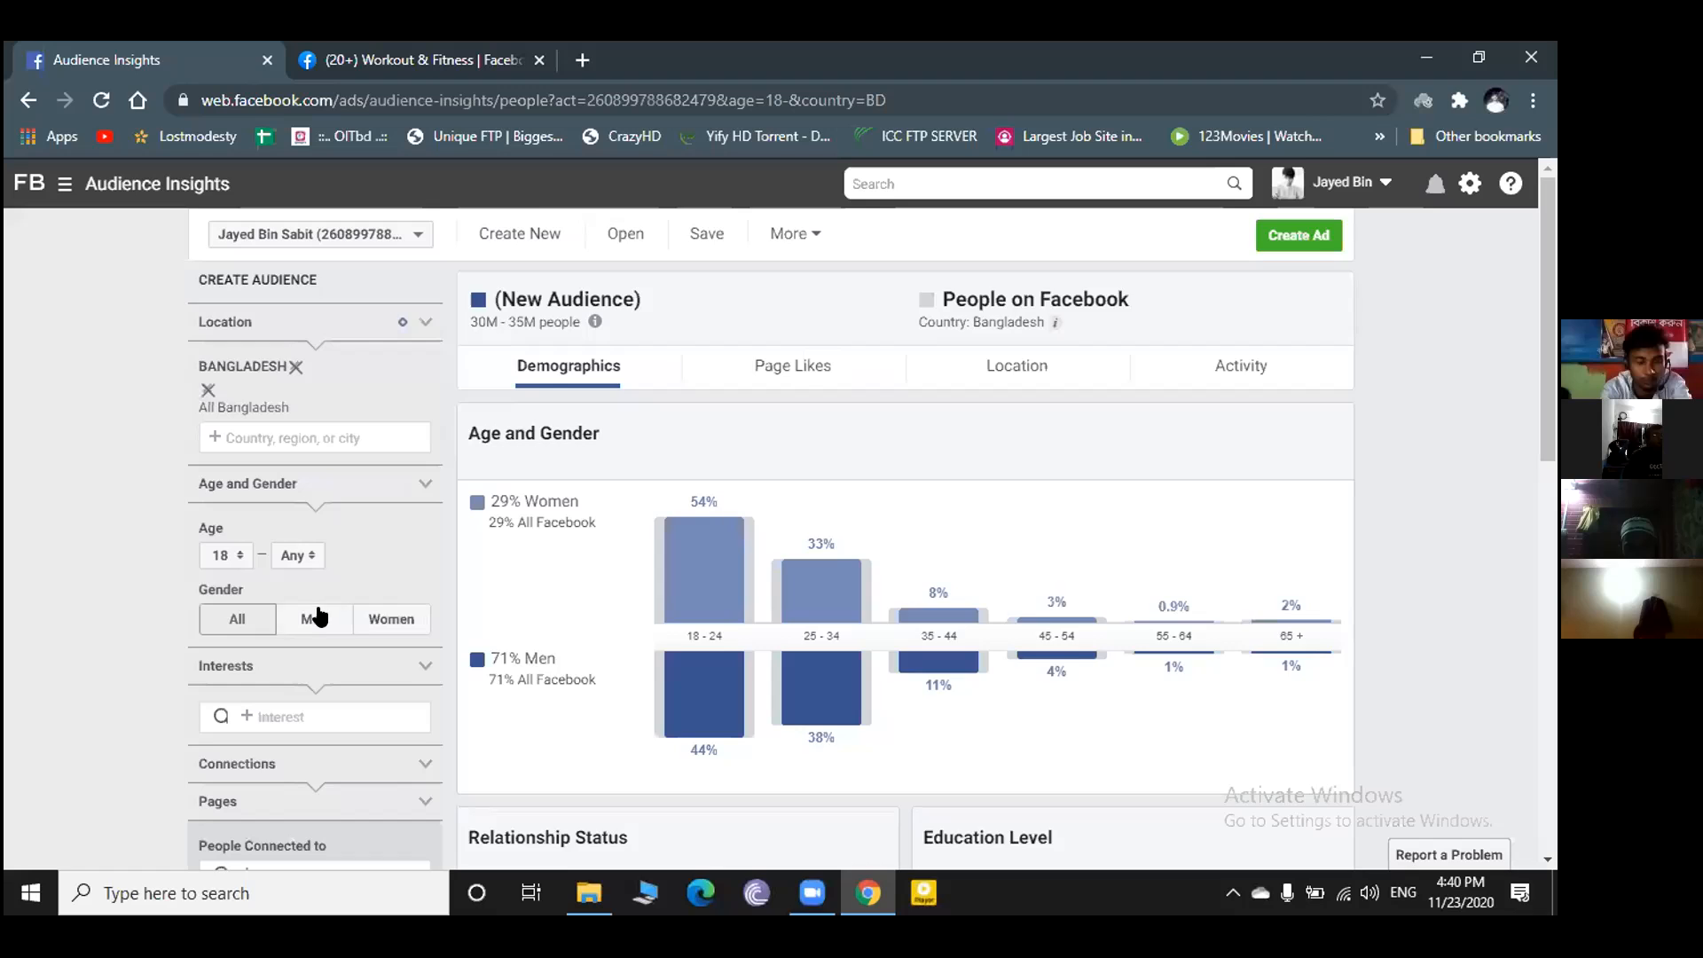
# - In Audience Insights, add T-shirt as an interest for the new Bangladesh audience
pyautogui.scroll(-5, 304, 581)
pyautogui.scroll(1, 309, 532)
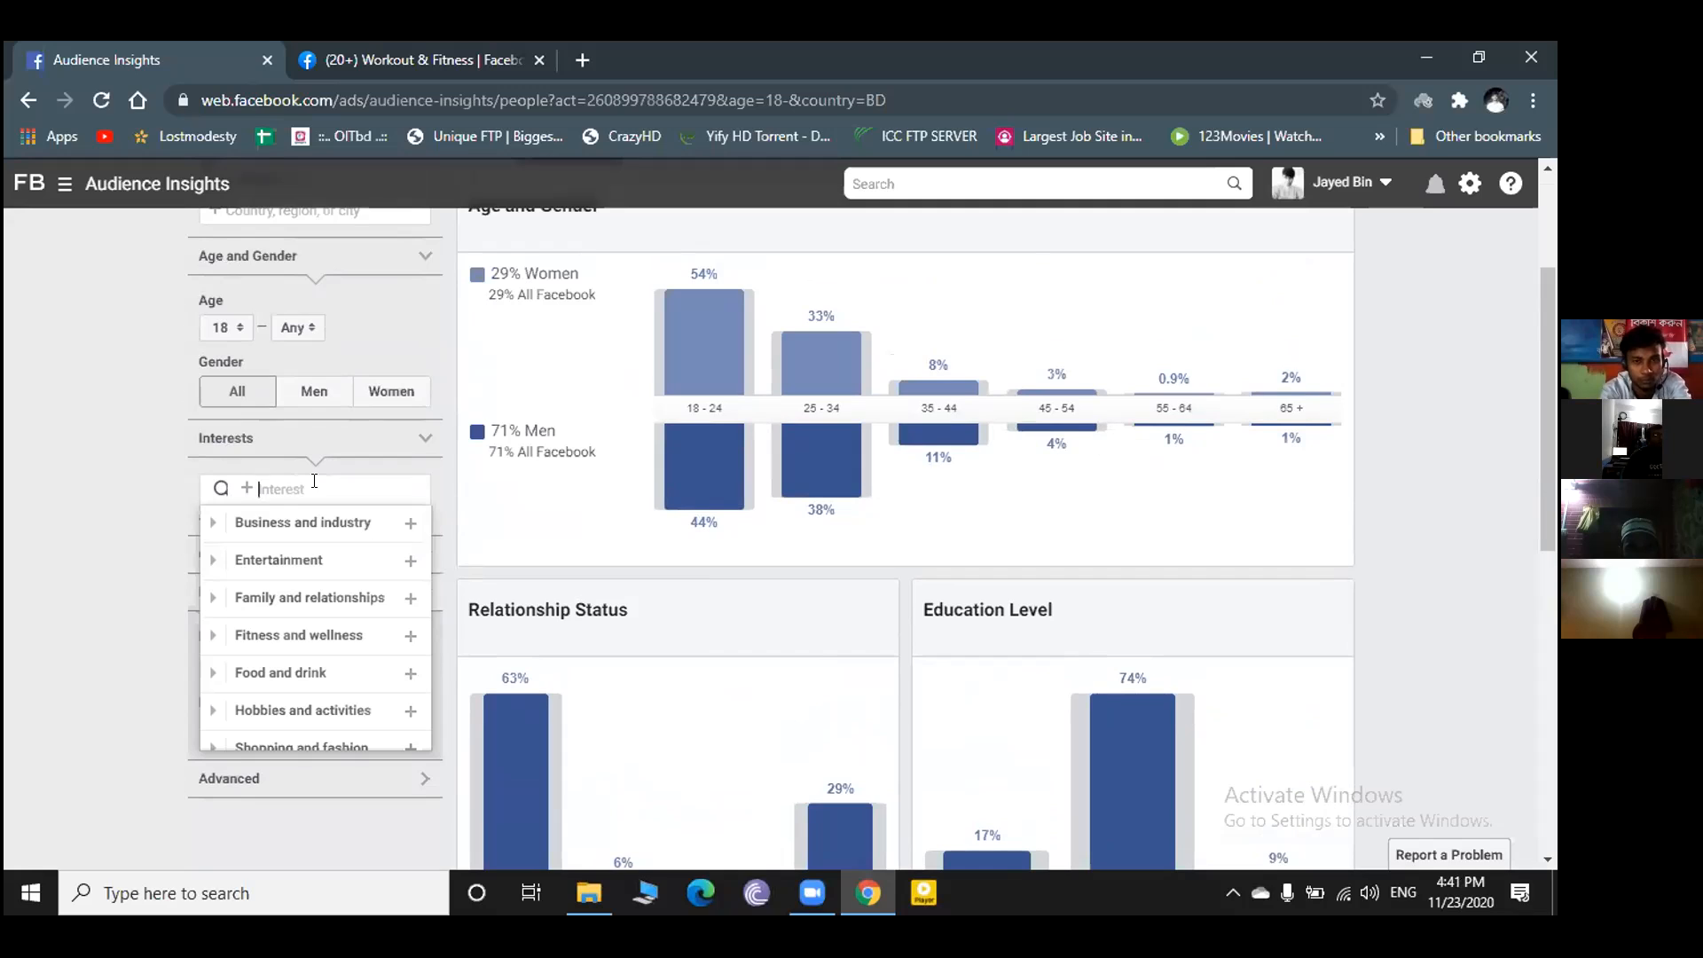
pyautogui.write('t')
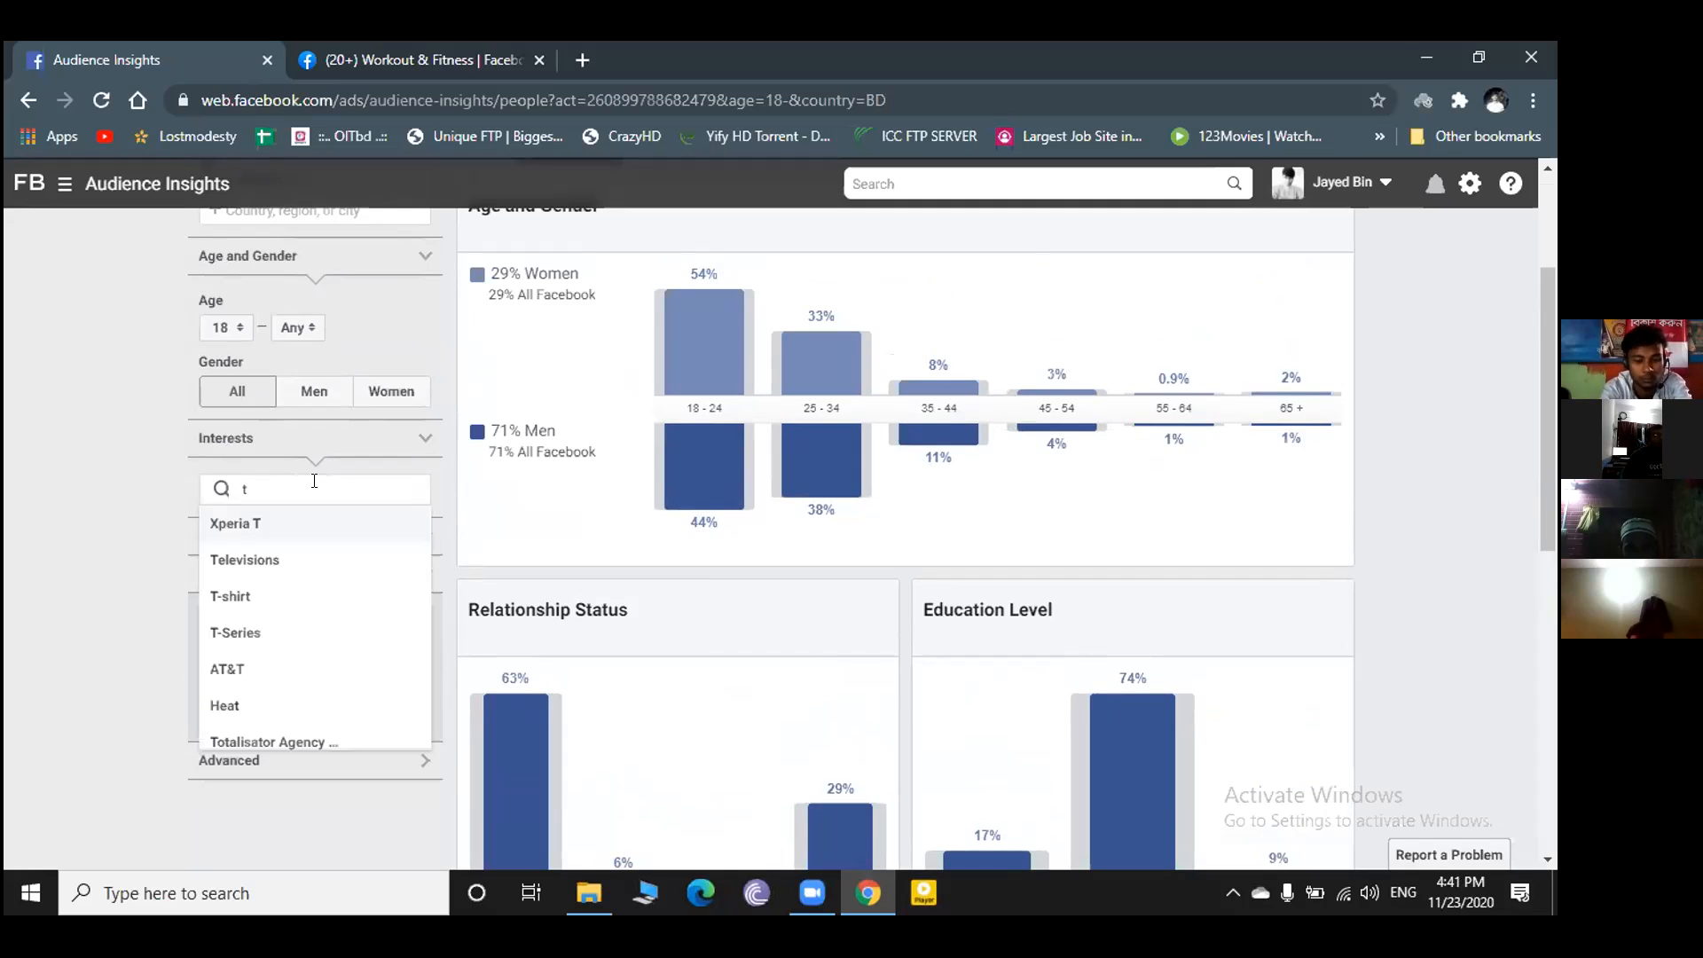
pyautogui.write(' shirt')
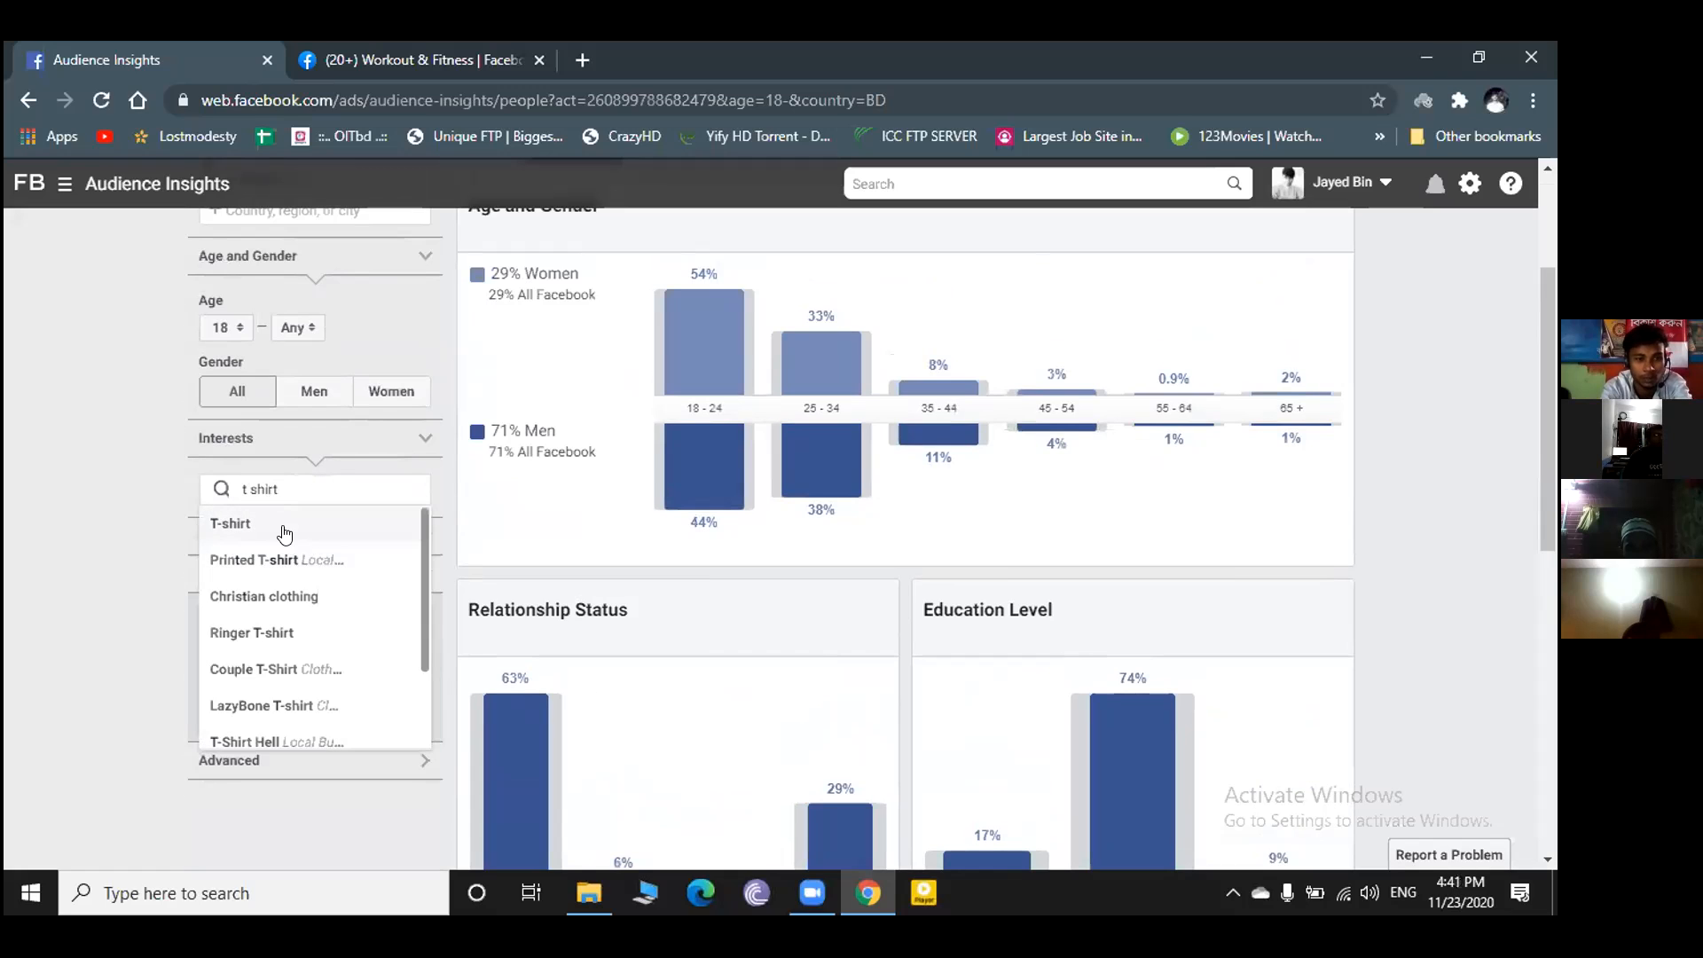
pyautogui.click(232, 522)
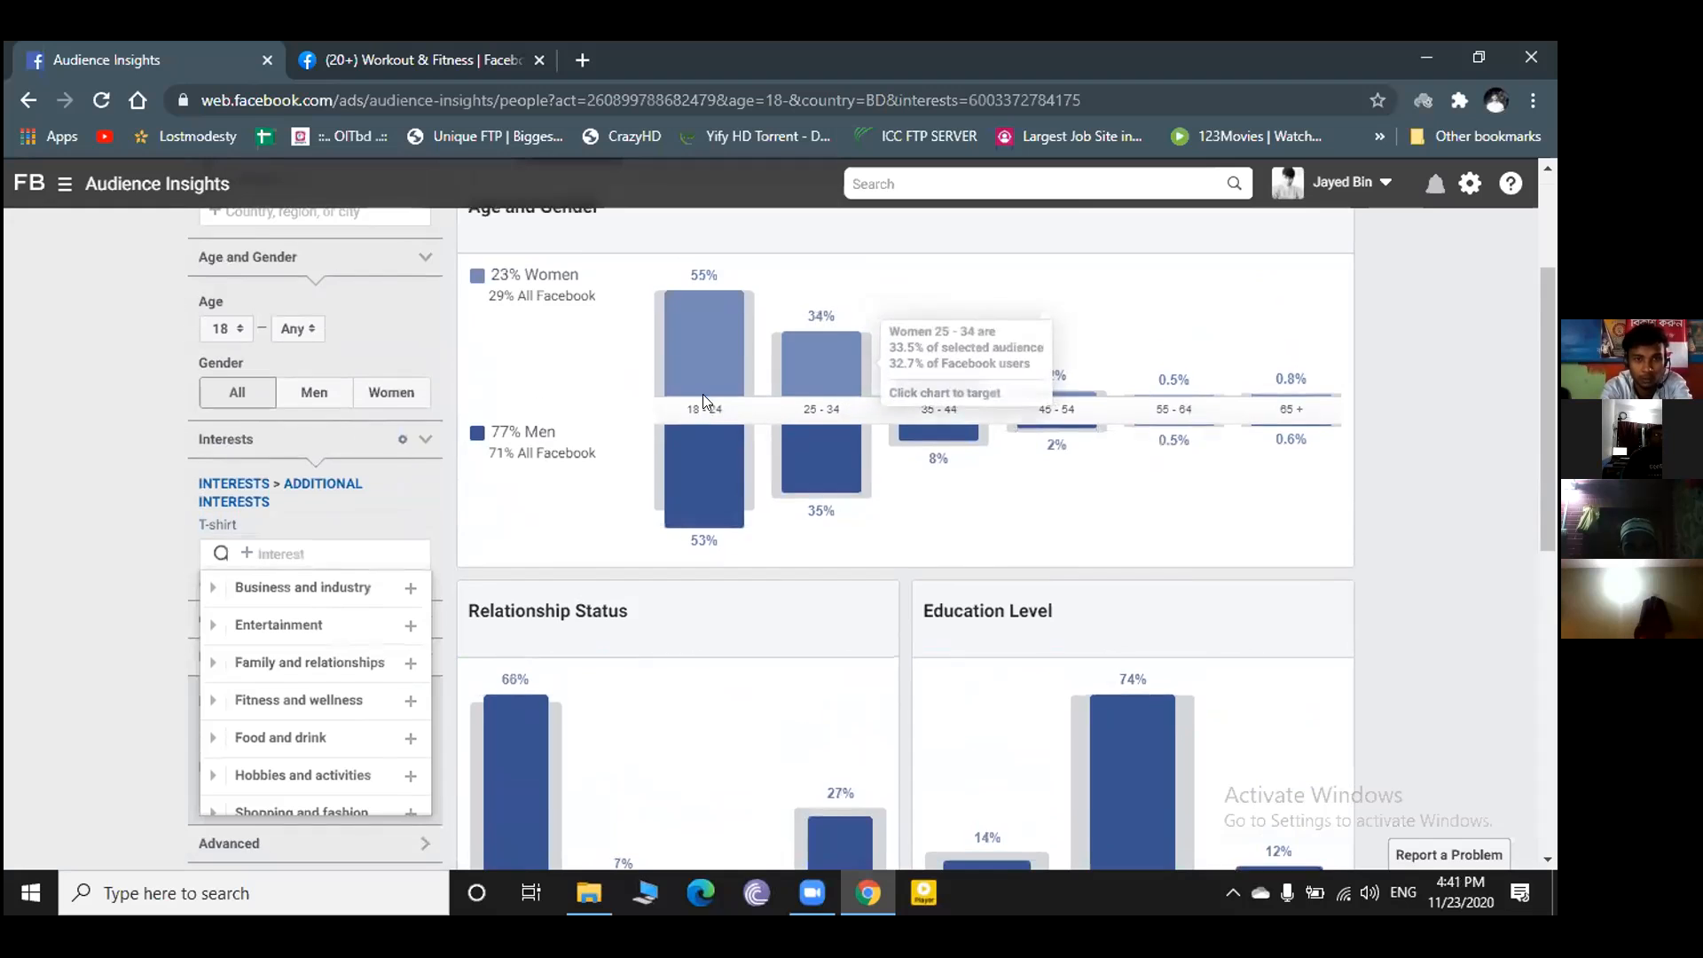
# - Check the T-shirt audience's demographics, then examine its top page categories and most relevant liked pages
pyautogui.scroll(3, 703, 390)
pyautogui.scroll(-4, 703, 377)
pyautogui.scroll(4, 703, 377)
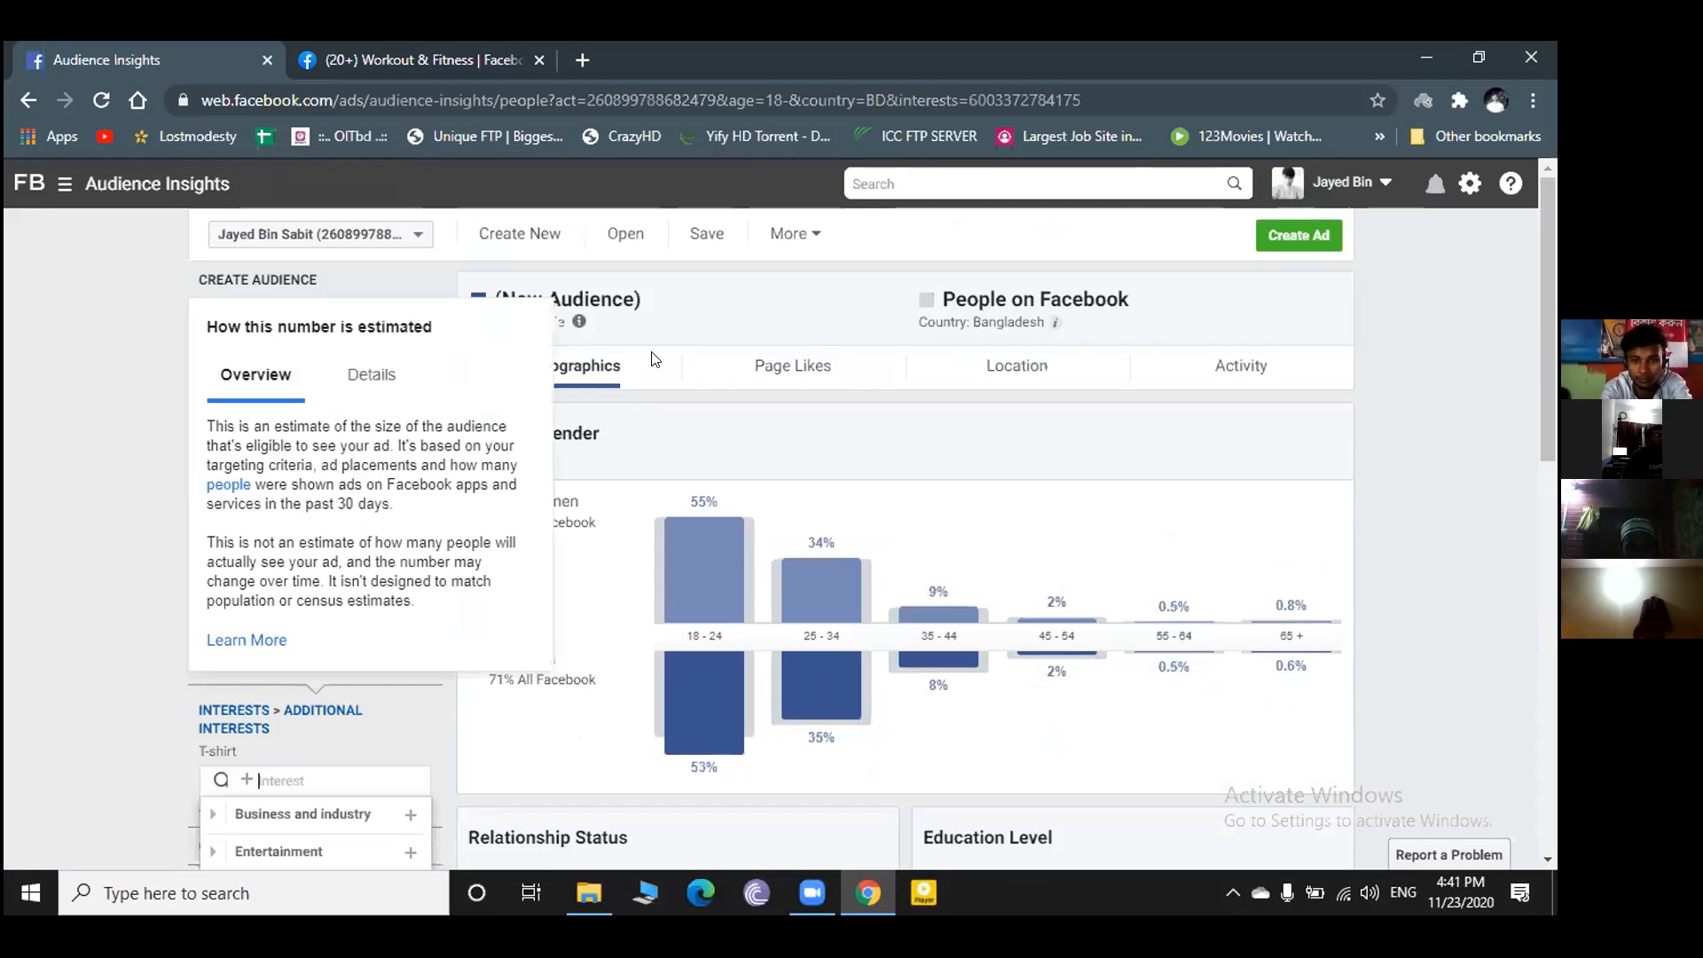
pyautogui.click(798, 368)
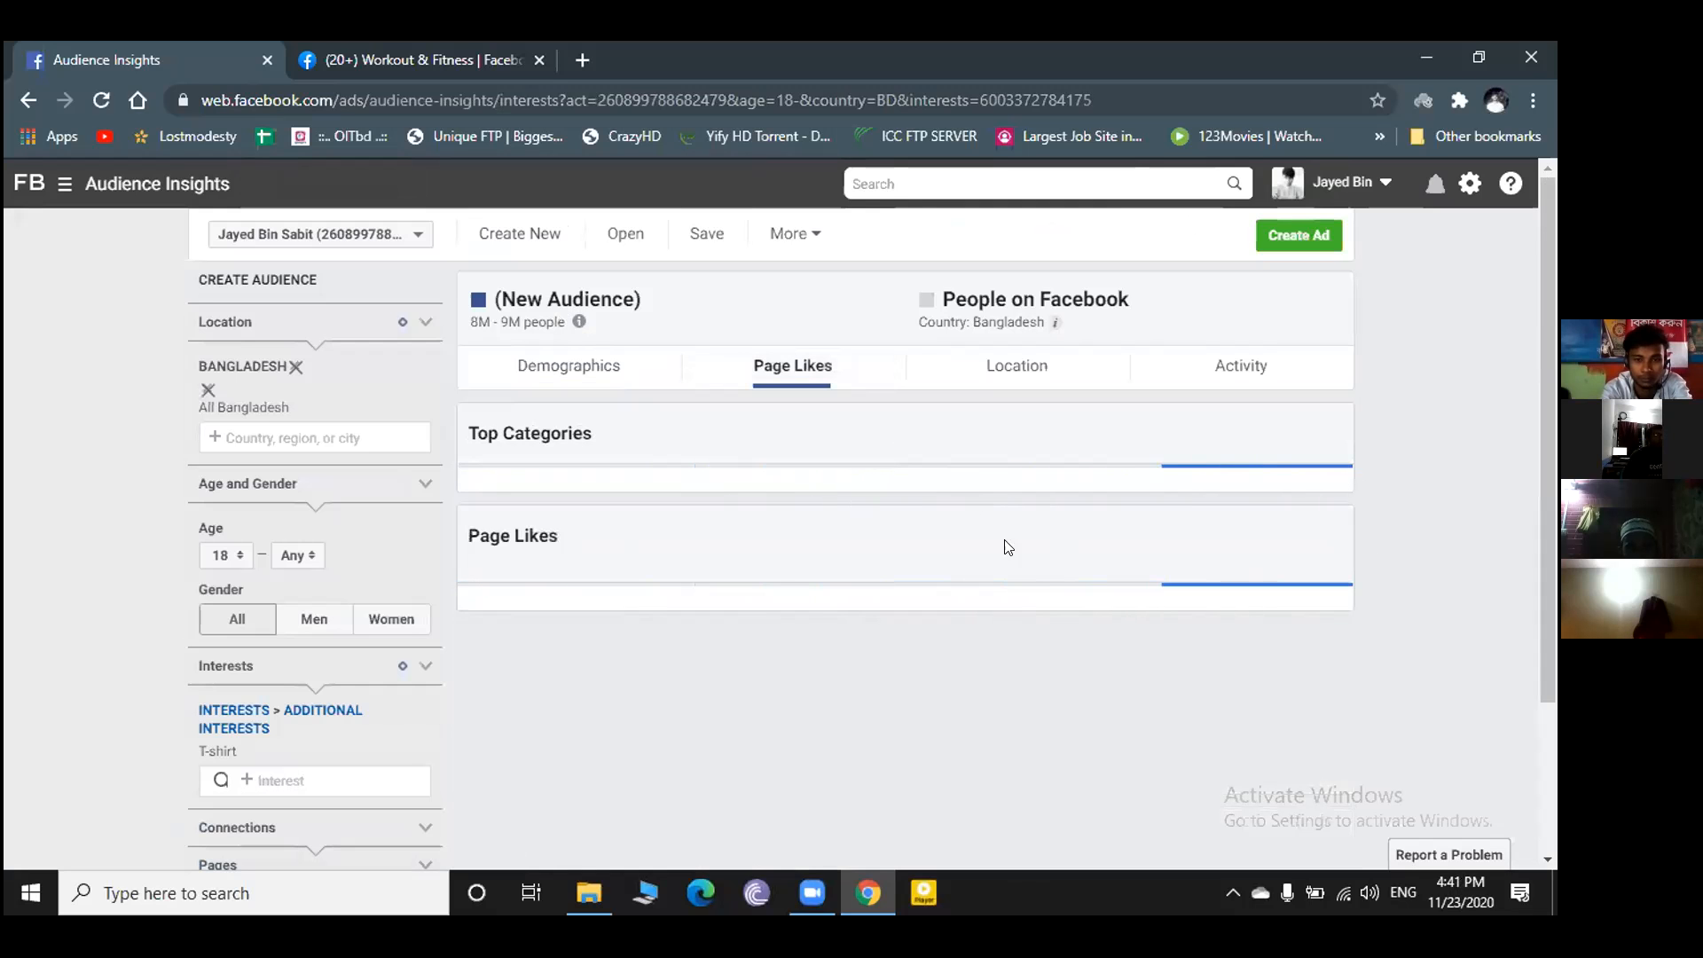
pyautogui.scroll(-3, 790, 559)
pyautogui.scroll(3, 791, 552)
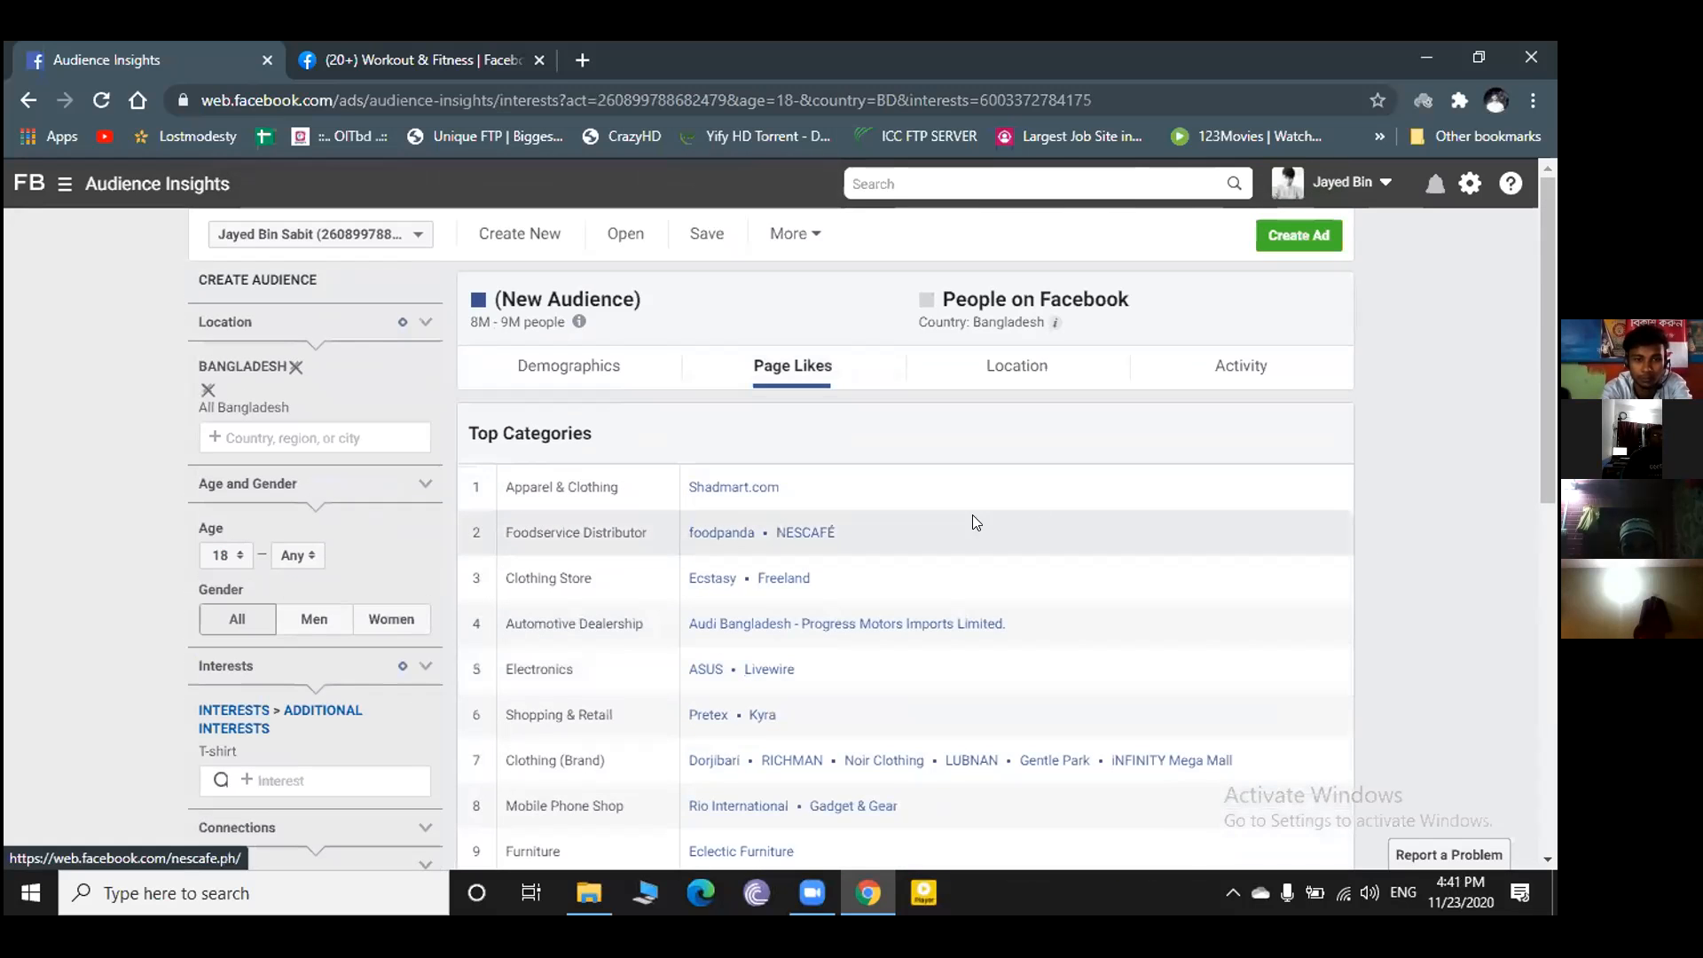
pyautogui.scroll(-5, 813, 477)
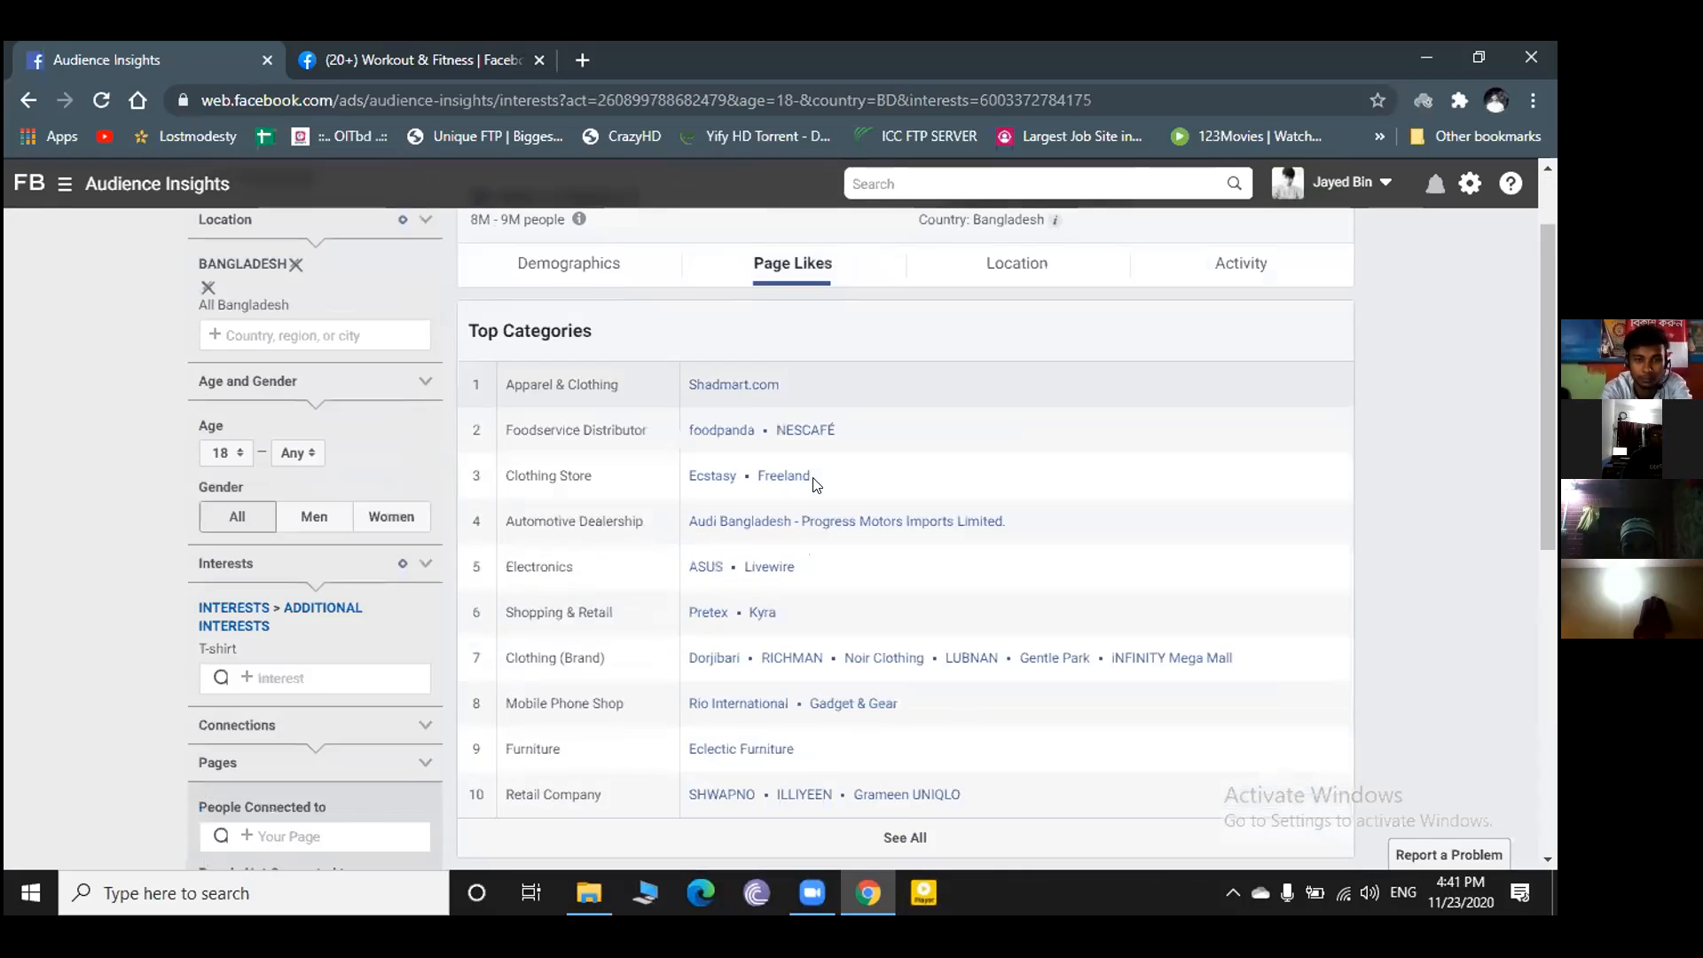
pyautogui.scroll(-2, 799, 470)
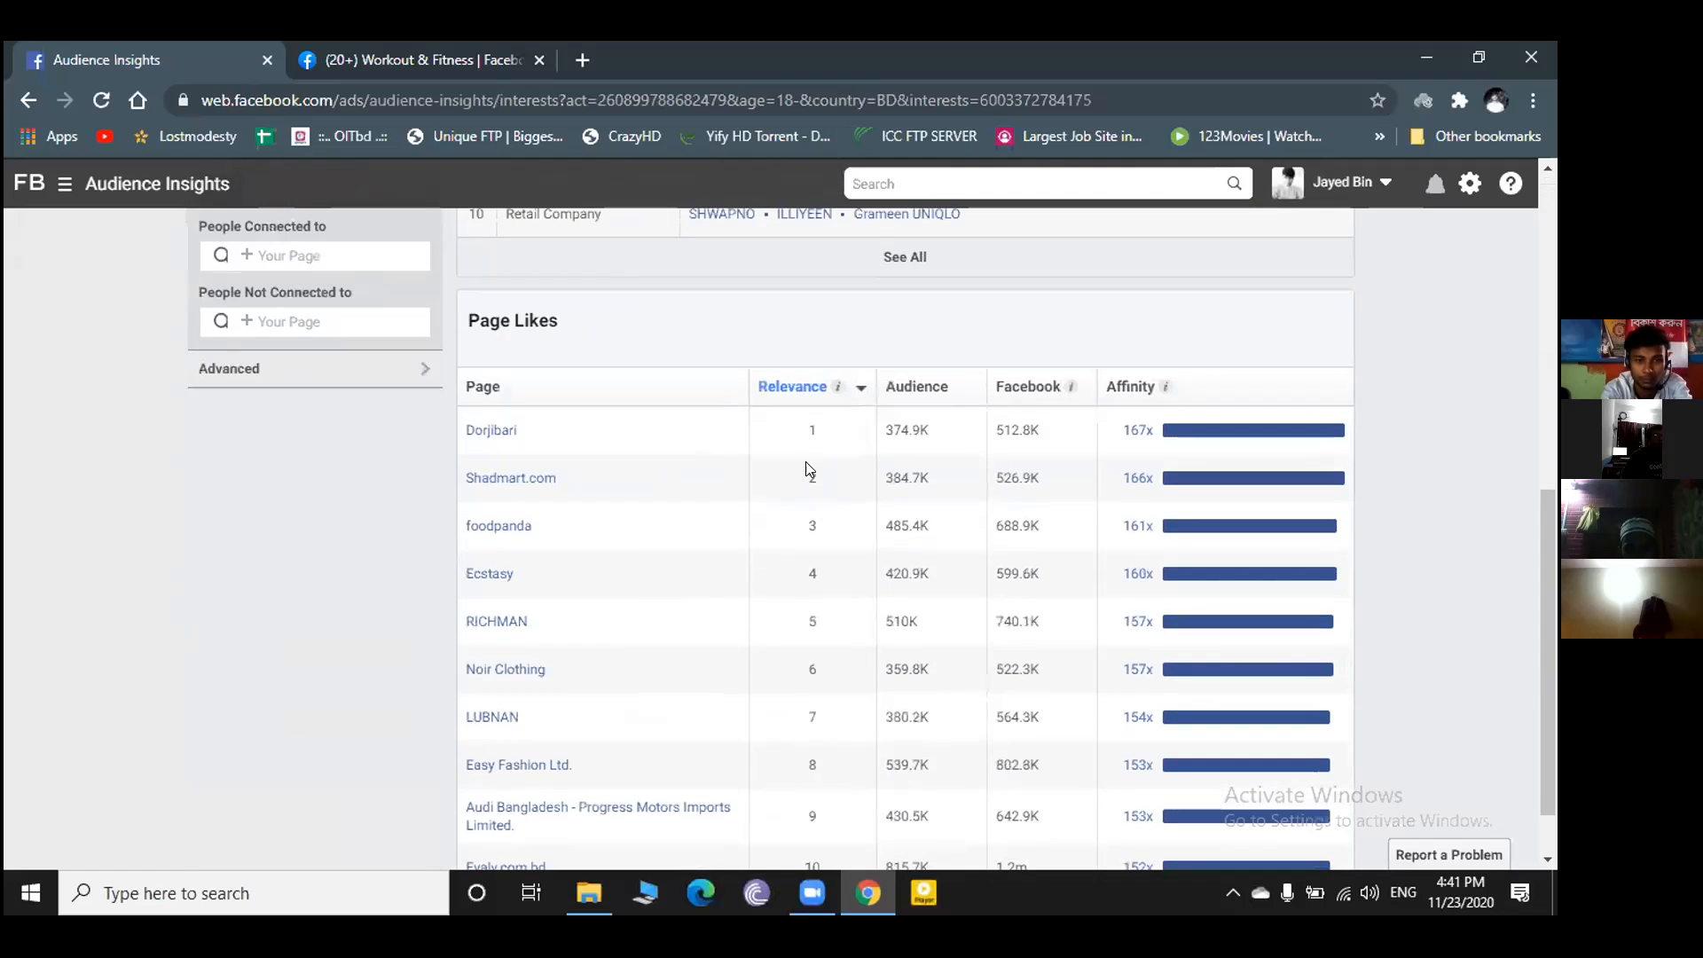
pyautogui.scroll(-1, 735, 448)
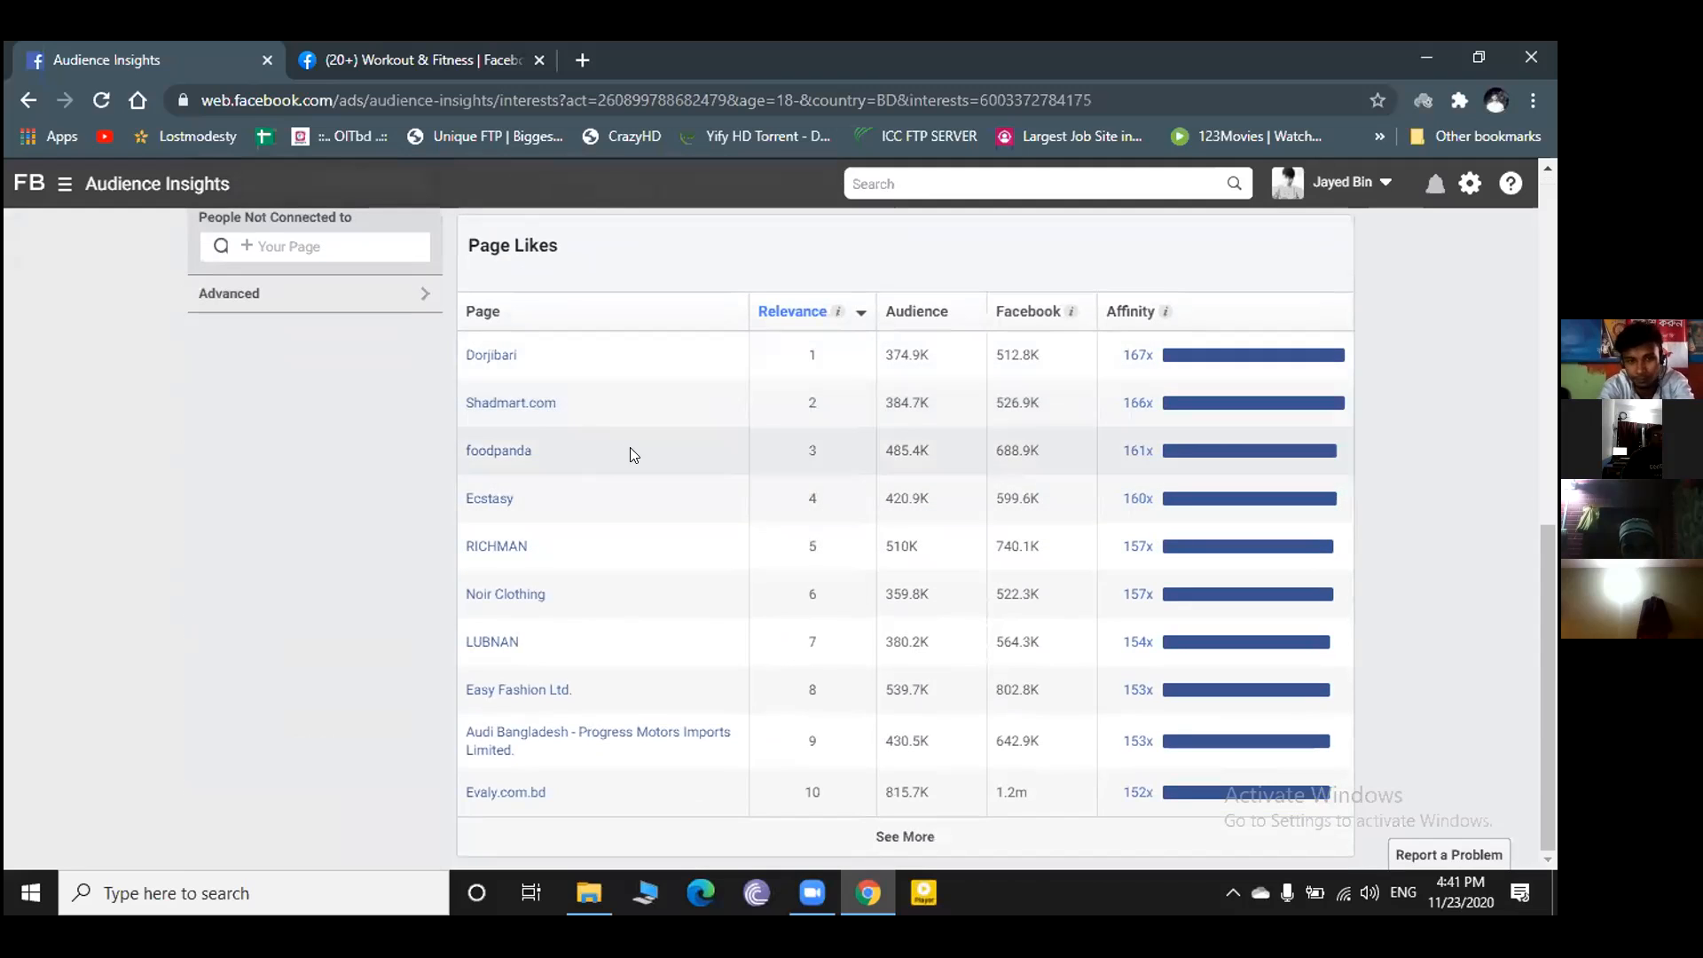
pyautogui.scroll(5, 499, 390)
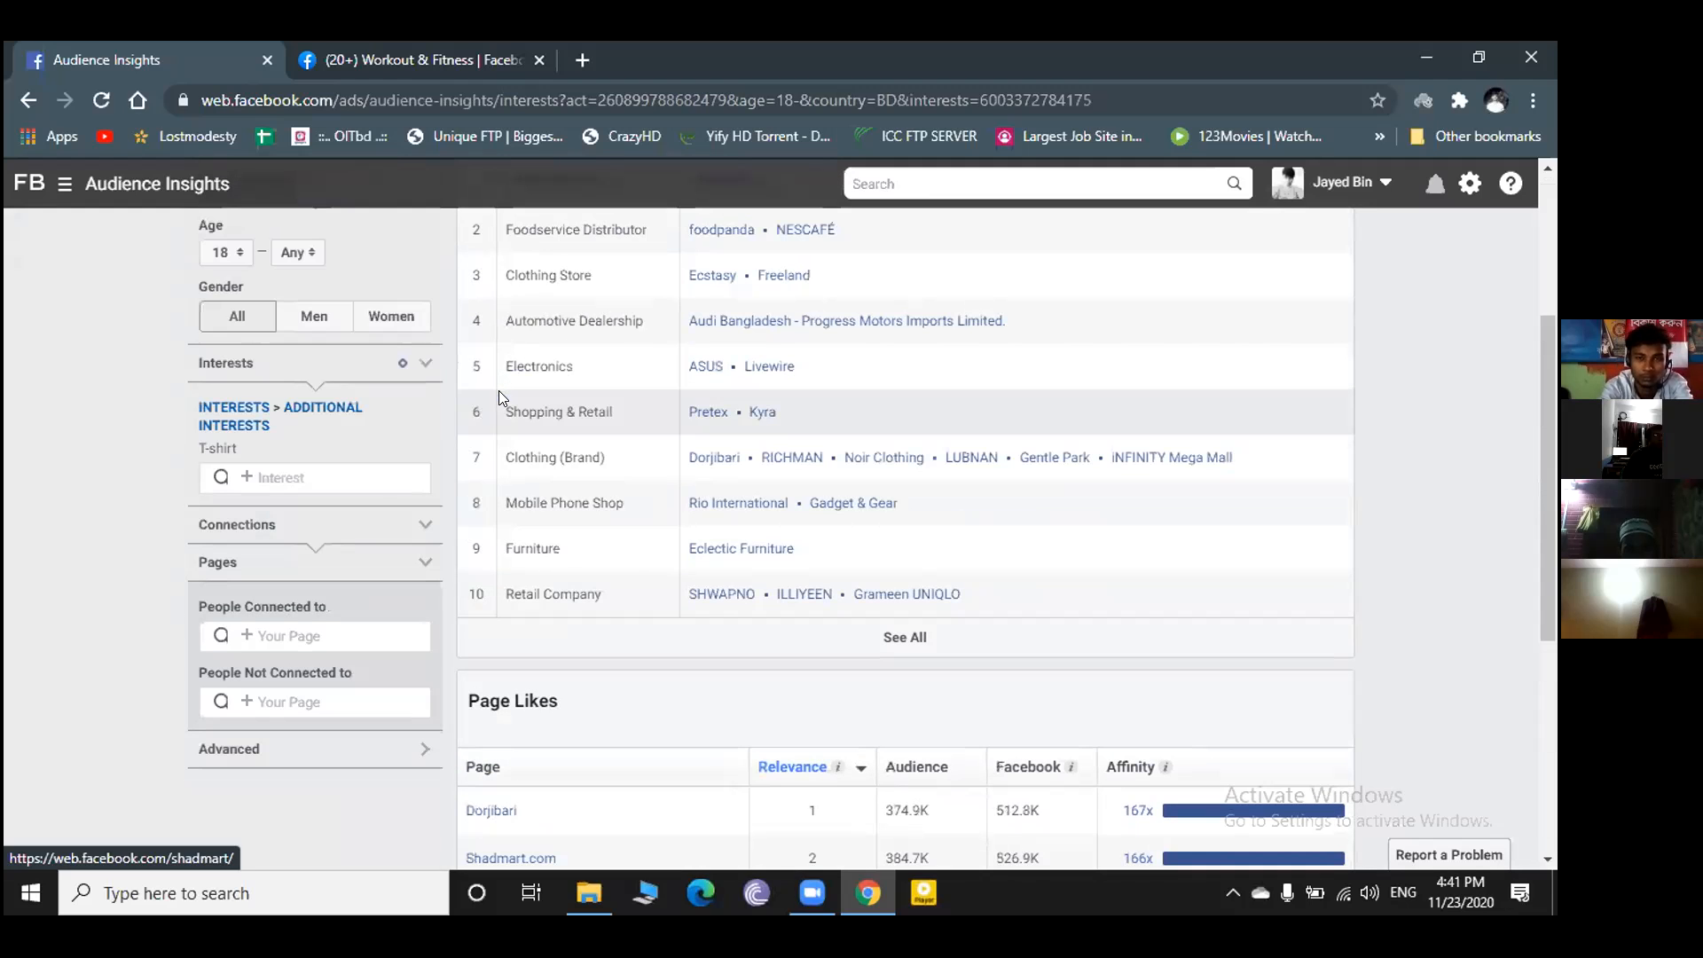
pyautogui.scroll(-5, 754, 604)
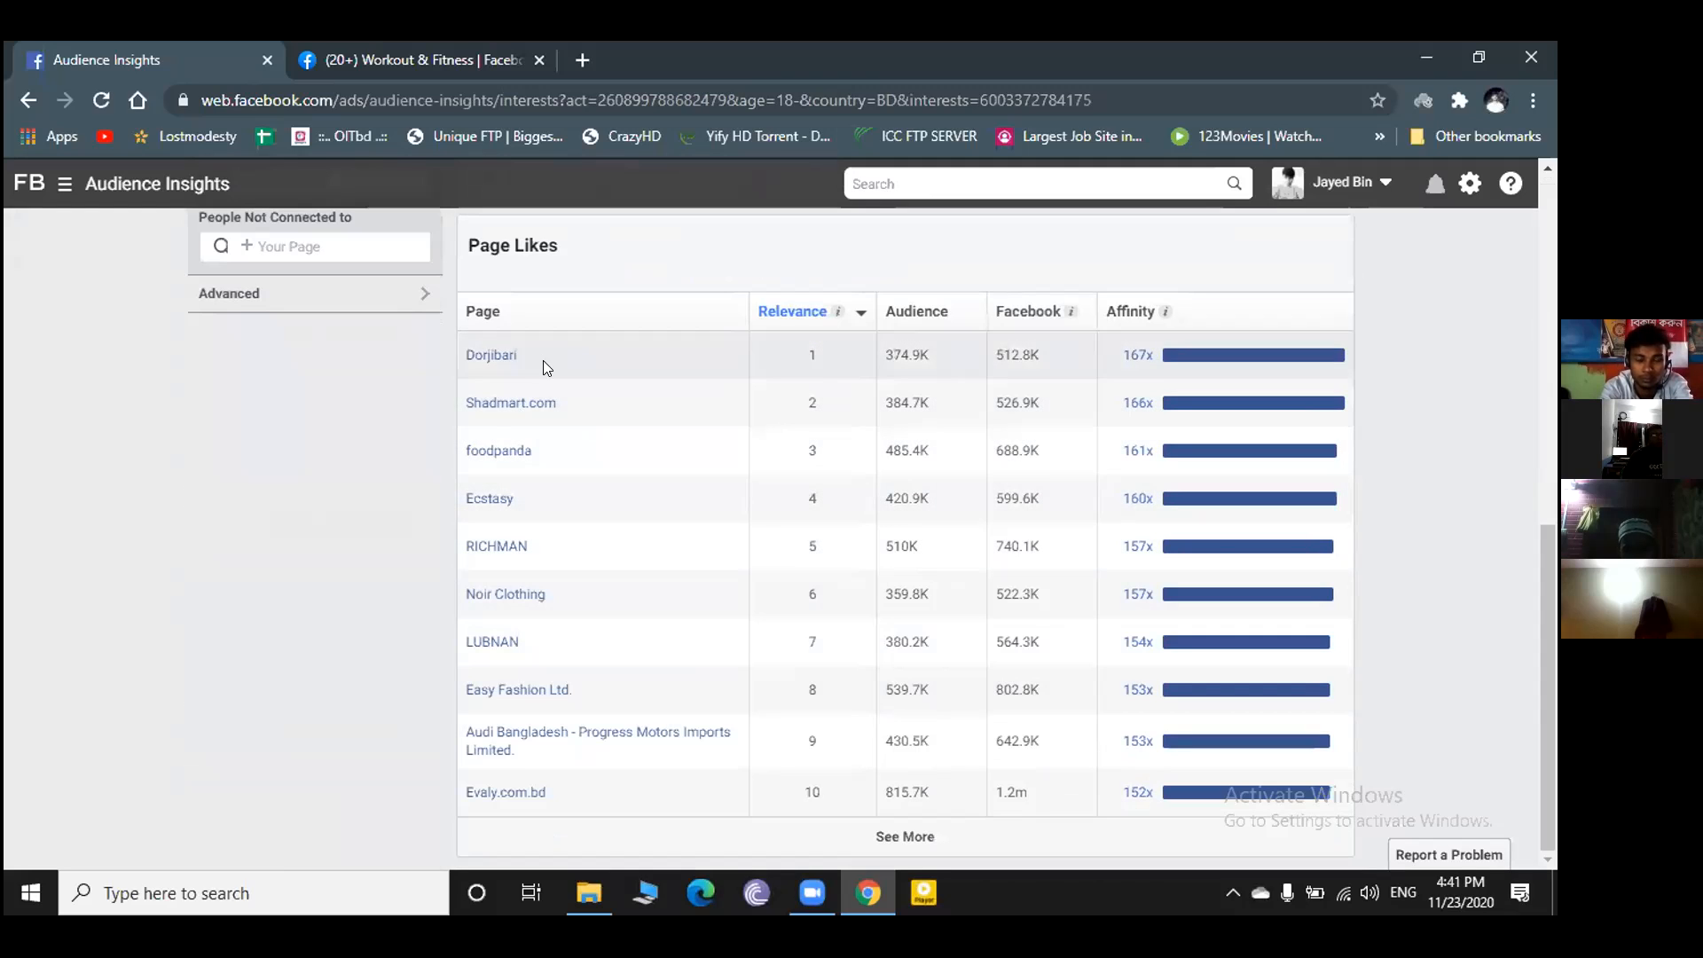
pyautogui.moveTo(513, 407)
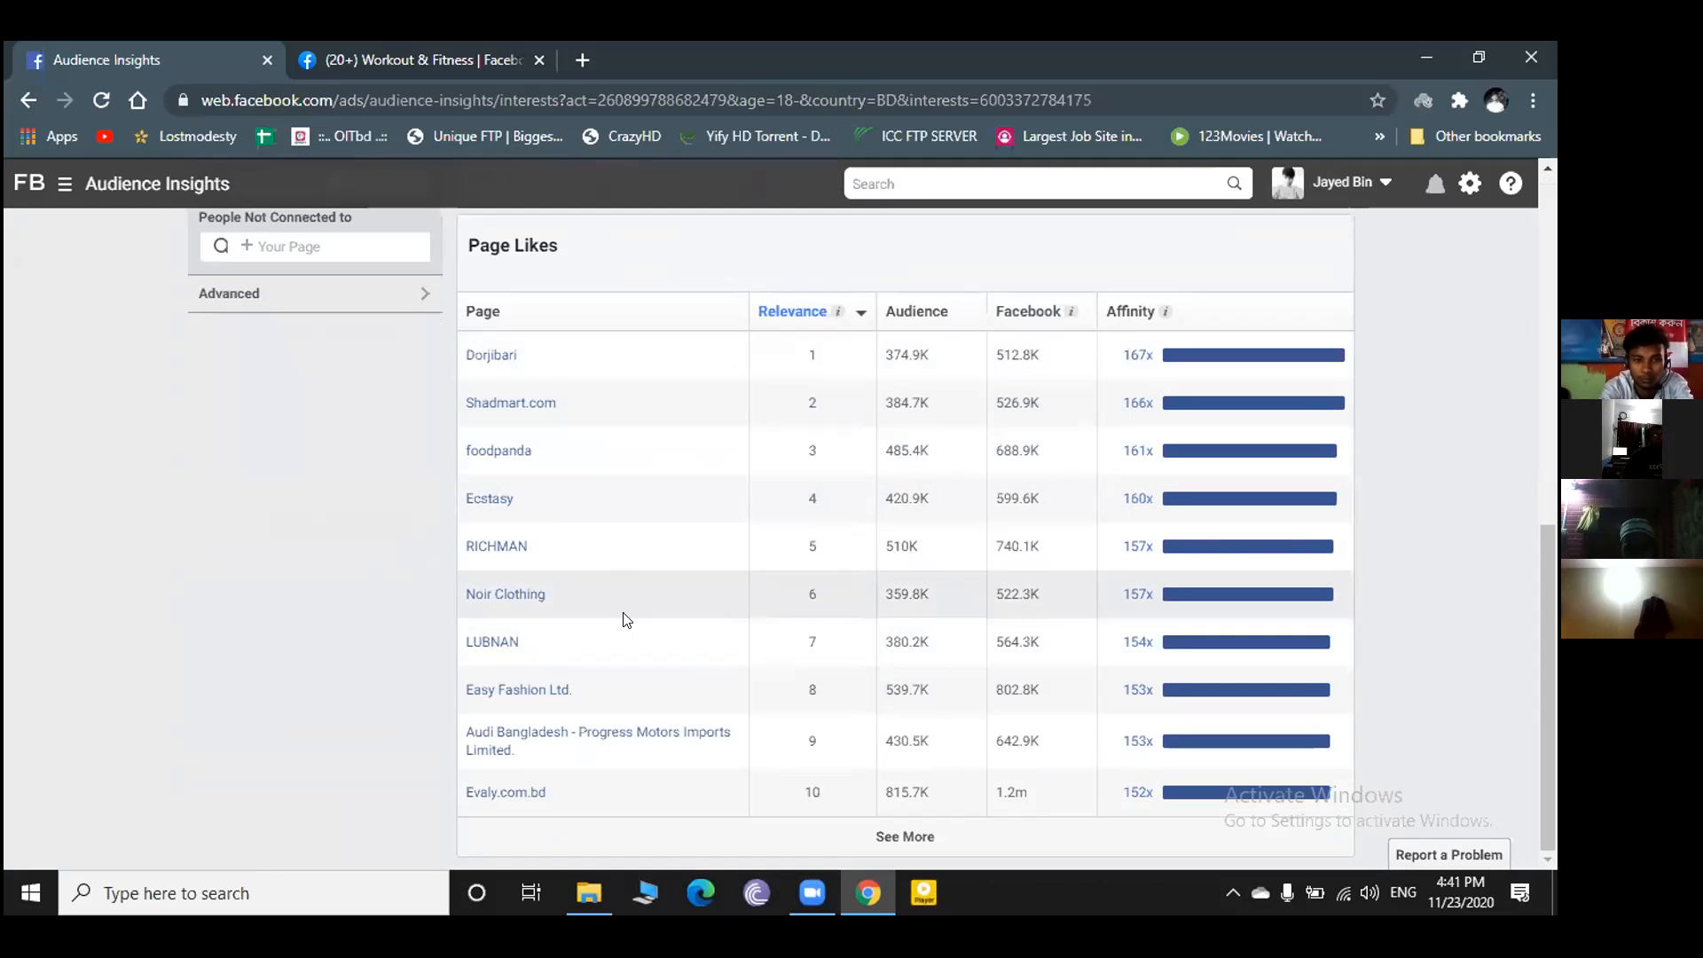
# - Open the RICHMAN page from the liked pages in a new tab, check it and return to Audience Insights
pyautogui.rightClick(503, 546)
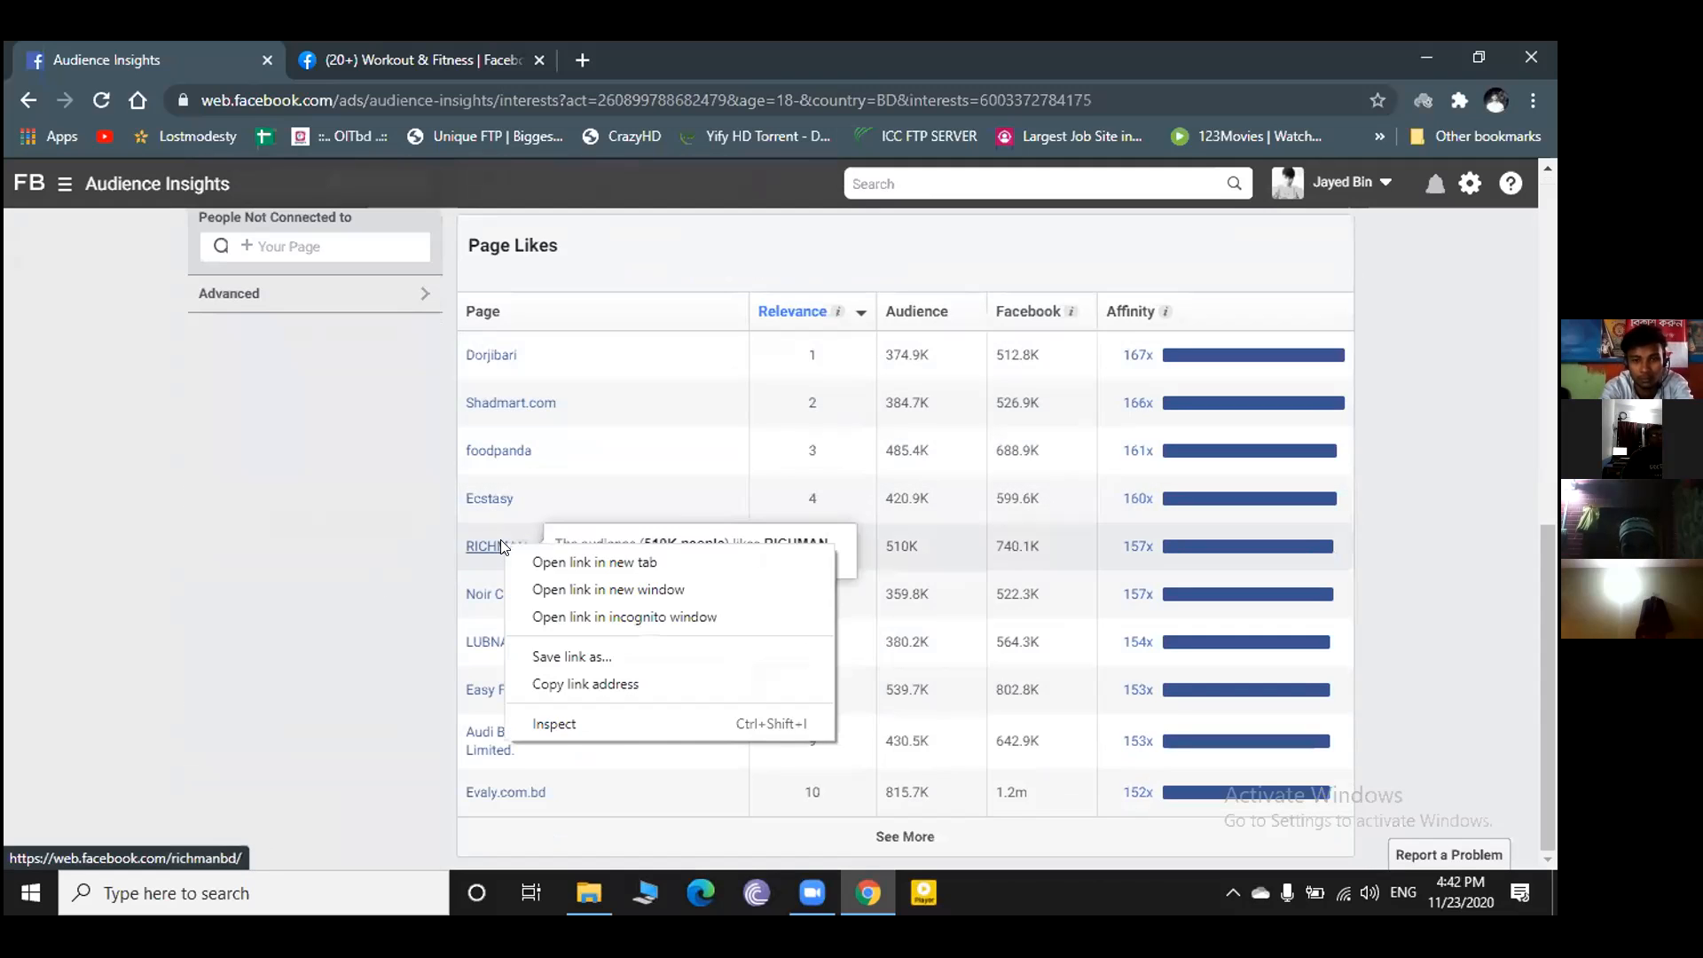
pyautogui.click(551, 560)
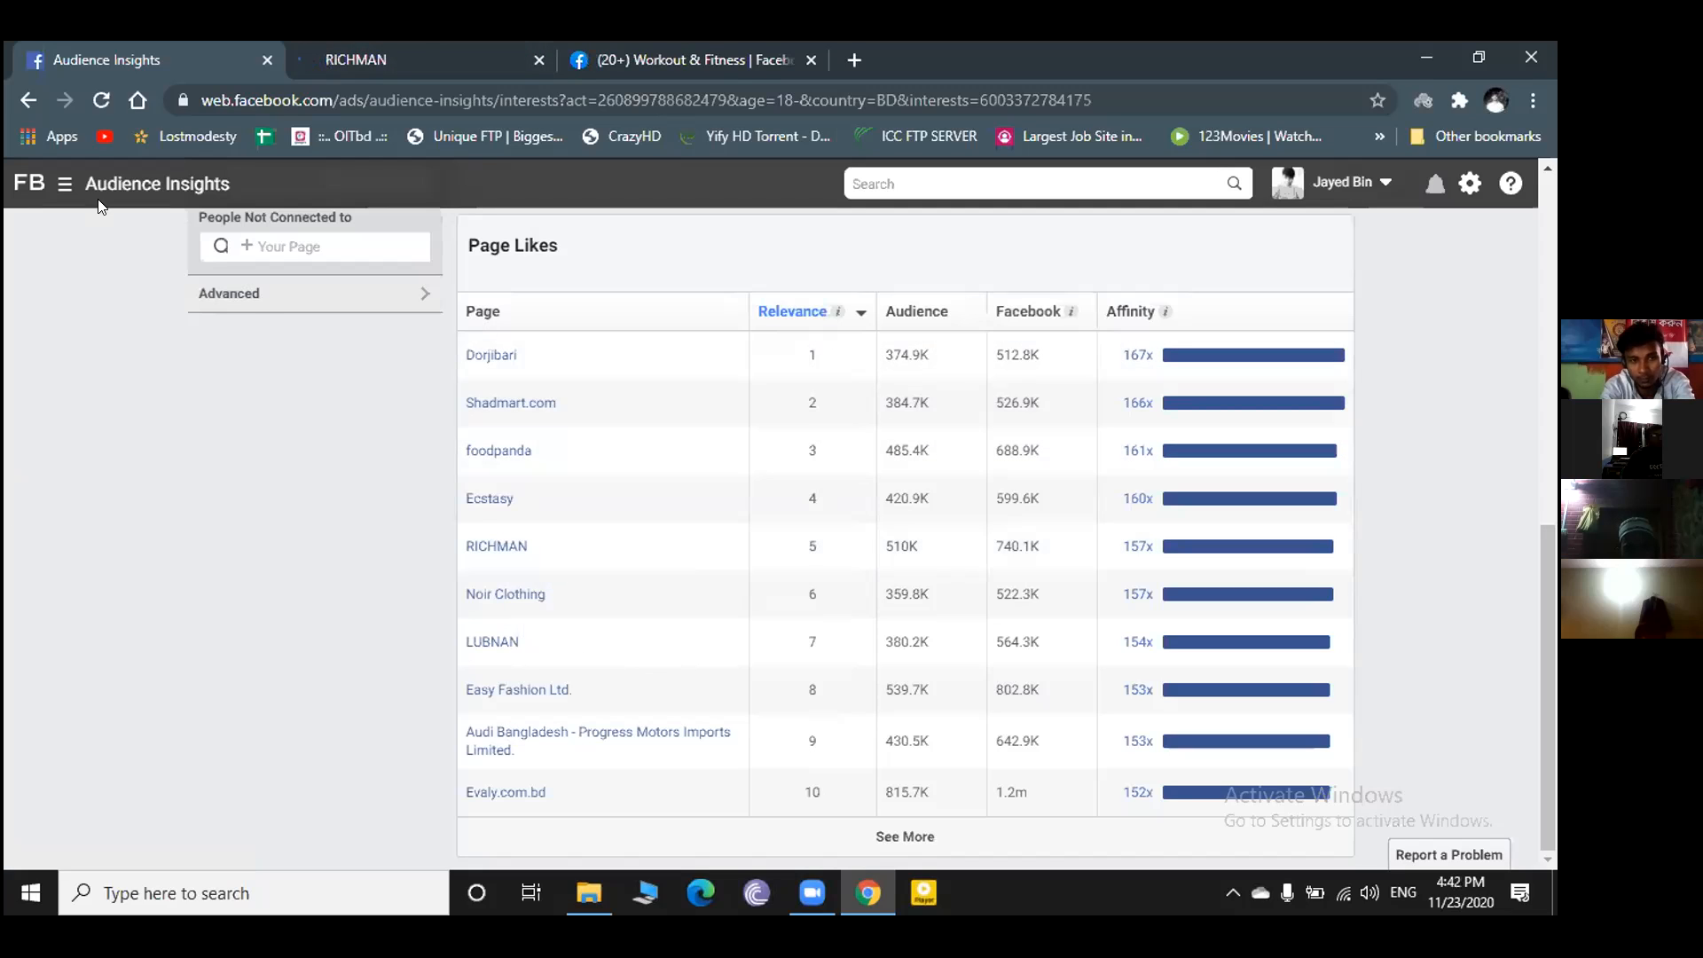
pyautogui.click(335, 48)
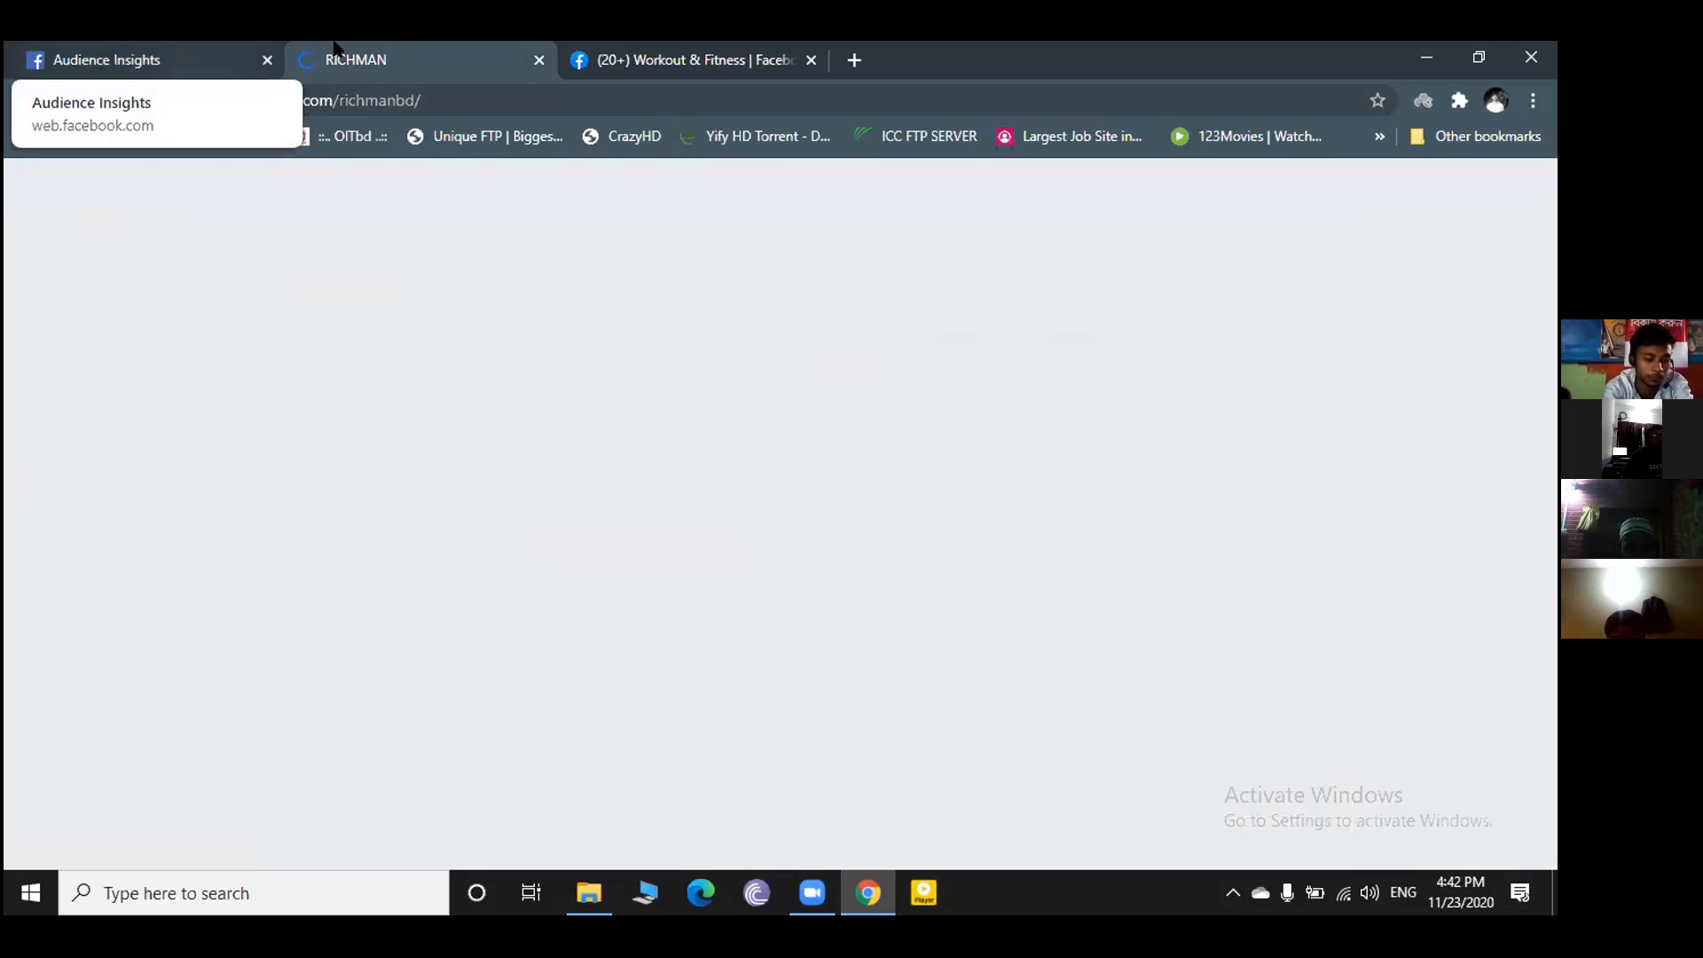
pyautogui.click(222, 59)
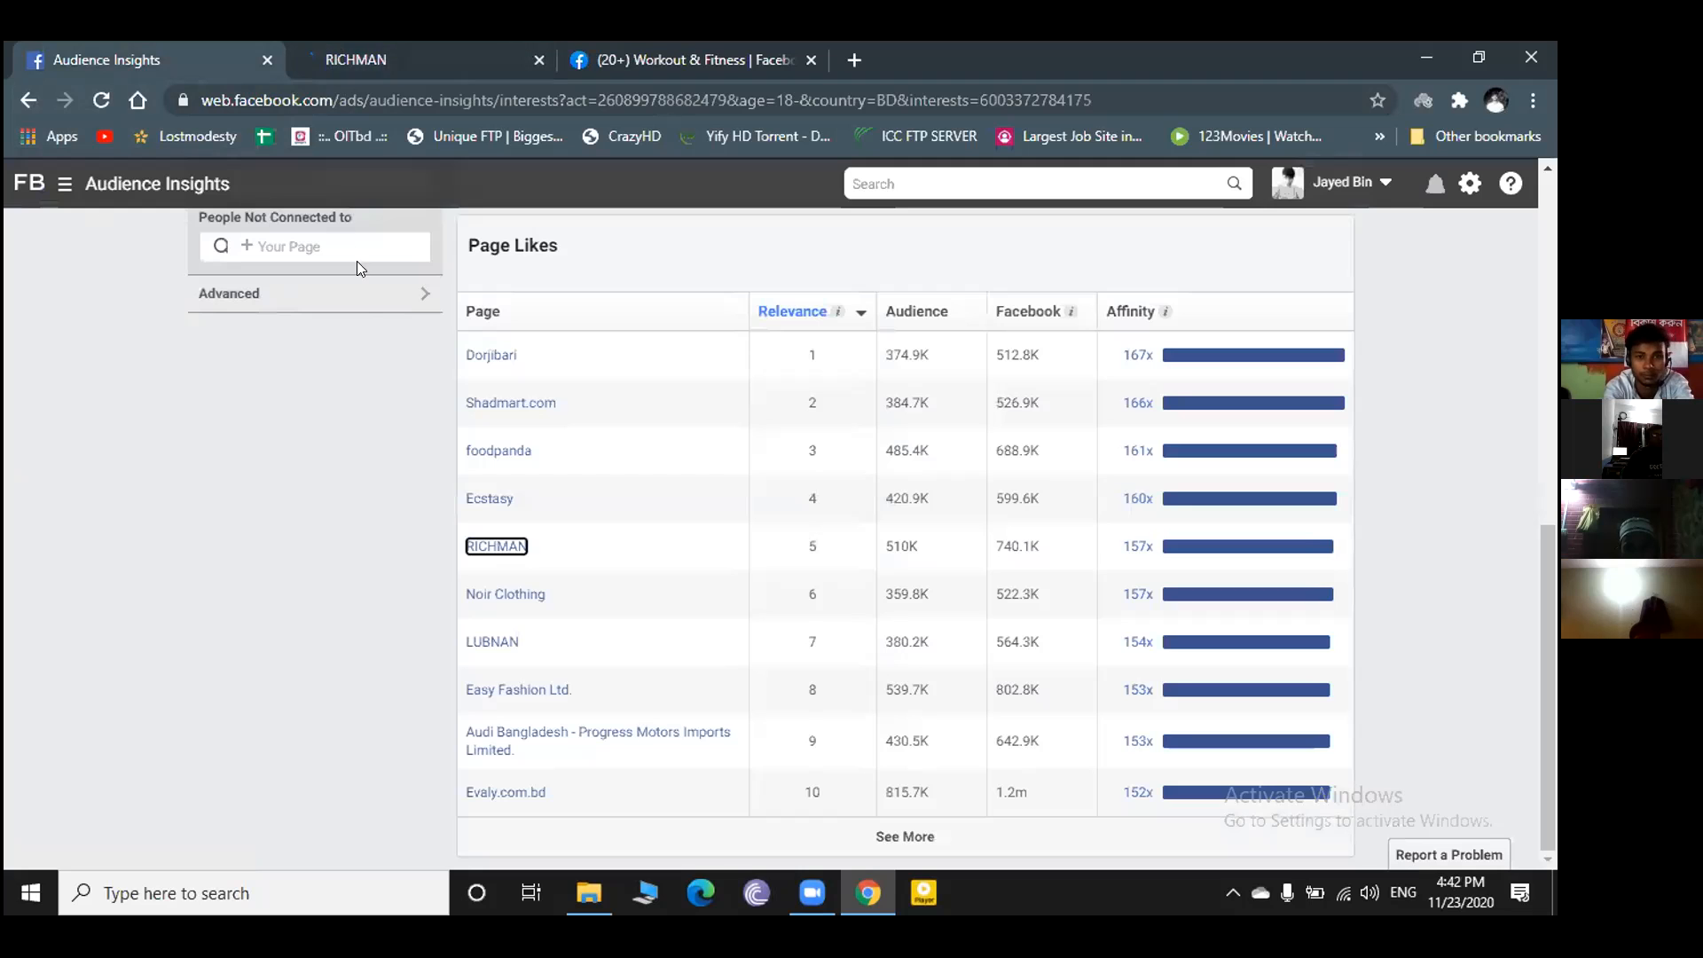
# - Review the audience's age, gender, interest and page connection filters beside the top categories, briefly checking whether the RICHMAN page has loaded
pyautogui.scroll(7, 357, 261)
pyautogui.scroll(-4, 265, 426)
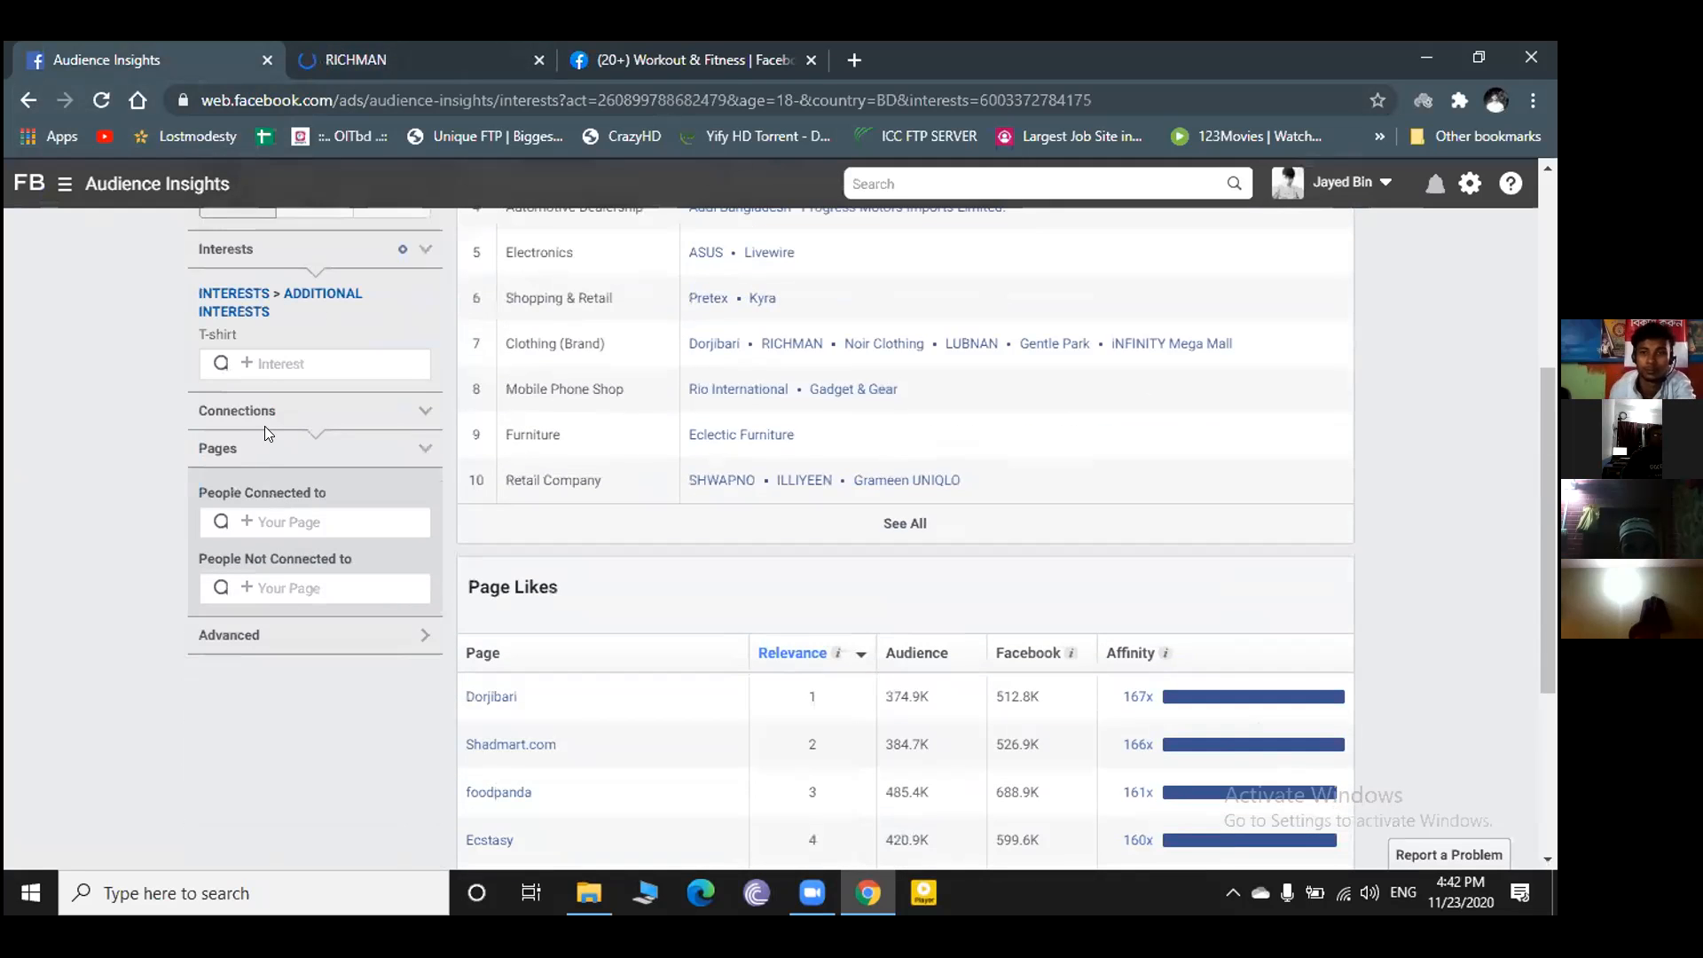
pyautogui.scroll(1, 267, 425)
pyautogui.scroll(2, 306, 499)
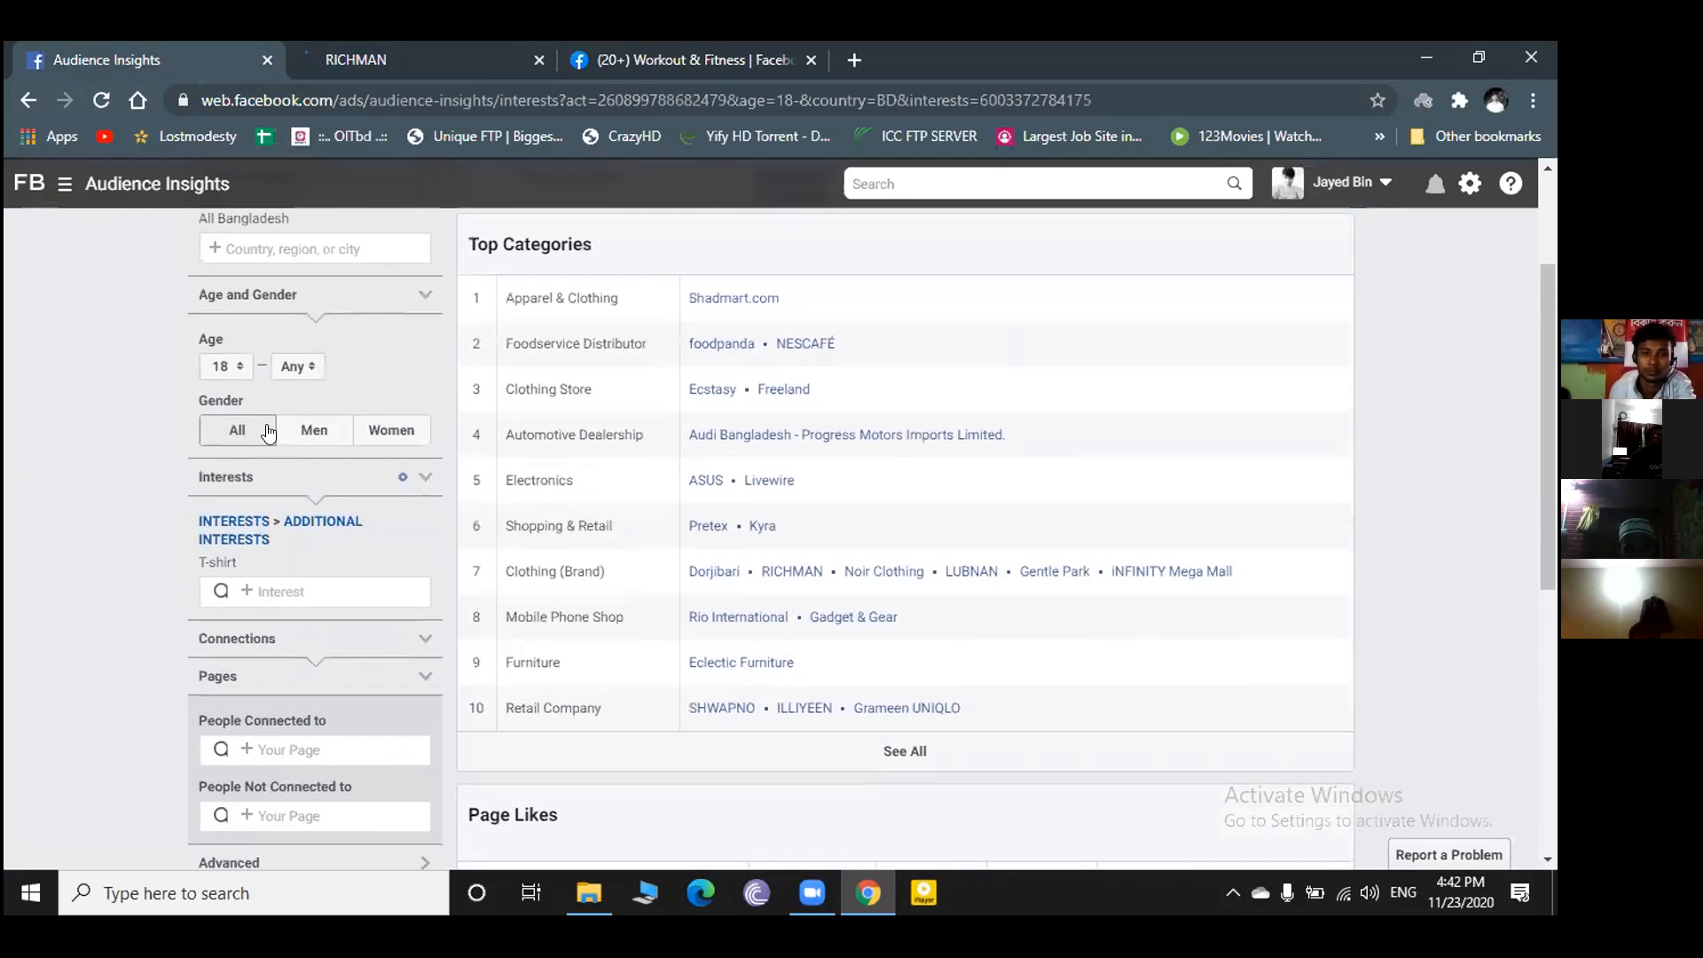
pyautogui.scroll(-2, 289, 342)
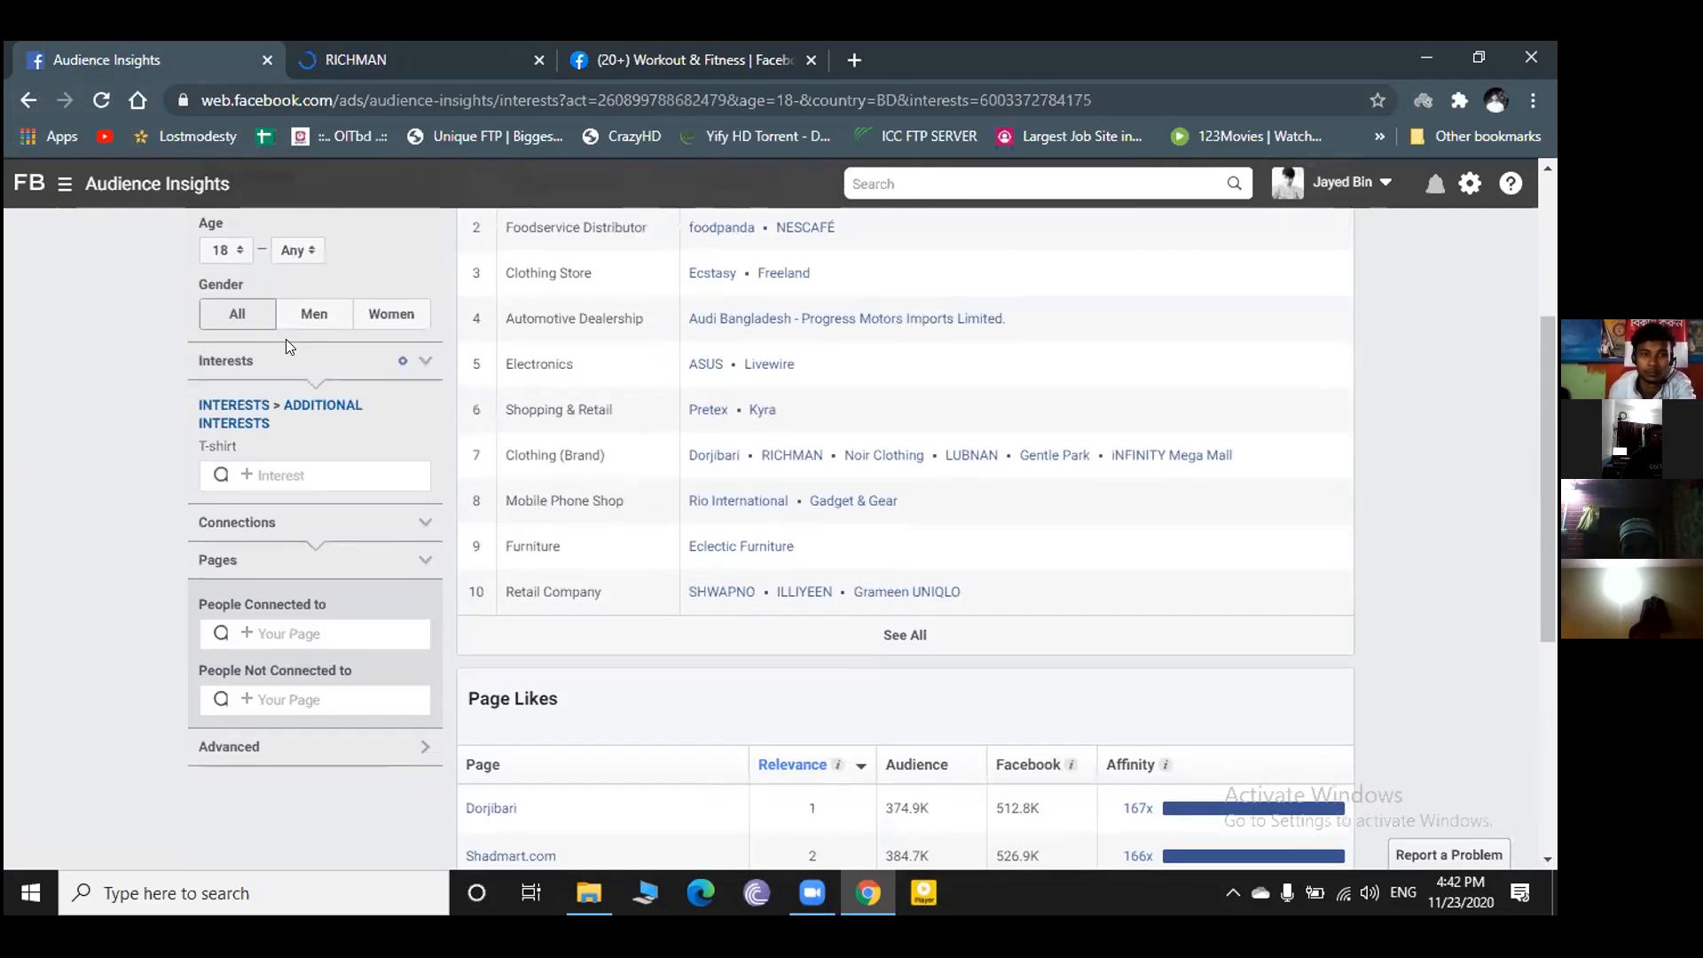
pyautogui.scroll(-1, 357, 625)
pyautogui.scroll(2, 303, 229)
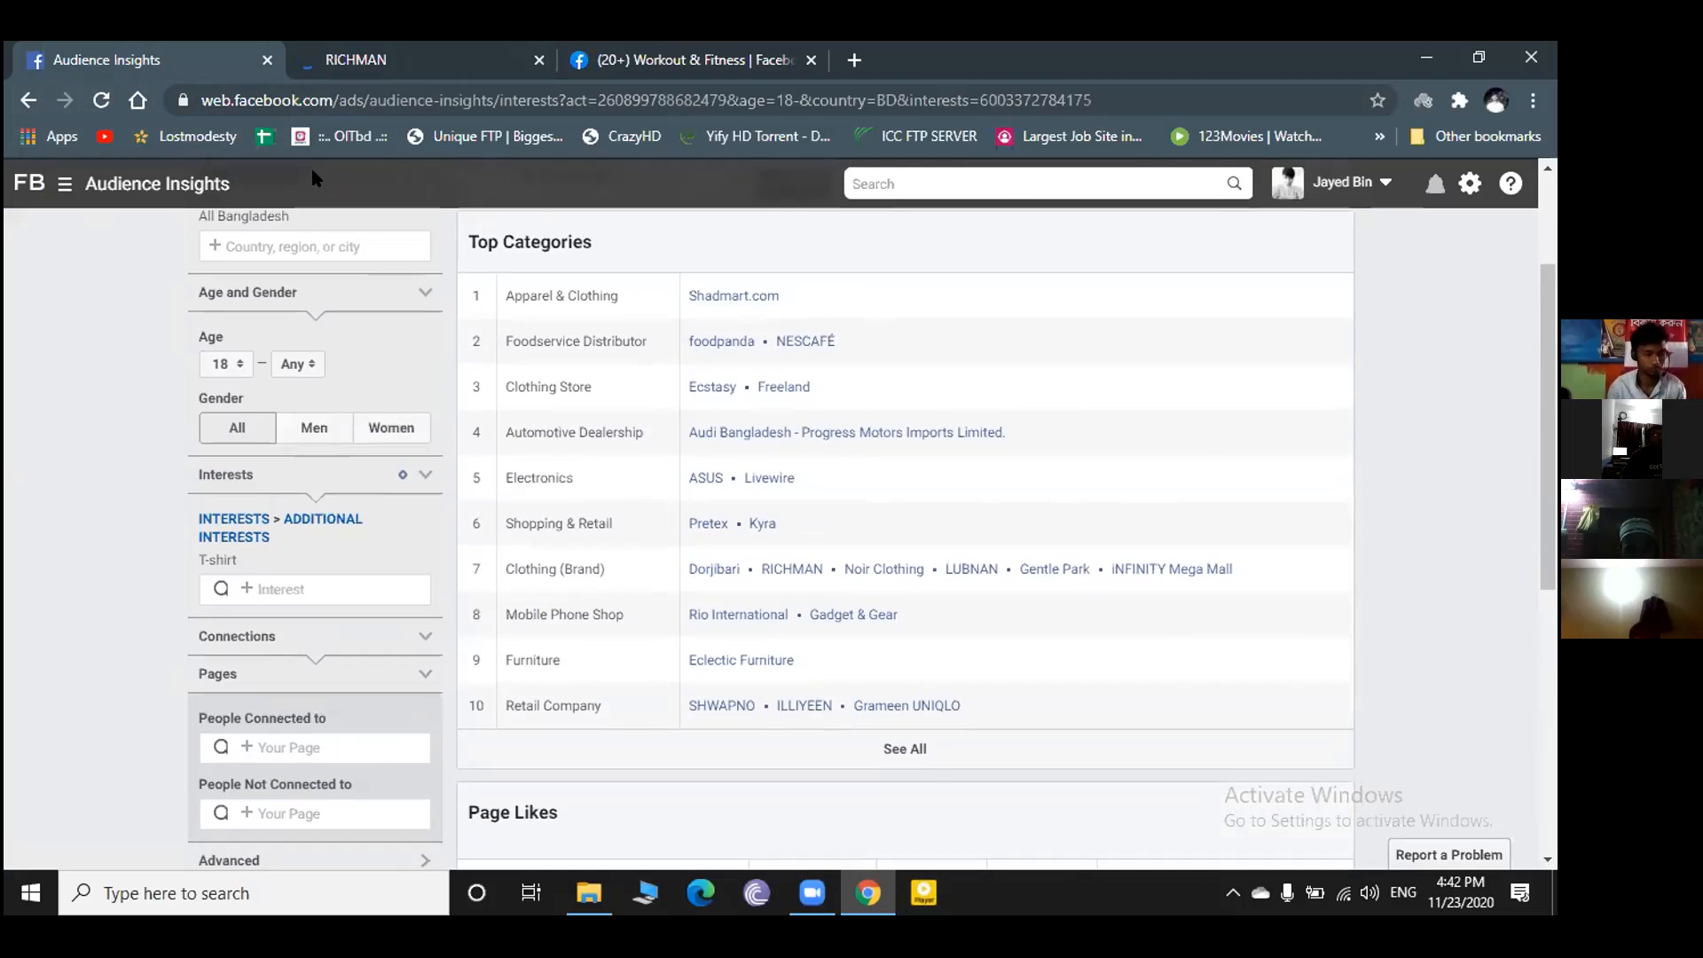
pyautogui.click(342, 60)
pyautogui.click(137, 53)
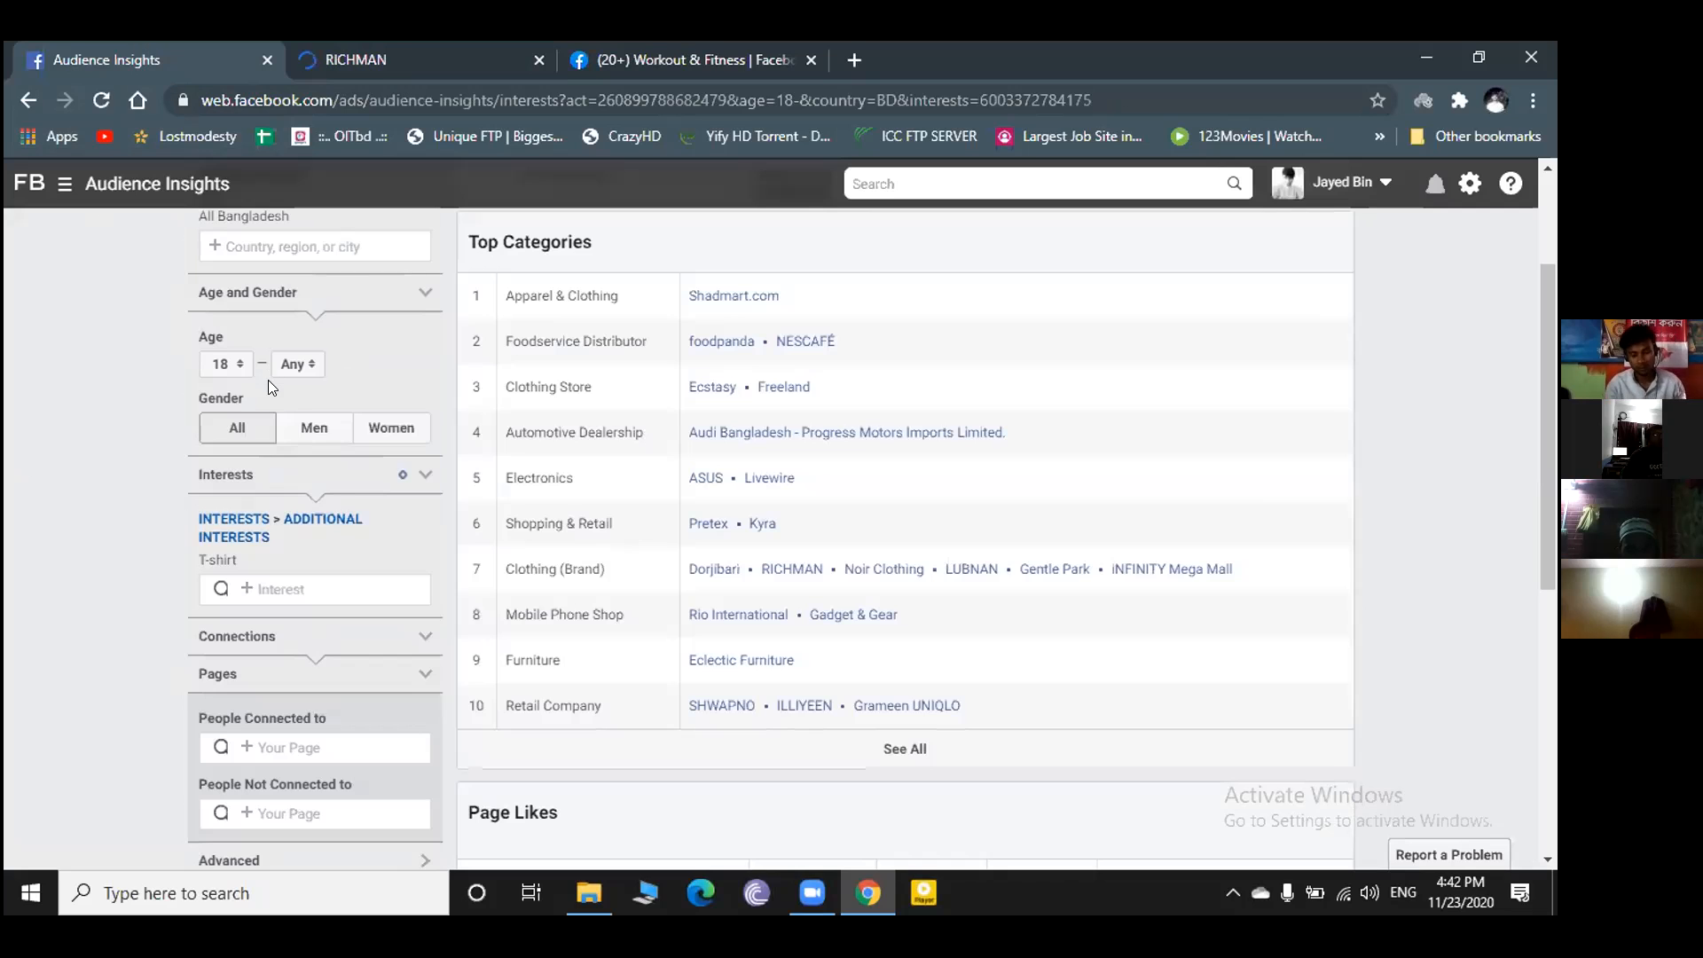
# - Search the audience's additional interests for RICHMAN alongside the T-shirt interest
pyautogui.scroll(2, 266, 376)
pyautogui.scroll(-2, 302, 457)
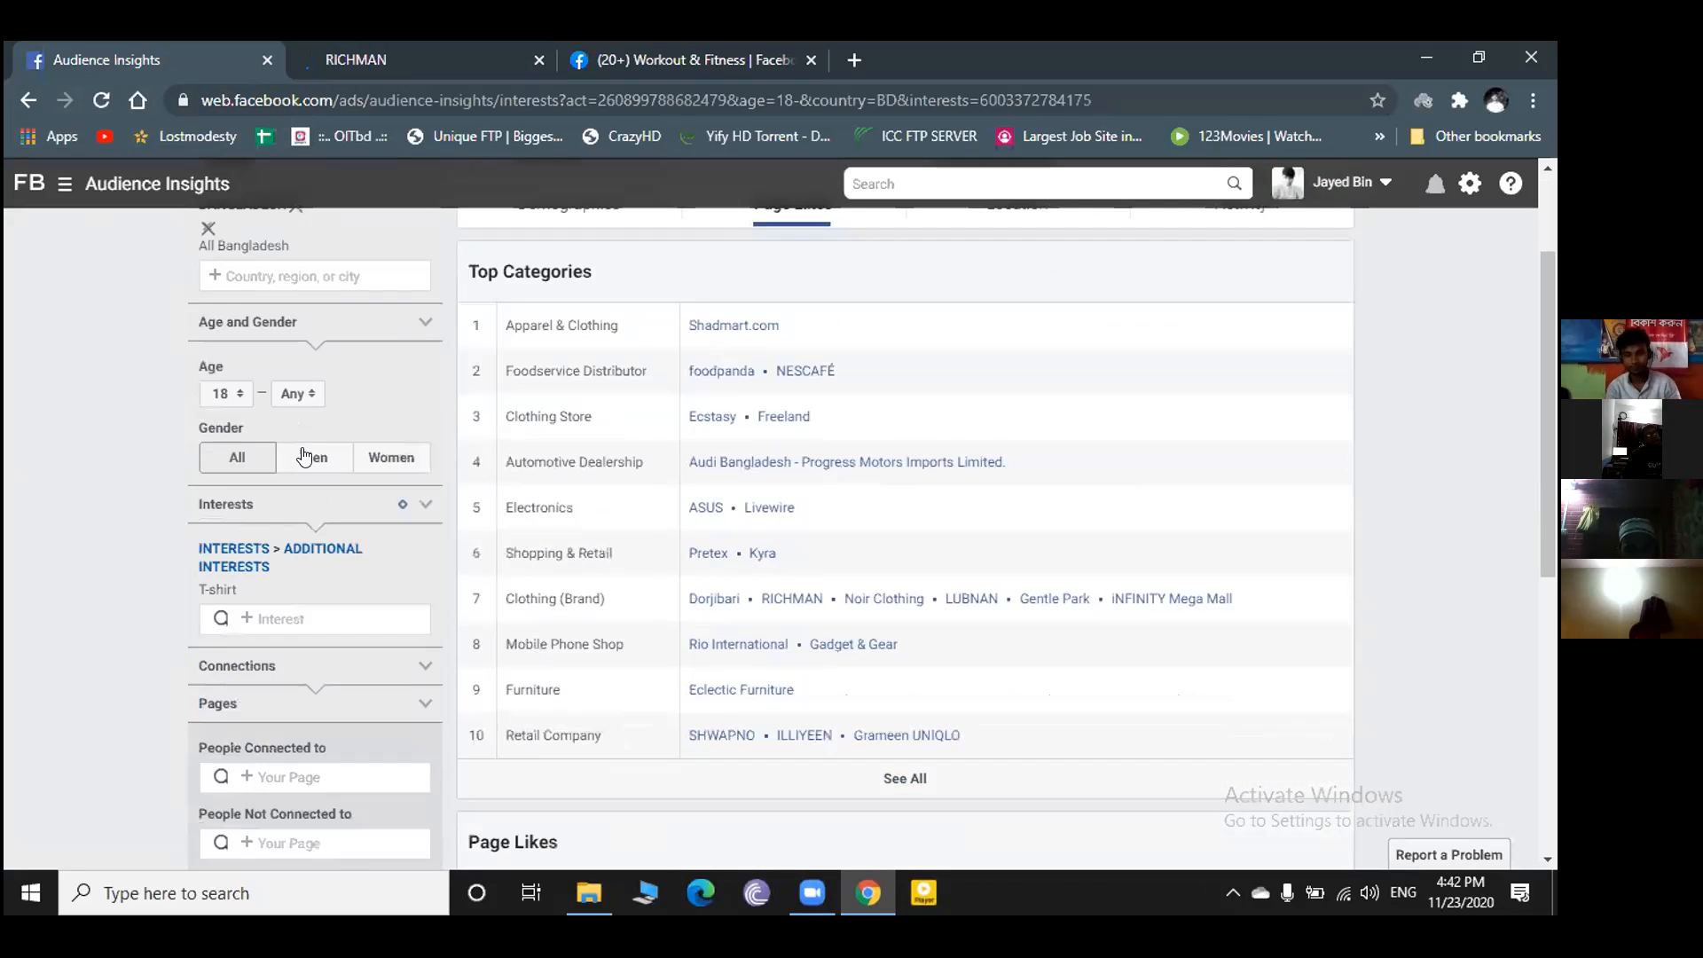
pyautogui.scroll(-1, 304, 457)
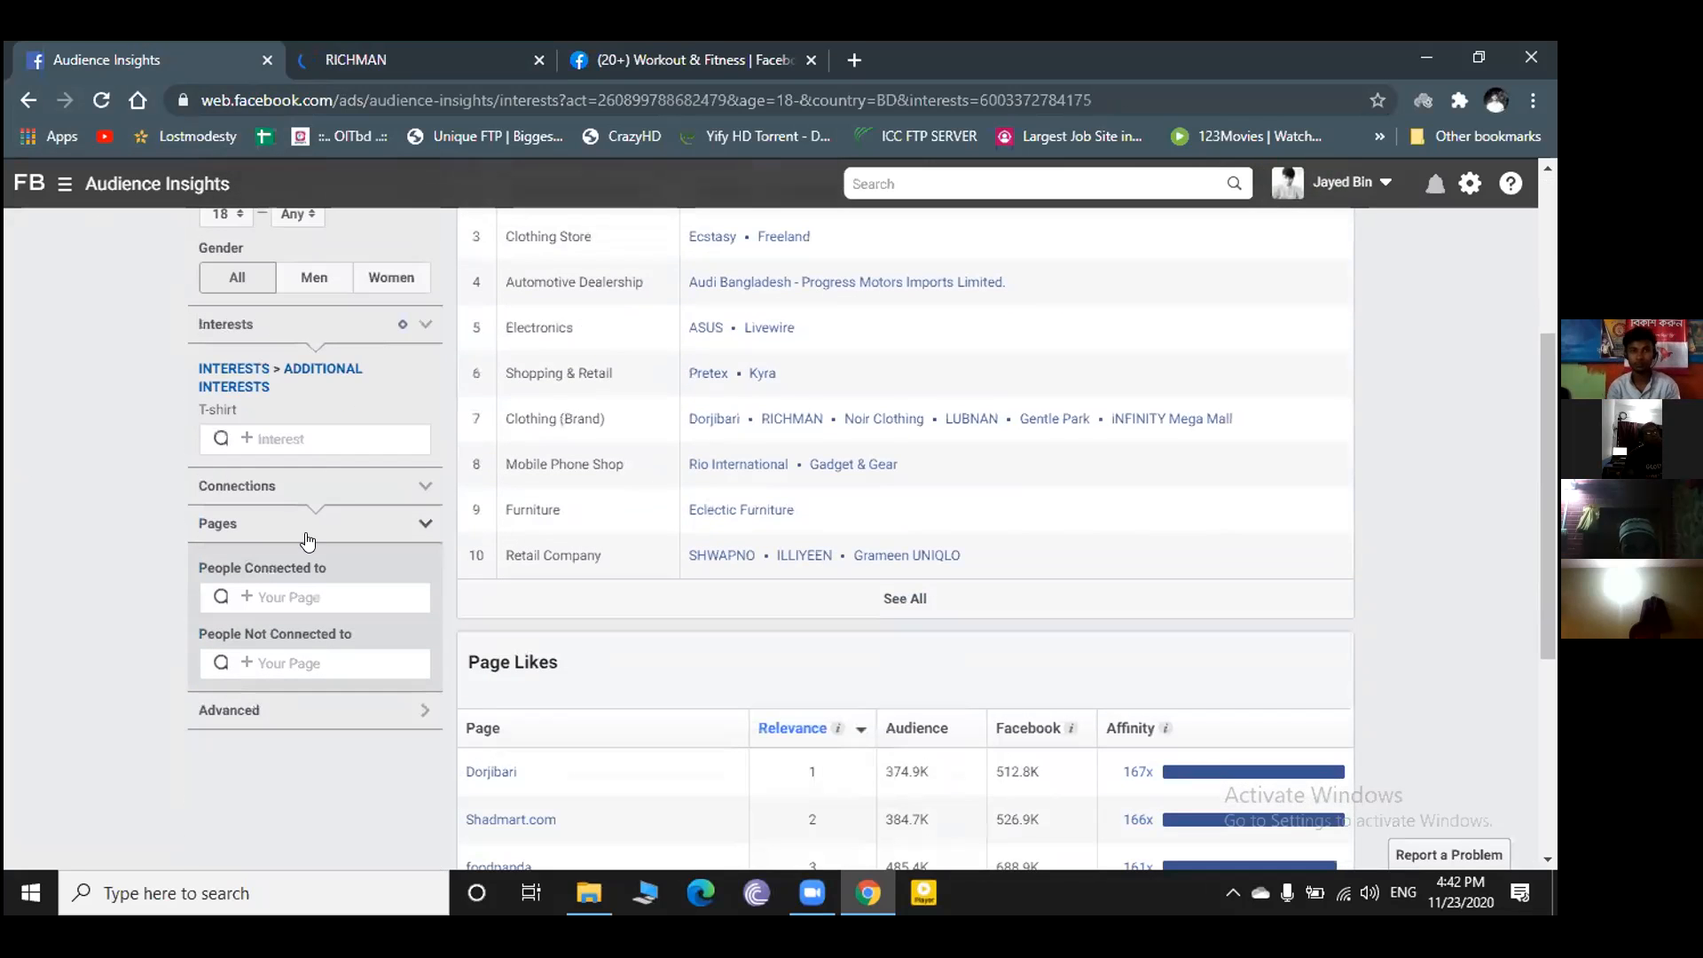
pyautogui.click(309, 436)
pyautogui.write('RICH')
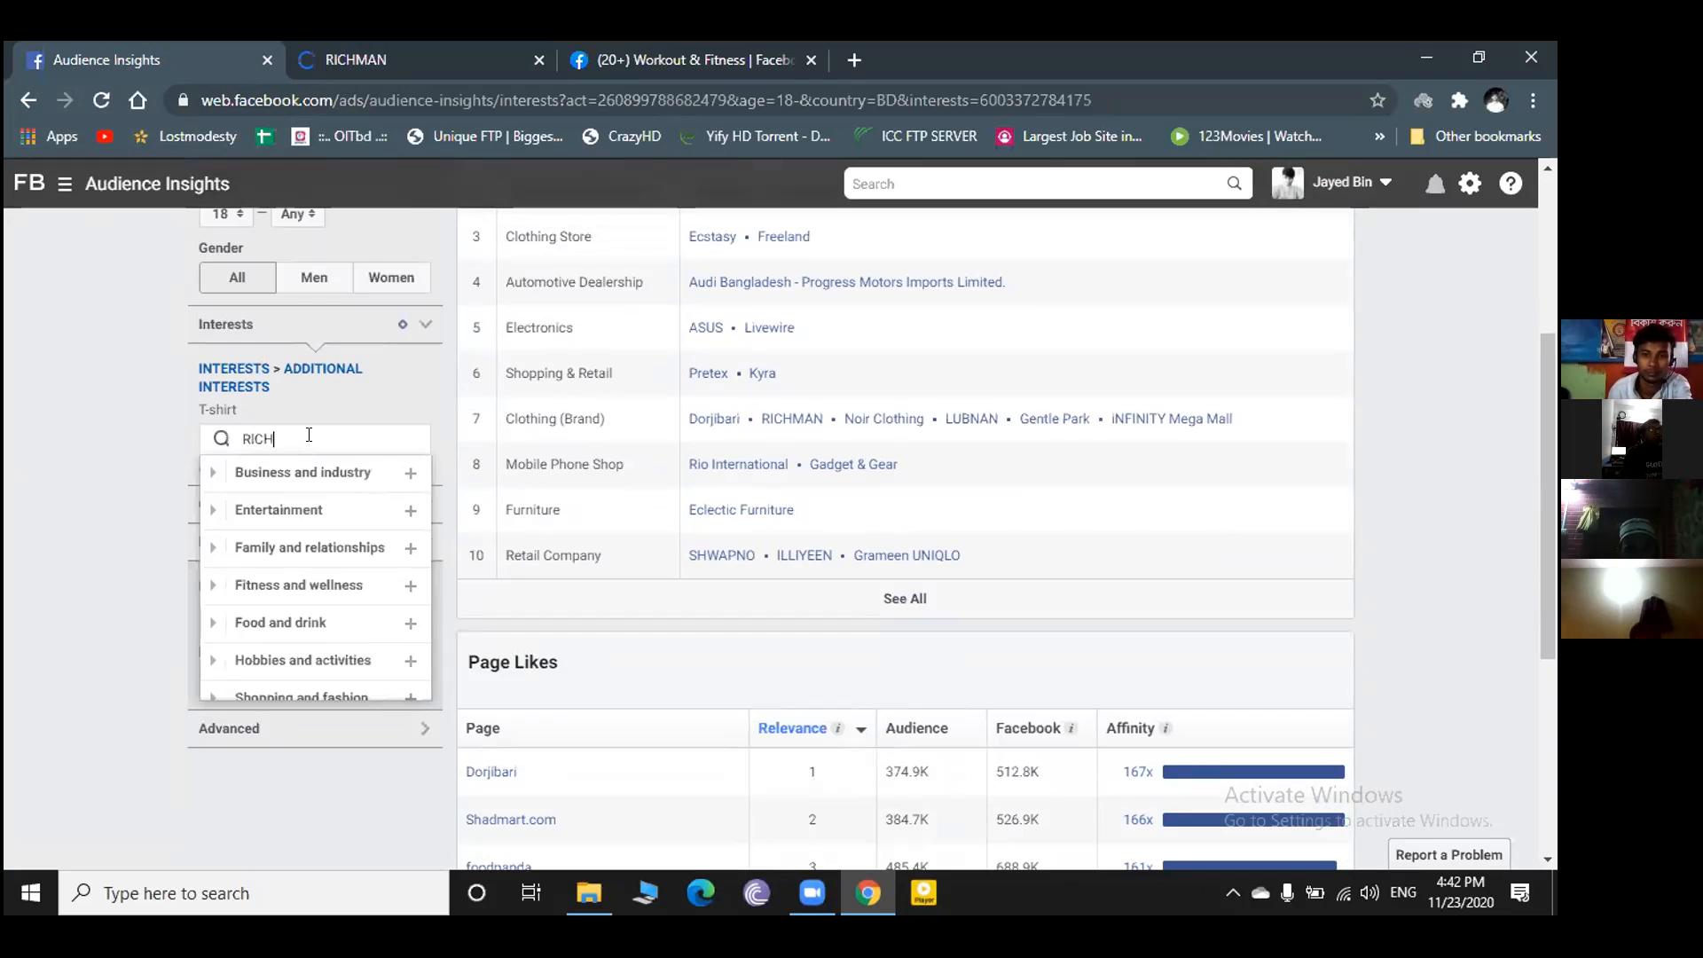
pyautogui.write('MAN')
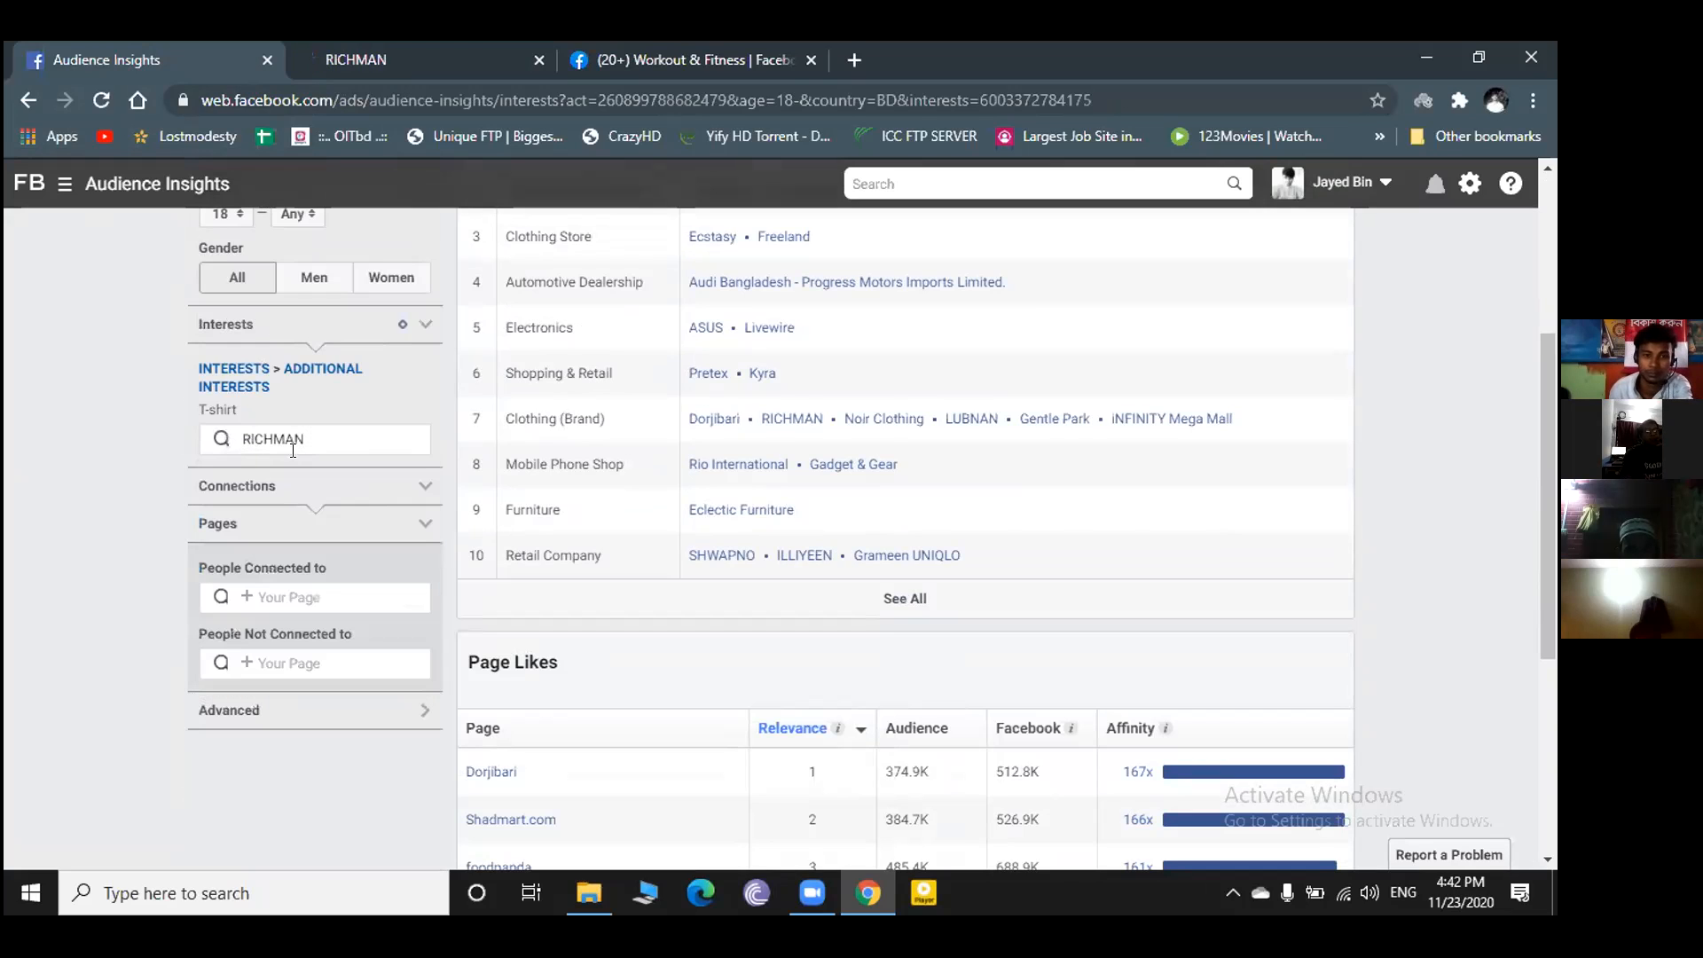
# - Check whether the RICHMAN page has loaded, return to Audience Insights and check the computer's Wi-Fi connection
pyautogui.click(353, 47)
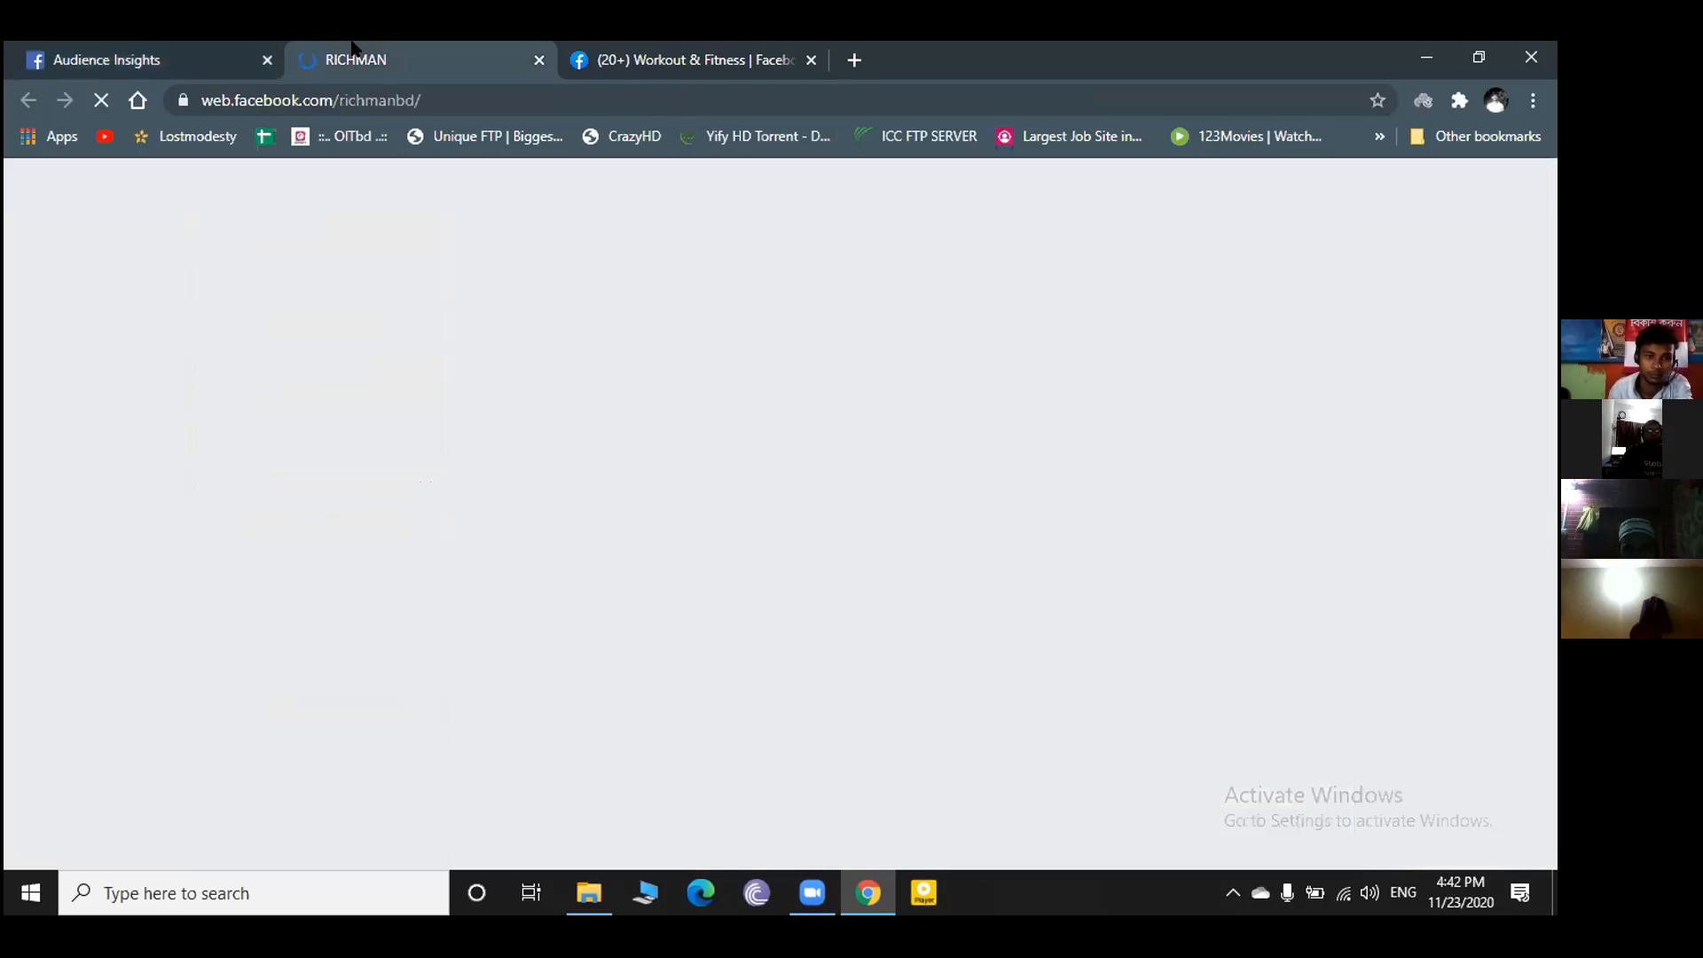
pyautogui.click(83, 53)
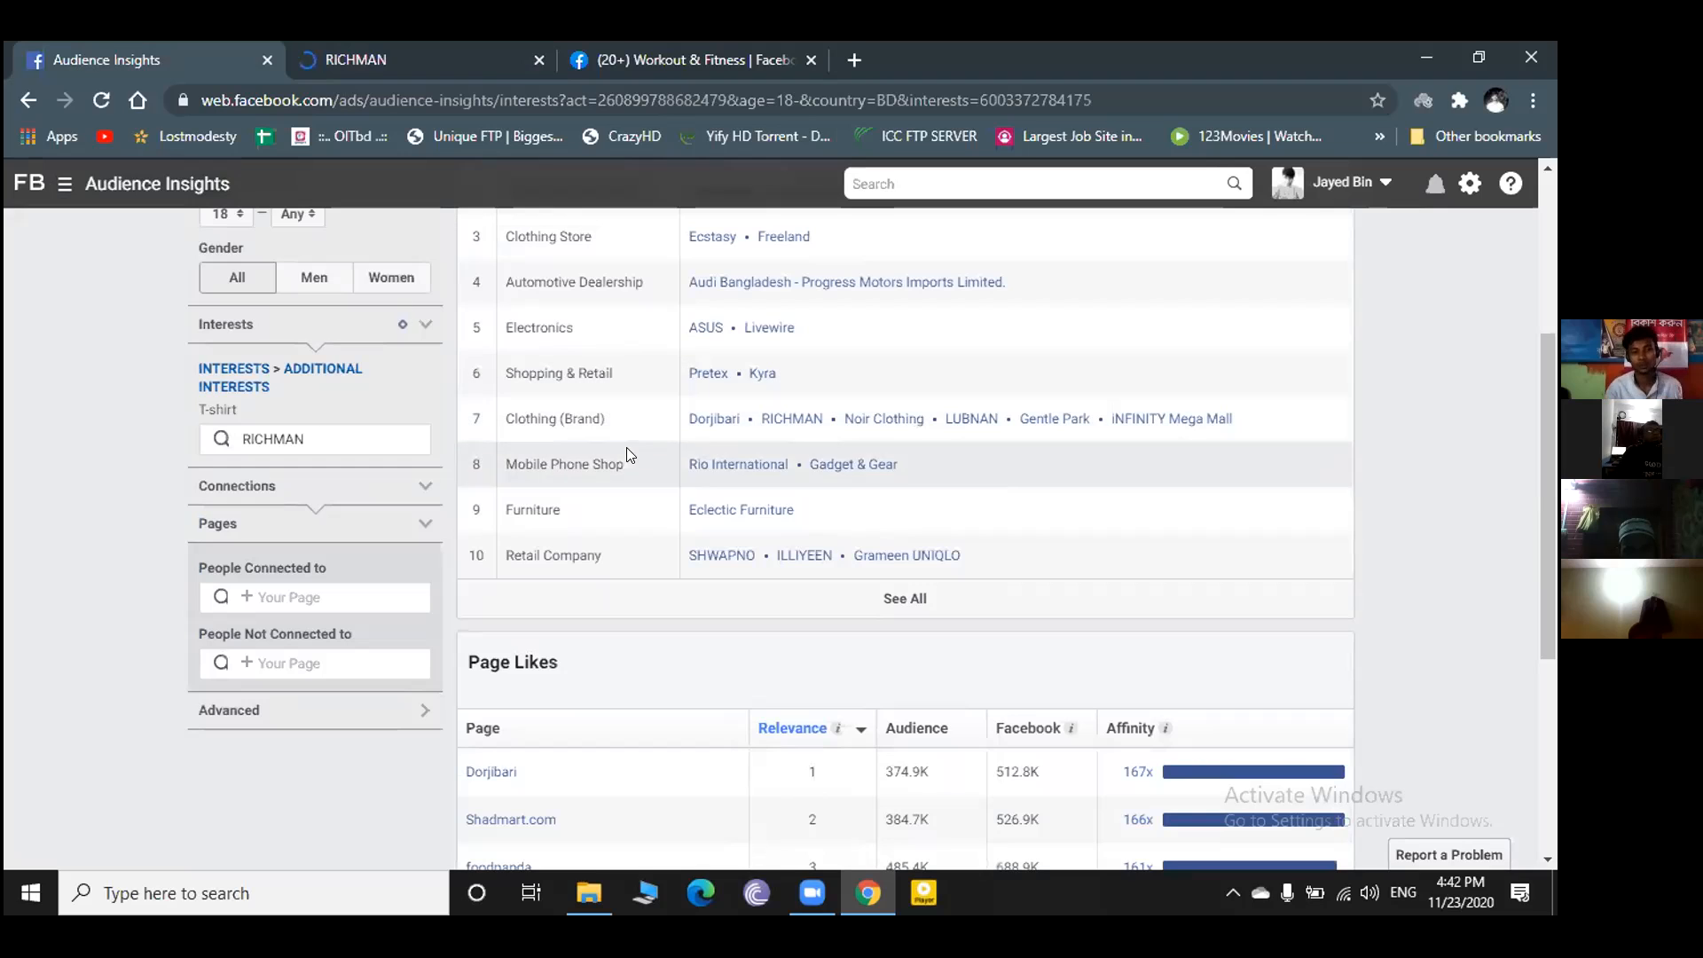
pyautogui.scroll(4, 621, 532)
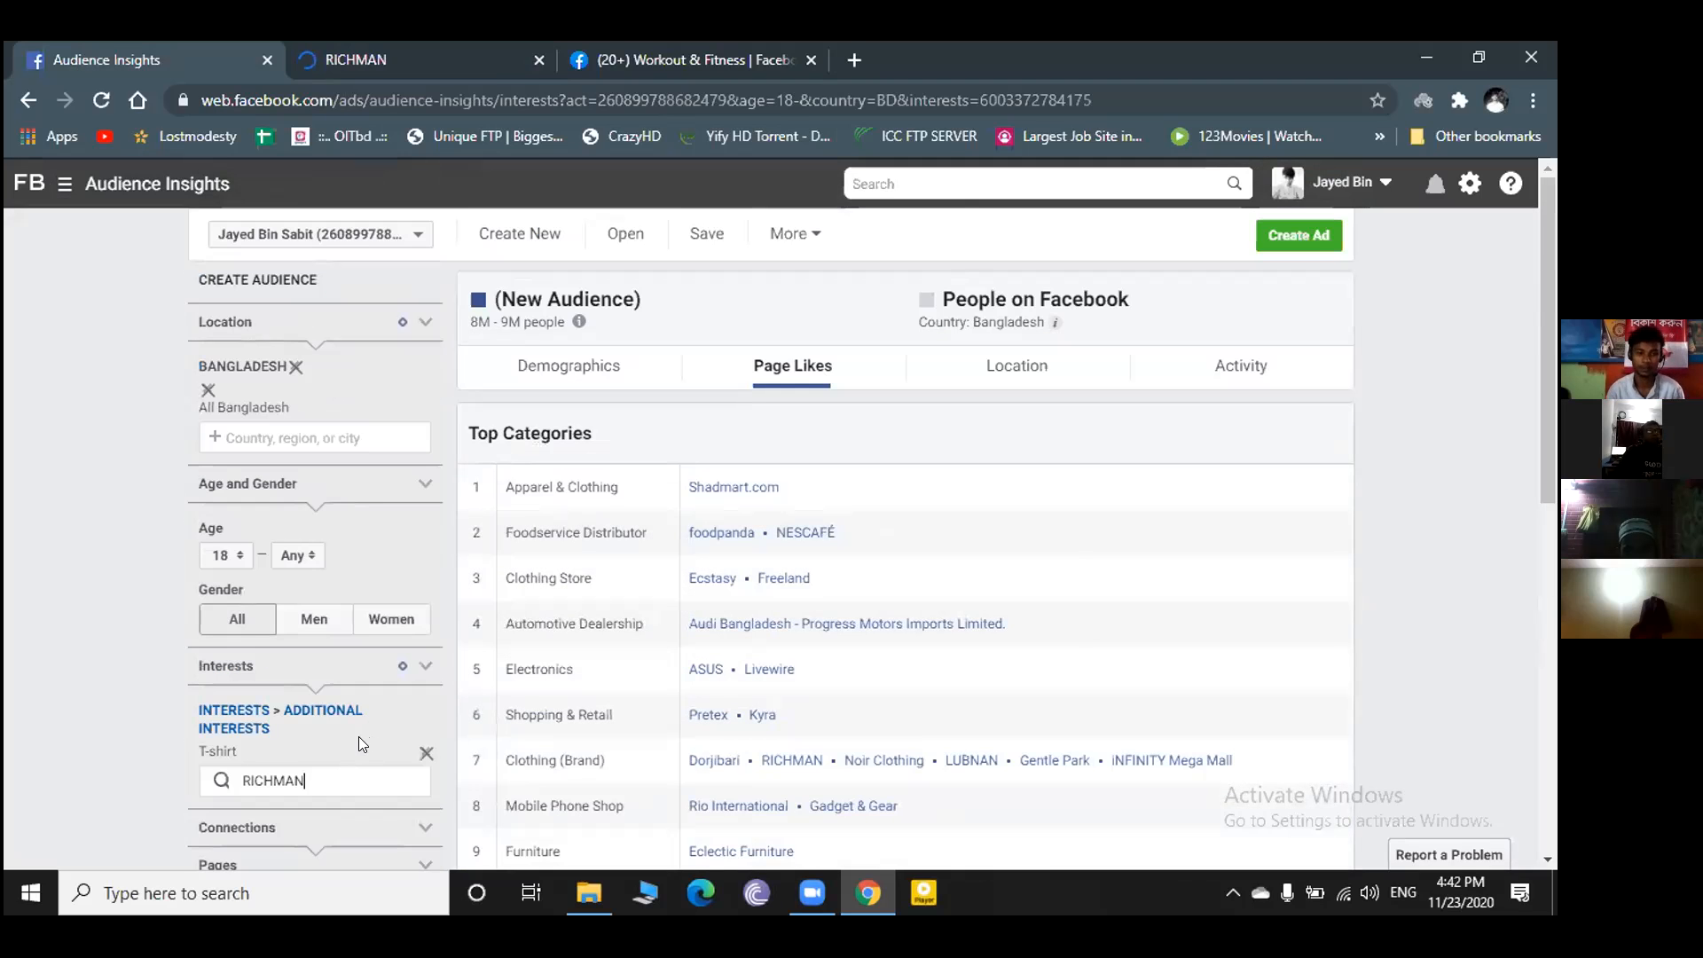
pyautogui.scroll(-5, 358, 722)
pyautogui.scroll(5, 331, 684)
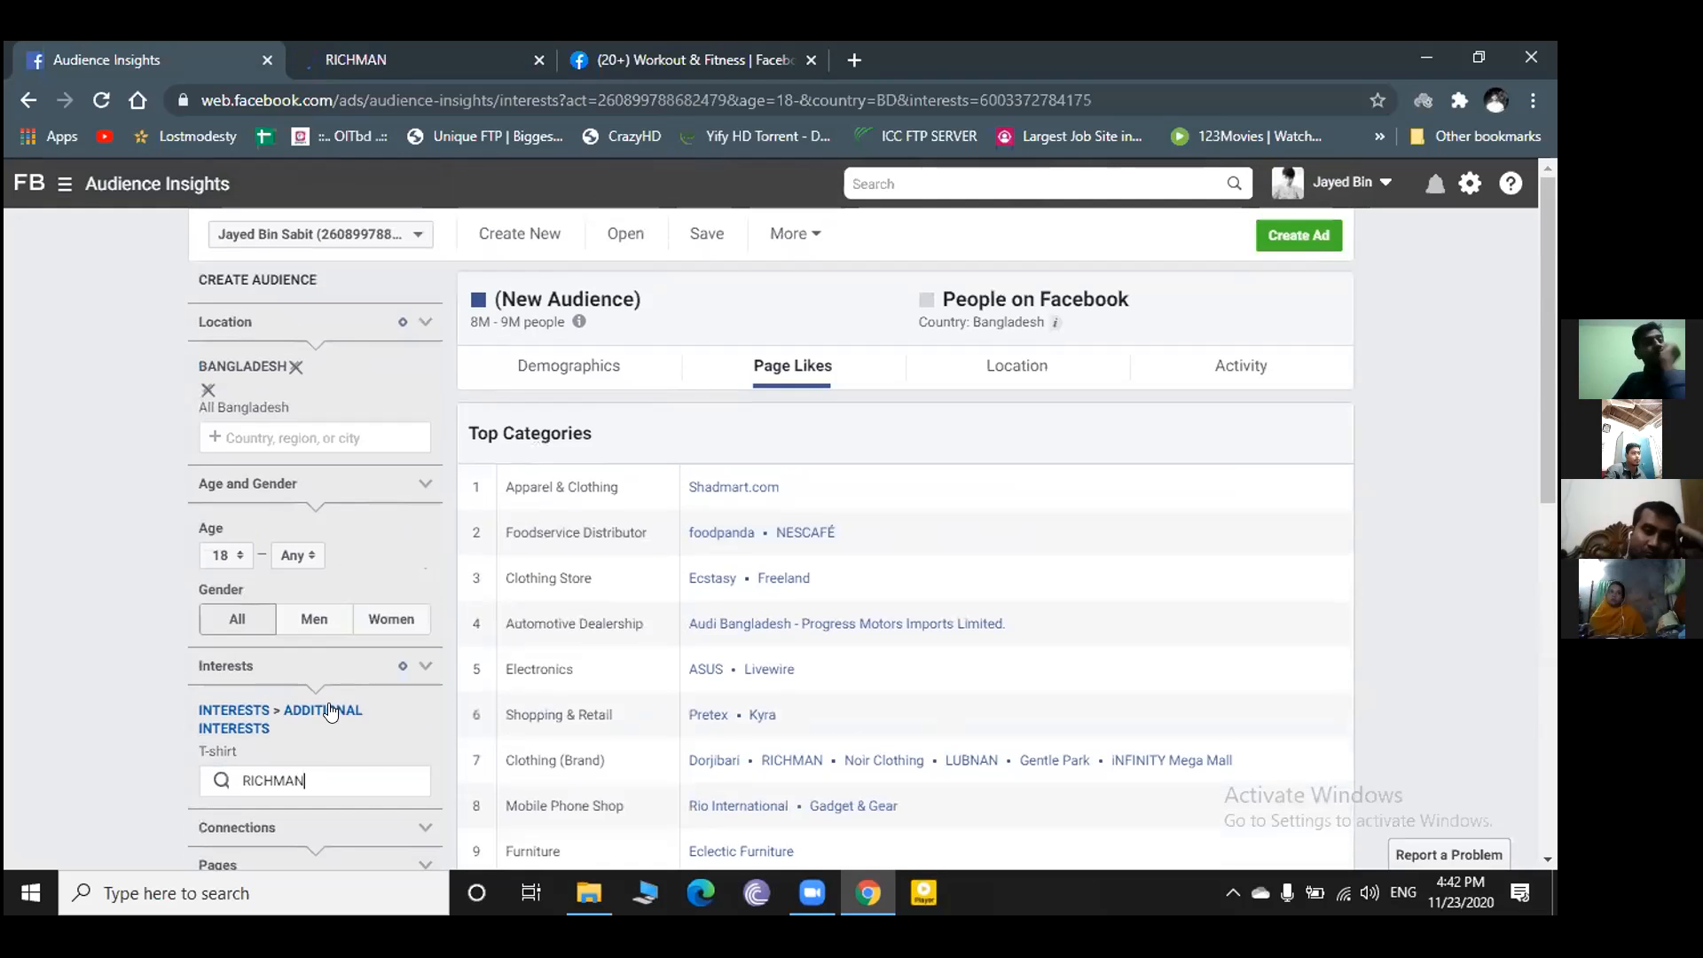
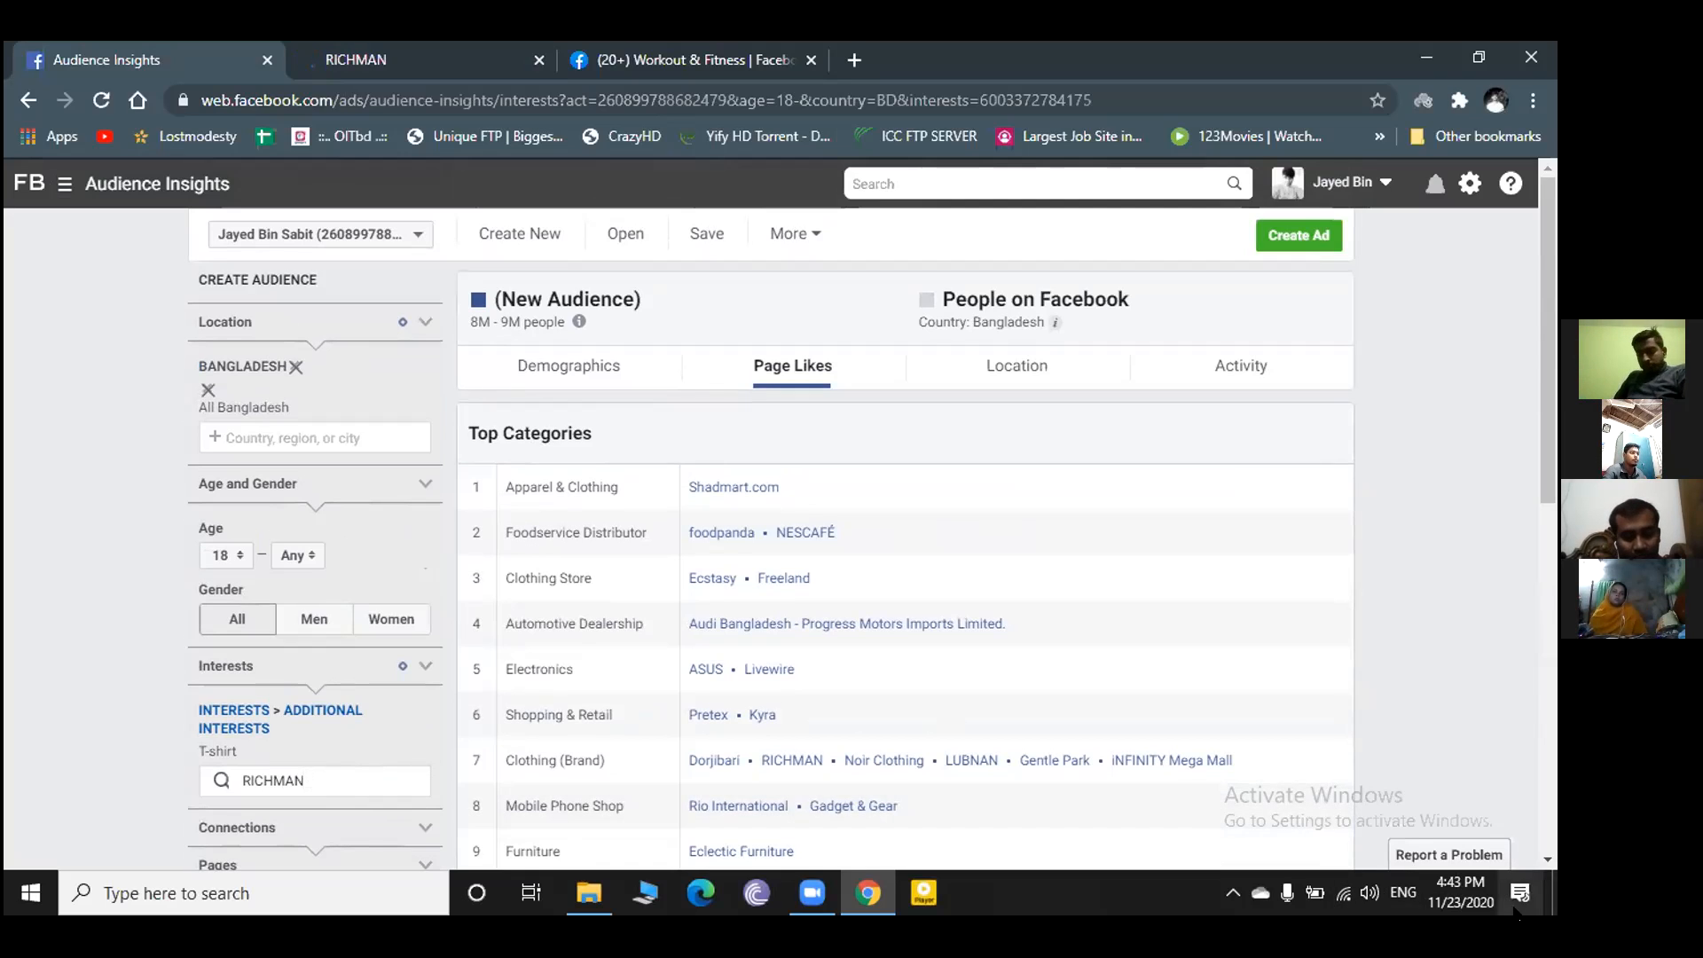
pyautogui.click(1350, 887)
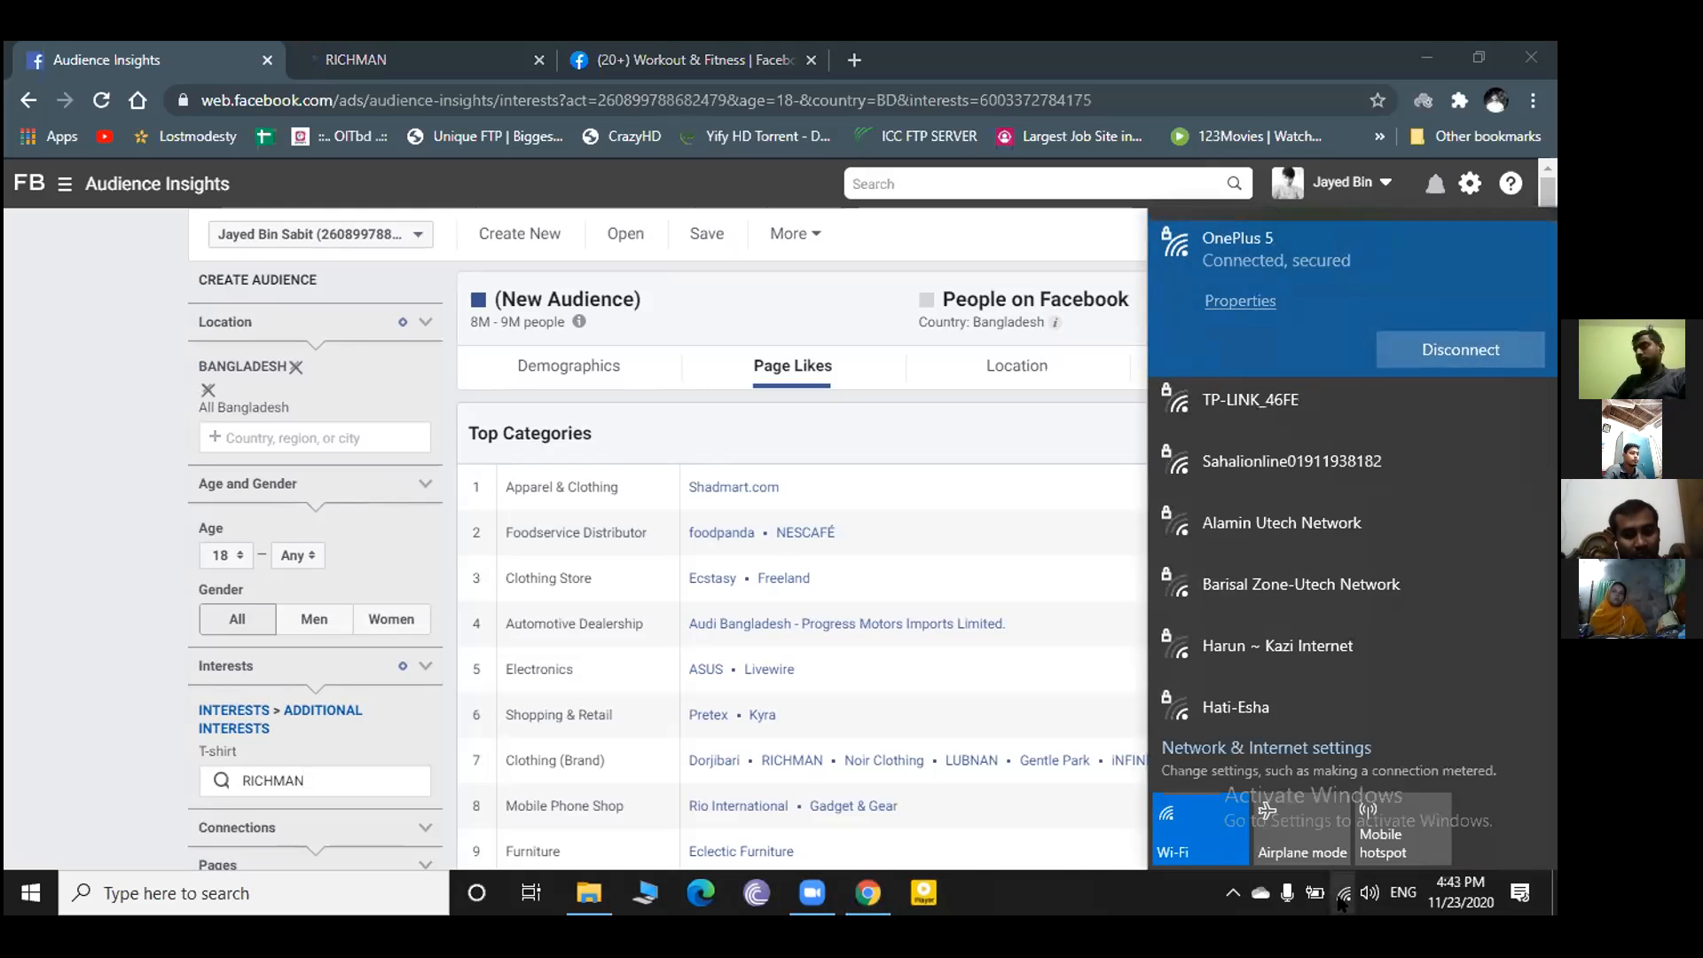
pyautogui.click(1342, 898)
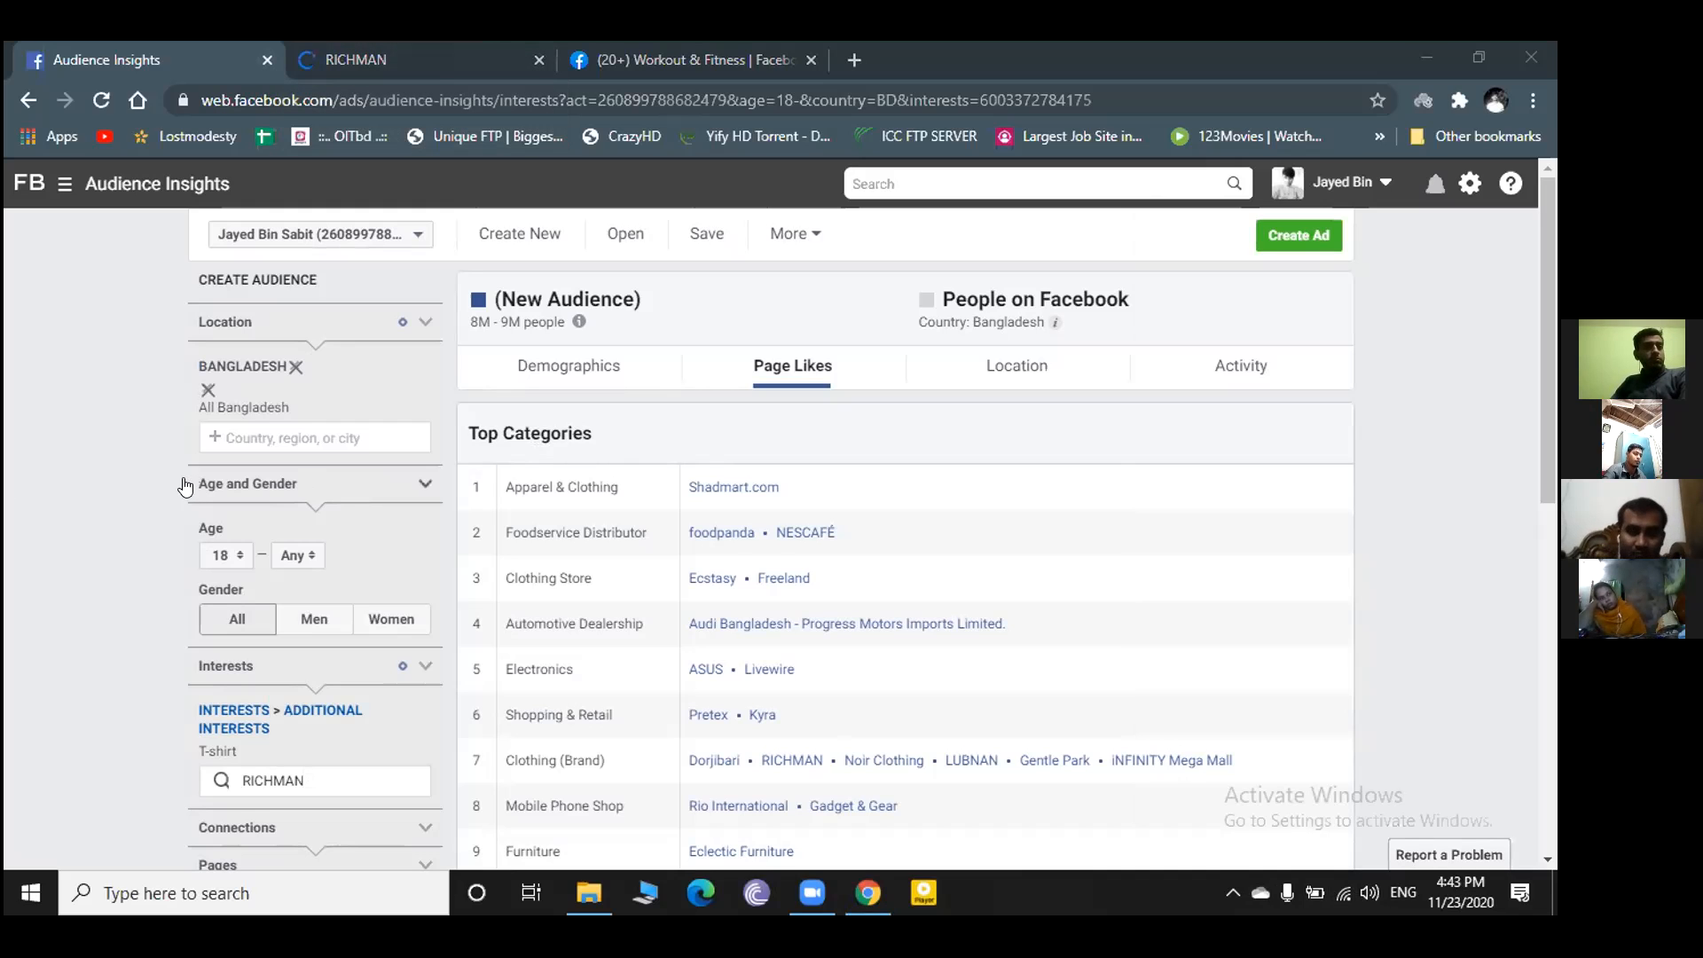
# - Replace the text in the interest search with richman in lowercase
pyautogui.scroll(-1, 240, 521)
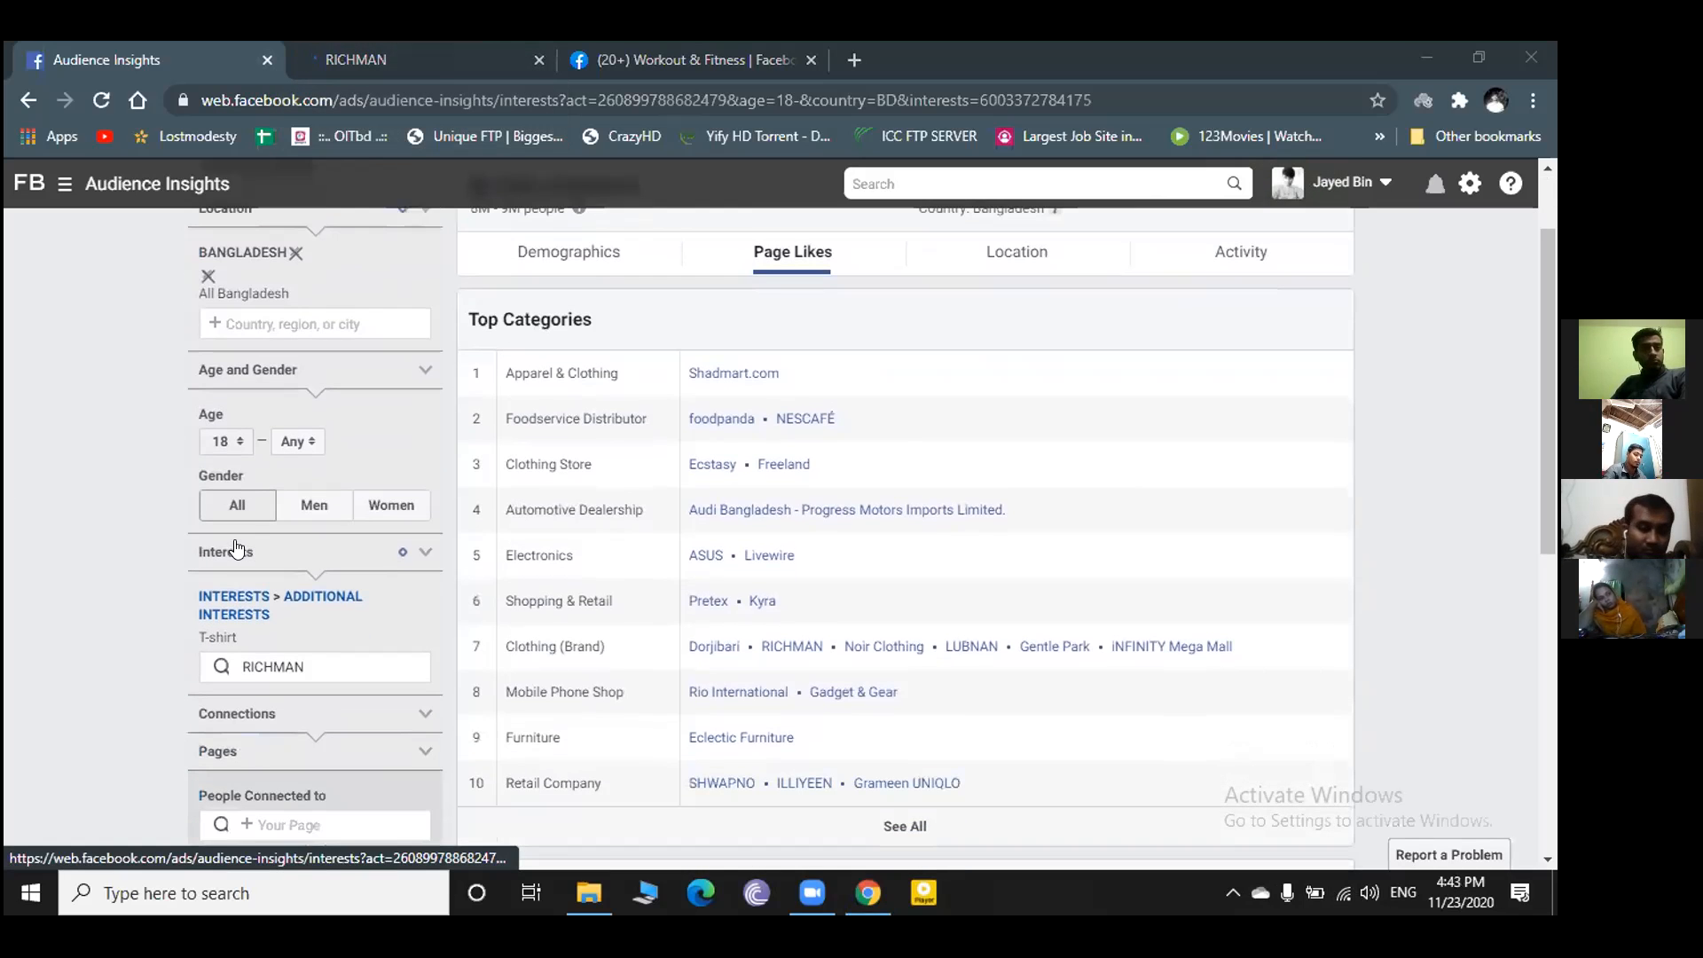
pyautogui.scroll(1, 235, 522)
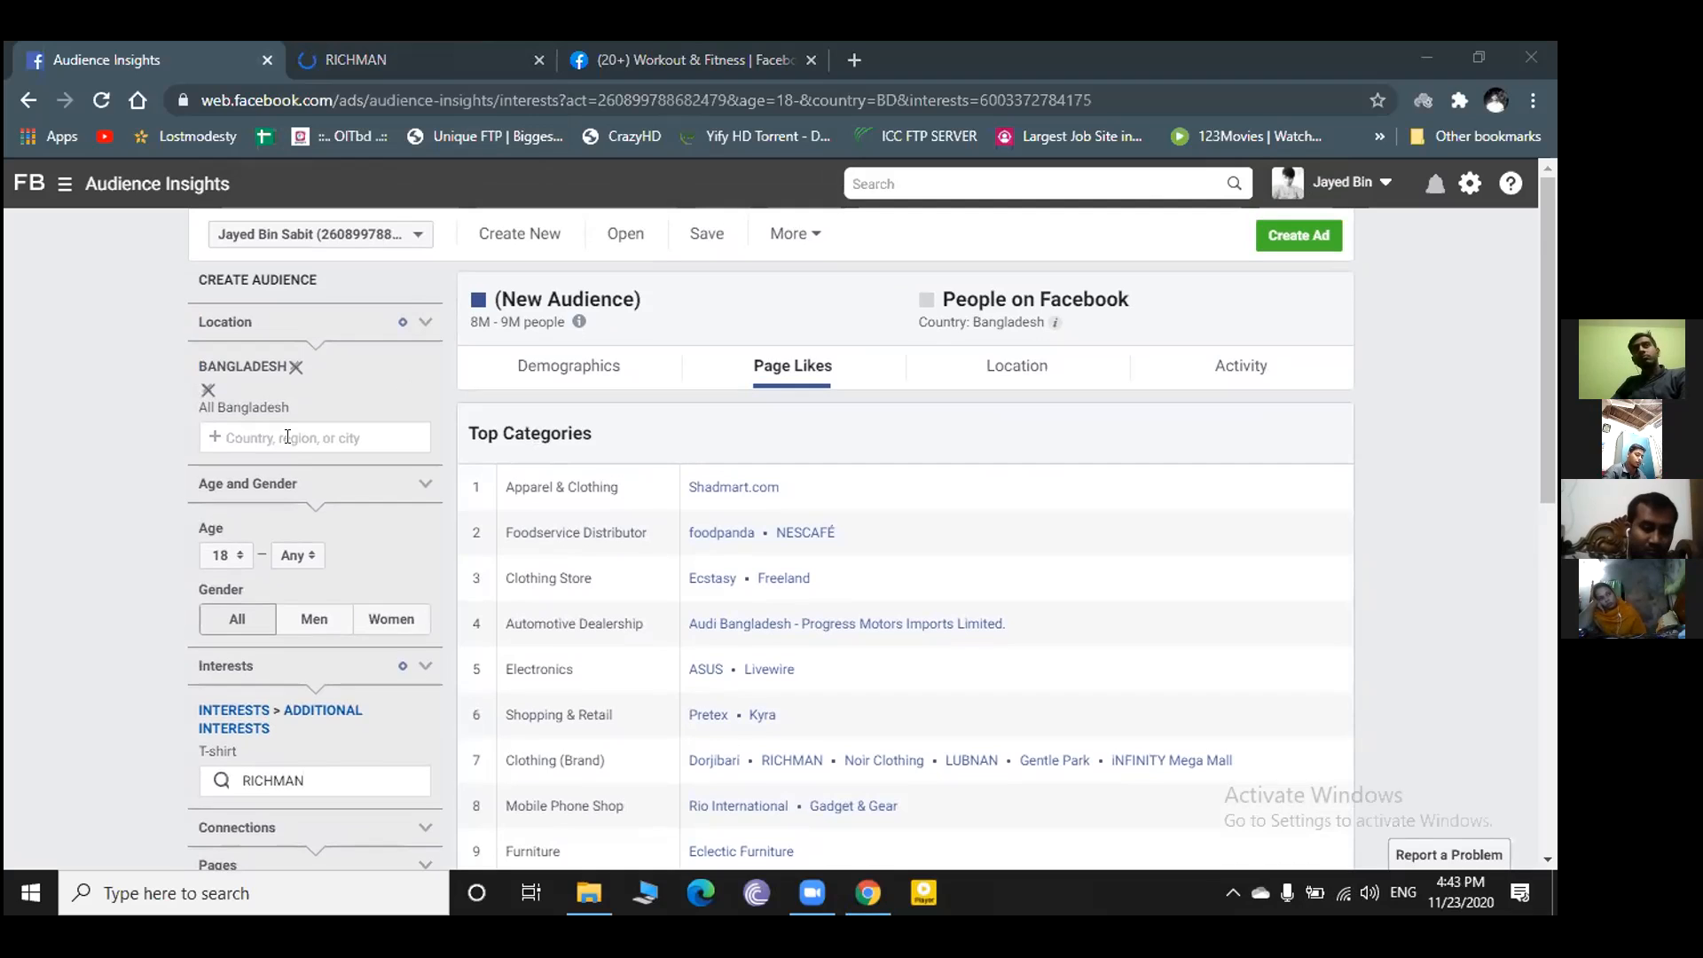
pyautogui.scroll(-2, 298, 524)
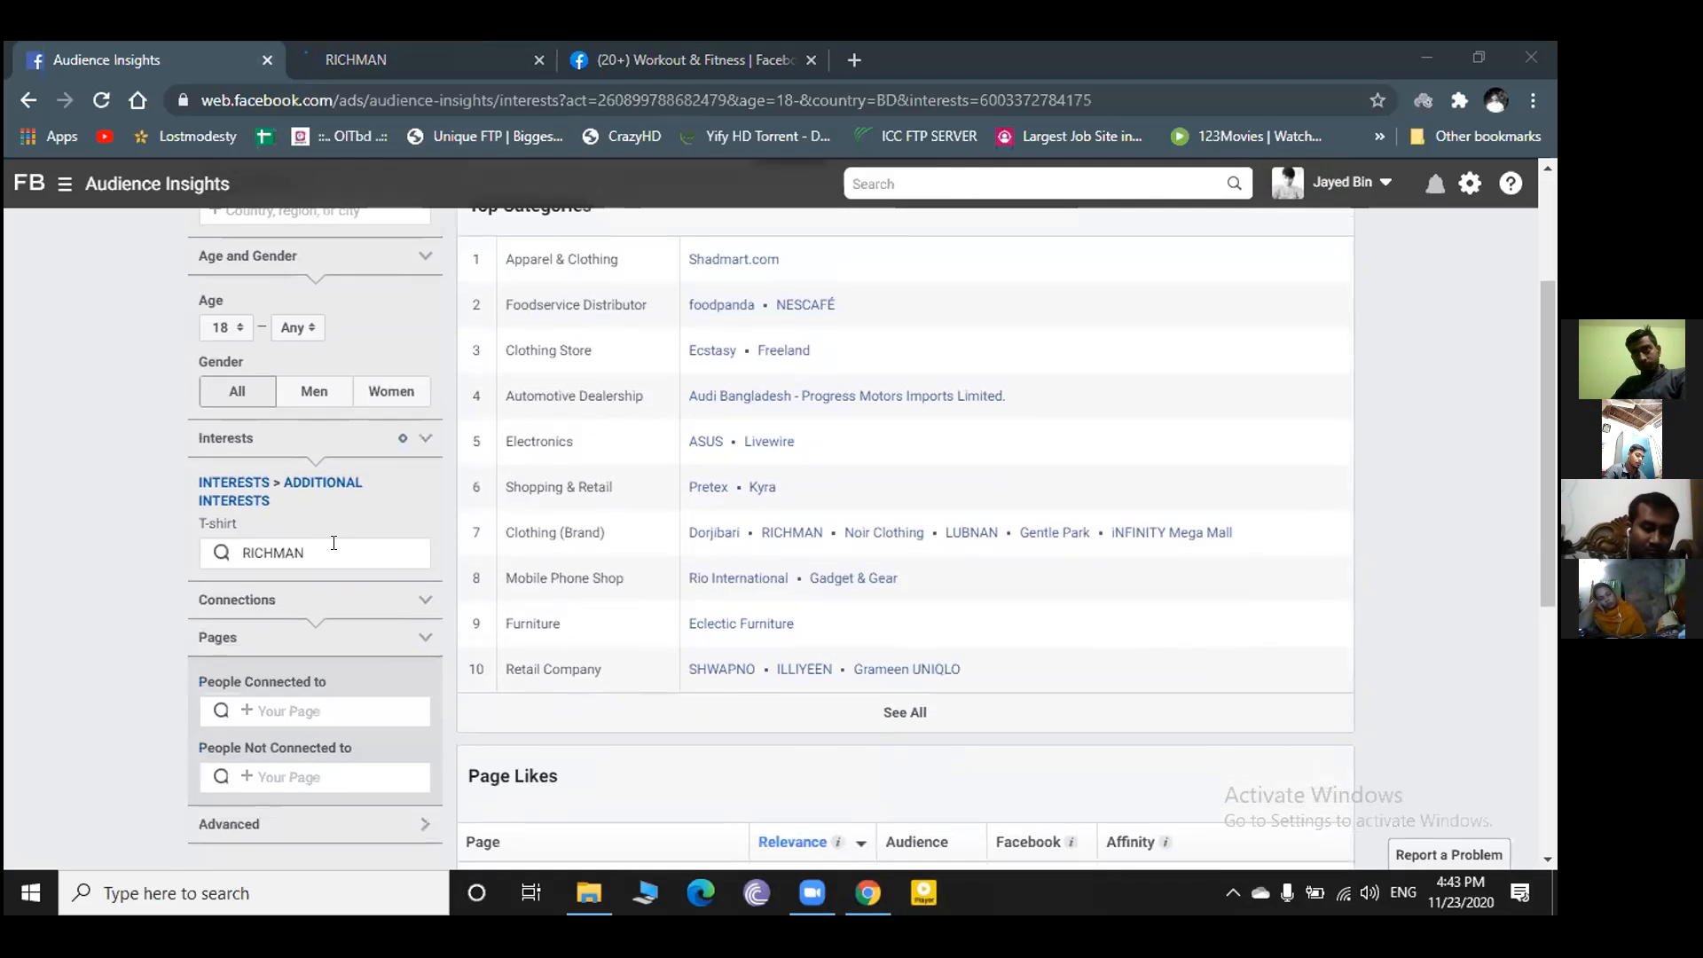
pyautogui.click(316, 563)
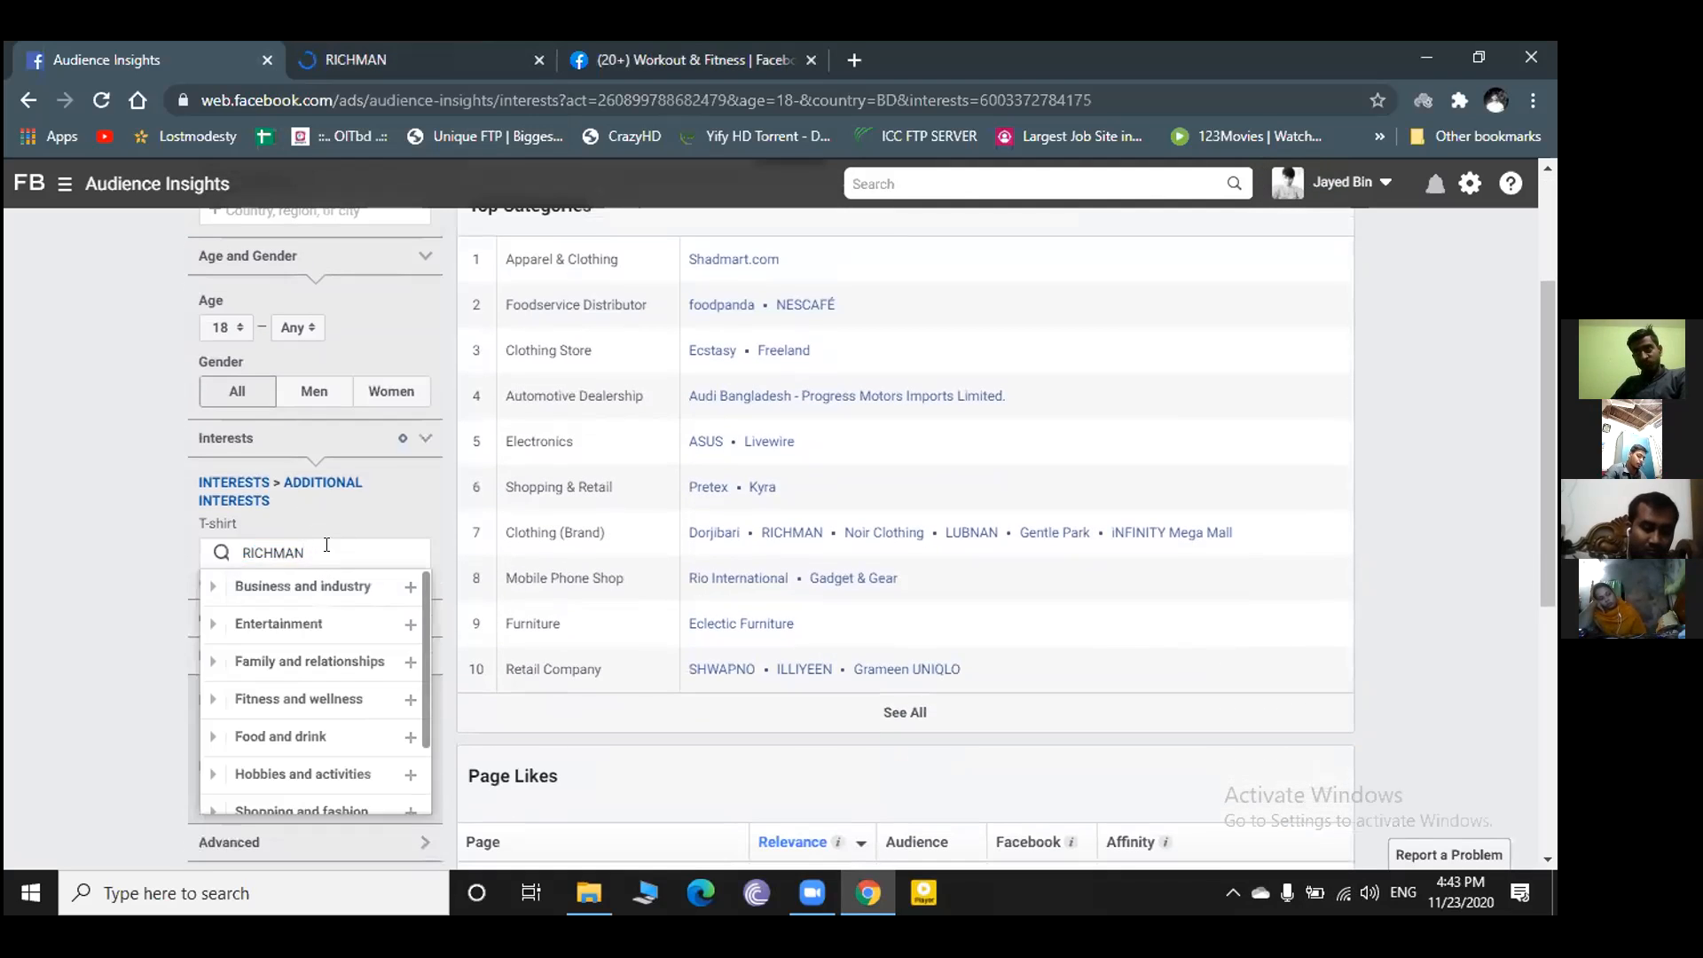
pyautogui.press('BackSpace')
pyautogui.press('BackSpace')
pyautogui.press('BackSpace')
pyautogui.press('BackSpace')
pyautogui.write('richman')
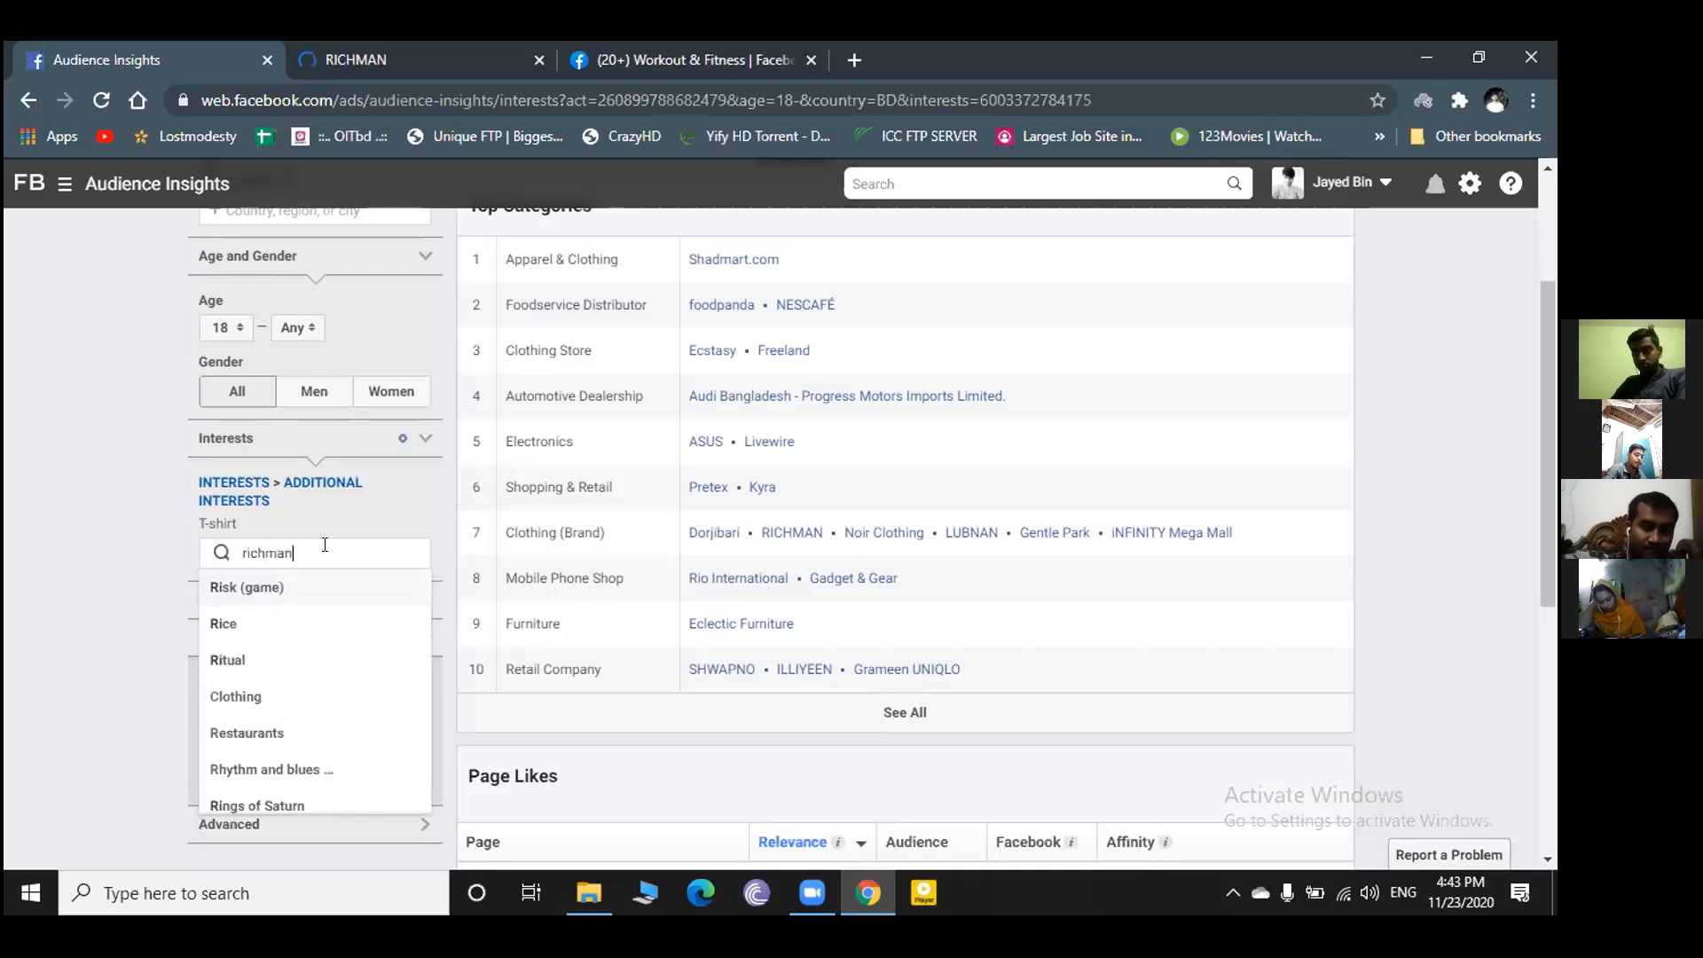
# - Clear the interest search and look up RICHMAN again in capitals, checking the suggestions along the way
pyautogui.press('BackSpace')
pyautogui.press('BackSpace')
pyautogui.press('BackSpace')
pyautogui.press('BackSpace')
pyautogui.press('BackSpace')
pyautogui.press('BackSpace')
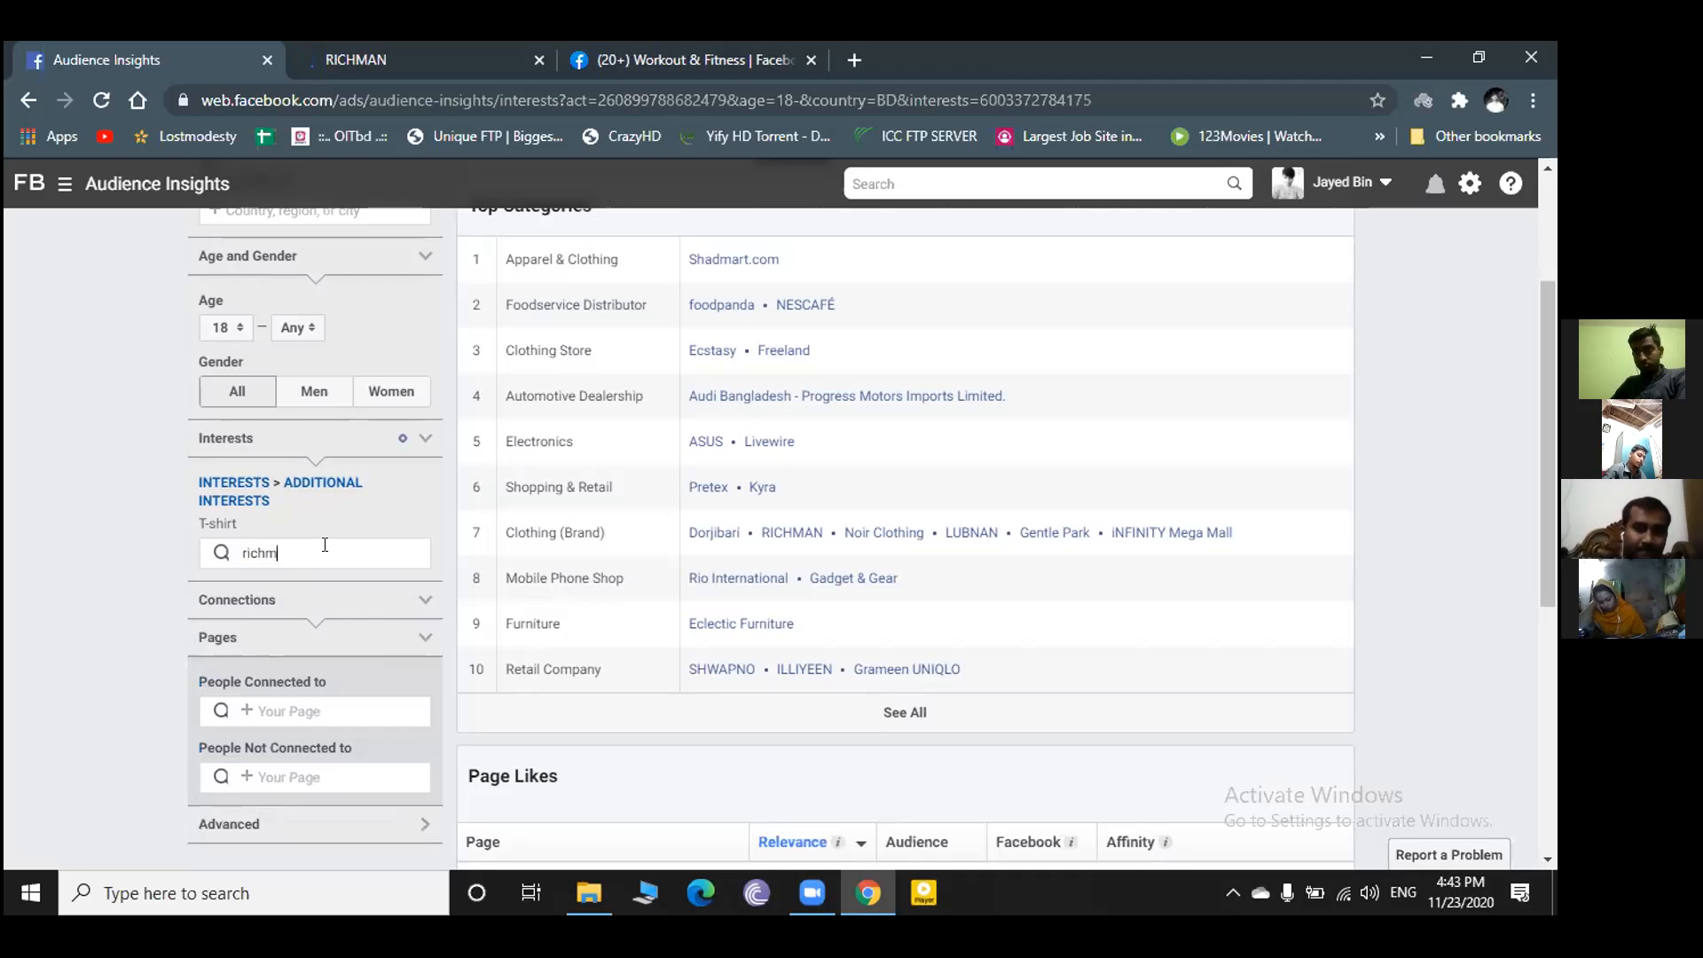
pyautogui.press('BackSpace')
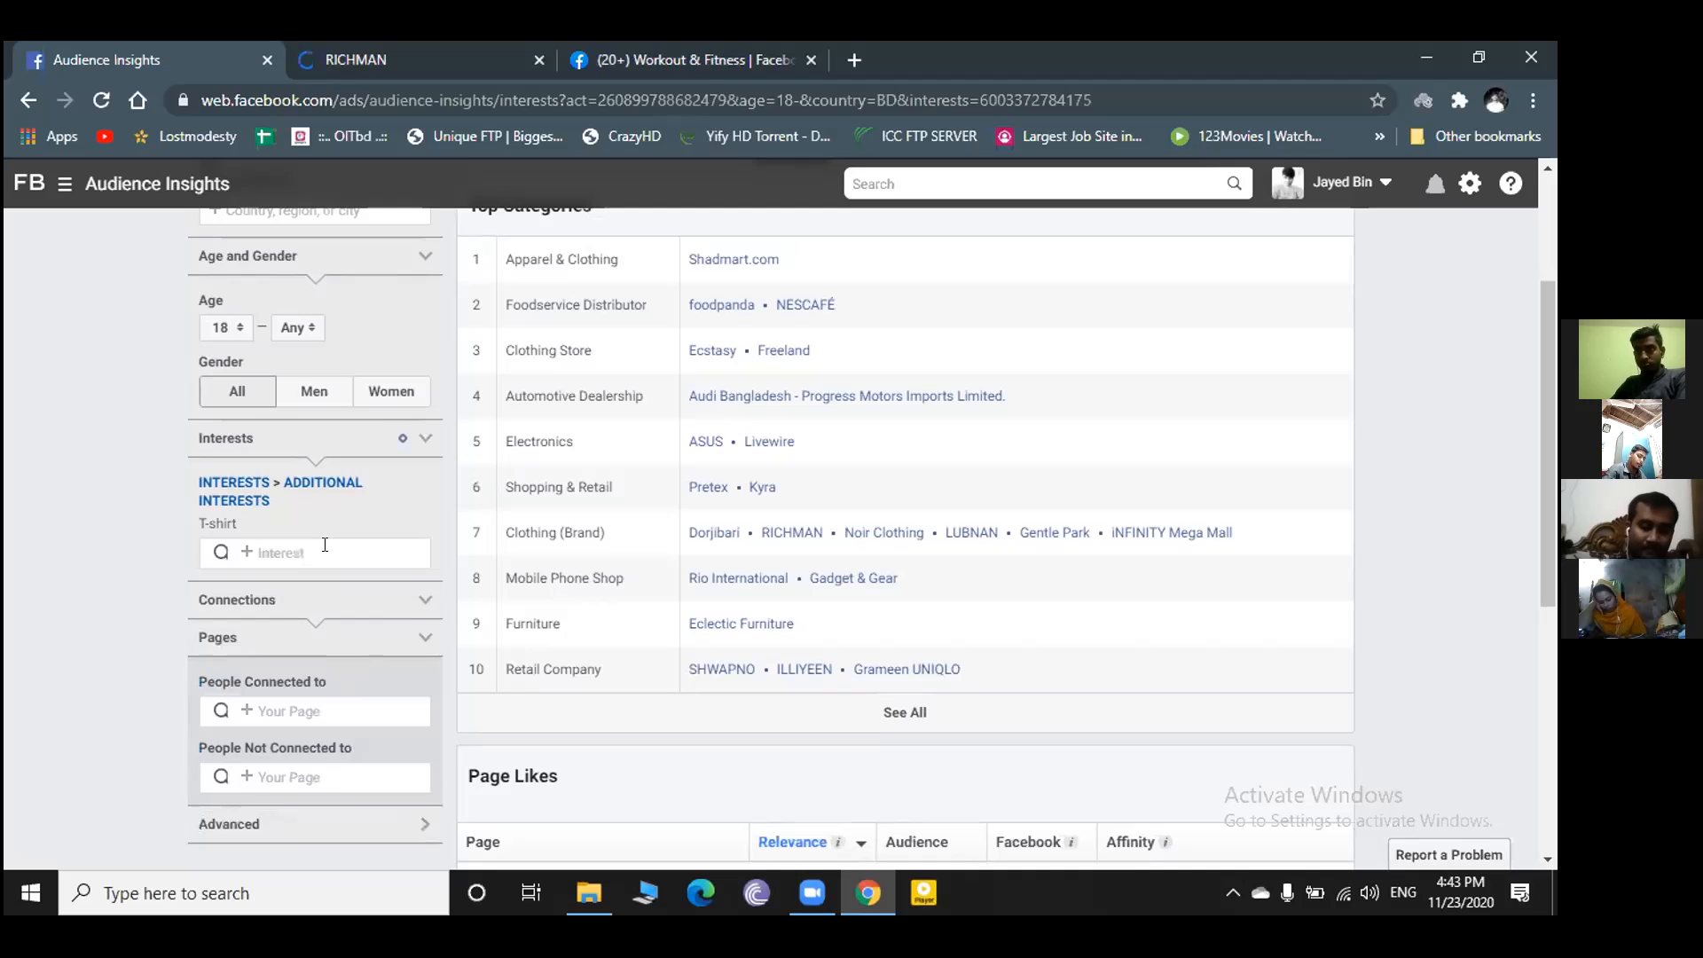
pyautogui.write('RU')
pyautogui.press('BackSpace')
pyautogui.write('I')
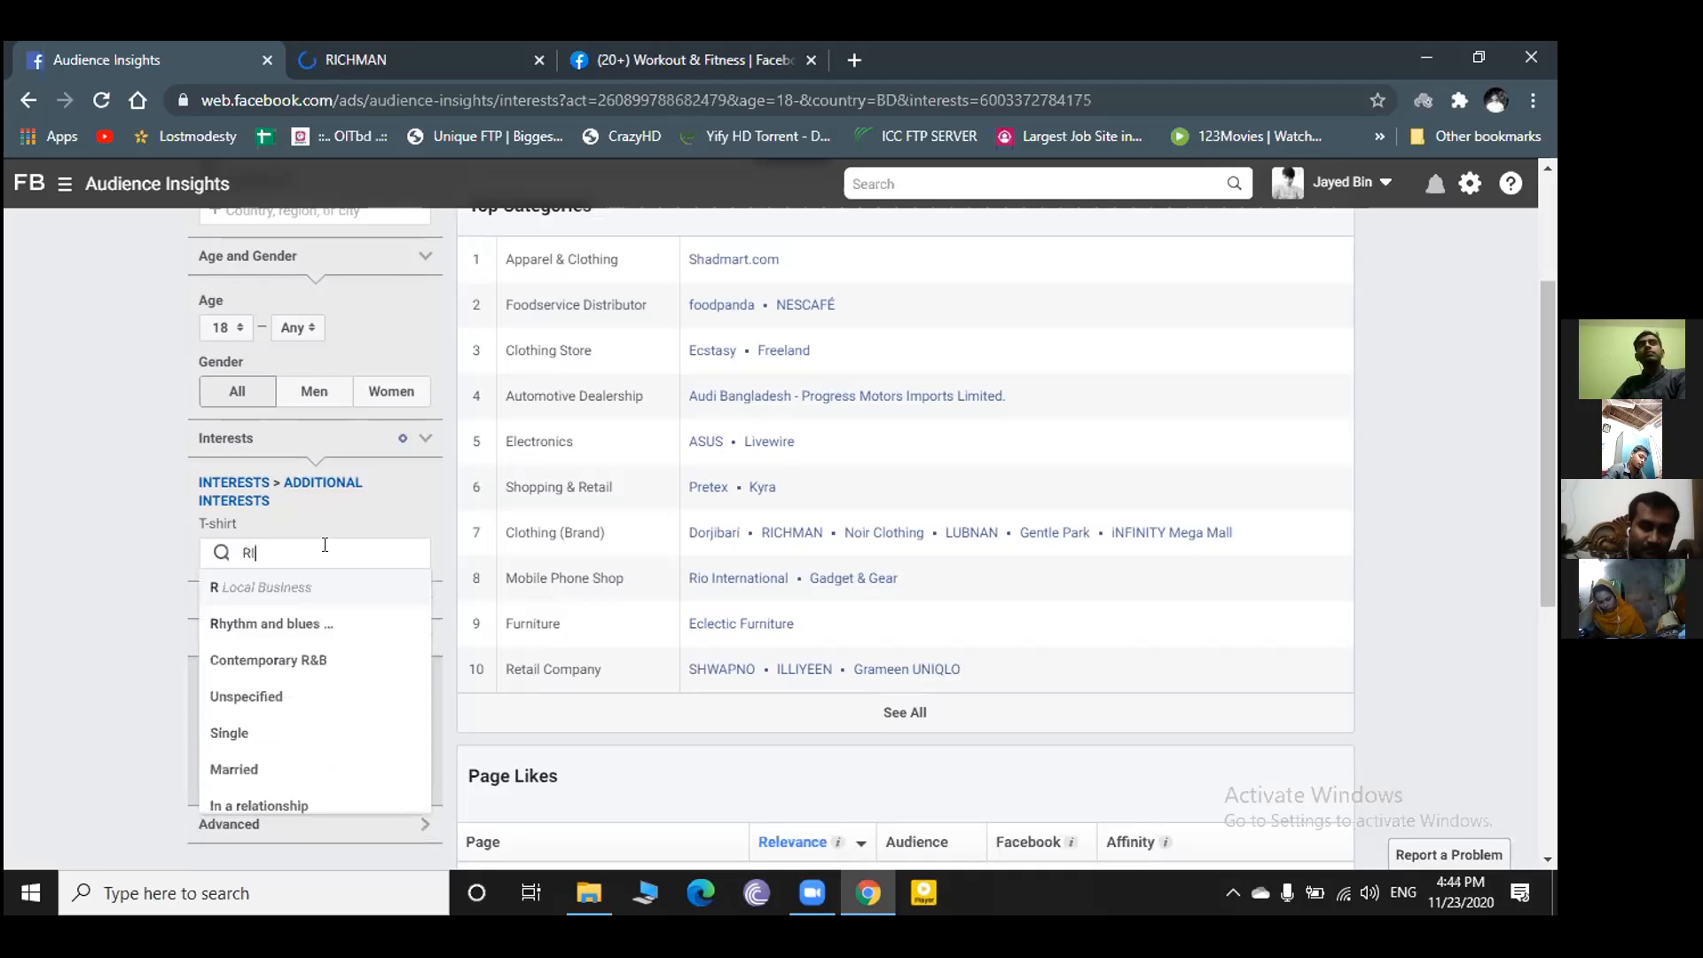
pyautogui.write('CH')
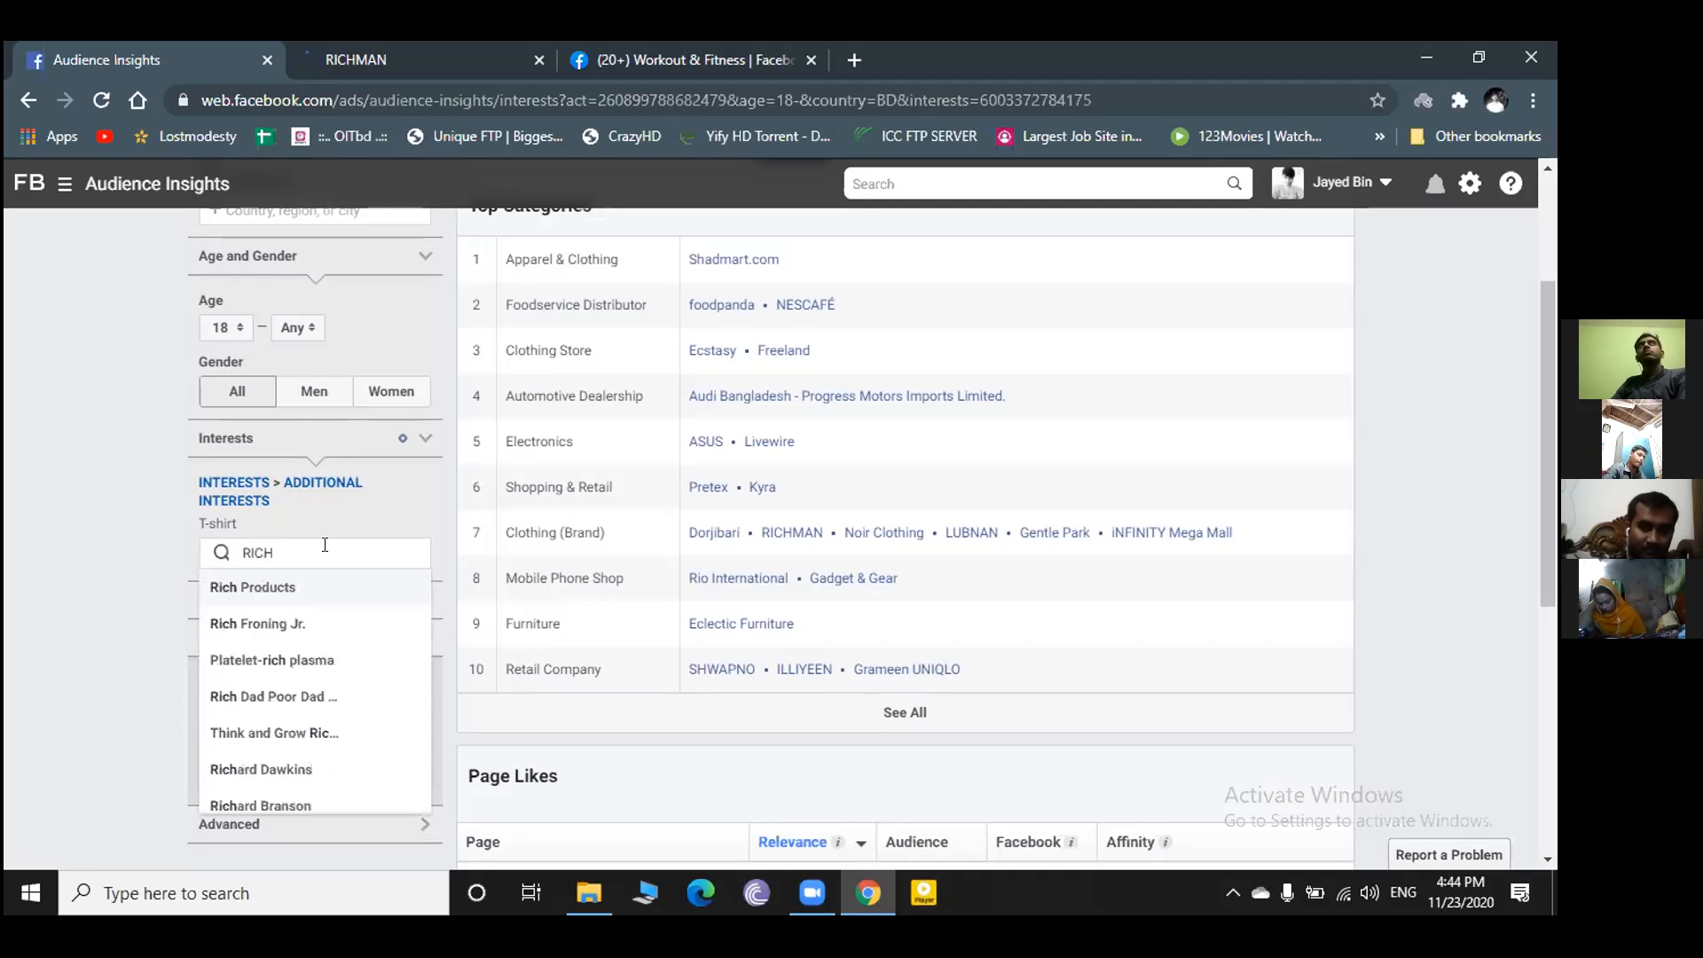
pyautogui.write('M')
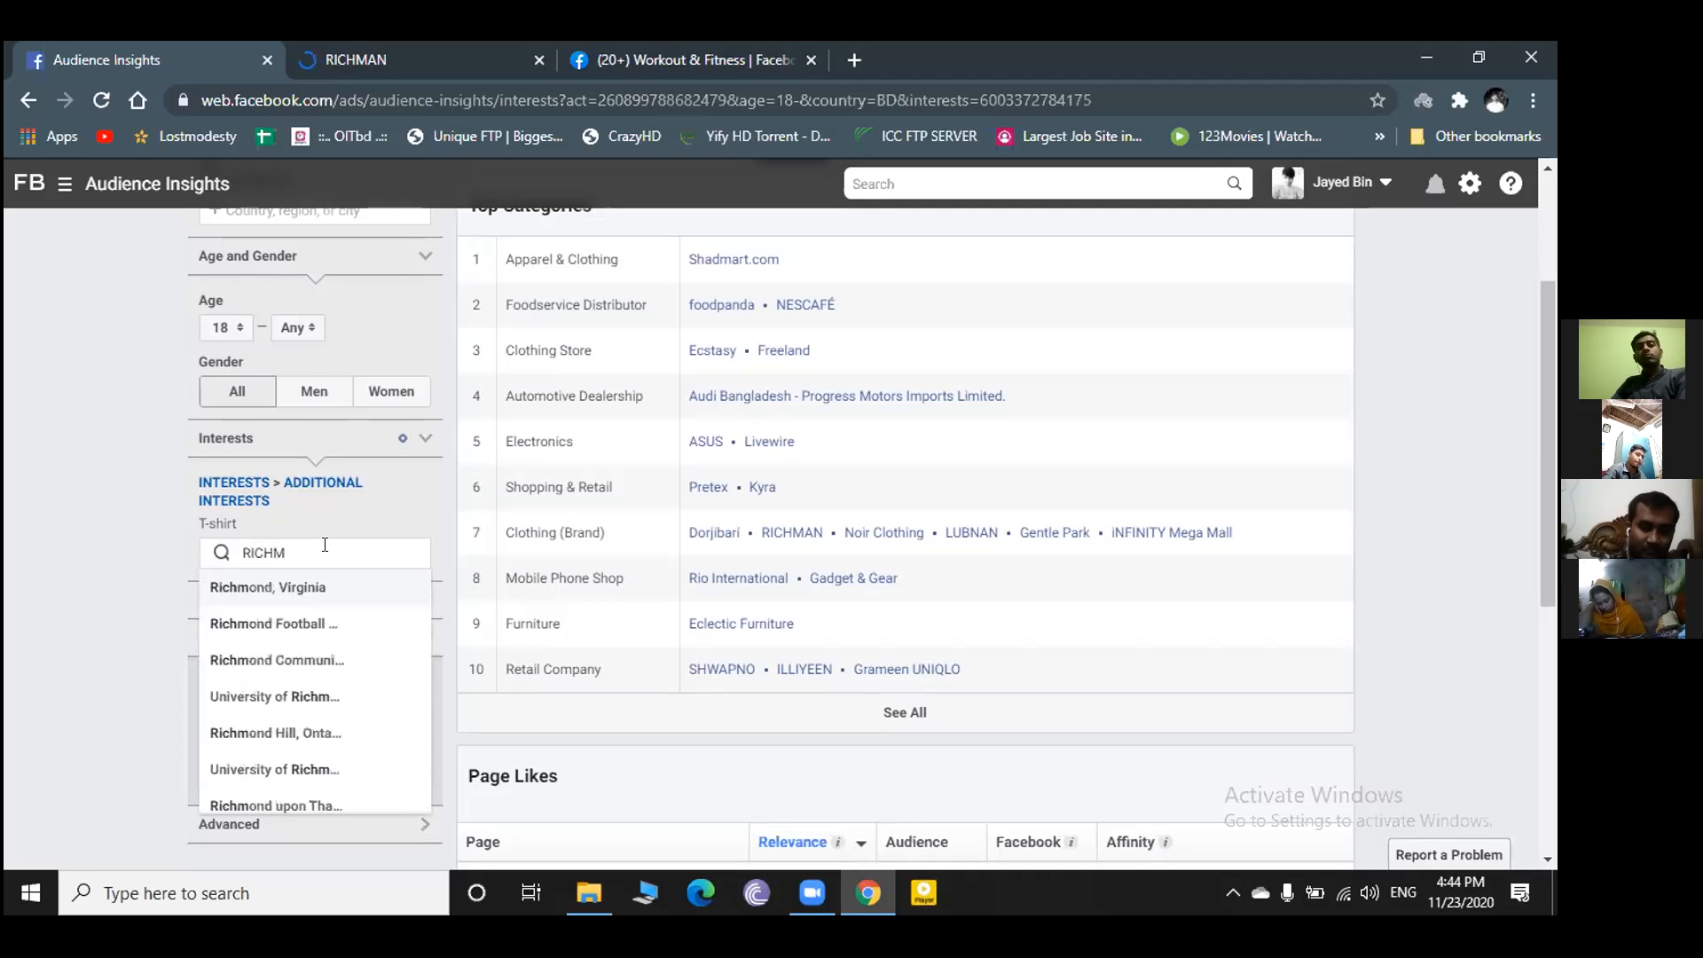
pyautogui.write('A')
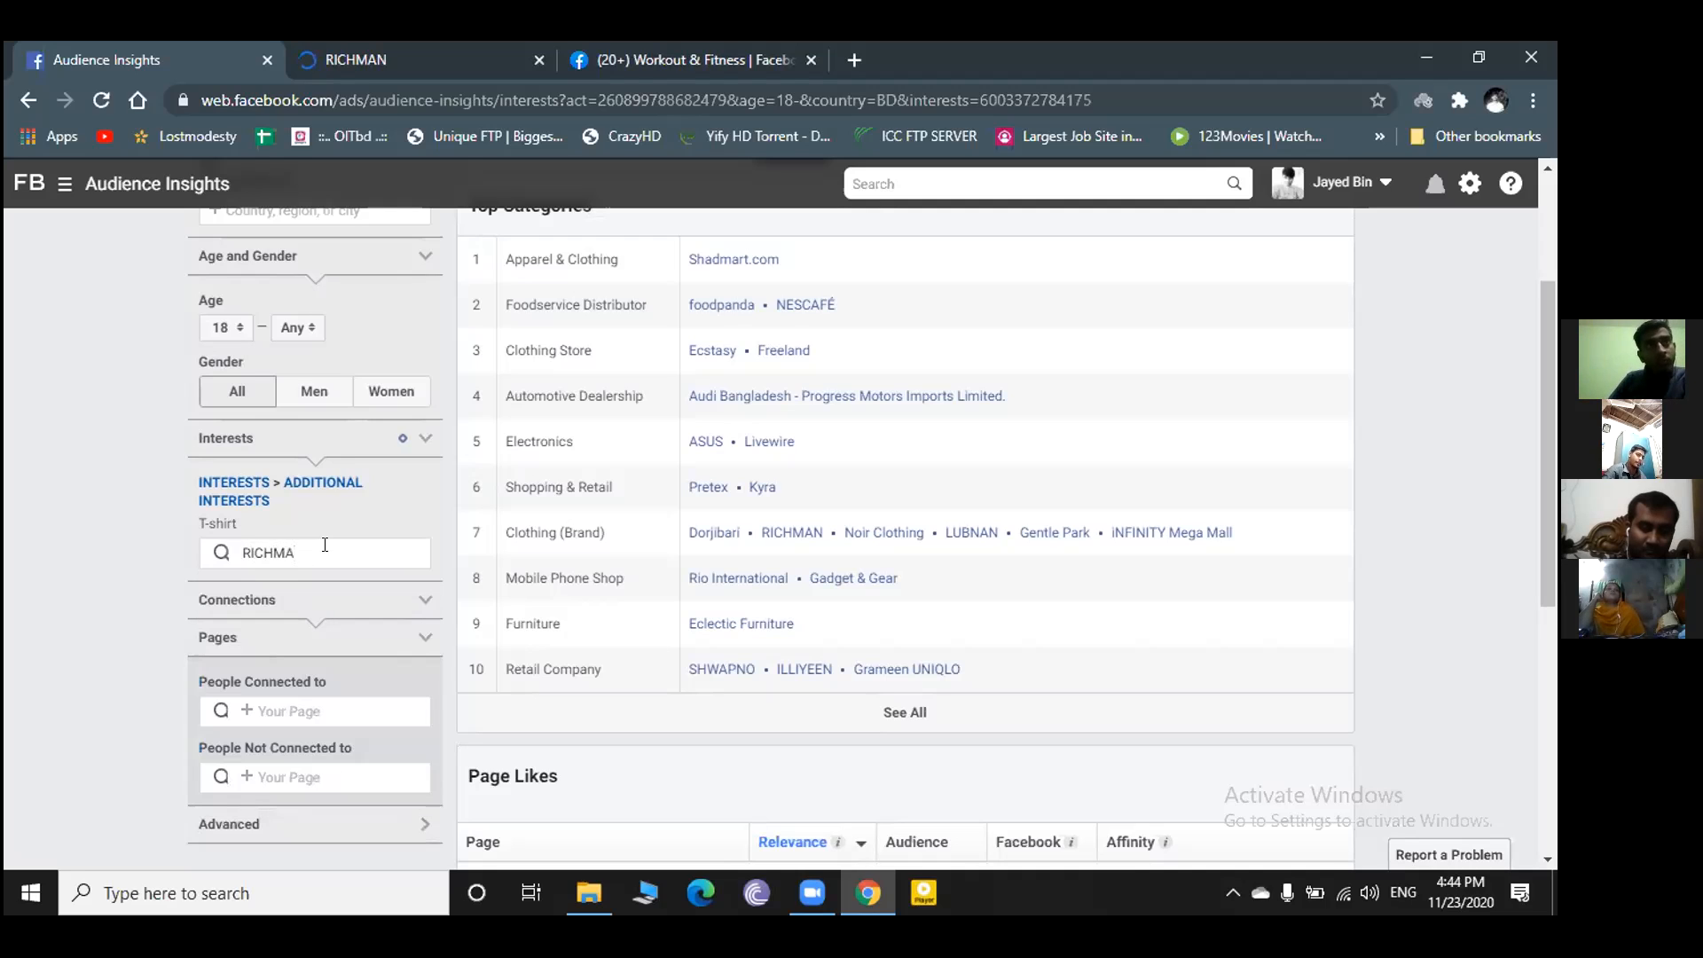
pyautogui.write('N')
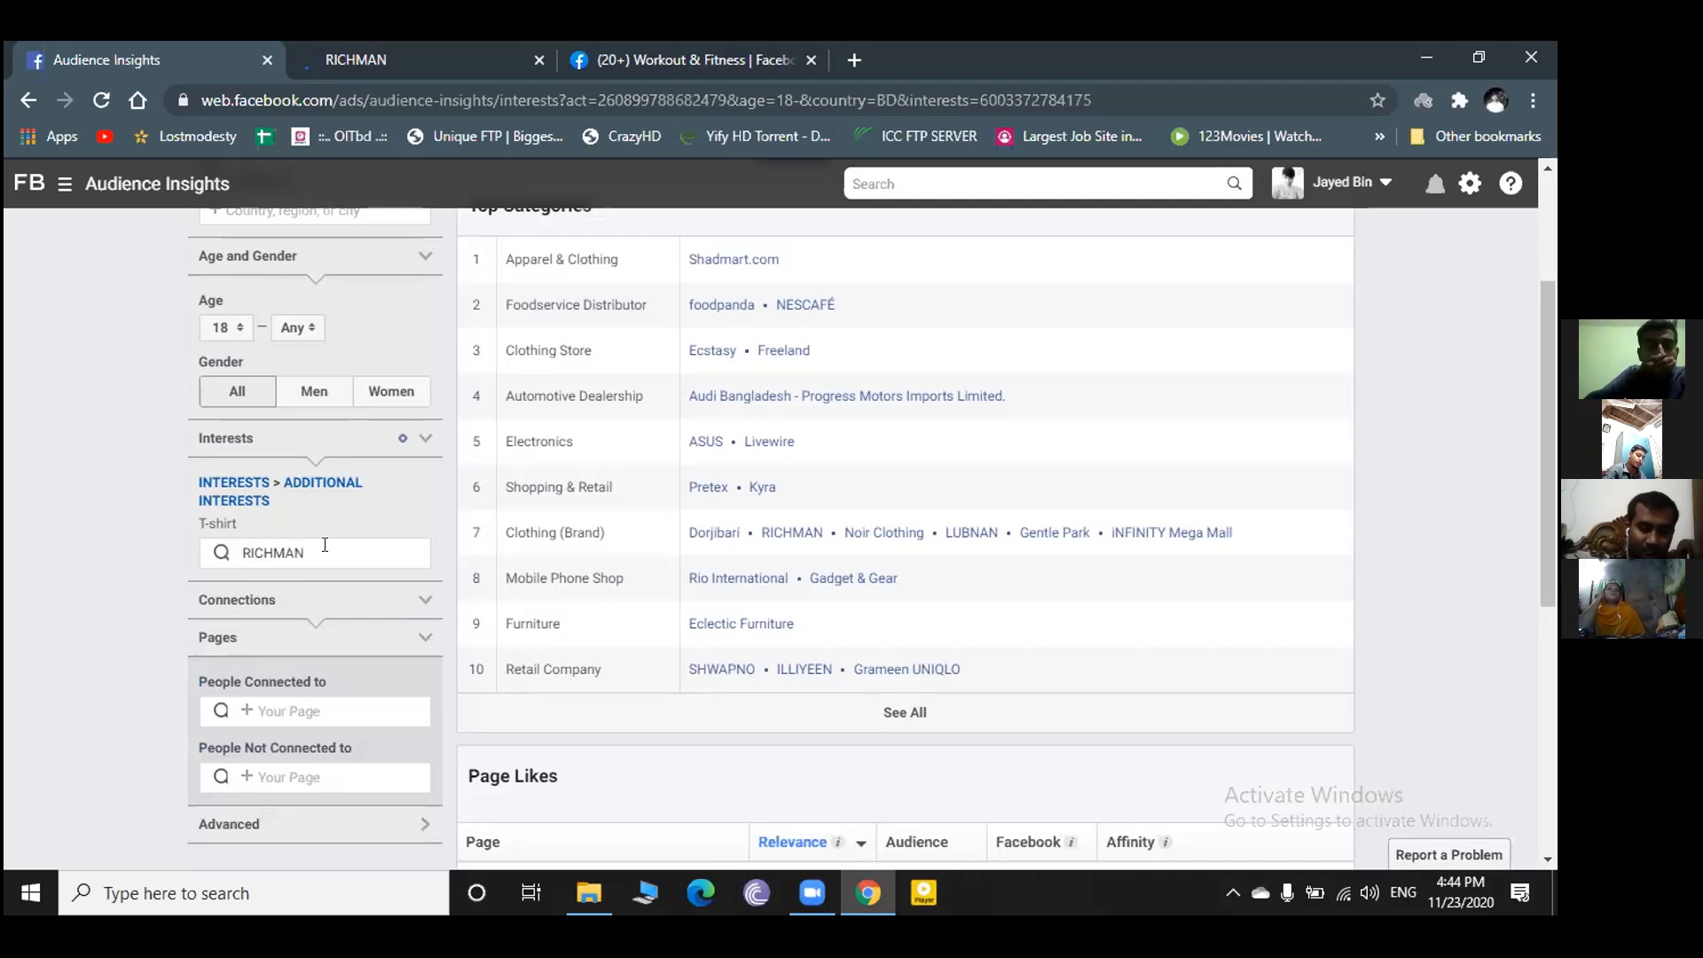
# - Try the interest search with DORJI instead of RICHMAN, and clear the search field again
pyautogui.press('BackSpace')
pyautogui.press('BackSpace')
pyautogui.press('BackSpace')
pyautogui.press('BackSpace')
pyautogui.press('BackSpace')
pyautogui.press('BackSpace')
pyautogui.press('BackSpace')
pyautogui.write('DOR')
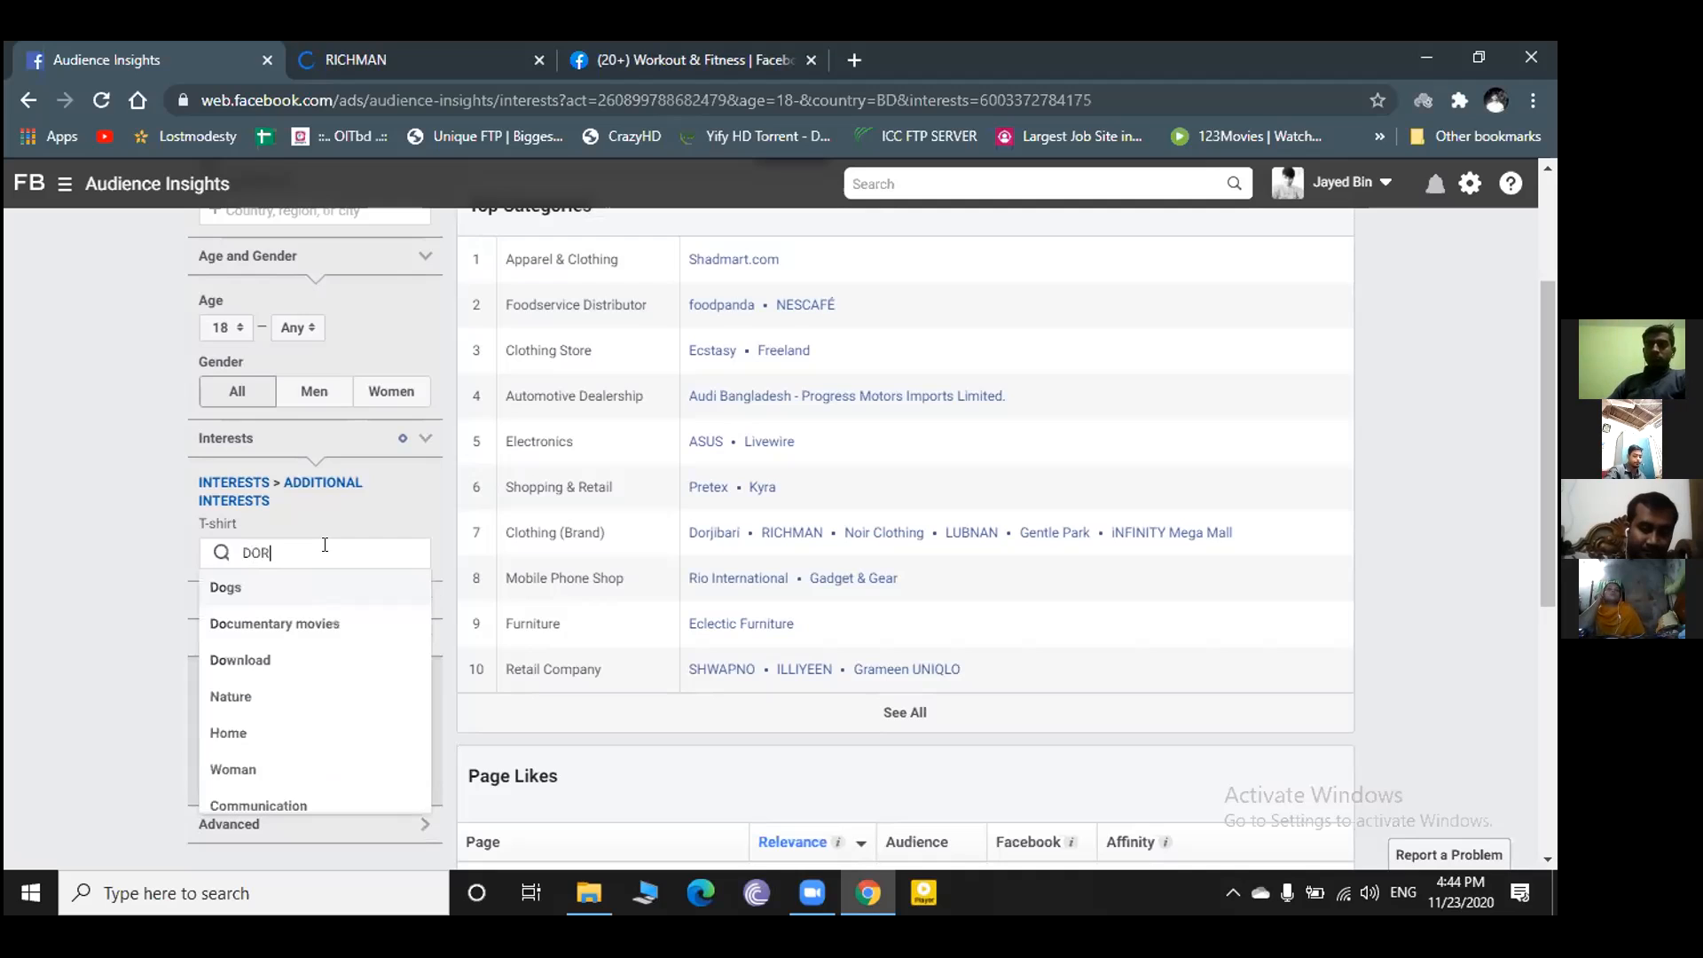
pyautogui.write('JI')
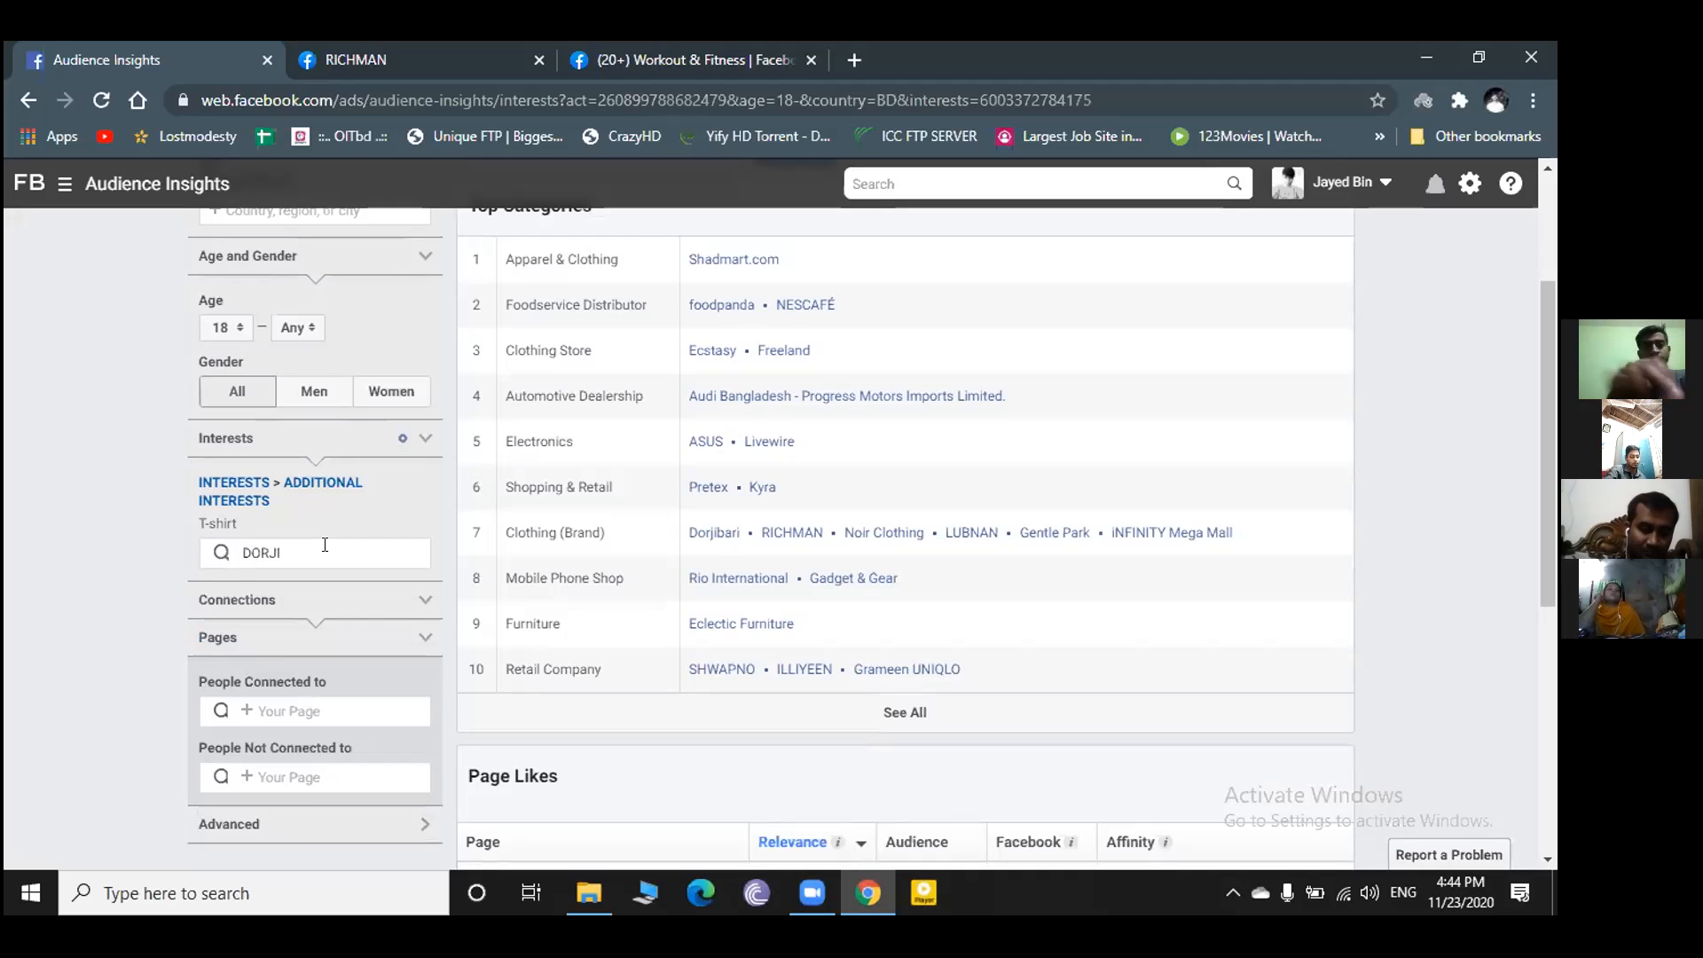
pyautogui.press('BackSpace')
pyautogui.press('BackSpace')
pyautogui.press('BackSpace')
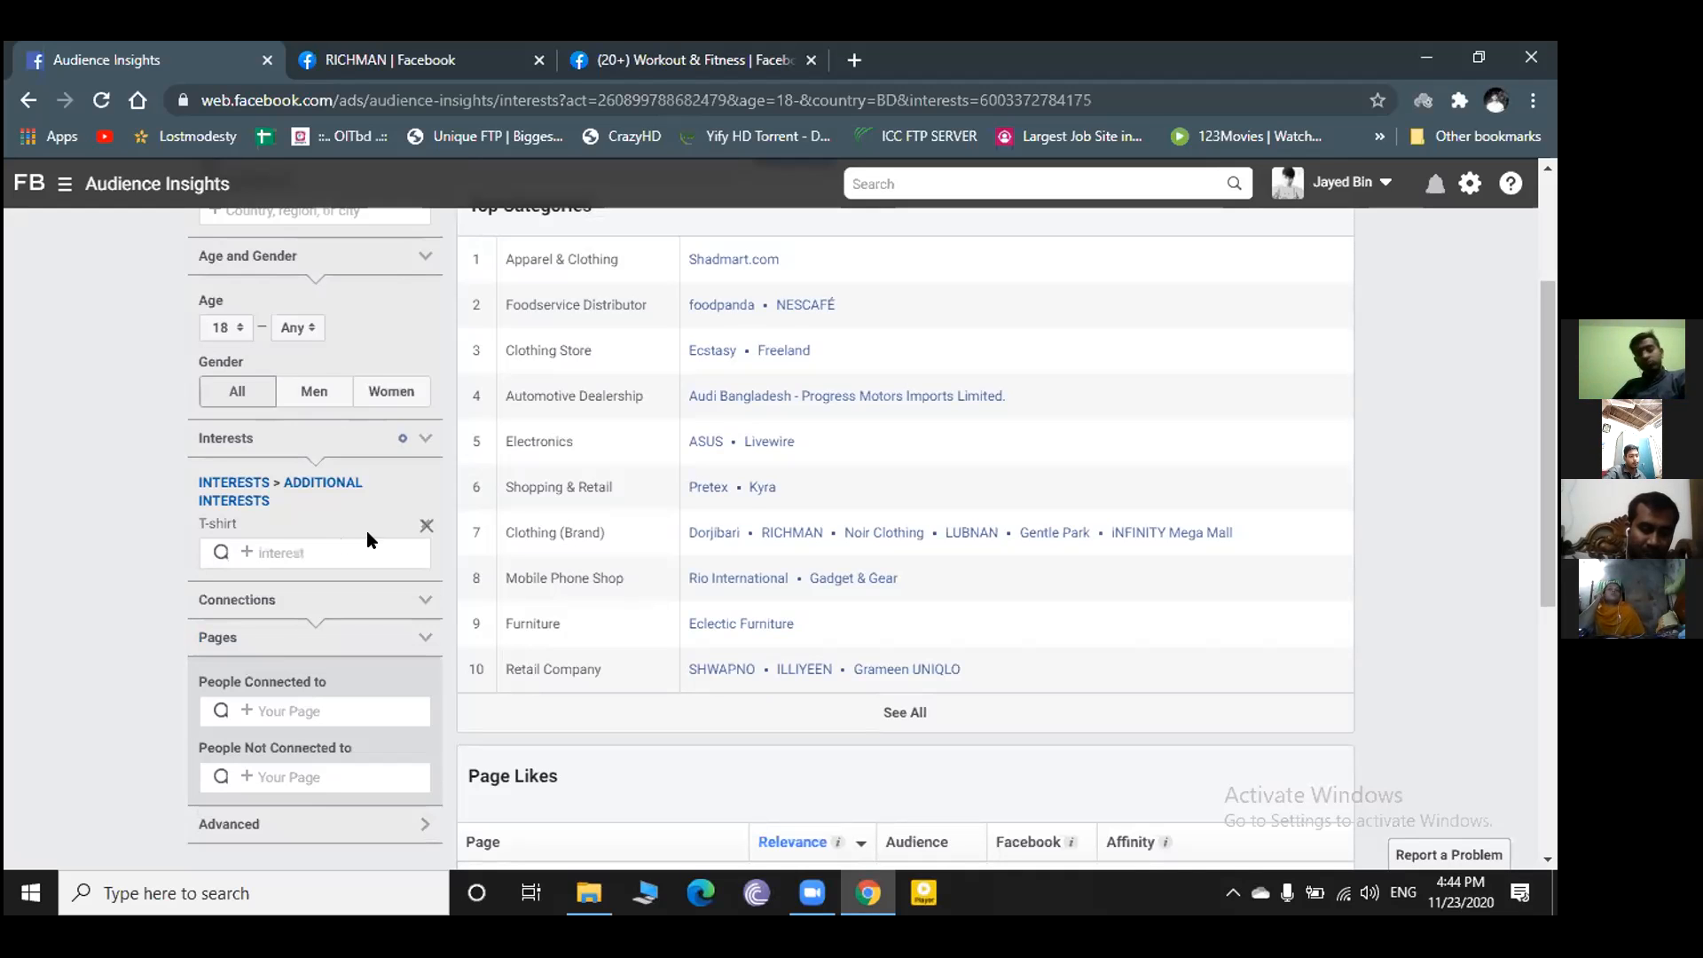
# - Review the top categories and check the Dorjibari entry among the most relevant liked pages
pyautogui.scroll(3, 639, 514)
pyautogui.scroll(-1, 633, 513)
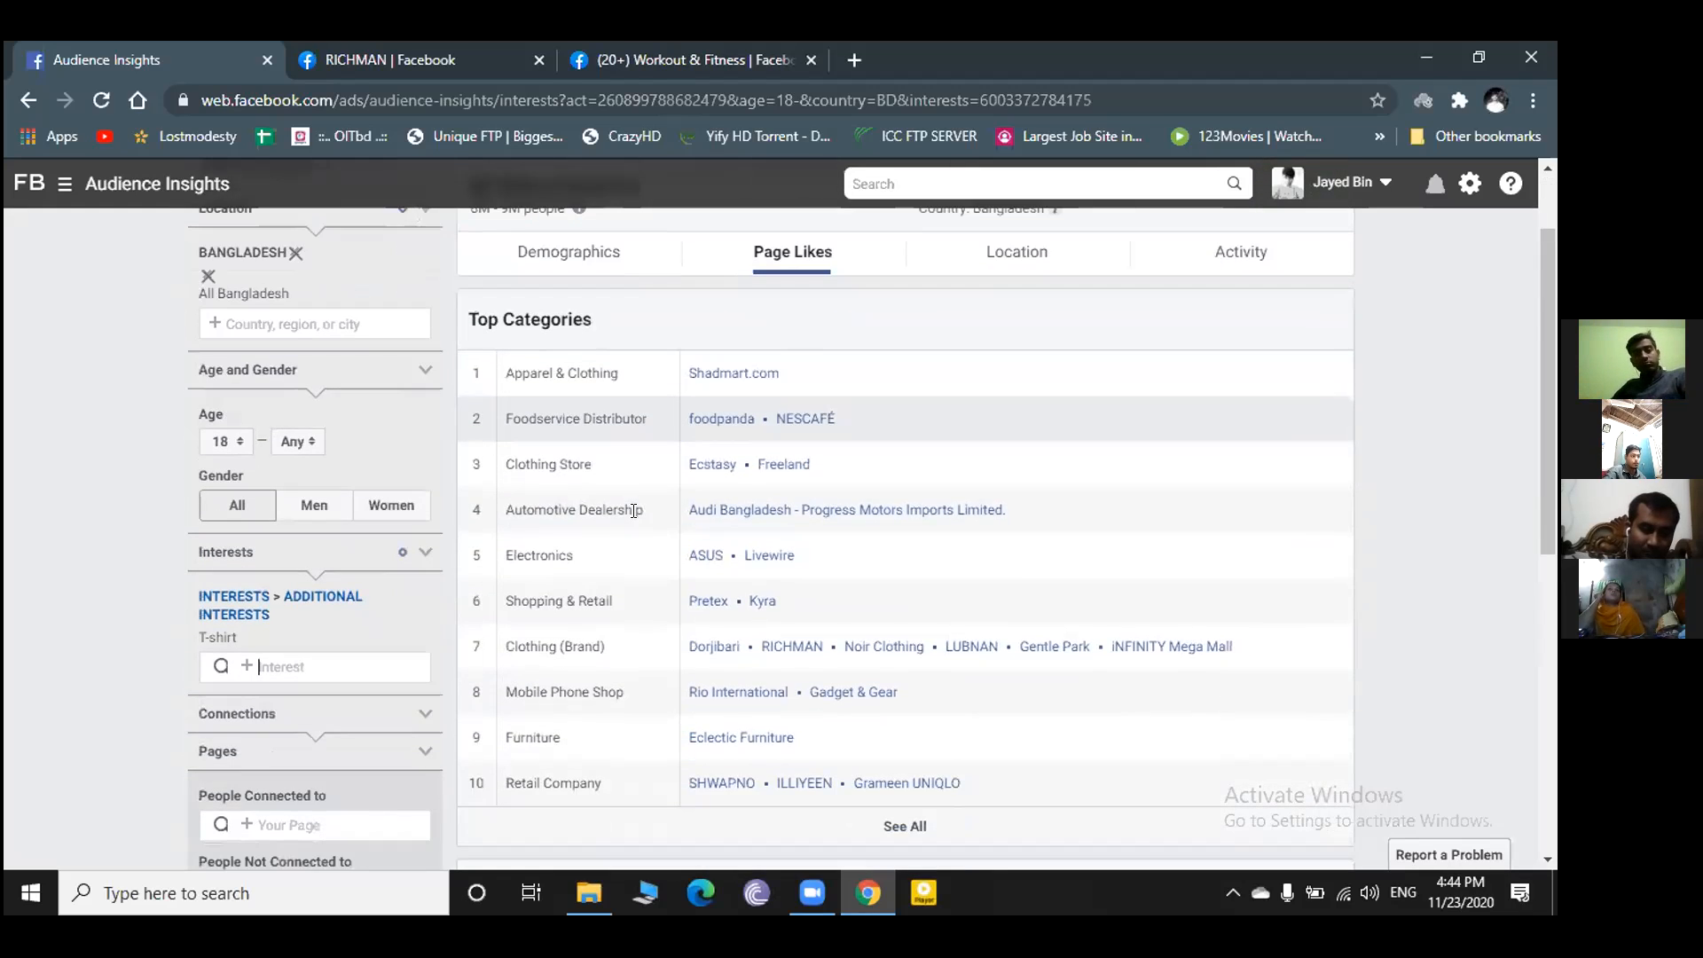
pyautogui.scroll(-4, 633, 515)
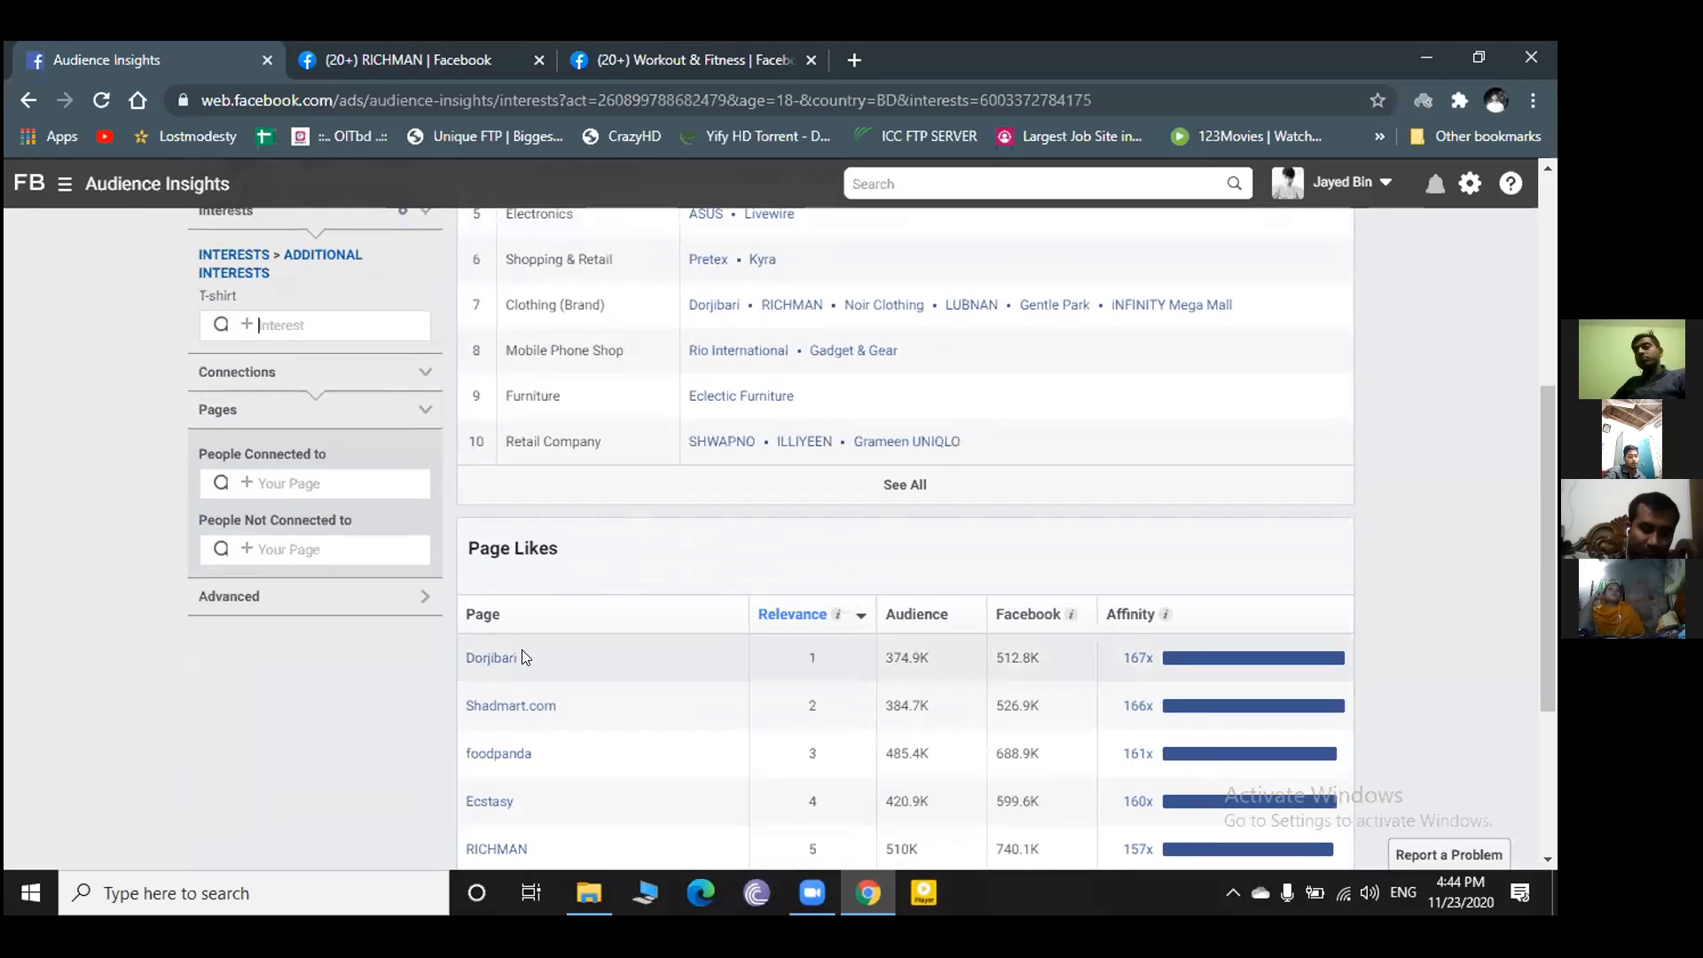
pyautogui.moveTo(510, 656)
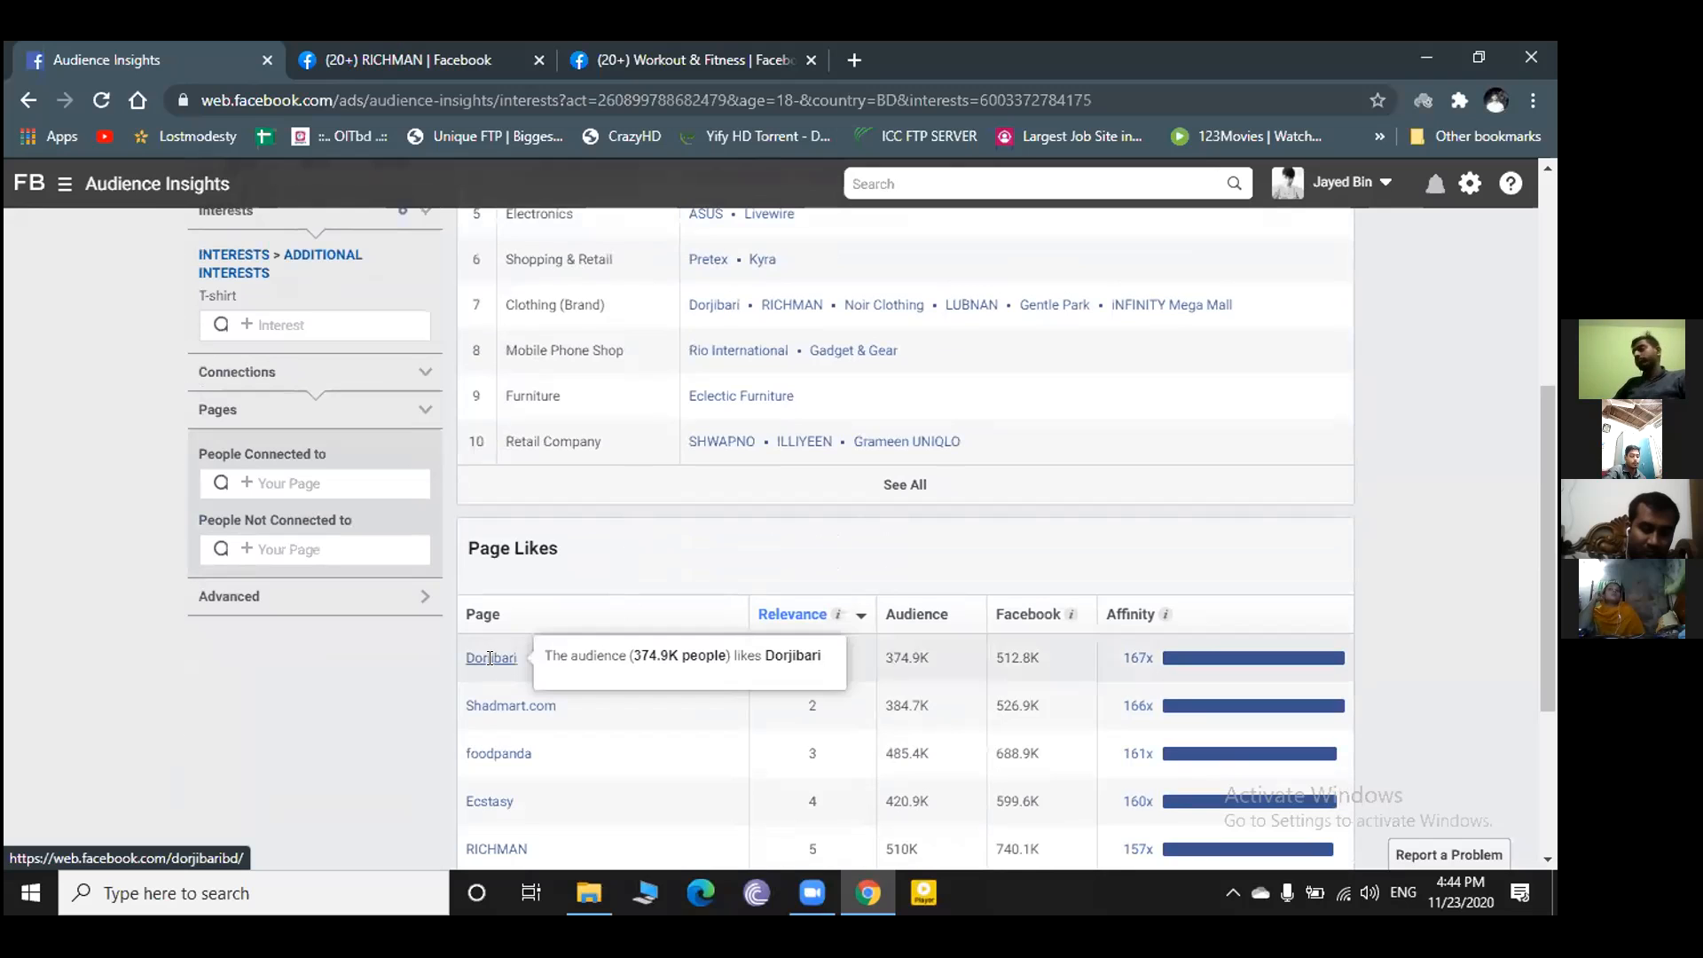
pyautogui.scroll(-1, 570, 678)
pyautogui.scroll(1, 570, 678)
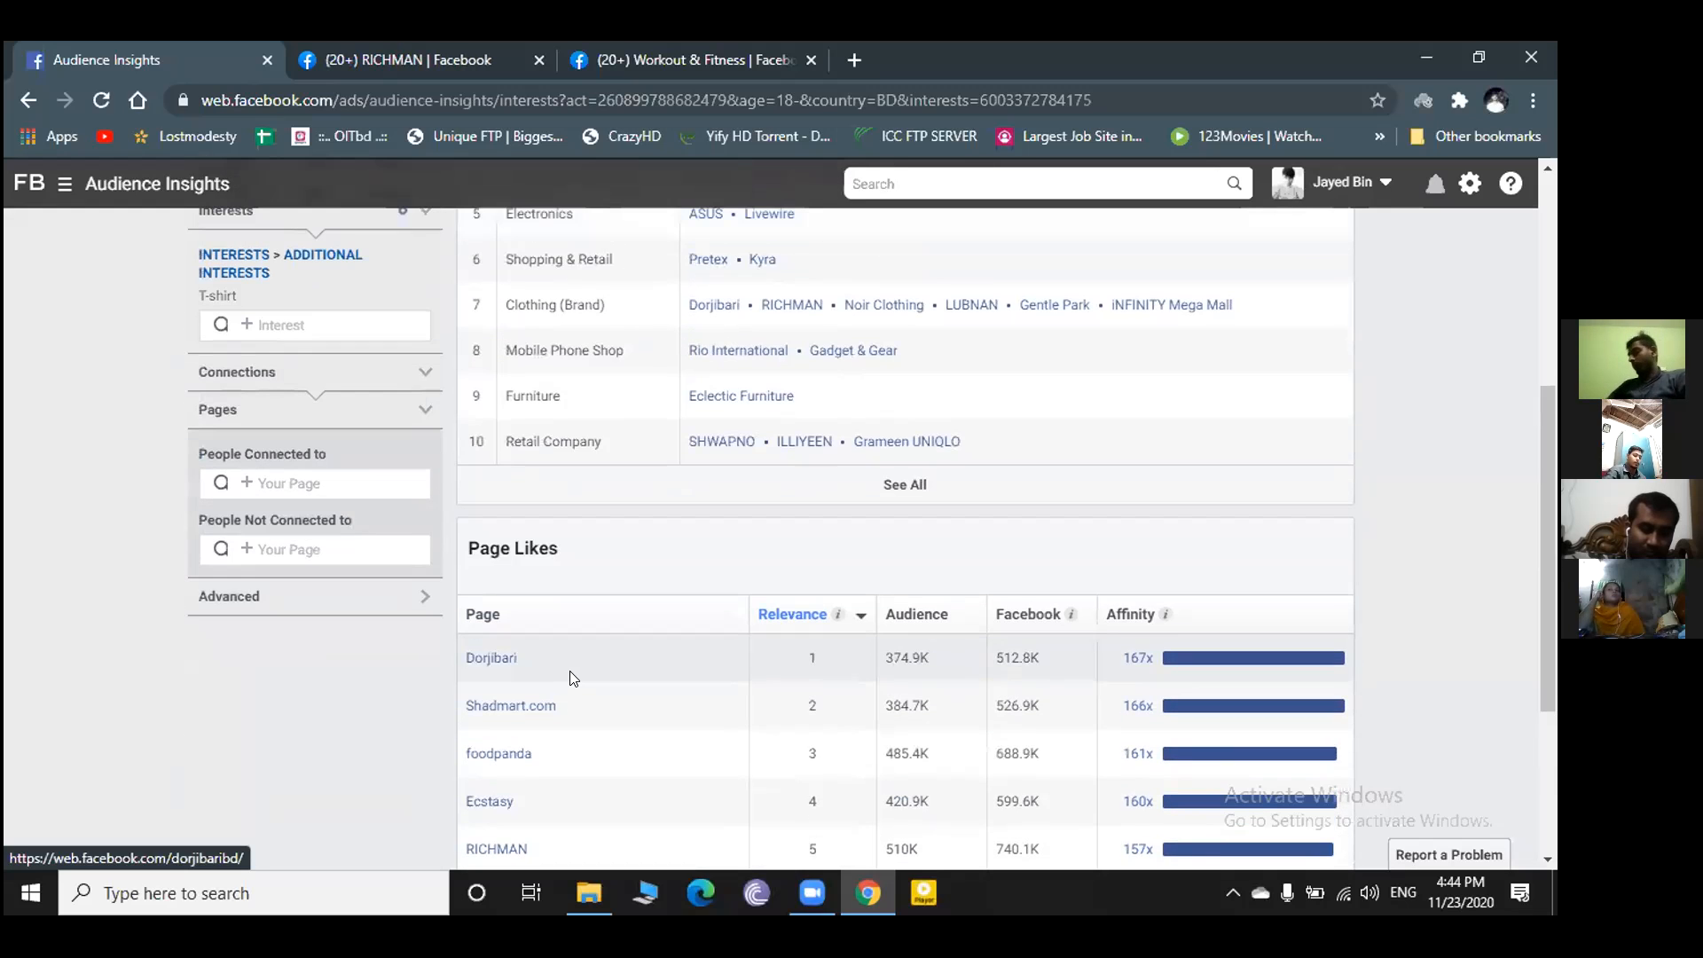
pyautogui.scroll(4, 574, 679)
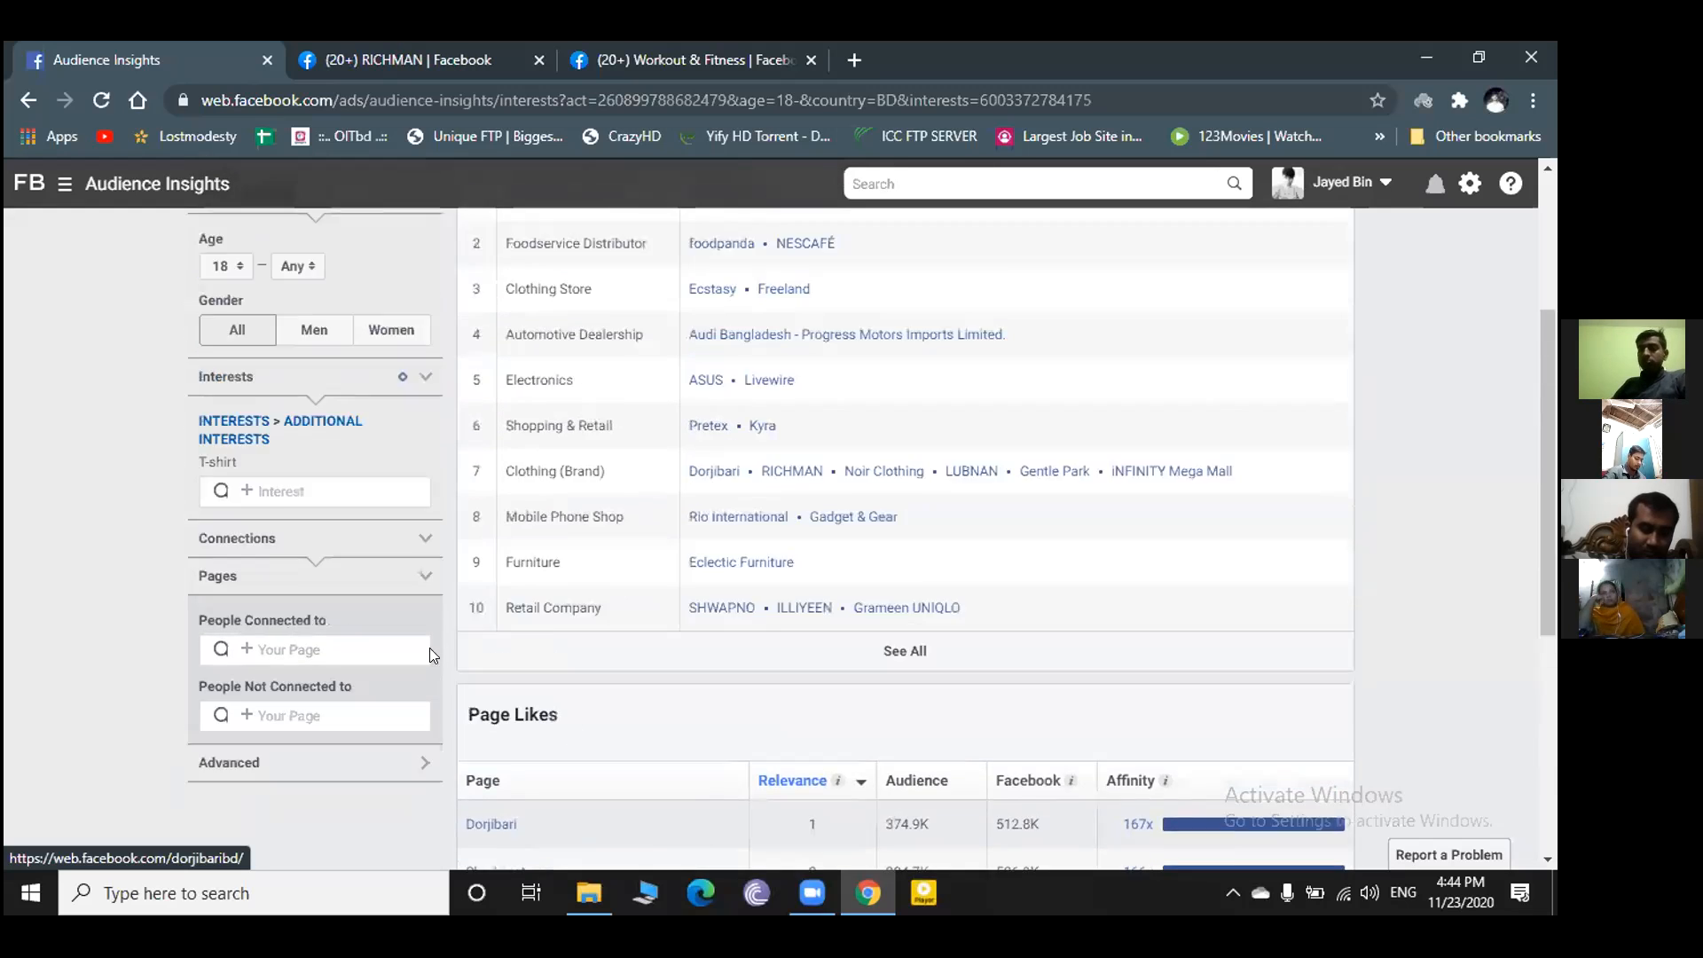
pyautogui.scroll(-1, 360, 577)
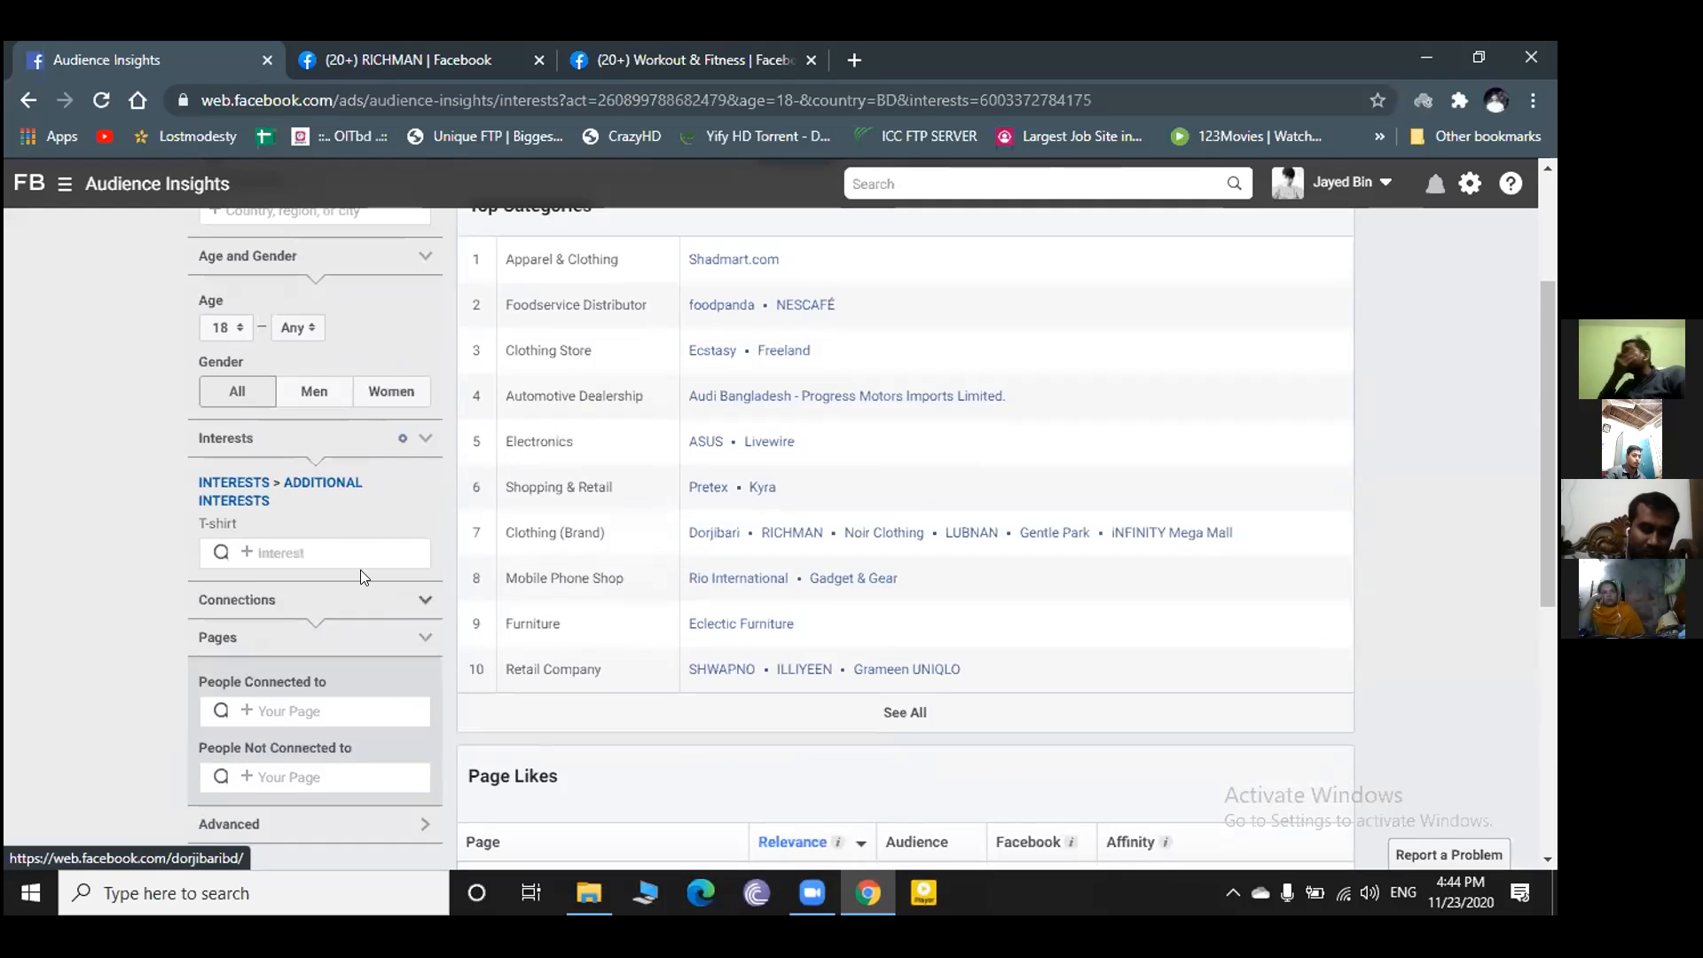
# - Search the additional interests for Dorjibari, spelled as in the liked pages list, and compare it with that list
pyautogui.click(316, 551)
pyautogui.write('Dorji')
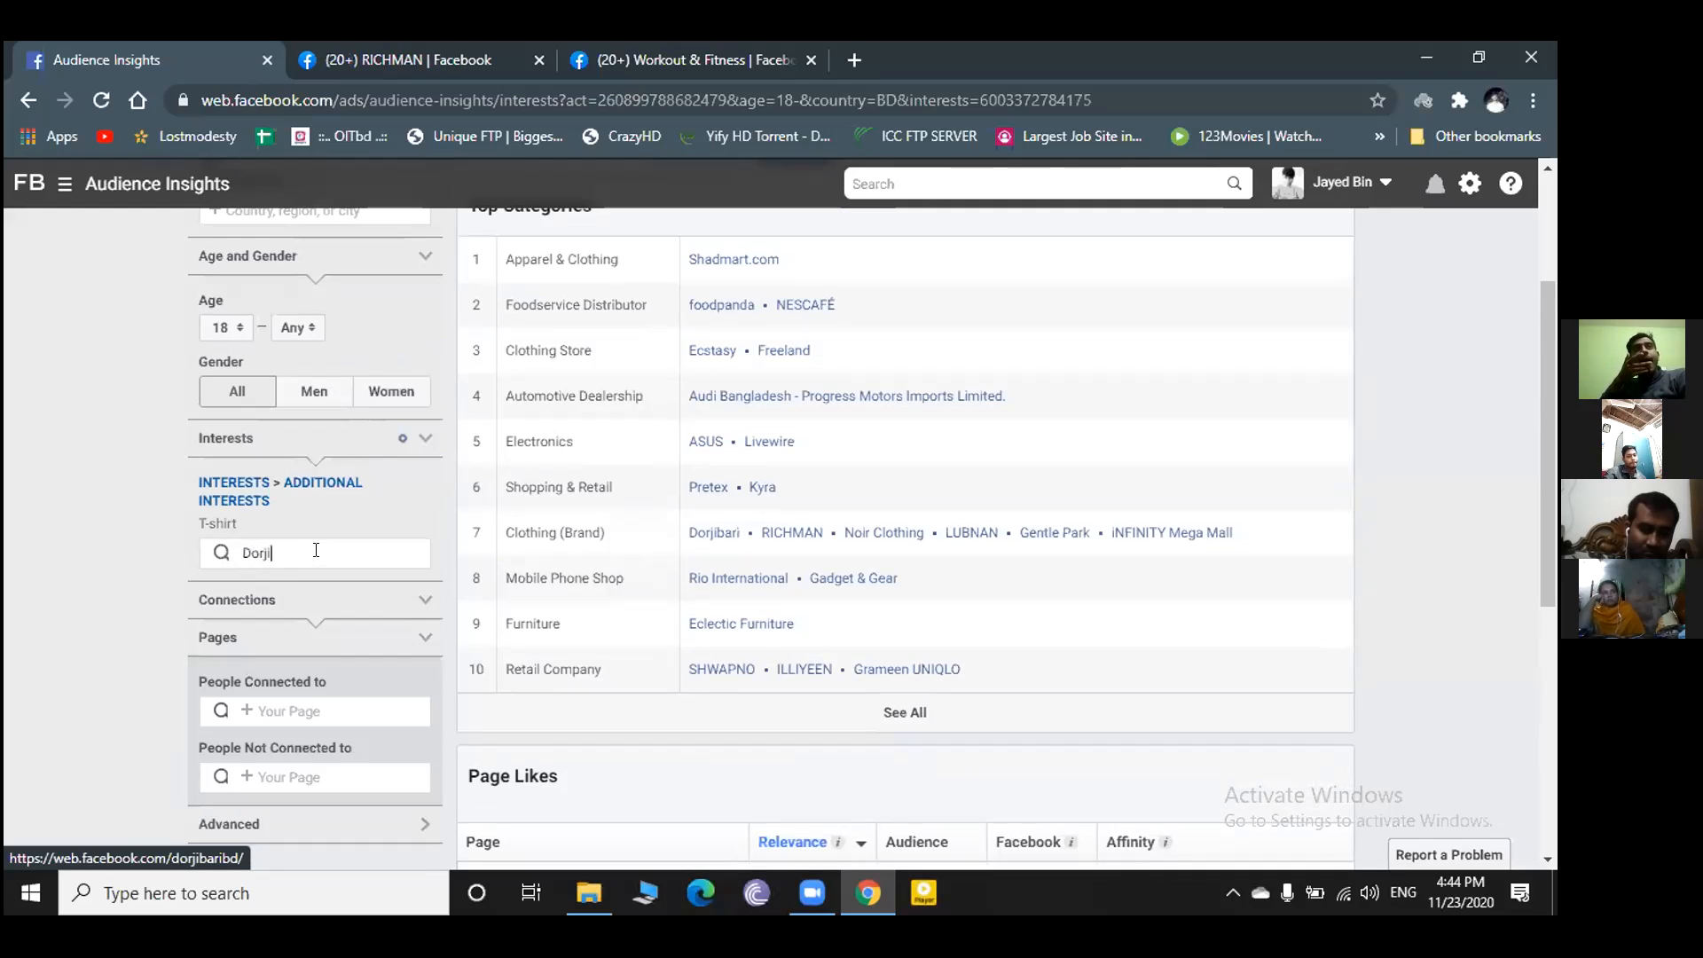
pyautogui.write('bari')
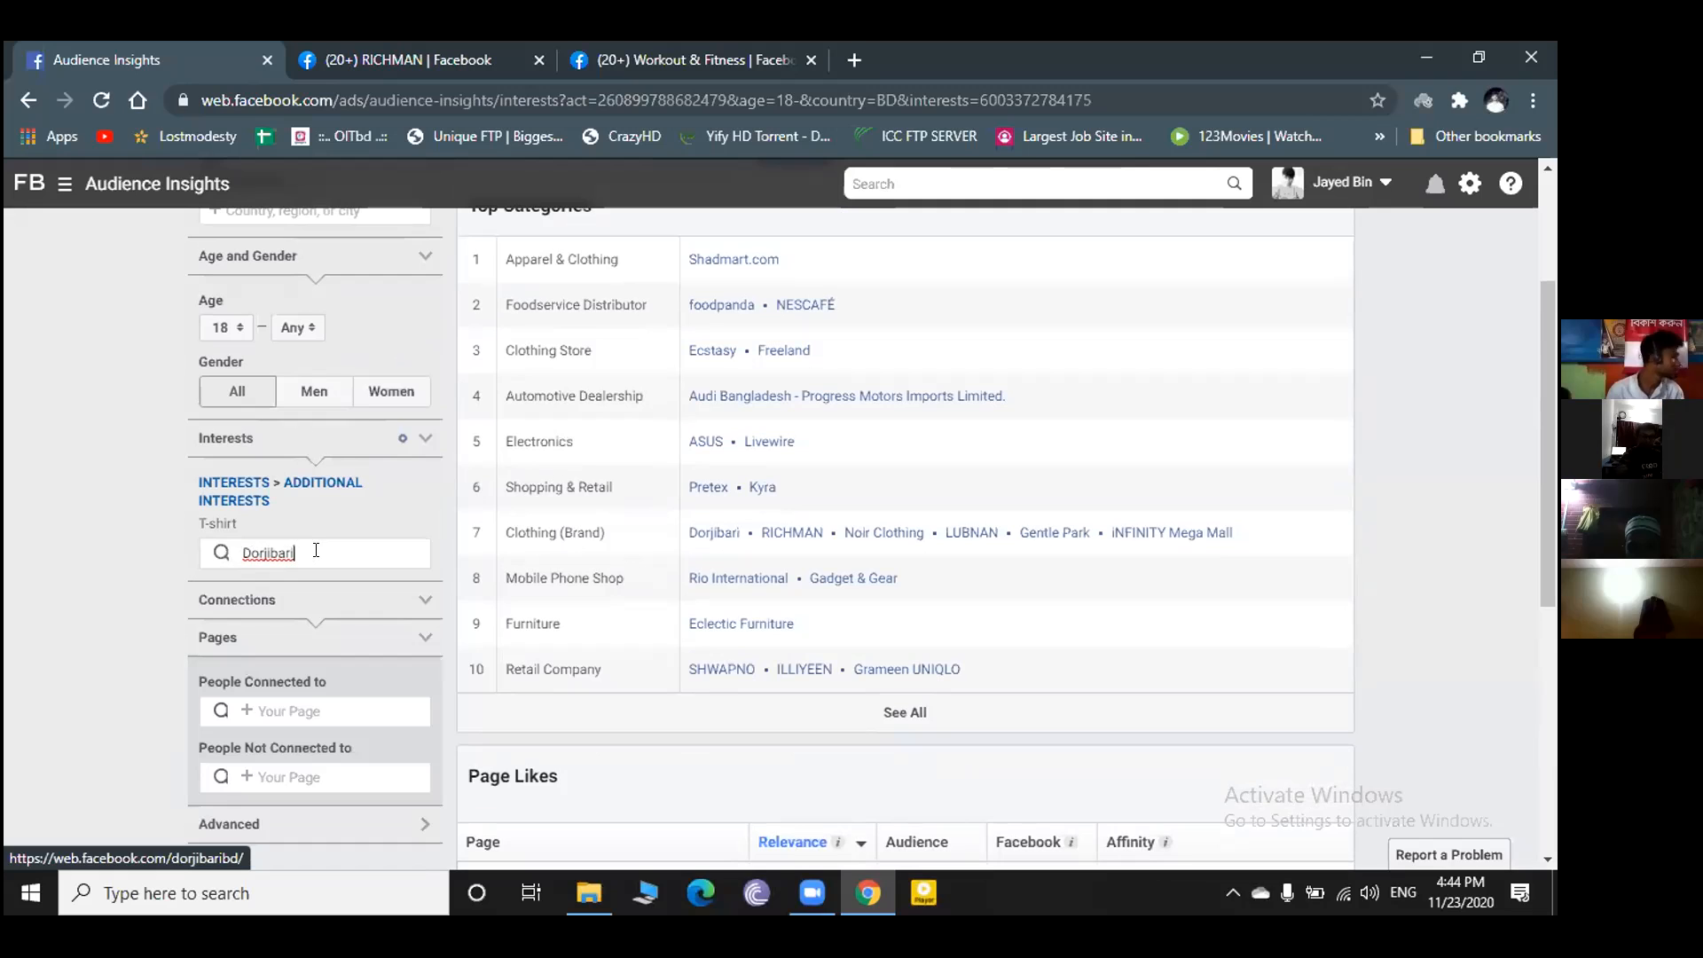
pyautogui.scroll(-2, 337, 584)
pyautogui.scroll(2, 340, 588)
pyautogui.scroll(-2, 340, 586)
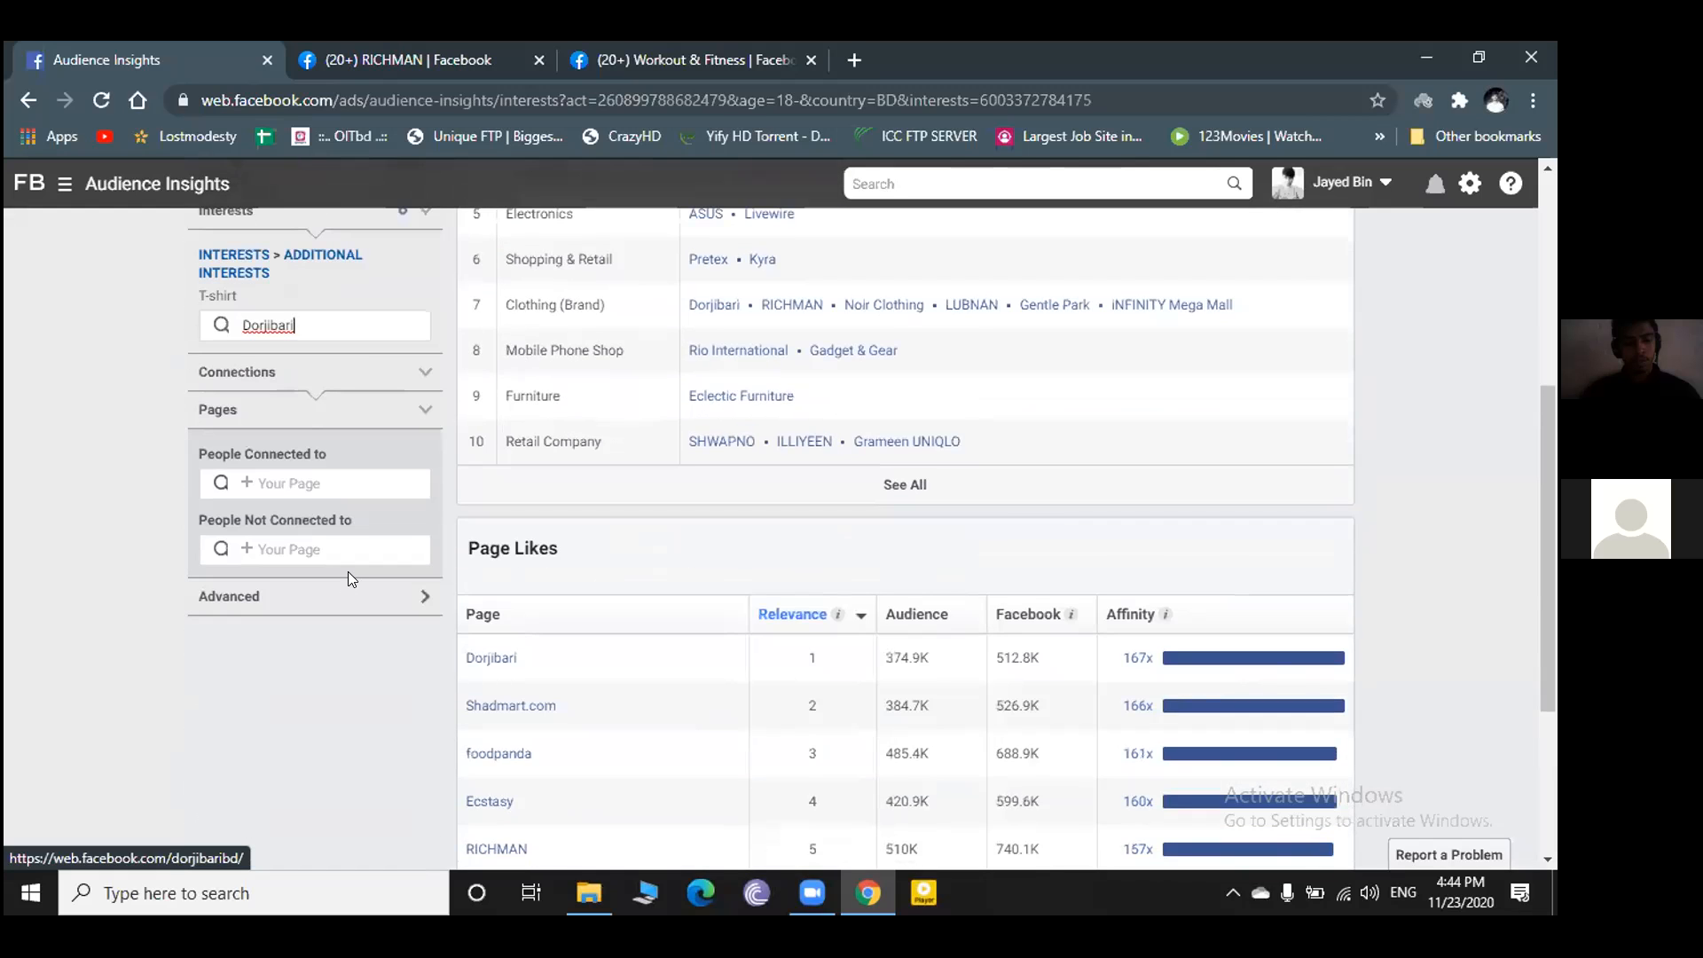
# - Check the open RICHMAN page against the audience's top categories and liked pages, ending back in the audience research
pyautogui.scroll(5, 351, 310)
pyautogui.click(373, 55)
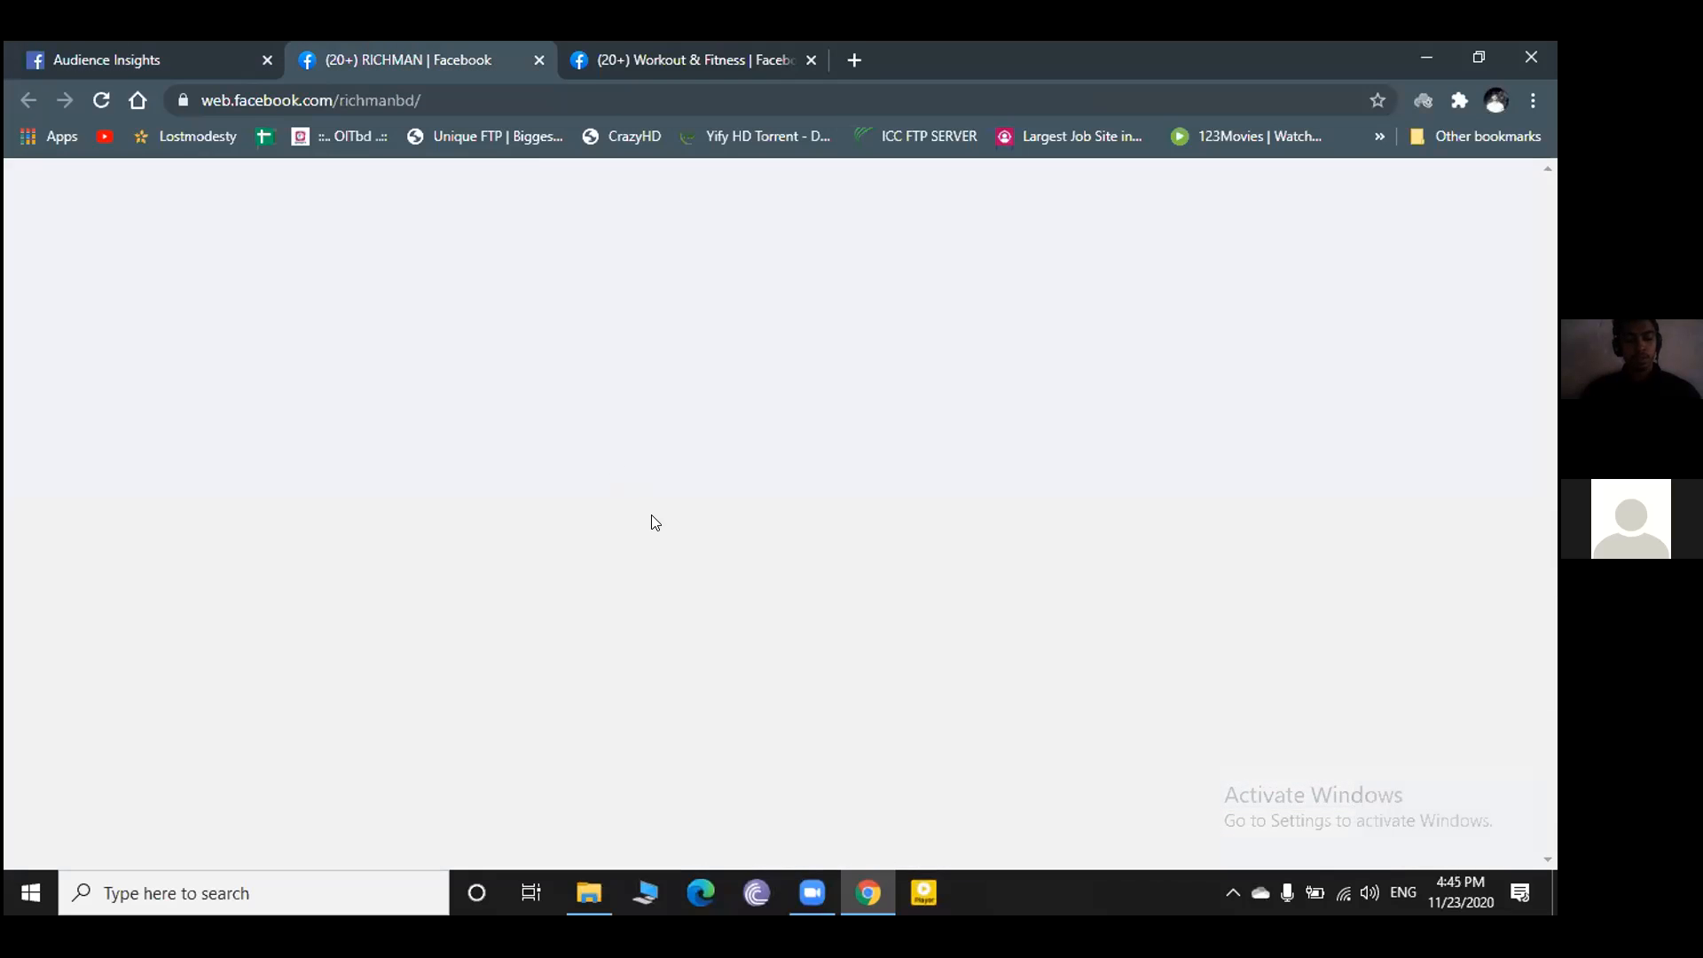
pyautogui.click(97, 56)
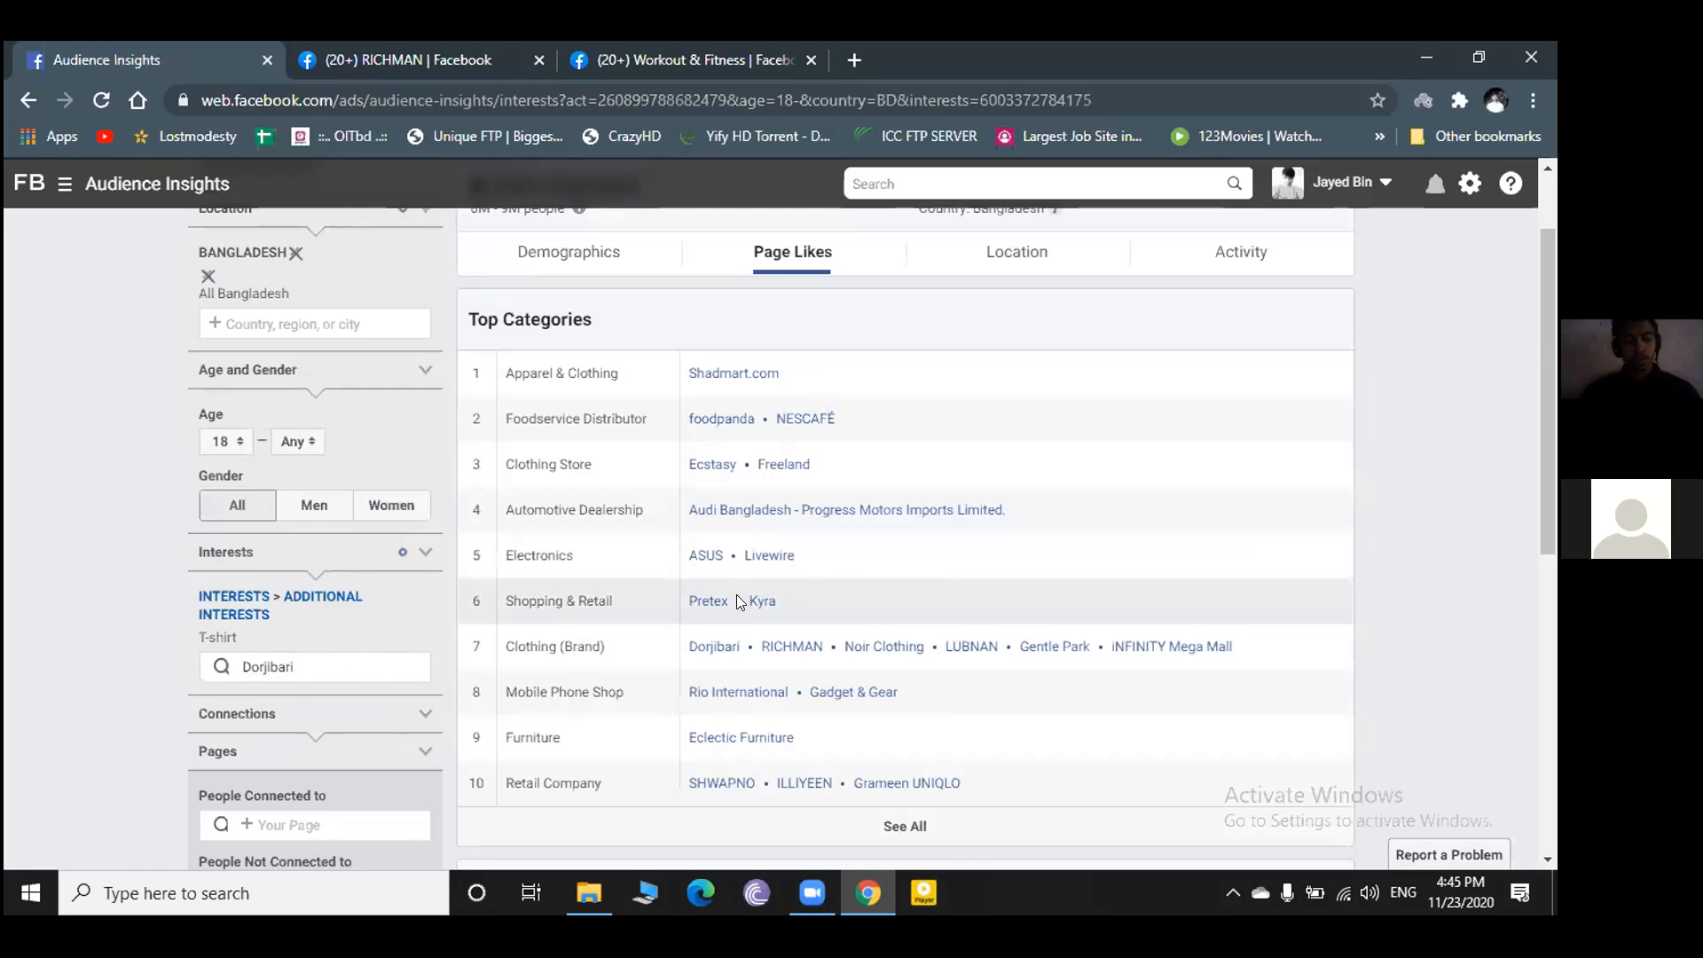
pyautogui.scroll(-6, 736, 595)
pyautogui.scroll(7, 737, 595)
pyautogui.click(518, 49)
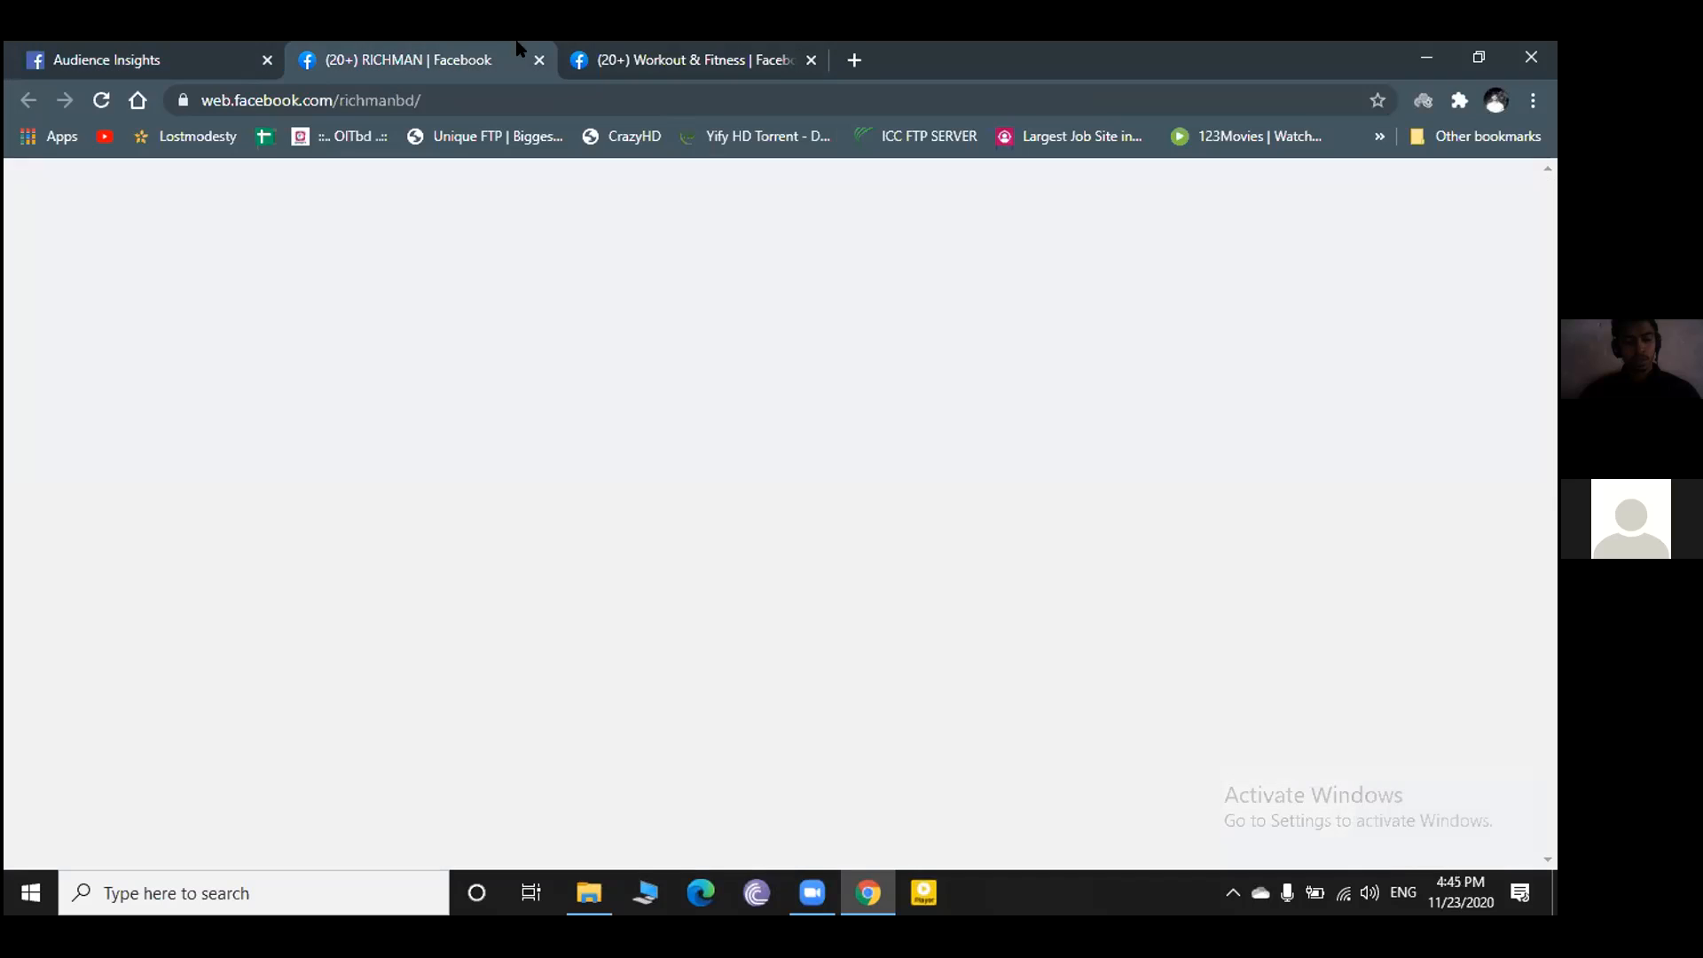
pyautogui.click(156, 55)
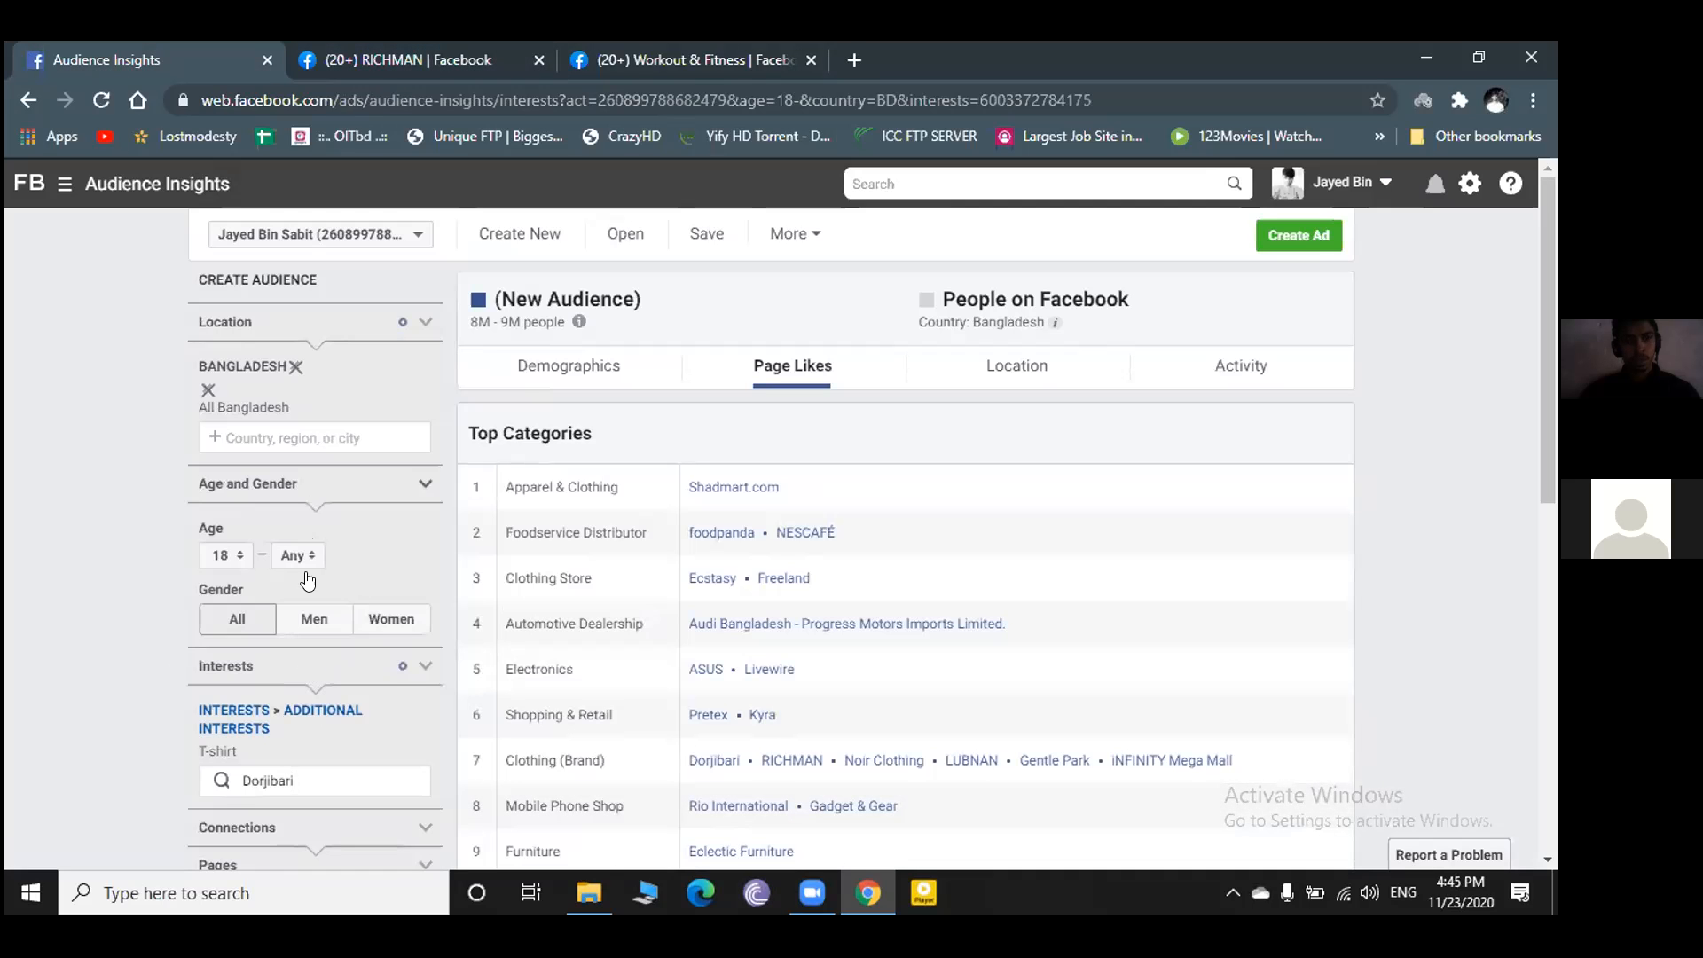
# - Clear the Dorjibari interest search, look up "ecs" instead, and add the Ecstasy clothing store as an additional interest beside T-shirt
pyautogui.scroll(-2, 333, 688)
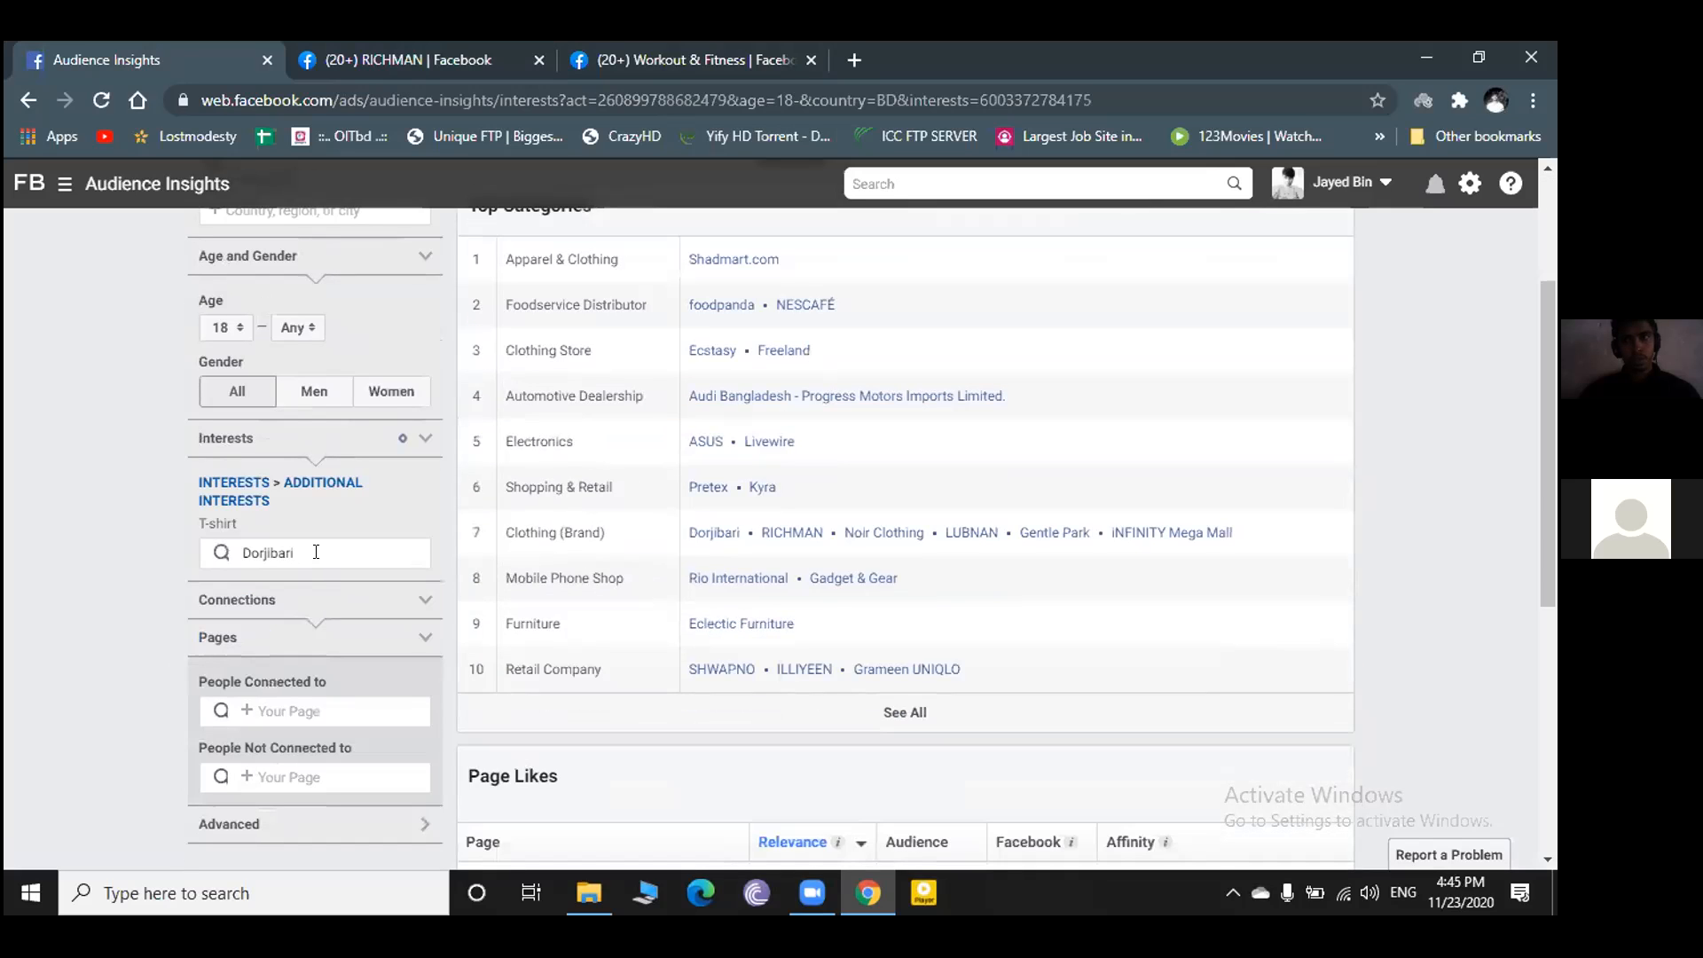
pyautogui.press('BackSpace')
pyautogui.scroll(-3, 316, 552)
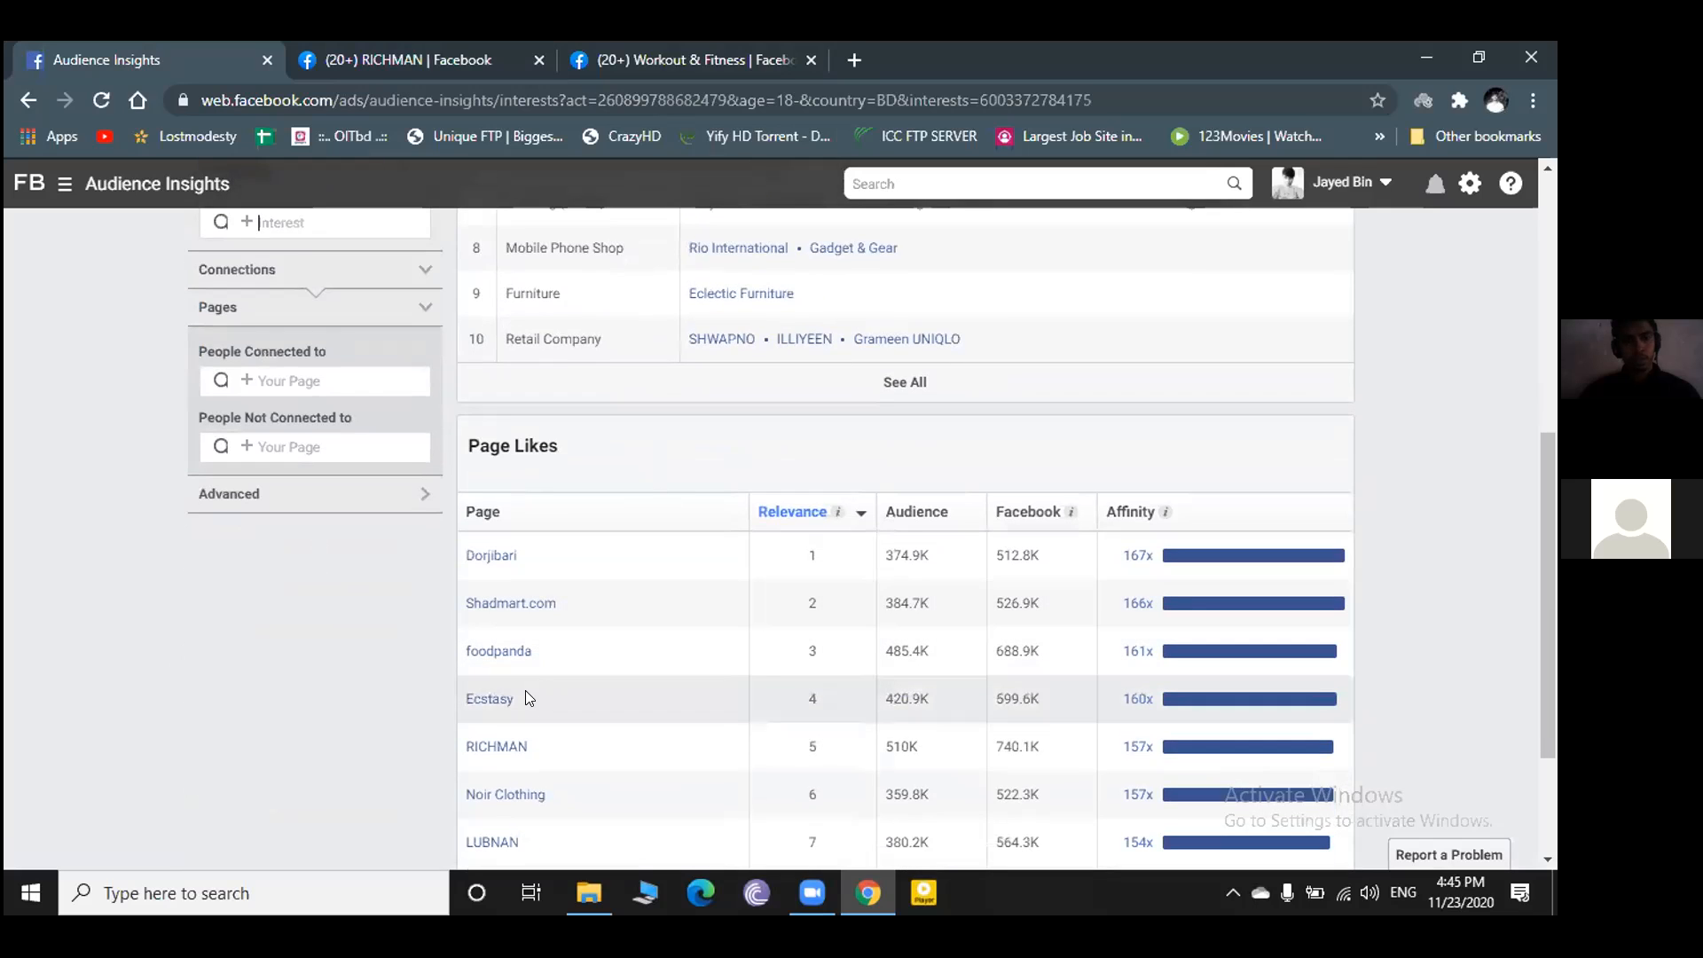
pyautogui.scroll(1, 479, 669)
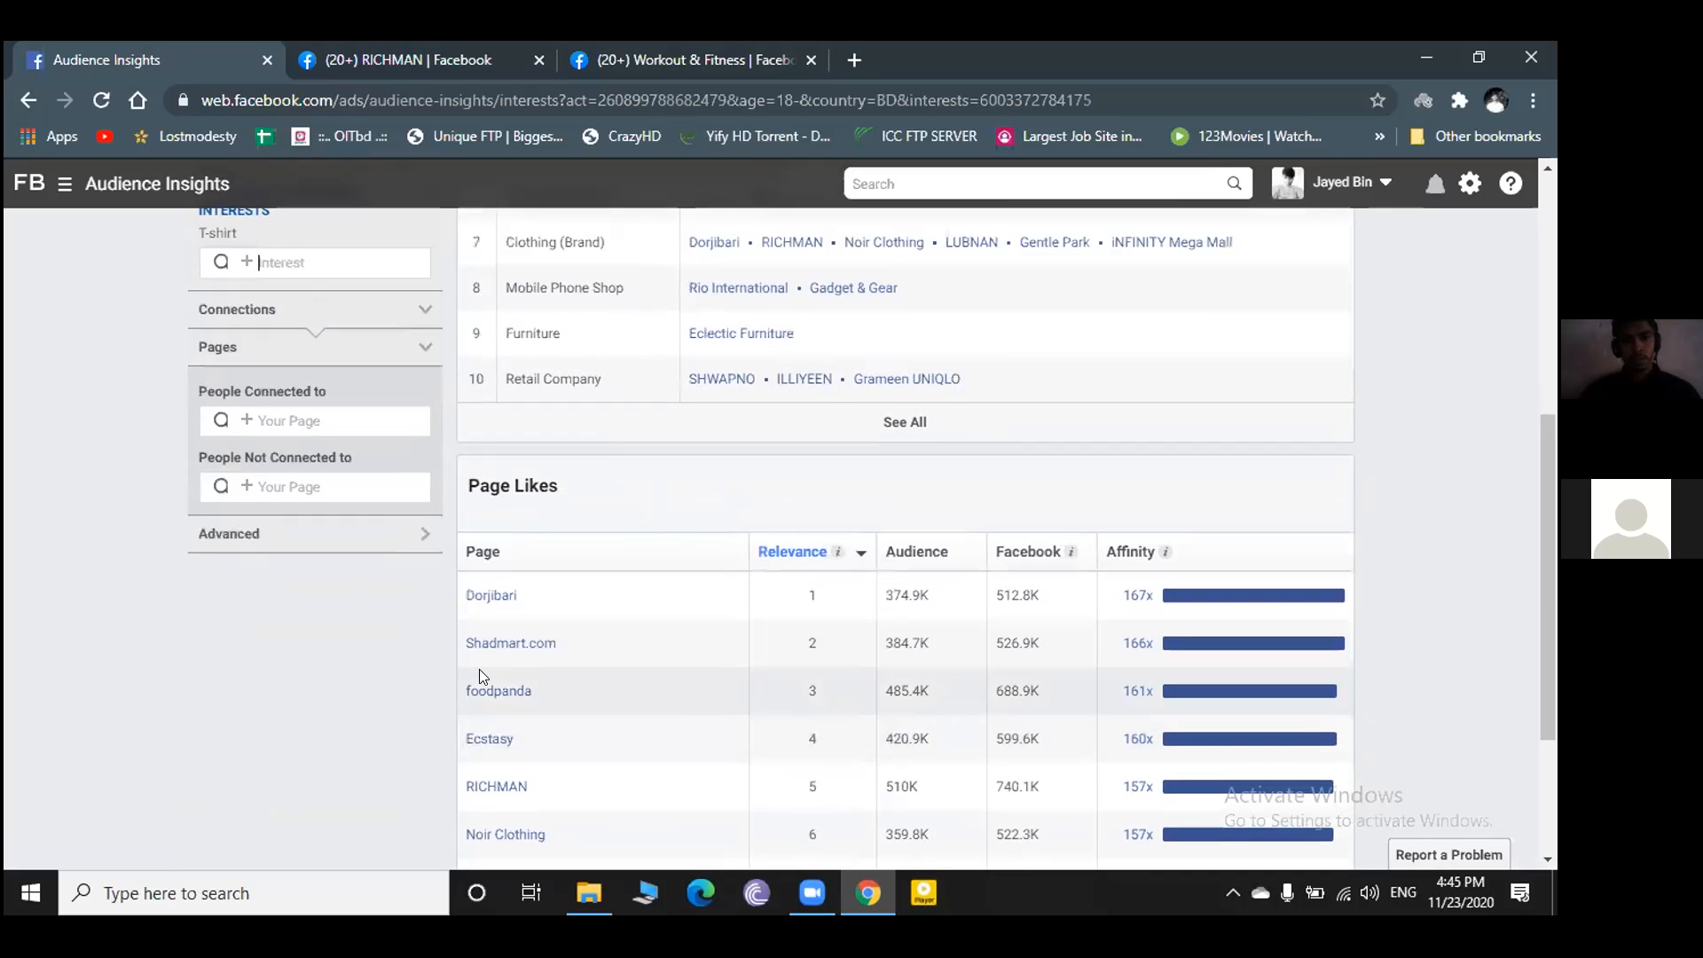
pyautogui.write('ecs')
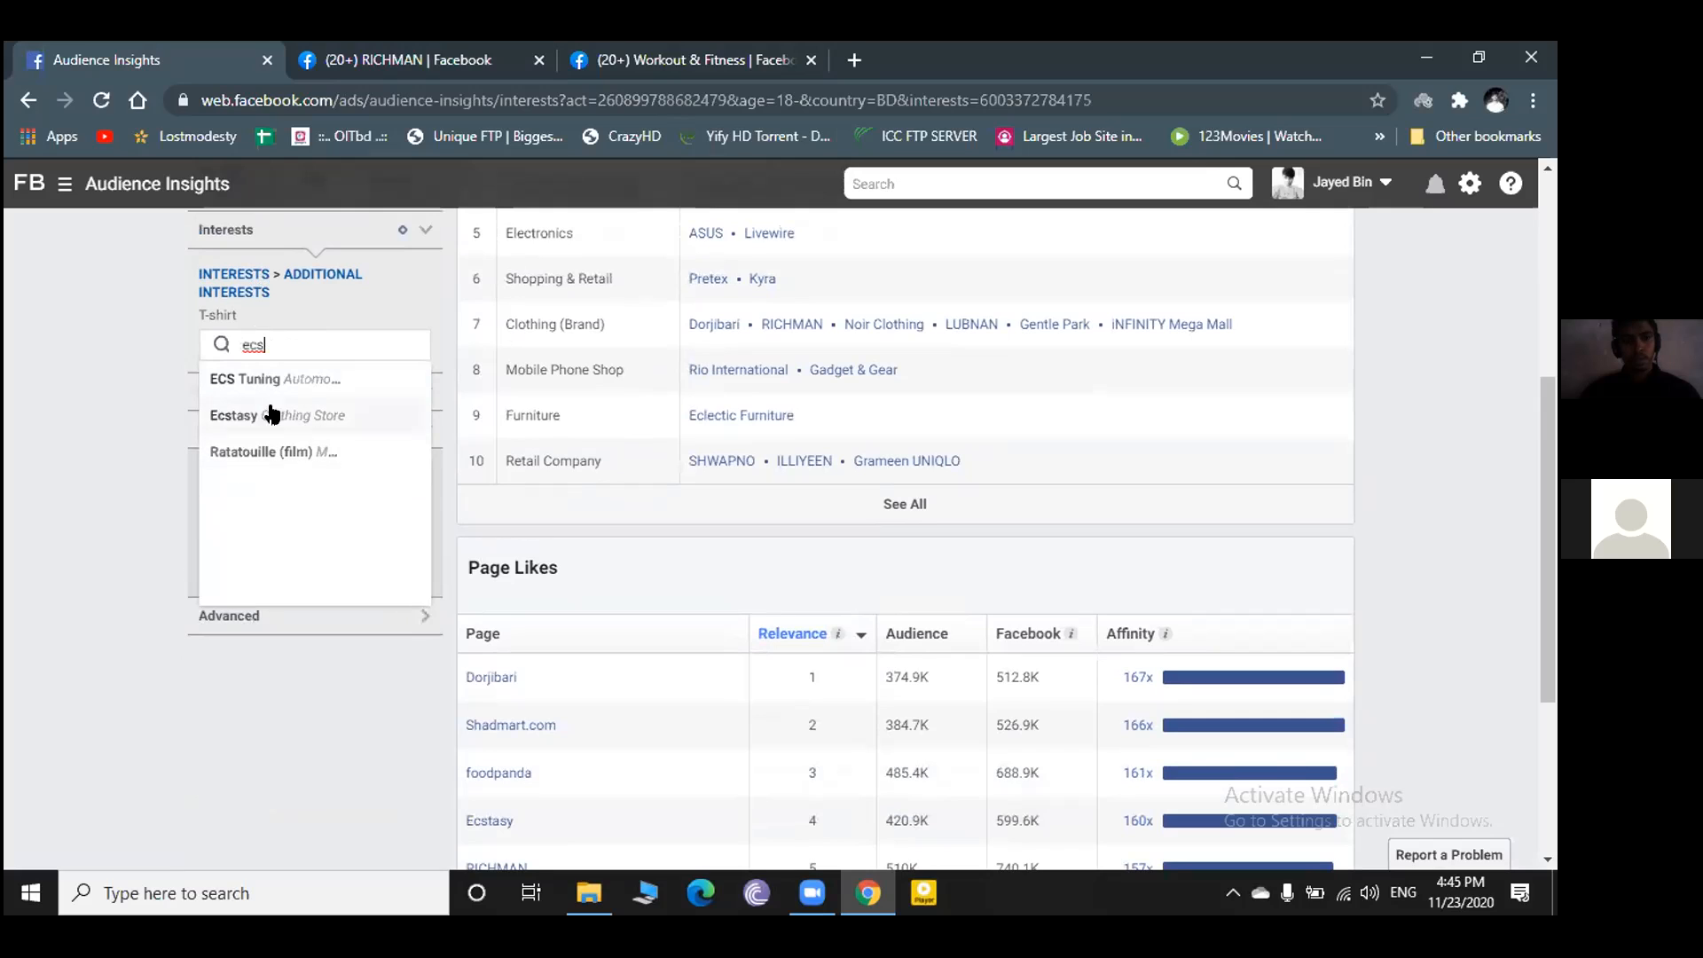
pyautogui.click(271, 414)
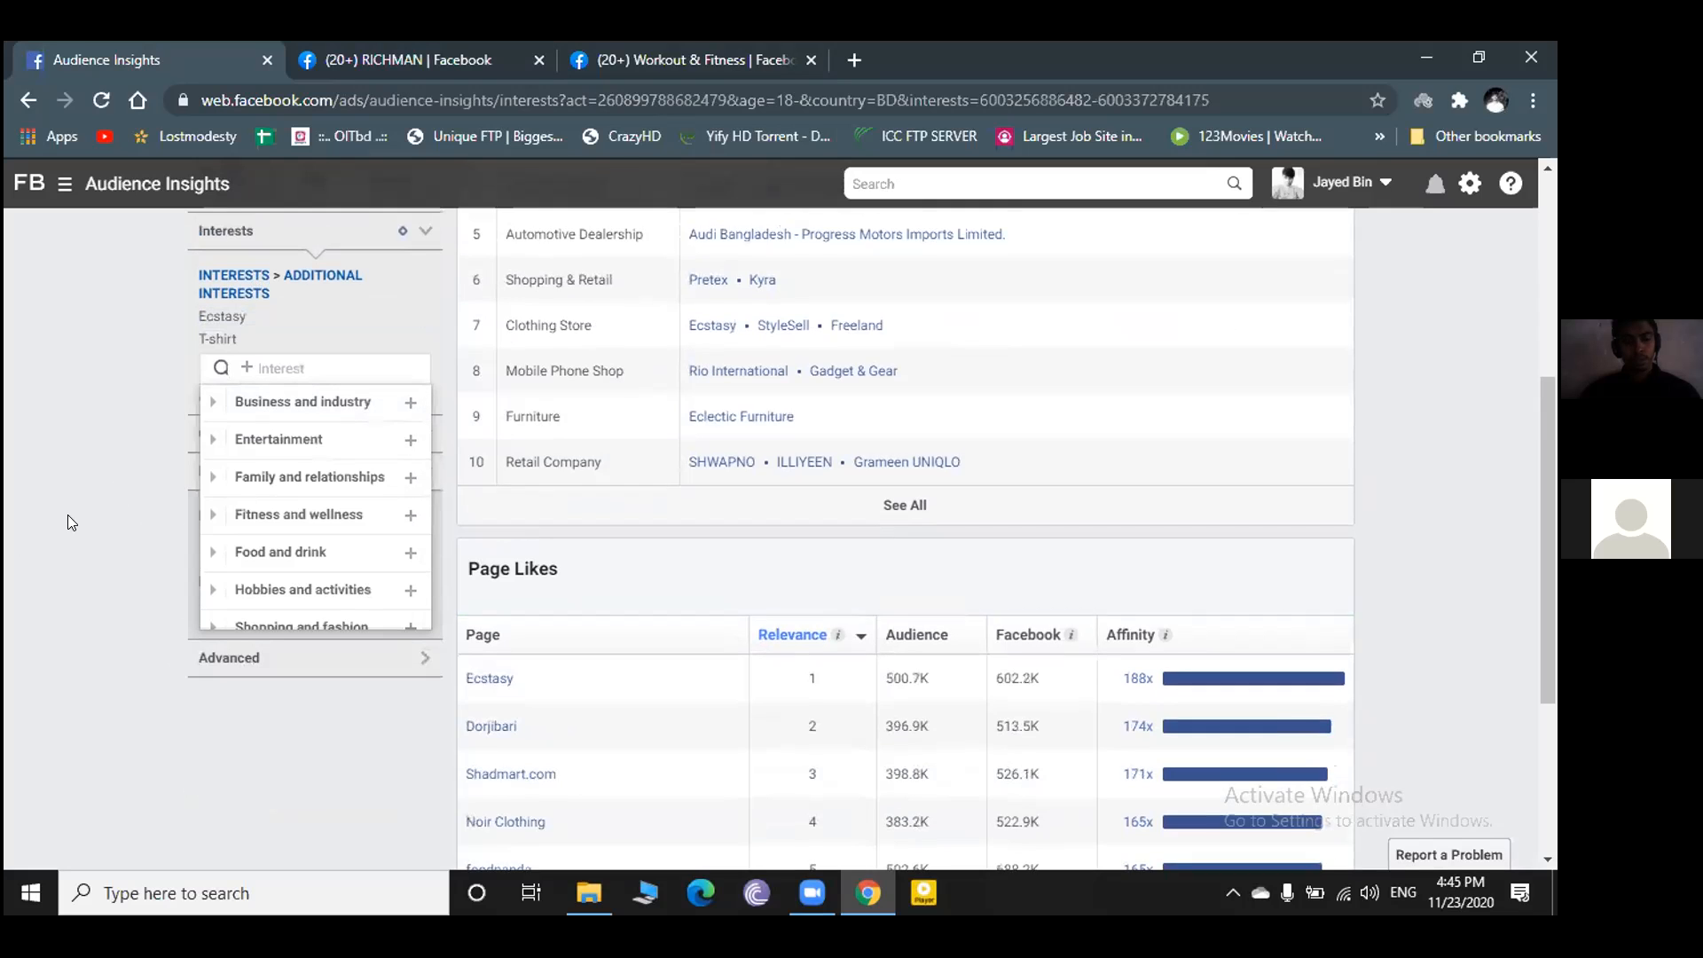
pyautogui.scroll(5, 67, 515)
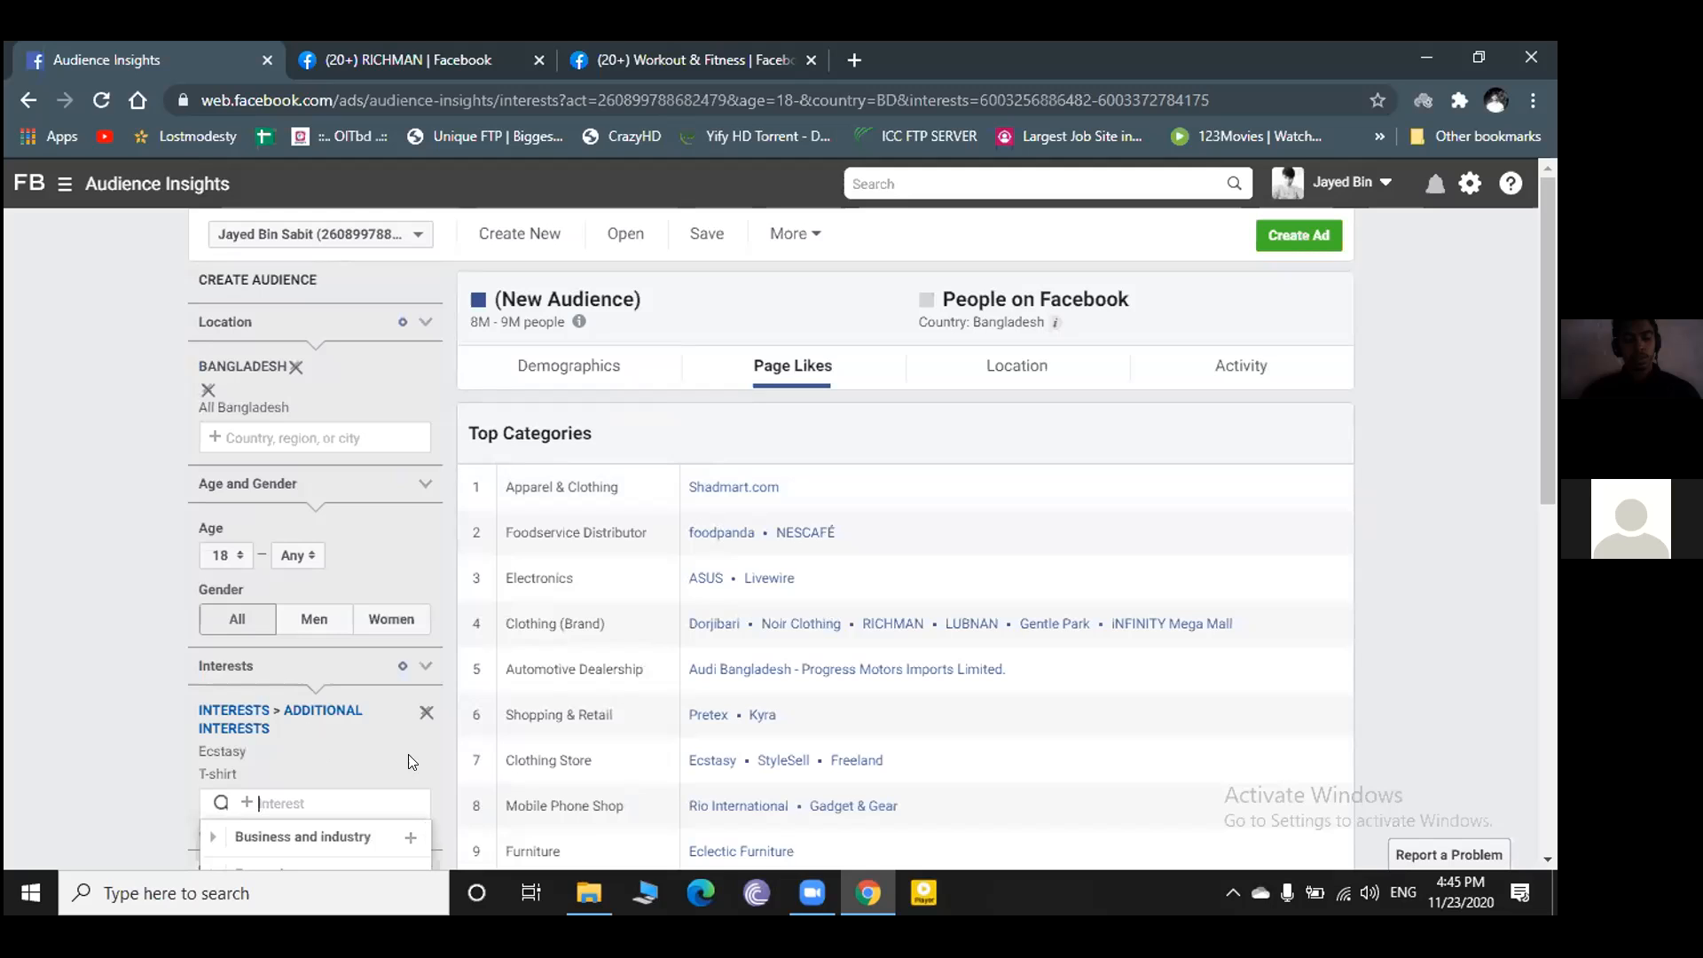
# - Open the Demographics view for the Bangladesh audience interested in Ecstasy and T-shirt, and examine its age and gender breakdown
pyautogui.click(586, 368)
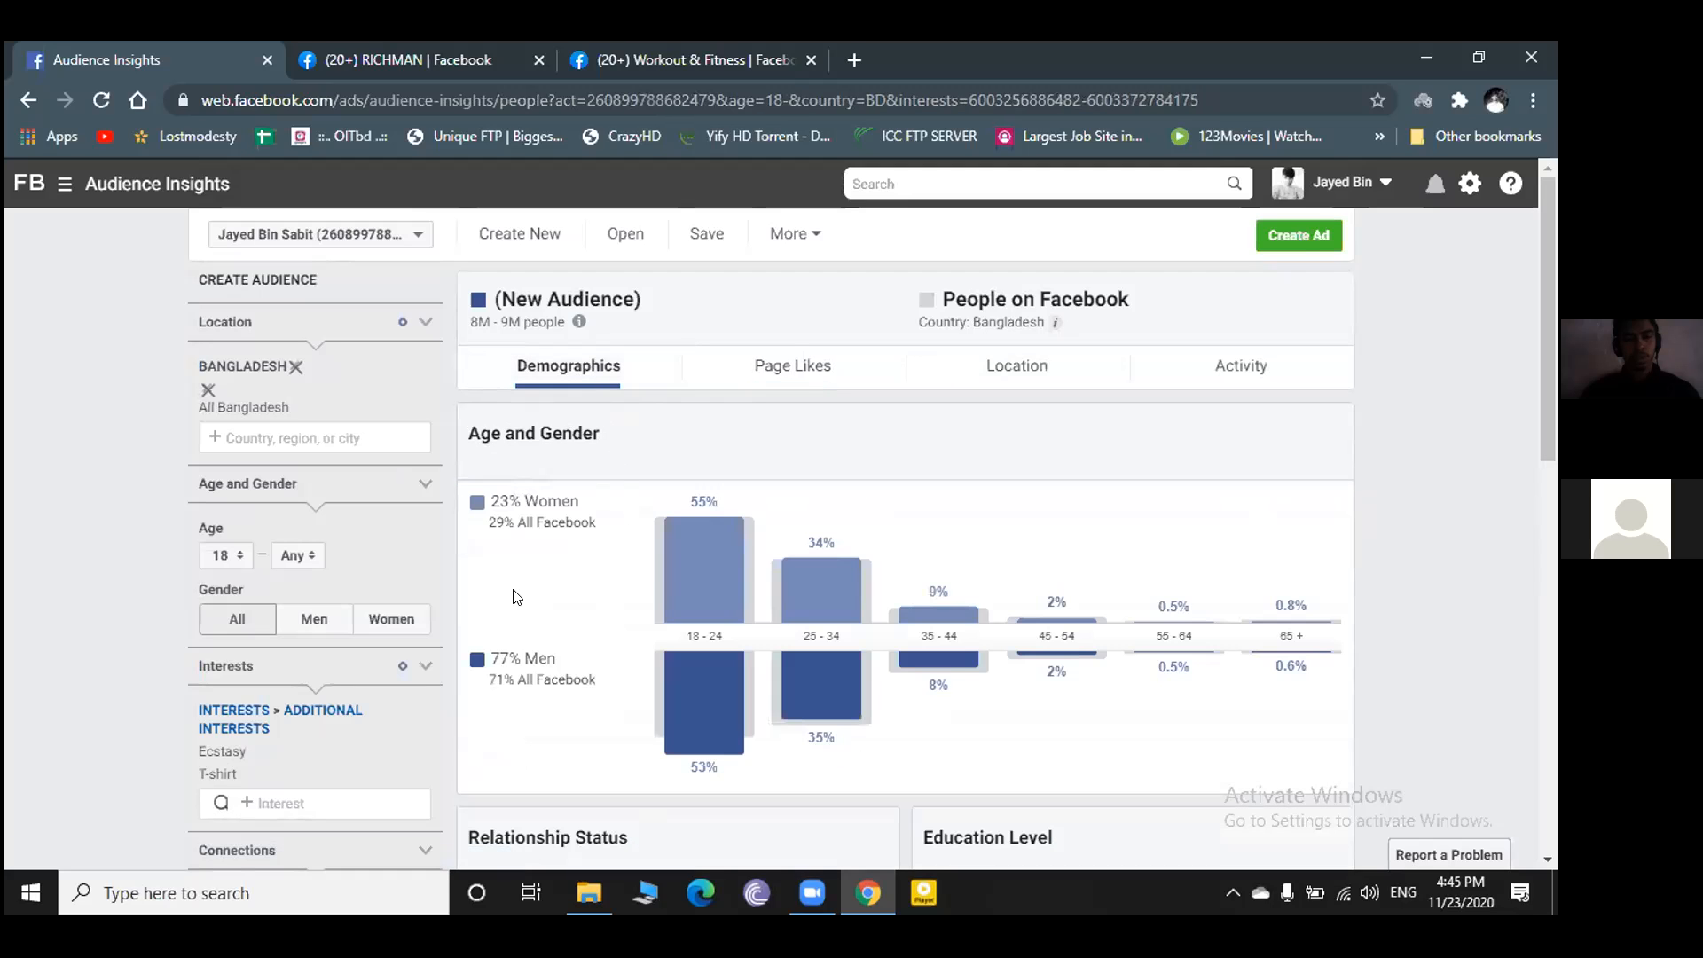
pyautogui.scroll(-2, 582, 579)
pyautogui.scroll(2, 579, 575)
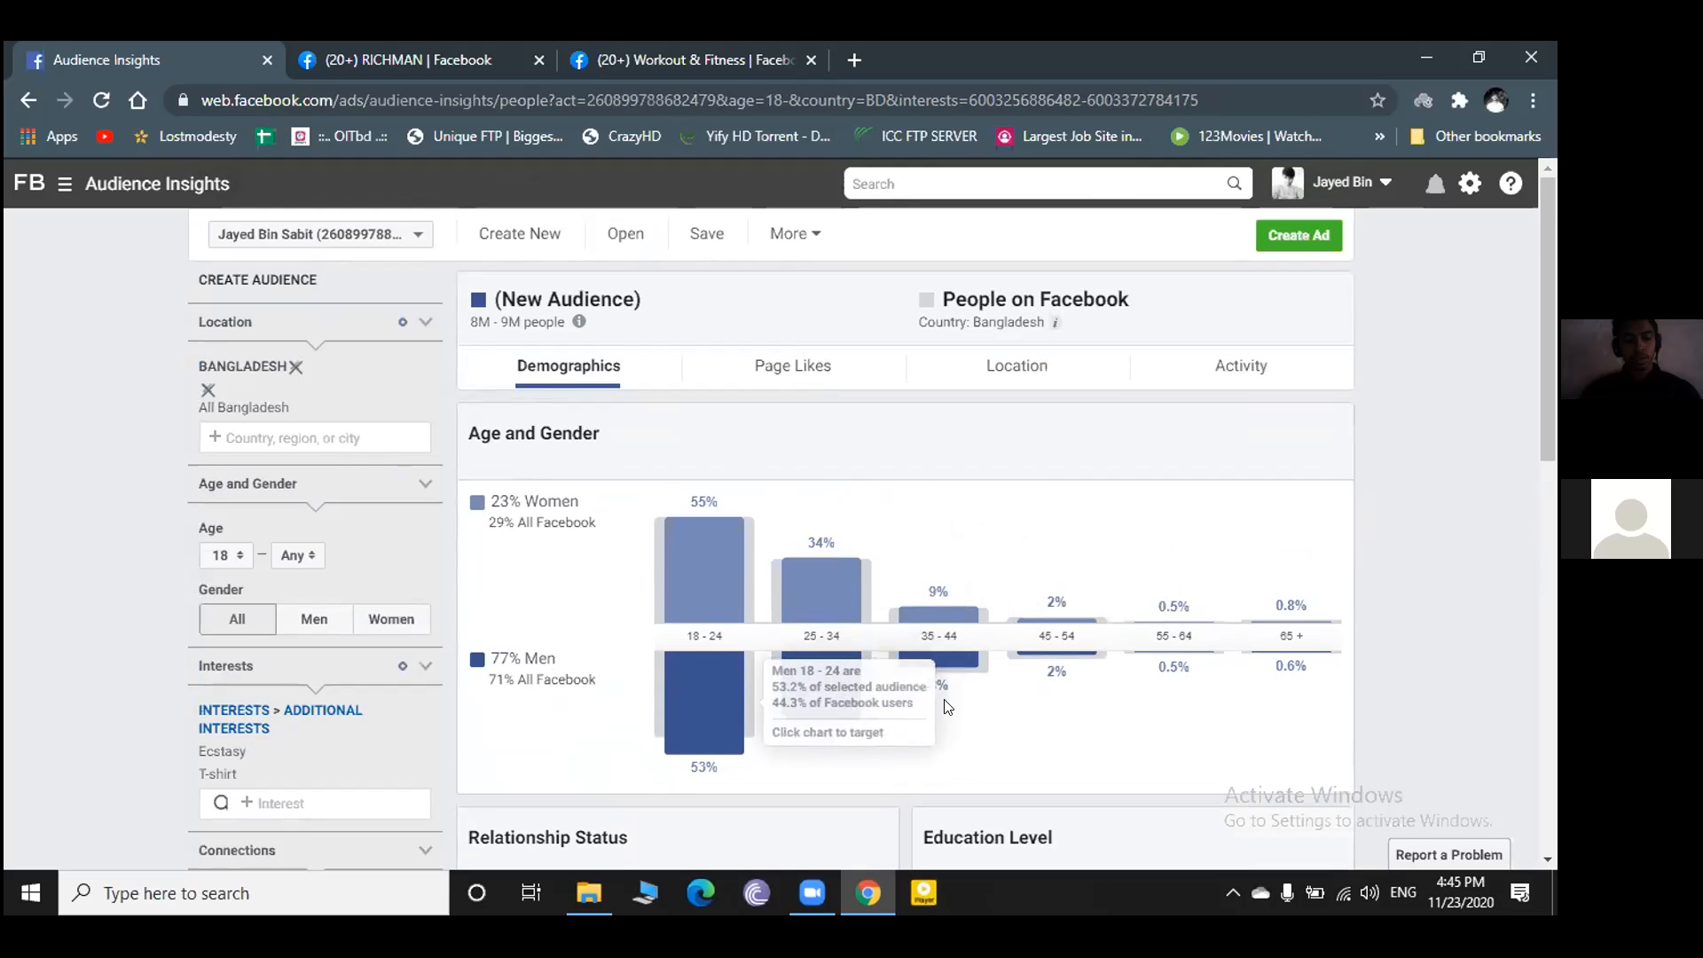
pyautogui.scroll(-1, 645, 577)
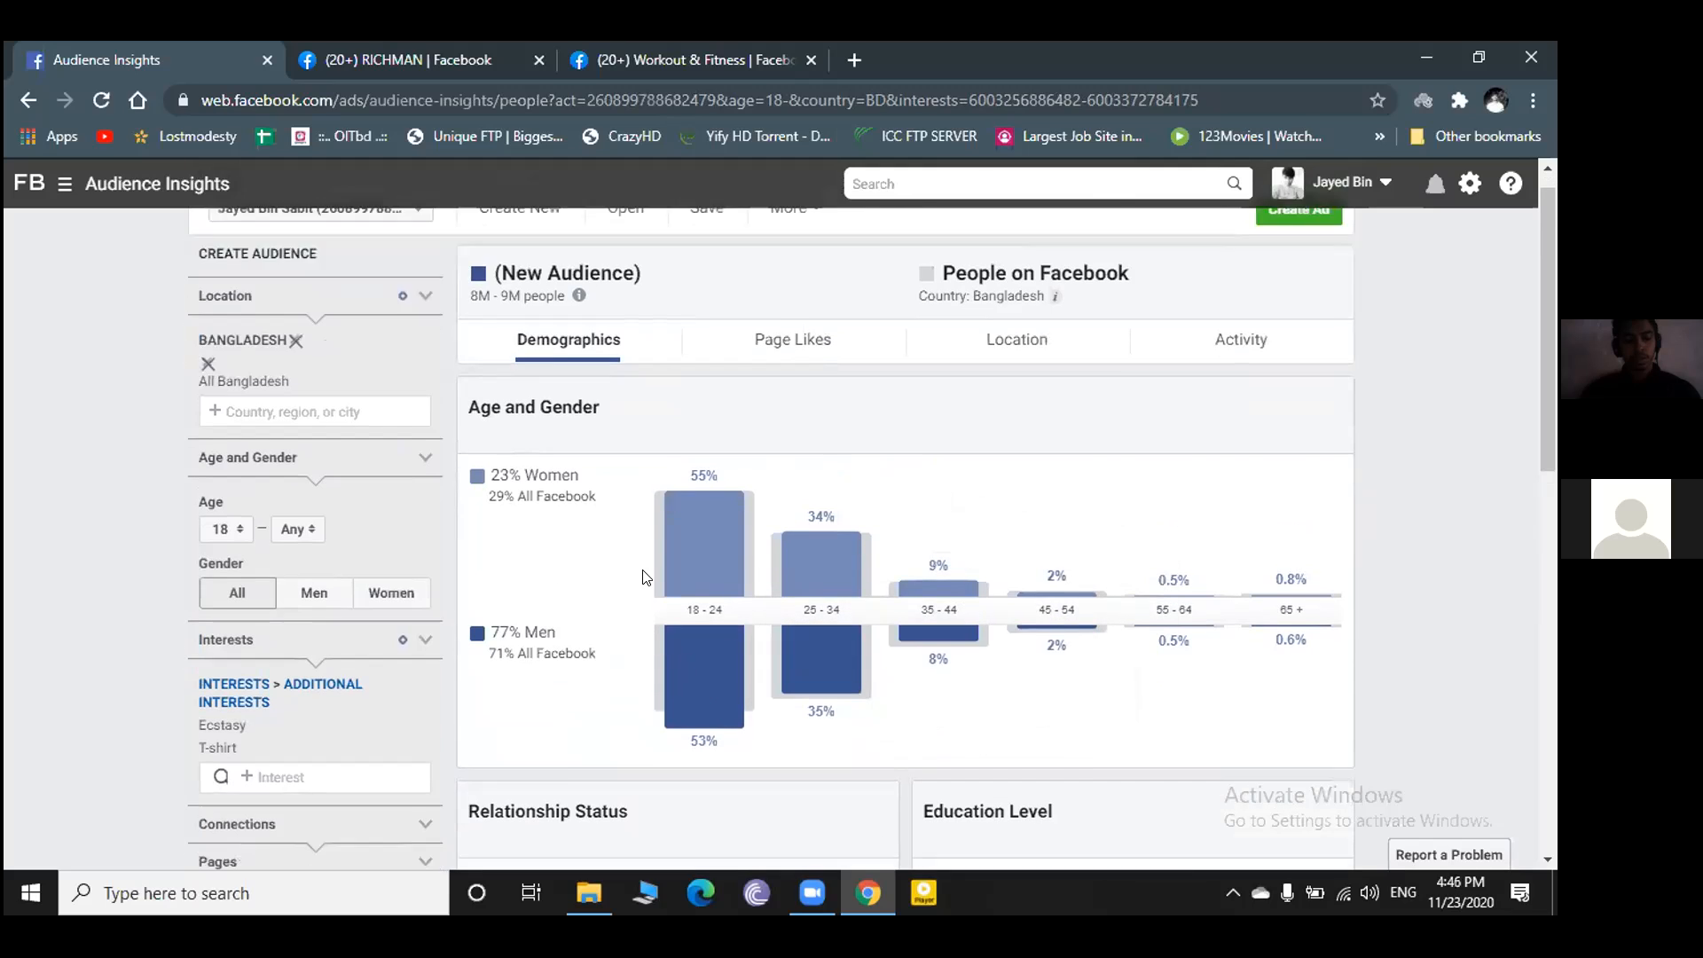
pyautogui.scroll(-3, 645, 578)
pyautogui.scroll(2, 643, 572)
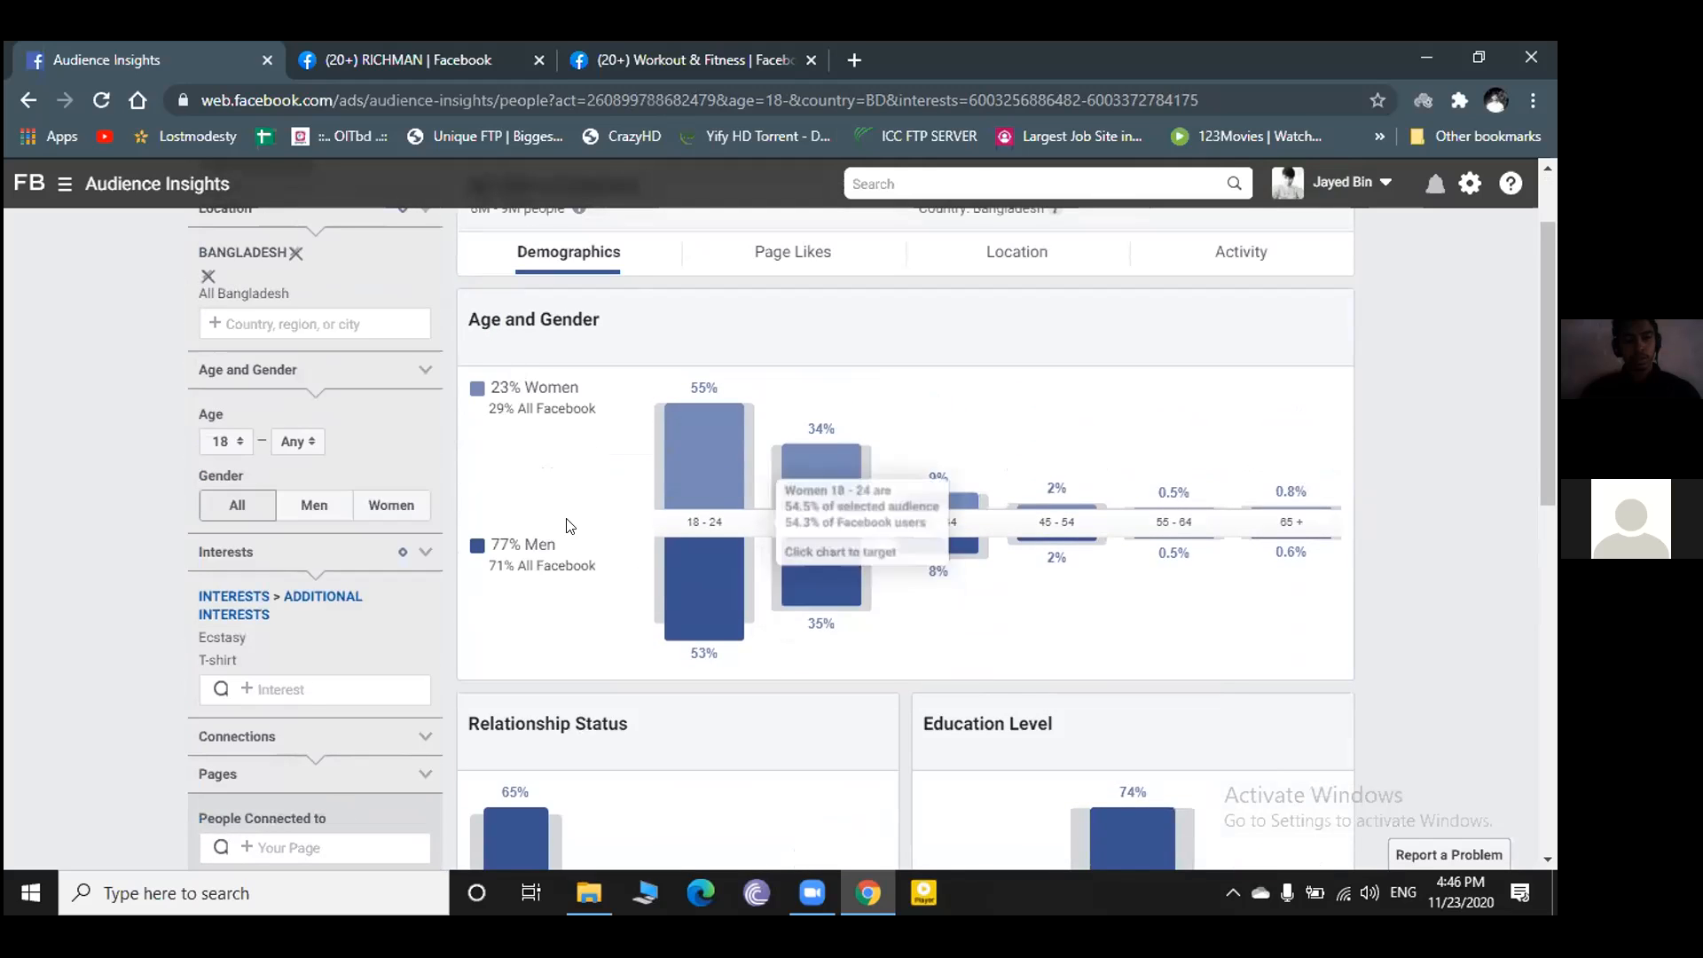
pyautogui.scroll(2, 555, 510)
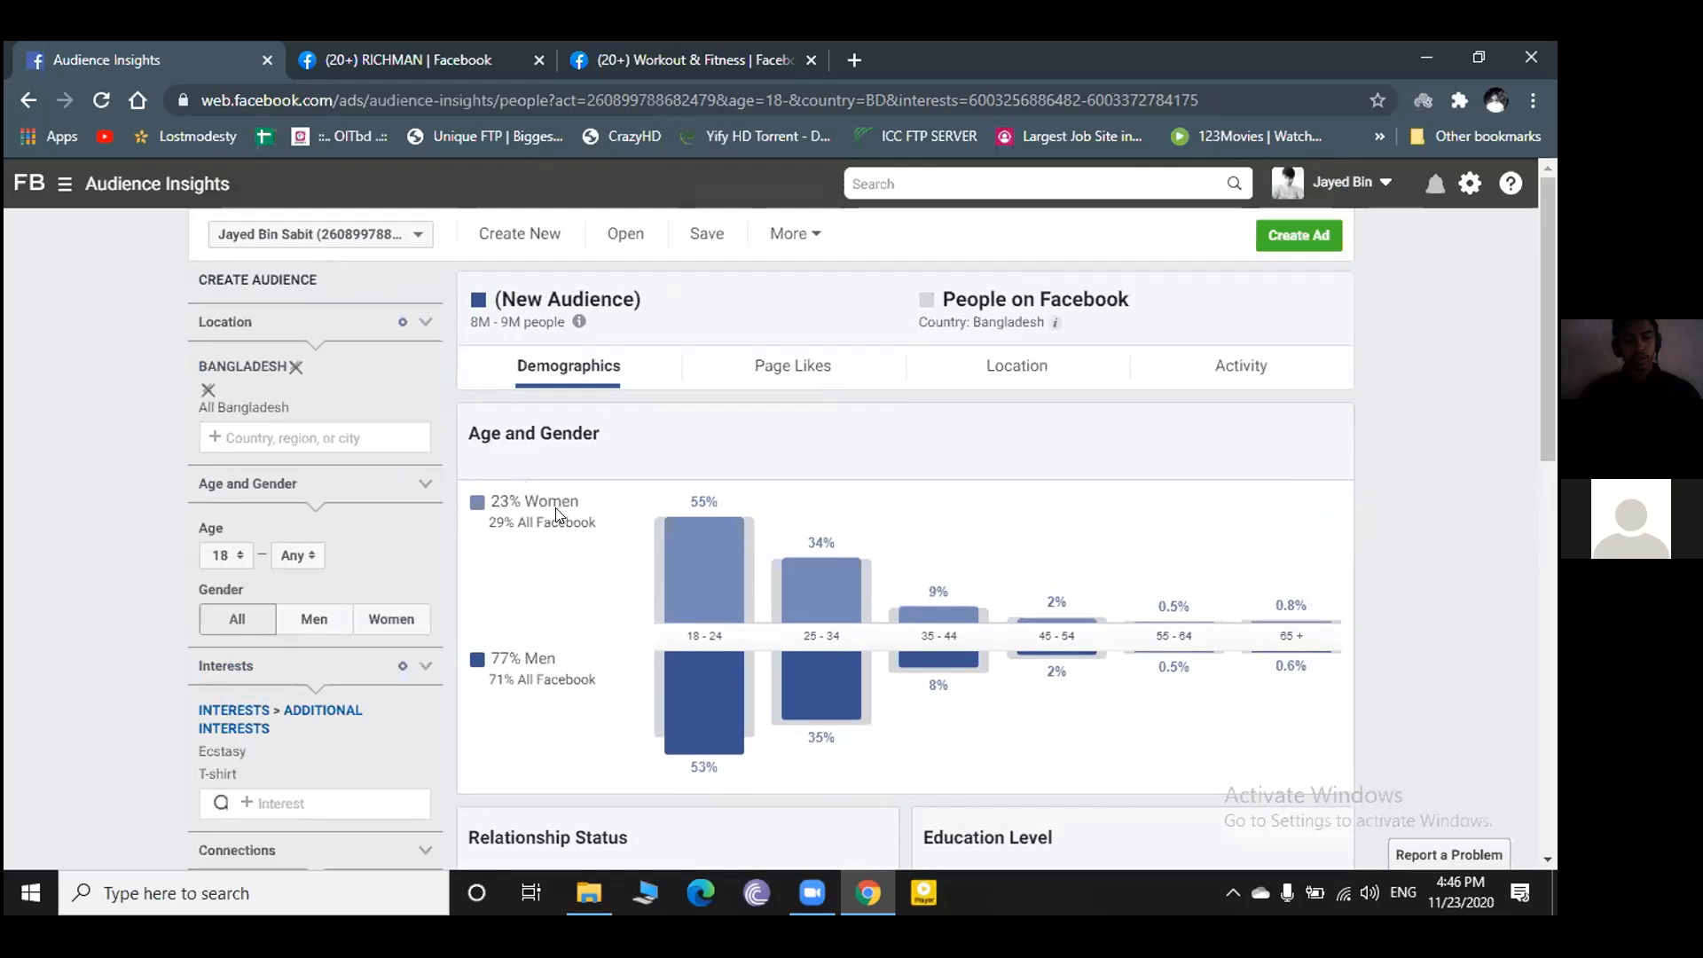
pyautogui.moveTo(705, 597)
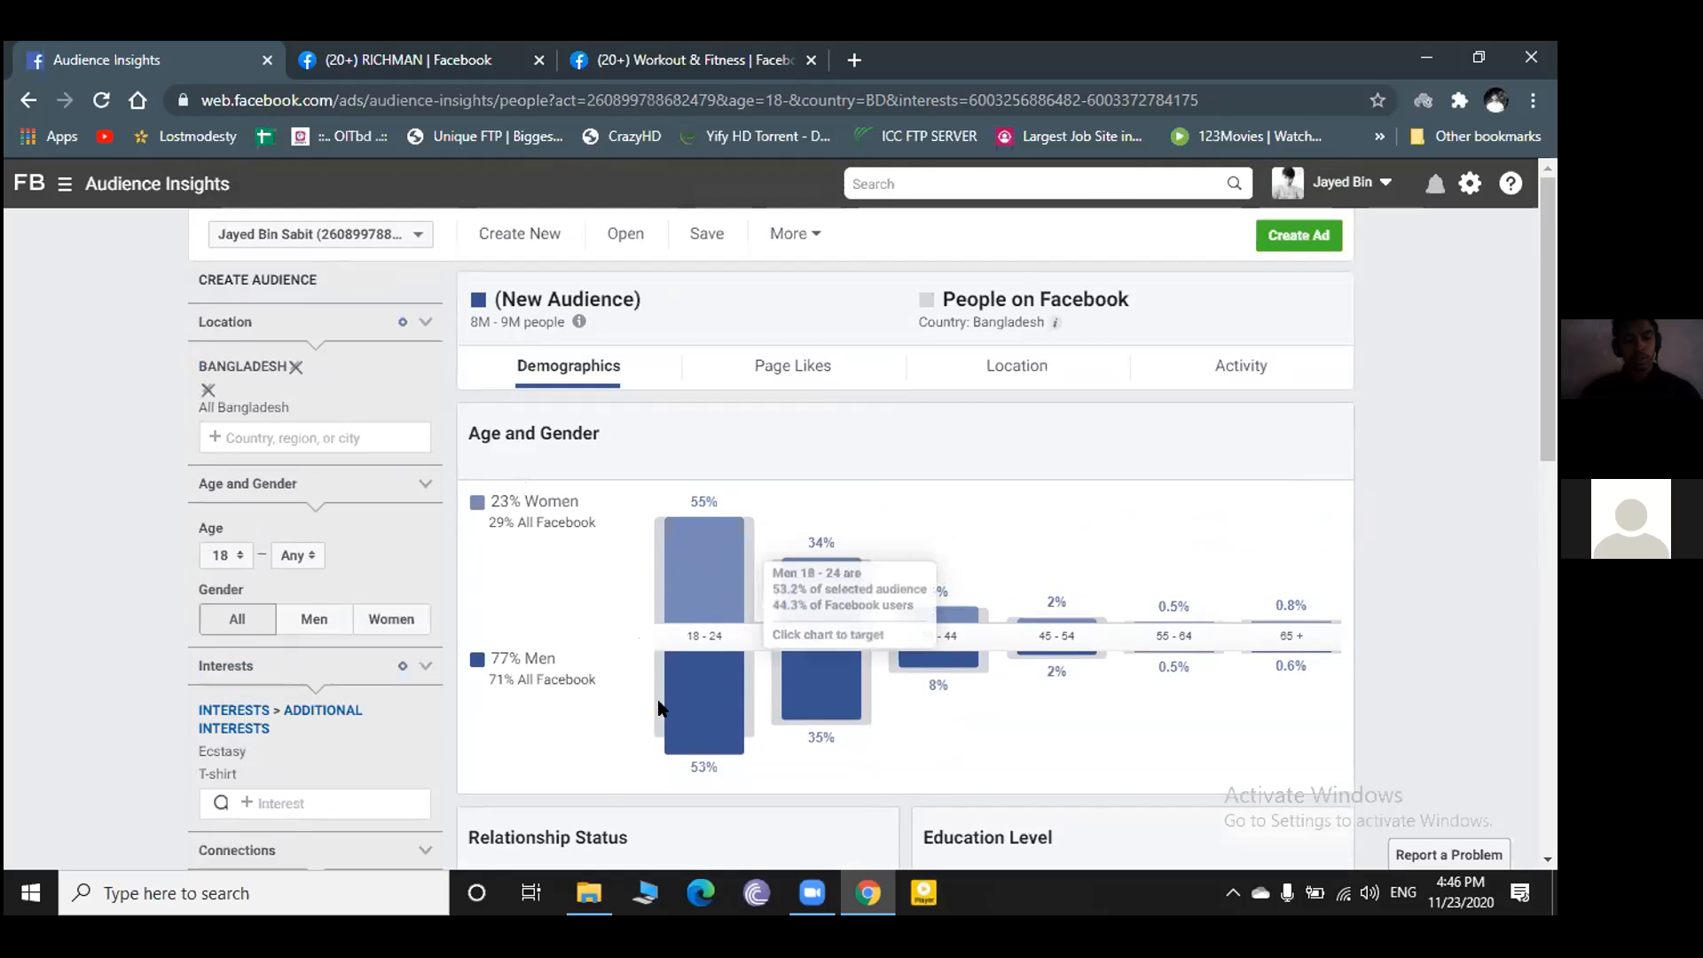
pyautogui.moveTo(676, 650)
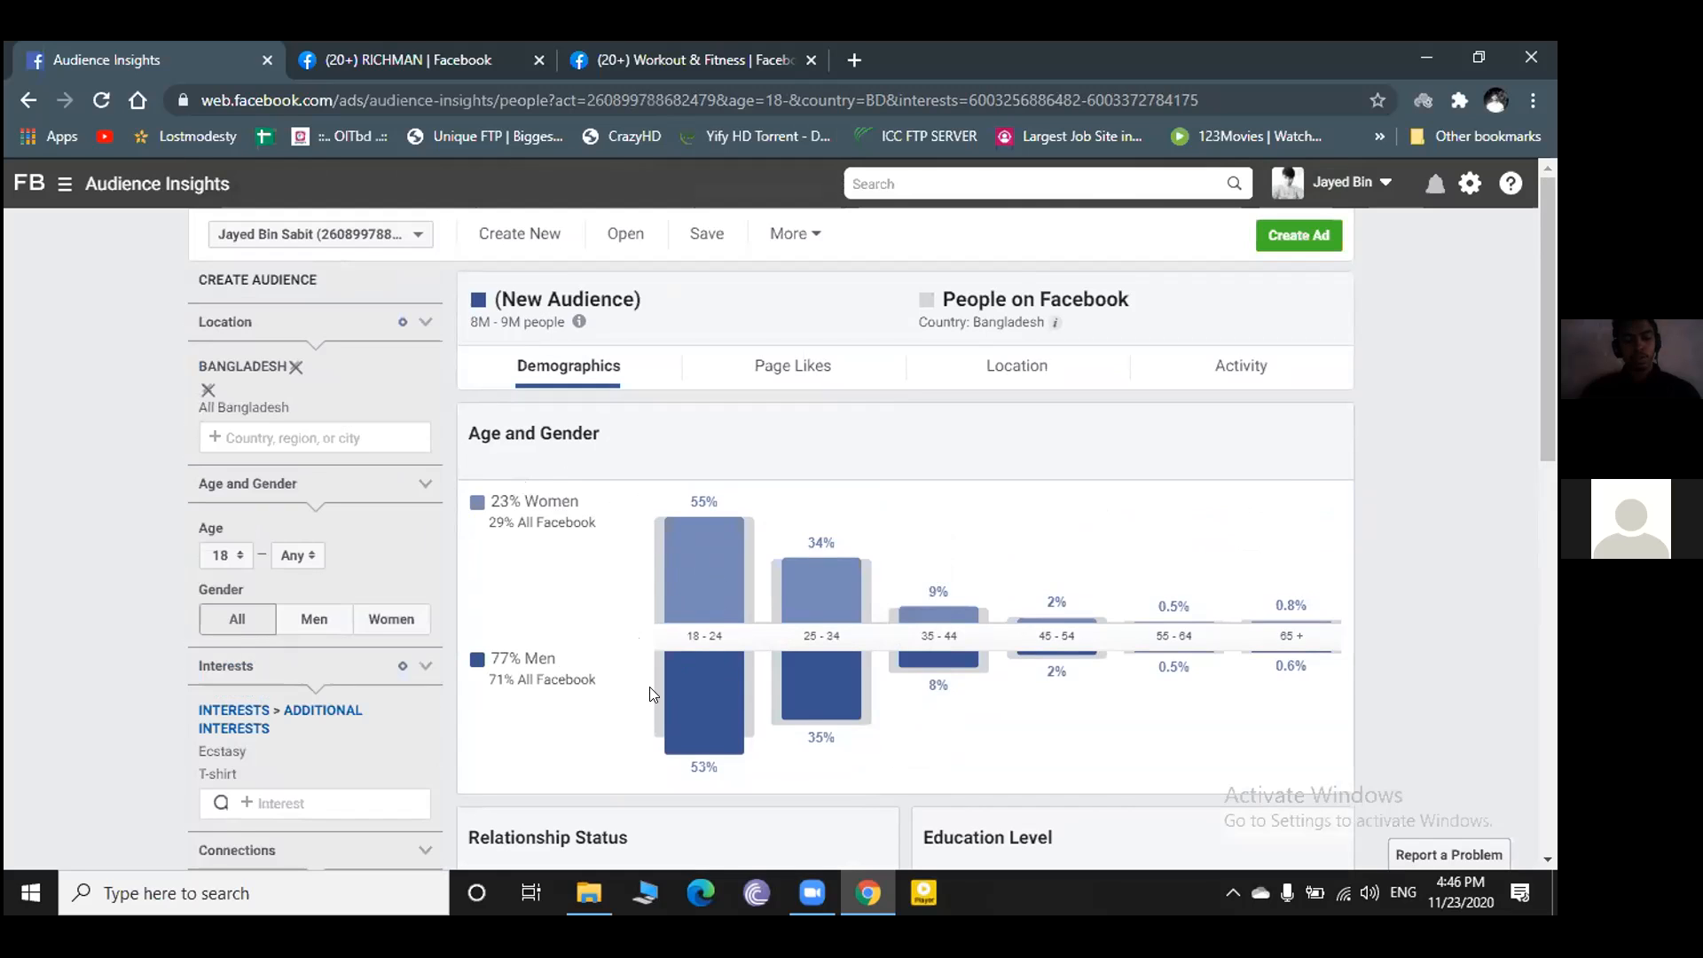
pyautogui.moveTo(653, 693)
pyautogui.scroll(-1, 718, 560)
pyautogui.scroll(1, 706, 559)
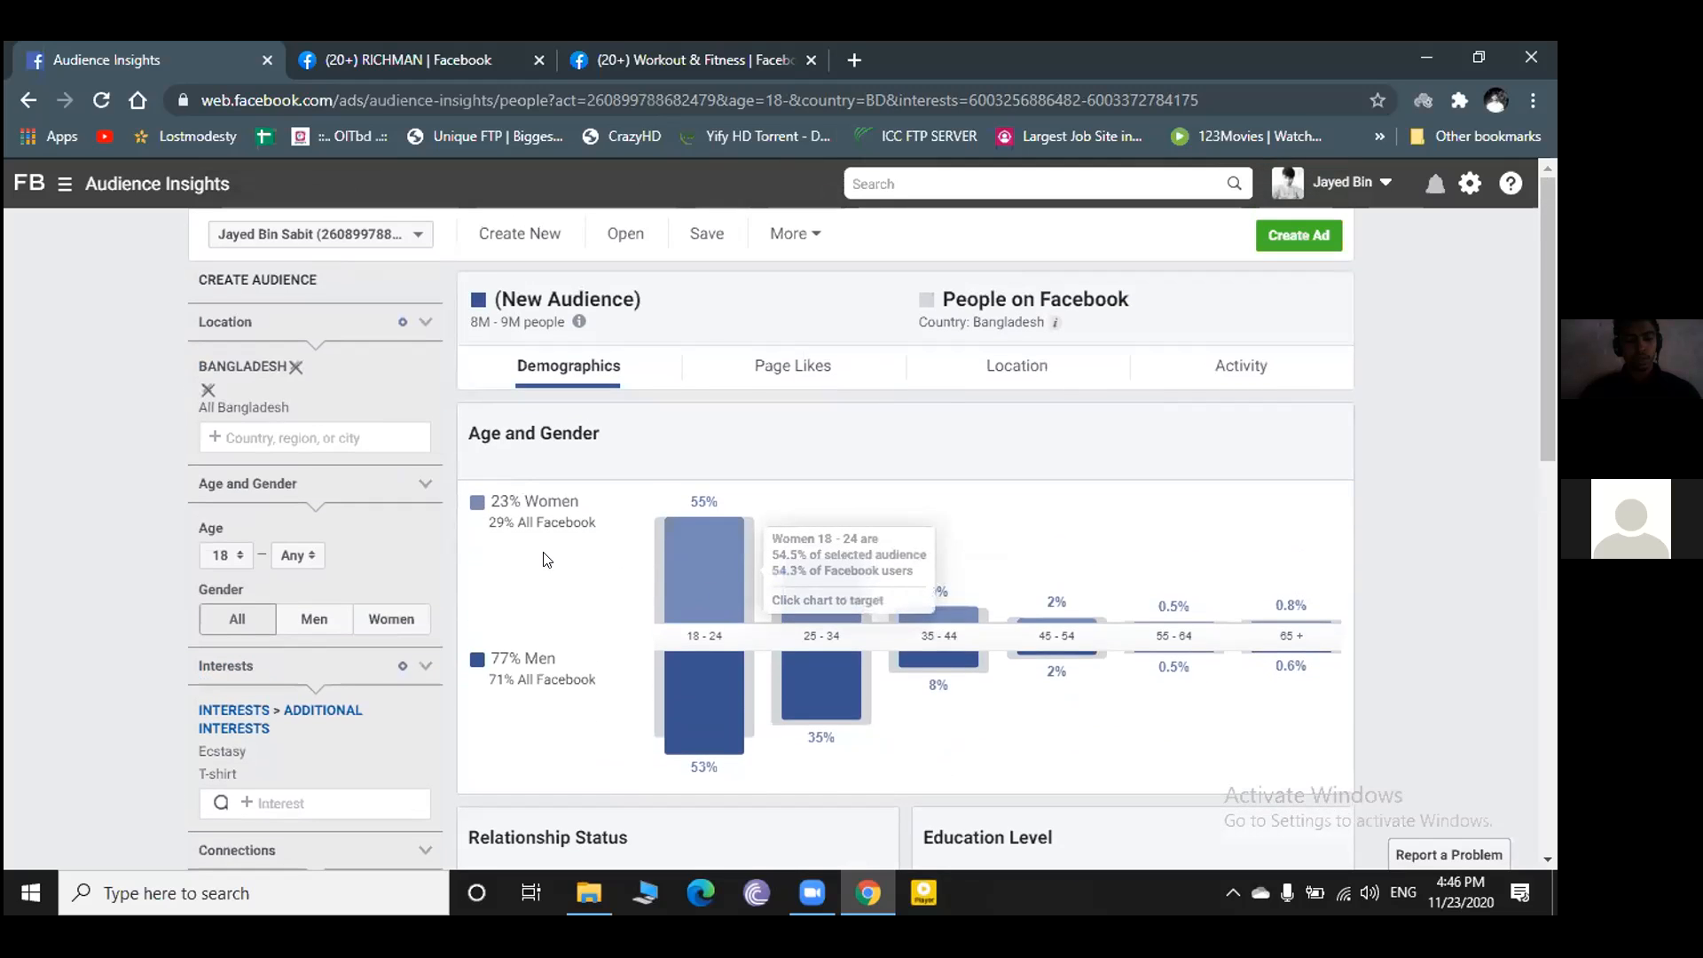
pyautogui.moveTo(671, 572)
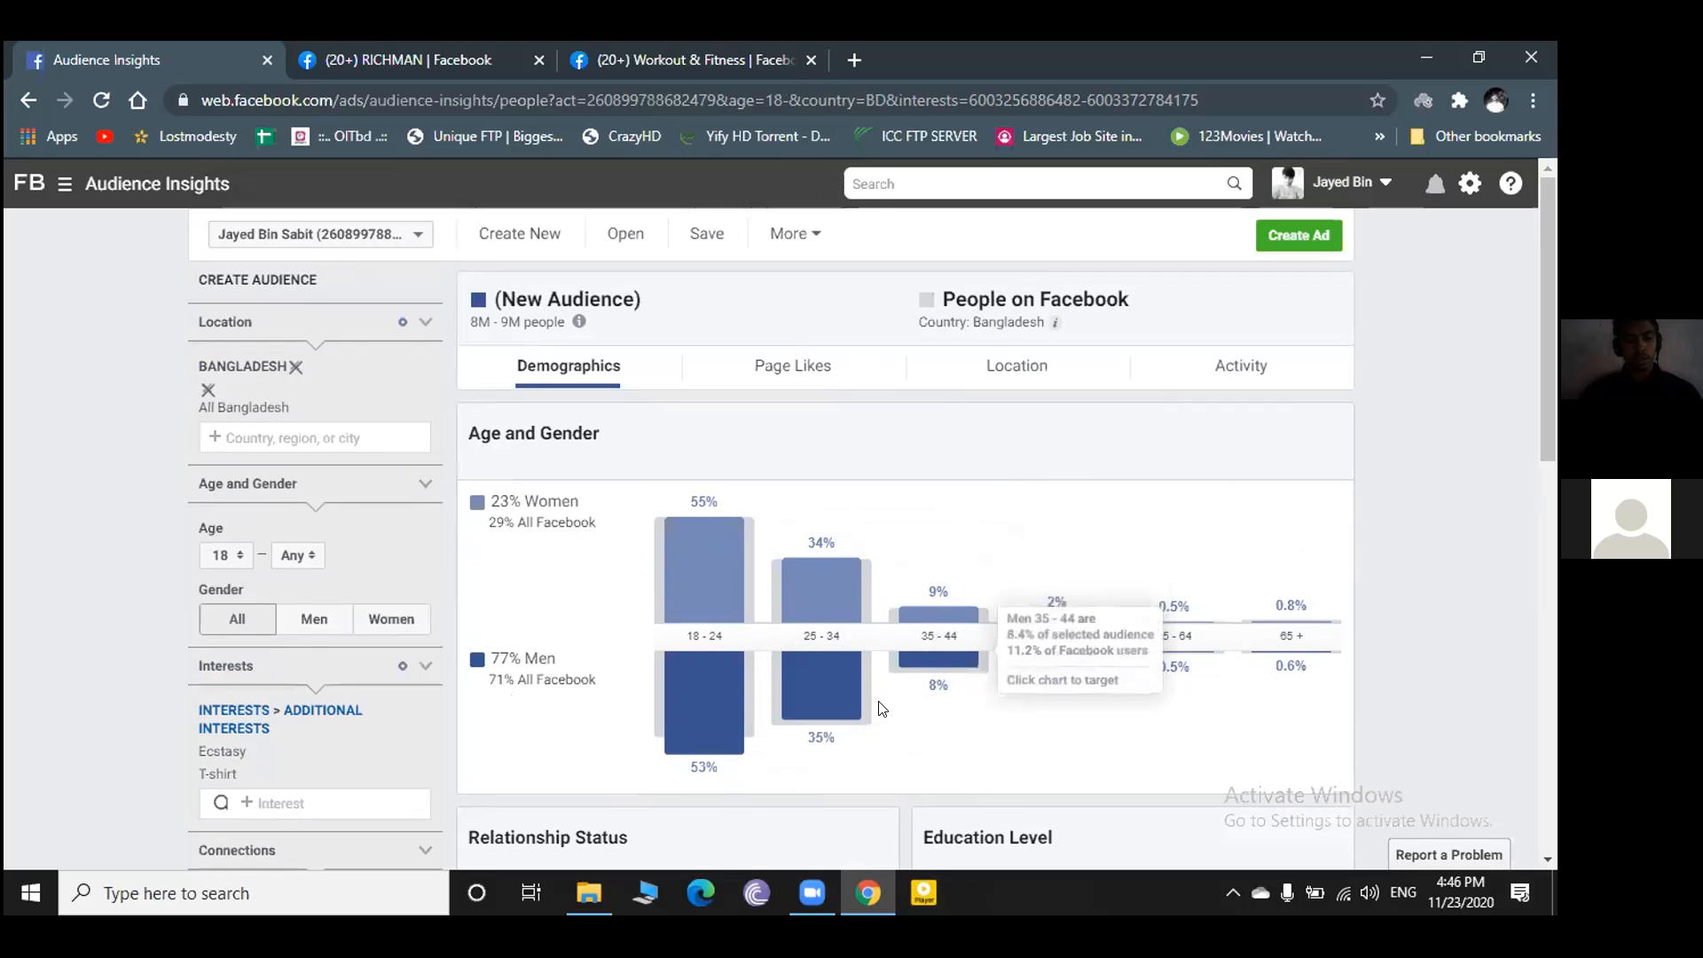
pyautogui.moveTo(855, 721)
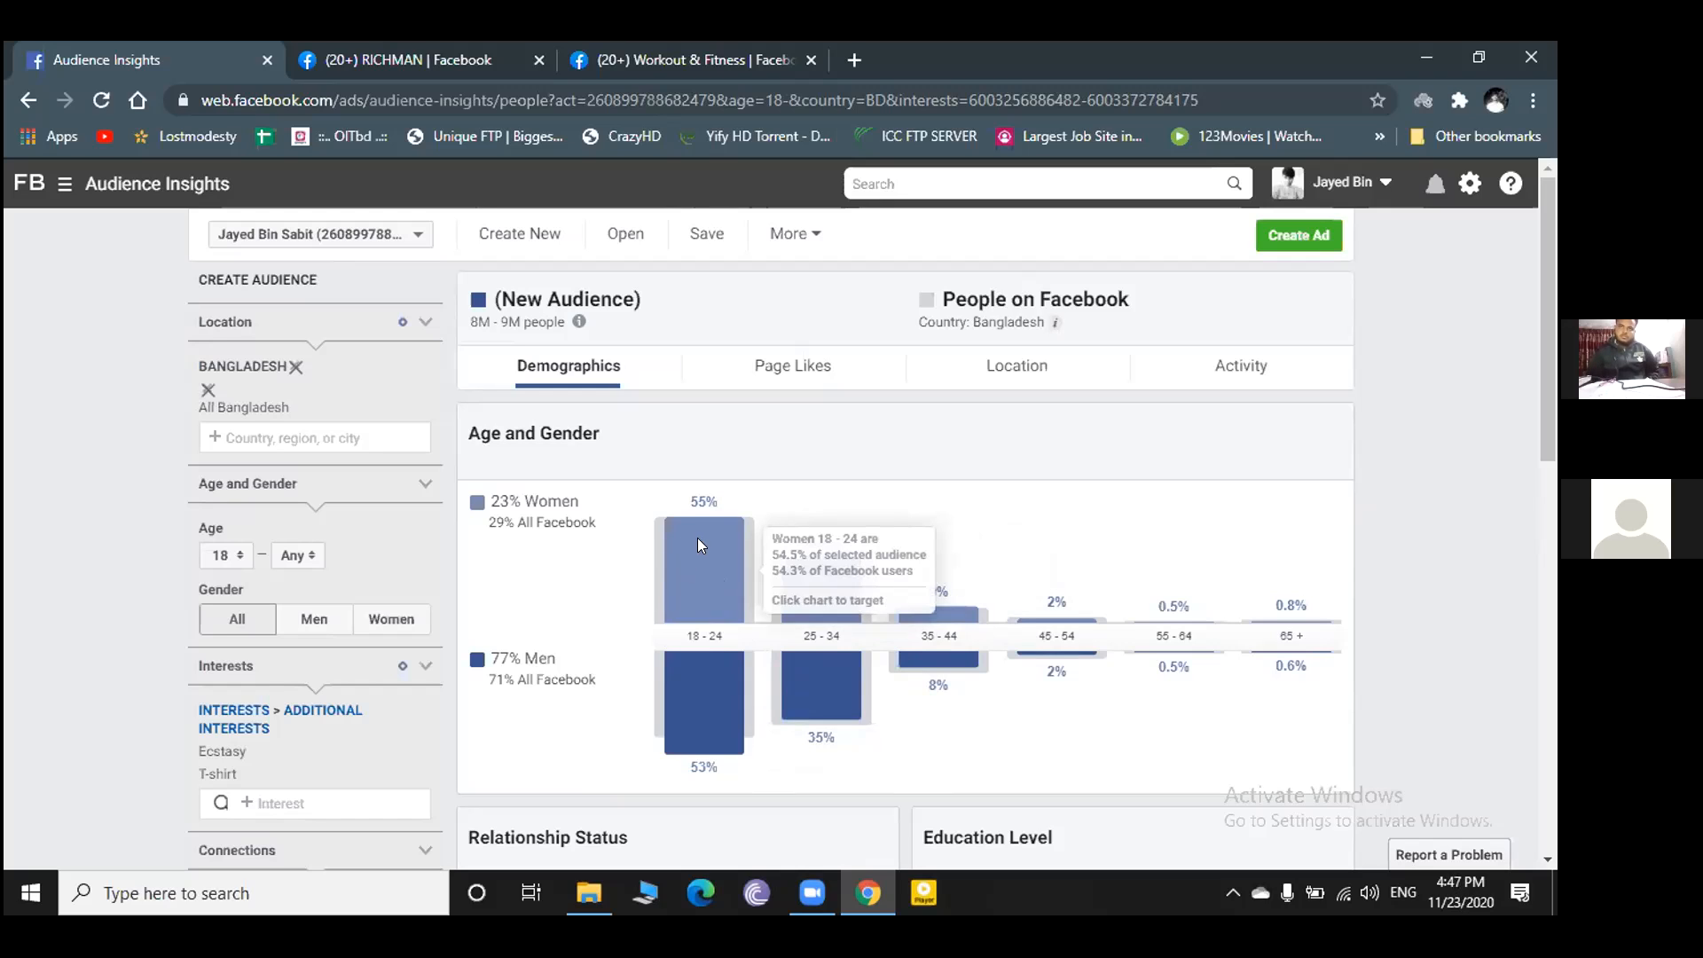
pyautogui.scroll(-1, 705, 692)
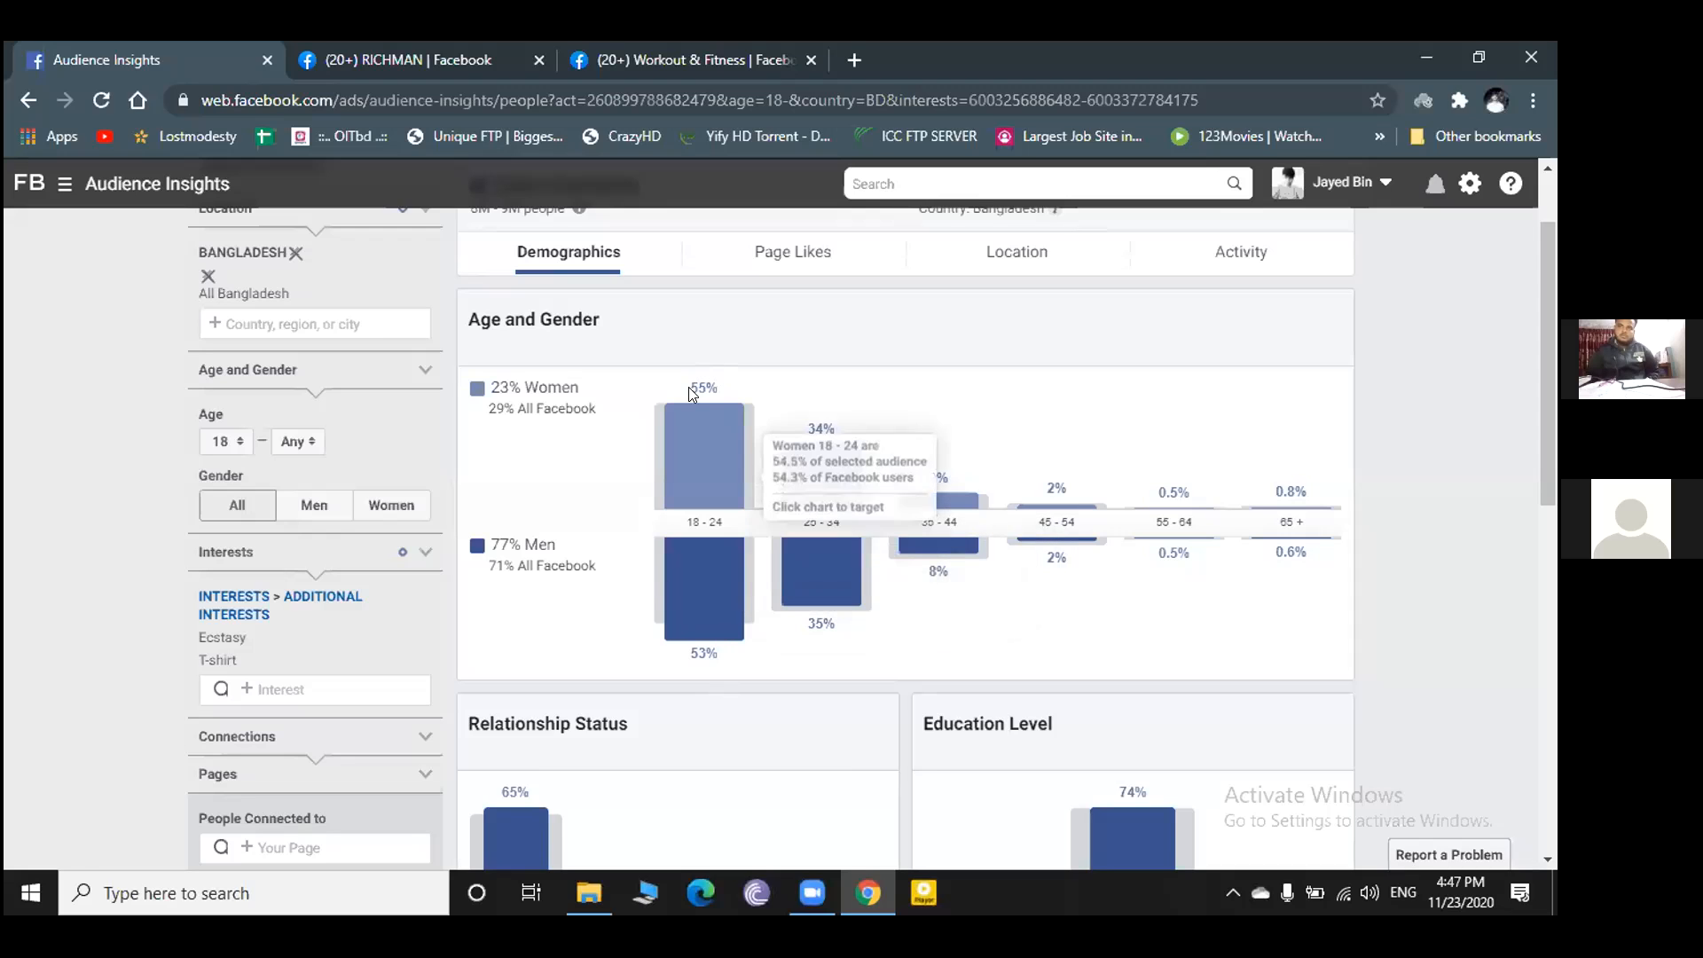
pyautogui.scroll(1, 697, 429)
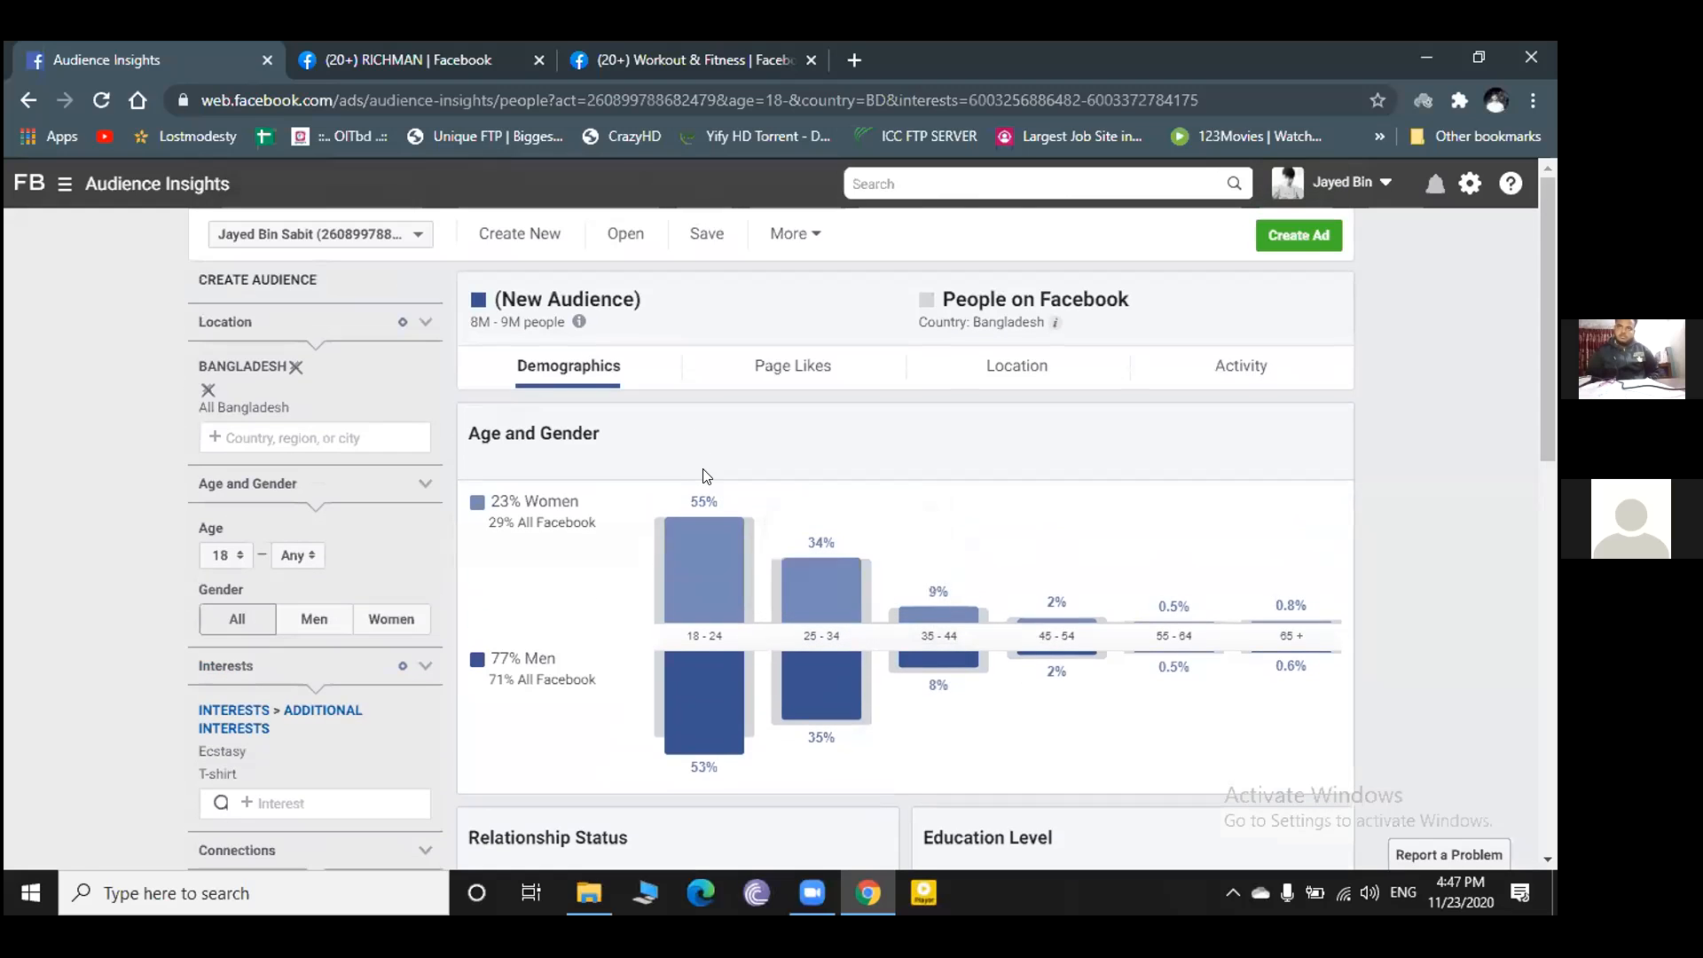
pyautogui.scroll(-1, 703, 471)
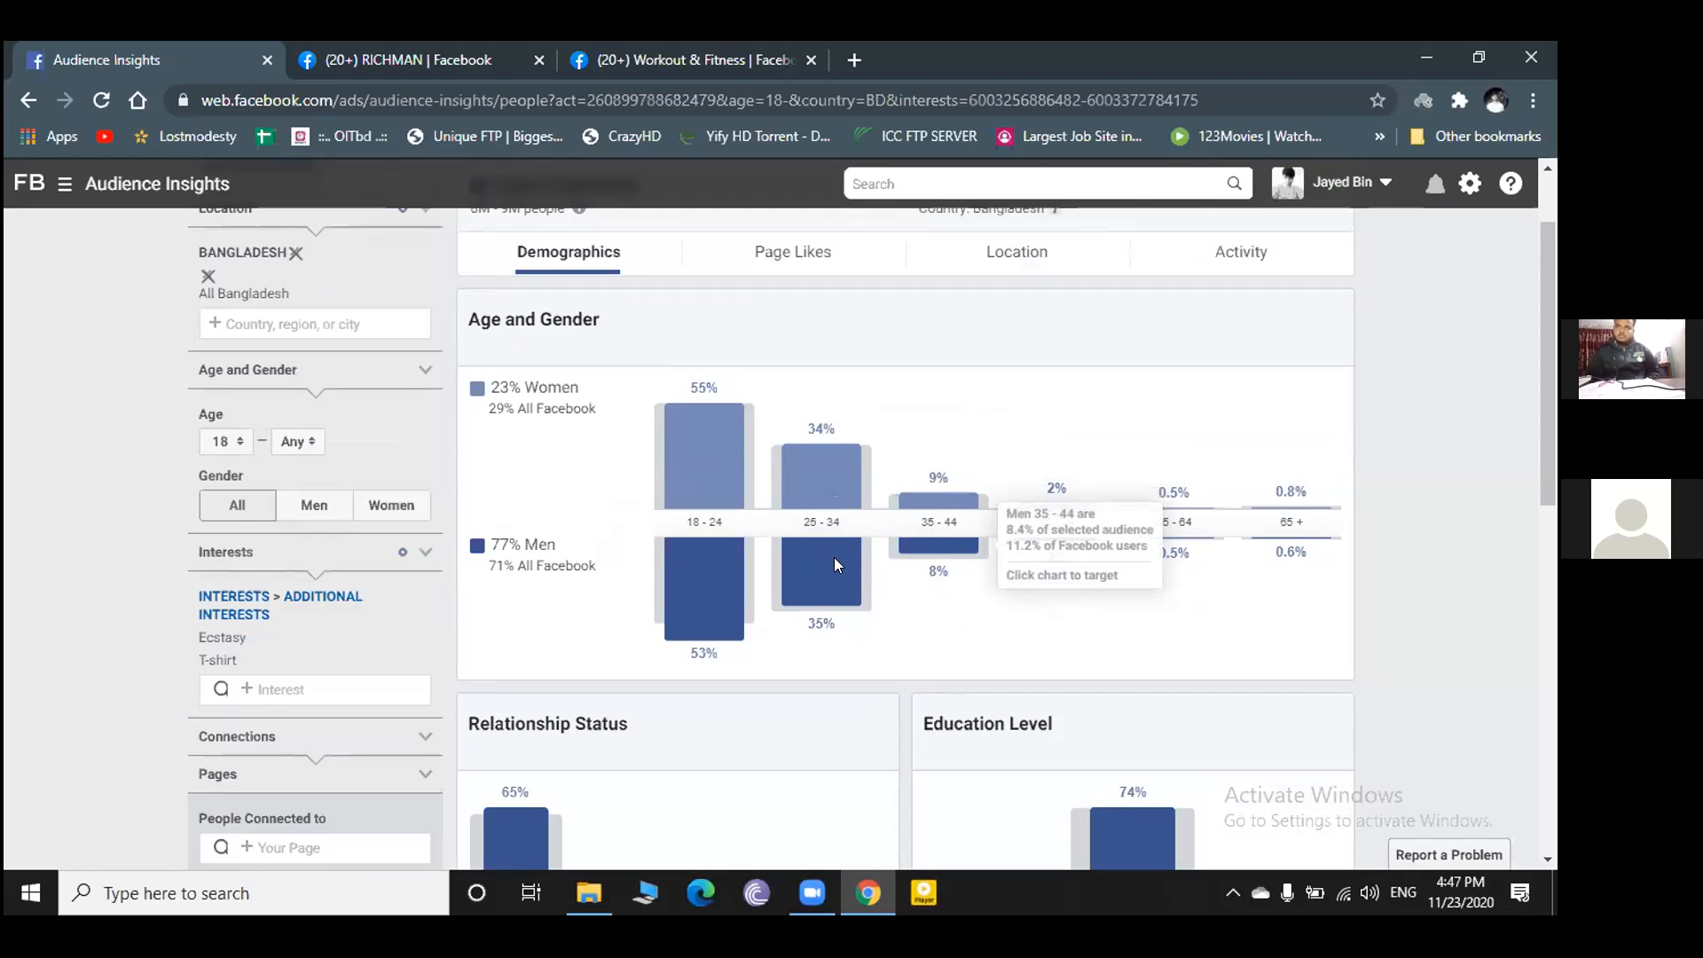
# - Examine the audience's Relationship Status and Education Level charts, including the married and college segments
pyautogui.scroll(-2, 834, 564)
pyautogui.scroll(3, 696, 497)
pyautogui.scroll(-3, 696, 499)
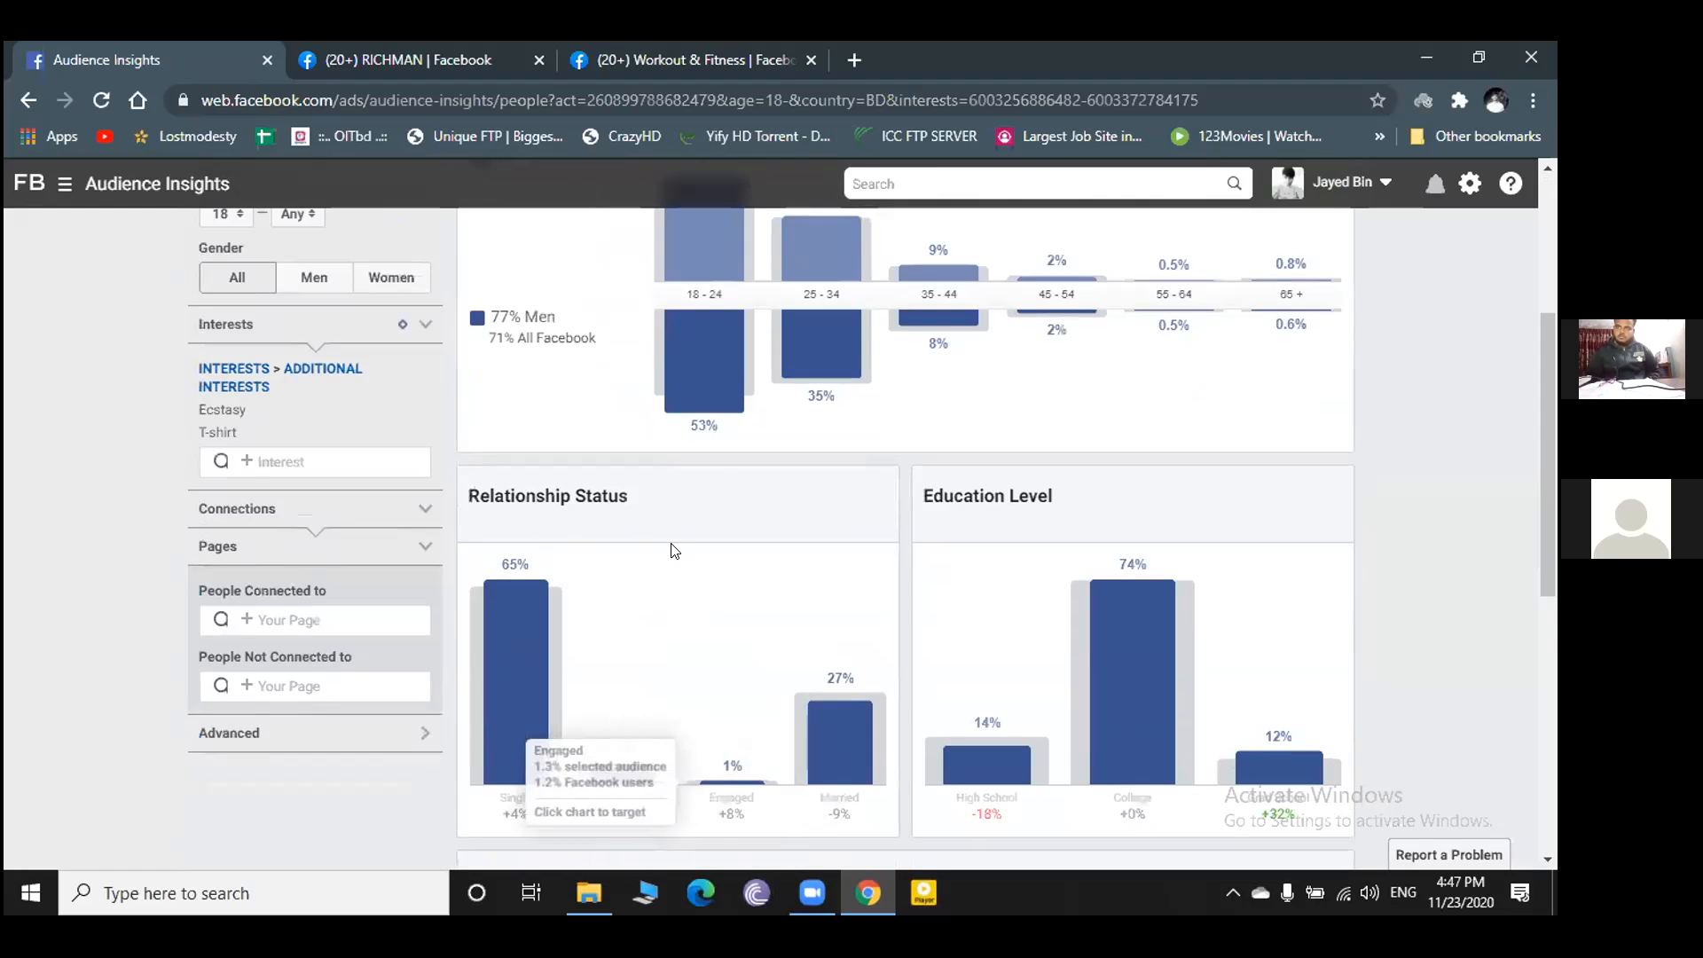
pyautogui.scroll(-1, 672, 550)
pyautogui.scroll(2, 672, 549)
pyautogui.scroll(-2, 701, 554)
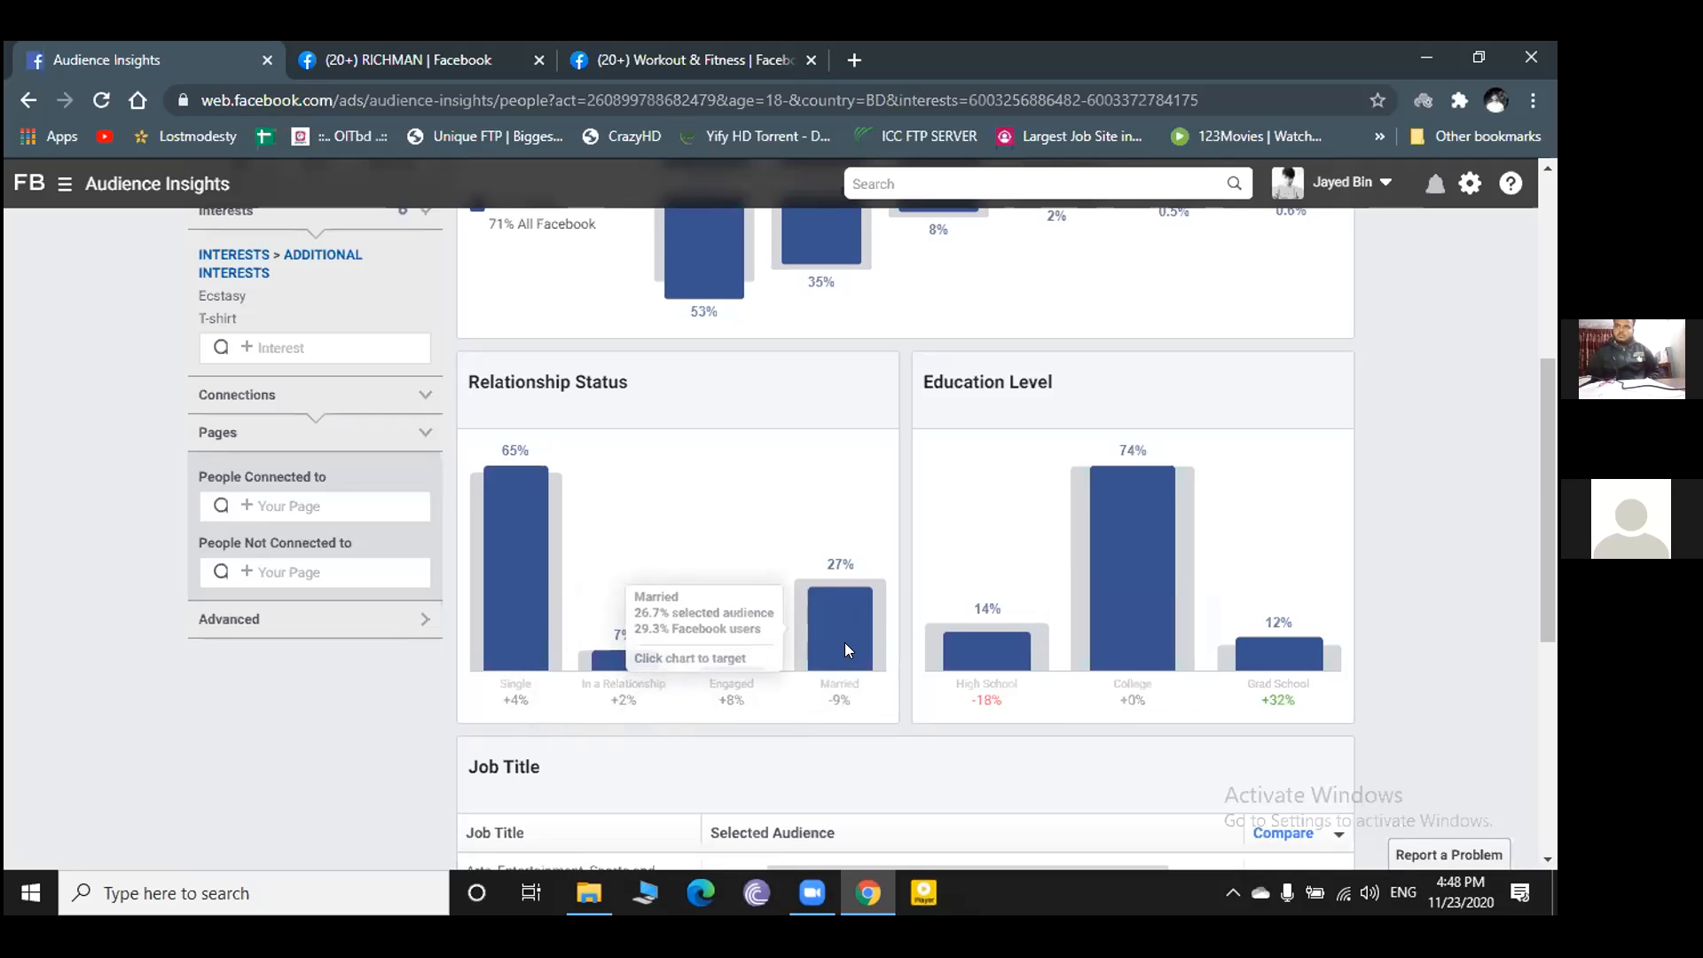
pyautogui.scroll(-1, 845, 642)
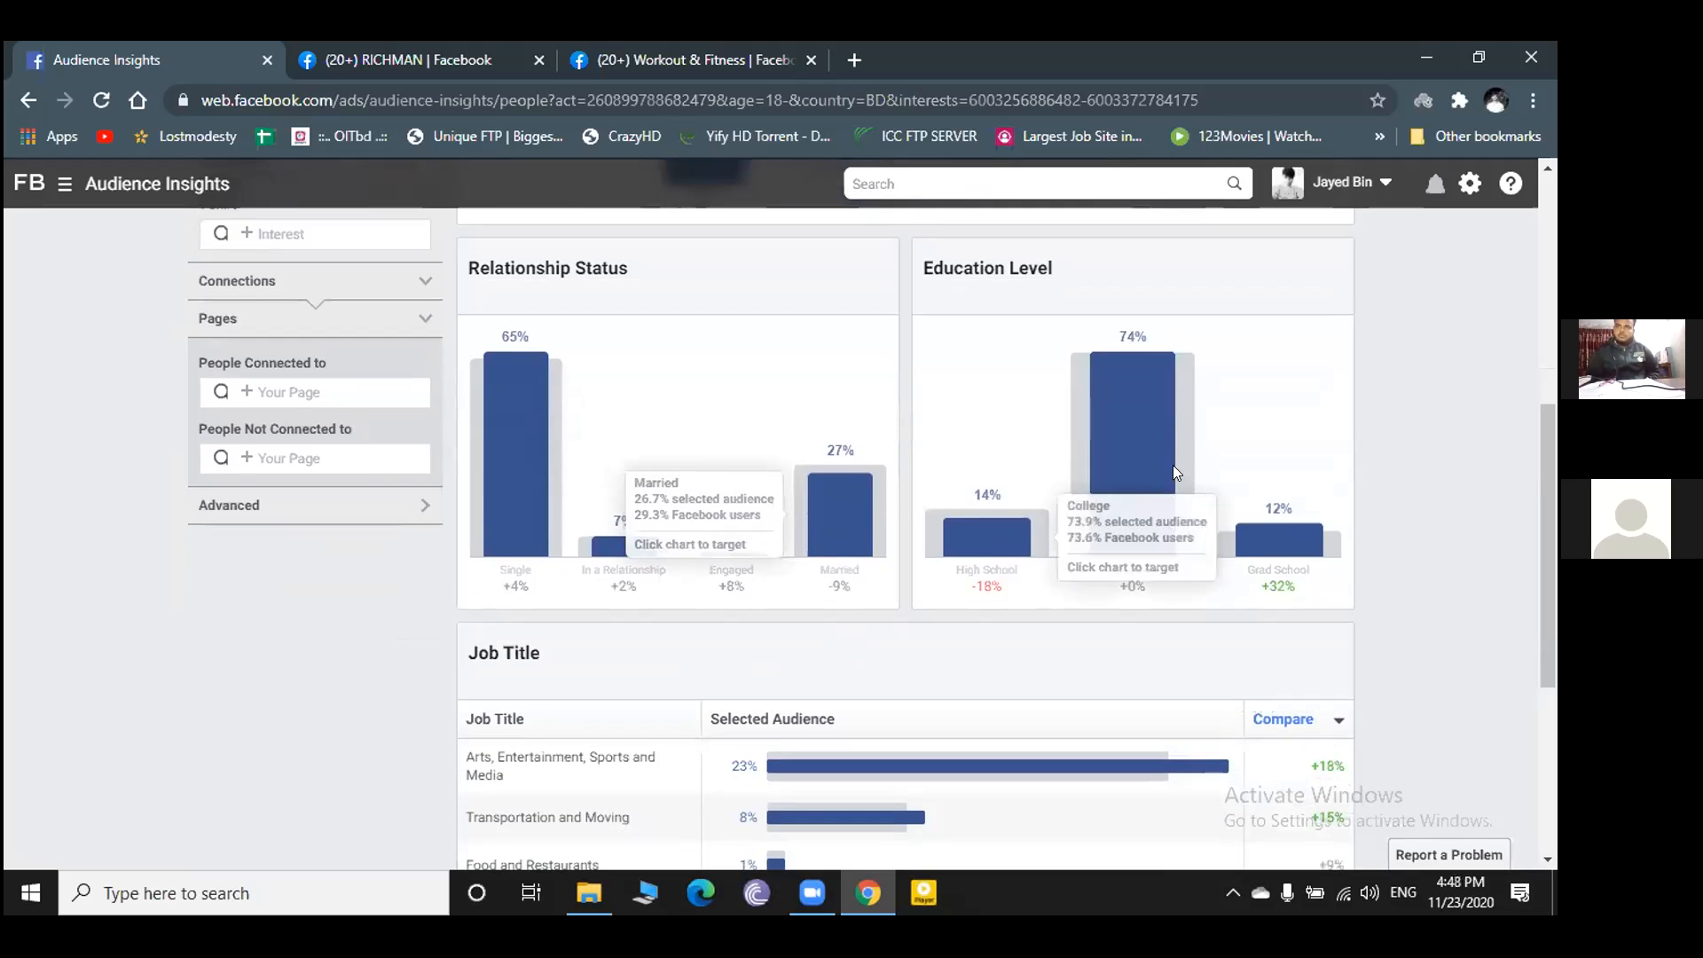
pyautogui.scroll(1, 1035, 495)
pyautogui.scroll(-2, 1034, 495)
pyautogui.scroll(2, 1030, 491)
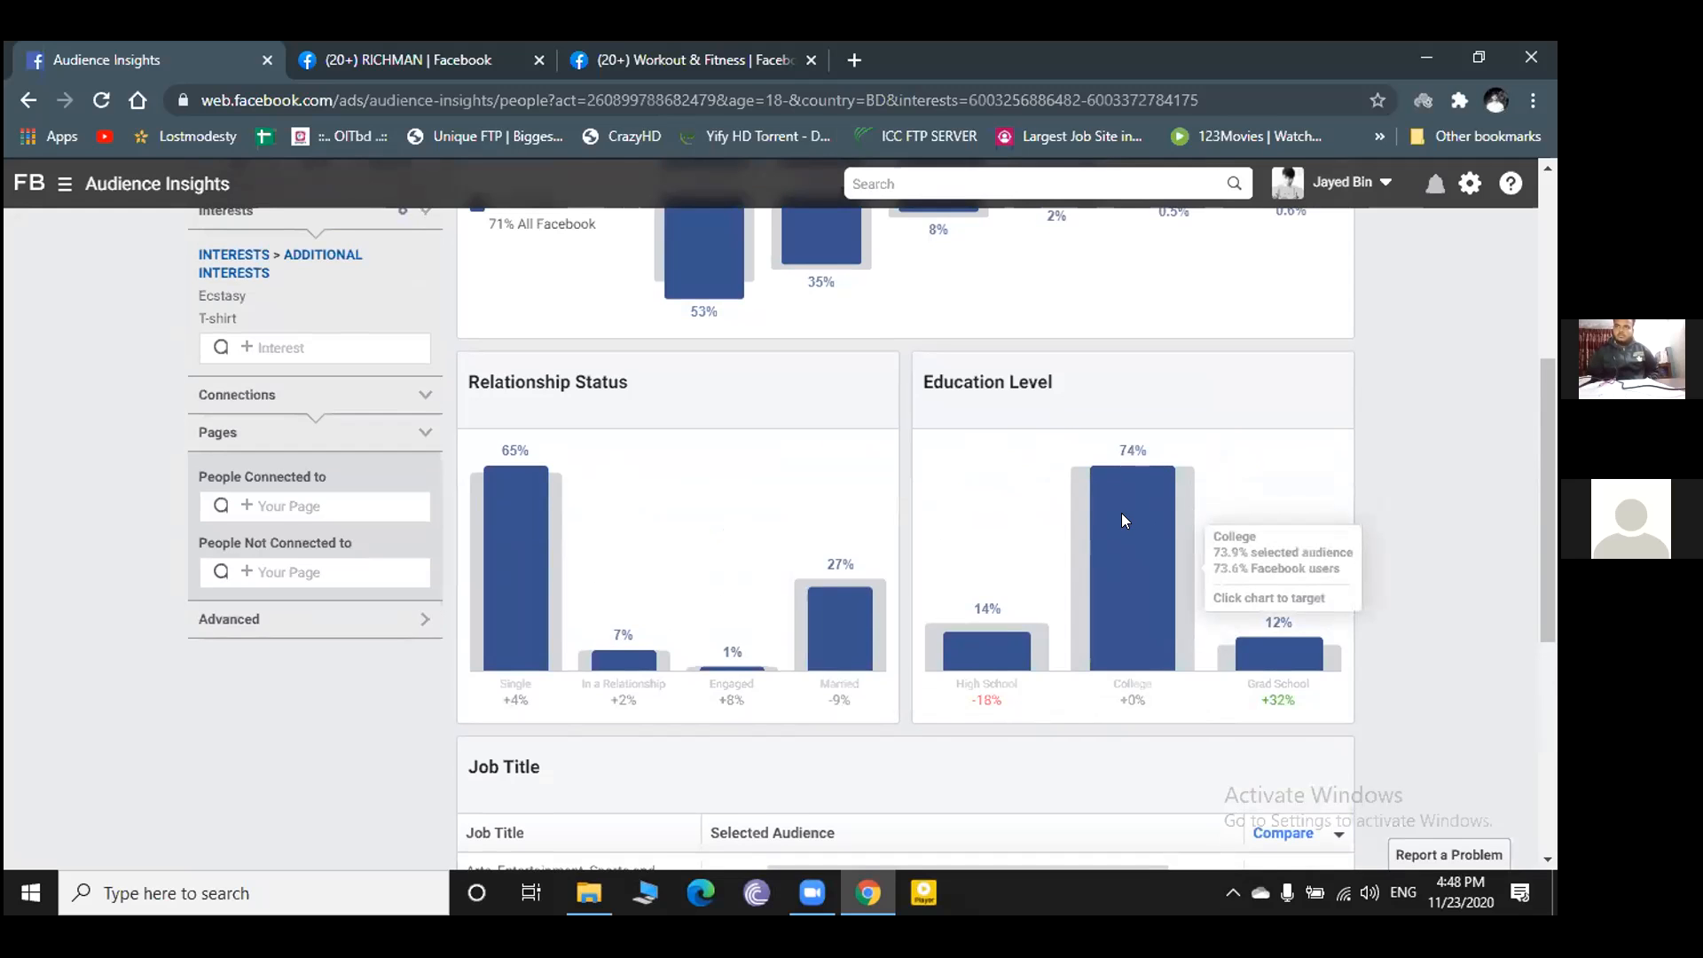
# - Review the audience's Job Title breakdown and expand it to show all job categories
pyautogui.scroll(-3, 1122, 518)
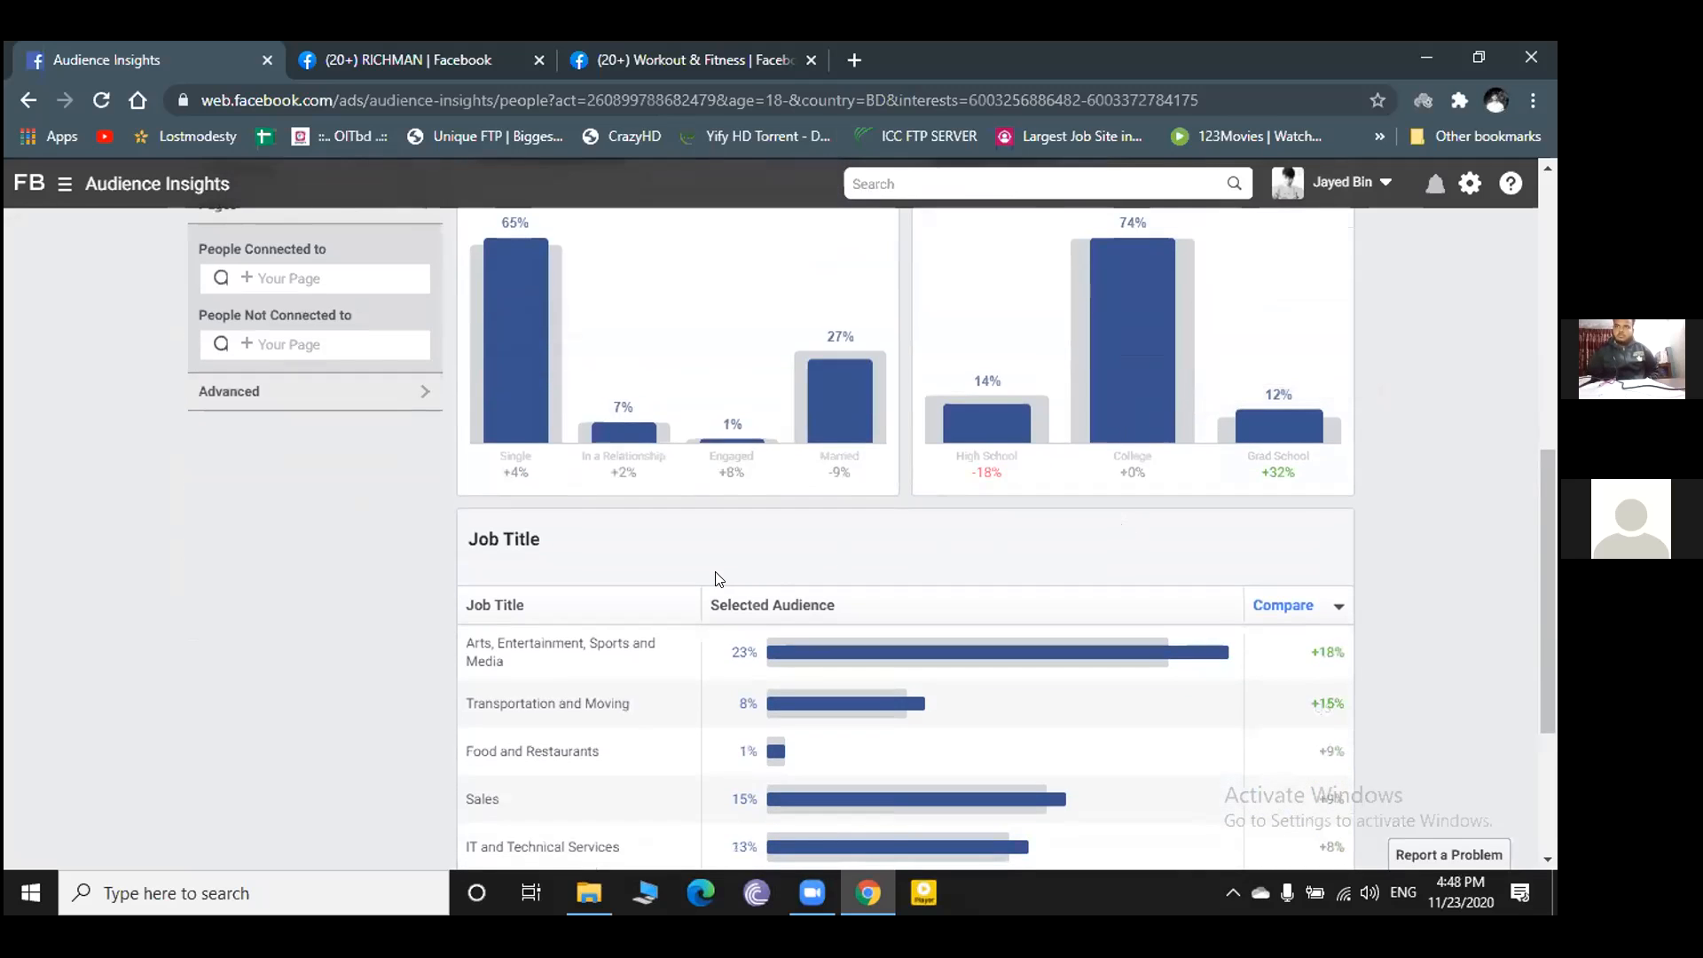
pyautogui.scroll(-3, 715, 578)
pyautogui.scroll(2, 718, 579)
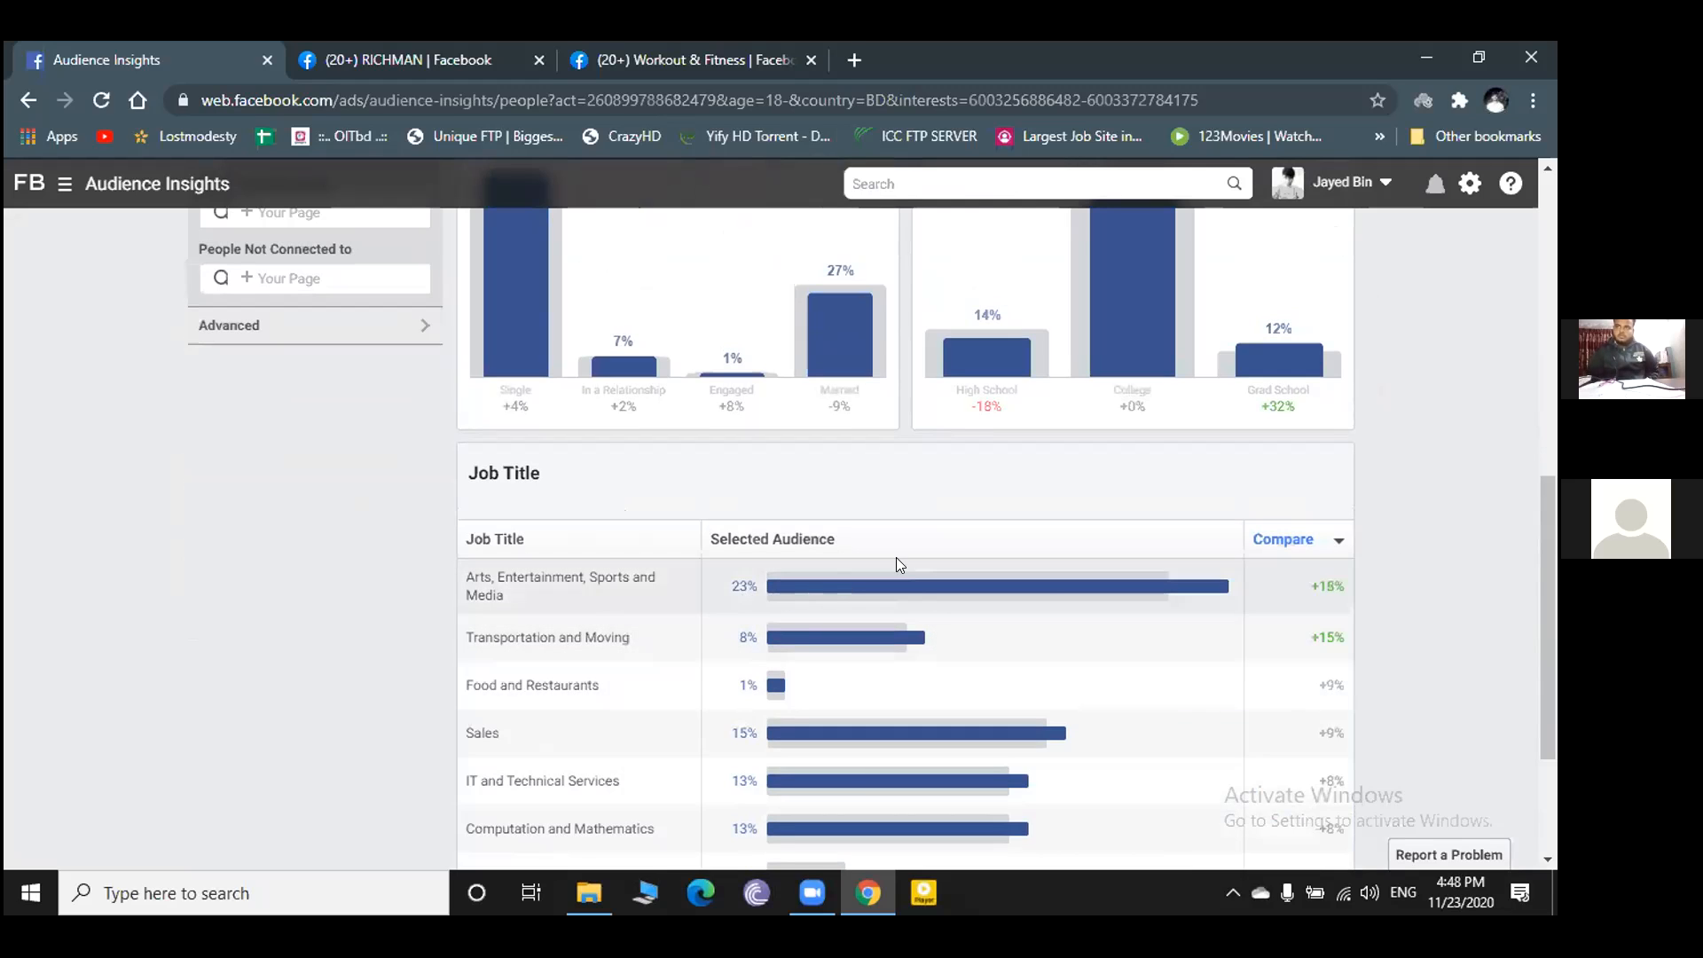
pyautogui.scroll(-1, 1124, 596)
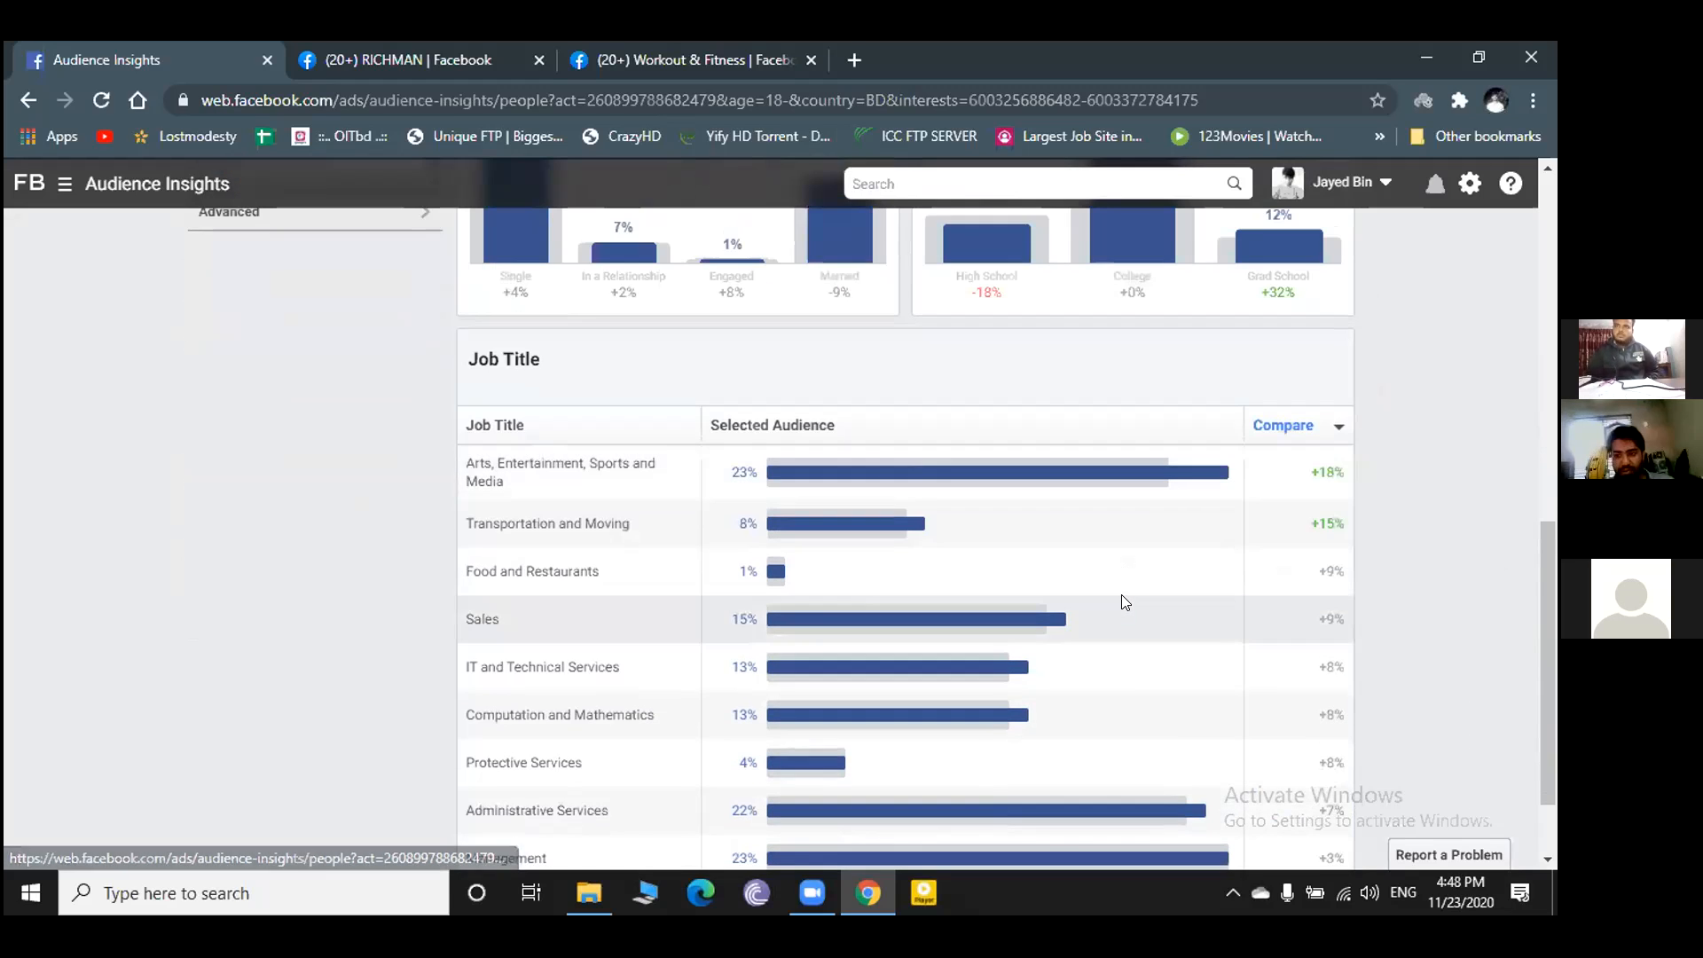
pyautogui.scroll(1, 963, 519)
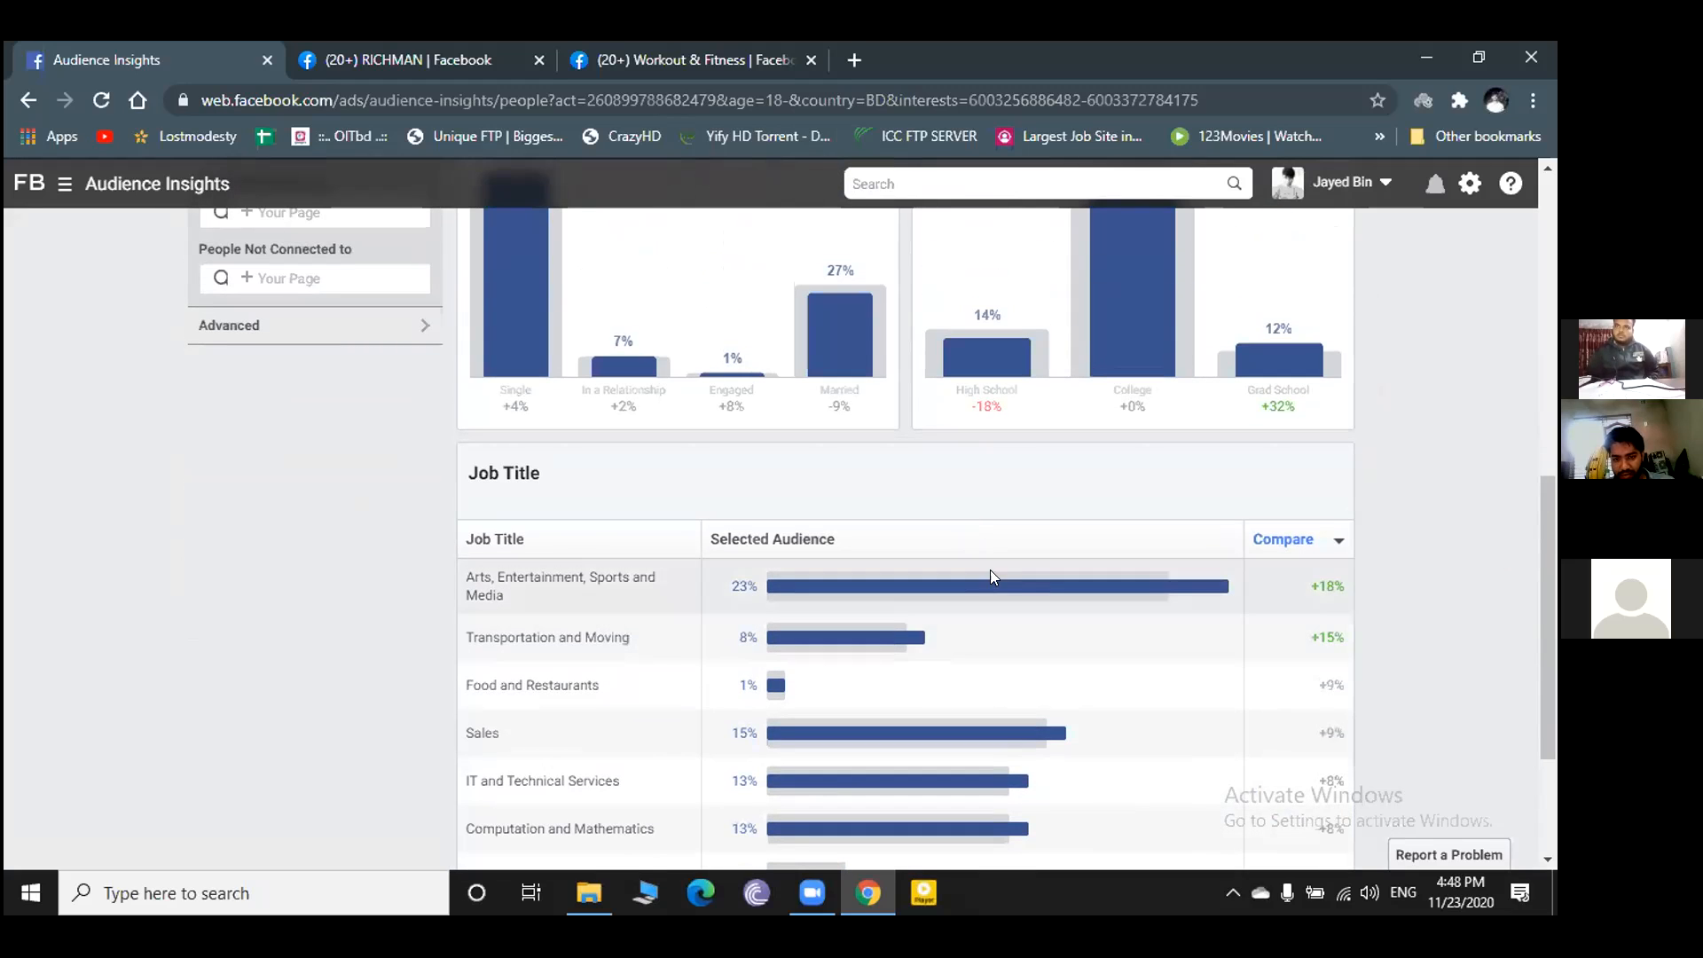
pyautogui.moveTo(942, 591)
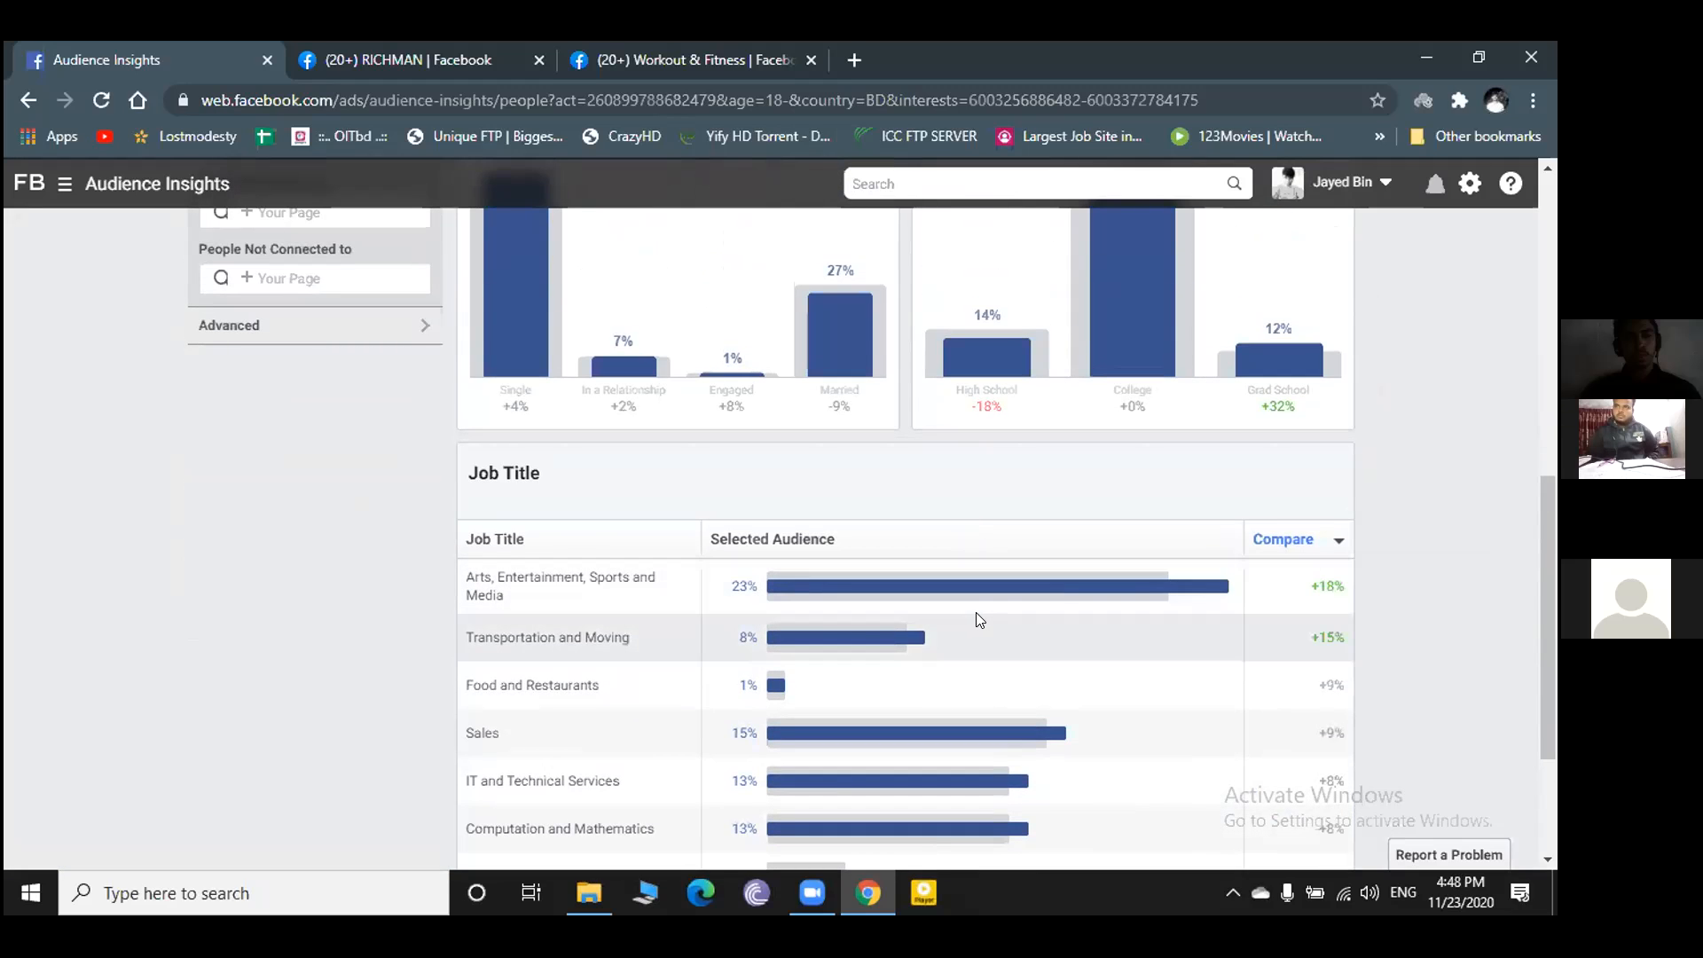
pyautogui.scroll(-3, 978, 613)
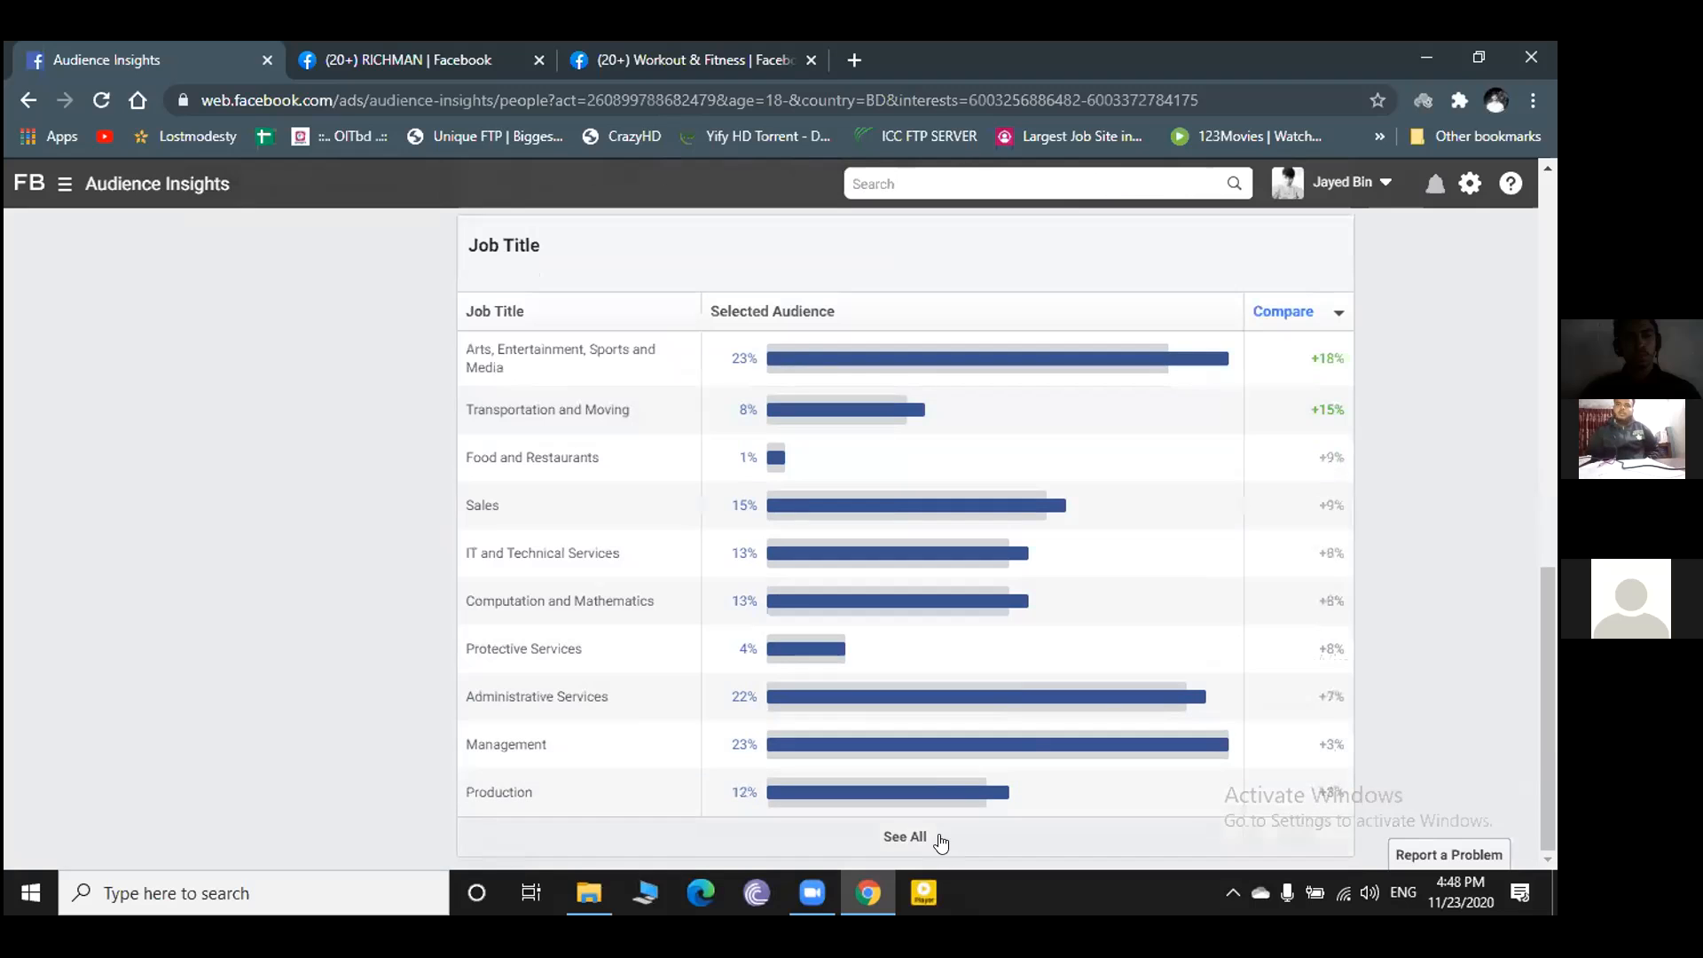
pyautogui.click(905, 834)
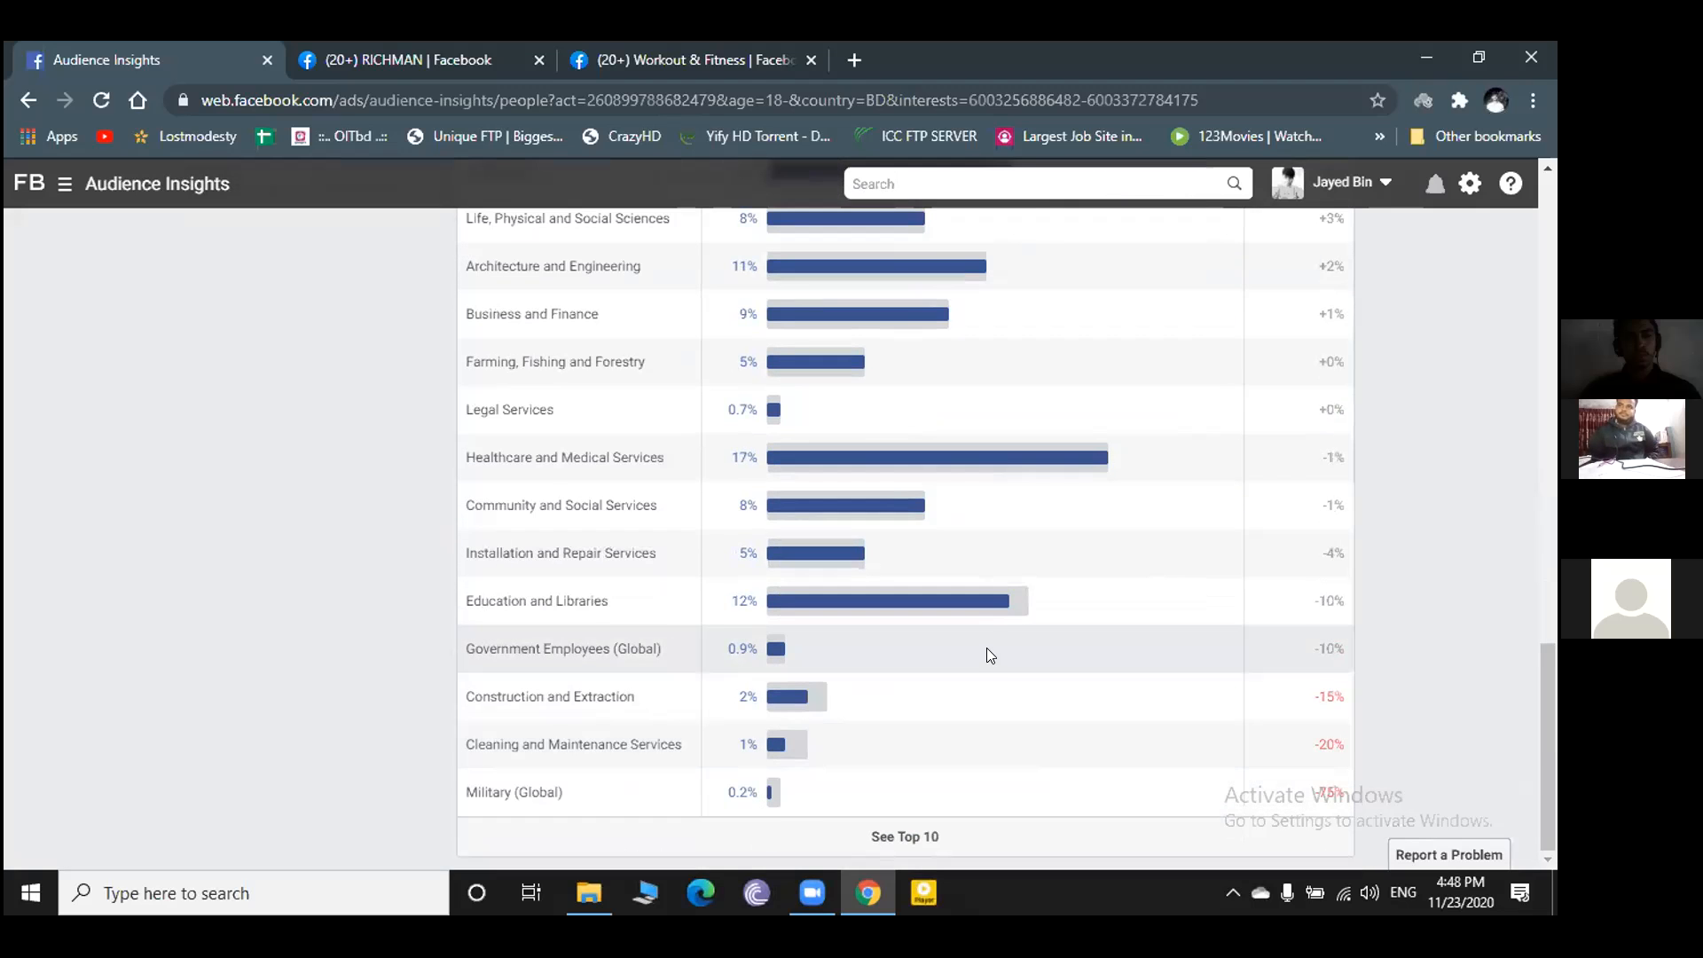
# - Open the audience's Location breakdown and expand the Top Cities list to show all cities
pyautogui.scroll(12, 987, 648)
pyautogui.scroll(8, 991, 618)
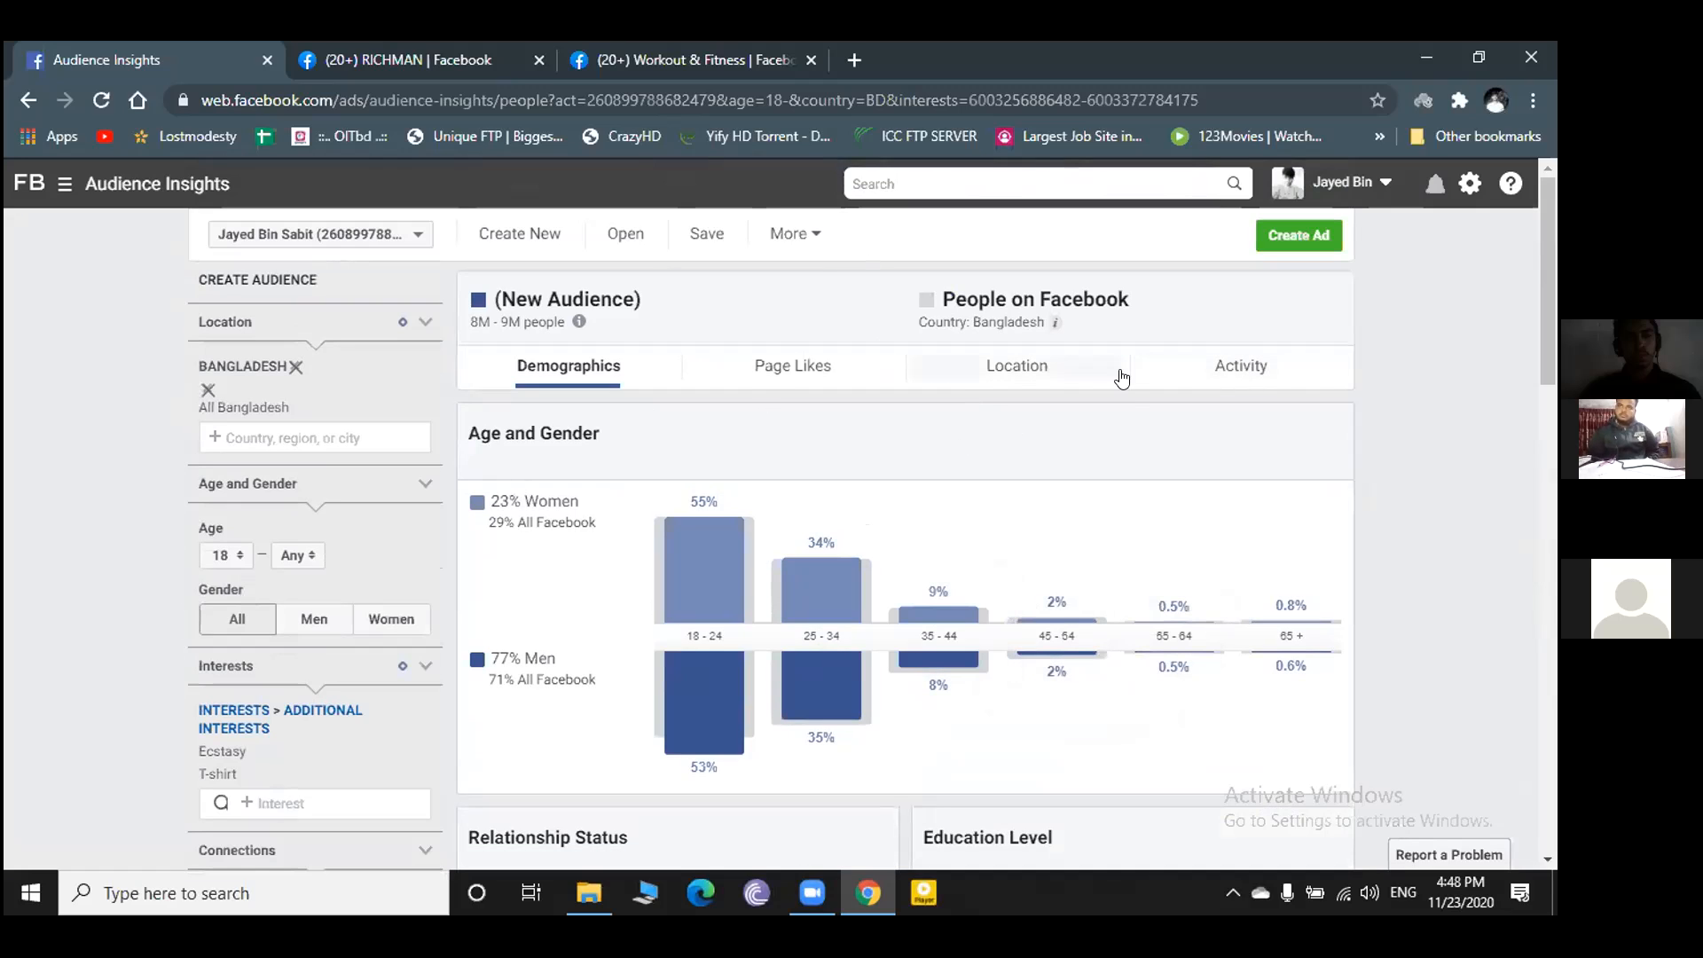
pyautogui.click(1012, 372)
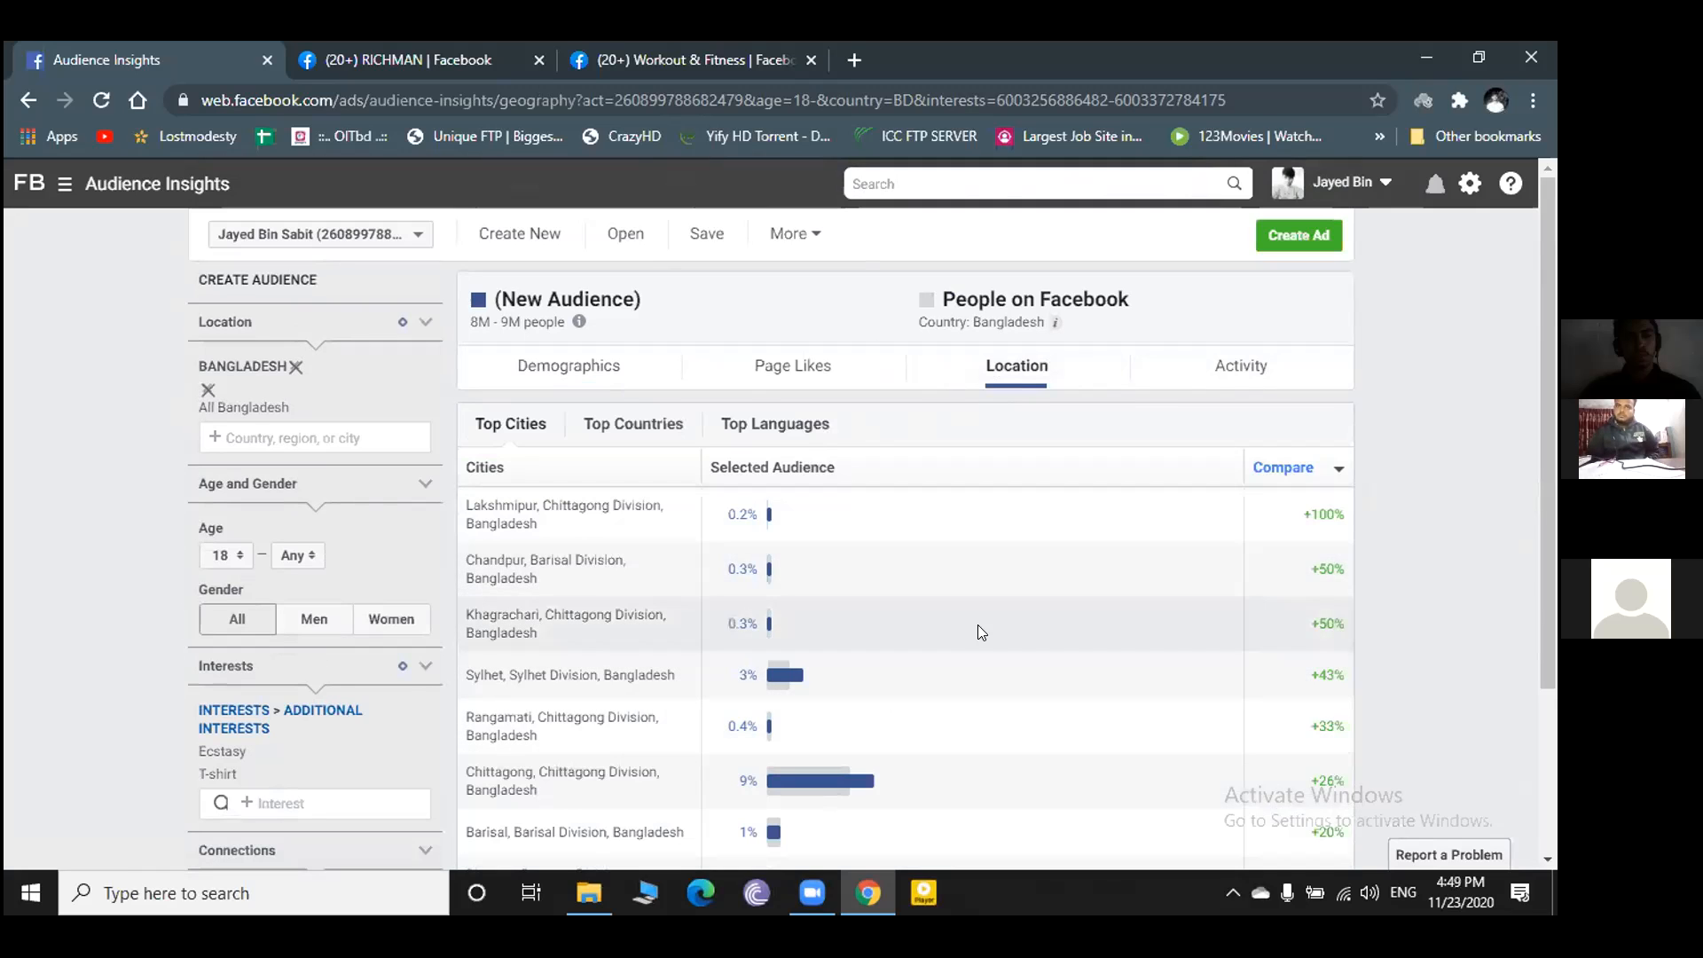
pyautogui.scroll(-1, 724, 539)
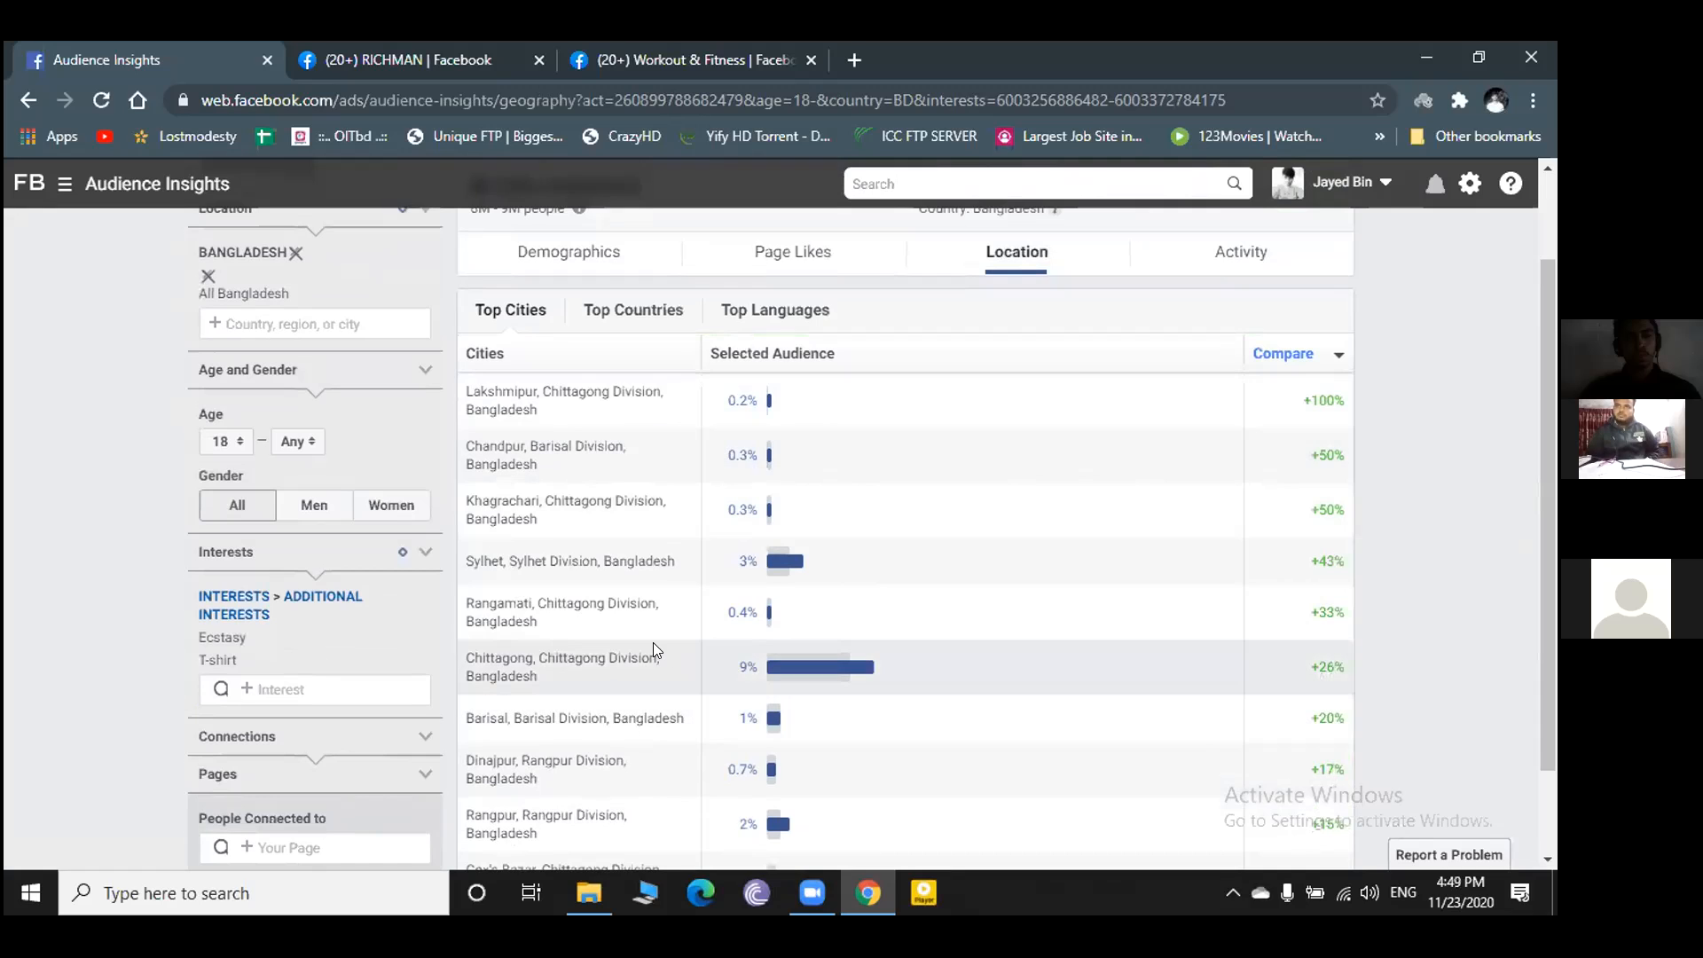
pyautogui.scroll(-1, 746, 697)
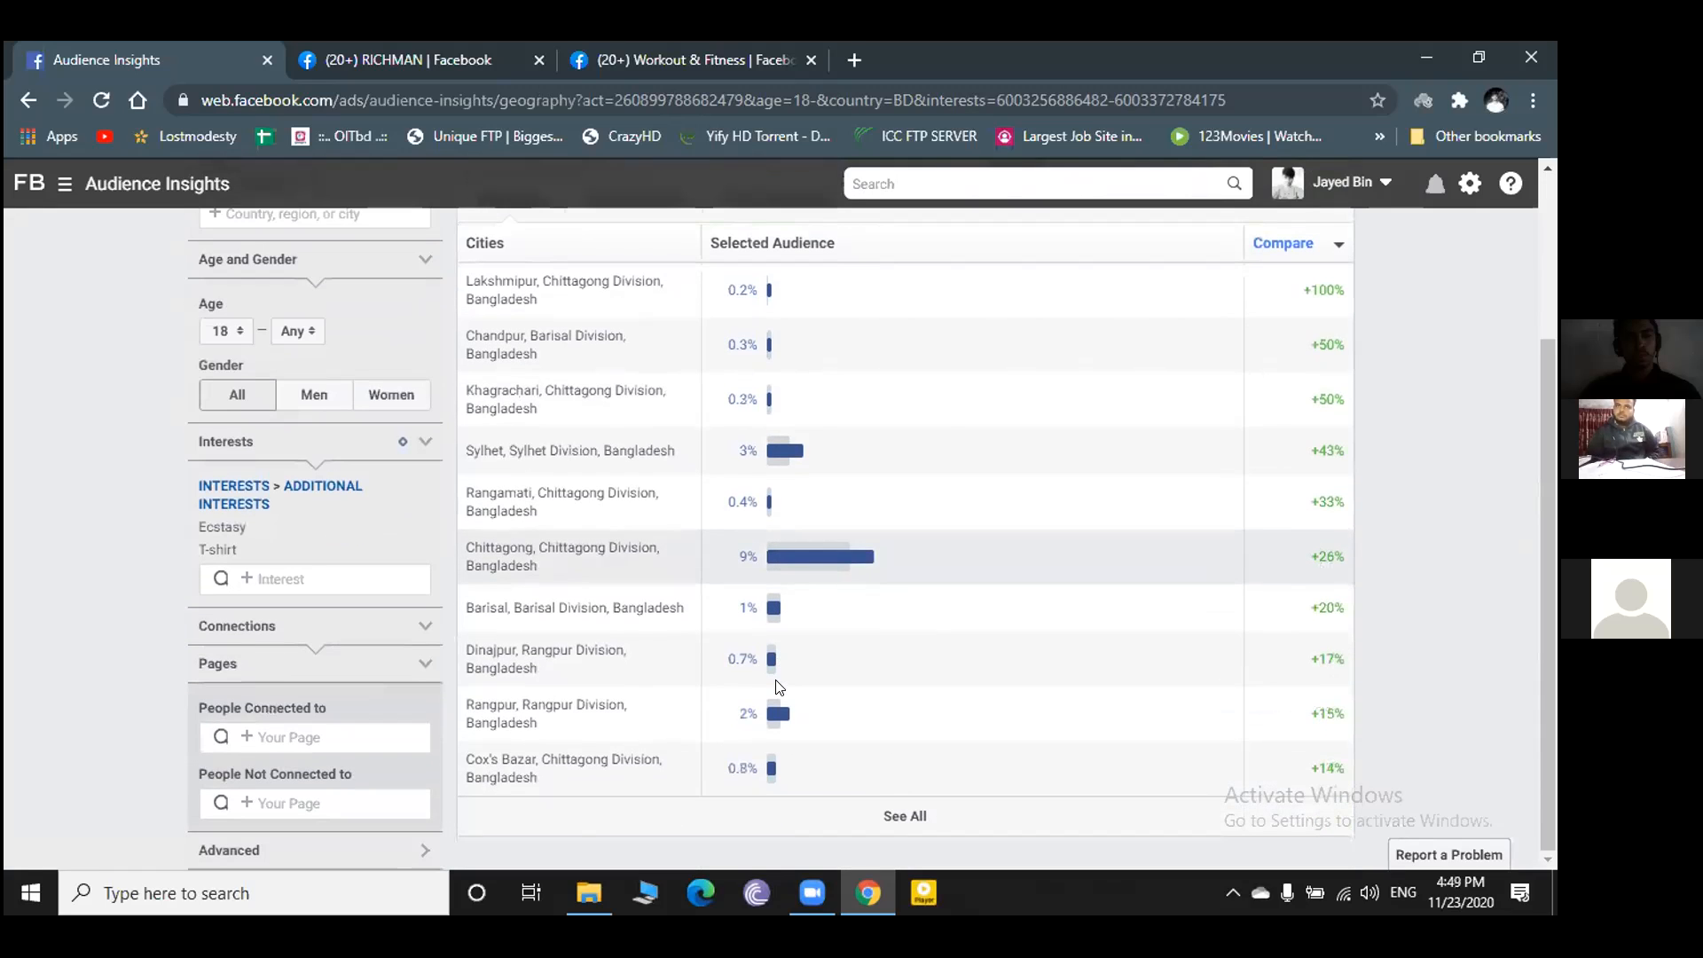
pyautogui.click(912, 816)
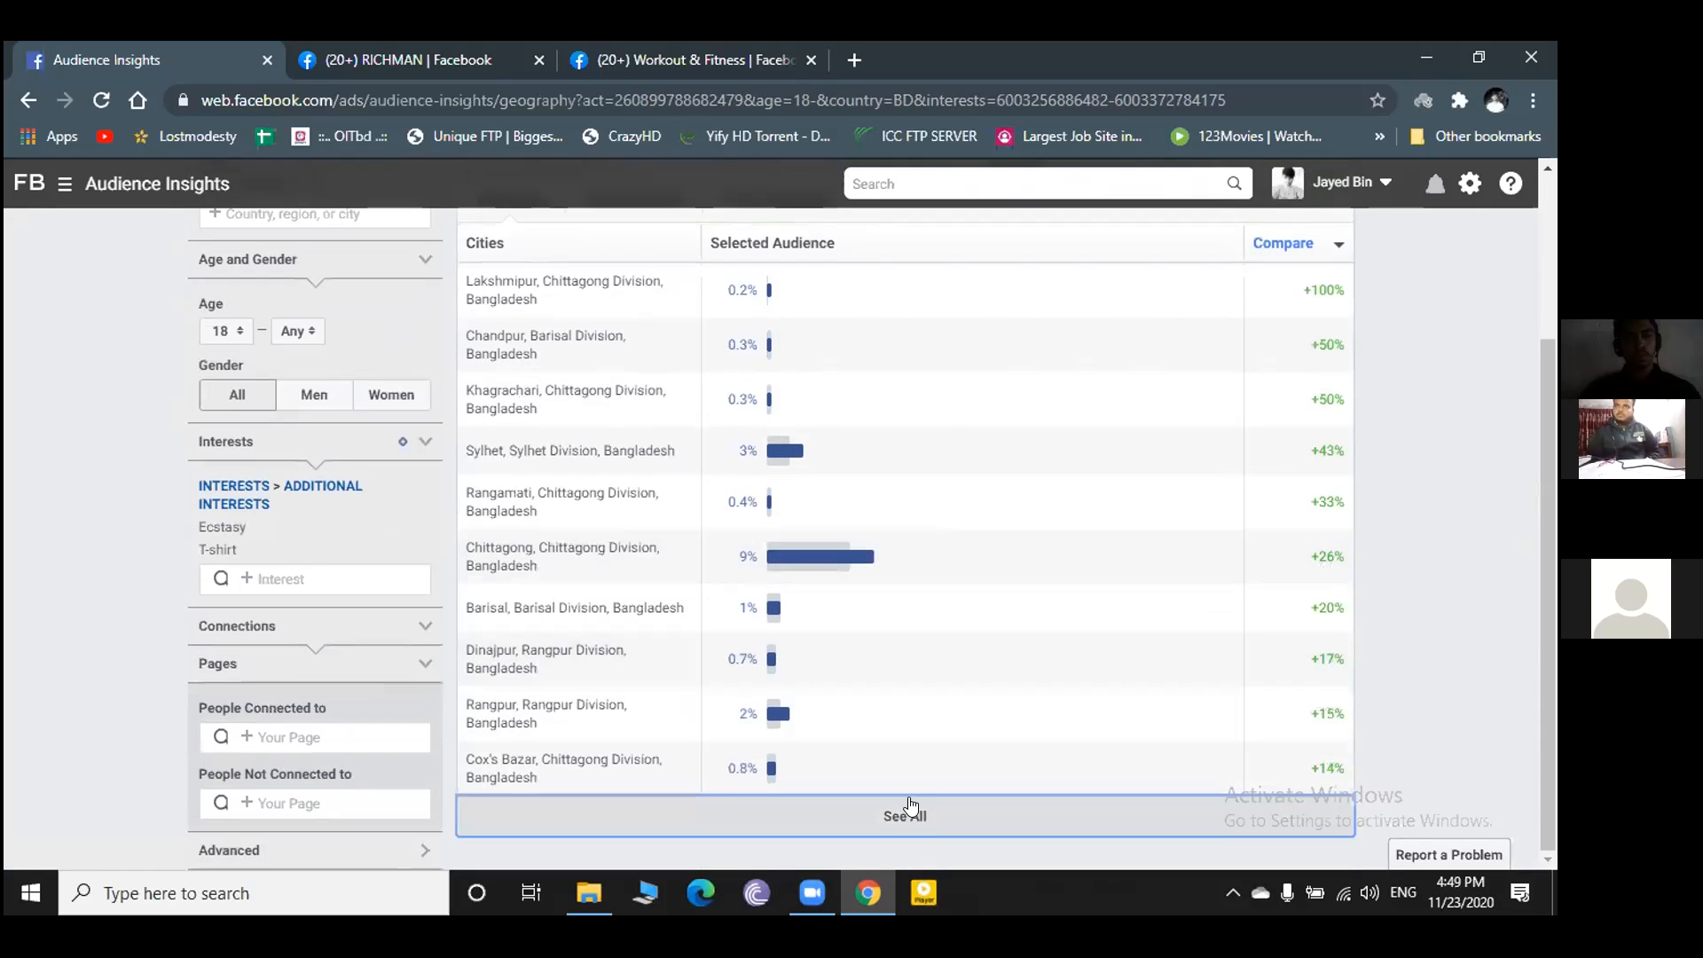
# - Compare the selected audience's share across the listed Bangladeshi cities, including Sylhet, Chittagong and Dhaka
pyautogui.scroll(3, 895, 628)
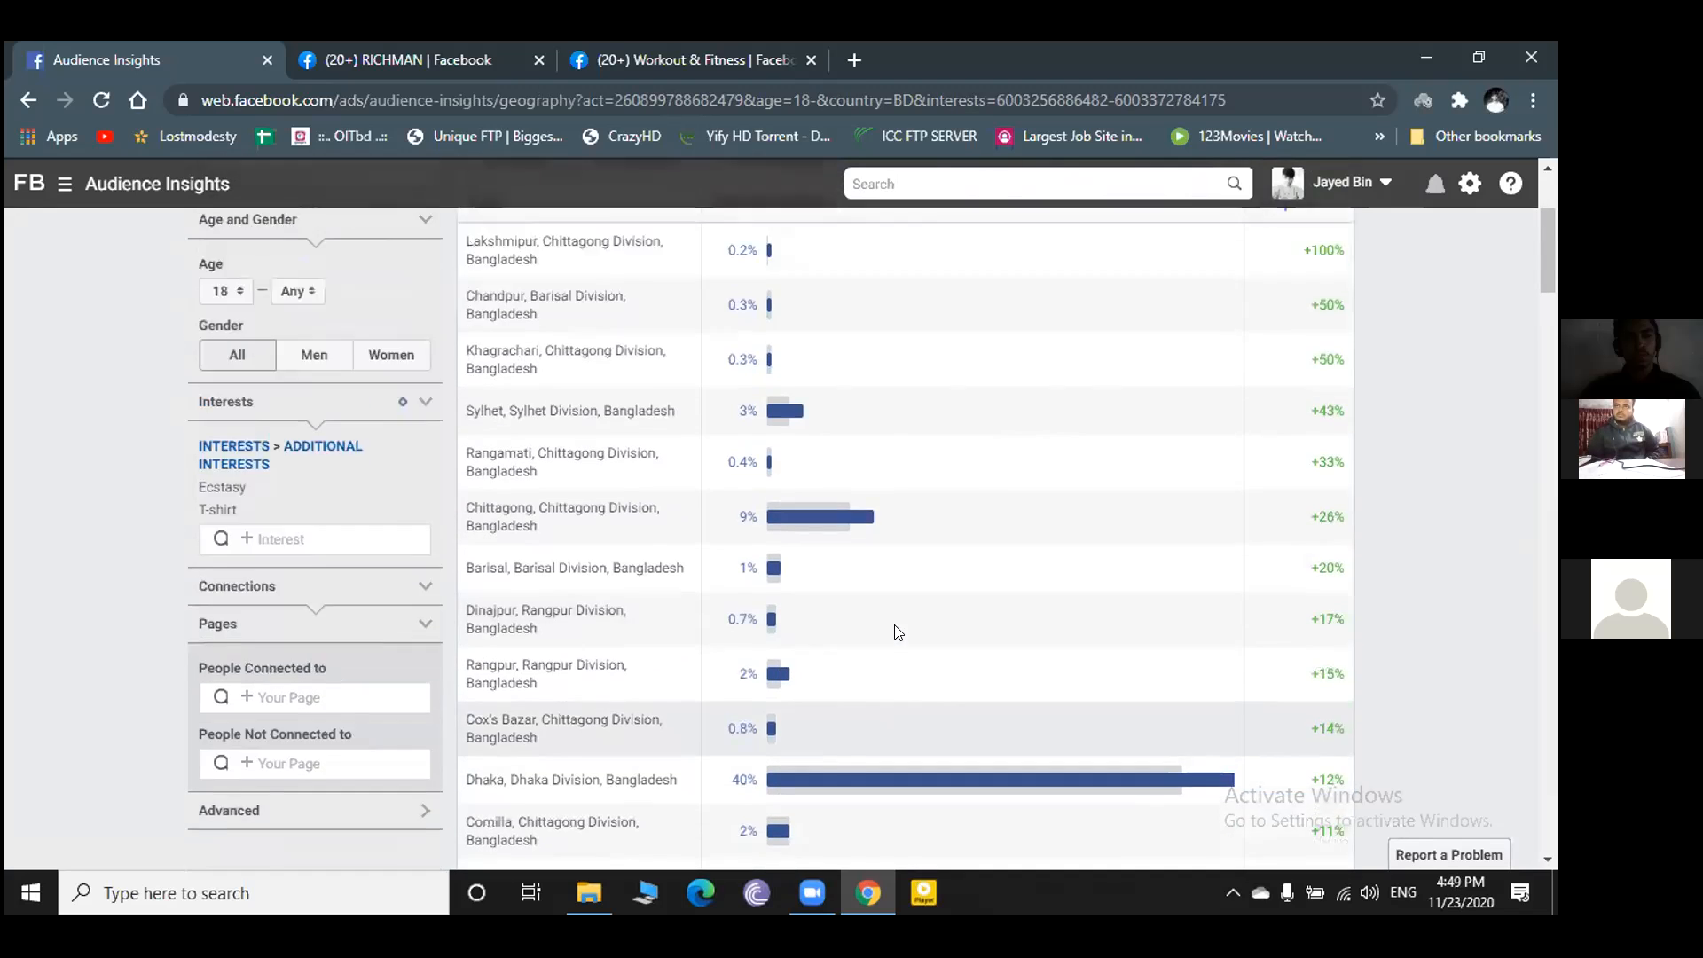
pyautogui.scroll(-2, 894, 622)
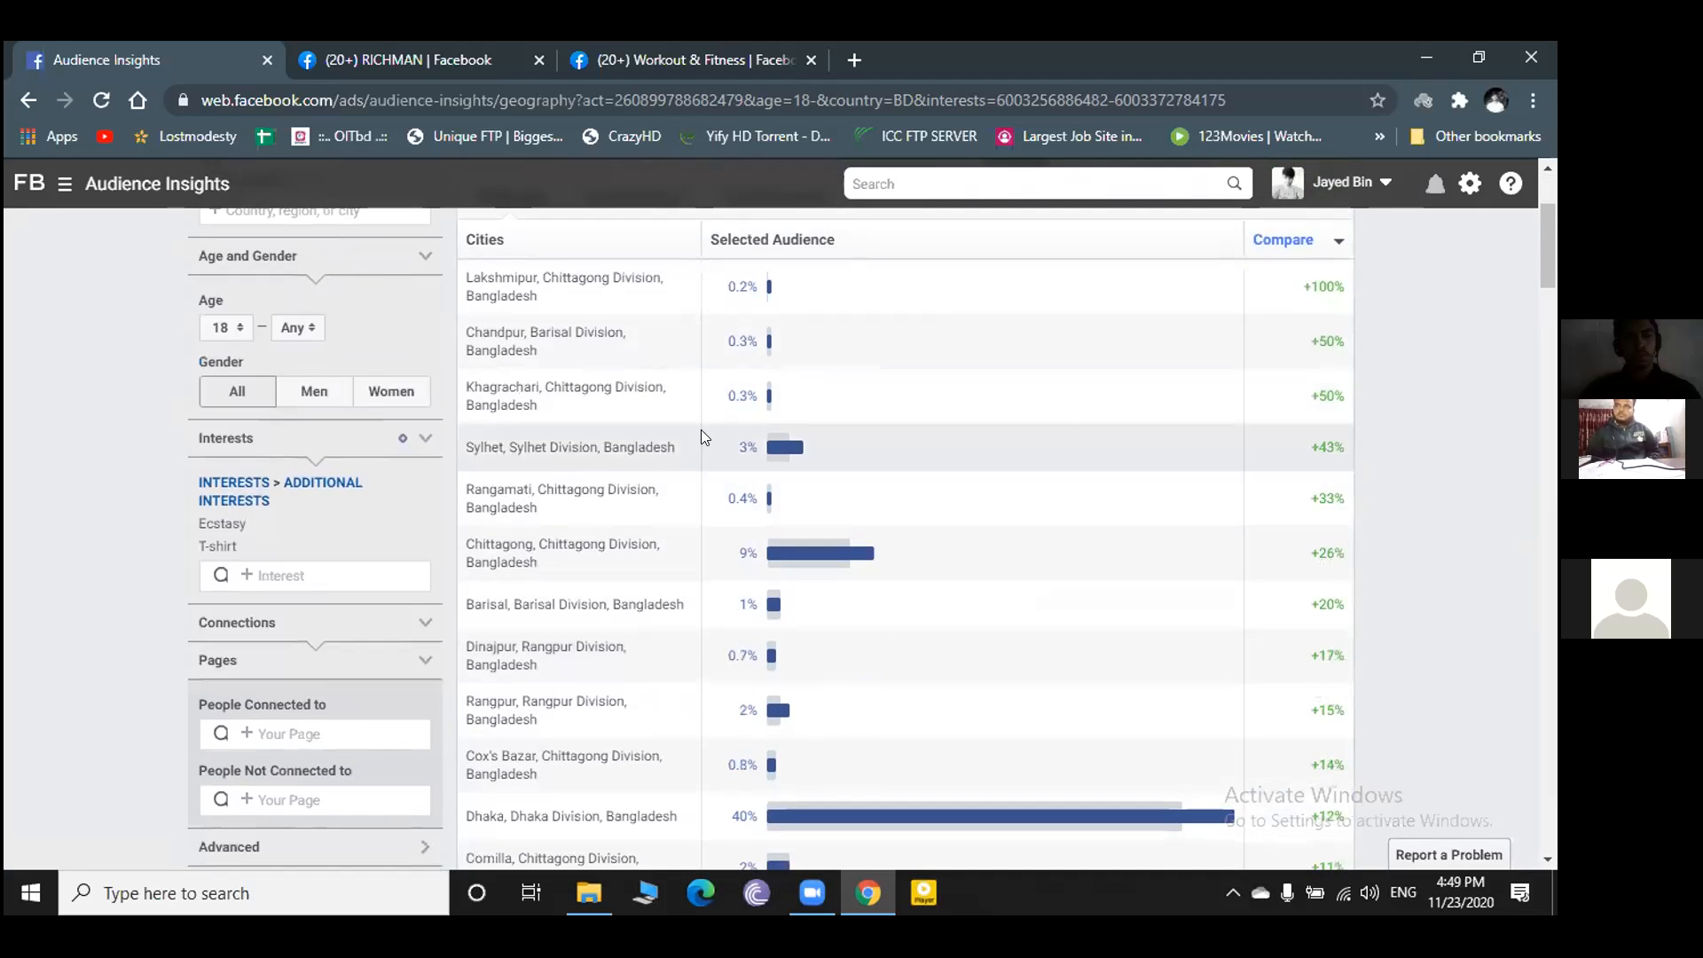
pyautogui.moveTo(772, 449)
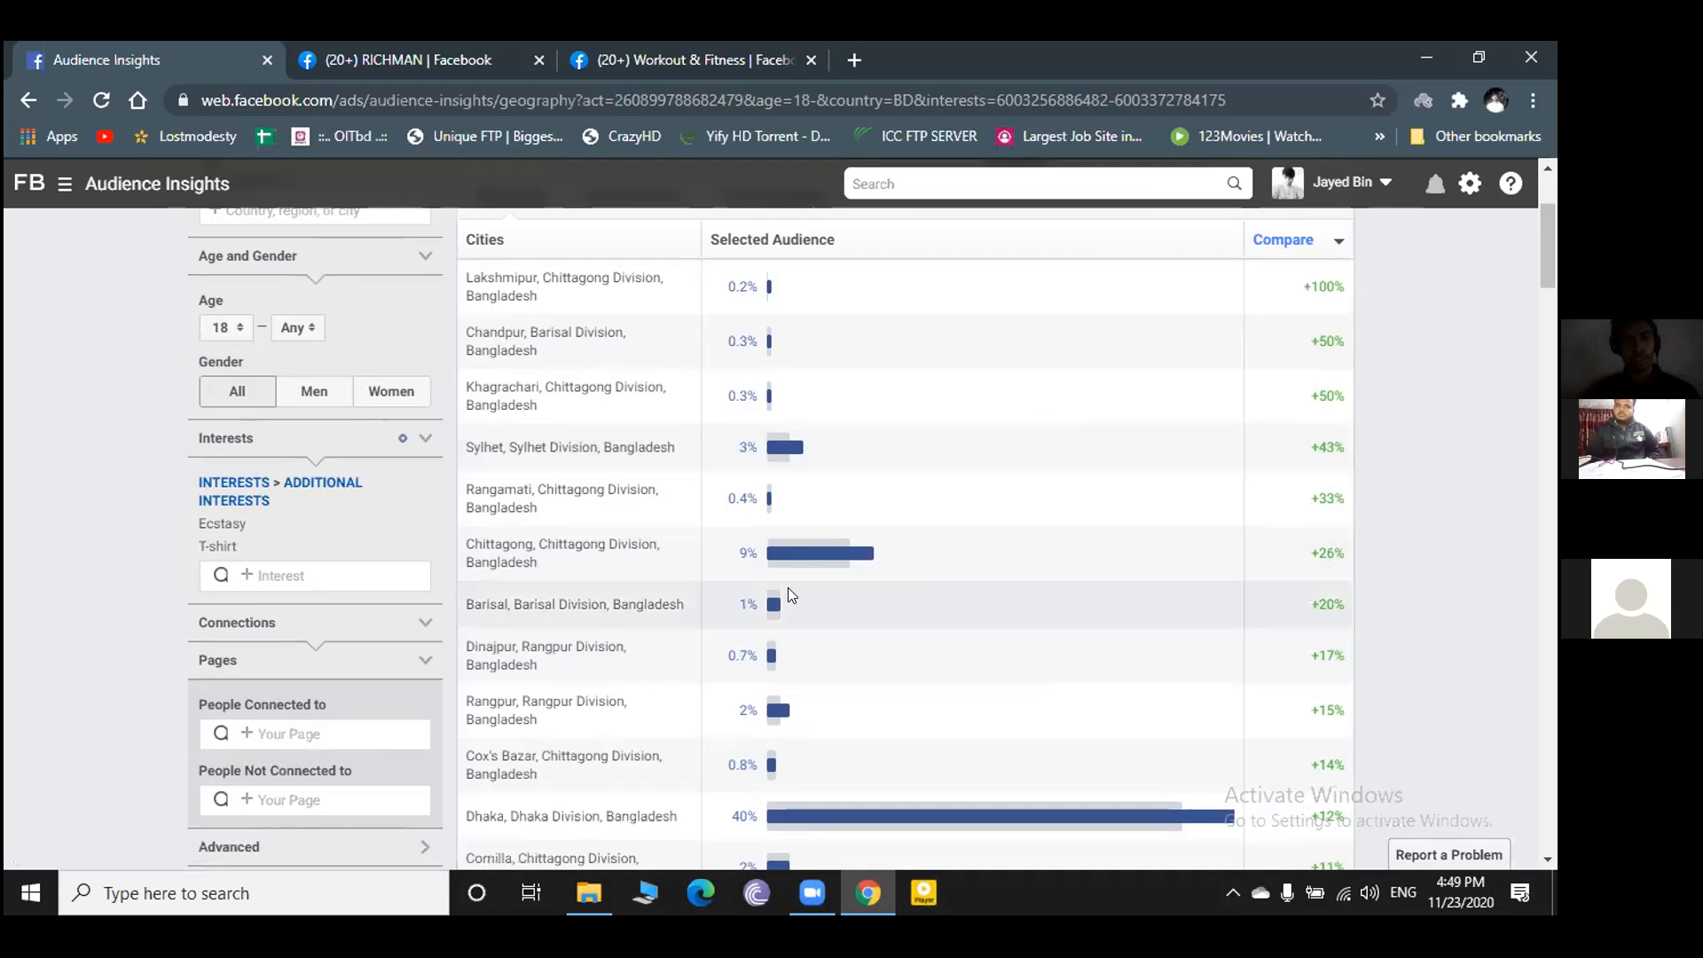
pyautogui.scroll(-2, 790, 587)
pyautogui.moveTo(846, 596)
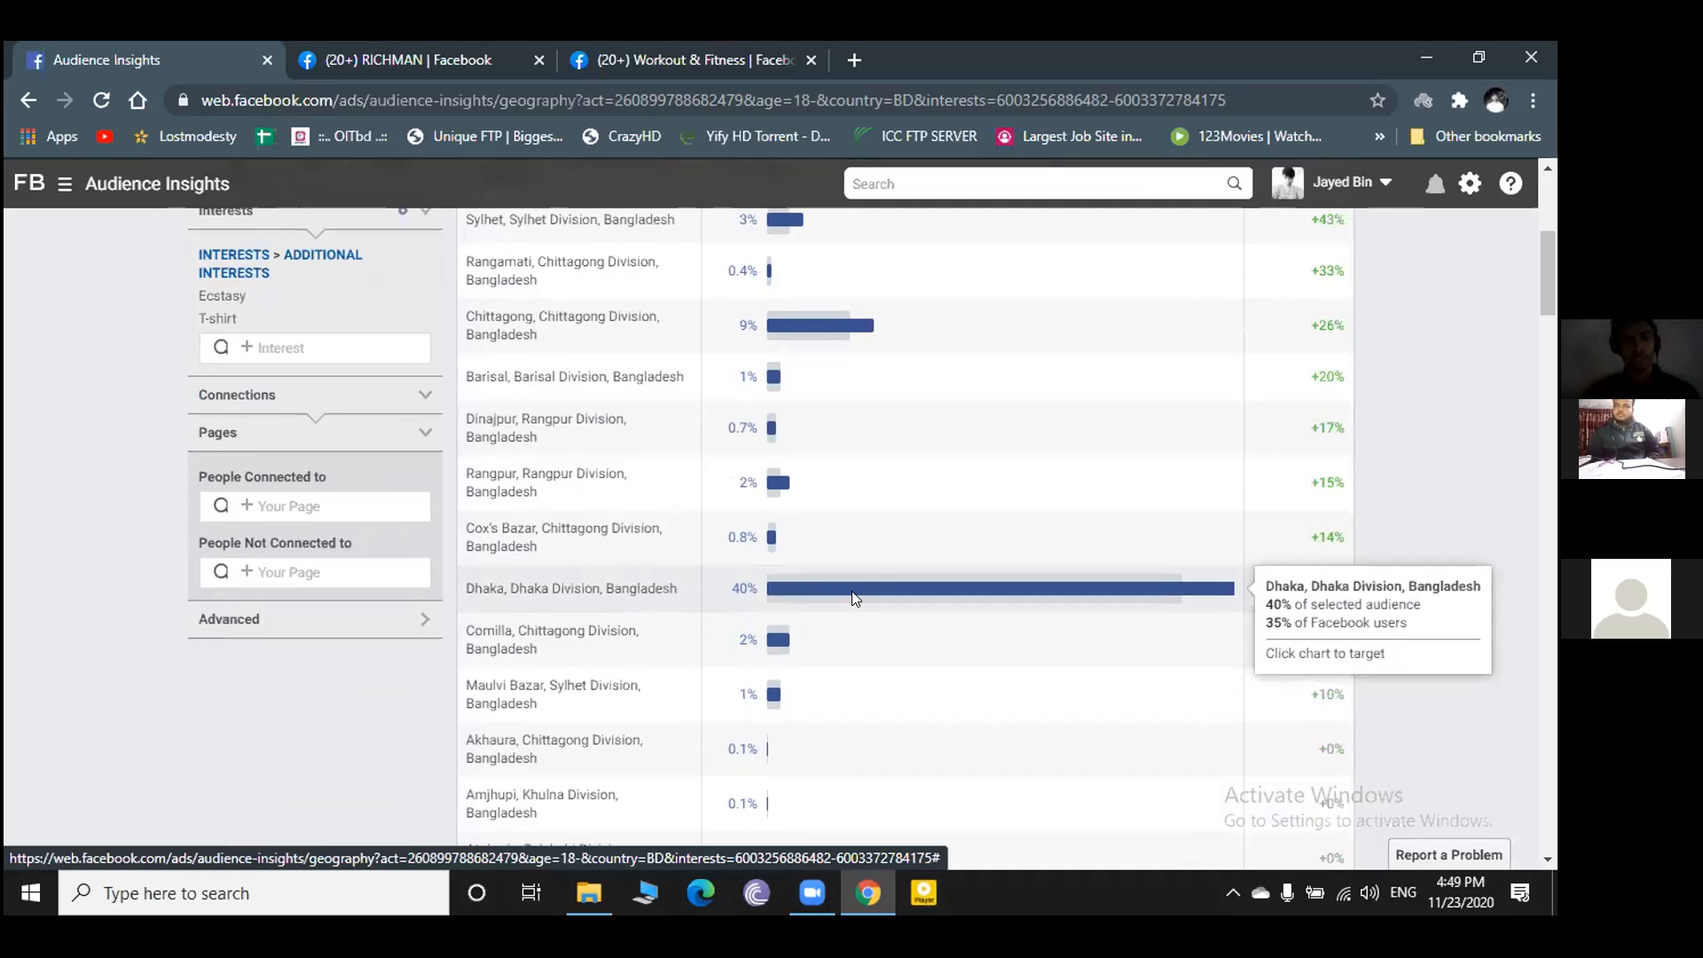
pyautogui.scroll(-3, 871, 579)
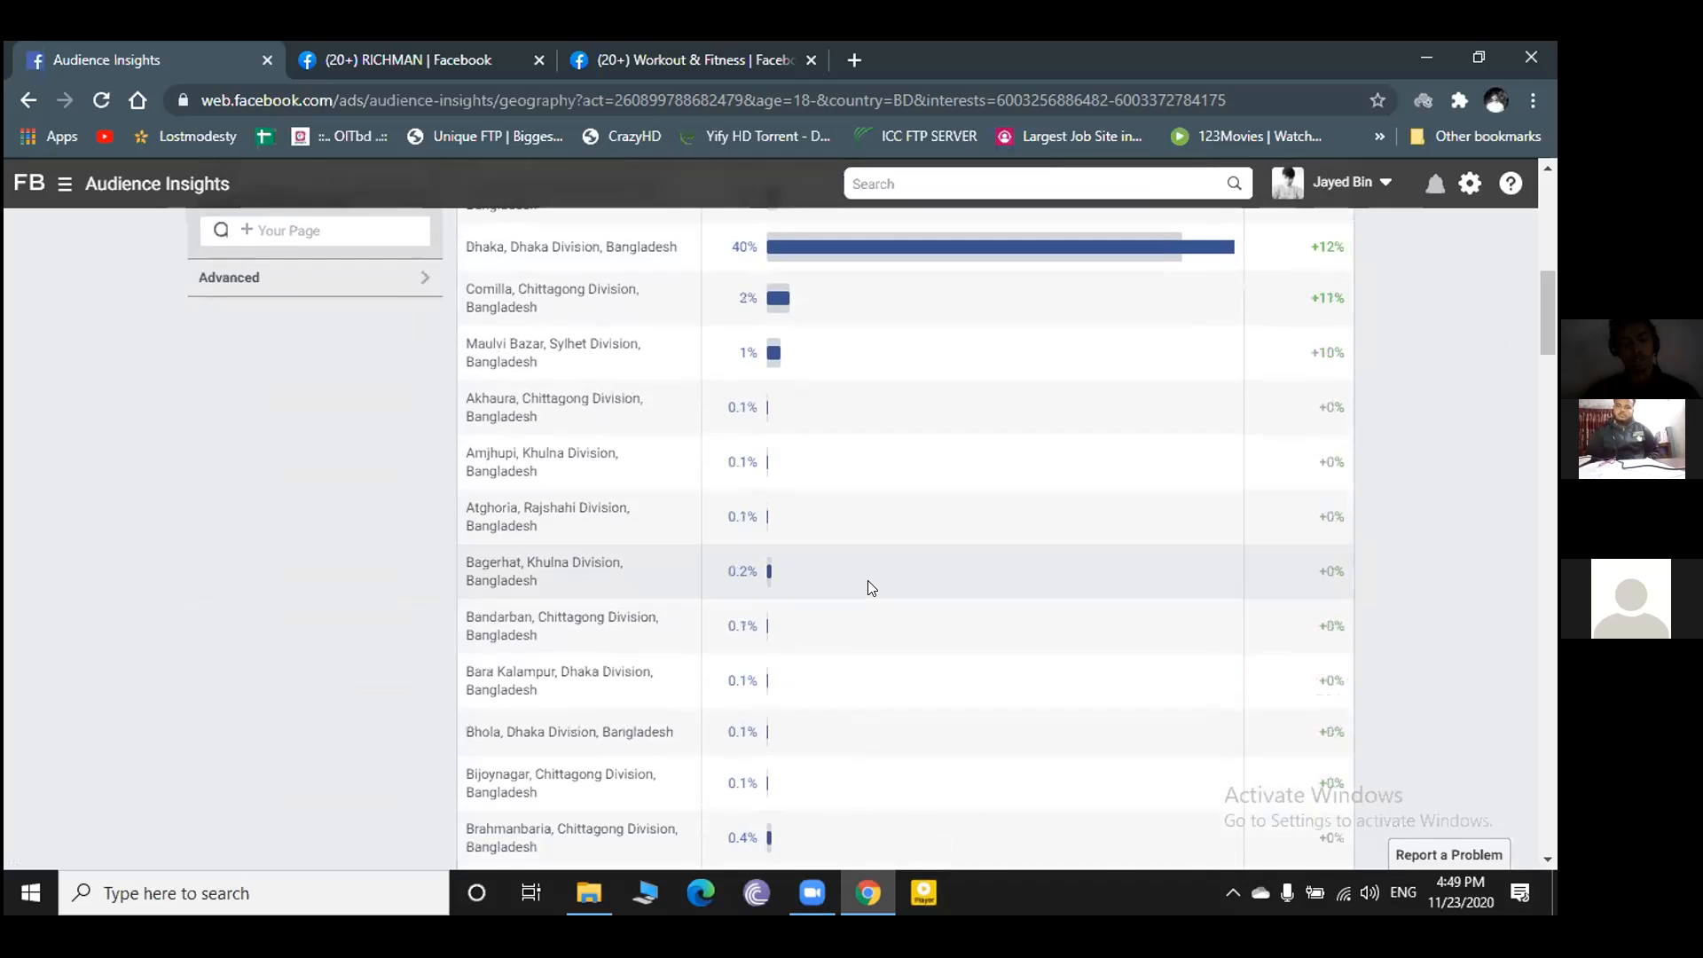
pyautogui.scroll(4, 868, 588)
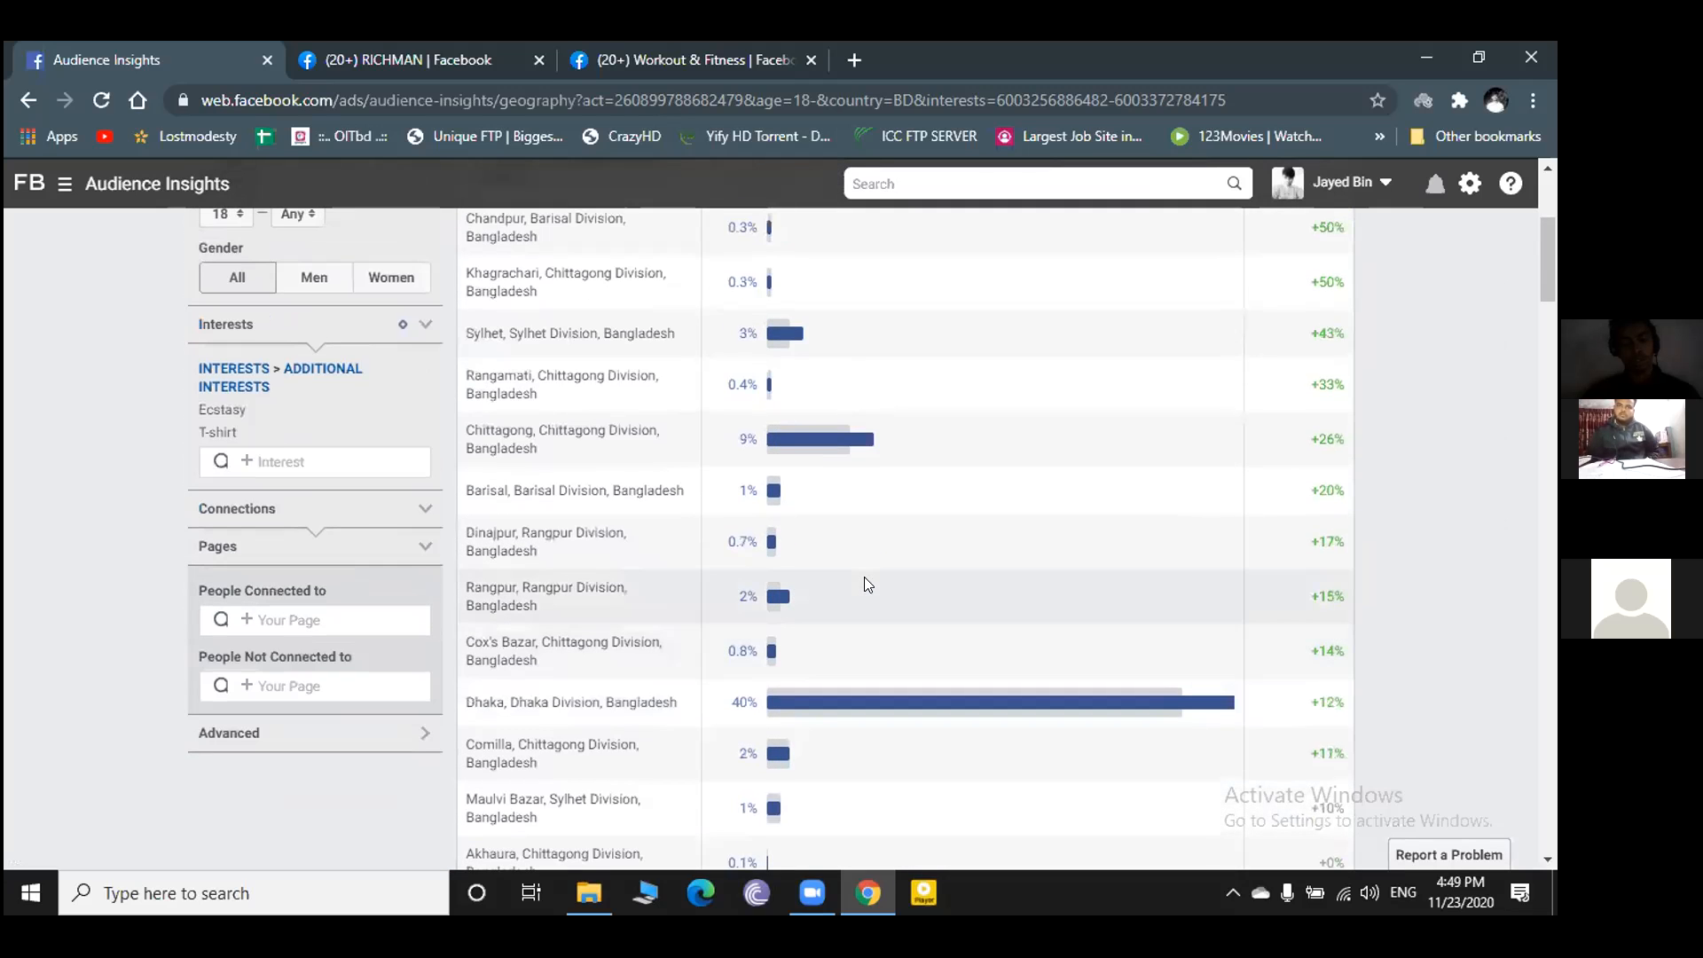
# - Review the full Top Cities list, including the smaller Bangladeshi cities below Dhaka and Comilla
pyautogui.scroll(-8, 864, 577)
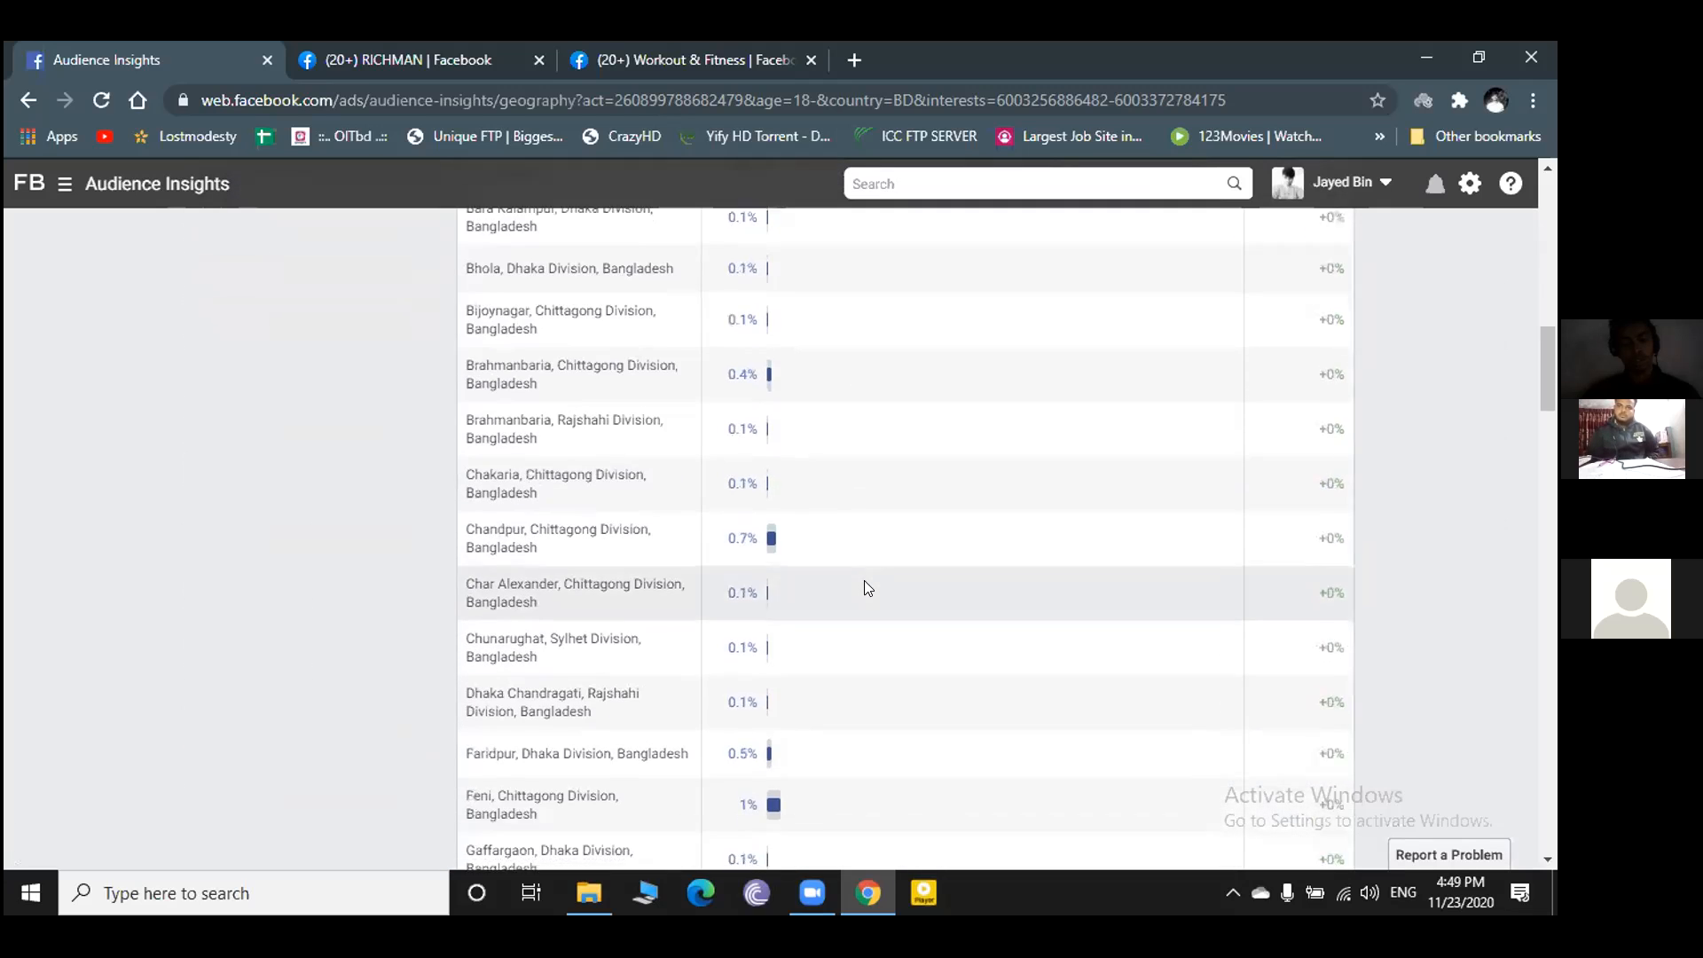
pyautogui.scroll(-4, 864, 581)
pyautogui.scroll(15, 864, 580)
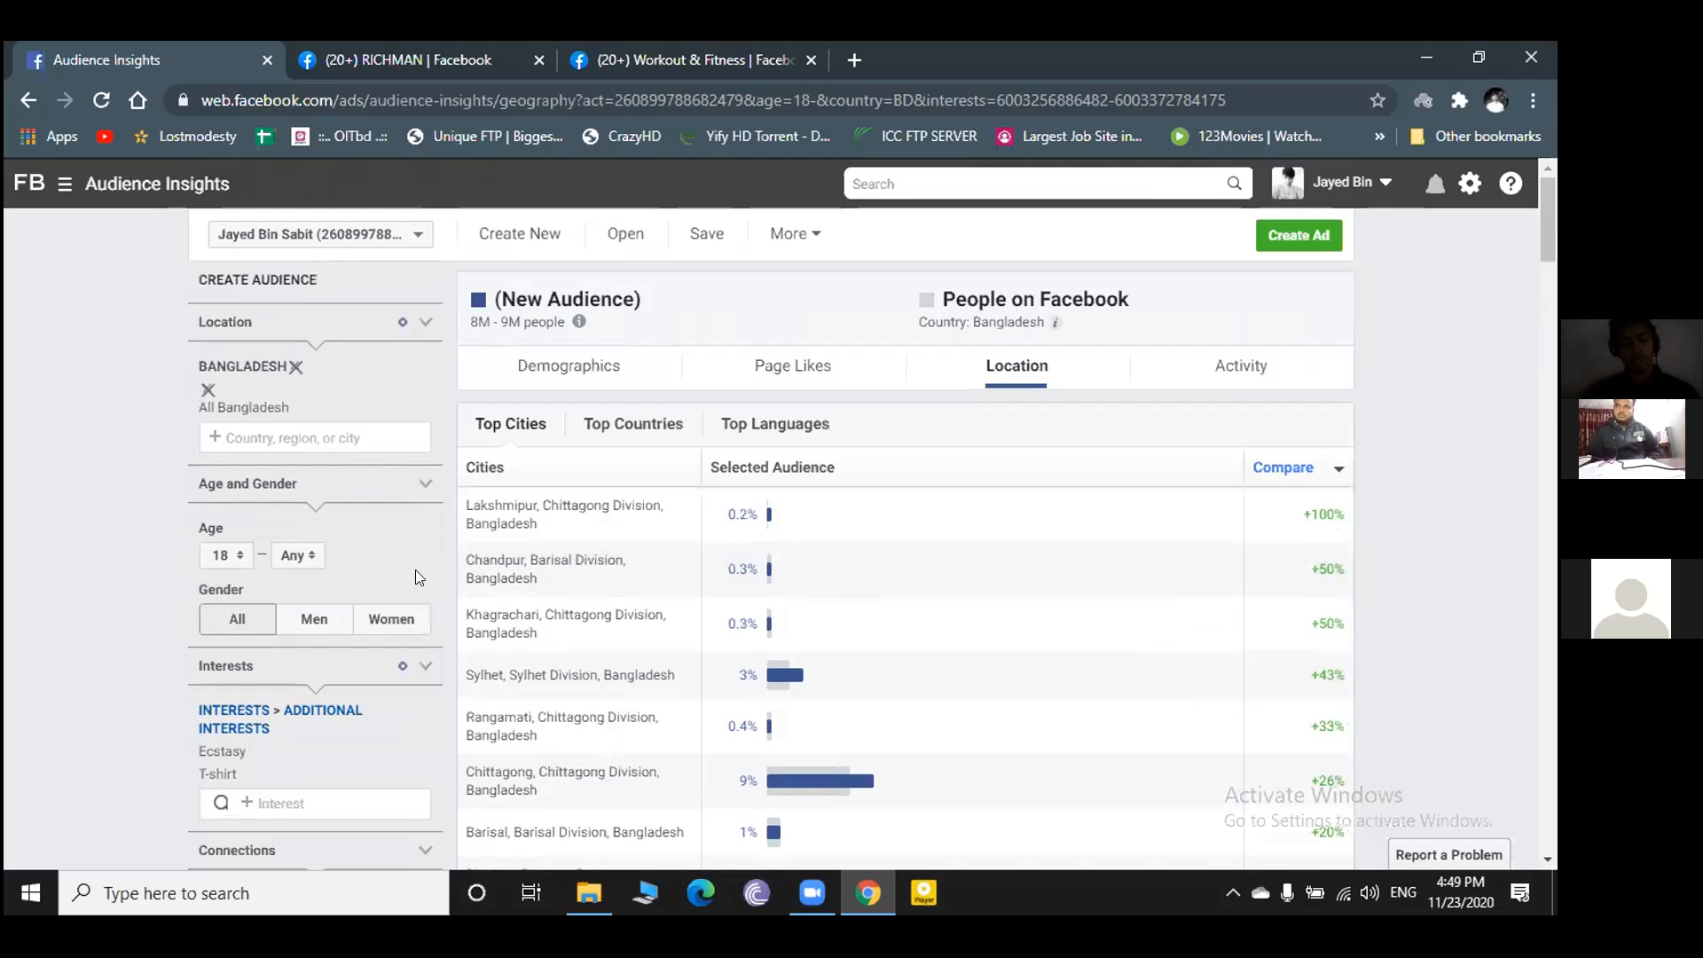
pyautogui.scroll(-10, 651, 680)
pyautogui.scroll(-12, 653, 674)
pyautogui.scroll(15, 659, 667)
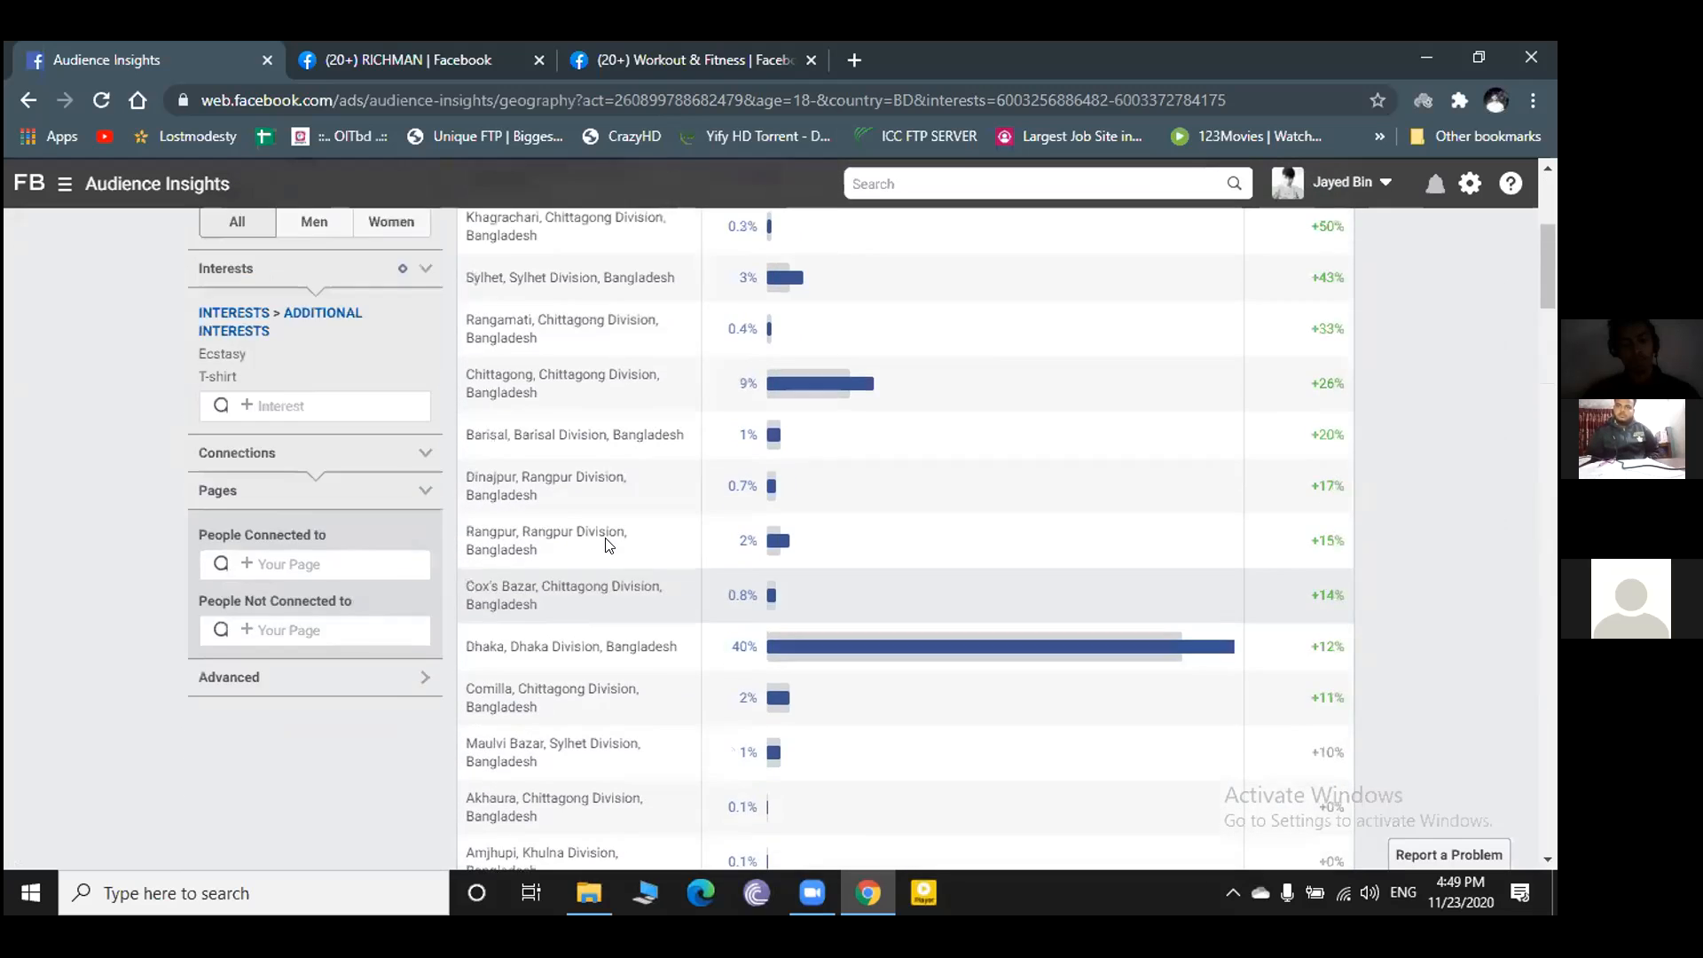
pyautogui.scroll(5, 609, 544)
# - Open the audience's Activity breakdown and examine the Frequency of Activities chart, including pages liked, comments and posts liked
pyautogui.click(776, 367)
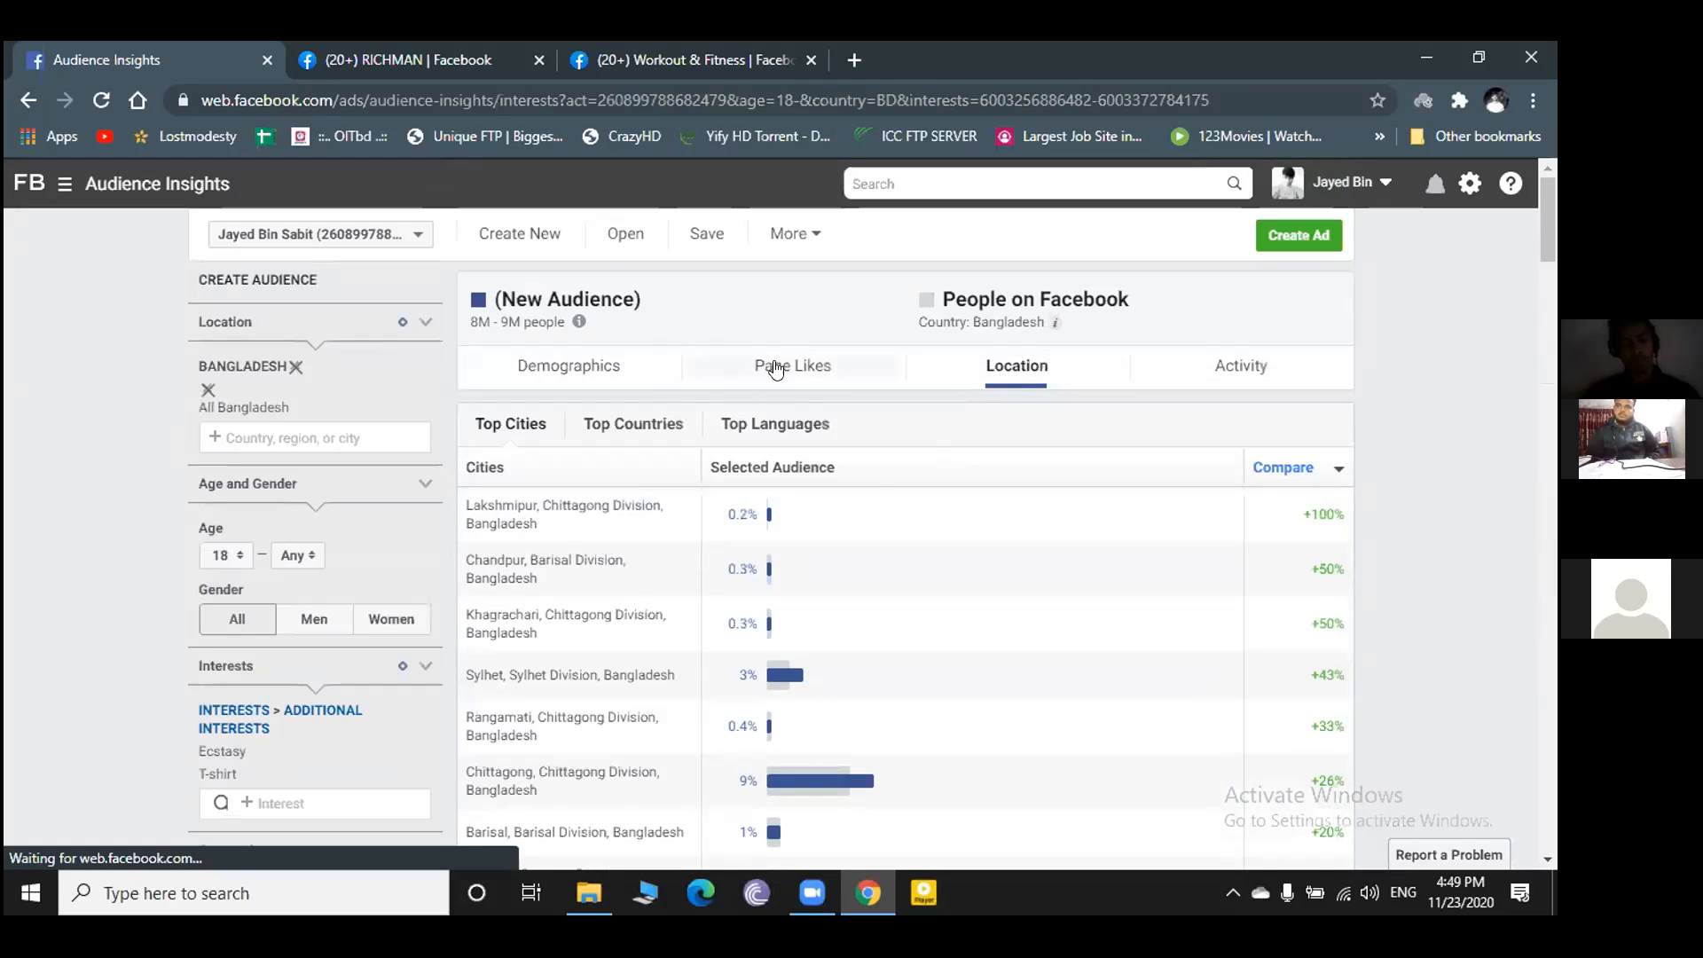
pyautogui.click(1229, 371)
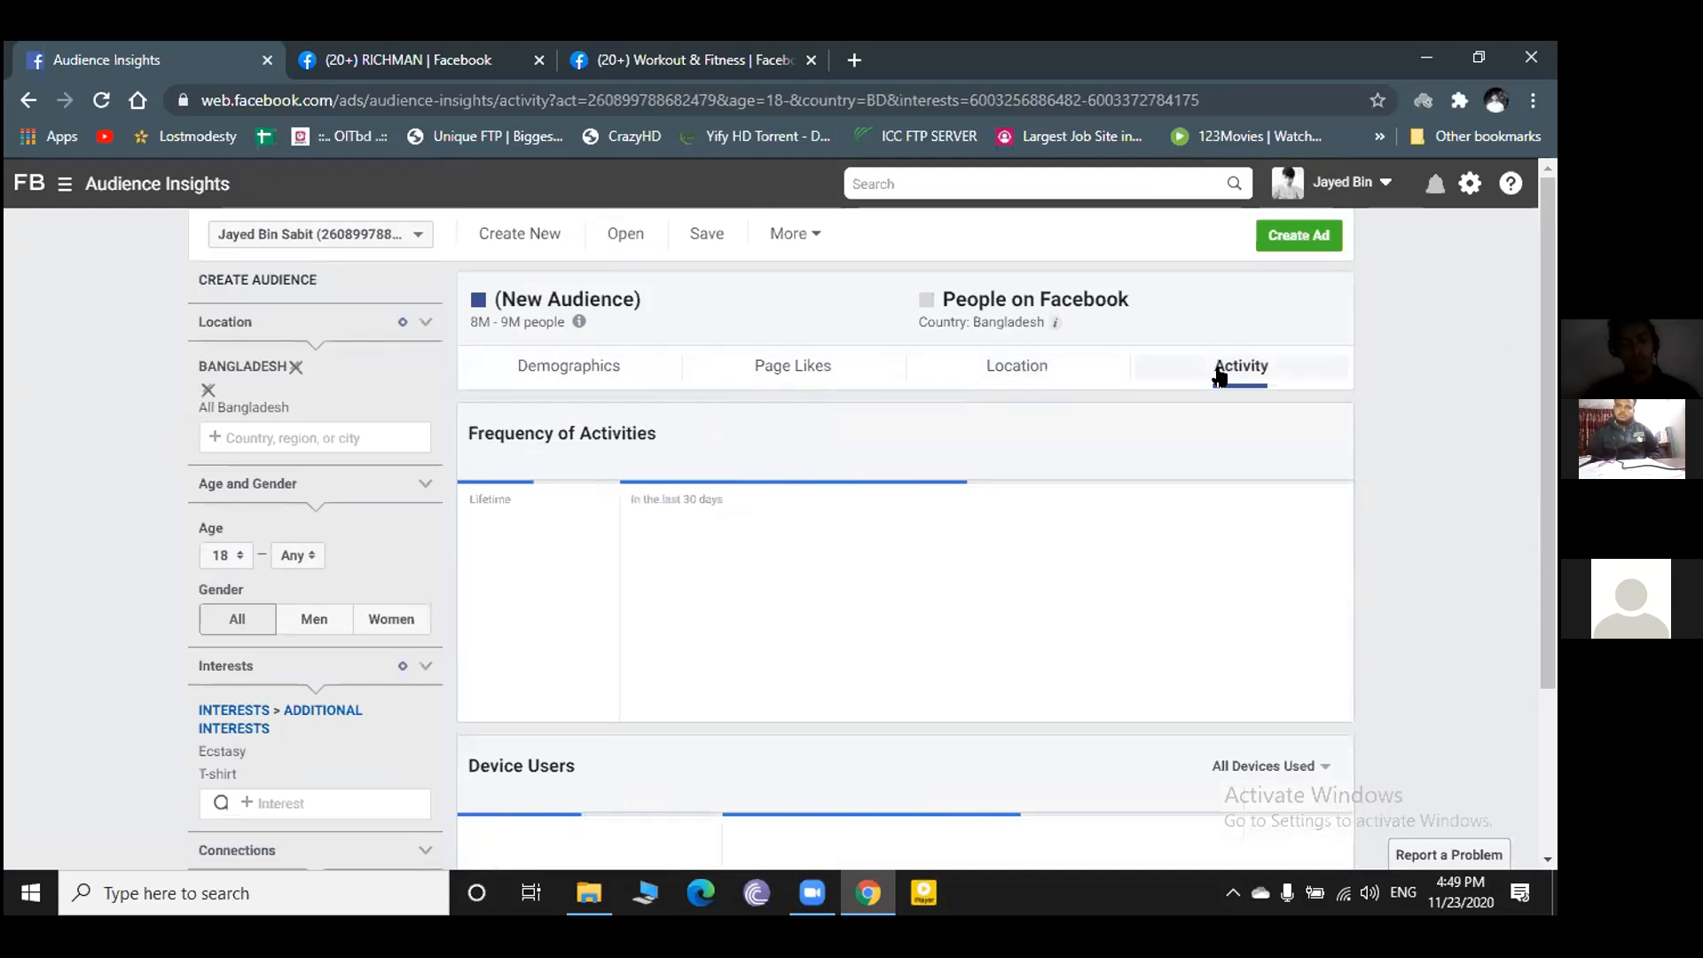
pyautogui.moveTo(777, 618)
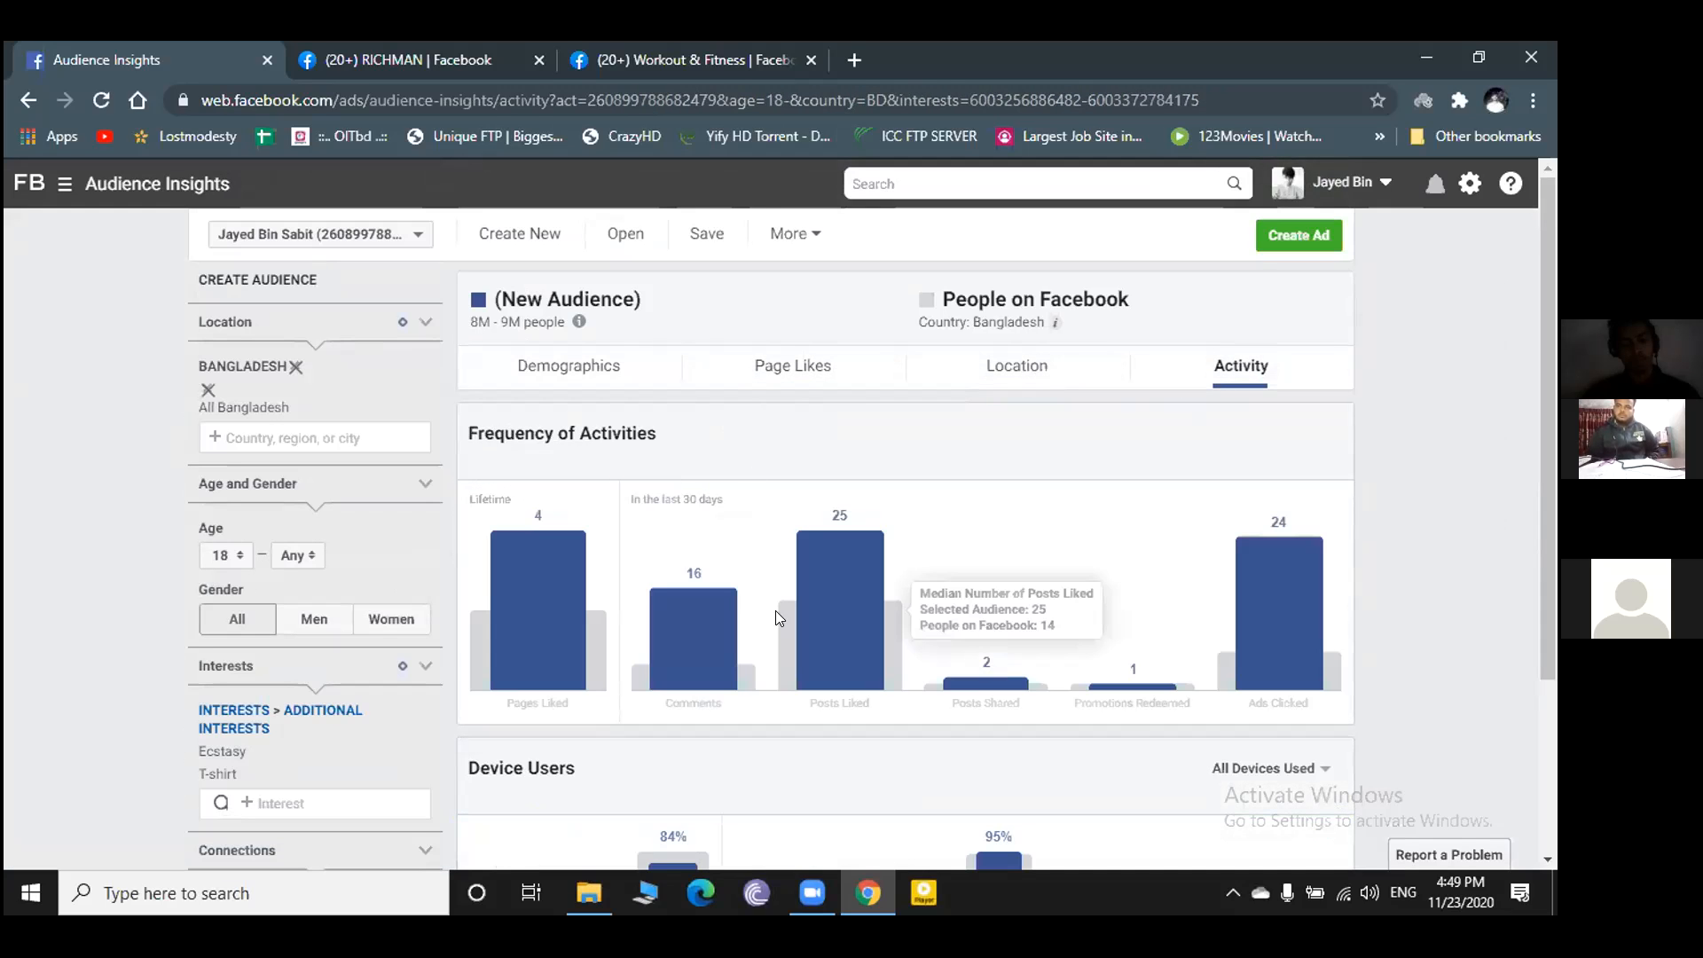
pyautogui.scroll(-3, 707, 696)
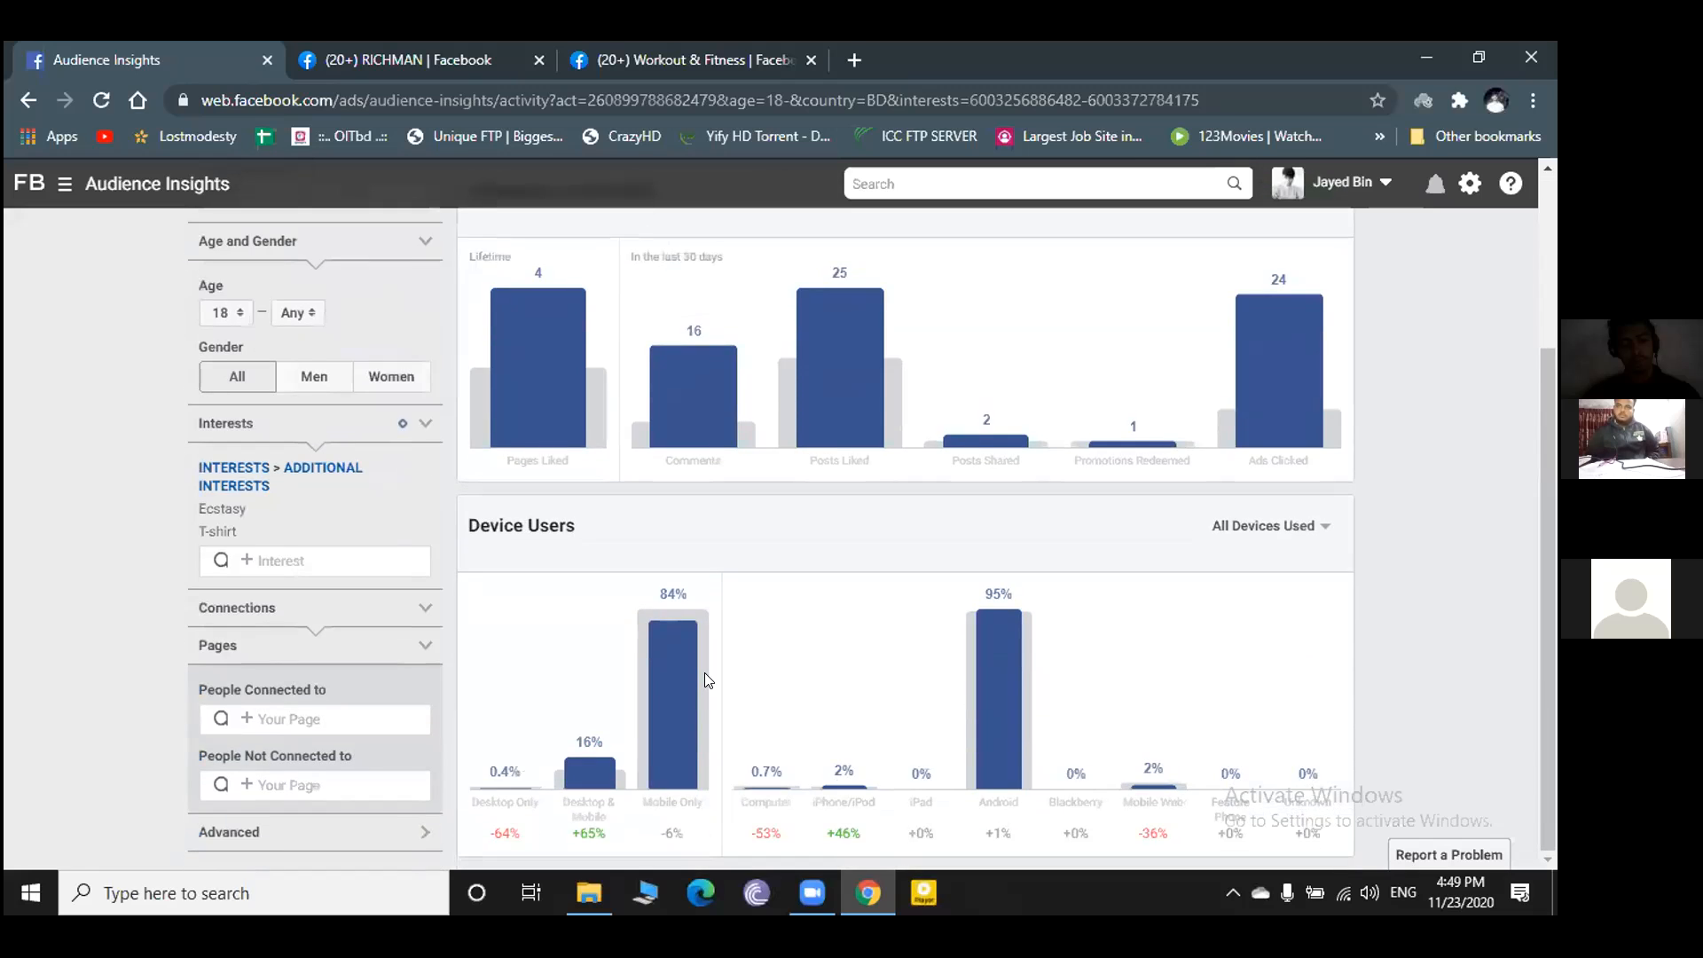
pyautogui.scroll(3, 705, 674)
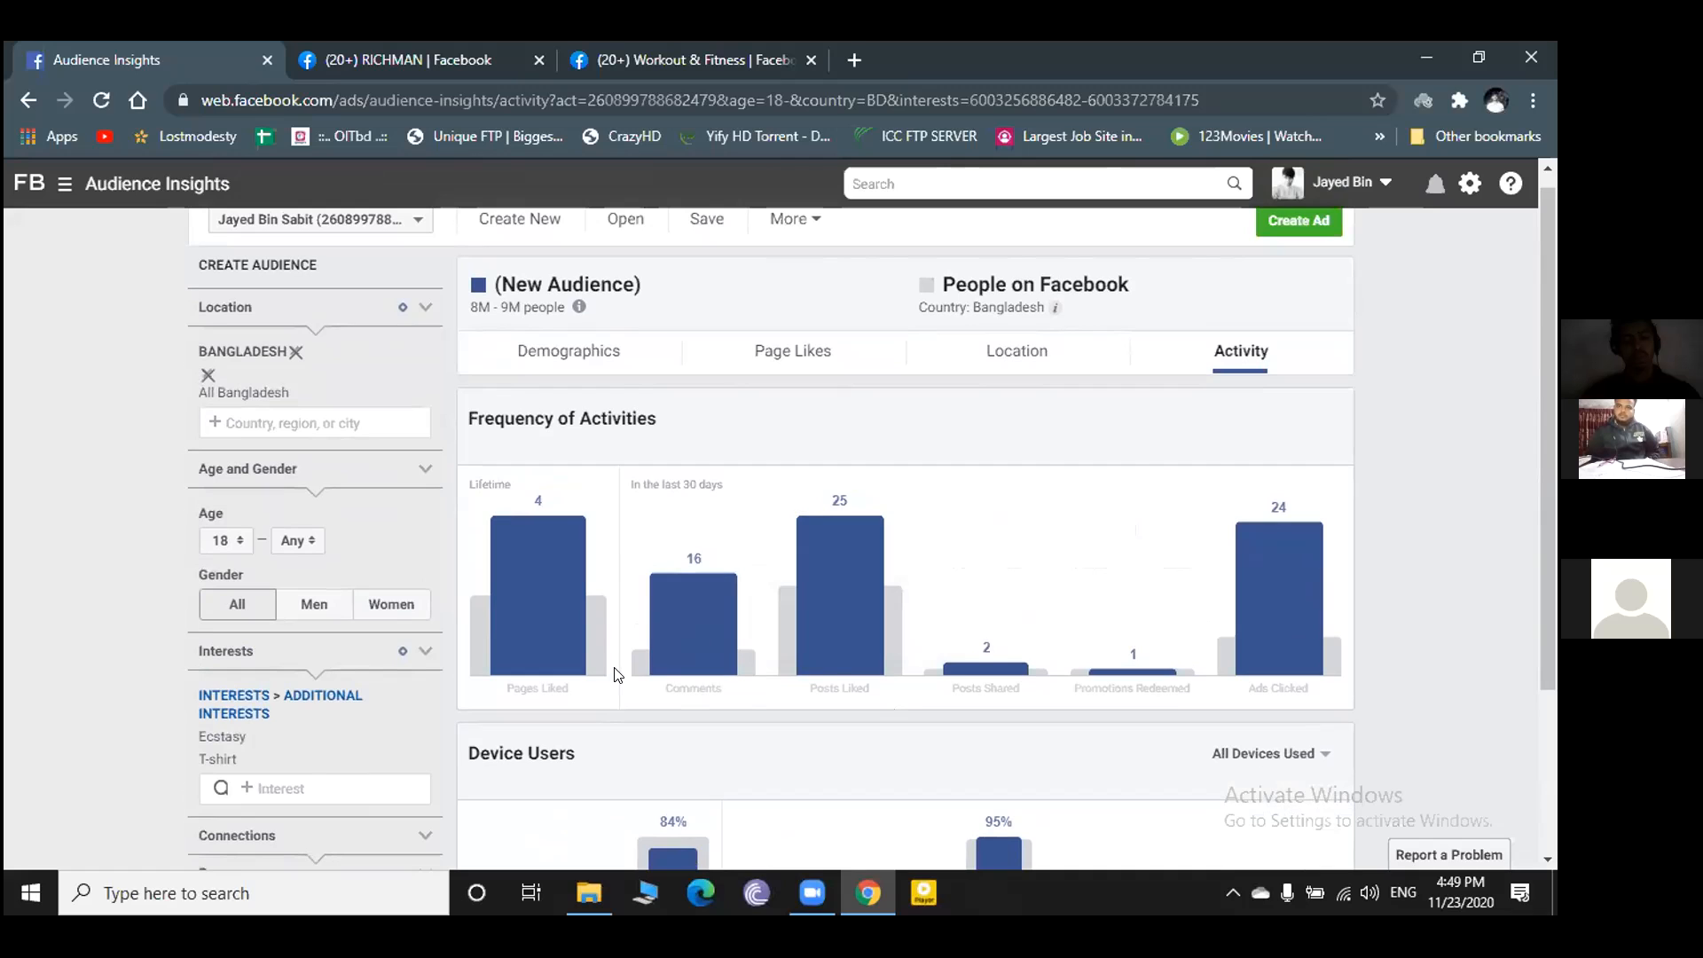
pyautogui.moveTo(569, 584)
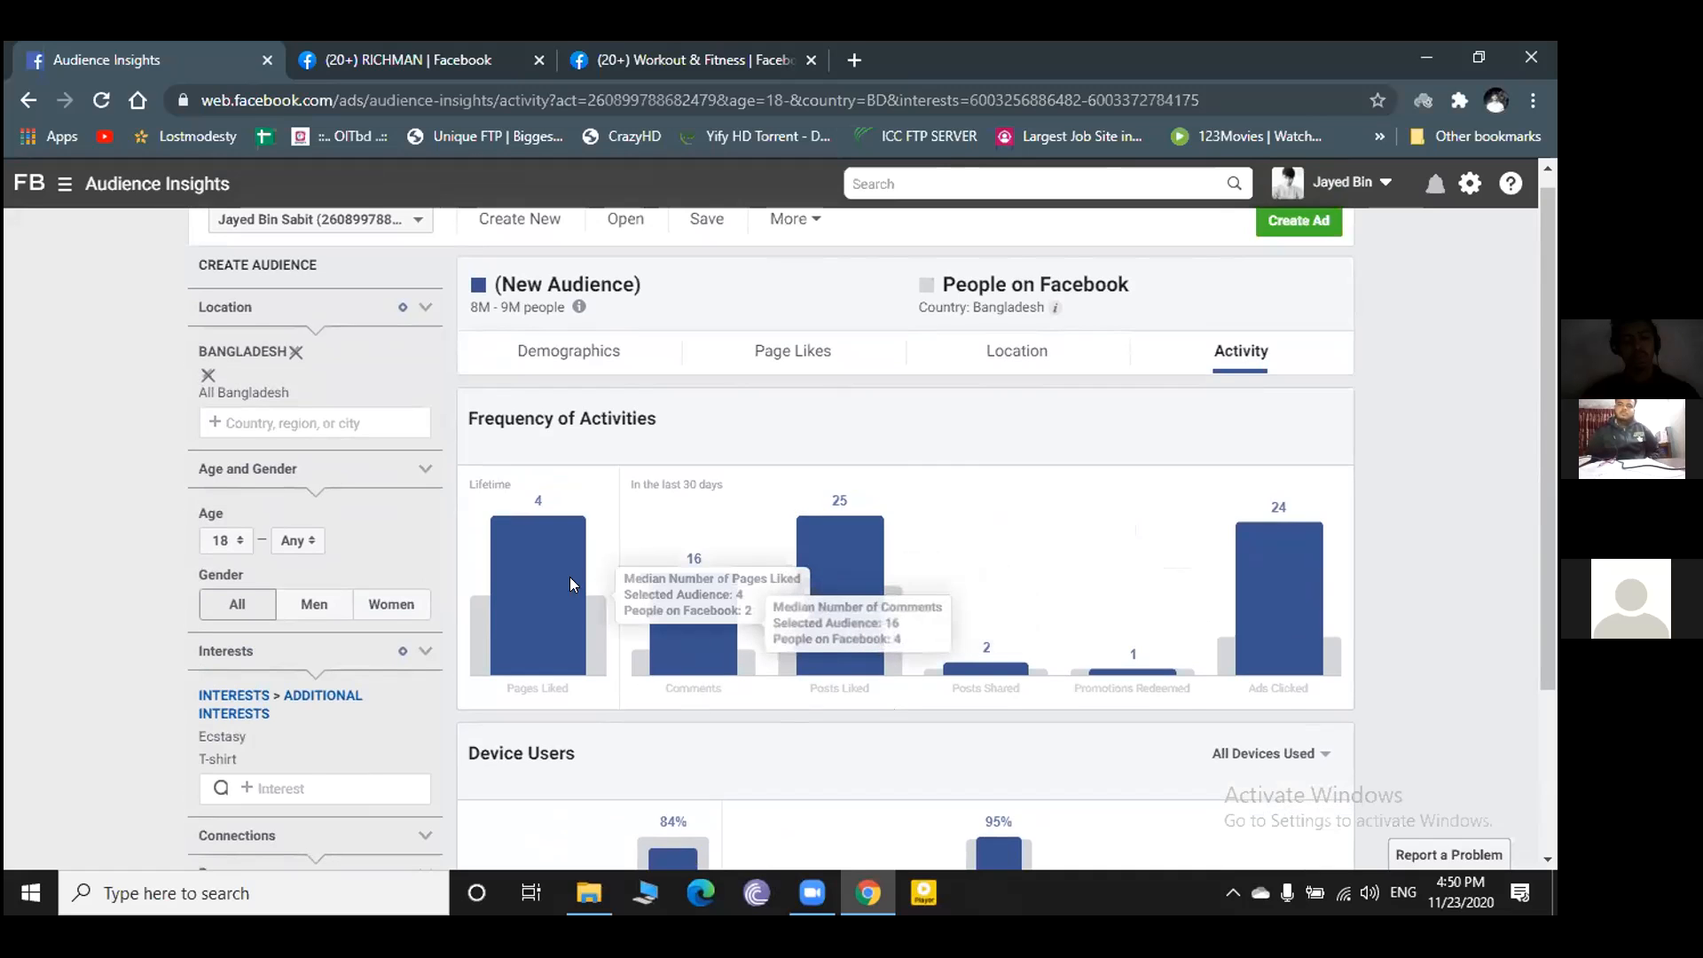
# - Compare the audience's Device Users shares, covering desktop and mobile usage as well as the individual device types
pyautogui.scroll(-2, 678, 630)
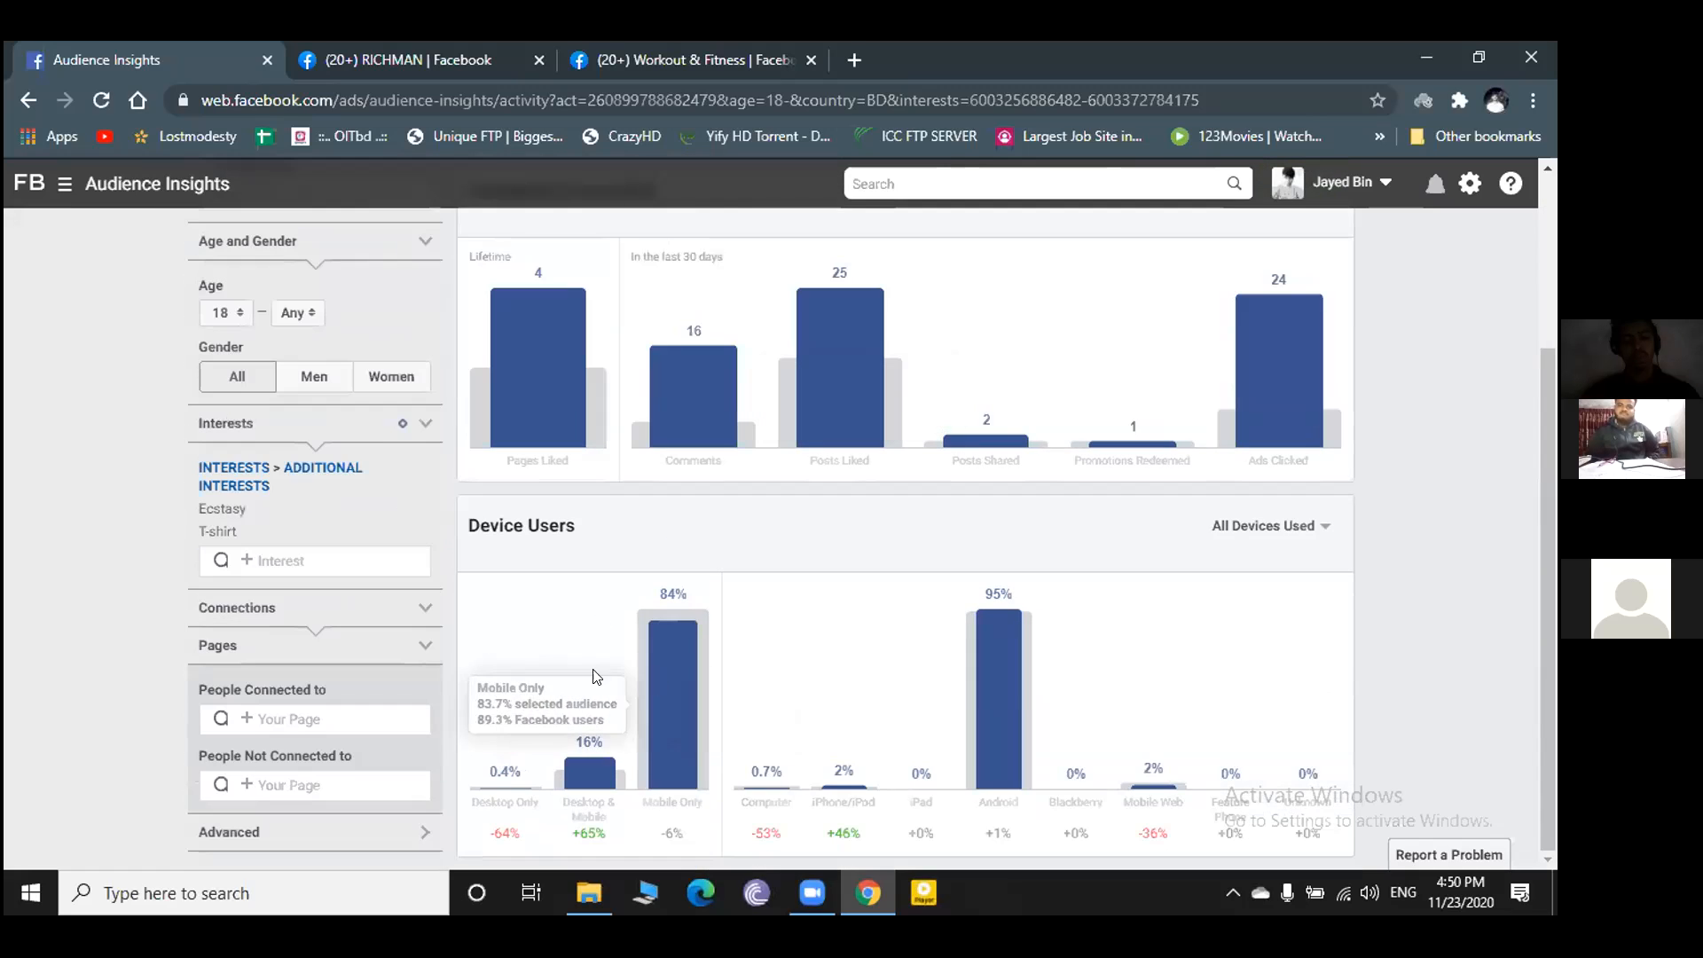
pyautogui.moveTo(640, 683)
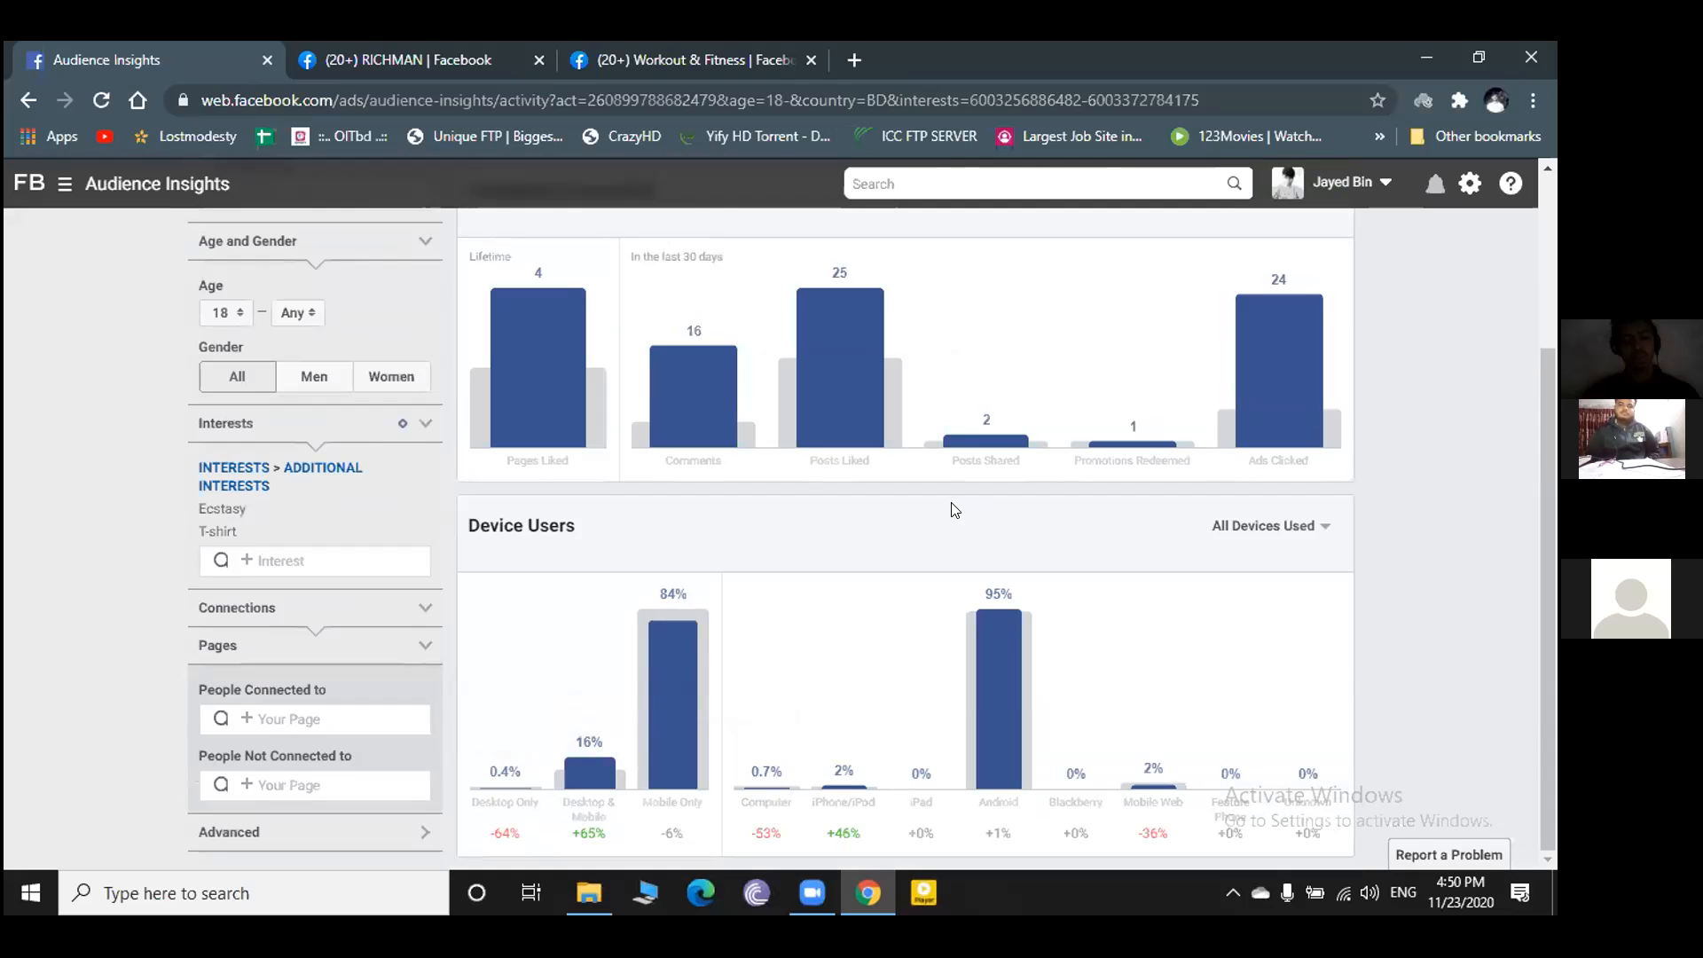
pyautogui.moveTo(689, 575)
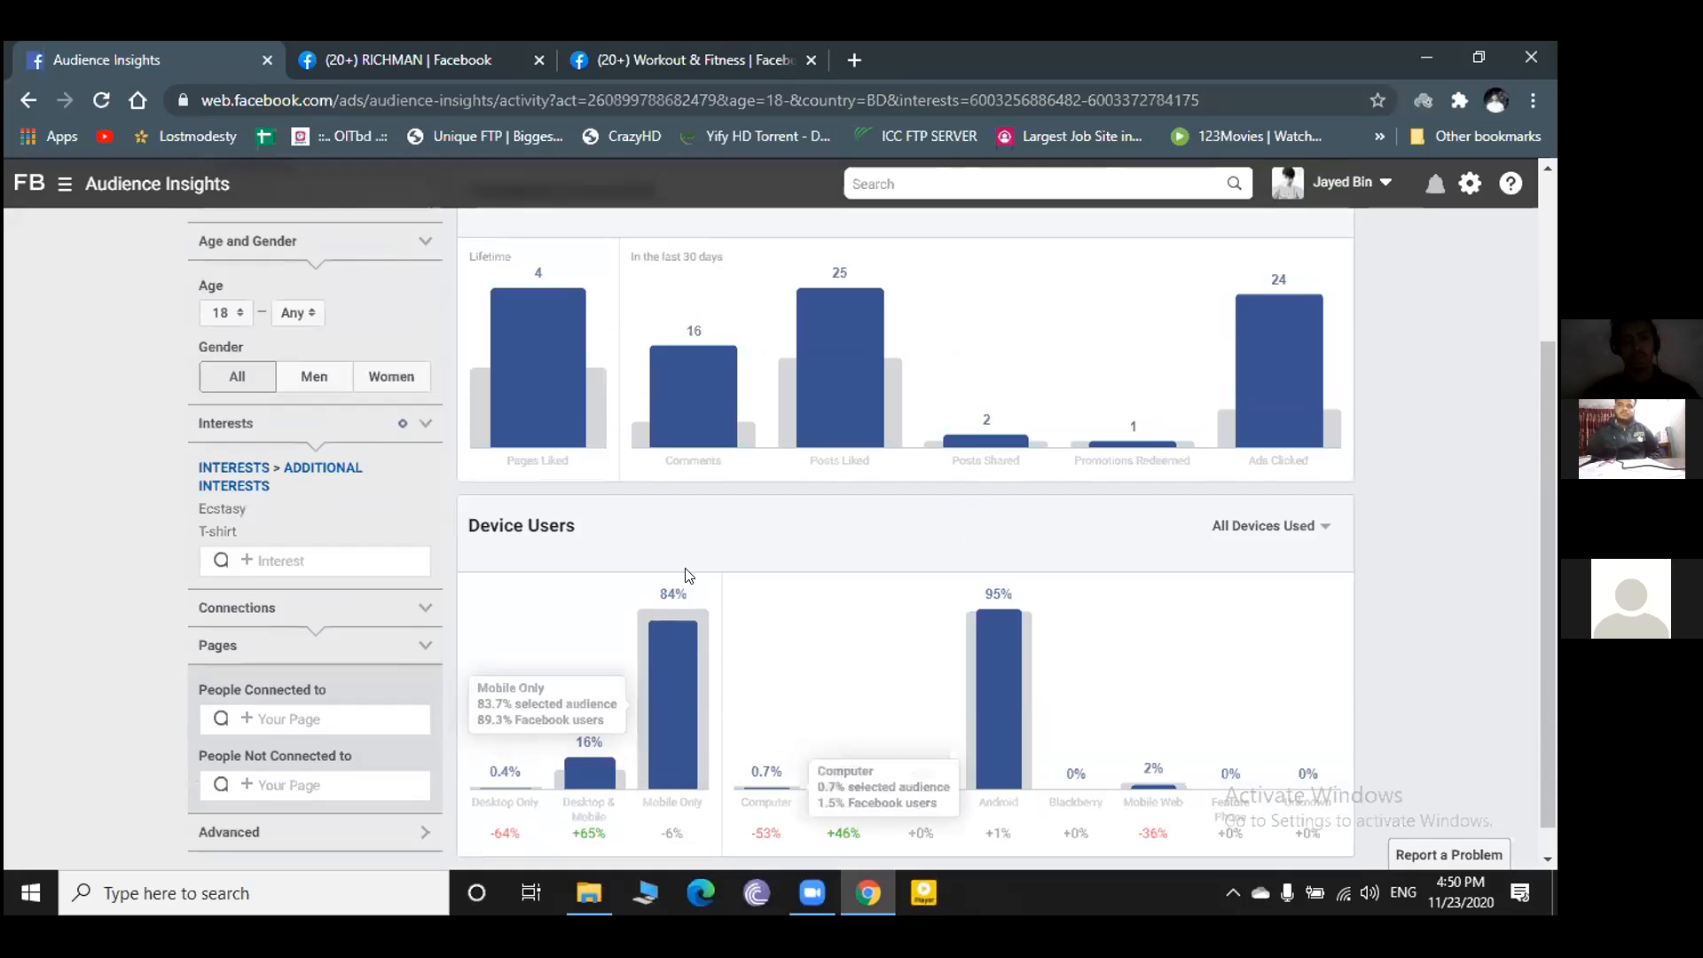
pyautogui.scroll(-1, 704, 586)
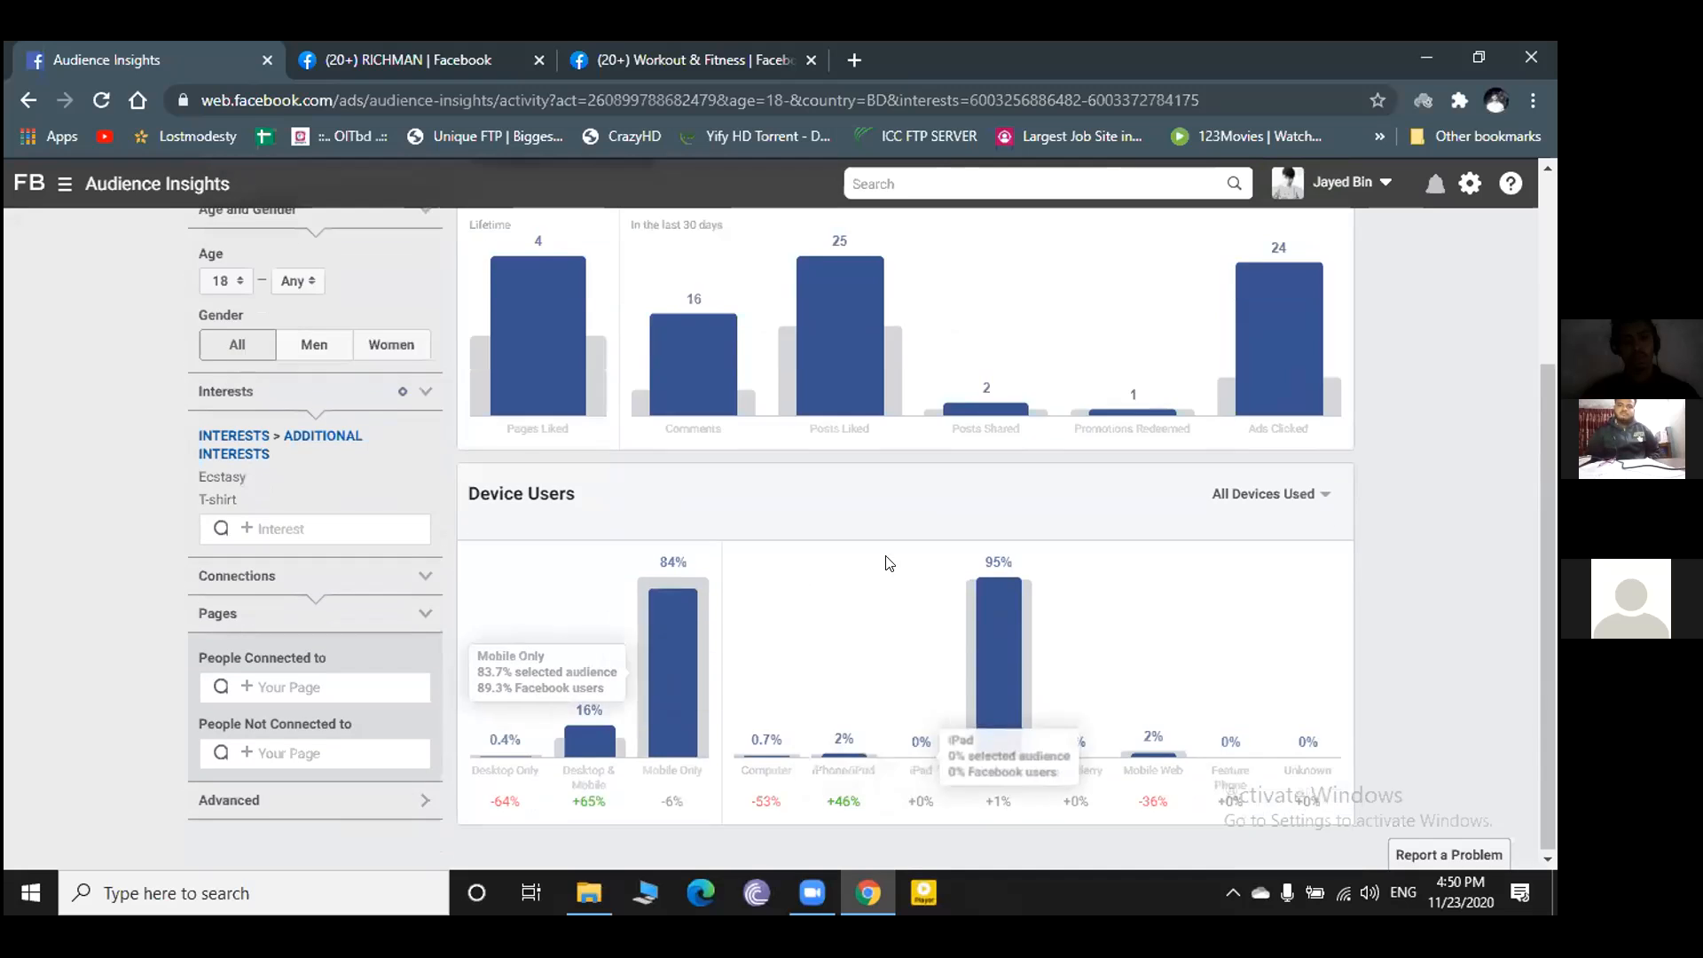
pyautogui.scroll(3, 532, 502)
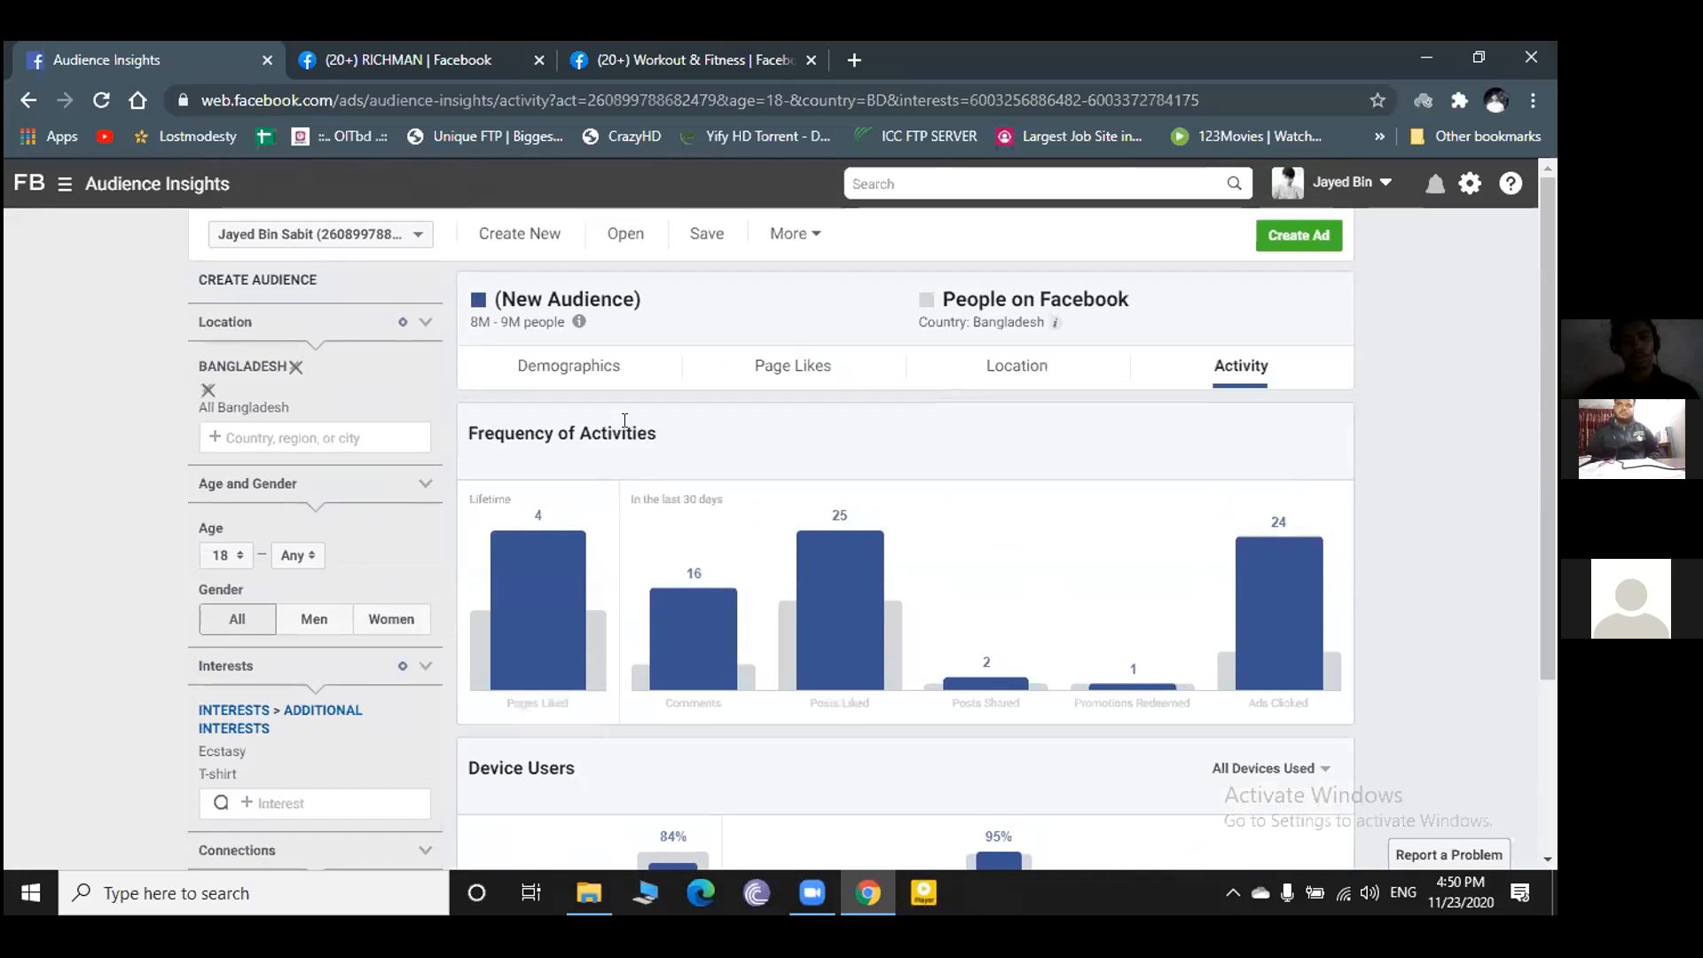
pyautogui.scroll(-3, 625, 420)
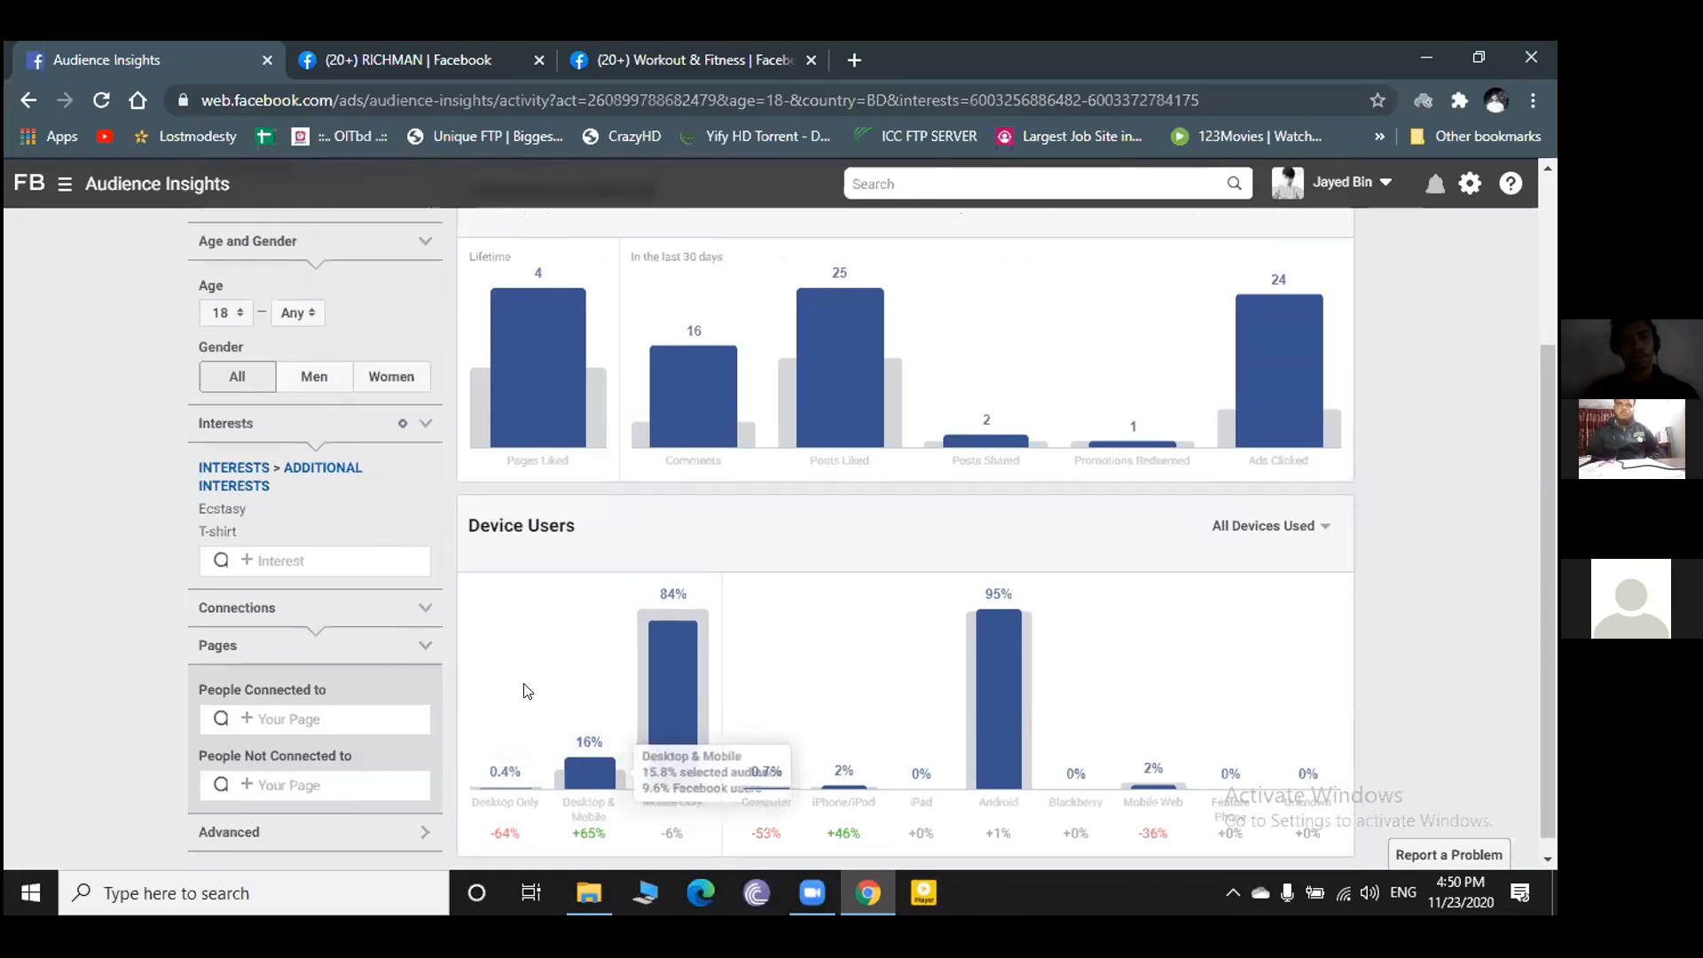
pyautogui.scroll(3, 689, 486)
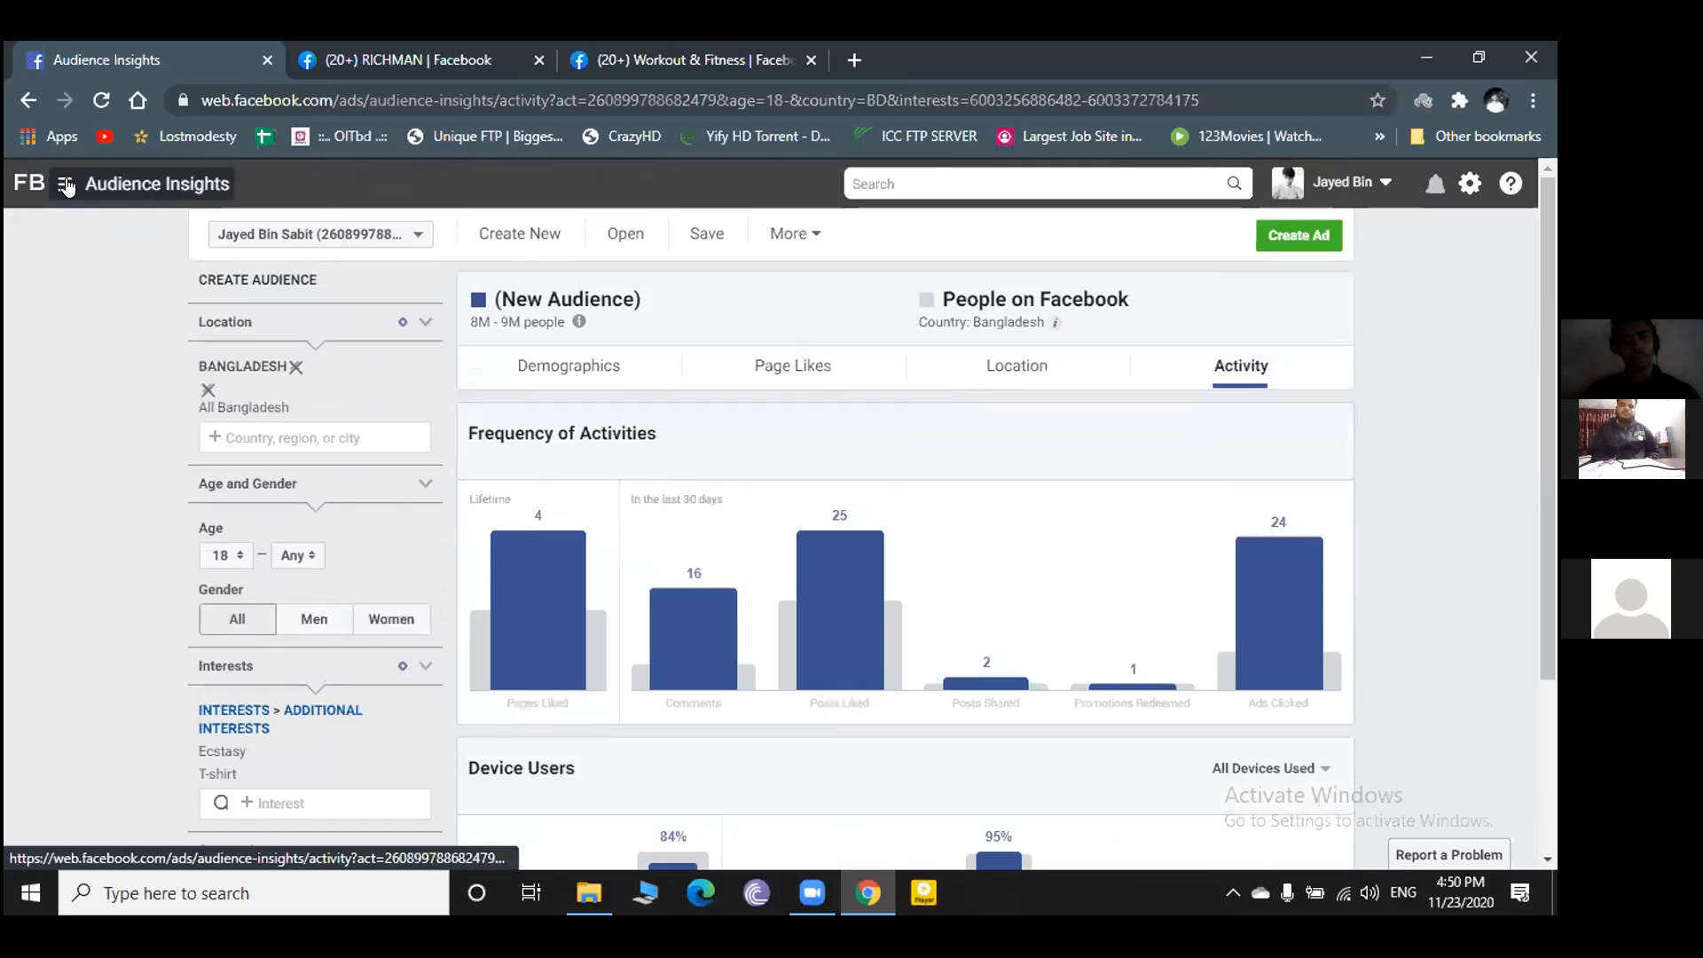
# - Switch from Audience Insights to Ads Manager, discarding the unsaved audience, and start creating a new campaign
pyautogui.click(65, 184)
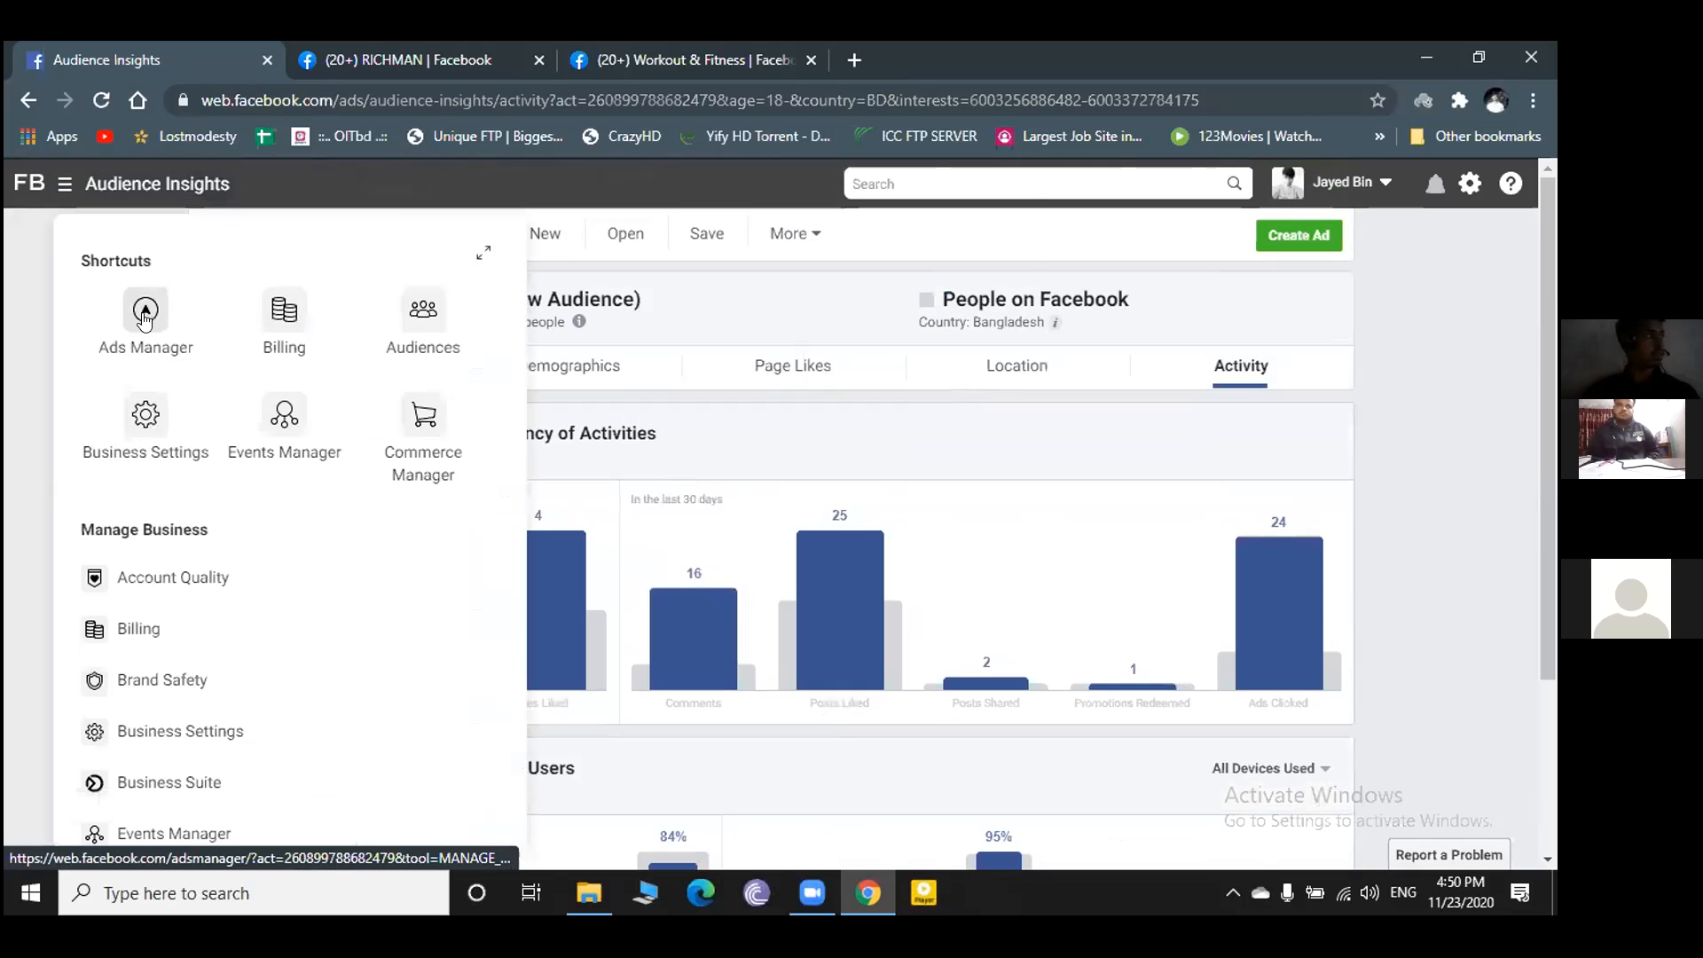
pyautogui.click(146, 315)
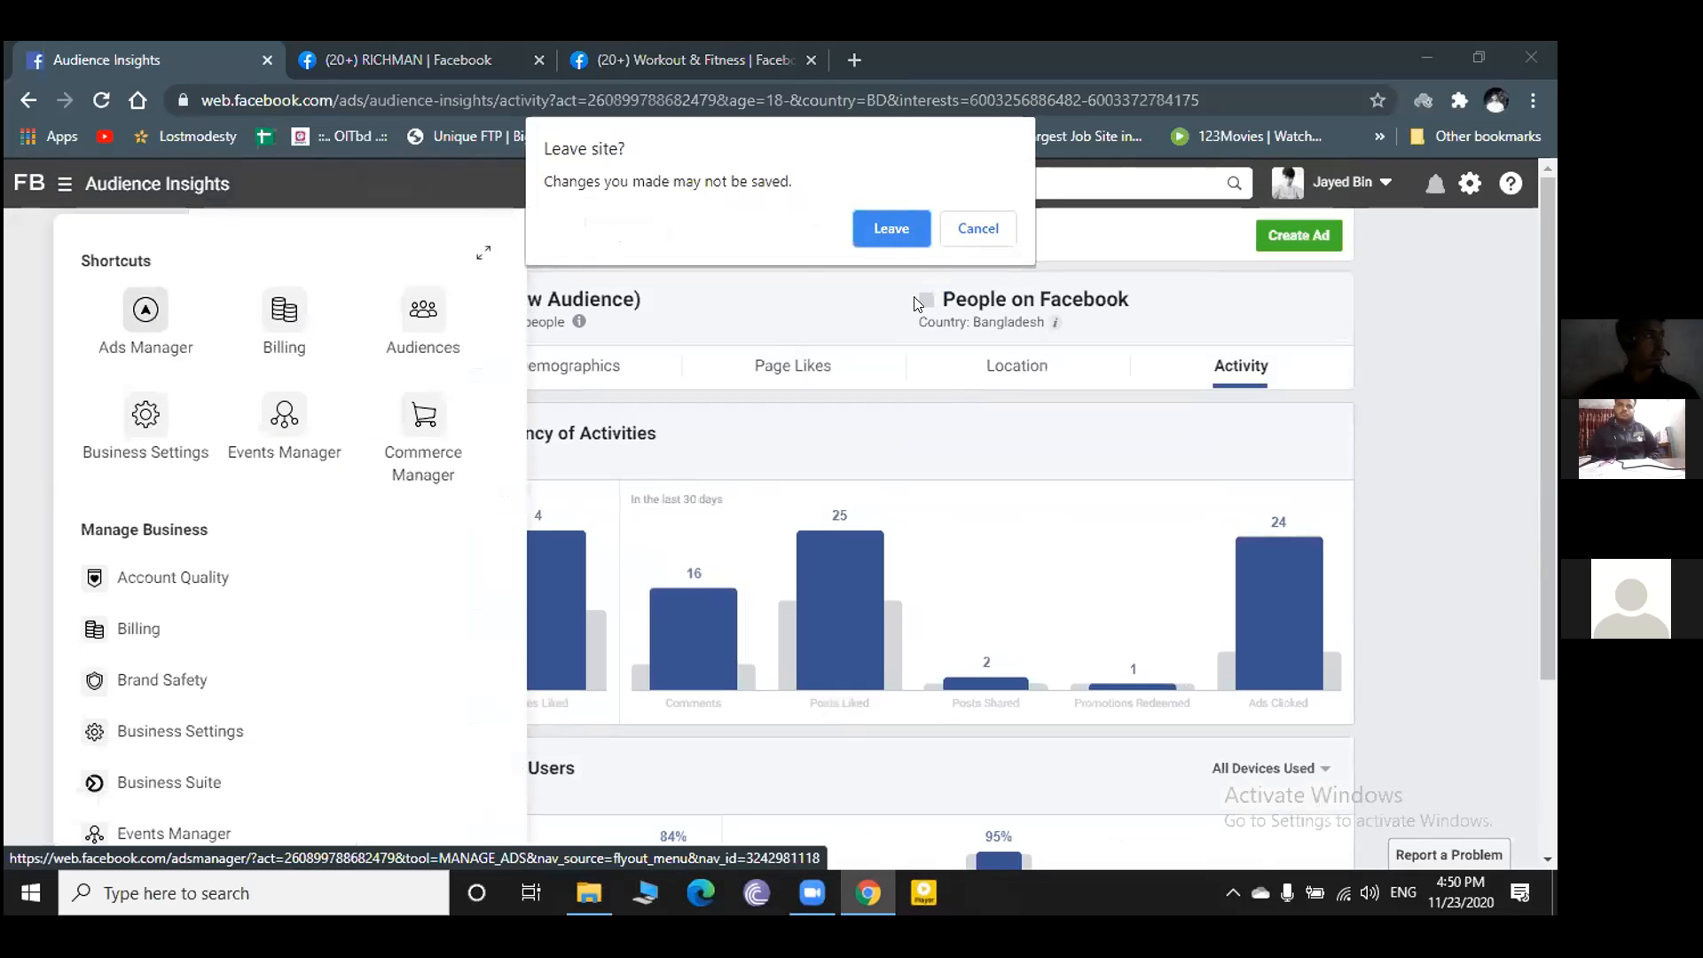
pyautogui.click(888, 229)
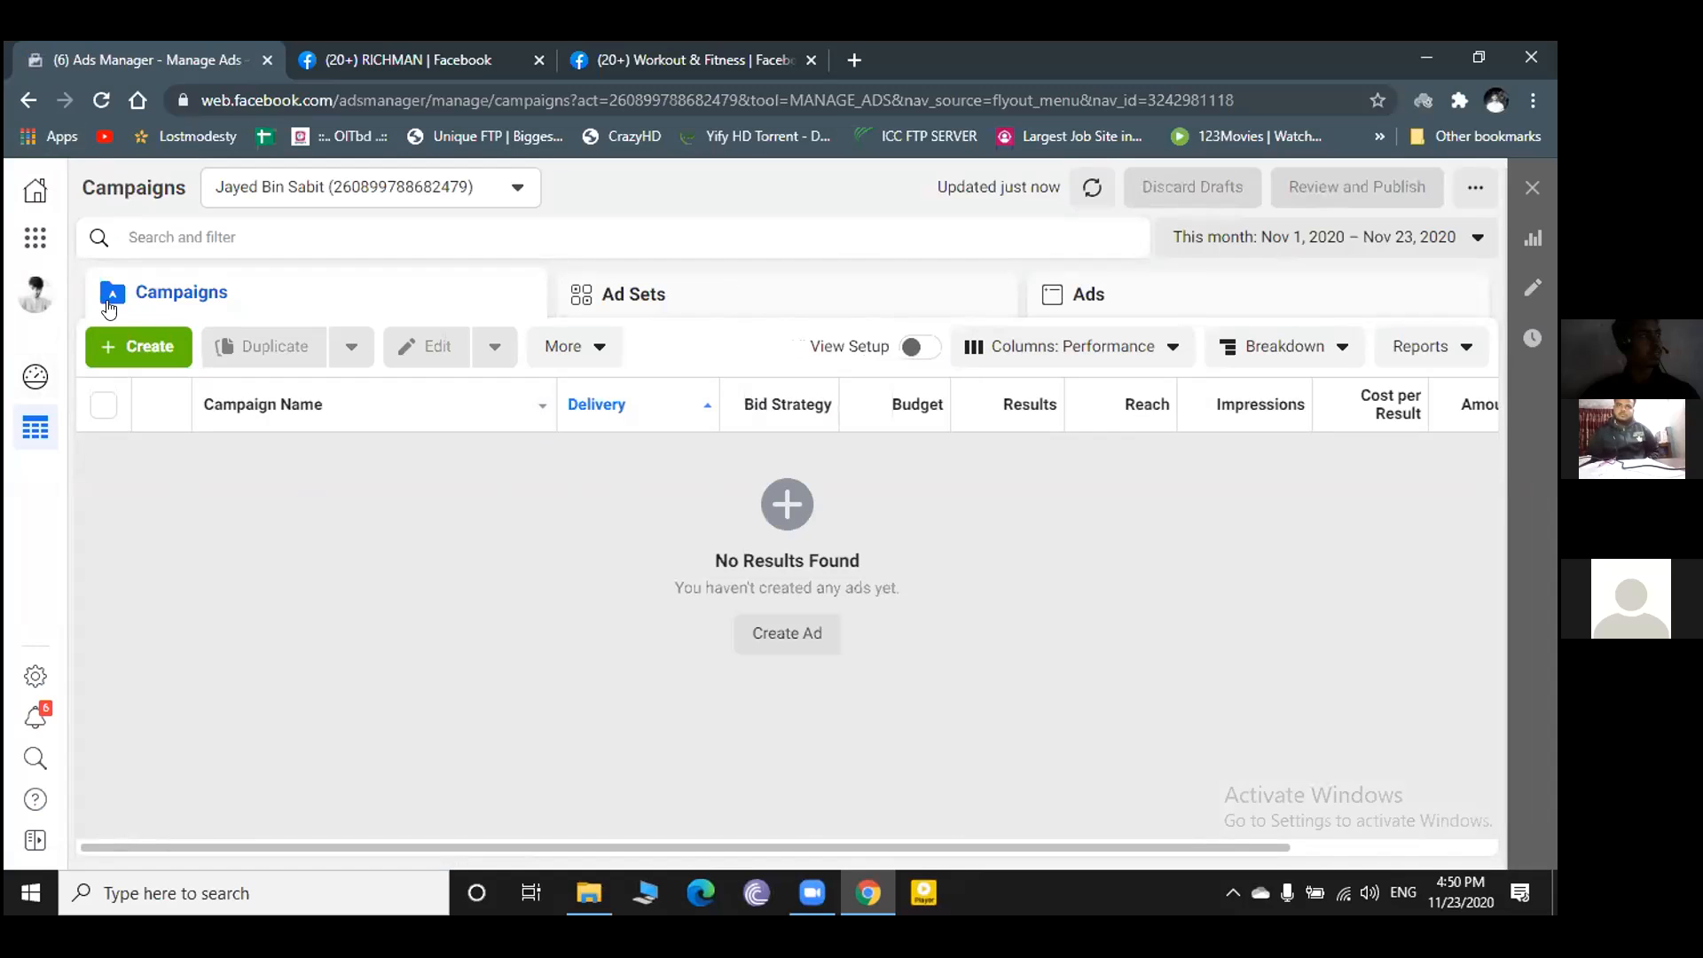
pyautogui.click(139, 356)
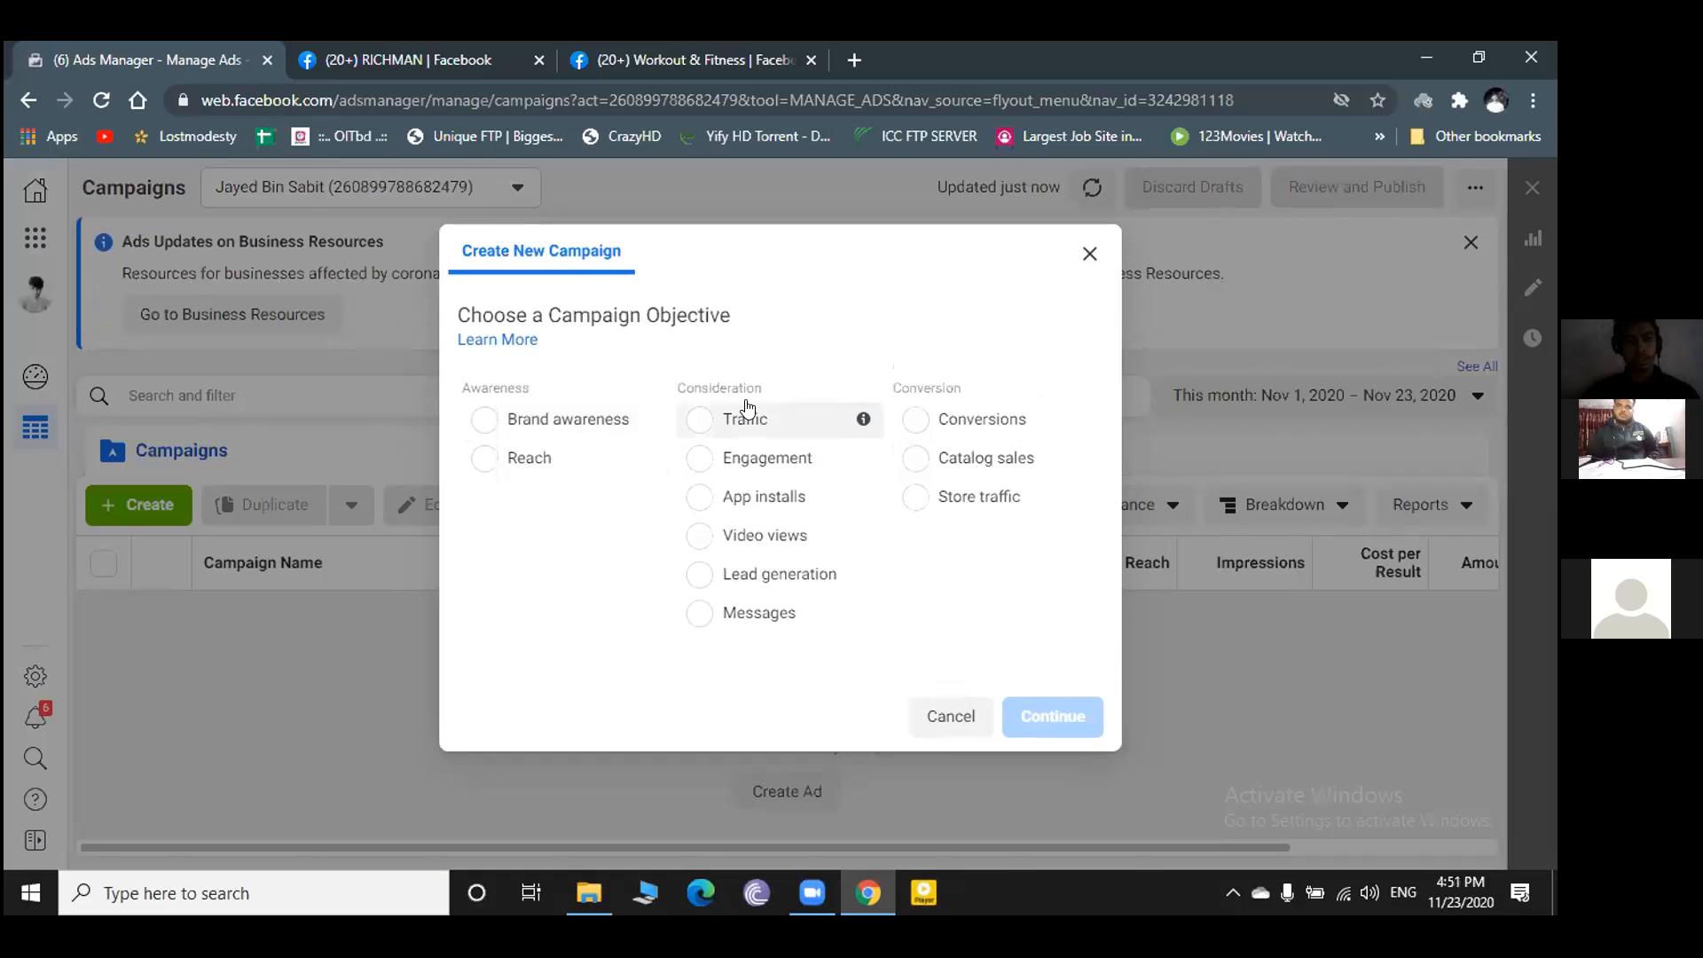
# - Read the descriptions of the Awareness and Consideration campaign objectives, from Brand awareness and Reach through to Messages
pyautogui.moveTo(555, 448)
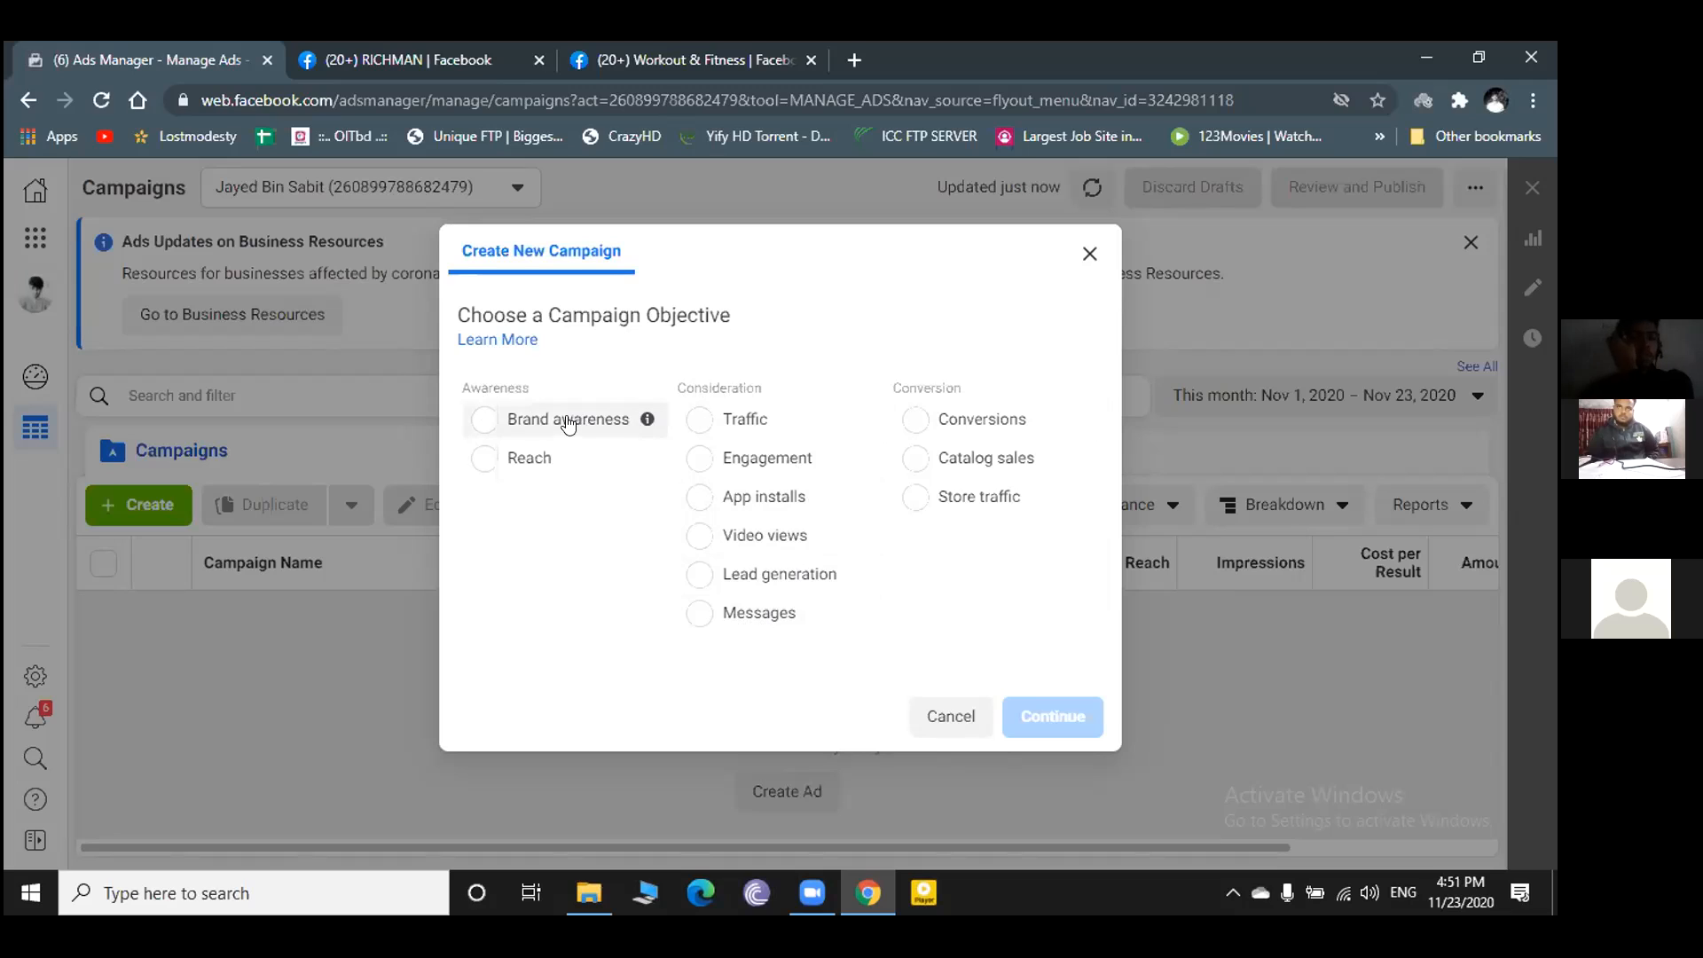
pyautogui.moveTo(649, 420)
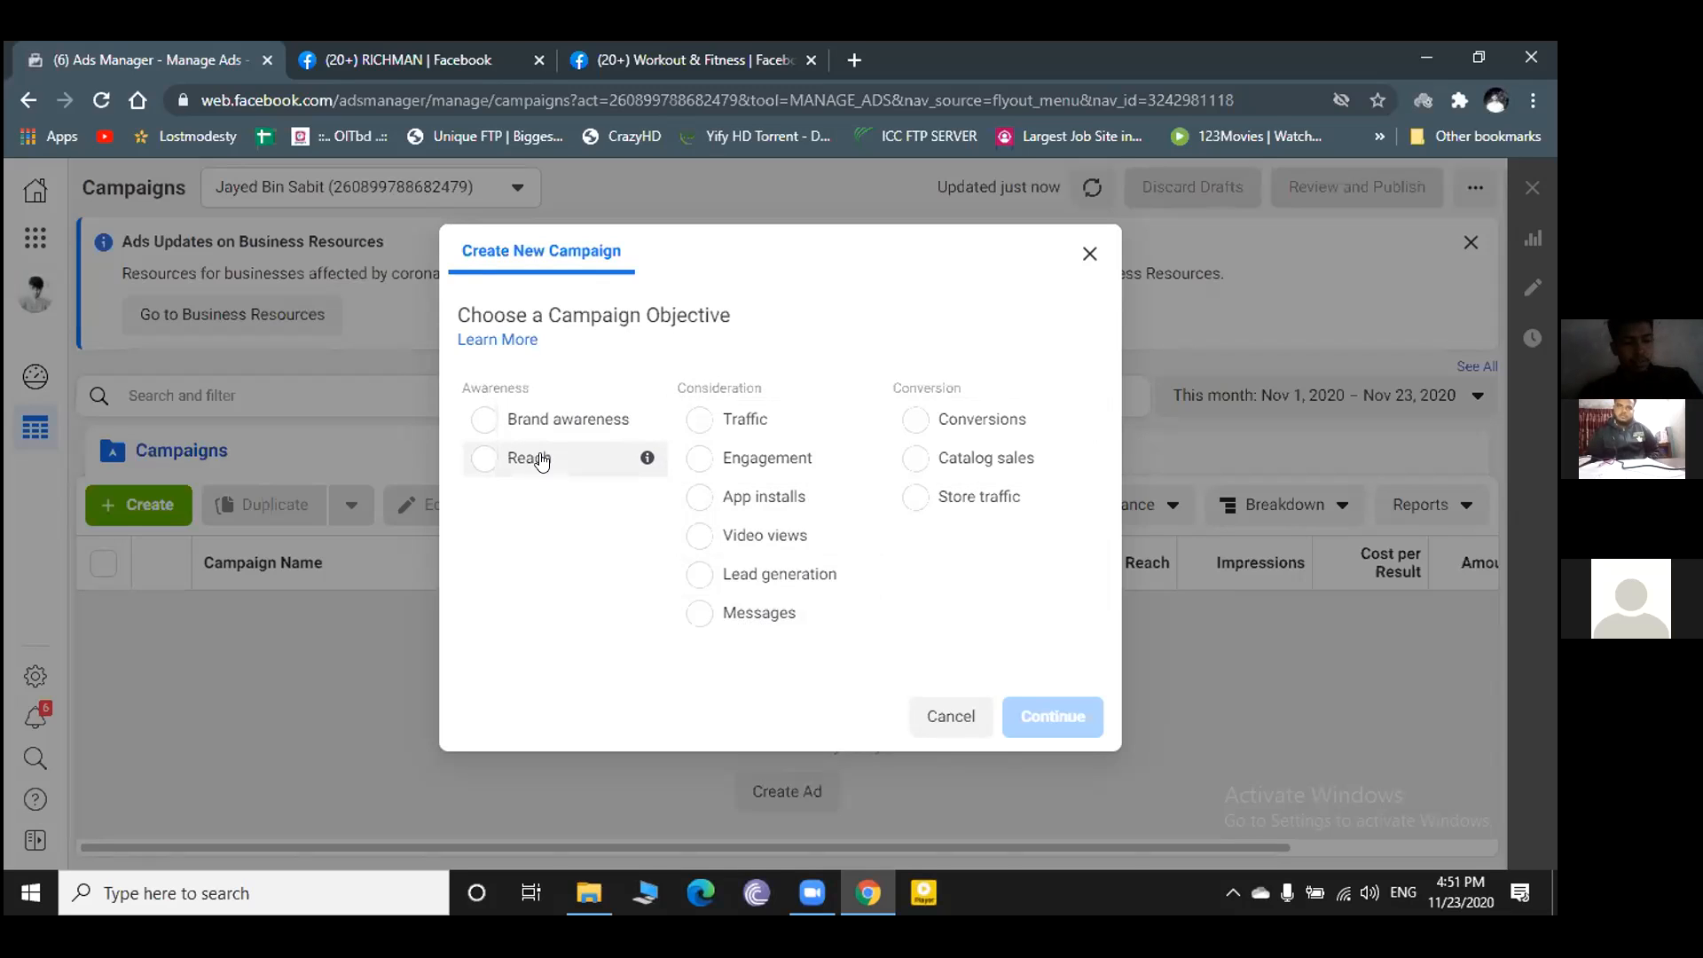
pyautogui.moveTo(610, 471)
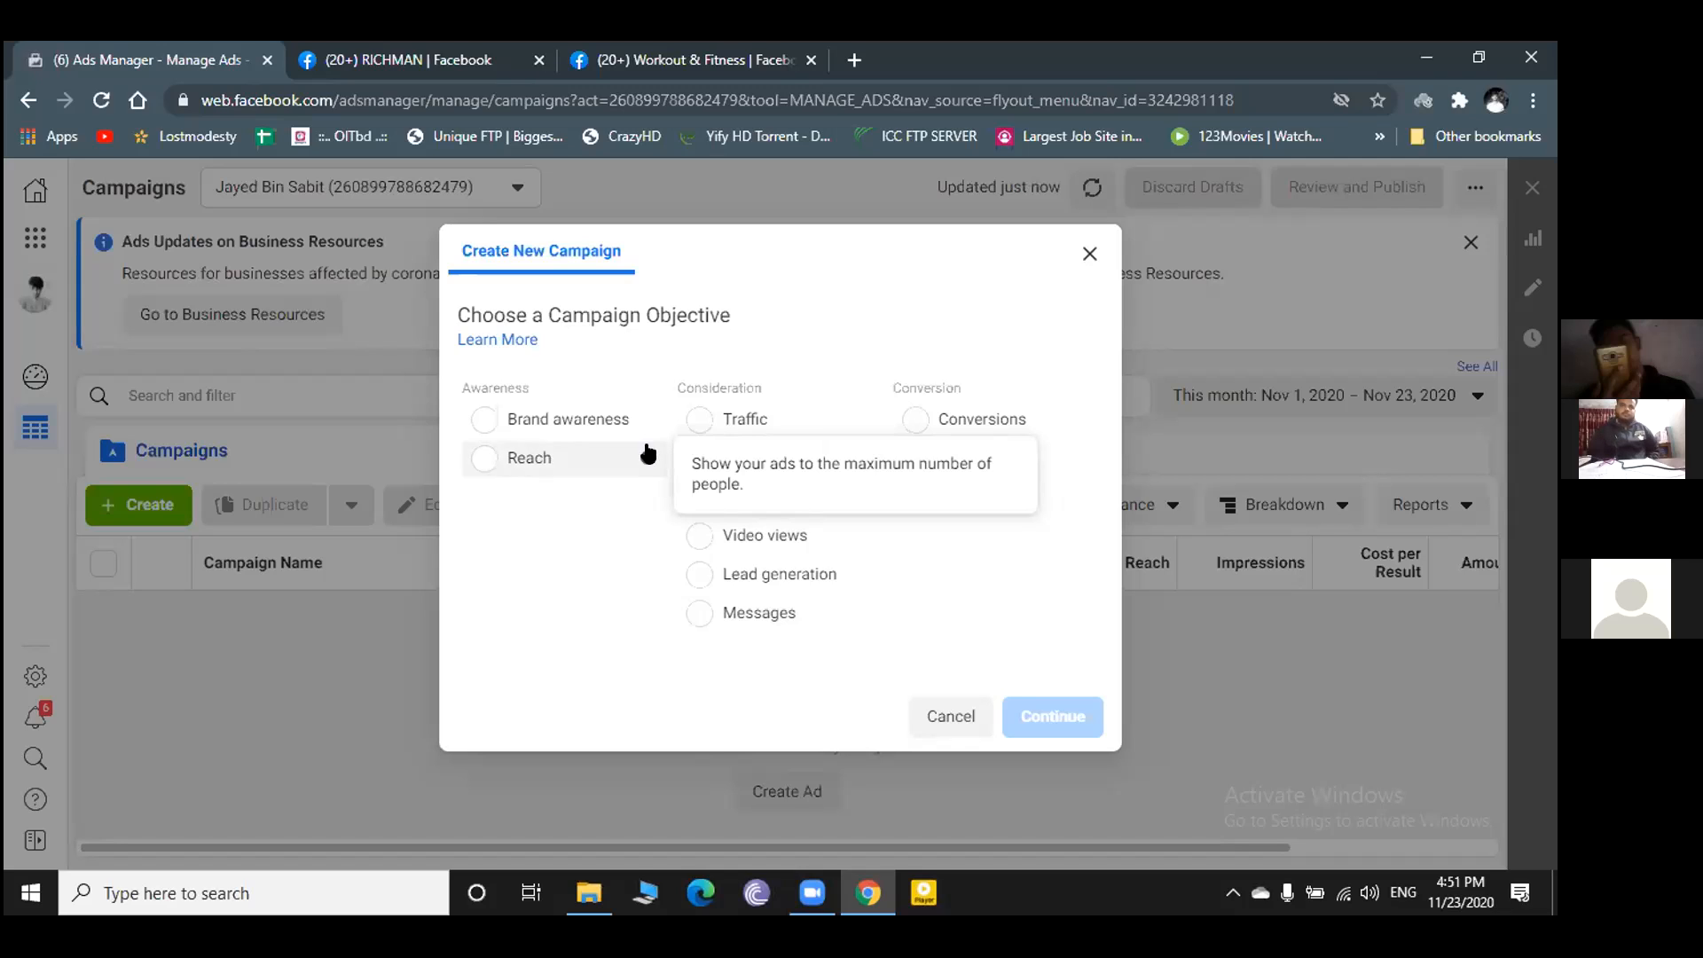
pyautogui.moveTo(660, 455)
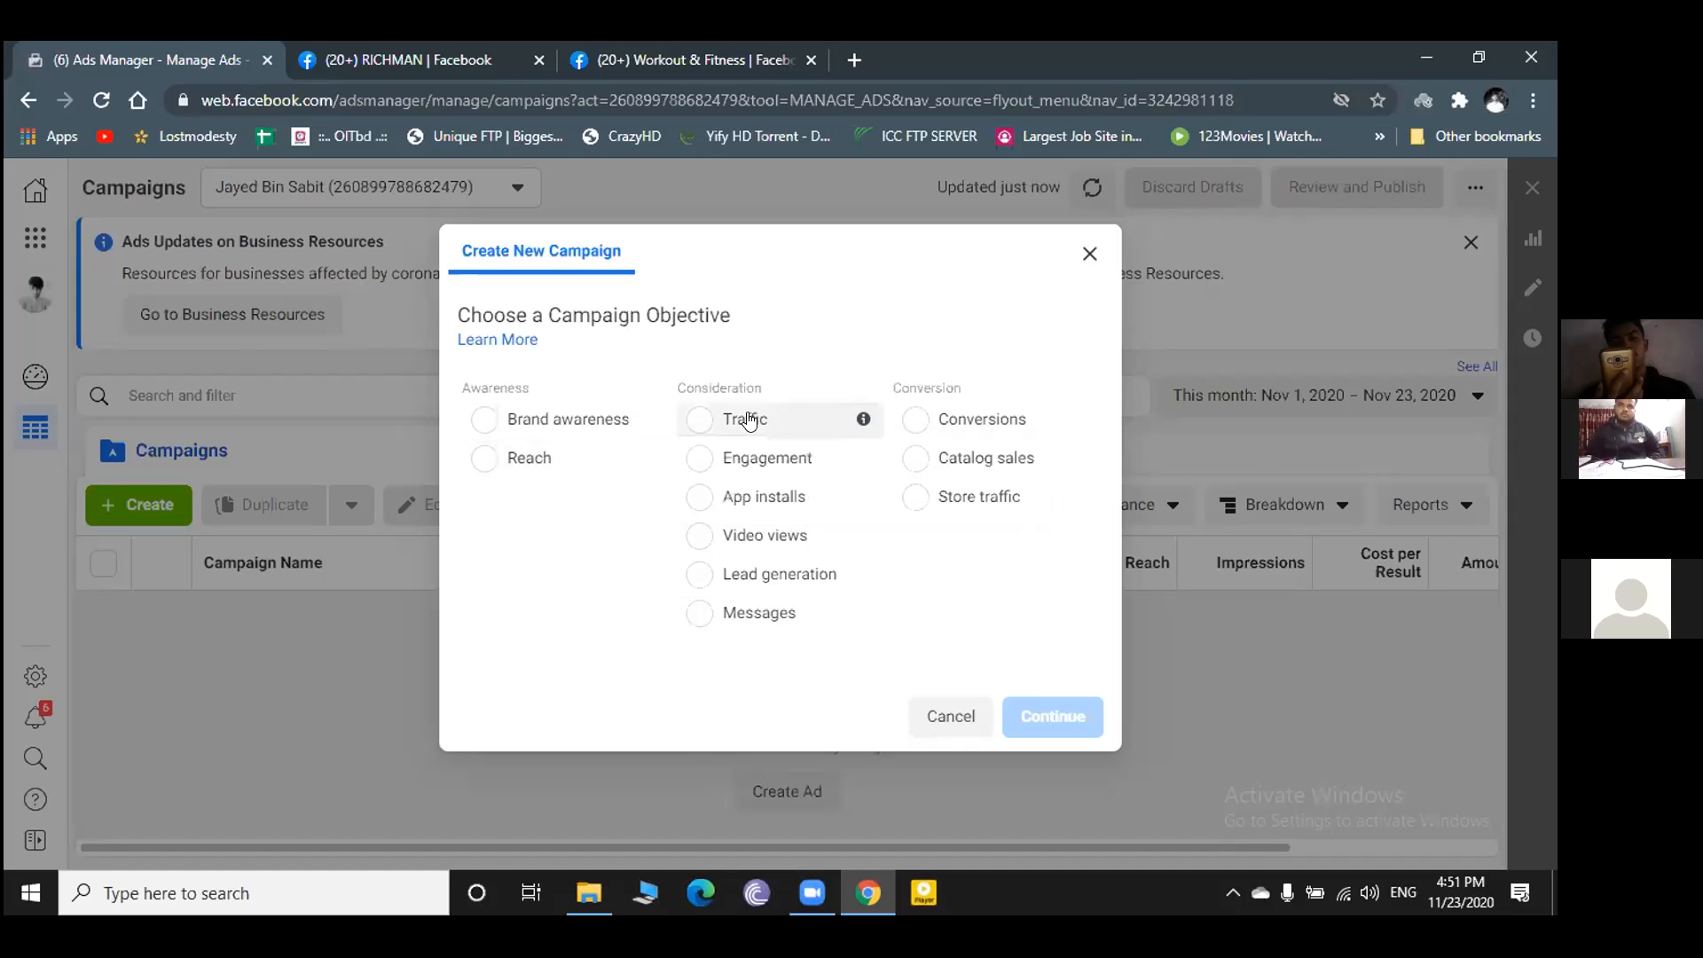
pyautogui.moveTo(865, 426)
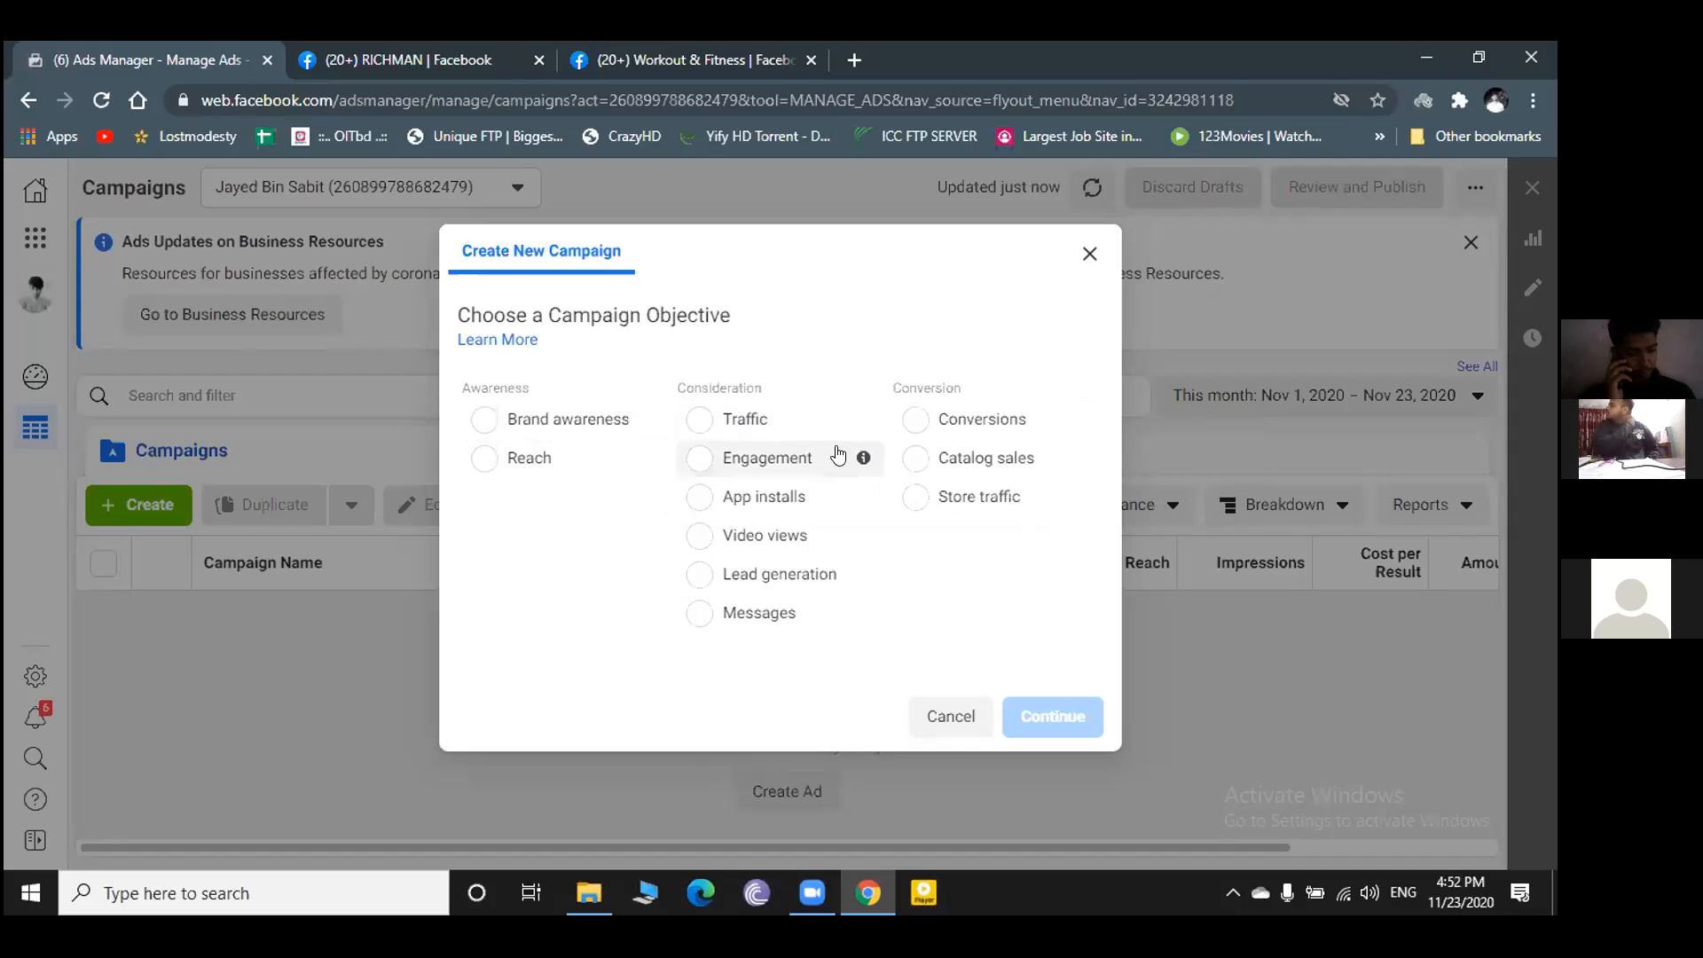
pyautogui.moveTo(853, 460)
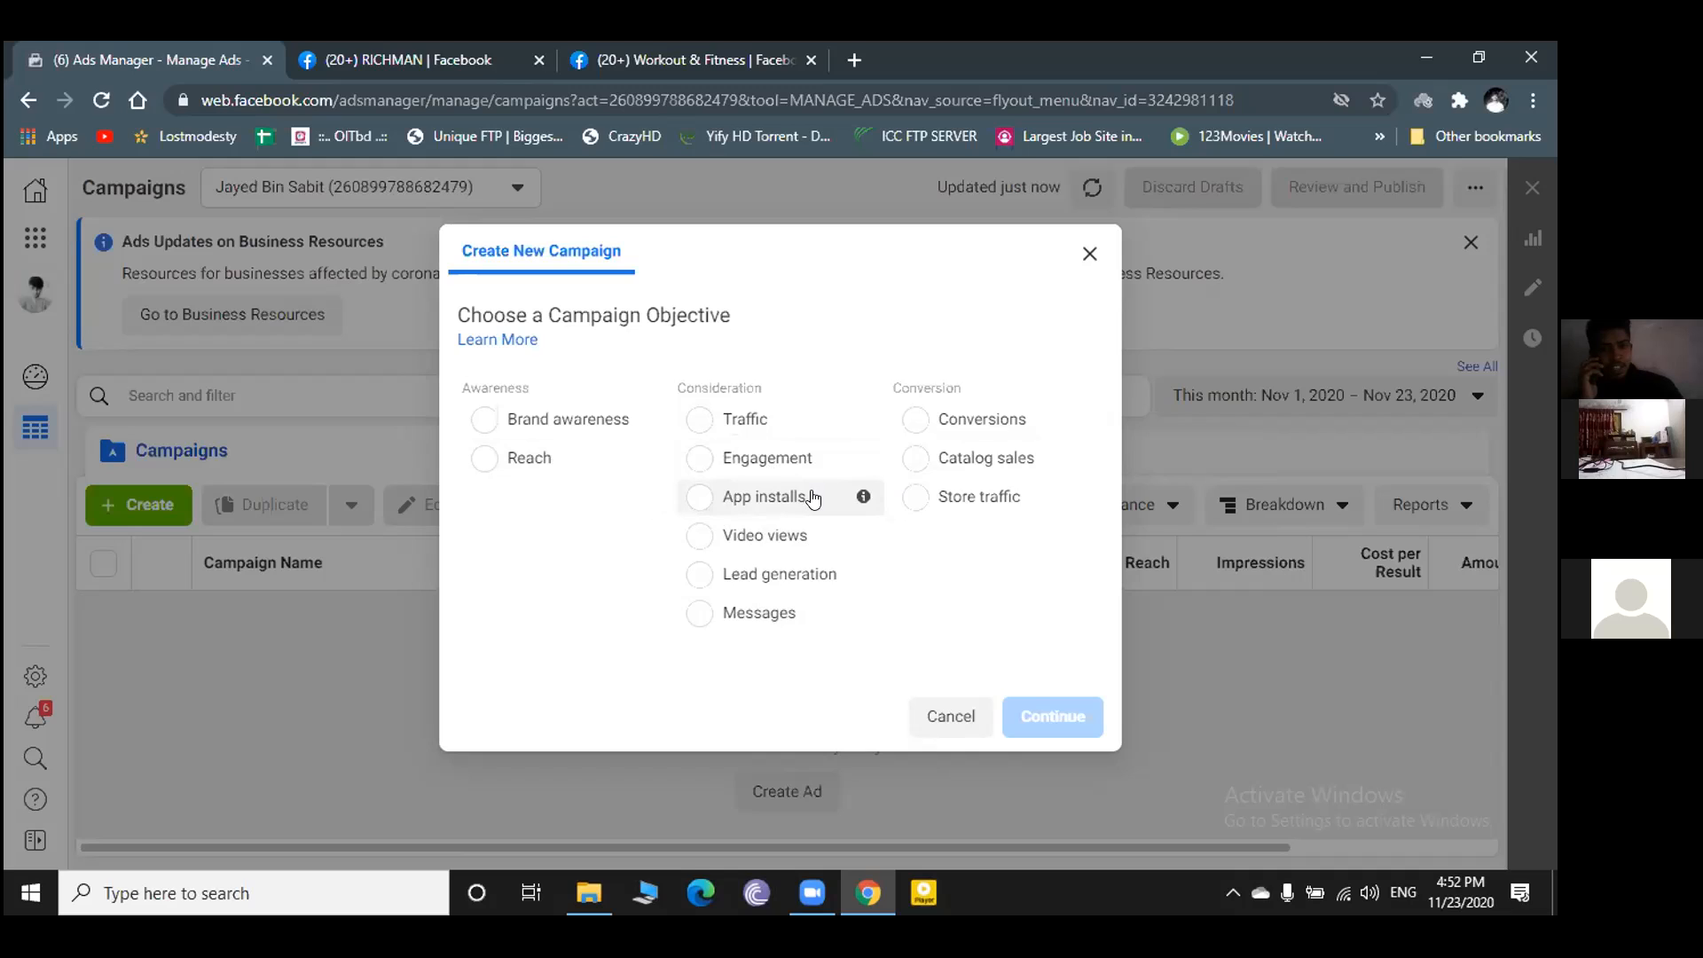
pyautogui.moveTo(857, 509)
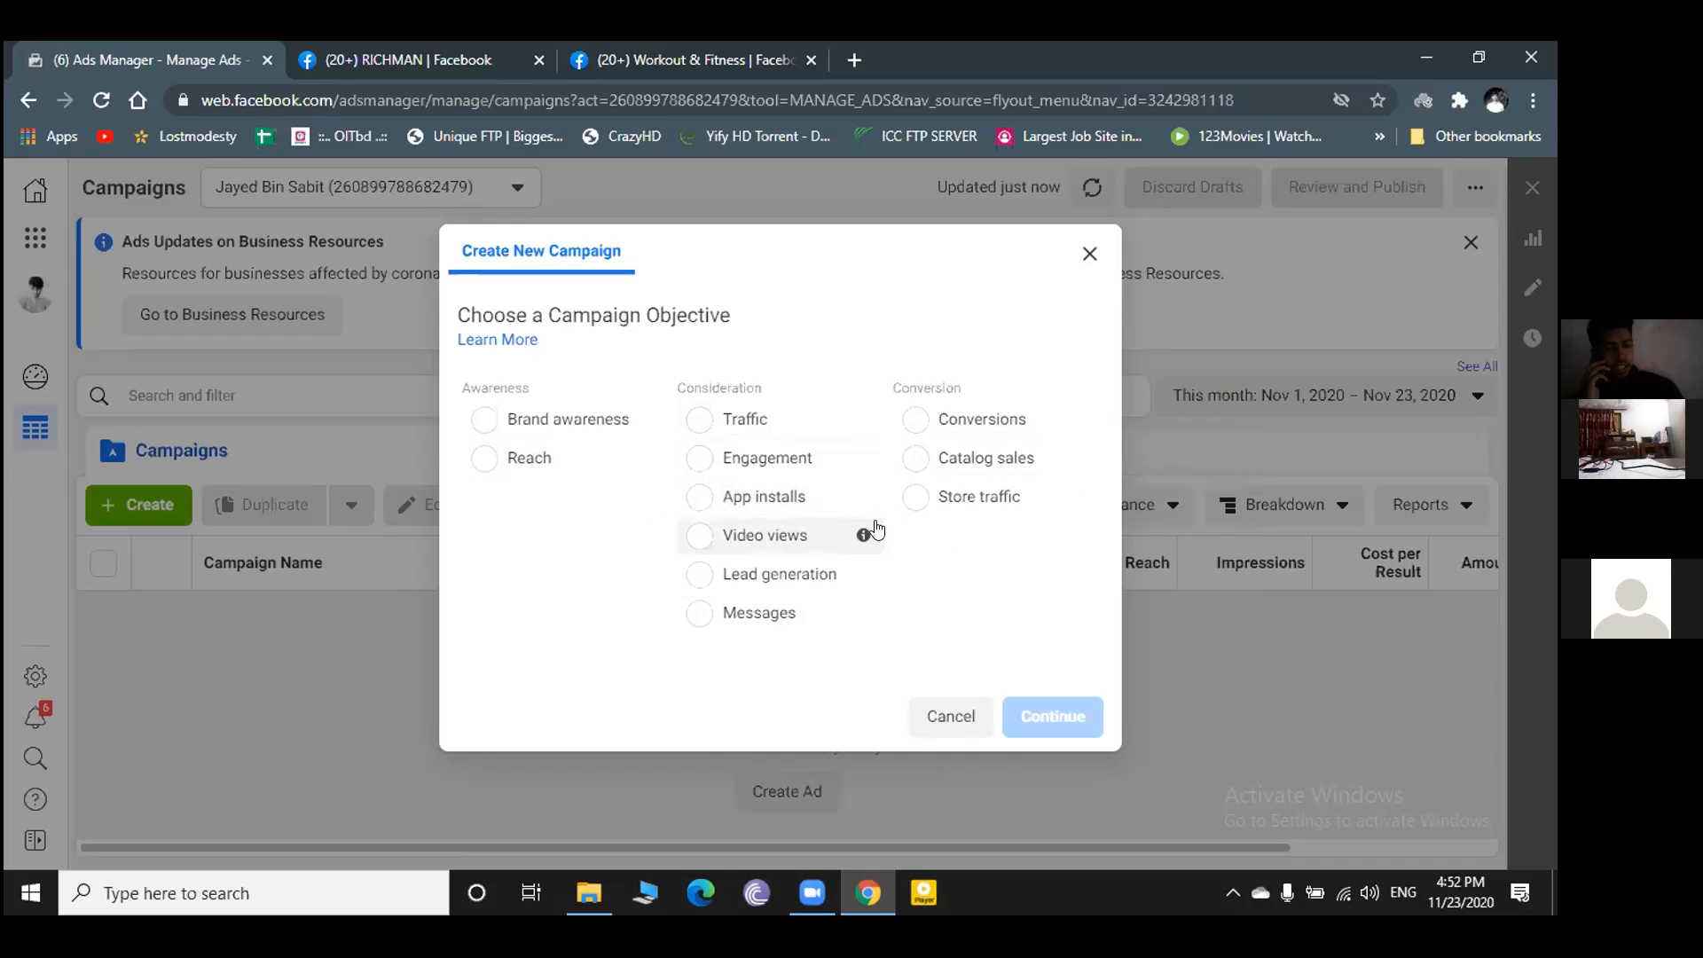
pyautogui.moveTo(865, 539)
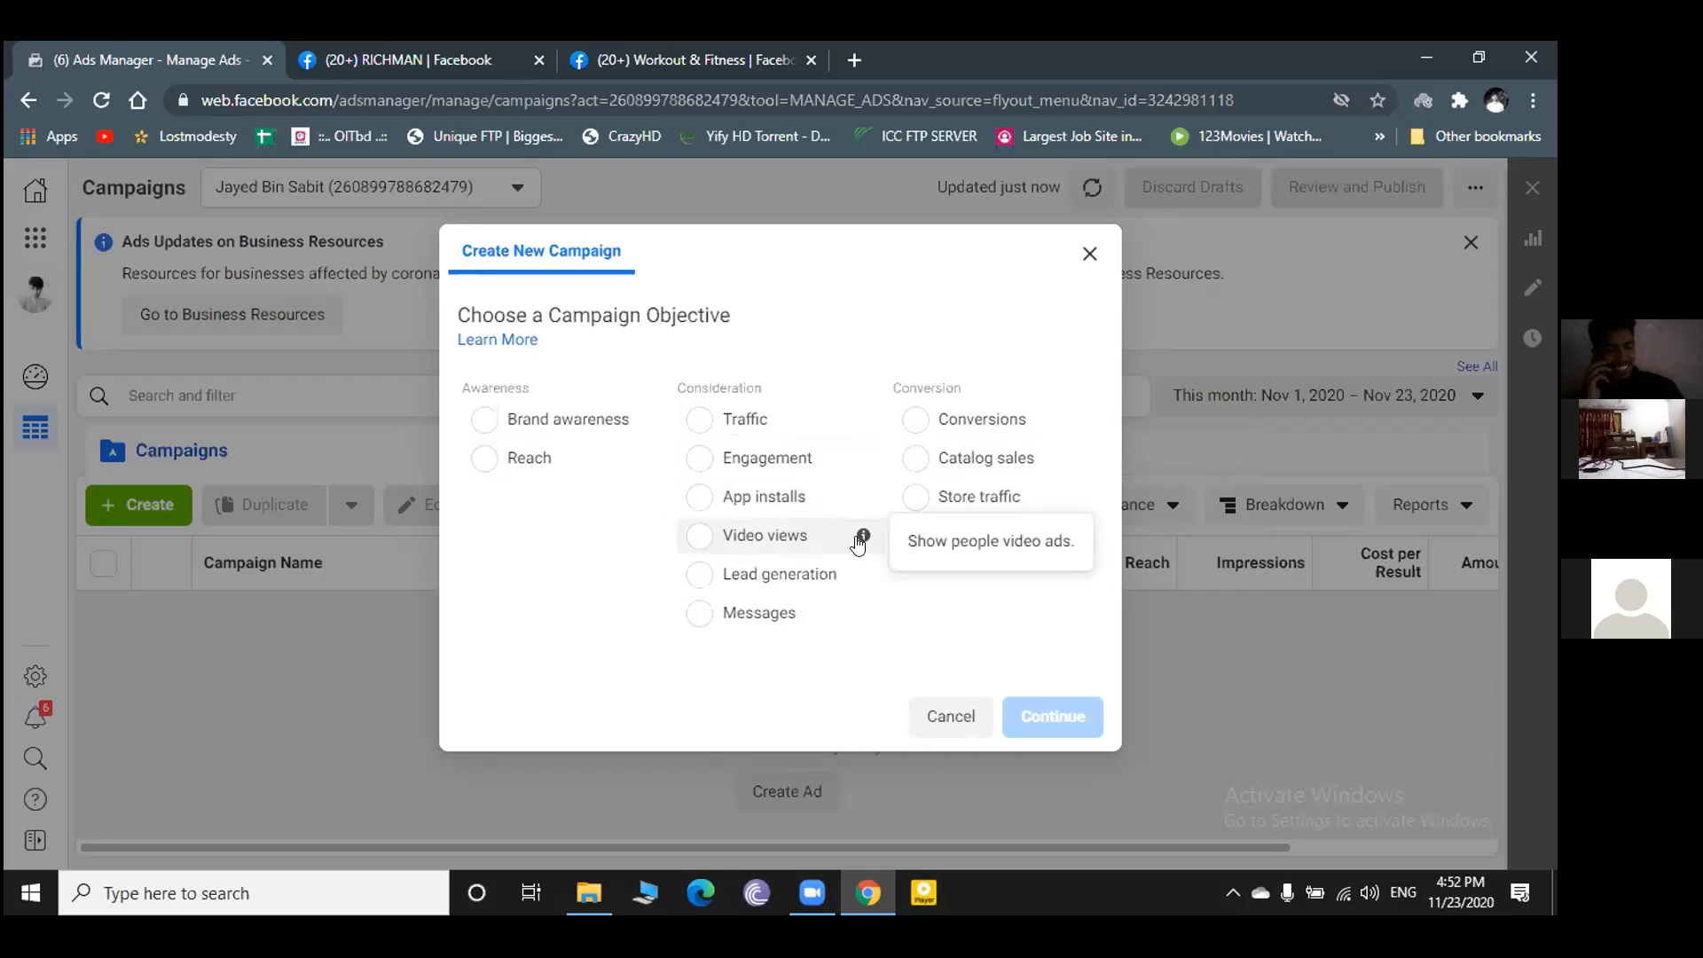
pyautogui.moveTo(854, 578)
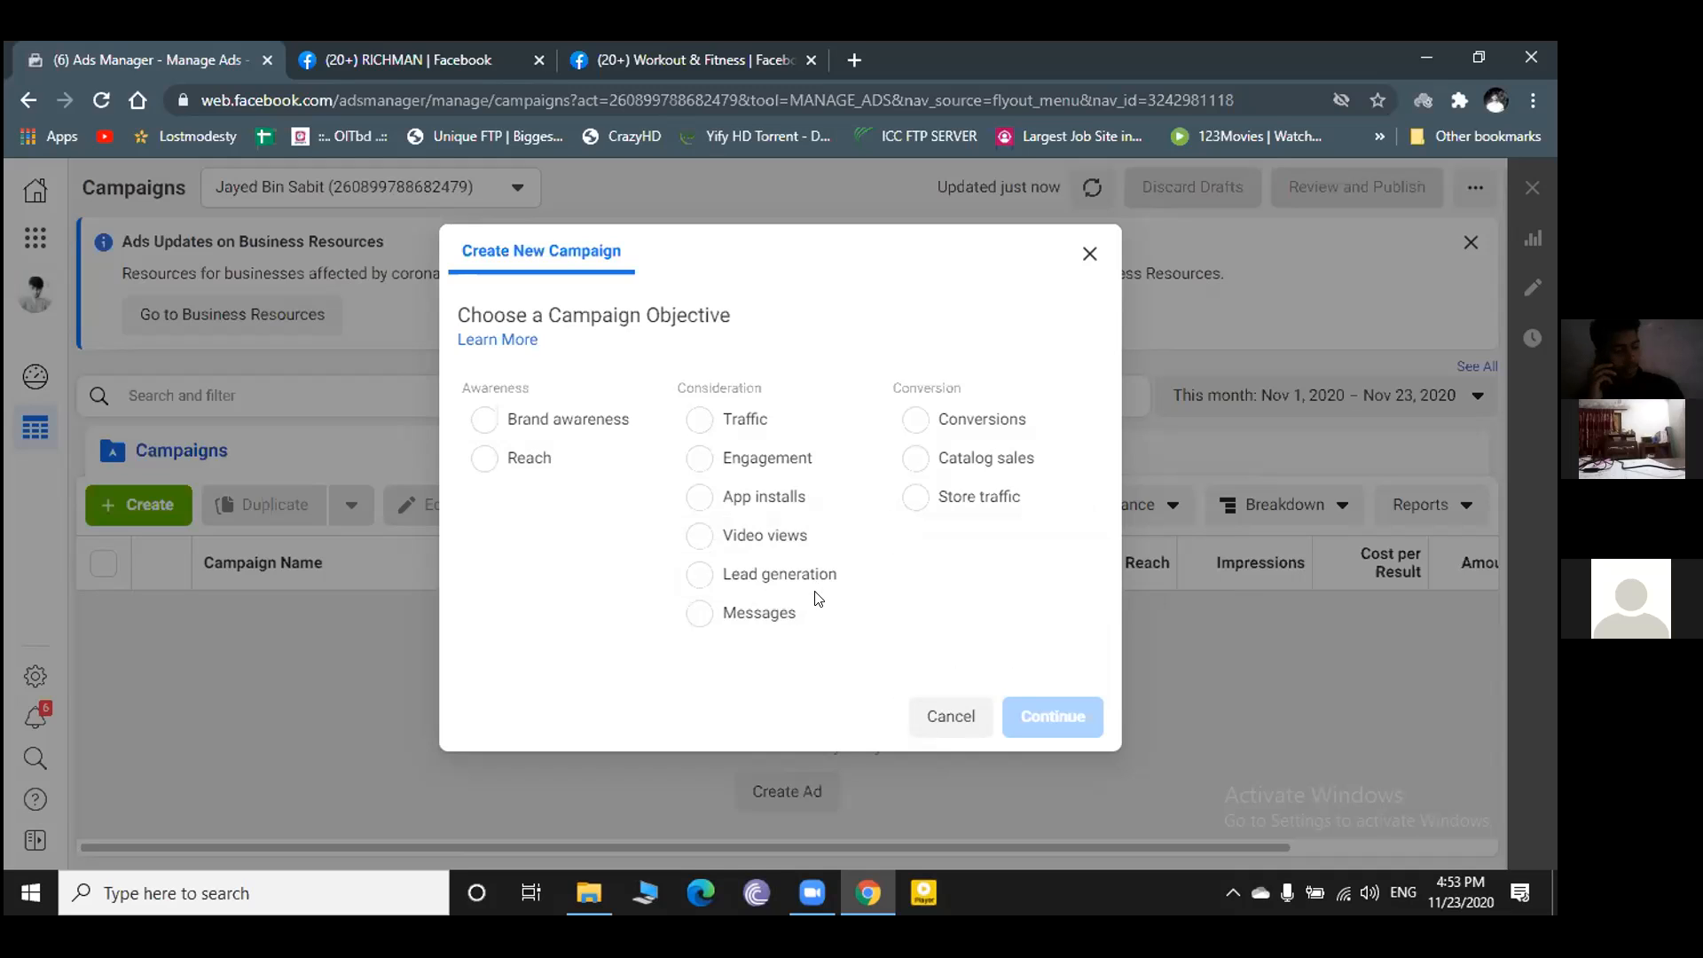
pyautogui.moveTo(861, 612)
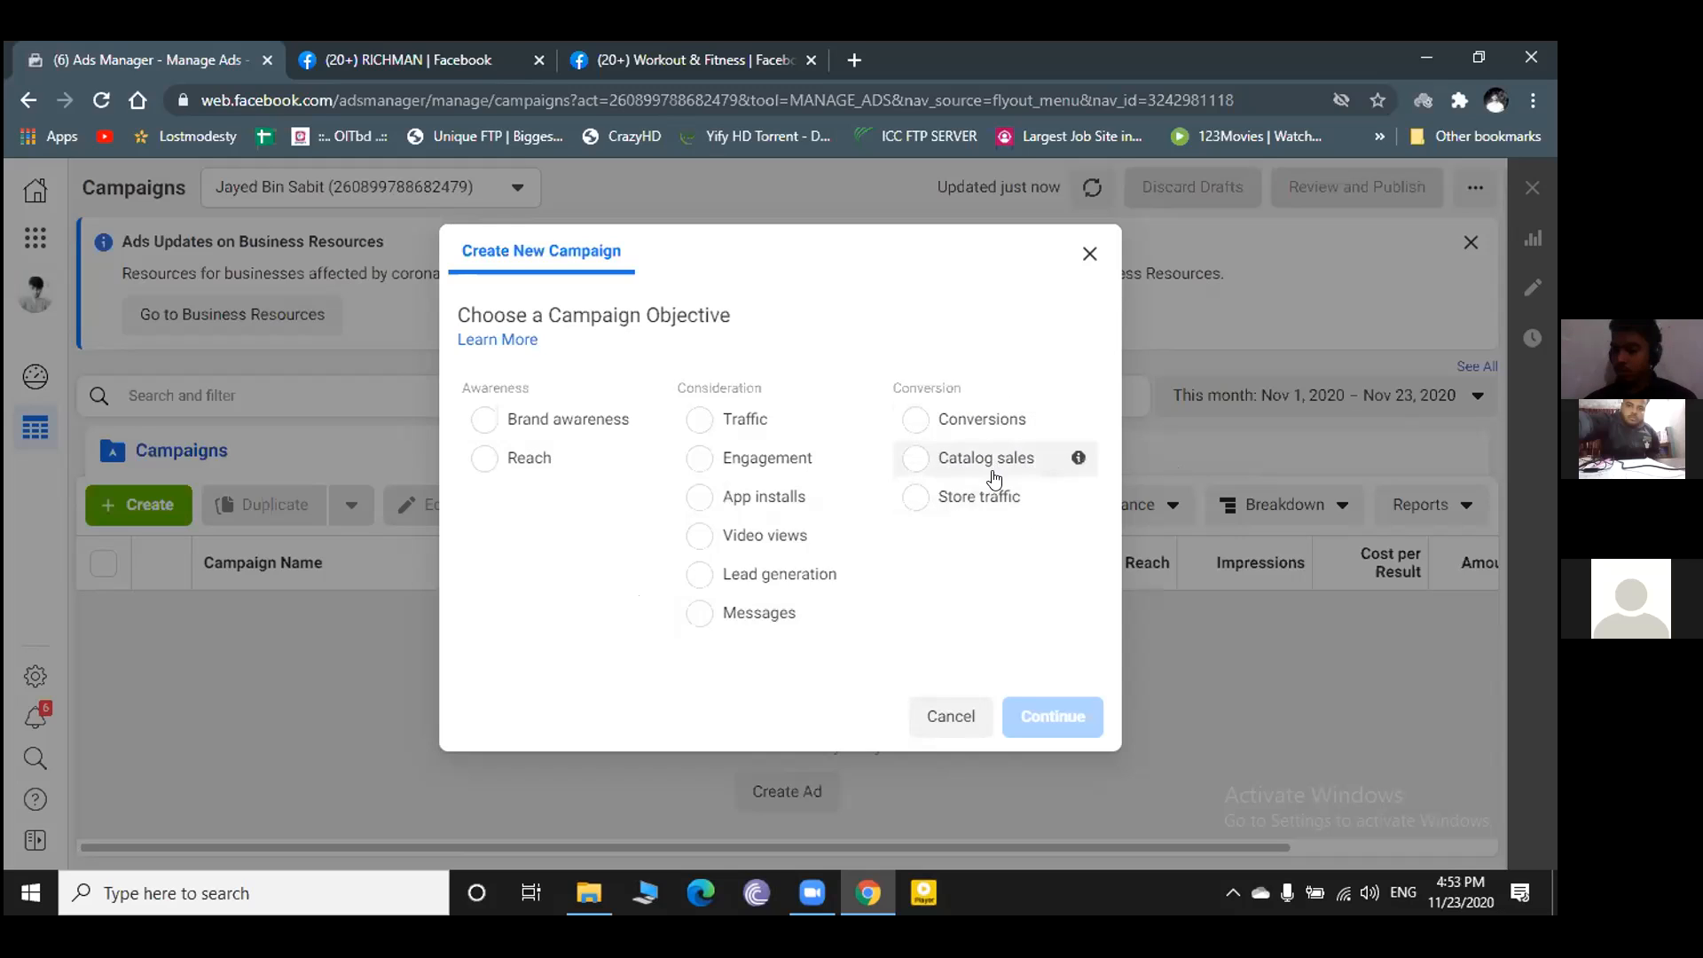
# - Choose Messages as the campaign objective and view the optional campaign, ad set and ad naming fields
pyautogui.click(700, 615)
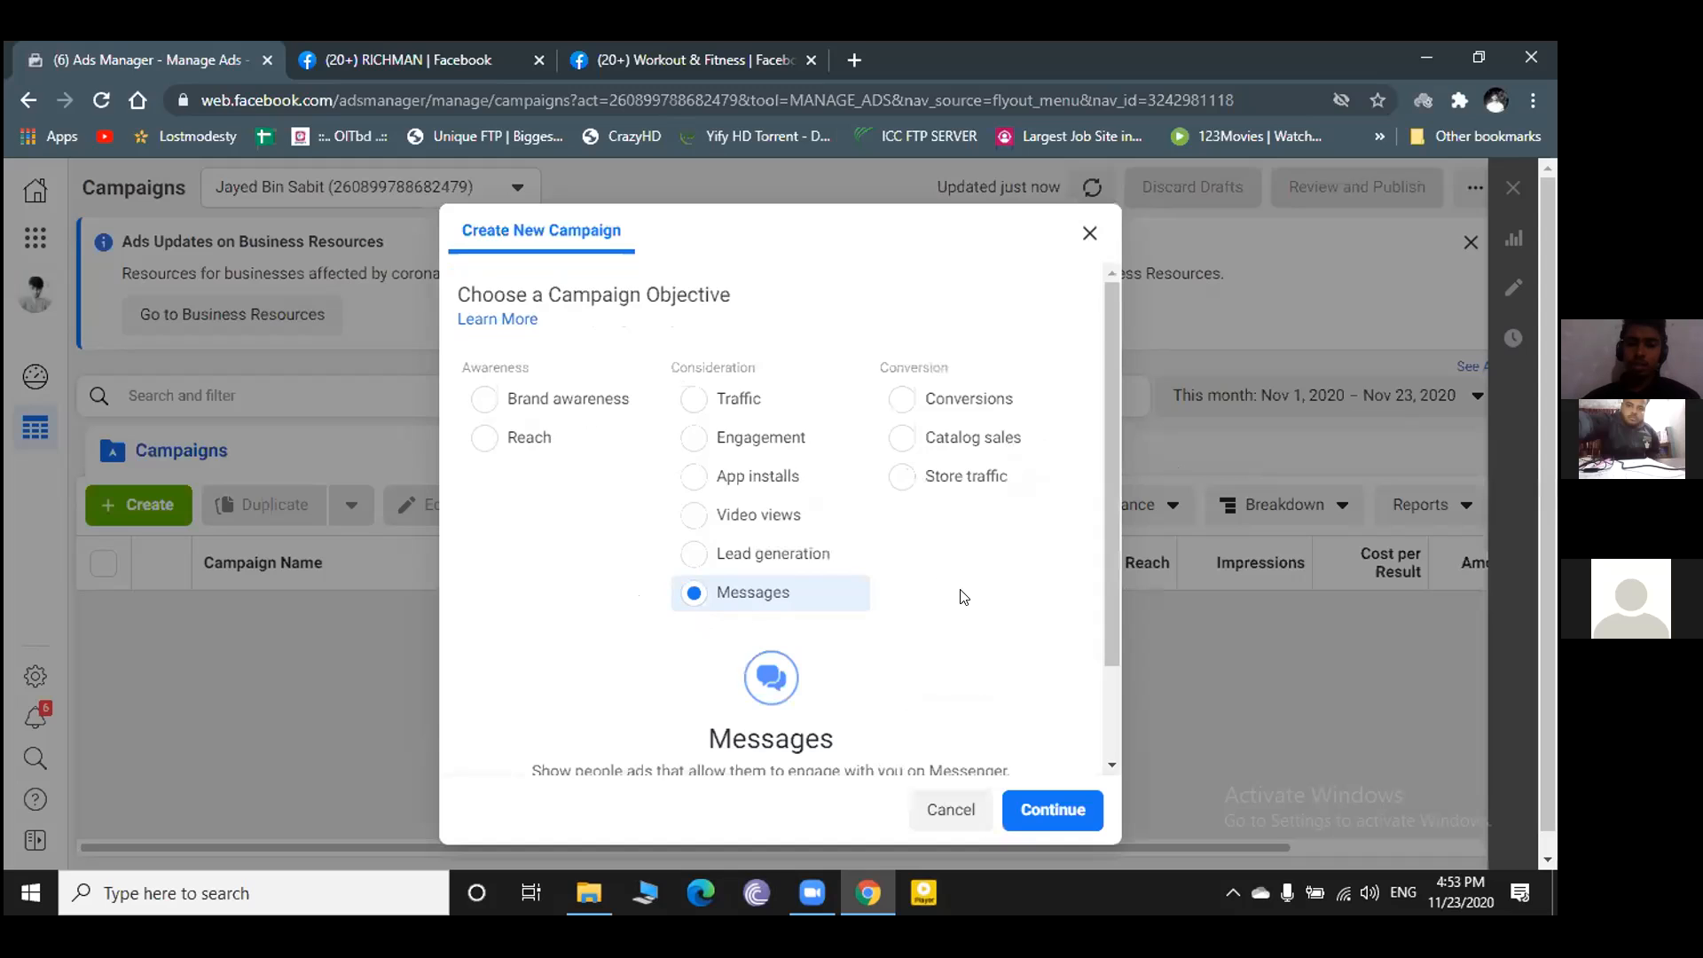
pyautogui.scroll(-1, 985, 639)
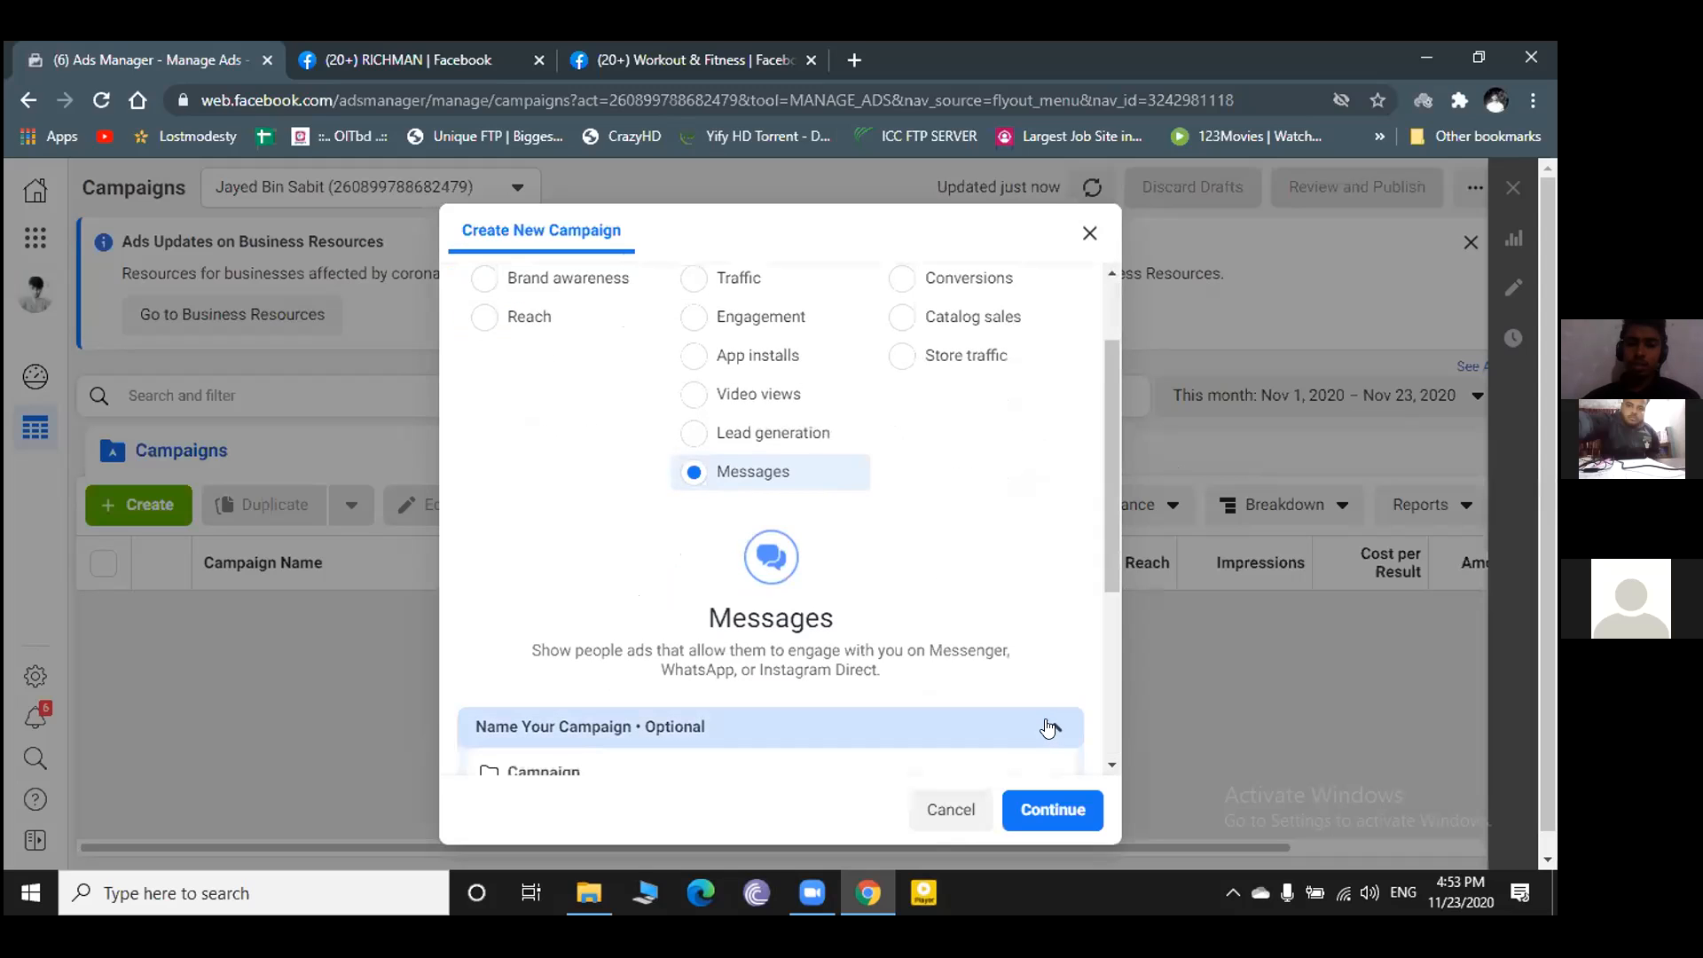
pyautogui.scroll(-3, 884, 641)
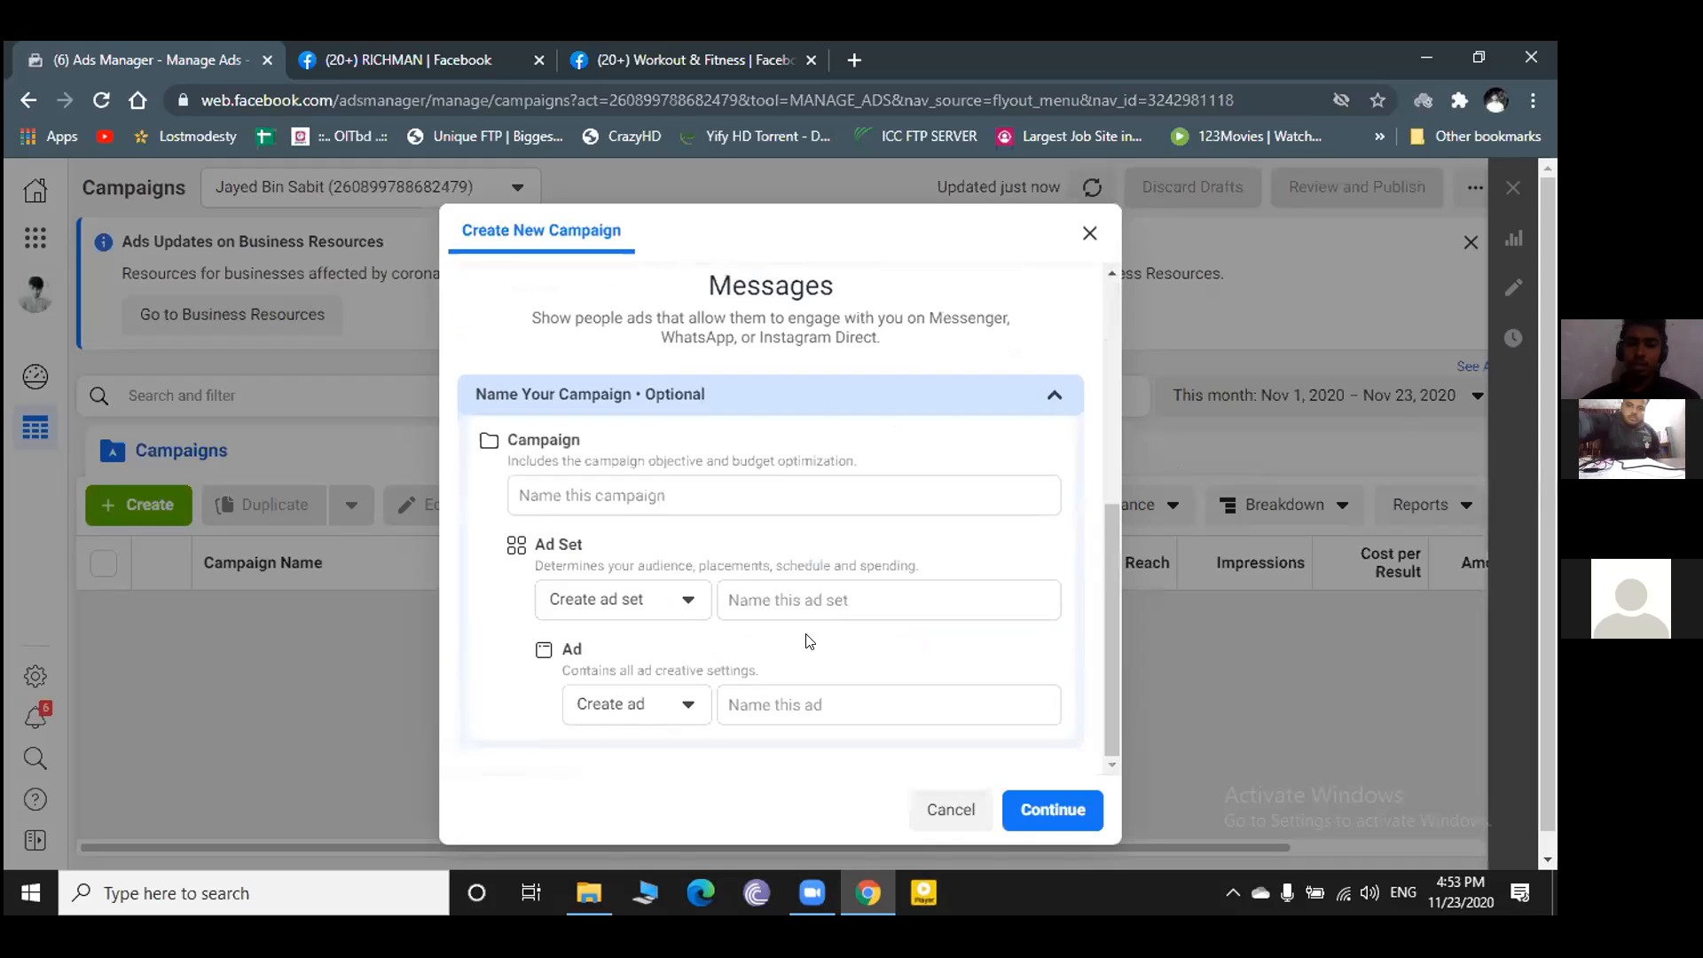
# - Name the new Messages campaign "portfollow"
pyautogui.click(600, 492)
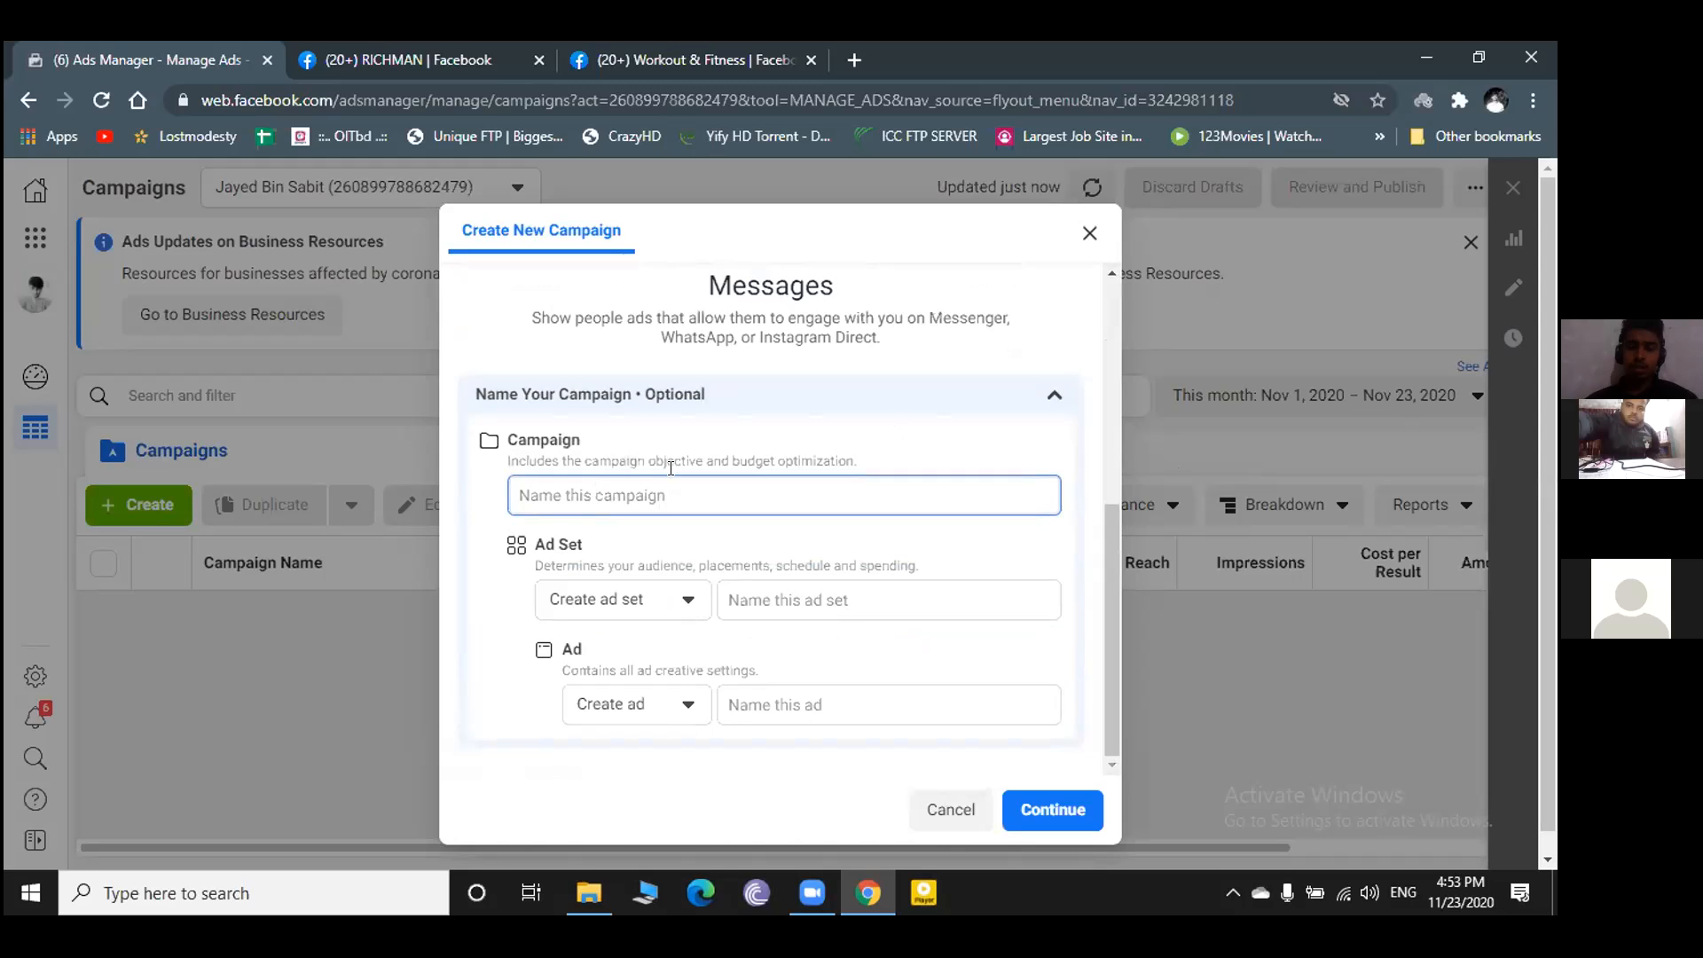
pyautogui.click(838, 592)
pyautogui.click(798, 705)
pyautogui.click(705, 490)
pyautogui.write('por')
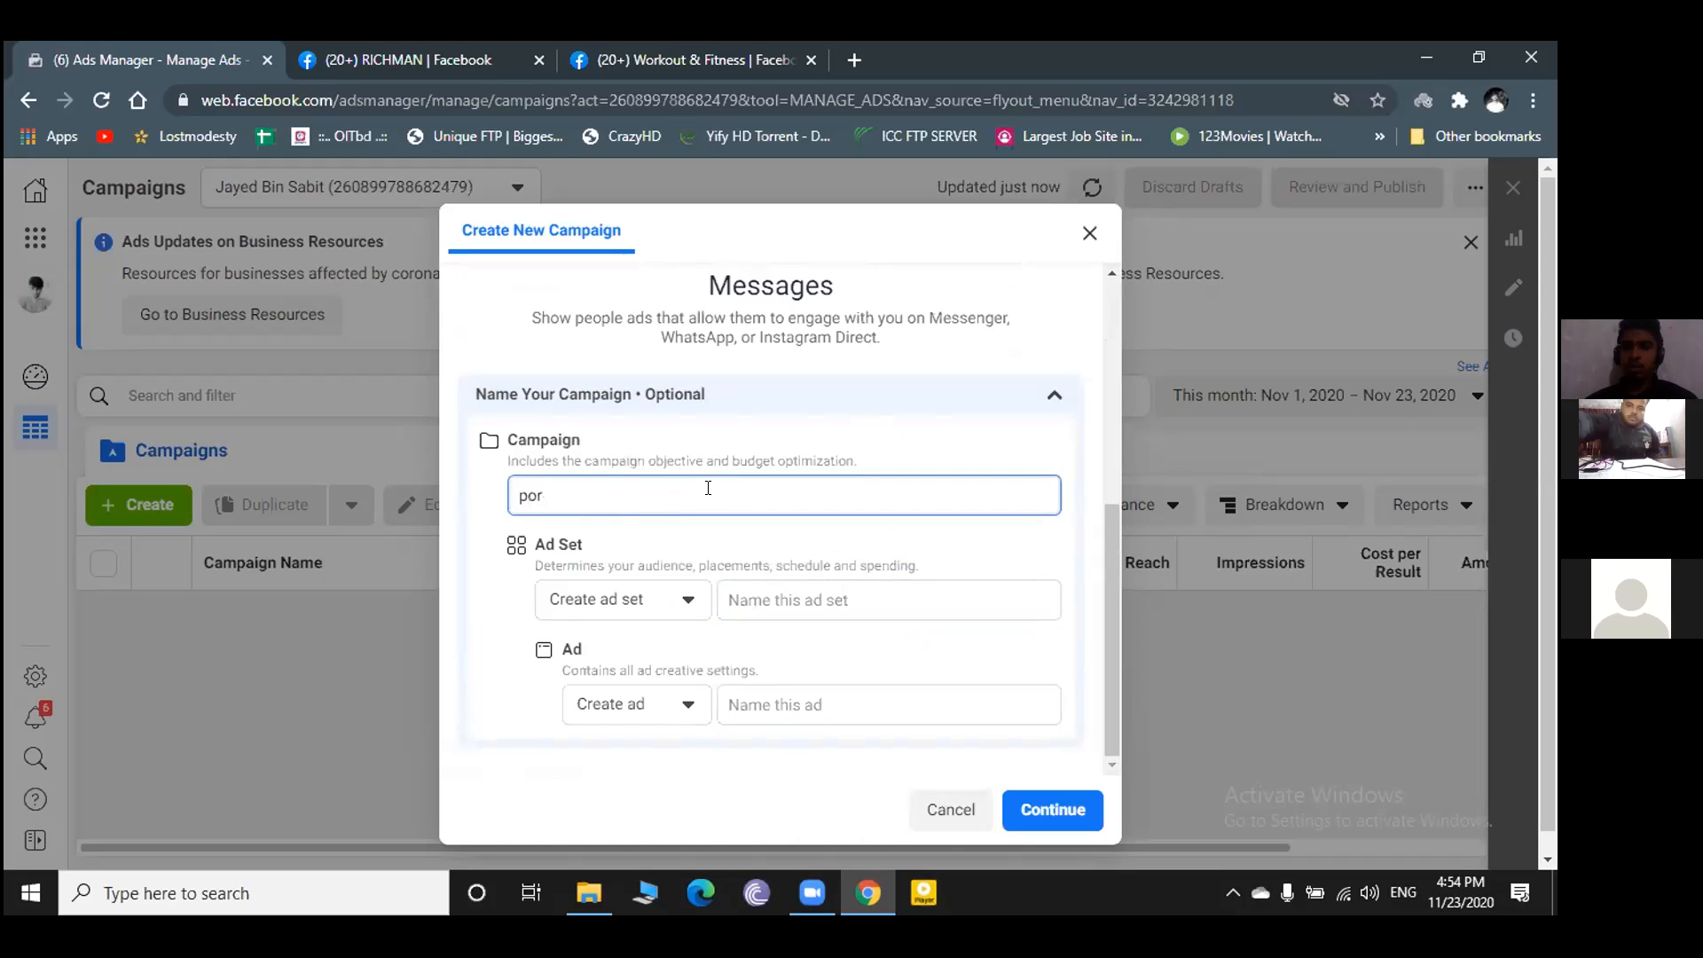
pyautogui.write('tfollow')
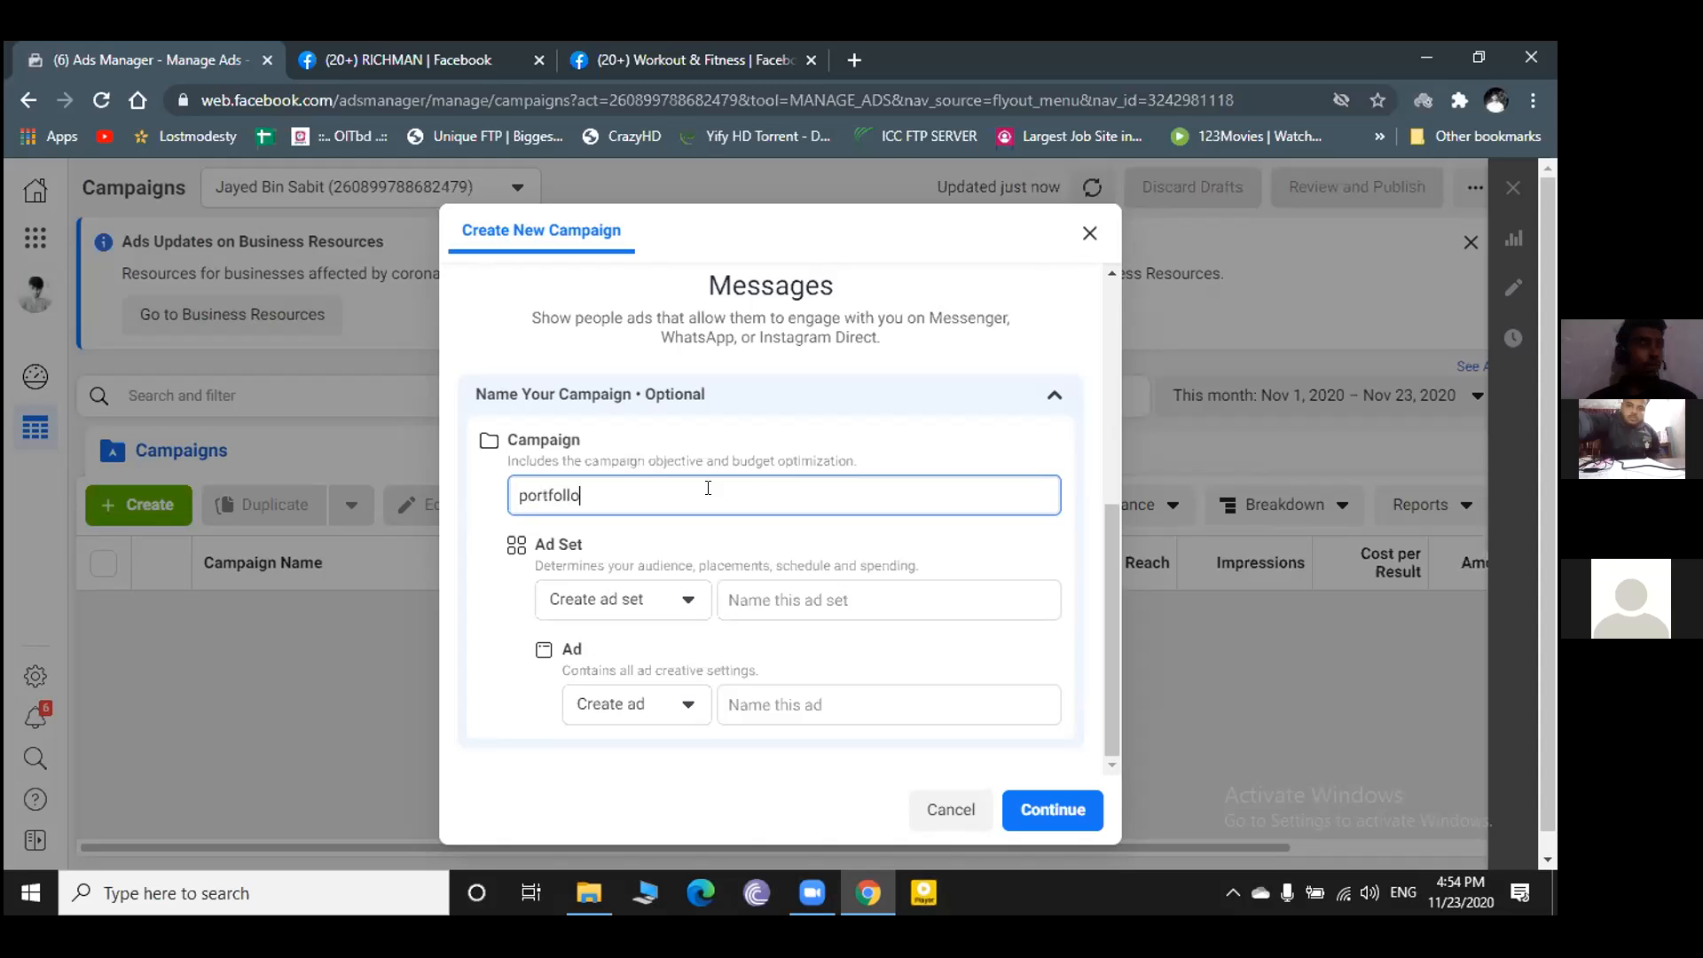
pyautogui.click(610, 547)
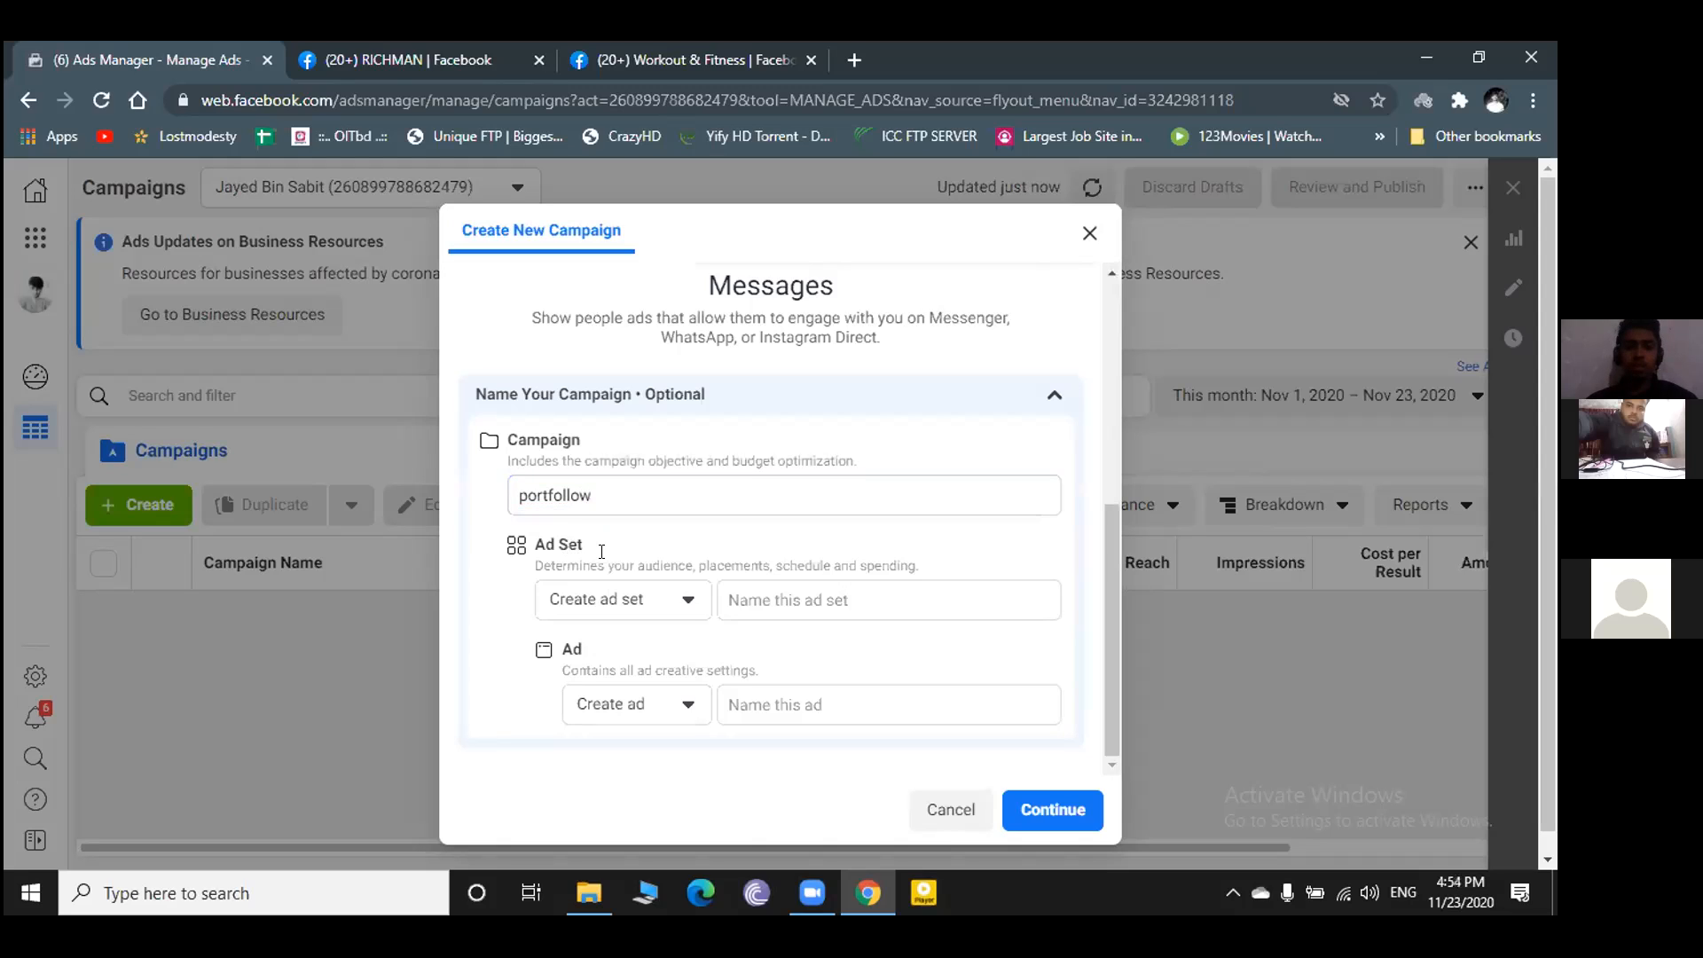
# - Name the campaign's ad set "portfollow 2"
pyautogui.click(766, 597)
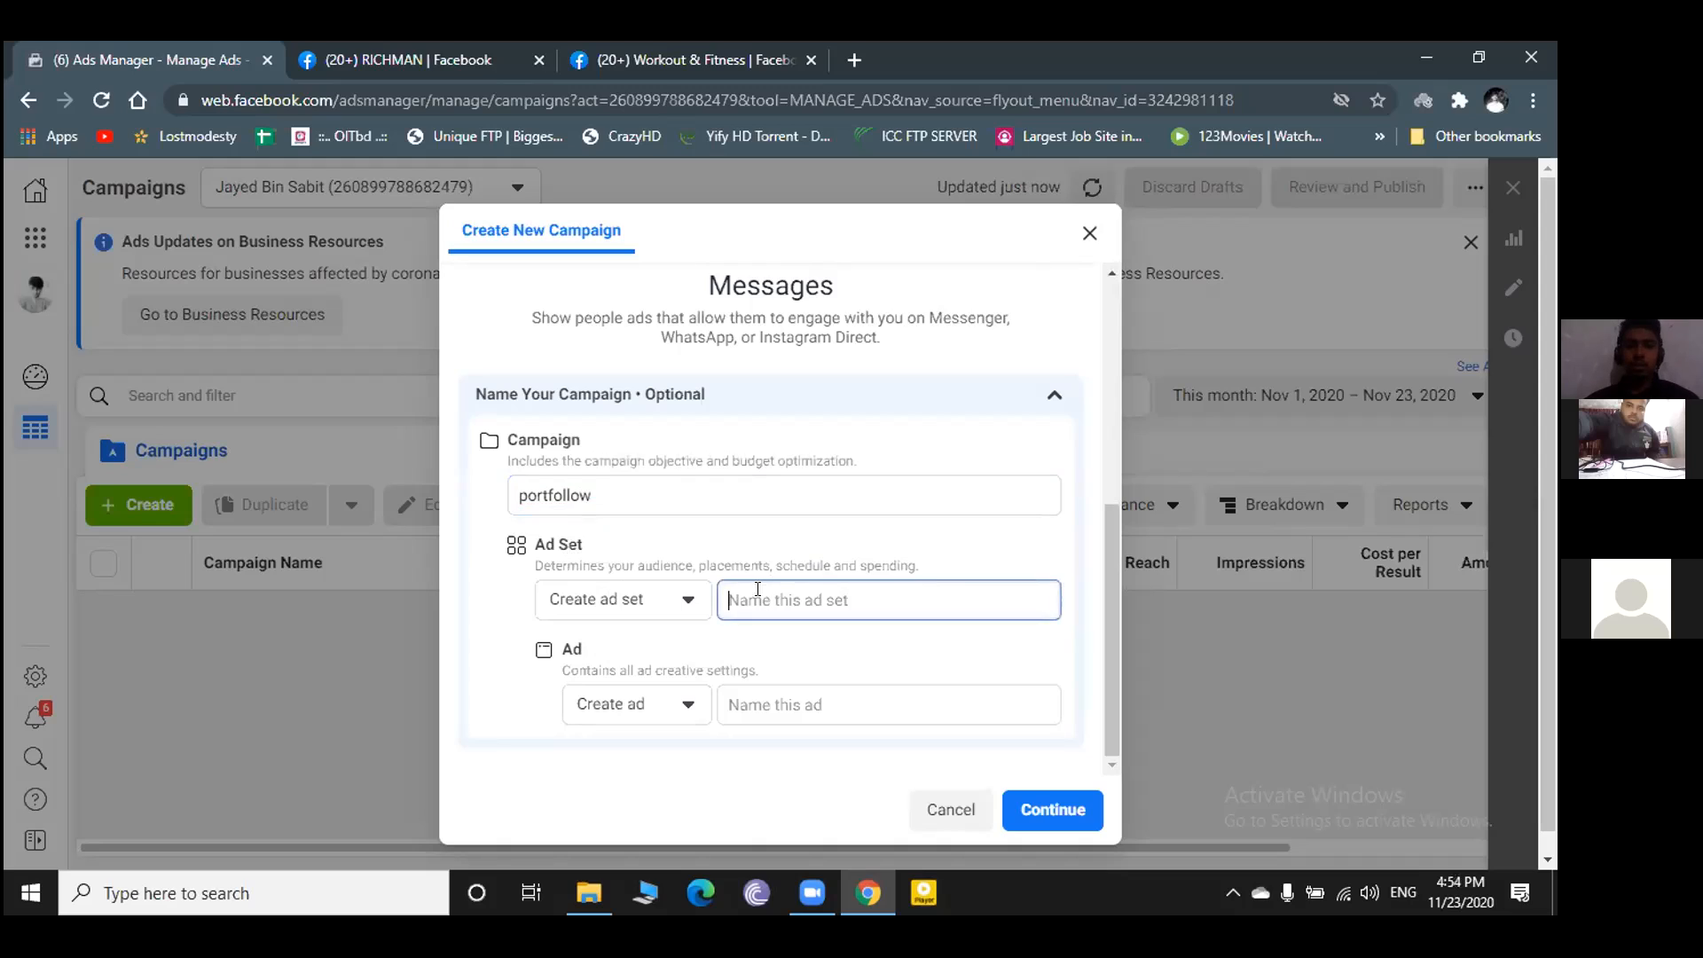
pyautogui.moveTo(587, 491); pyautogui.dragTo(529, 496)
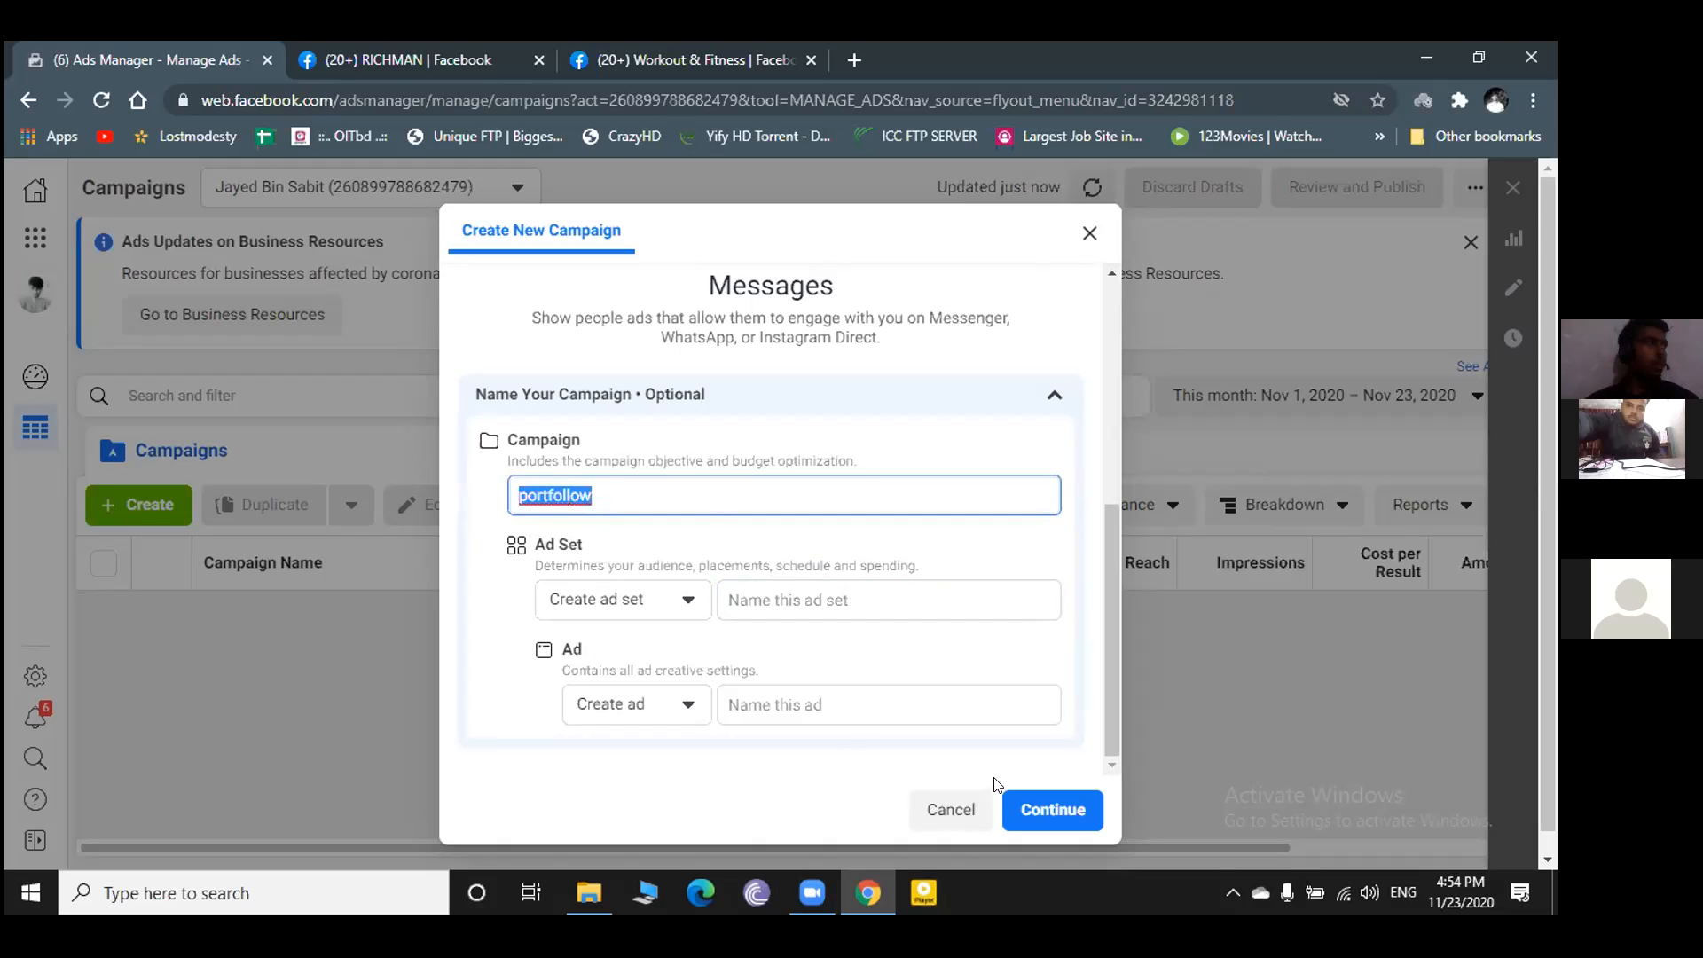
pyautogui.click(798, 597)
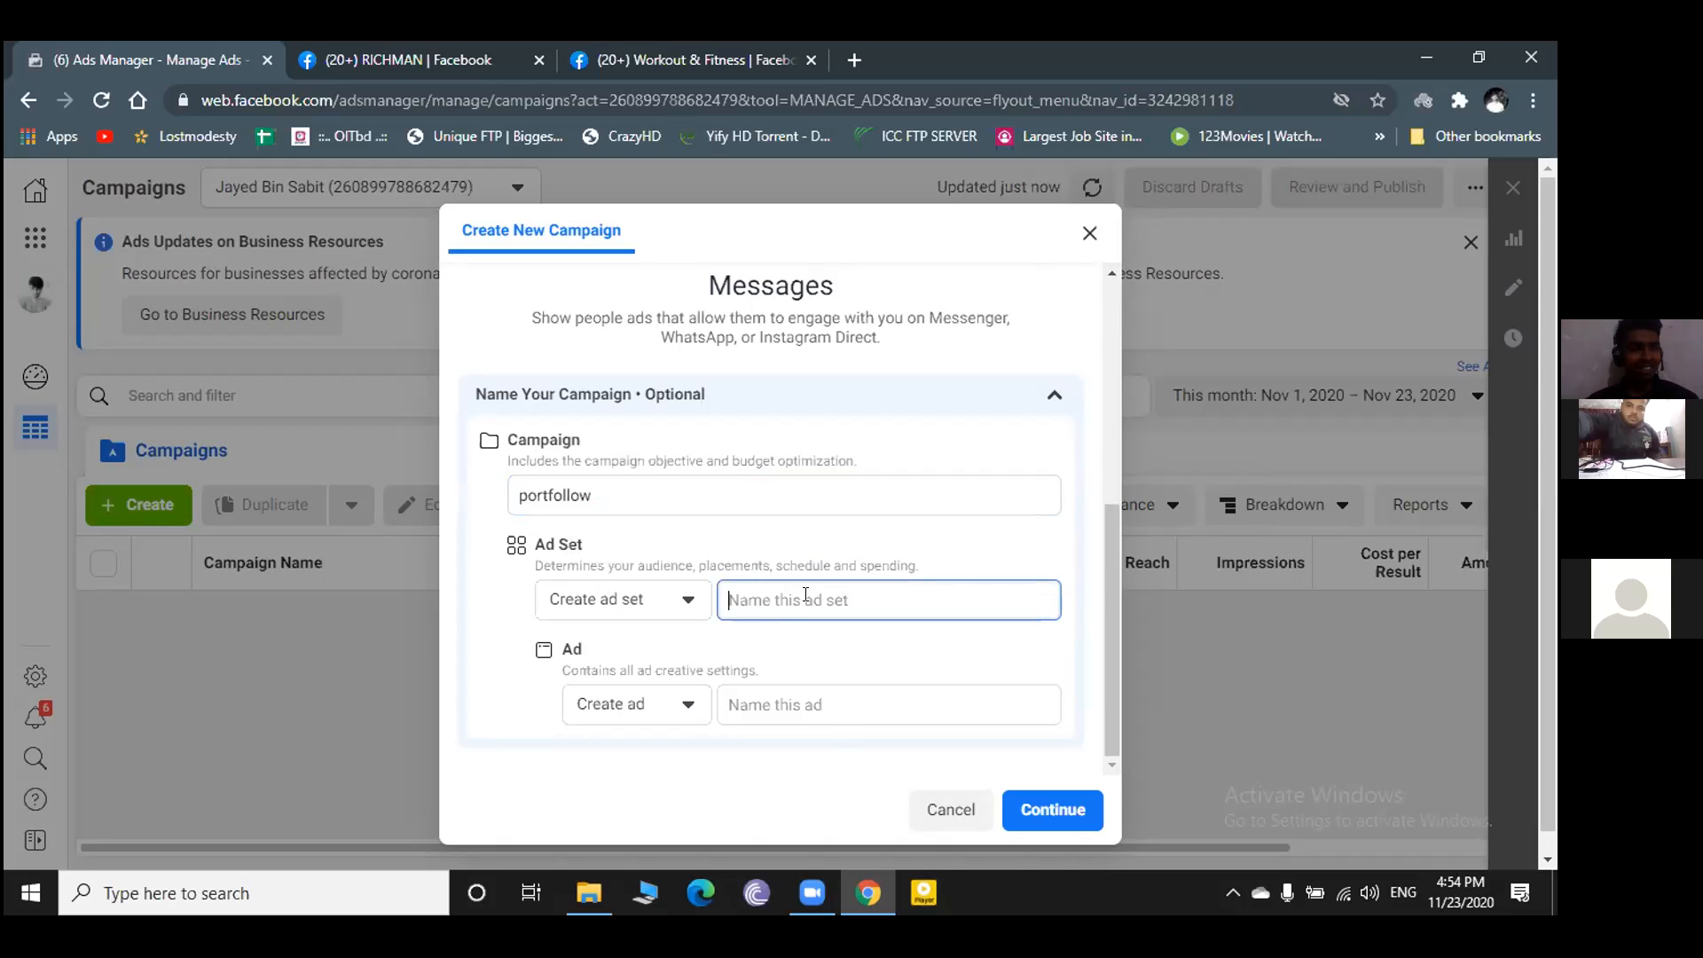
pyautogui.write('portfollow')
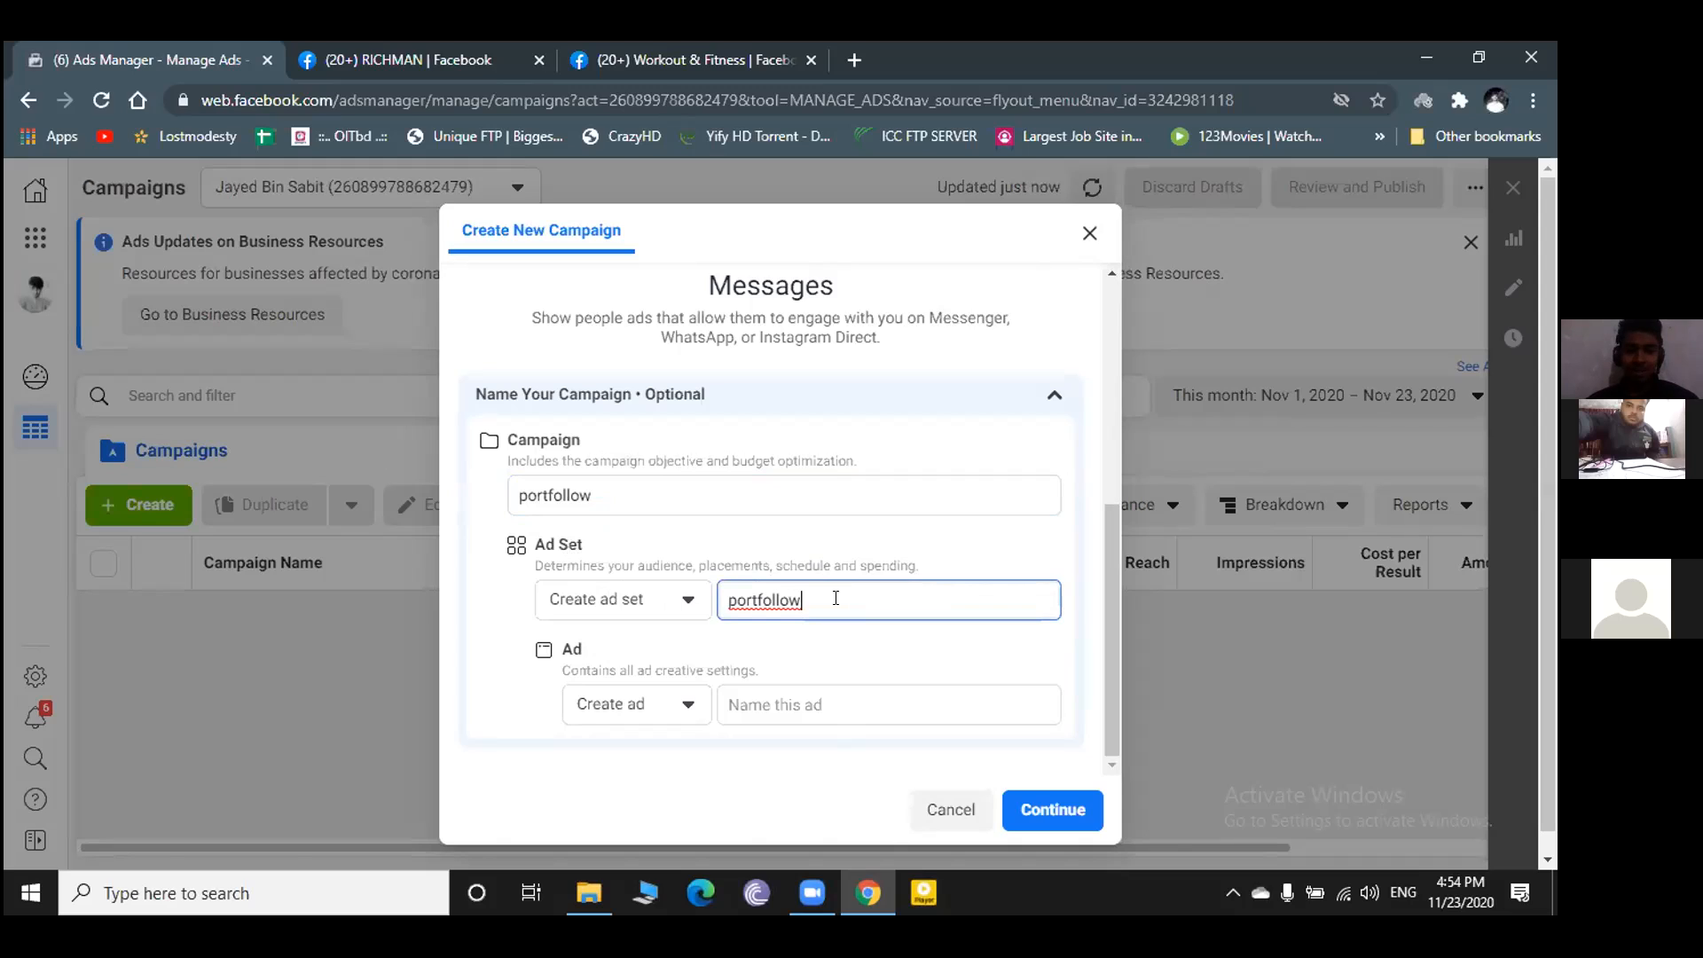
pyautogui.write('2')
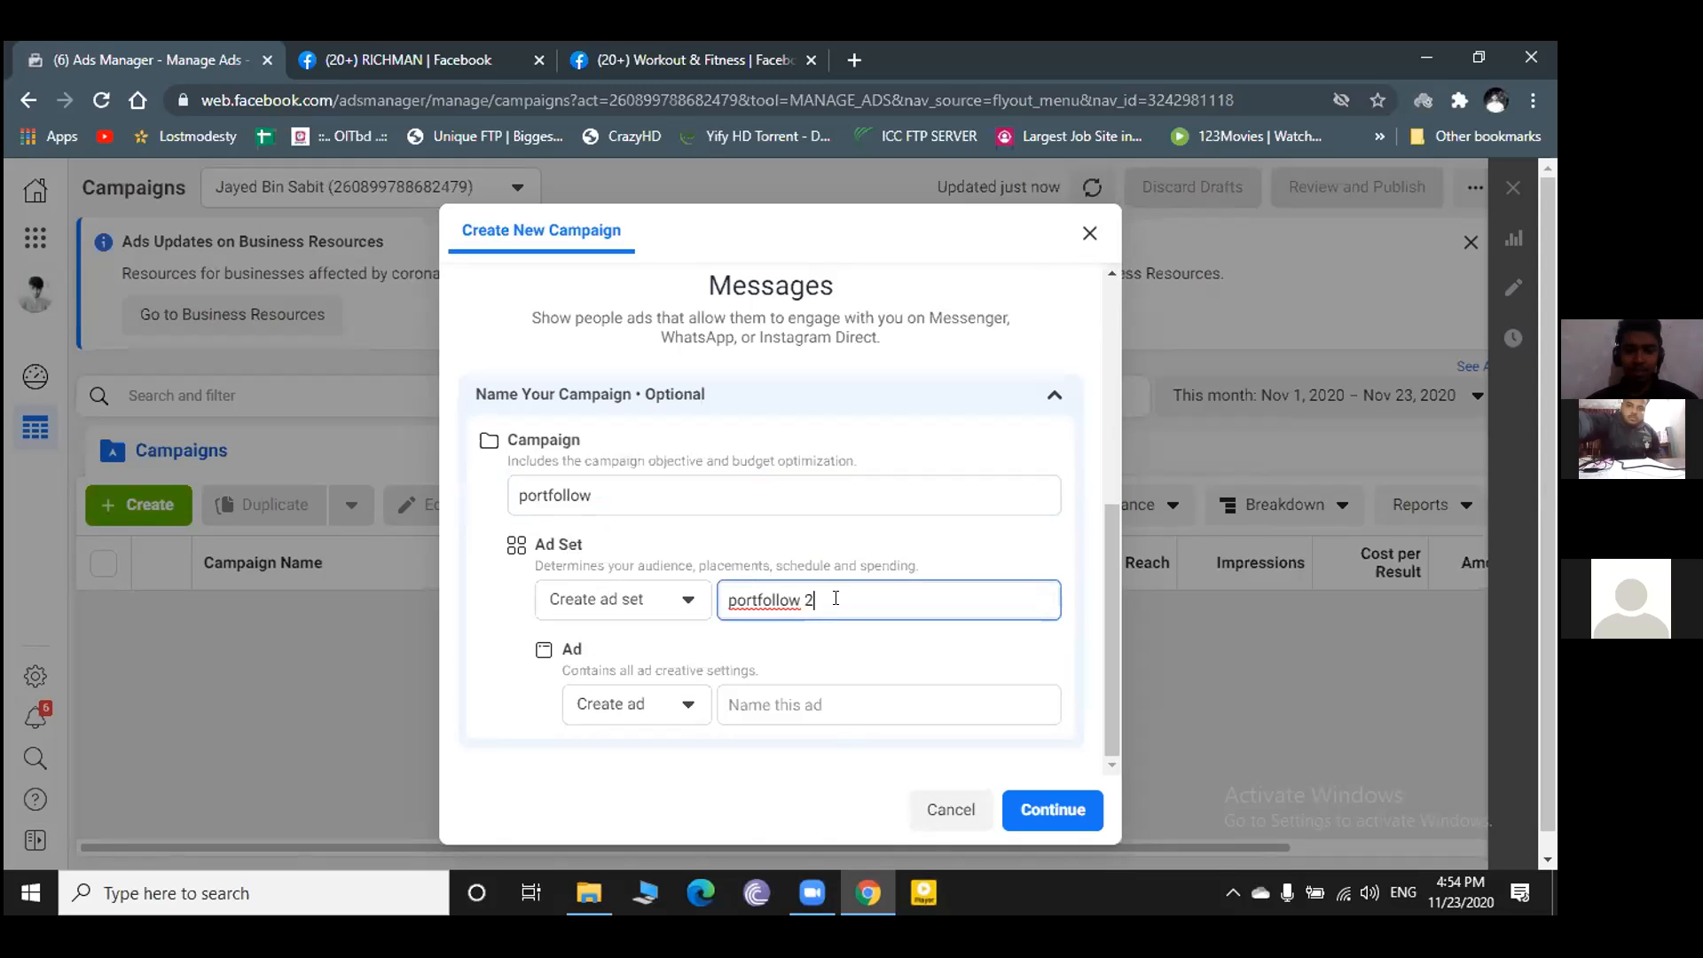
# - Name the ad "portfollow 3" and continue to the draft campaign's settings
pyautogui.click(806, 696)
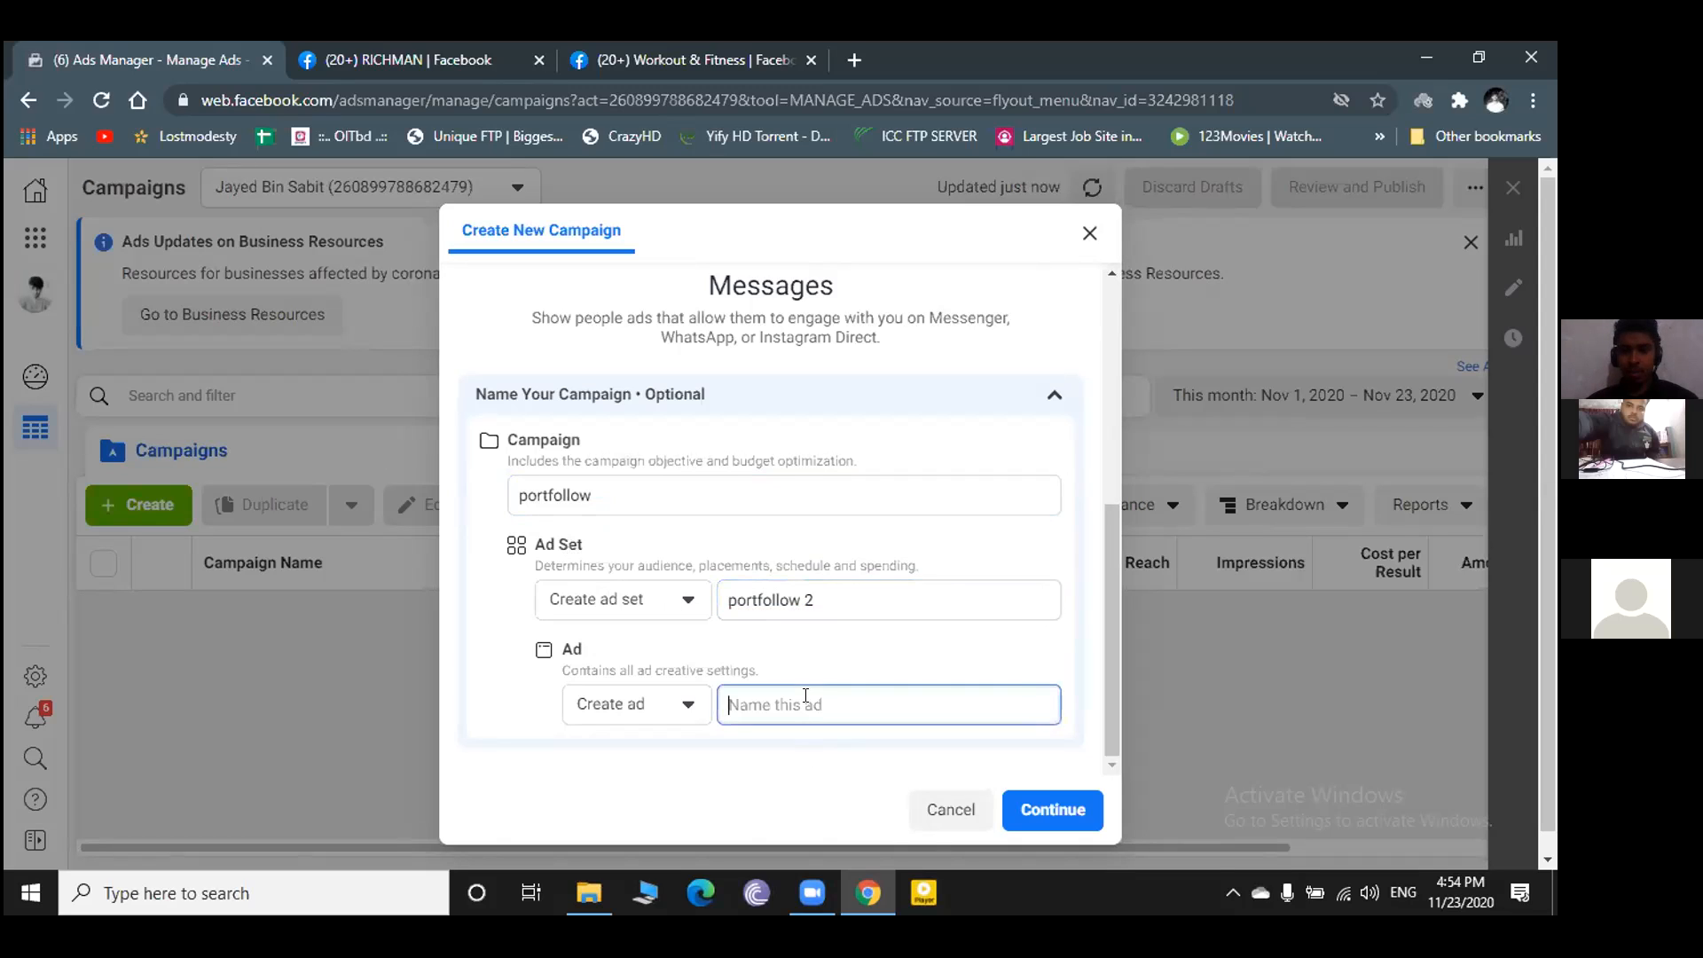
pyautogui.write('portfollow')
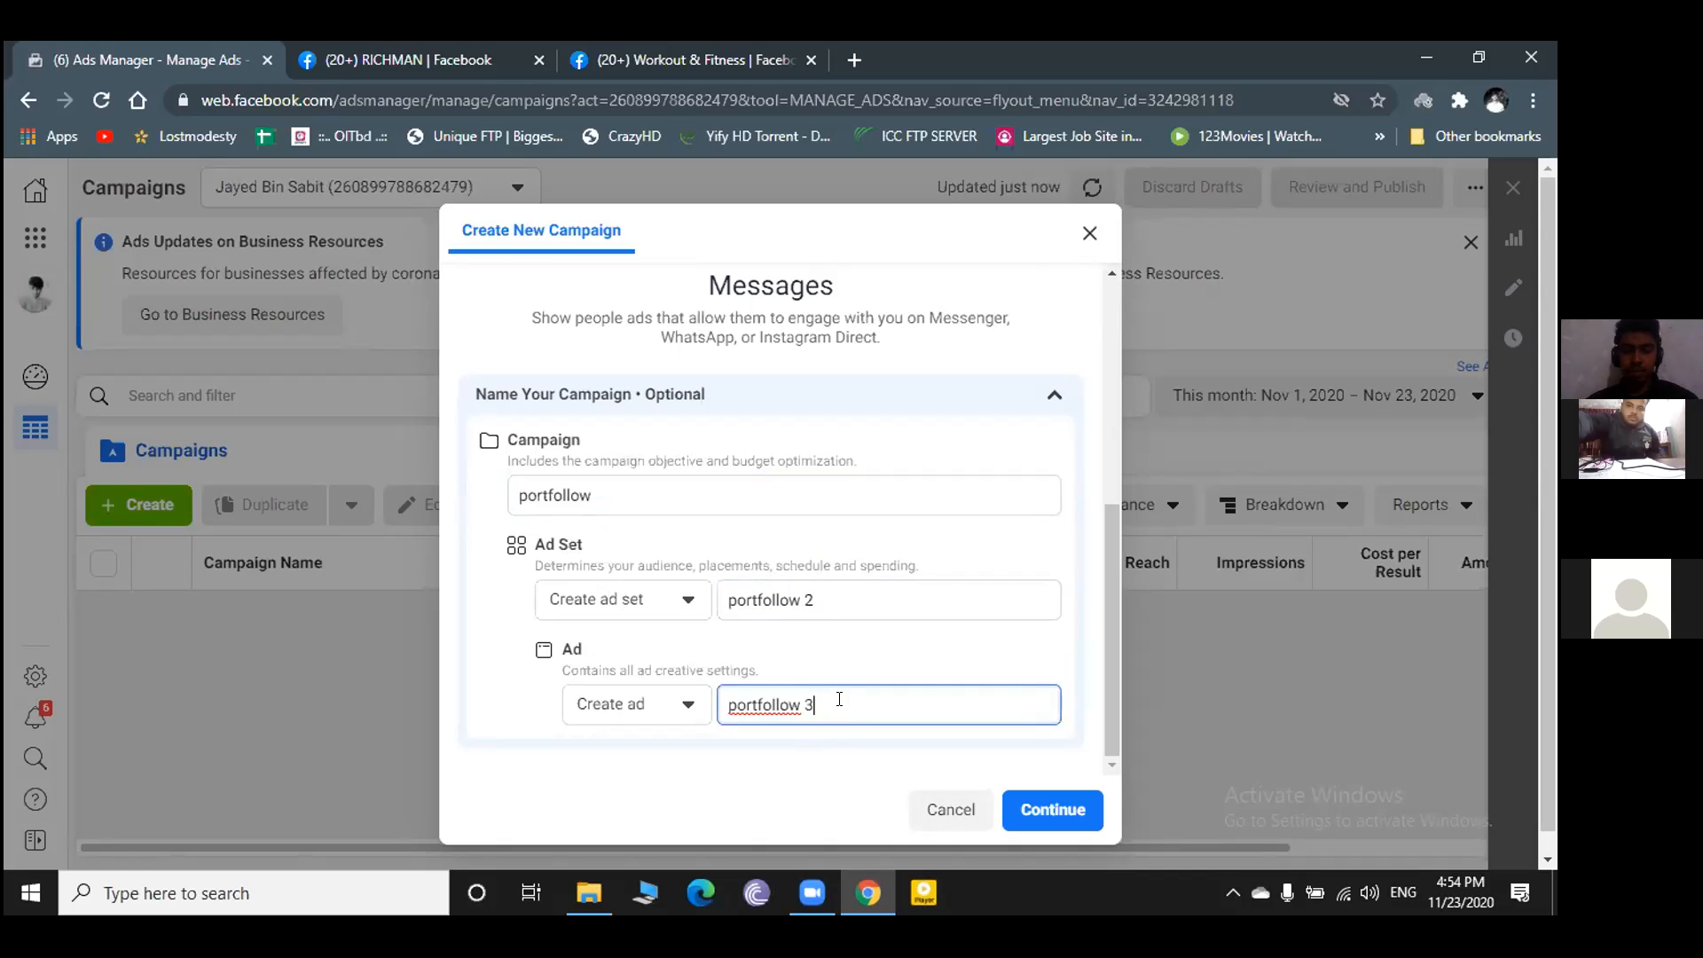
pyautogui.write('3')
pyautogui.click(1050, 791)
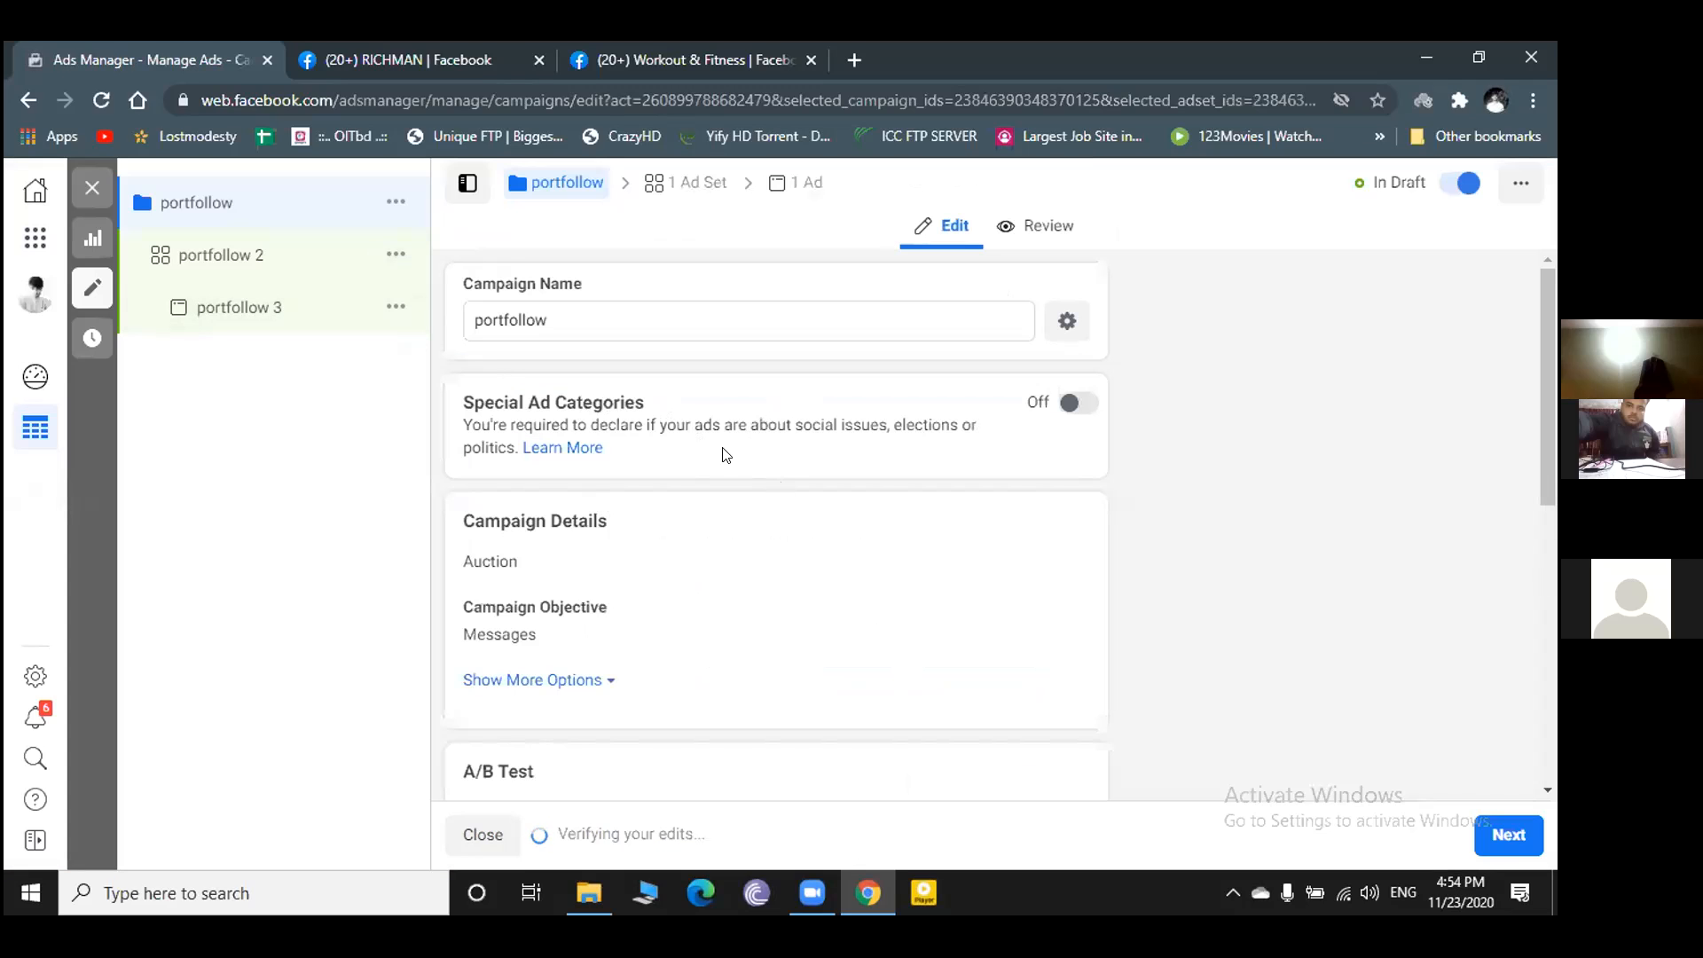
# - Review the Campaign Details, expand the additional options and open the optional Campaign Spending Limit for editing
pyautogui.scroll(-1, 728, 454)
pyautogui.scroll(1, 727, 454)
pyautogui.scroll(-3, 731, 369)
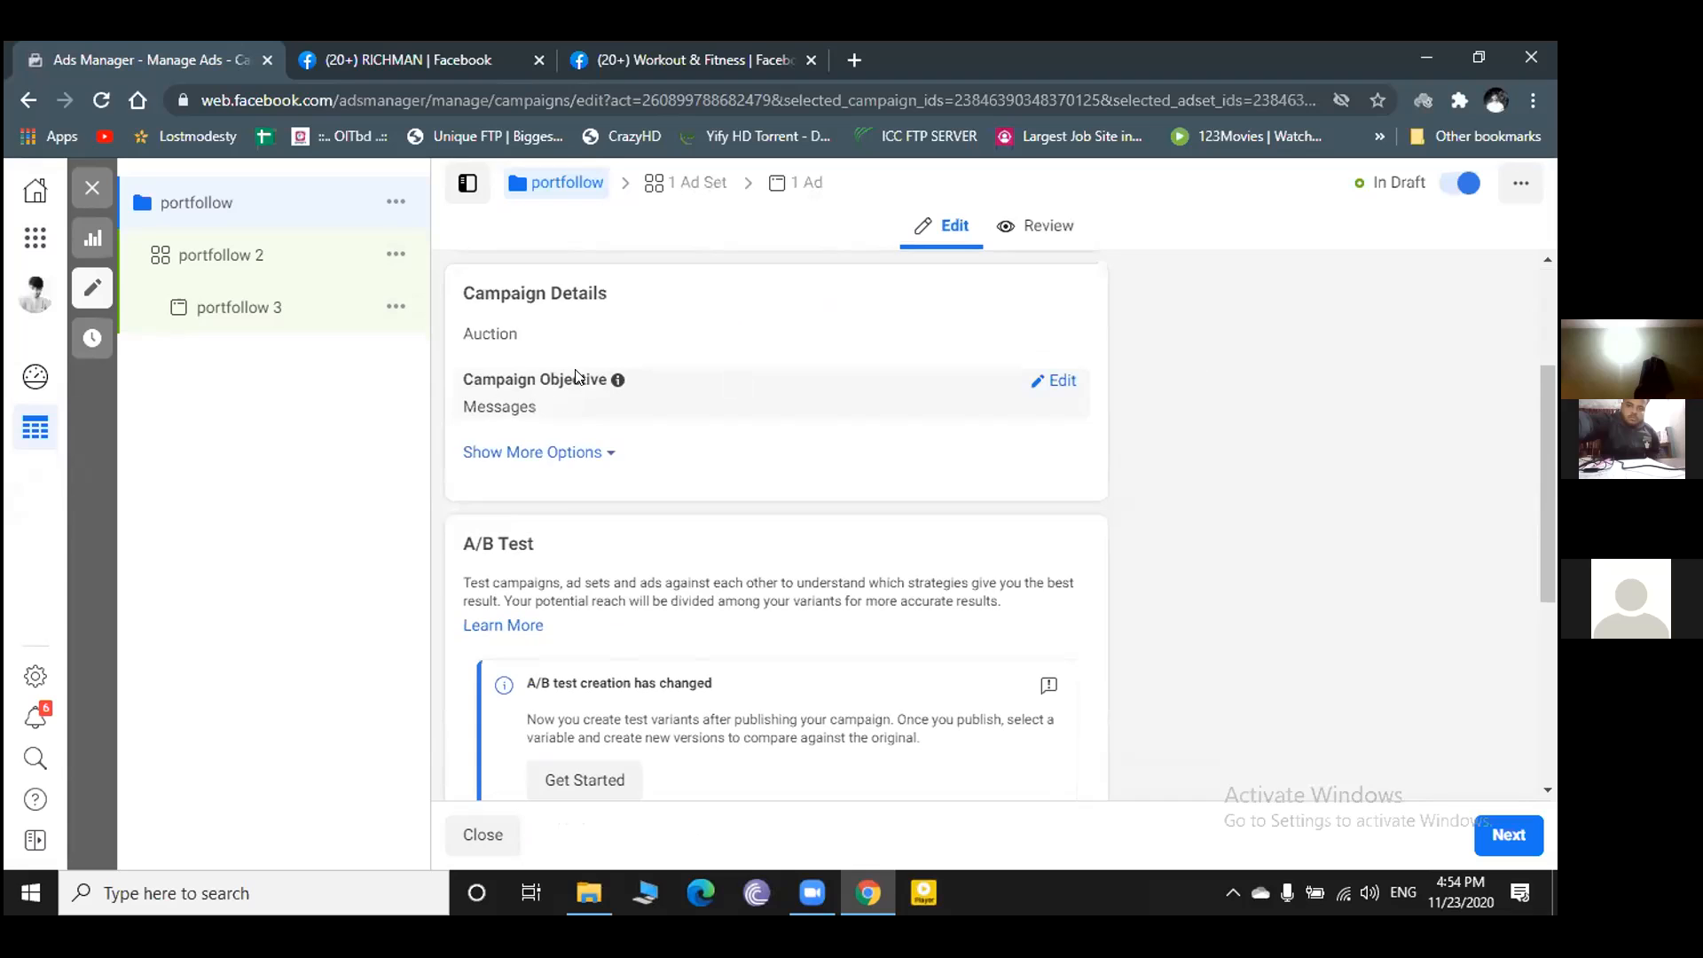
pyautogui.scroll(3, 577, 377)
pyautogui.scroll(-2, 627, 578)
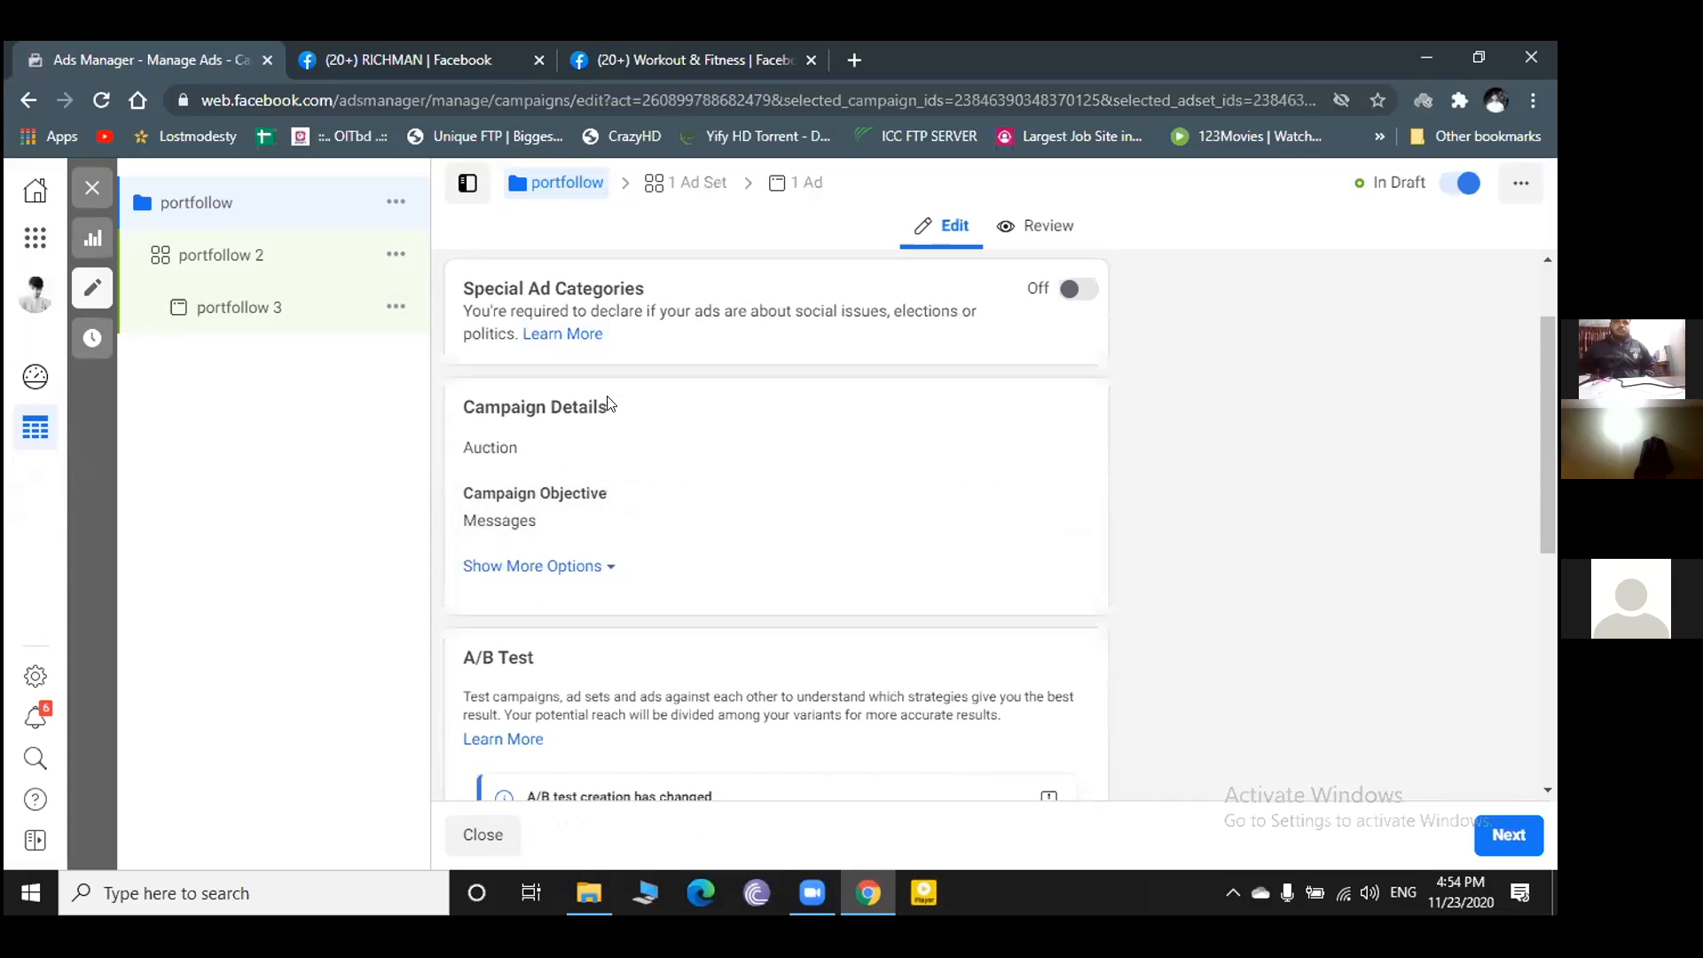
pyautogui.click(595, 572)
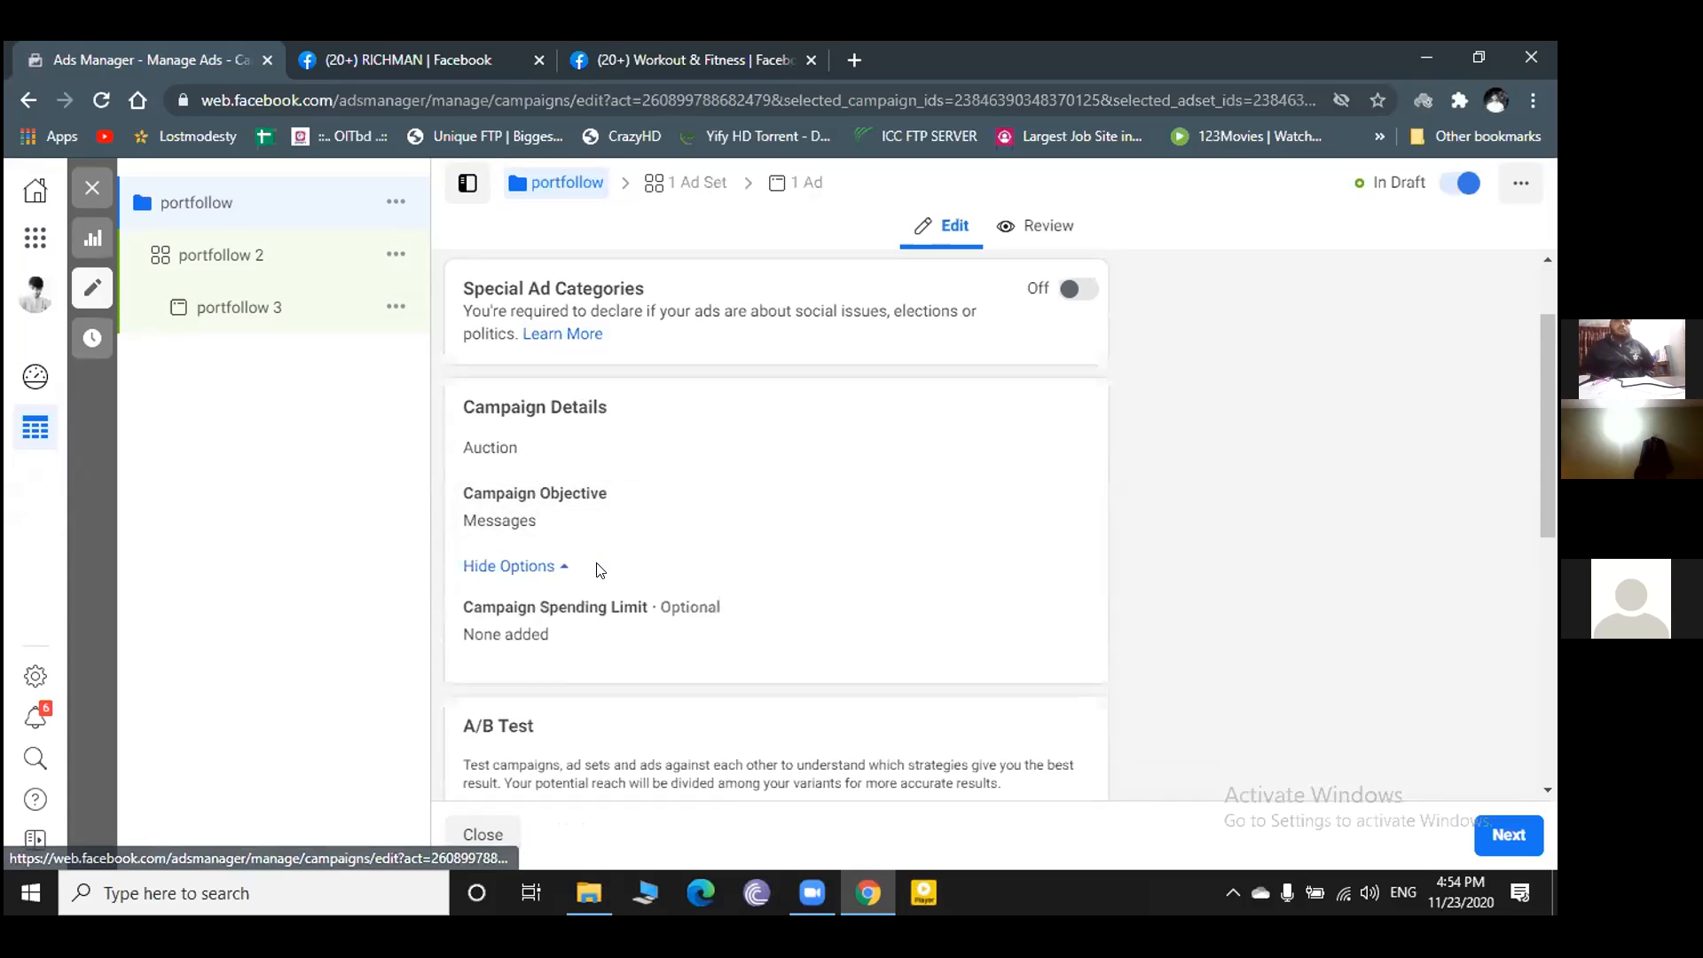
pyautogui.scroll(-1, 634, 624)
pyautogui.scroll(-2, 635, 627)
pyautogui.scroll(2, 621, 577)
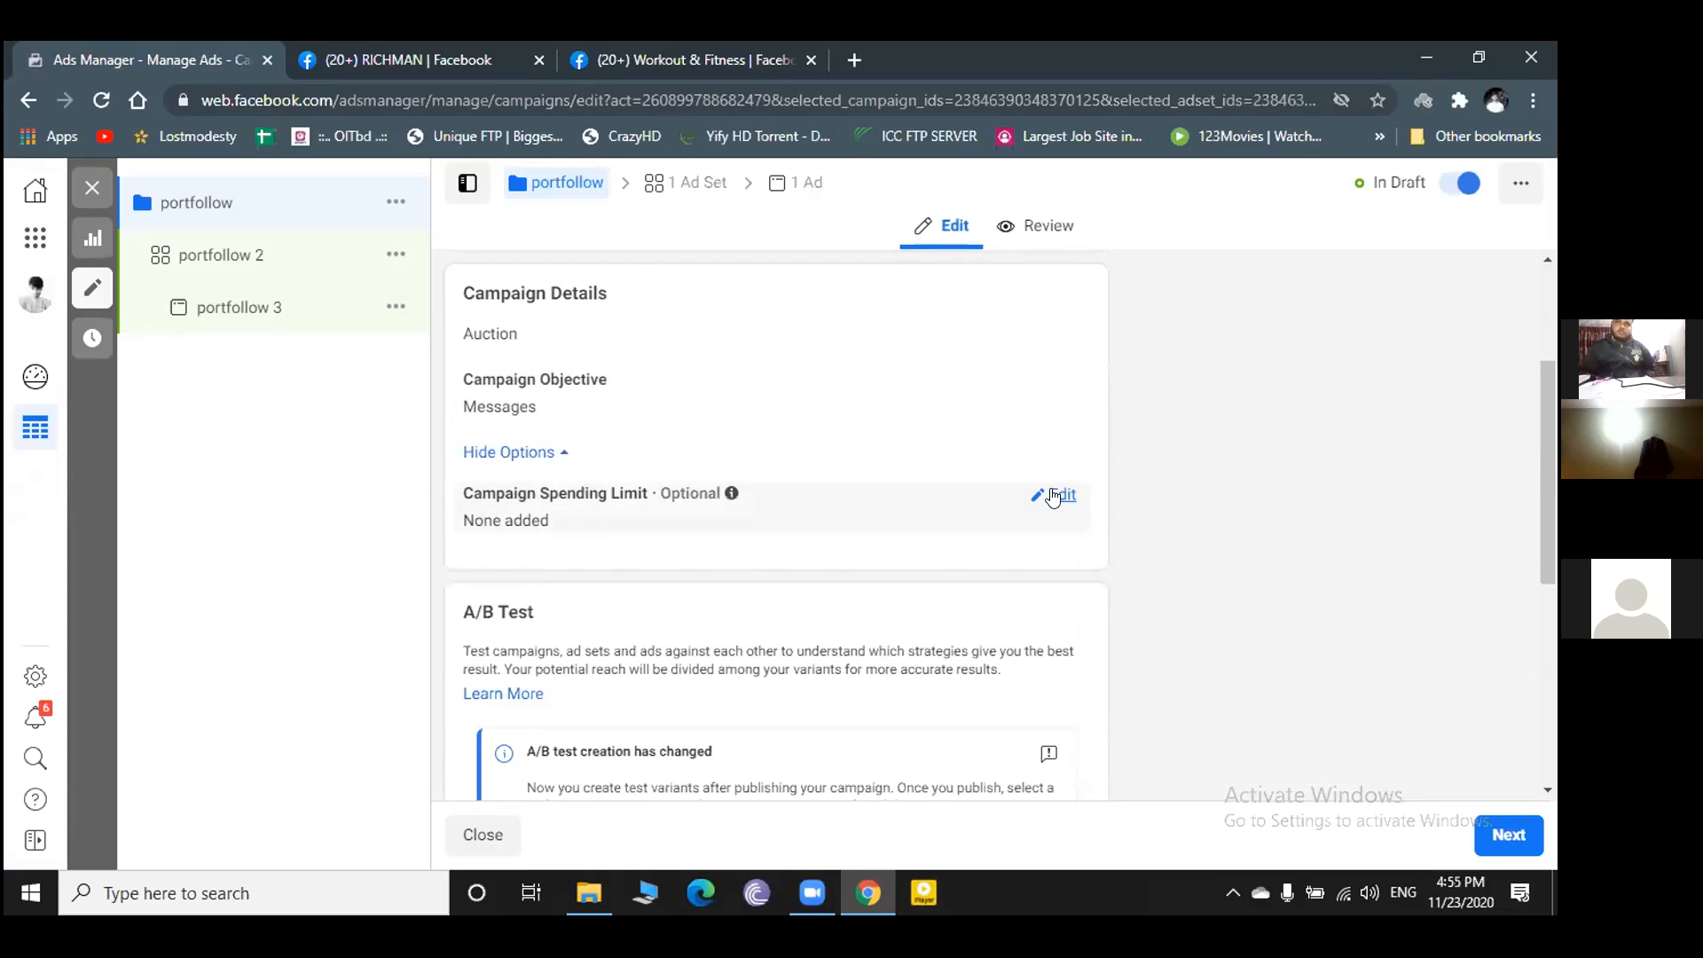
pyautogui.click(1058, 495)
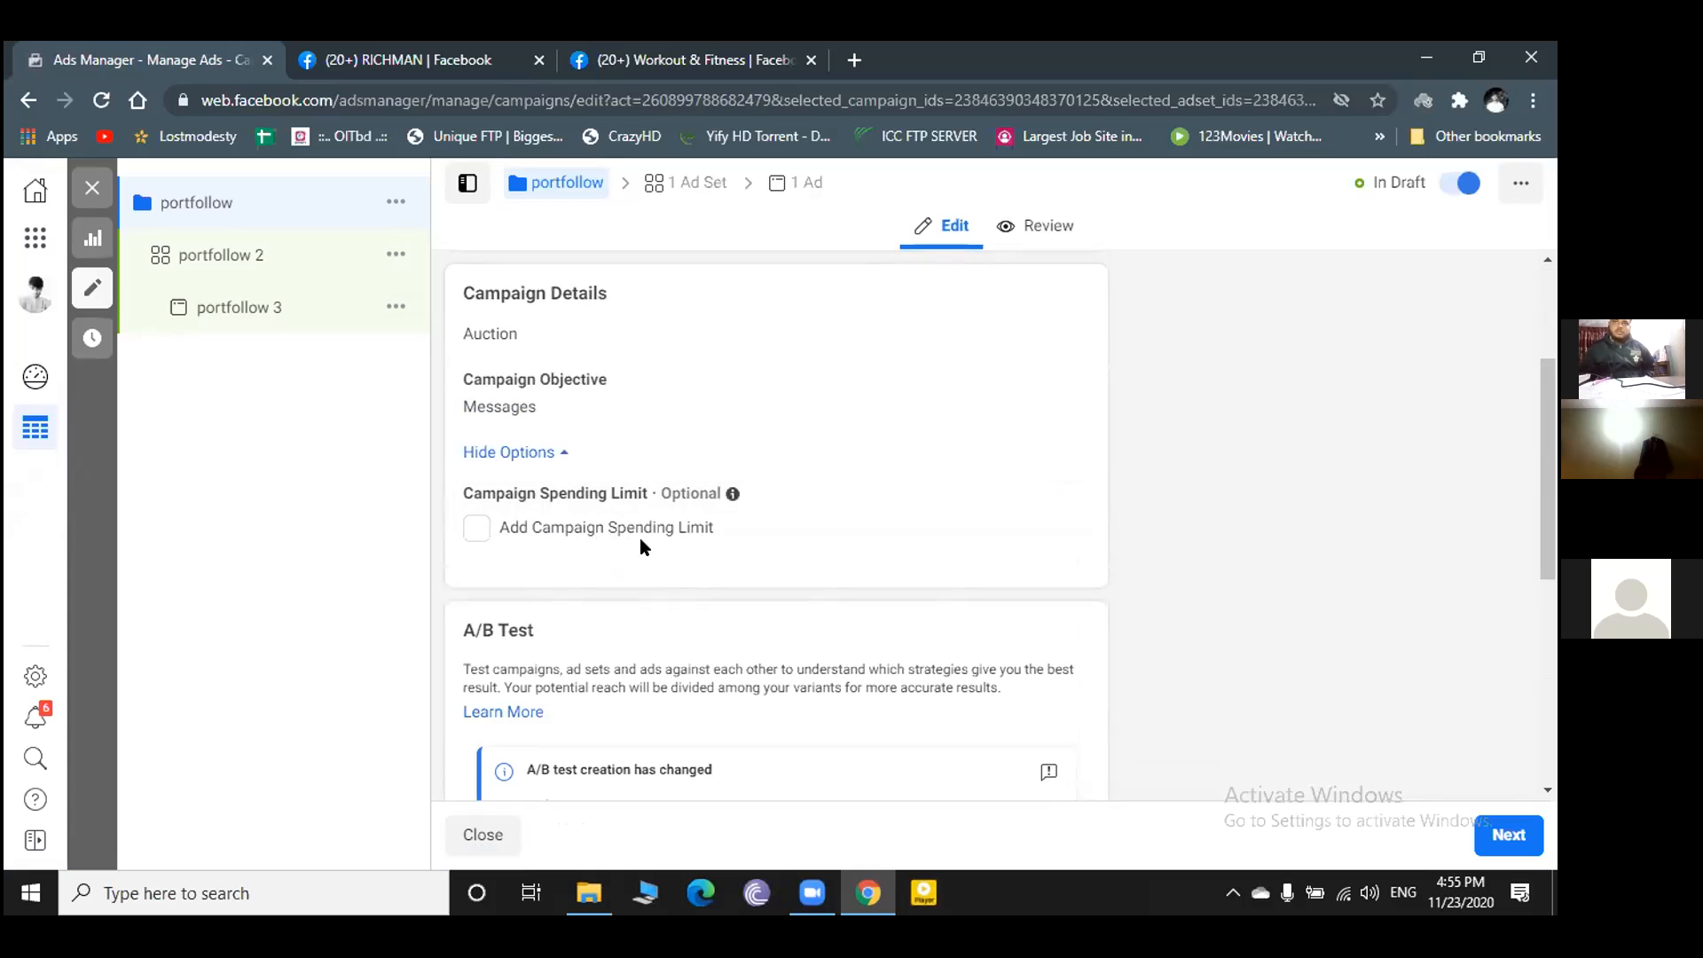
# - Review the A/B Test and Campaign Budget Optimization sections, and proceed to the ad set settings
pyautogui.scroll(-5, 643, 546)
pyautogui.scroll(4, 645, 547)
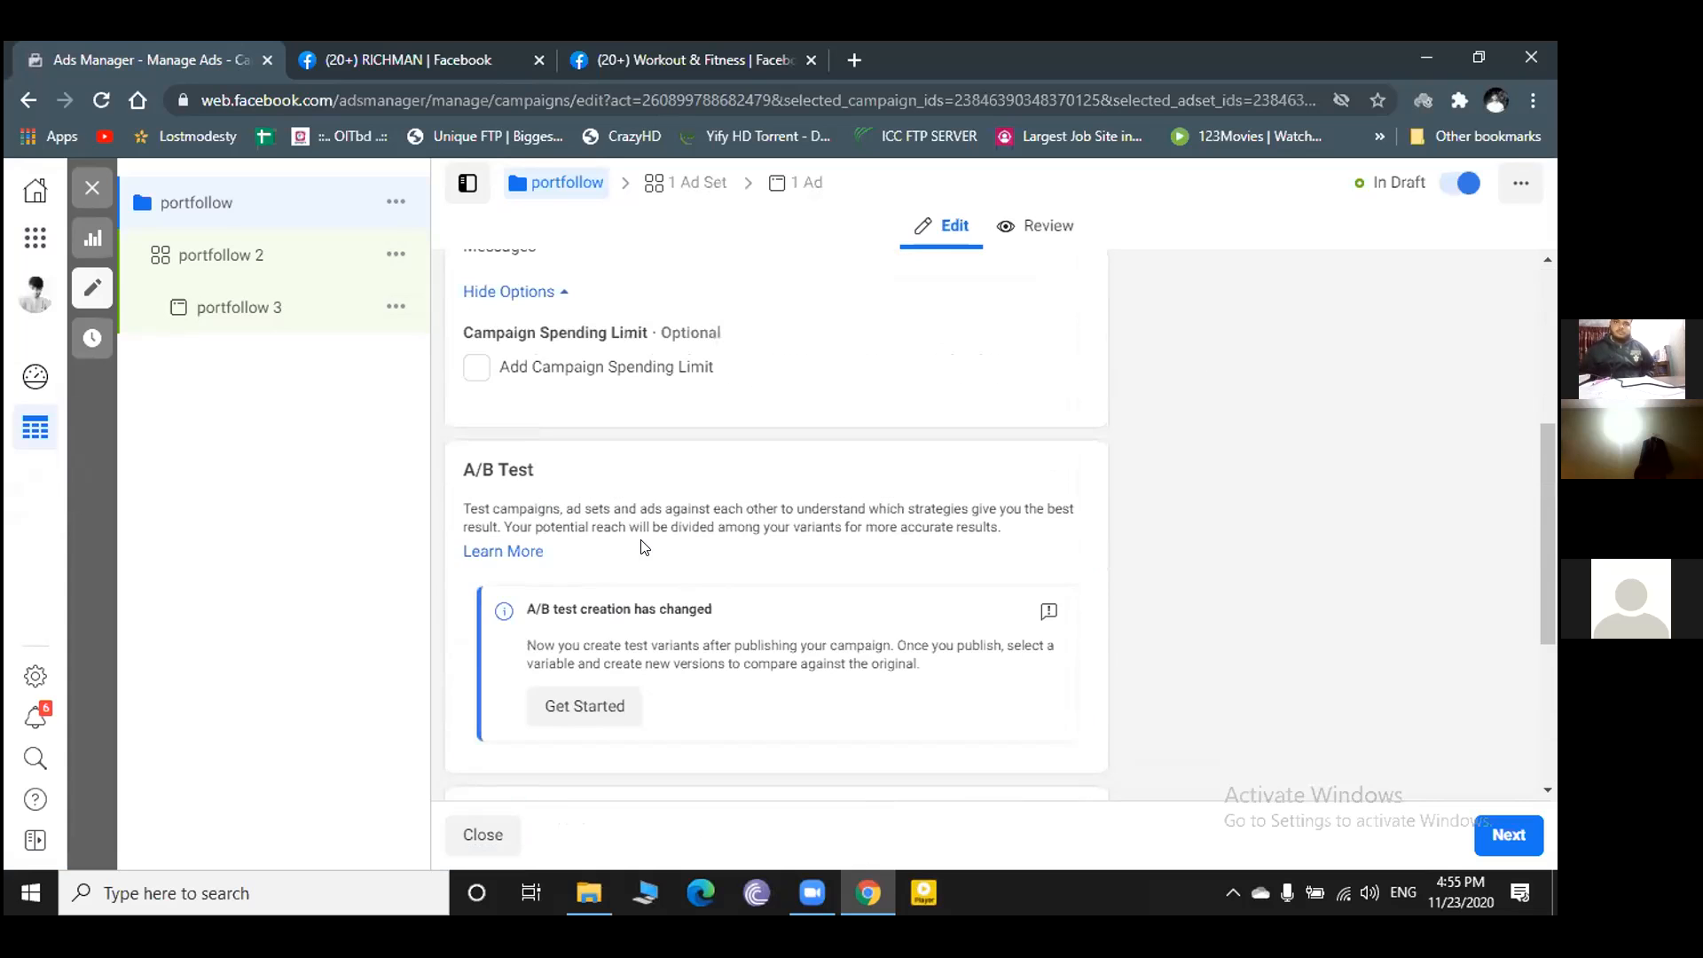
pyautogui.scroll(-4, 612, 525)
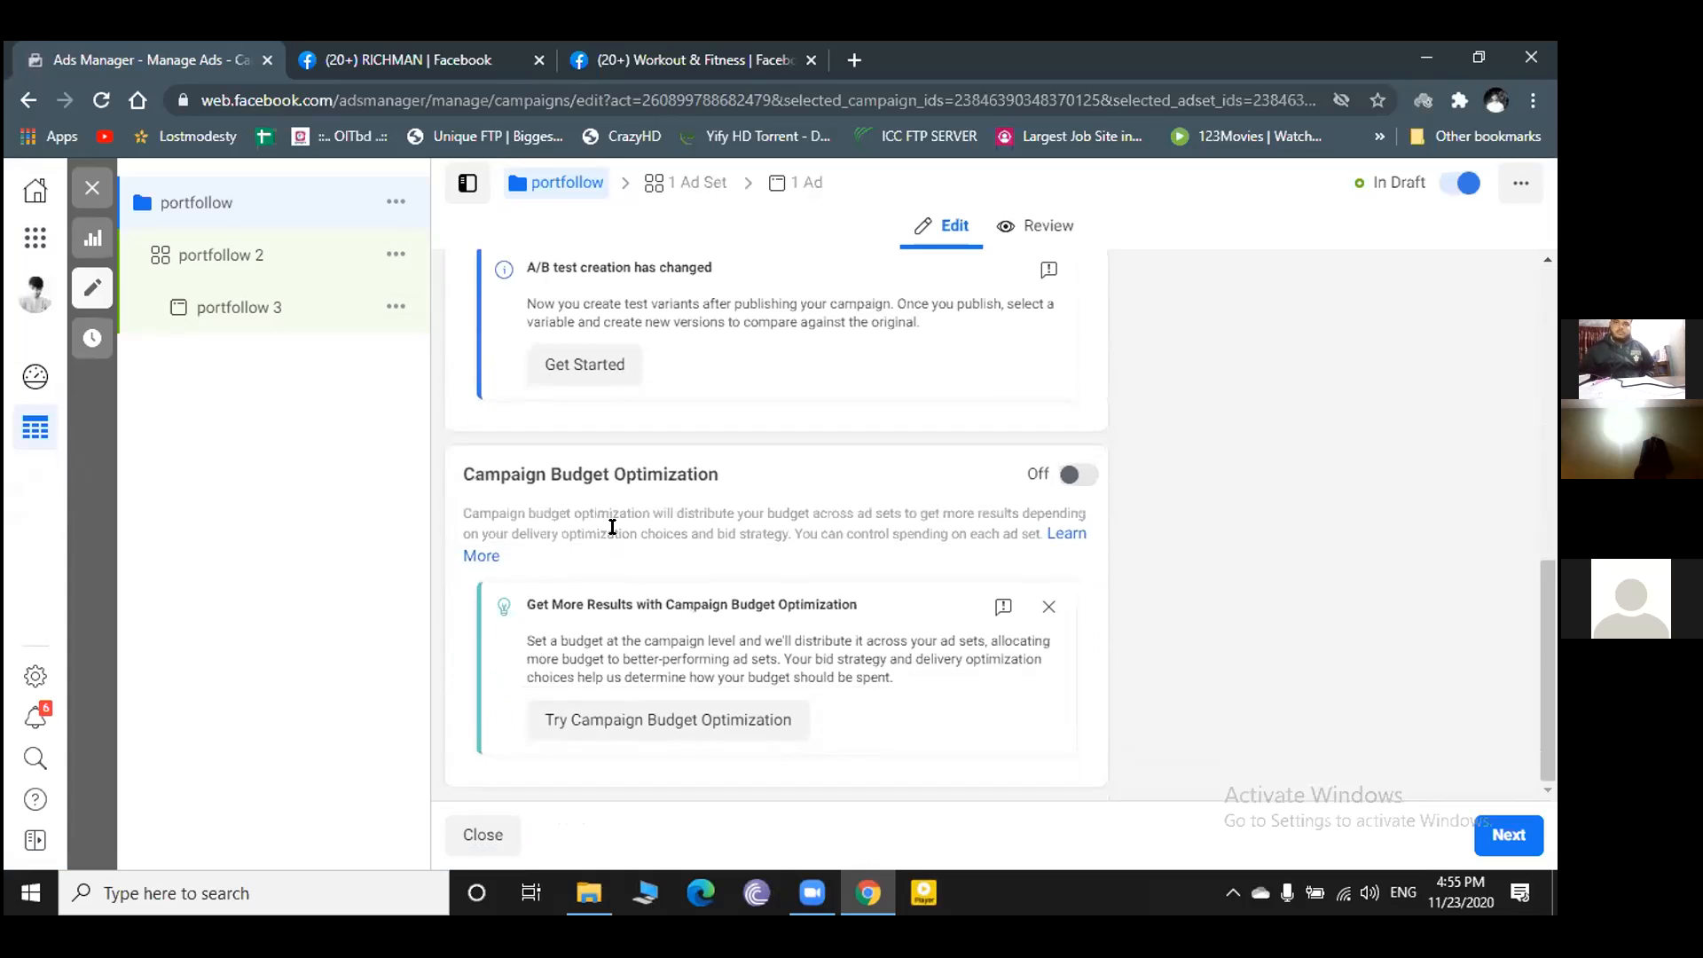
pyautogui.scroll(6, 697, 619)
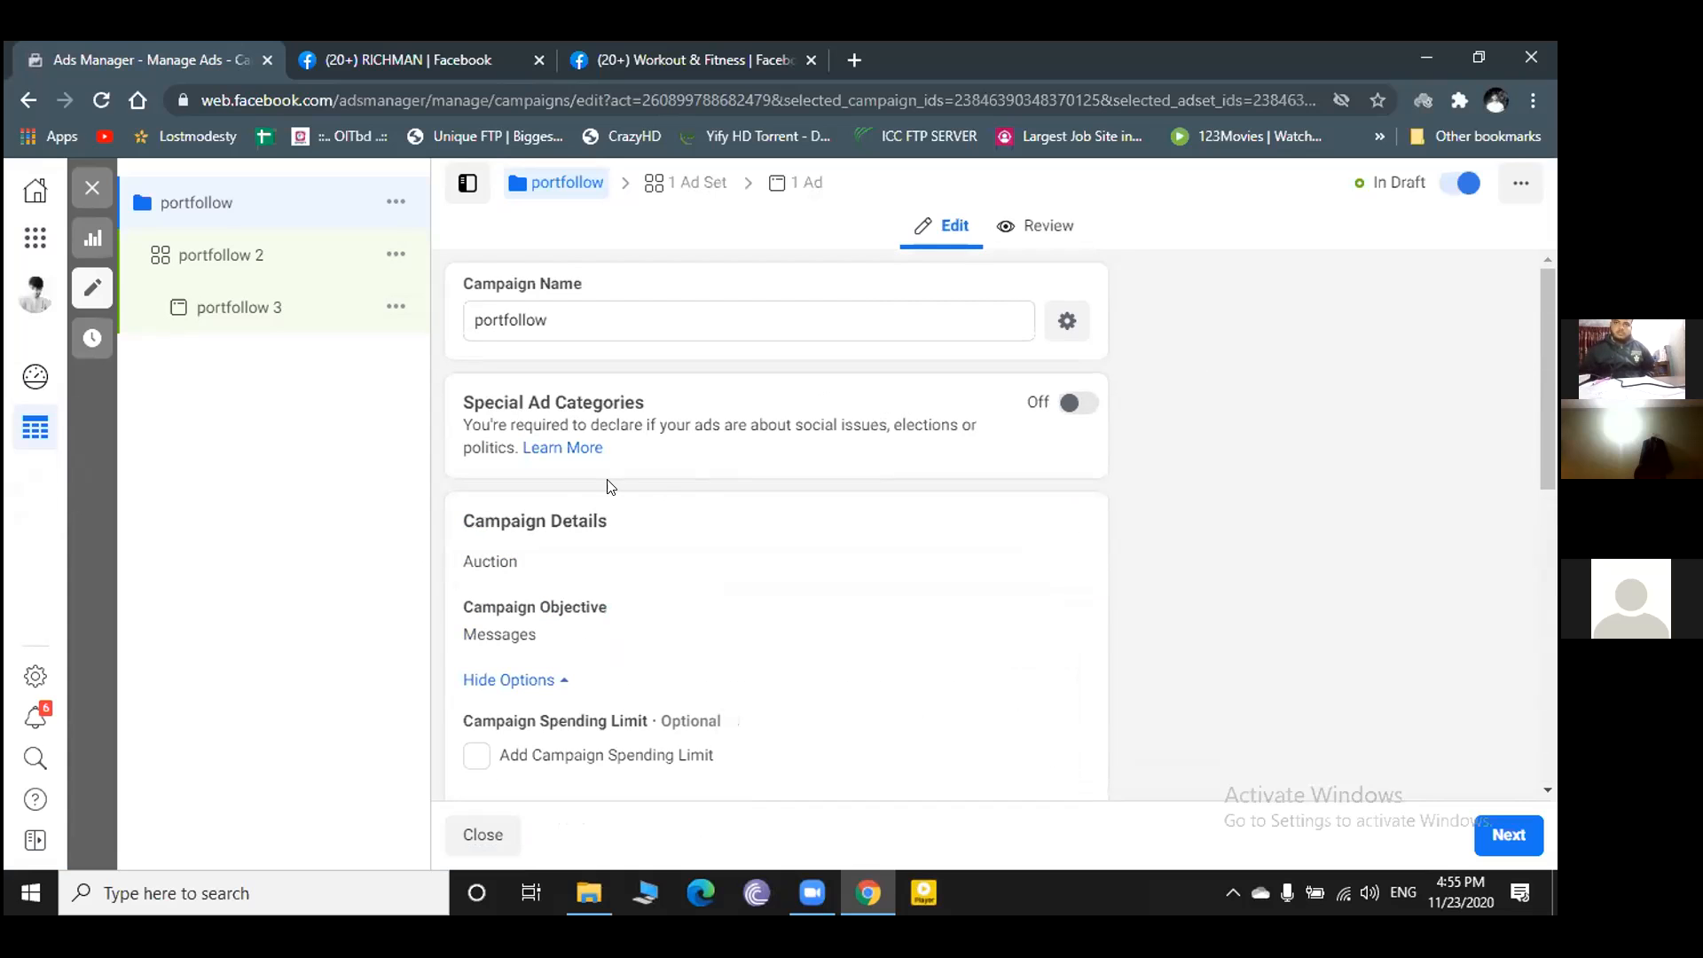
pyautogui.scroll(-8, 609, 486)
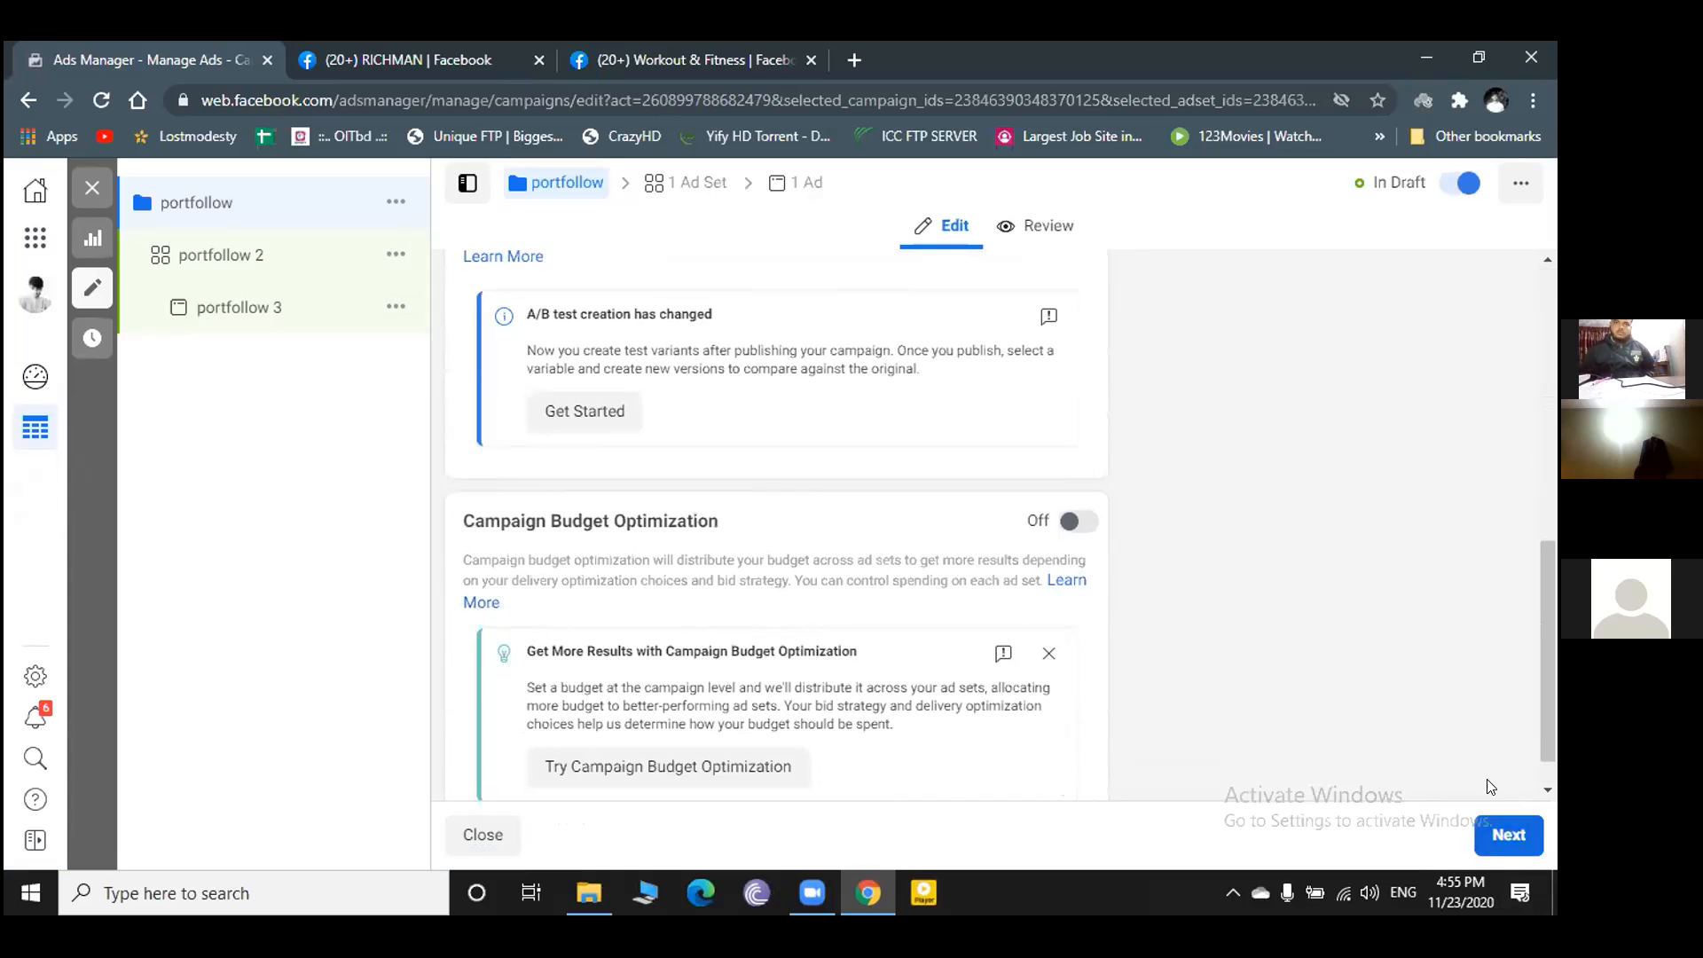
pyautogui.click(1500, 830)
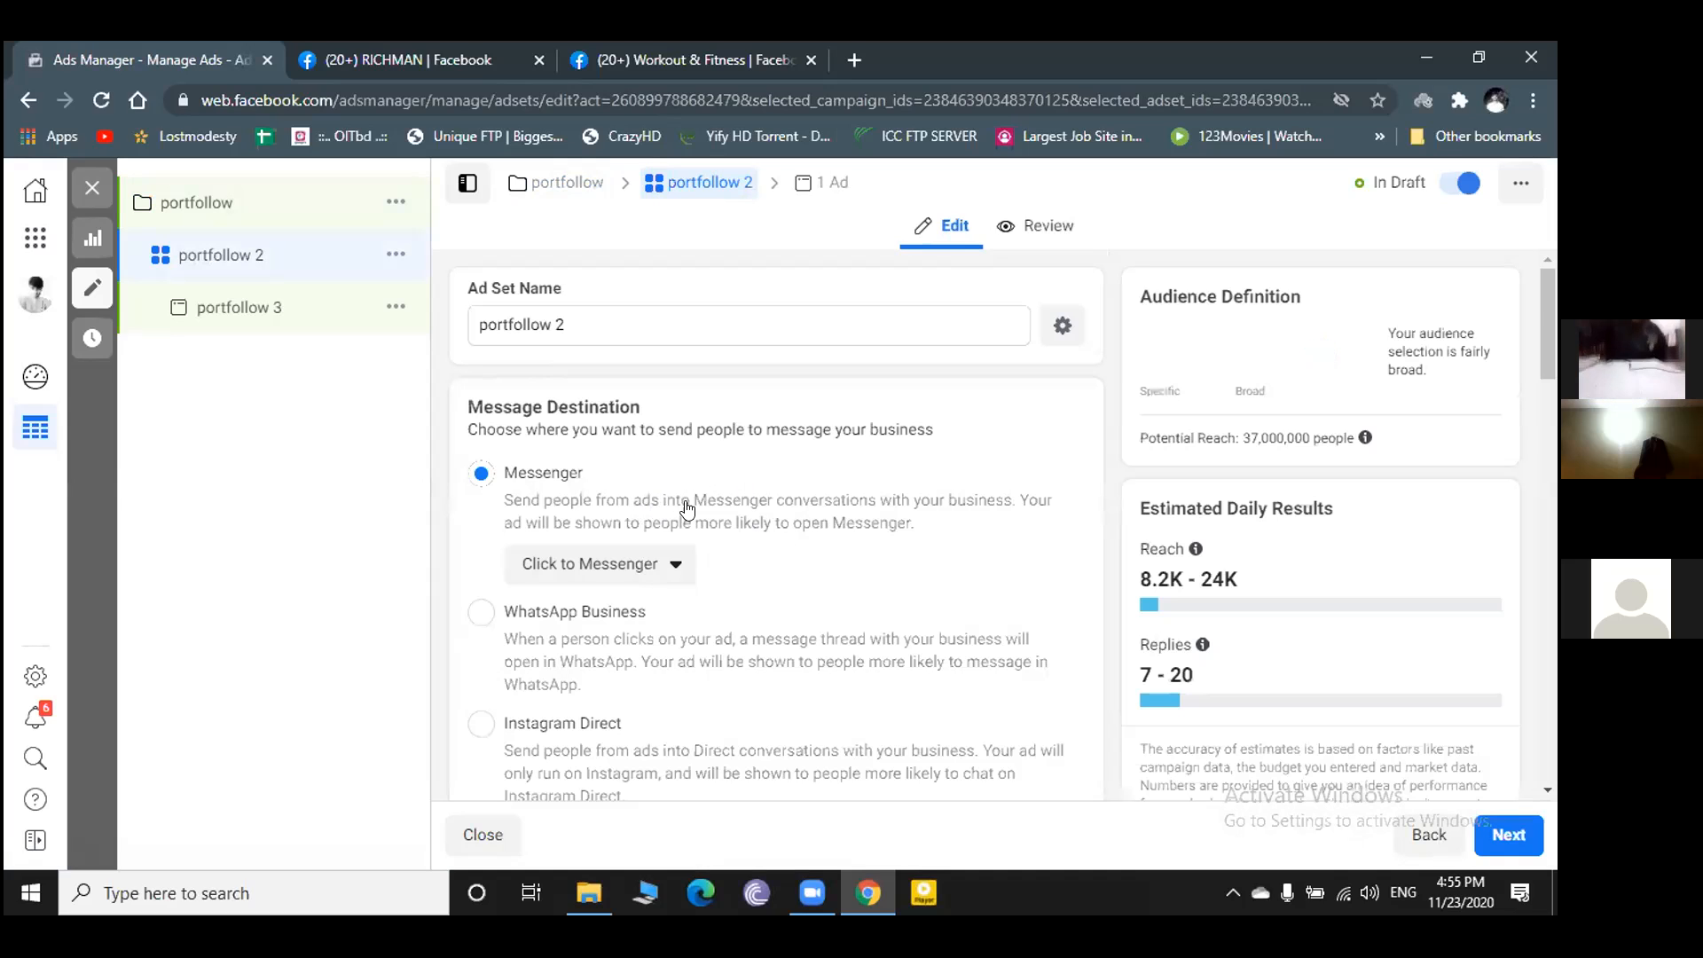
# - Read the ad set's Message Destination options for Messenger, WhatsApp Business and Instagram Direct, including the Click to Messenger choice
pyautogui.scroll(-2, 697, 470)
pyautogui.scroll(2, 701, 477)
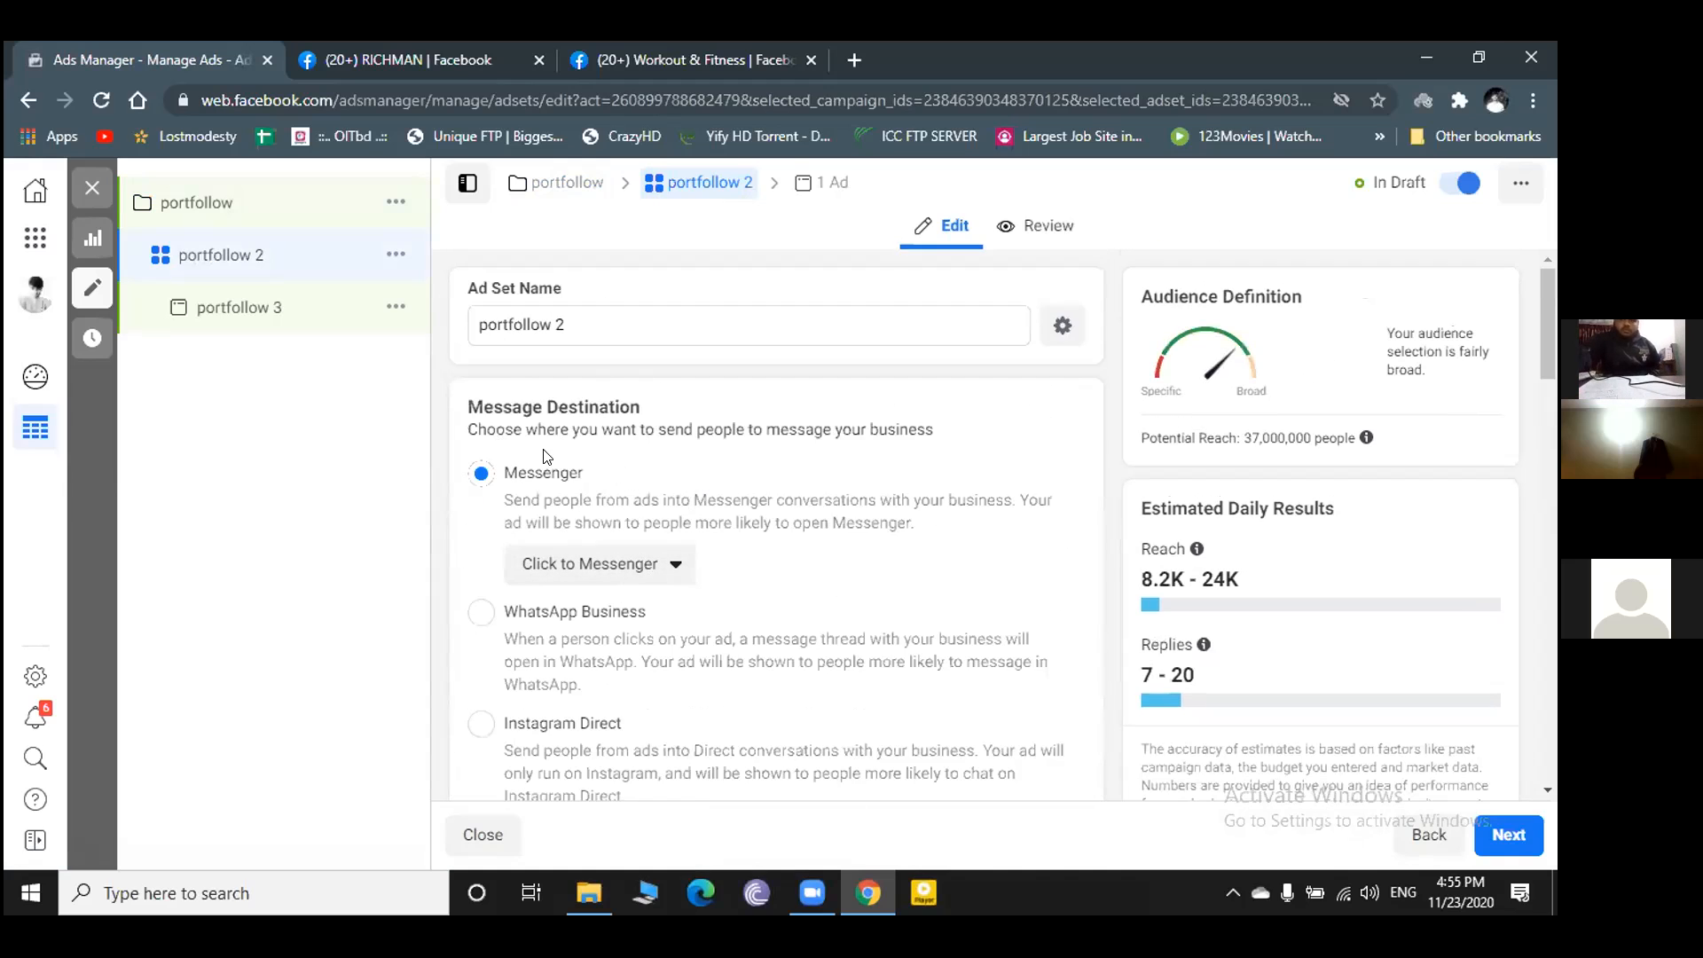
pyautogui.scroll(-2, 559, 501)
pyautogui.scroll(2, 568, 514)
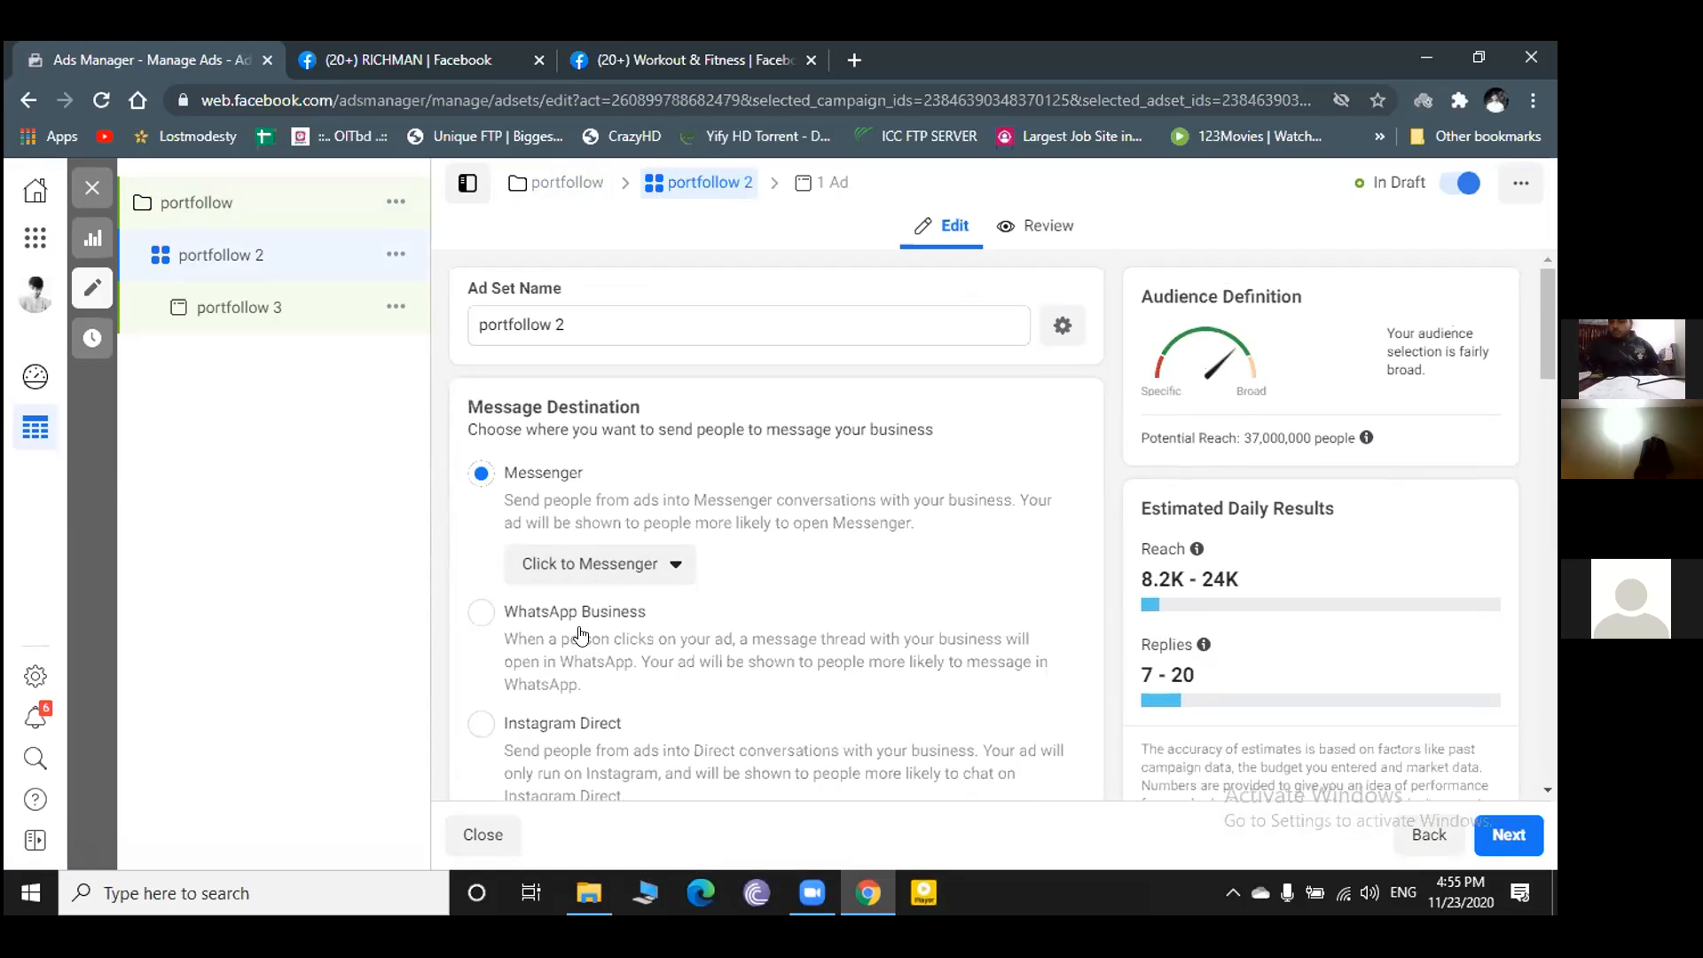
pyautogui.scroll(-2, 581, 632)
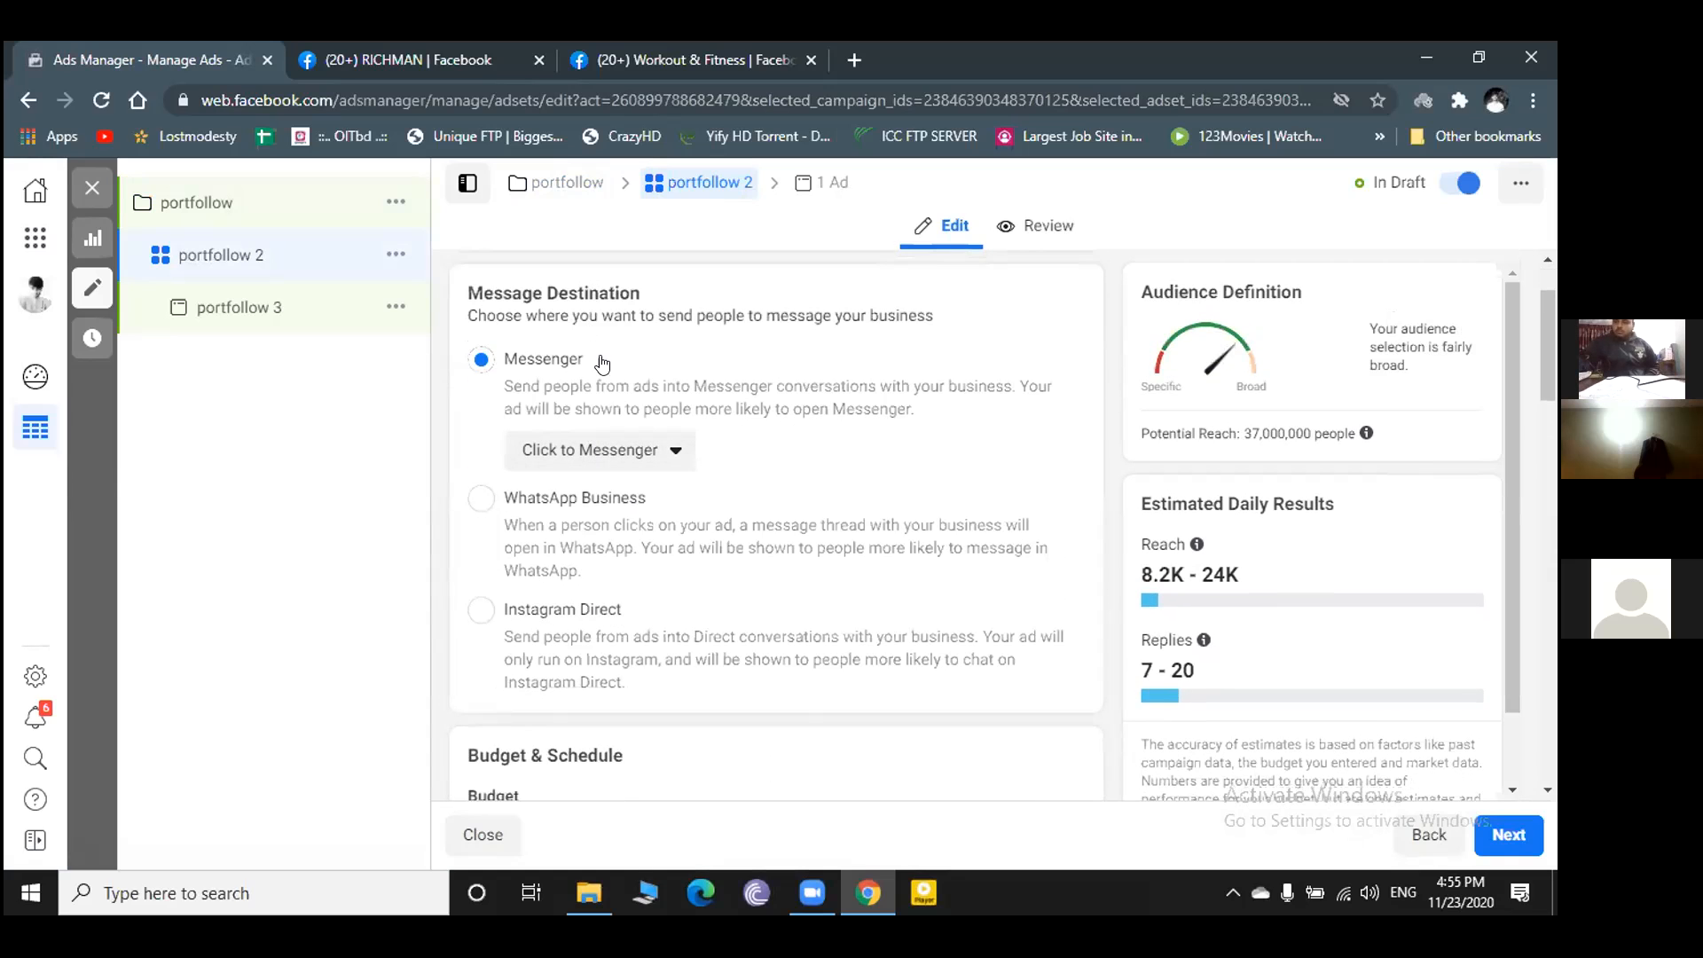
pyautogui.scroll(-2, 635, 497)
pyautogui.scroll(4, 635, 496)
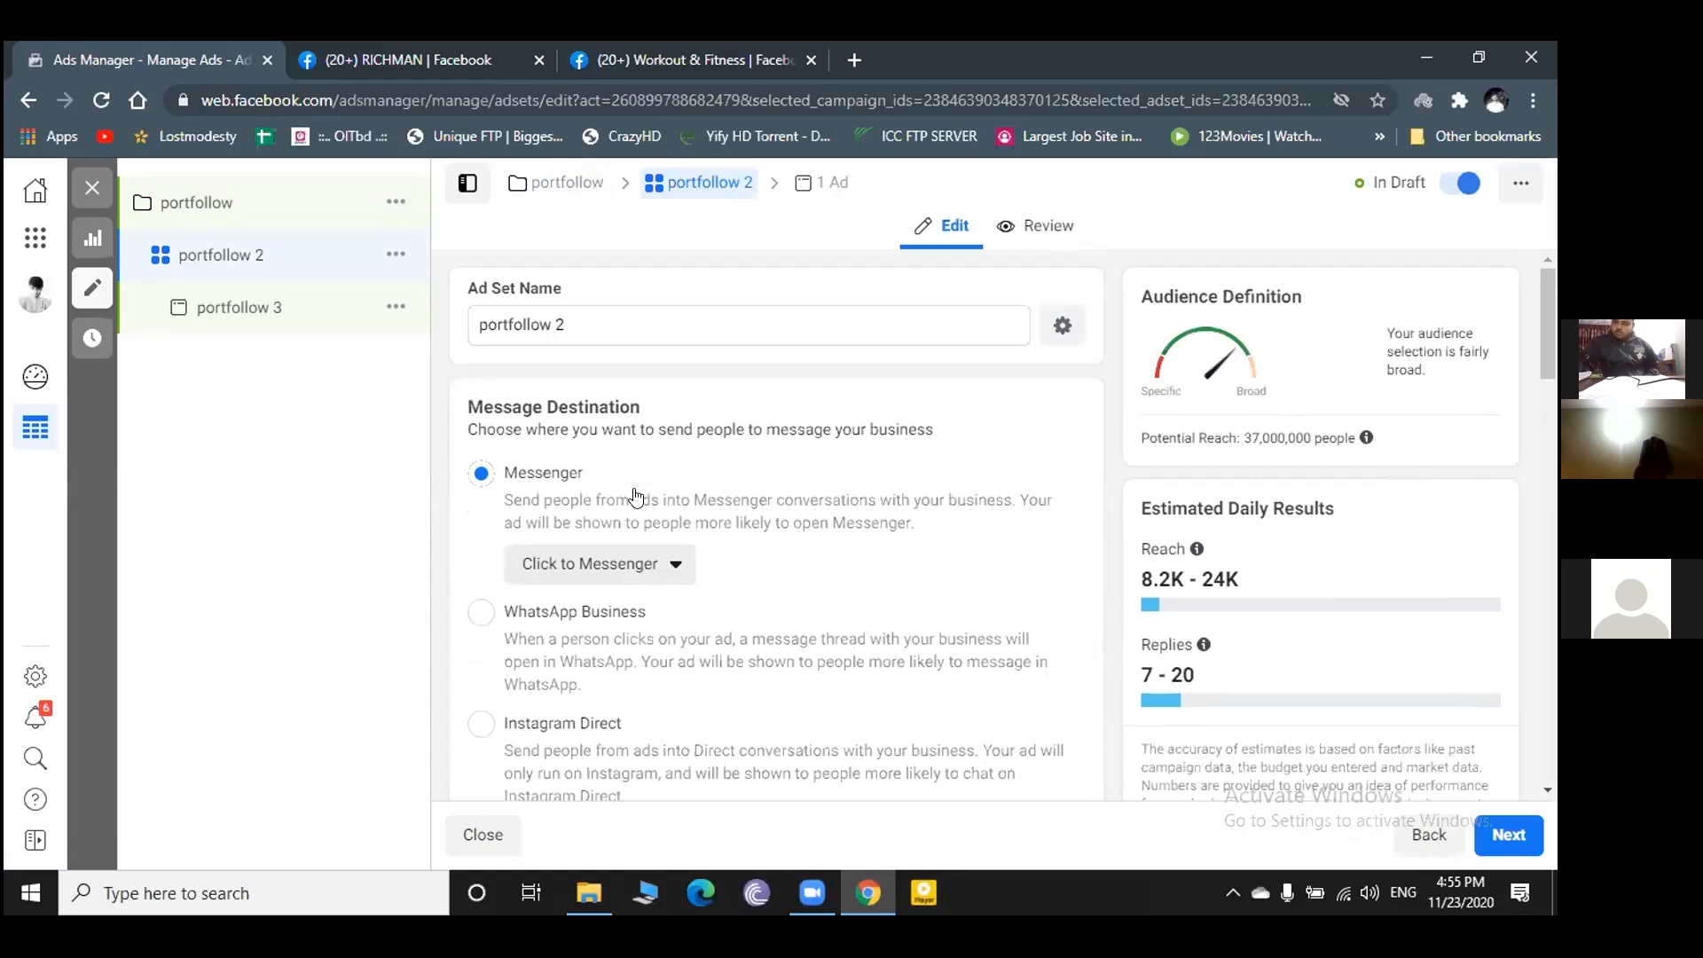
pyautogui.scroll(-1, 651, 606)
pyautogui.scroll(1, 650, 606)
pyautogui.scroll(-2, 621, 683)
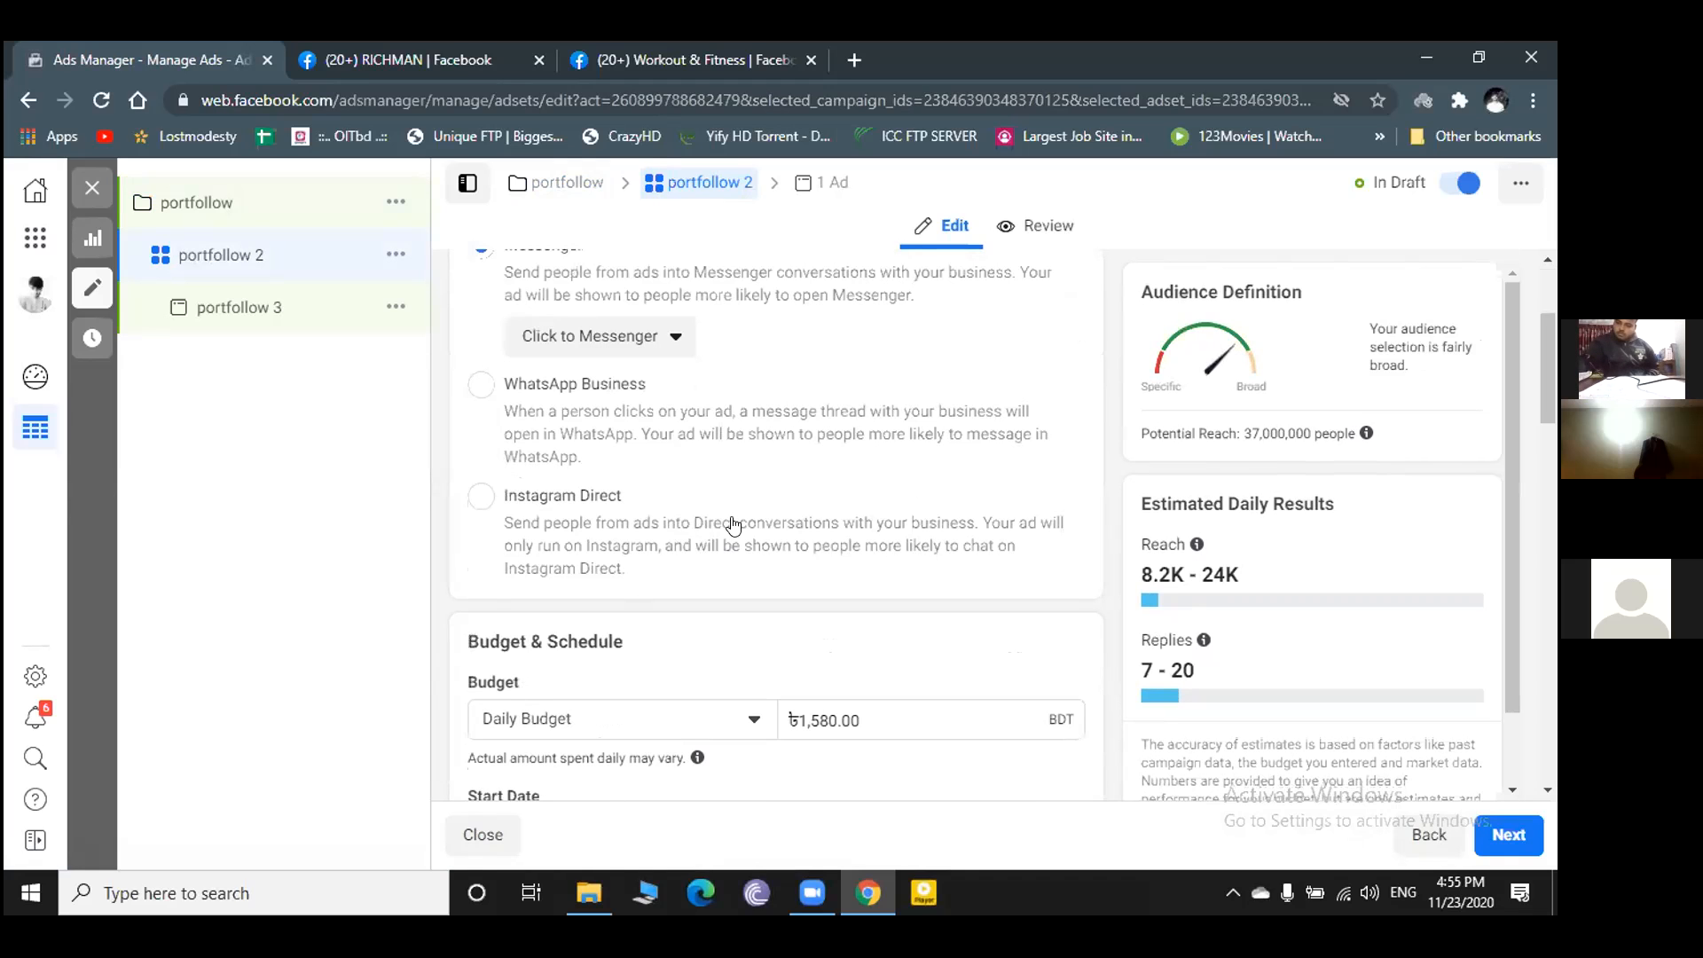
pyautogui.scroll(3, 733, 523)
pyautogui.scroll(-4, 732, 523)
pyautogui.scroll(4, 739, 526)
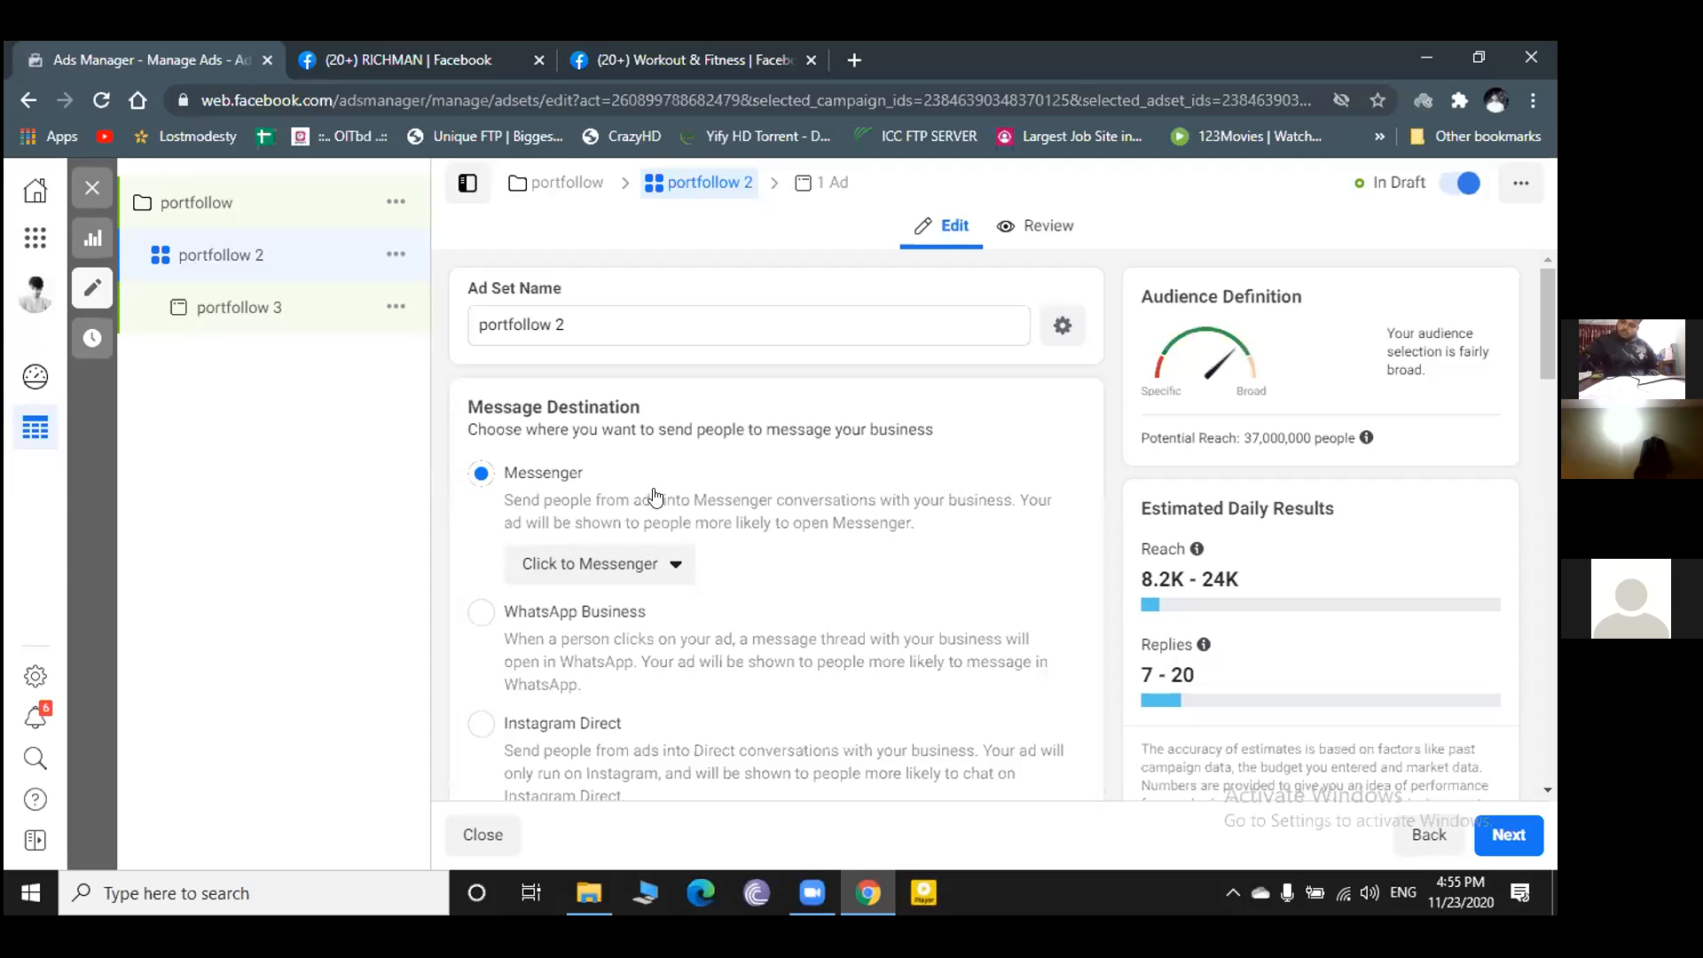
pyautogui.click(674, 569)
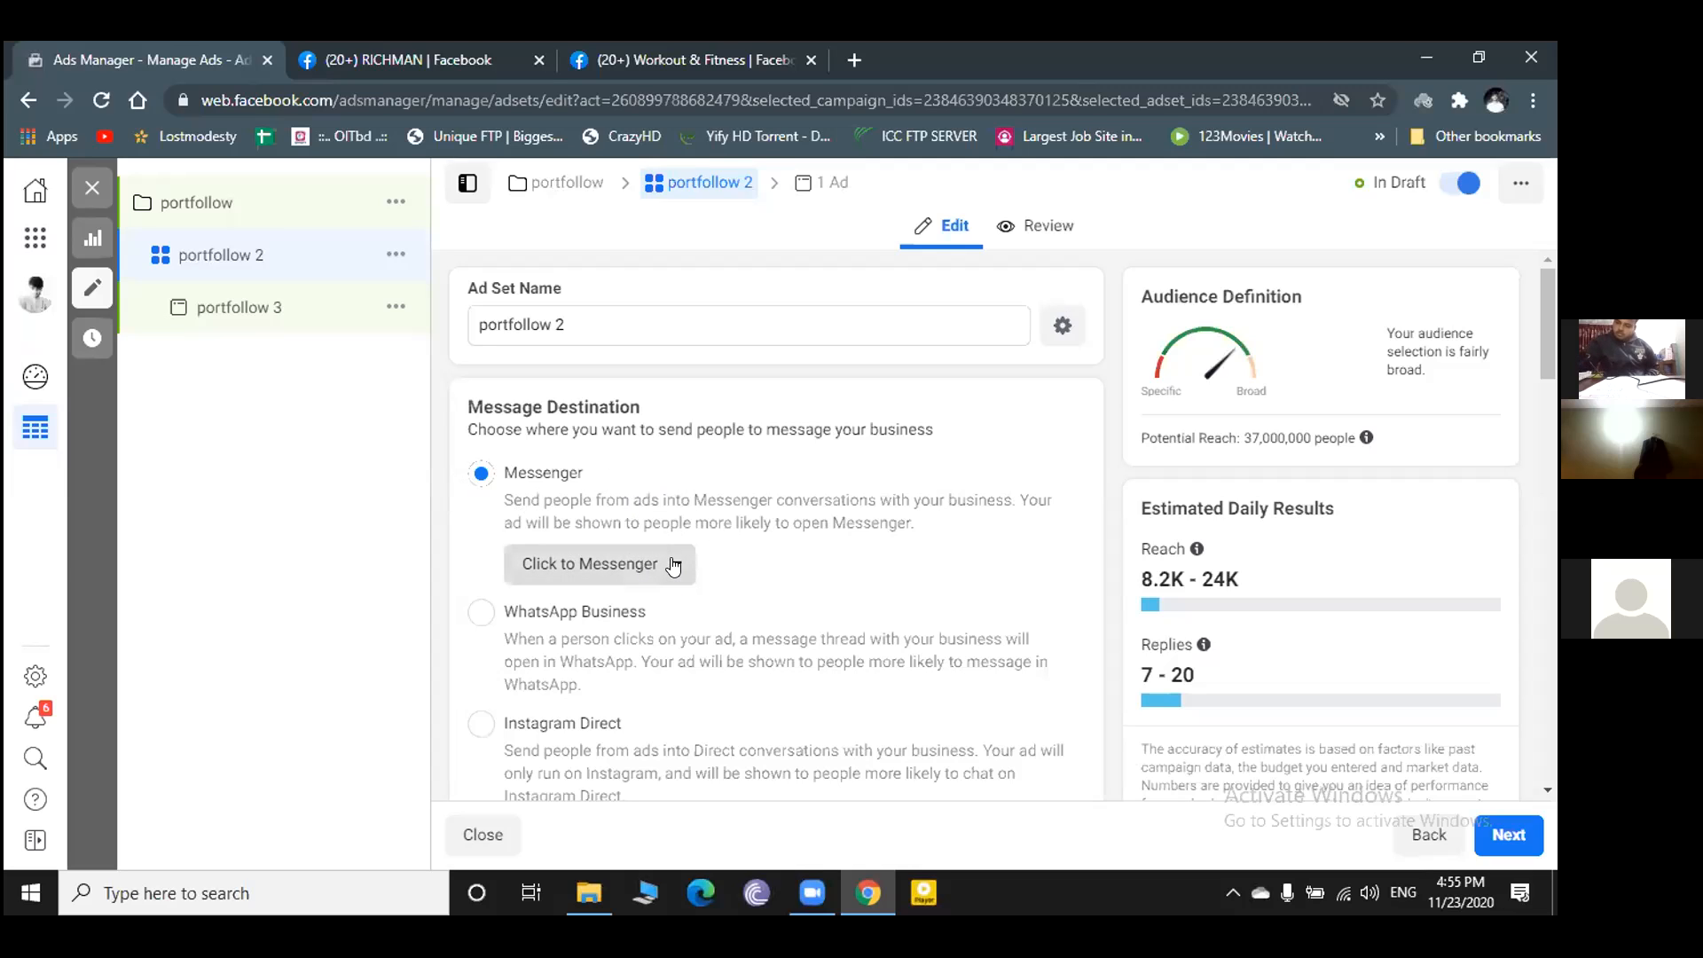
pyautogui.click(781, 565)
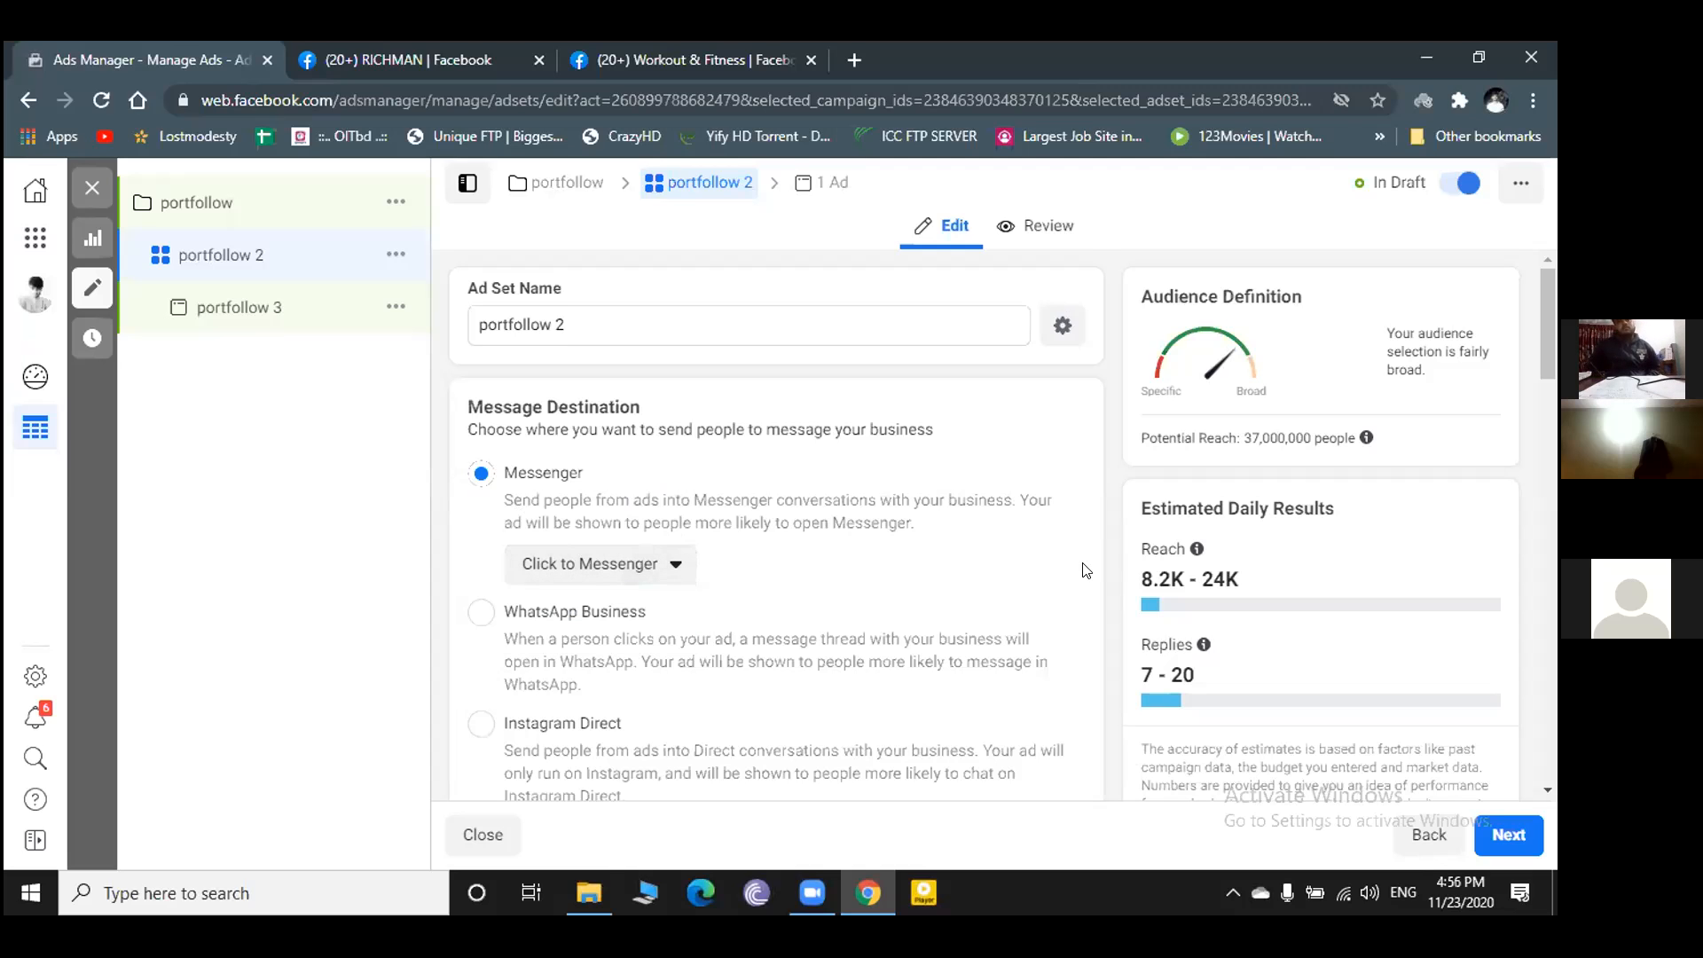
# - Examine the ad set's Budget & Schedule settings, covering the daily budget, start date and optional end date
pyautogui.scroll(-8, 1083, 570)
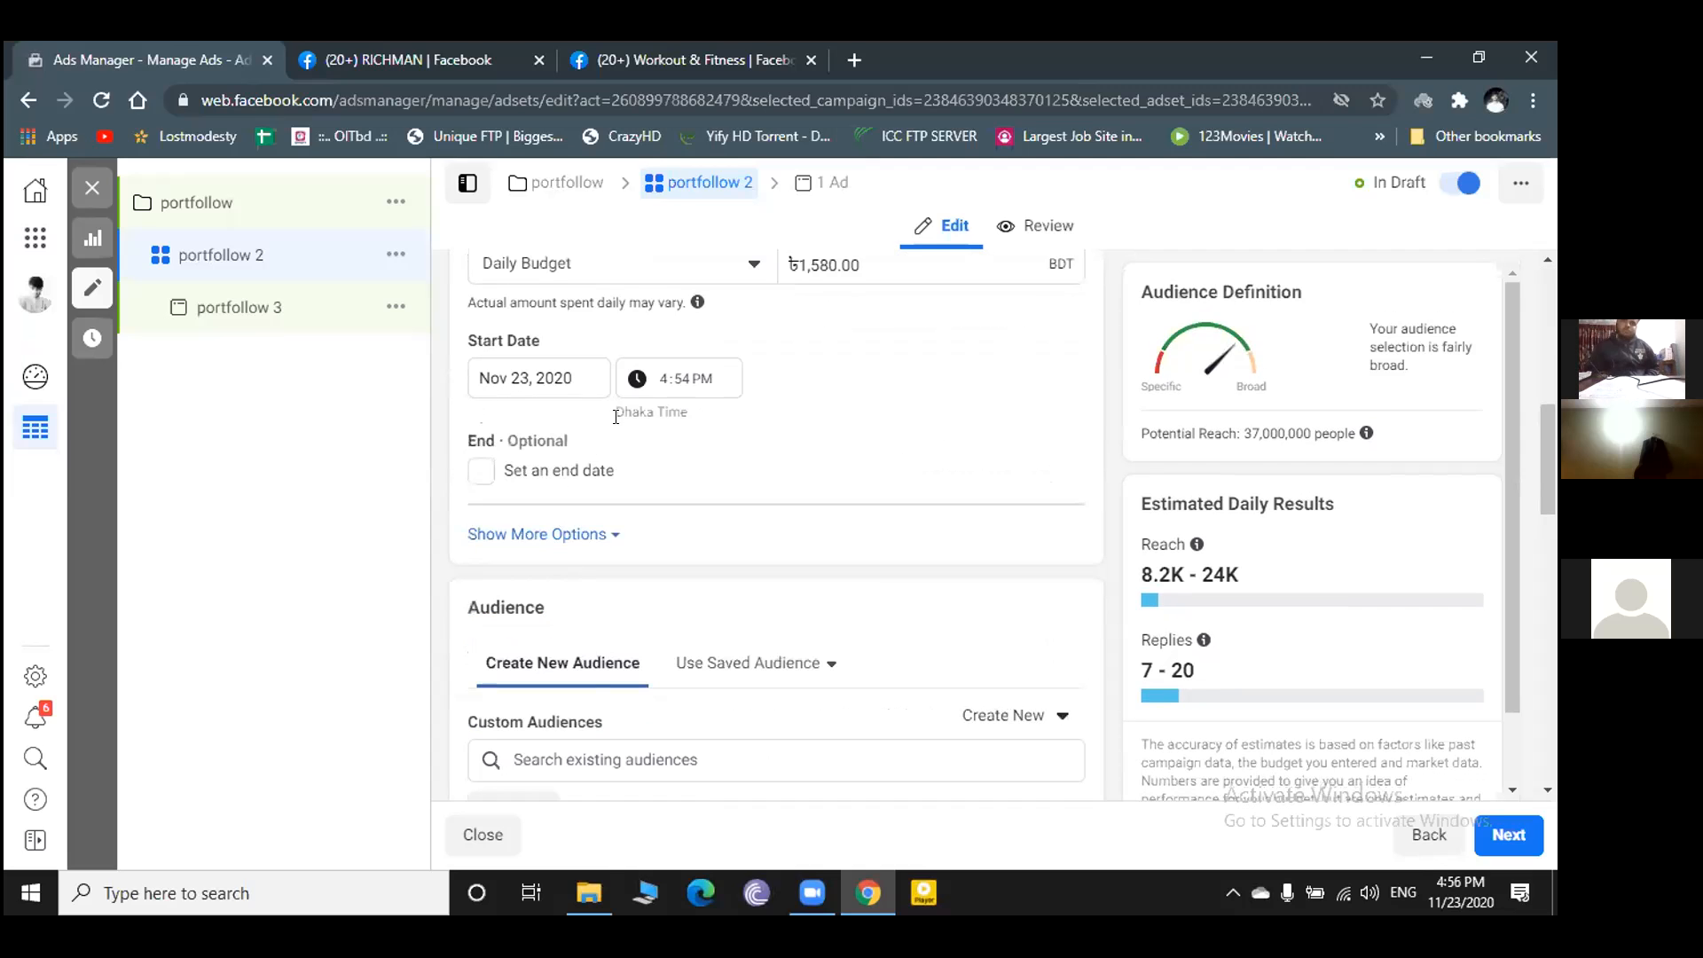
pyautogui.scroll(1, 590, 461)
pyautogui.scroll(3, 598, 385)
pyautogui.scroll(-5, 621, 373)
pyautogui.scroll(1, 630, 351)
pyautogui.scroll(1, 630, 351)
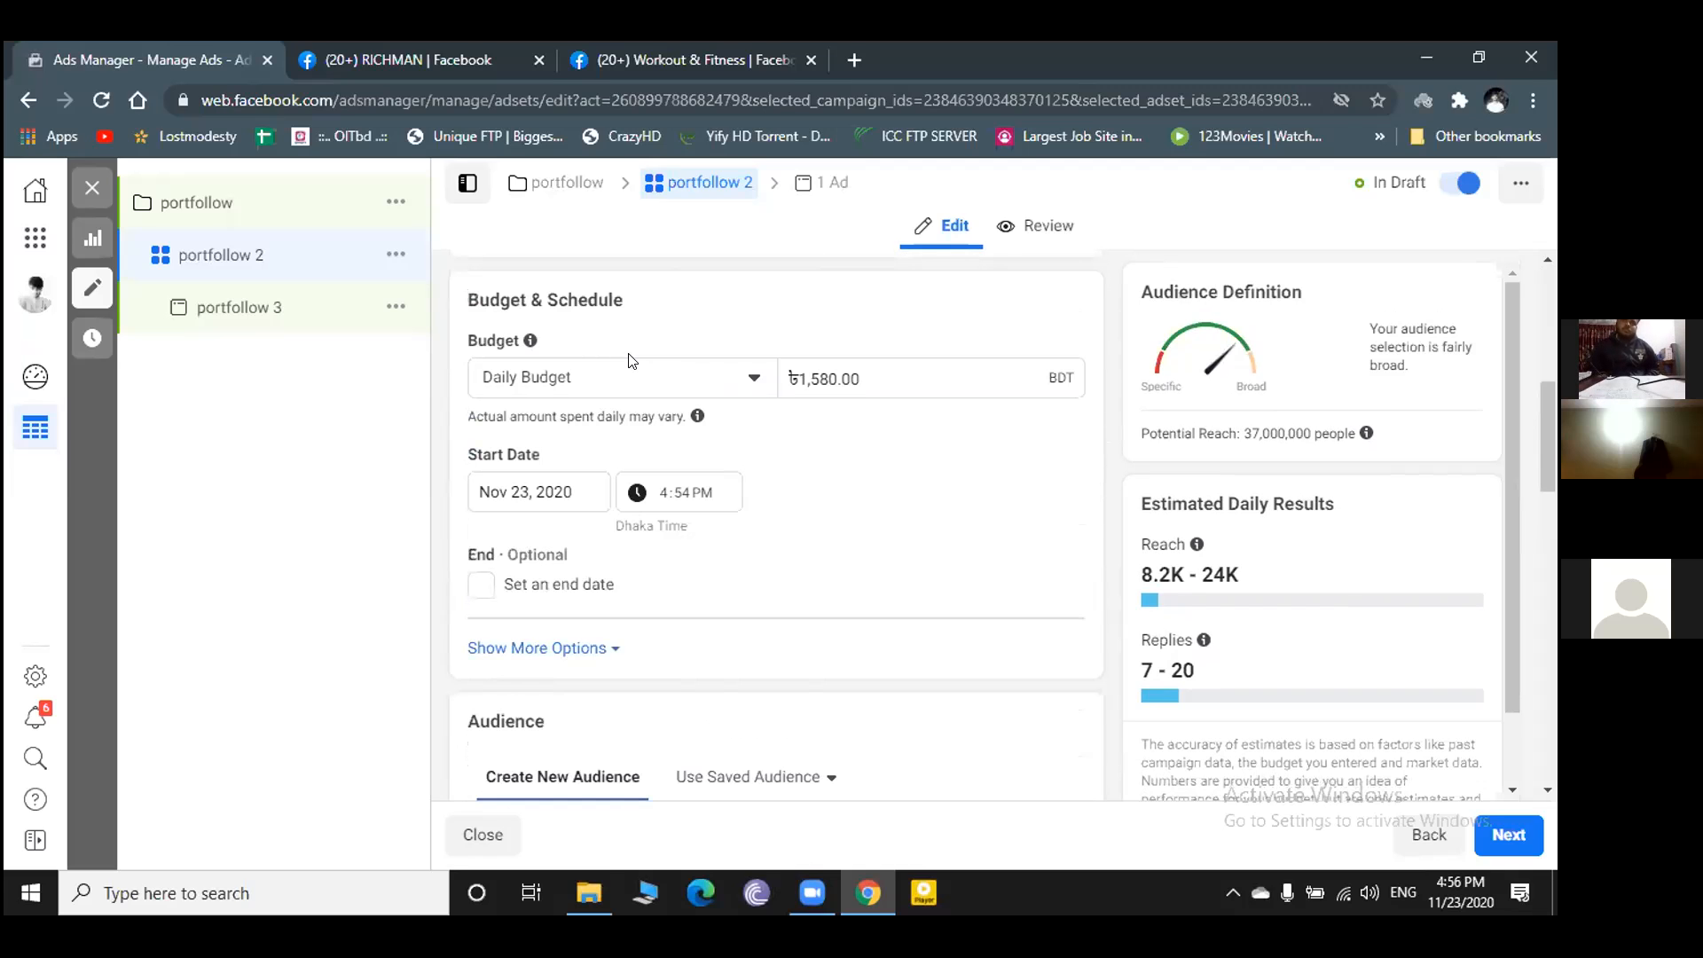
pyautogui.scroll(1, 670, 387)
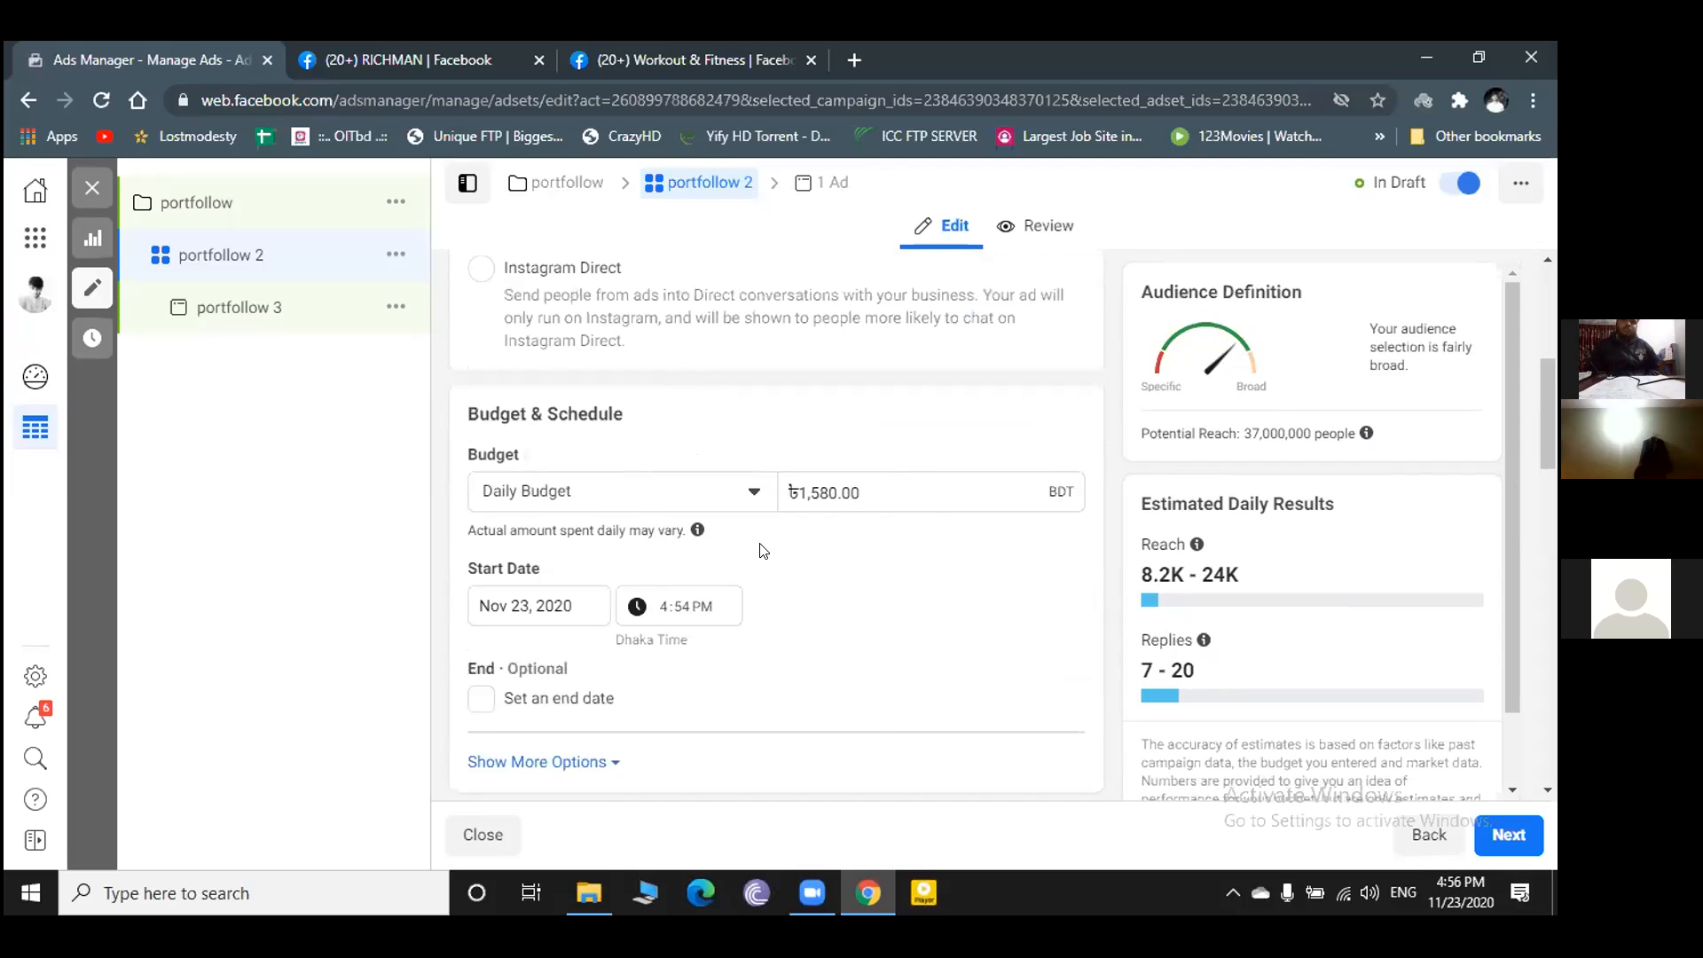
pyautogui.scroll(-2, 760, 543)
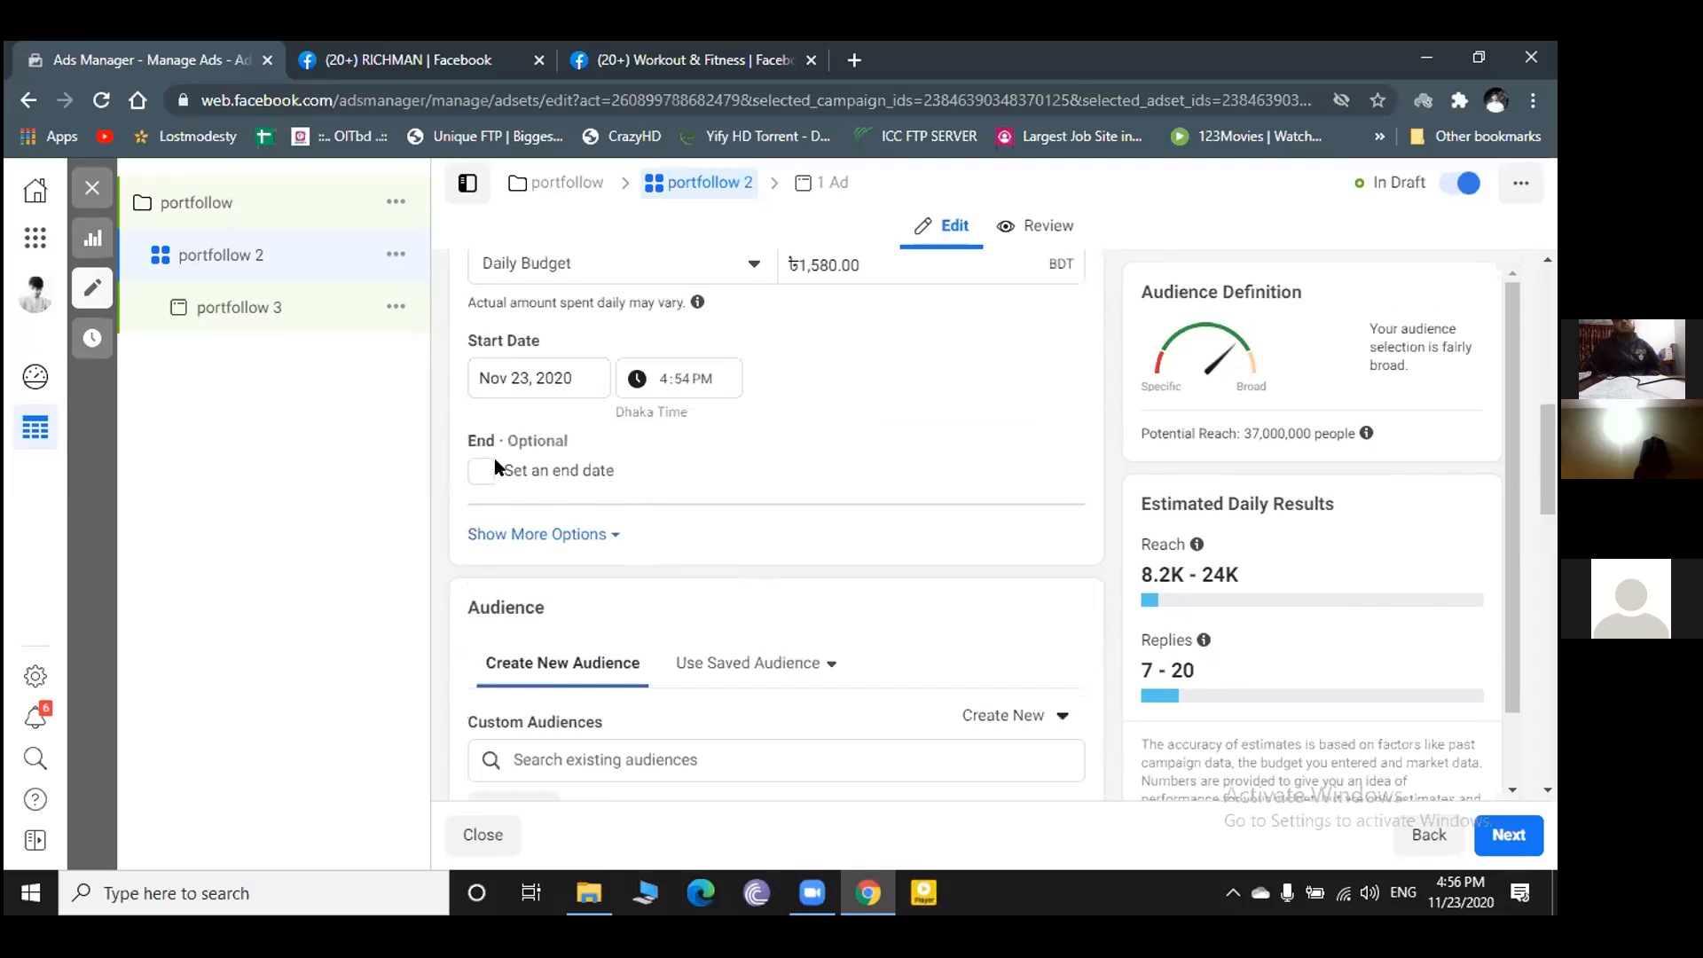
pyautogui.scroll(1, 495, 461)
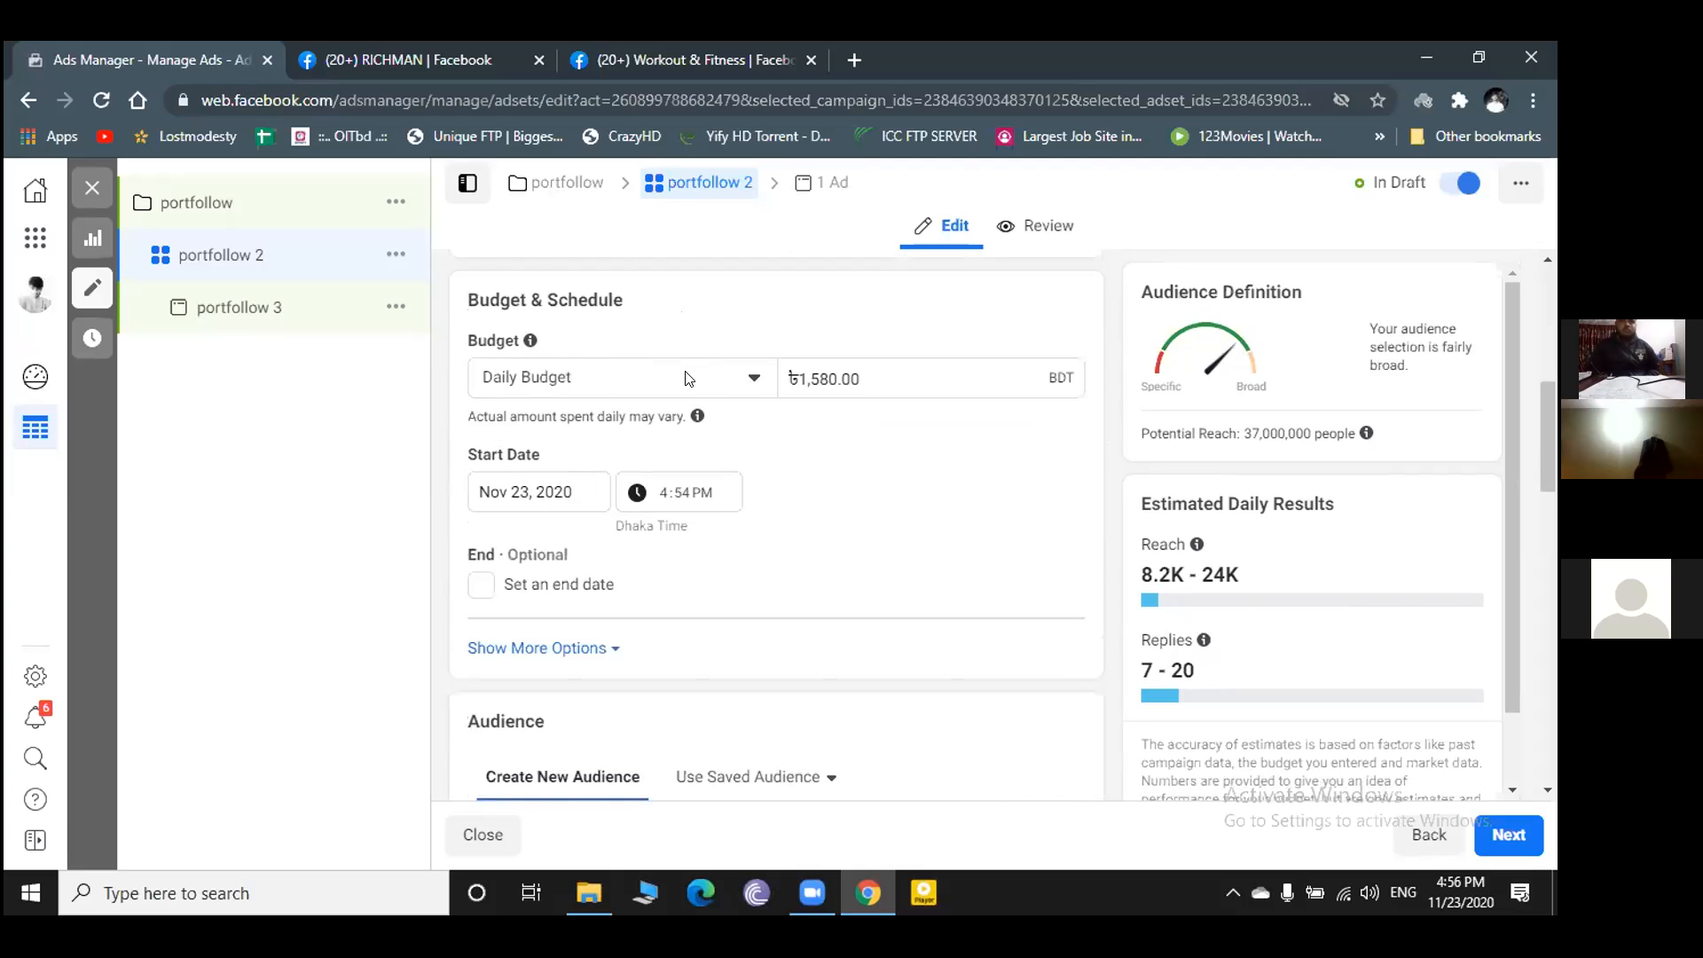
# - Switch the ad set's budget type to Lifetime Budget and set the amount to 5000 BDT
pyautogui.scroll(2, 684, 372)
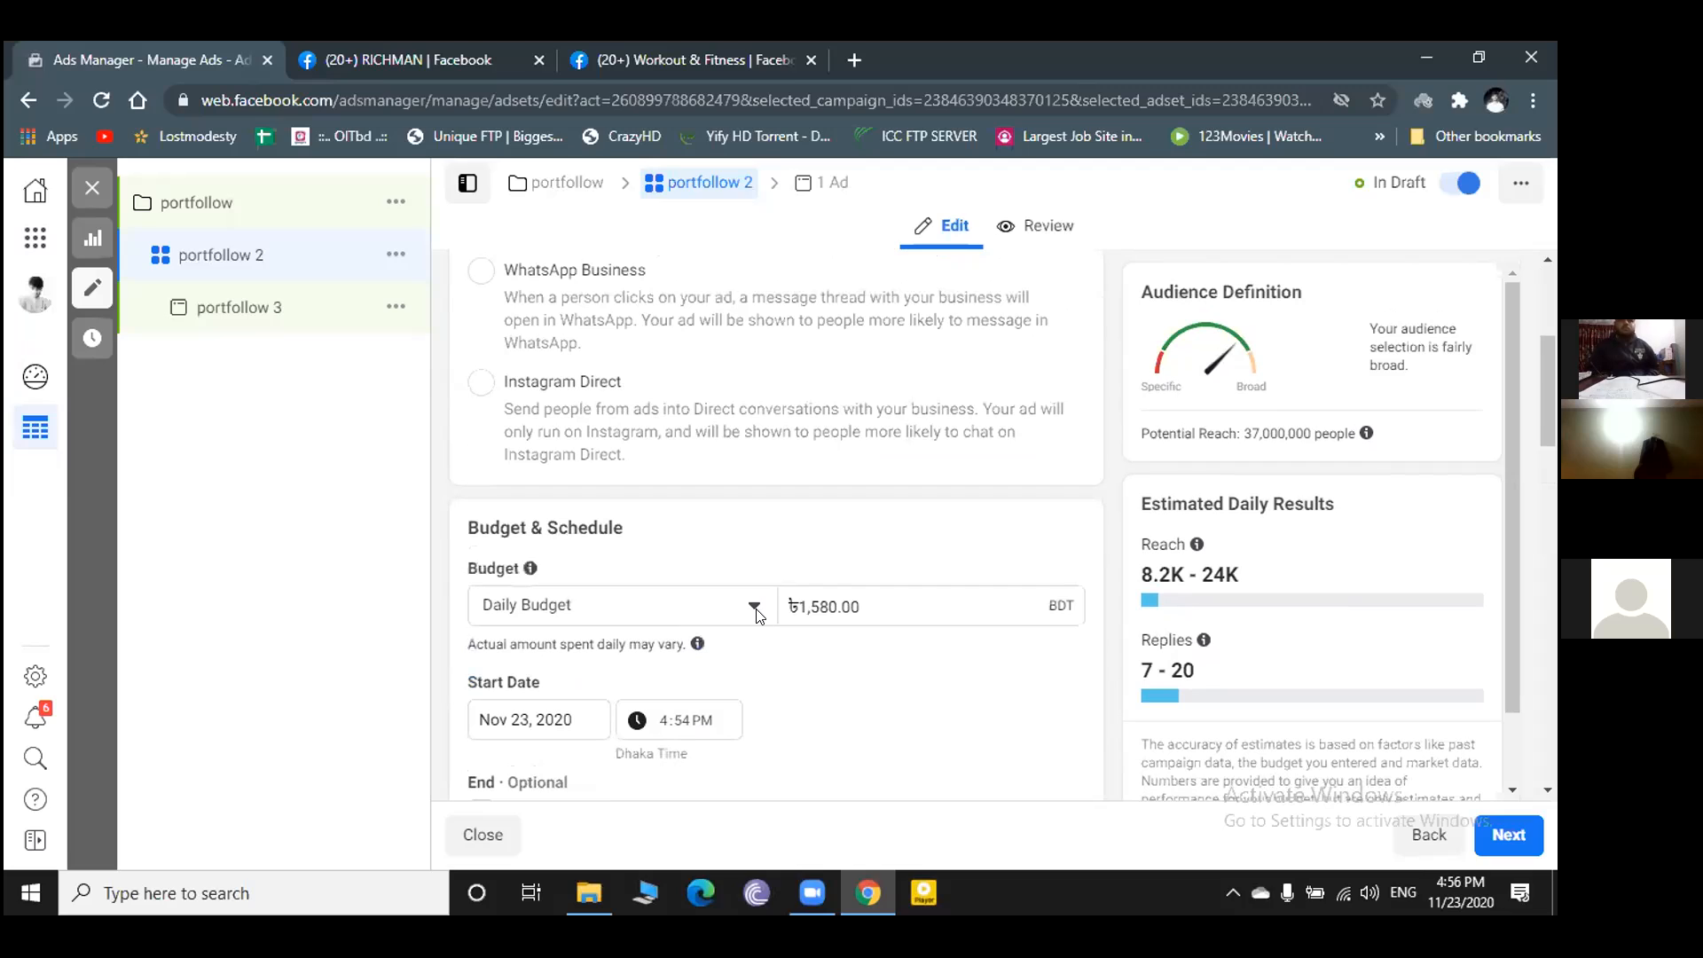
pyautogui.click(753, 611)
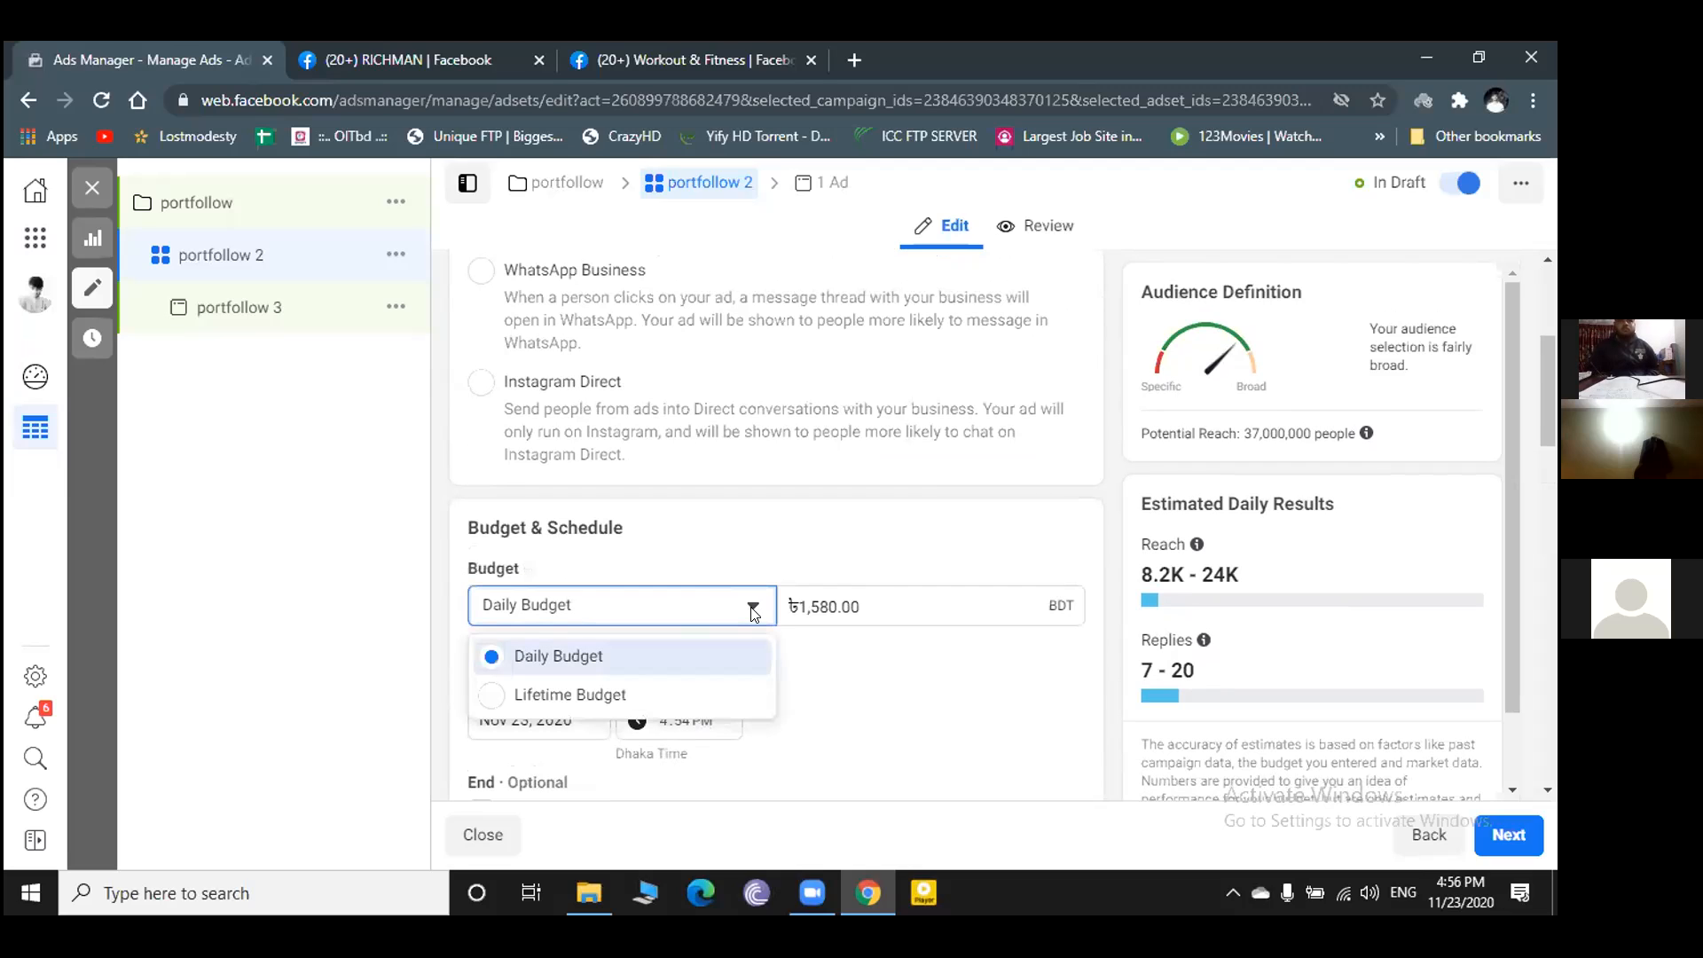
pyautogui.click(495, 698)
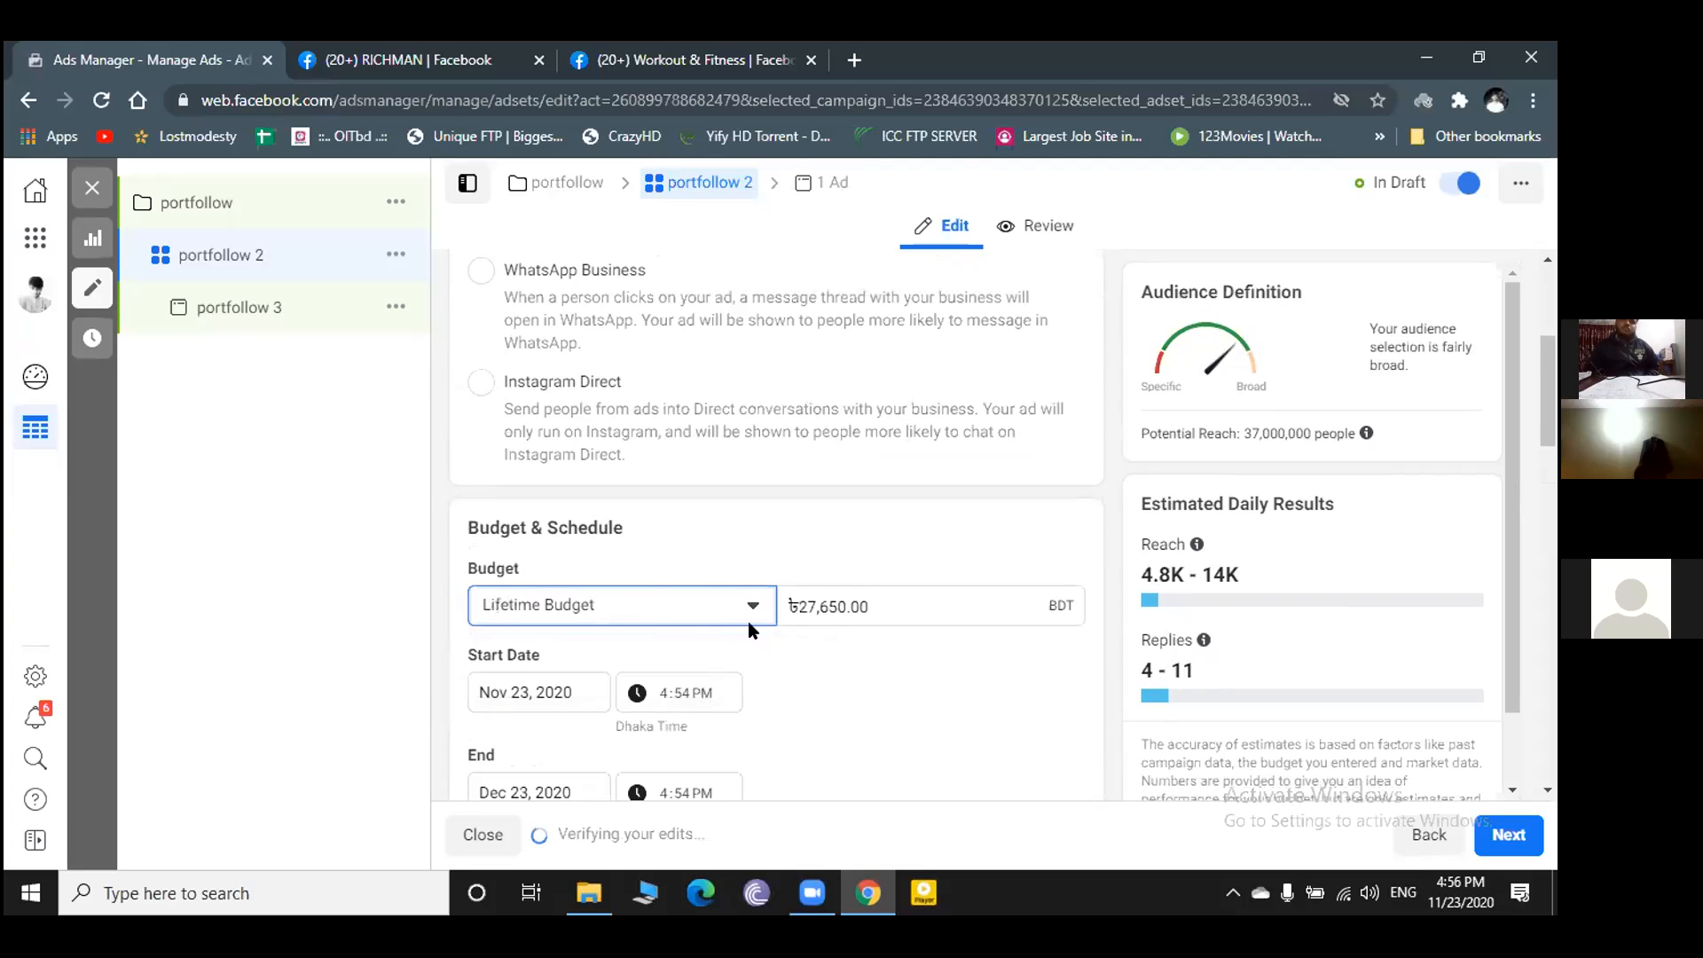
pyautogui.scroll(-3, 771, 632)
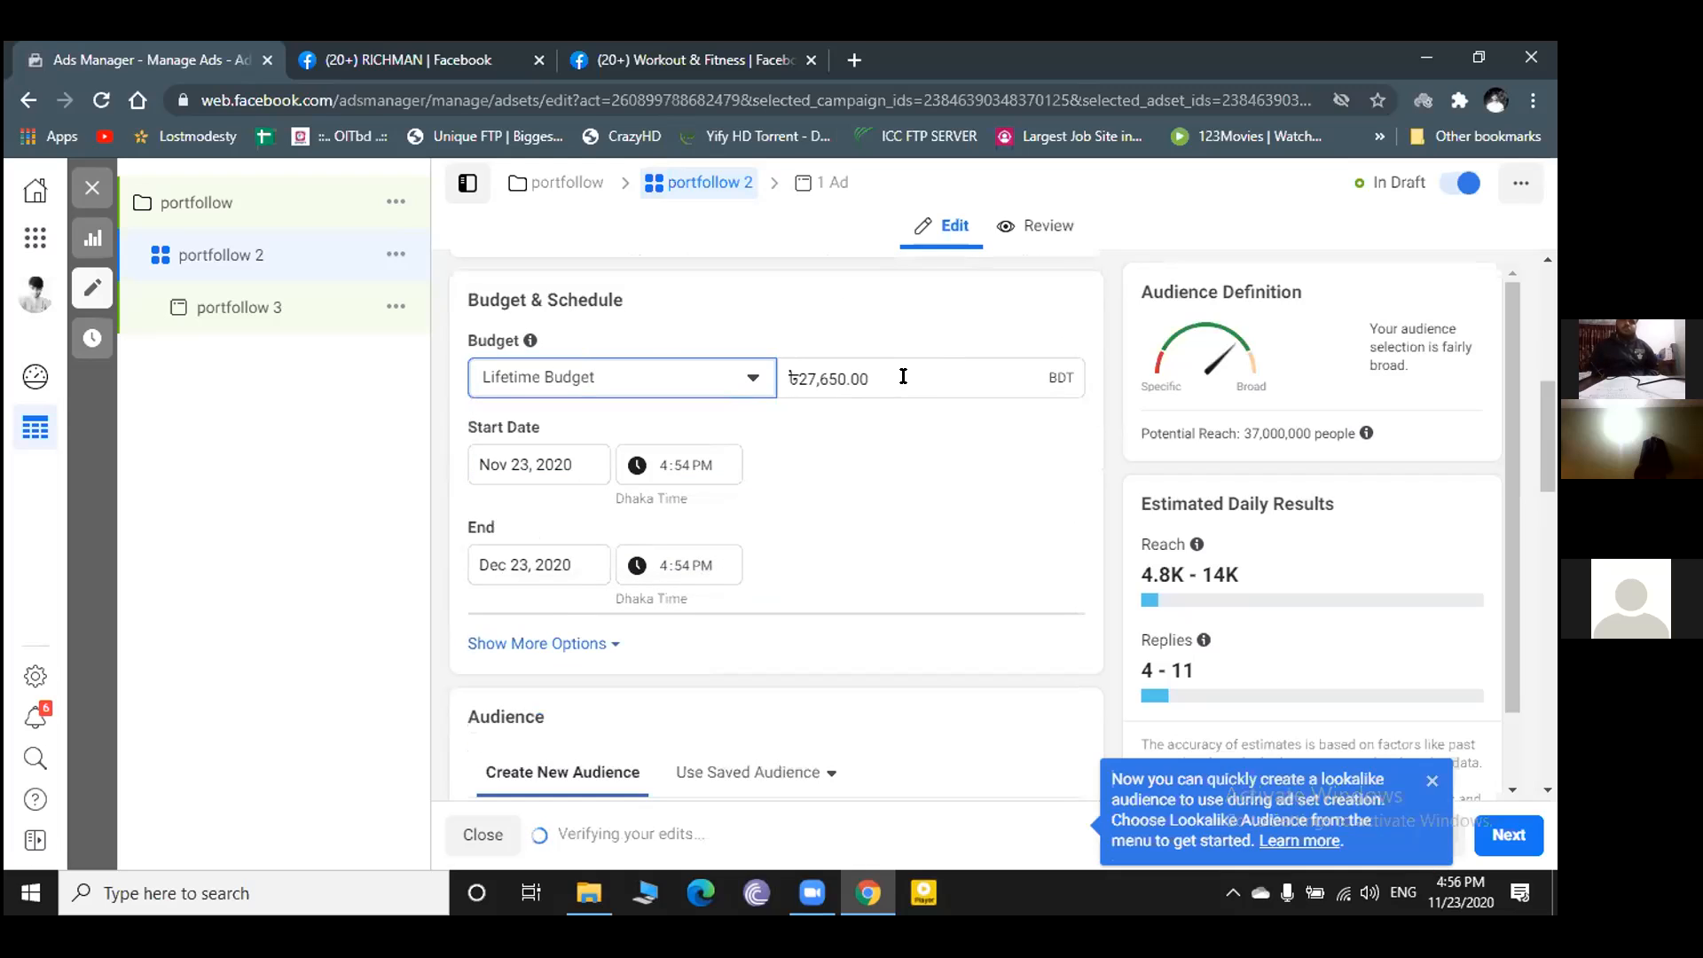
pyautogui.click(899, 376)
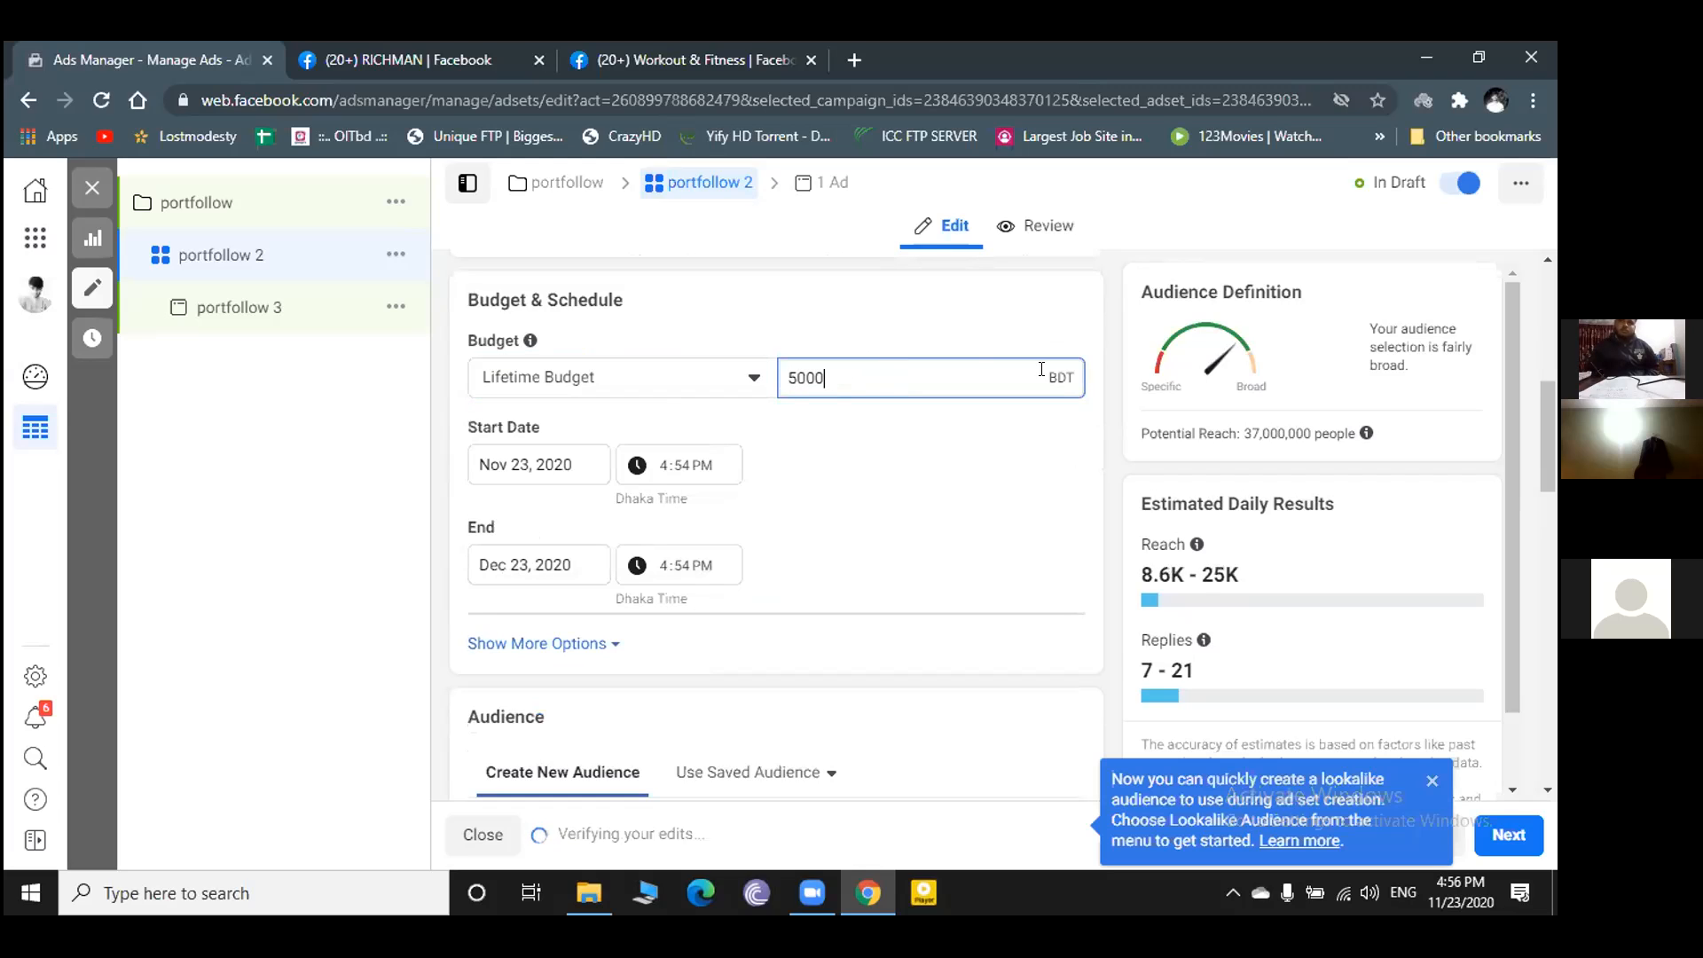
pyautogui.scroll(-3, 583, 476)
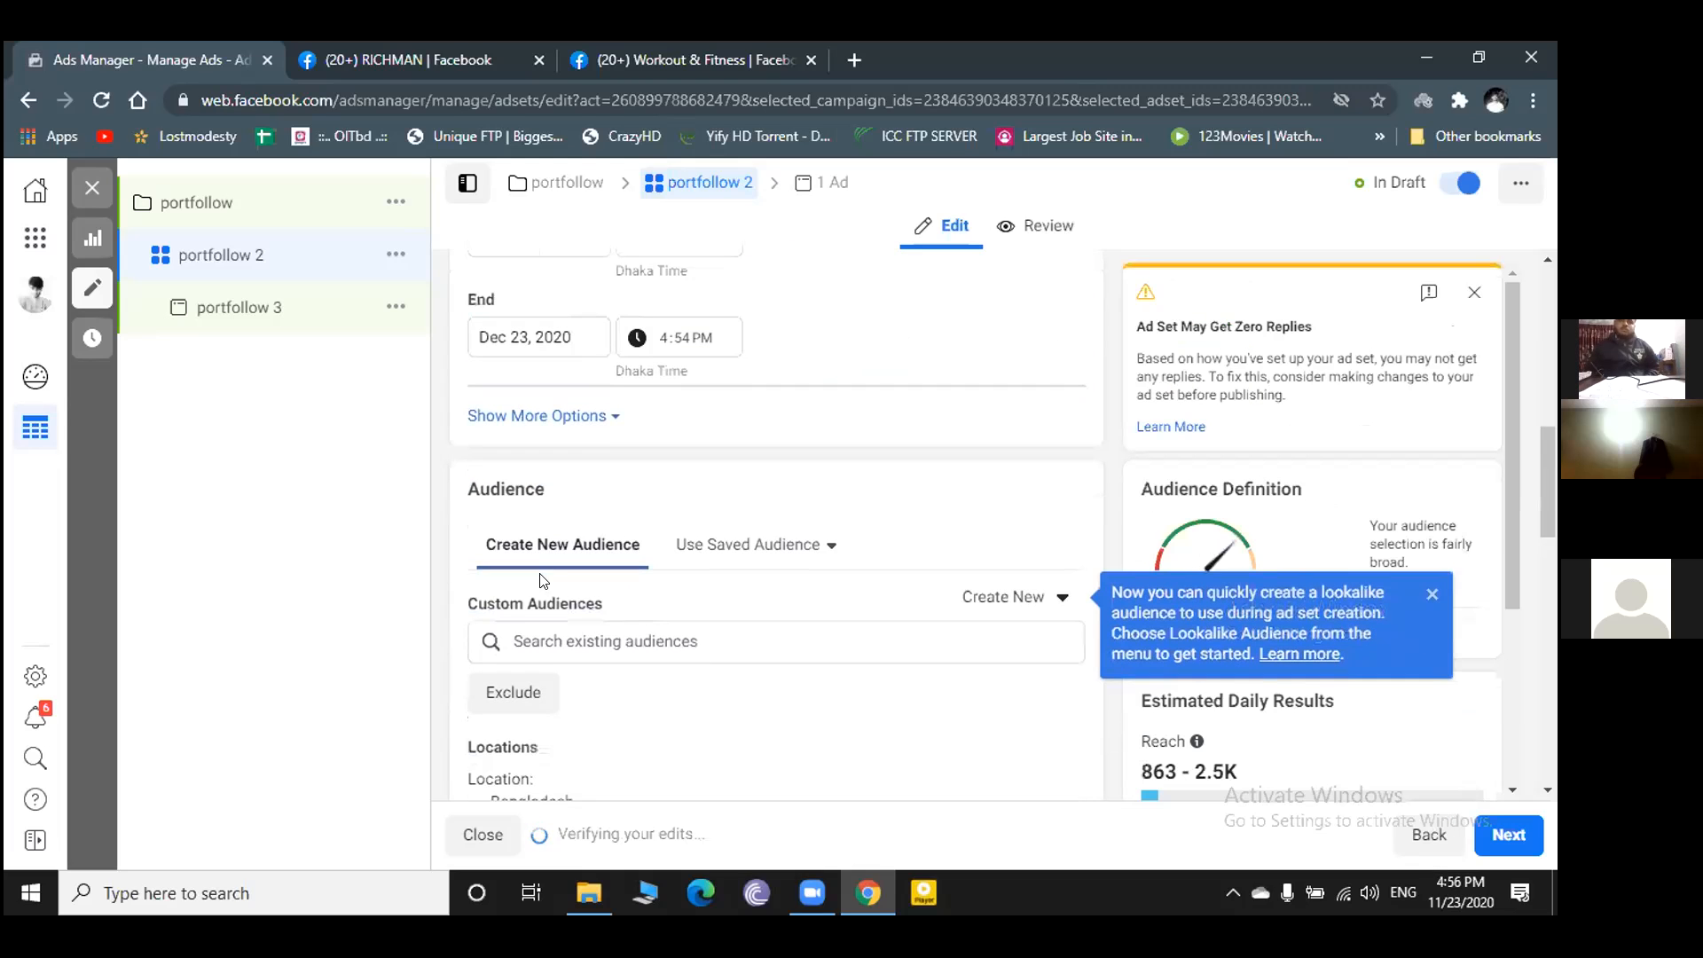
pyautogui.scroll(3, 559, 305)
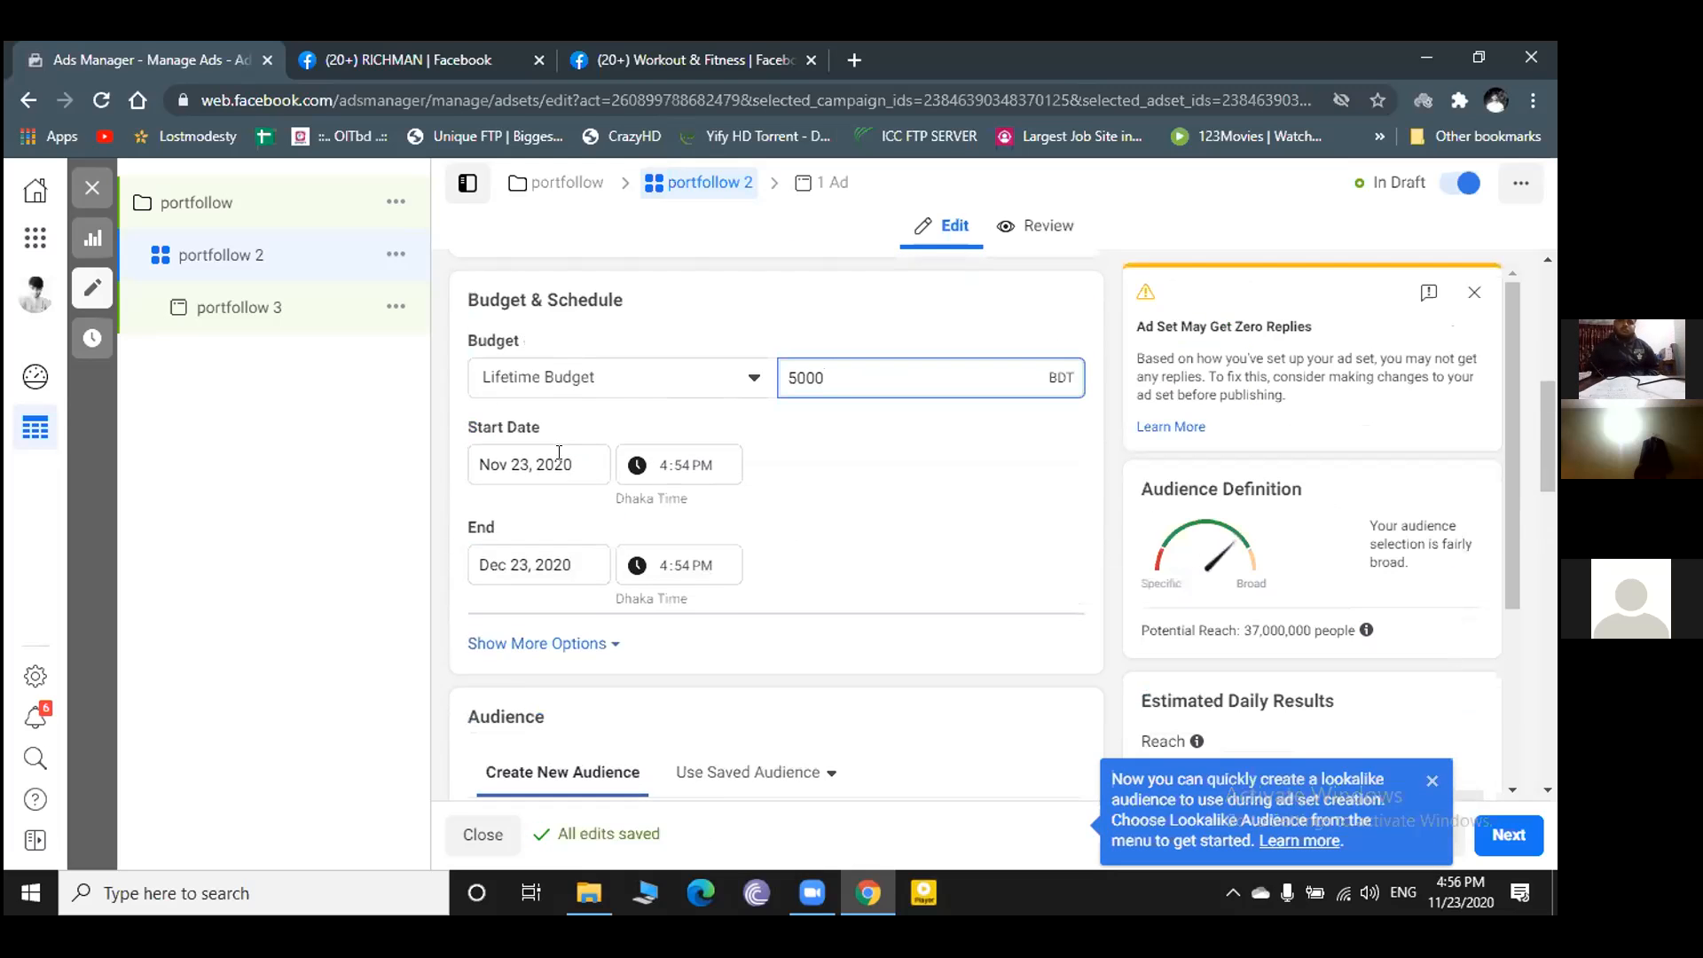
# - Expand the additional Budget & Schedule options, open Ad Scheduling for editing and enable running ads on a schedule
pyautogui.scroll(-1, 621, 543)
pyautogui.scroll(1, 781, 543)
pyautogui.scroll(-1, 817, 543)
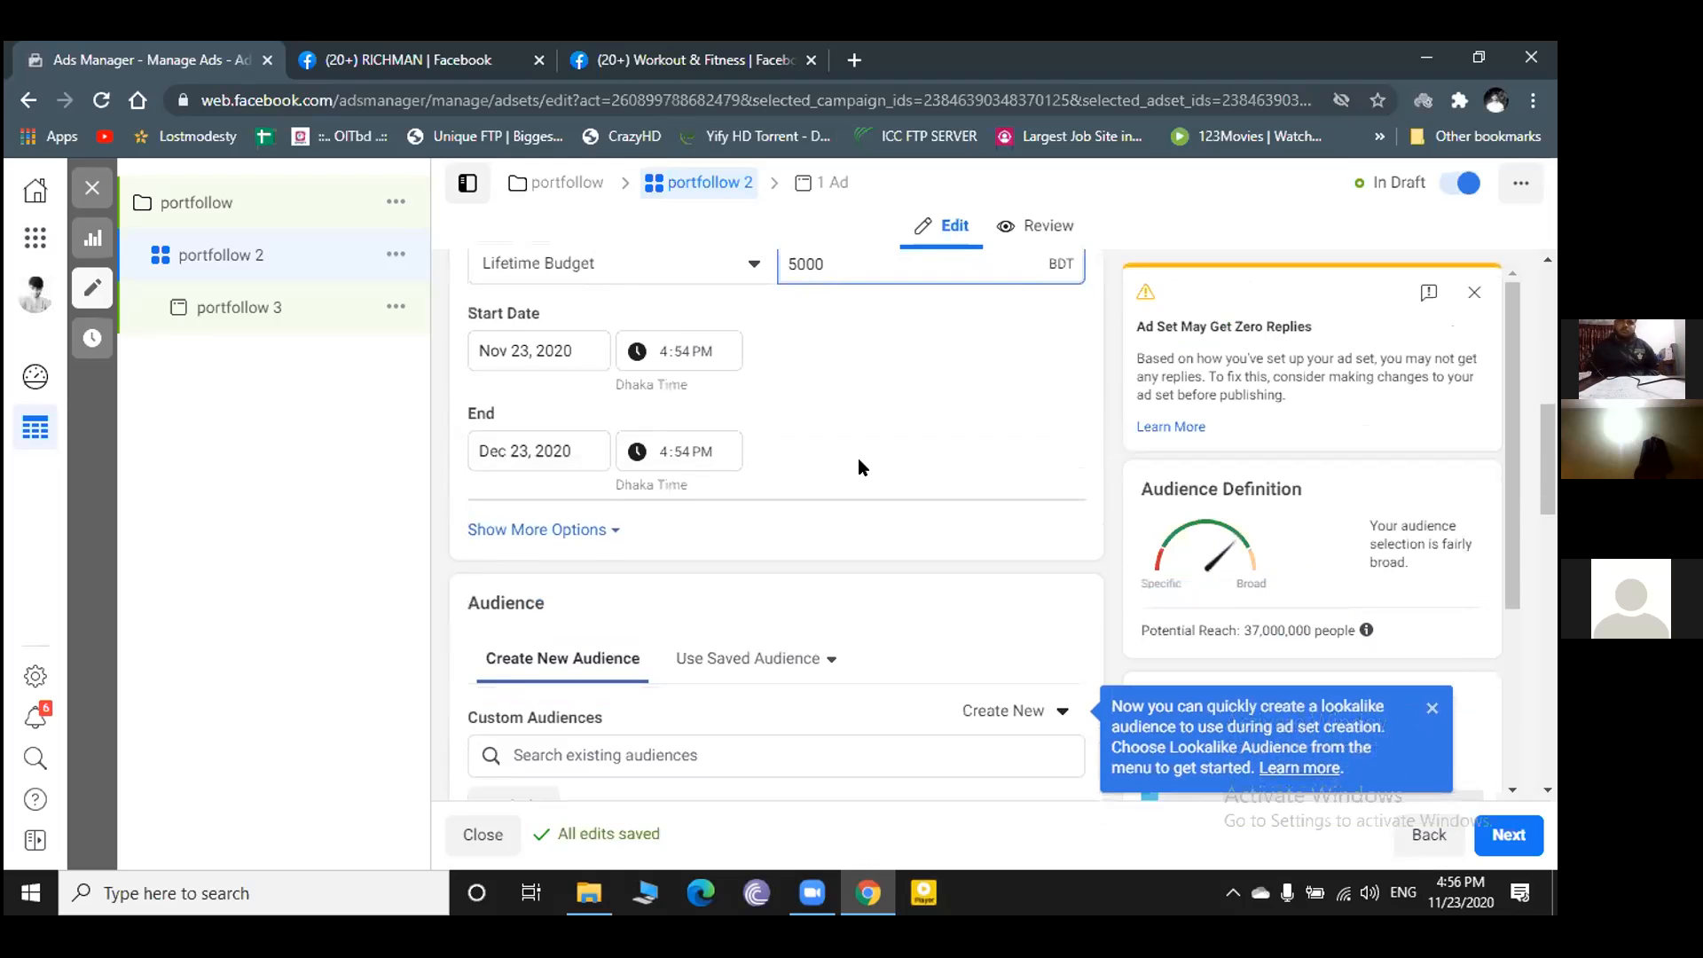
pyautogui.scroll(-3, 859, 448)
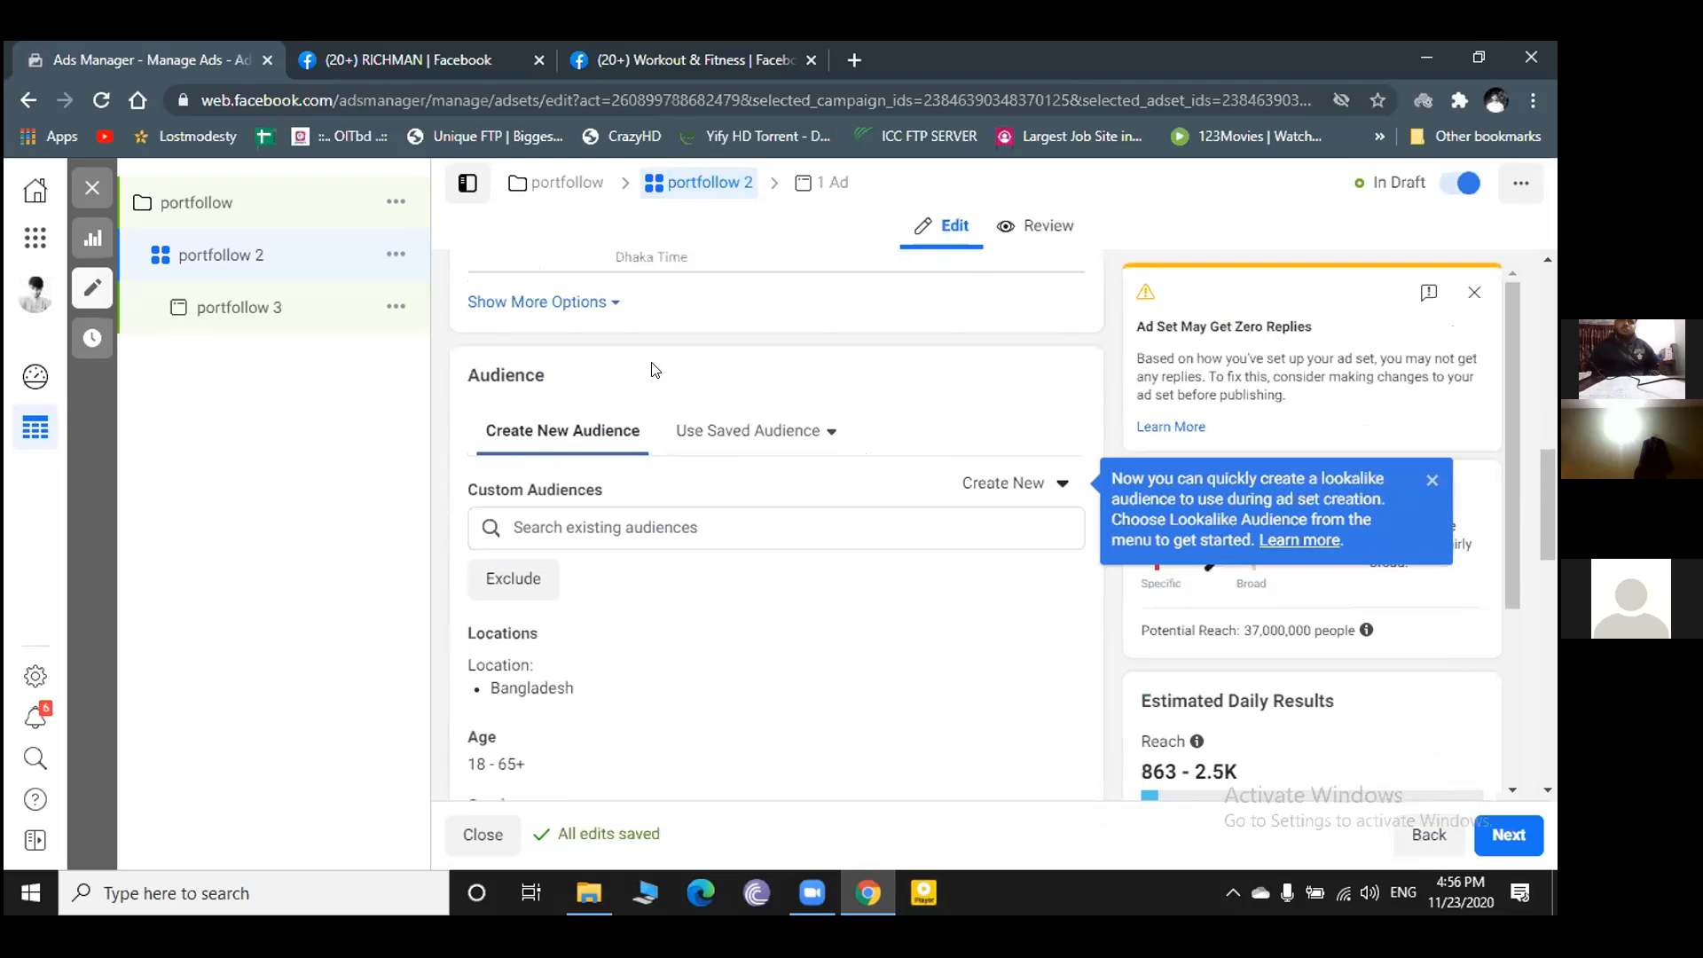
pyautogui.scroll(4, 577, 533)
pyautogui.click(586, 644)
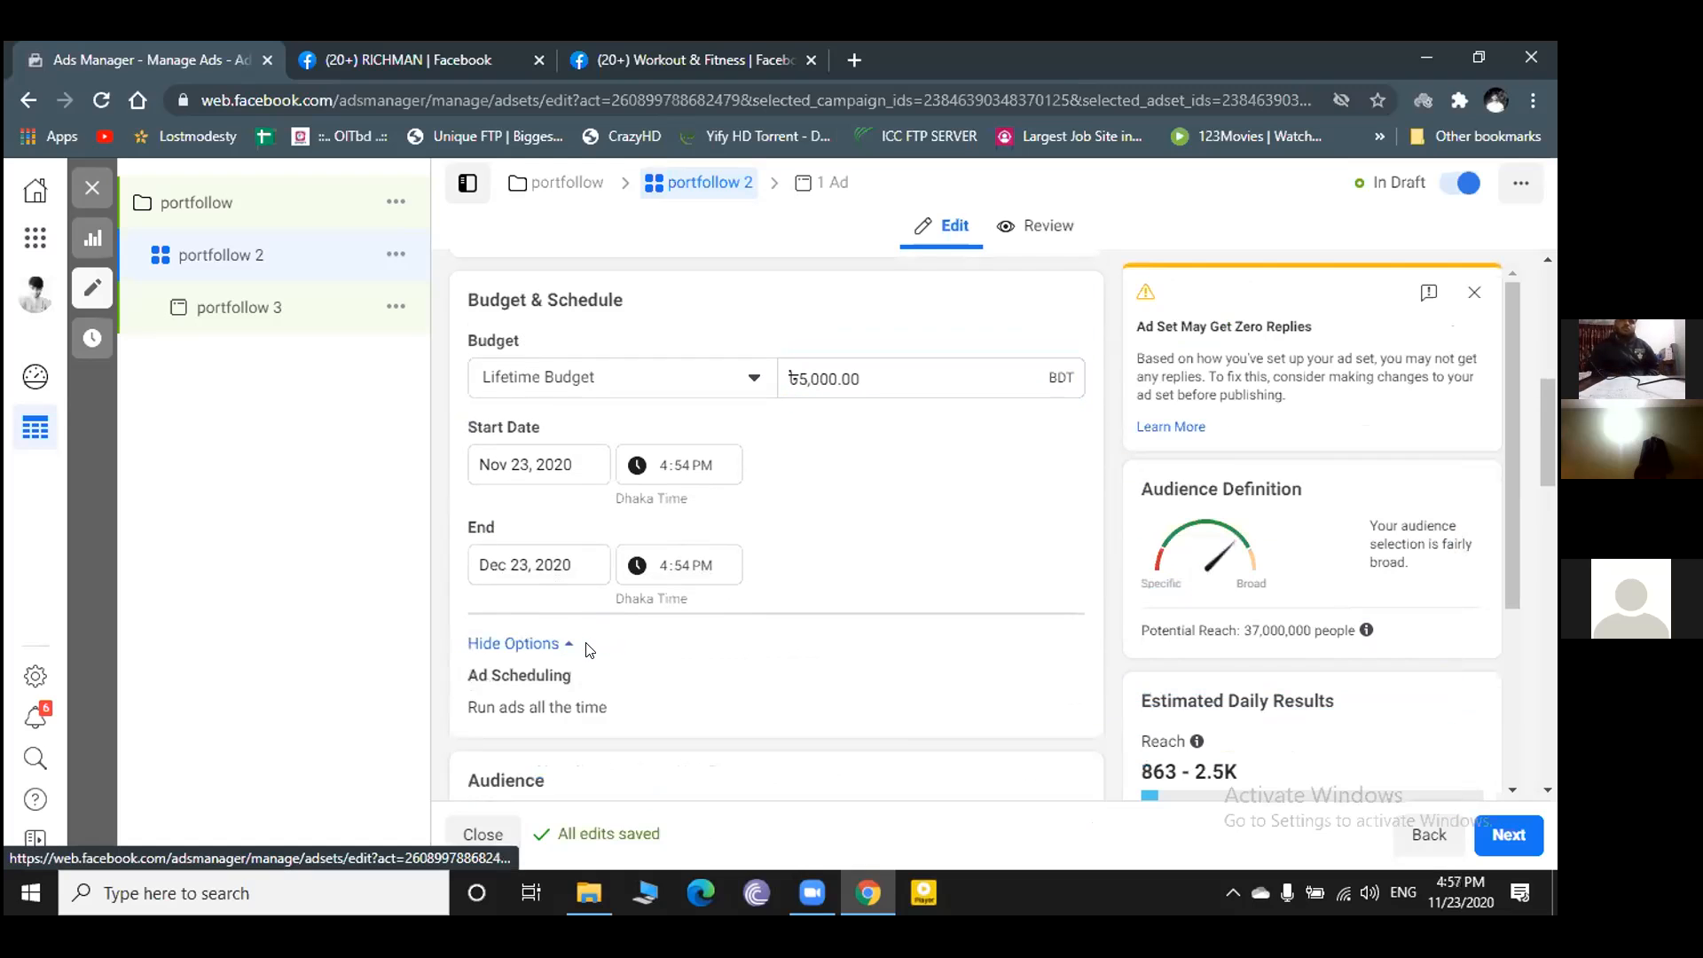
pyautogui.scroll(-1, 707, 584)
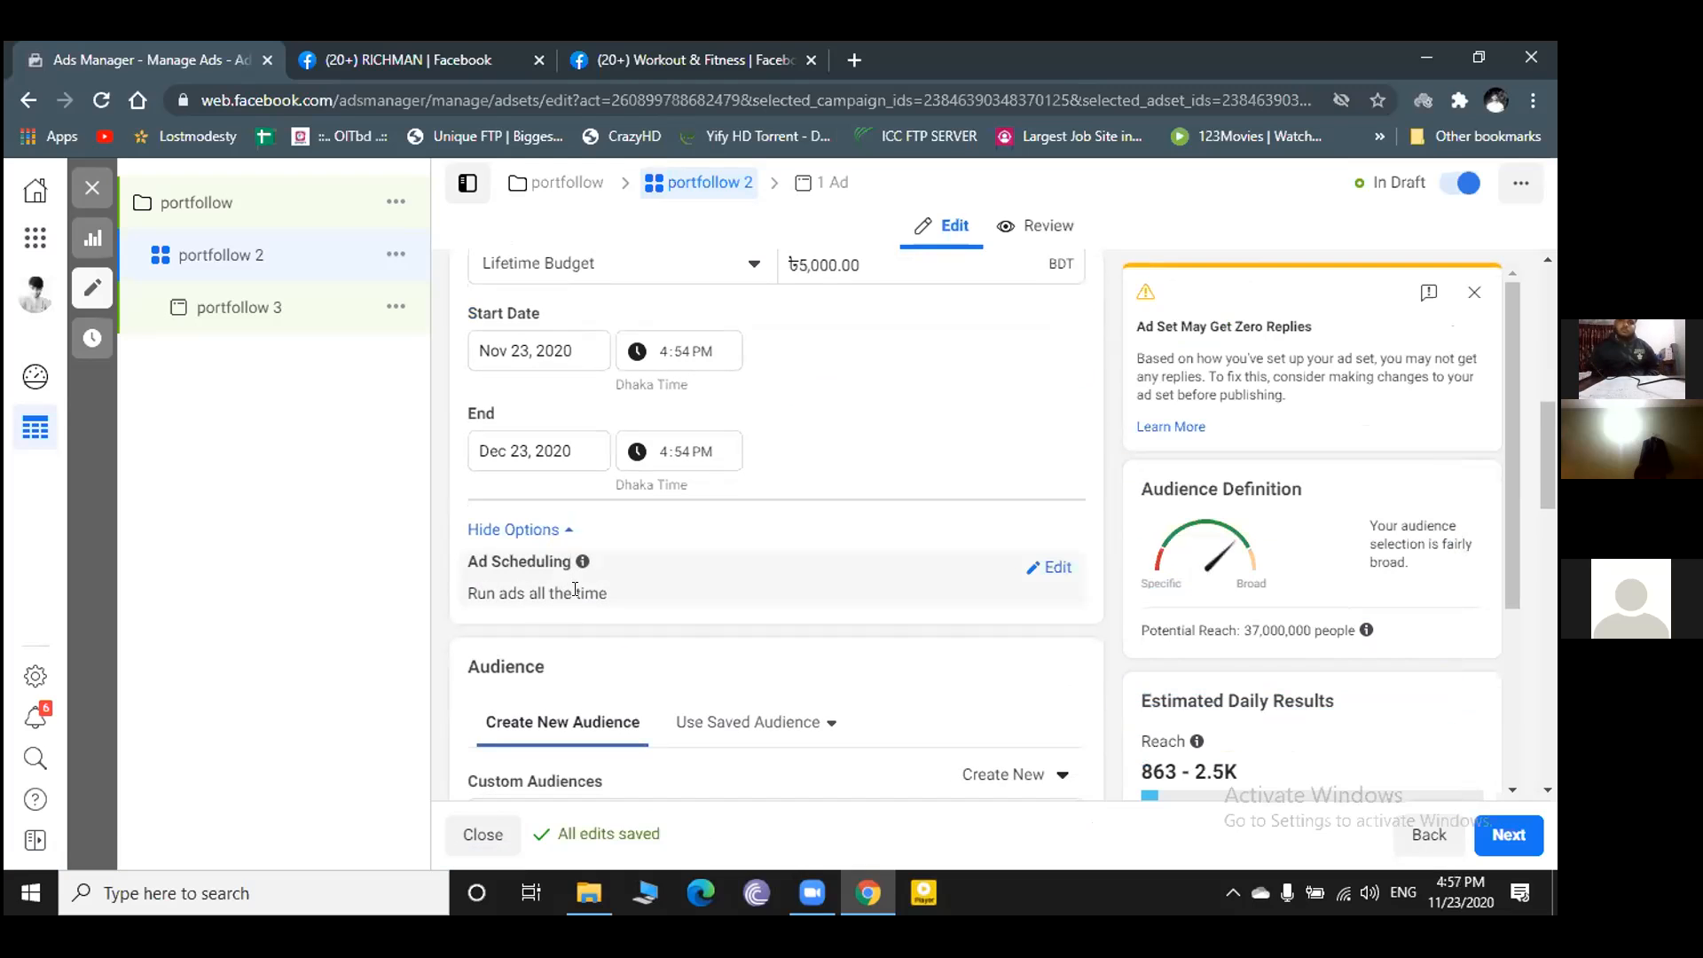
pyautogui.moveTo(582, 561)
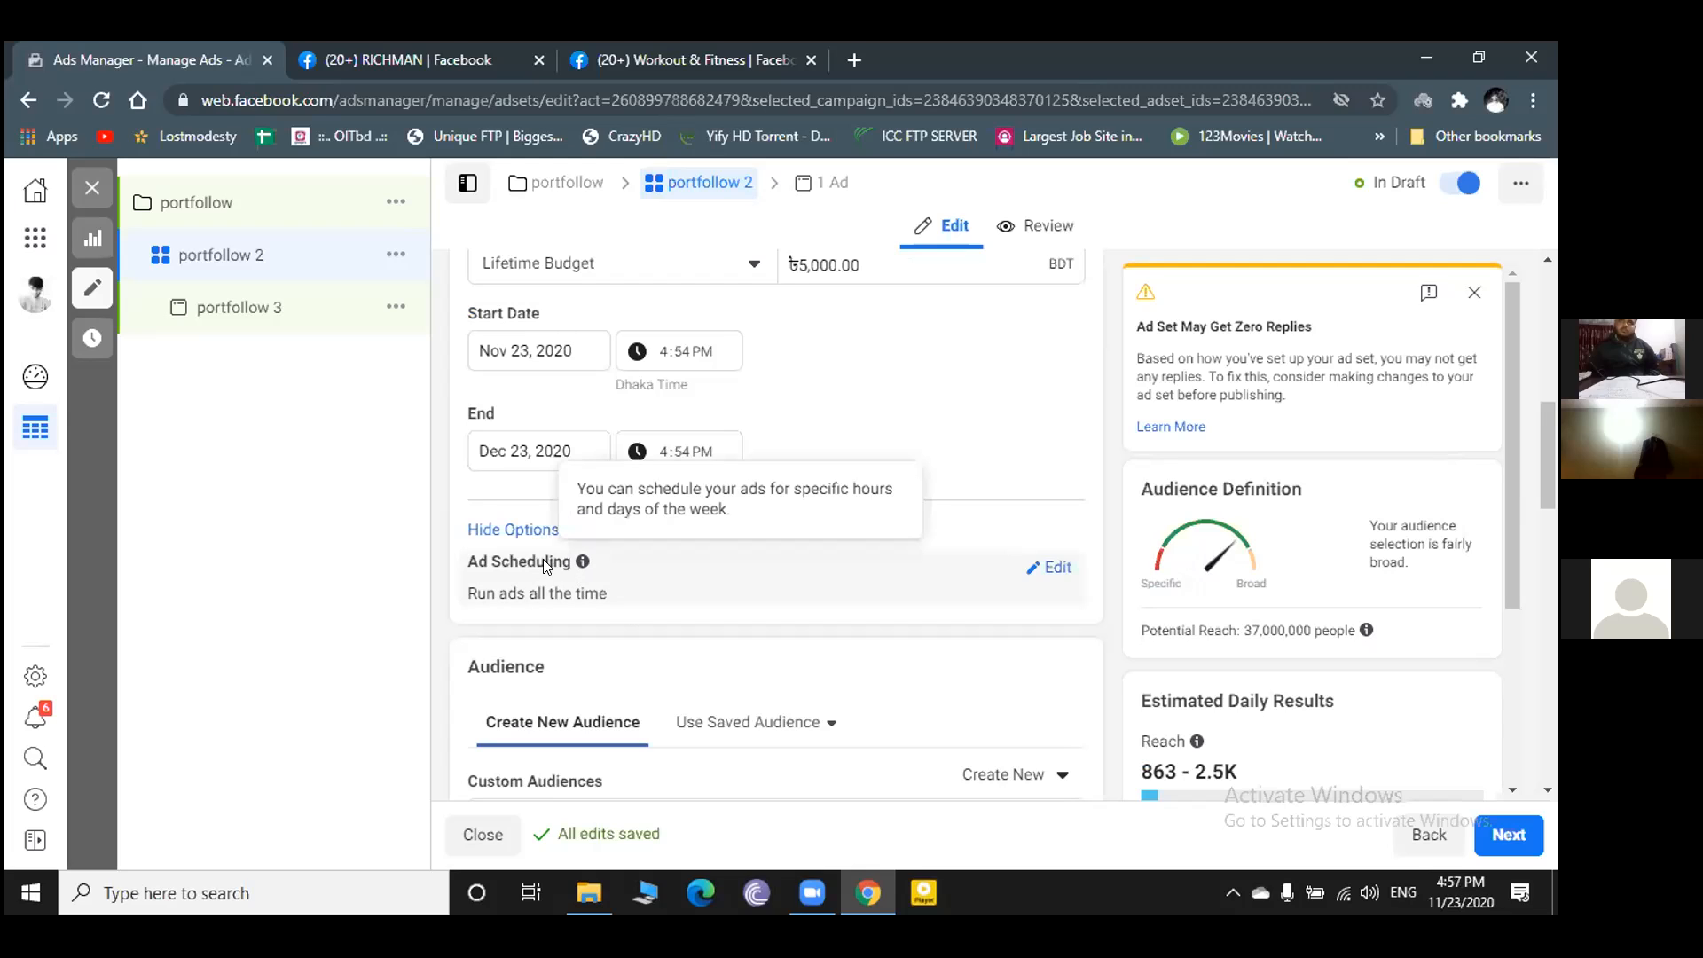
pyautogui.click(1034, 567)
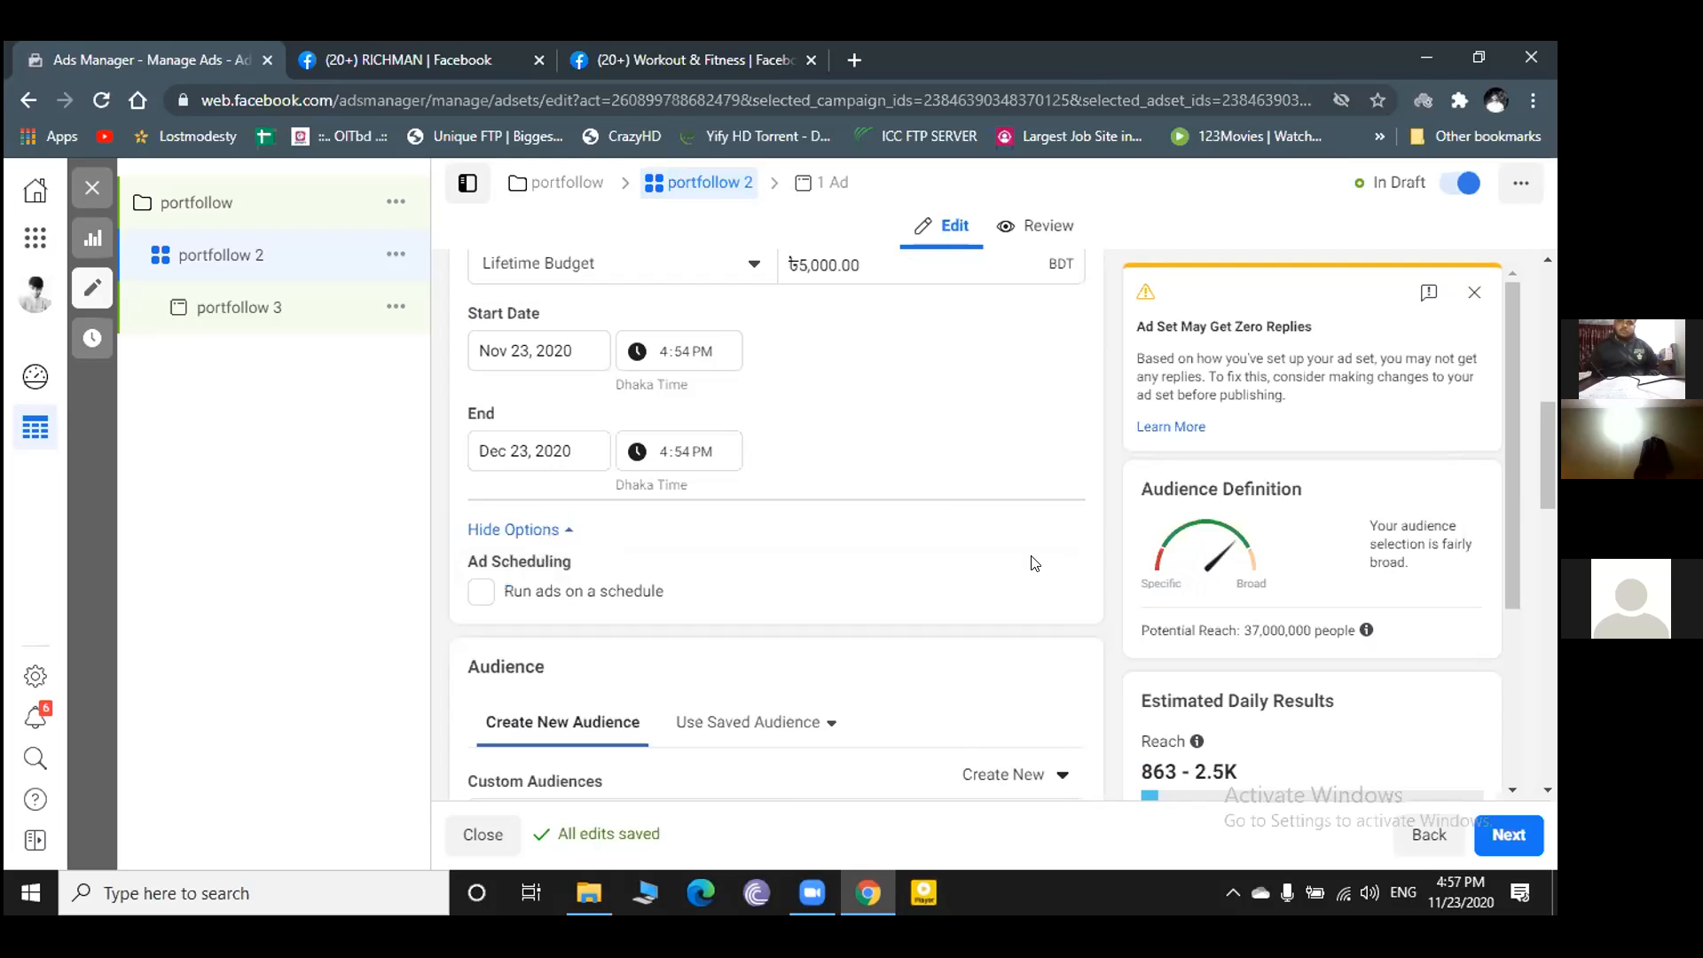
pyautogui.scroll(-2, 1033, 564)
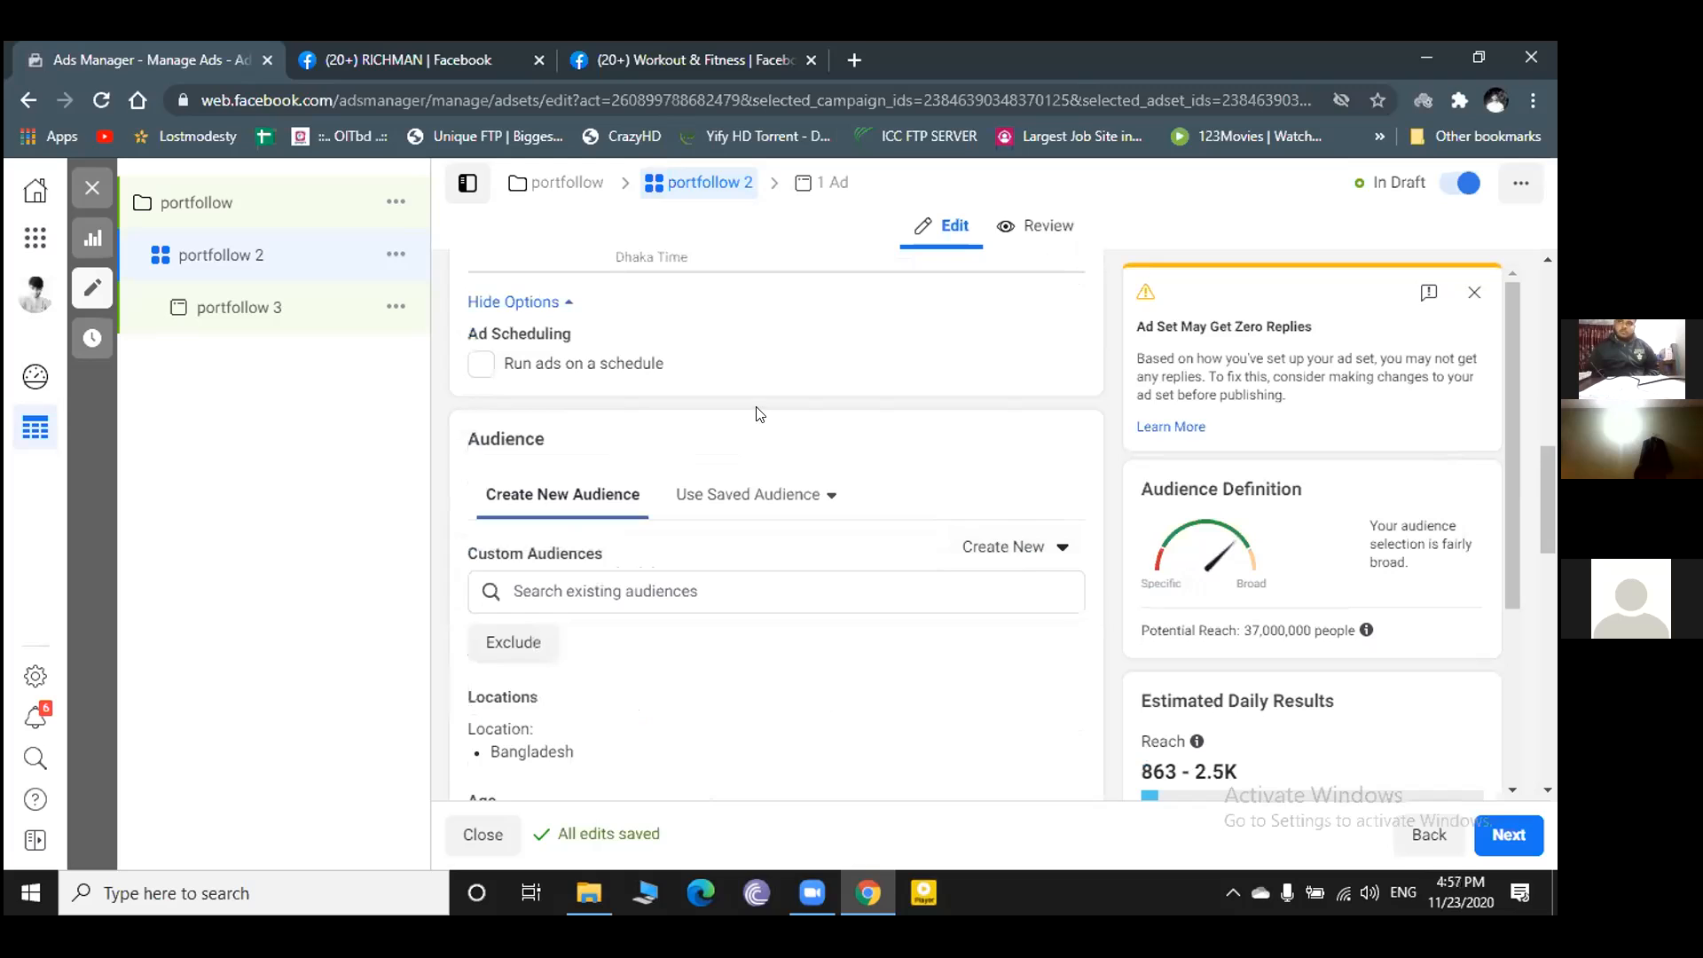
pyautogui.scroll(1, 756, 415)
pyautogui.click(483, 478)
# - Examine the Ad Scheduling time zone setting and the weekly grid of days and hours
pyautogui.scroll(-2, 477, 476)
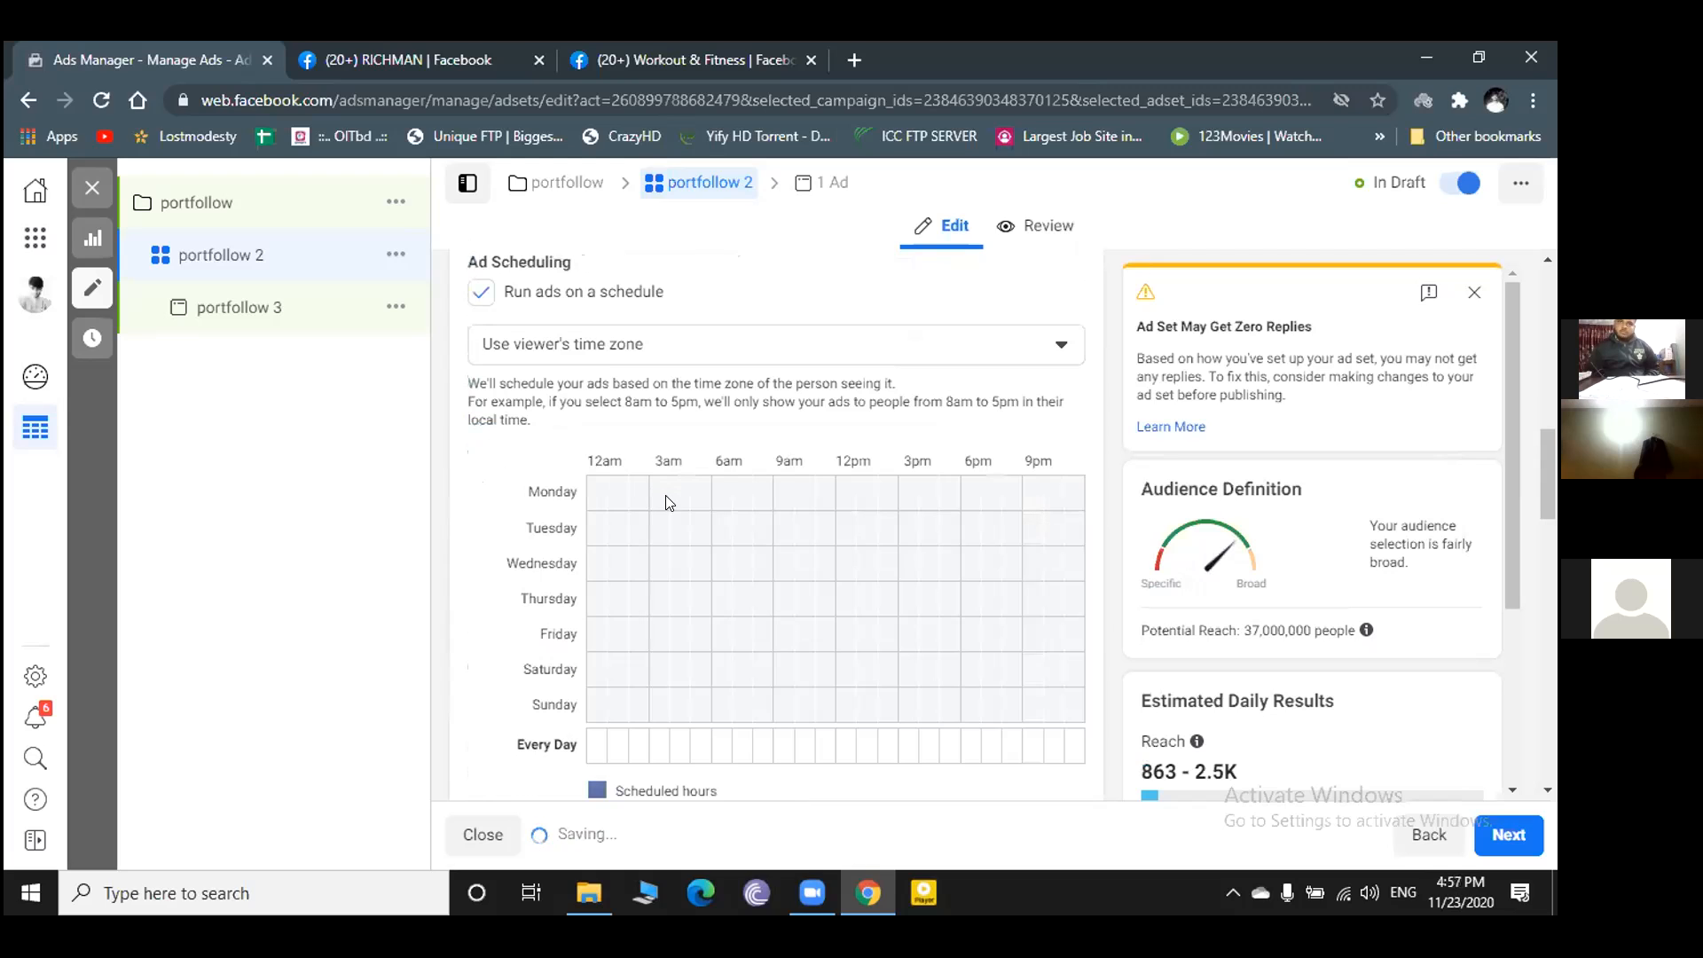
pyautogui.scroll(1, 667, 502)
pyautogui.scroll(-2, 670, 490)
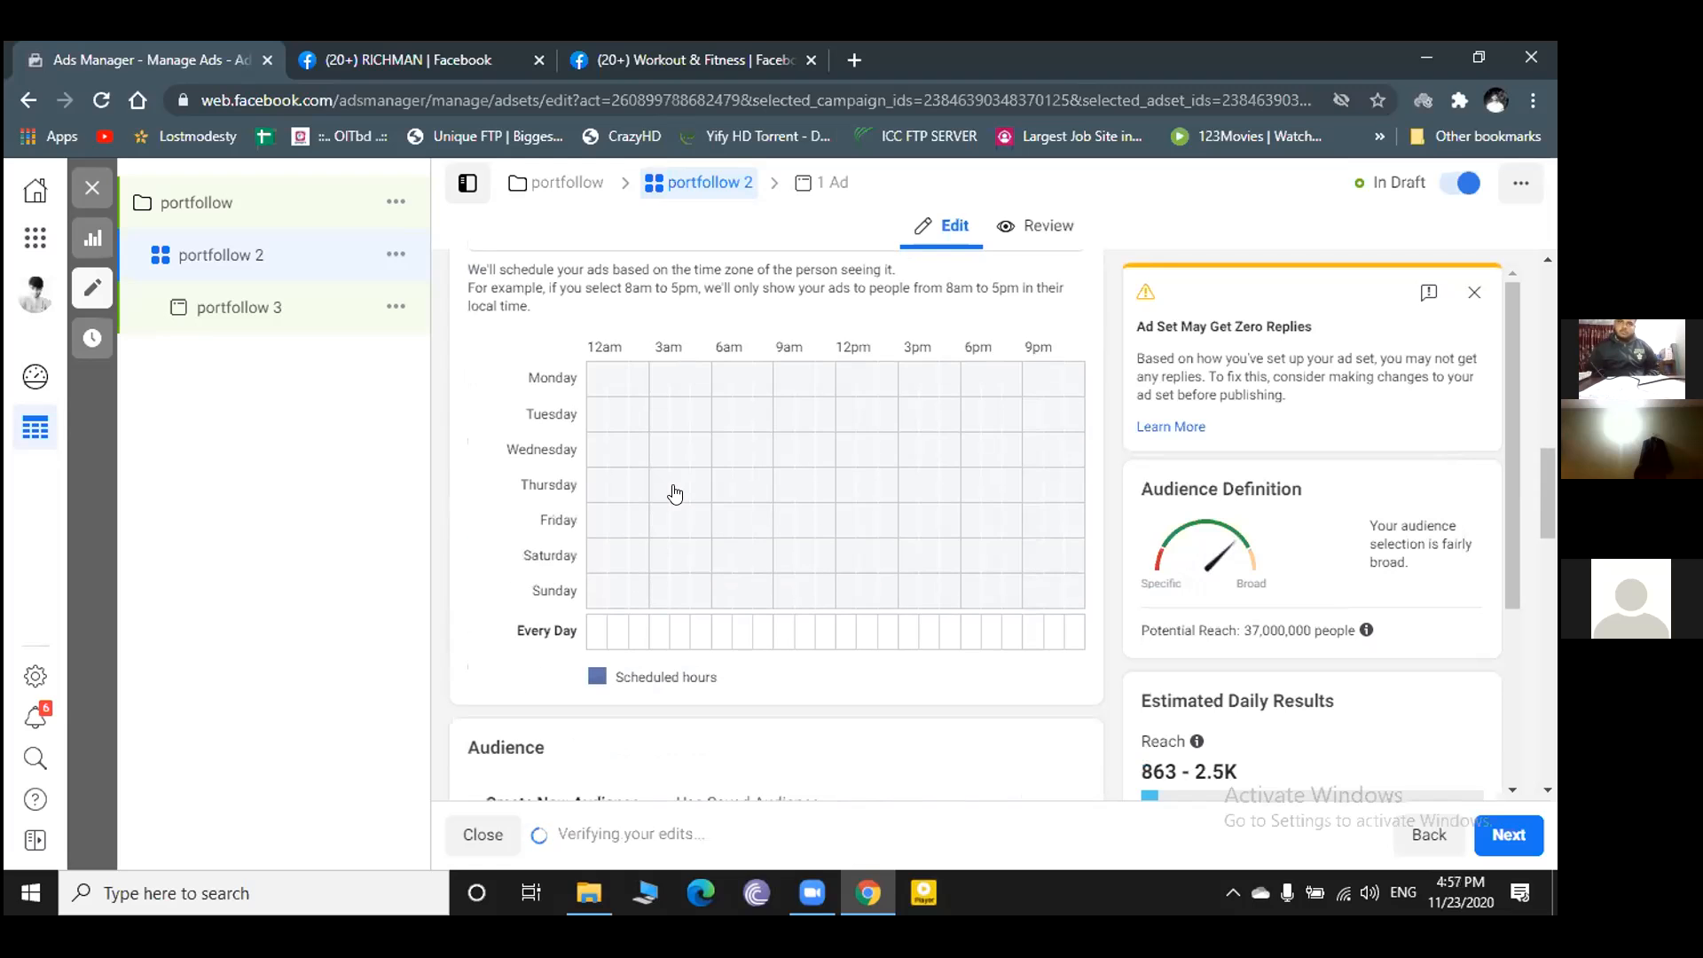
pyautogui.scroll(2, 675, 490)
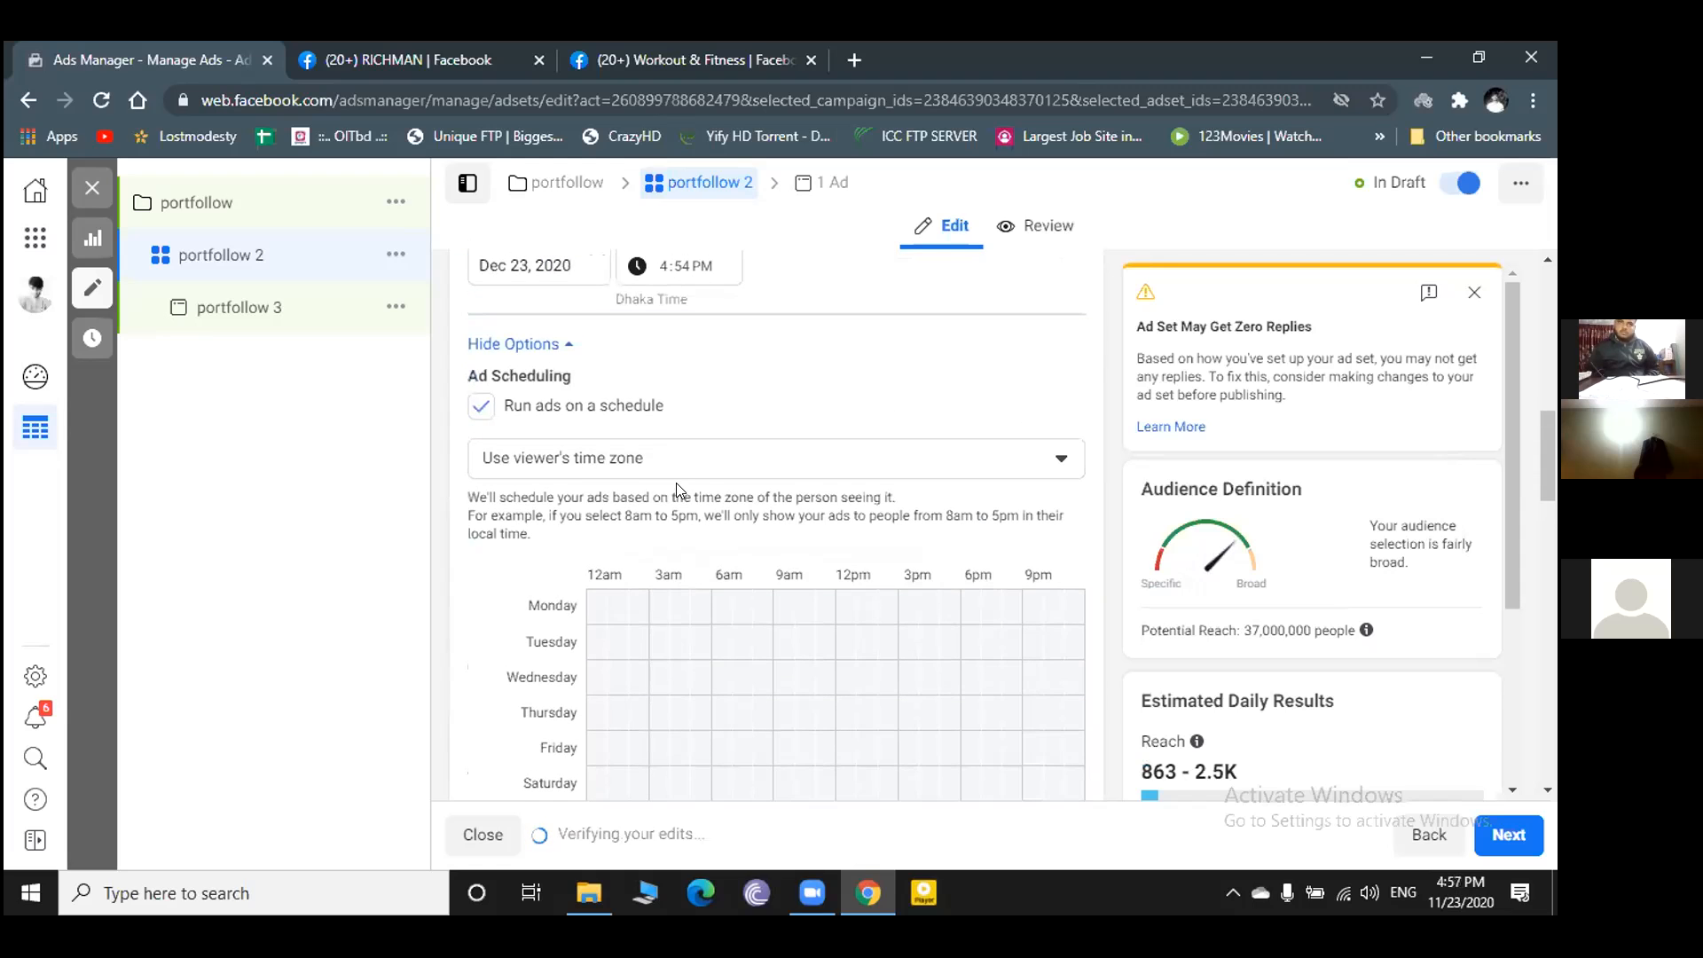
pyautogui.scroll(-2, 676, 483)
pyautogui.scroll(1, 613, 494)
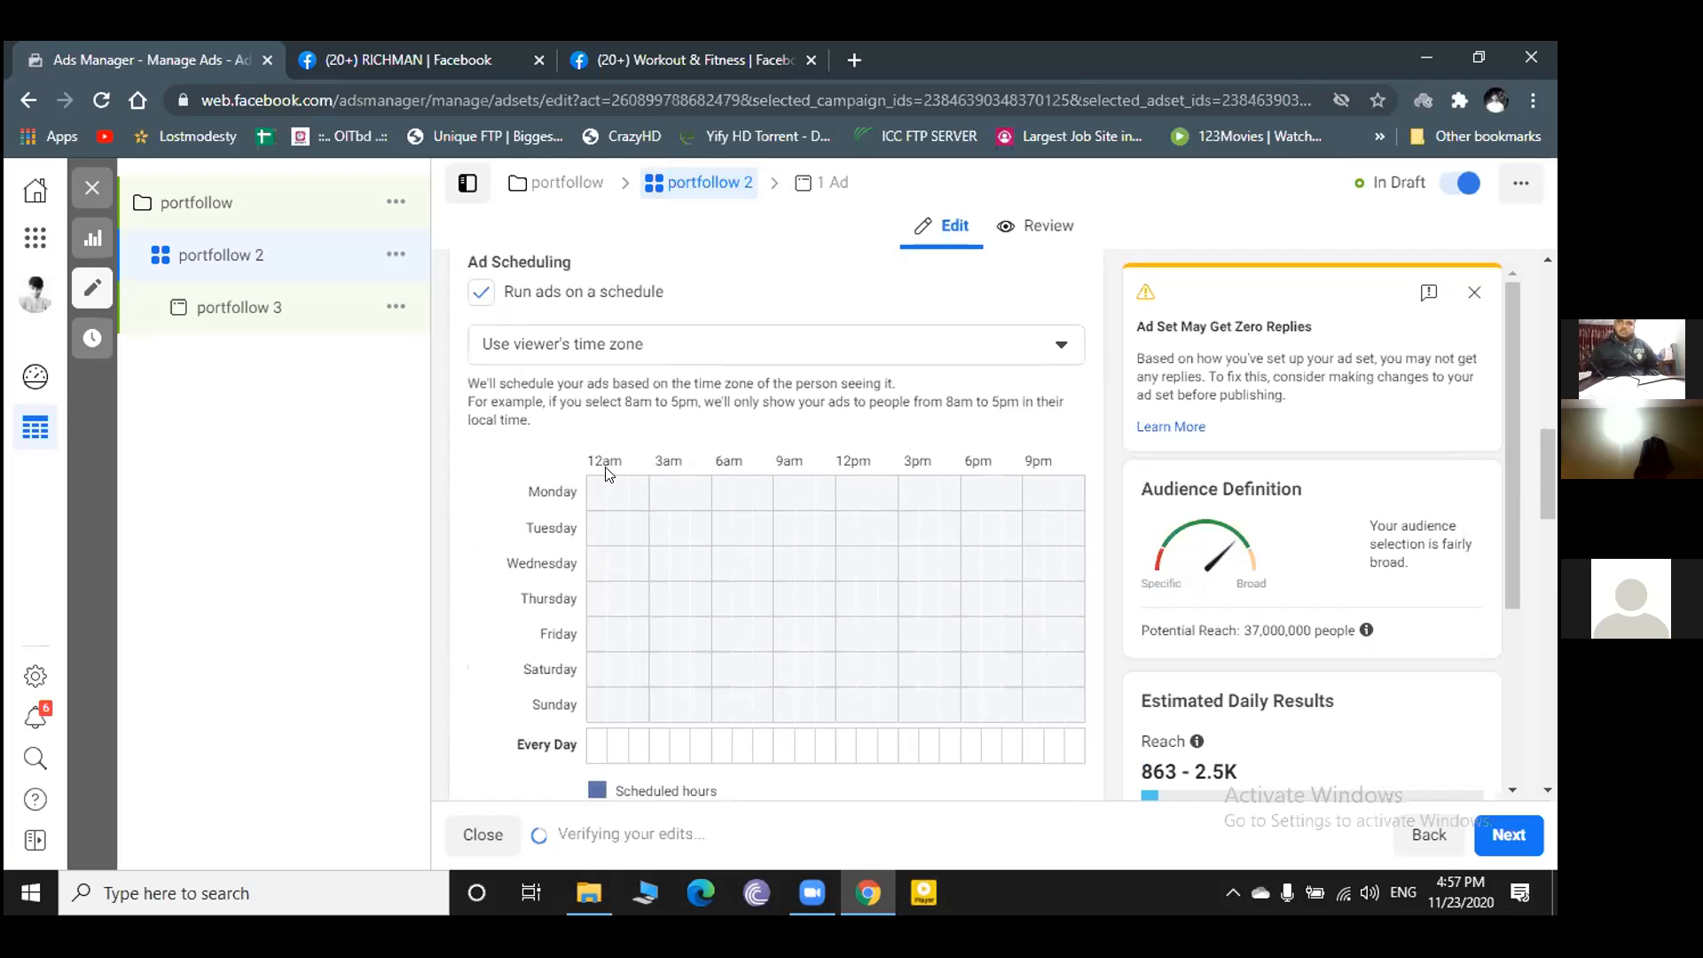
pyautogui.scroll(-2, 687, 515)
pyautogui.scroll(1, 687, 514)
pyautogui.scroll(1, 692, 513)
pyautogui.scroll(-1, 945, 528)
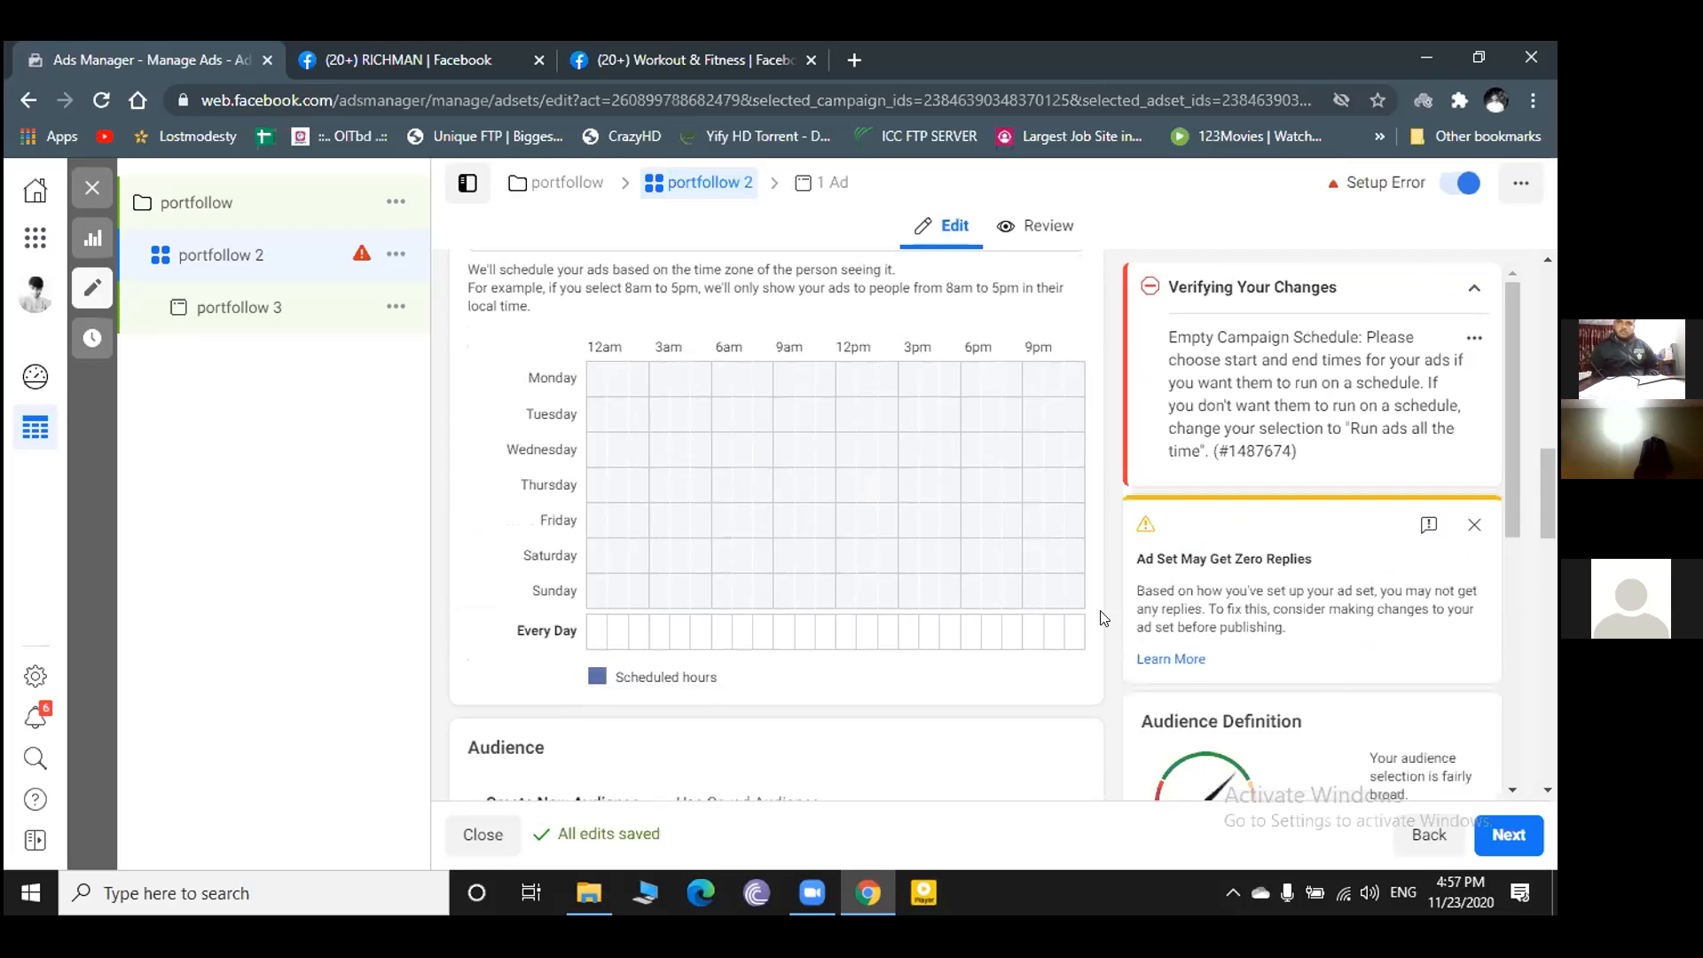
# - Schedule the ads to run every day from 6pm until midnight in the Ad Scheduling grid
pyautogui.click(966, 641)
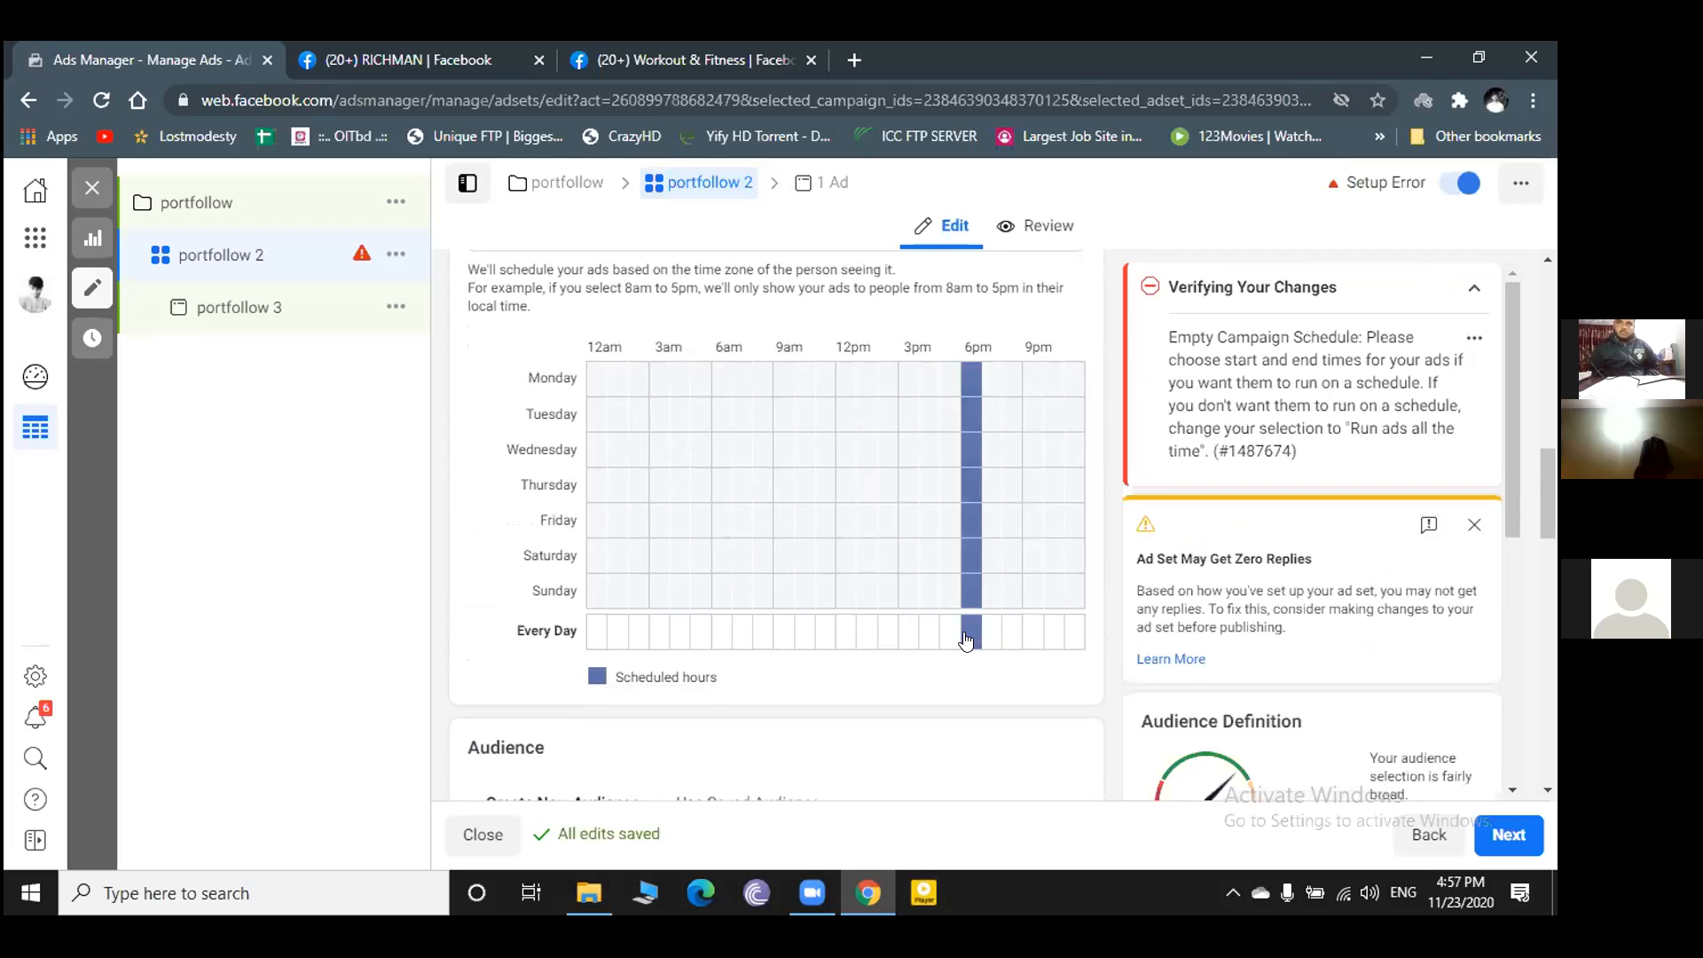
pyautogui.click(1047, 640)
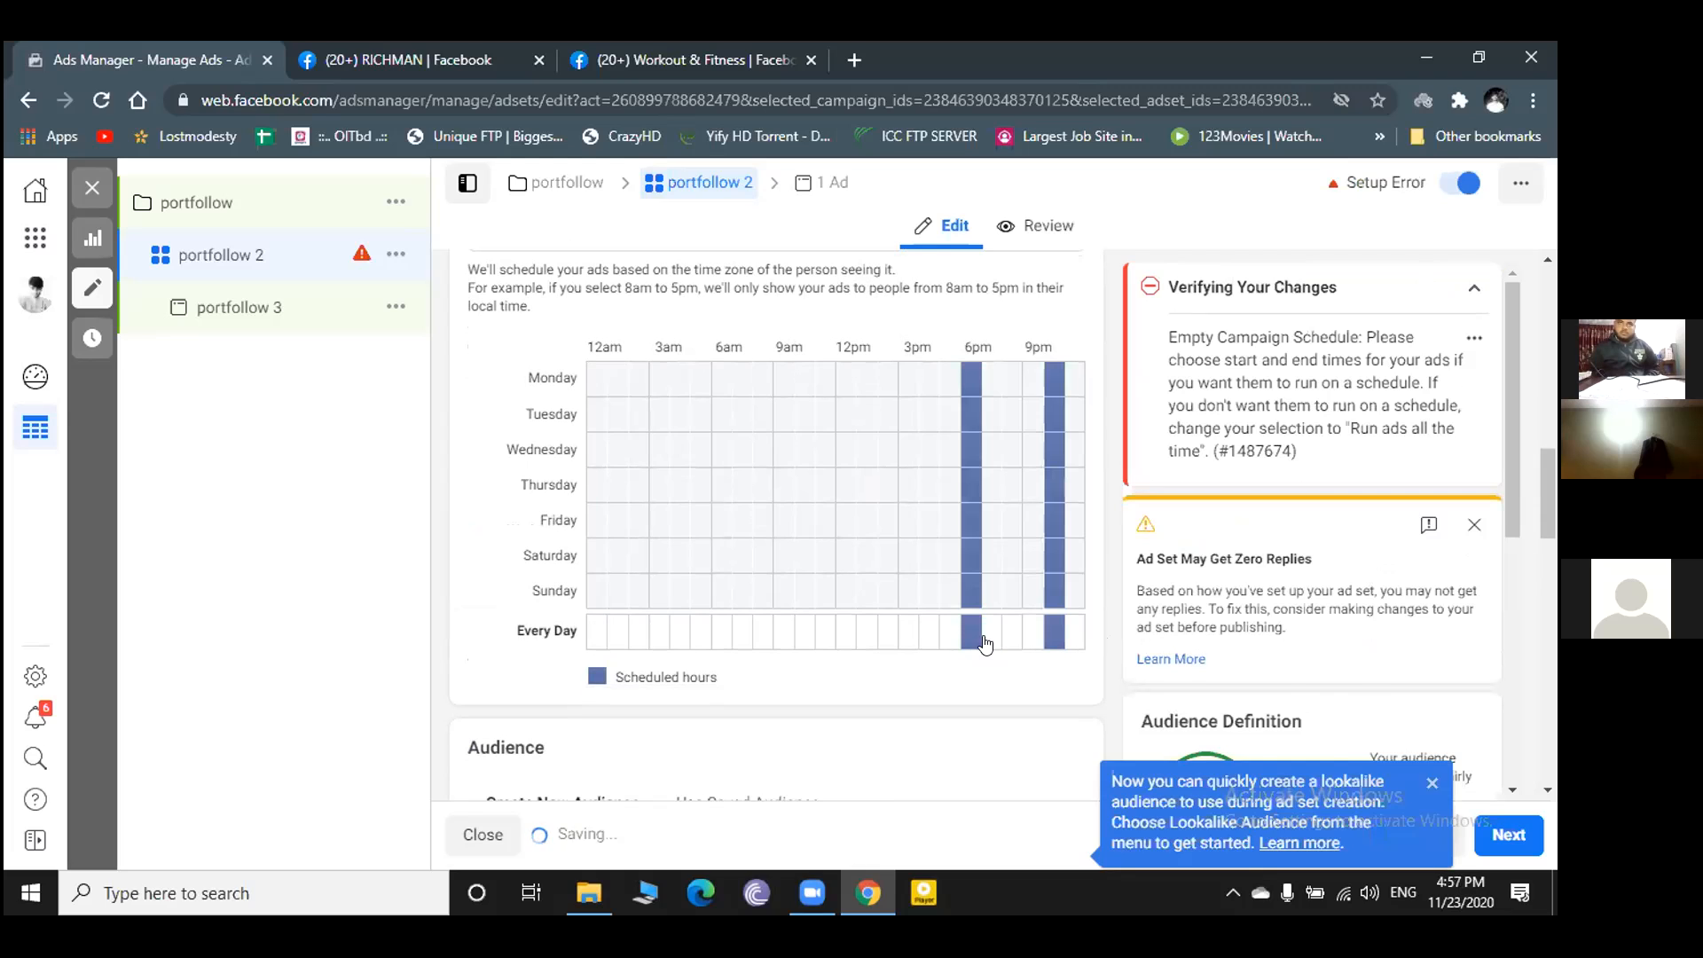
pyautogui.click(996, 635)
pyautogui.click(1014, 638)
pyautogui.click(1018, 639)
pyautogui.click(1035, 640)
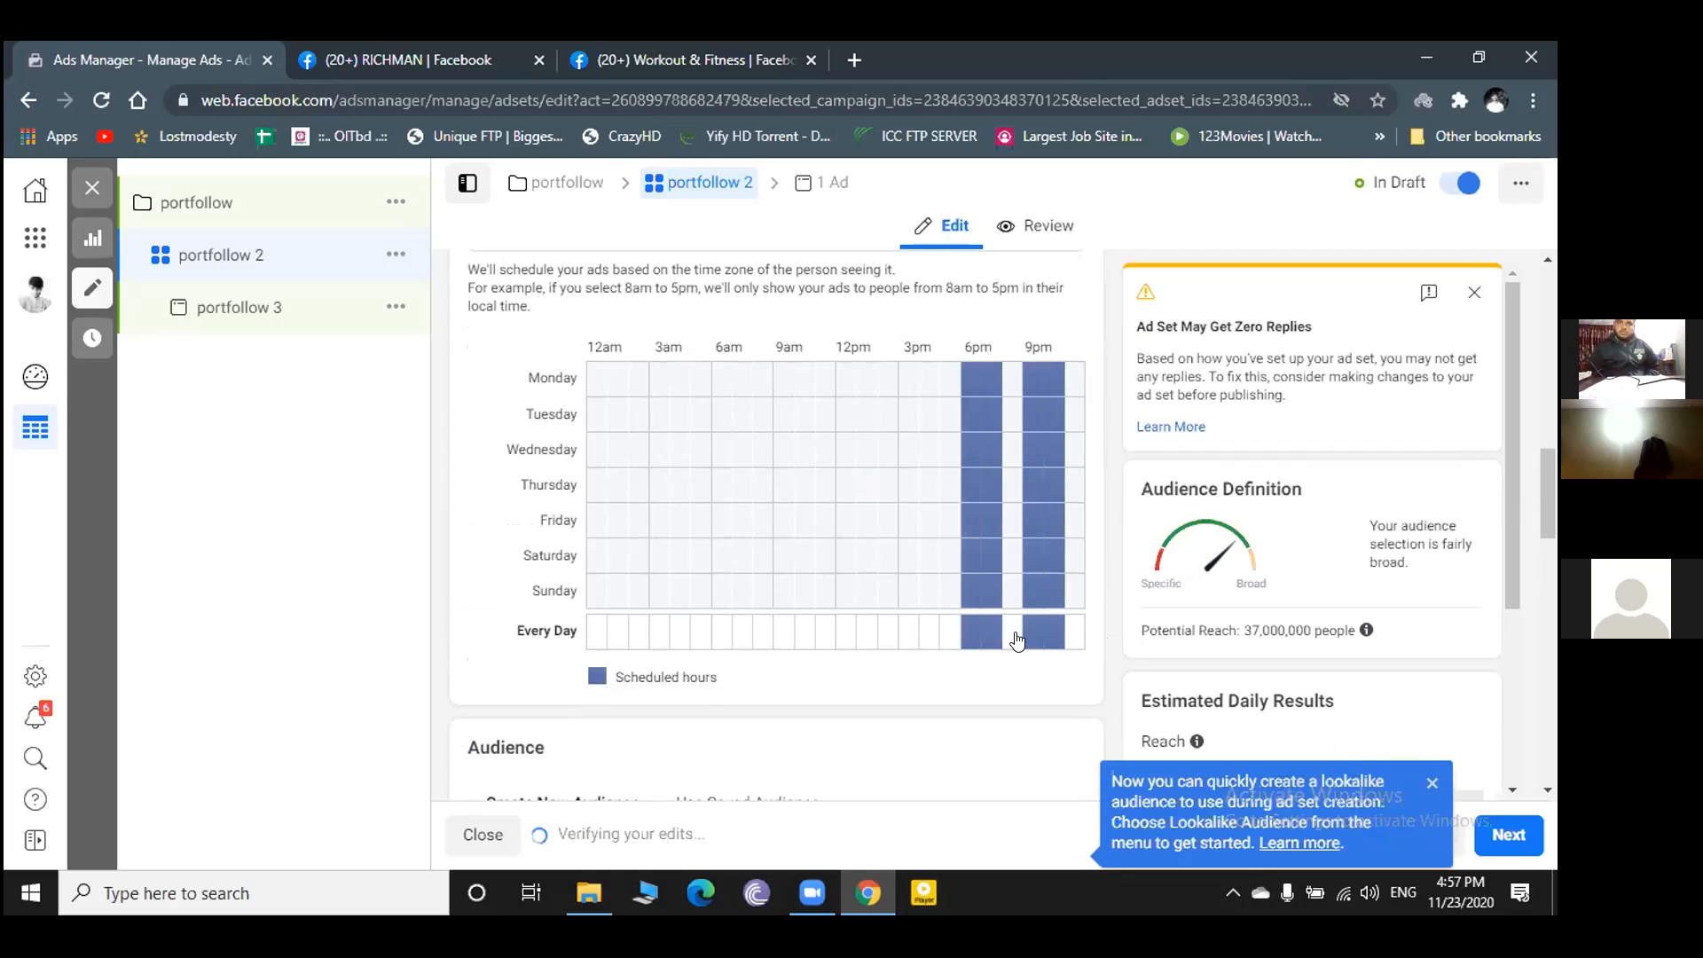
pyautogui.click(1017, 641)
pyautogui.click(1016, 641)
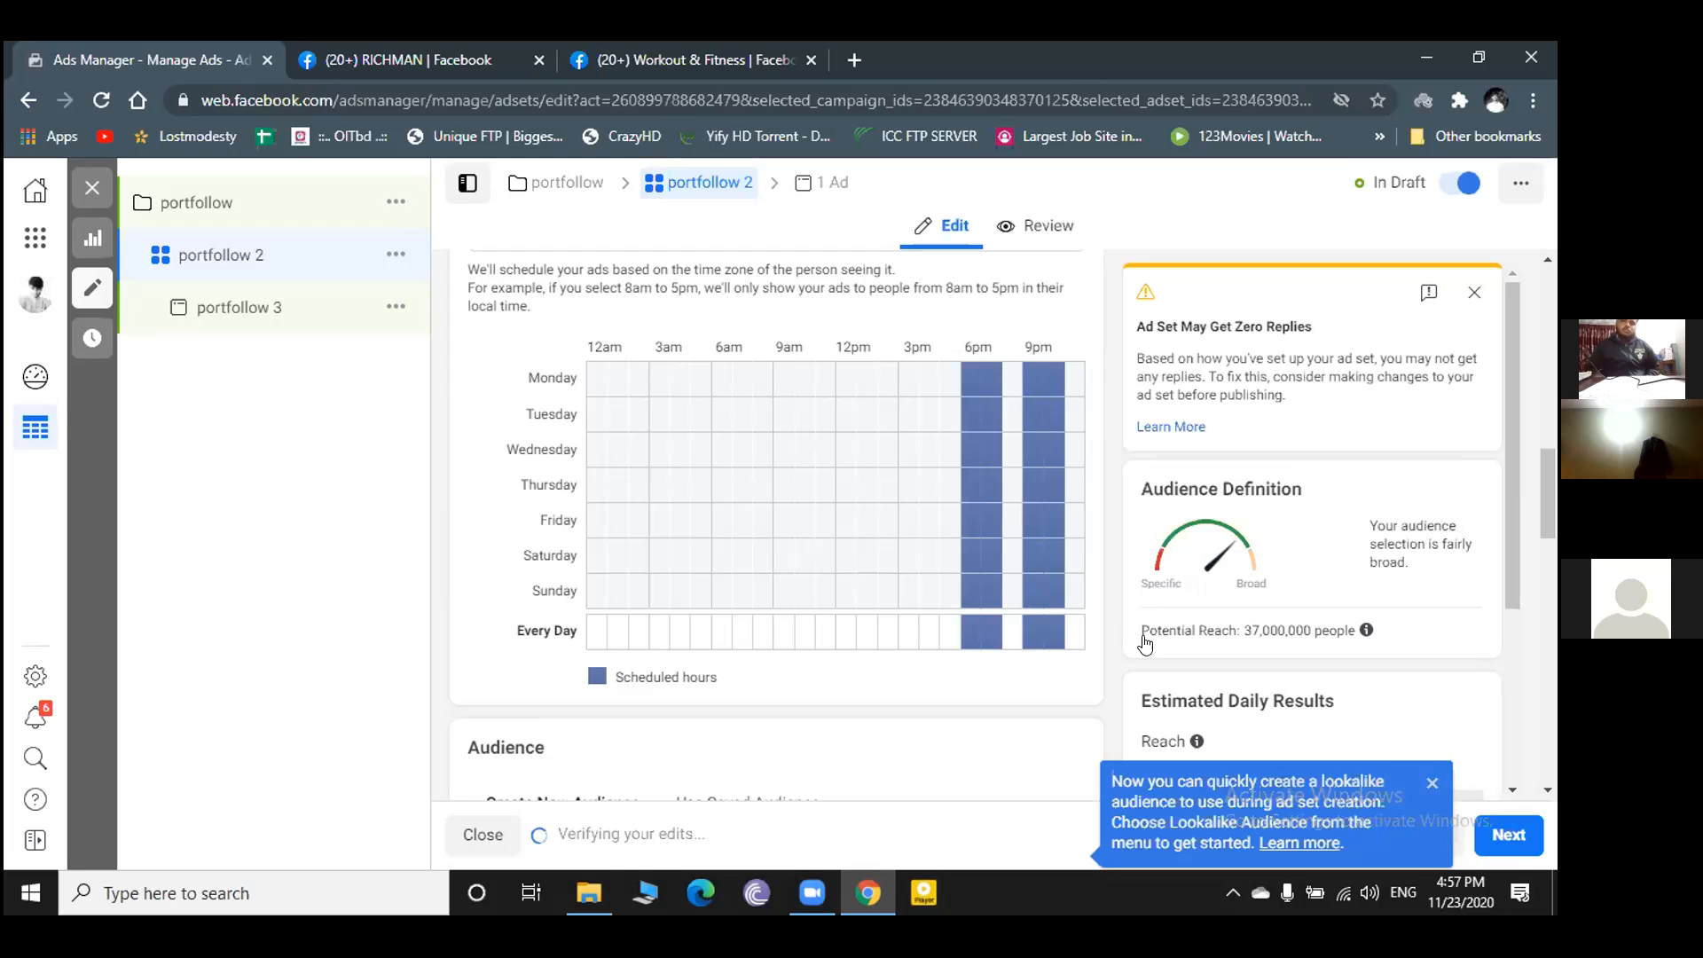
pyautogui.click(1024, 639)
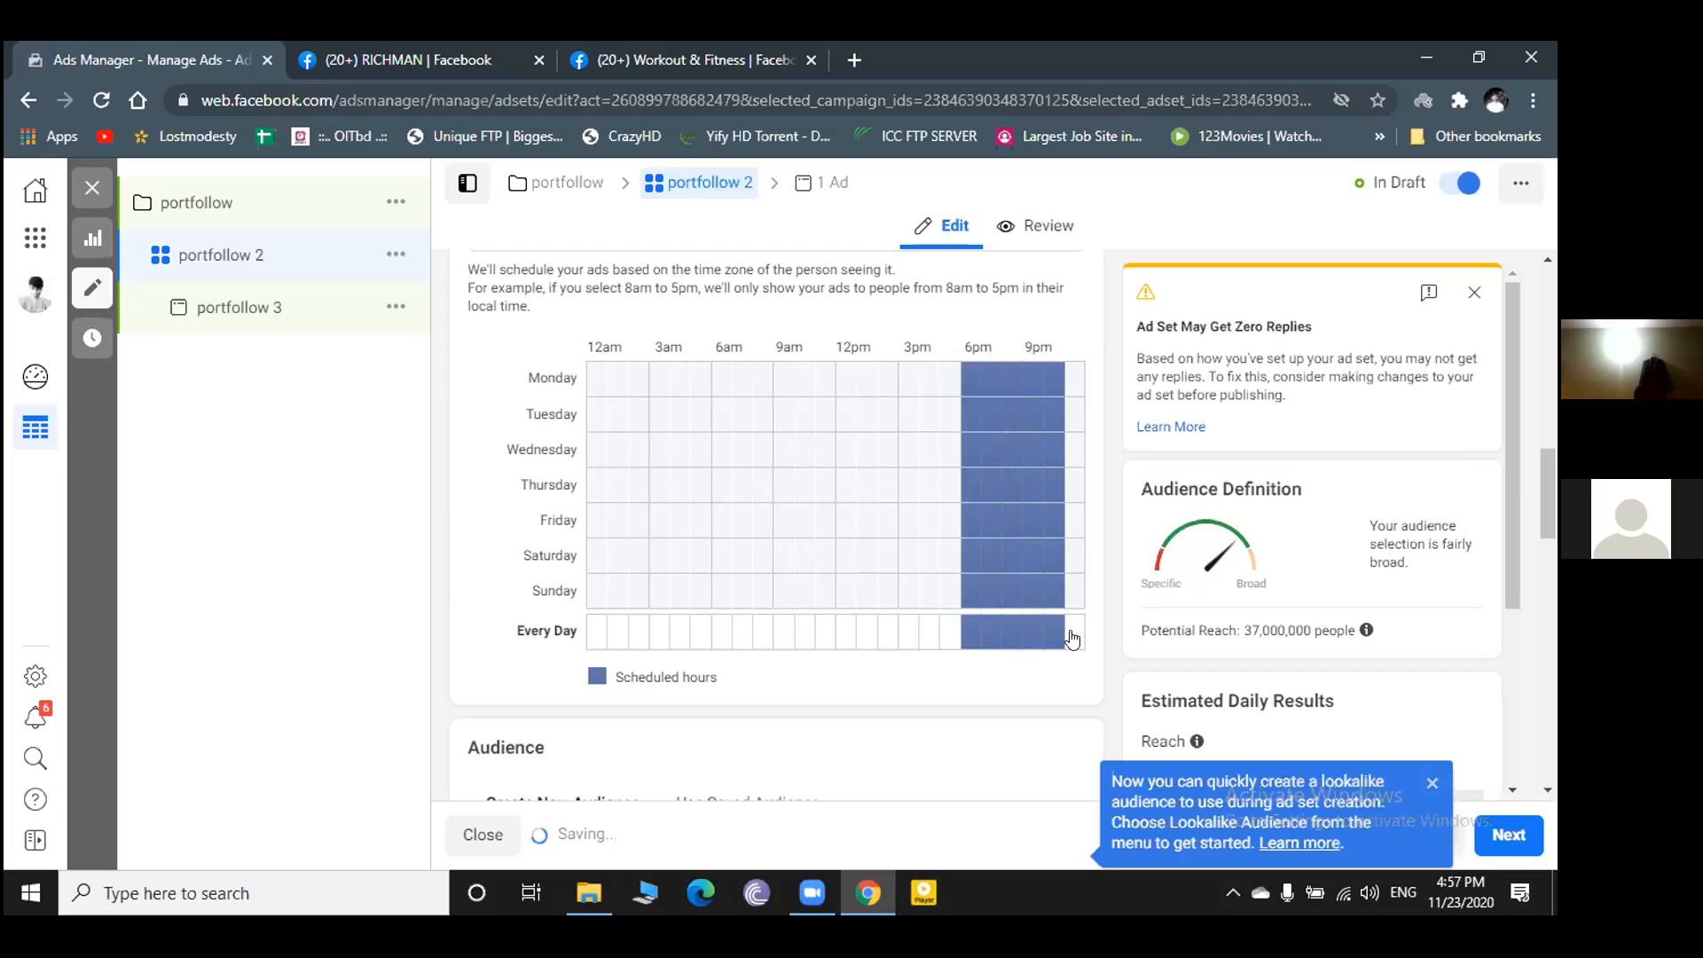
pyautogui.click(1073, 637)
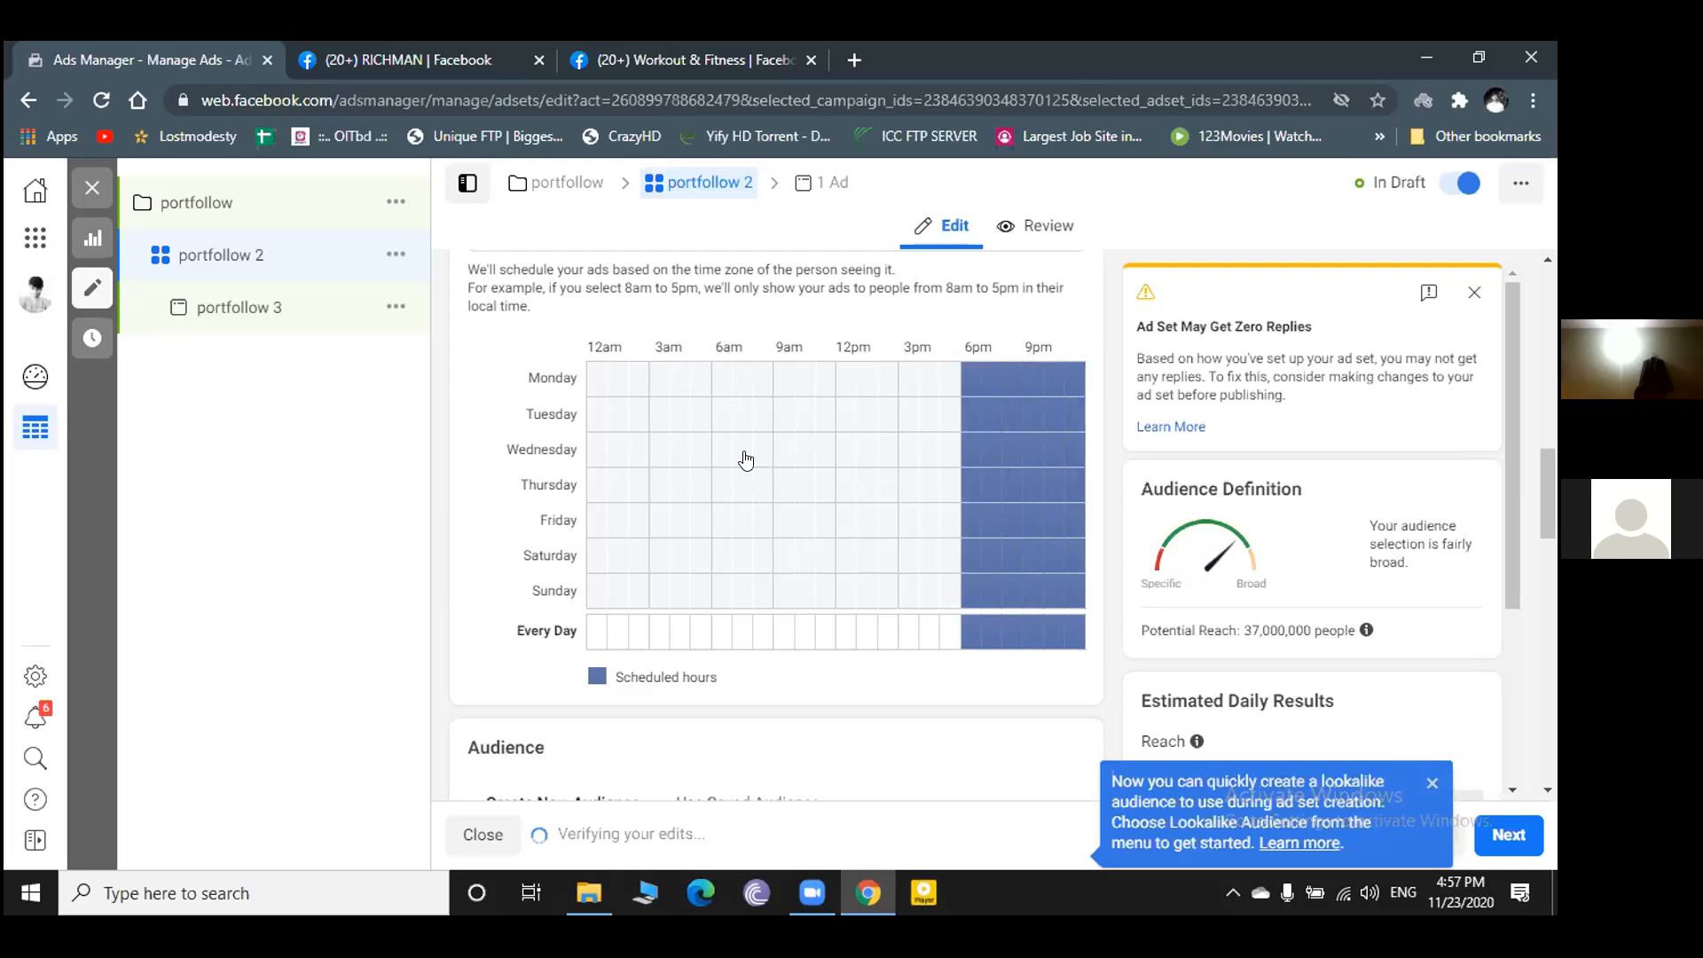
# - Add every-day scheduled hours from 8am to 10am, 1pm to 3pm and 12am to 2am
pyautogui.click(758, 639)
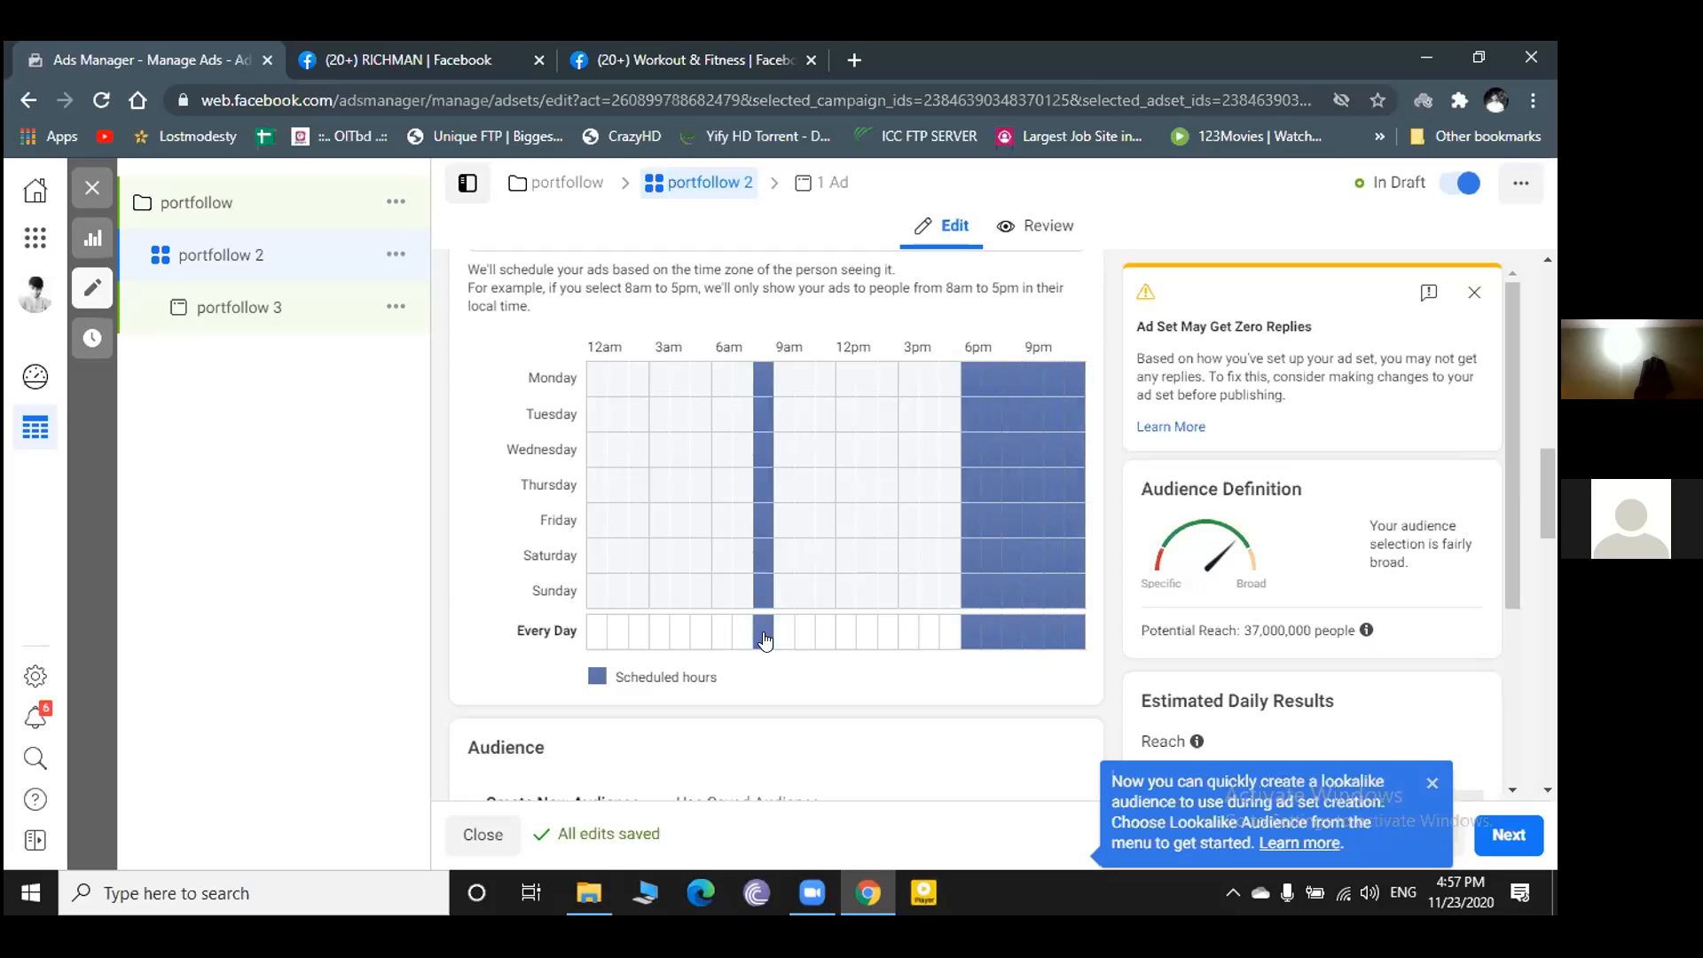
pyautogui.click(773, 637)
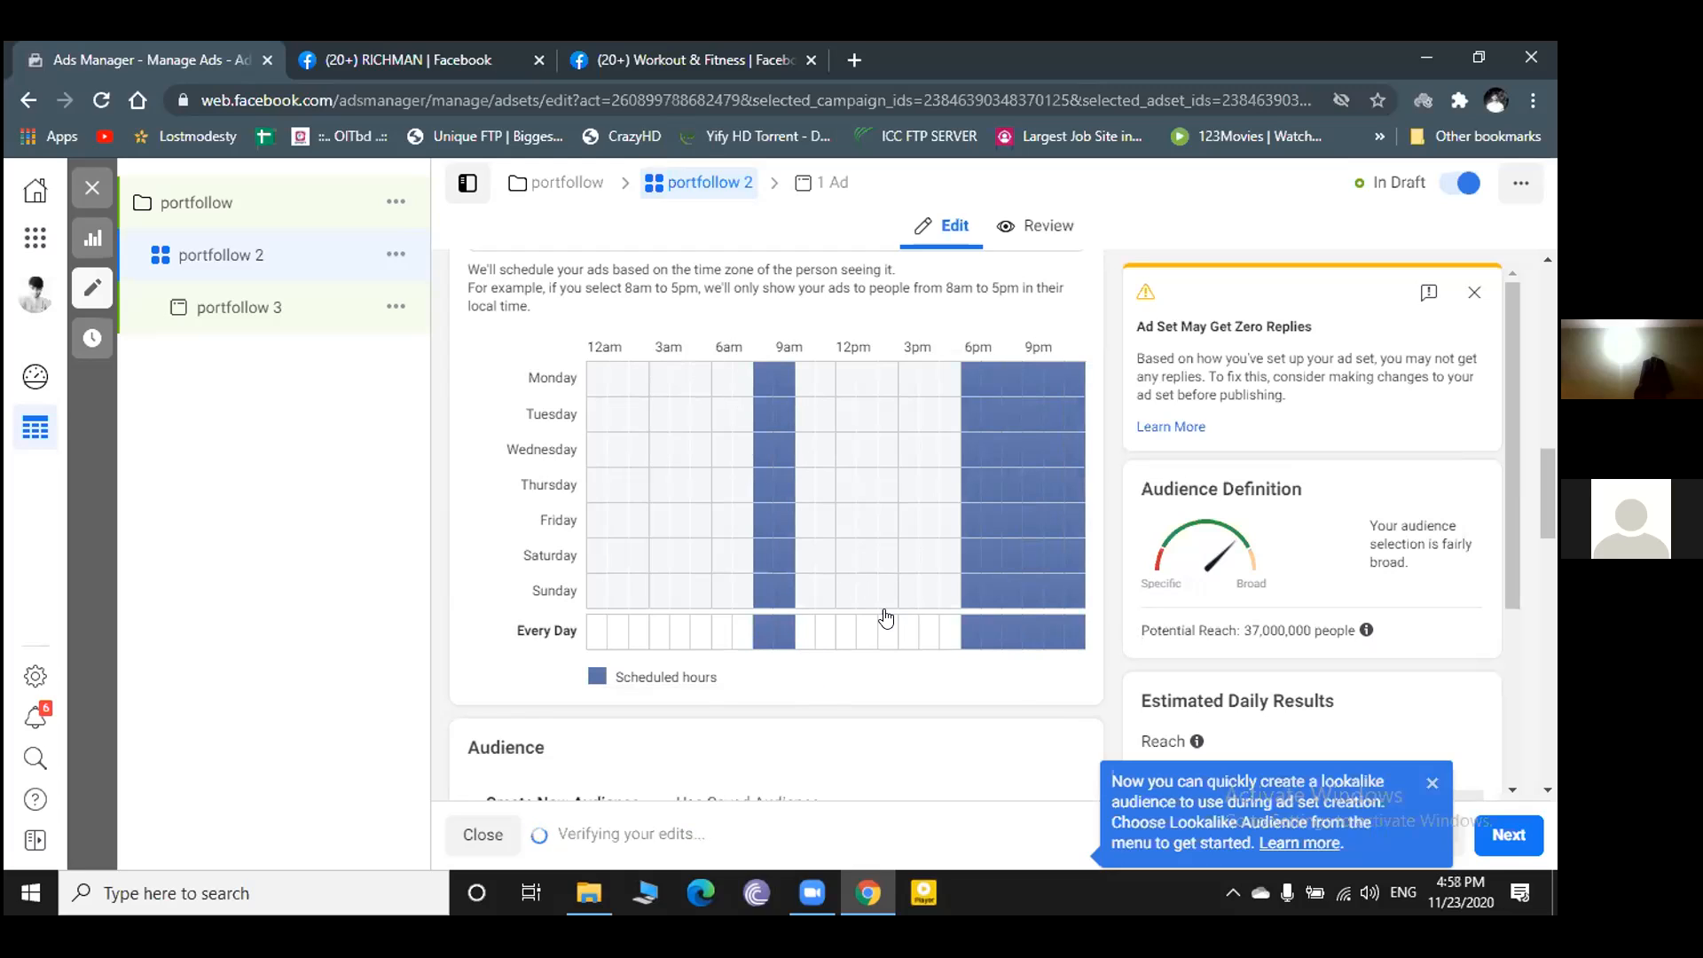
pyautogui.click(868, 638)
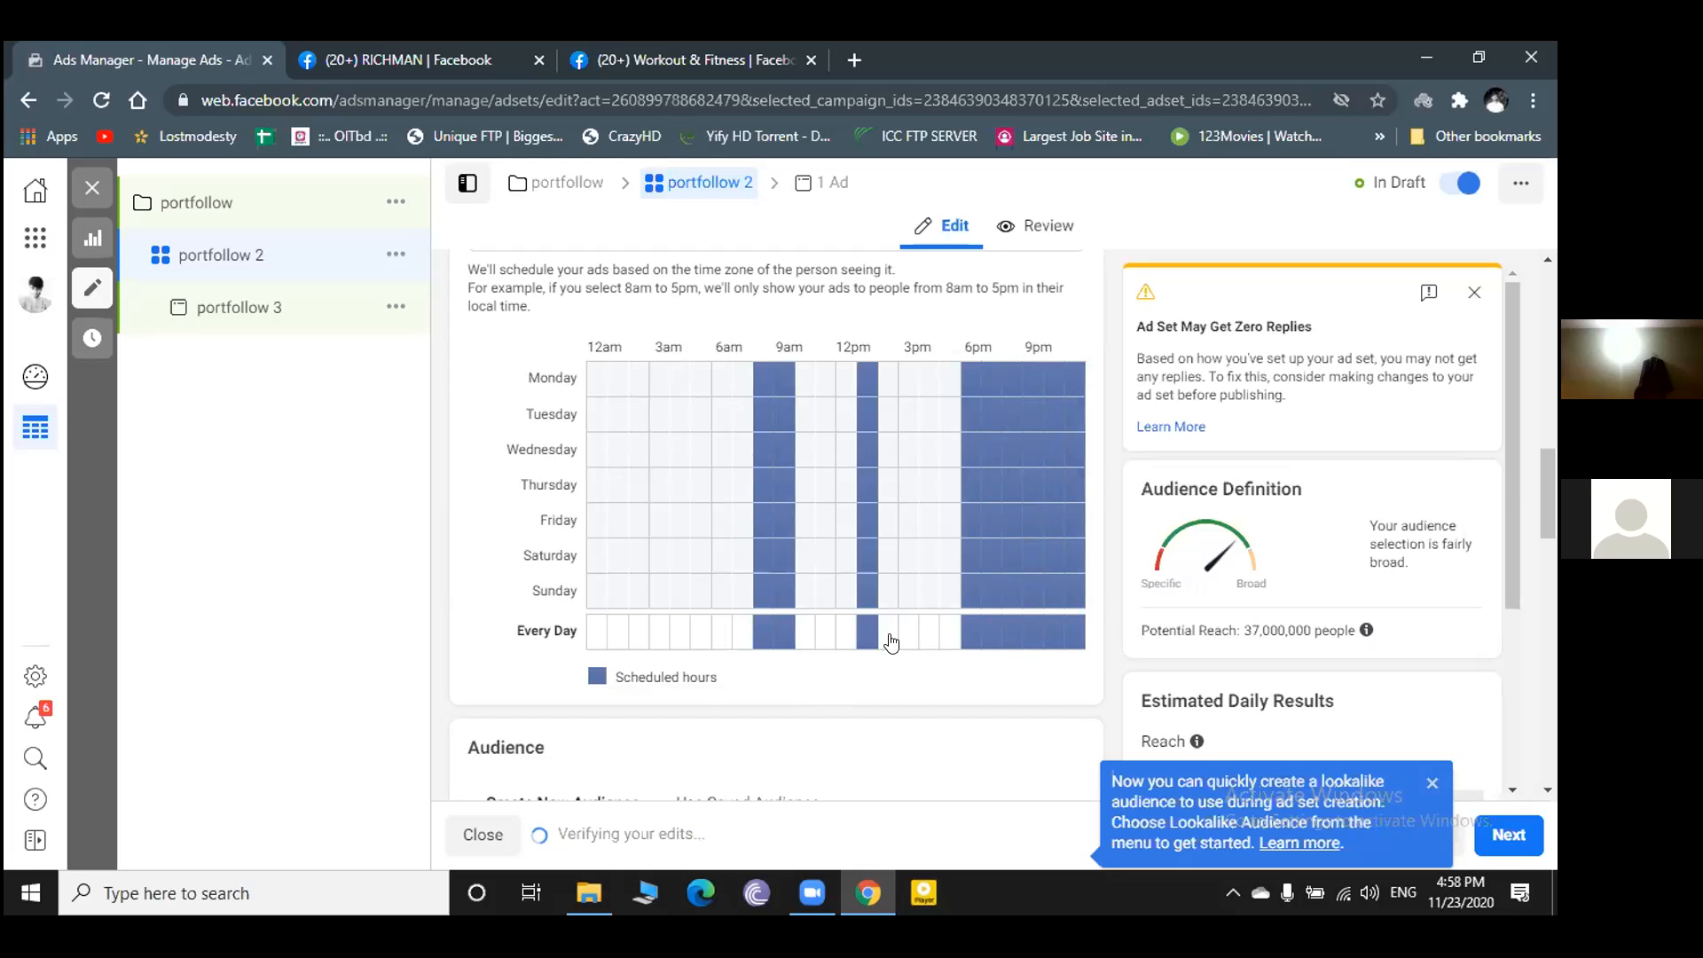
pyautogui.click(889, 639)
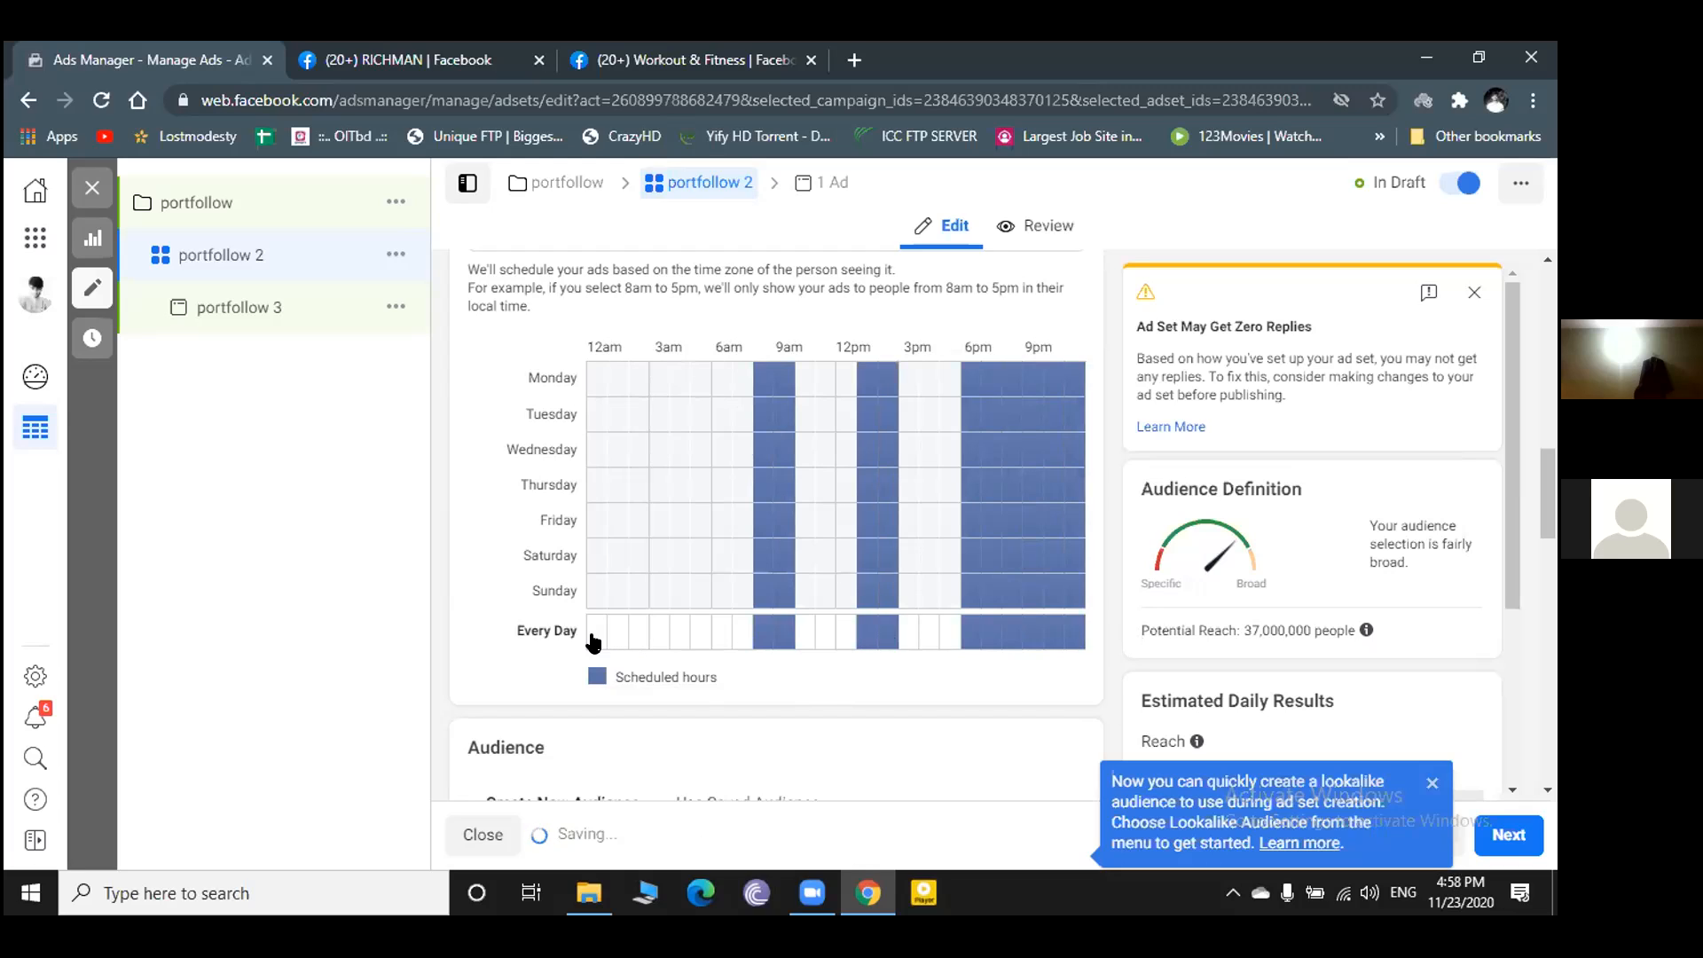
pyautogui.click(602, 639)
pyautogui.click(612, 641)
pyautogui.click(612, 640)
pyautogui.click(613, 640)
# - Review the lifetime budget, the dates and the scheduled hours, and look over the ad set's Audience section
pyautogui.scroll(-3, 753, 658)
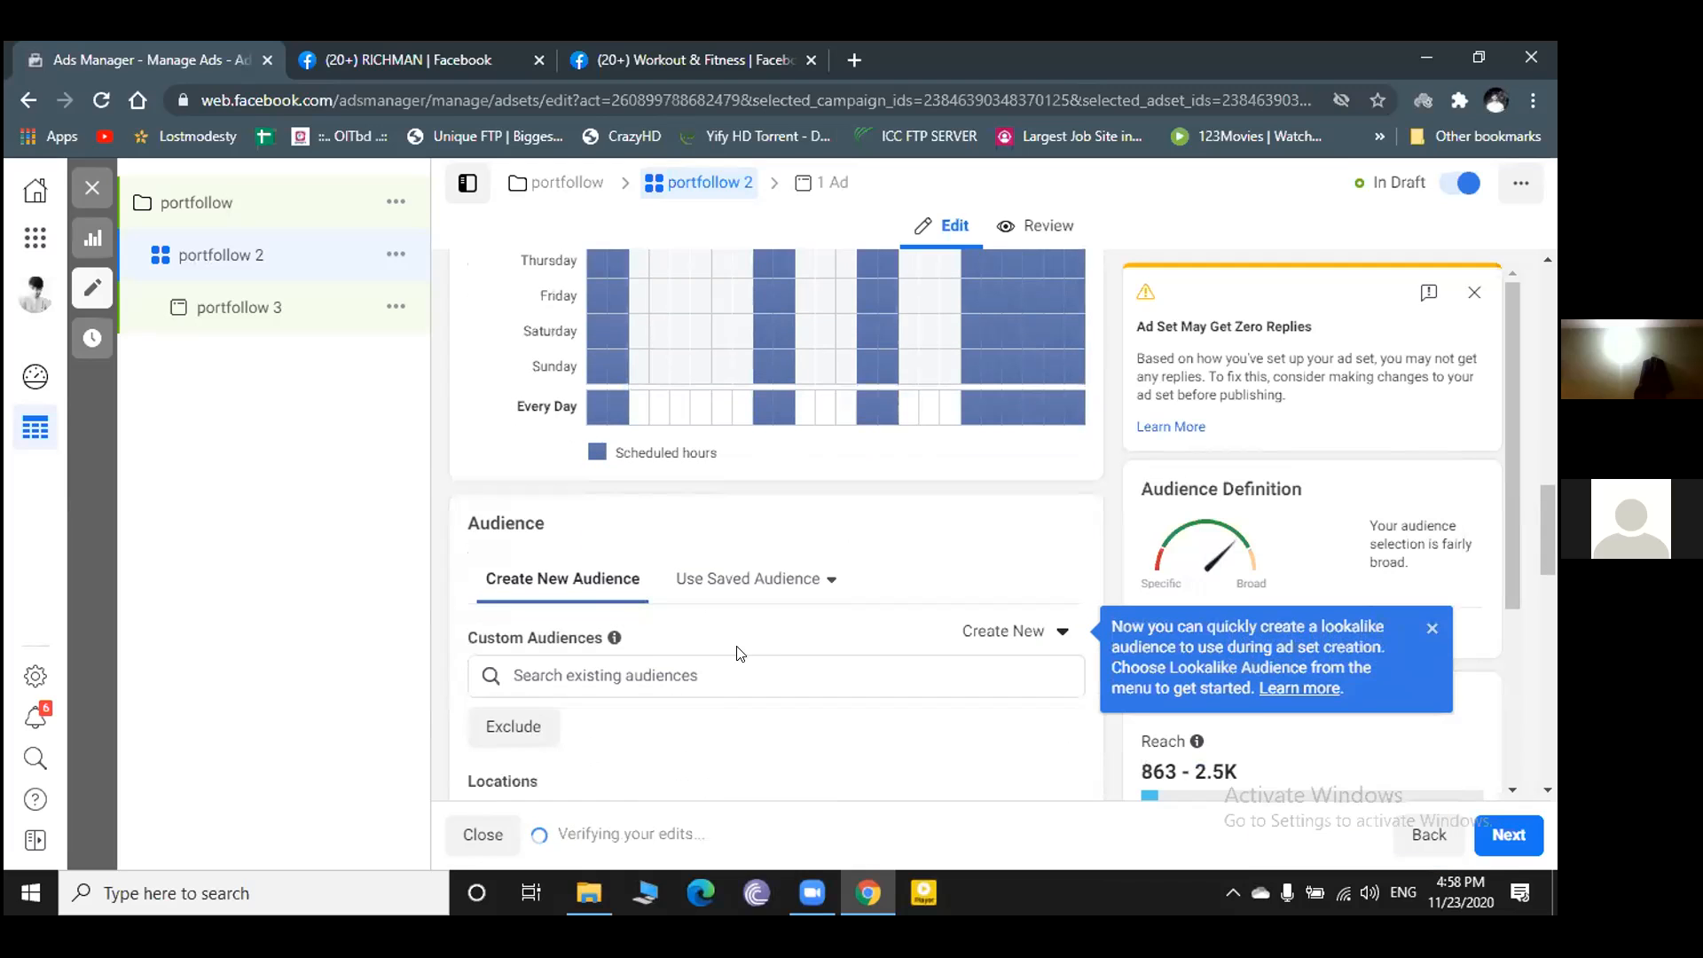
pyautogui.scroll(4, 710, 540)
pyautogui.scroll(5, 711, 532)
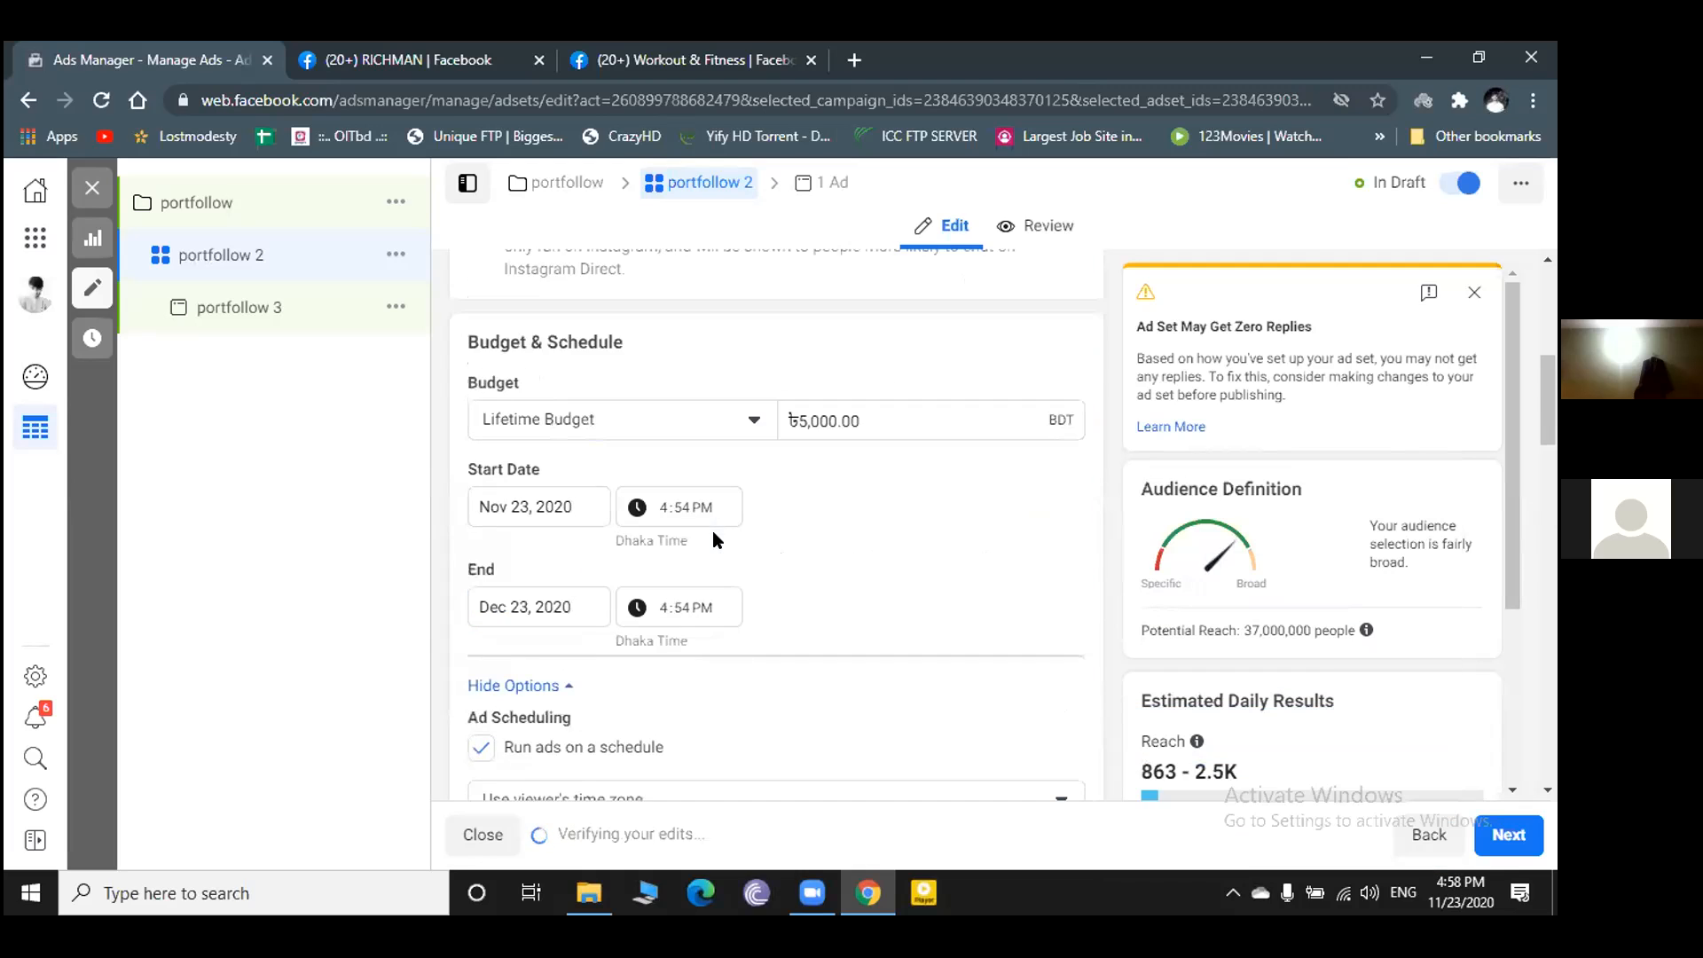
pyautogui.scroll(-5, 710, 532)
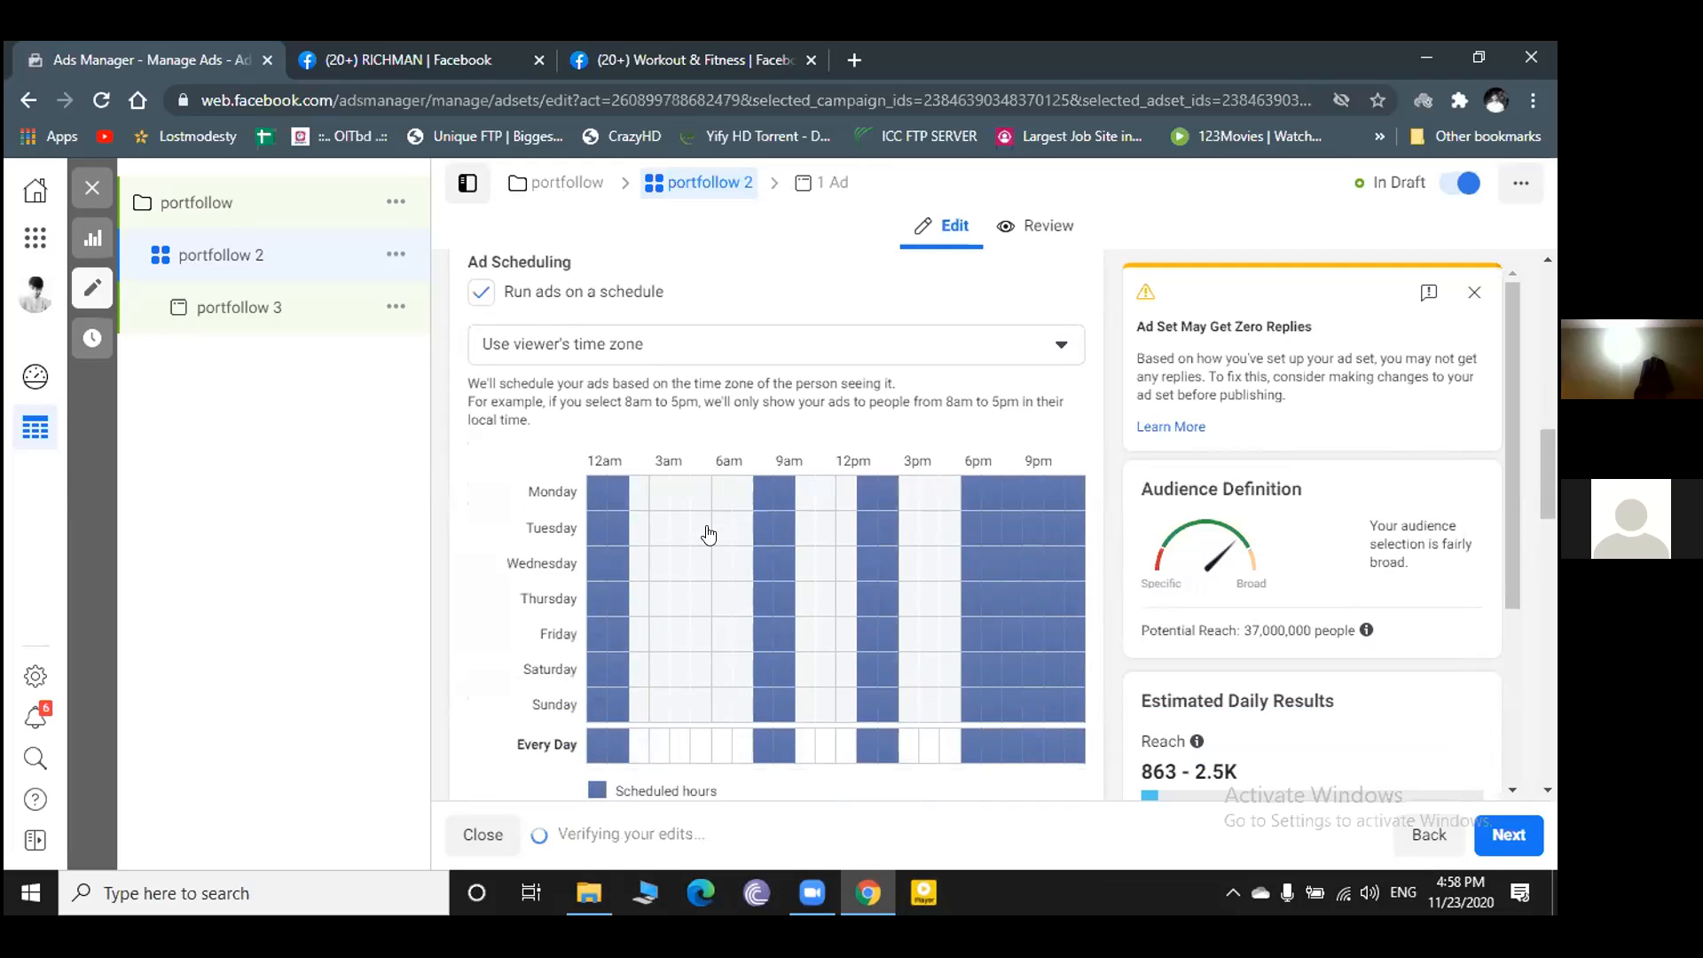
pyautogui.scroll(-2, 708, 535)
pyautogui.scroll(-1, 708, 533)
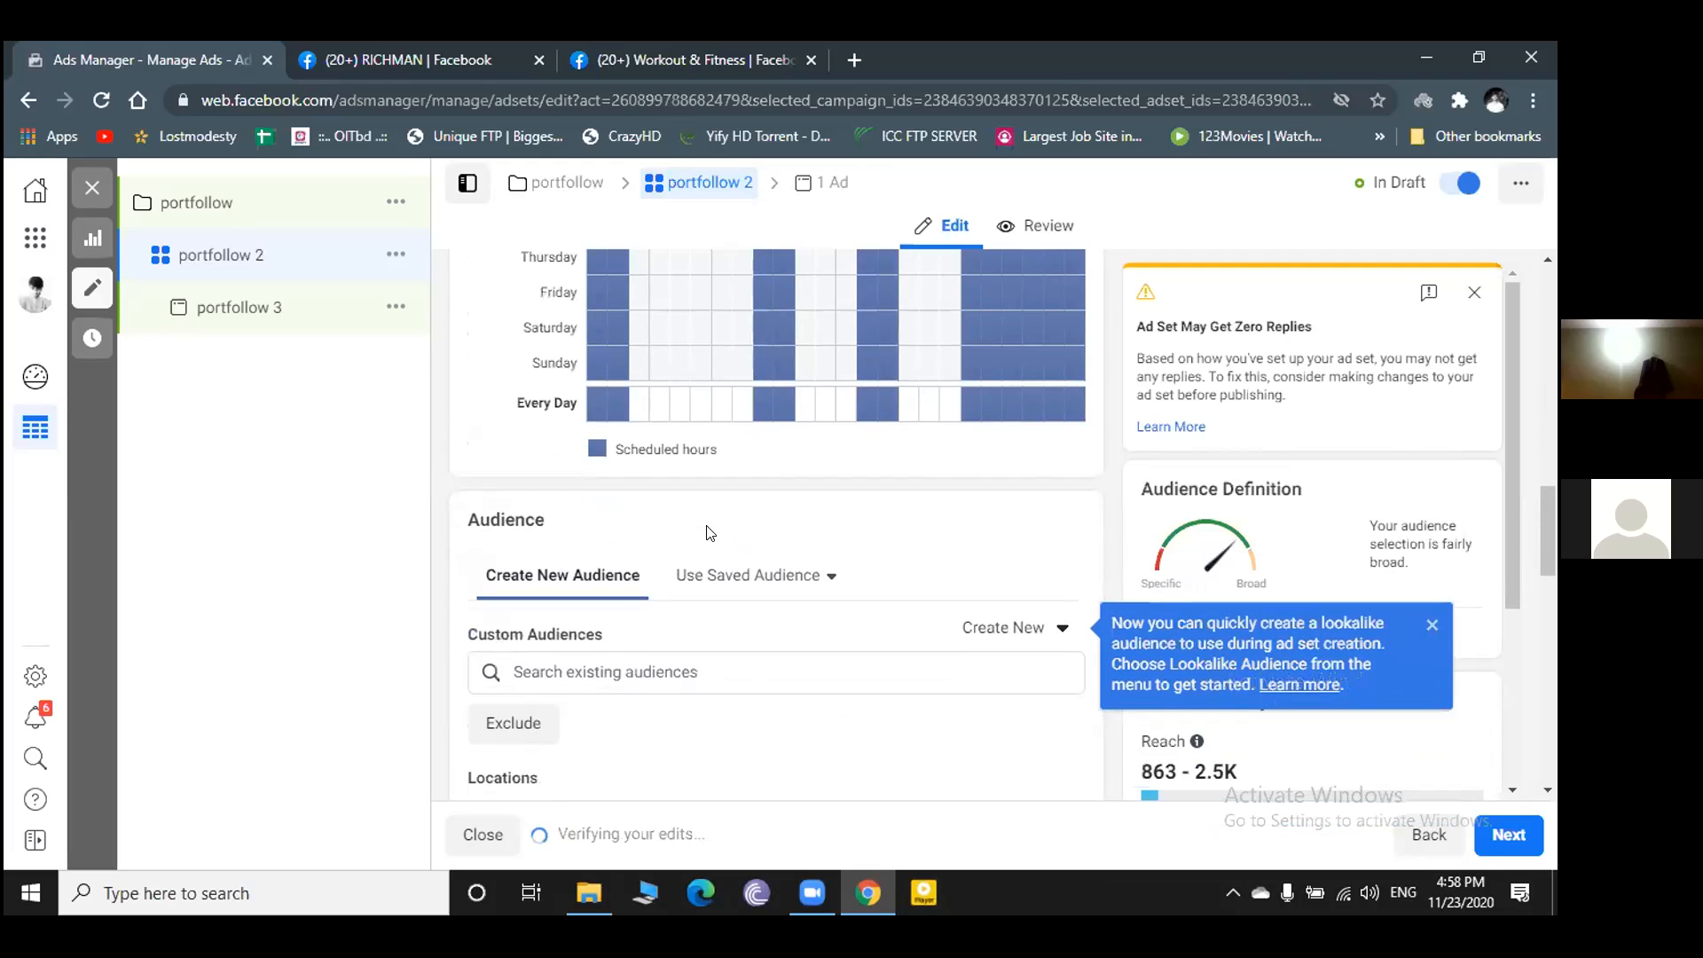
pyautogui.scroll(-2, 710, 532)
pyautogui.scroll(2, 710, 533)
pyautogui.scroll(-1, 710, 533)
pyautogui.scroll(-1, 708, 532)
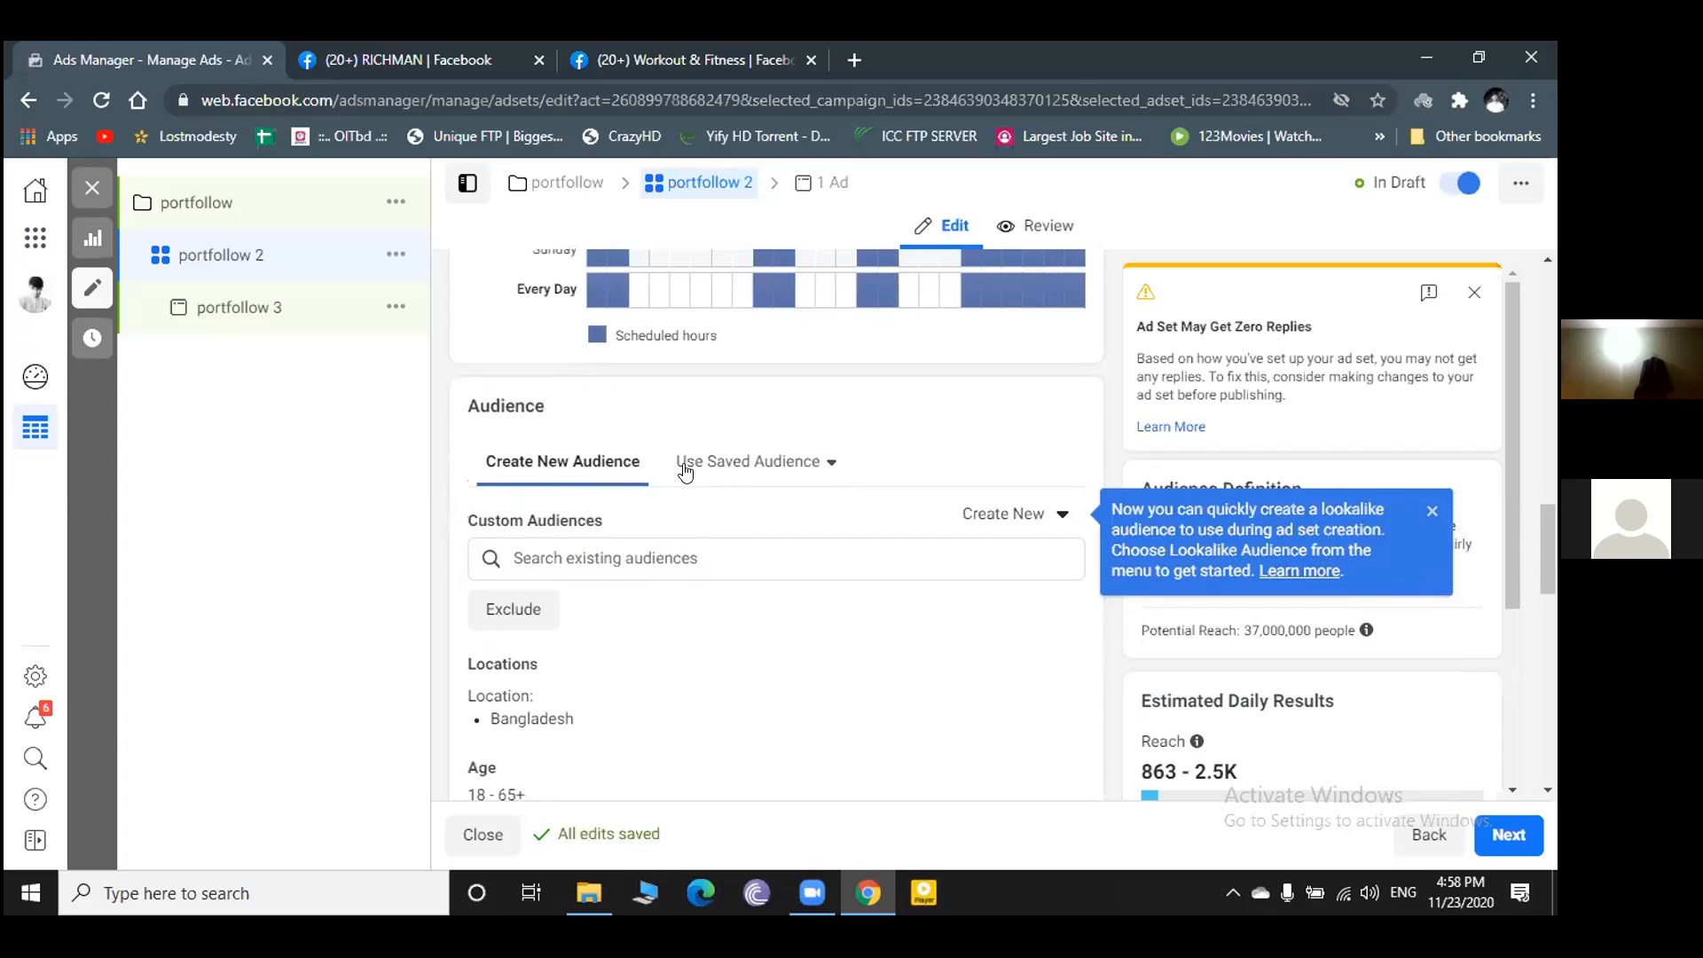
pyautogui.scroll(-1, 705, 439)
pyautogui.scroll(1, 710, 436)
pyautogui.scroll(2, 710, 437)
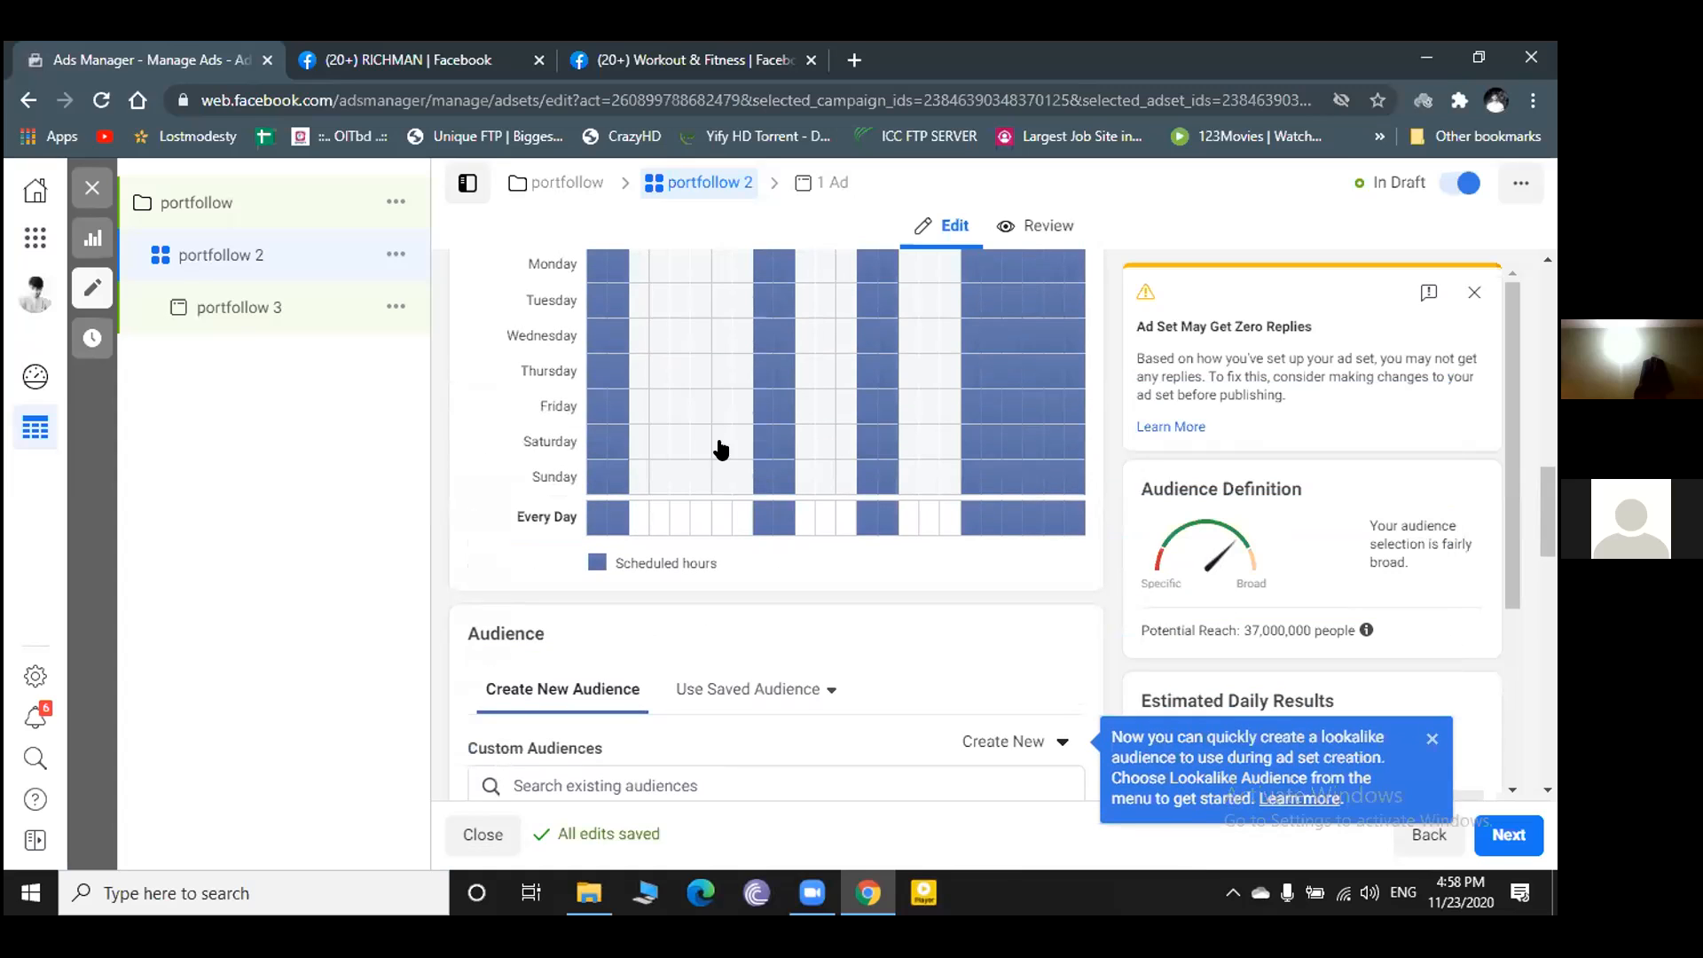
# - Review the ad scheduling grid and the Audience section, including the options for creating a new custom or lookalike audience
pyautogui.scroll(-2, 708, 559)
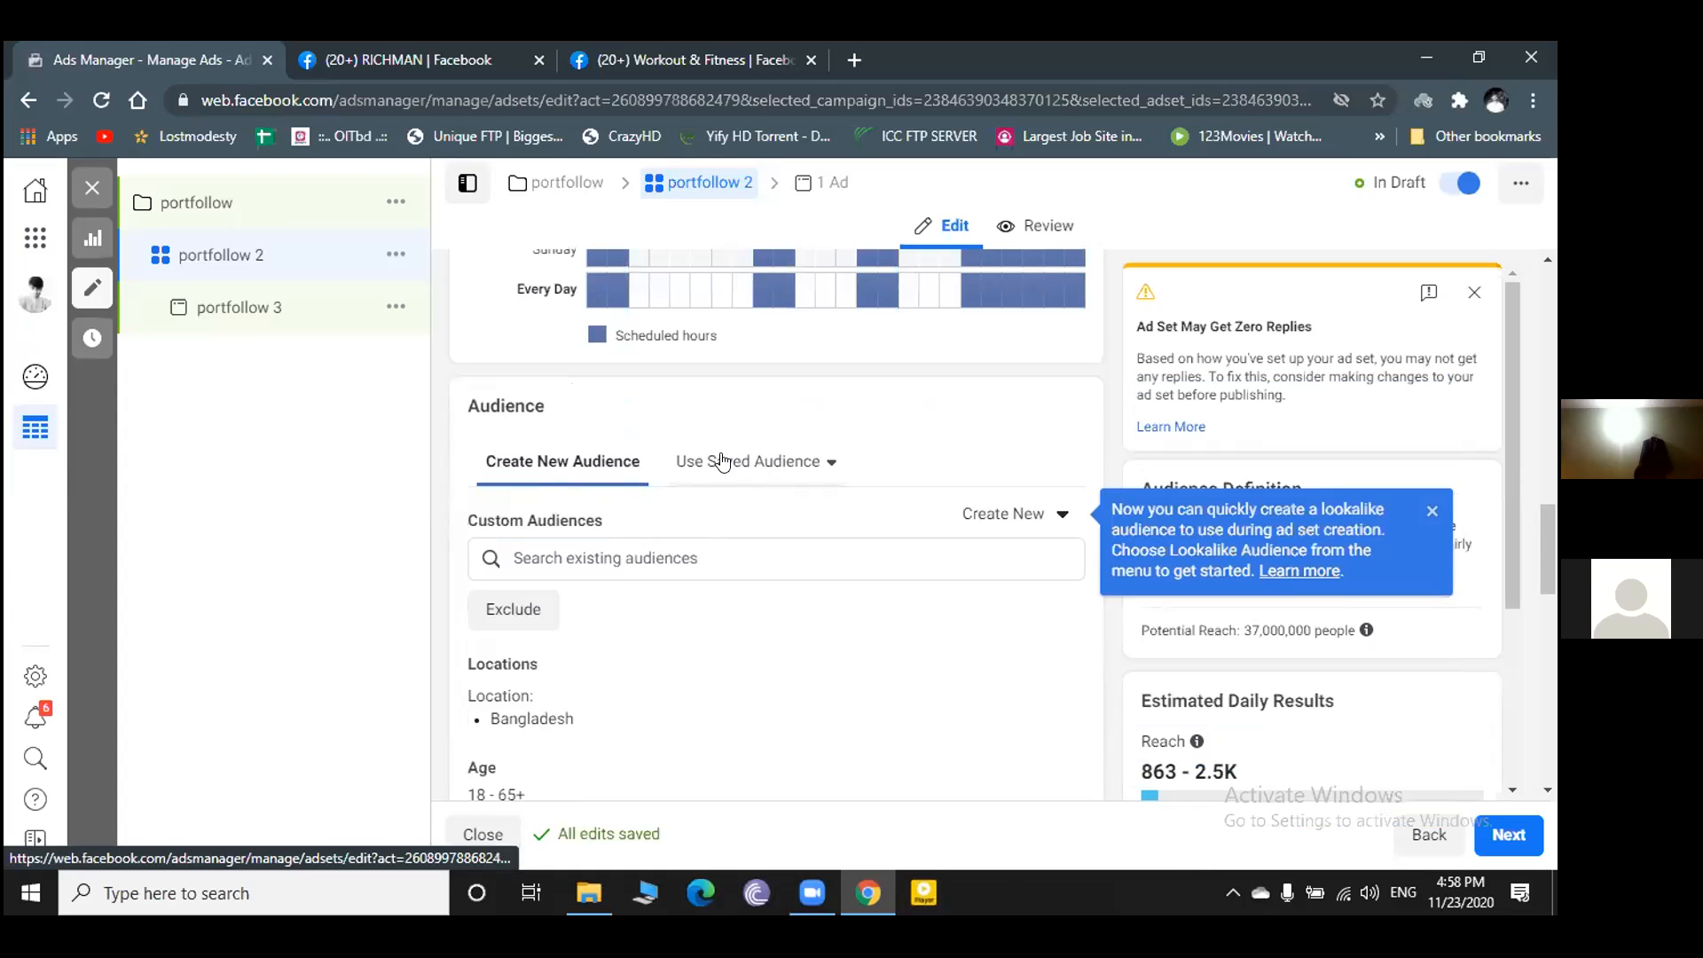
pyautogui.scroll(-1, 723, 493)
pyautogui.scroll(-2, 723, 494)
pyautogui.scroll(1, 649, 493)
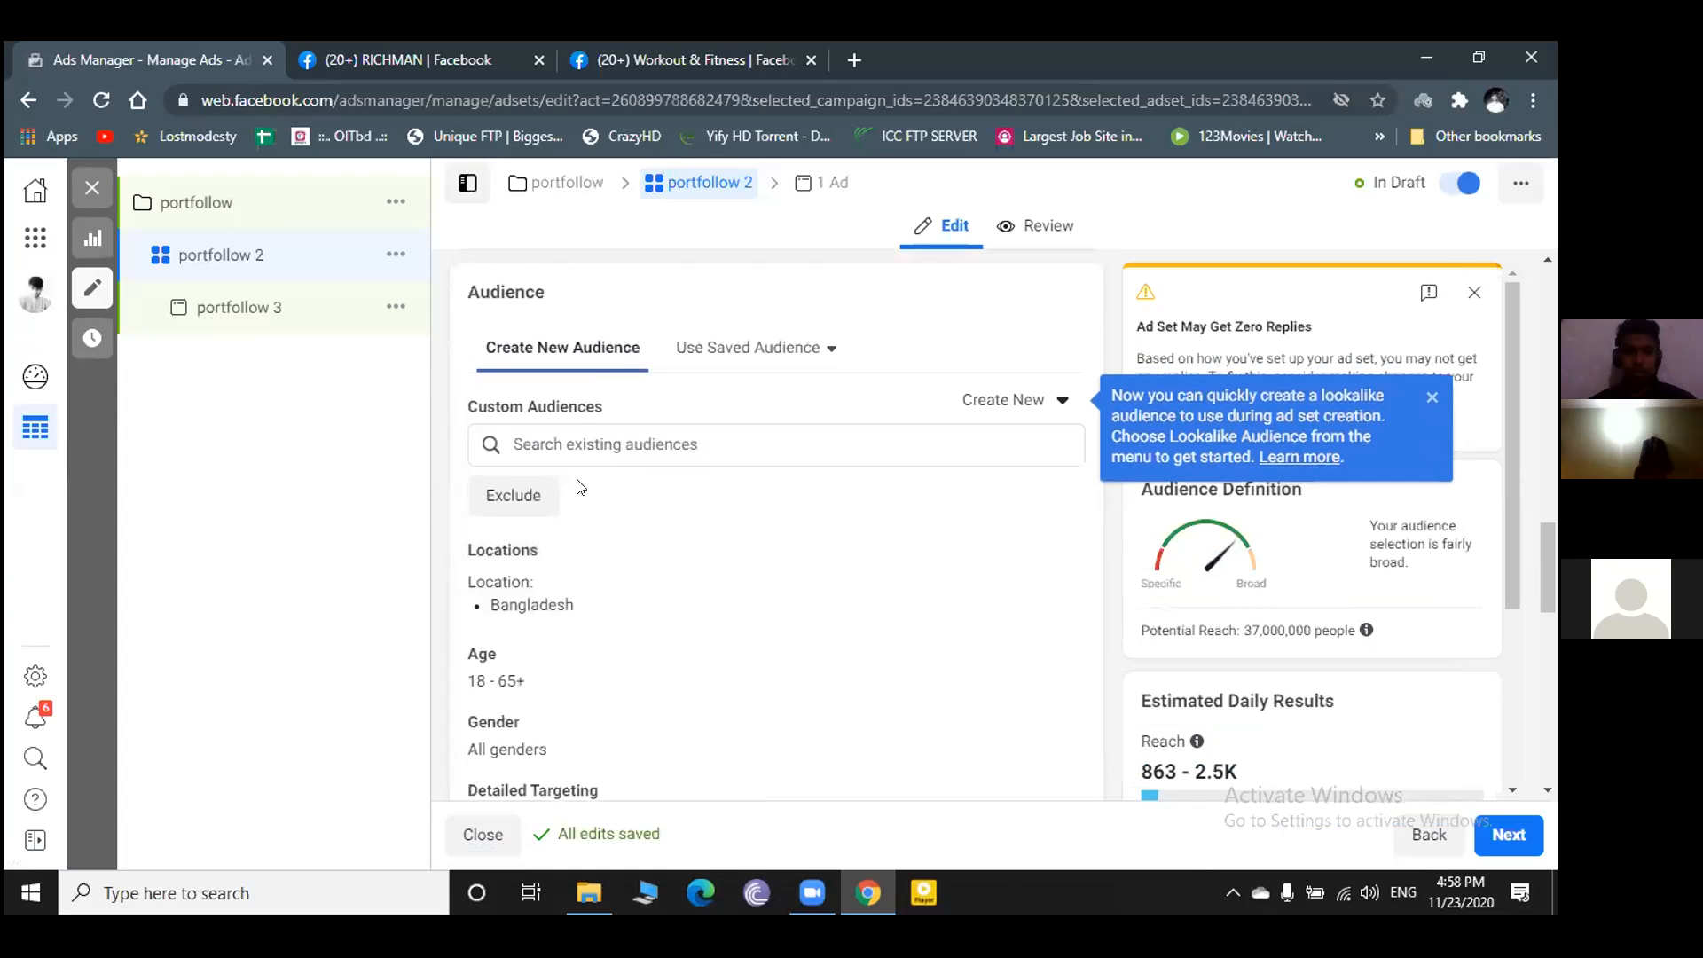
pyautogui.scroll(7, 669, 422)
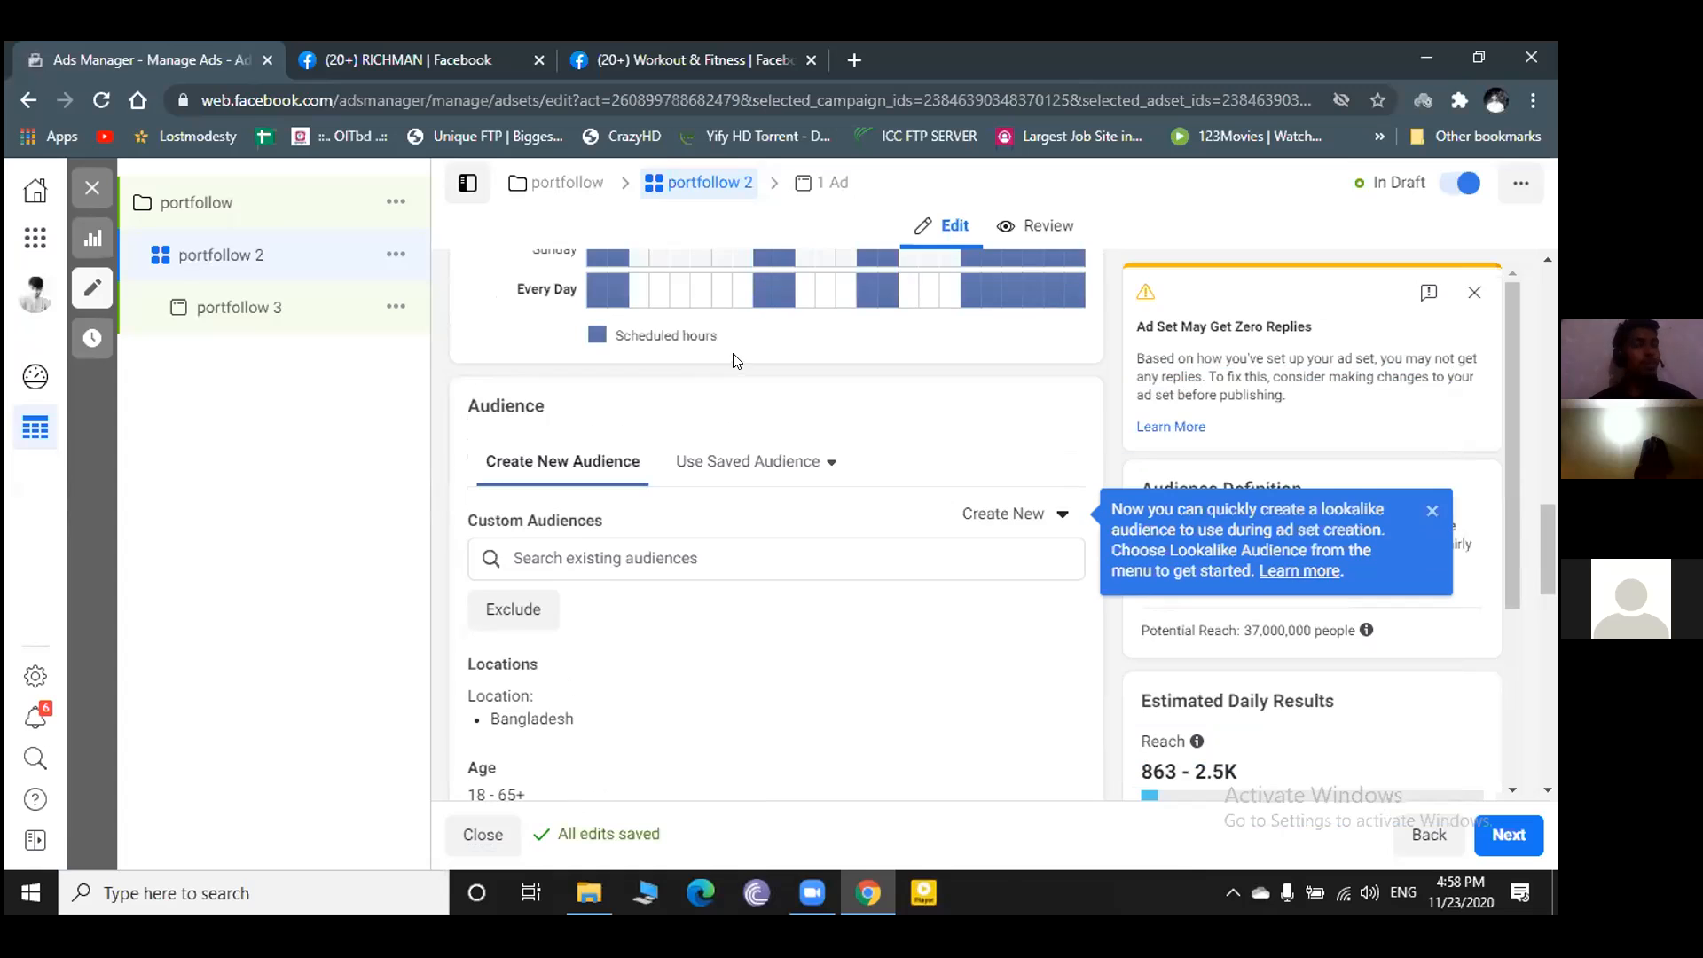
pyautogui.scroll(1, 733, 358)
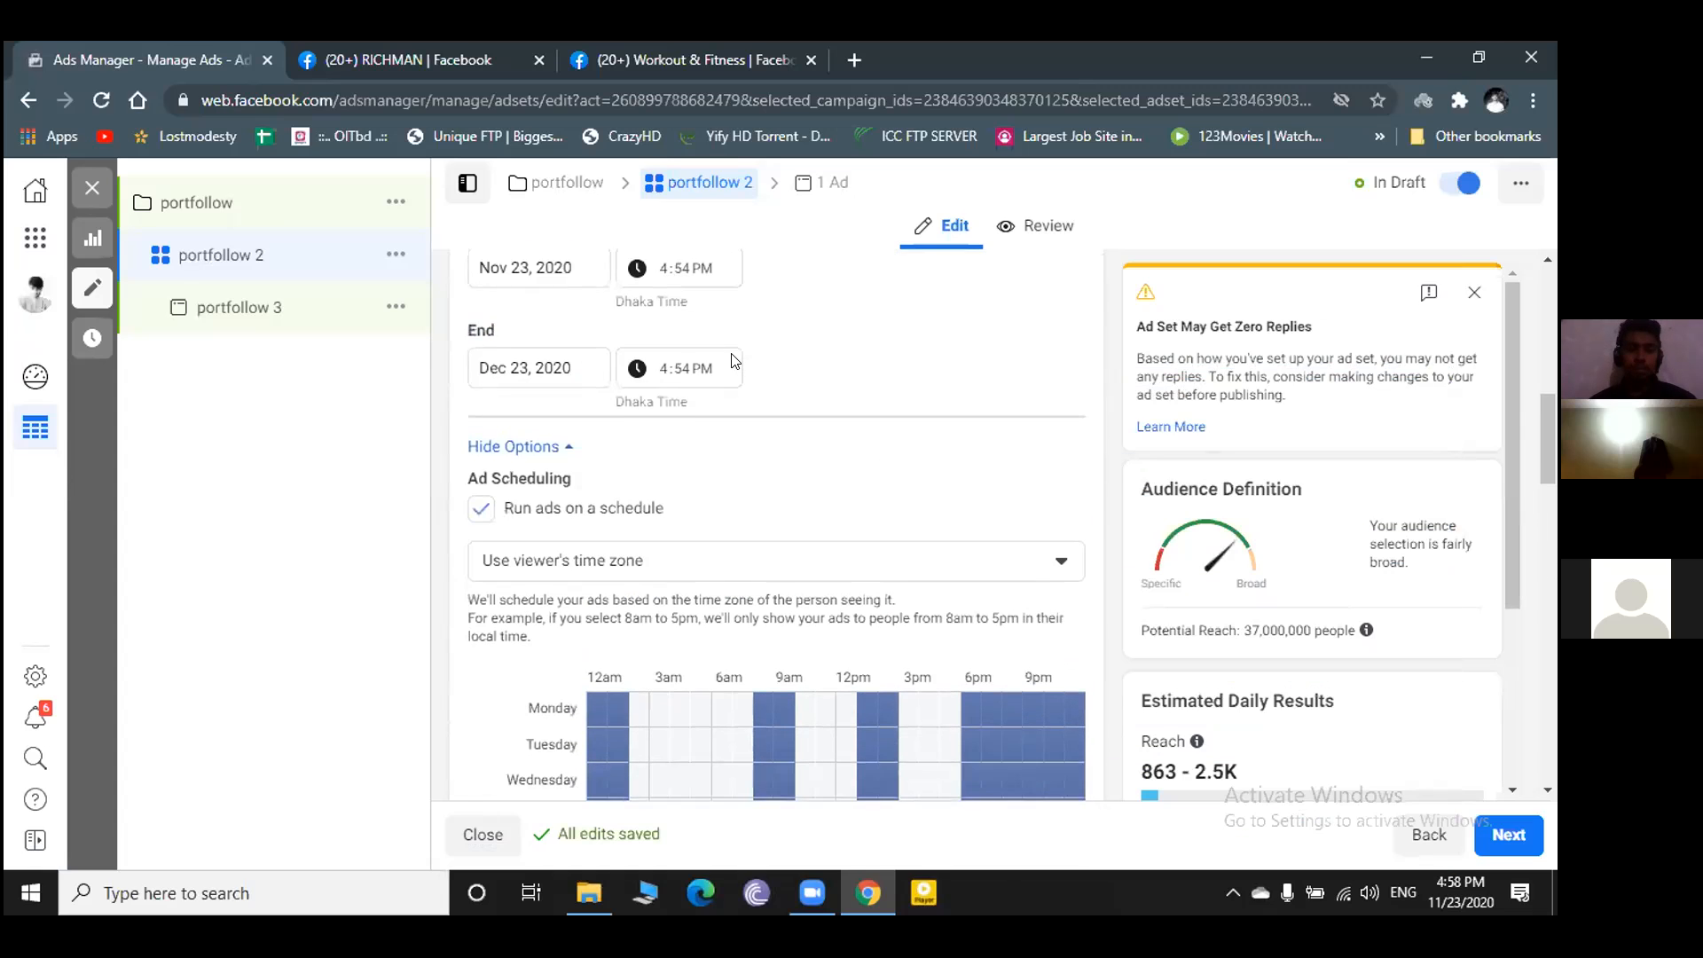
pyautogui.scroll(-2, 732, 358)
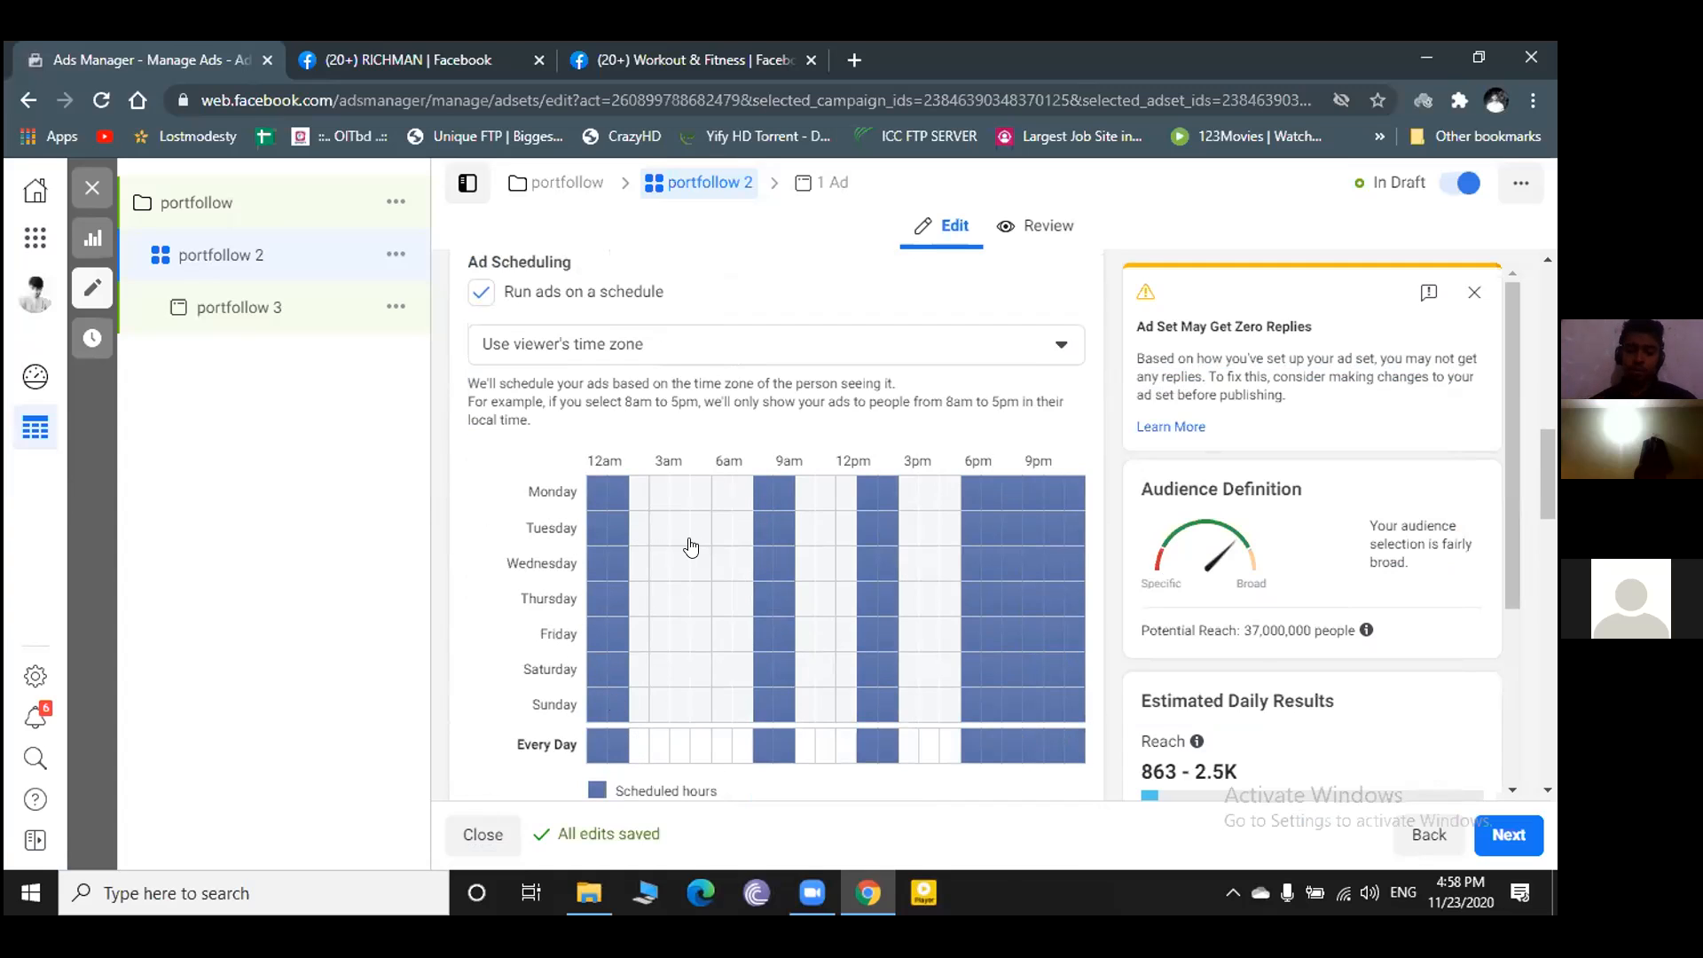
pyautogui.scroll(-2, 703, 566)
pyautogui.scroll(-4, 703, 566)
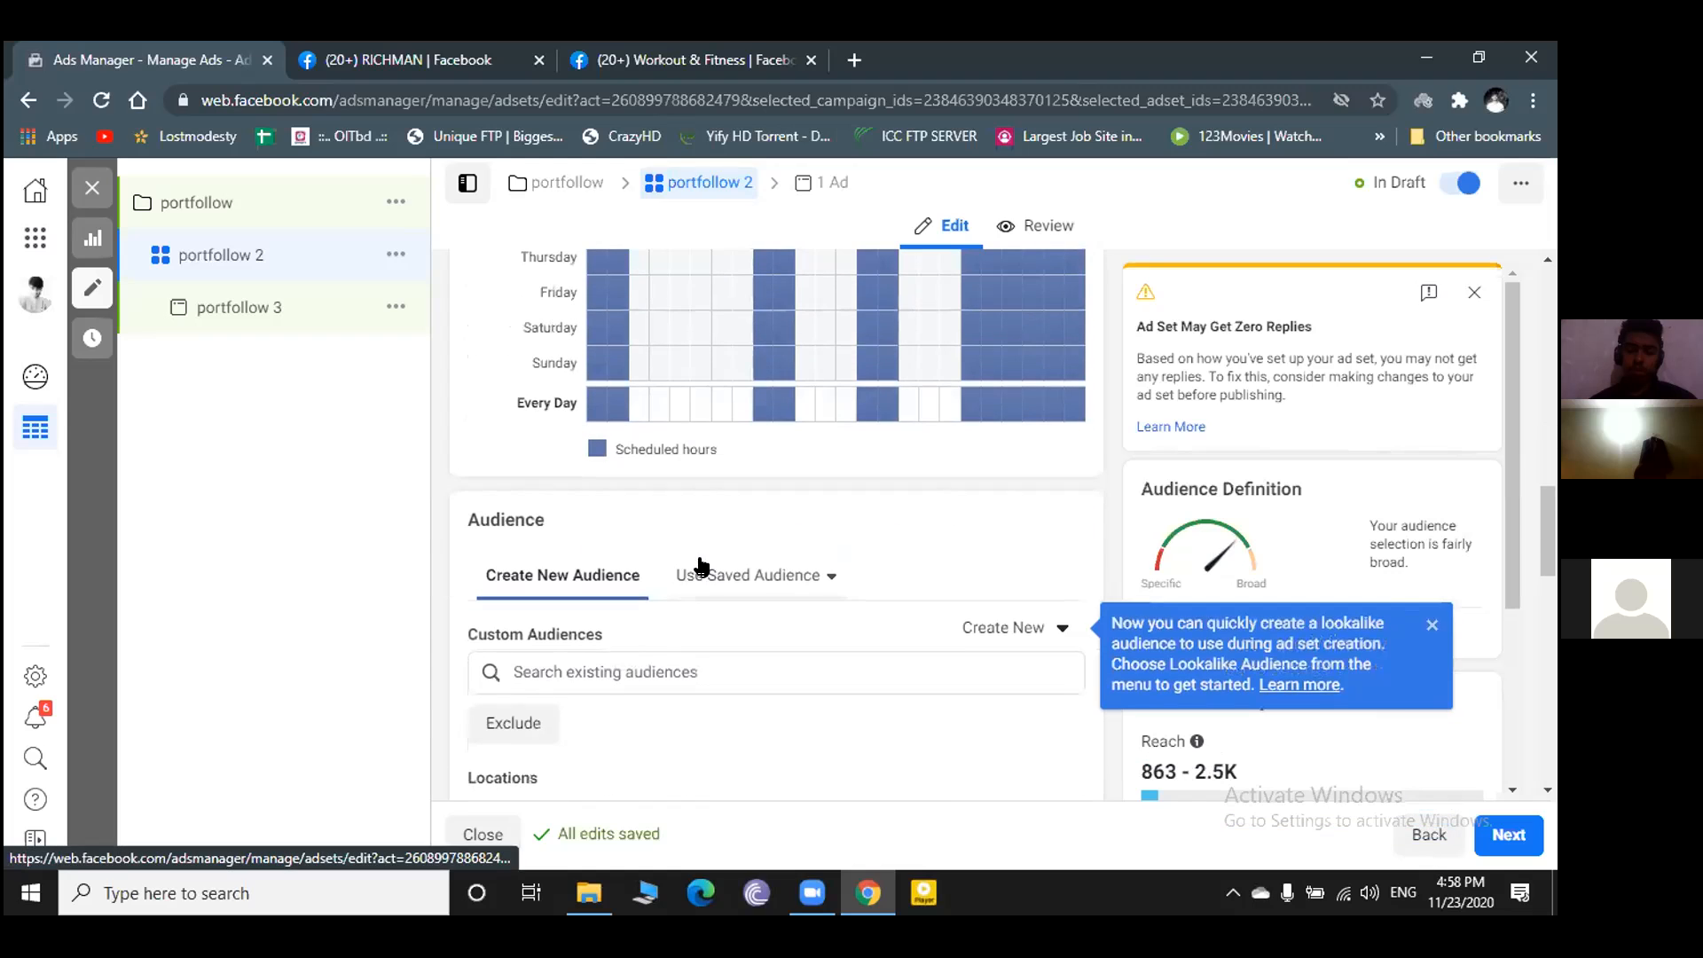
pyautogui.scroll(-2, 717, 519)
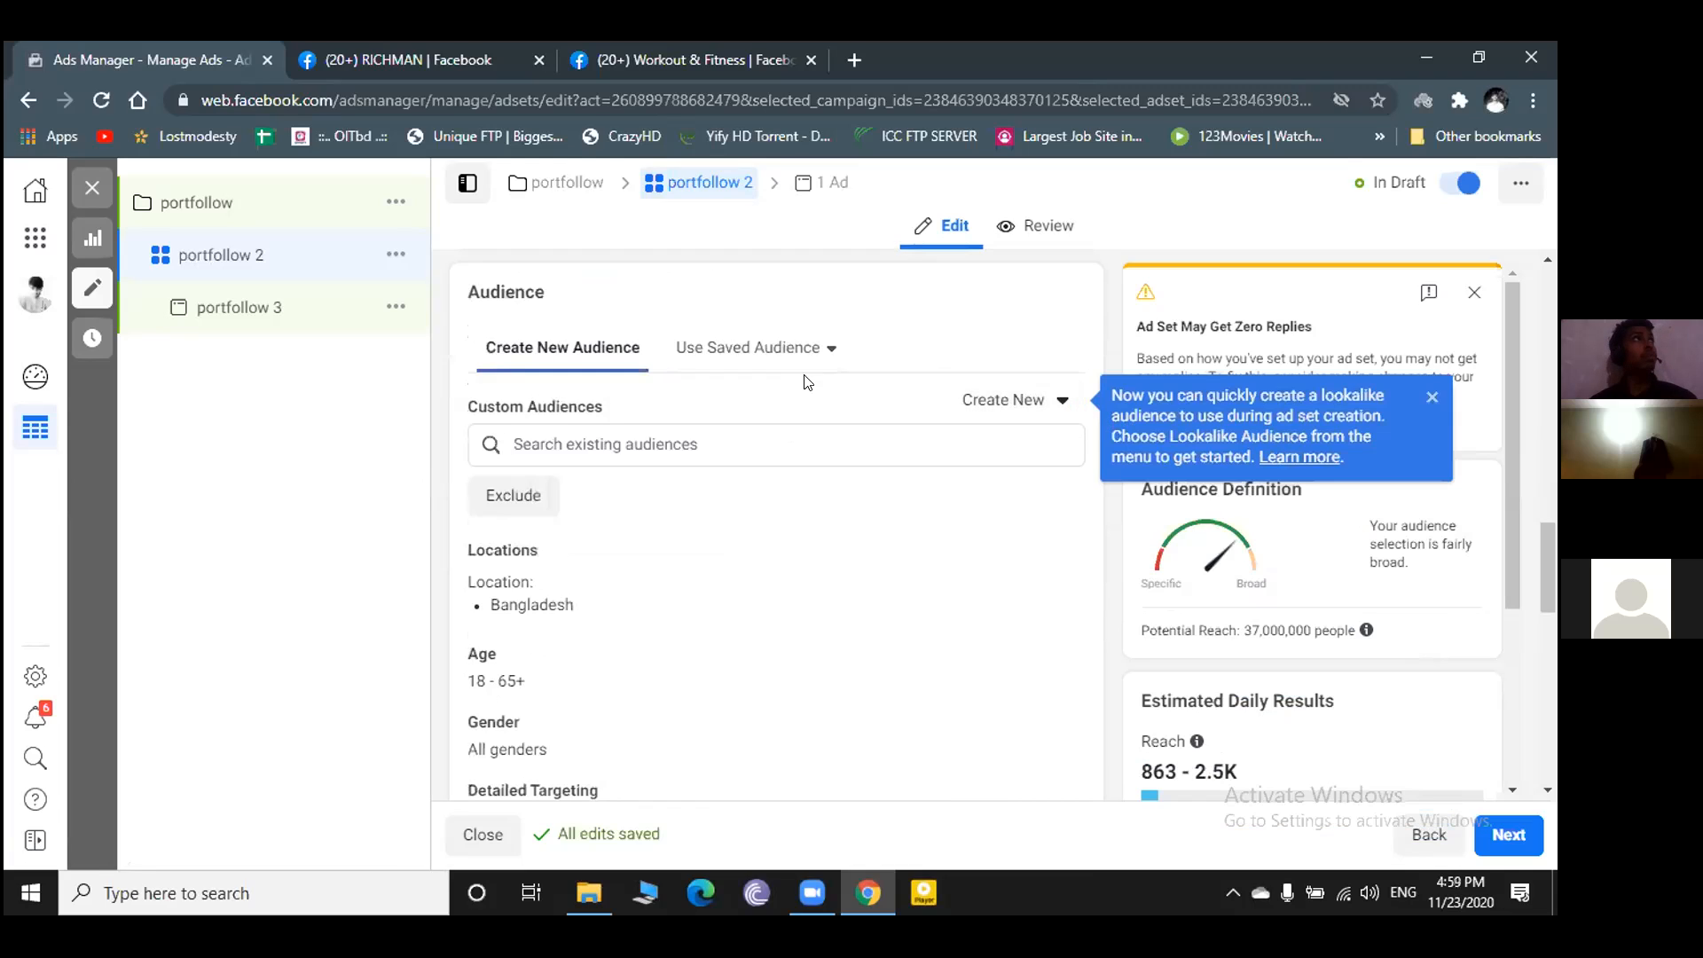
pyautogui.click(1059, 402)
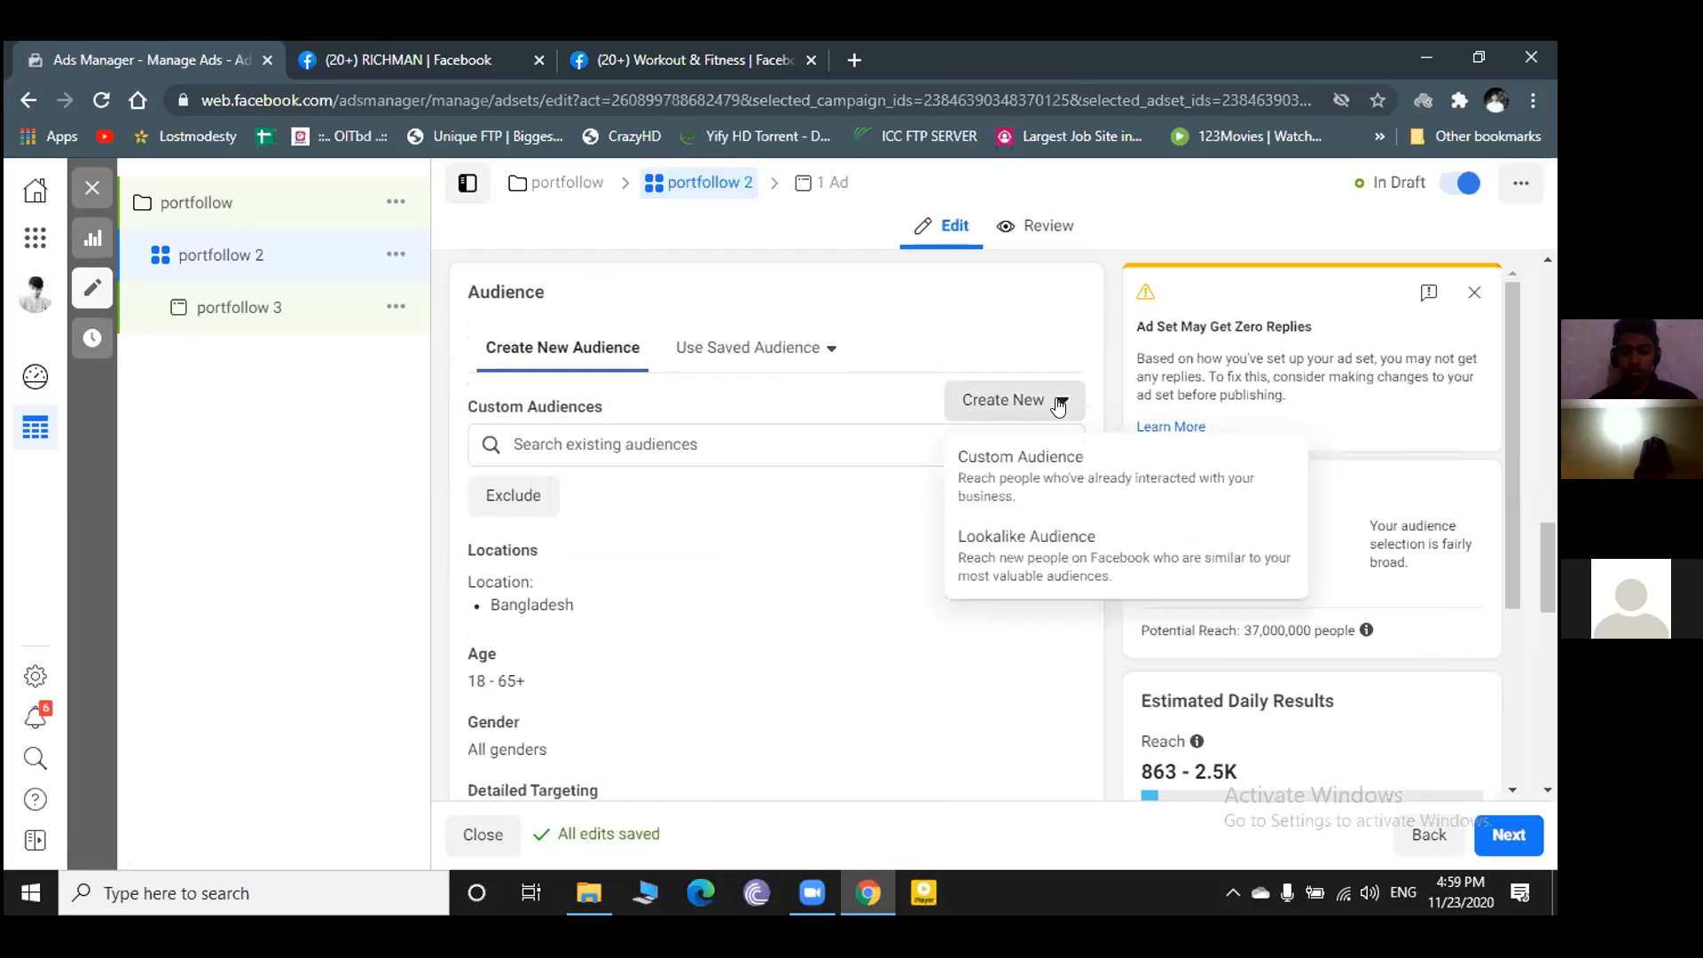
pyautogui.click(651, 505)
# - Set the maximum age of the ad set's audience to 26
pyautogui.scroll(-3, 589, 559)
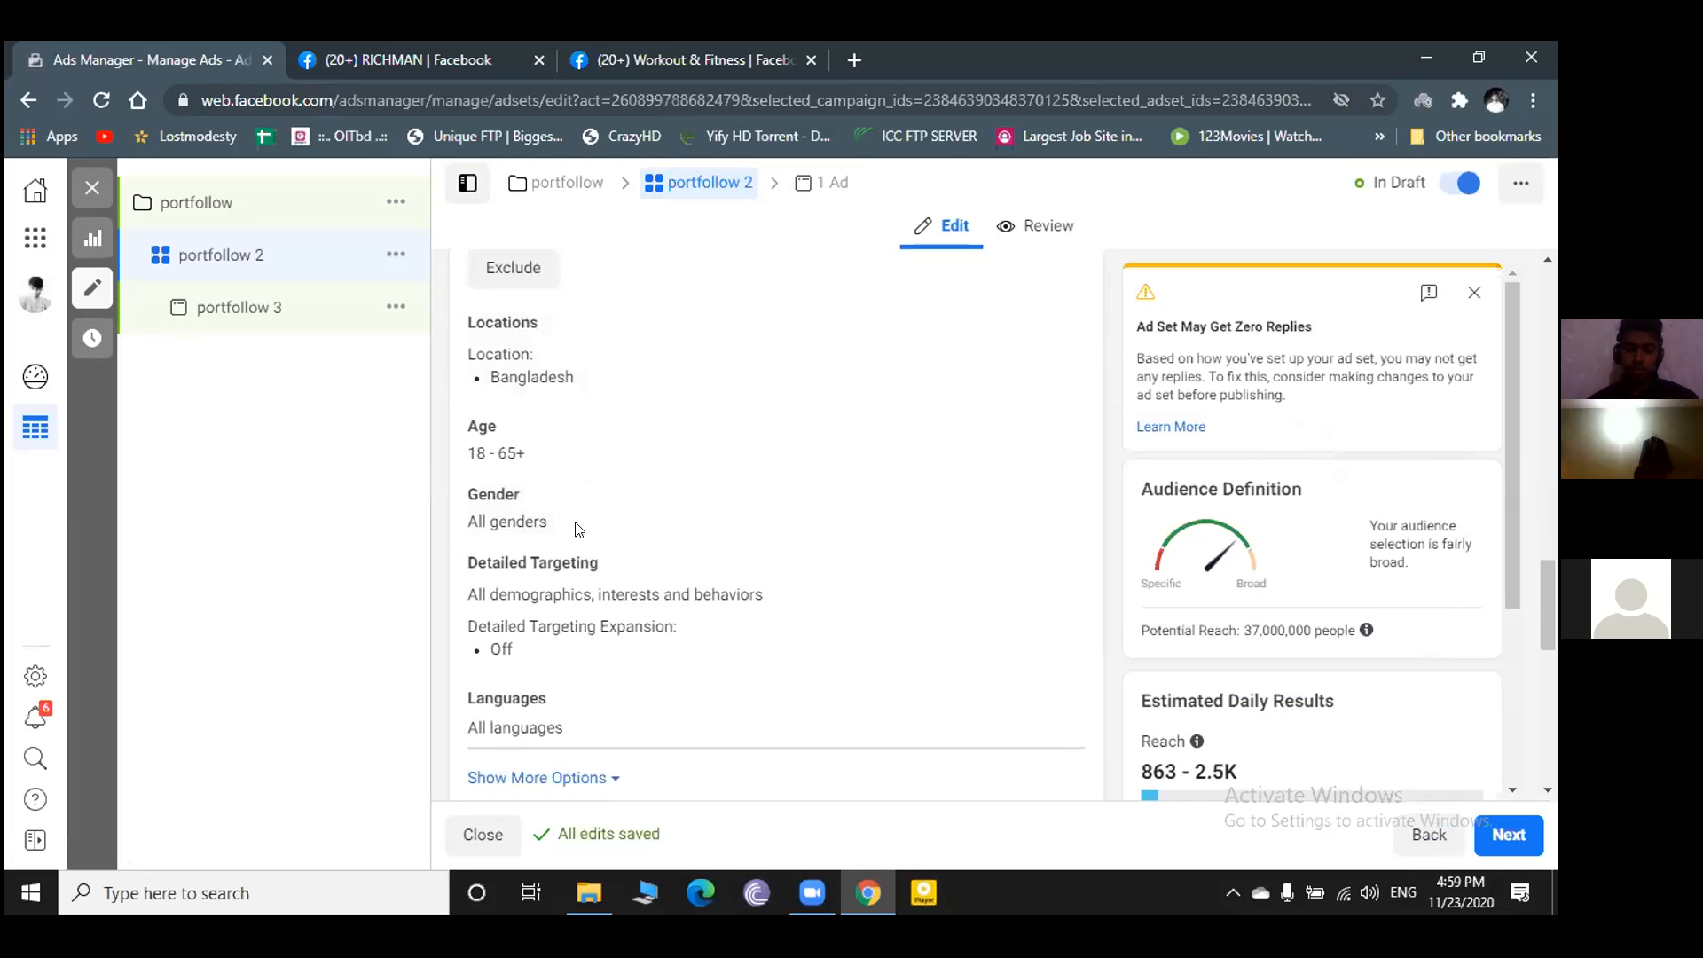
pyautogui.scroll(1, 533, 586)
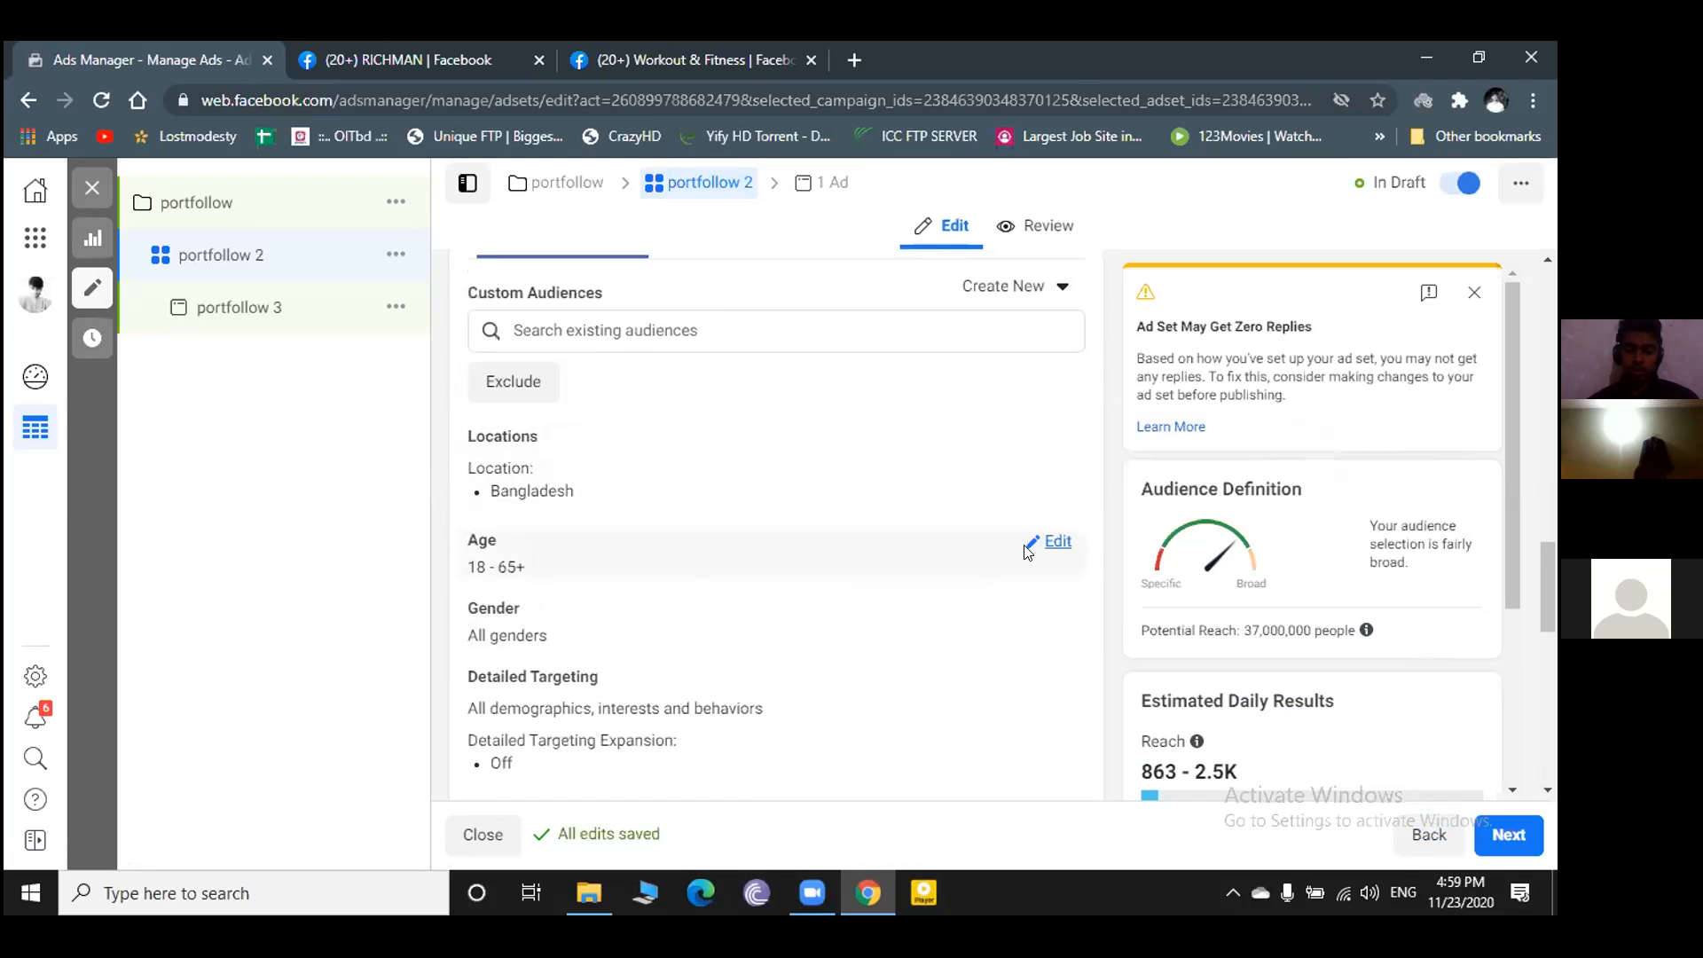
pyautogui.click(1029, 542)
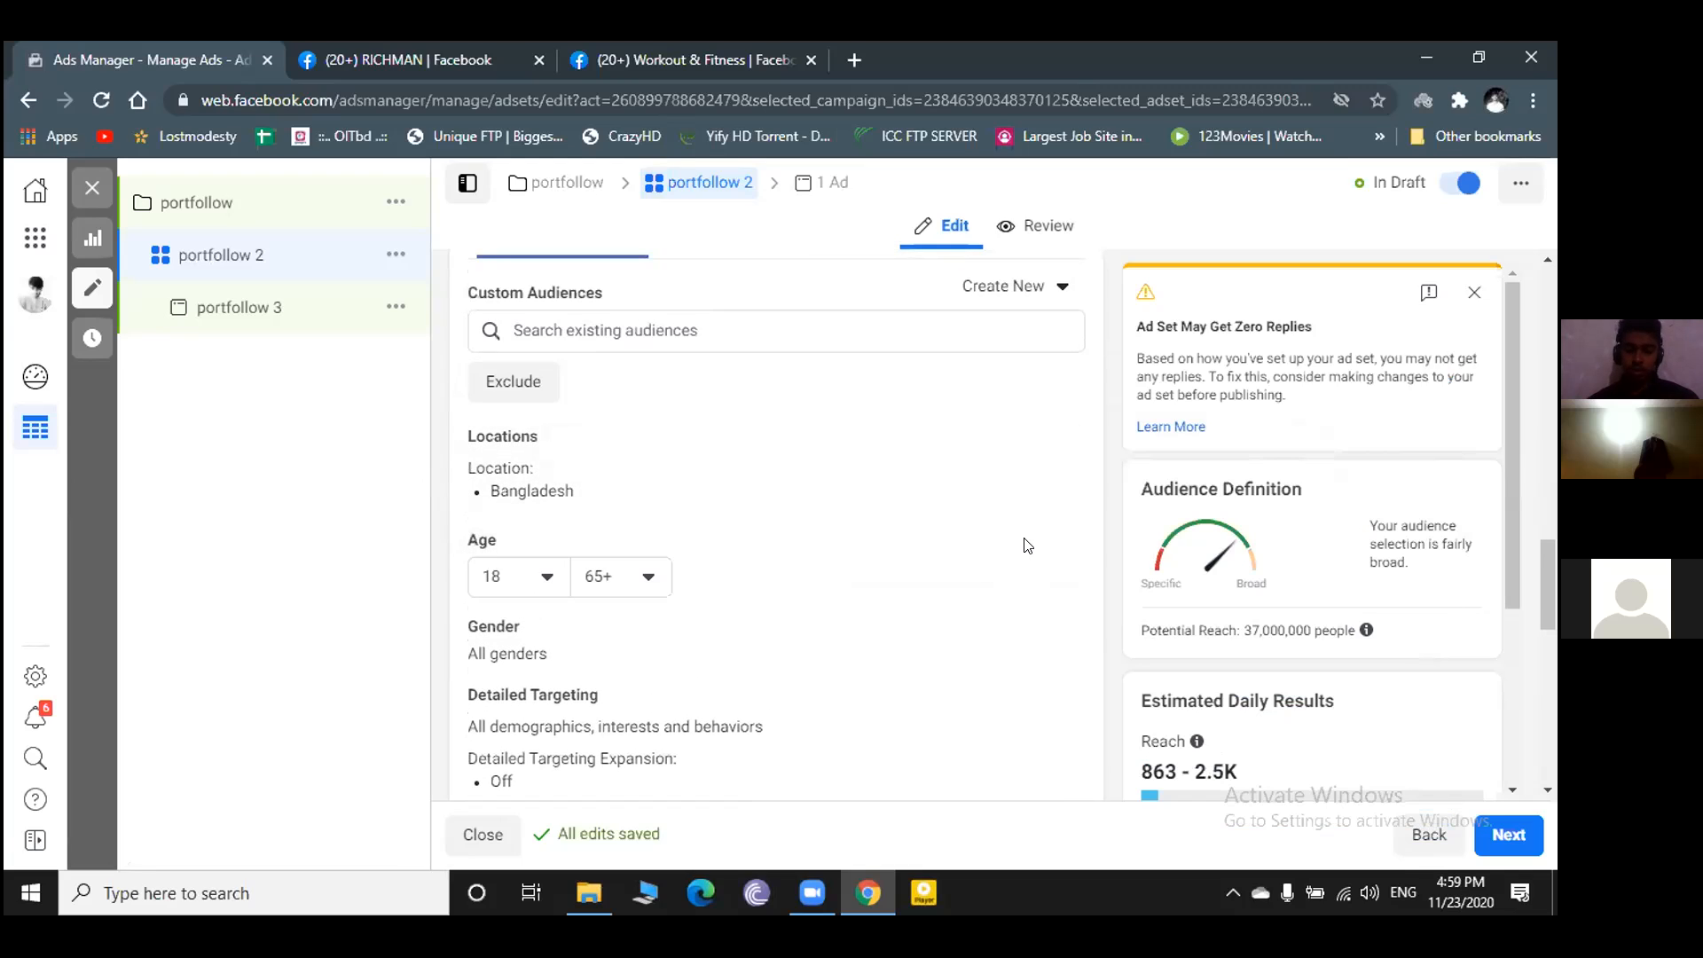
pyautogui.click(648, 578)
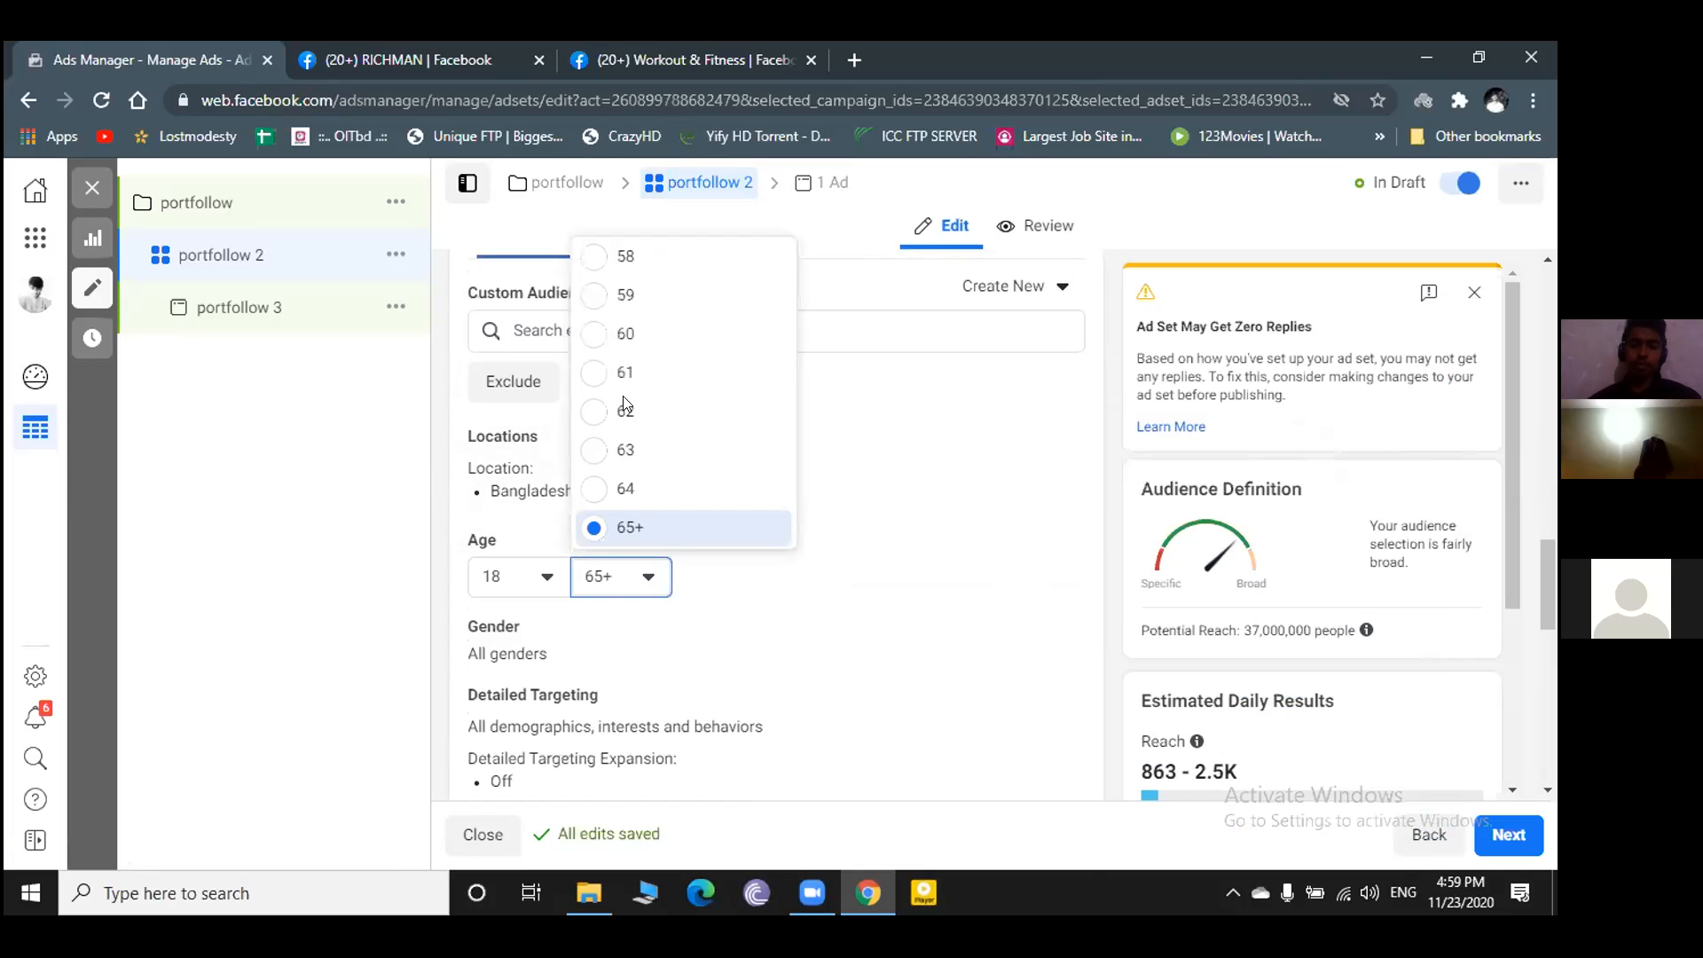
pyautogui.scroll(5, 625, 404)
pyautogui.scroll(3, 642, 311)
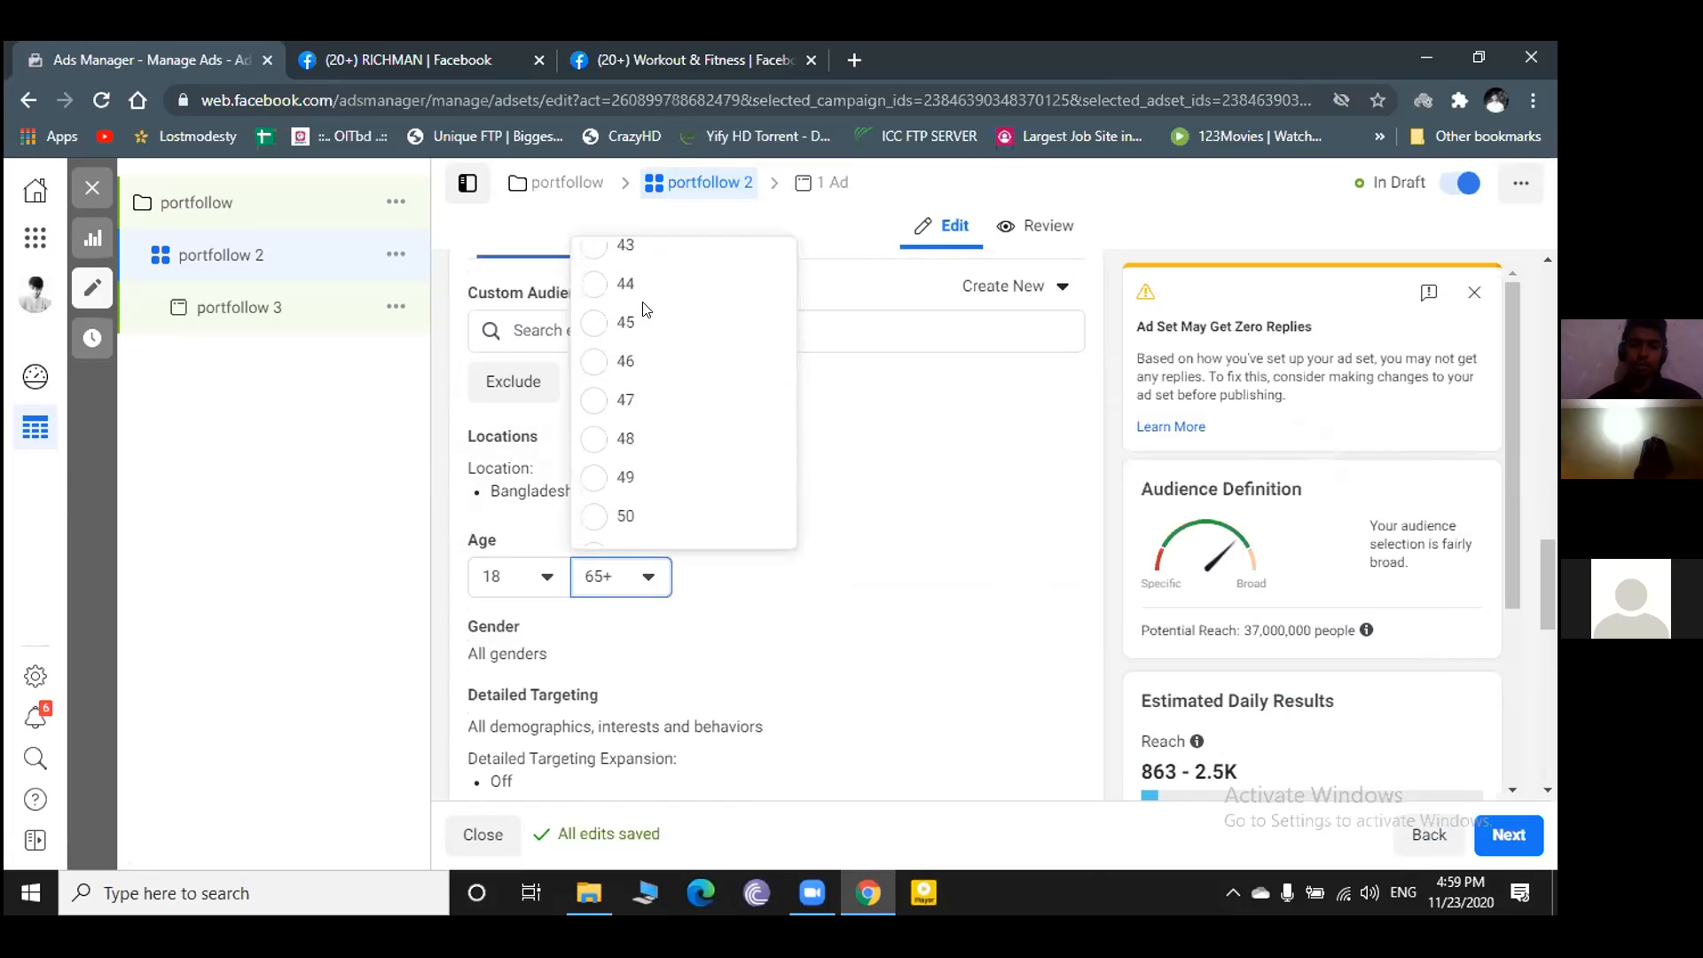
pyautogui.scroll(5, 631, 337)
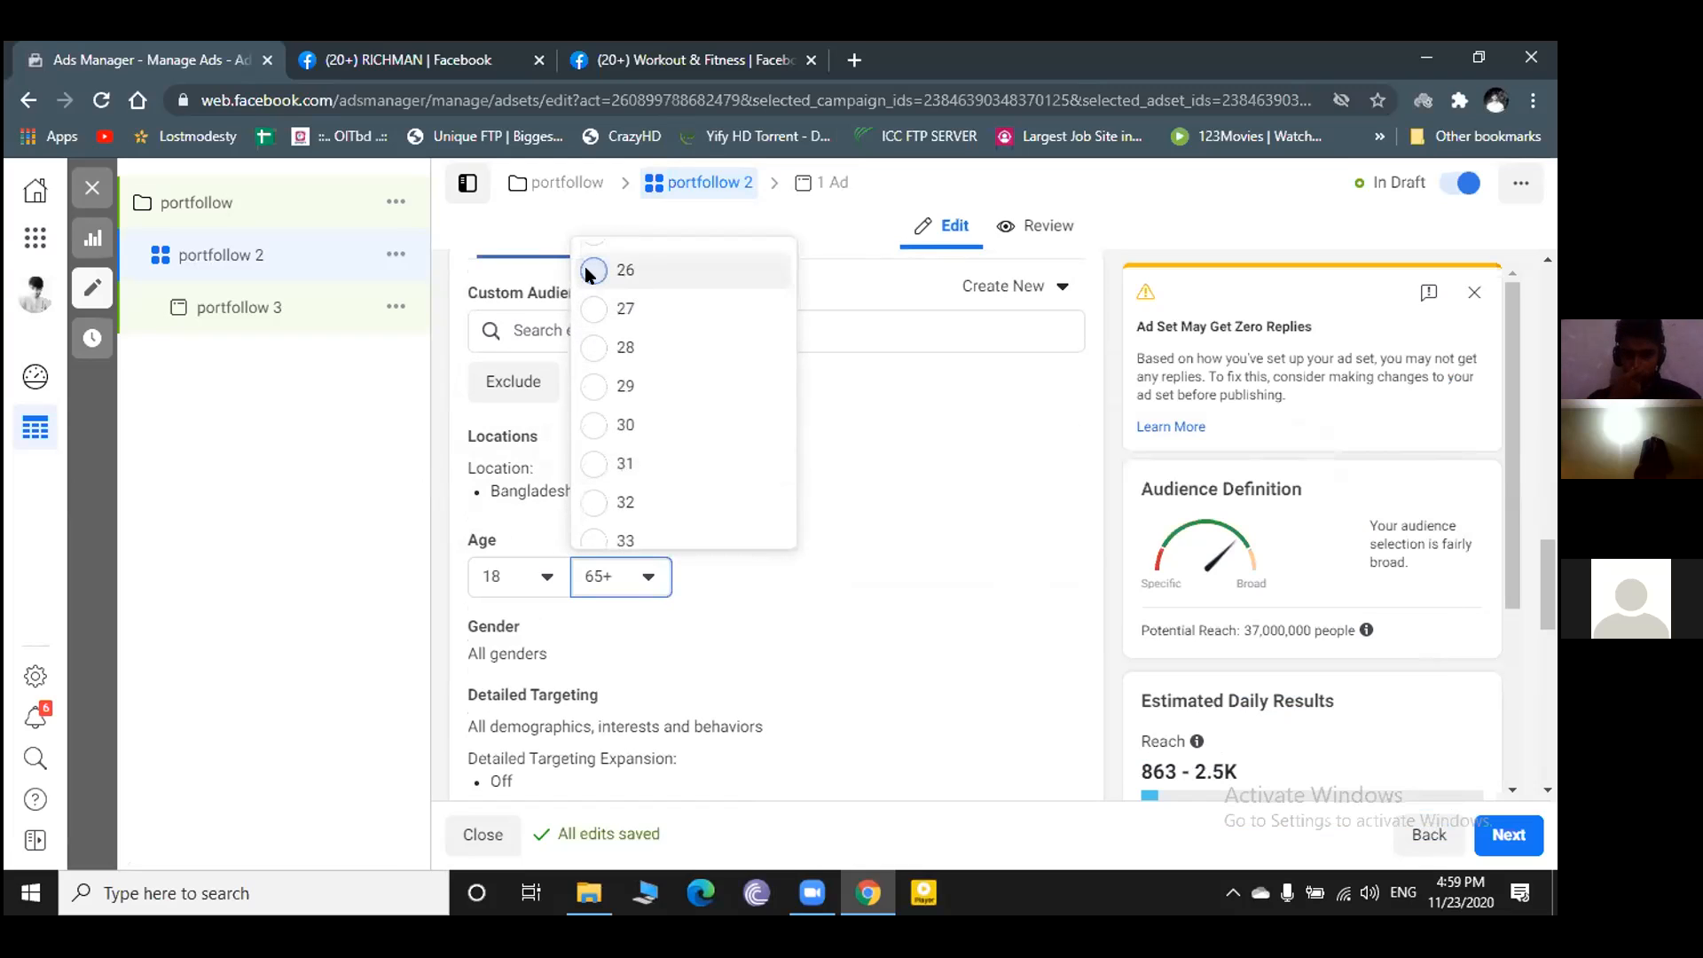
pyautogui.click(593, 270)
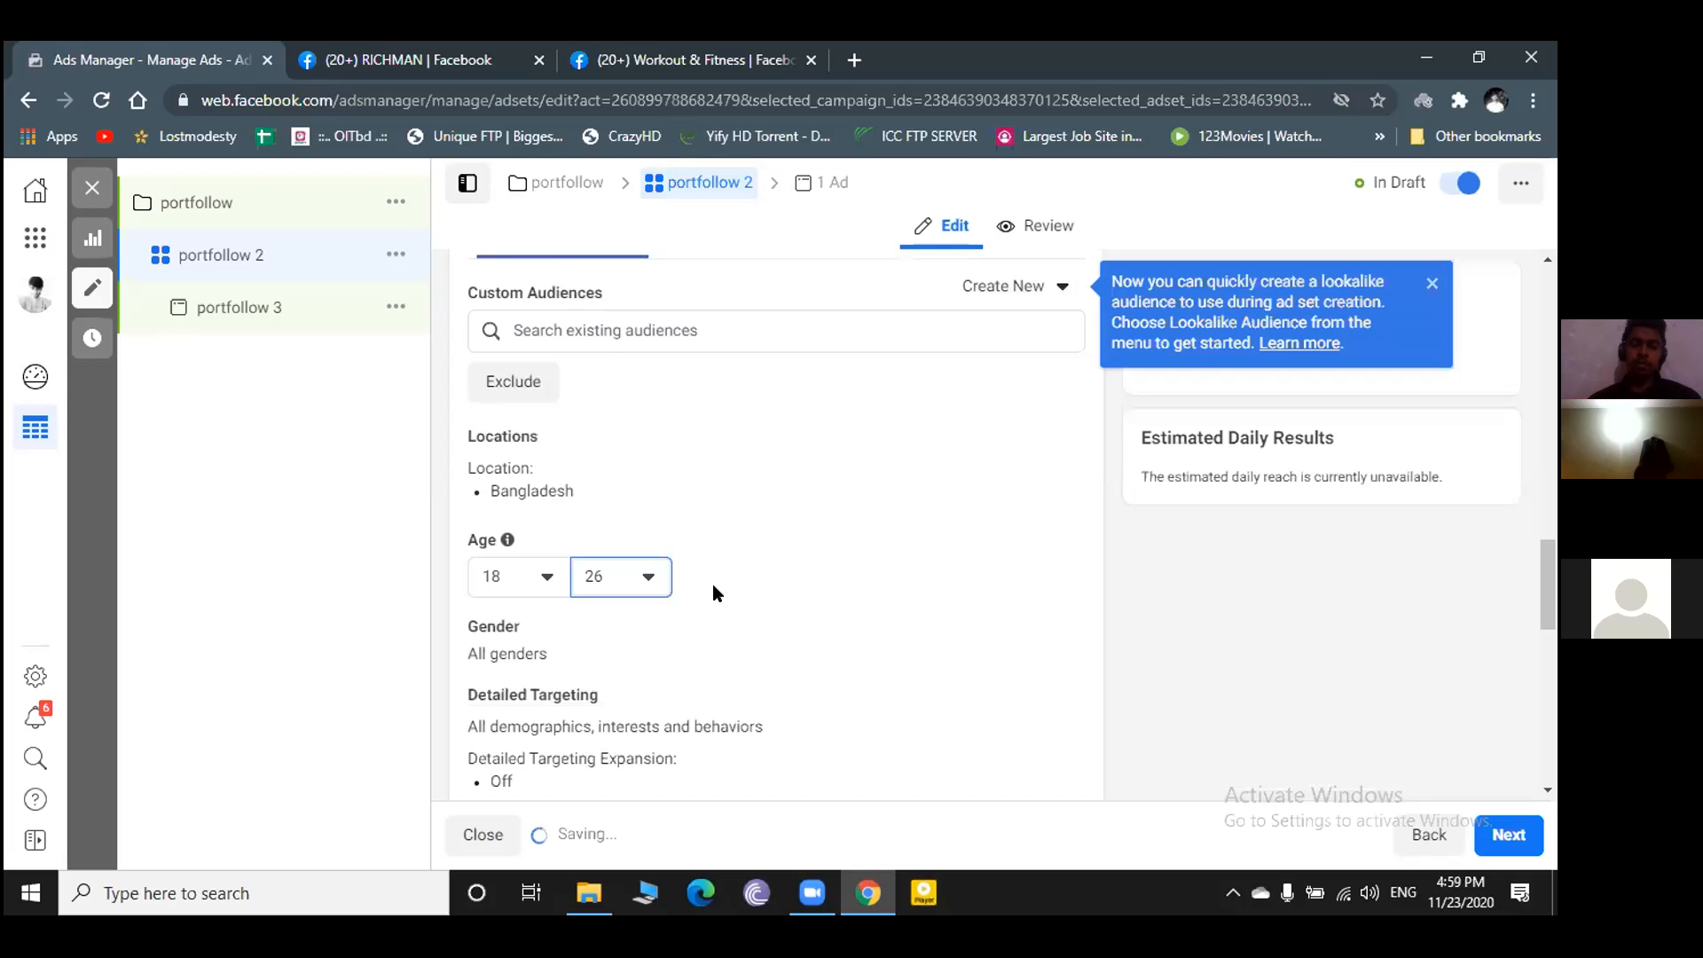
# - Try the different gender options for the audience and set the gender to Men
pyautogui.scroll(-1, 716, 612)
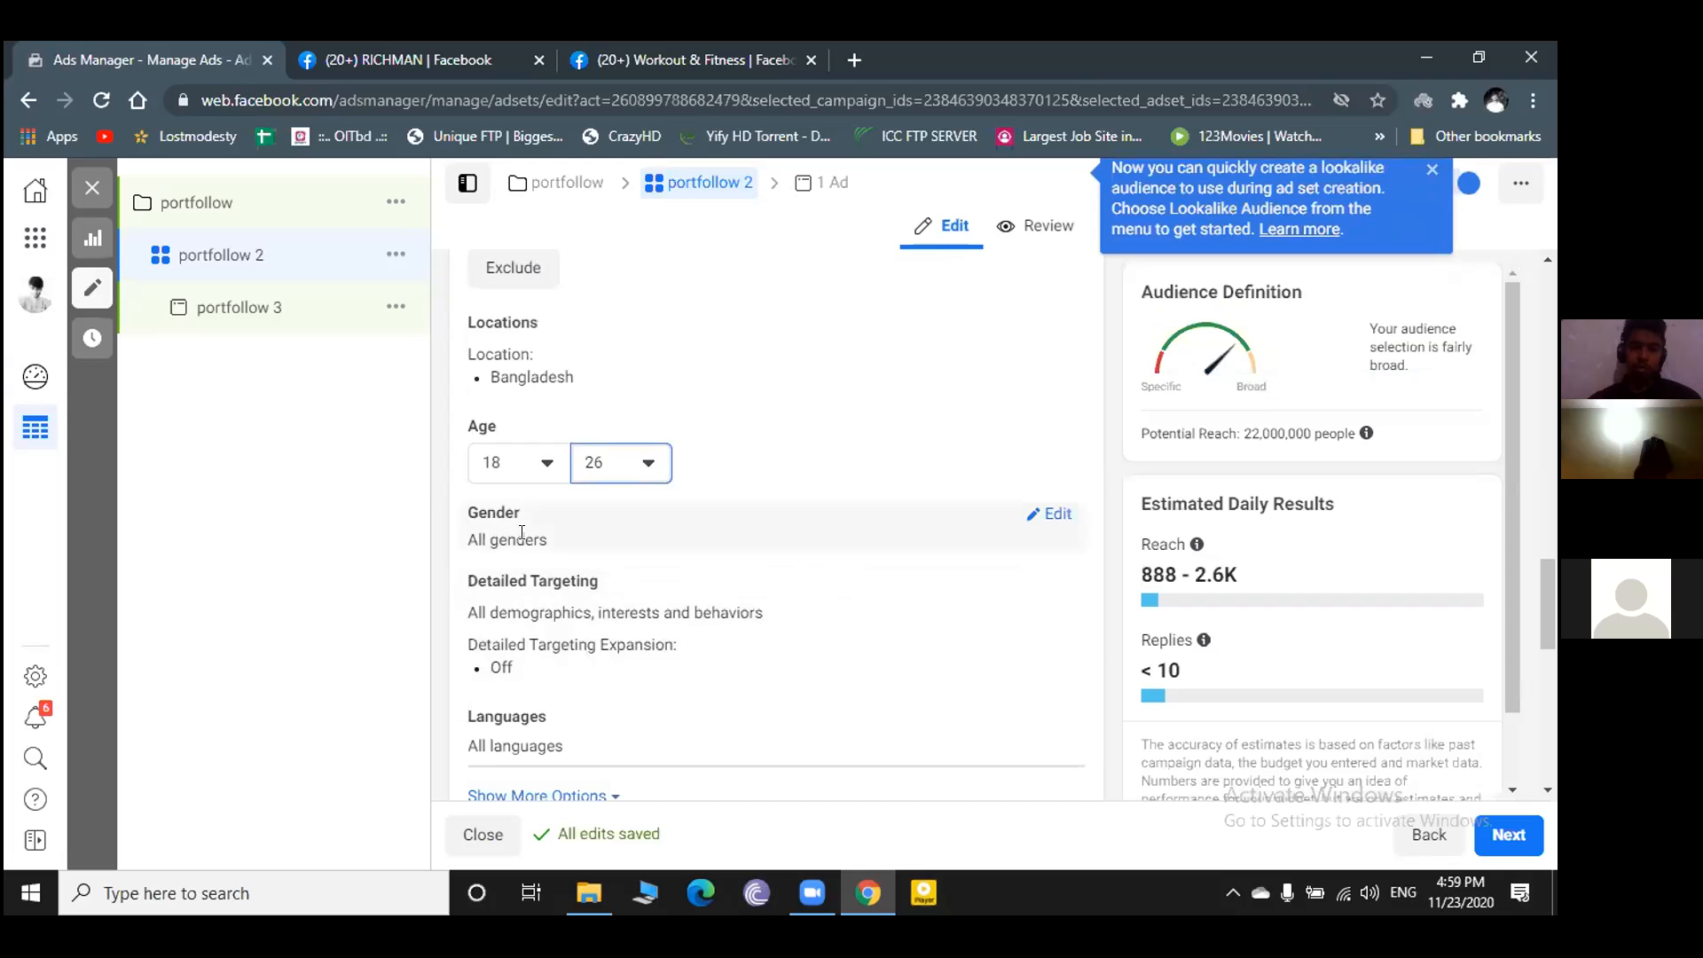
pyautogui.click(1033, 513)
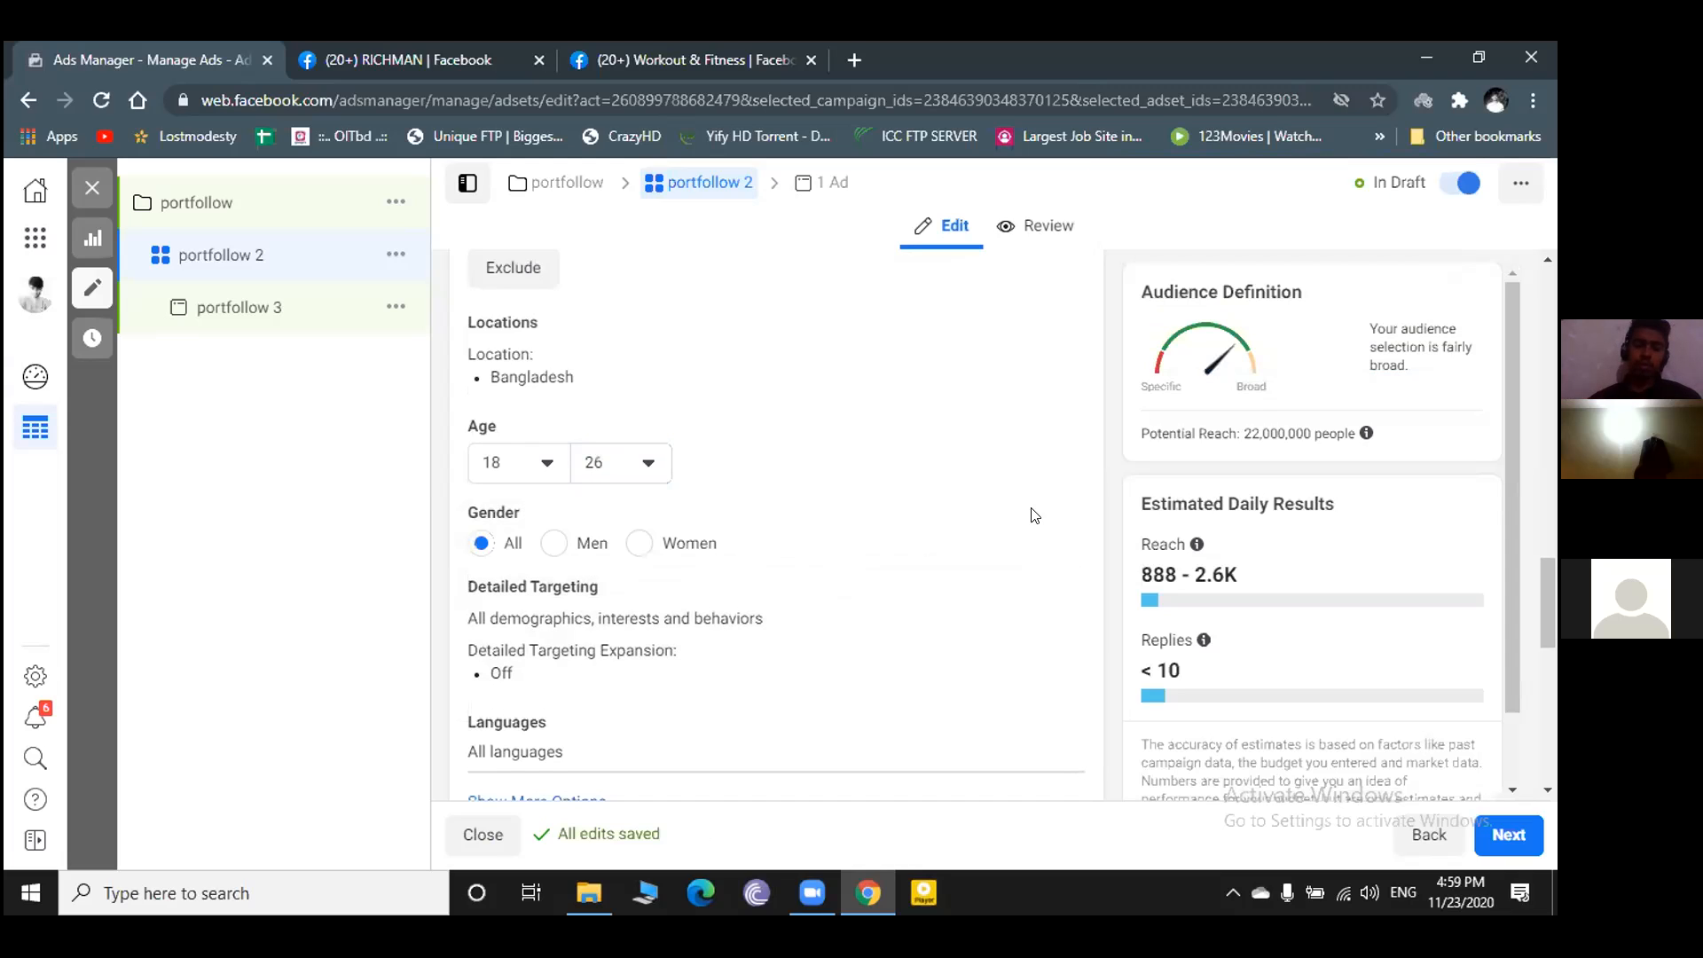
pyautogui.click(555, 543)
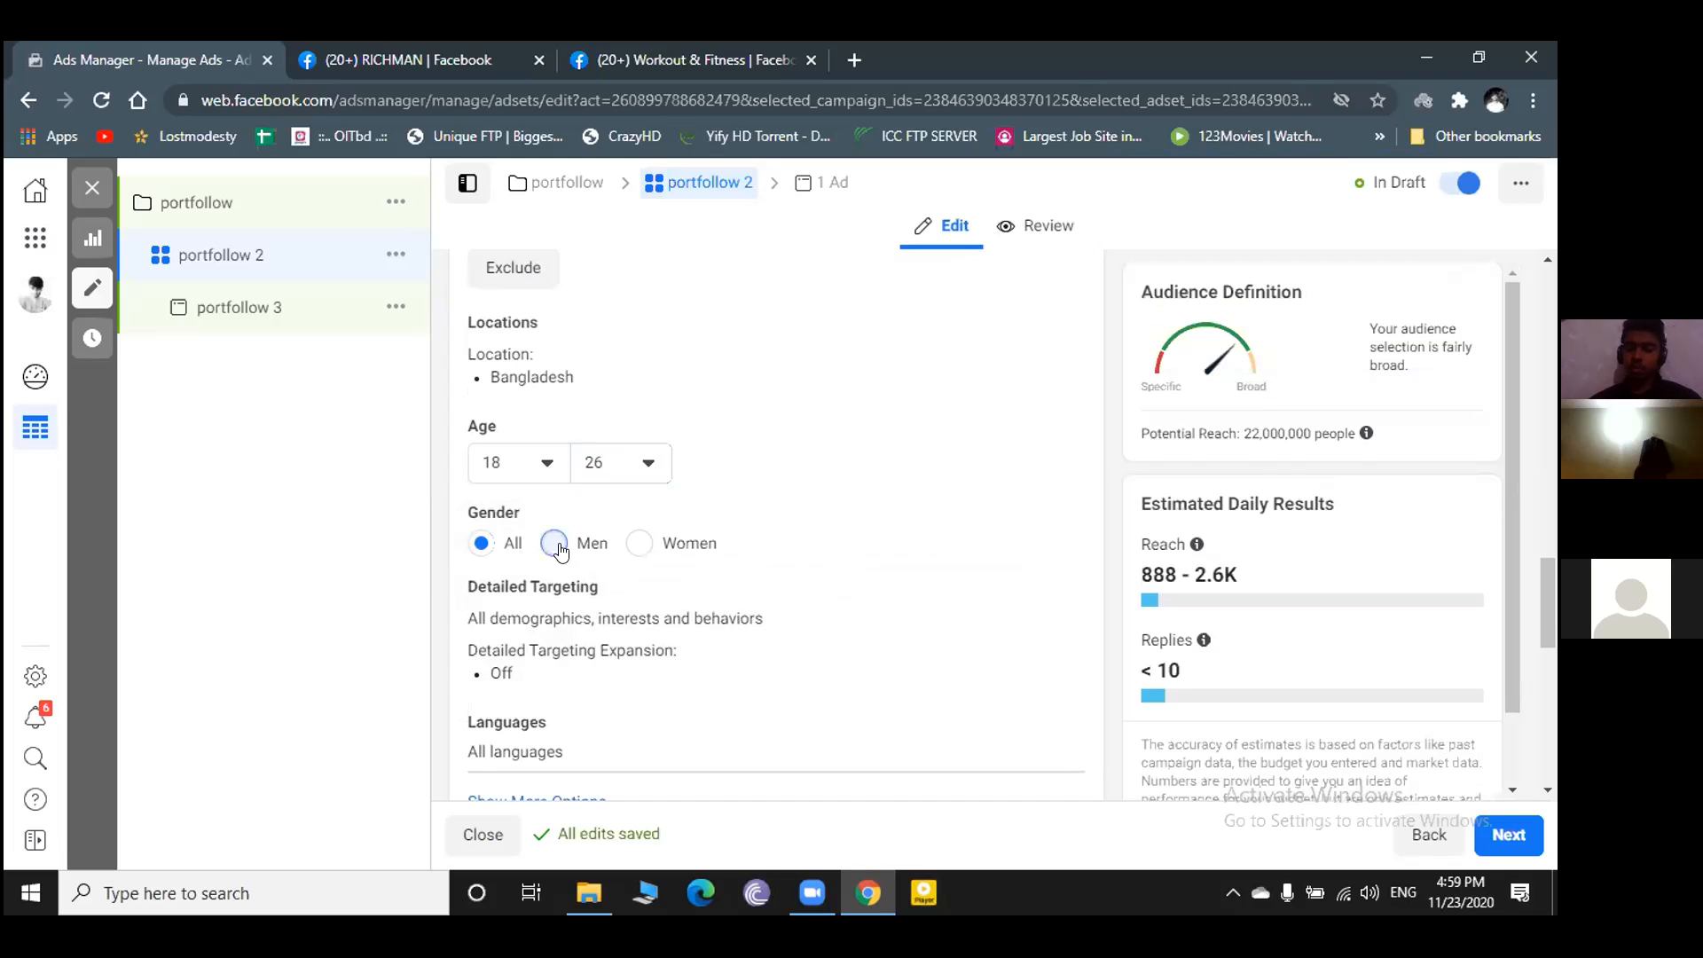
pyautogui.click(638, 545)
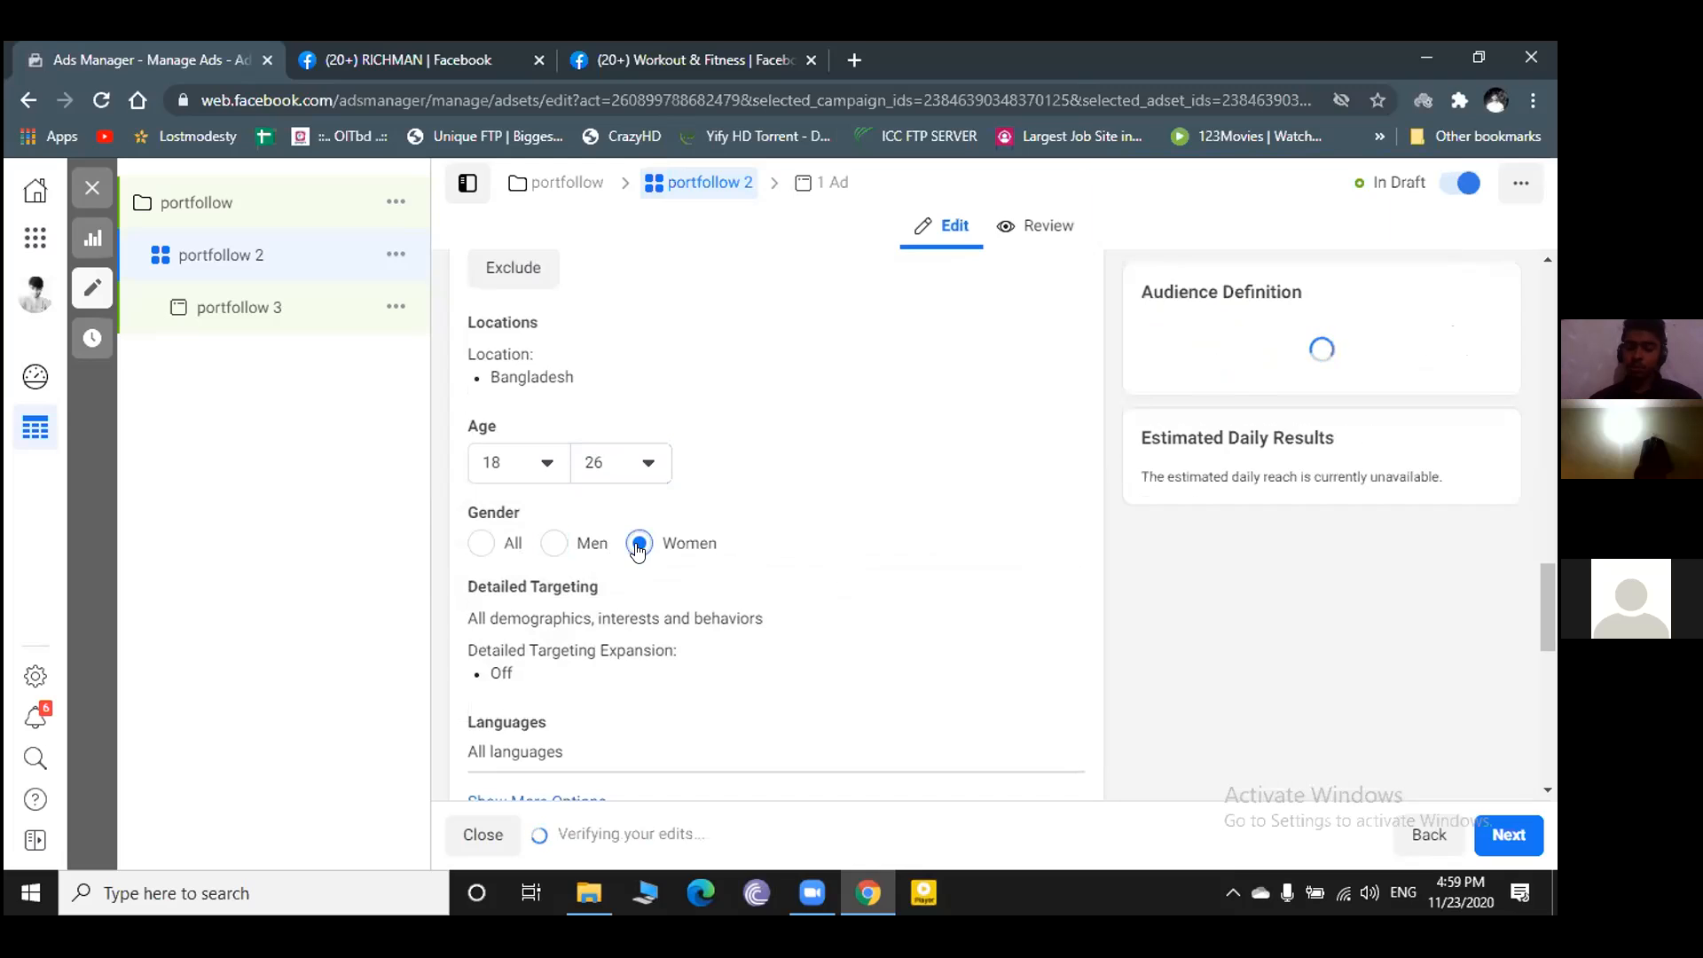
pyautogui.click(485, 548)
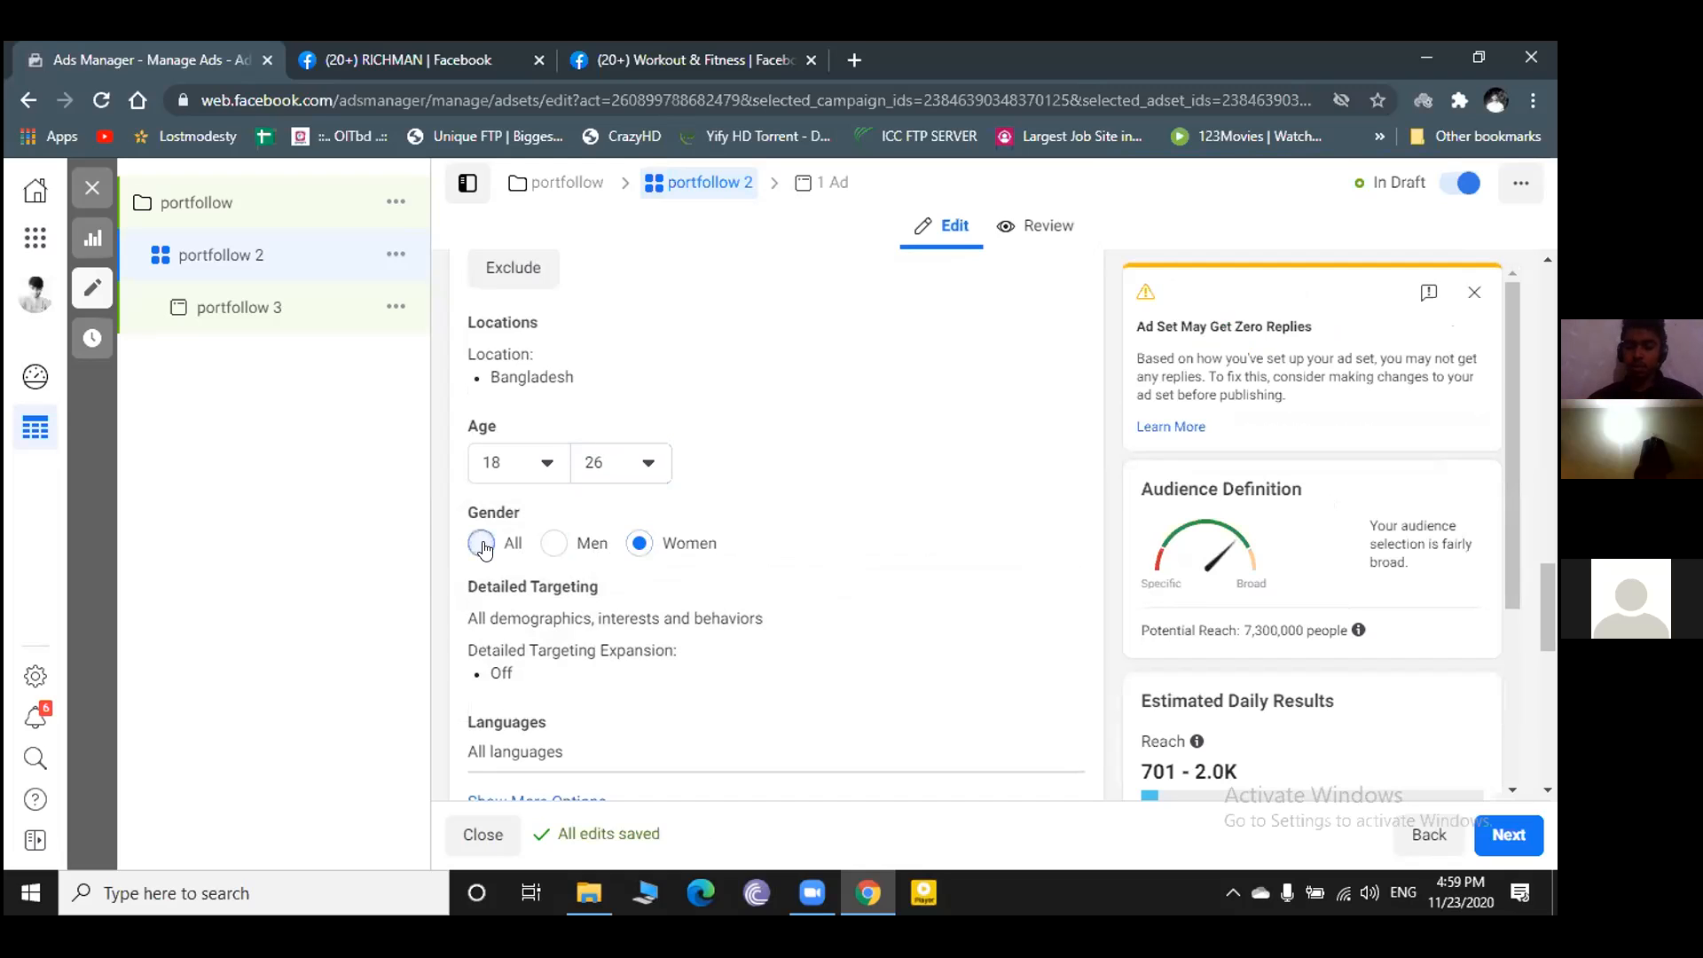
pyautogui.click(568, 545)
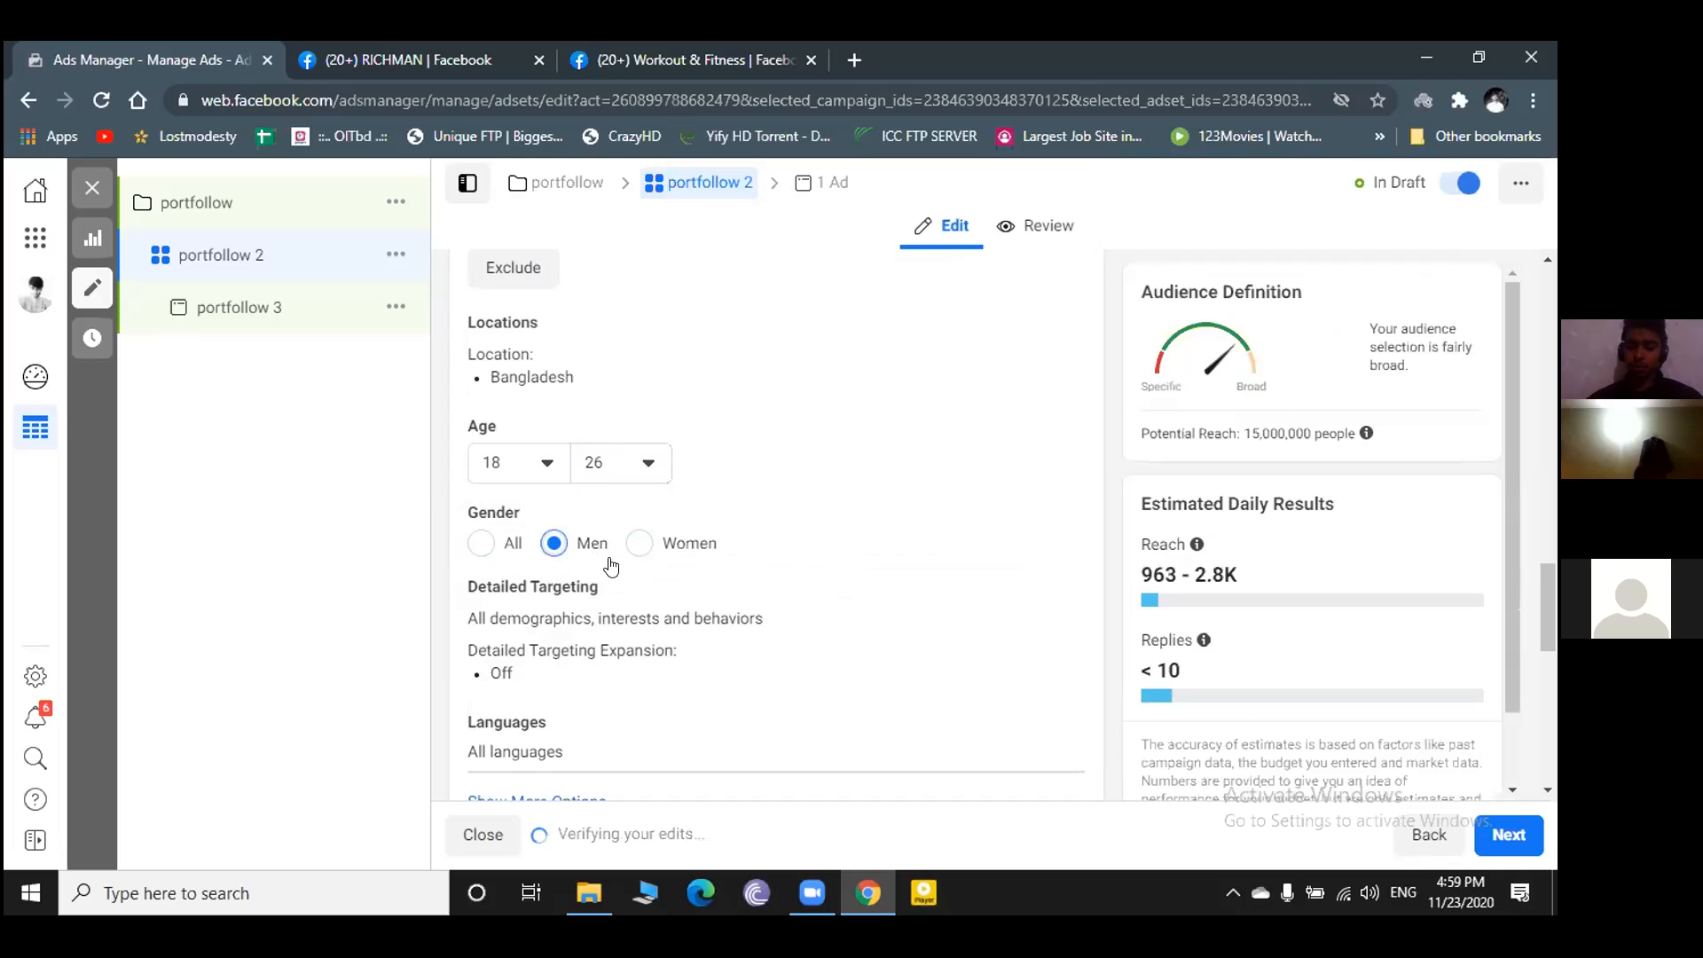
# - Open Detailed Targeting for editing, browse its Demographics and Education categories, and check the audience's location, age and gender settings
pyautogui.scroll(-1, 611, 561)
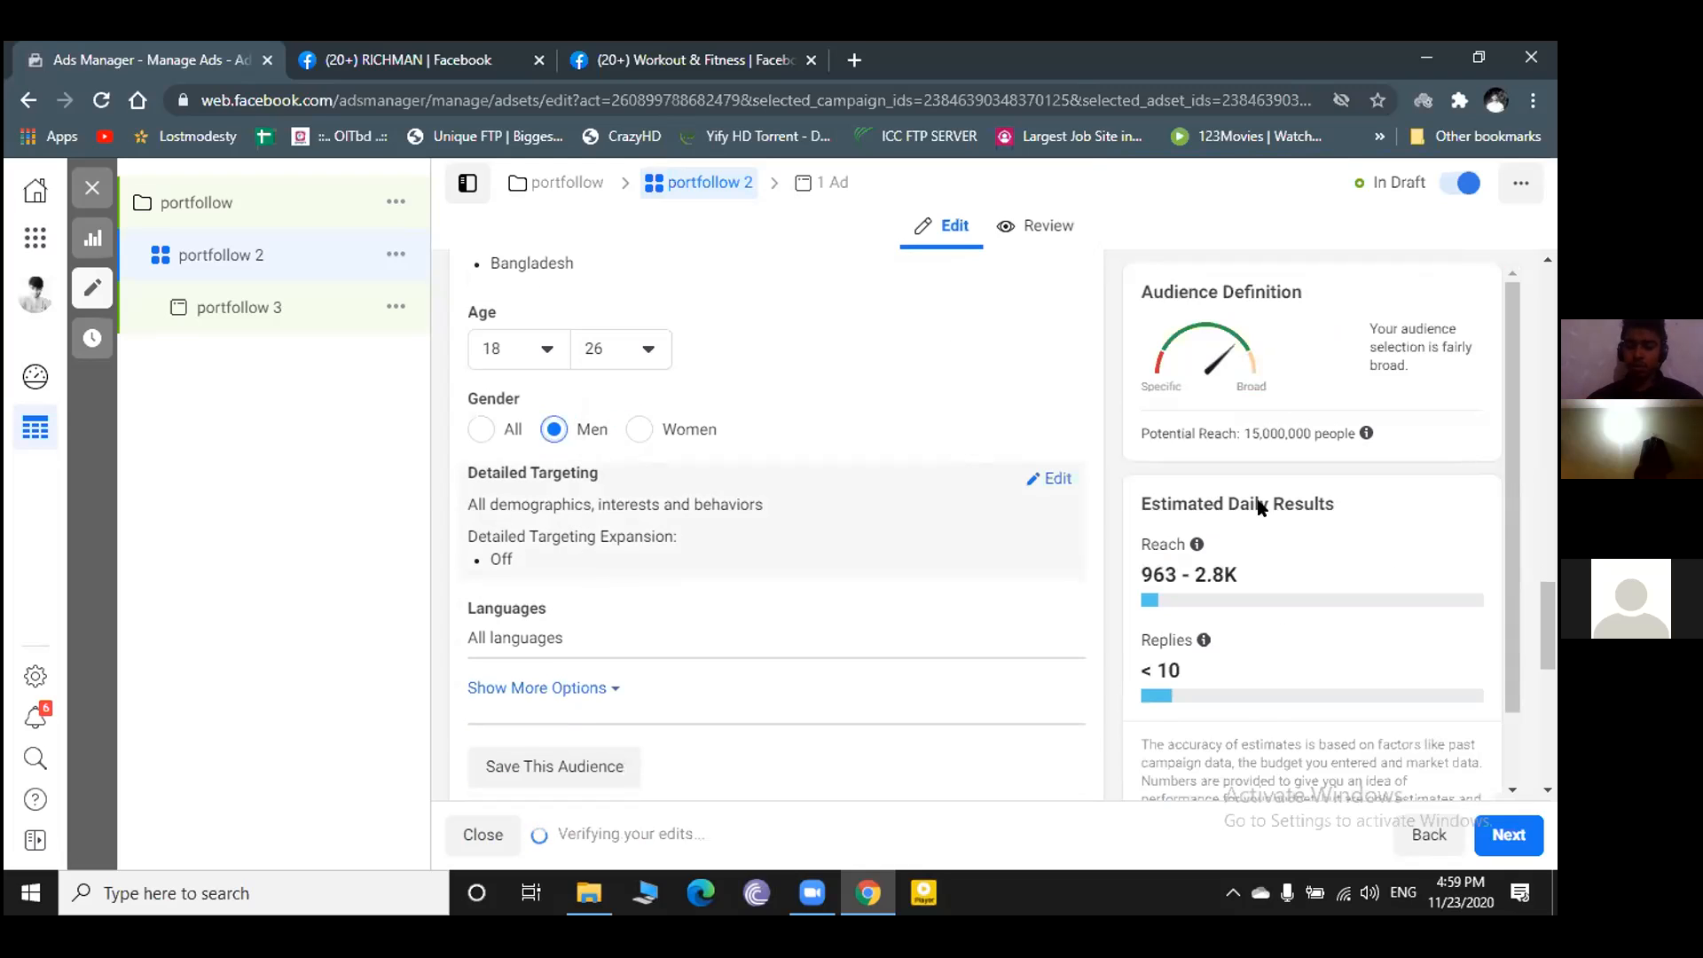
pyautogui.click(1056, 480)
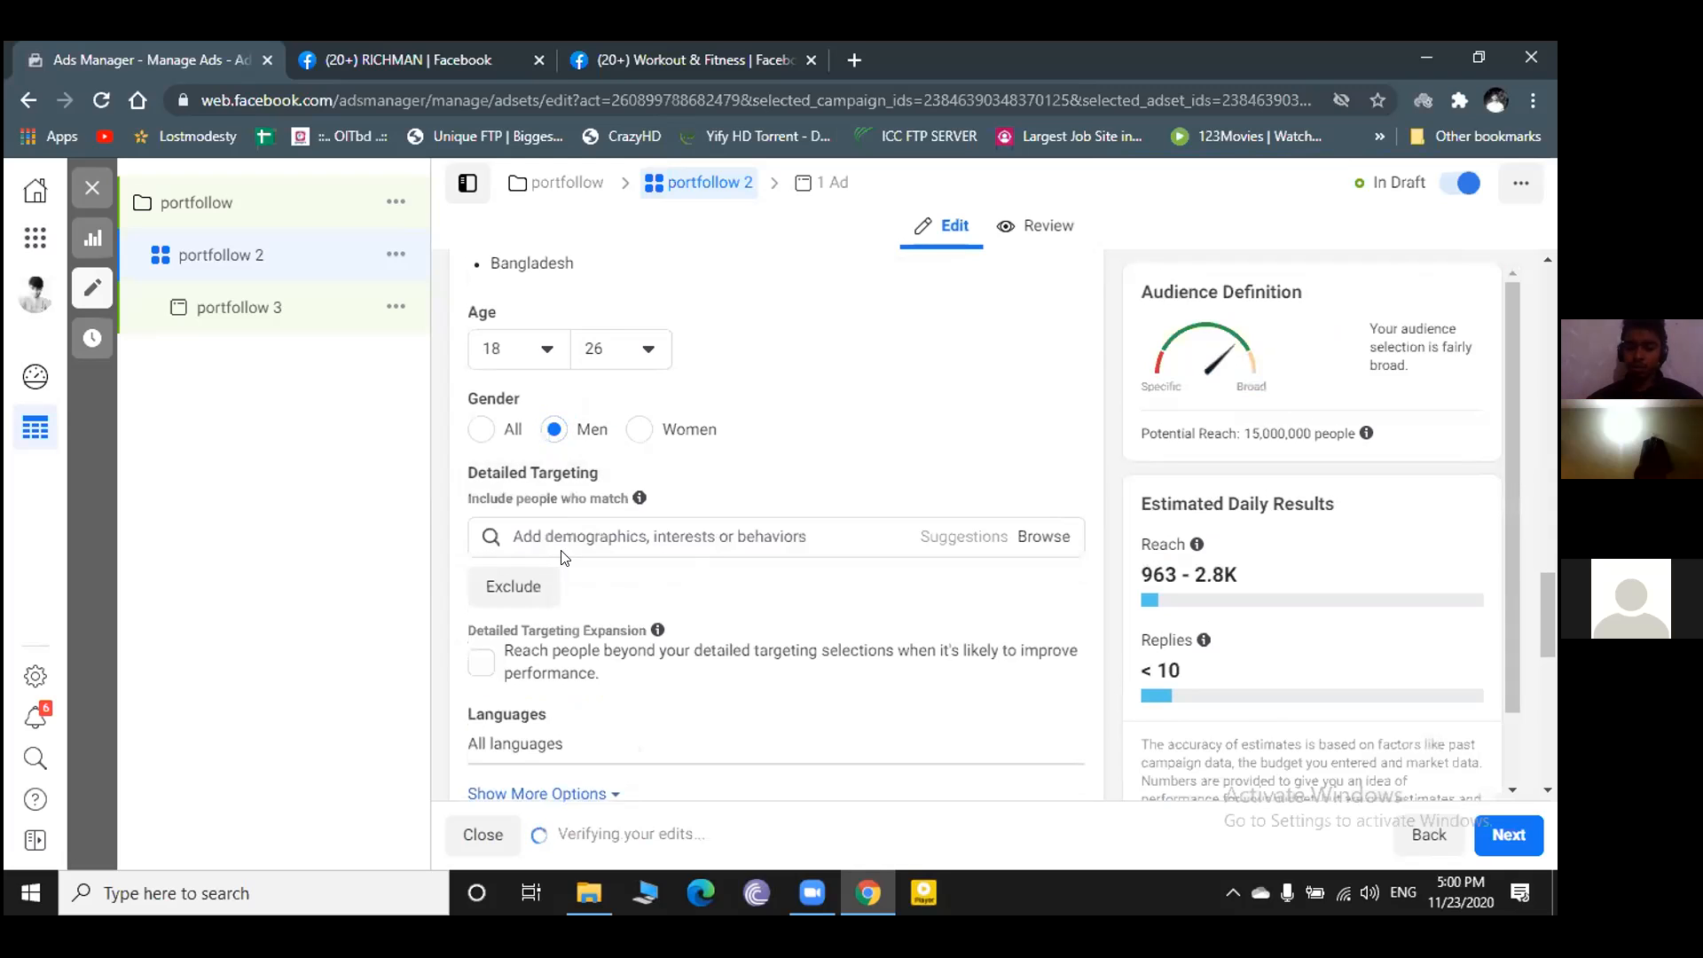
pyautogui.scroll(-1, 560, 557)
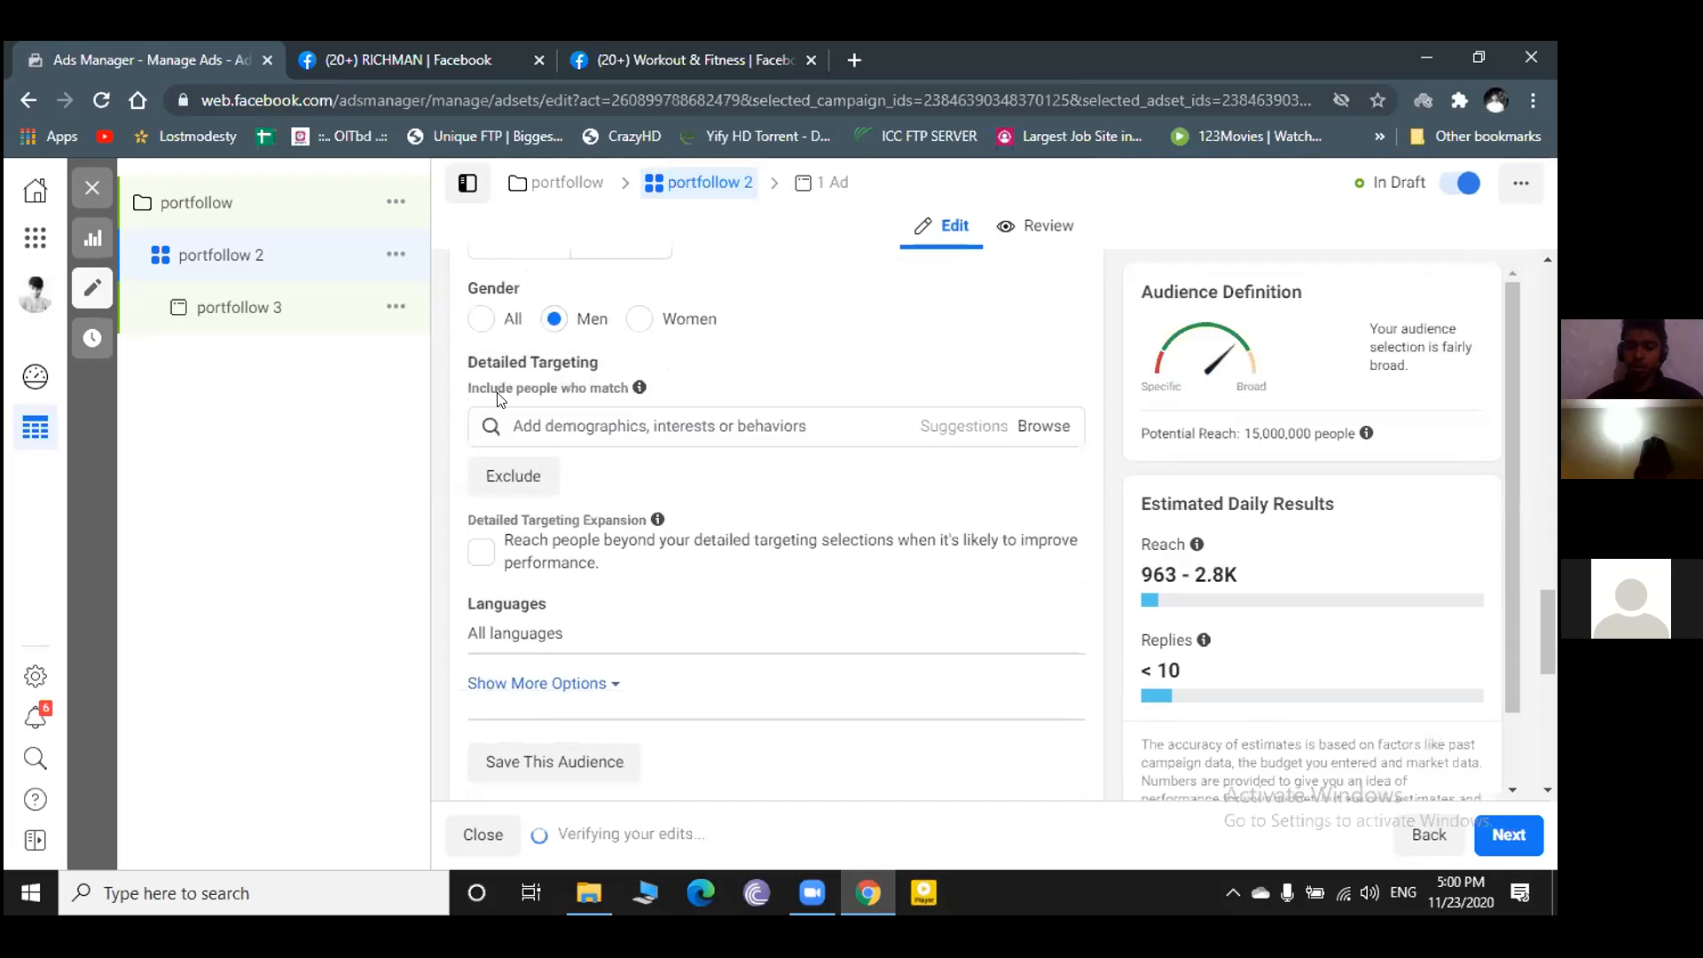
pyautogui.click(1036, 425)
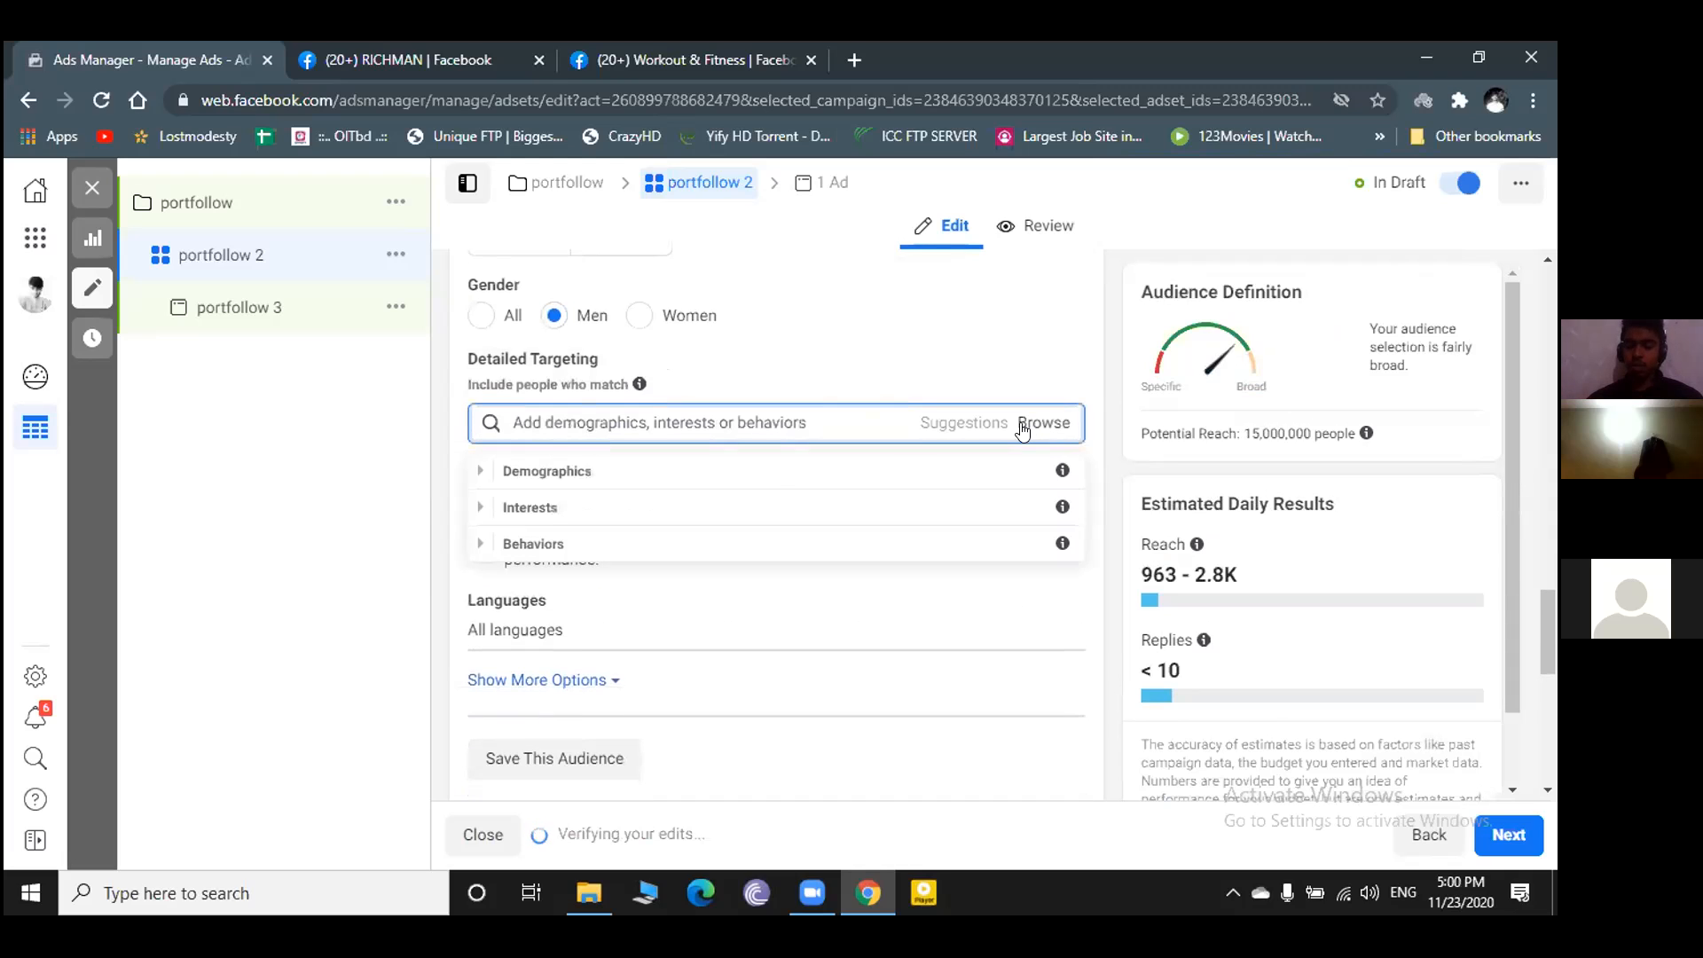
pyautogui.click(563, 471)
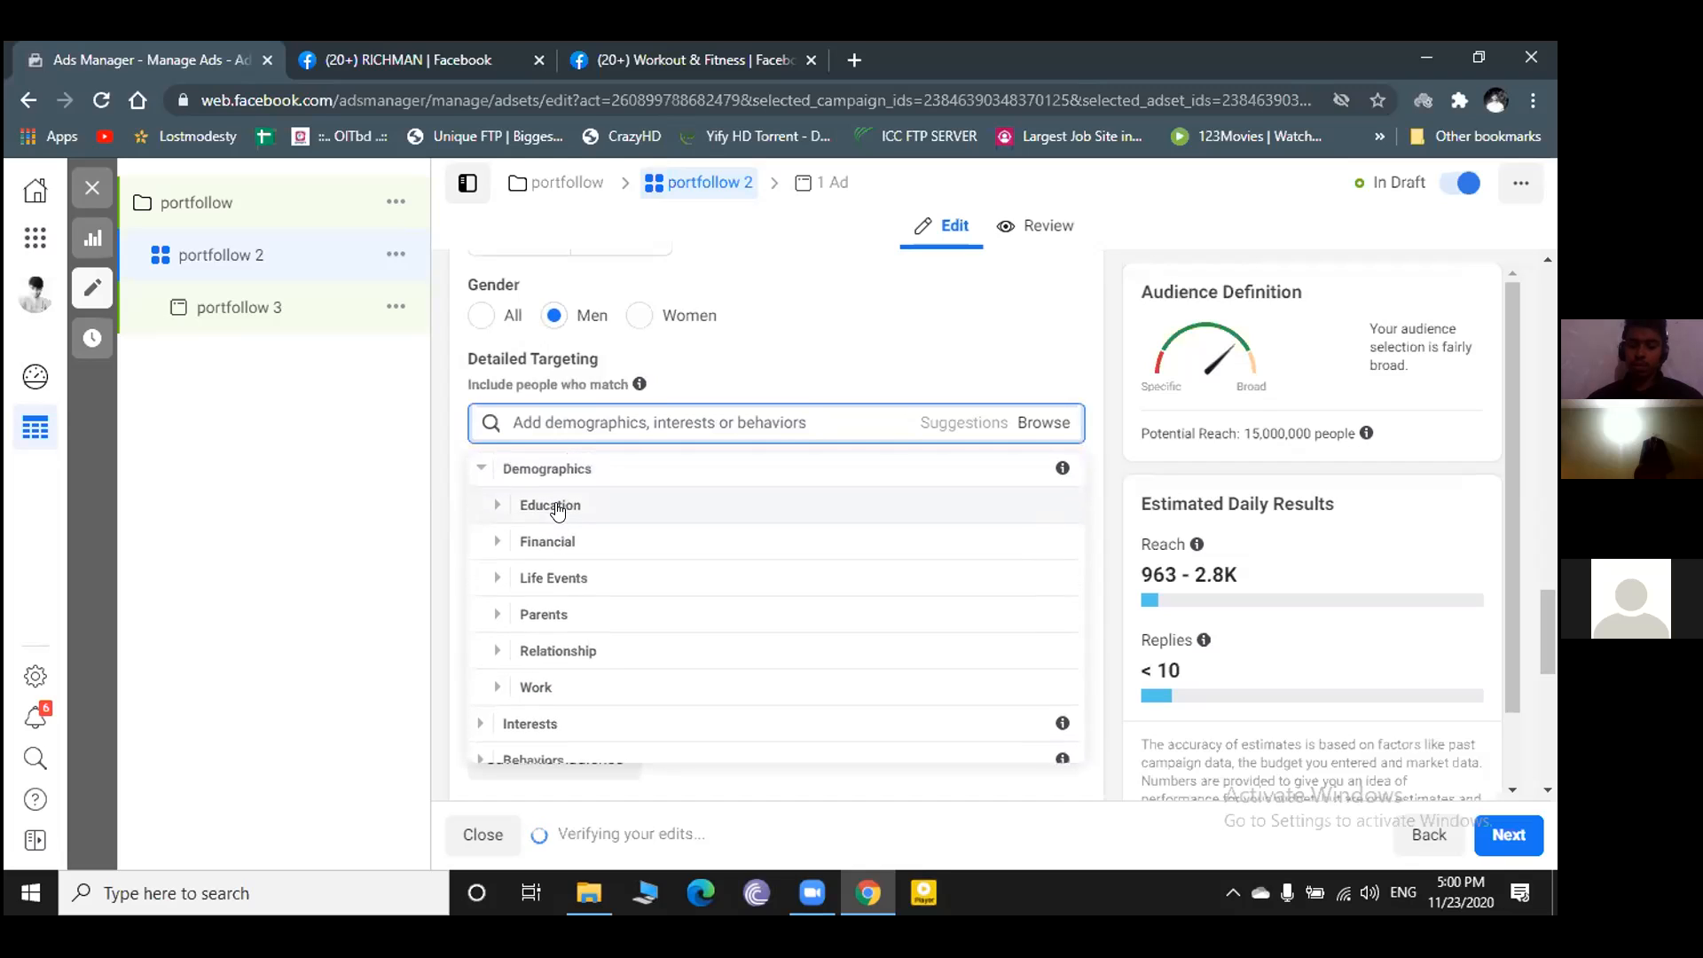
pyautogui.click(550, 508)
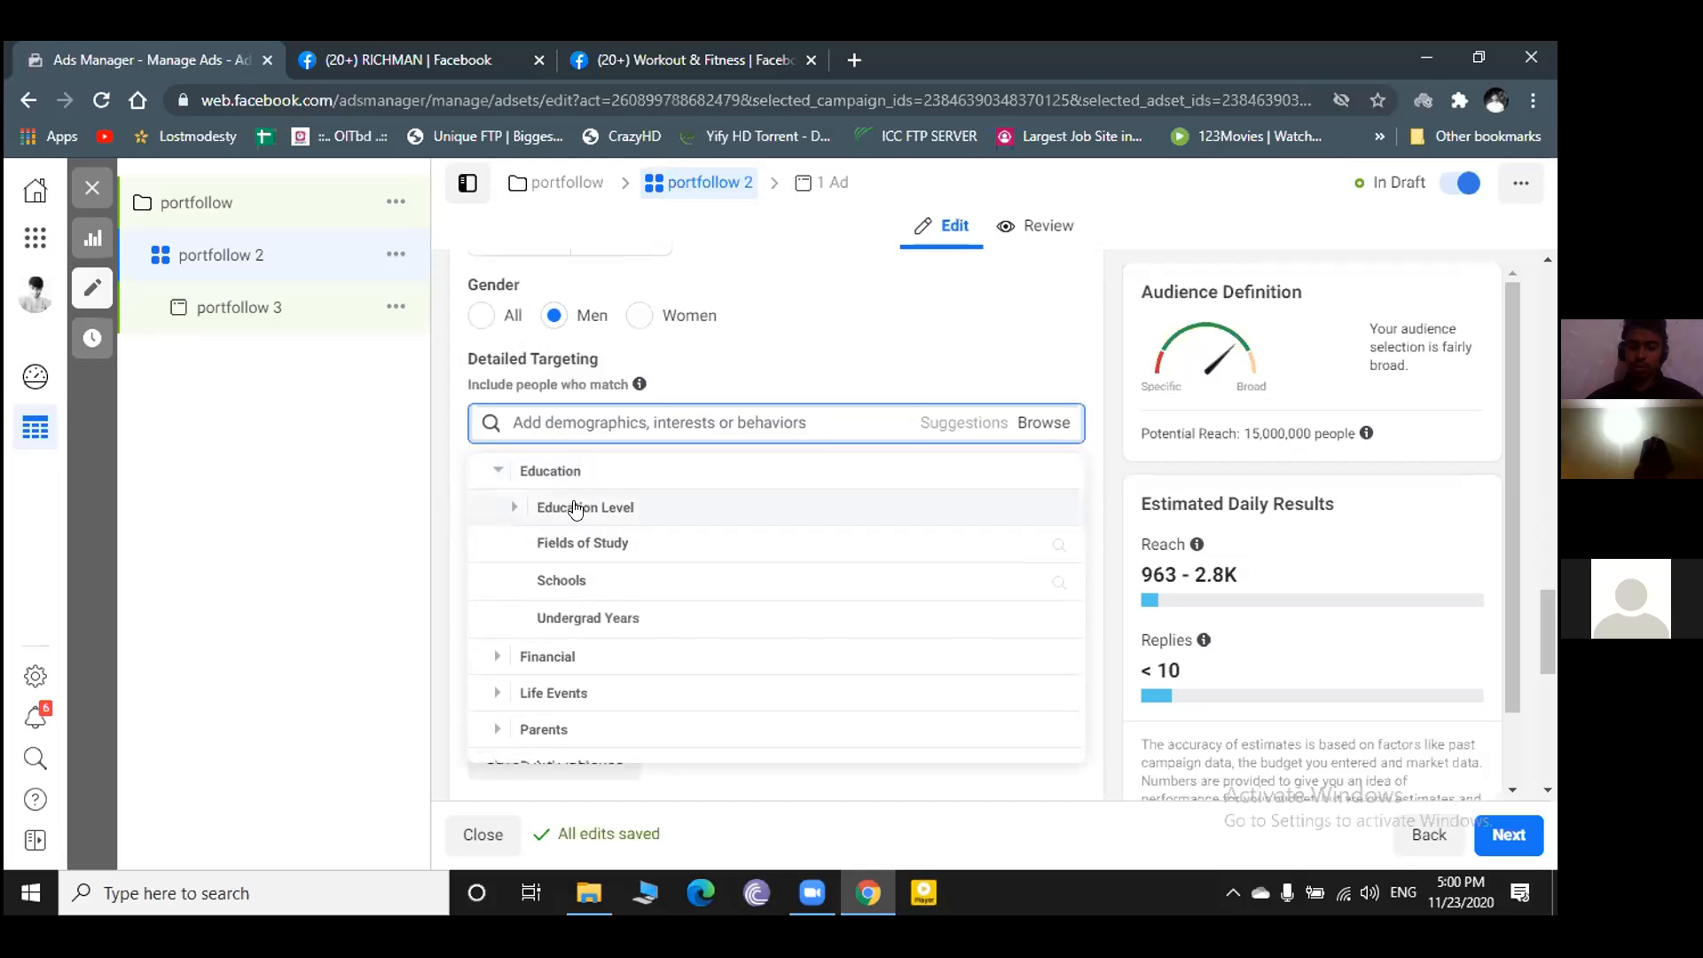
pyautogui.scroll(-1, 575, 508)
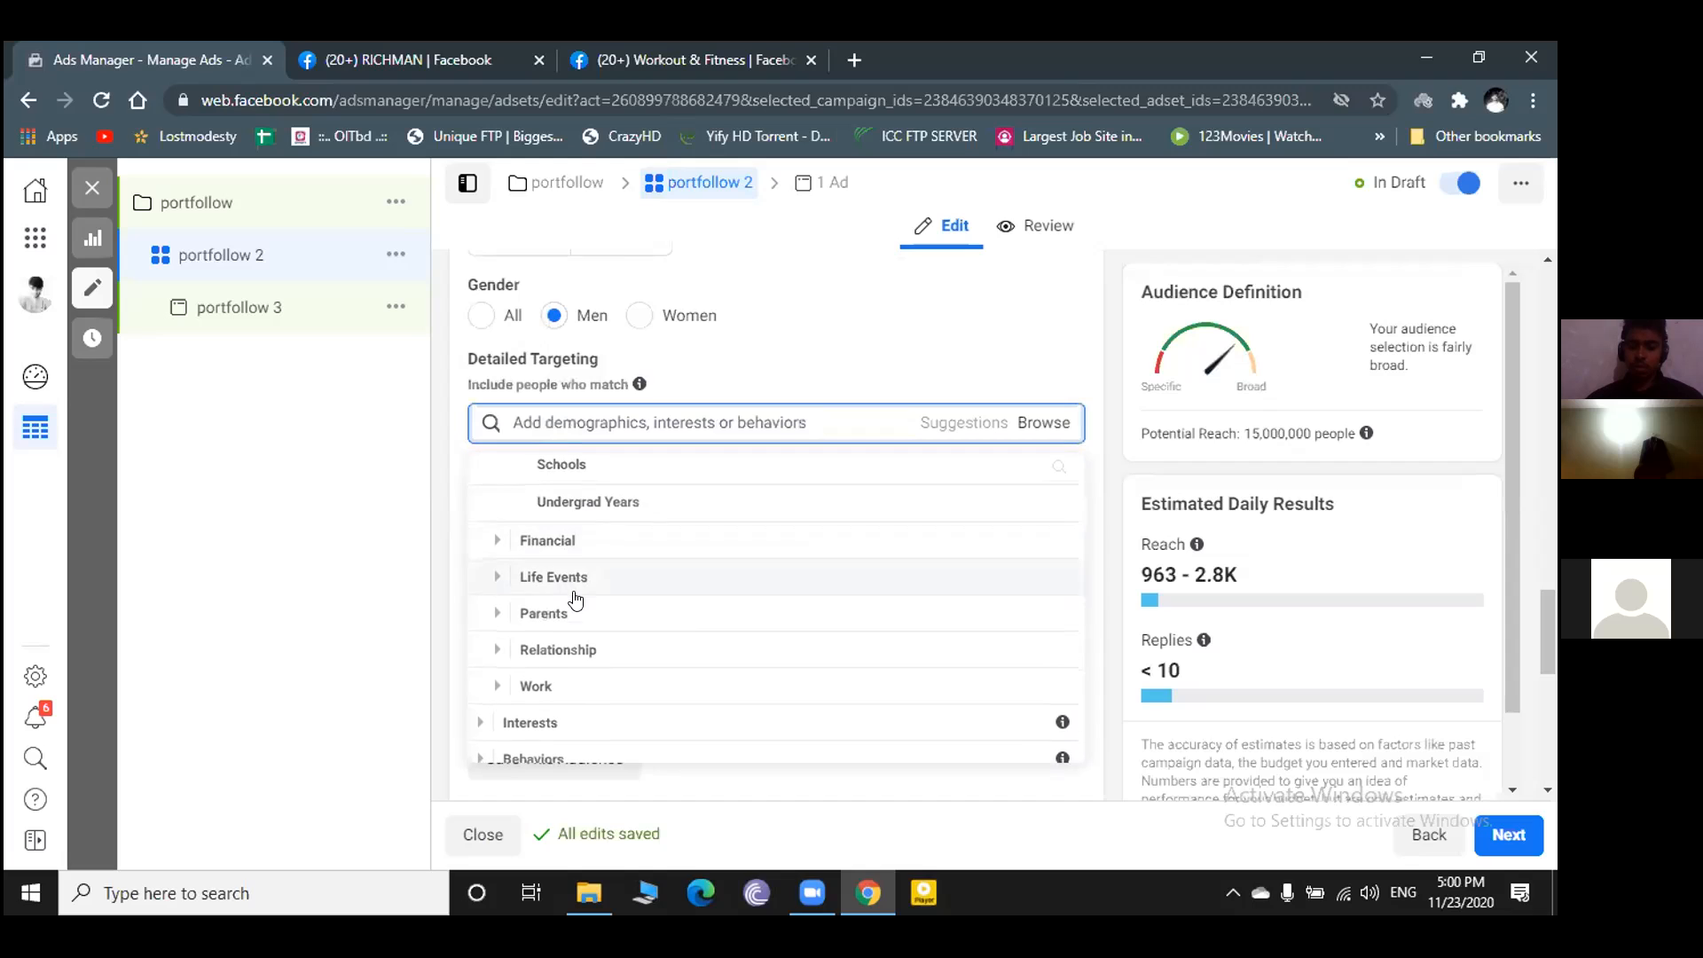
pyautogui.scroll(-1, 575, 600)
pyautogui.scroll(-2, 572, 598)
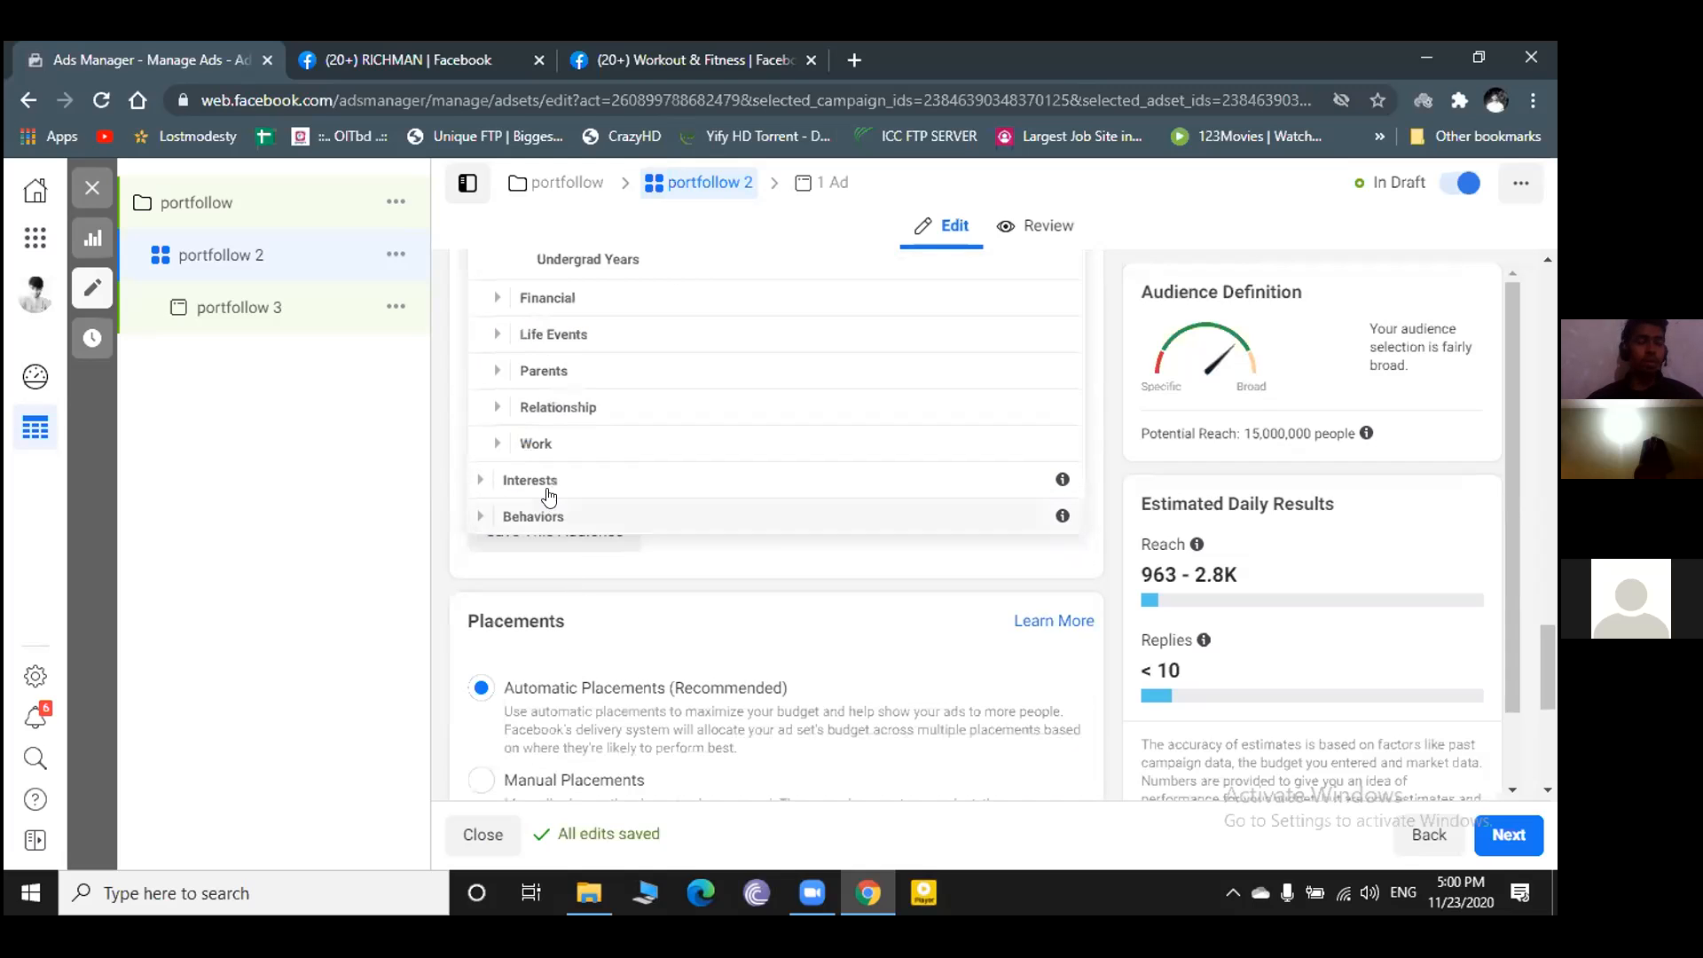
pyautogui.scroll(-1, 550, 487)
pyautogui.scroll(3, 550, 486)
pyautogui.scroll(2, 551, 487)
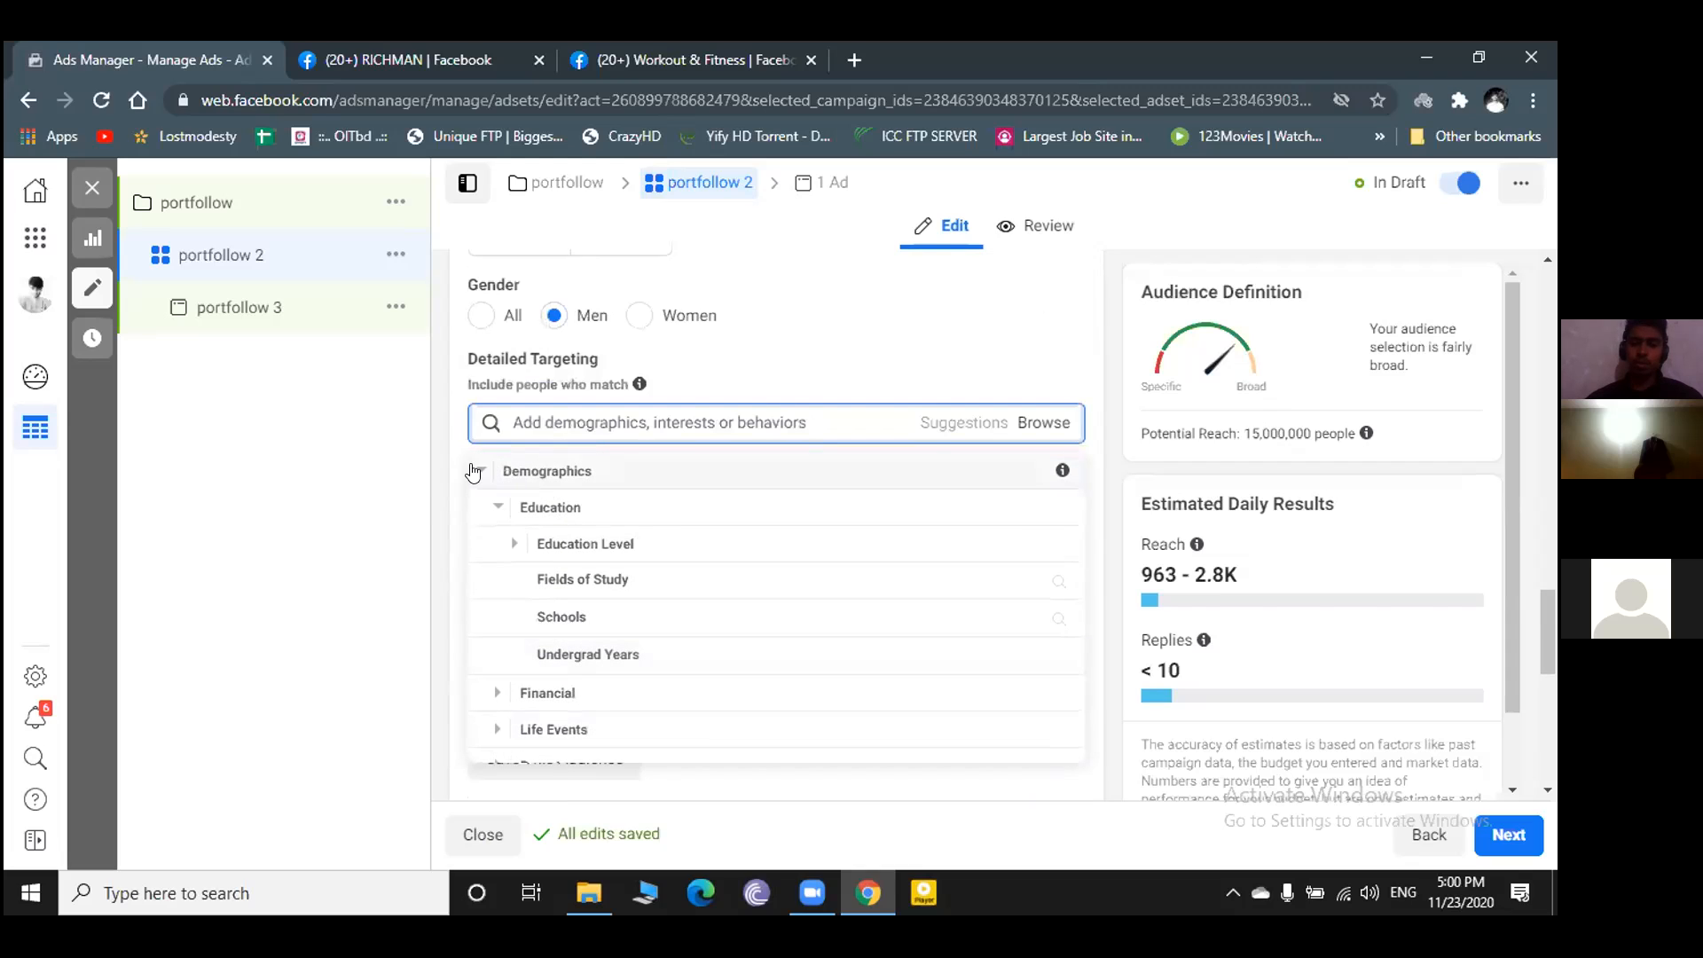
pyautogui.click(479, 471)
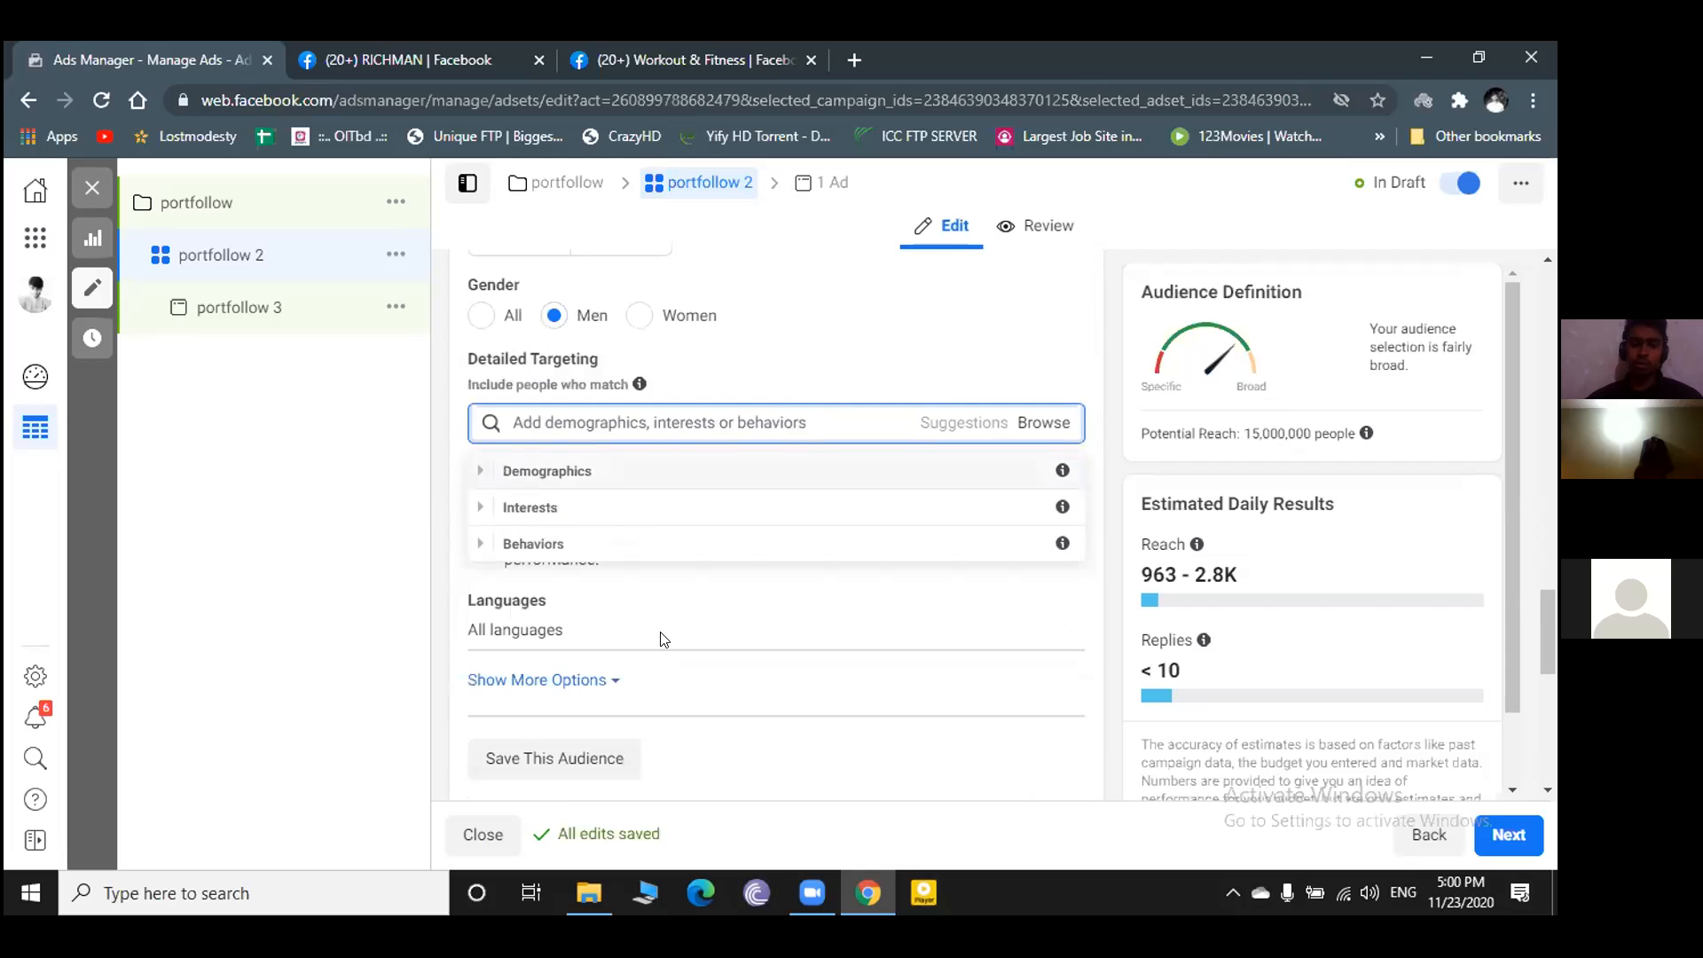
pyautogui.scroll(4, 661, 639)
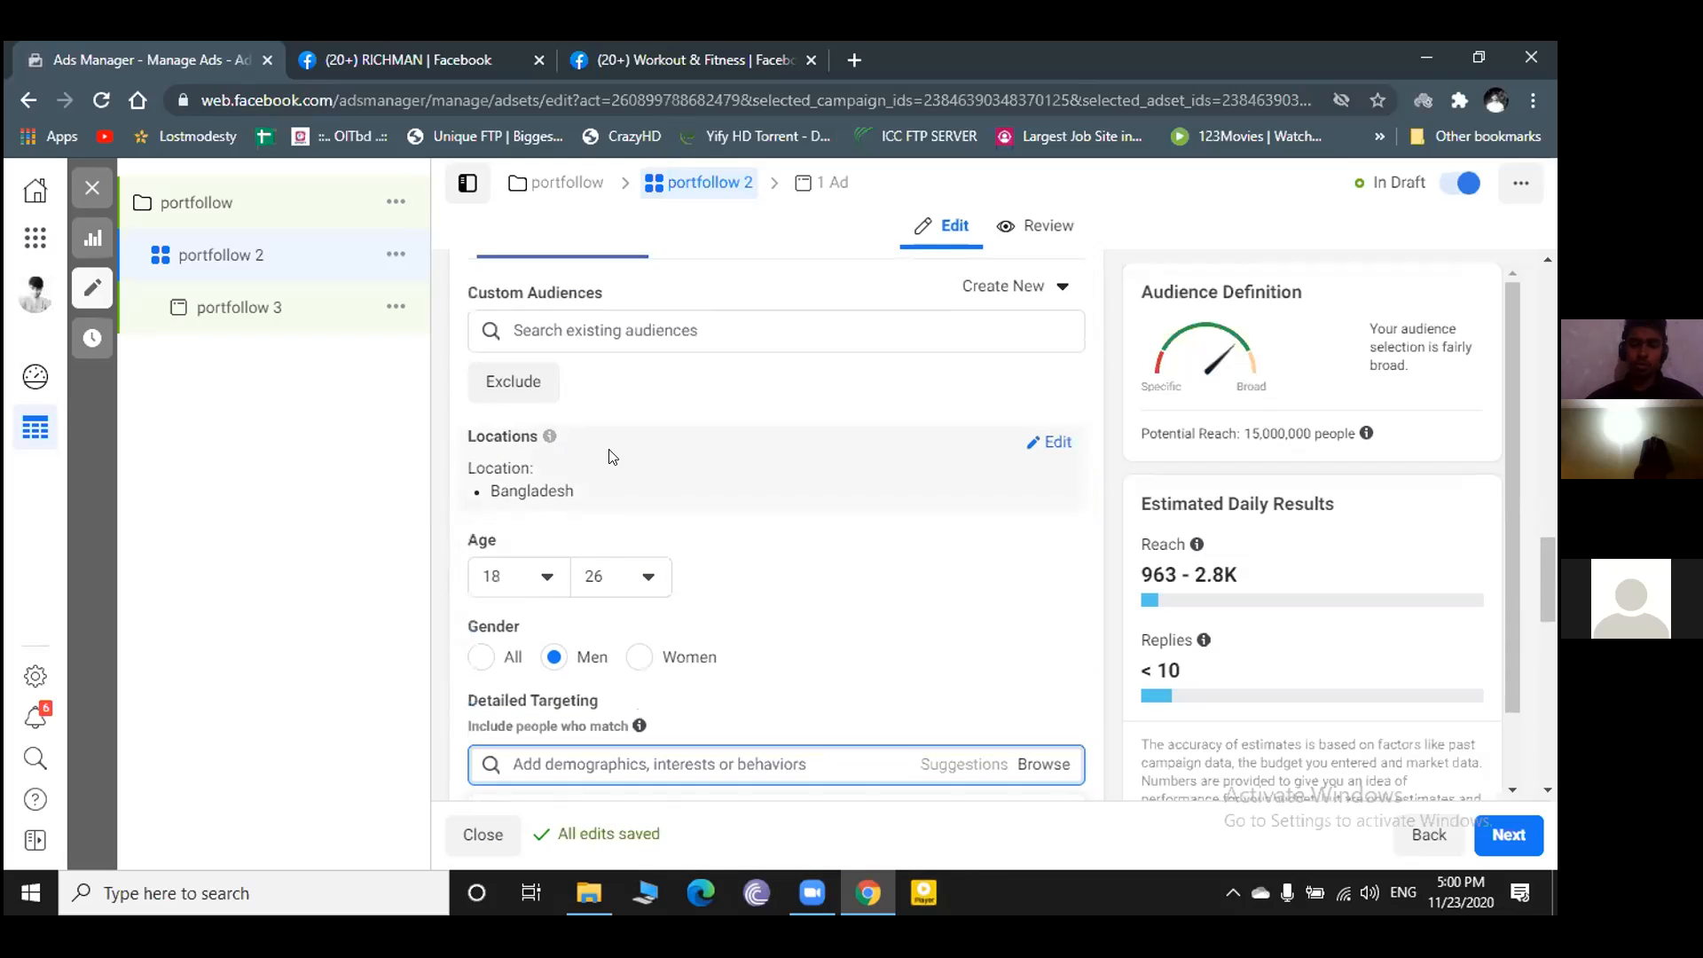
pyautogui.scroll(-3, 741, 478)
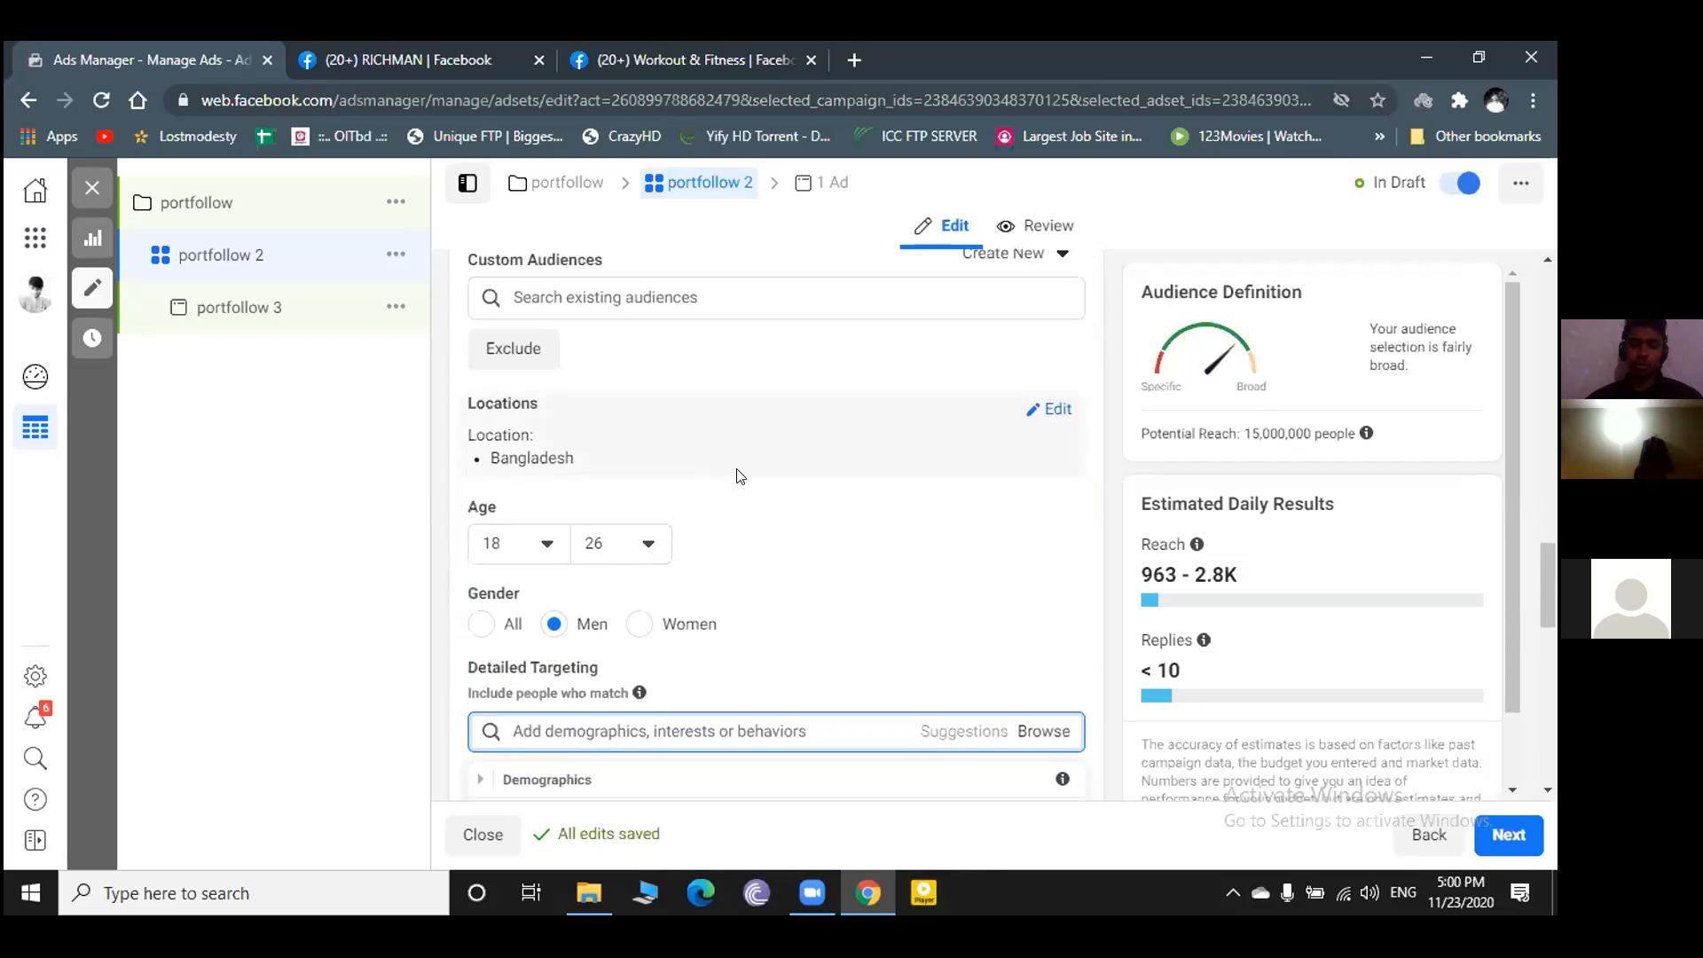
pyautogui.scroll(3, 737, 470)
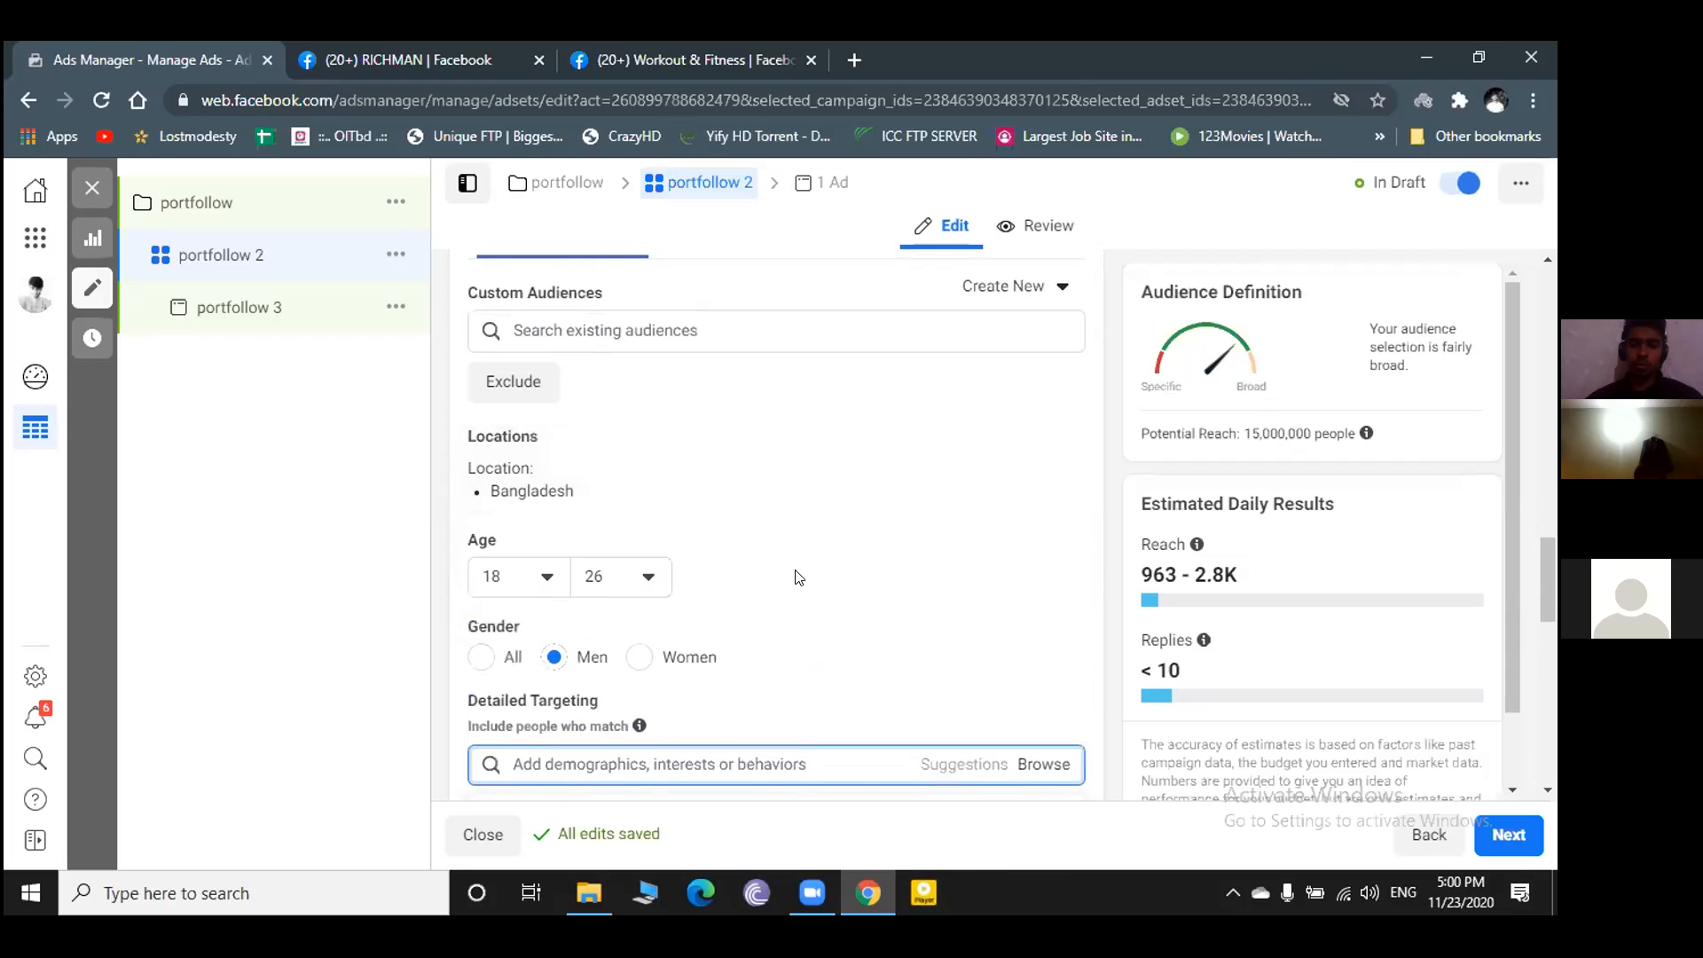
pyautogui.scroll(-3, 797, 575)
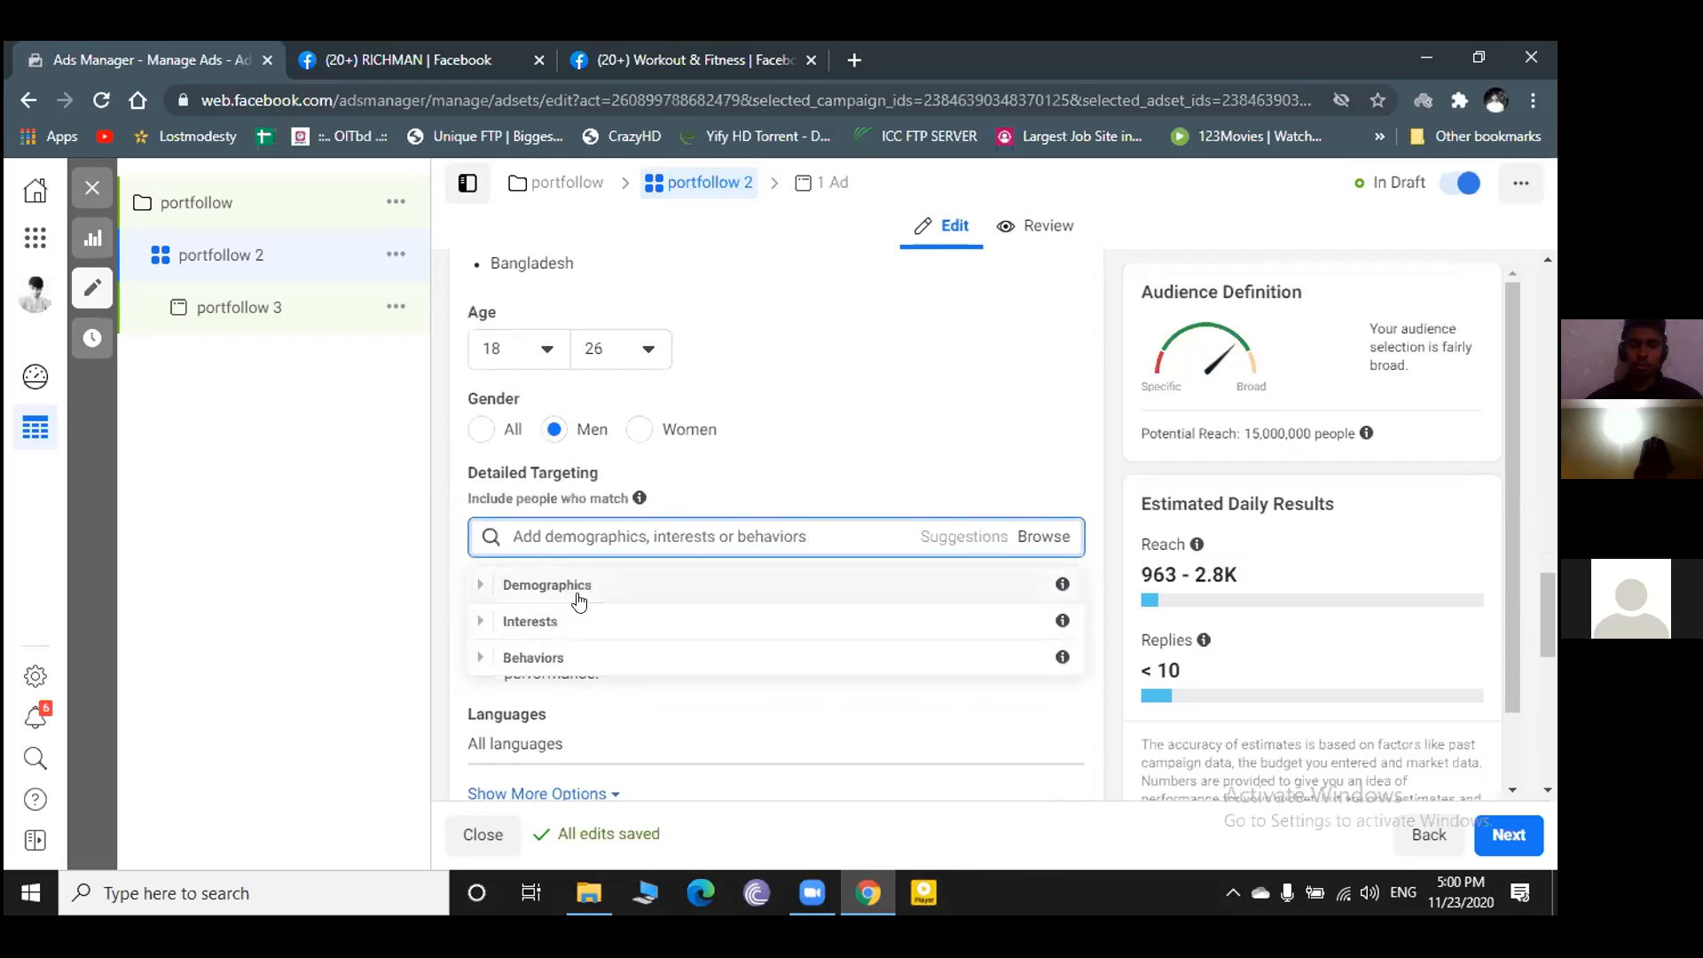
# - Browse the Behaviors category of Detailed Targeting and examine its subcategories
pyautogui.scroll(-3, 582, 613)
pyautogui.scroll(2, 559, 603)
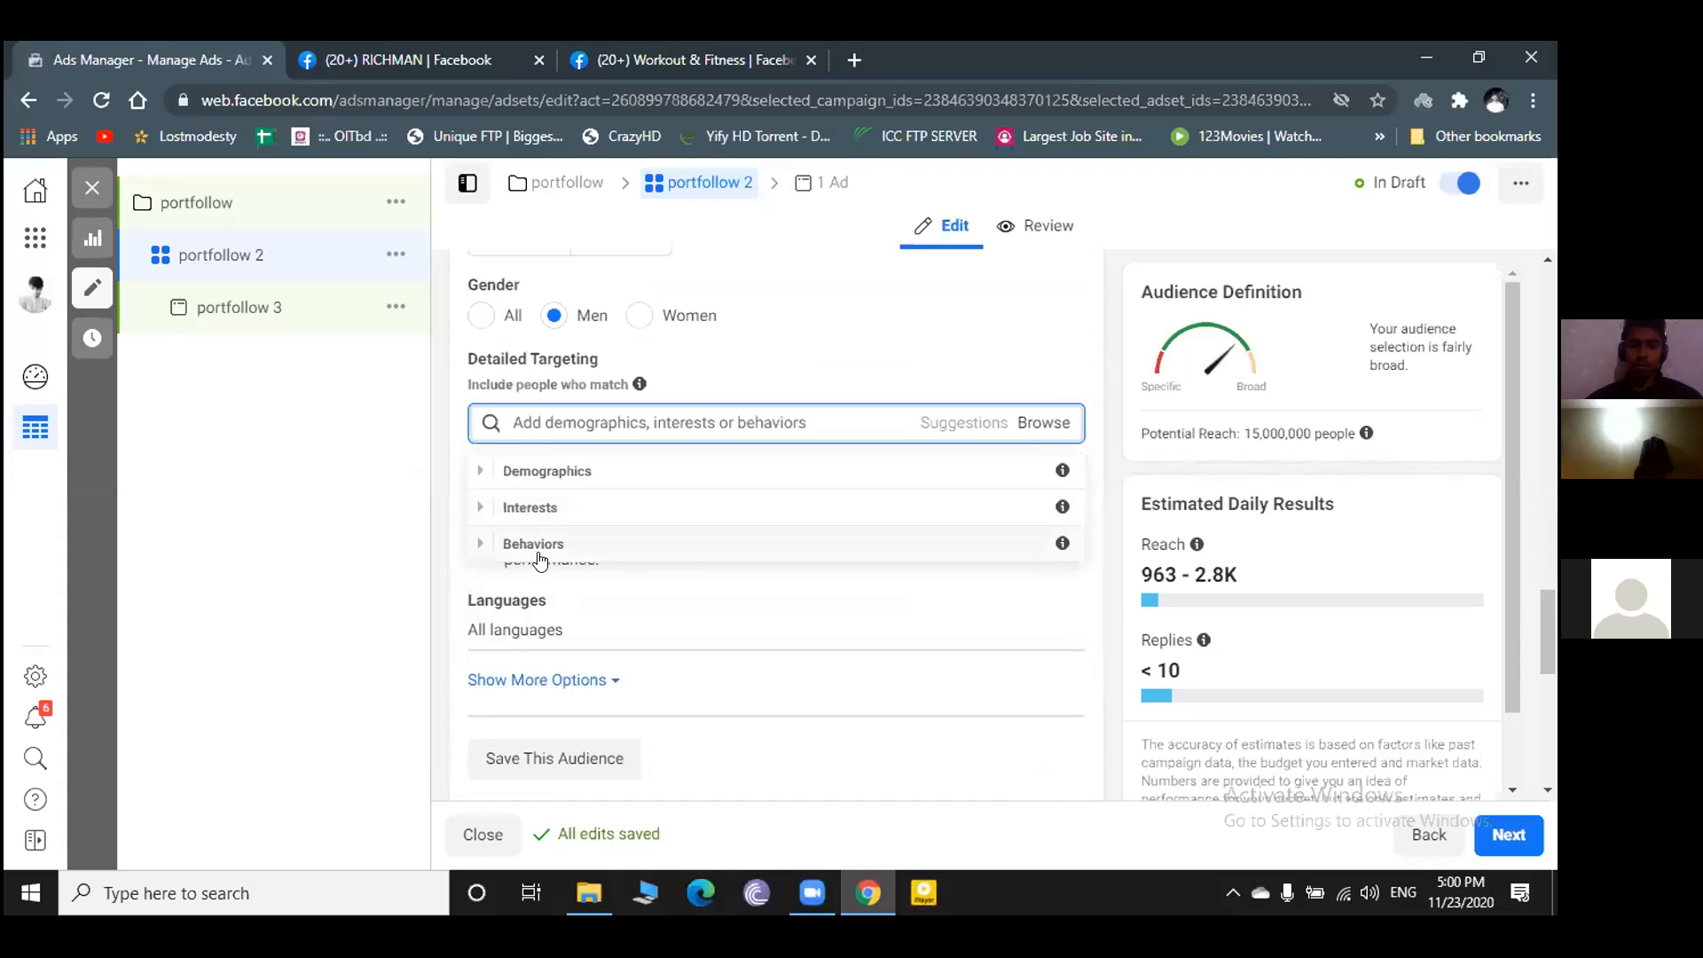
pyautogui.scroll(-1, 510, 506)
pyautogui.scroll(2, 525, 499)
pyautogui.scroll(1, 525, 498)
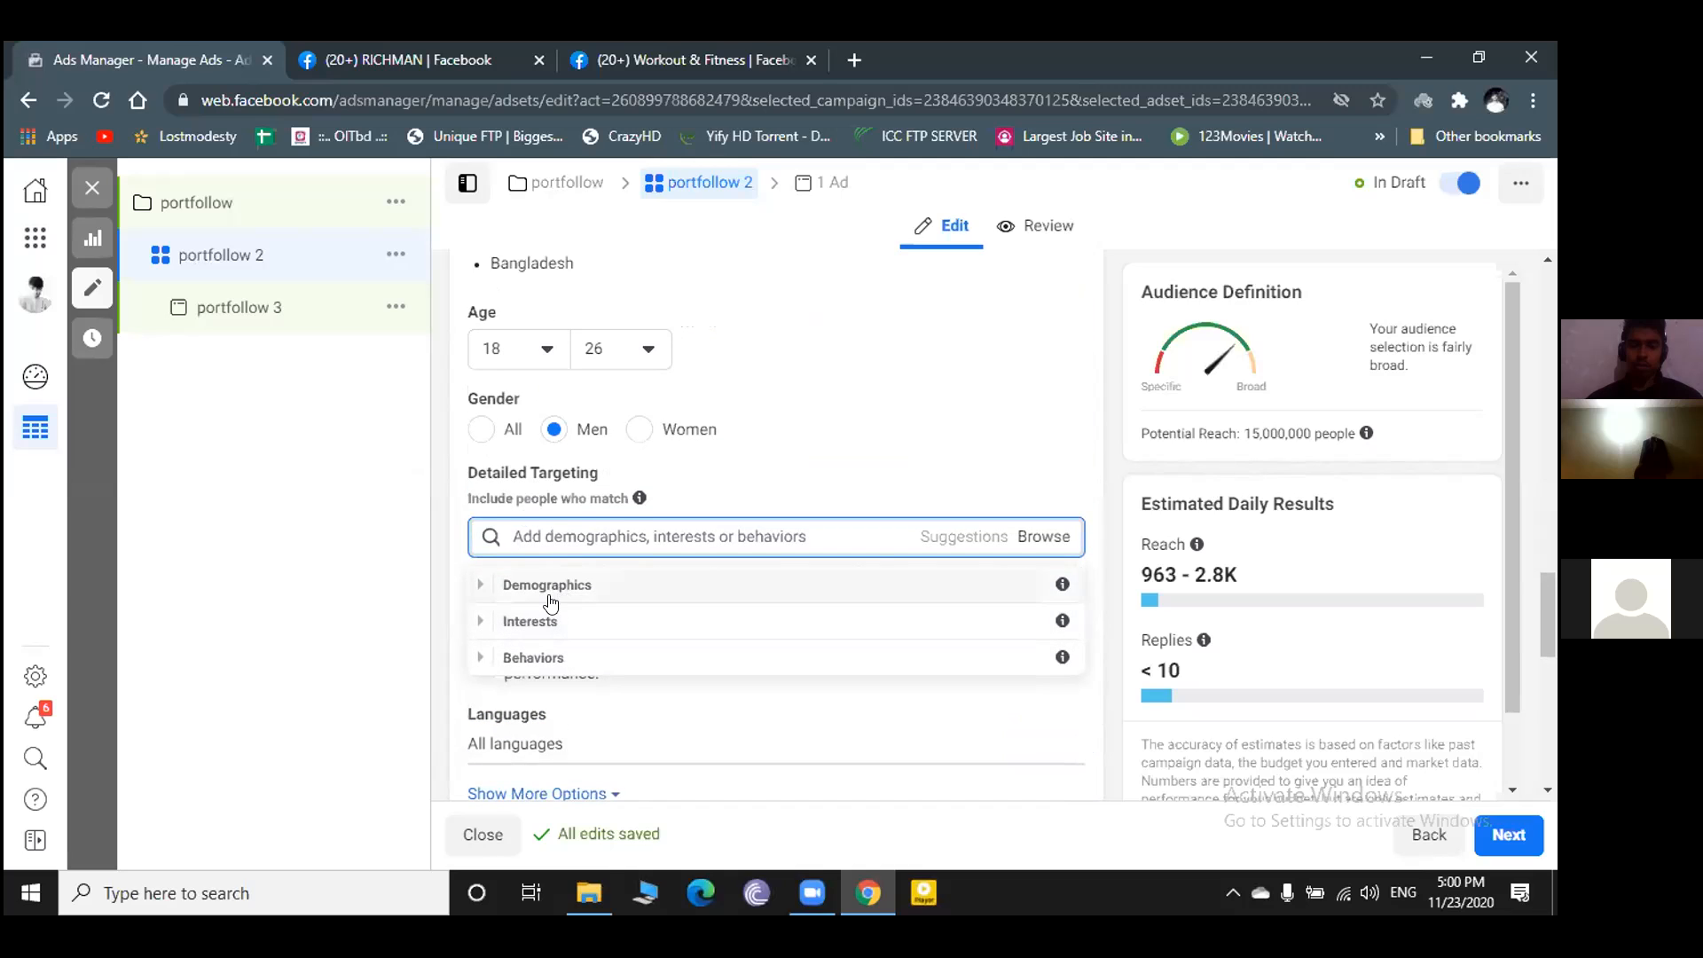
pyautogui.scroll(-2, 537, 582)
pyautogui.scroll(1, 546, 577)
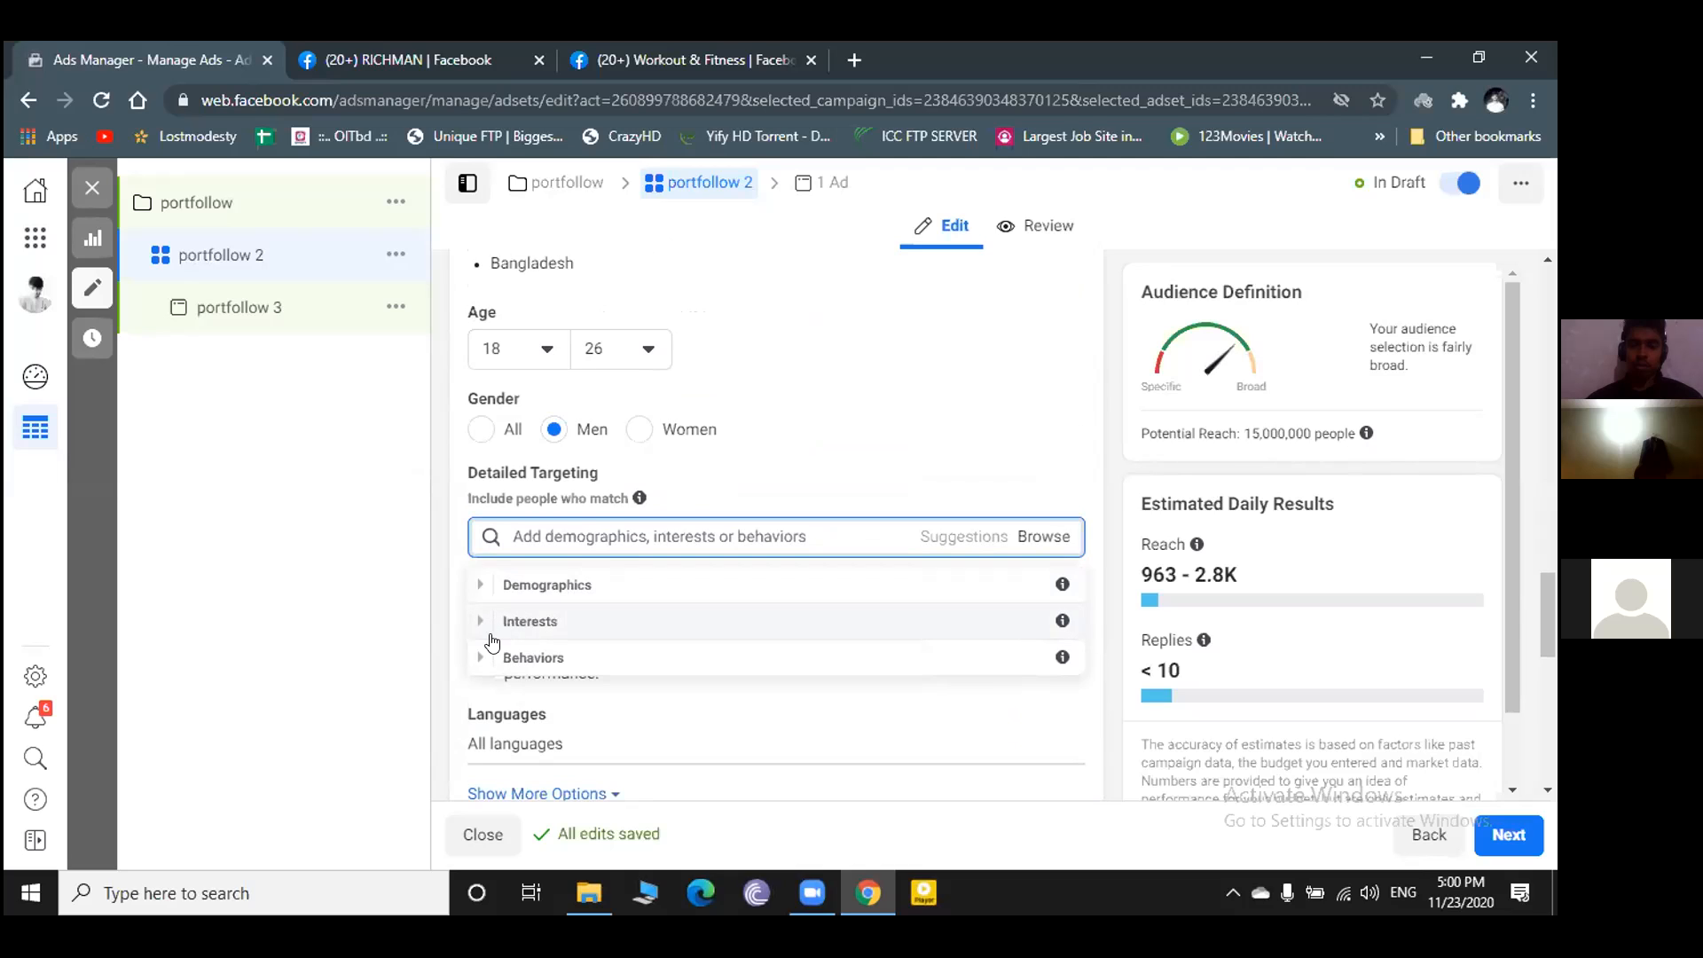
pyautogui.scroll(-1, 492, 641)
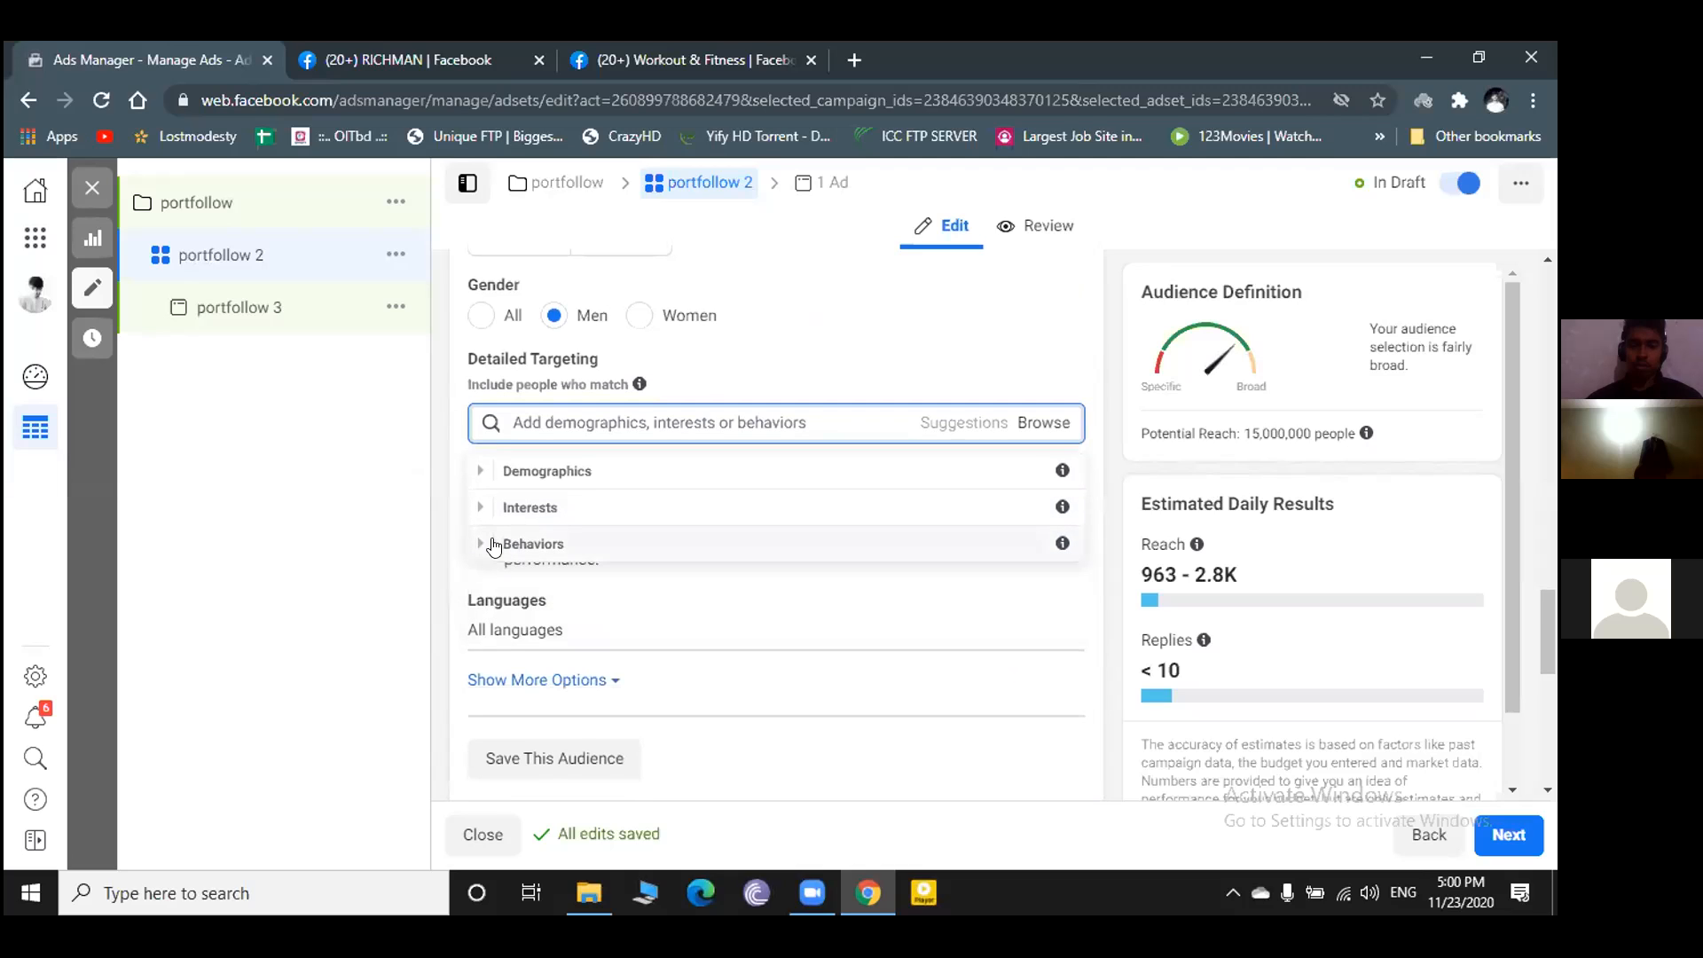
pyautogui.click(495, 545)
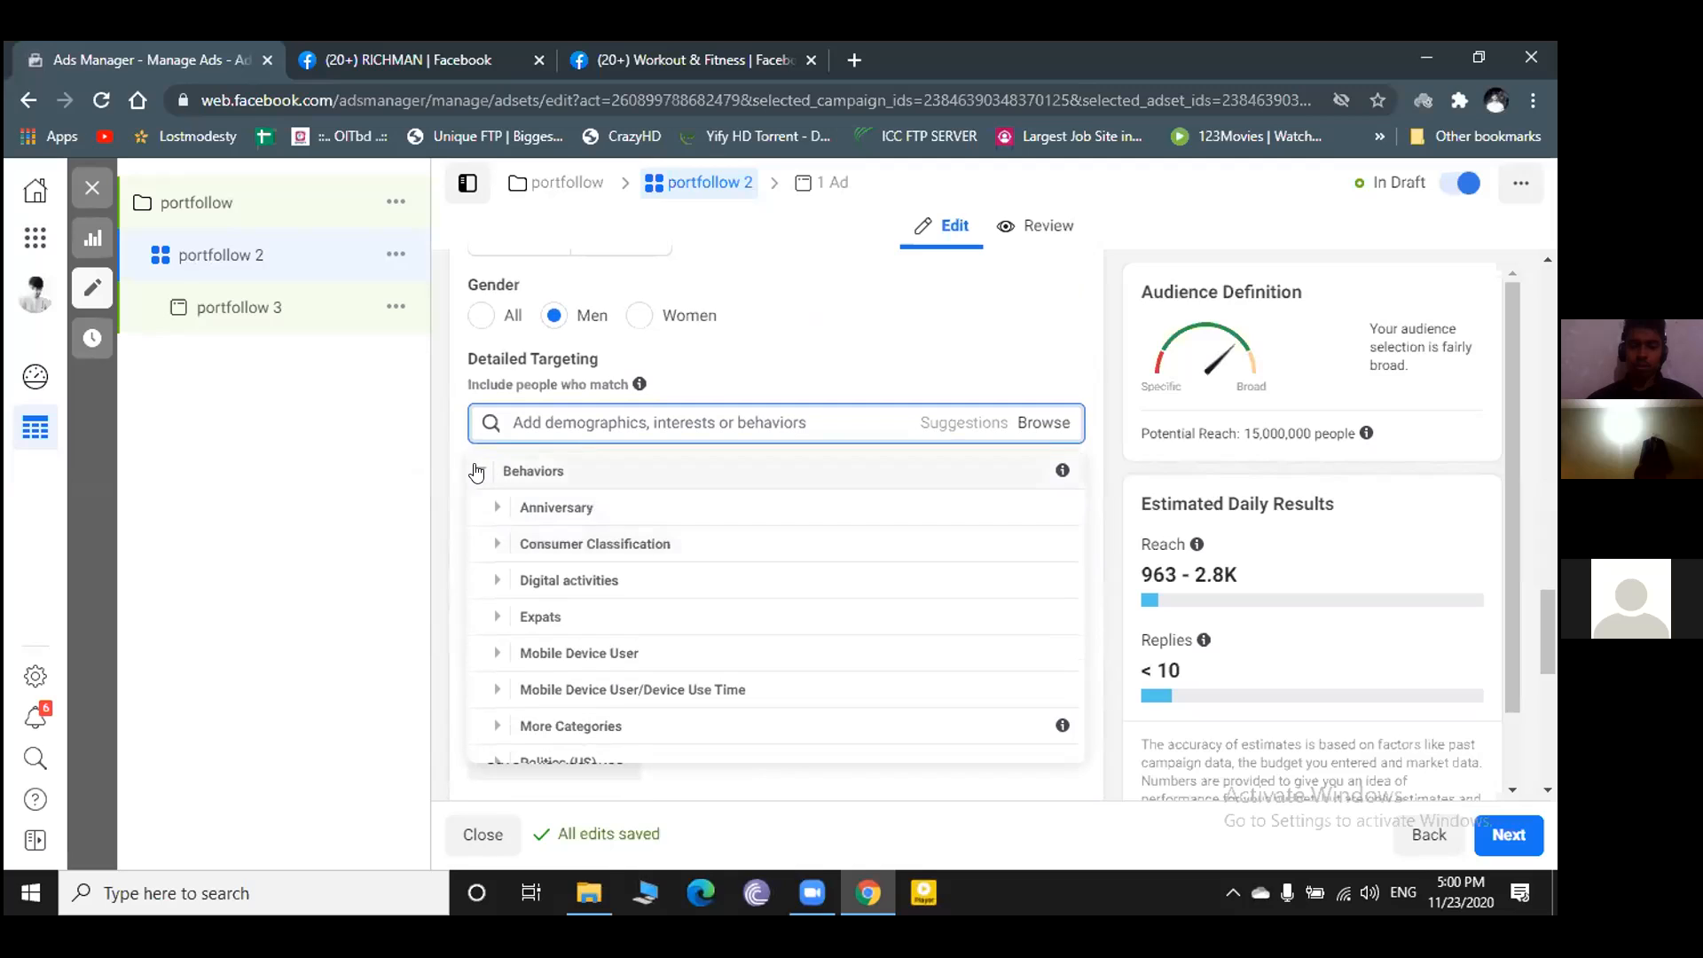
pyautogui.scroll(-5, 524, 550)
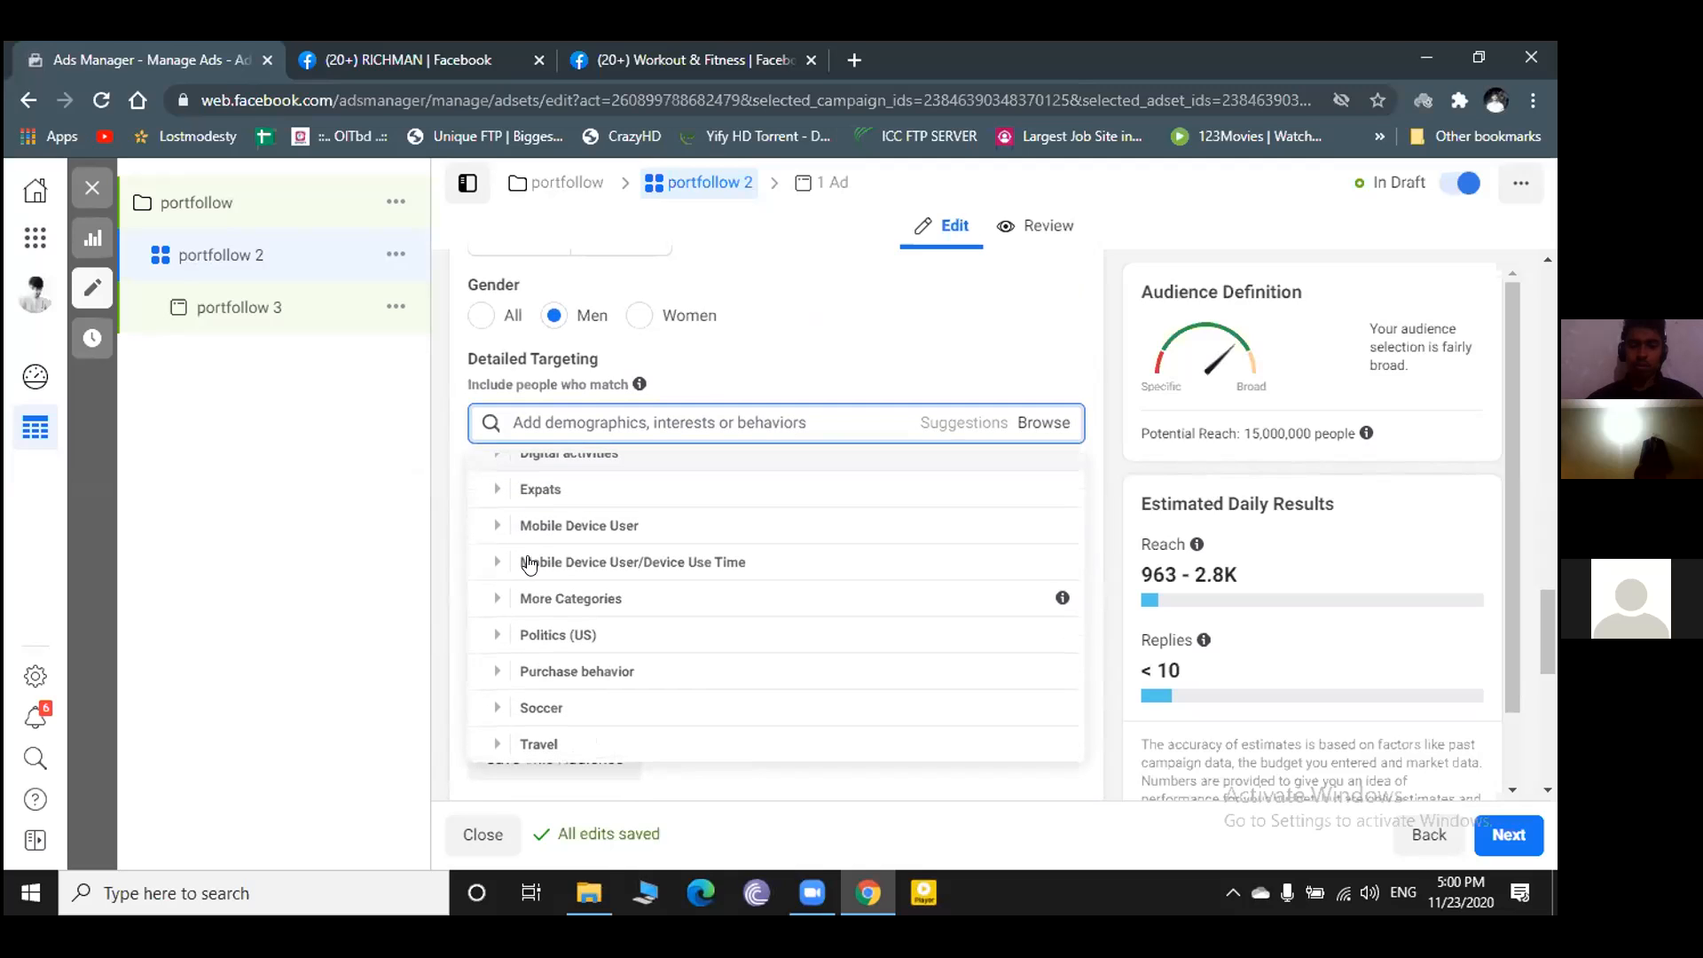
pyautogui.scroll(6, 532, 559)
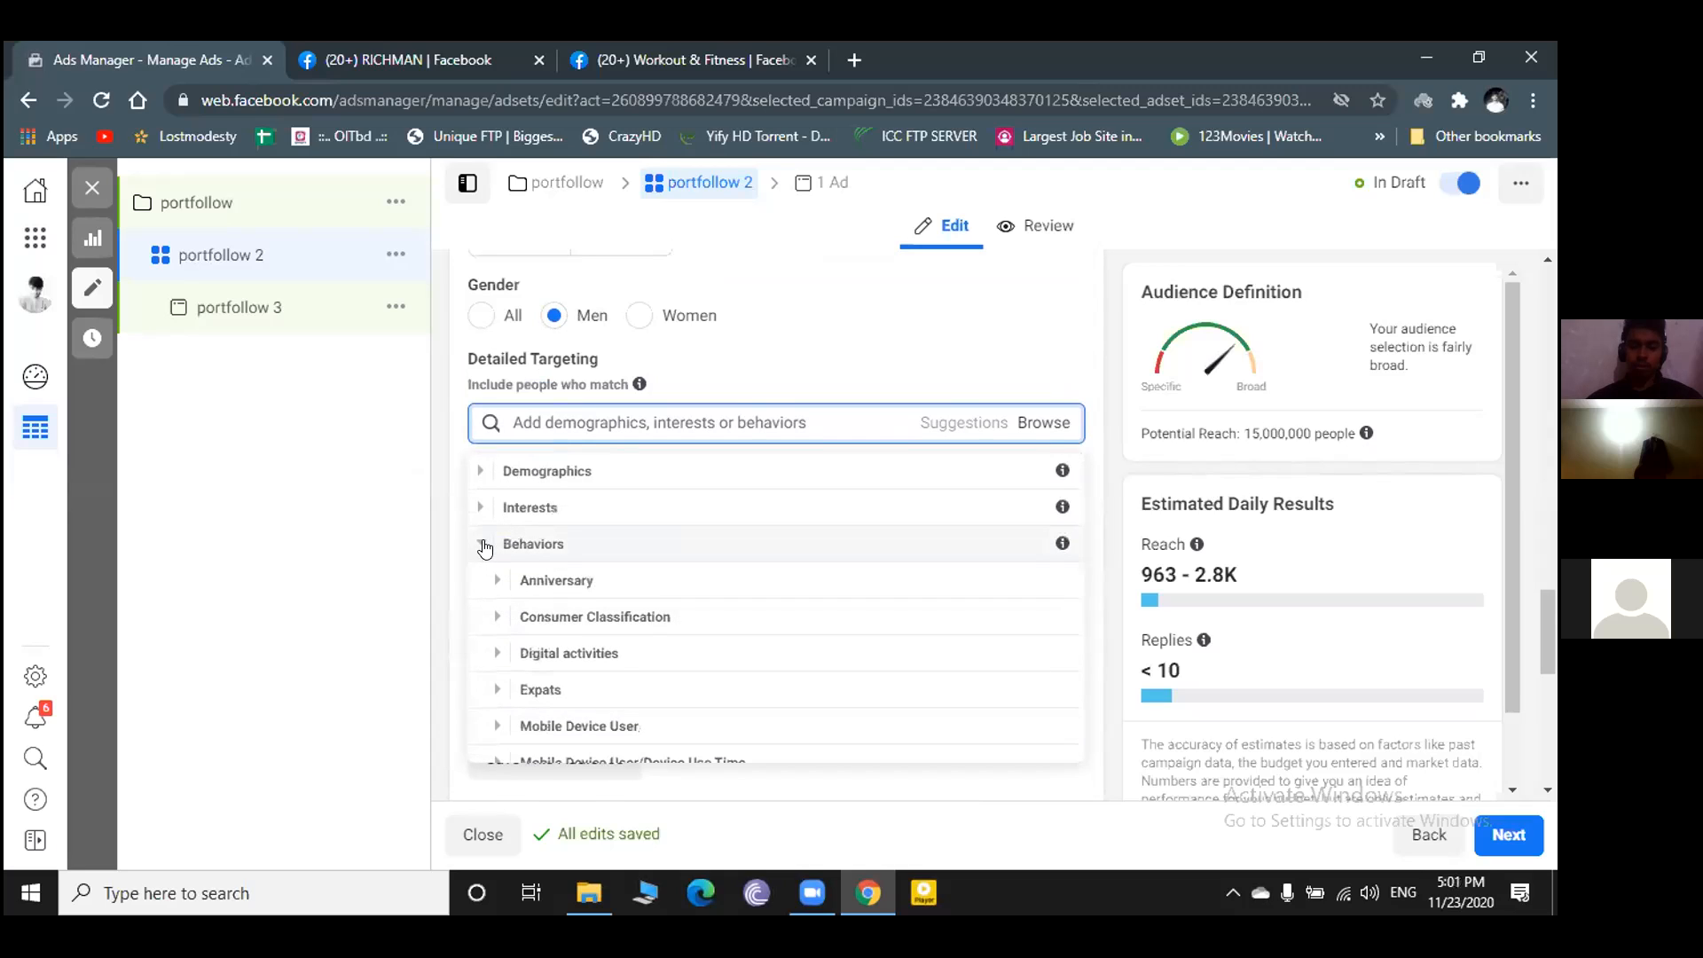
pyautogui.click(482, 547)
# - Browse the Interests and Demographics categories of Detailed Targeting and examine their subcategories
pyautogui.click(478, 509)
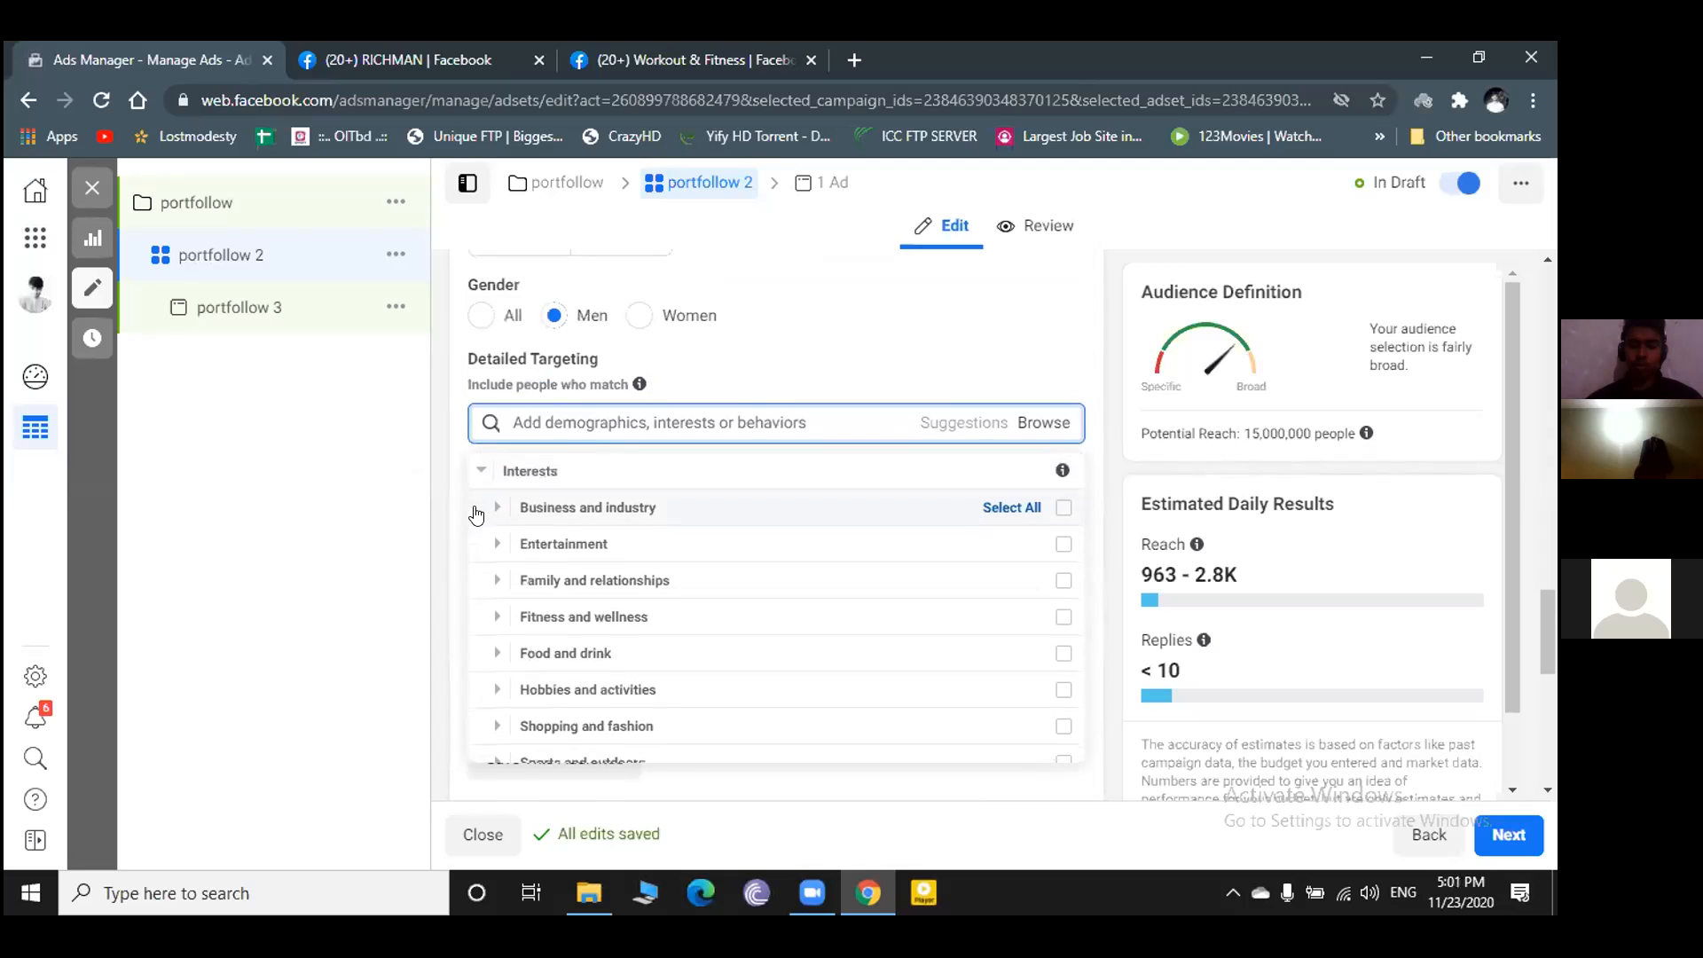
pyautogui.click(484, 473)
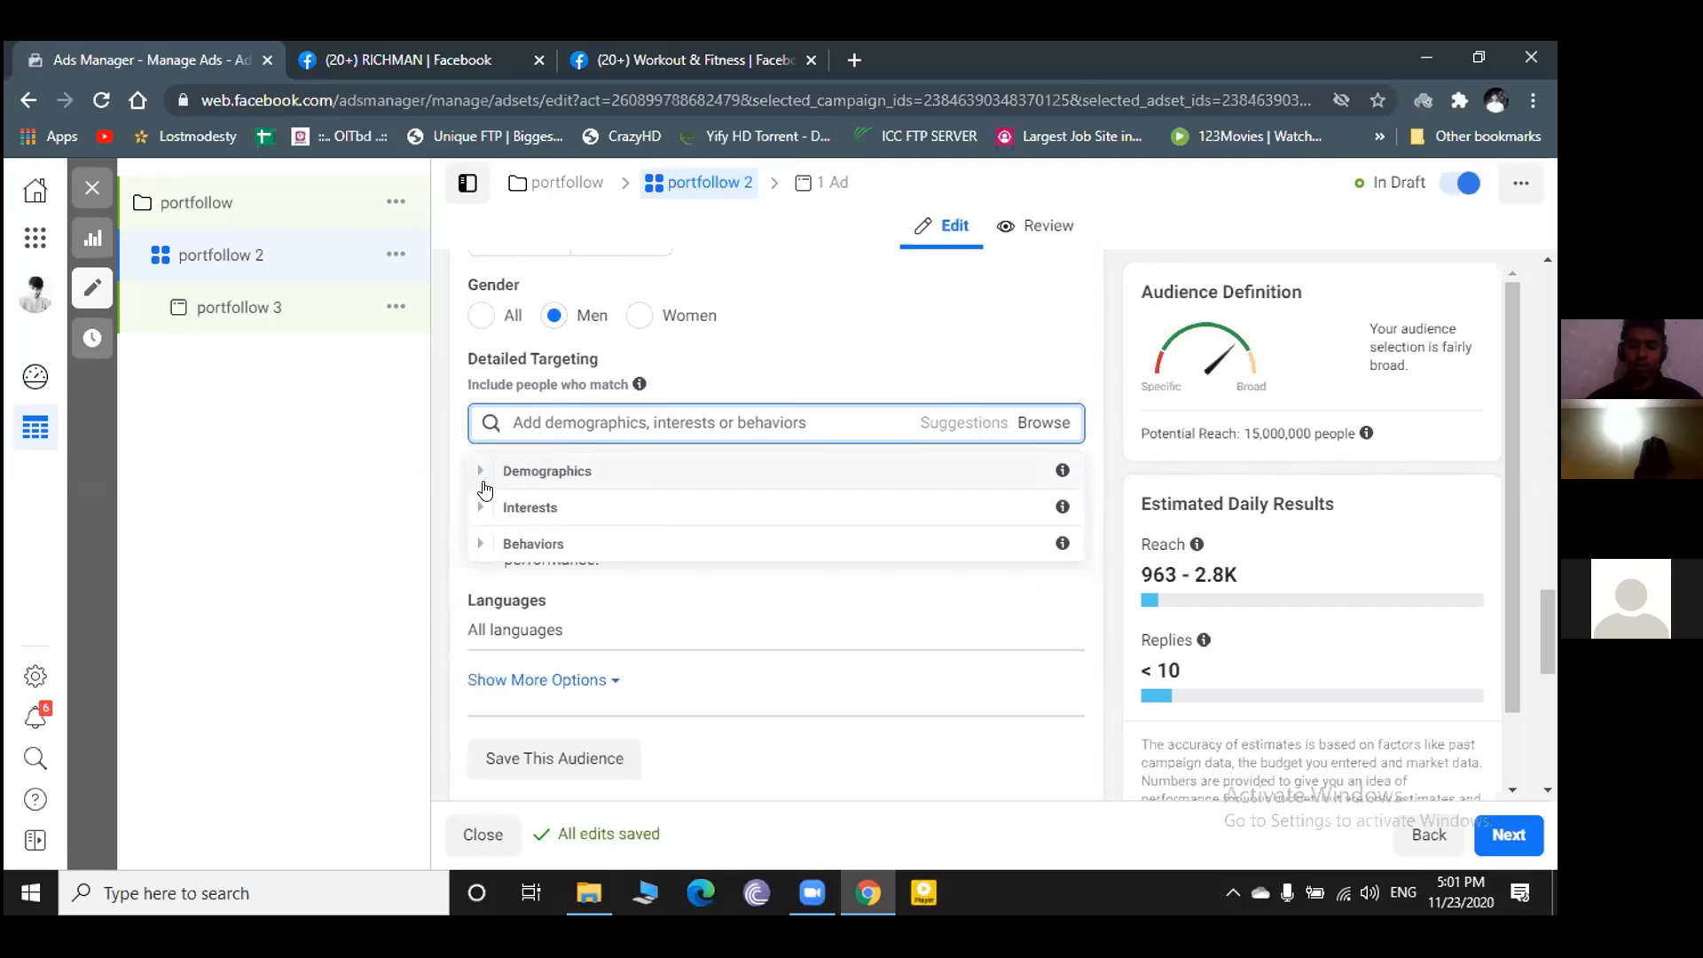
pyautogui.scroll(1, 483, 484)
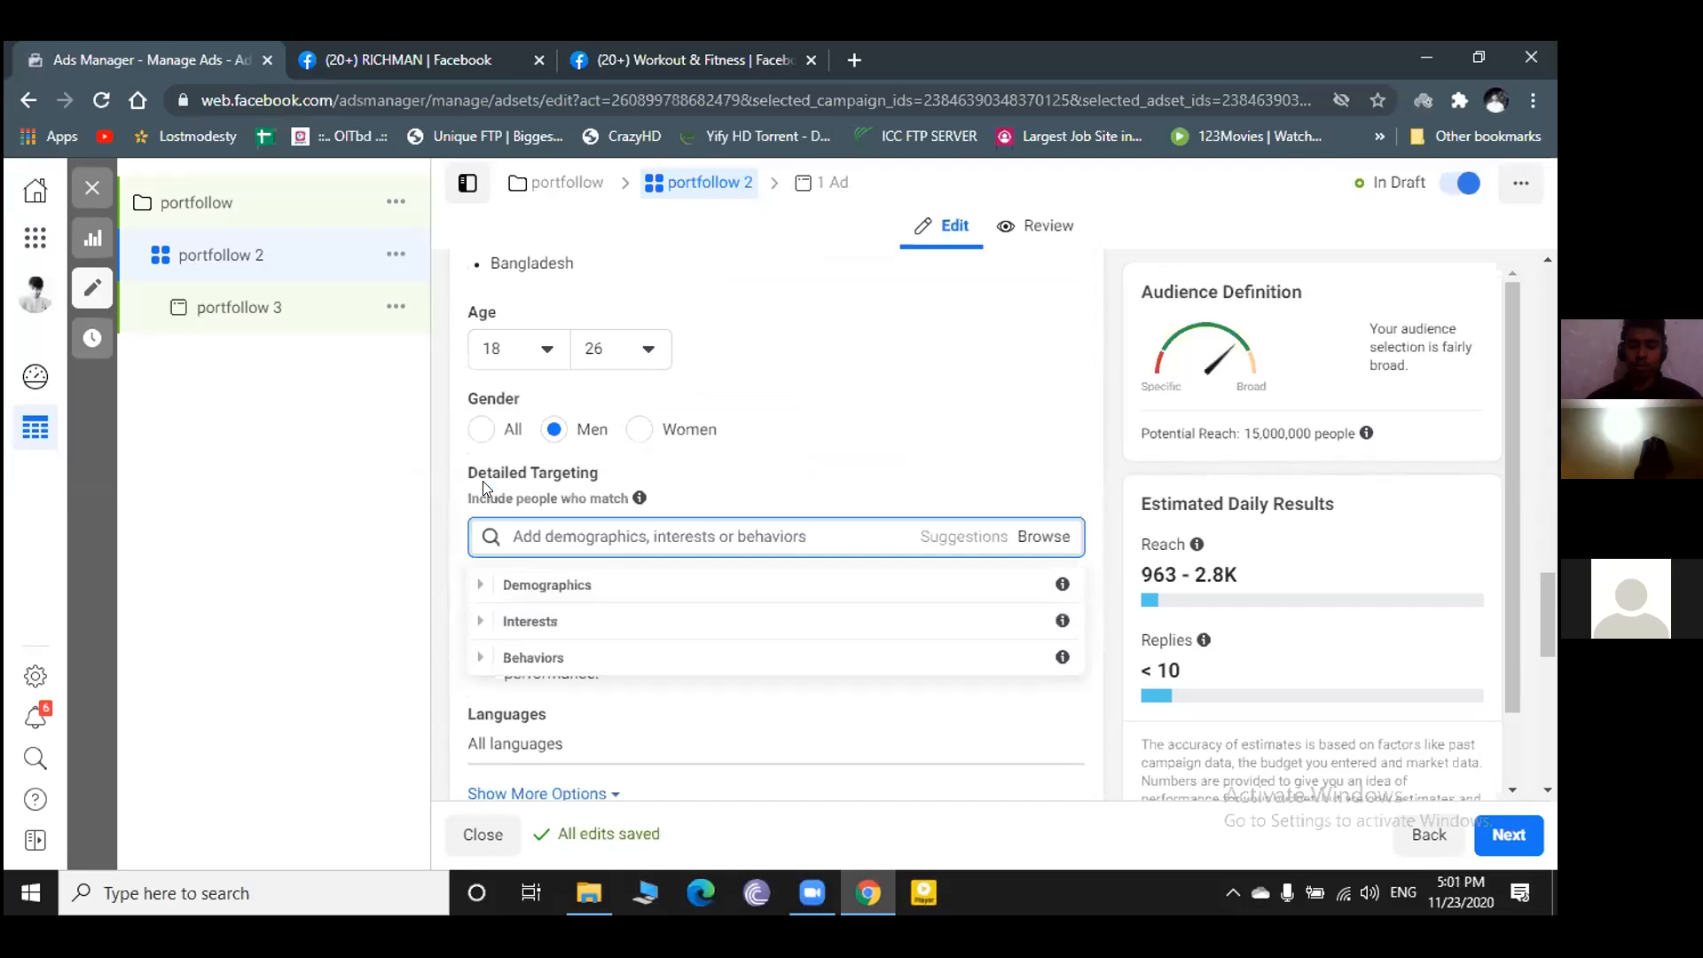
pyautogui.click(483, 585)
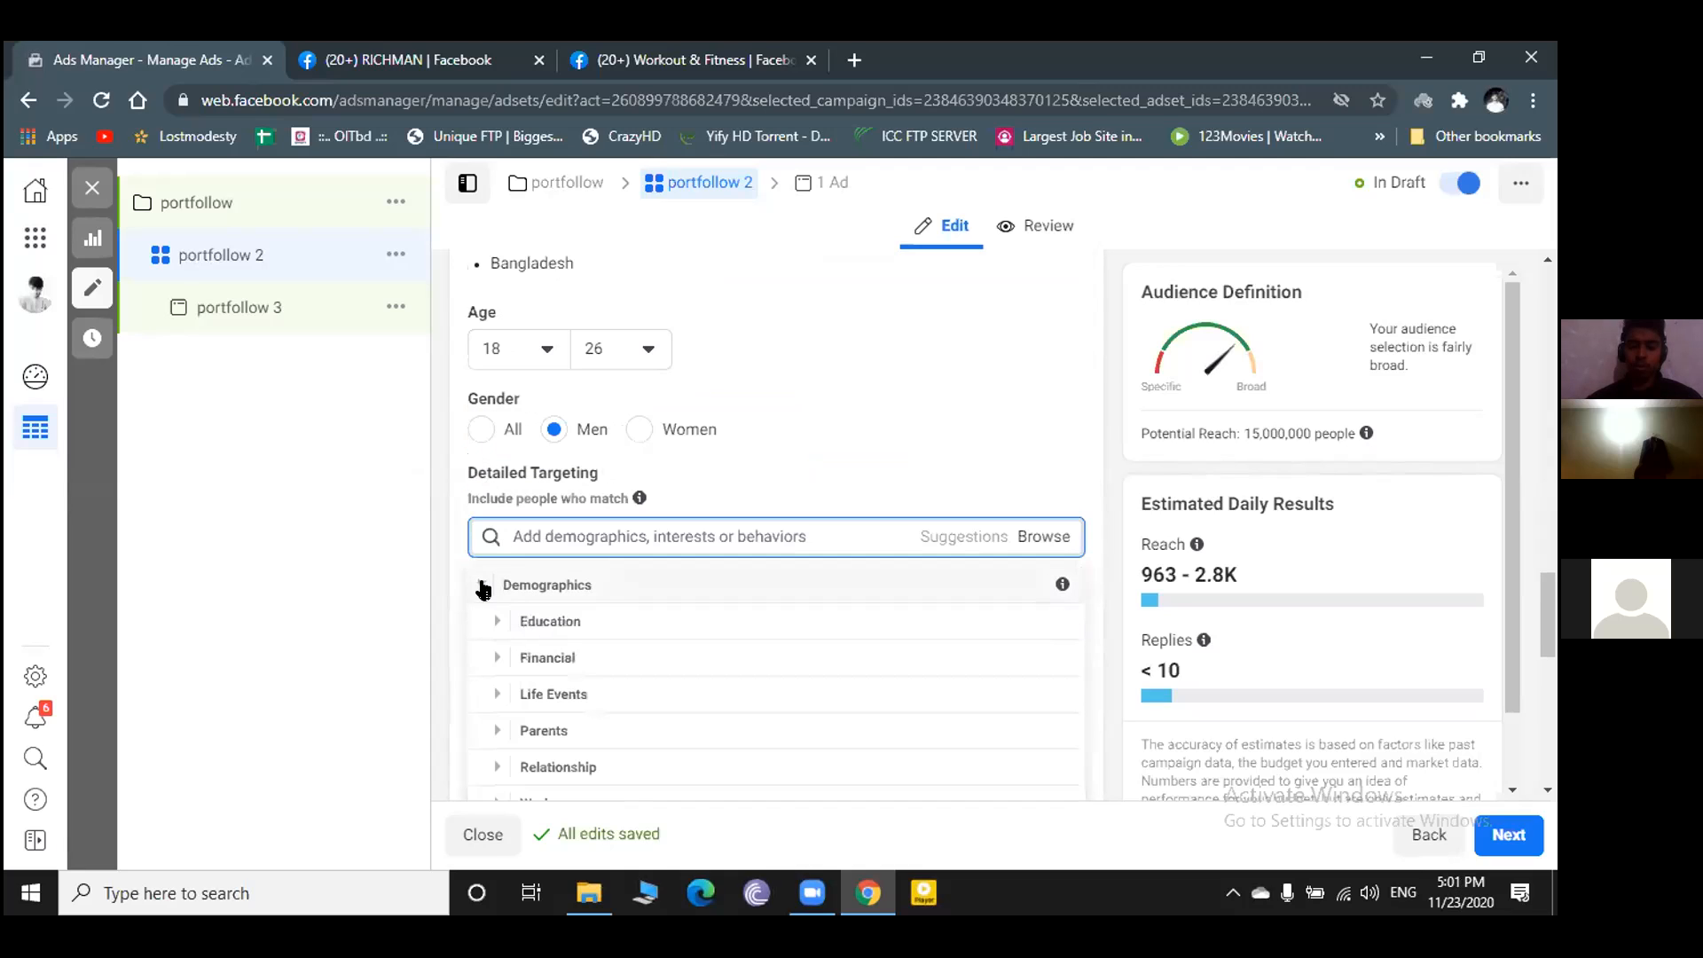
pyautogui.click(484, 587)
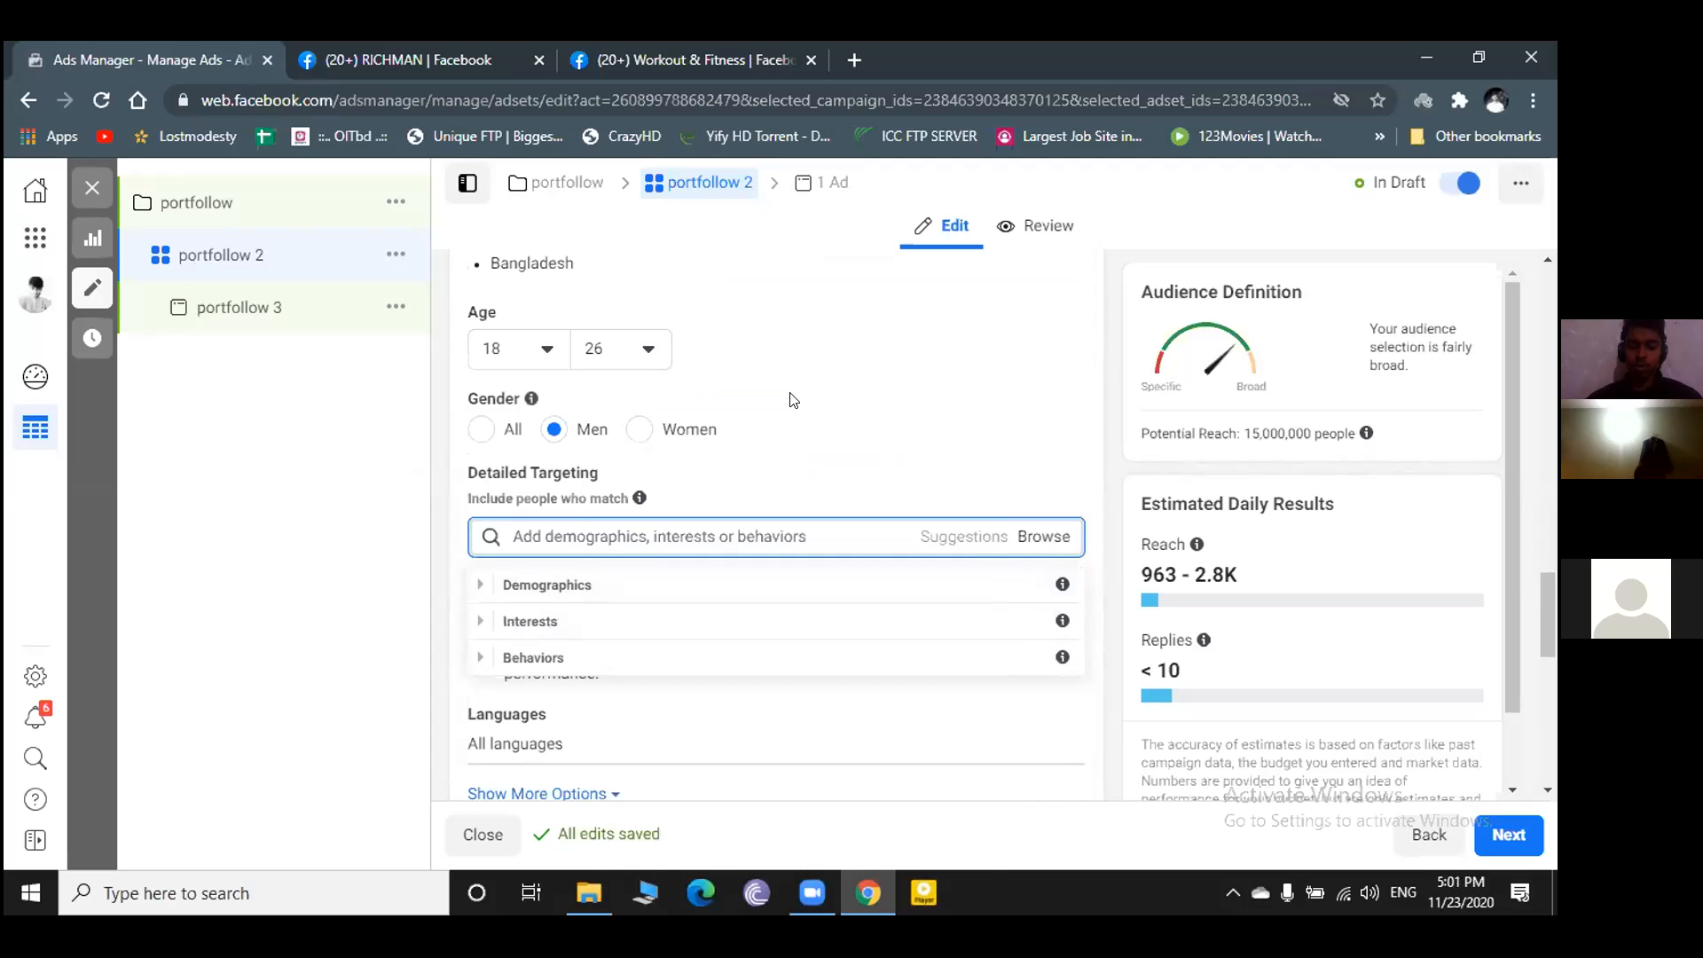
# - Open the audience's Locations for editing and remove Bangladesh from the included locations
pyautogui.scroll(3, 721, 457)
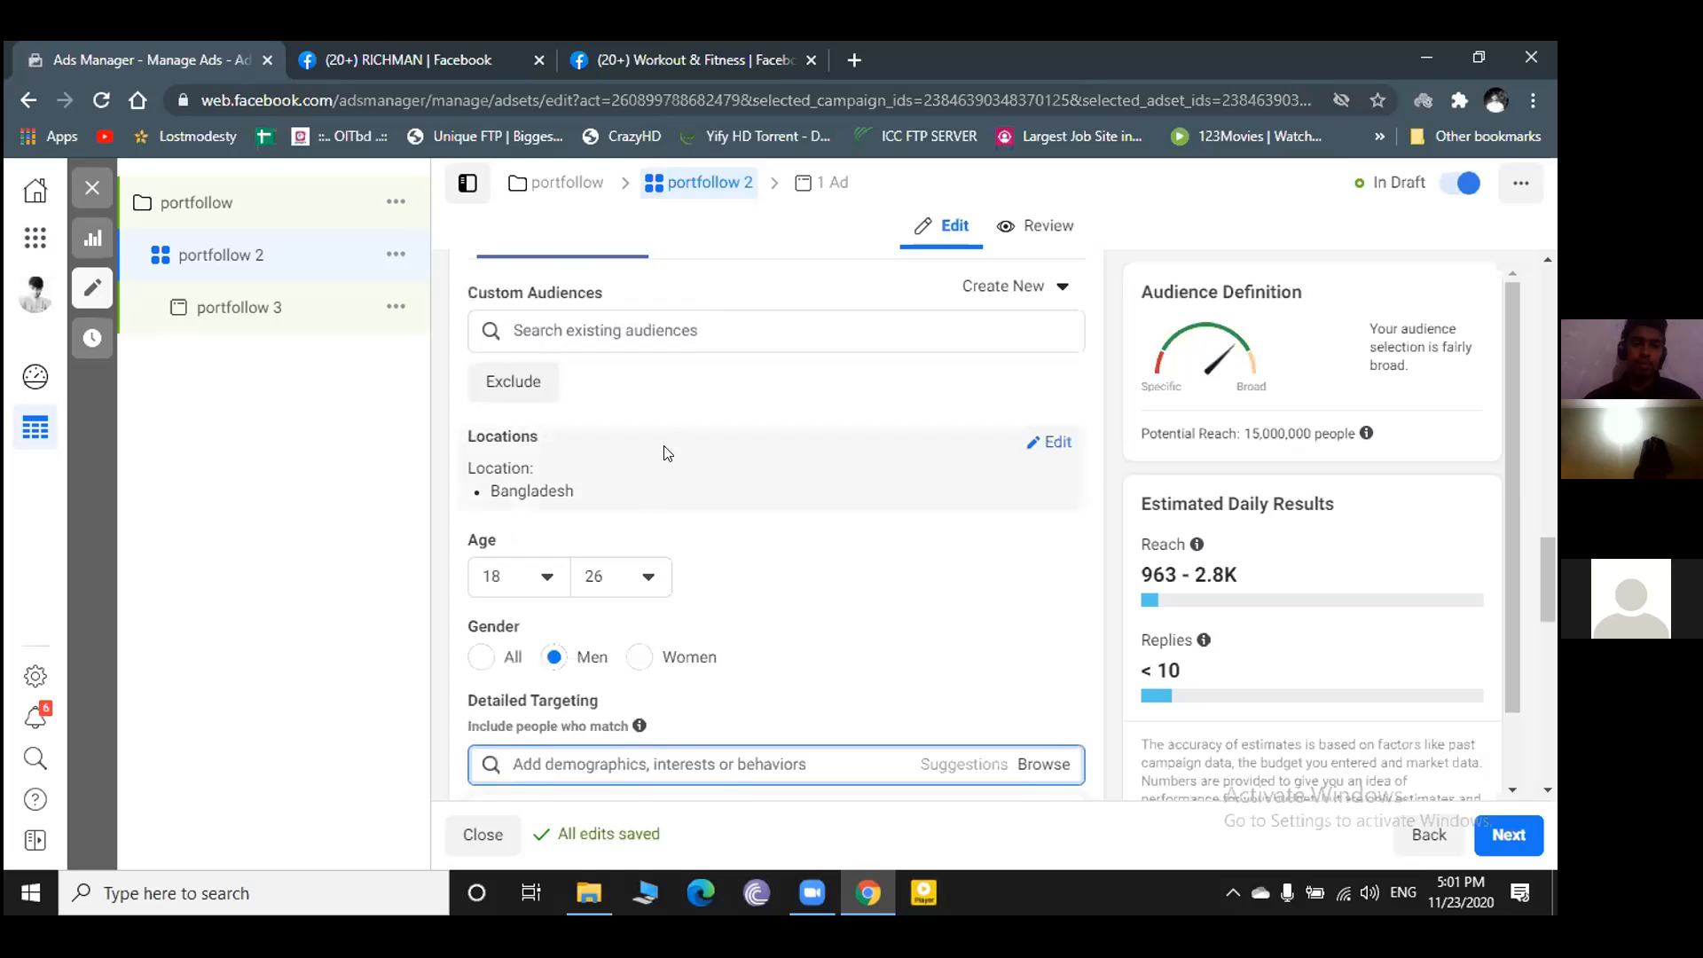
pyautogui.scroll(2, 674, 451)
pyautogui.moveTo(563, 559)
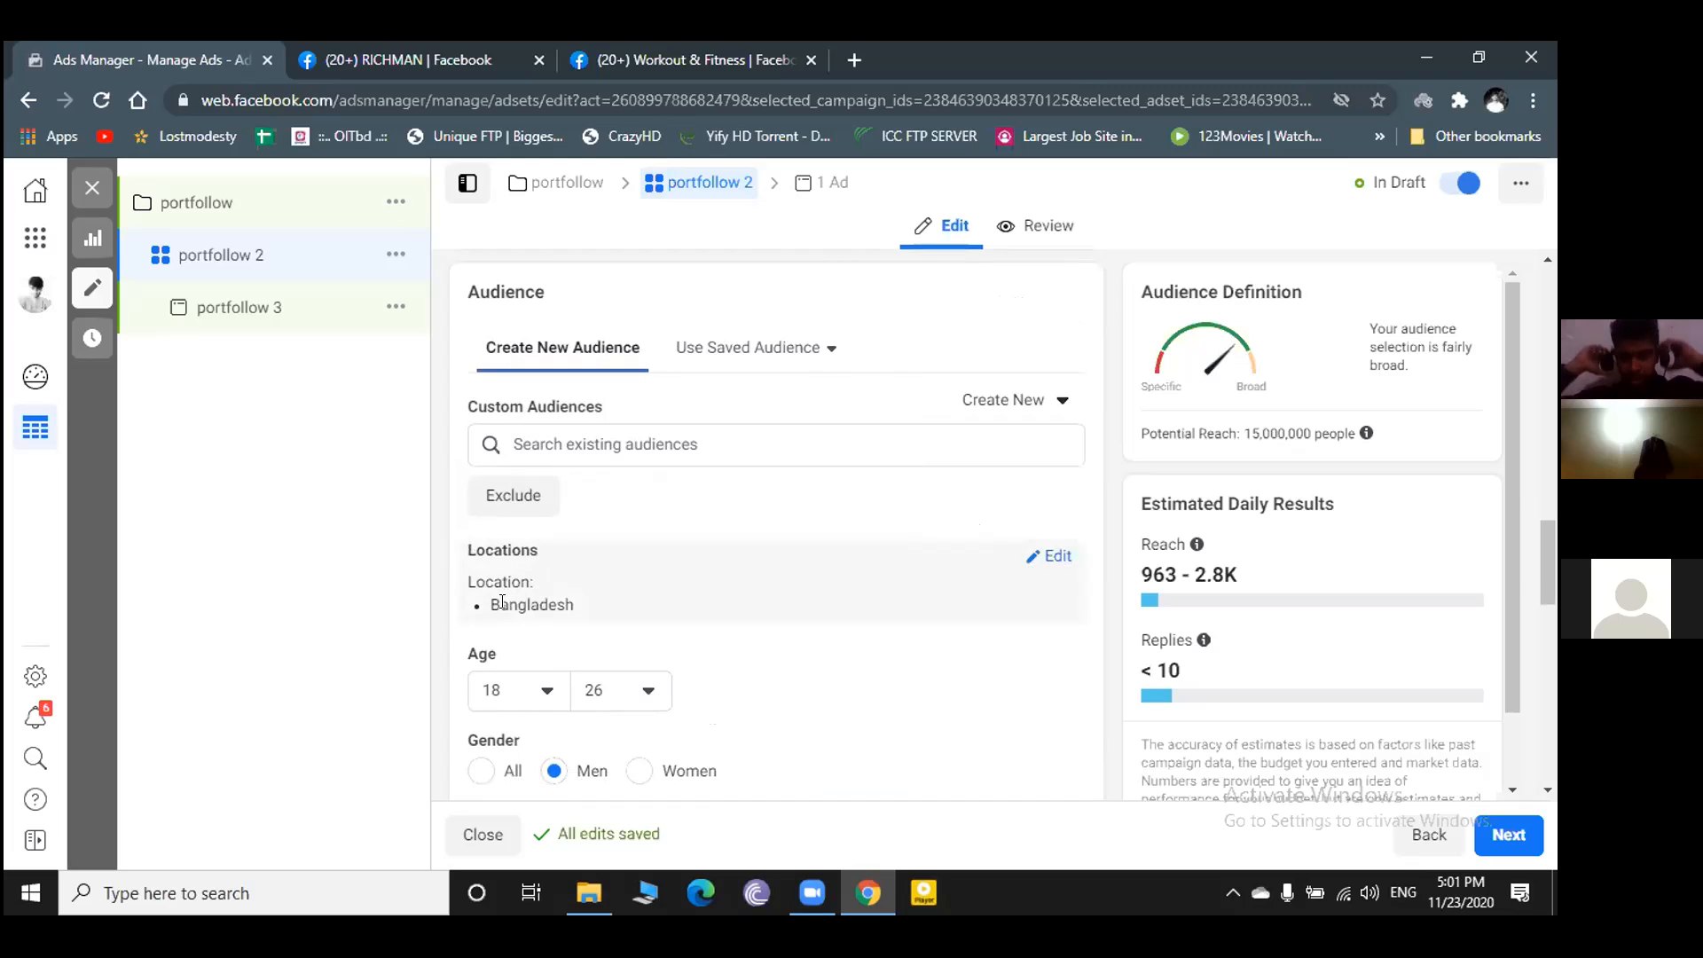
pyautogui.click(1054, 558)
pyautogui.scroll(-1, 792, 591)
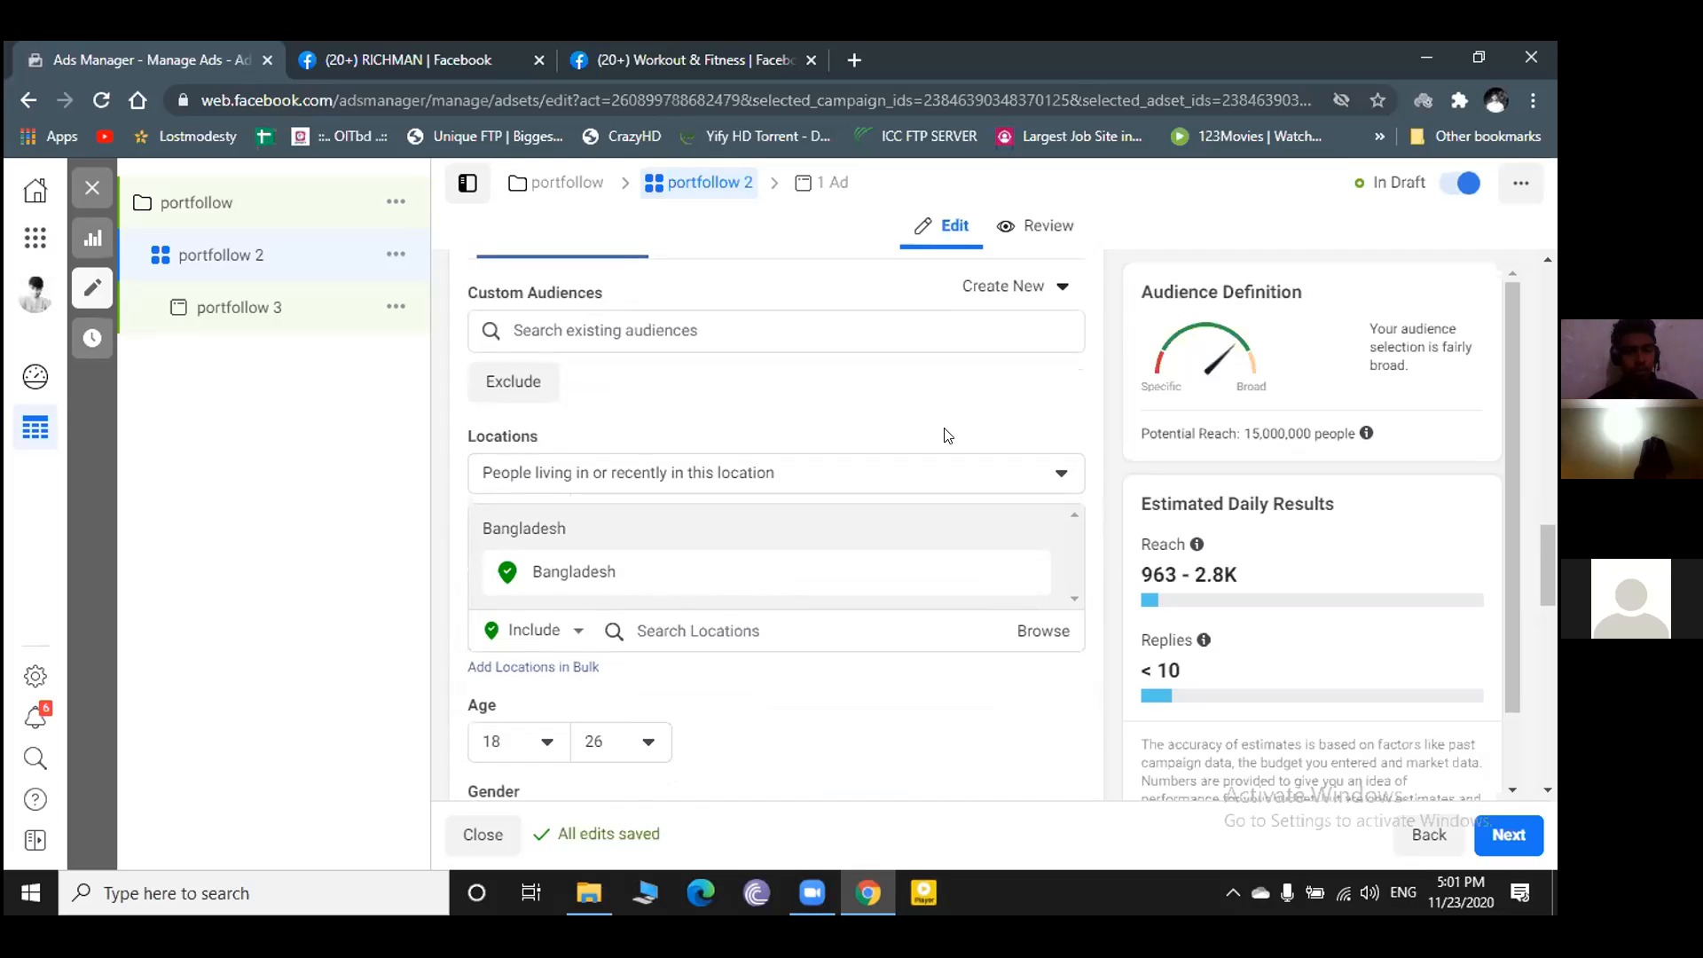
pyautogui.click(709, 627)
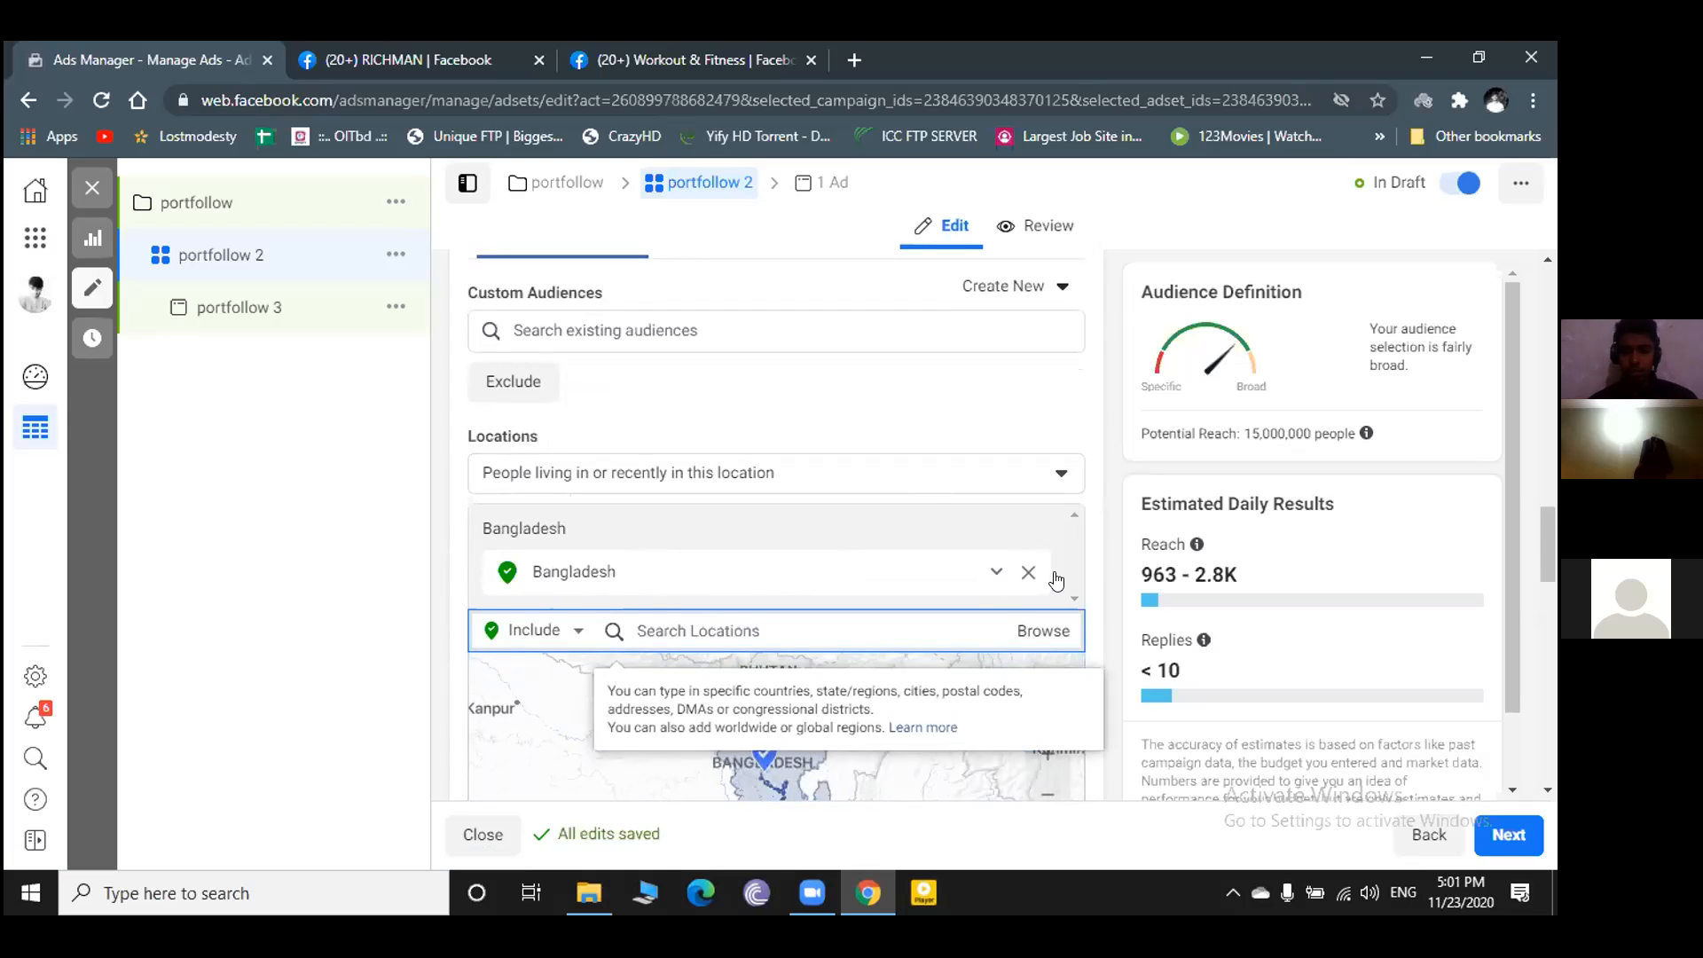
pyautogui.moveTo(1026, 577)
pyautogui.click(1028, 575)
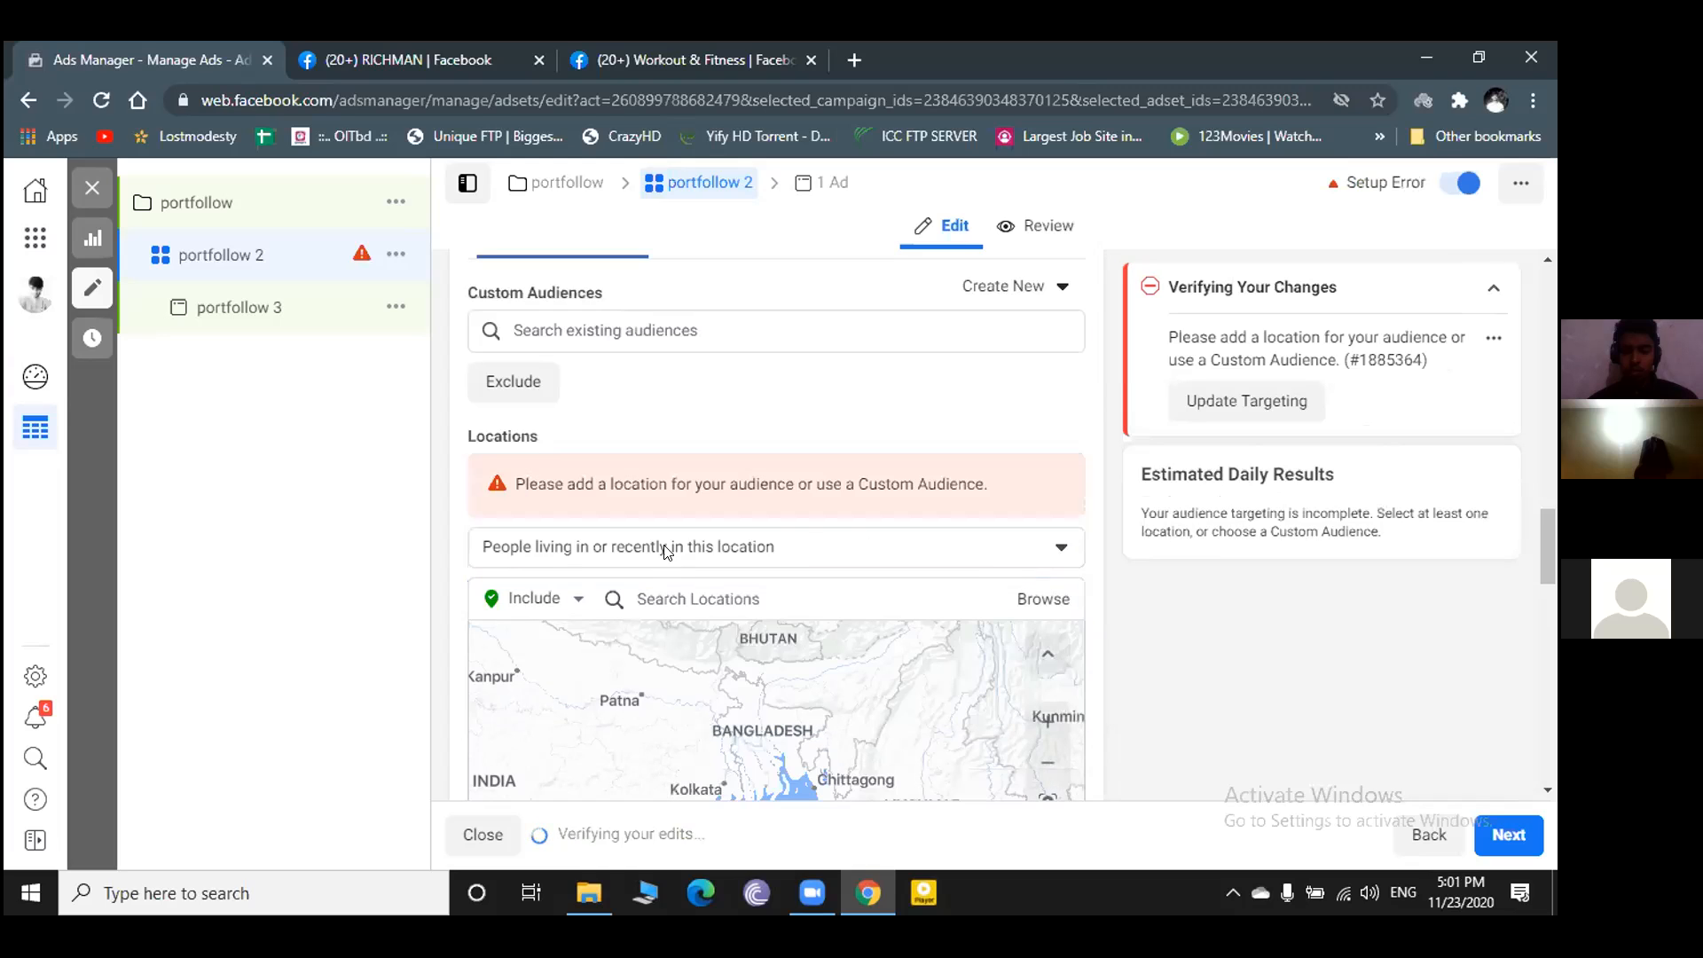
# - Search the locations for "dhaka" and include the city Dhaka, Dhaka Division, Bangladesh
pyautogui.scroll(-1, 669, 541)
pyautogui.click(705, 487)
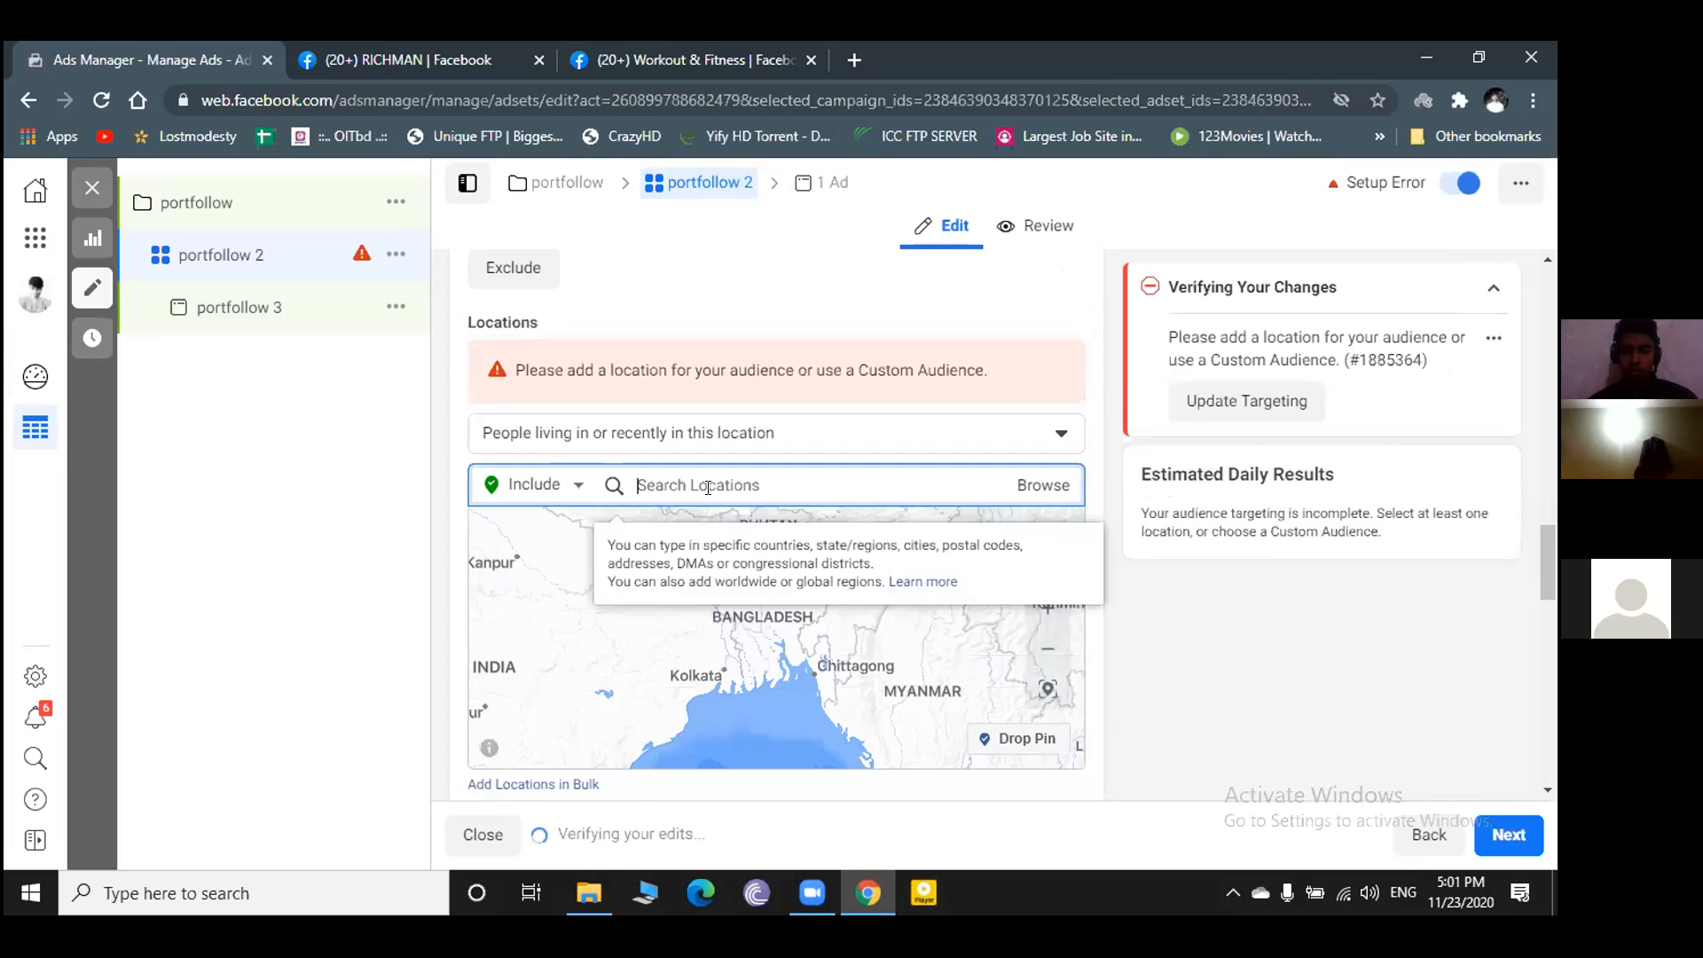
pyautogui.write('dhaka')
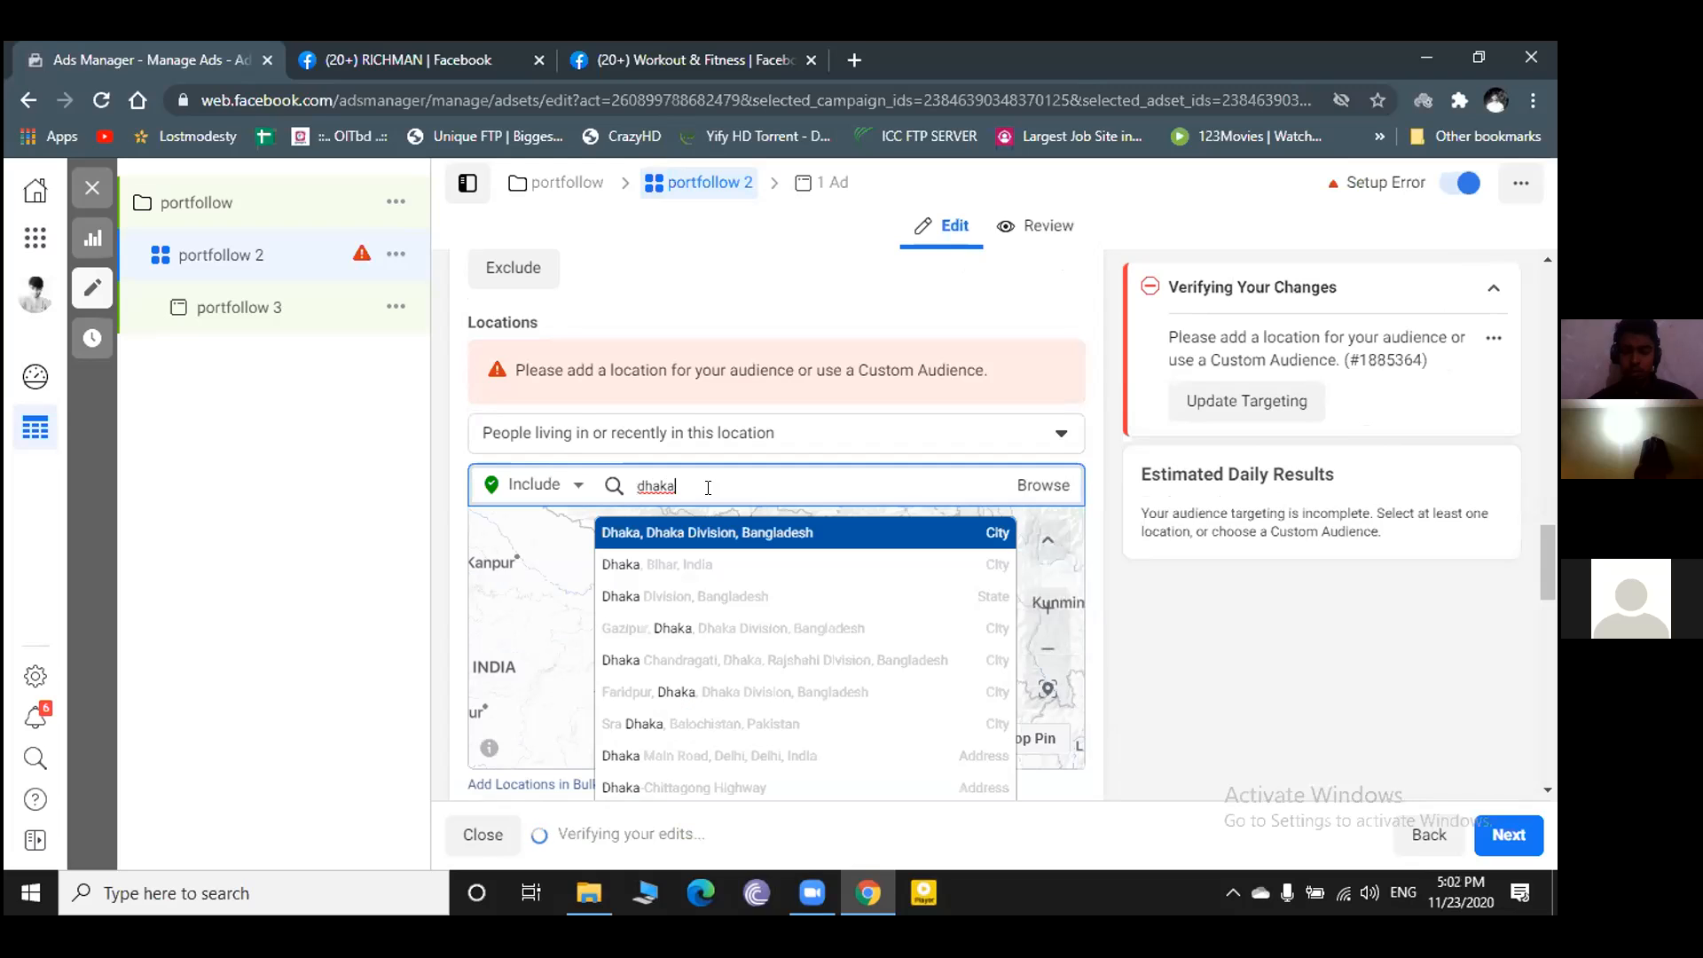
pyautogui.click(707, 531)
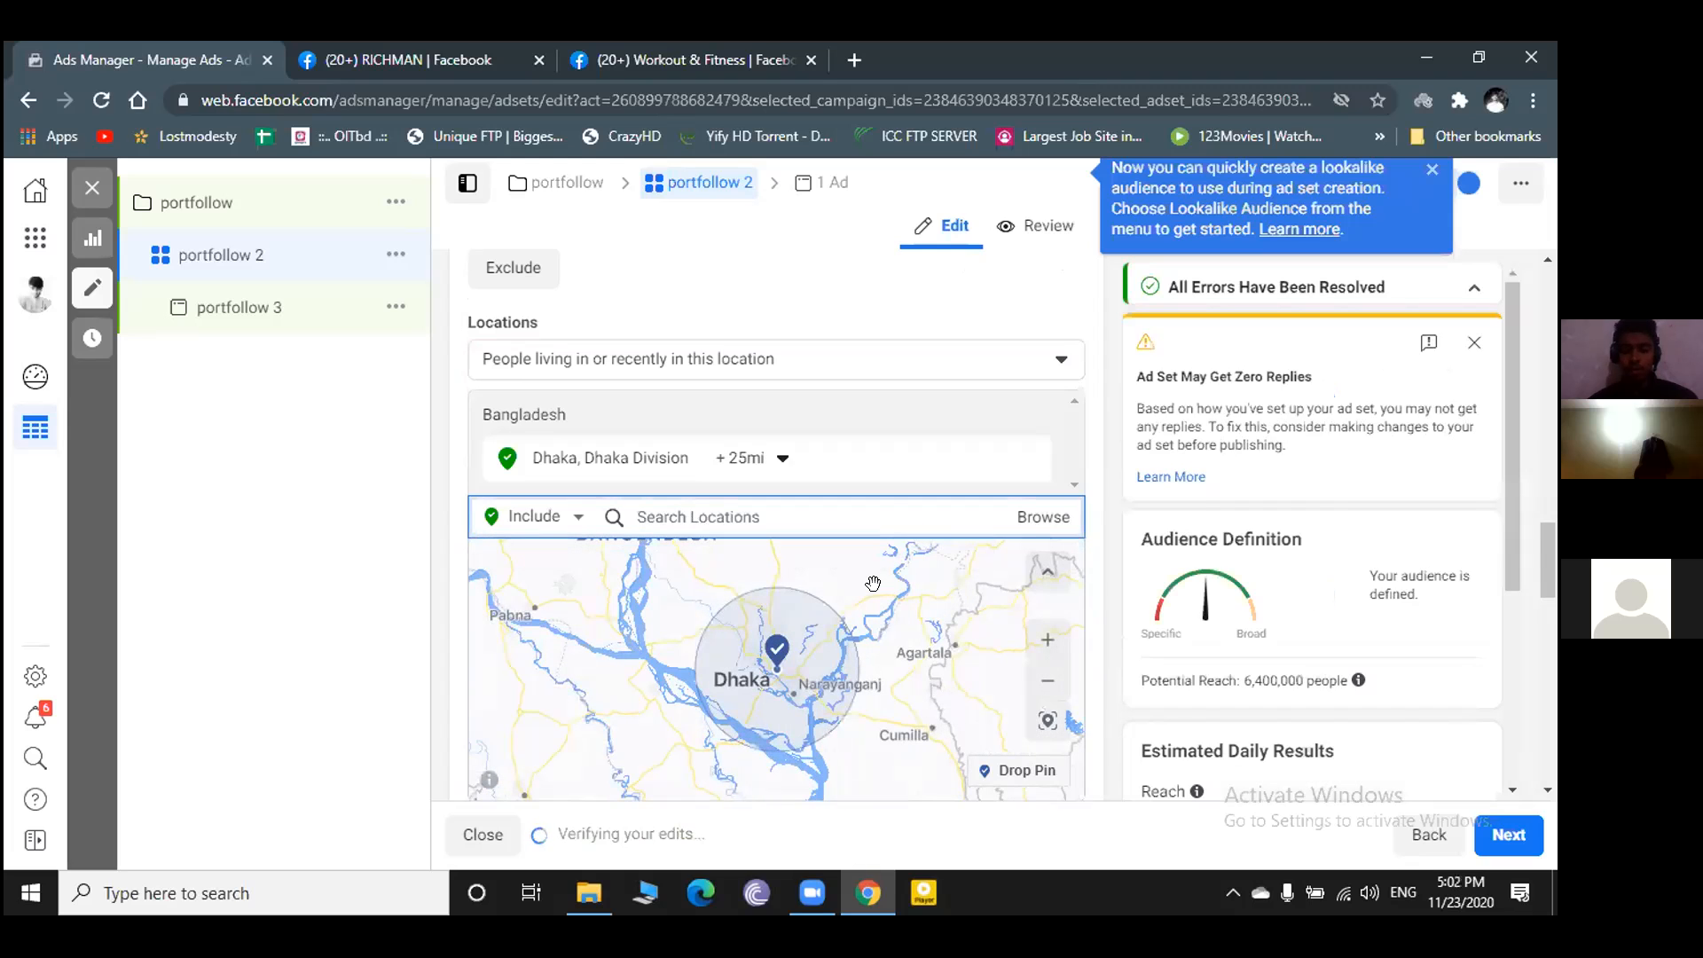
# - Examine the targeted area around Dhaka and its neighbouring cities on the location map
pyautogui.scroll(-1, 873, 583)
pyautogui.scroll(1, 754, 615)
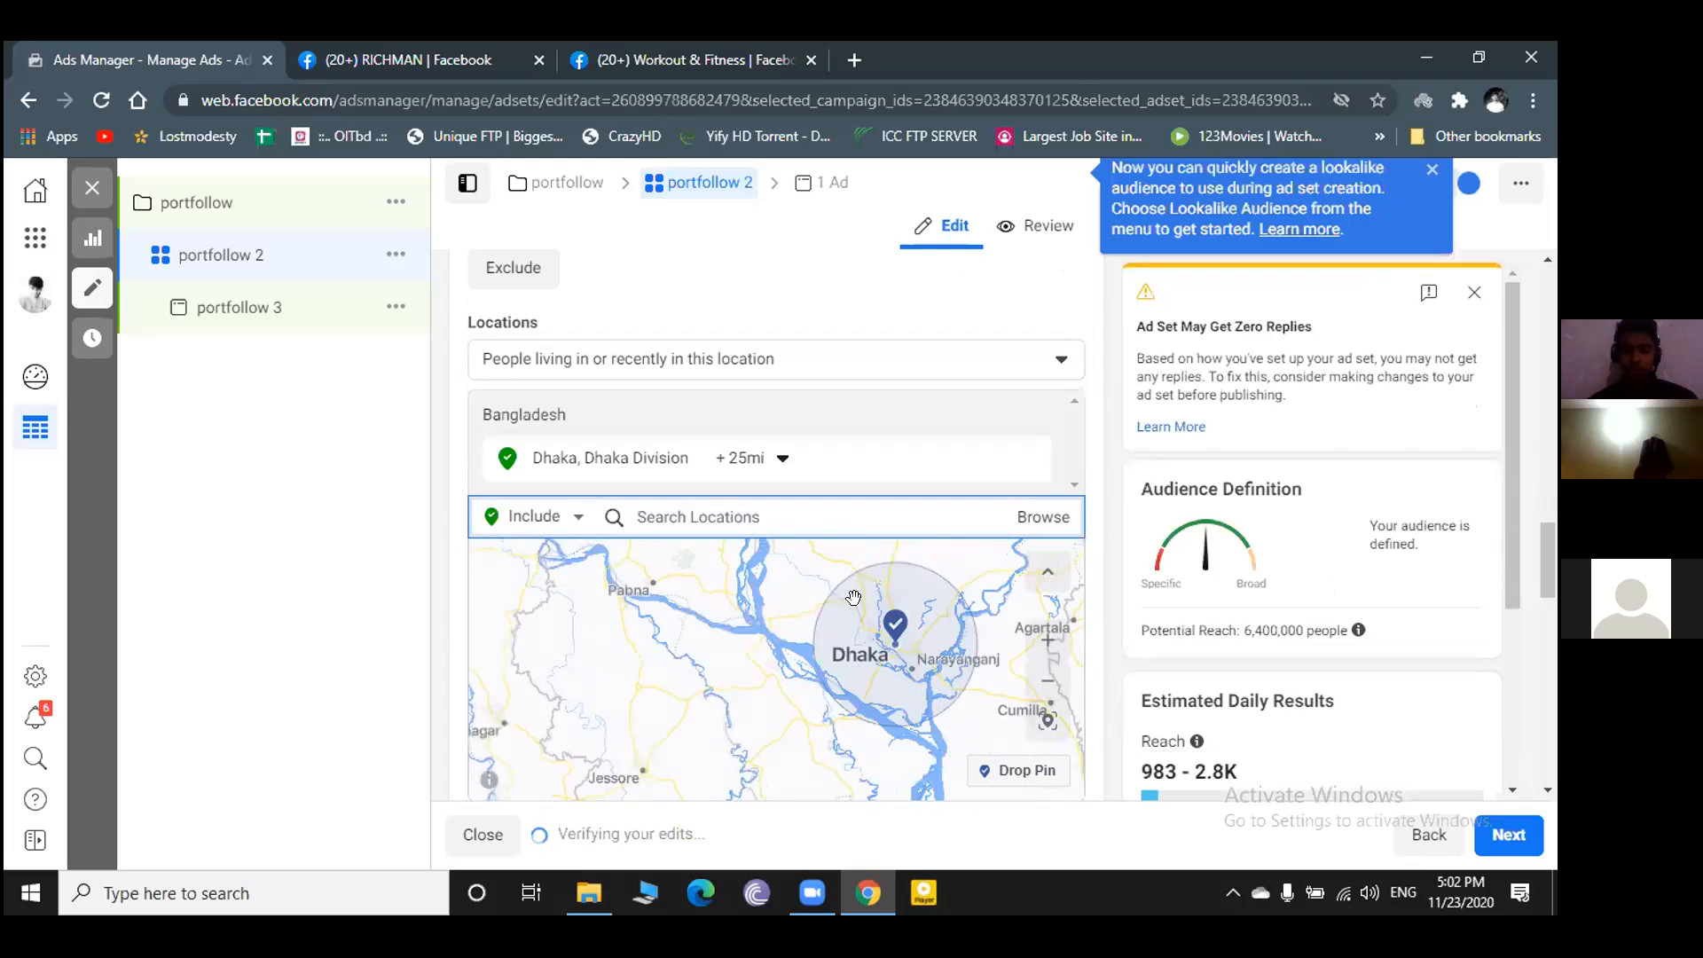
pyautogui.scroll(1, 871, 625)
pyautogui.moveTo(883, 661); pyautogui.dragTo(592, 686)
pyautogui.scroll(1, 728, 586)
pyautogui.scroll(-1, 727, 577)
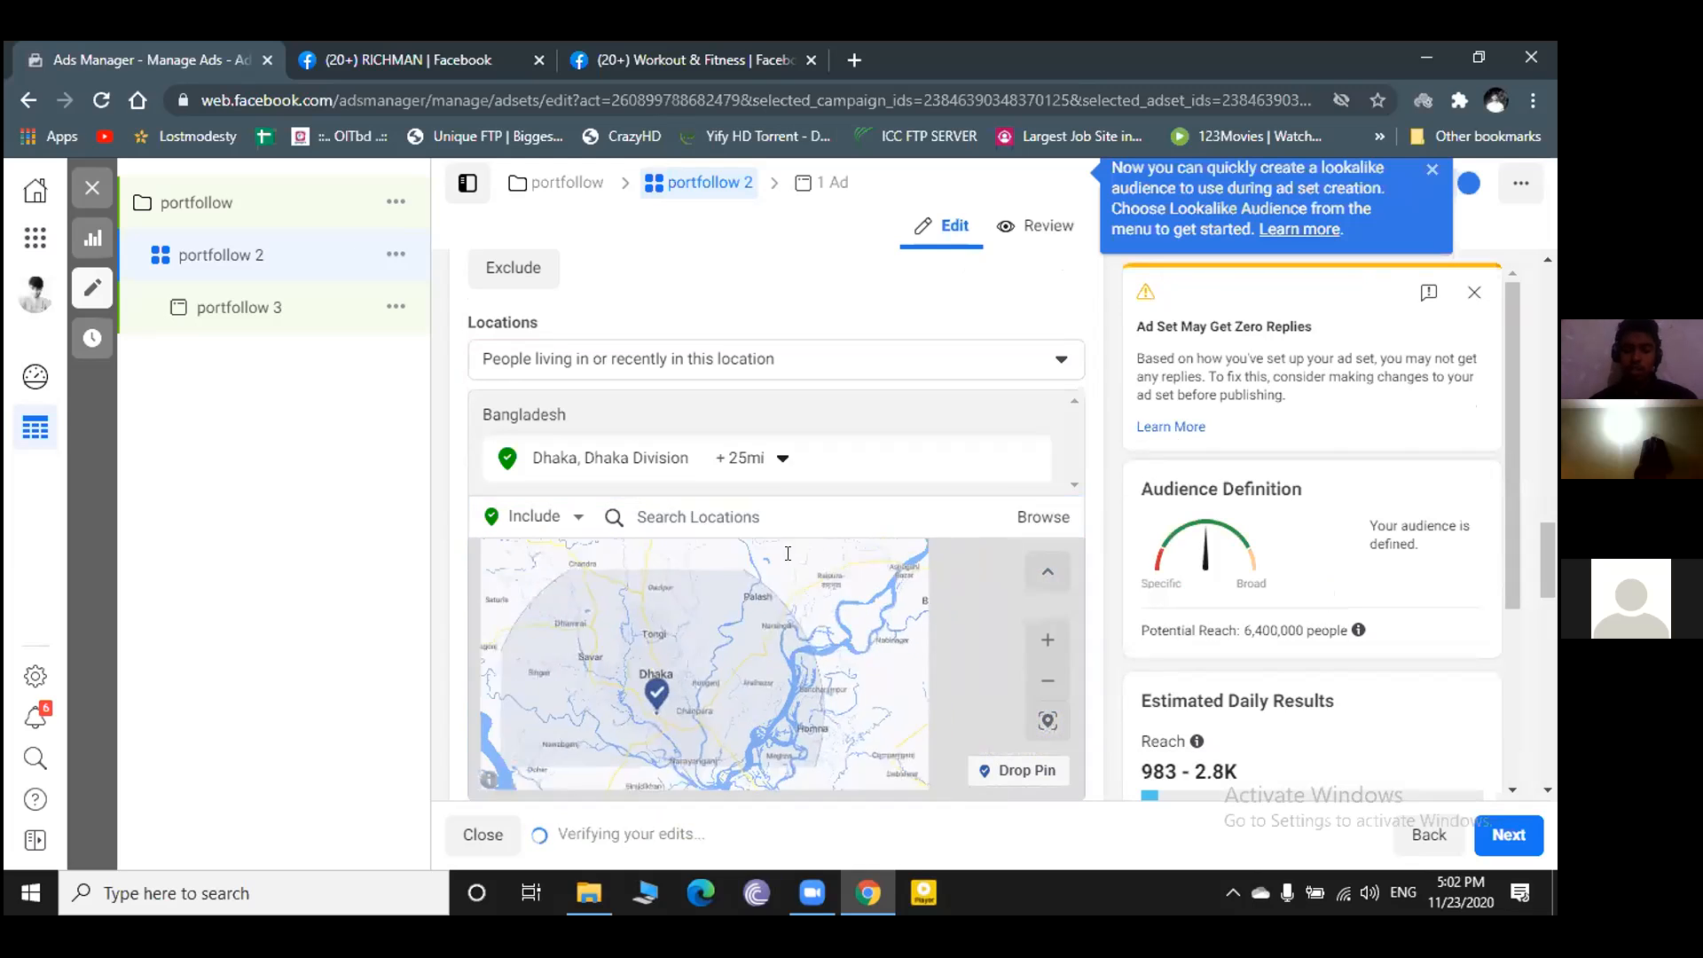
pyautogui.scroll(-1, 701, 639)
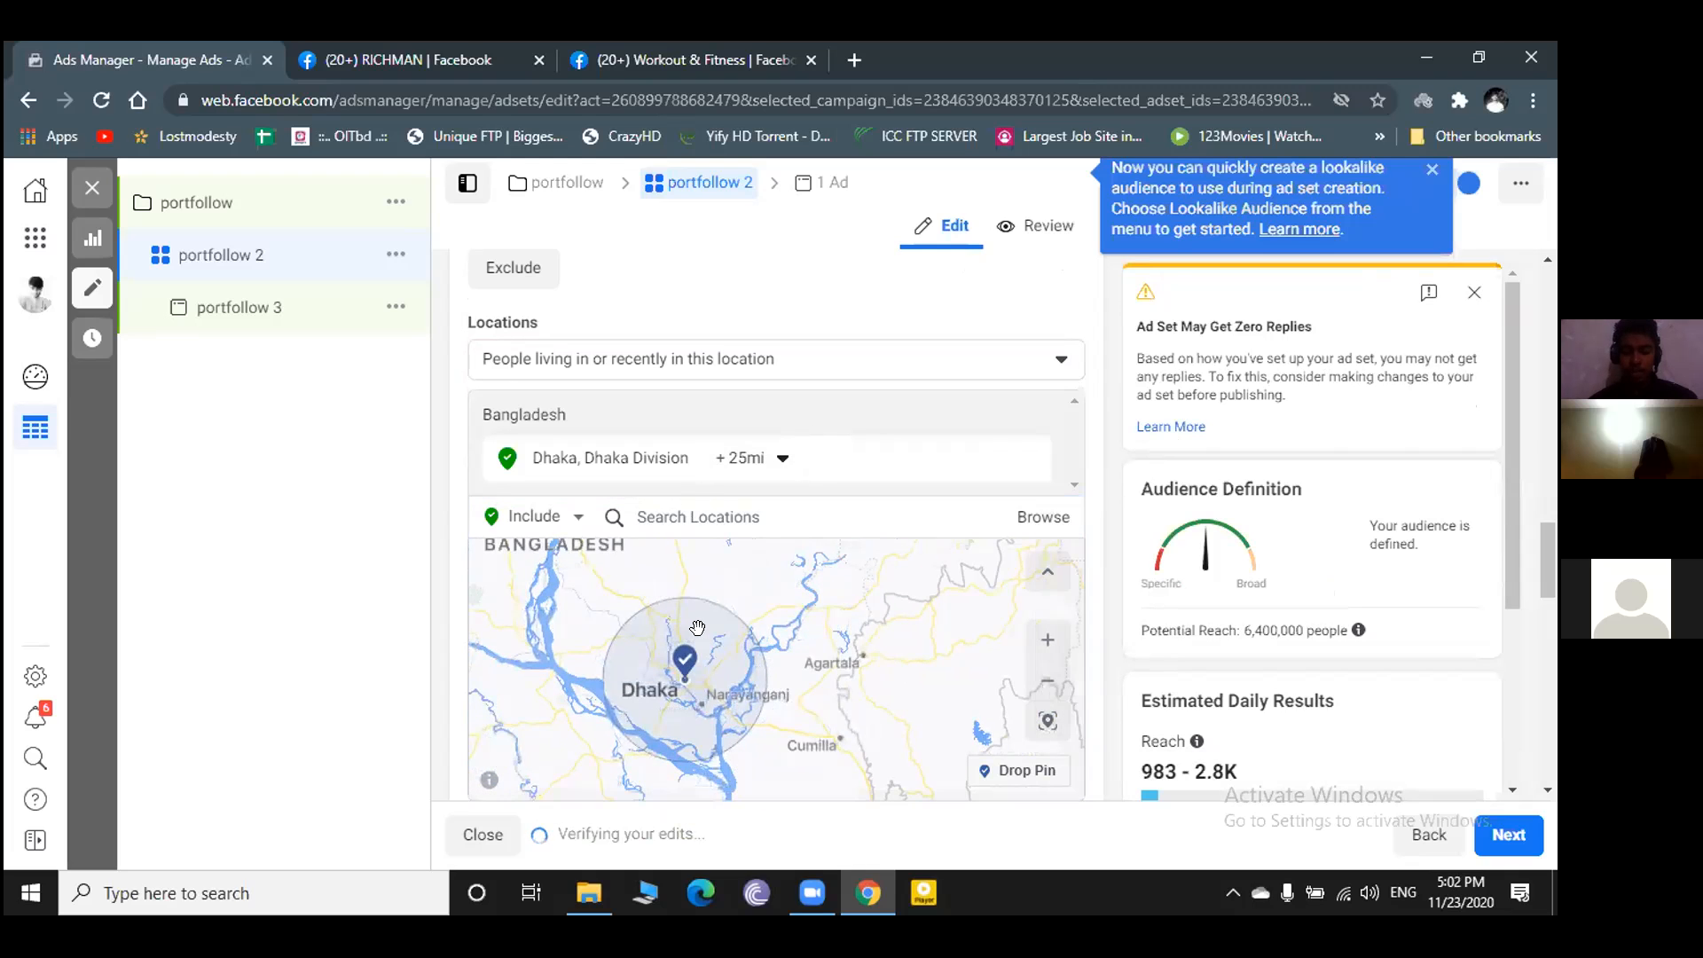
pyautogui.scroll(1, 754, 626)
pyautogui.scroll(-1, 754, 626)
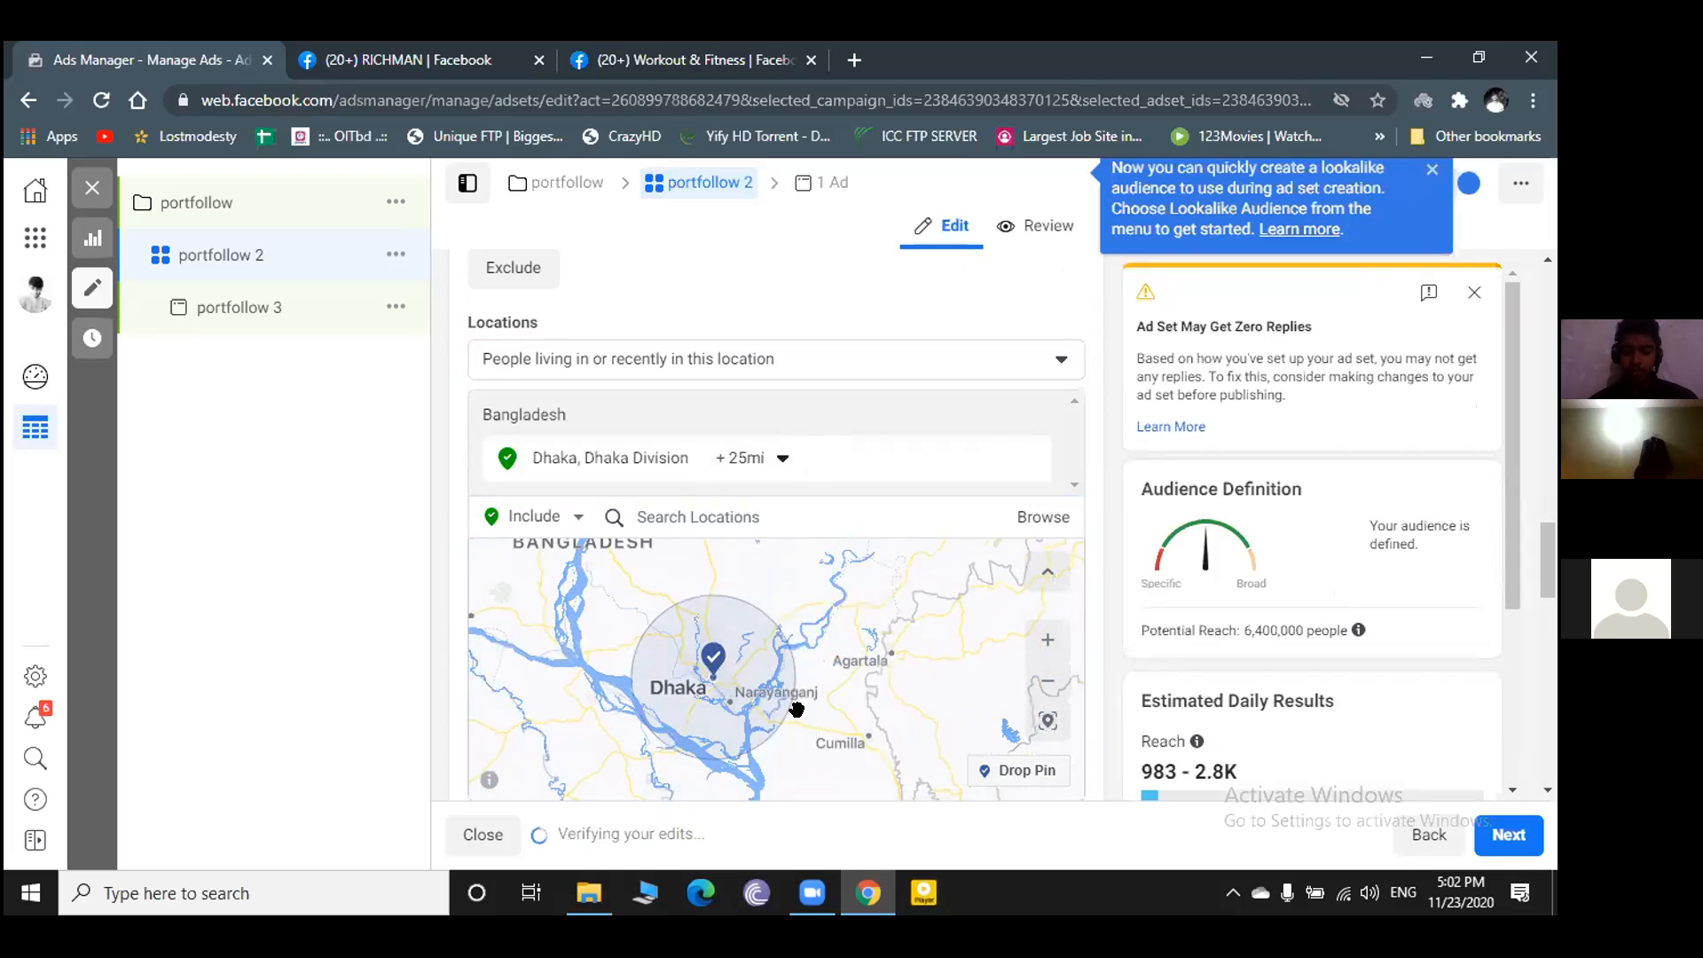
# - Try a 10 mi radius for the Dhaka location and set the radius to 13 mi
pyautogui.click(779, 457)
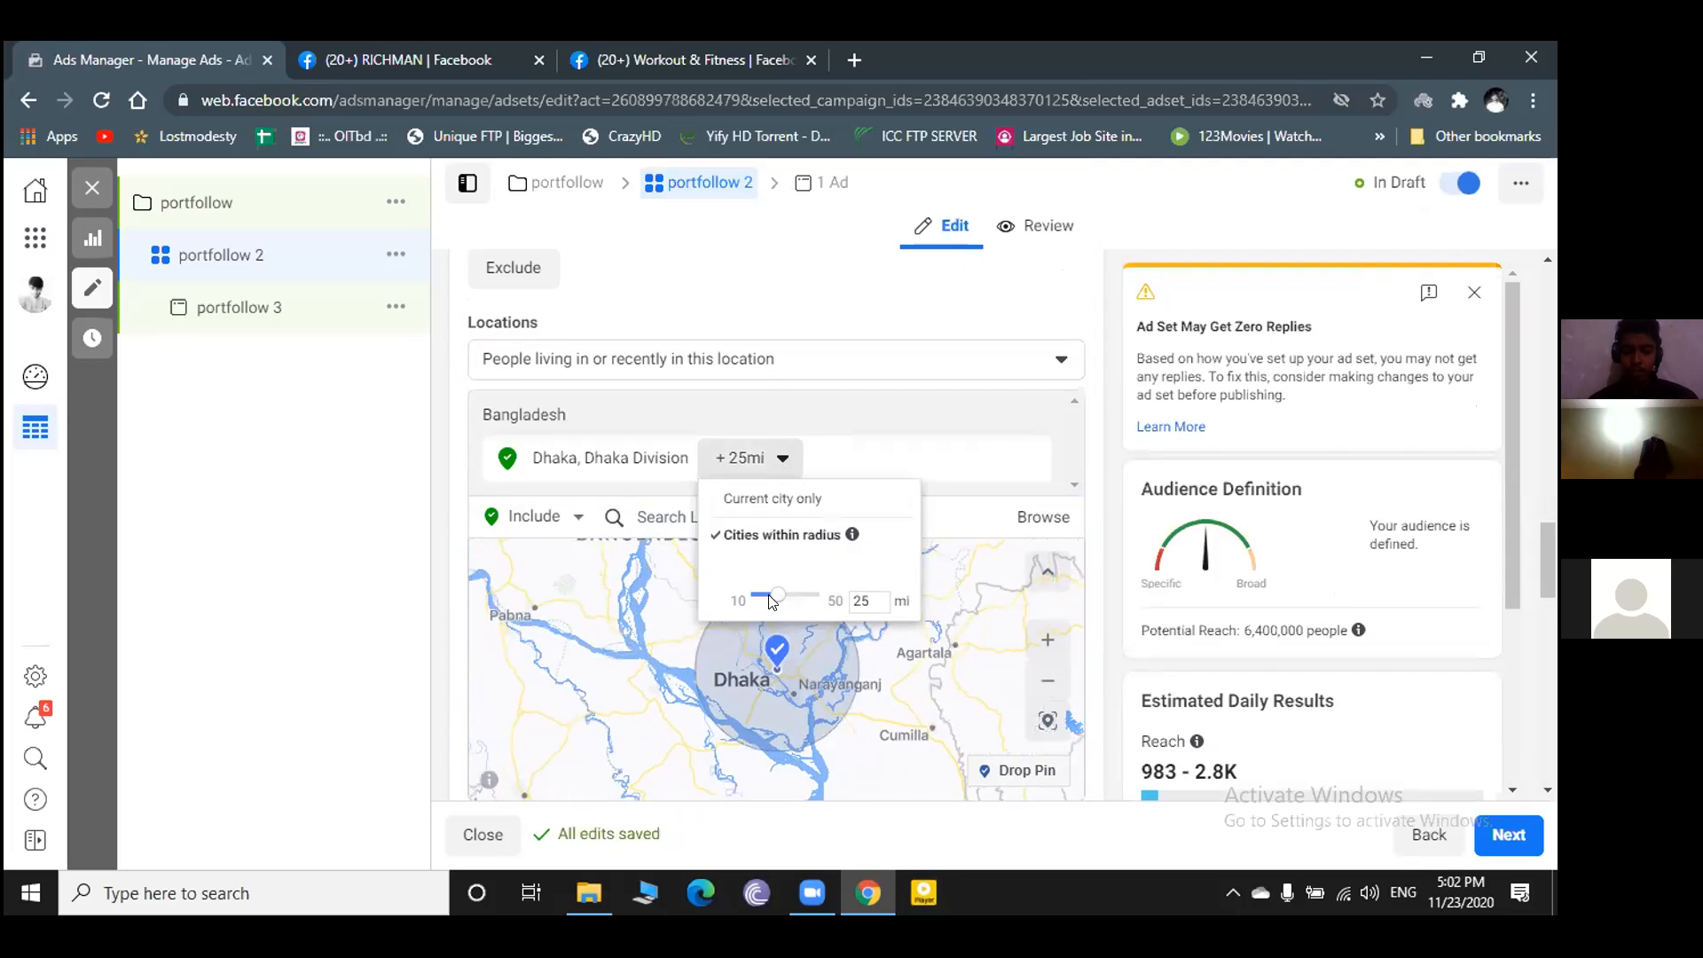
pyautogui.moveTo(767, 601); pyautogui.dragTo(744, 603)
pyautogui.click(769, 459)
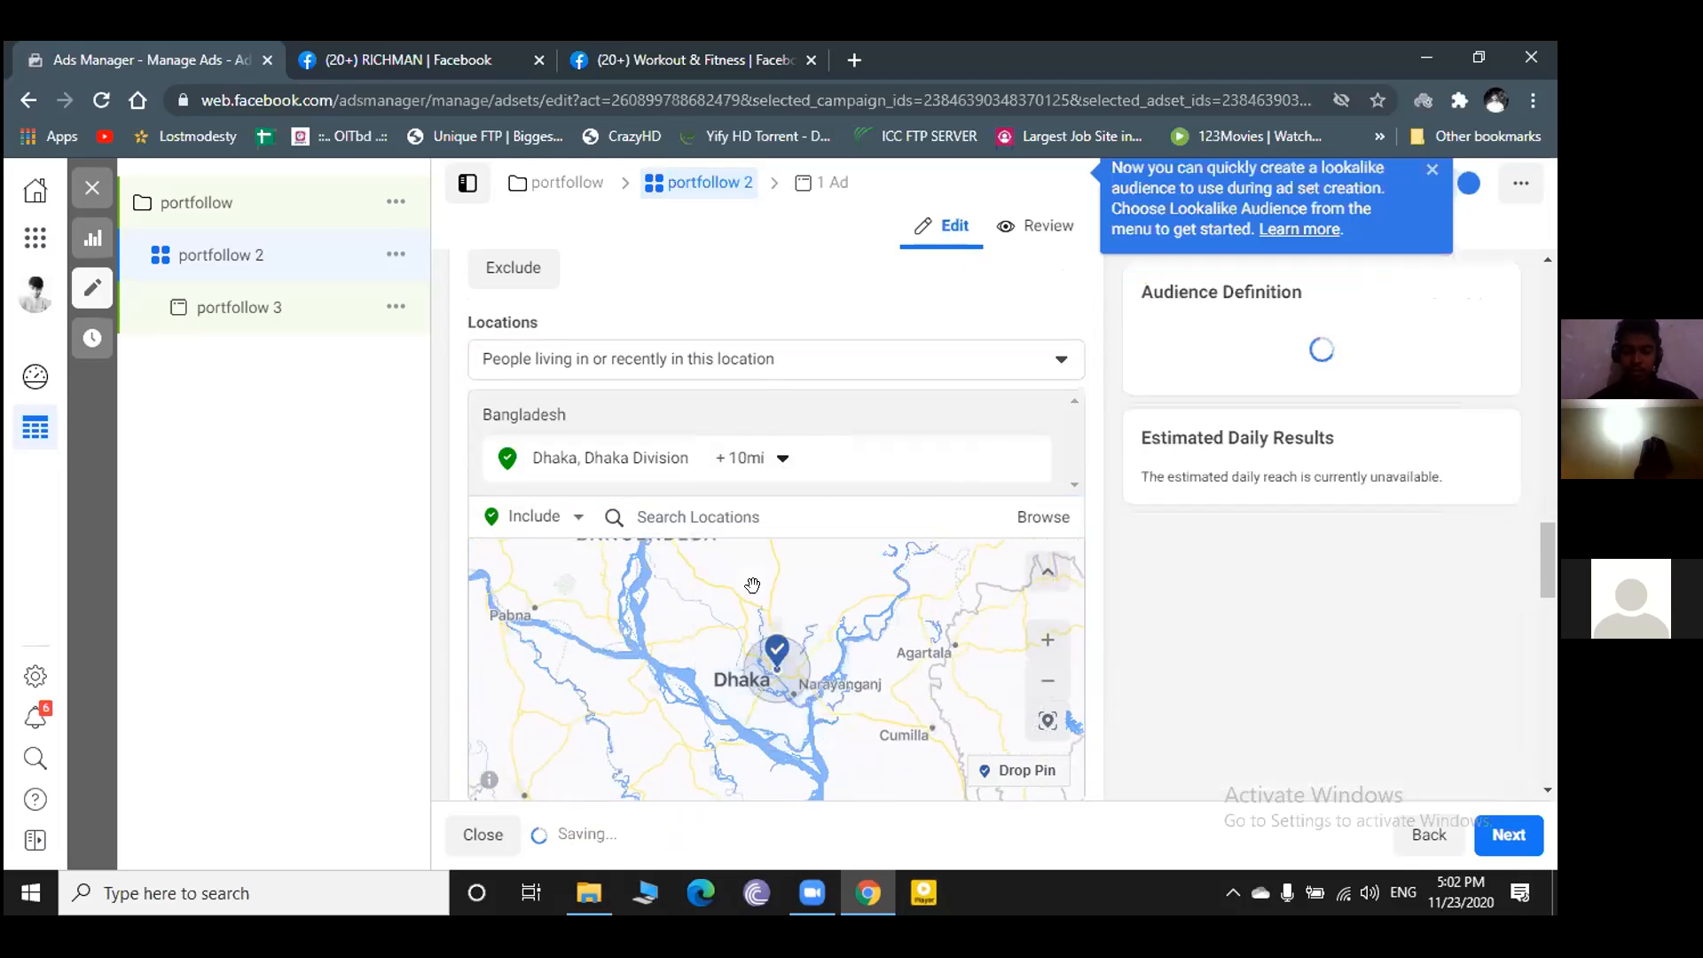
pyautogui.click(768, 458)
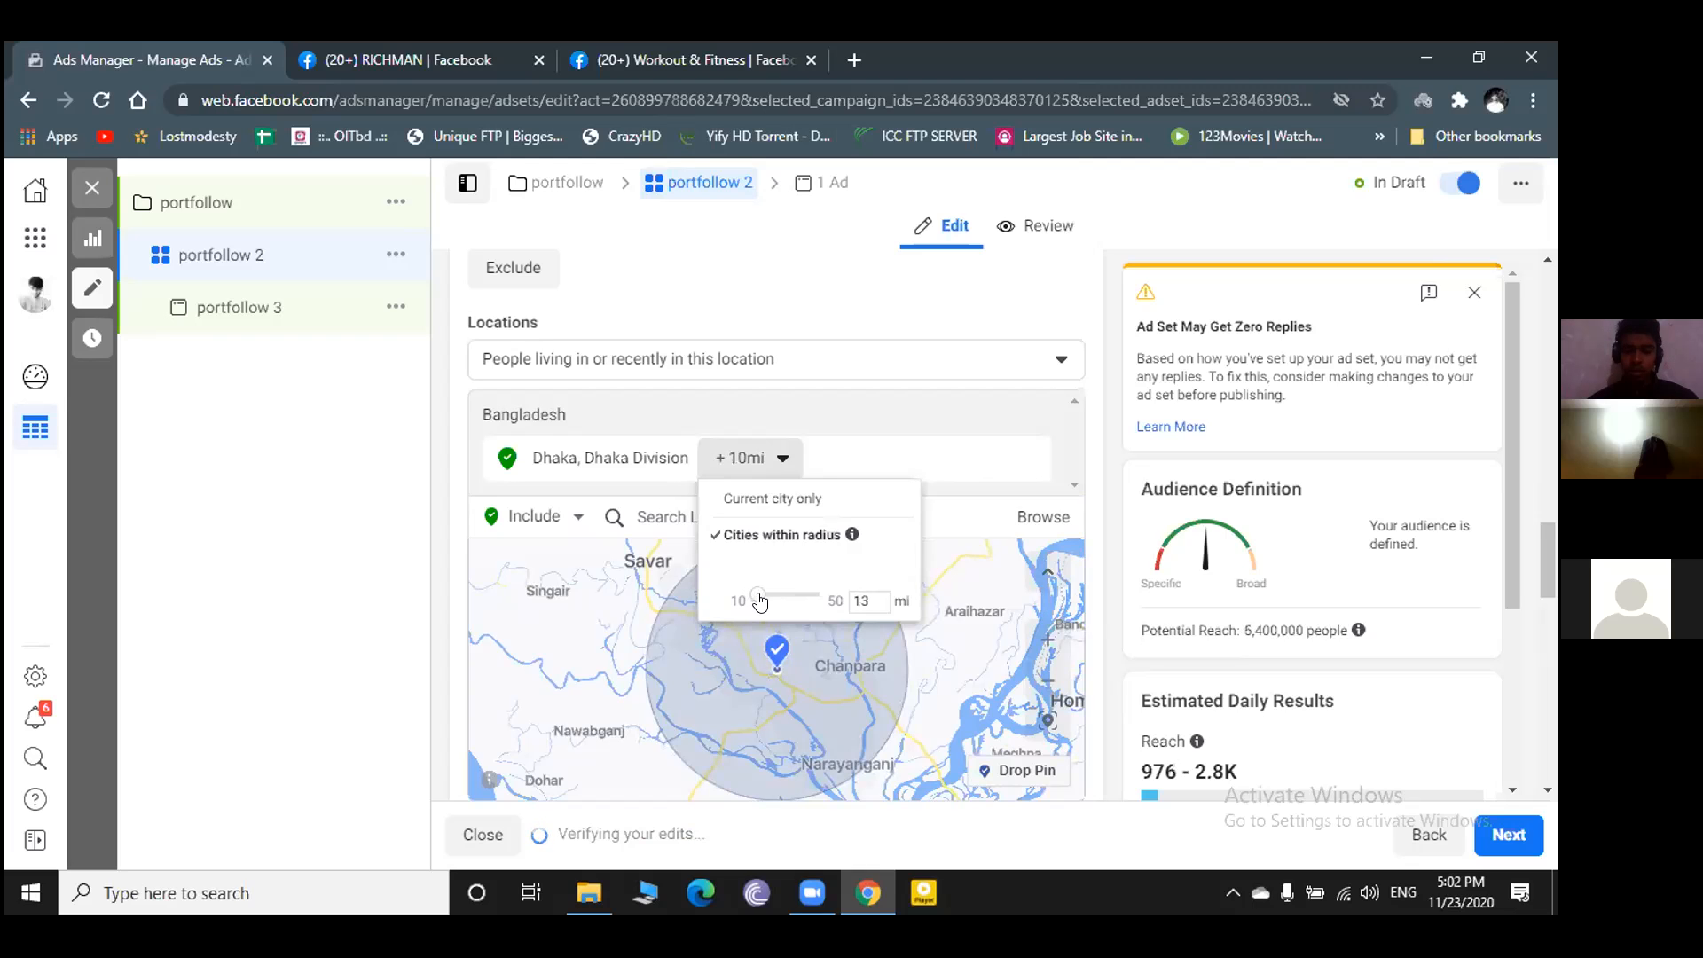
pyautogui.click(747, 656)
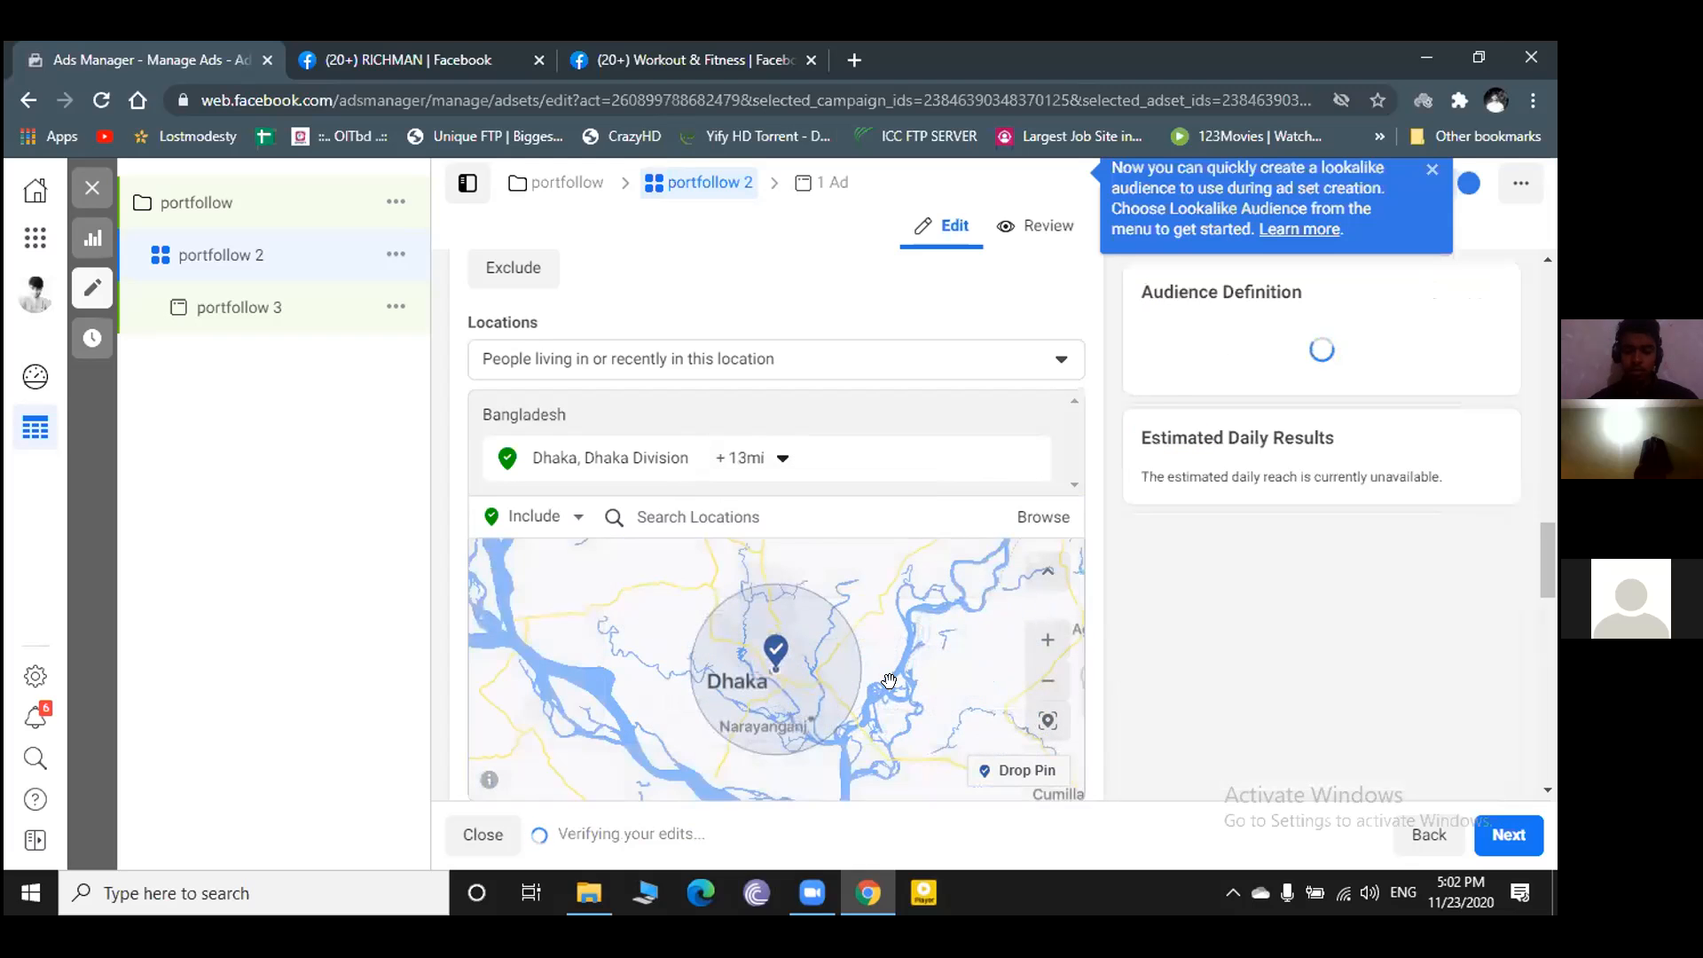
# - Examine which places around Dhaka the 13 mi radius covers and view the surrounding regions on the map
pyautogui.moveTo(933, 644); pyautogui.dragTo(905, 646)
pyautogui.scroll(2, 905, 646)
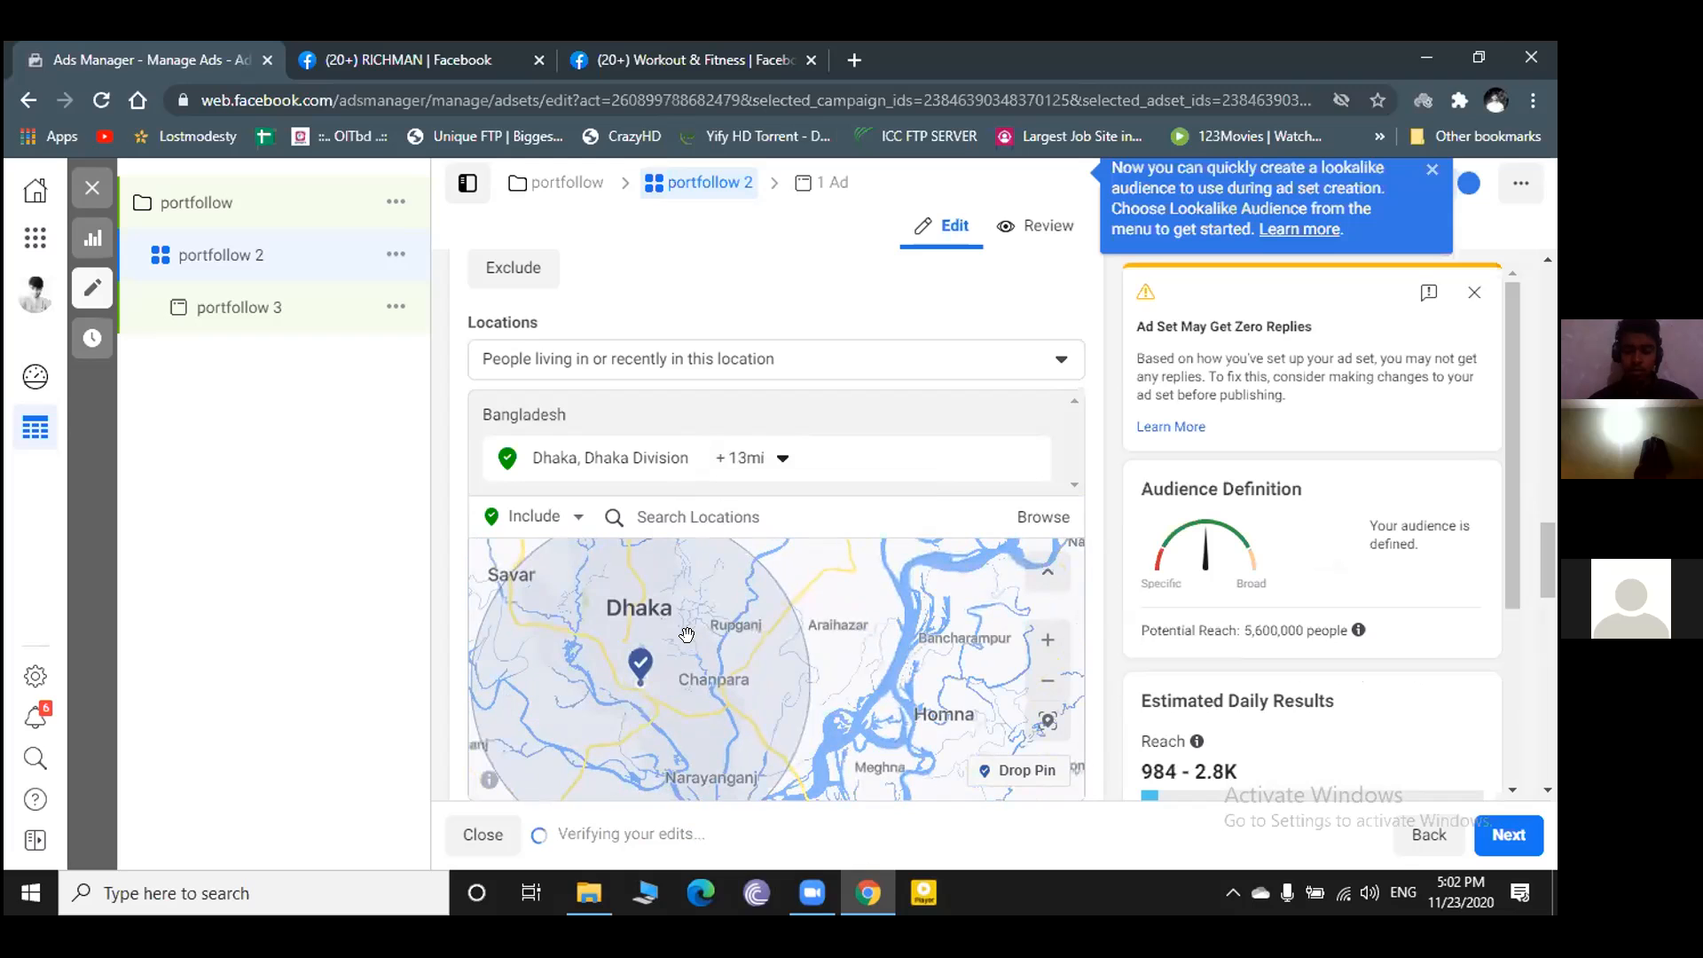
pyautogui.moveTo(705, 738); pyautogui.dragTo(708, 702)
pyautogui.moveTo(671, 633); pyautogui.dragTo(767, 694)
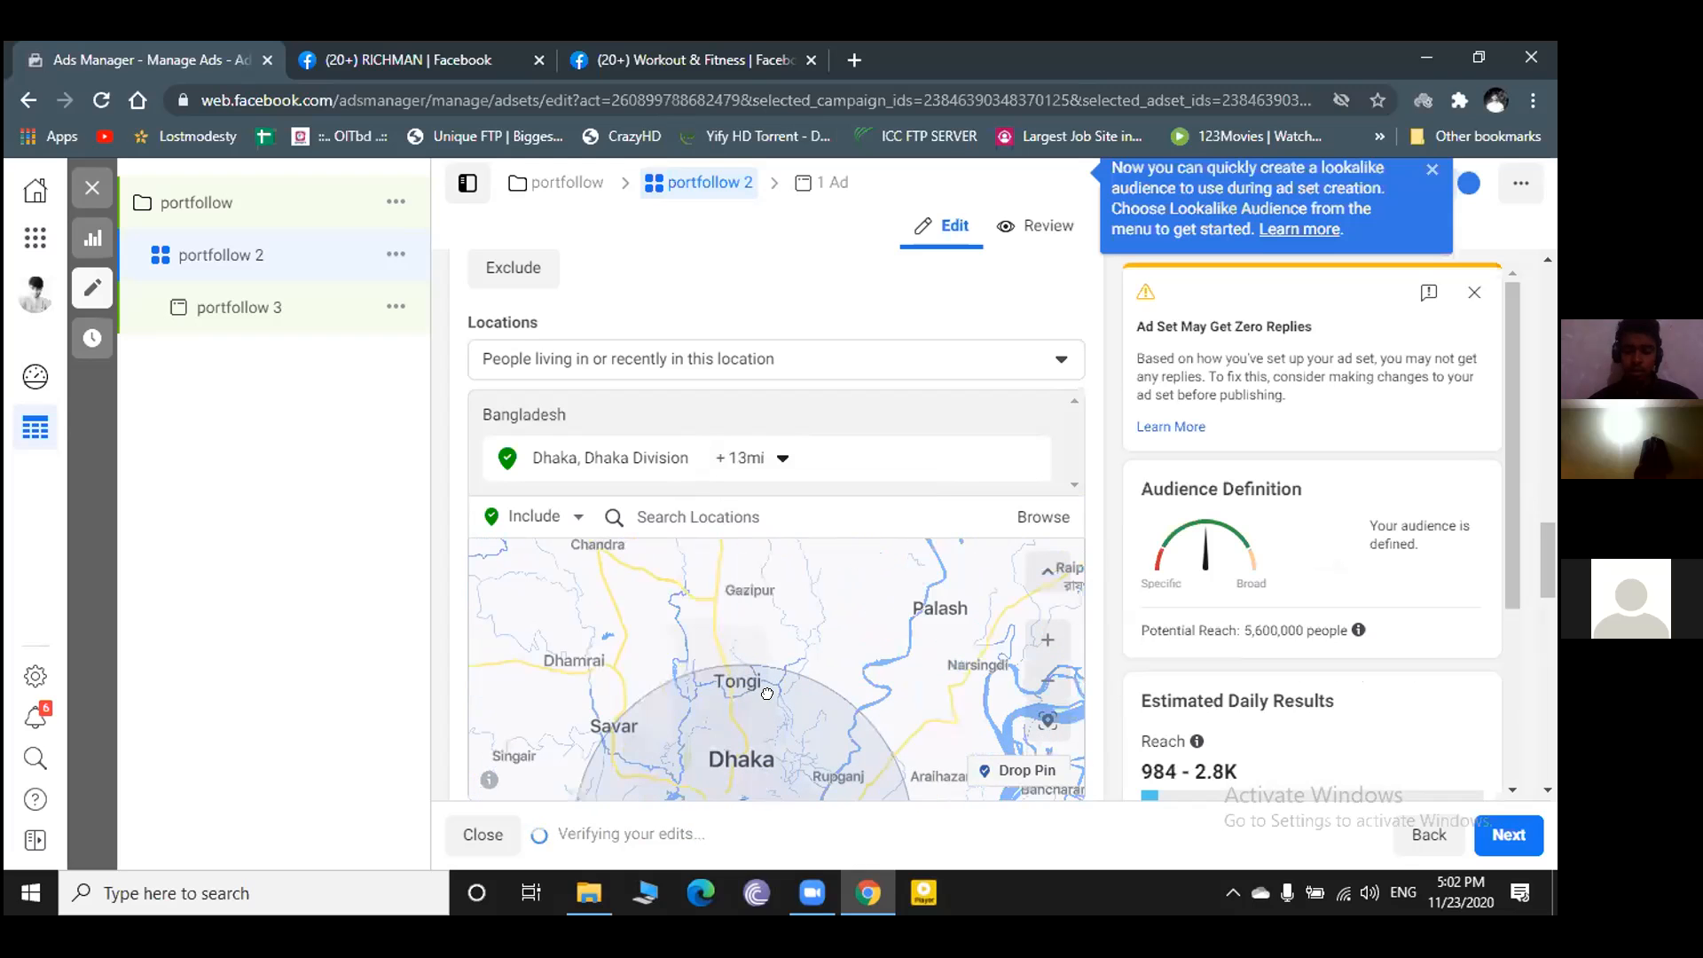
pyautogui.scroll(-2, 692, 672)
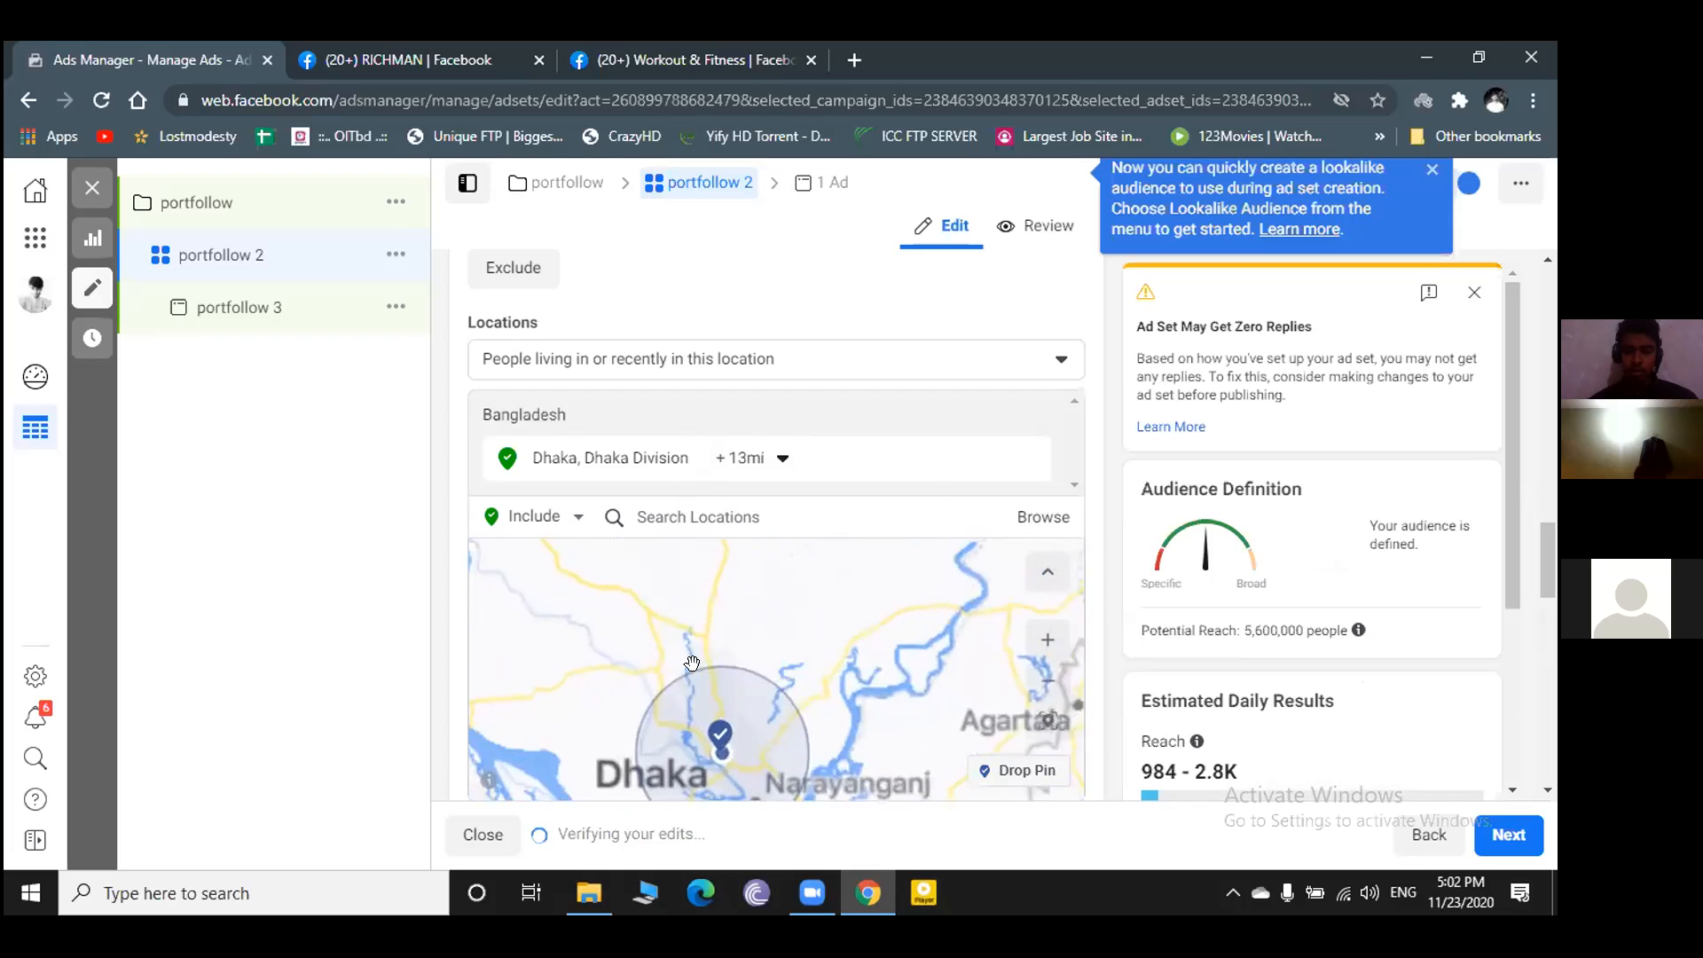
pyautogui.scroll(-2, 777, 654)
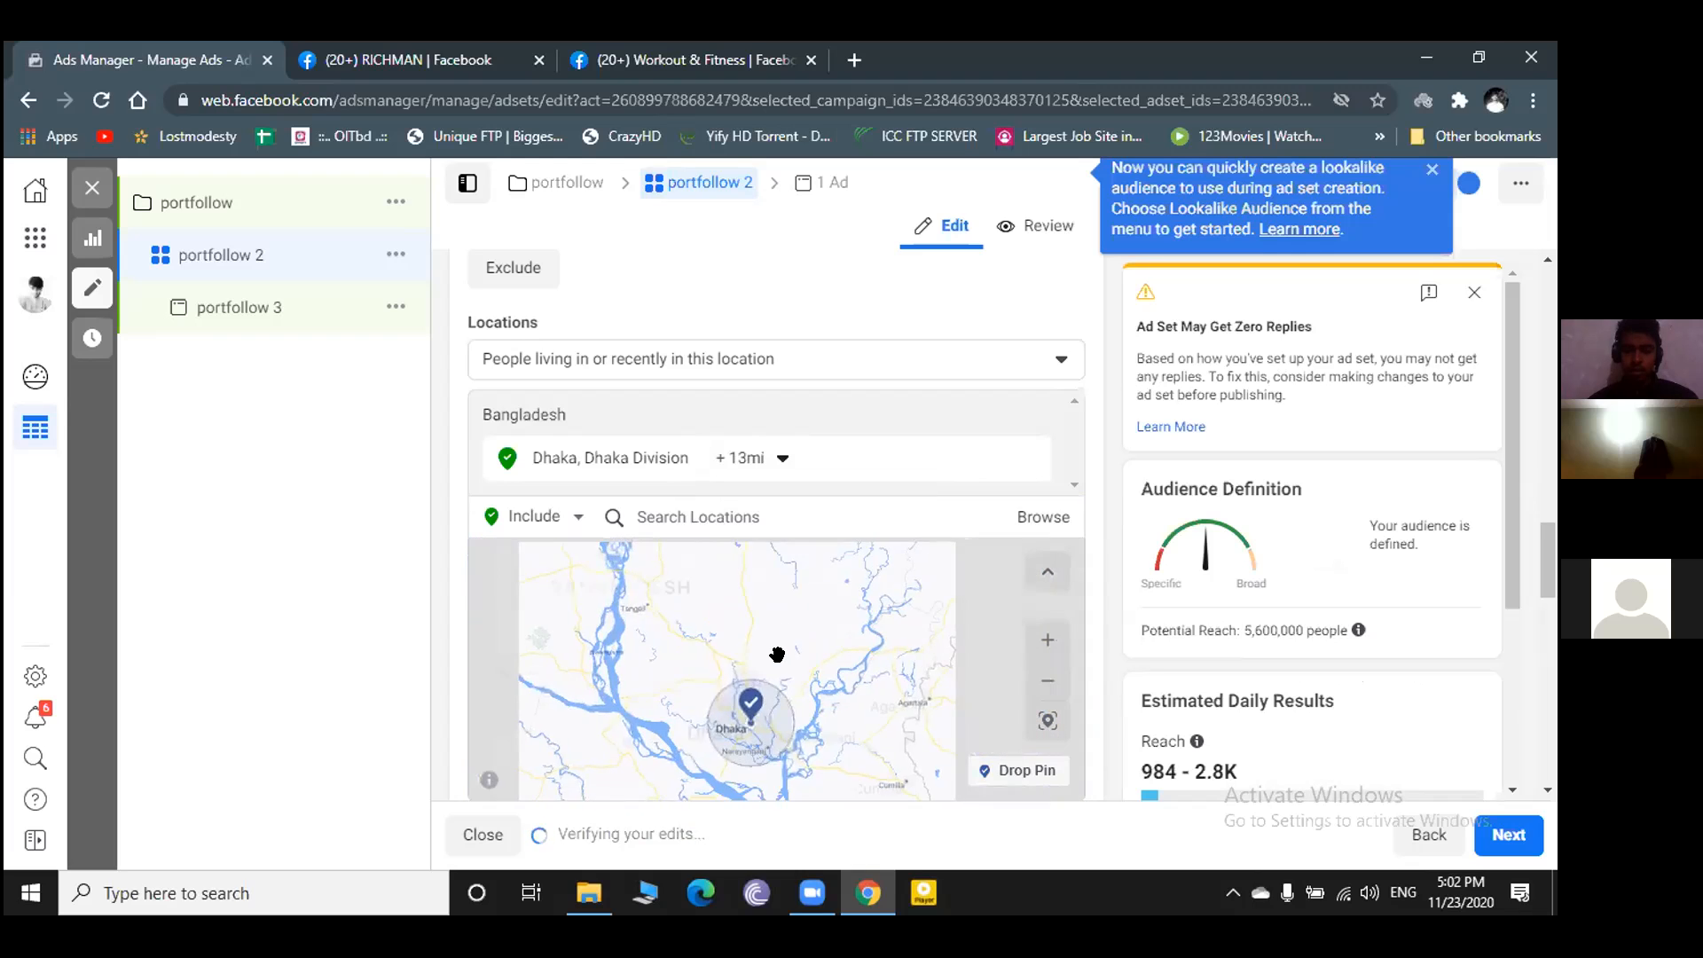
pyautogui.scroll(-1, 777, 655)
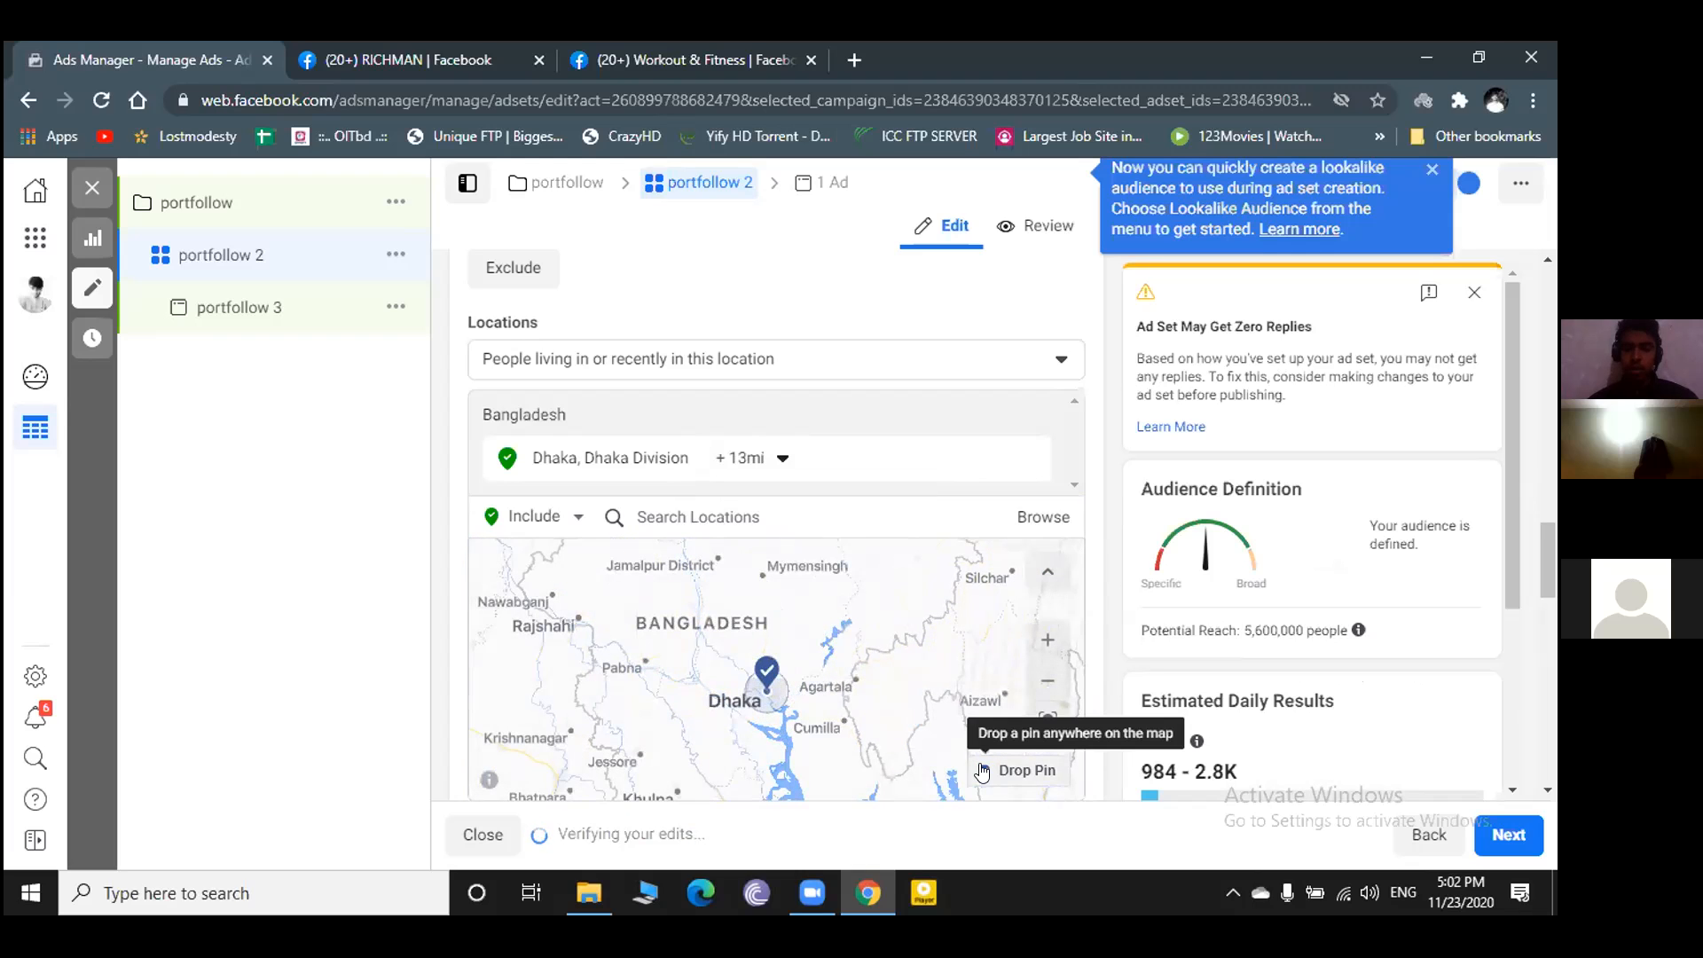
pyautogui.scroll(3, 917, 733)
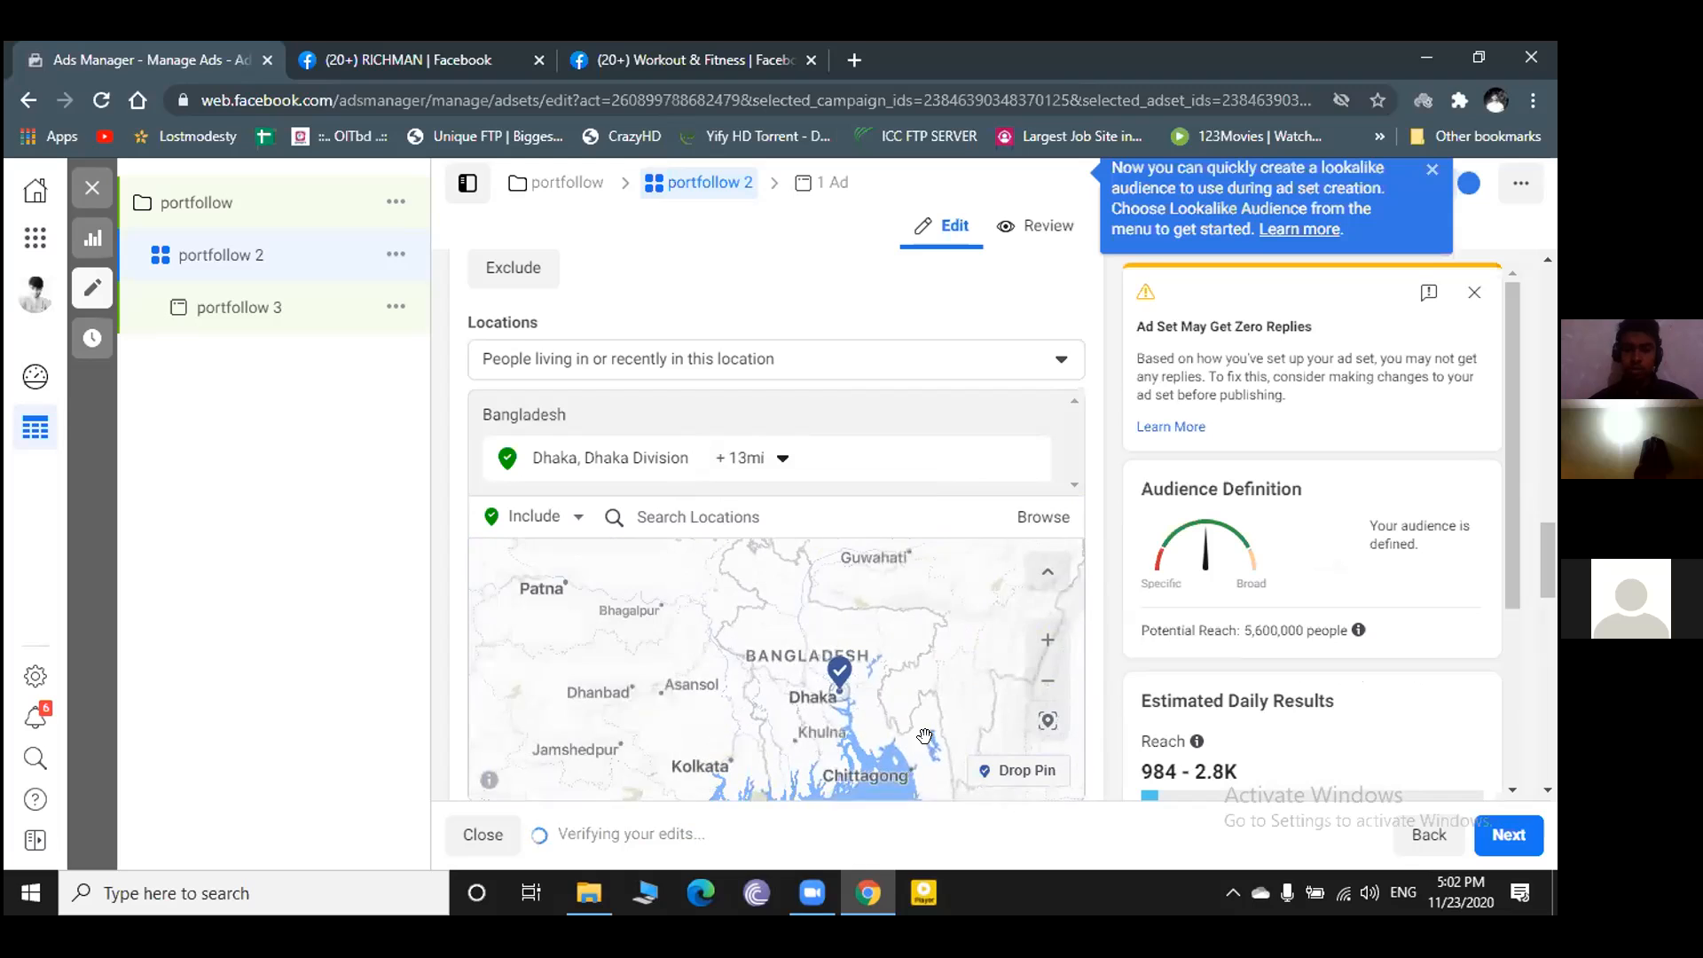
pyautogui.scroll(2, 917, 733)
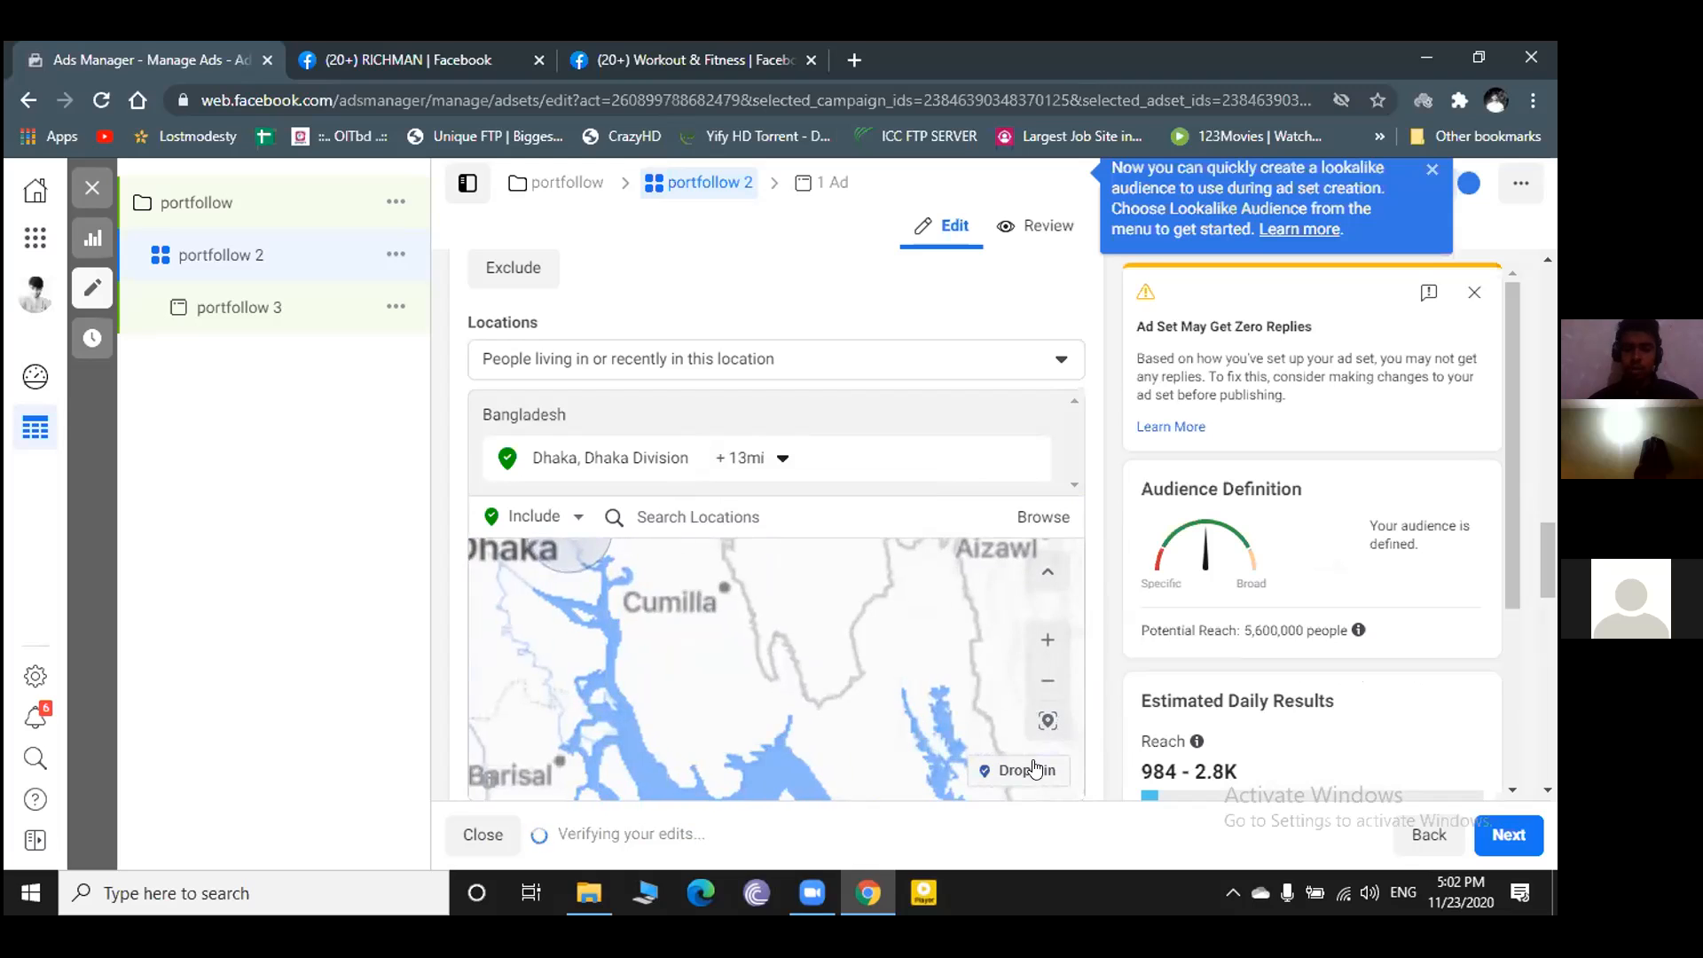
# - Drop an included location pin on the map near Cumilla and set the Dhaka location's radius to 10 mi
pyautogui.click(981, 774)
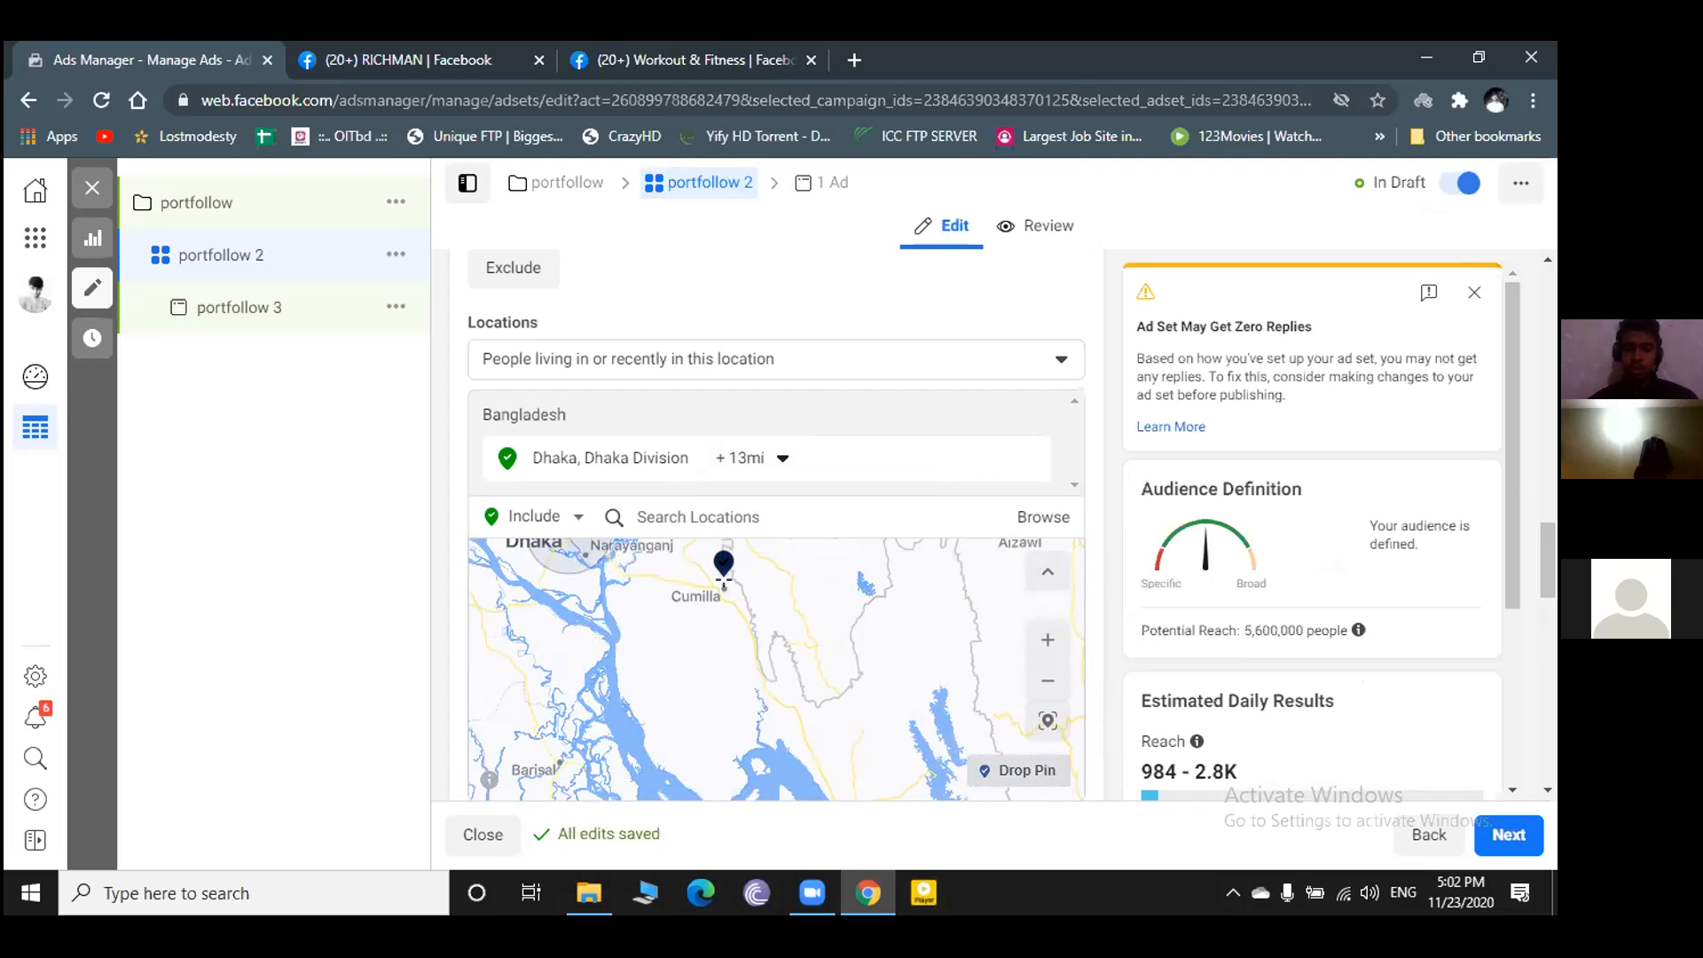
pyautogui.click(716, 577)
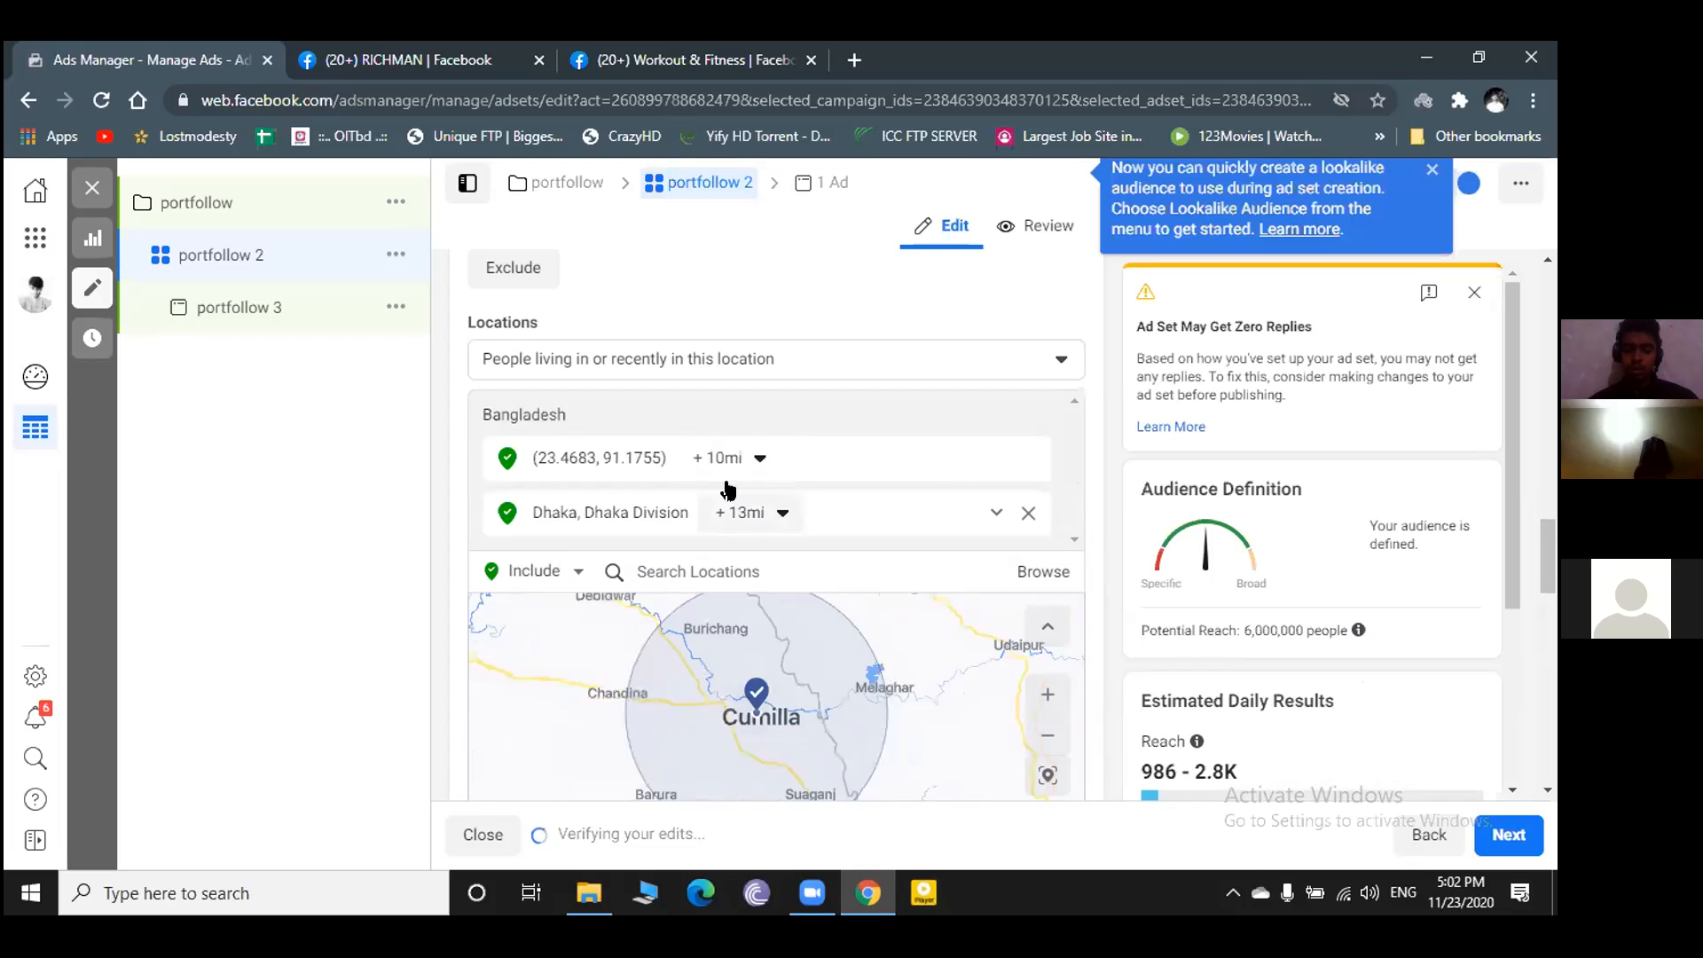
pyautogui.click(774, 515)
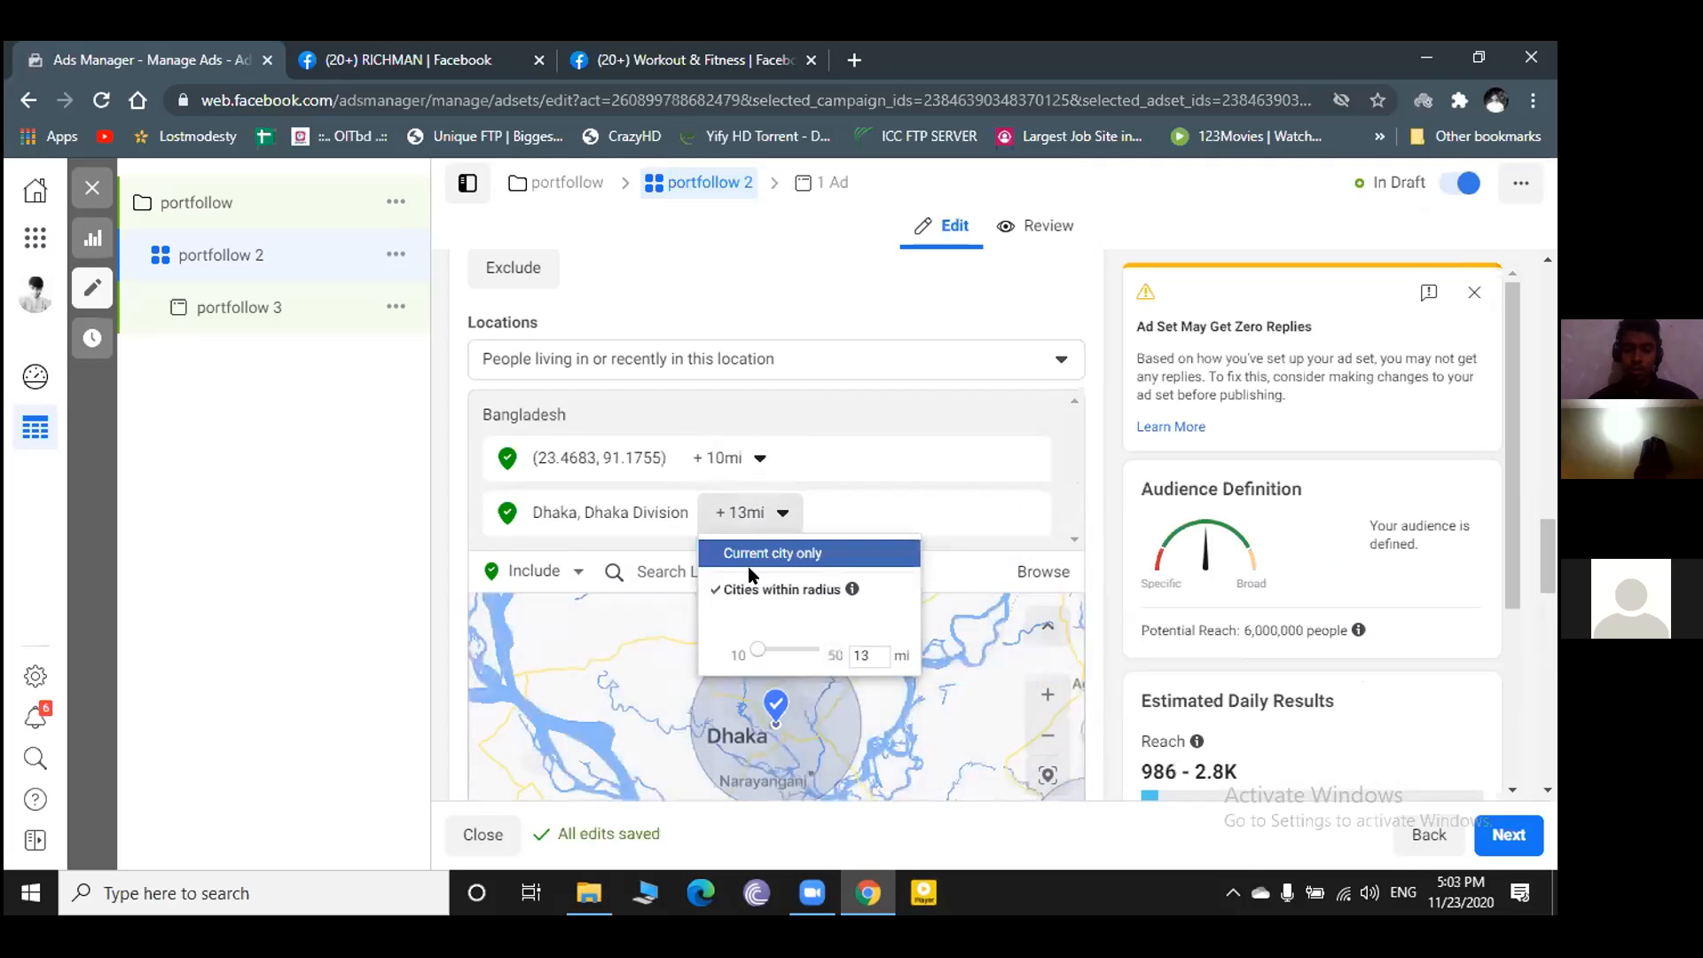
pyautogui.moveTo(752, 658); pyautogui.dragTo(748, 661)
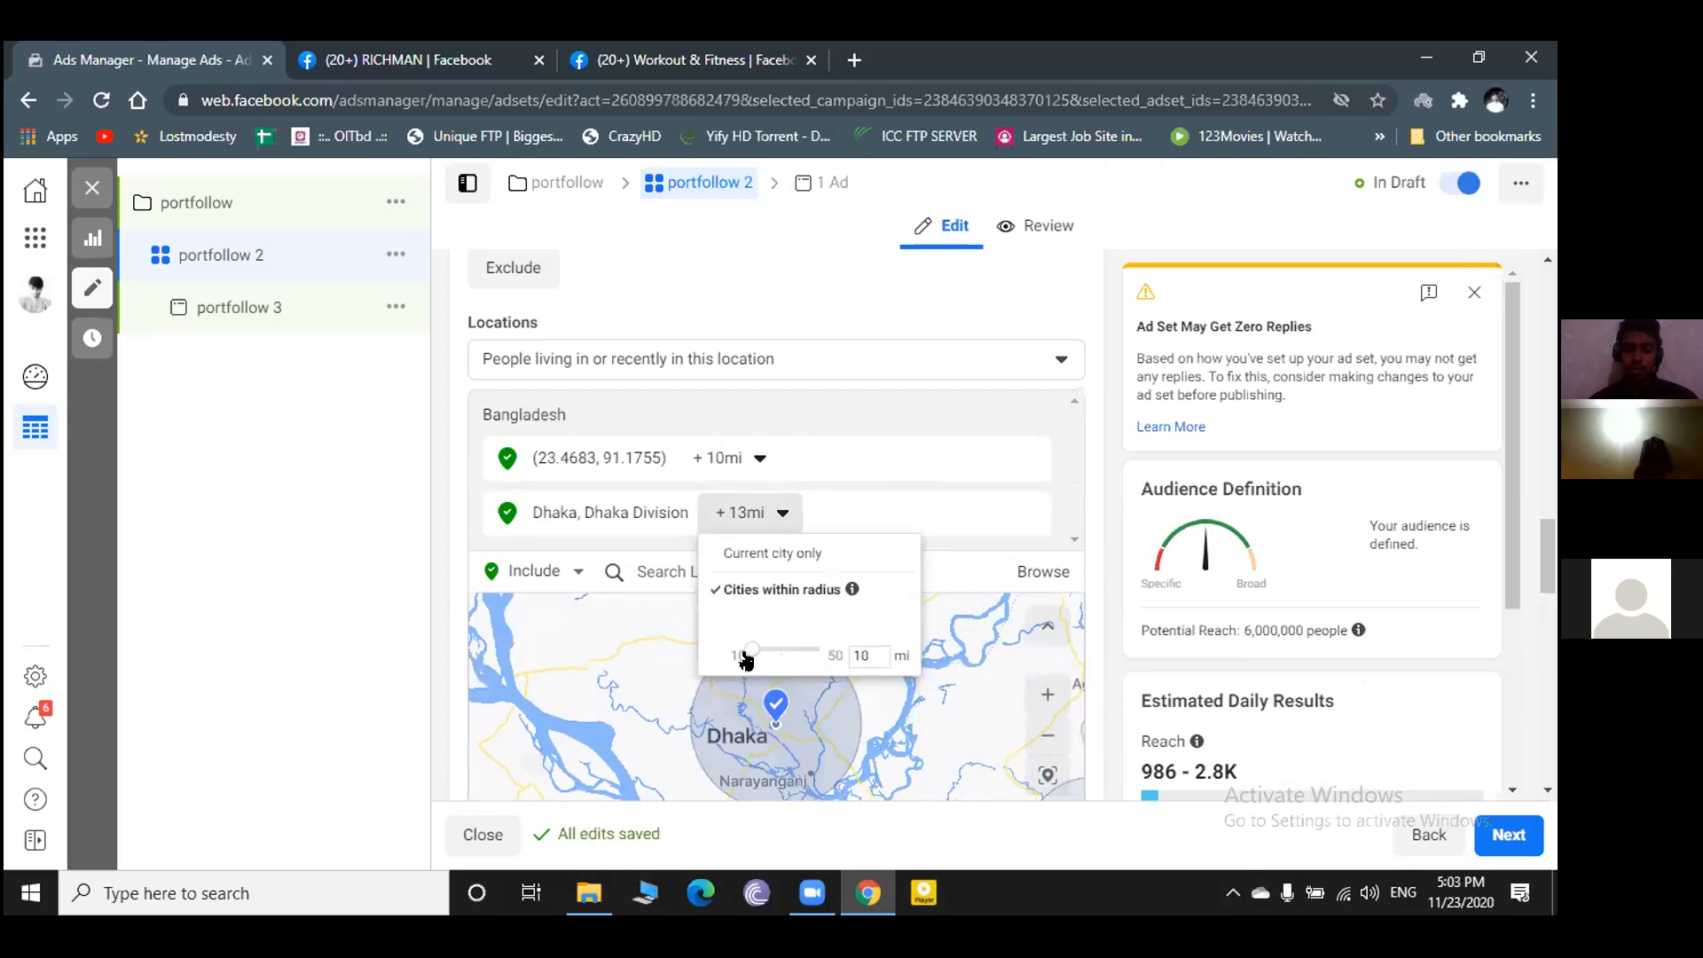
pyautogui.click(1158, 719)
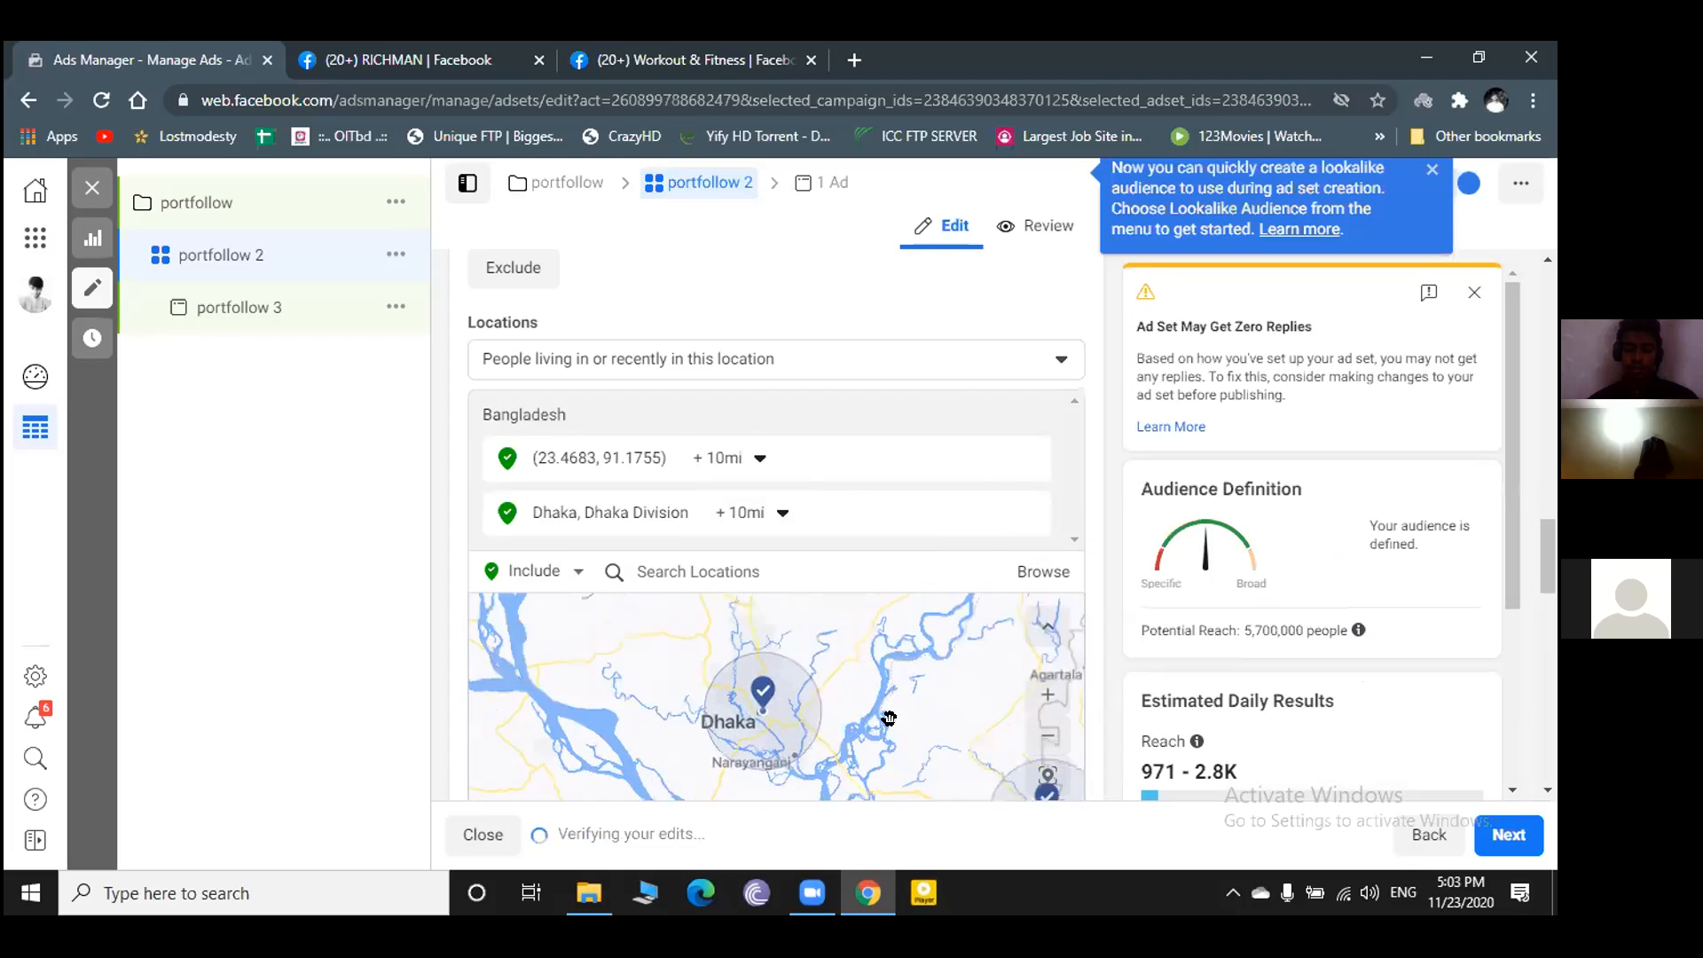
pyautogui.scroll(1, 908, 697)
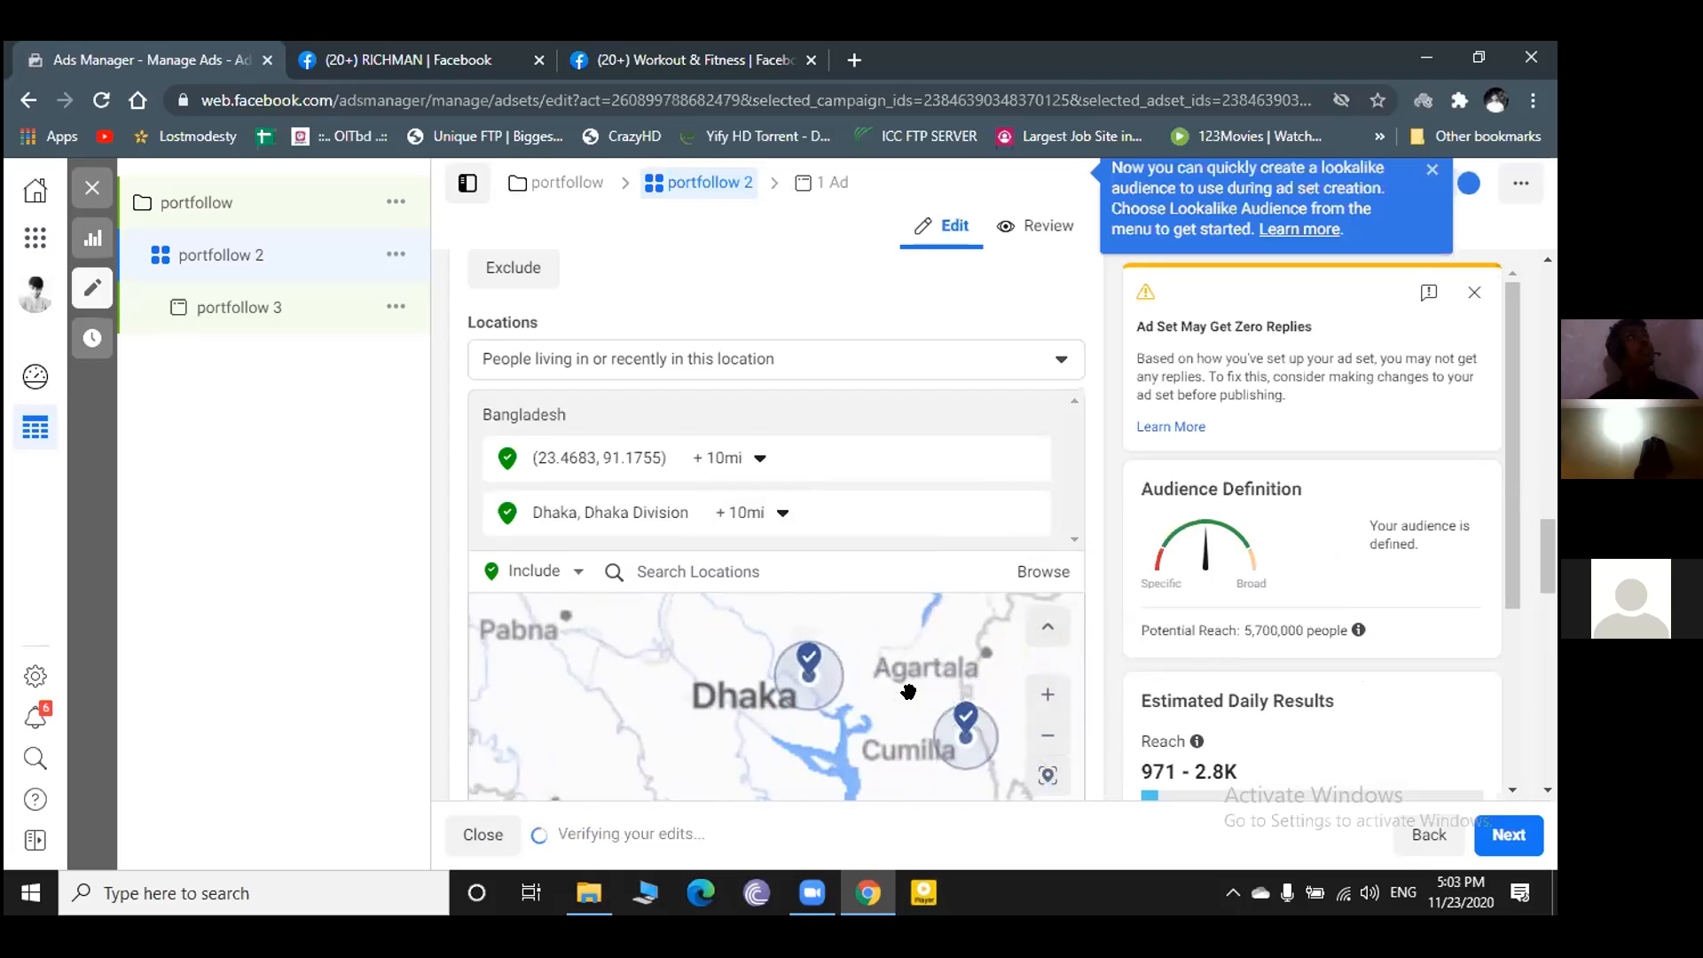
pyautogui.click(1047, 778)
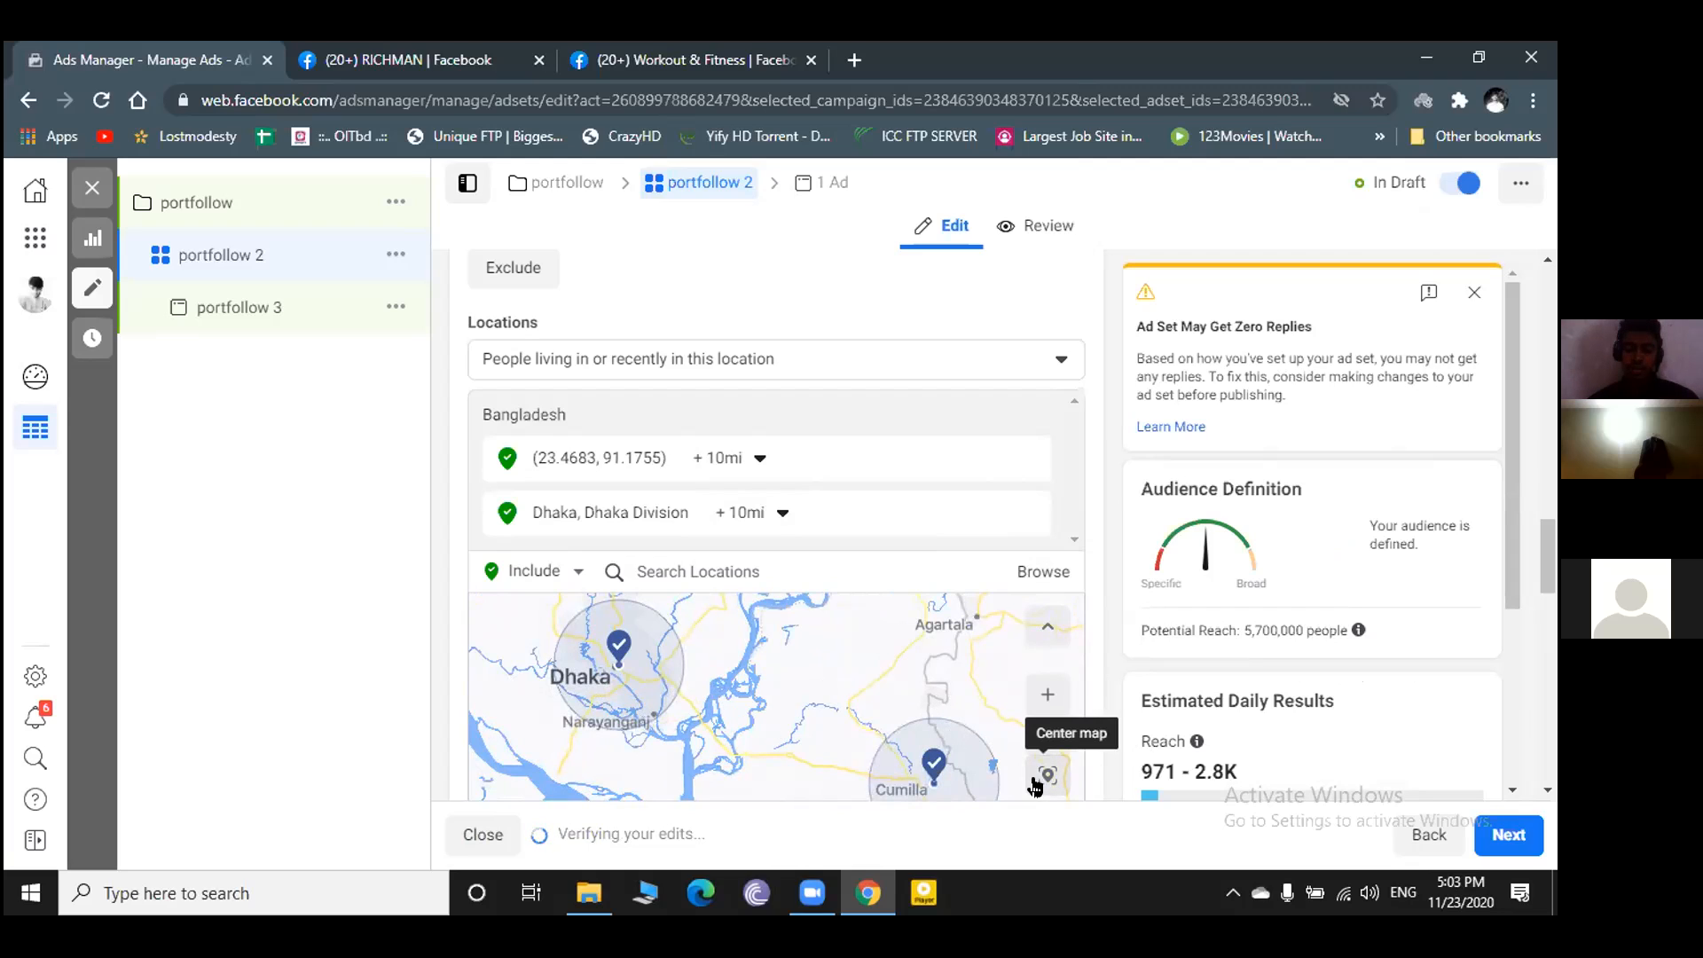
# - Drop another included location pin on the map between Dhaka and Cumilla, just east of Narayanganj
pyautogui.scroll(-1, 863, 642)
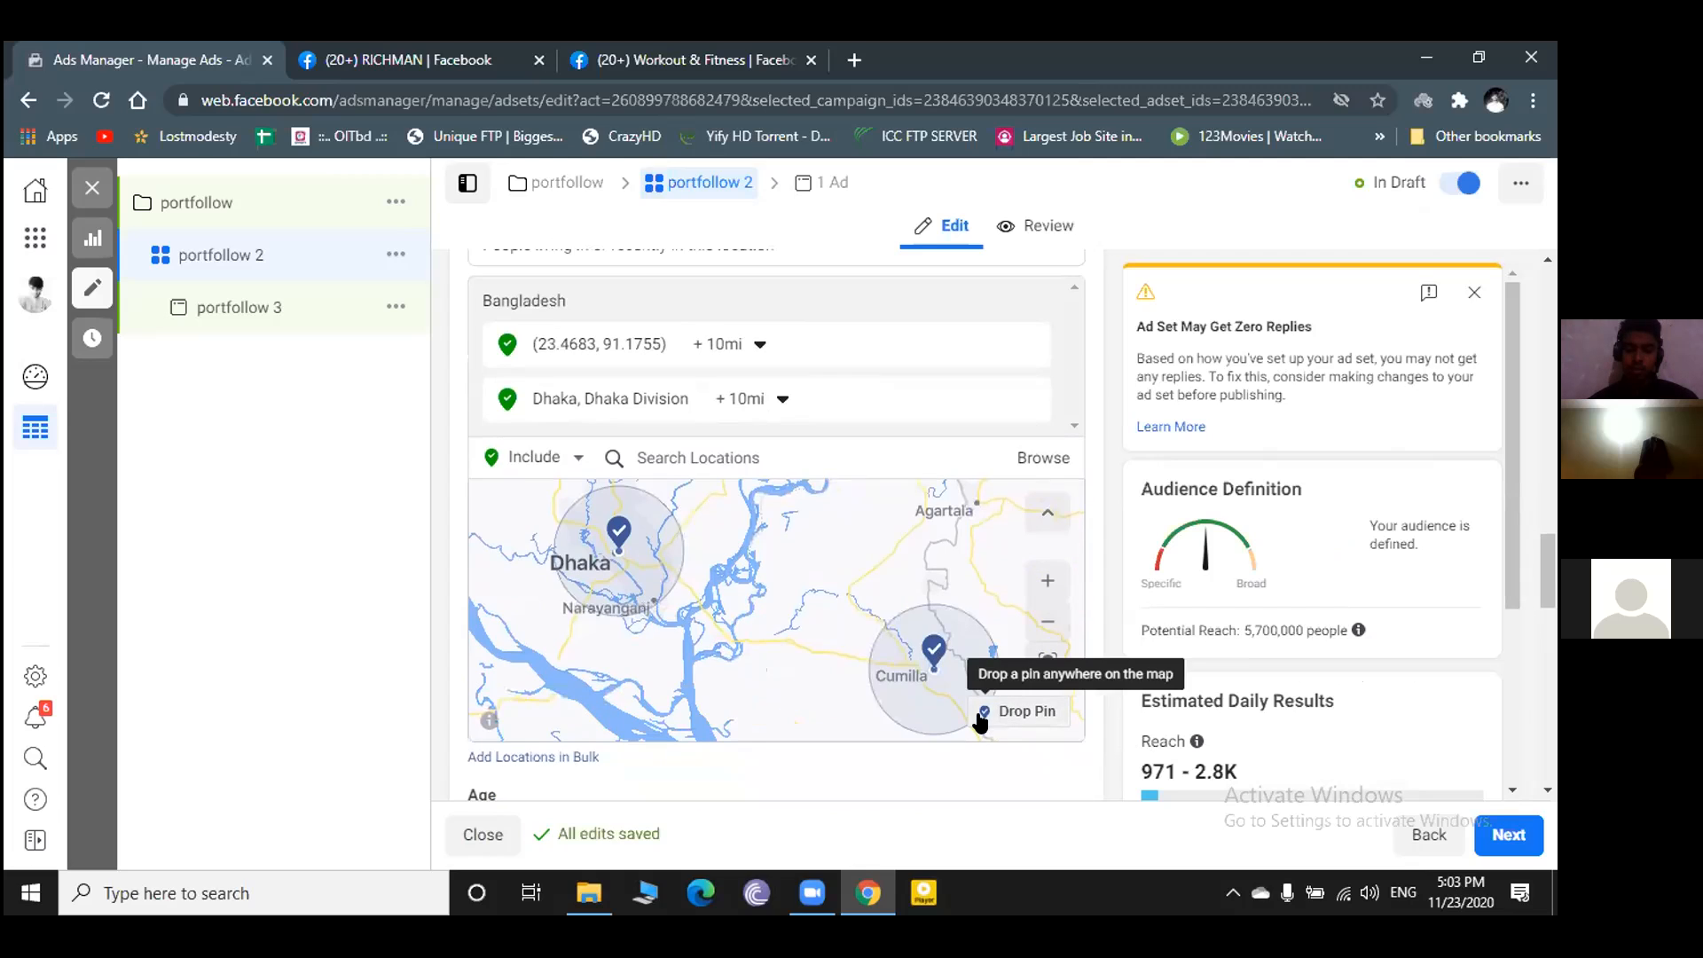
pyautogui.click(981, 720)
pyautogui.click(985, 716)
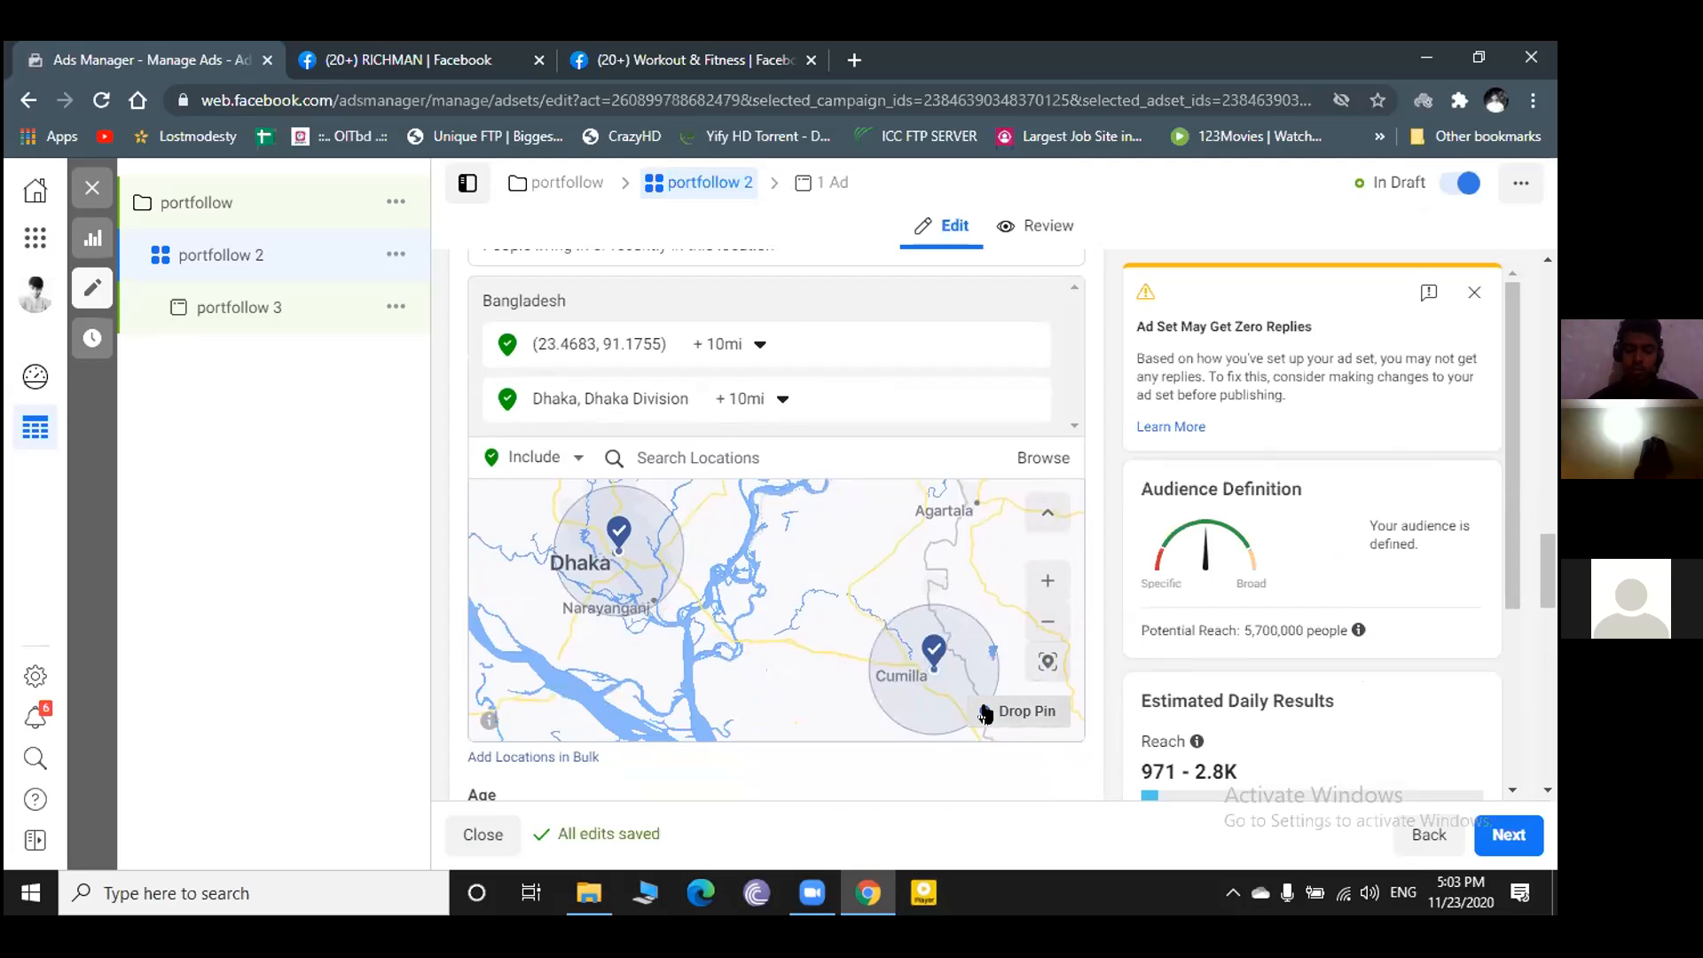
pyautogui.click(1028, 713)
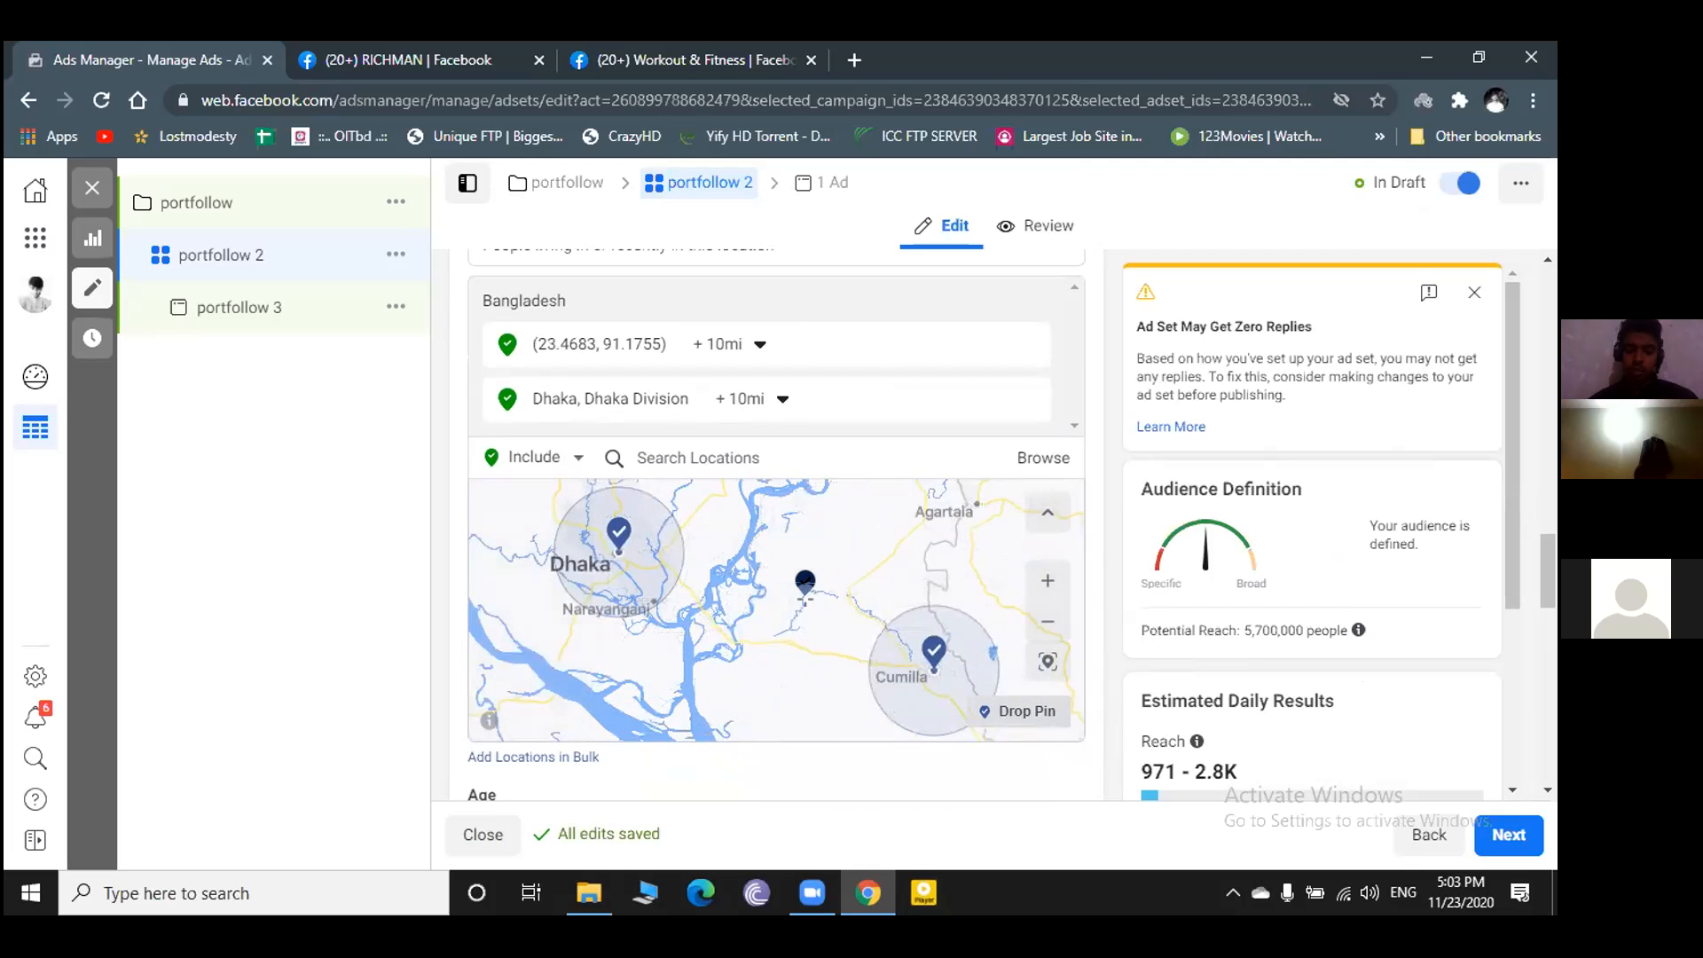
pyautogui.scroll(-1, 805, 581)
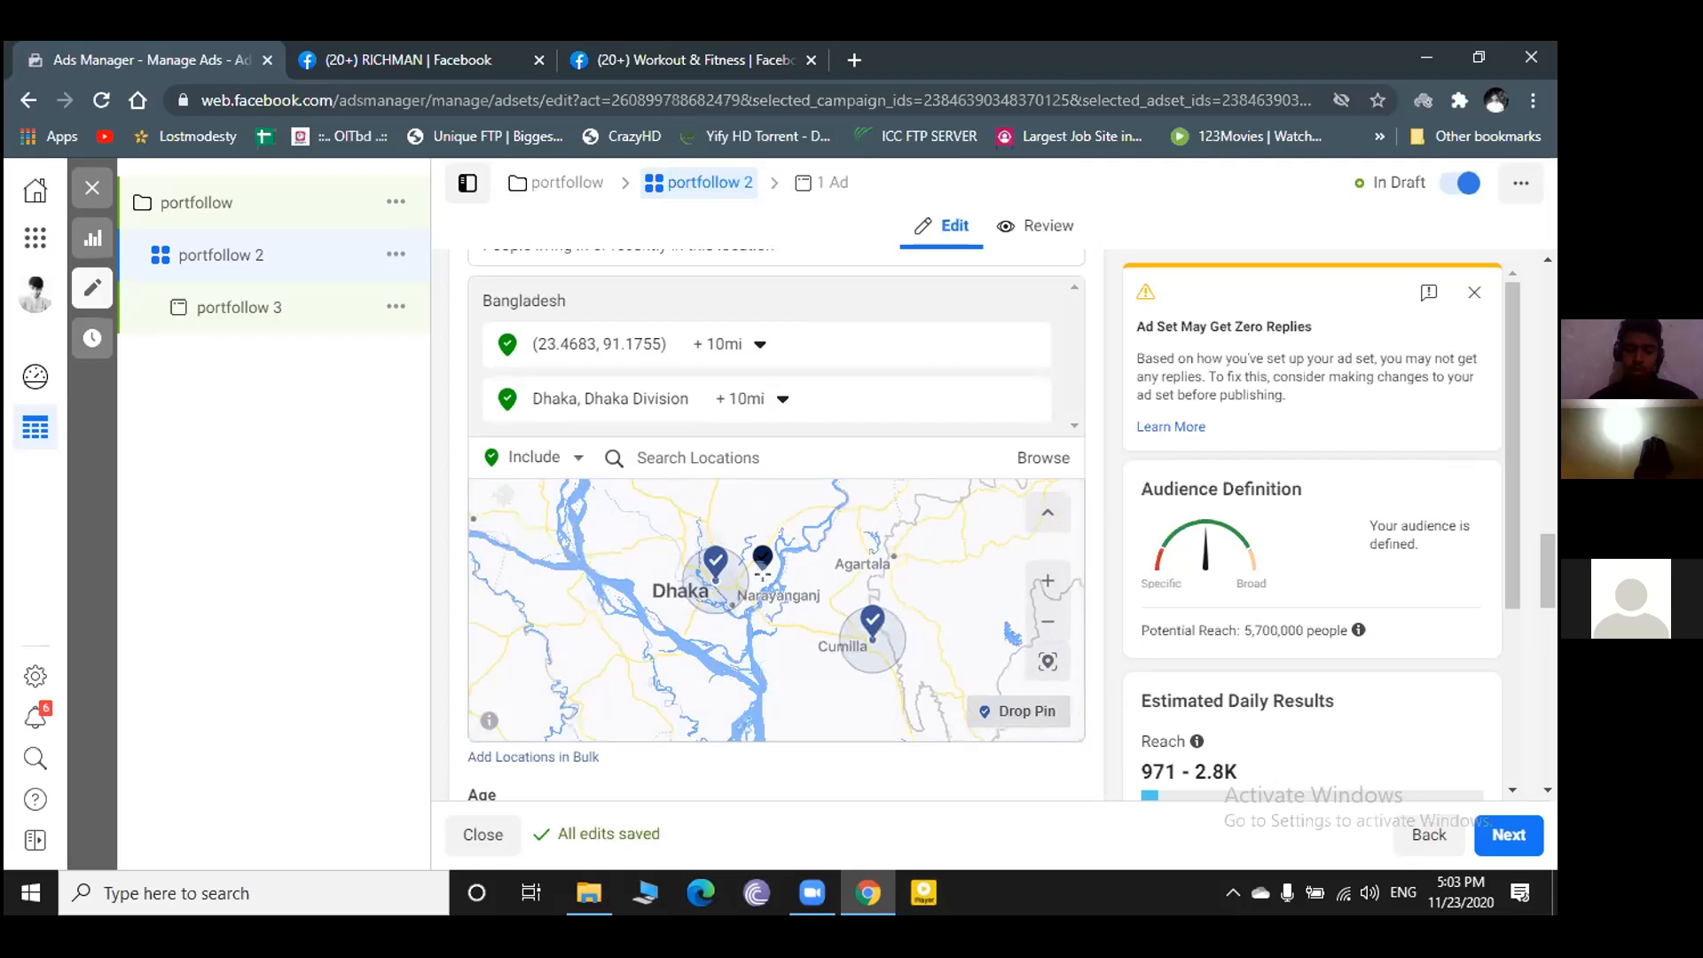
pyautogui.click(769, 575)
pyautogui.click(767, 596)
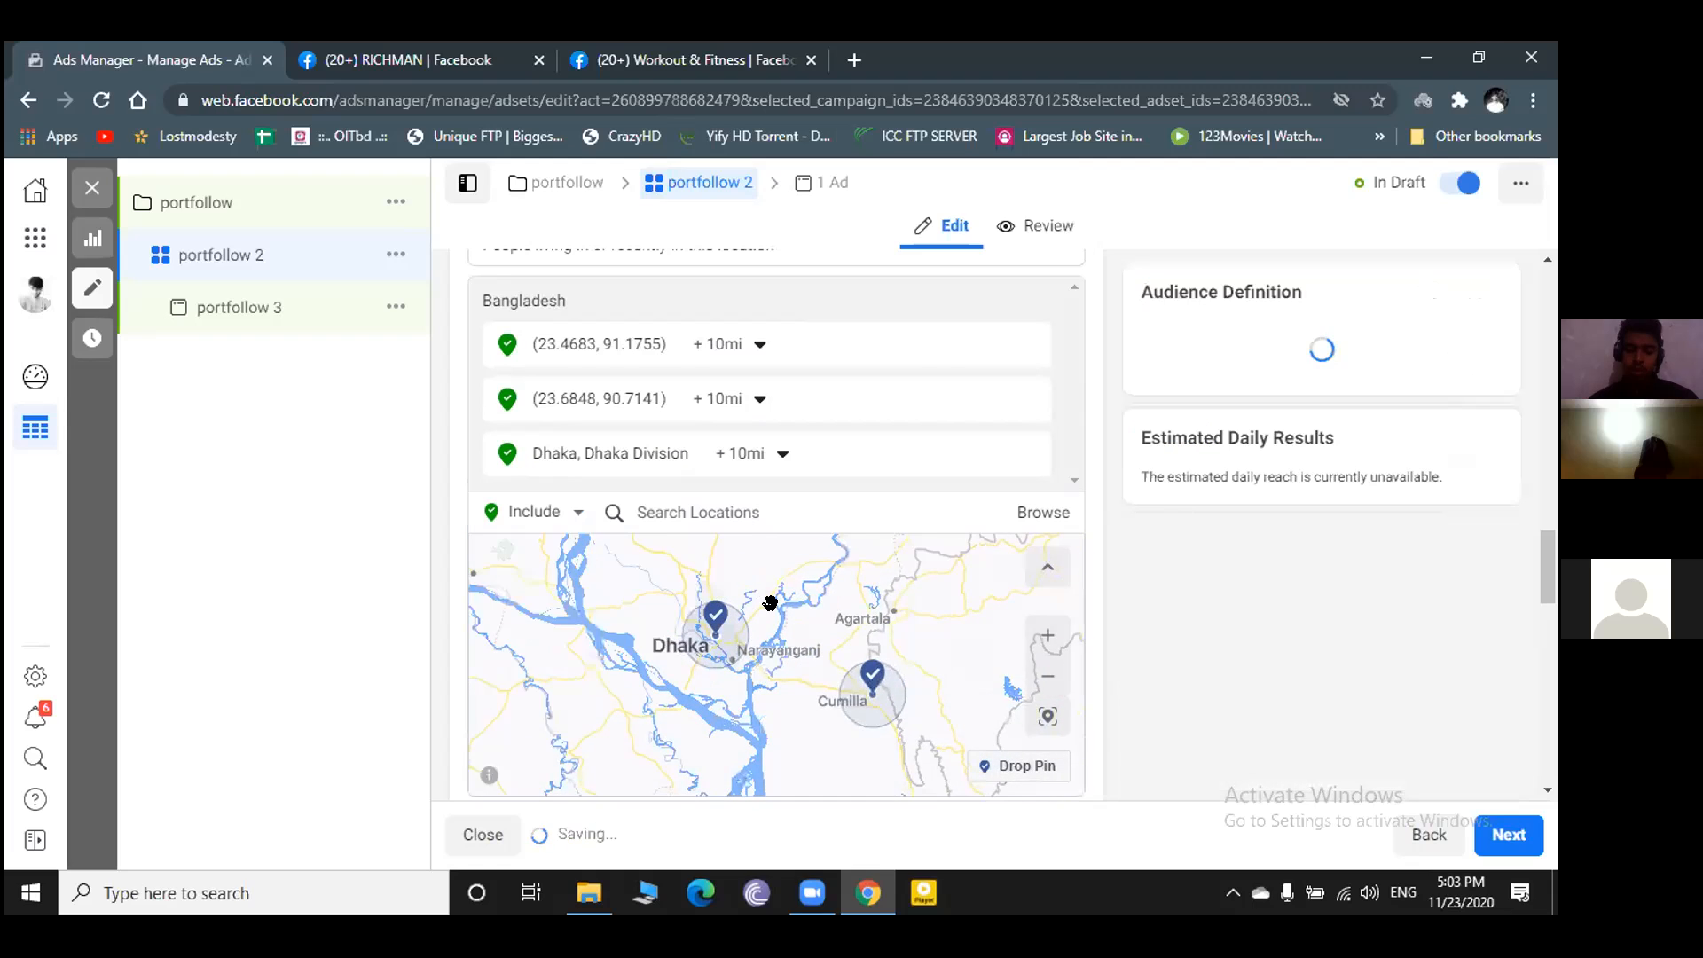
# - Examine the map areas covered by the Dhaka circle and the new pins, and compare the radius options of the three locations
pyautogui.scroll(2, 805, 674)
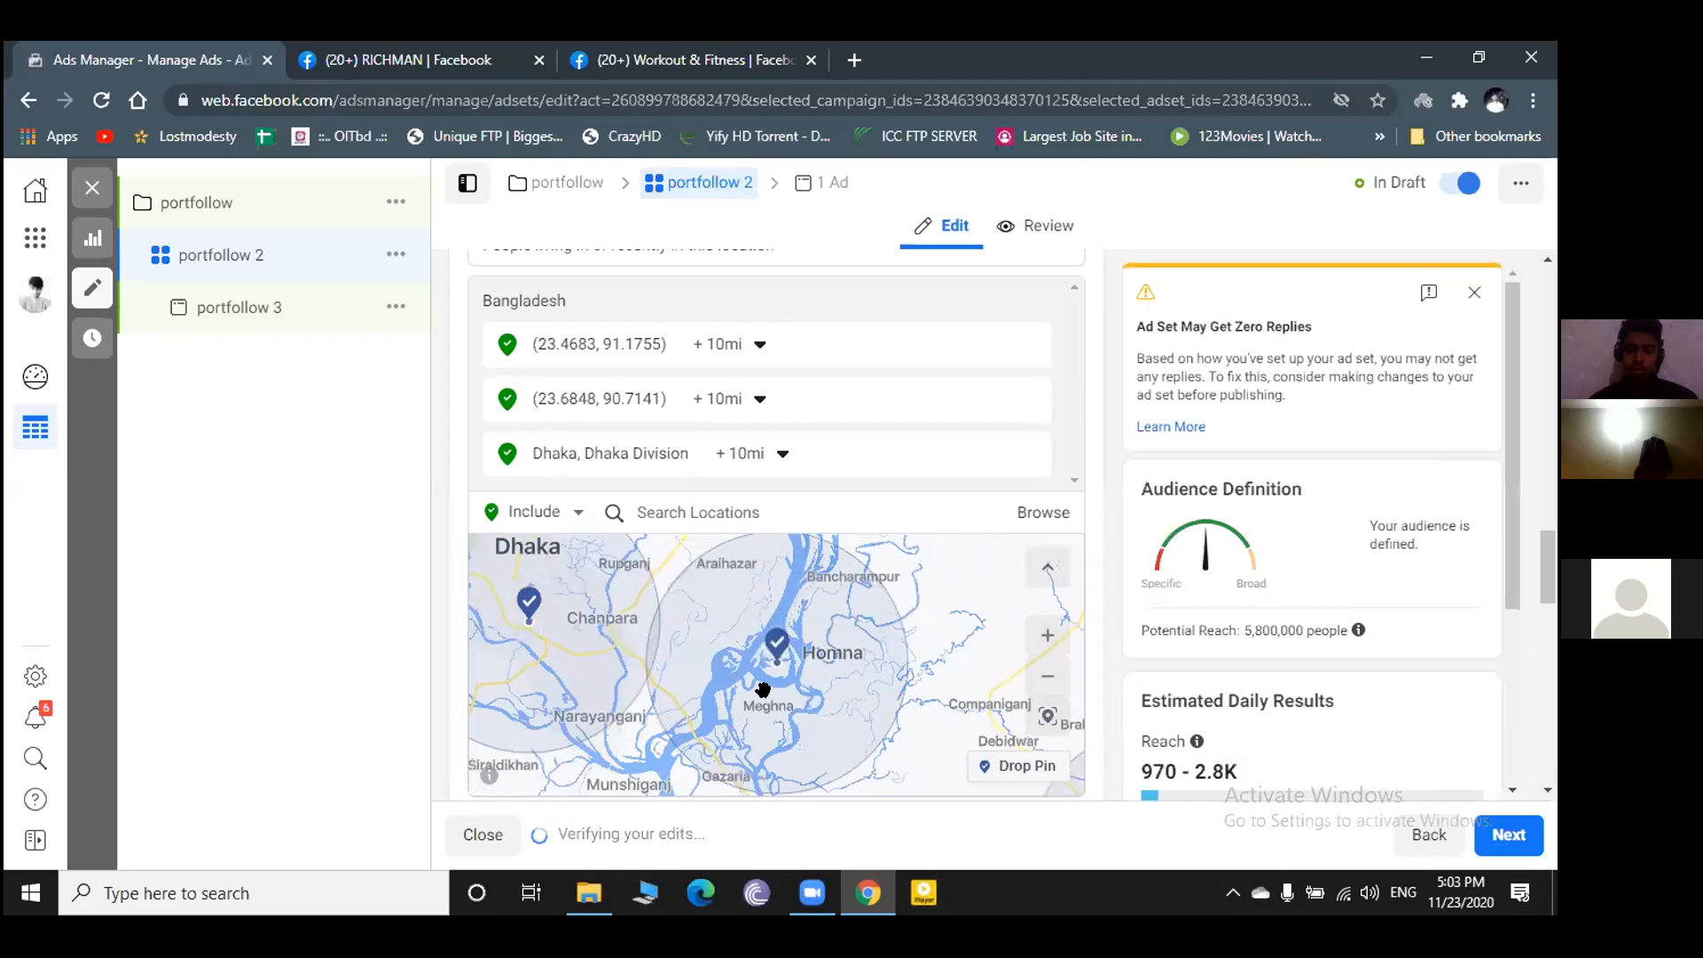
pyautogui.scroll(-2, 664, 698)
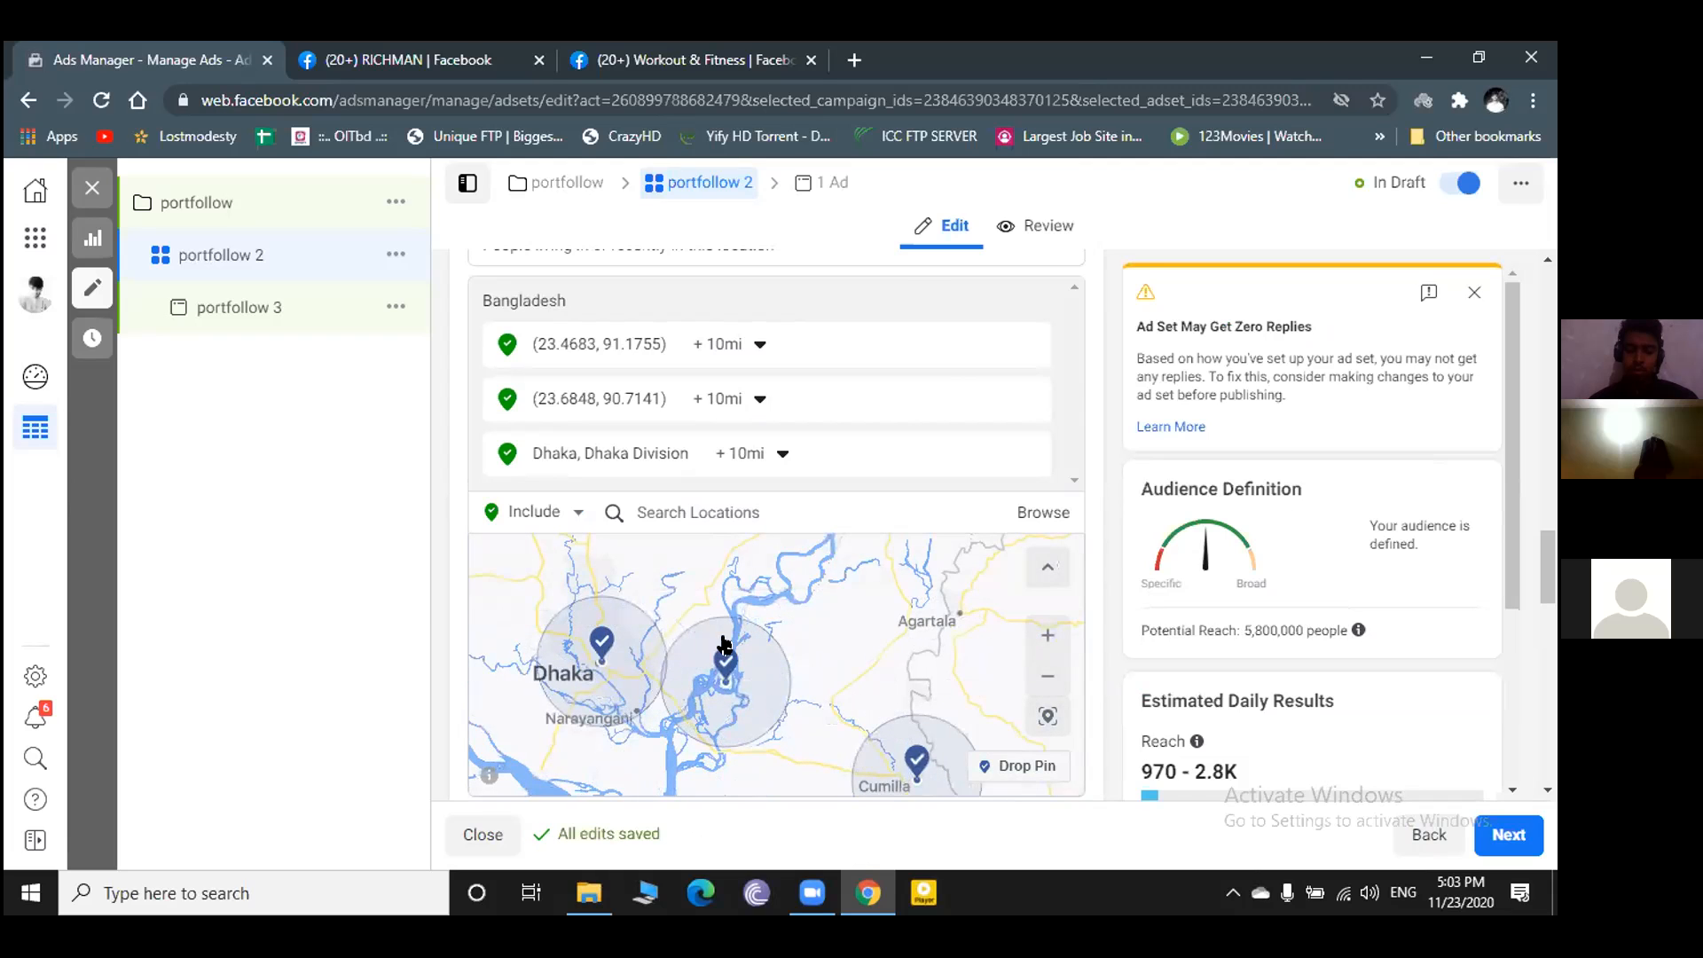
pyautogui.scroll(-1, 662, 673)
pyautogui.scroll(4, 662, 673)
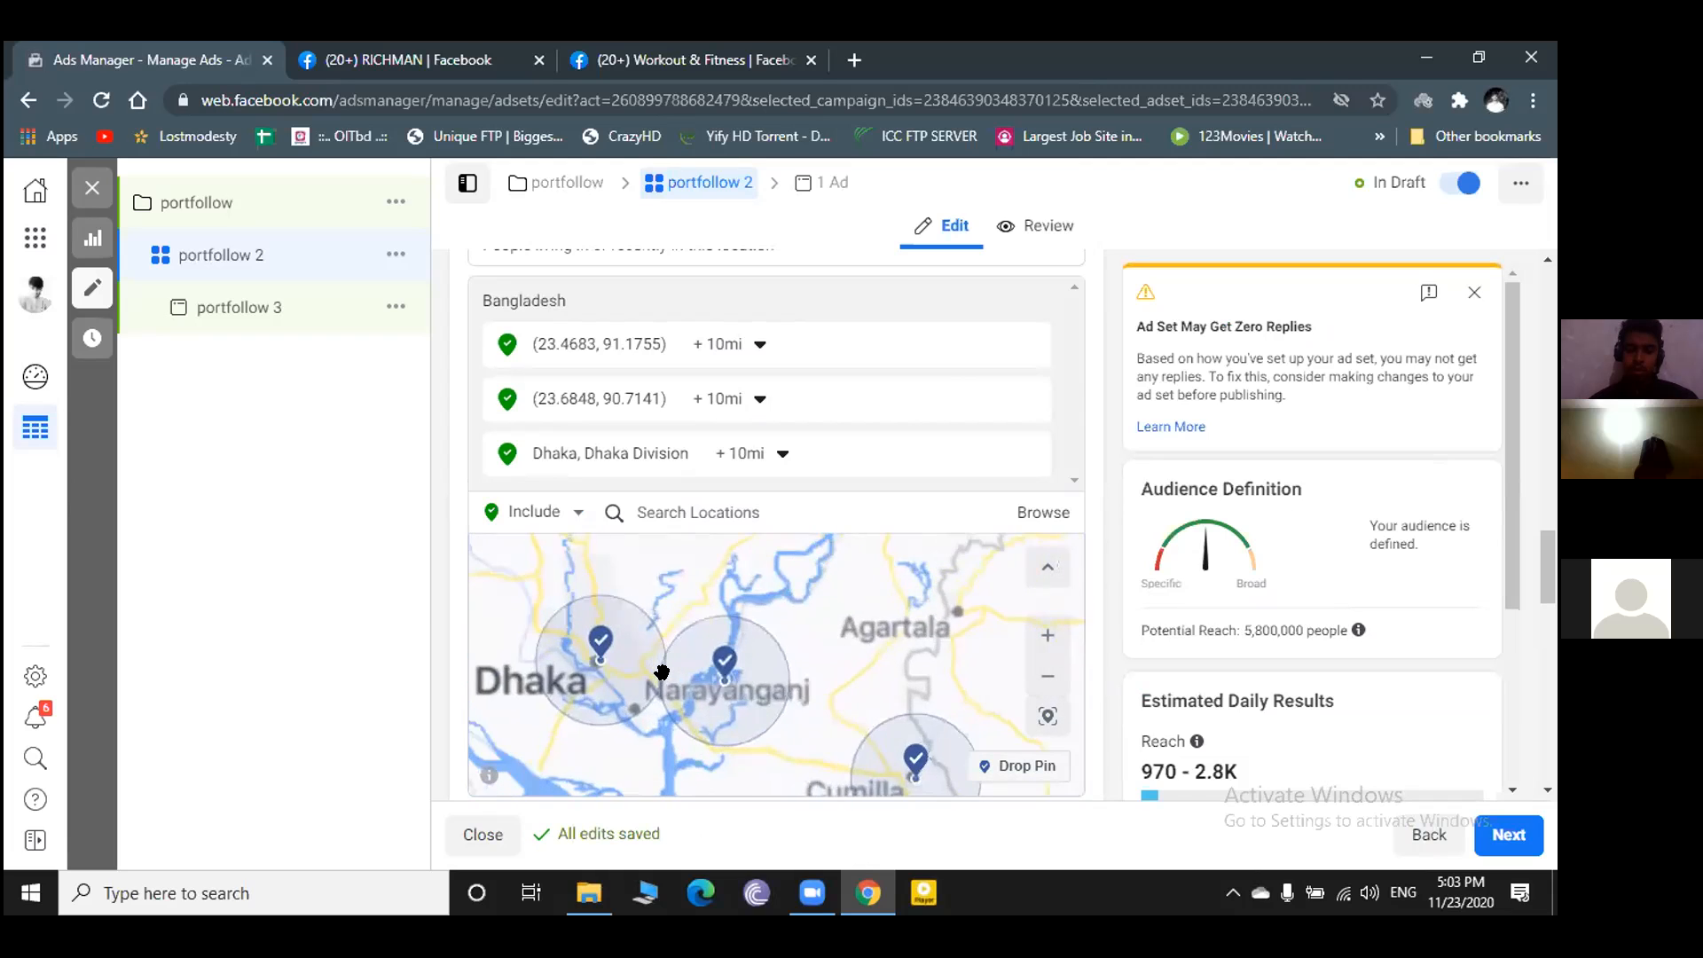
pyautogui.scroll(-1, 621, 653)
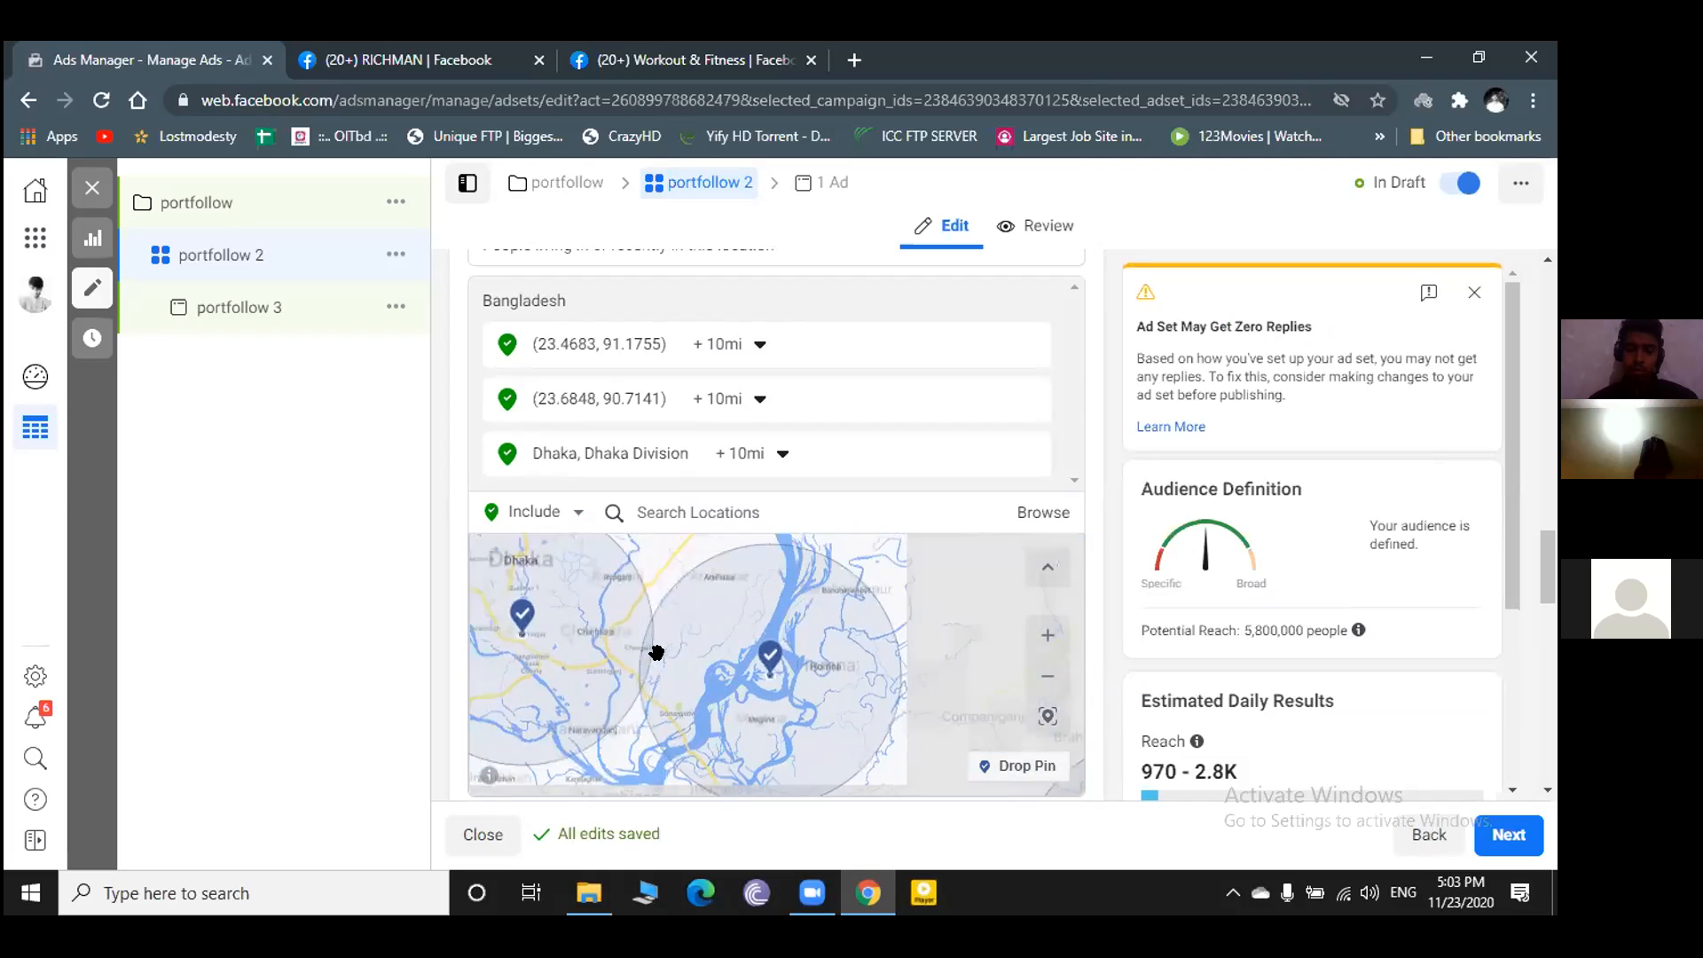
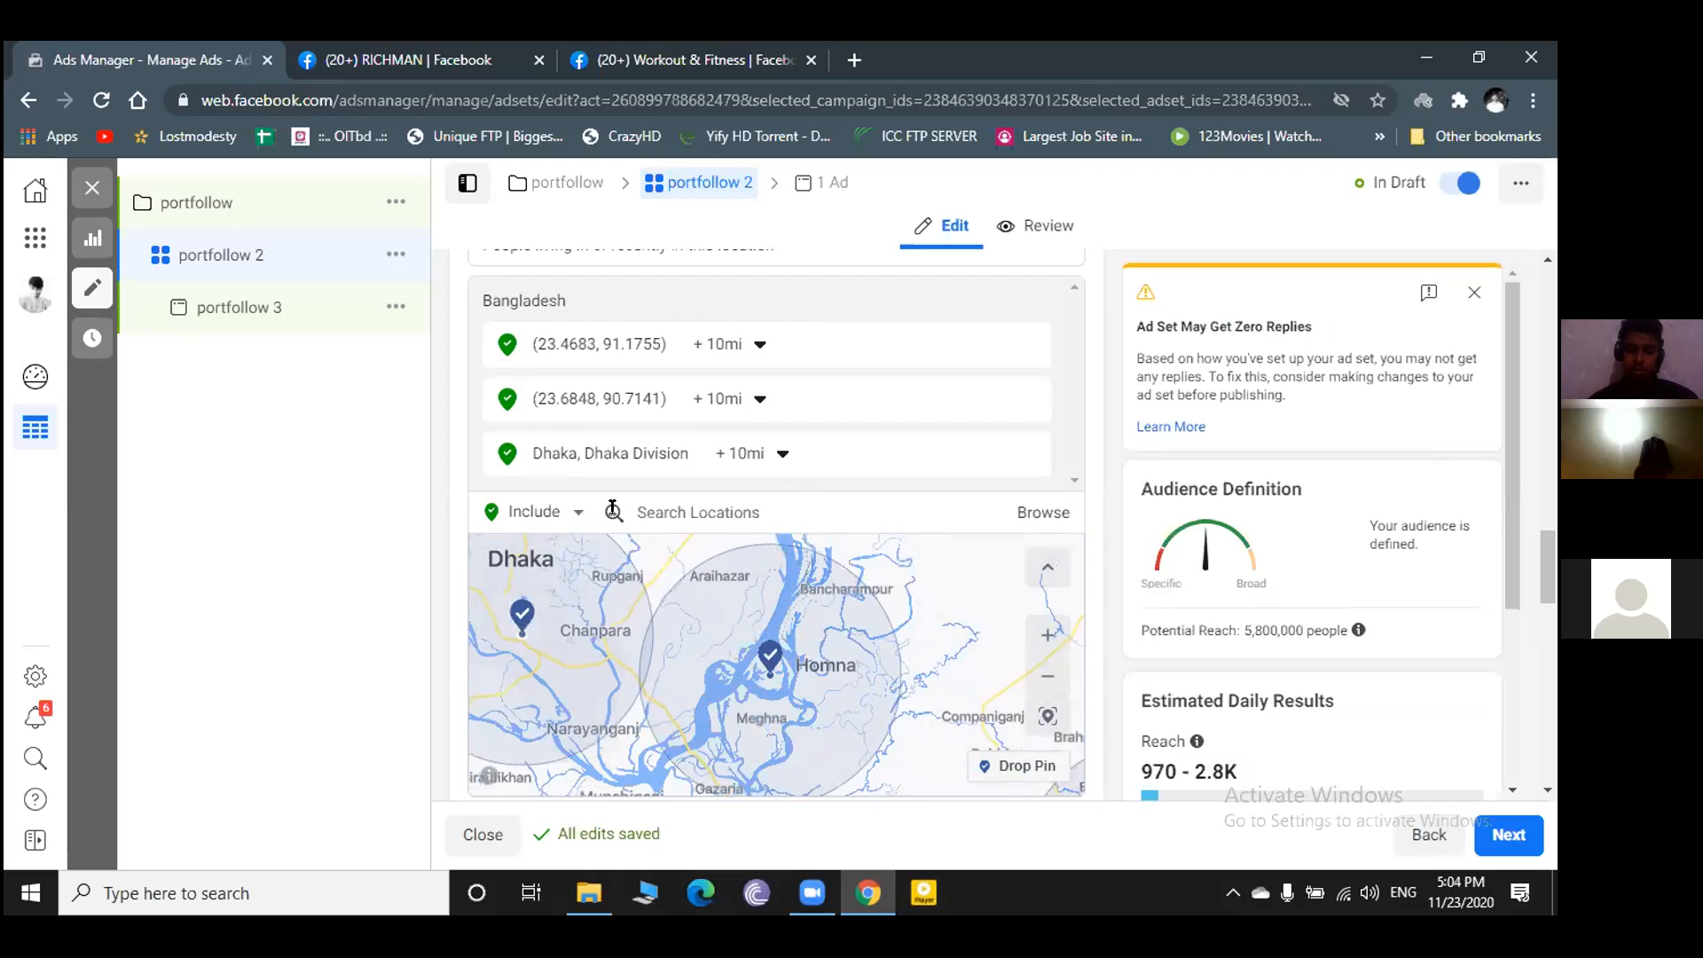
pyautogui.click(777, 455)
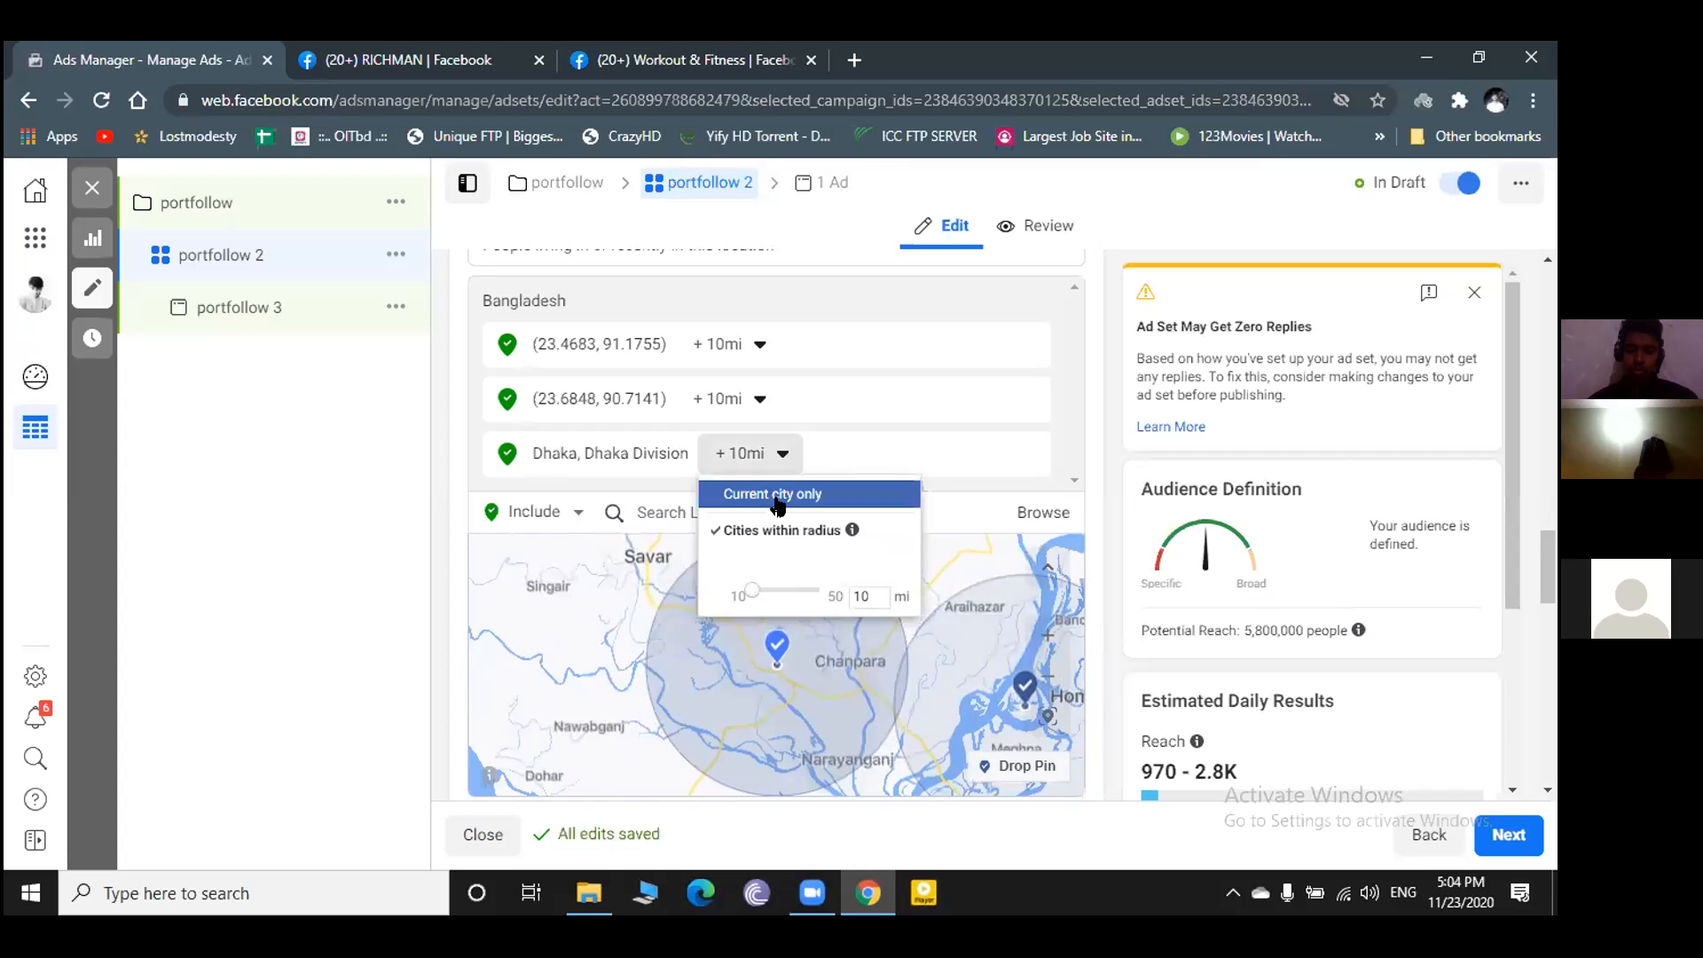
pyautogui.click(753, 346)
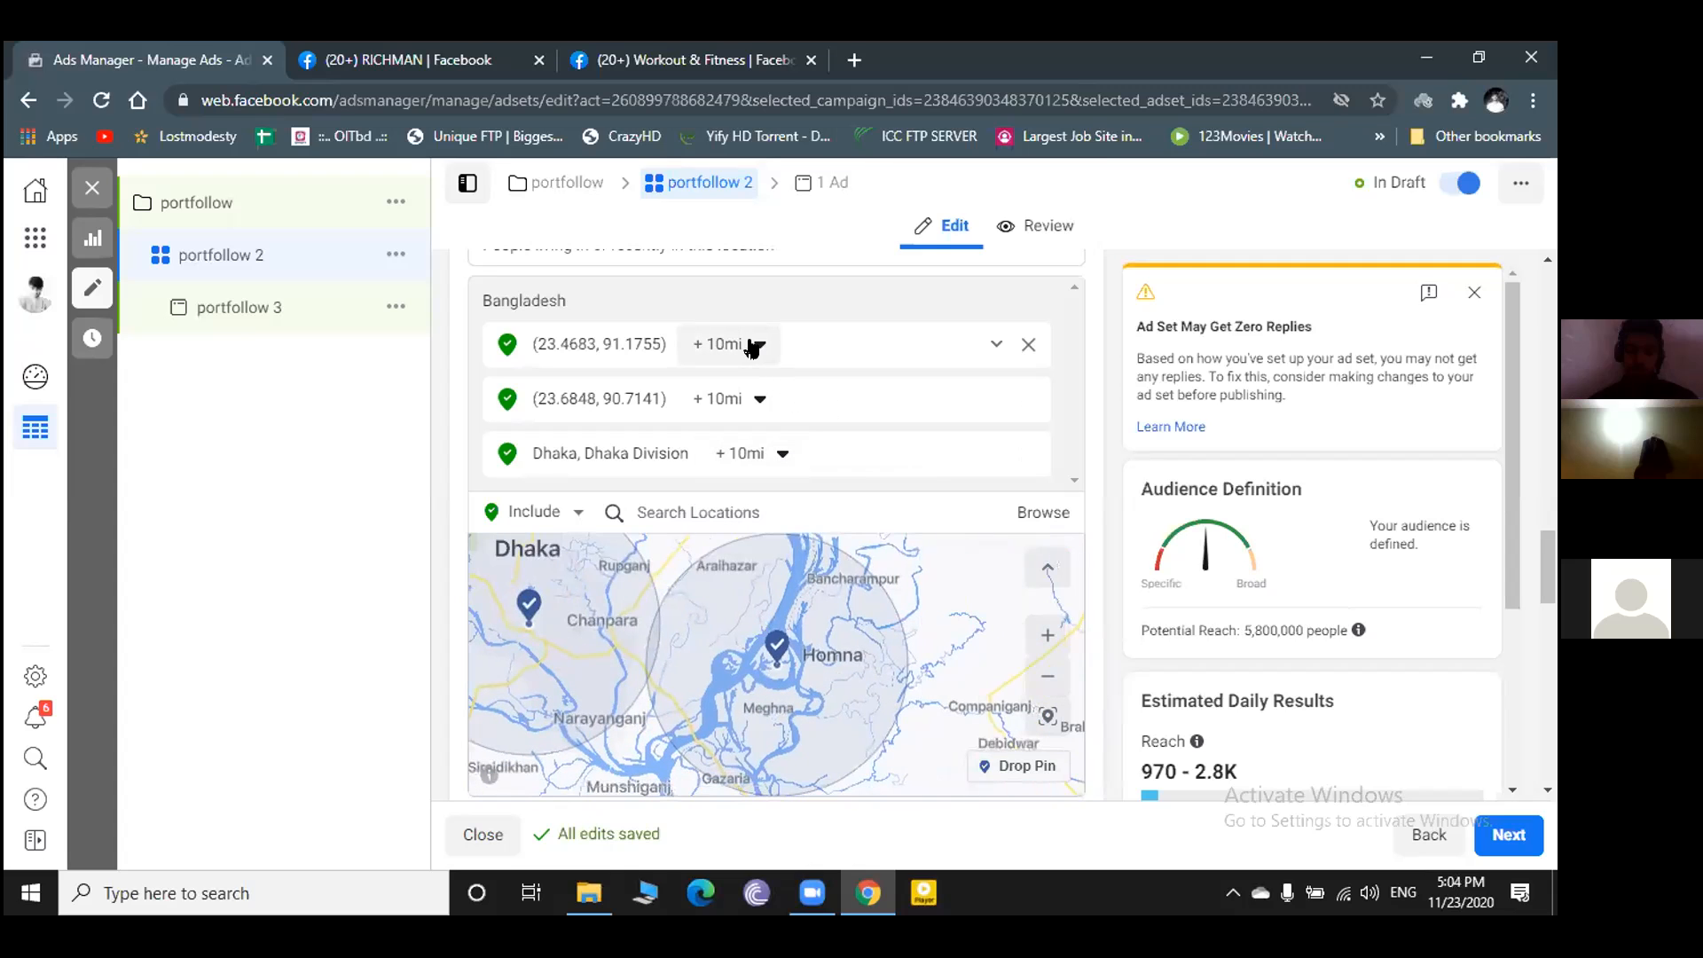
pyautogui.click(753, 346)
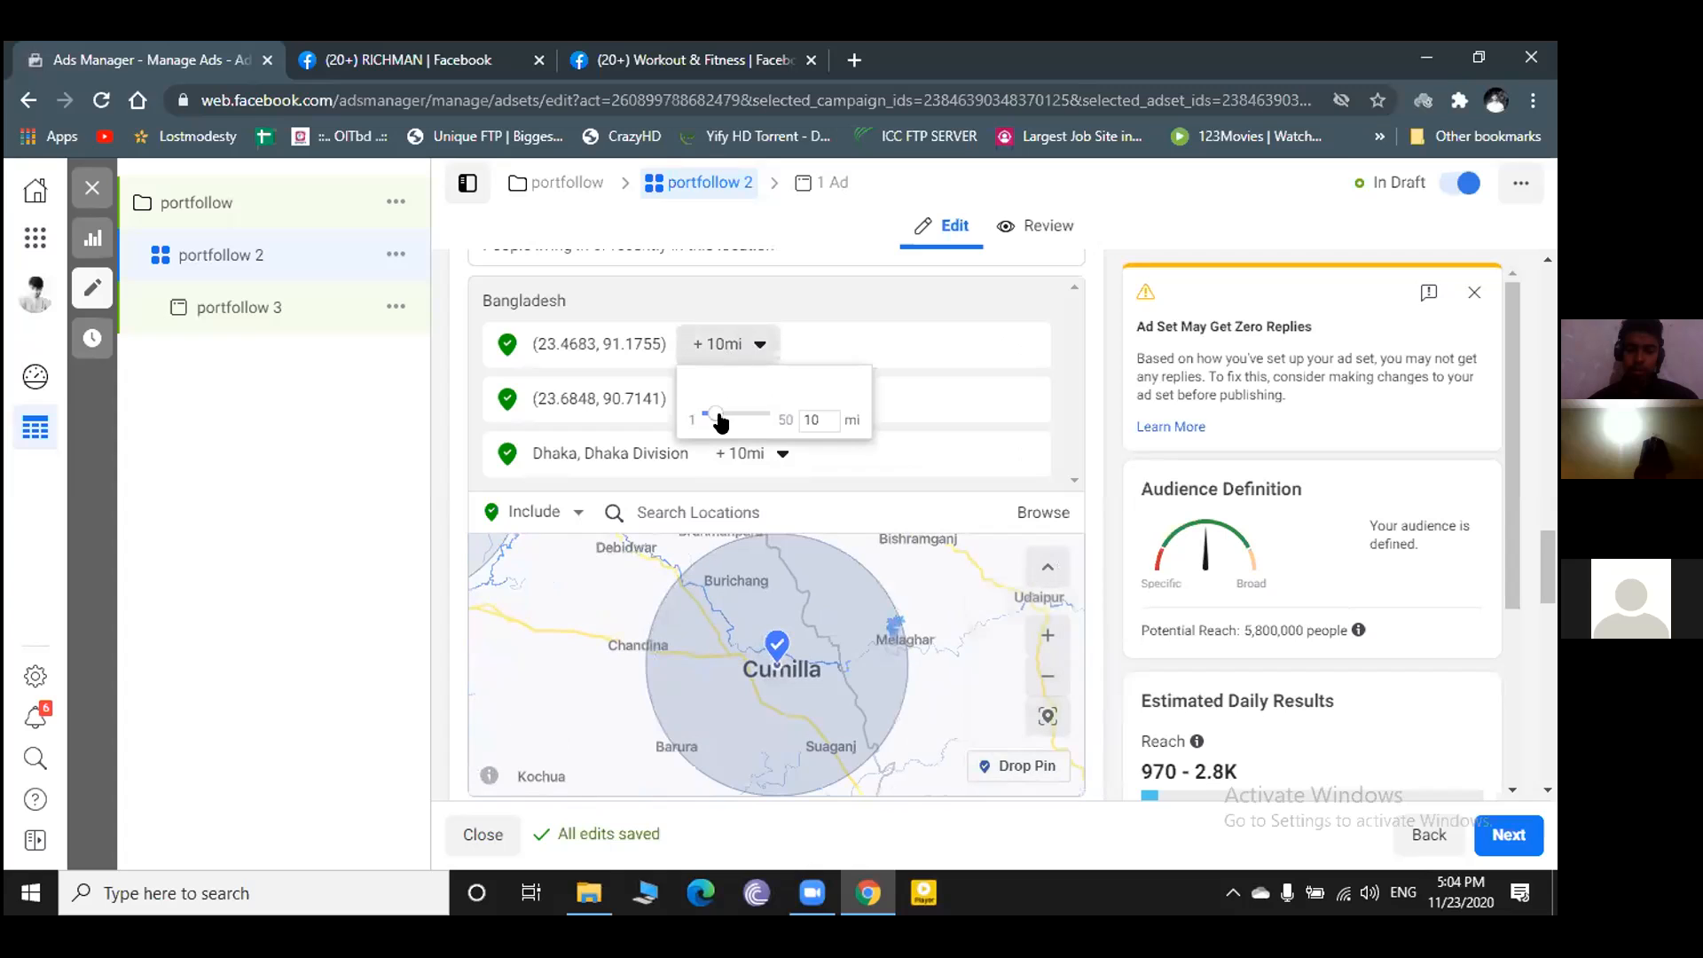
pyautogui.click(753, 345)
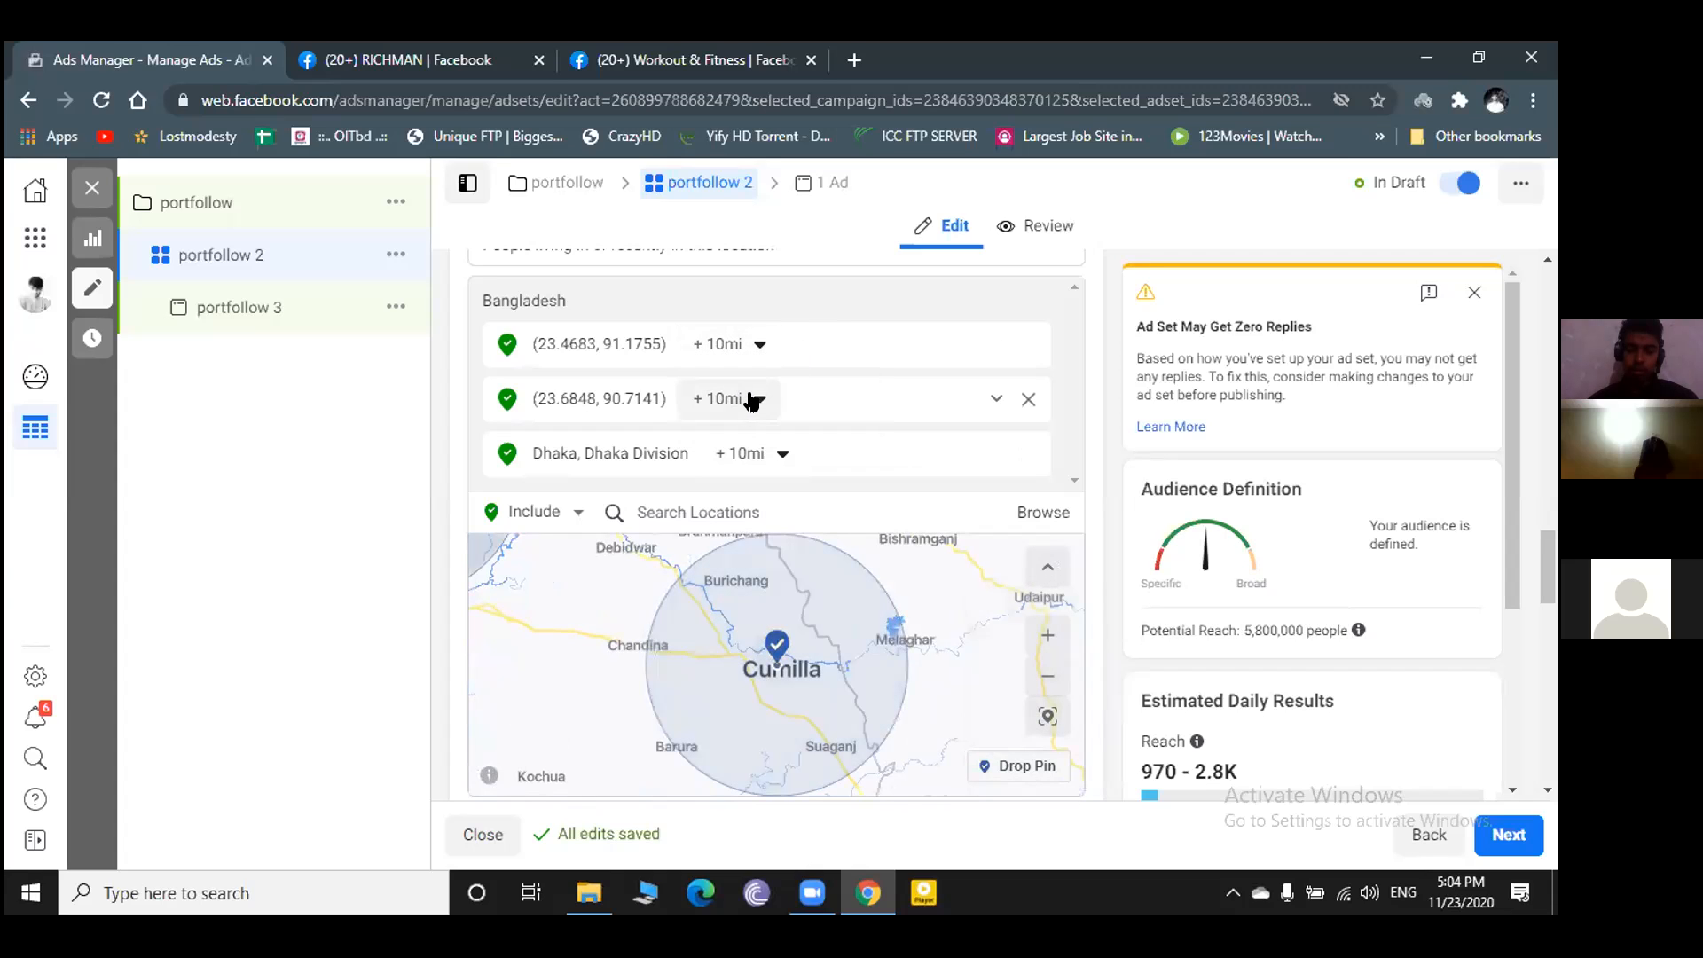
pyautogui.click(753, 401)
pyautogui.click(850, 388)
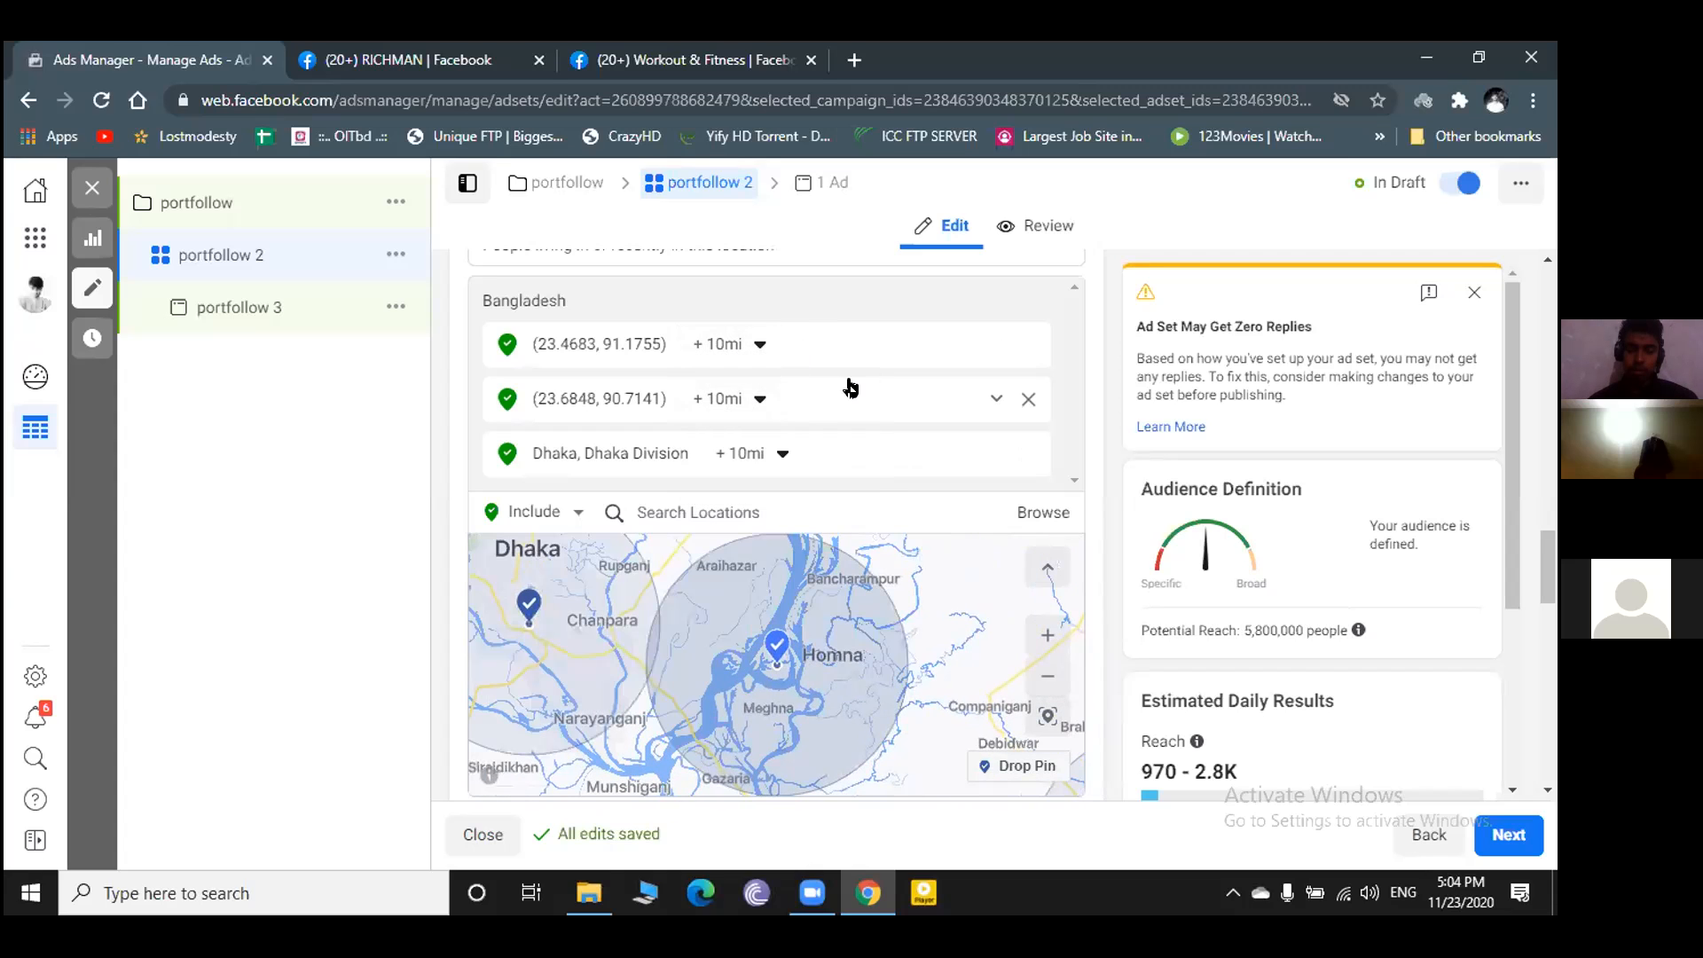
pyautogui.click(770, 454)
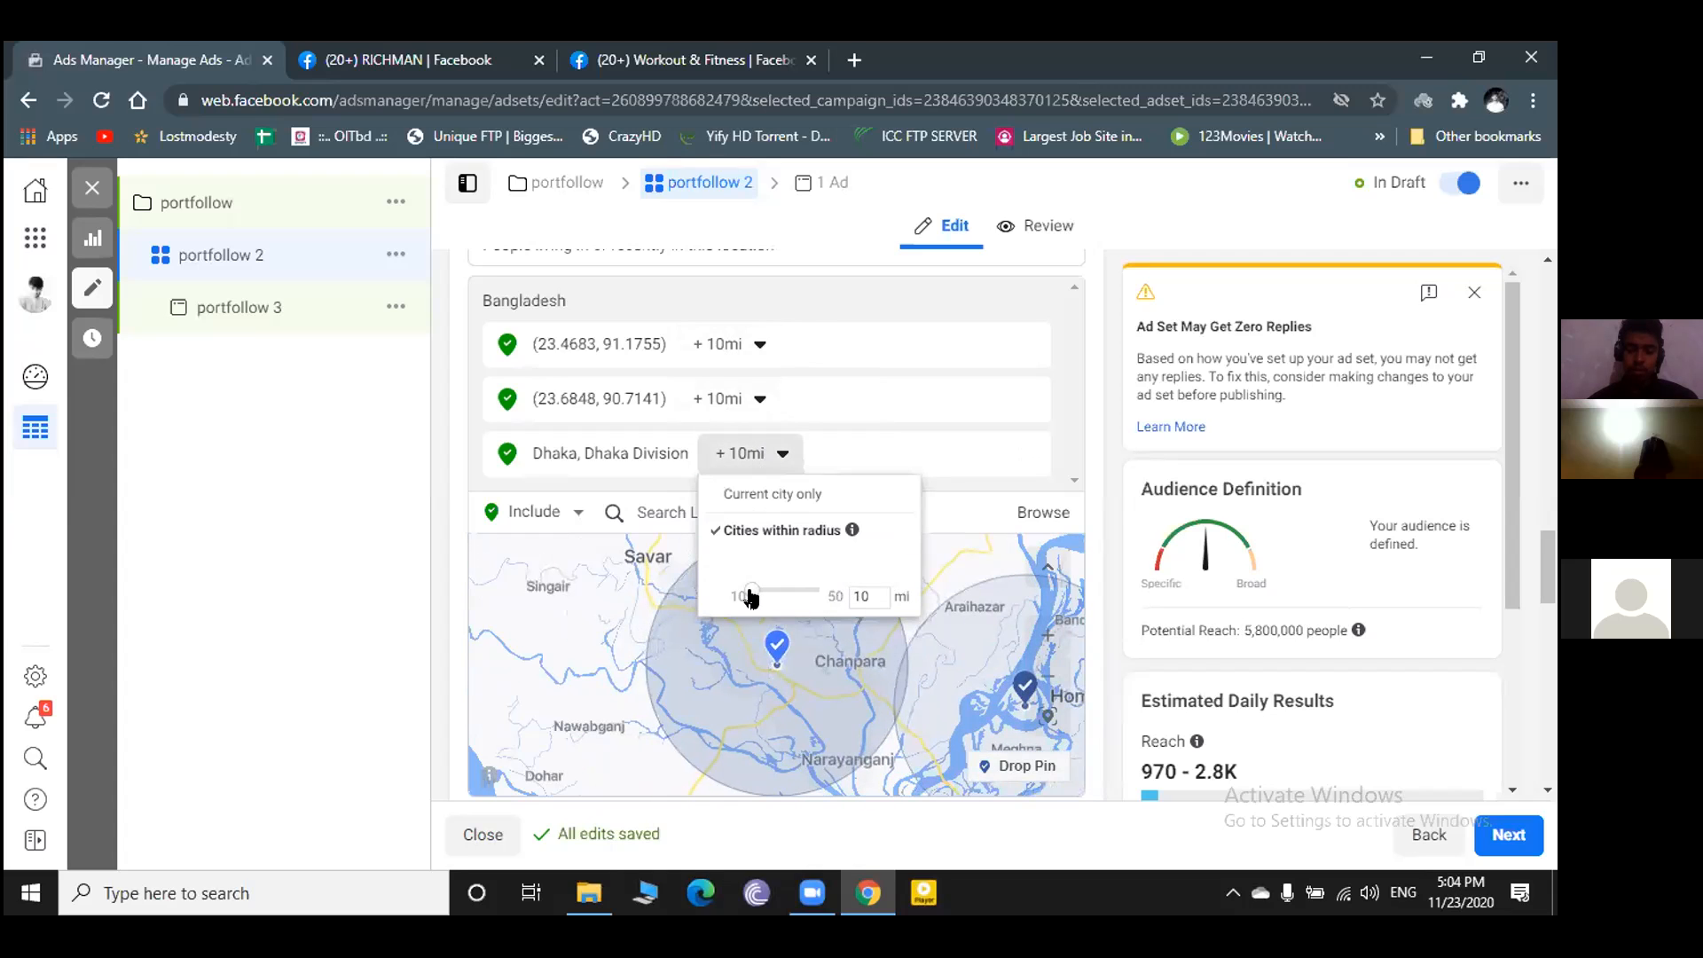
pyautogui.click(1048, 716)
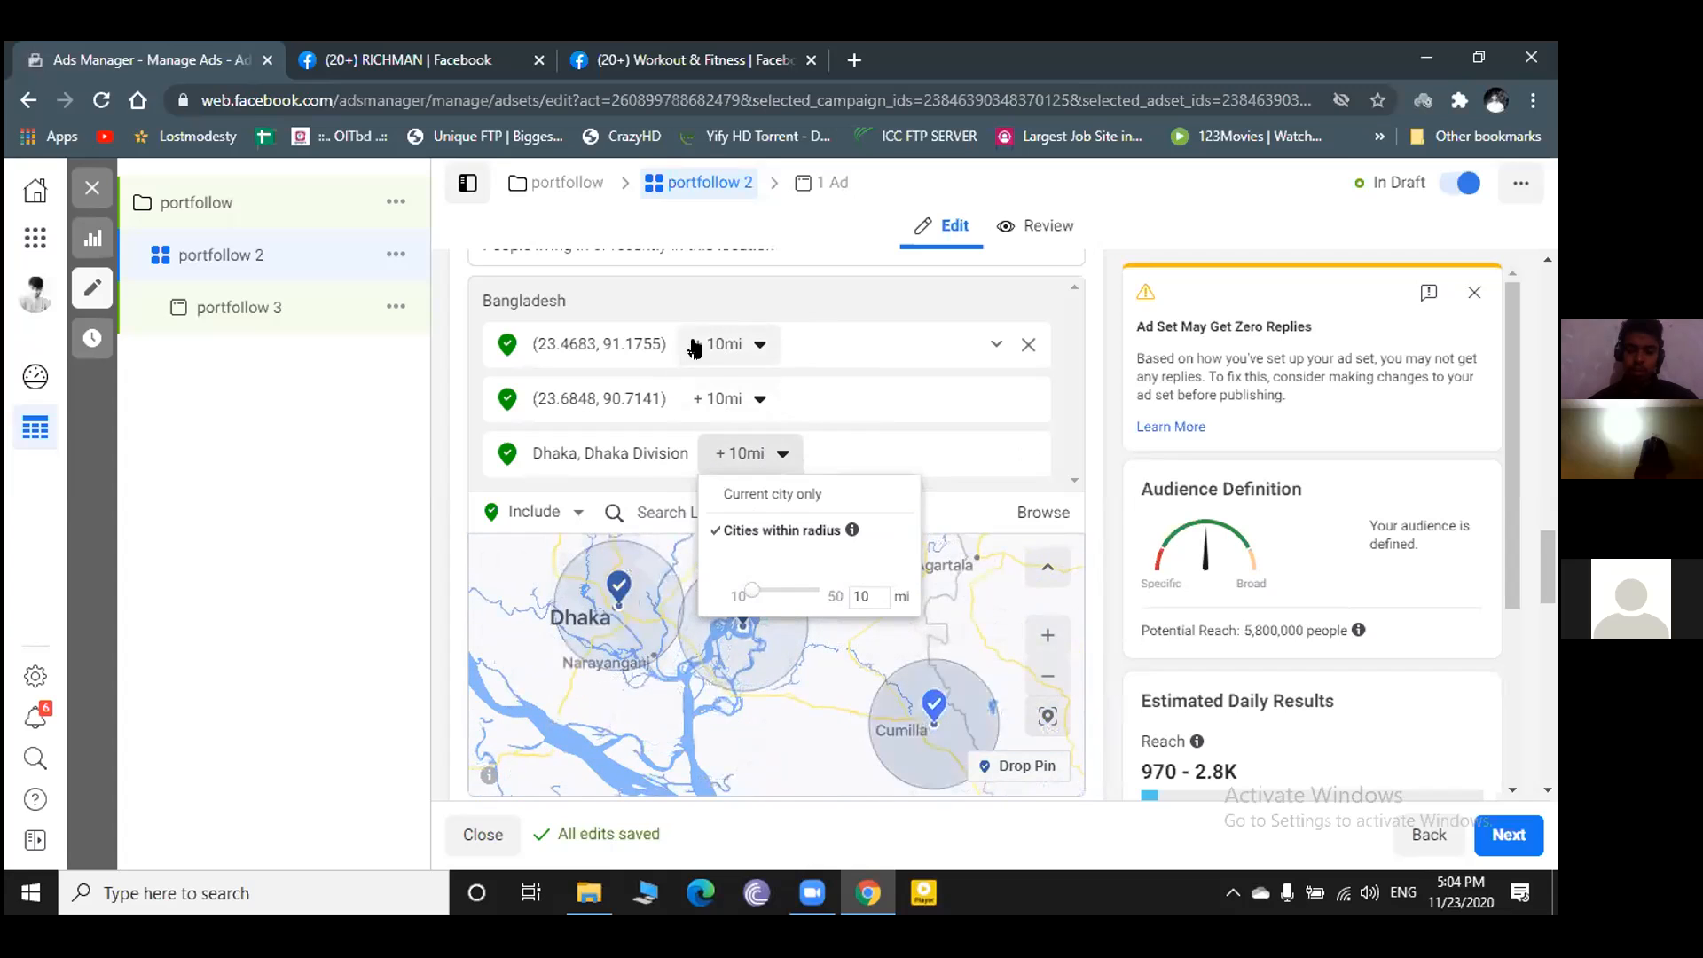
# - Set the radius of the pin near Cumilla to 1 mi
pyautogui.click(739, 344)
pyautogui.moveTo(715, 420); pyautogui.dragTo(703, 420)
pyautogui.moveTo(881, 323); pyautogui.dragTo(818, 350)
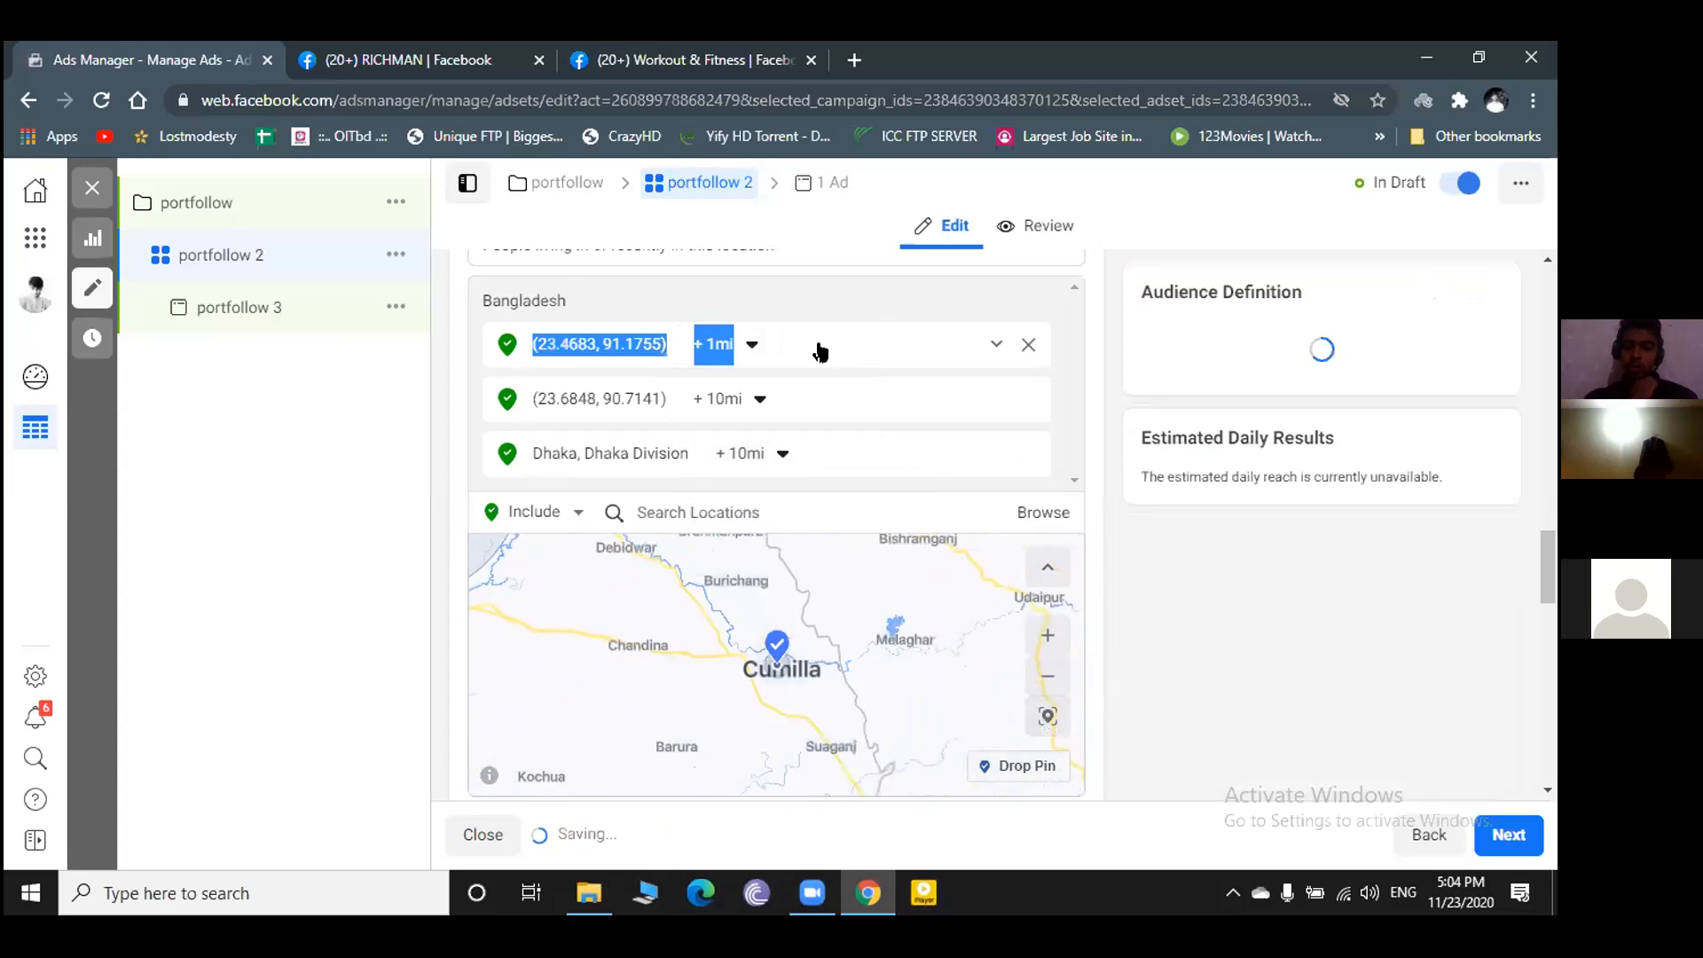
# - Try a 2 mi radius for the pin near Homna and set the radius to 3 mi
pyautogui.click(748, 398)
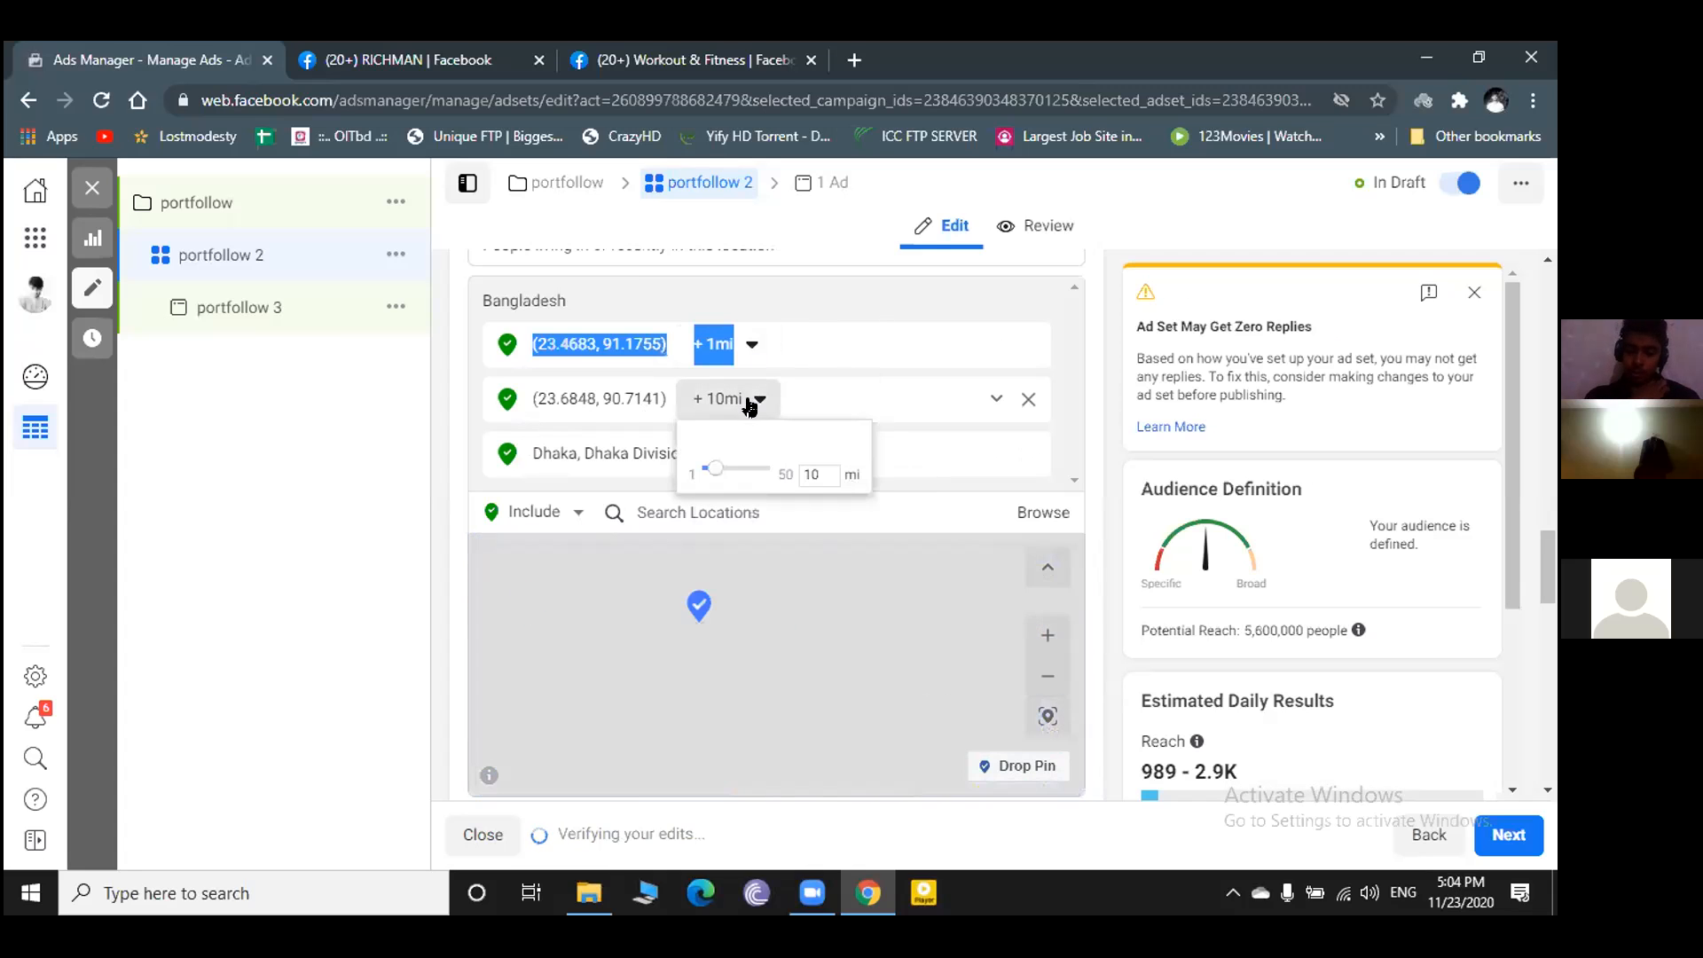
pyautogui.moveTo(710, 476); pyautogui.dragTo(706, 477)
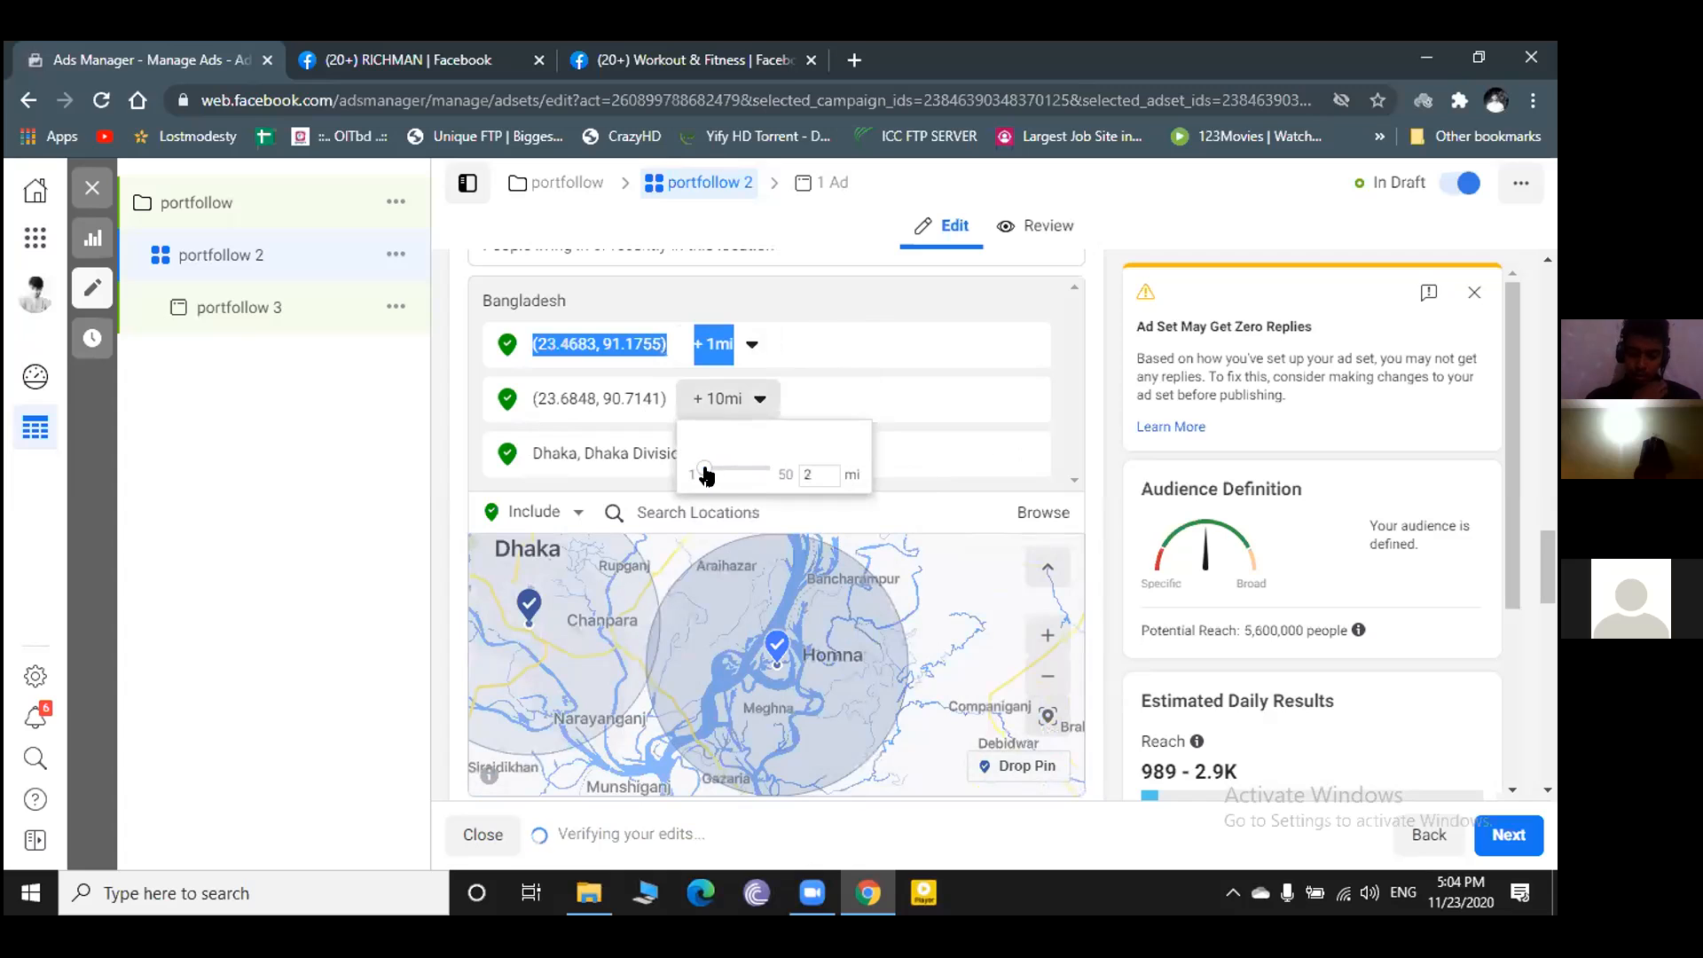
pyautogui.click(772, 510)
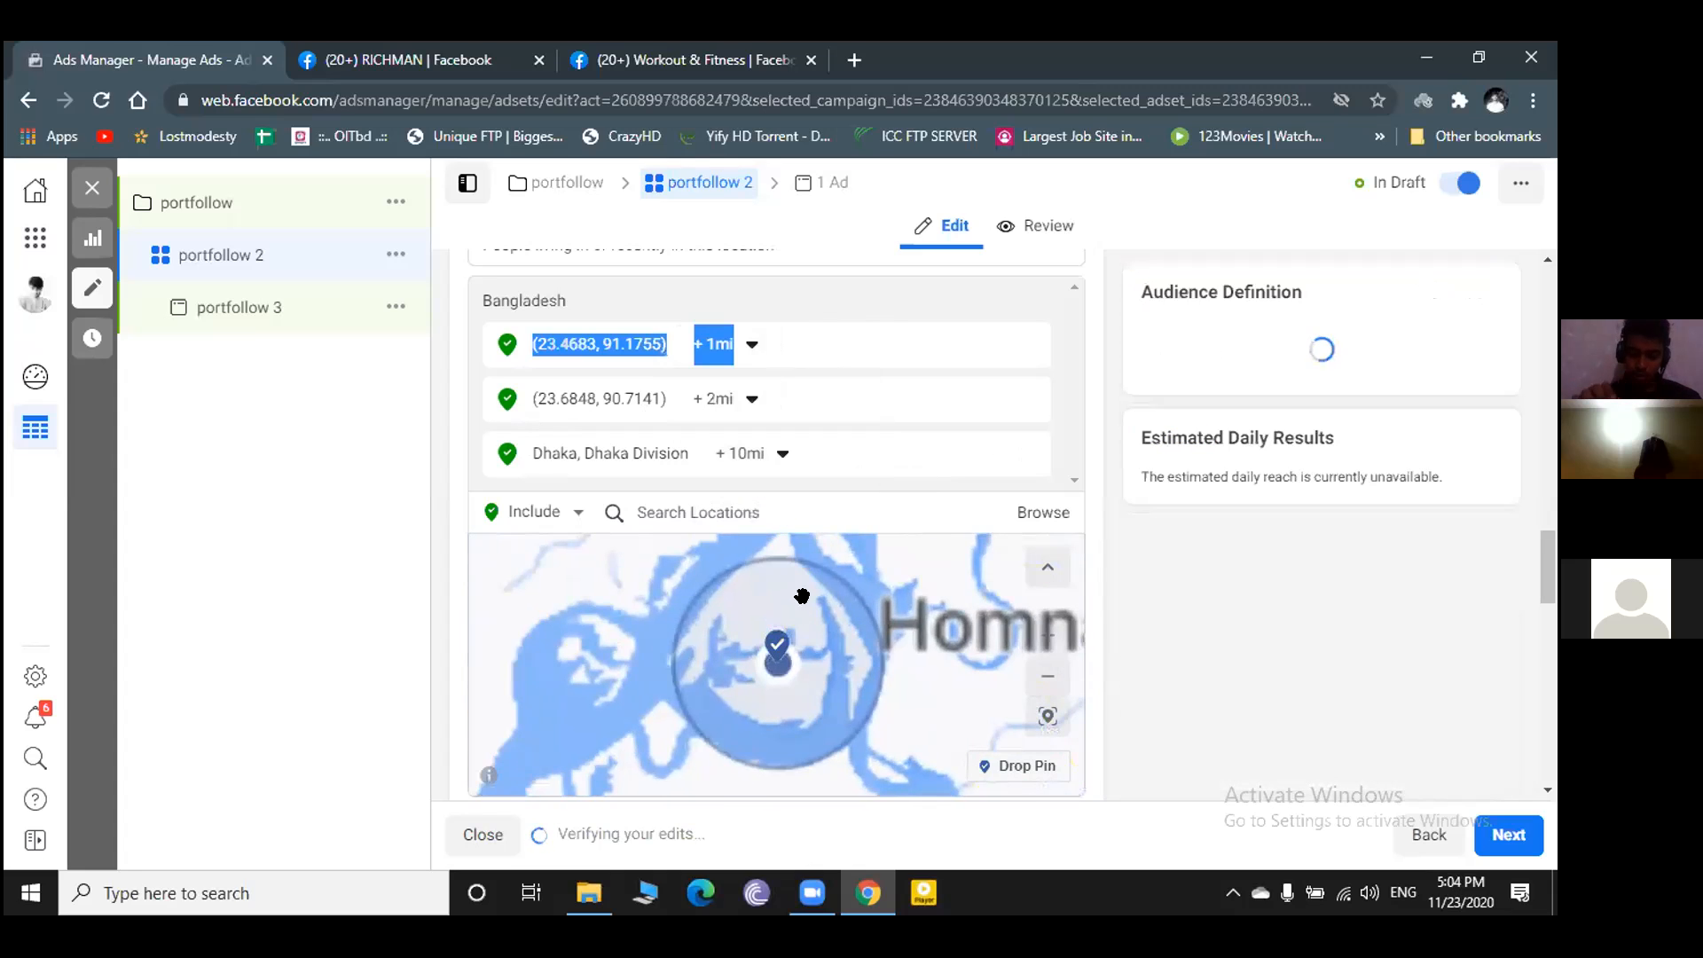
pyautogui.click(748, 401)
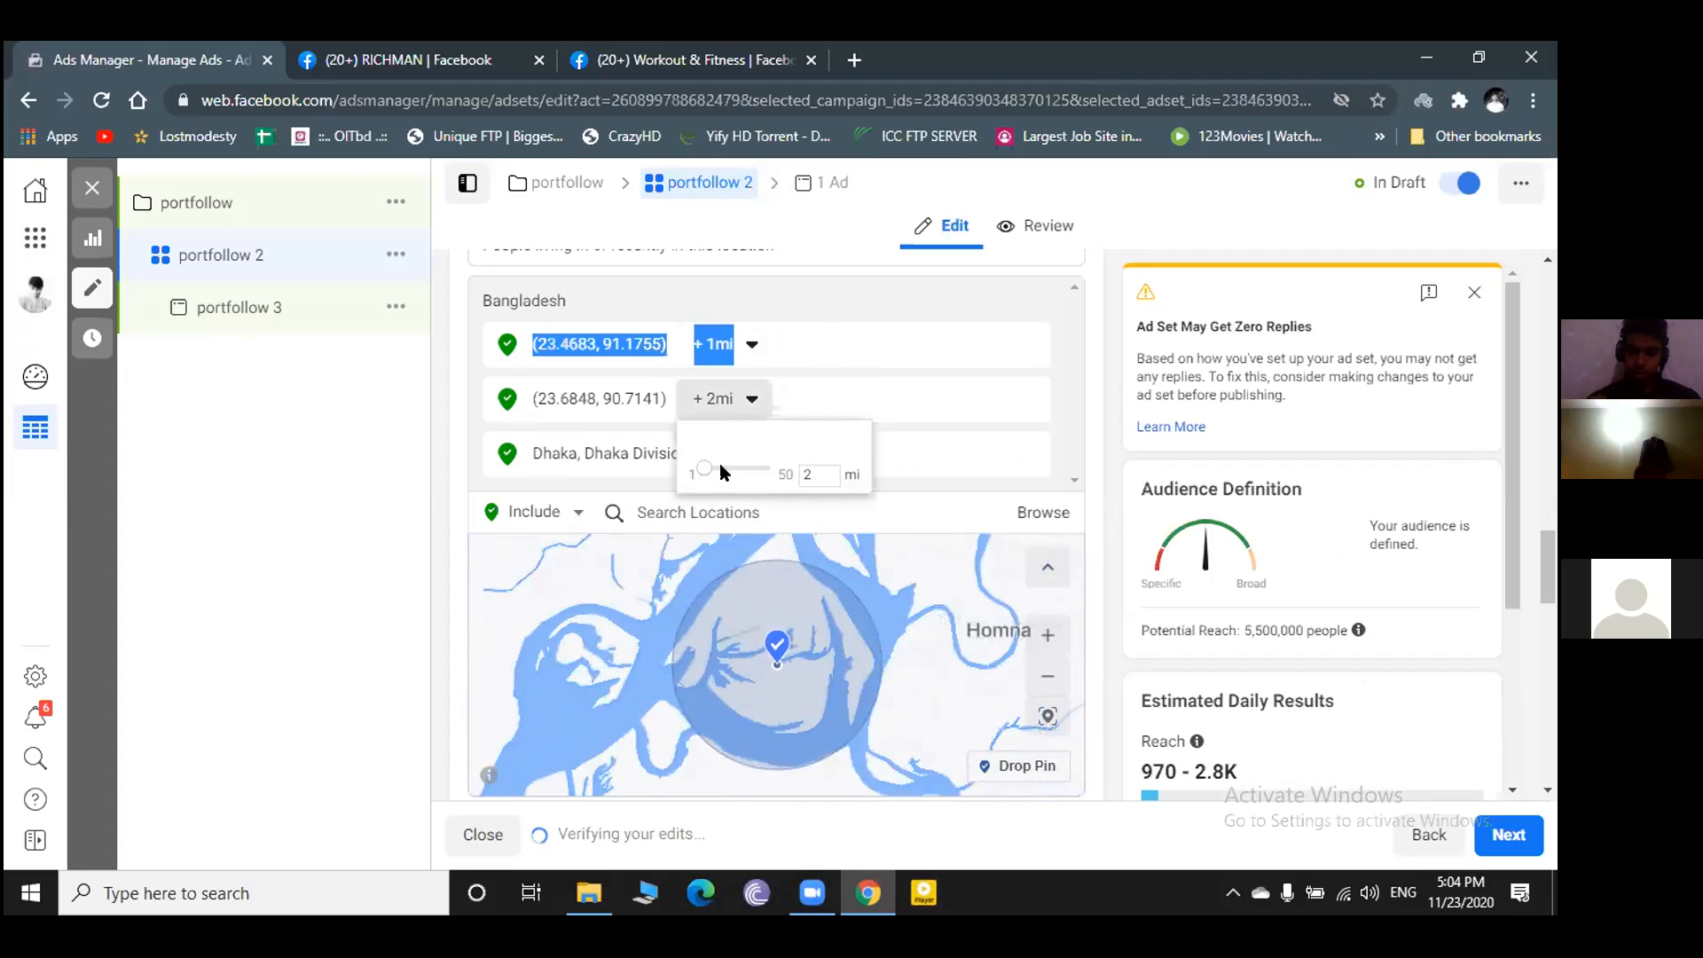
pyautogui.click(716, 465)
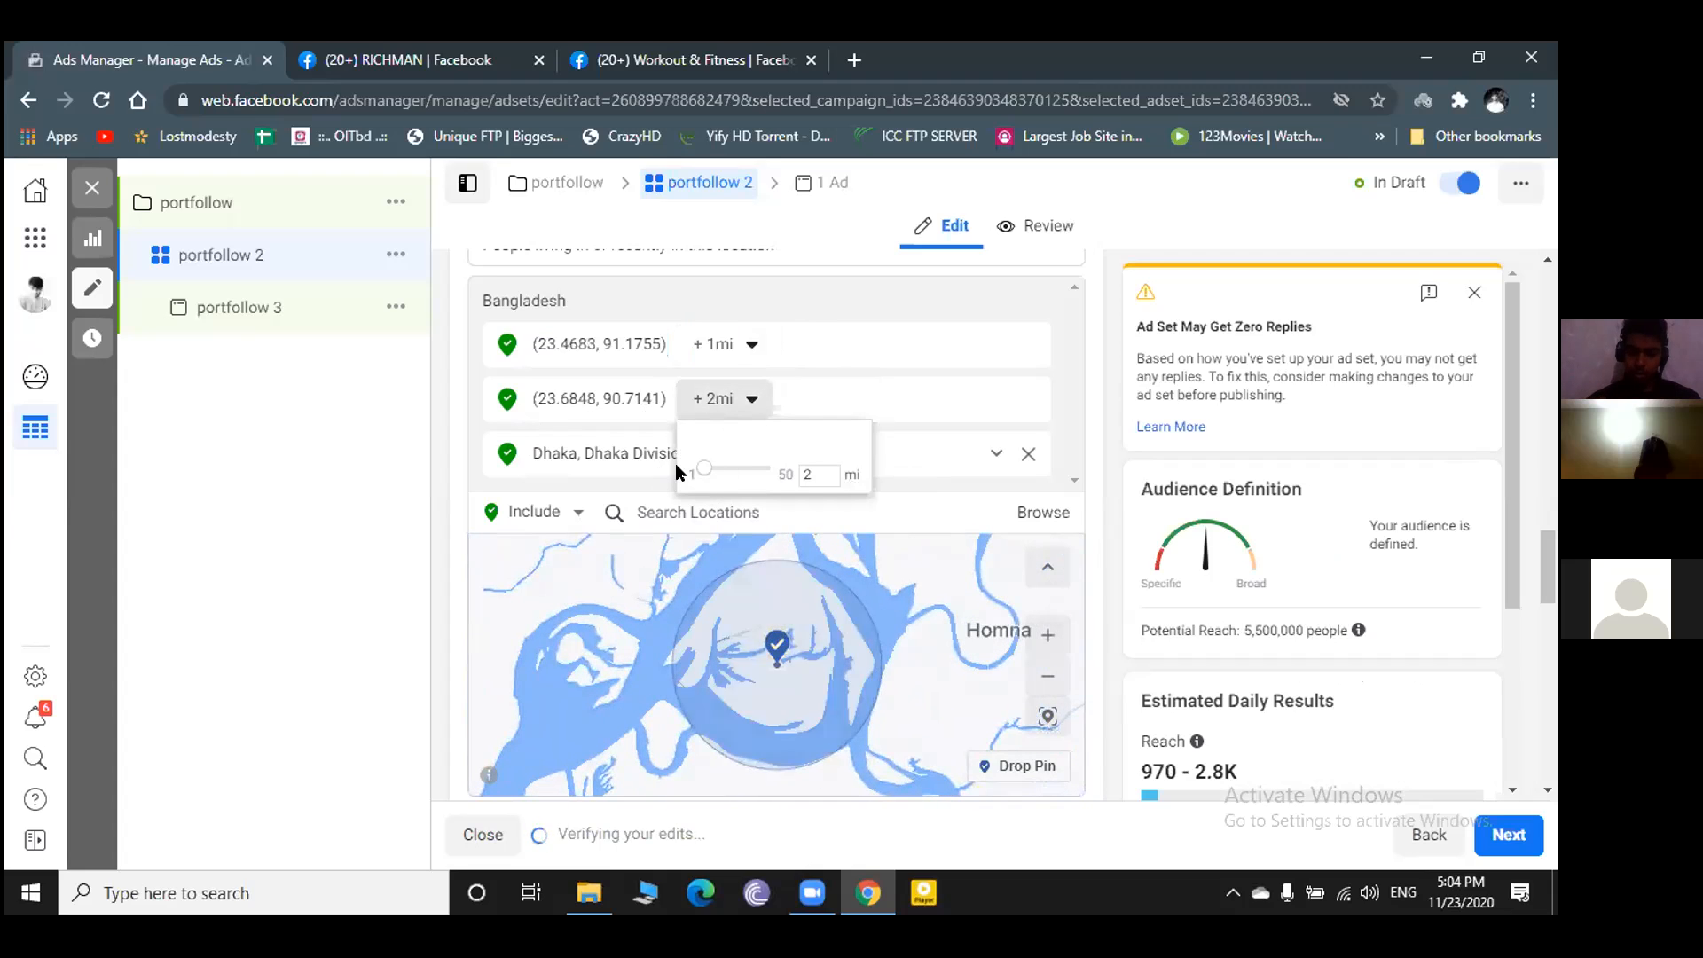
pyautogui.click(706, 470)
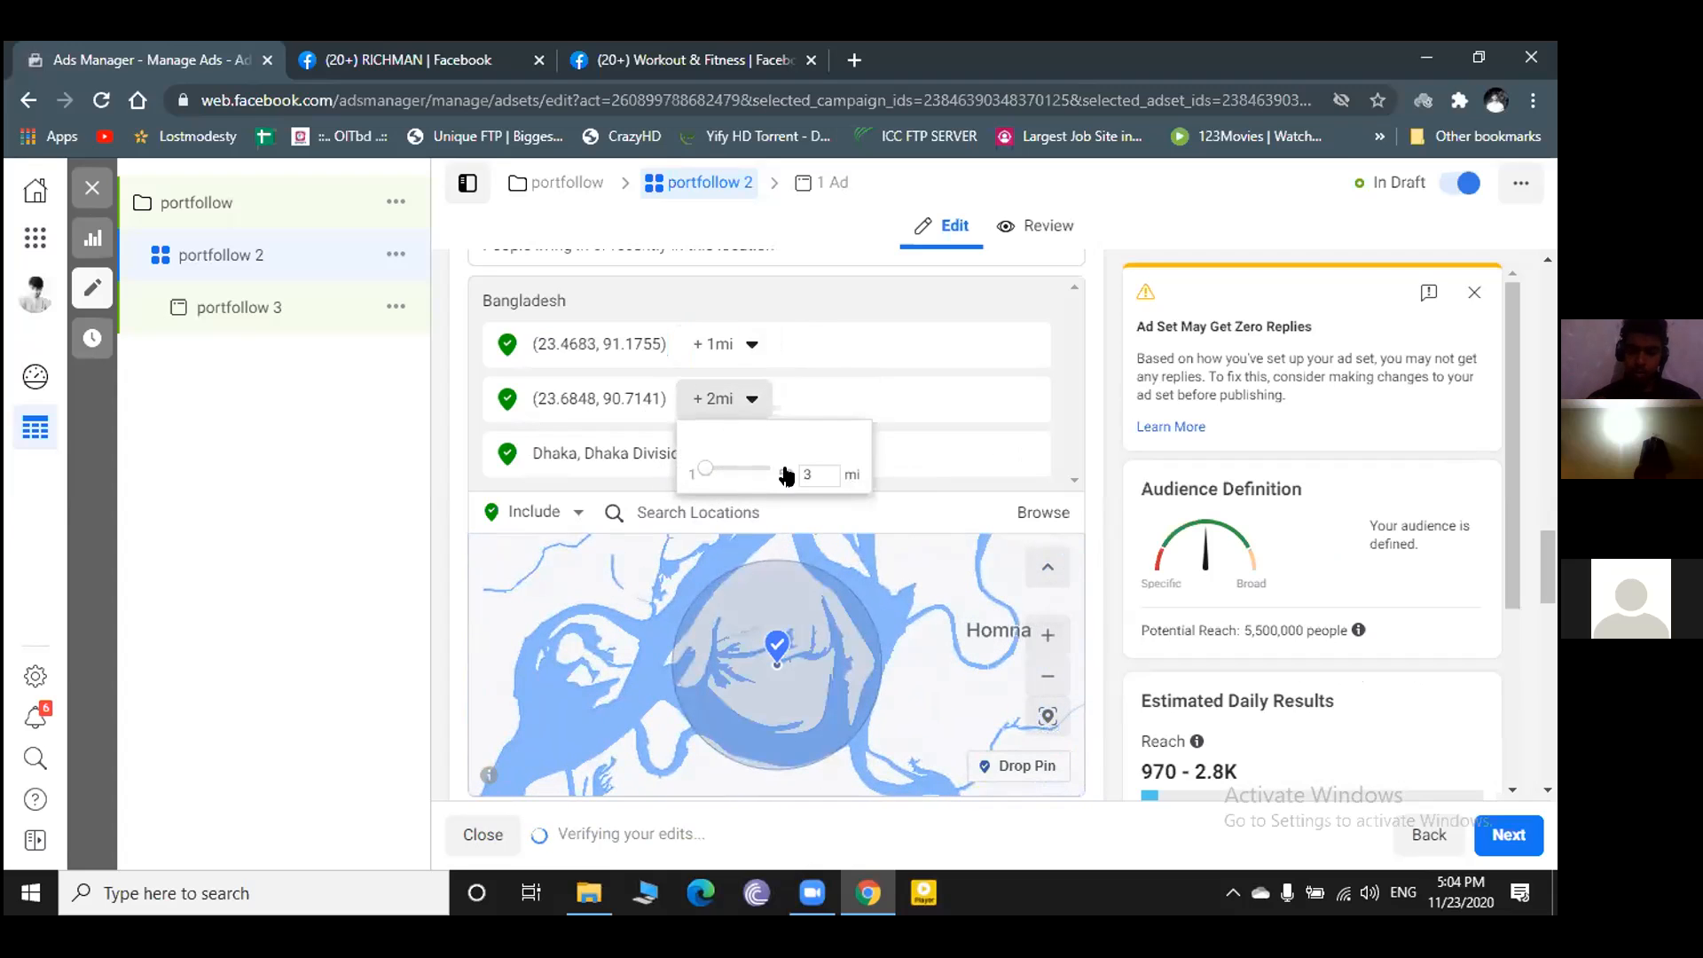
pyautogui.press('Return')
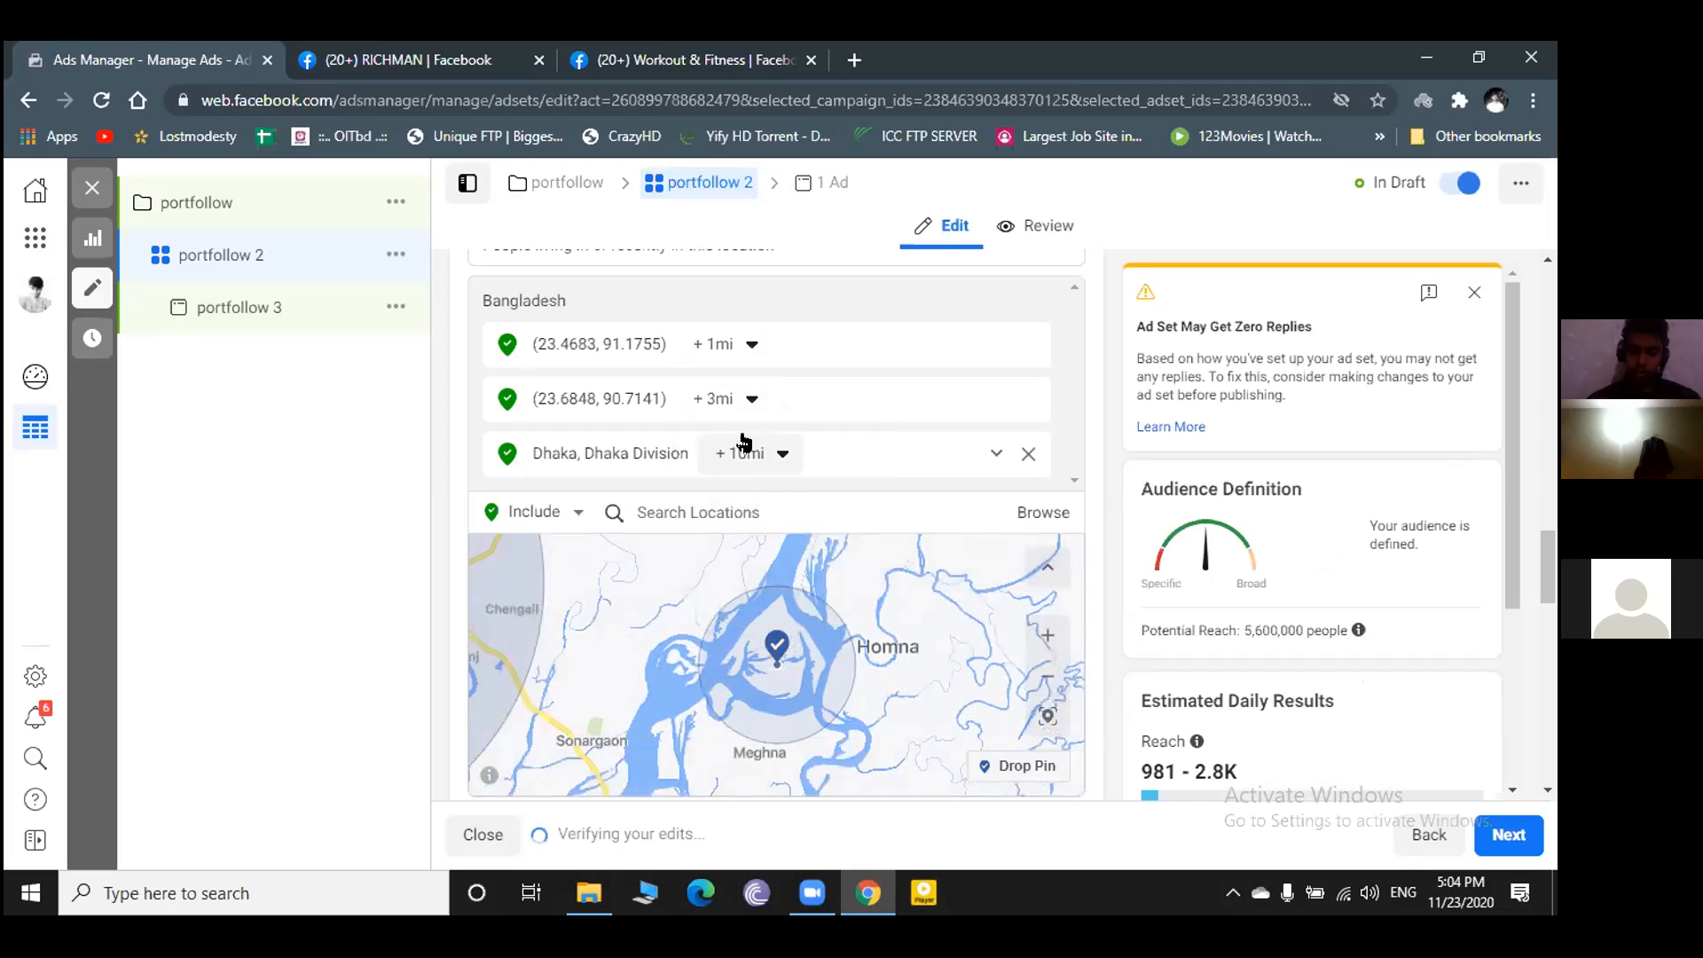
# - Try a 6 mi radius for the pin near Homna
pyautogui.click(768, 456)
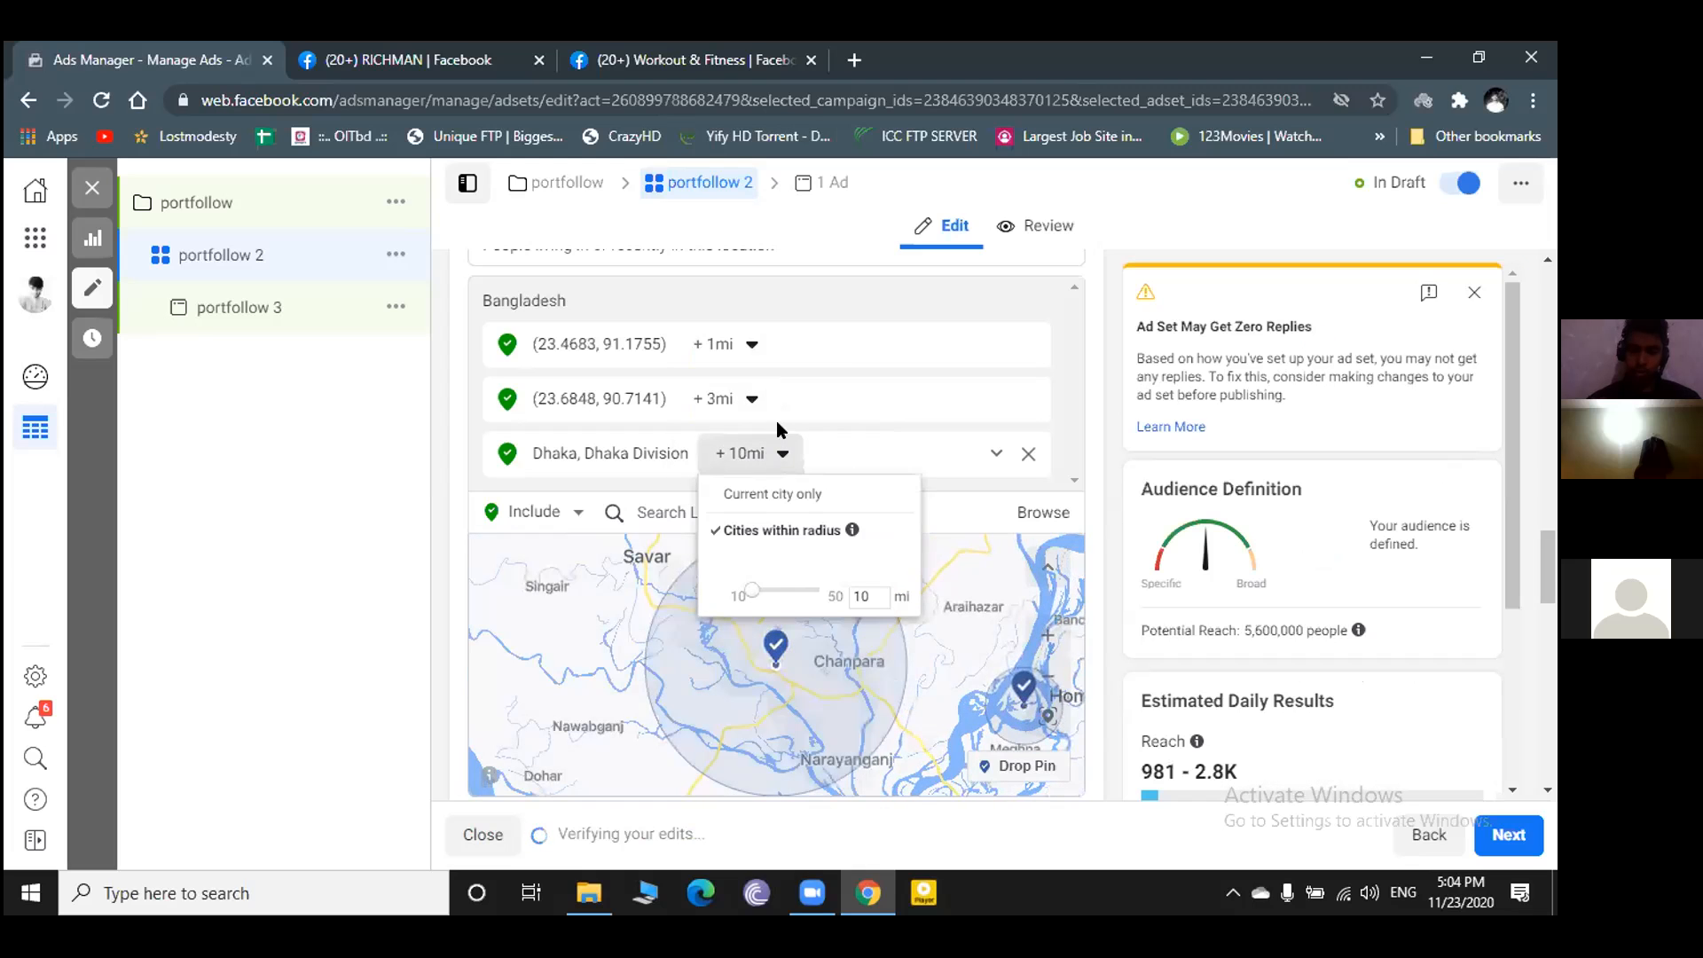
pyautogui.click(750, 400)
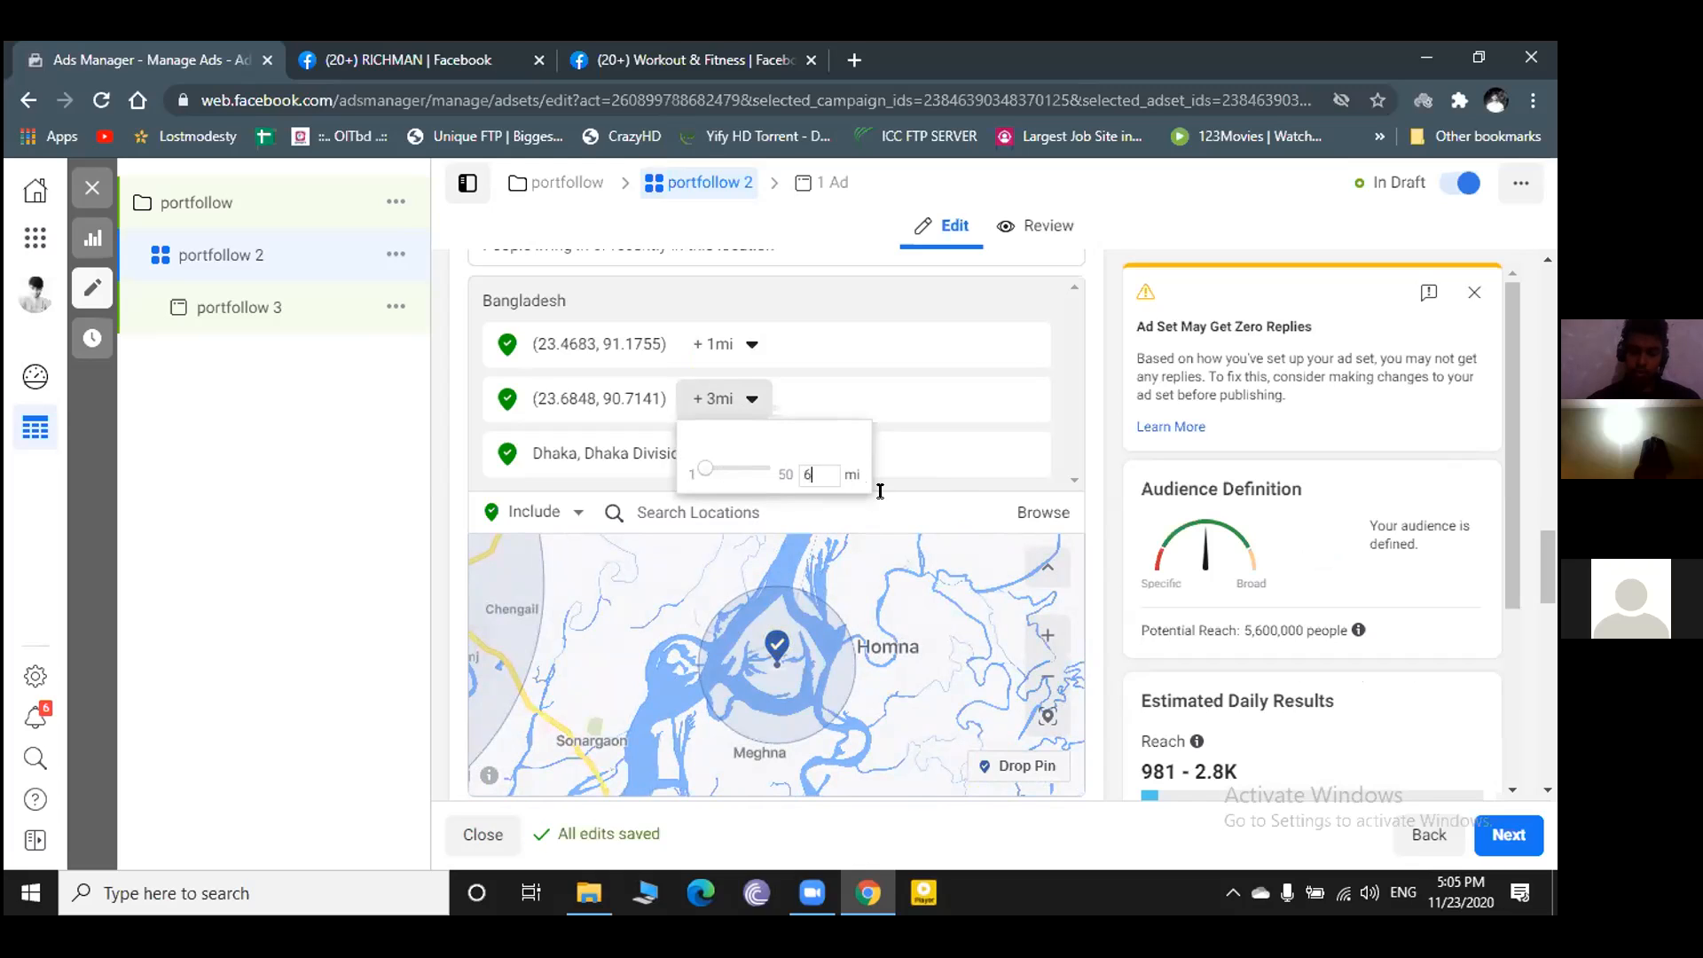
pyautogui.click(976, 452)
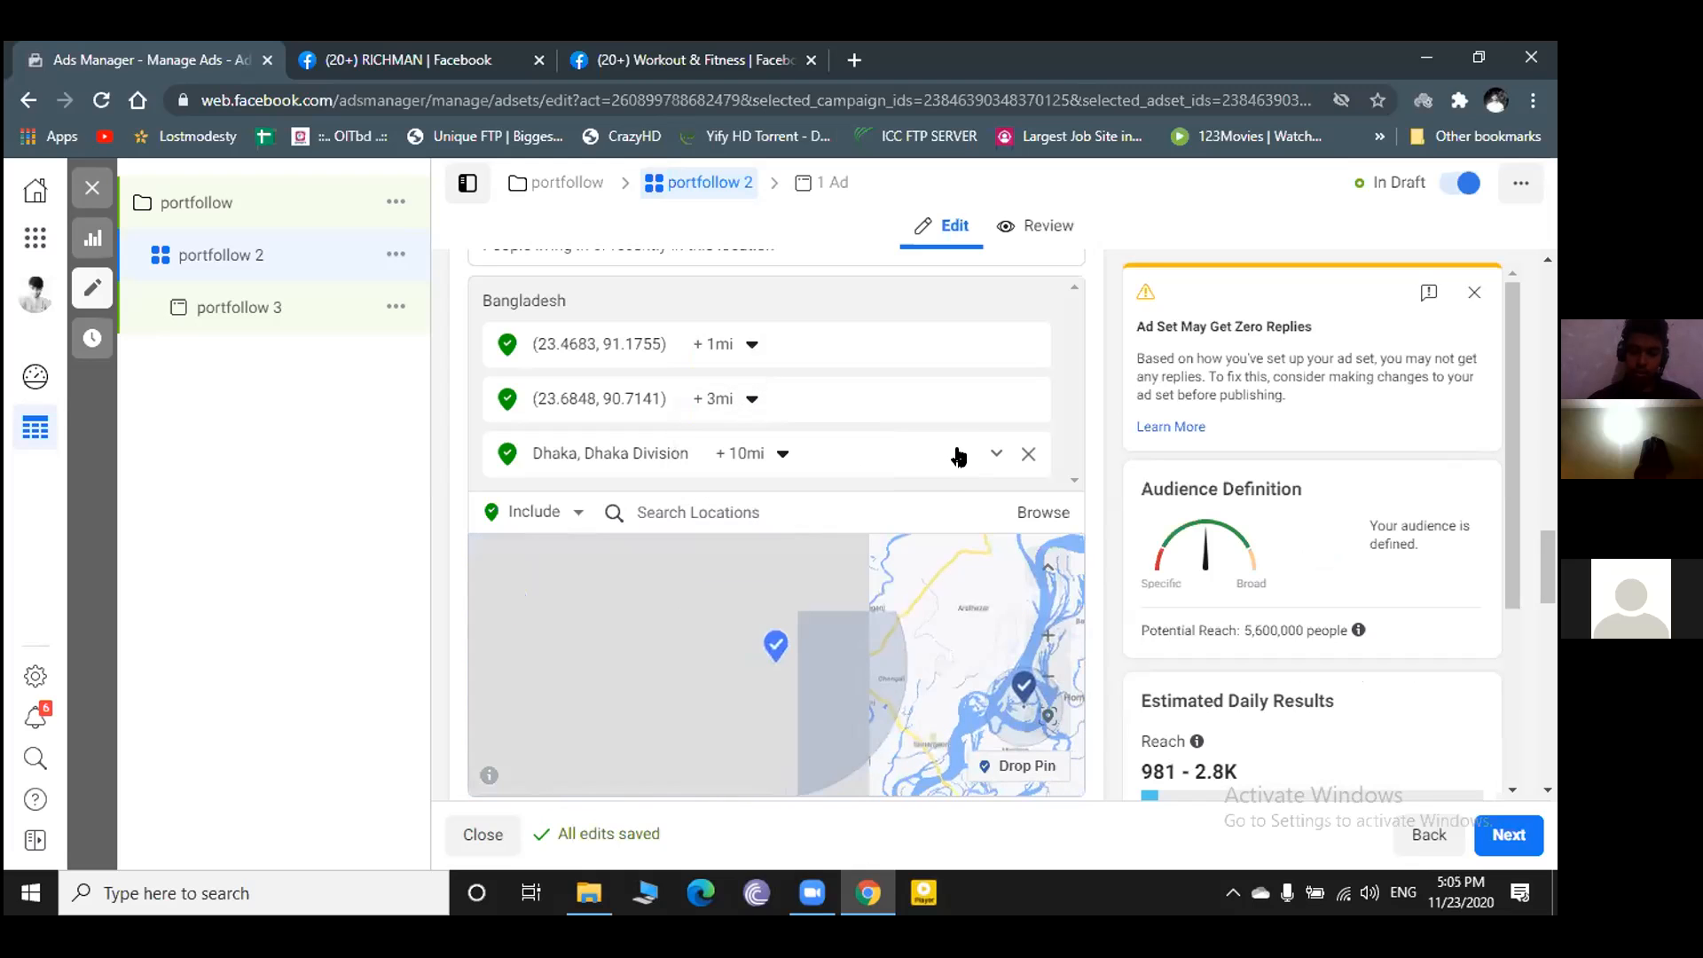
# - Set the radius of the pin near Homna to 6 mi
pyautogui.click(754, 399)
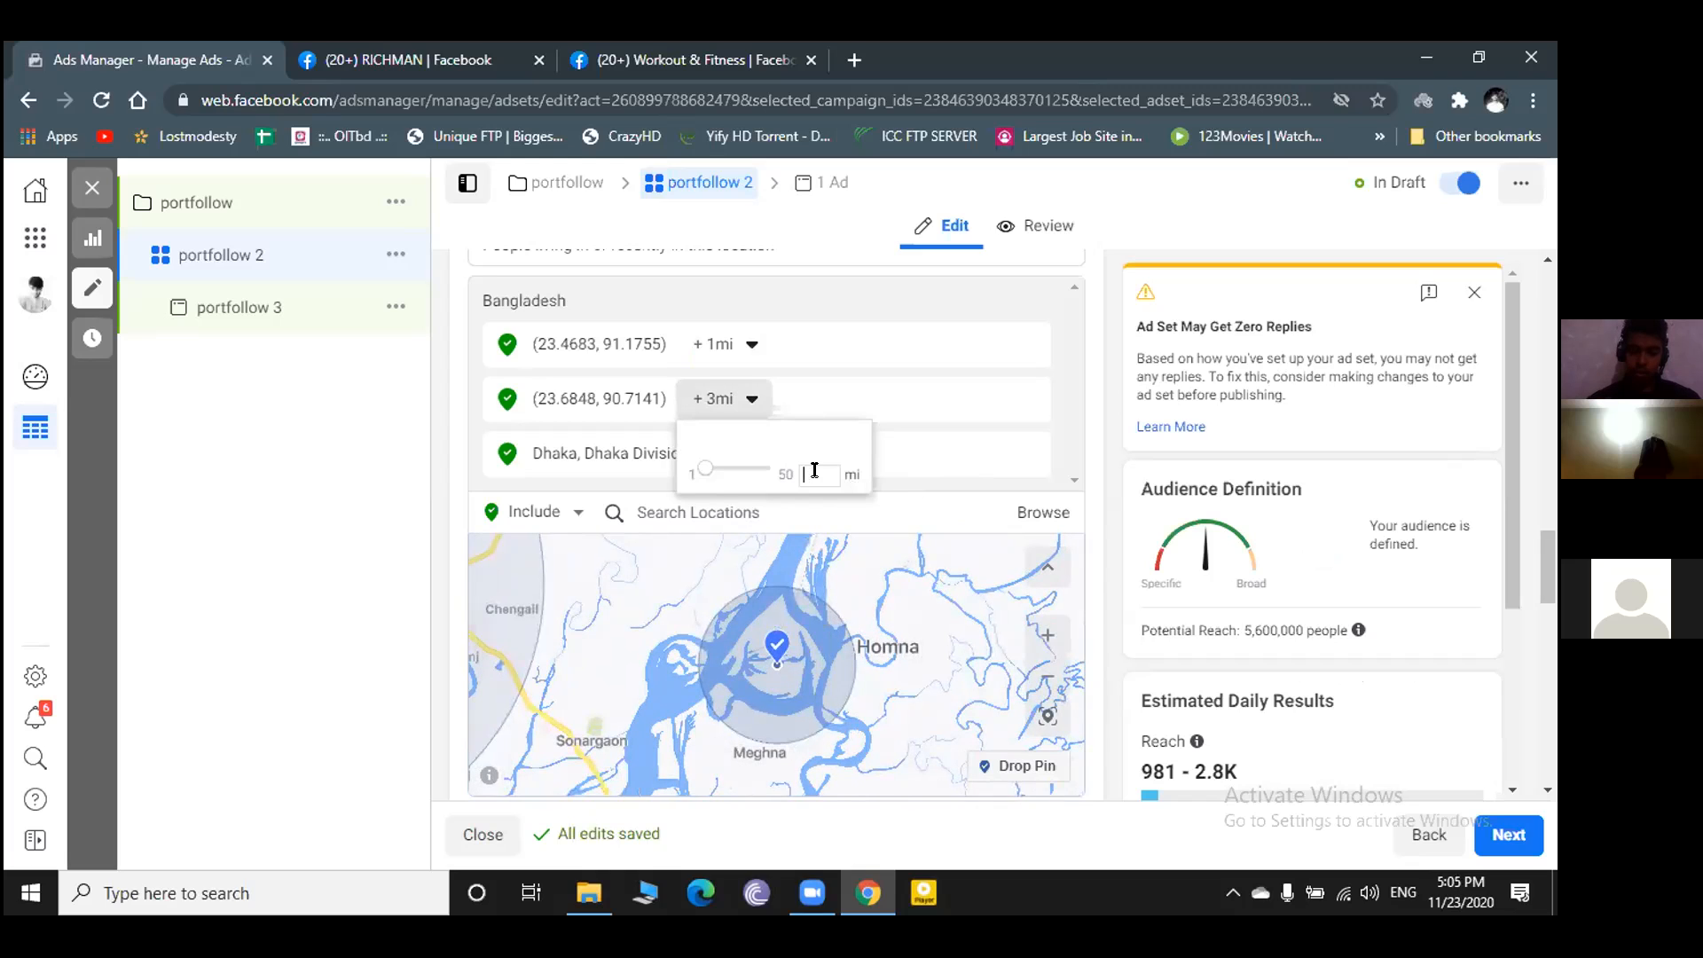
pyautogui.write('6')
pyautogui.press('Return')
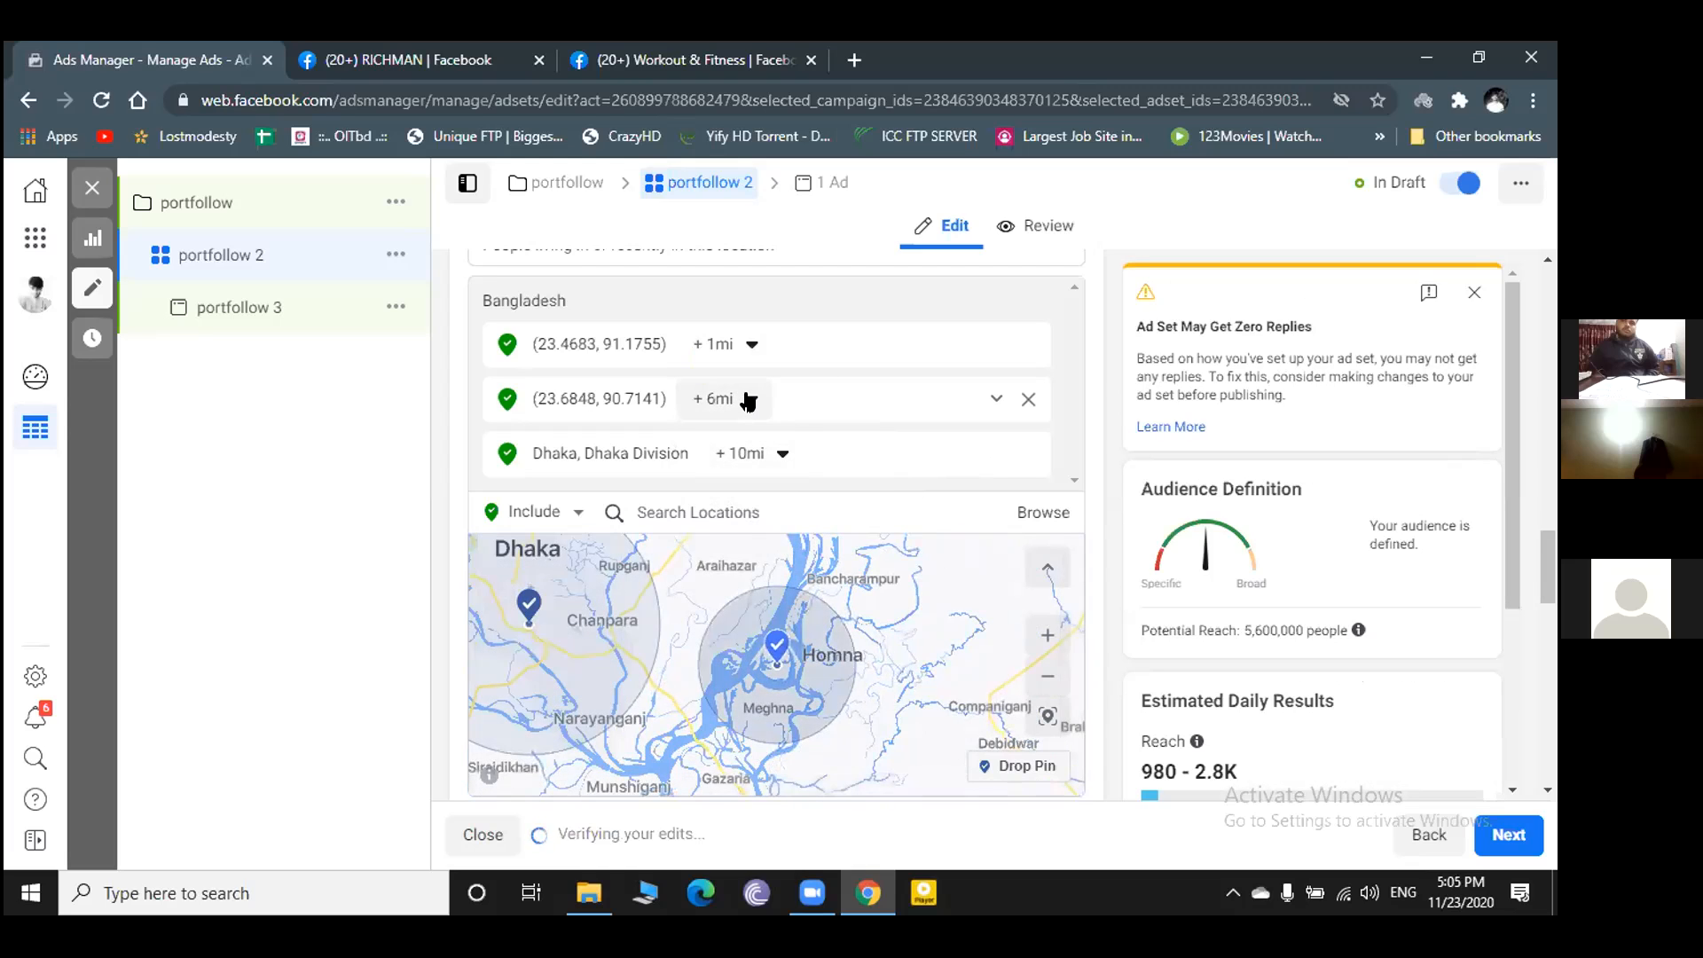
pyautogui.click(748, 400)
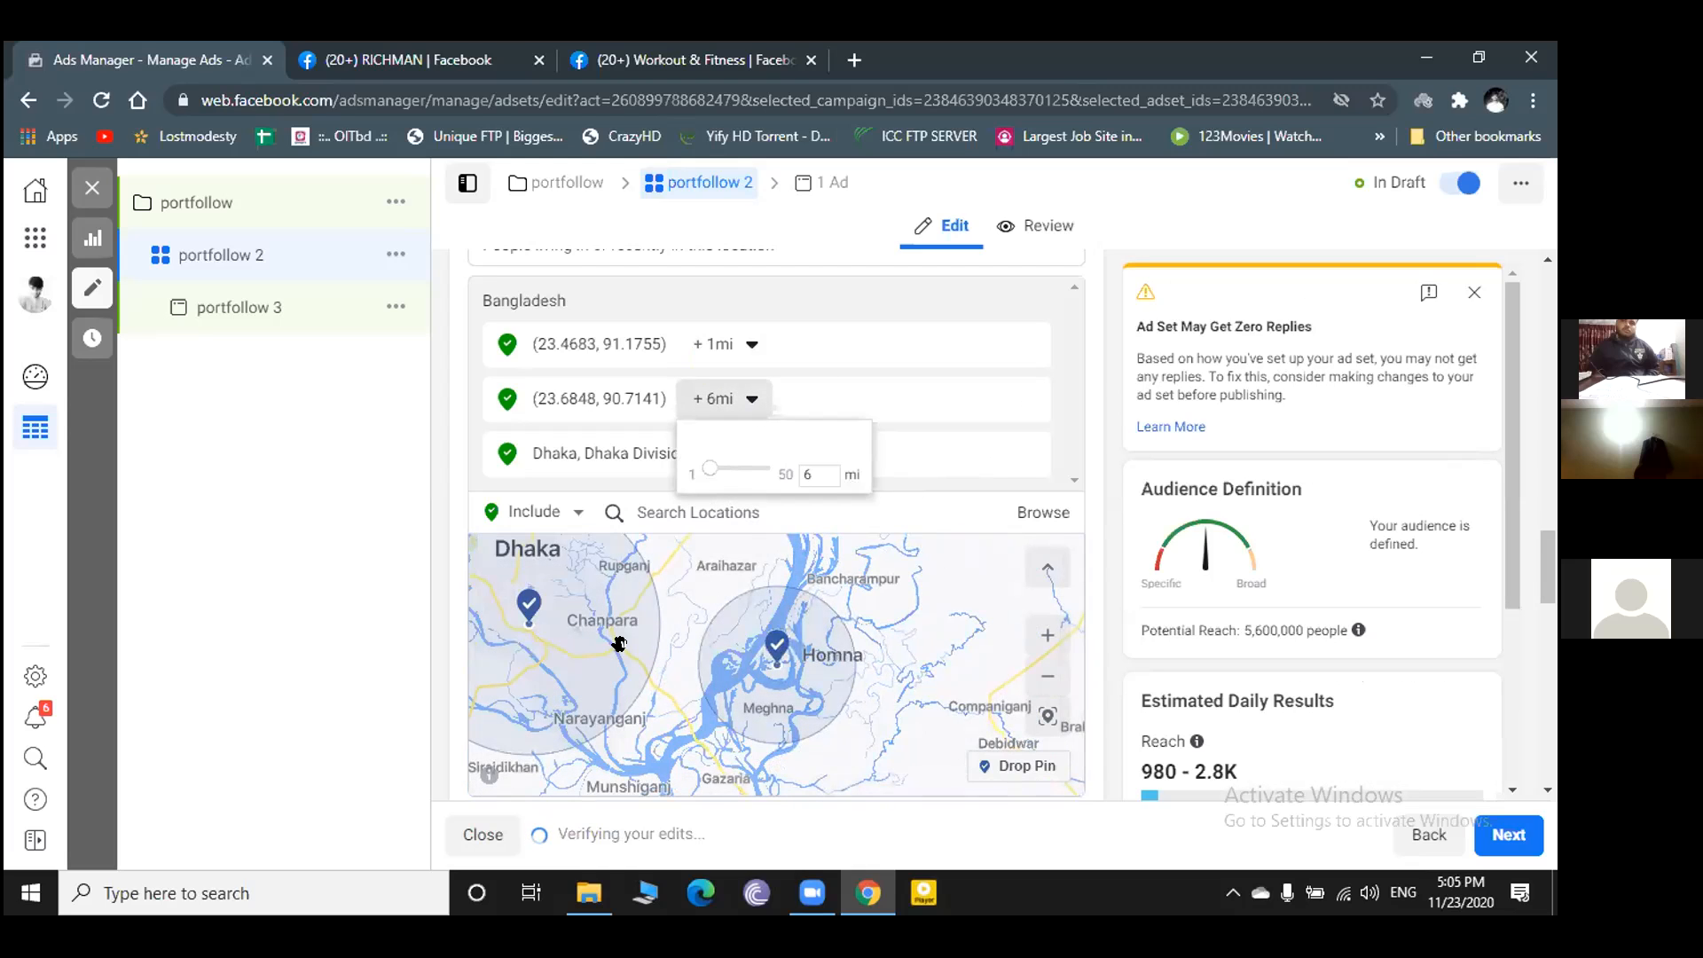
pyautogui.scroll(-3, 732, 685)
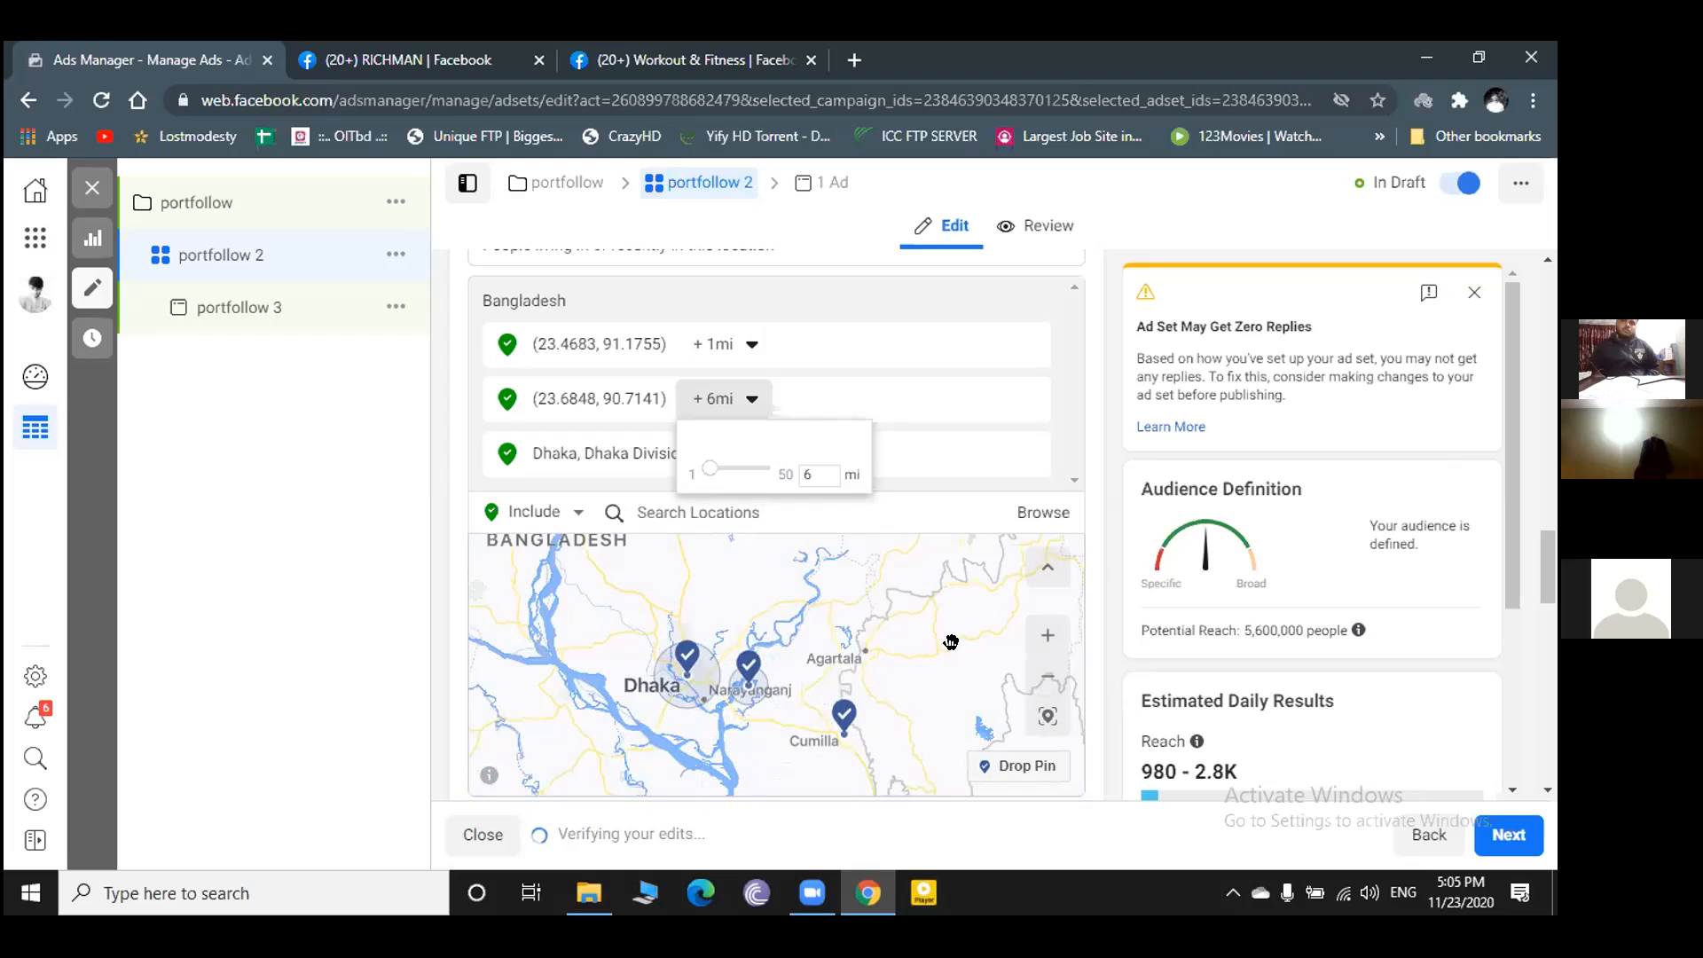
pyautogui.scroll(-2, 955, 669)
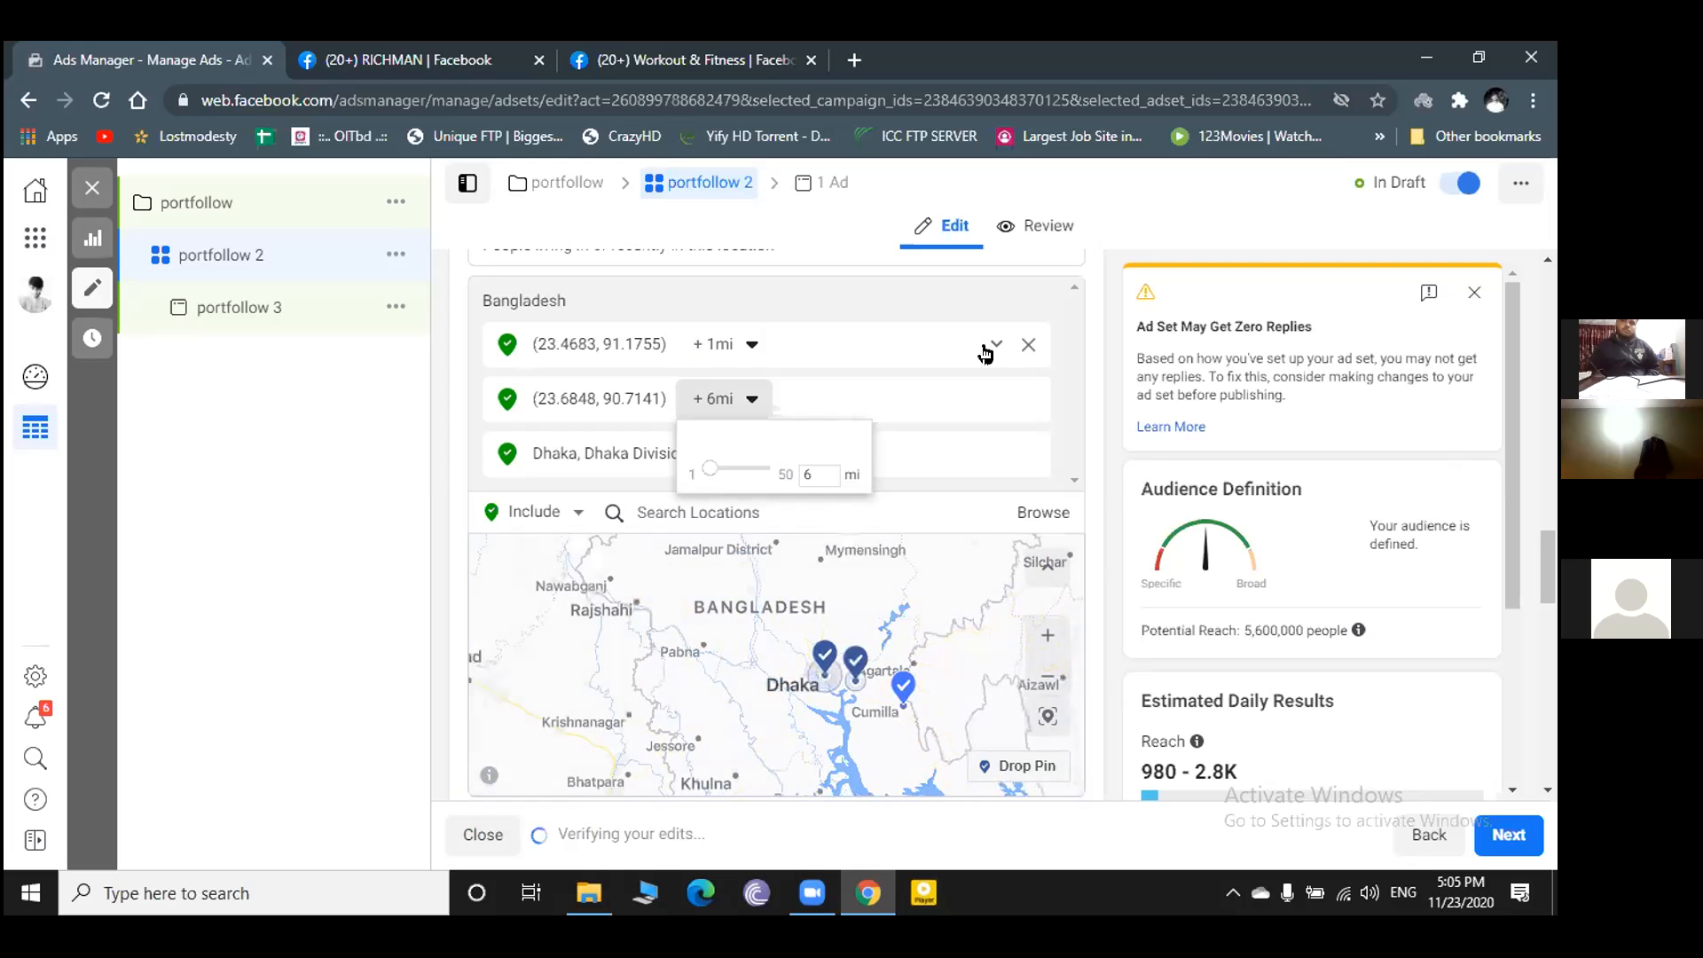
# - Examine the ad set's locations, age, gender, detailed targeting, languages and placement settings
pyautogui.scroll(-1, 997, 350)
pyautogui.scroll(-2, 1124, 512)
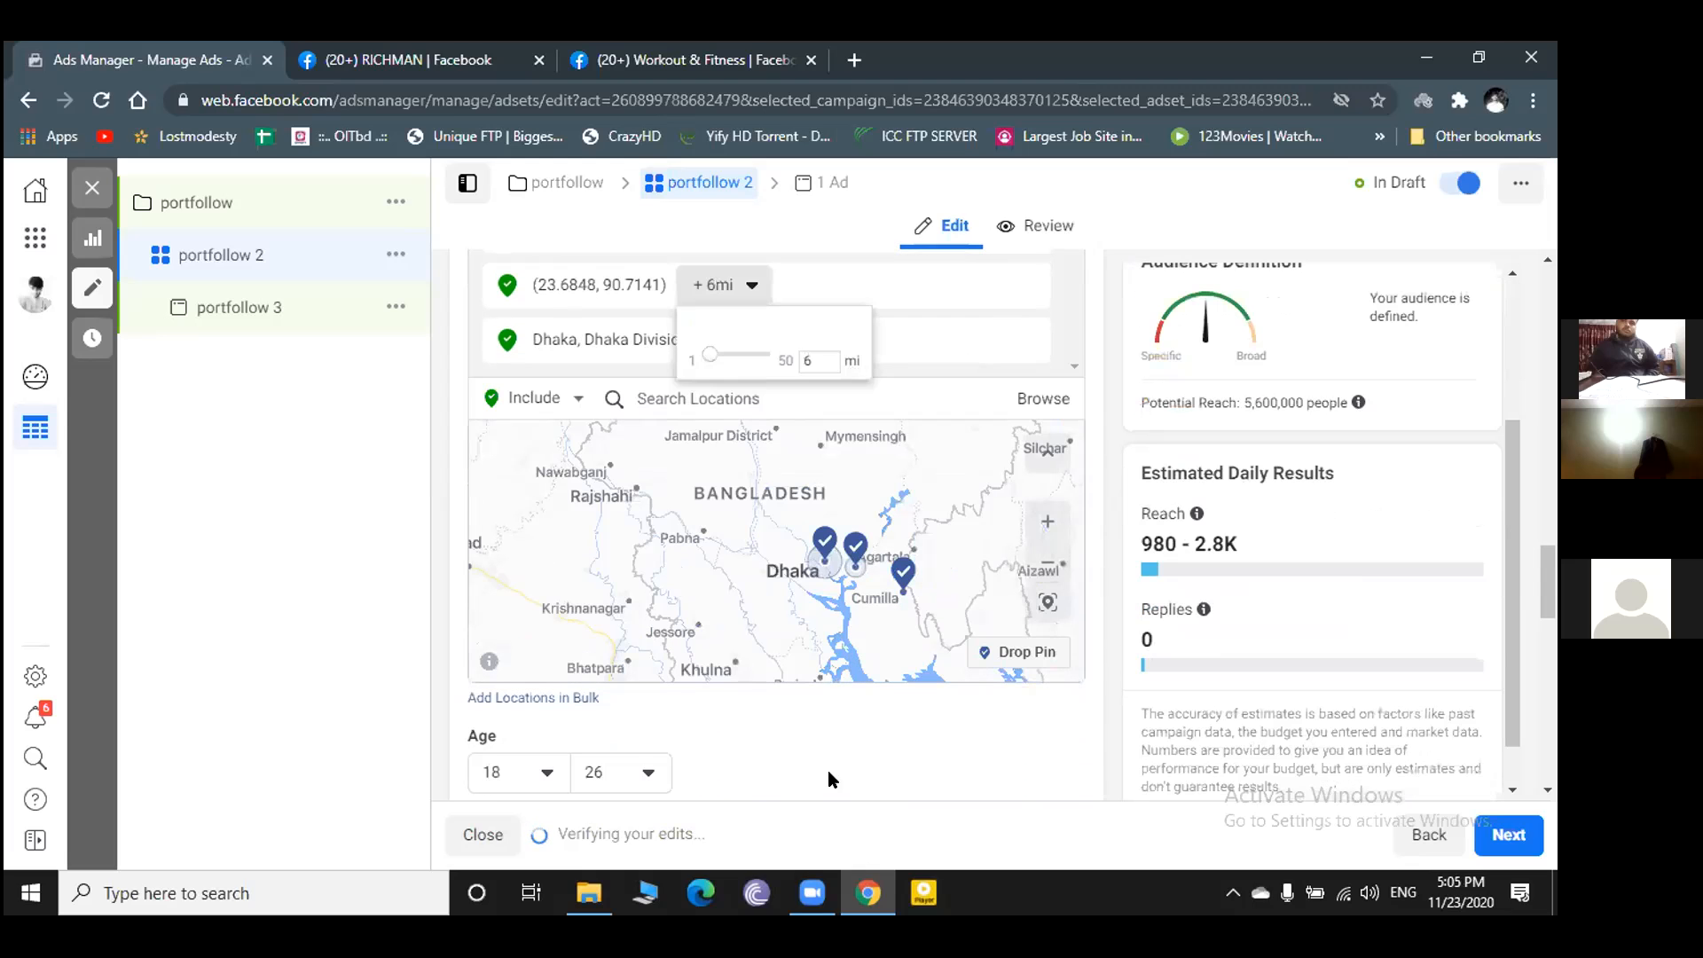
pyautogui.scroll(-2, 825, 754)
pyautogui.scroll(5, 1020, 550)
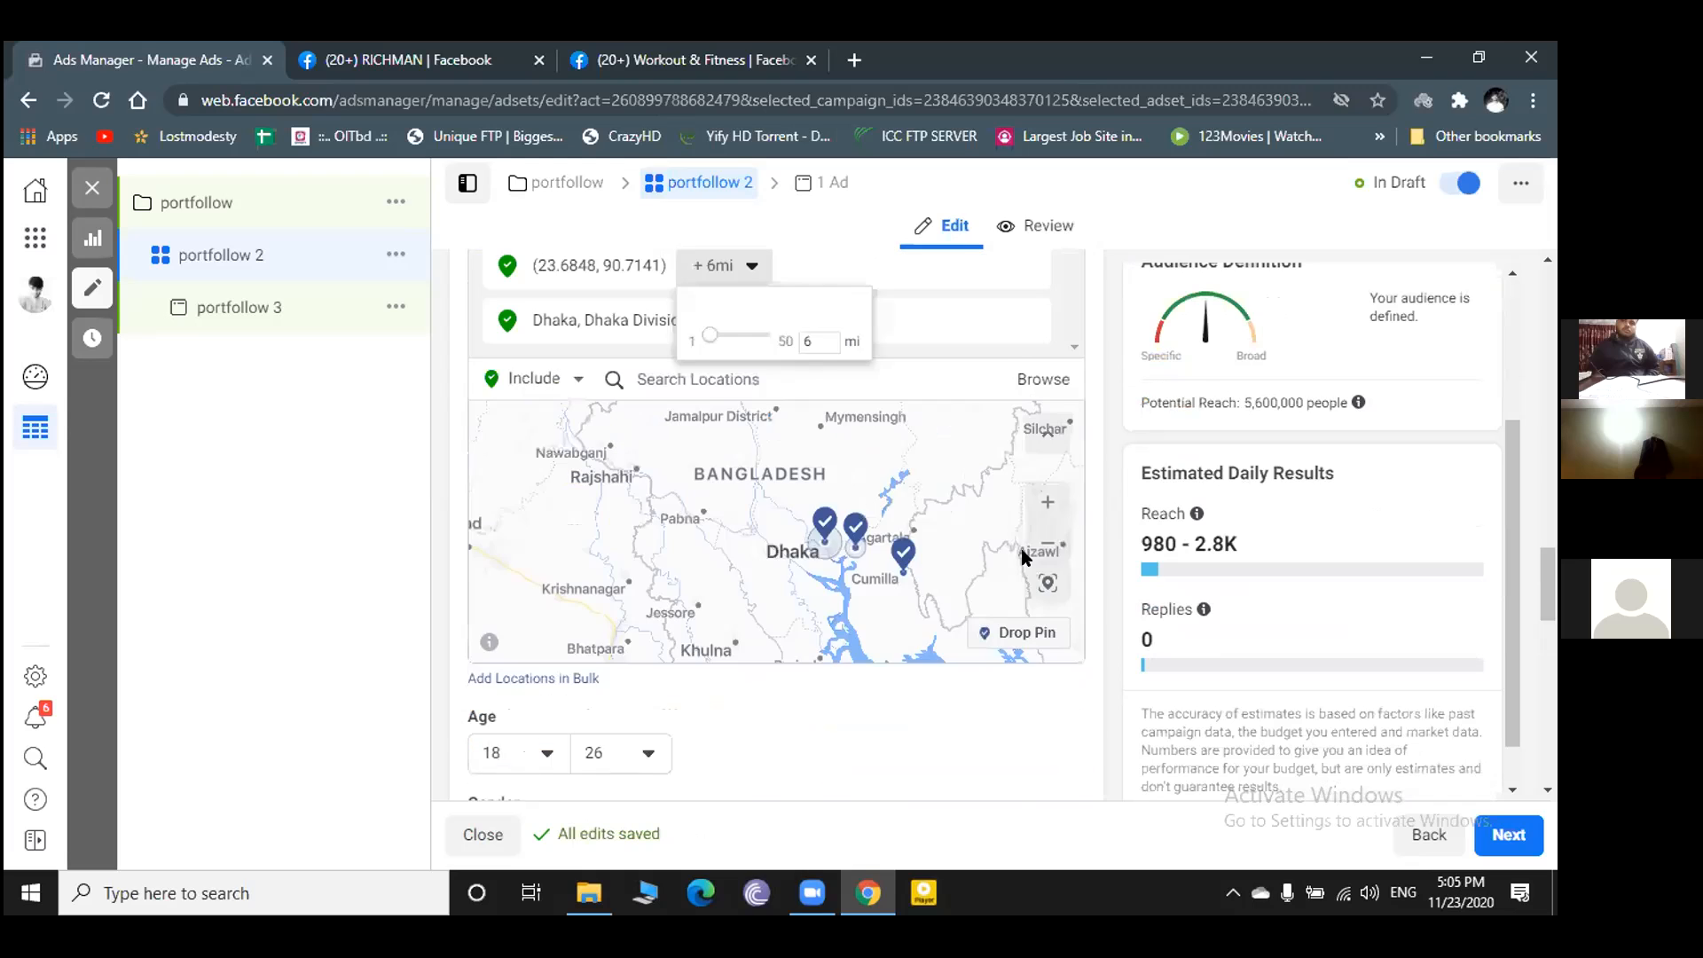
pyautogui.scroll(-2, 1020, 550)
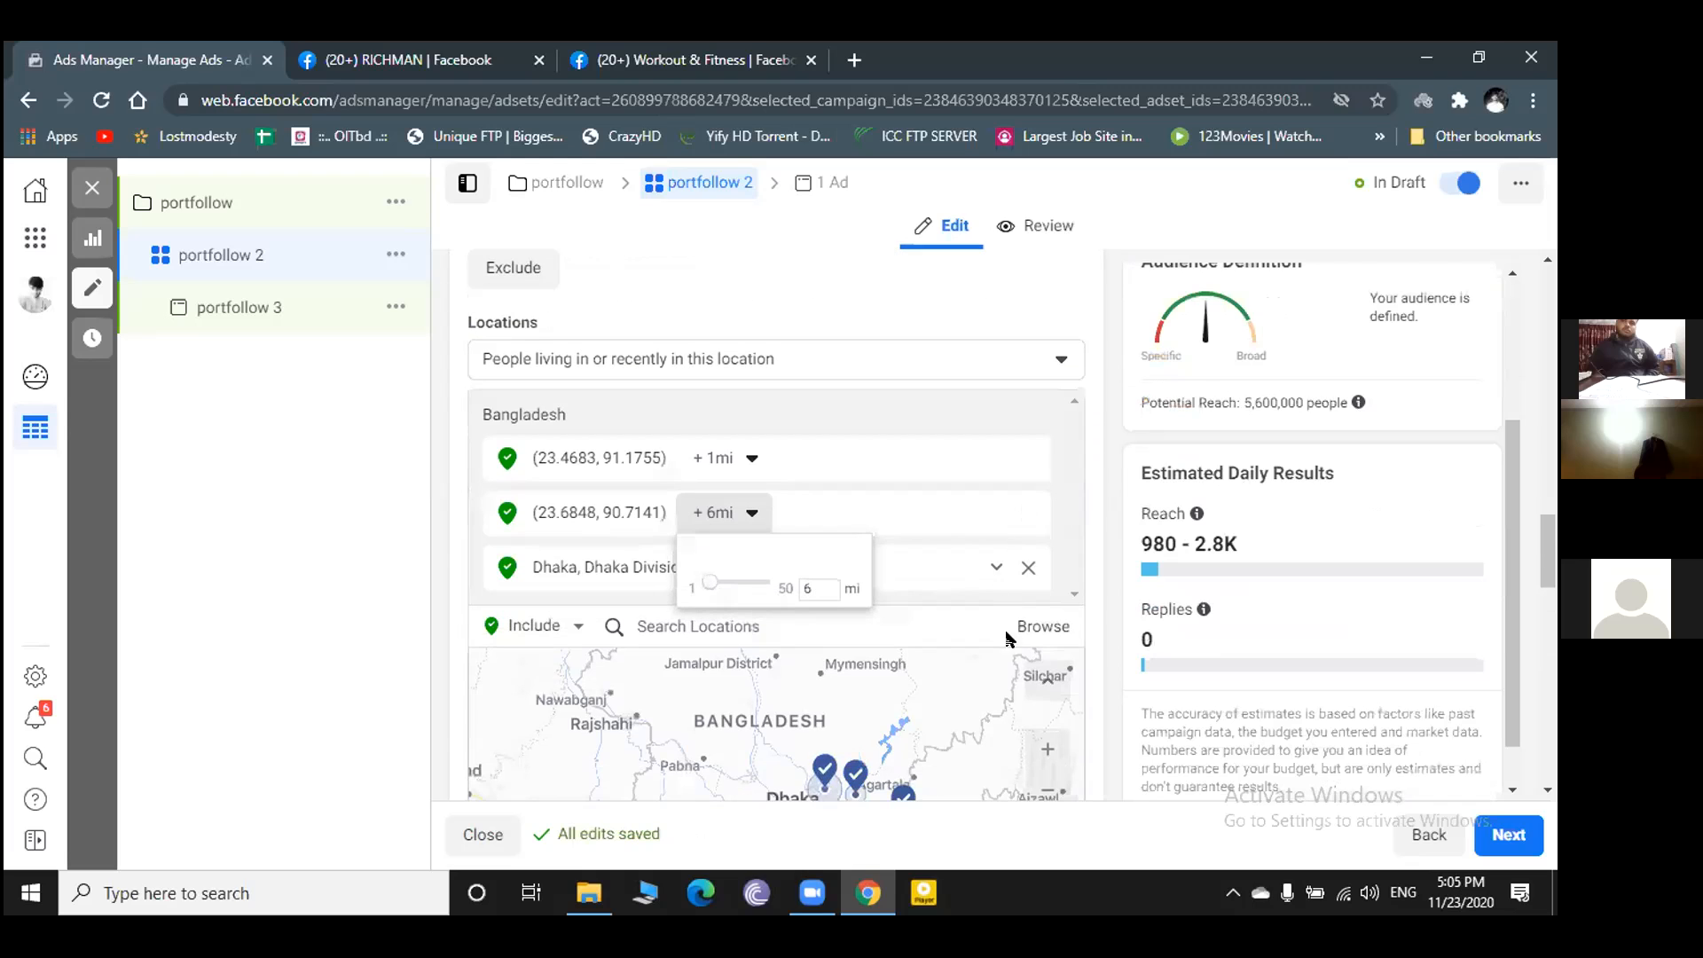
pyautogui.scroll(-6, 1122, 693)
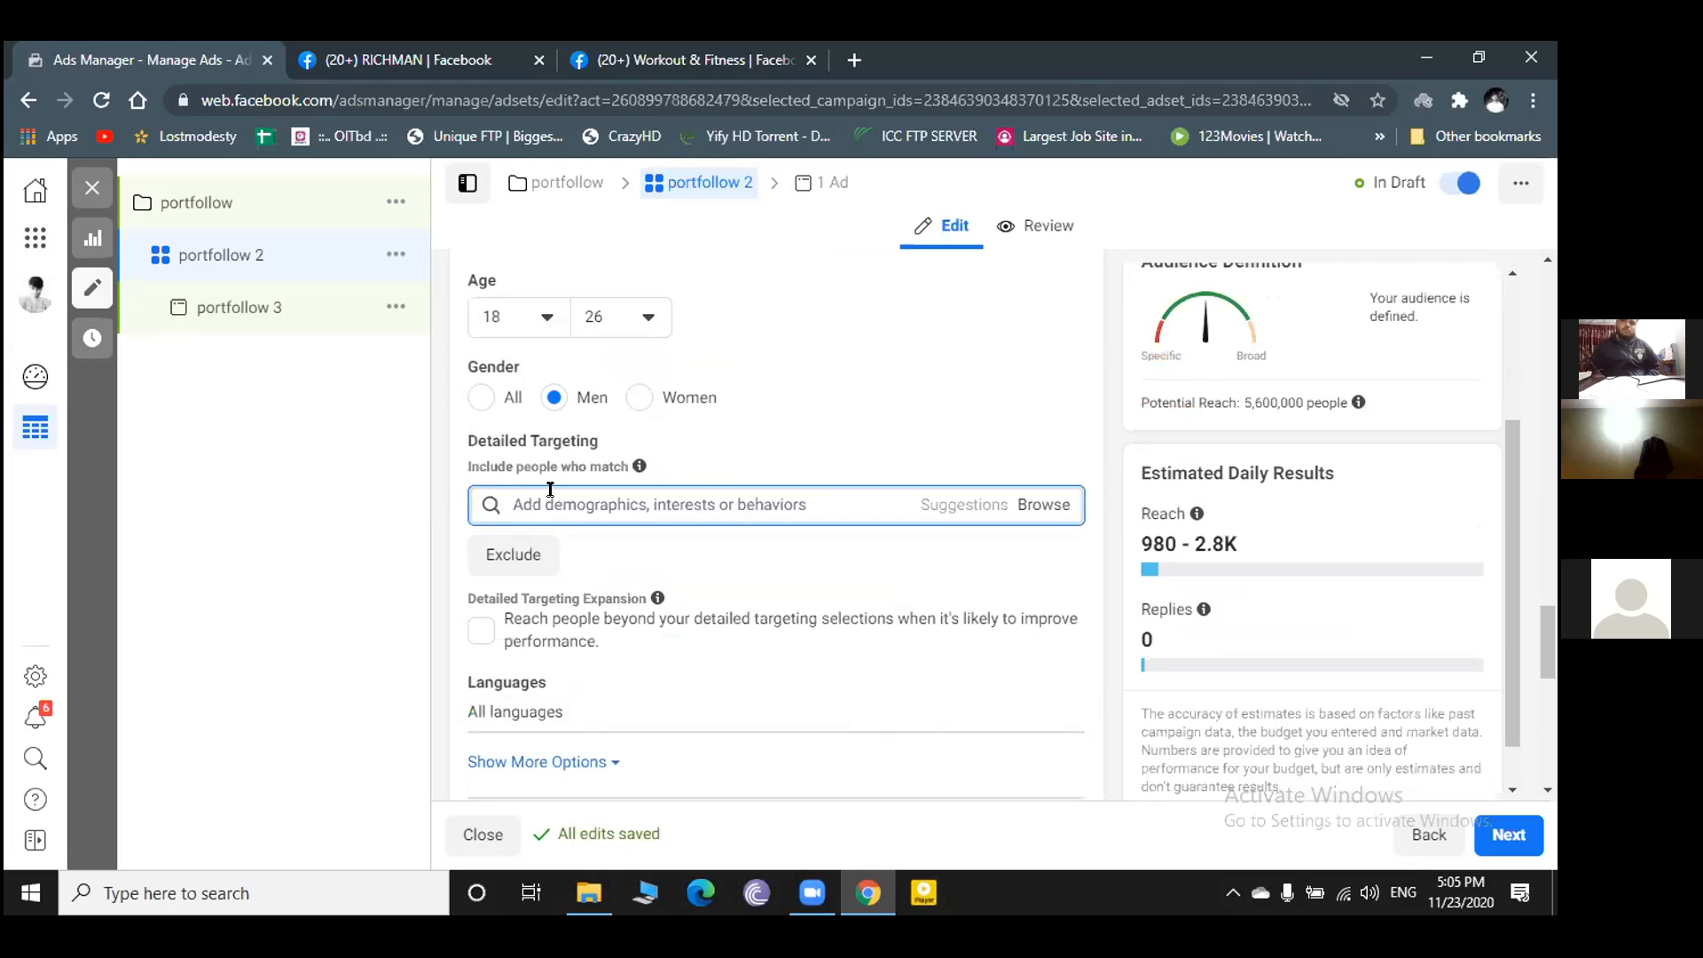
pyautogui.scroll(-3, 869, 627)
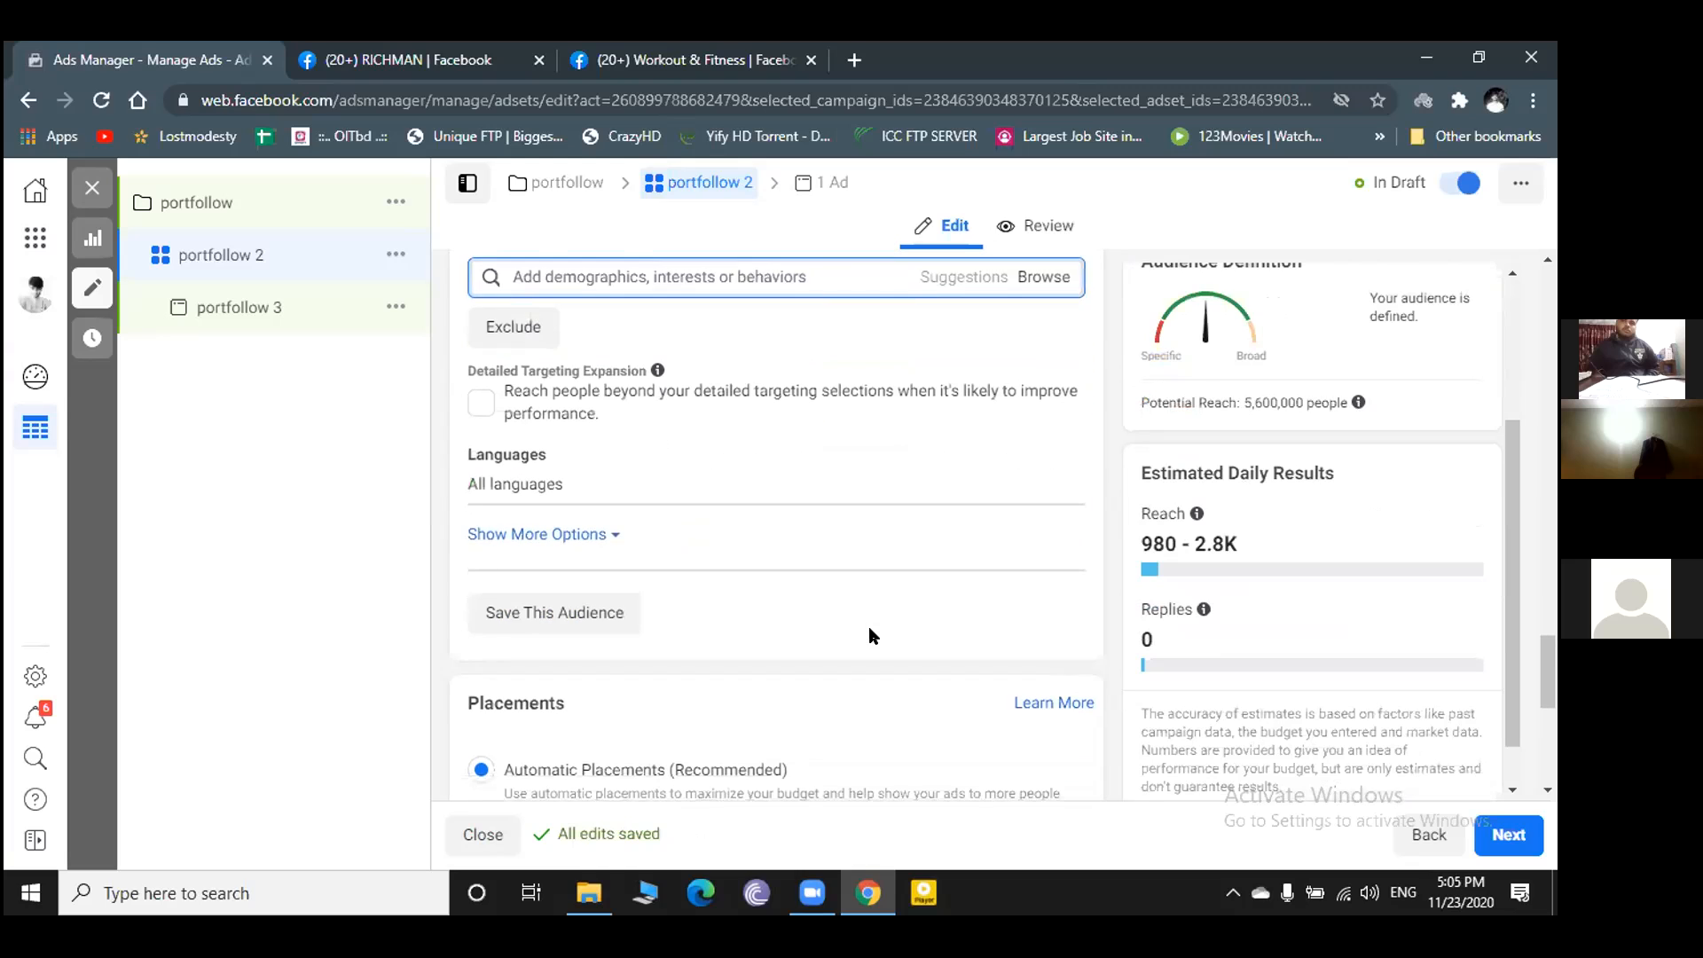
pyautogui.scroll(3, 696, 525)
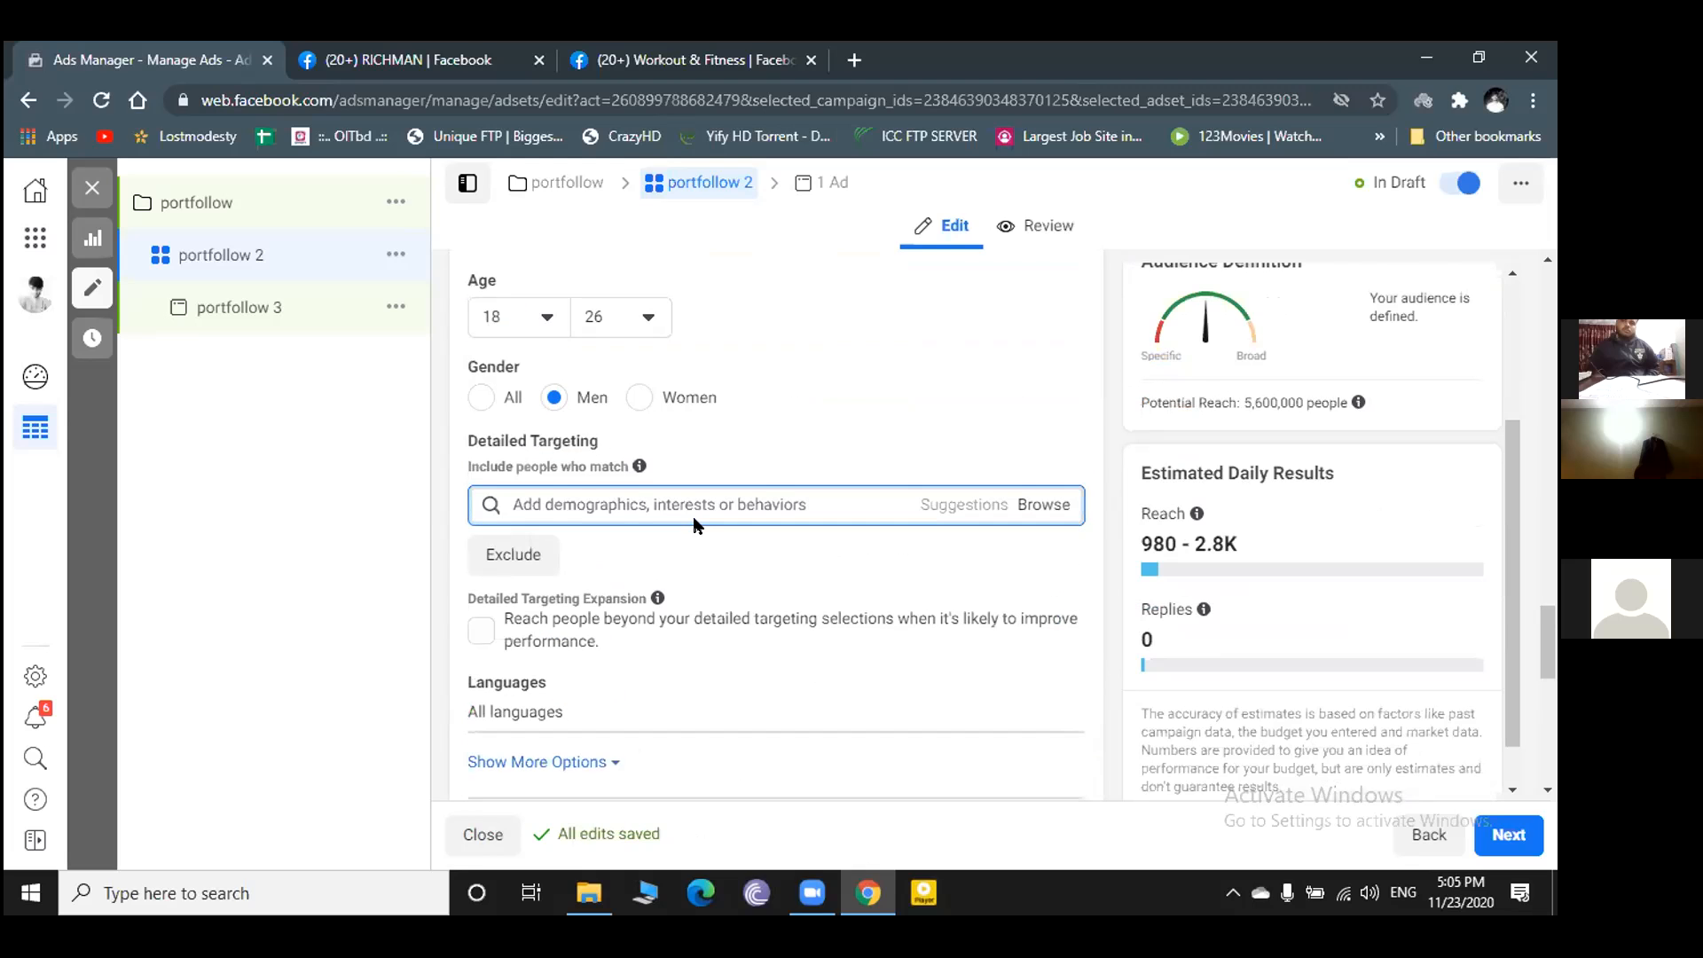
pyautogui.scroll(-6, 697, 527)
pyautogui.scroll(3, 699, 528)
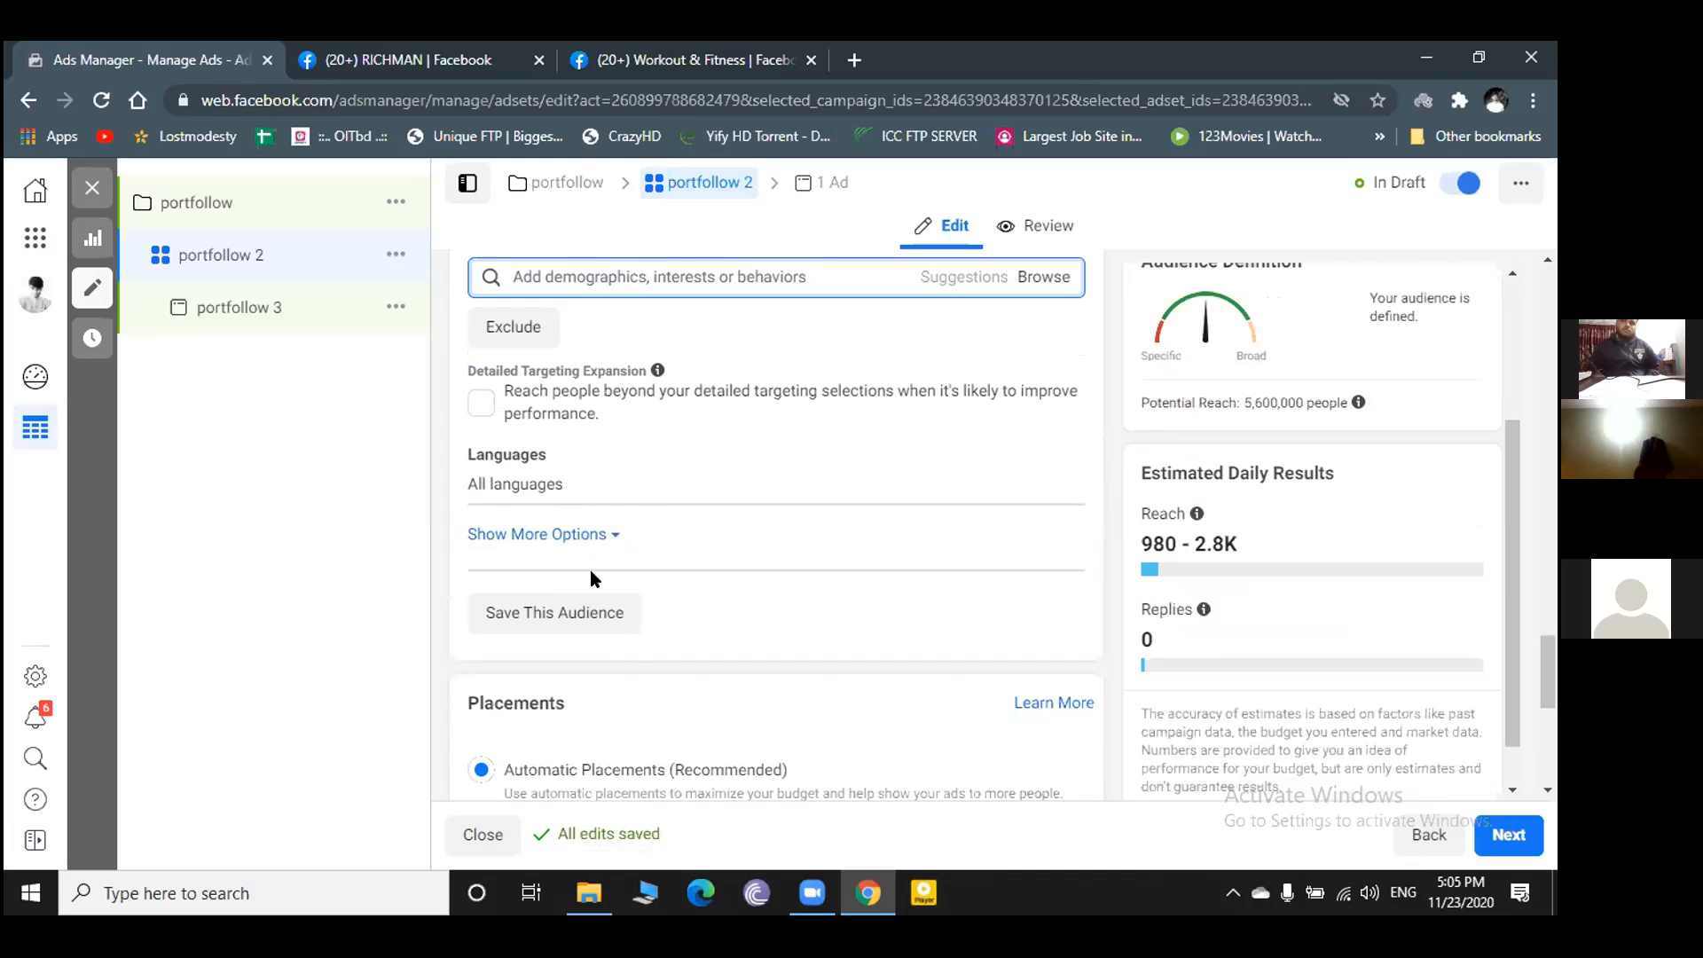
pyautogui.scroll(-4, 651, 667)
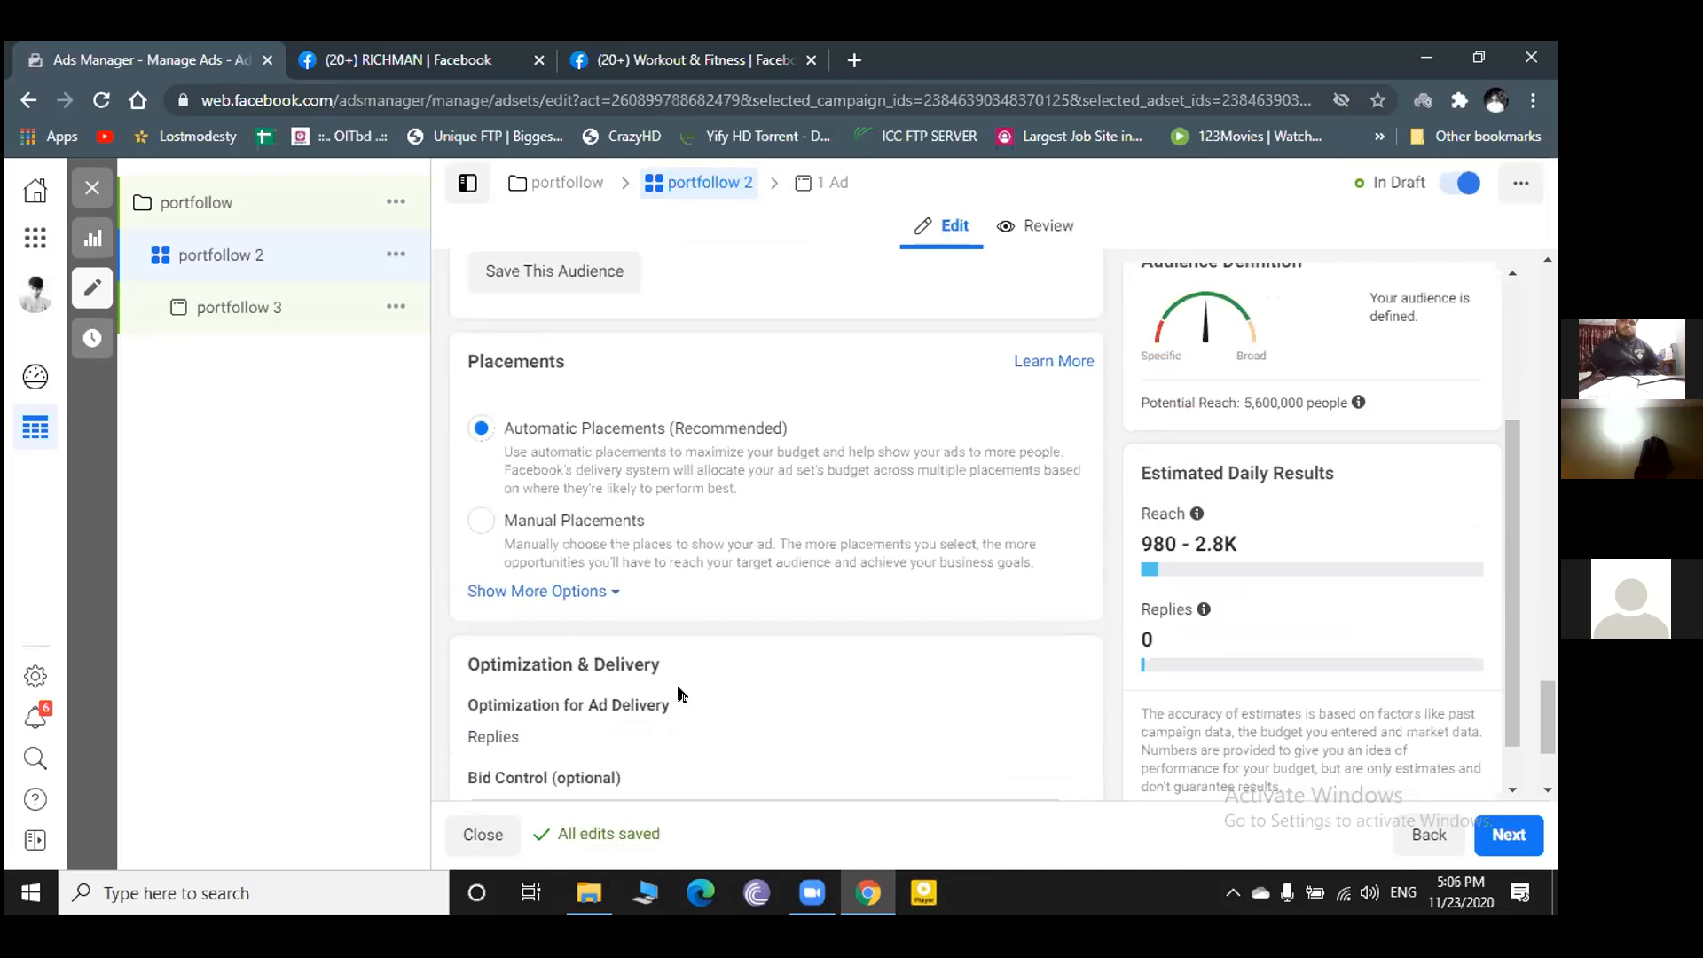
pyautogui.scroll(3, 685, 691)
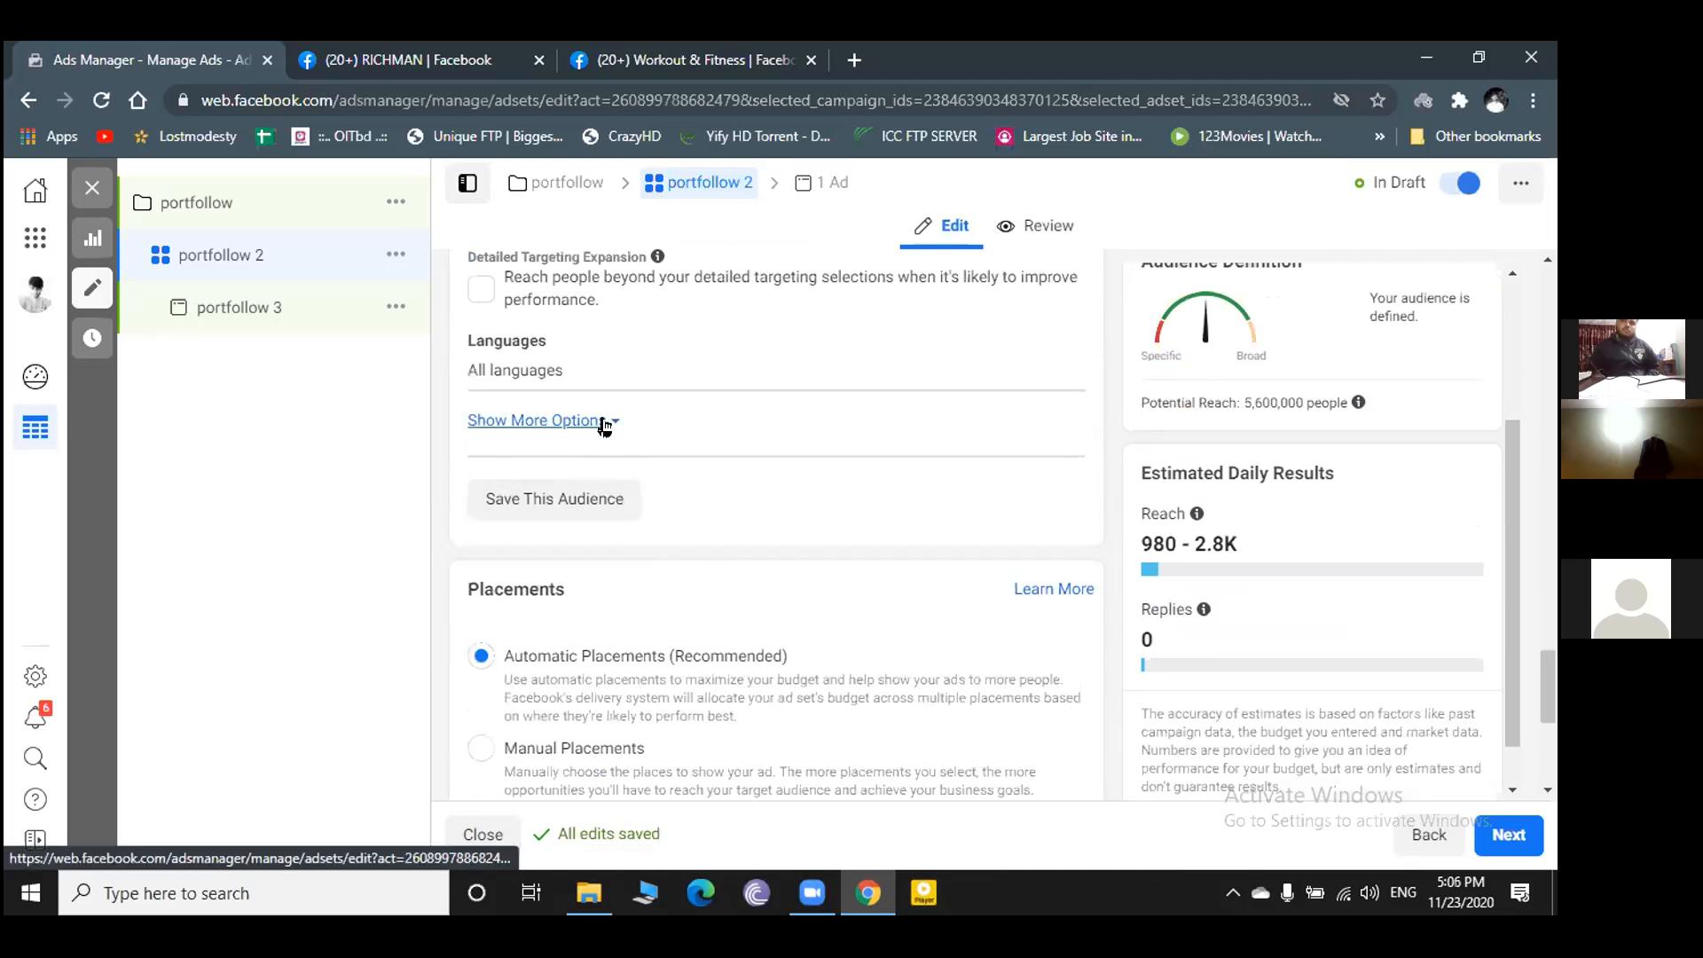
# - Expand the additional audience options and review the connections, placements, optimization and delivery, and the rest of the ad set
pyautogui.click(605, 425)
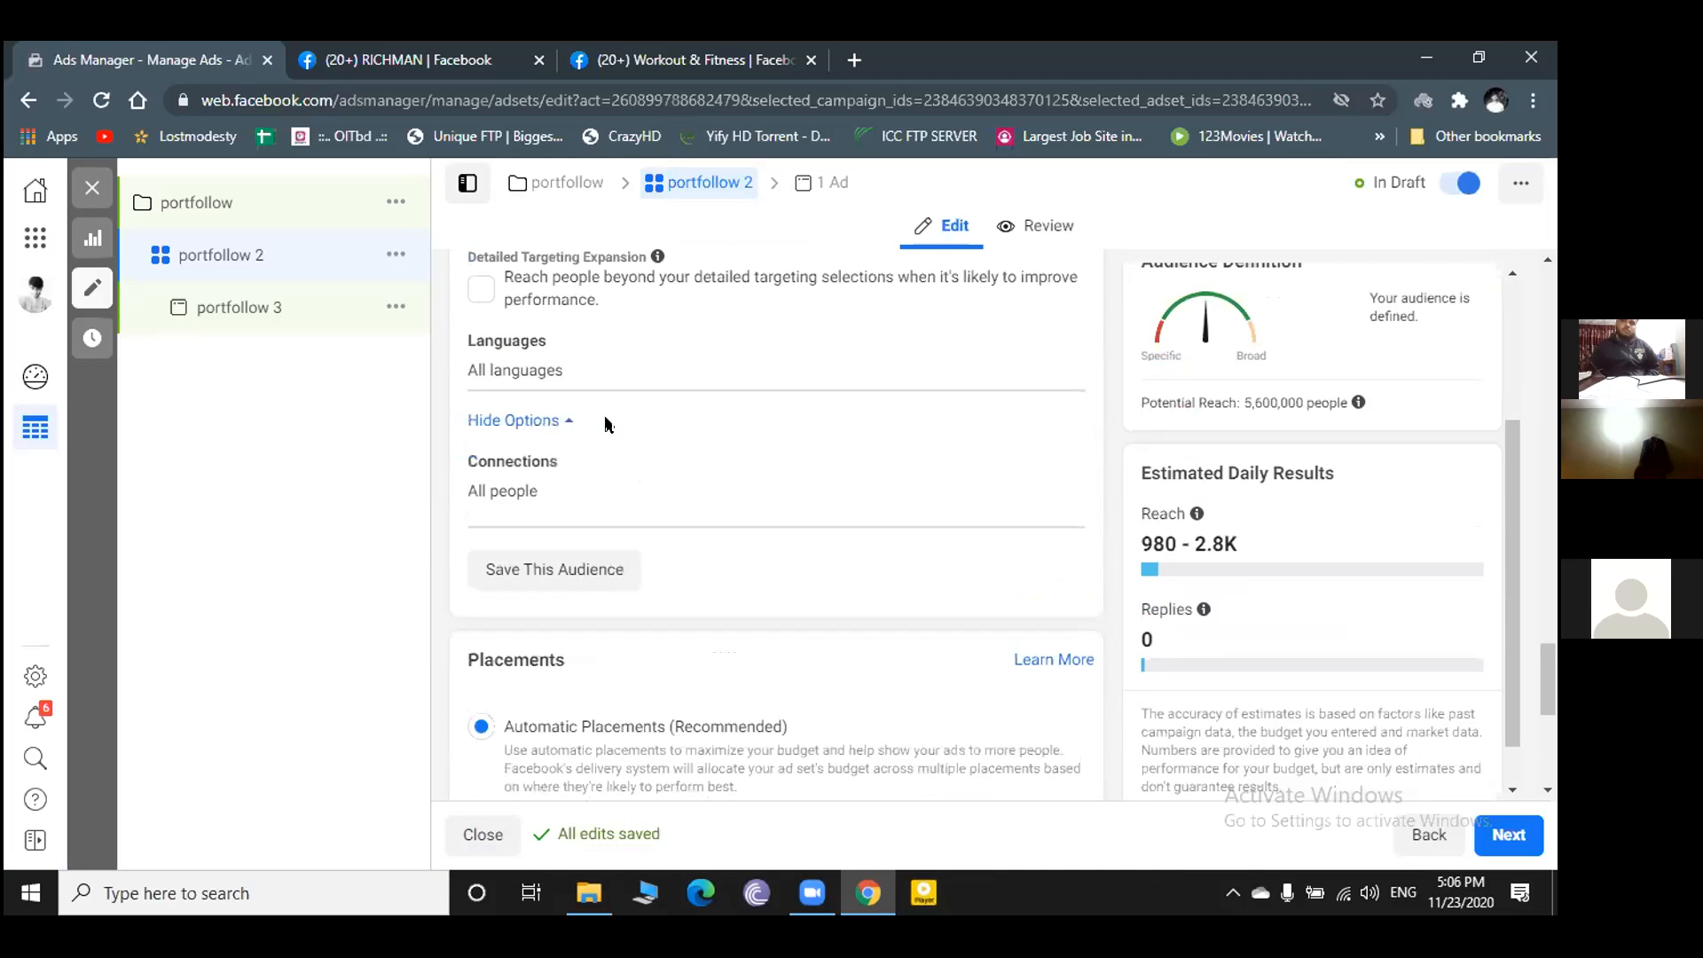
pyautogui.scroll(-4, 1125, 736)
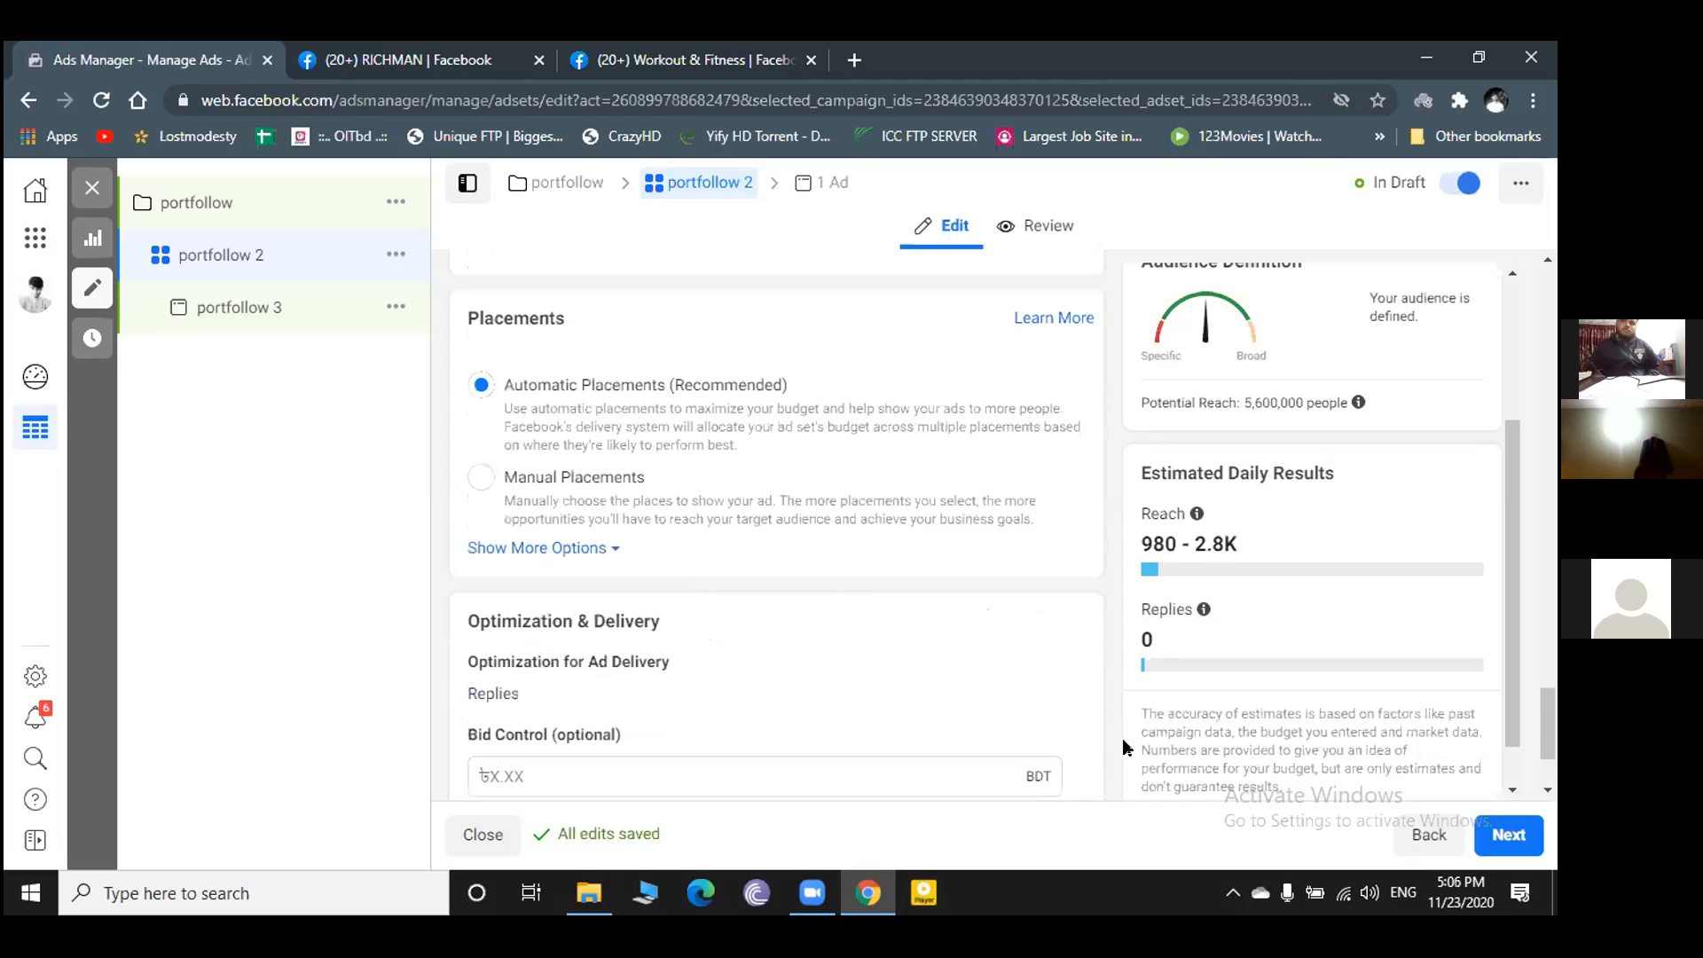
pyautogui.scroll(-2, 1036, 771)
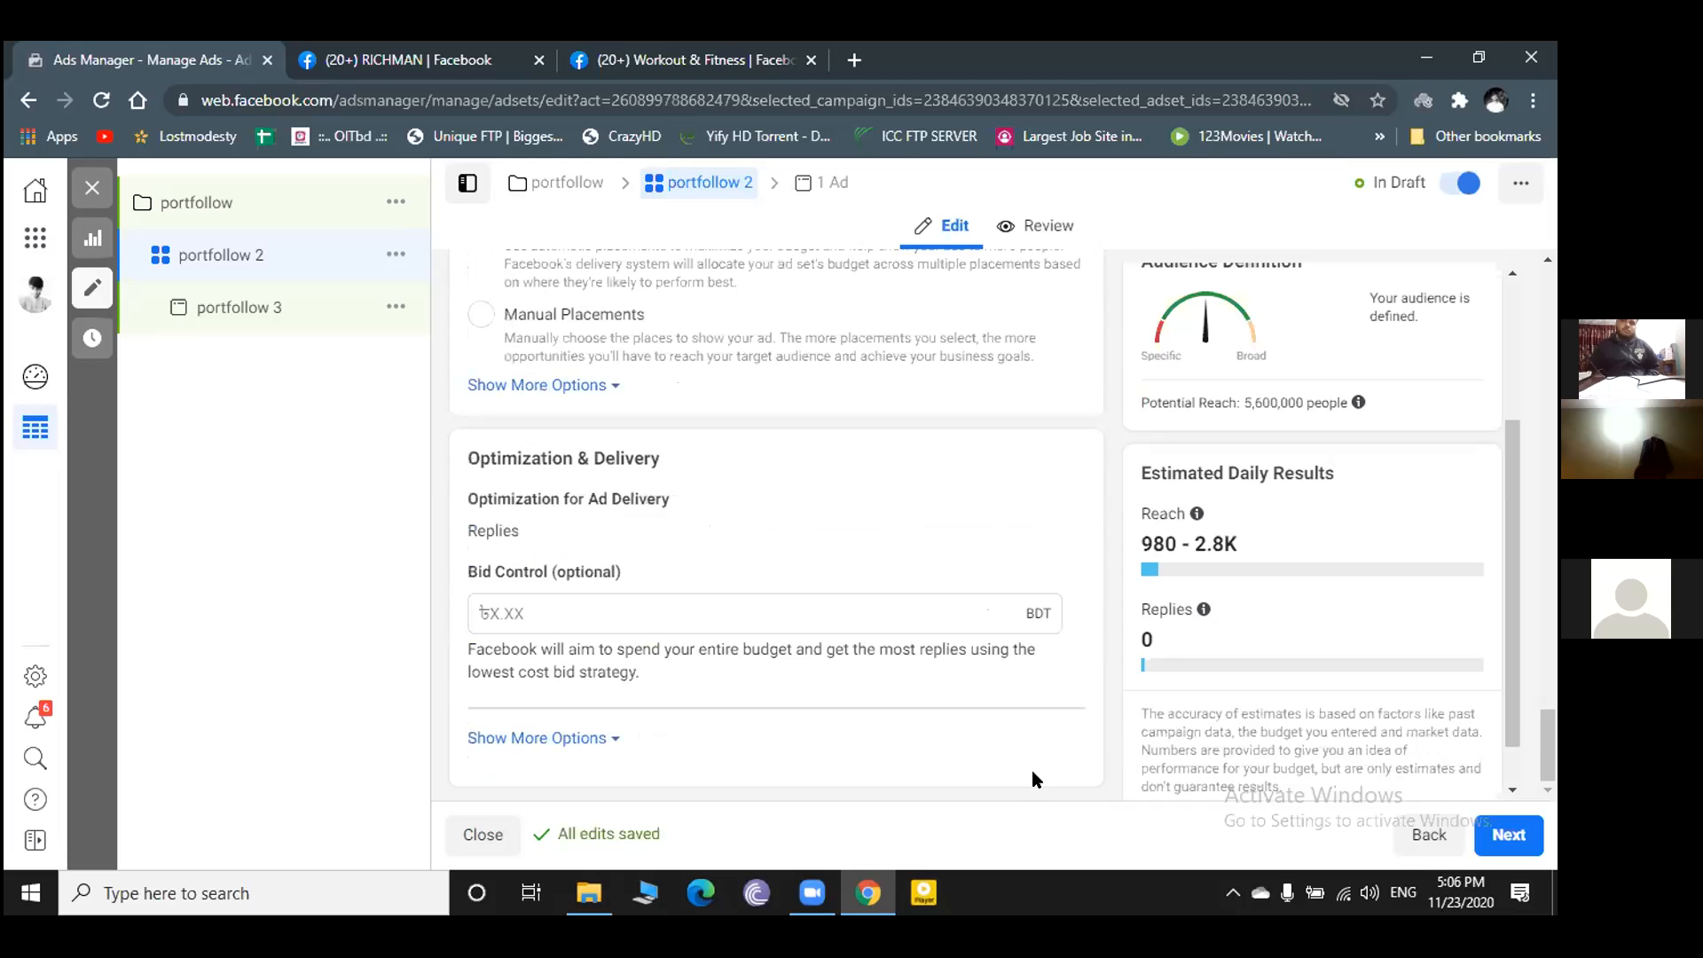
pyautogui.scroll(6, 797, 740)
pyautogui.scroll(7, 1081, 368)
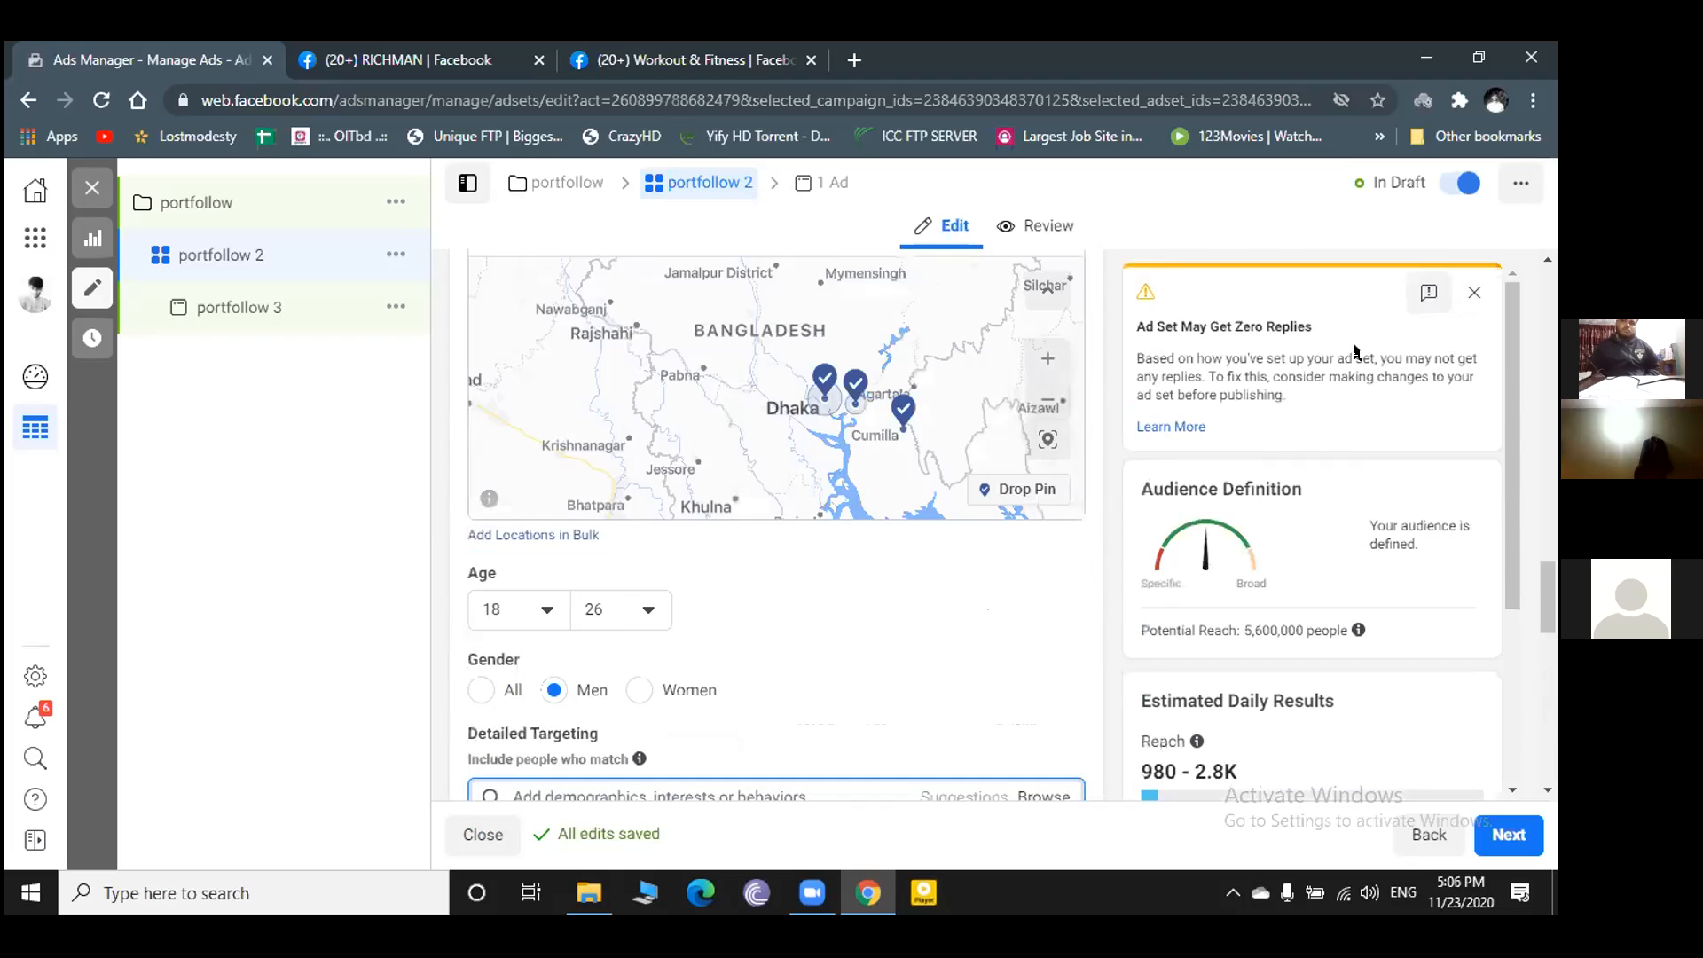
pyautogui.scroll(12, 1081, 368)
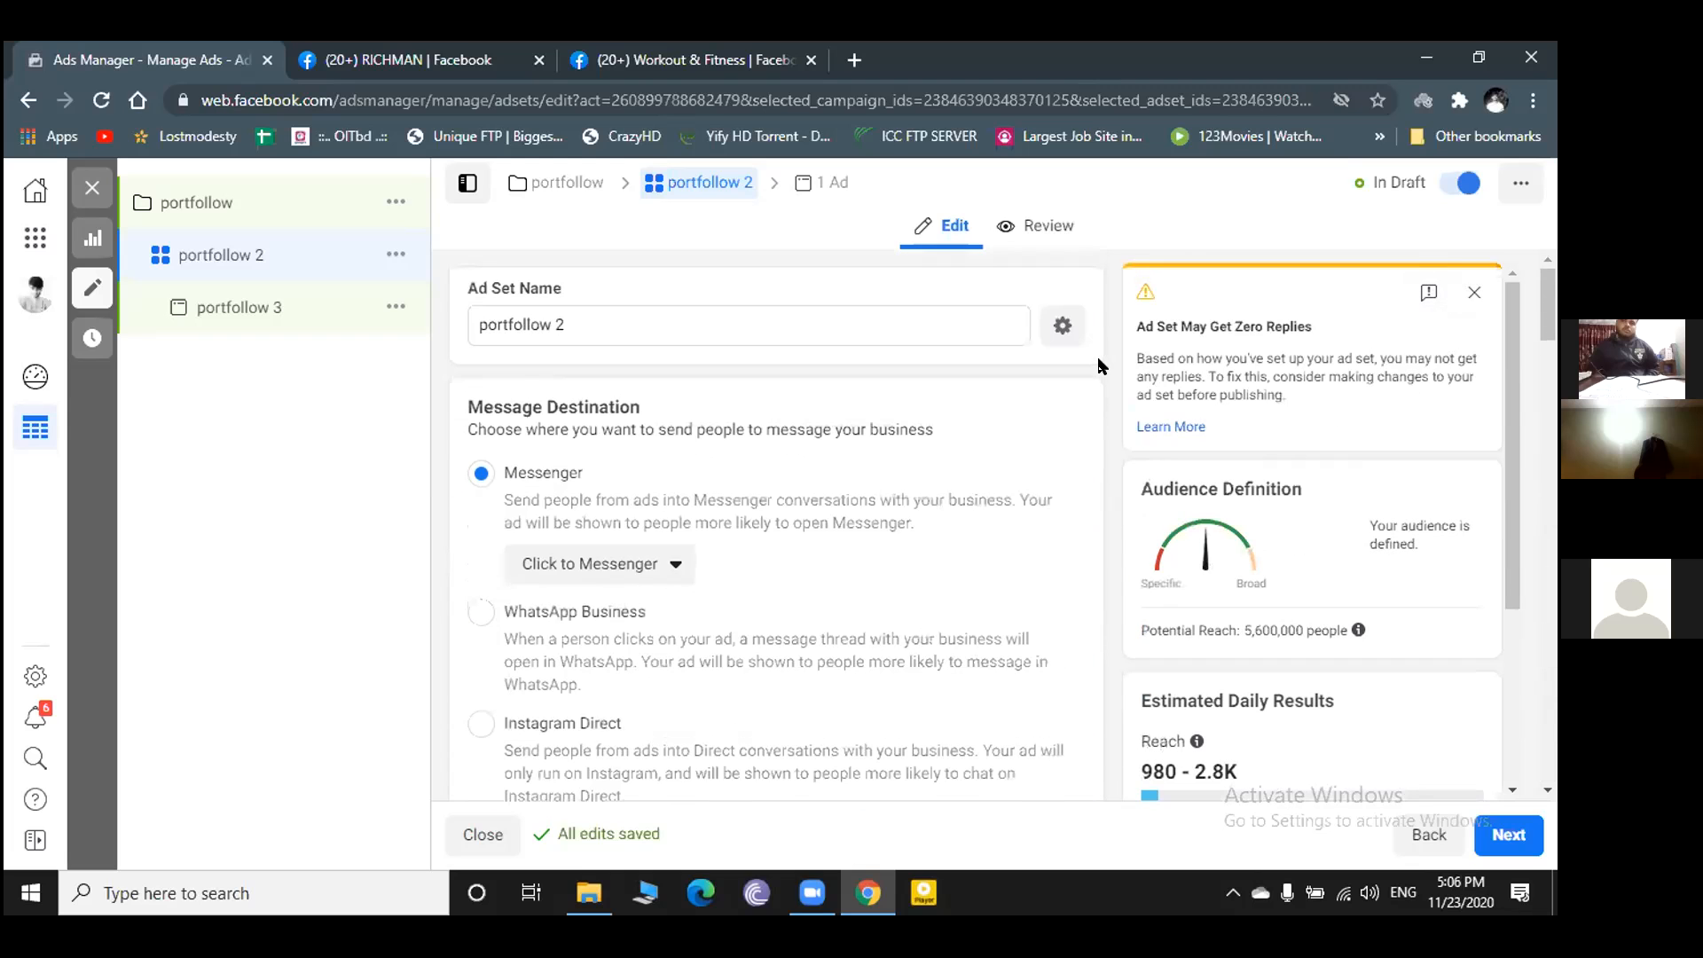
pyautogui.scroll(-10, 1038, 514)
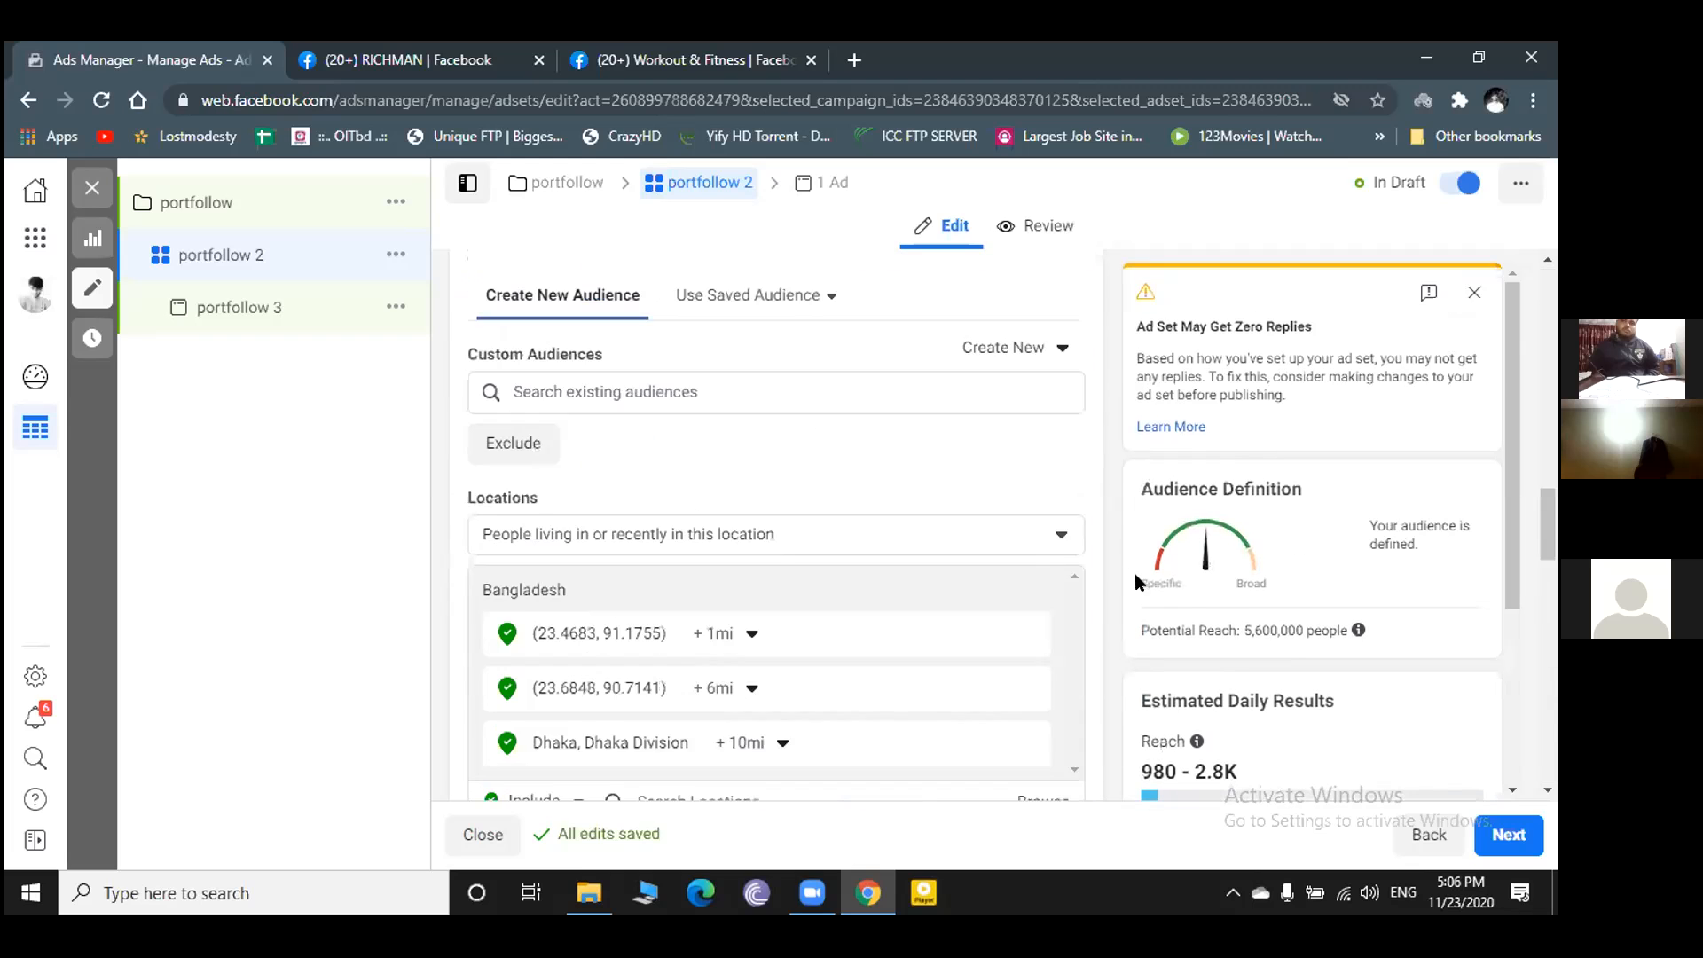
pyautogui.scroll(-3, 1226, 668)
pyautogui.scroll(-5, 975, 678)
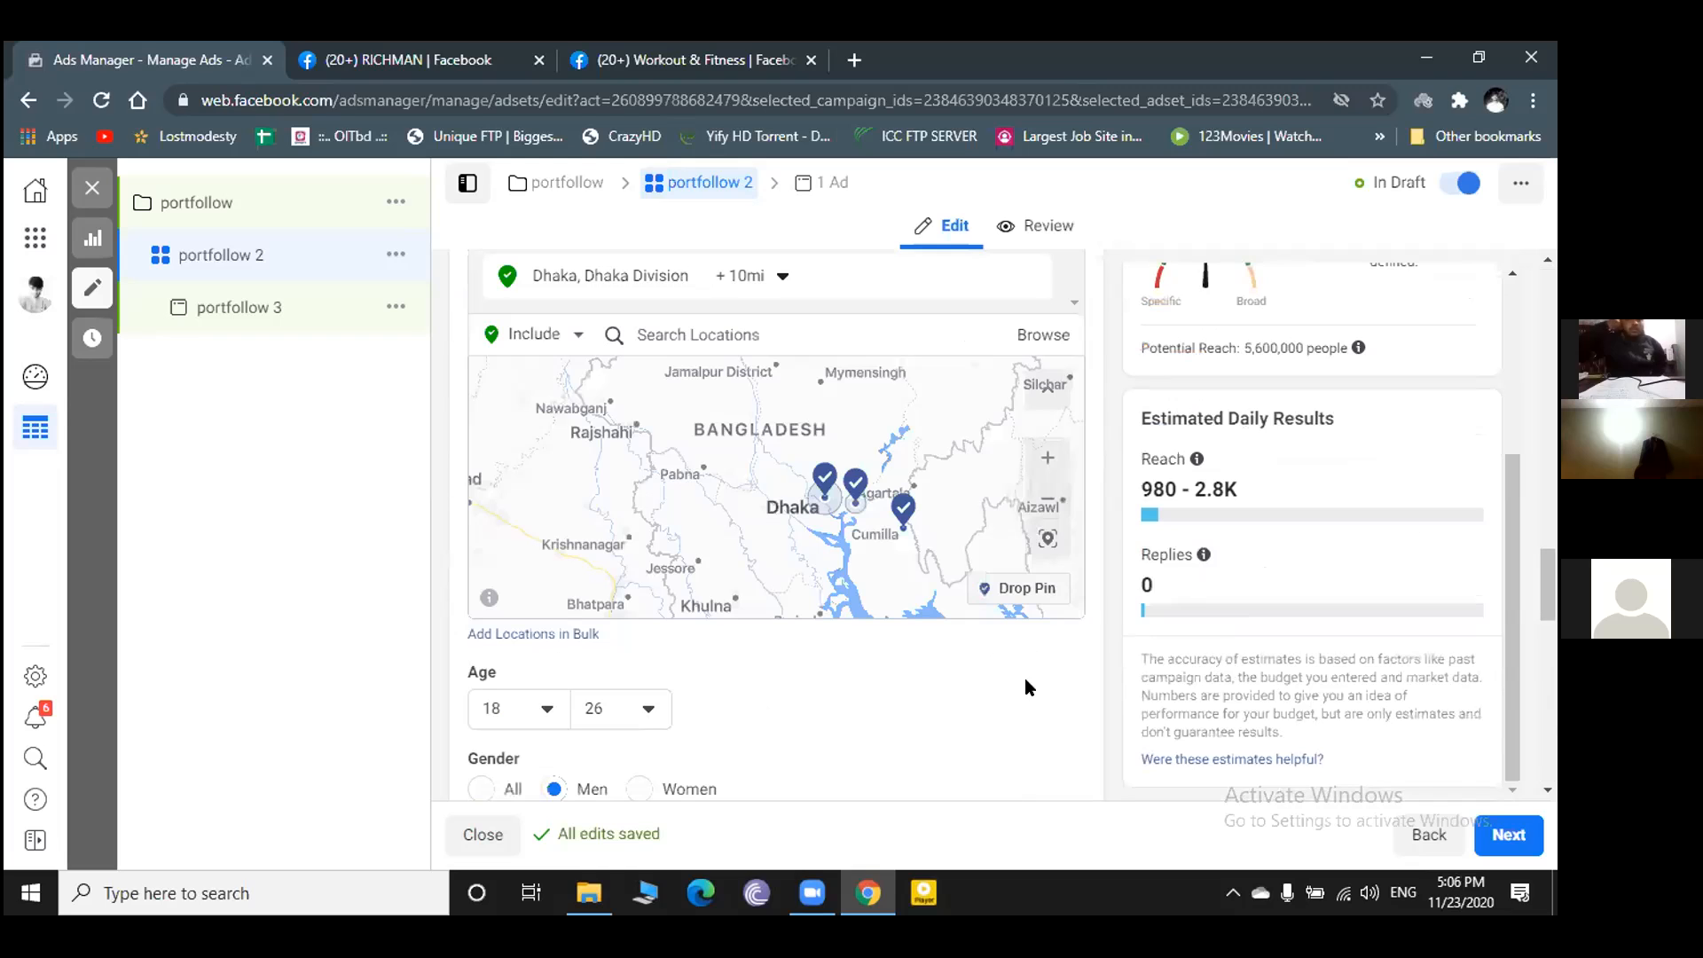
# - Continue to the ad portfollow 3 and check the Facebook Page choices and Instagram account in its identity settings
pyautogui.click(1524, 837)
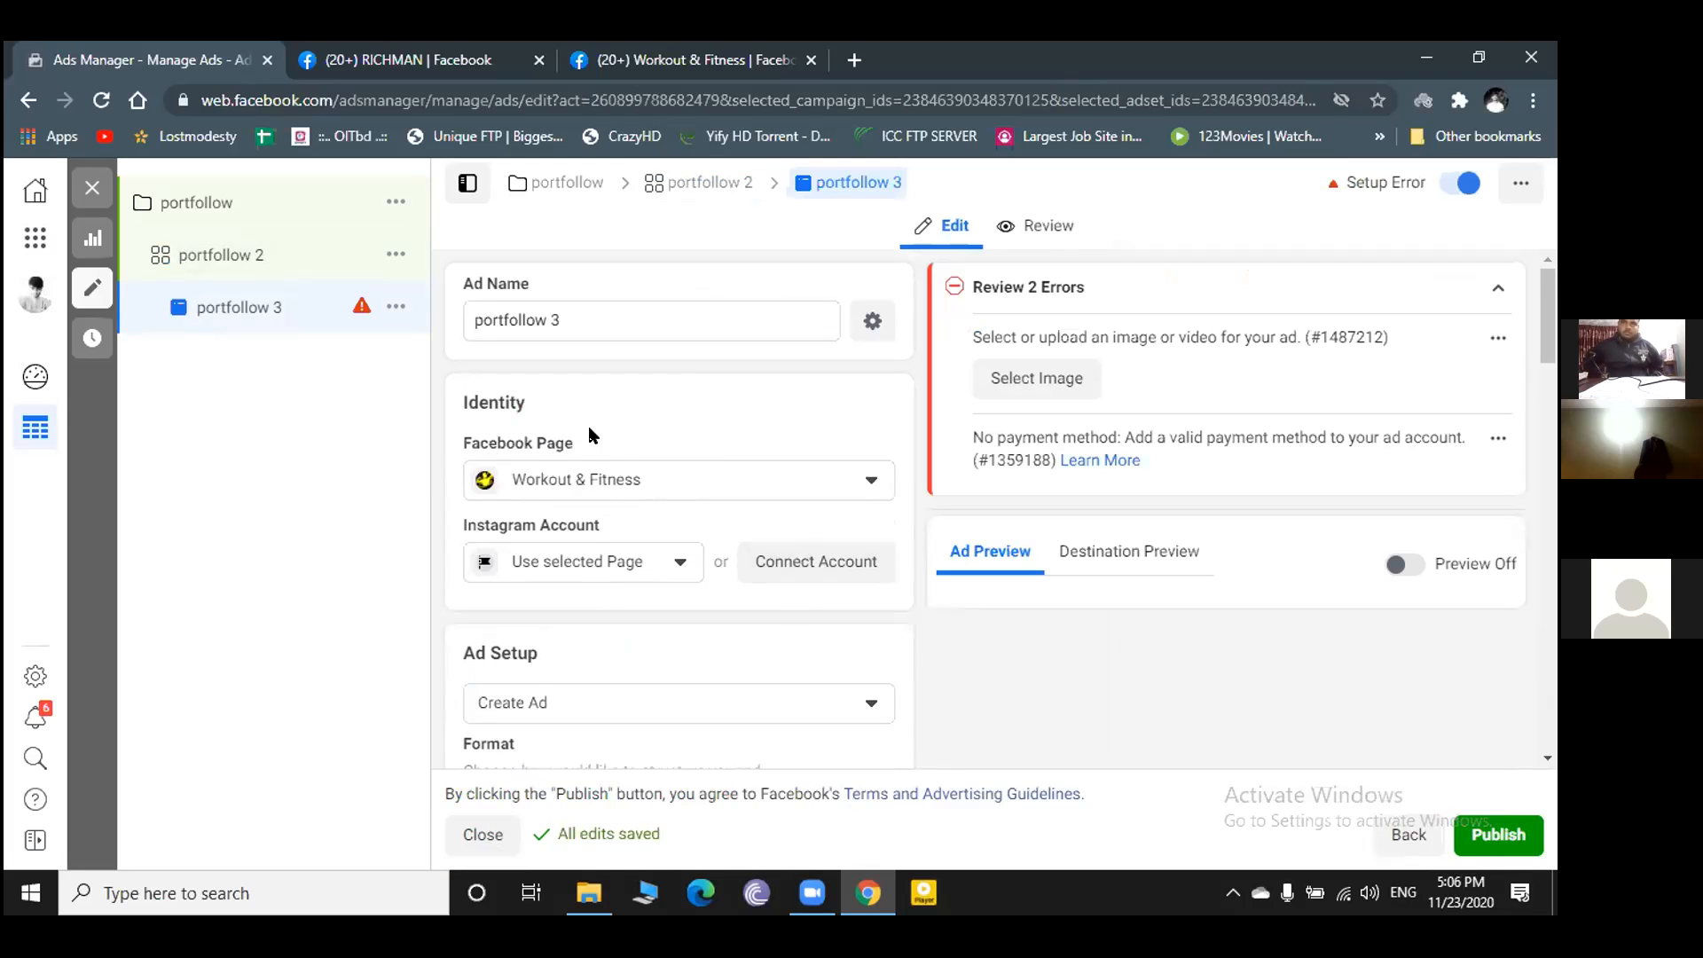
pyautogui.click(870, 480)
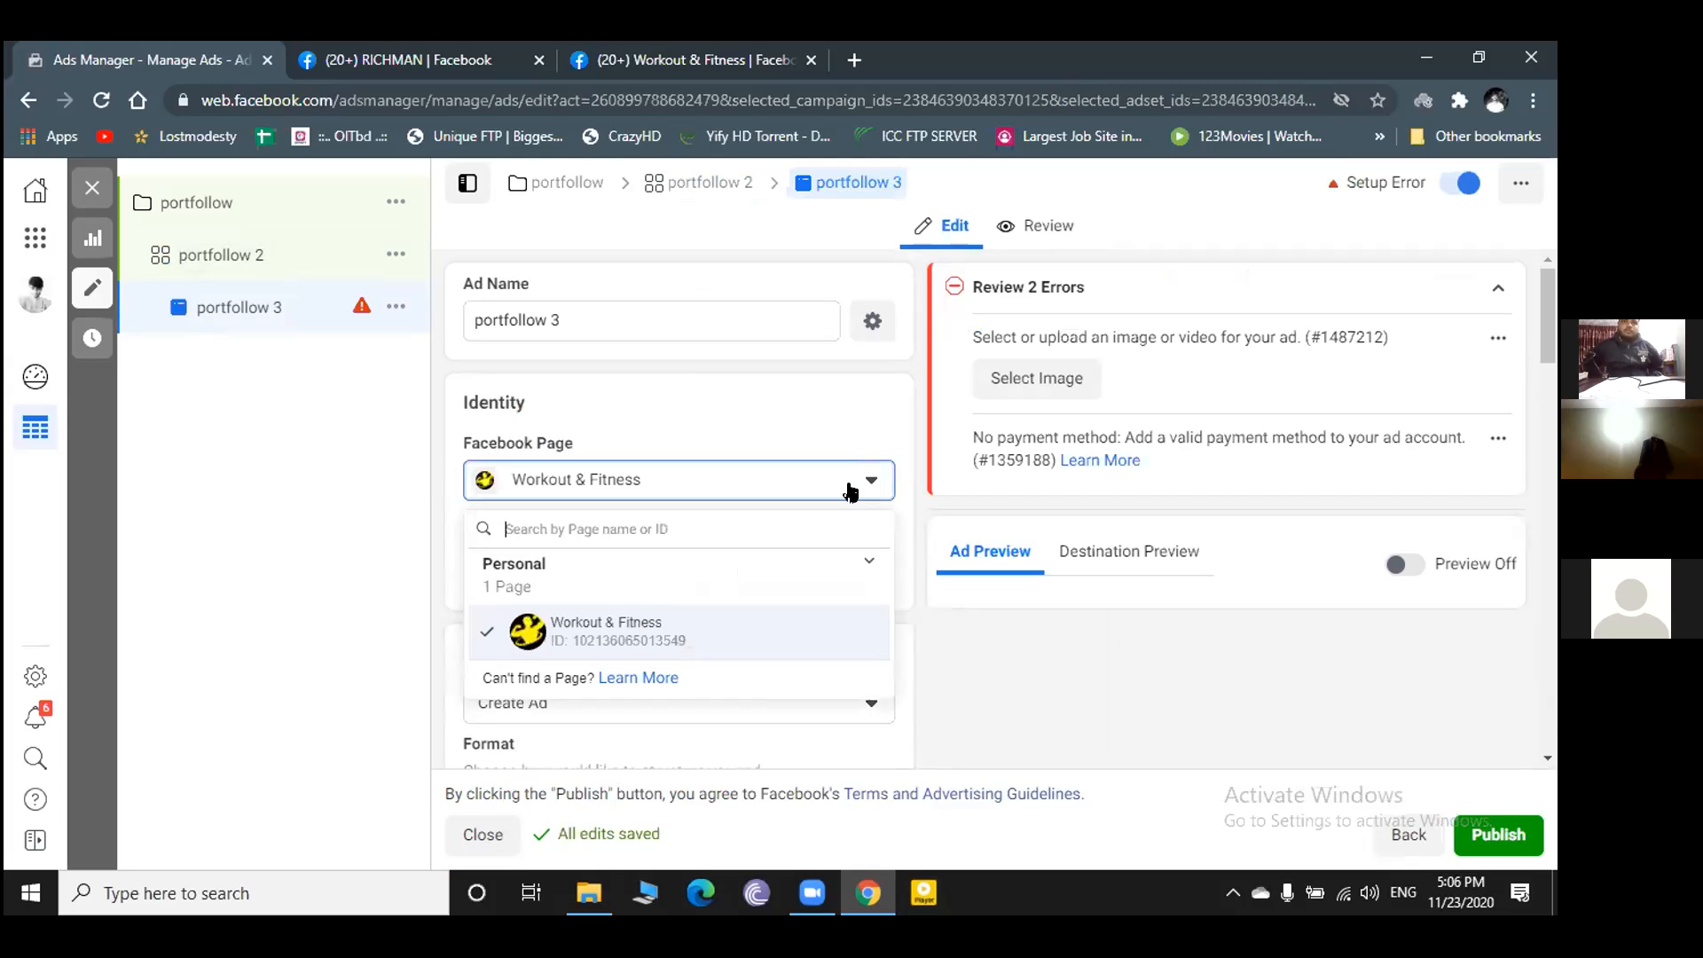
pyautogui.click(871, 481)
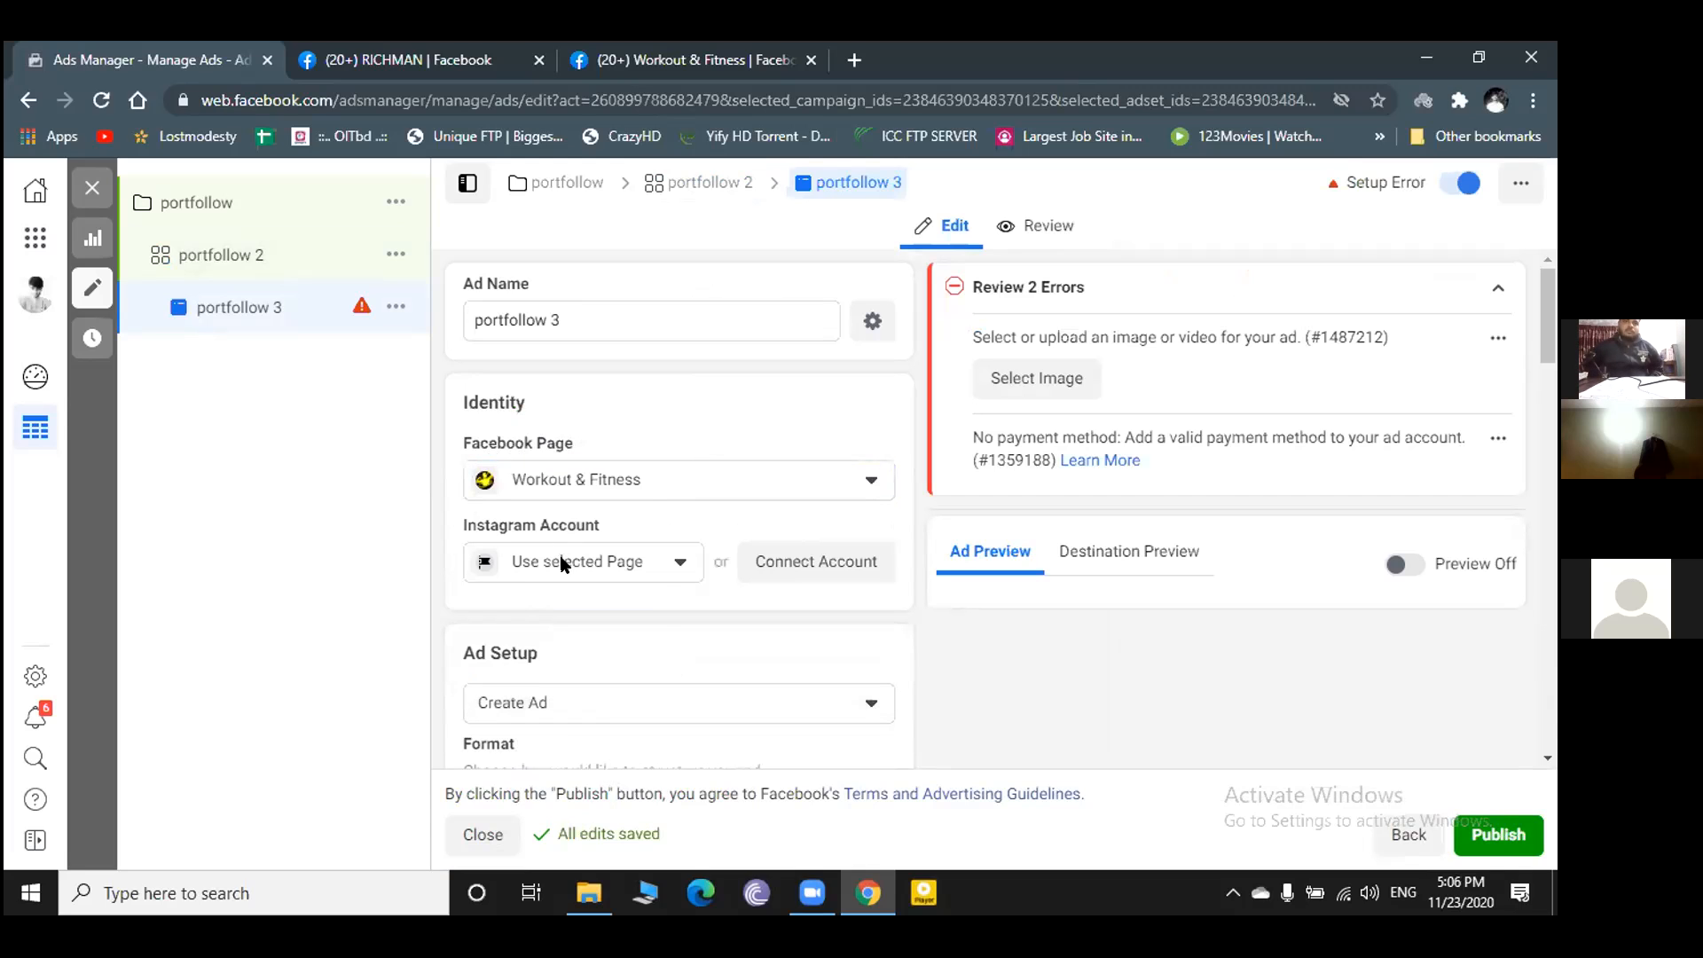
pyautogui.scroll(-1, 594, 552)
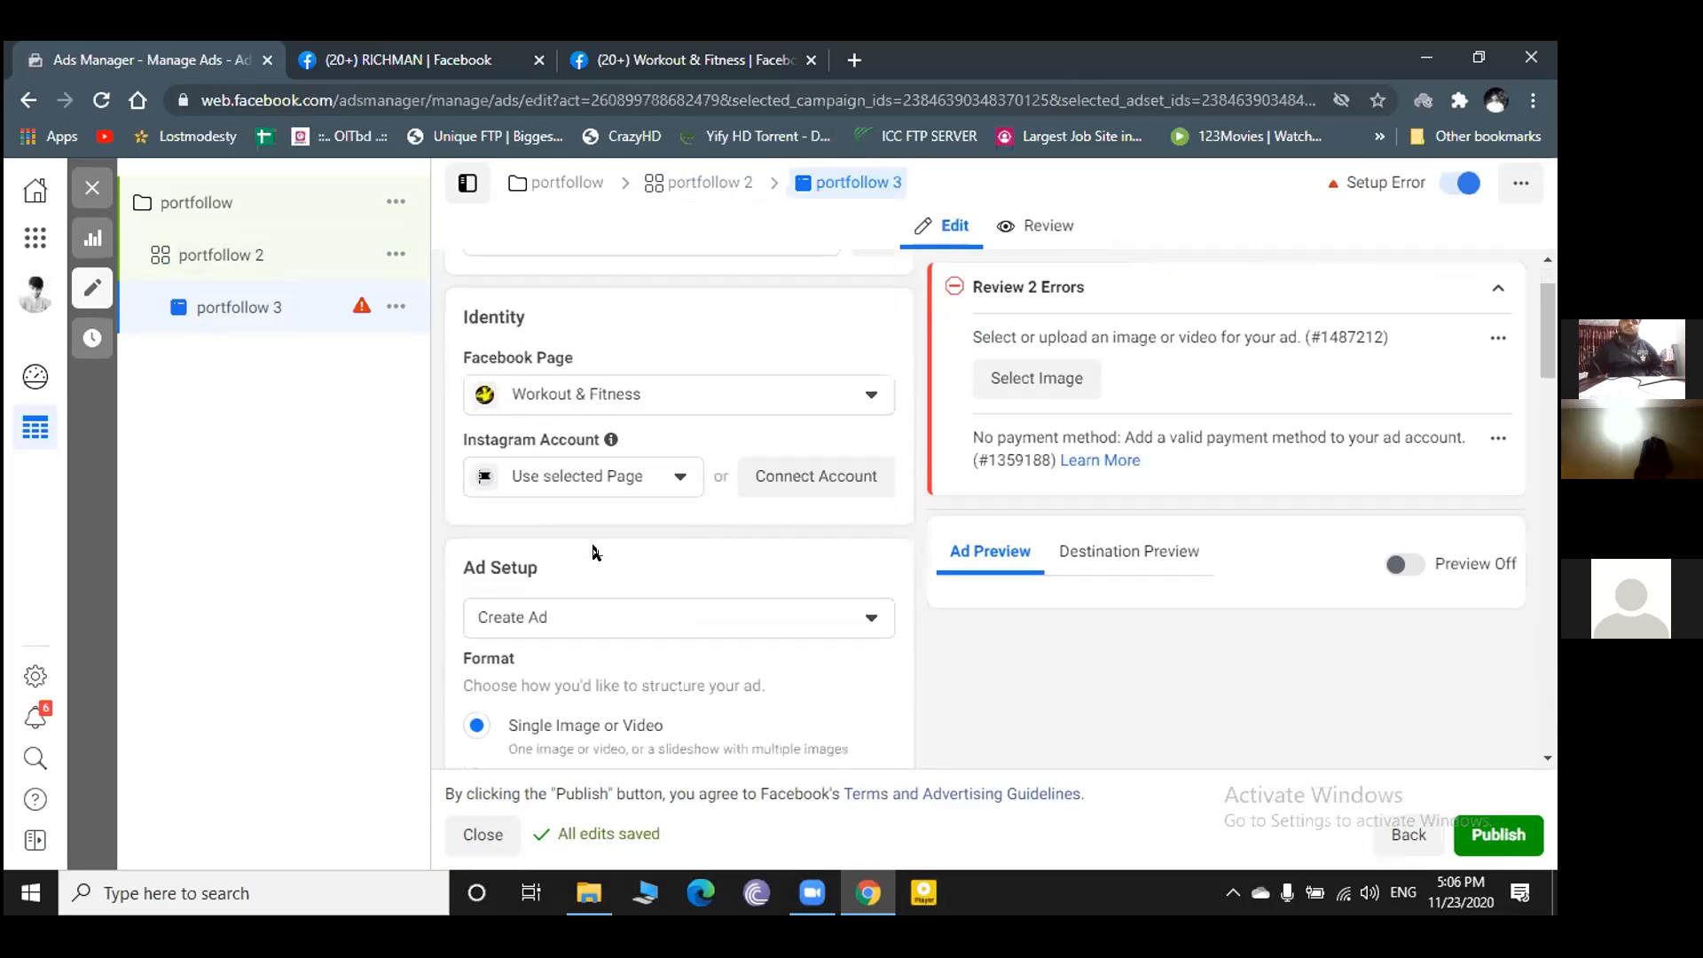
pyautogui.scroll(1, 535, 448)
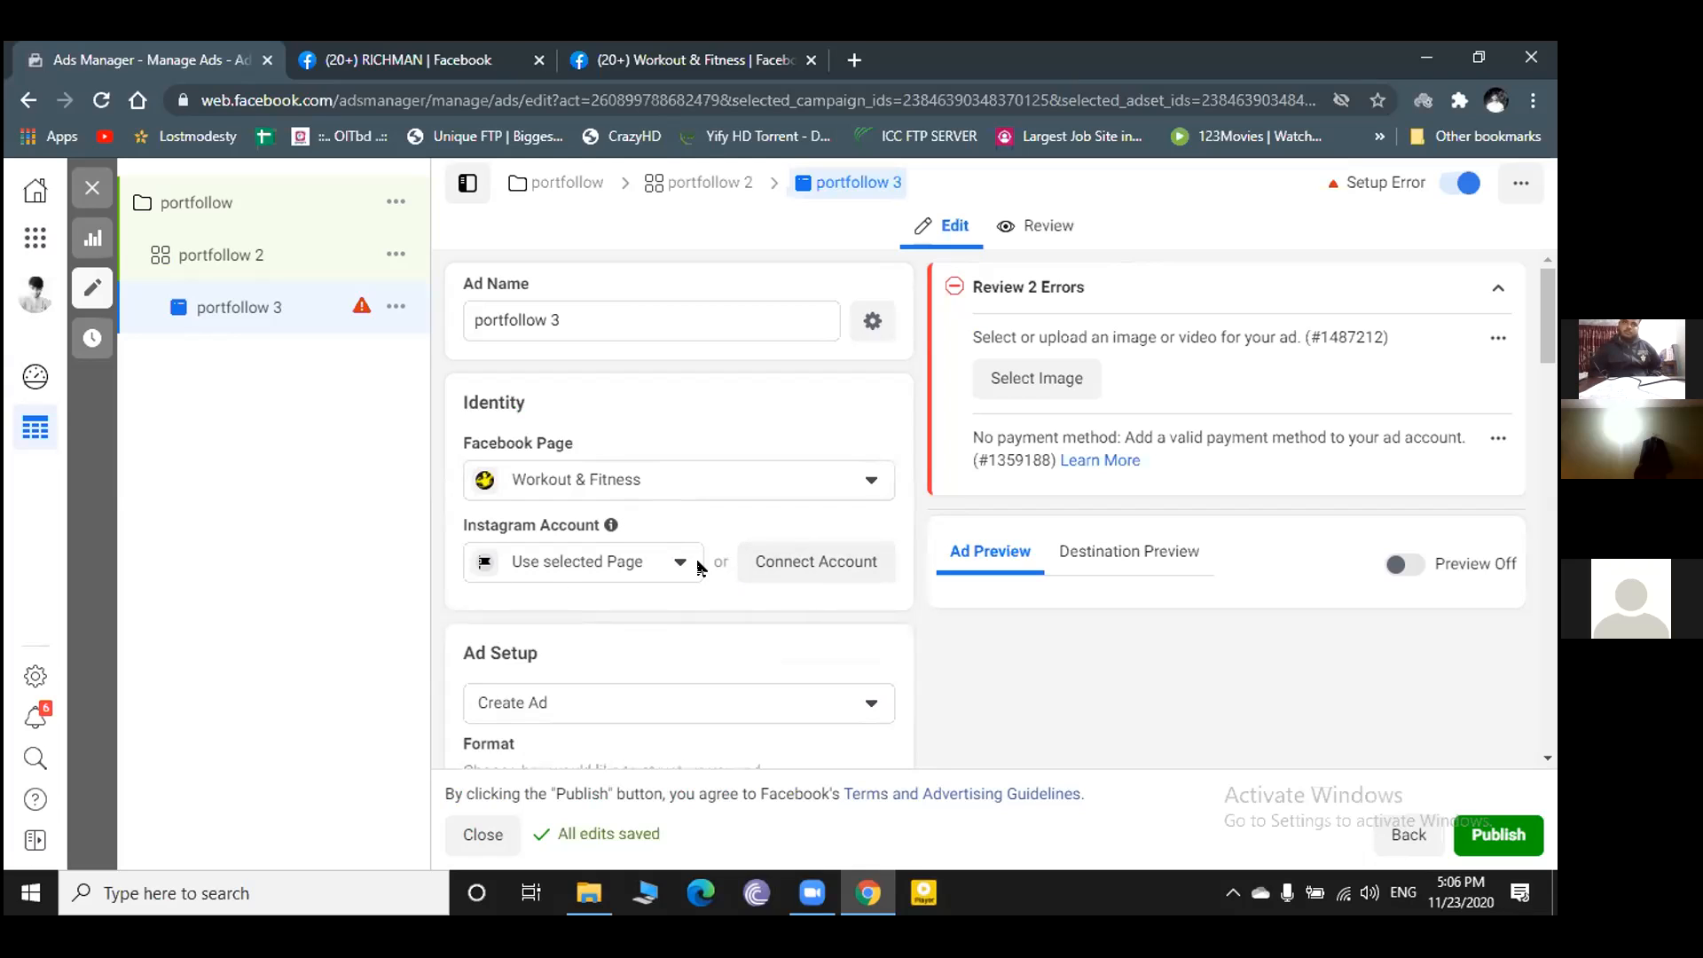
pyautogui.scroll(-1, 663, 603)
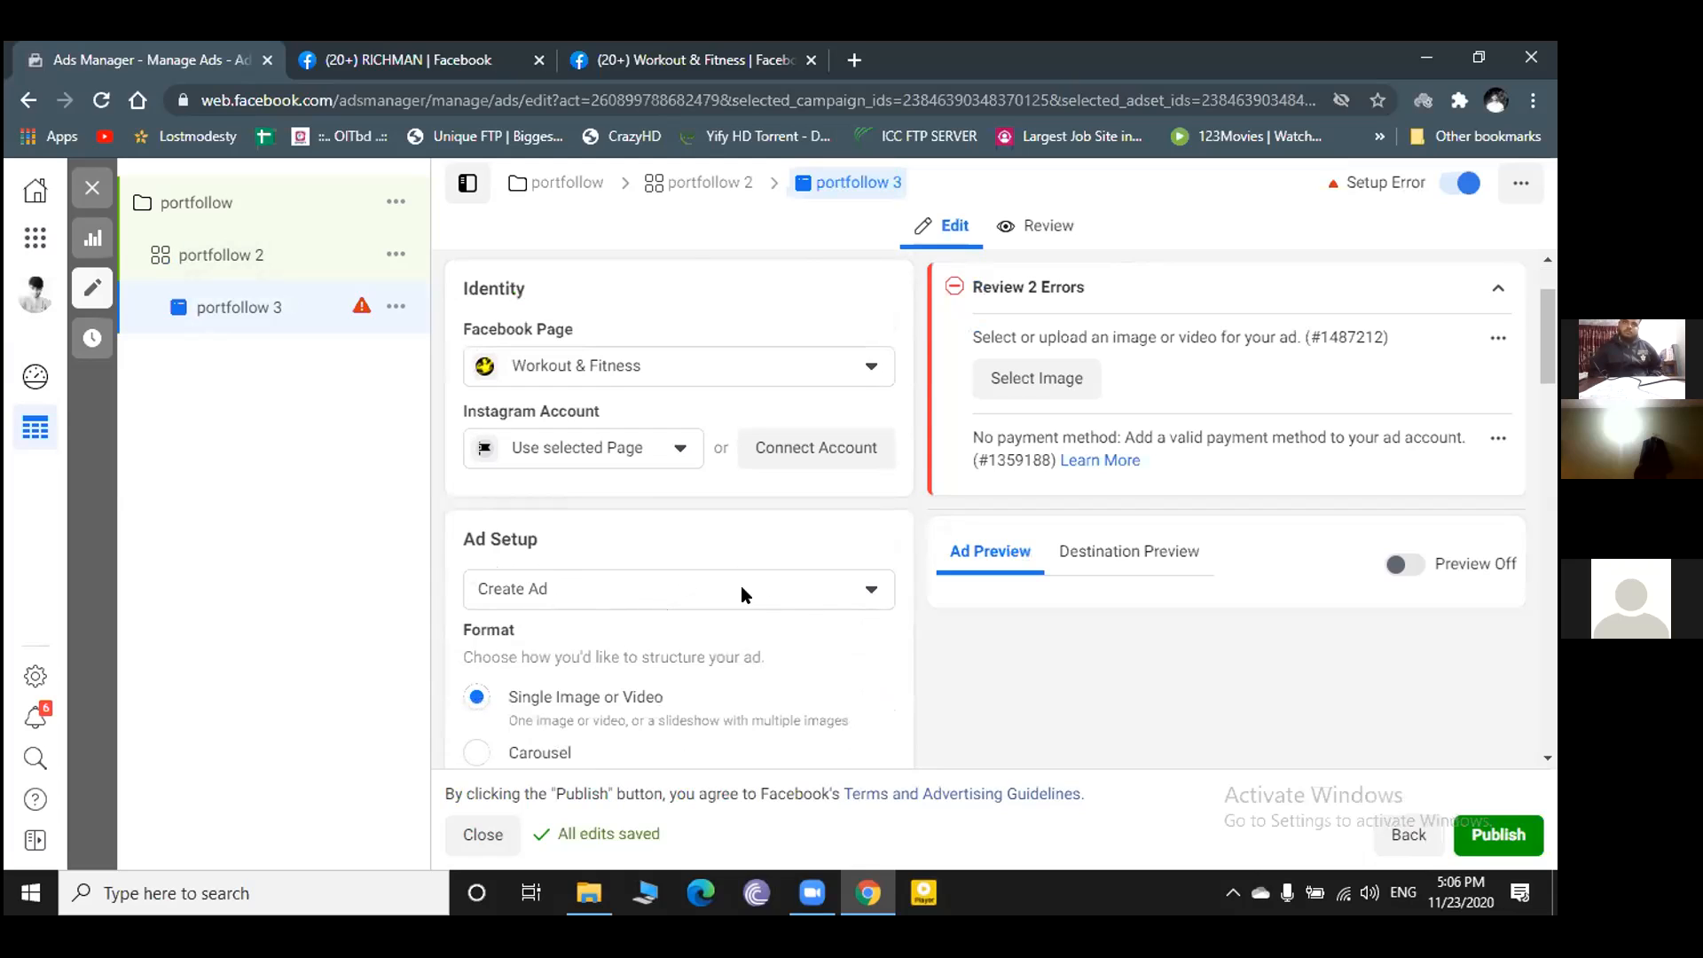
# - Change the ad setup of portfollow 3 to Use Existing Post
pyautogui.click(874, 593)
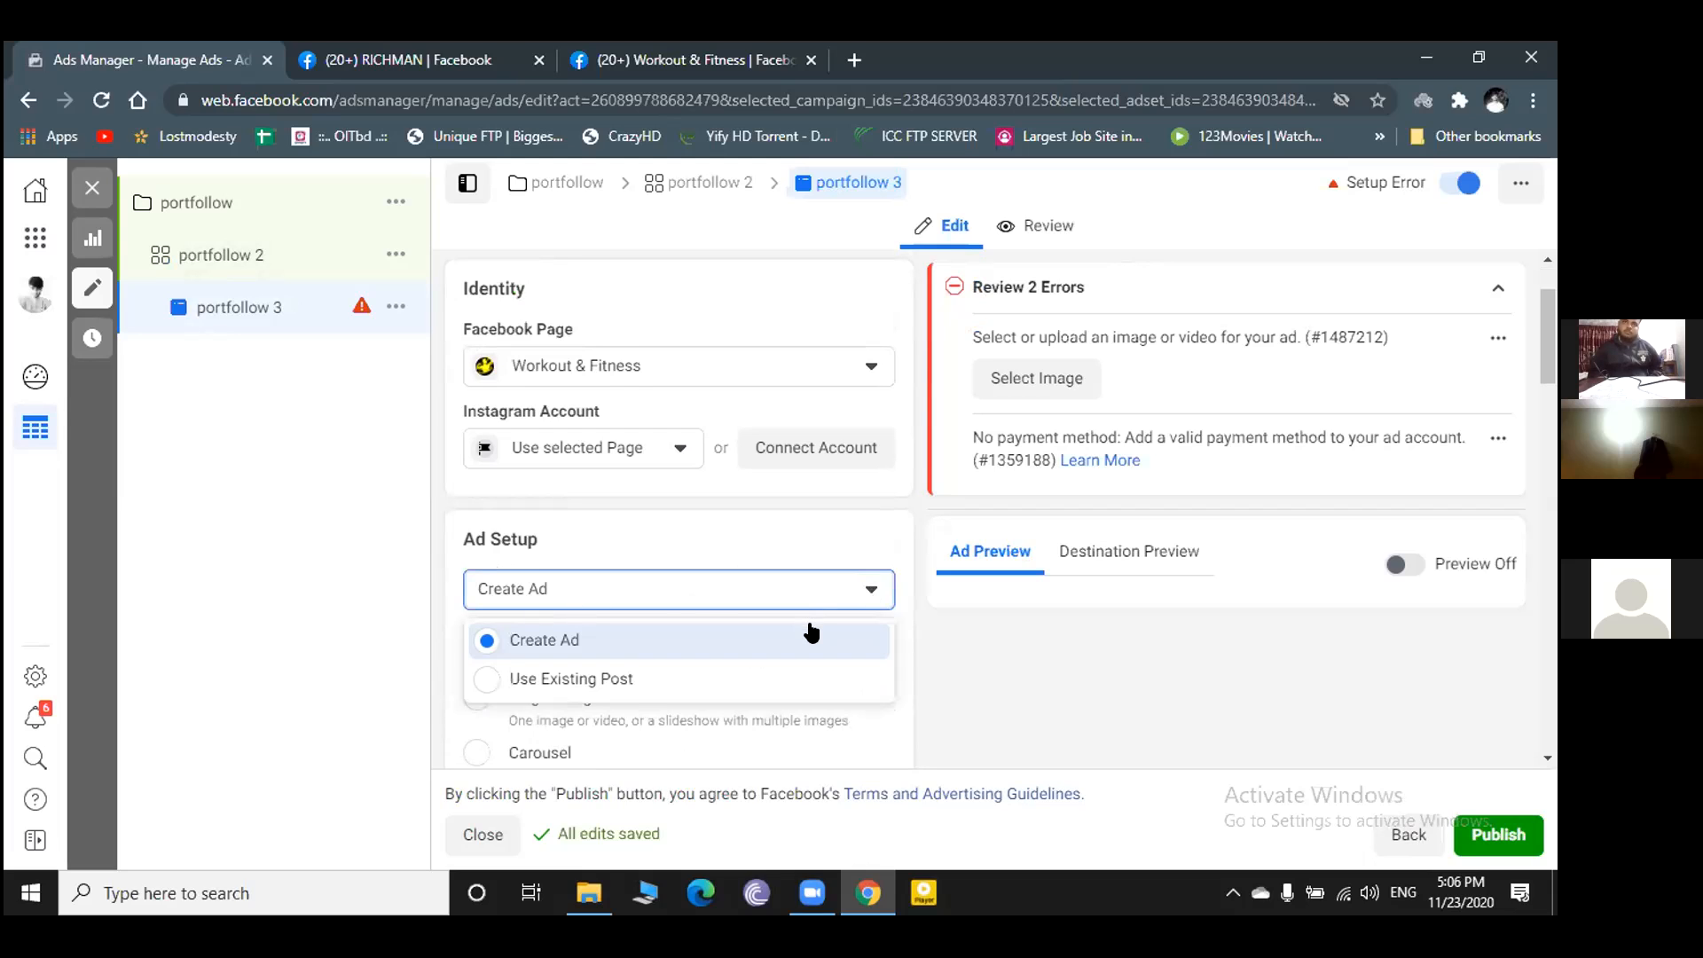
pyautogui.scroll(-4, 993, 660)
pyautogui.scroll(4, 993, 660)
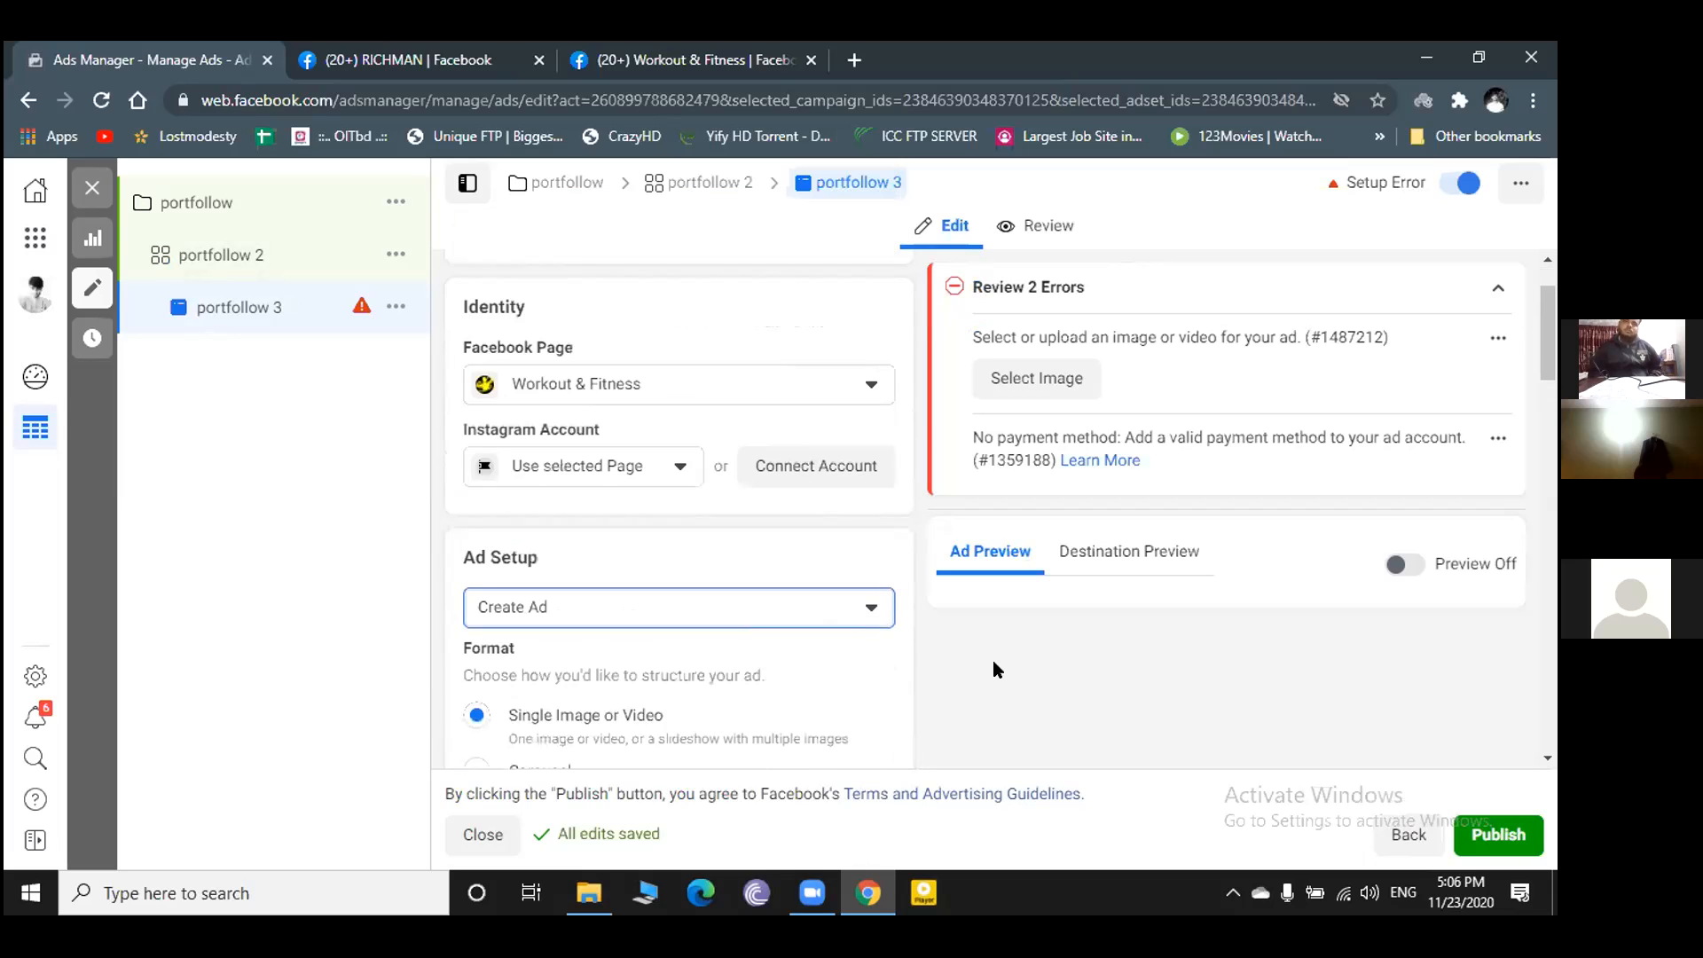
pyautogui.scroll(1, 700, 569)
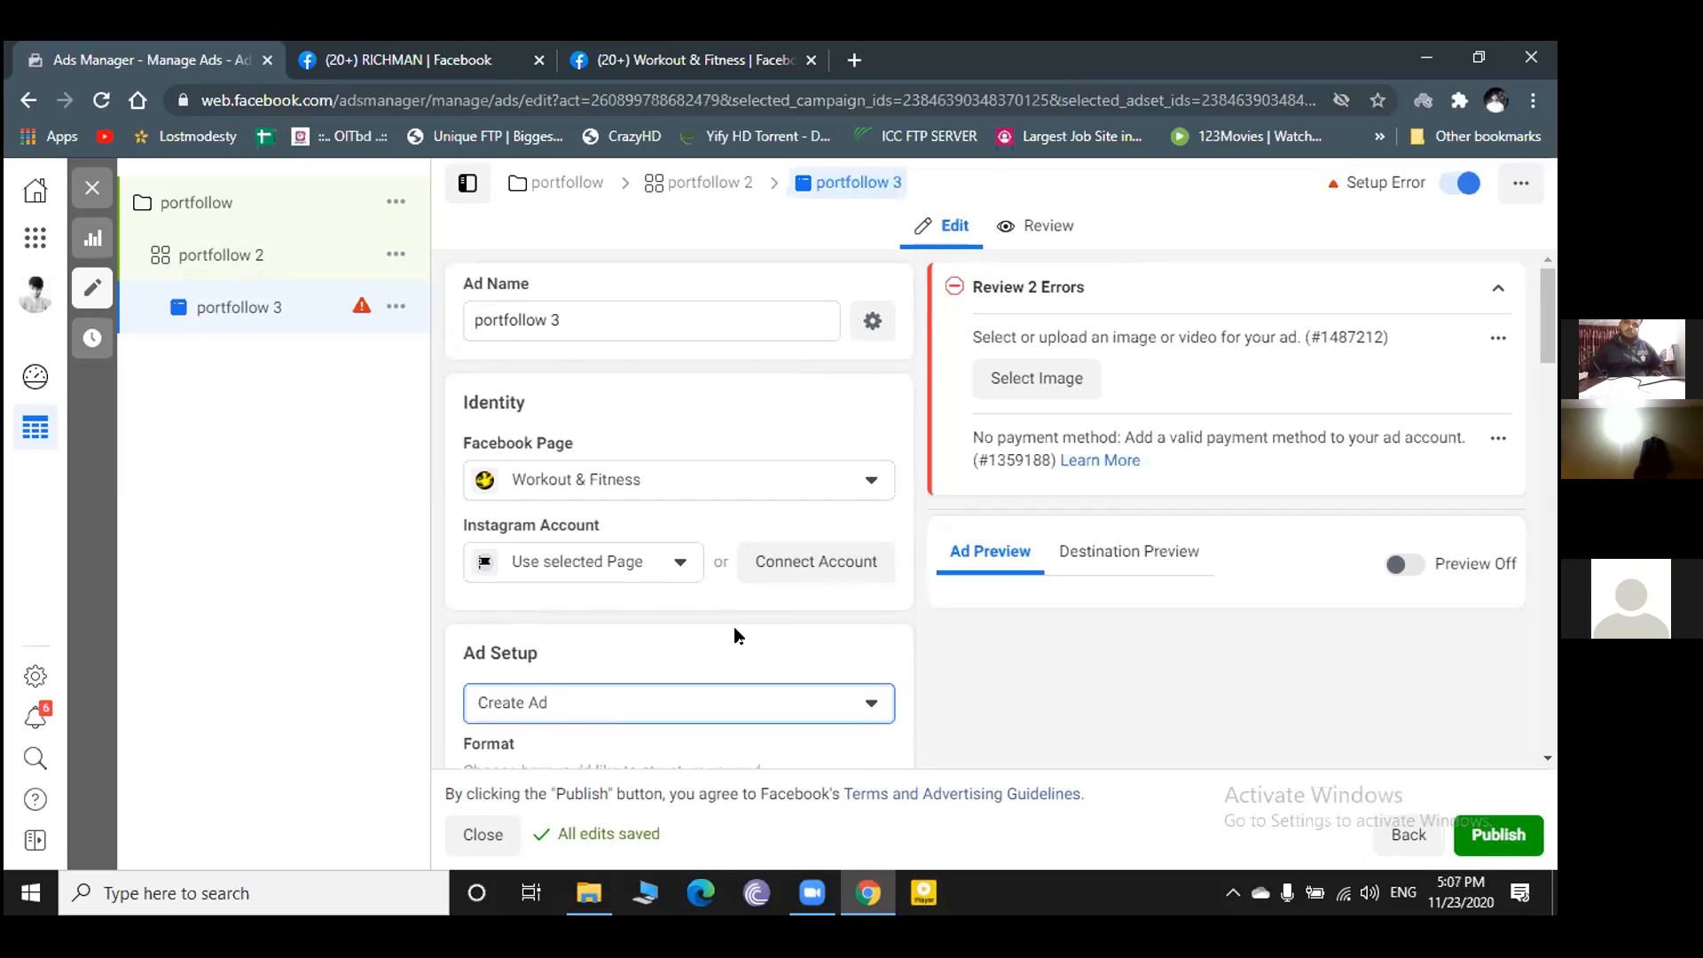
pyautogui.scroll(-1, 737, 605)
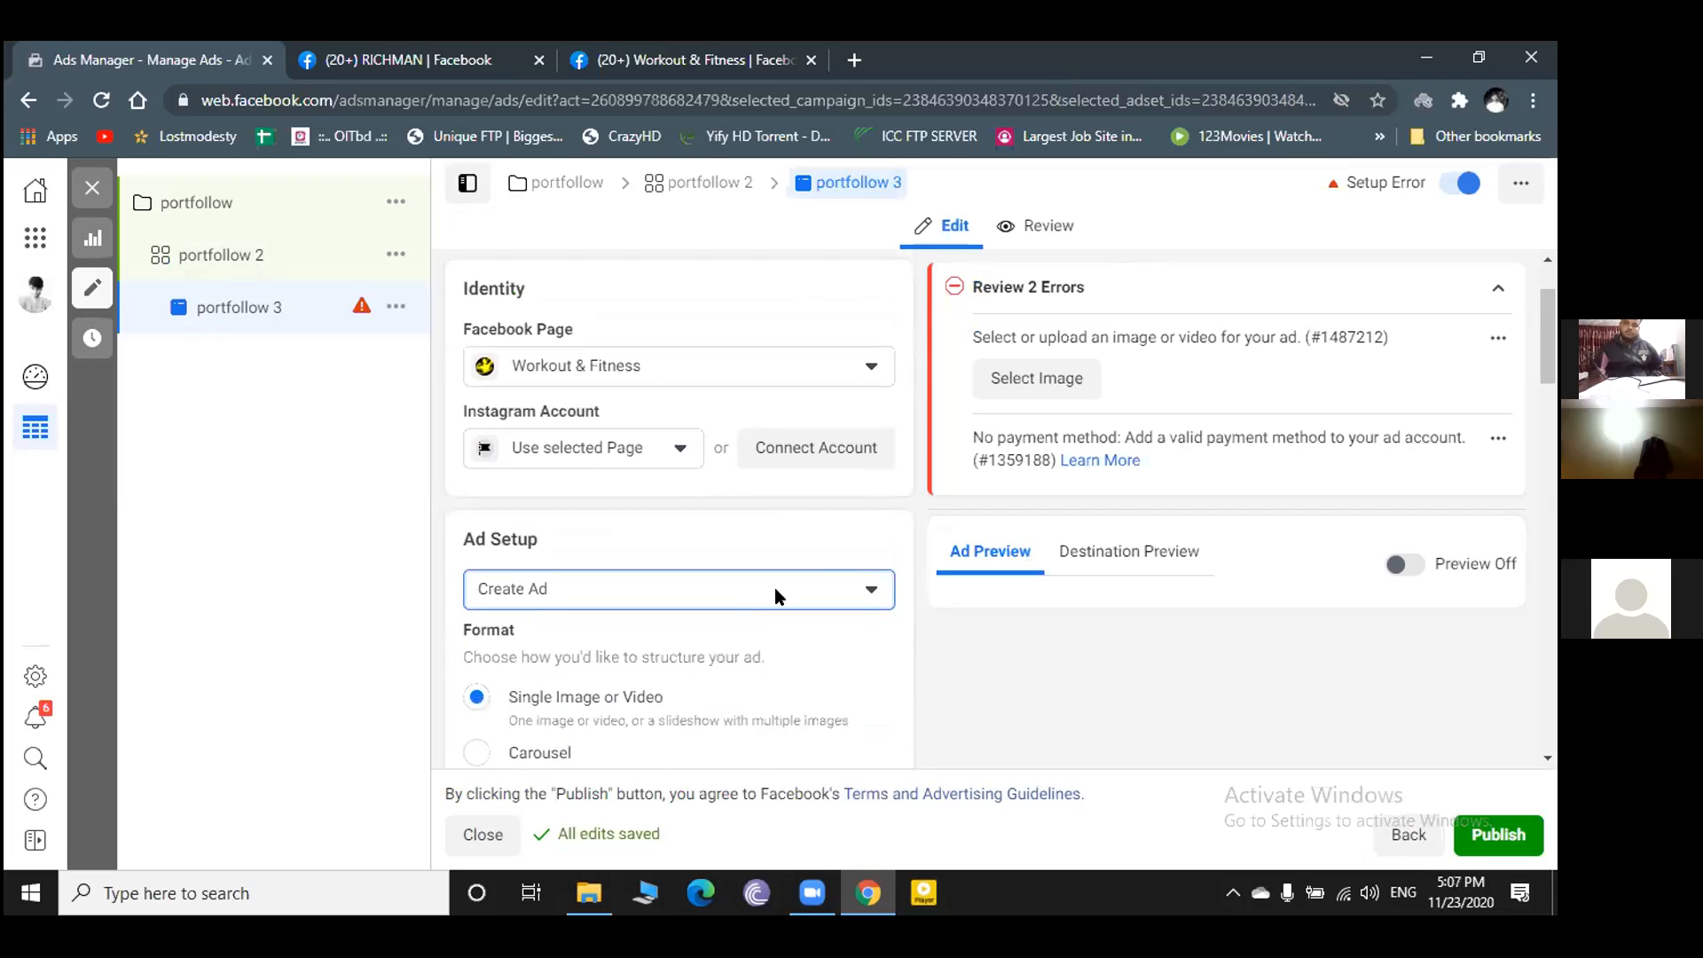
pyautogui.click(871, 593)
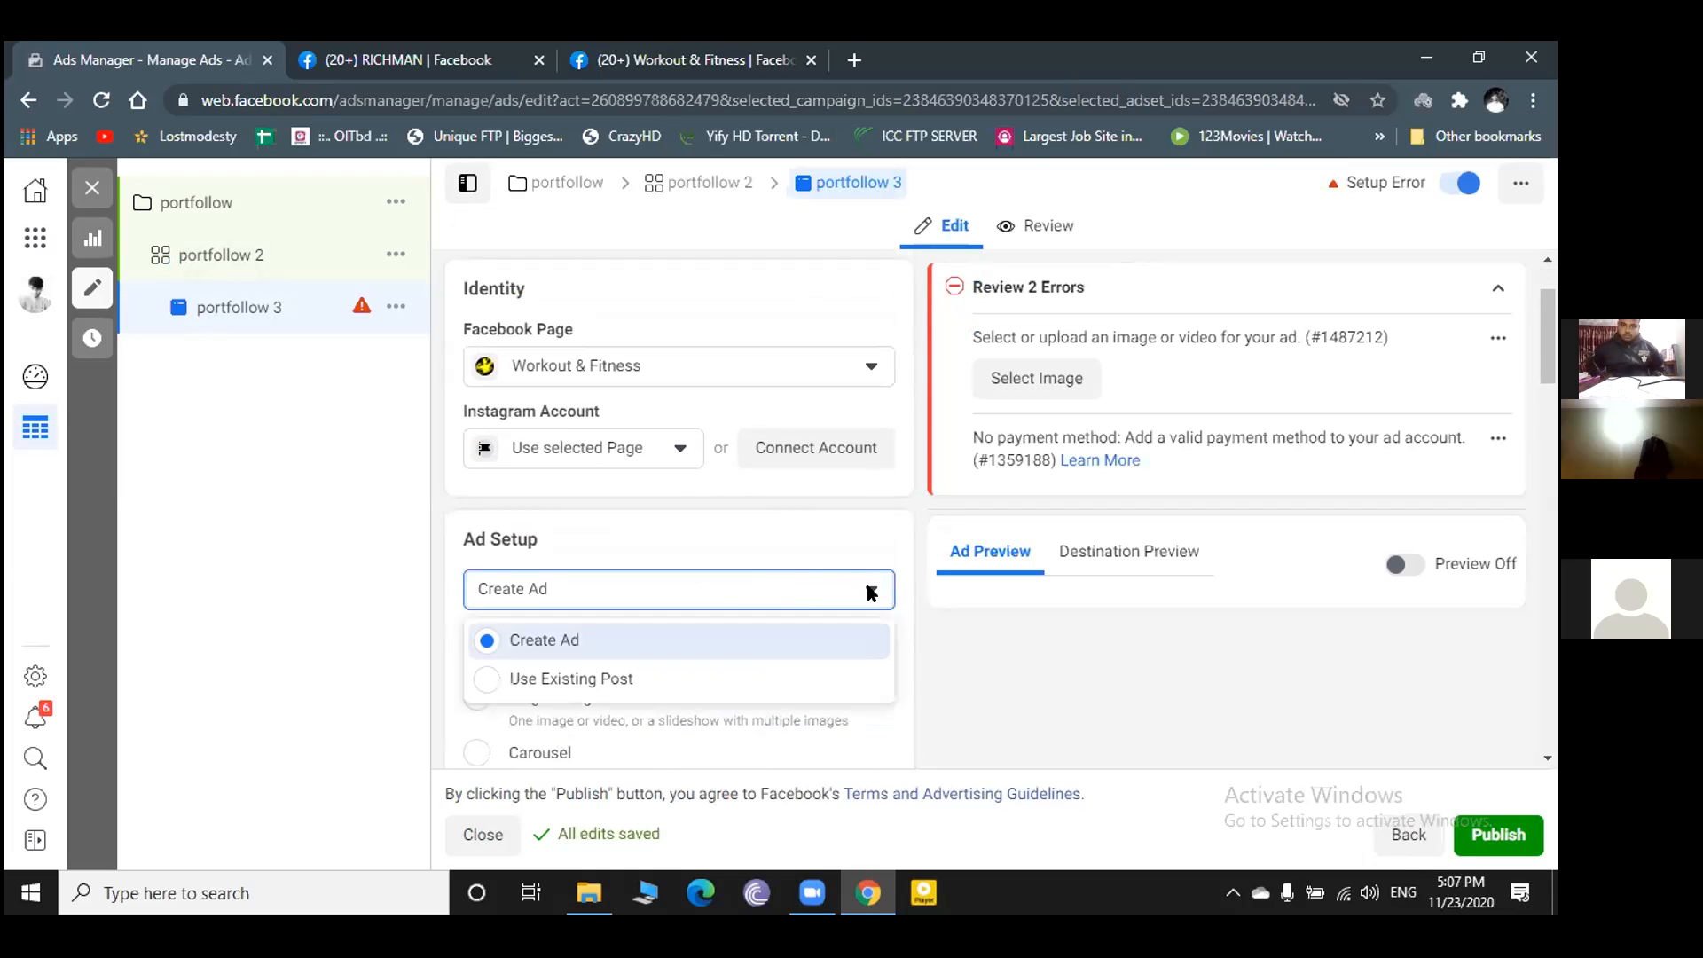
pyautogui.click(493, 679)
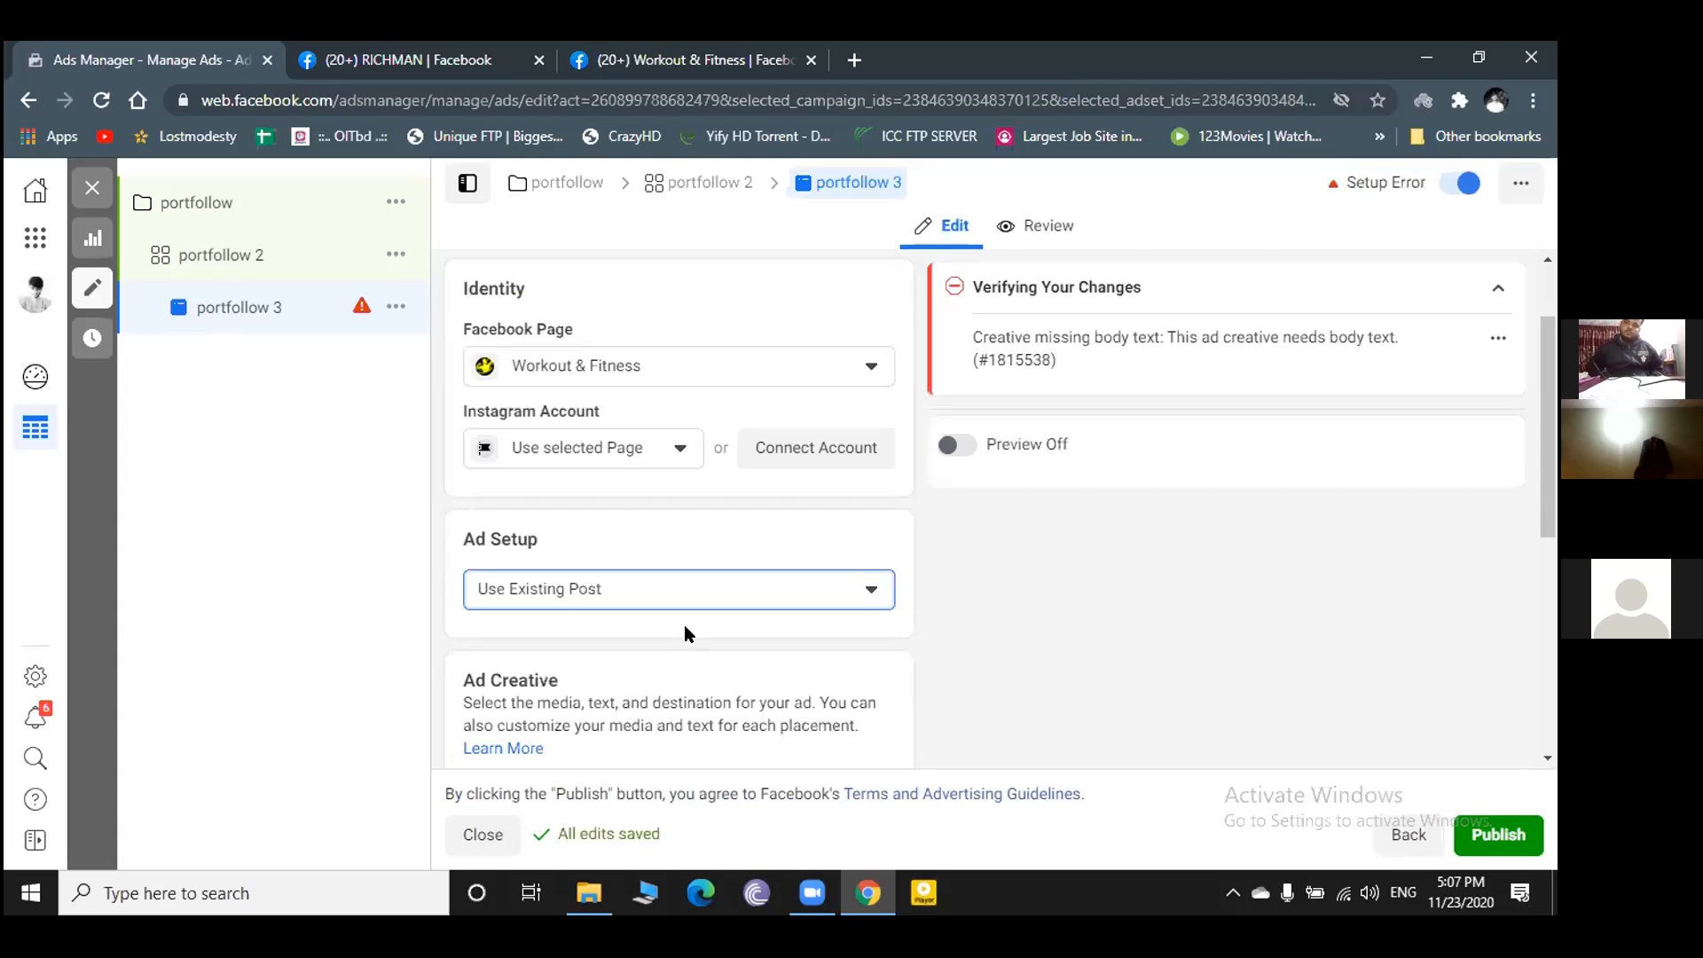
pyautogui.scroll(-1, 688, 649)
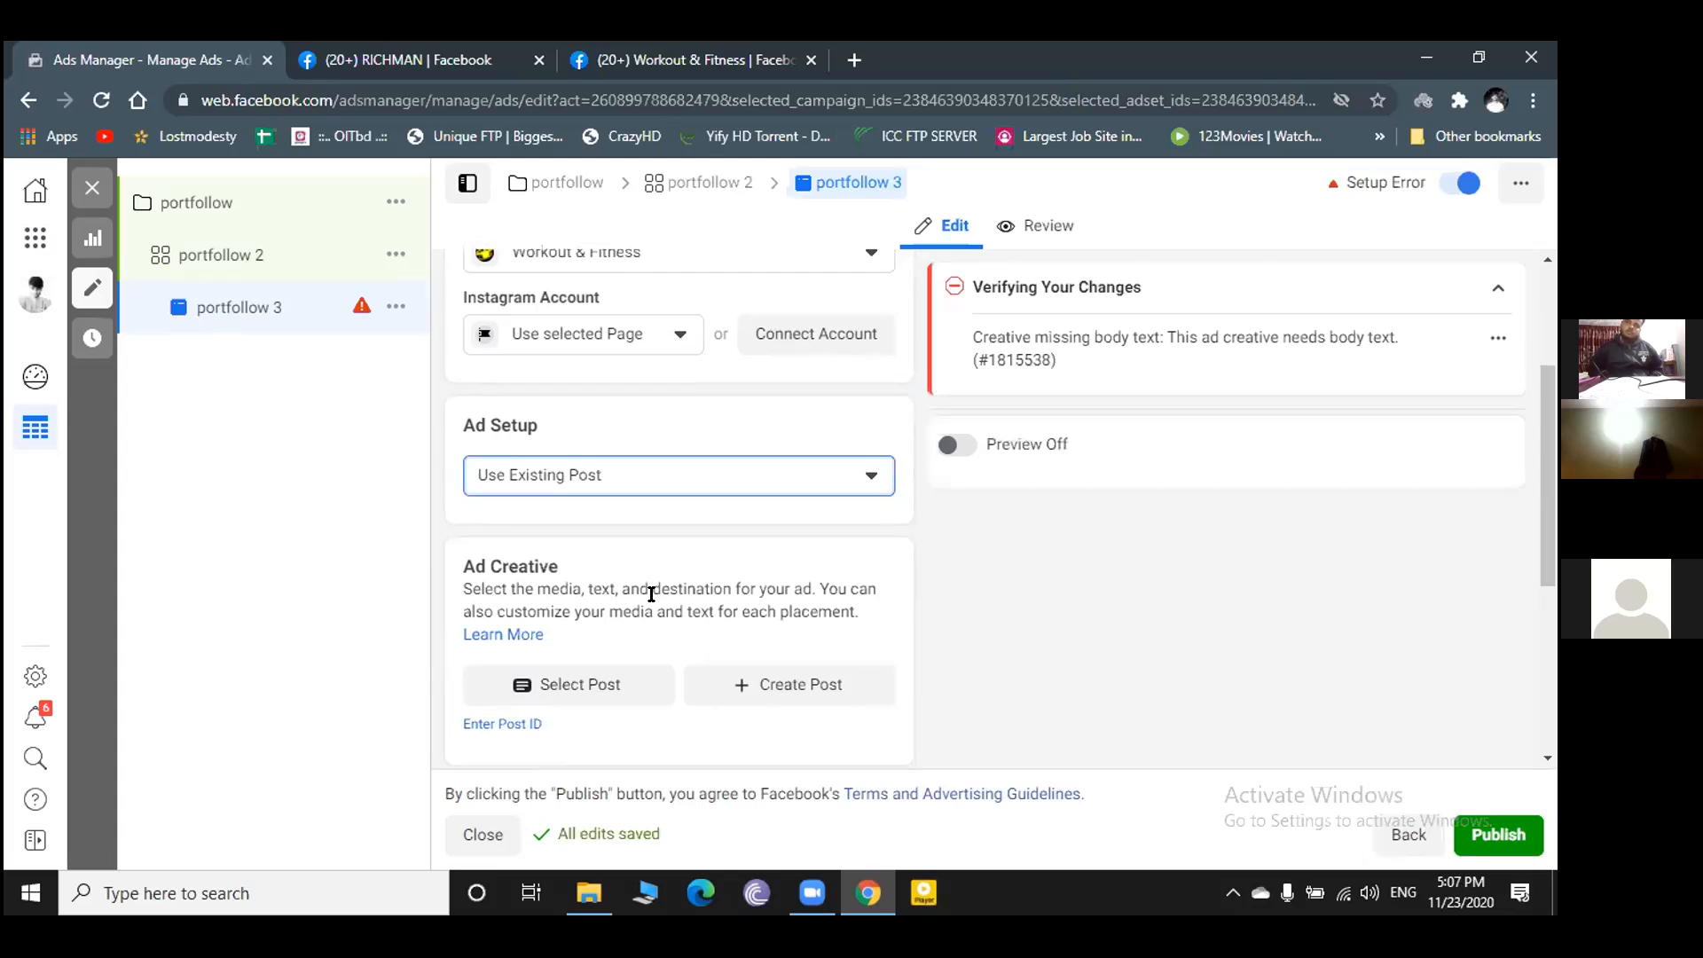
pyautogui.scroll(1, 577, 500)
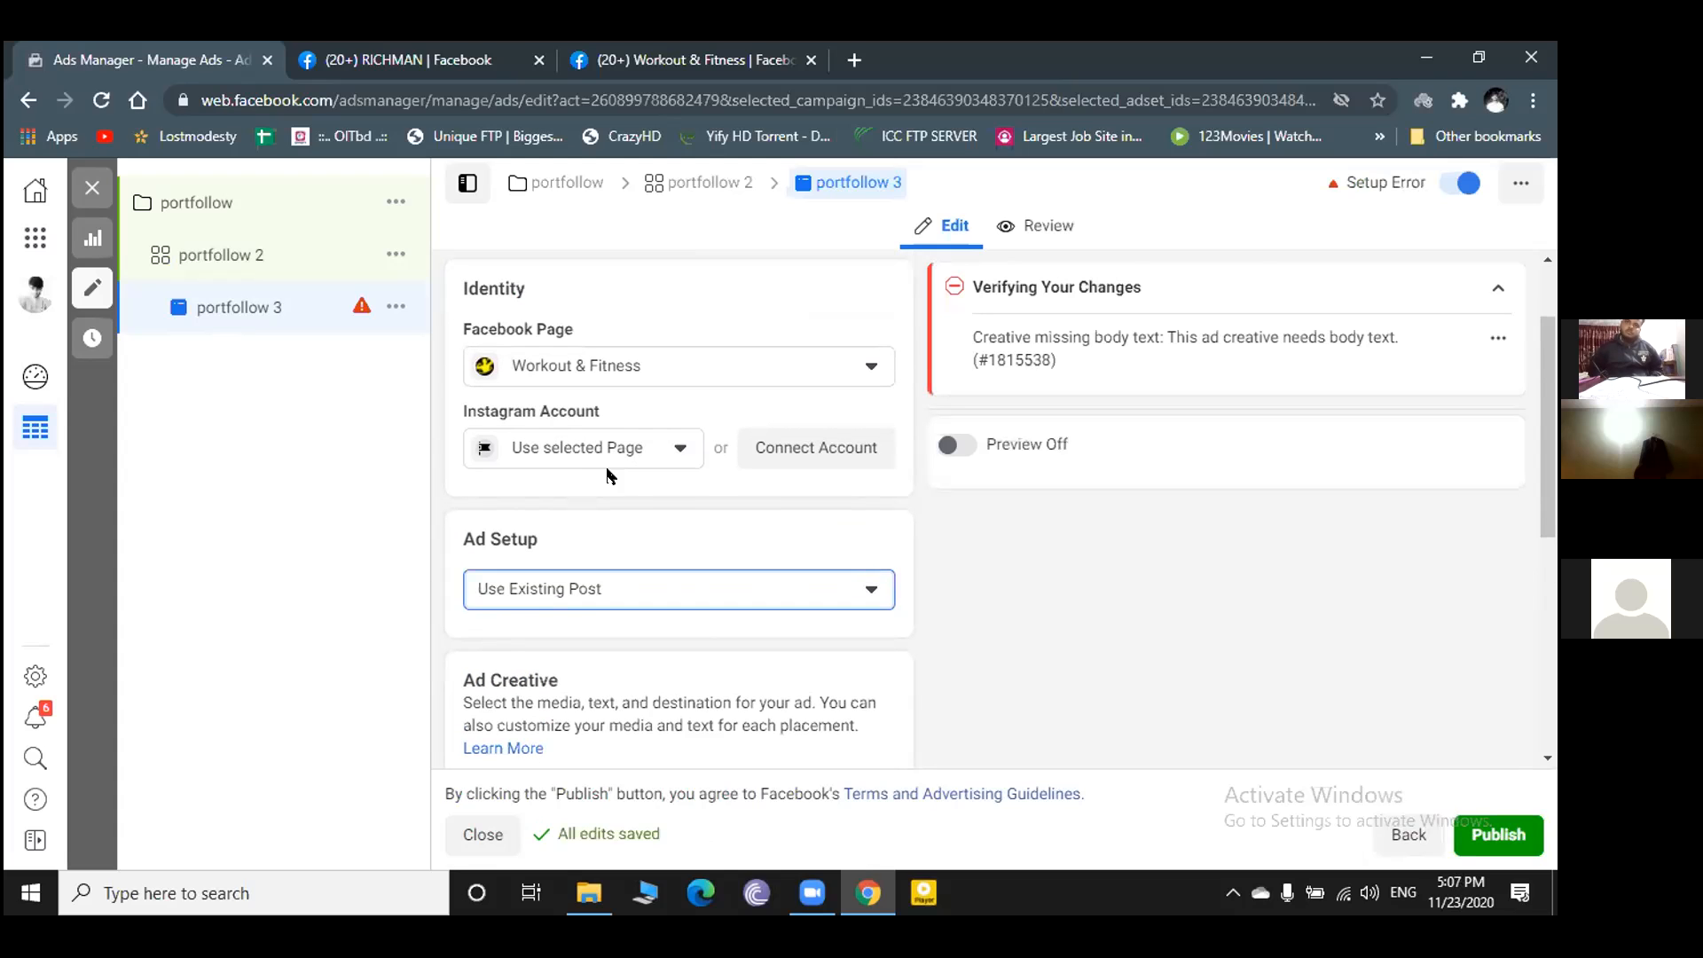
# - Select the Workout & Fitness page's "Be fit ..as always" photo post from Oct 15, 2020 as the ad creative
pyautogui.scroll(-2, 658, 645)
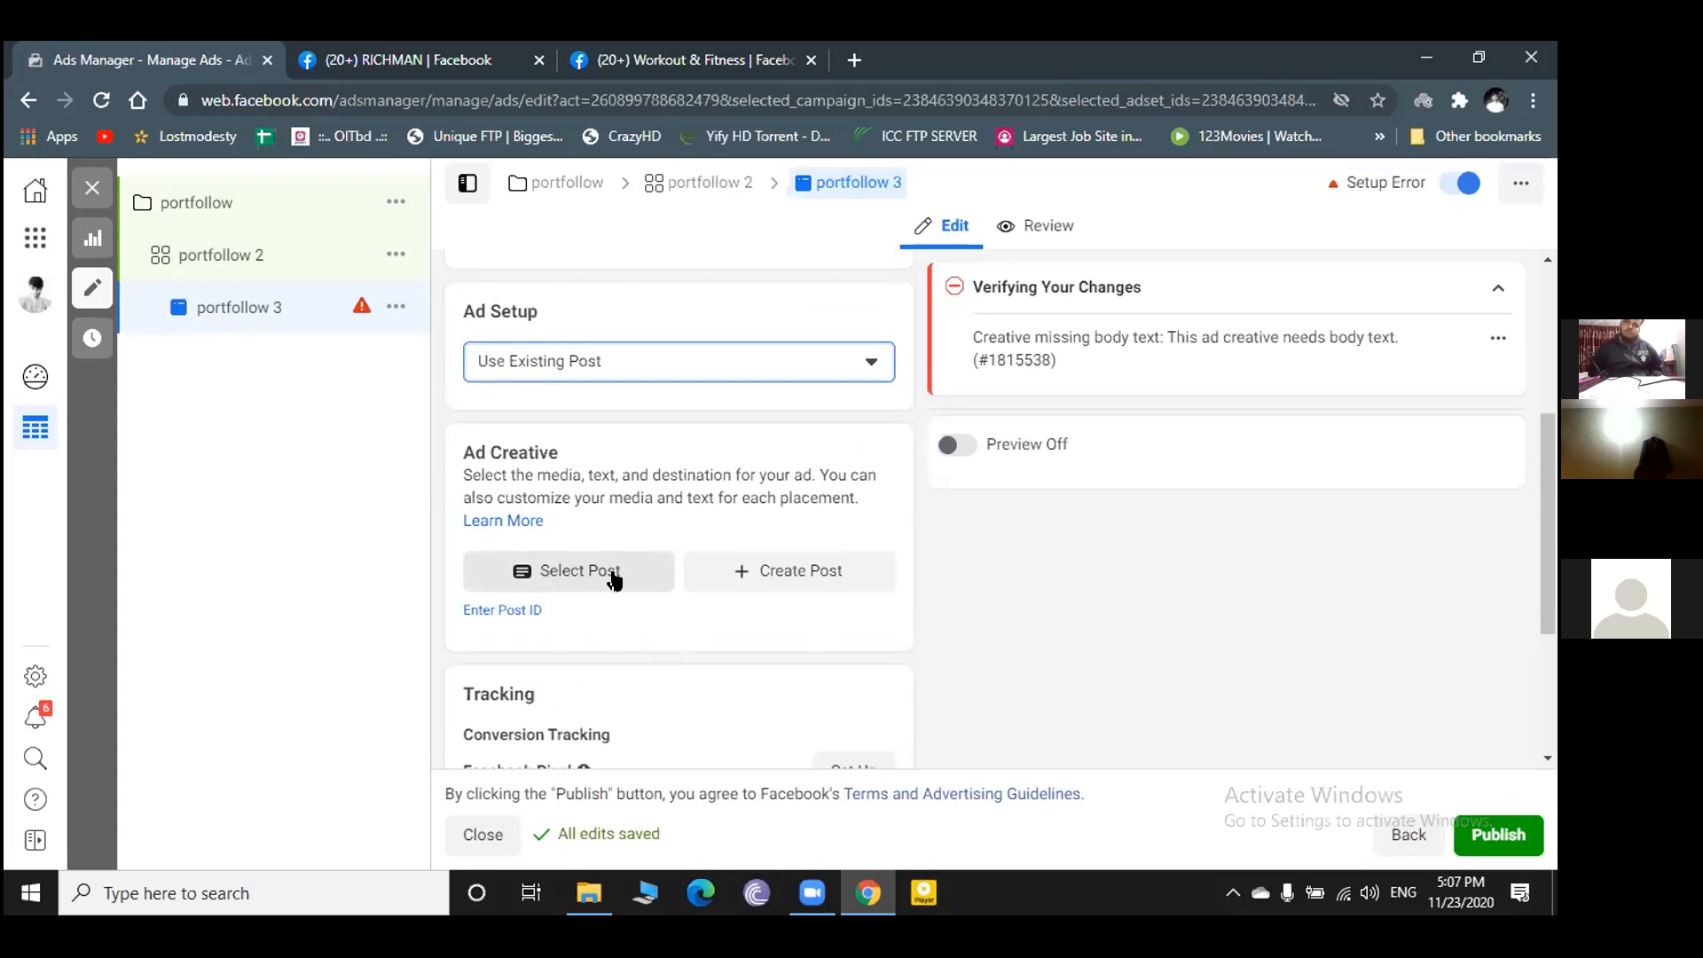
pyautogui.click(608, 571)
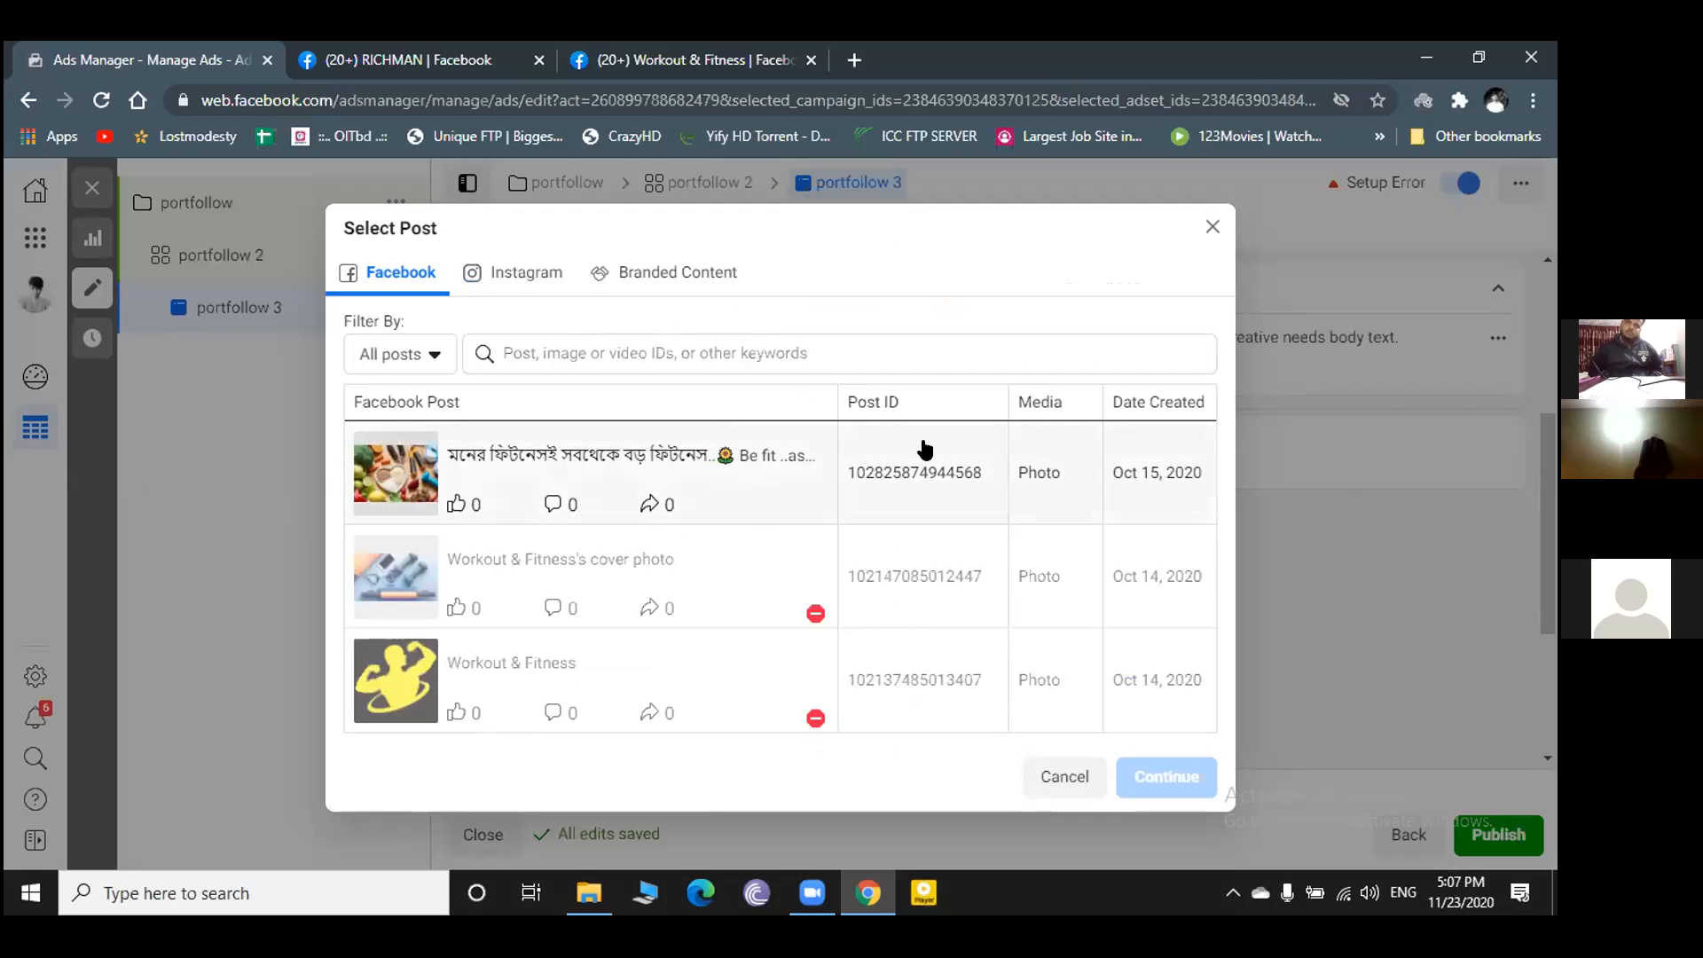
pyautogui.click(911, 469)
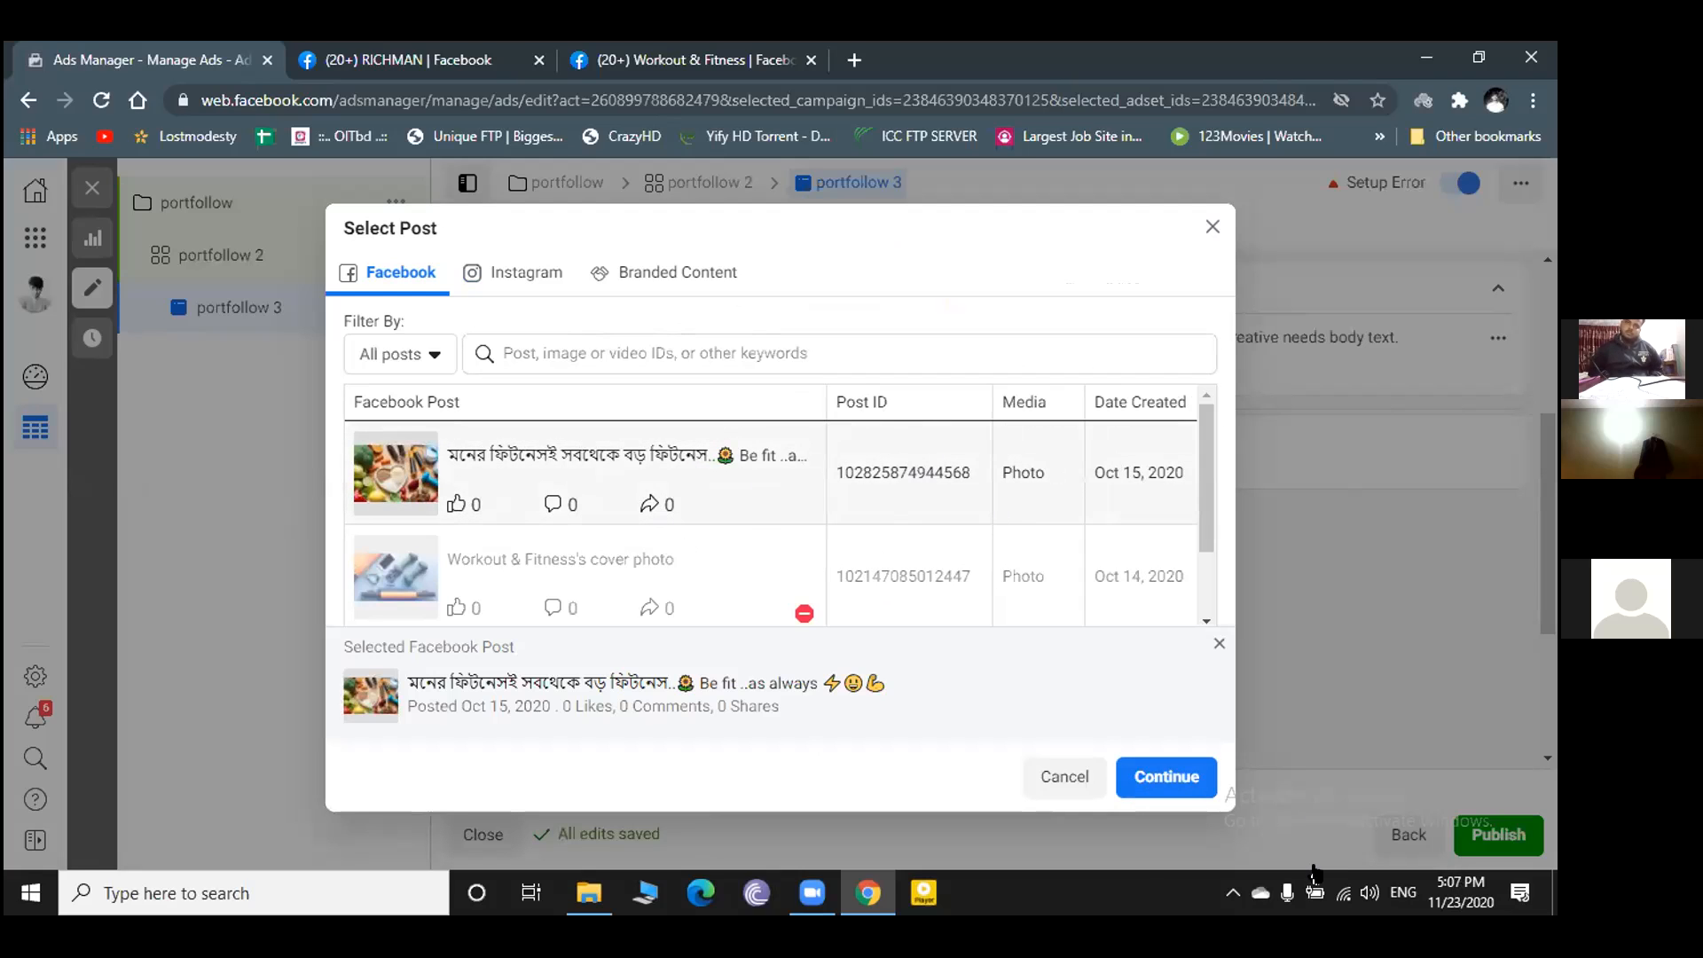
pyautogui.click(1180, 790)
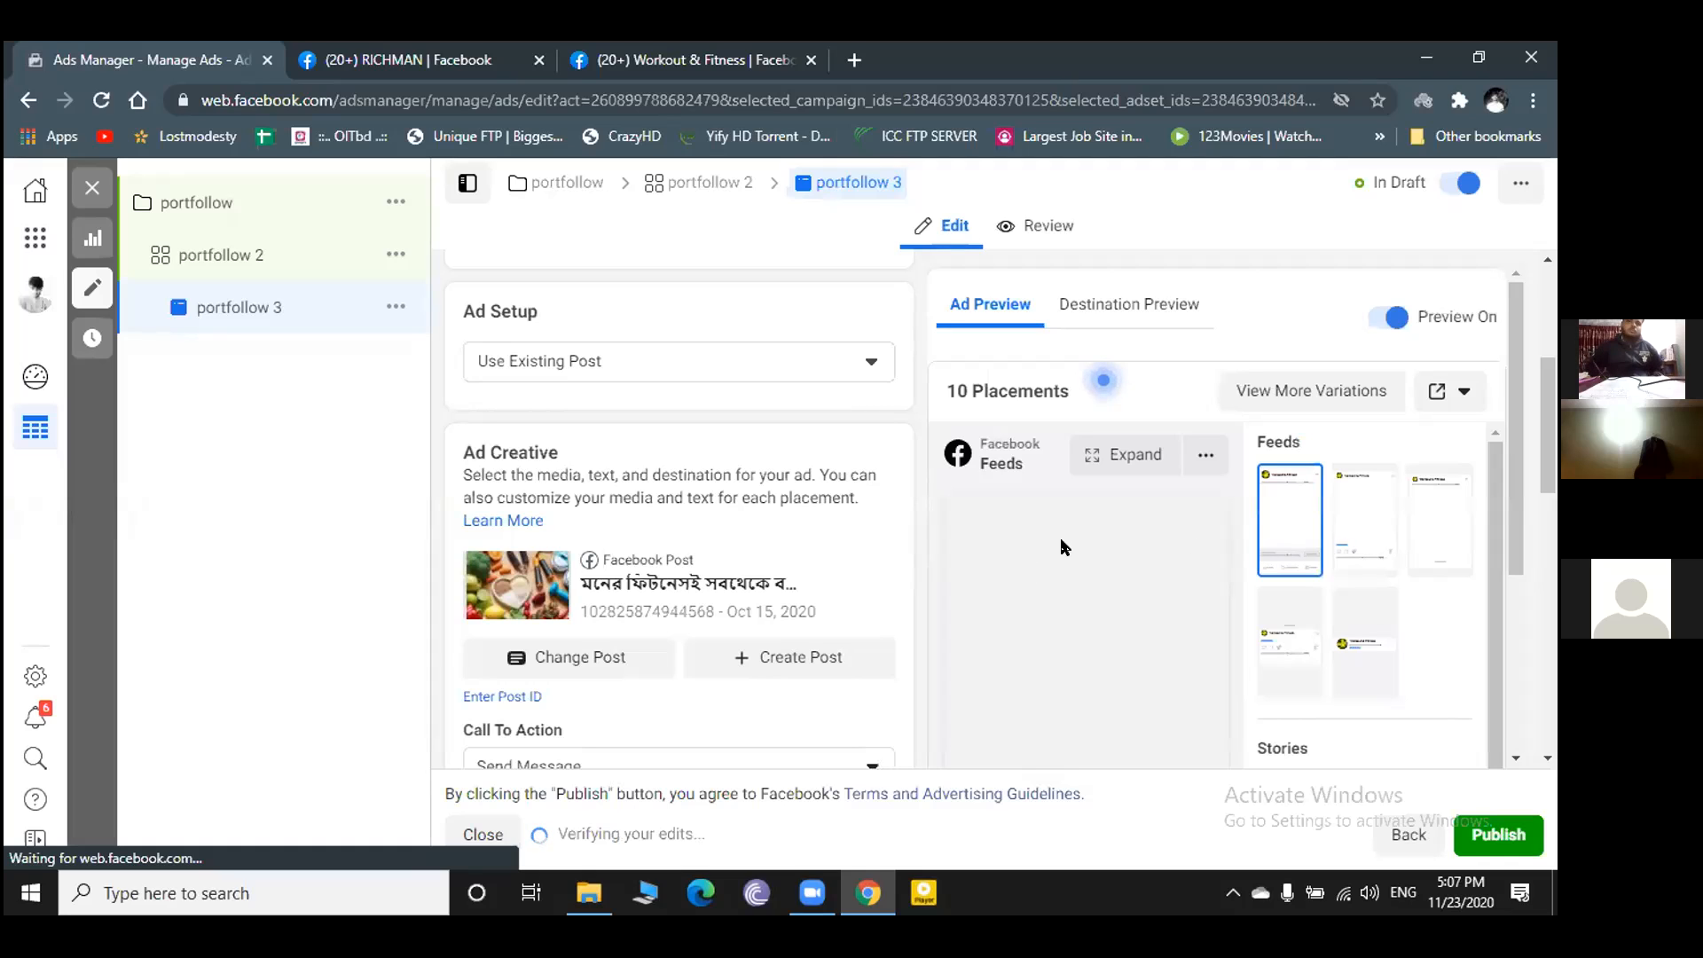
pyautogui.scroll(-1, 1106, 556)
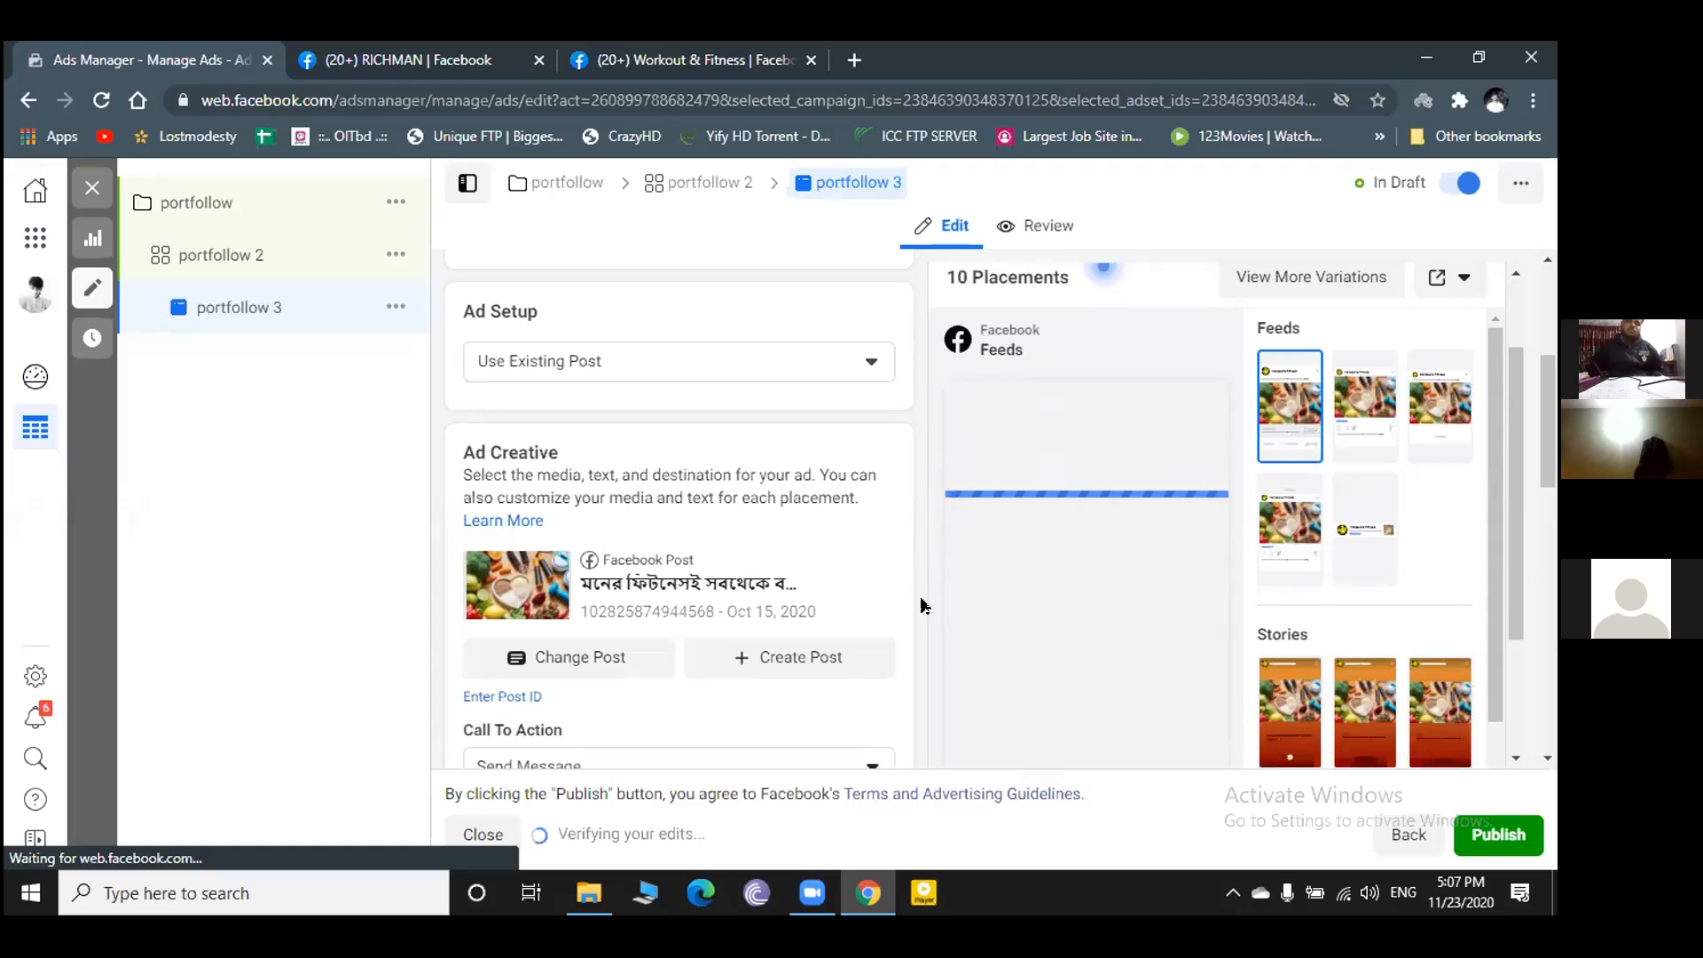
# - Review the ad creative section and check the Call To Action choices, keeping Send Message
pyautogui.scroll(-3, 597, 583)
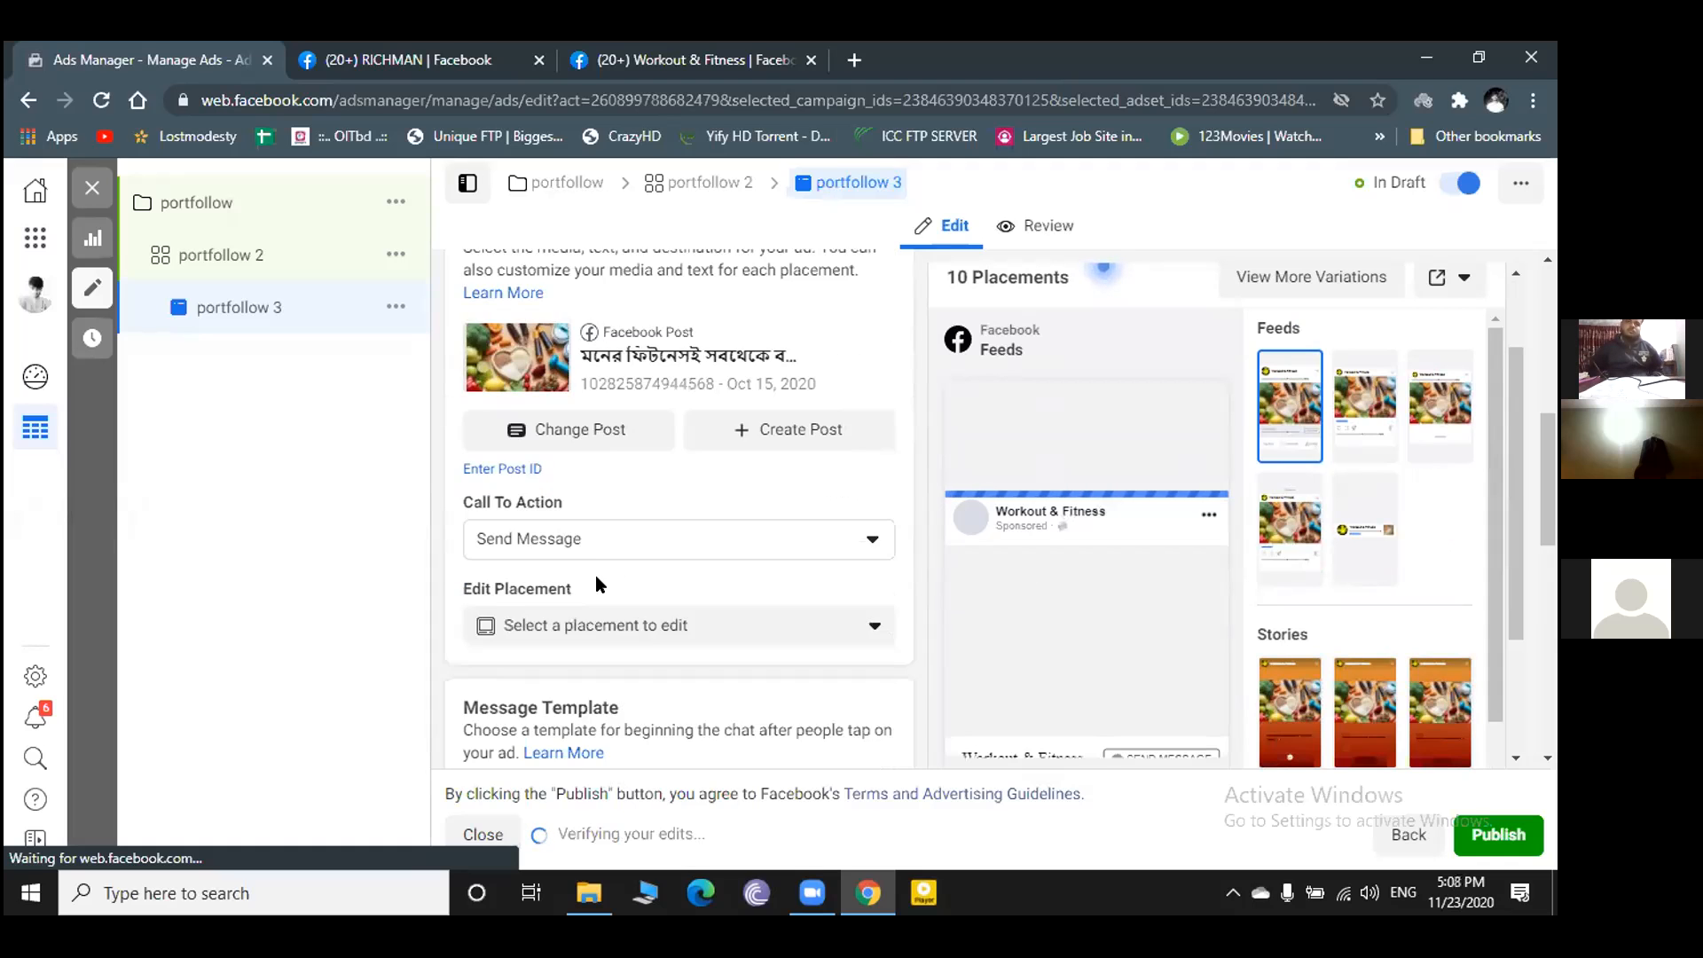
pyautogui.scroll(-2, 597, 584)
pyautogui.scroll(2, 597, 584)
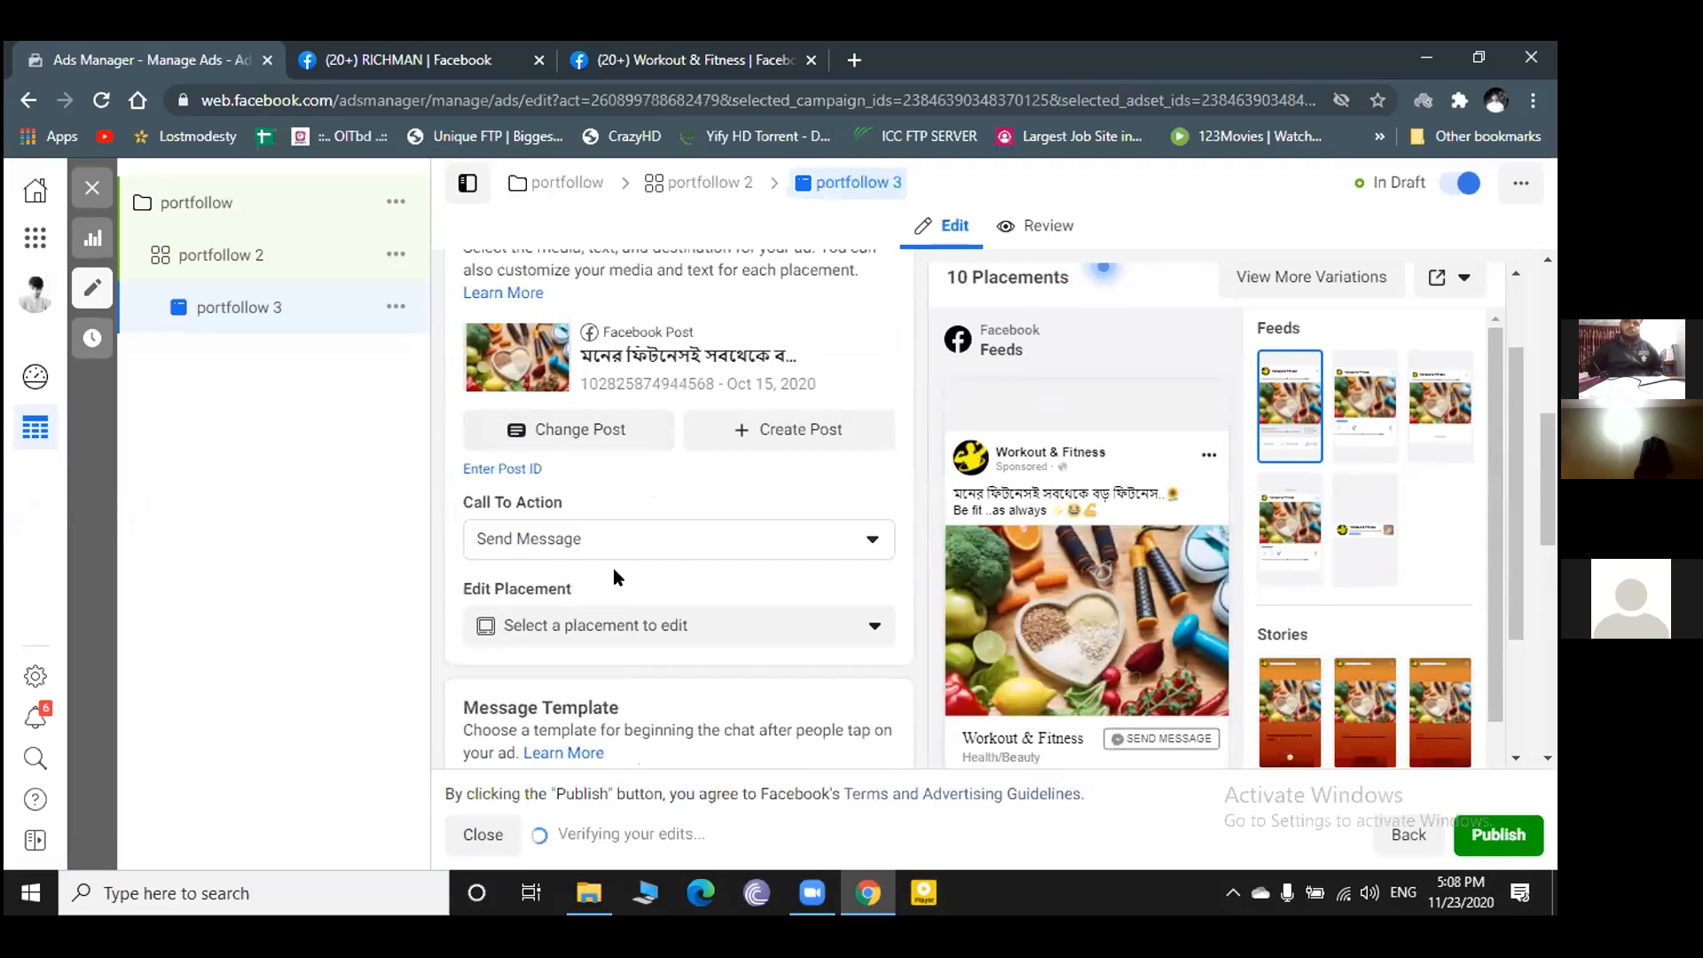
pyautogui.scroll(3, 614, 577)
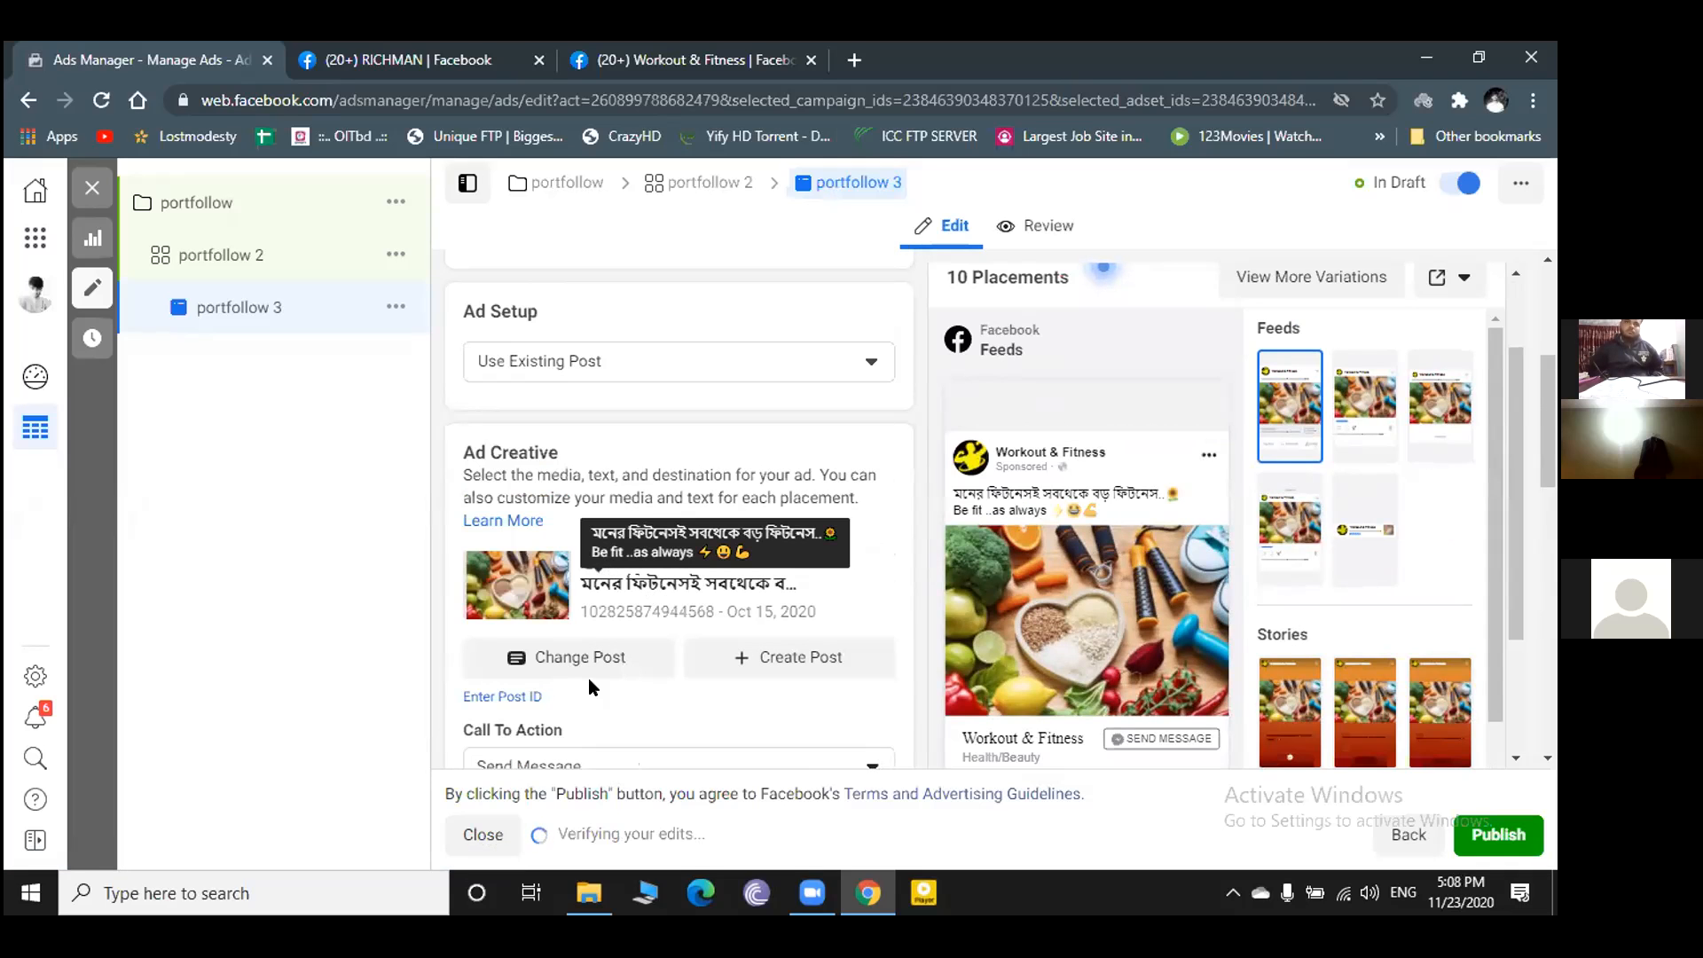
pyautogui.scroll(-5, 612, 654)
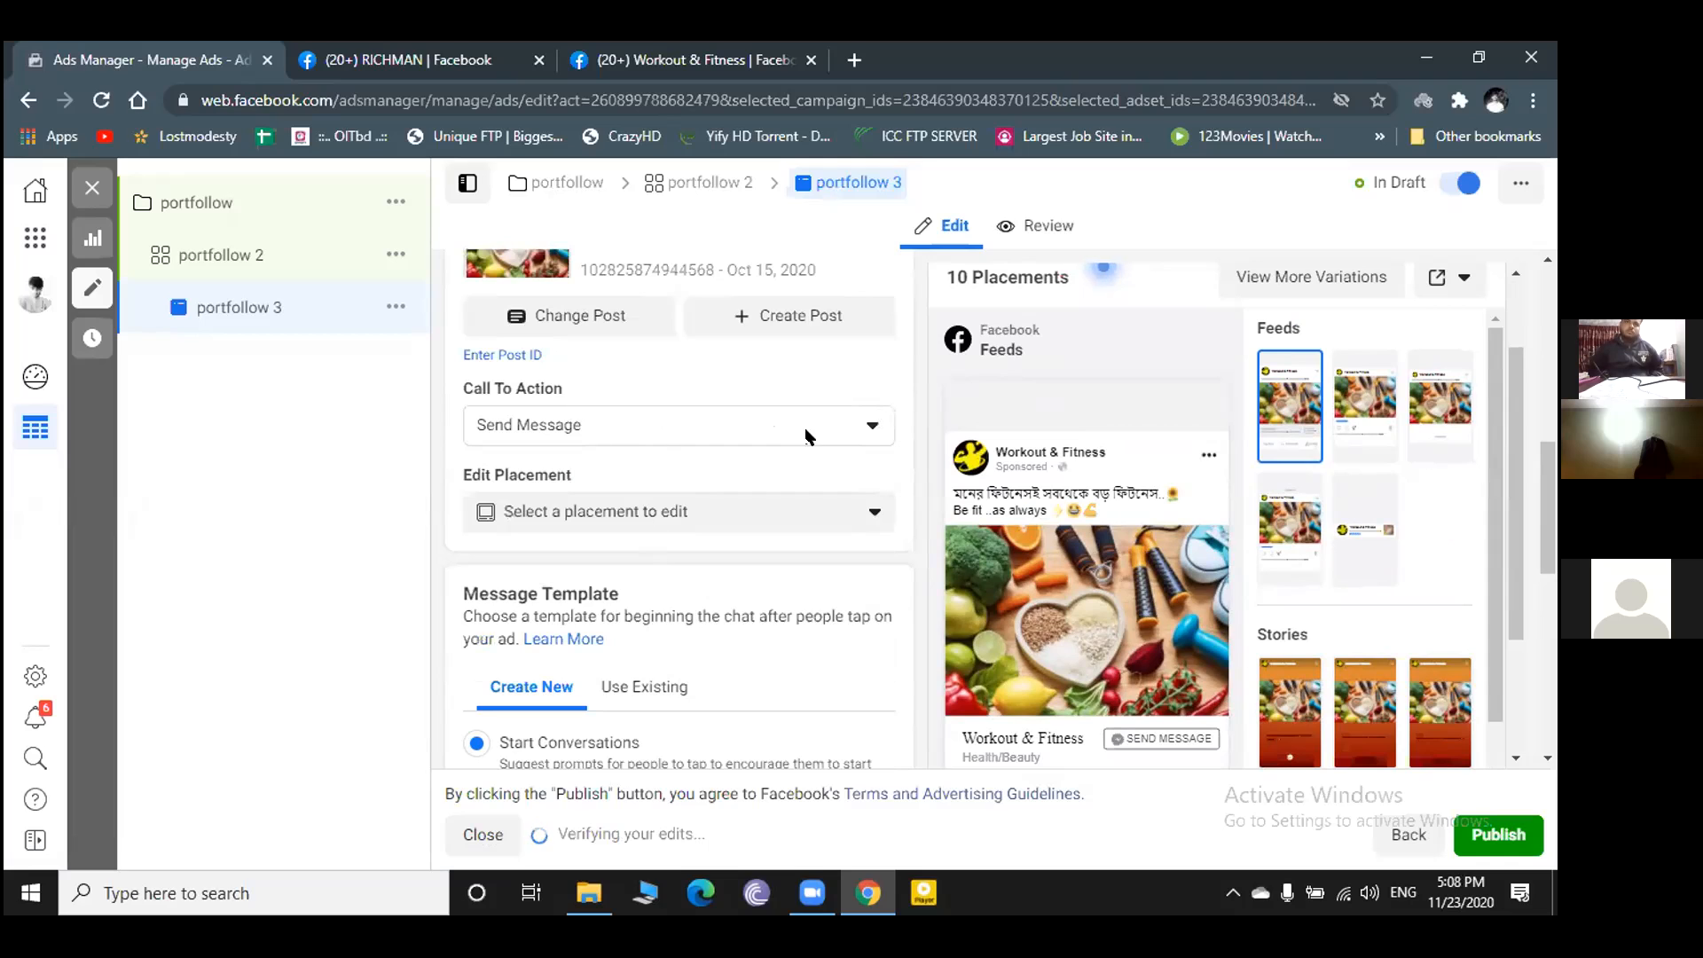
pyautogui.click(871, 430)
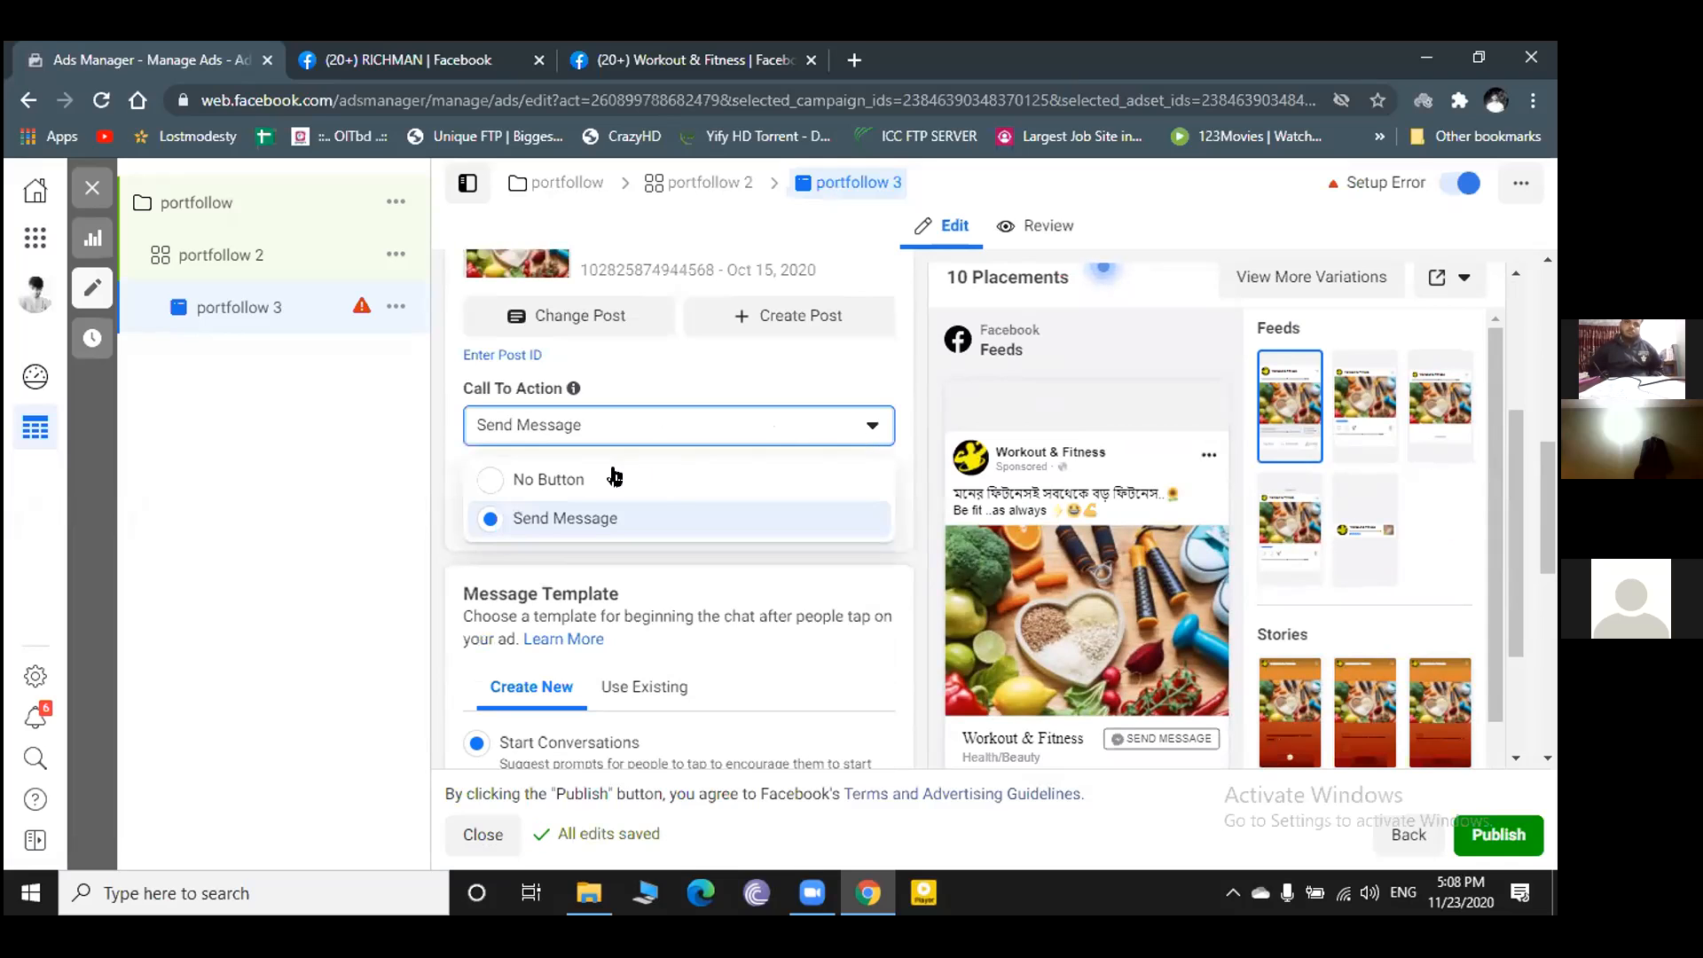
pyautogui.click(497, 479)
pyautogui.click(927, 488)
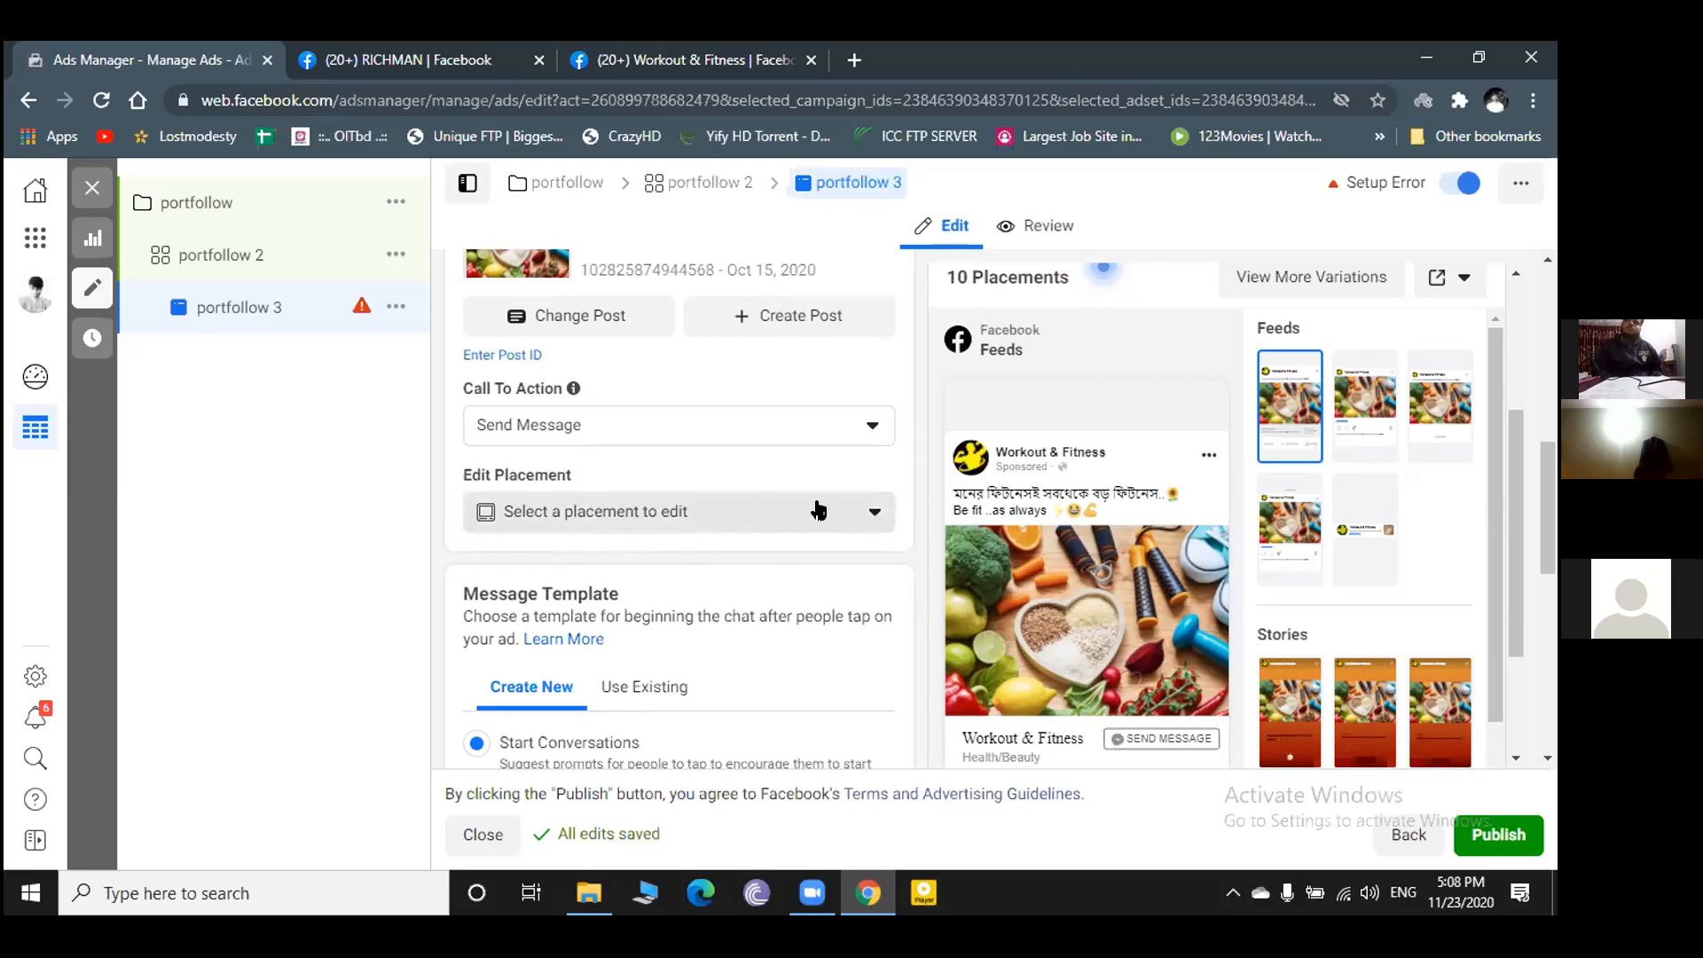
# - Look through the placement groups and single placements available for editing in the ad creative
pyautogui.scroll(-2, 737, 515)
pyautogui.scroll(2, 737, 514)
pyautogui.click(803, 512)
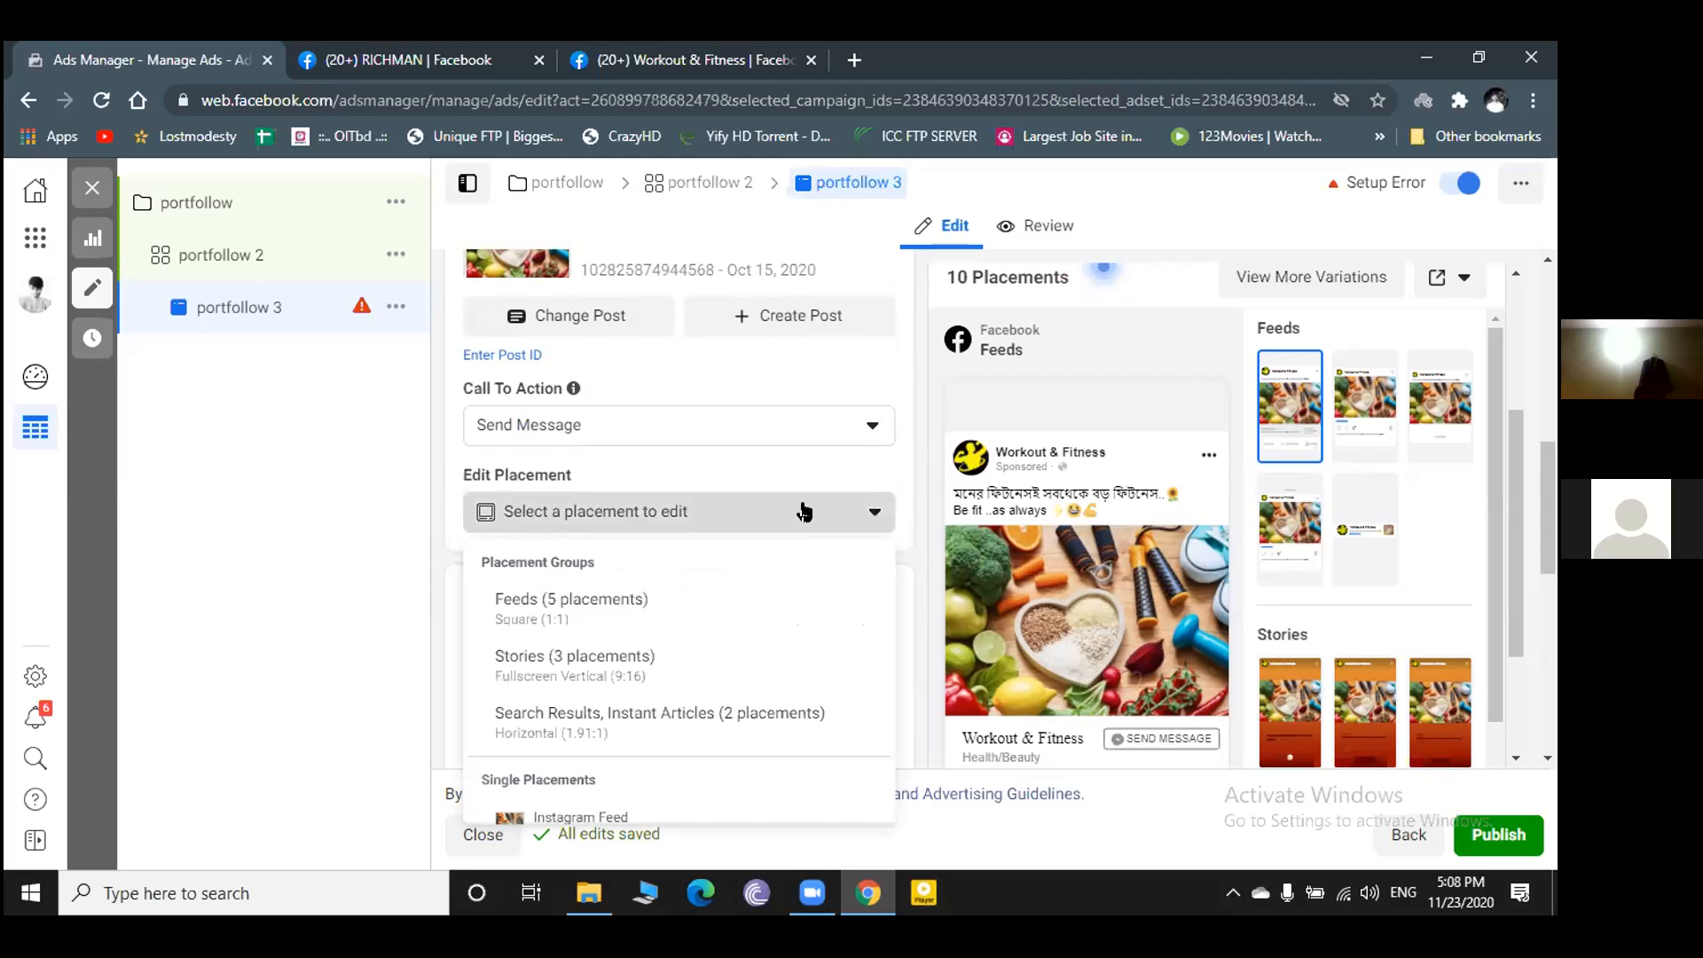
pyautogui.scroll(-3, 630, 632)
pyautogui.scroll(3, 630, 632)
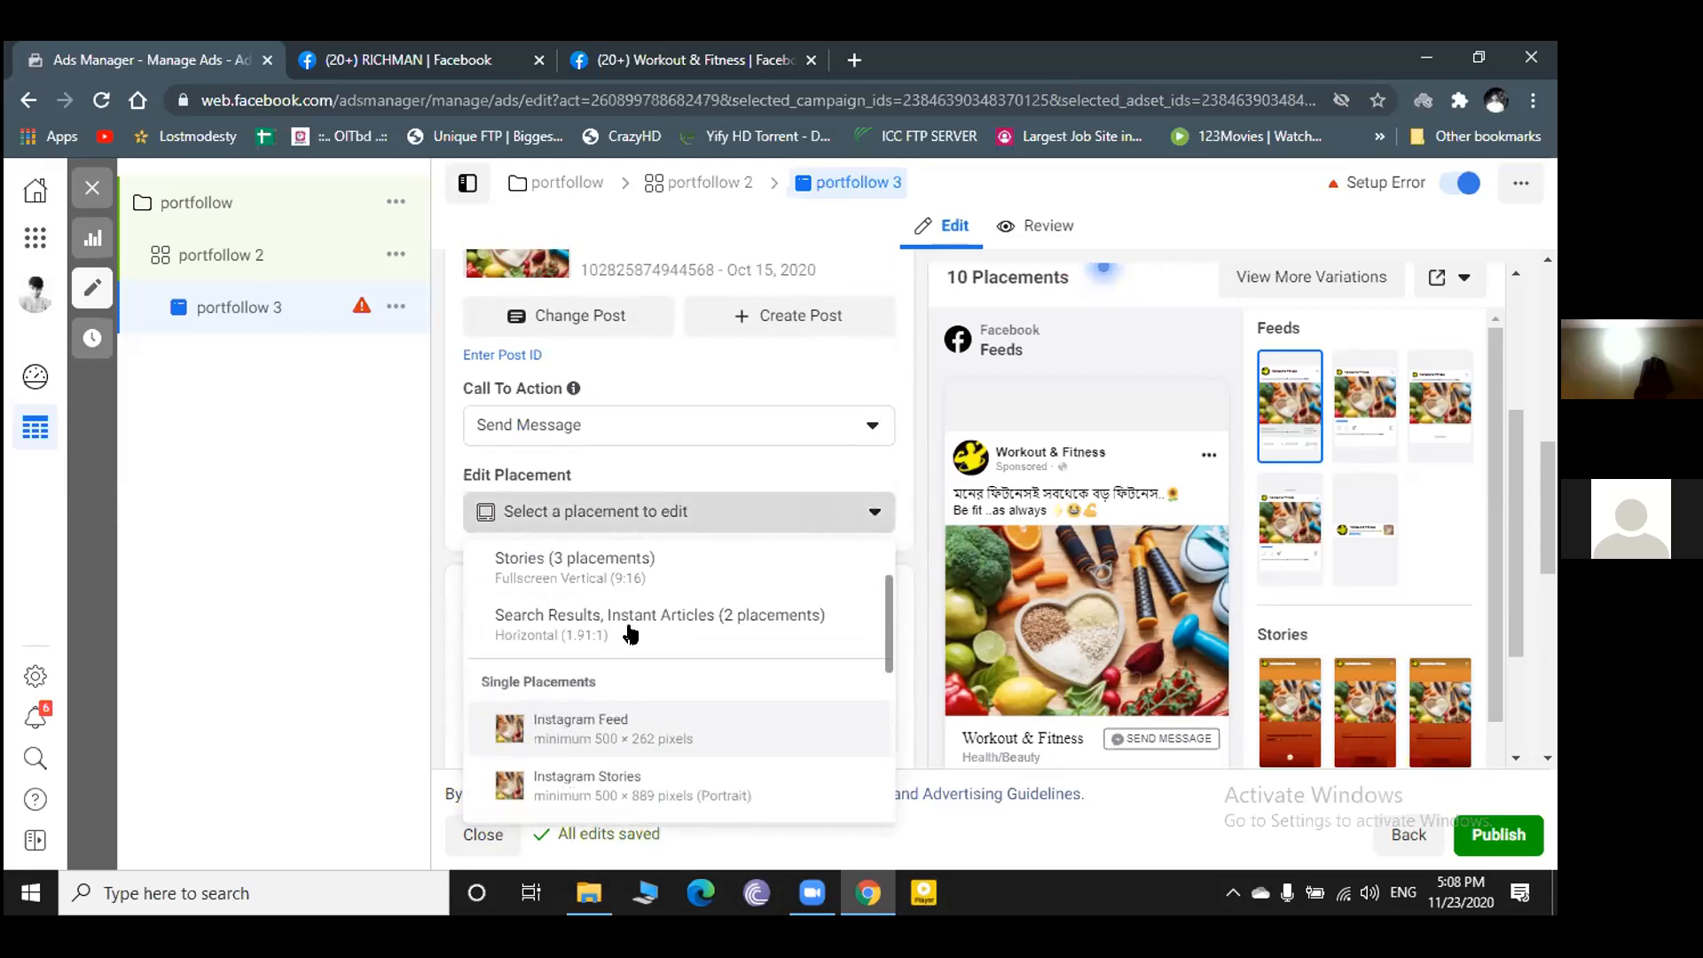
pyautogui.click(869, 517)
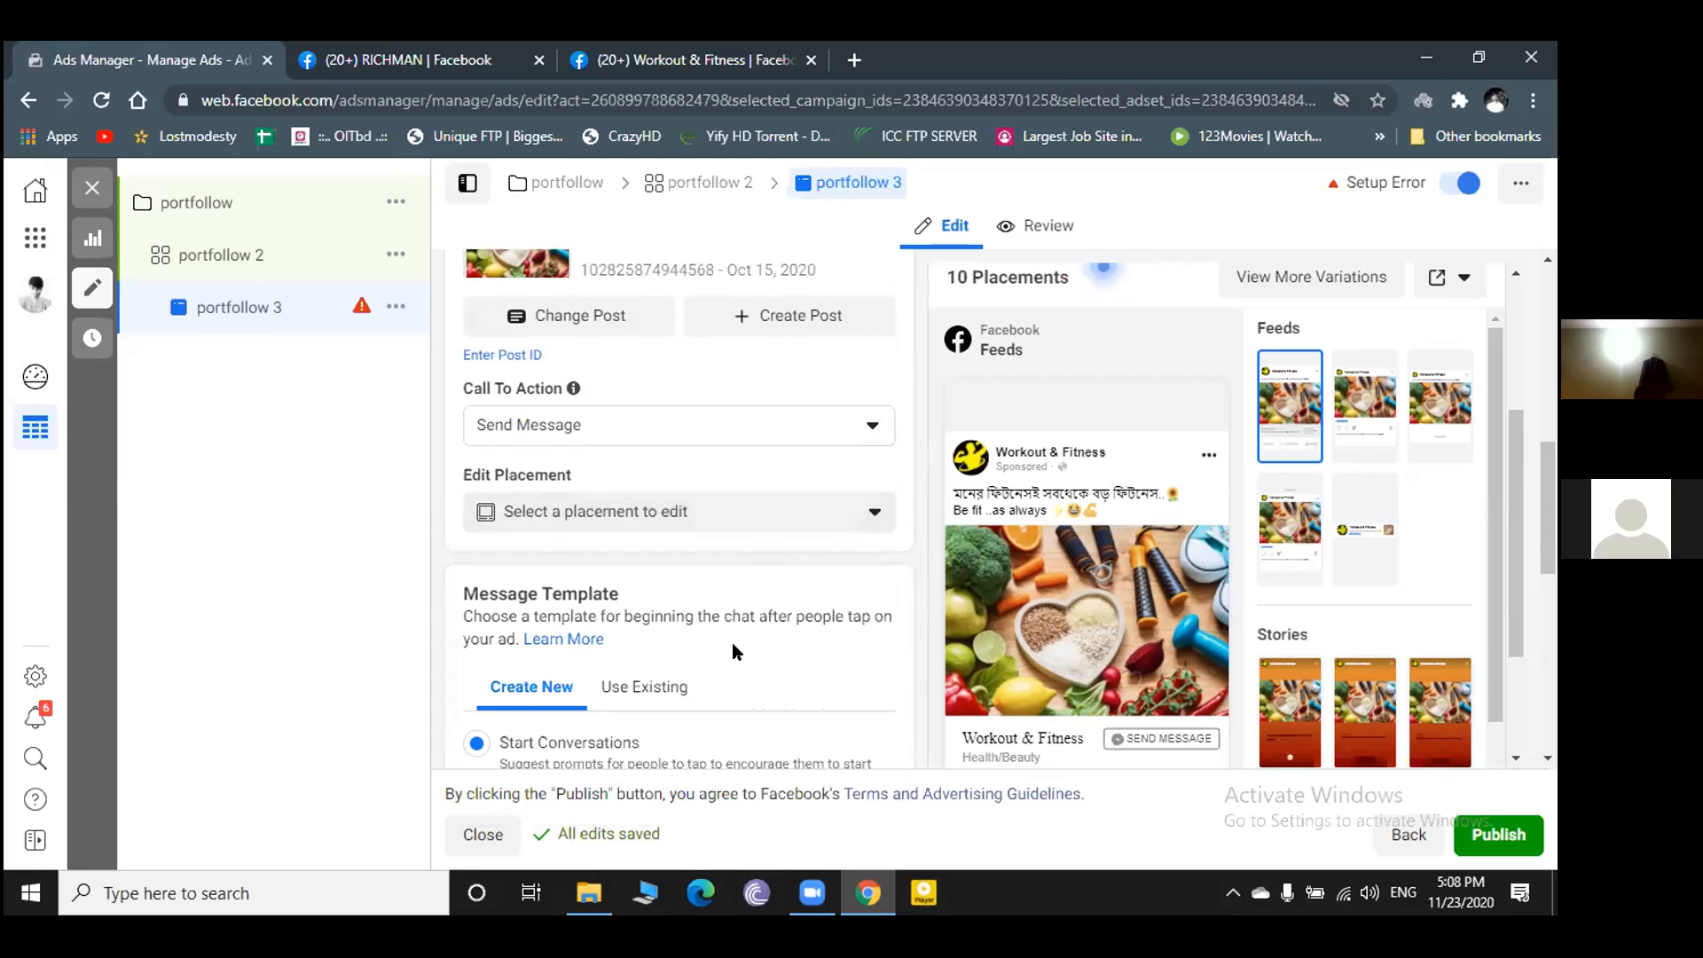
# - Compare the message template's Create New and Use Existing options, ending on Use Existing
pyautogui.scroll(-6, 732, 643)
pyautogui.scroll(3, 732, 639)
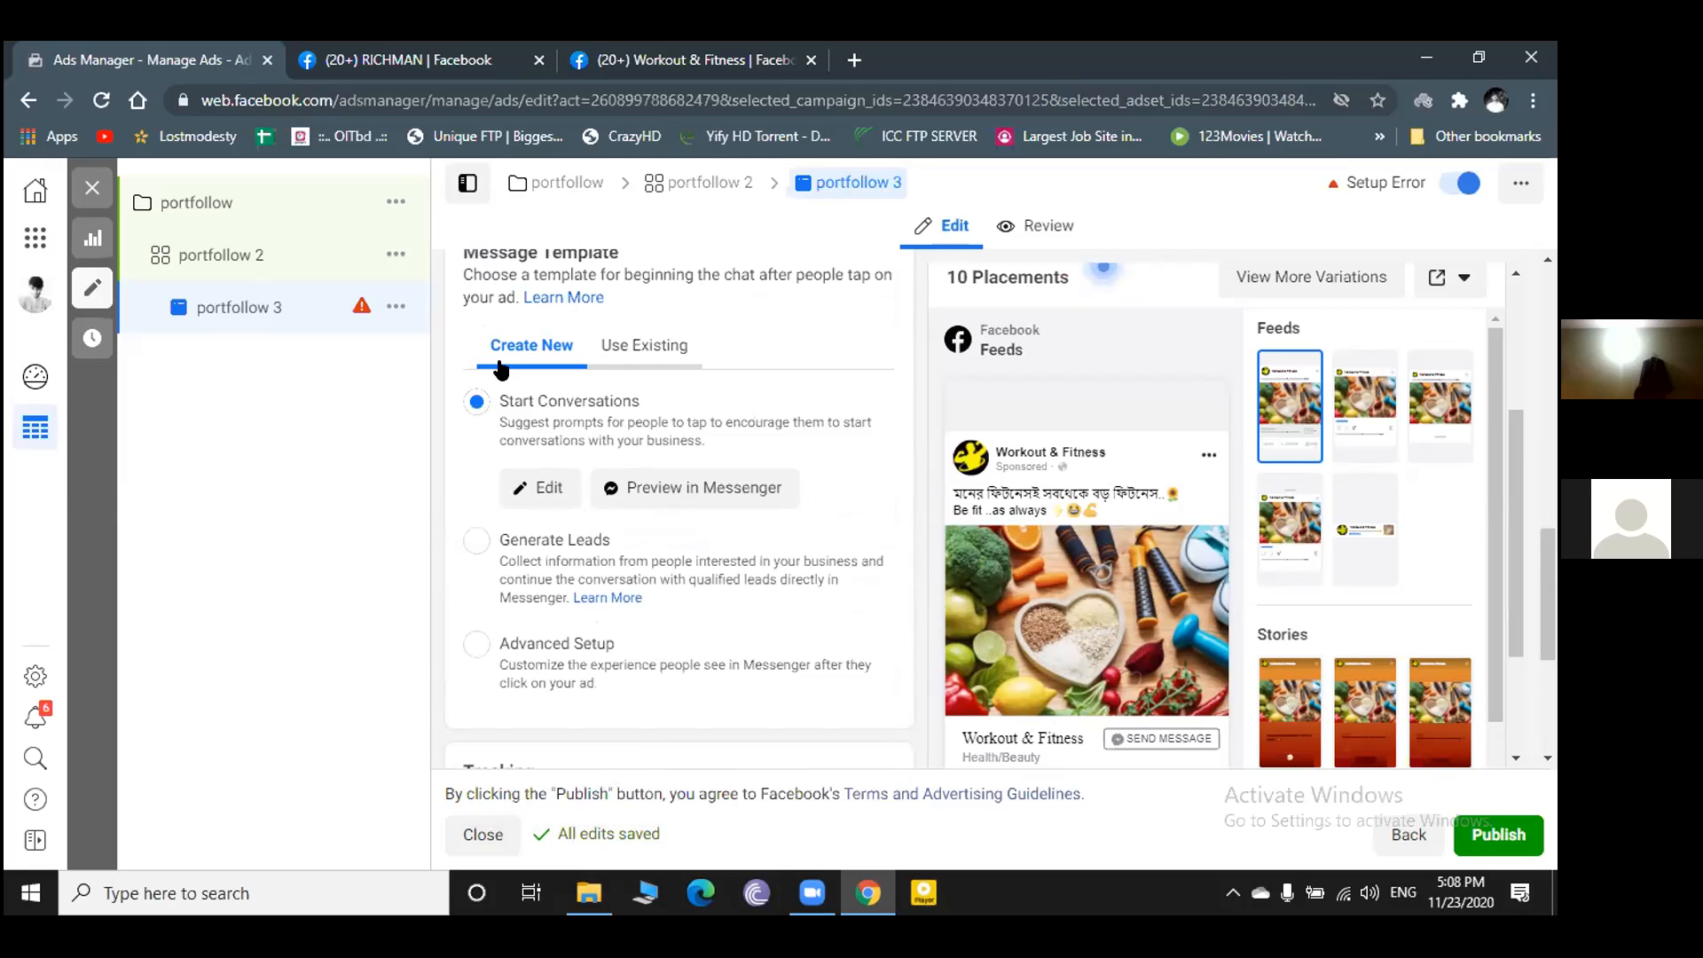
pyautogui.click(644, 345)
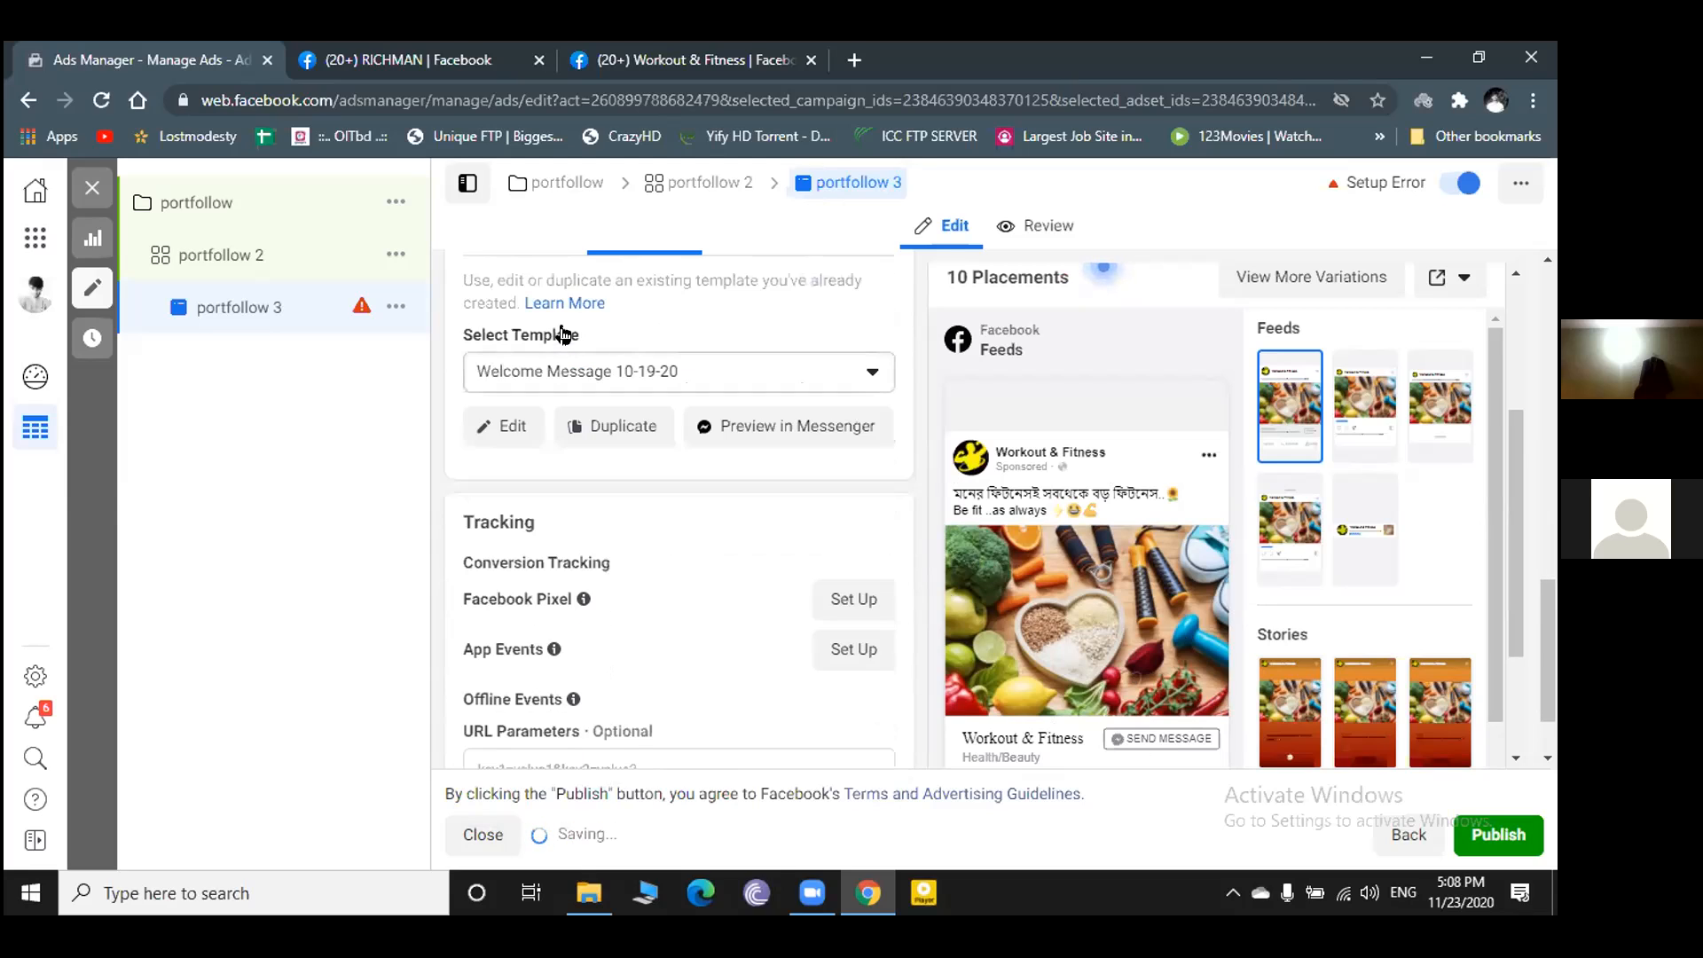
pyautogui.scroll(6, 594, 355)
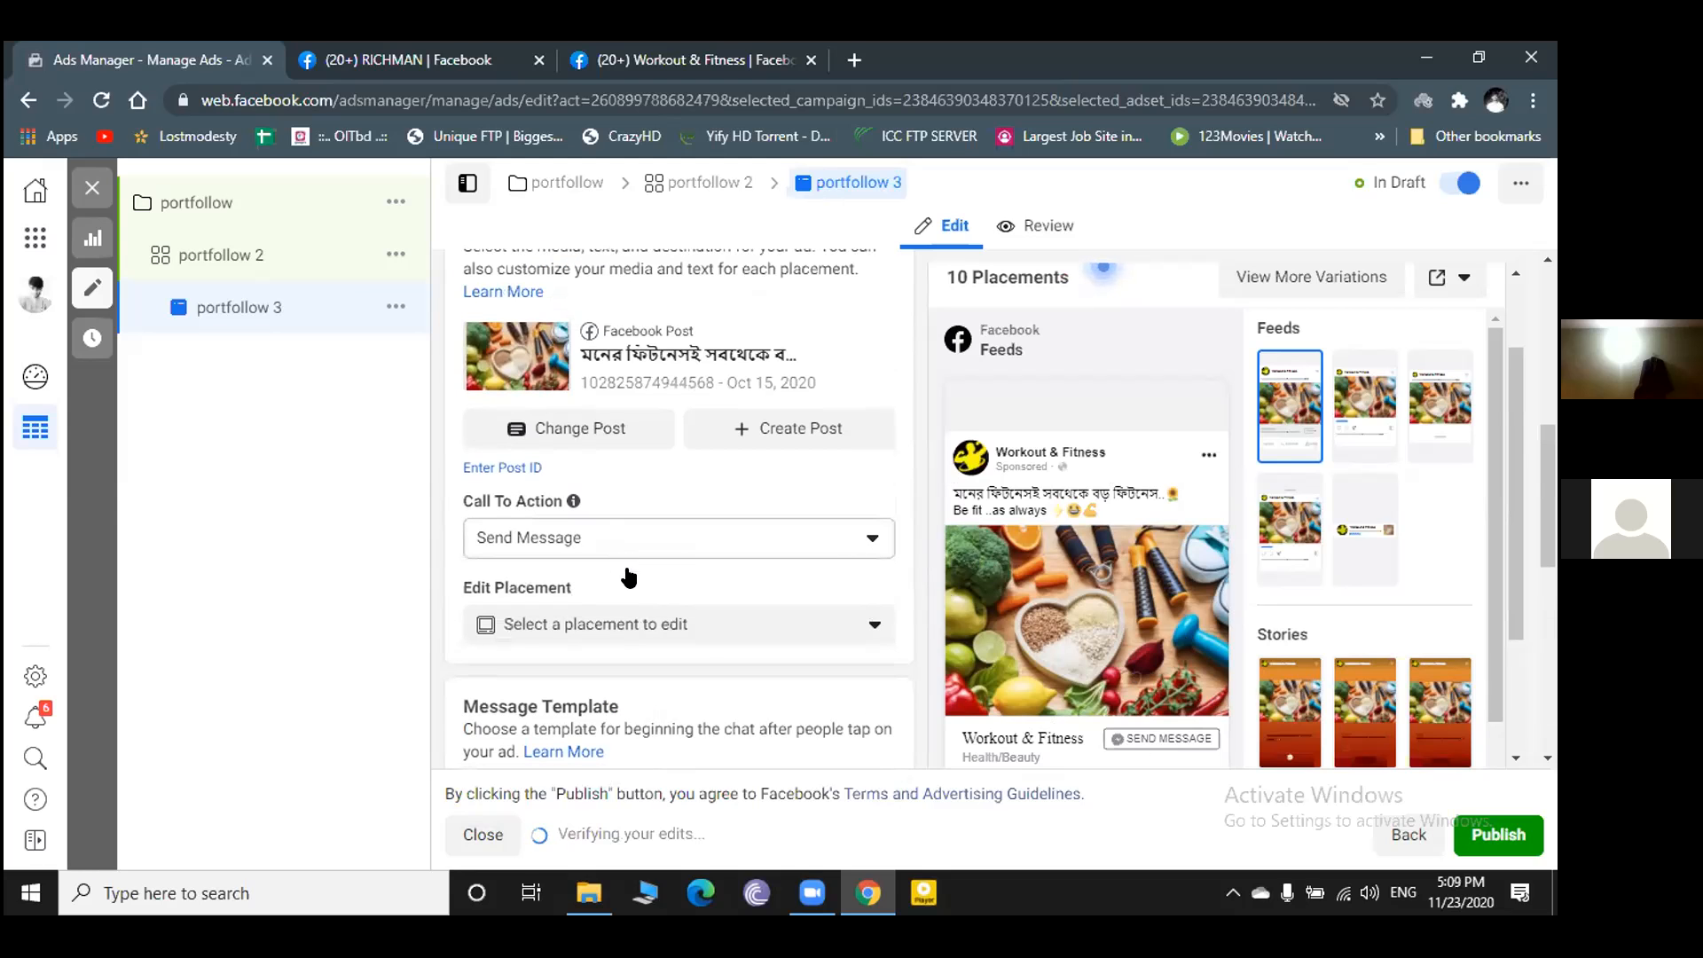
pyautogui.scroll(-1, 649, 632)
pyautogui.scroll(-1, 621, 539)
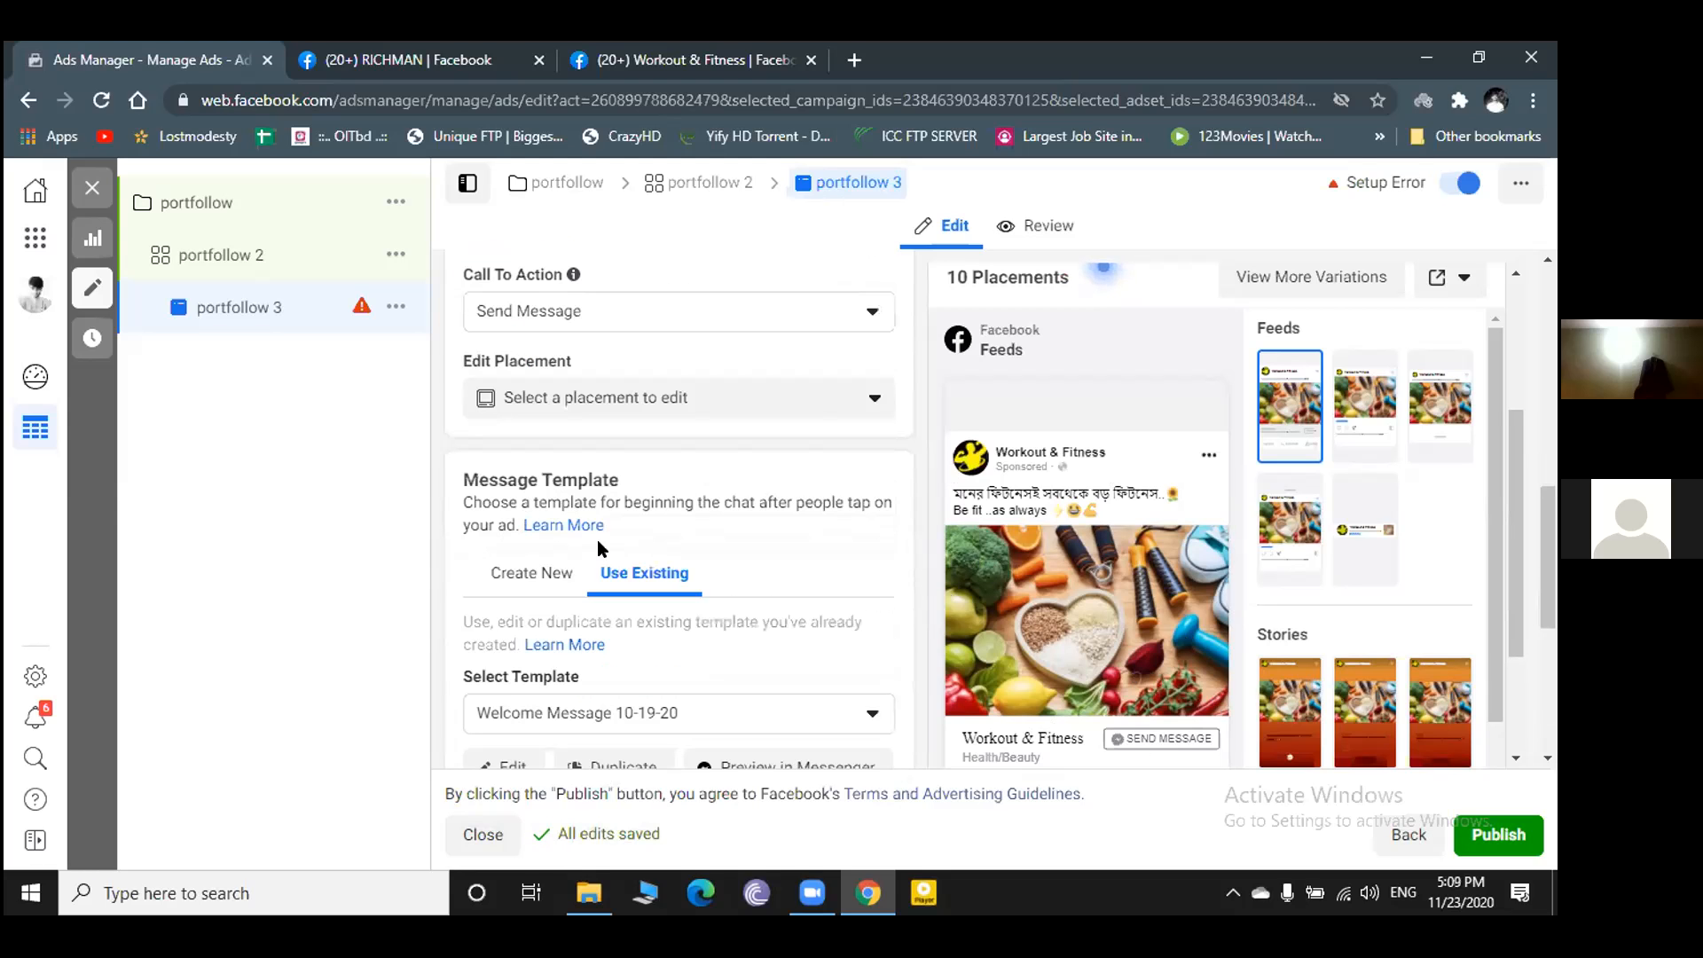
pyautogui.click(509, 571)
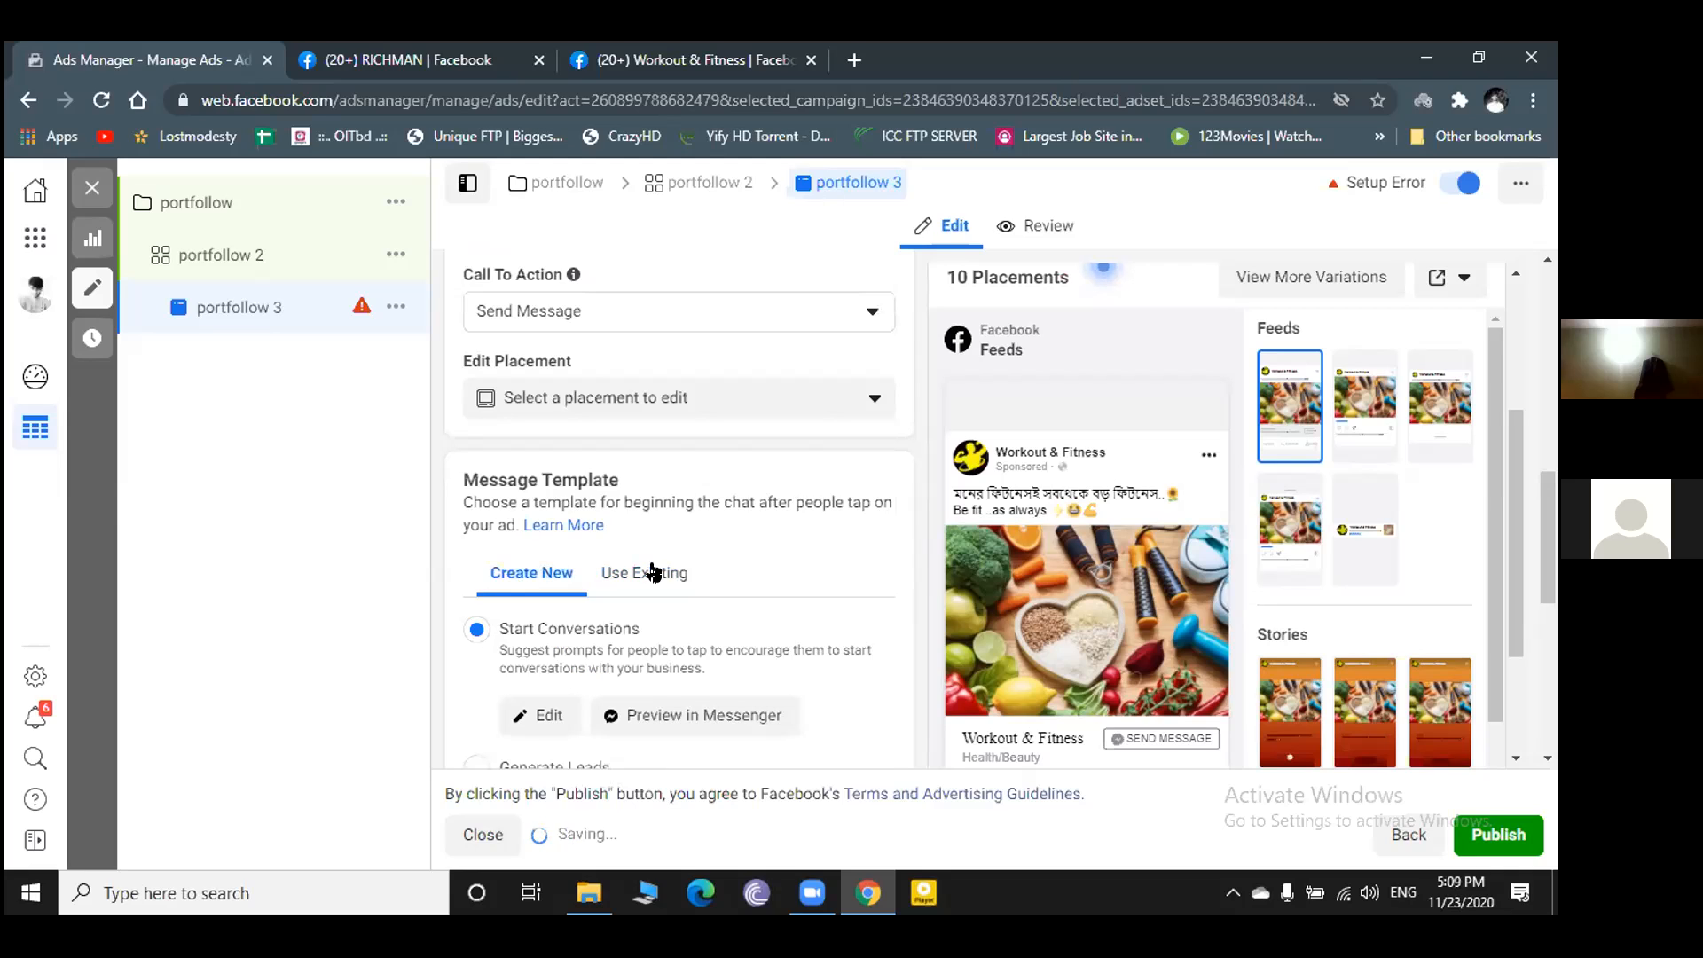
pyautogui.scroll(-2, 685, 572)
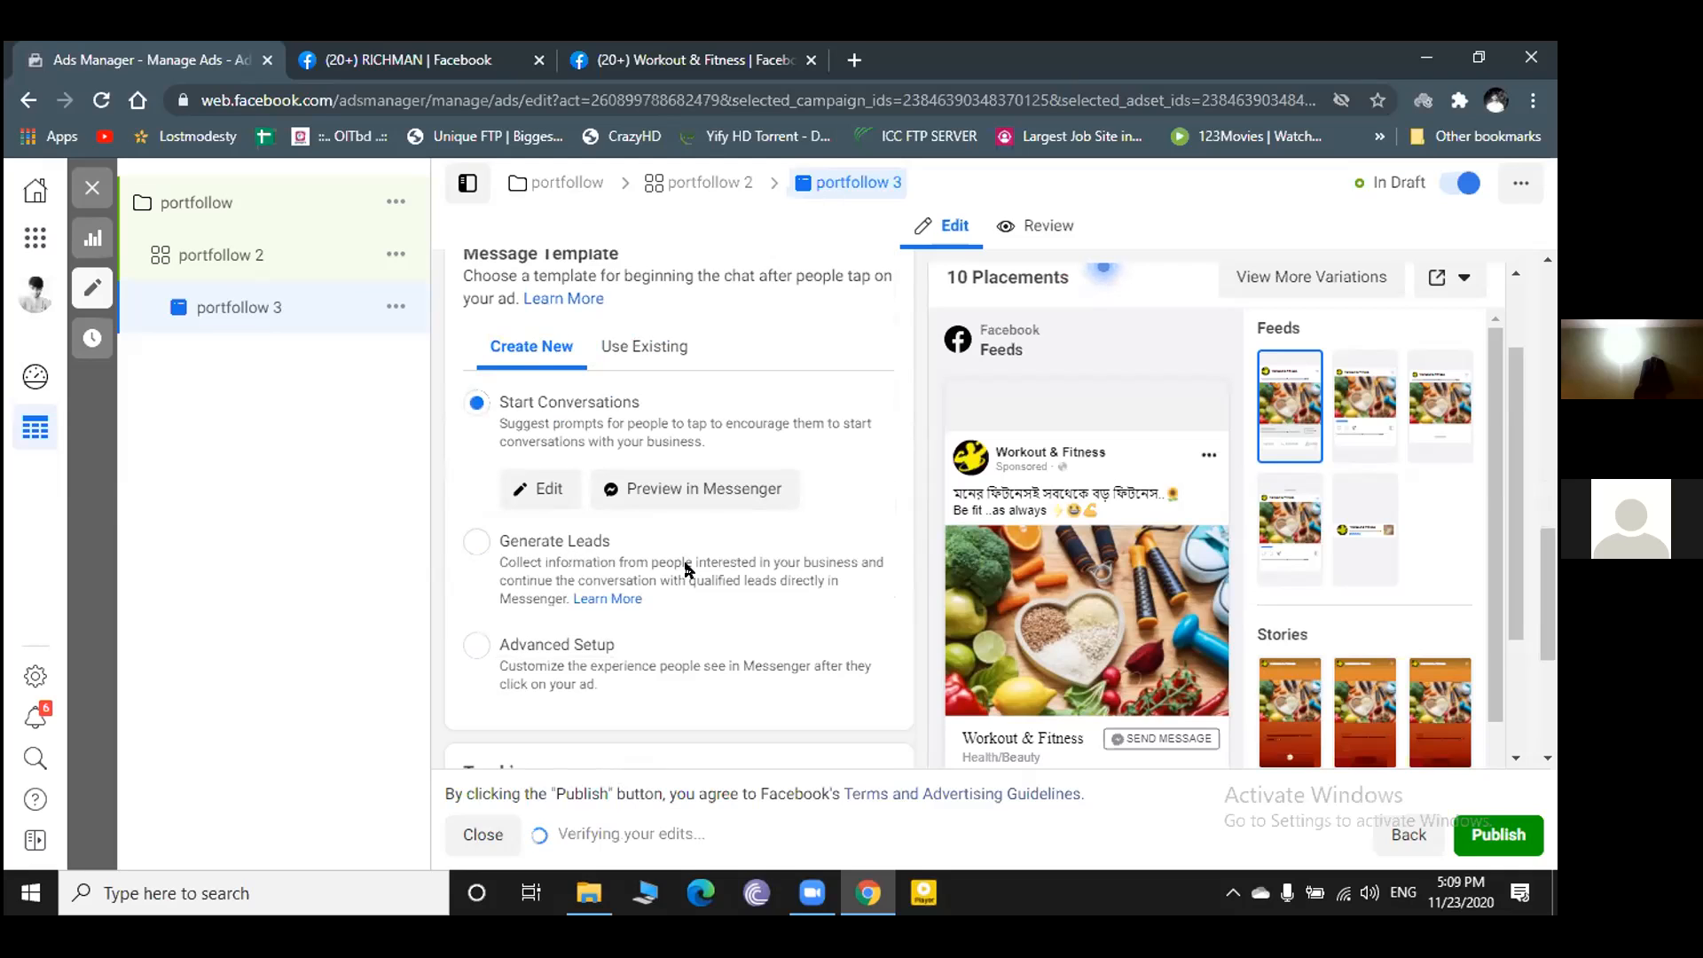
pyautogui.click(649, 360)
pyautogui.scroll(-2, 688, 442)
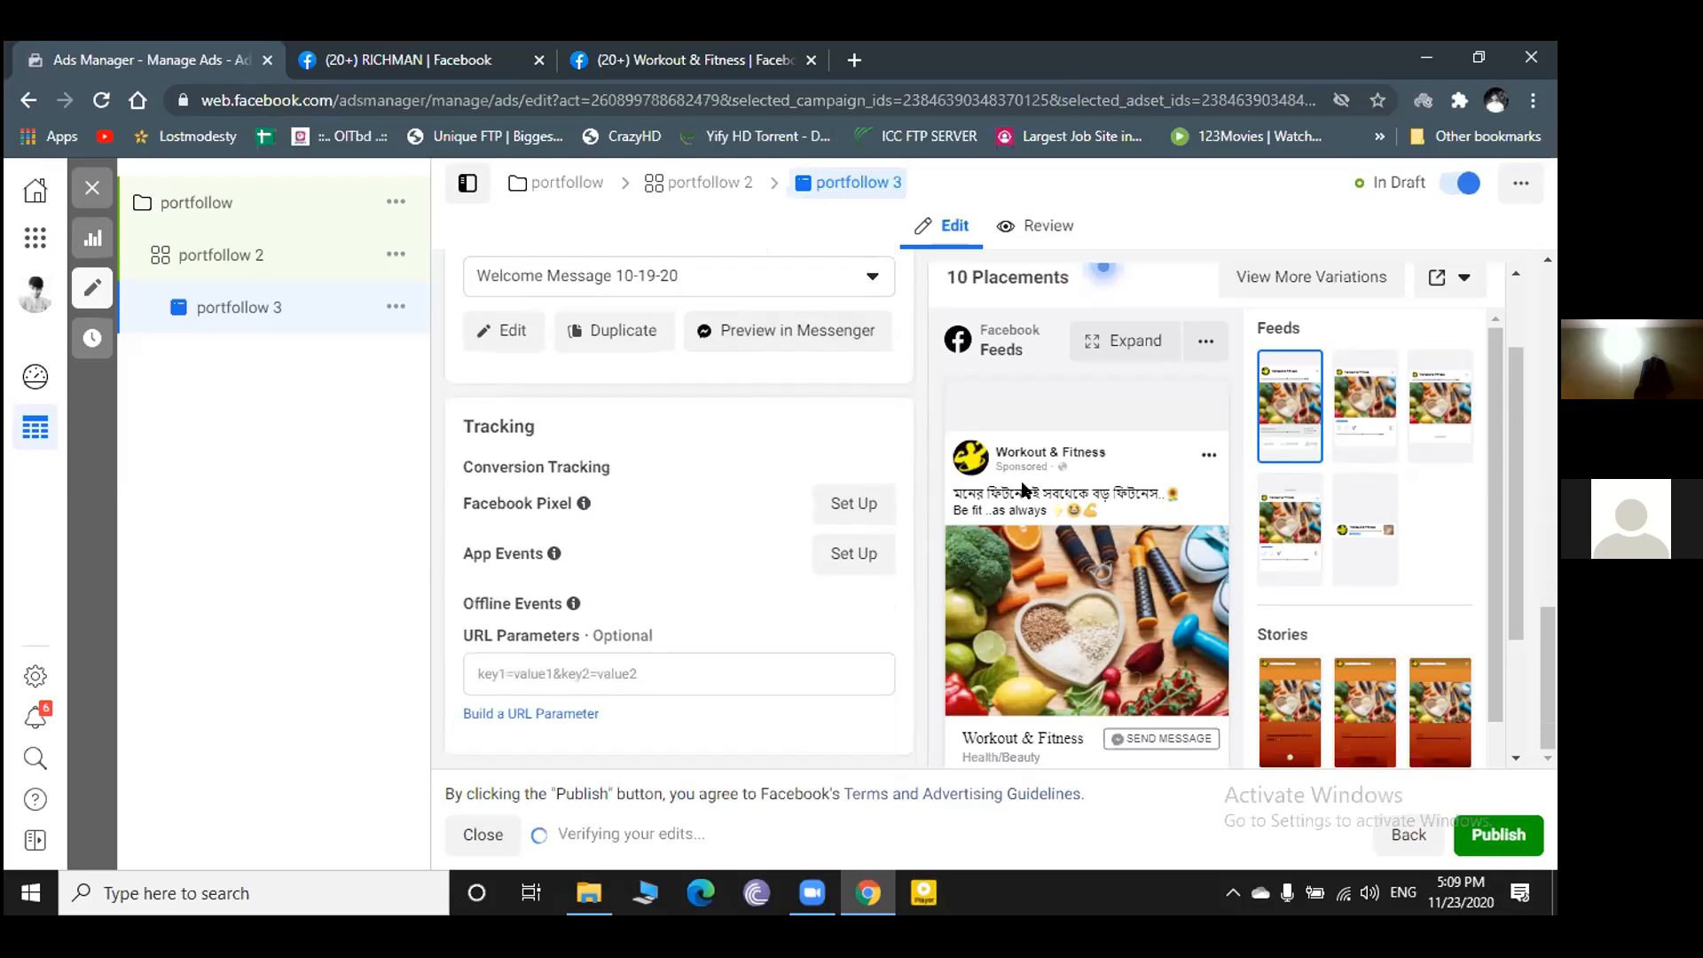
# - Preview the ad in the Messenger Inbox, Instagram Explore, Facebook Stories and Instagram Stories placements
pyautogui.scroll(-2, 1089, 448)
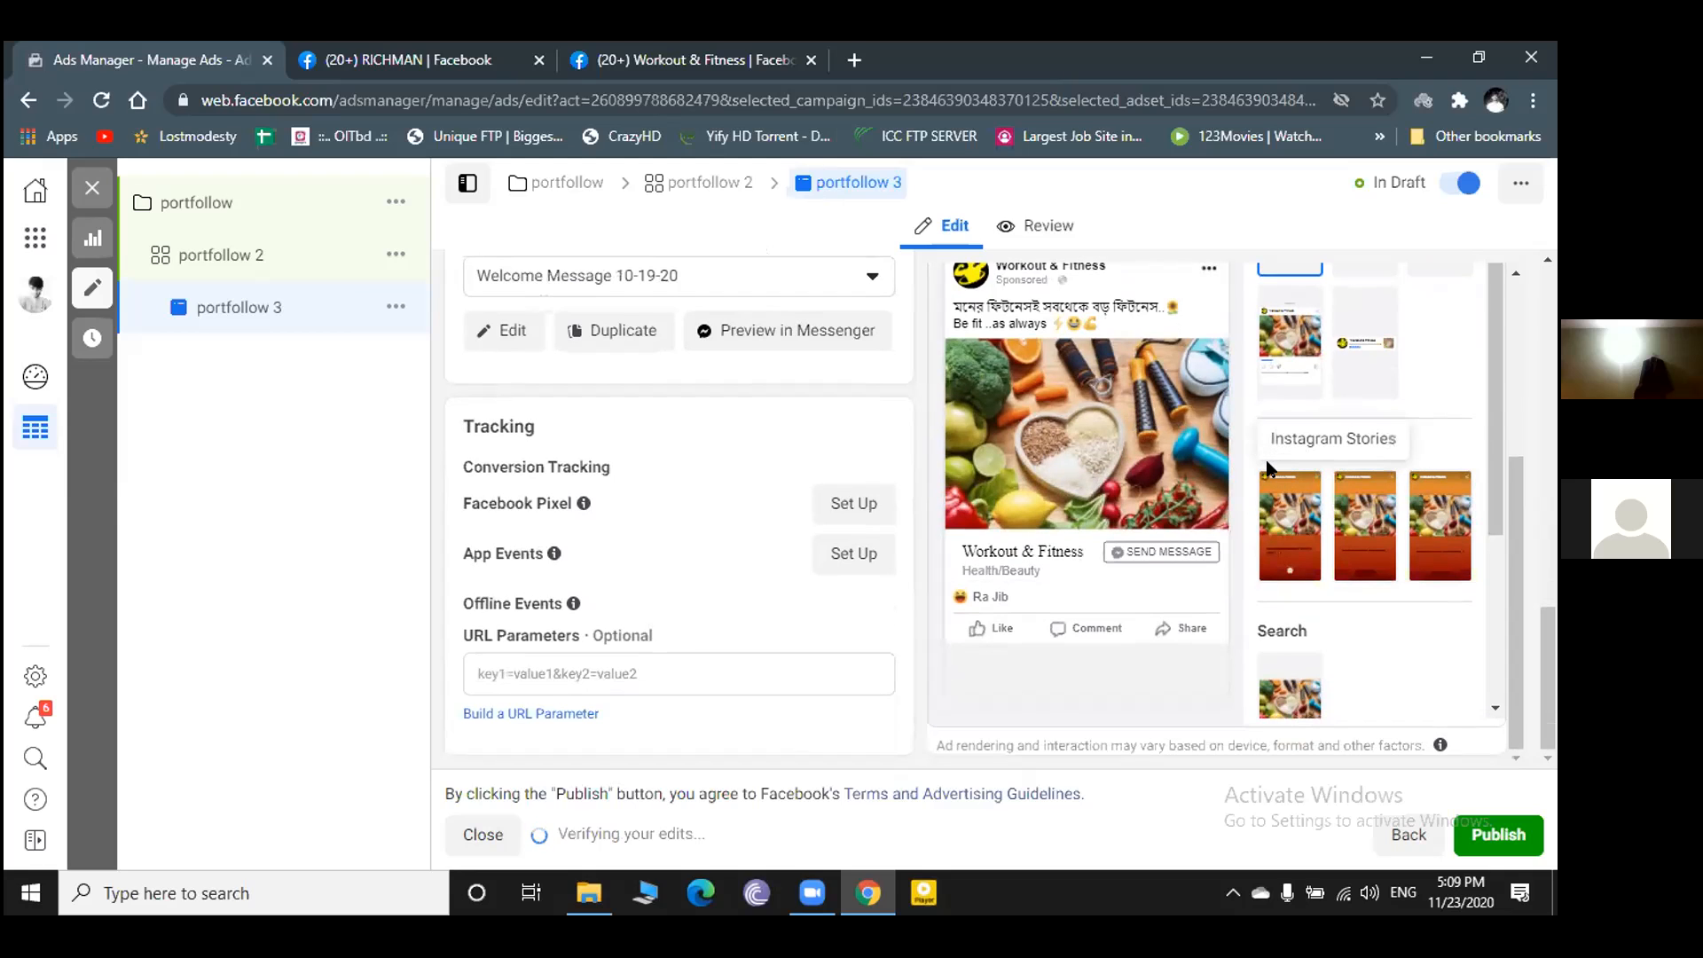
pyautogui.scroll(3, 1251, 444)
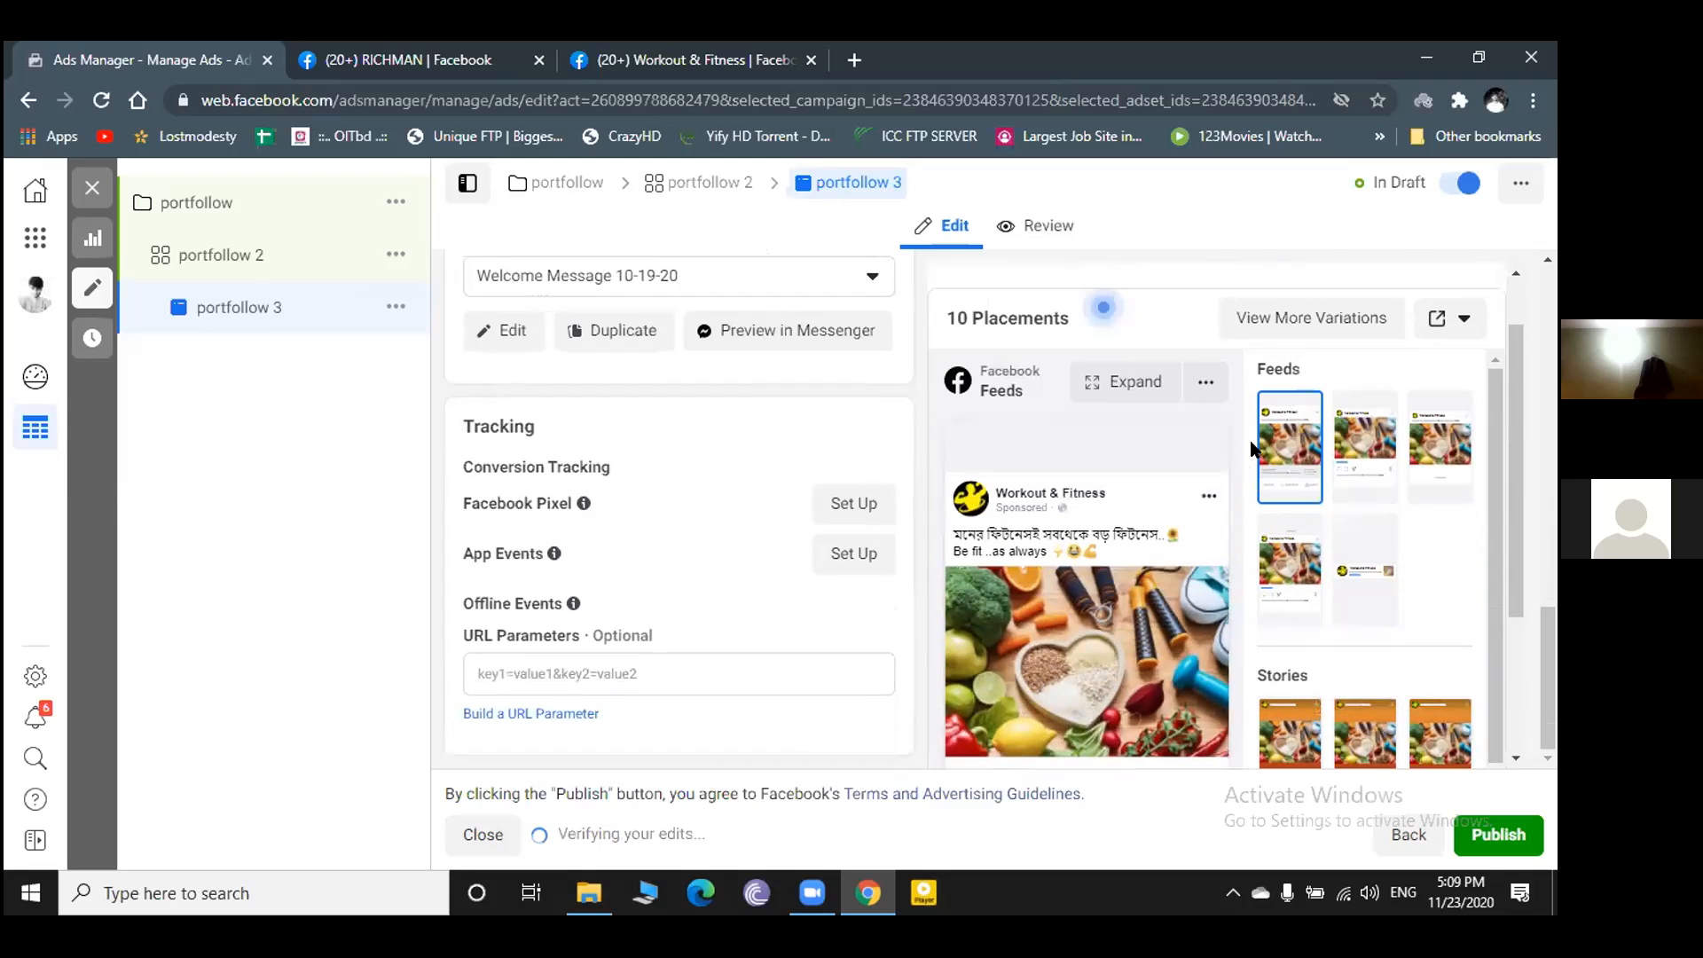
pyautogui.click(1349, 443)
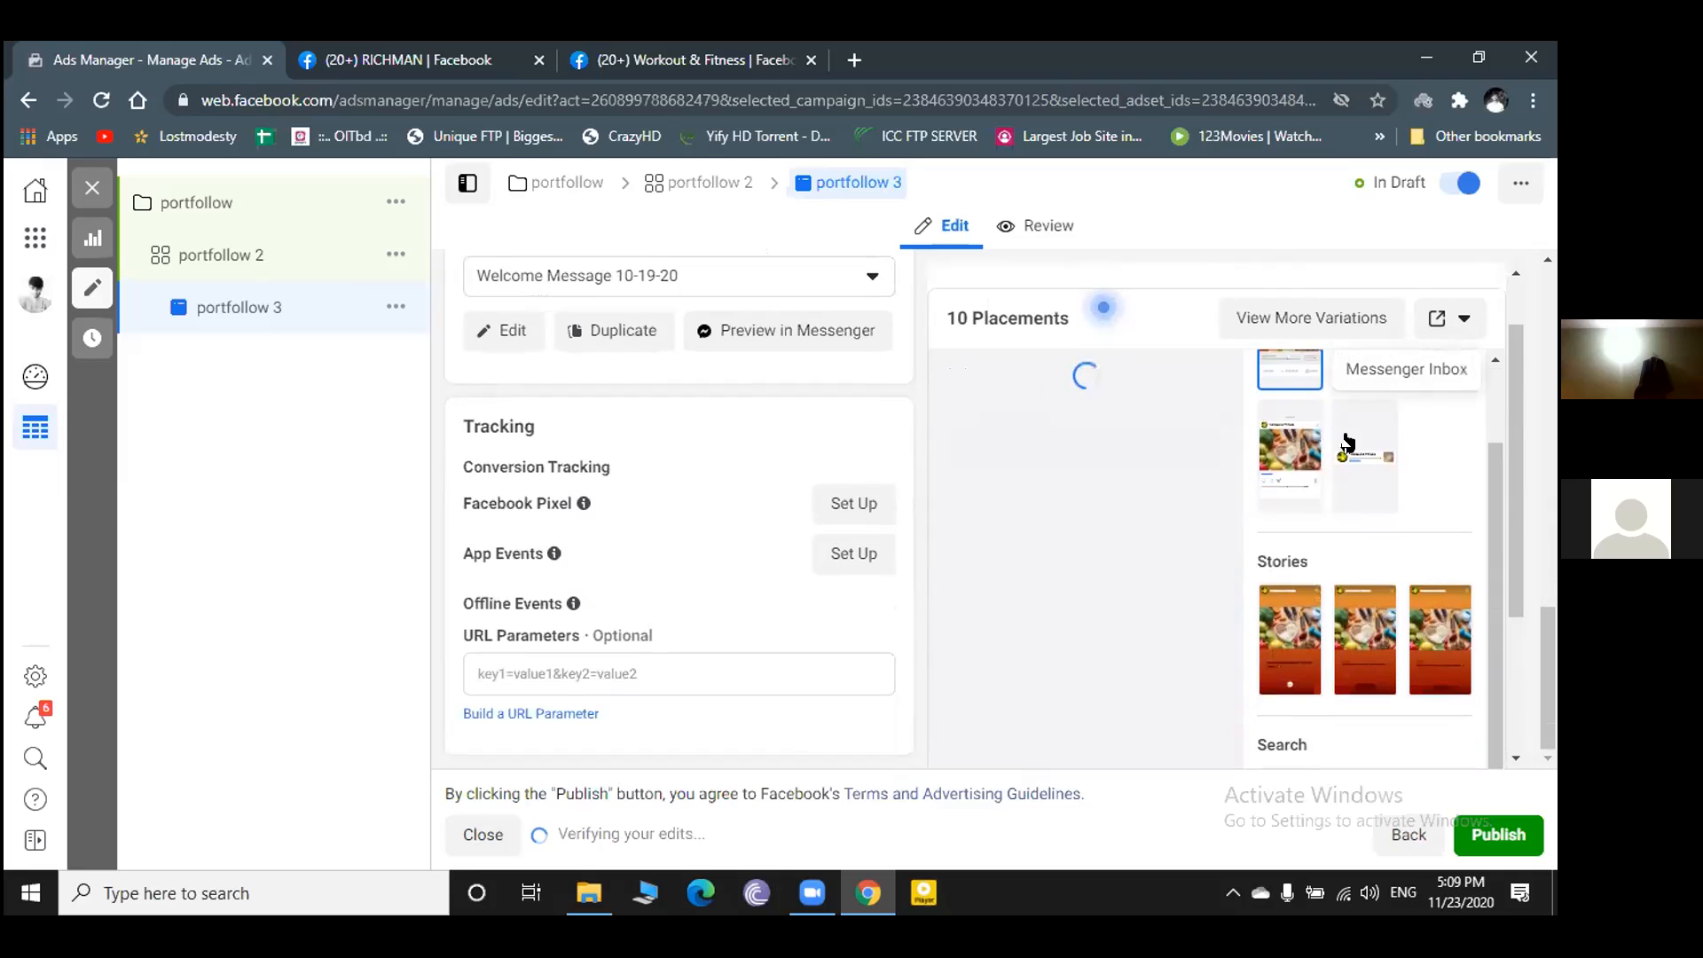
pyautogui.click(1345, 443)
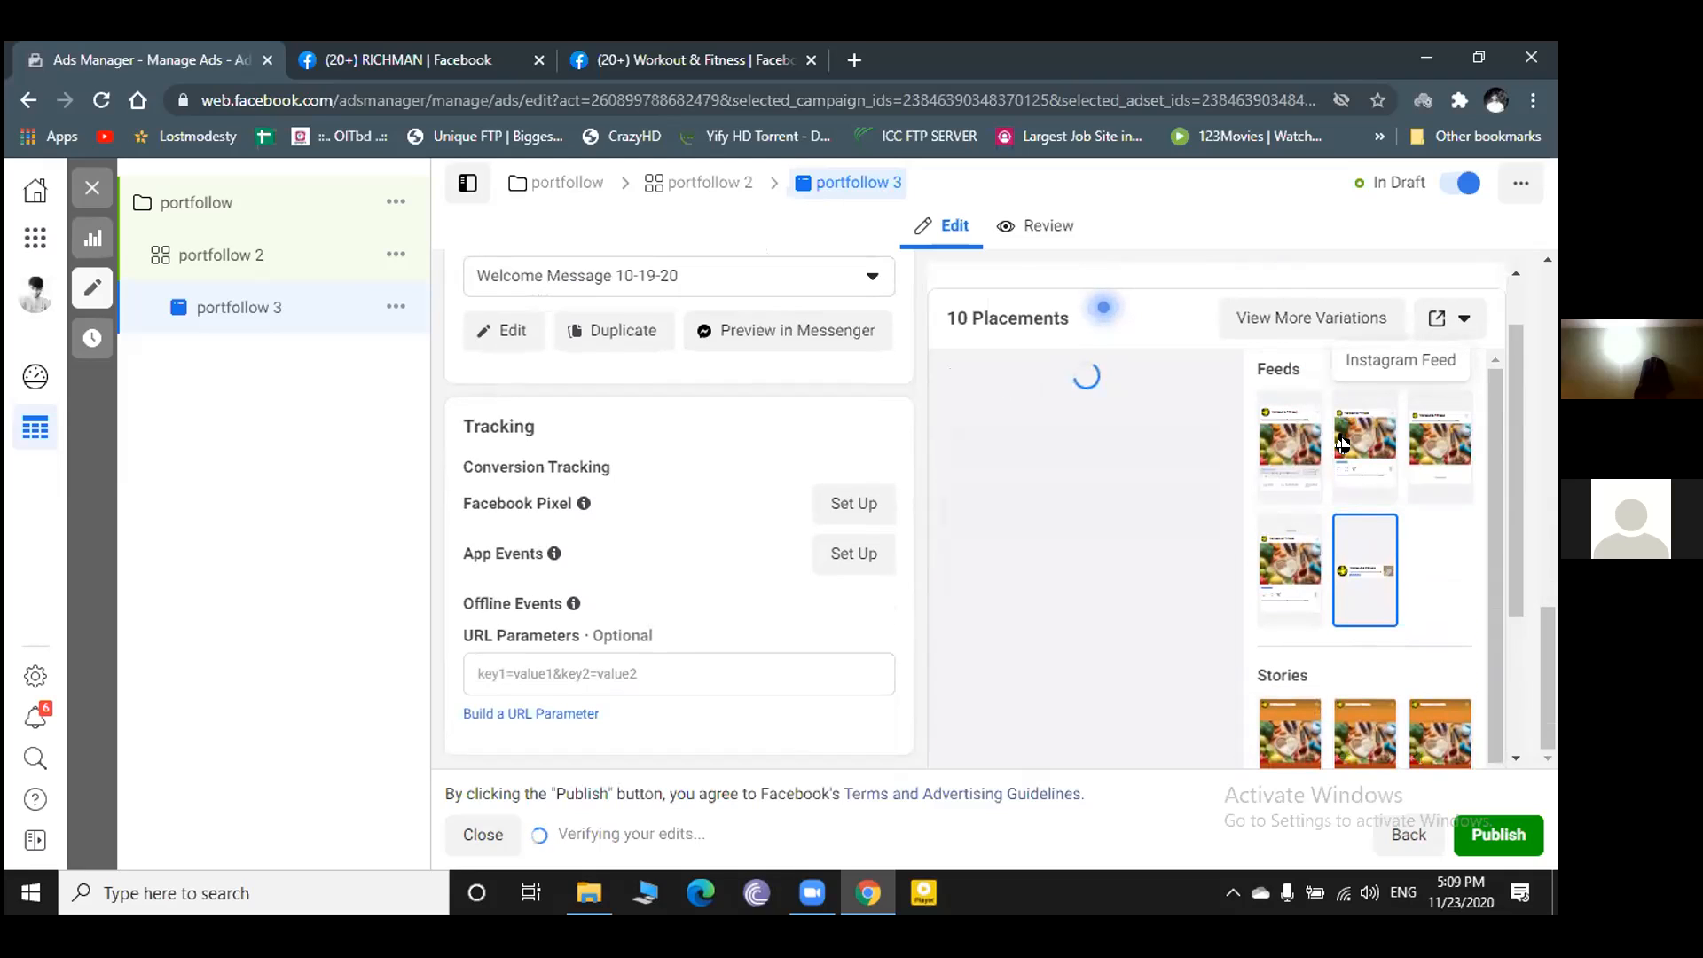
pyautogui.click(1282, 566)
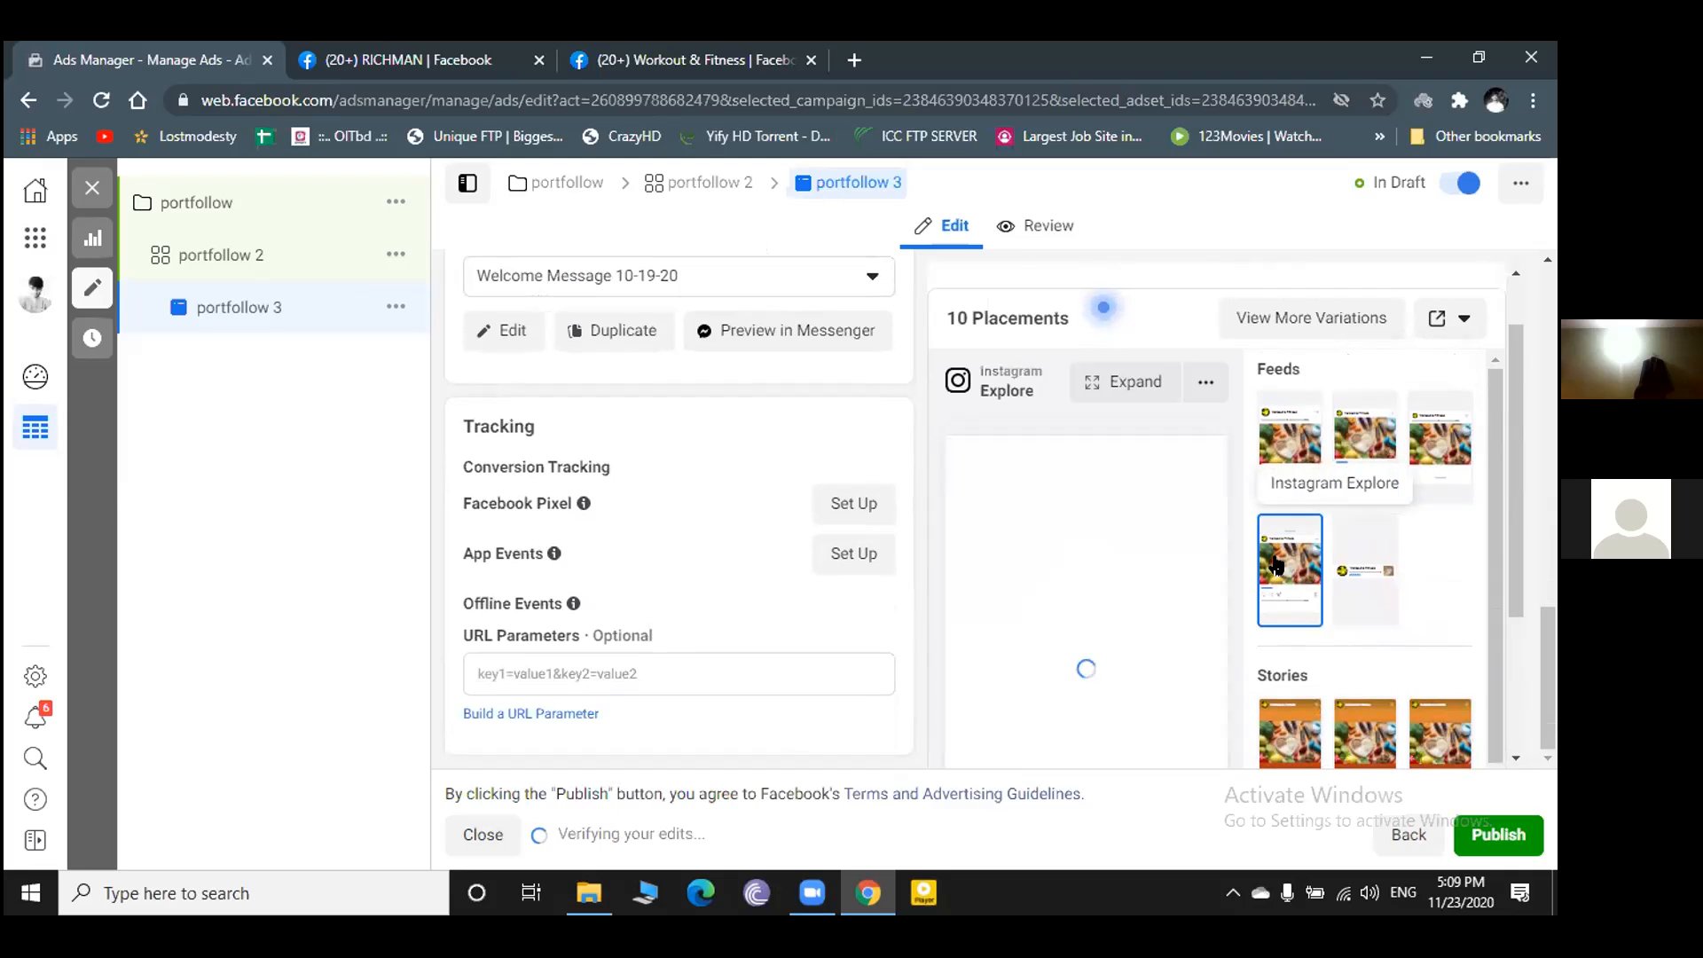
pyautogui.scroll(-1, 1288, 690)
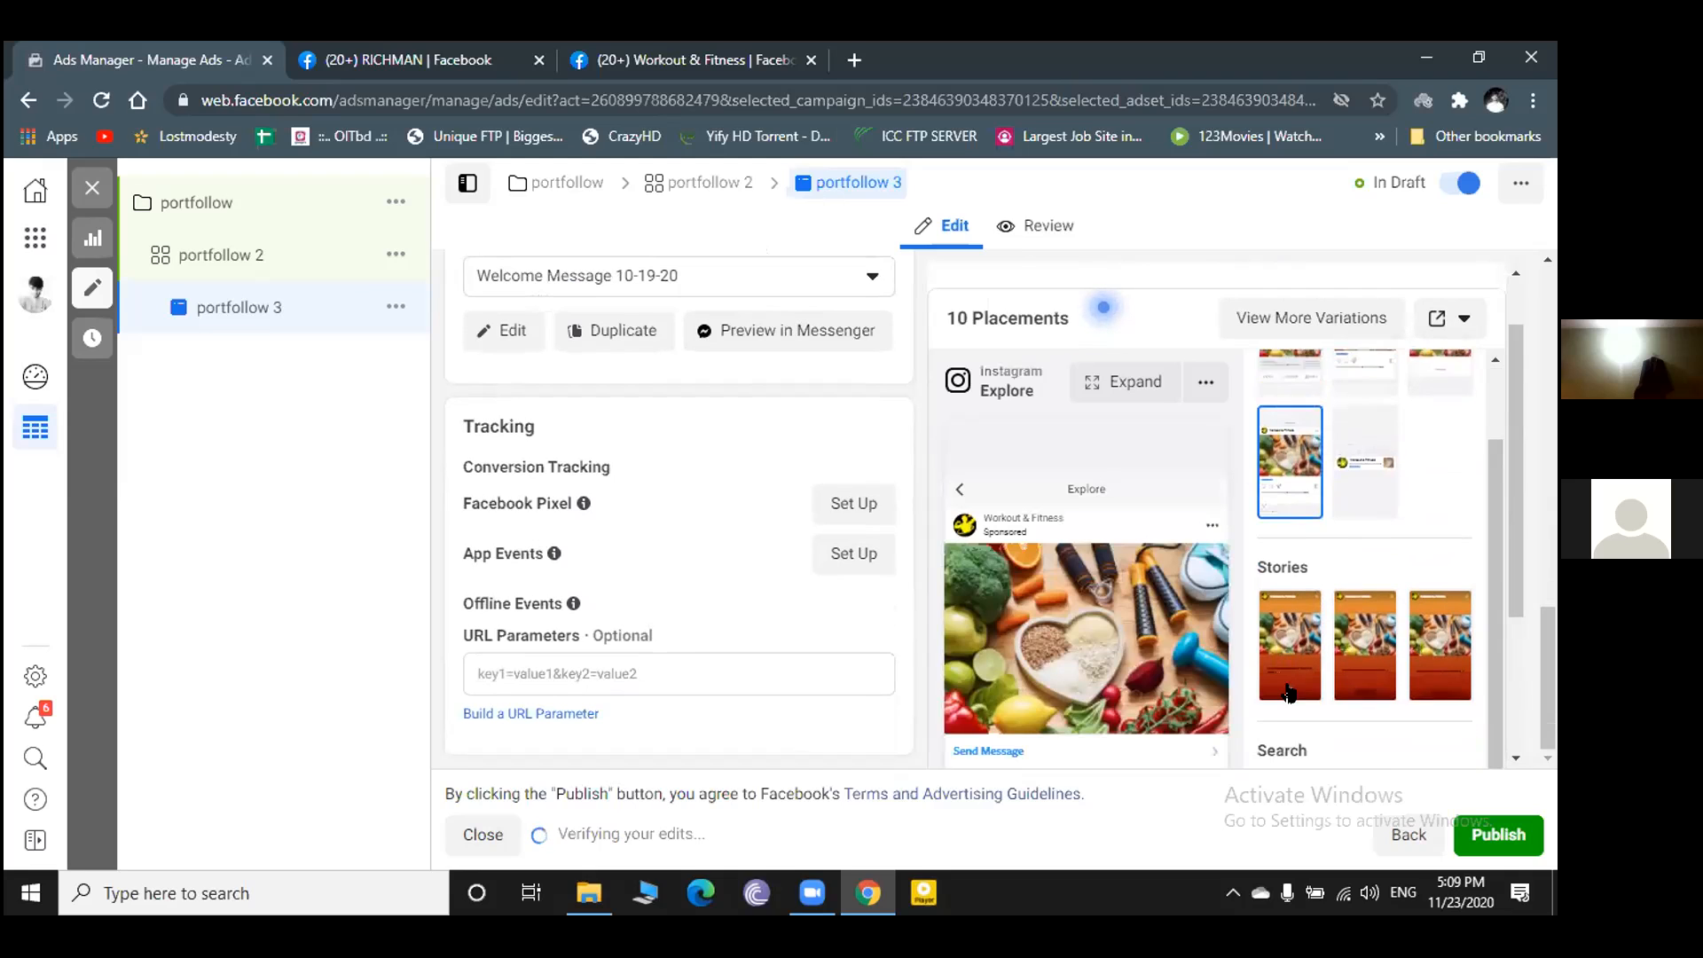
pyautogui.click(1288, 641)
pyautogui.click(1344, 630)
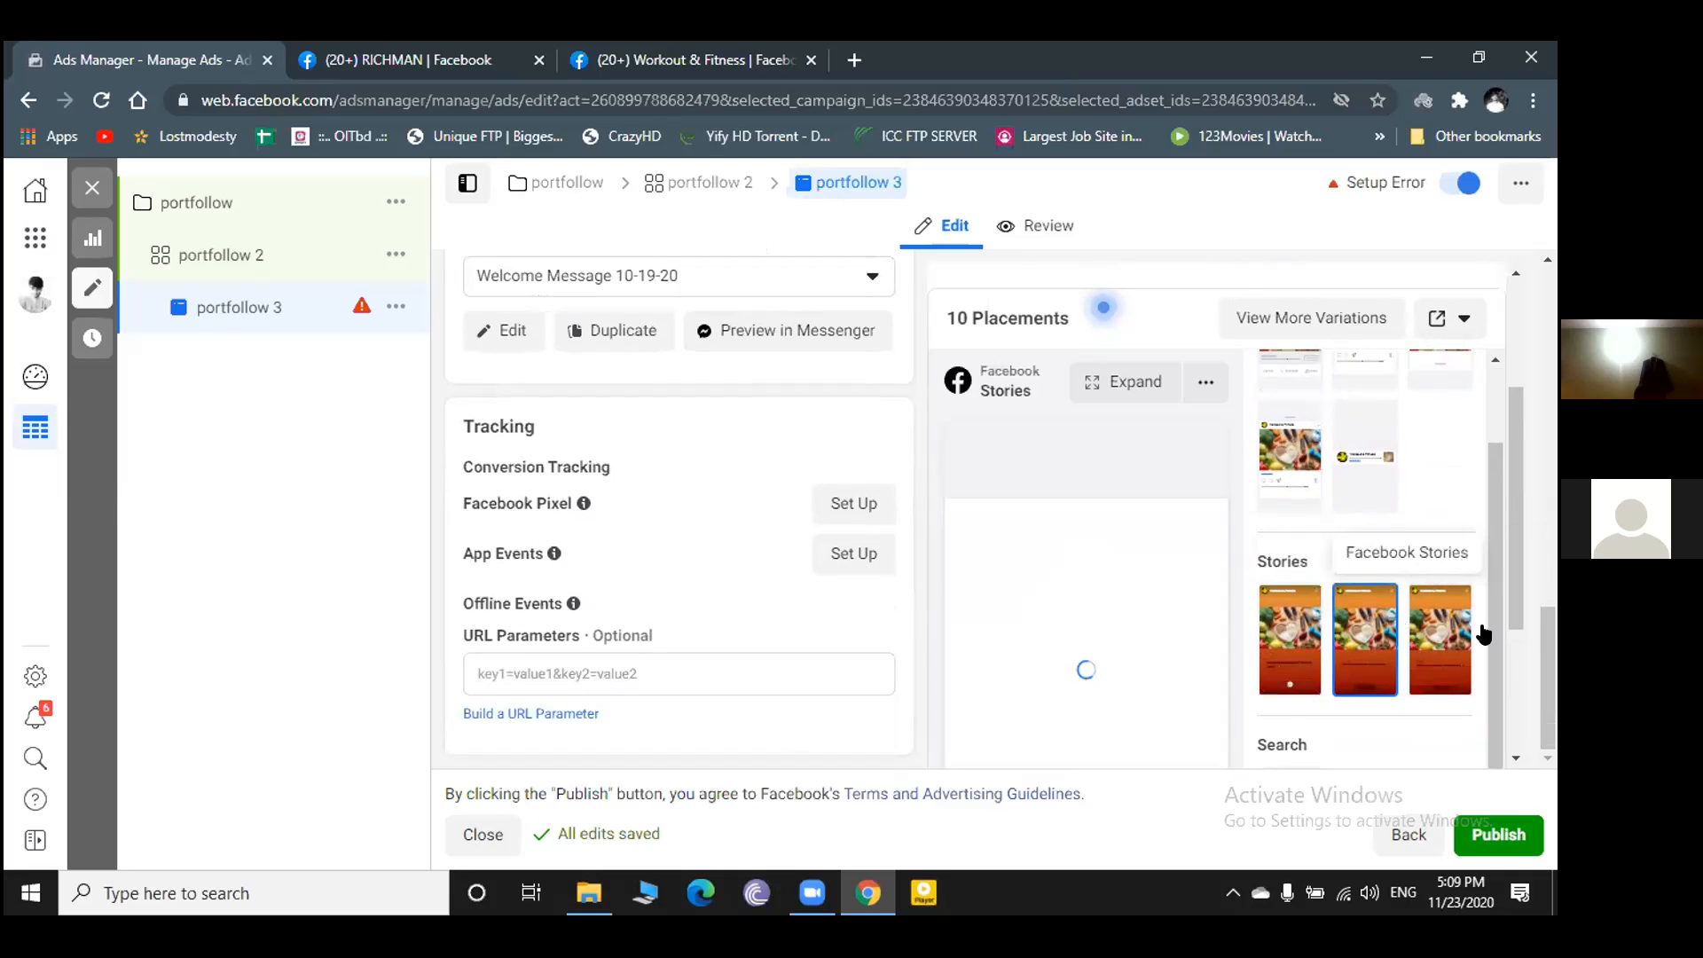
pyautogui.click(1260, 638)
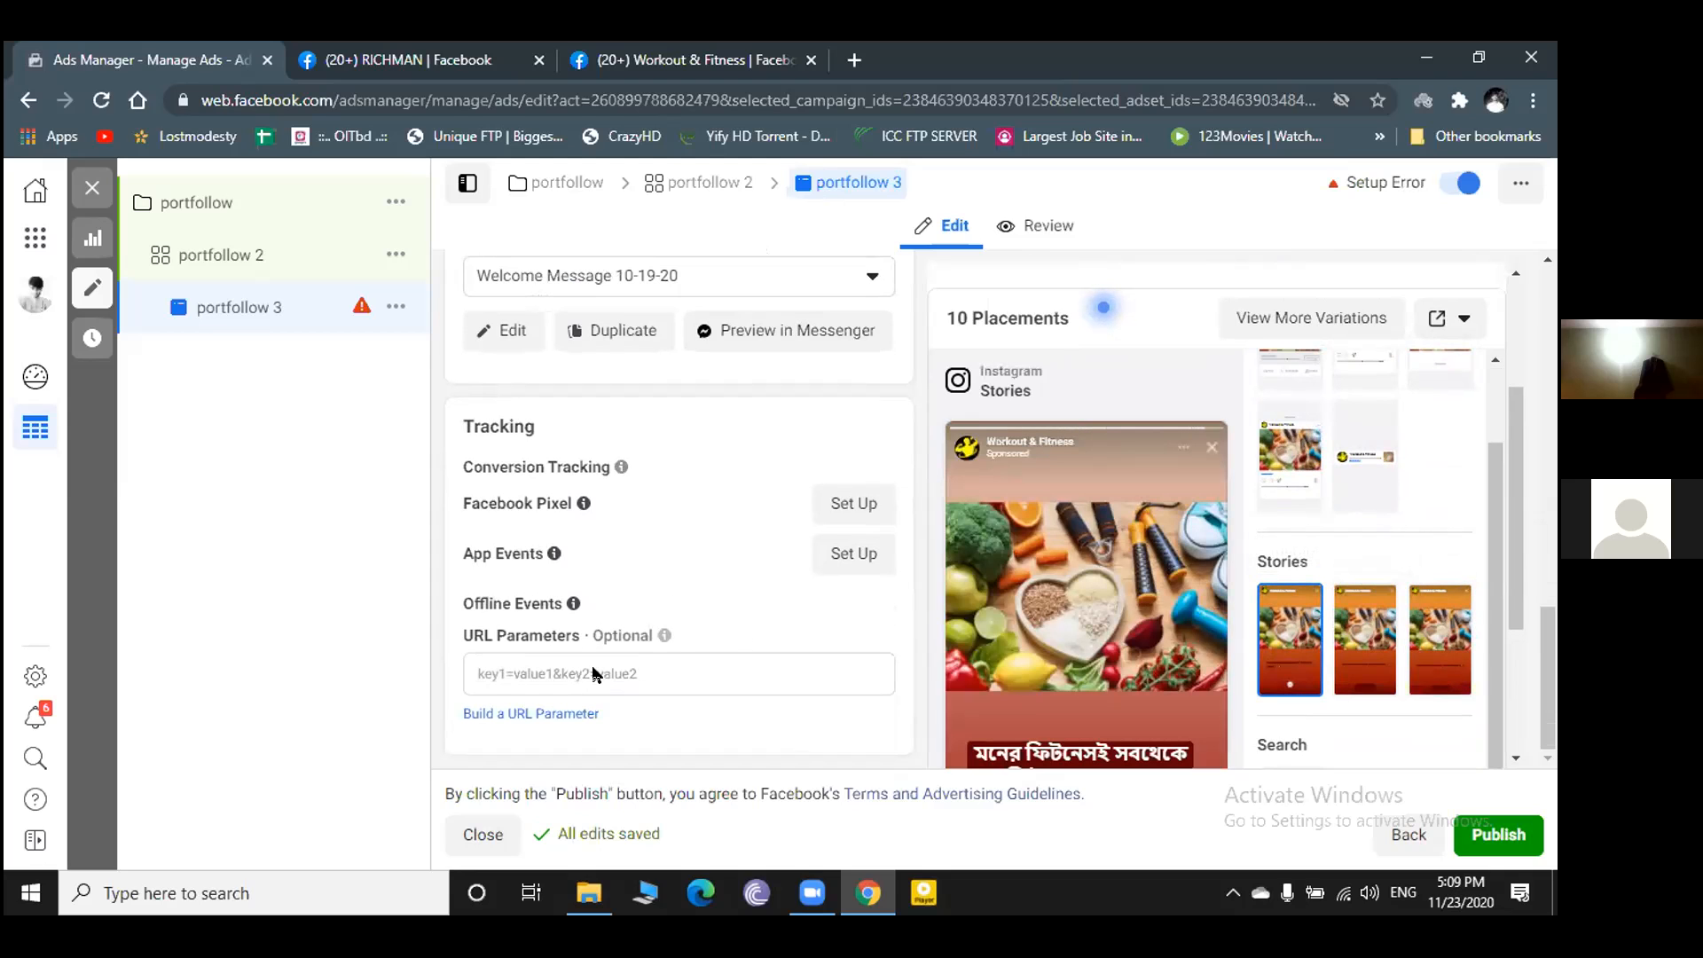
# - Switch the message template to Create New and open the Start Conversations template for editing
pyautogui.scroll(4, 669, 428)
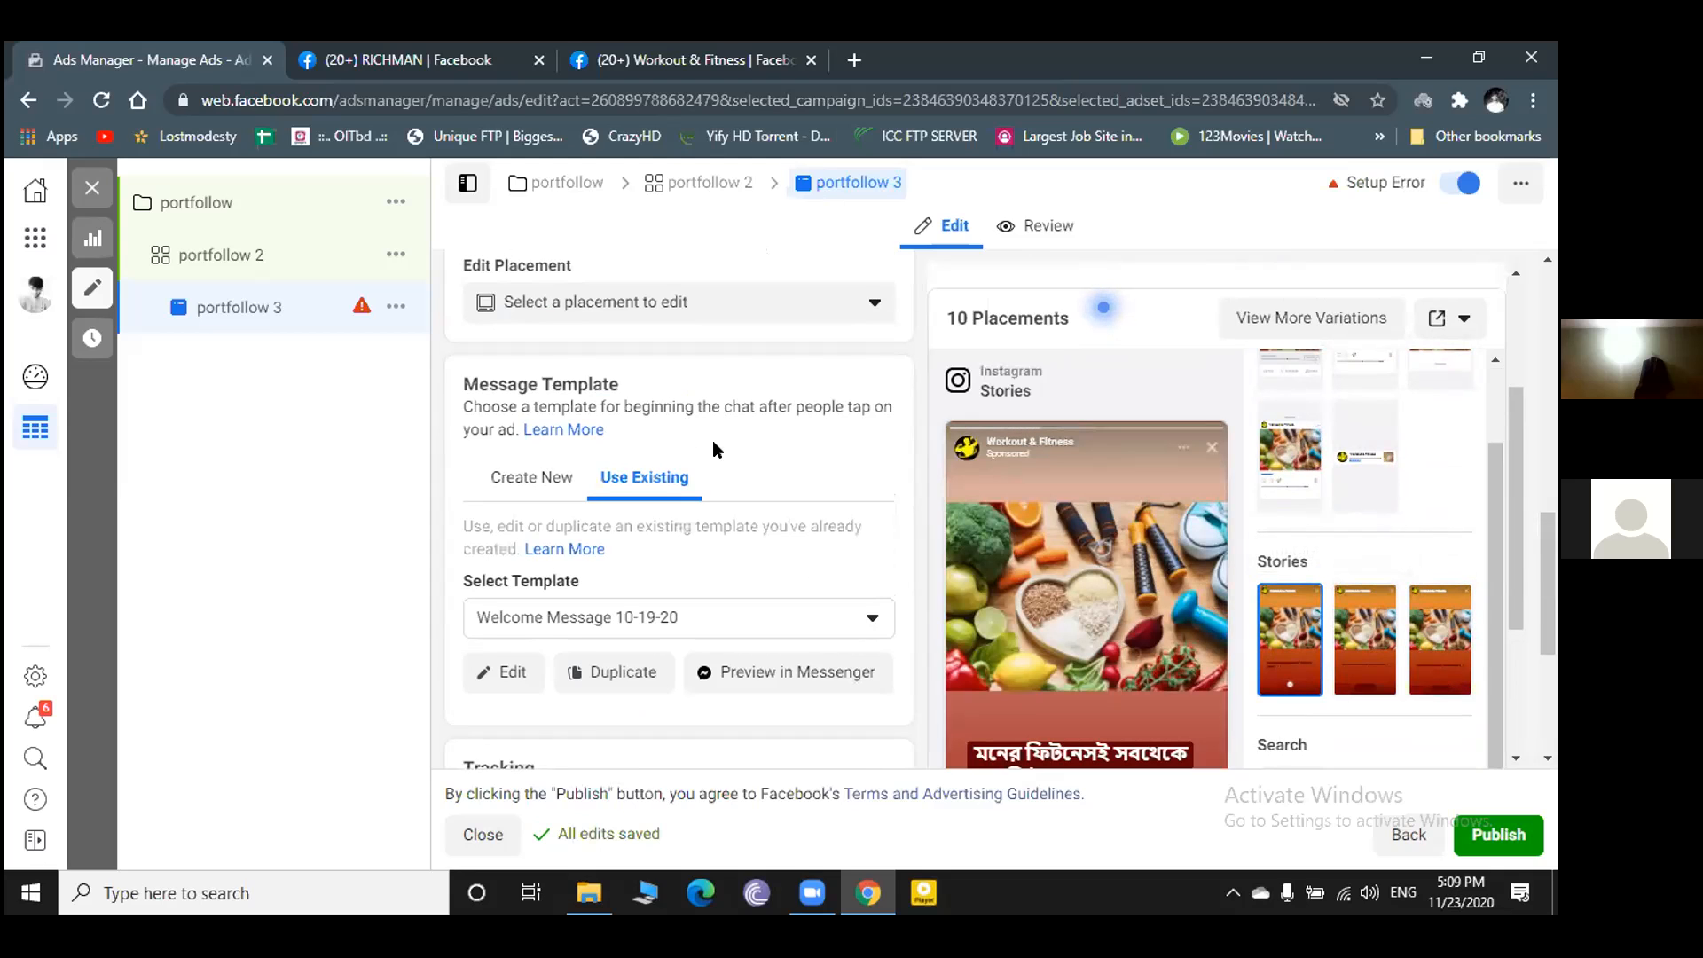
pyautogui.scroll(3, 752, 442)
pyautogui.scroll(-4, 752, 442)
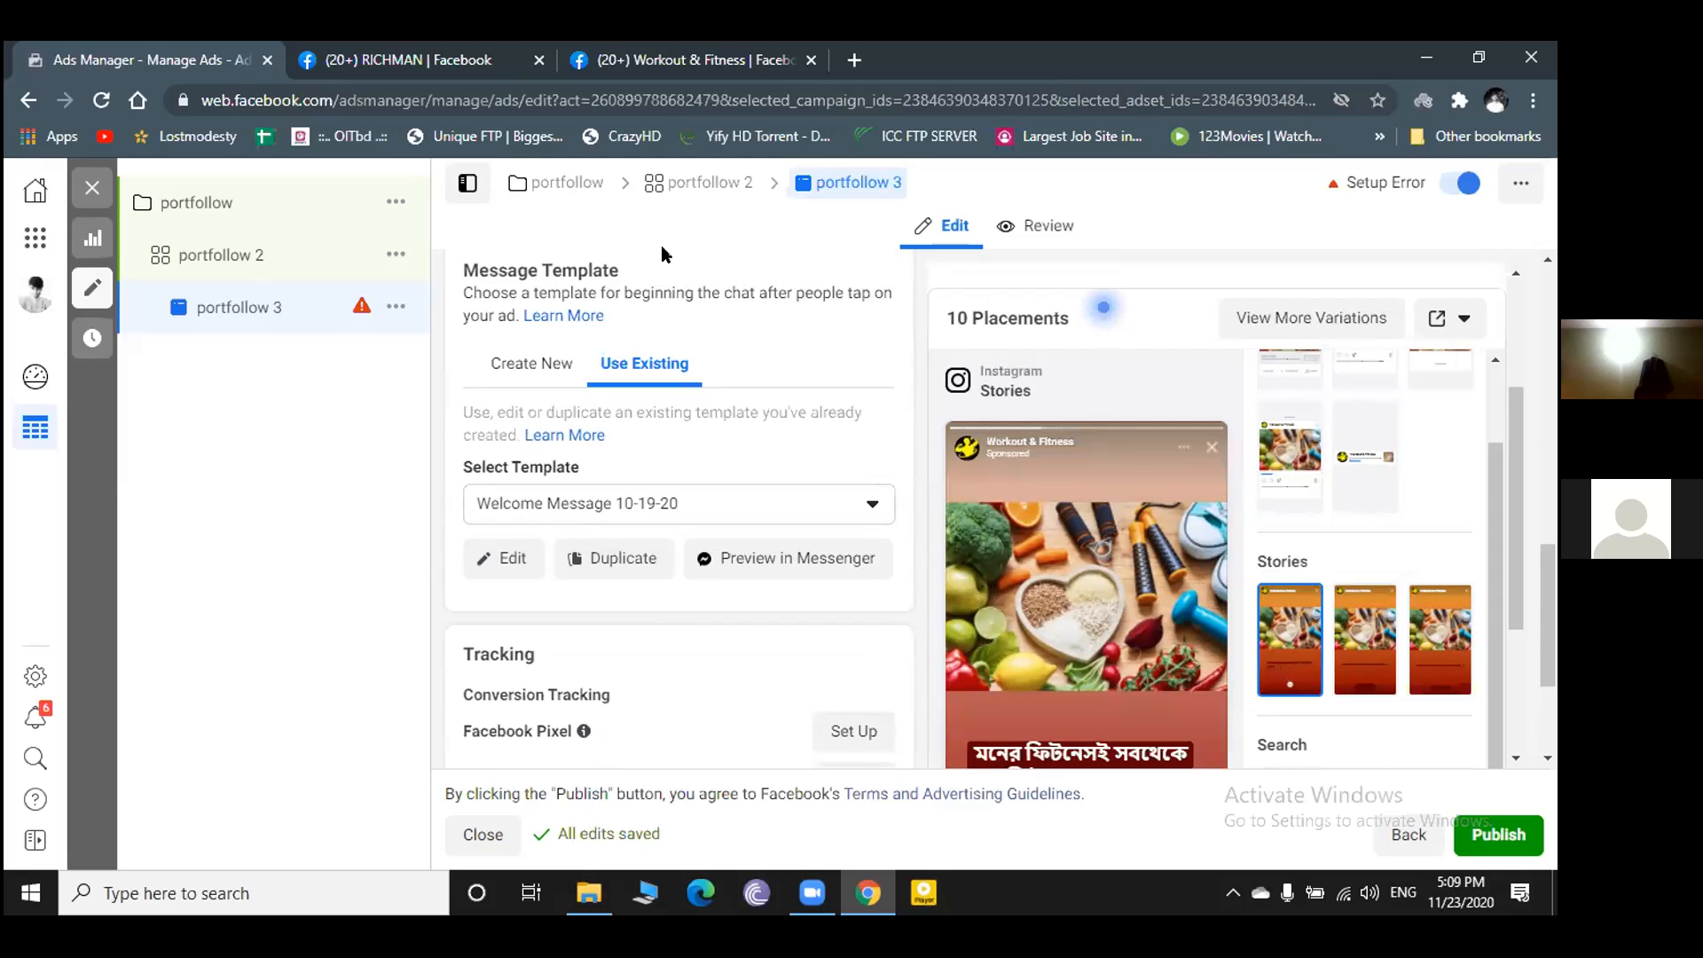
pyautogui.scroll(1, 662, 244)
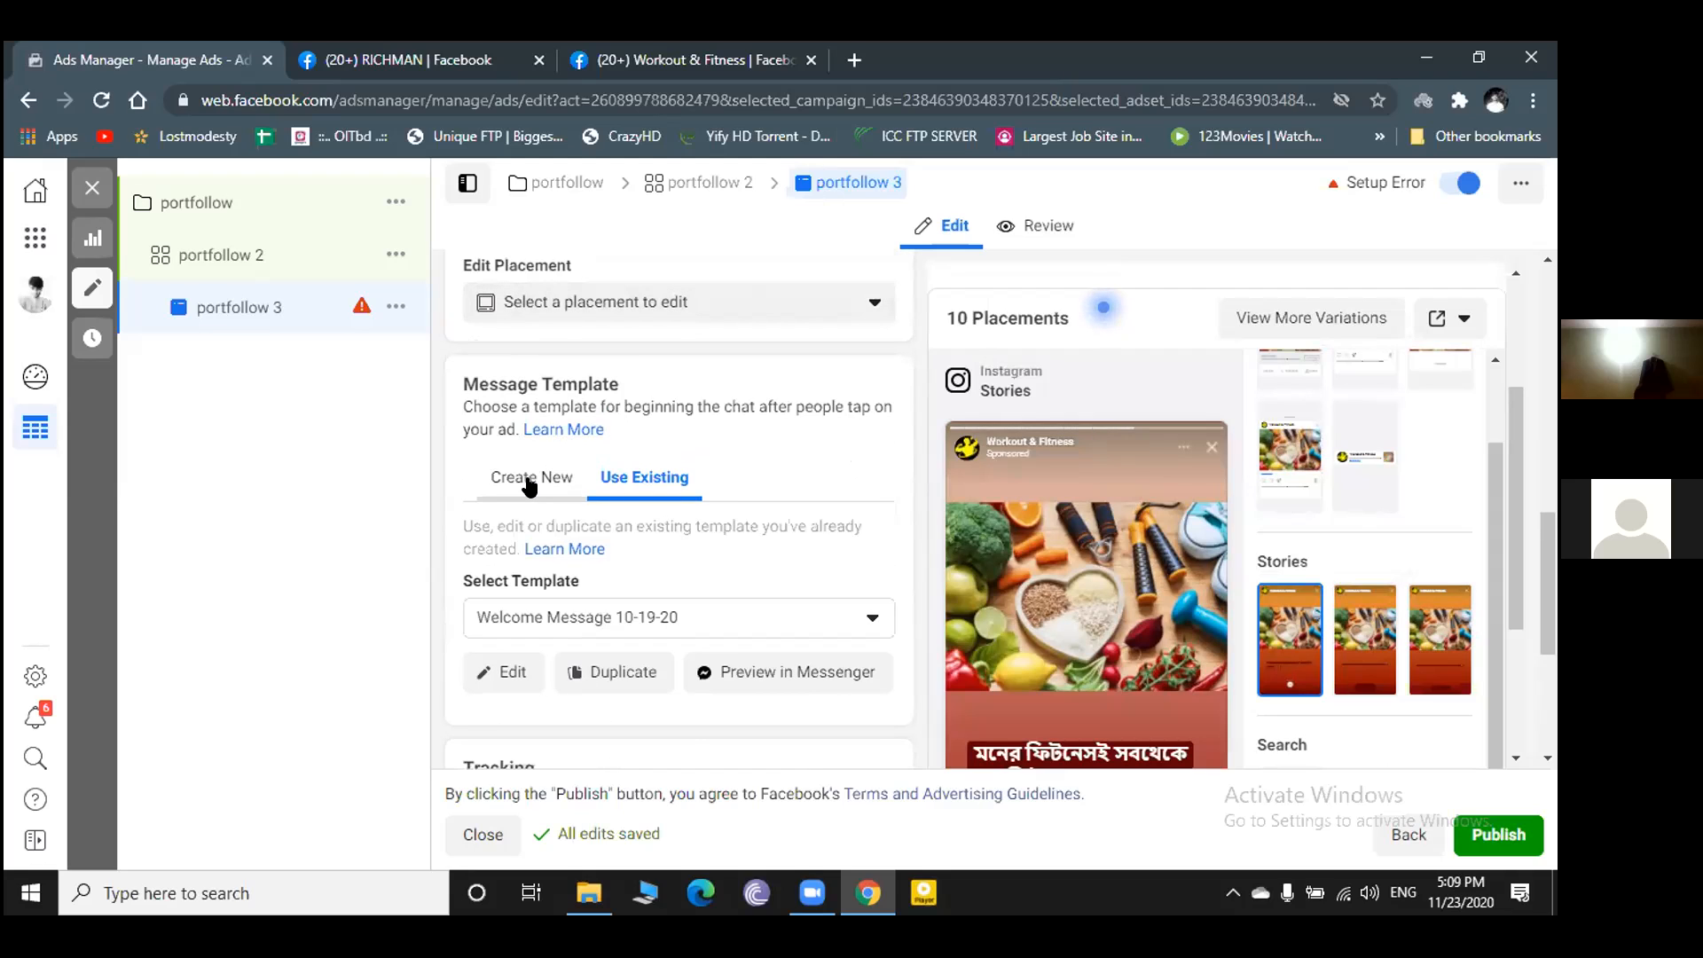
pyautogui.click(529, 485)
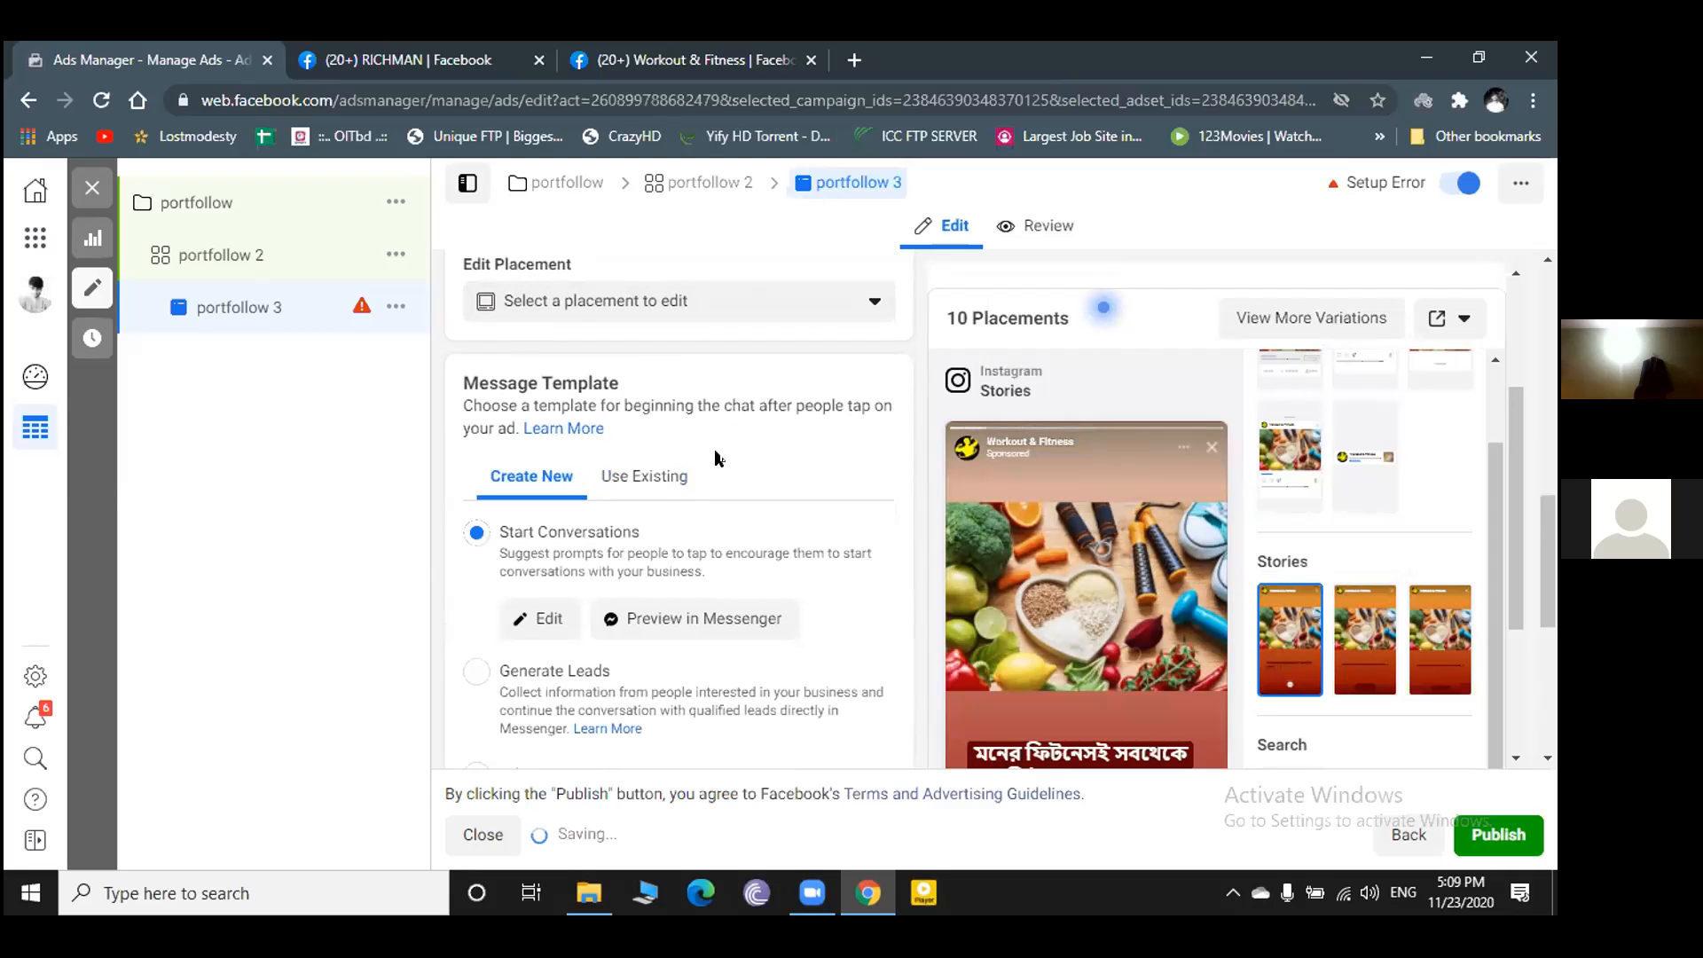
pyautogui.scroll(-1, 716, 458)
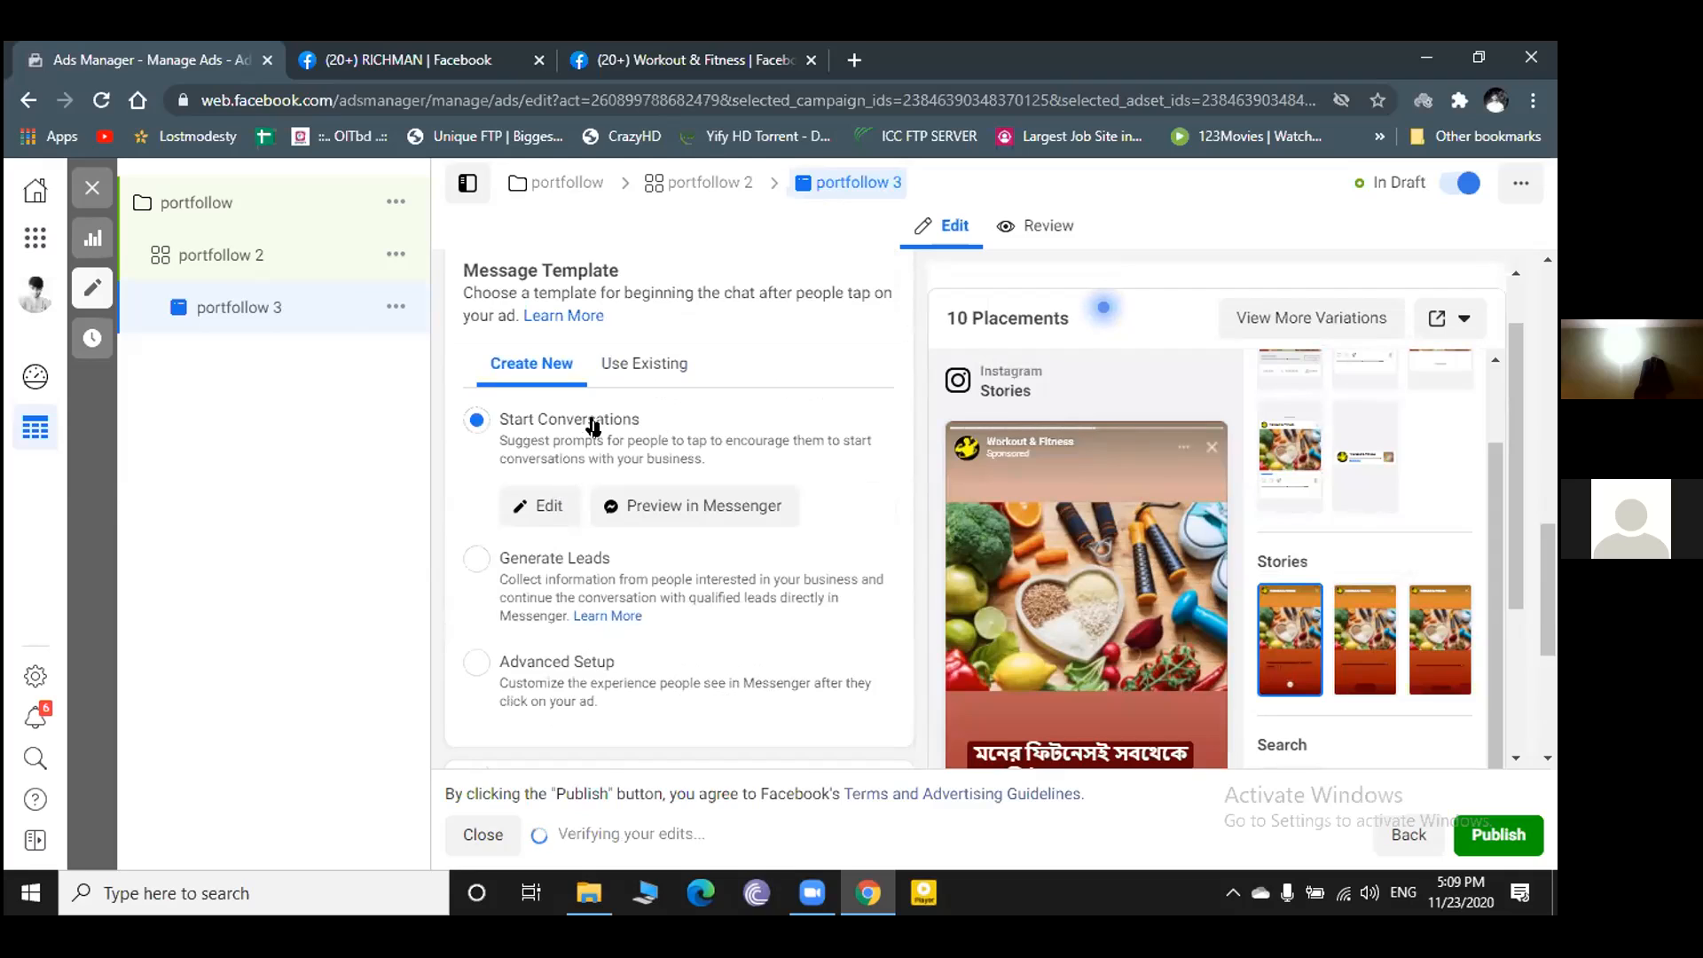
pyautogui.click(547, 507)
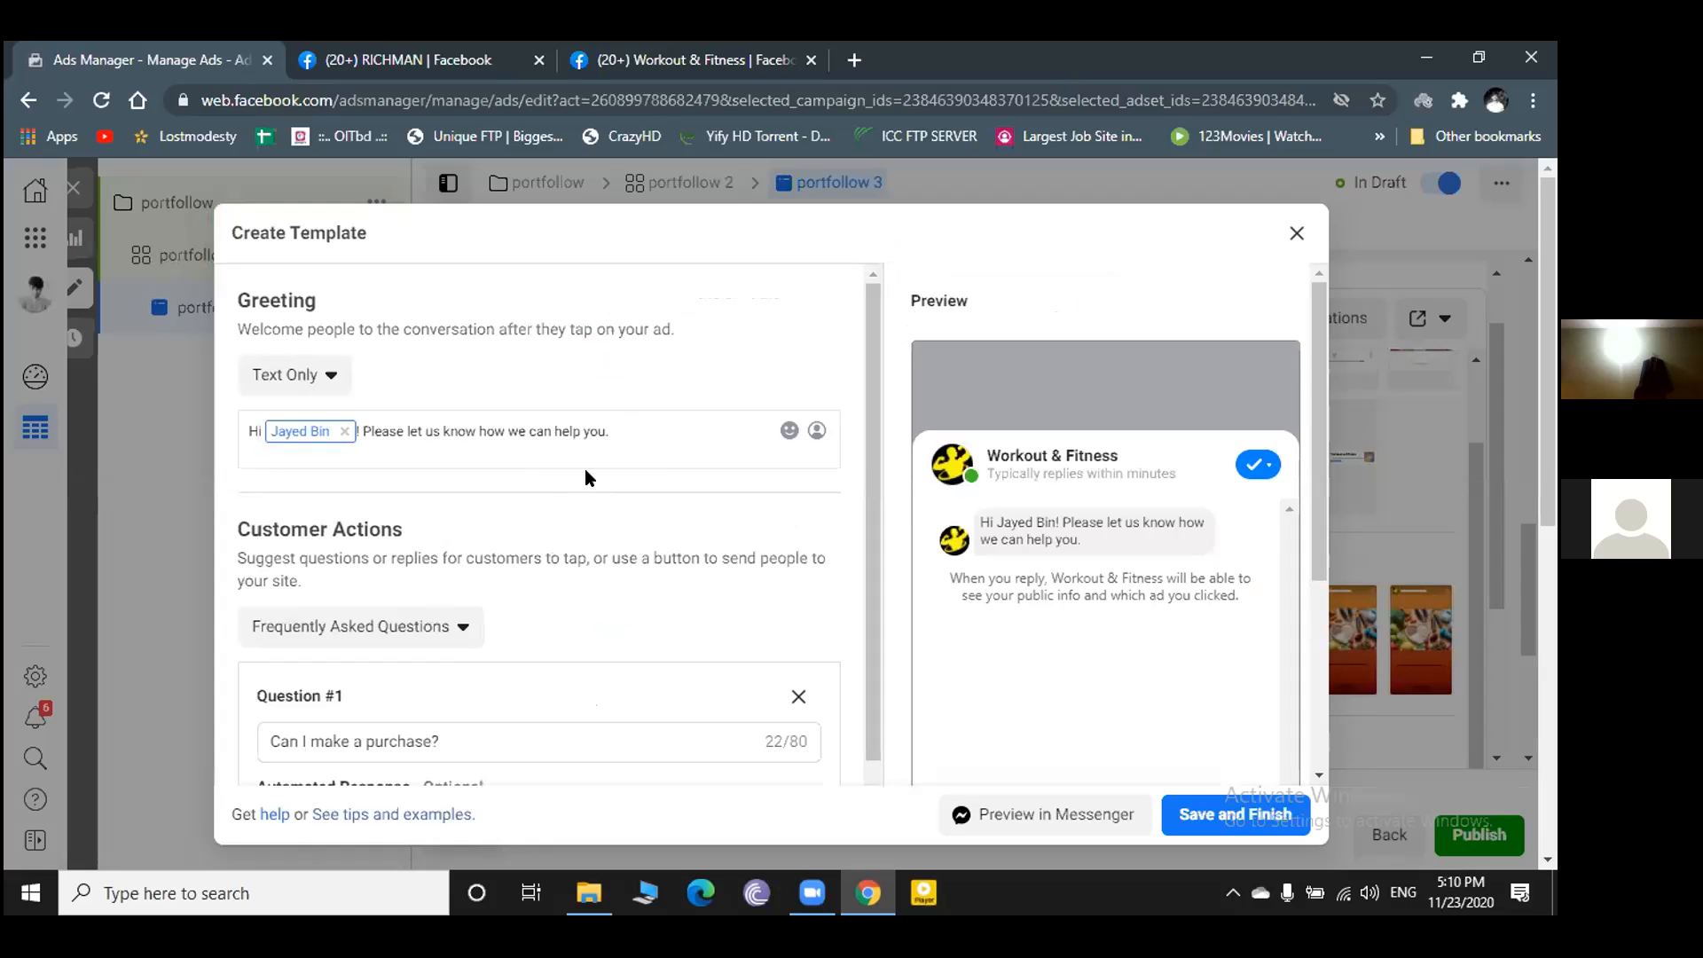
# - Enter "sure you can" as the automated response to Question #1, "Can I make a purchase?"
pyautogui.scroll(-1, 555, 564)
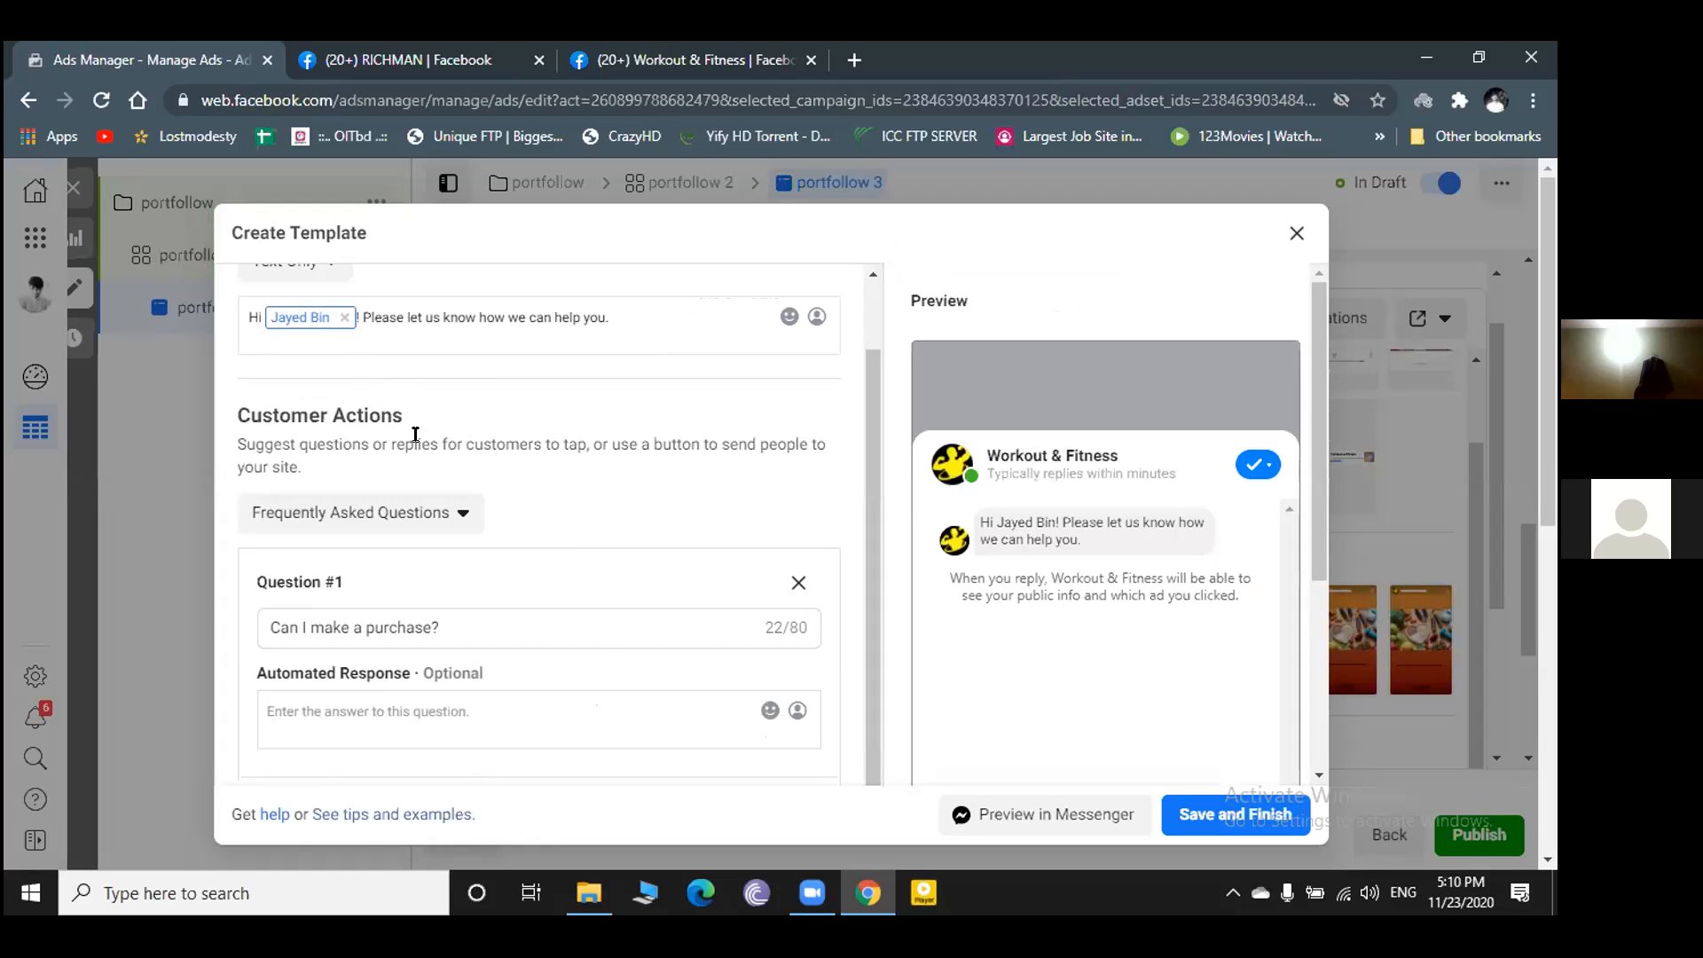
pyautogui.scroll(-2, 417, 589)
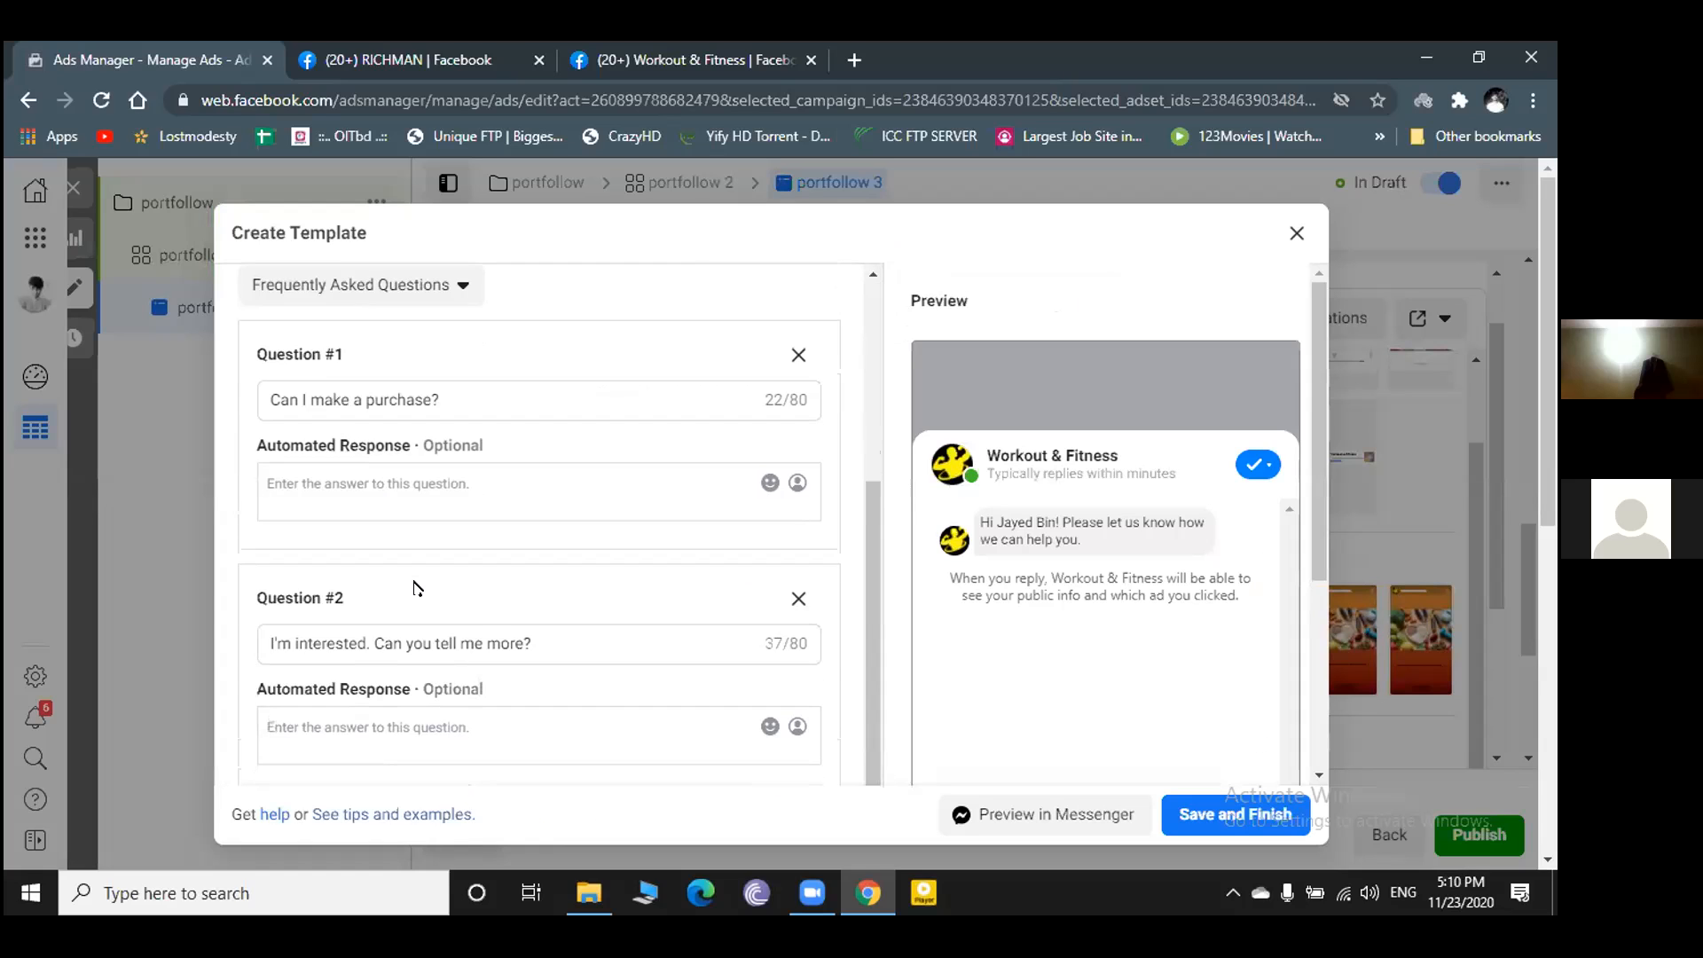
pyautogui.scroll(1, 415, 497)
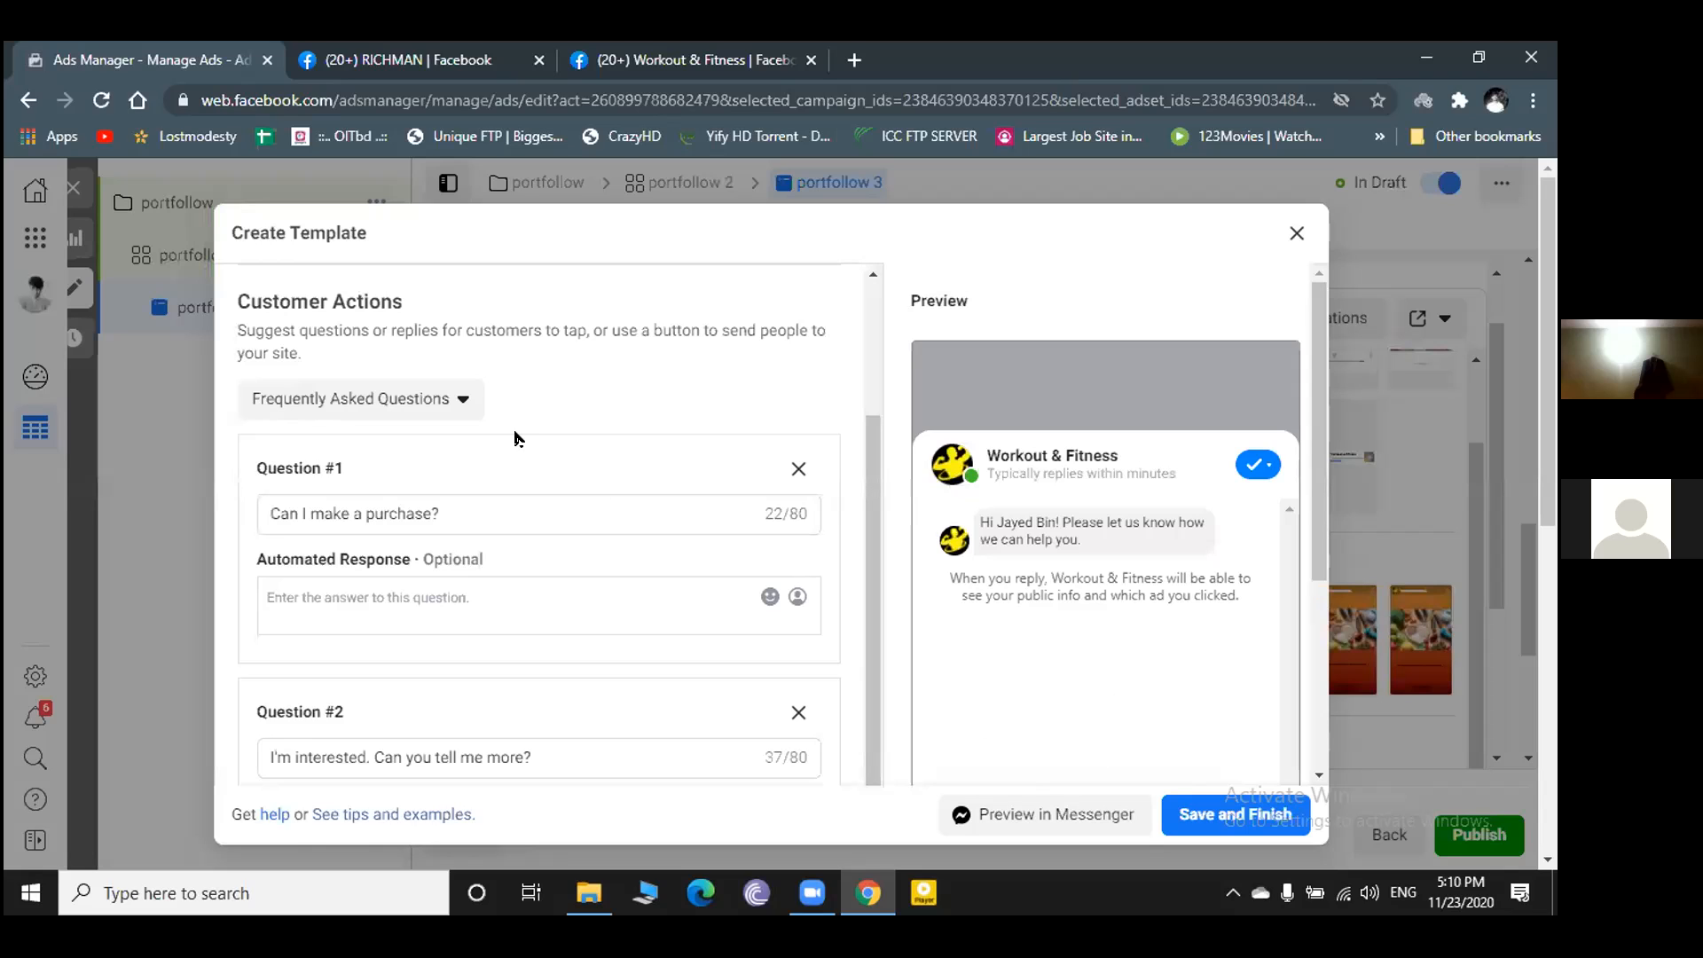
pyautogui.scroll(2, 502, 509)
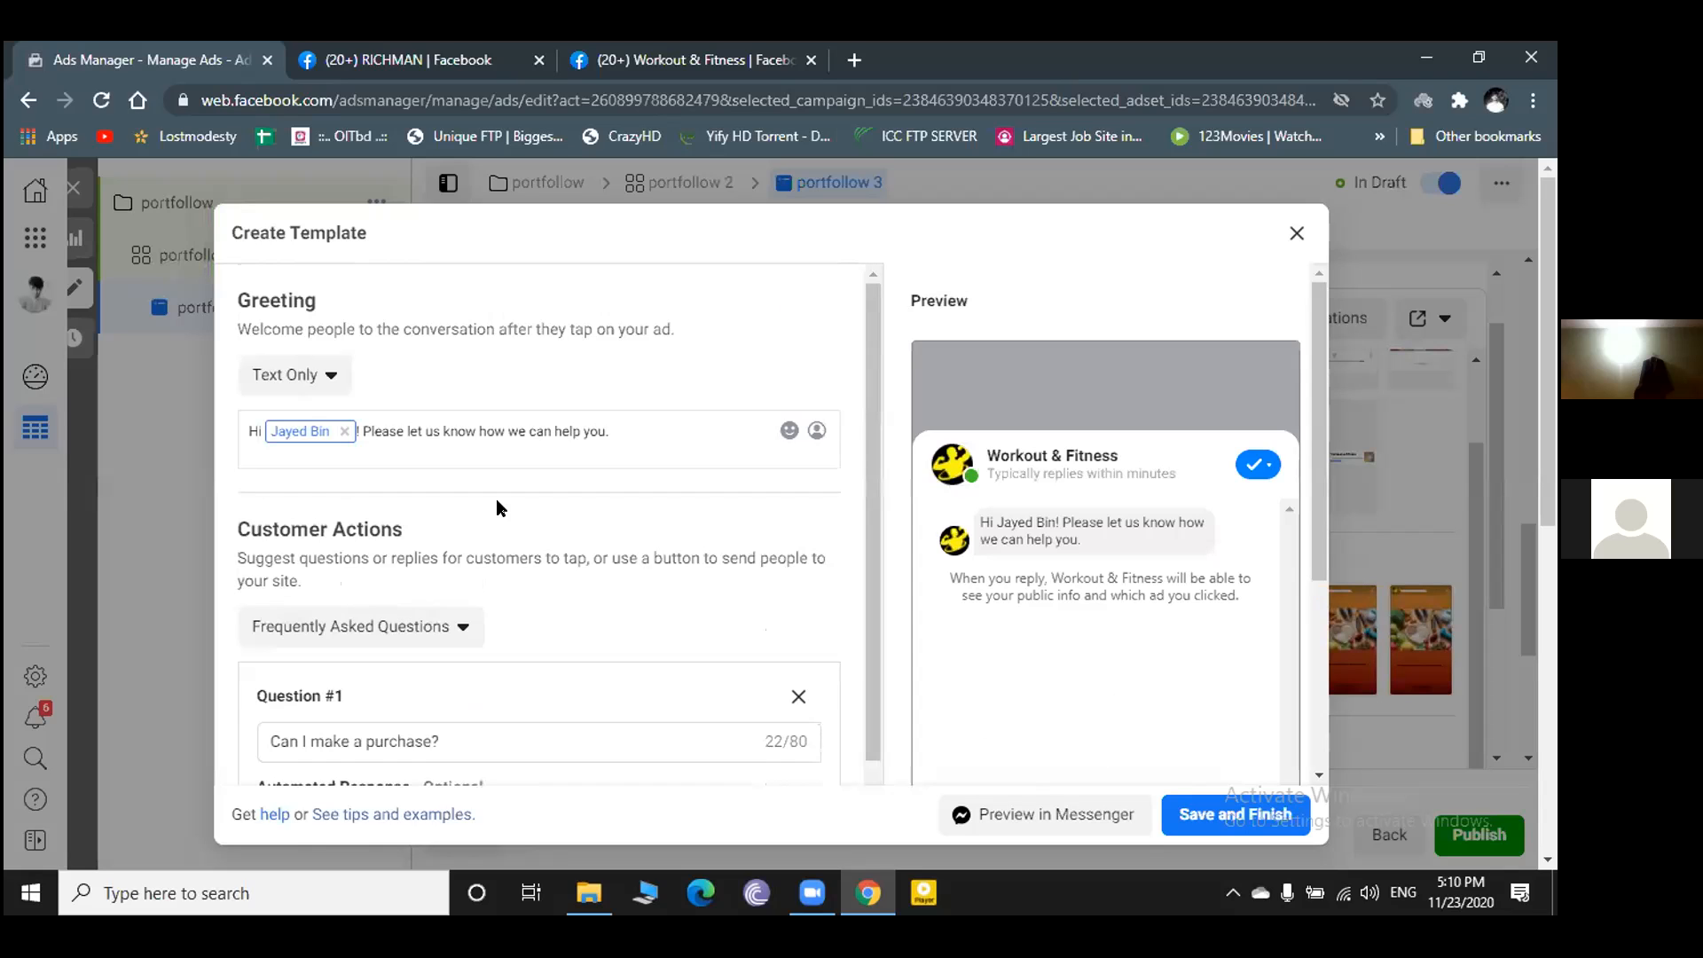
pyautogui.scroll(-1, 497, 508)
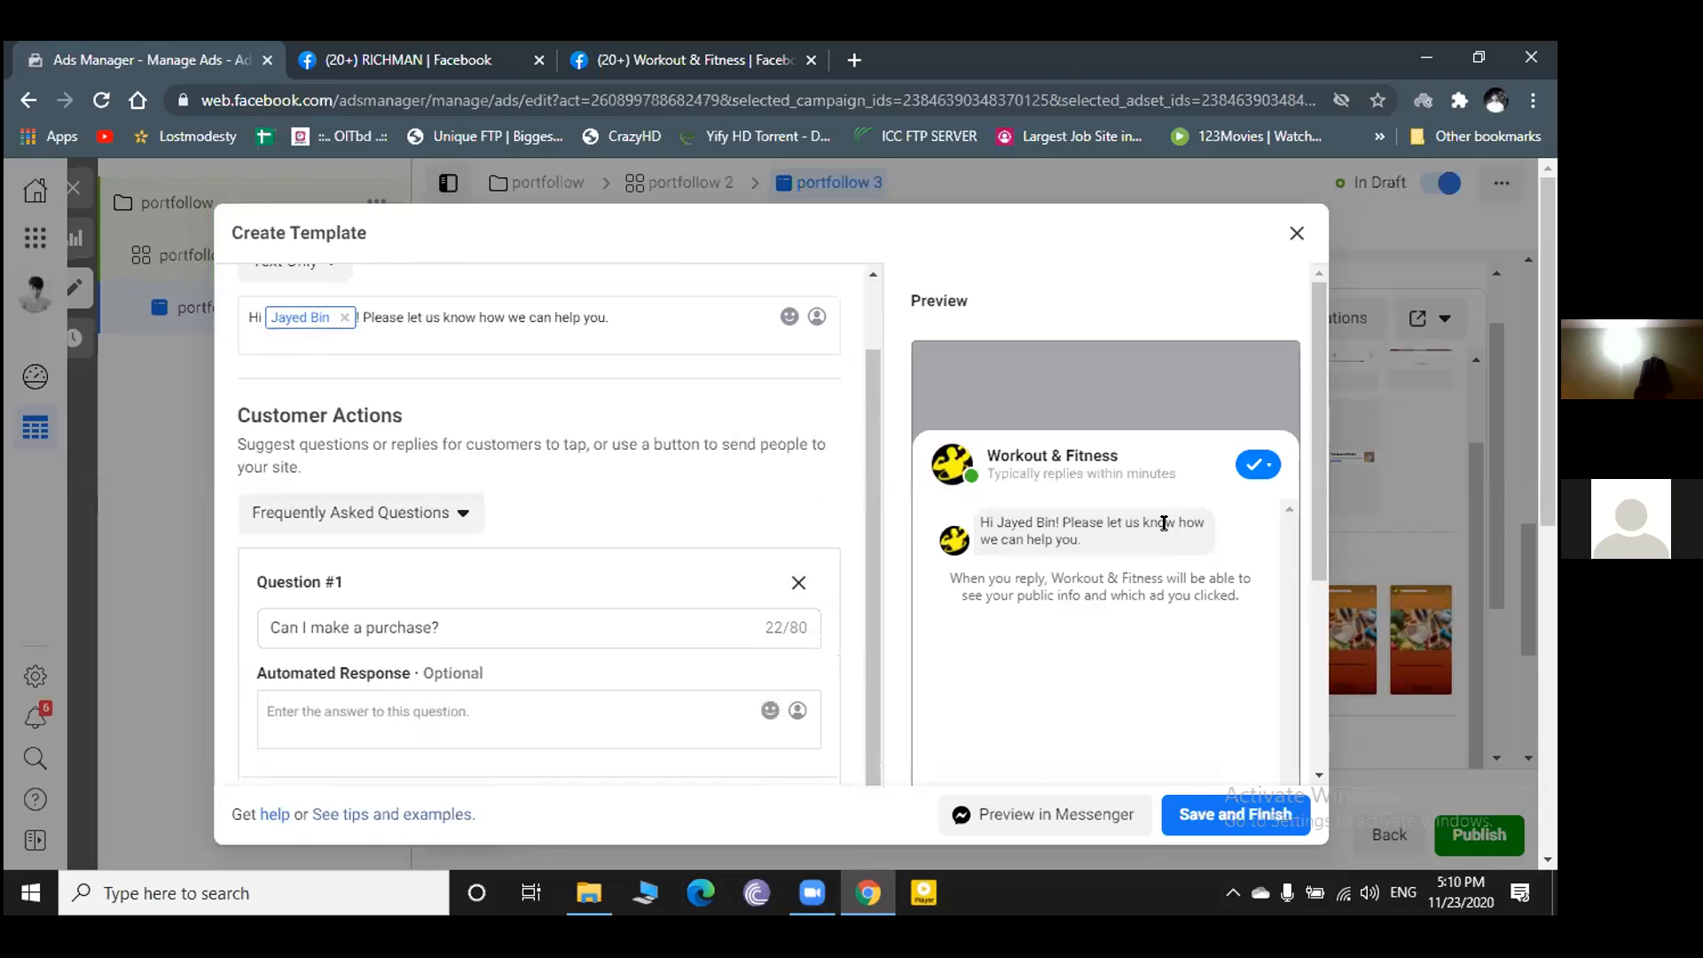
pyautogui.scroll(-2, 404, 479)
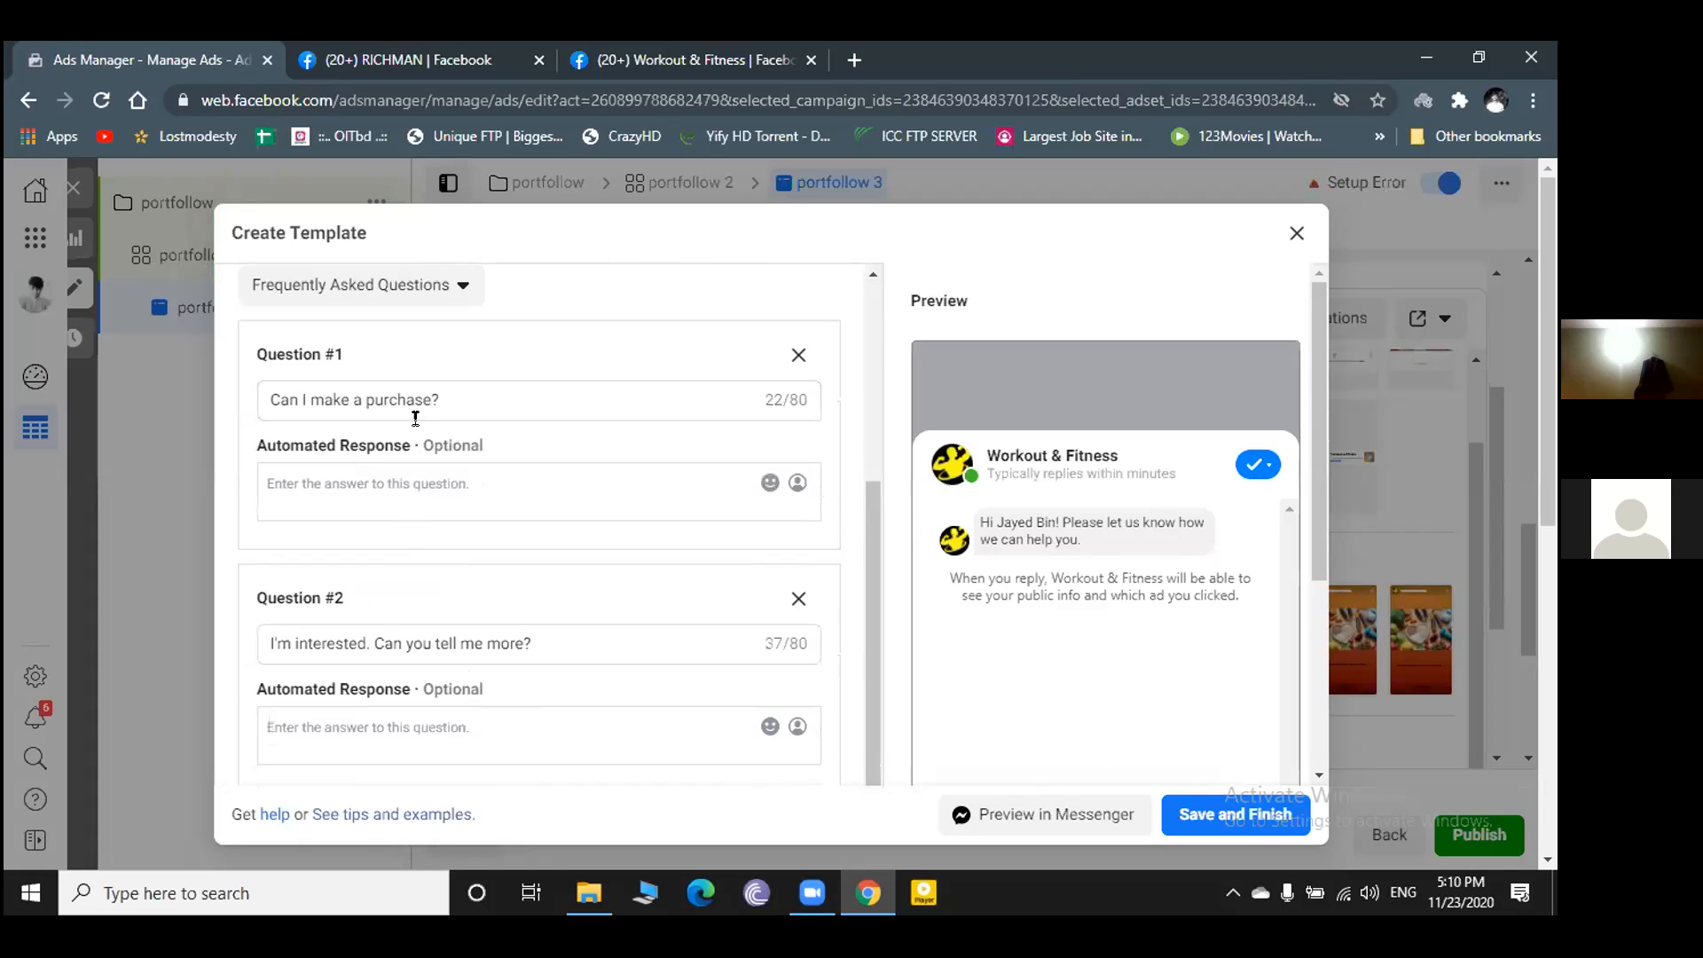
pyautogui.click(484, 388)
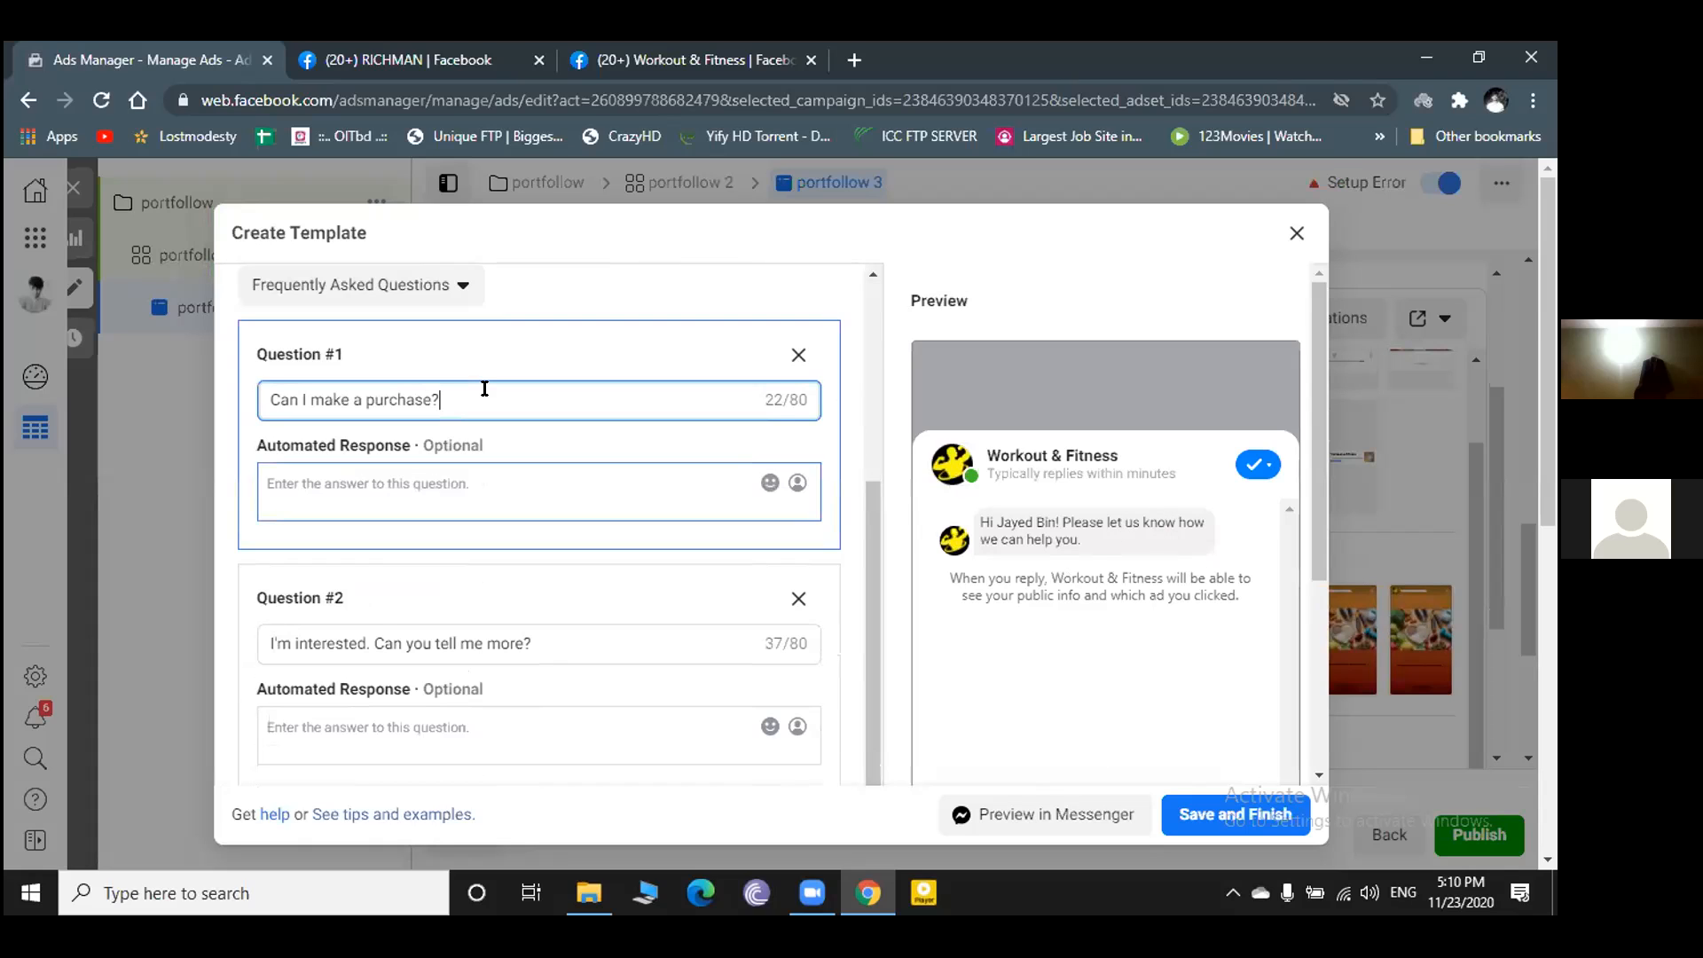
pyautogui.click(461, 471)
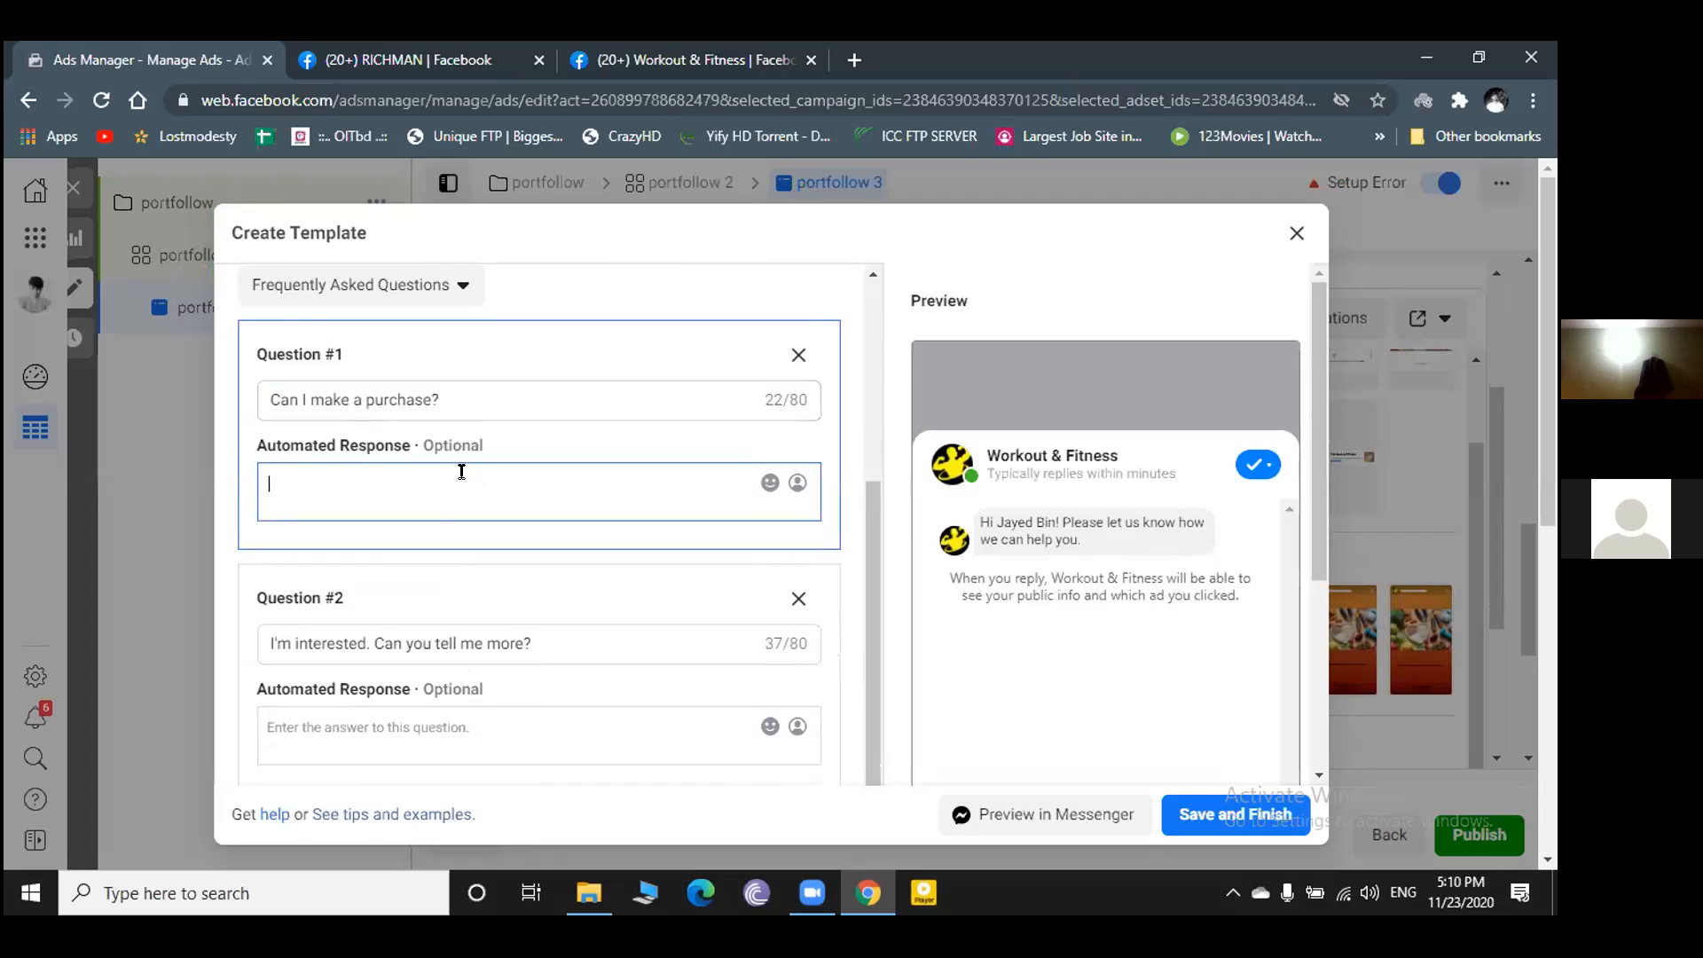
pyautogui.click(499, 385)
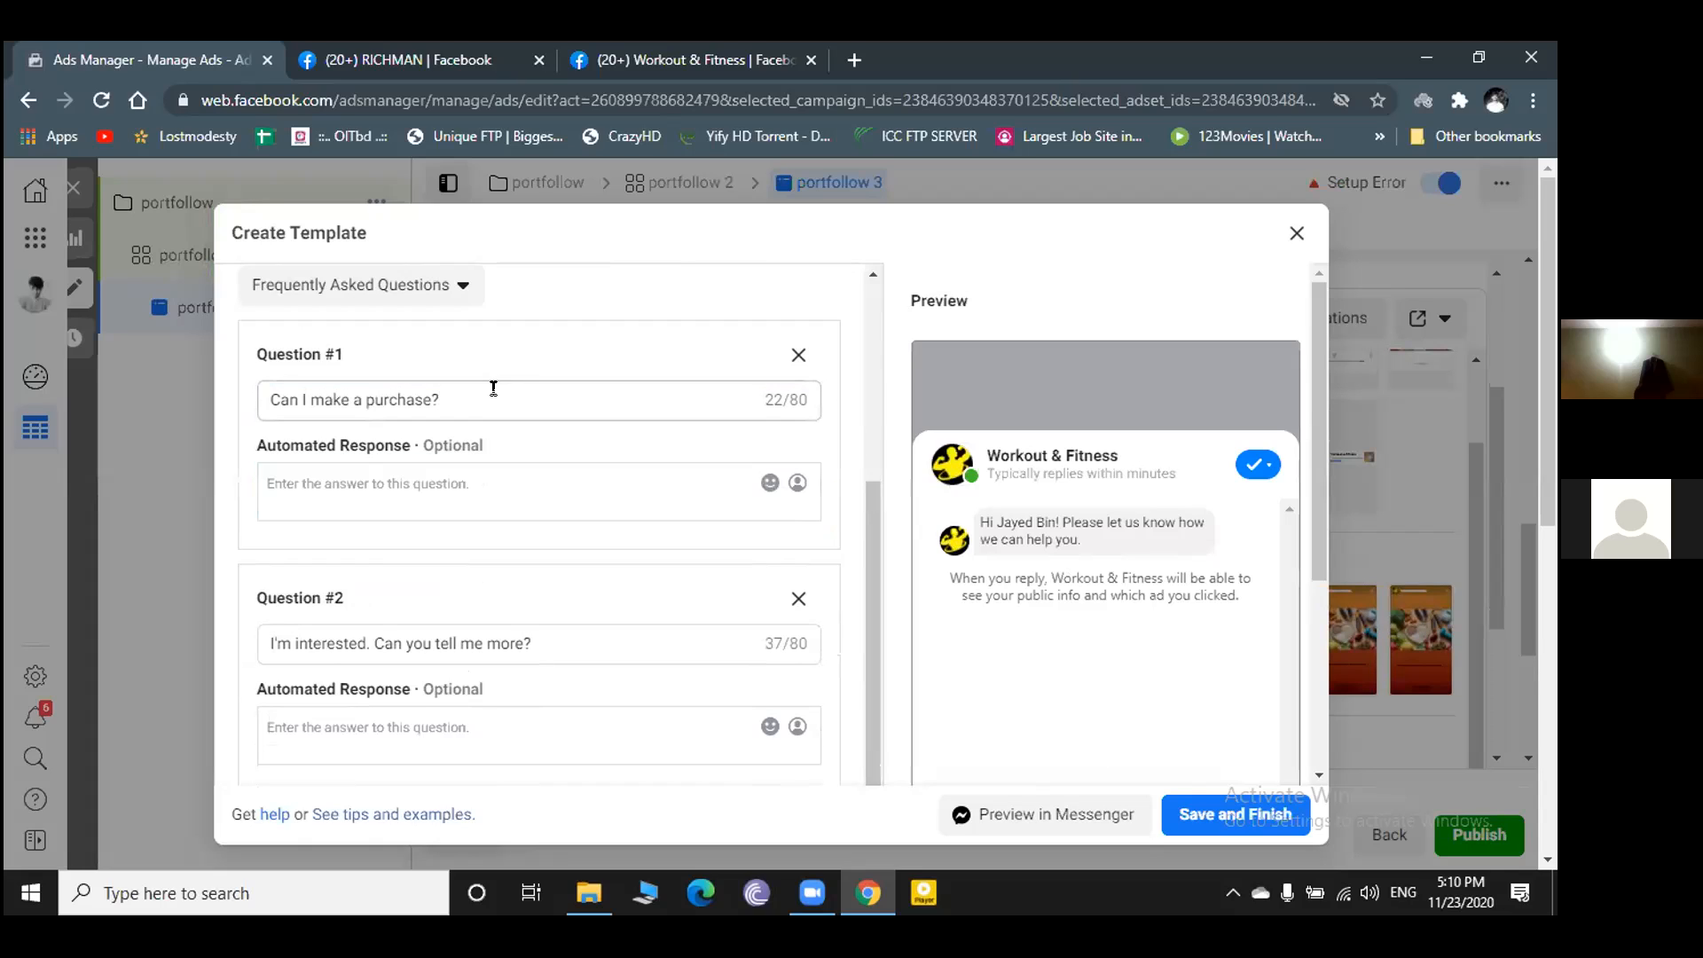
pyautogui.click(493, 397)
pyautogui.click(458, 477)
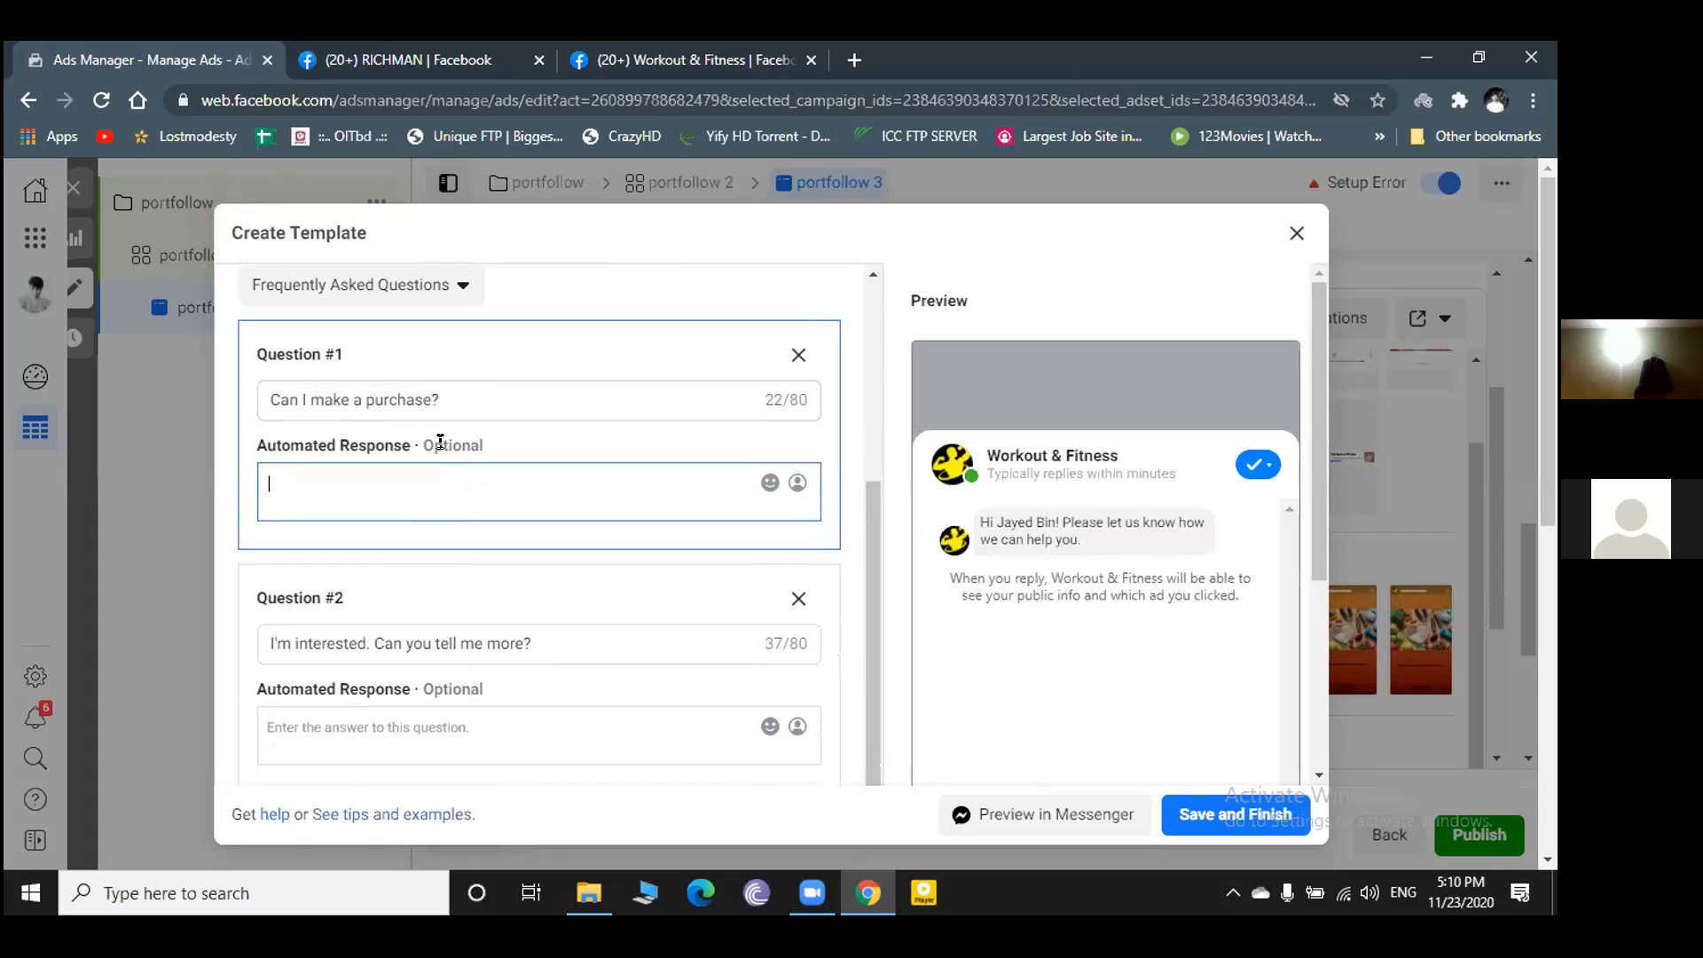
pyautogui.click(456, 396)
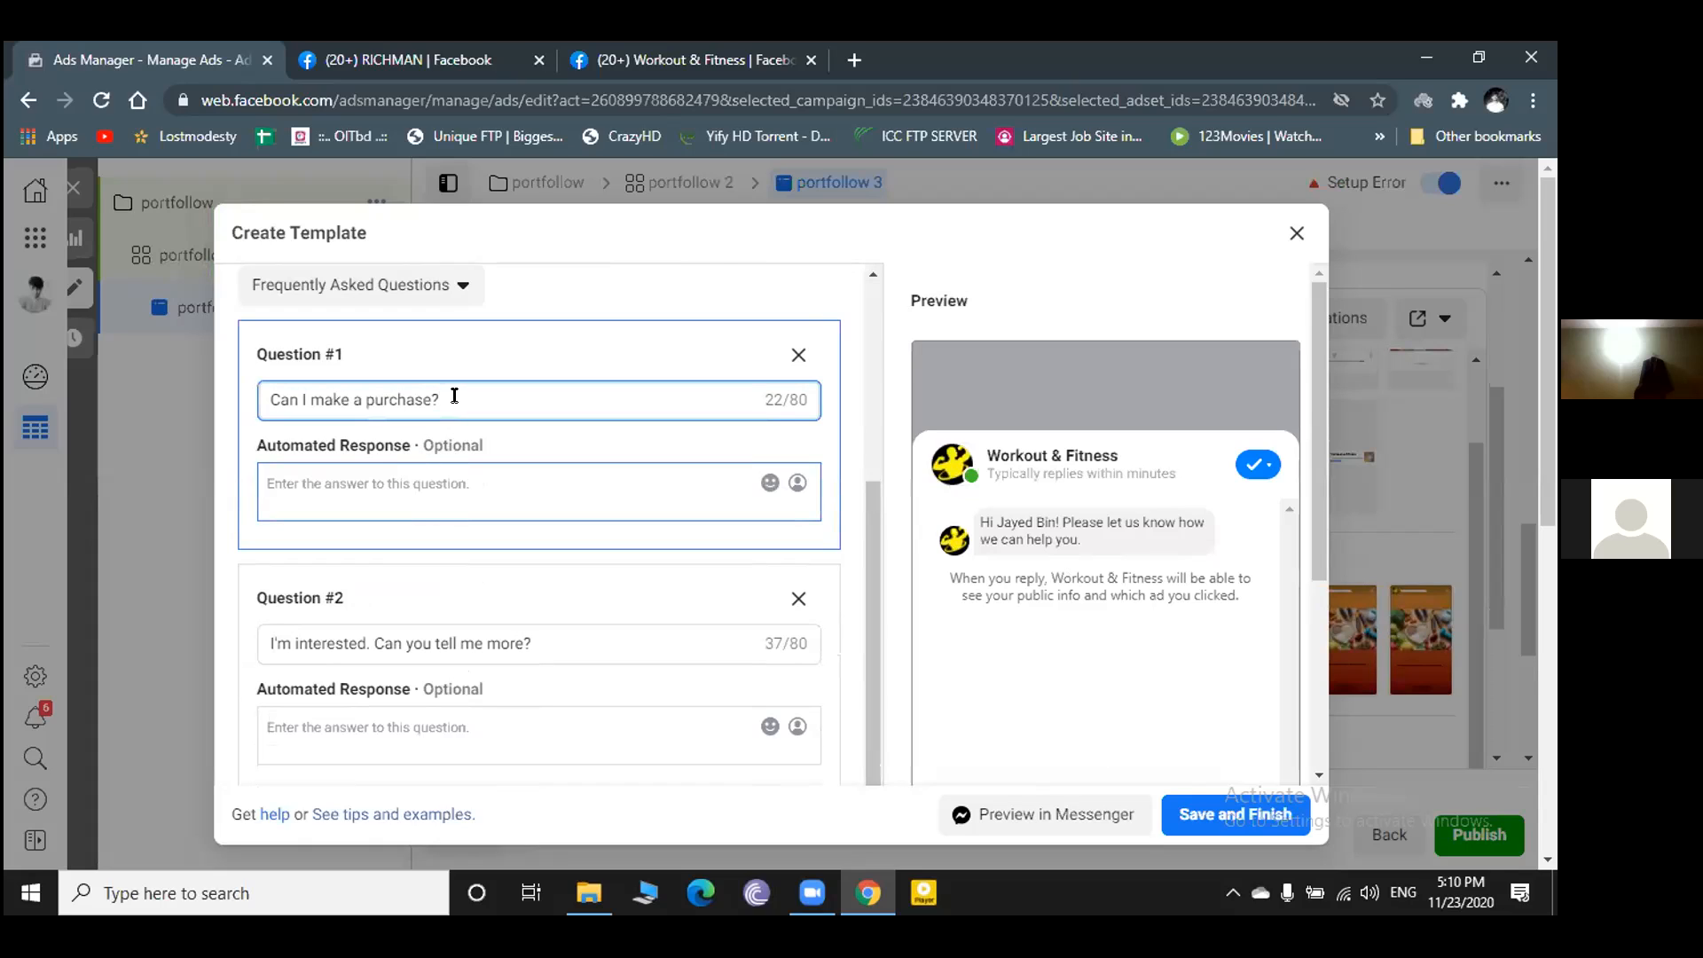
pyautogui.click(437, 468)
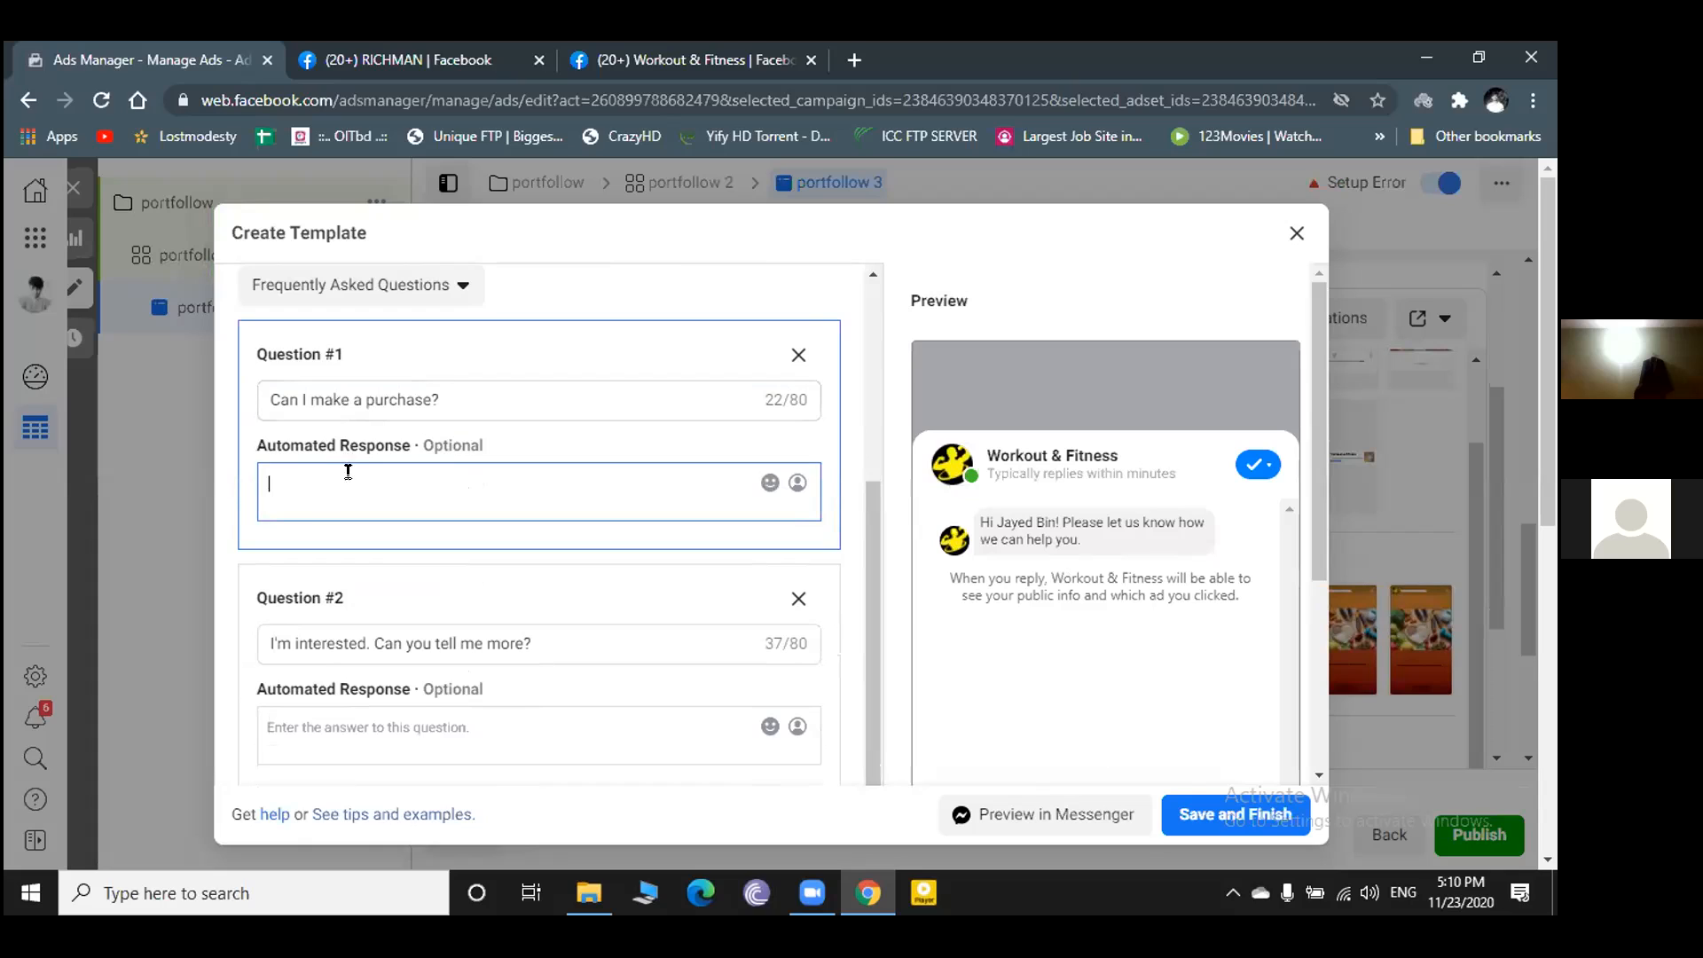
pyautogui.write('sure you')
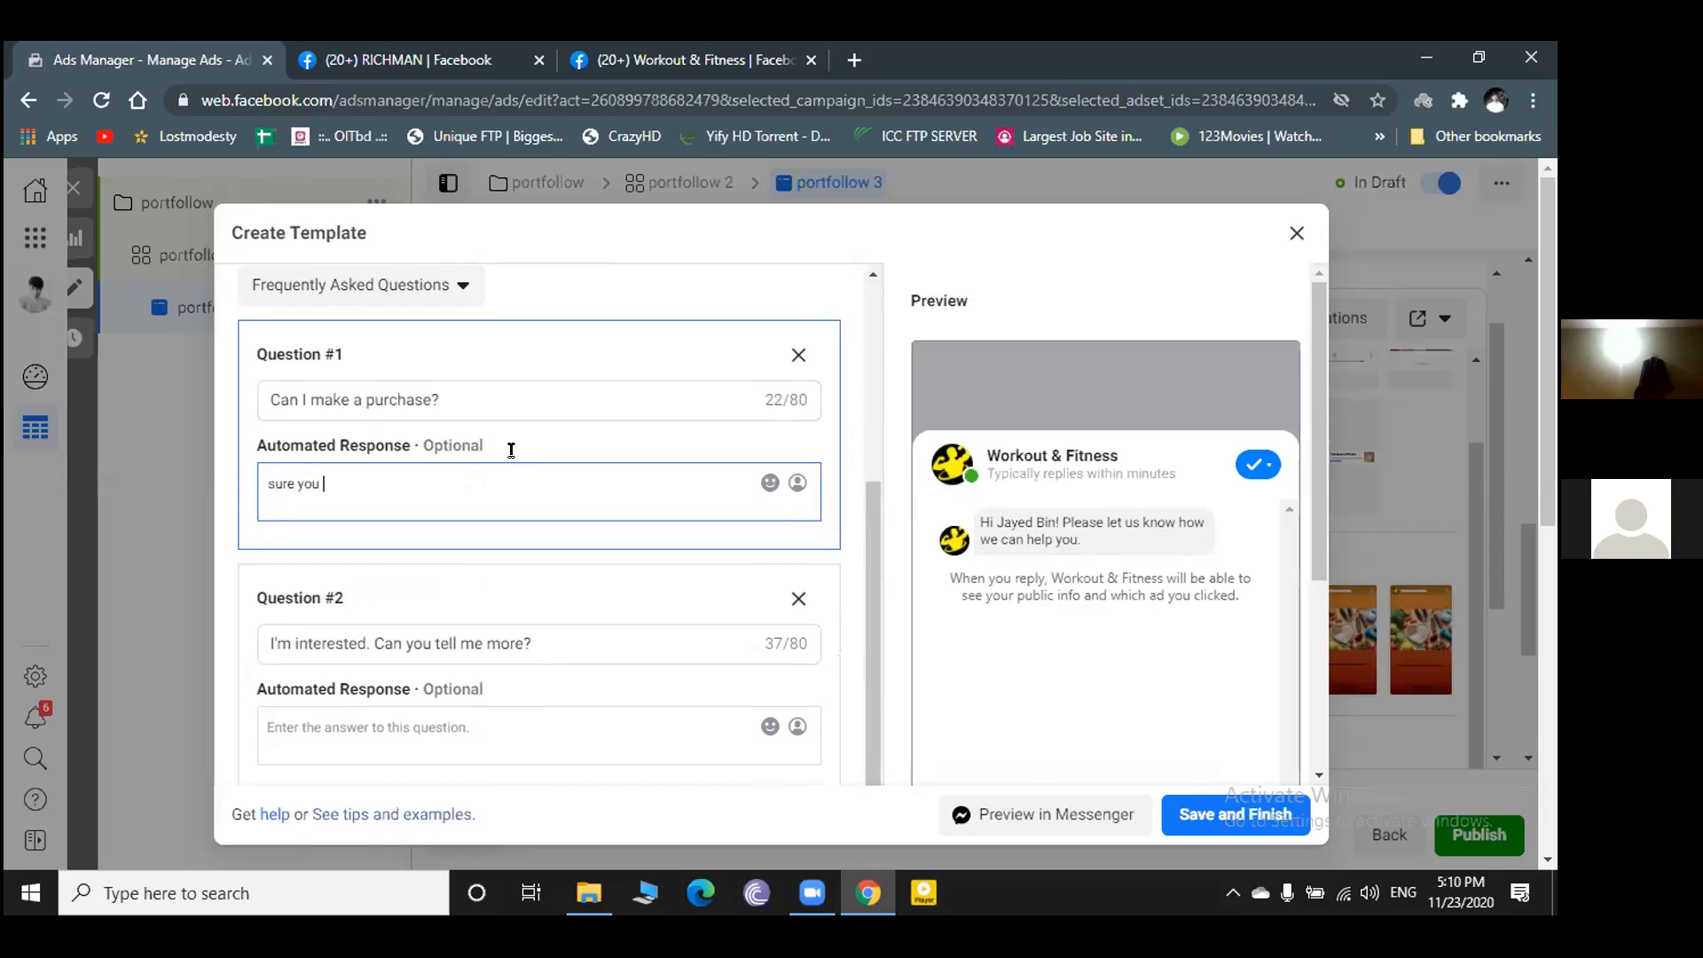
pyautogui.write('can')
pyautogui.click(492, 402)
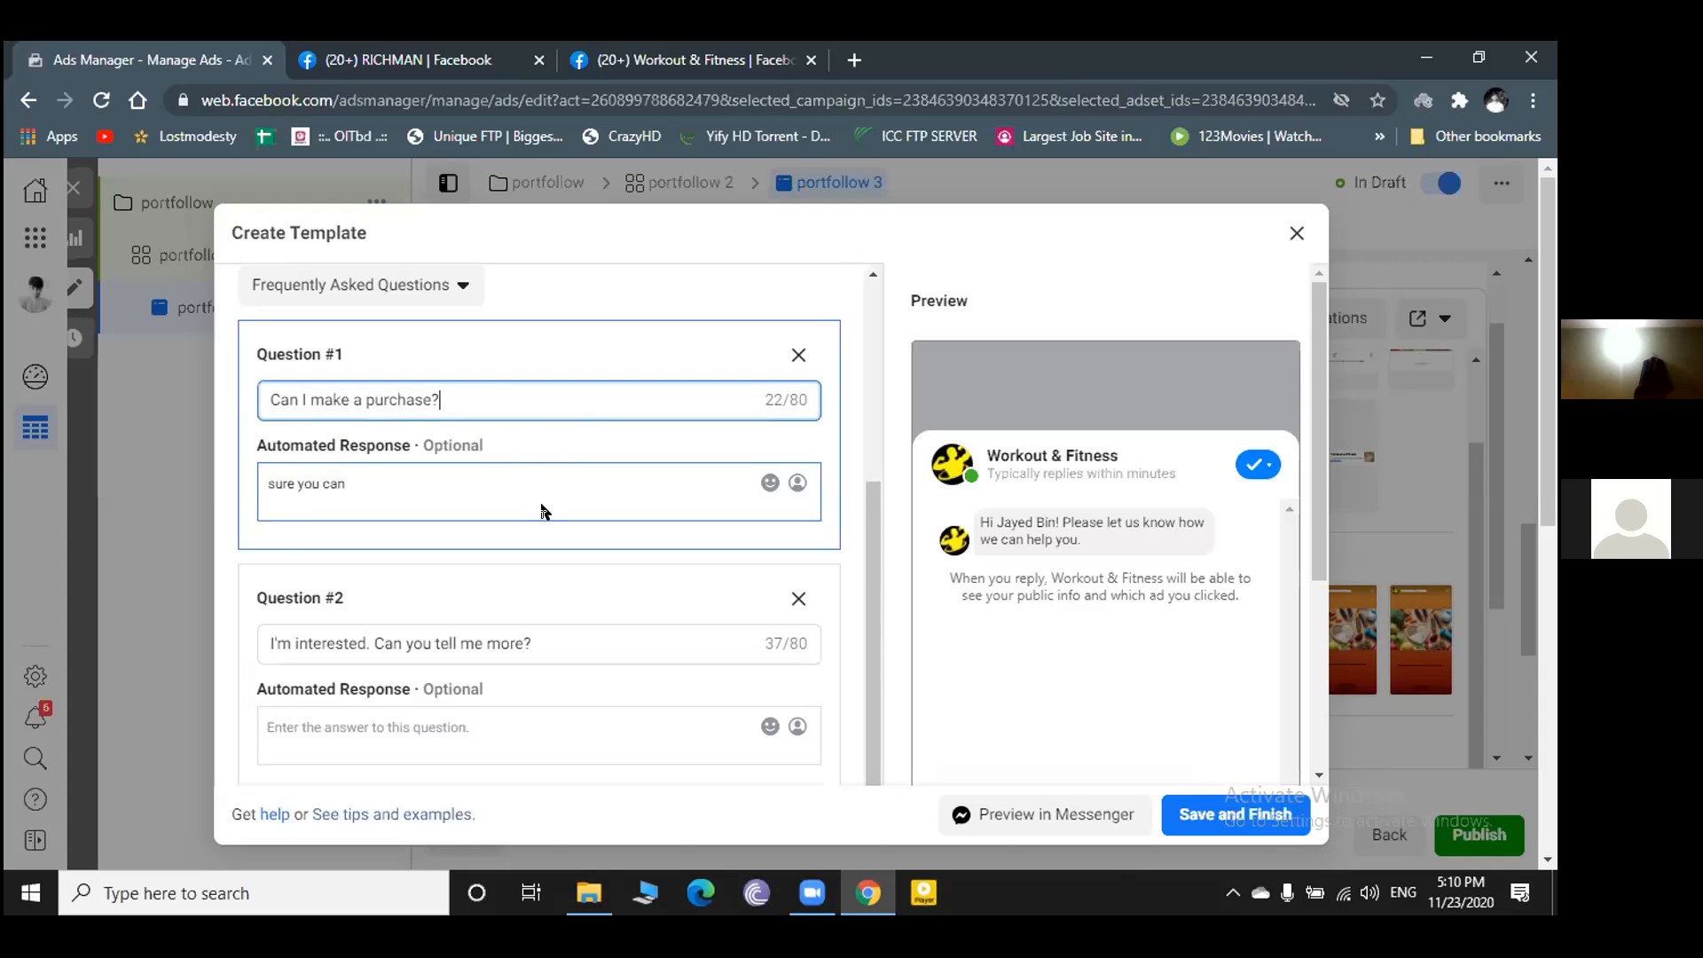
# - Enter "sure" as the automated response to Question #2, "I'm interested. Can you tell me more?"
pyautogui.scroll(-2, 543, 511)
pyautogui.scroll(3, 532, 484)
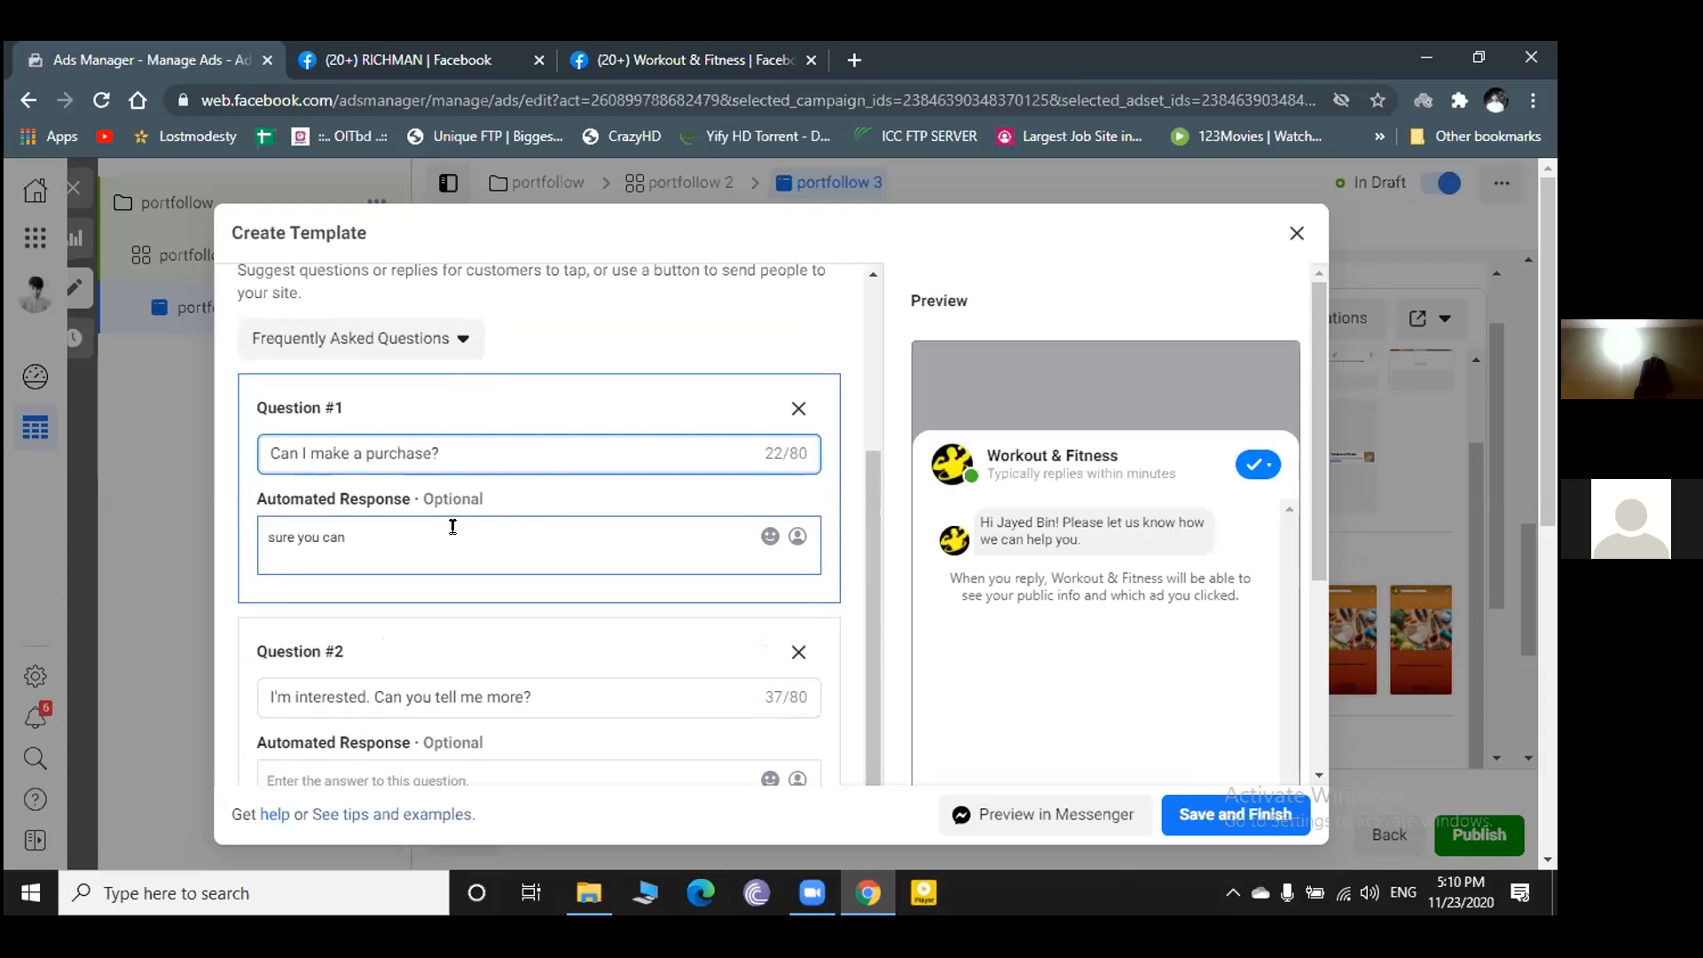
pyautogui.scroll(-1, 444, 524)
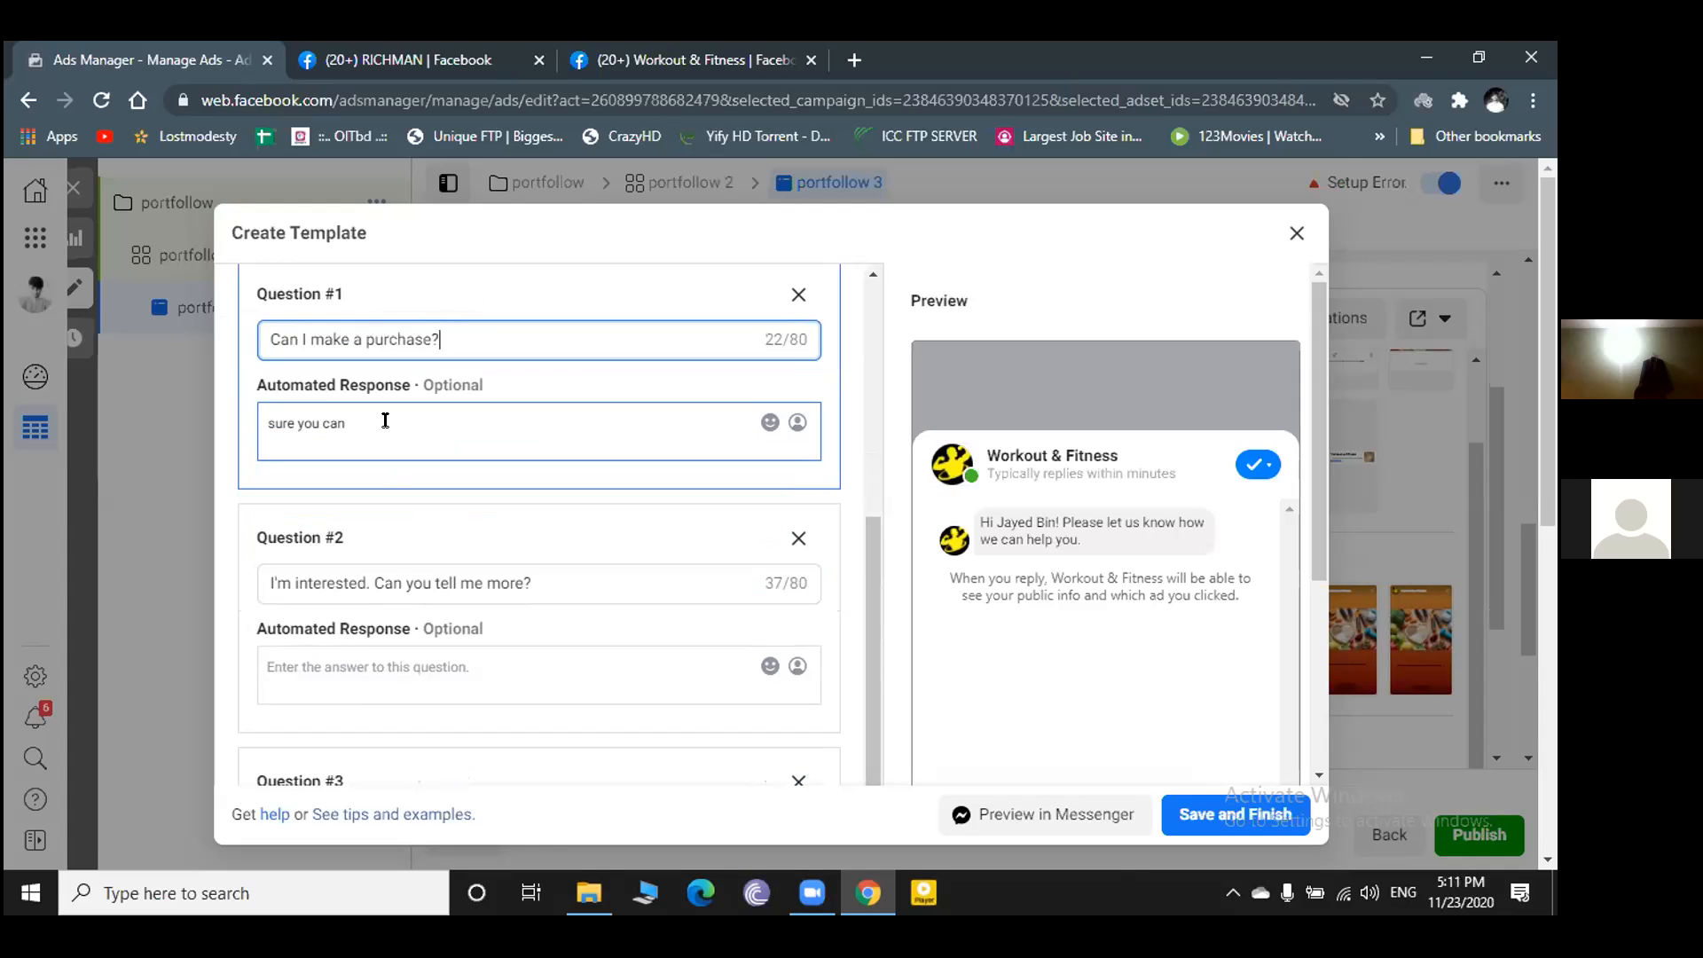
pyautogui.scroll(-1, 568, 501)
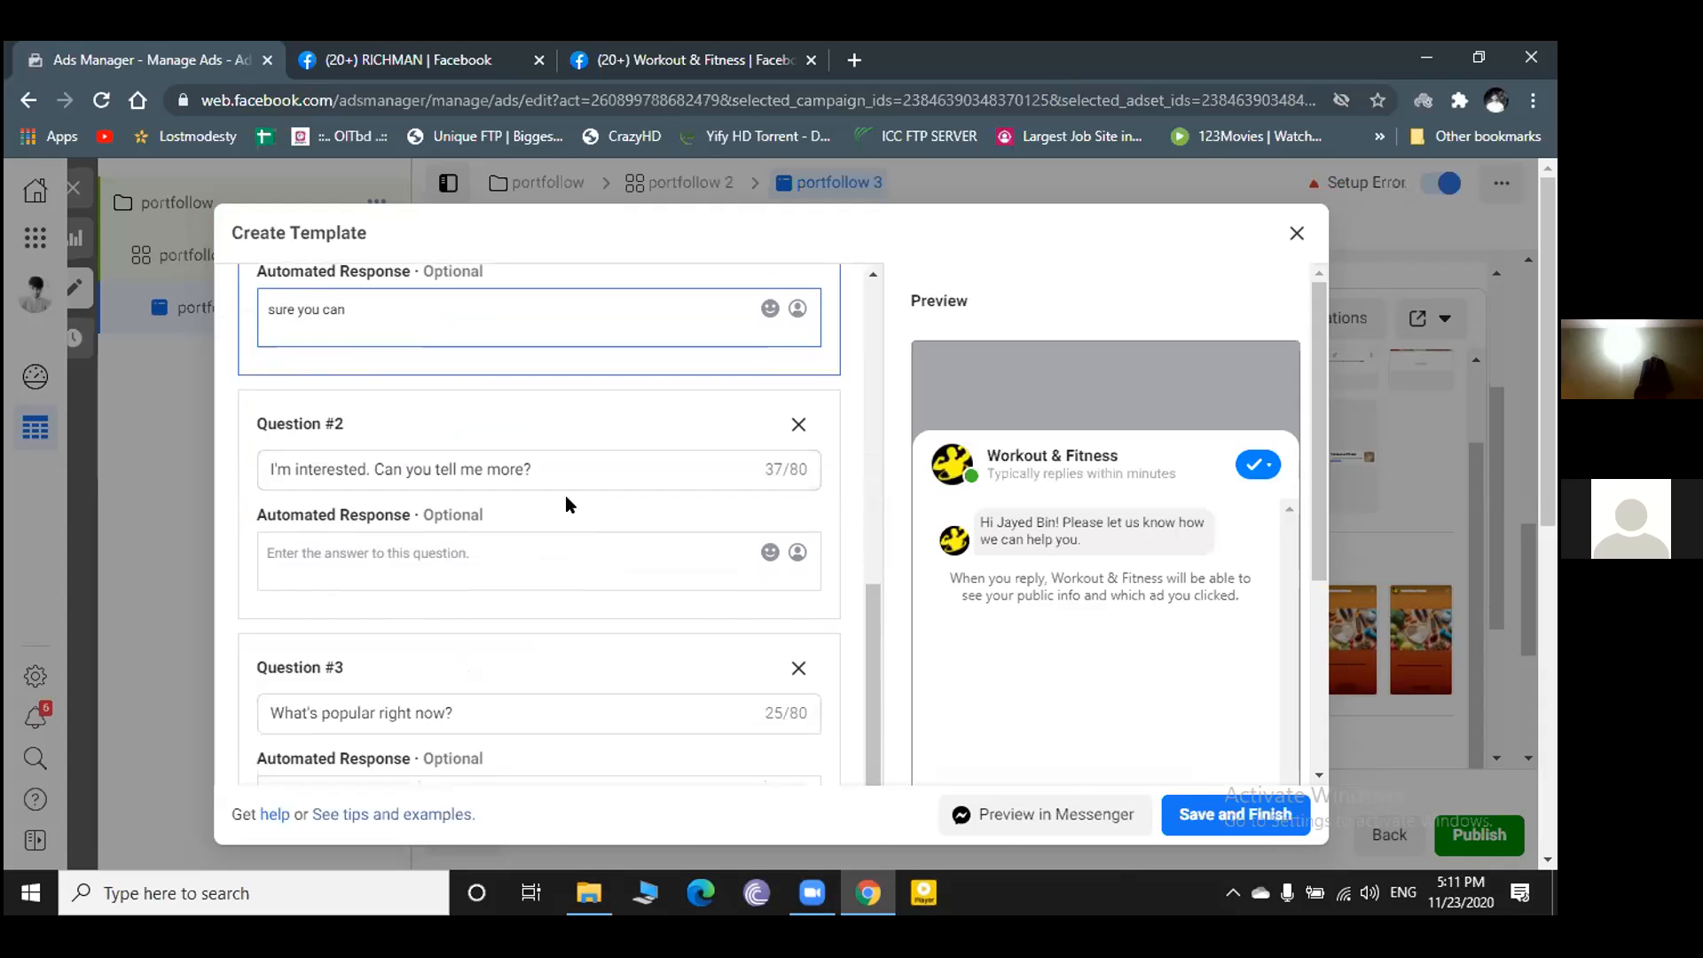
pyautogui.click(580, 472)
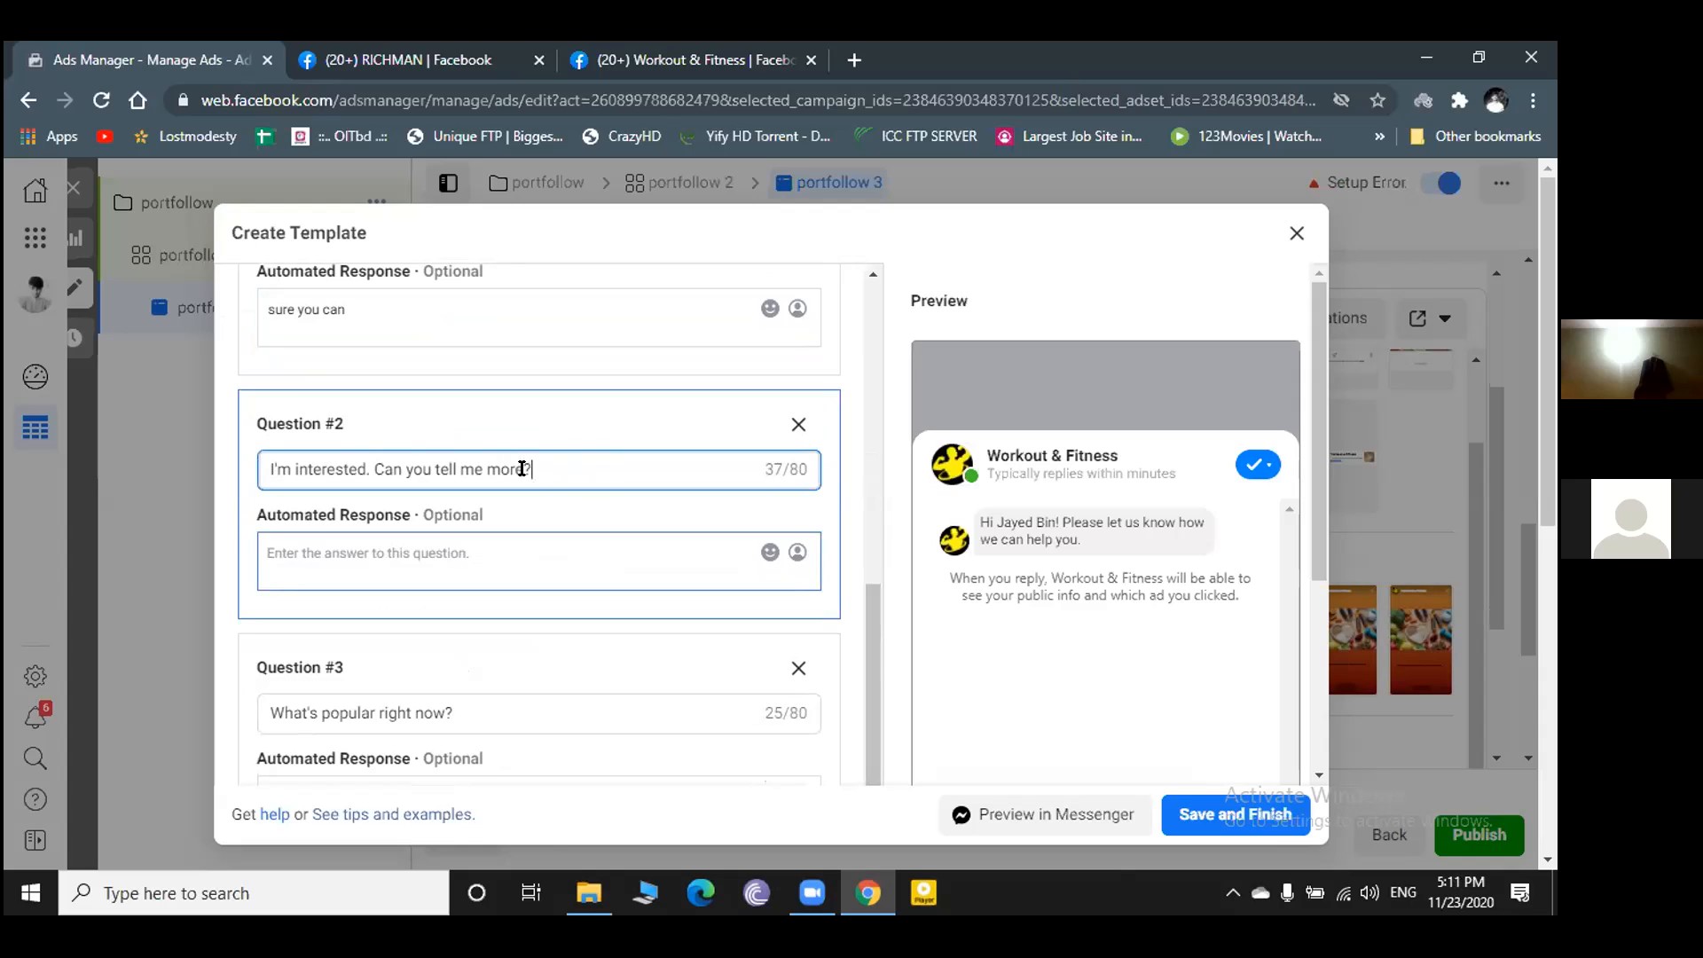
pyautogui.click(502, 546)
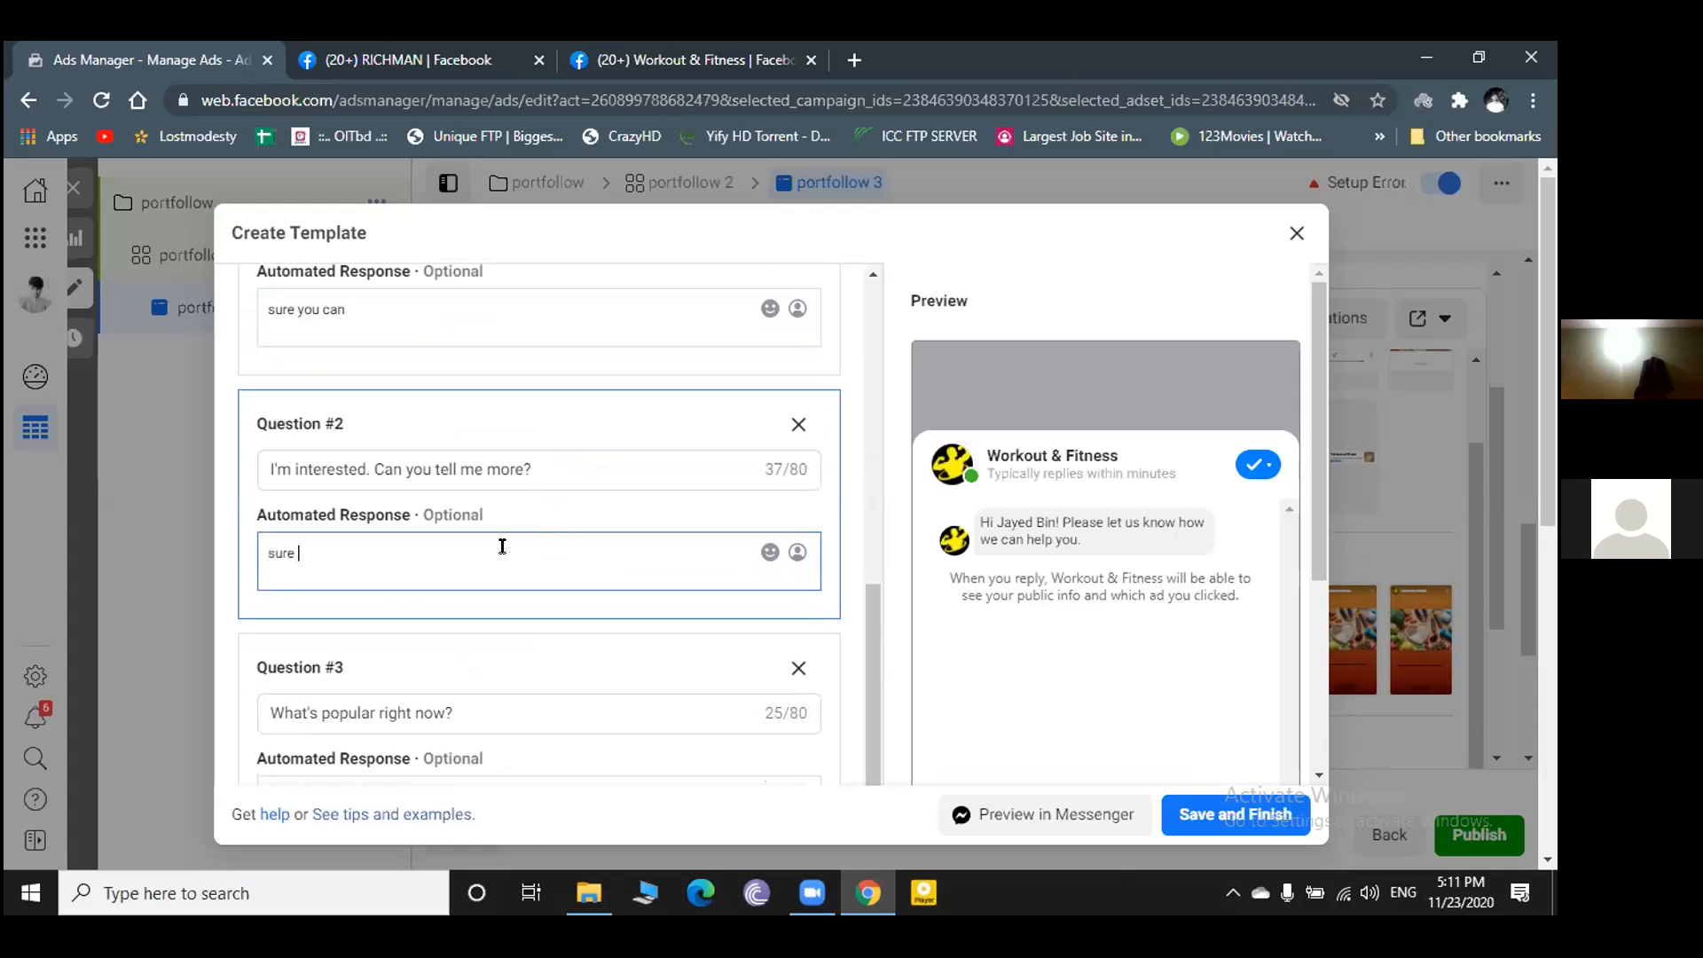
pyautogui.write('sure')
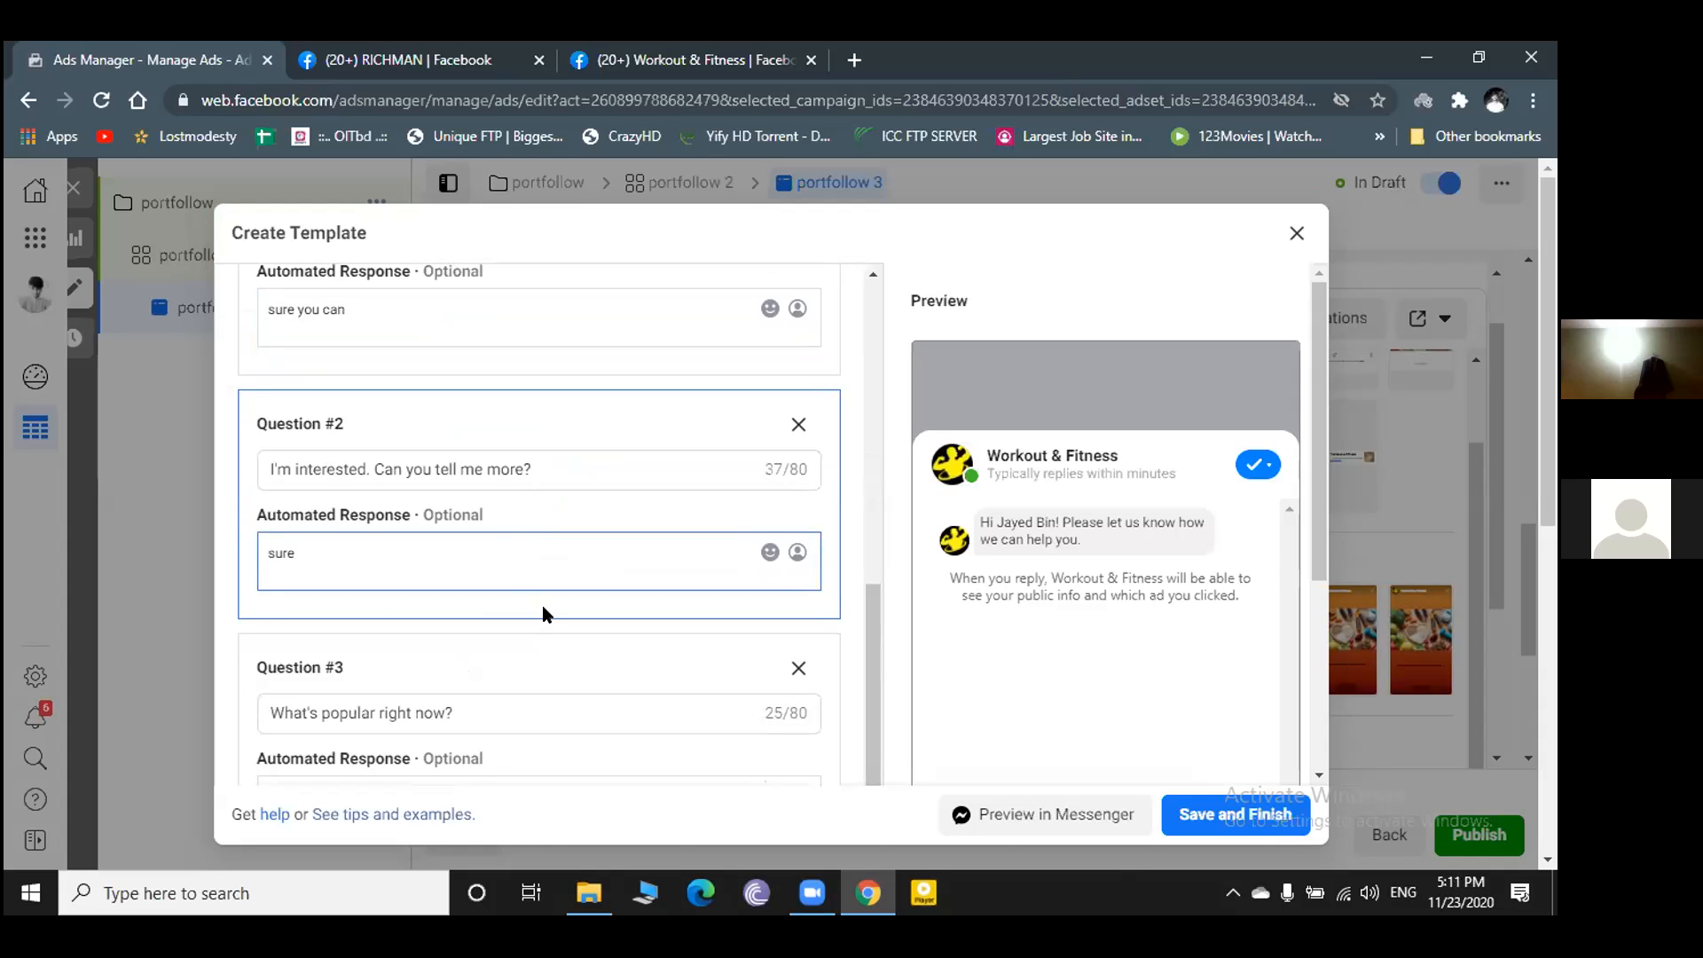
# - Review the template's greeting, customer questions and automated responses together with the Messenger preview
pyautogui.scroll(-4, 542, 605)
pyautogui.scroll(-2, 667, 554)
pyautogui.scroll(6, 665, 546)
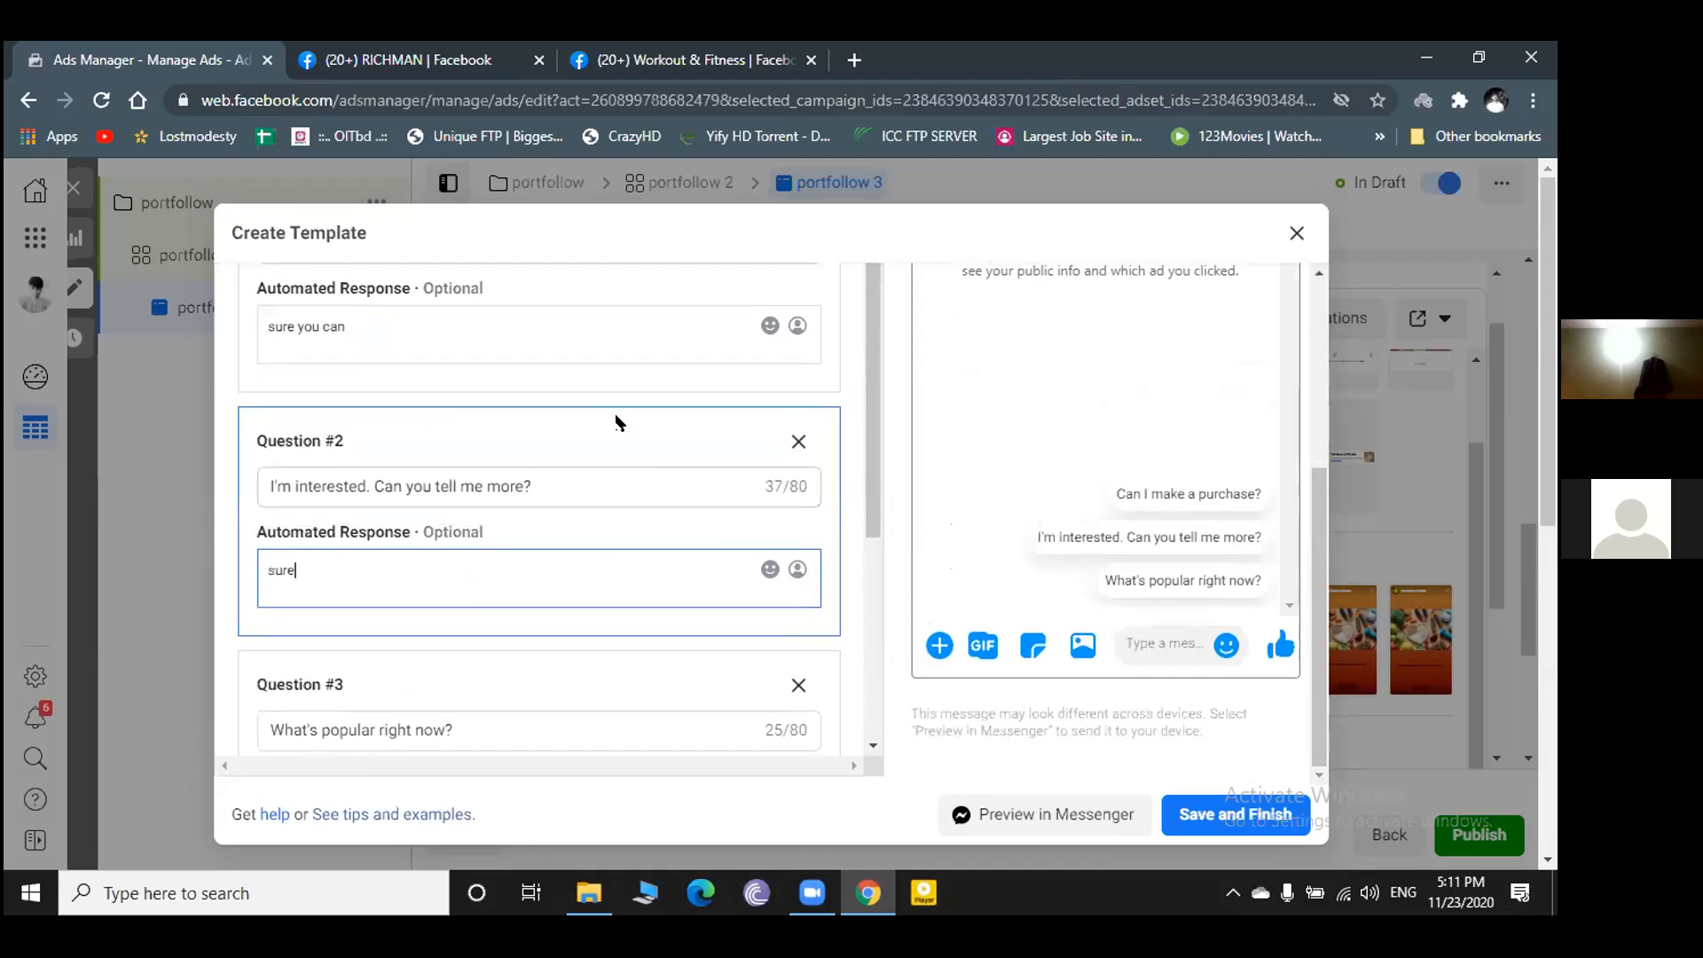
pyautogui.scroll(6, 612, 408)
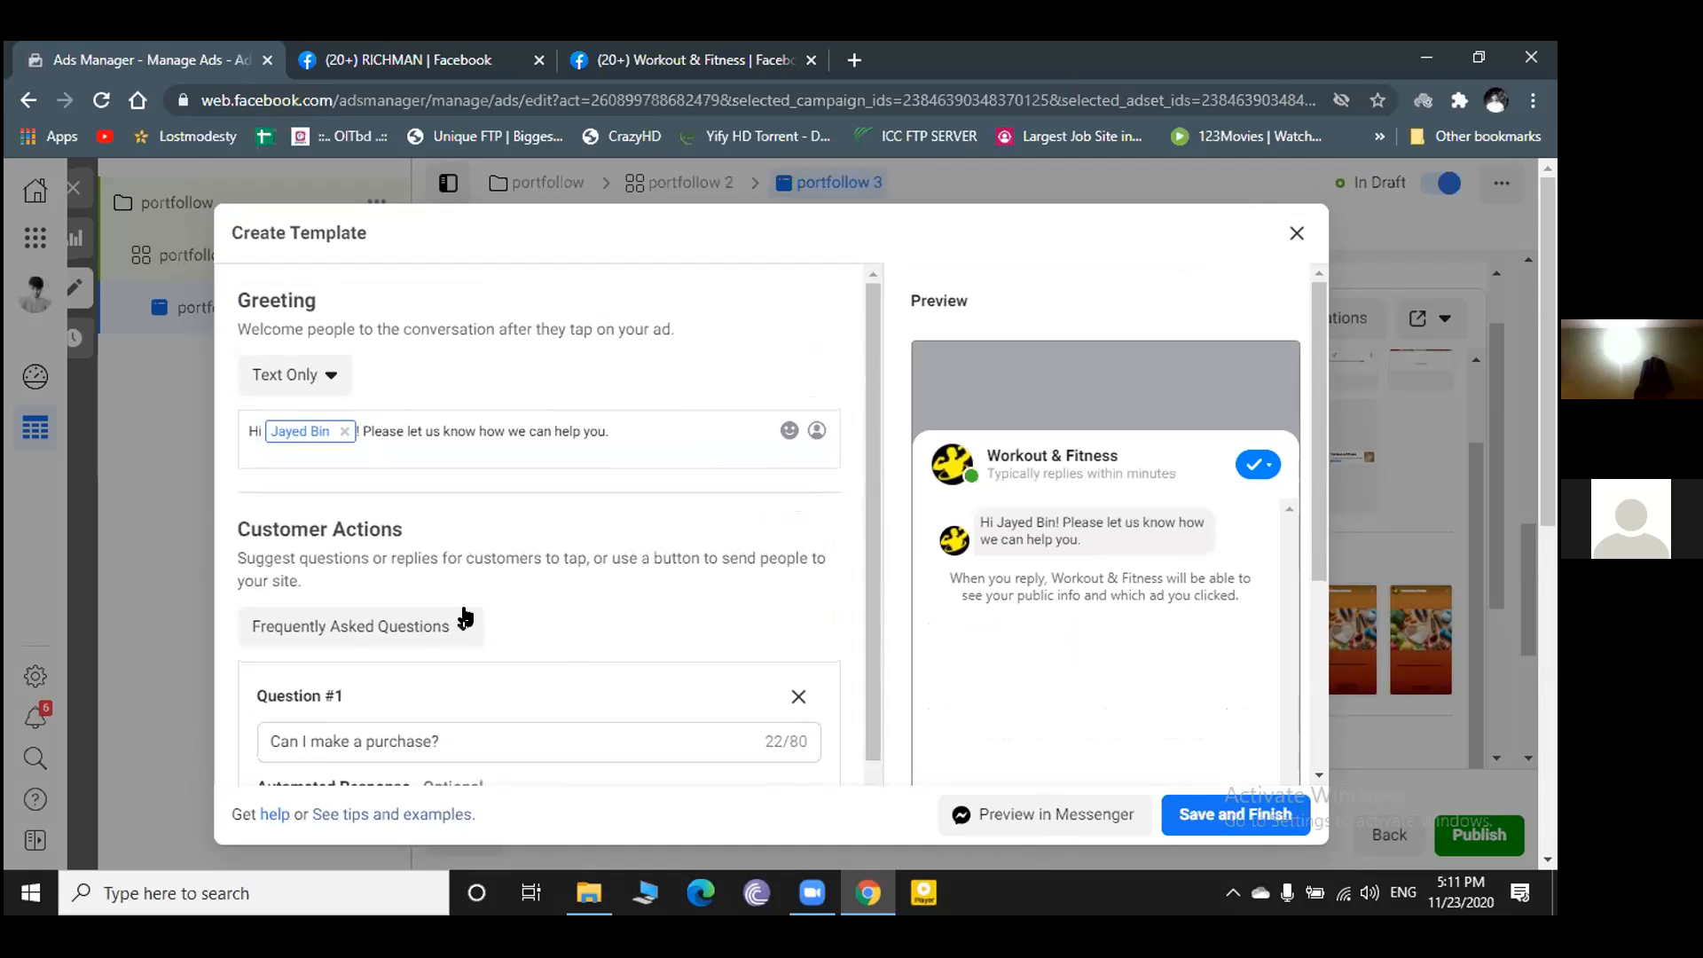
pyautogui.scroll(-3, 619, 606)
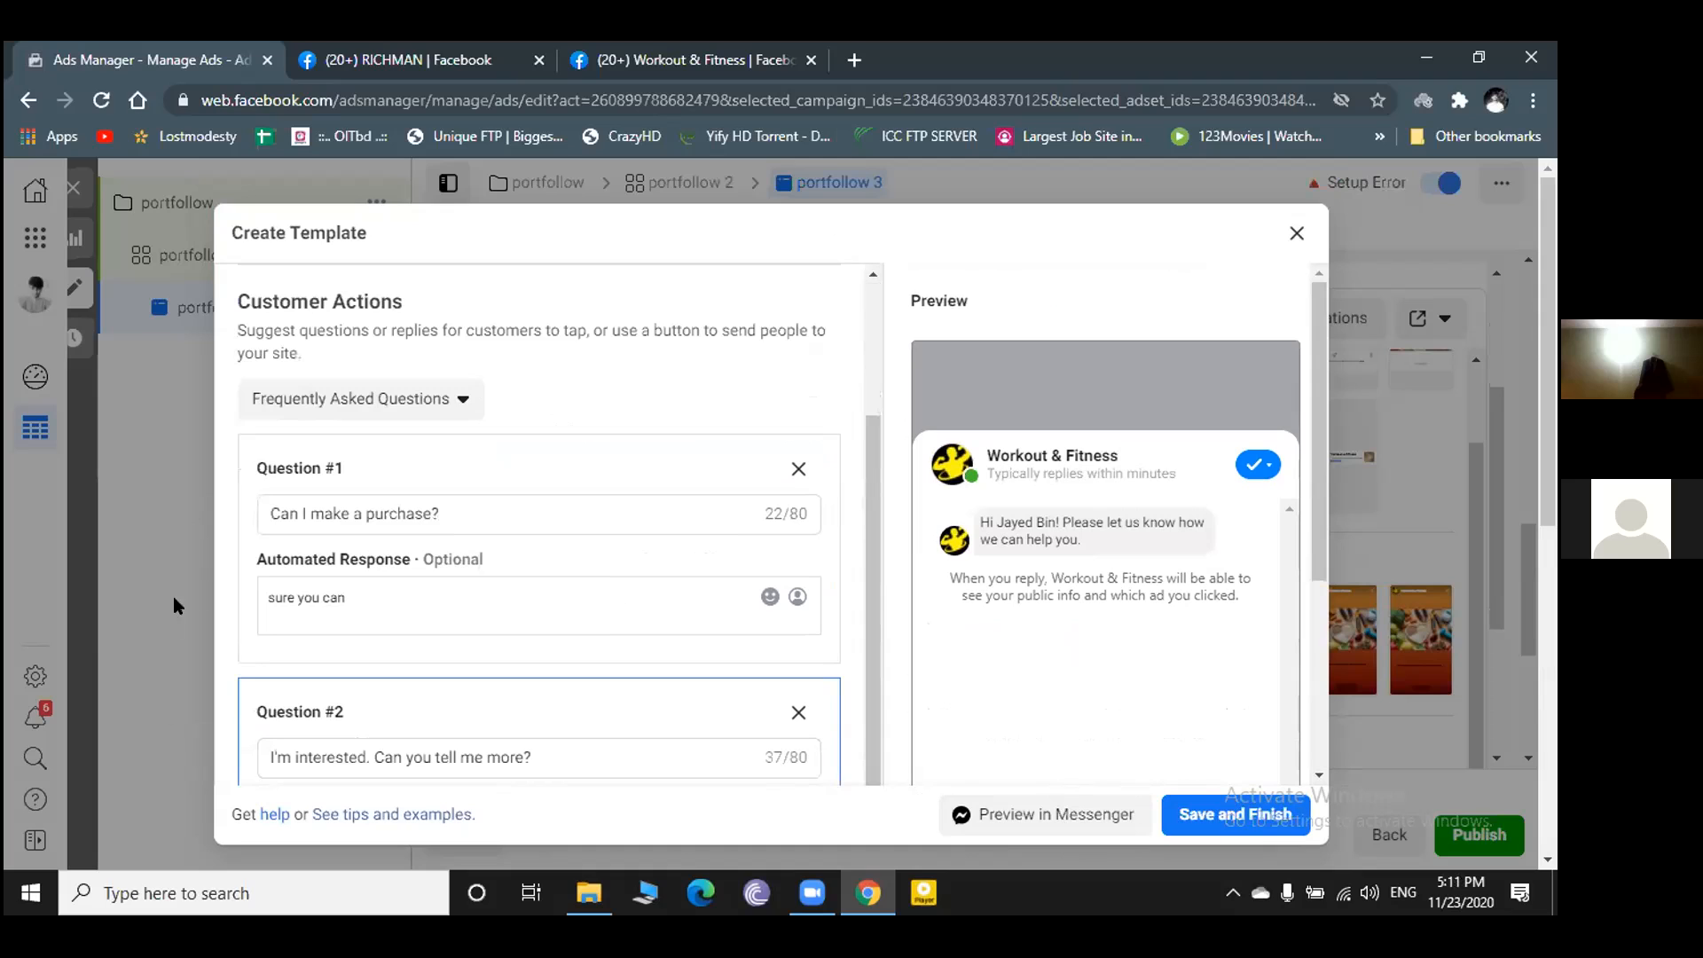
pyautogui.scroll(3, 380, 529)
pyautogui.scroll(-3, 400, 554)
pyautogui.scroll(-1, 402, 597)
pyautogui.scroll(-3, 406, 621)
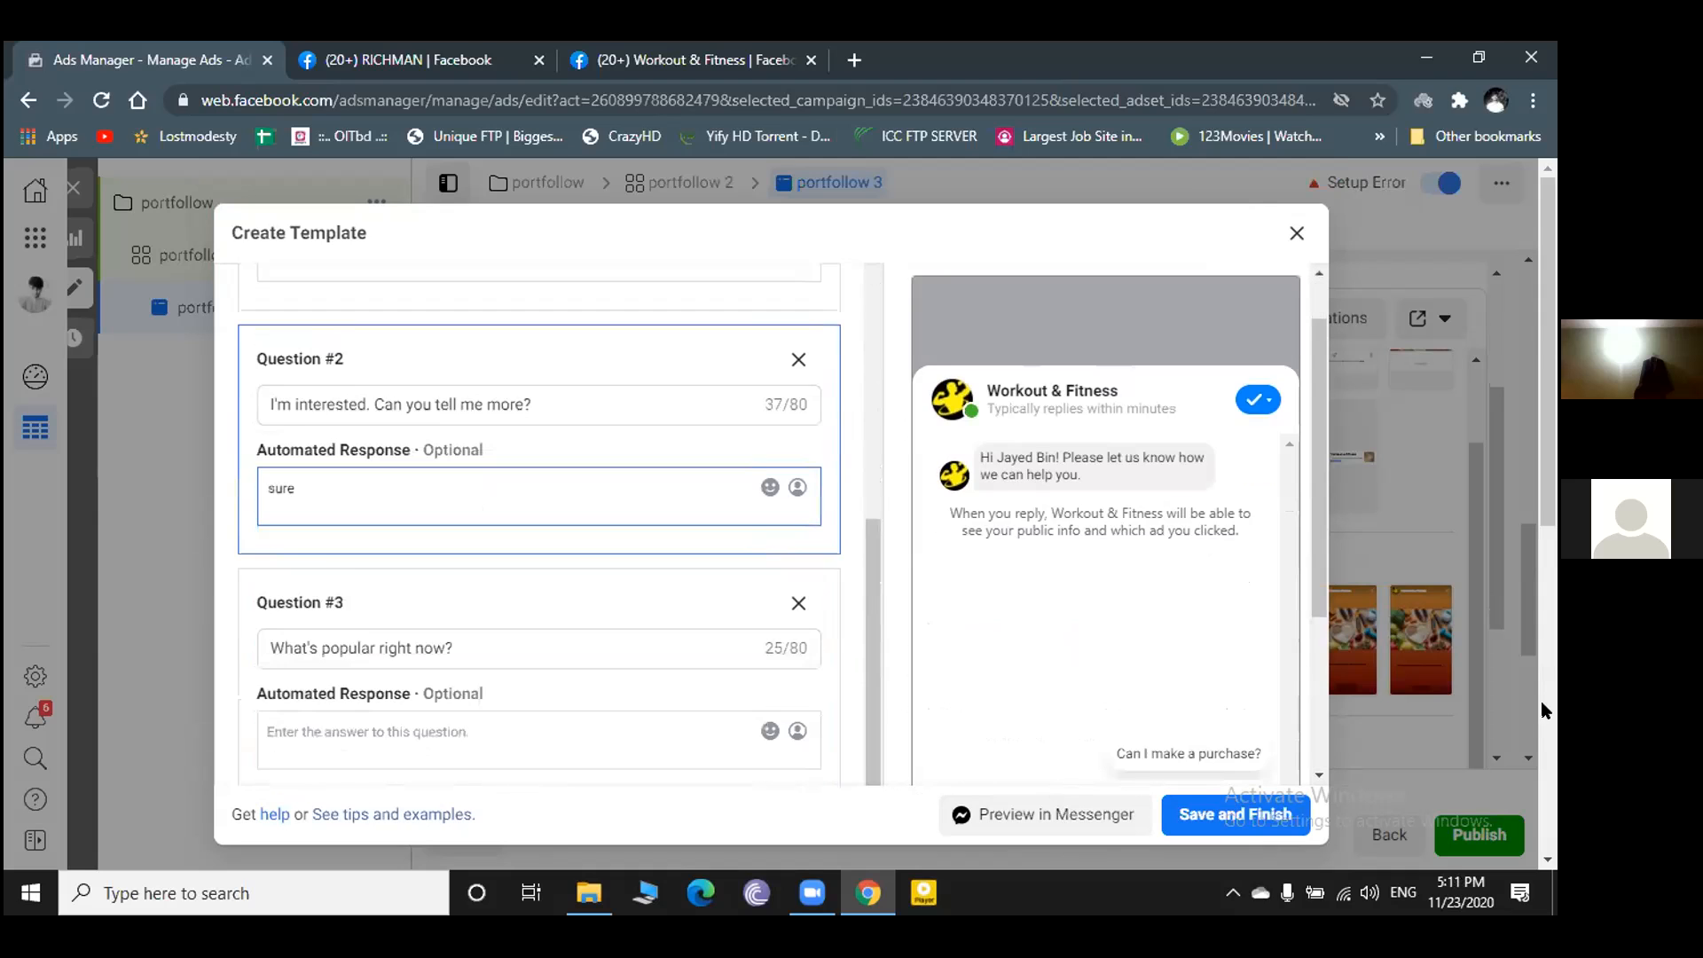
# - Save and finish the message template, and check the ad's tracking options
pyautogui.click(1233, 821)
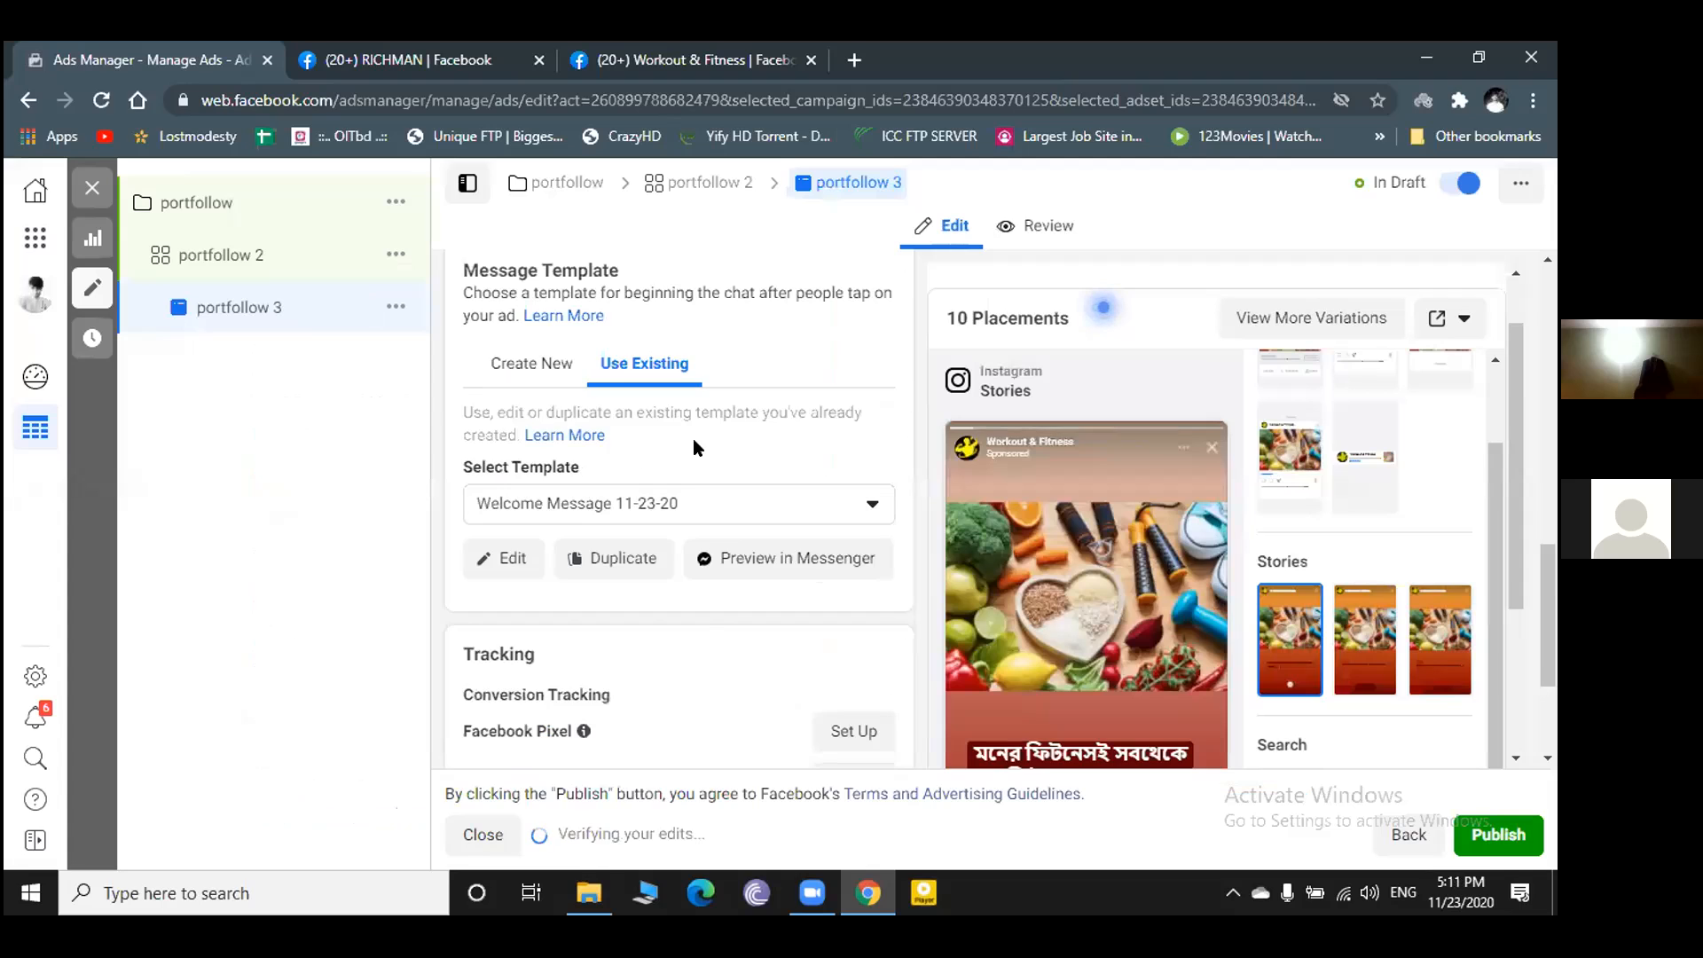
pyautogui.scroll(-2, 720, 559)
pyautogui.scroll(-1, 720, 560)
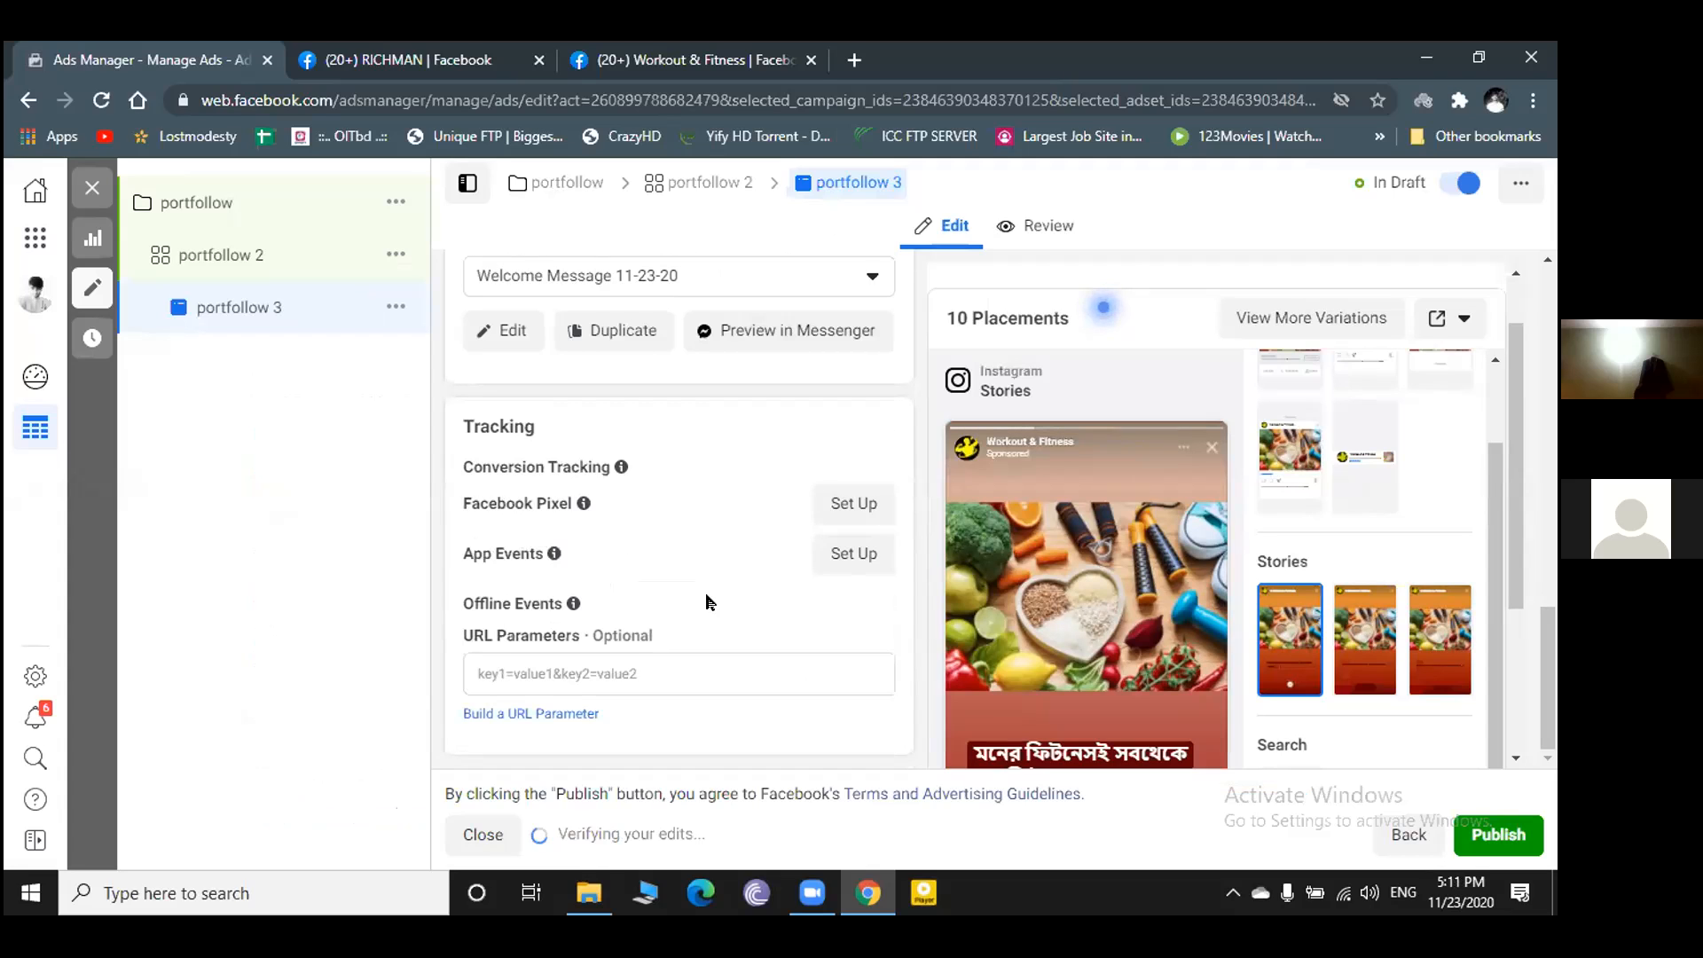
# - Examine the placement groups offered for editing in the ad creative, closing the list without choosing one
pyautogui.scroll(4, 707, 585)
pyautogui.scroll(3, 701, 537)
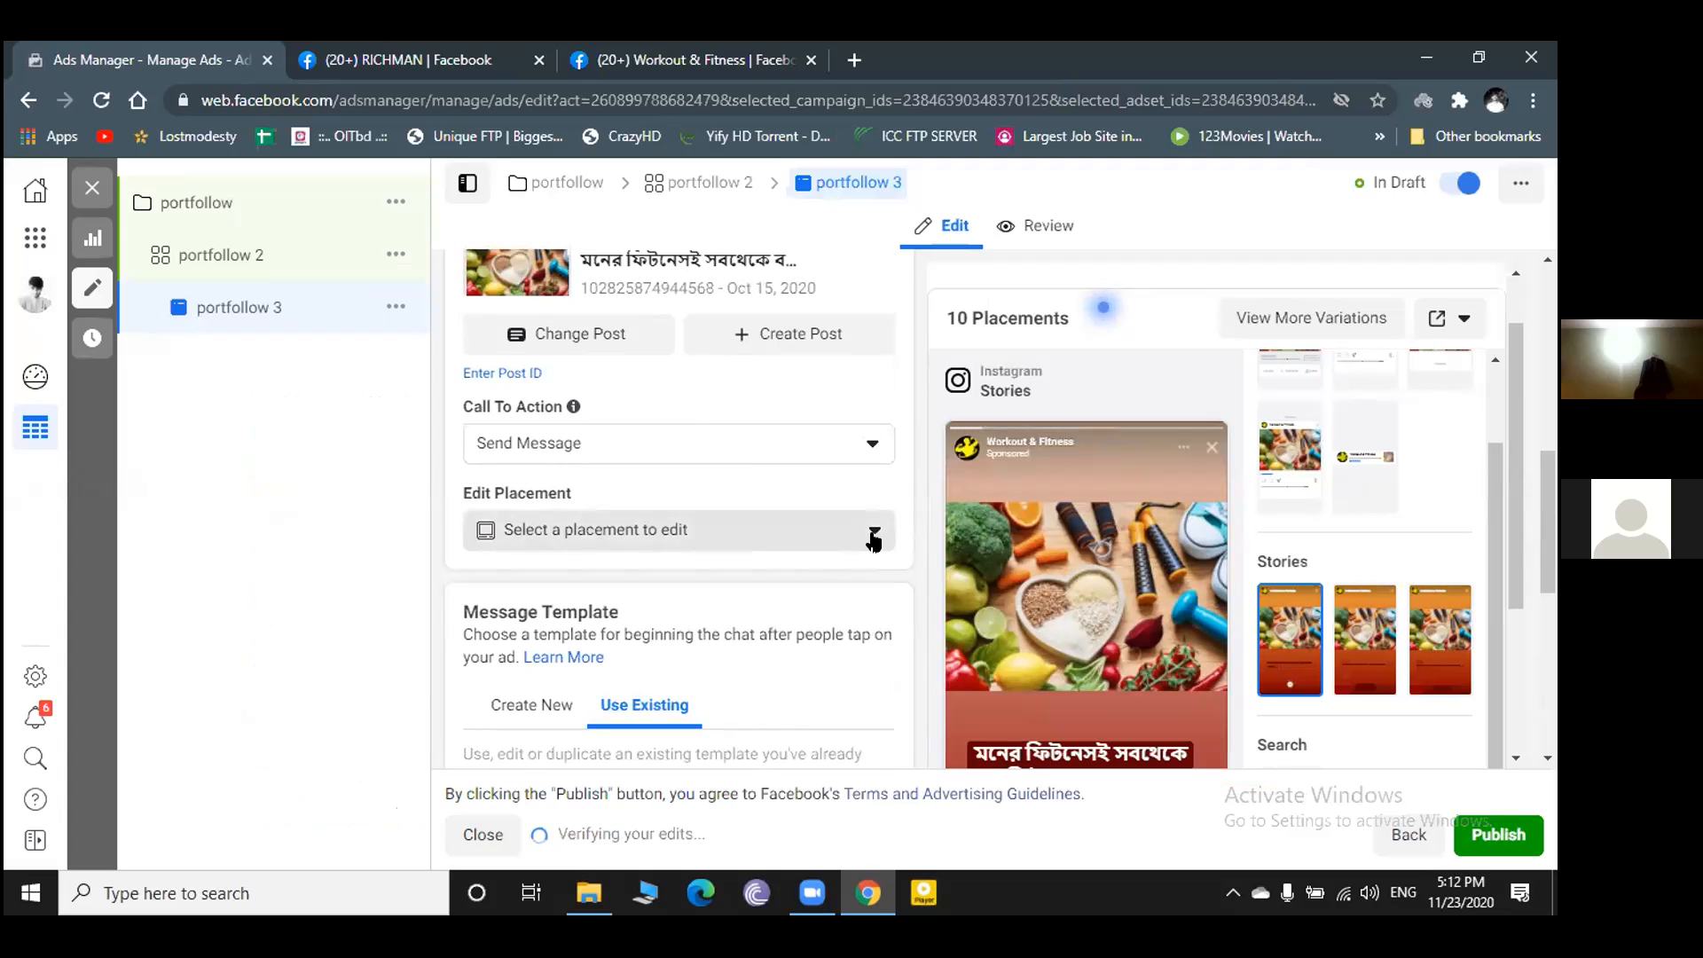
pyautogui.click(873, 537)
pyautogui.click(873, 537)
pyautogui.click(873, 536)
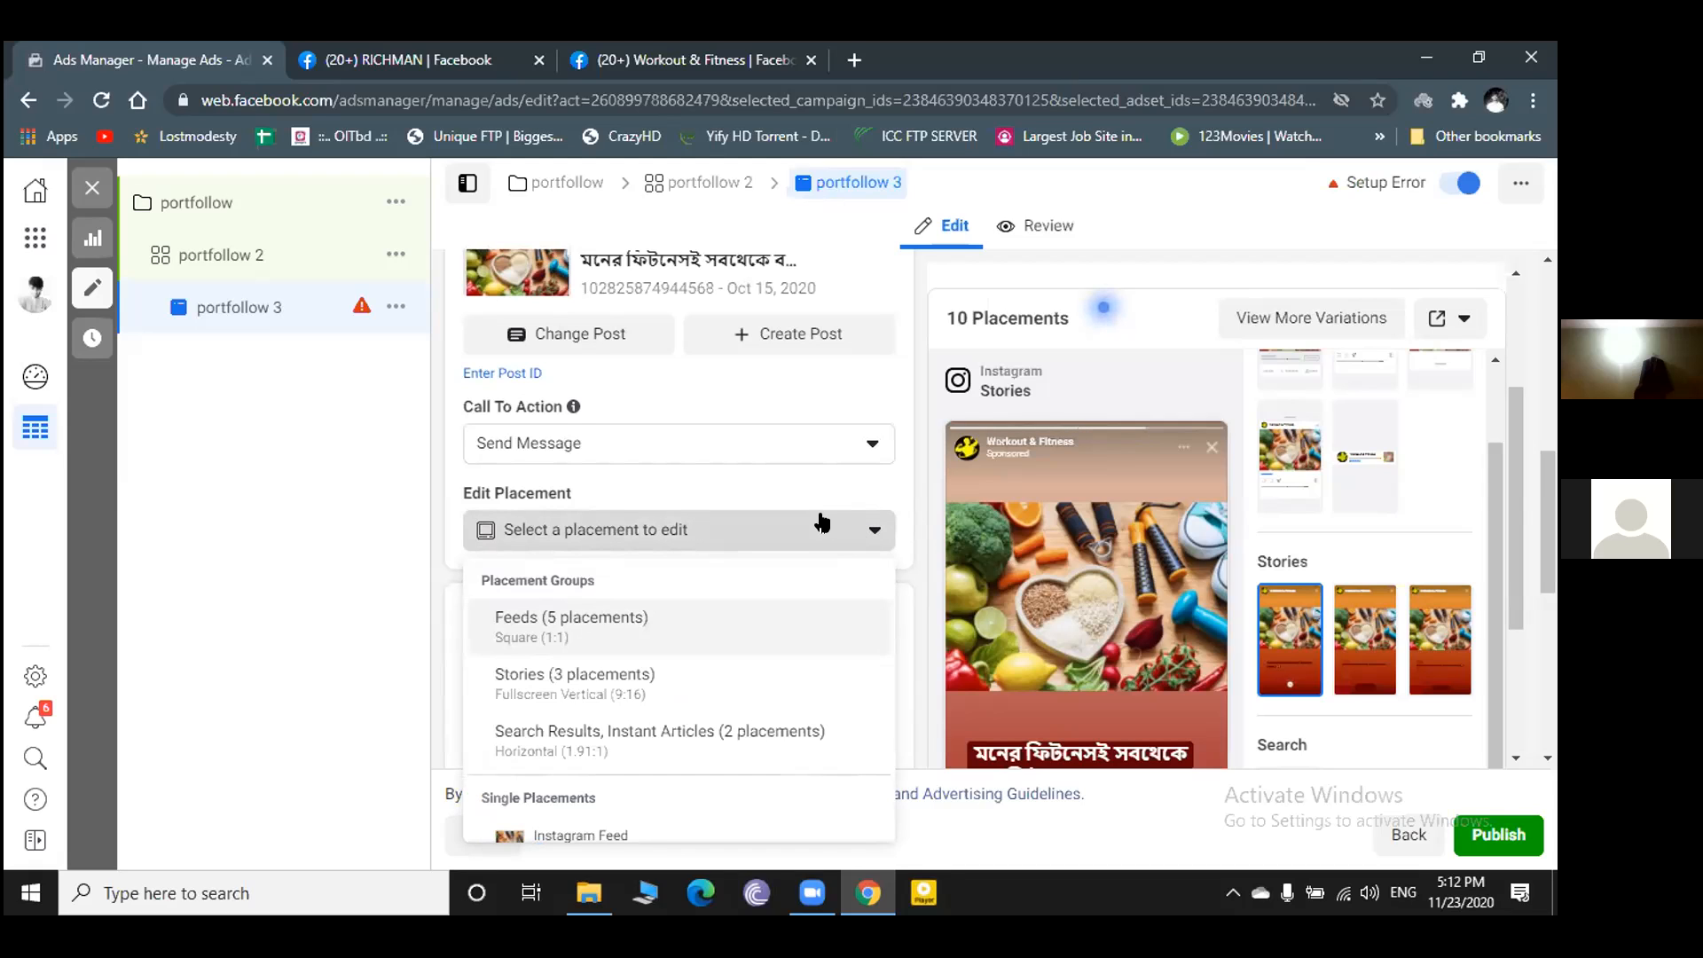
pyautogui.scroll(5, 822, 521)
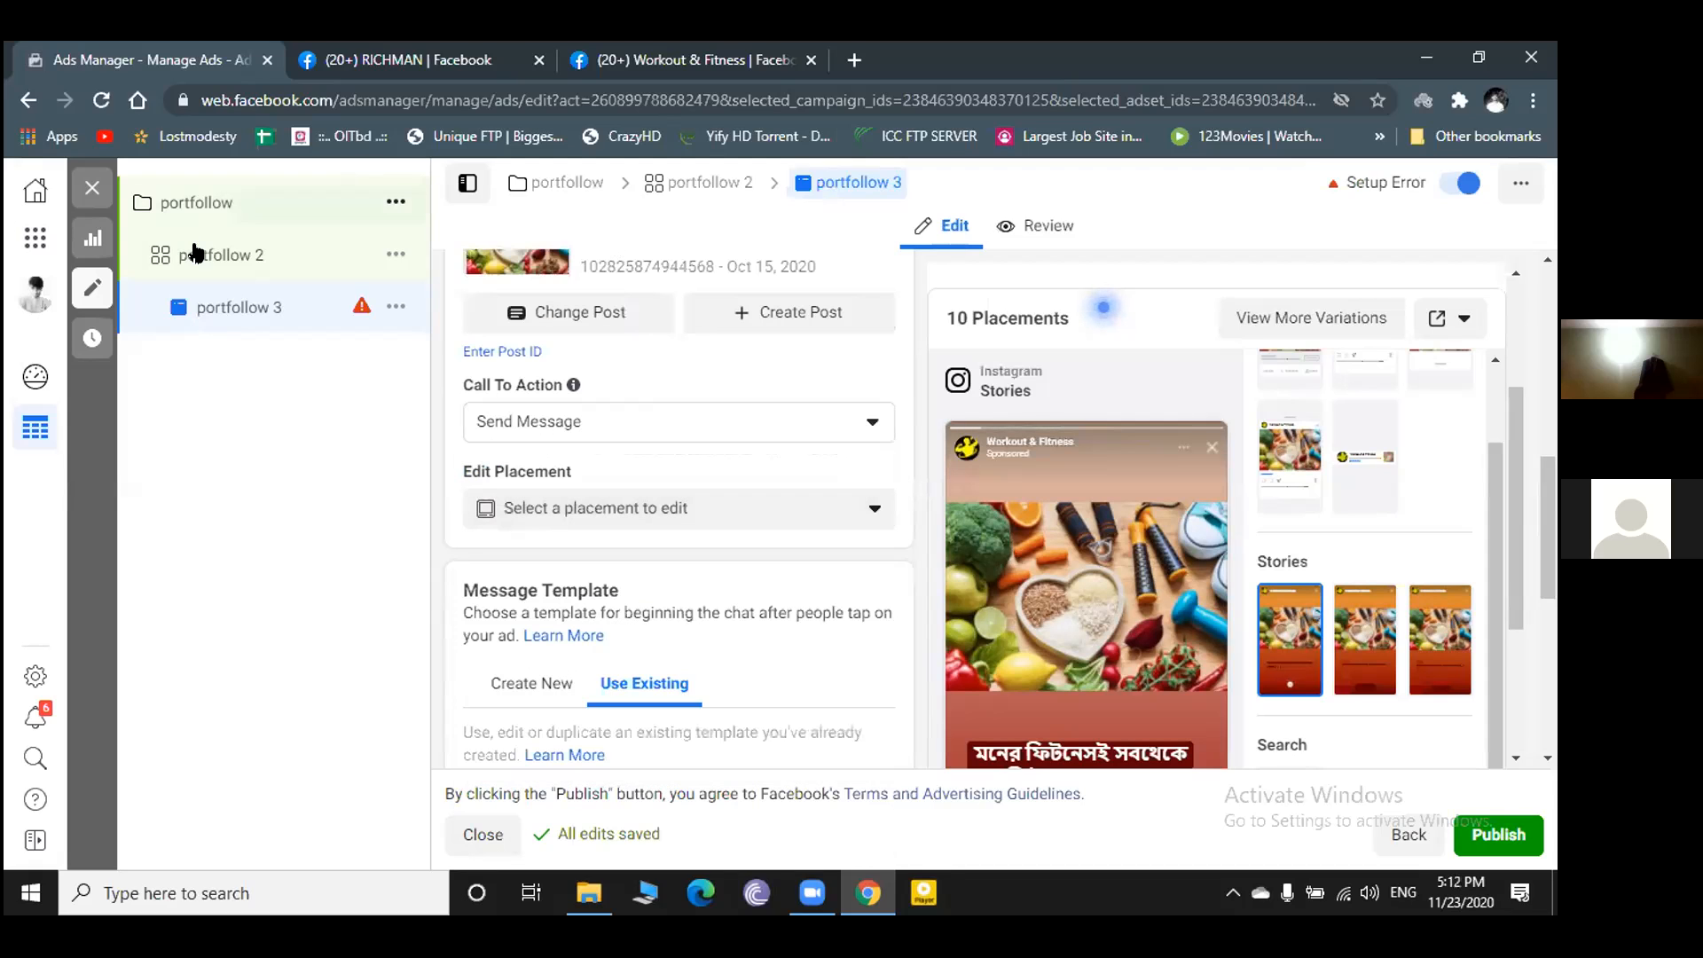
pyautogui.scroll(-3, 686, 613)
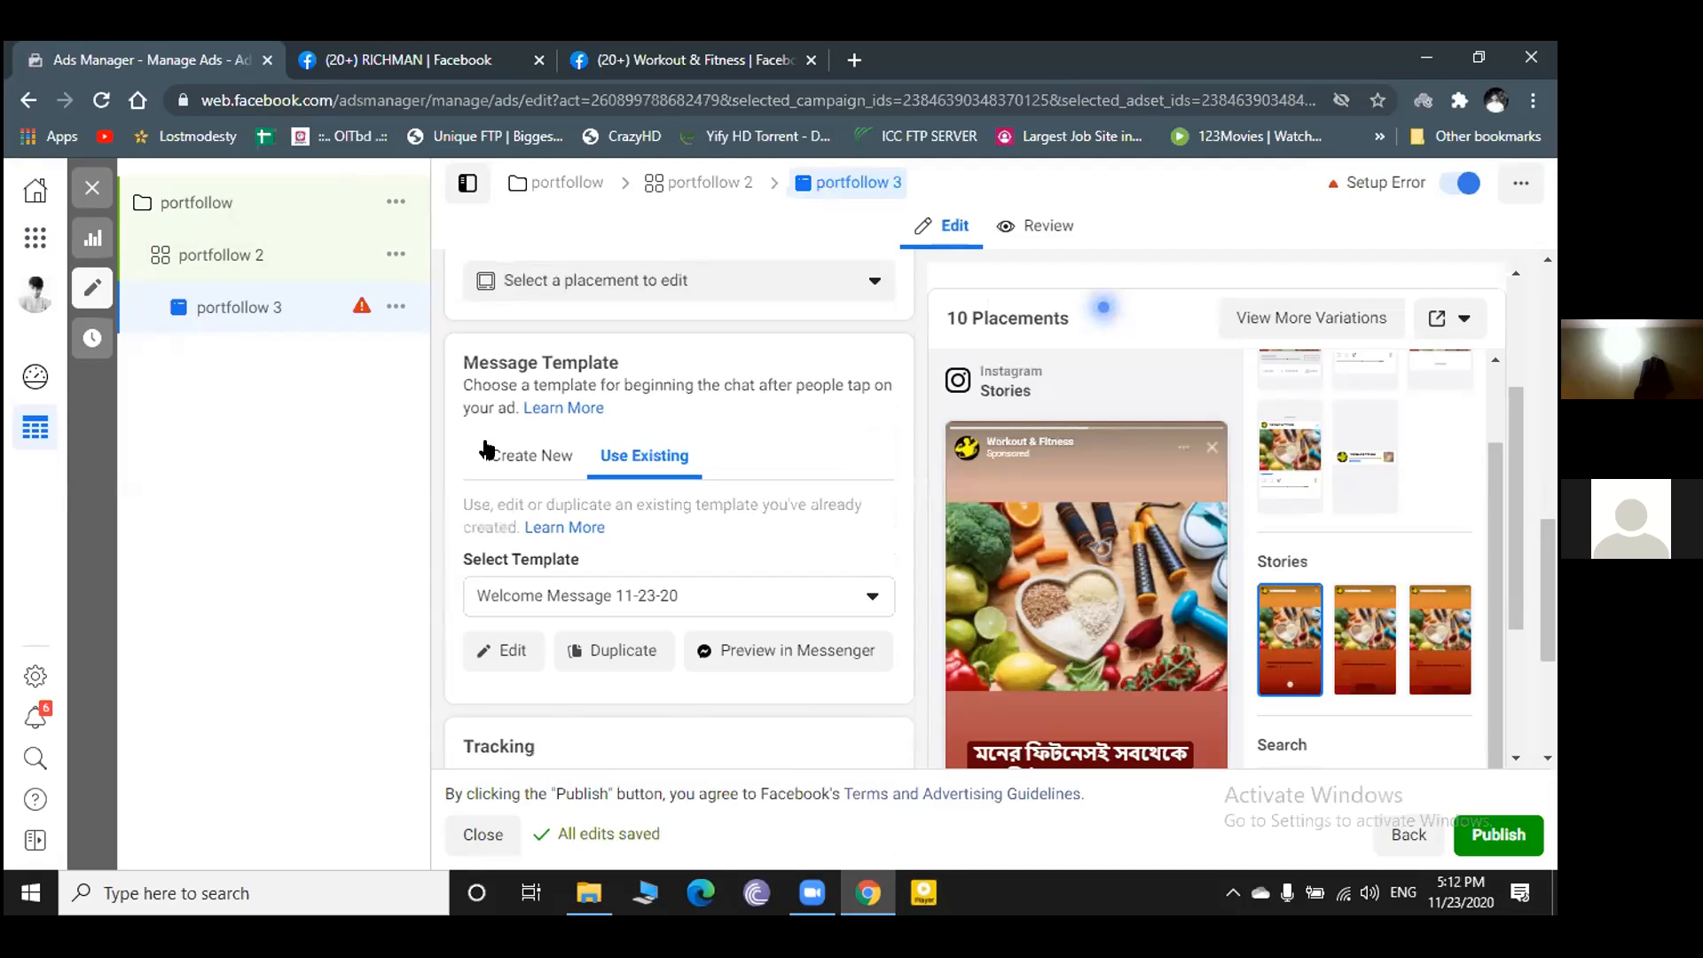
pyautogui.scroll(2, 663, 404)
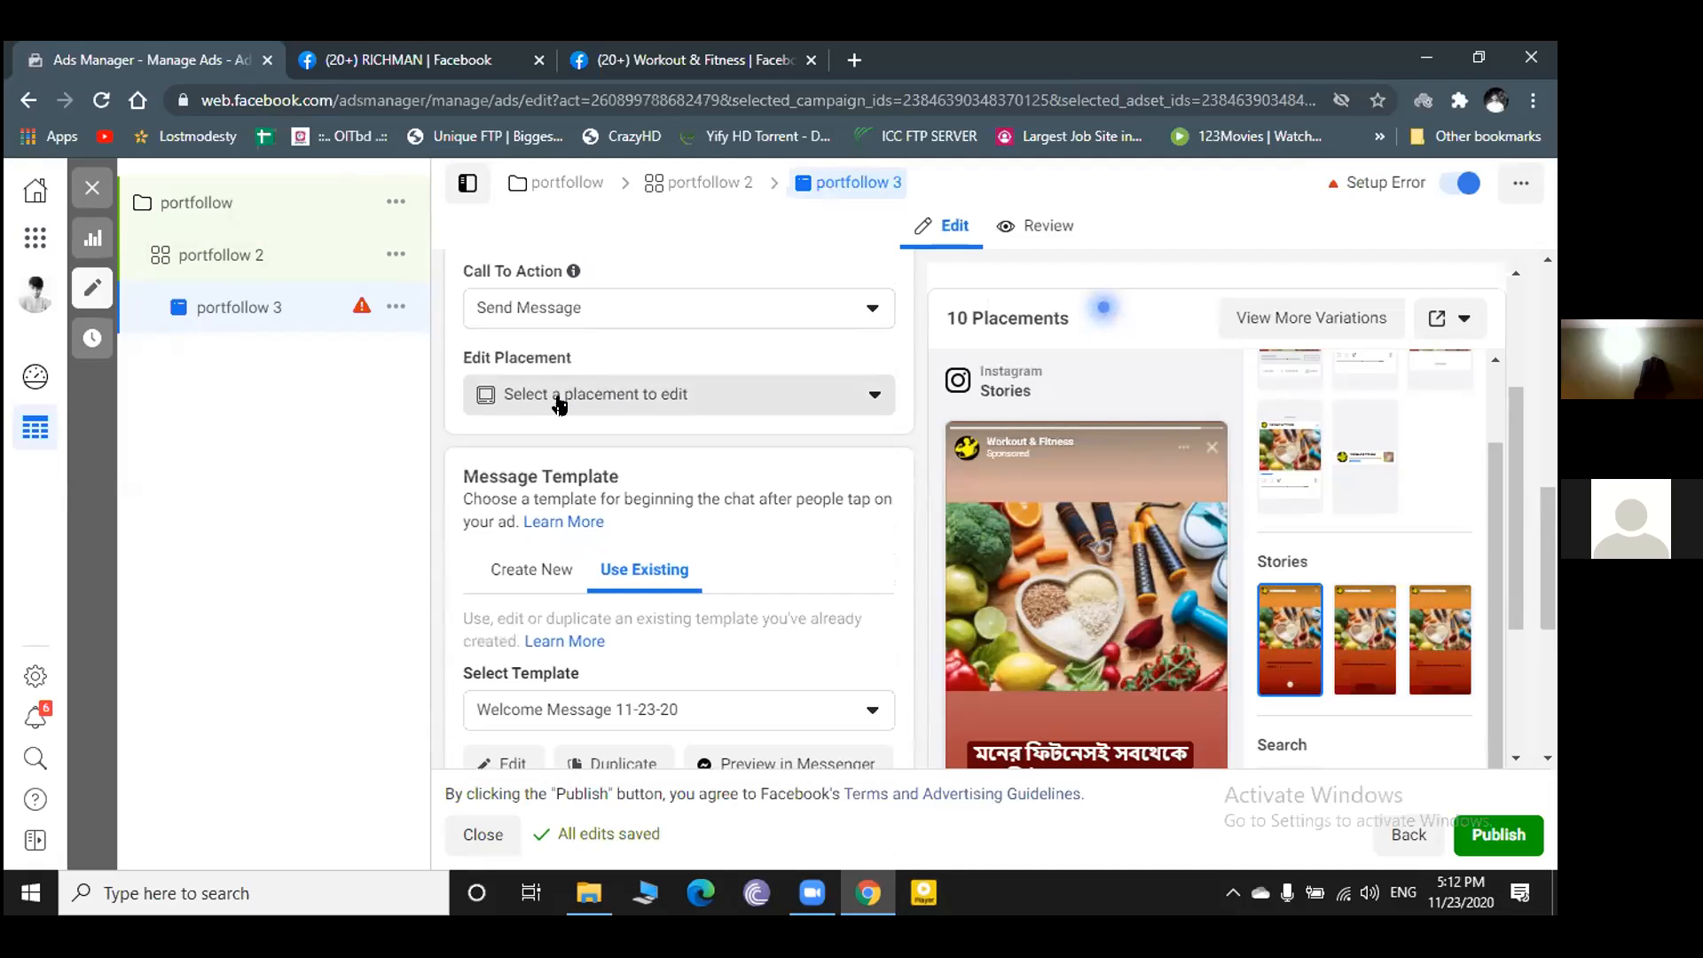
pyautogui.click(869, 401)
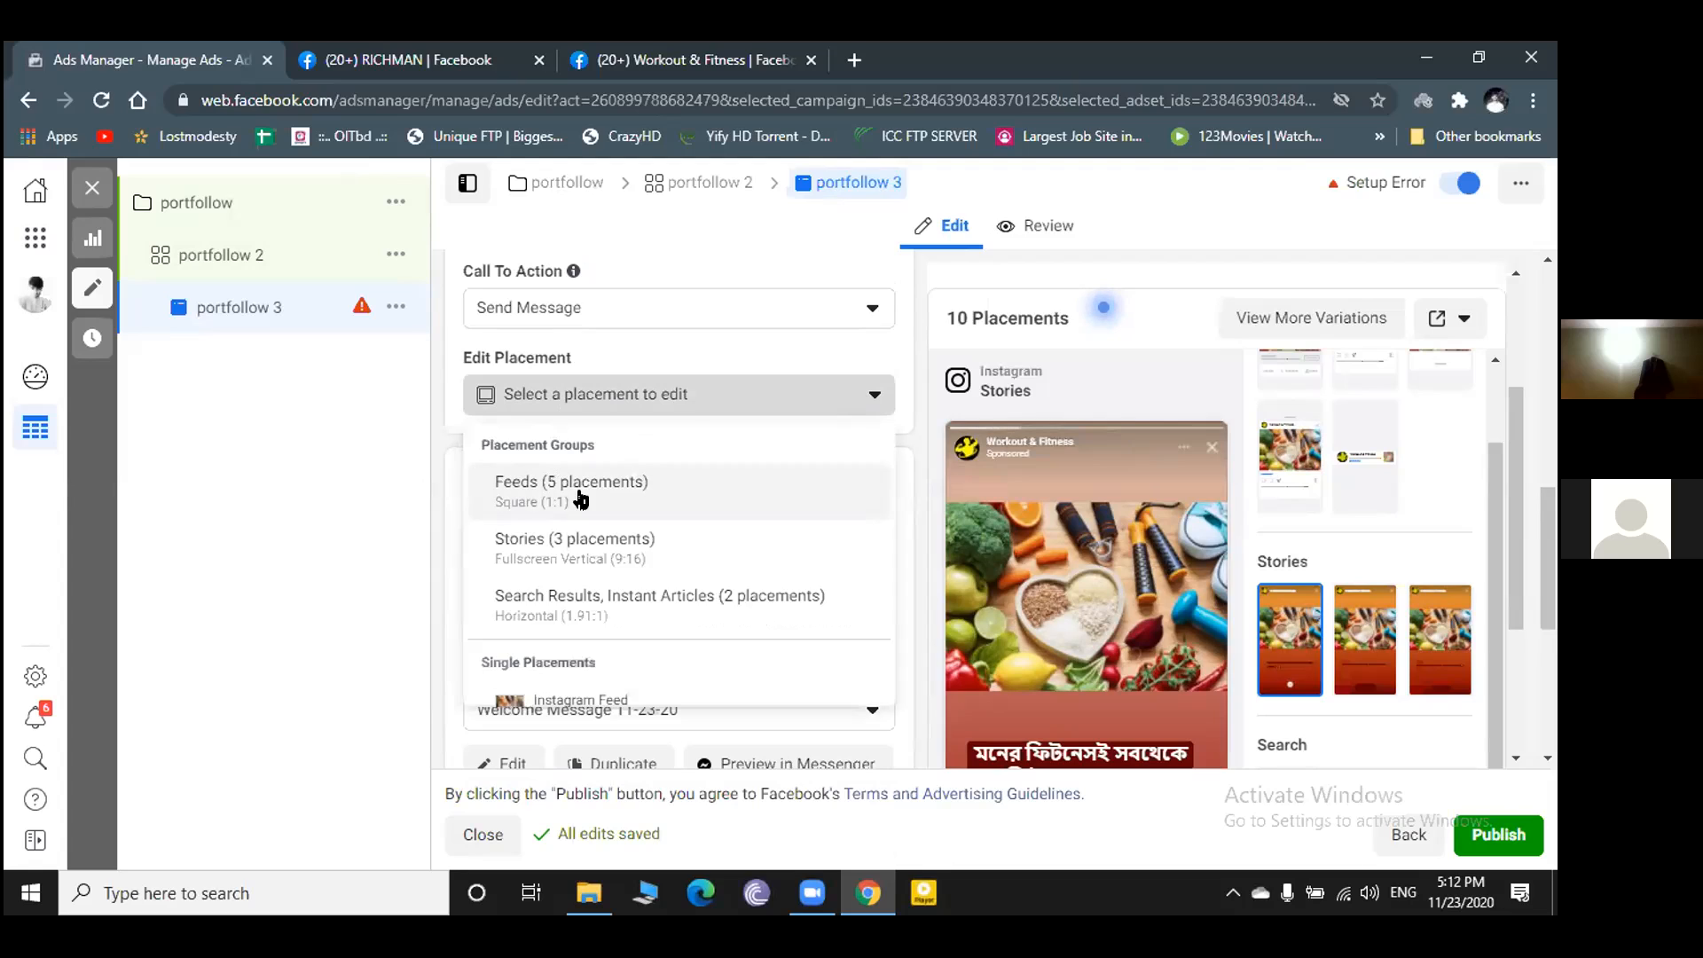
pyautogui.click(858, 400)
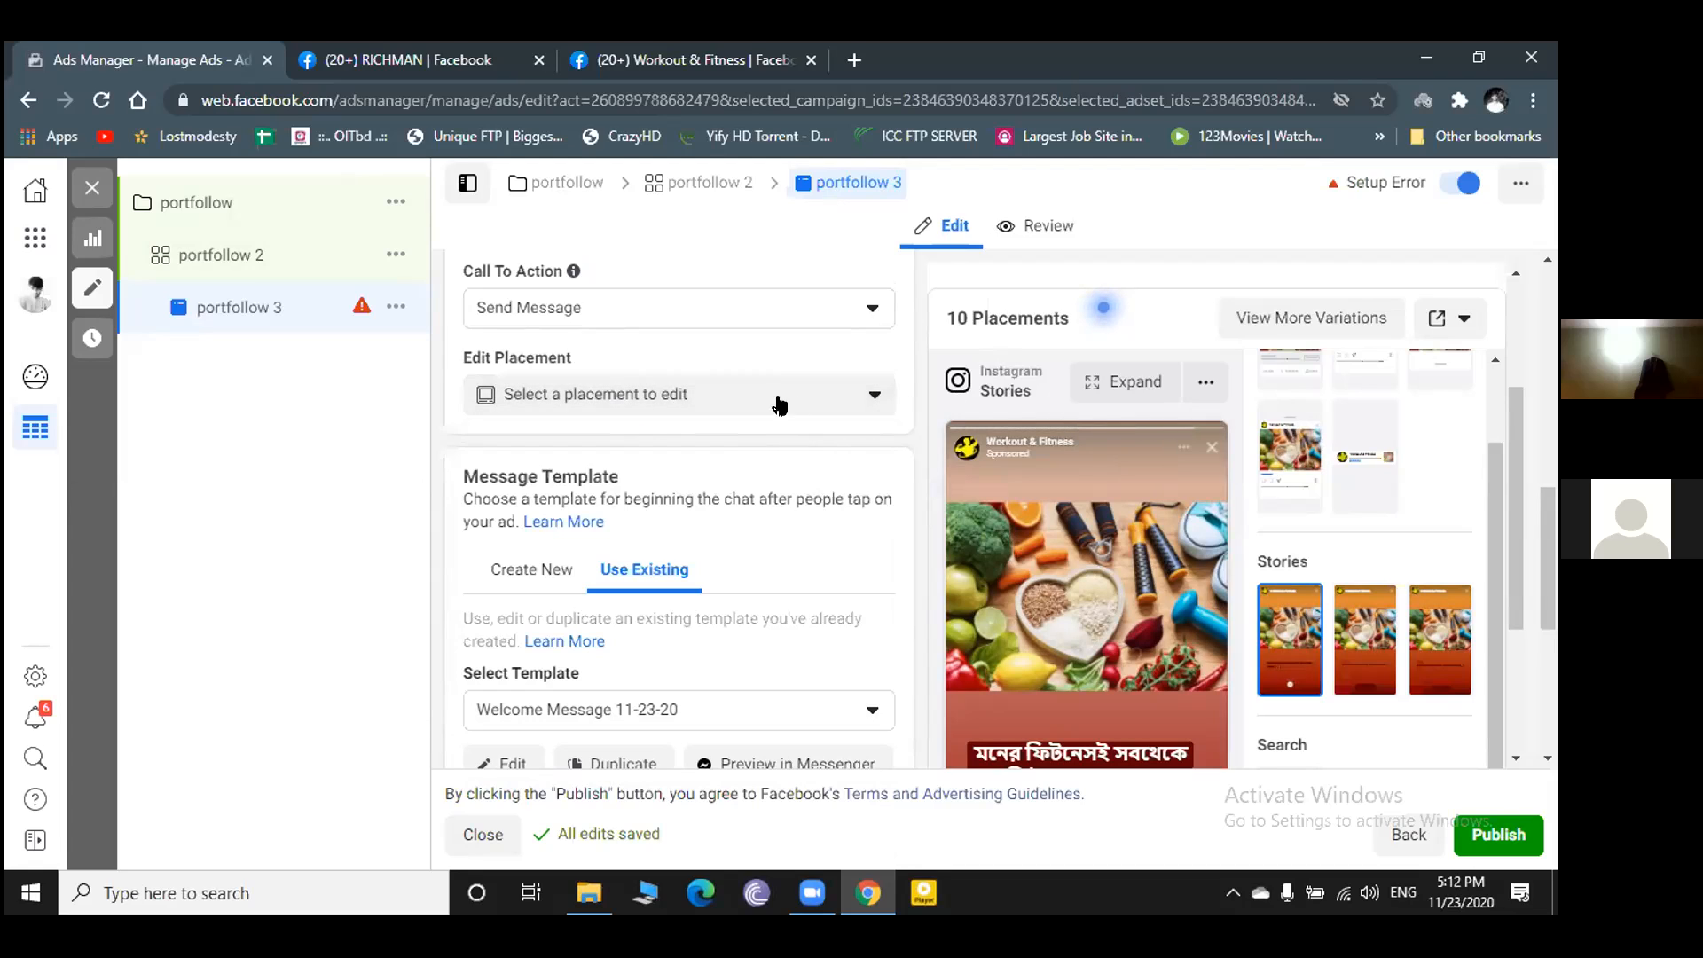
# - Open the portfollow 2 ad set for editing
pyautogui.scroll(3, 780, 395)
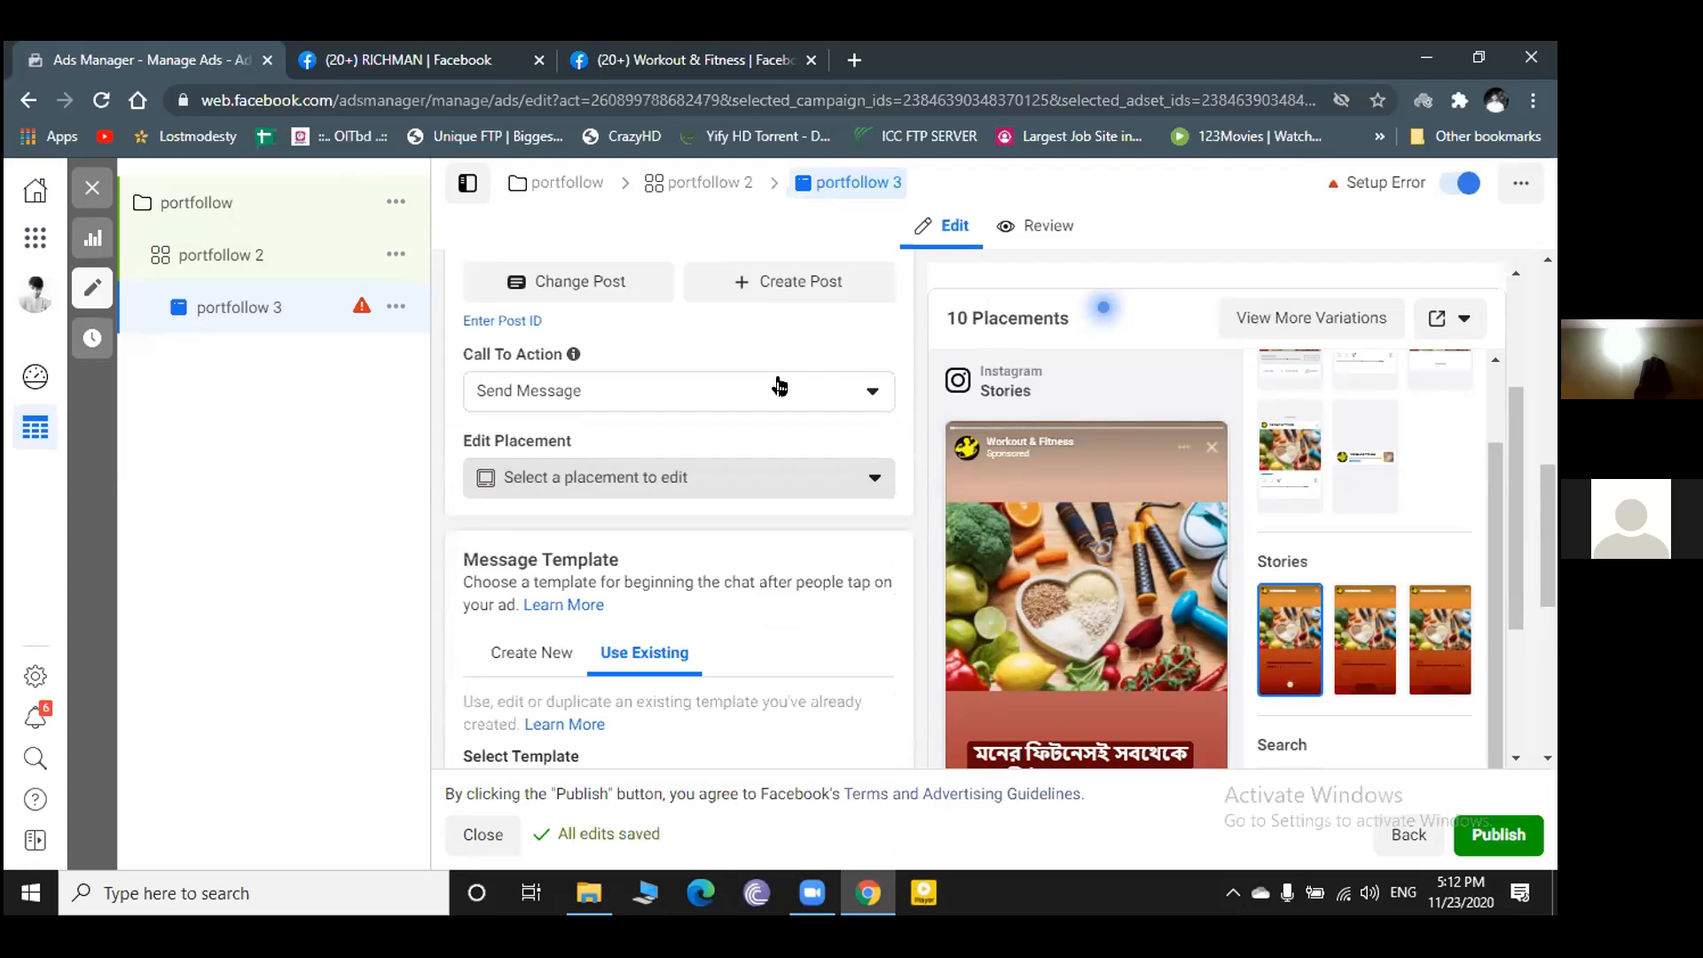
pyautogui.click(213, 256)
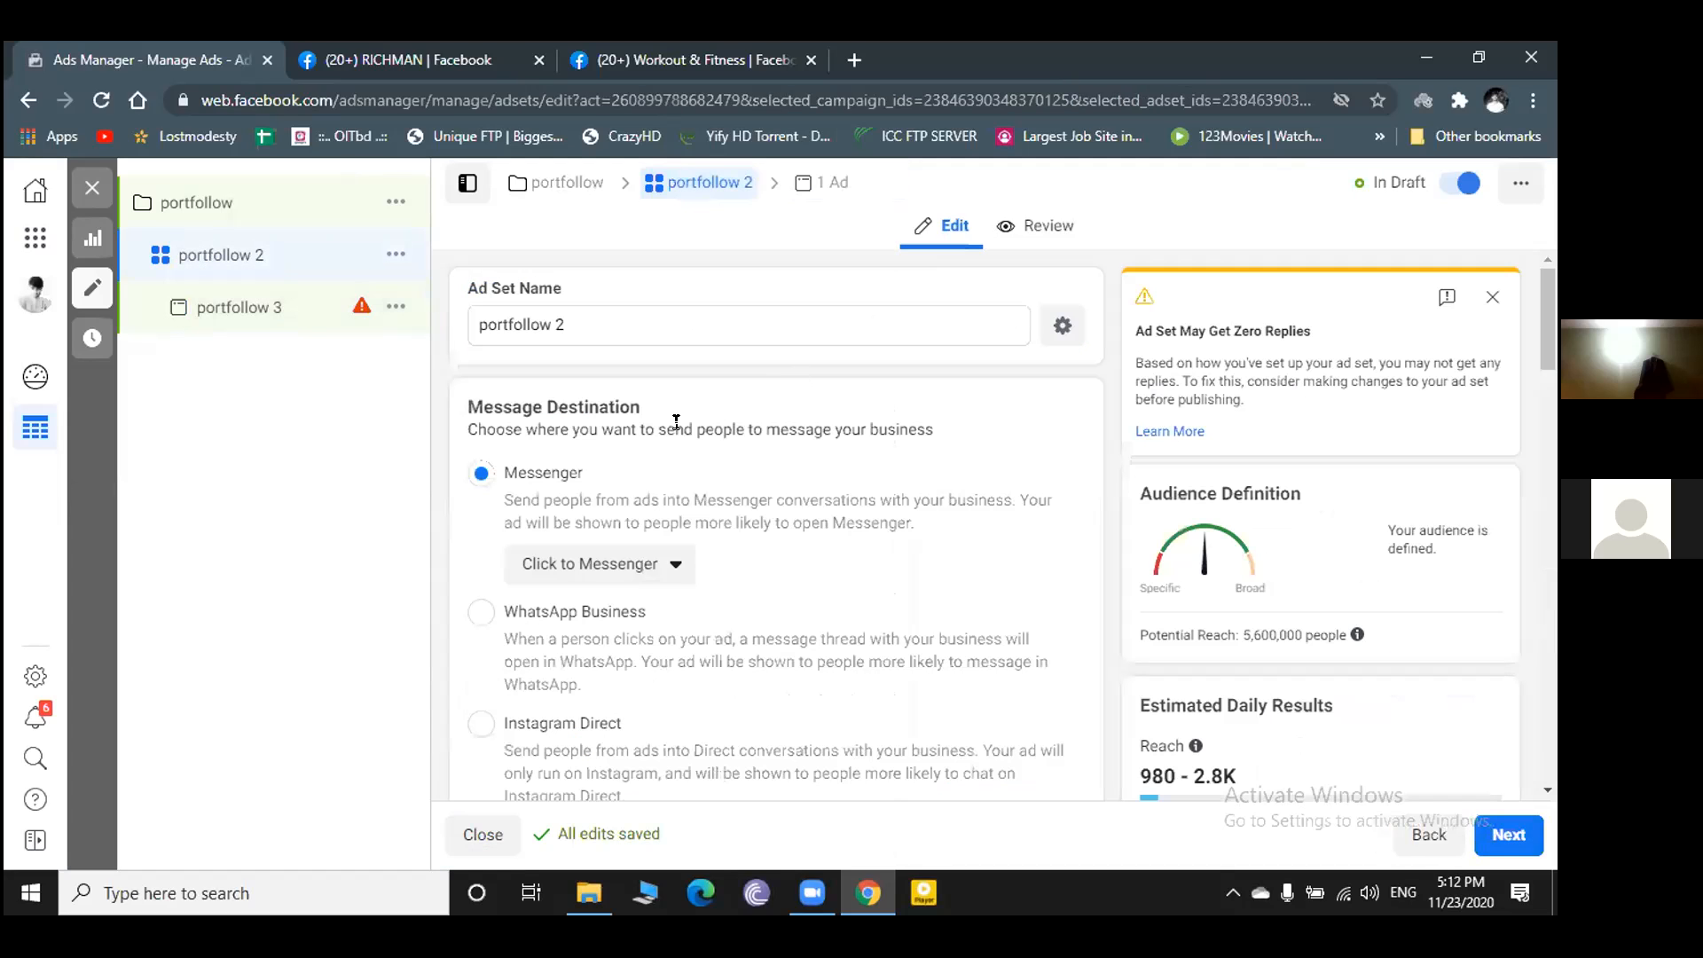
# - Check the extra Optimization & Delivery options of the portfollow 2 ad set, then collapse them again
pyautogui.scroll(-5, 710, 483)
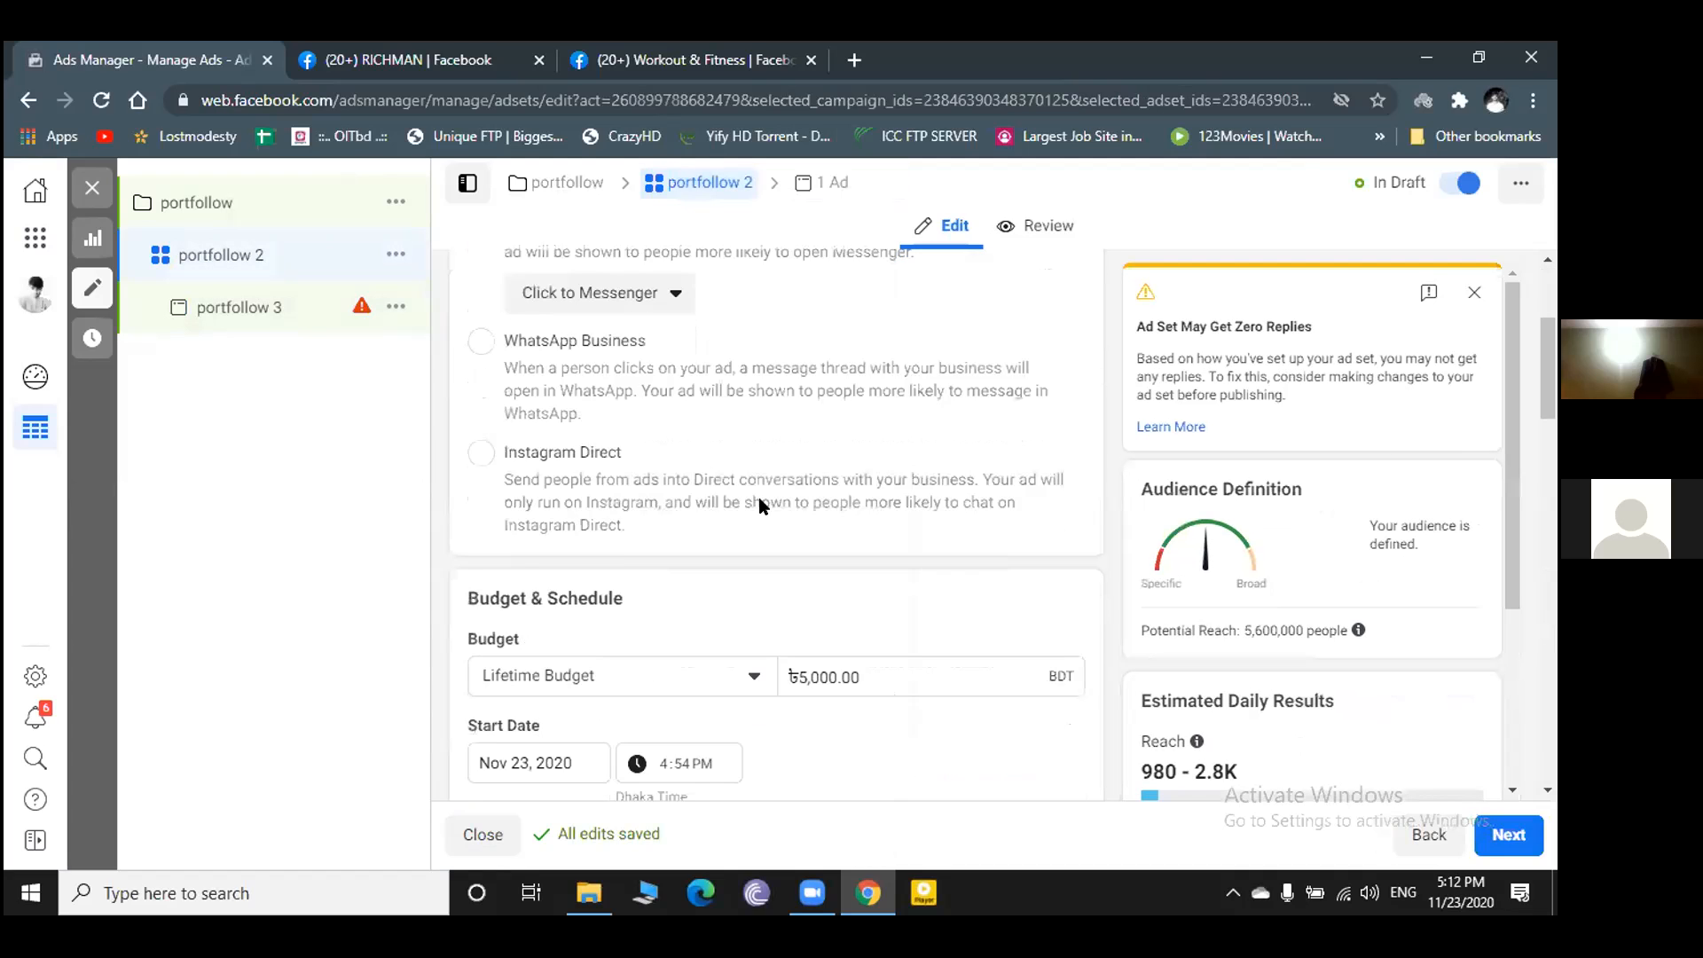
pyautogui.scroll(-15, 759, 541)
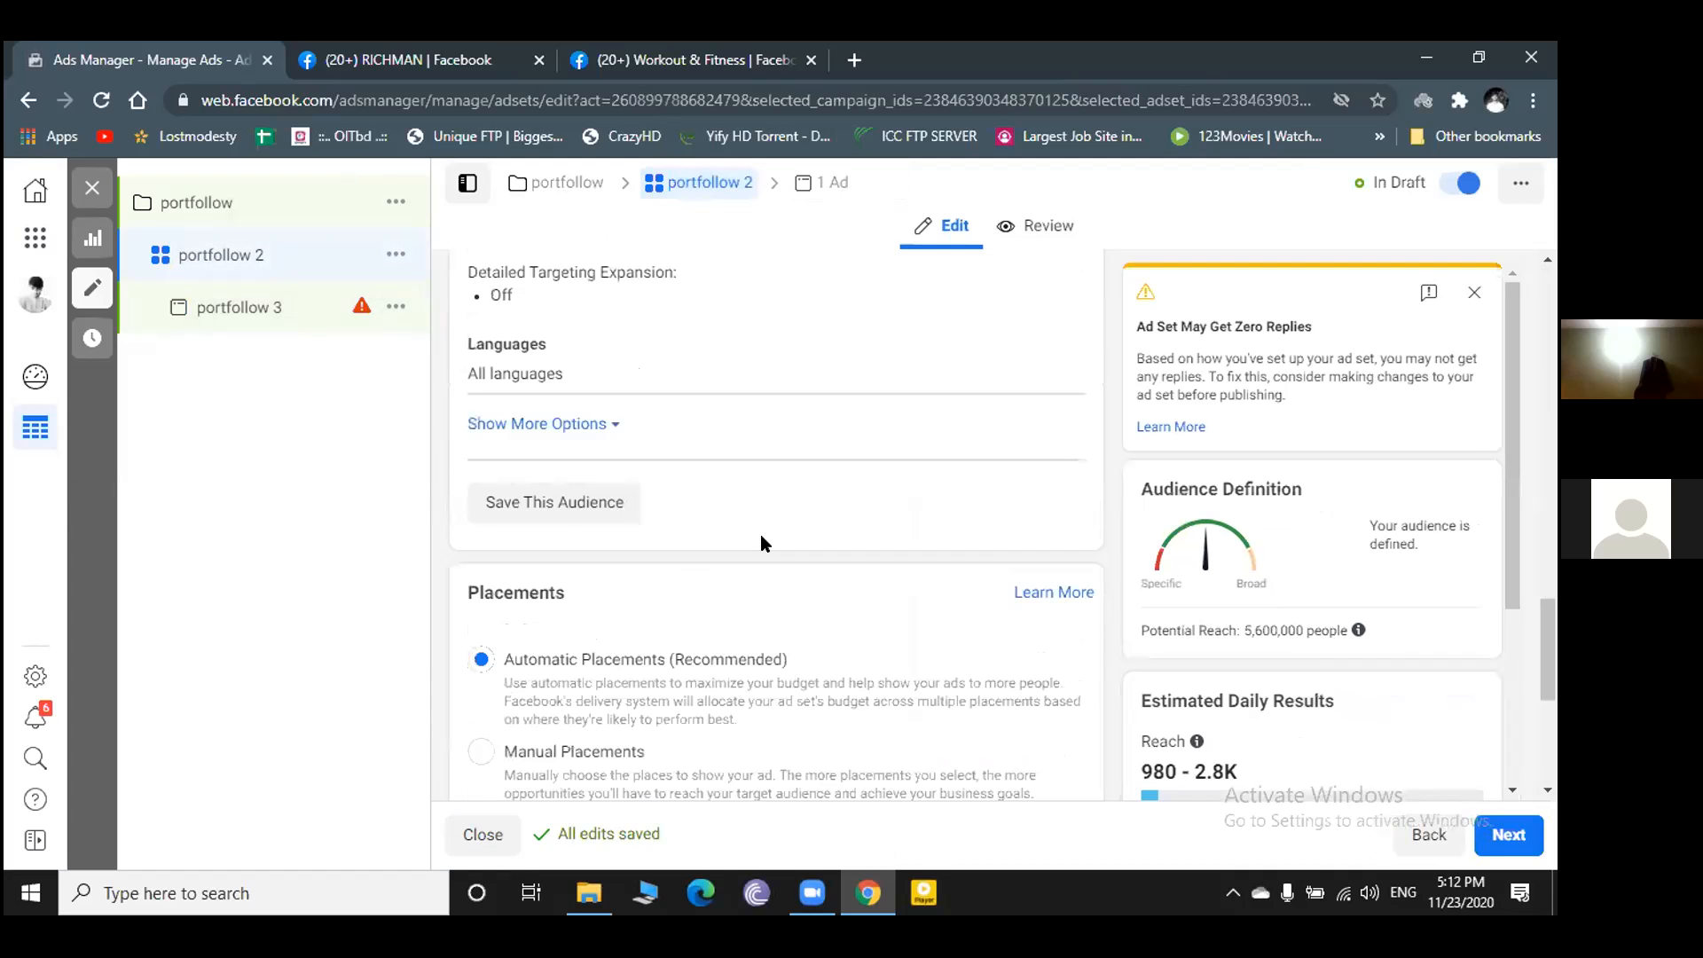
pyautogui.scroll(-5, 761, 541)
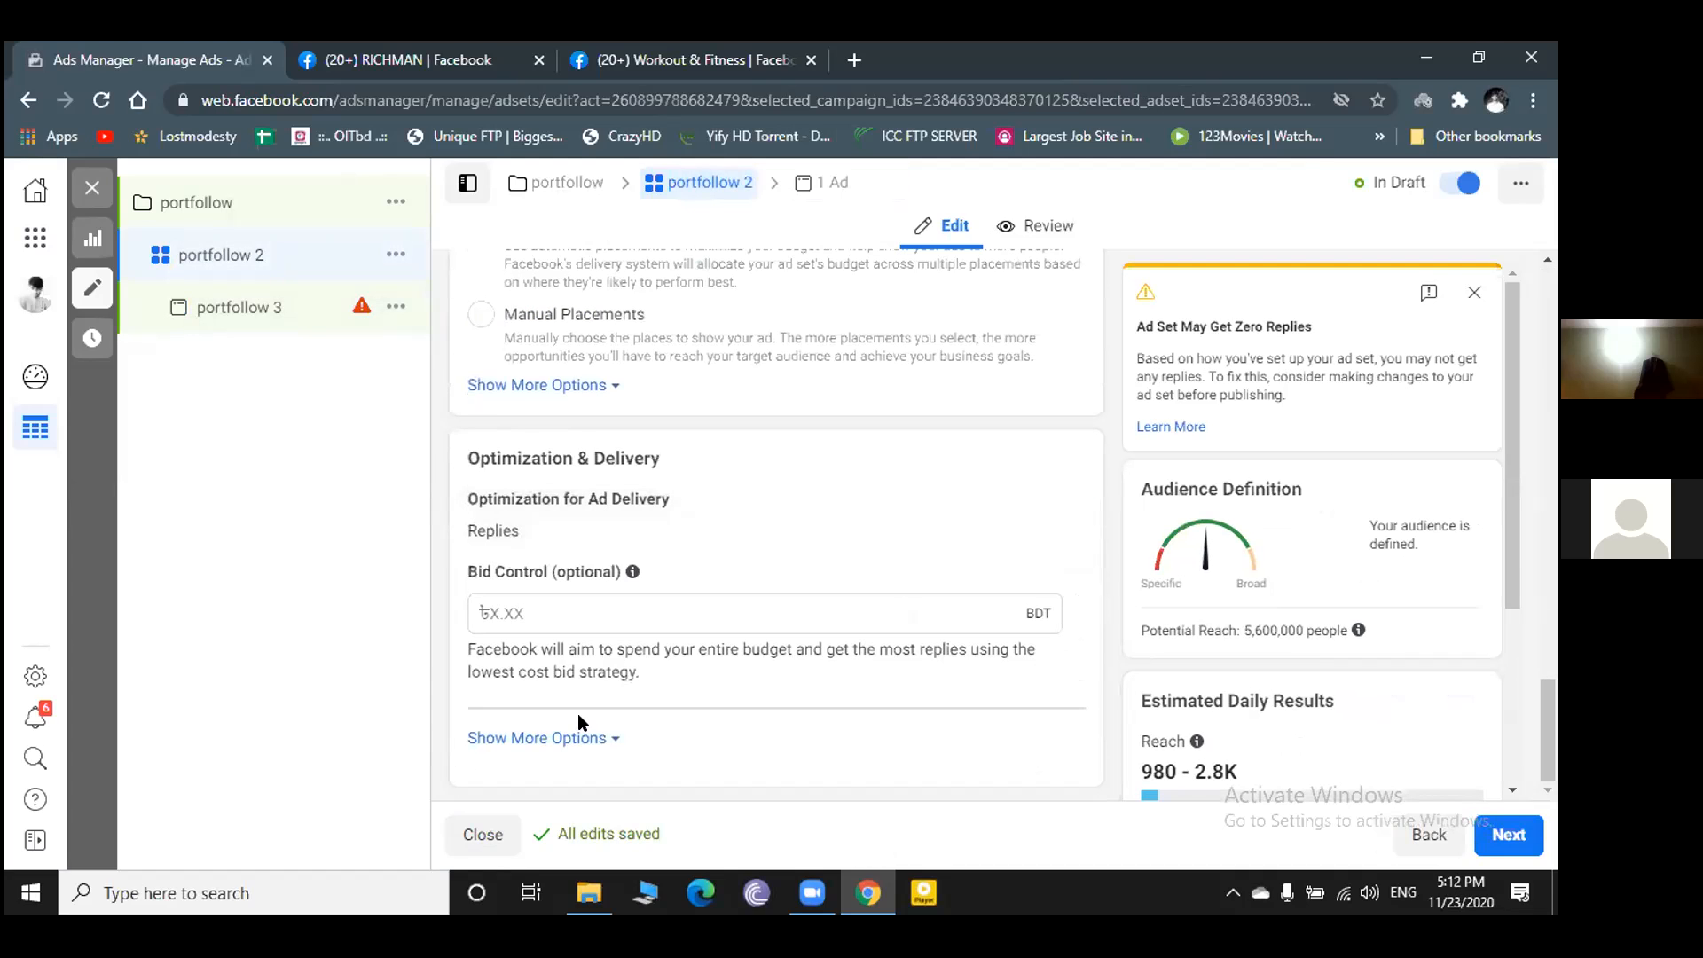
pyautogui.click(601, 740)
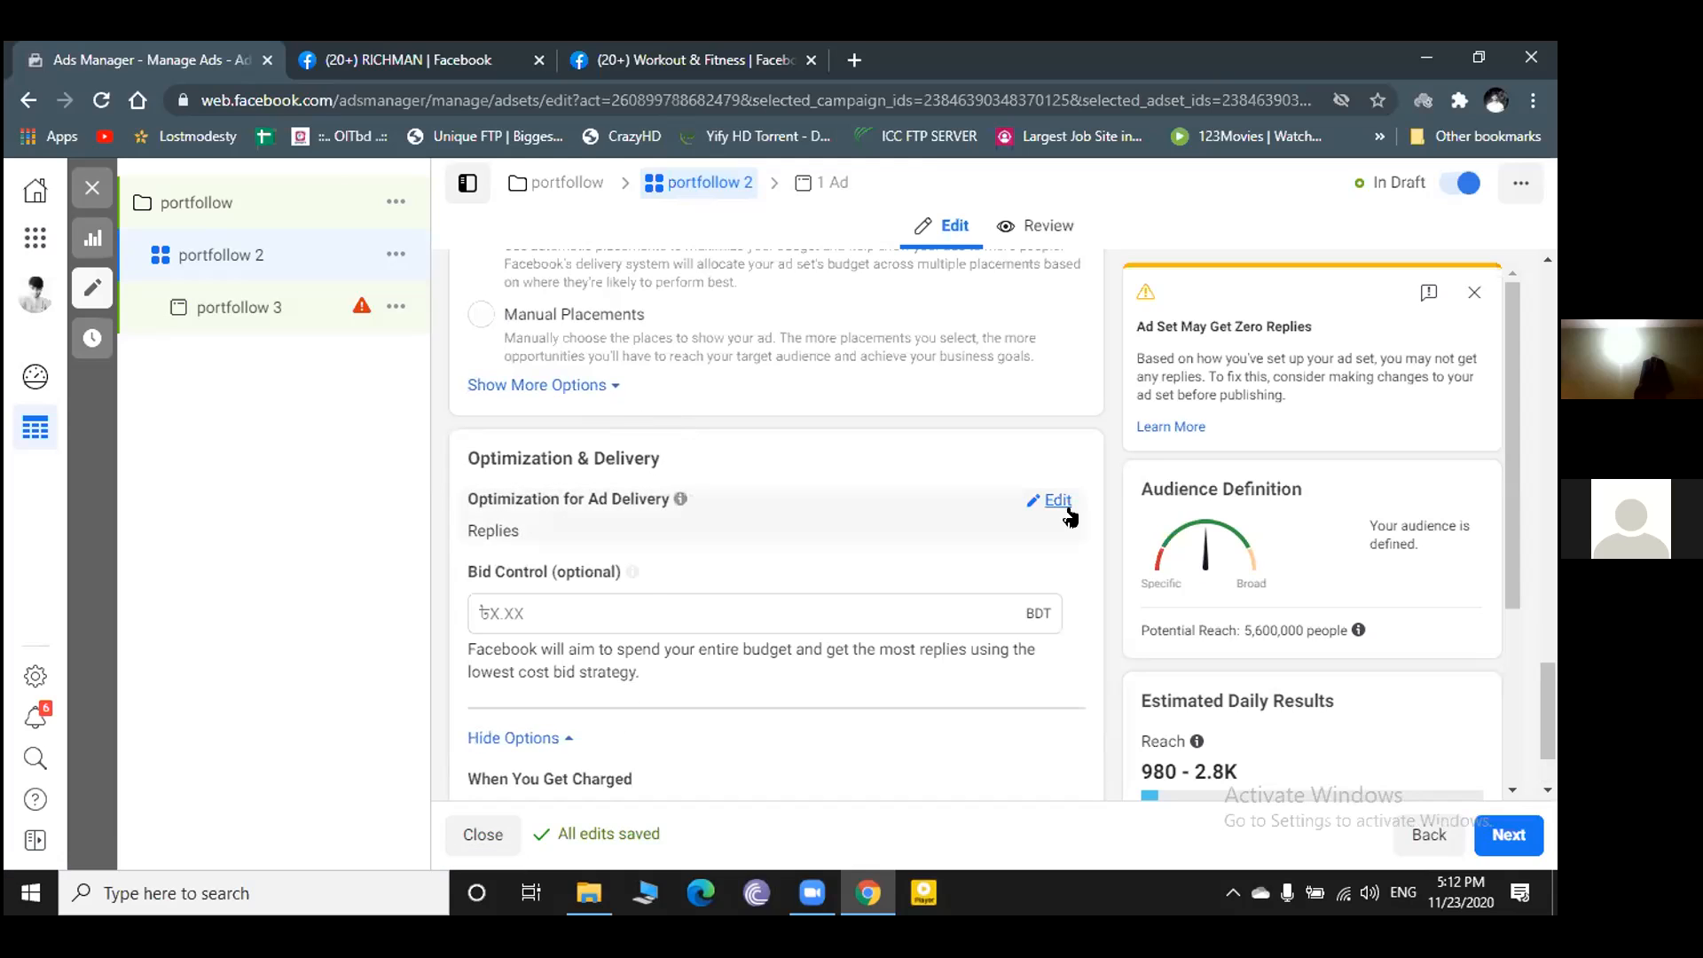
pyautogui.click(568, 740)
# - Switch the ad set's placements from automatic to Manual Placements
pyautogui.scroll(4, 590, 457)
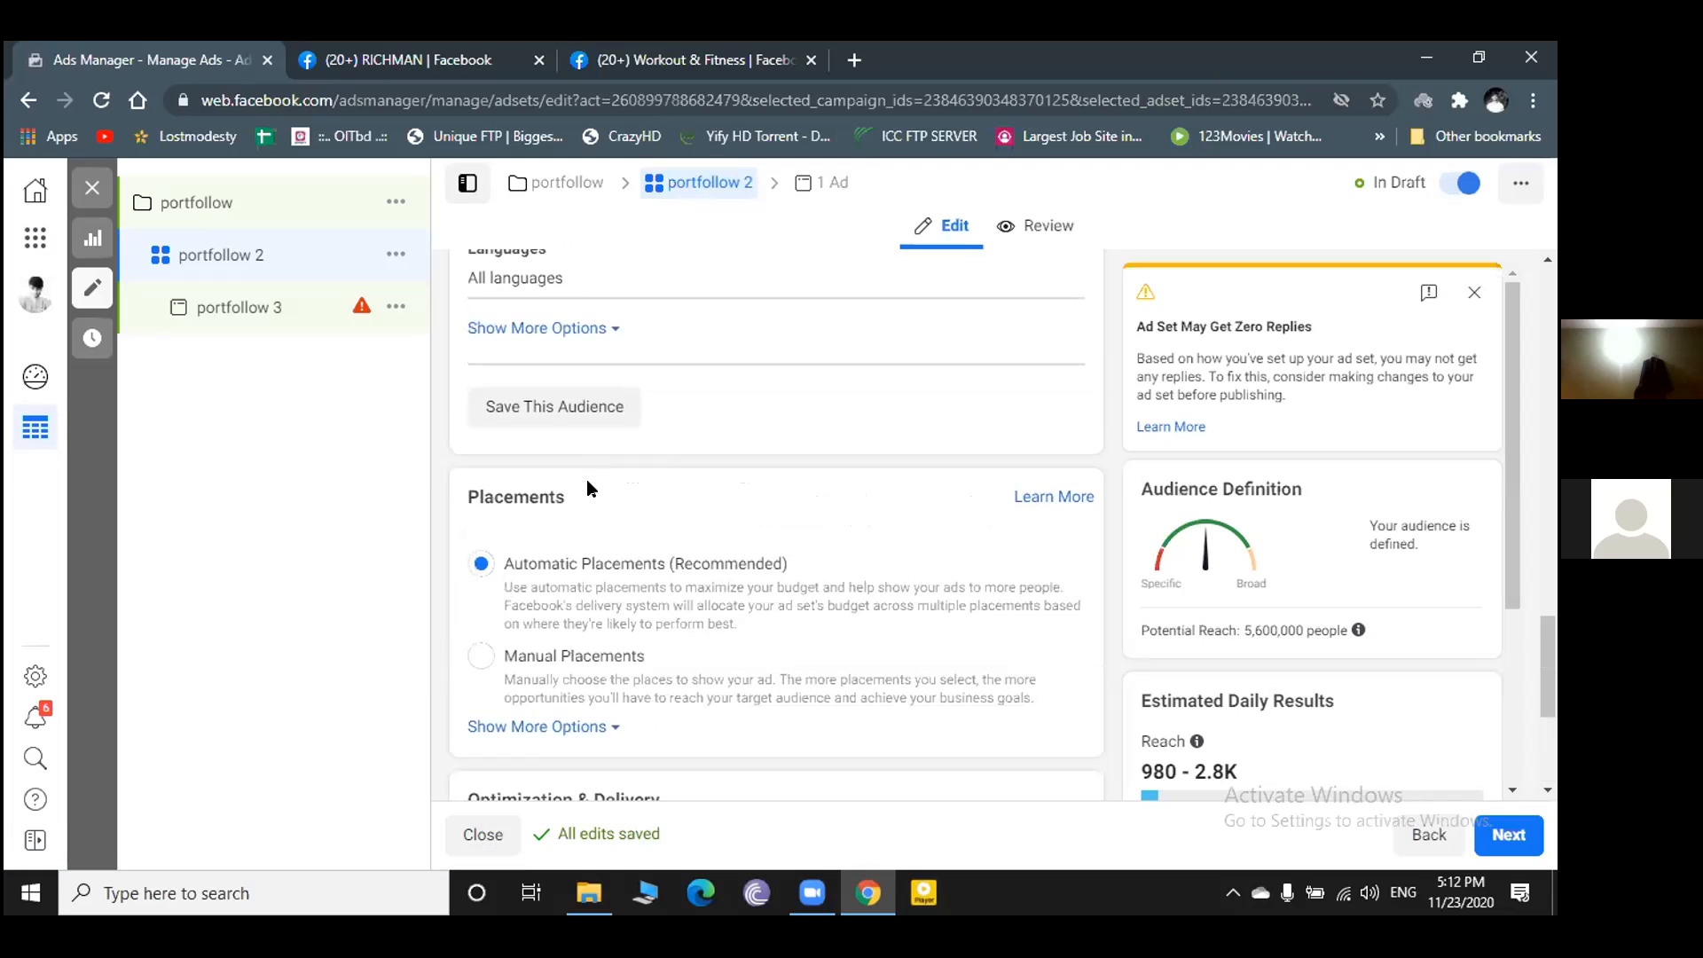
pyautogui.scroll(-1, 667, 593)
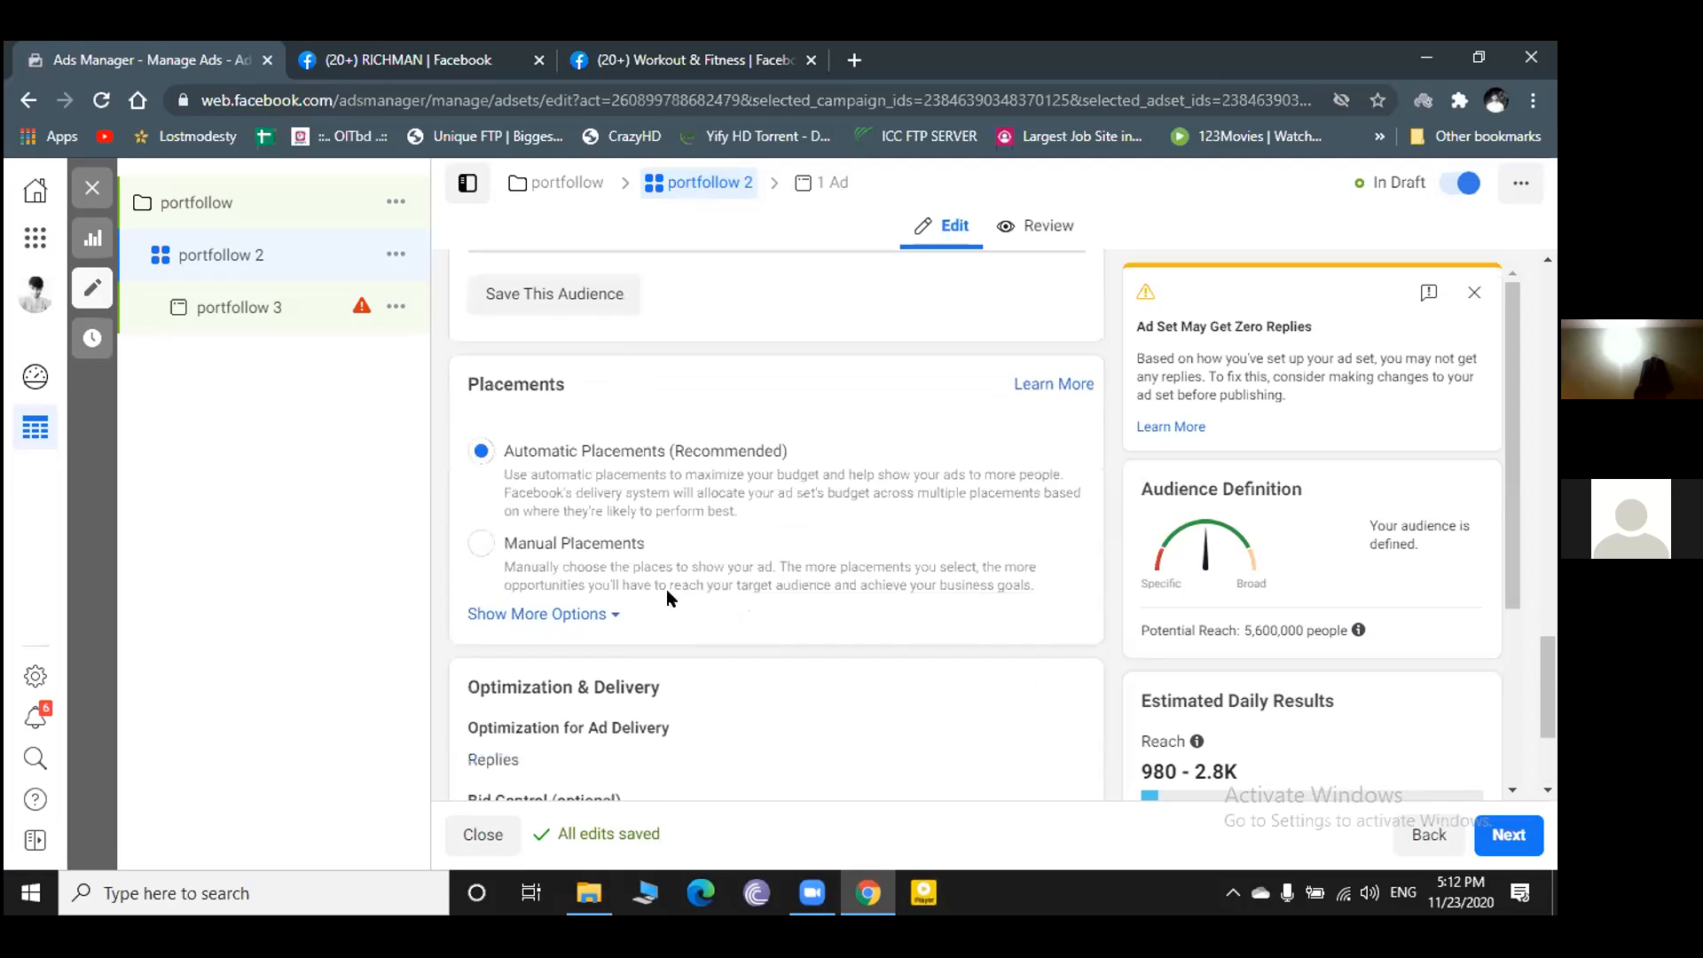
pyautogui.click(480, 543)
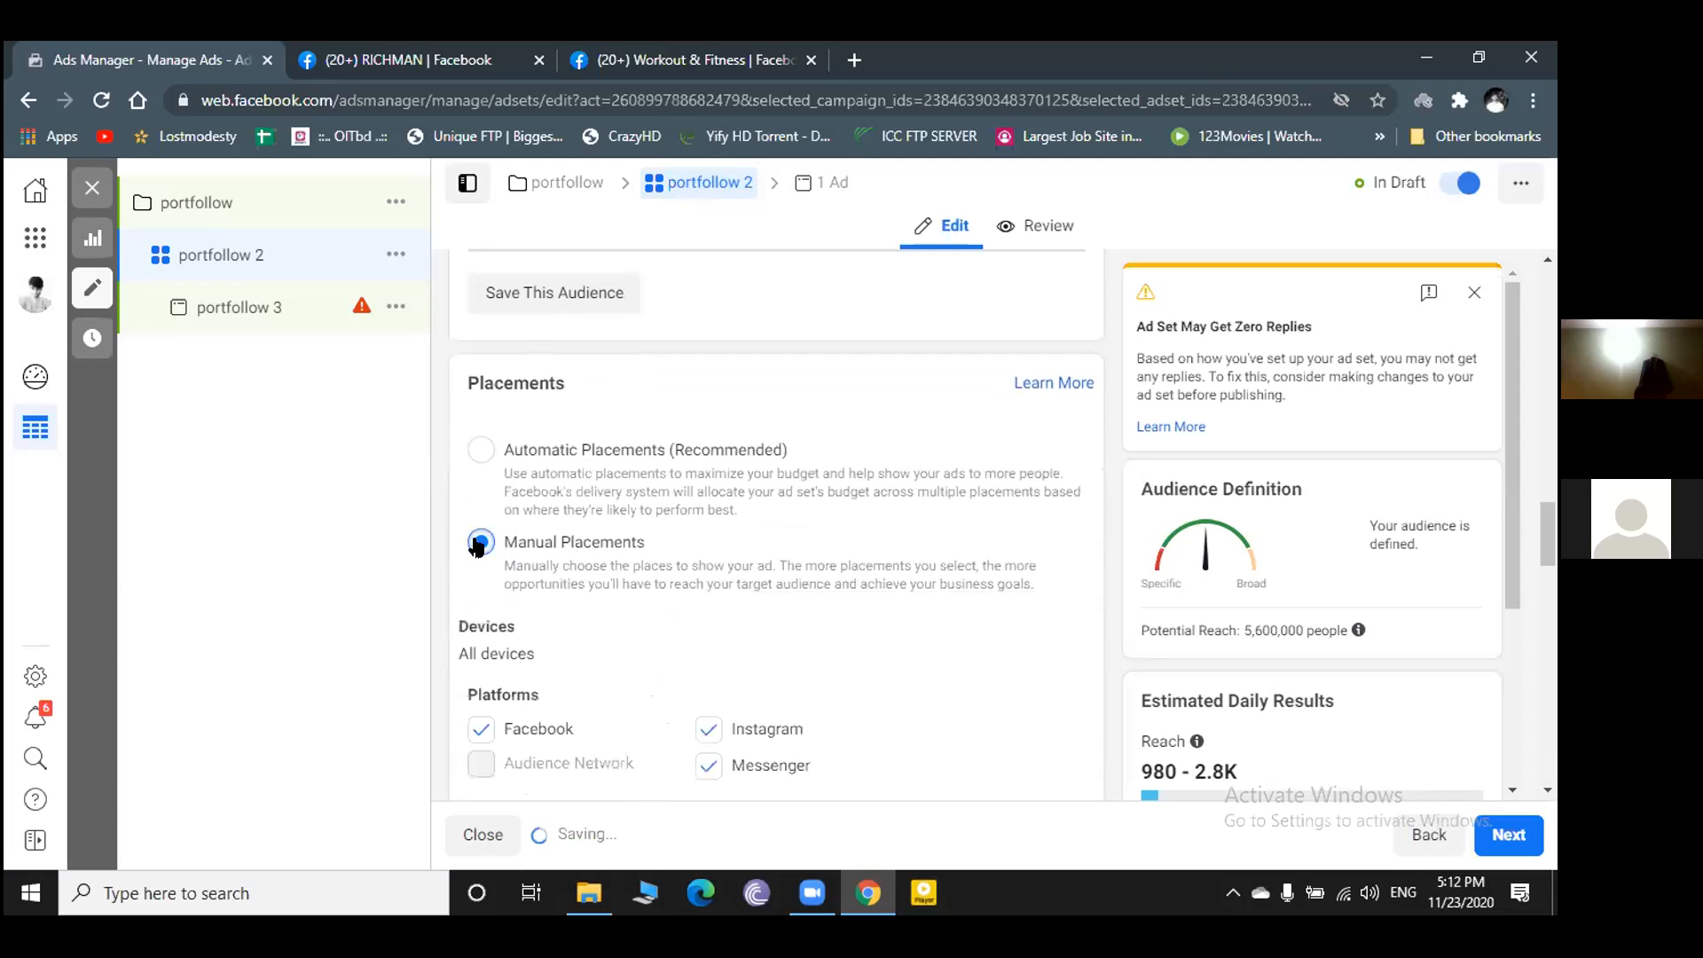
pyautogui.scroll(-2, 714, 488)
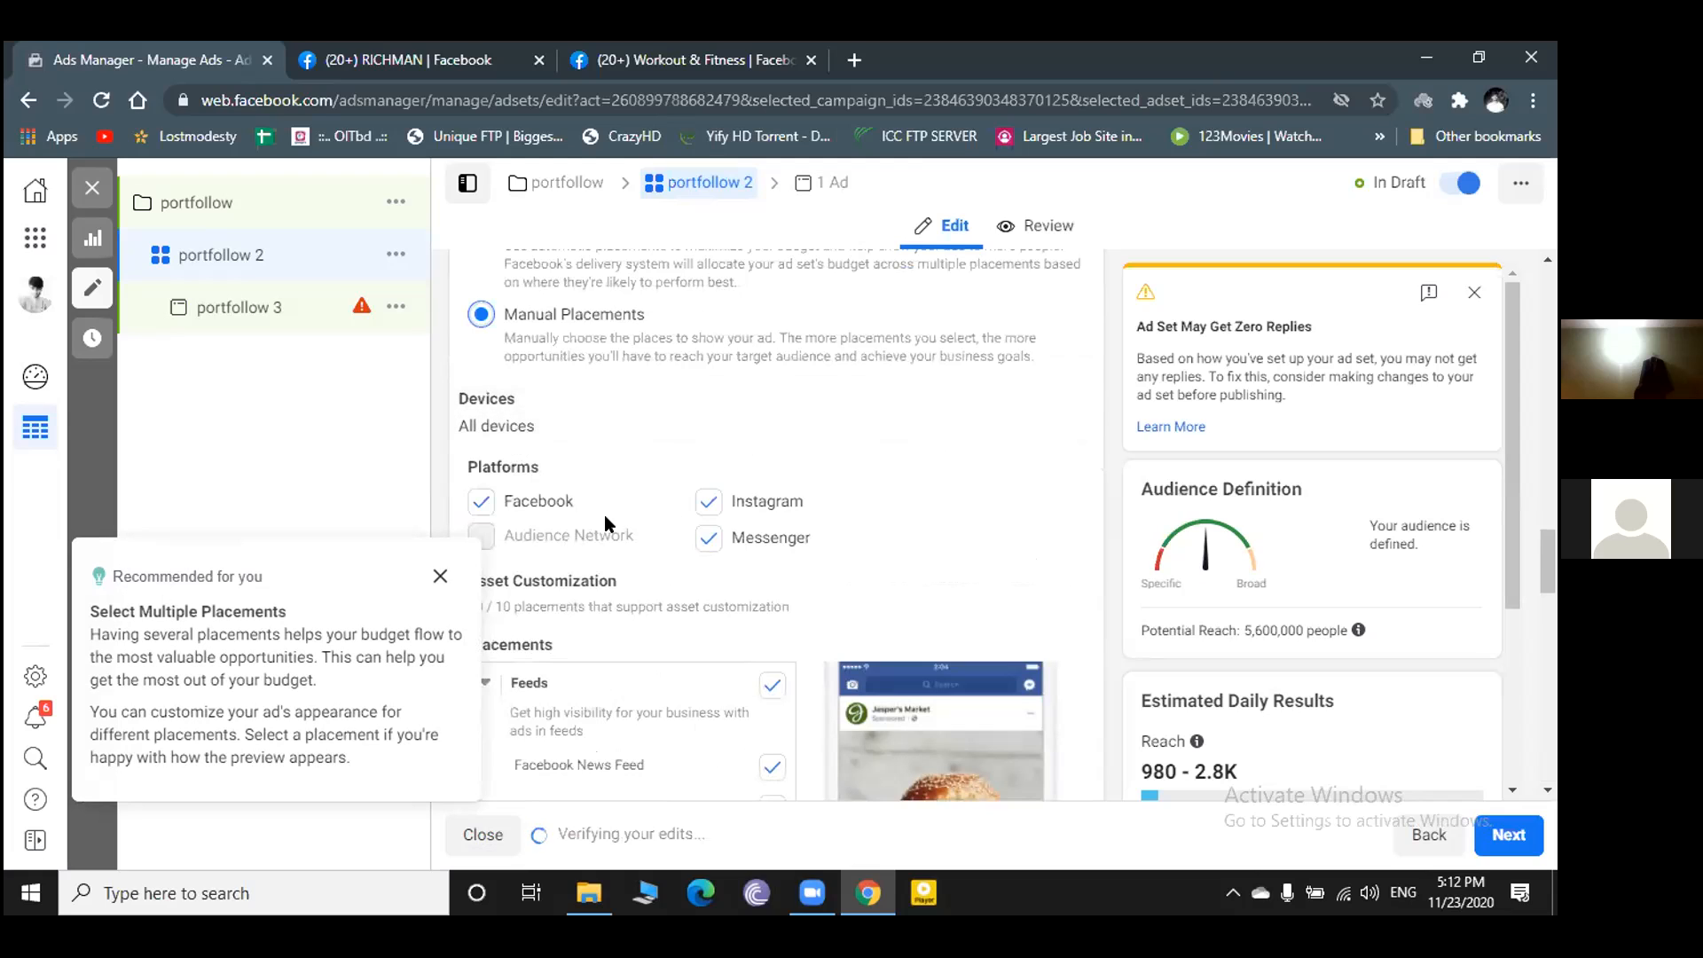
pyautogui.scroll(-1, 919, 346)
pyautogui.scroll(1, 918, 350)
pyautogui.scroll(1, 857, 346)
pyautogui.scroll(1, 857, 346)
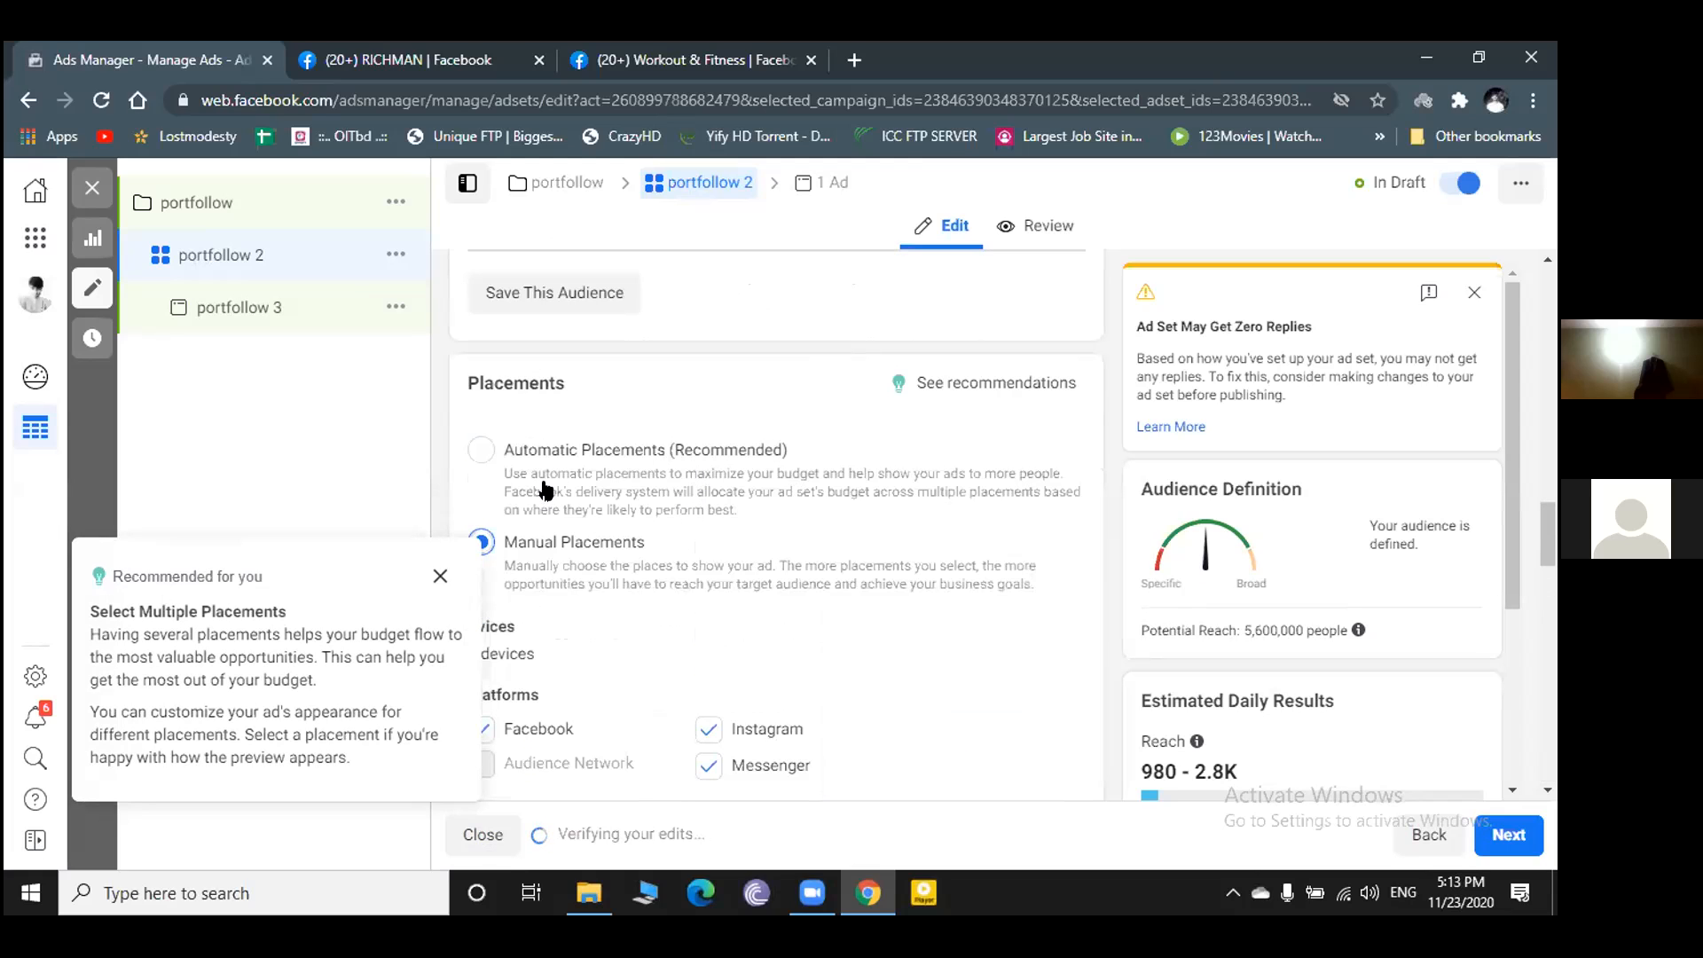
# - Exclude Instagram from the ad set's placement platforms, keeping Facebook and Messenger selected
pyautogui.scroll(-1, 710, 533)
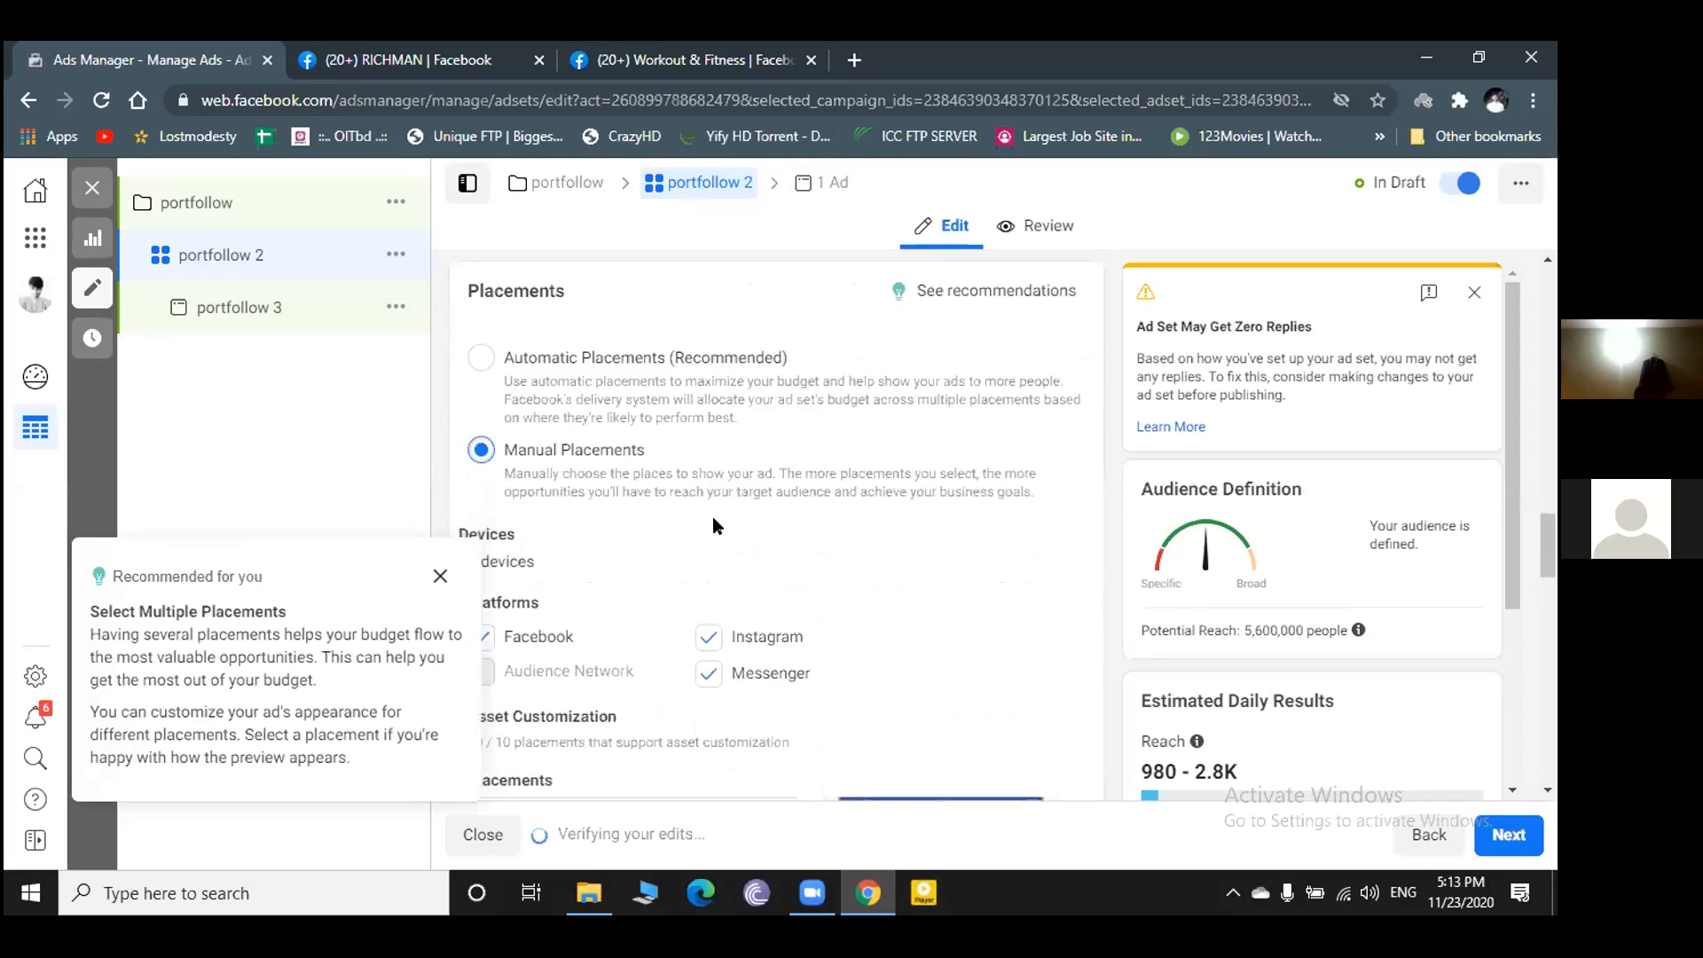
pyautogui.scroll(-1, 749, 453)
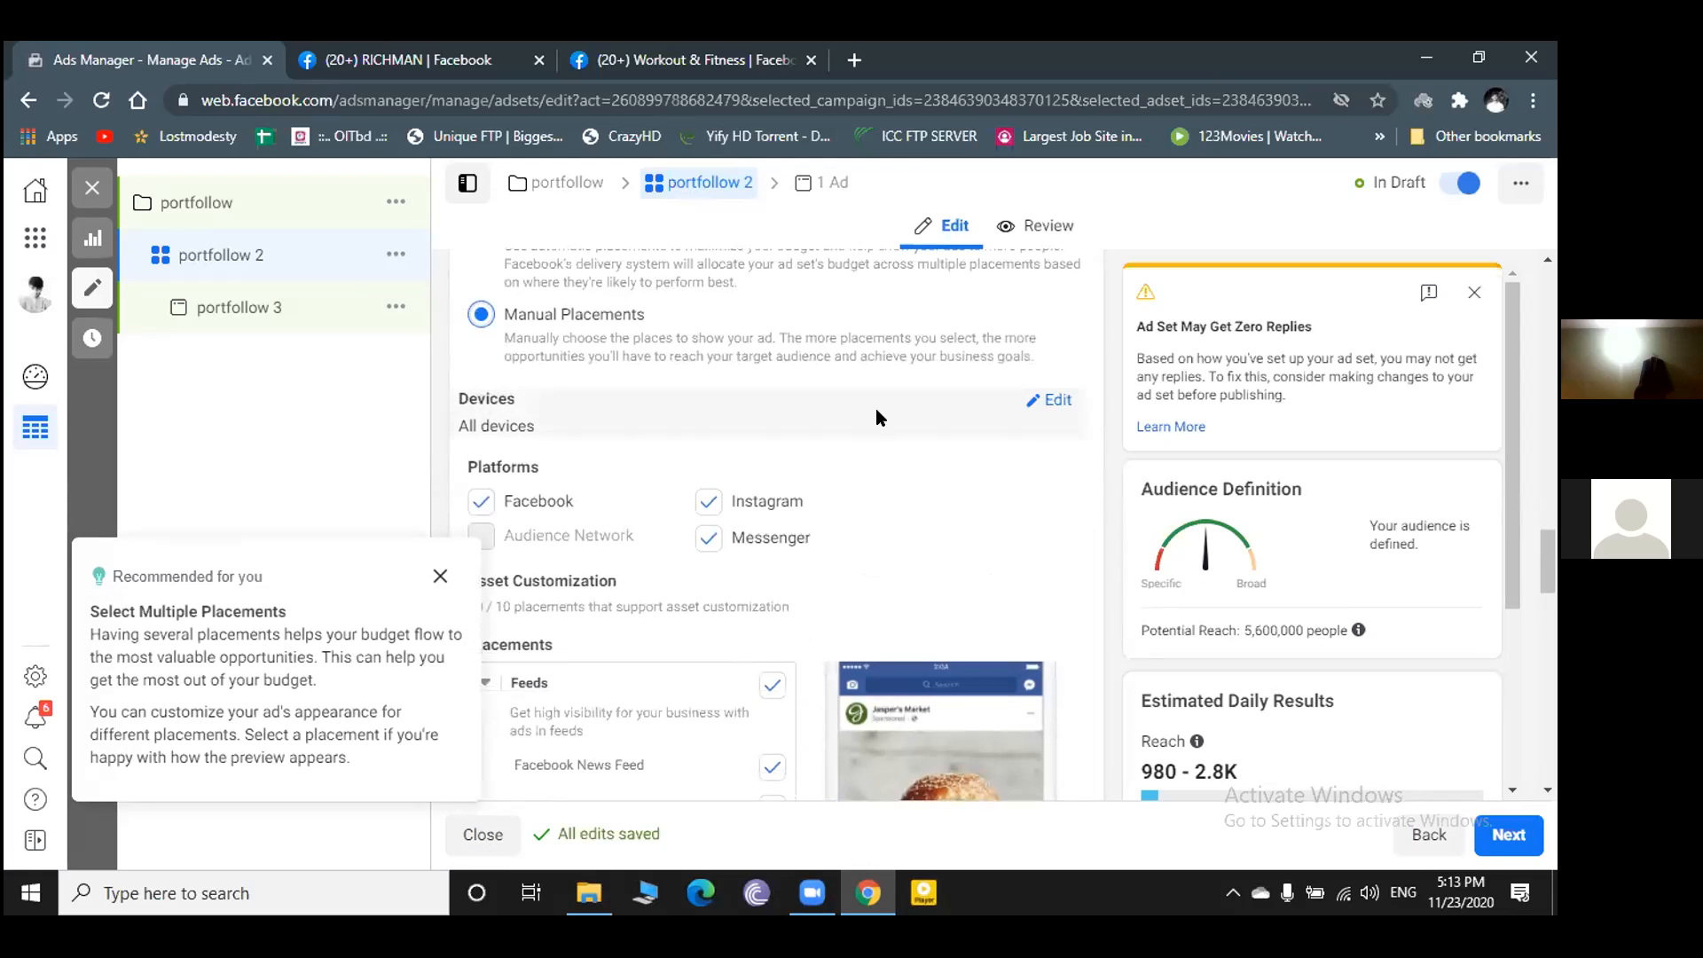
pyautogui.scroll(-1, 876, 408)
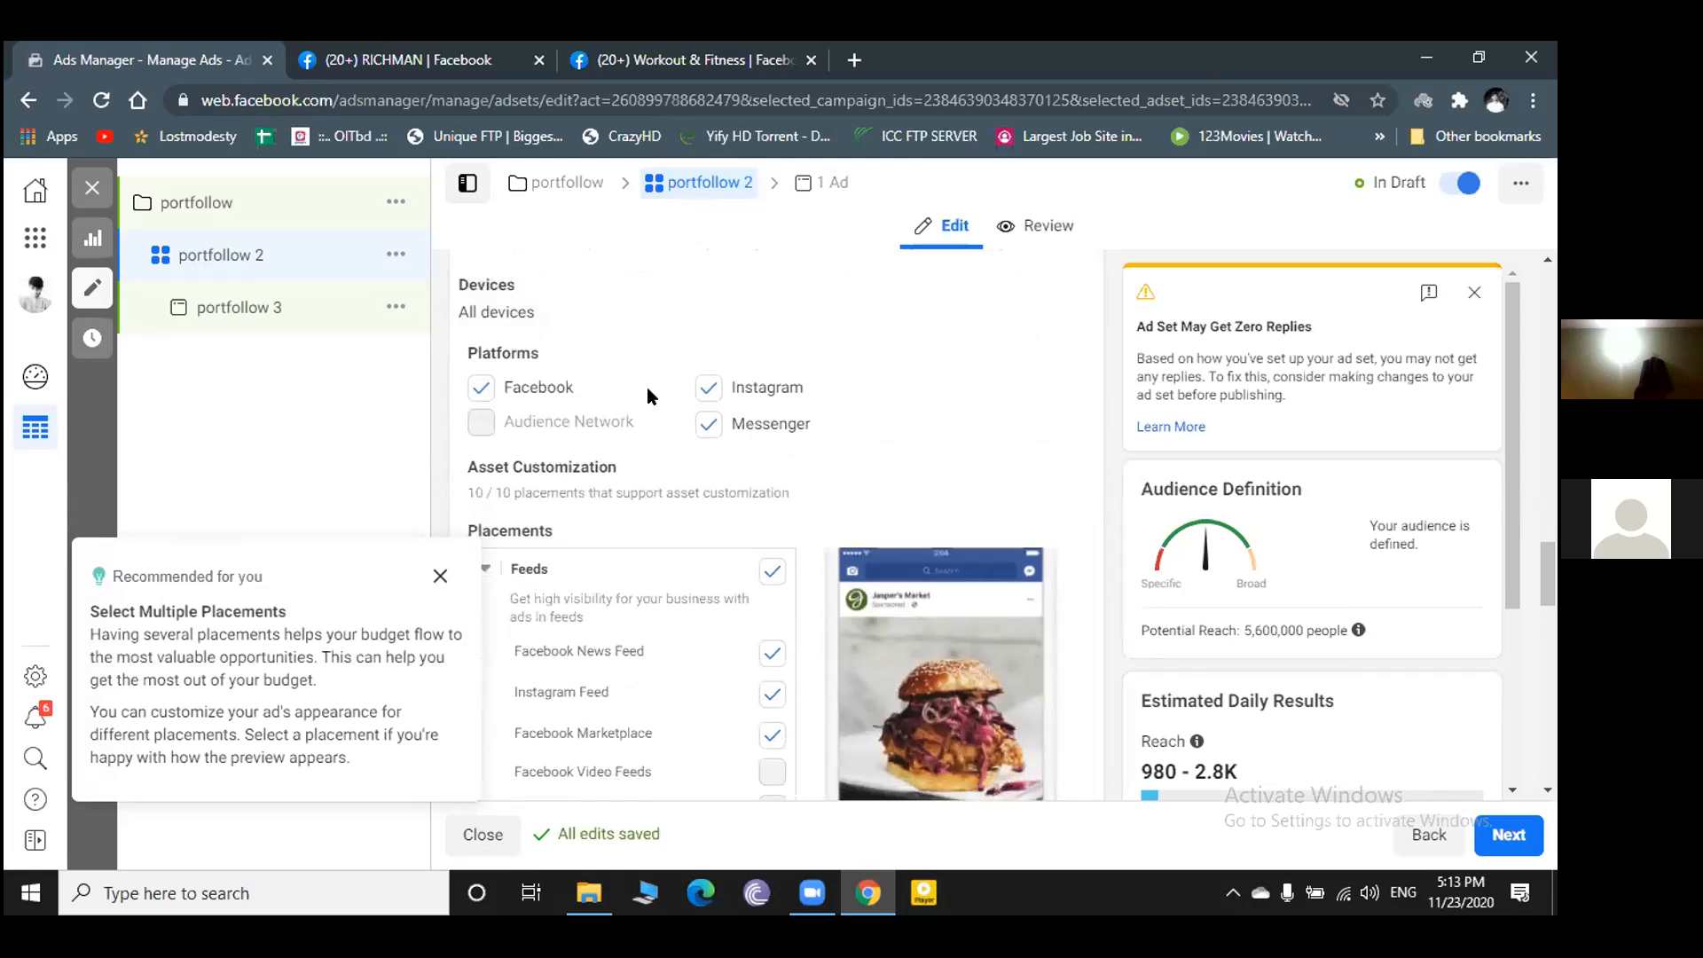
pyautogui.click(707, 390)
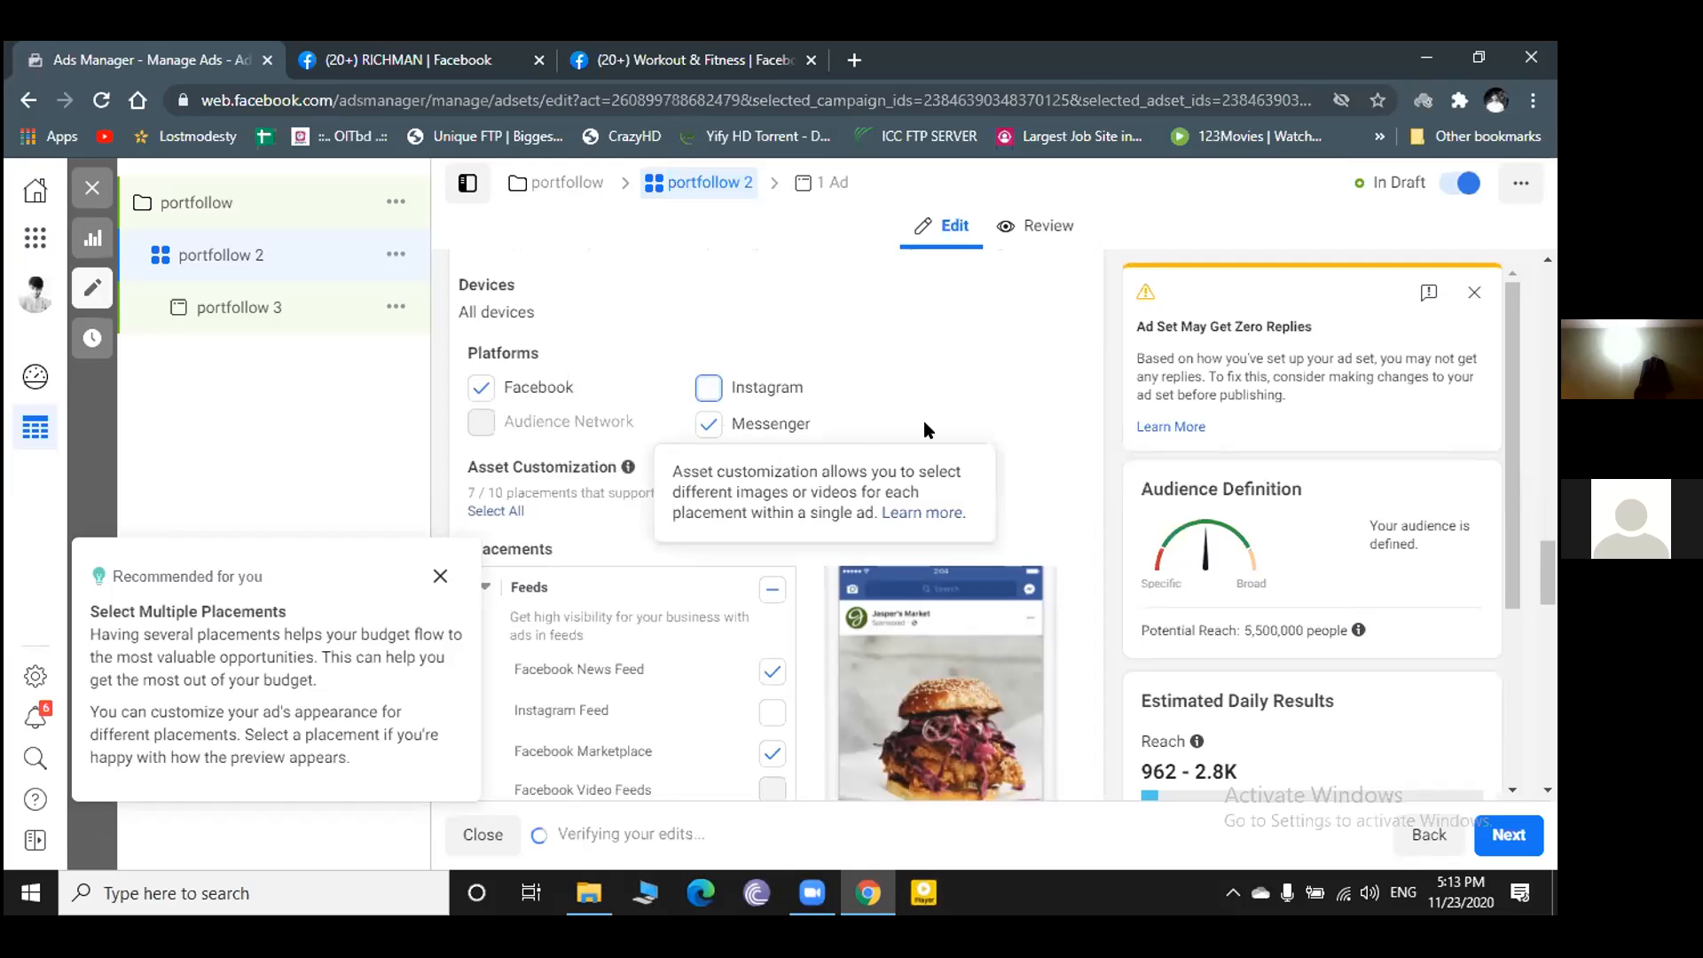
# - Remove Facebook Marketplace from the selected Feeds placements
pyautogui.scroll(-2, 924, 430)
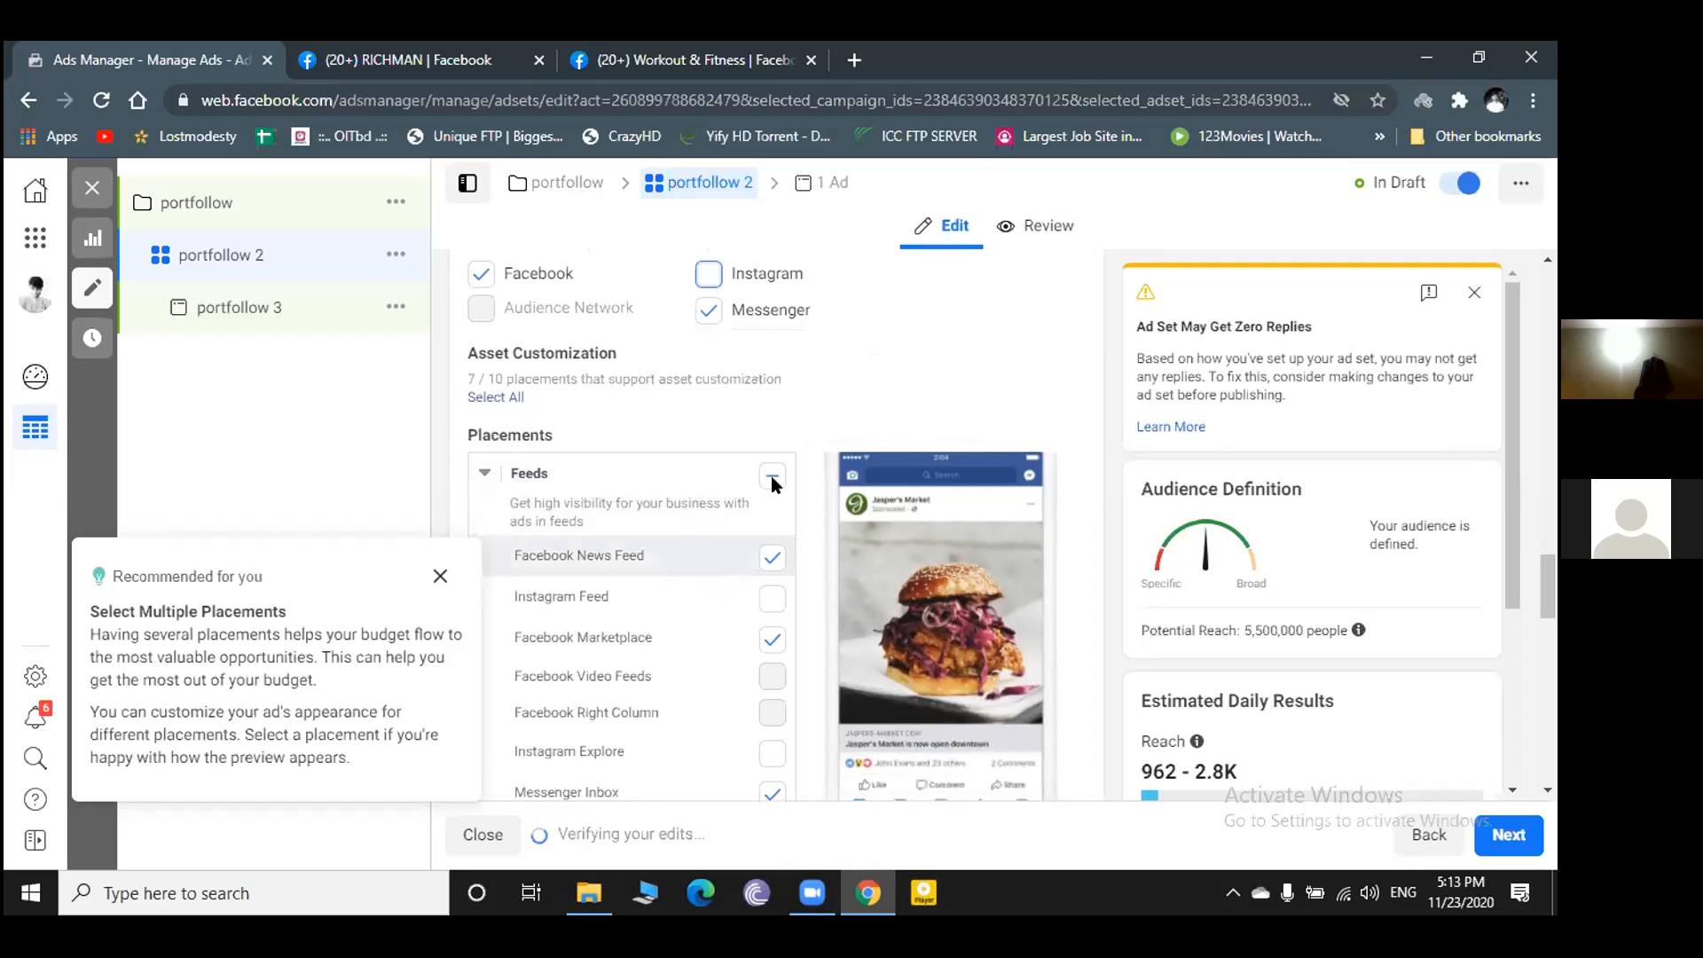
pyautogui.scroll(-4, 753, 515)
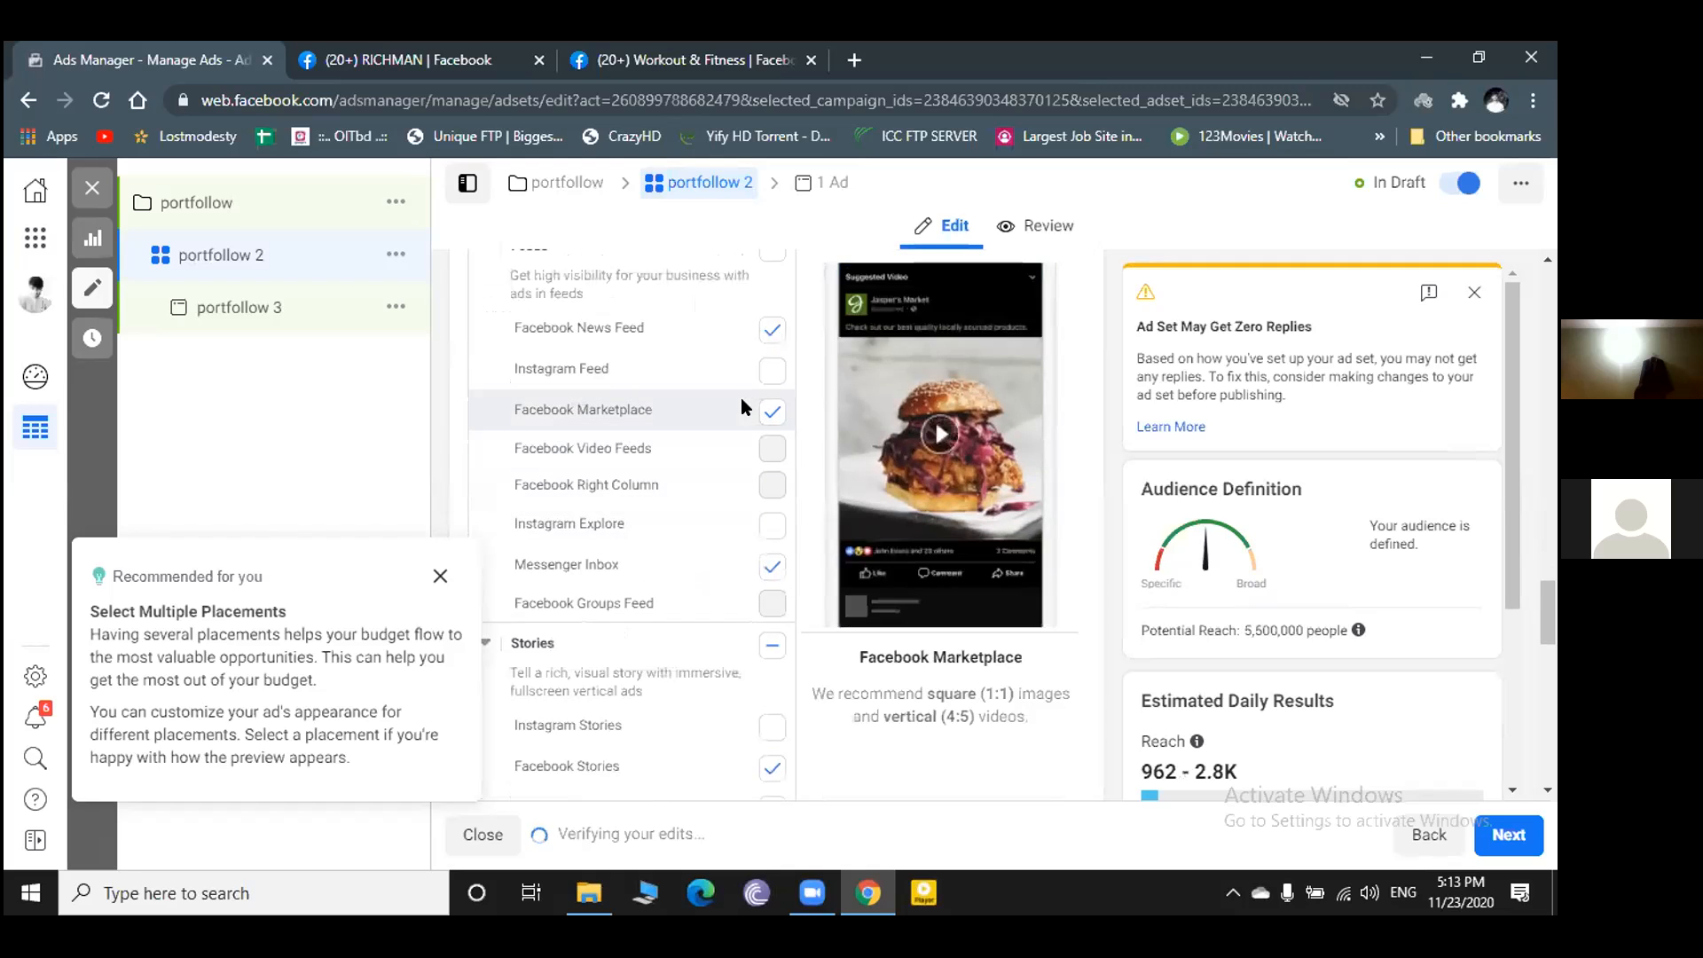
pyautogui.click(770, 411)
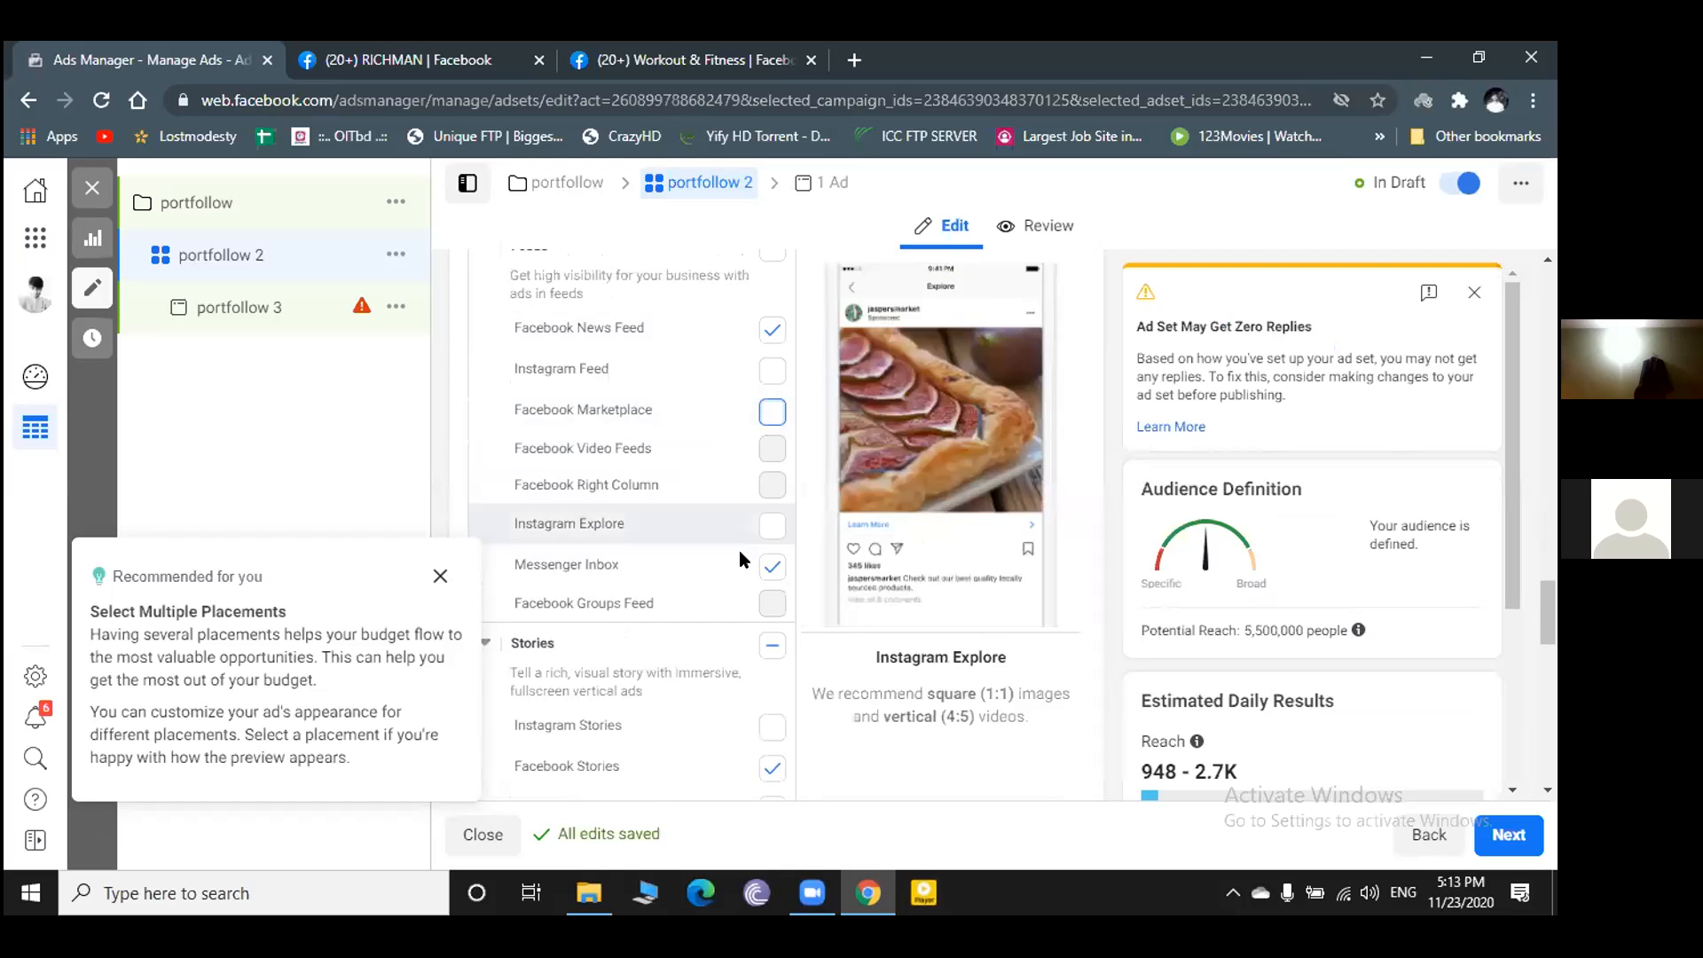
# - Examine the Stories, In-Stream, Search, Messages, In-Article, and Apps and Sites placements with their previews
pyautogui.scroll(-1, 636, 577)
pyautogui.scroll(-2, 636, 599)
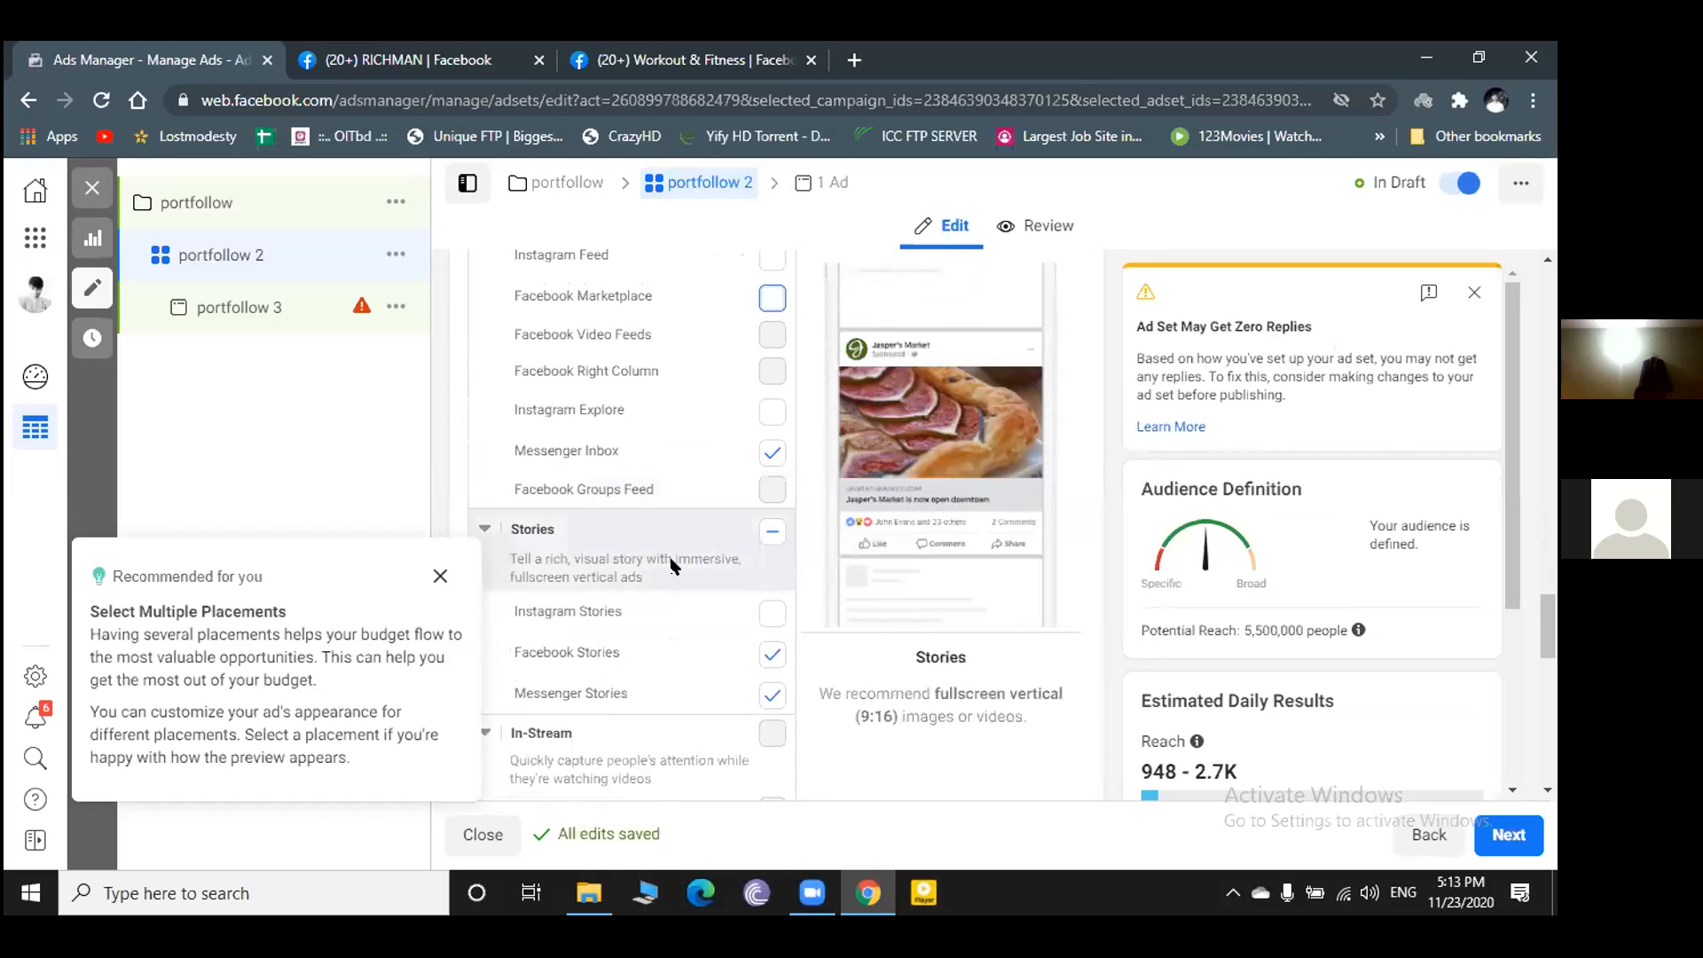
pyautogui.scroll(-3, 678, 550)
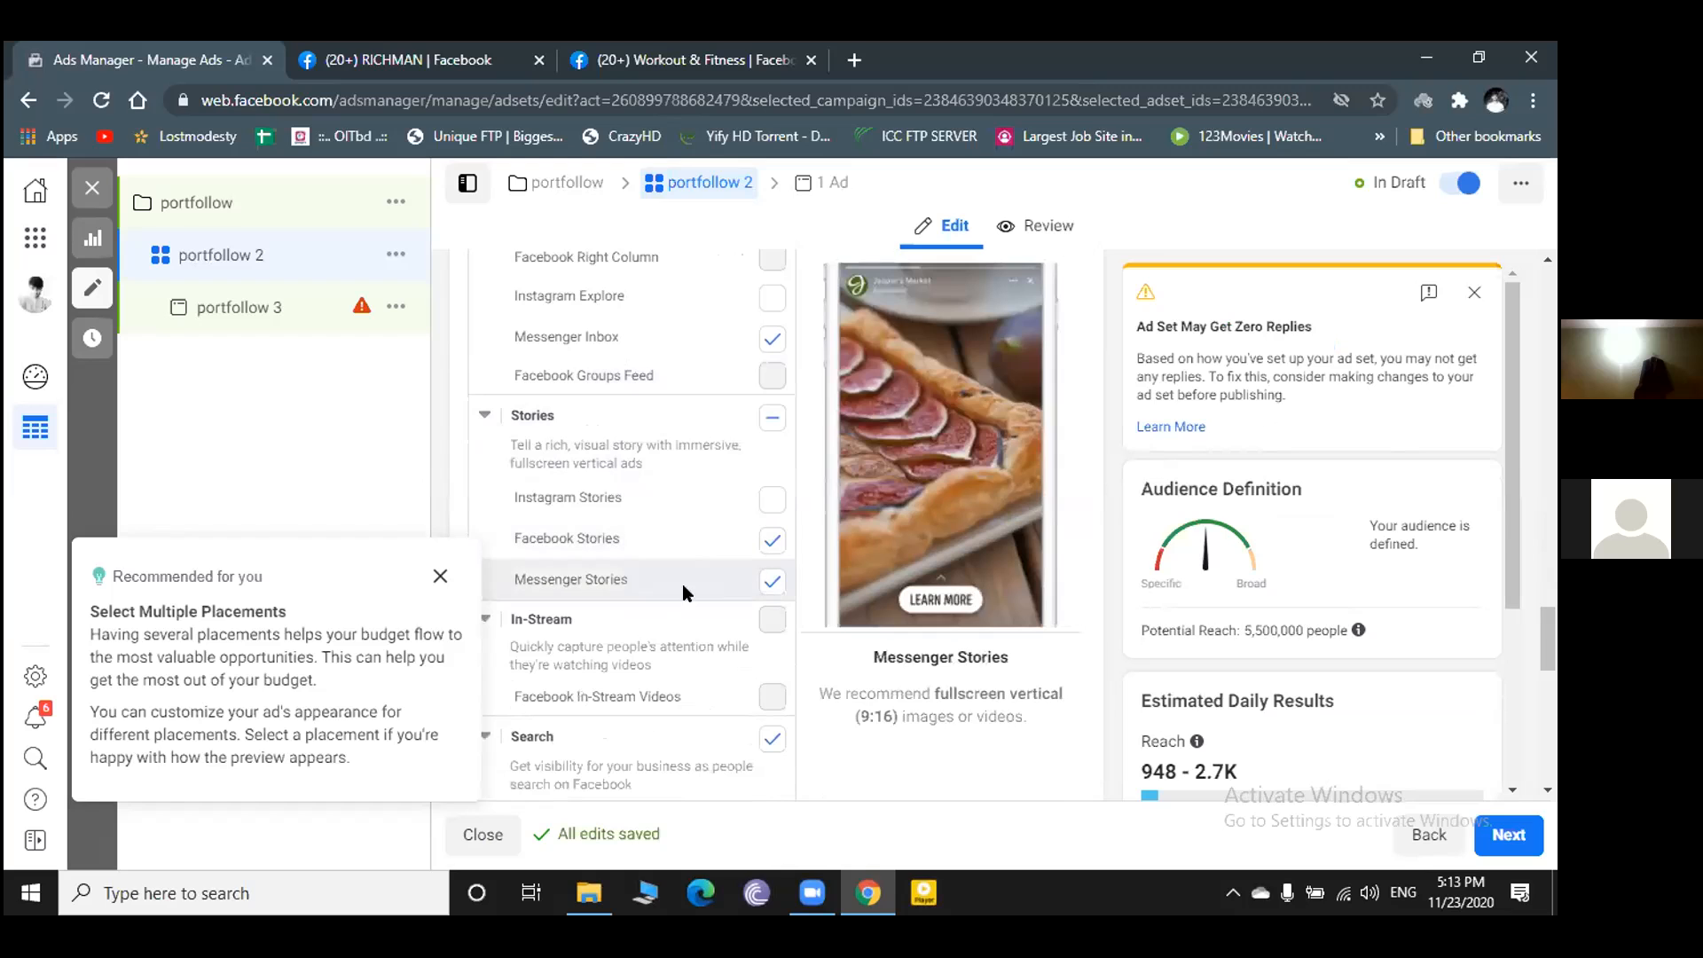
pyautogui.scroll(-2, 621, 556)
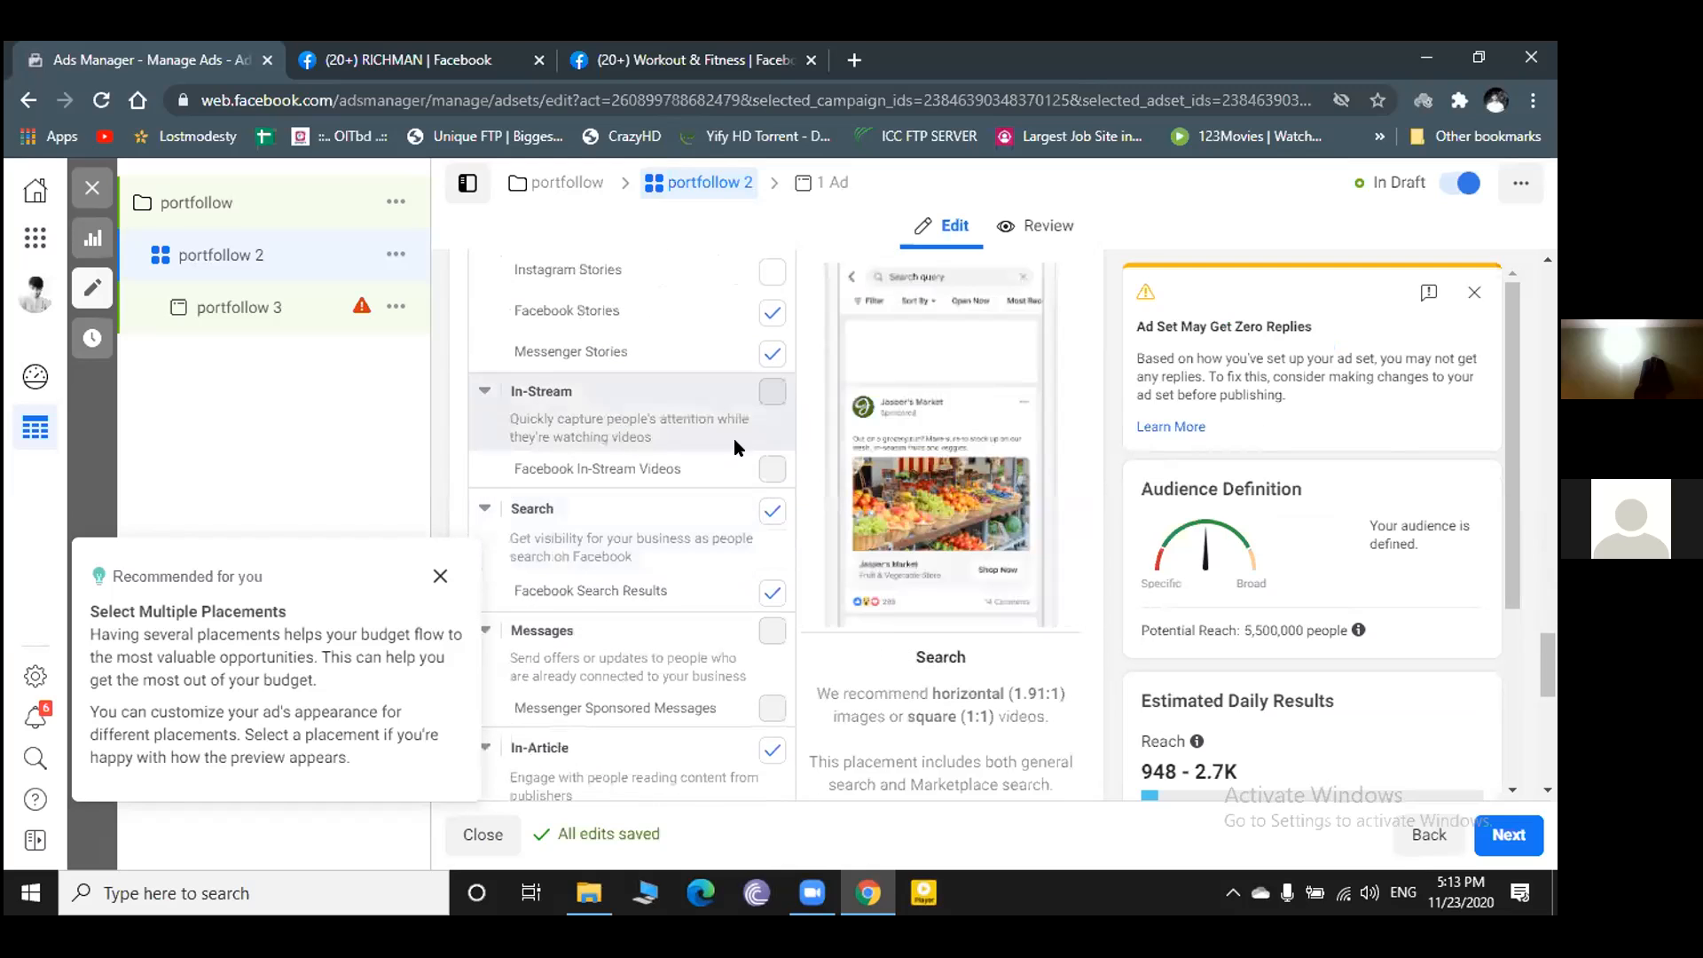
pyautogui.scroll(-2, 659, 529)
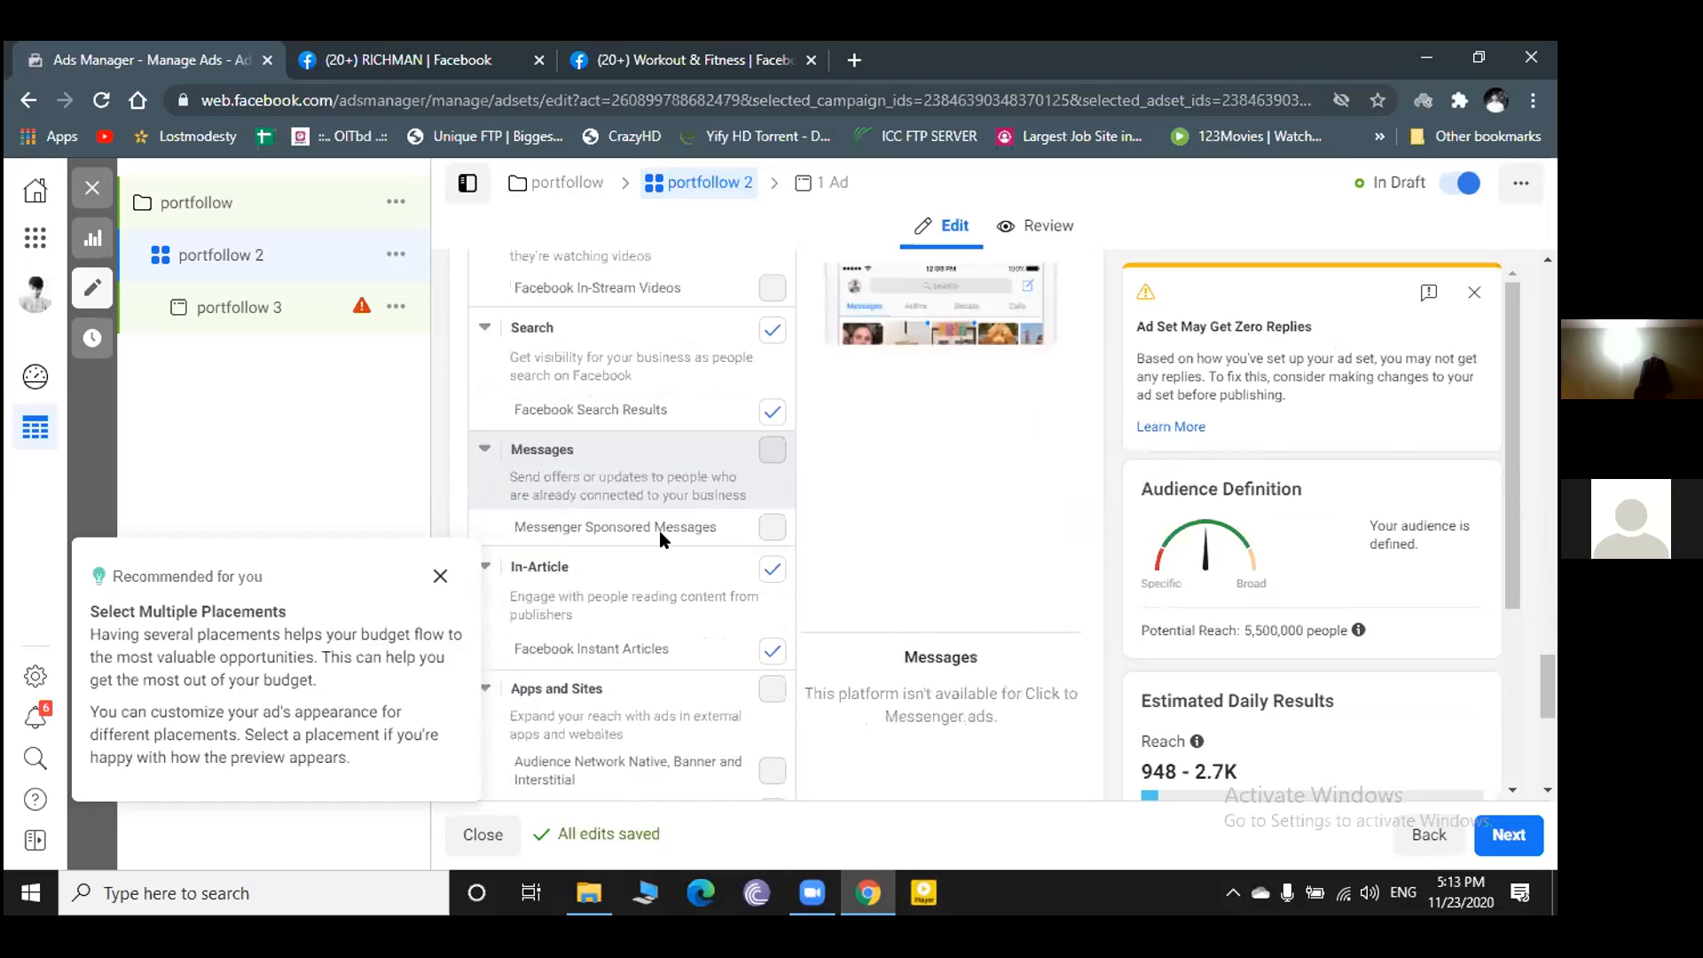
pyautogui.scroll(1, 609, 421)
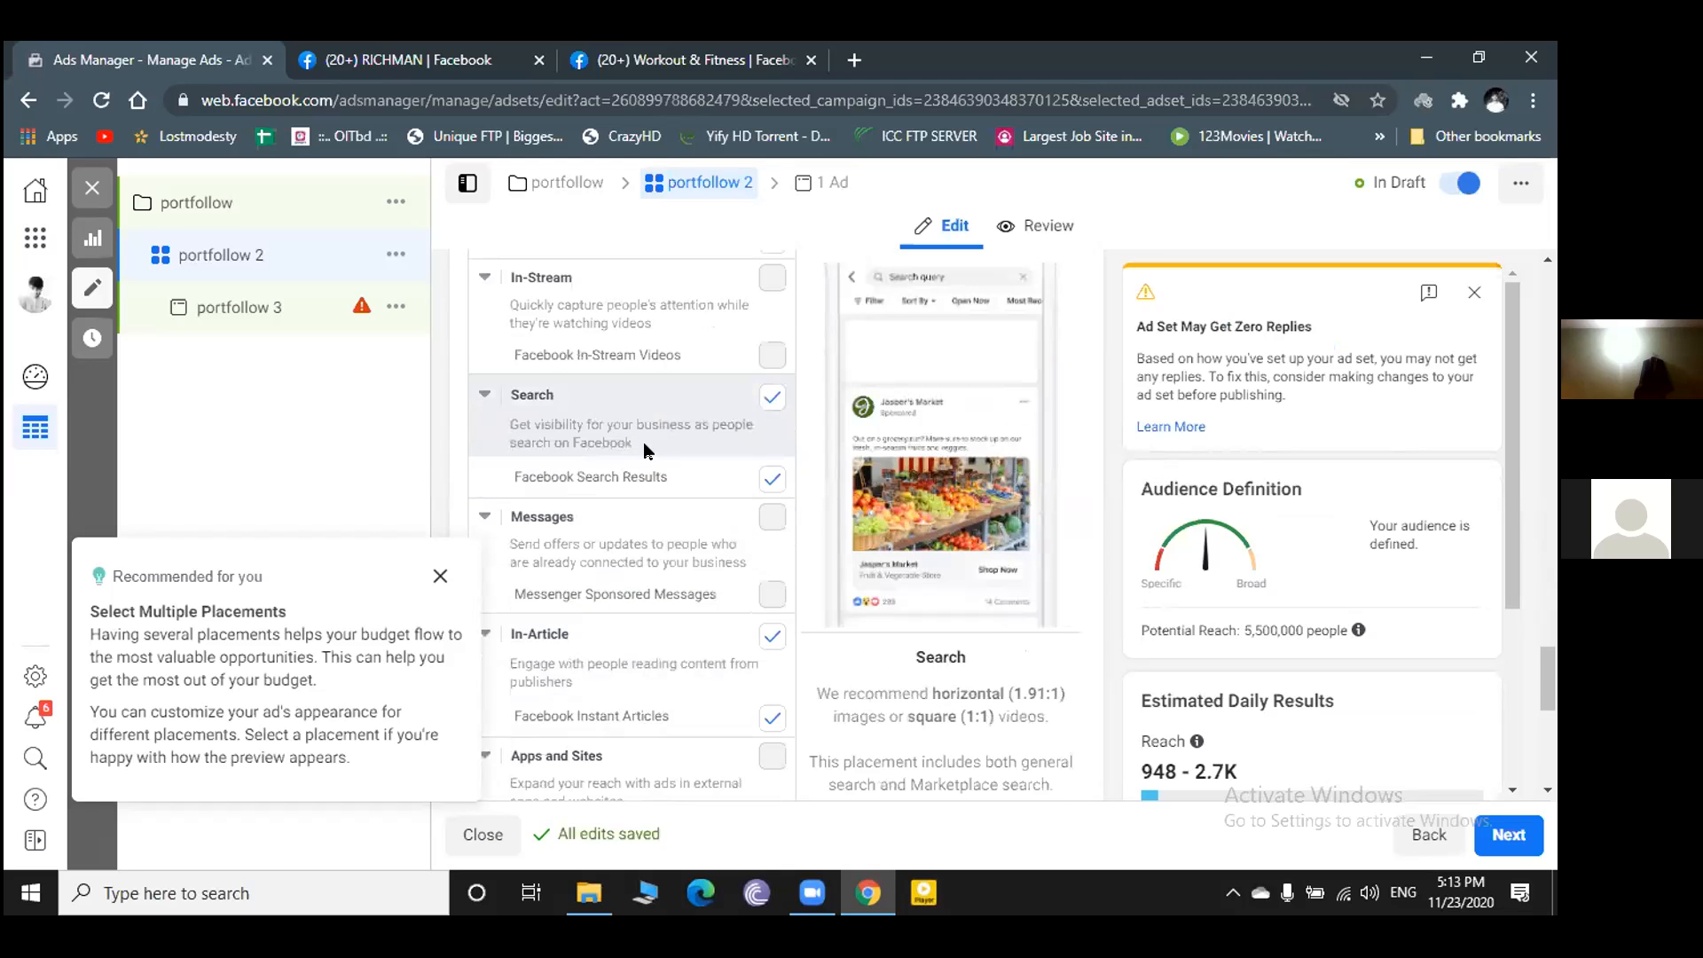
pyautogui.scroll(-2, 632, 501)
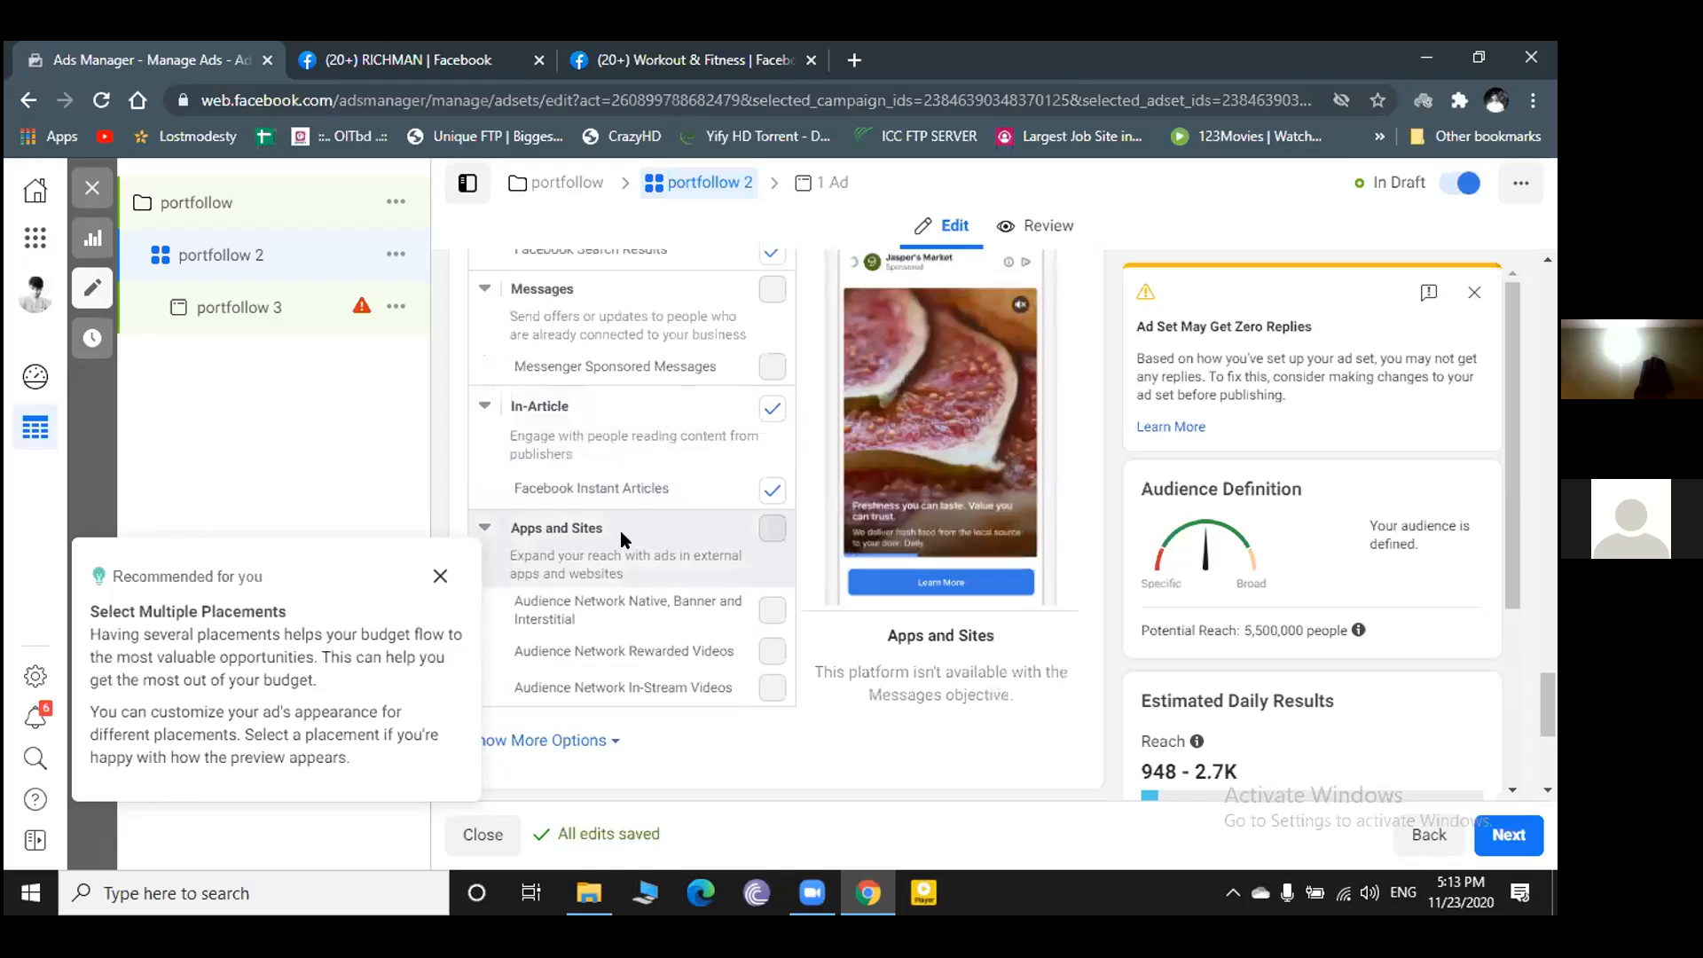
pyautogui.scroll(-1, 620, 531)
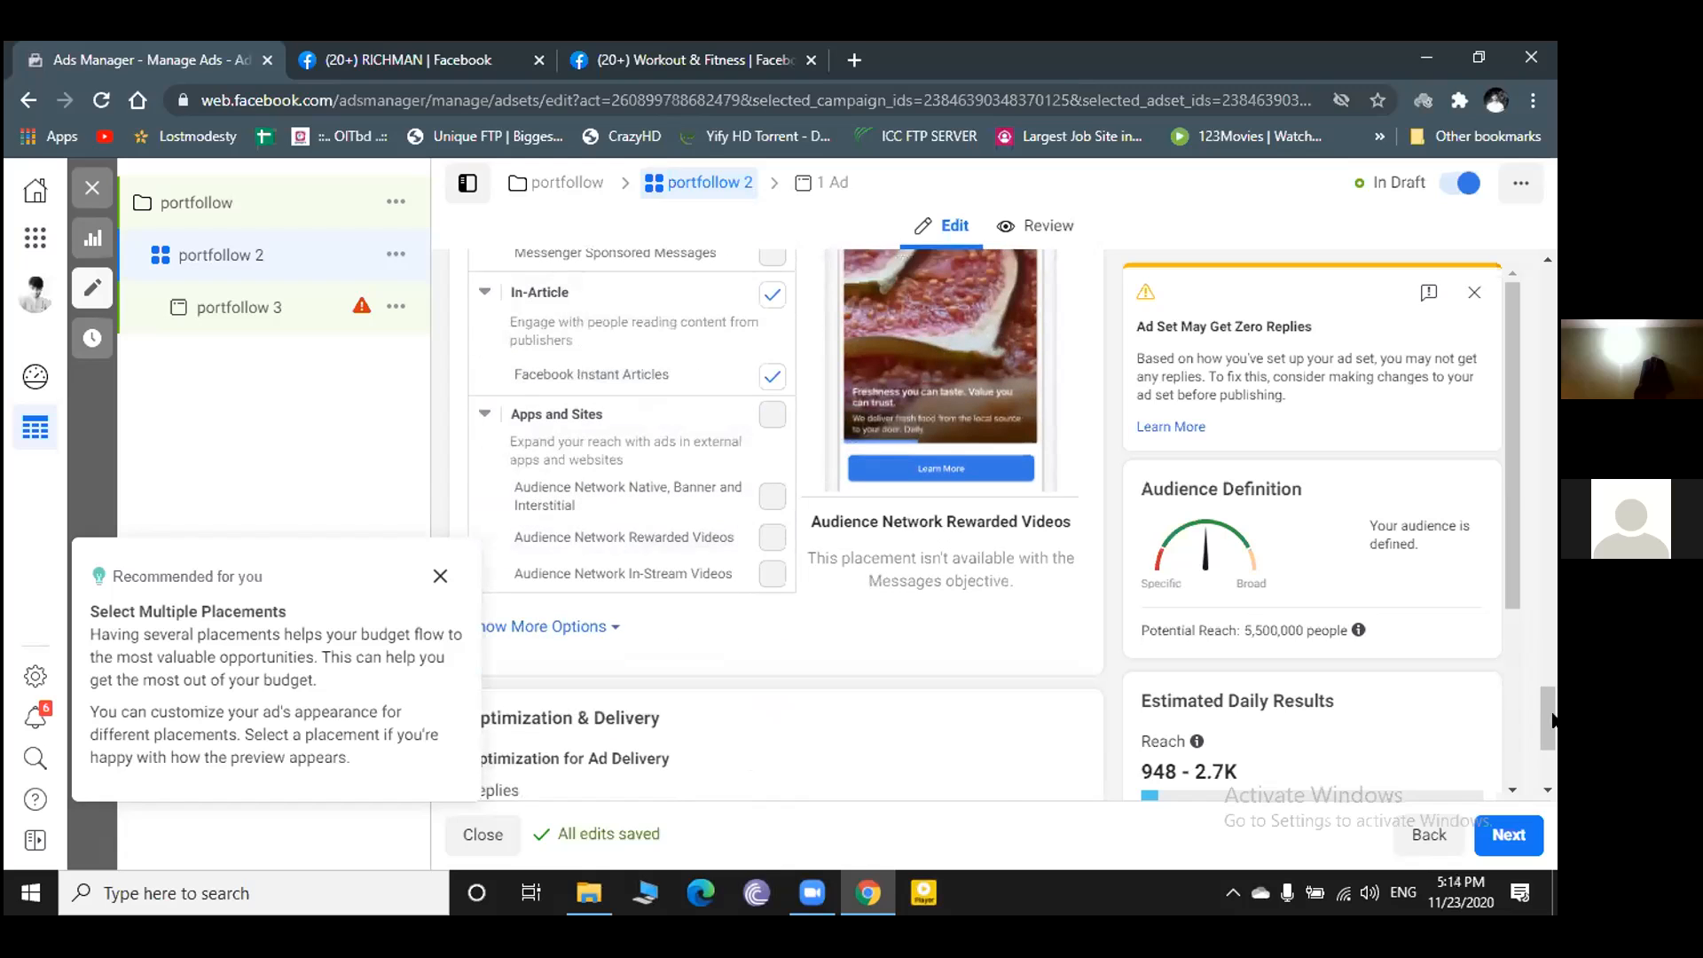
# - Continue to the portfollow 3 ad, check its message template and tracking settings, and dismiss the automatic placements recommendation
pyautogui.click(1507, 836)
pyautogui.click(1506, 842)
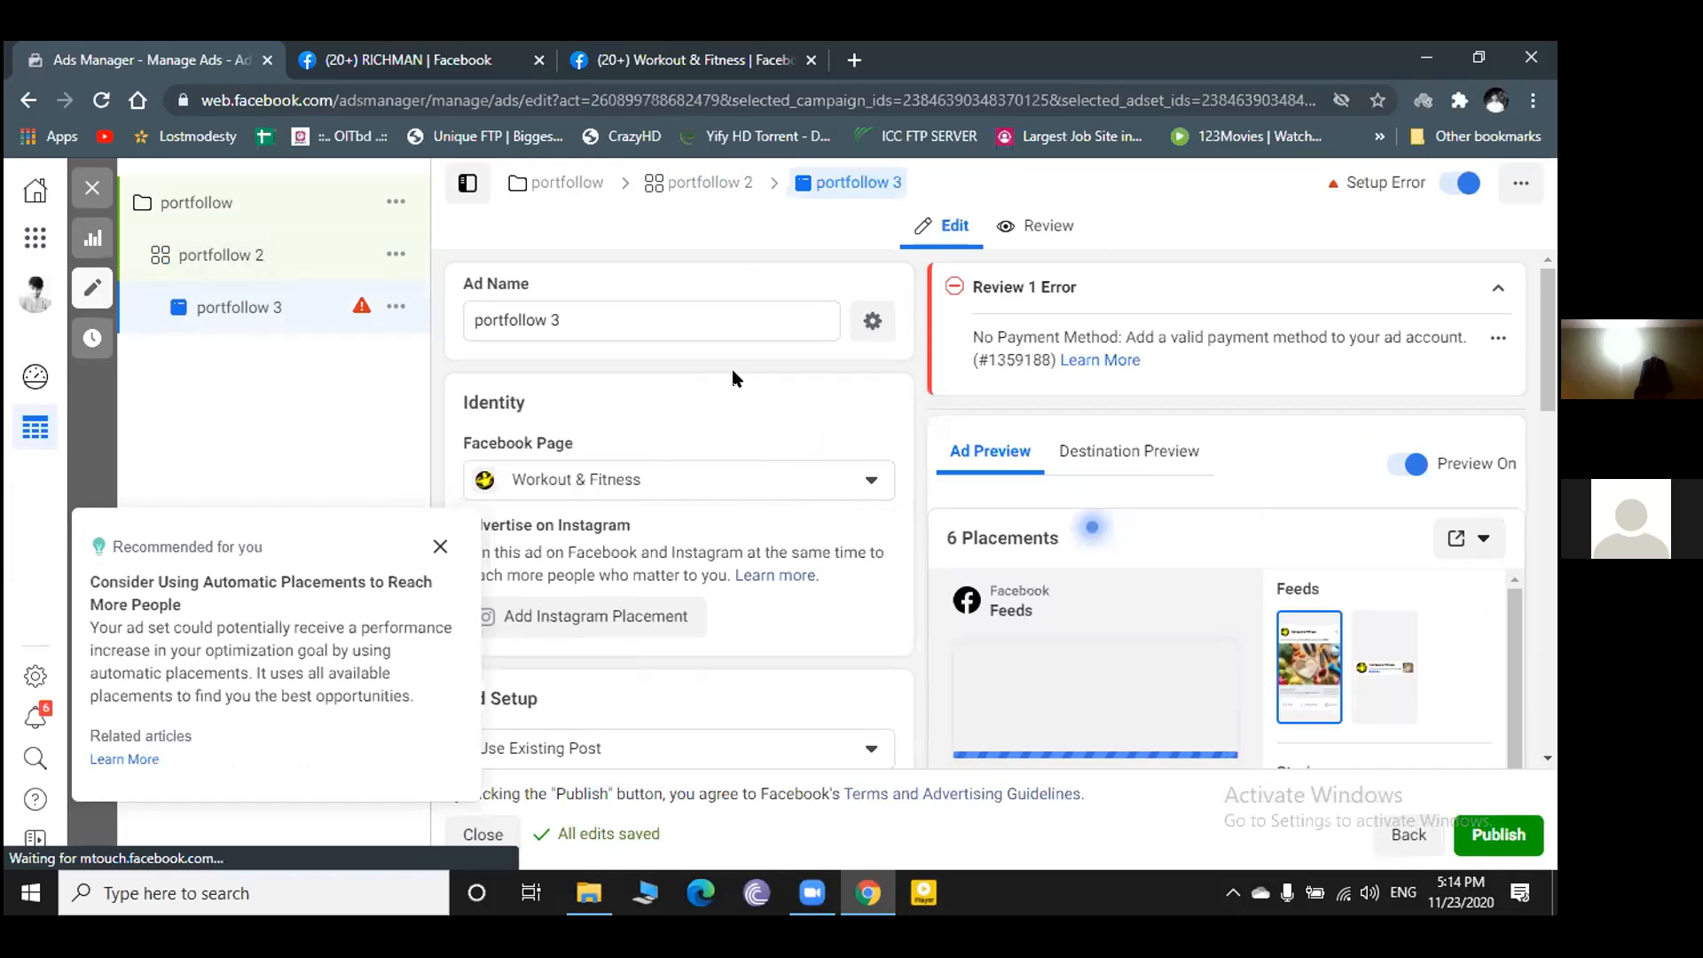
pyautogui.scroll(-10, 731, 532)
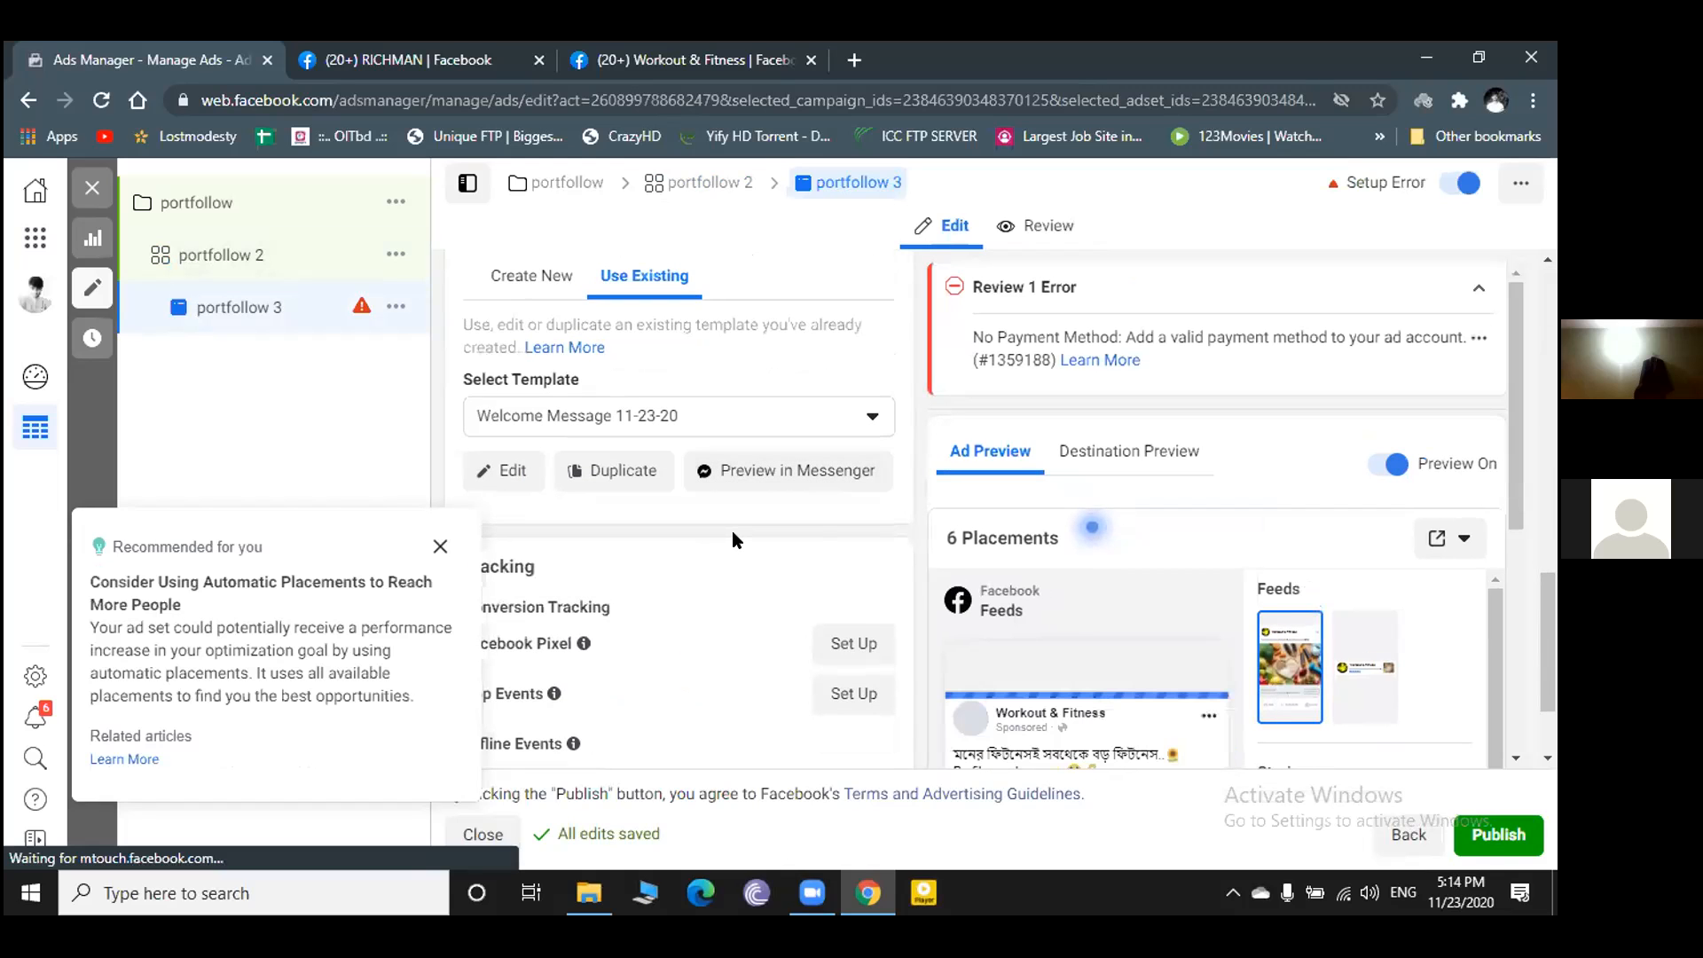
pyautogui.scroll(-2, 732, 533)
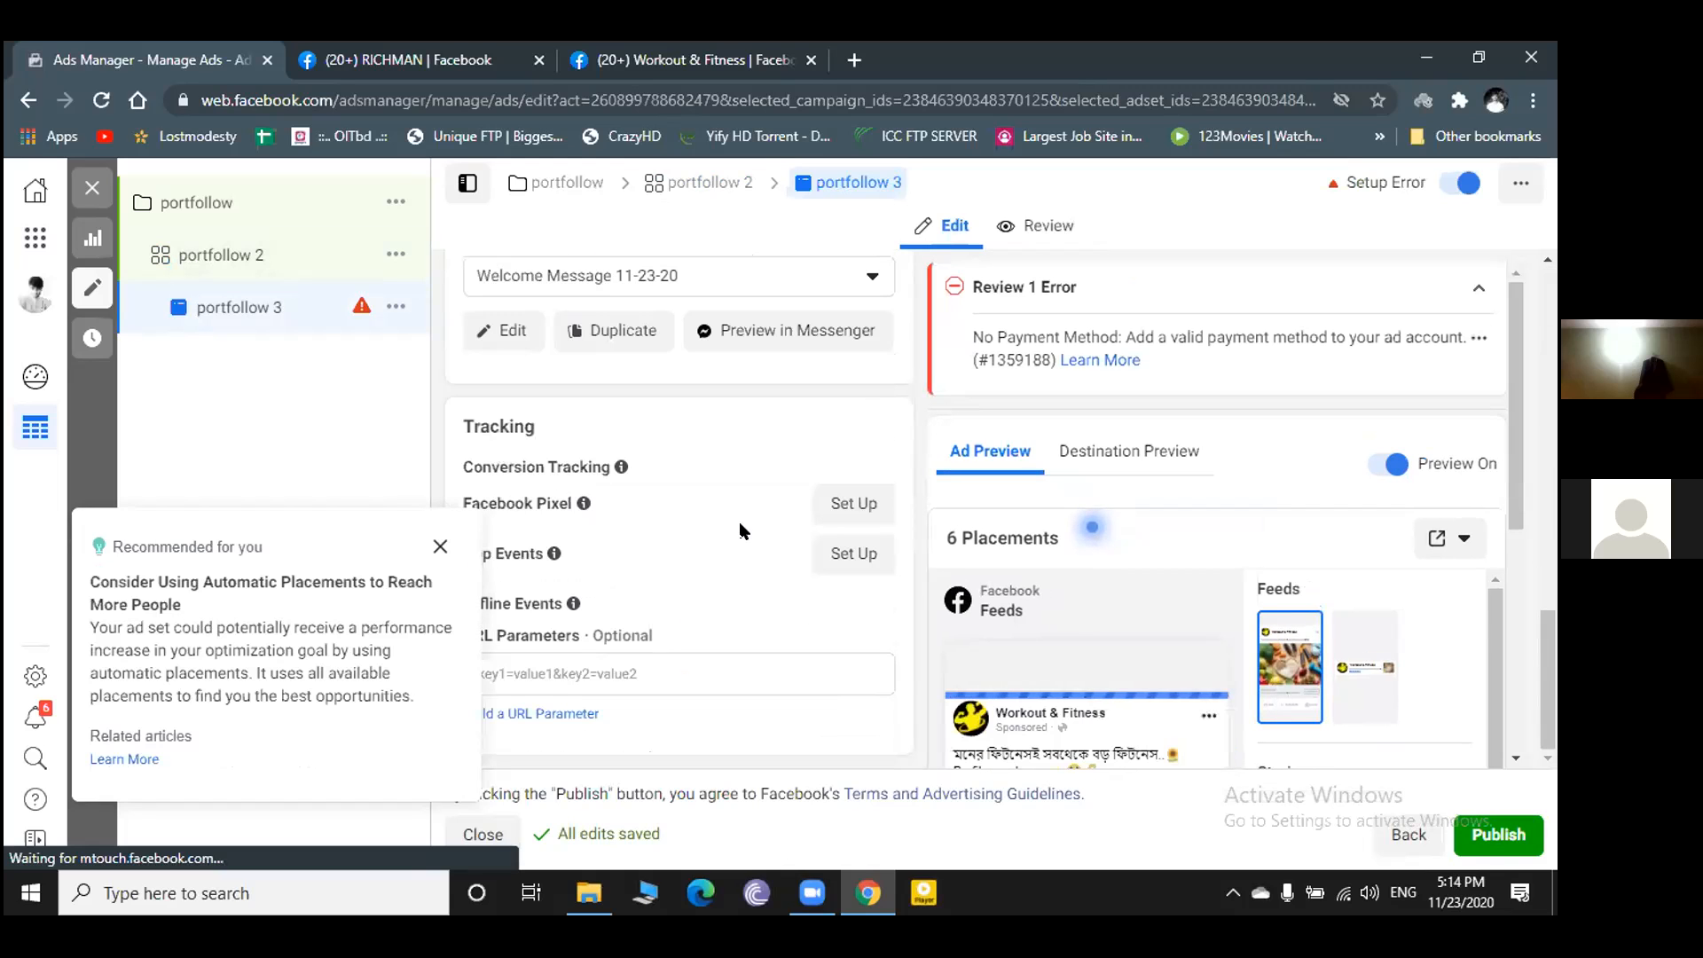
pyautogui.click(436, 548)
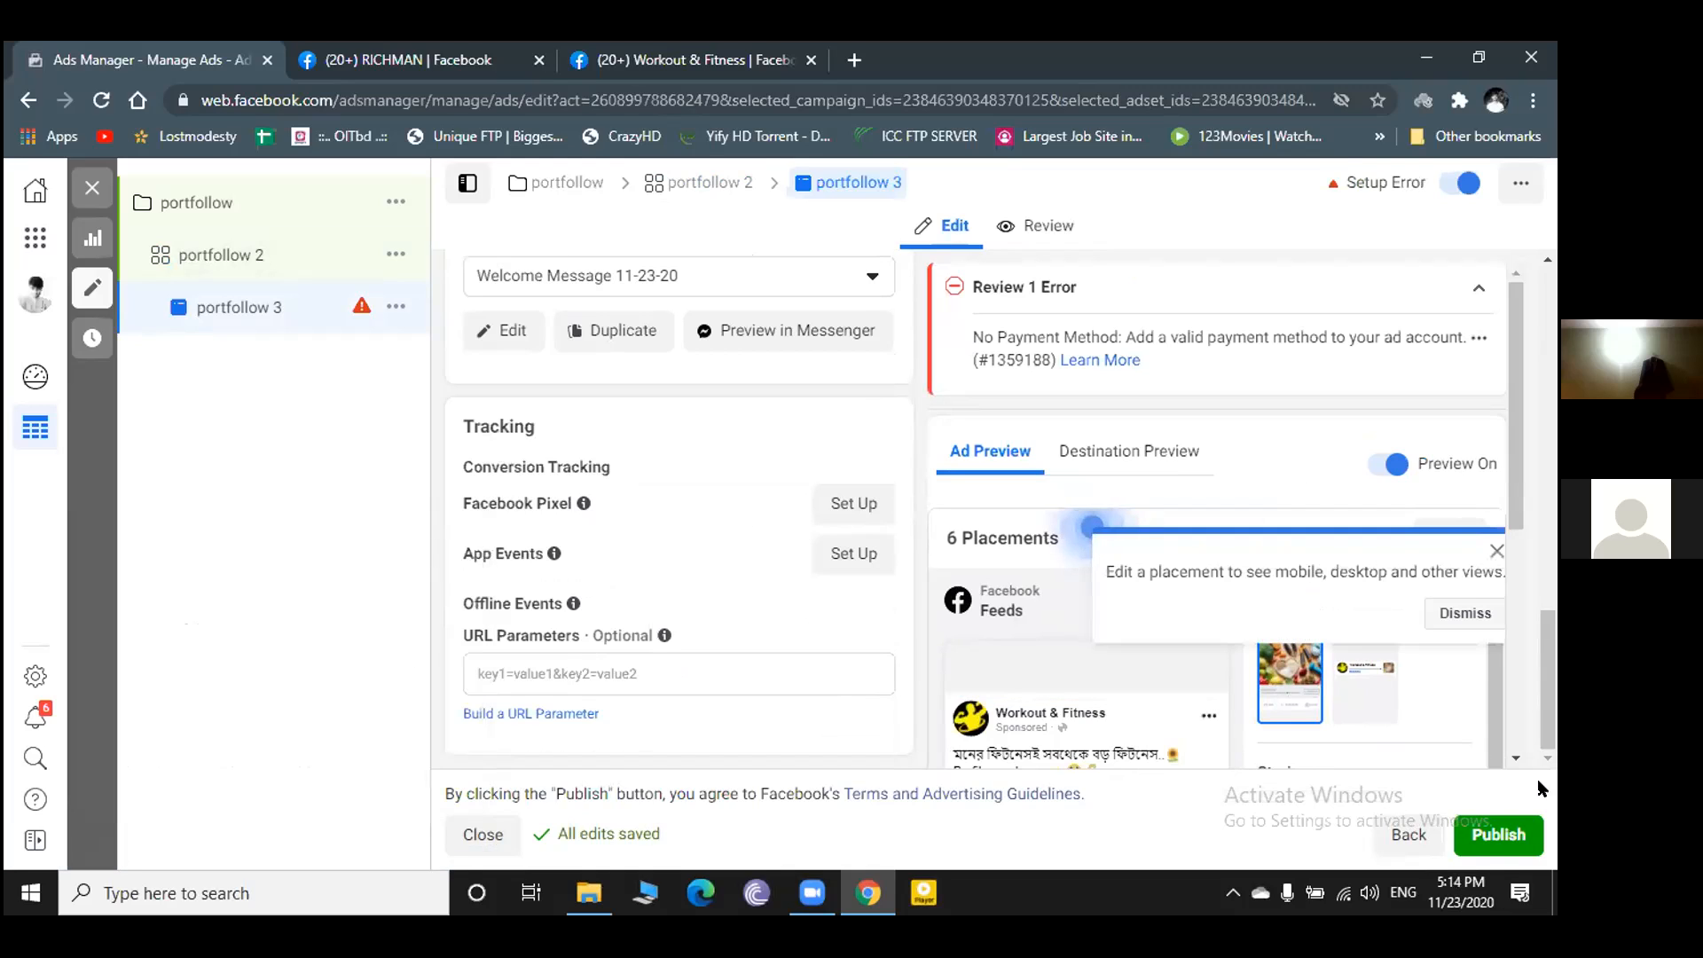
# - Start publishing the ad and set the ad account's currency to US Dollars, continuing to the payment information
pyautogui.click(1501, 834)
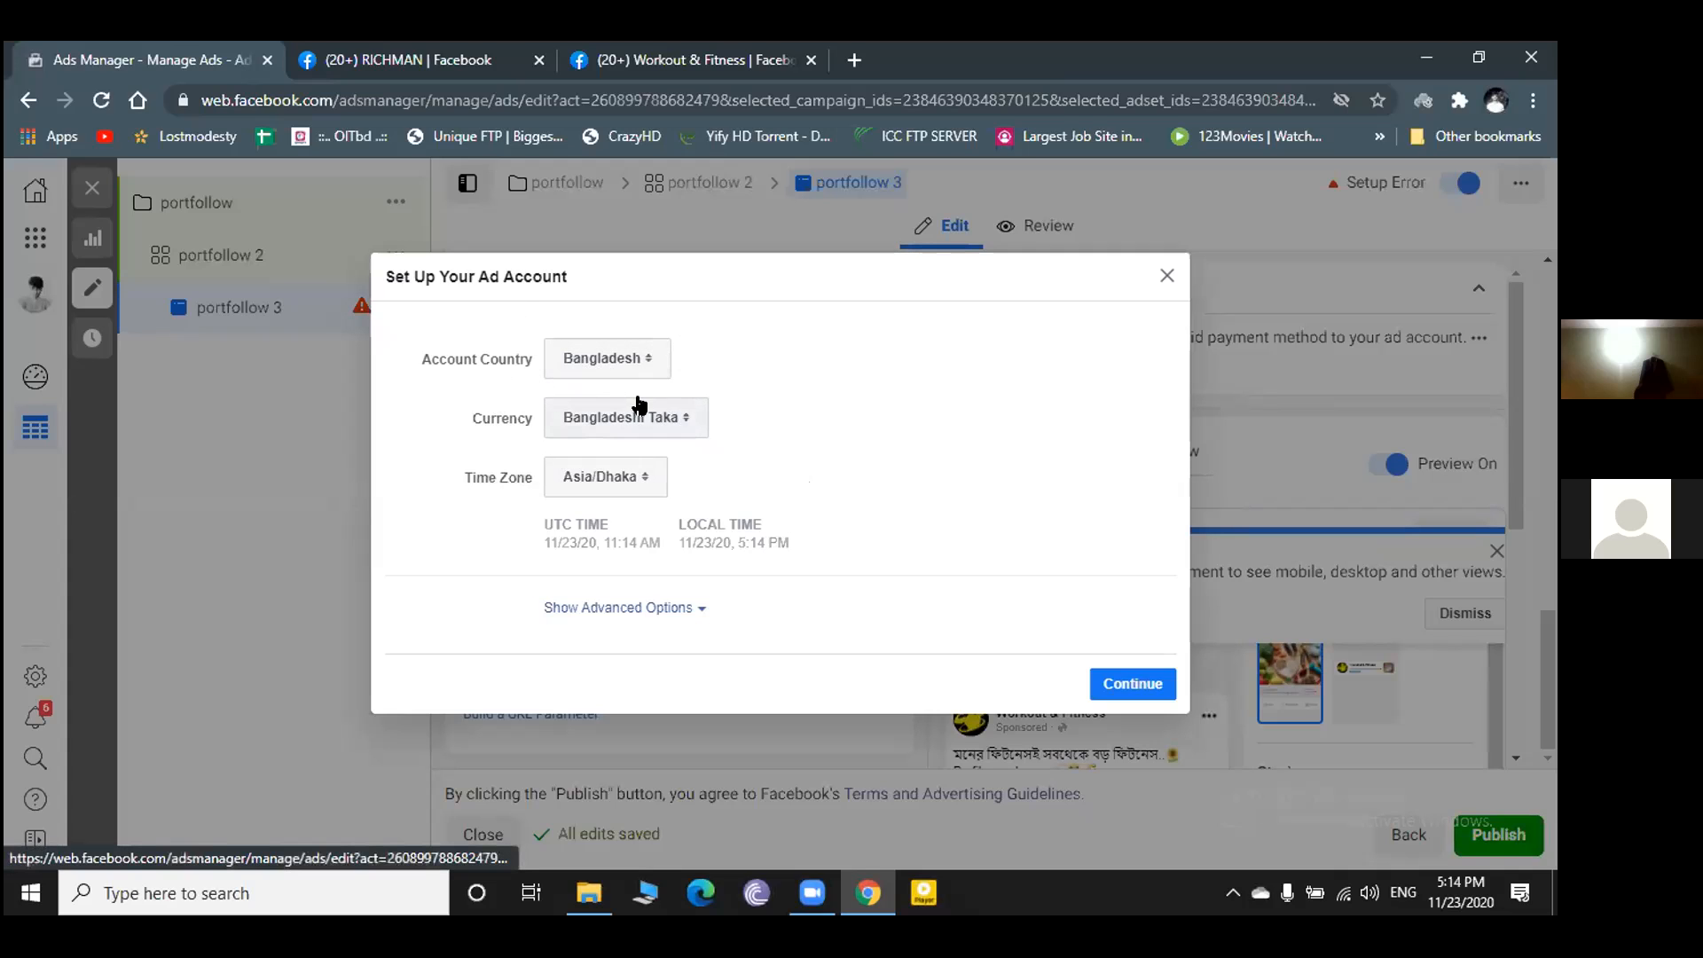
pyautogui.click(667, 418)
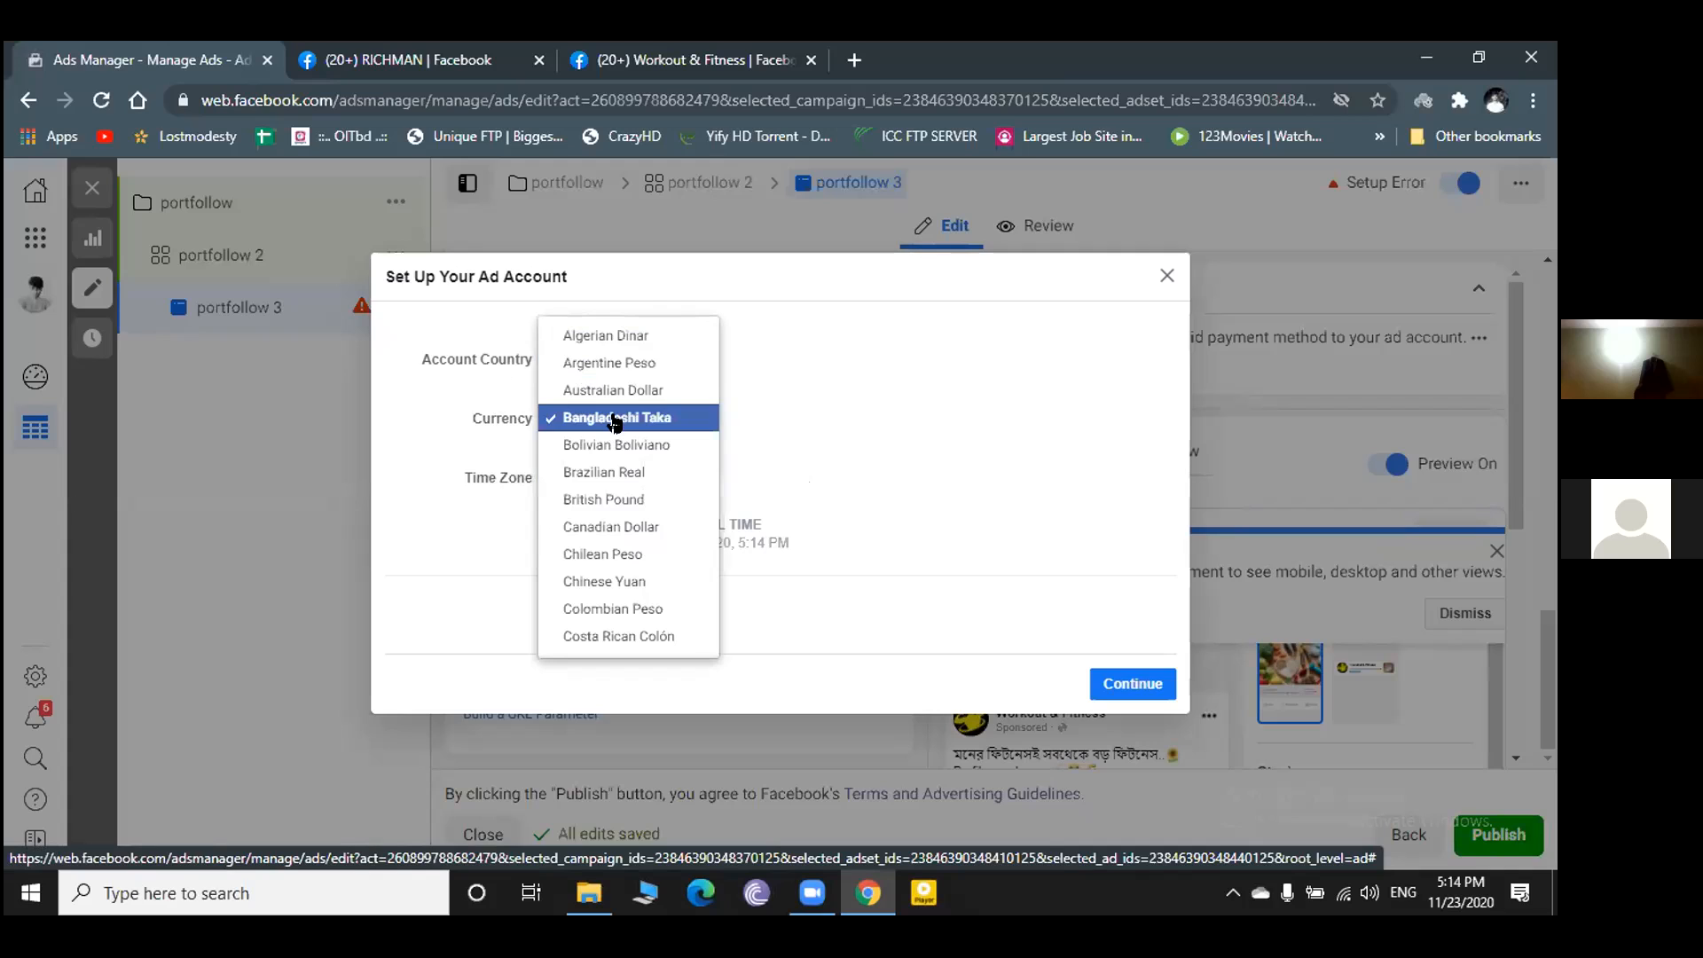
pyautogui.scroll(-10, 632, 555)
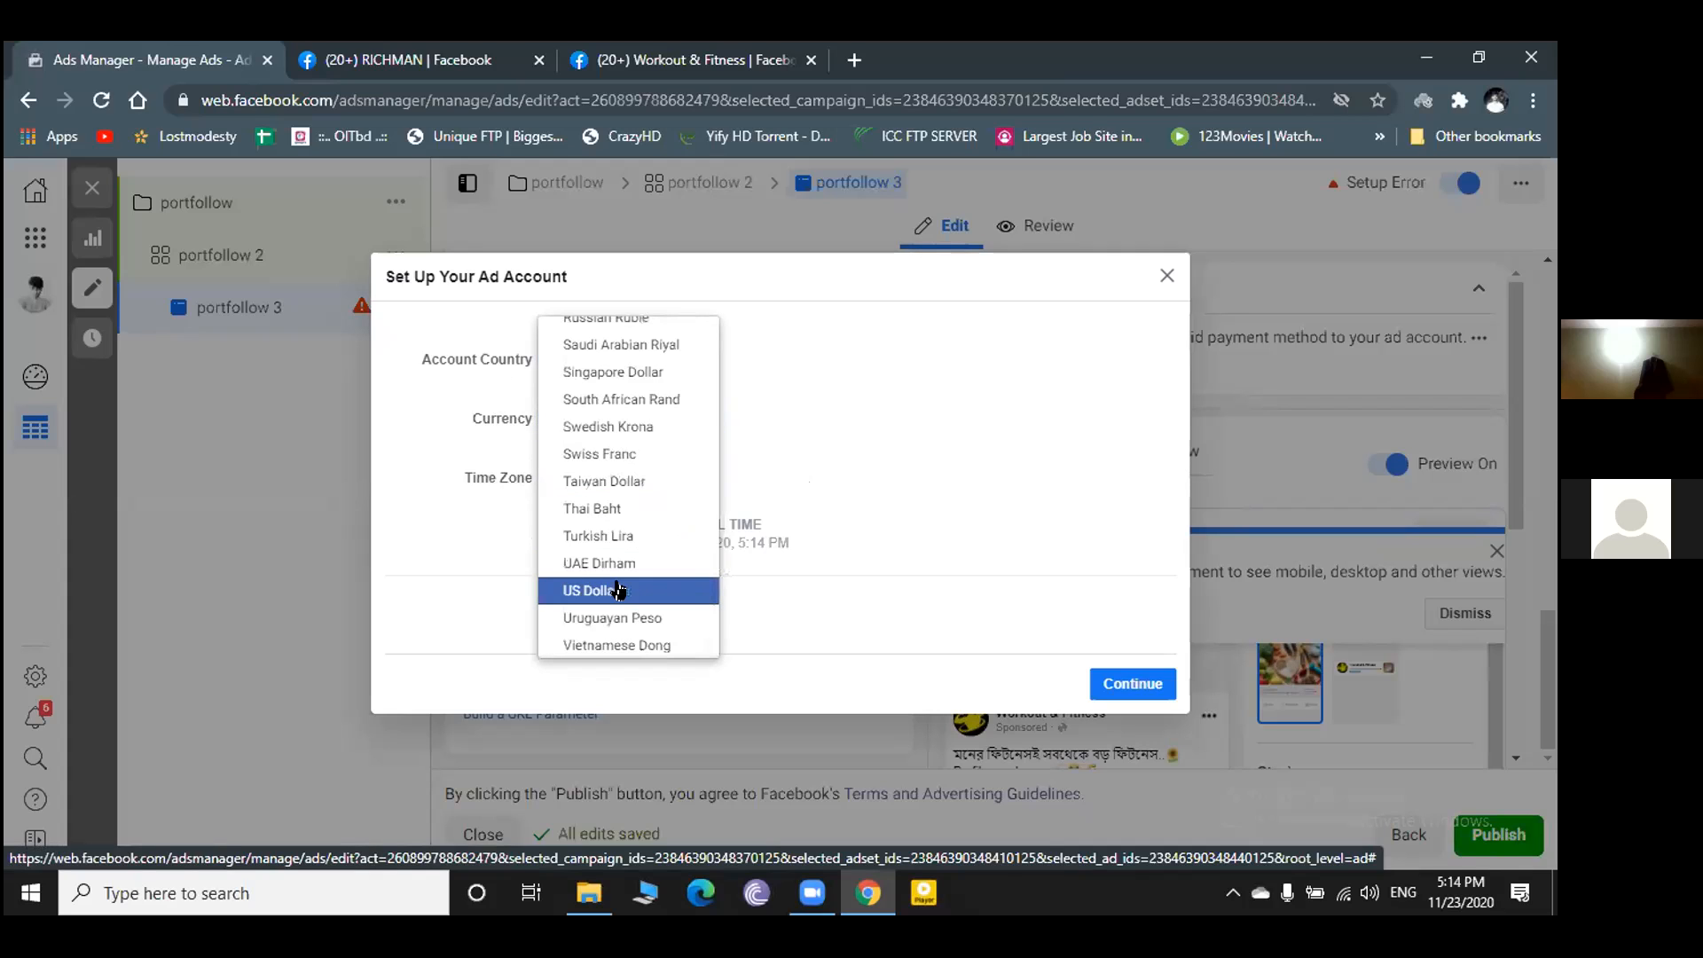
pyautogui.click(619, 590)
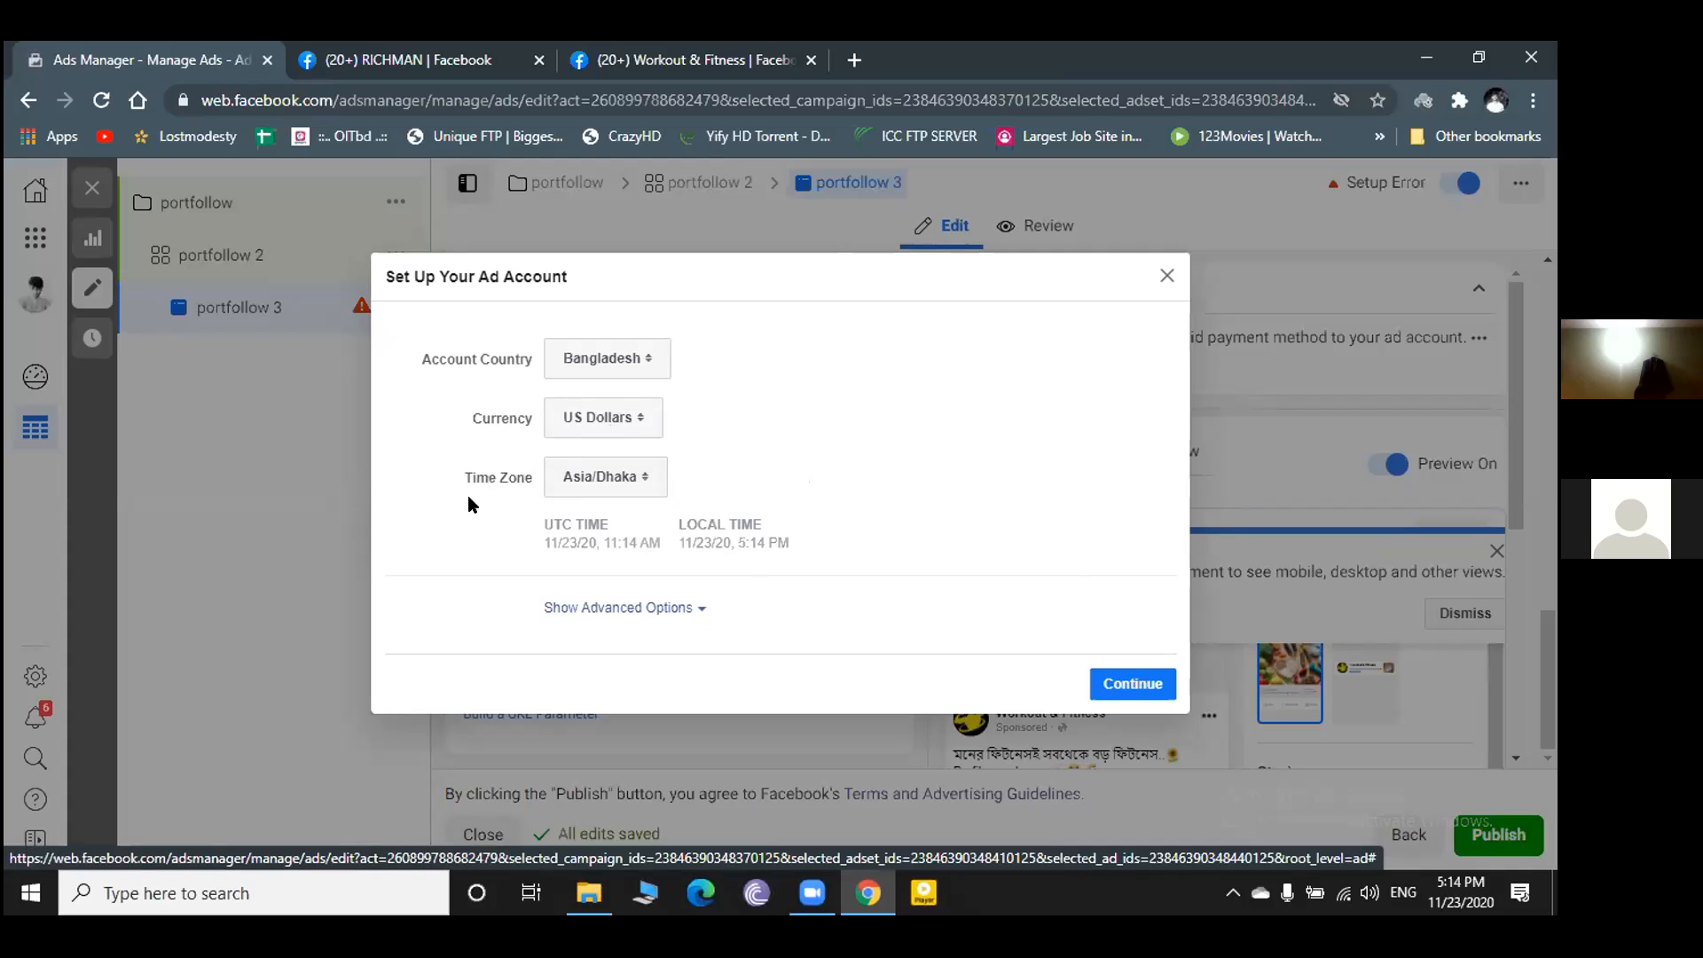
pyautogui.click(1125, 691)
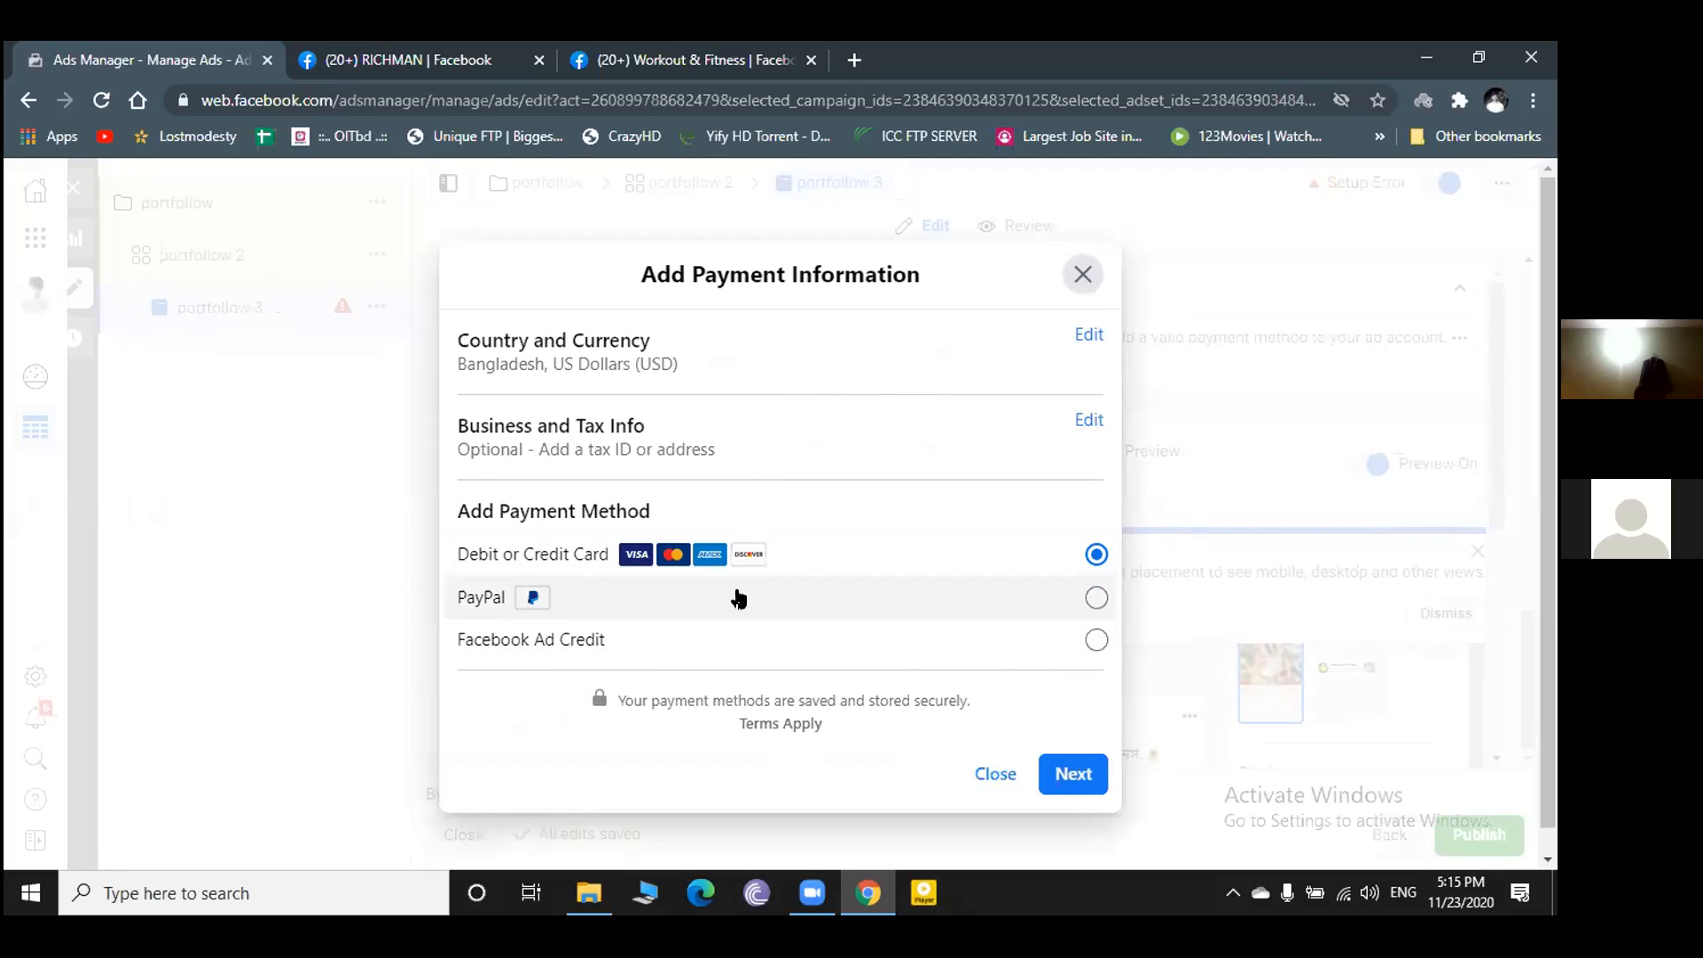
# - Look through the PayPal, Facebook Ad Credit and card payment choices, view the debit or credit card form, and close it without adding a card
pyautogui.click(1096, 598)
pyautogui.click(1093, 639)
pyautogui.click(1095, 555)
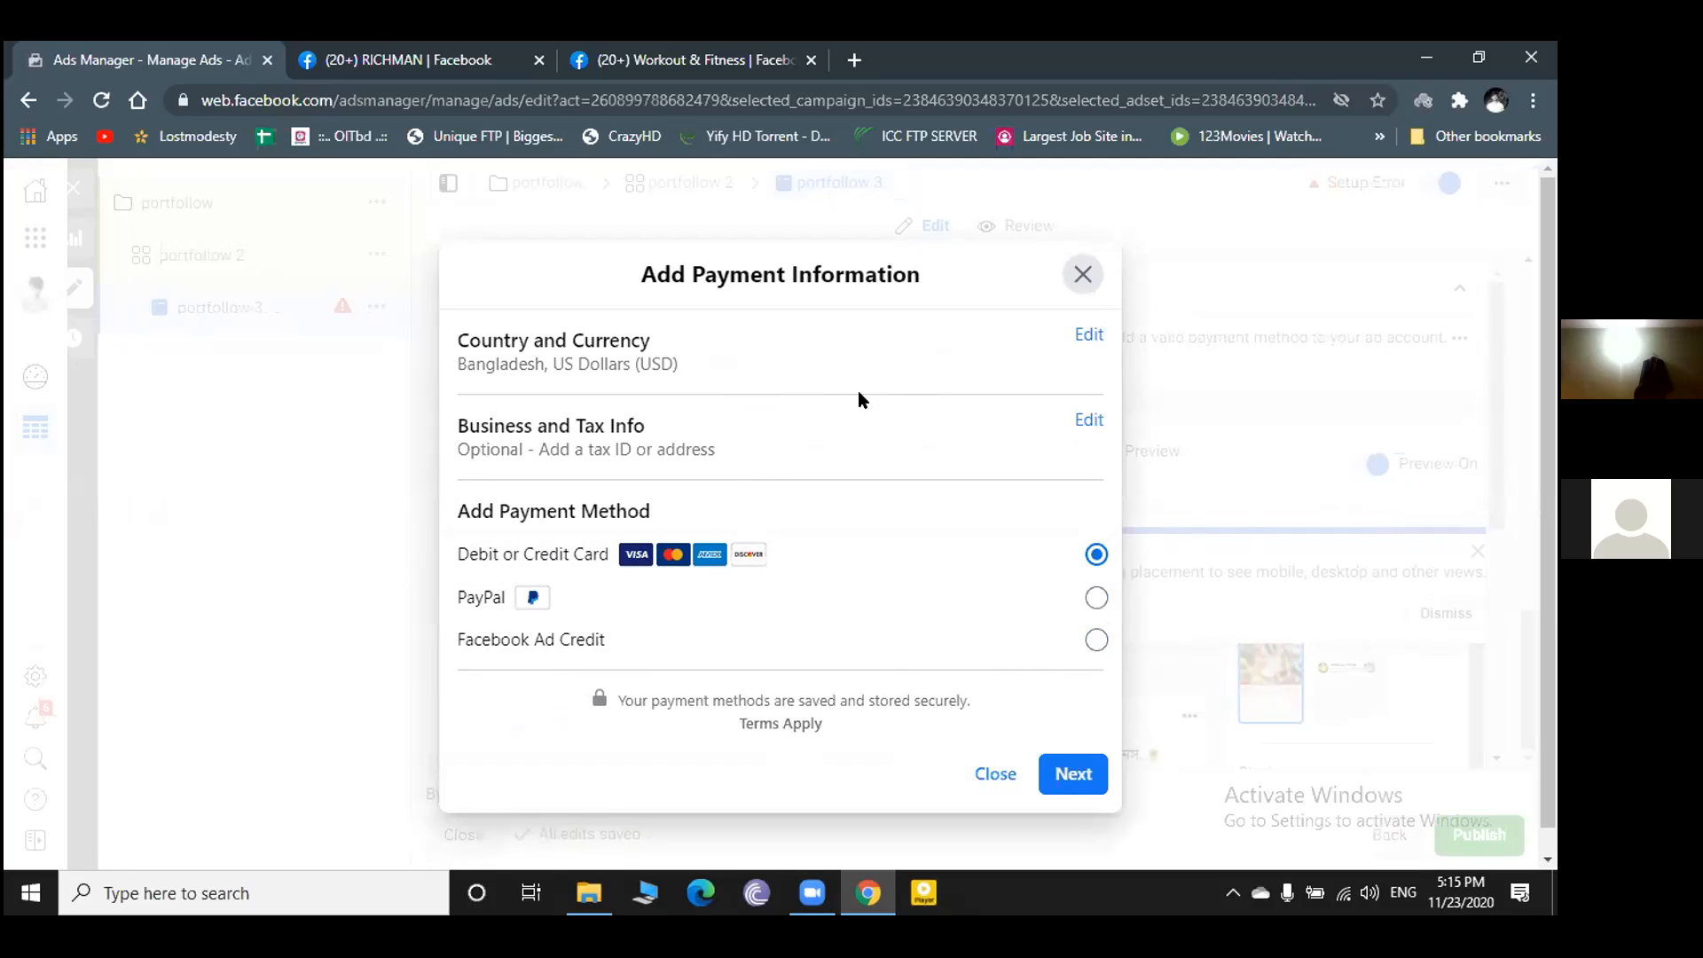
pyautogui.click(1074, 768)
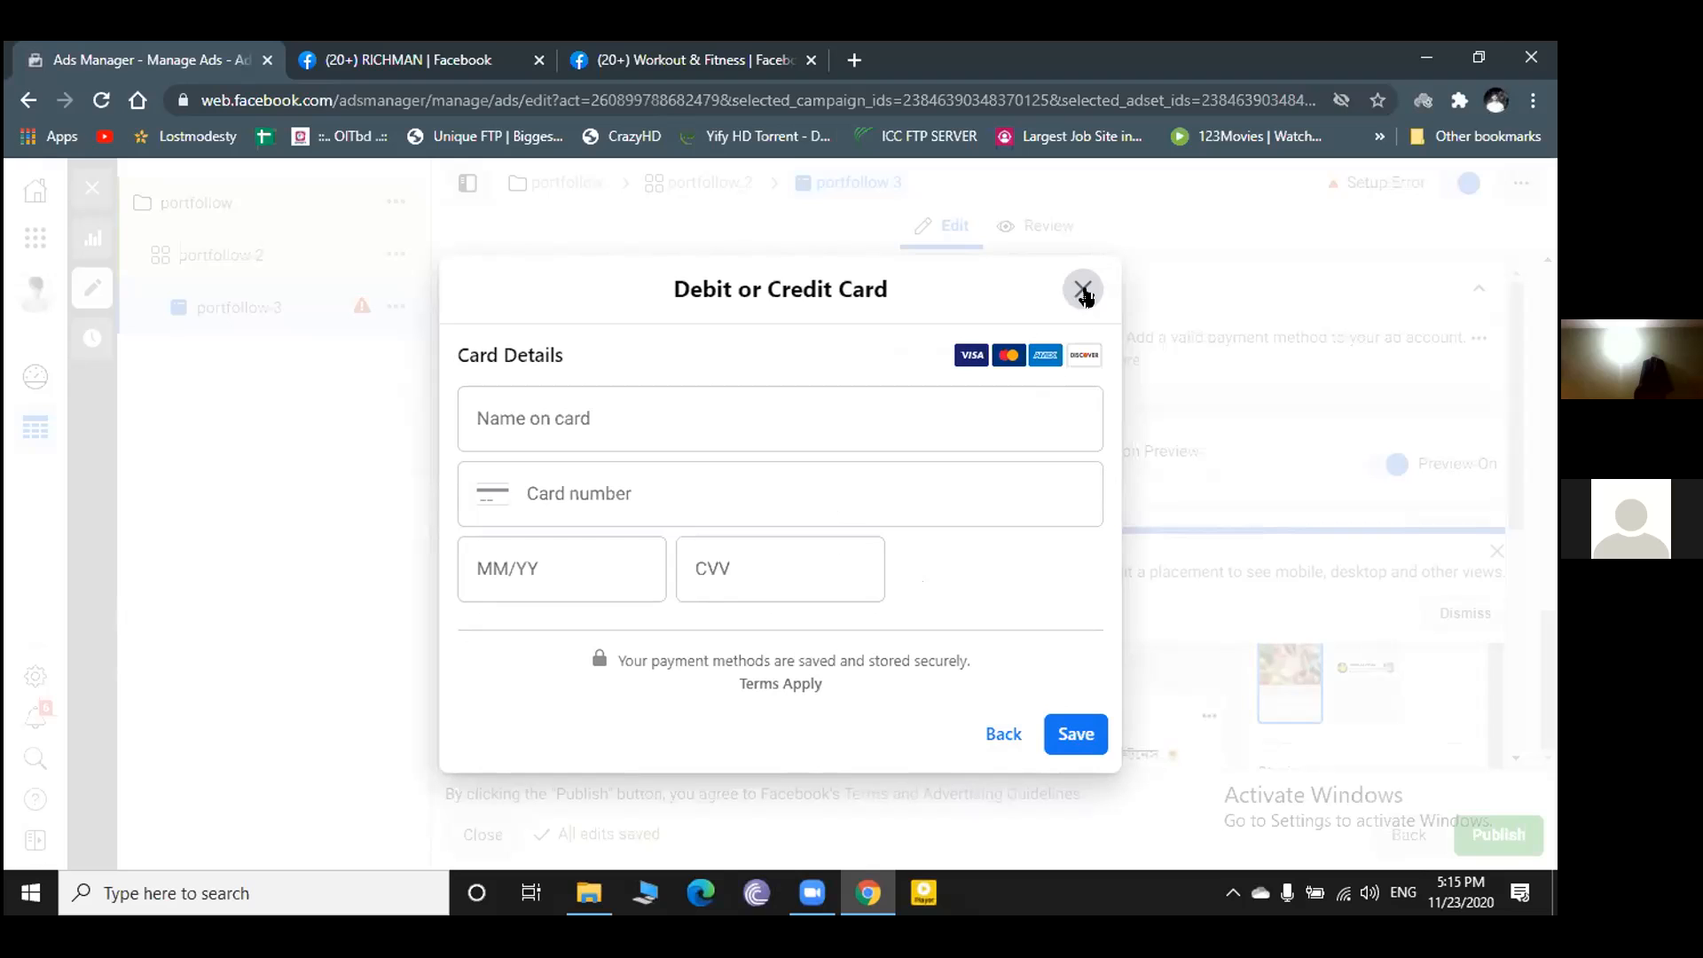
pyautogui.click(1079, 292)
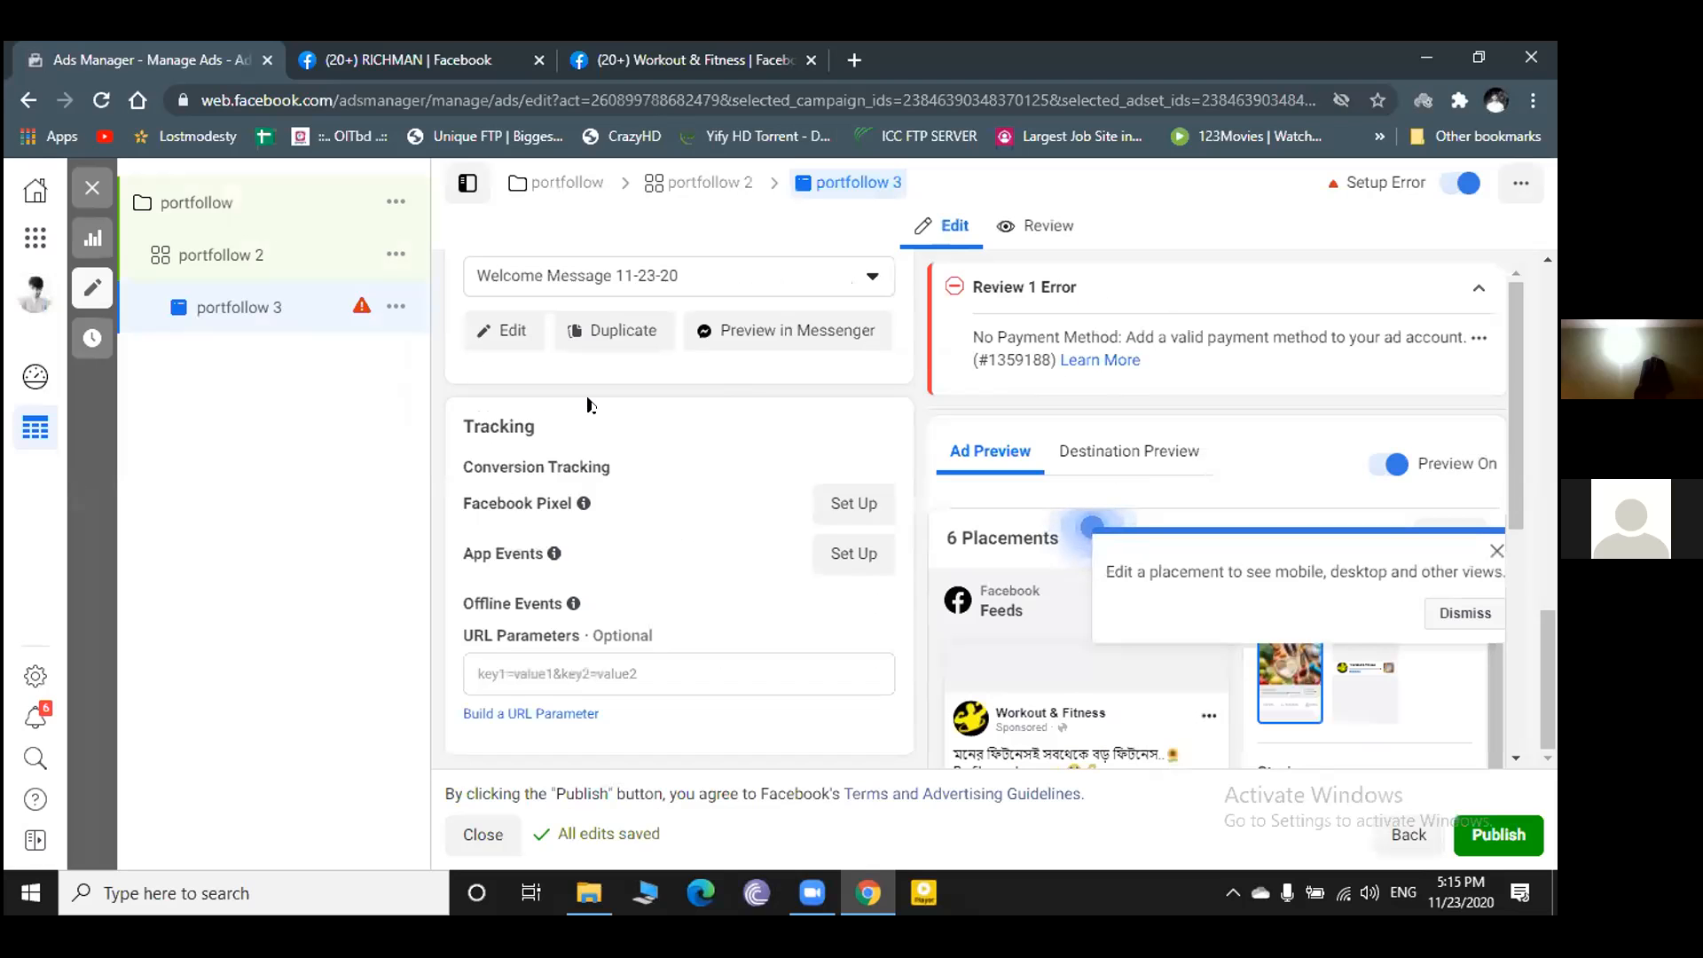
# - Try to publish the draft items while leaving the ad editor, and cancel the ad account setup
pyautogui.scroll(4, 489, 424)
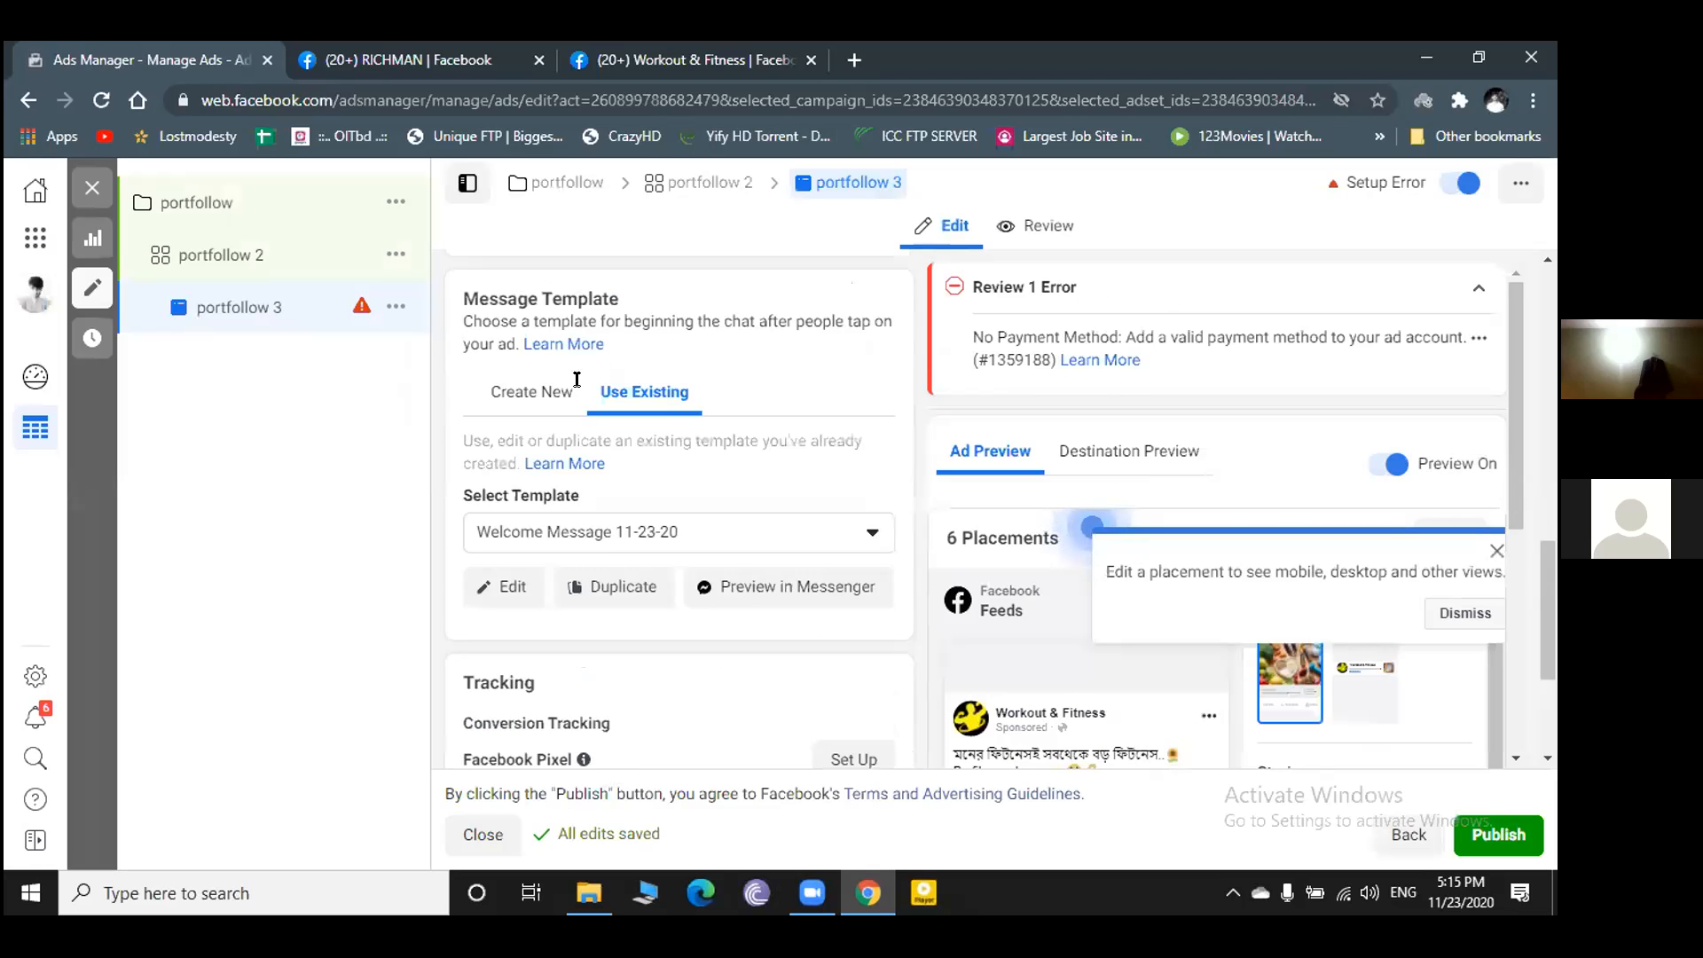
pyautogui.click(92, 187)
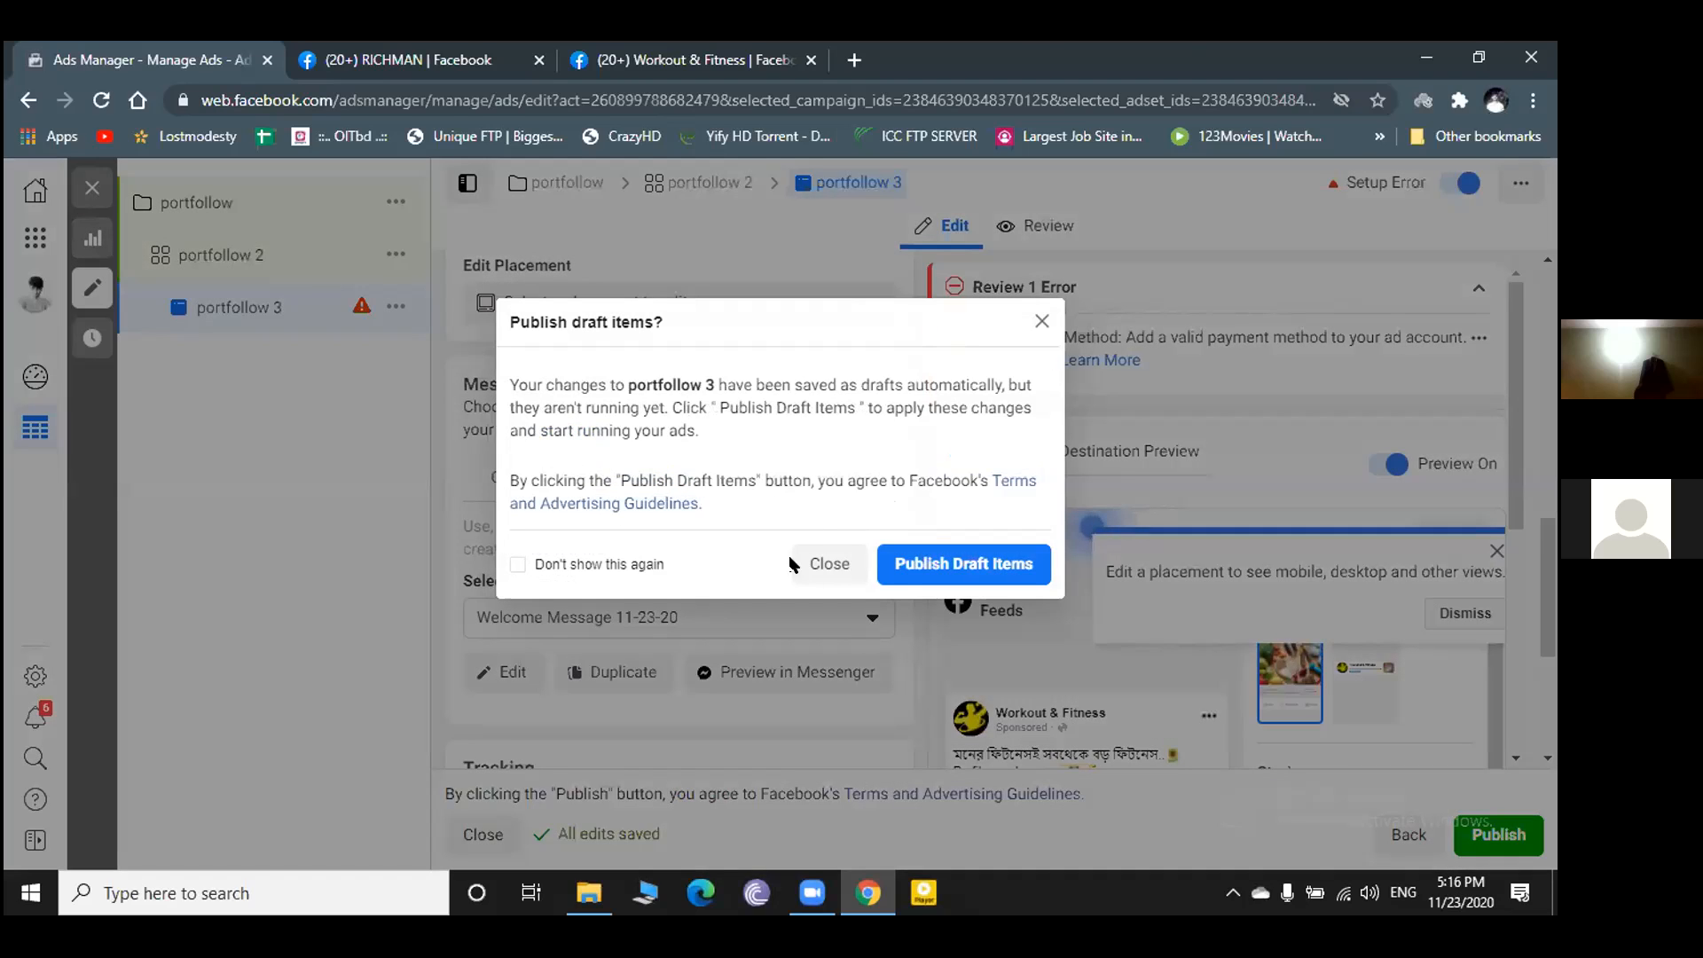
pyautogui.click(914, 570)
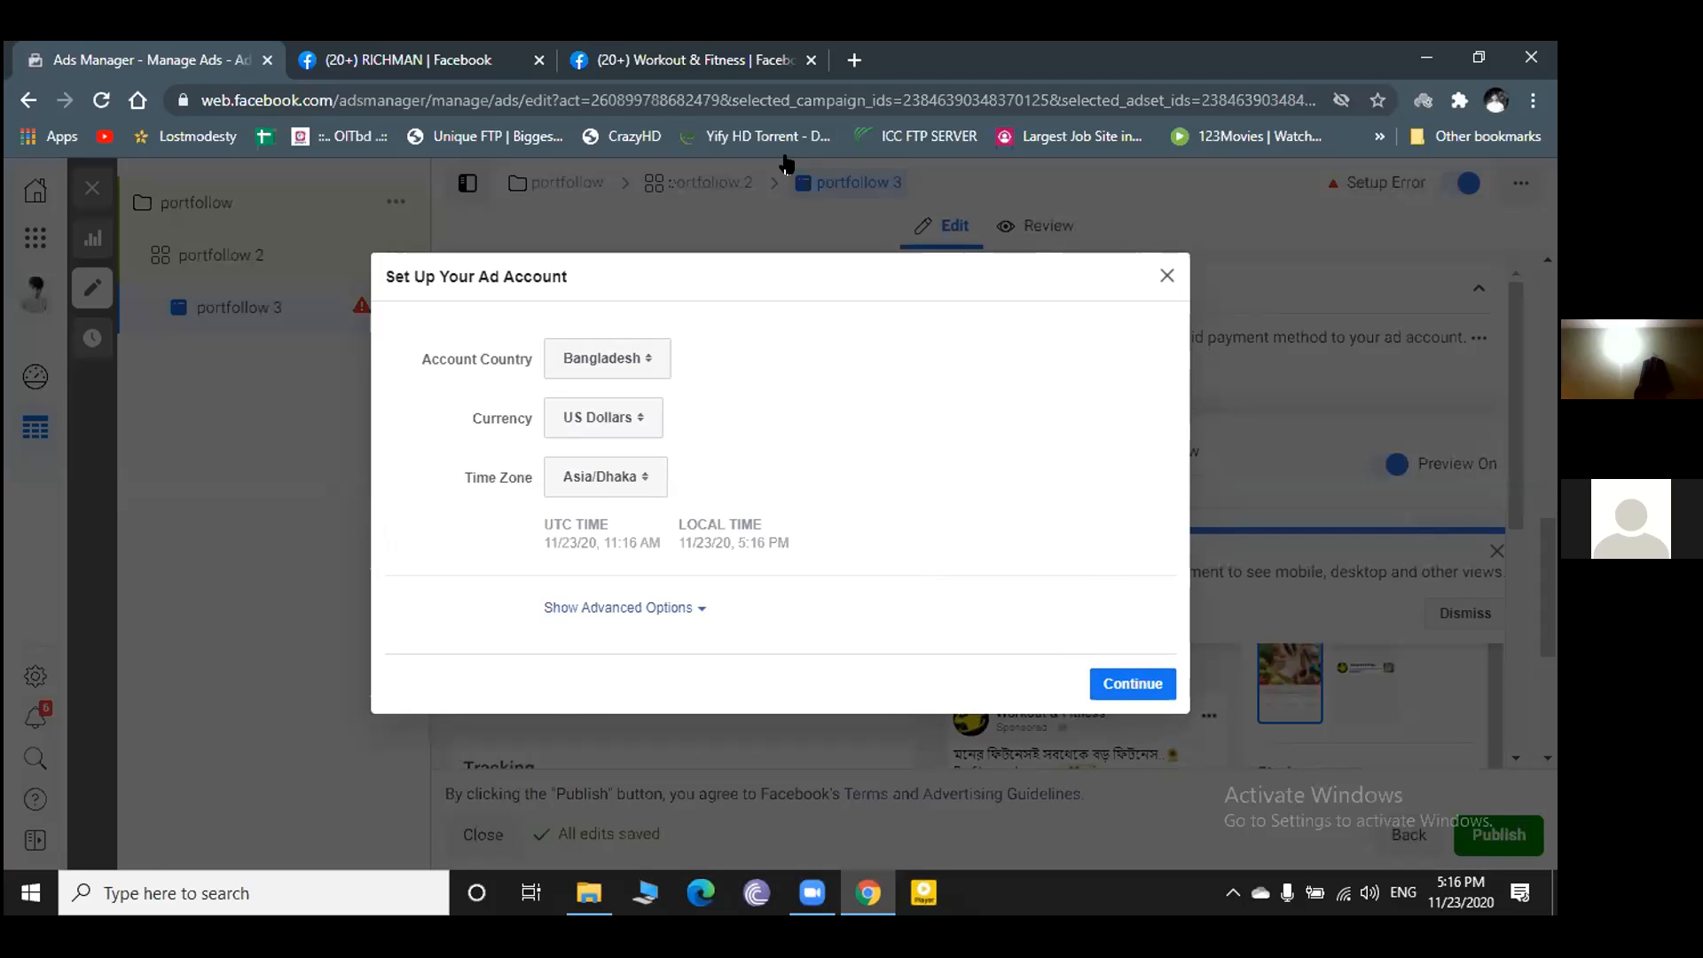
pyautogui.press('Escape')
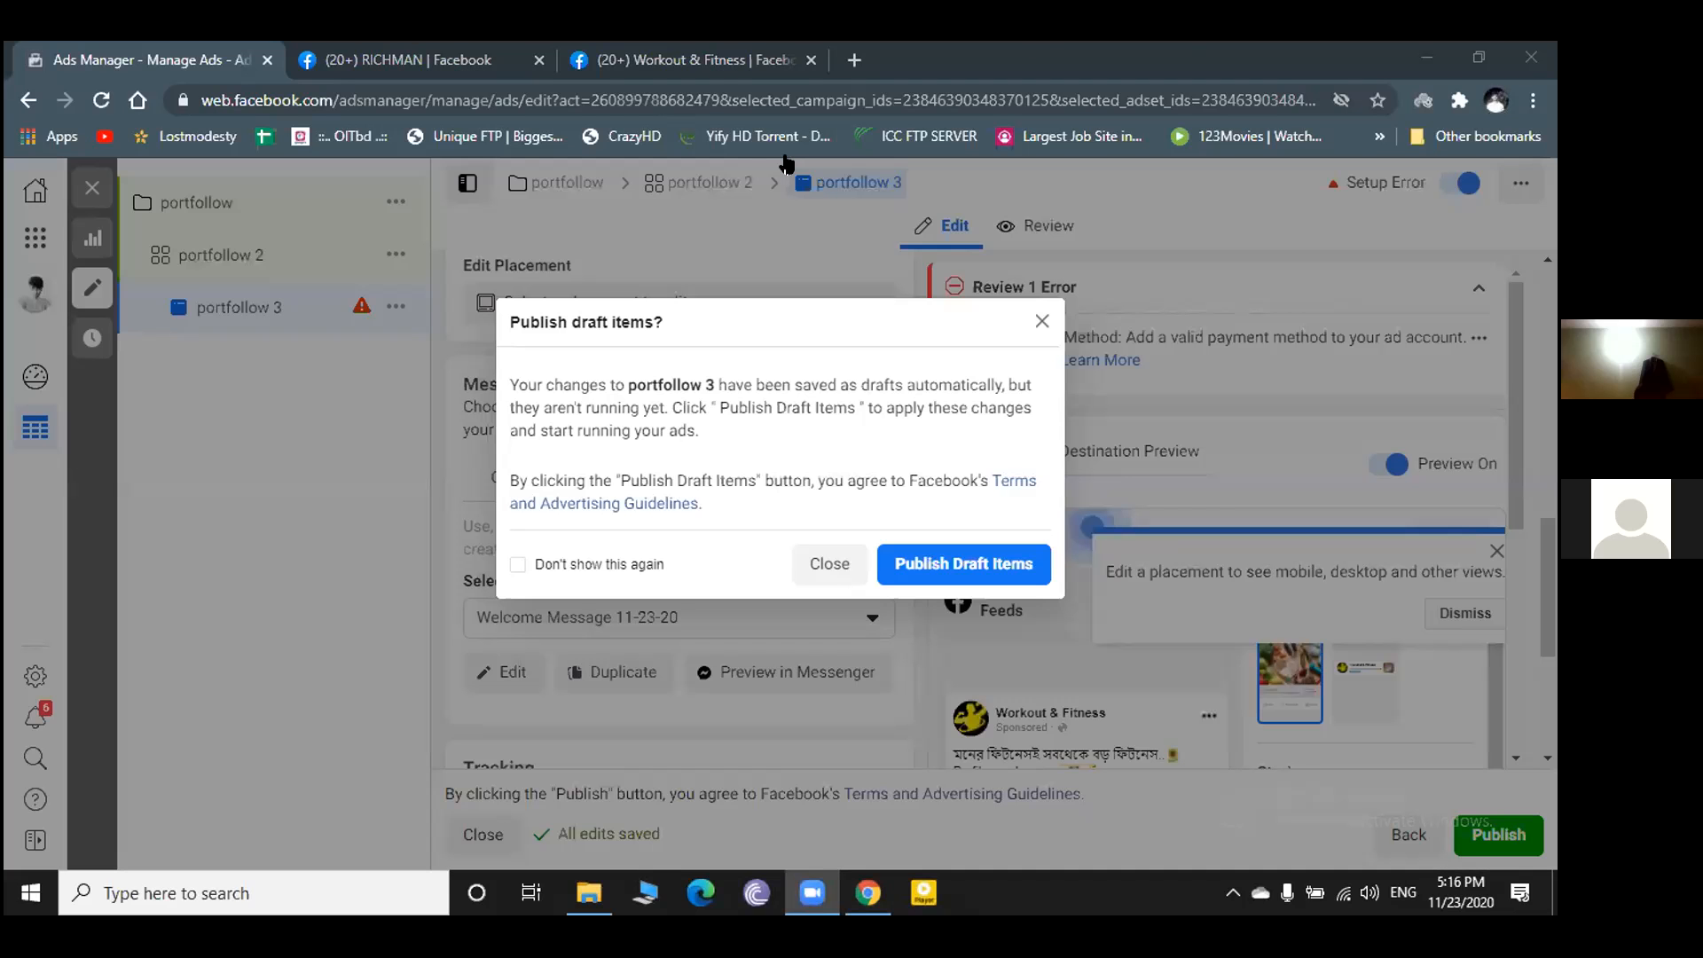